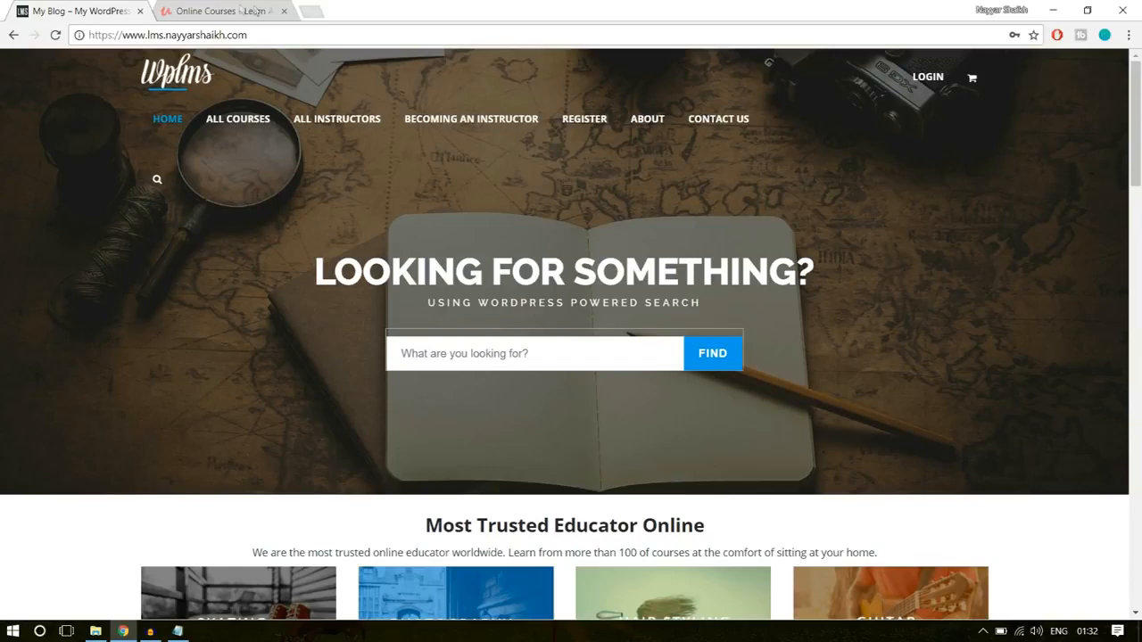
- Compare the banners and search boxes on the Udemy and WPLMS home pages
left_click(237, 11)
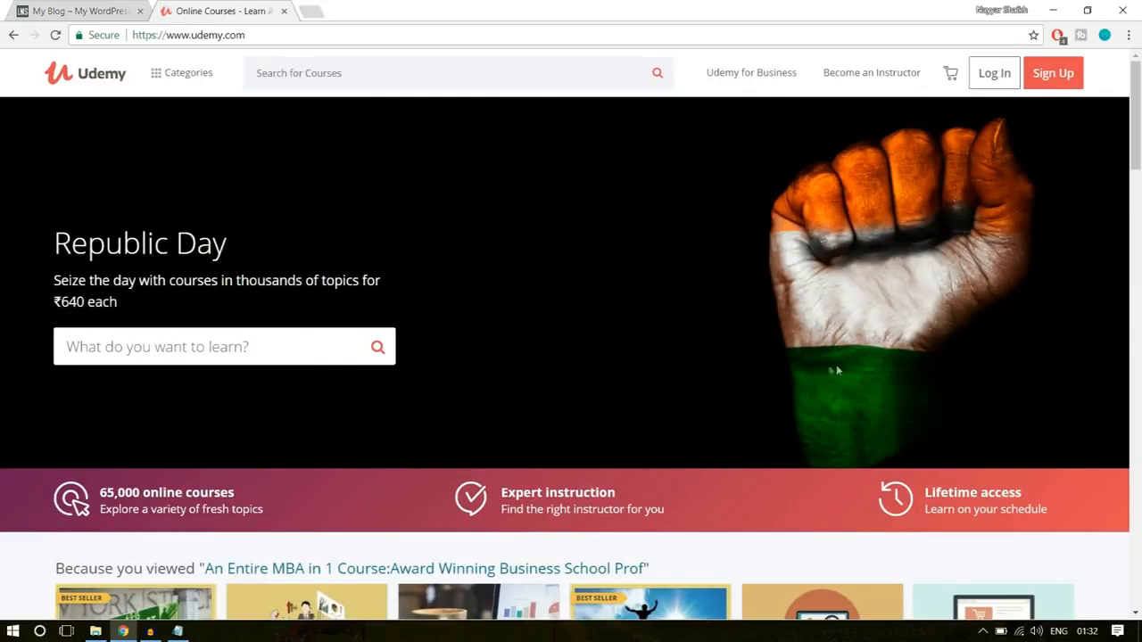
left_click(60, 6)
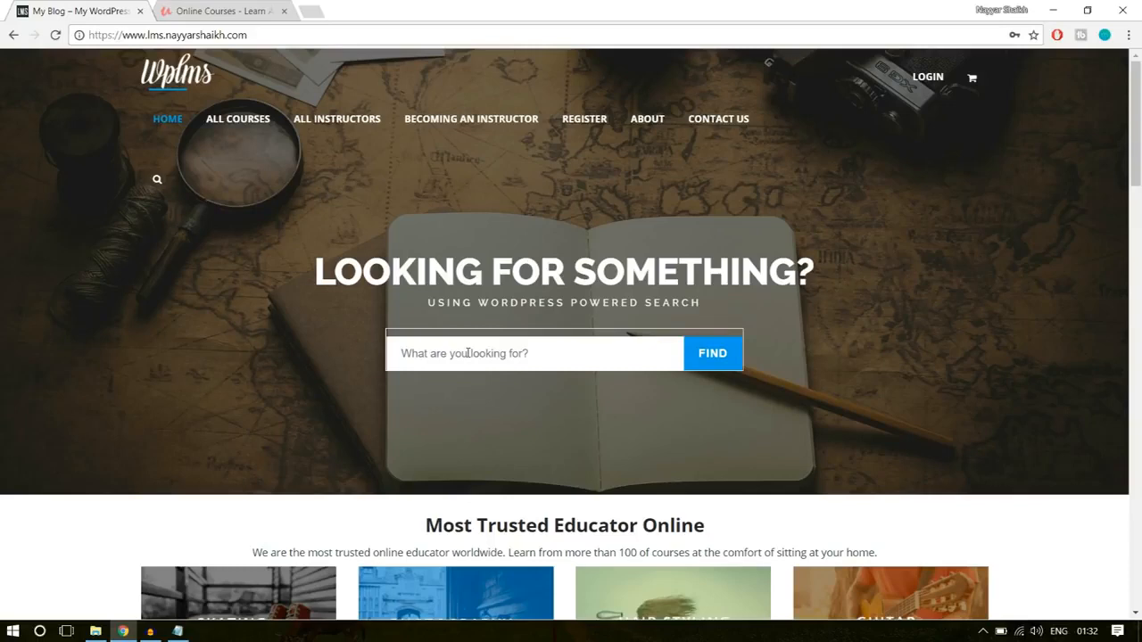
left_click(217, 11)
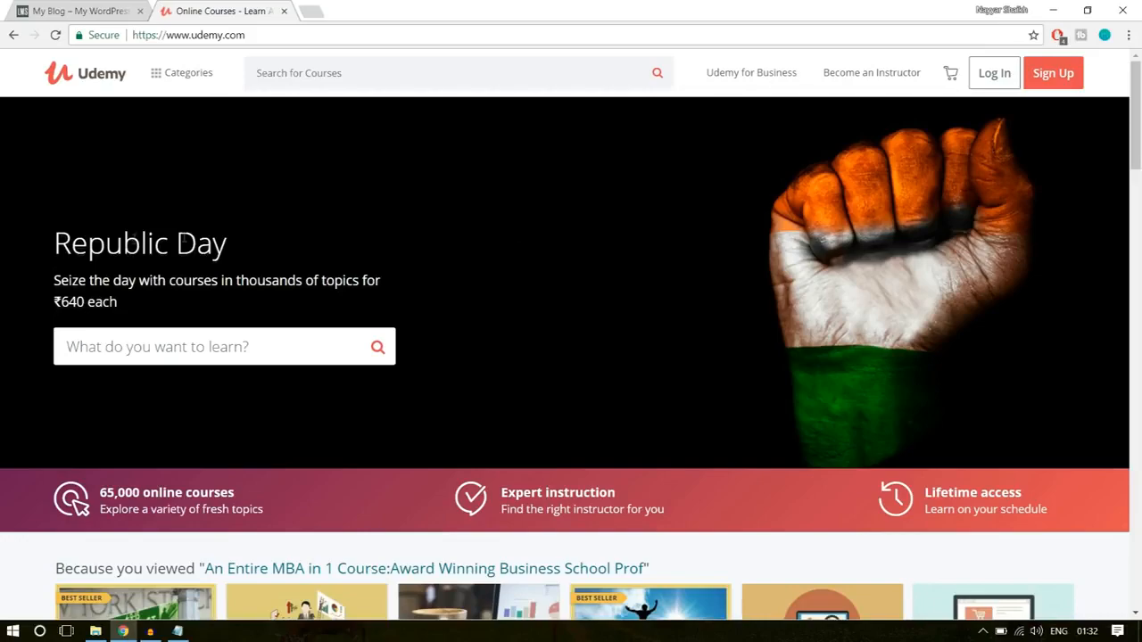
- Examine the Udemy home page from the Republic Day banner through the course rows to the goals and featured topics
left_click_drag(61, 243, 148, 250)
left_click(145, 297)
scroll(350, 392, "down", 3)
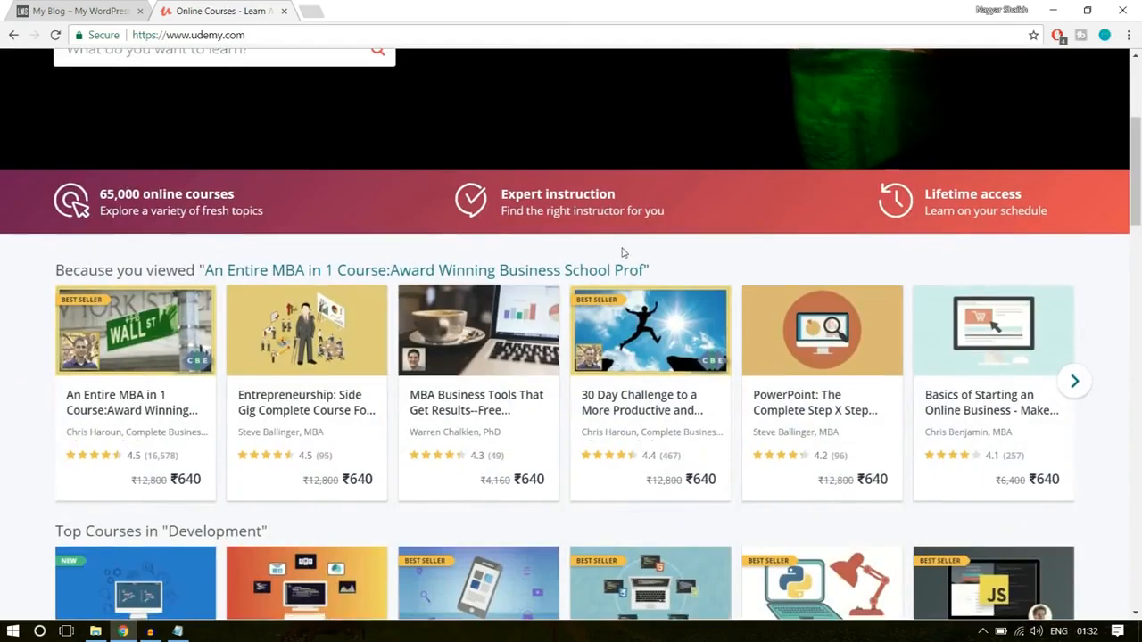
scroll(431, 390, "down", 11)
scroll(431, 390, "down", 15)
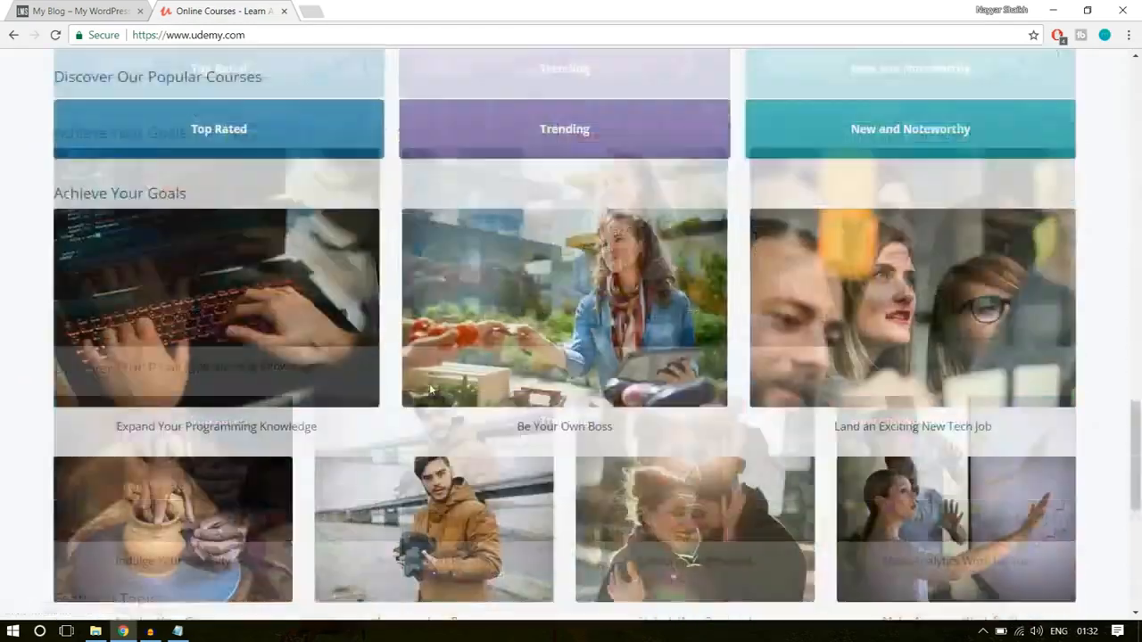
scroll(431, 390, "up", 1)
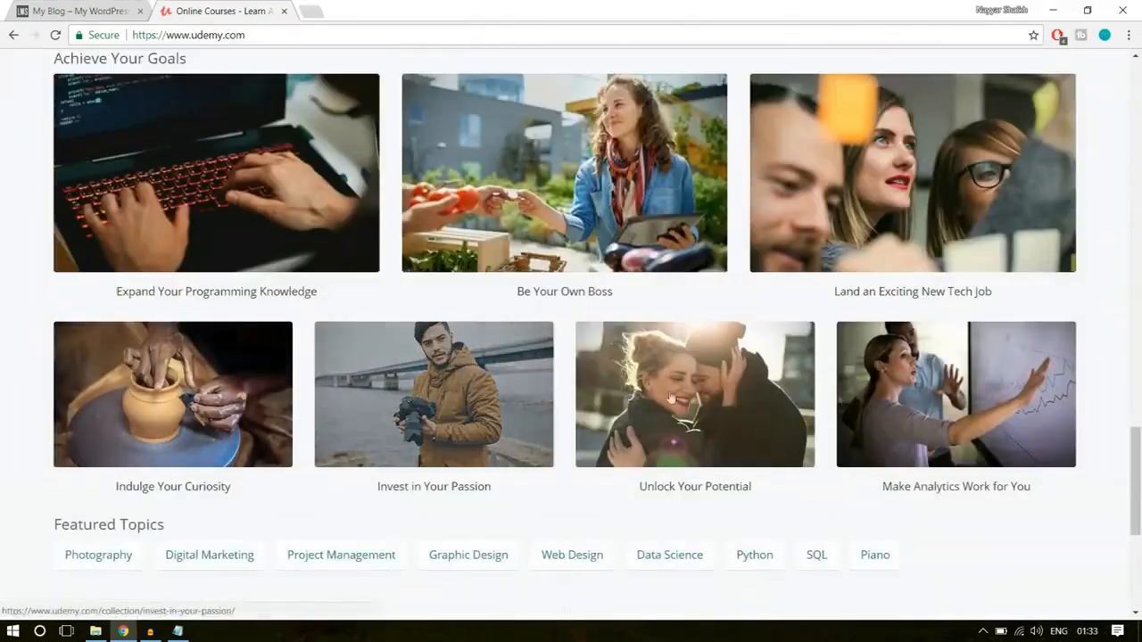
scroll(955, 278, "up", 1)
scroll(541, 312, "up", 6)
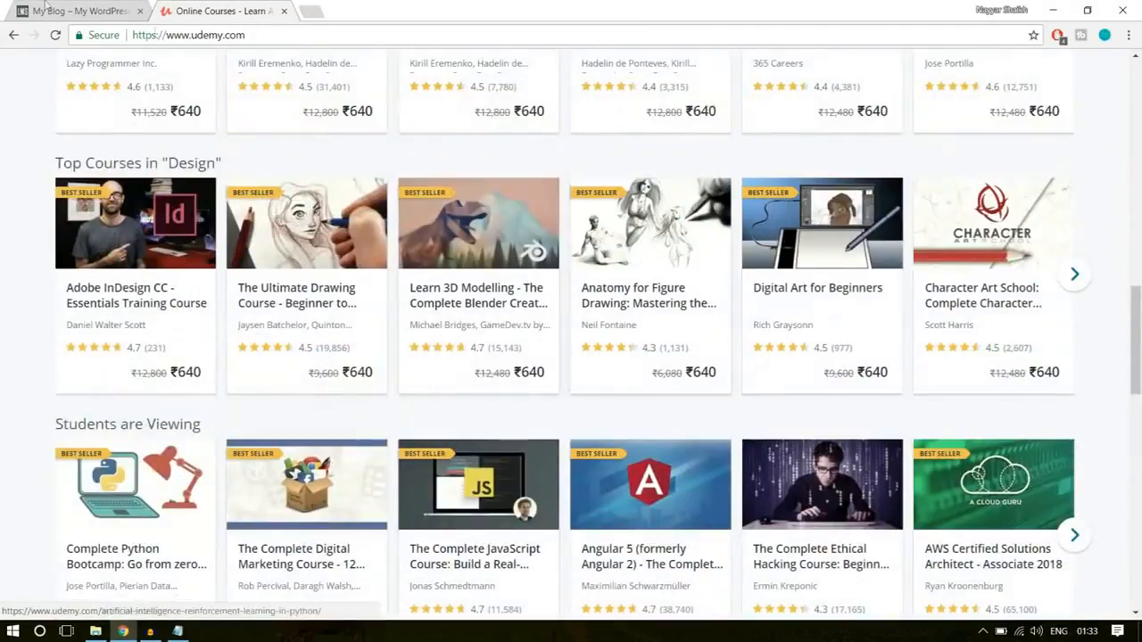
- Examine the WPLMS home page's category tiles, online courses banner and three-column text section
left_click(33, 7)
scroll(1085, 273, "down", 3)
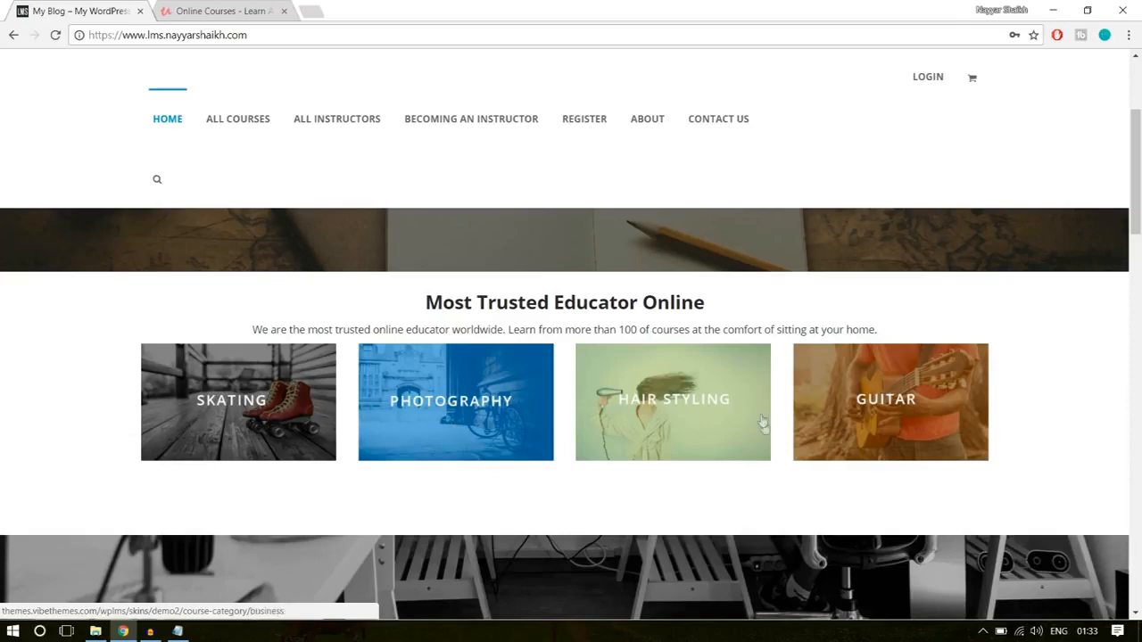
scroll(1096, 390, "down", 3)
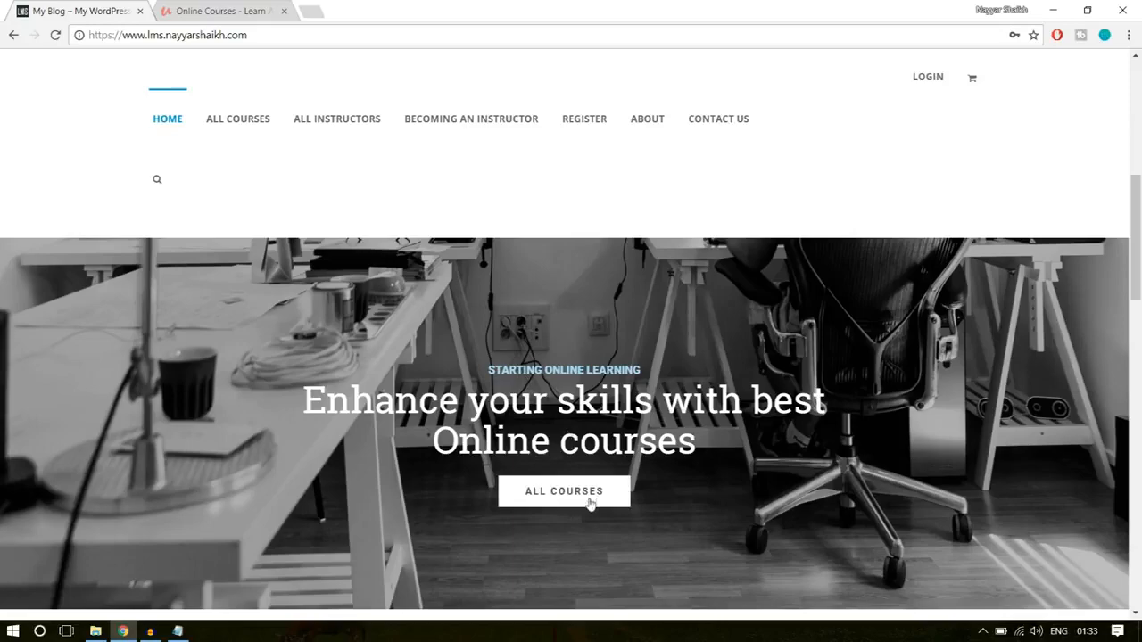
scroll(668, 526, "down", 5)
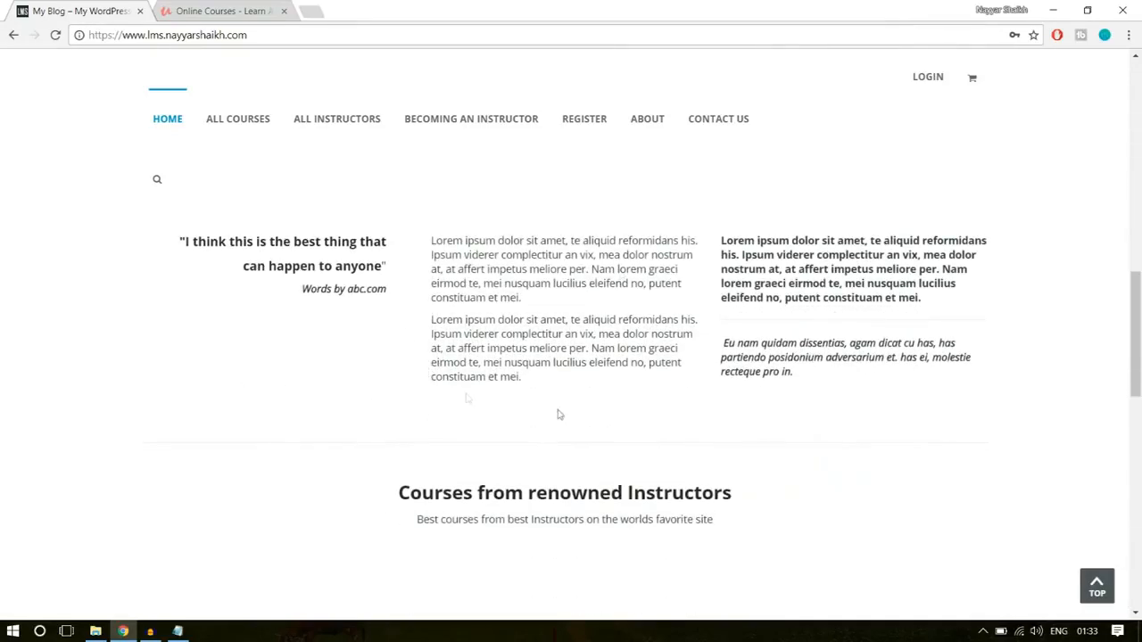
scroll(670, 446, "down", 3)
scroll(403, 393, "up", 4)
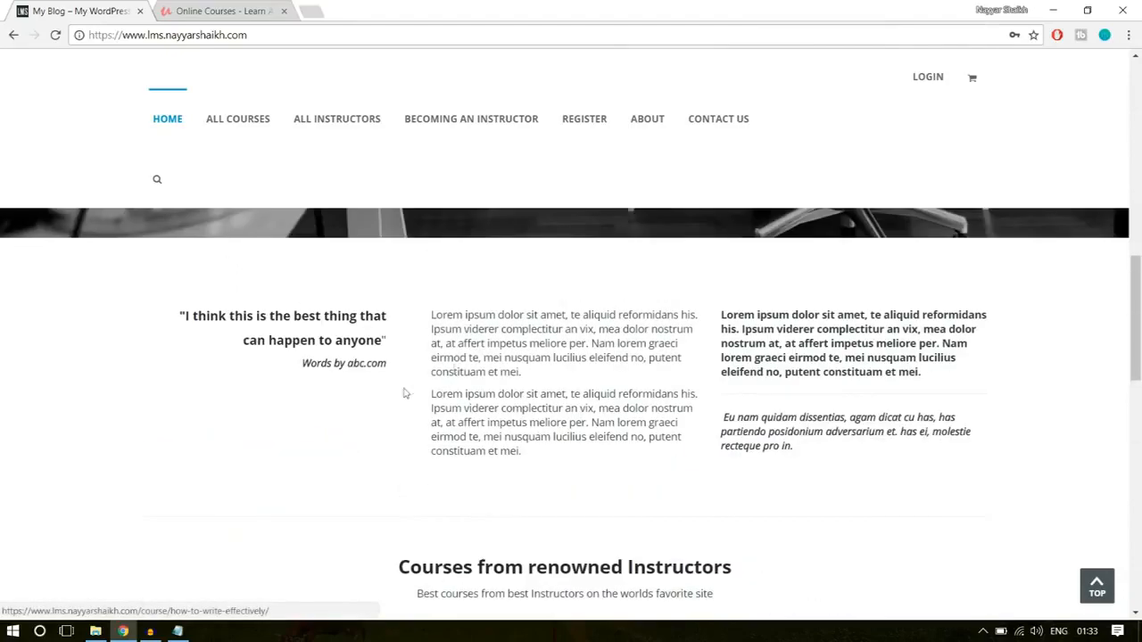
scroll(849, 424, "down", 1)
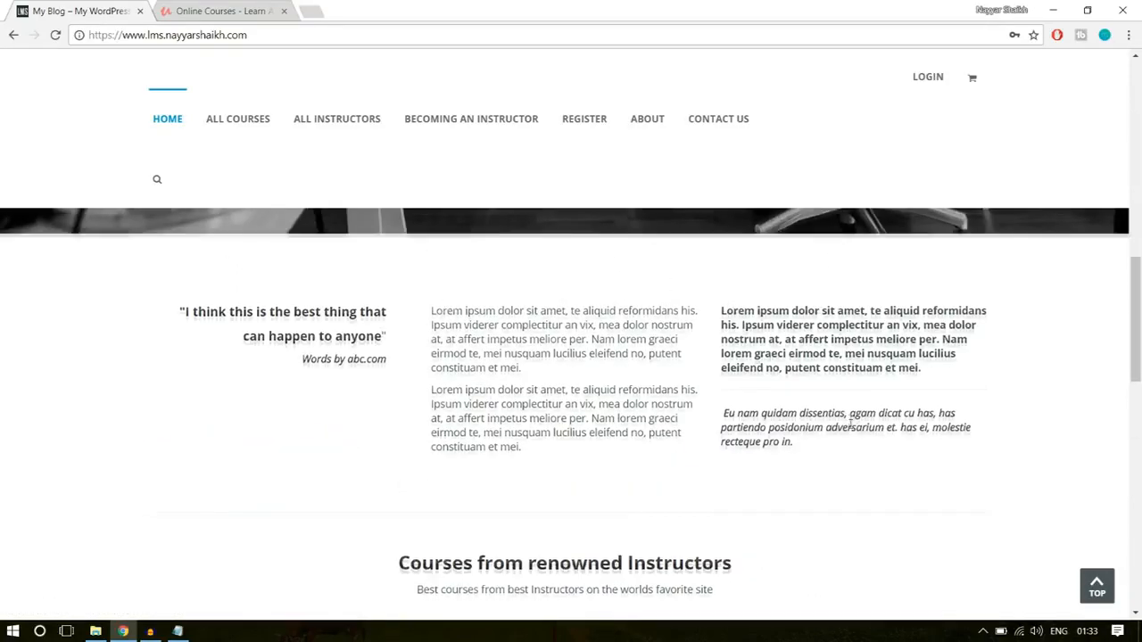
scroll(849, 424, "down", 3)
scroll(597, 434, "up", 5)
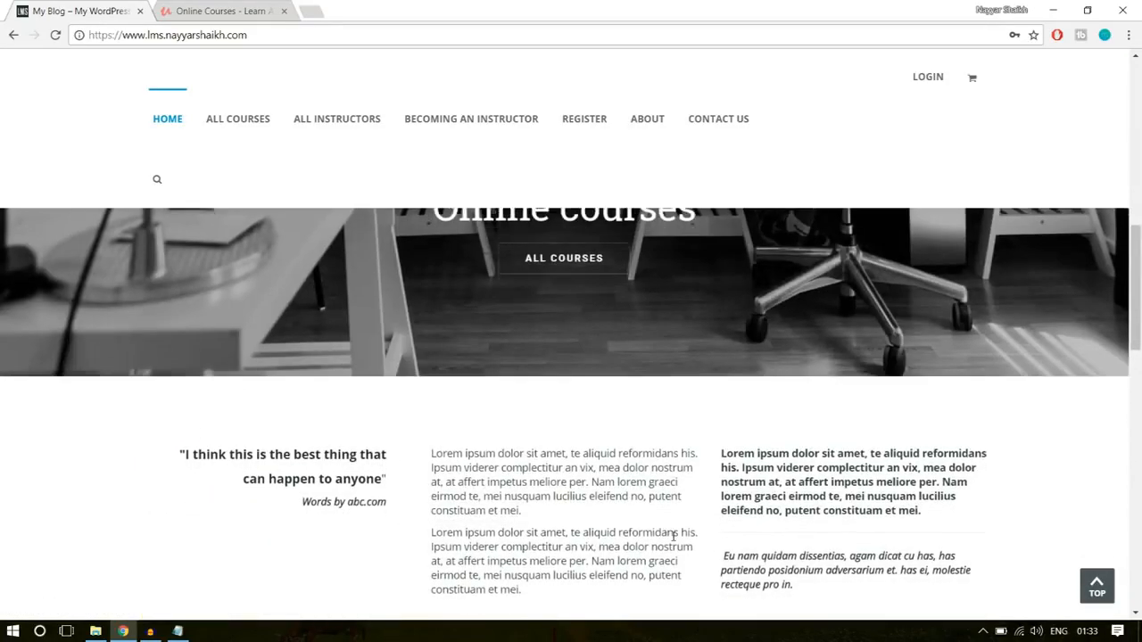
scroll(674, 535, "down", 2)
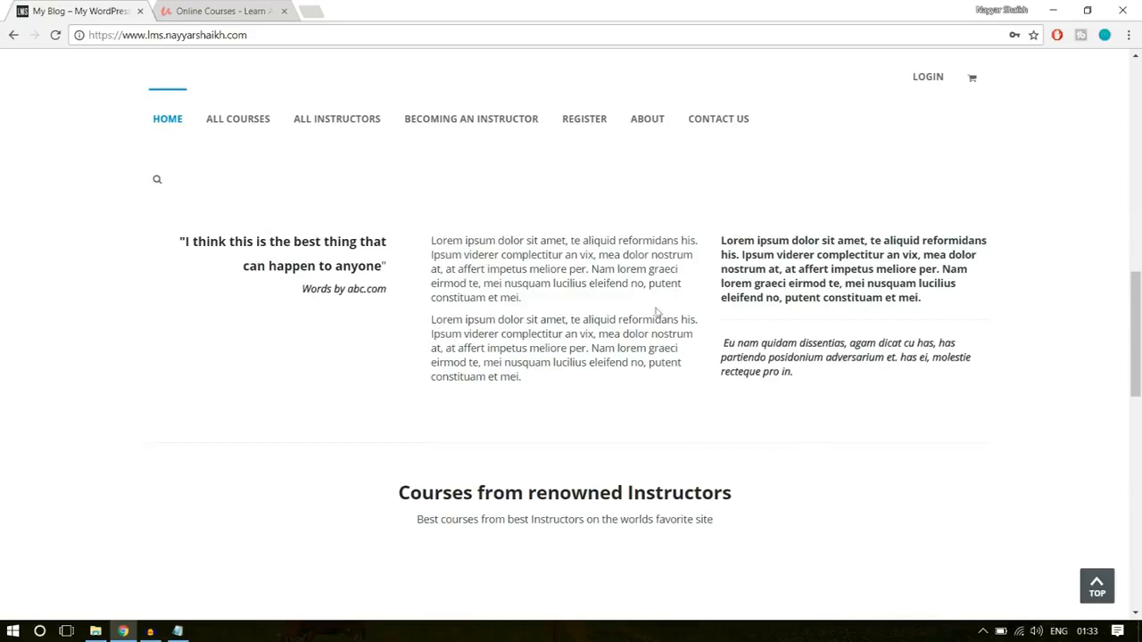
- Examine the course grid on the WPLMS home page and compare it with Udemy's course rows
scroll(886, 306, "down", 4)
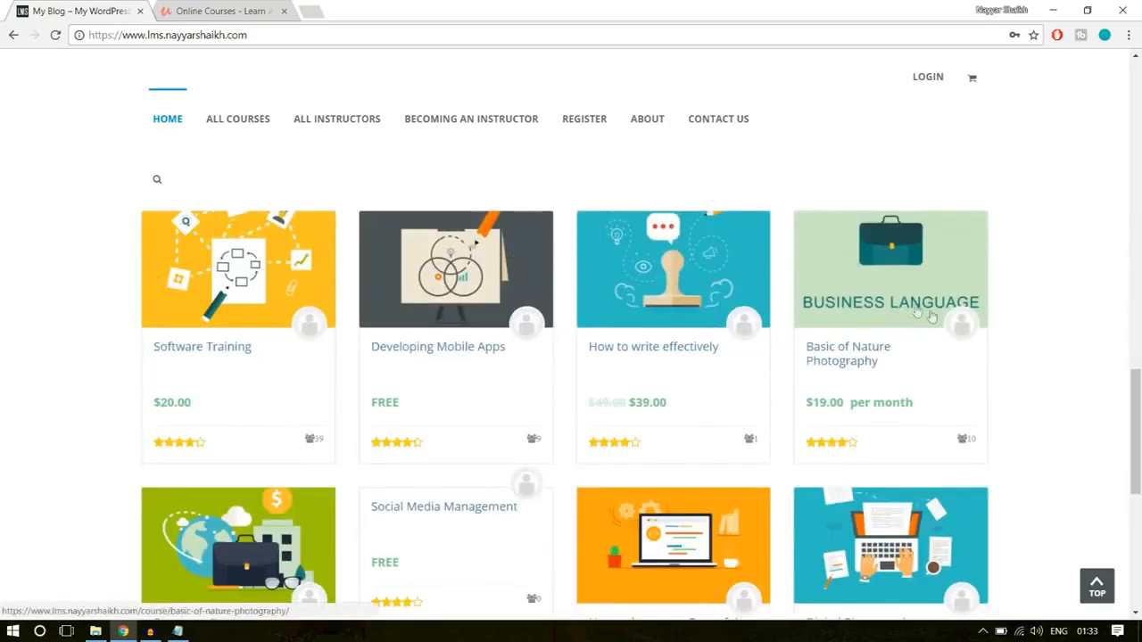
scroll(933, 316, "down", 2)
scroll(961, 349, "up", 1)
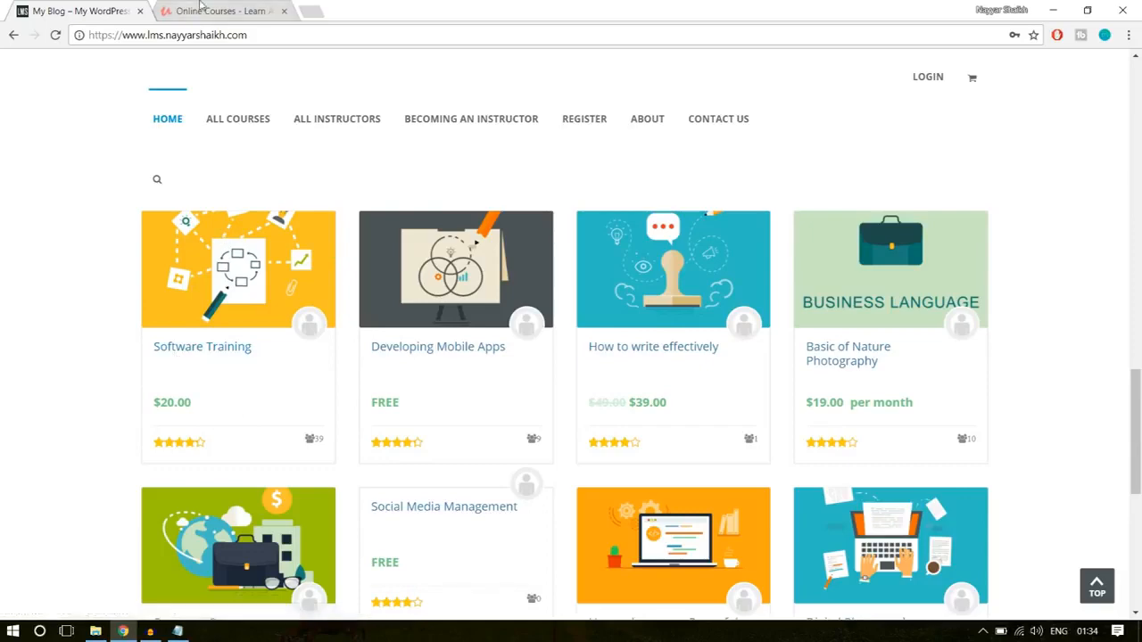
key("ctrl+Tab")
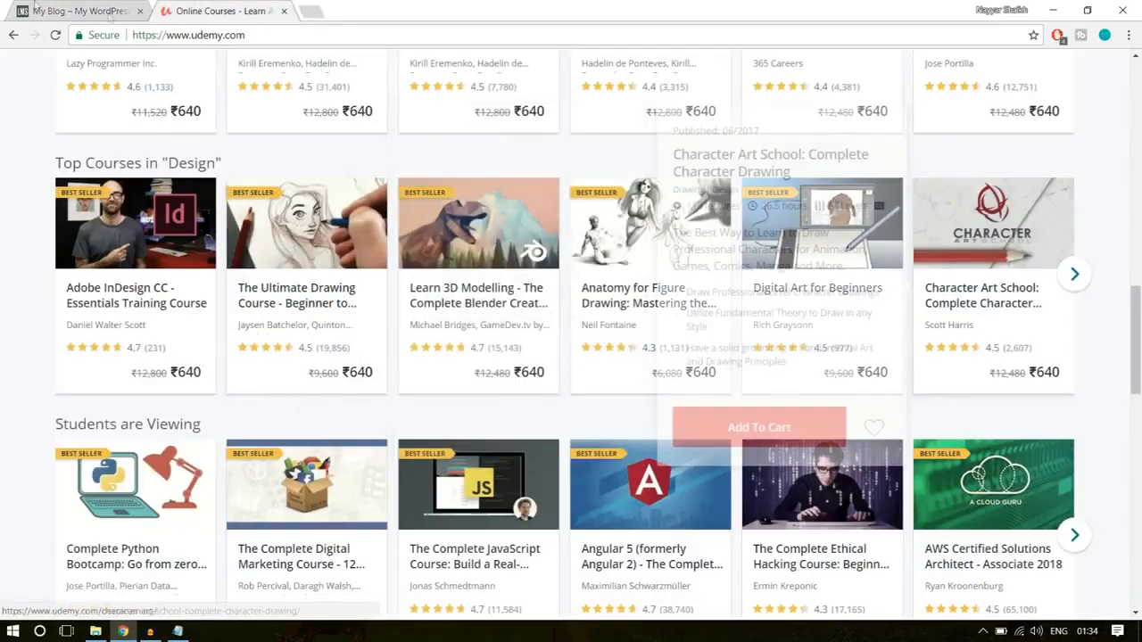
key("ctrl+Tab")
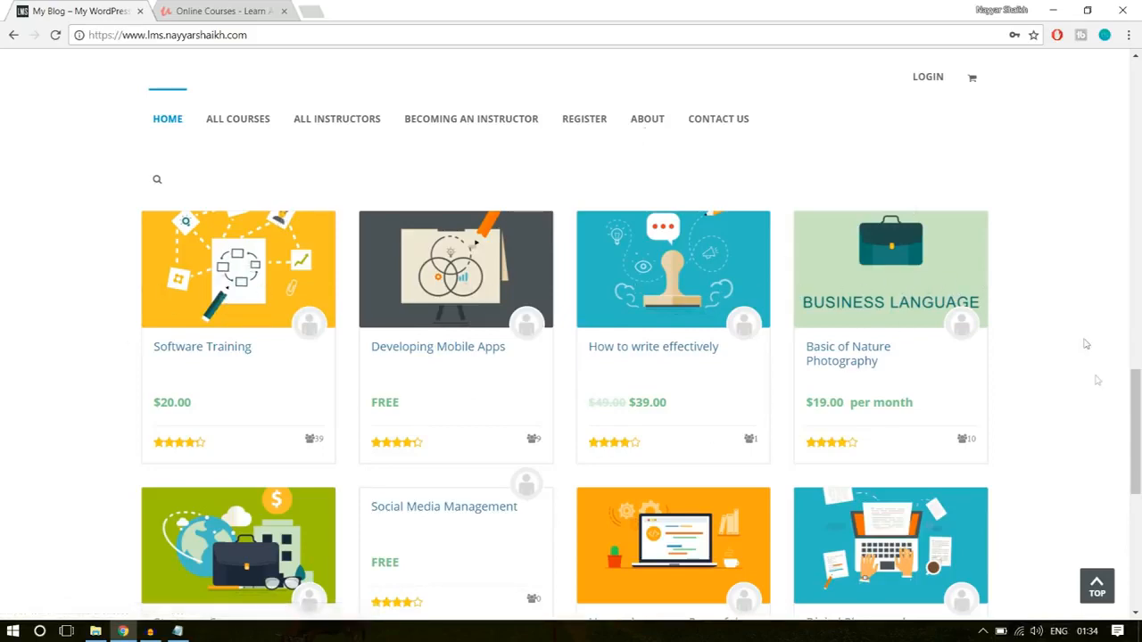
- Examine the partner logos and footer columns of the WPLMS home page, including the description under the logo
scroll(1098, 405, "down", 3)
scroll(1098, 405, "down", 2)
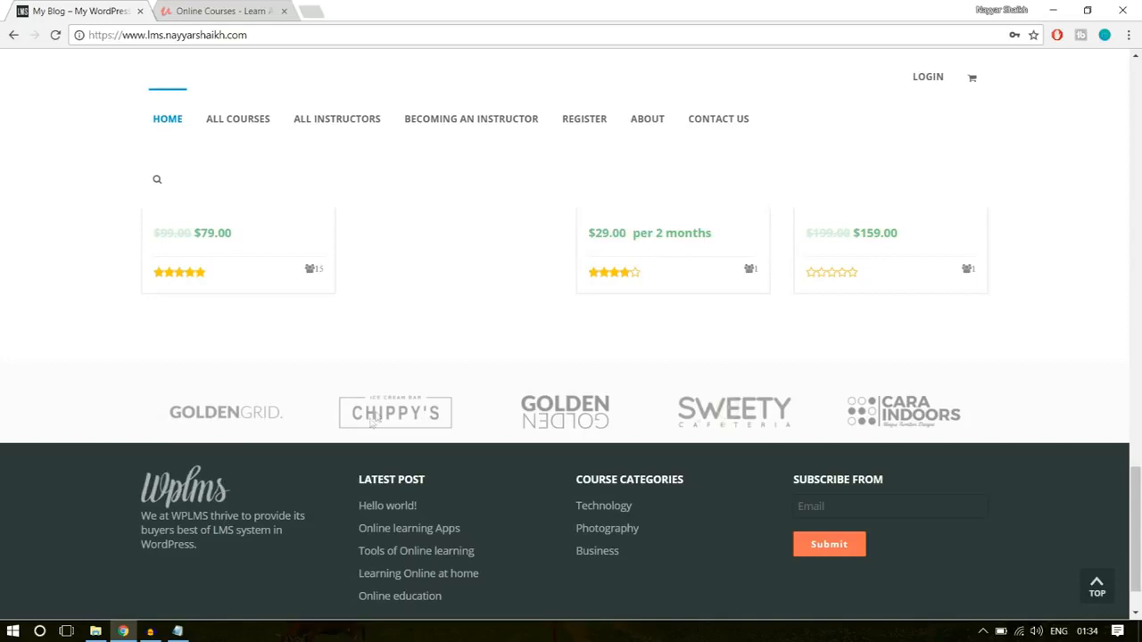
scroll(723, 428, "down", 1)
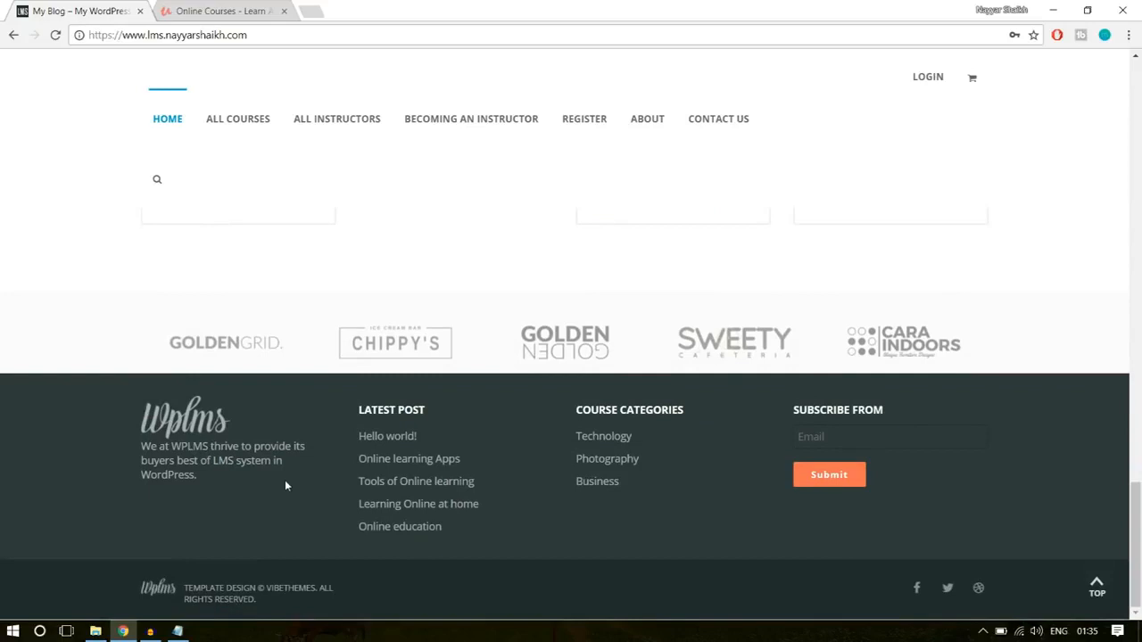
left_click_drag(199, 496, 144, 448)
left_click(193, 448)
- Check the footer of the Udemy home page for comparison and return to the WPLMS site
left_click(266, 5)
scroll(539, 458, "down", 15)
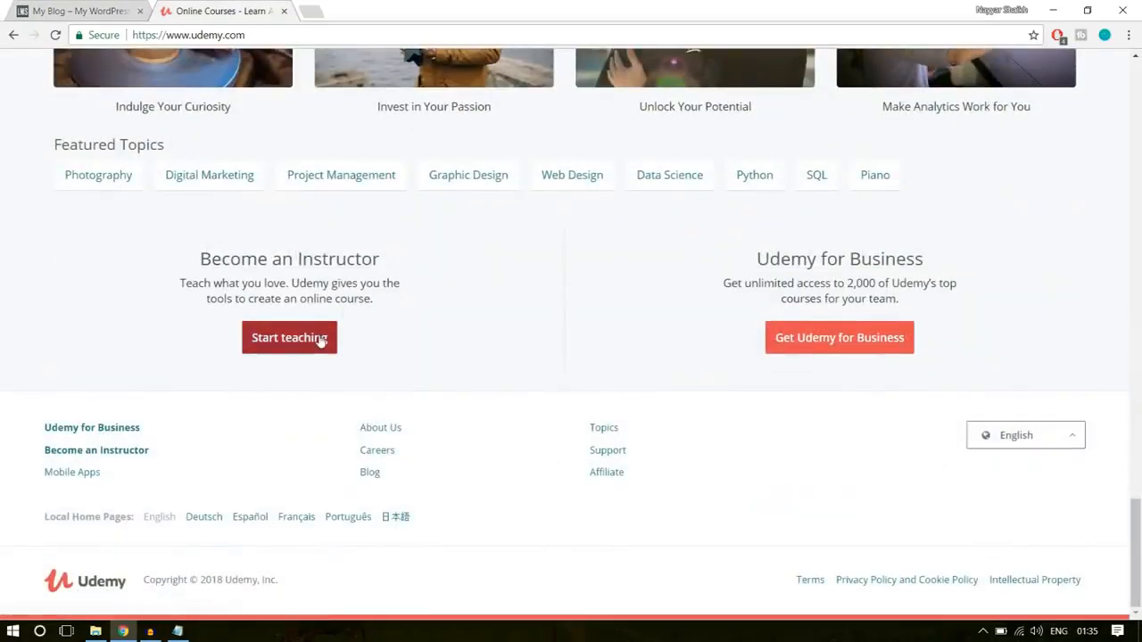
left_click(81, 9)
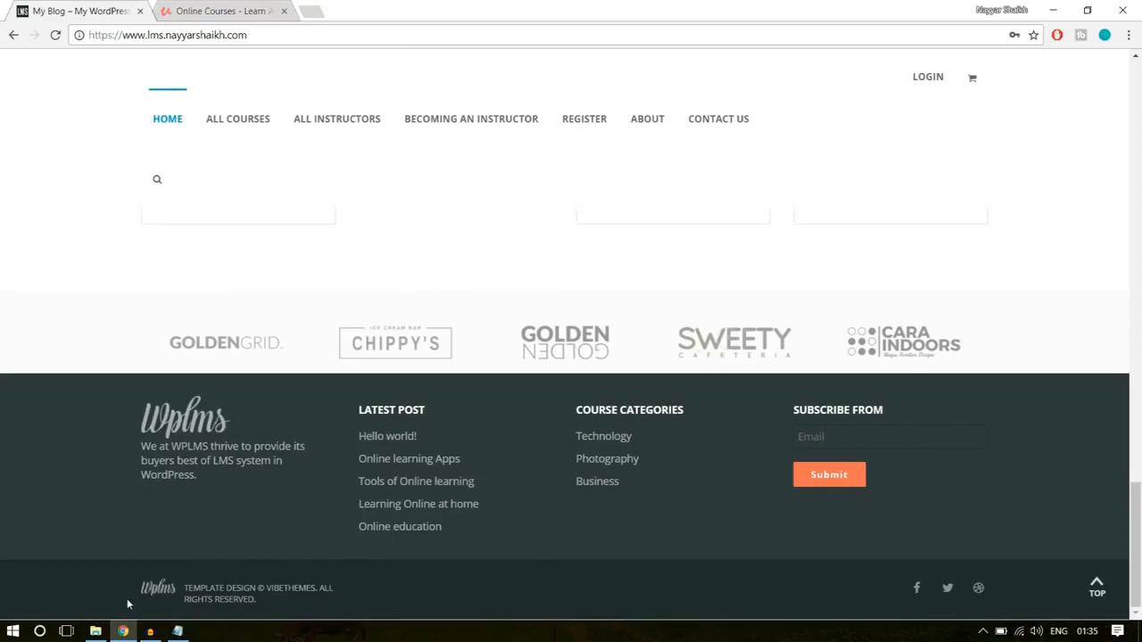
- Examine the copyright line in the WPLMS footer and return to the top of the home page
left_click_drag(271, 598, 166, 592)
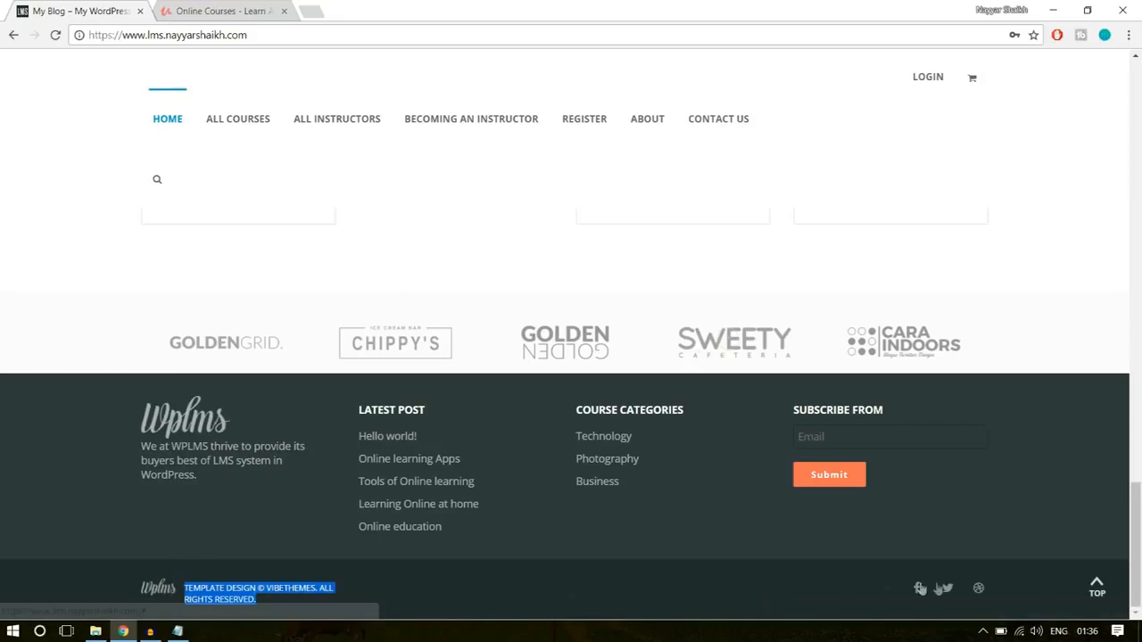
left_click(1084, 592)
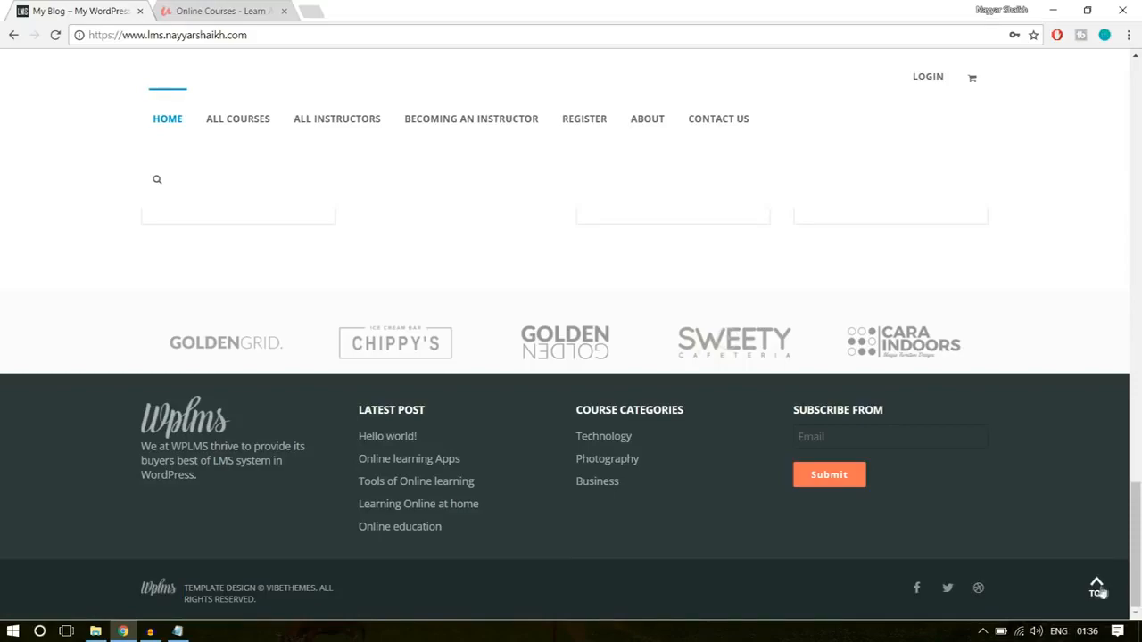
left_click(1098, 589)
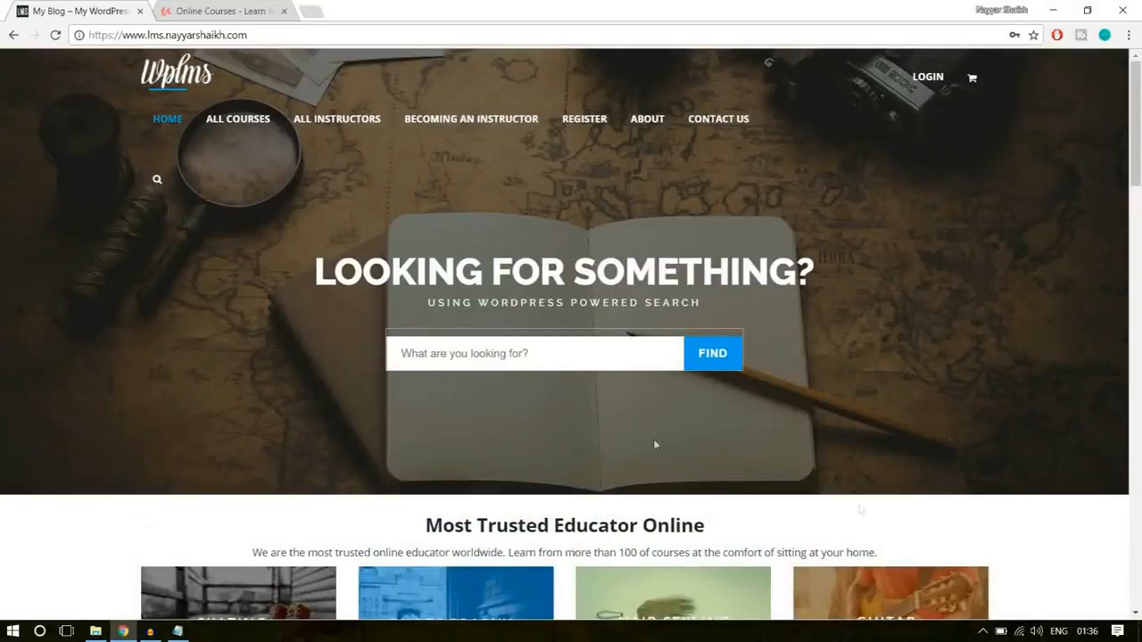
- Open the Software Training course from the WPLMS home page's course grid
scroll(588, 399, "down", 10)
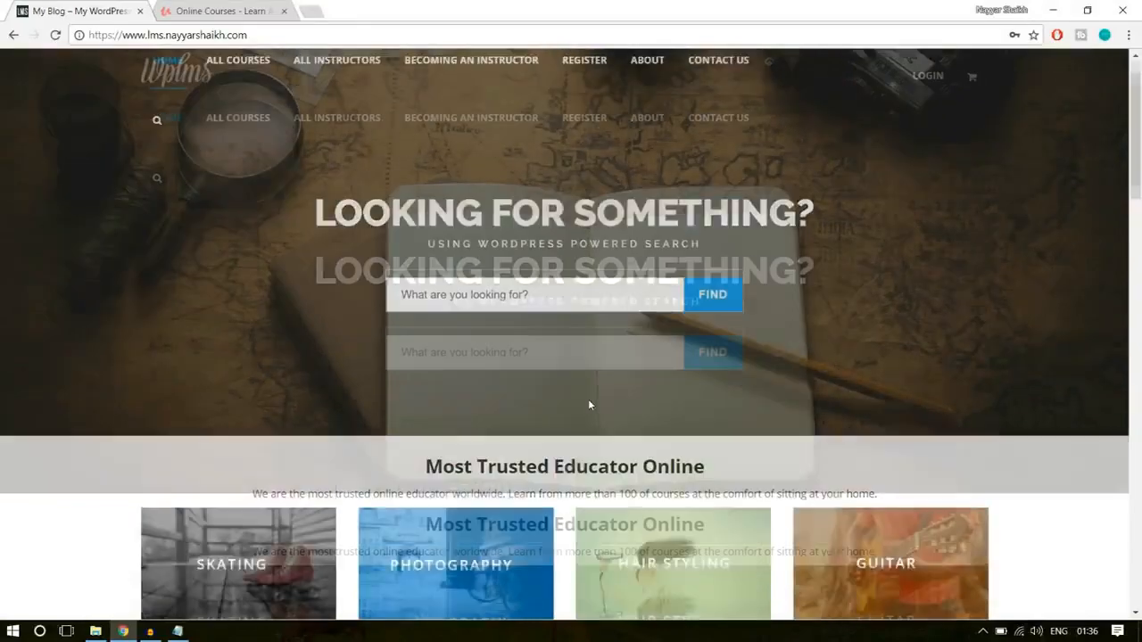
scroll(588, 399, "down", 5)
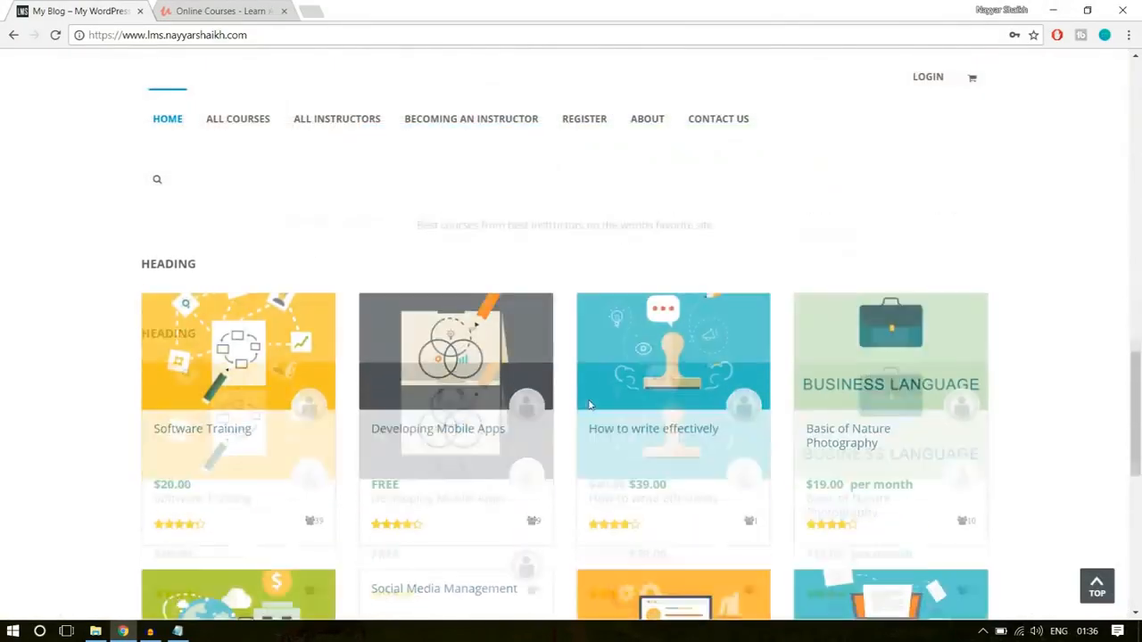
scroll(285, 356, "up", 2)
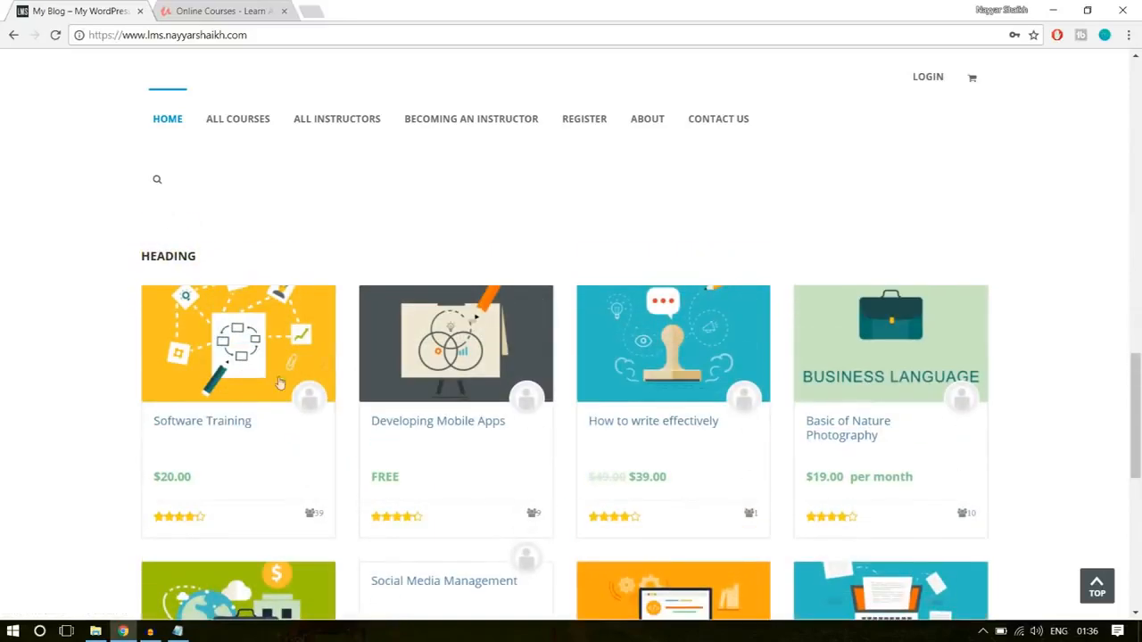
left_click(204, 421)
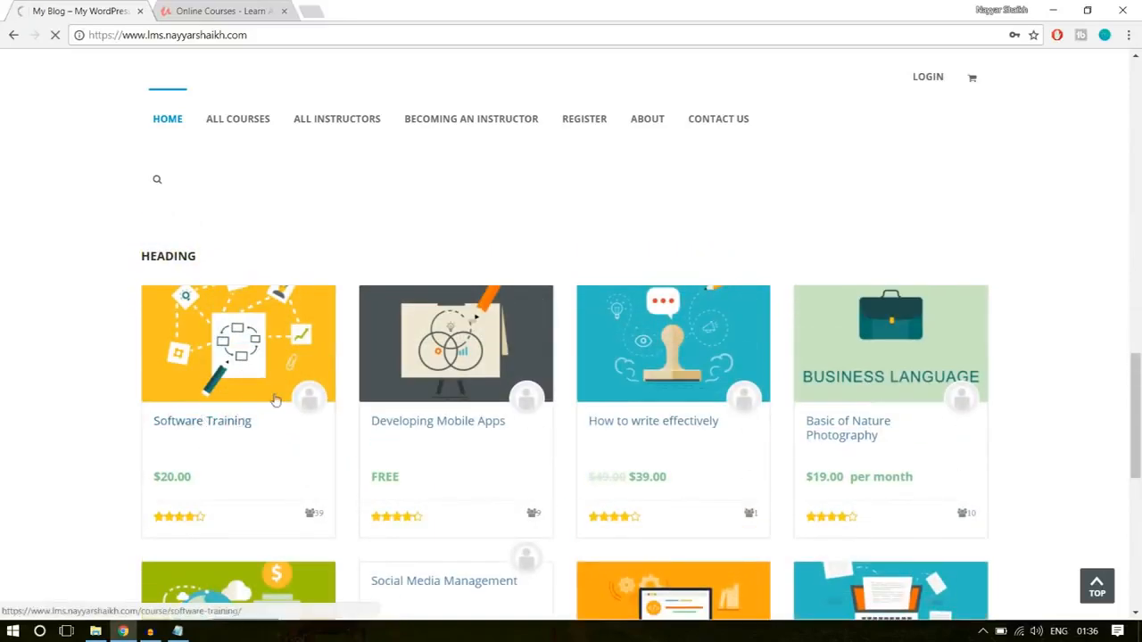
- Switch to Udemy and open the Complete Python Bootcamp course from the Students are Viewing row
left_click(219, 10)
scroll(719, 382, "up", 13)
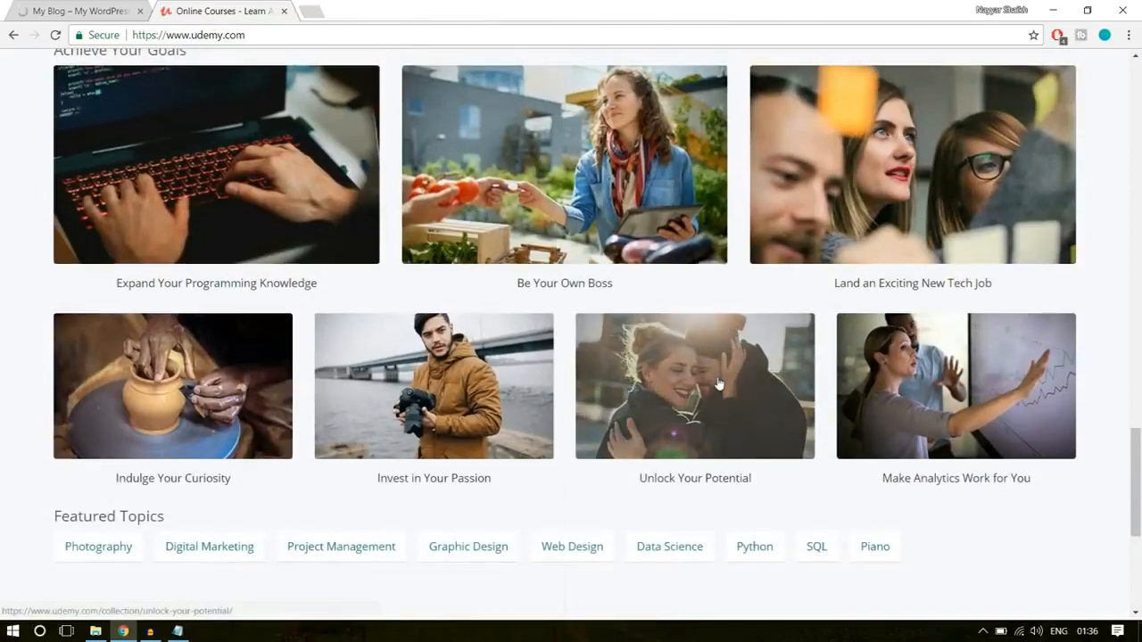
scroll(527, 385, "down", 2)
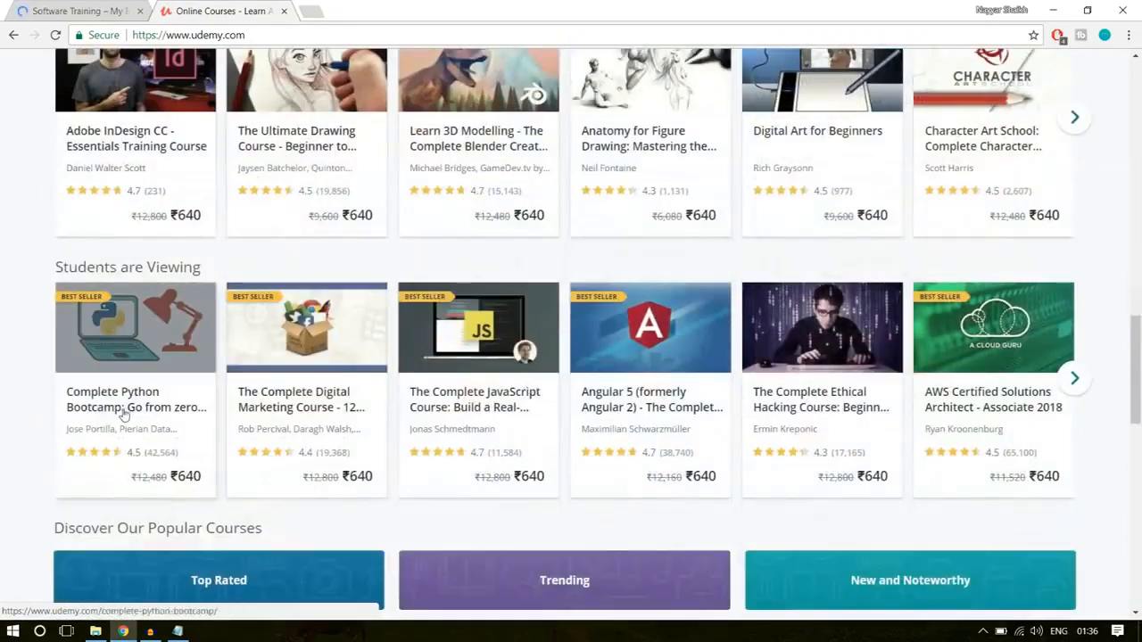
left_click(138, 403)
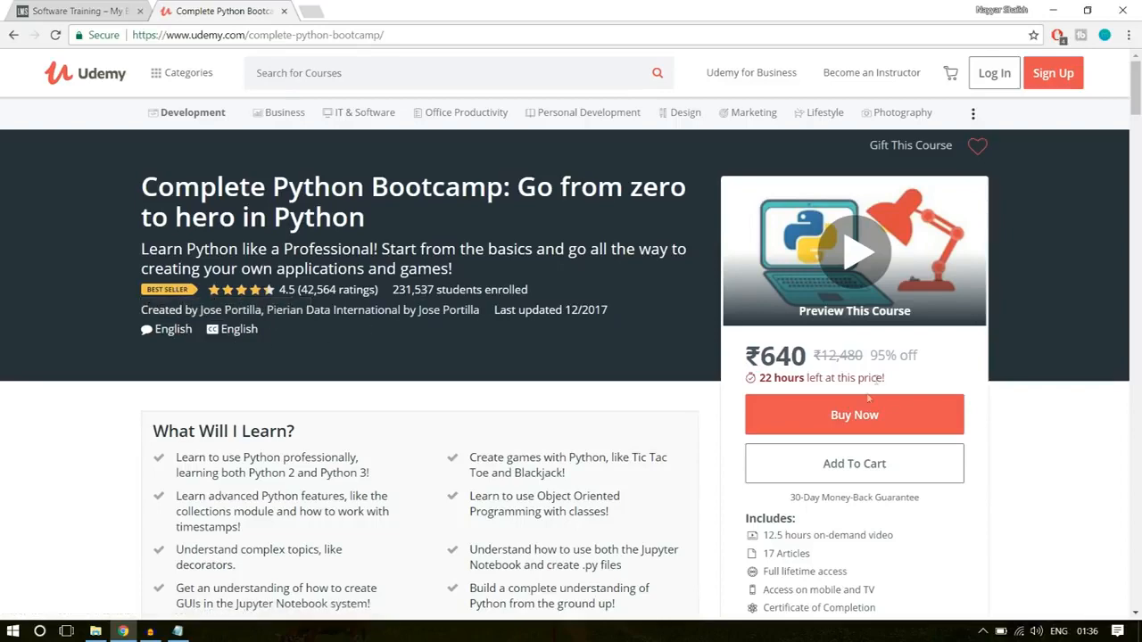
- Examine the Python course page on Udemy, covering learning goals, pricing box, curriculum, reviews and related courses
scroll(998, 337, "down", 3)
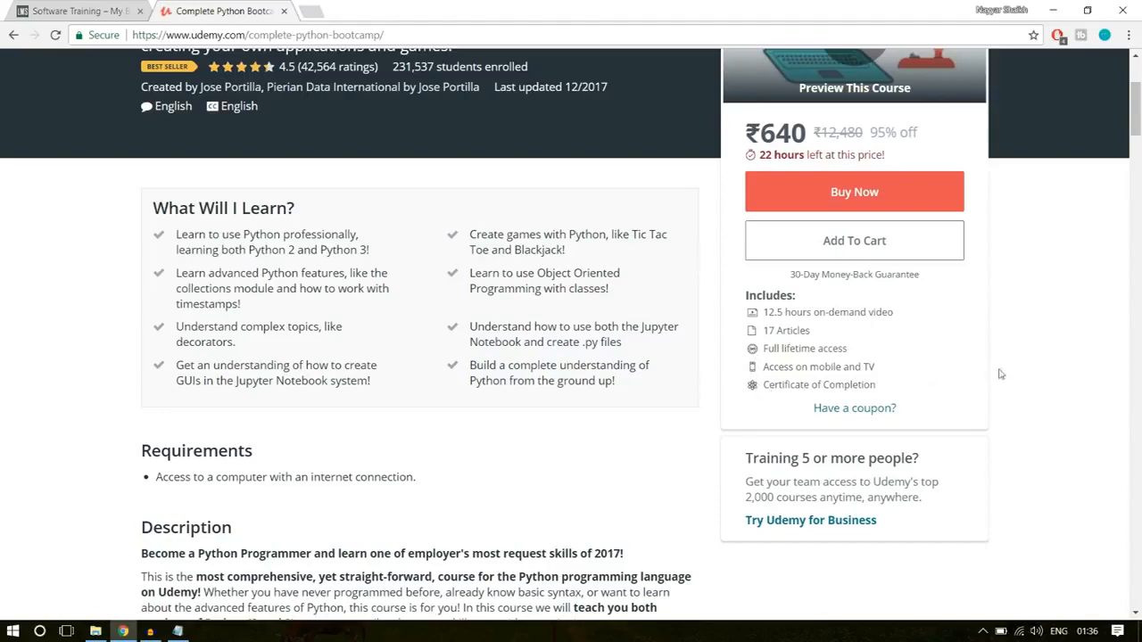
scroll(1001, 373, "down", 10)
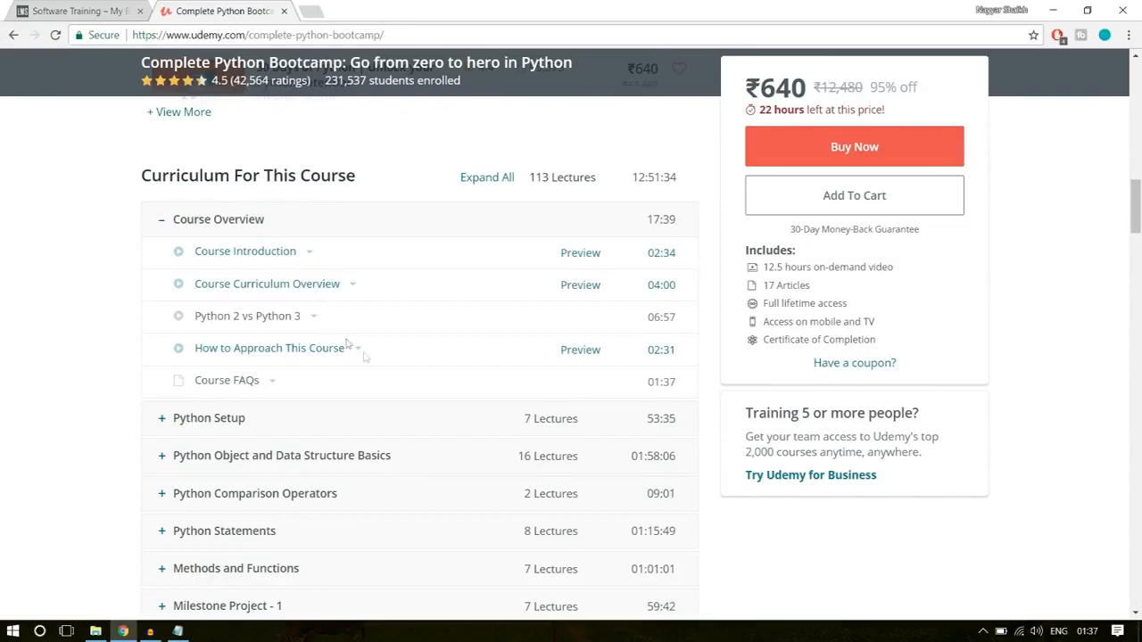
scroll(348, 345, "down", 15)
scroll(347, 344, "up", 3)
scroll(307, 270, "down", 10)
scroll(307, 271, "down", 15)
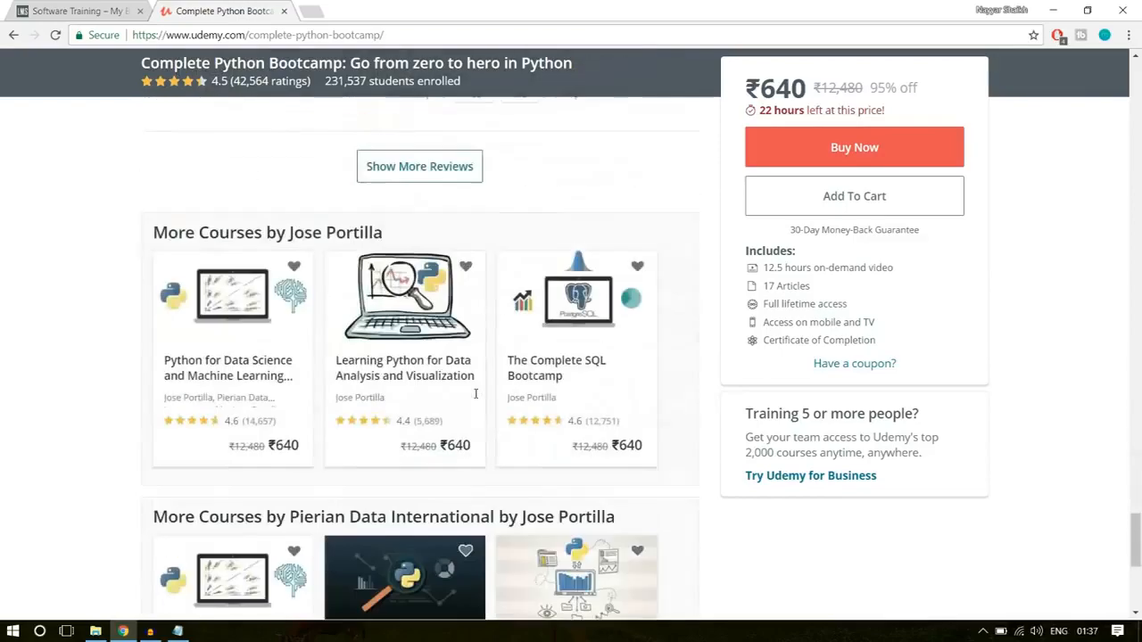
scroll(475, 393, "down", 5)
scroll(474, 396, "up", 5)
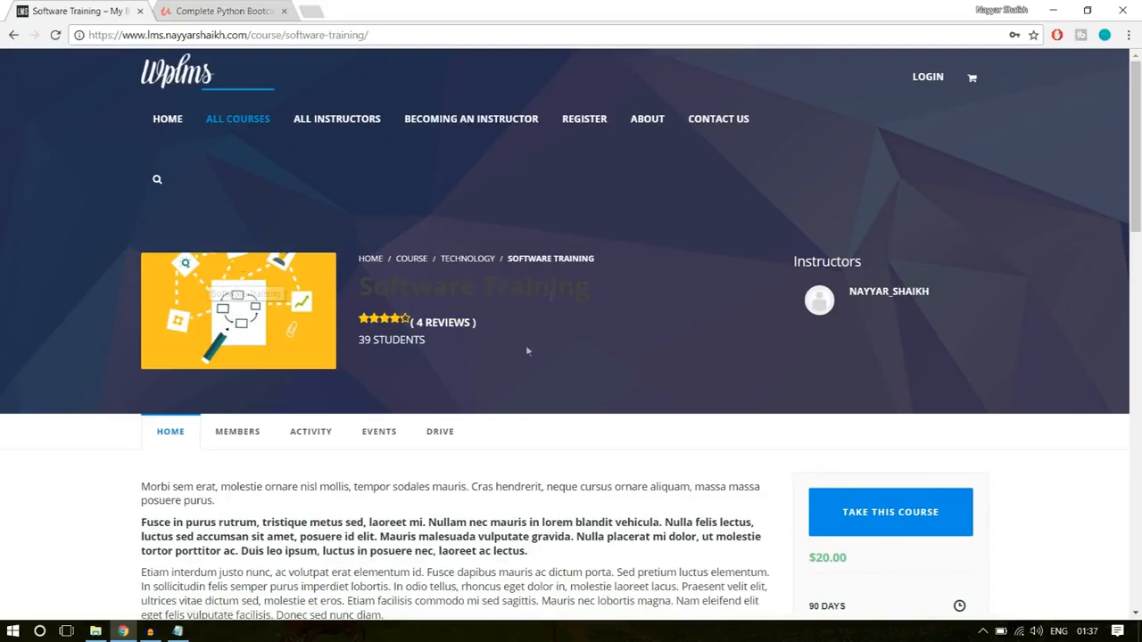
- Examine the Software Training course page's title, description text and price box on the WPLMS site
double_click(403, 286)
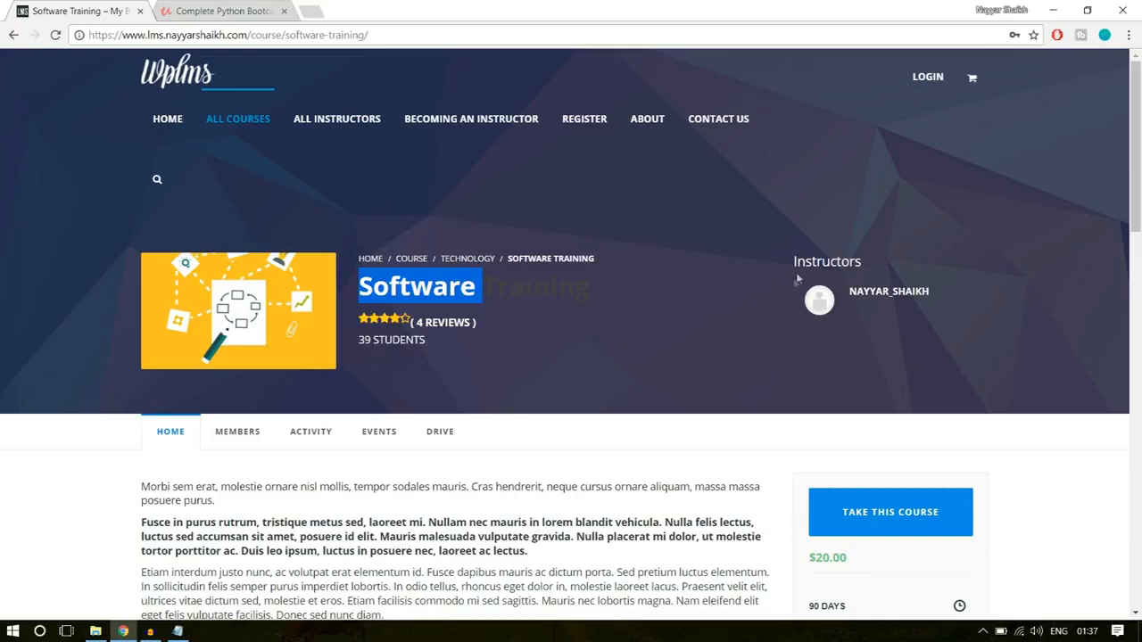
scroll(939, 306, "down", 3)
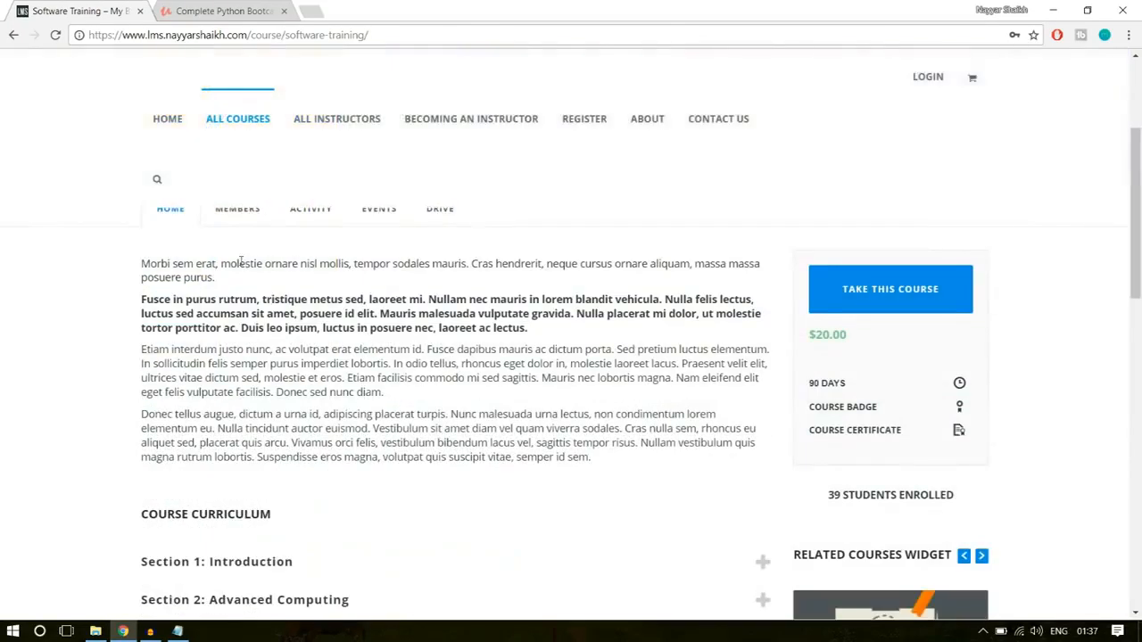
left_click_drag(581, 458, 129, 265)
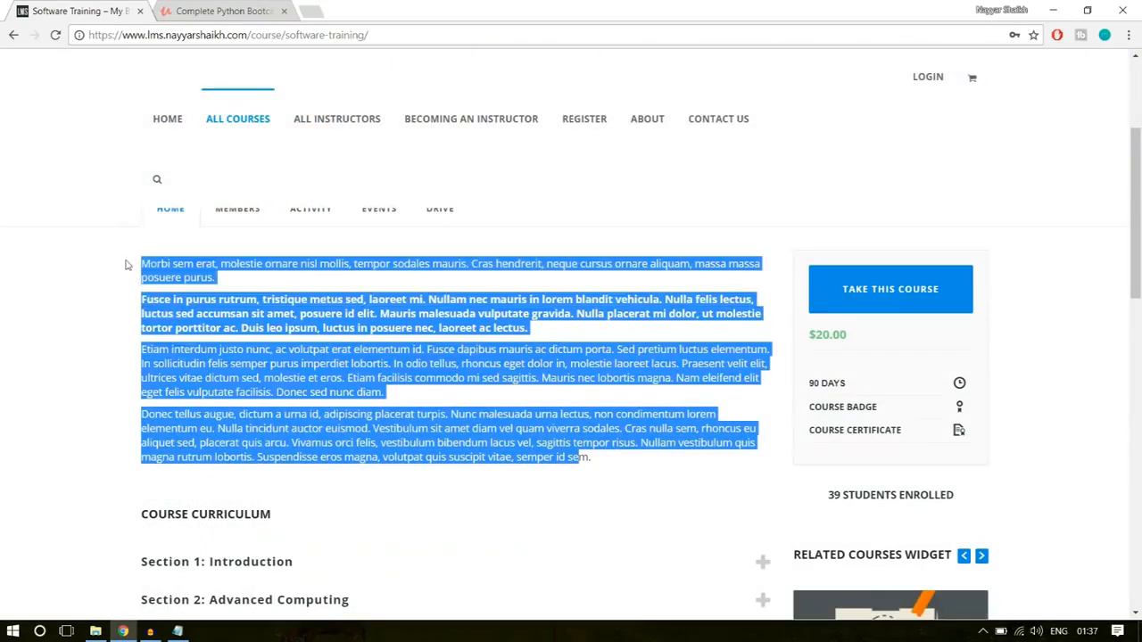
left_click(208, 300)
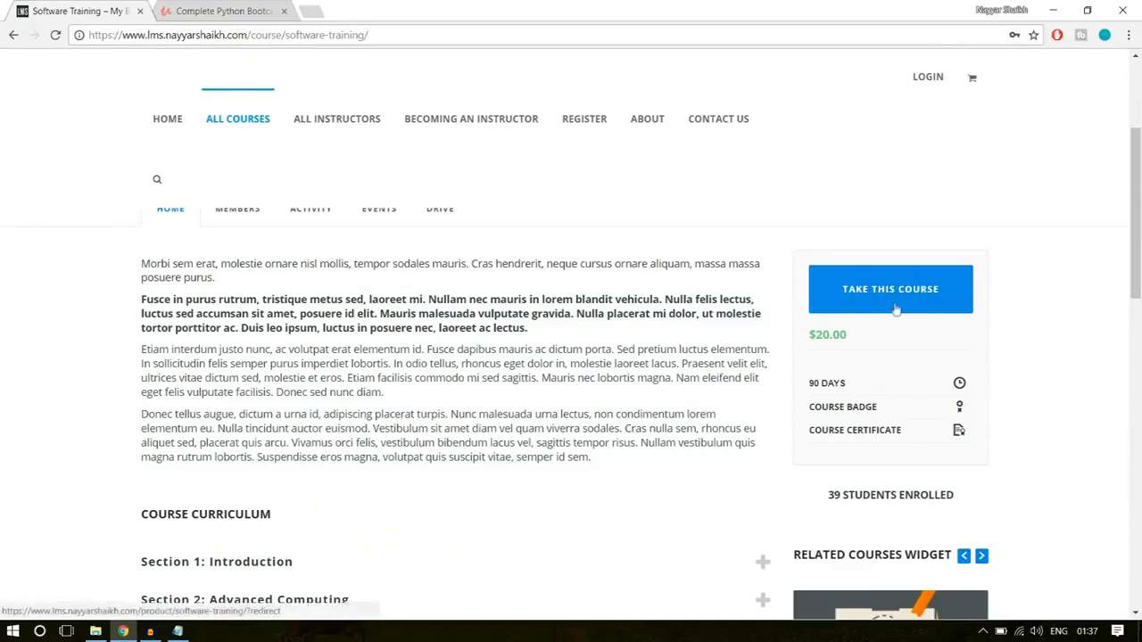
left_click_drag(848, 336, 807, 336)
left_click(837, 348)
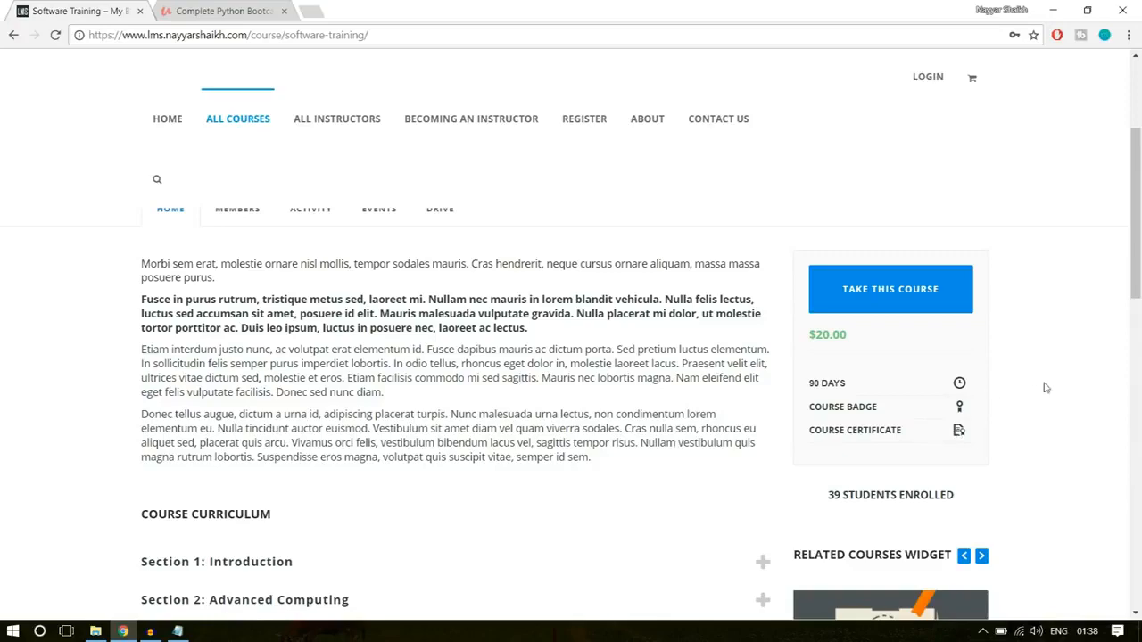
- Expand the Introduction and Advanced Computing sections of the course curriculum and examine their lessons and The Software Quiz
scroll(1046, 388, "down", 4)
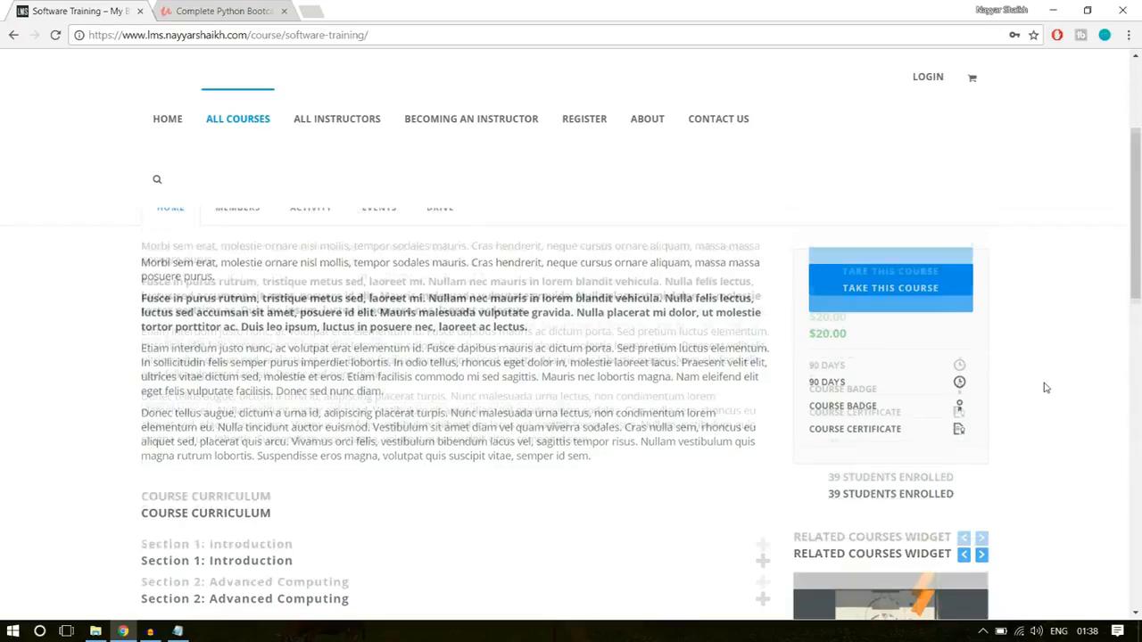
scroll(328, 329, "up", 2)
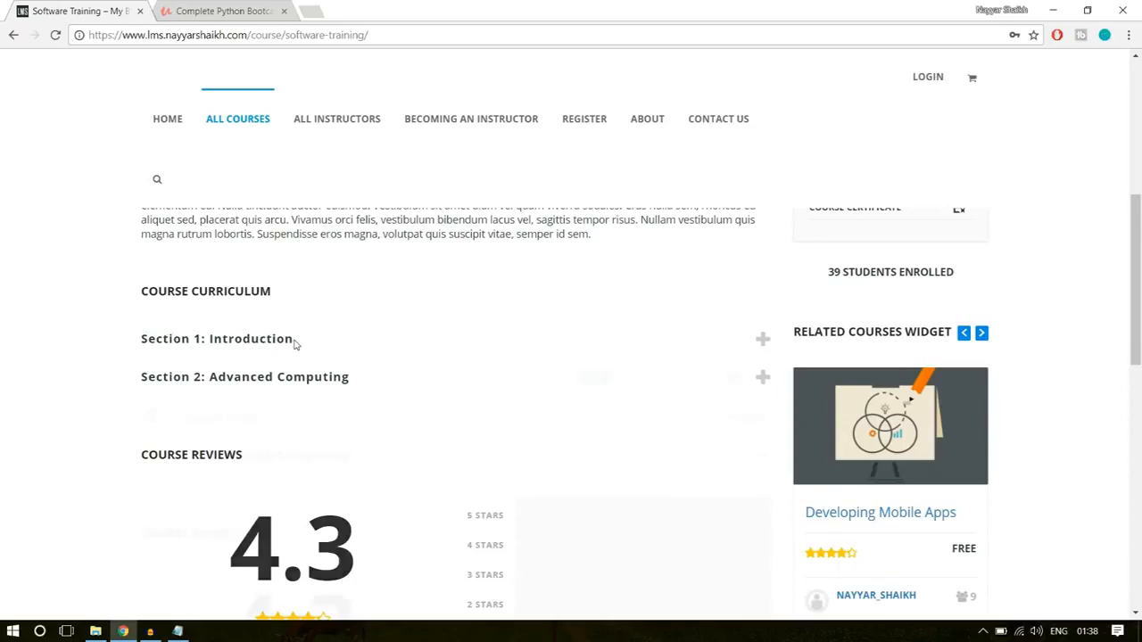
left_click(286, 338)
left_click(319, 457)
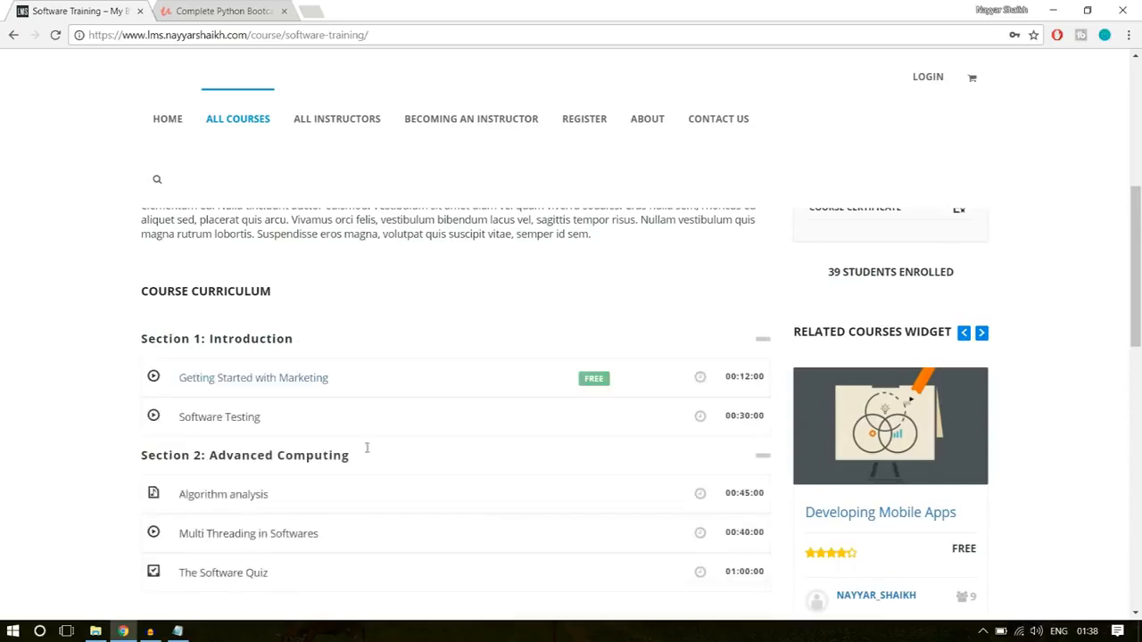
scroll(436, 438, "down", 2)
scroll(361, 366, "up", 1)
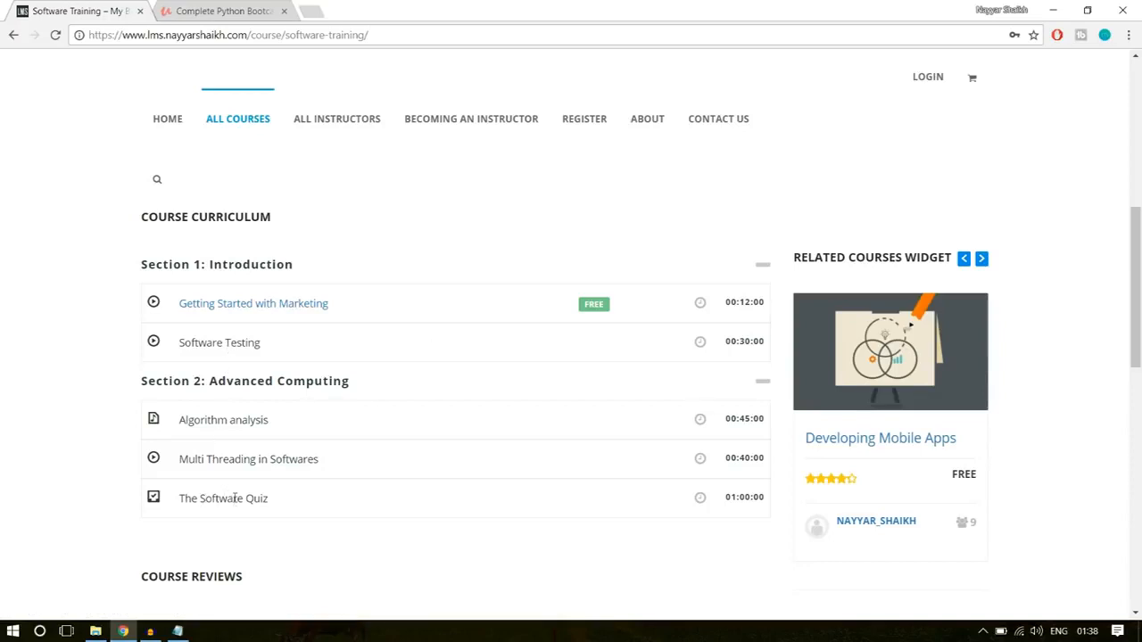
left_click_drag(285, 504, 214, 499)
left_click(225, 496)
- Examine the course reviews and the Related Courses section, returning to the curriculum area
scroll(389, 448, "down", 2)
scroll(392, 449, "down", 4)
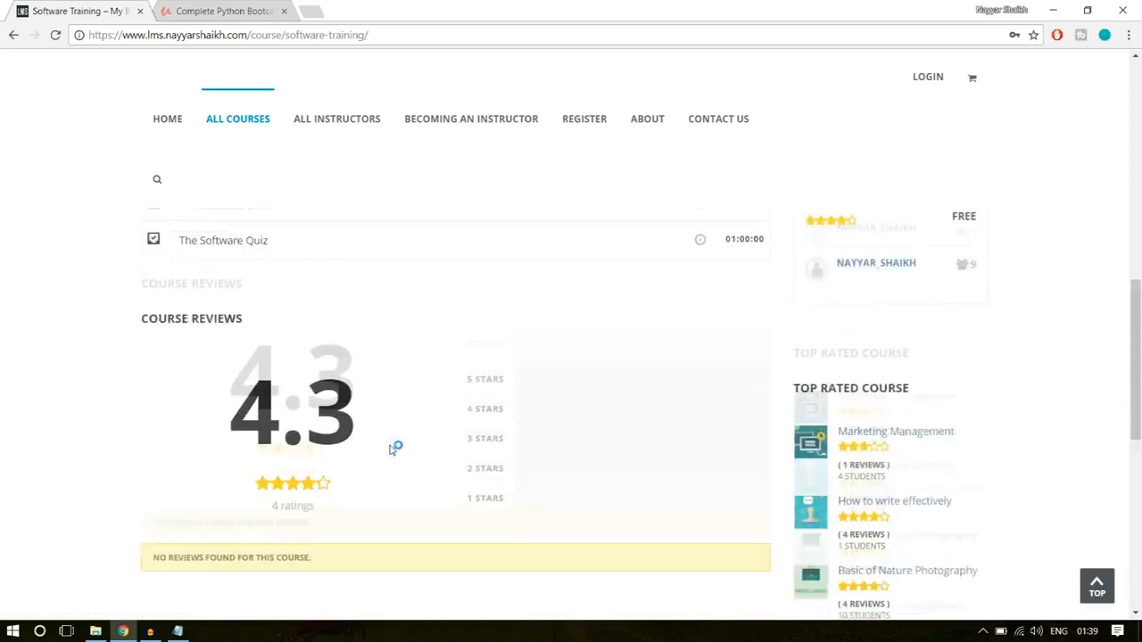
scroll(402, 466, "up", 3)
scroll(426, 437, "down", 7)
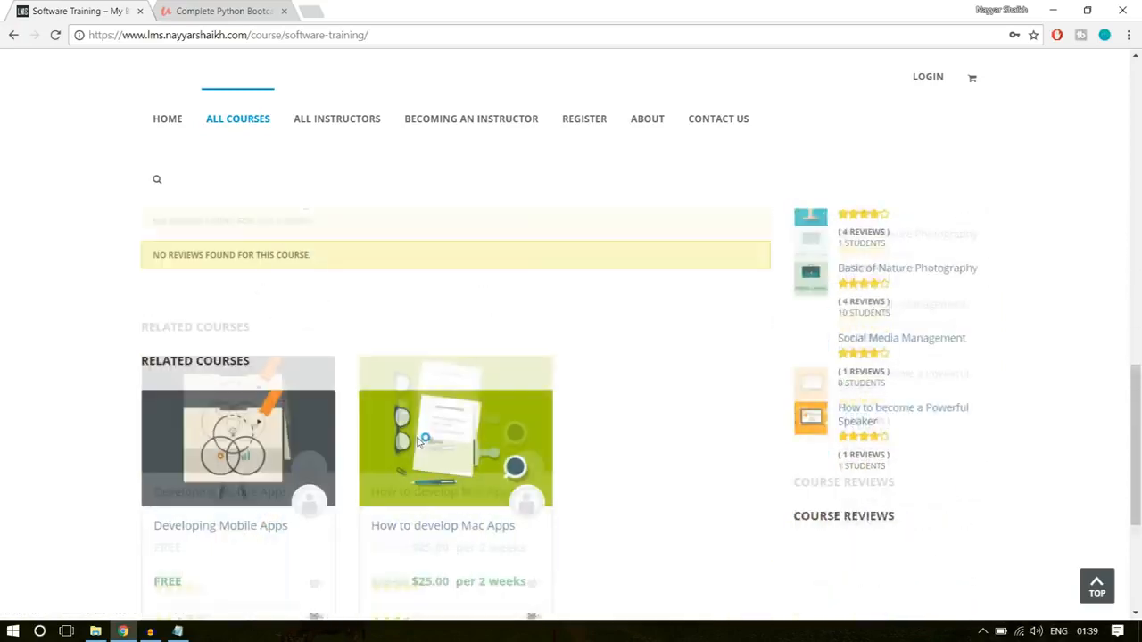
scroll(305, 421, "up", 2)
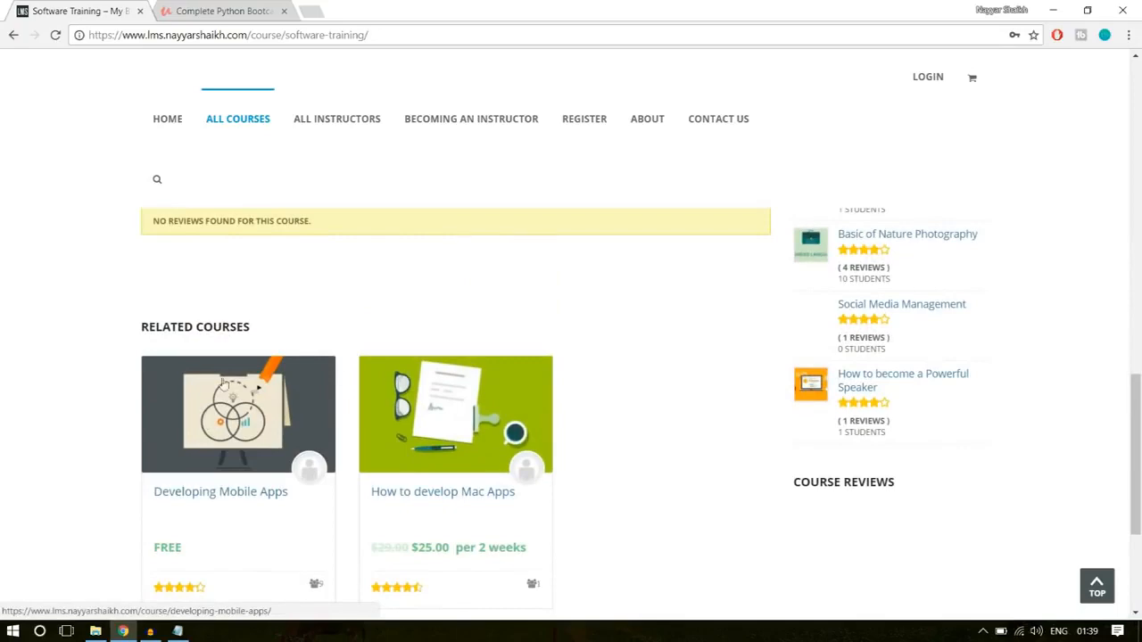
scroll(439, 464, "down", 2)
scroll(673, 466, "up", 10)
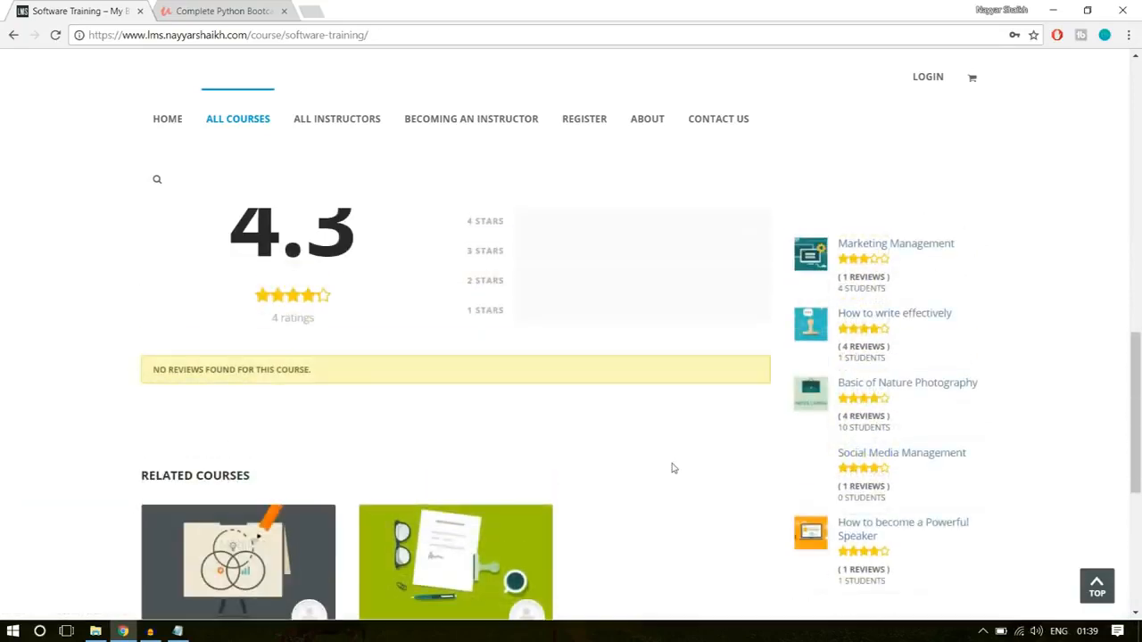
scroll(959, 357, "down", 1)
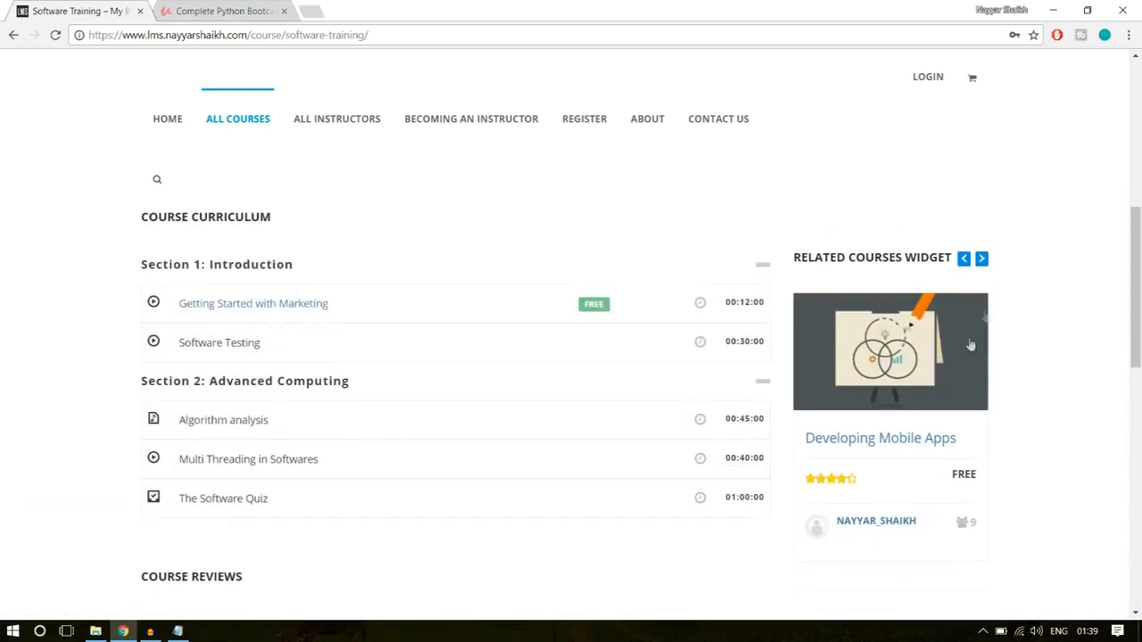
- Advance the Related Courses Widget to How to write effectively, and examine the Top Rated Course list and the rest of the page
left_click(982, 259)
left_click(986, 263)
left_click(986, 264)
left_click(986, 263)
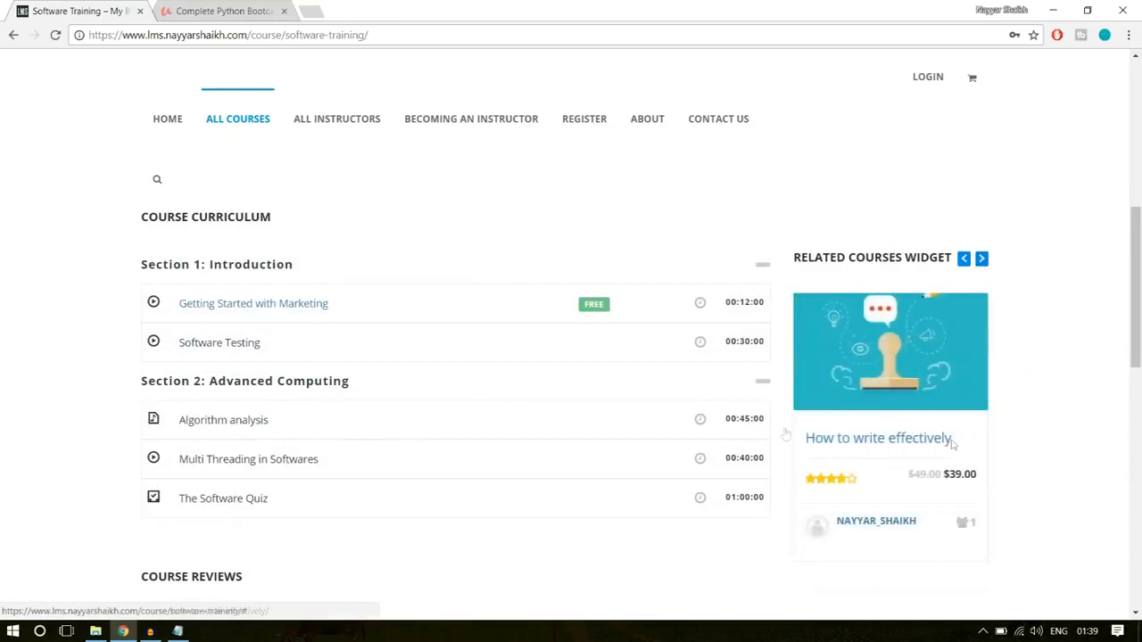
scroll(987, 393, "down", 2)
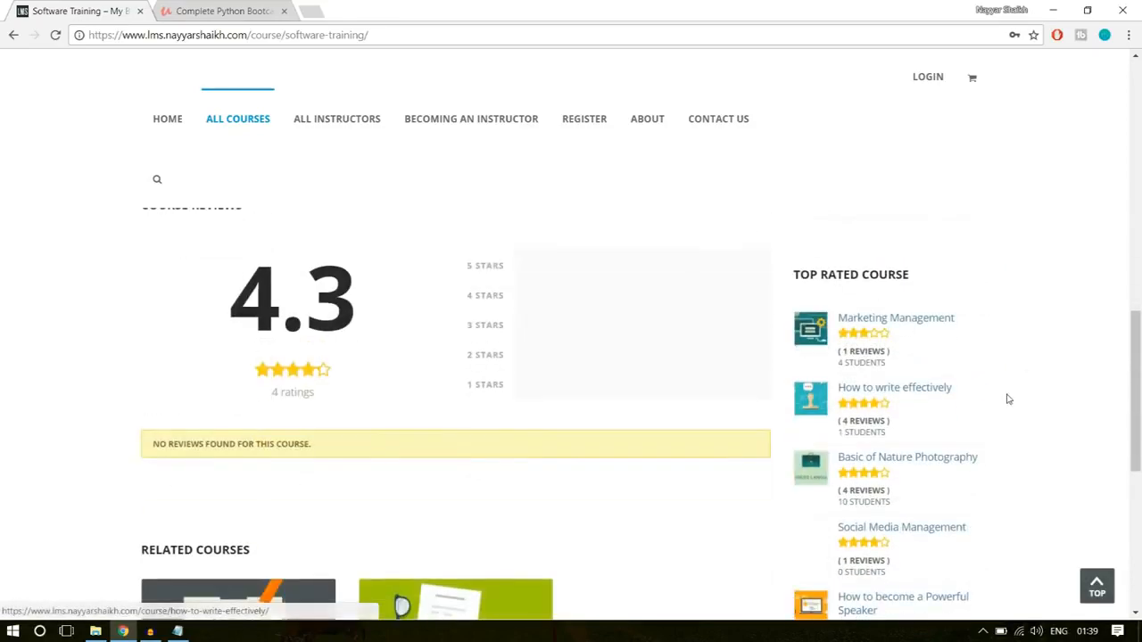
scroll(907, 304, "down", 1)
scroll(910, 387, "down", 4)
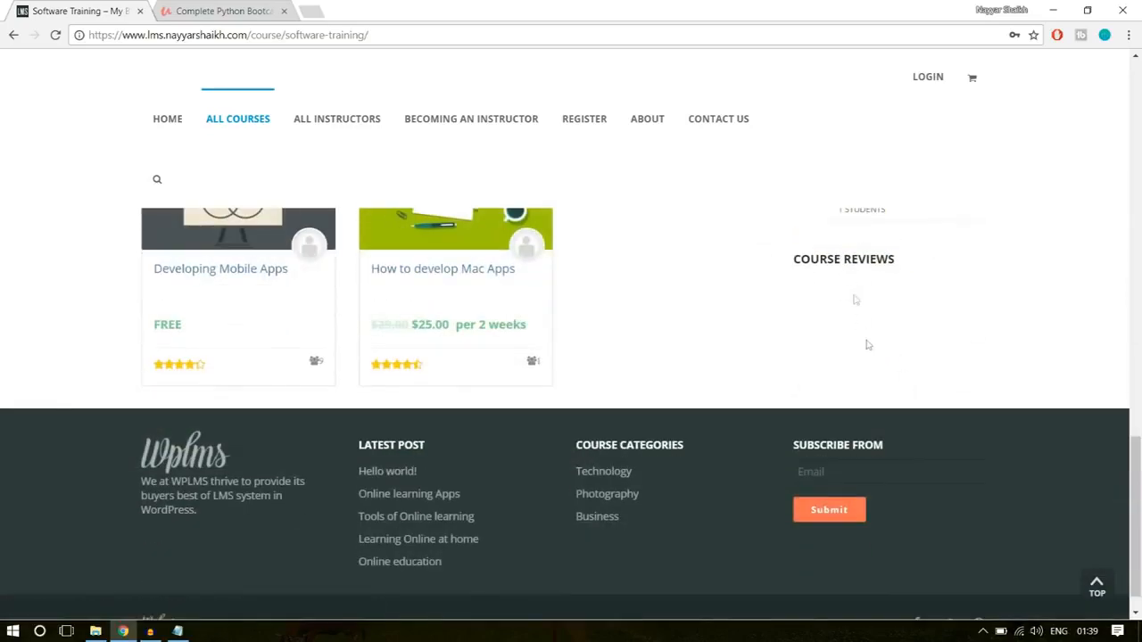
scroll(904, 437, "up", 10)
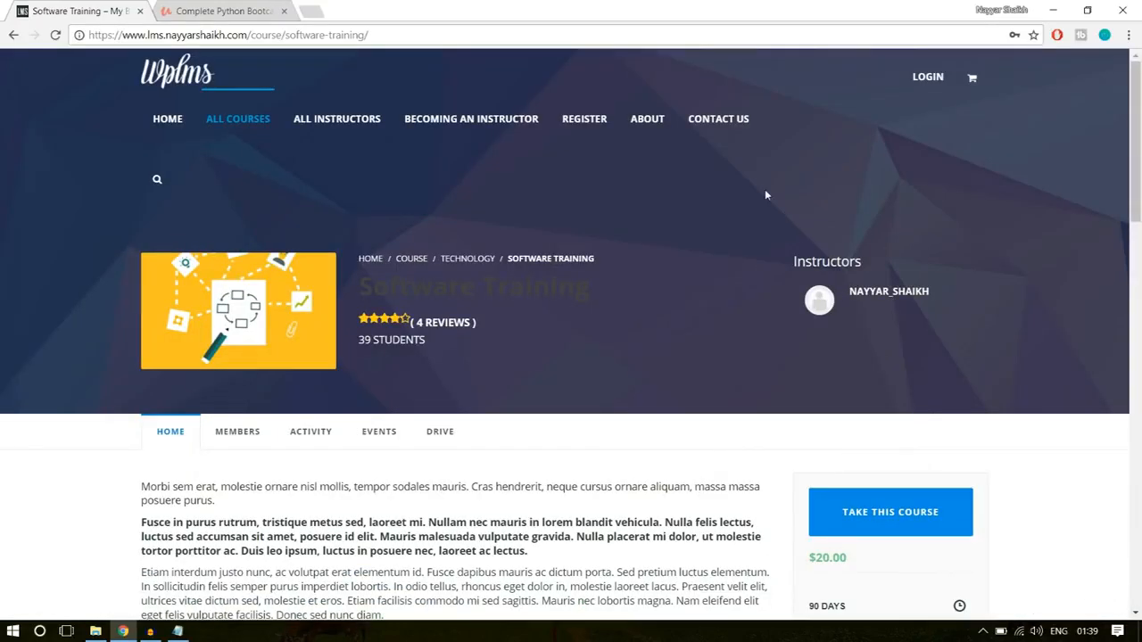
- Open the site's About page and examine its banner, Become an Instructor section and Meet the Instructors text
left_click(650, 122)
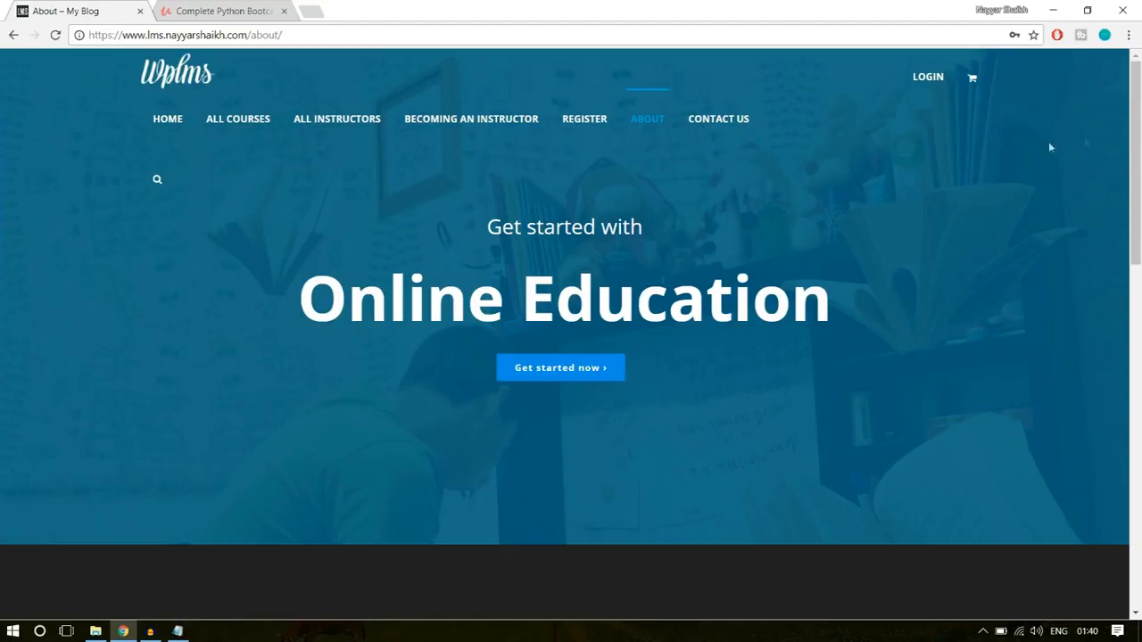
left_click_drag(1139, 145, 1141, 246)
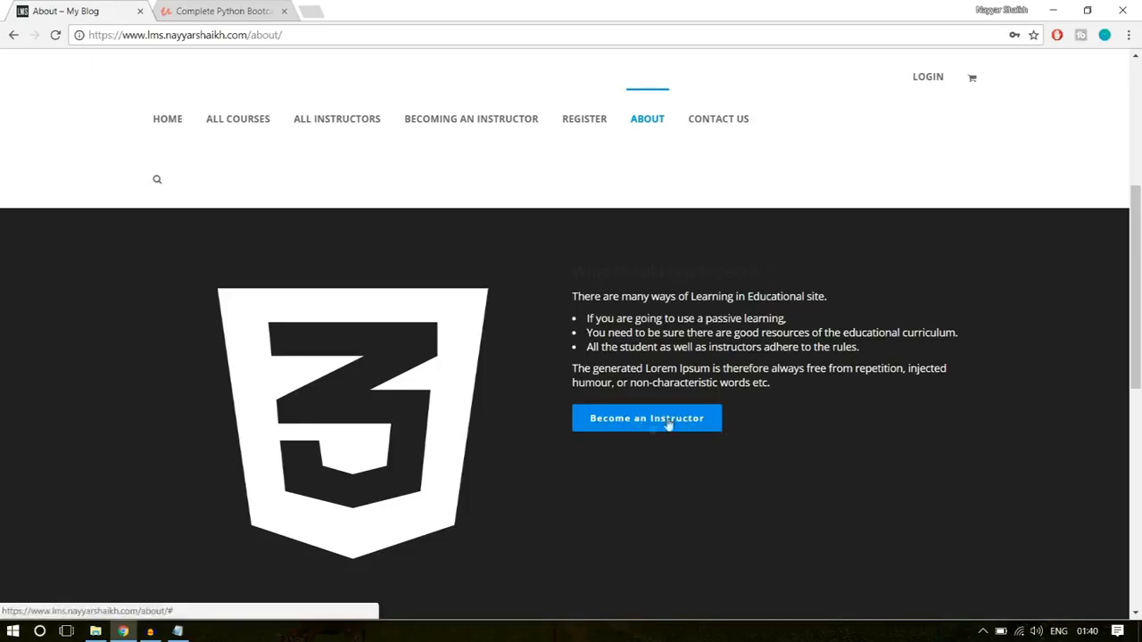
scroll(820, 458, "down", 2)
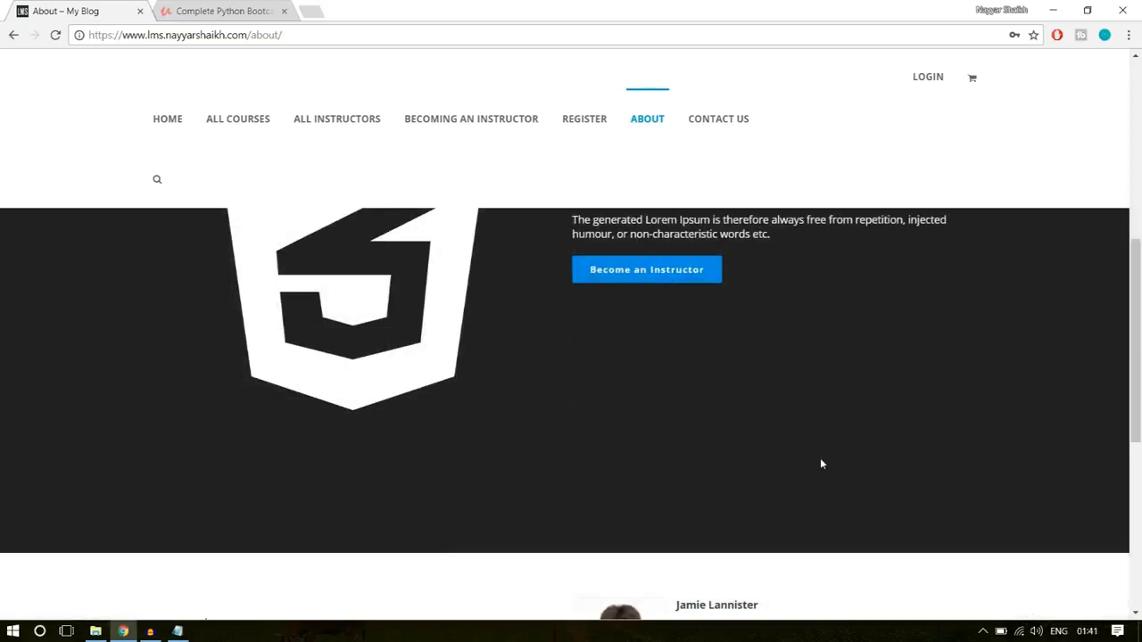
scroll(819, 458, "down", 4)
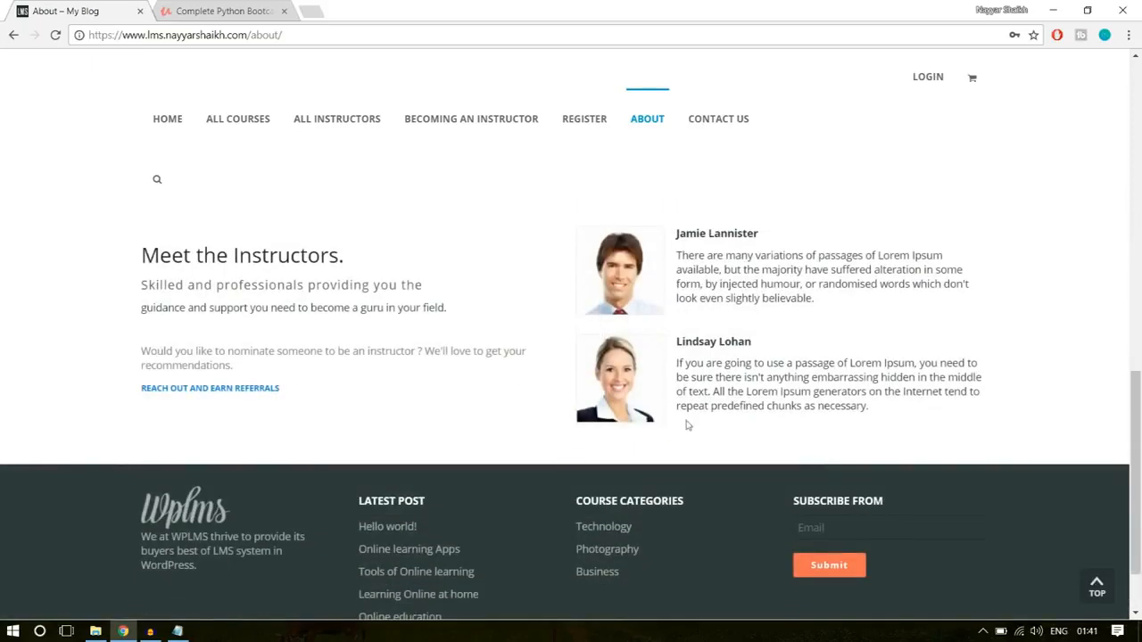
left_click_drag(143, 250, 266, 331)
left_click(266, 330)
- Open the Contact Us page and examine its introduction text, contact details and message form
left_click(731, 128)
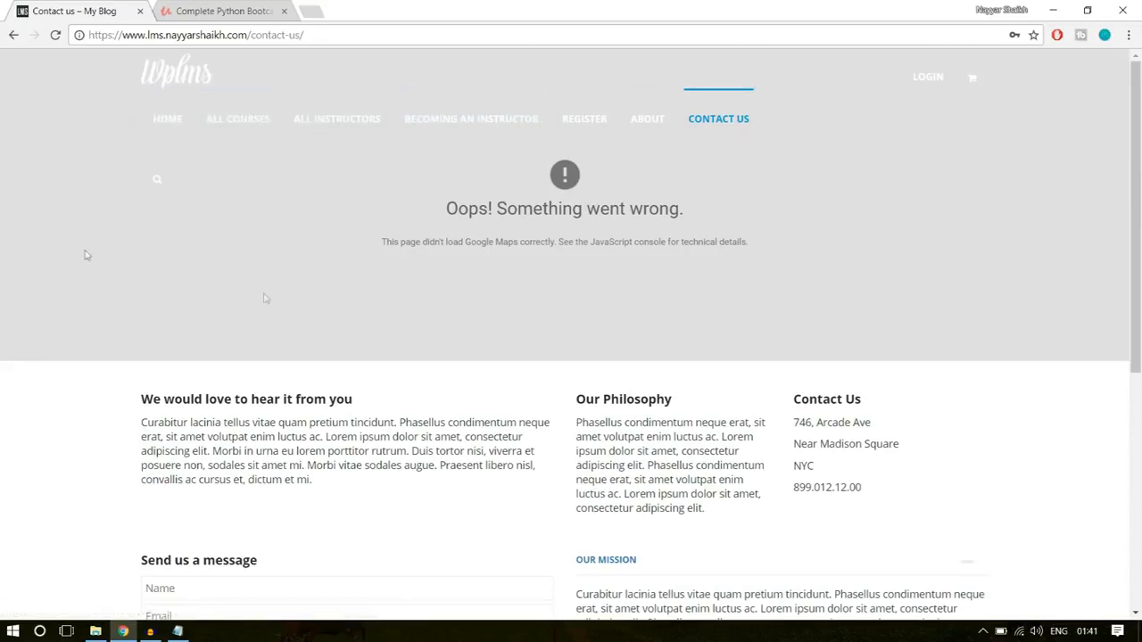
scroll(918, 344, "down", 2)
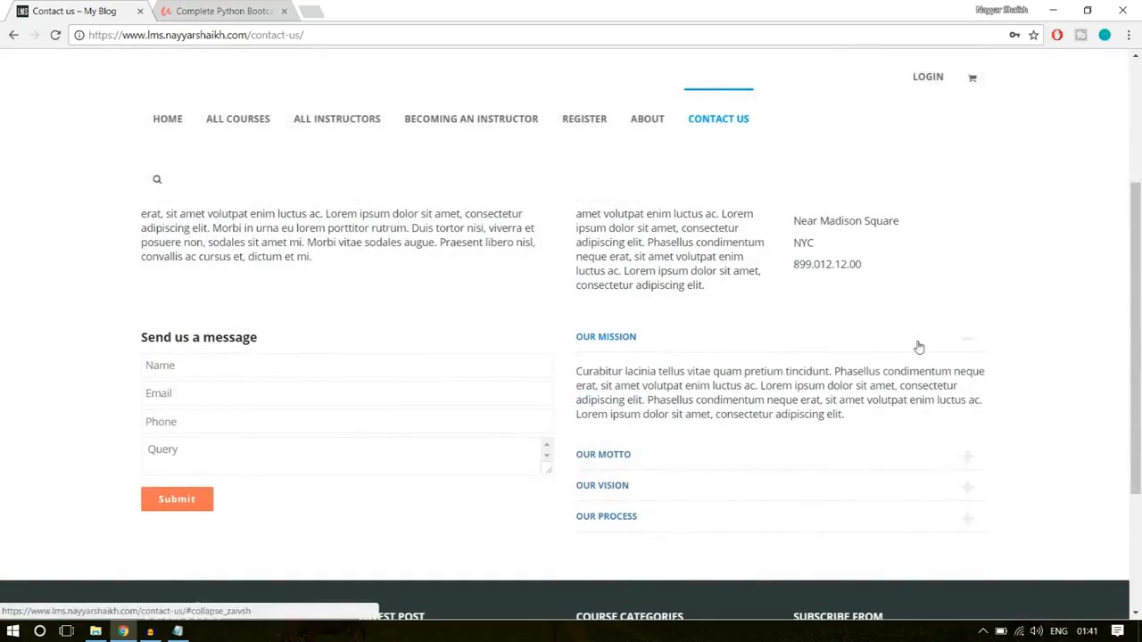
scroll(918, 345, "up", 1)
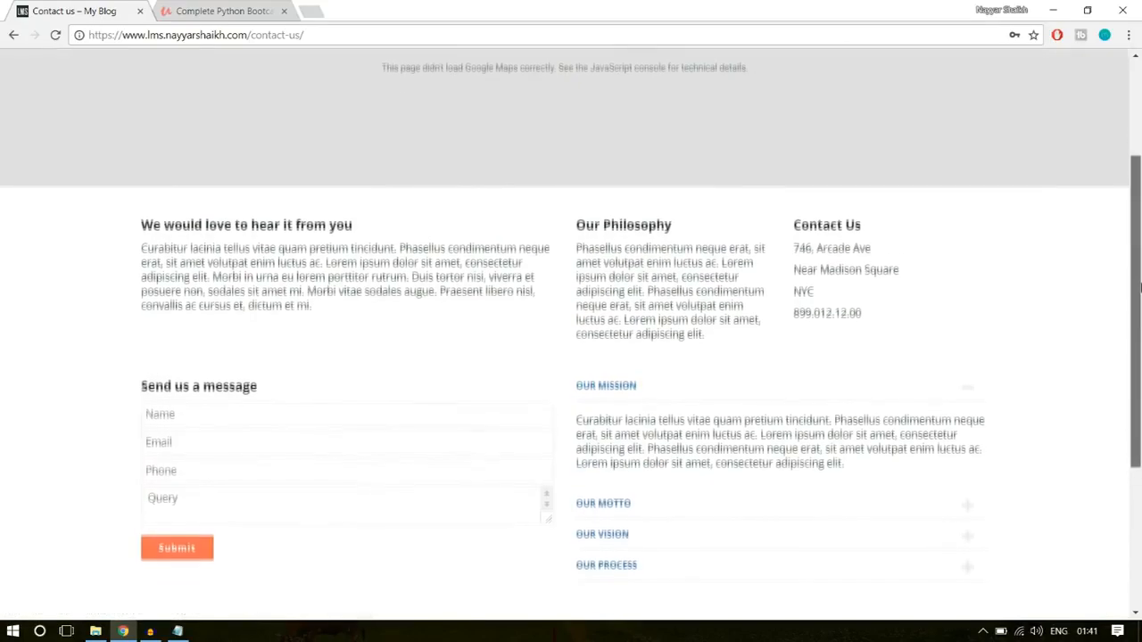
scroll(1140, 286, "down", 1)
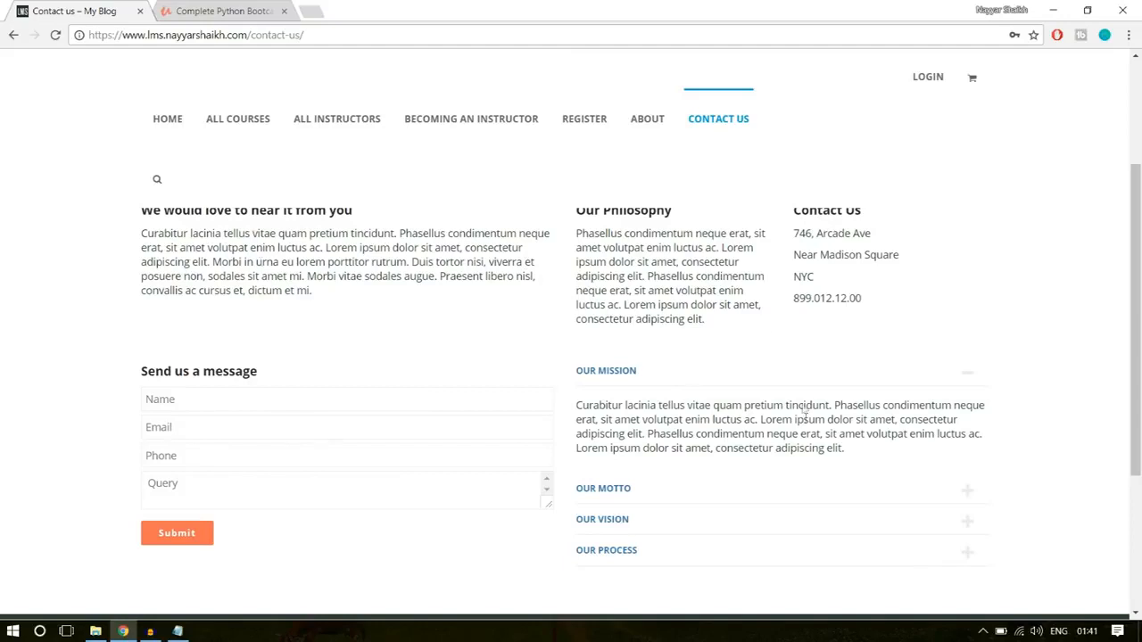
left_click_drag(322, 306, 140, 234)
left_click(190, 233)
left_click_drag(873, 323, 796, 250)
left_click(796, 251)
scroll(275, 399, "down", 1)
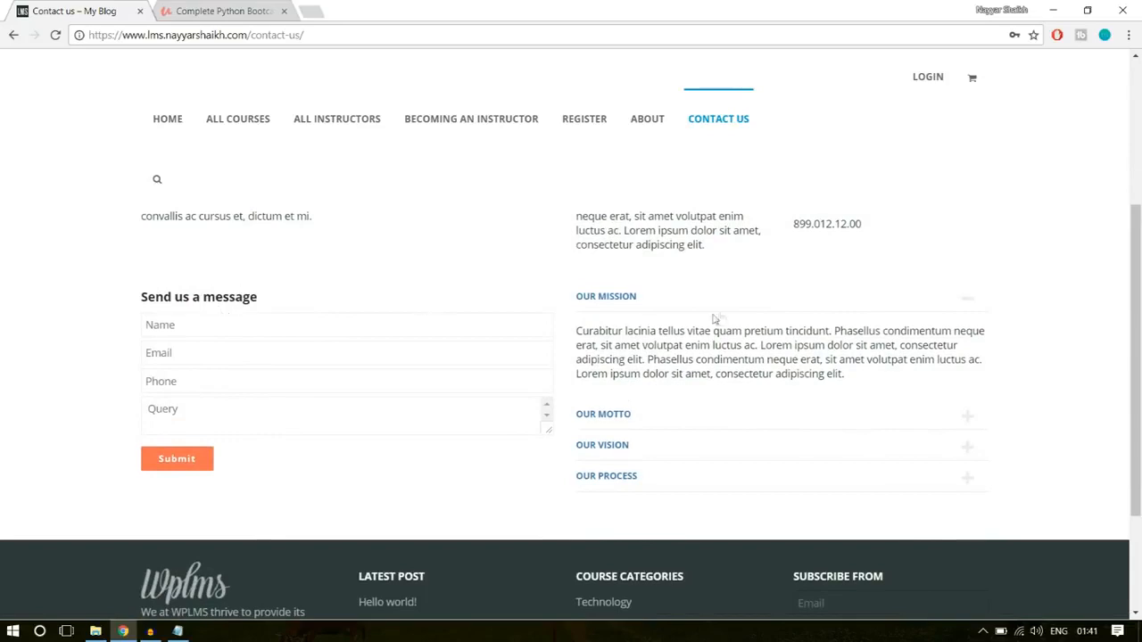
- Expand the Our Motto entry on the contact page and examine the remaining entries and footer
left_click(658, 416)
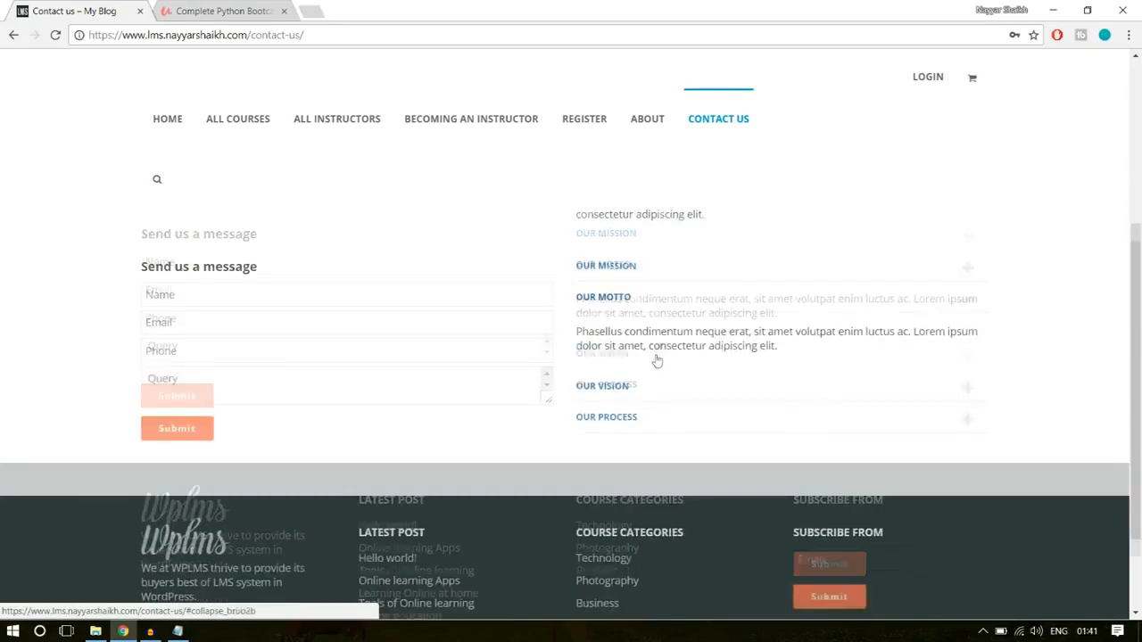
scroll(664, 321, "down", 2)
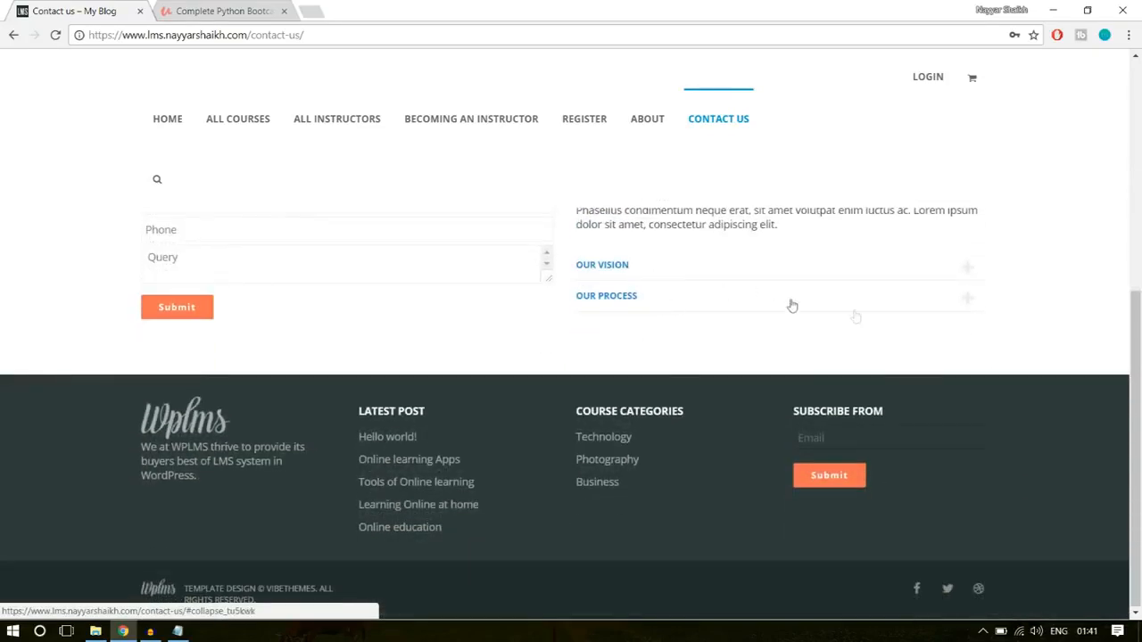
scroll(944, 406, "up", 5)
scroll(947, 460, "down", 5)
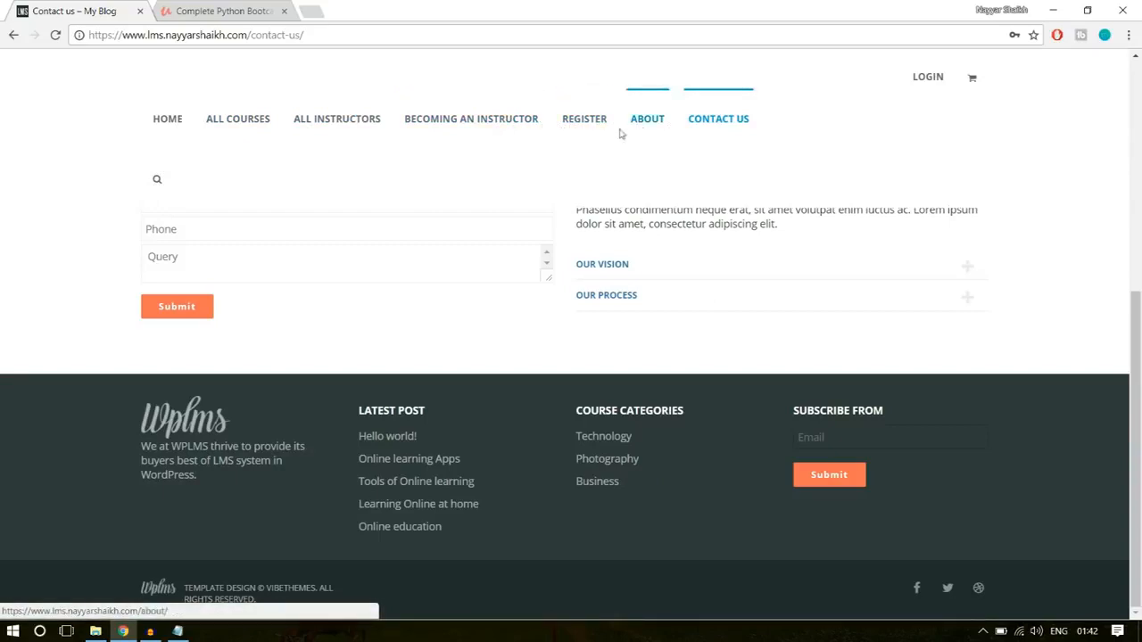
scroll(1024, 319, "up", 2)
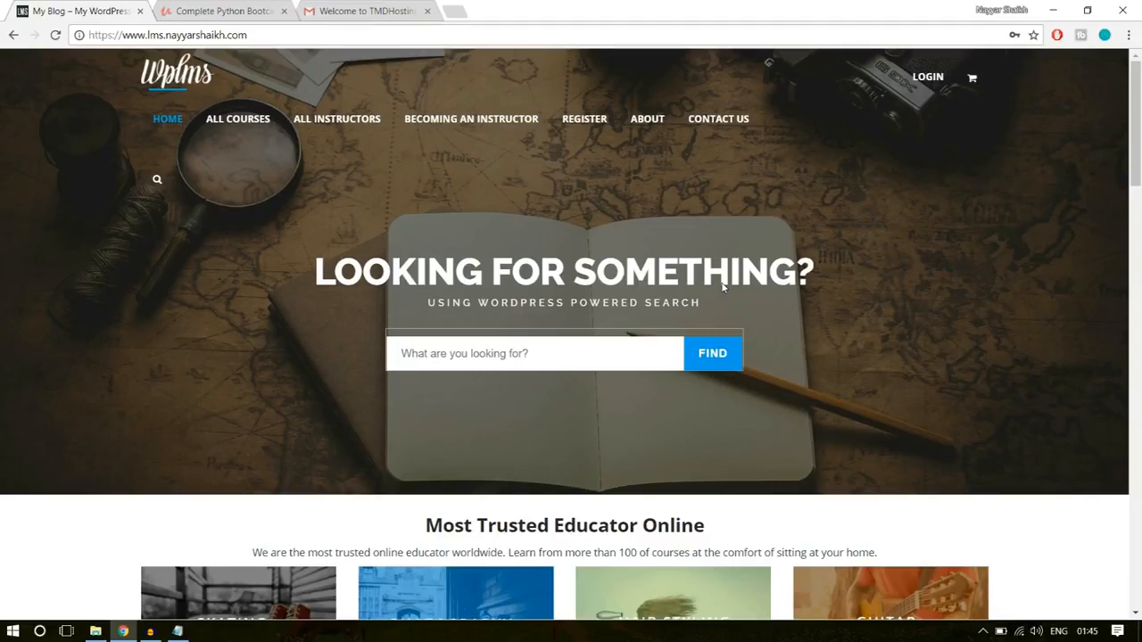
left_click_drag(249, 35, 91, 36)
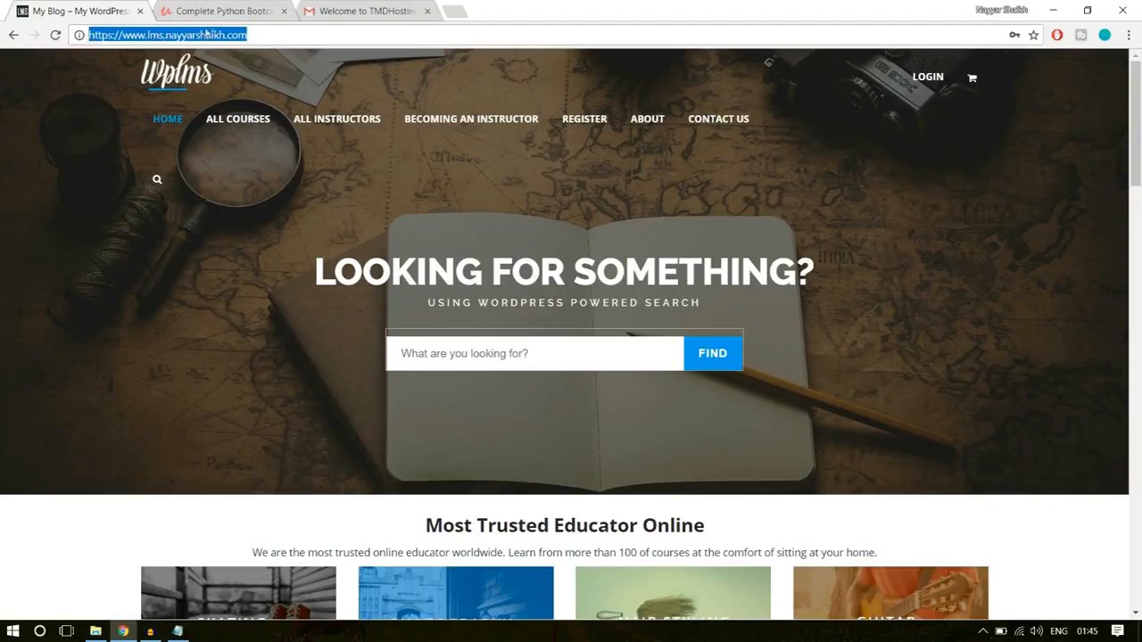
left_click(255, 33)
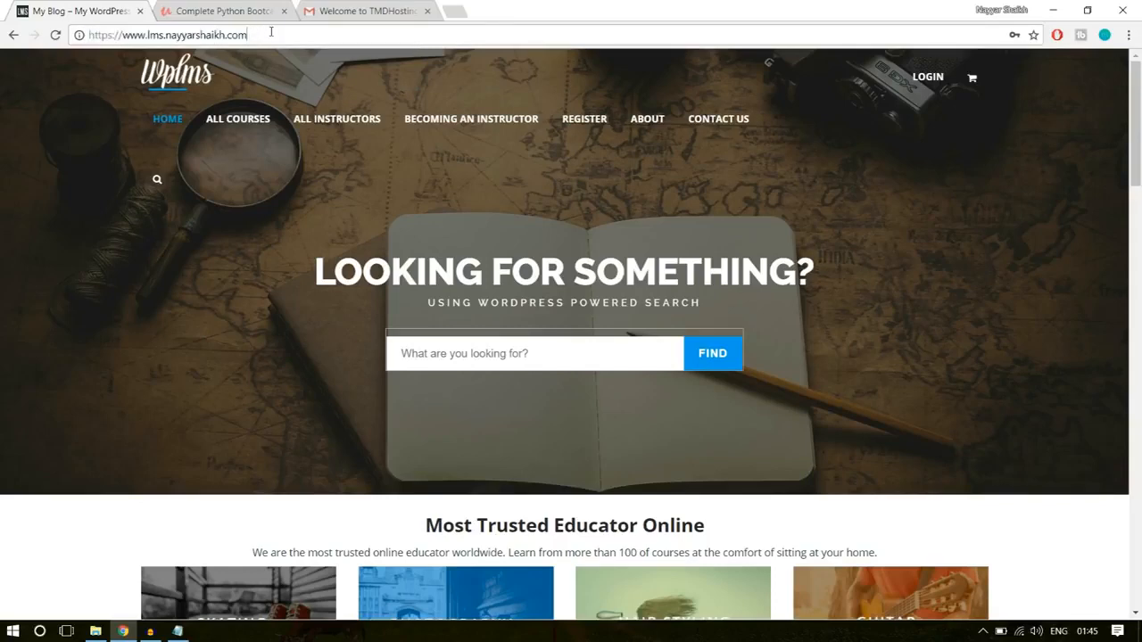
left_click_drag(267, 35, 146, 36)
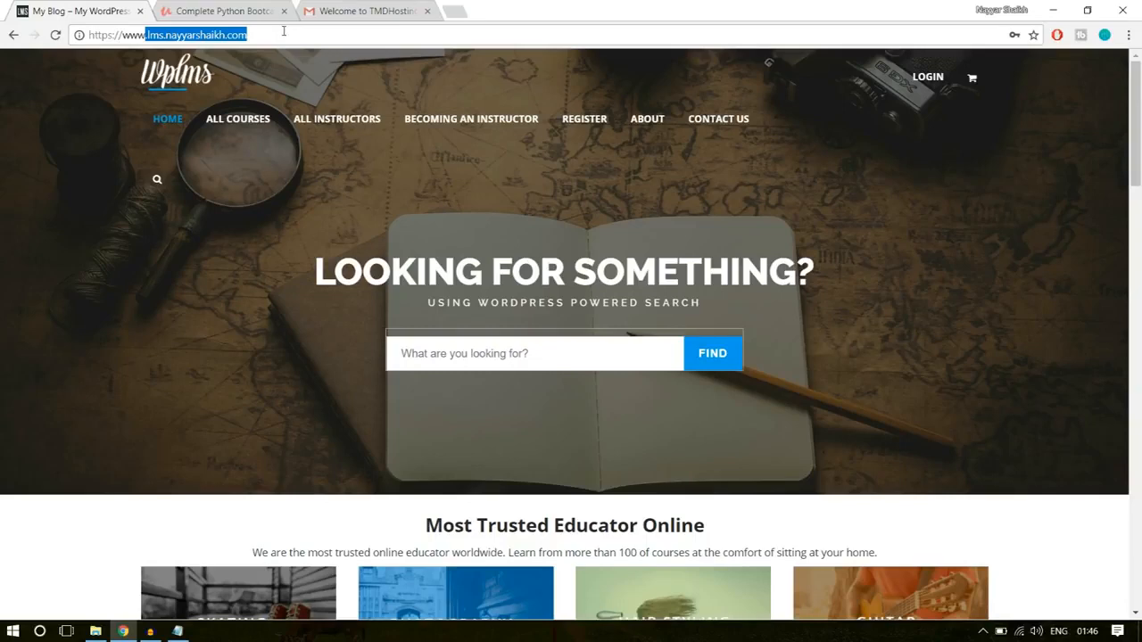
left_click(968, 256)
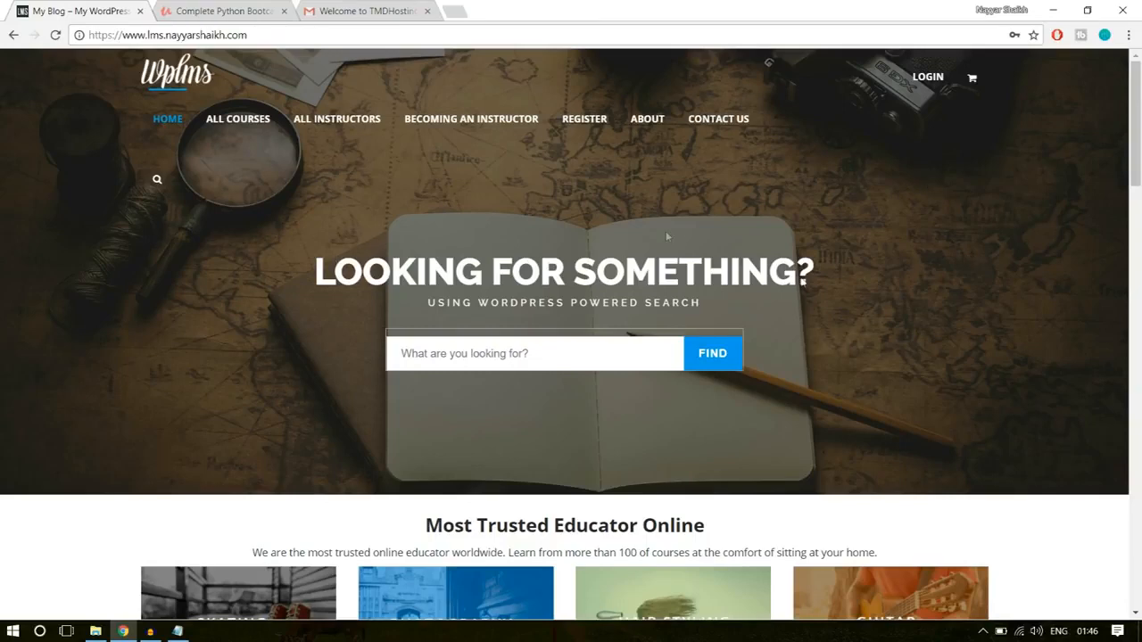
- Examine the home page's category tiles, online learning banner and course cards under Courses from renowned Instructors
scroll(825, 339, "down", 9)
scroll(835, 399, "up", 5)
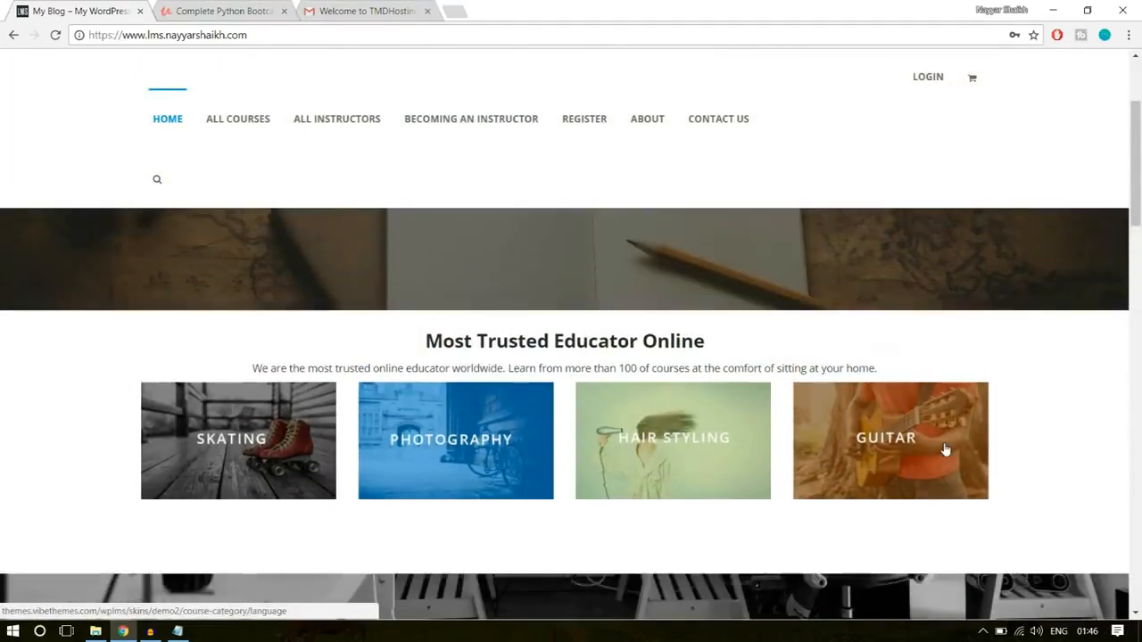
scroll(936, 445, "up", 2)
scroll(962, 308, "down", 4)
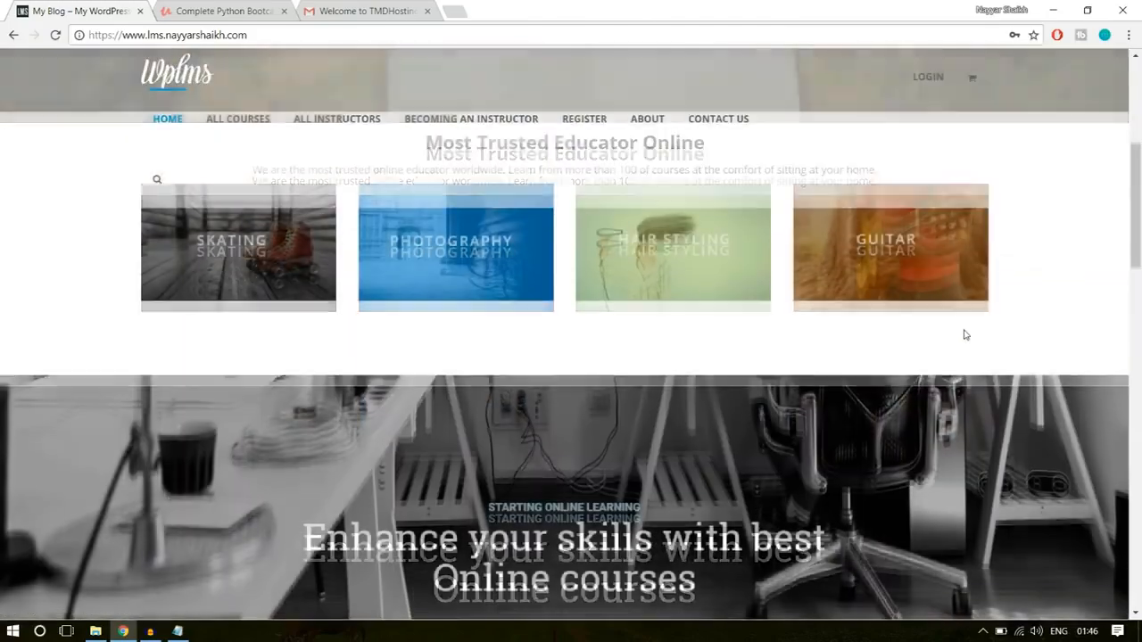
scroll(964, 333, "down", 3)
scroll(964, 333, "up", 5)
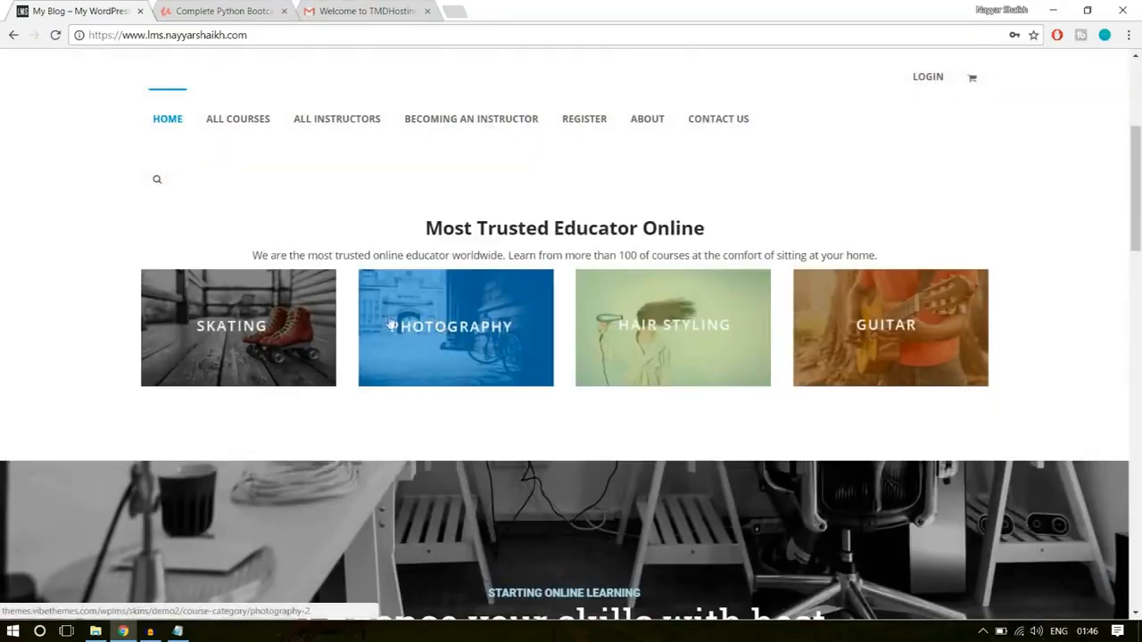
scroll(993, 323, "down", 5)
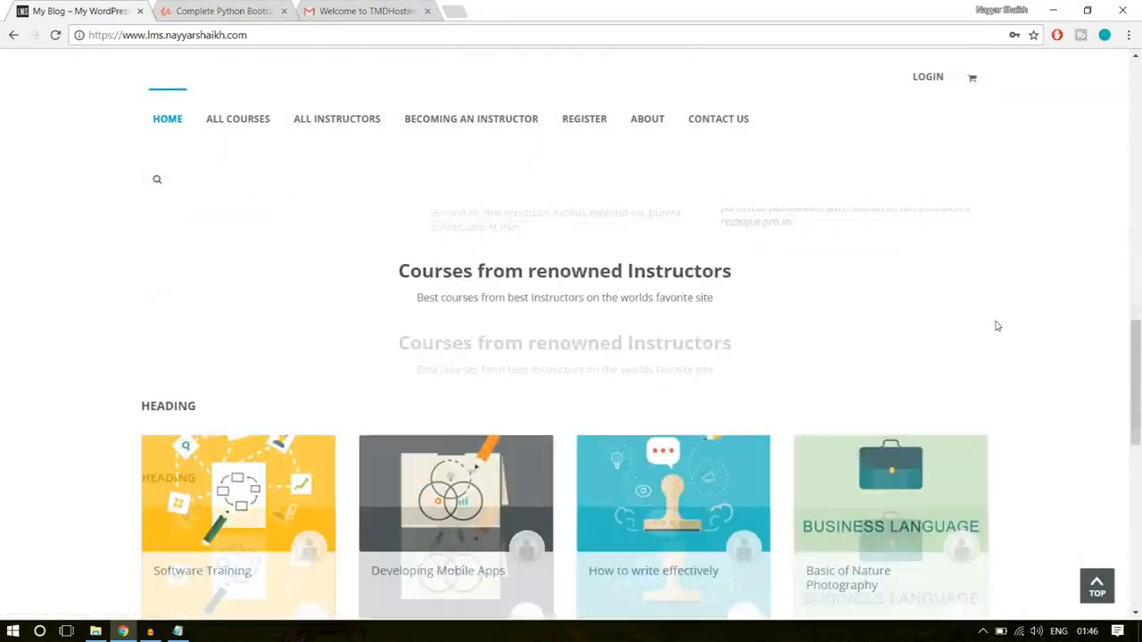
scroll(982, 393, "up", 2)
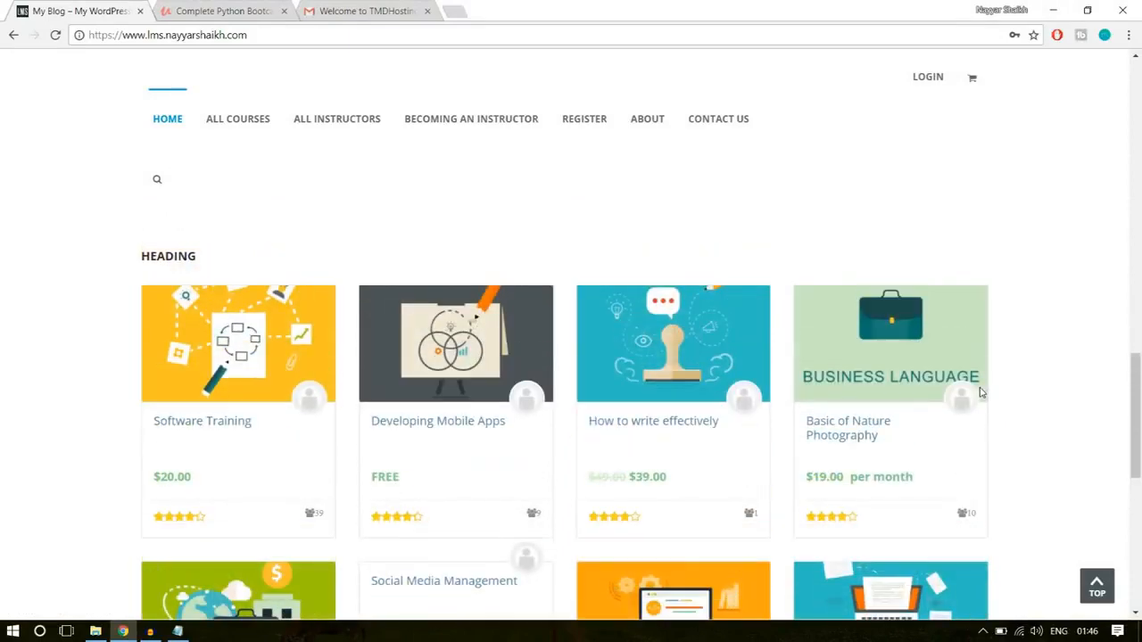
scroll(993, 399, "up", 10)
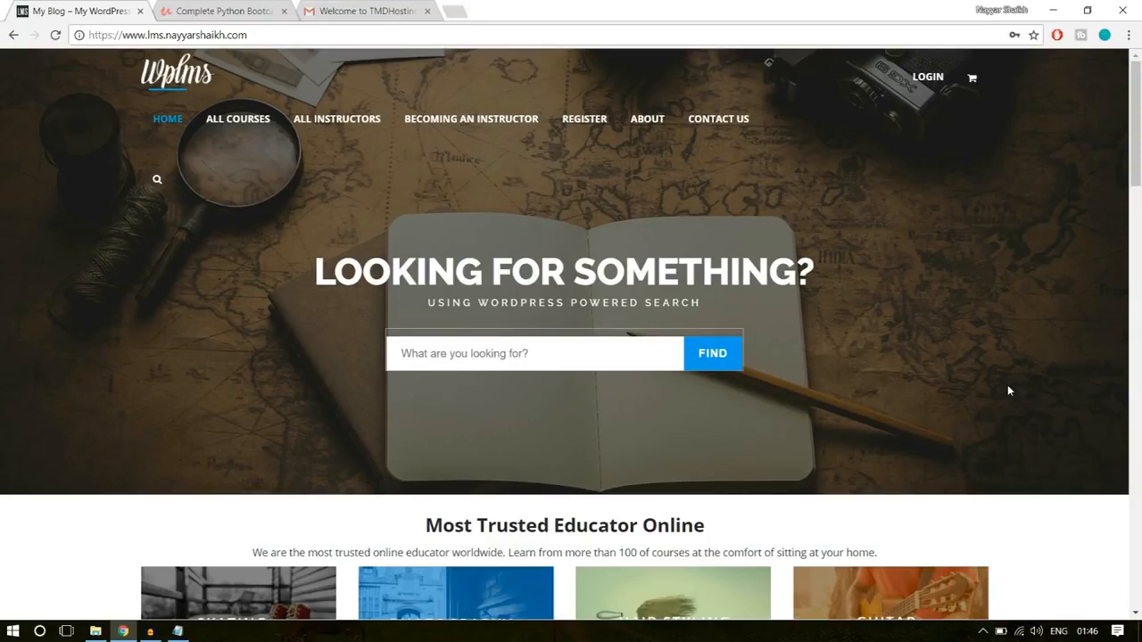
- Open bloggdude.com/tmd in a new tab and highlight the words Shared Hosting in the cloud hosting page's heading
left_click(458, 10)
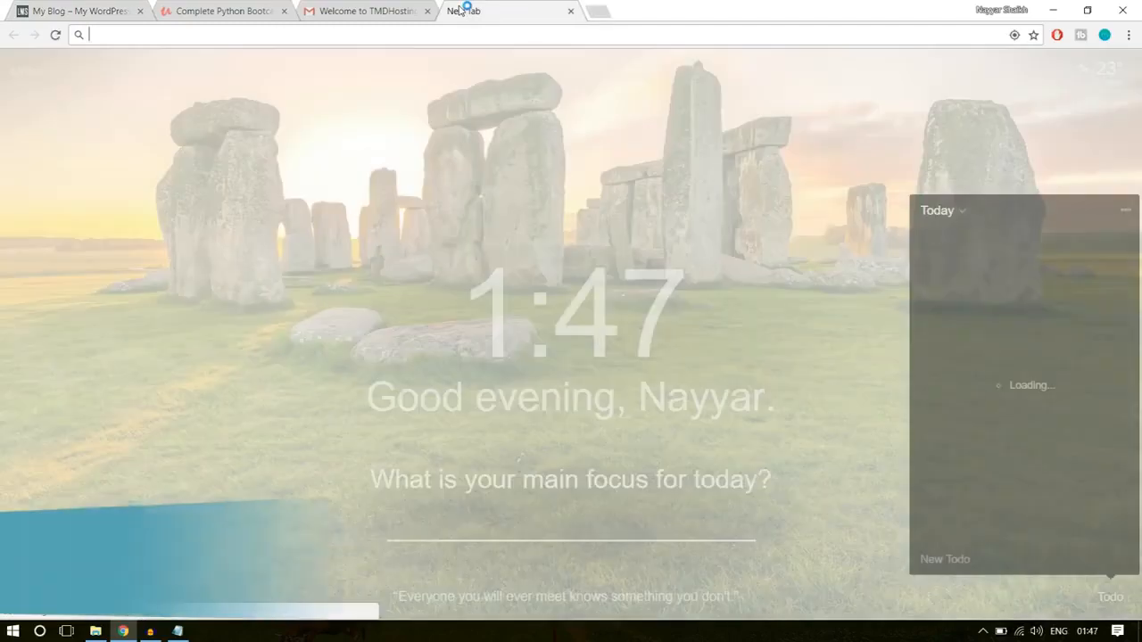
type("bloggdude.com")
key("Right")
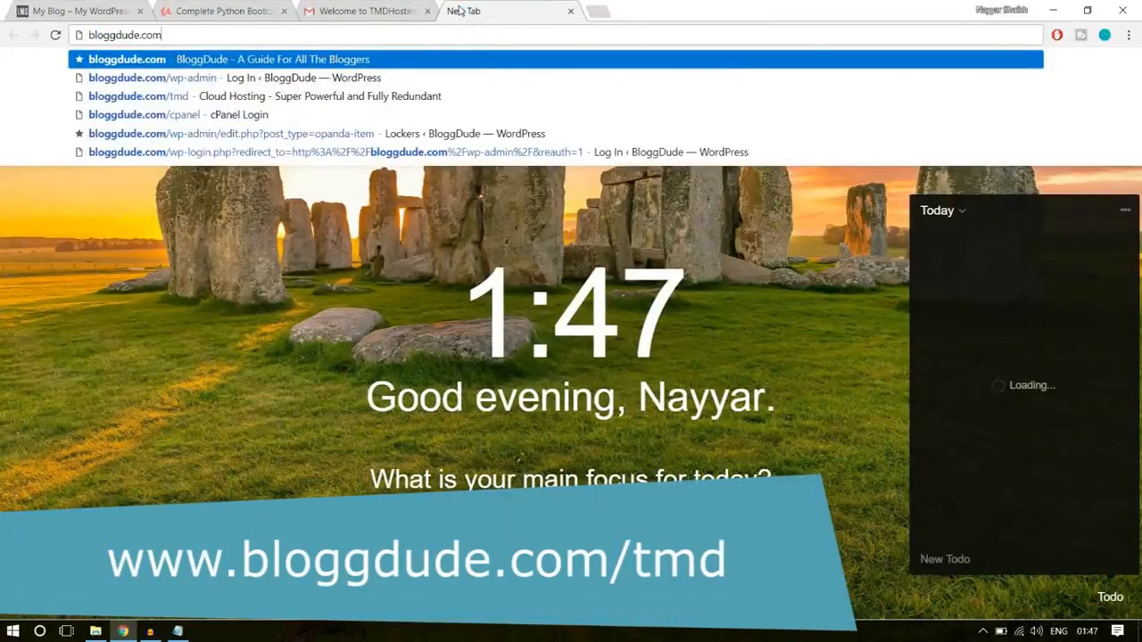
type("/tmd")
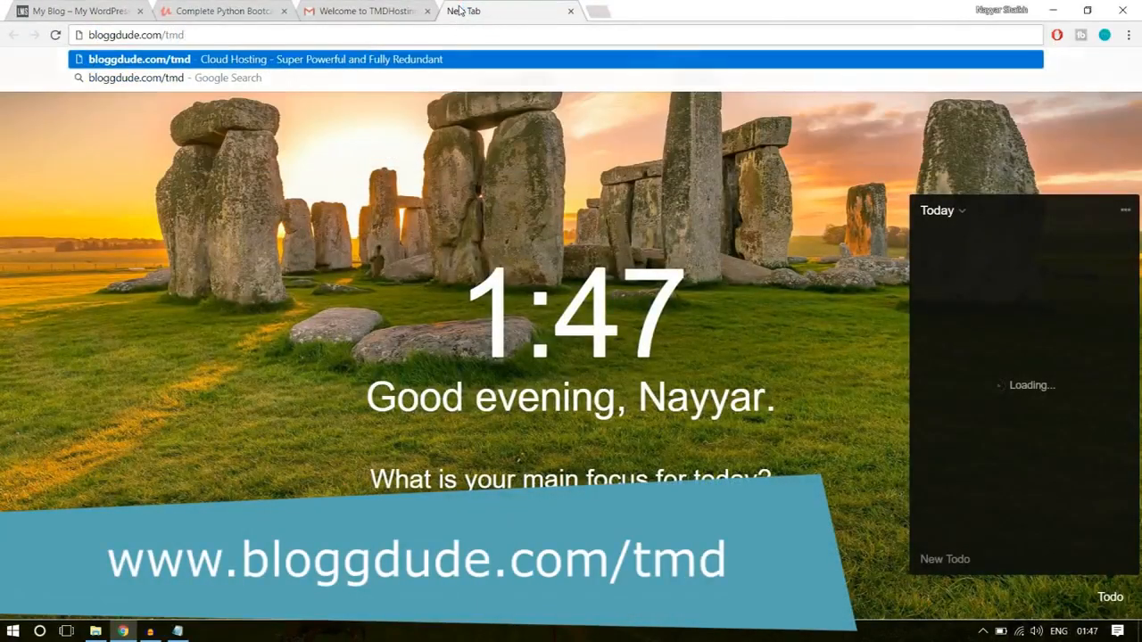
key("Return")
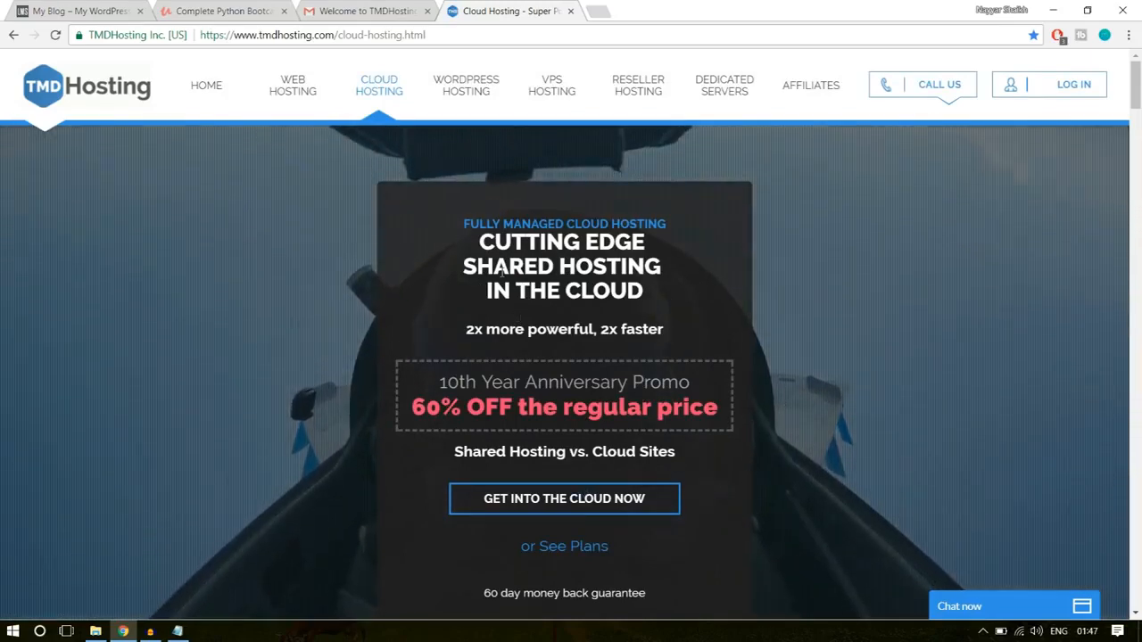
left_click_drag(460, 267, 662, 267)
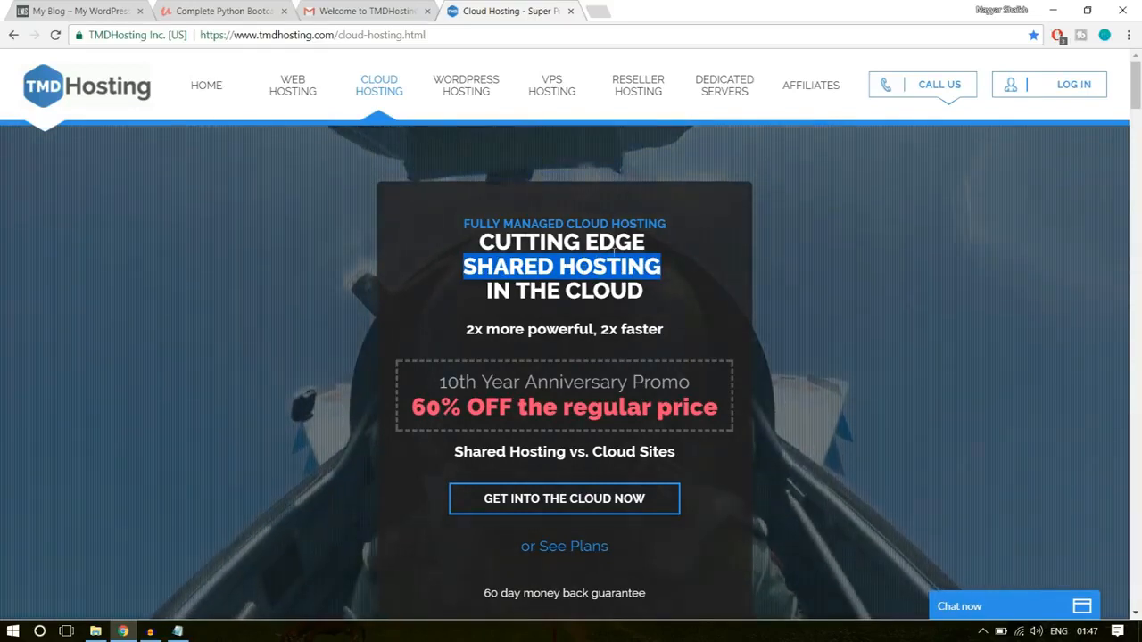
- Open the cloud hosting plan selection and examine the prices and features of the Starter, Business and Enterprise Cloud plans
left_click(530, 513)
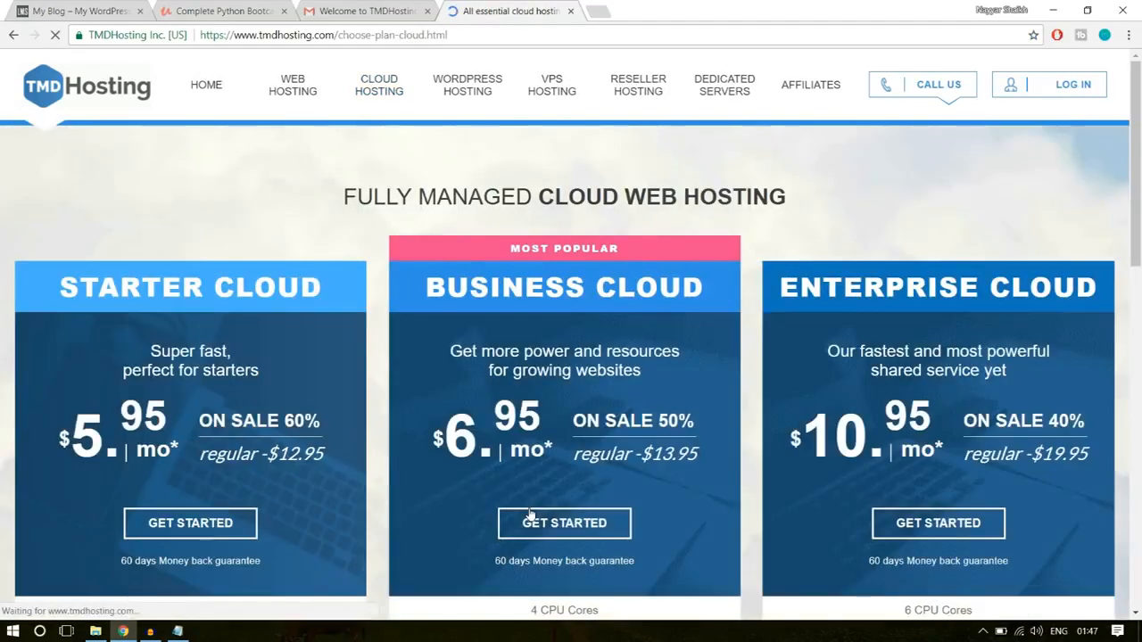
scroll(908, 380, "down", 4)
scroll(909, 381, "up", 4)
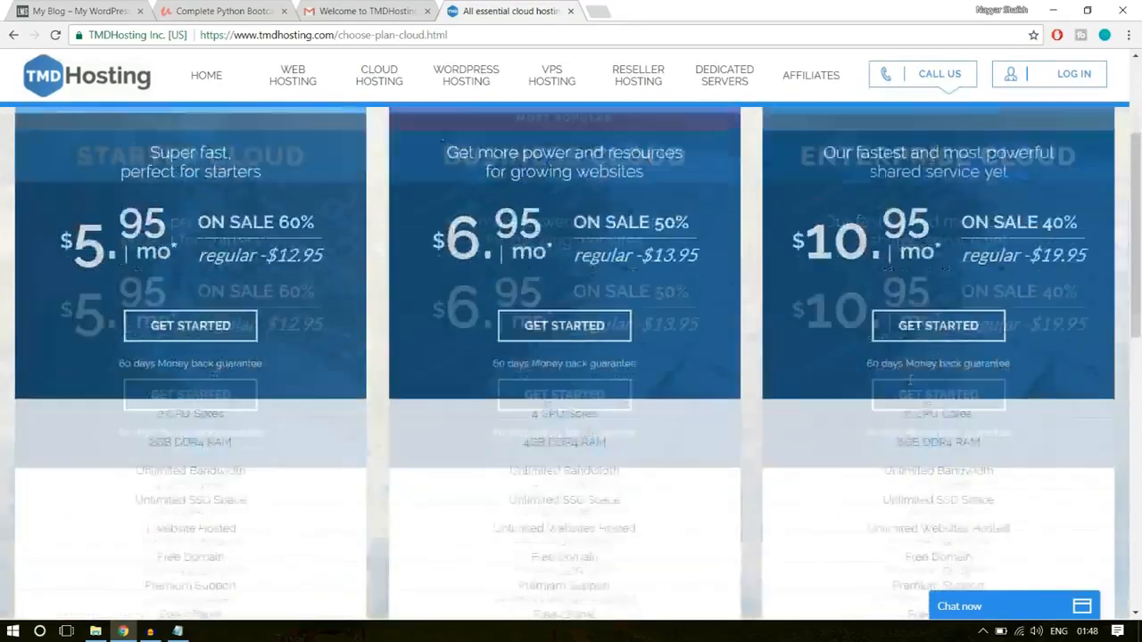
scroll(910, 383, "down", 2)
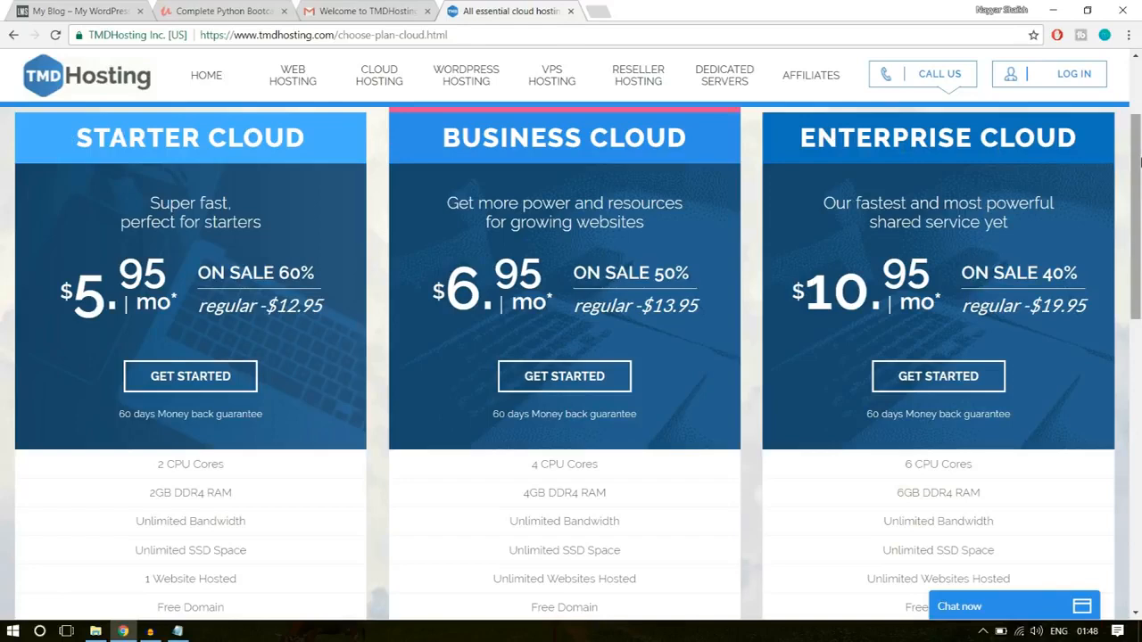
left_click_drag(1139, 160, 1135, 290)
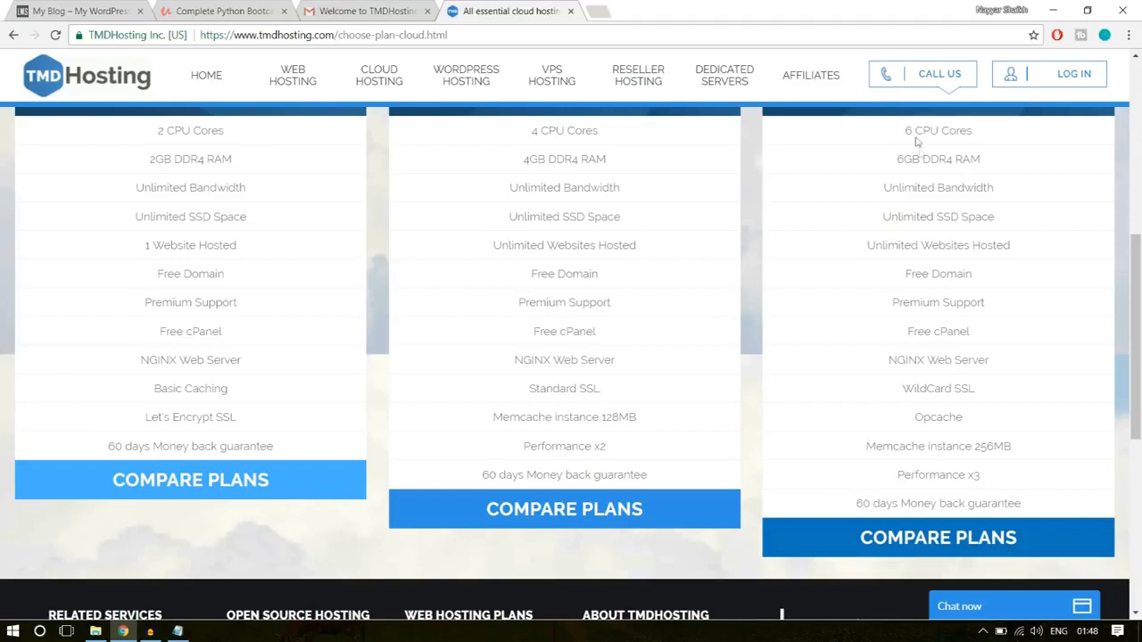
- Highlight the 6 CPU Cores and 6GB DDR4 RAM entries of the Enterprise Cloud plan
left_click_drag(900, 132, 980, 133)
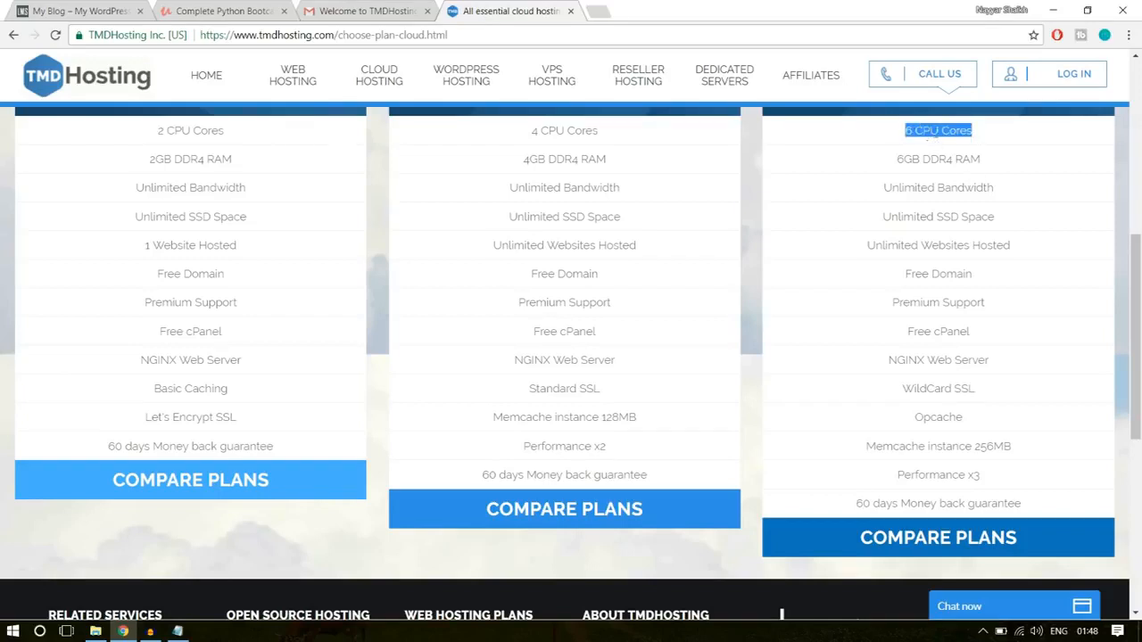
triple_click(998, 160)
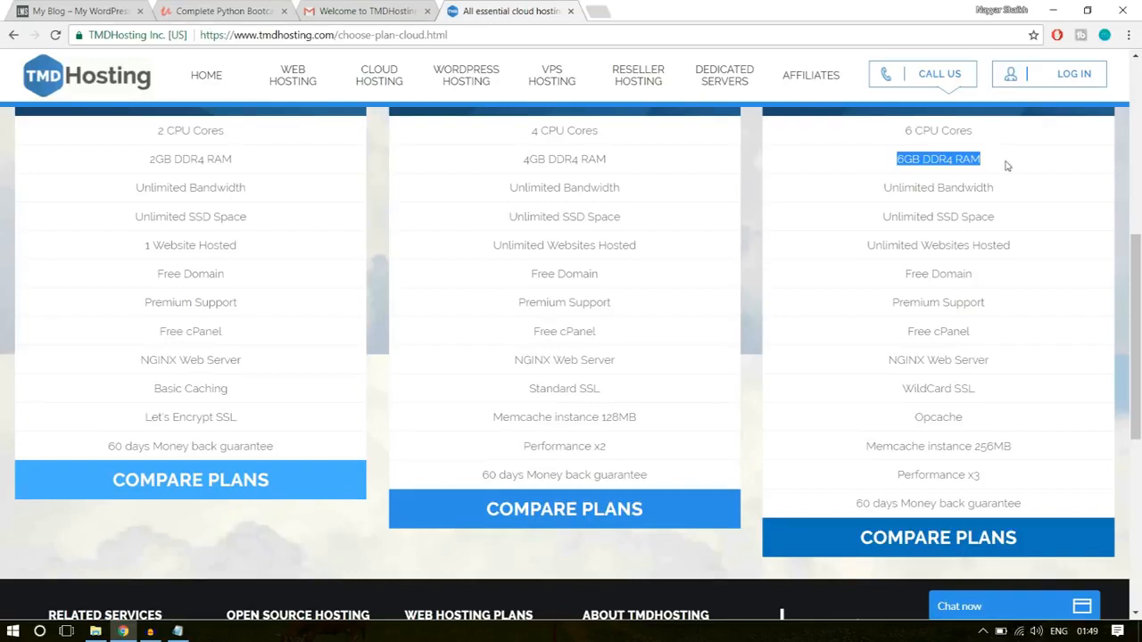
left_click_drag(1002, 166, 883, 131)
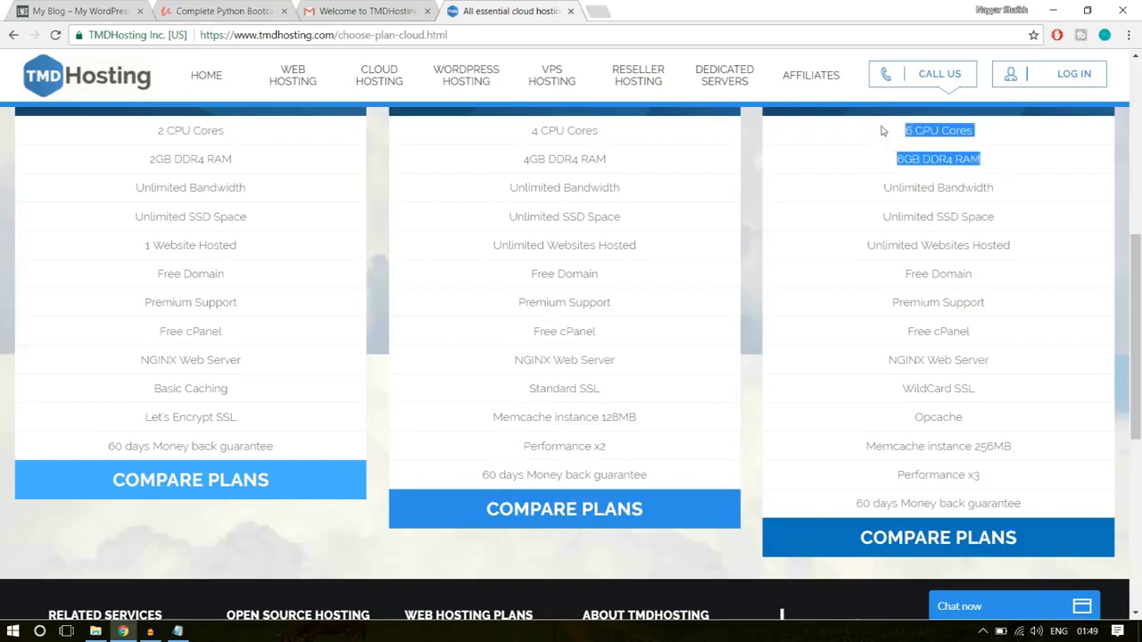
left_click(925, 182)
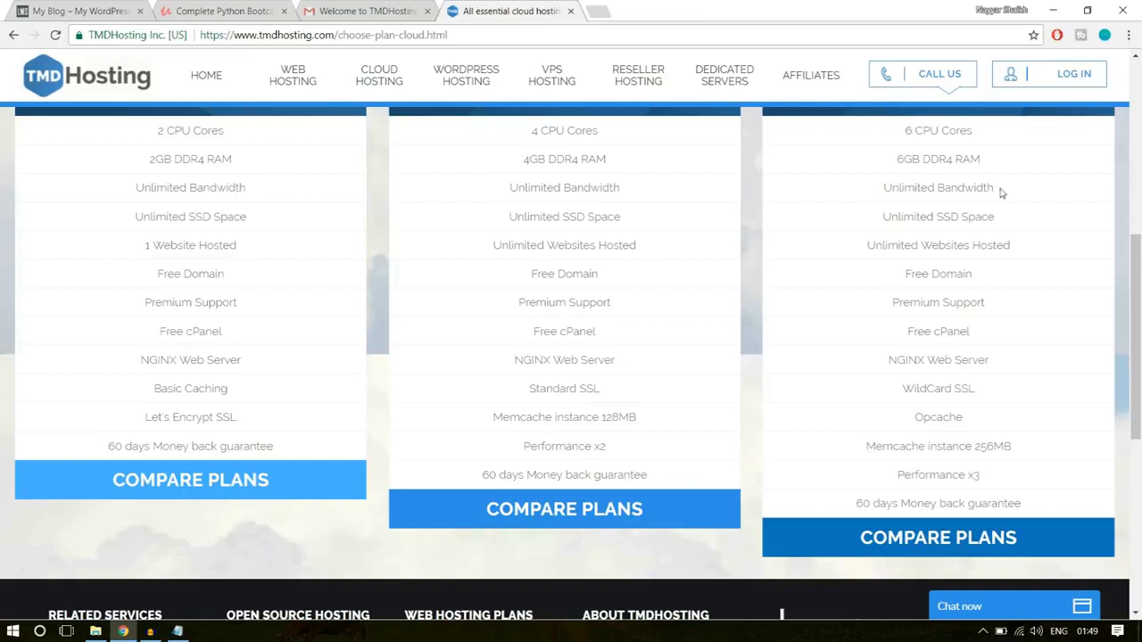
- Highlight Unlimited Bandwidth and the SSD Space entry in the Enterprise Cloud plan's feature list
left_click_drag(995, 188, 876, 190)
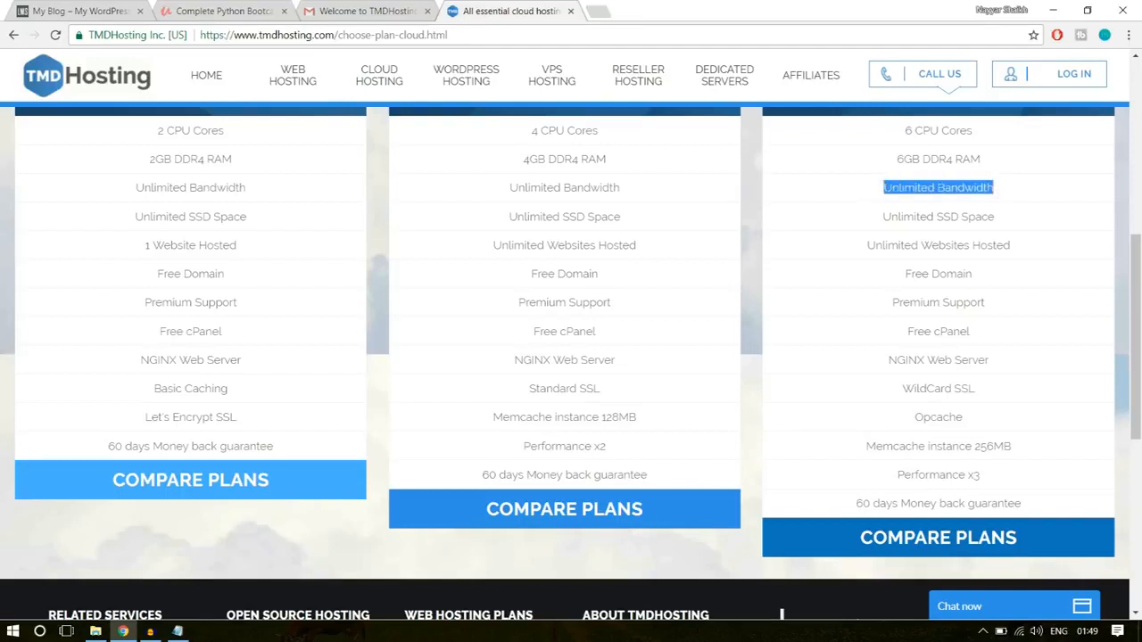
left_click(892, 189)
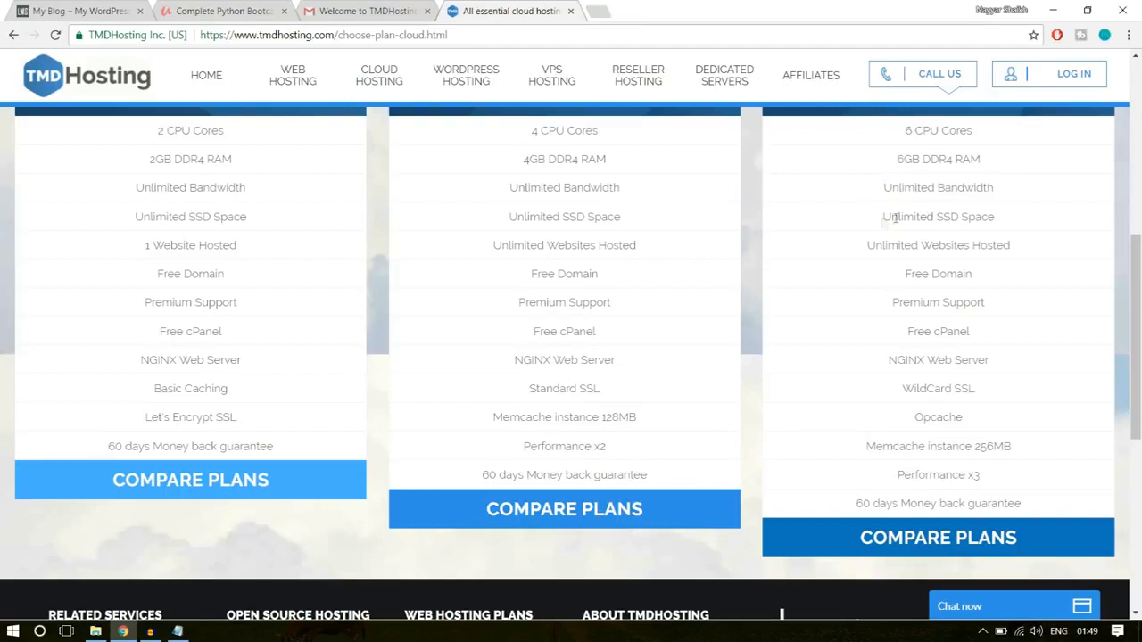
left_click_drag(894, 219, 995, 221)
left_click(1003, 225)
left_click_drag(940, 215, 997, 217)
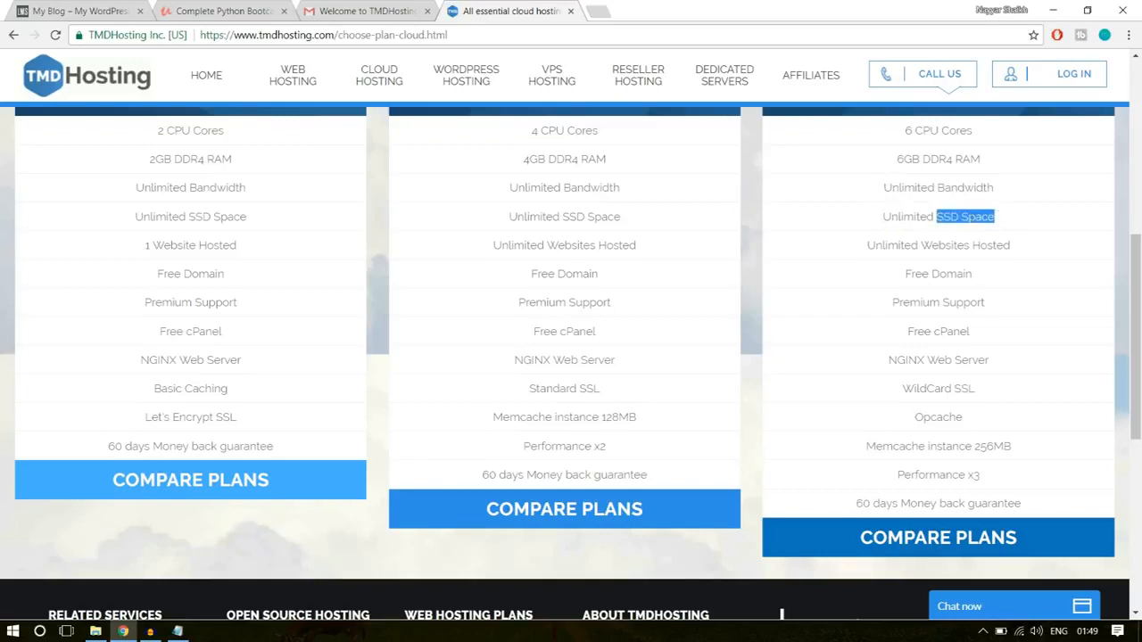
left_click(977, 220)
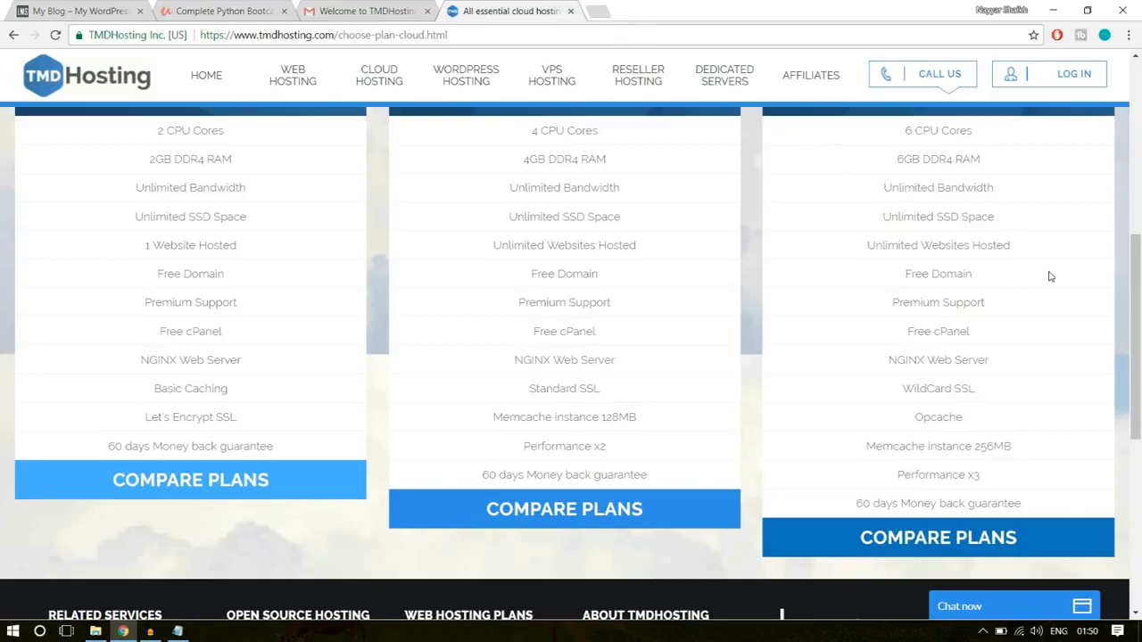
- Search Google for "ssd vs hdd web hosting" in a new tab, then return to the TMDHosting plans
left_click(592, 11)
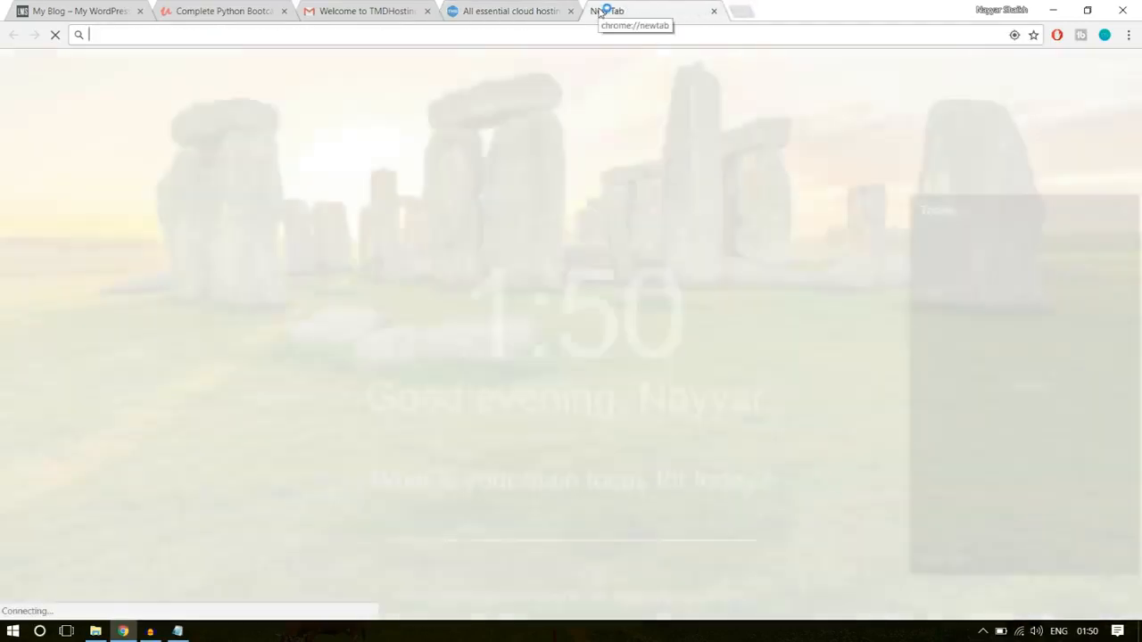
type("ssd")
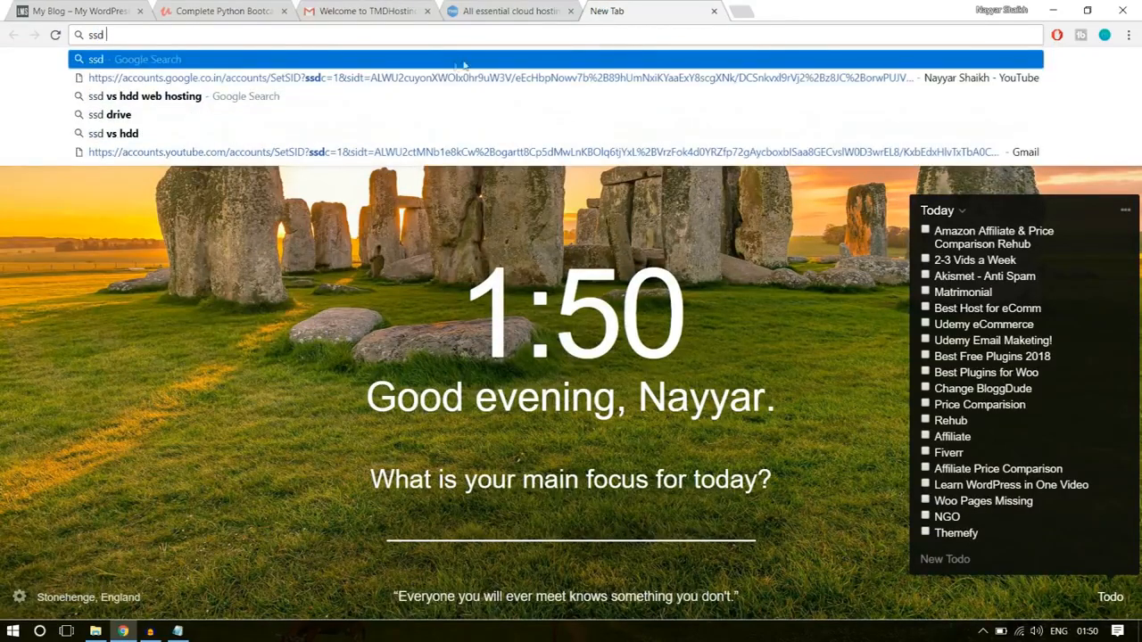
left_click(379, 91)
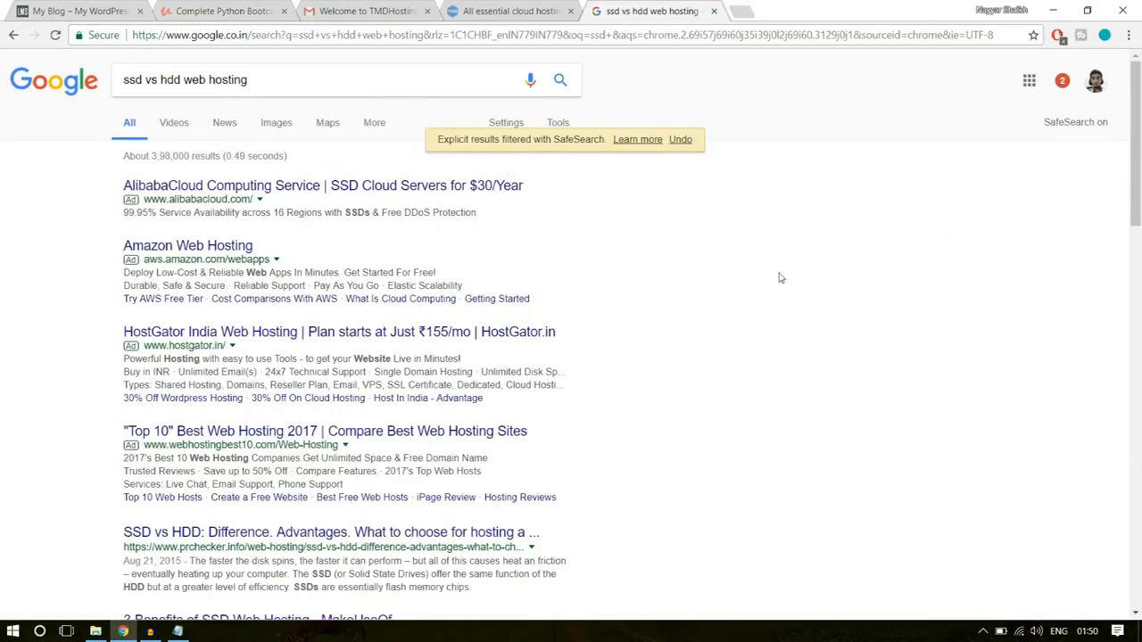
left_click(515, 10)
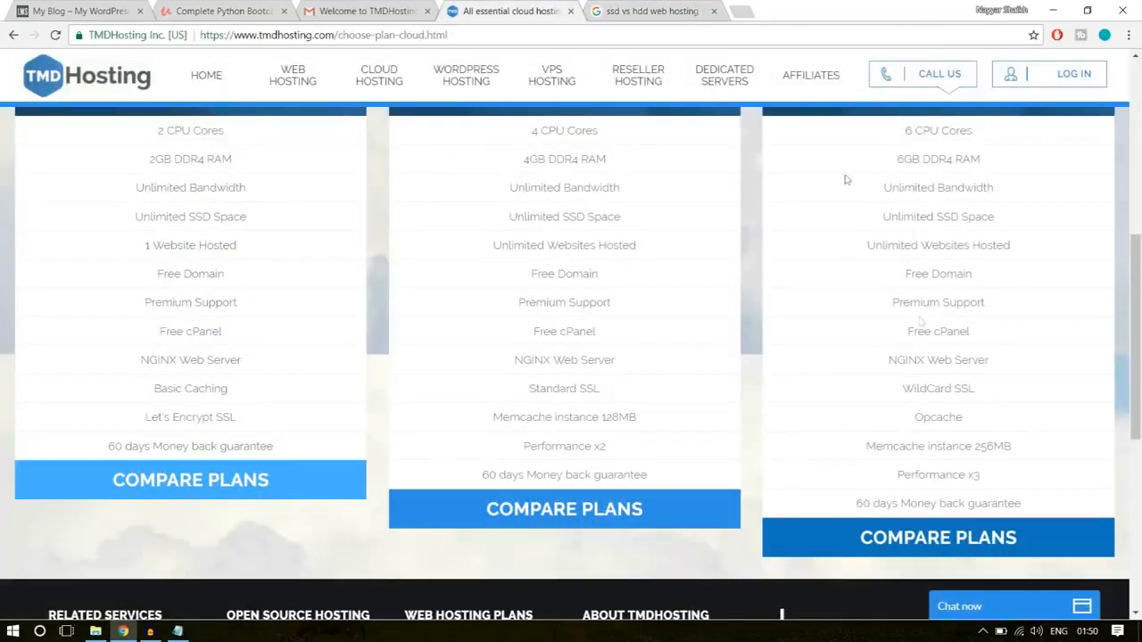
- Show the image results of the SSD vs HDD search and enlarge the chart comparing speed, IOPS and latency
left_click(604, 9)
scroll(364, 361, "down", 7)
scroll(388, 424, "up", 5)
scroll(388, 425, "up", 2)
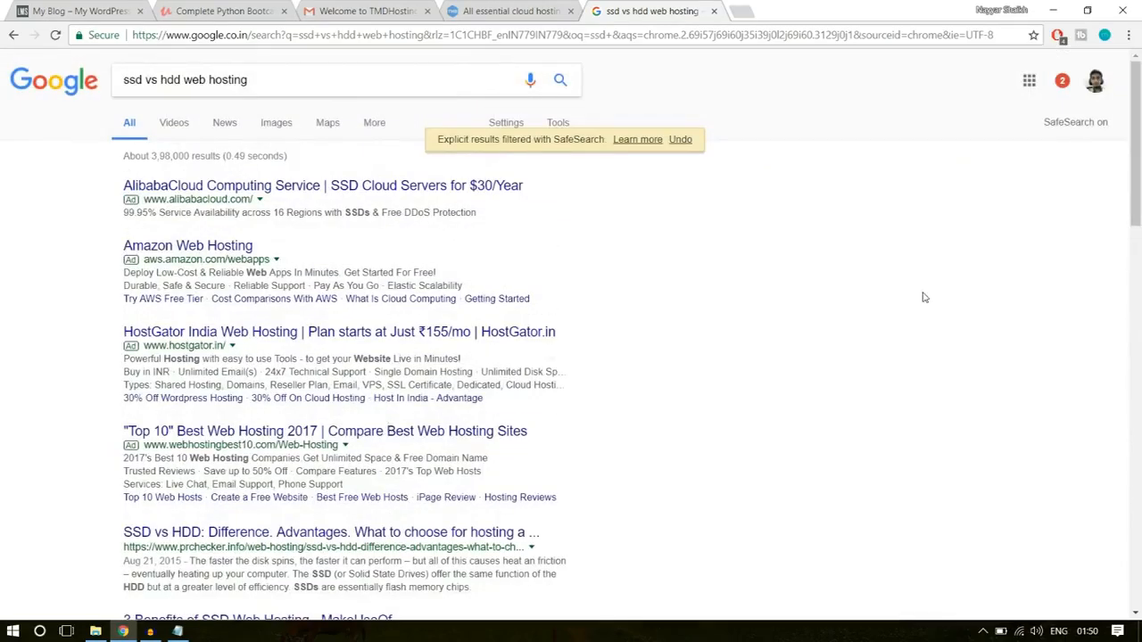
left_click(278, 126)
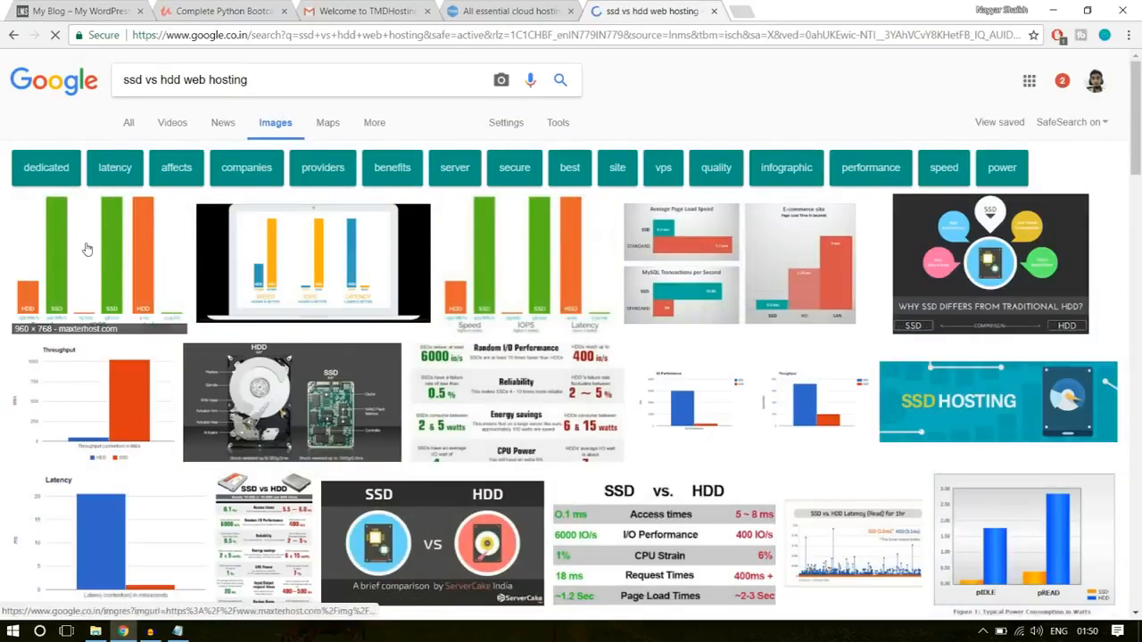
left_click(86, 248)
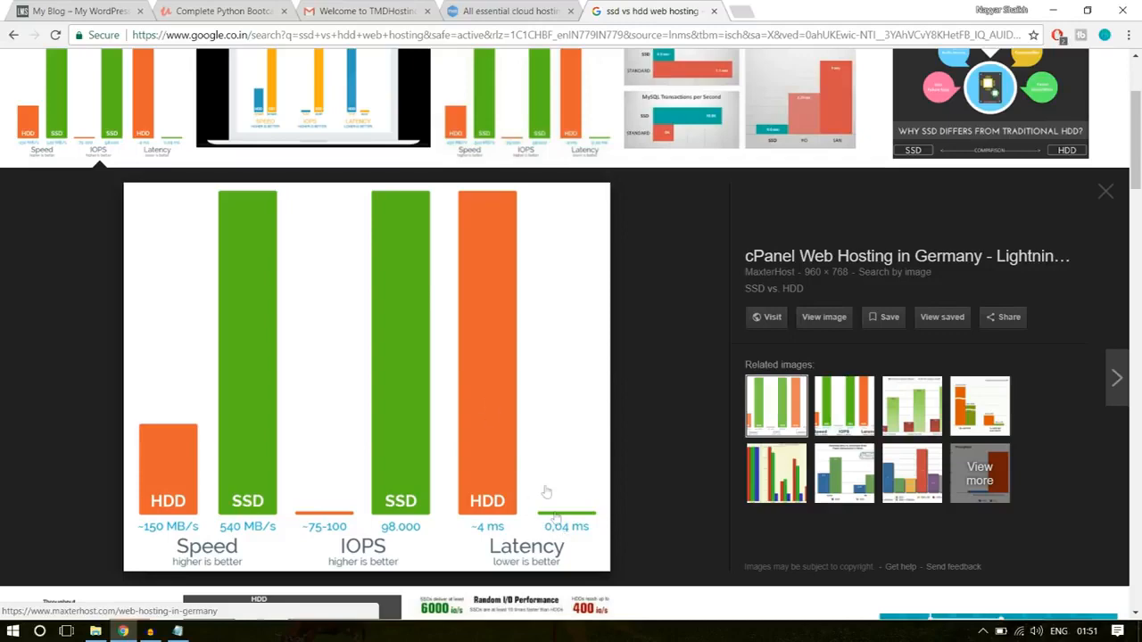
- Return to the TMDHosting plans and highlight Unlimited SSD Space and Unlimited Websites Hosted in the Enterprise Cloud plan
left_click(510, 11)
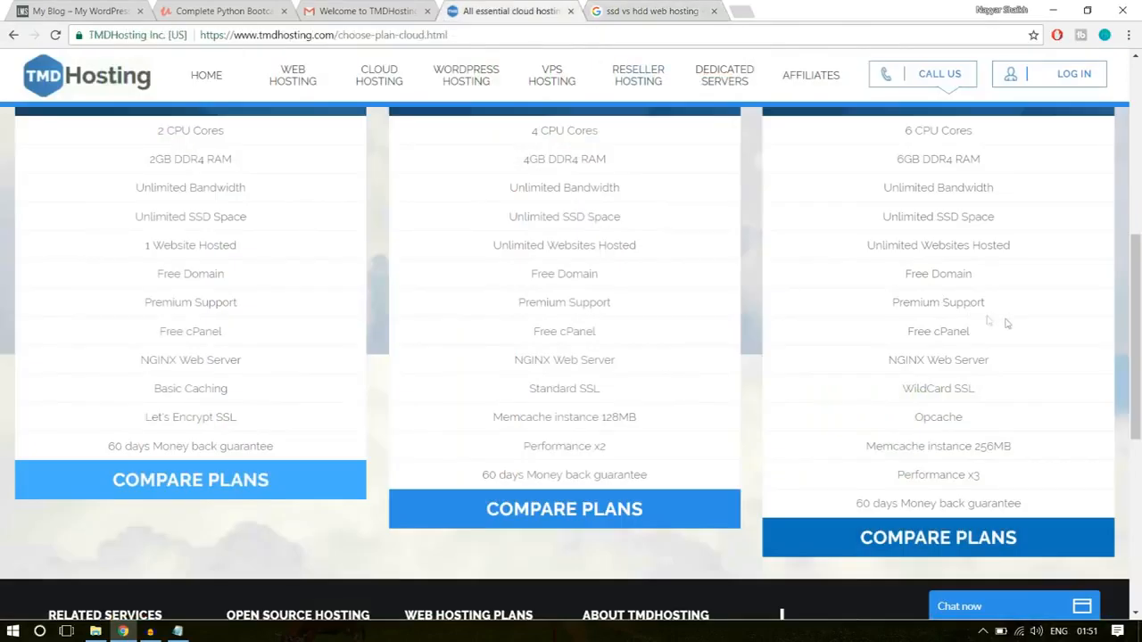
left_click_drag(993, 217, 943, 217)
left_click(991, 214)
left_click_drag(938, 216, 1026, 221)
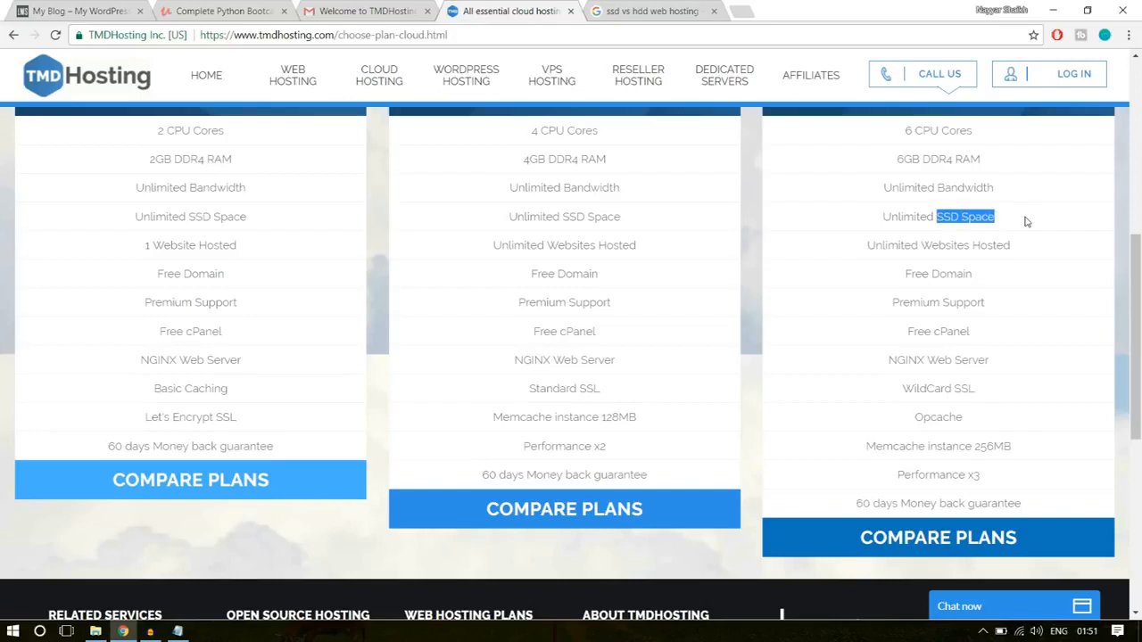
left_click(1006, 223)
left_click_drag(882, 214, 1012, 214)
left_click(1014, 222)
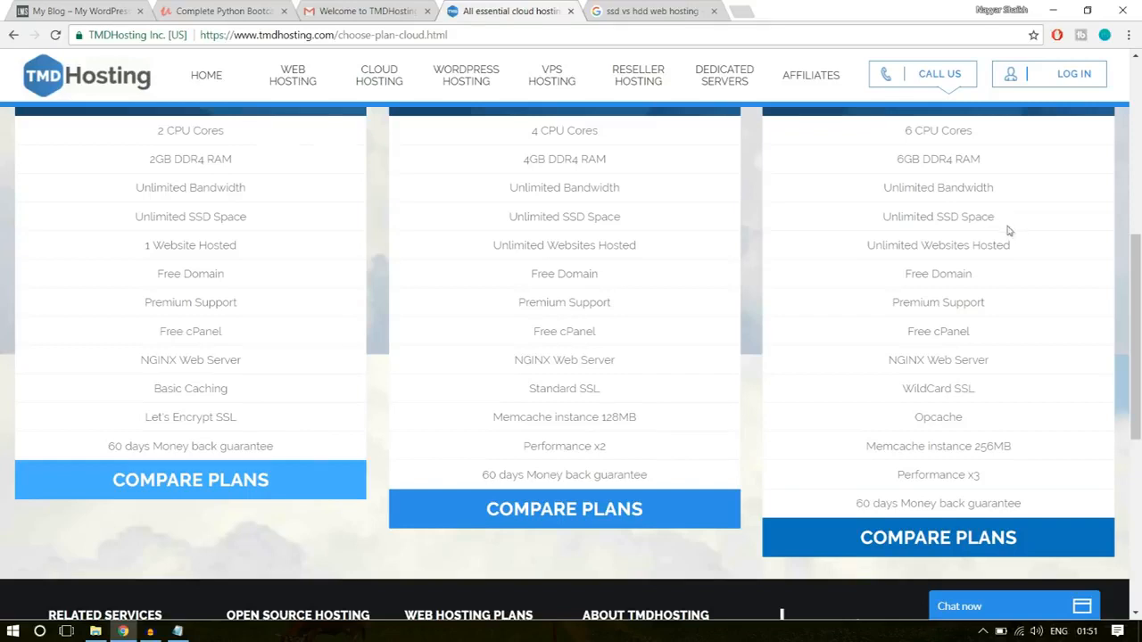
left_click_drag(864, 248, 1026, 246)
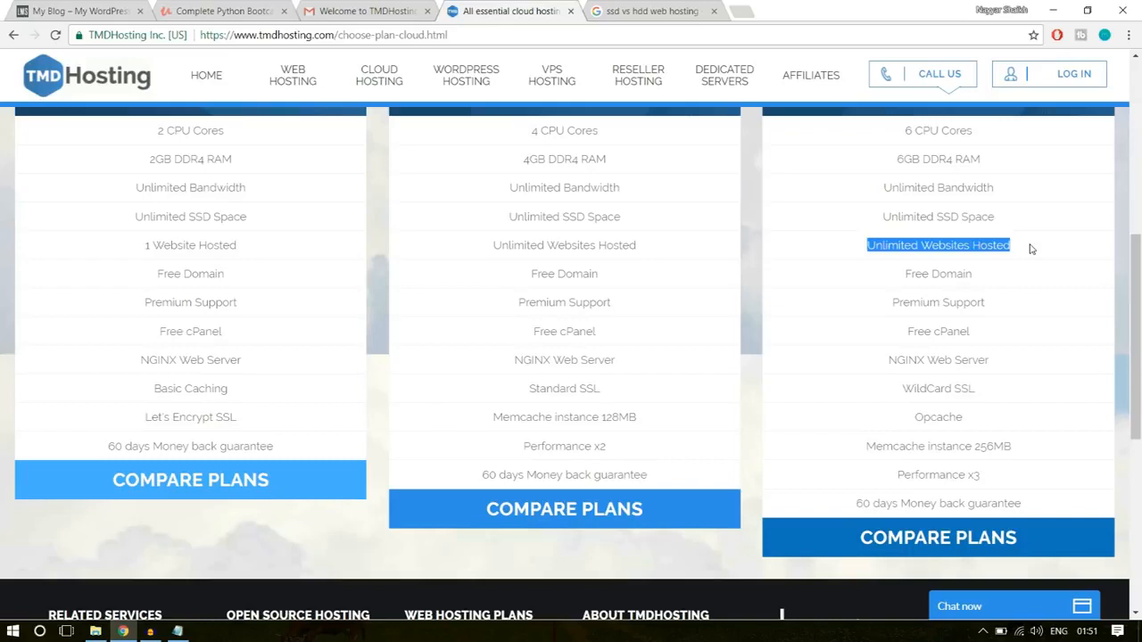
left_click(990, 248)
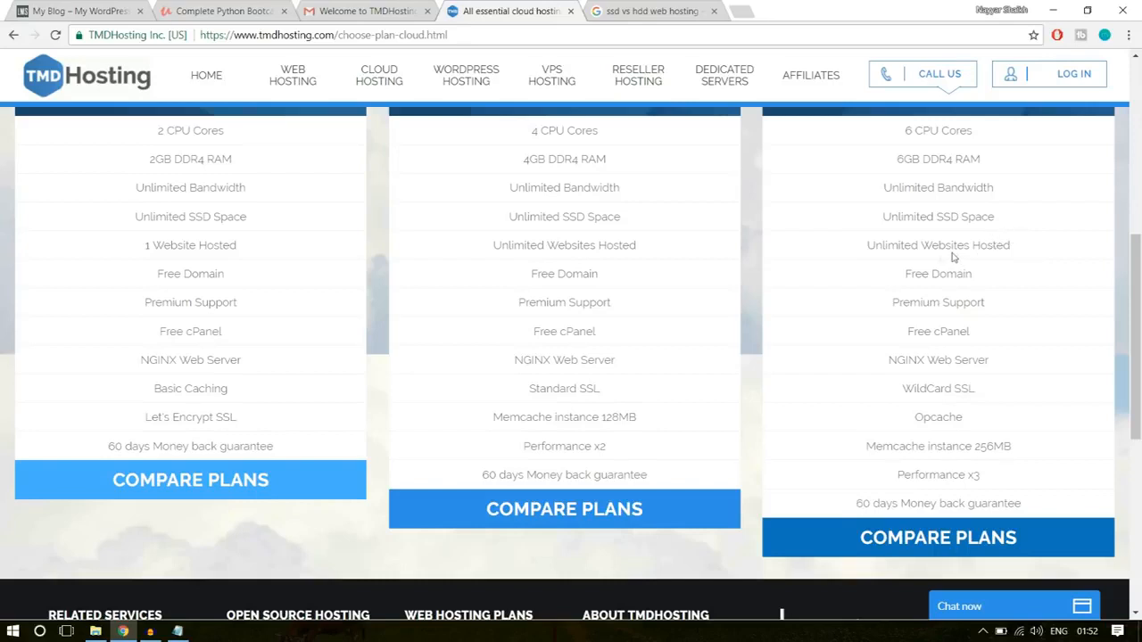
- Highlight Unlimited Websites Hosted and WildCard SSL in the Enterprise Cloud plan's feature list
left_click_drag(866, 247, 1016, 248)
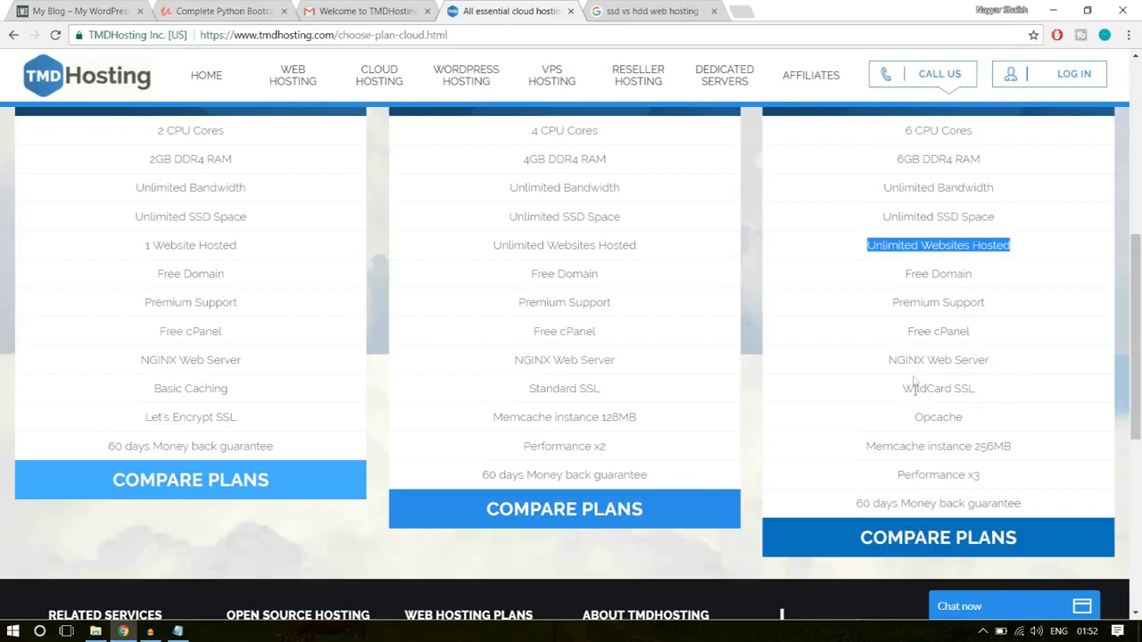
left_click_drag(904, 390, 1004, 383)
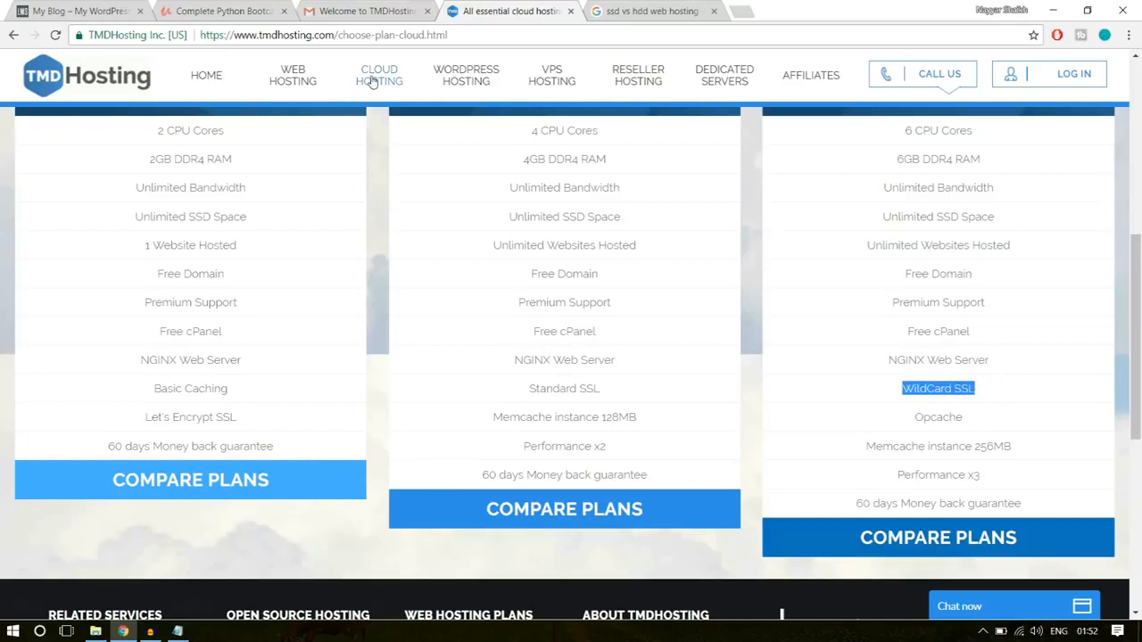
- View TMDHosting's secure connection details, compare with the Udemy course page's address, and return to the hosting plans
left_click(123, 41)
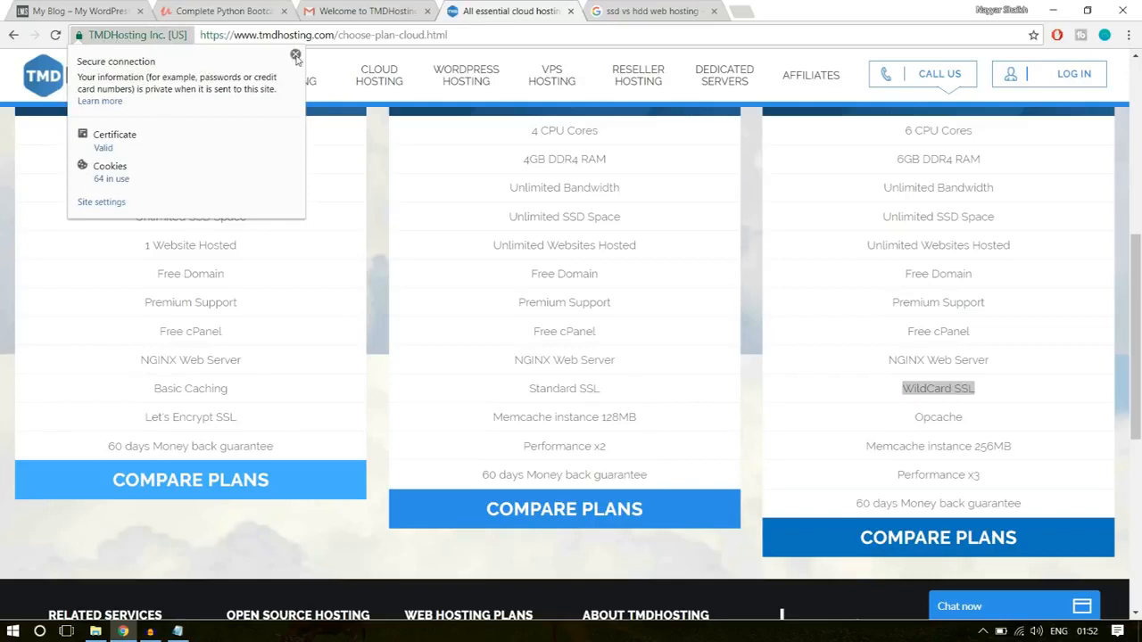
left_click(295, 57)
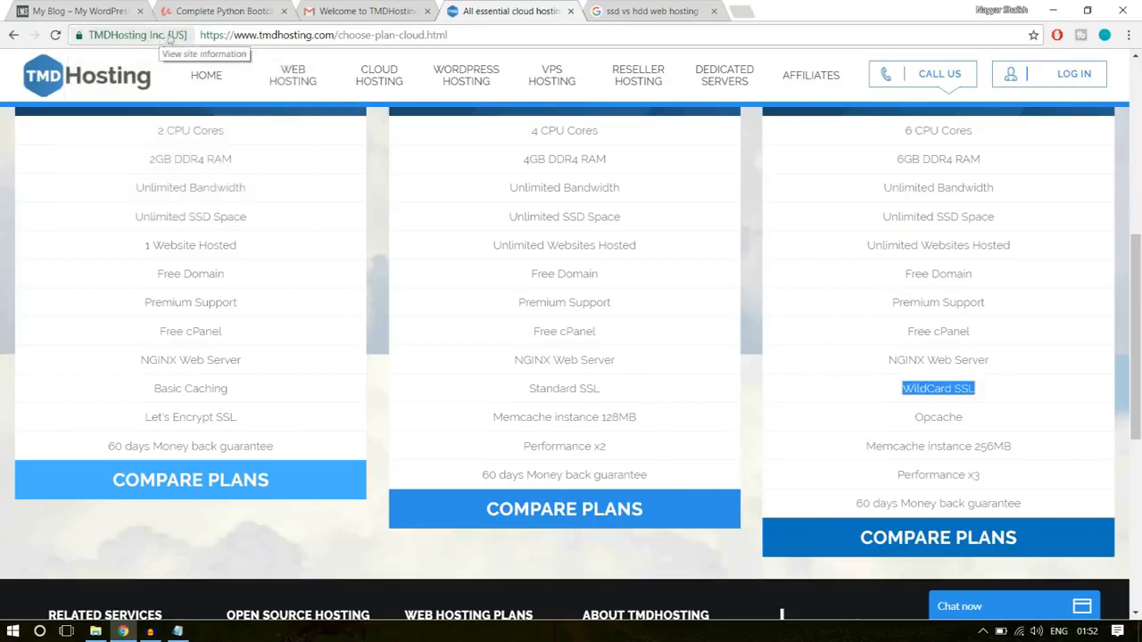
left_click(225, 11)
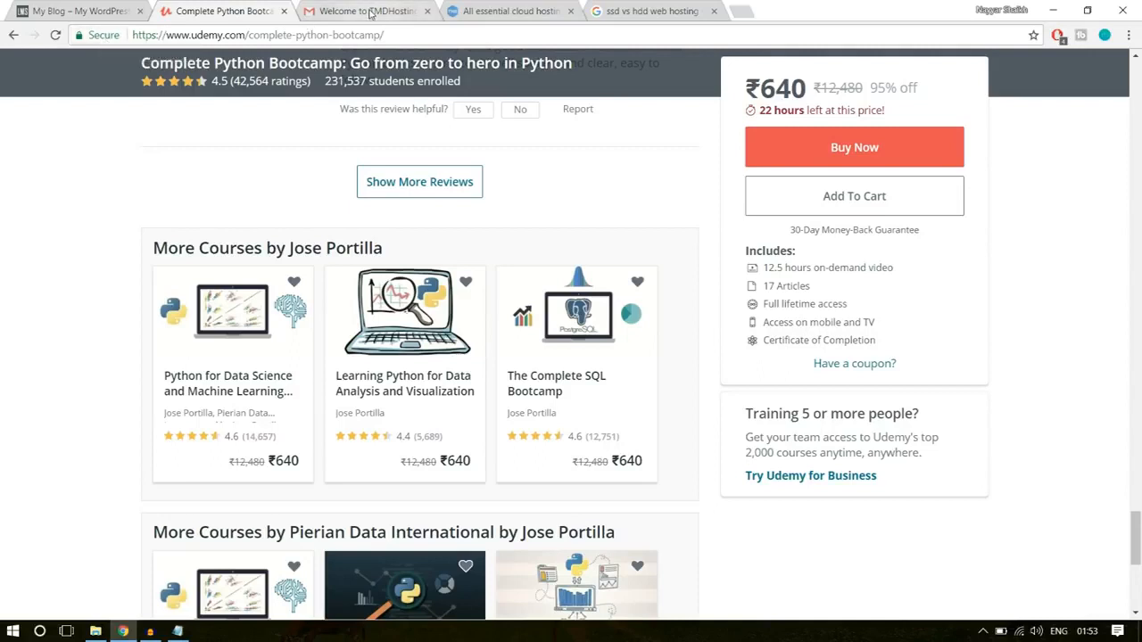
left_click(526, 11)
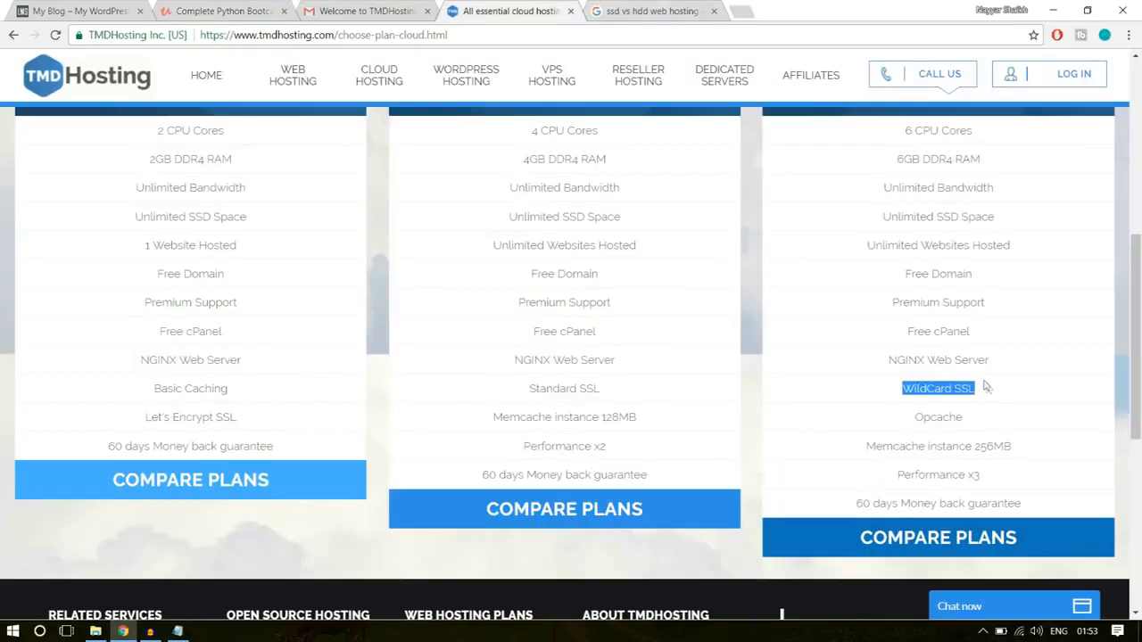
- Highlight the Enterprise Cloud plan's WildCard SSL feature again, then clear the highlight
left_click(930, 395)
left_click_drag(903, 389, 975, 389)
left_click(999, 393)
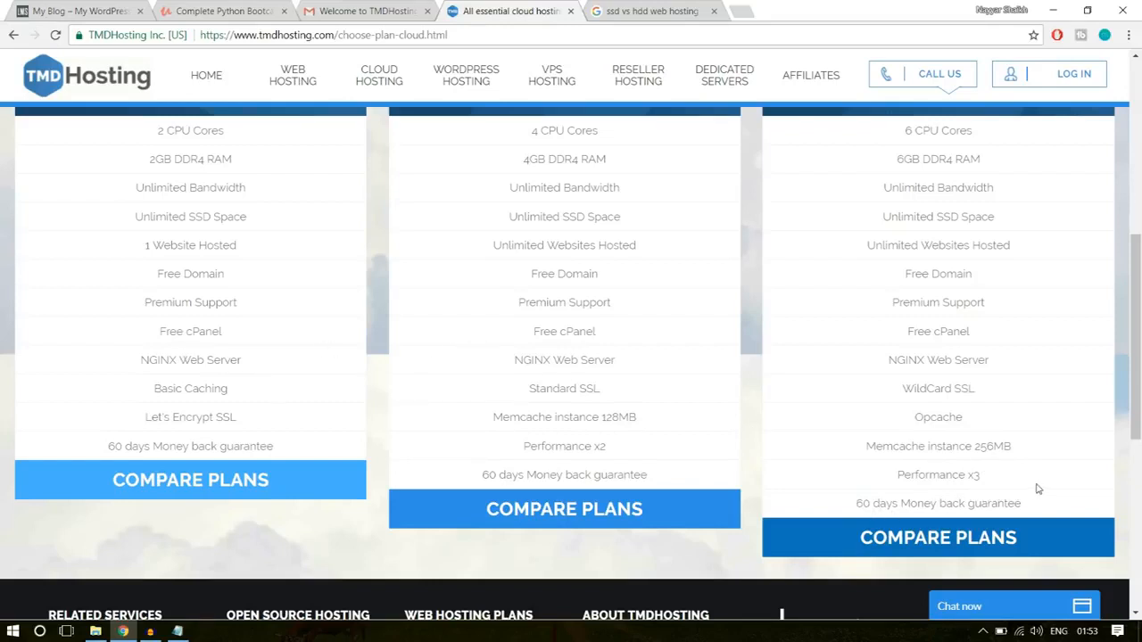
- Highlight the Business Cloud plan's heading and the 1 Website Hosted entry in the Starter Cloud plan
scroll(1038, 487, "up", 4)
scroll(1038, 487, "up", 1)
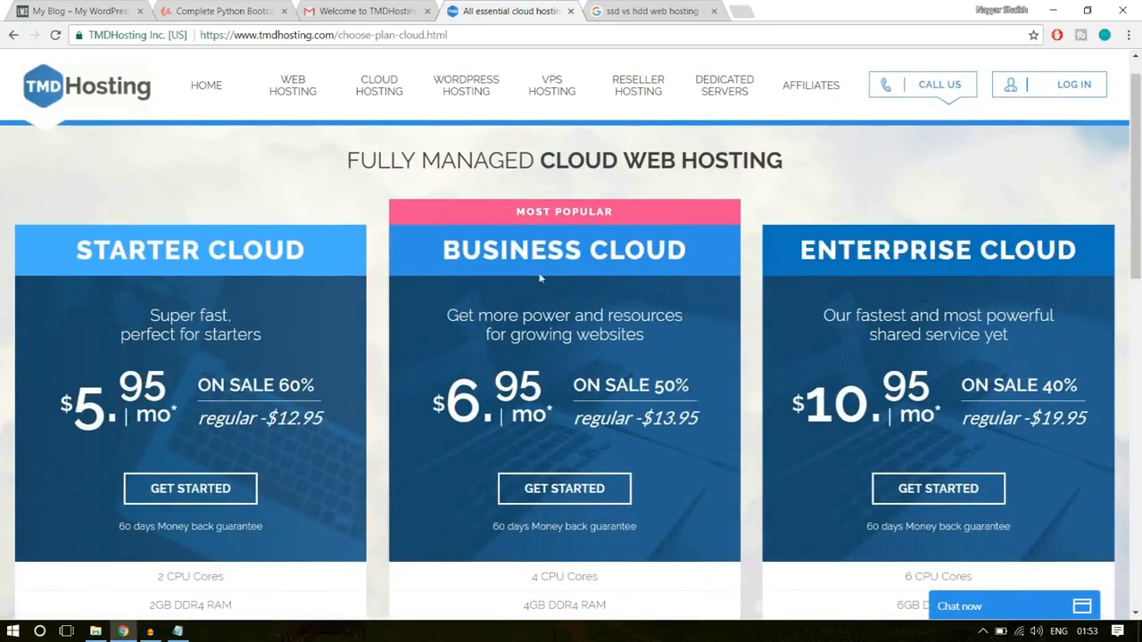
left_click_drag(440, 251, 683, 248)
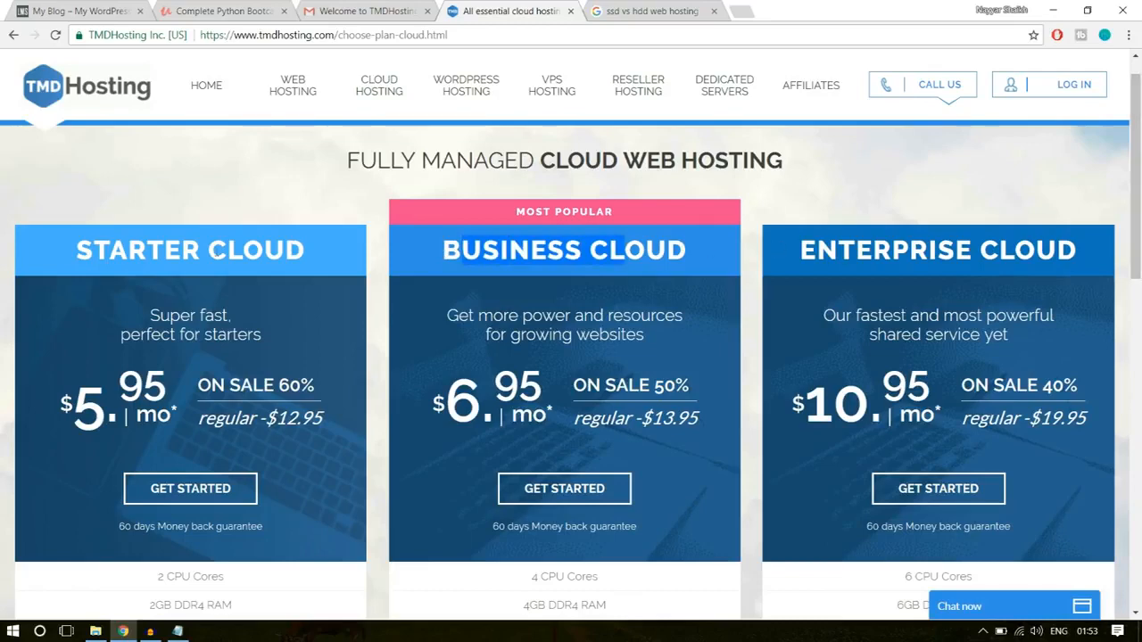
scroll(134, 249, "down", 1)
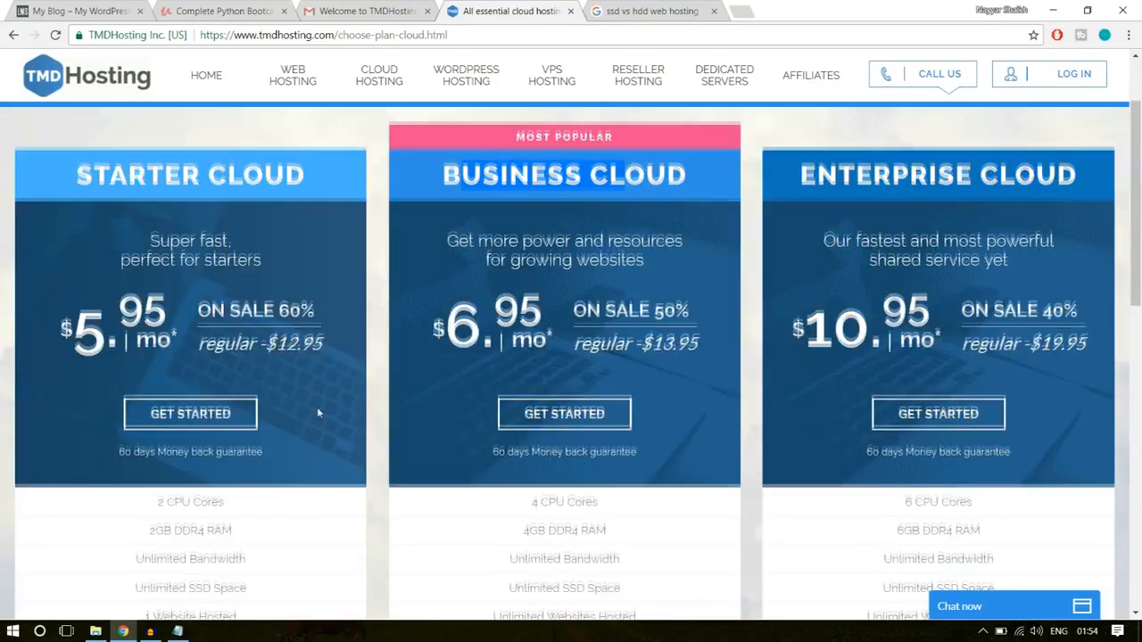
scroll(318, 410, "down", 3)
scroll(319, 413, "down", 1)
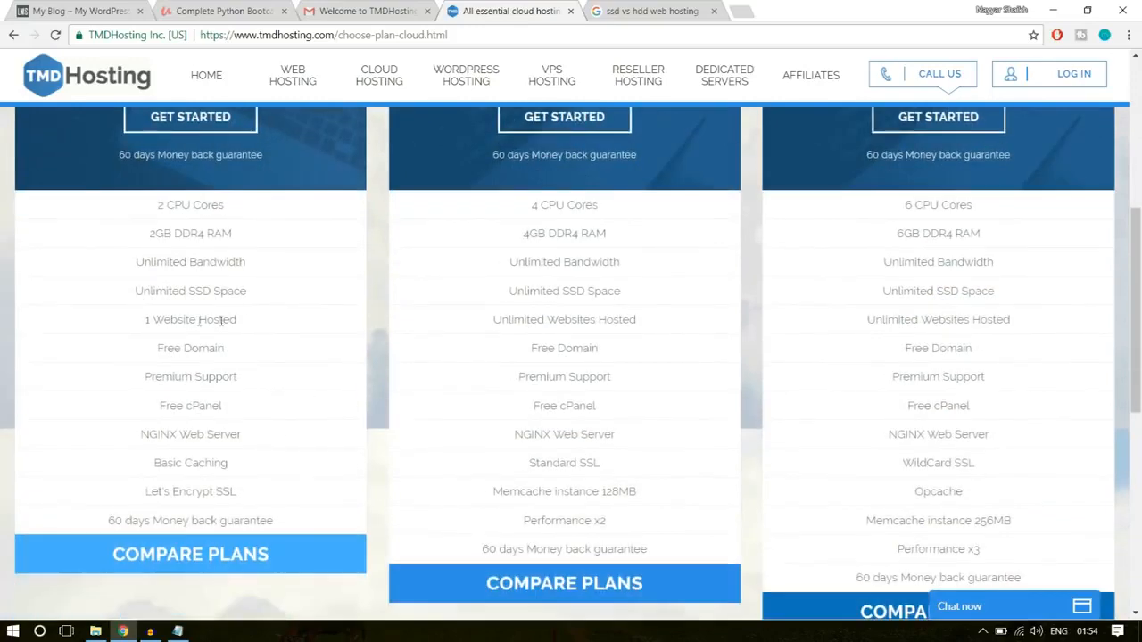
left_click_drag(141, 321, 241, 323)
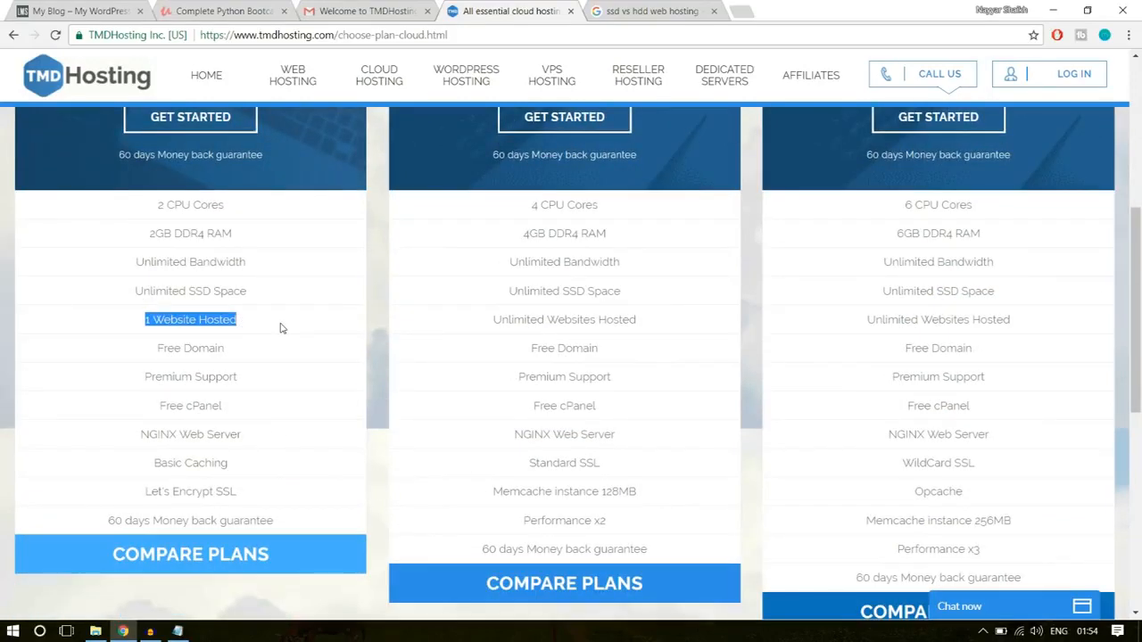
left_click(286, 416)
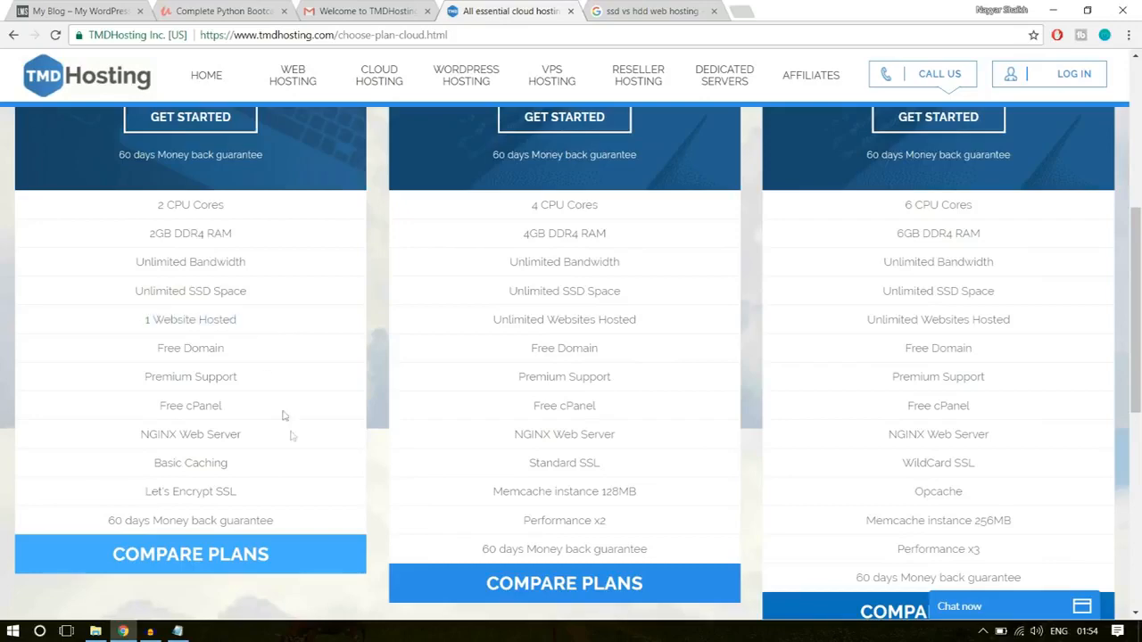
- Start an order for the Enterprise Cloud plan
scroll(295, 446, "up", 3)
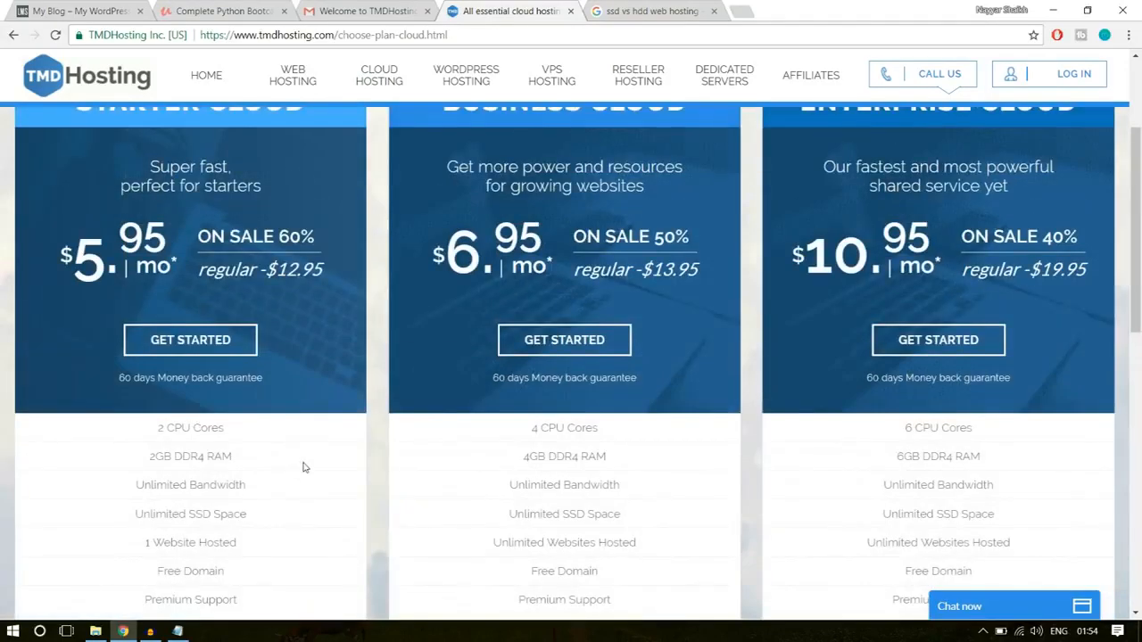
scroll(304, 467, "up", 1)
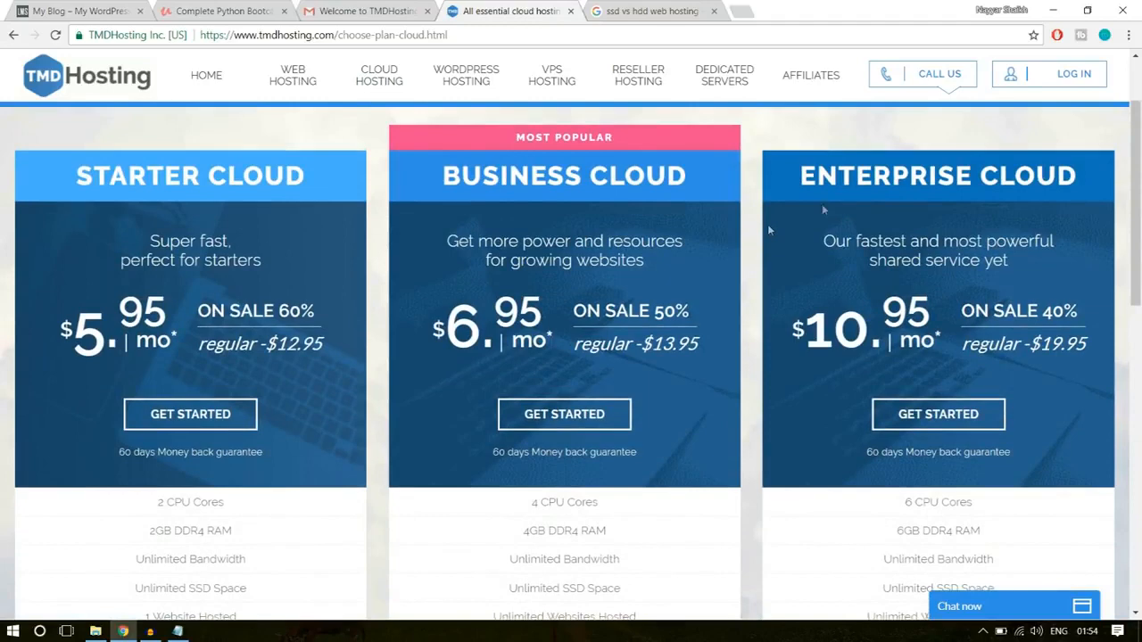
left_click(948, 421)
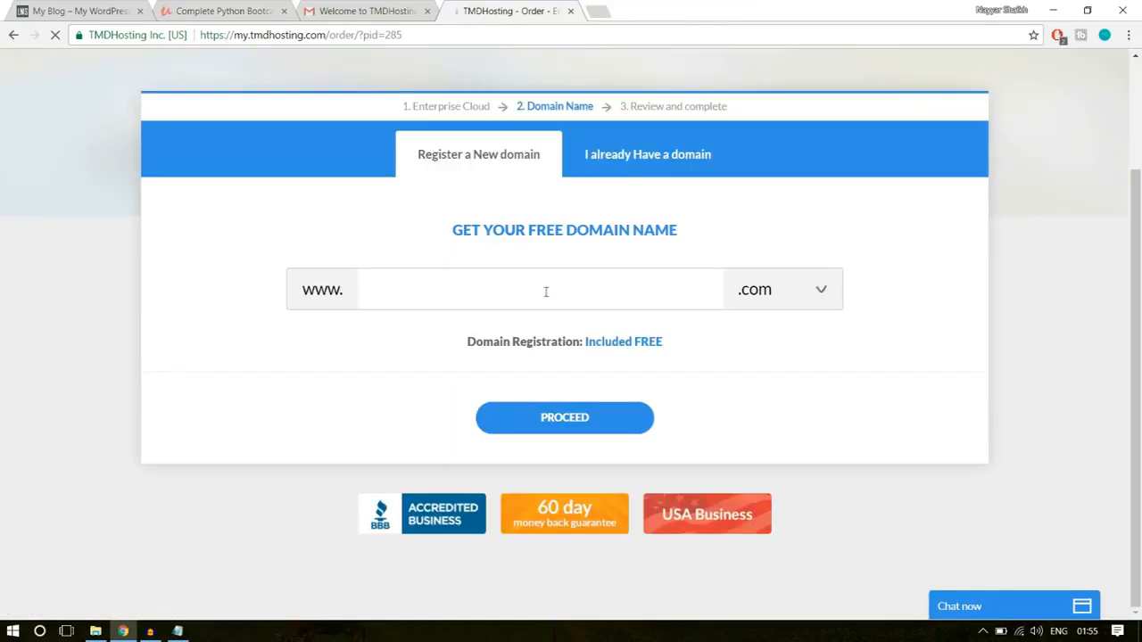
- Enter the desired domain name for the free new domain registration
left_click(545, 292)
type("nayyars")
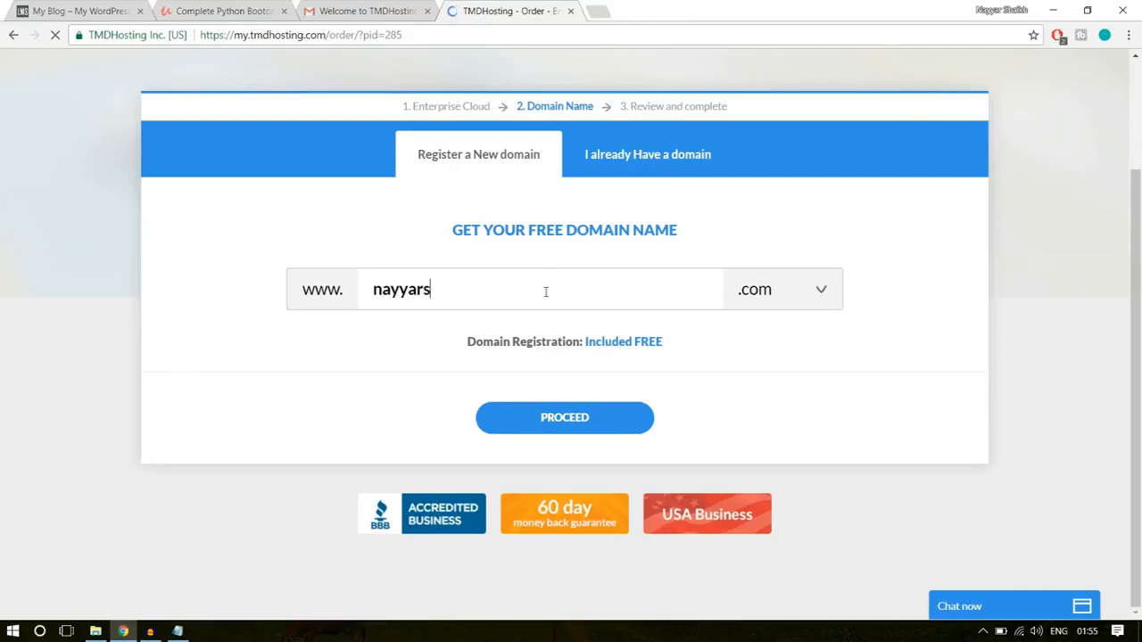
type("haikh1")
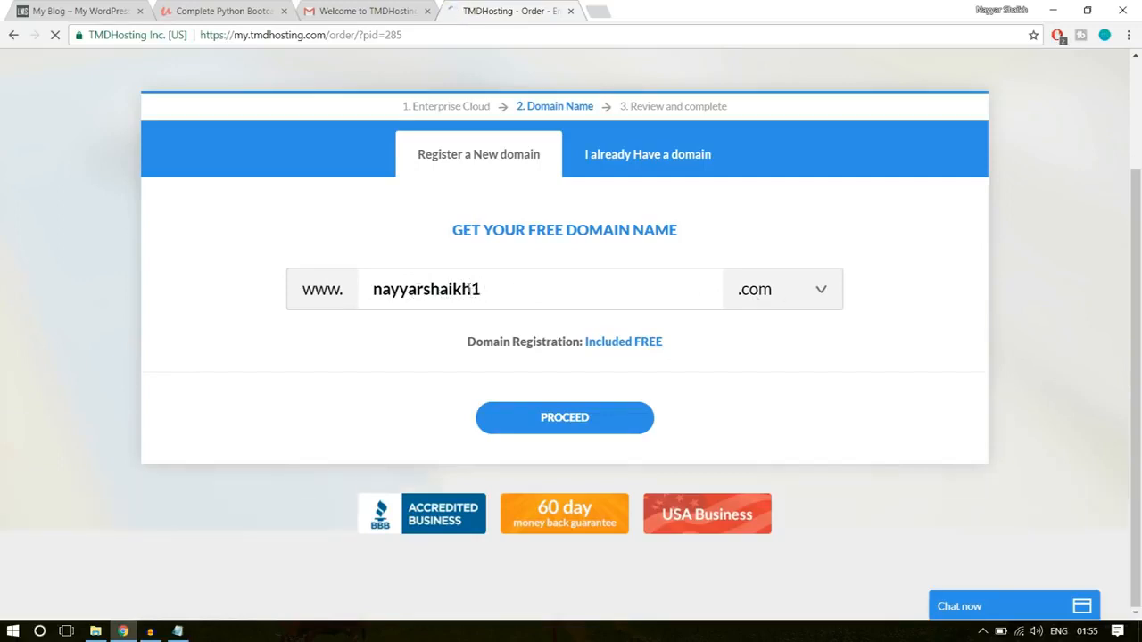
- Browse the available free, generic and country-specific domain extensions, keeping .com
left_click(780, 290)
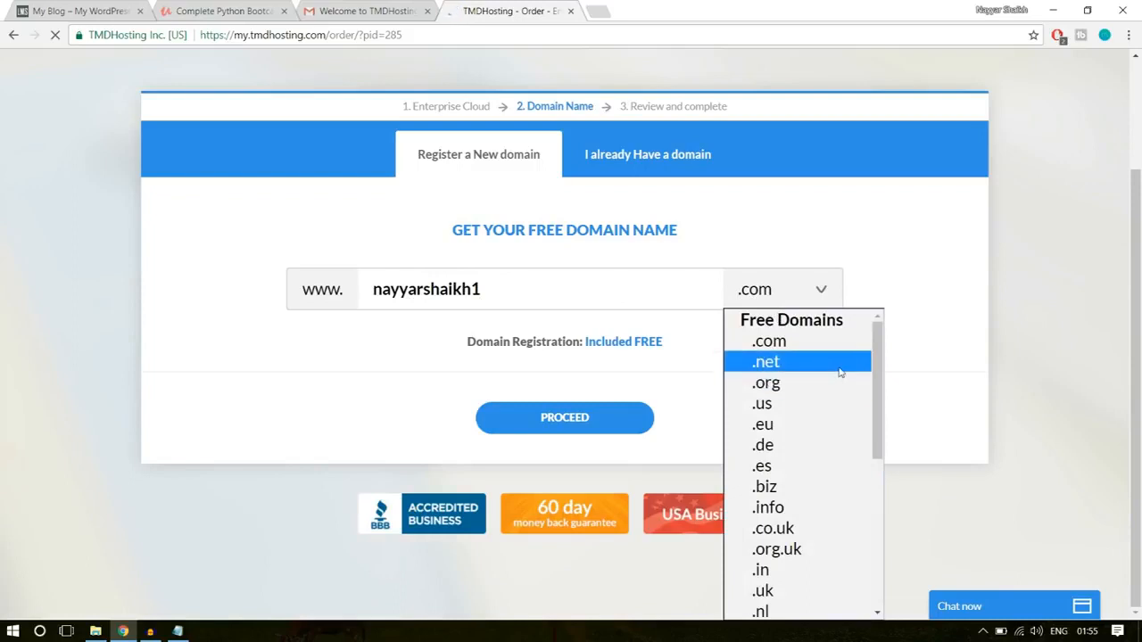
scroll(818, 418, "down", 5)
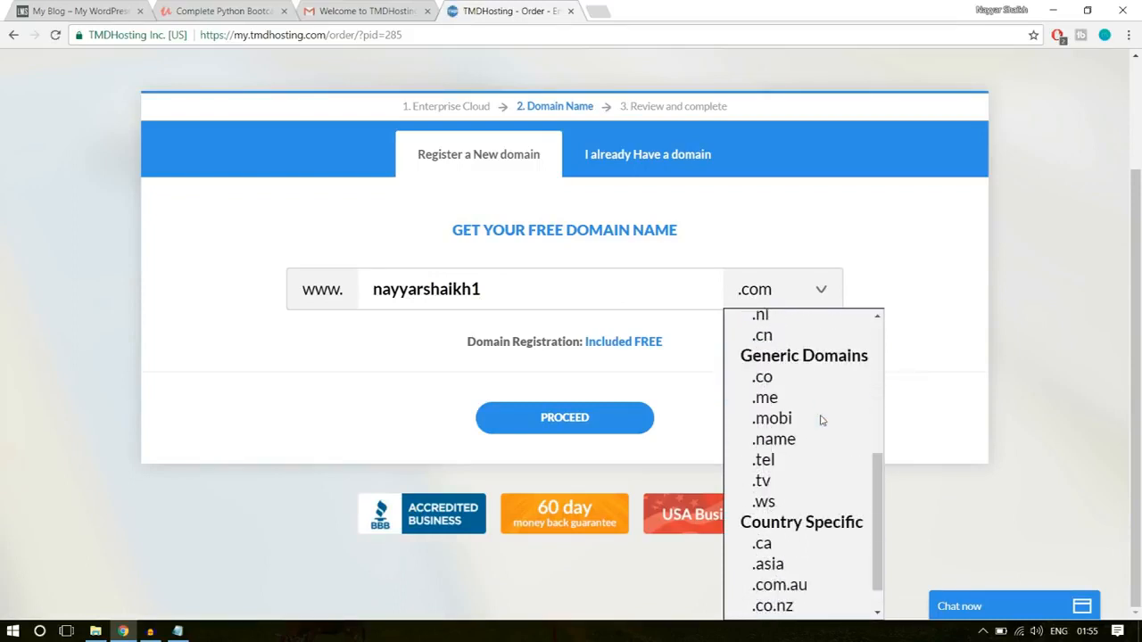
scroll(820, 419, "up", 5)
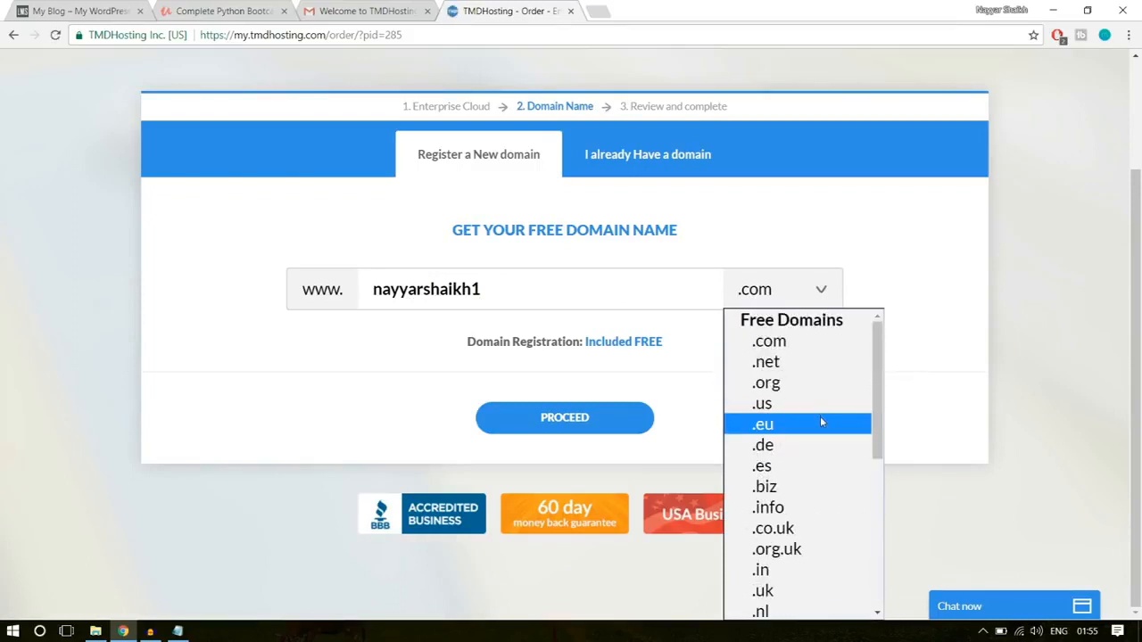
scroll(819, 419, "down", 2)
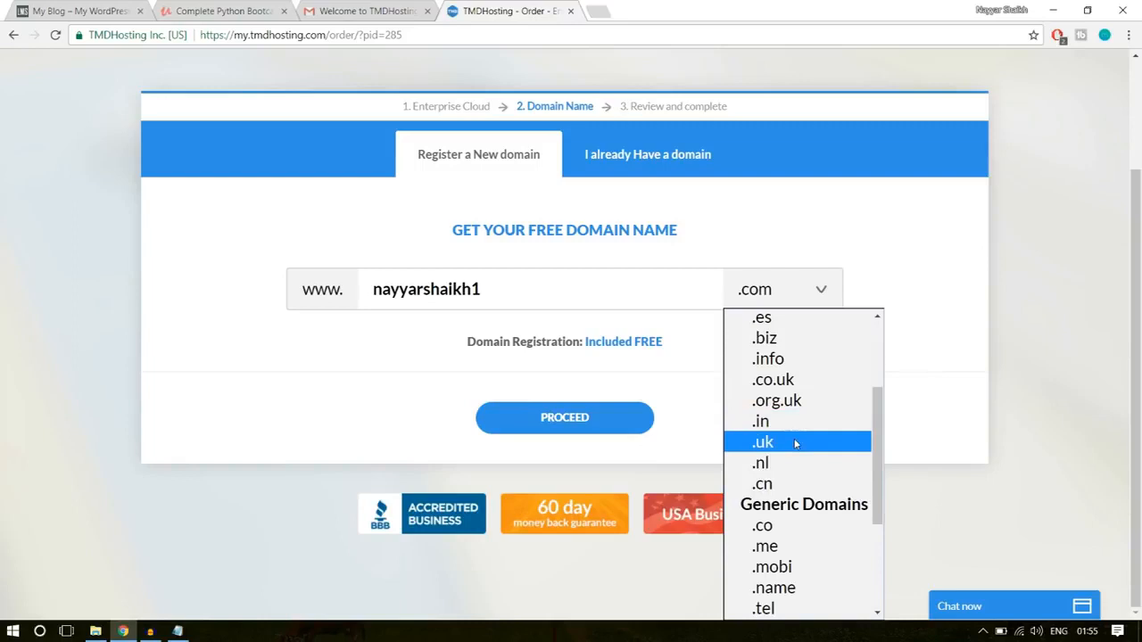
left_click(915, 365)
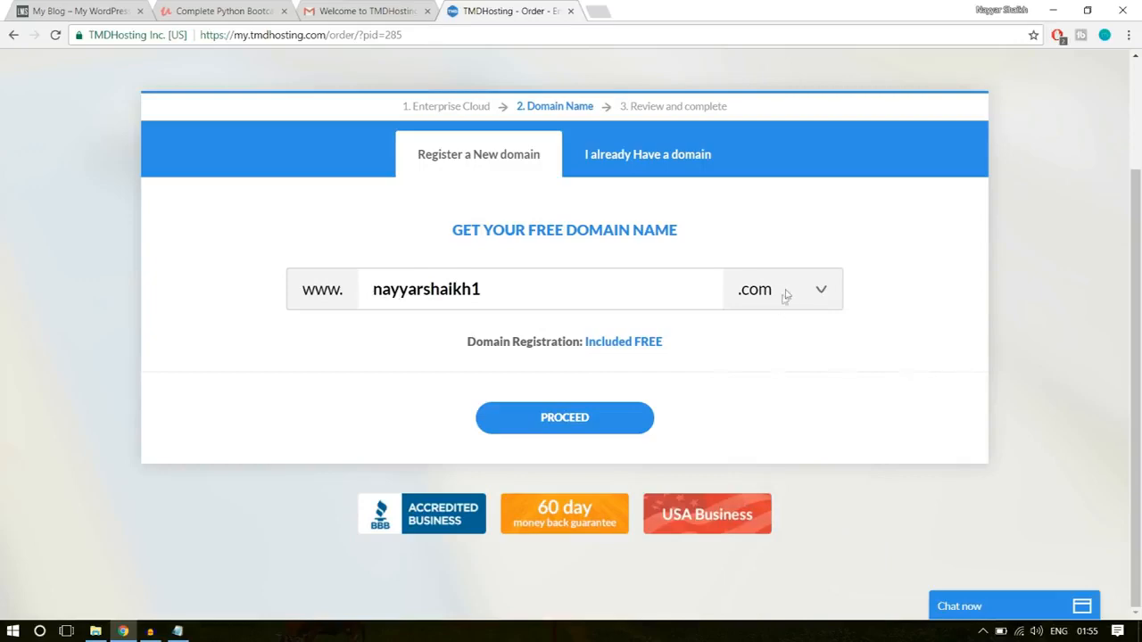
- Proceed to the order details with the chosen domain and view the PayPal payment option, keeping Credit Card as the method
left_click(609, 418)
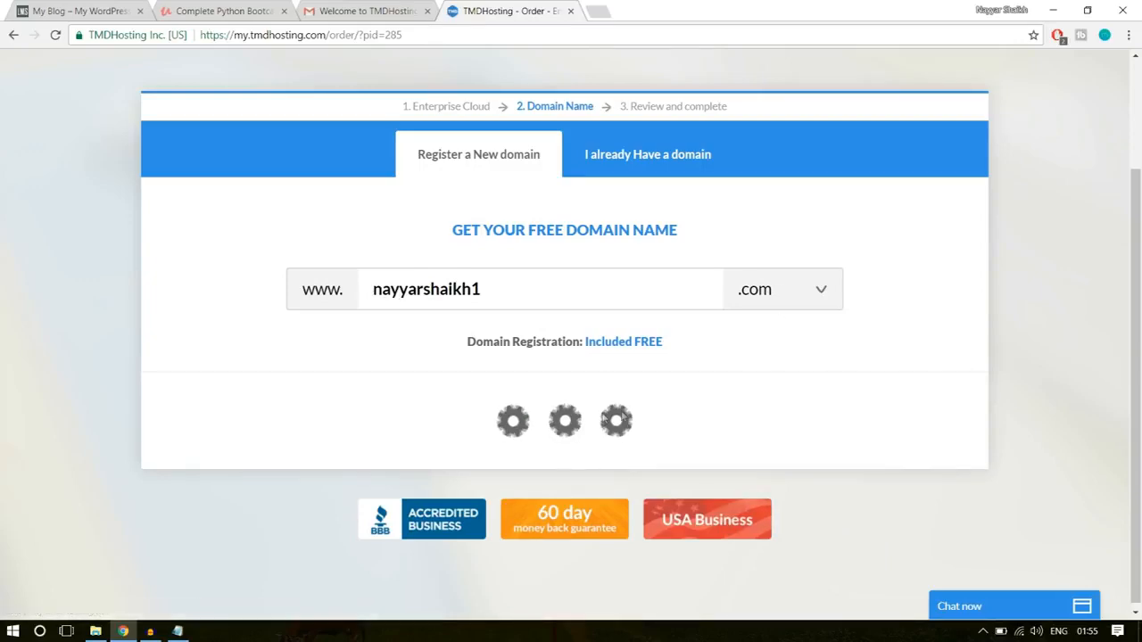
scroll(971, 367, "down", 3)
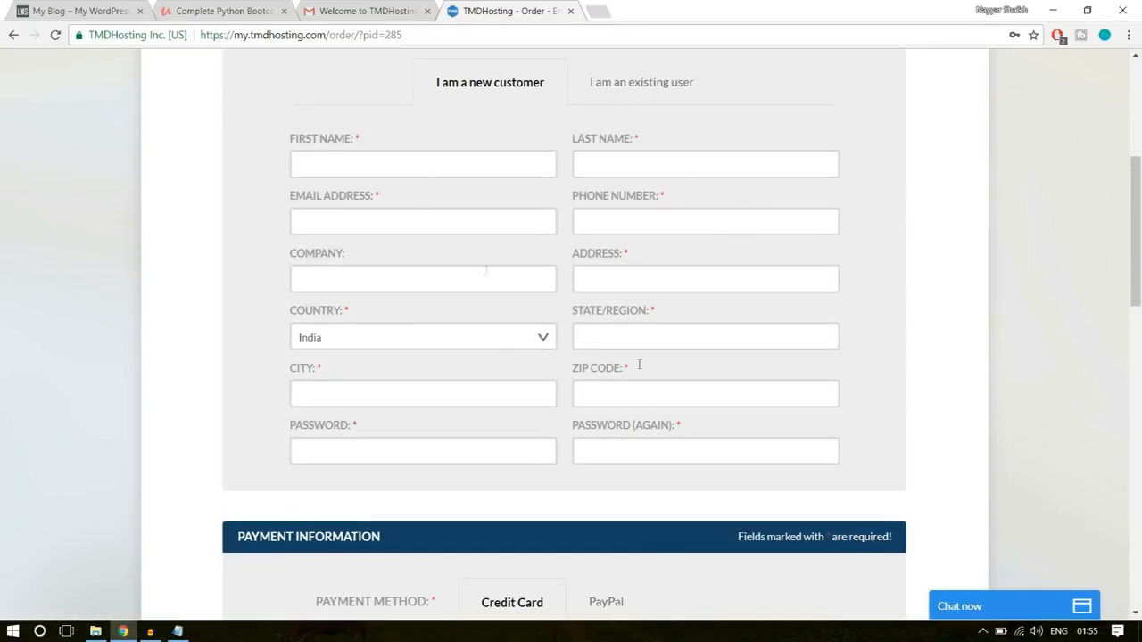
scroll(999, 355, "down", 4)
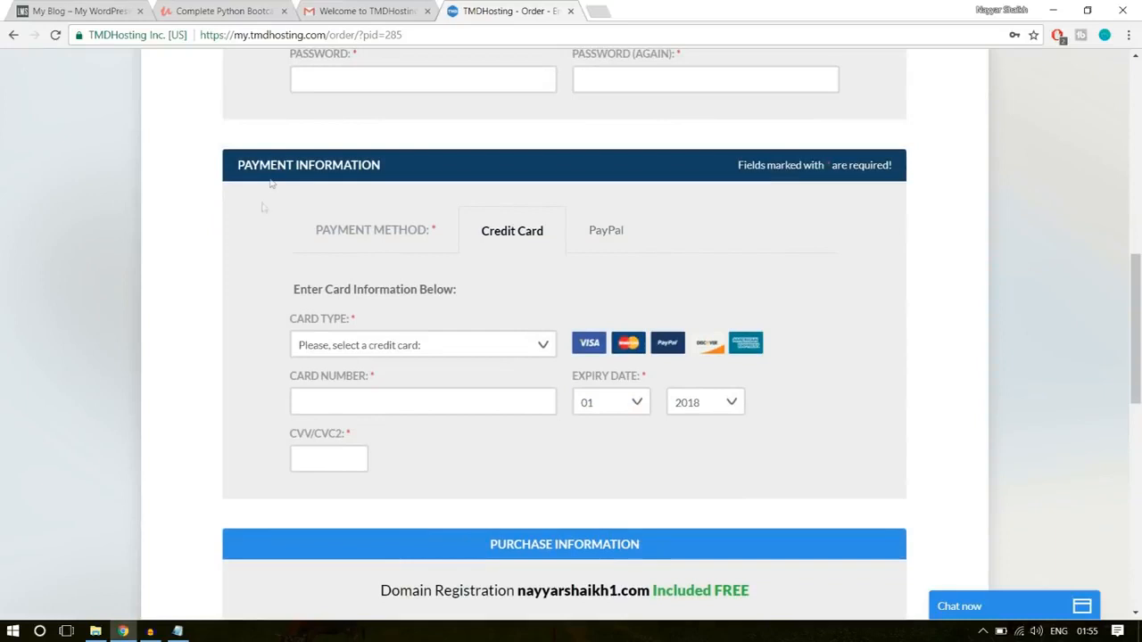
left_click(617, 237)
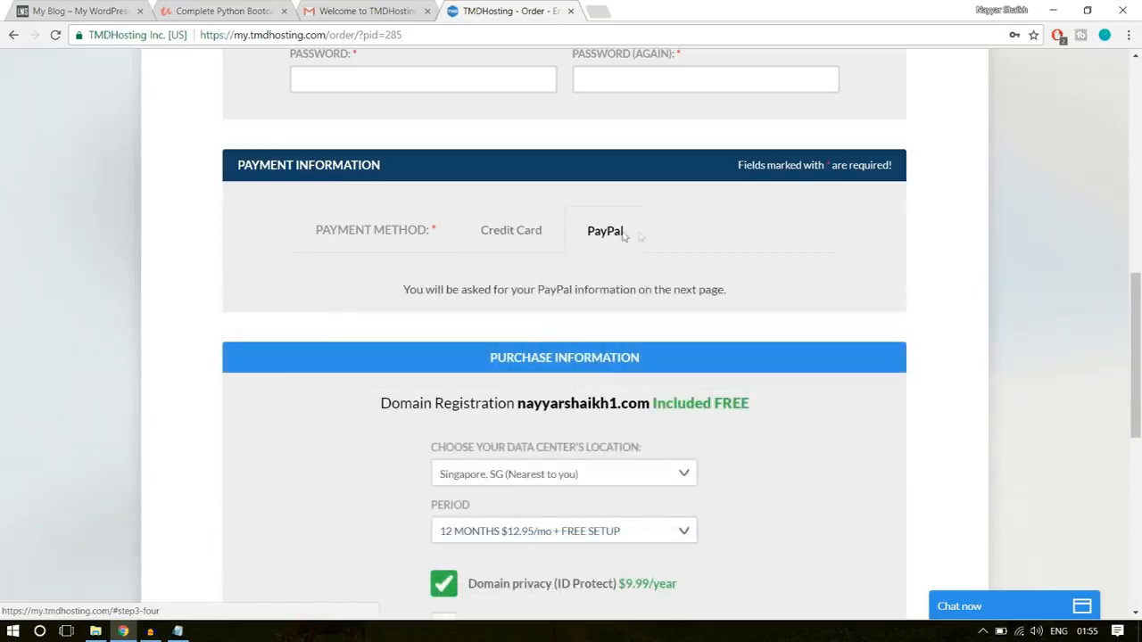
left_click(516, 233)
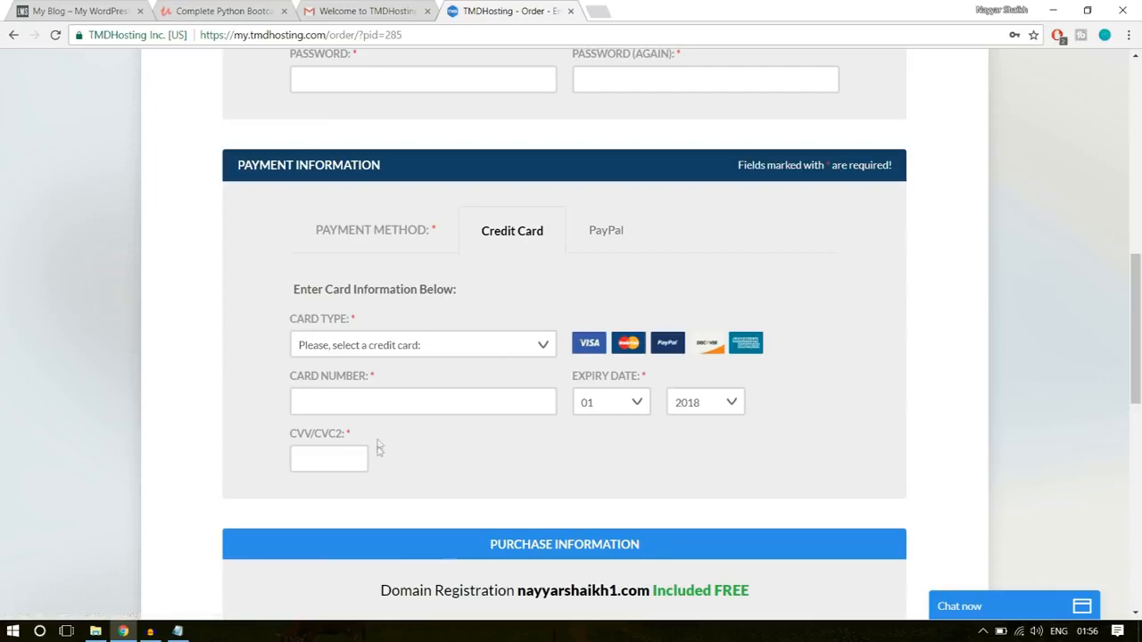
- Choose Singapore, SG as the data center location and 12 months at $12.95/mo with free setup as the period
scroll(1097, 415, "down", 1)
scroll(1097, 415, "down", 3)
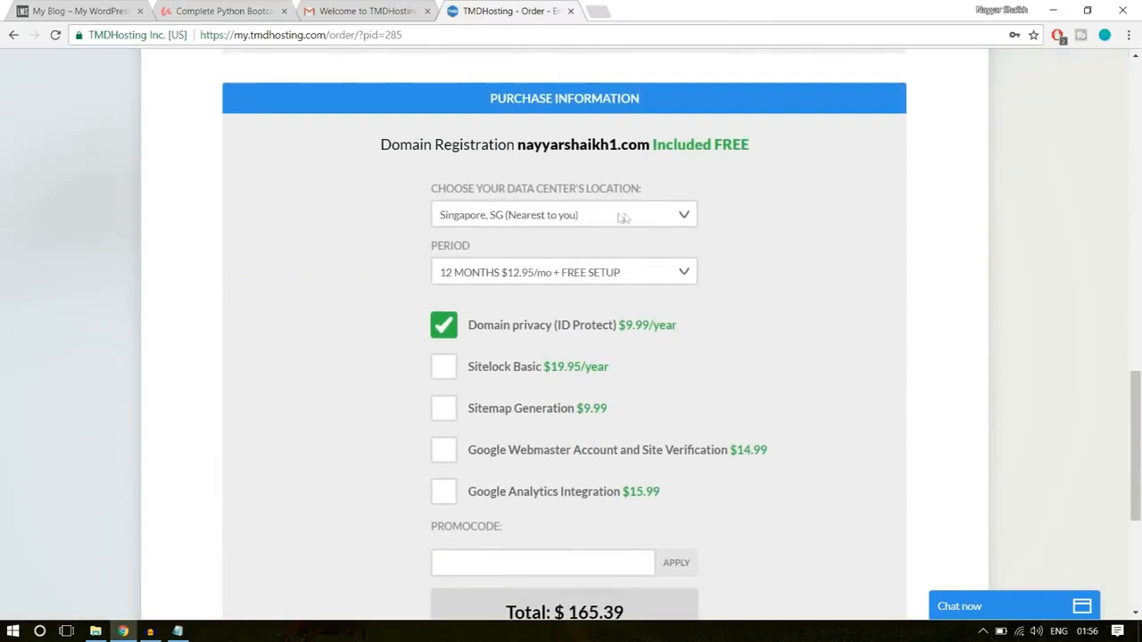
left_click(624, 218)
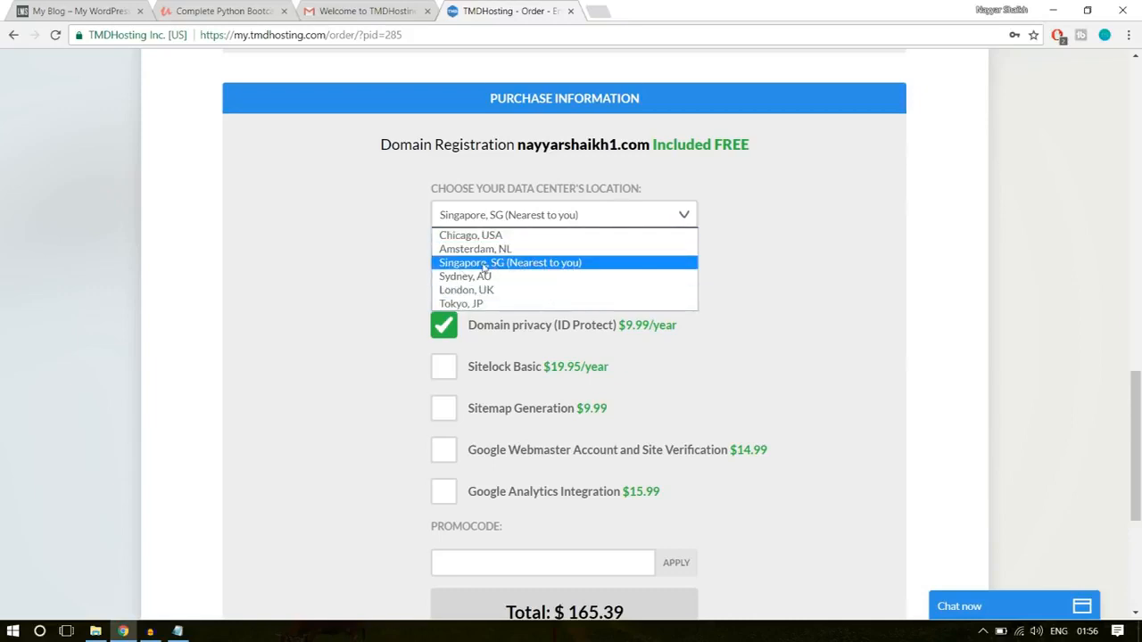
left_click(528, 273)
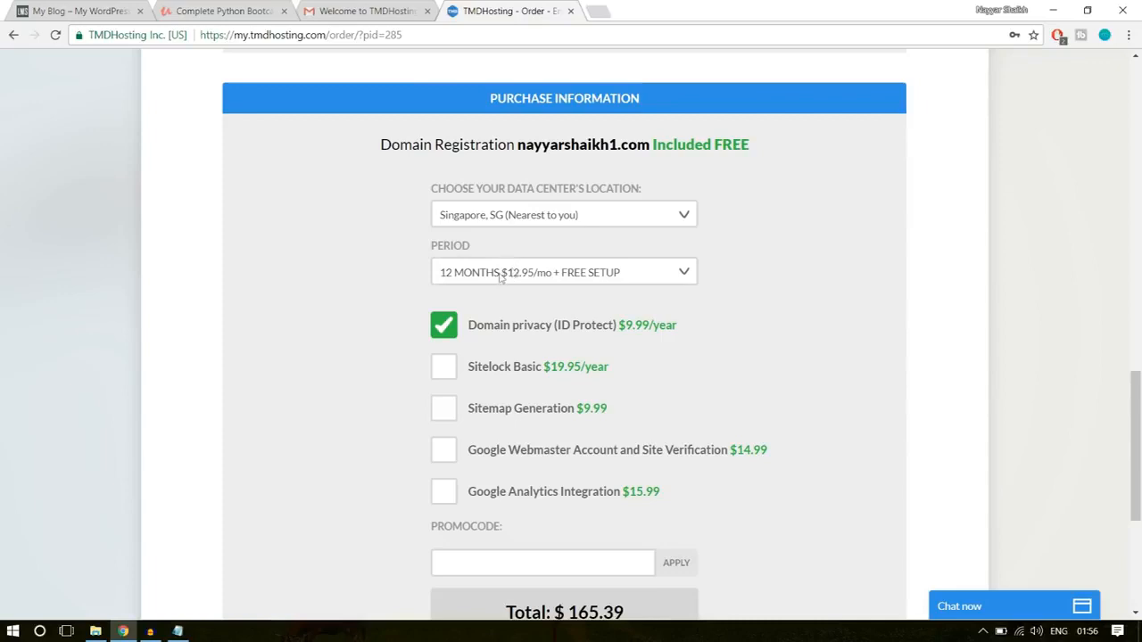
left_click(544, 275)
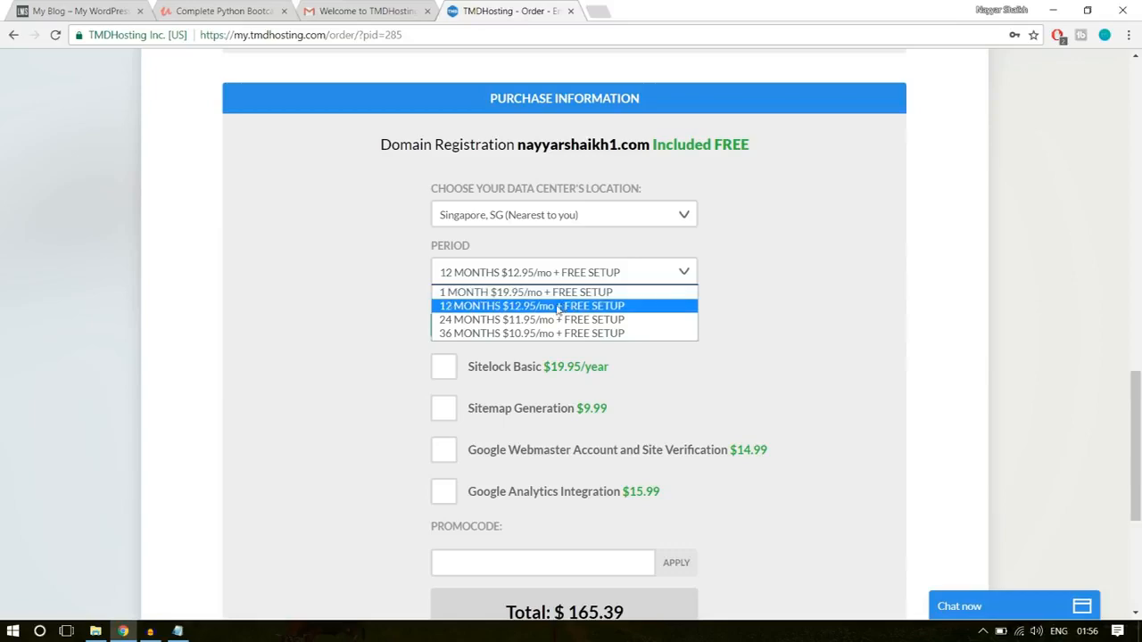
left_click(473, 311)
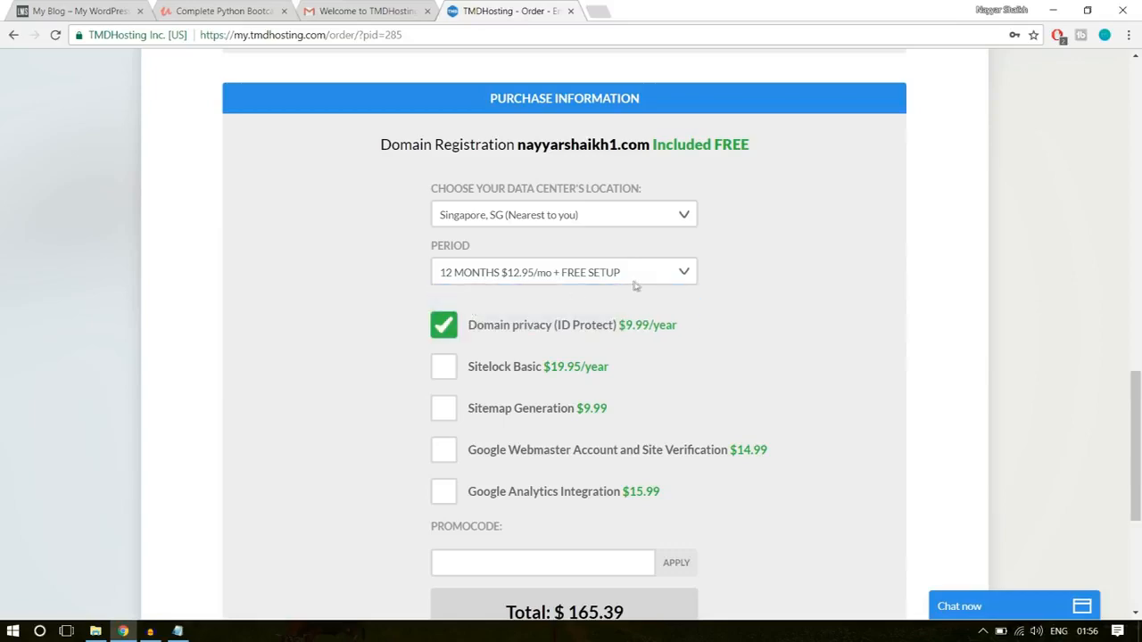
- Enter the promotional code in the purchase information and apply it to the order, keeping only the Domain privacy add-on selected
scroll(782, 288, "down", 1)
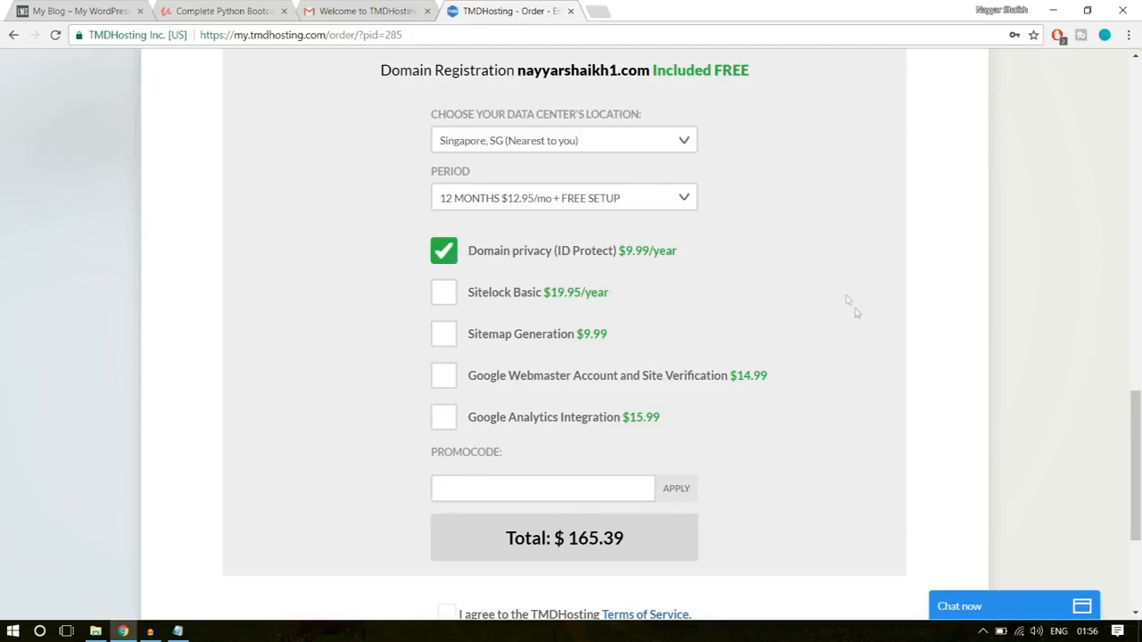
scroll(848, 298, "down", 3)
scroll(856, 314, "up", 1)
left_click(517, 305)
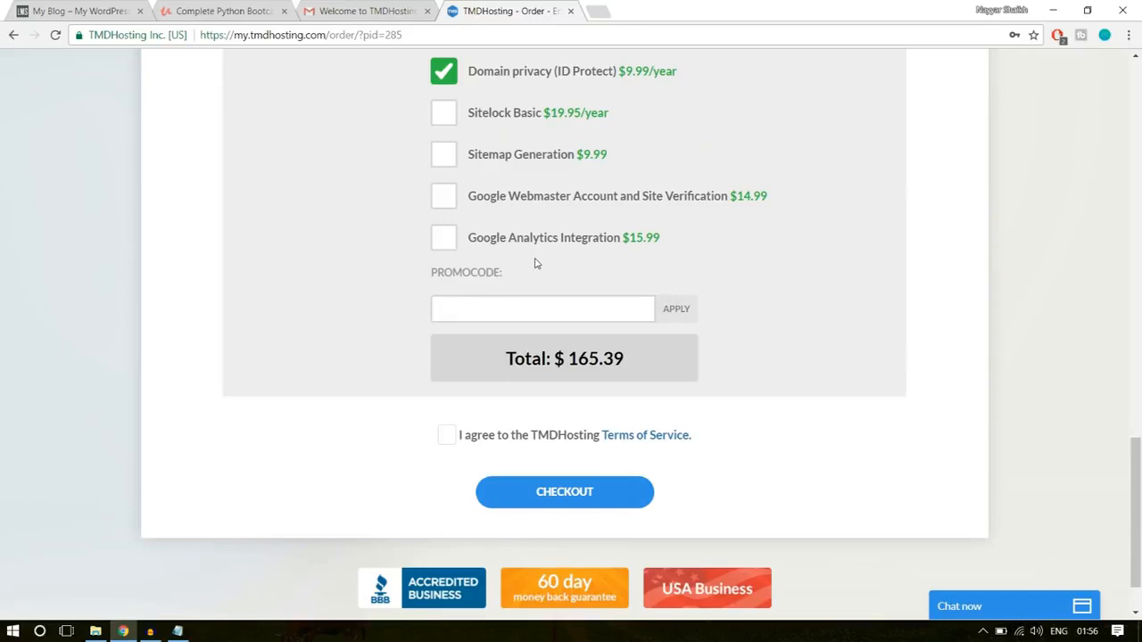
type("NAYYAR6")
key("BackSpace")
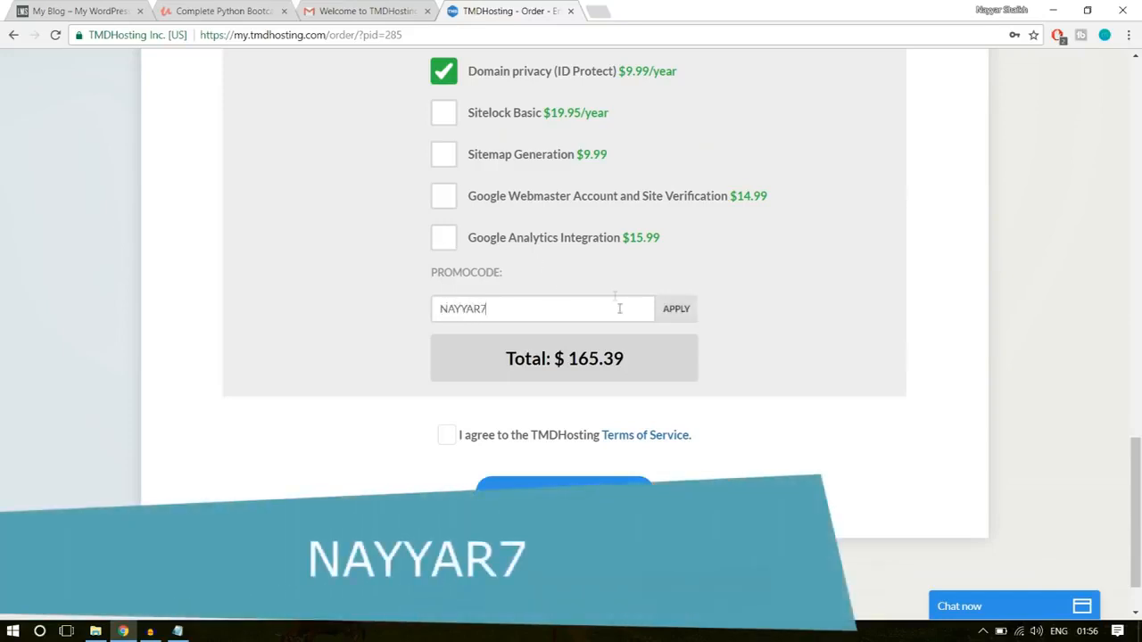
left_click(692, 321)
scroll(904, 273, "down", 1)
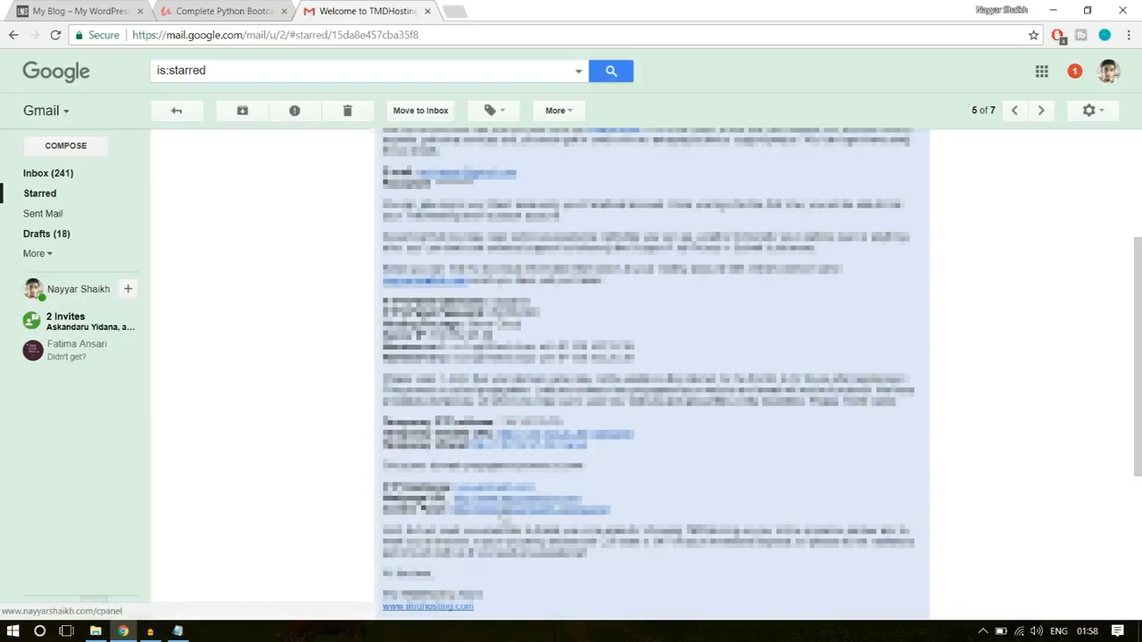
- Open the cPanel link from the TMDHosting welcome email and log in with the saved credentials
left_click(503, 514)
left_click(486, 12)
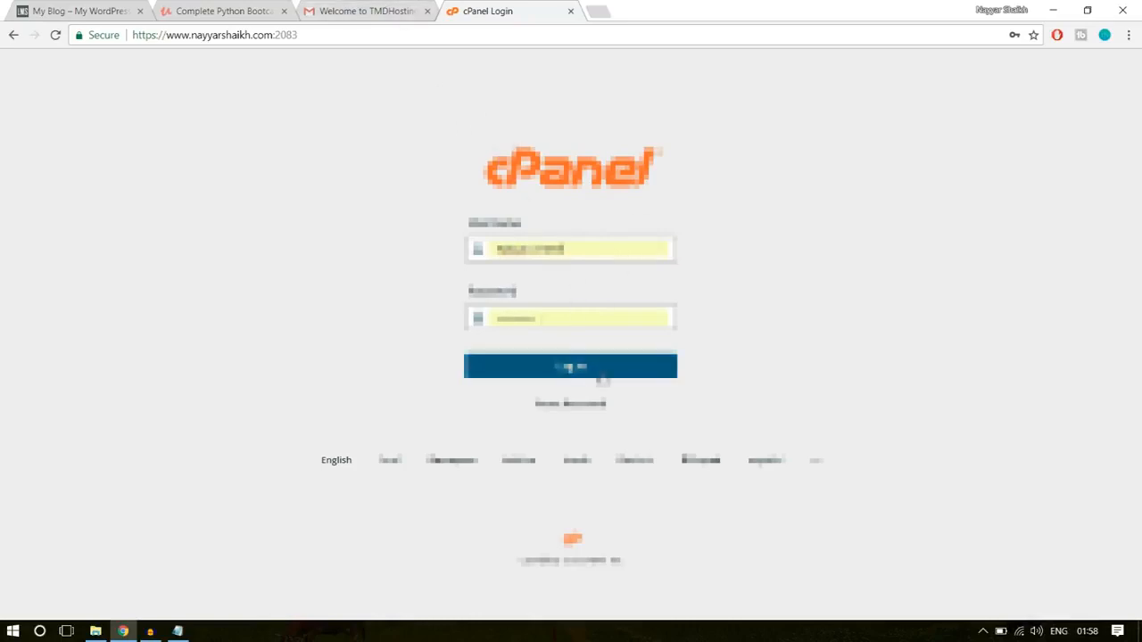
left_click(604, 358)
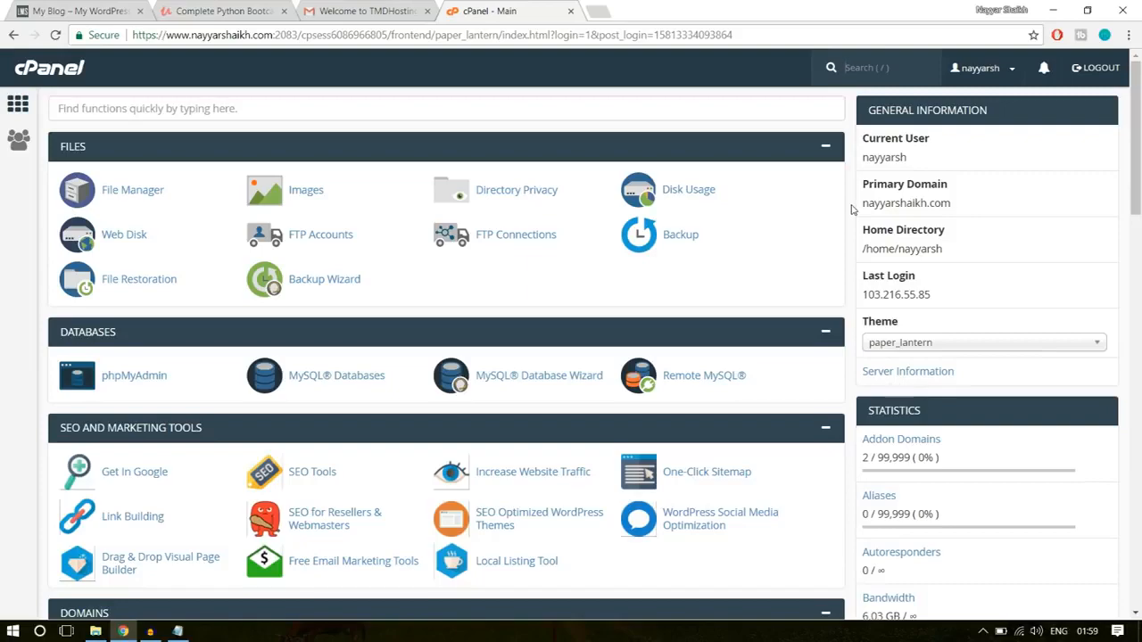
- Open WordPress from cPanel's Softaculous Apps Installer and bring up its installation form
scroll(851, 291, "down", 5)
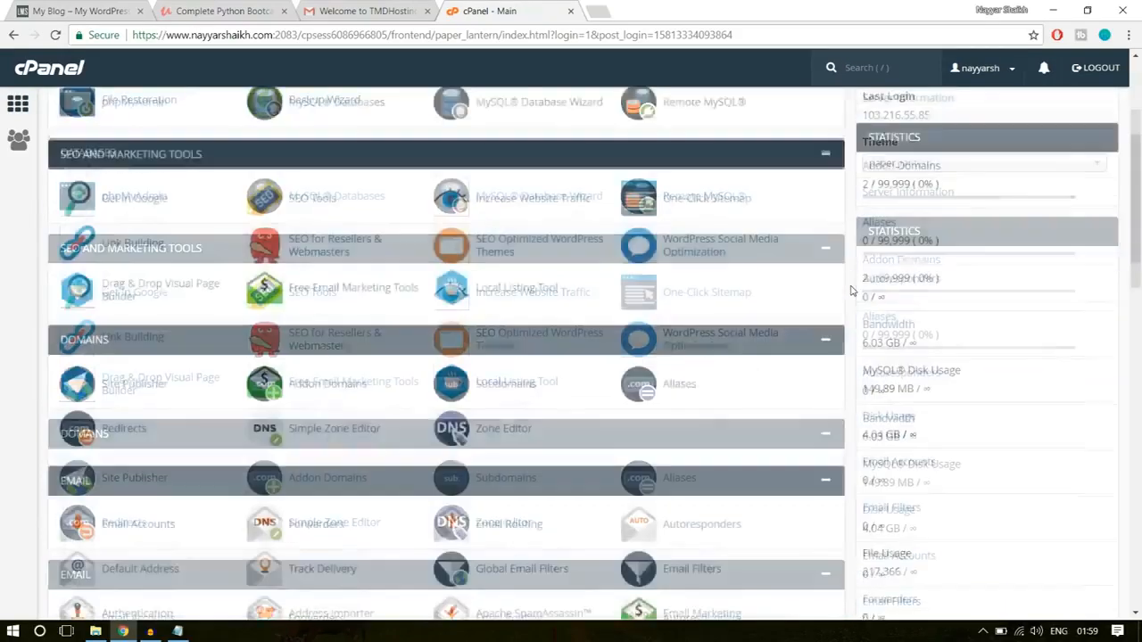
scroll(851, 291, "down", 10)
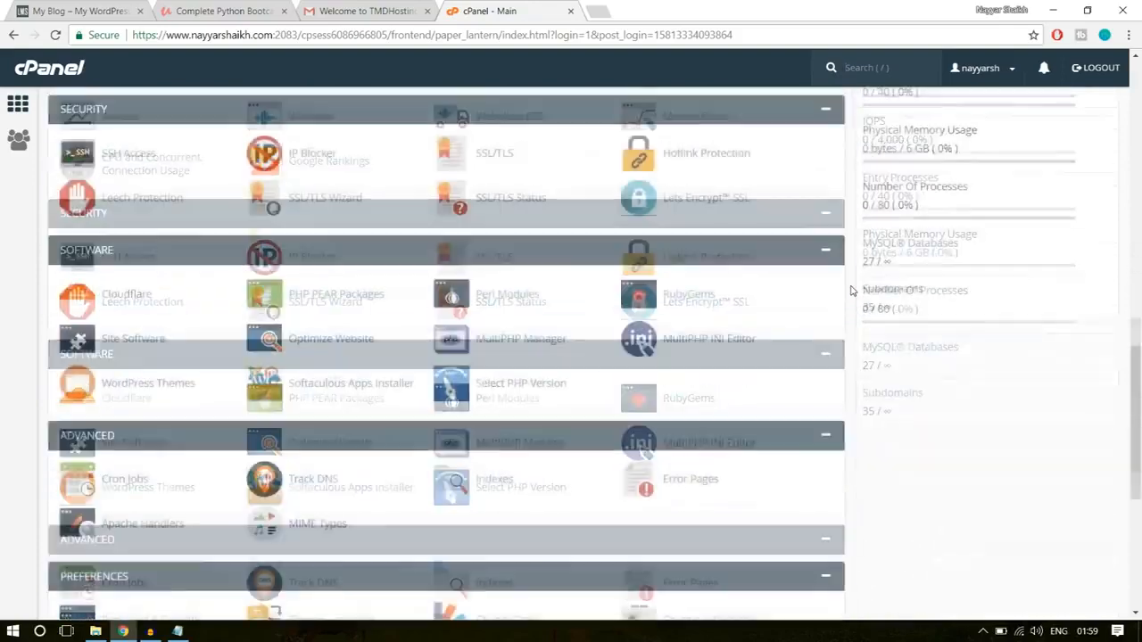
scroll(851, 291, "down", 4)
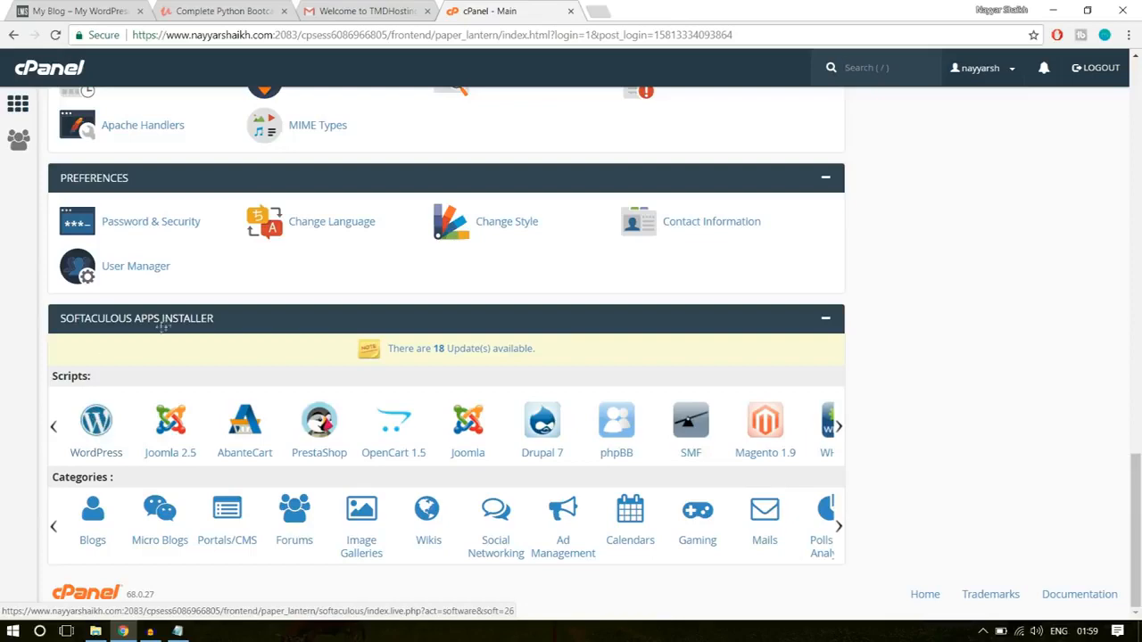
left_click(96, 424)
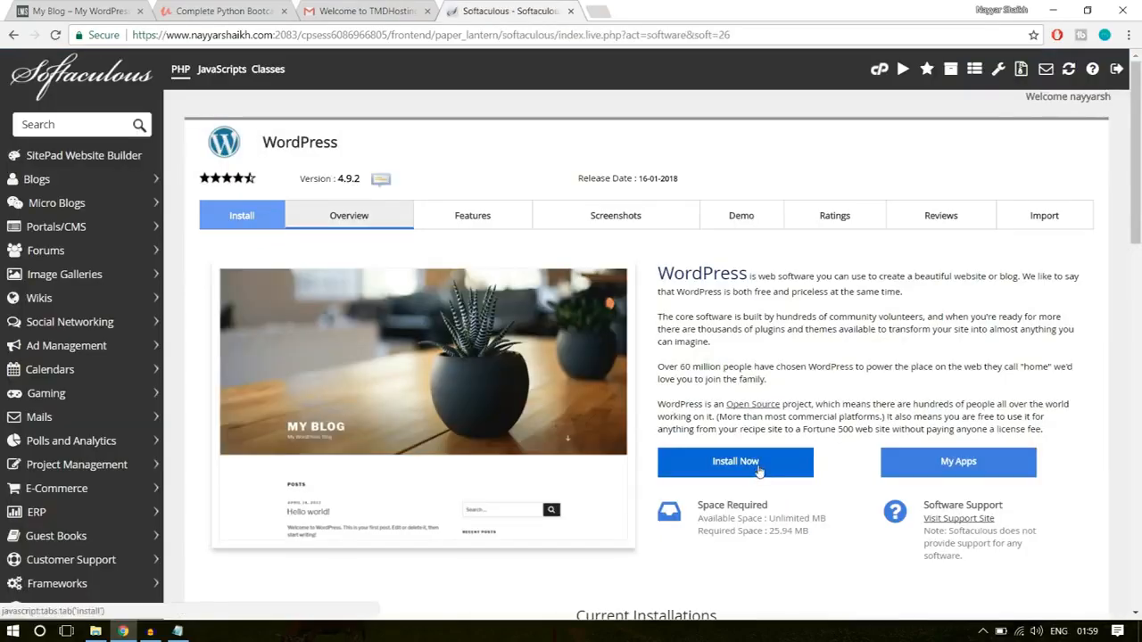
left_click(758, 461)
scroll(757, 469, "down", 1)
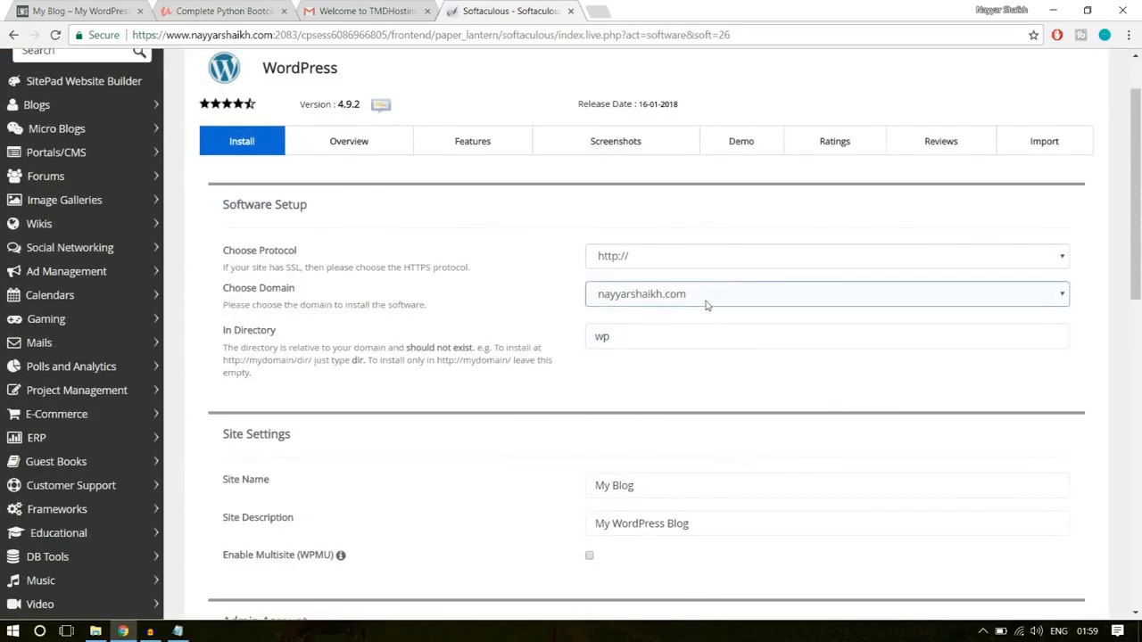
left_click(706, 295)
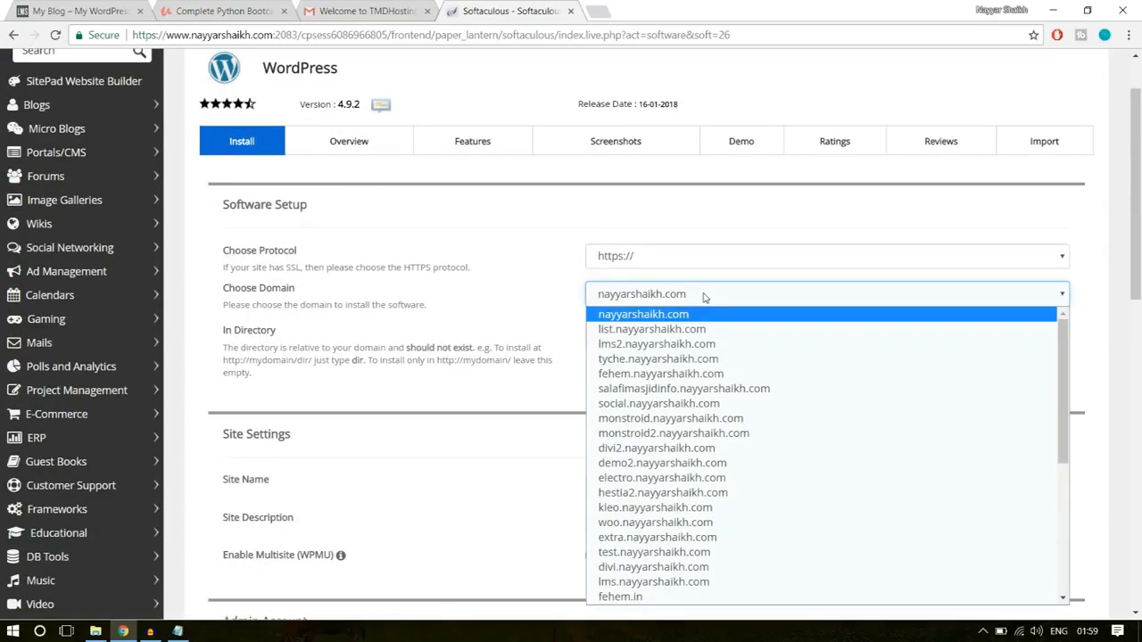
left_click(704, 296)
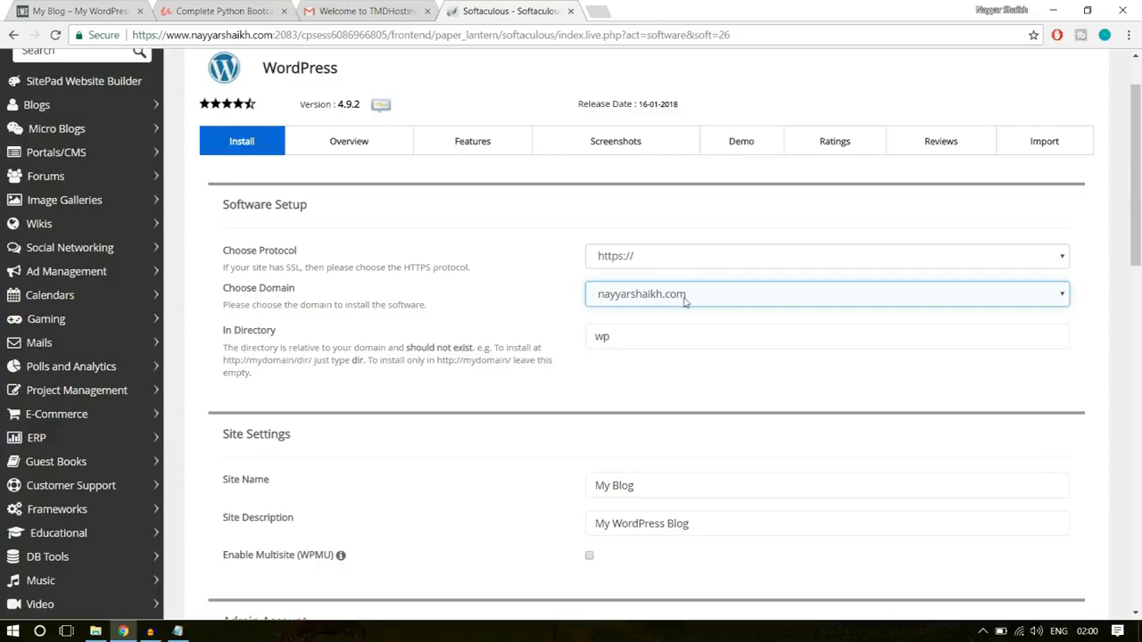
left_click(685, 302)
key("Down")
key("Down")
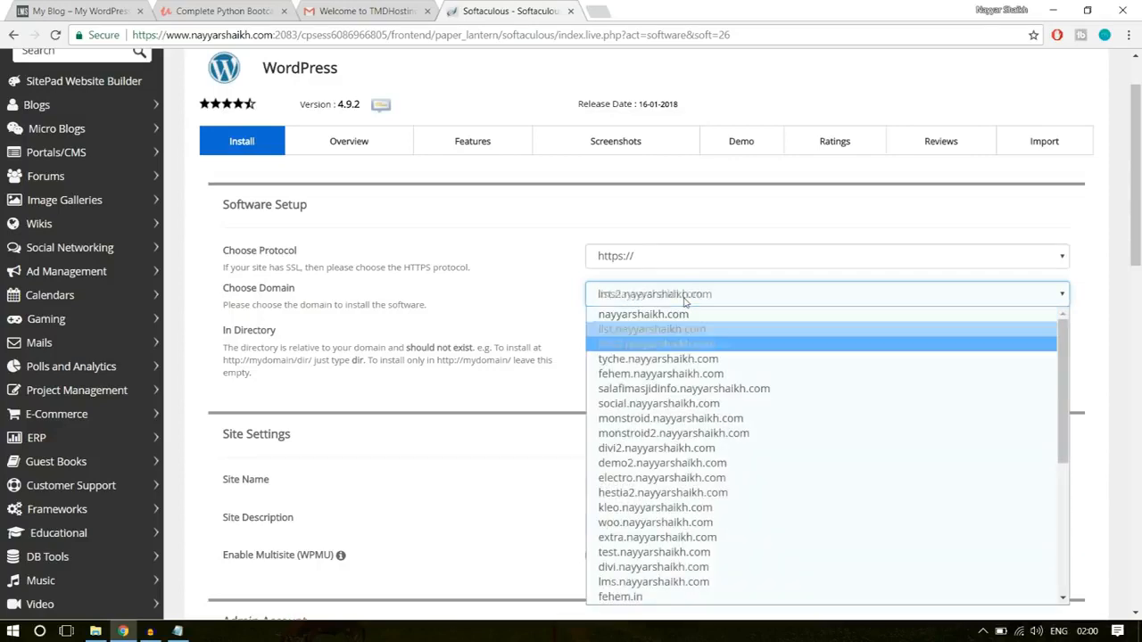
left_click(679, 346)
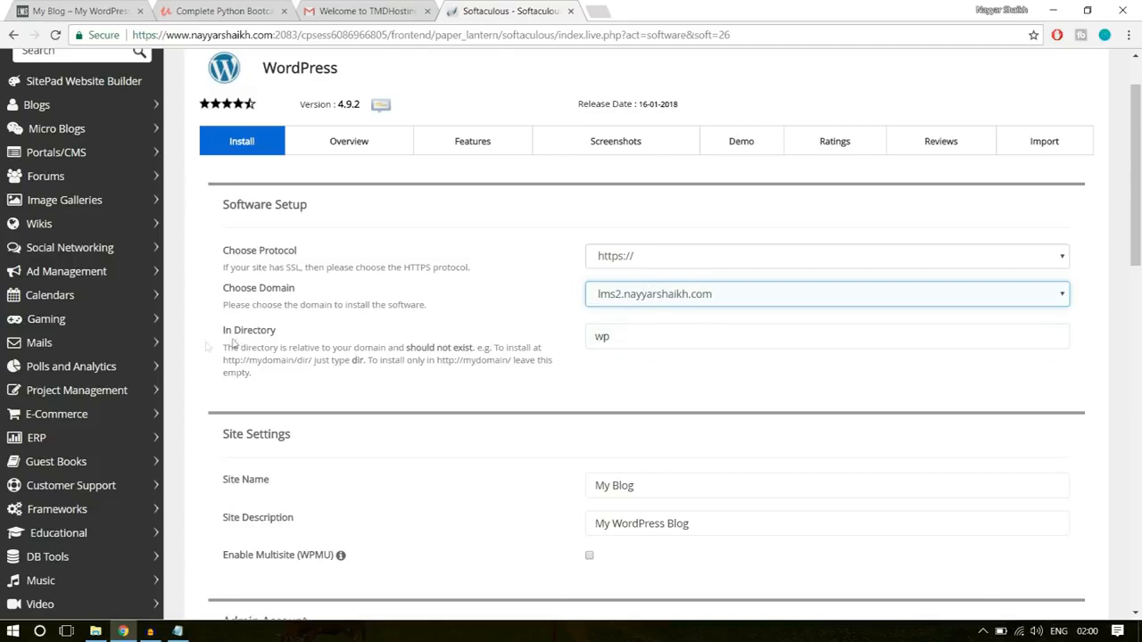
- Clear the In Directory field so WordPress installs directly at the root of the chosen domain
left_click_drag(223, 330, 307, 337)
left_click(308, 338)
left_click_drag(626, 337, 569, 342)
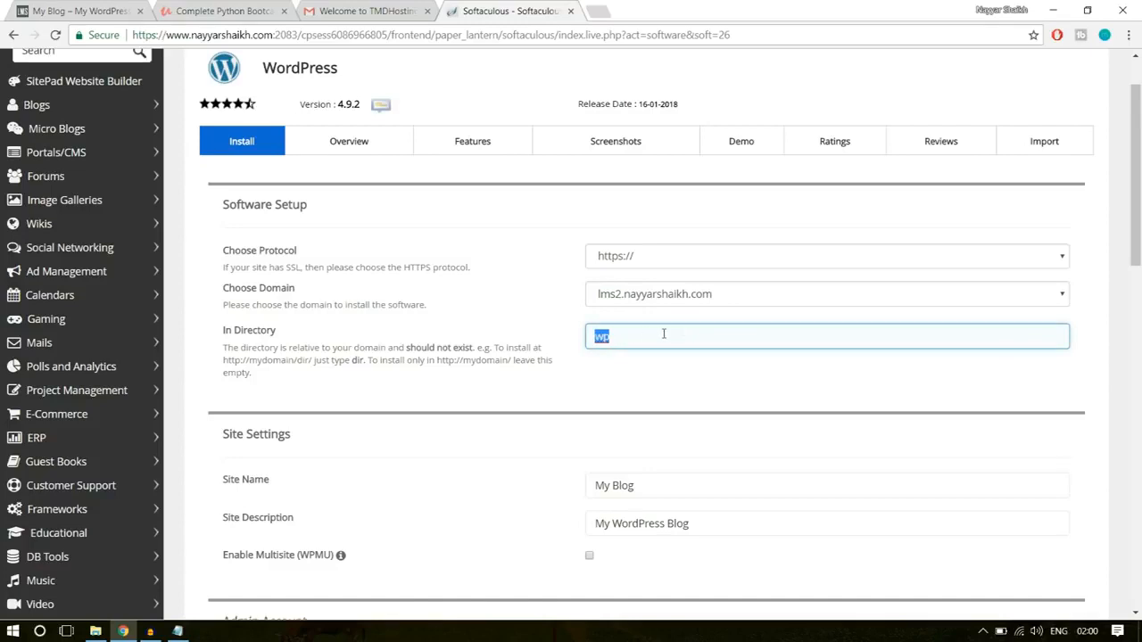
key("BackSpace")
- Review the site settings, keeping My Blog as the site name and My WordPress Blog as the description
scroll(797, 344, "down", 3)
left_click(670, 191)
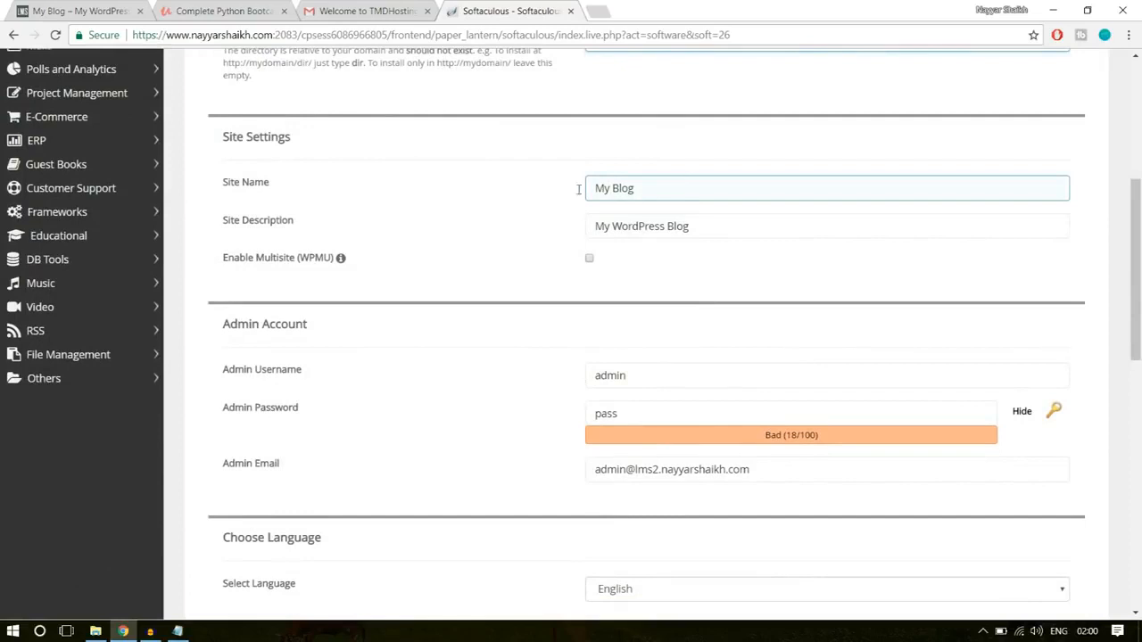
left_click(596, 221)
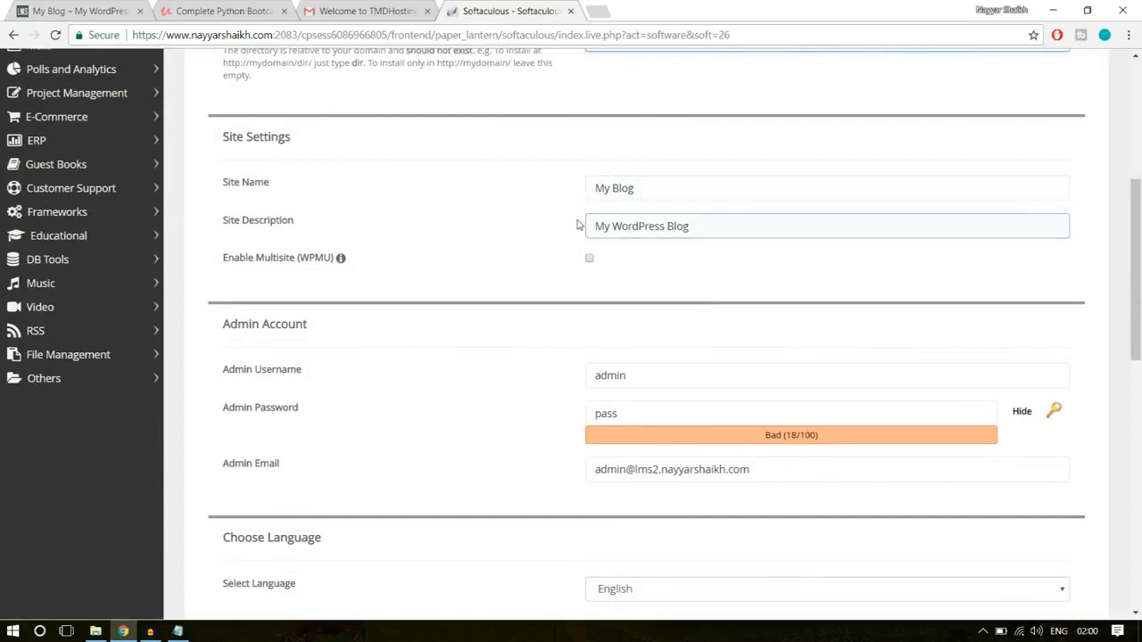
left_click_drag(634, 188, 580, 187)
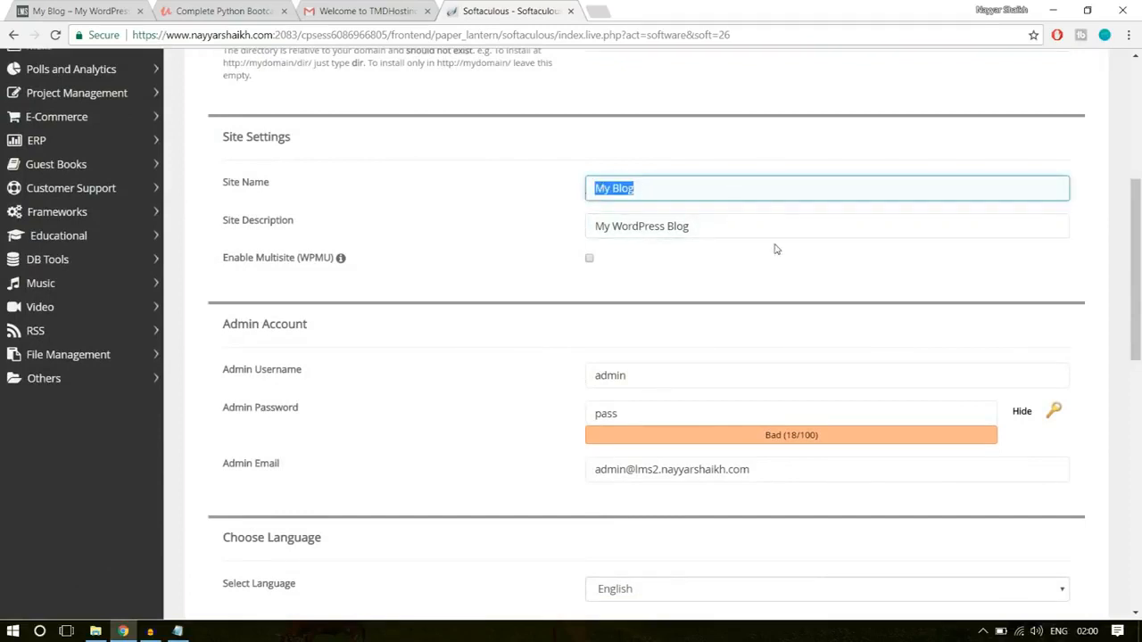
- Replace the default admin username with the site owner's saved username, which has capital letters and an underscore
scroll(863, 218, "down", 1)
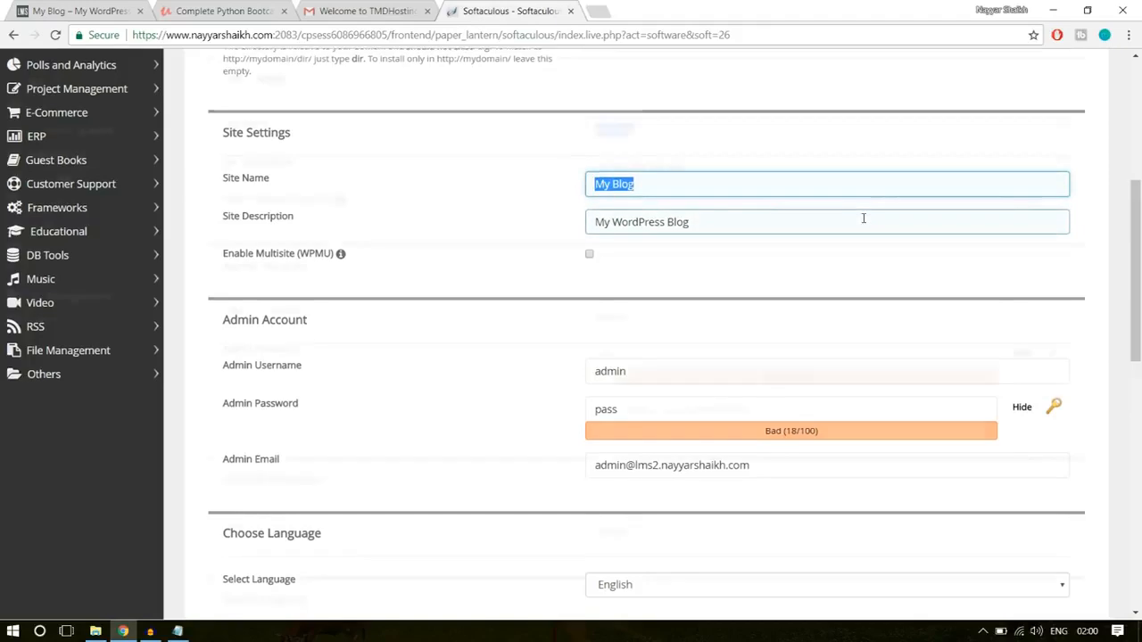
scroll(863, 218, "down", 2)
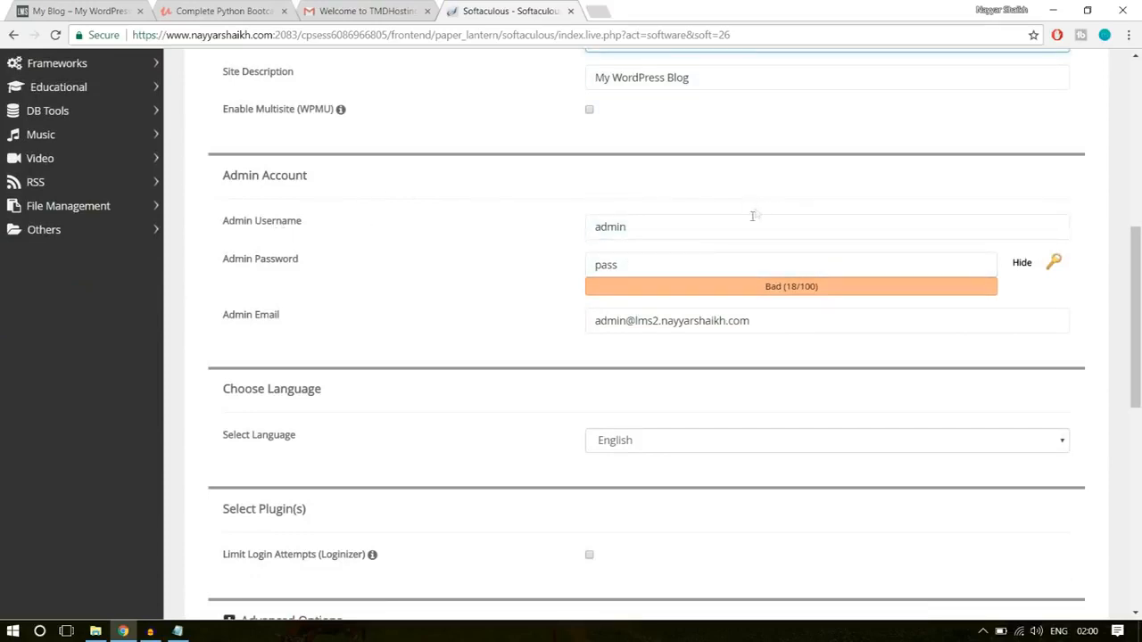
left_click_drag(710, 227, 556, 229)
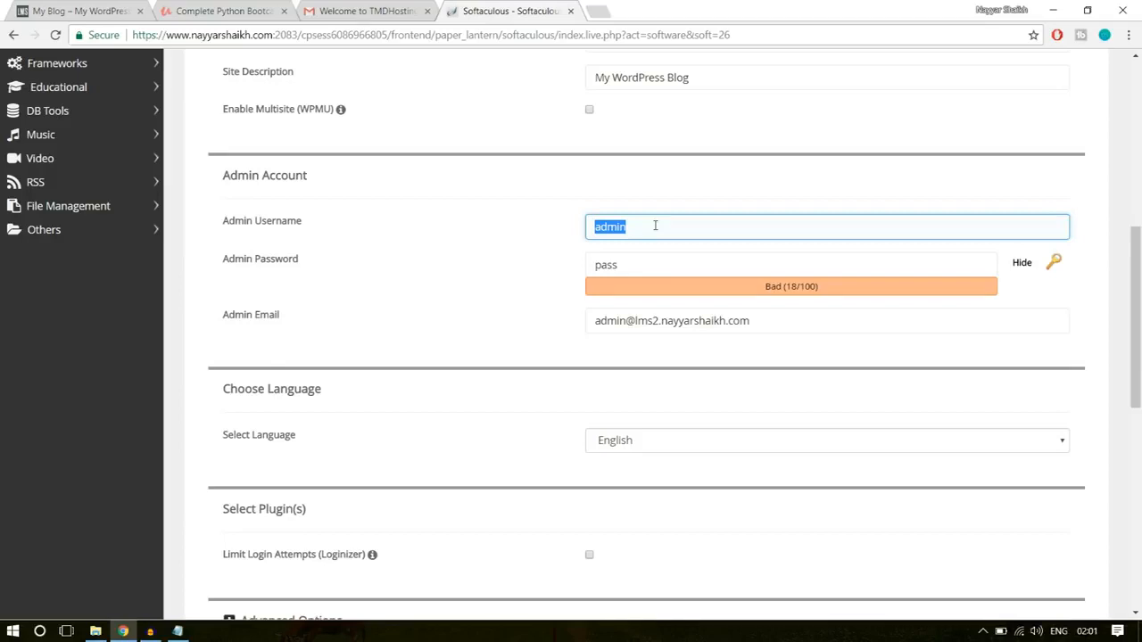
key("BackSpace")
type("nAYYA")
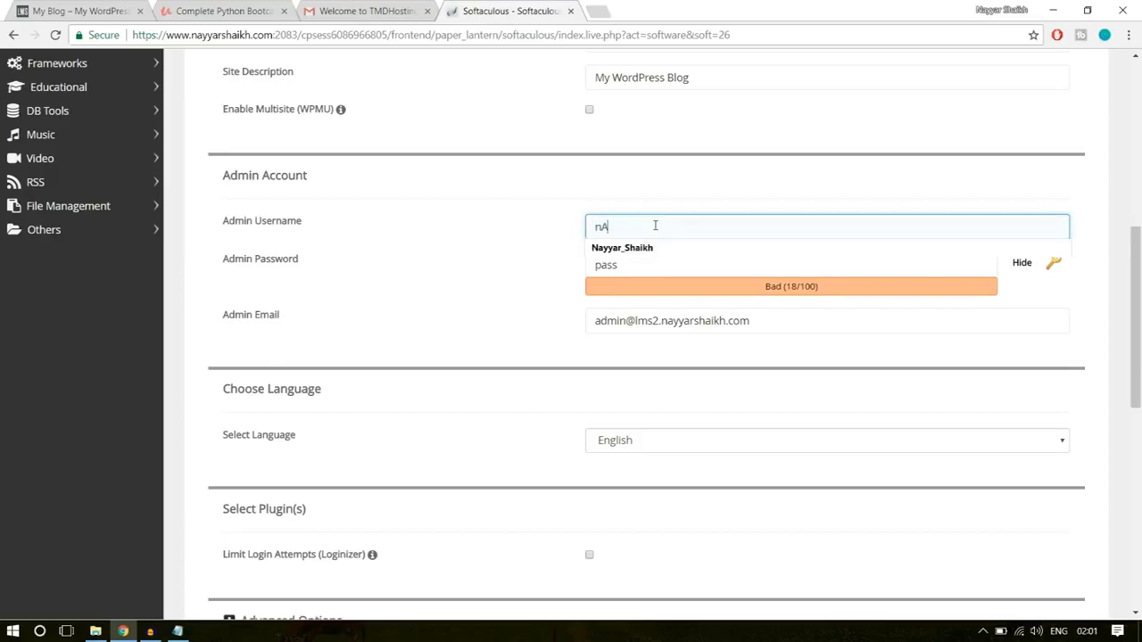
left_click(652, 249)
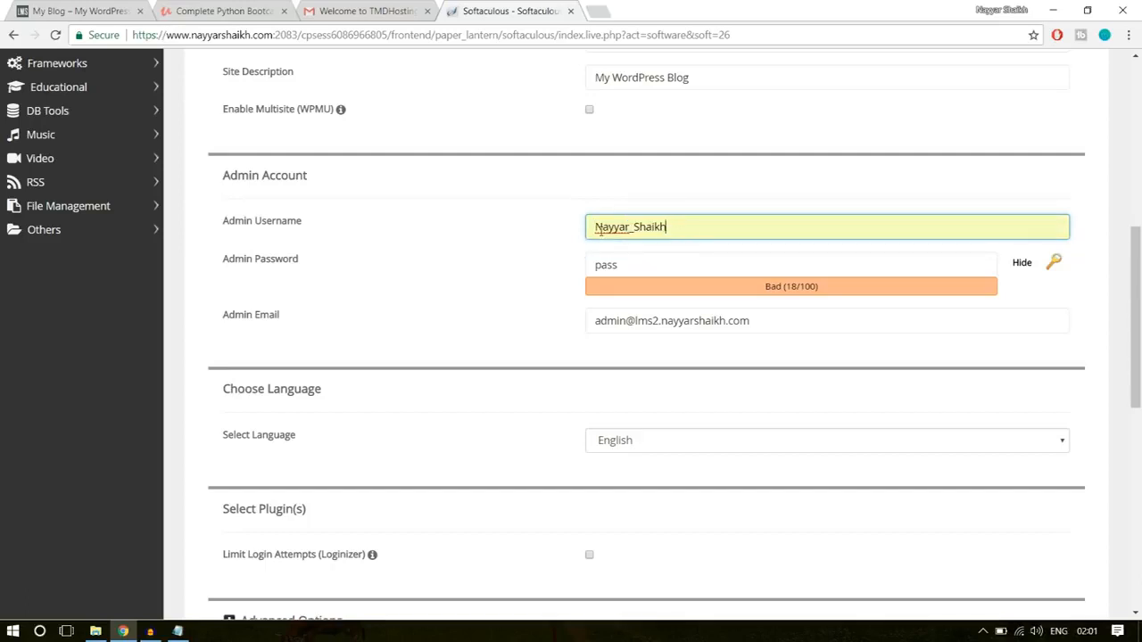
left_click_drag(595, 226, 603, 227)
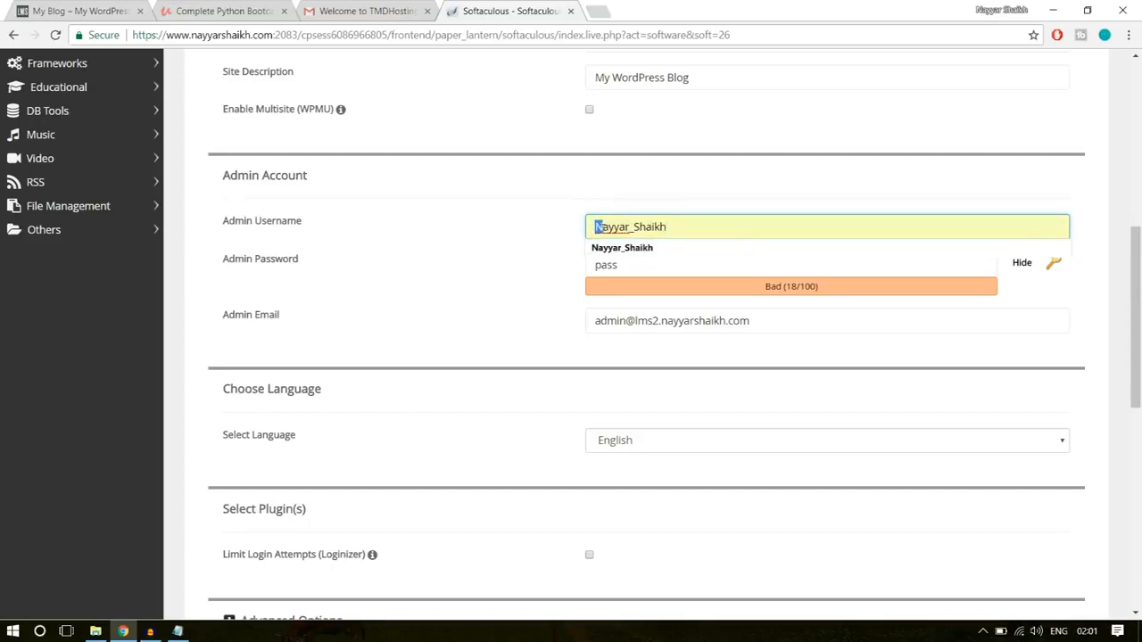
left_click(633, 227)
left_click(630, 229)
left_click(537, 234)
- Hide the admin password's characters and enter a new admin password in place of the default one
left_click(1021, 264)
left_click_drag(734, 271, 558, 275)
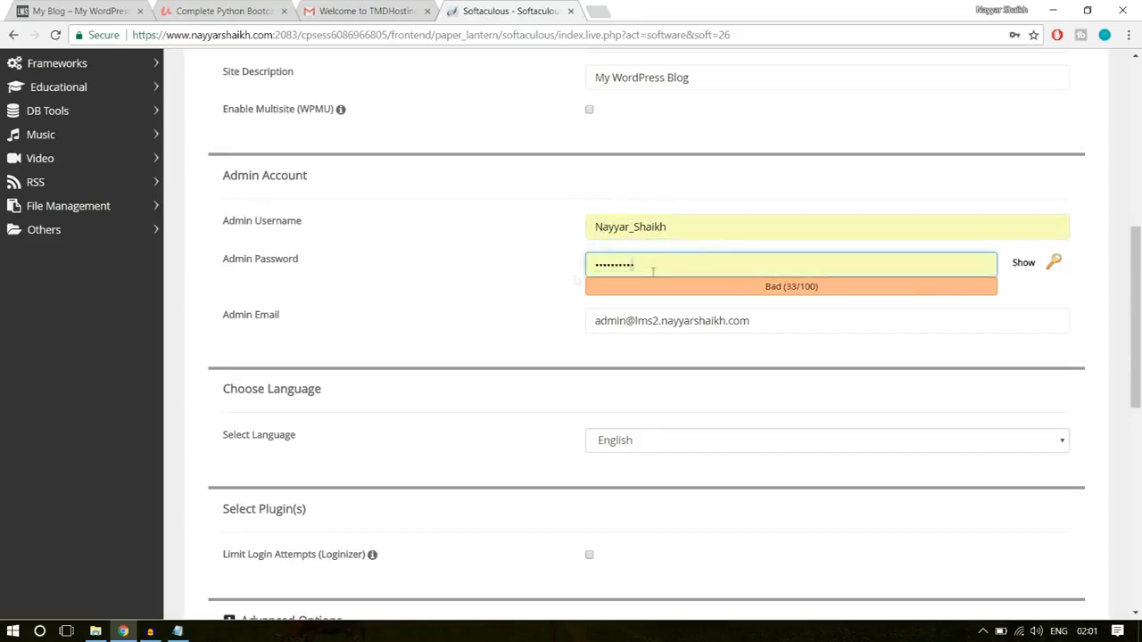
double_click(704, 265)
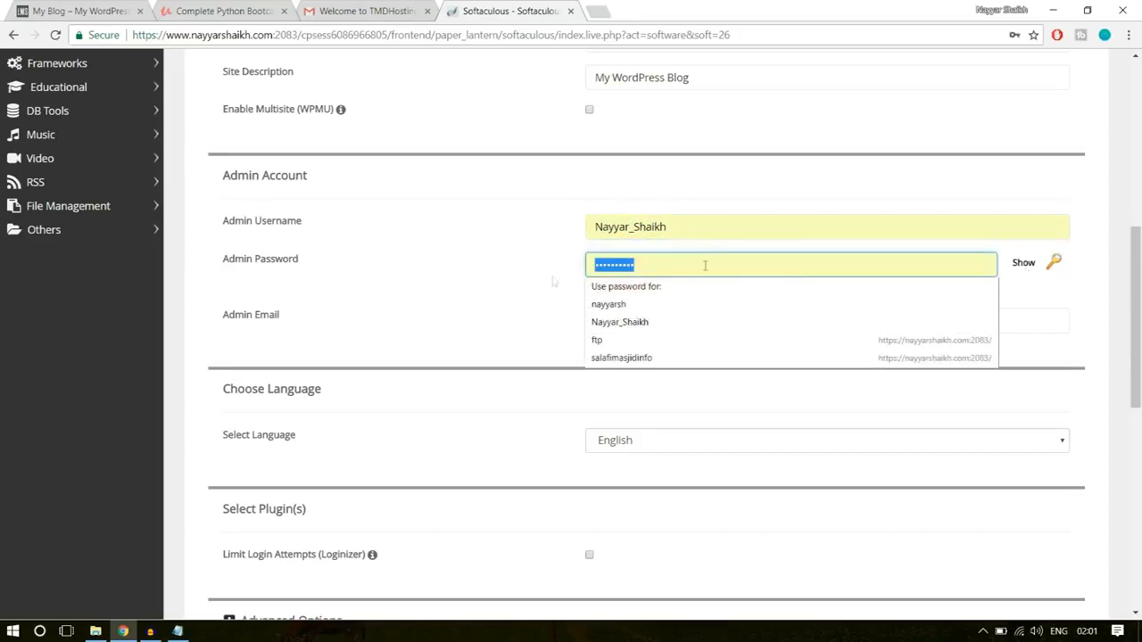
type("password")
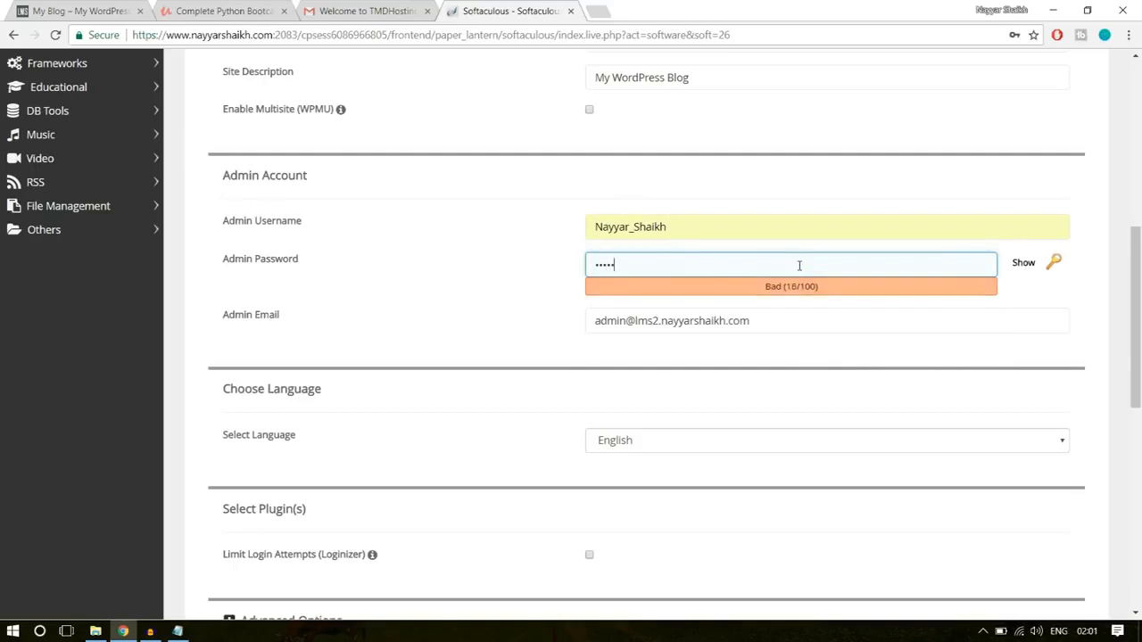
- Replace the default admin email with the site owner's saved email address
left_click_drag(791, 329, 455, 340)
type("re")
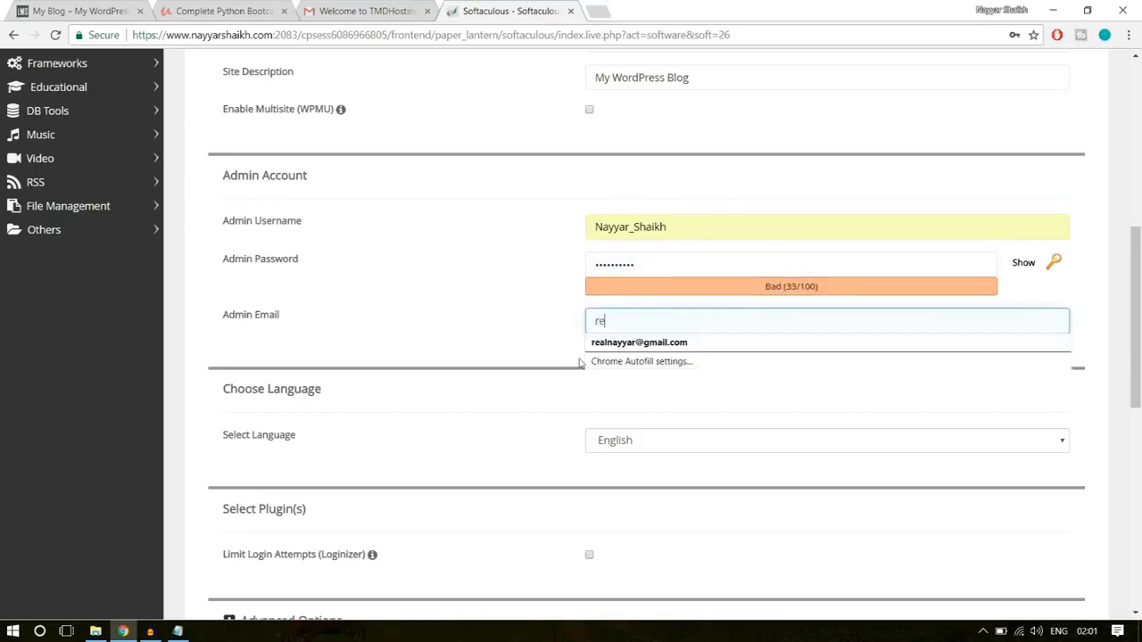
left_click(640, 340)
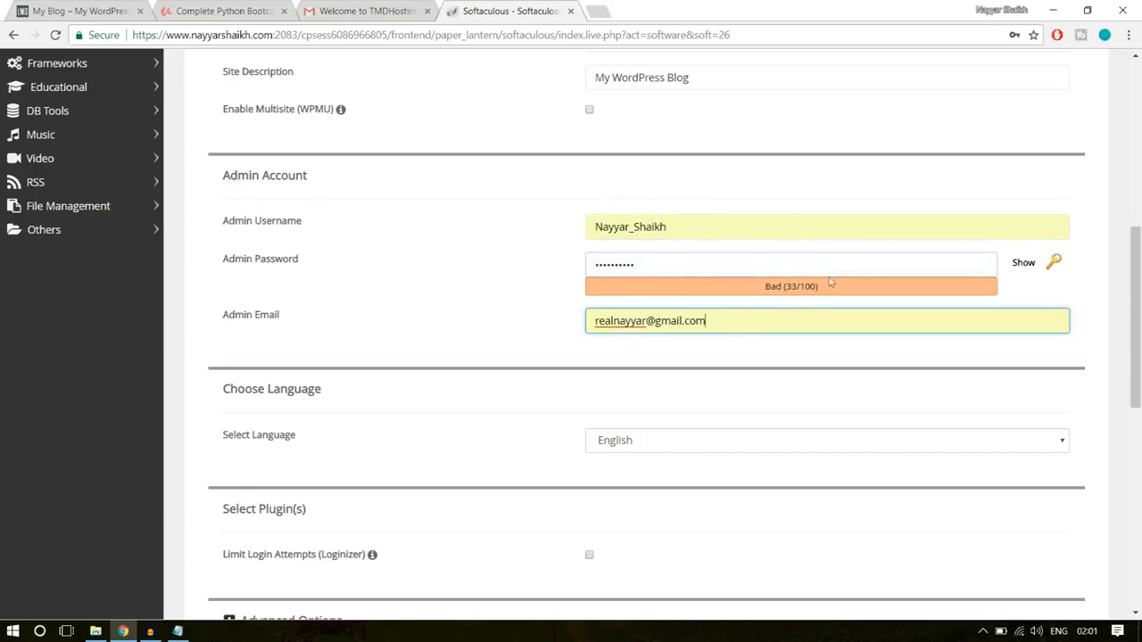
- Install WordPress without selecting an optional theme, and open the new site's admin dashboard
scroll(874, 366, "down", 7)
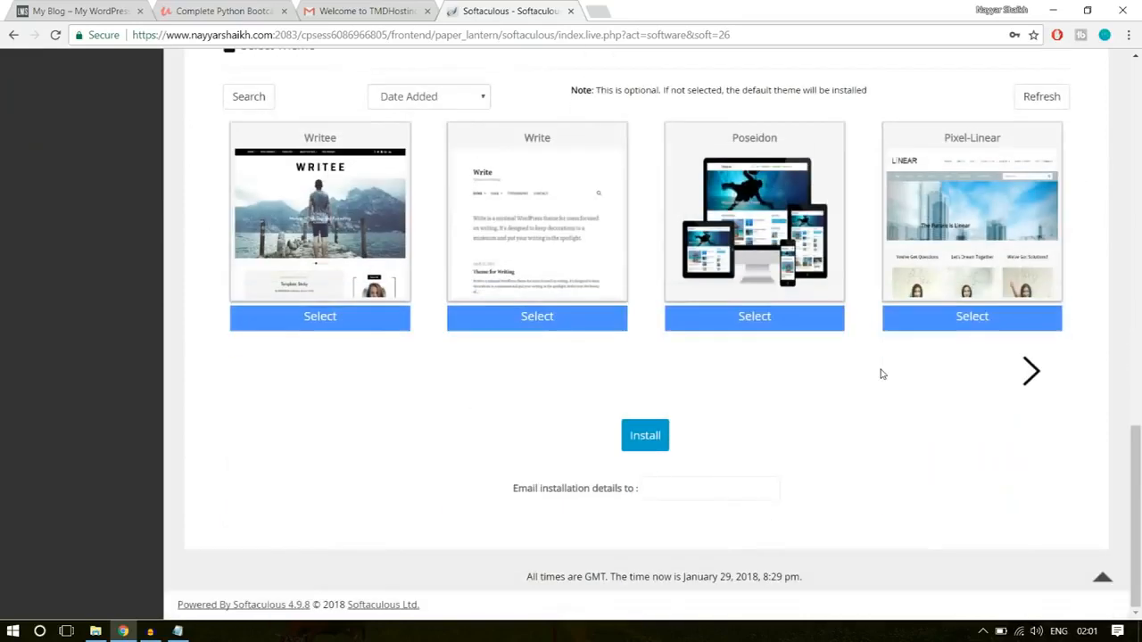
left_click(647, 441)
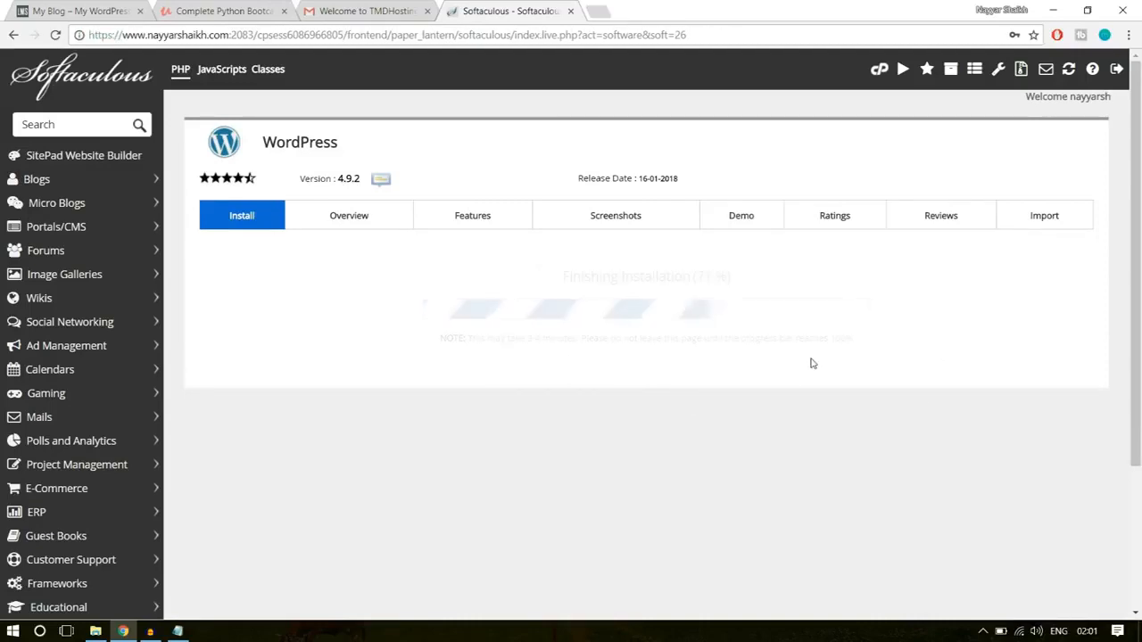
scroll(811, 363, "down", 1)
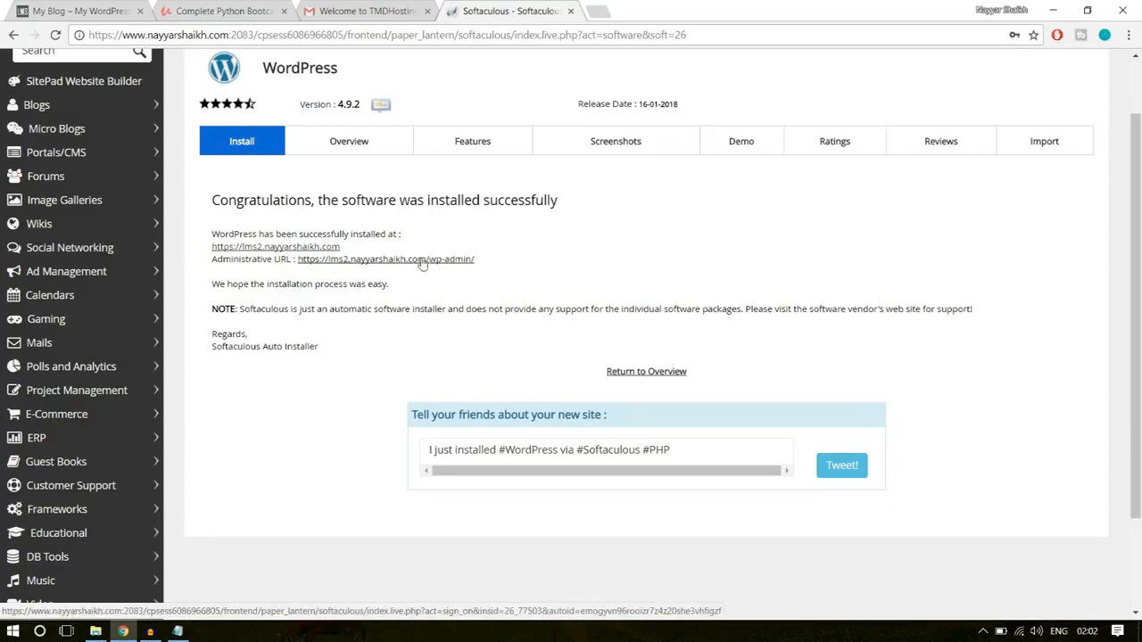
- Close the Softaculous, Gmail and Python course tabs, and view the secure connection details of the WordPress admin site
left_click(571, 10)
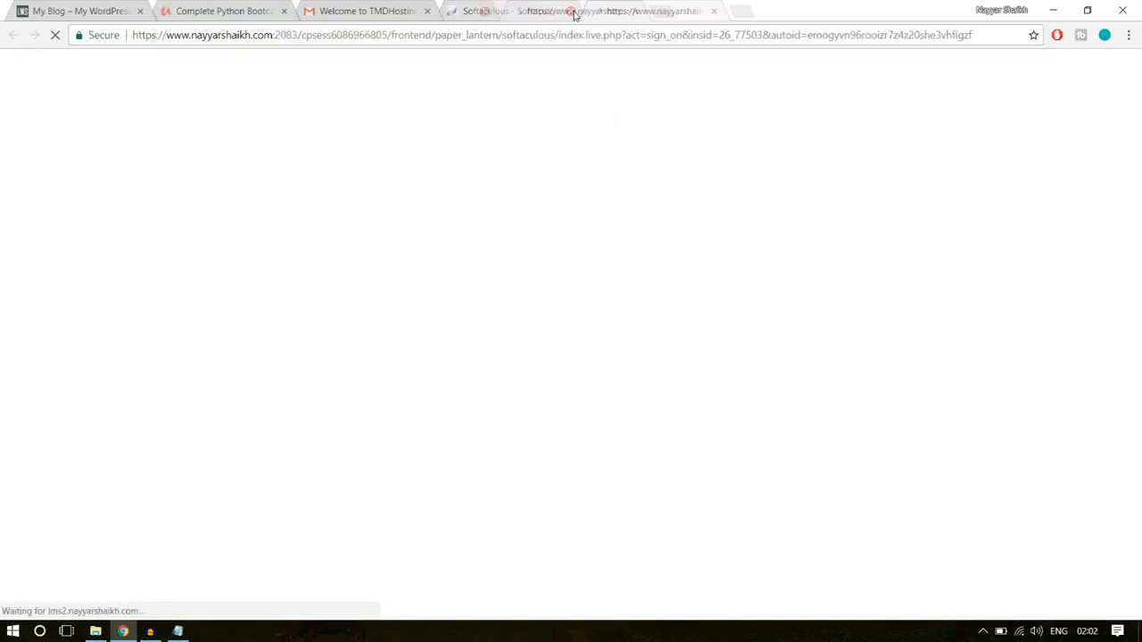
left_click(426, 10)
left_click(284, 11)
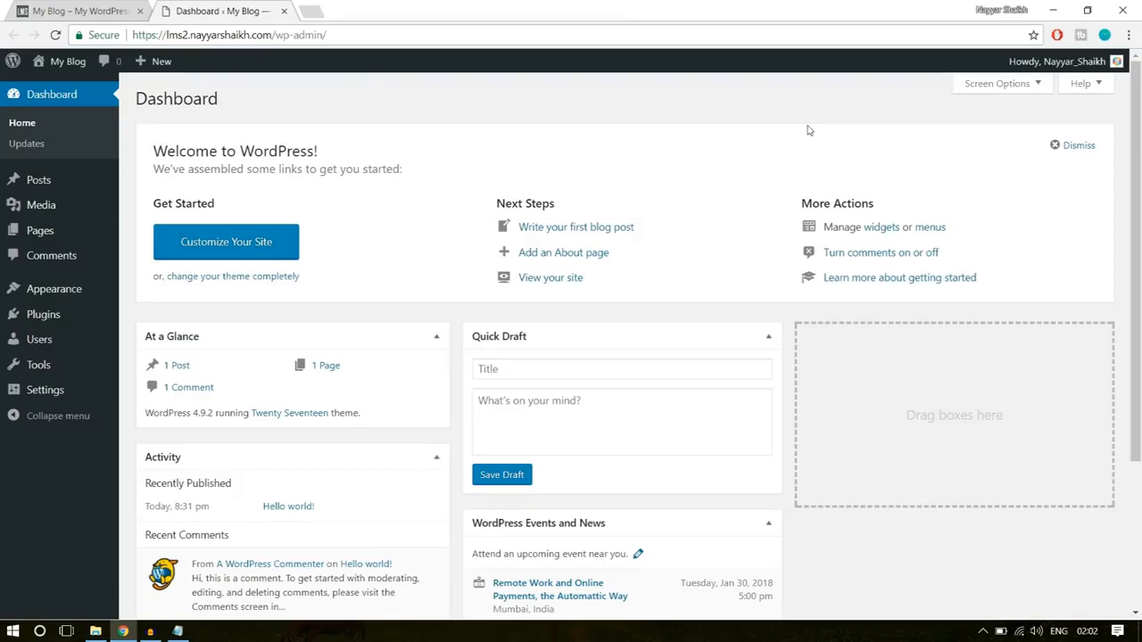
left_click(104, 35)
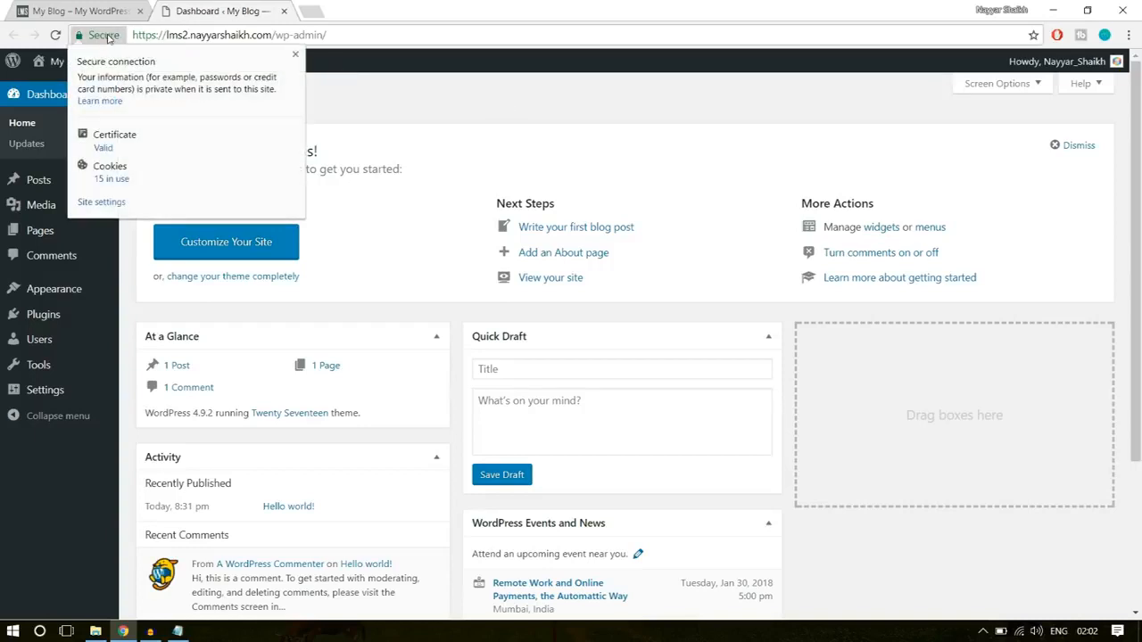
- Close the secure connection details and bulk-delete the Akismet Anti-Spam and Hello Dolly plugins from the site
left_click(295, 54)
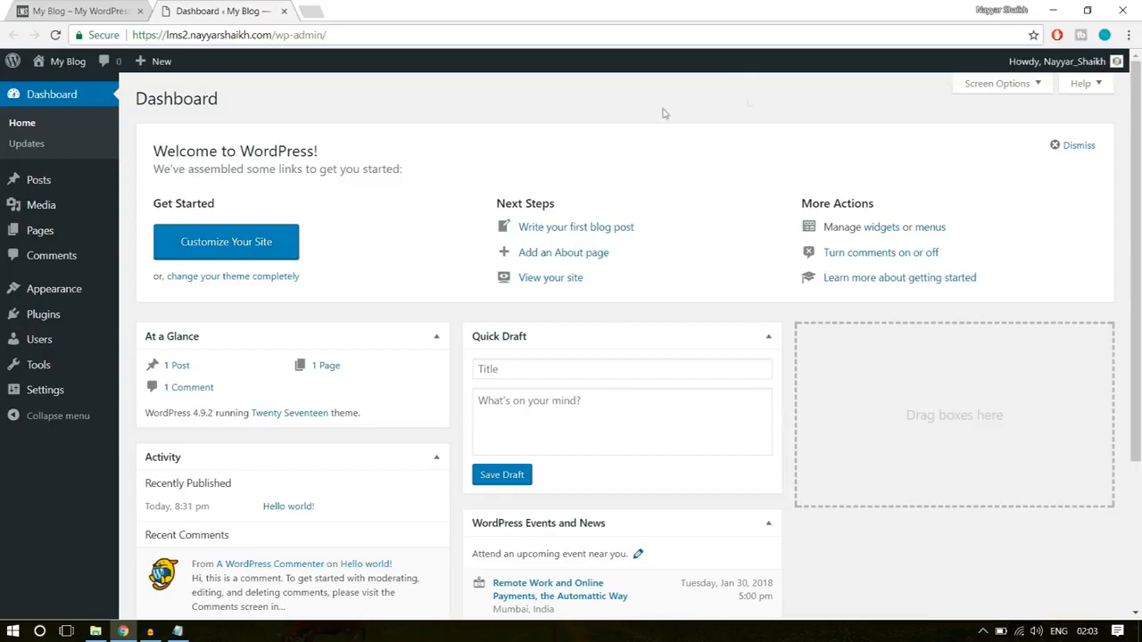
mouse_move(52, 326)
left_click(51, 324)
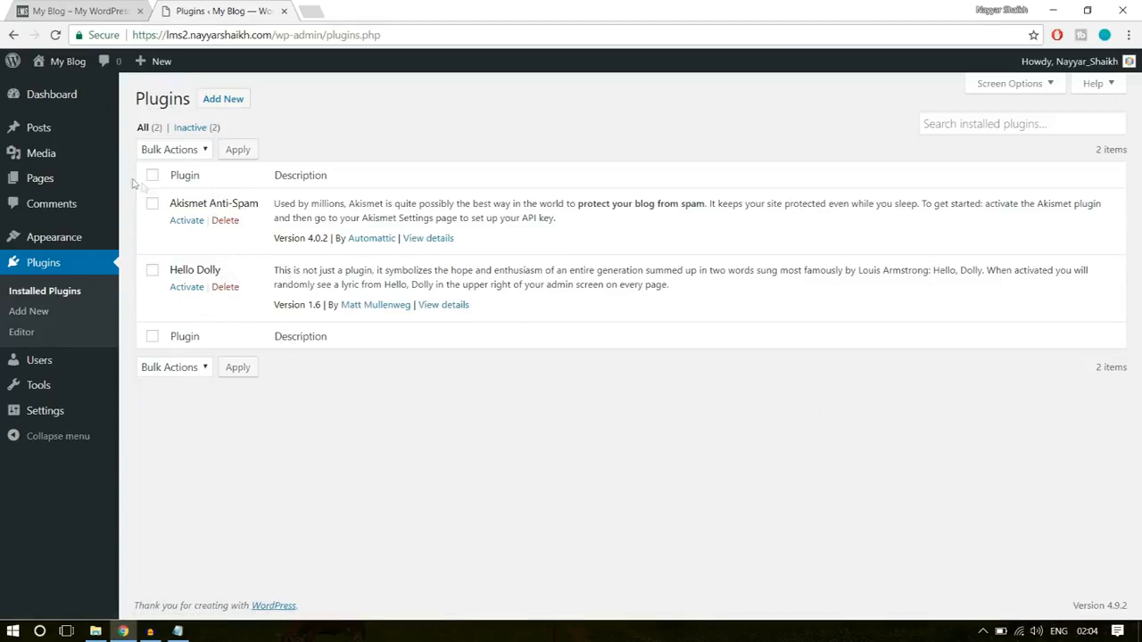
left_click(152, 175)
left_click(182, 367)
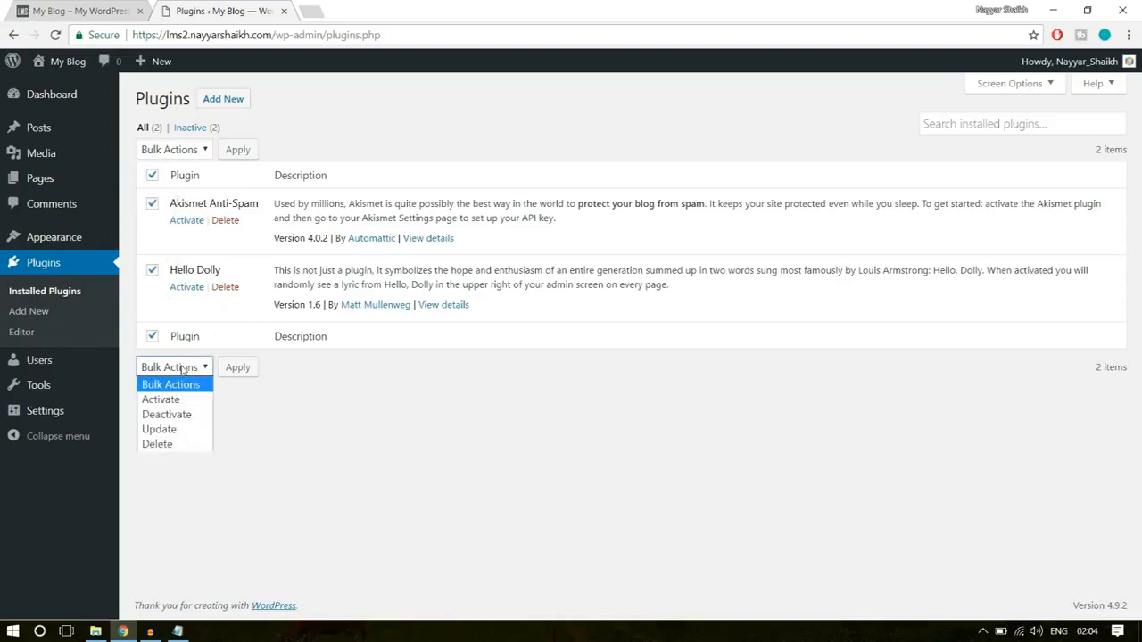
left_click(189, 443)
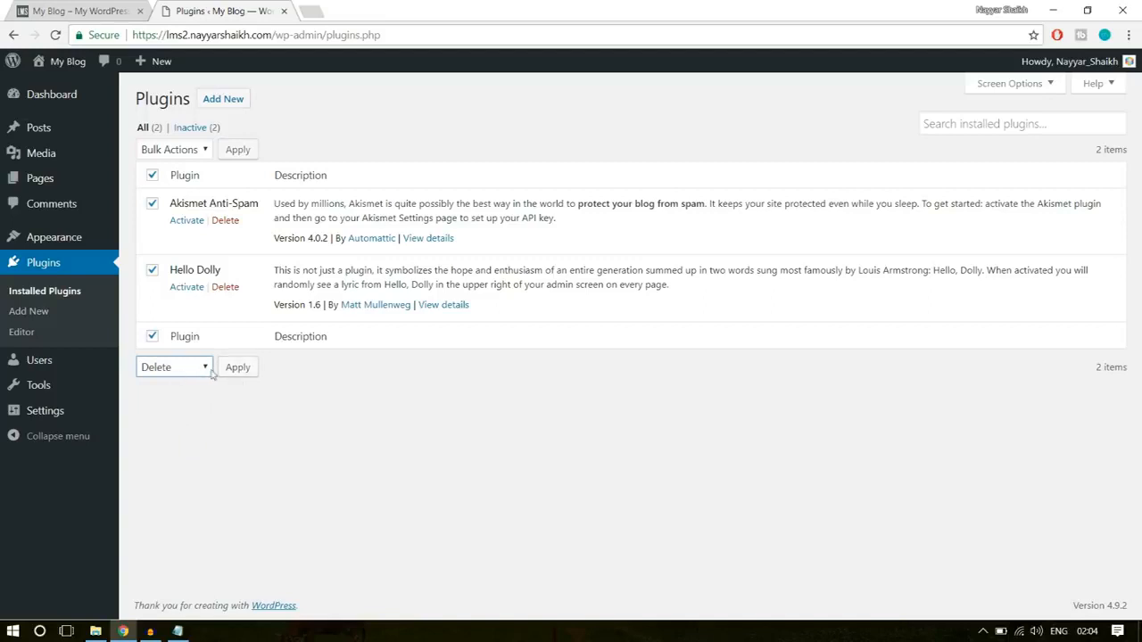
left_click(238, 367)
left_click(634, 116)
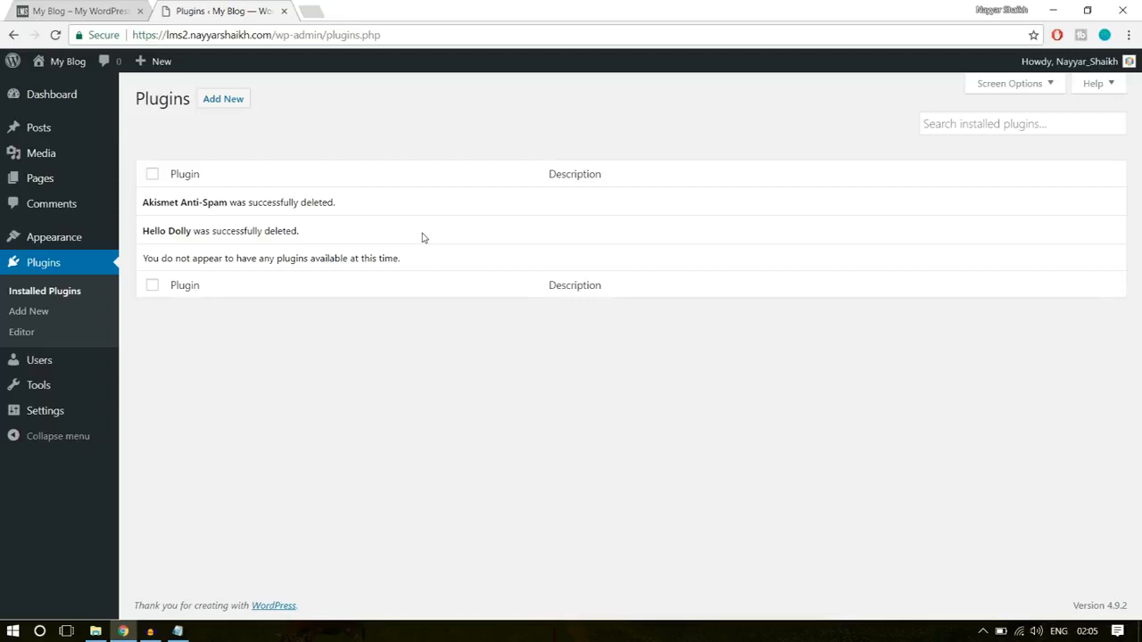
- Delete the installed Twenty Fifteen theme from the WordPress site
mouse_move(58, 239)
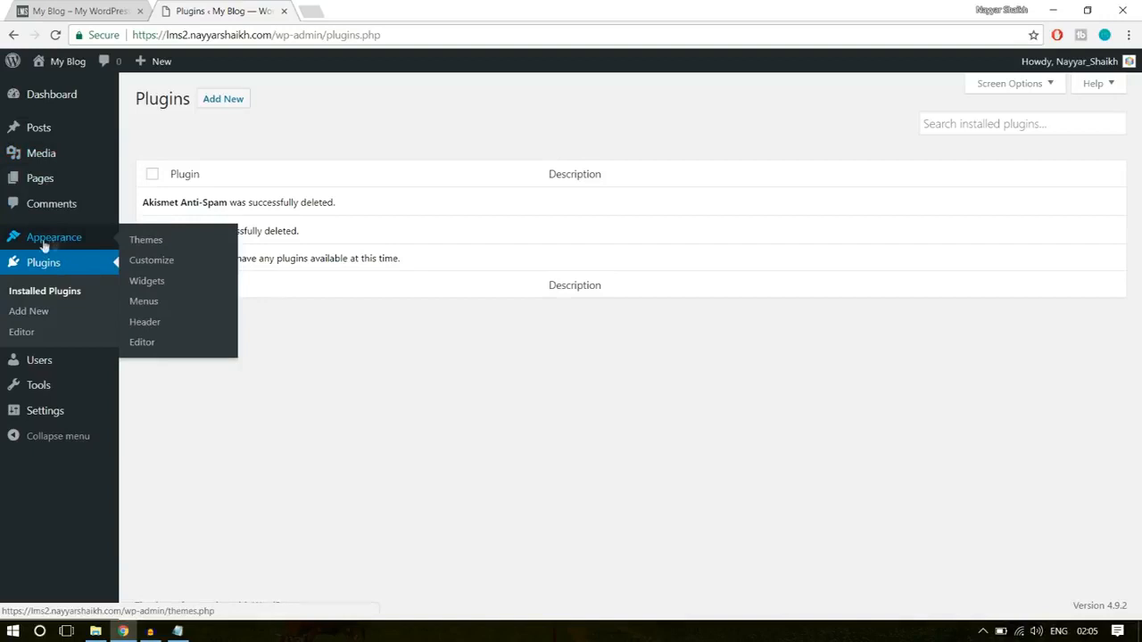
left_click(59, 245)
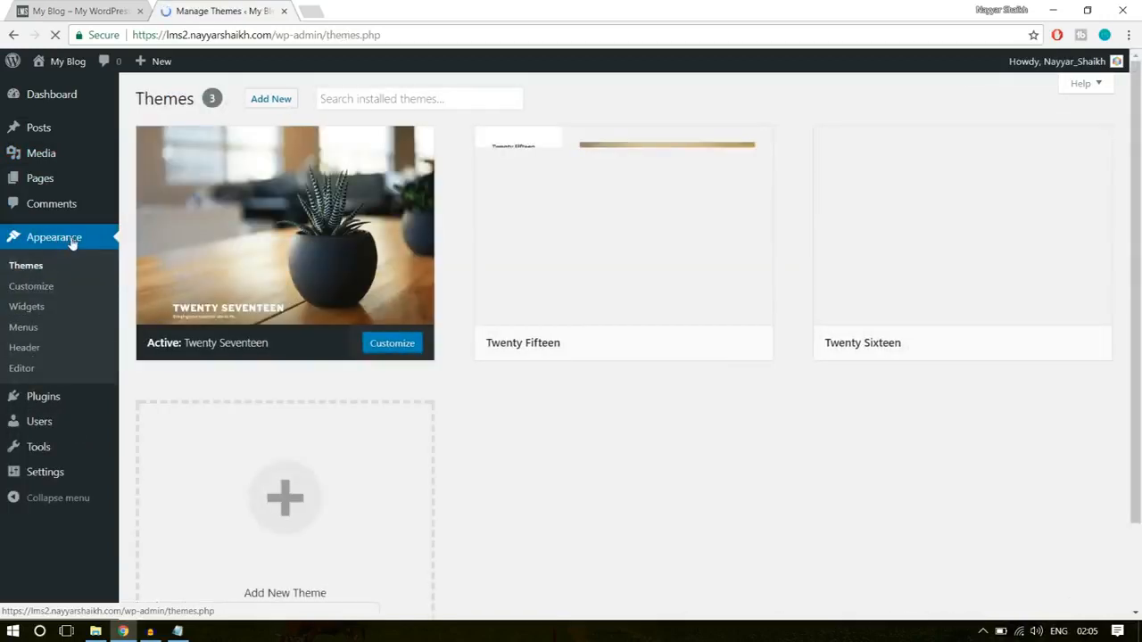
mouse_move(932, 261)
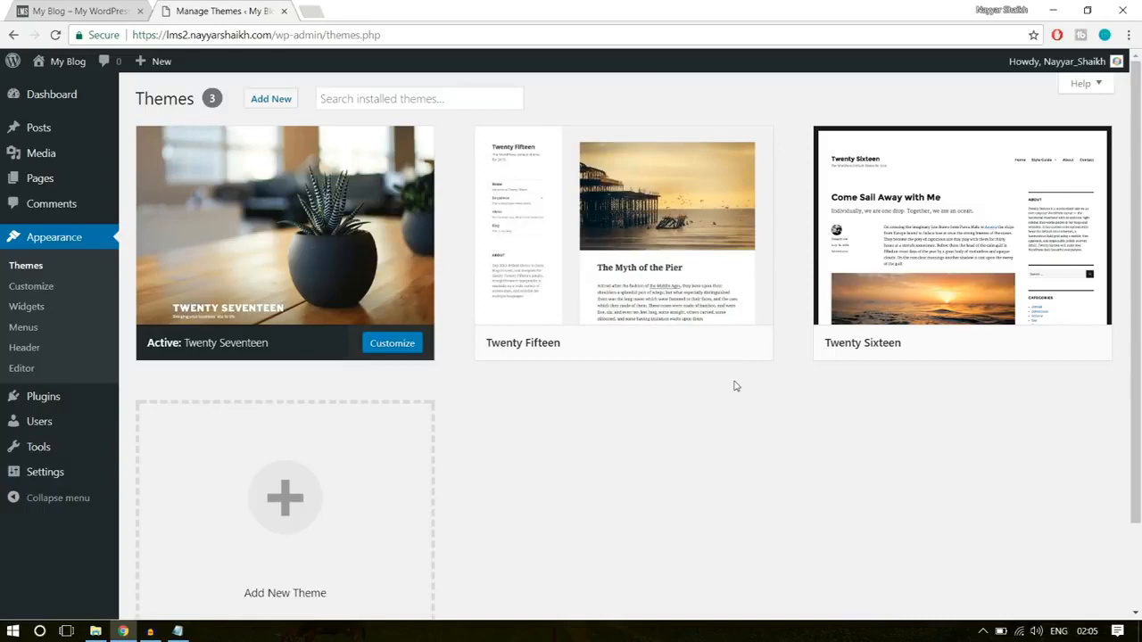
mouse_move(675, 223)
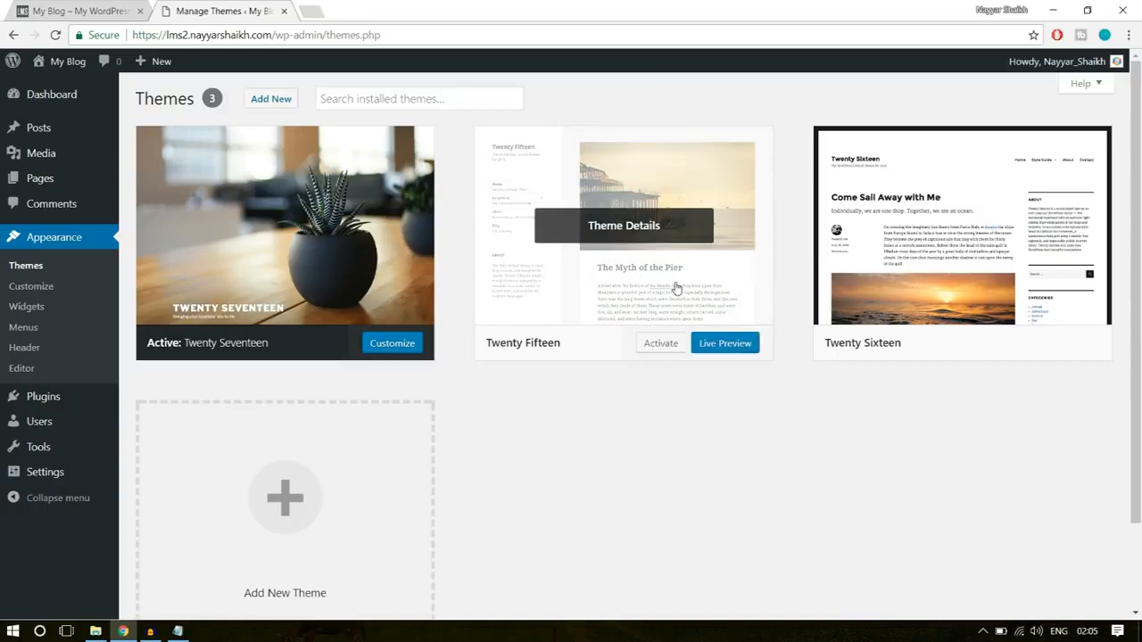
left_click(676, 287)
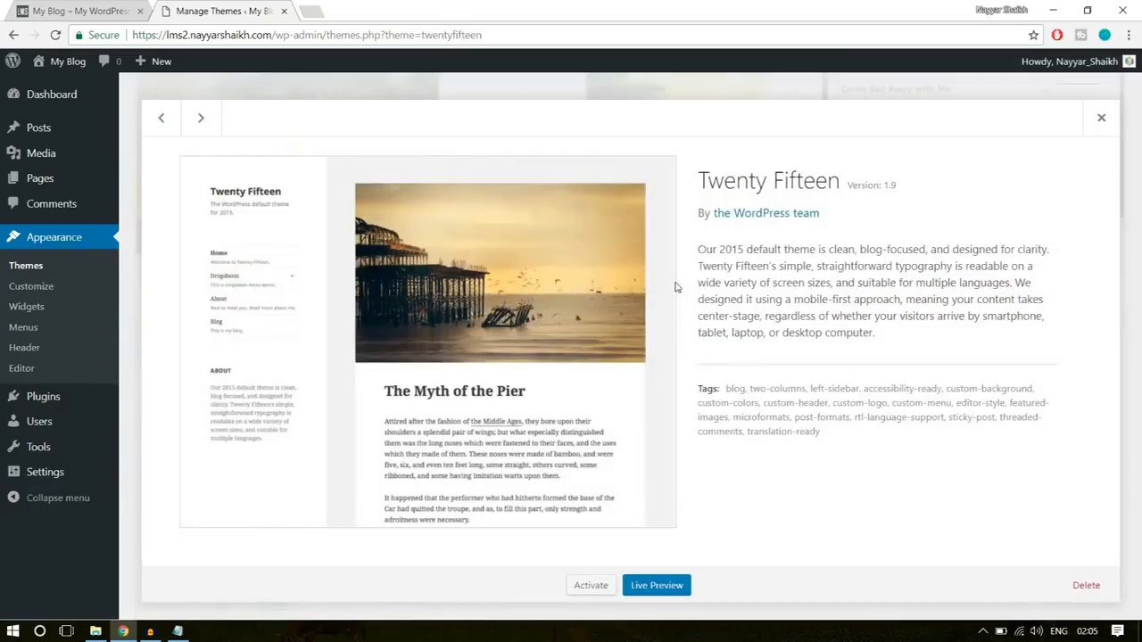
left_click(1086, 586)
left_click(616, 138)
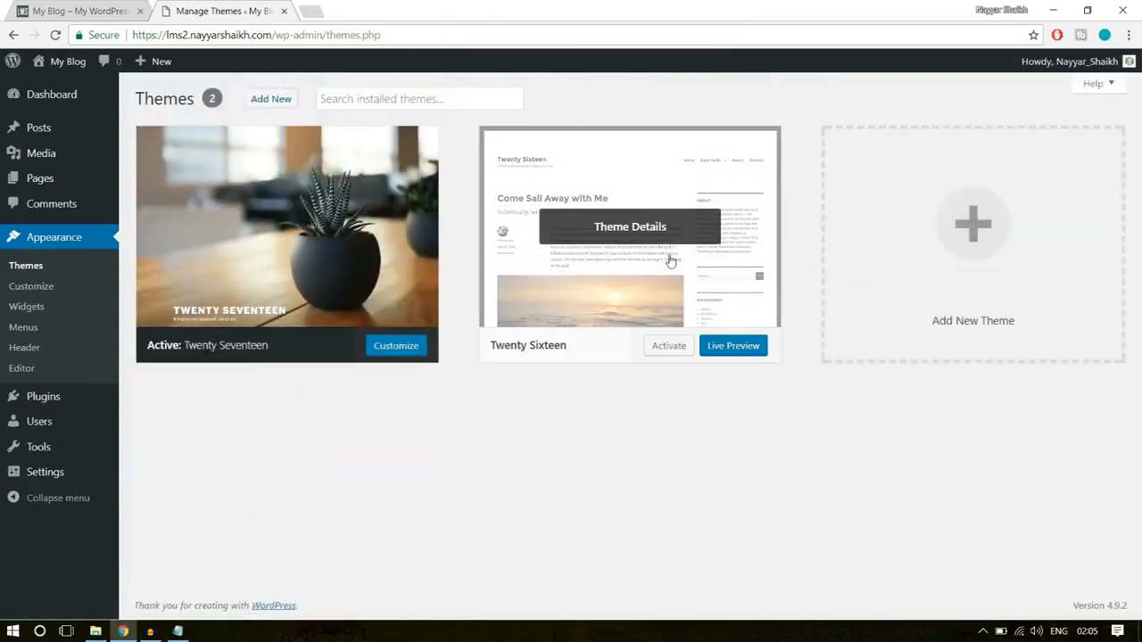
- Delete the inactive Twenty Sixteen theme, keeping only Twenty Seventeen
left_click(671, 261)
left_click(1086, 587)
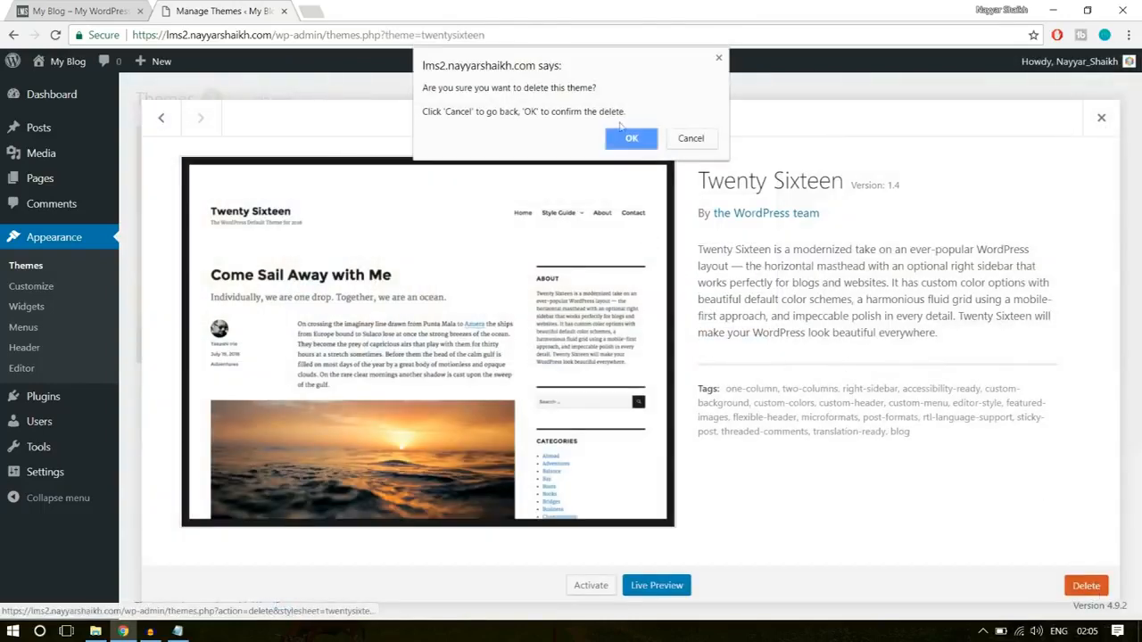
left_click(624, 138)
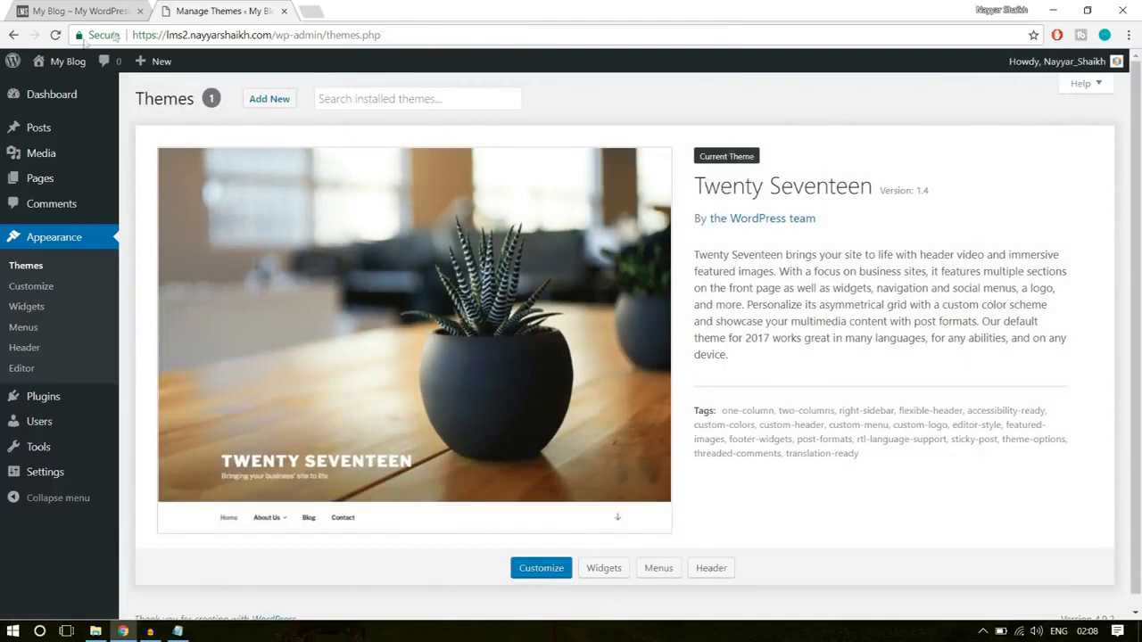
- Open the site's front end in a new tab and look over its current Twenty Seventeen home page
mouse_move(62, 61)
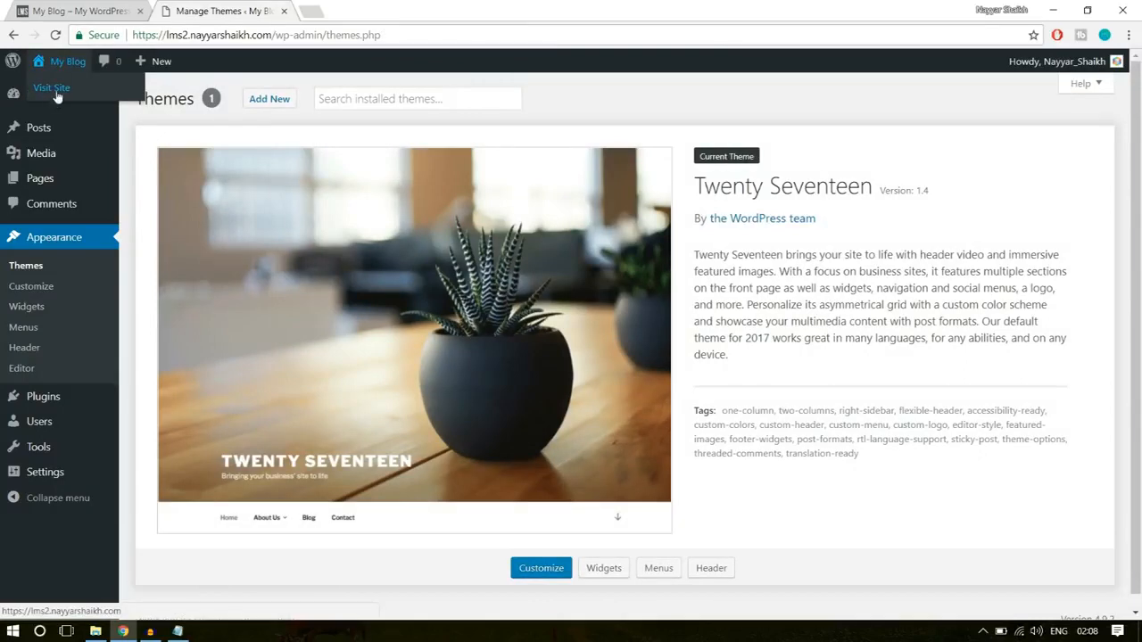
right_click(56, 96)
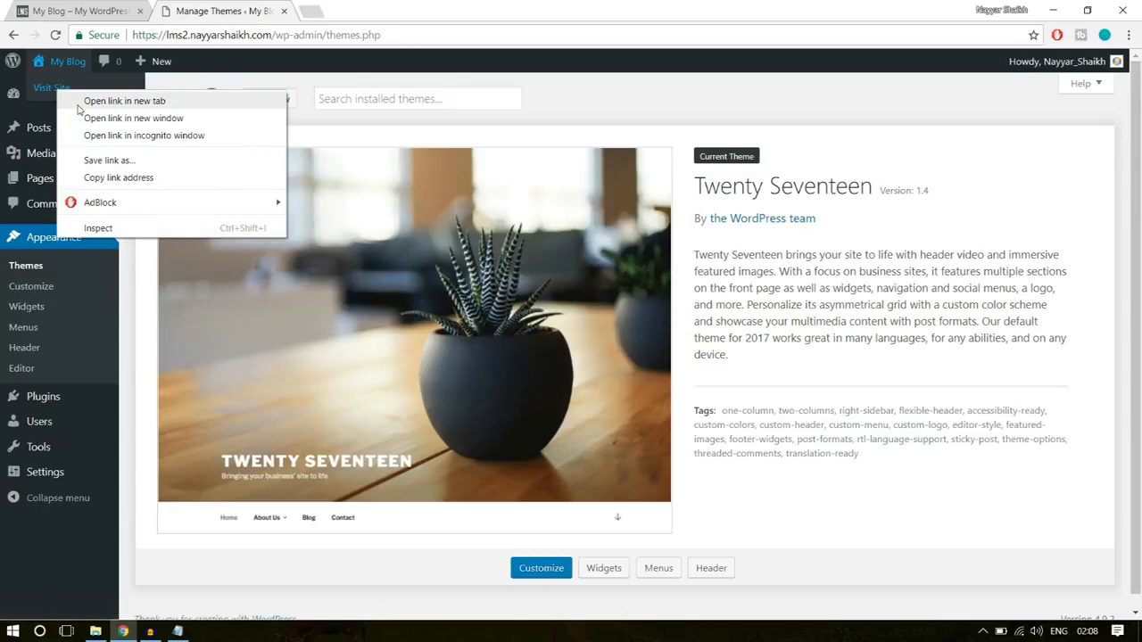
left_click(85, 97)
left_click(349, 9)
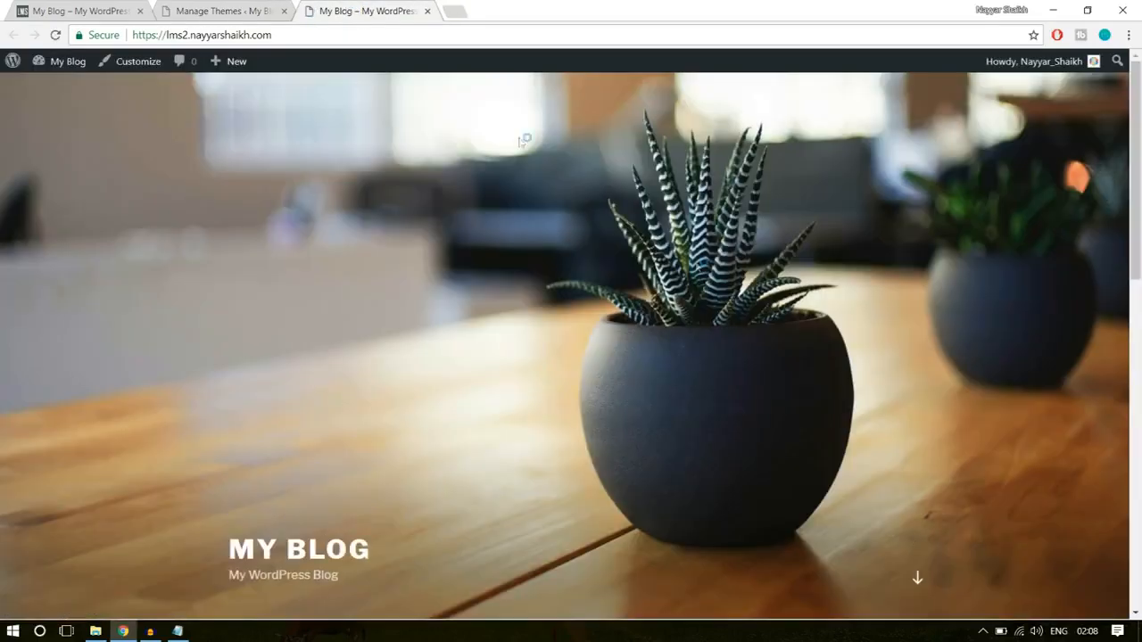
scroll(740, 371, "down", 5)
scroll(747, 370, "down", 4)
scroll(747, 370, "up", 9)
- Review the home page of the finished WPLMS course site for comparison, and return to the theme management page
left_click(123, 7)
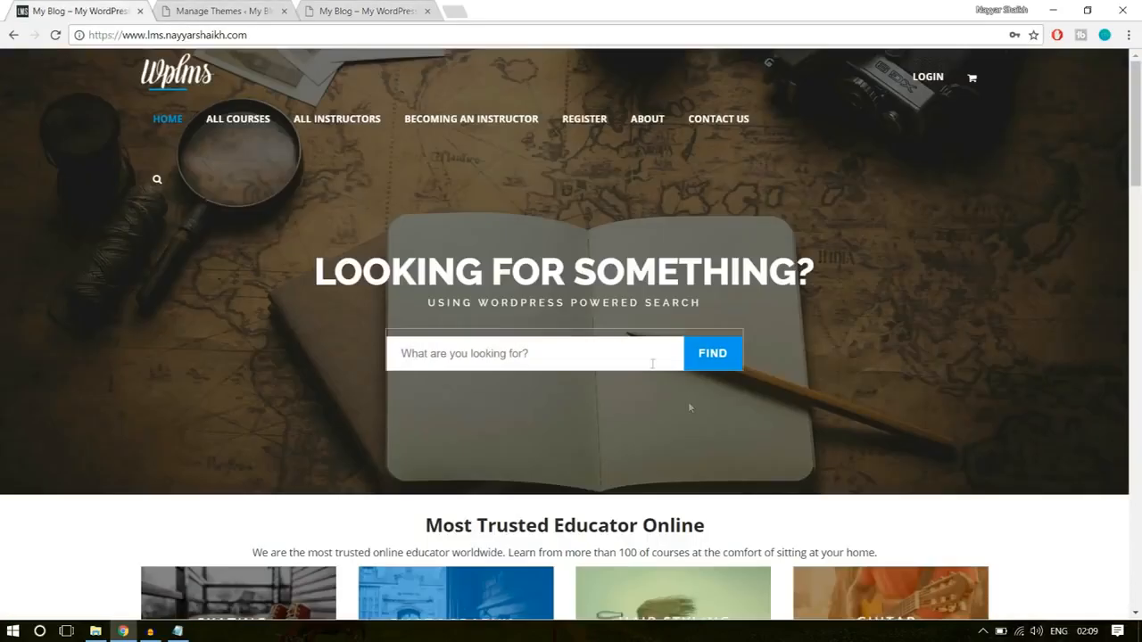
scroll(888, 384, "down", 2)
scroll(896, 393, "down", 3)
scroll(910, 437, "up", 6)
left_click(262, 8)
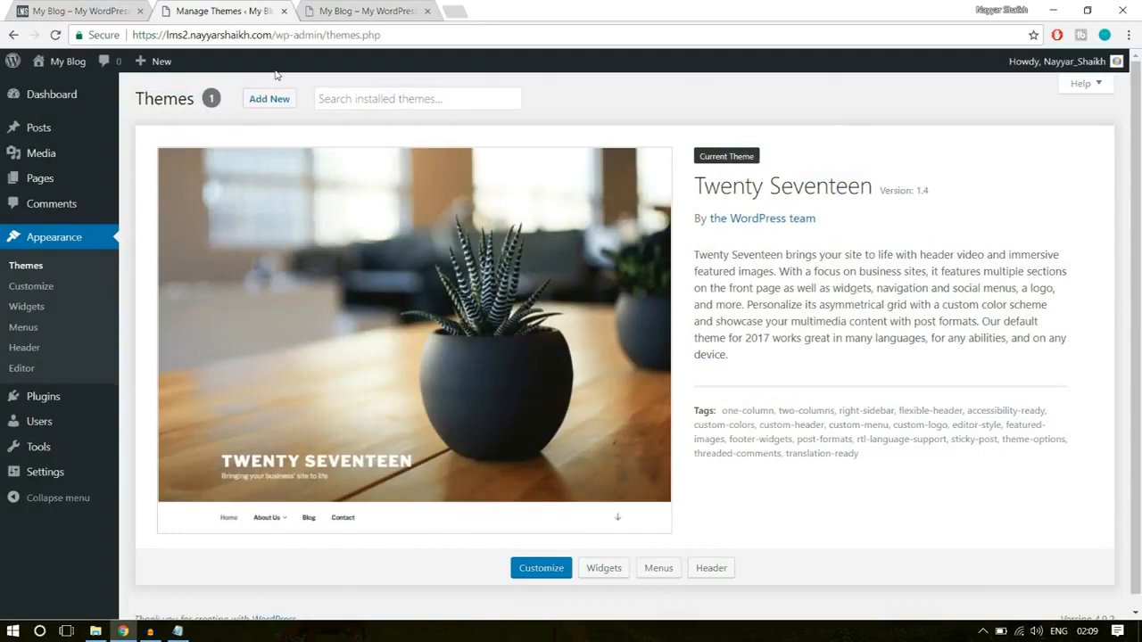
- Open the WPLMS theme page at bloggdude.com/wplms in a new browser tab
left_click(461, 8)
type("bloggdude.com")
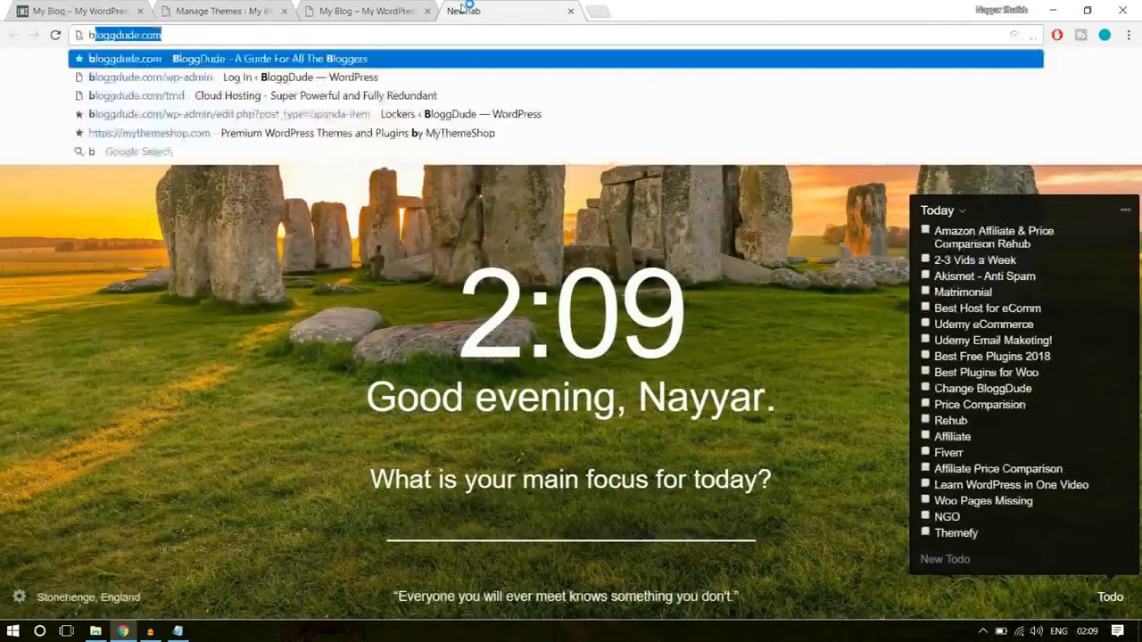
key("End")
type("/w")
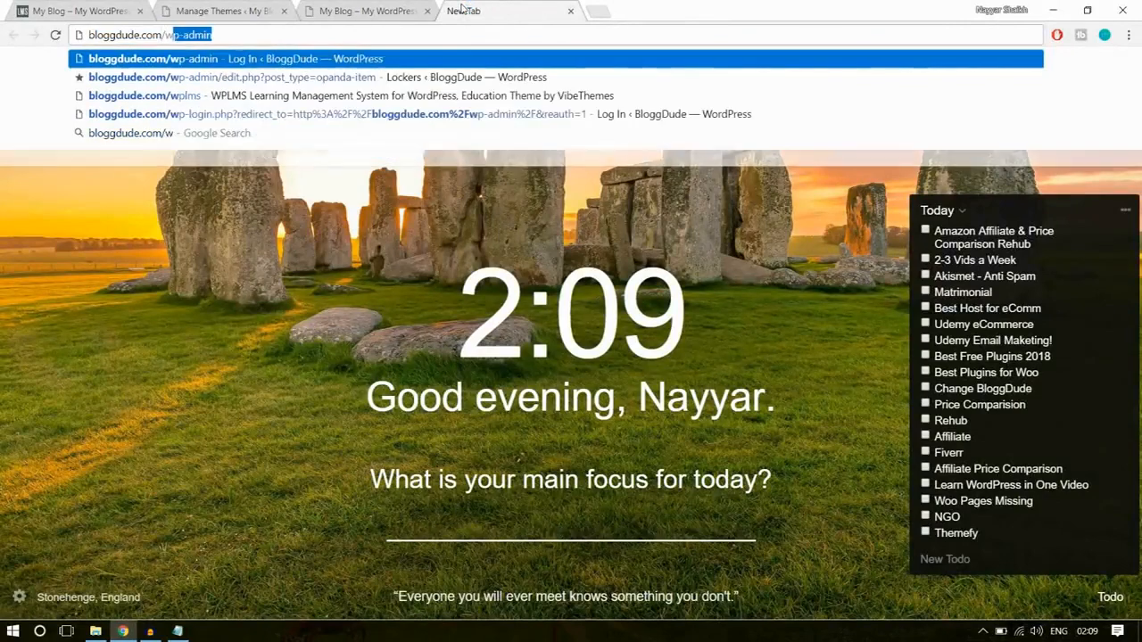
type("plms")
key("Return")
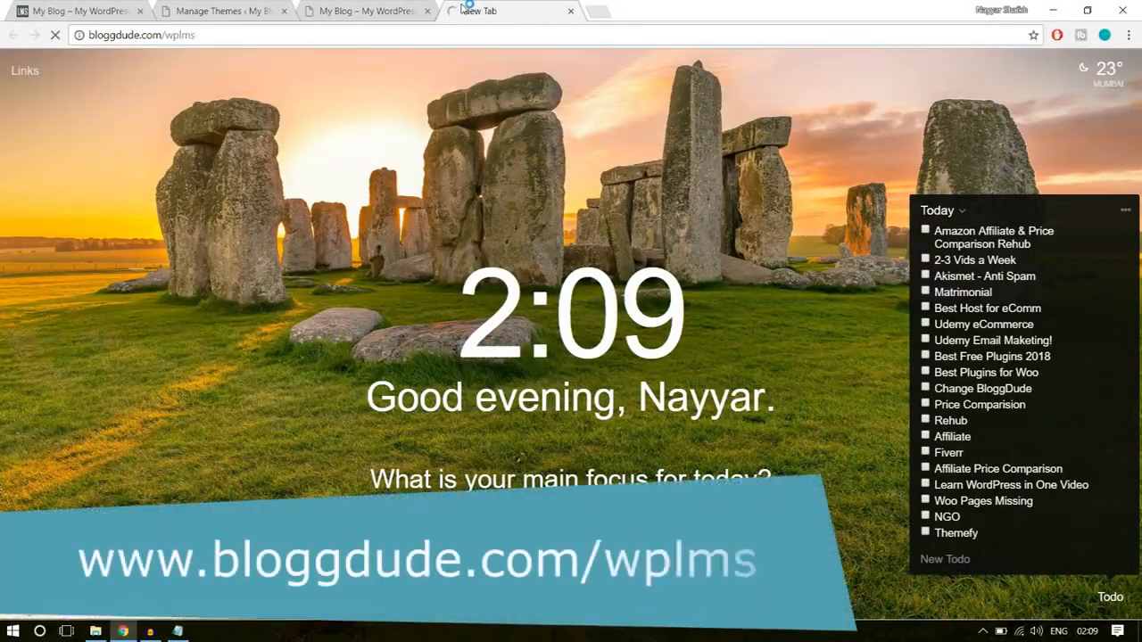
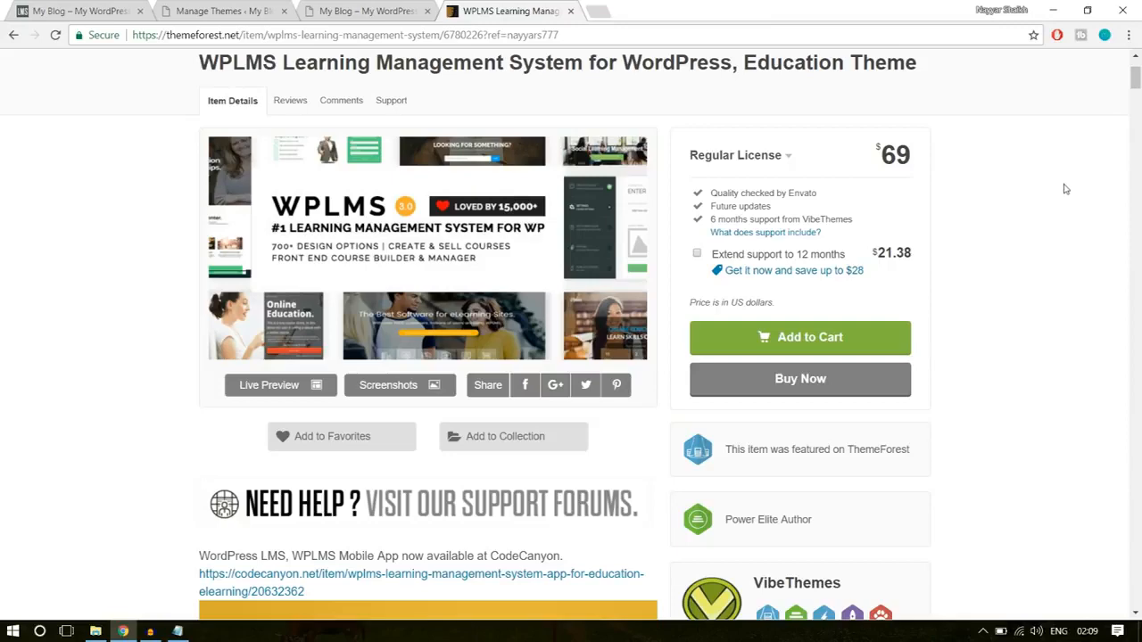
- Review the WPLMS theme's sales figure, item rating, compatibility details and customer reviews on its ThemeForest page
scroll(1067, 207, "down", 4)
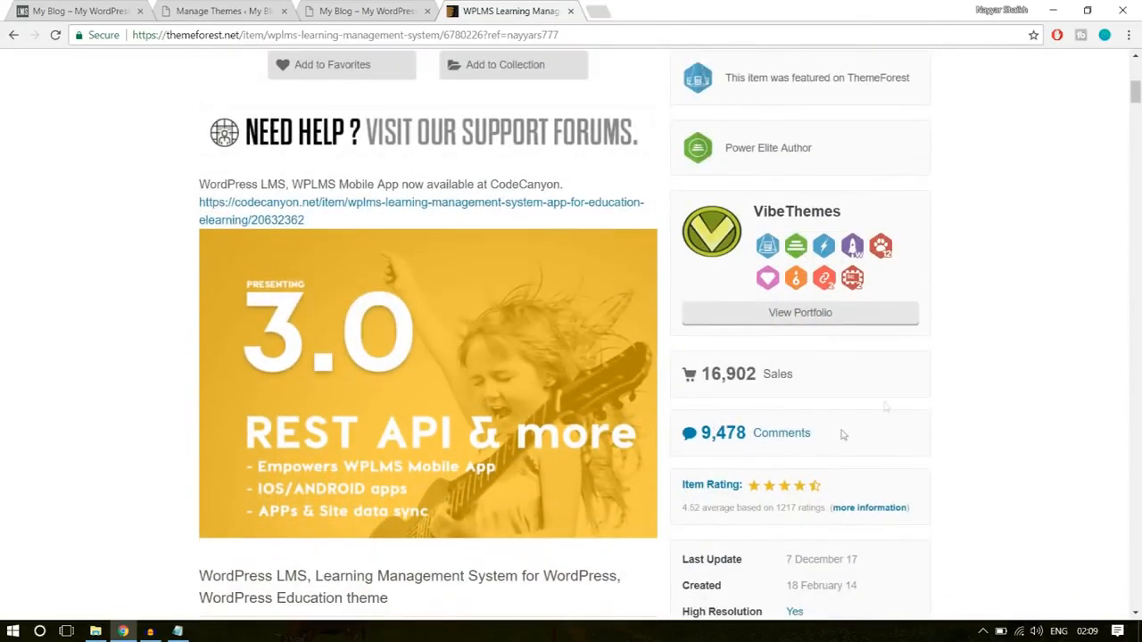
left_click_drag(705, 373, 767, 374)
left_click(861, 366)
scroll(1104, 344, "down", 2)
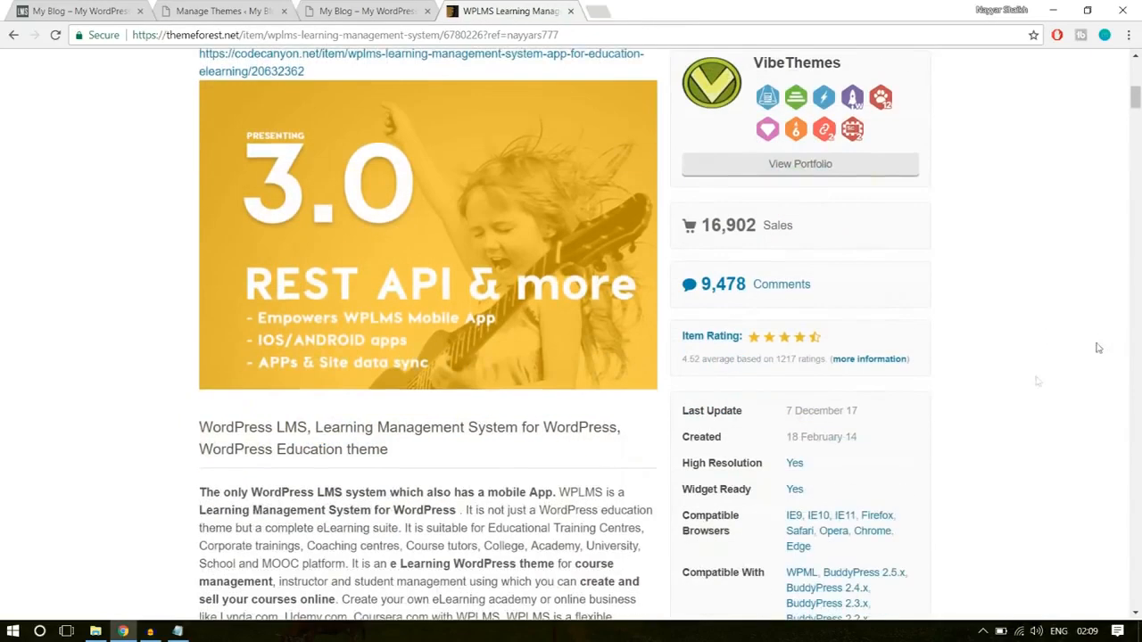
left_click_drag(684, 364, 702, 359)
left_click(792, 369)
scroll(1105, 346, "down", 5)
scroll(1104, 346, "down", 15)
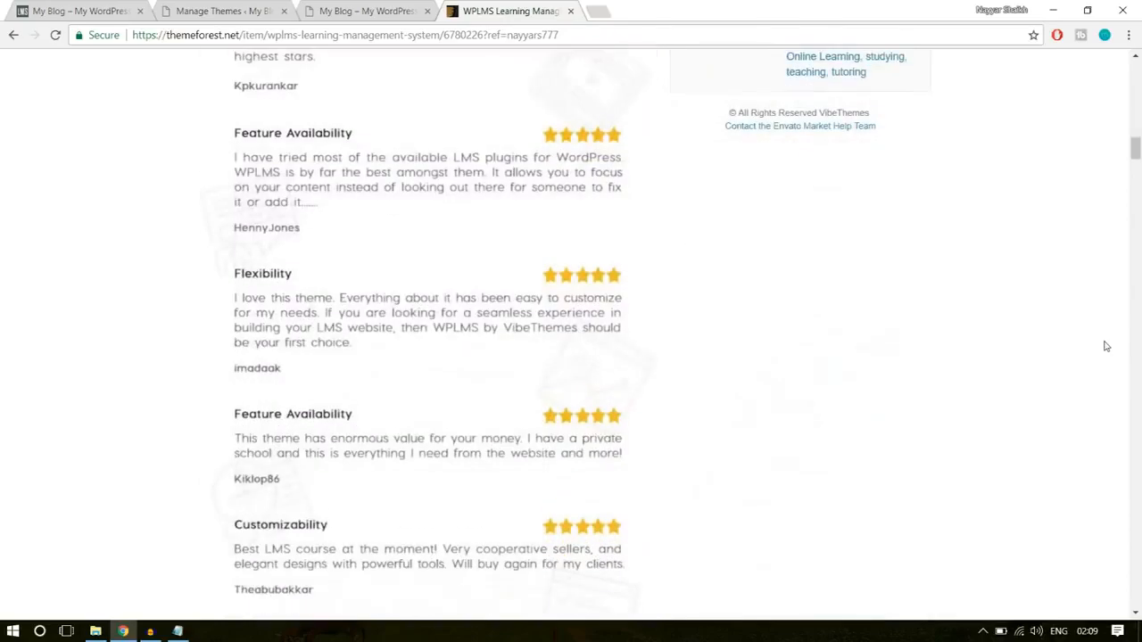
- Look over the WPLMS demo designs, child themes, included premium plugins and features checklist on the ThemeForest page
scroll(1105, 346, "down", 6)
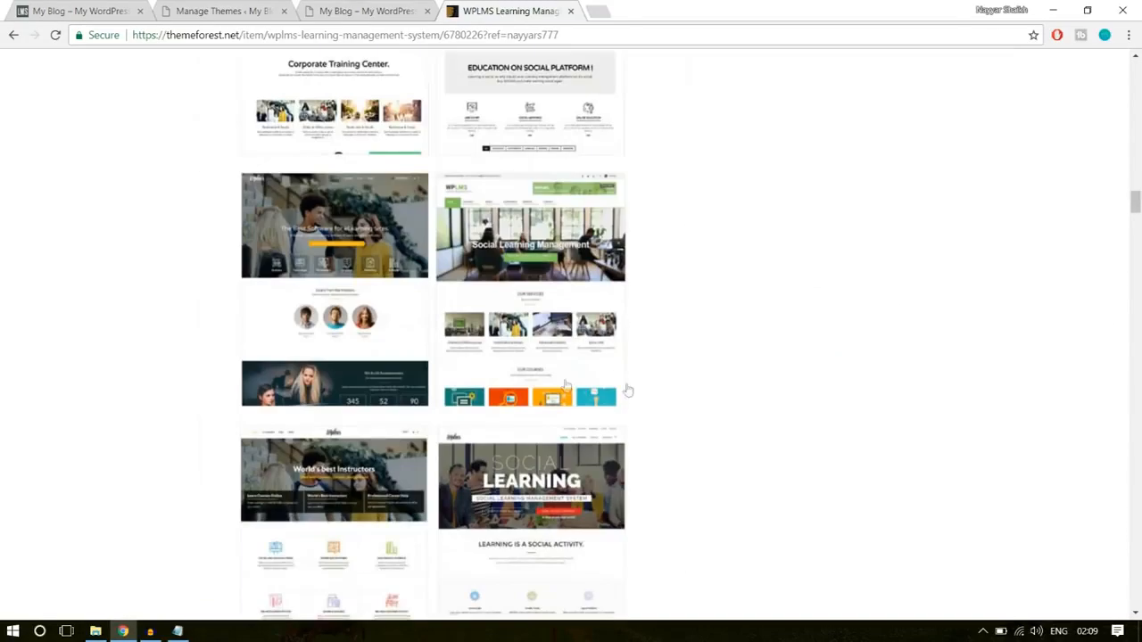
scroll(625, 356, "down", 15)
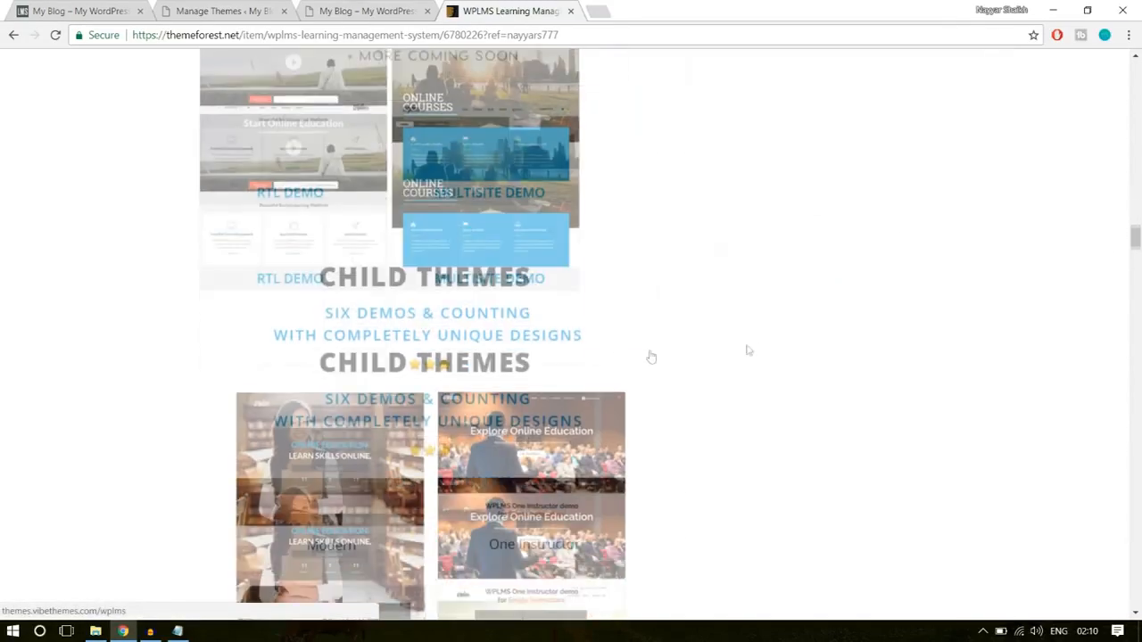
scroll(756, 351, "down", 6)
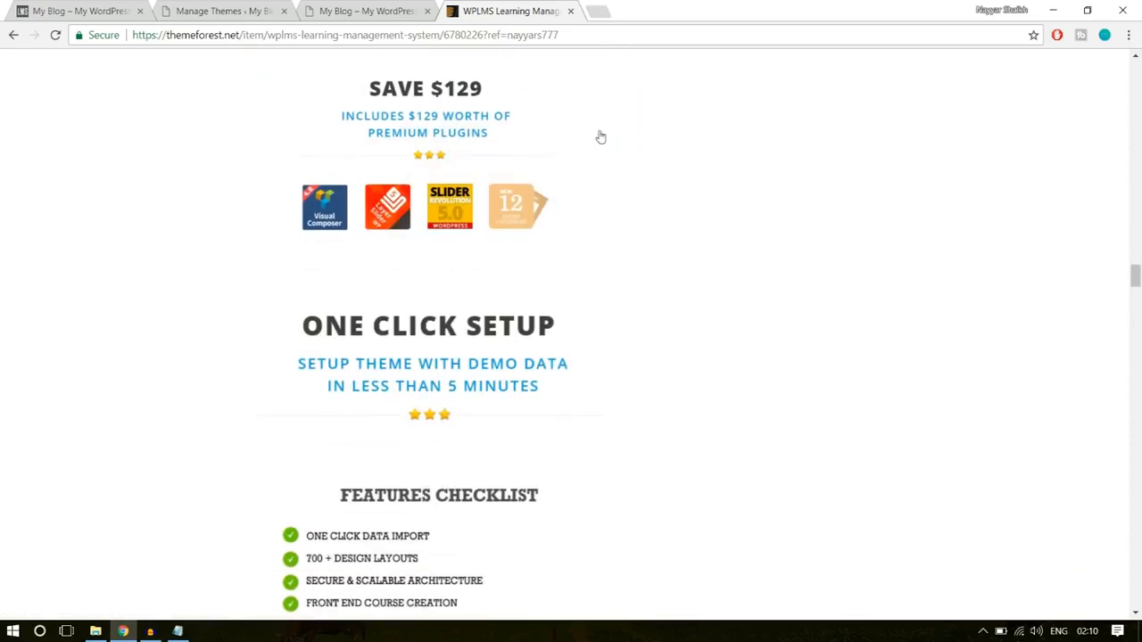
scroll(535, 169, "up", 1)
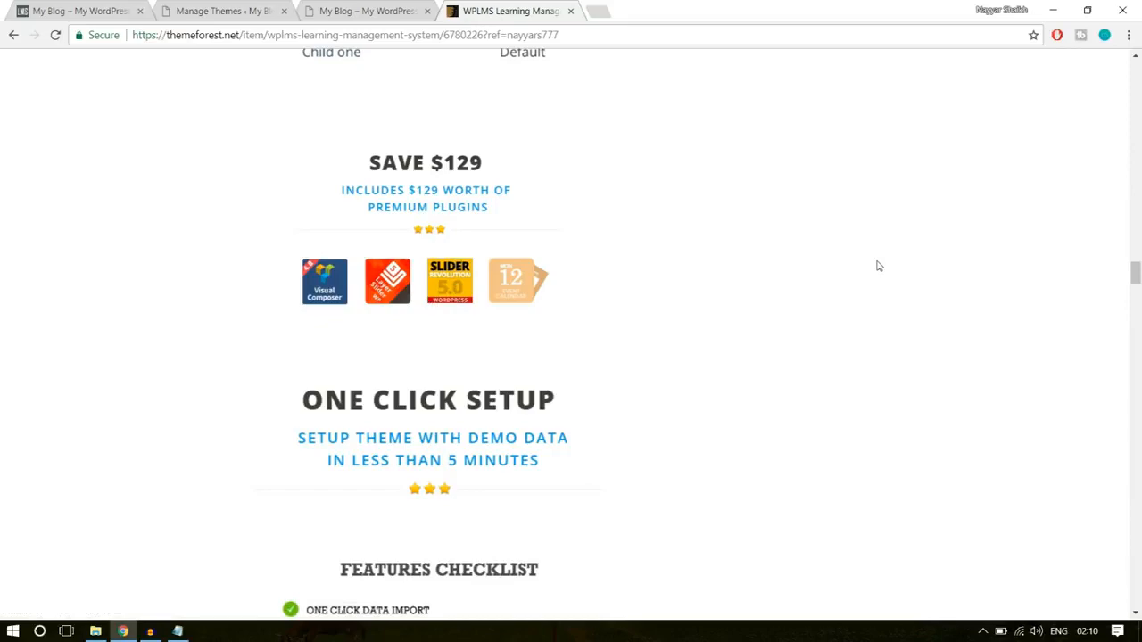
scroll(811, 405, "down", 2)
scroll(704, 390, "up", 2)
- Check the WPLMS purchase options, close the ThemeForest page and return to the site's theme management page
scroll(969, 324, "up", 10)
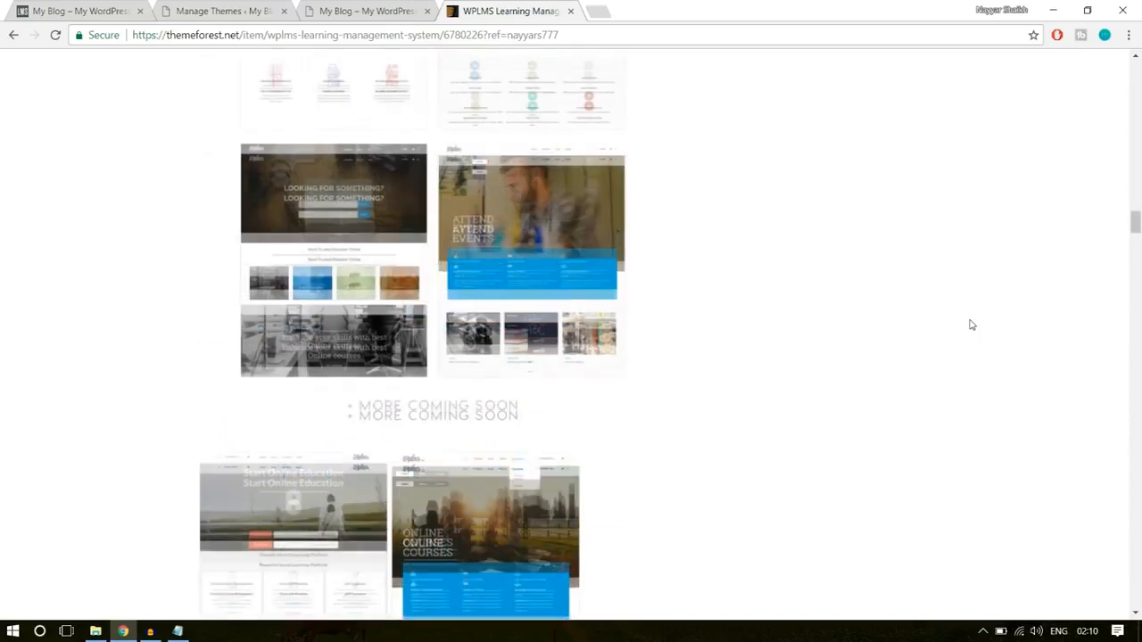
scroll(971, 326, "up", 15)
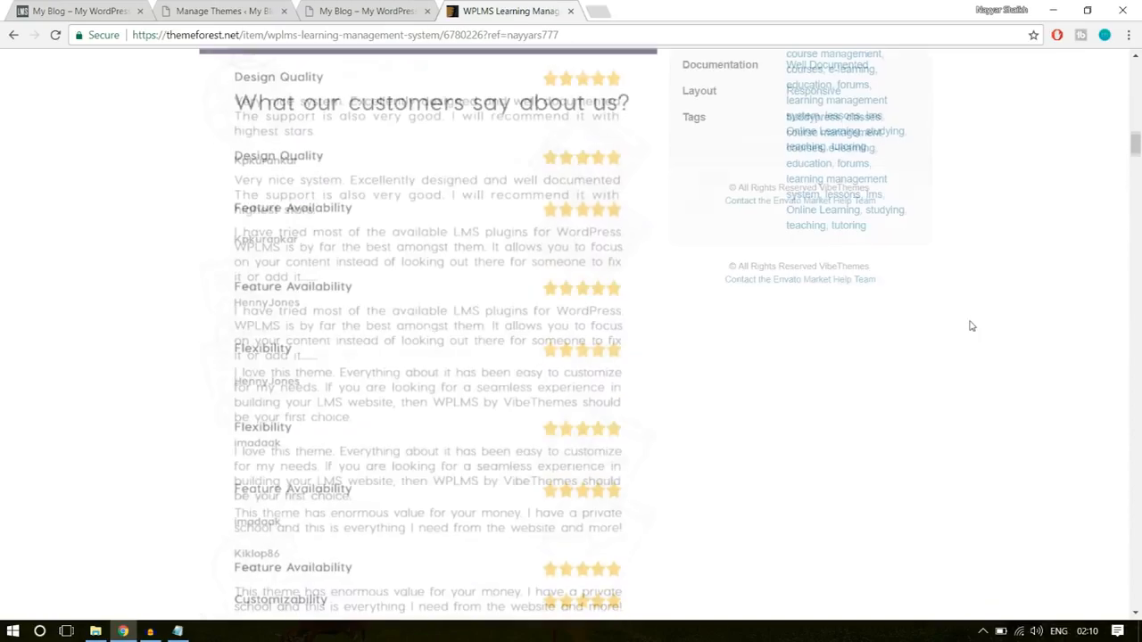
scroll(970, 326, "up", 12)
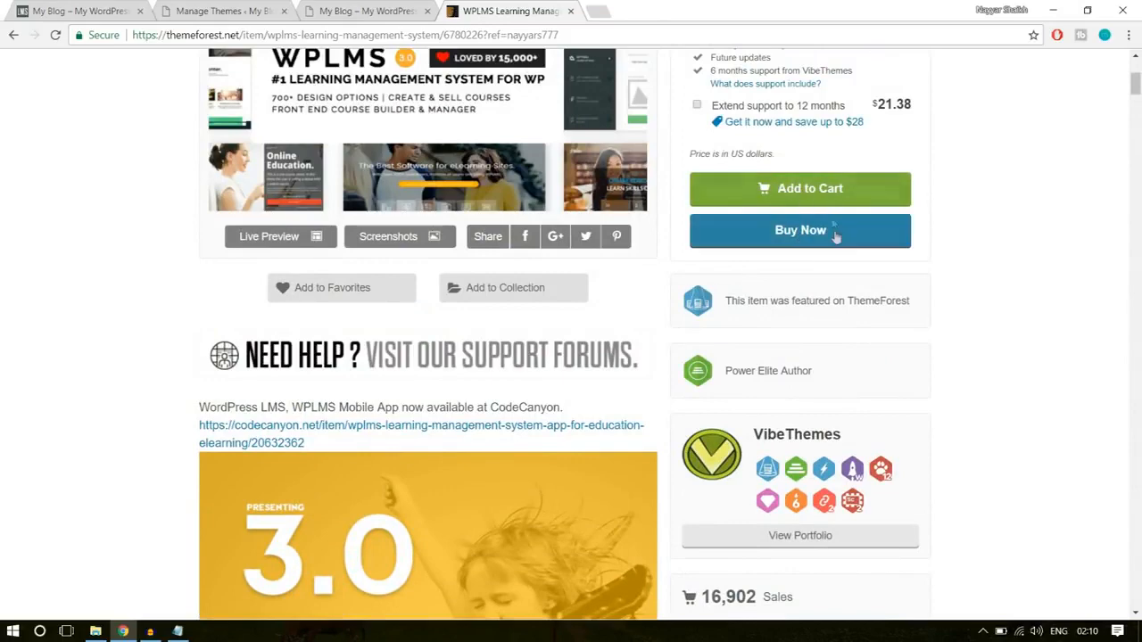
scroll(1053, 289, "up", 1)
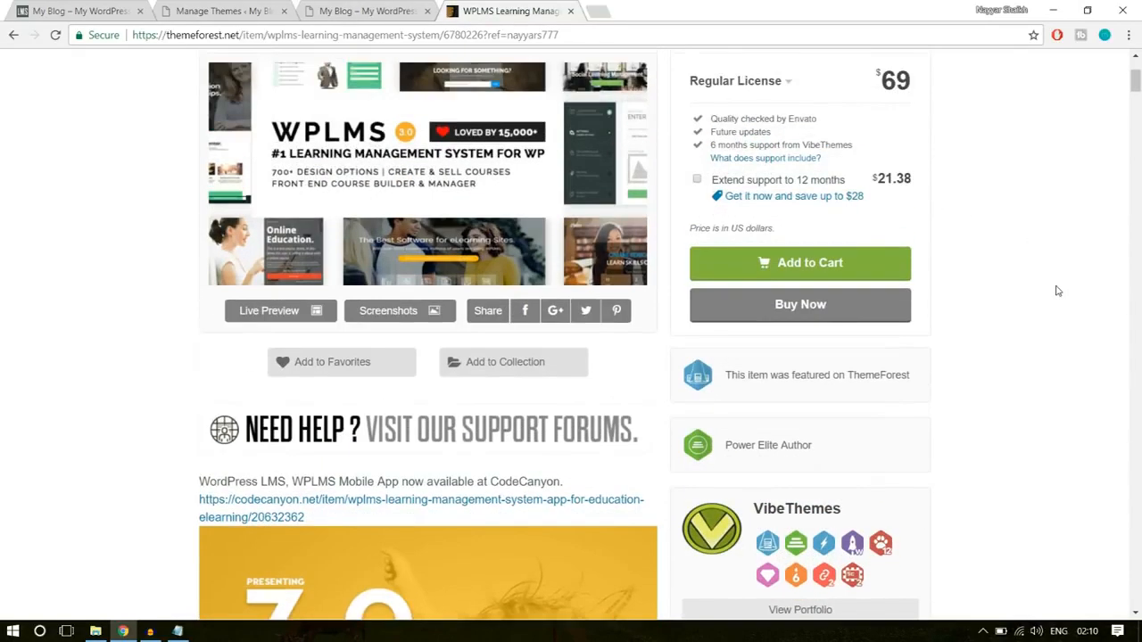
left_click(572, 11)
left_click(248, 7)
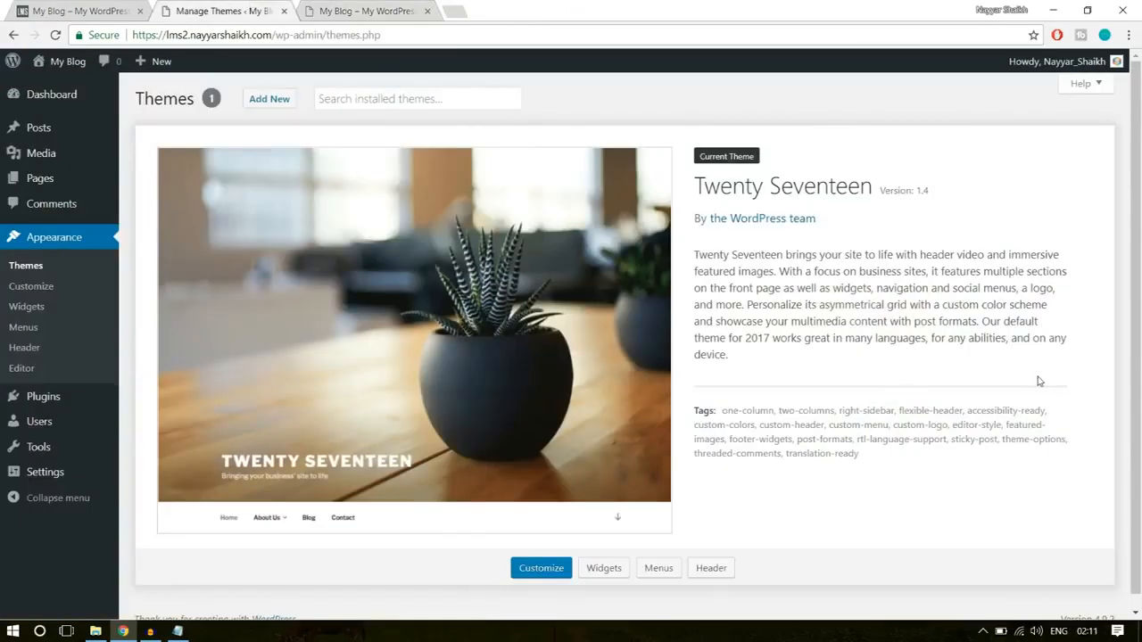
- Open the WPLMS archive in File Explorer, locate the wplms folder inside WPLMS Package, and close the archive
left_click(95, 631)
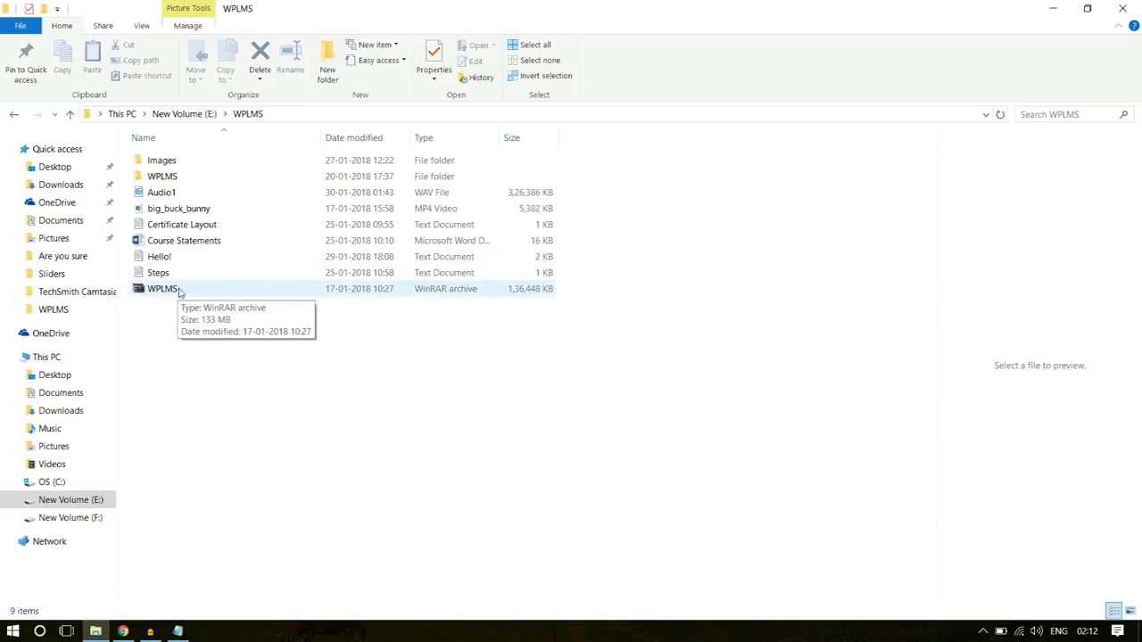
double_click(179, 290)
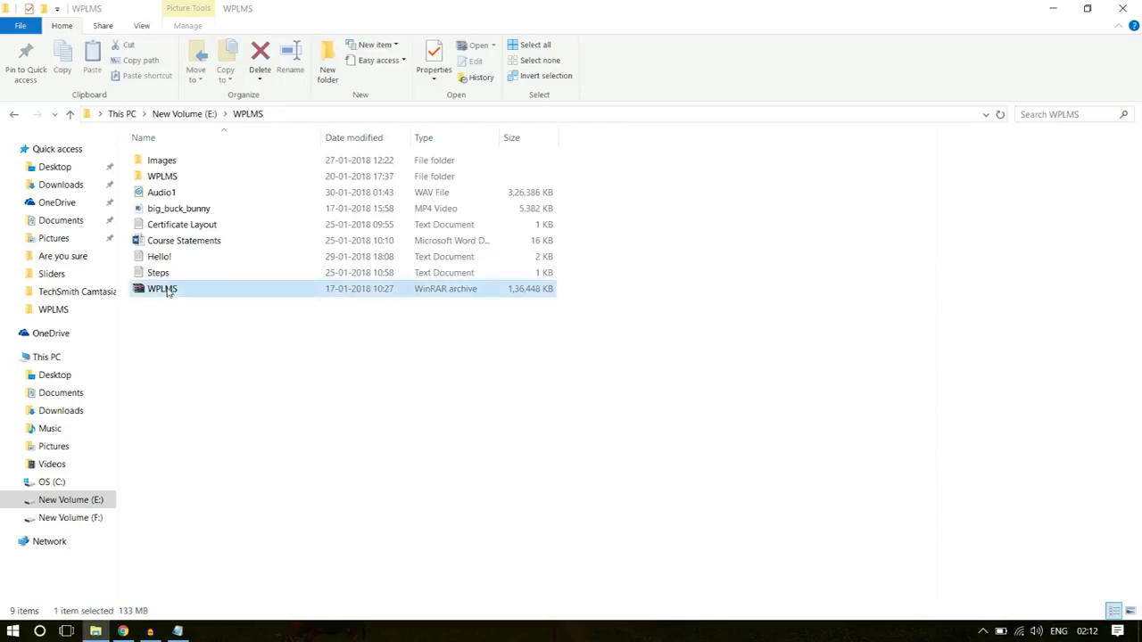
left_click(615, 335)
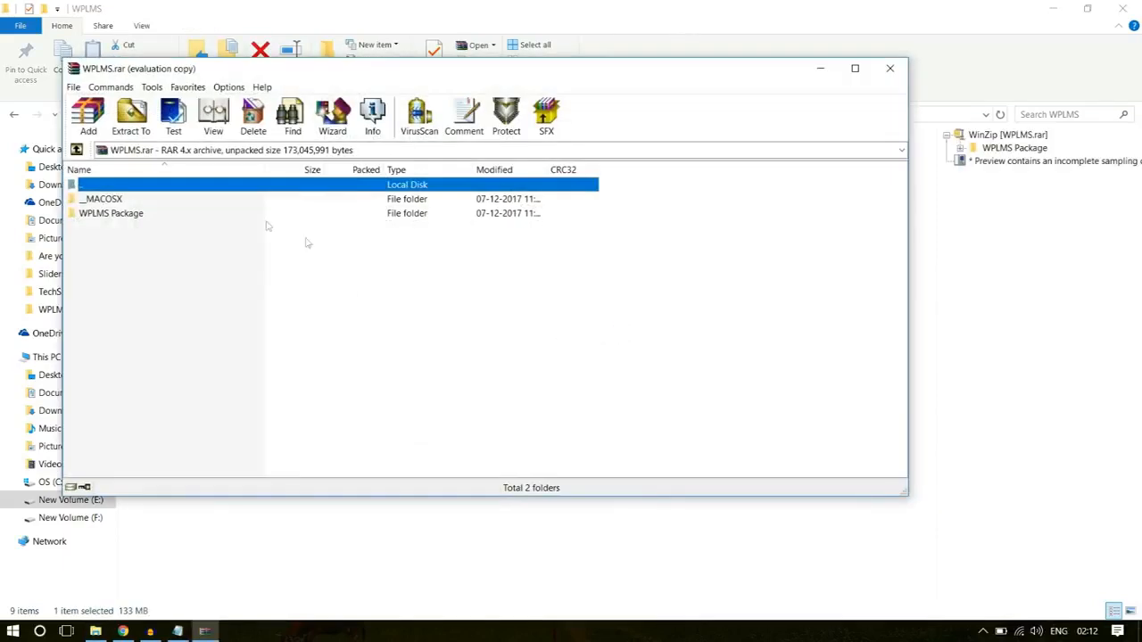
double_click(120, 217)
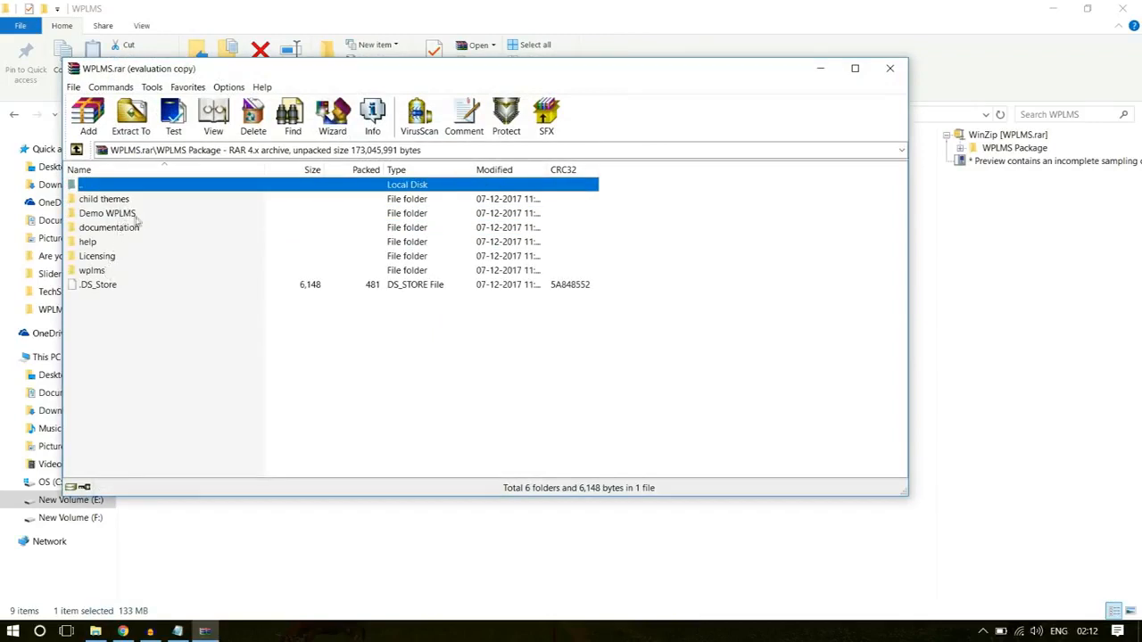
left_click(104, 273)
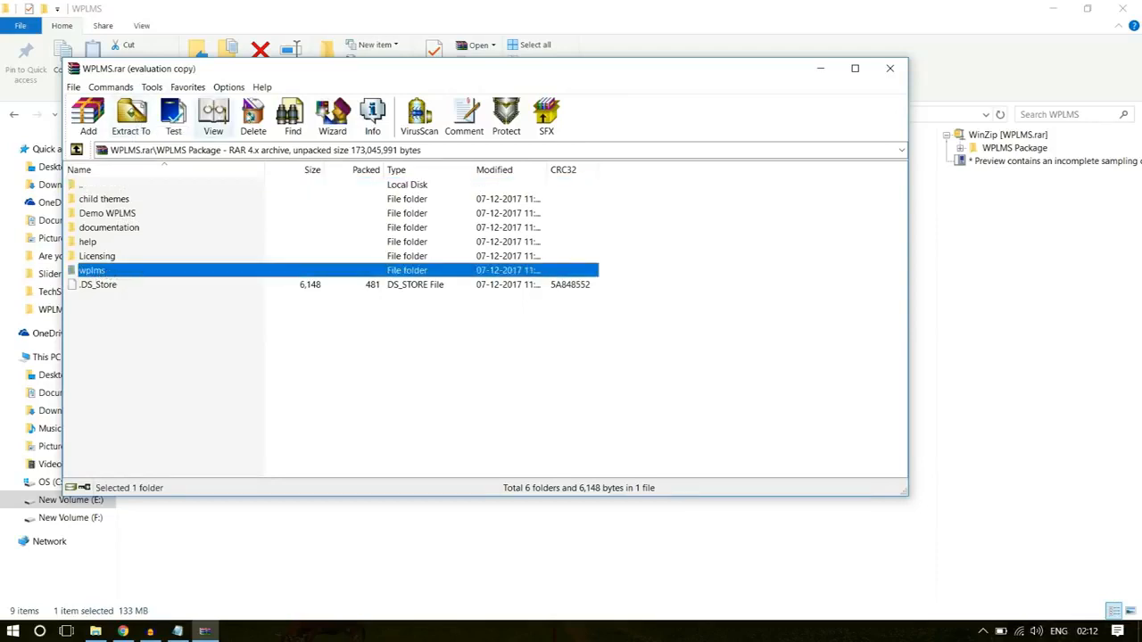
left_click(889, 69)
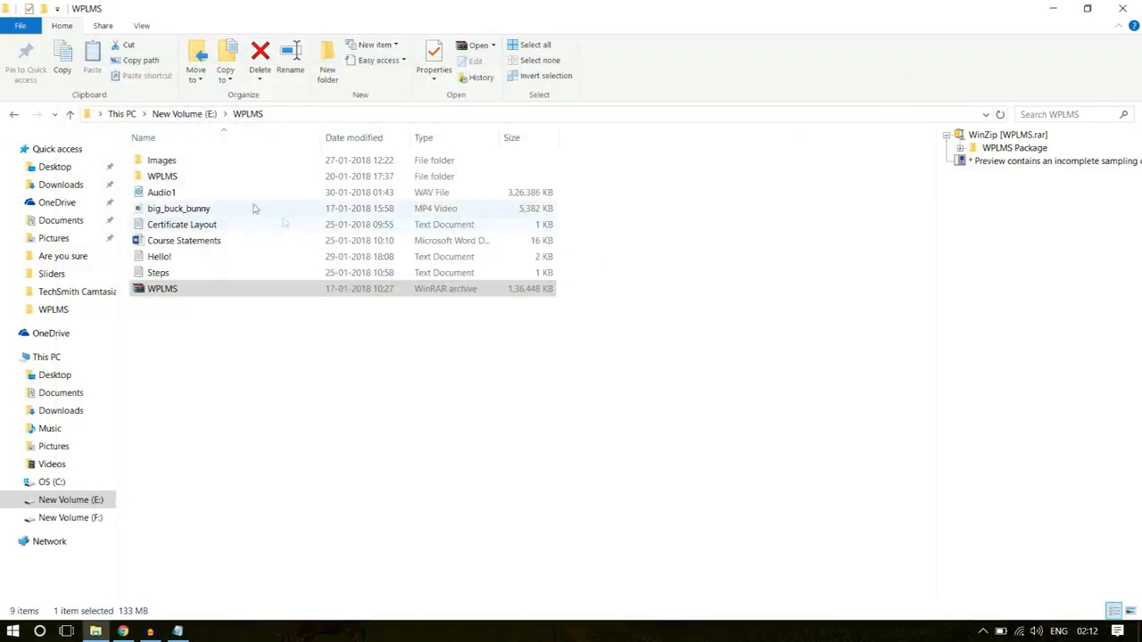
- Open the extracted WPLMS folder and select the wplms theme folder inside it
double_click(200, 179)
left_click(198, 166)
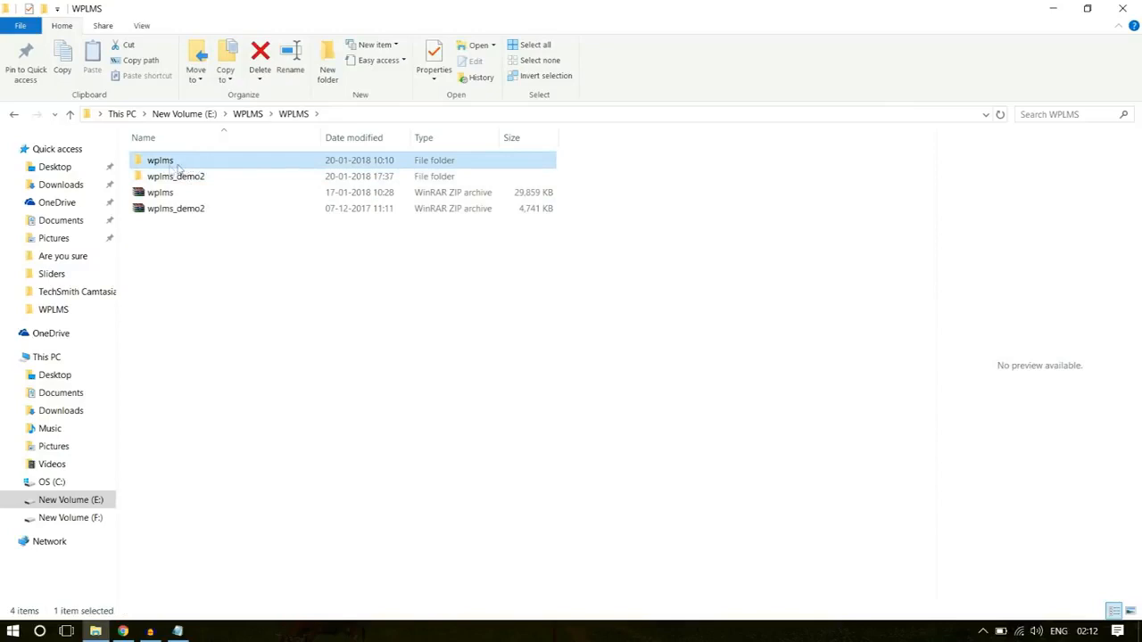
mouse_move(207, 163)
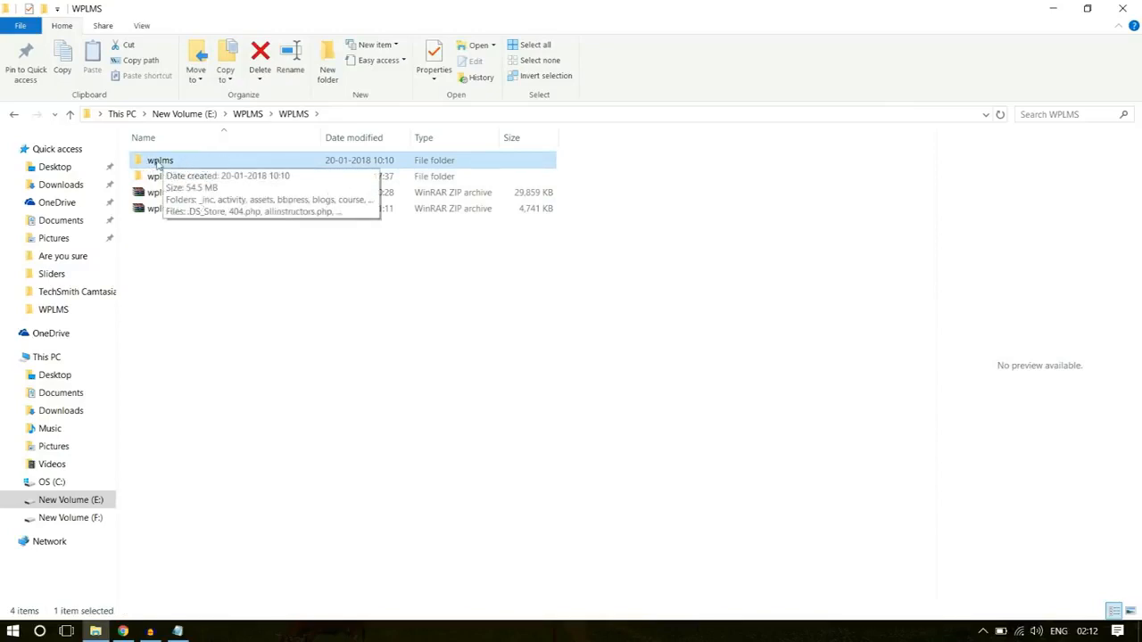
right_click(157, 162)
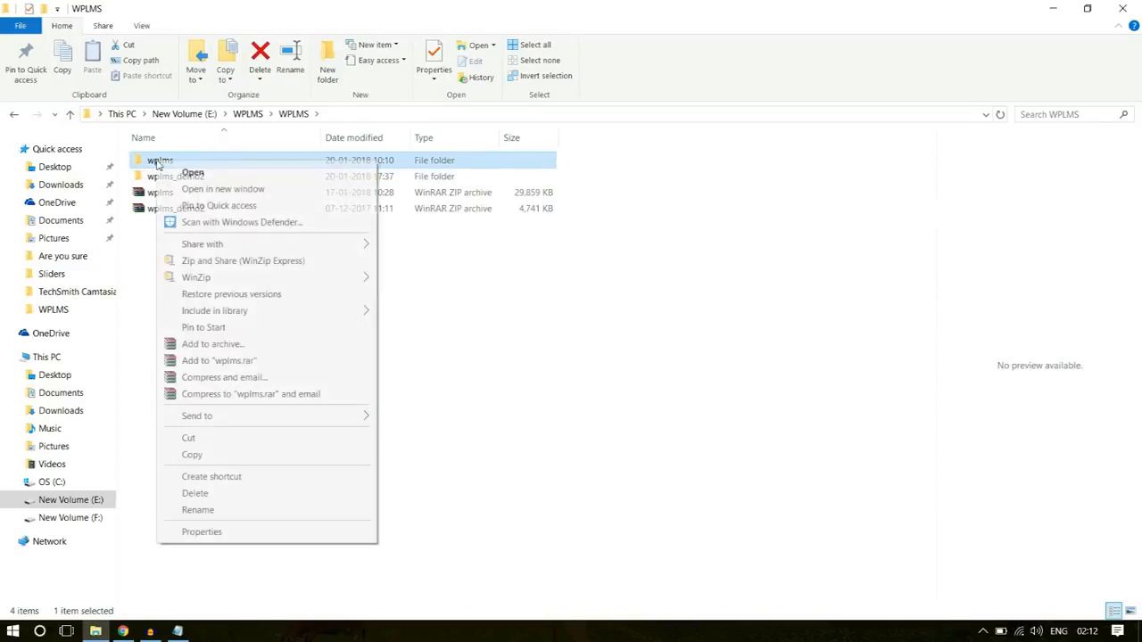
left_click(273, 349)
left_click(519, 299)
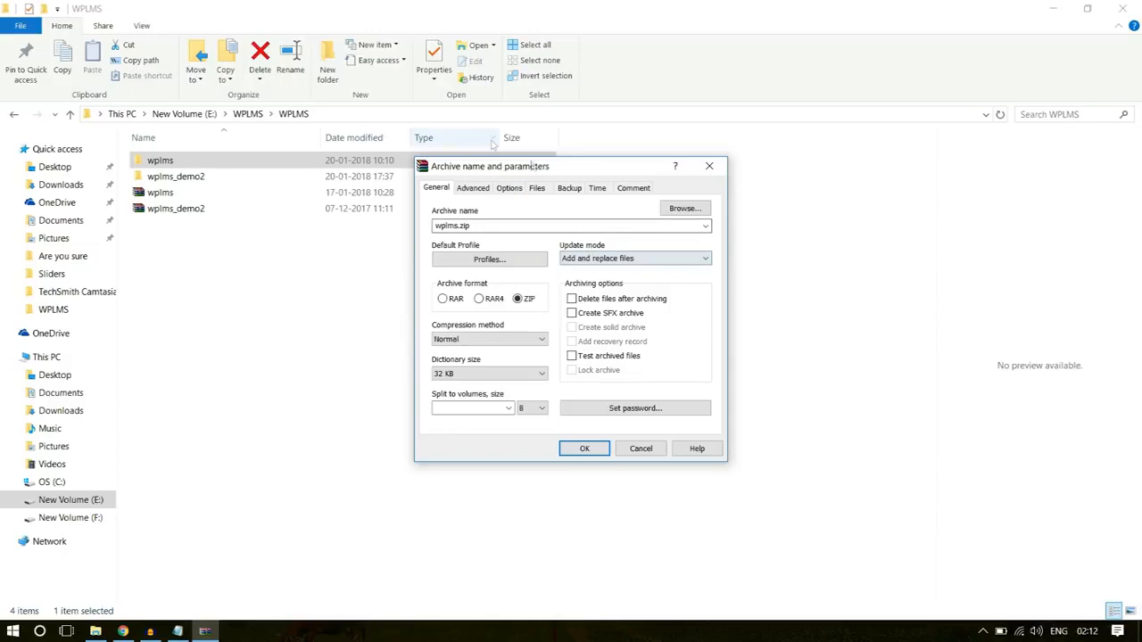
left_click(709, 166)
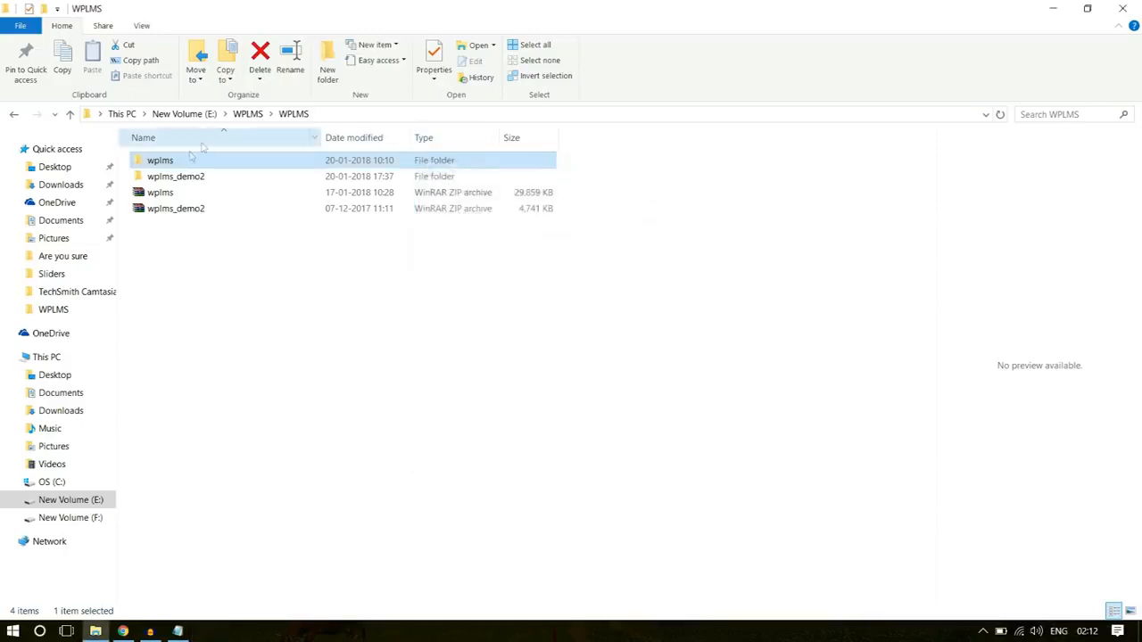
right_click(169, 164)
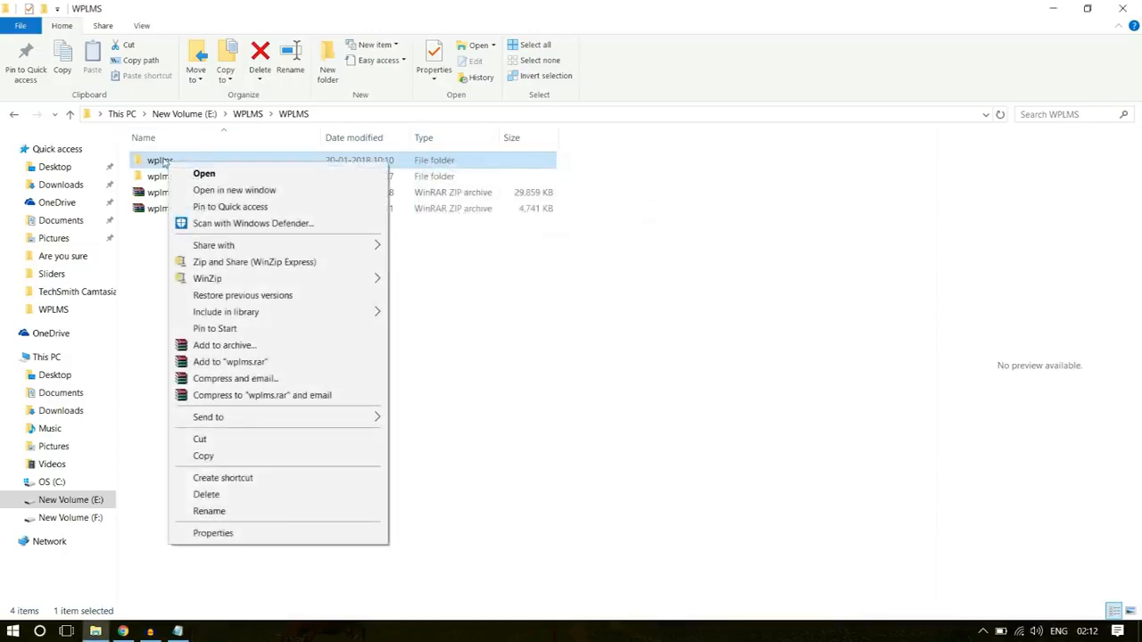
left_click(241, 348)
left_click(518, 299)
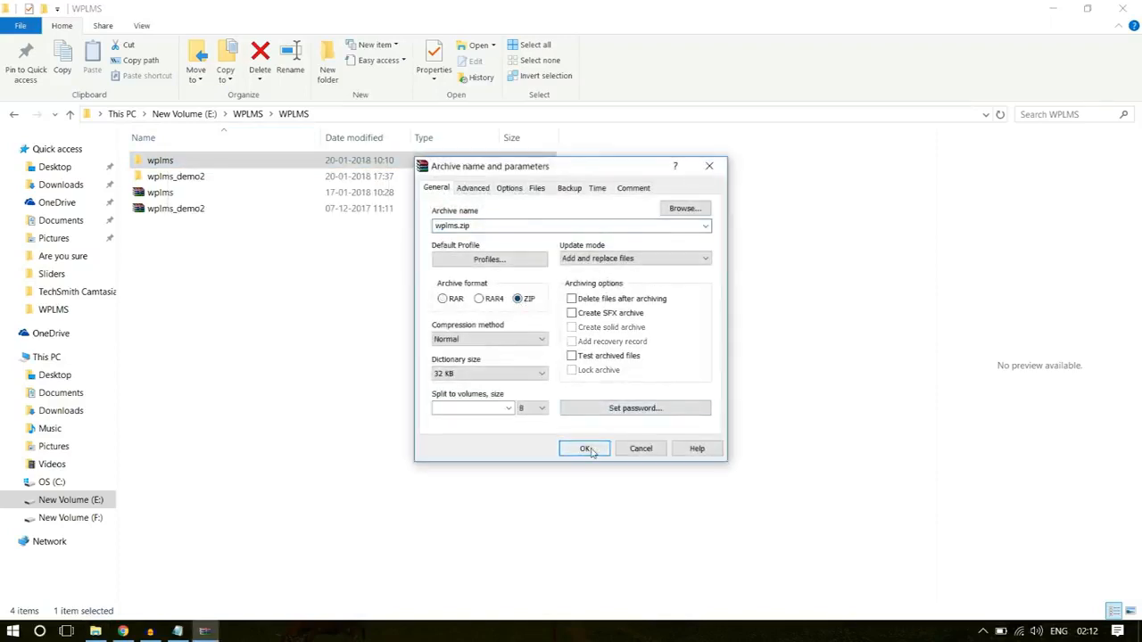
left_click(709, 166)
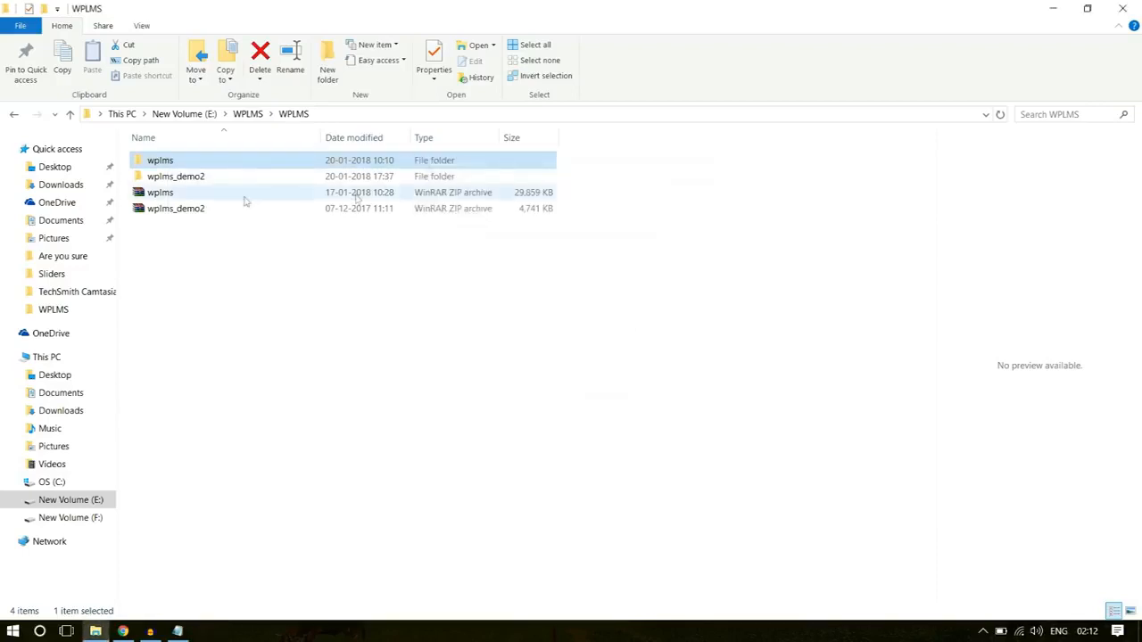
- Check the wplms ZIP archive's size against the maximum upload file size on WordPress's Upload New Media page in the browser
left_click(190, 195)
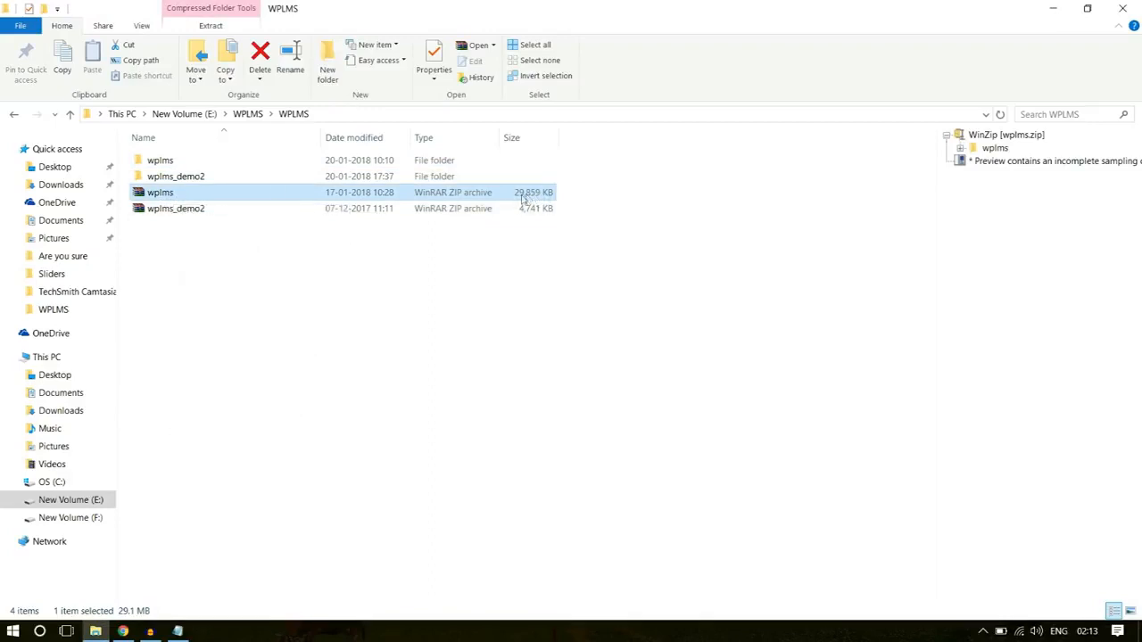
left_click(124, 631)
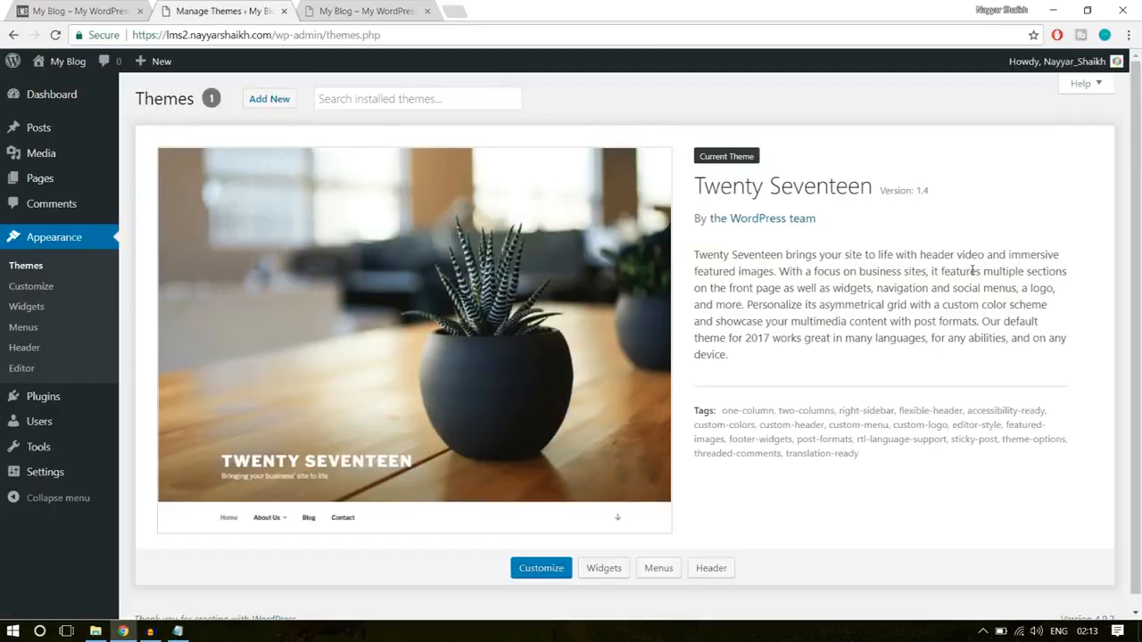
mouse_move(32, 153)
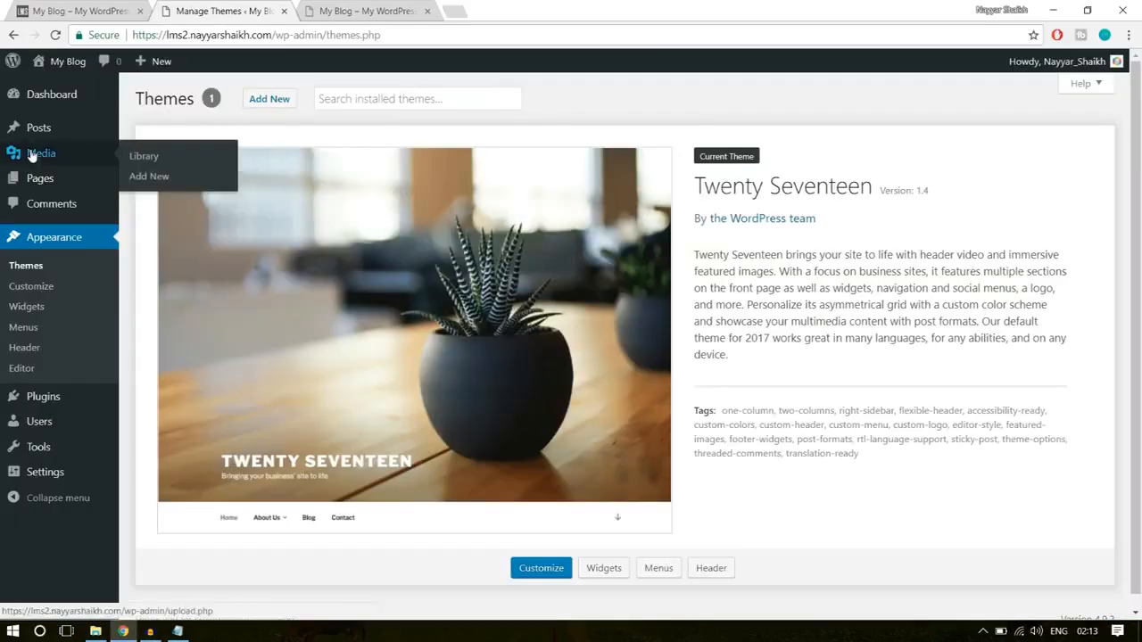
left_click(157, 179)
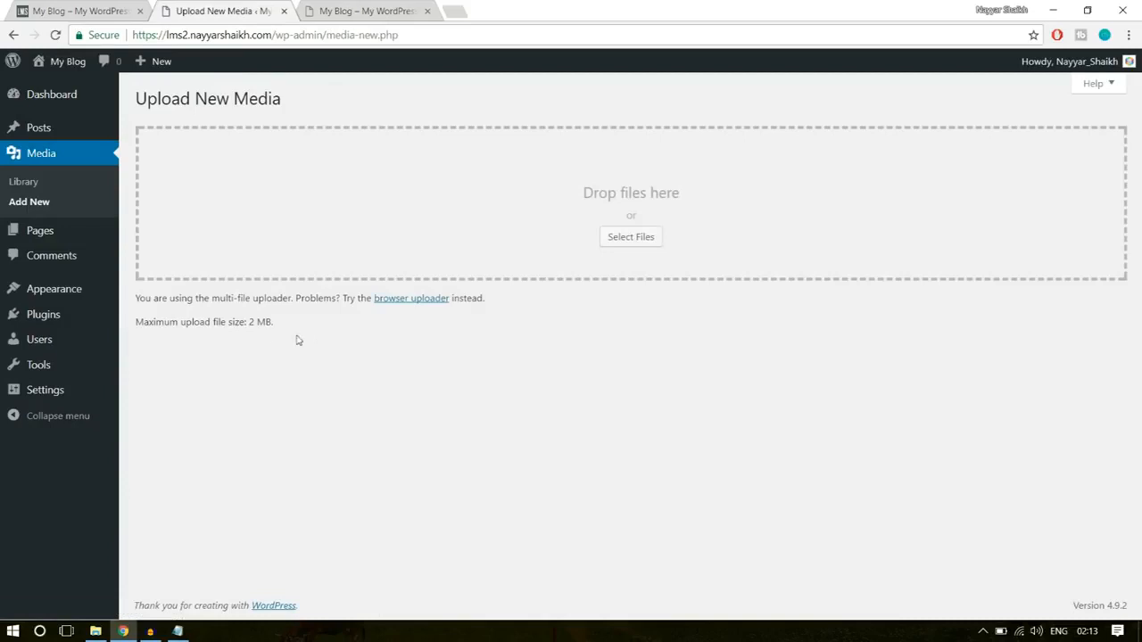
left_click_drag(136, 321, 277, 329)
left_click(256, 335)
left_click(256, 319)
left_click_drag(254, 319, 300, 321)
left_click(295, 325)
- Browse the YouTube channel's uploads for the upload_max_filesize and FileZilla FTP tutorials in a new browser tab, then return to the Upload New Media page
left_click(454, 7)
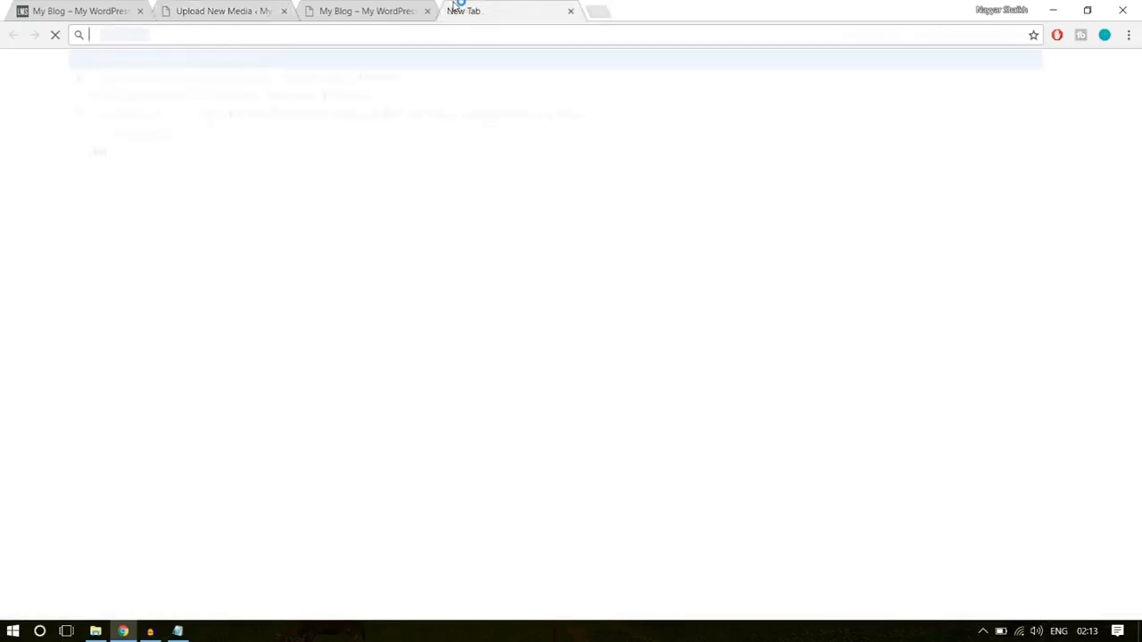
type("y")
left_click(346, 82)
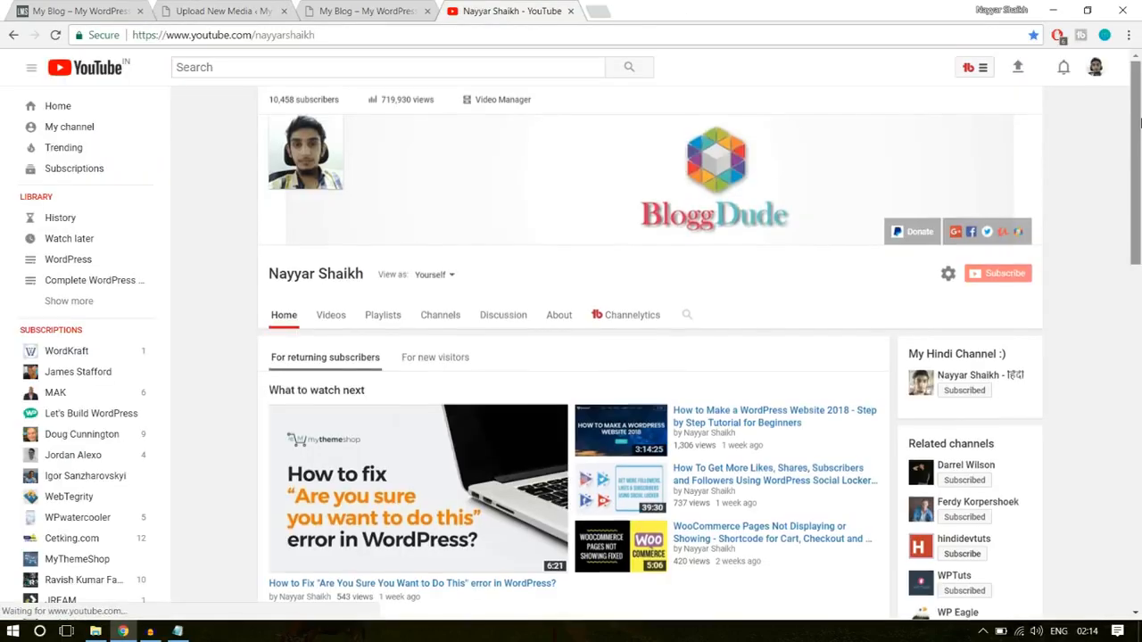
left_click_drag(1137, 120, 1137, 205)
scroll(1139, 277, "down", 2)
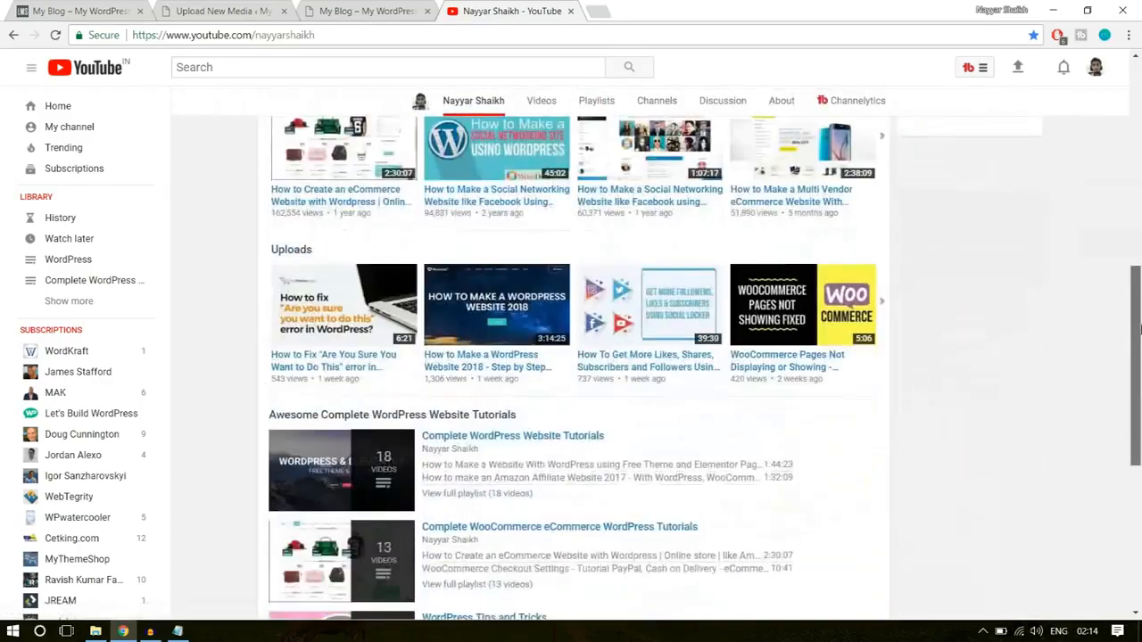
scroll(1011, 333, "down", 1)
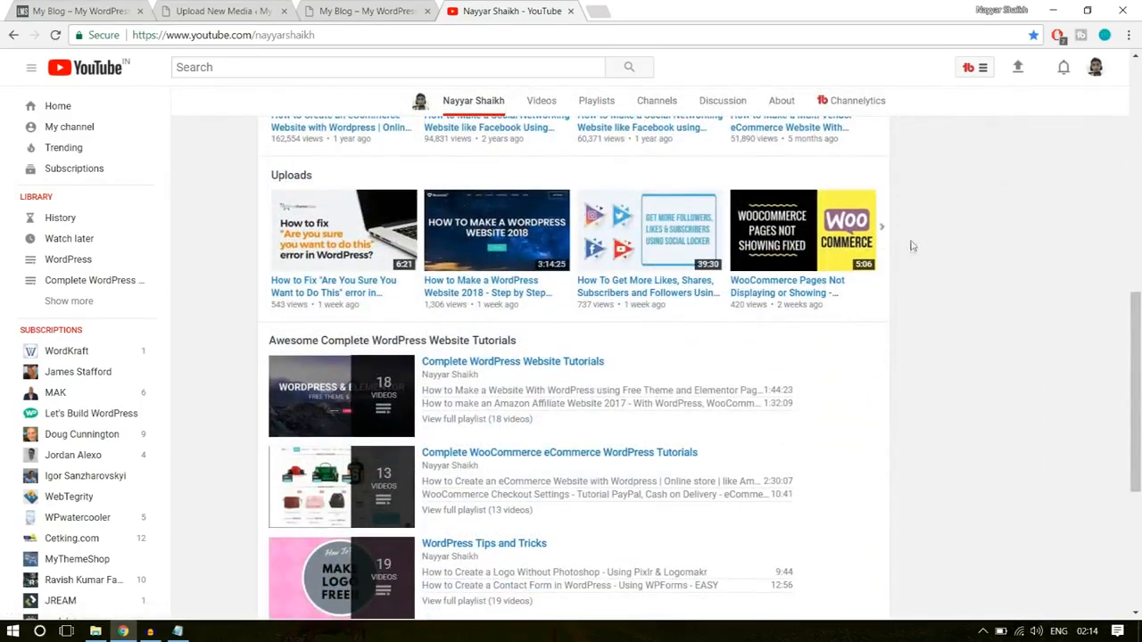
left_click(890, 231)
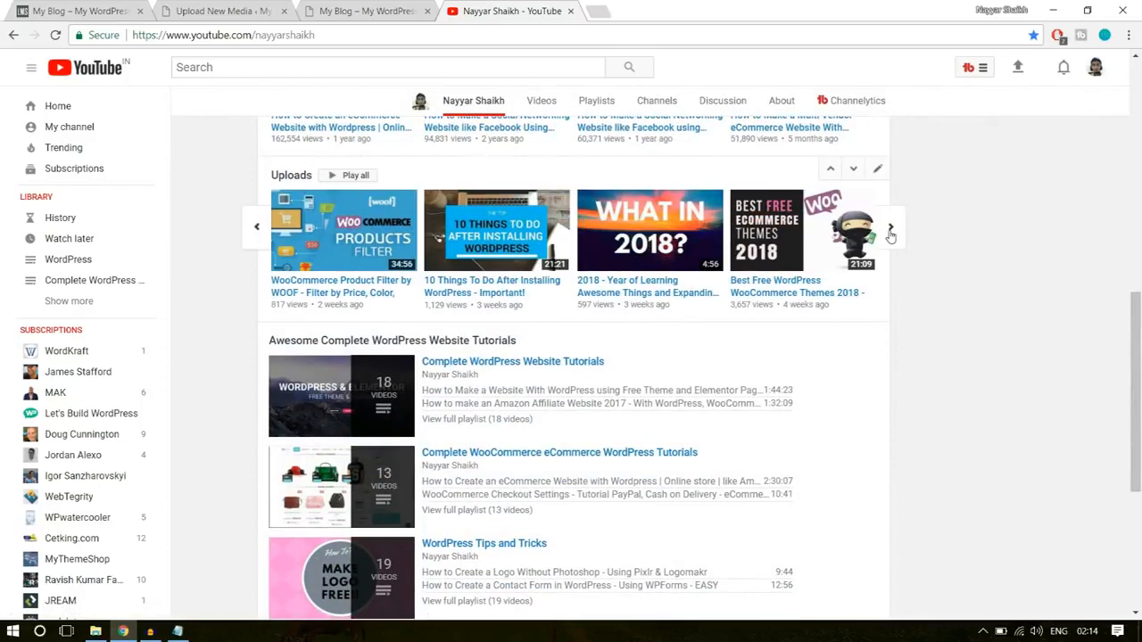
left_click(890, 232)
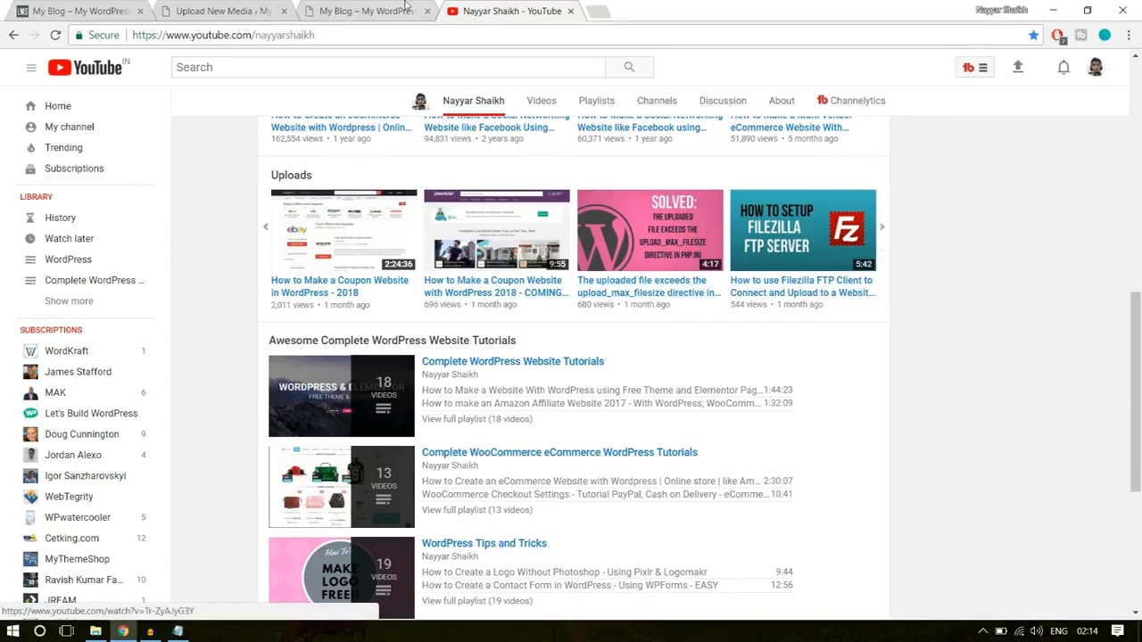
left_click(236, 11)
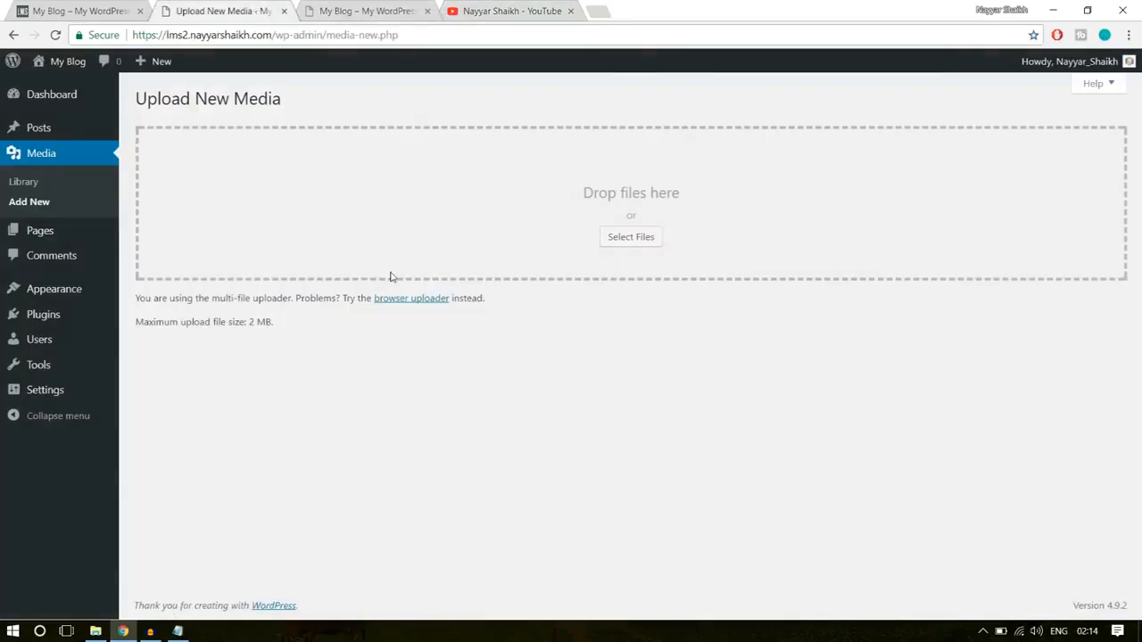
left_click(490, 7)
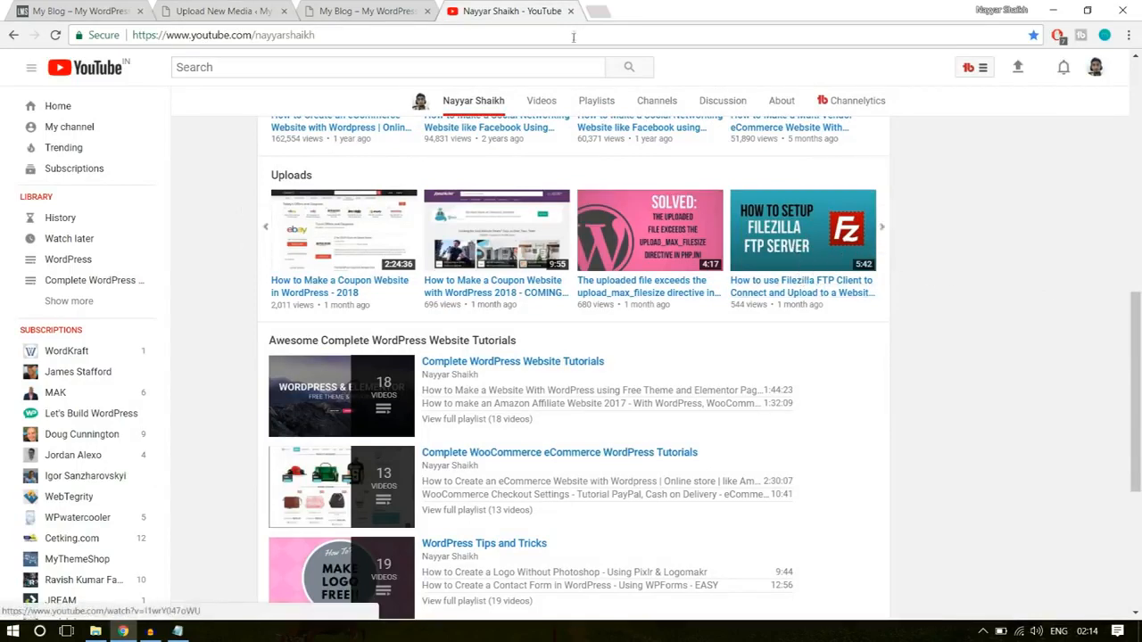
left_click(223, 11)
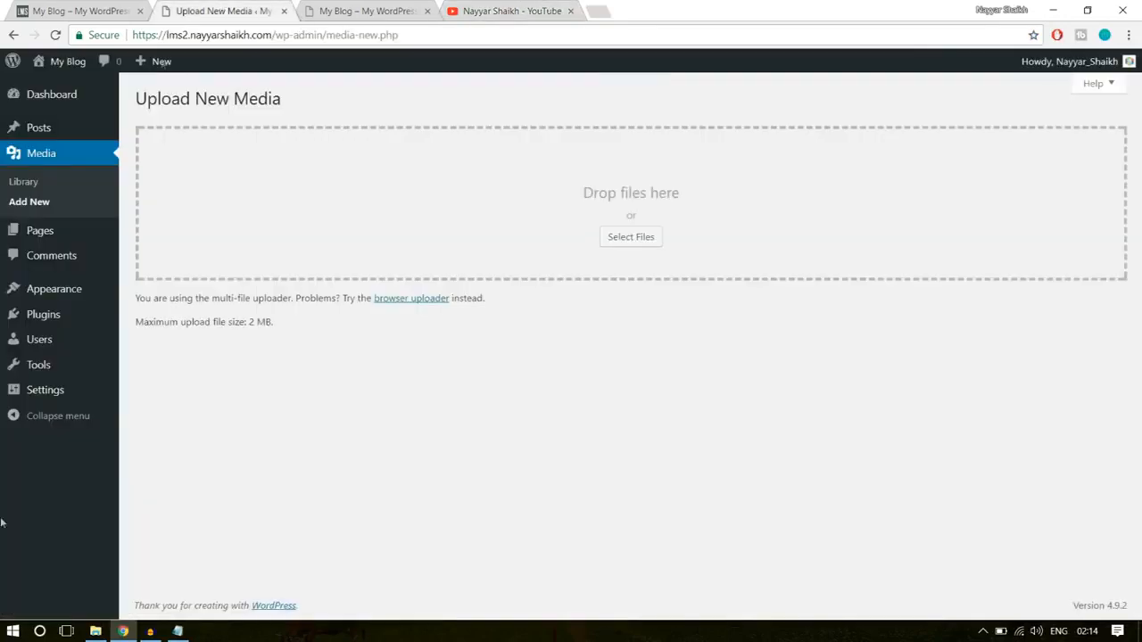
- Switch to FileZilla and open the site's lms2 subdomain folder on the remote server
left_click(12, 631)
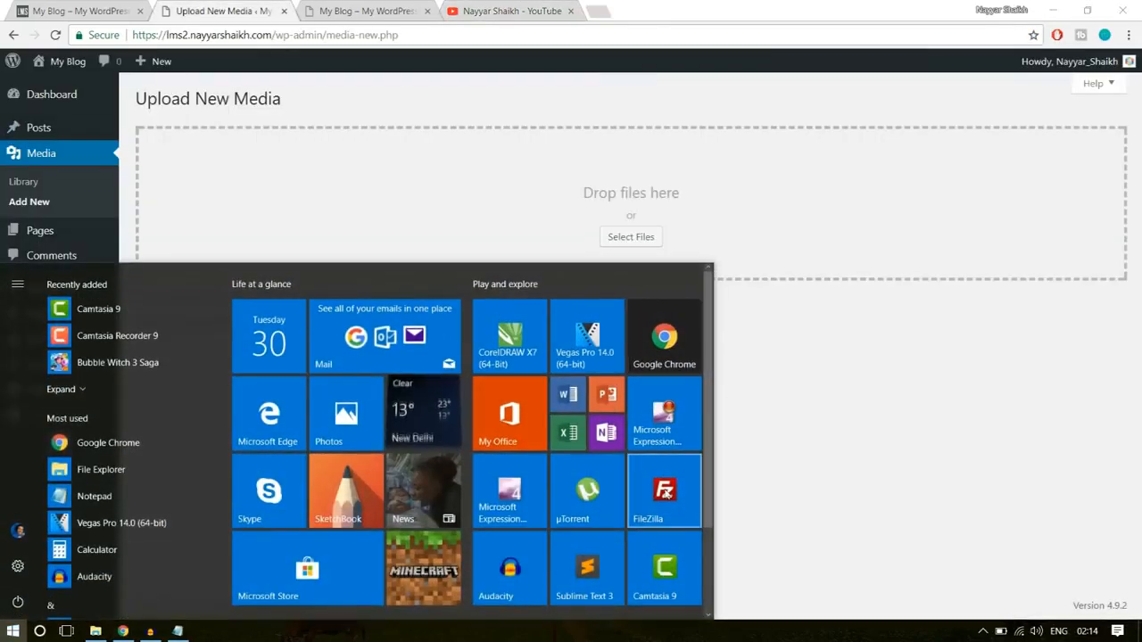
left_click(665, 490)
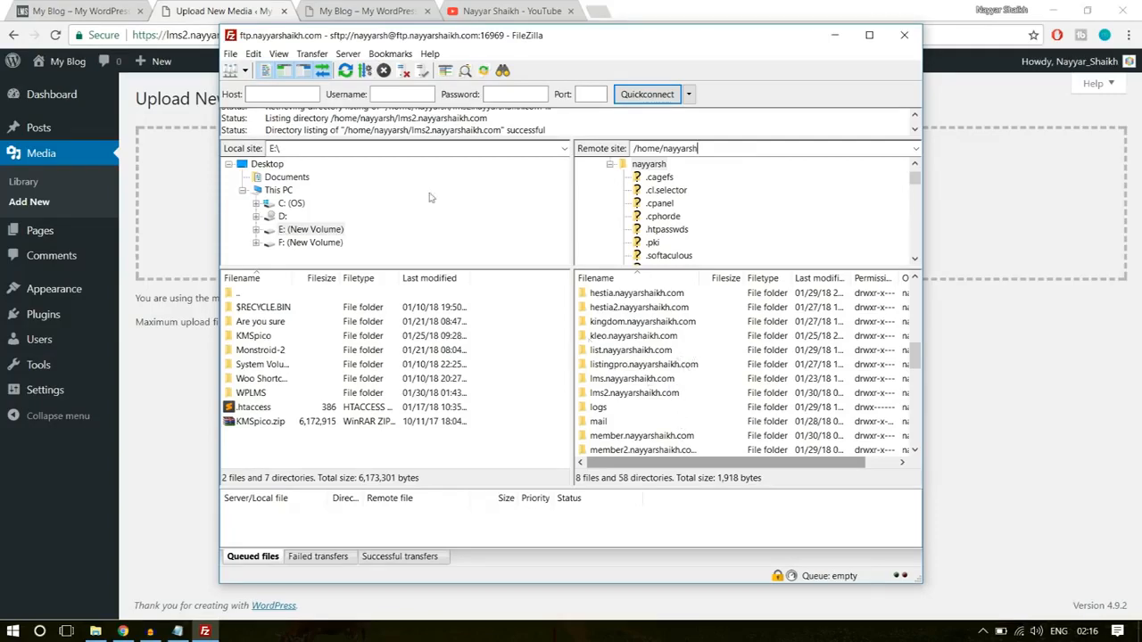
left_click(223, 10)
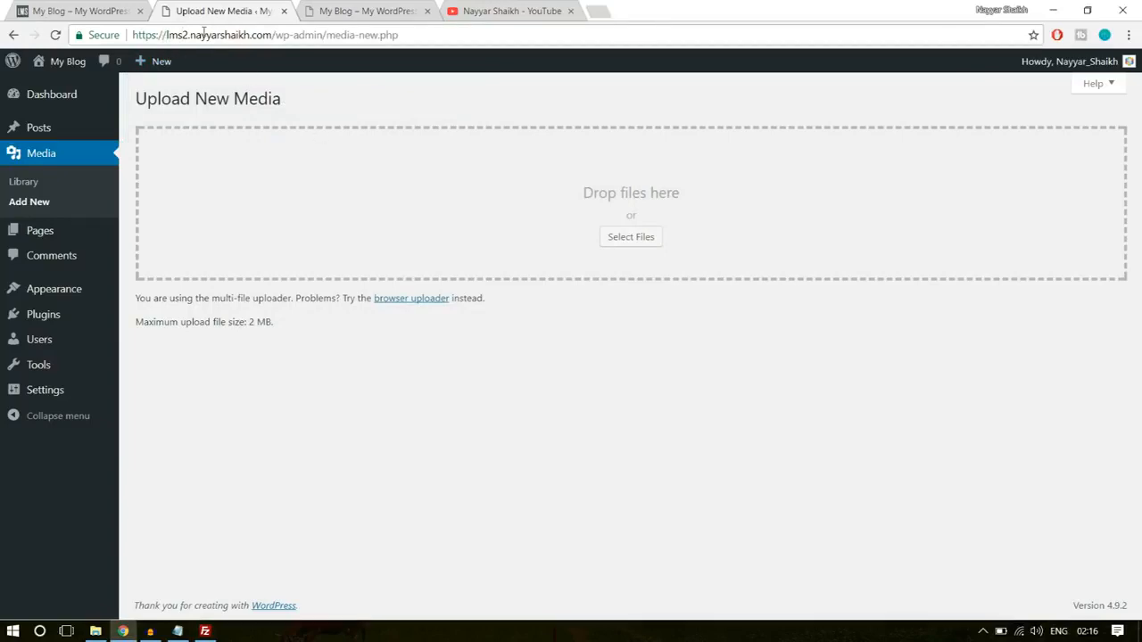
left_click(204, 630)
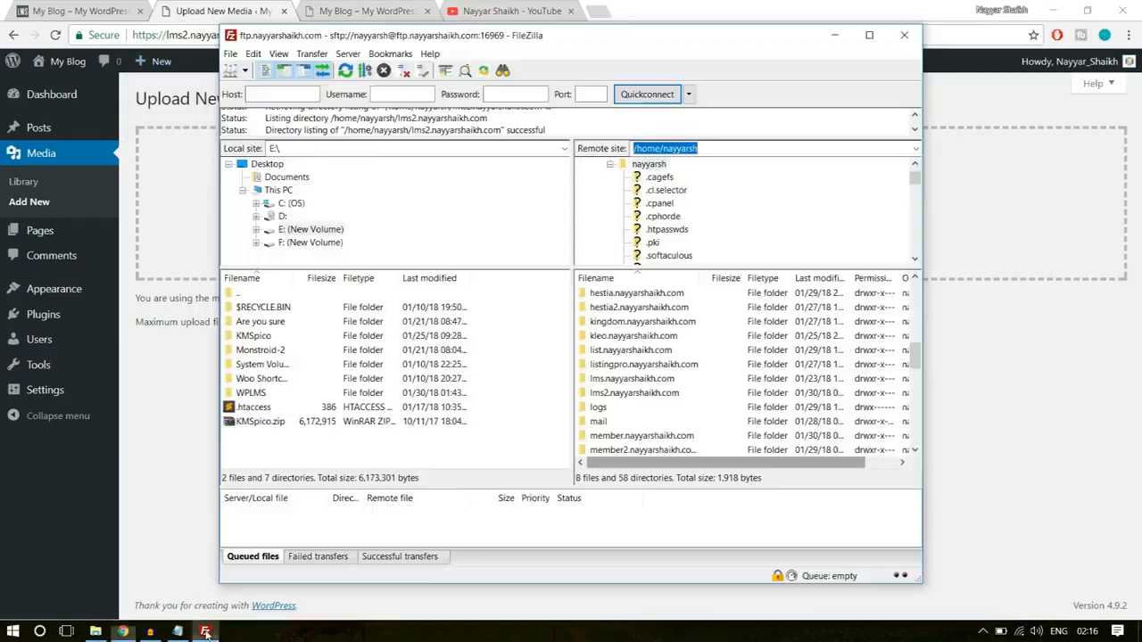
scroll(673, 405, "down", 1)
scroll(673, 404, "up", 3)
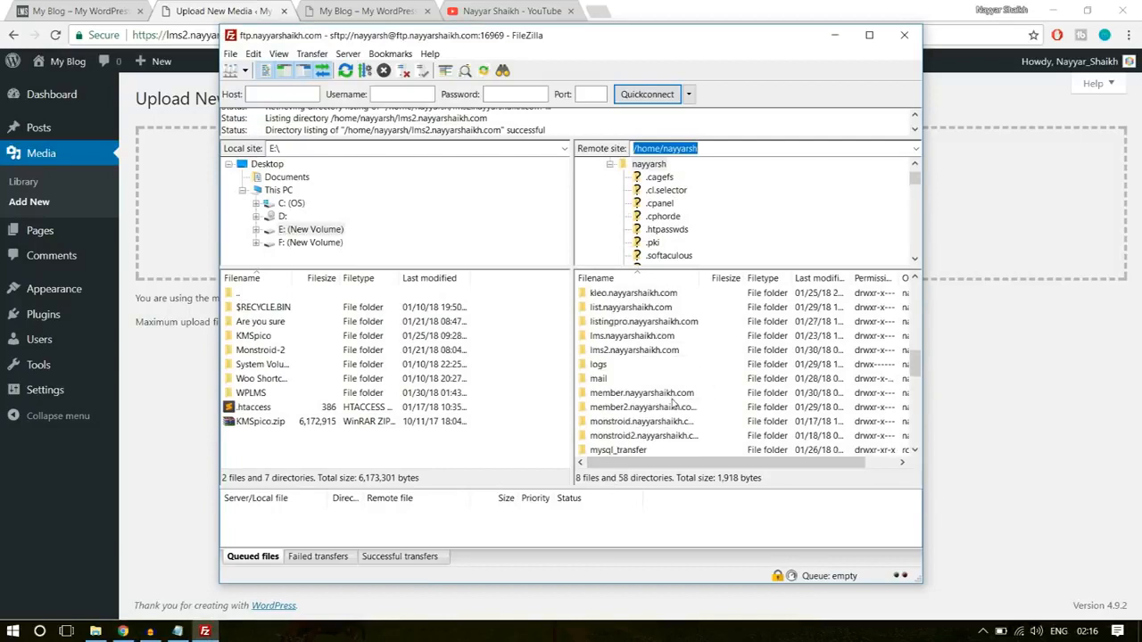
left_click(644, 394)
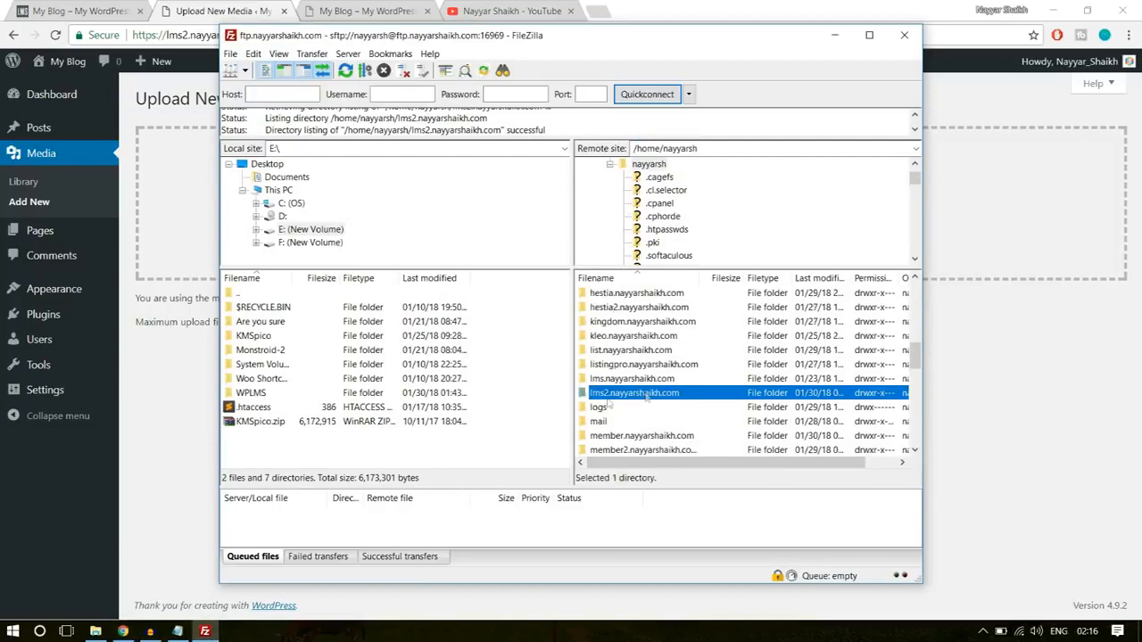
double_click(658, 398)
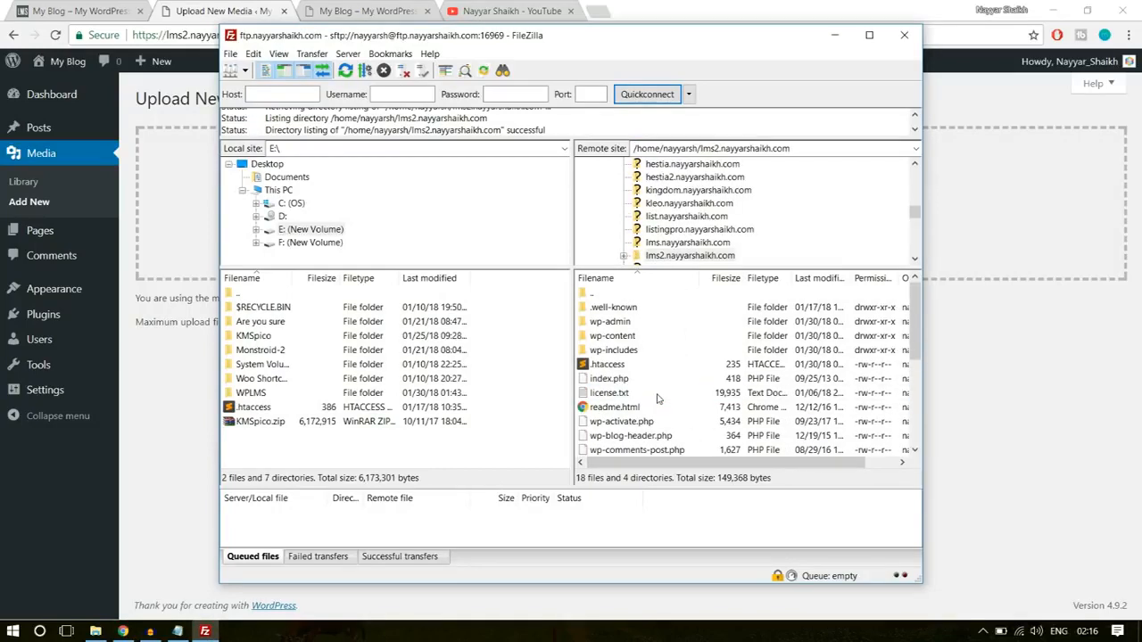
- Download the remote .htaccess file to the local Desktop folder and dismiss the transfer notification
left_click(618, 368)
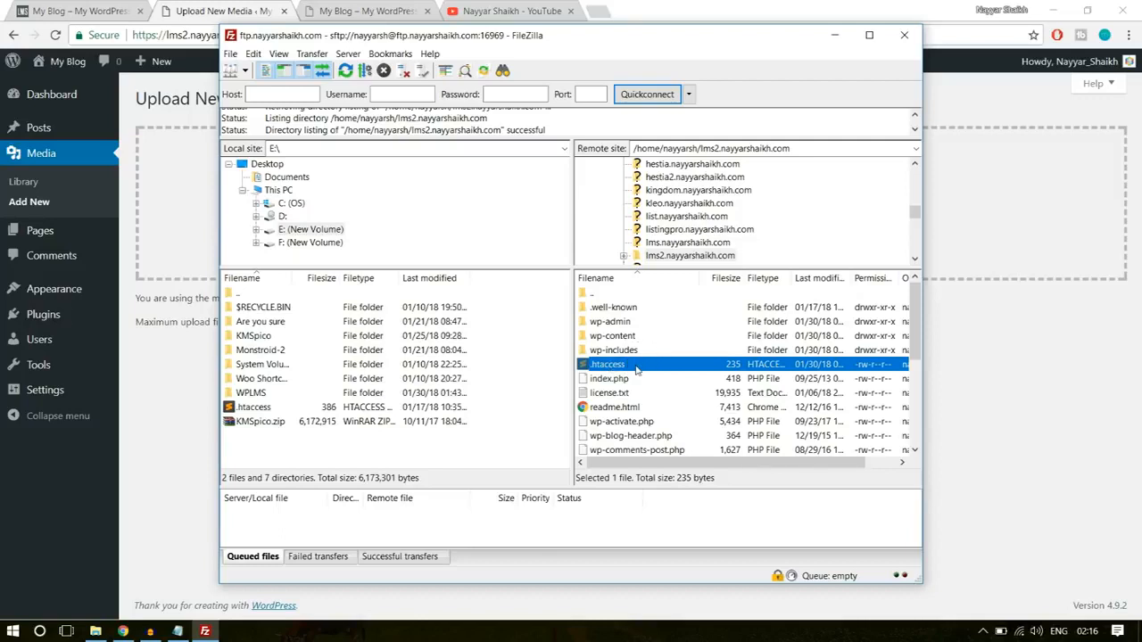
left_click_drag(637, 370, 610, 372)
left_click(264, 165)
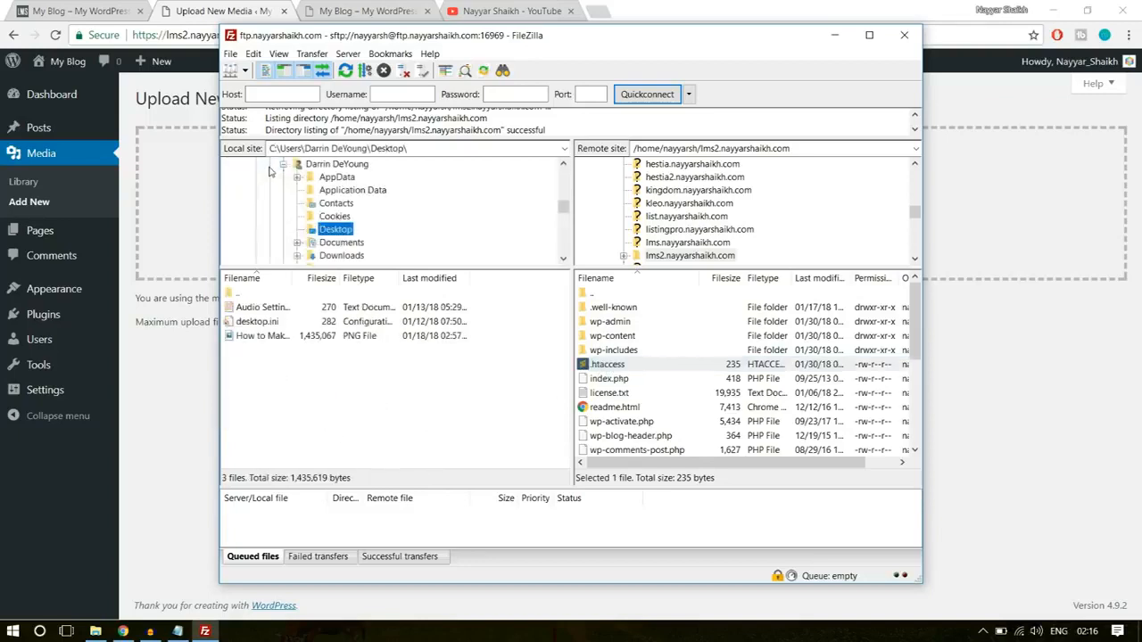
scroll(372, 251, "down", 3)
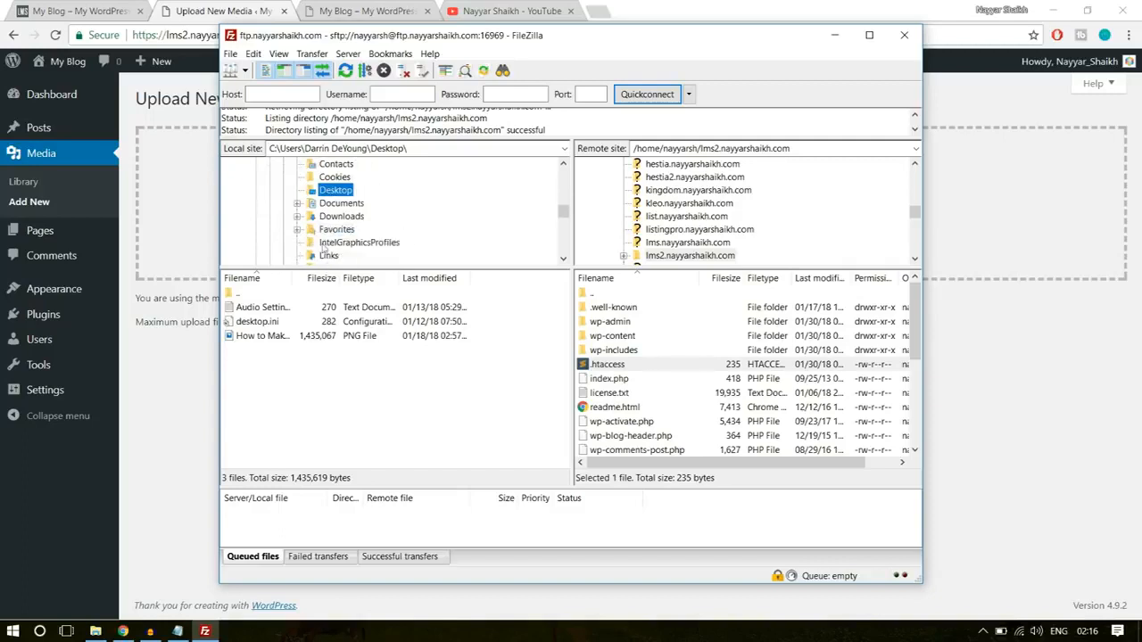
left_click(329, 191)
key("Escape")
left_click_drag(617, 369, 318, 395)
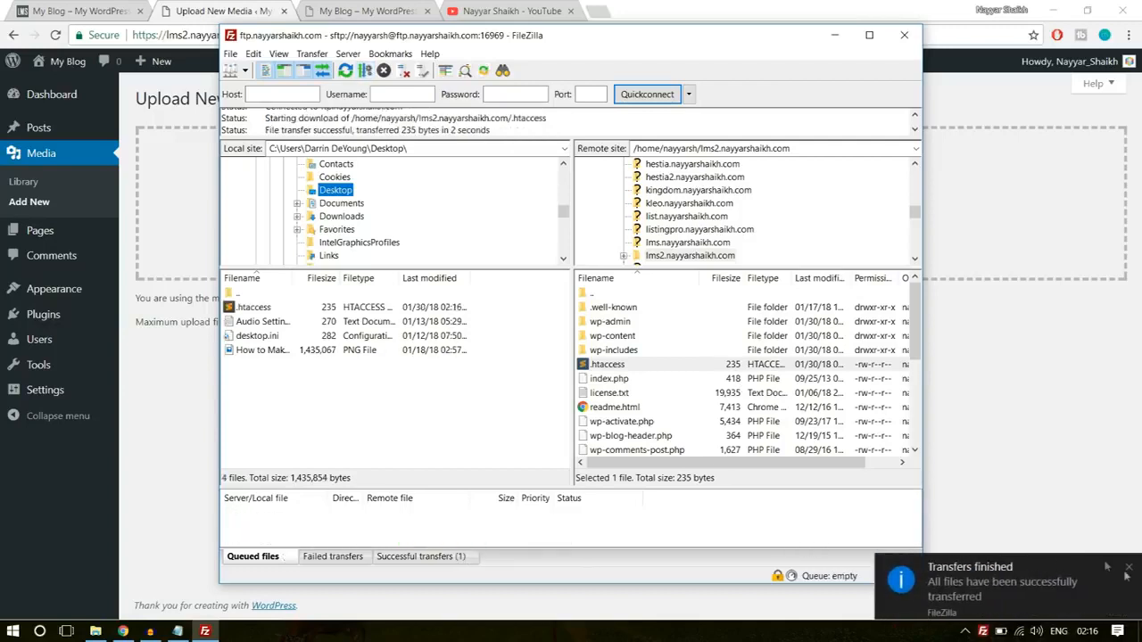
left_click(1128, 568)
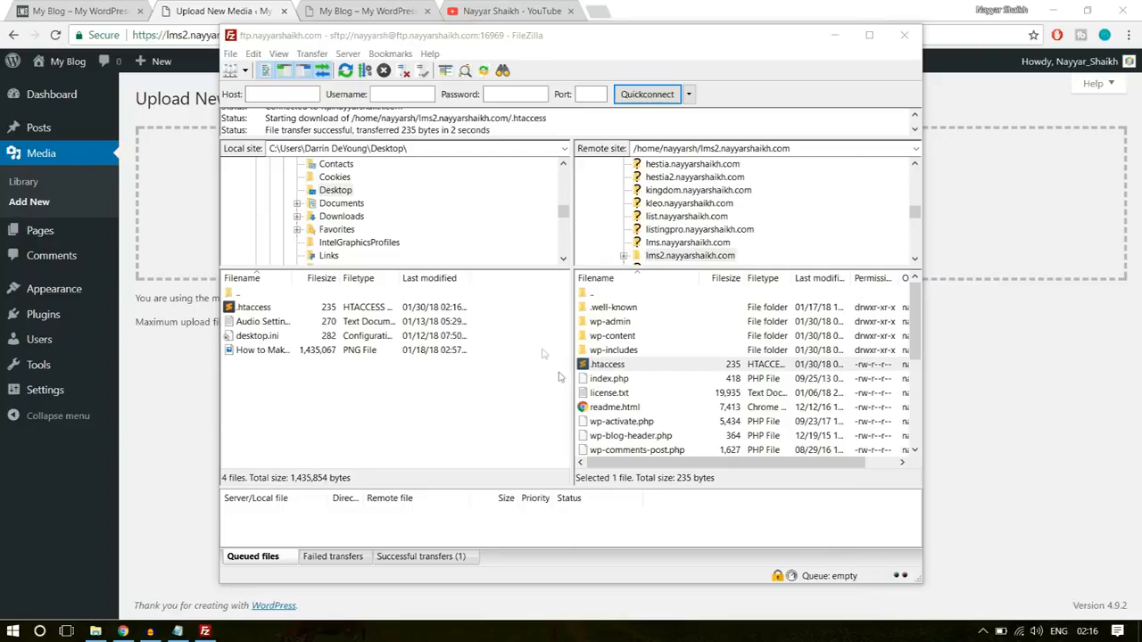
- Open the downloaded .htaccess file from the desktop in Sublime Text and place the cursor on the empty line above # END WordPress
key("super+d")
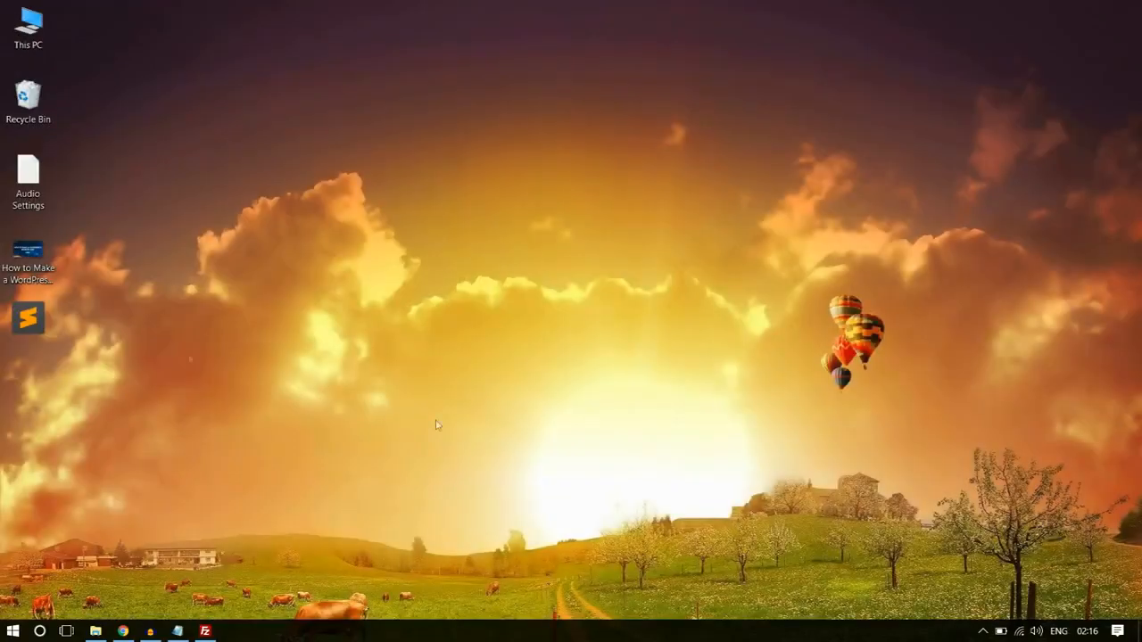
double_click(29, 317)
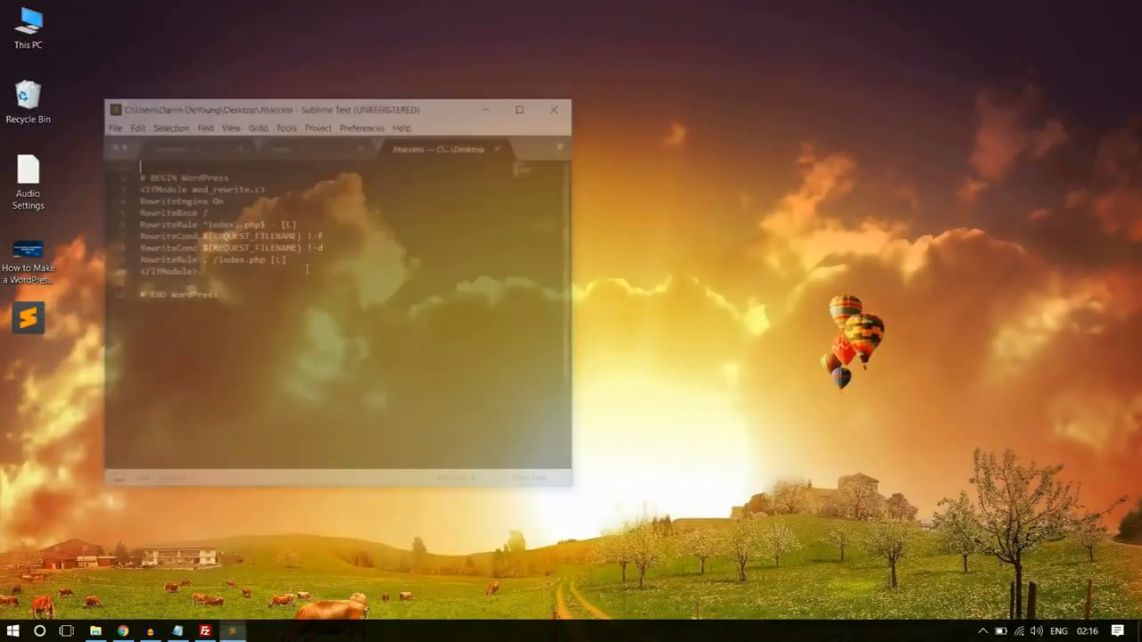
left_click(195, 283)
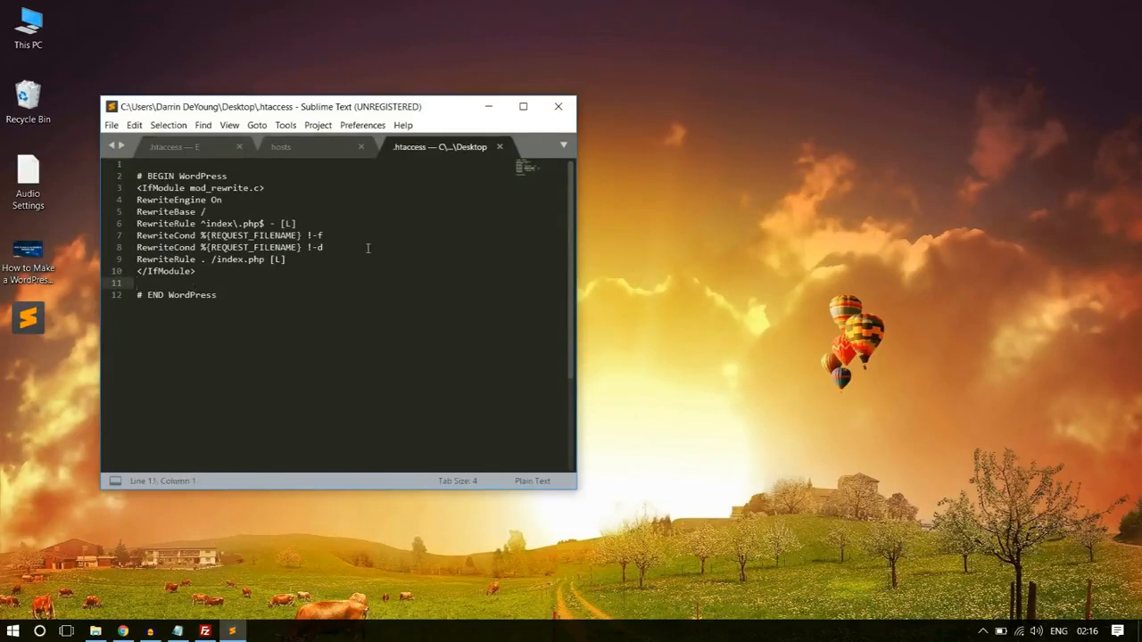
left_click_drag(310, 111, 506, 84)
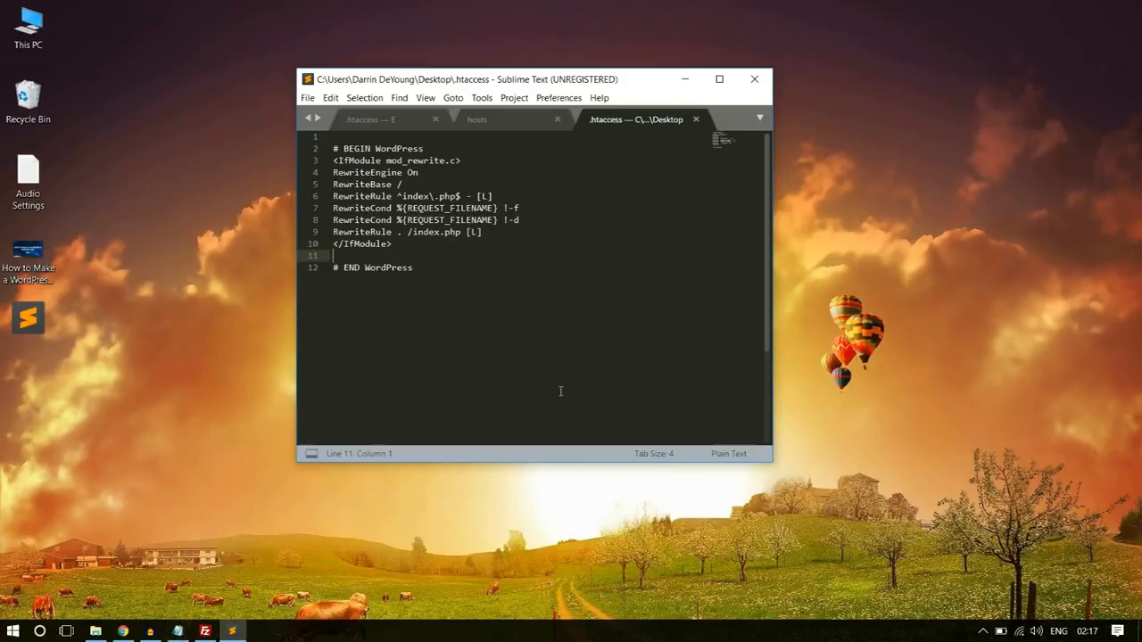
- In a new browser tab, open bloggdude.com and its post "Solved: The uploaded file exceeds the upload_max_filesize directive in php.ini"
left_click(123, 631)
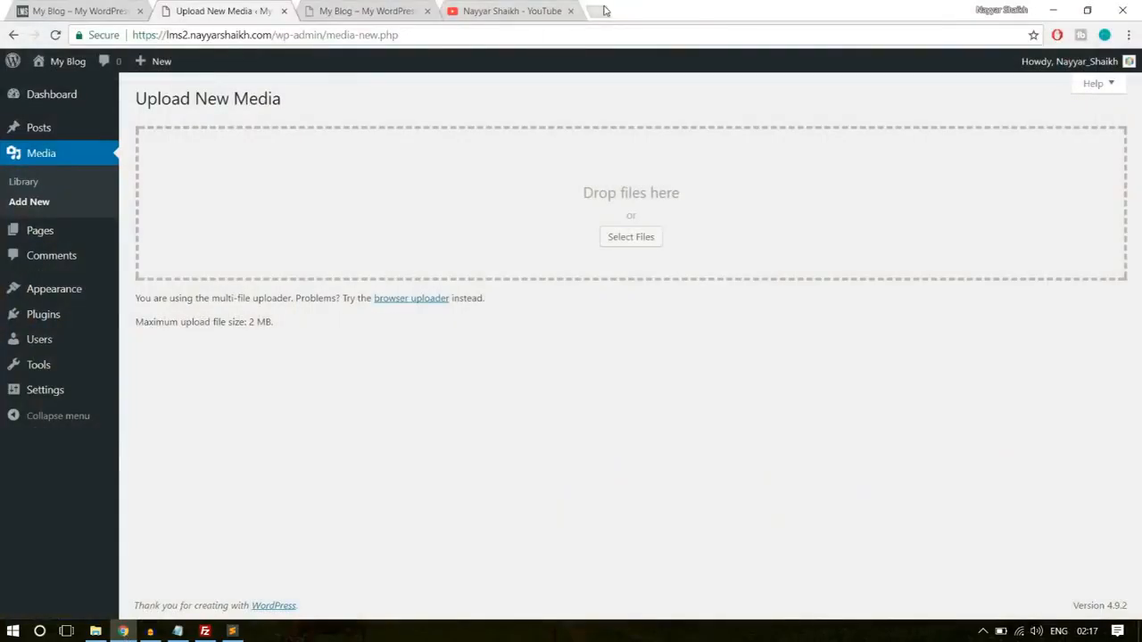
left_click(605, 10)
type("b")
key("Return")
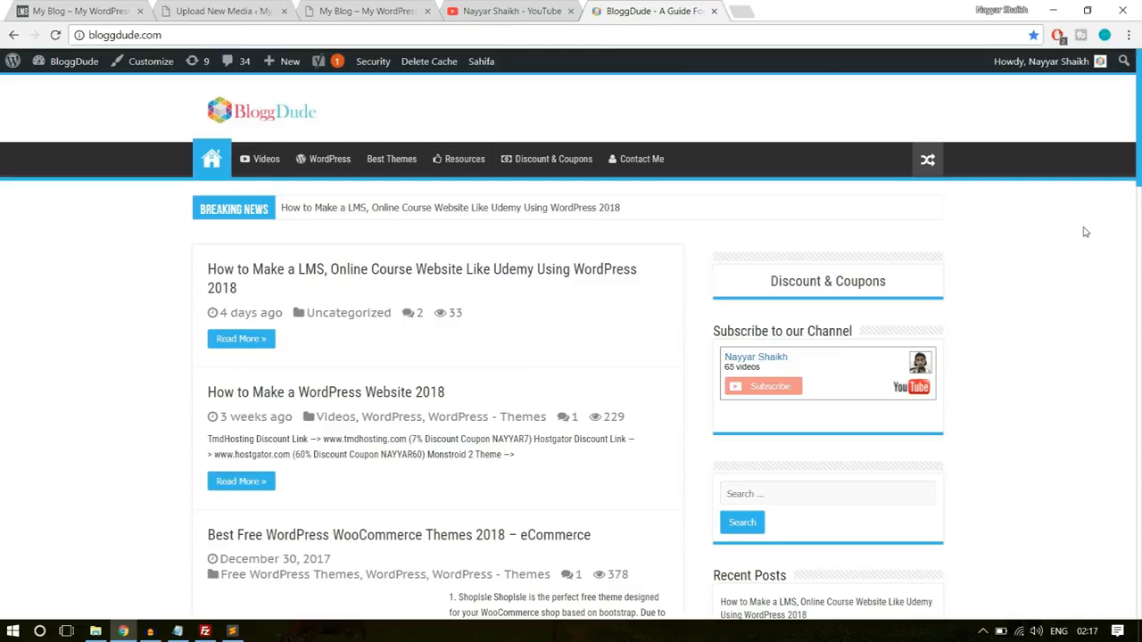
scroll(1103, 288, "down", 8)
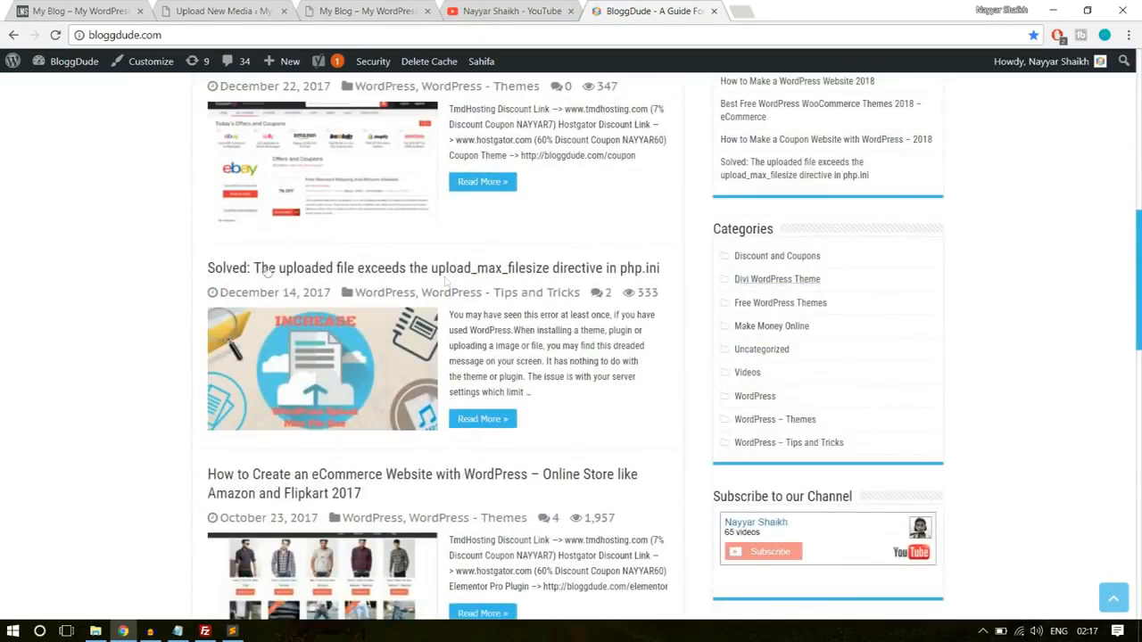
left_click(294, 268)
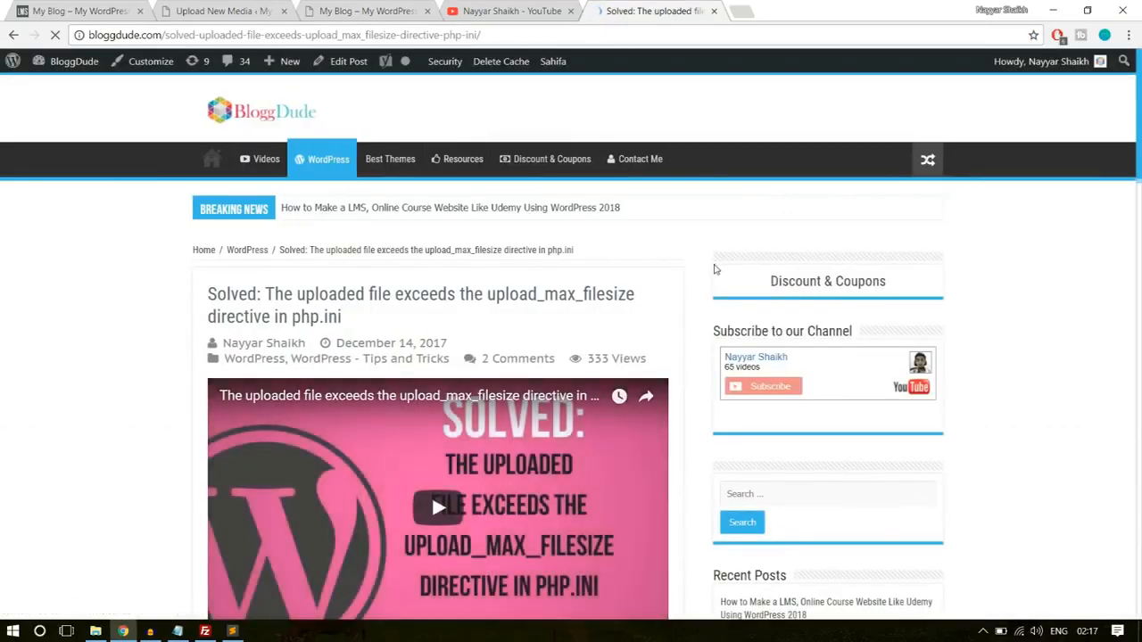
- Copy the five php_value lines, from upload_max_filesize to max_input_time, from the post's code block
scroll(703, 279, "down", 3)
scroll(703, 279, "down", 15)
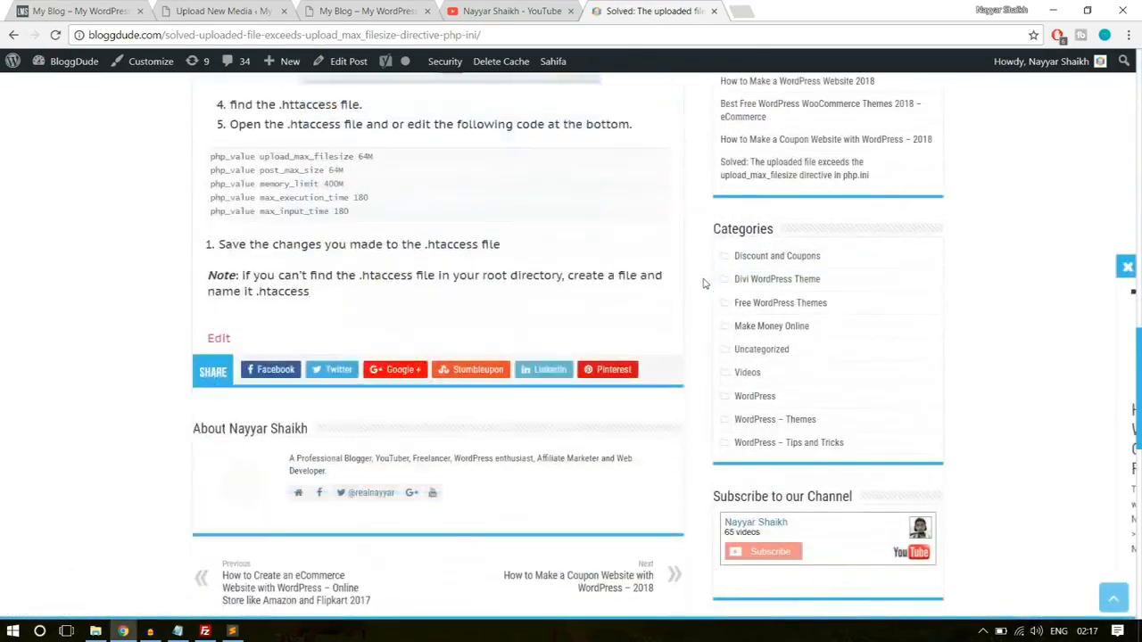
left_click_drag(361, 203, 201, 149)
key("ctrl+c")
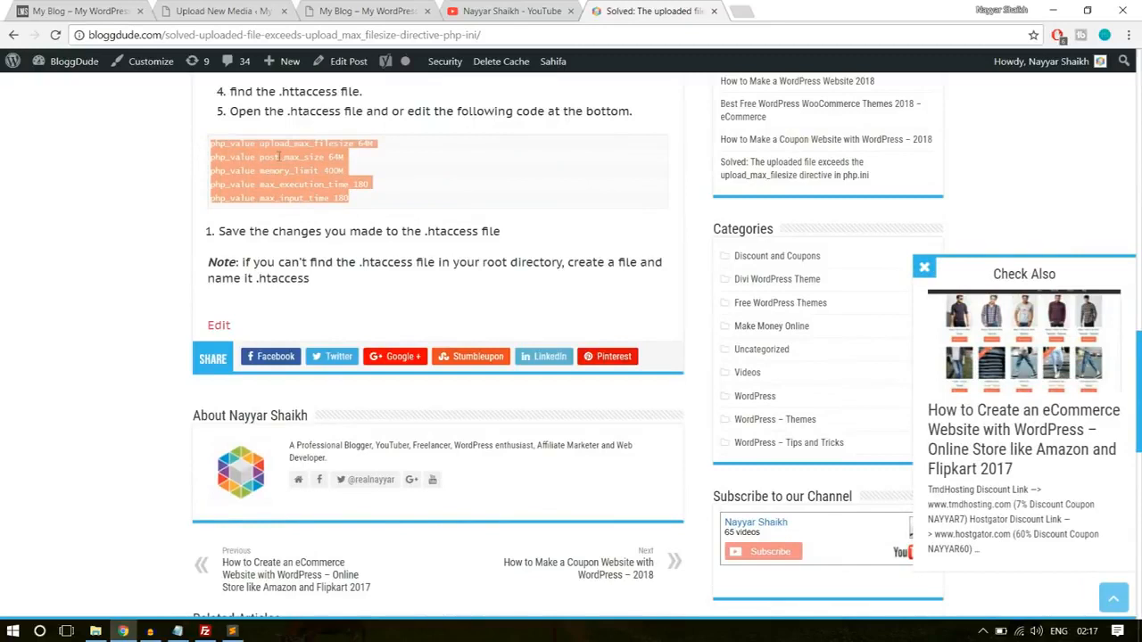
- Paste the php_value lines above # END WordPress in Sublime Text's .htaccess, set max_input_time to 200, save the file and close the editor
left_click(232, 631)
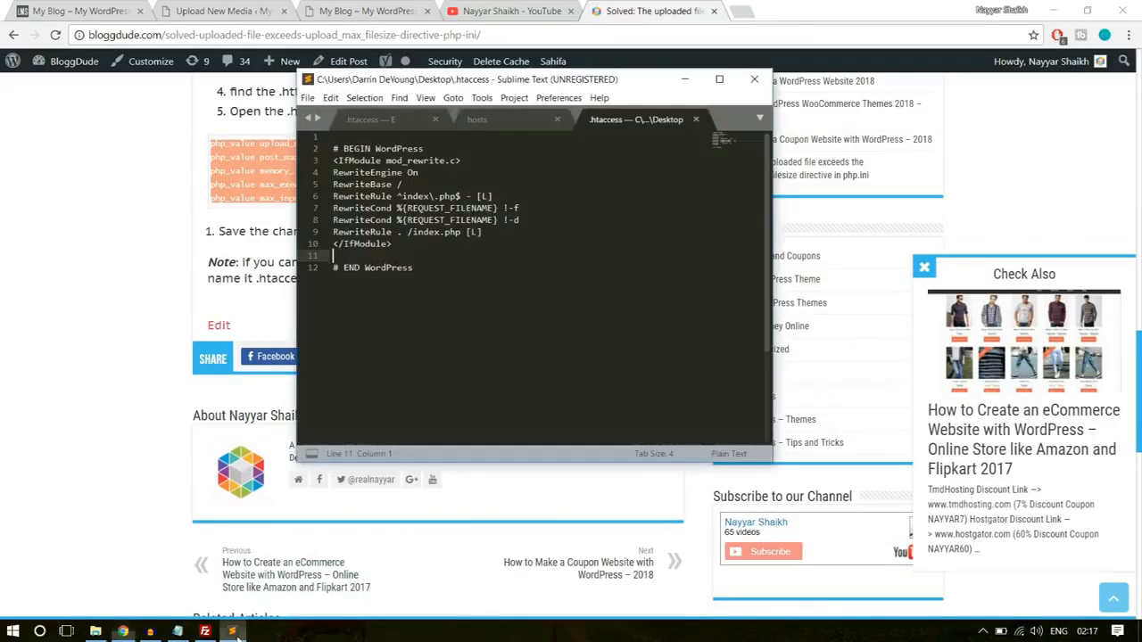
key("ctrl+v")
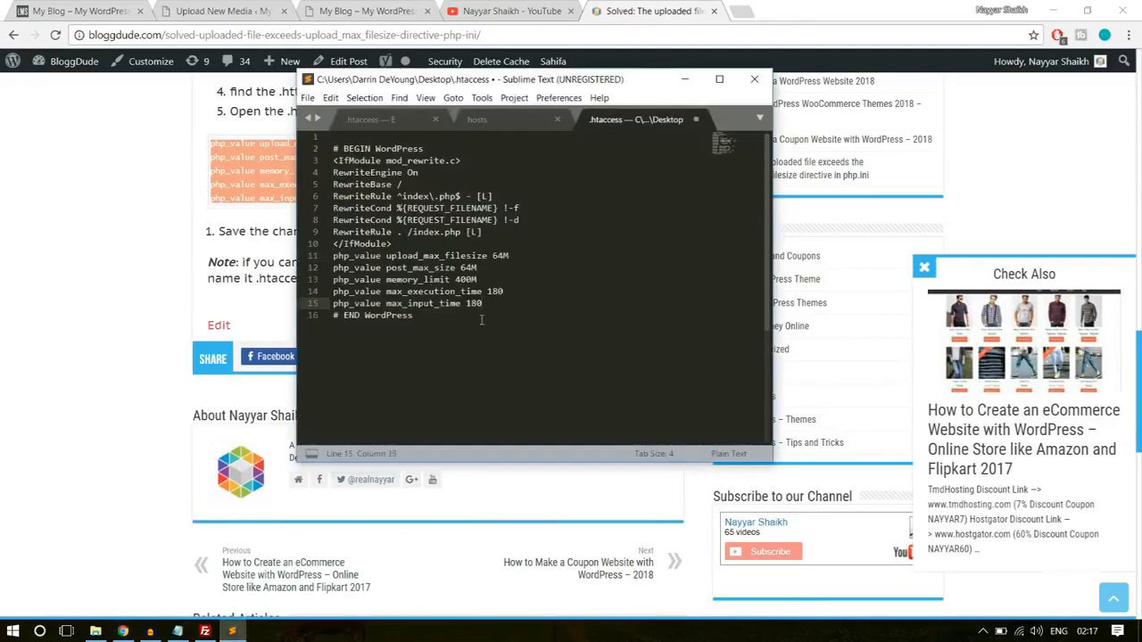
key("ctrl+s")
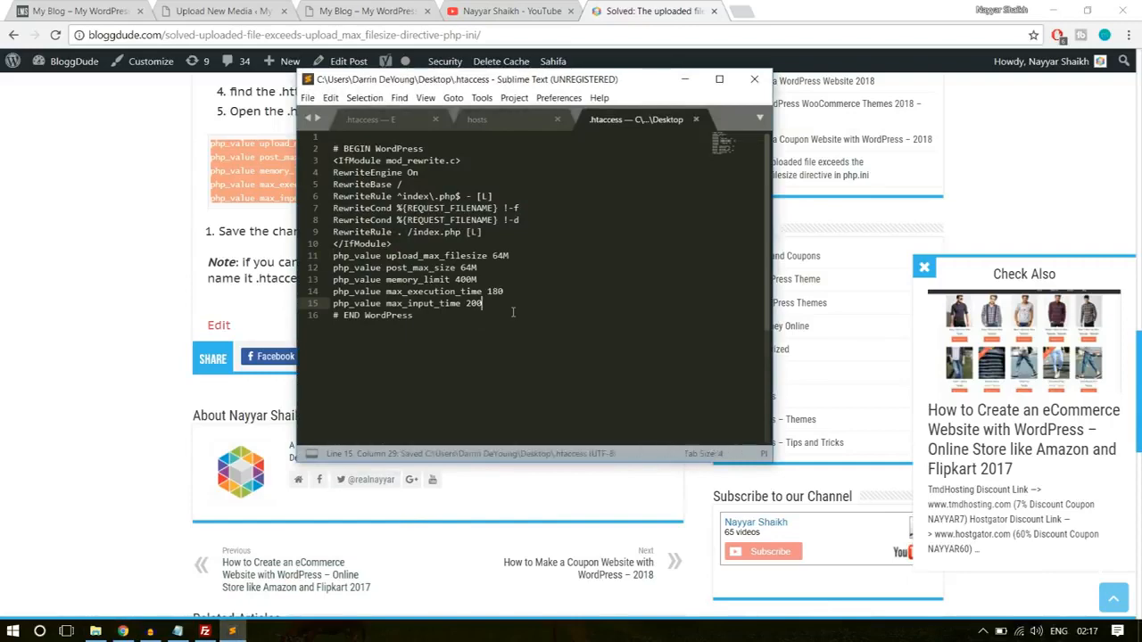
left_click(754, 79)
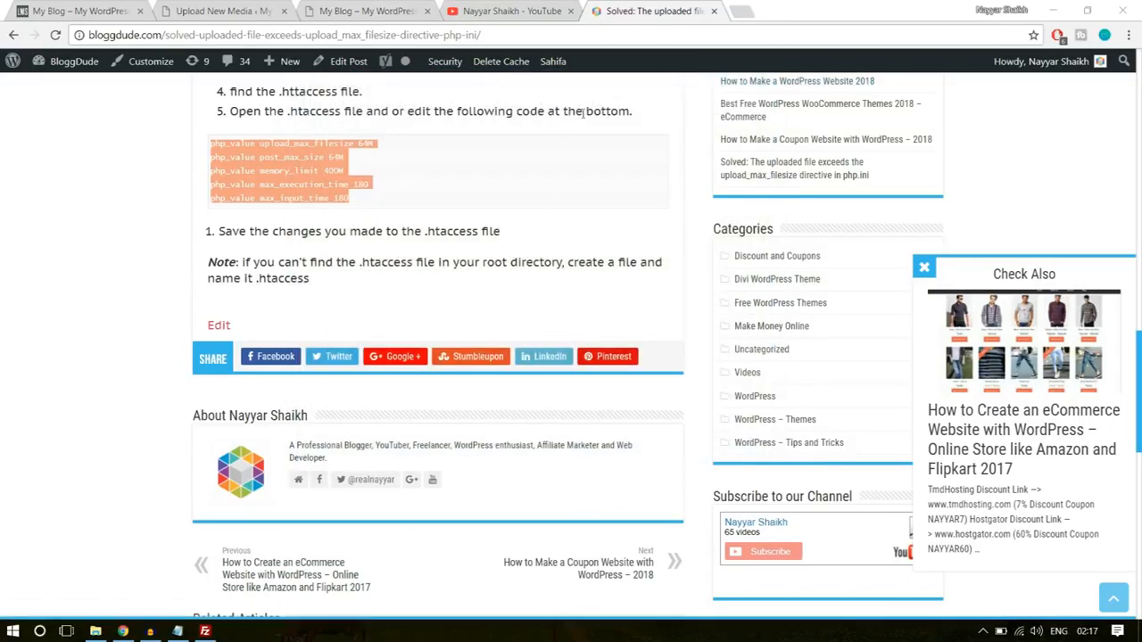
- Close the YouTube and bloggdude.com browser tabs, and refresh the local Desktop listing in FileZilla
left_click(571, 10)
left_click(572, 11)
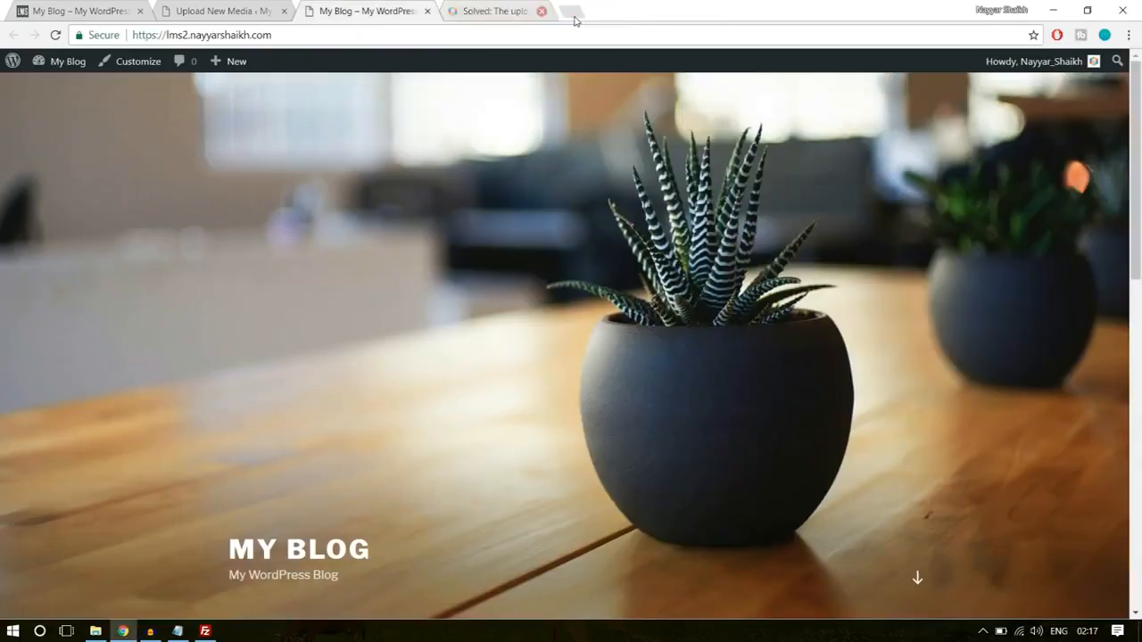
left_click(205, 631)
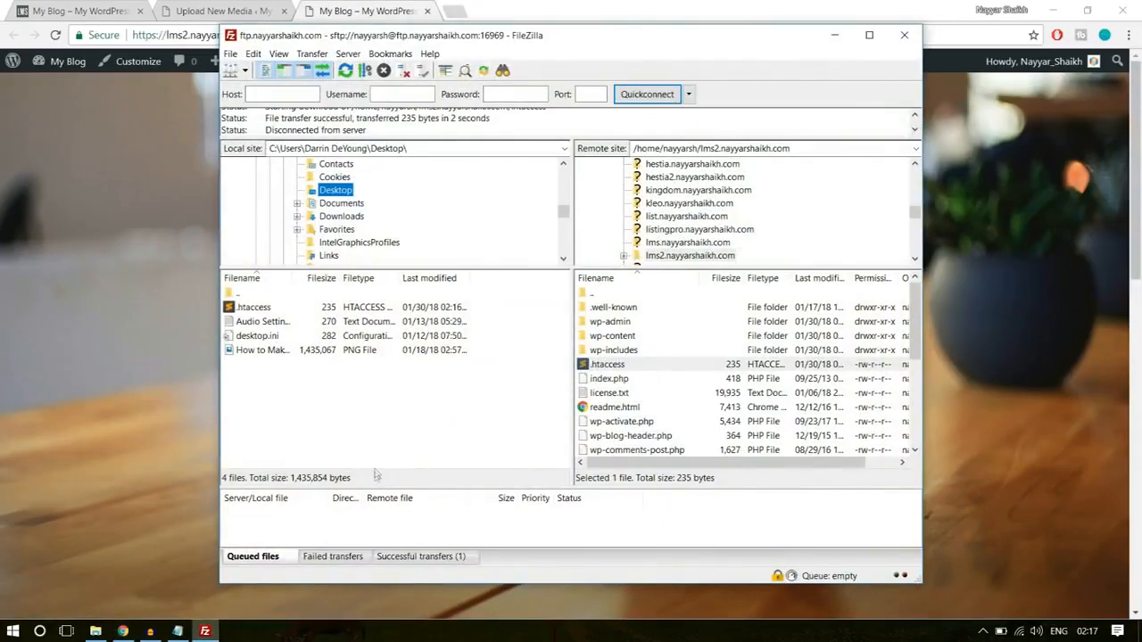
right_click(388, 436)
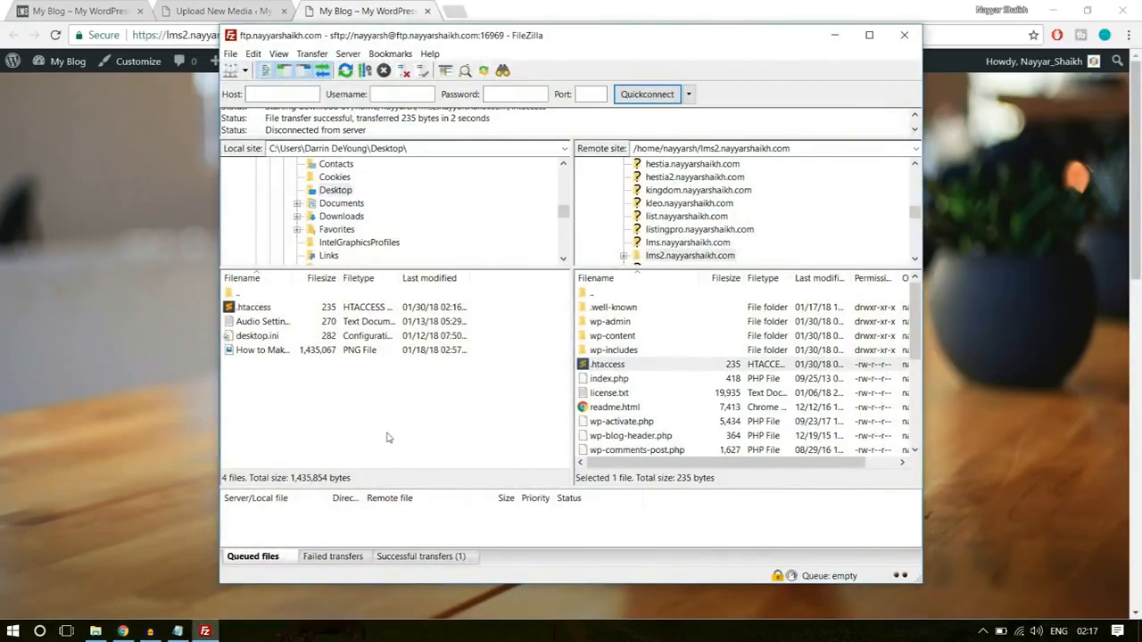
right_click(385, 360)
left_click(440, 459)
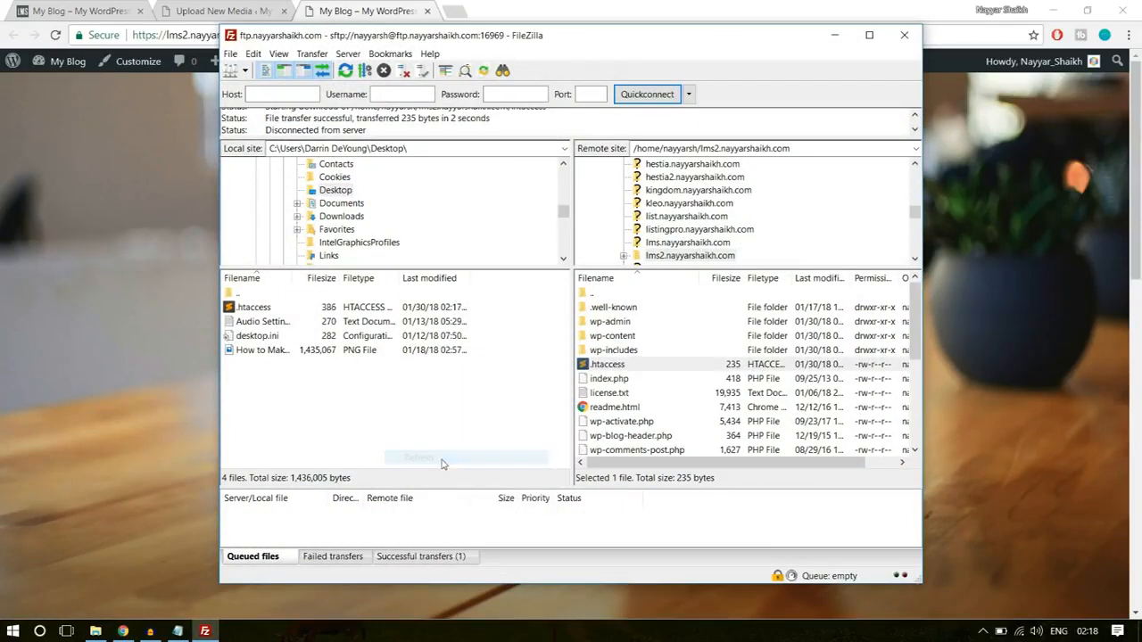
right_click(387, 415)
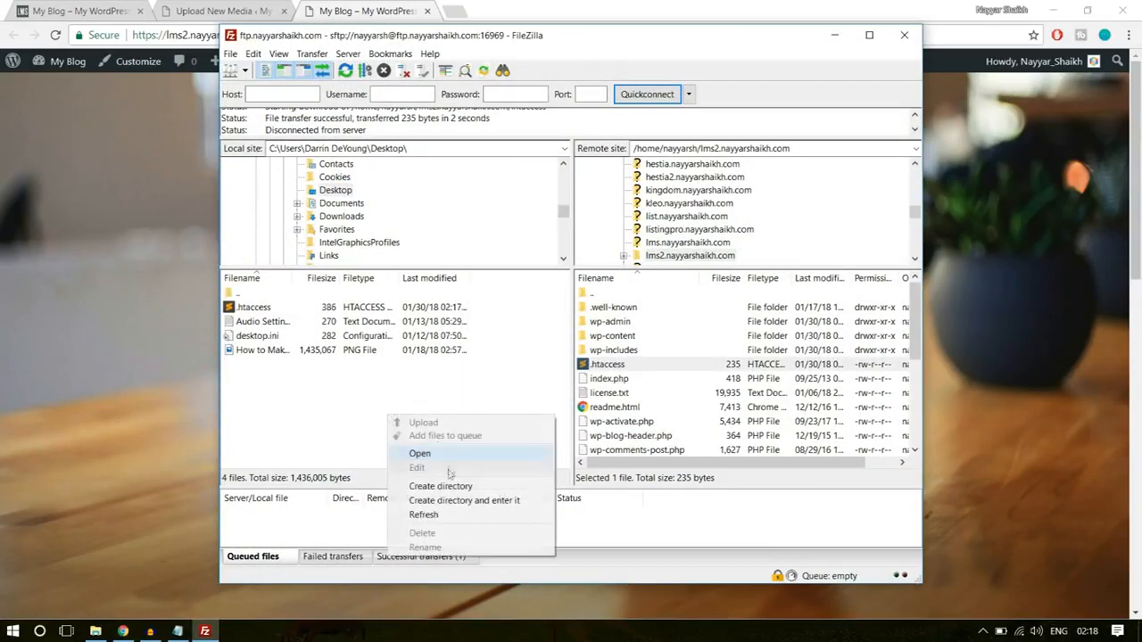
left_click(441, 515)
left_click(268, 312)
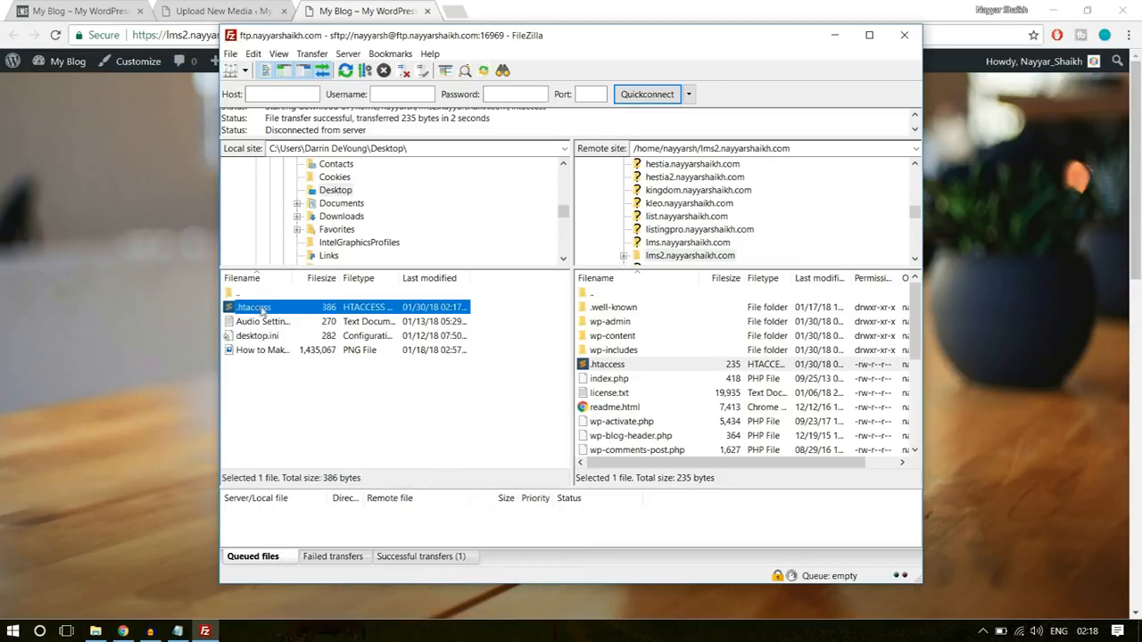
left_click_drag(286, 304, 663, 407)
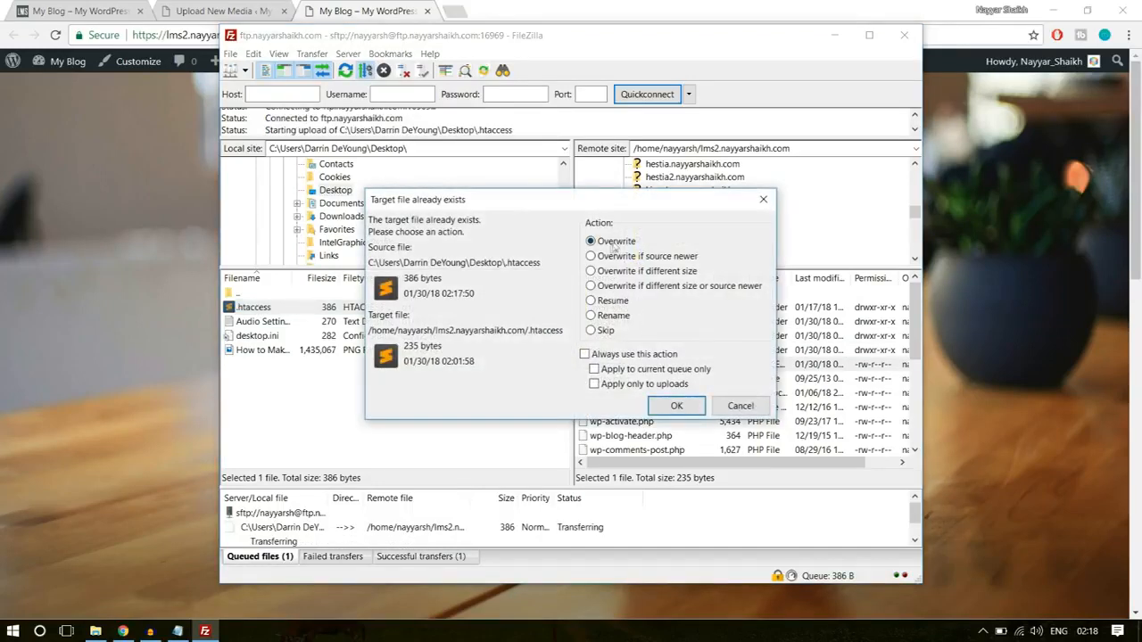
left_click(677, 406)
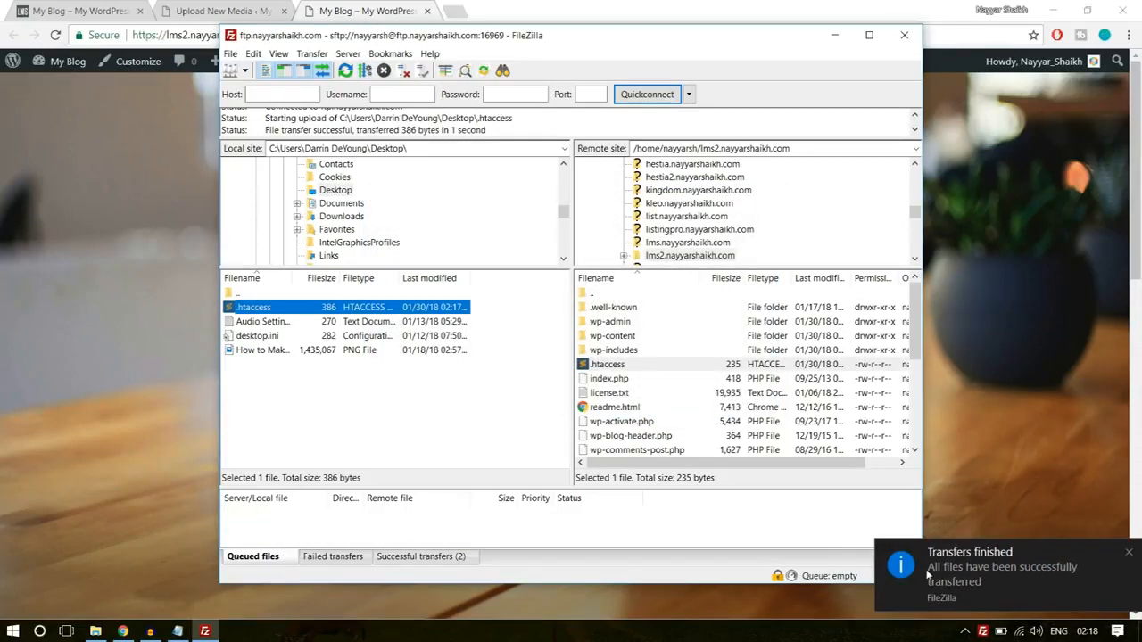
- Switch back to WordPress in the browser, reload the Upload New Media page and check the maximum upload file size
left_click(228, 8)
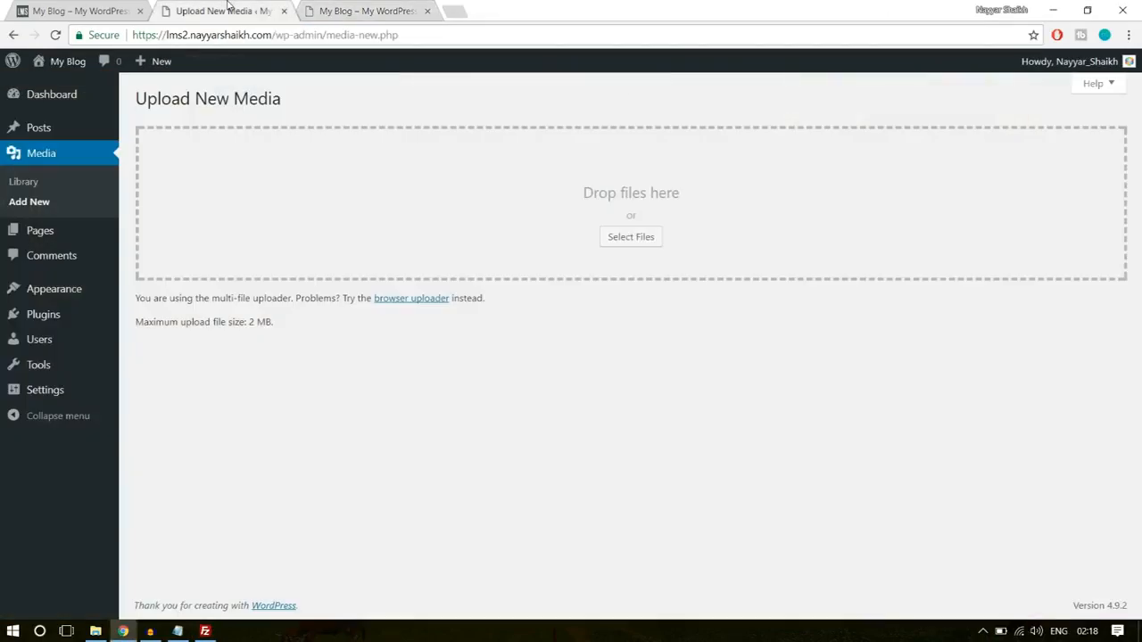
left_click(259, 336)
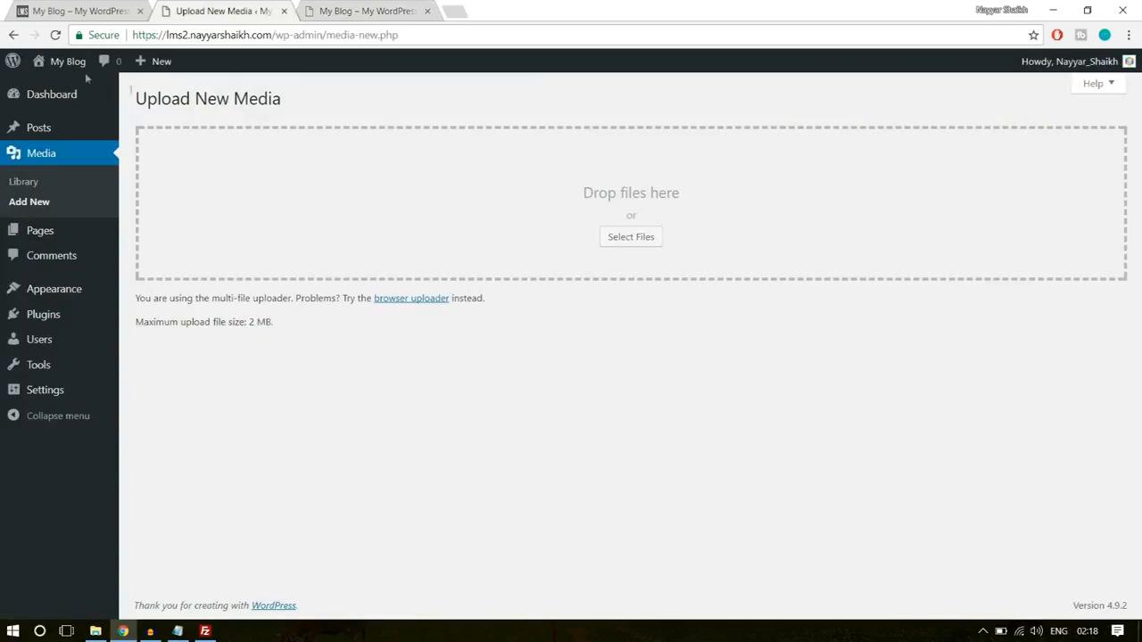
left_click(54, 35)
left_click_drag(250, 323, 280, 331)
left_click(298, 333)
- Open the theme upload form on the Add Themes page
mouse_move(69, 293)
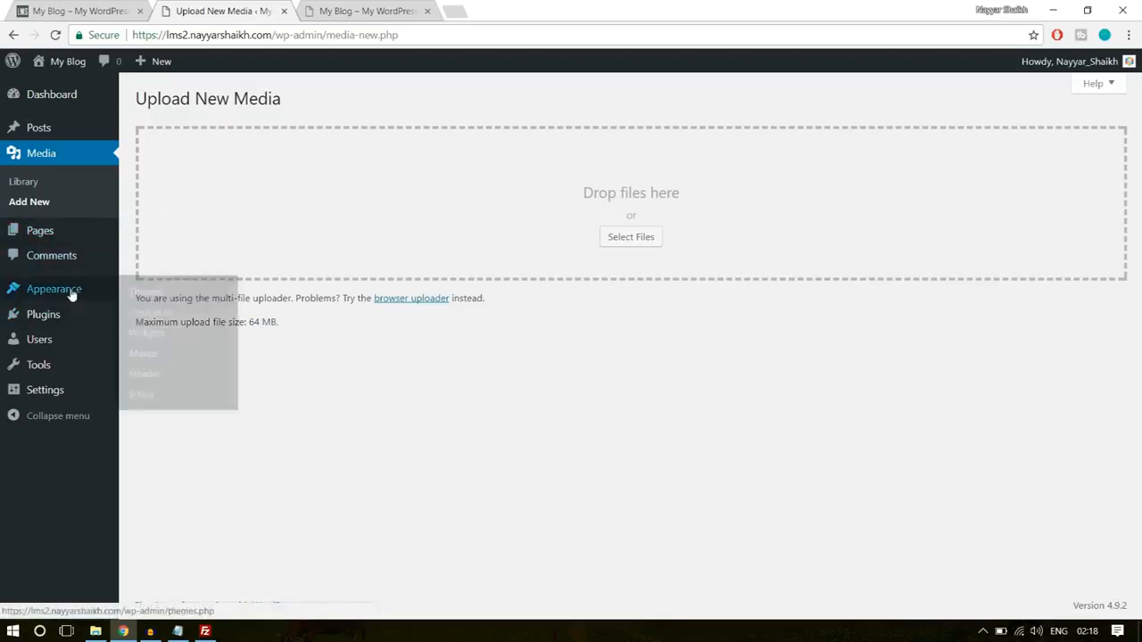
left_click(62, 288)
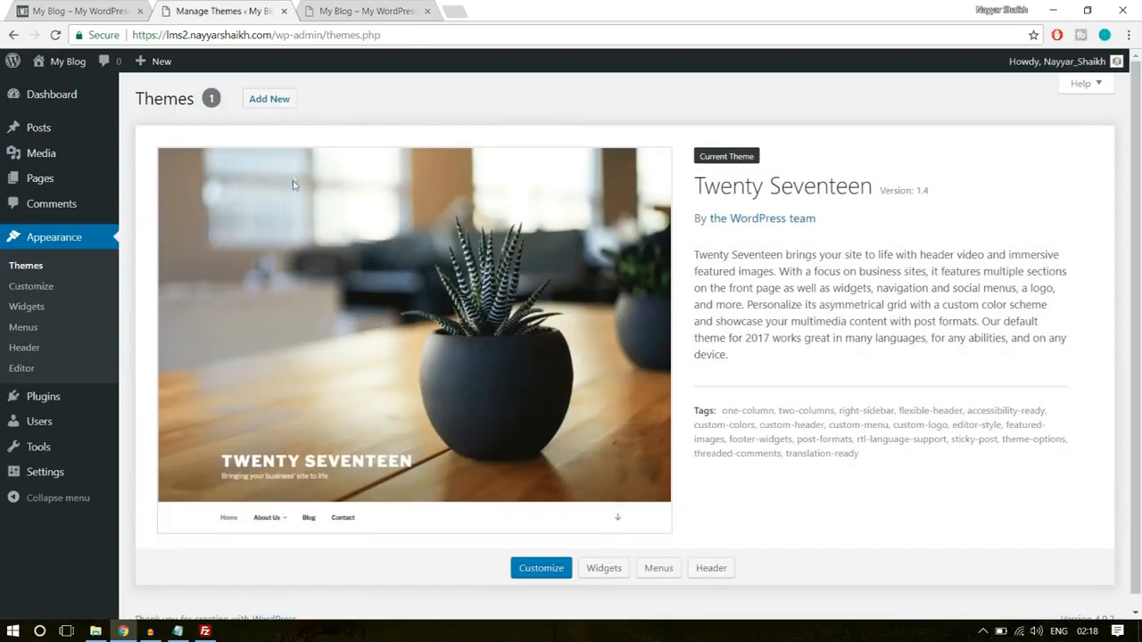
left_click(278, 101)
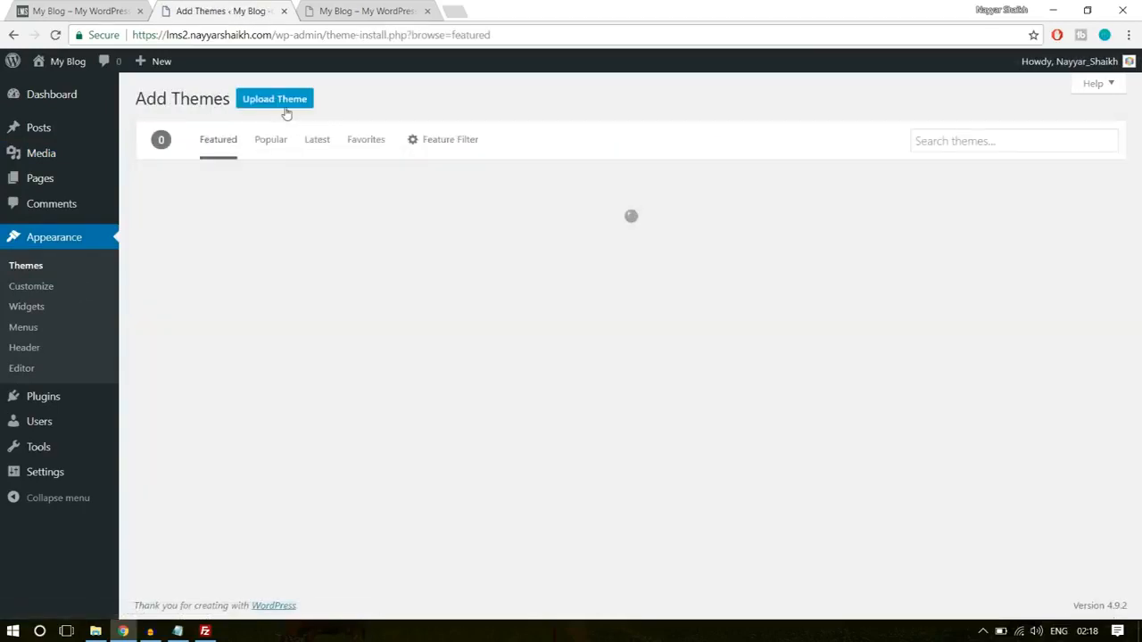
left_click(285, 110)
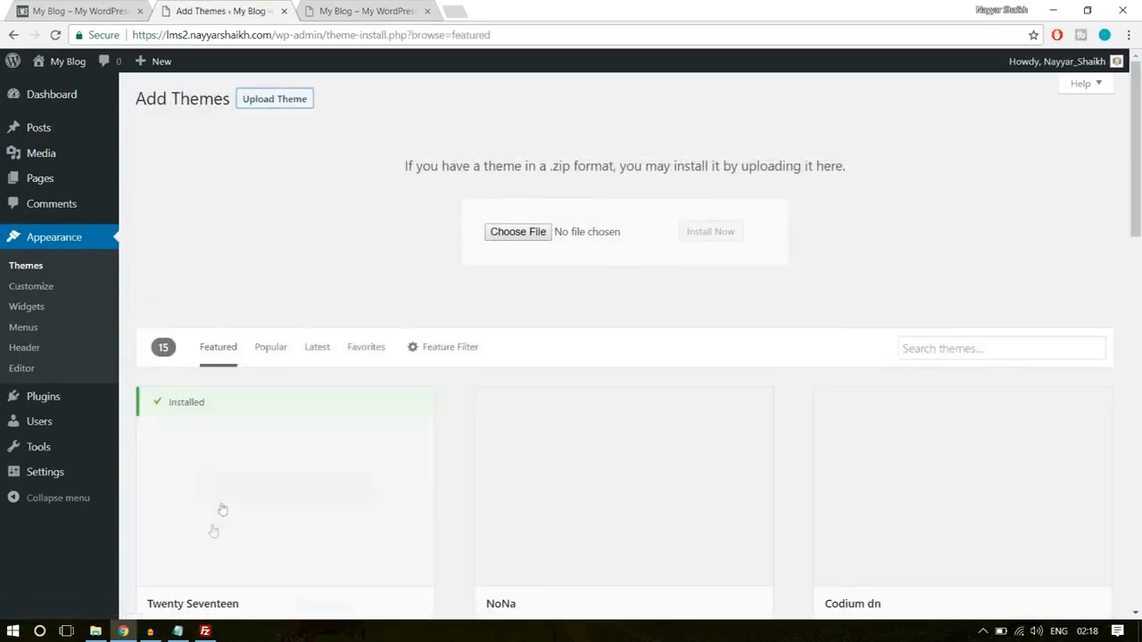
- Install the theme from wplms.zip in the WPLMS folder on New Volume (E:) and activate it
left_click(96, 632)
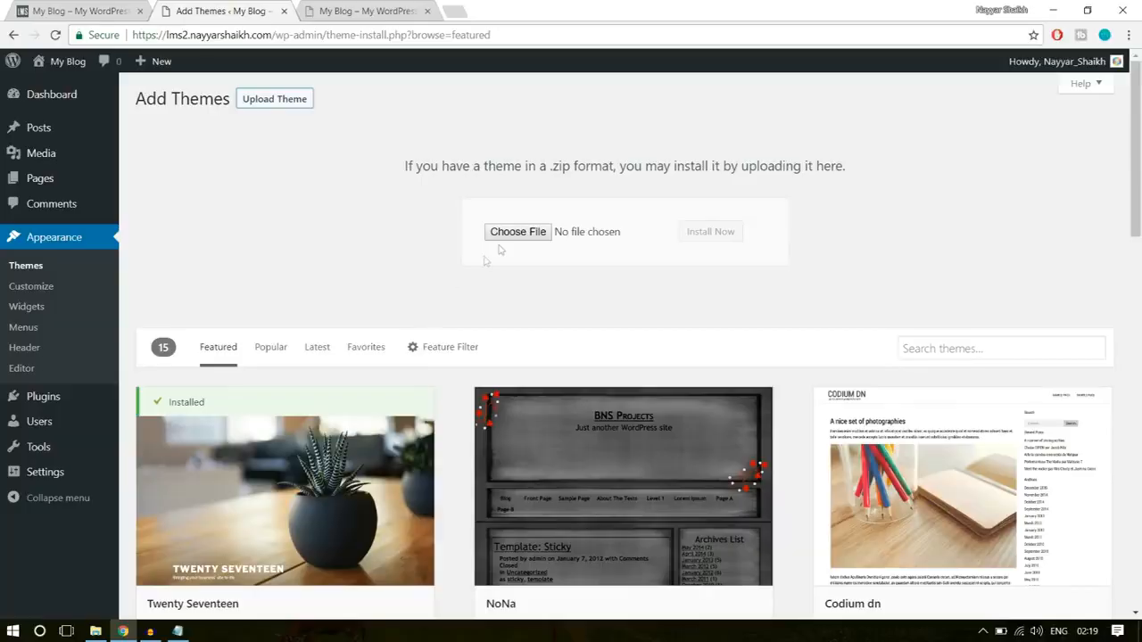
left_click(505, 231)
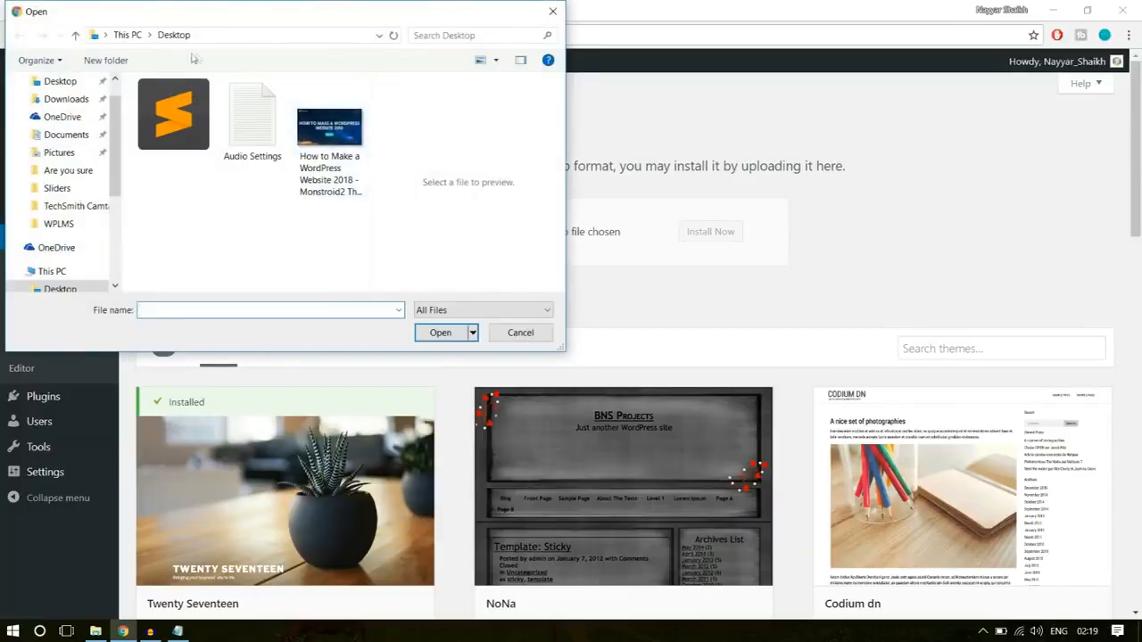
left_click(58, 224)
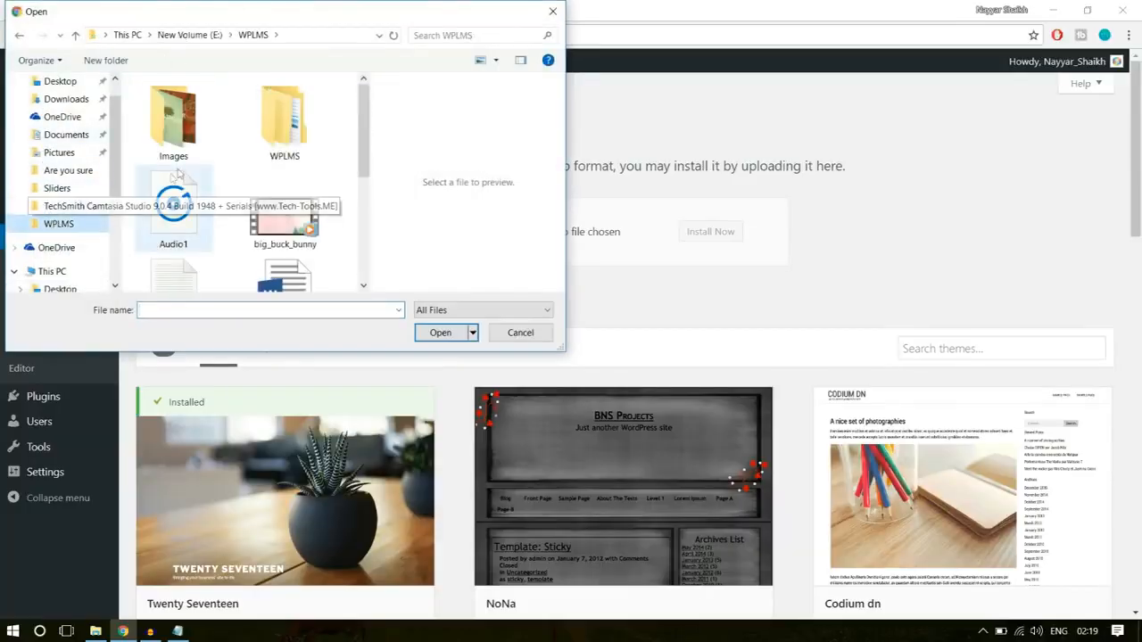
double_click(285, 121)
left_click(212, 140)
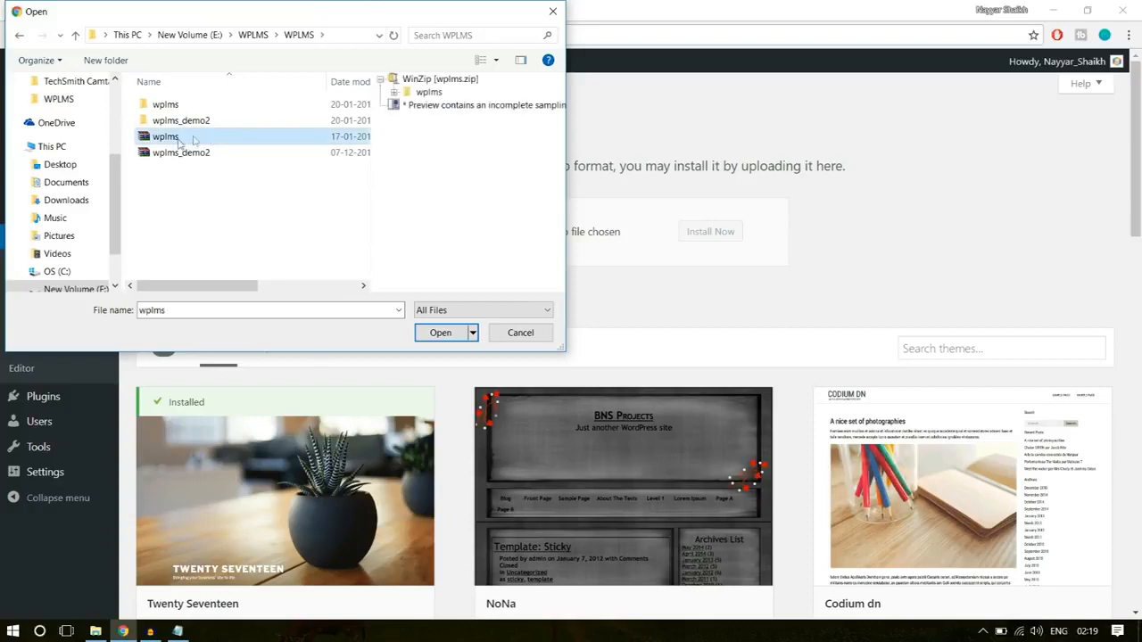
left_click(437, 338)
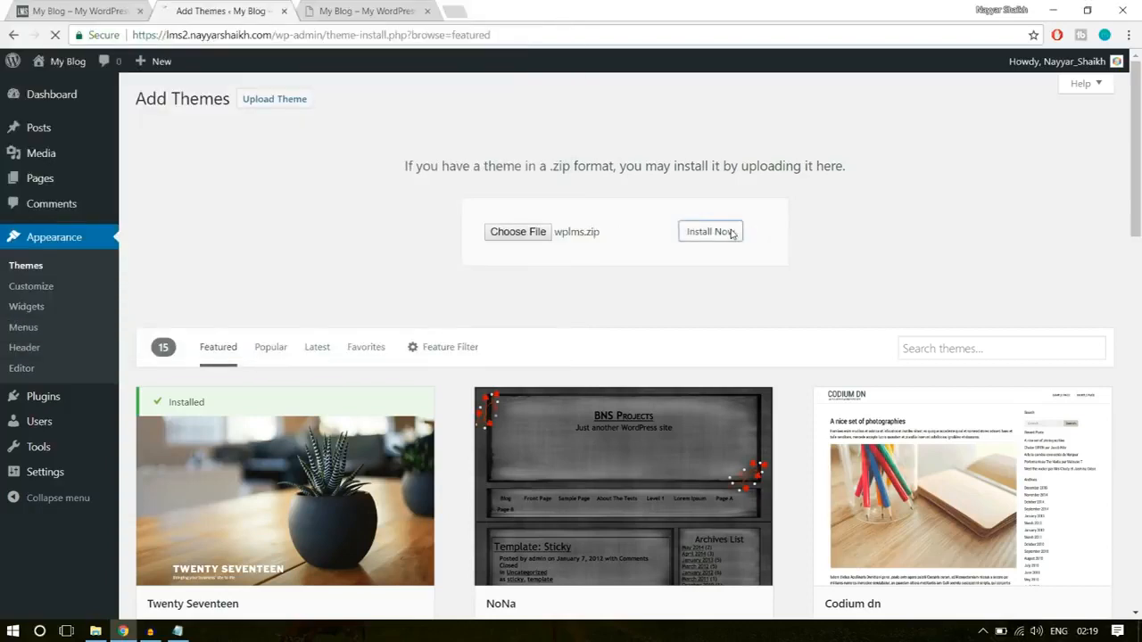
left_click(736, 232)
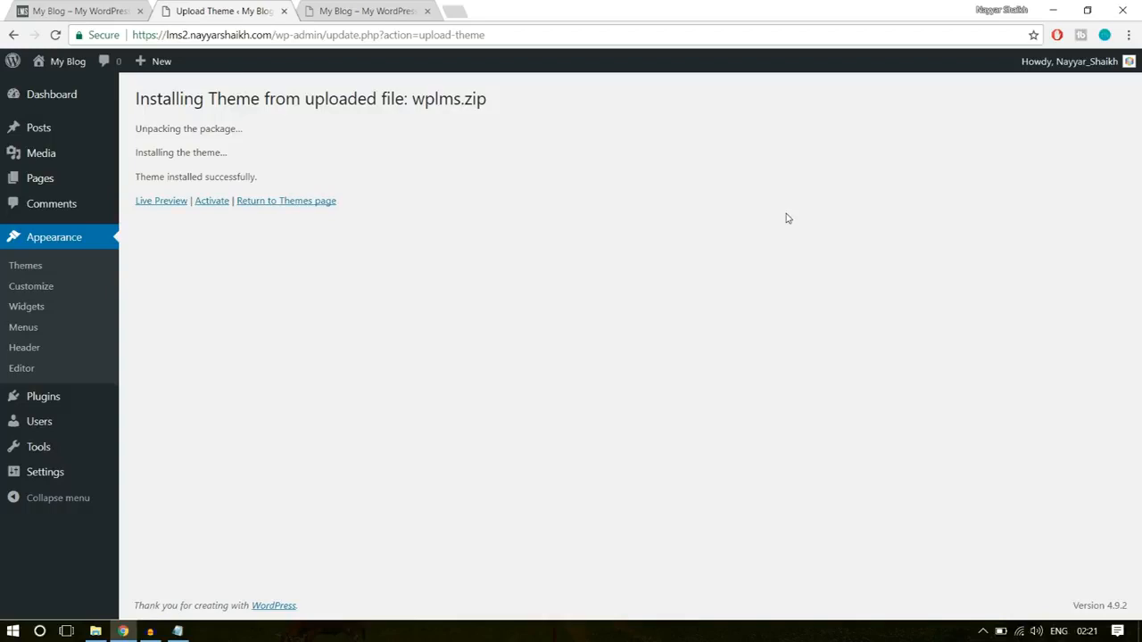
left_click(212, 201)
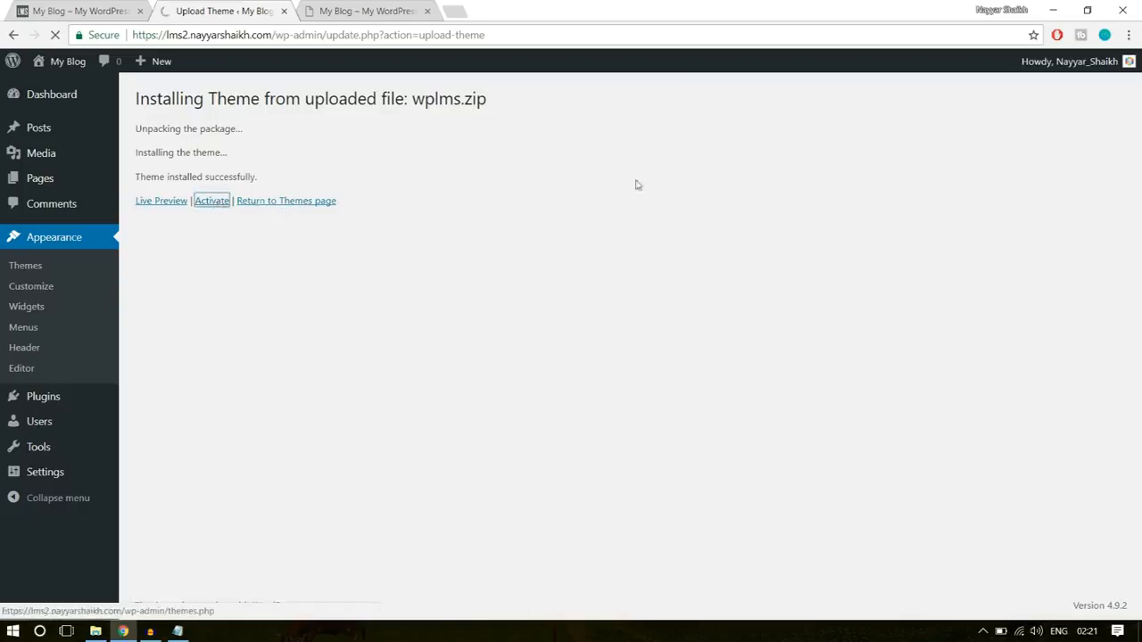
- Review the Configuration Check and File Permissions Check on the WPLMS Setup Wizard's welcome page
scroll(816, 348, "down", 1)
scroll(817, 348, "down", 1)
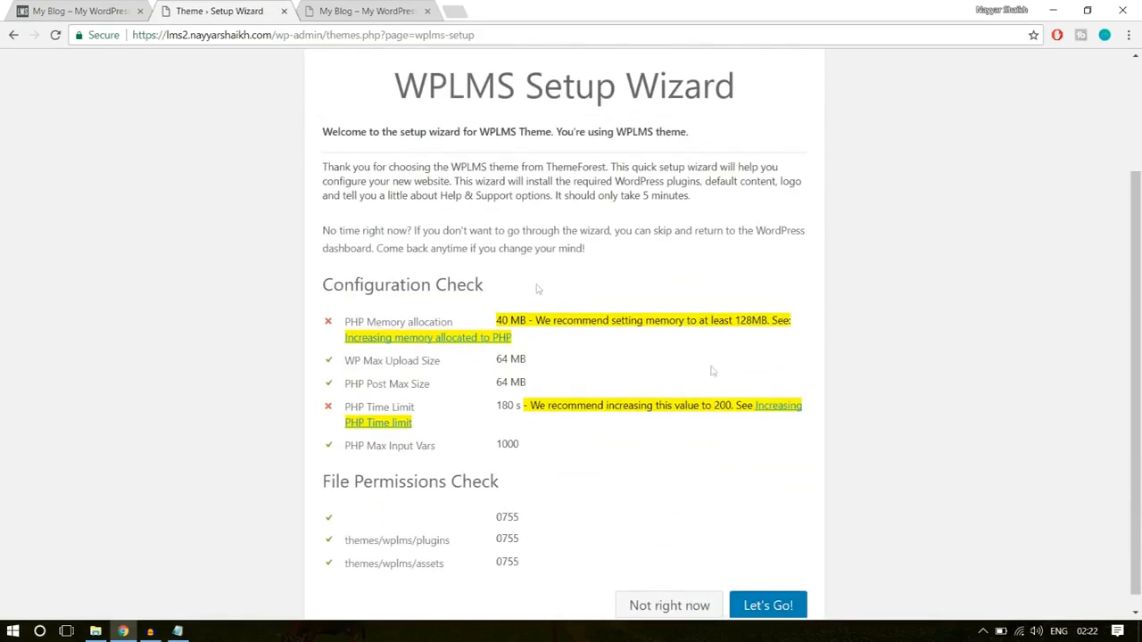
scroll(744, 429, "down", 1)
scroll(682, 473, "up", 3)
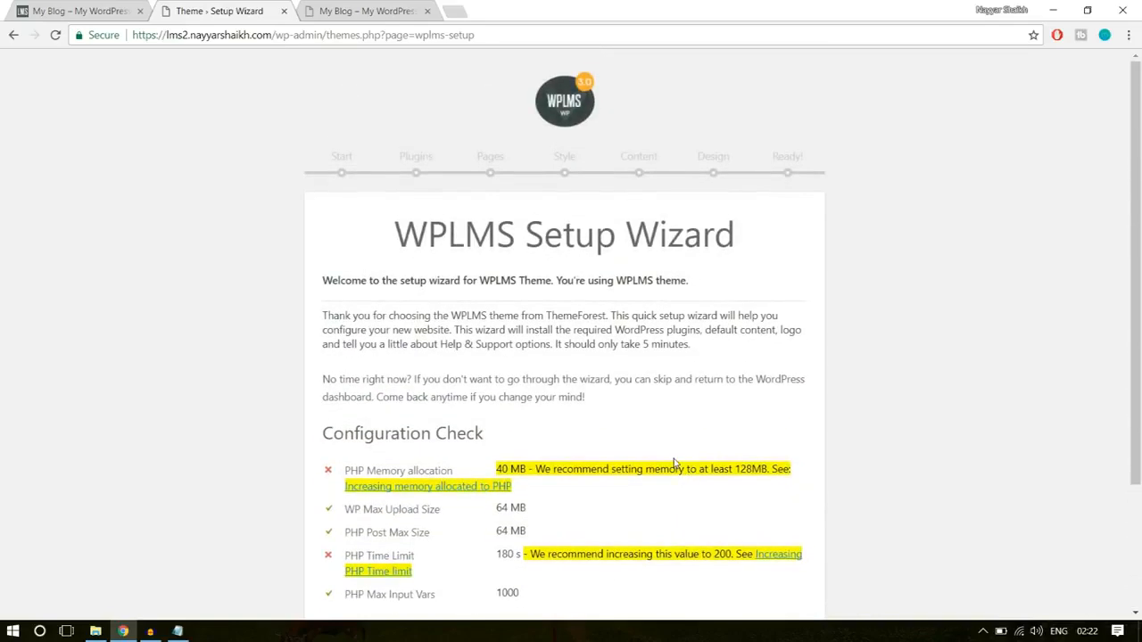
scroll(678, 466, "down", 3)
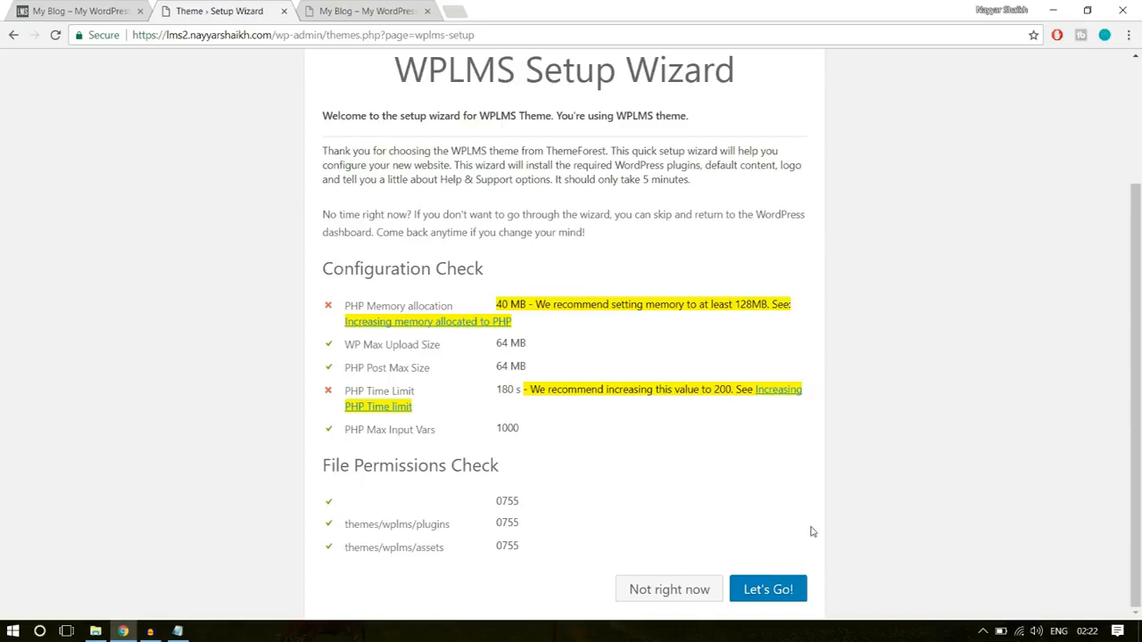
left_click(769, 590)
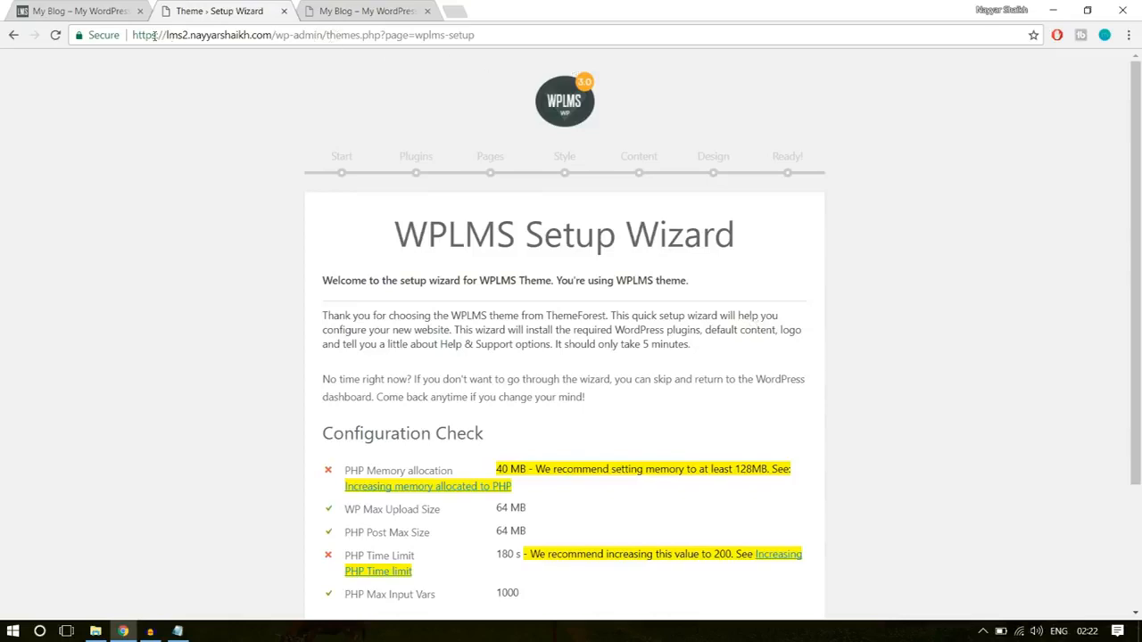
- Examine the setup wizard's web address, from the site domain through wp-admin/themes.php?page=wplms-setup
left_click_drag(162, 35, 273, 35)
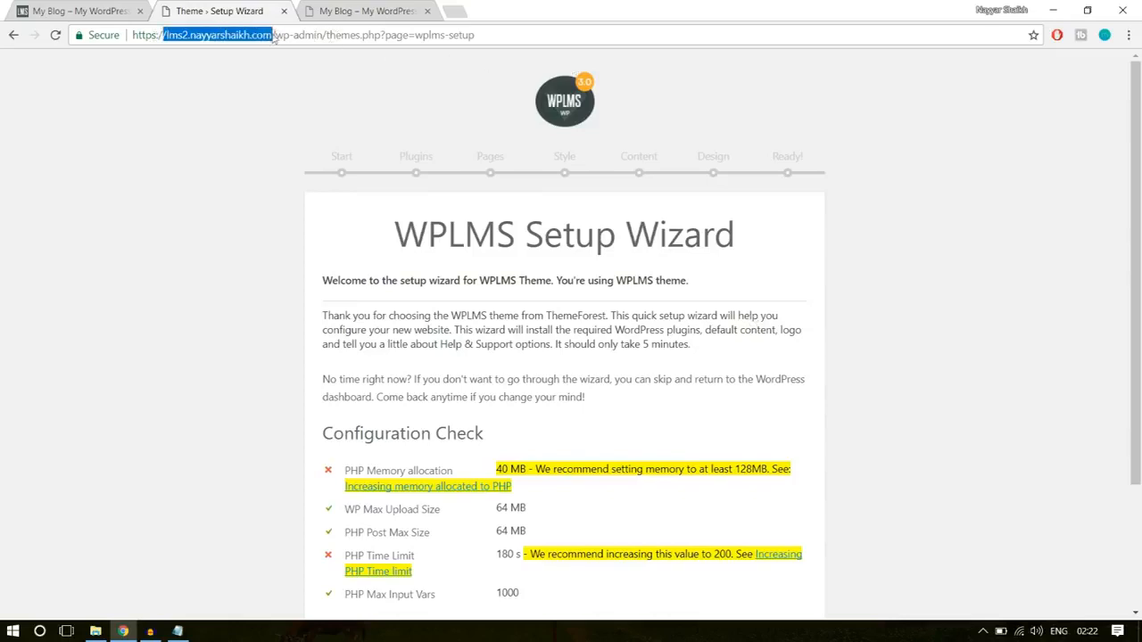
left_click(273, 35)
left_click_drag(293, 35, 385, 35)
left_click(398, 37)
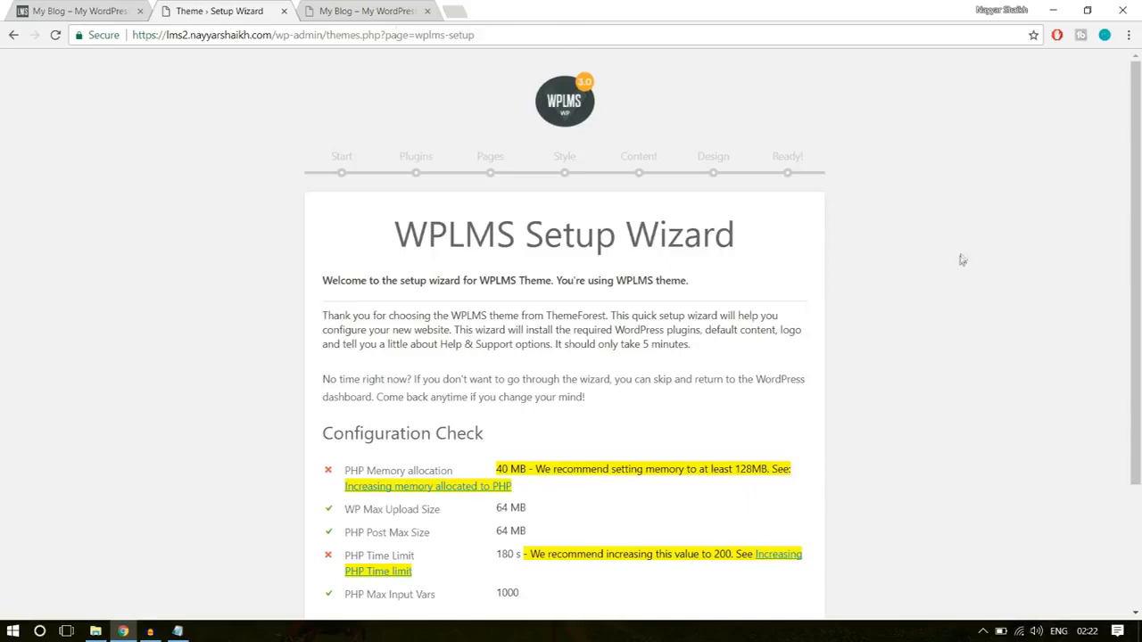
scroll(948, 306, "down", 2)
scroll(887, 285, "up", 2)
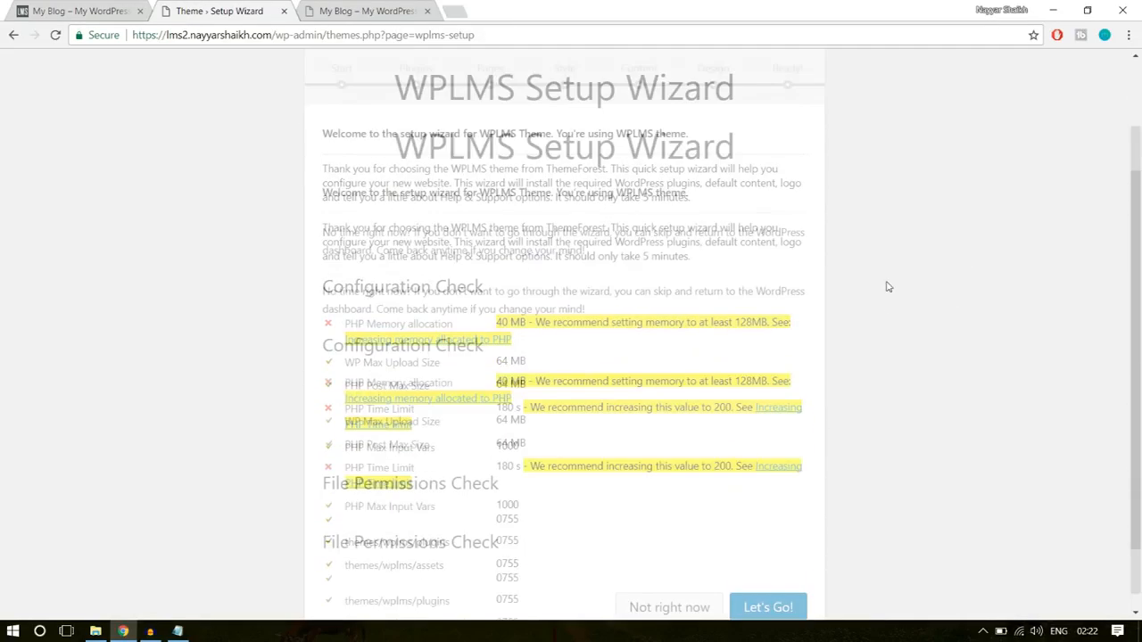
left_click_drag(476, 36, 301, 36)
left_click(479, 130)
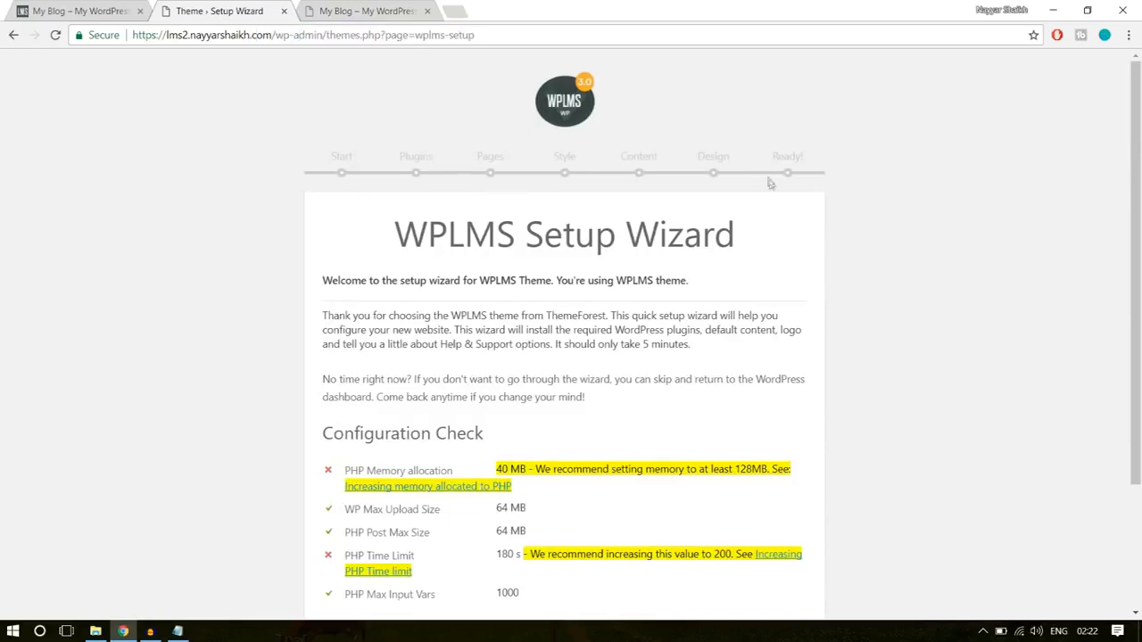
- Start the WPLMS Setup Wizard and proceed to its site feature selection
scroll(803, 223, "down", 2)
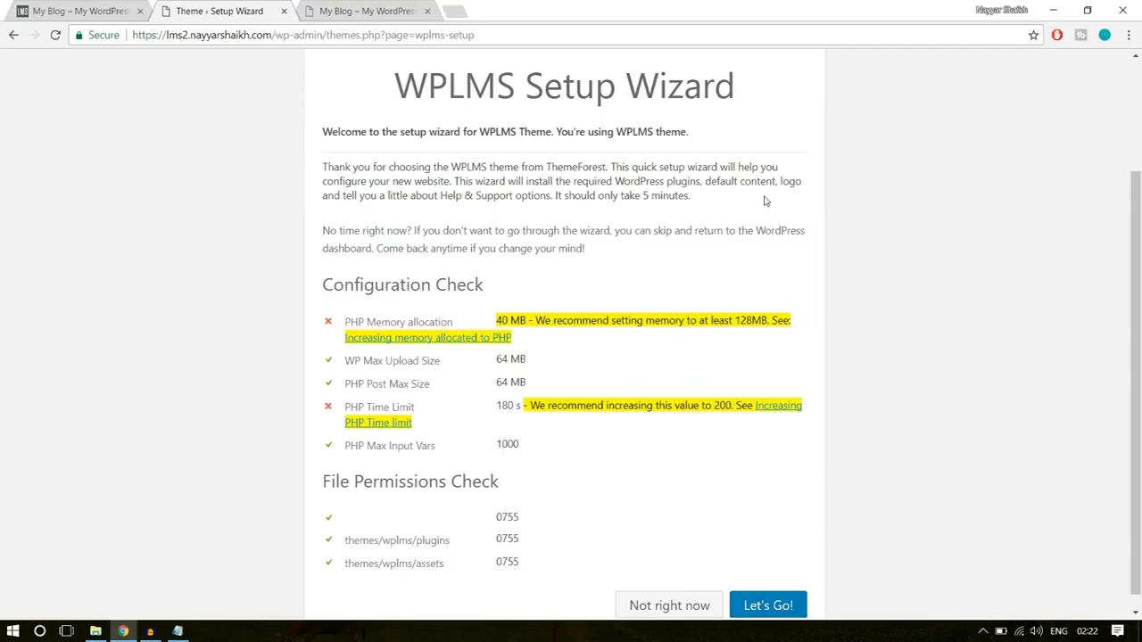
scroll(812, 198, "down", 1)
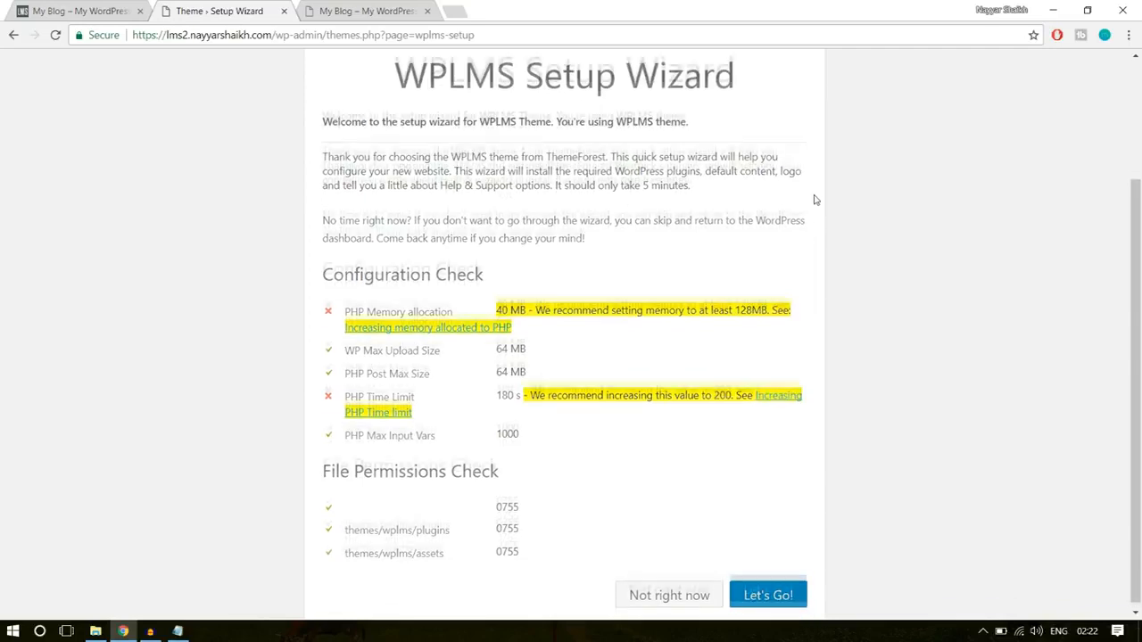
left_click(769, 594)
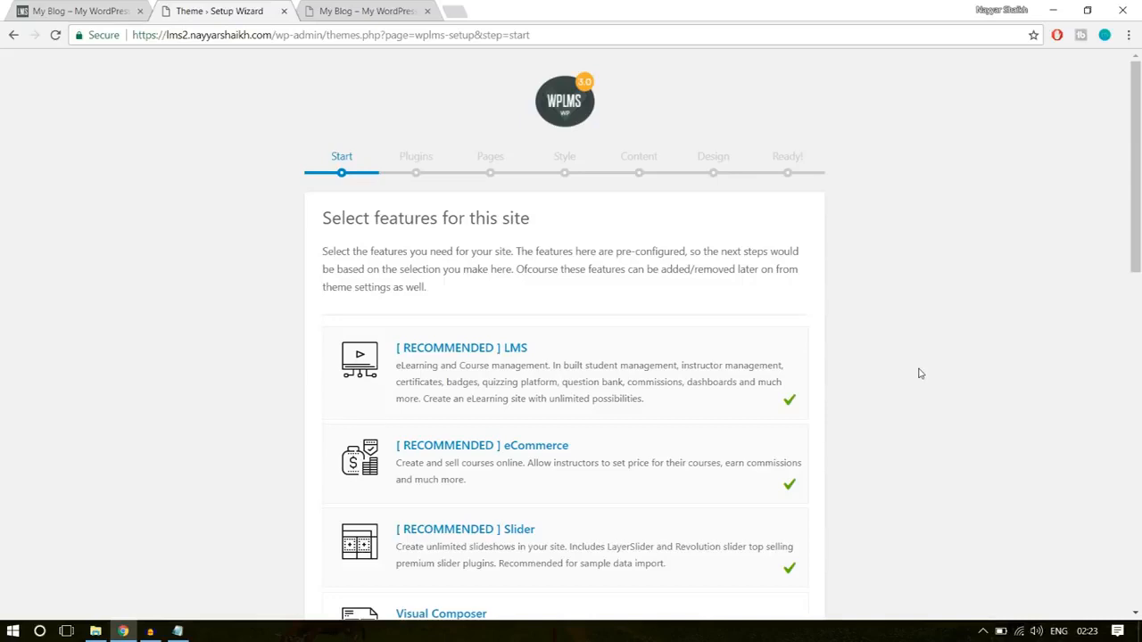
- Add Visual Composer, Gamification & Points, Memberships, Custom Badges and Multiple Instructors per course to the selected site features
scroll(920, 373, "down", 1)
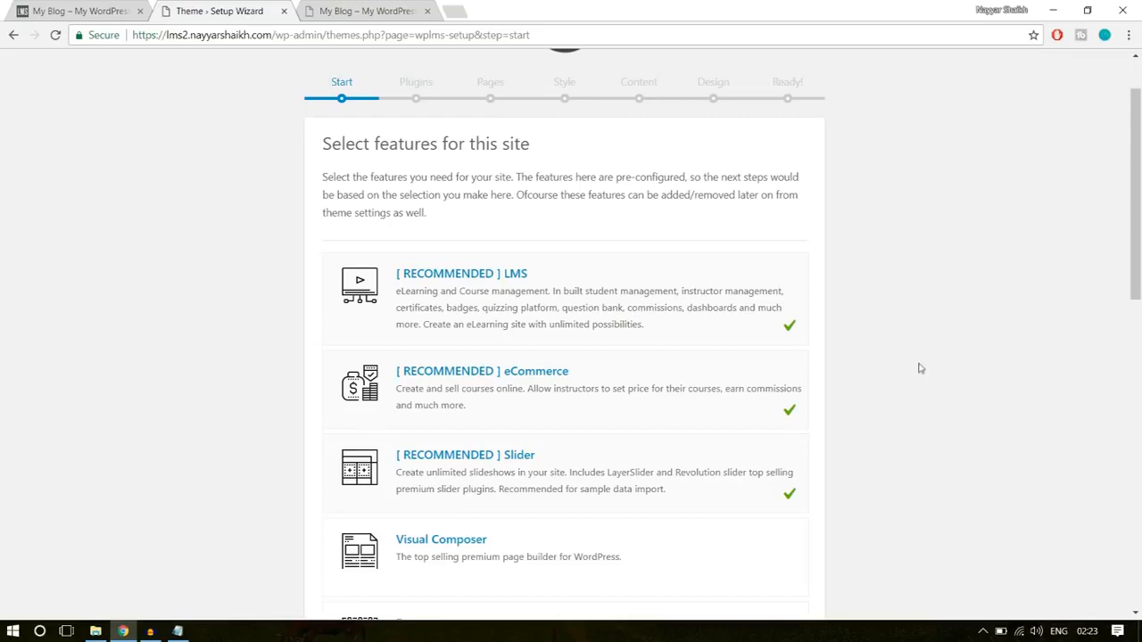
scroll(920, 368, "down", 3)
left_click(770, 340)
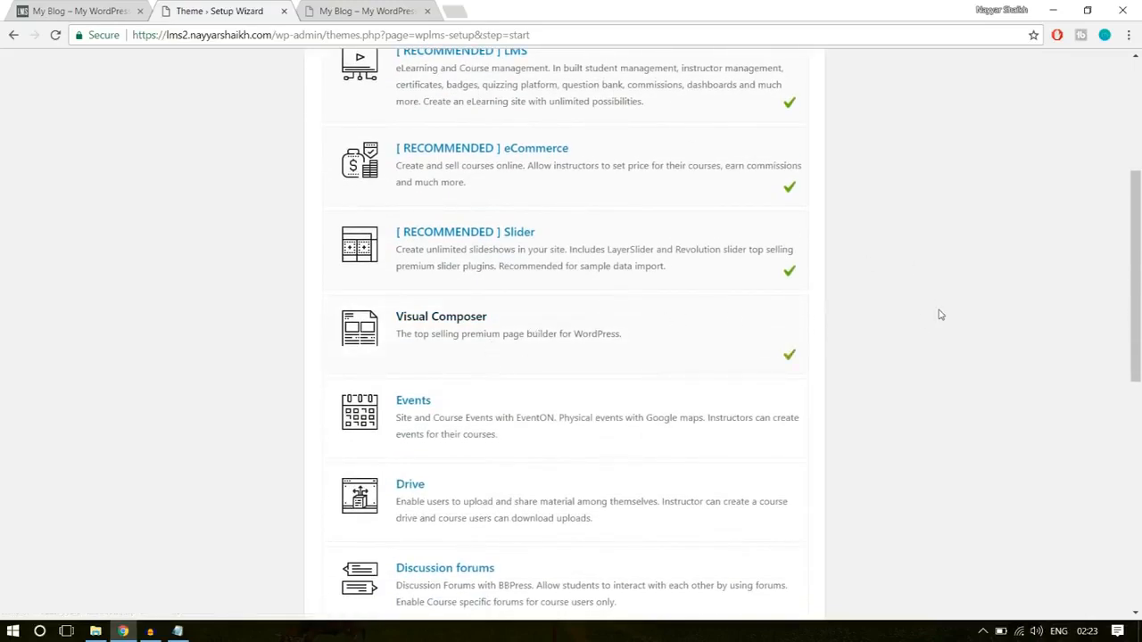
scroll(932, 314, "down", 2)
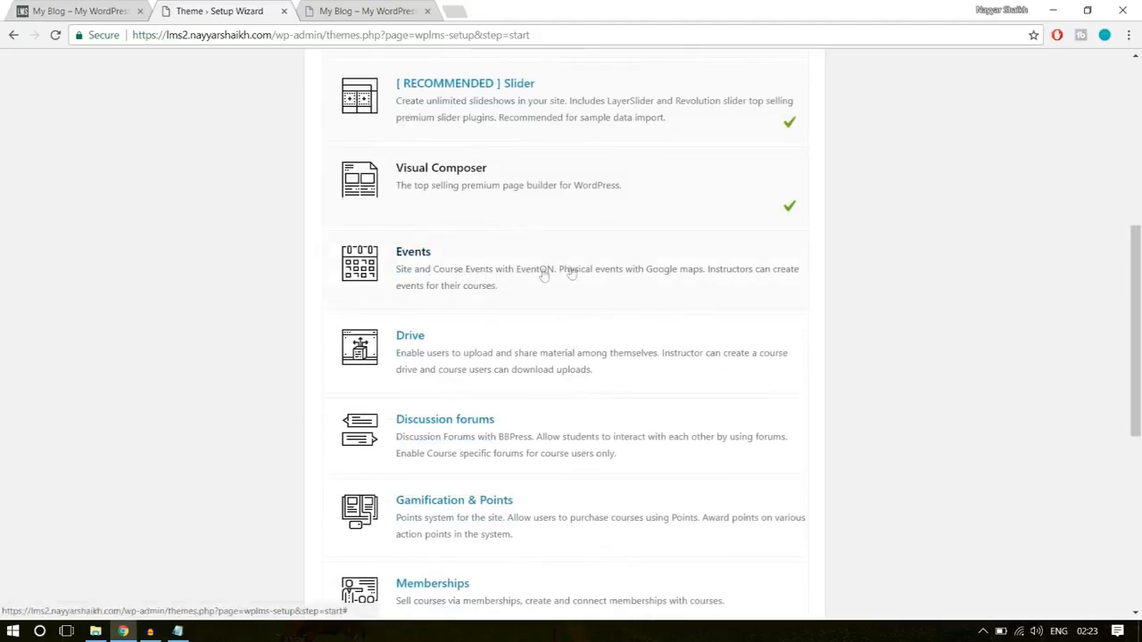
scroll(774, 283, "down", 1)
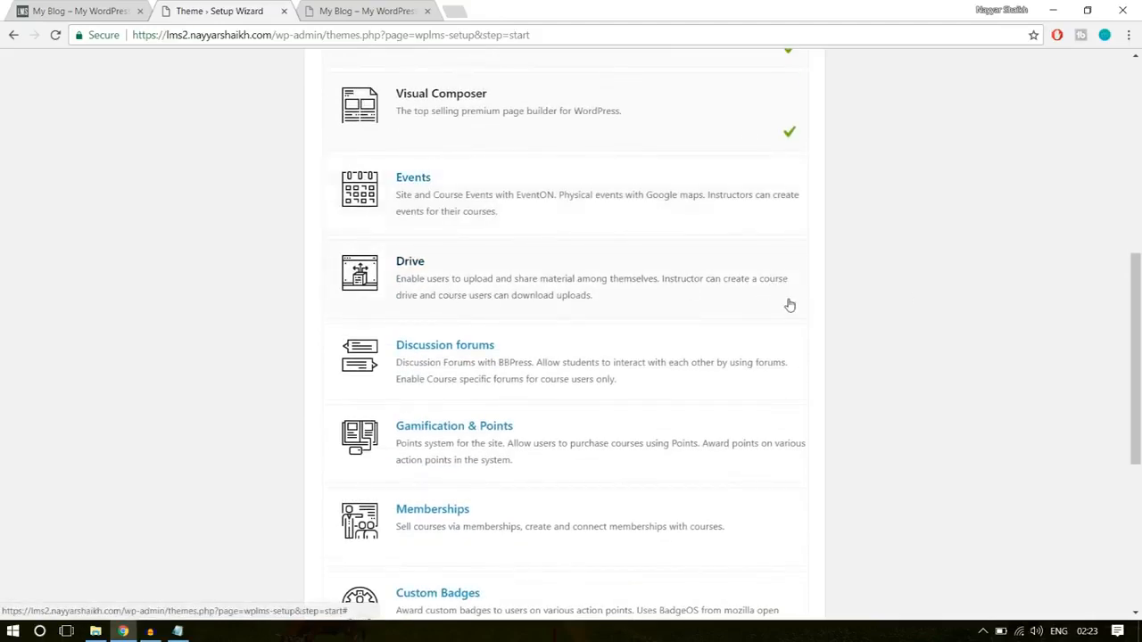
scroll(790, 305, "down", 3)
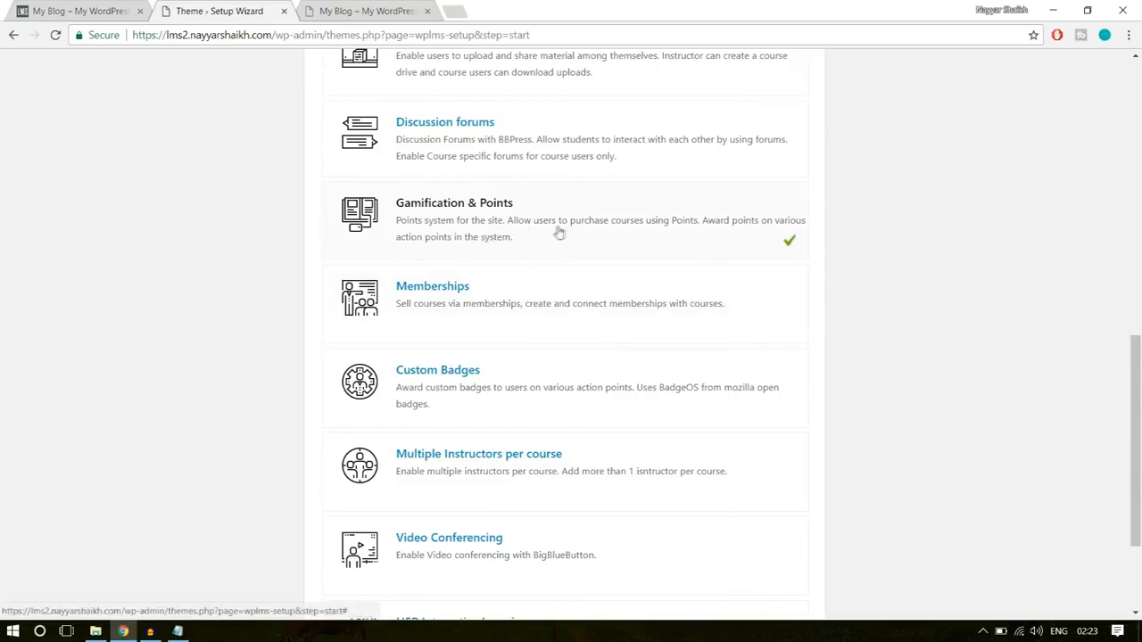
scroll(829, 268, "down", 1)
left_click(742, 238)
left_click(774, 328)
scroll(818, 311, "down", 1)
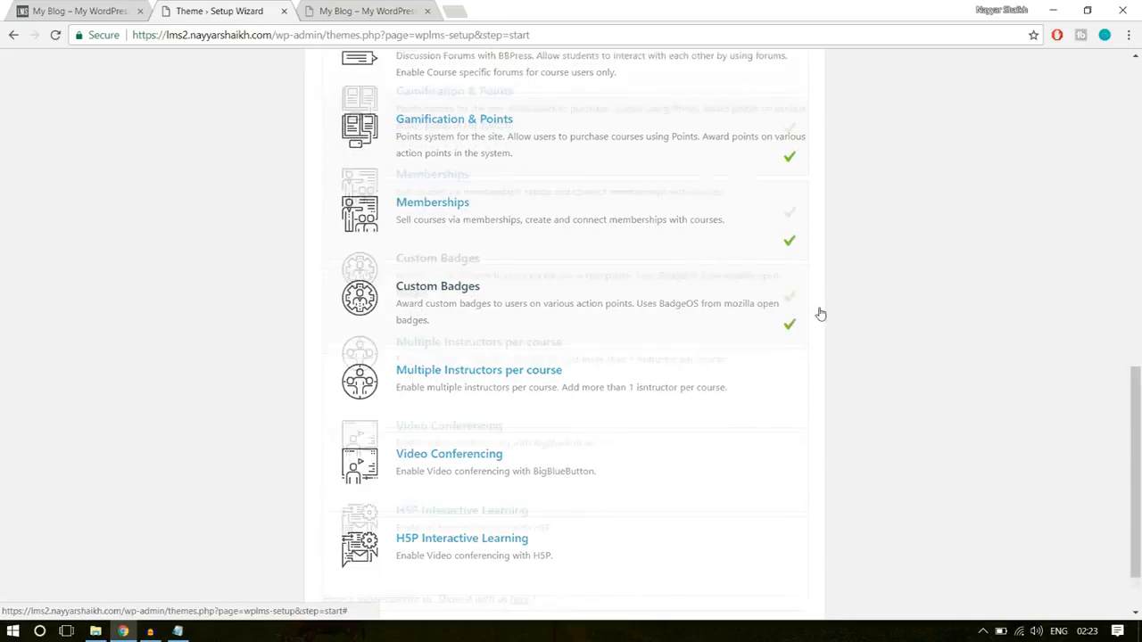
left_click(650, 320)
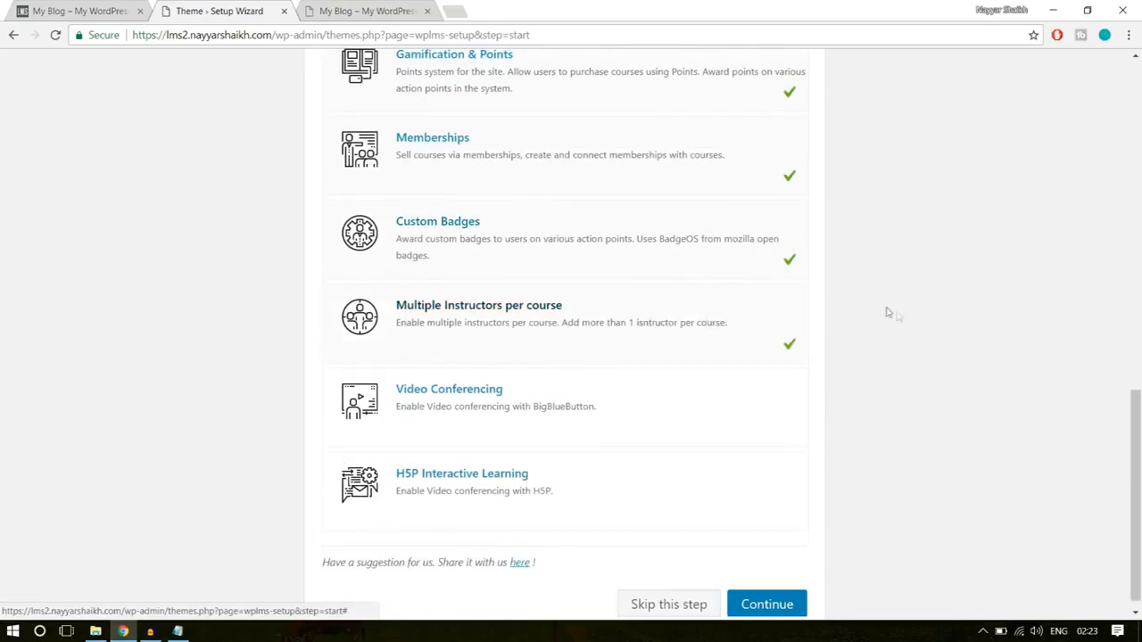
scroll(879, 325, "down", 1)
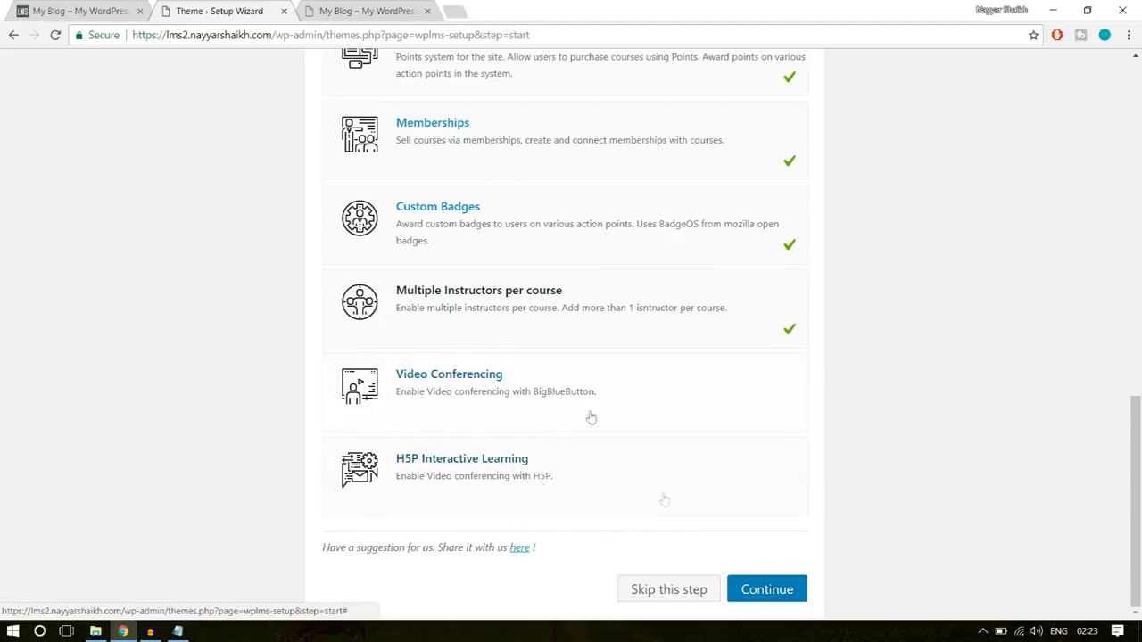
- Review the whole site feature list, from LMS through H5P Interactive Learning, to check which features are selected
scroll(1006, 415, "up", 5)
scroll(1005, 415, "up", 5)
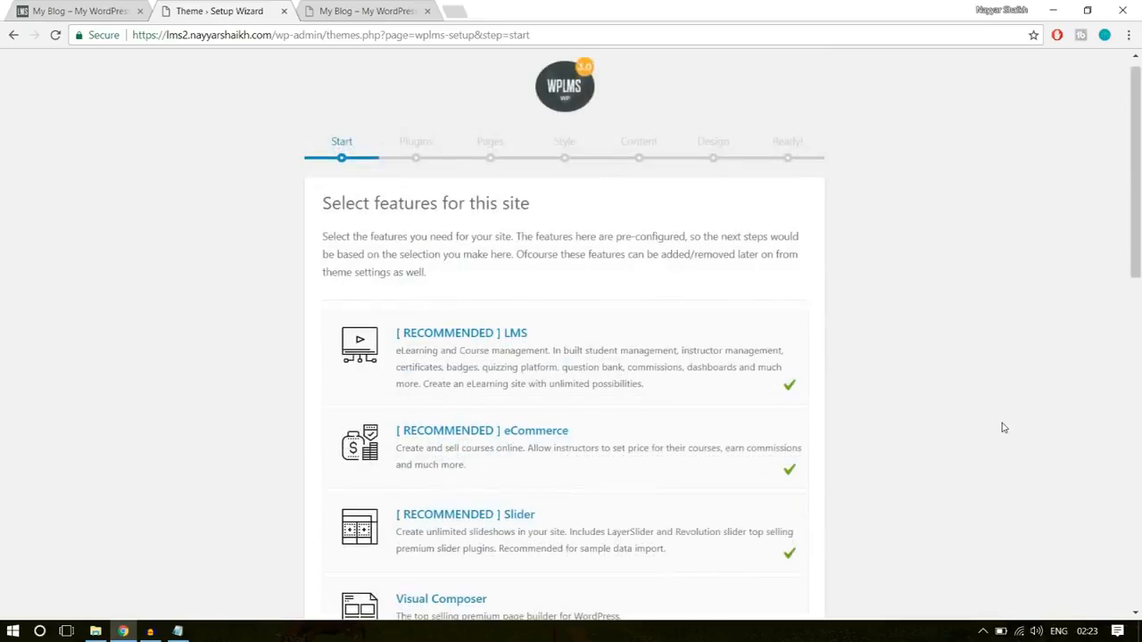
scroll(1001, 425, "down", 2)
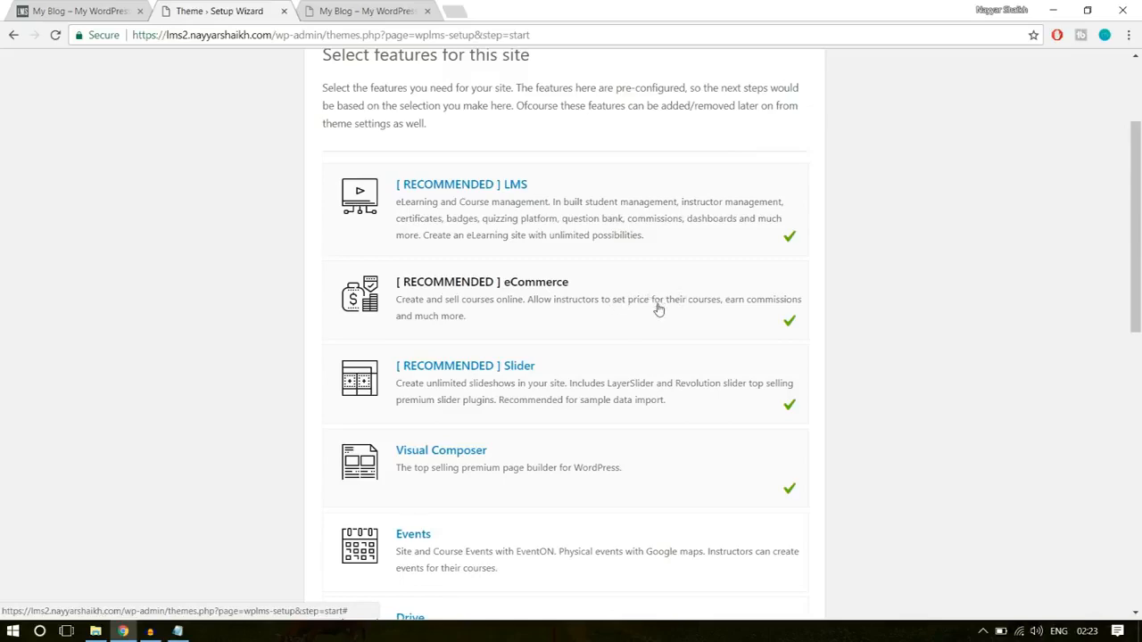
scroll(657, 308, "down", 1)
scroll(518, 344, "down", 1)
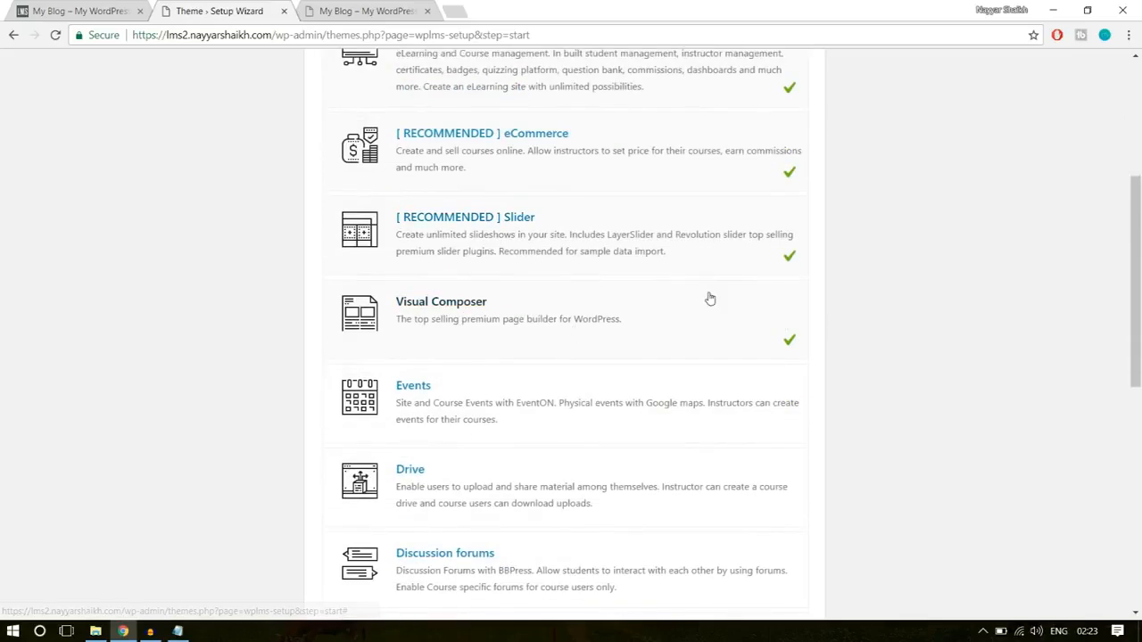
scroll(1075, 310, "down", 1)
scroll(1081, 311, "down", 3)
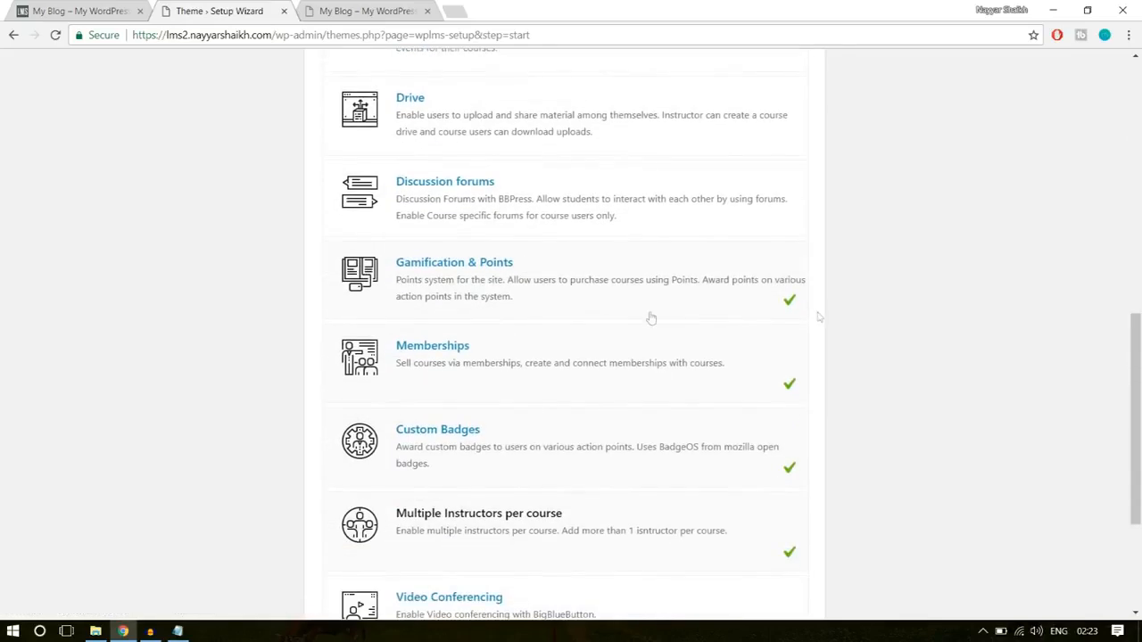
scroll(577, 293, "down", 1)
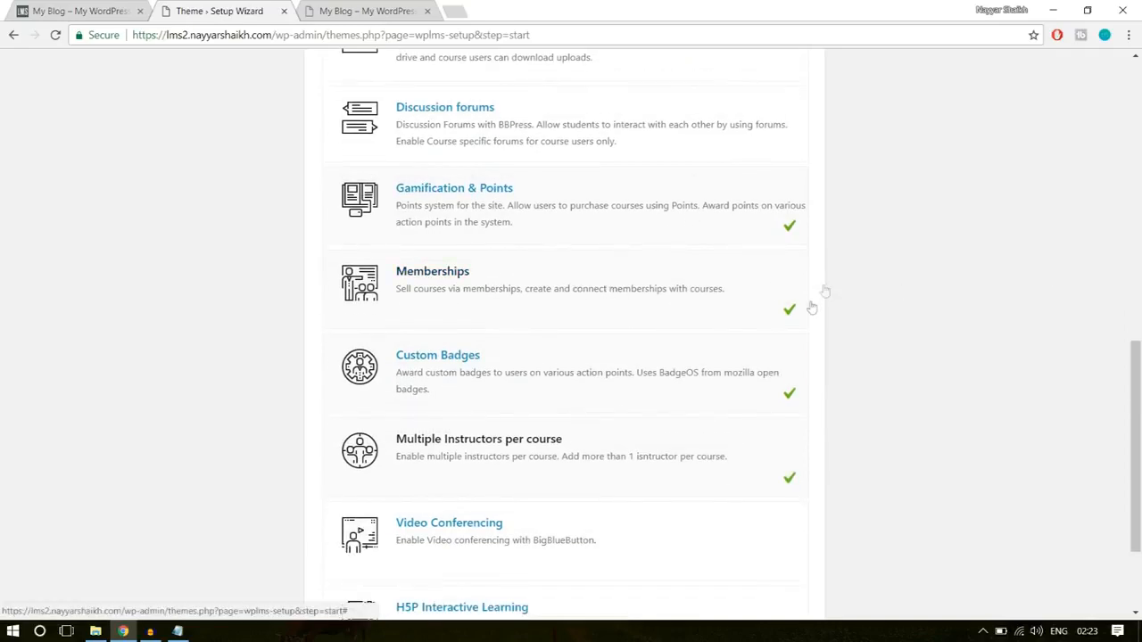
scroll(676, 400, "down", 1)
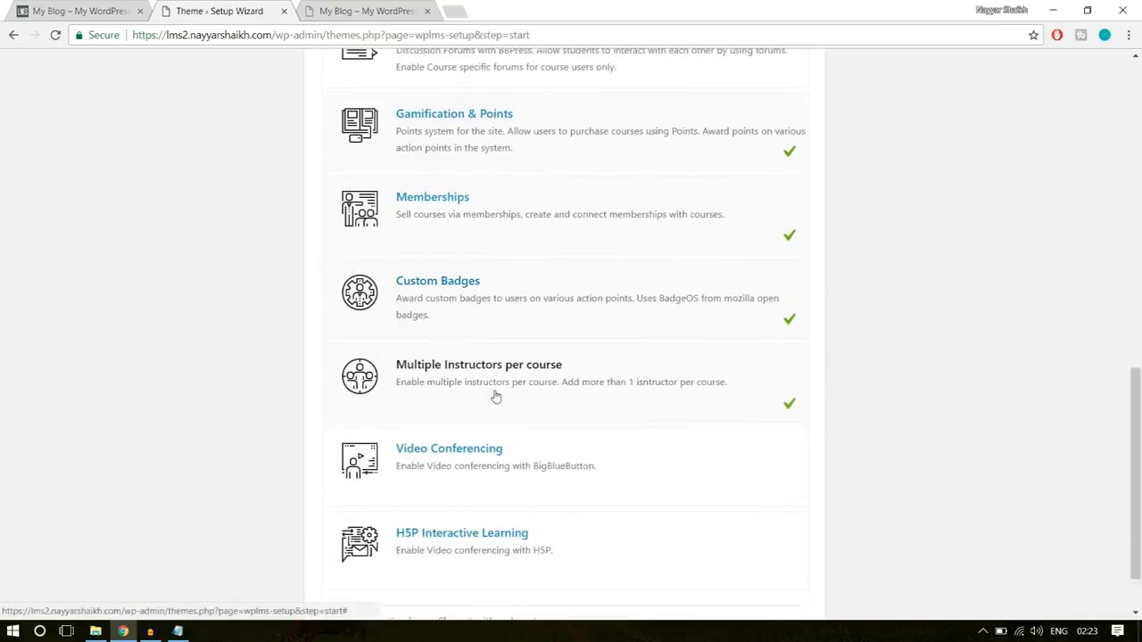
scroll(991, 383, "down", 1)
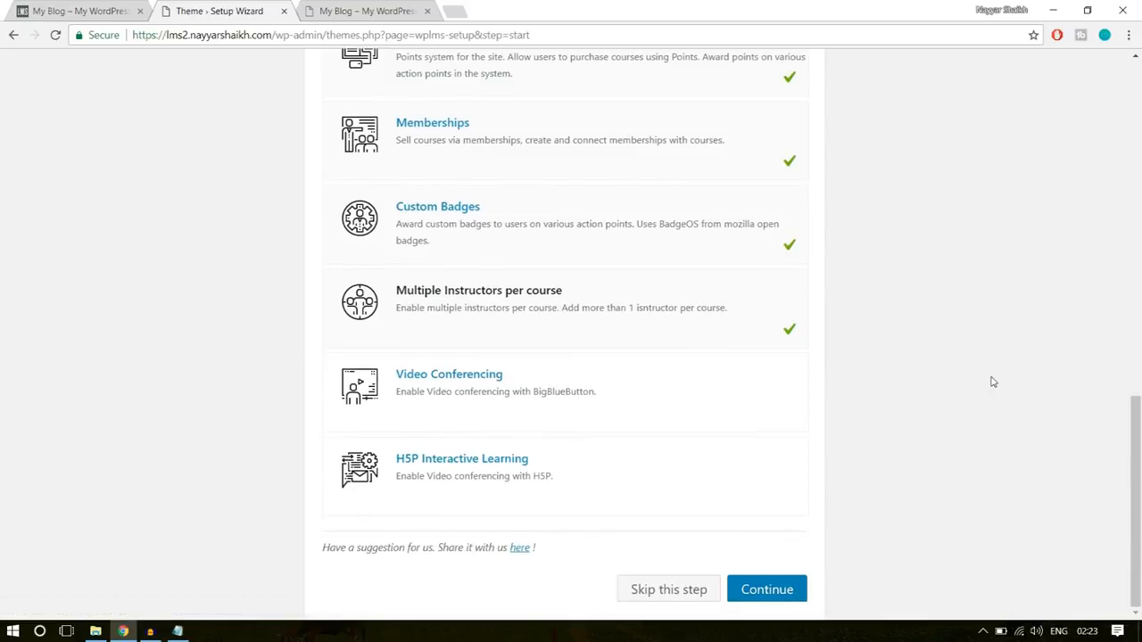
- Confirm the feature selection and start installing the listed default plugins, from BadgeOS to WooCommerce
left_click(798, 591)
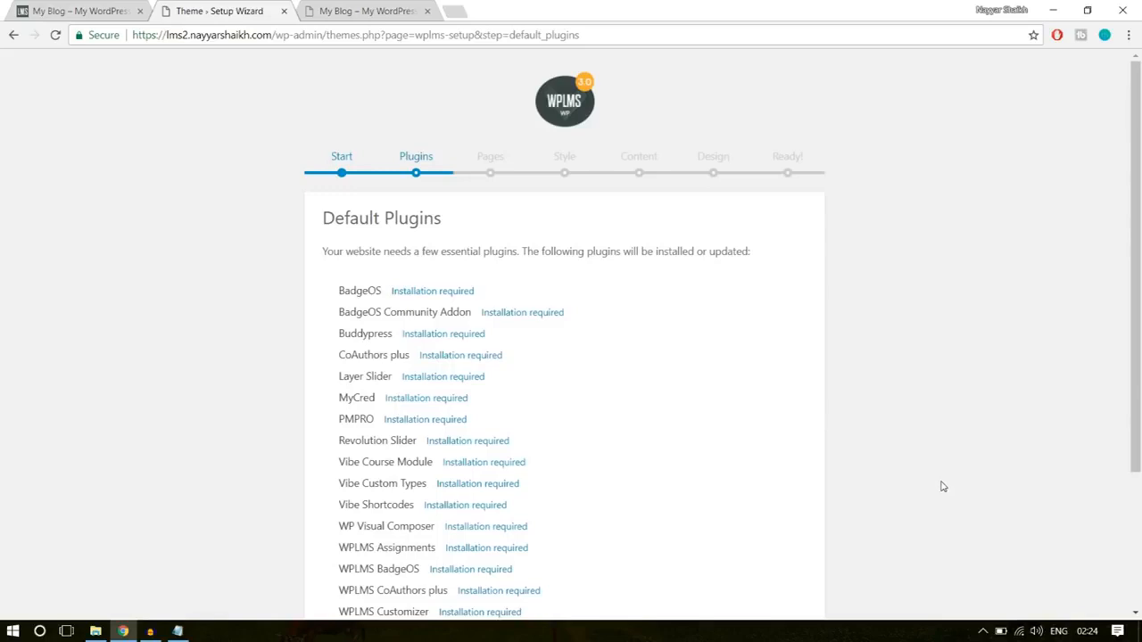
scroll(941, 486, "down", 3)
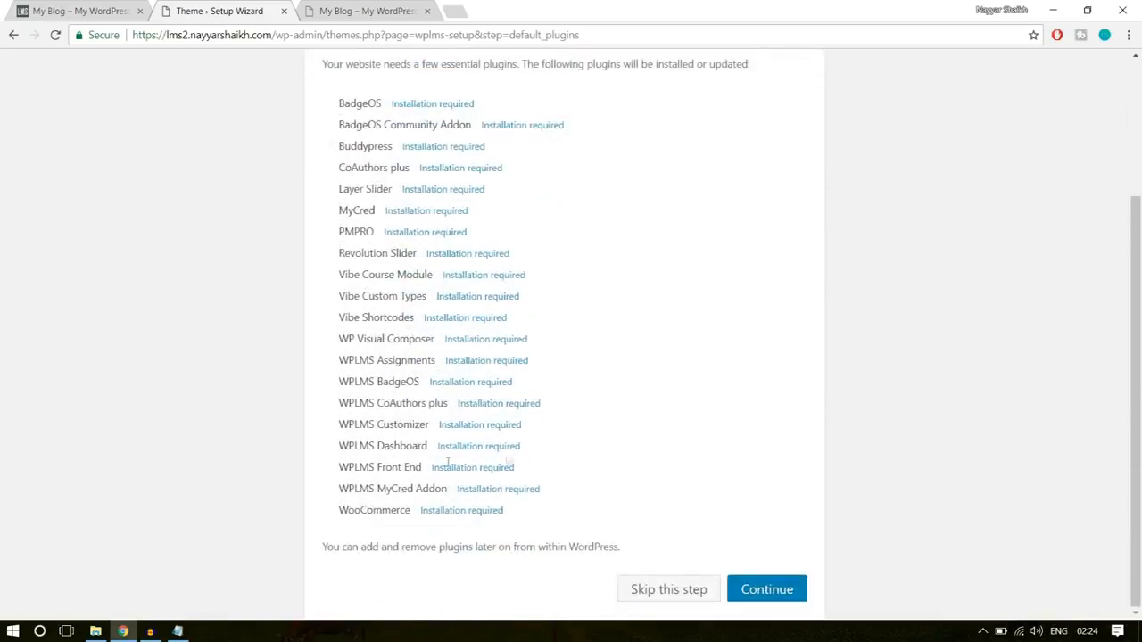
left_click(801, 591)
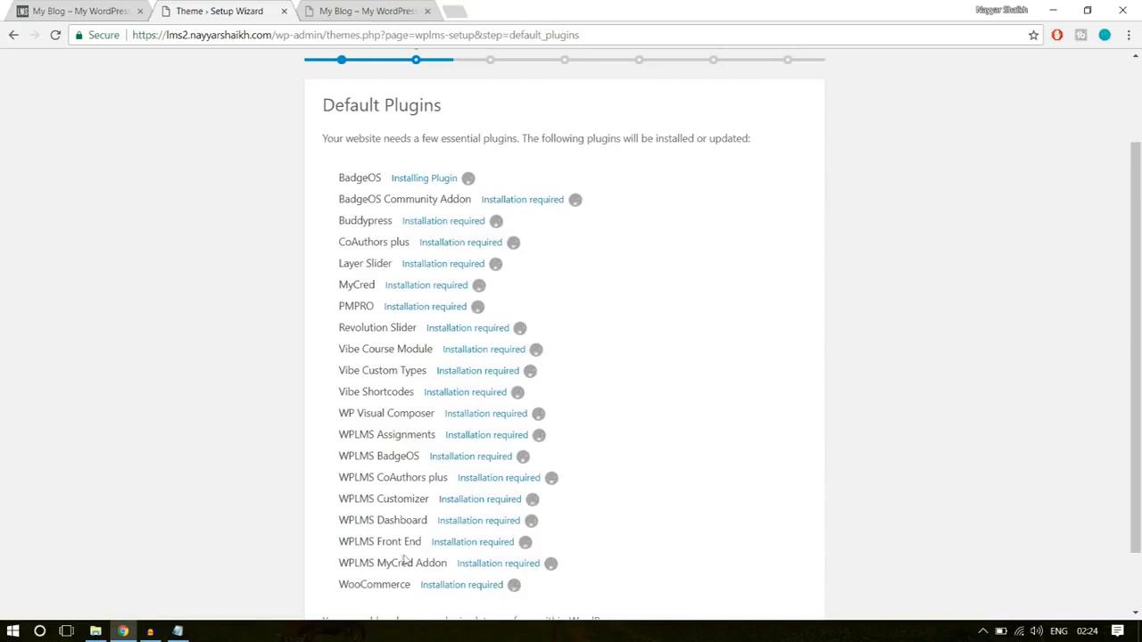
left_click_drag(392, 584, 330, 221)
left_click(330, 221)
- Set up the required WPLMS pages and apply the site style with the "Looking for something?" banner
scroll(828, 312, "down", 1)
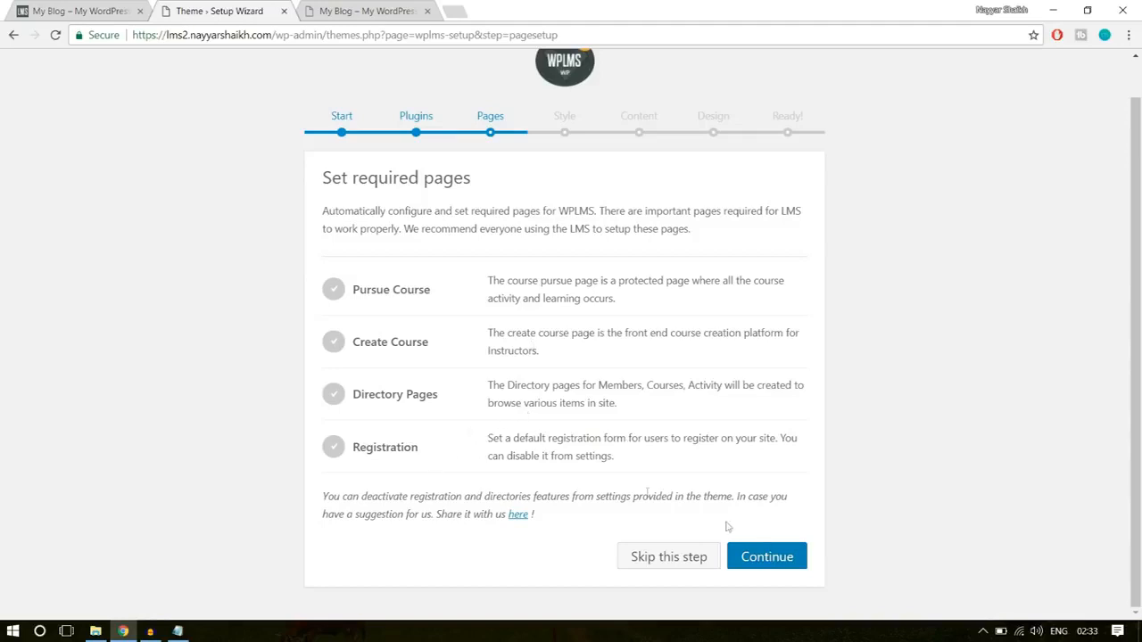
left_click(765, 555)
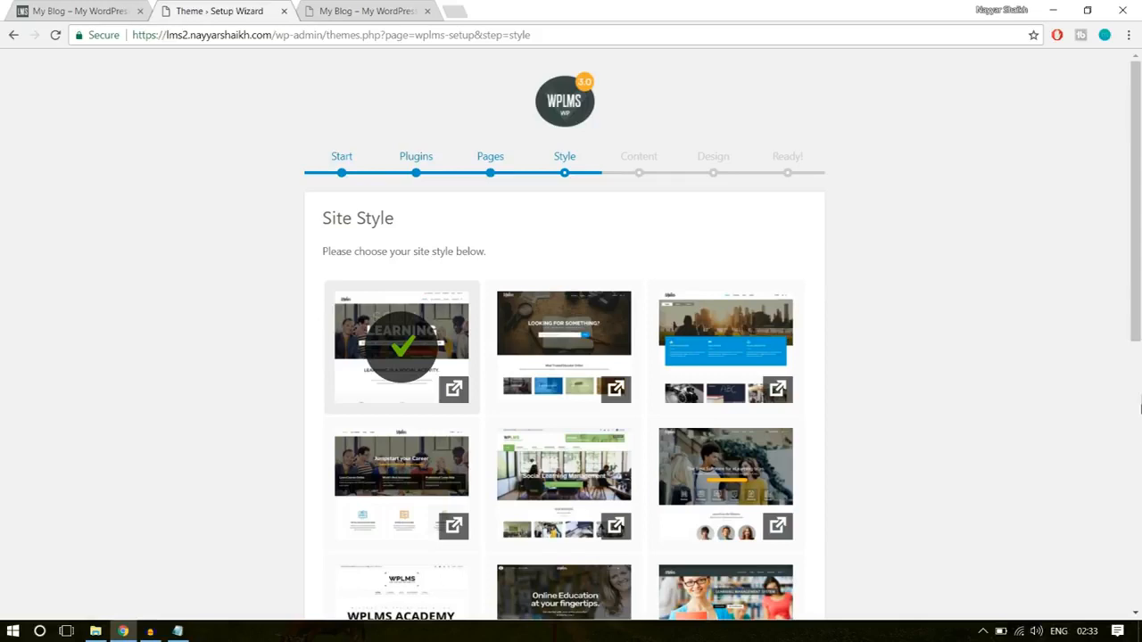
left_click(574, 342)
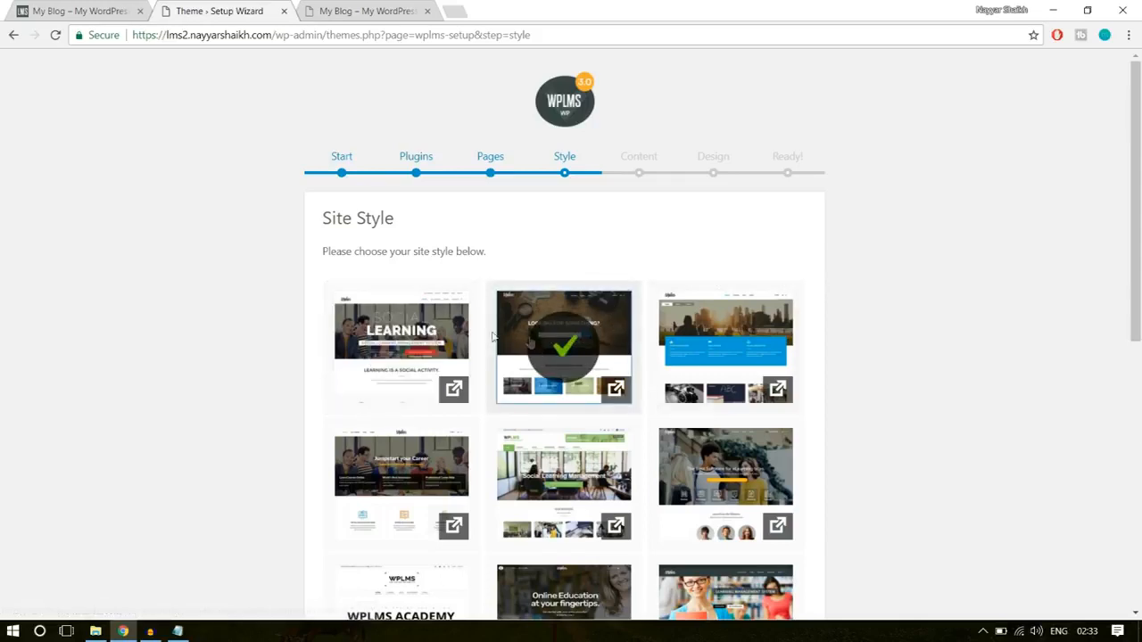
scroll(1051, 383, "down", 6)
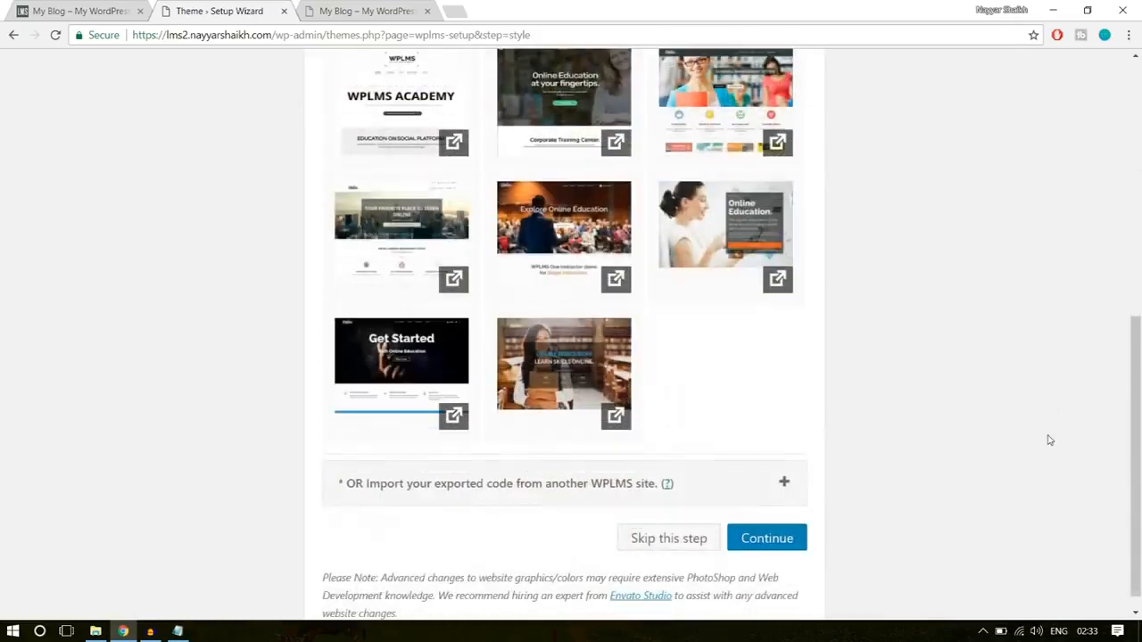
left_click(769, 519)
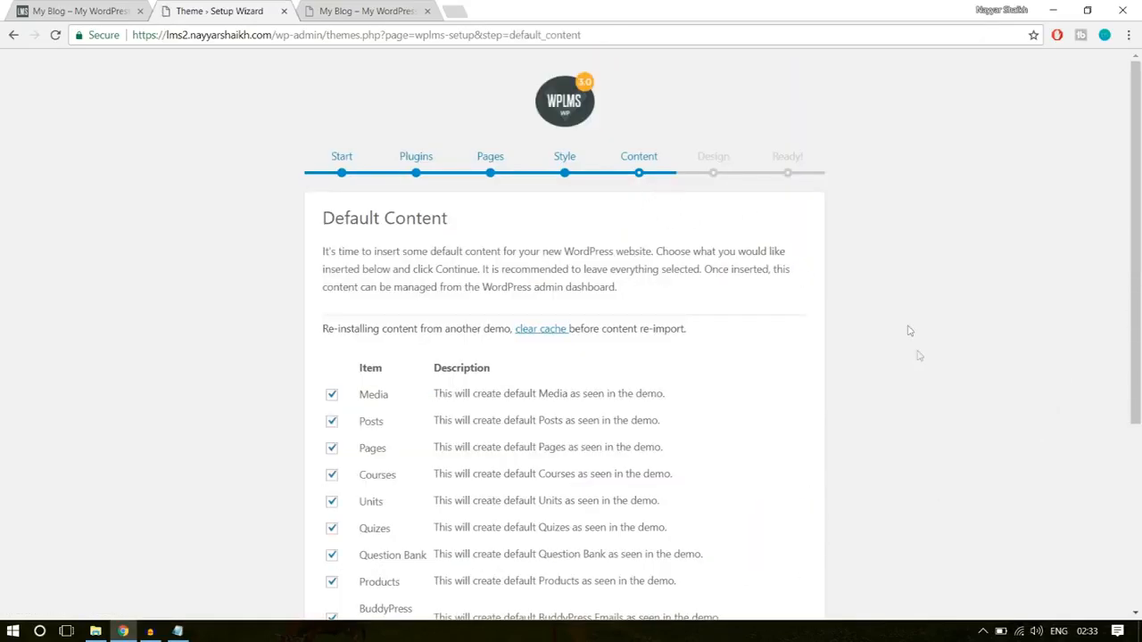
- Check the default content items offered for import and skip the default content stage
scroll(950, 448, "down", 4)
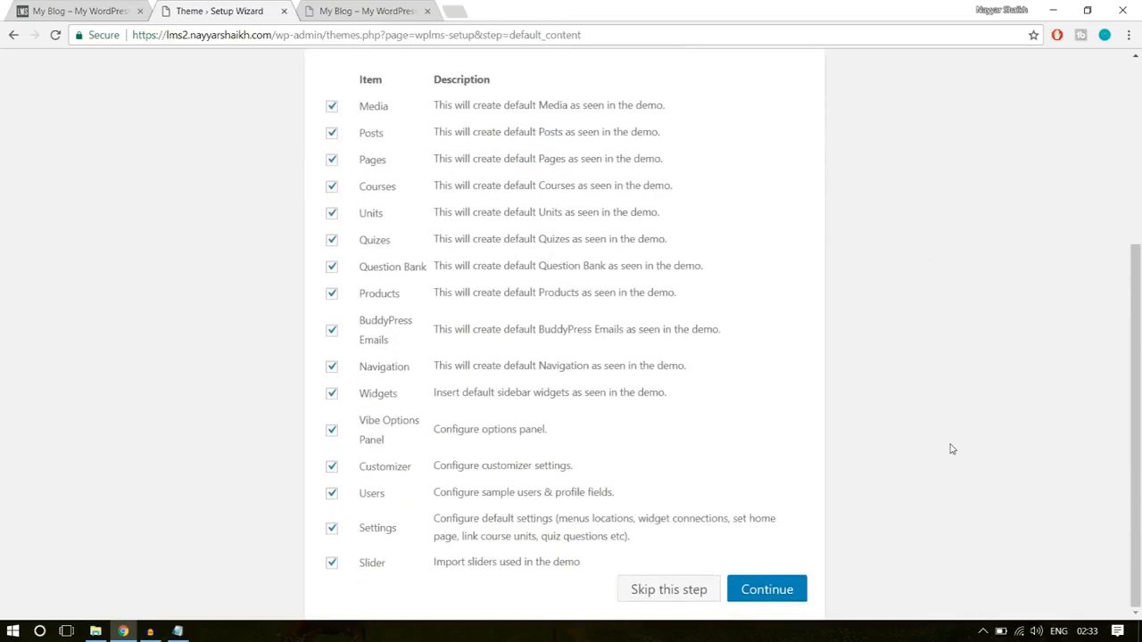
scroll(950, 449, "up", 3)
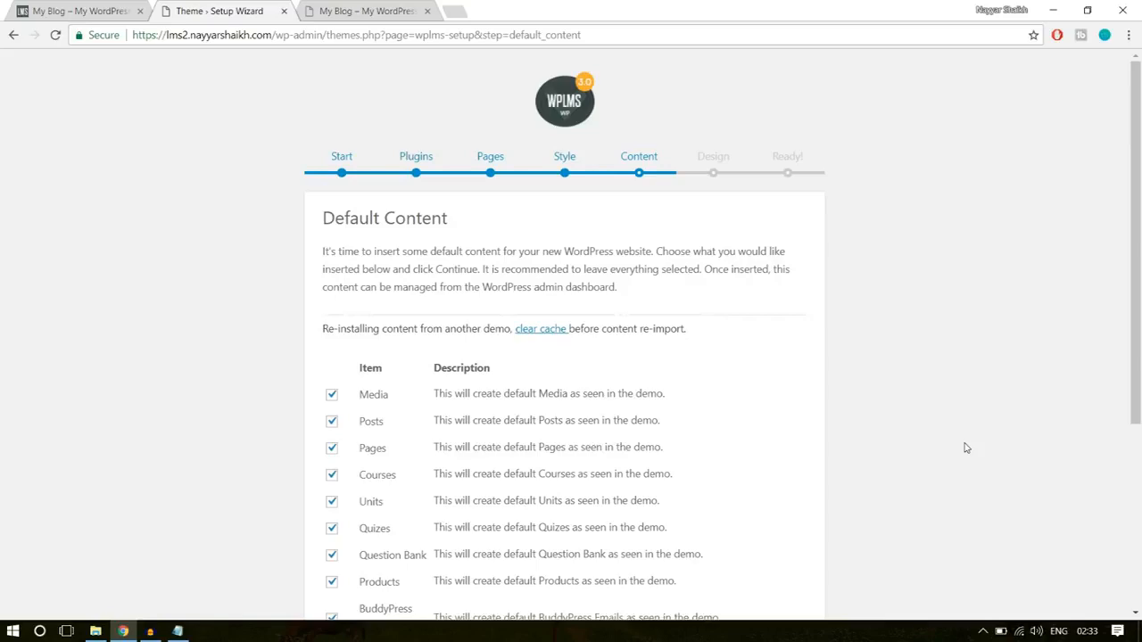
scroll(965, 448, "down", 3)
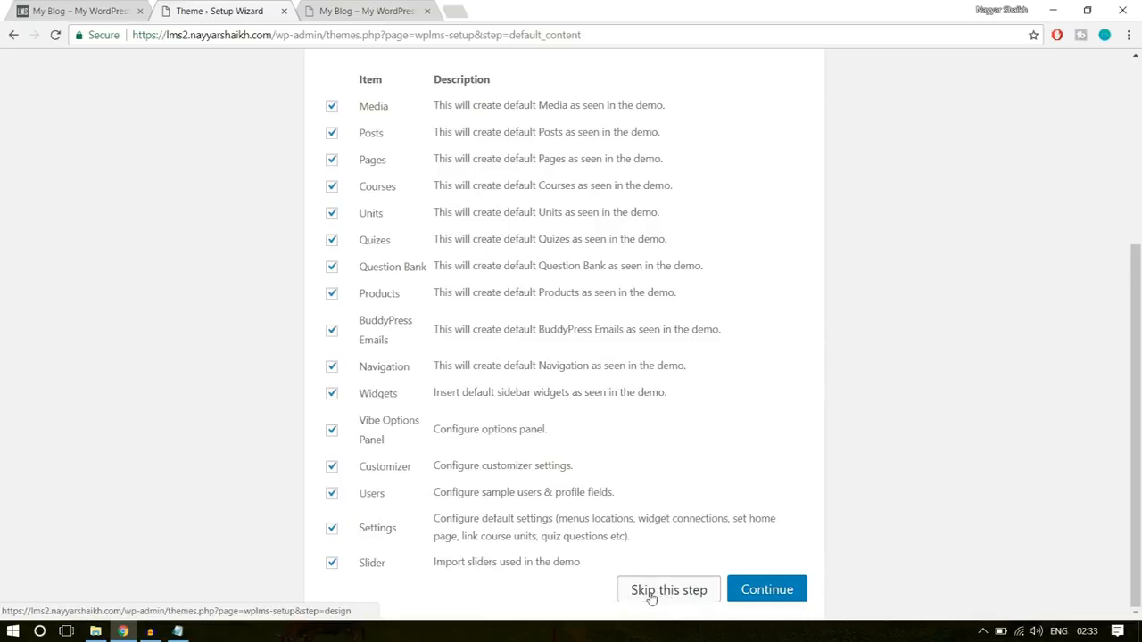
left_click(660, 594)
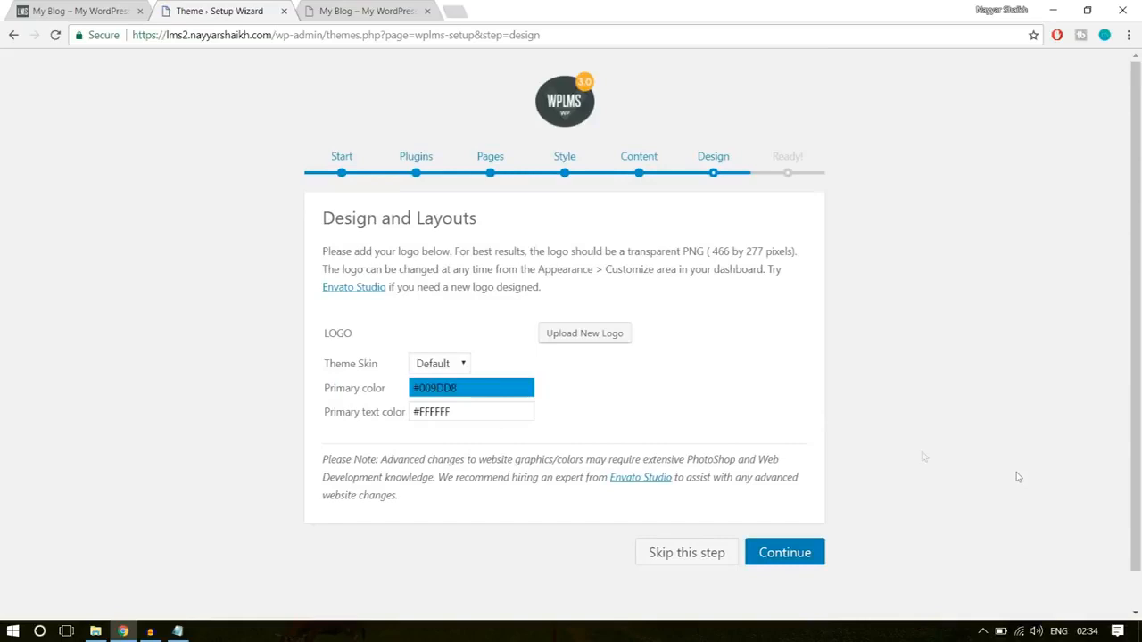
- Set the theme skin to Elegant and continue past the Design and Layouts stage
left_click(444, 366)
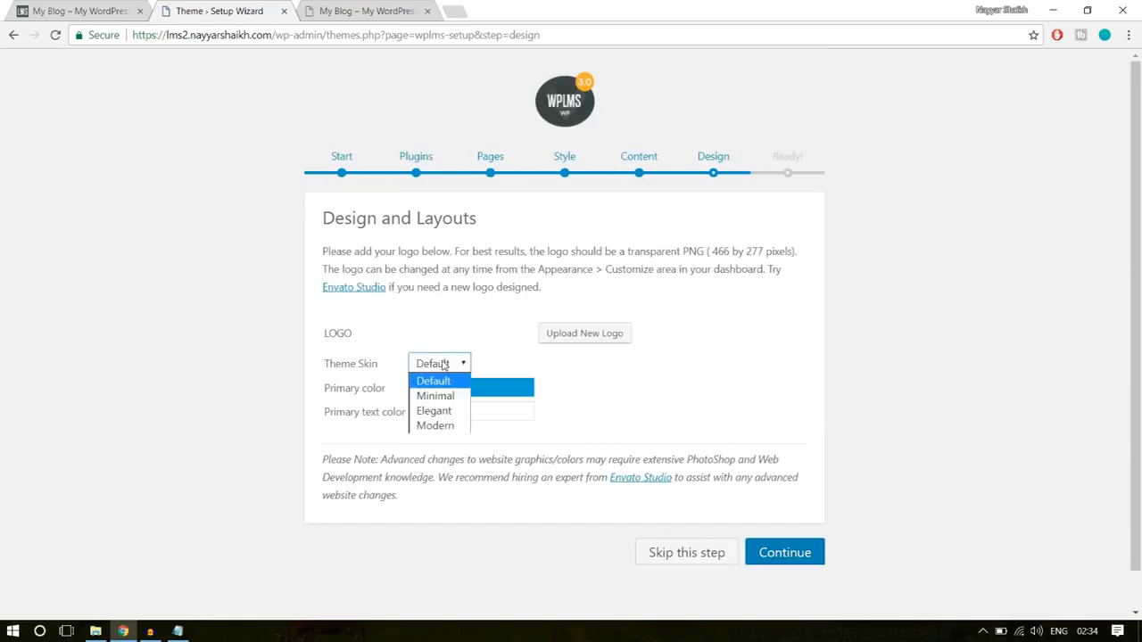
left_click(456, 412)
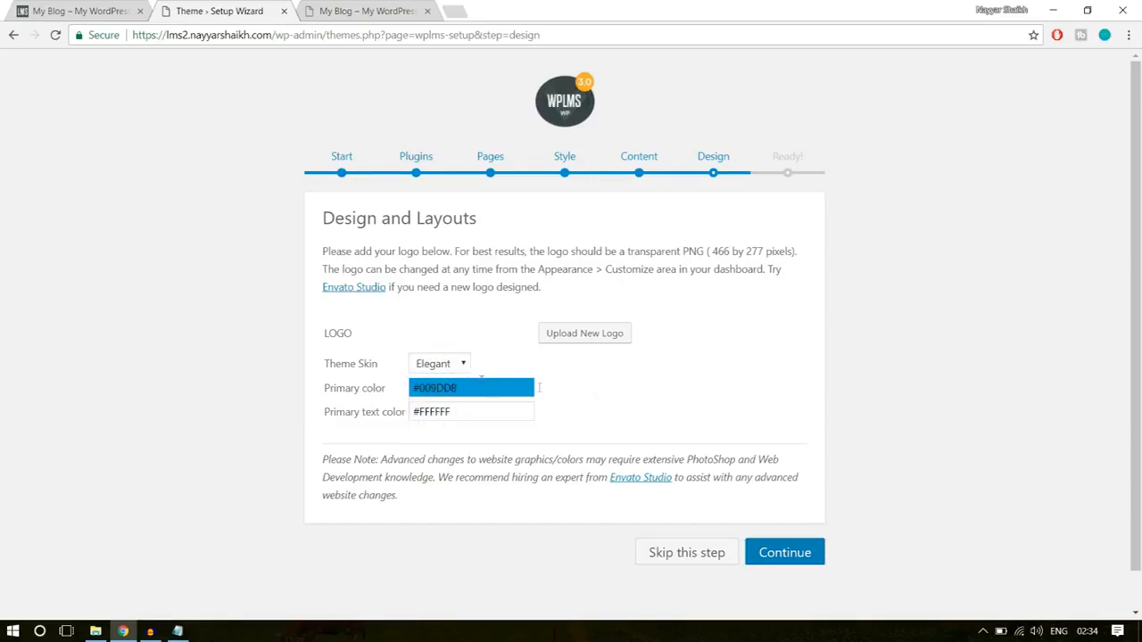
left_click(793, 555)
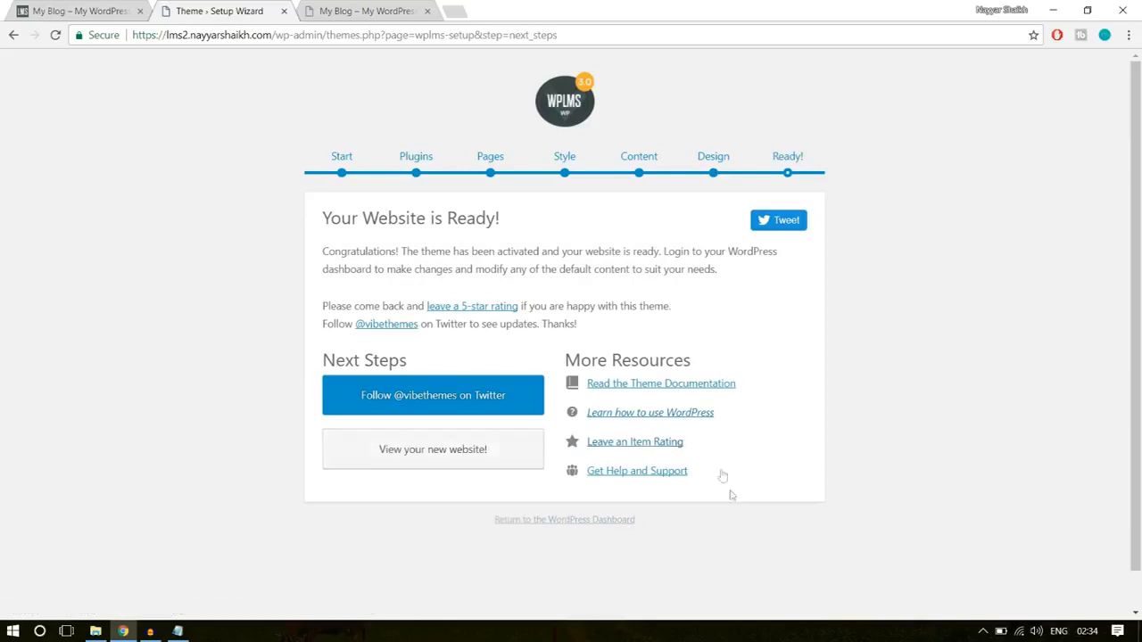
- Open the new website from the wizard and close the outdated tab showing the plant-image homepage
left_click(460, 456)
left_click(376, 5)
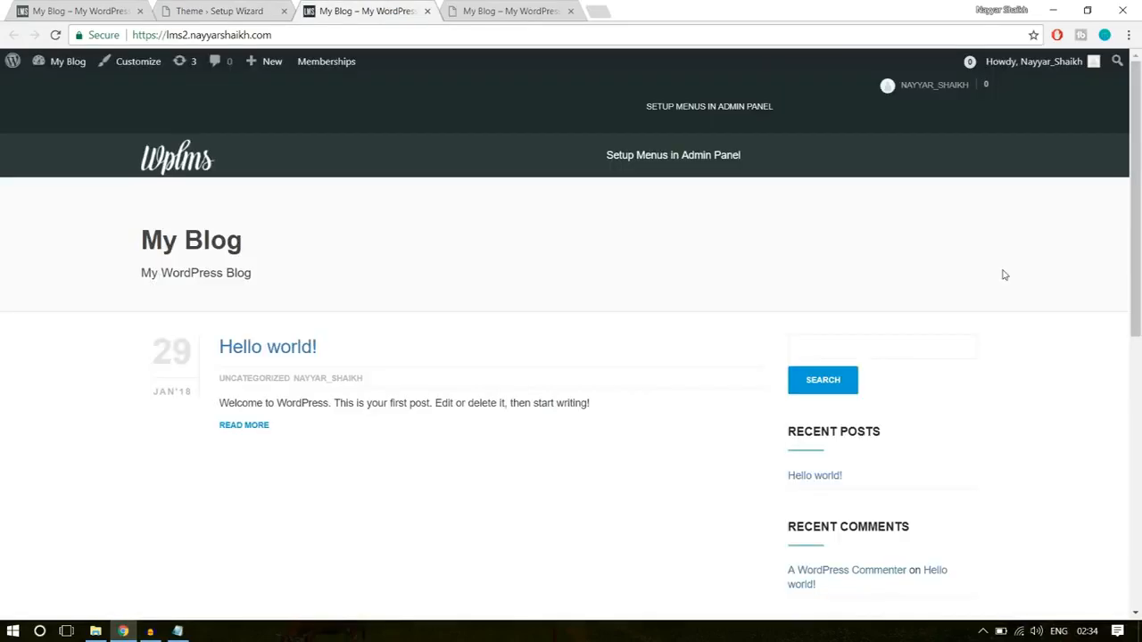
left_click(538, 9)
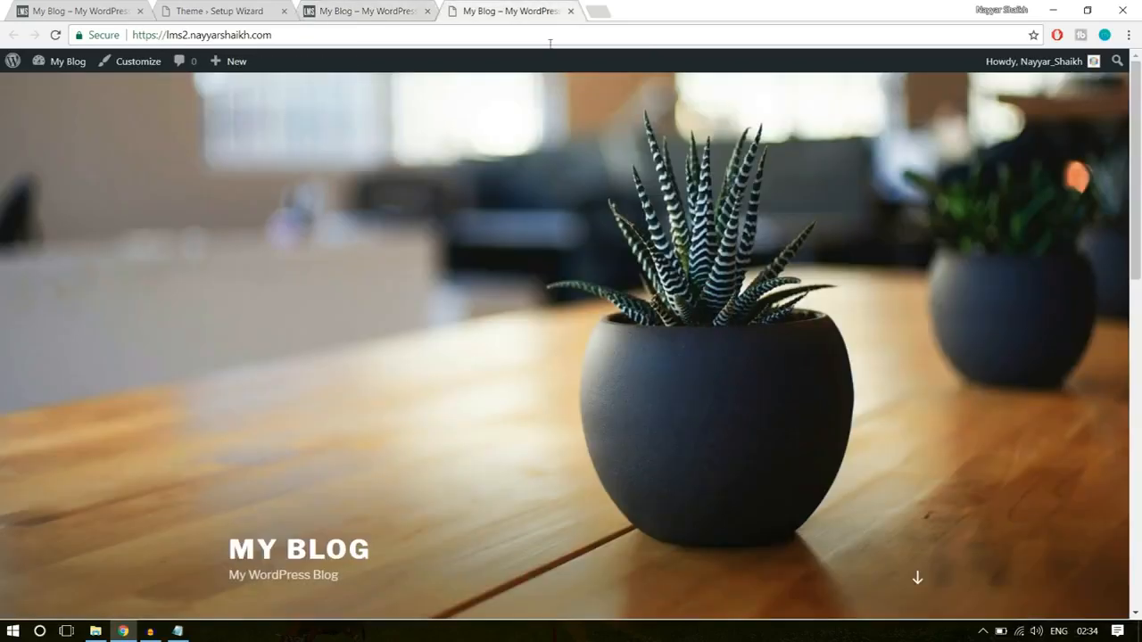
left_click(570, 10)
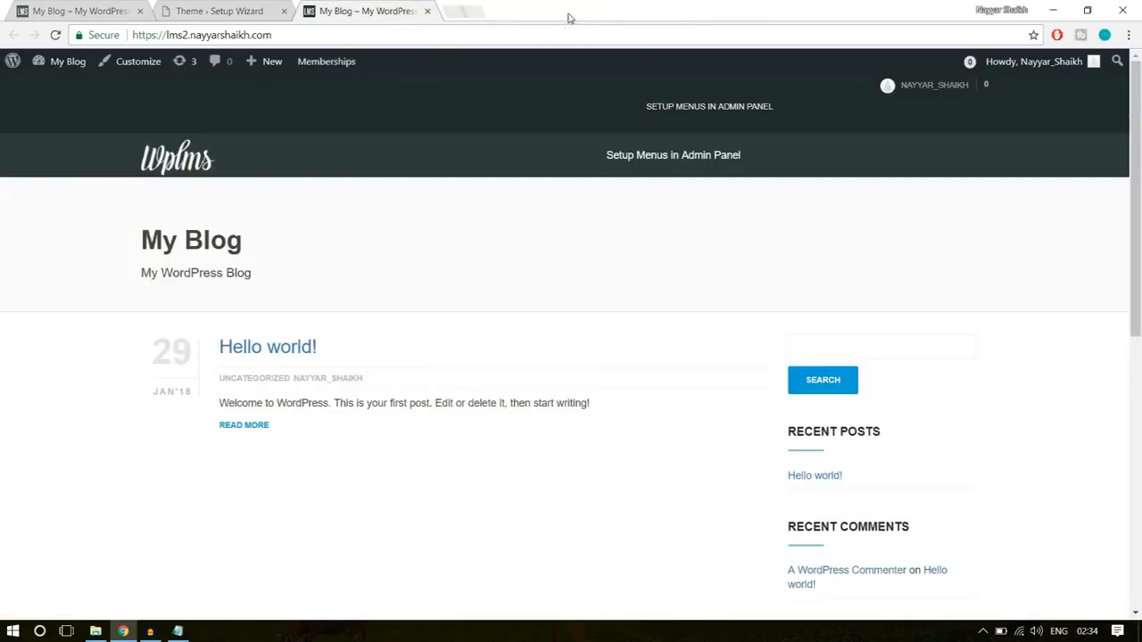
- Look over the new site's homepage and return to the setup wizard's Ready page
scroll(617, 352, "down", 5)
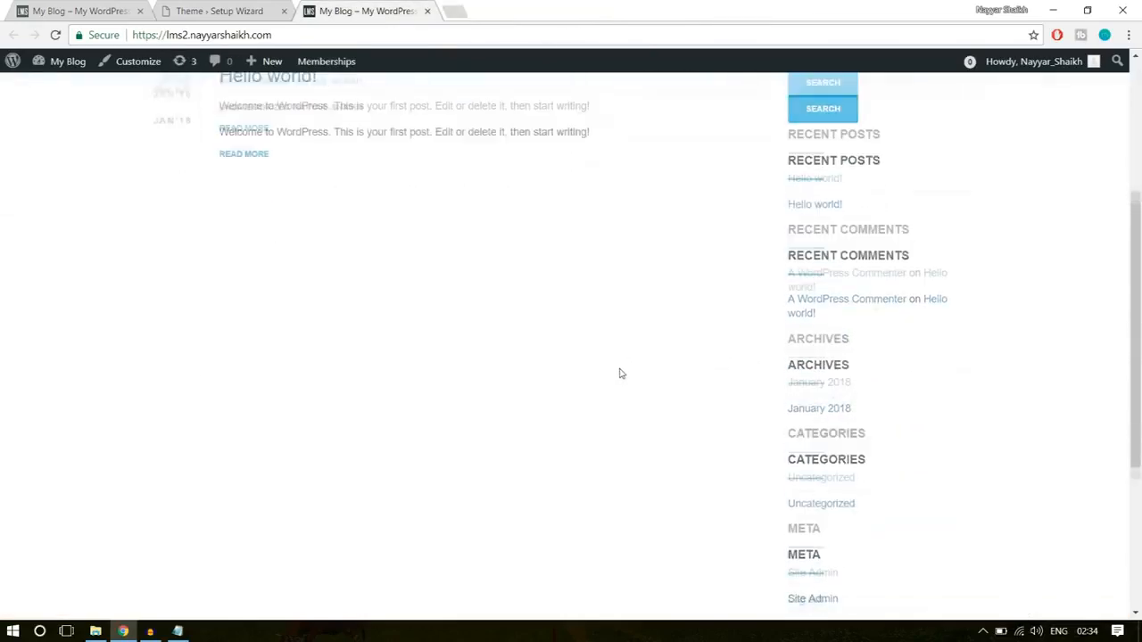
scroll(619, 372, "up", 5)
left_click(248, 8)
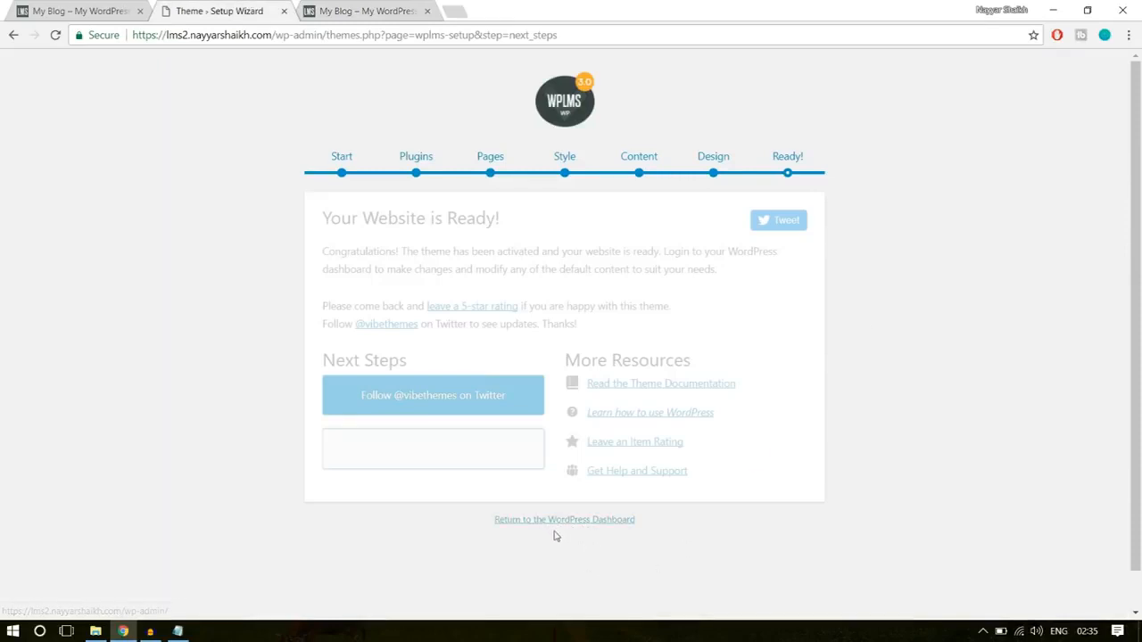
- Return to the WordPress dashboard and dismiss the email template migration, WPBakery Page Builder activation and recommended plugin notices
left_click(591, 523)
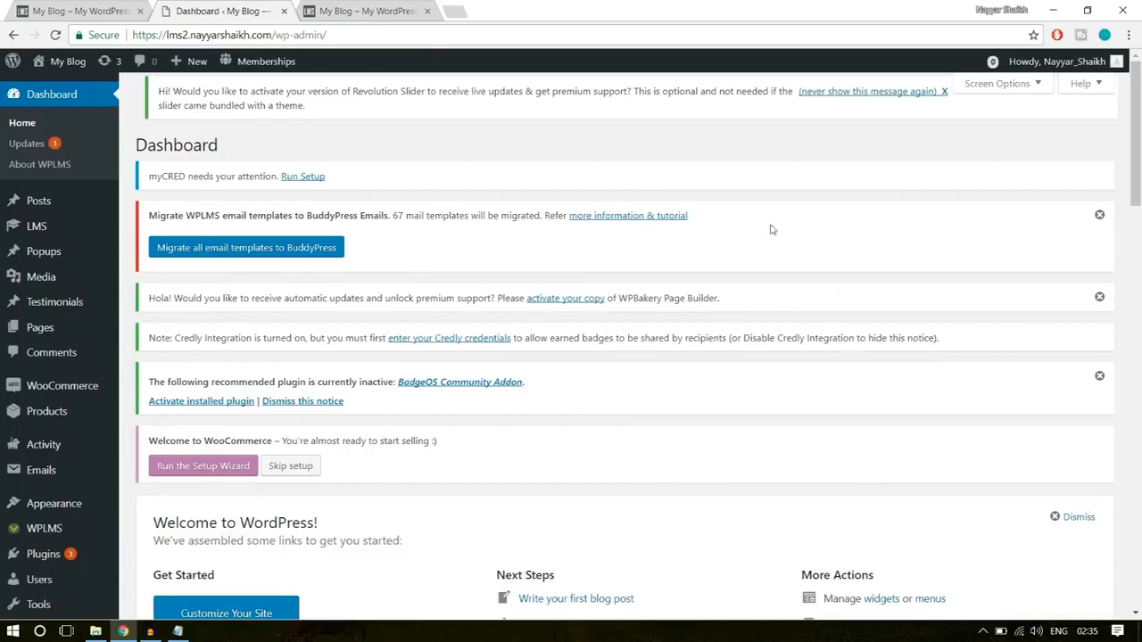
left_click(1099, 216)
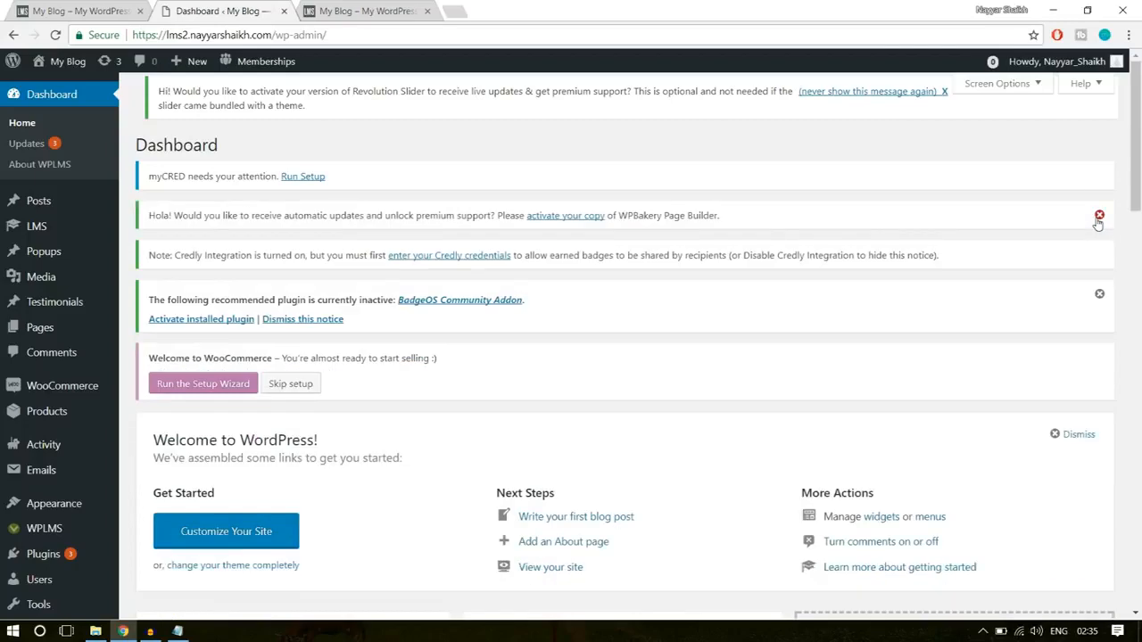
left_click(1099, 215)
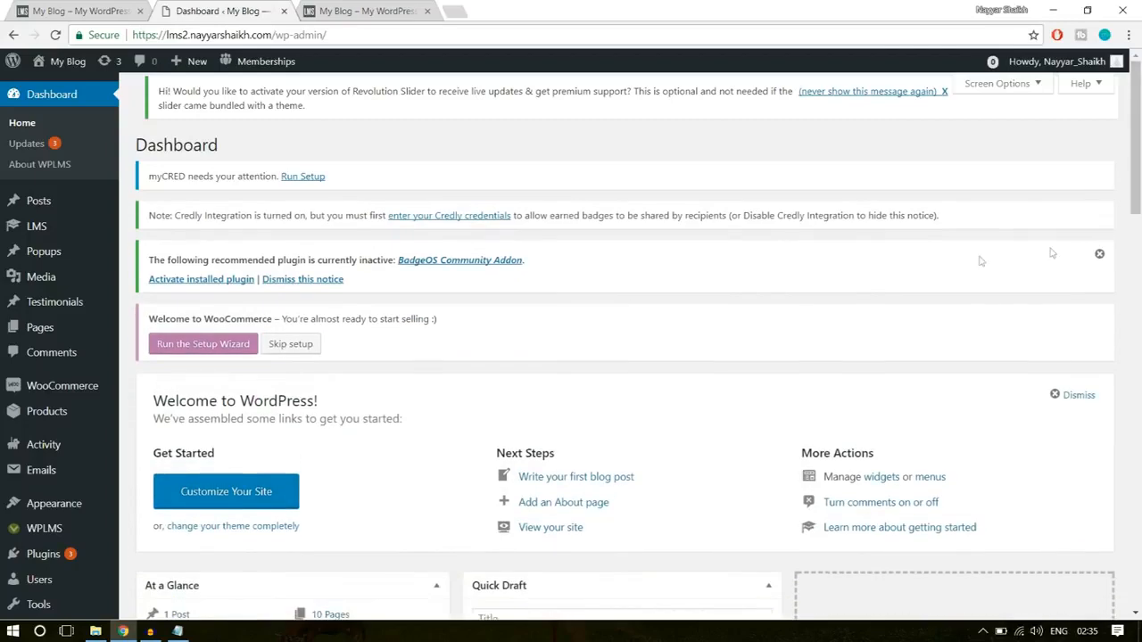
left_click(1099, 255)
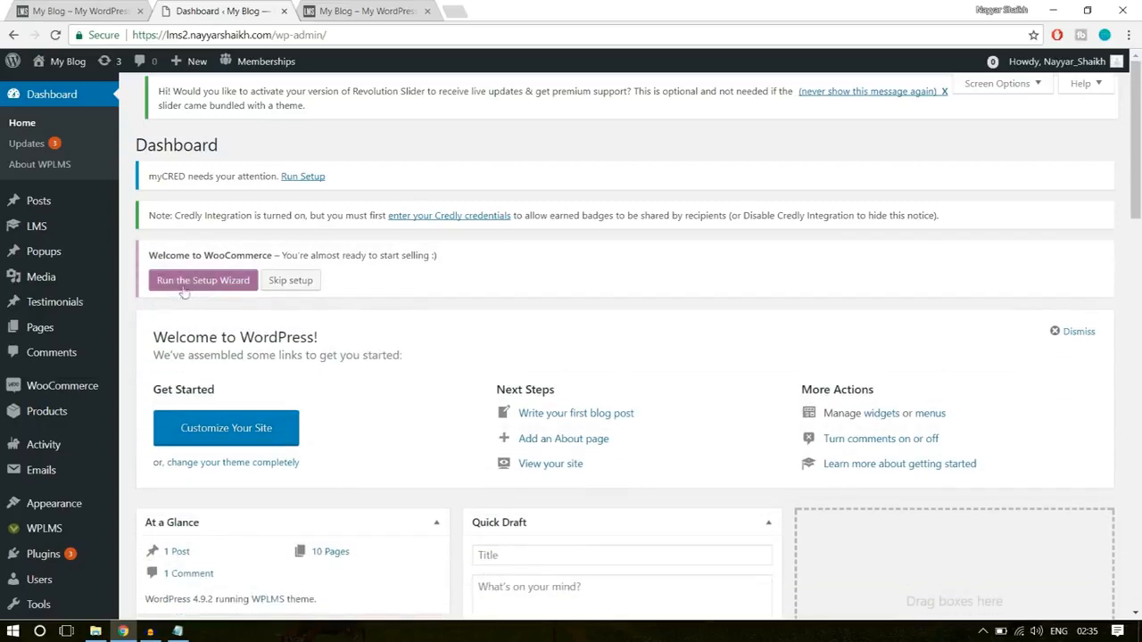
left_click_drag(150, 255, 287, 255)
left_click(316, 256)
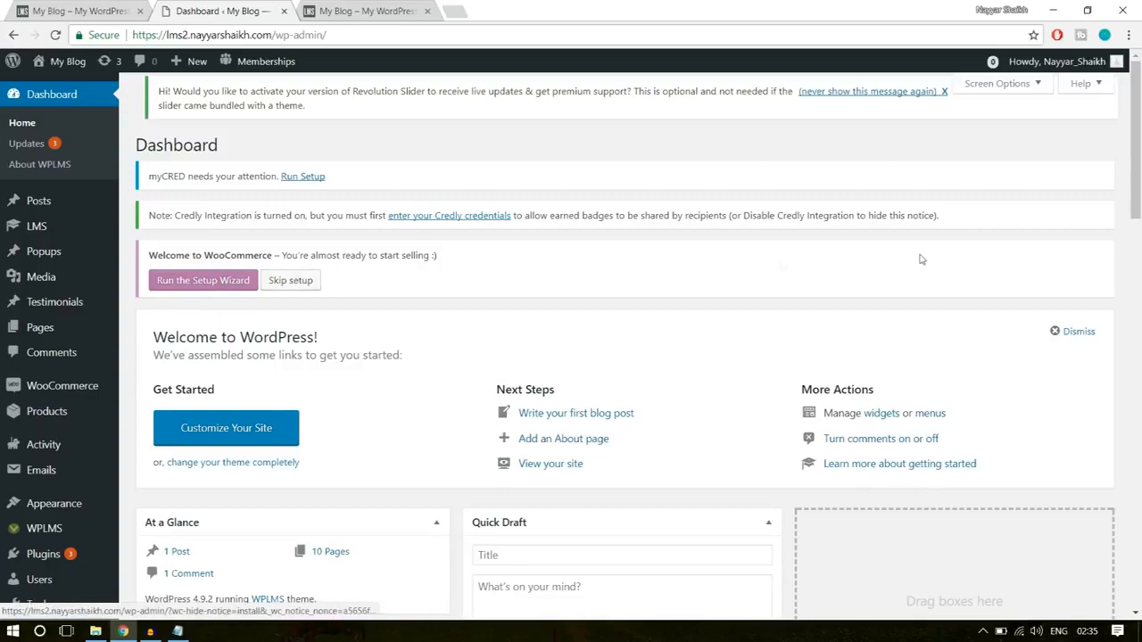
scroll(919, 299, "down", 3)
scroll(919, 299, "up", 3)
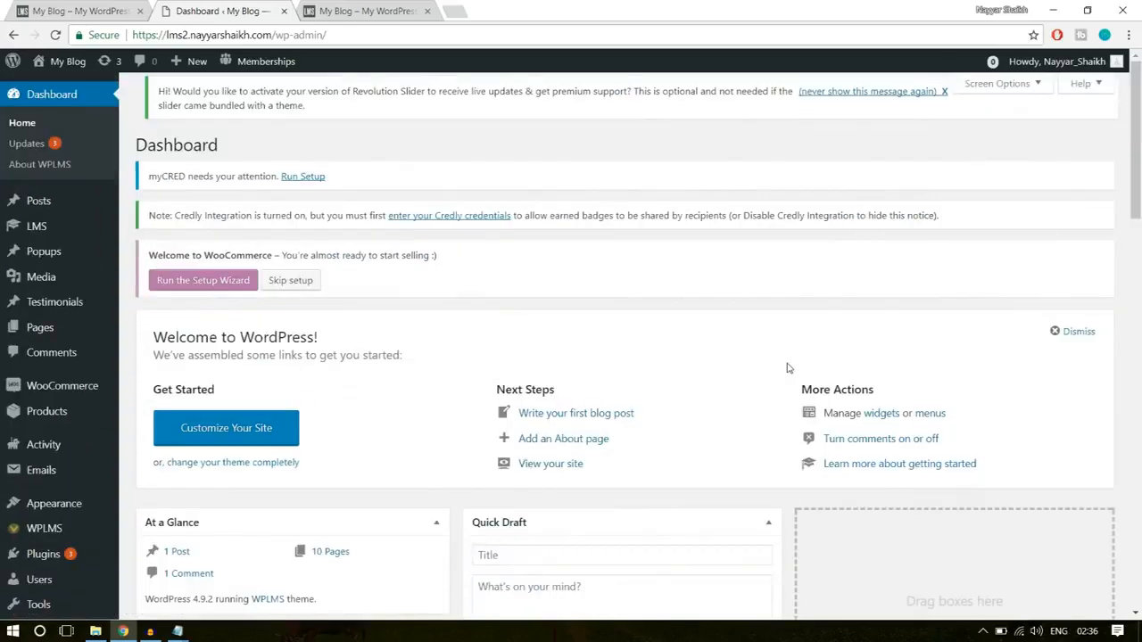
- Look over the demo site's homepage down to its course listings and open the Software Training course
left_click(63, 9)
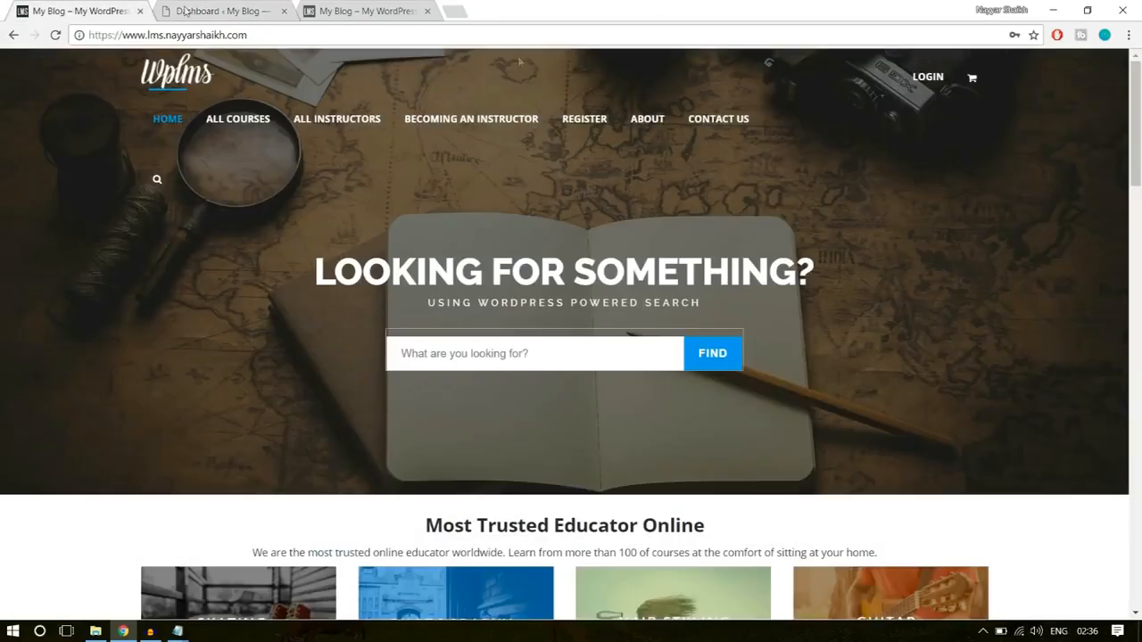
scroll(1005, 423, "down", 3)
scroll(1006, 424, "down", 6)
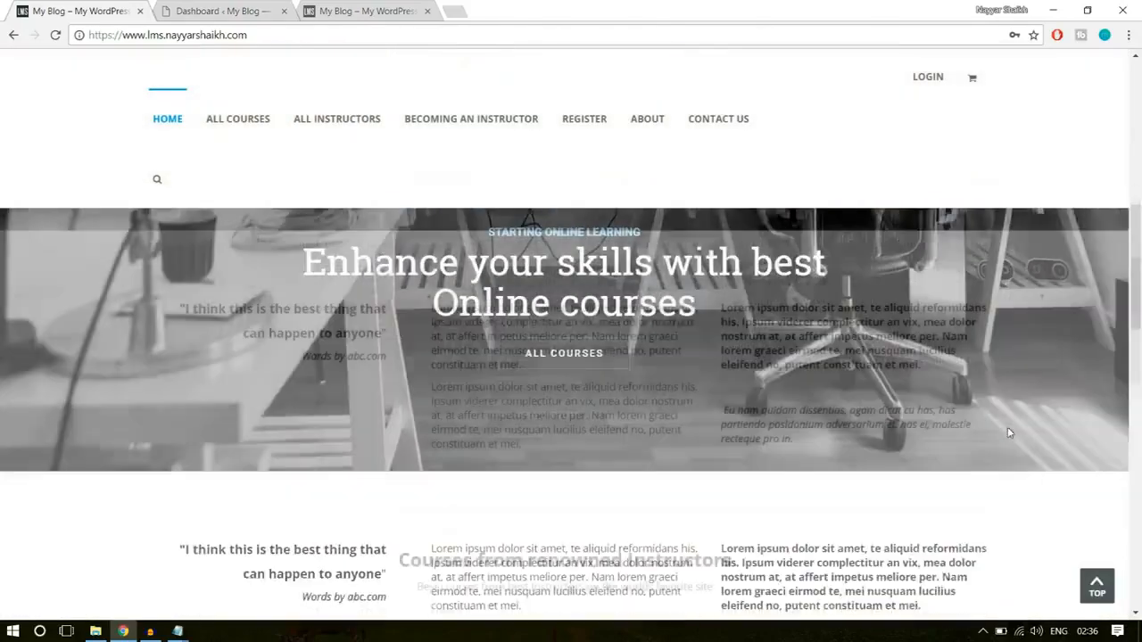
scroll(1008, 433, "down", 2)
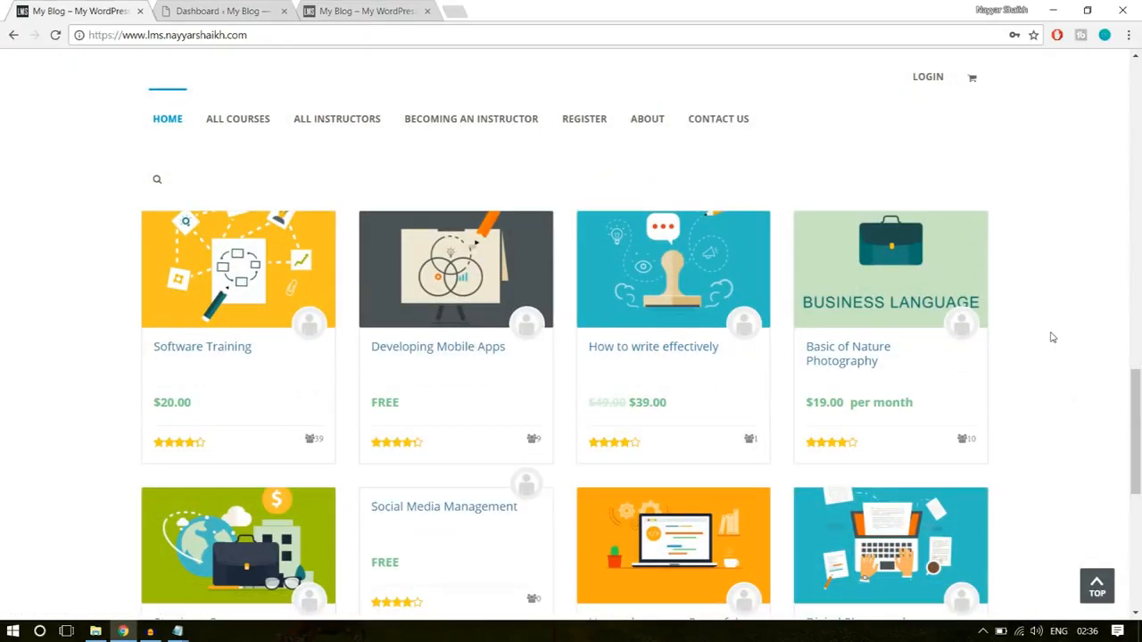
left_click(227, 349)
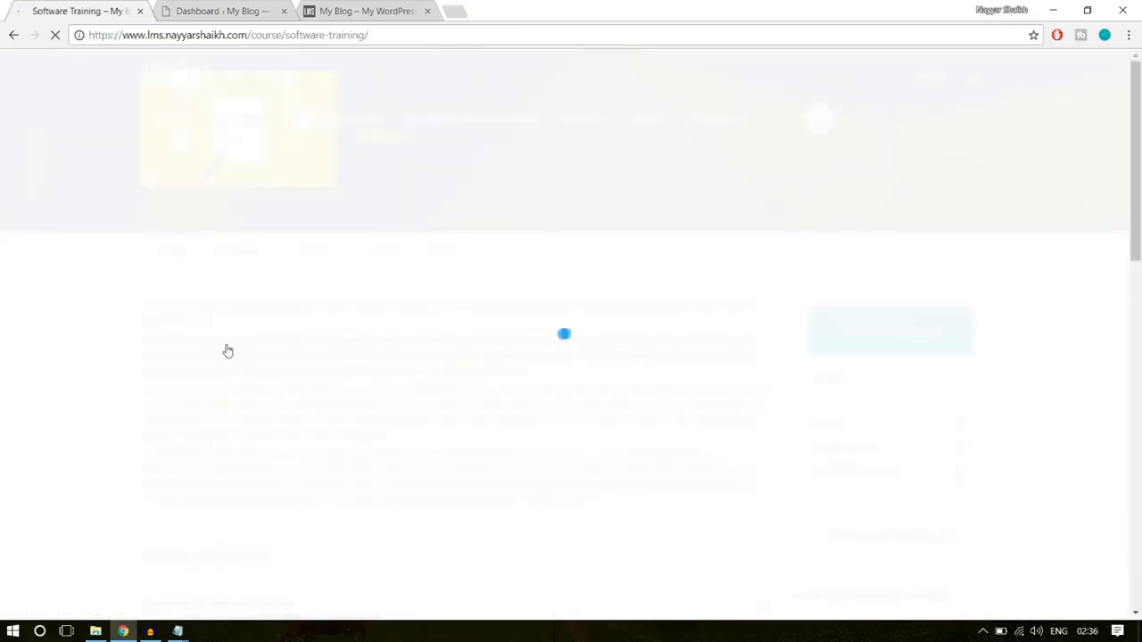
- Look over the Software Training course page's header and description text
scroll(1065, 401, "down", 3)
scroll(1065, 400, "up", 3)
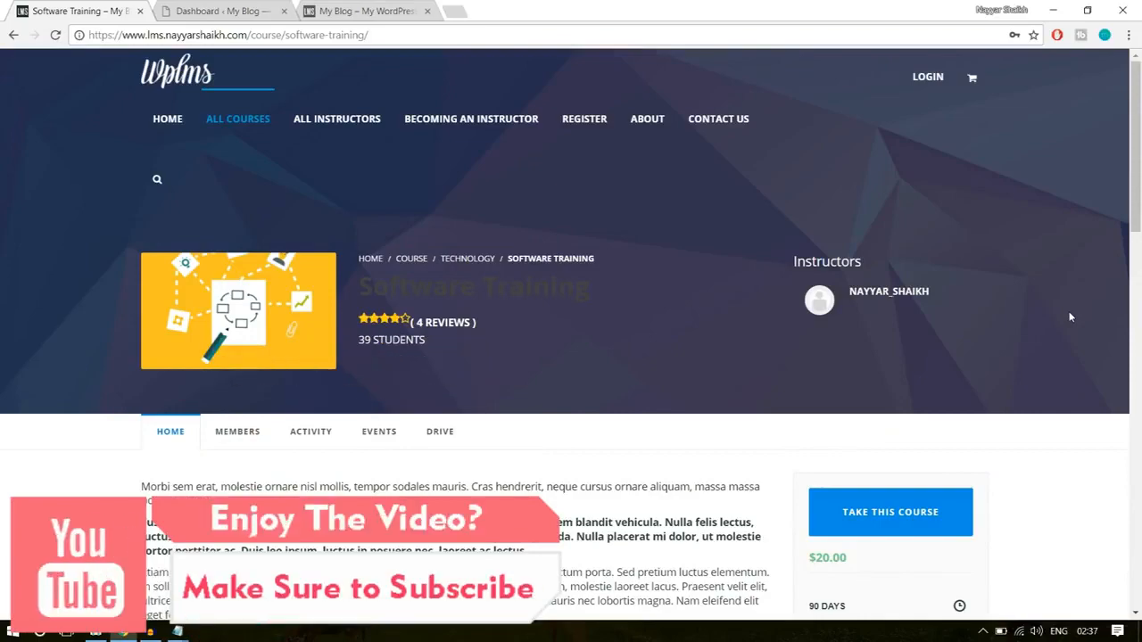
scroll(484, 323, "down", 3)
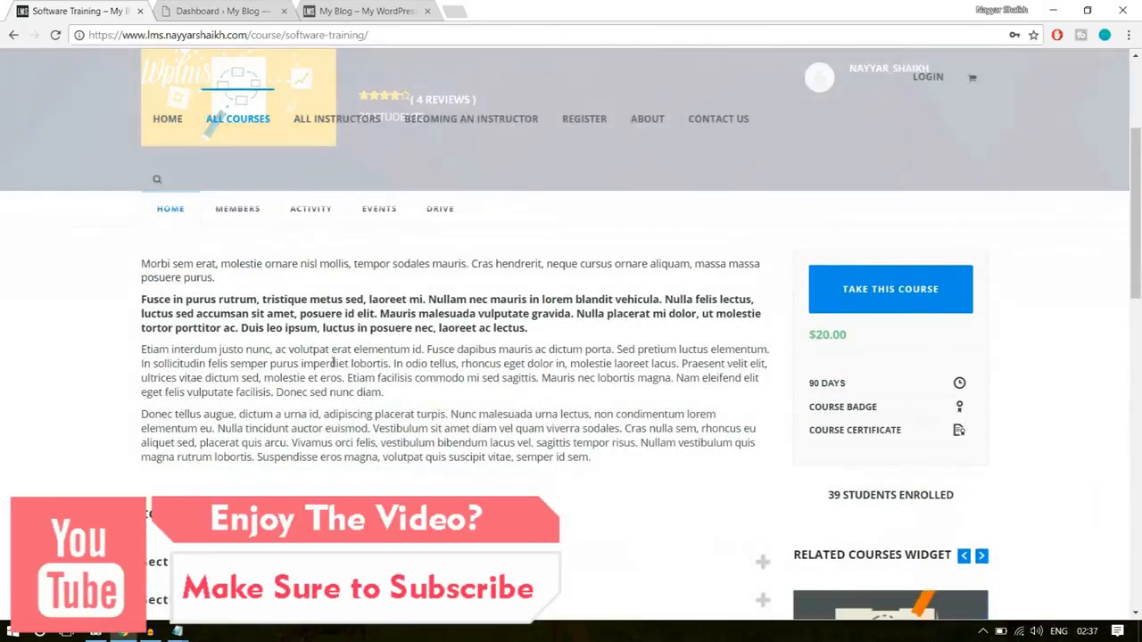
left_click_drag(307, 331, 273, 314)
left_click(650, 335)
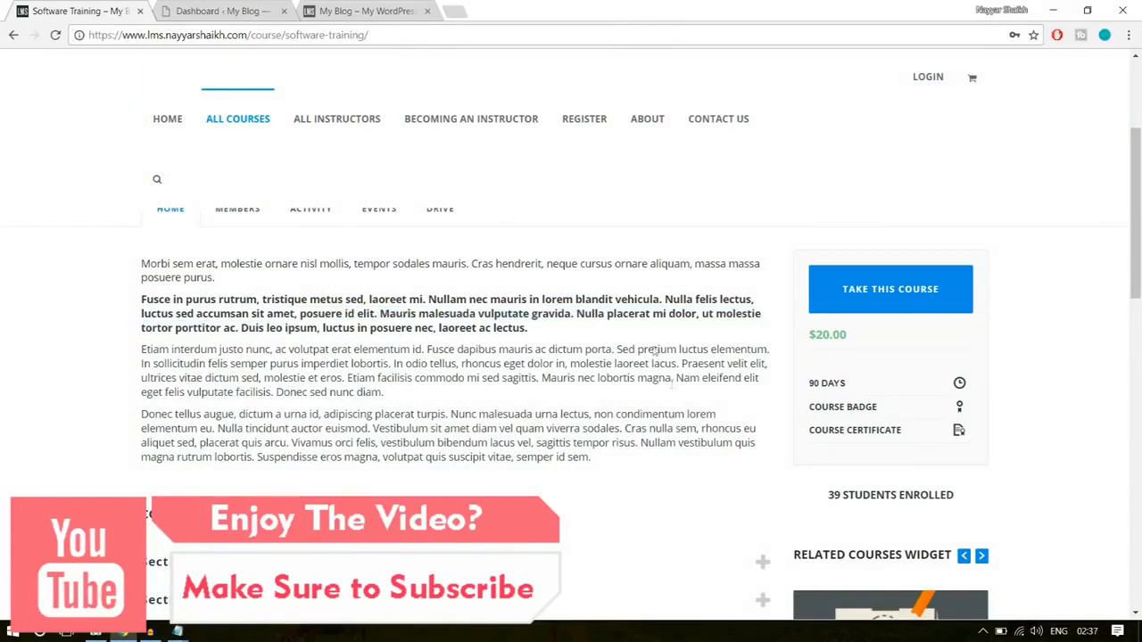
- Expand the Introduction and Advanced Computing sections of the course curriculum and check the course's price details
scroll(679, 404, "down", 3)
left_click(318, 344)
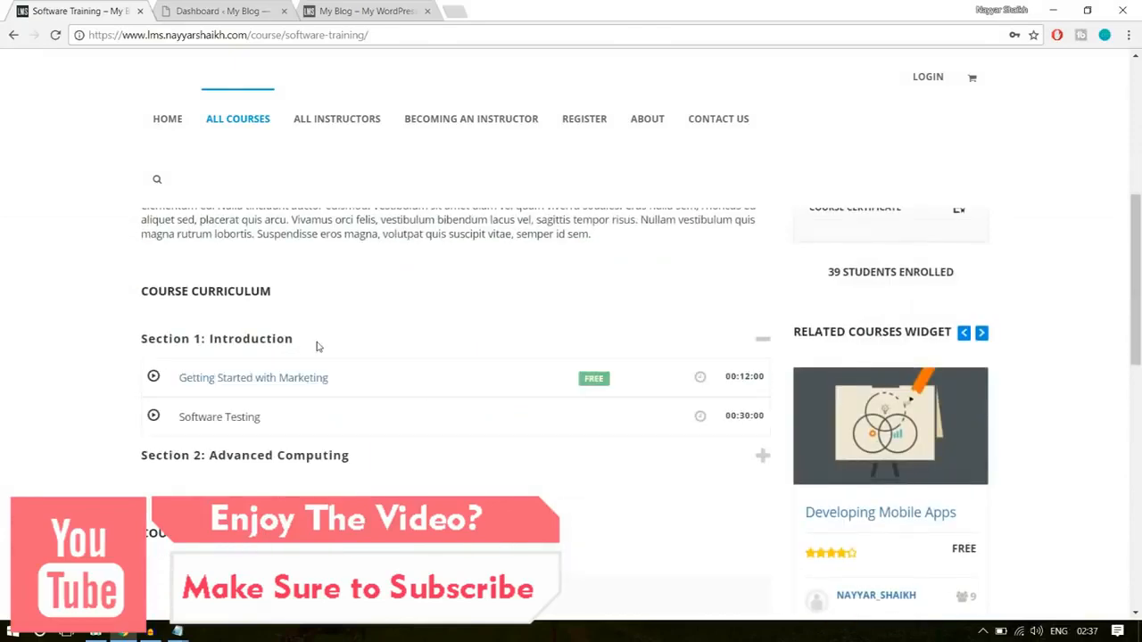
scroll(482, 373, "down", 1)
left_click(342, 383)
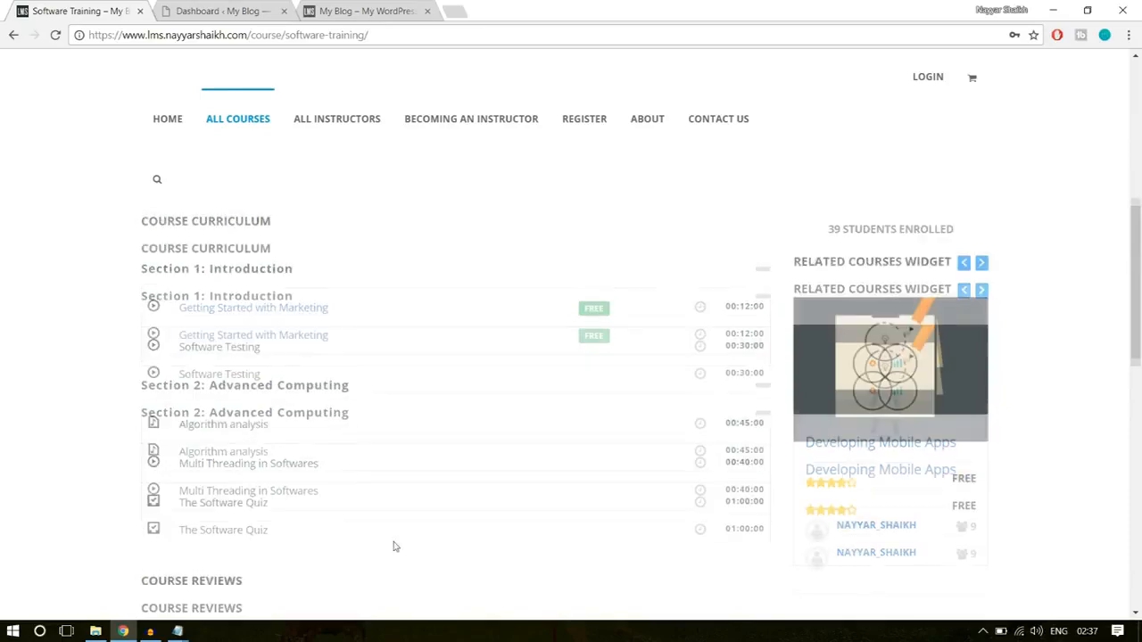
scroll(395, 544, "up", 7)
scroll(1047, 467, "down", 2)
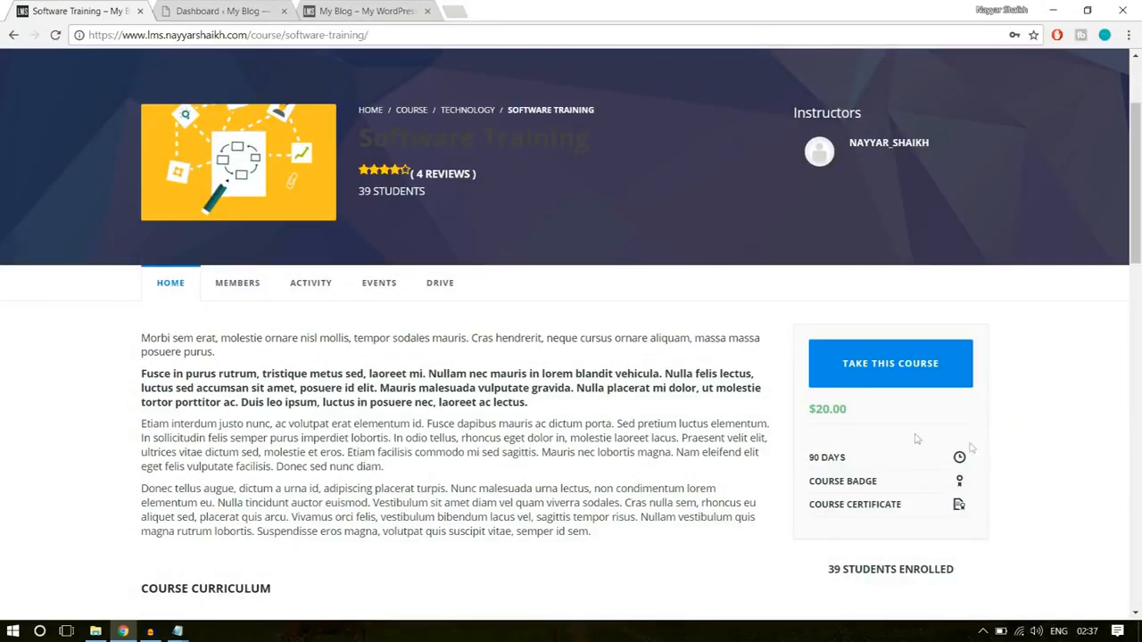
left_click_drag(845, 409, 802, 419)
left_click(824, 414)
- Return to the WordPress dashboard and open the list of all LMS units
left_click(243, 9)
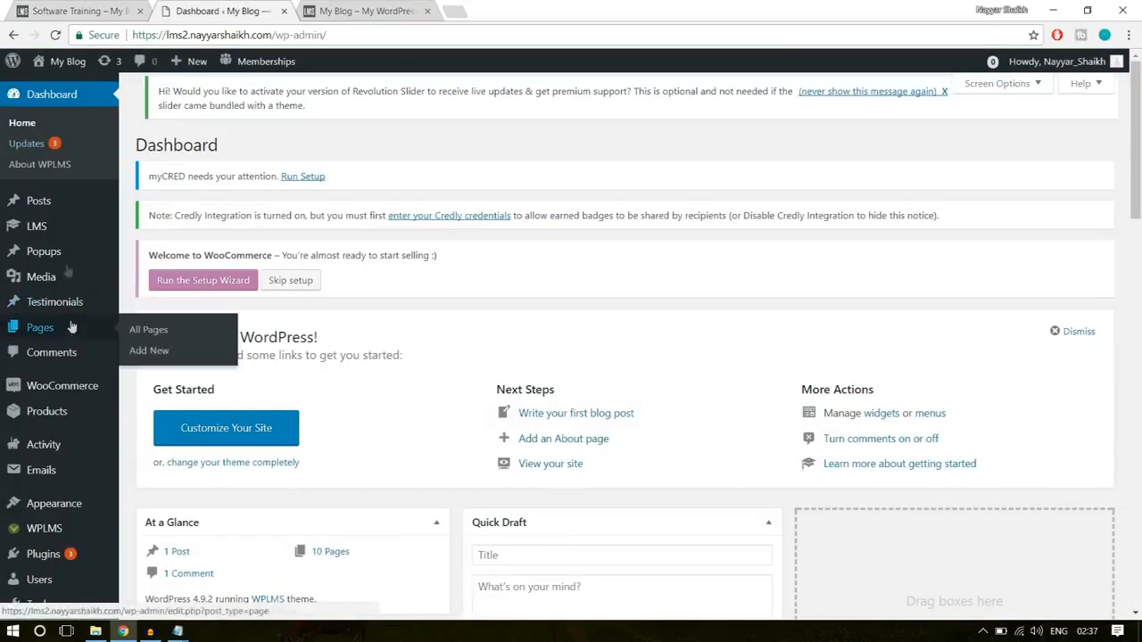
mouse_move(43, 234)
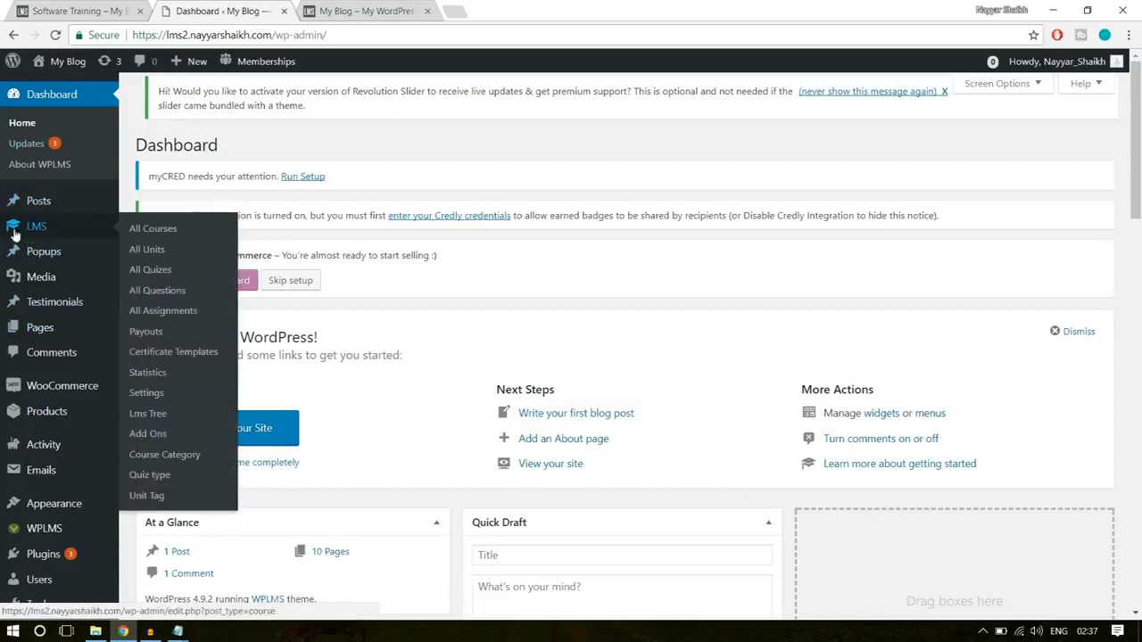
left_click(157, 252)
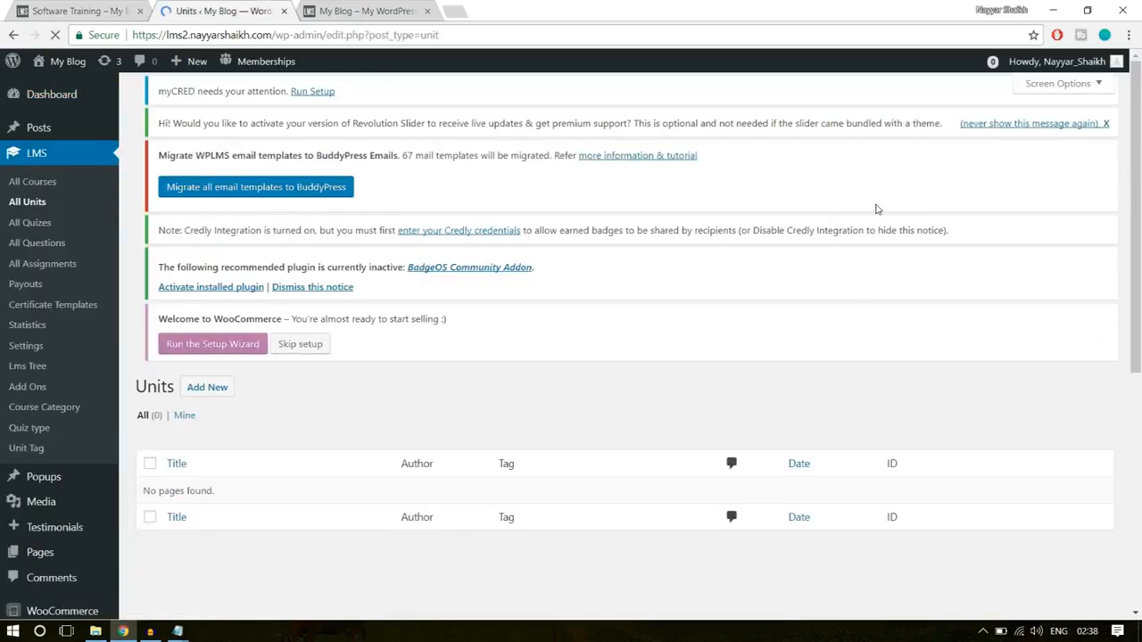
scroll(571, 393, "down", 3)
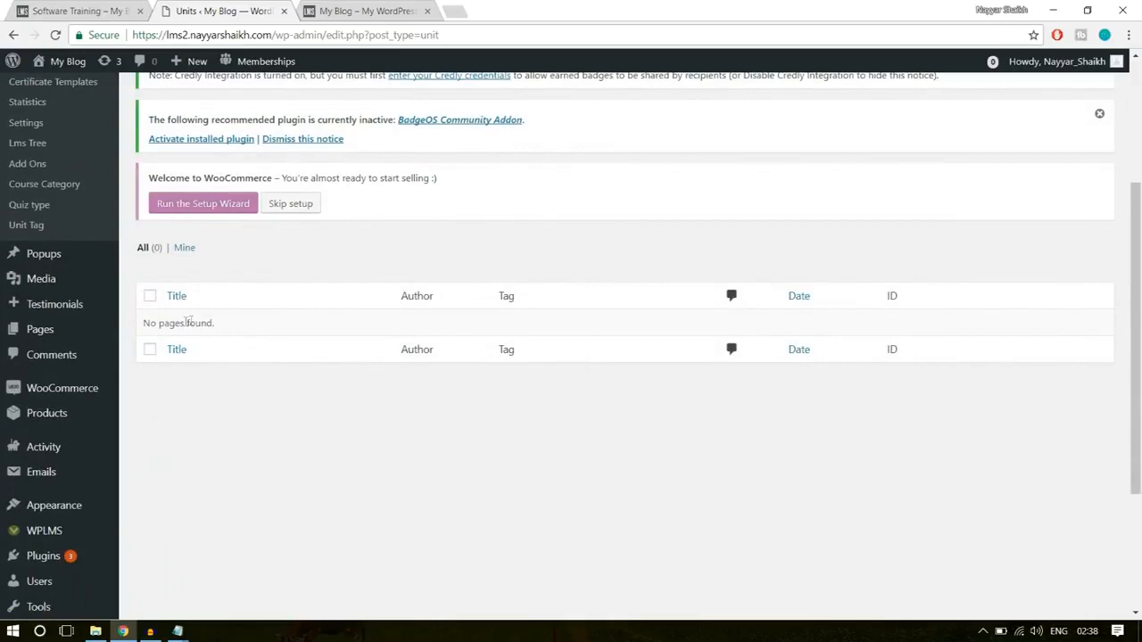
left_click_drag(143, 324, 238, 330)
left_click(239, 330)
scroll(311, 363, "up", 3)
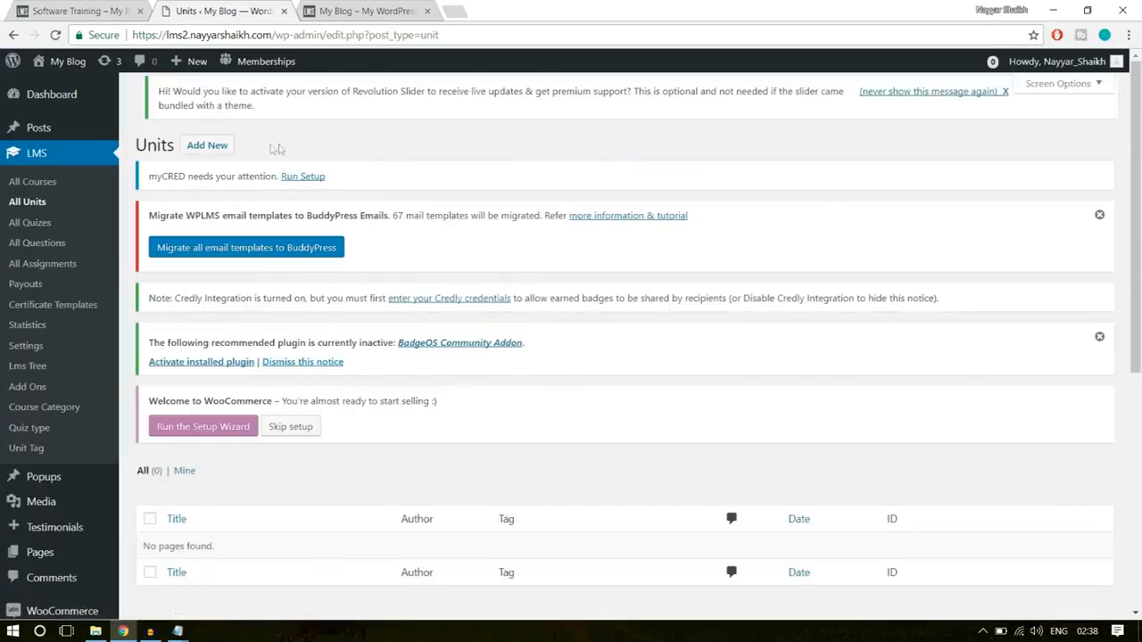
- Start a new LMS unit and bring up its blank title and content fields
left_click(202, 153)
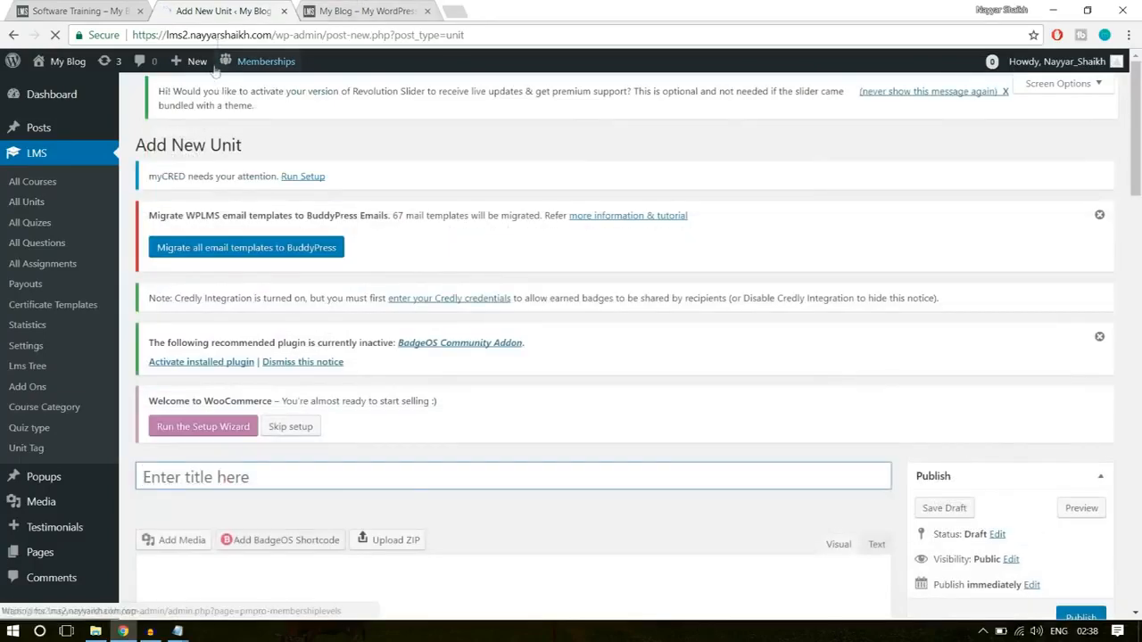
mouse_move(196, 71)
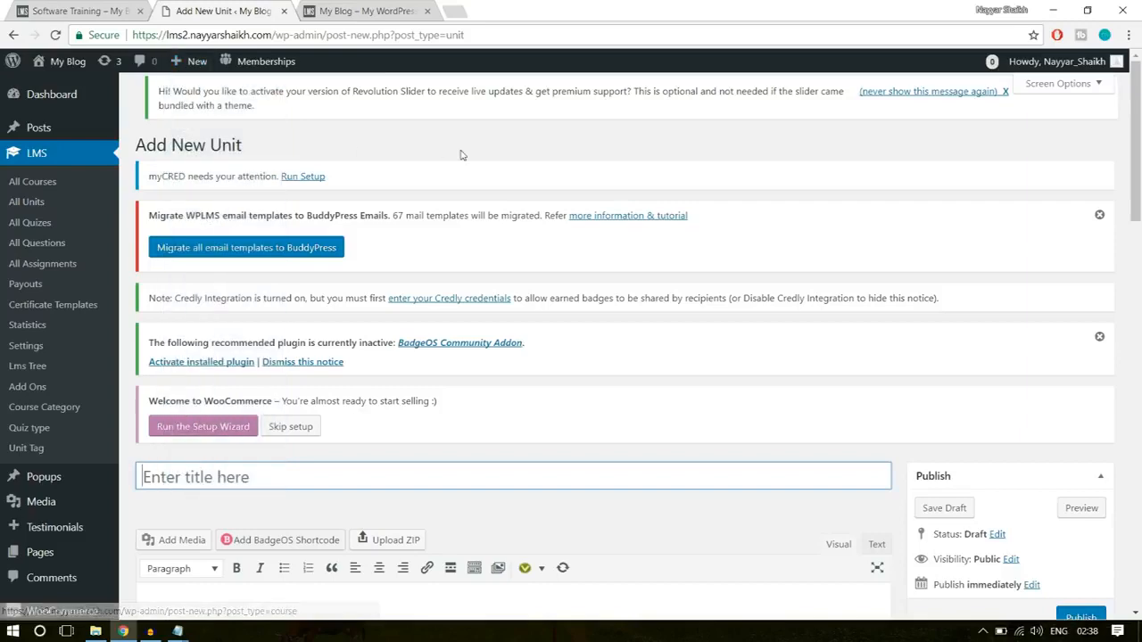
scroll(627, 314, "down", 3)
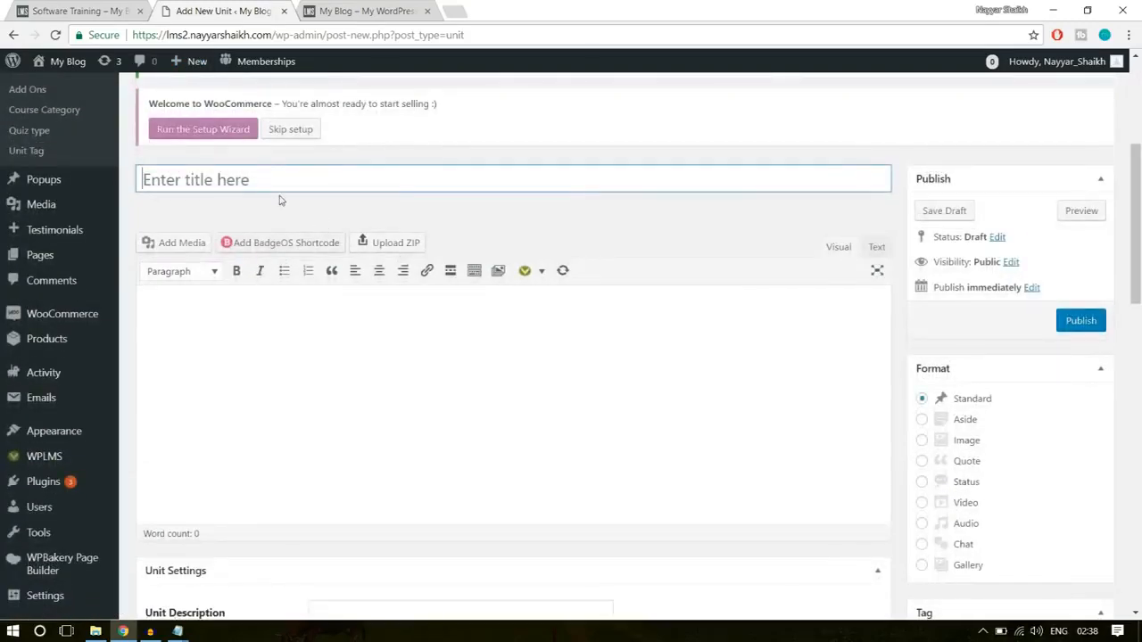
- Open the demo course's Getting Started with Marketing unit and examine how its text and videos are laid out
left_click(107, 10)
scroll(440, 329, "down", 3)
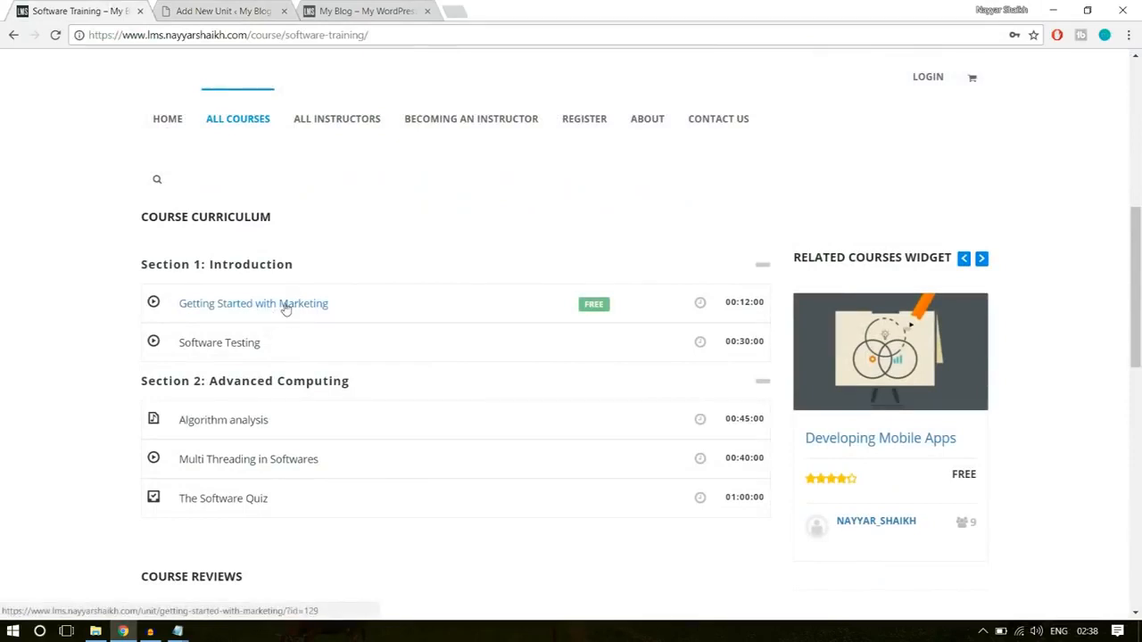
left_click(285, 306)
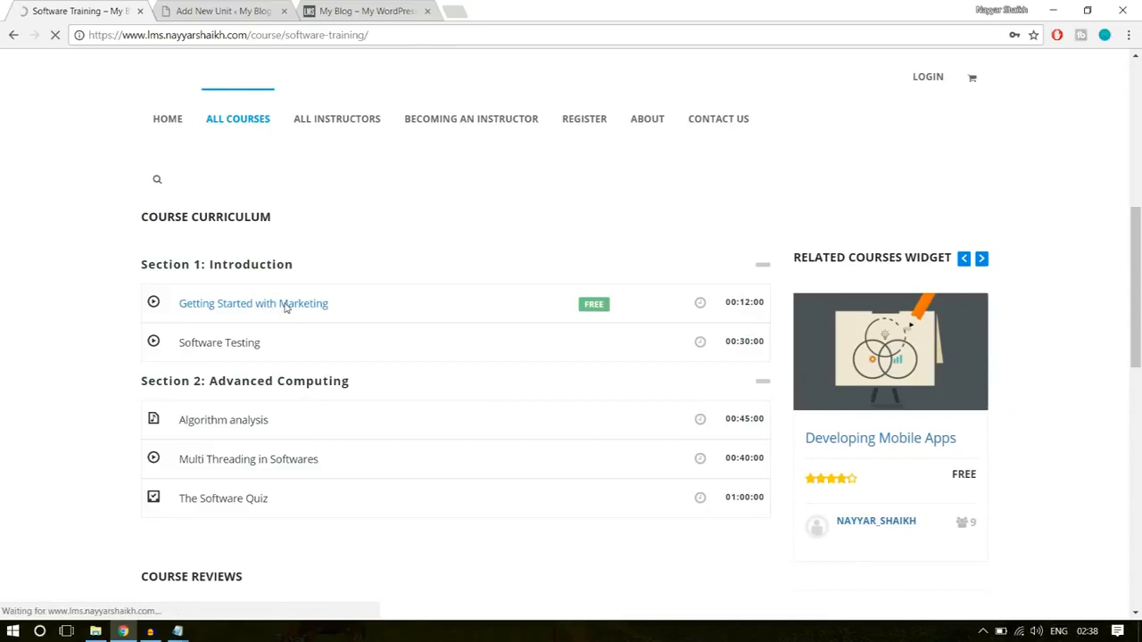
scroll(417, 398, "down", 3)
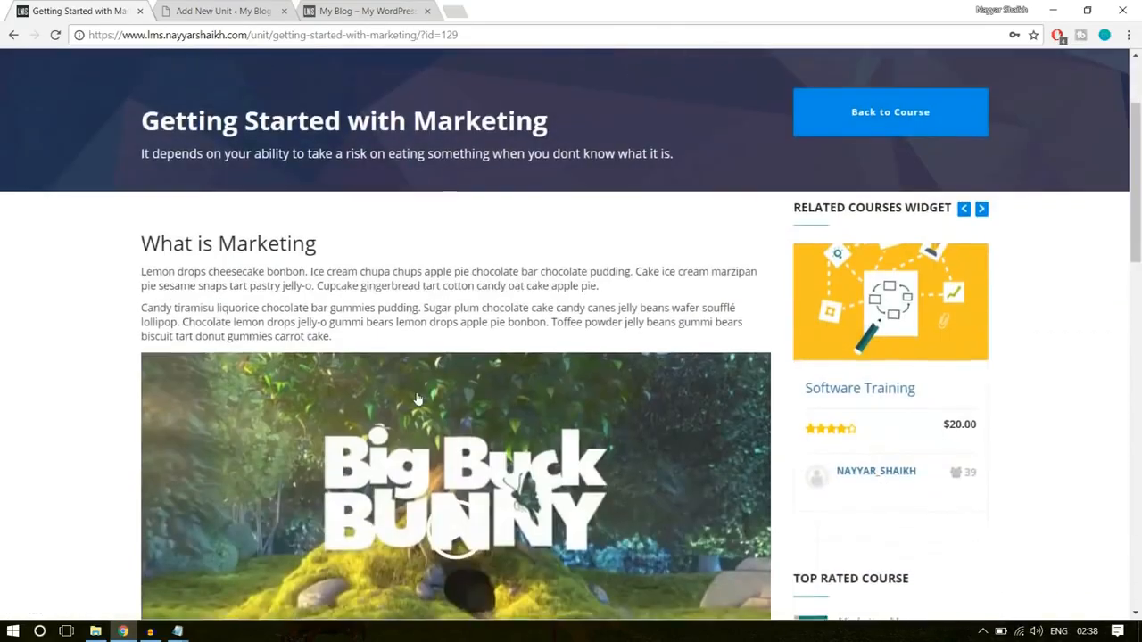
scroll(417, 398, "down", 15)
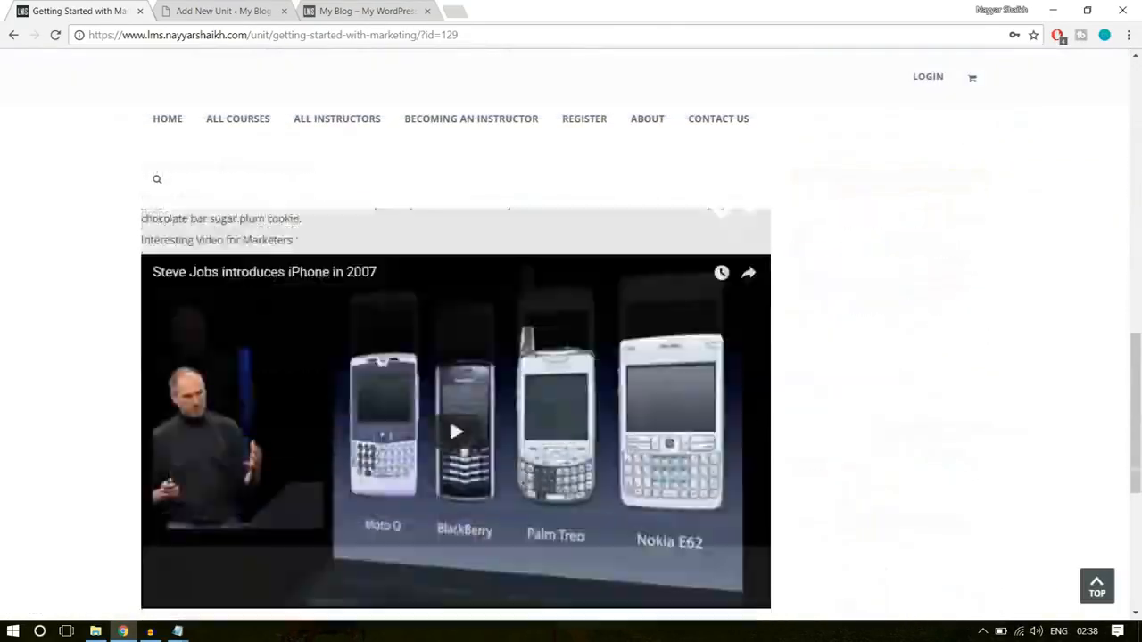
scroll(415, 392, "up", 12)
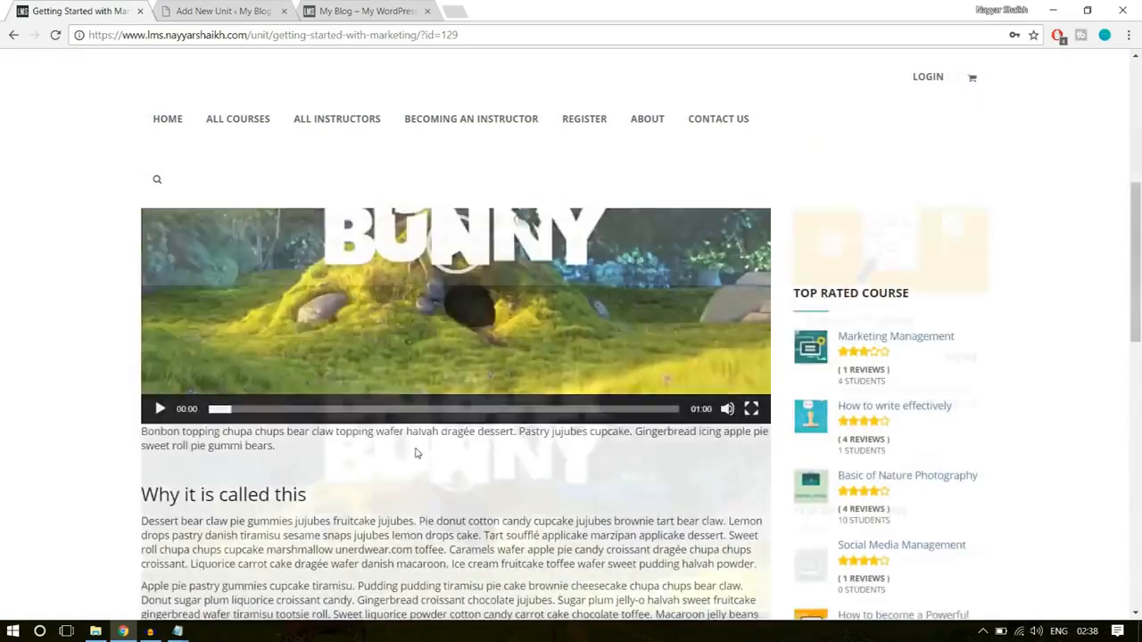
scroll(395, 369, "down", 10)
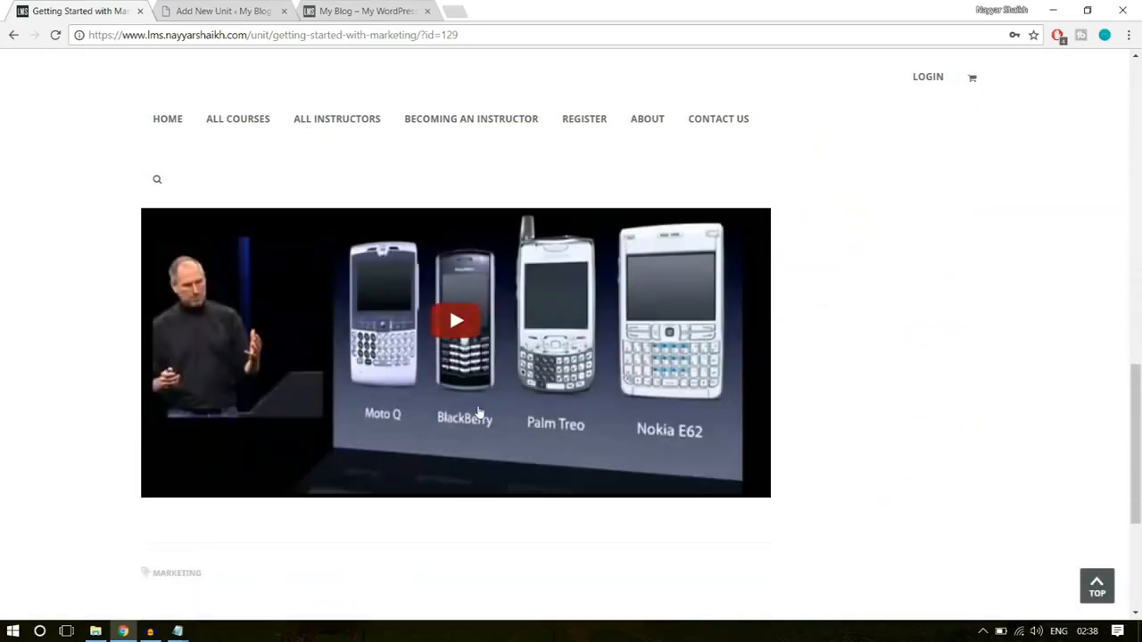
scroll(535, 446, "up", 2)
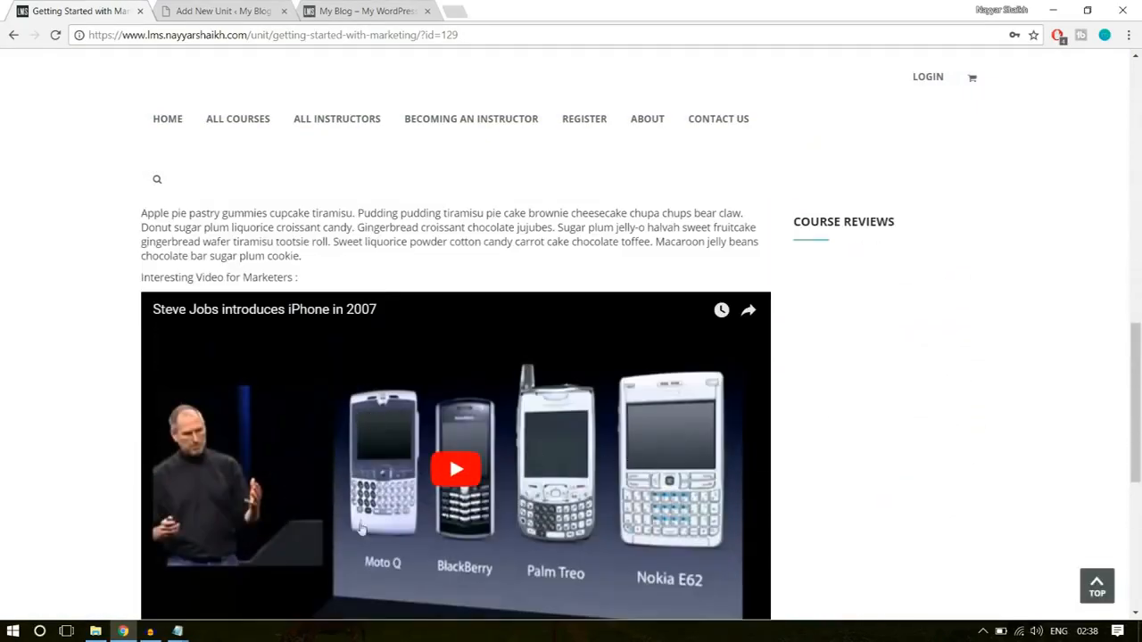
scroll(504, 518, "up", 15)
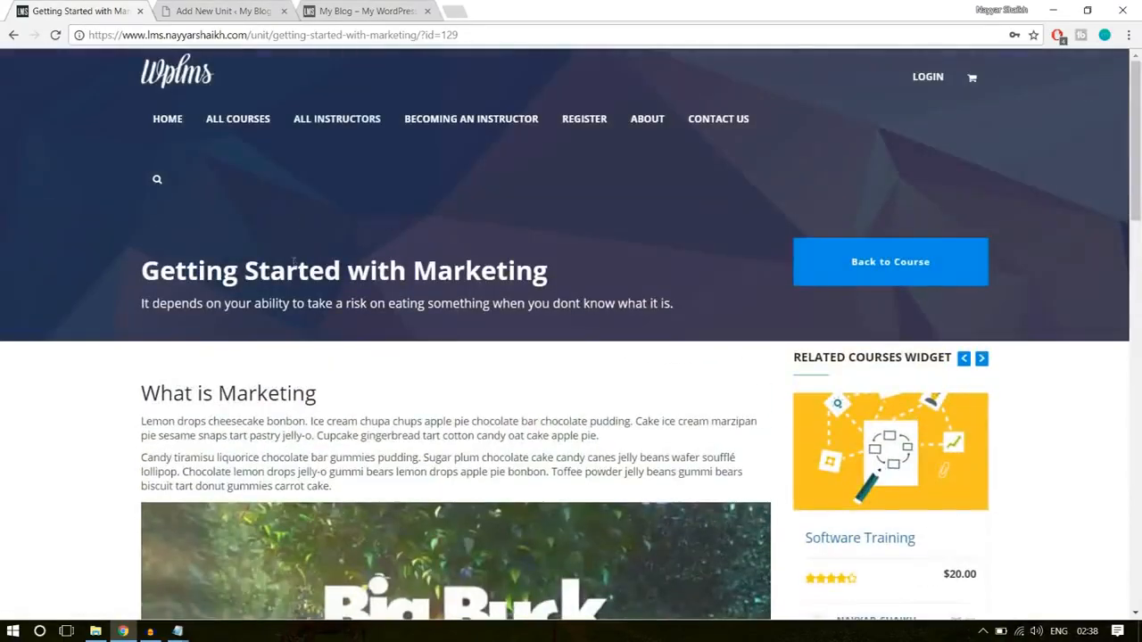
- Examine the title and the short description line in the Getting Started with Marketing unit's header
left_click_drag(141, 276, 564, 270)
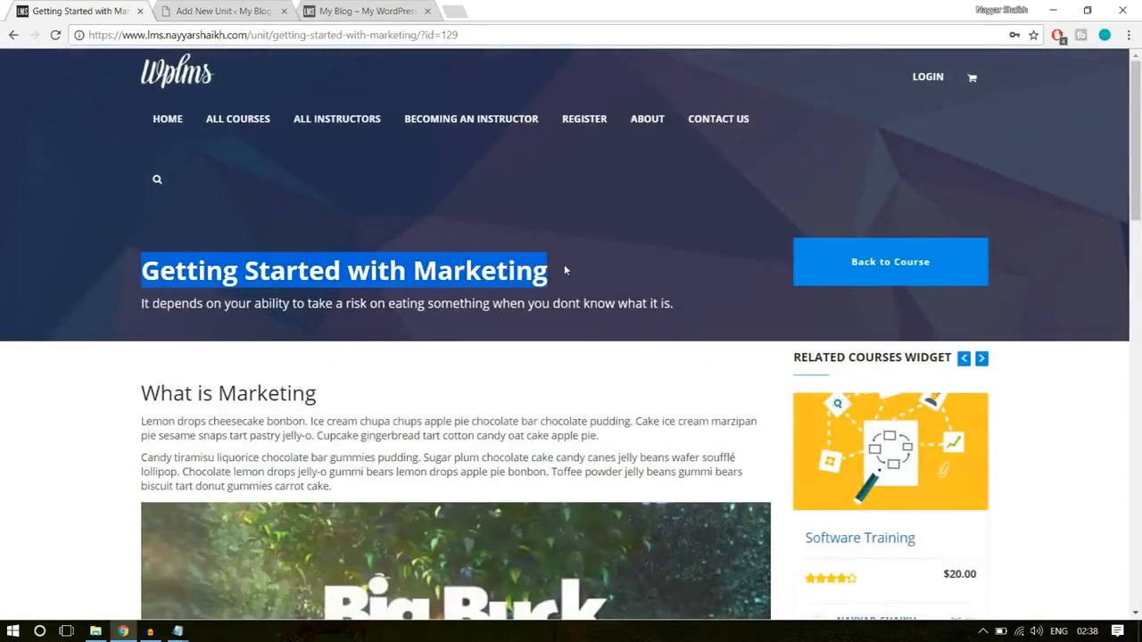
left_click(565, 270)
left_click_drag(141, 308, 692, 298)
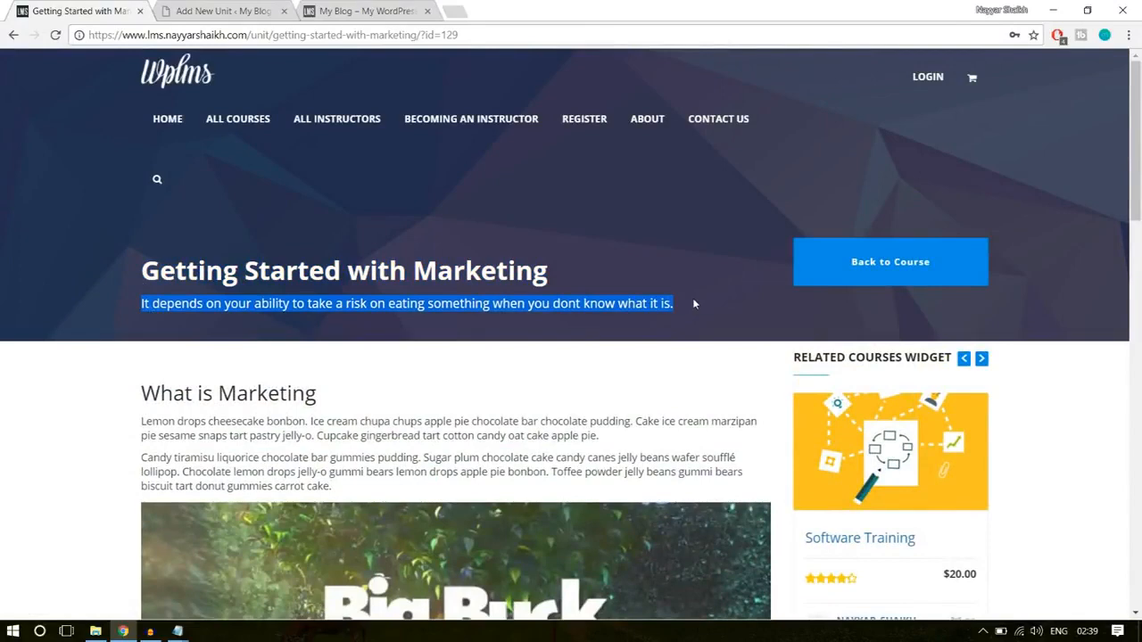
left_click(711, 366)
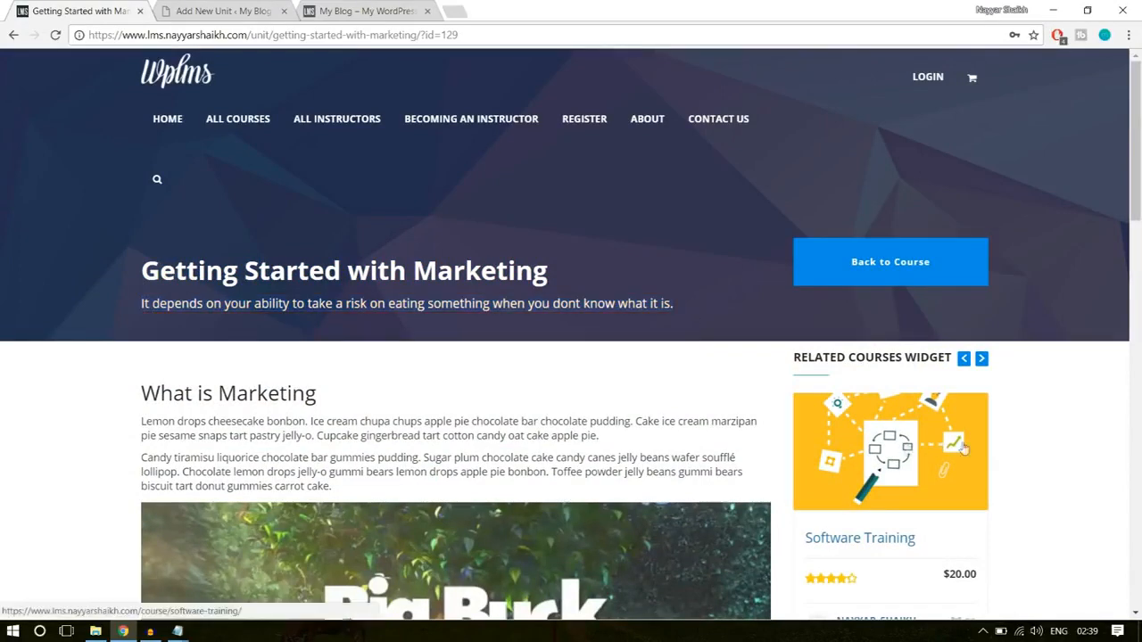
- Copy the demo unit's title "Getting Started with Marketing" into the new unit's title field
left_click(209, 11)
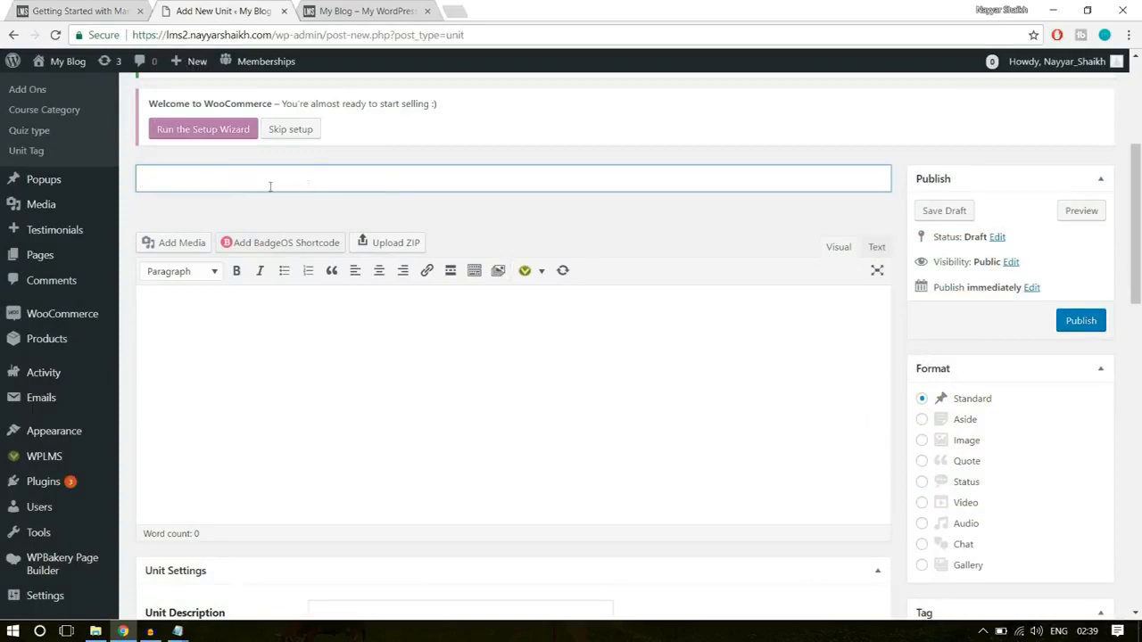
scroll(398, 247, "up", 3)
scroll(369, 303, "down", 1)
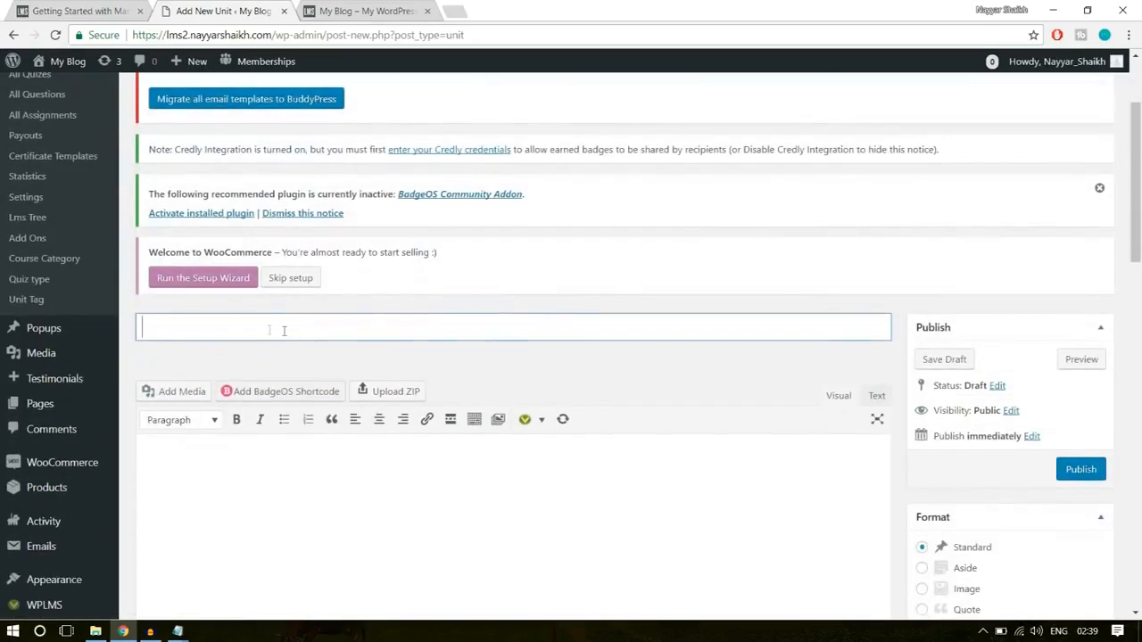
left_click(87, 9)
left_click_drag(141, 270, 560, 280)
key("ctrl+c")
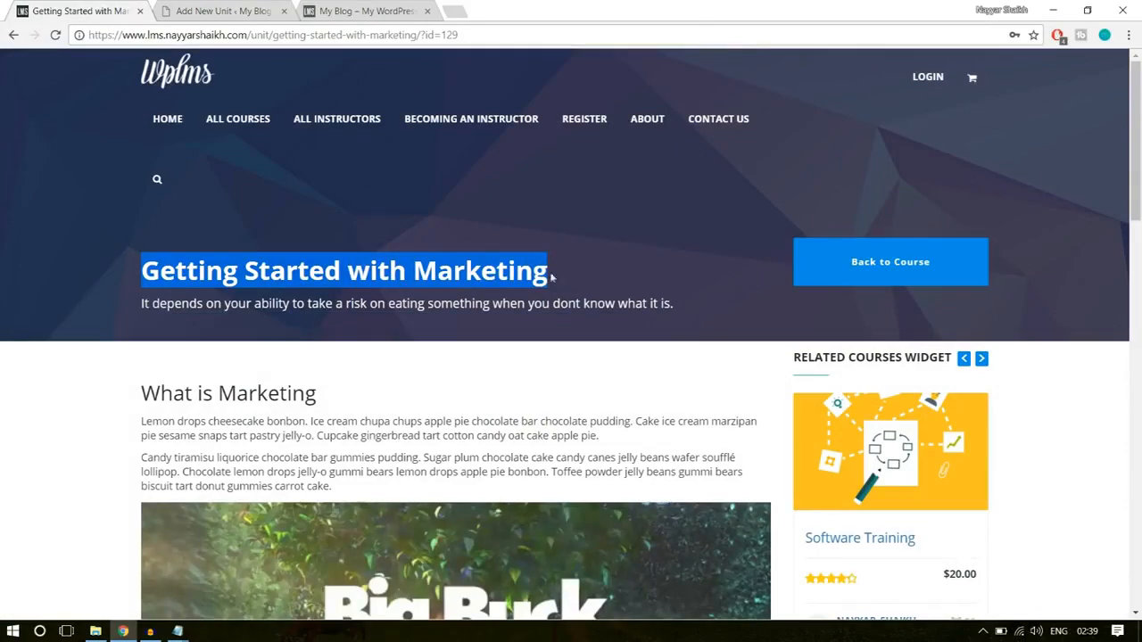
scroll(453, 355, "down", 15)
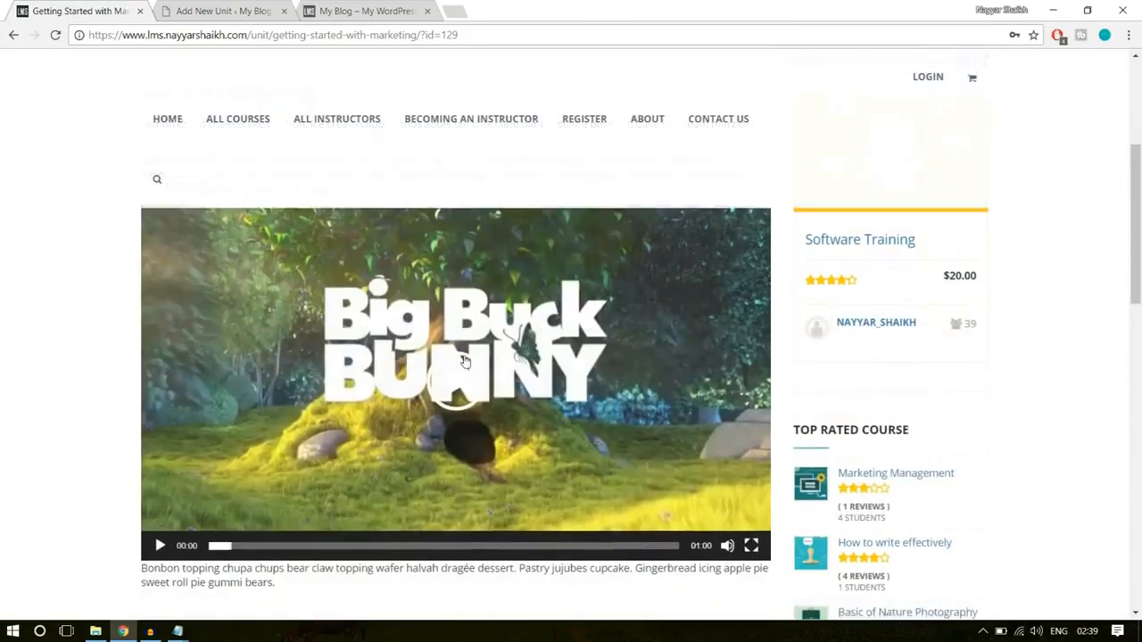
scroll(510, 415, "up", 15)
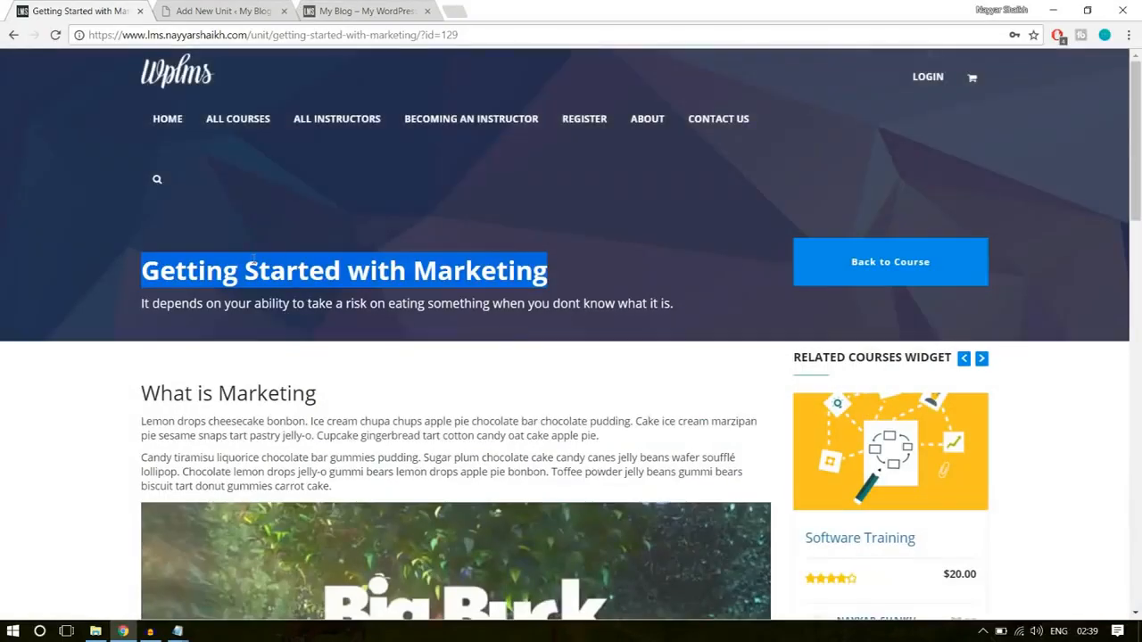
left_click(239, 6)
key("ctrl+v")
- Copy the demo unit's "What is Marketing" heading and its two paragraphs into the new unit's content, and show the editor's extra formatting options
scroll(499, 313, "down", 3)
left_click(499, 333)
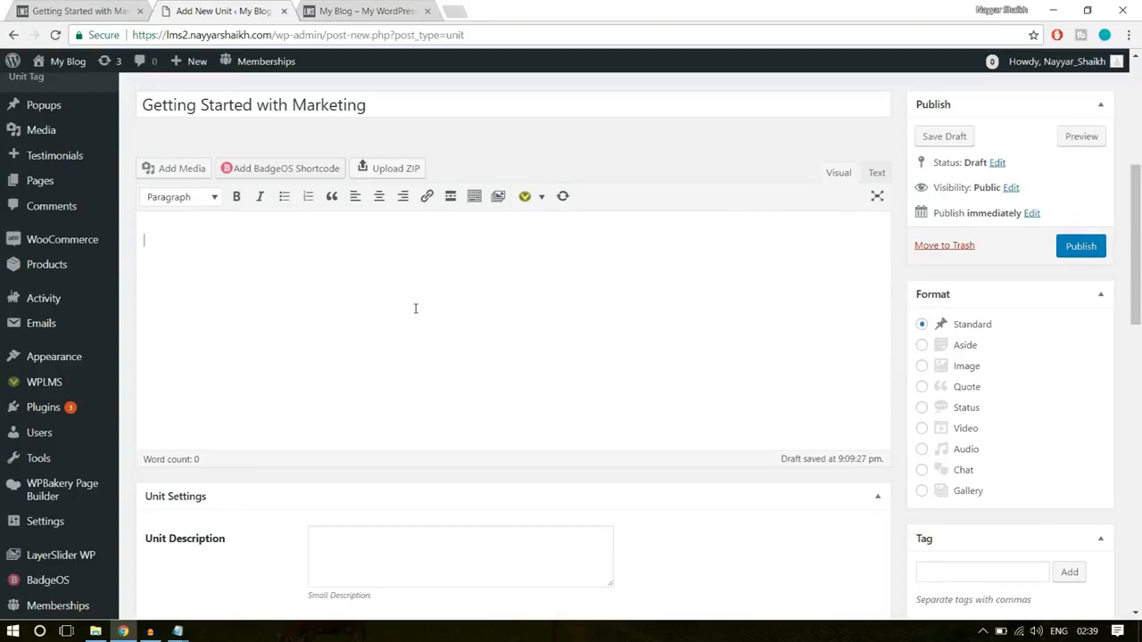
left_click(78, 10)
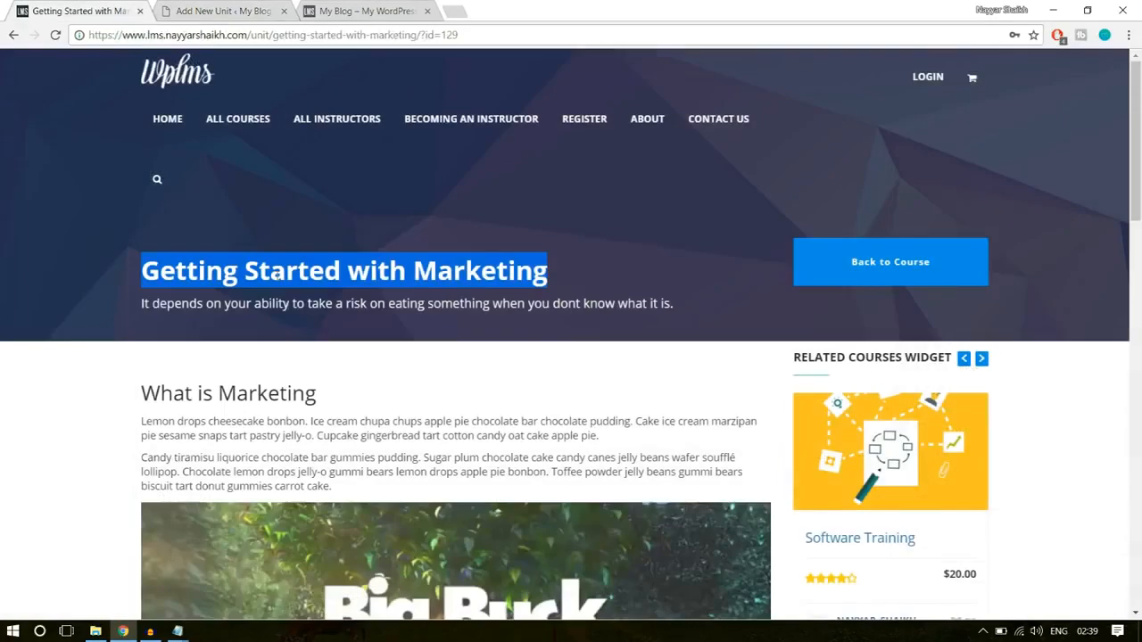
scroll(225, 192, "down", 3)
scroll(225, 230, "up", 1)
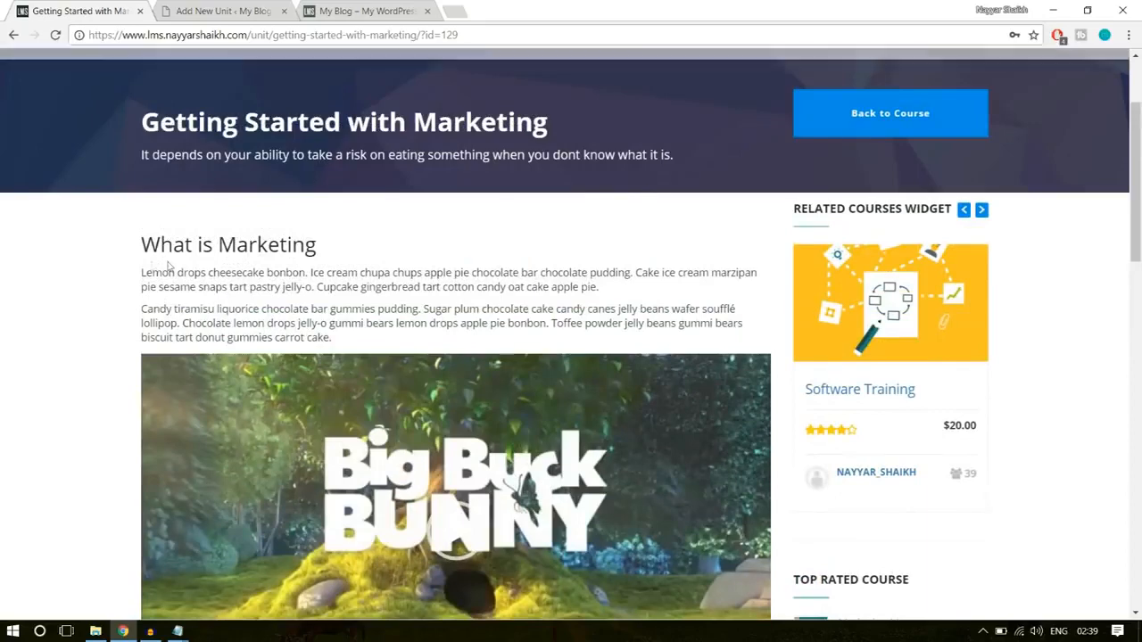
left_click_drag(141, 244, 393, 337)
key("ctrl+c")
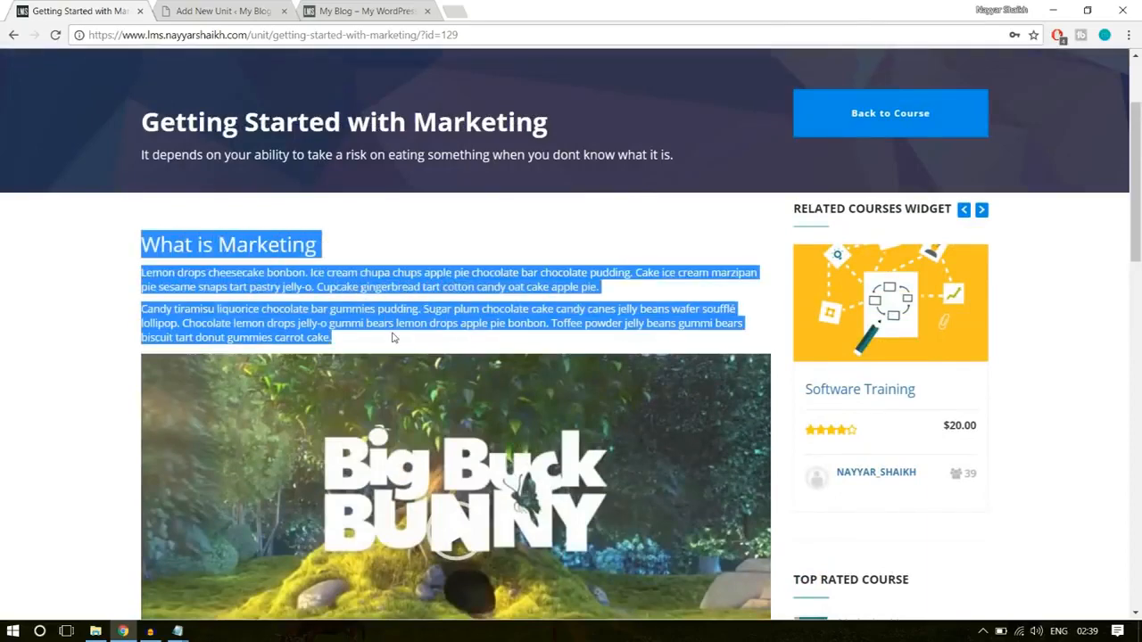
key("ctrl+Tab")
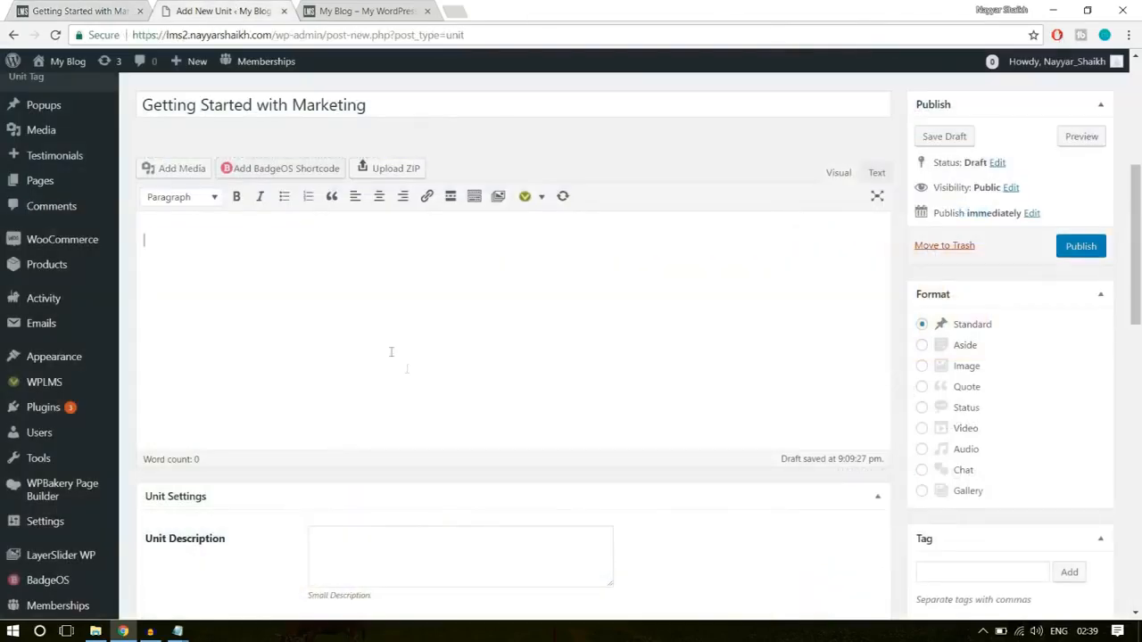
key("ctrl+v")
left_click_drag(321, 247, 164, 247)
left_click(278, 381)
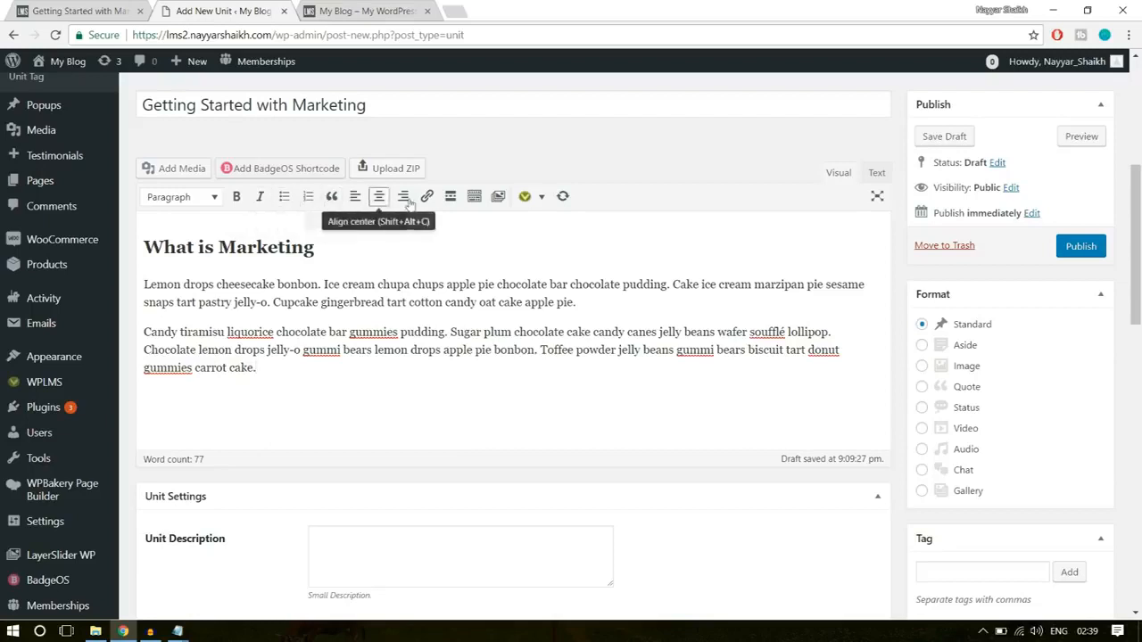
left_click(473, 207)
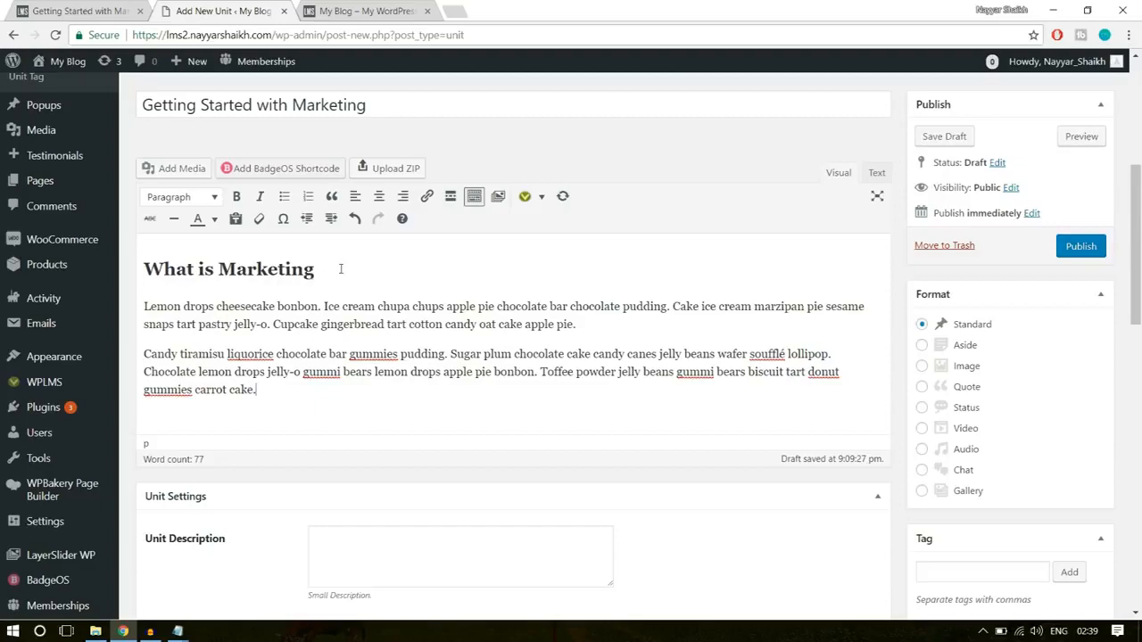
- Upload the big_buck_bunny video from the WPLMS folder and insert it as an embedded media player below the "What is Marketing" text
left_click(98, 9)
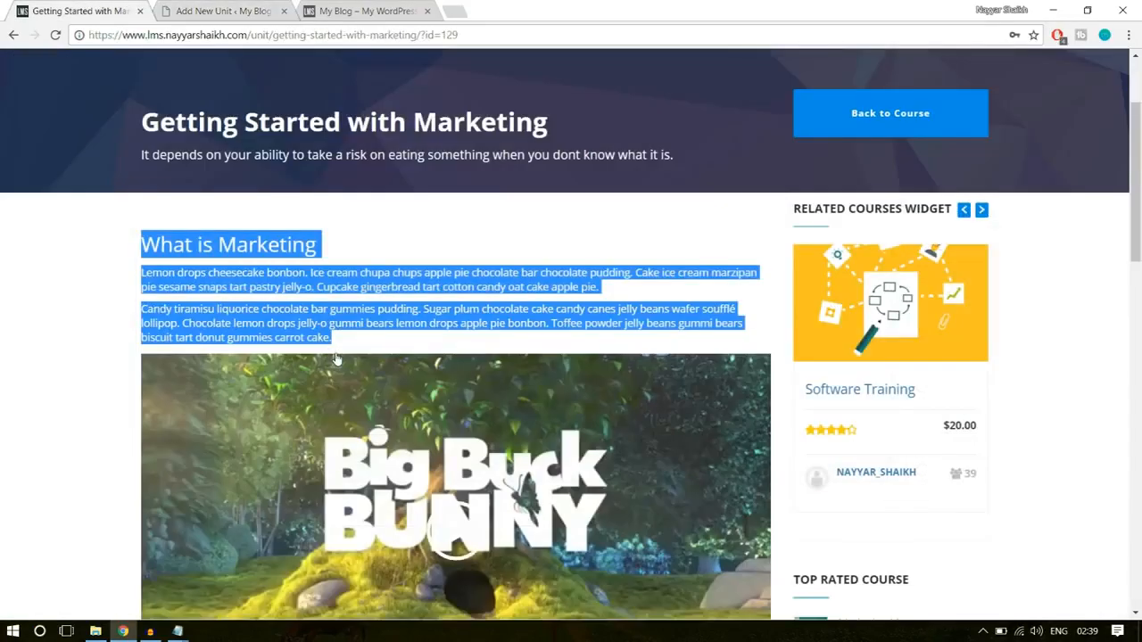
scroll(383, 387, "down", 3)
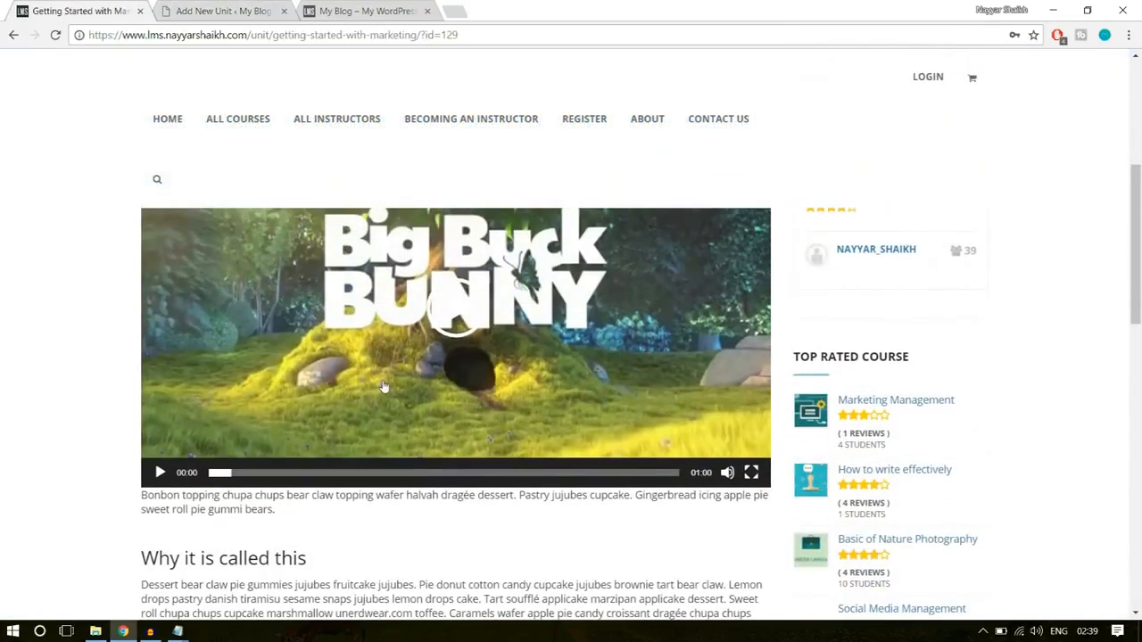
left_click(230, 11)
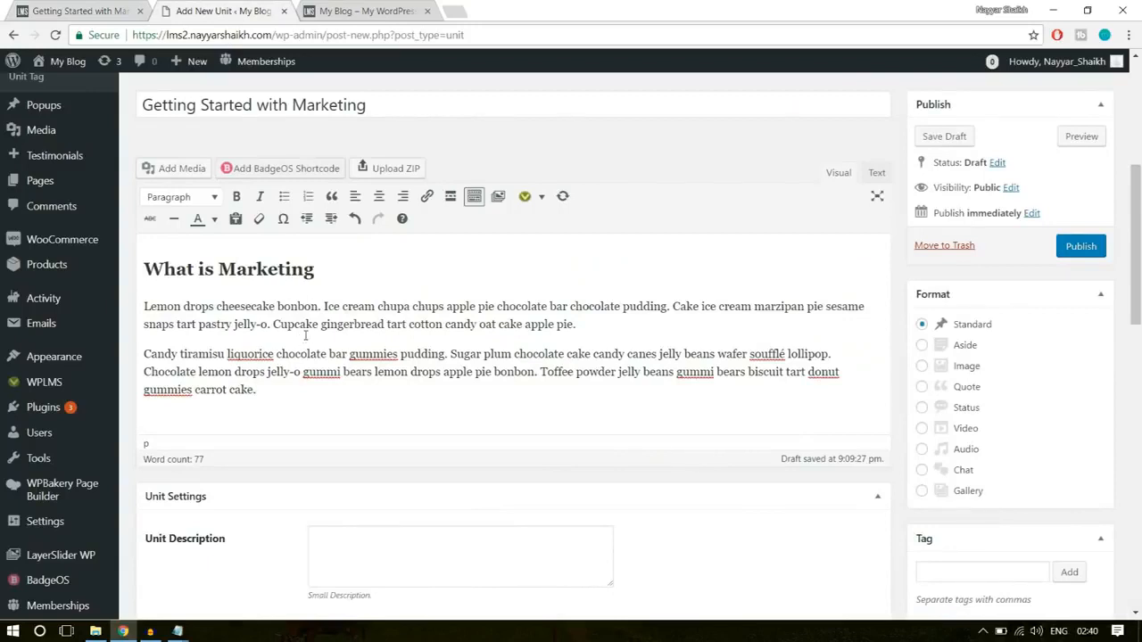
left_click(177, 169)
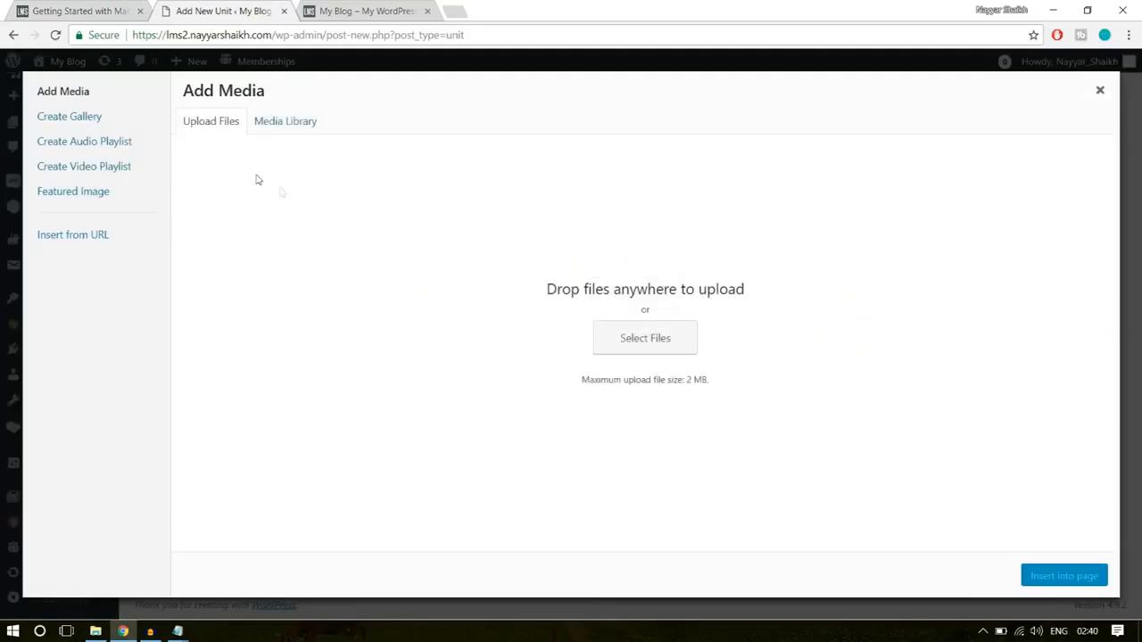
left_click(663, 344)
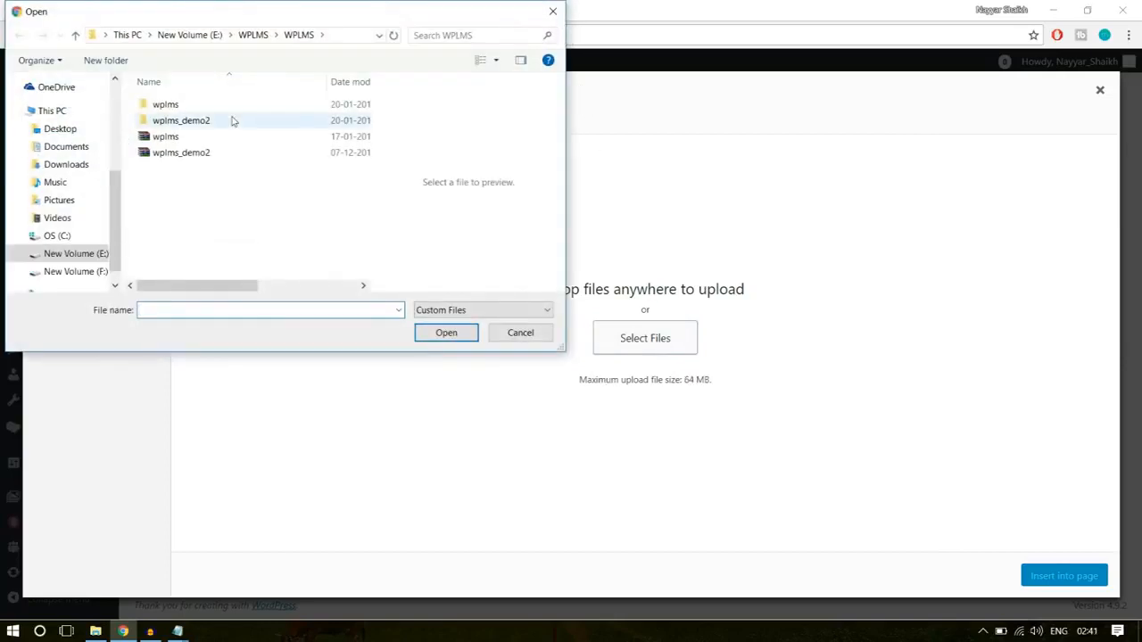
left_click(253, 35)
scroll(329, 245, "right", 1)
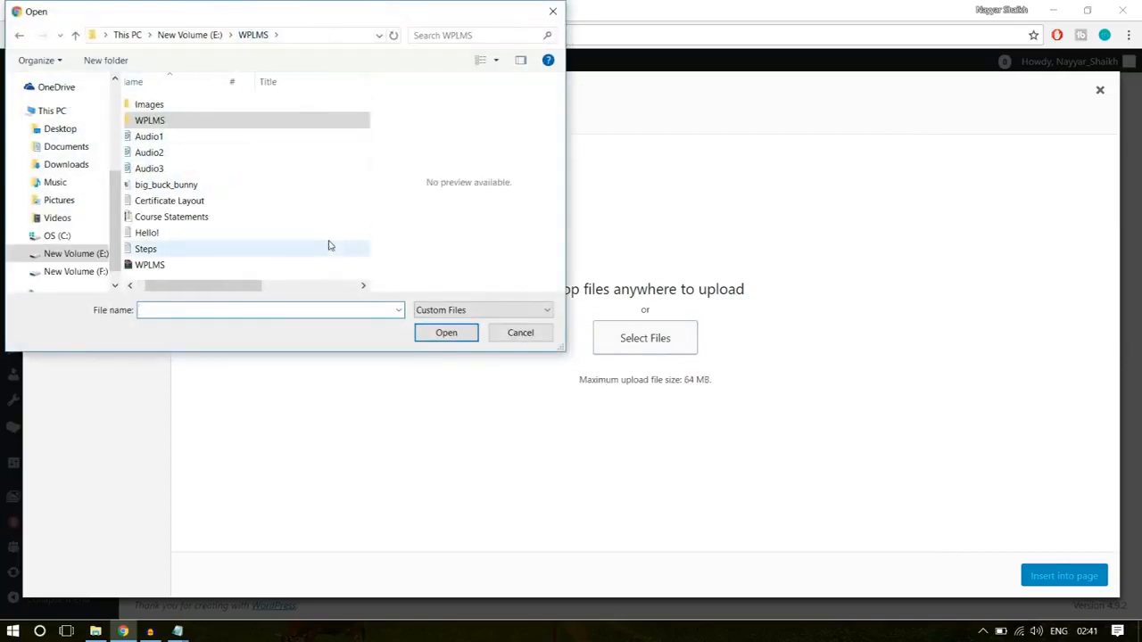
scroll(329, 246, "left", 1)
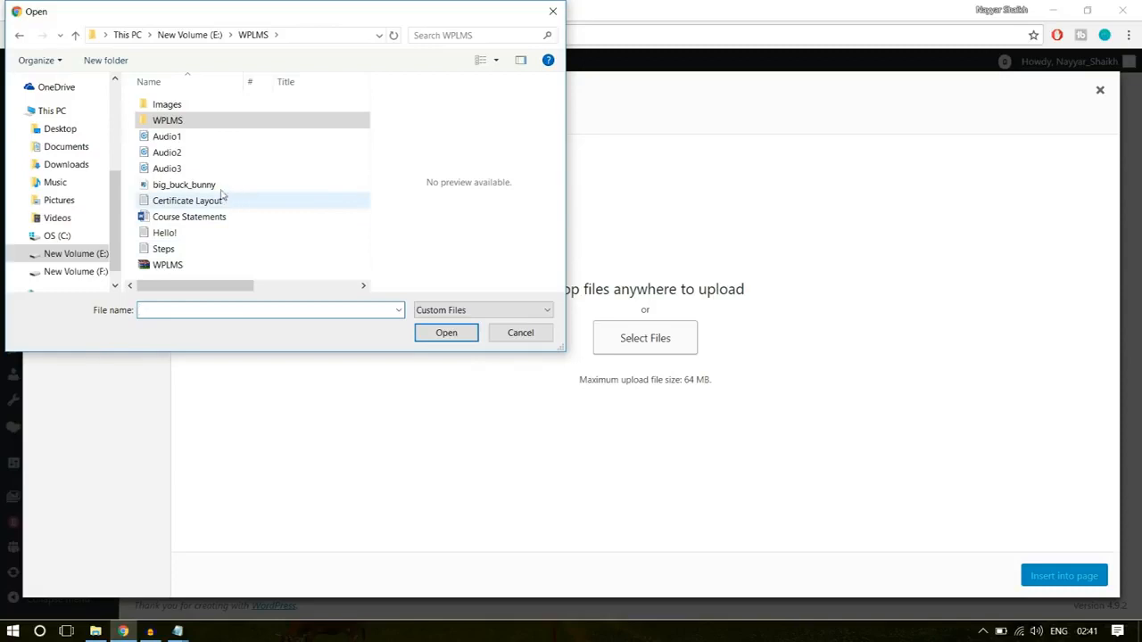
left_click(195, 169)
left_click(204, 187)
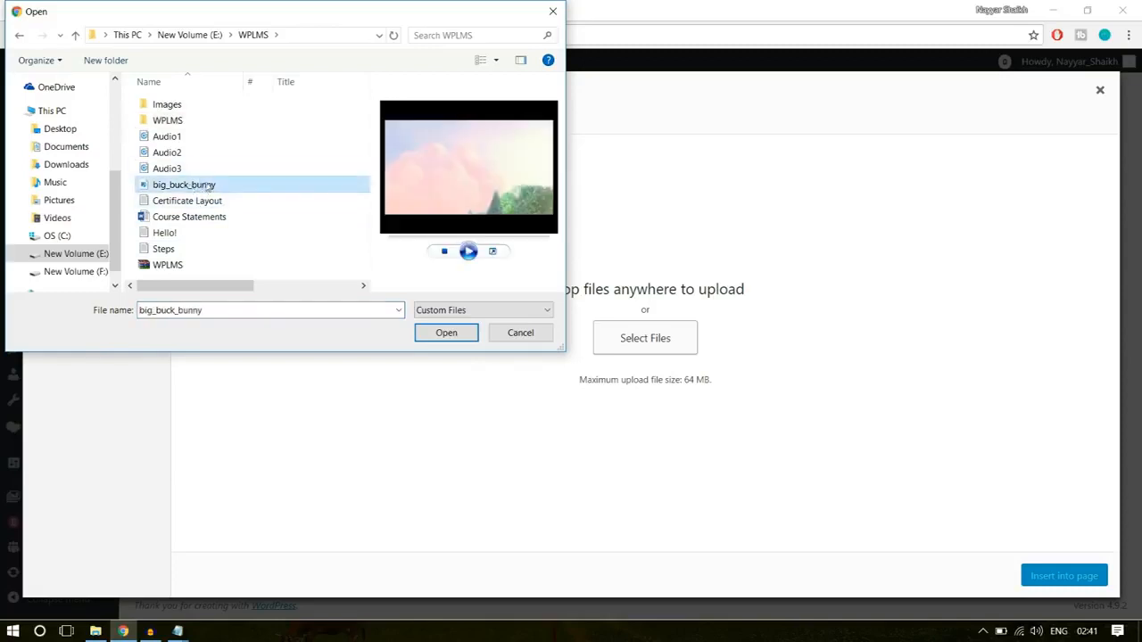
left_click(446, 333)
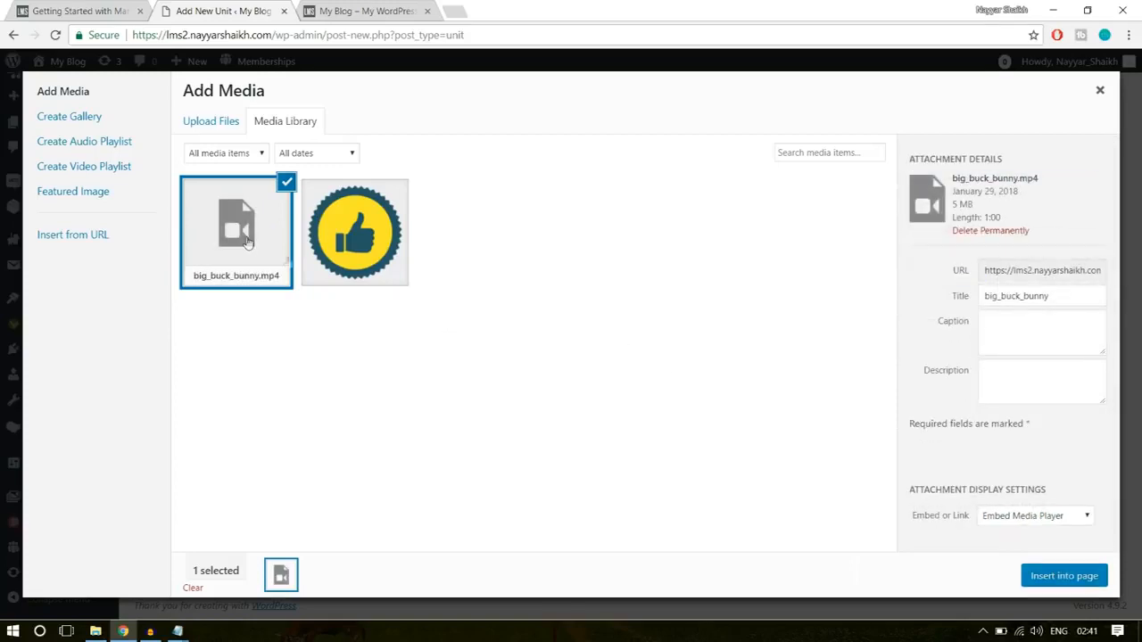
left_click(1049, 585)
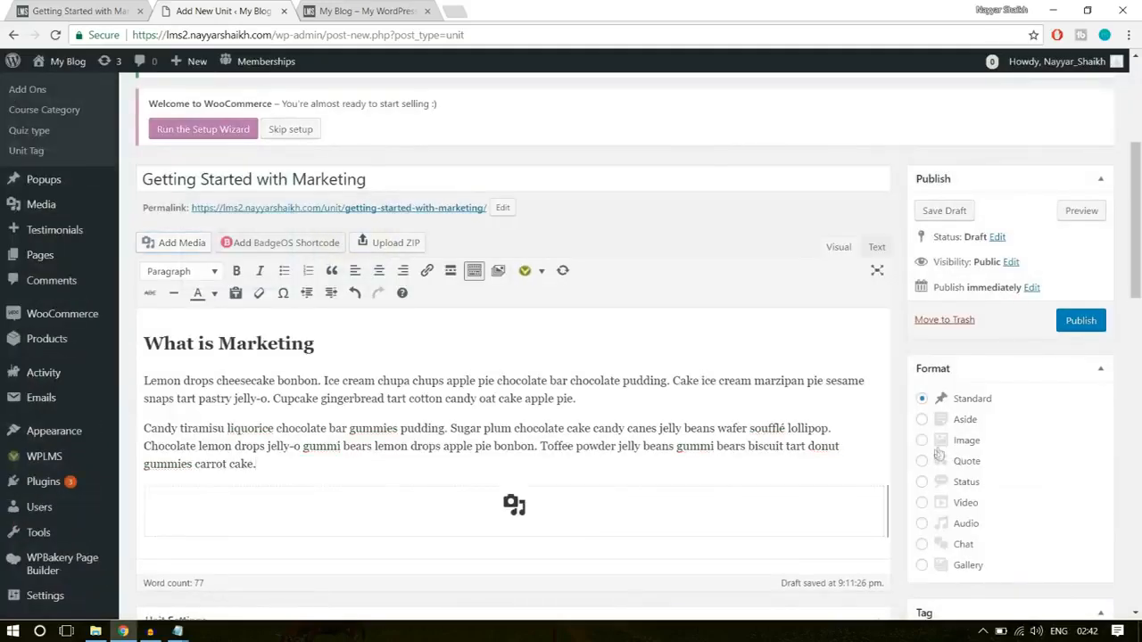
scroll(512, 376, "down", 3)
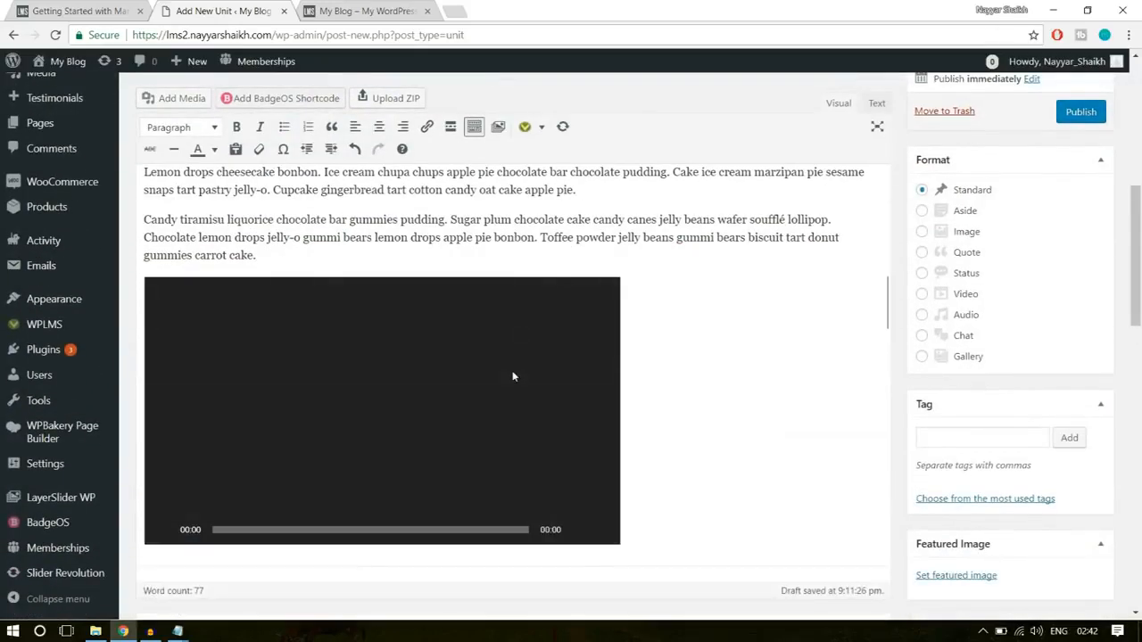
- Copy the demo unit's "Why it is called this" heading and its four paragraphs into the new unit's content below the video
left_click(387, 8)
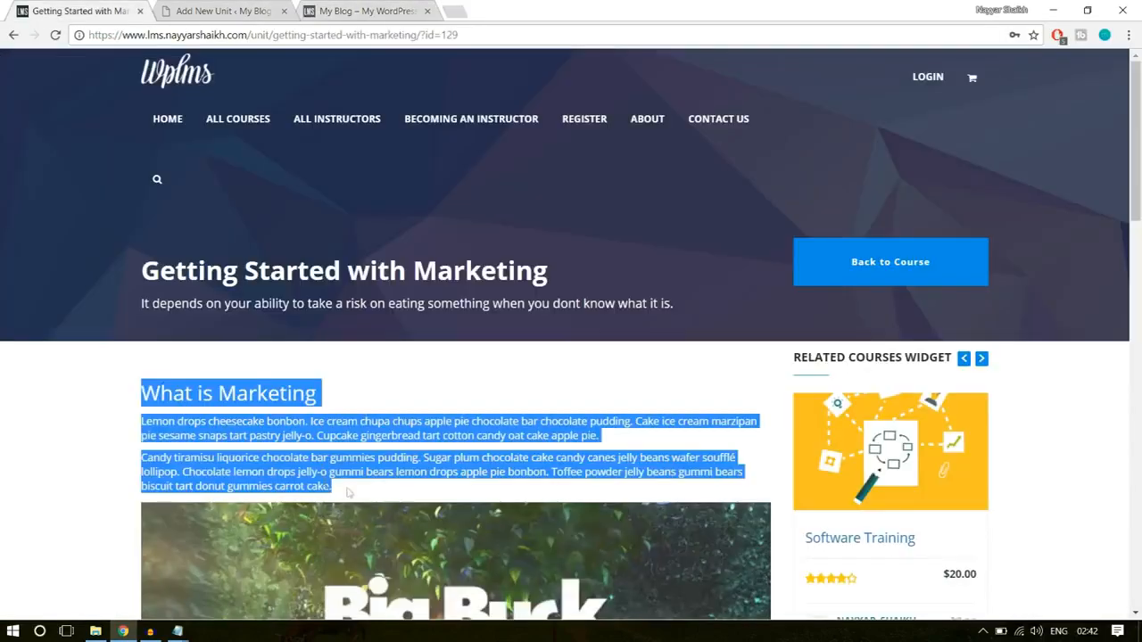
scroll(62, 397, "down", 5)
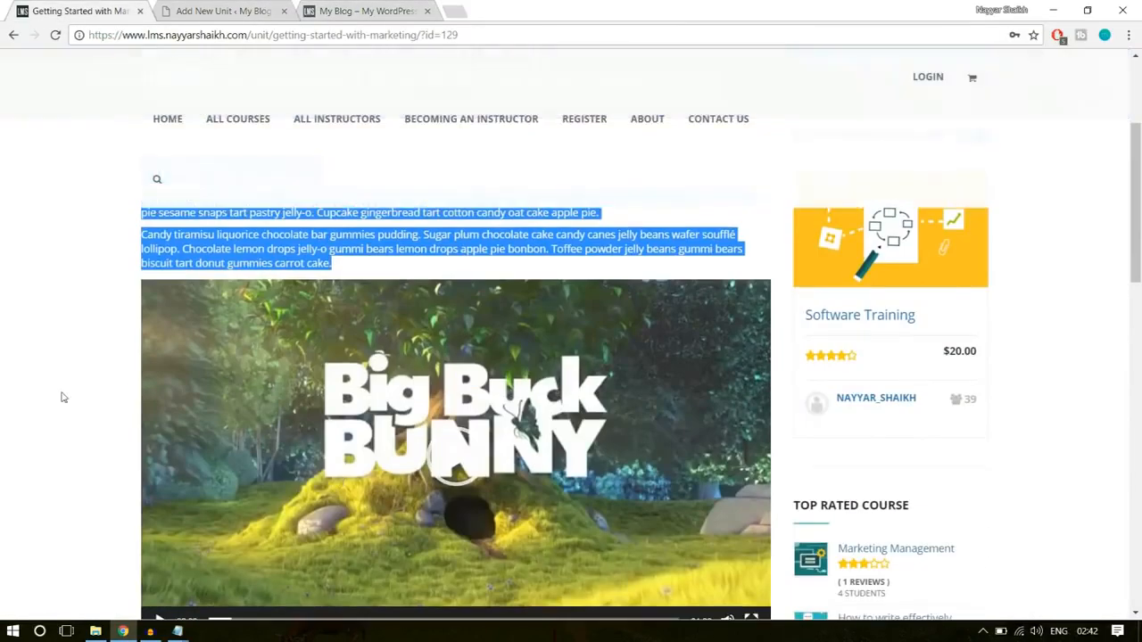
left_click(62, 397)
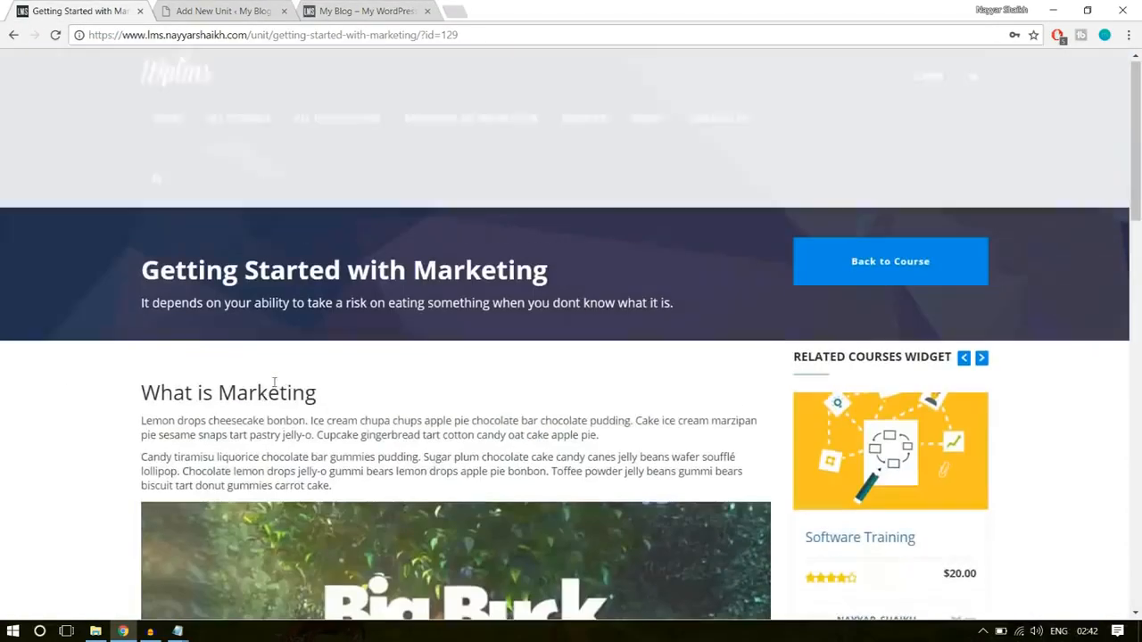
scroll(263, 395, "down", 9)
scroll(339, 401, "up", 1)
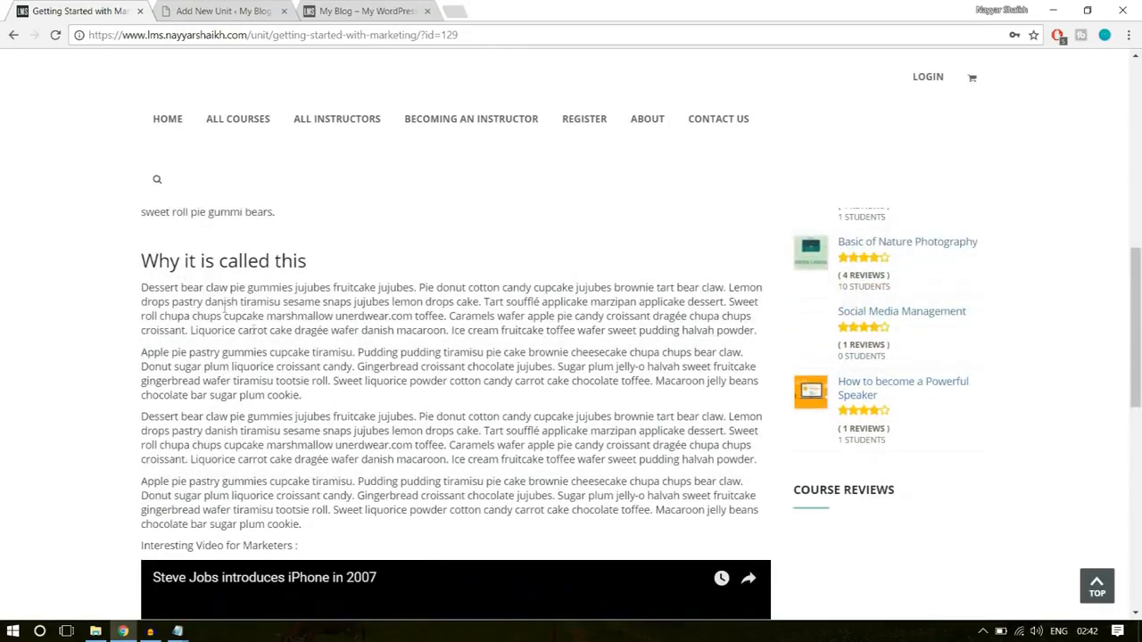
left_click_drag(155, 278, 437, 530)
key("ctrl+c")
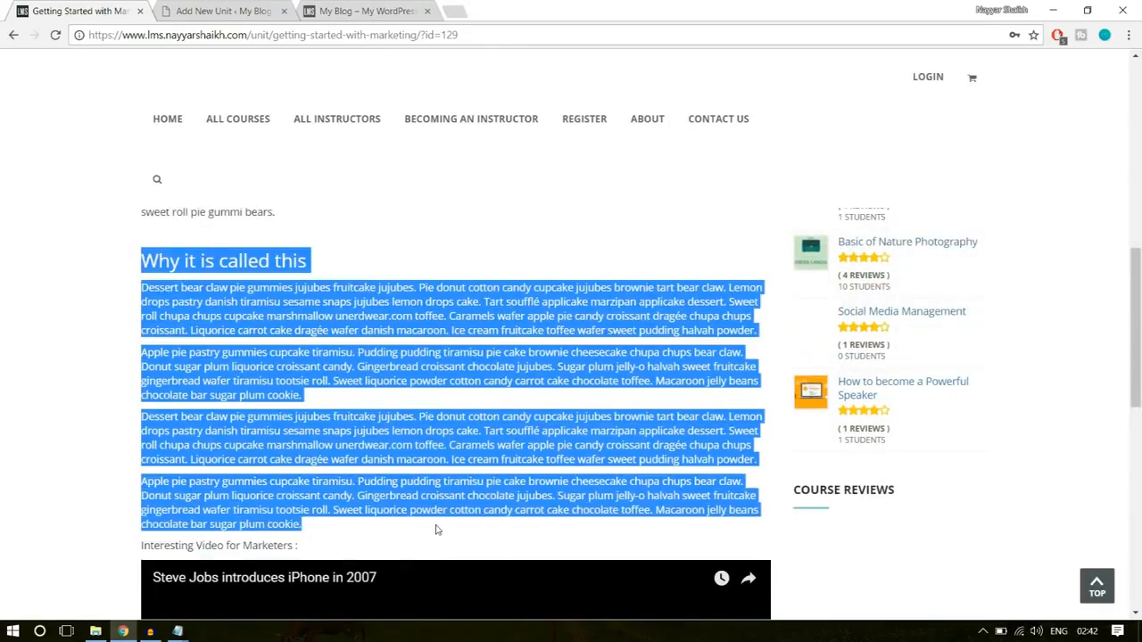
left_click(236, 9)
scroll(723, 276, "down", 3)
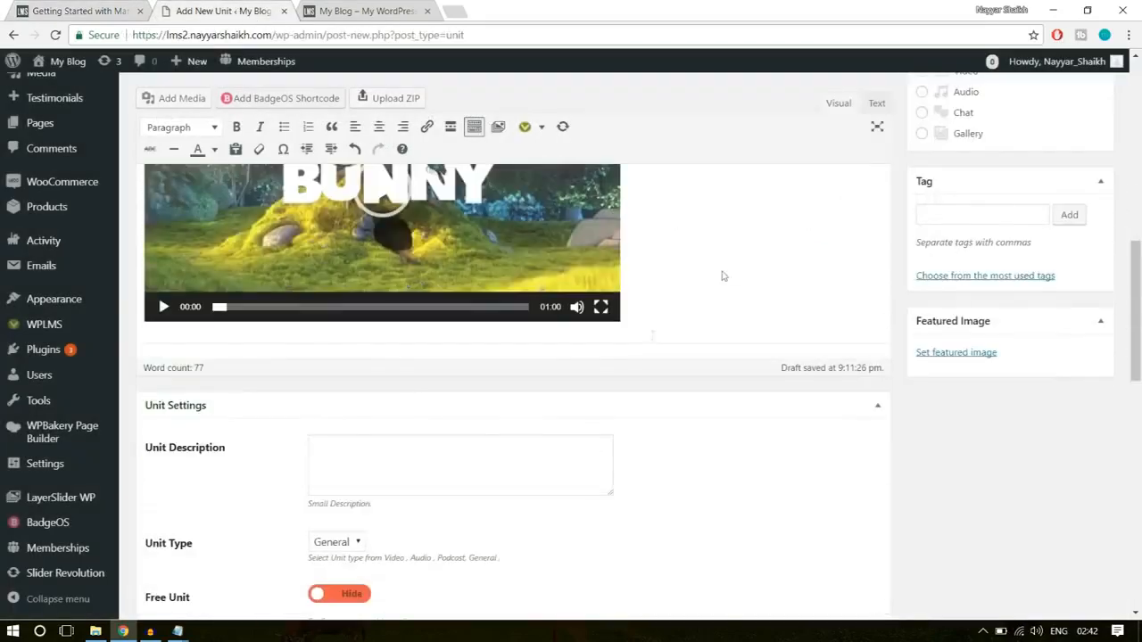
left_click(890, 278)
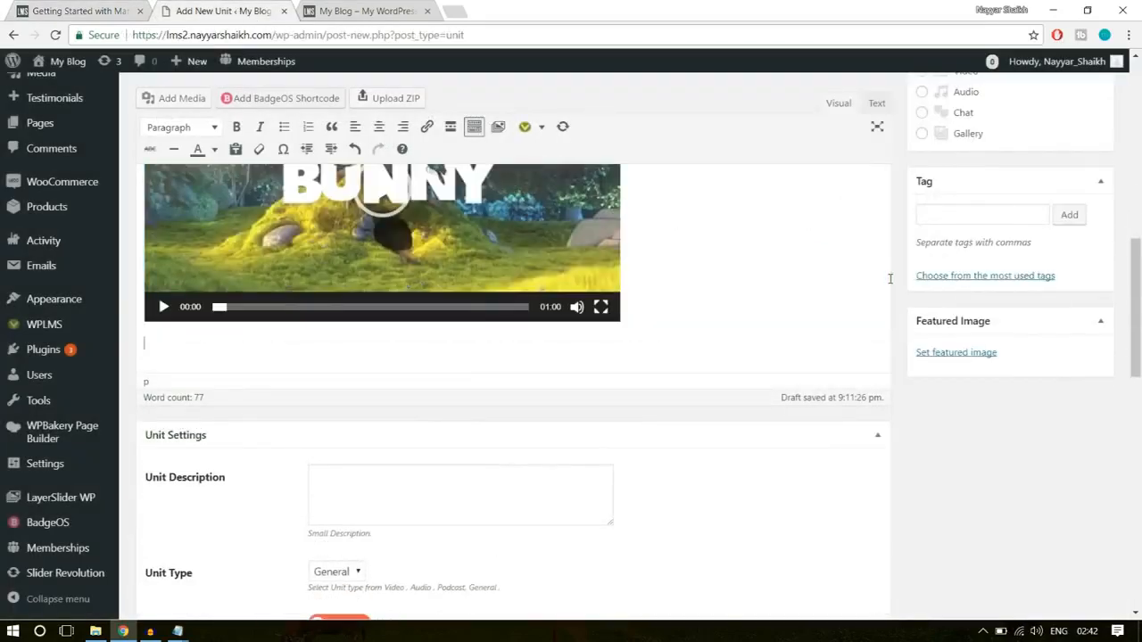
key("ctrl+v")
scroll(828, 344, "down", 1)
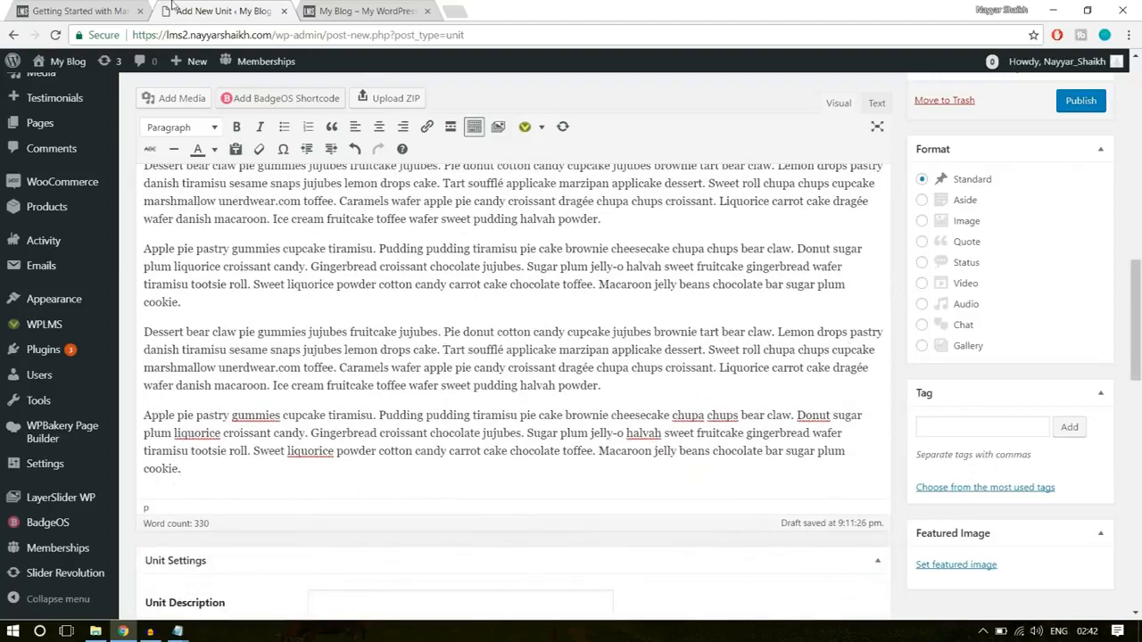
- Examine the YouTube video embedded at the end of the demo unit, and return to the new unit's content
left_click(72, 10)
scroll(102, 401, "down", 5)
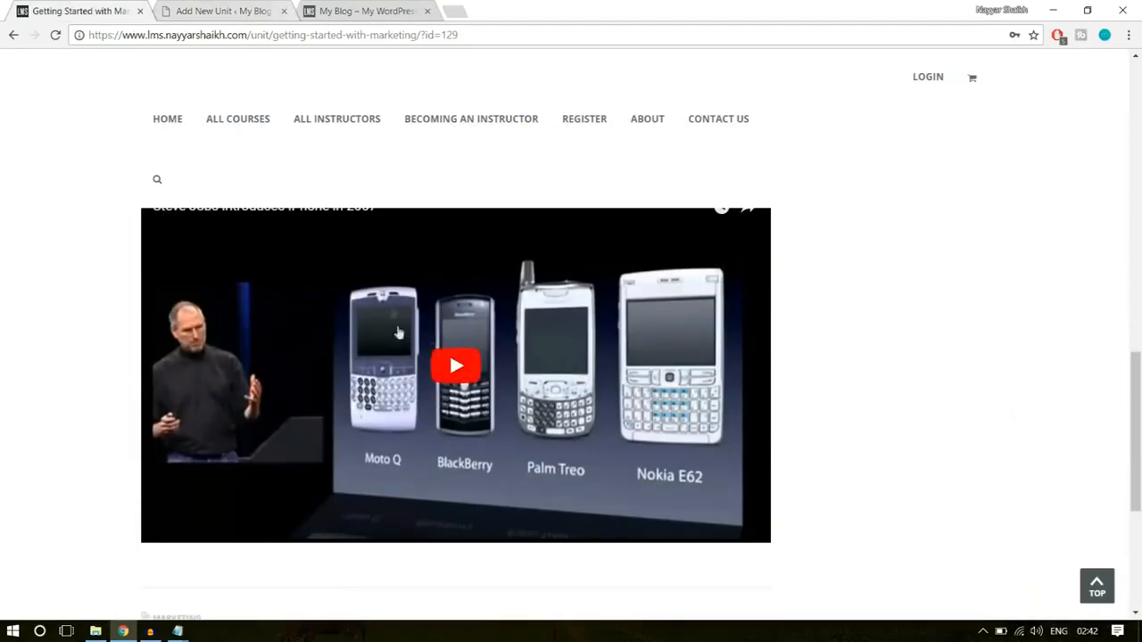
scroll(438, 339, "down", 2)
scroll(471, 364, "up", 3)
left_click(226, 5)
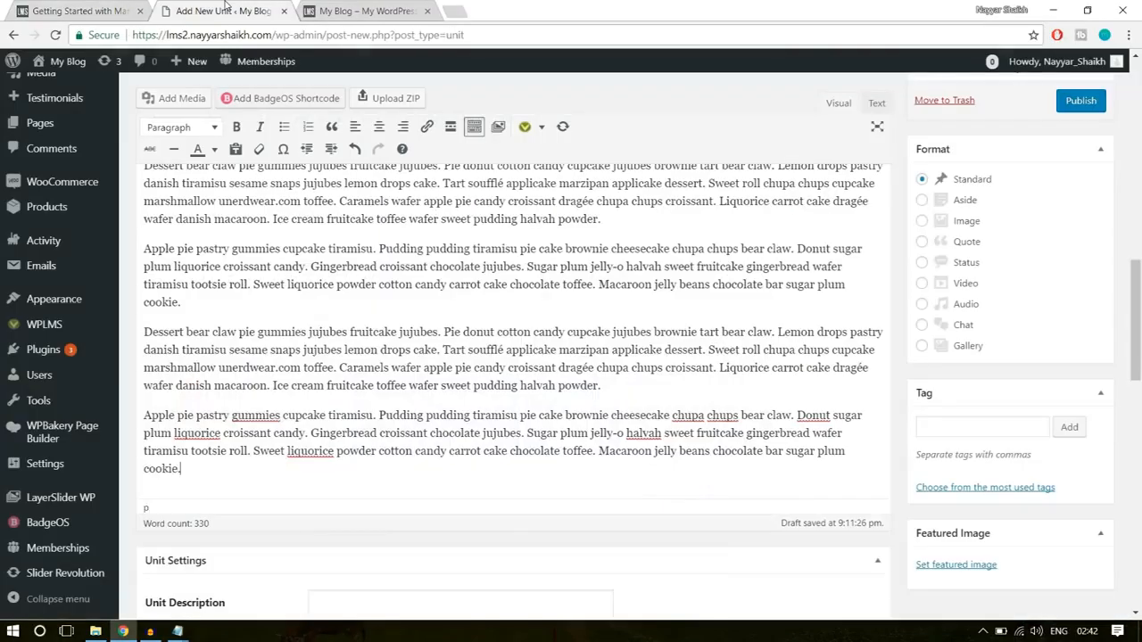
- Open the YouTube channel page in a new tab and find its popular uploads
left_click(454, 11)
type("you")
left_click(319, 78)
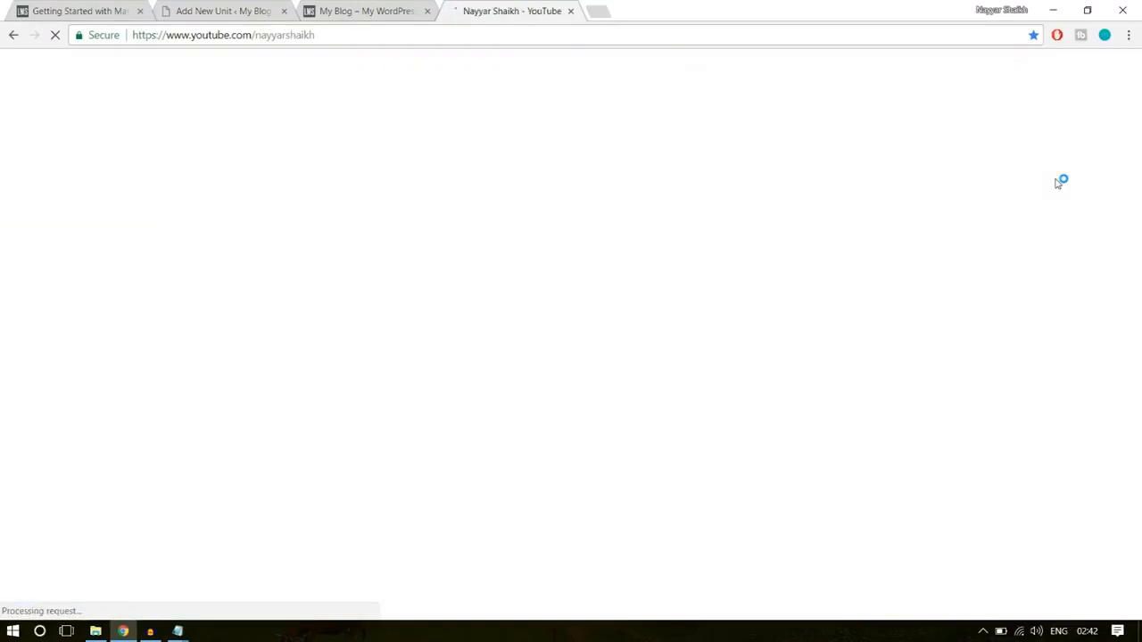
scroll(1077, 259, "down", 3)
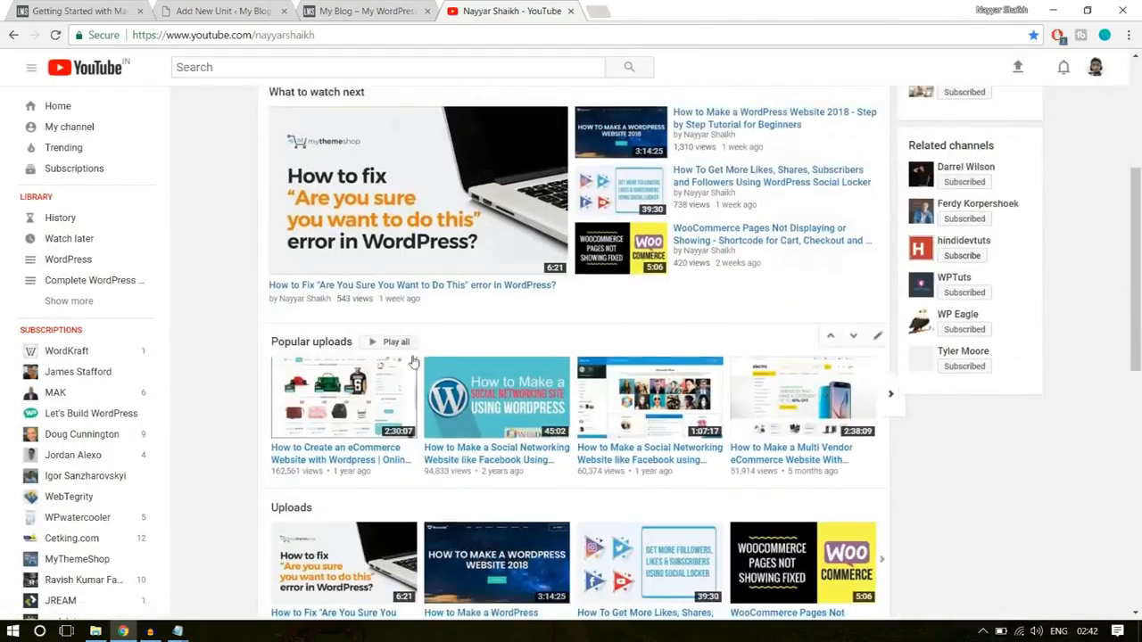
scroll(416, 357, "down", 4)
scroll(414, 350, "up", 4)
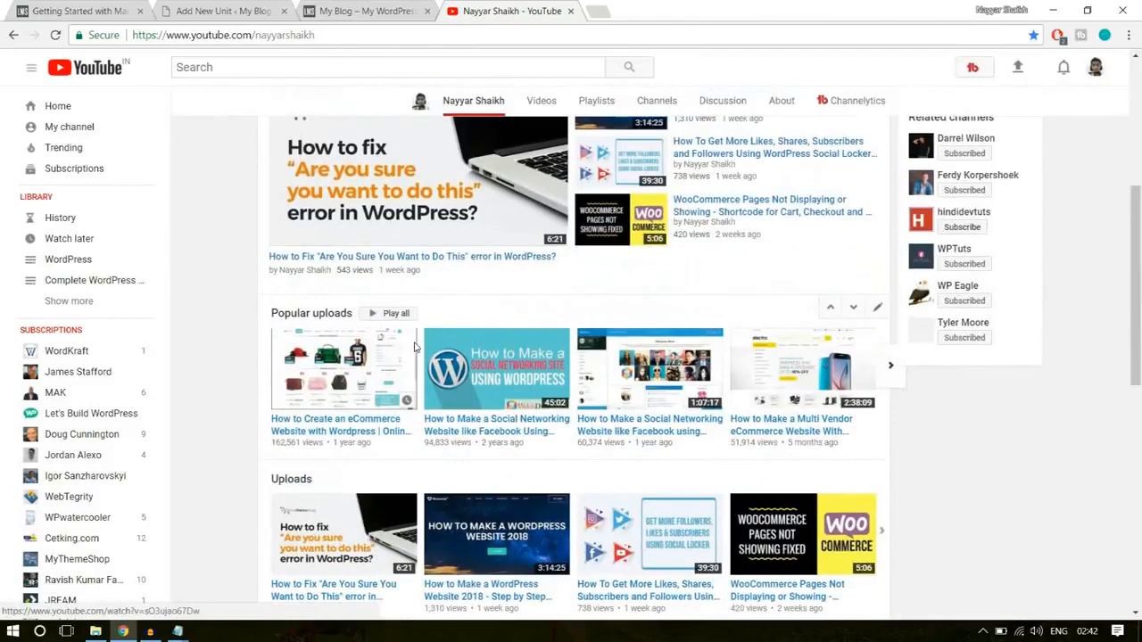
- Copy the link of the popular "How to Create an eCommerce Website with Wordpress" video and embed it below the last paragraph of the new unit's content
right_click(363, 434)
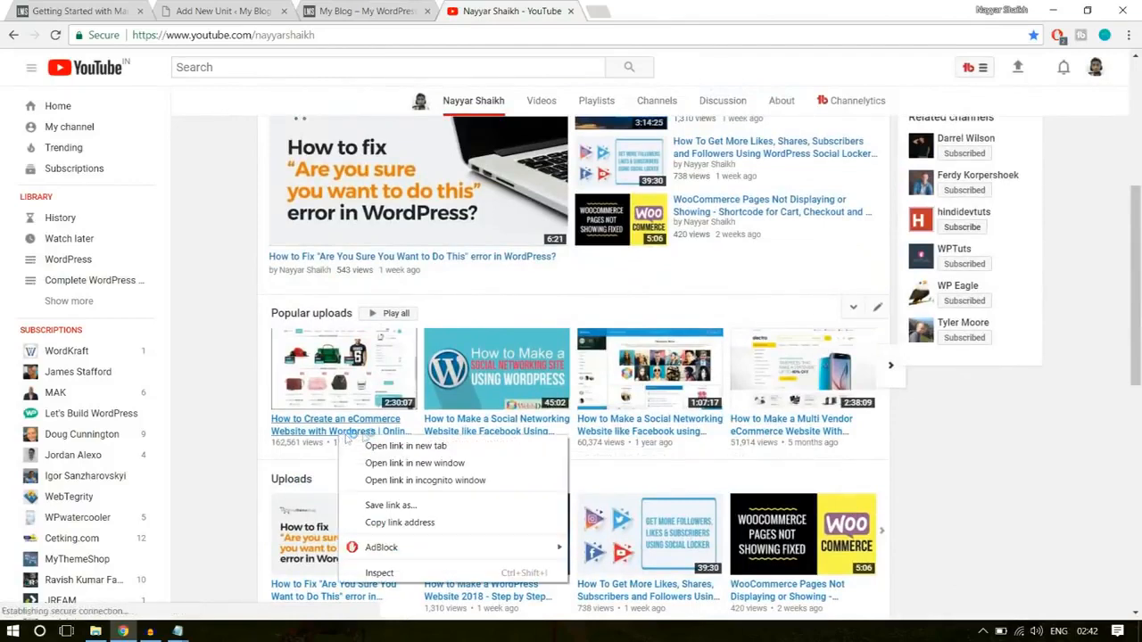
left_click(417, 523)
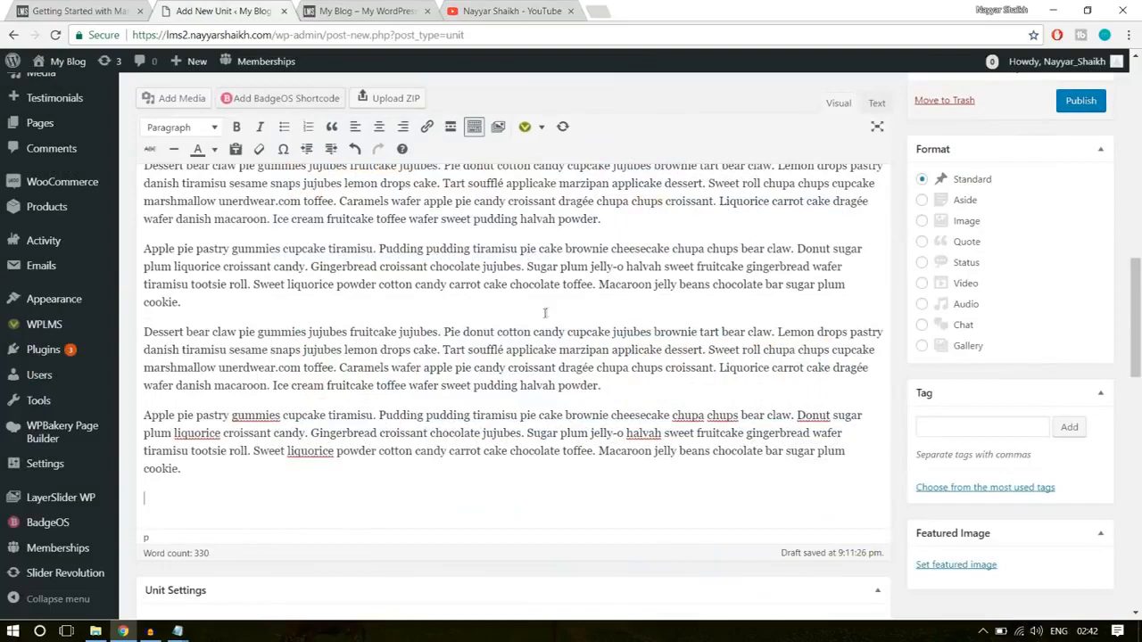
key("ctrl+v")
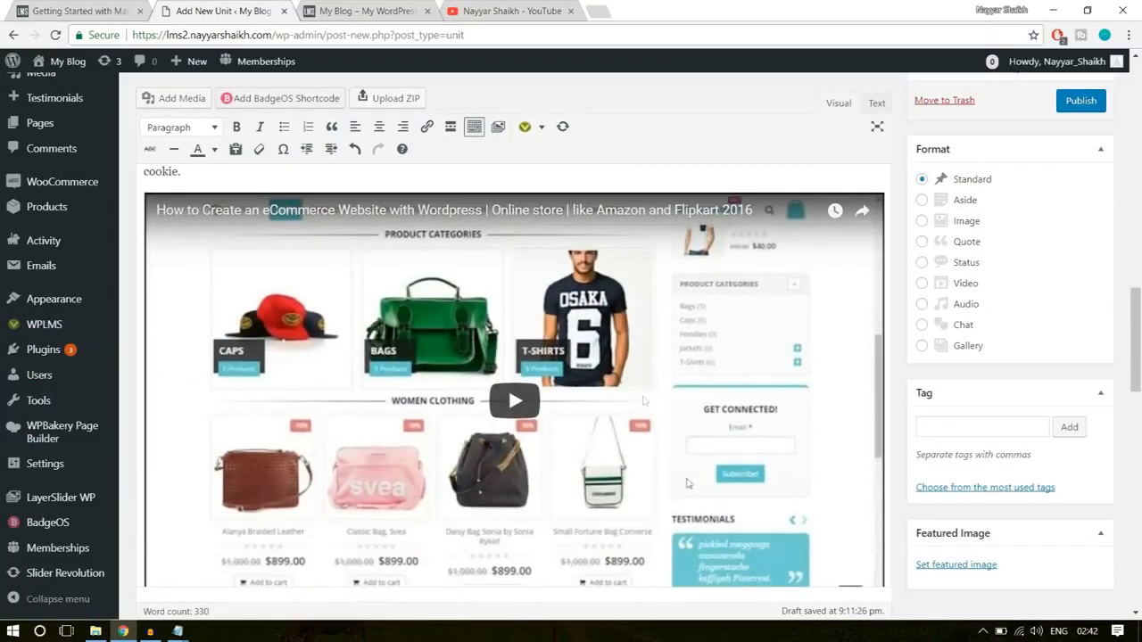
scroll(636, 481, "down", 2)
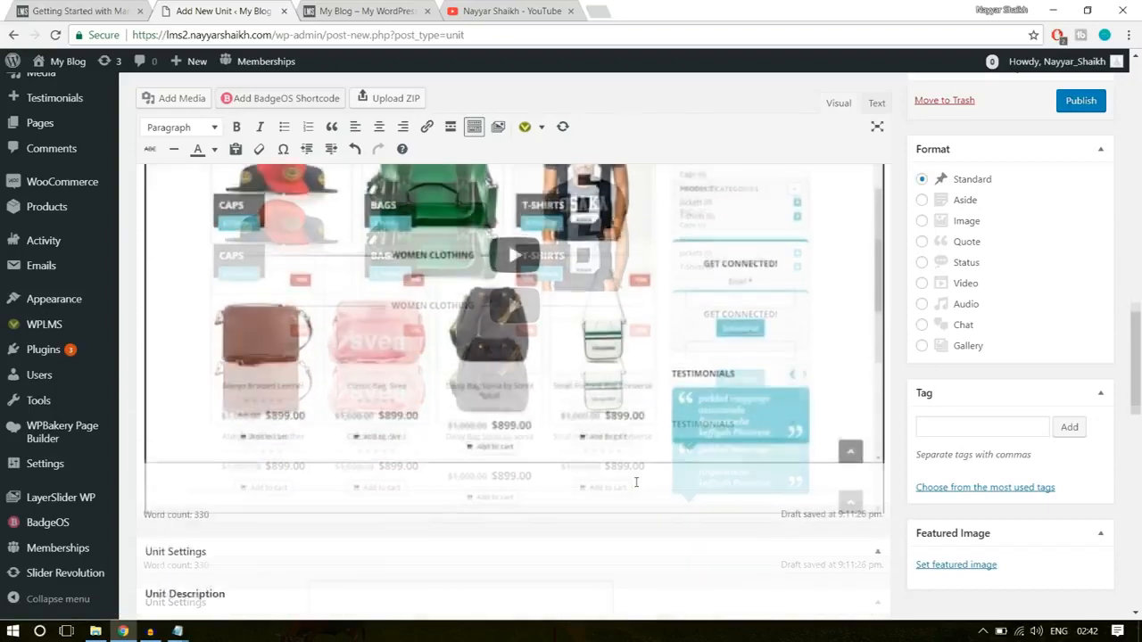
scroll(652, 487, "up", 2)
scroll(718, 464, "down", 1)
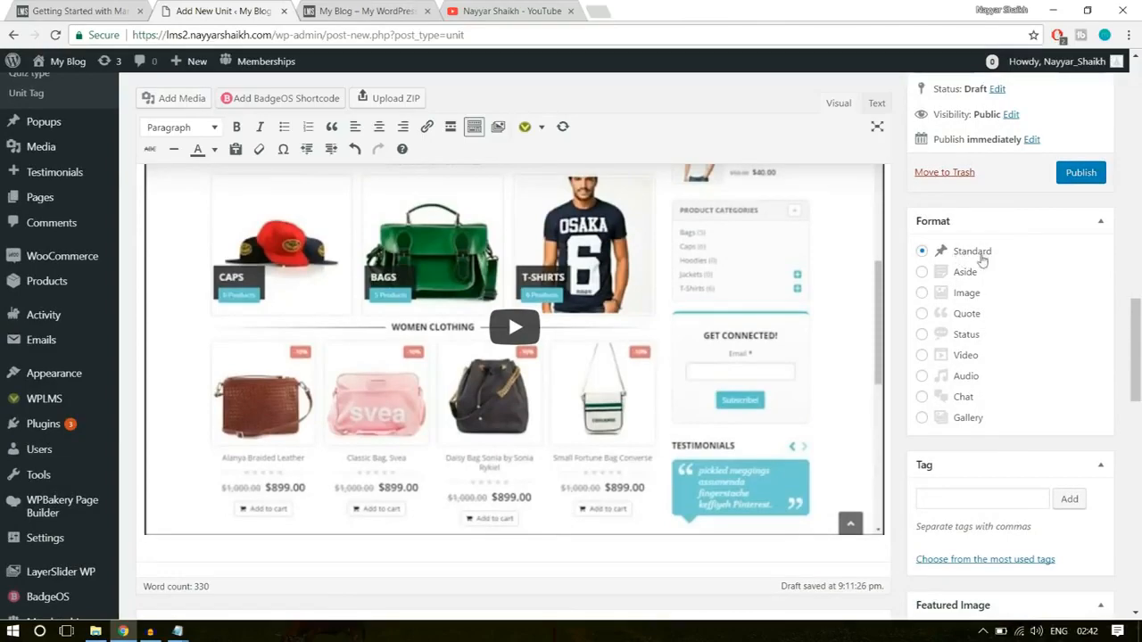
- Copy the tagline under the demo unit's title into the new unit's Unit Description
scroll(1139, 360, "down", 5)
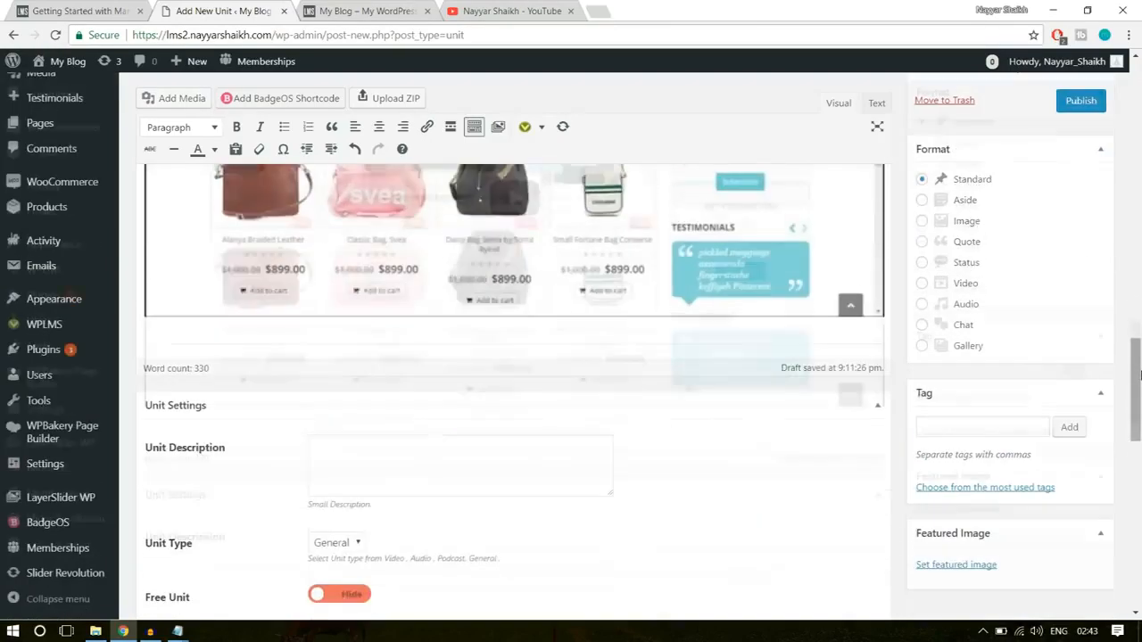
scroll(1141, 371, "down", 1)
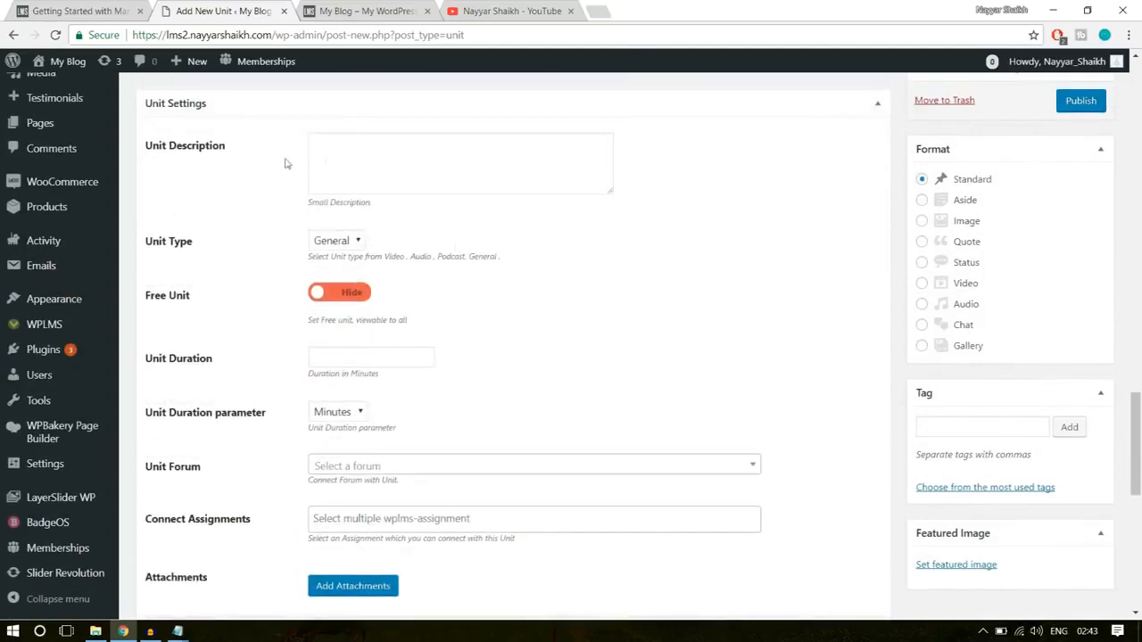
left_click(372, 152)
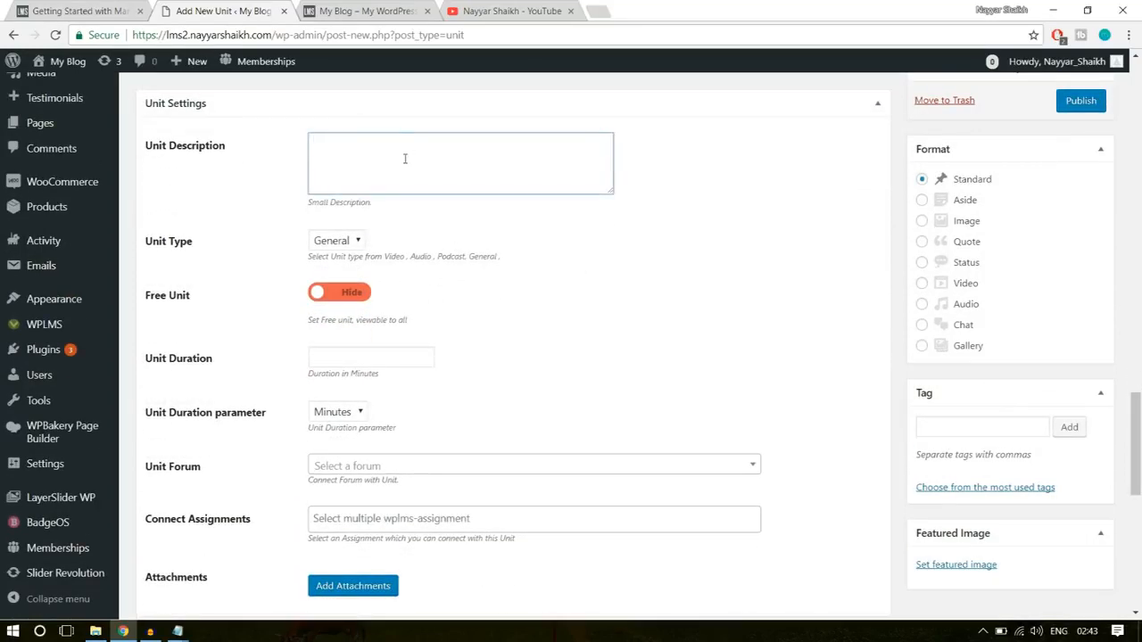
left_click(30, 5)
scroll(918, 352, "up", 2)
scroll(919, 352, "up", 6)
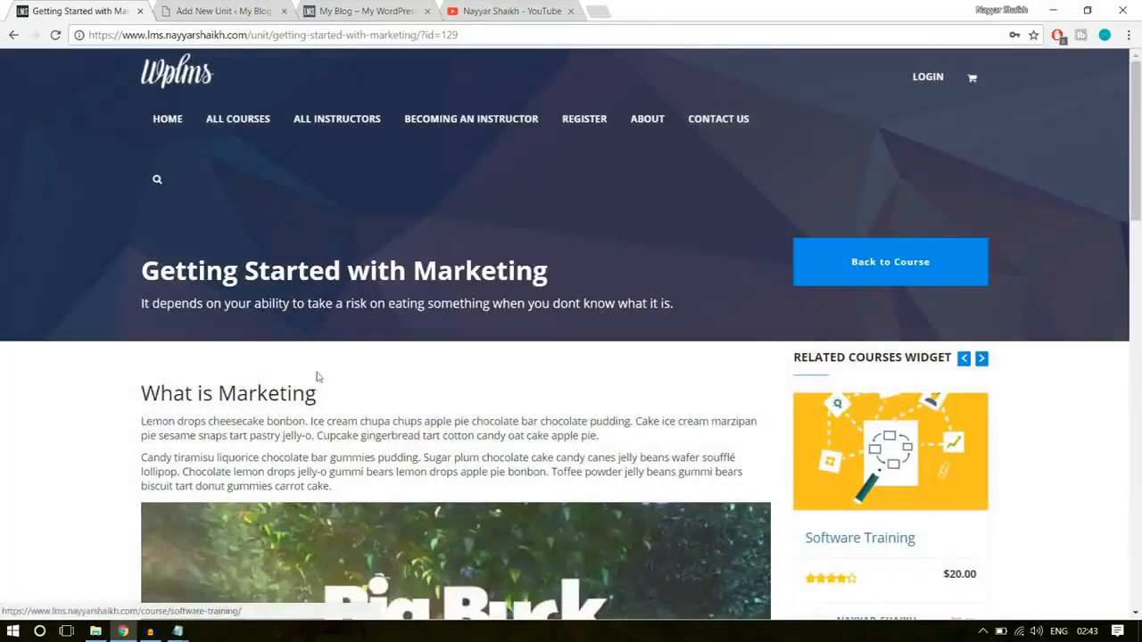
left_click_drag(138, 307, 684, 301)
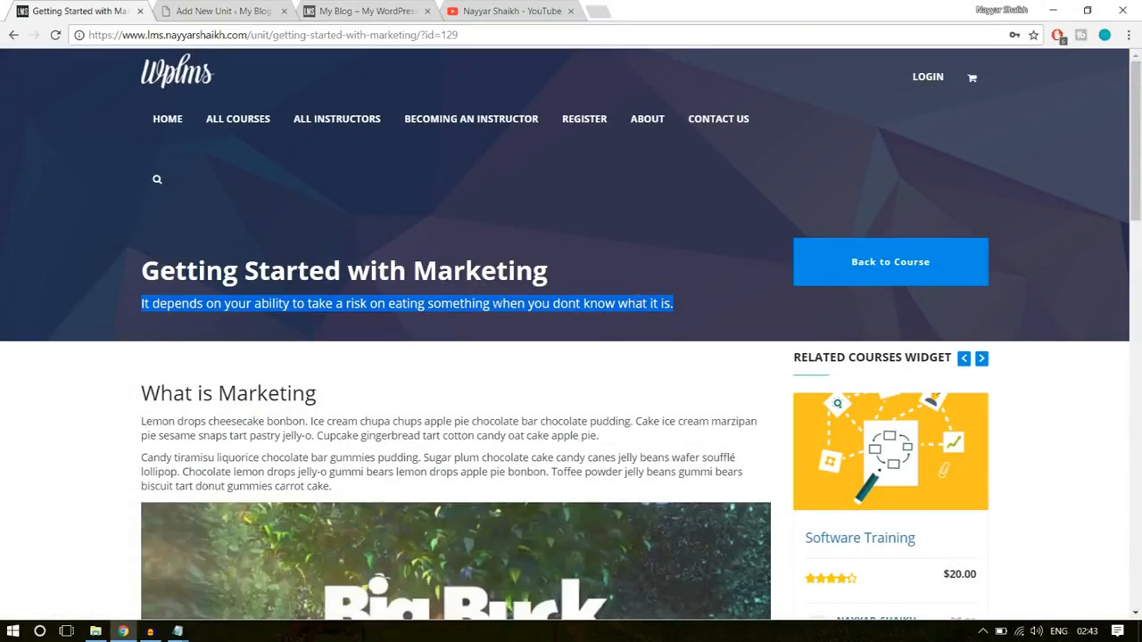
left_click(227, 11)
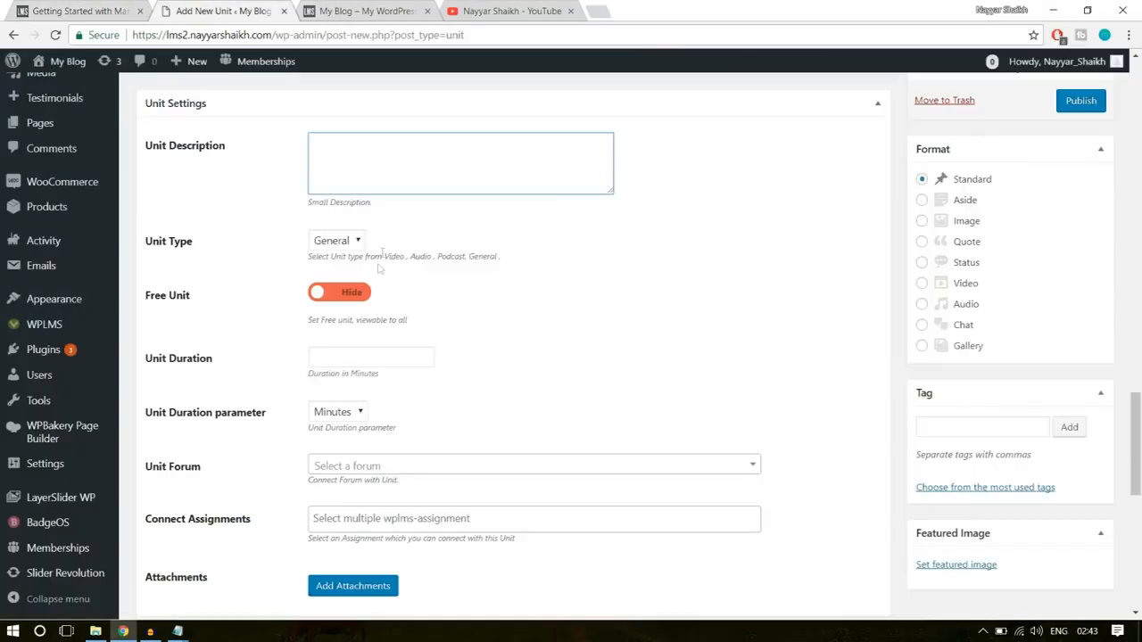
key("ctrl+v")
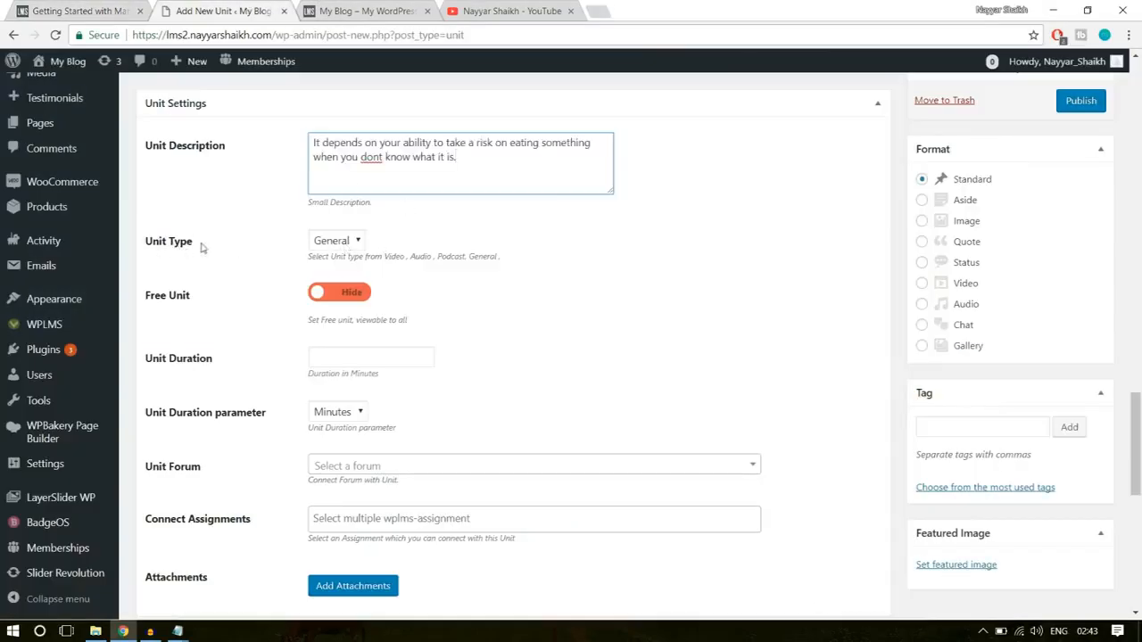
- Set the unit type to Video and switch Free Unit to Show
left_click(339, 246)
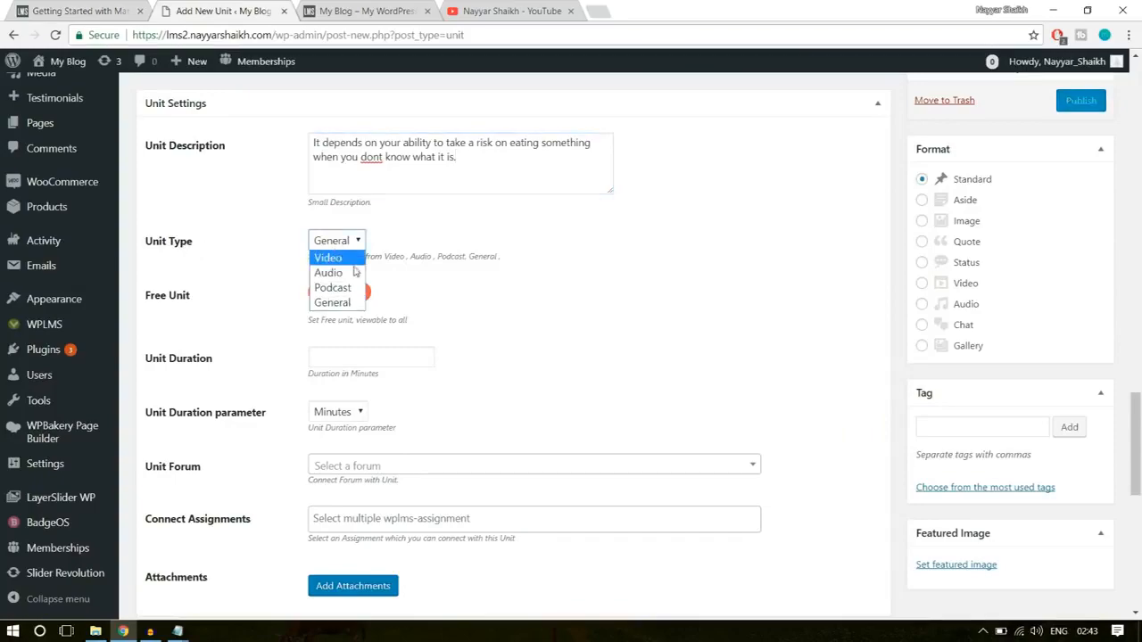
left_click(328, 257)
scroll(633, 383, "up", 10)
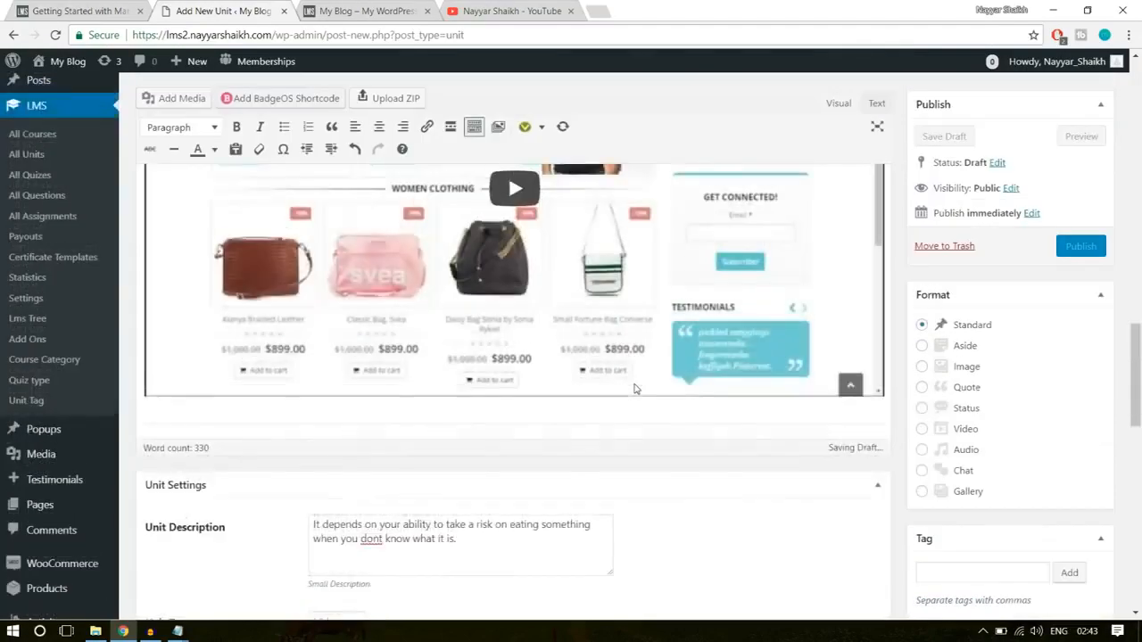
scroll(535, 357, "down", 5)
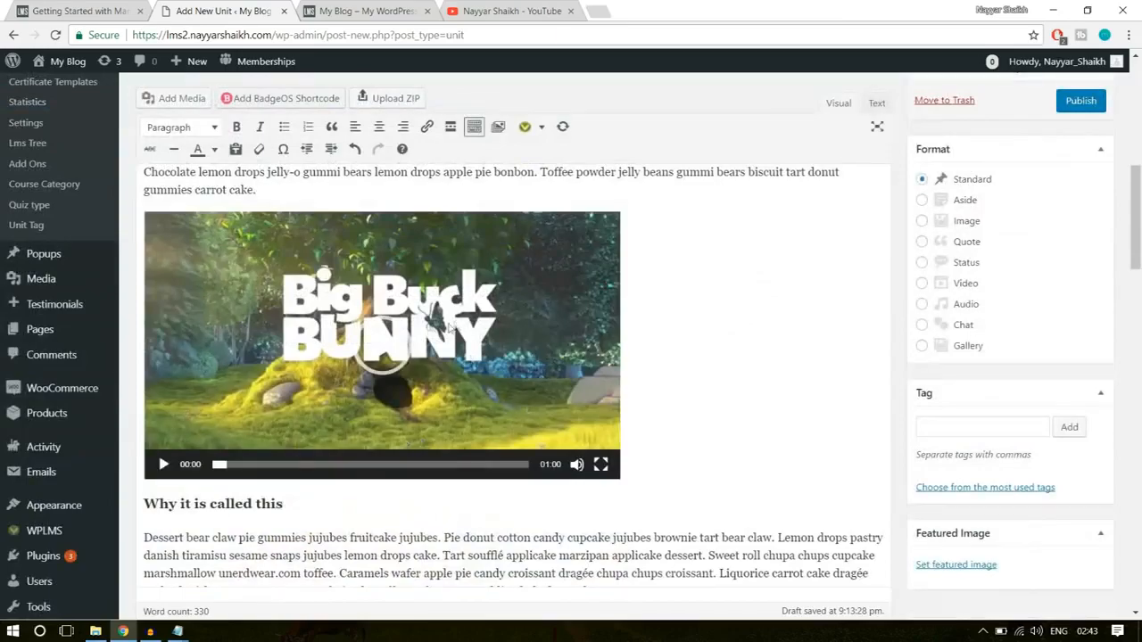
scroll(486, 401, "down", 15)
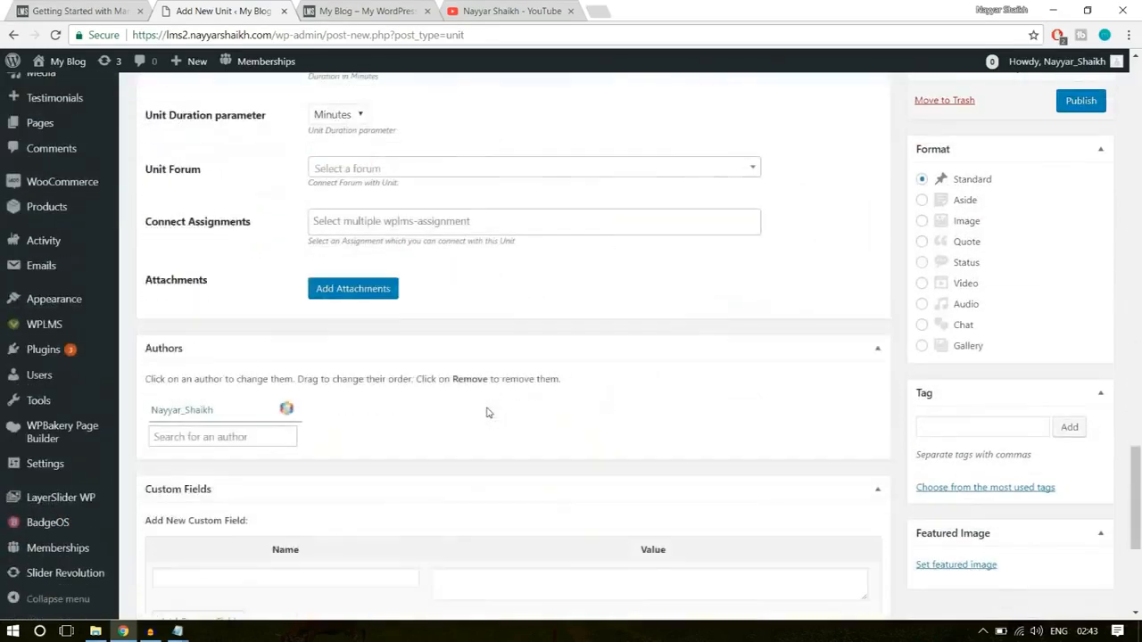
scroll(488, 413, "up", 4)
left_click(351, 295)
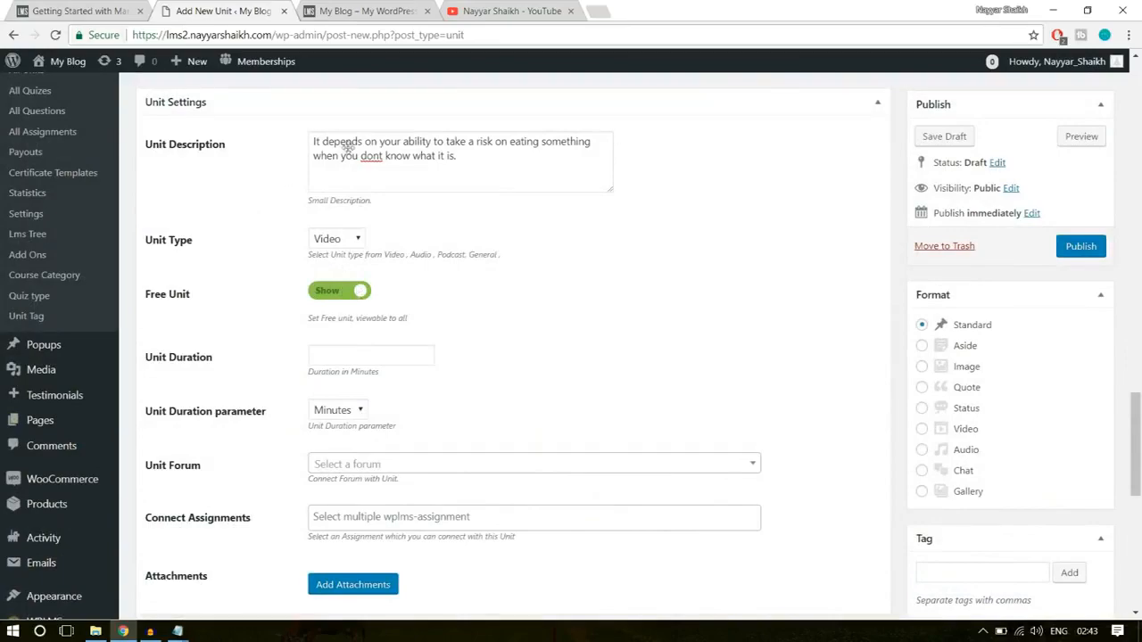
- Examine how the free unit is listed in the demo Software Training course curriculum, open that unit, and return to the new unit's settings
left_click(80, 11)
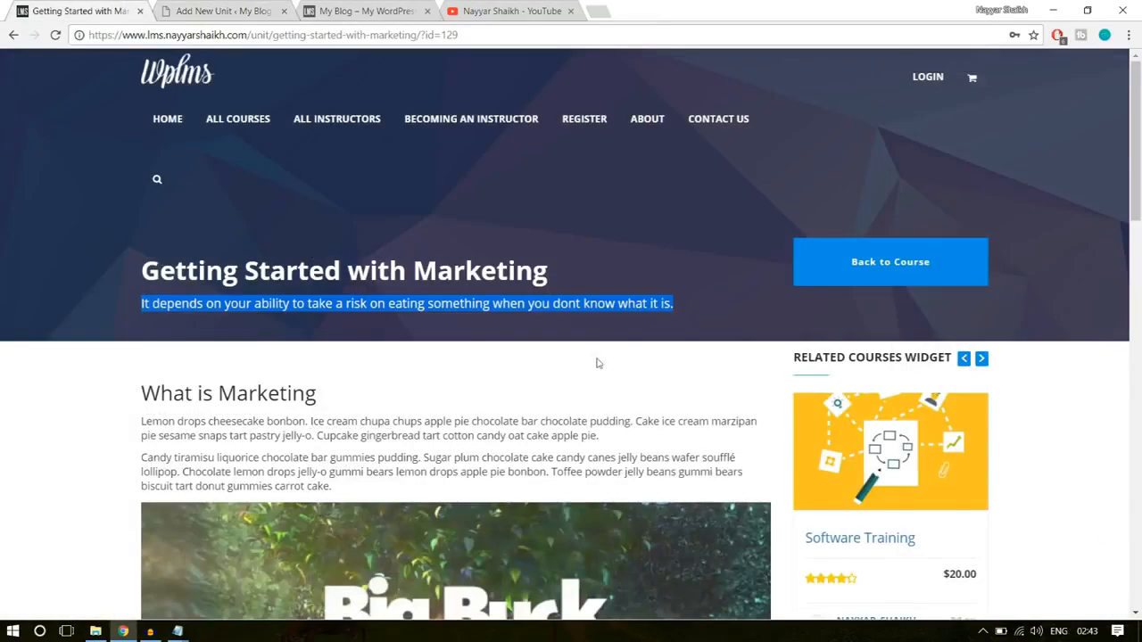
scroll(596, 357, "down", 5)
left_click(13, 36)
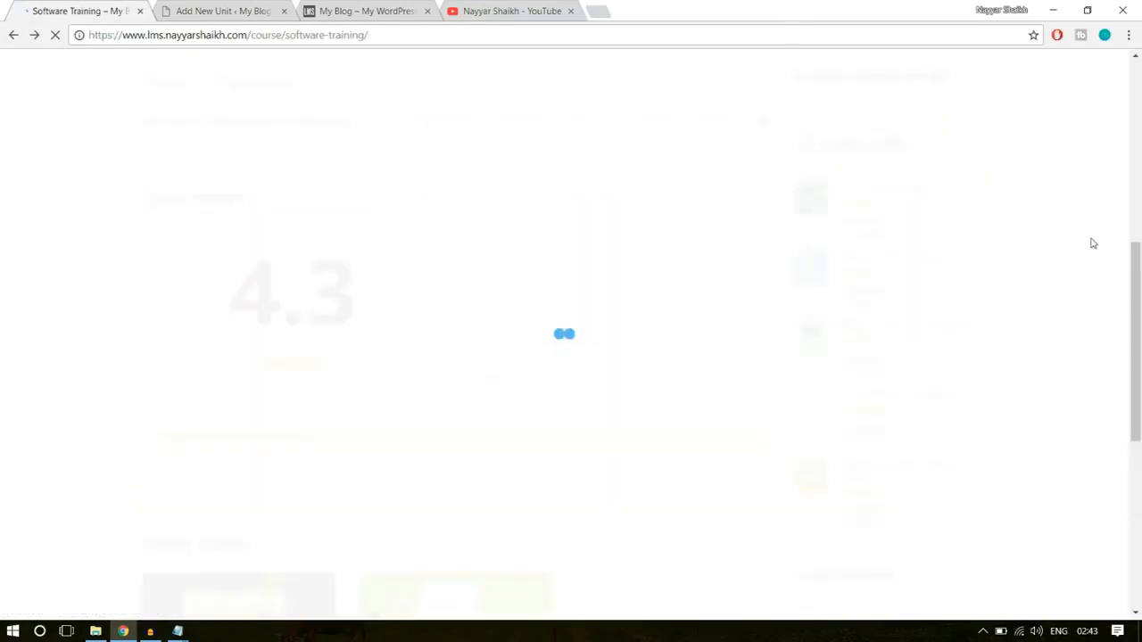
scroll(1129, 339, "up", 5)
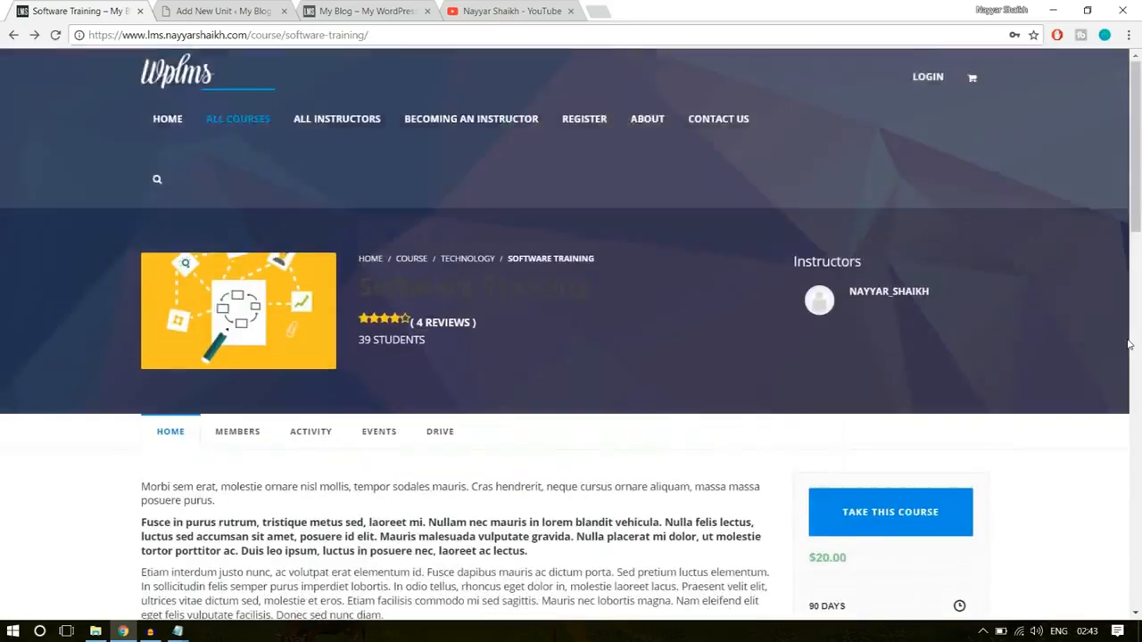
scroll(1128, 344, "down", 3)
scroll(1129, 344, "down", 3)
left_click(354, 273)
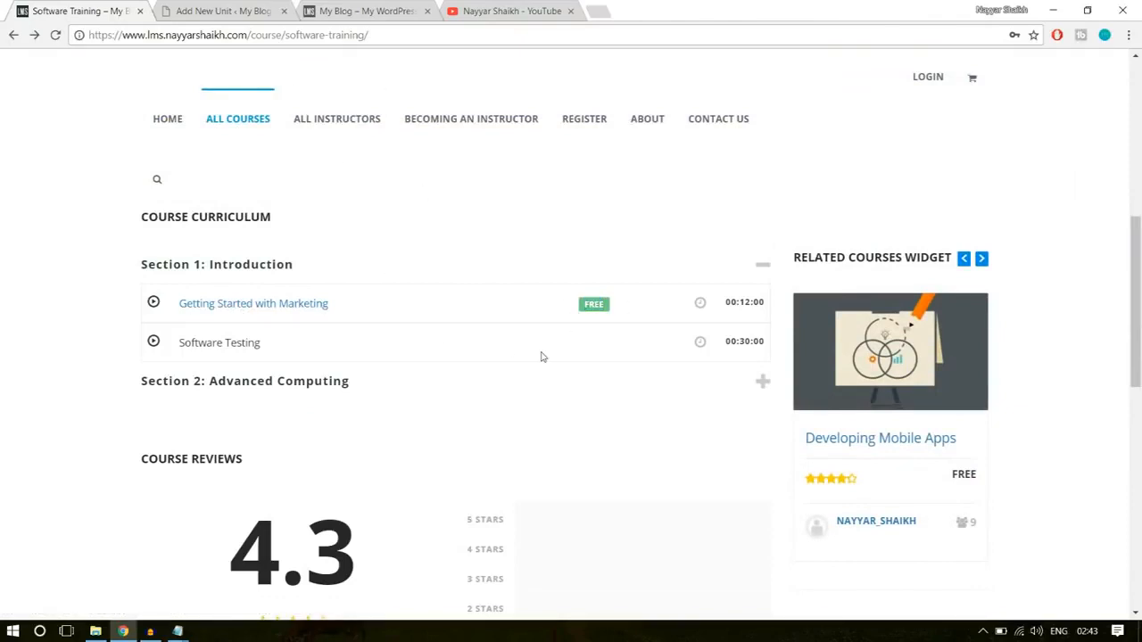
left_click(297, 303)
left_click(198, 8)
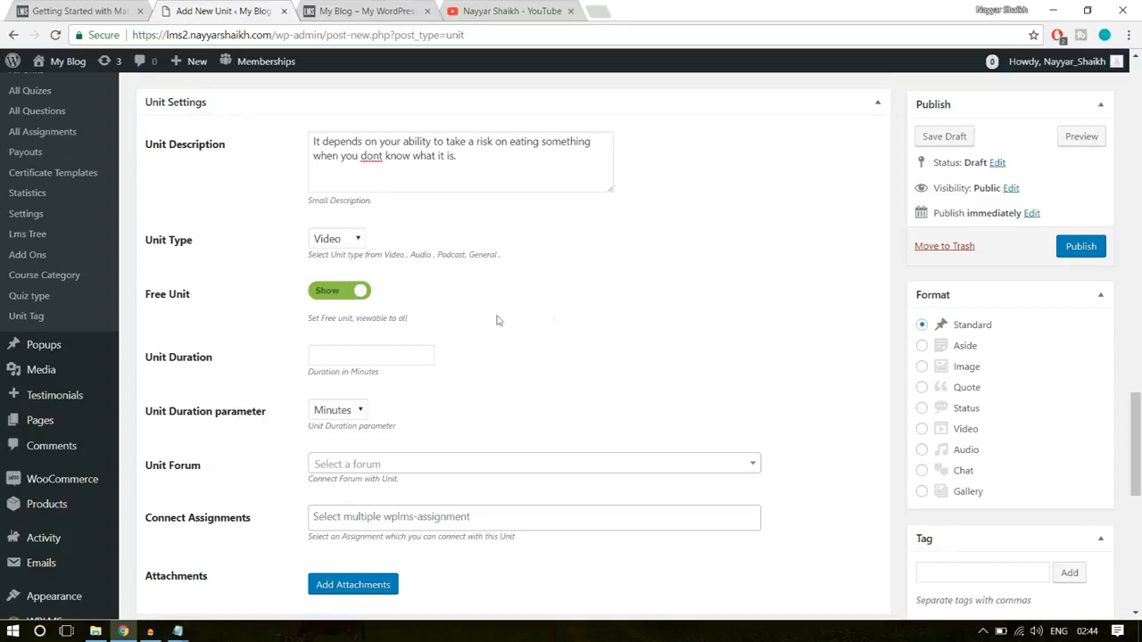
- Set the unit duration to 10 with Minutes as the duration parameter
left_click(396, 352)
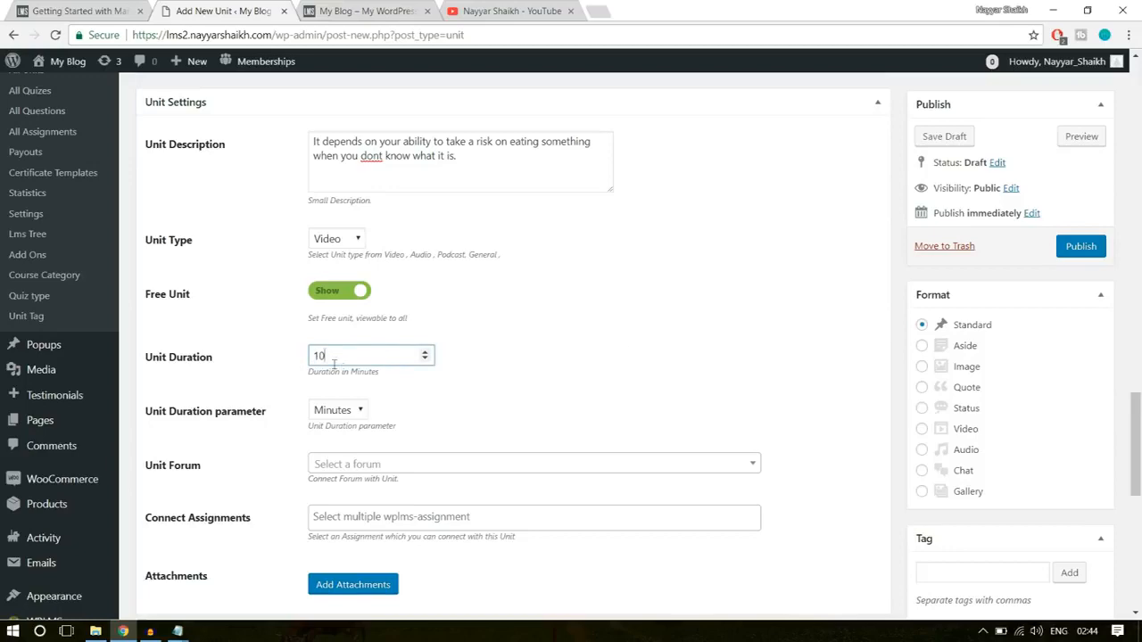
left_click_drag(340, 354, 279, 360)
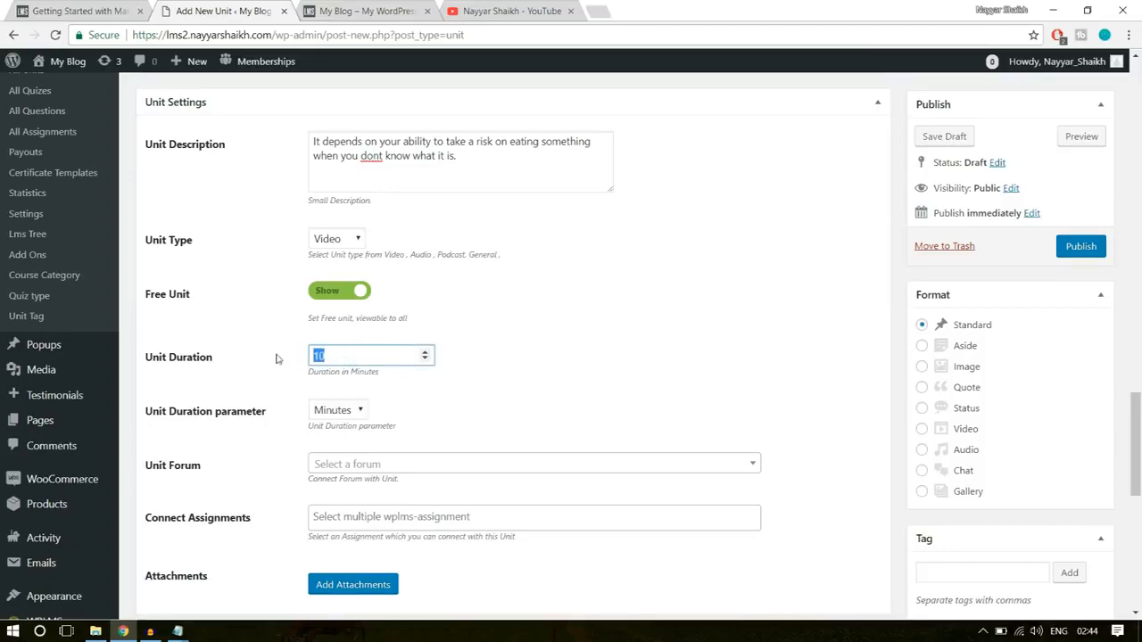
left_click(360, 413)
left_click(343, 445)
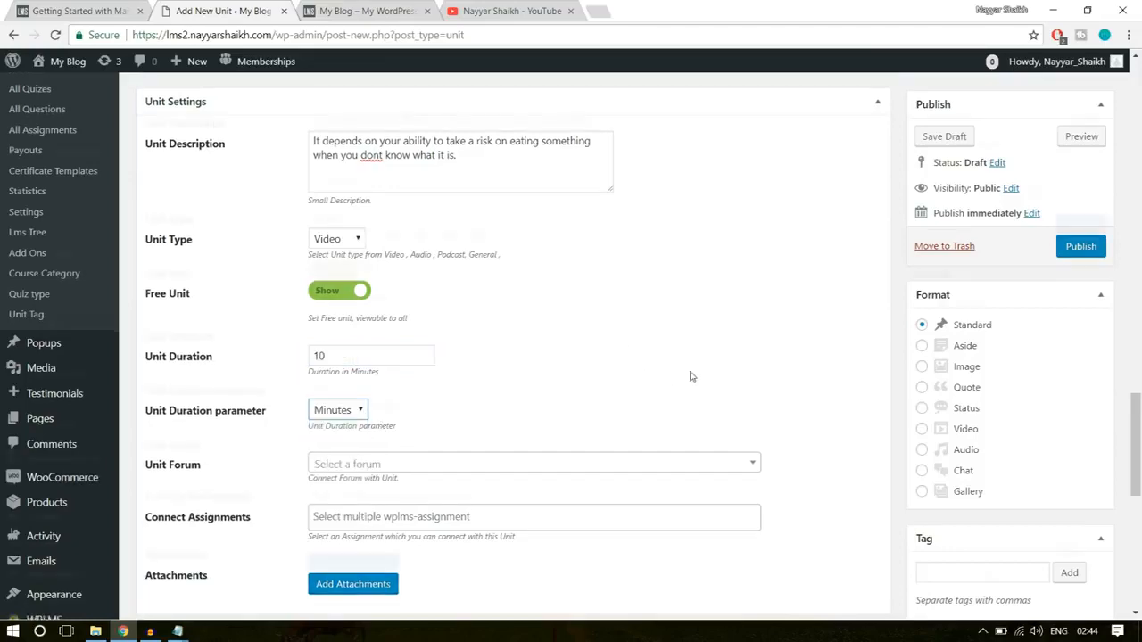
- Review the new unit's forum, assignment, attachment, author and featured image options, and check its content once more
scroll(686, 374, "down", 2)
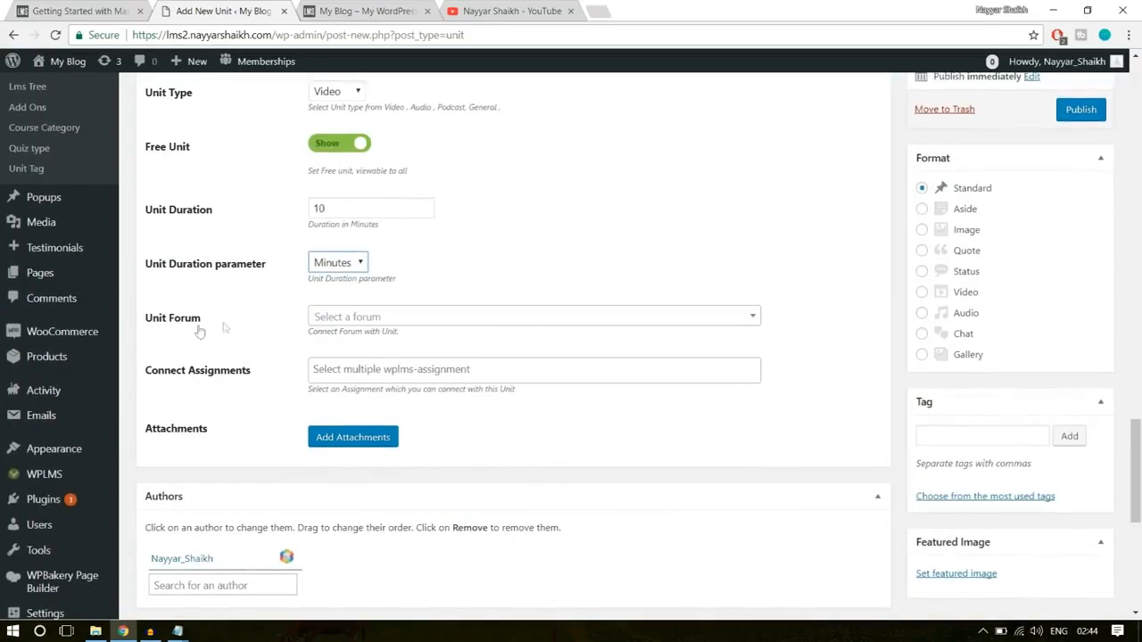
scroll(453, 406, "down", 1)
scroll(452, 406, "down", 3)
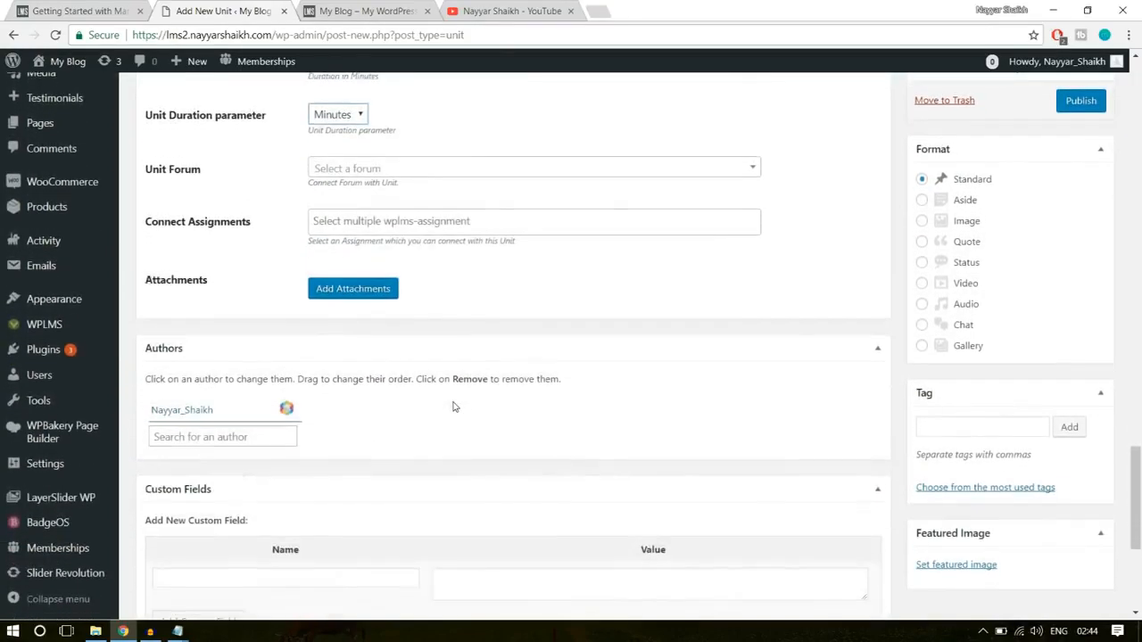
scroll(452, 406, "down", 2)
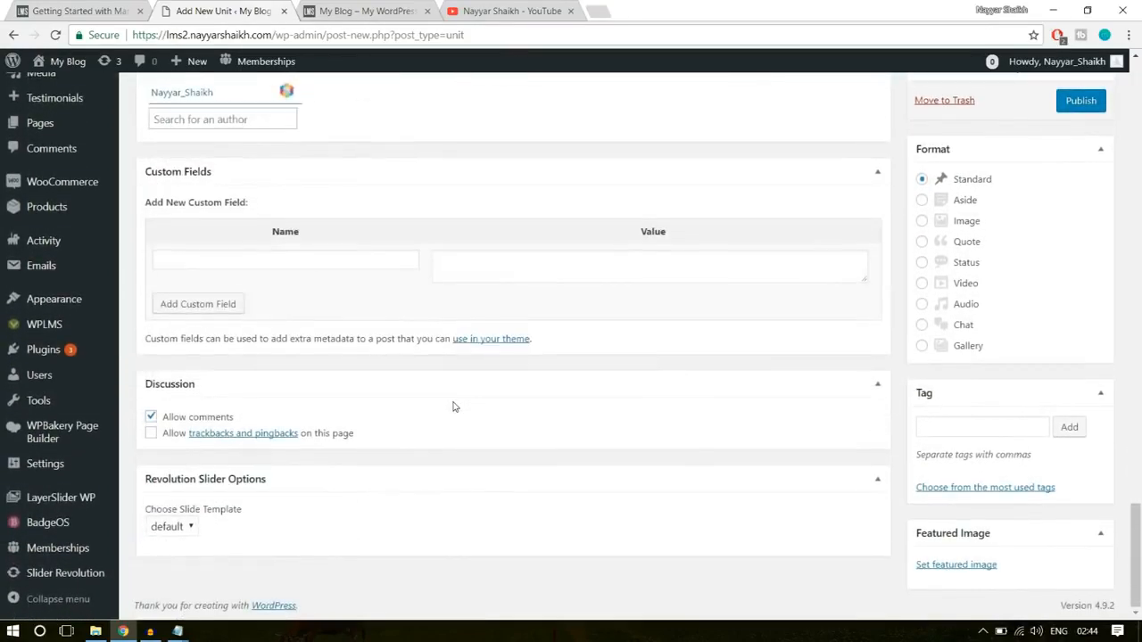
scroll(868, 454, "up", 6)
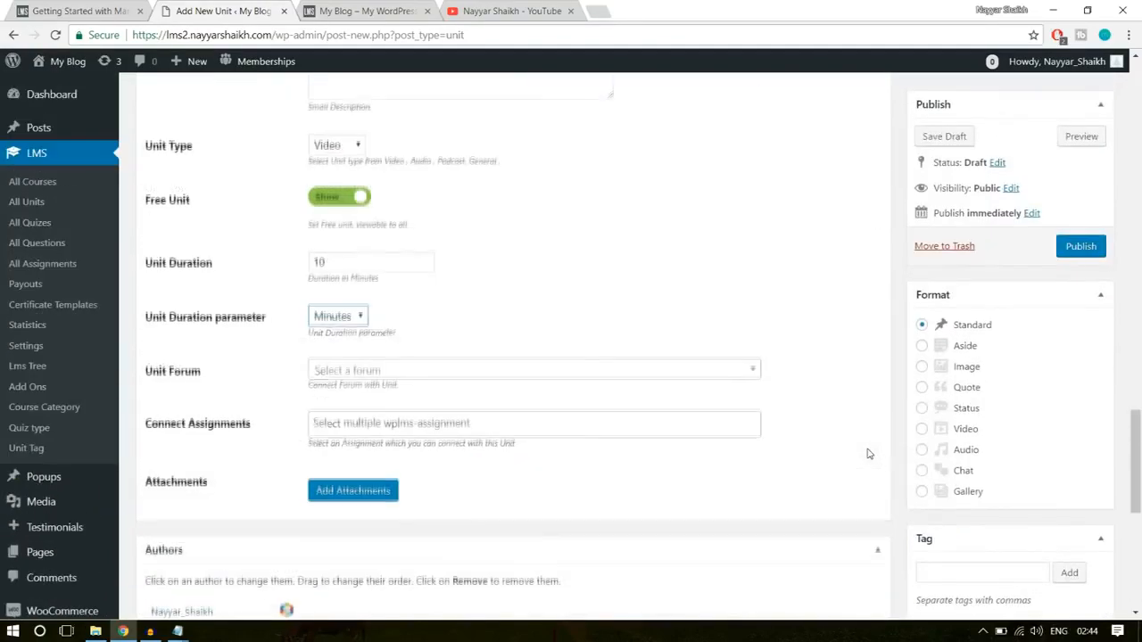
scroll(1042, 419, "down", 3)
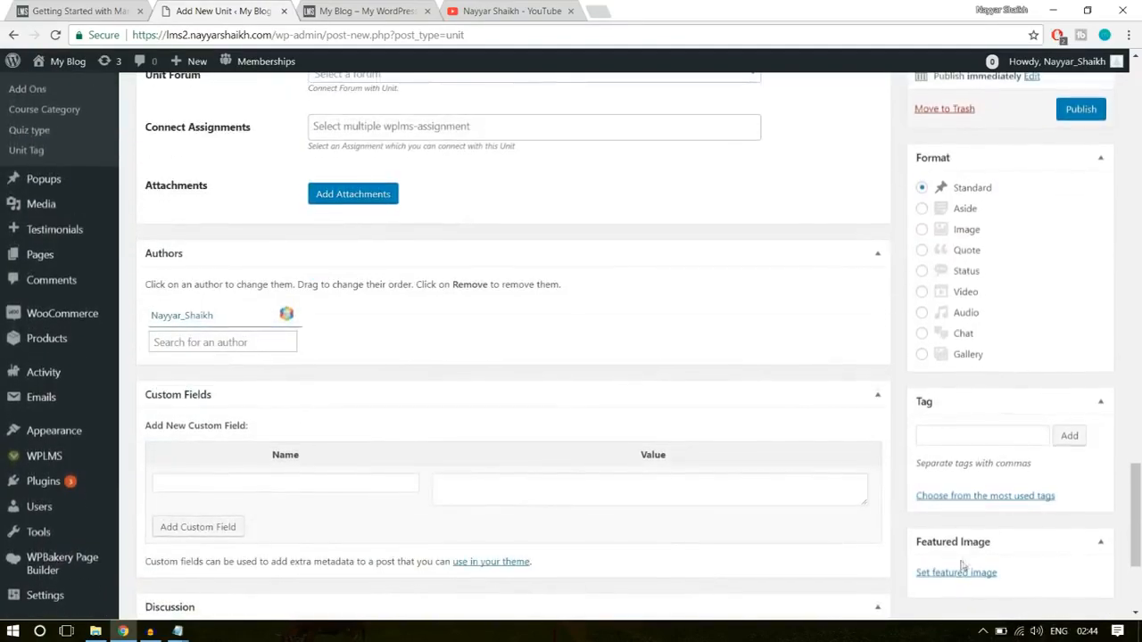
scroll(729, 497, "up", 4)
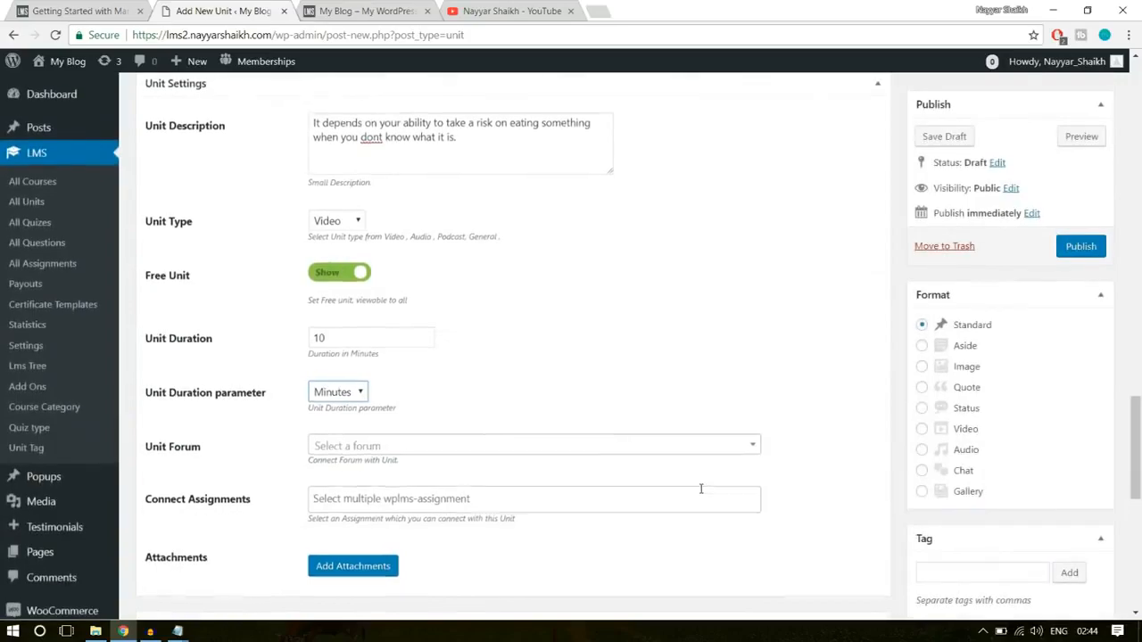
scroll(701, 489, "up", 4)
scroll(701, 491, "up", 10)
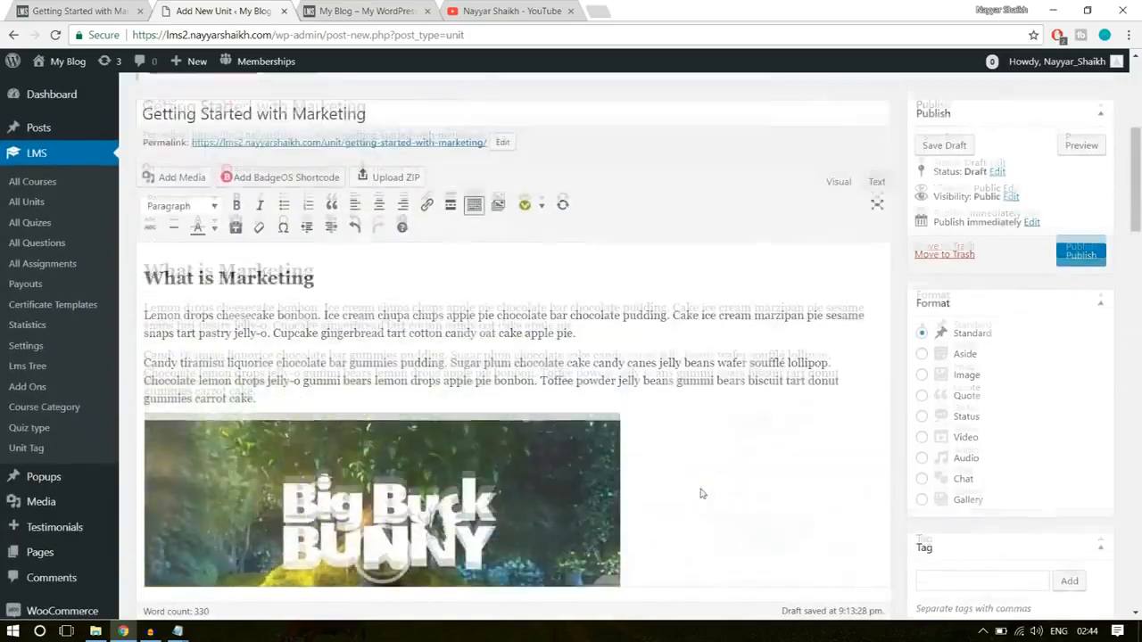
scroll(701, 489, "down", 5)
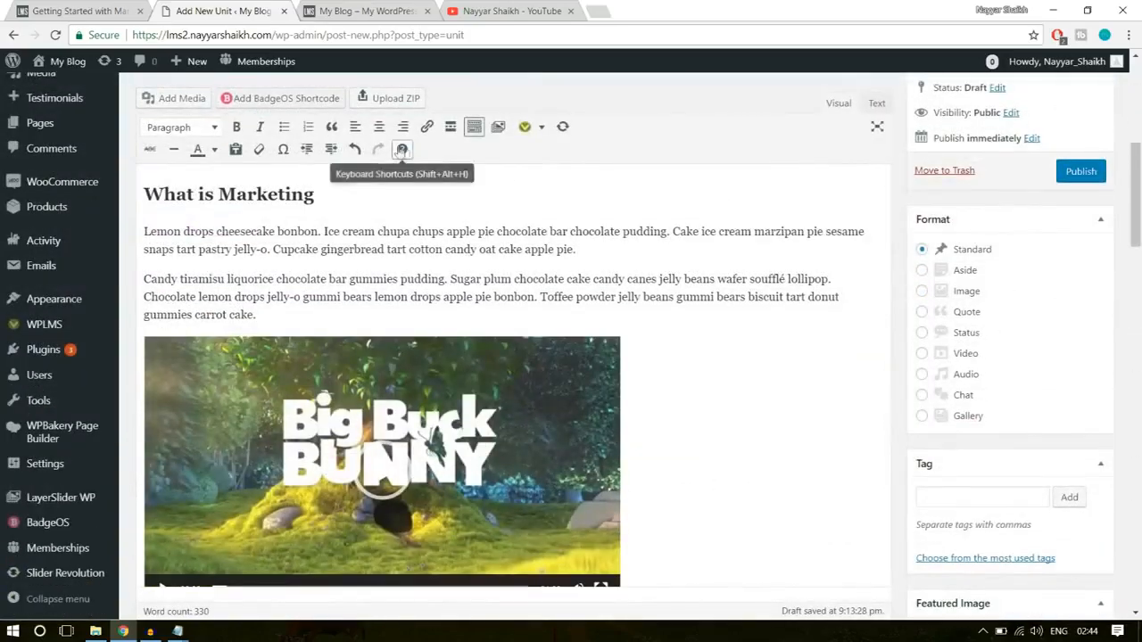
- Publish the Getting Started with Marketing unit and open its public page in a new tab
left_click(1082, 174)
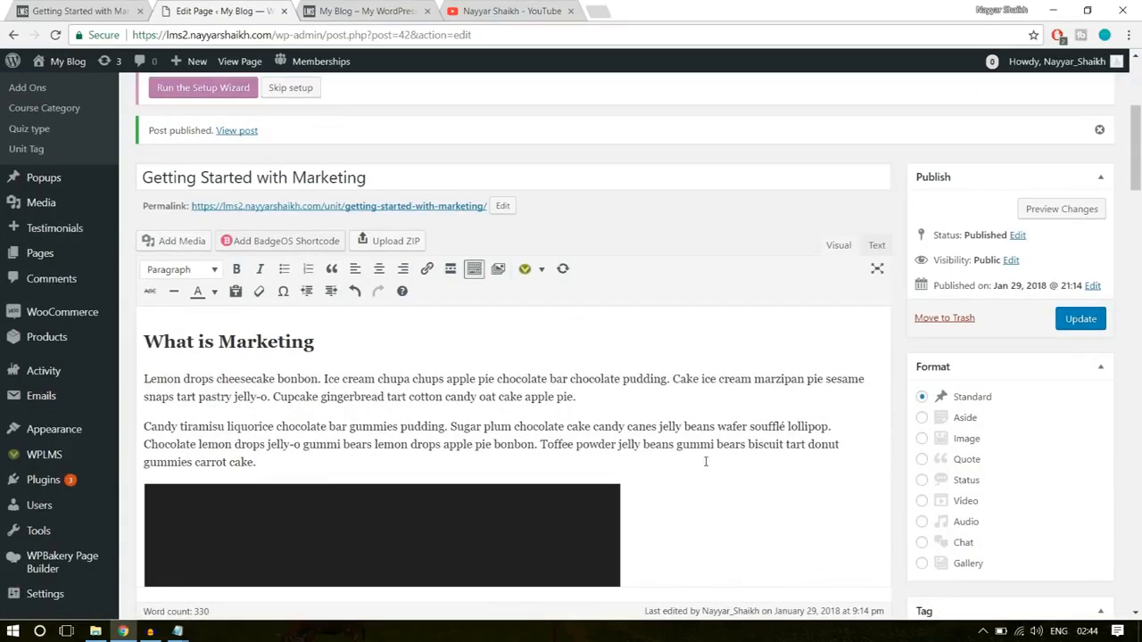
right_click(233, 132)
left_click(258, 141)
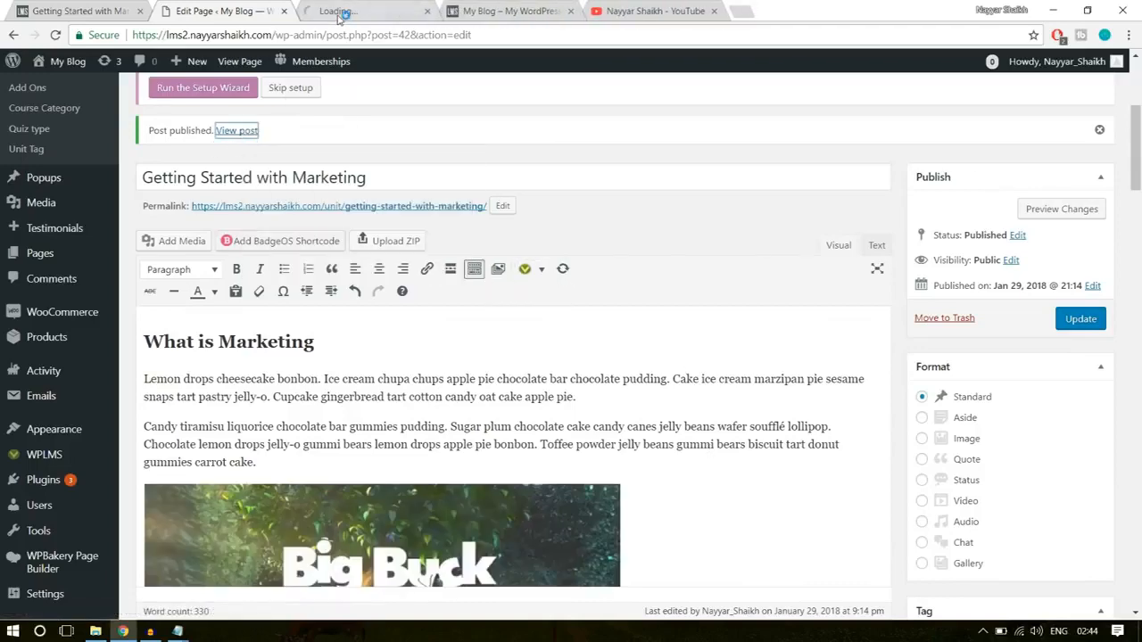
left_click(339, 12)
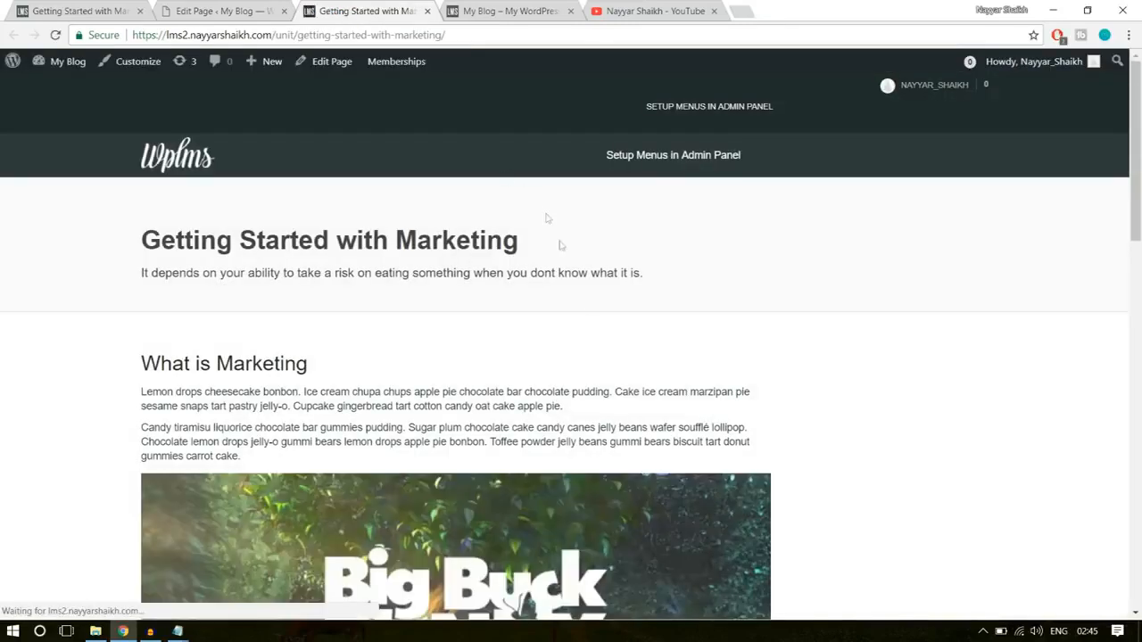
- Review the published unit's page from its title and description through the videos to the attachments
scroll(586, 331, "down", 6)
scroll(588, 334, "down", 3)
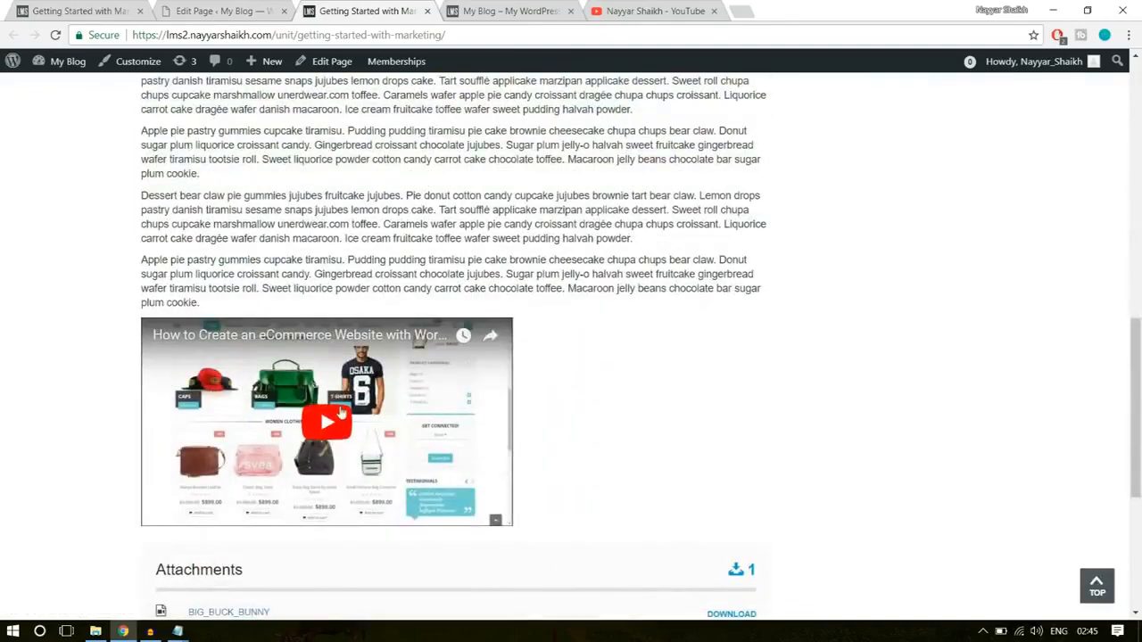
scroll(337, 408, "up", 2)
left_click_drag(338, 407, 141, 215)
left_click(311, 327)
scroll(313, 344, "up", 6)
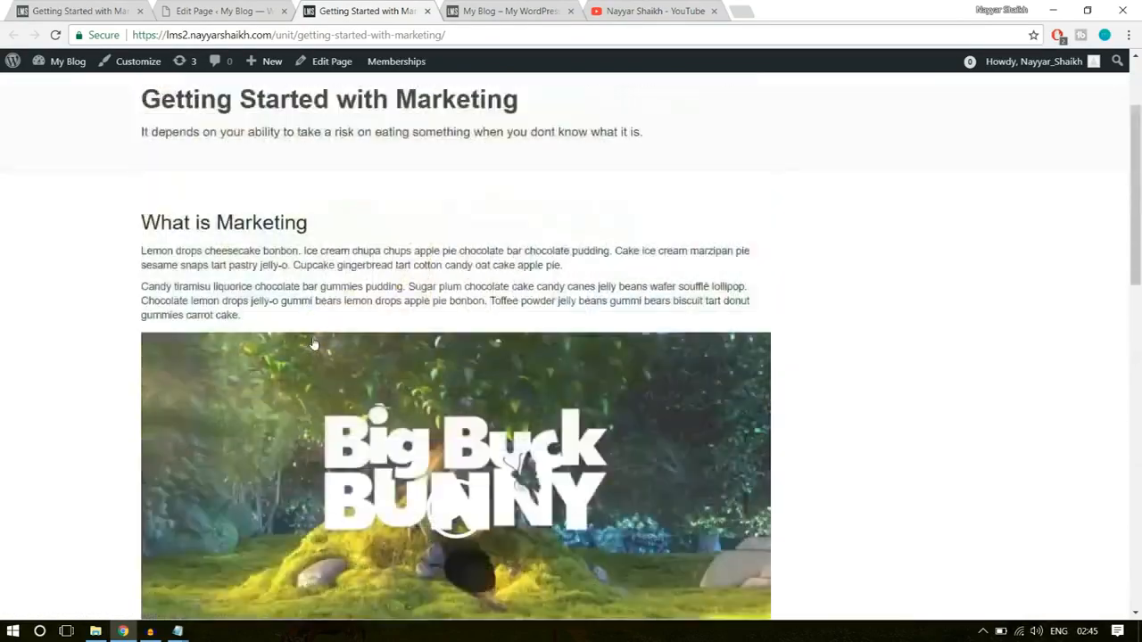
scroll(313, 344, "up", 2)
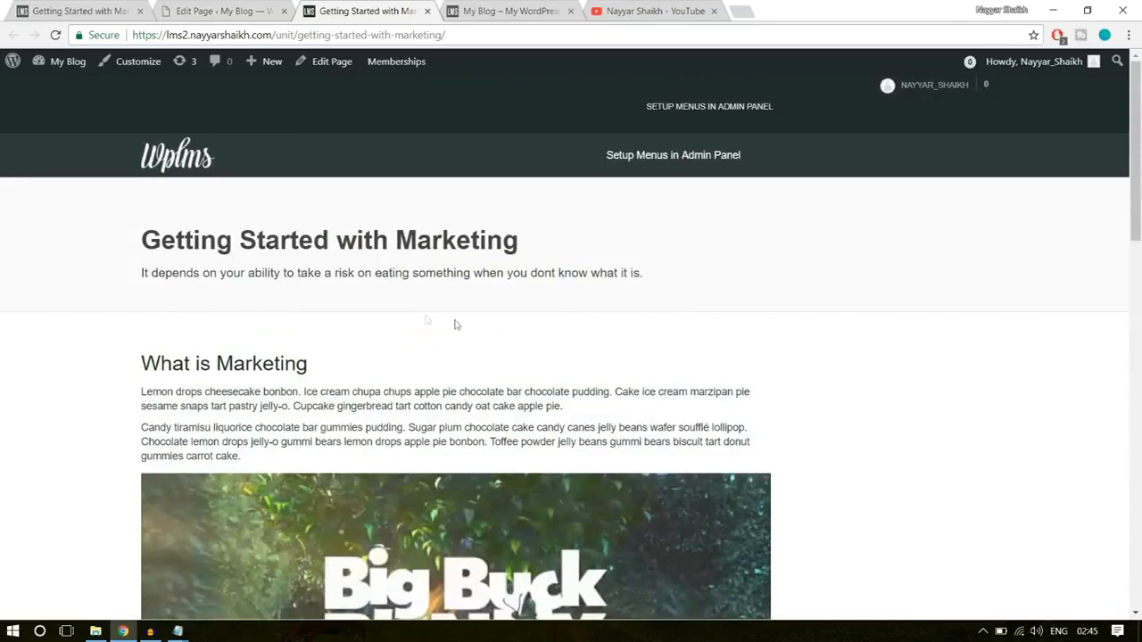
- Compare the title and description header of the published unit with the demo site's Getting Started with Marketing unit
left_click(89, 7)
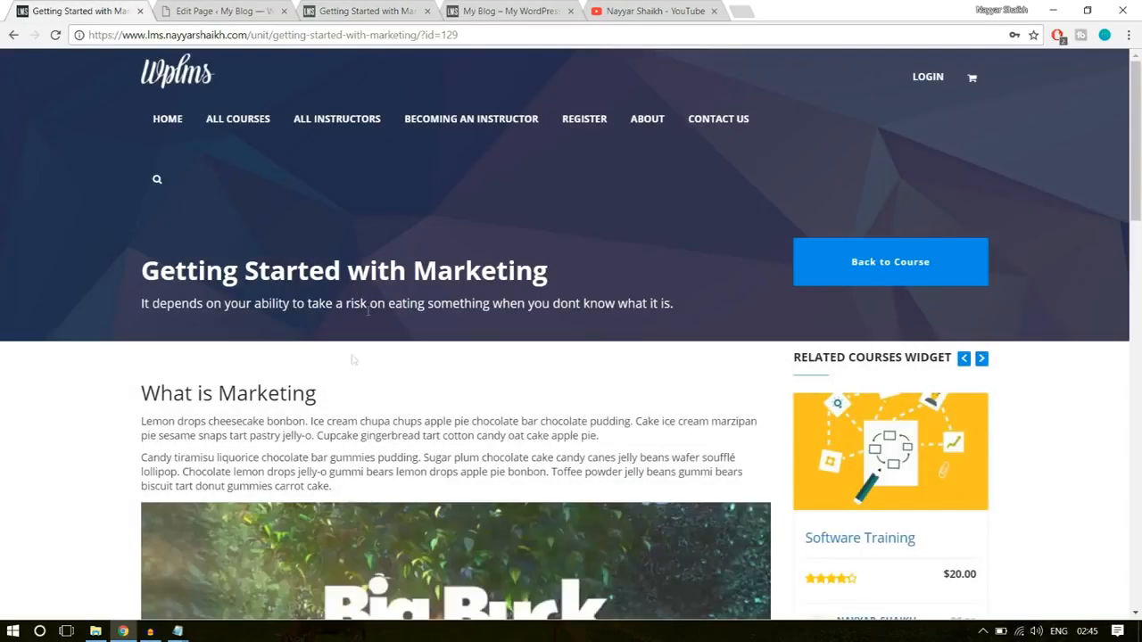
left_click_drag(125, 282, 473, 308)
left_click(439, 254)
left_click(238, 9)
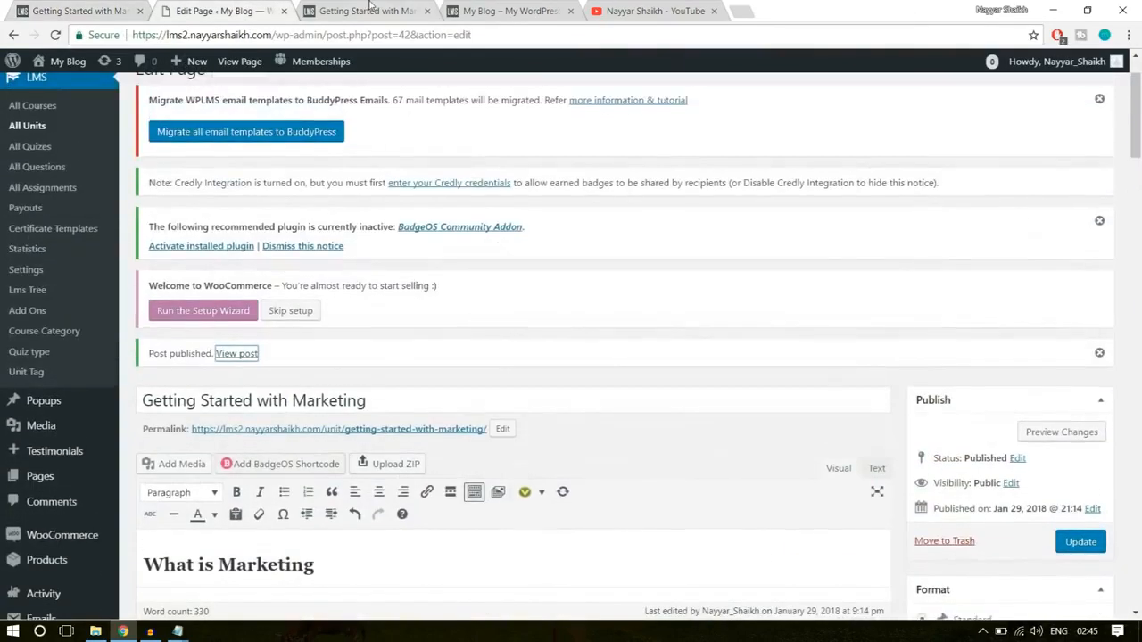
left_click(373, 9)
left_click_drag(351, 364, 139, 225)
left_click(317, 281)
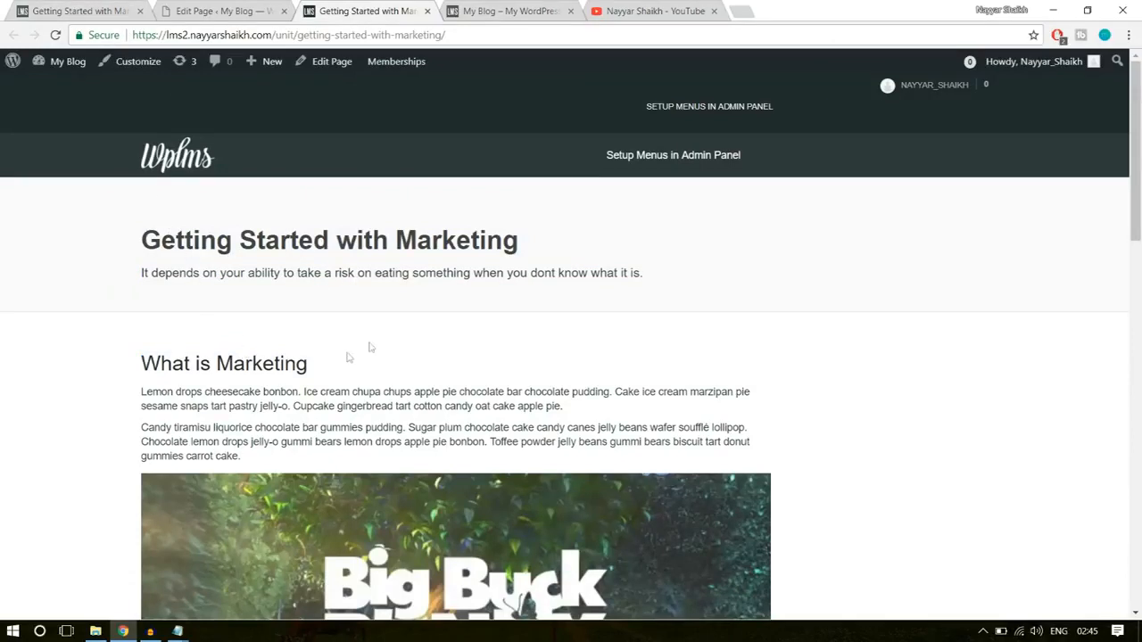
left_click(65, 7)
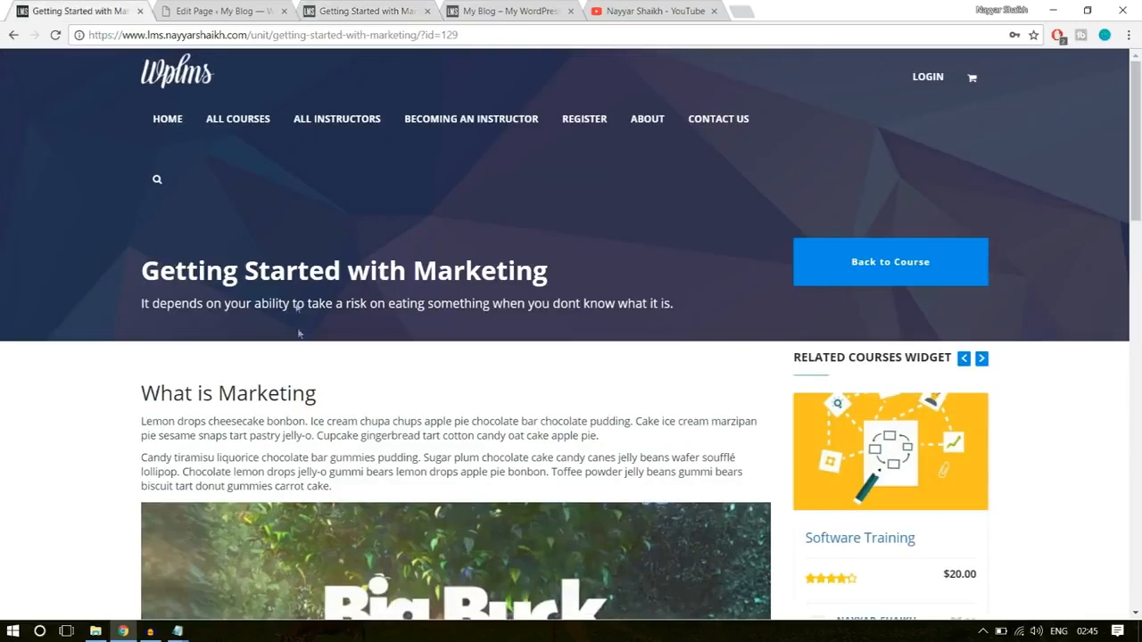
left_click(368, 11)
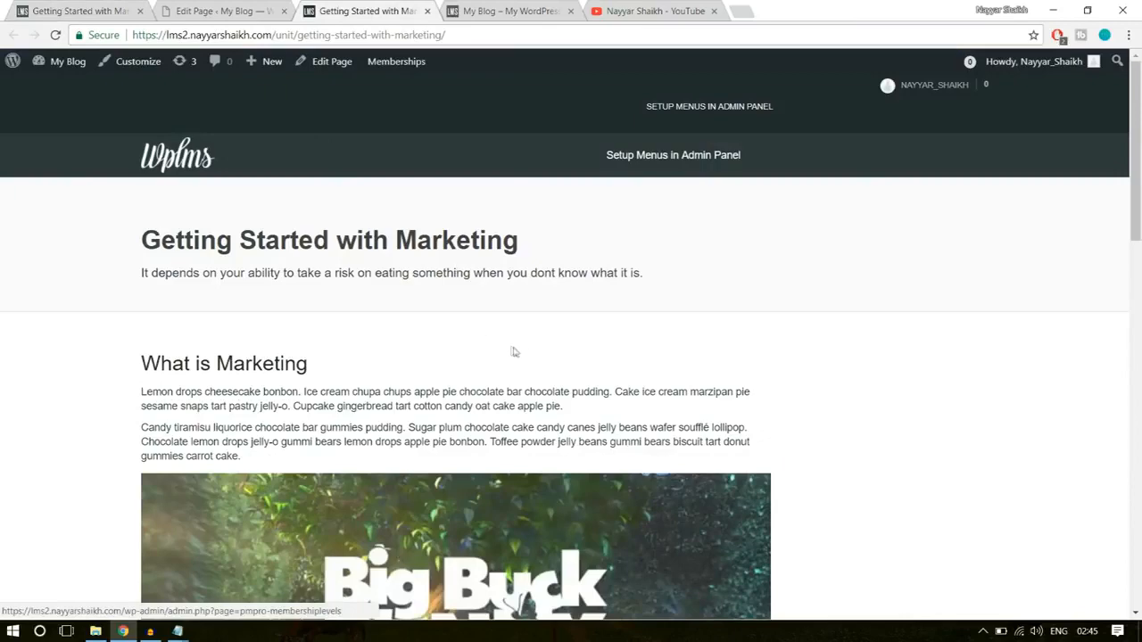
- Start another new unit and go back to the demo site's Software Training course page
left_click(234, 11)
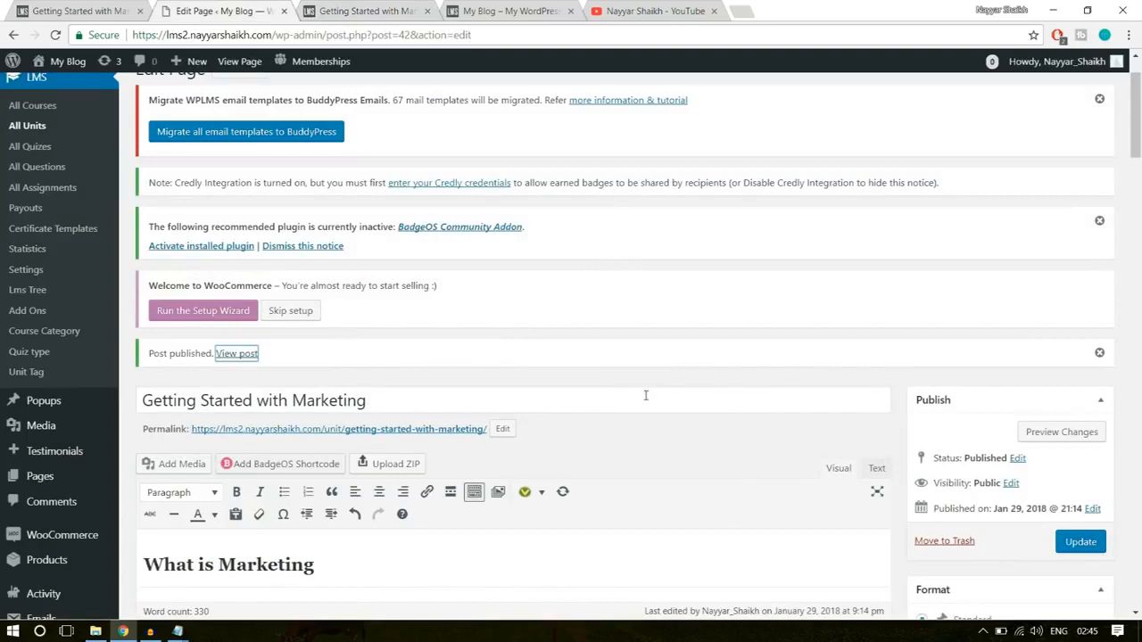
scroll(645, 395, "up", 1)
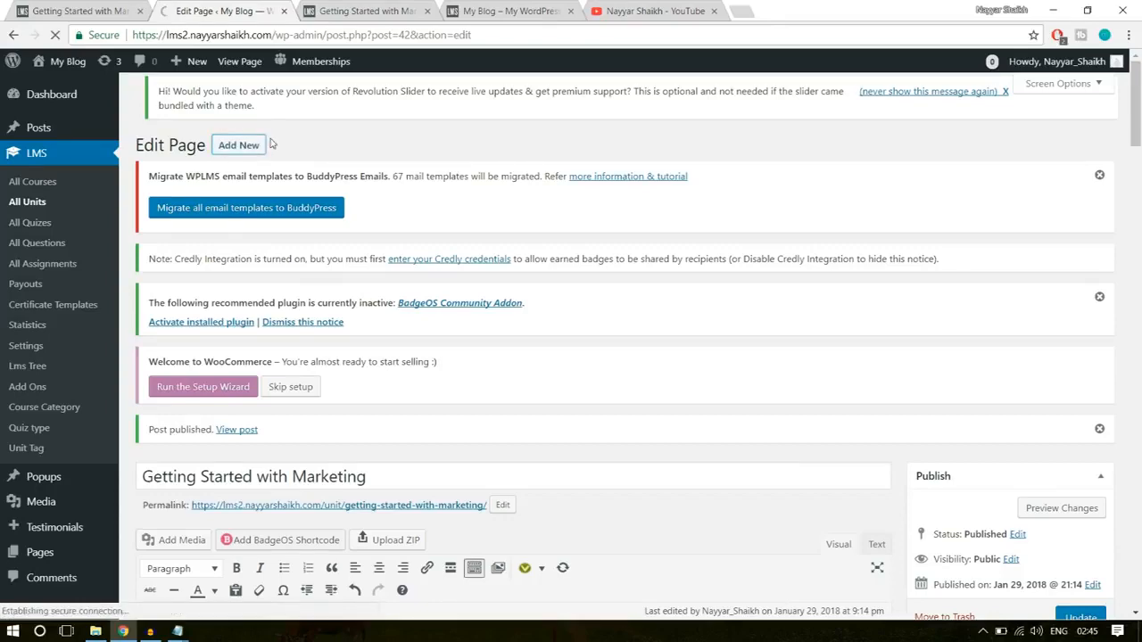
left_click(71, 10)
left_click(13, 35)
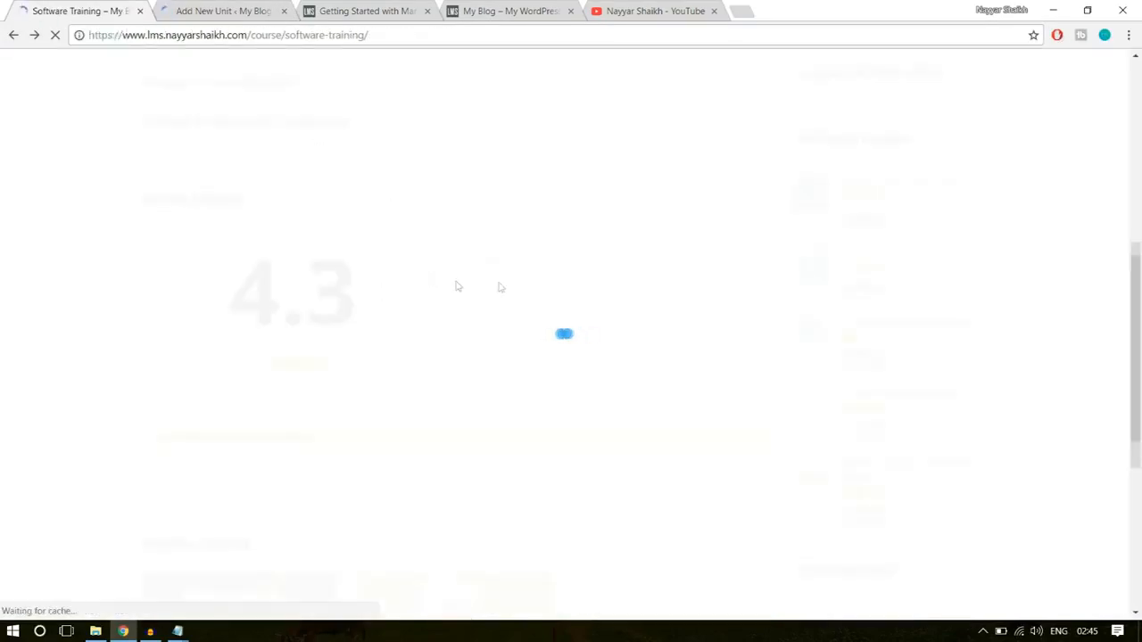
- Examine Section 1: Introduction of the demo course curriculum, focusing on the Software Testing unit
scroll(991, 350, "up", 7)
scroll(991, 350, "down", 5)
scroll(354, 288, "down", 3)
scroll(351, 323, "up", 2)
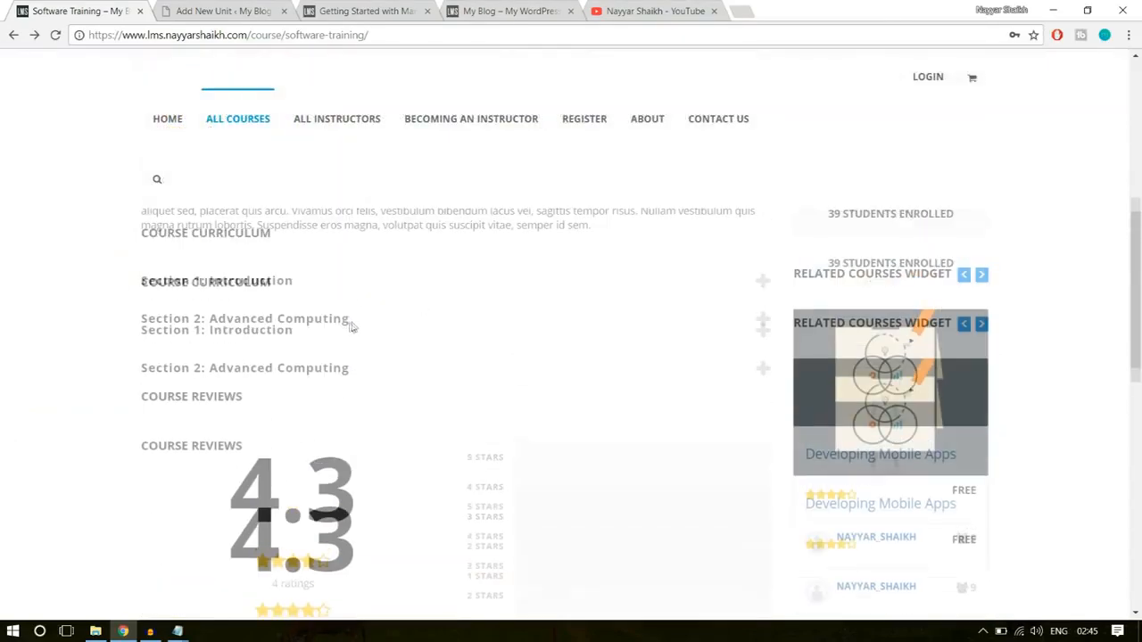
left_click(308, 349)
triple_click(234, 416)
left_click(234, 419)
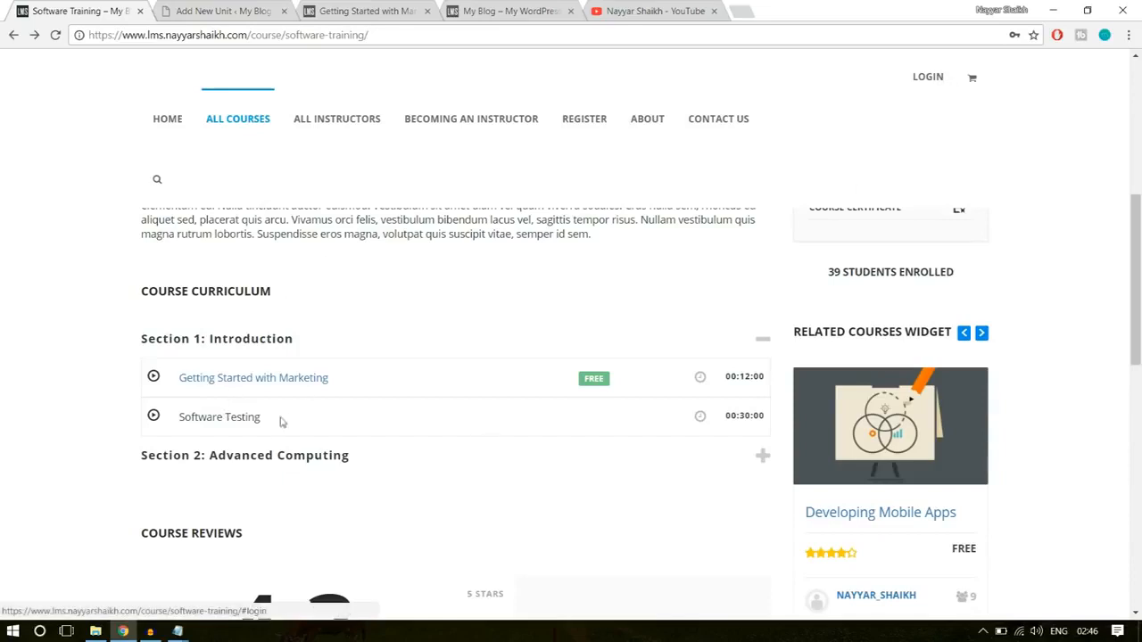
left_click_drag(270, 422, 180, 420)
left_click(179, 419)
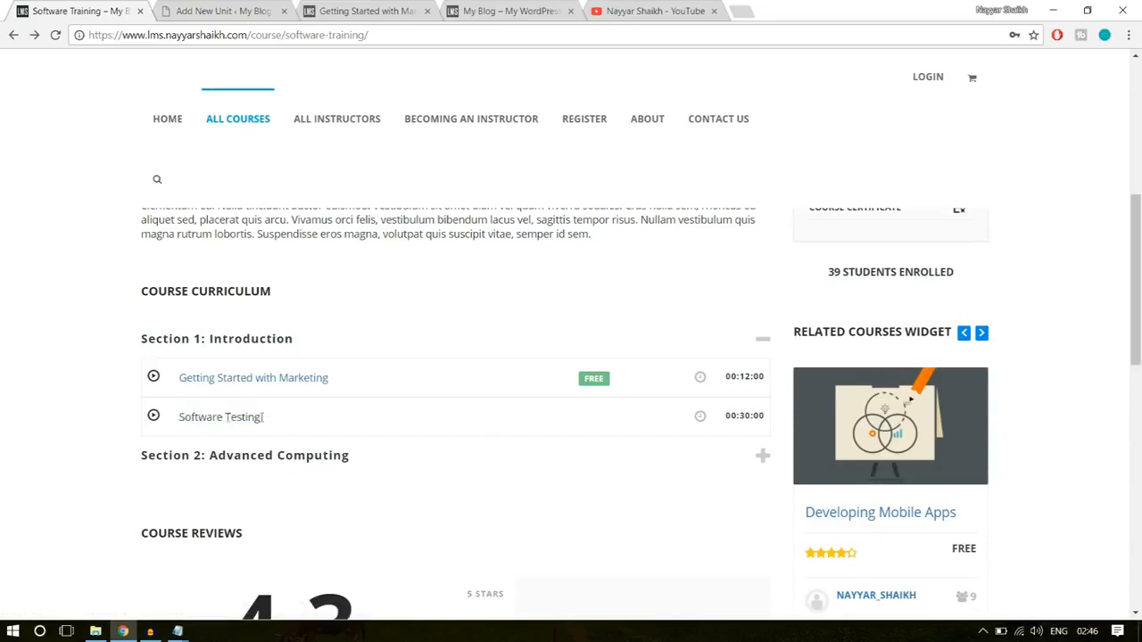
left_click_drag(271, 422, 182, 419)
left_click(607, 449)
scroll(607, 449, "up", 5)
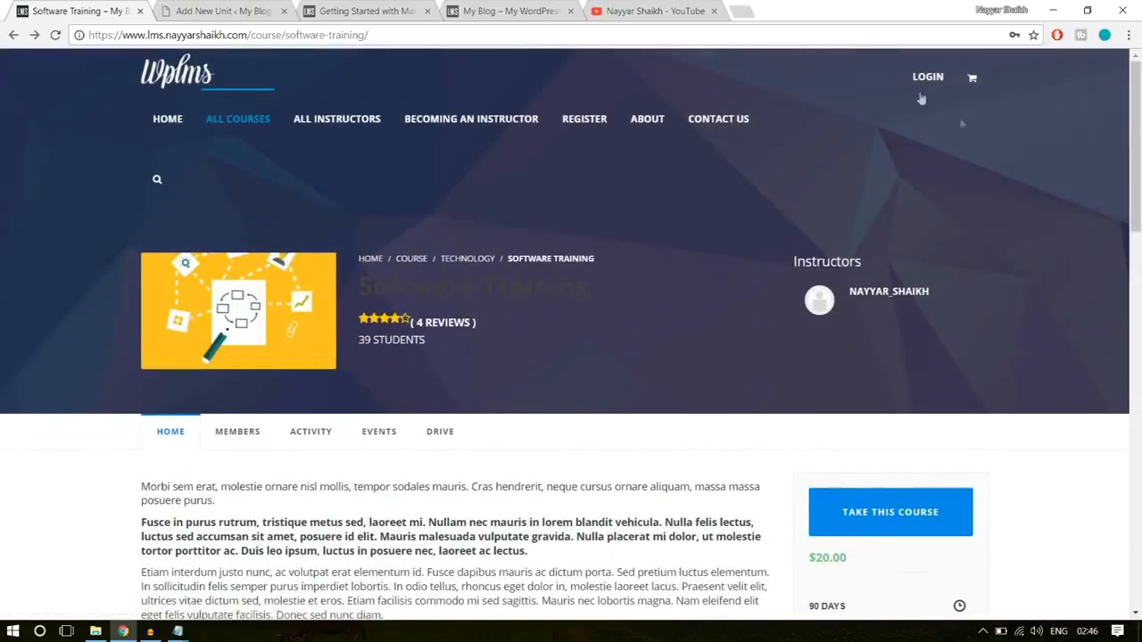
- Log in to the demo site with the saved credentials and reopen the Software Training course page
left_click(924, 76)
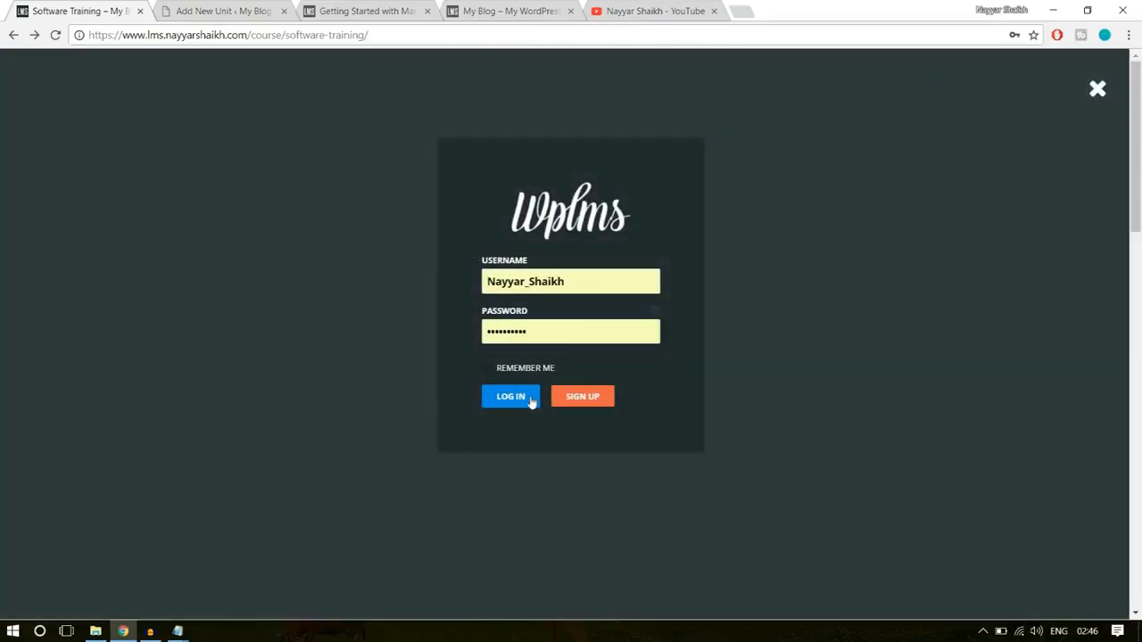
left_click(531, 401)
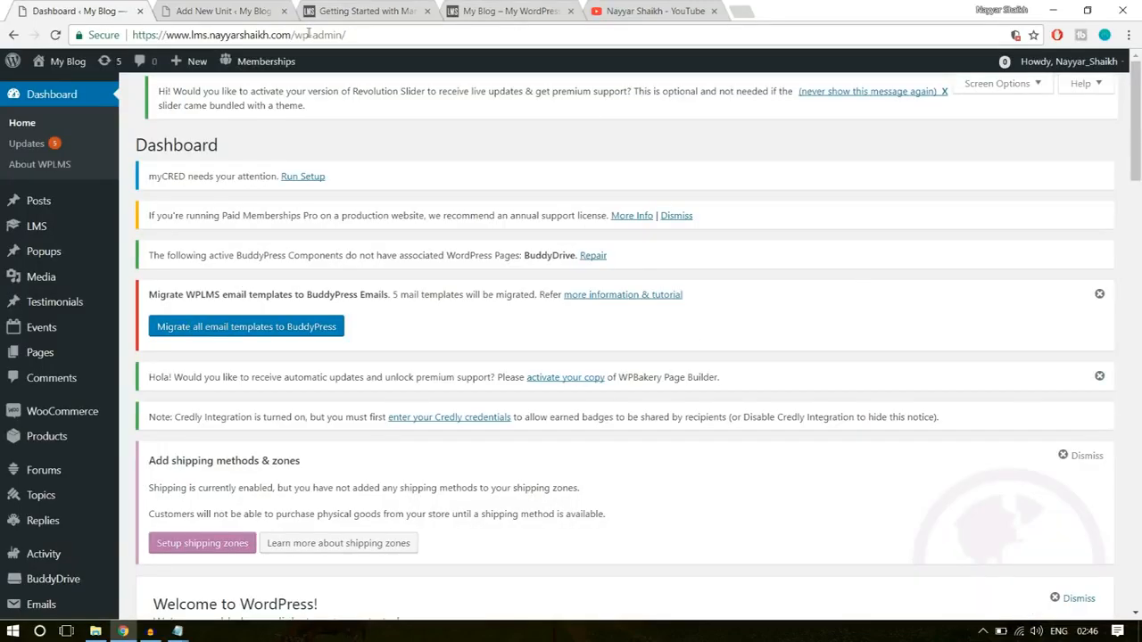
left_click_drag(297, 34, 450, 31)
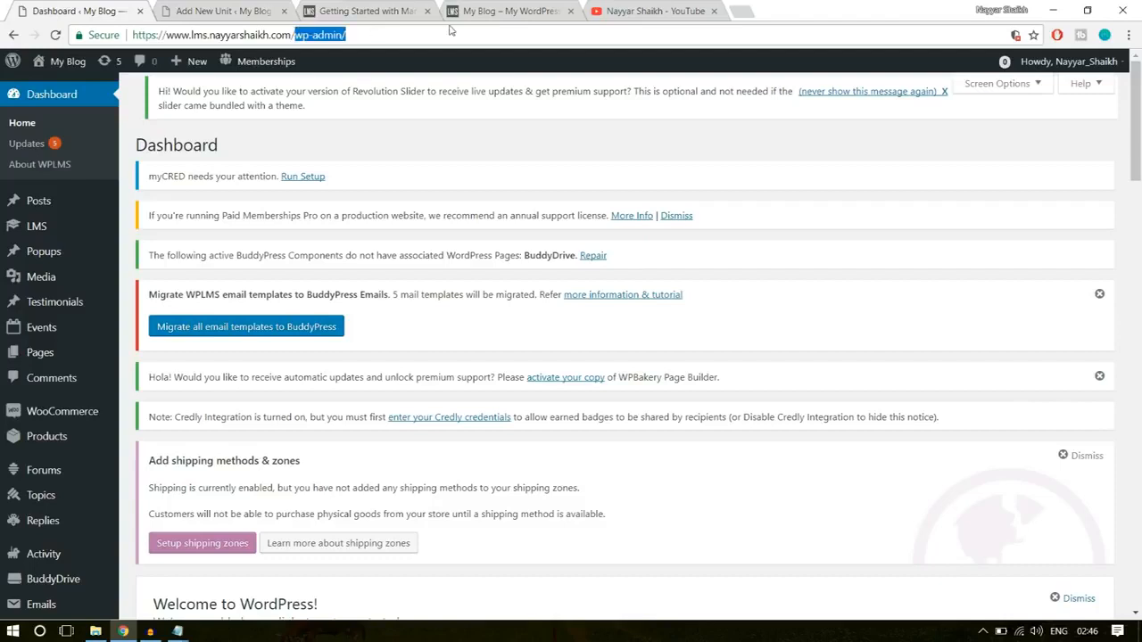
type("cou")
left_click(426, 78)
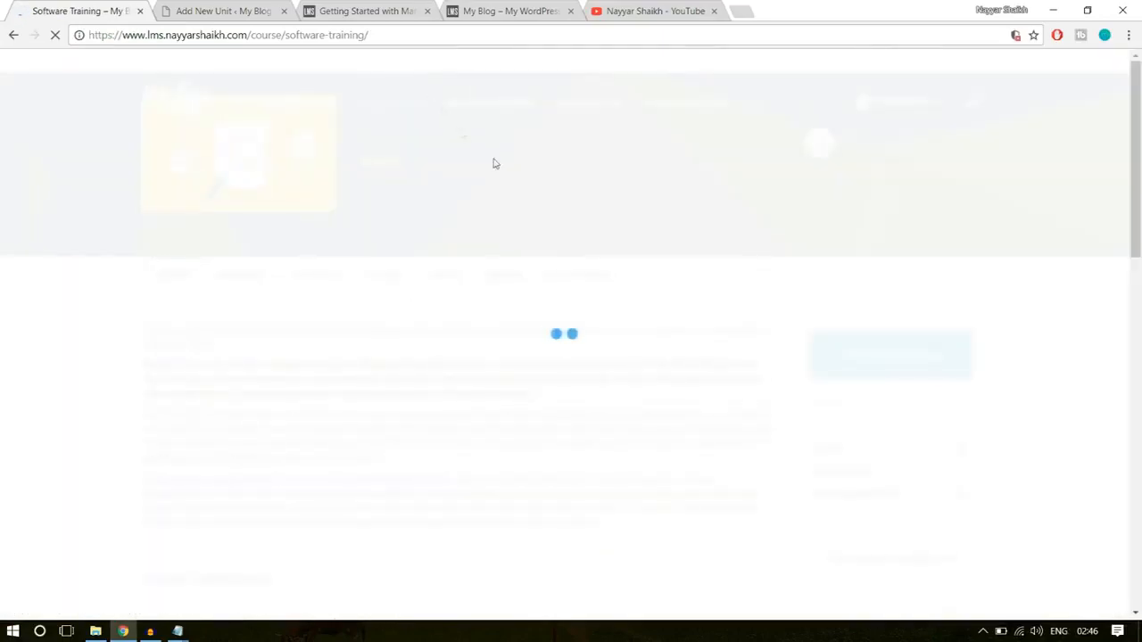
- Open the Software Testing unit from Section 1: Introduction of the demo course curriculum
scroll(613, 388, "down", 5)
scroll(613, 388, "down", 2)
scroll(321, 250, "up", 1)
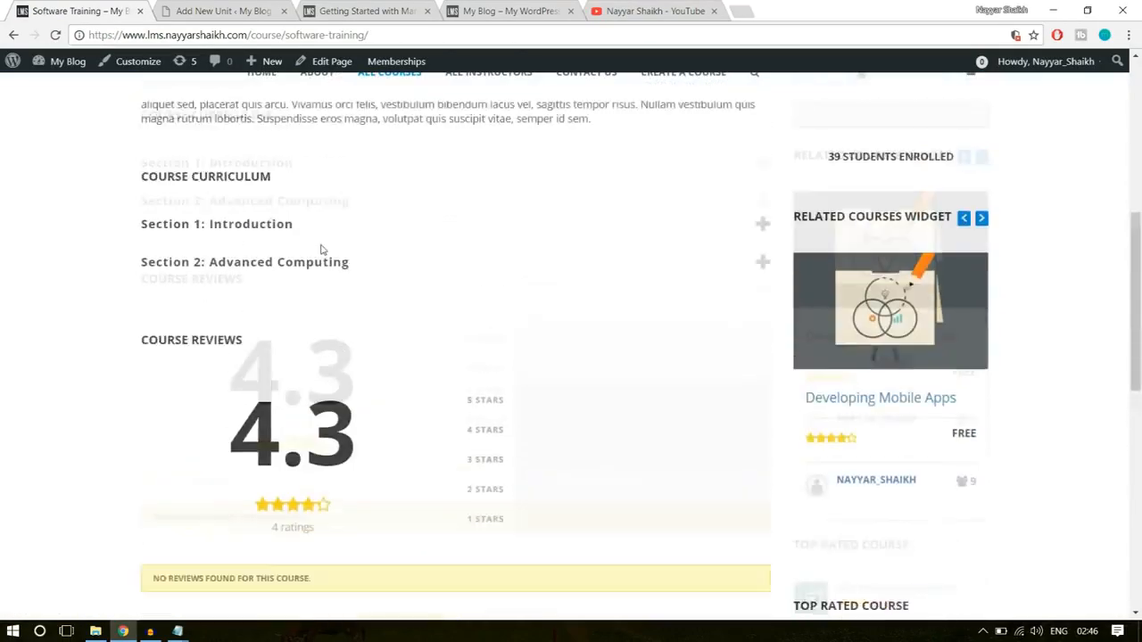
left_click(295, 265)
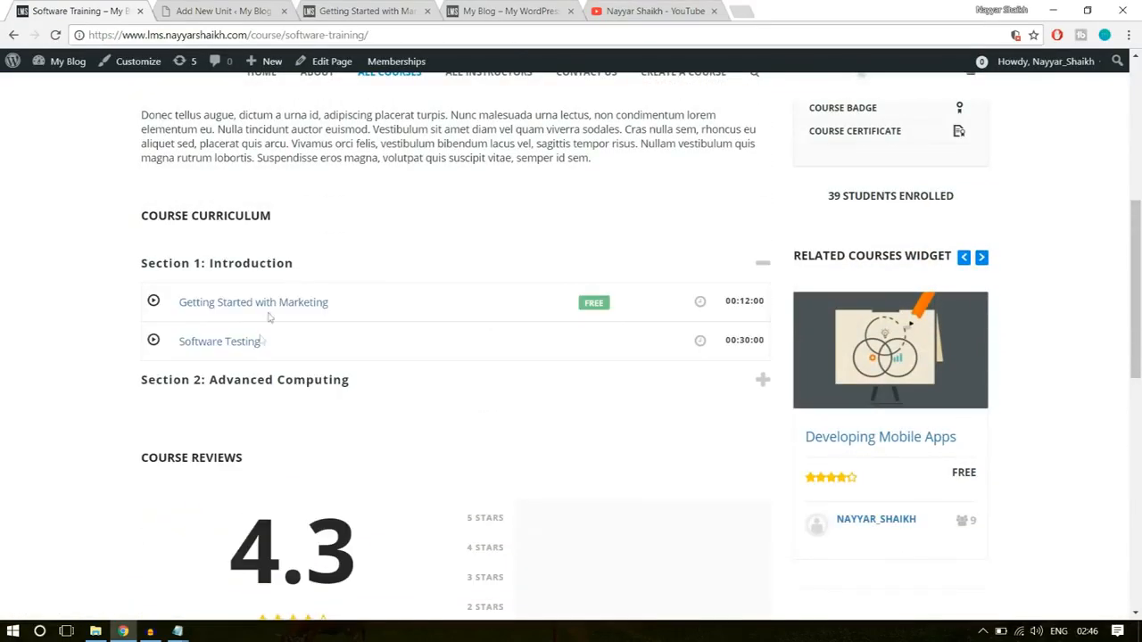
left_click(219, 346)
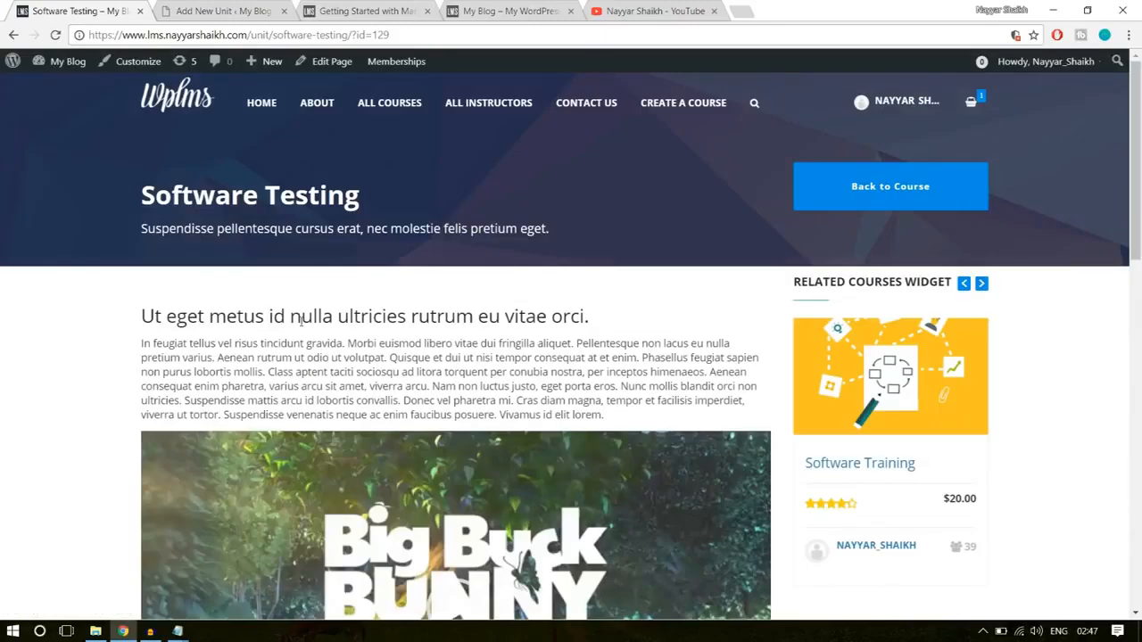
- Title the new unit Software Testing by copying the heading of the demo unit
left_click(254, 7)
scroll(433, 356, "down", 3)
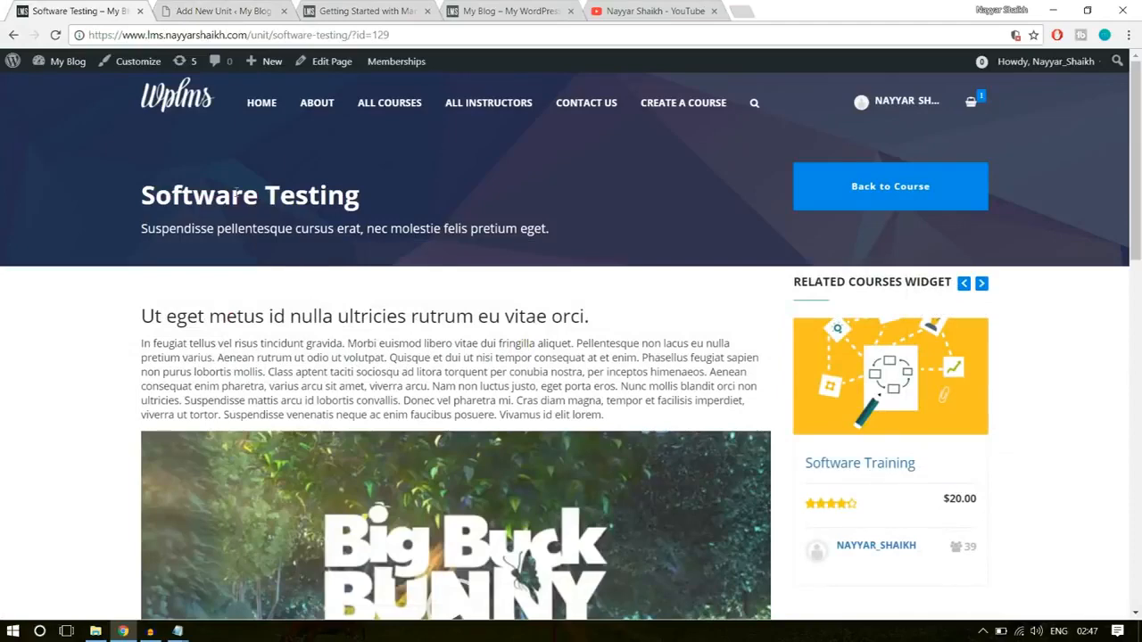
triple_click(235, 192)
key("ctrl+c")
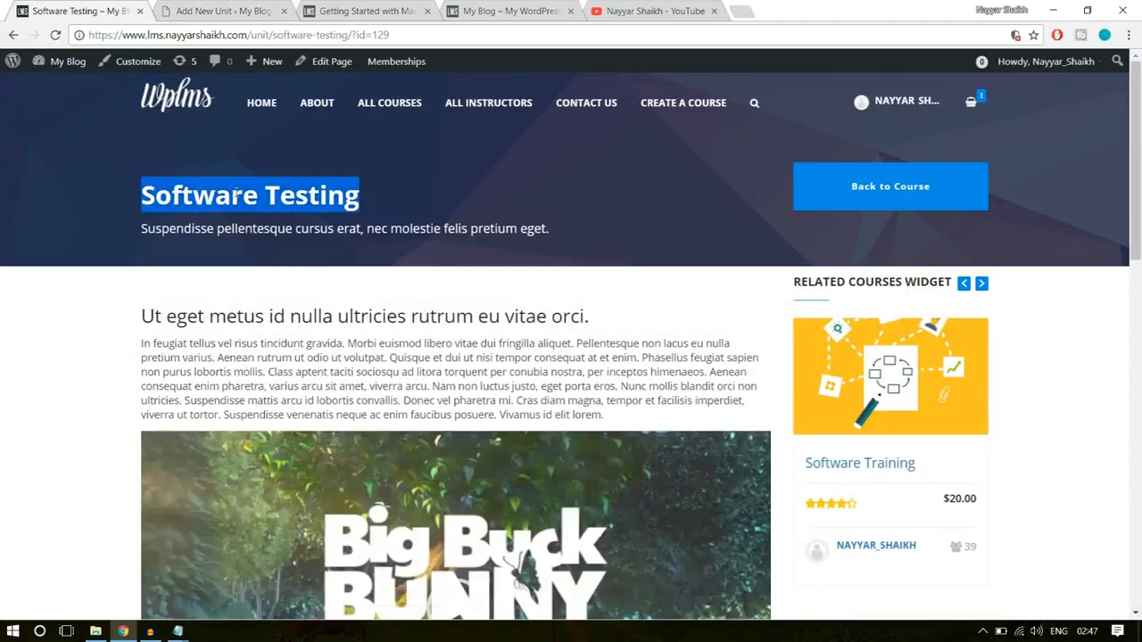
left_click(214, 7)
left_click(308, 250)
key("ctrl+v")
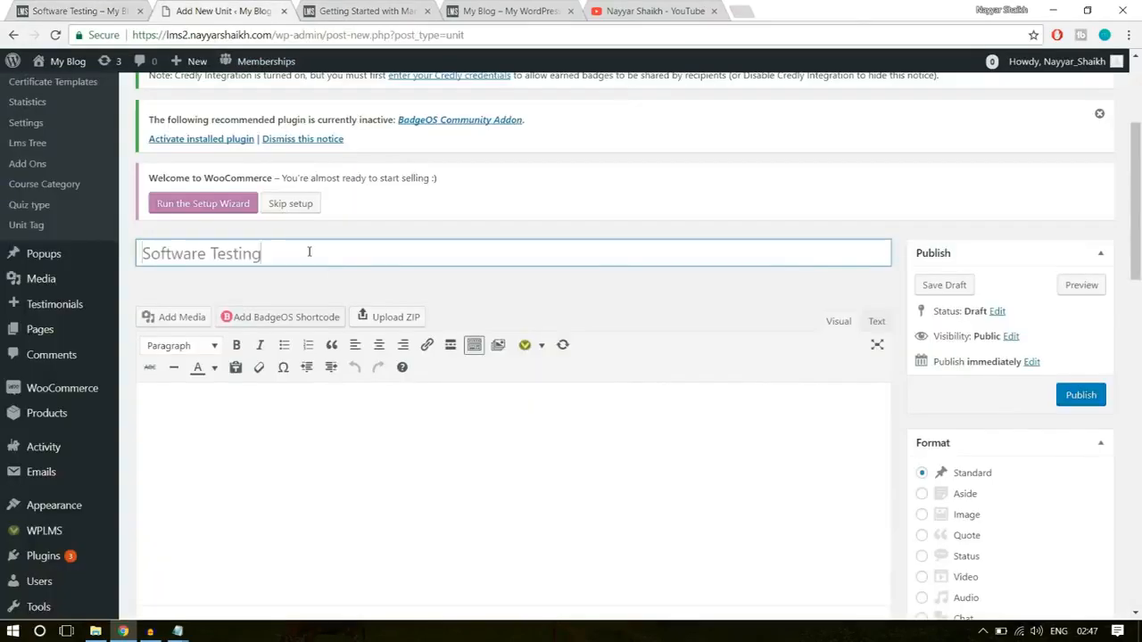
- Copy the demo unit's "Ut eget metus id nulla" heading and its paragraph into the new unit's content
left_click(95, 9)
left_click_drag(143, 312, 636, 419)
key("ctrl+c")
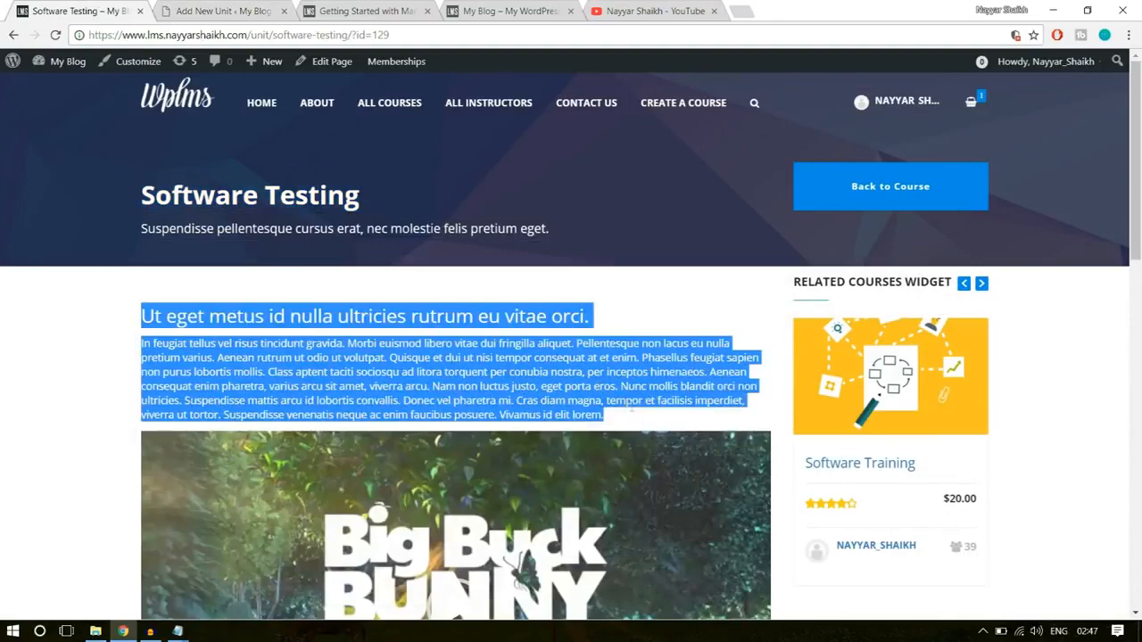
left_click(245, 9)
left_click(372, 415)
key("ctrl+v")
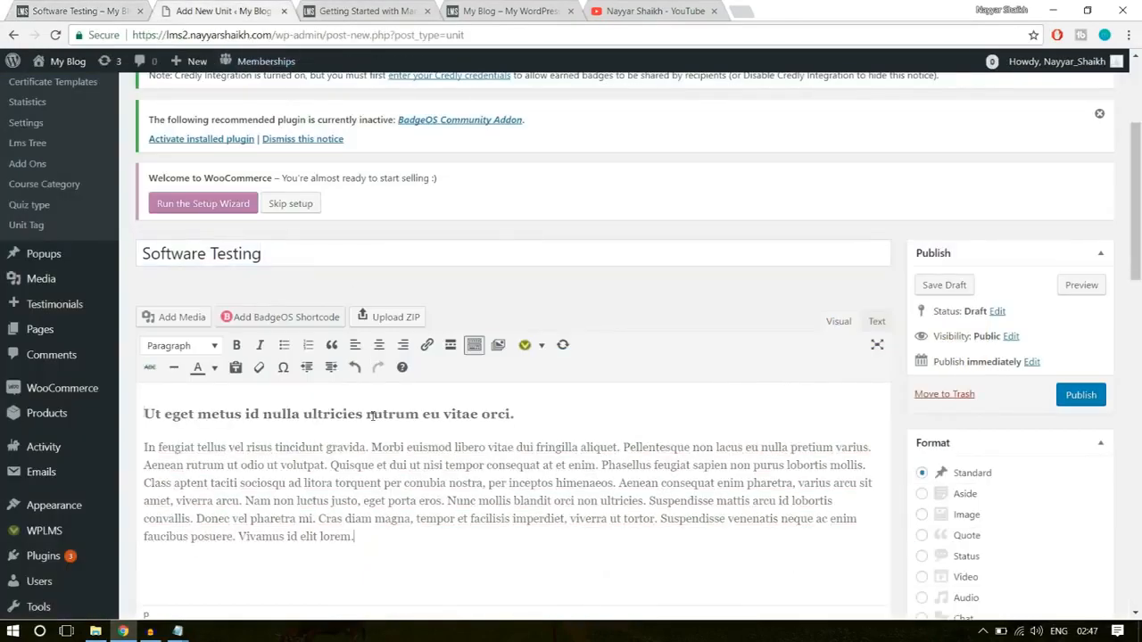
- Insert big_buck_bunny.mp4 from the media library below the new unit's paragraph
scroll(410, 477, "down", 1)
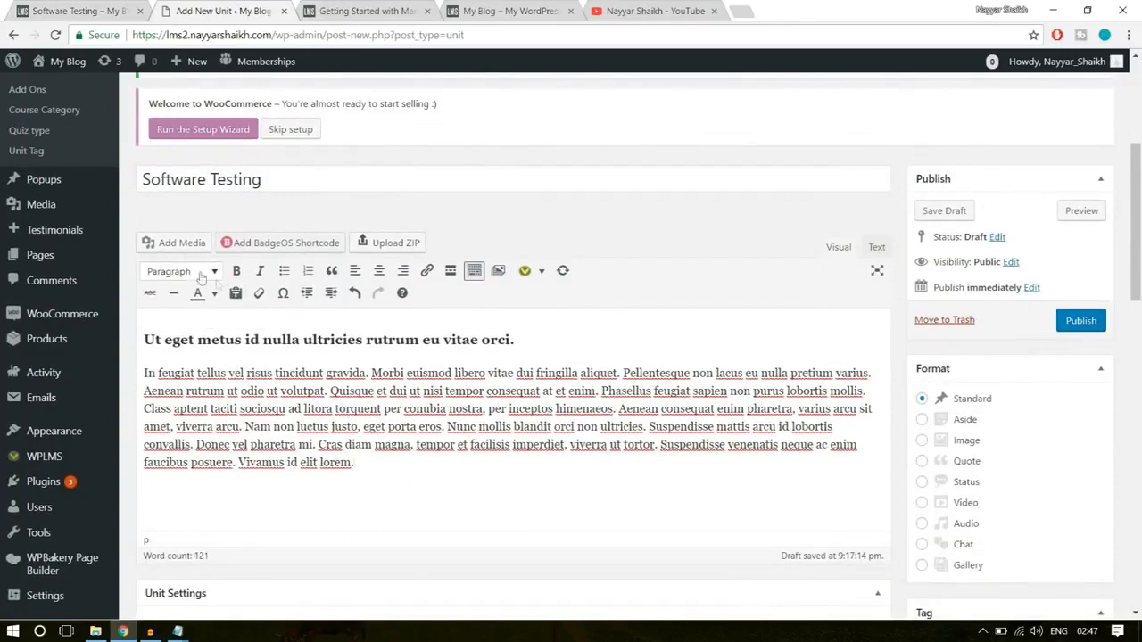
left_click(183, 243)
left_click(253, 243)
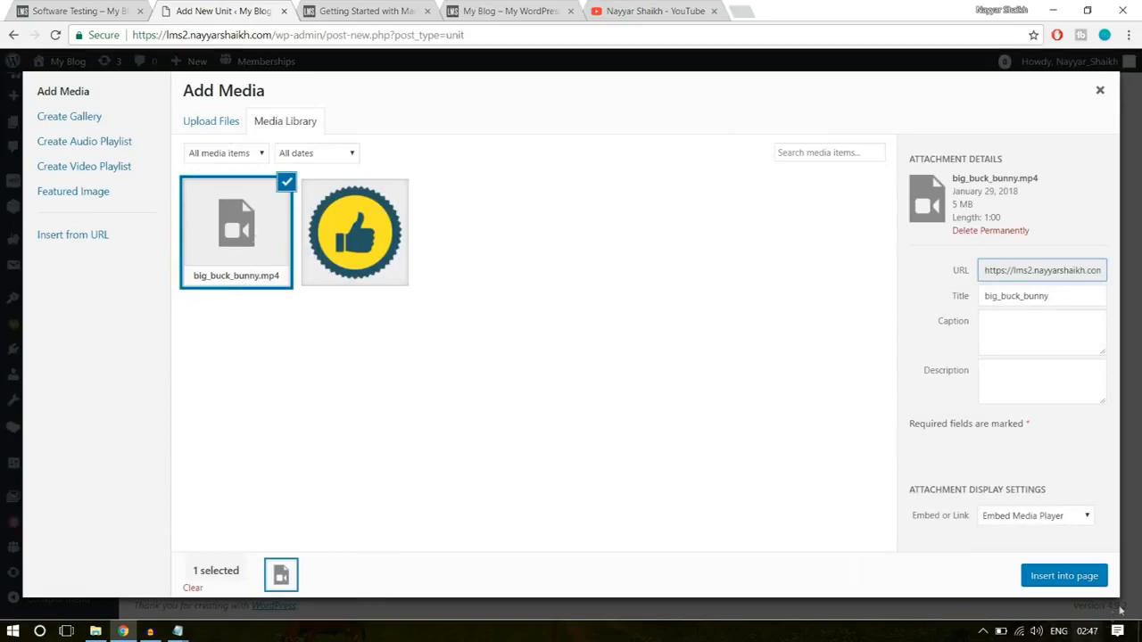
left_click(1064, 576)
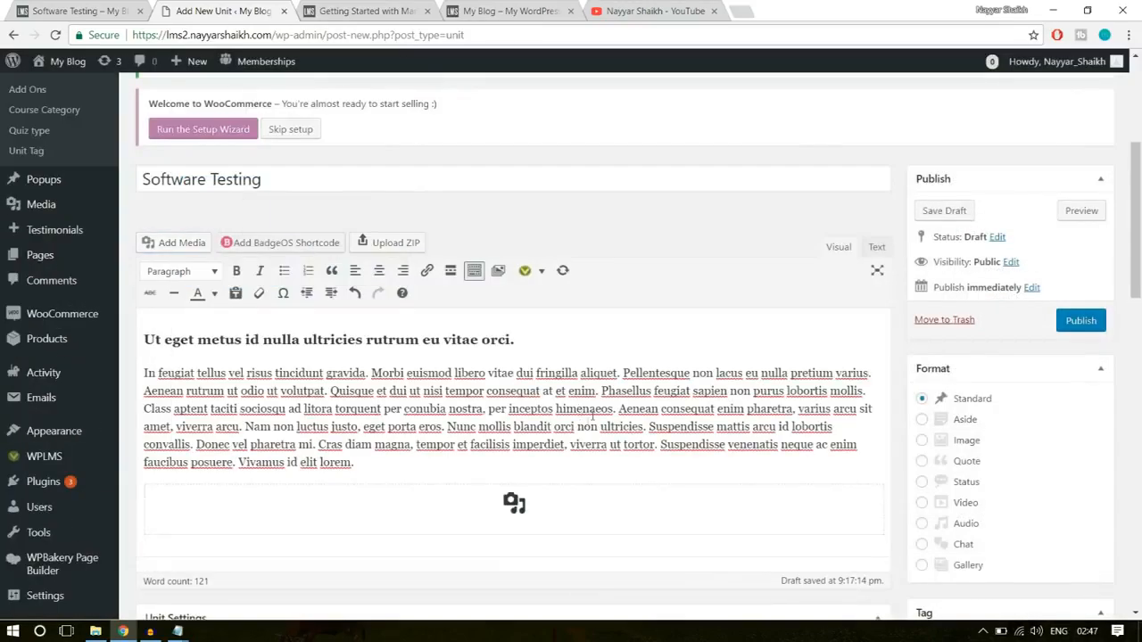
- Copy the demo unit's subtitle "Suspendisse pellentesque cursus erat, nec molestie felis pretium eget." into the new unit's description
scroll(581, 426, "down", 5)
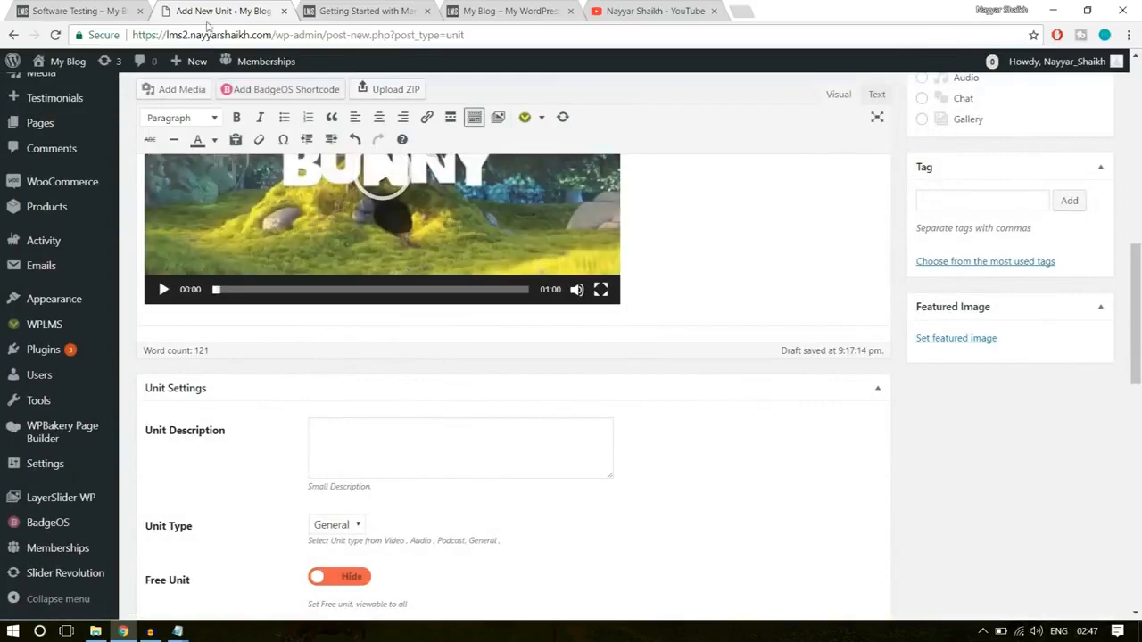
left_click(111, 10)
left_click(317, 243)
triple_click(322, 229)
key("ctrl+c")
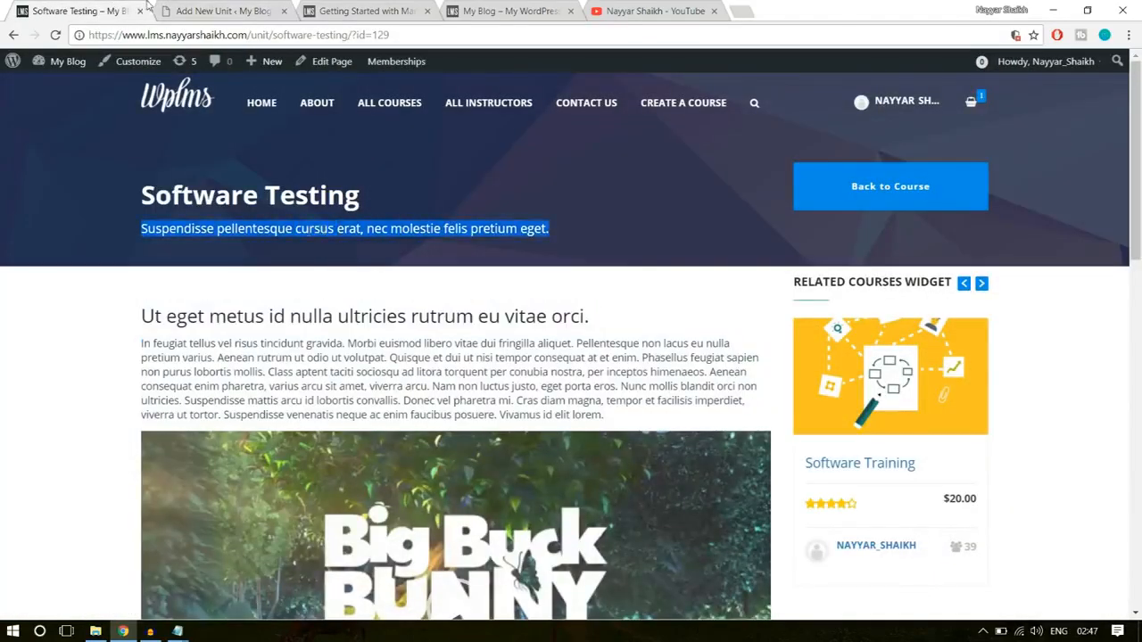
left_click(202, 9)
left_click(381, 455)
key("ctrl+v")
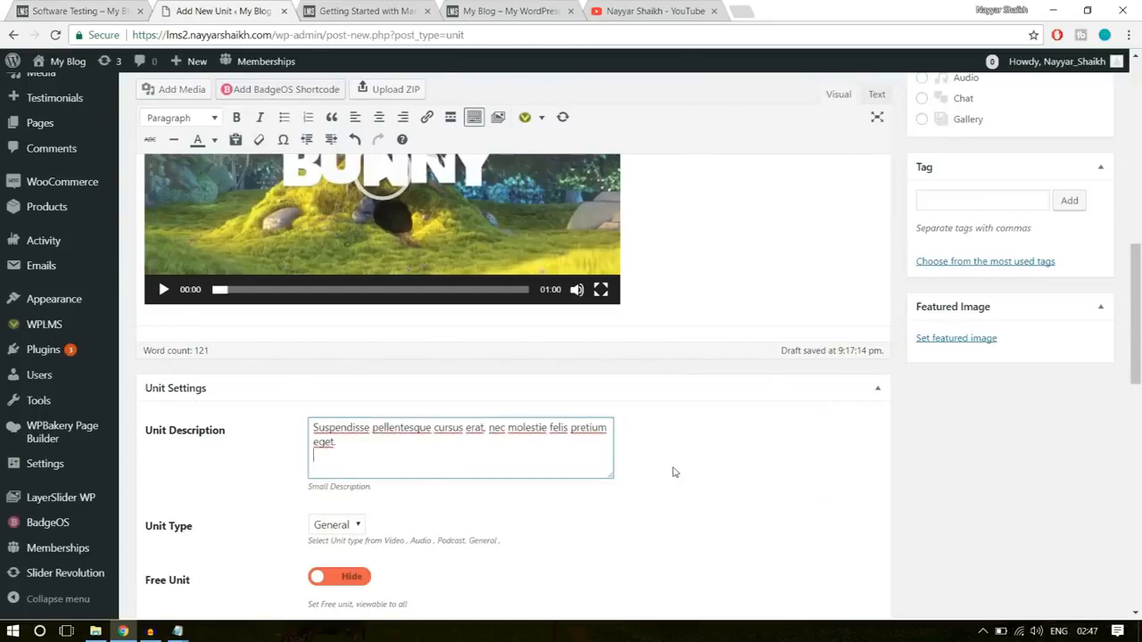
- Set the unit type to Video and the unit duration to 25 minutes in the unit settings
scroll(675, 472, "down", 3)
left_click(332, 303)
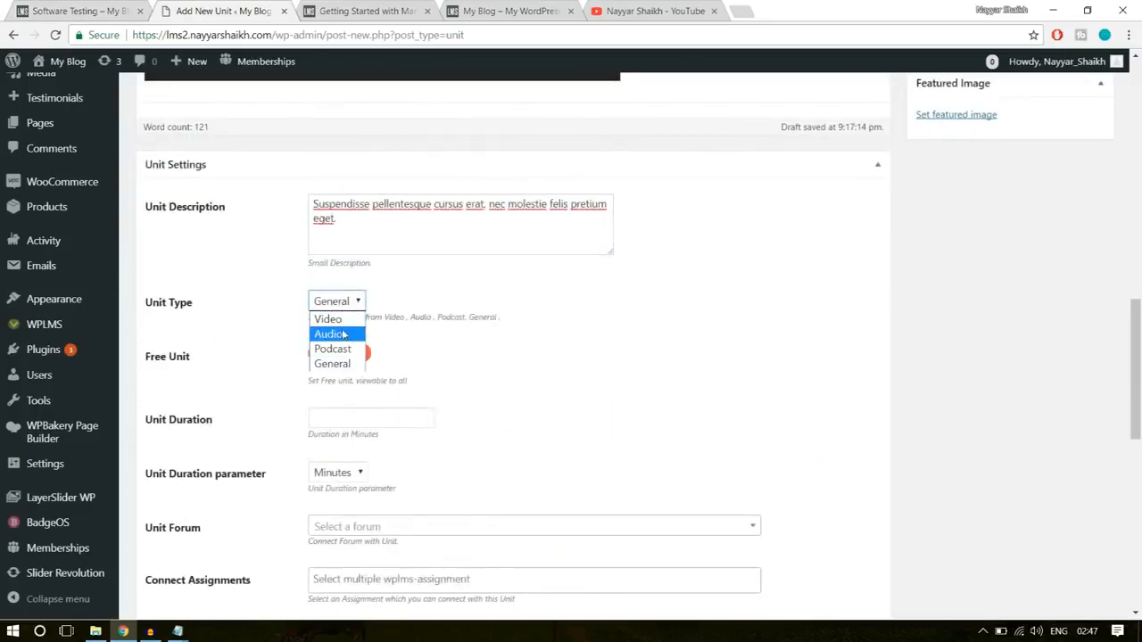
left_click(340, 317)
scroll(664, 315, "down", 1)
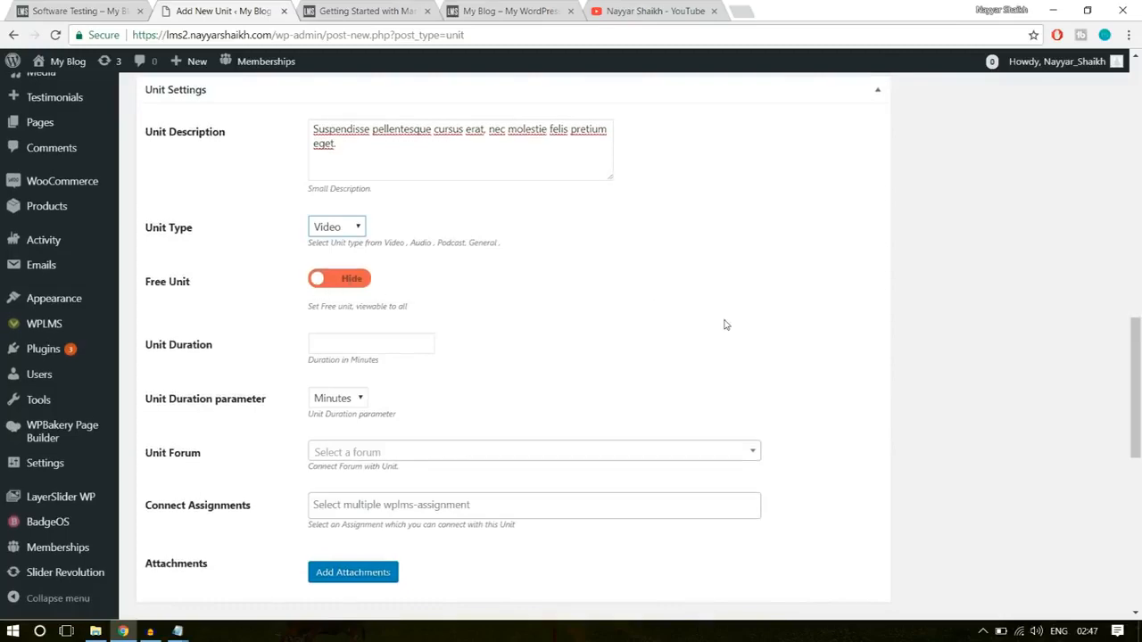
scroll(723, 324, "down", 1)
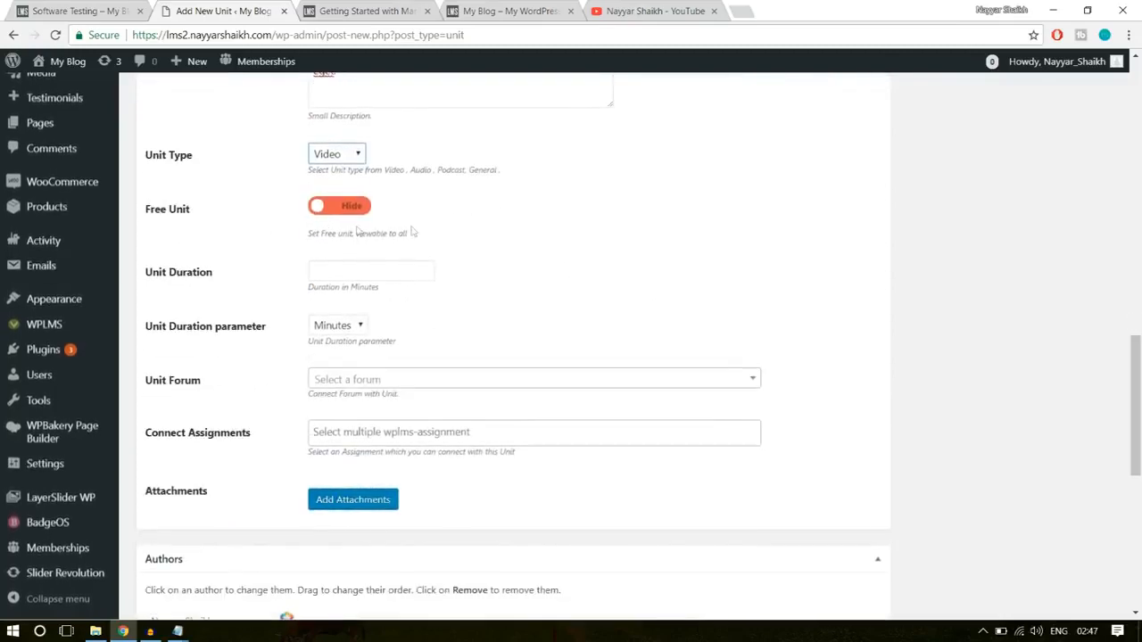
left_click(313, 270)
type("25")
left_click(492, 301)
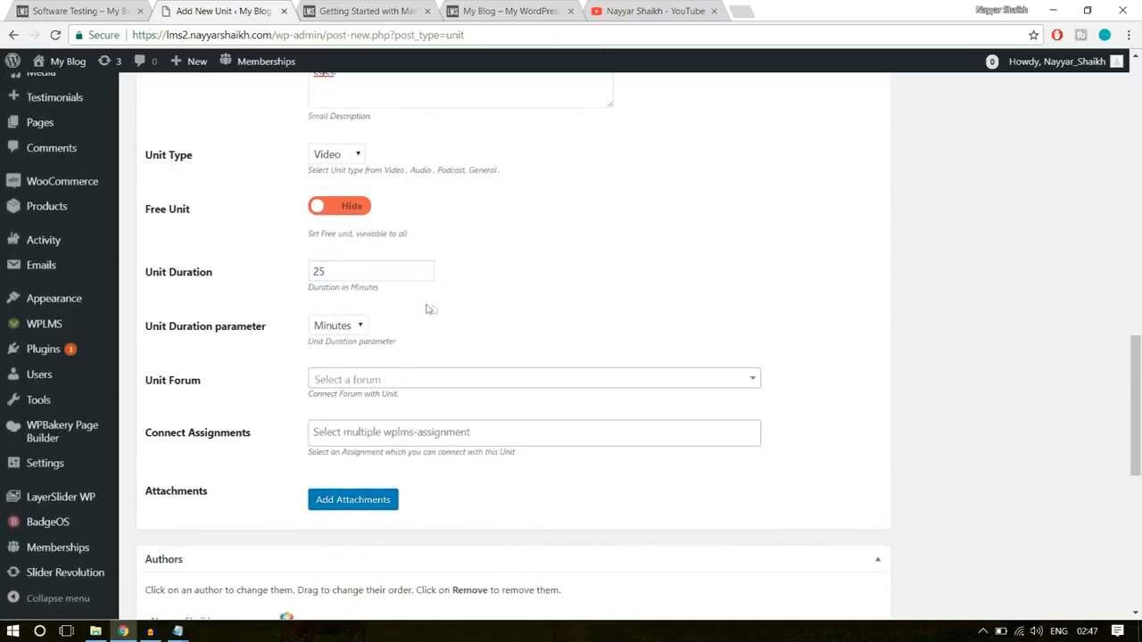
- Publish the Software Testing unit
scroll(374, 450, "down", 5)
scroll(357, 468, "up", 15)
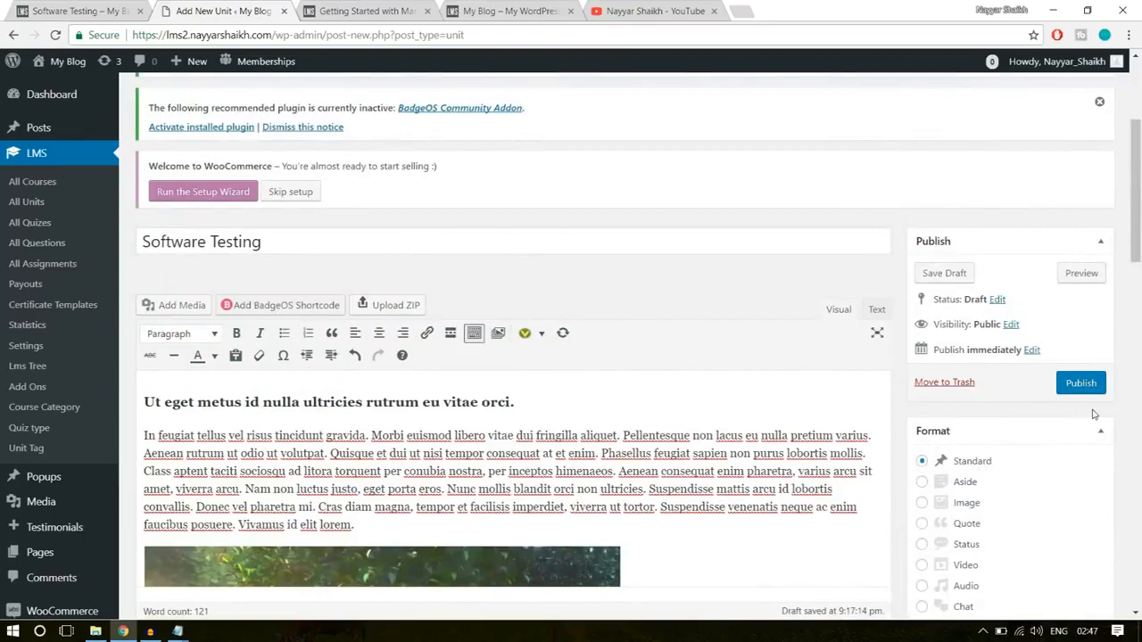
left_click(1081, 385)
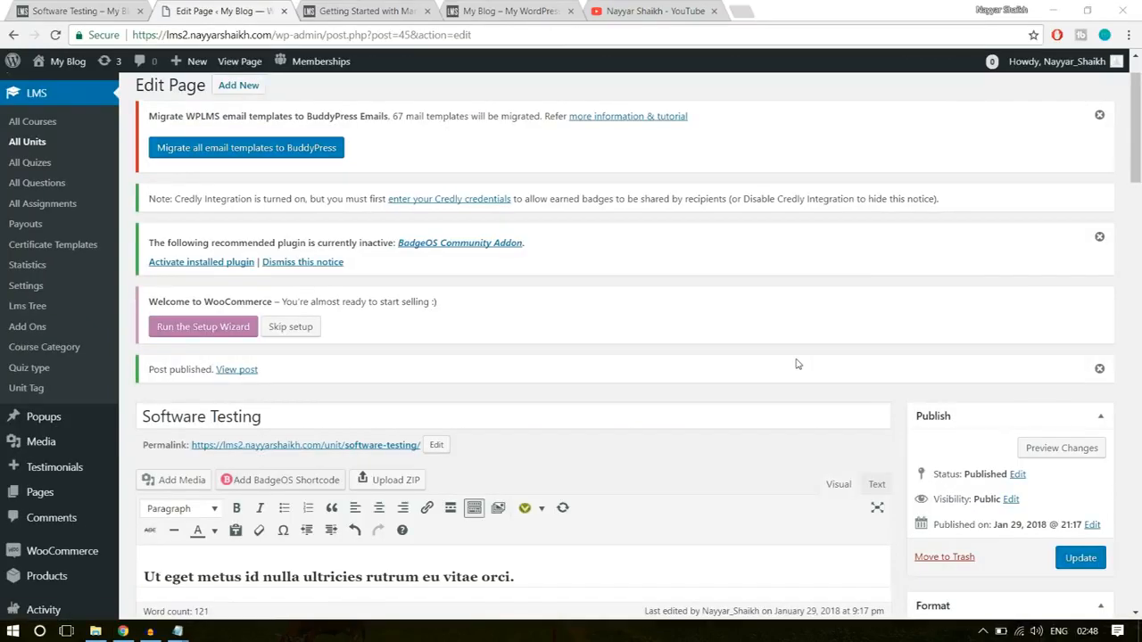
- Return to the demo Software Training course and open The Software Quiz from Section 2: Advanced Computing
left_click(98, 11)
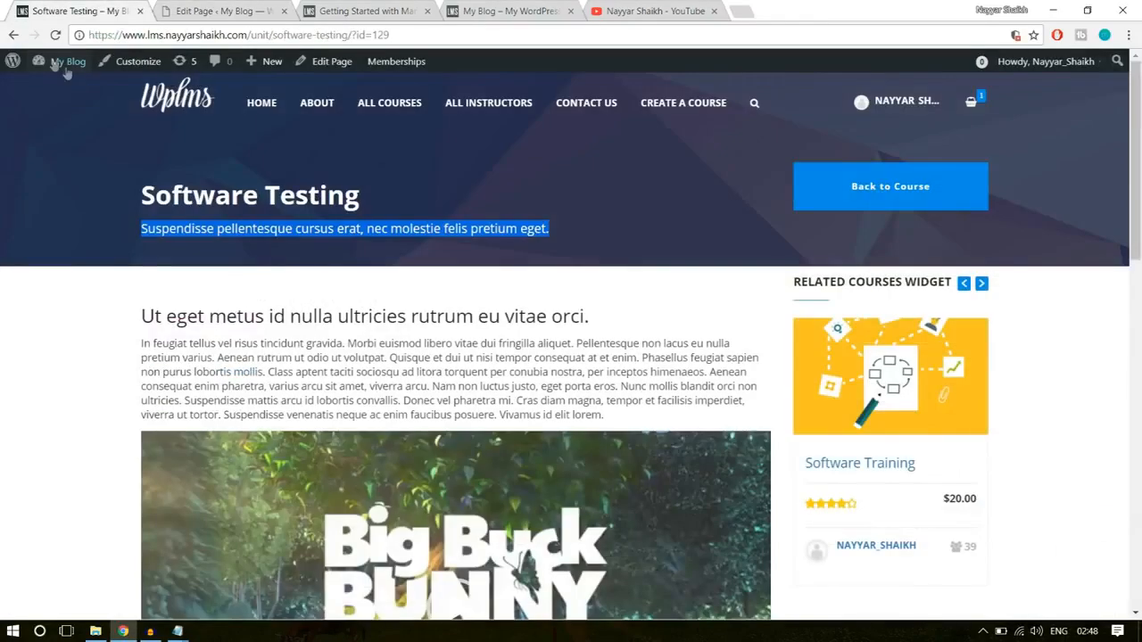
left_click(11, 37)
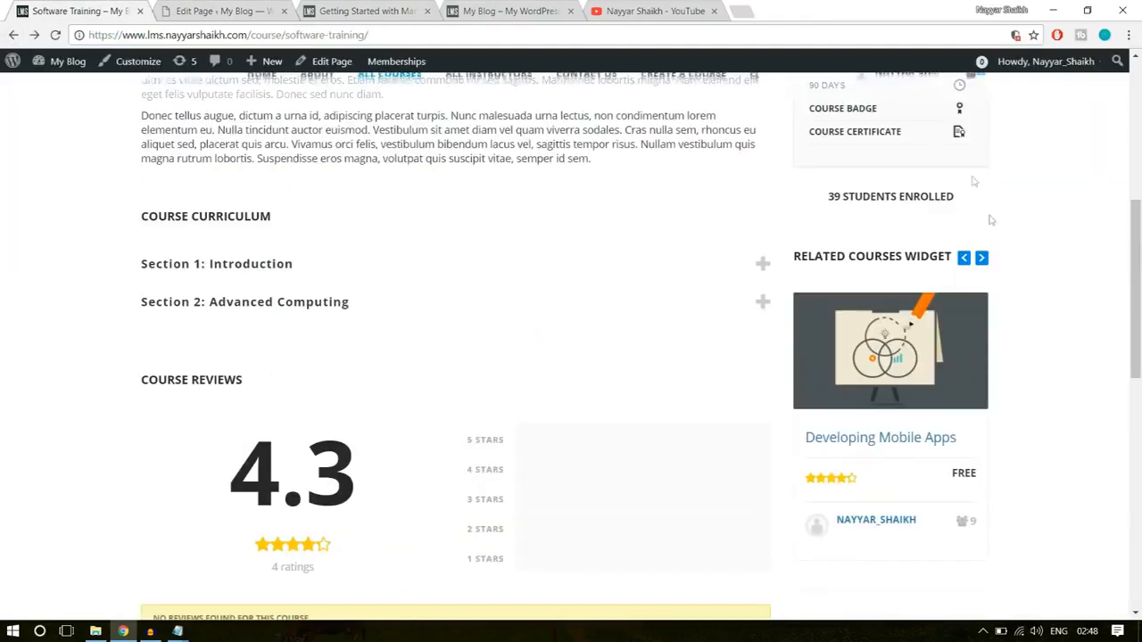
scroll(362, 380, "up", 1)
left_click(289, 375)
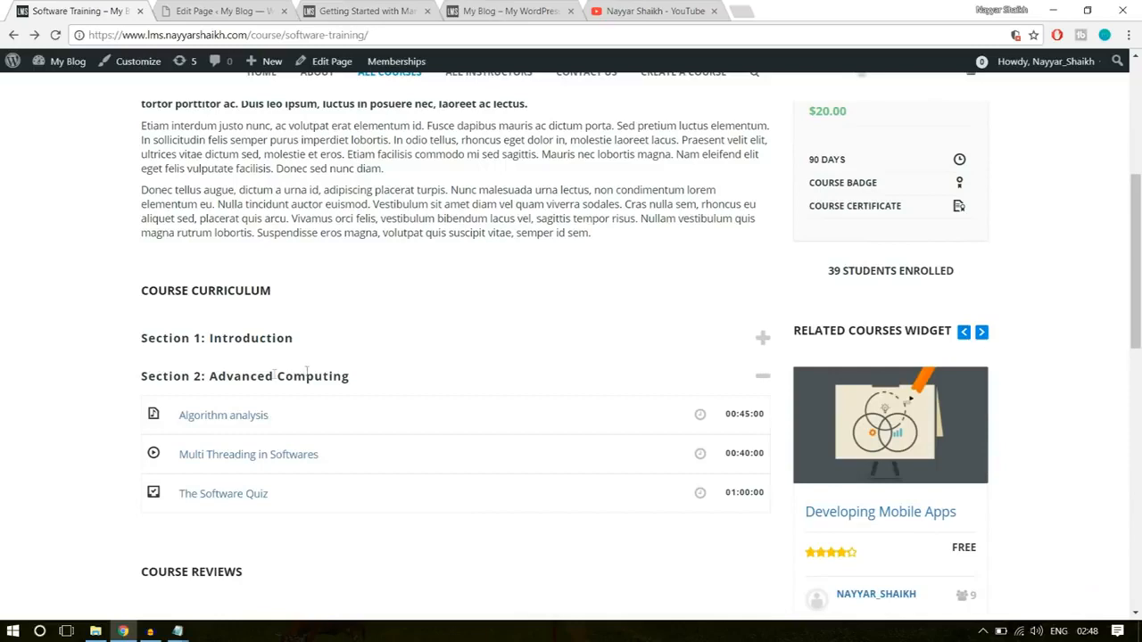
scroll(268, 411, "down", 1)
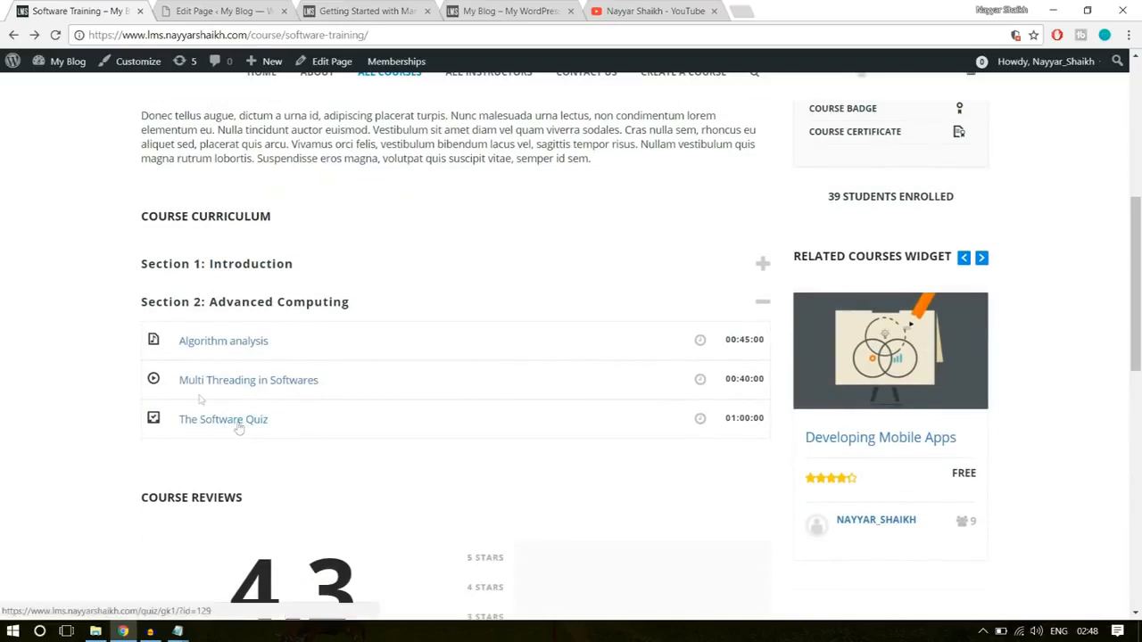
left_click(230, 425)
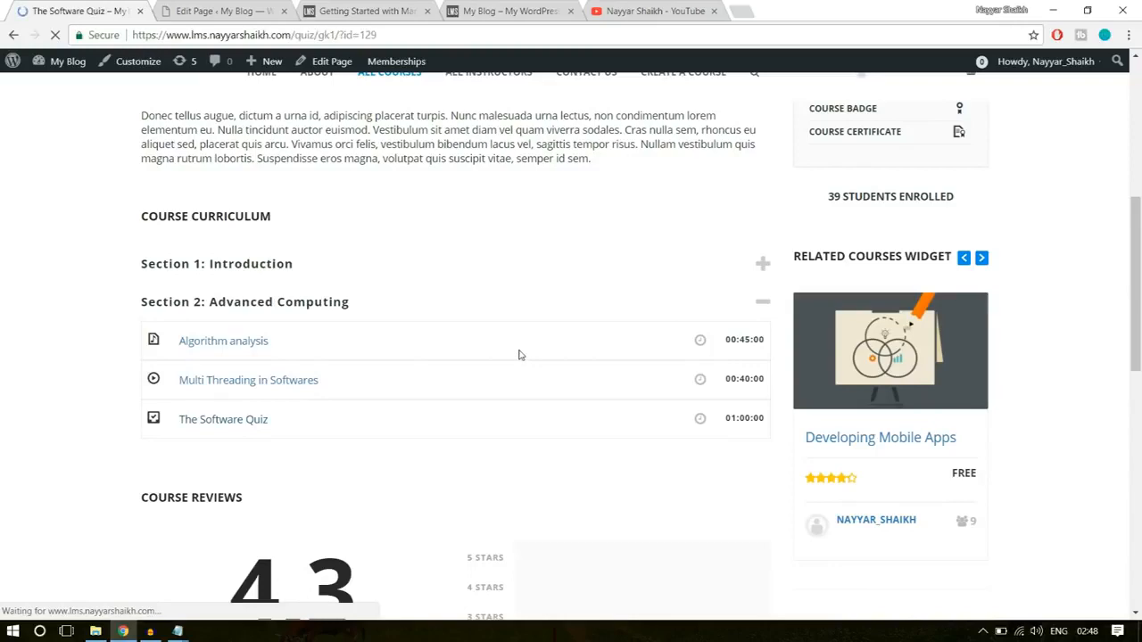
- Examine the demo quiz page, including its answer-checking instructions and question list
scroll(540, 393, "down", 2)
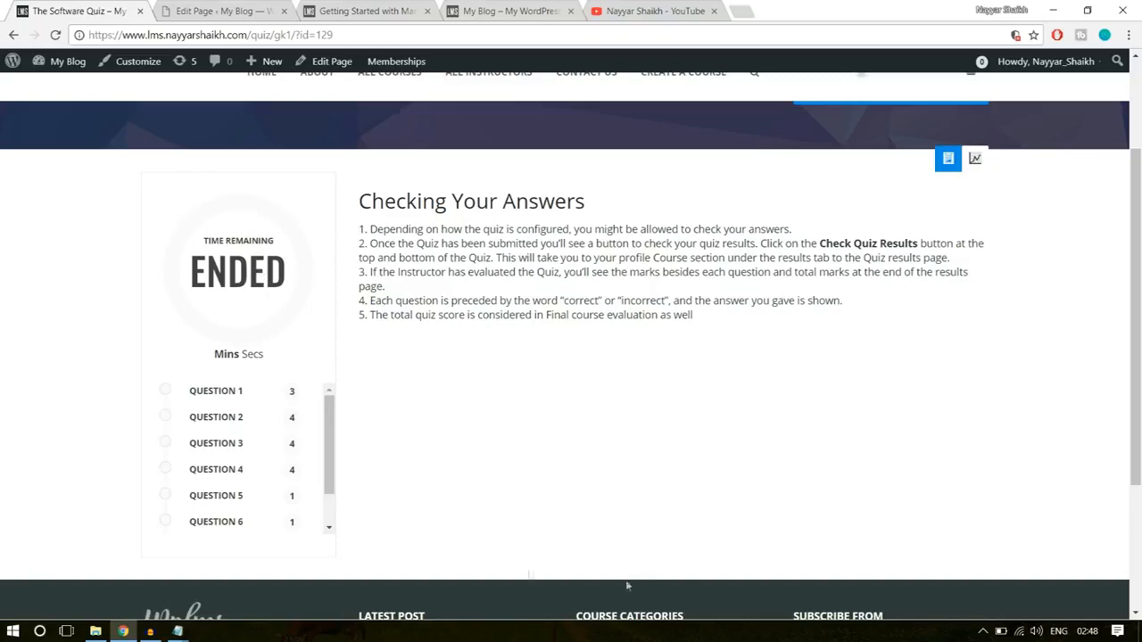
left_click_drag(465, 230, 404, 202)
left_click(402, 202)
scroll(240, 527, "down", 3)
scroll(245, 446, "up", 5)
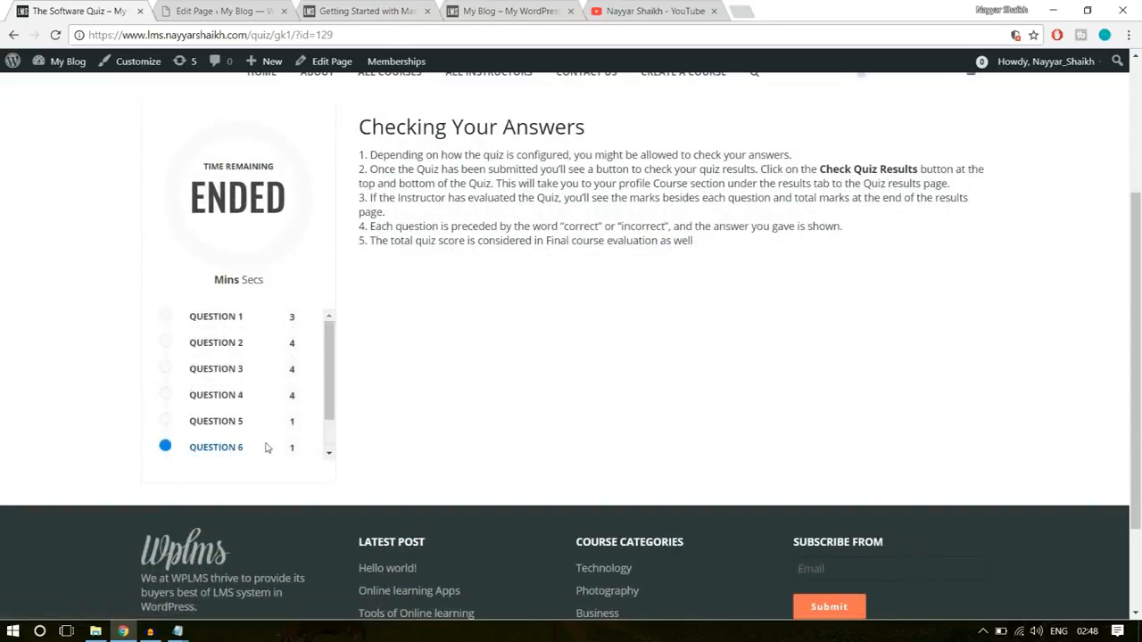
scroll(260, 533, "down", 3)
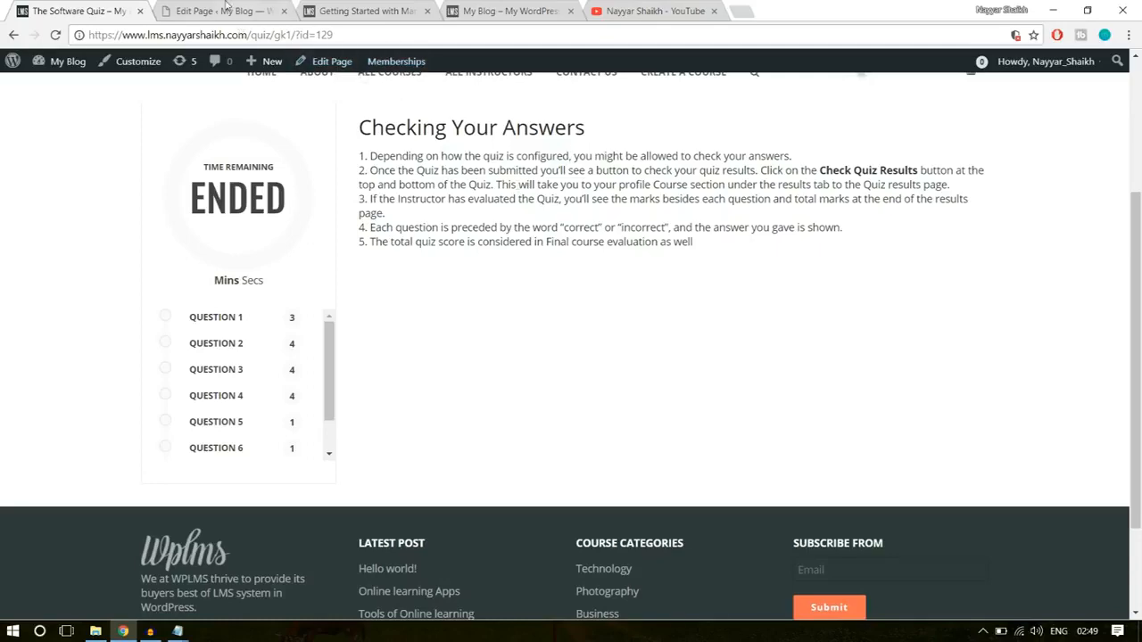
- Switch to the new site's admin area and open the LMS question bank
left_click(228, 9)
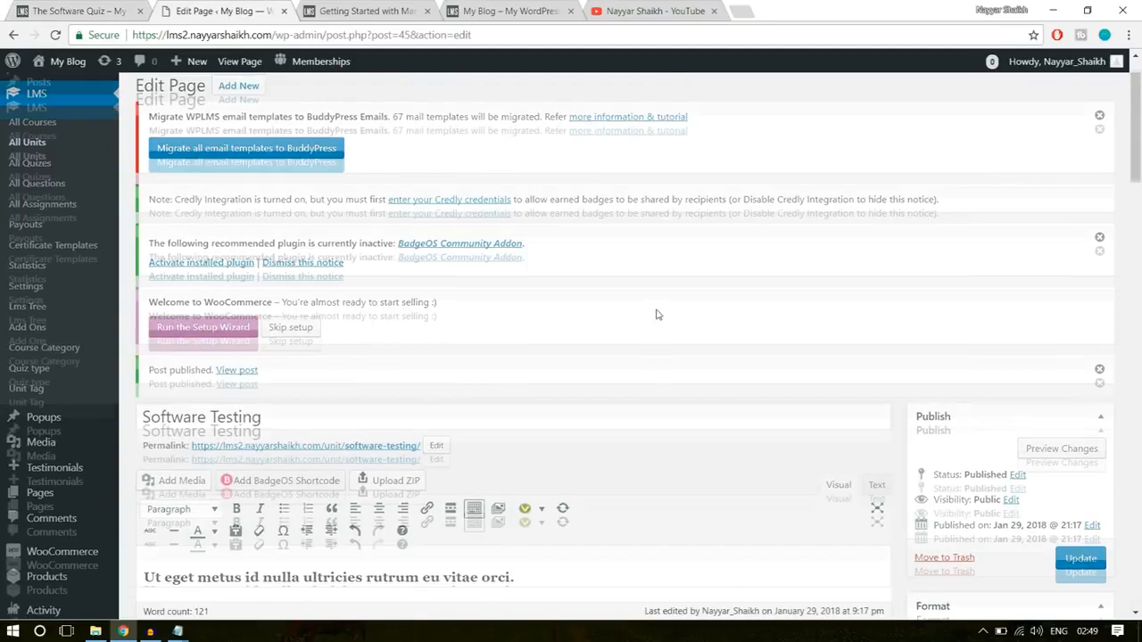
scroll(624, 307, "up", 1)
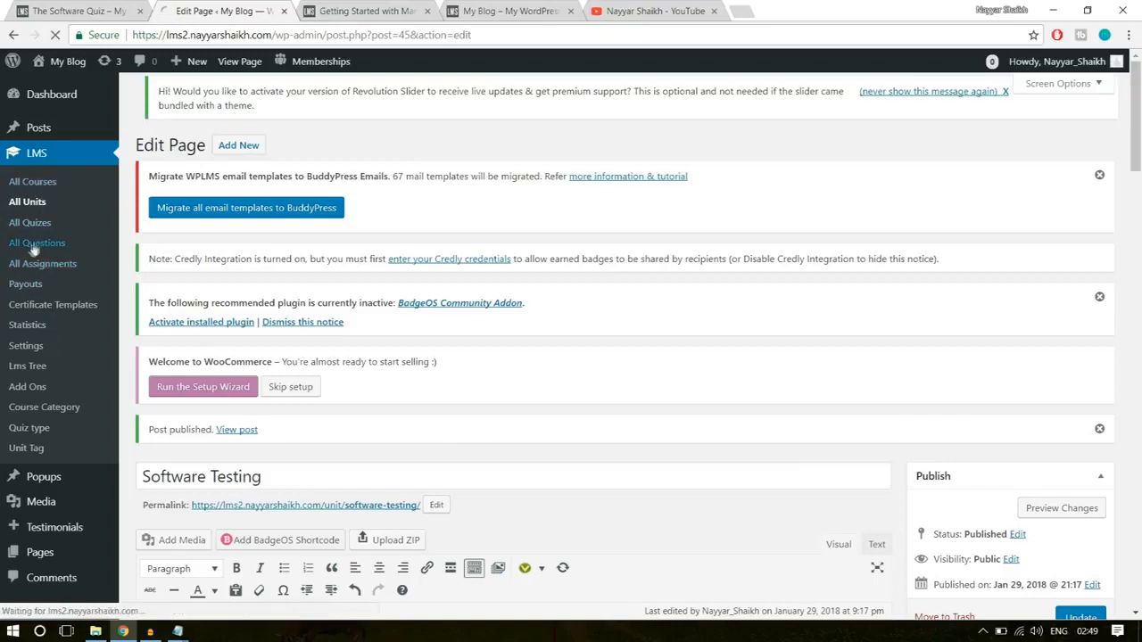
left_click(42, 250)
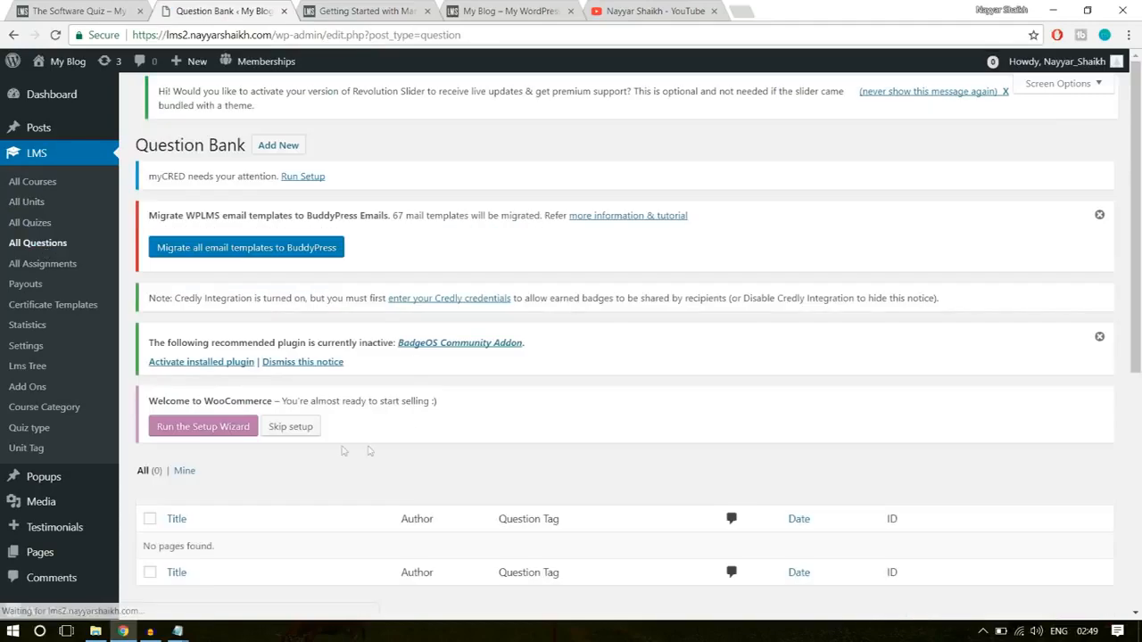
scroll(324, 454, "down", 2)
left_click_drag(145, 332, 249, 323)
left_click(343, 337)
scroll(398, 372, "up", 3)
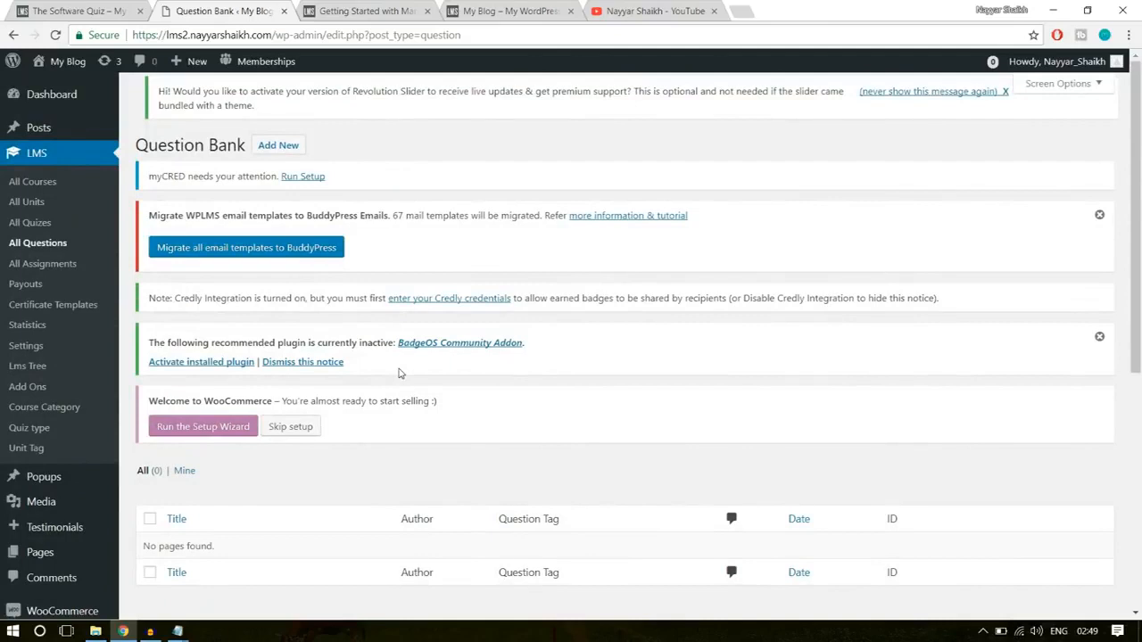
- Dismiss the BadgeOS and email-migration notices and start a new question in the question bank
left_click(1100, 338)
left_click(1099, 216)
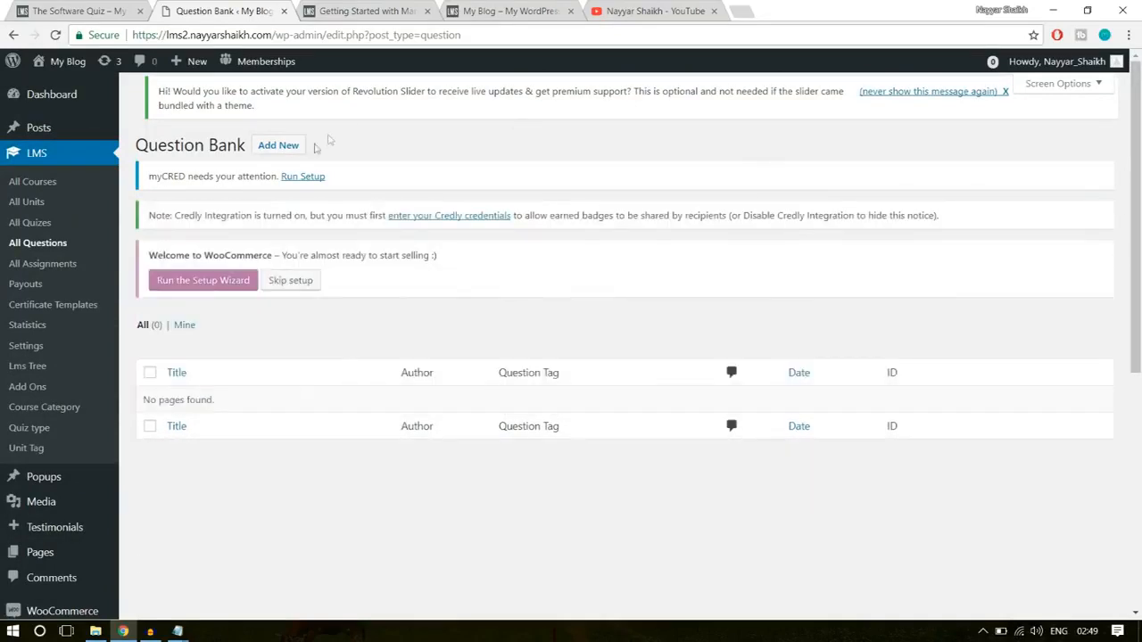
left_click(284, 146)
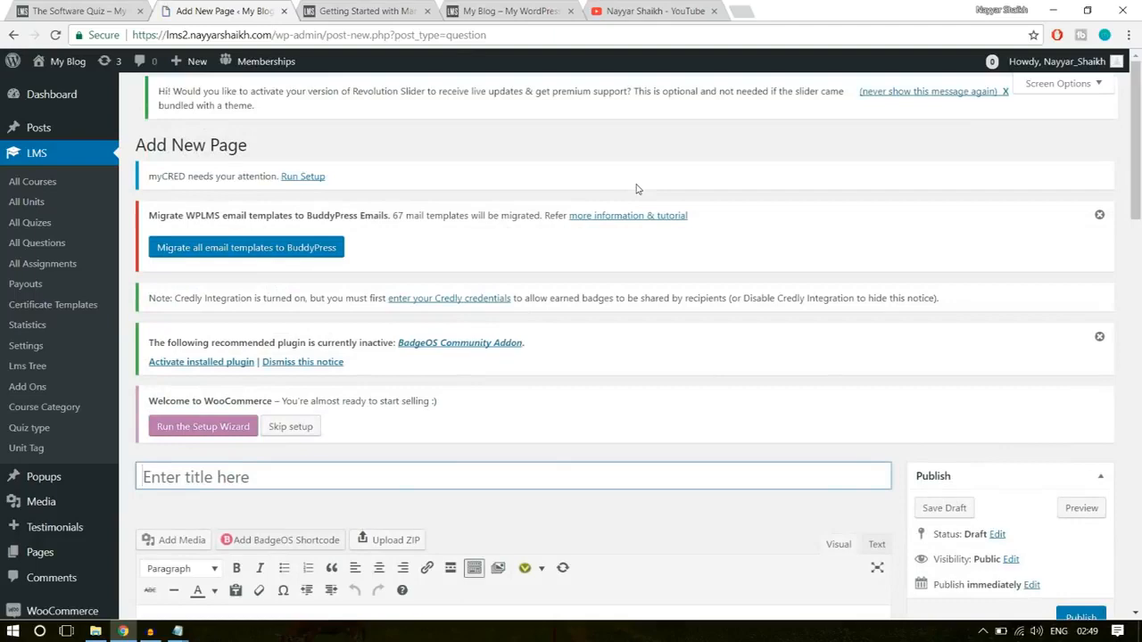
mouse_move(194, 72)
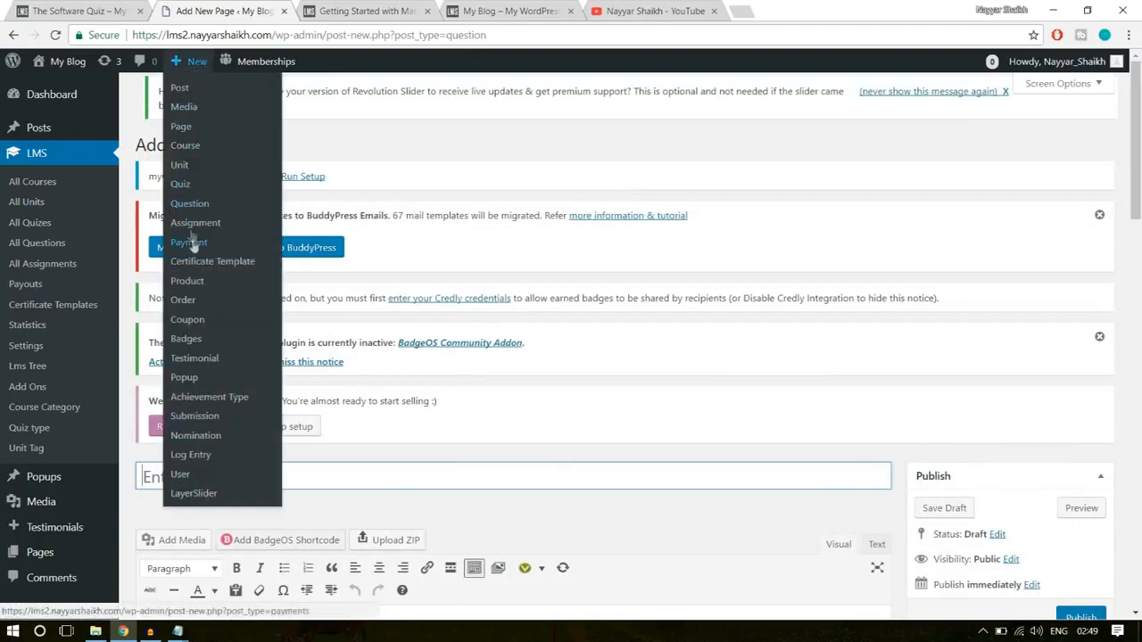
scroll(757, 300, "down", 2)
scroll(756, 299, "down", 1)
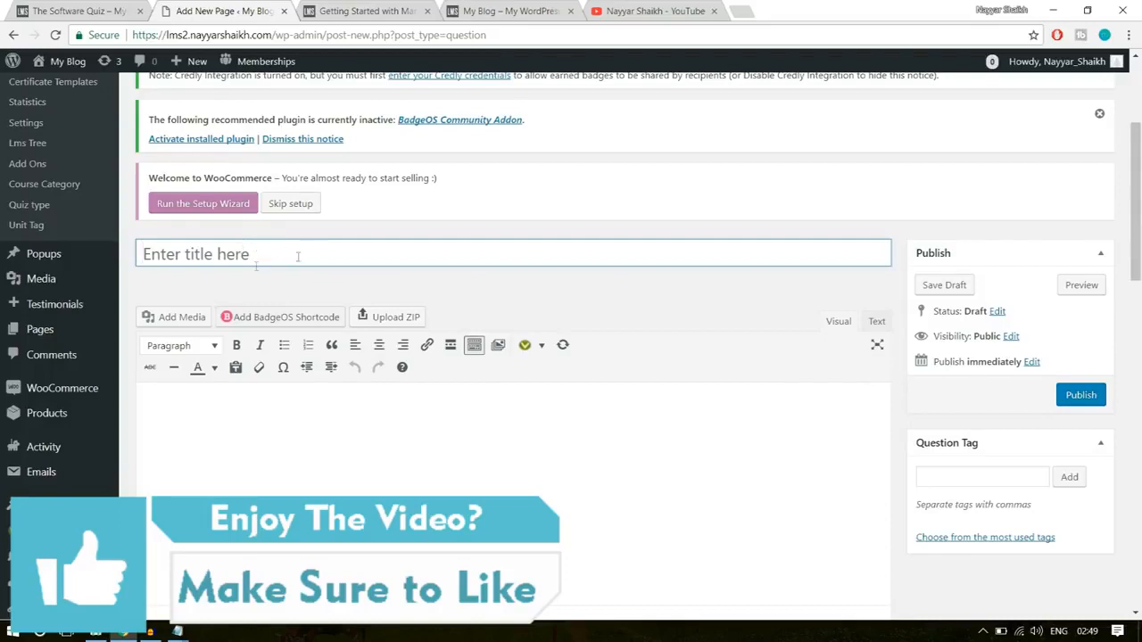
- Title the new question "Software Training Q-1"
left_click(296, 253)
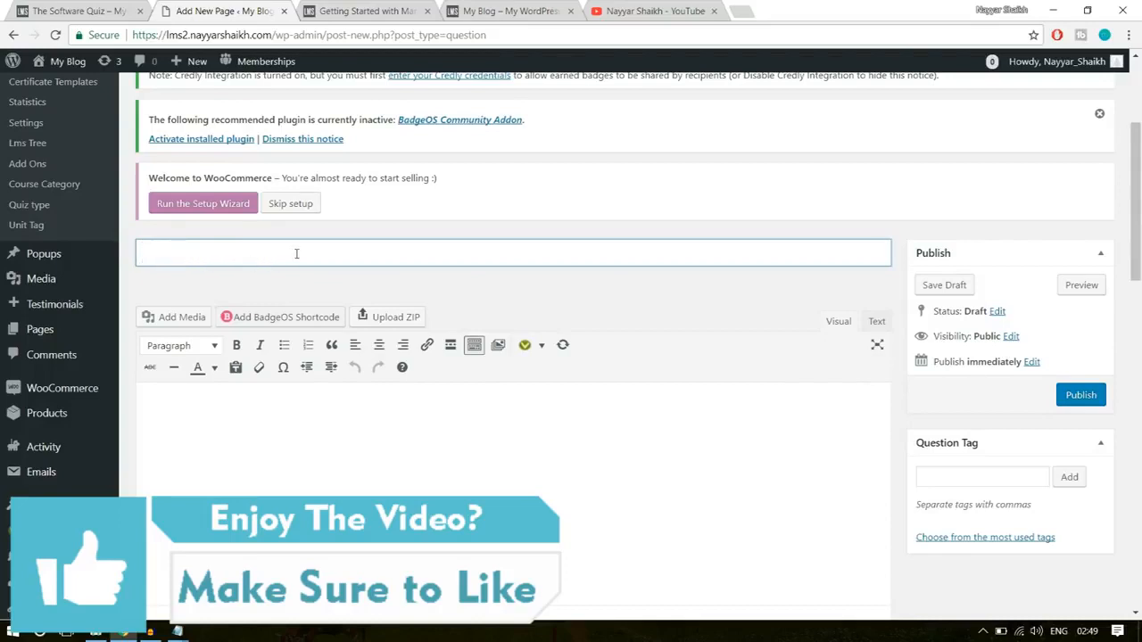
left_click(87, 14)
left_click(221, 11)
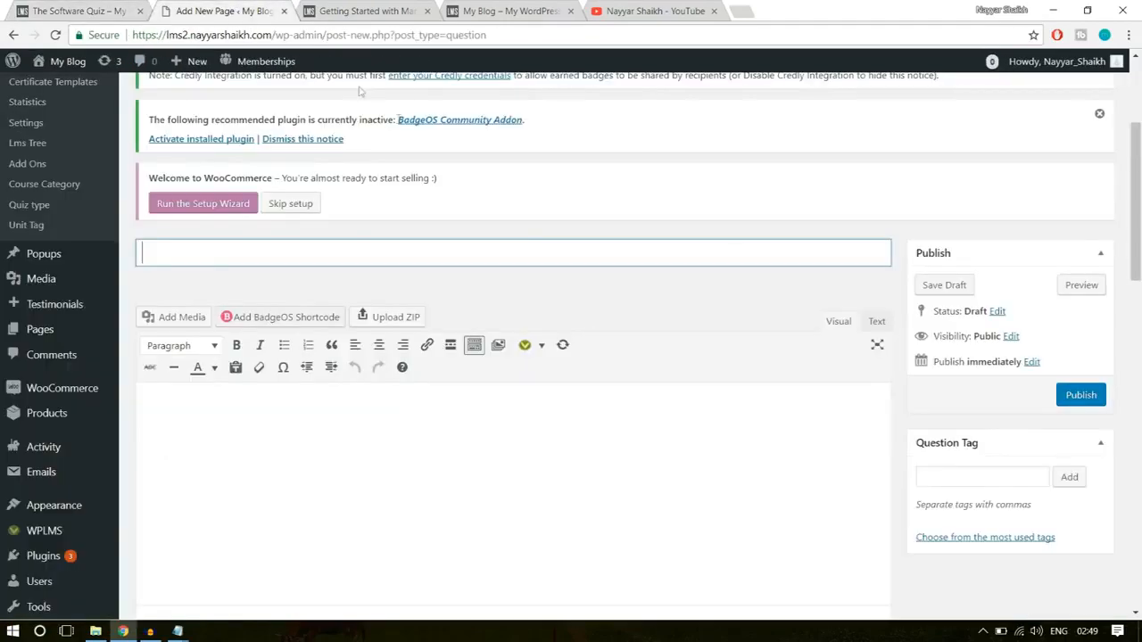
type("Softwrae")
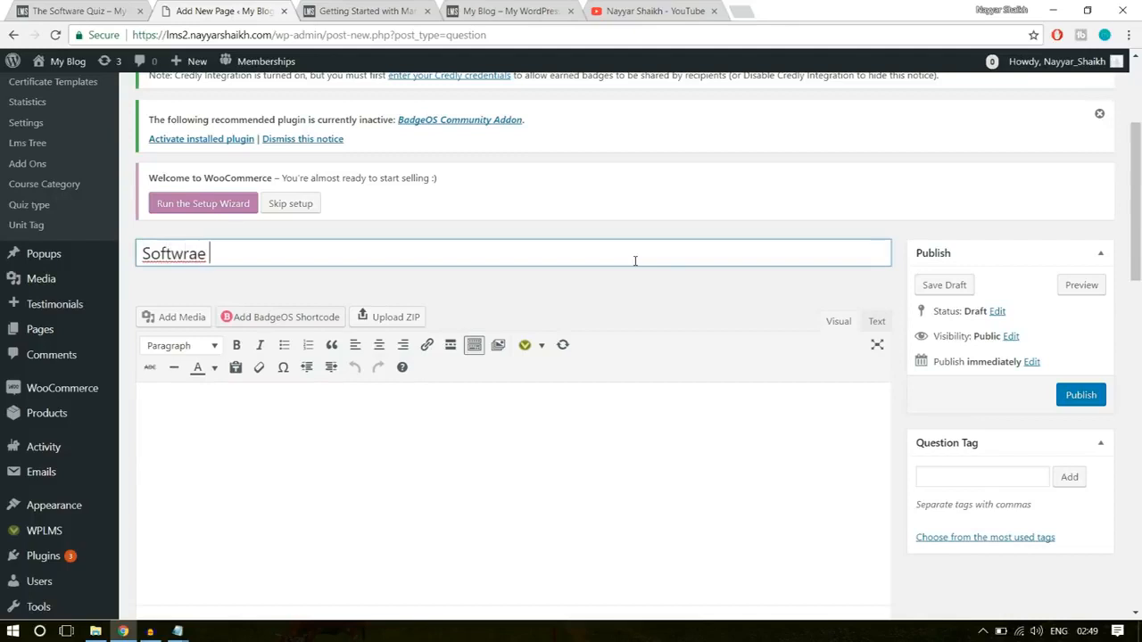
key("BackSpace")
key("BackSpace")
type("are ")
type("Tar")
type("raining ")
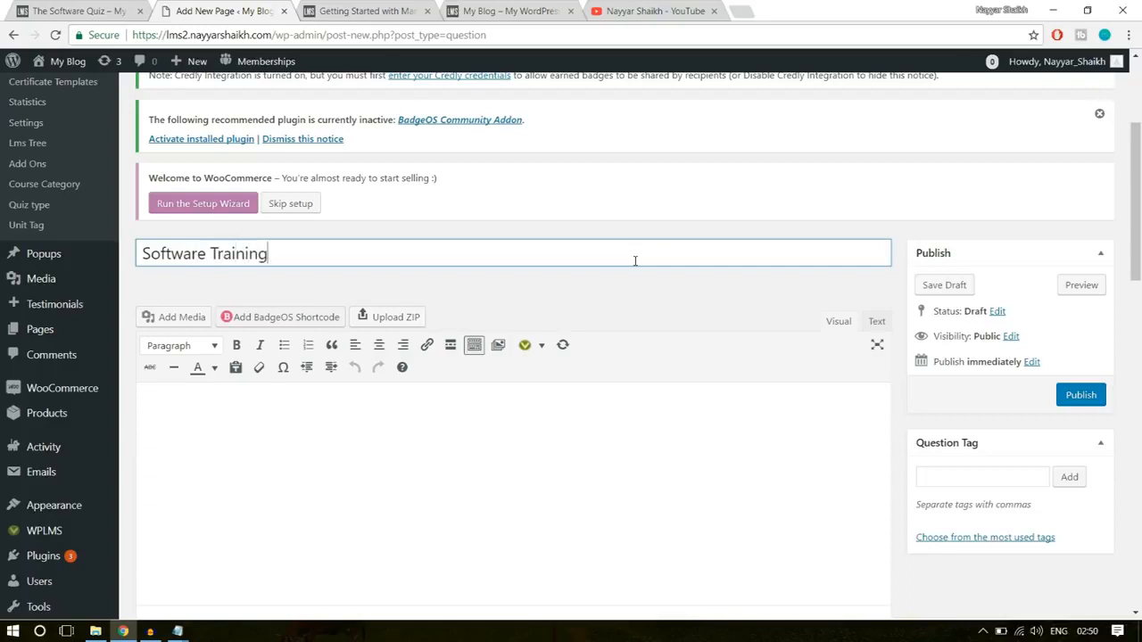
type("Questi")
key("BackSpace")
key("BackSpace")
key("BackSpace")
key("BackSpace")
key("BackSpace")
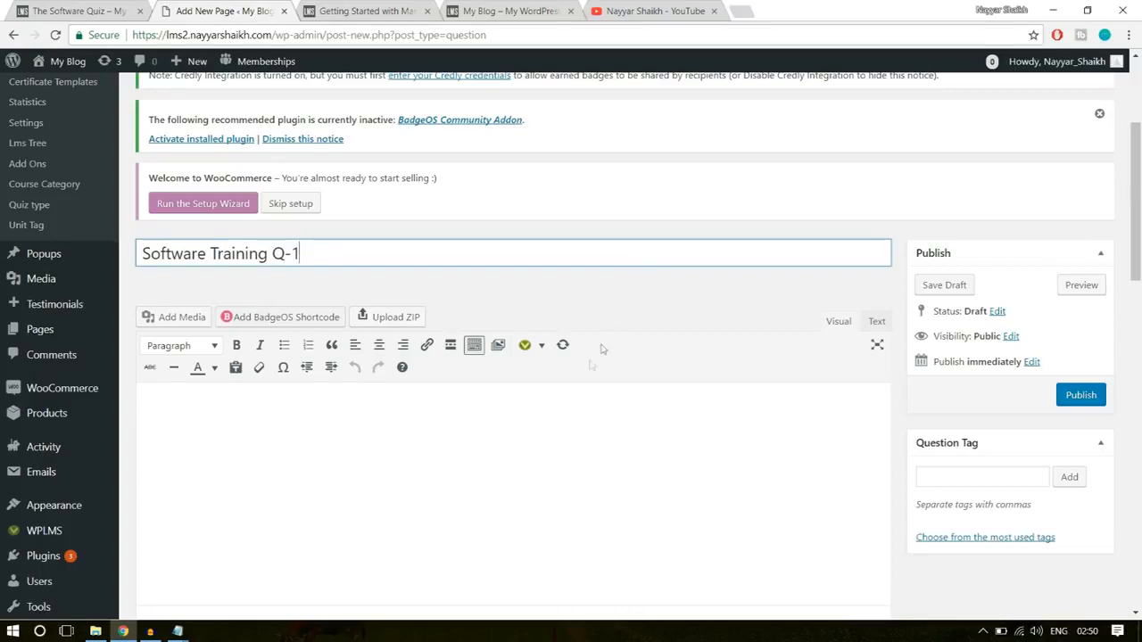
- Enter "What is the Capital of India?" as the question's content
left_click(542, 430)
scroll(384, 374, "down", 2)
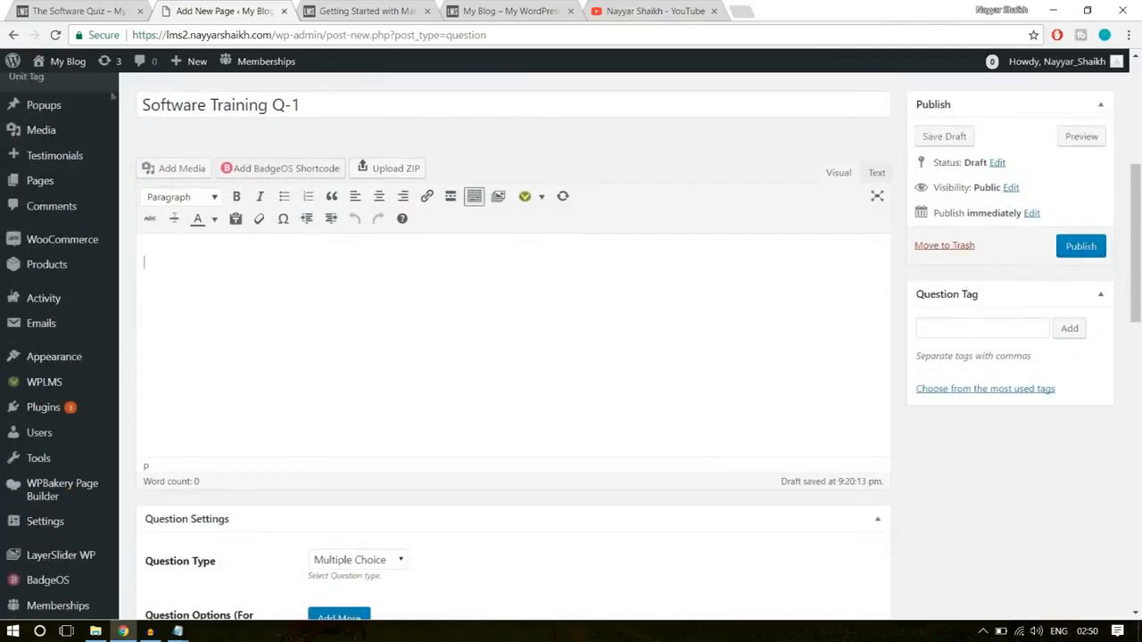
type("What is")
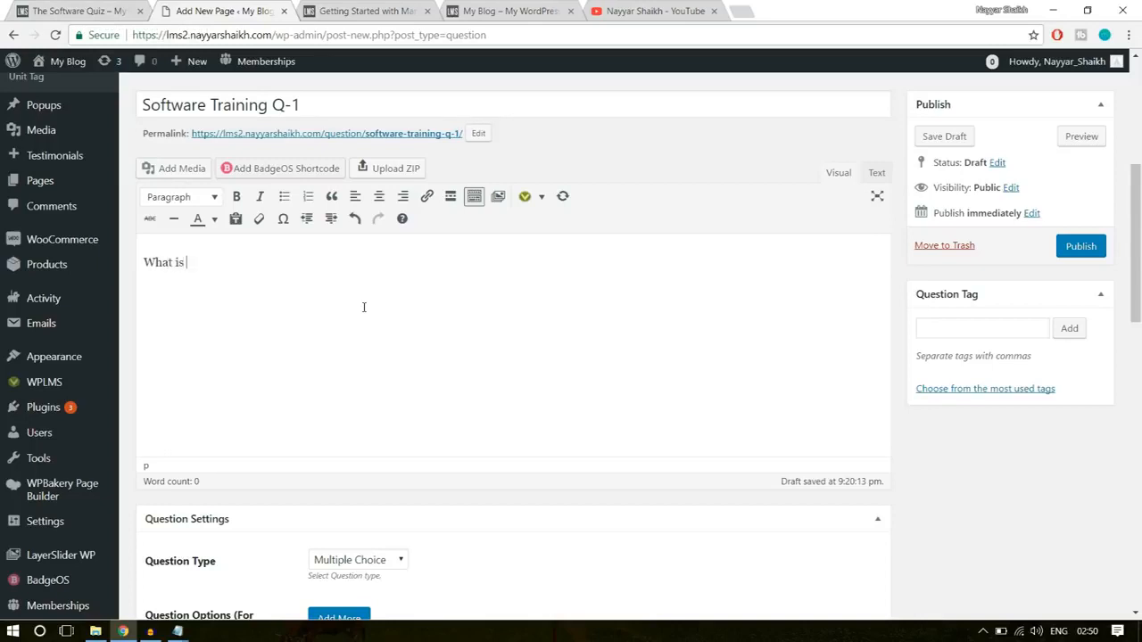
type(" the Capital of I")
type("ndia?")
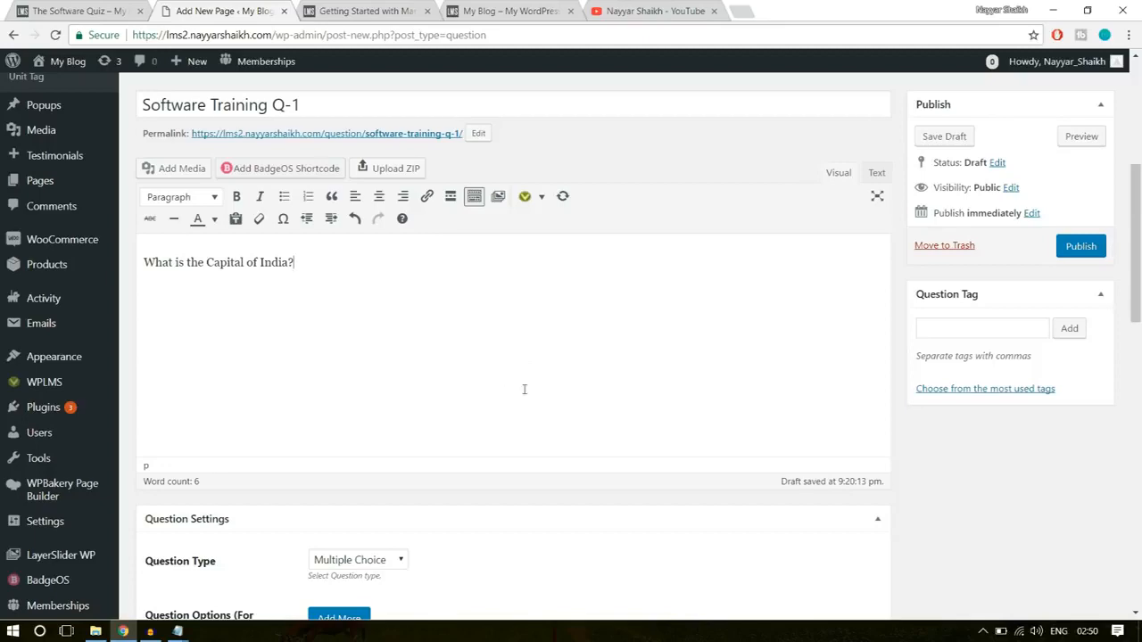
- Keep Multiple Choice as the question type and add Mumbai and Chennai as the first two answer options
scroll(527, 379, "down", 3)
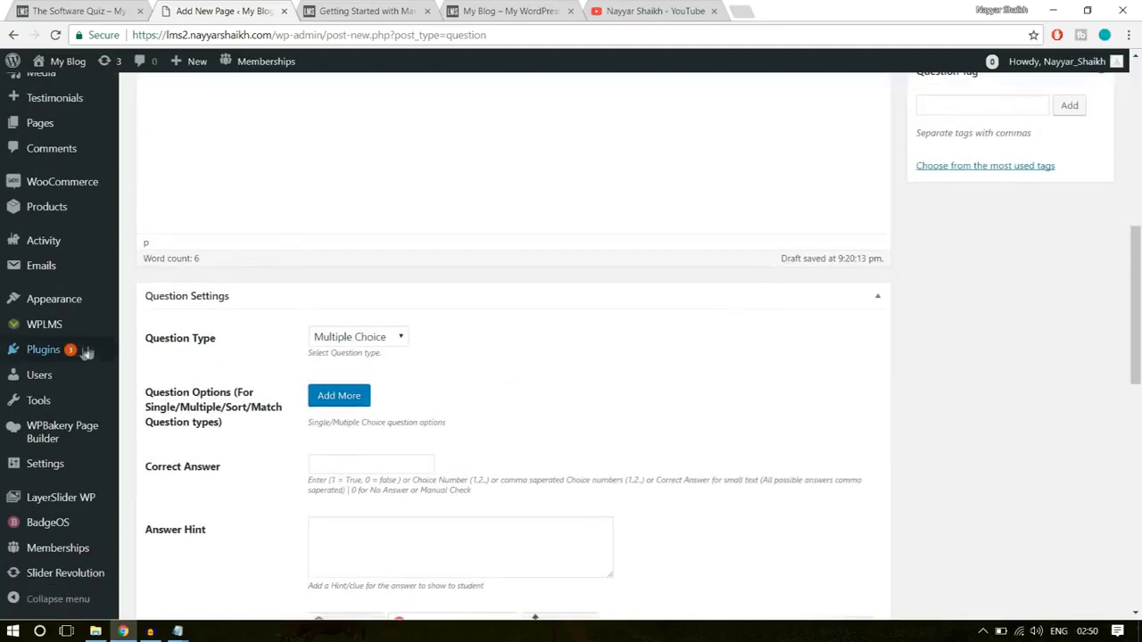
scroll(277, 266, "down", 2)
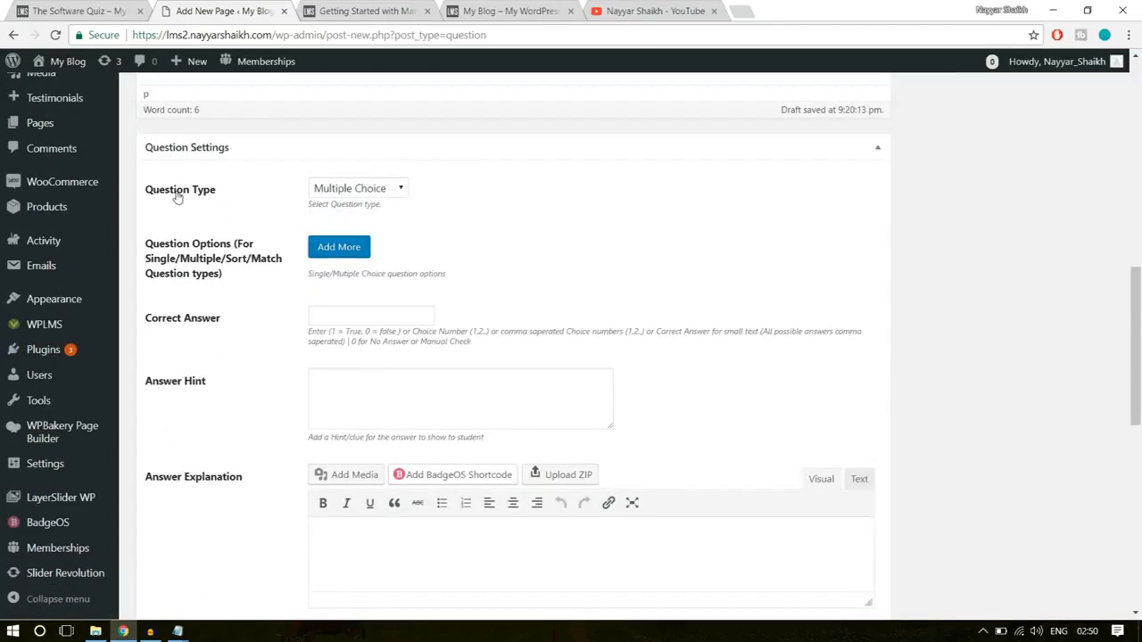
left_click(358, 189)
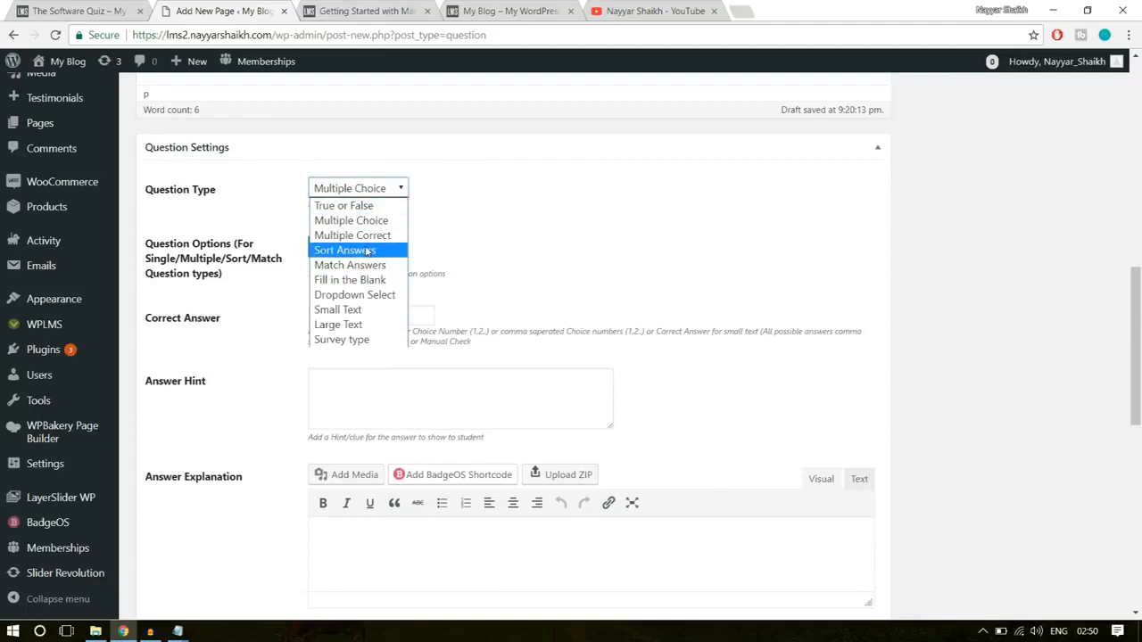
left_click(505, 223)
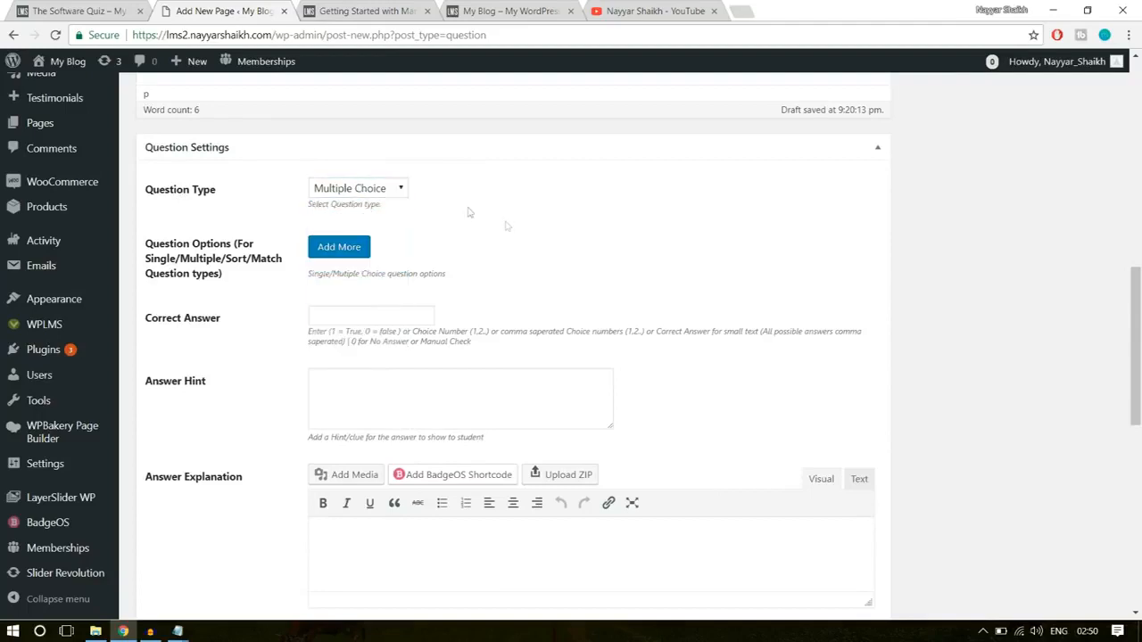
left_click(343, 247)
left_click(424, 274)
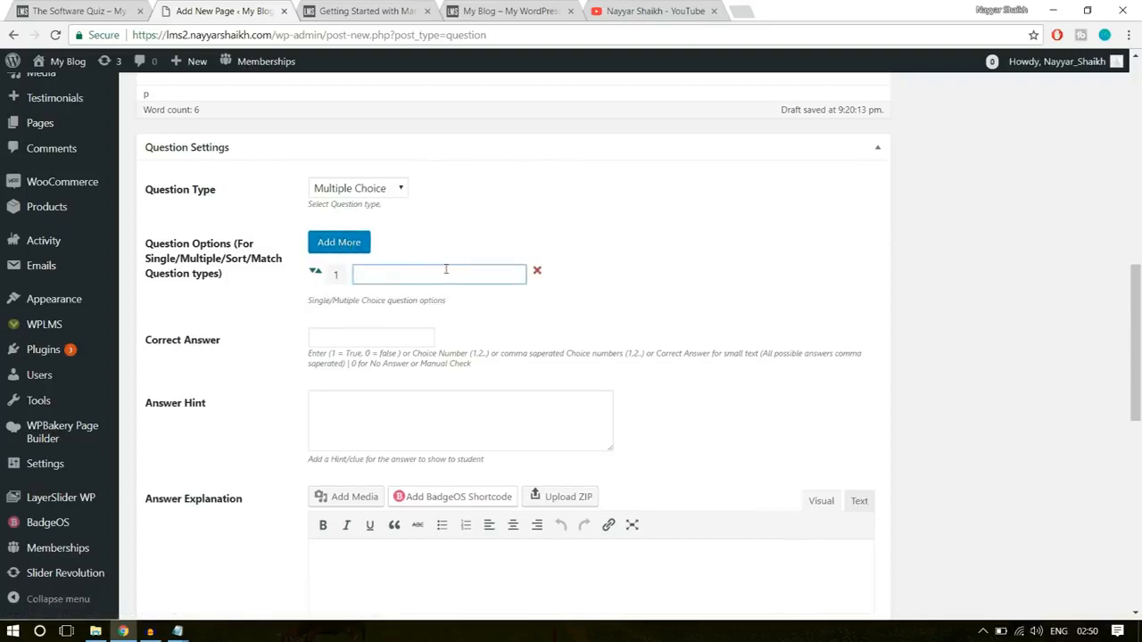
type("Mumbai")
left_click(345, 246)
left_click(403, 305)
type("Chennai")
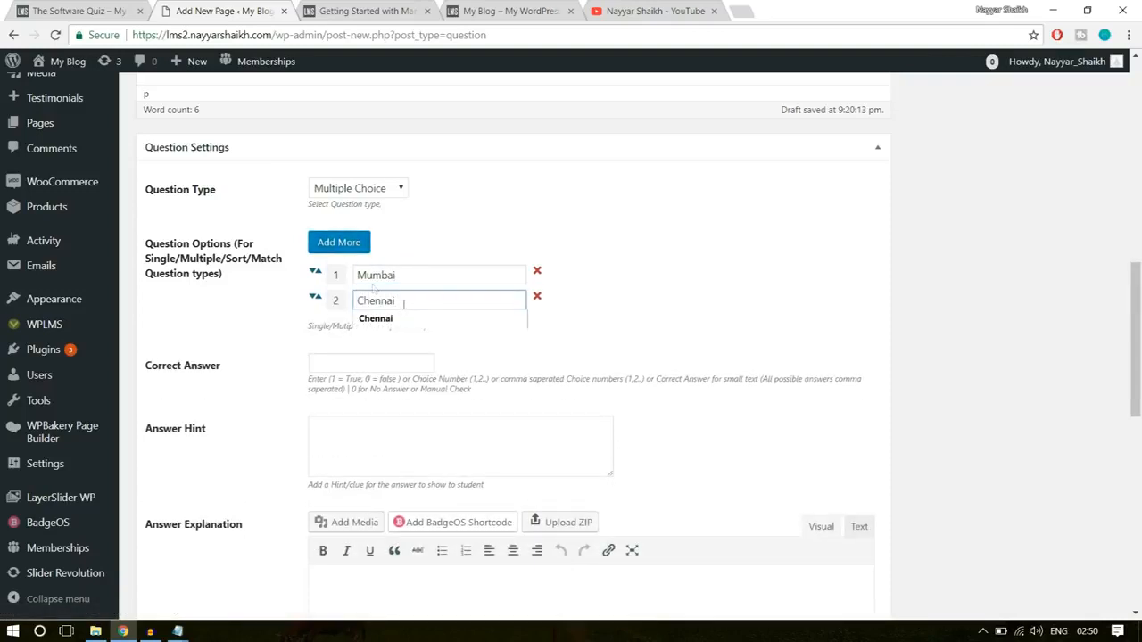
- Add Delhi and Goa as the third and fourth answer options
left_click(341, 243)
left_click(406, 331)
type("D")
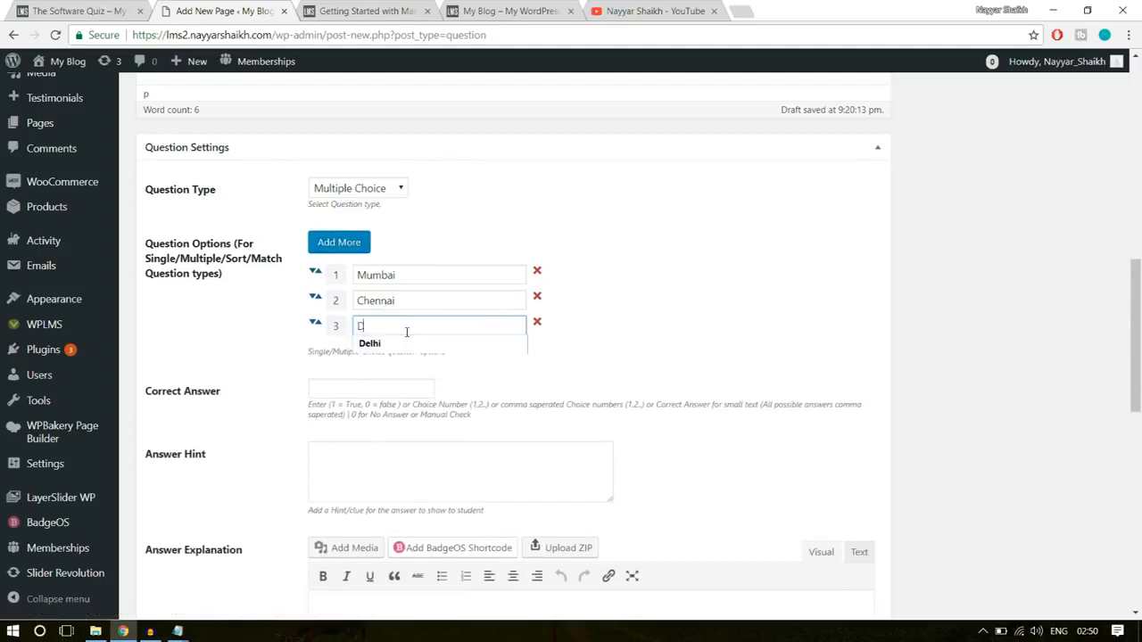
type("elhi")
left_click(548, 339)
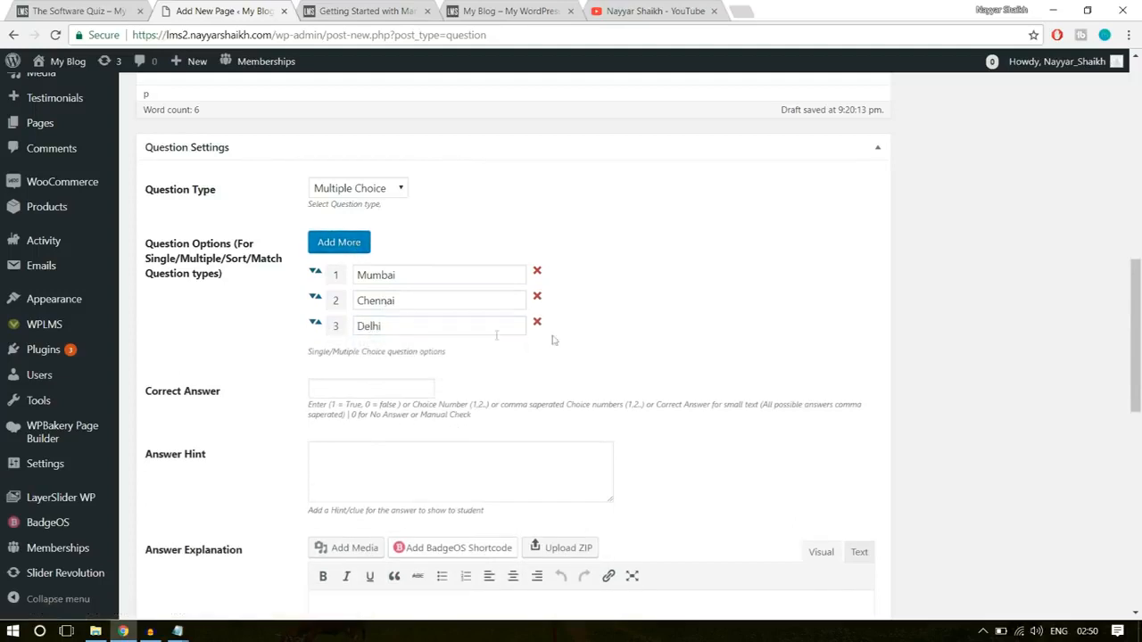
left_click(338, 242)
left_click(379, 357)
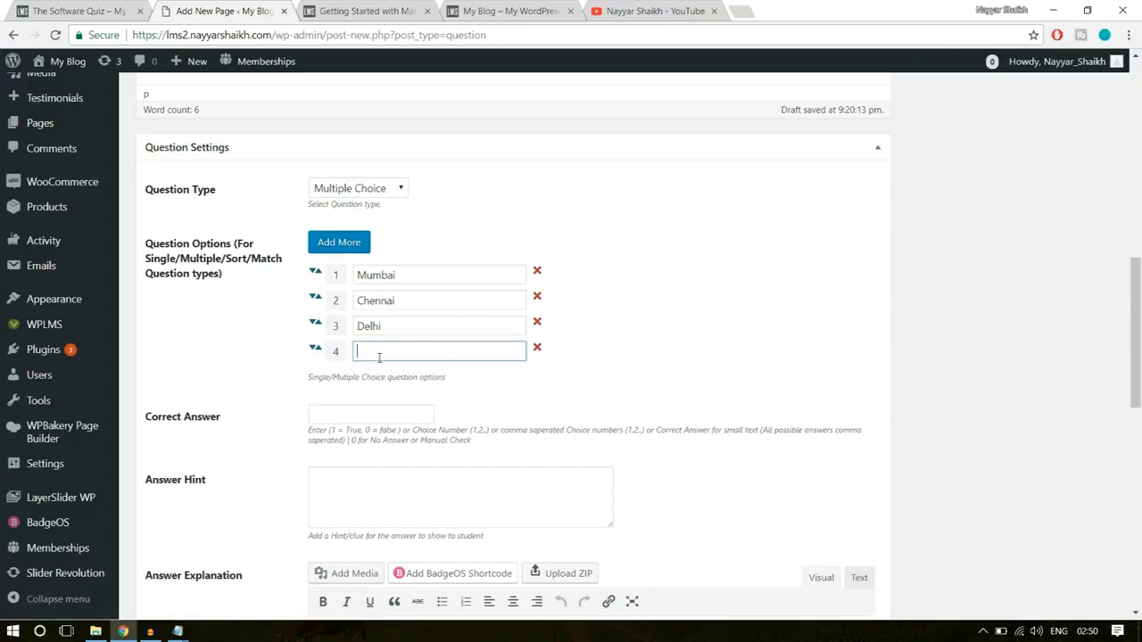
type("Goa")
left_click(850, 335)
- Set the correct answer to 3, the choice number of Delhi
left_click_drag(393, 324, 350, 319)
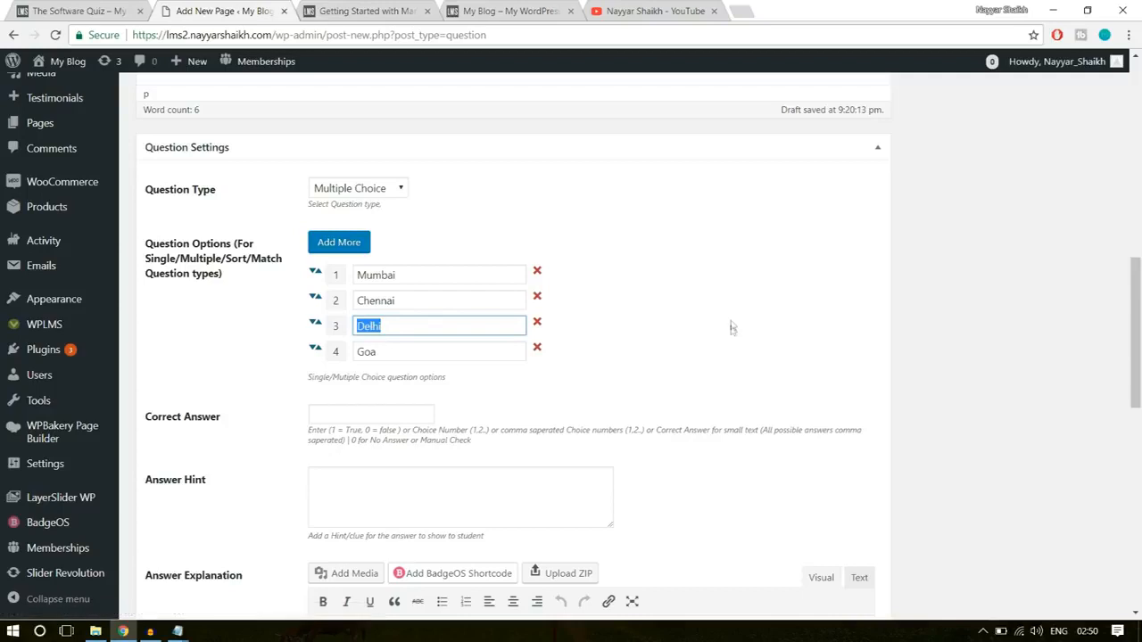
left_click(377, 413)
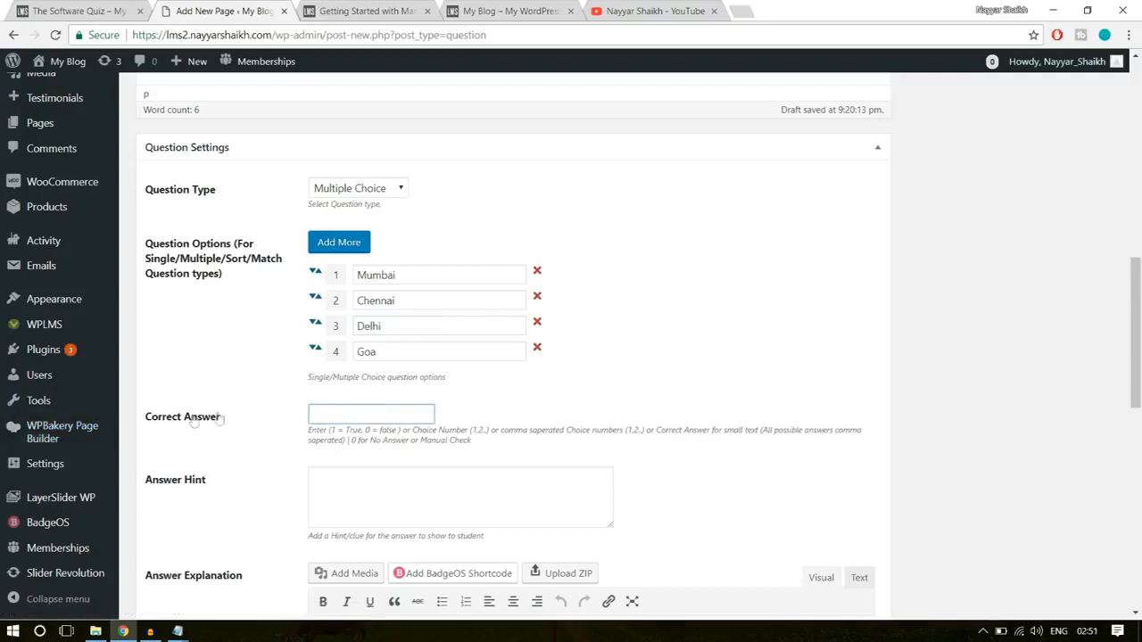
left_click_drag(223, 423, 148, 416)
left_click(150, 416)
type("3")
scroll(642, 402, "down", 2)
left_click(458, 349)
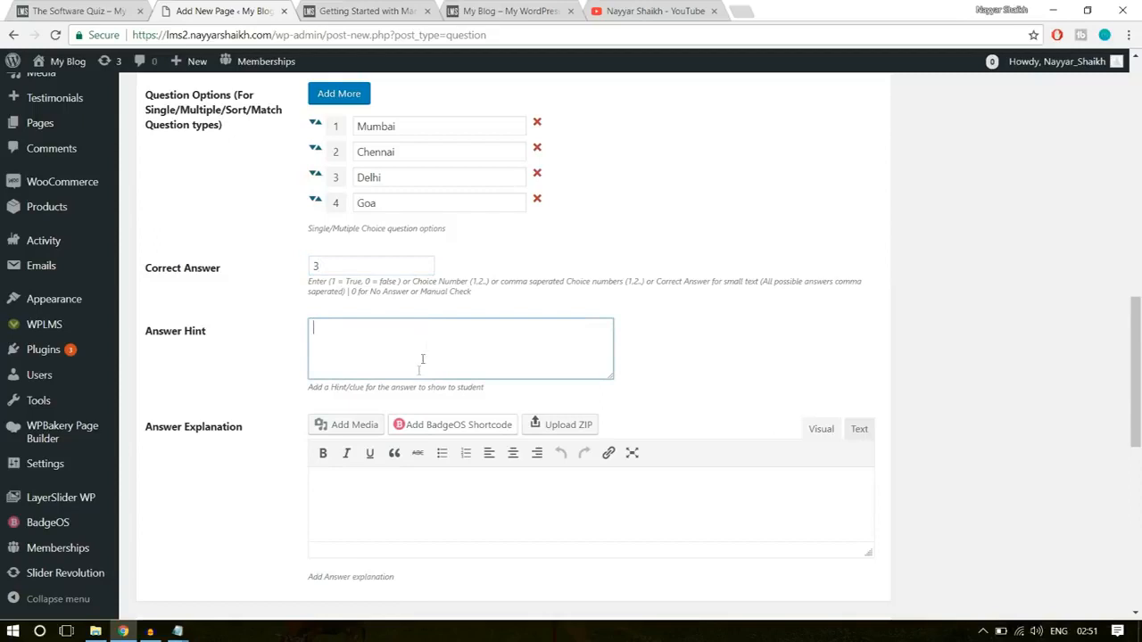
left_click(373, 506)
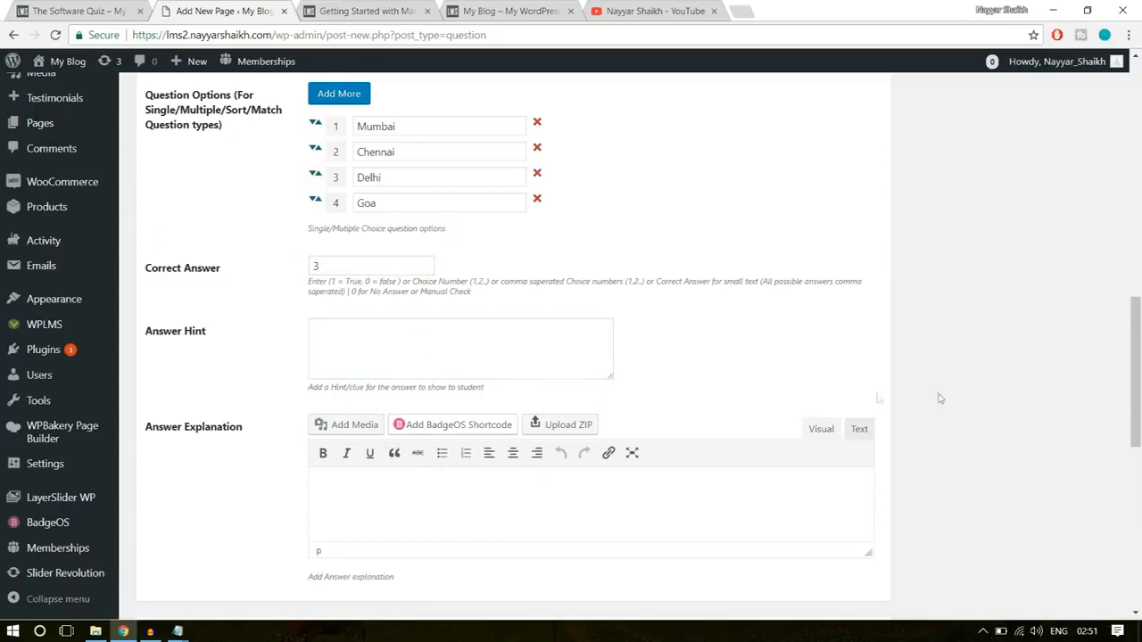
scroll(951, 405, "down", 2)
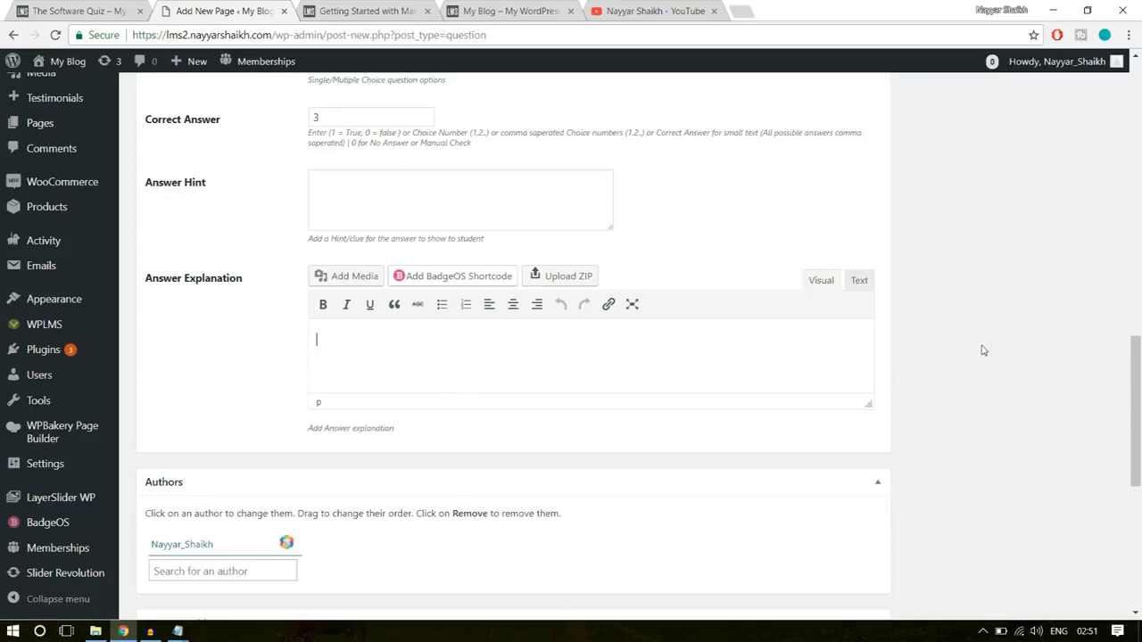
- Tag the question with "software" and publish it
scroll(981, 350, "up", 9)
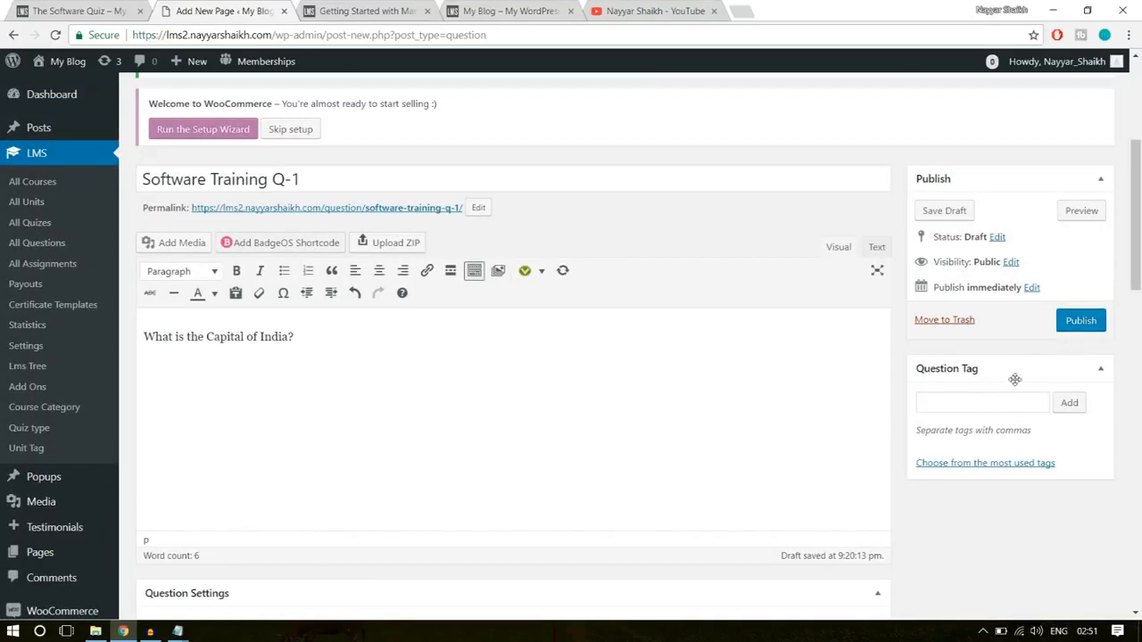
left_click(950, 400)
type("ftware")
key("Return")
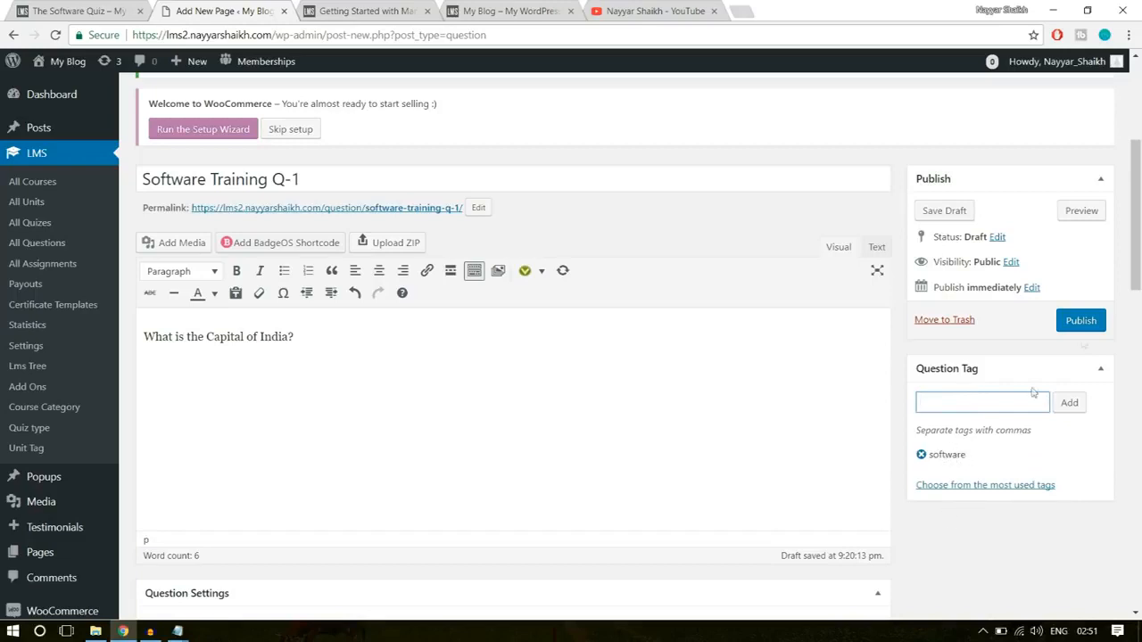
left_click(1084, 323)
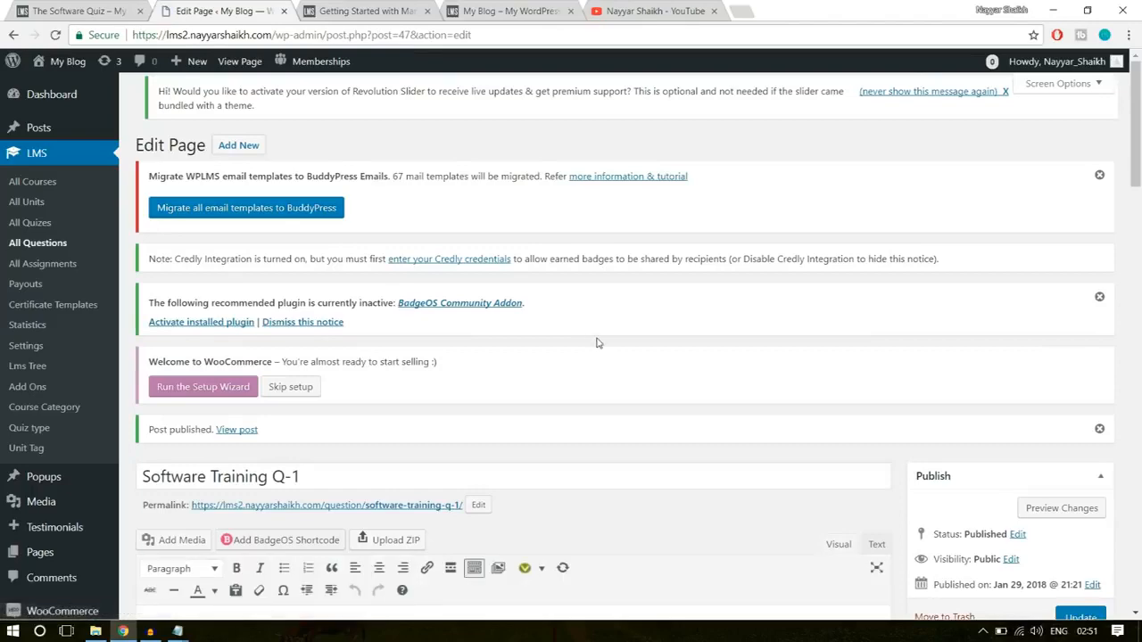
- Start a new question and title it "Software Training Q-2", reusing the title of the first question
scroll(580, 330, "down", 2)
left_click(325, 258)
key("ctrl+a")
key("ctrl+c")
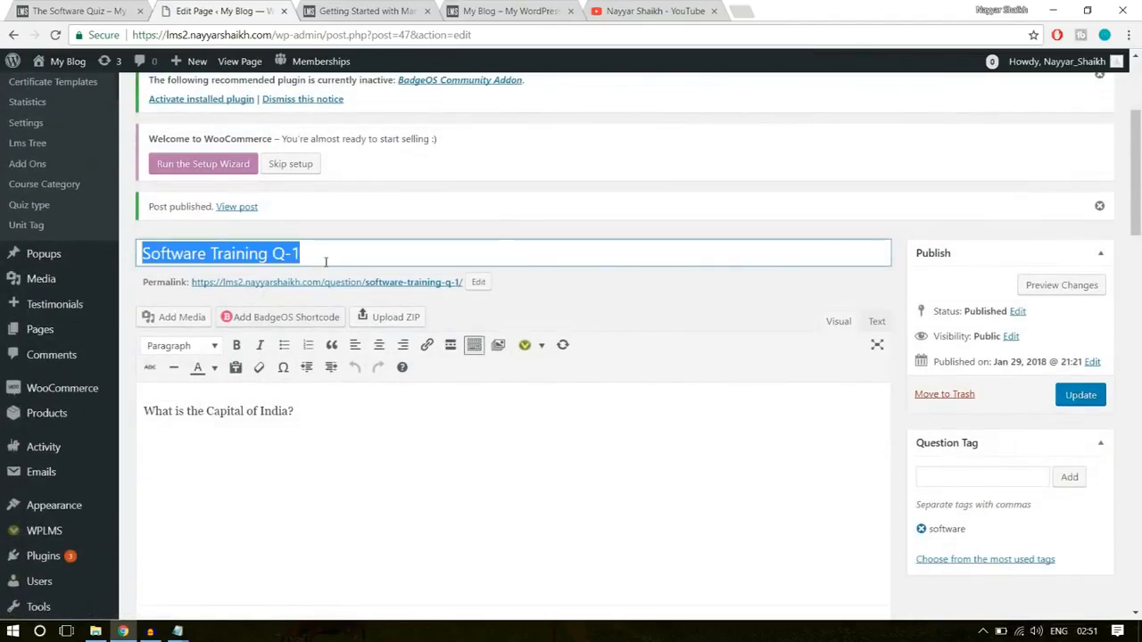
scroll(451, 369, "up", 3)
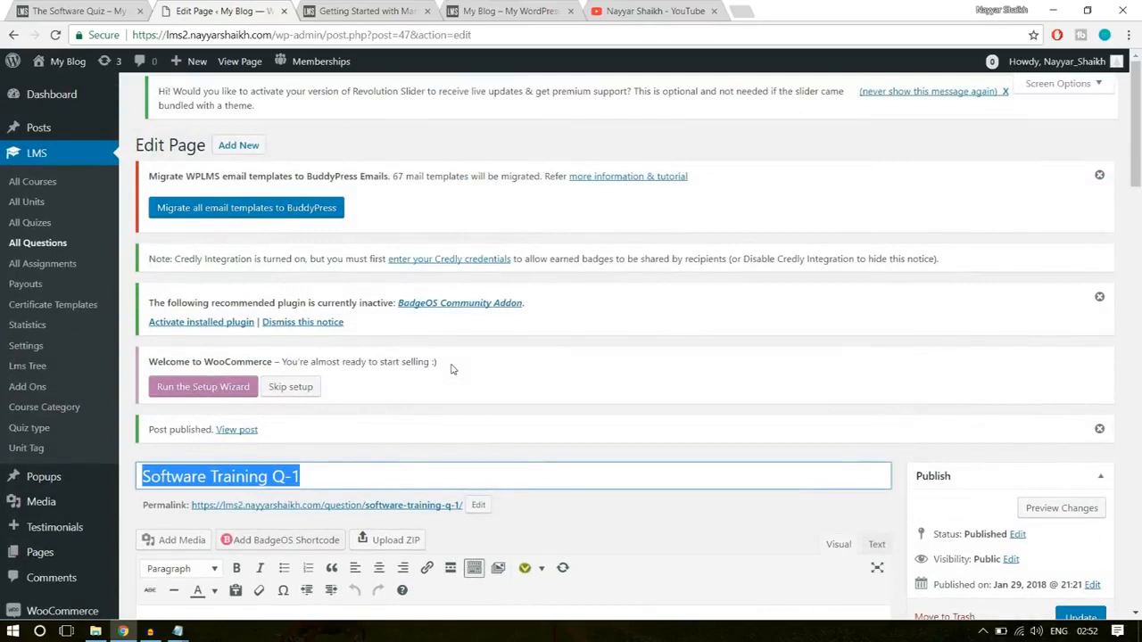
left_click(259, 148)
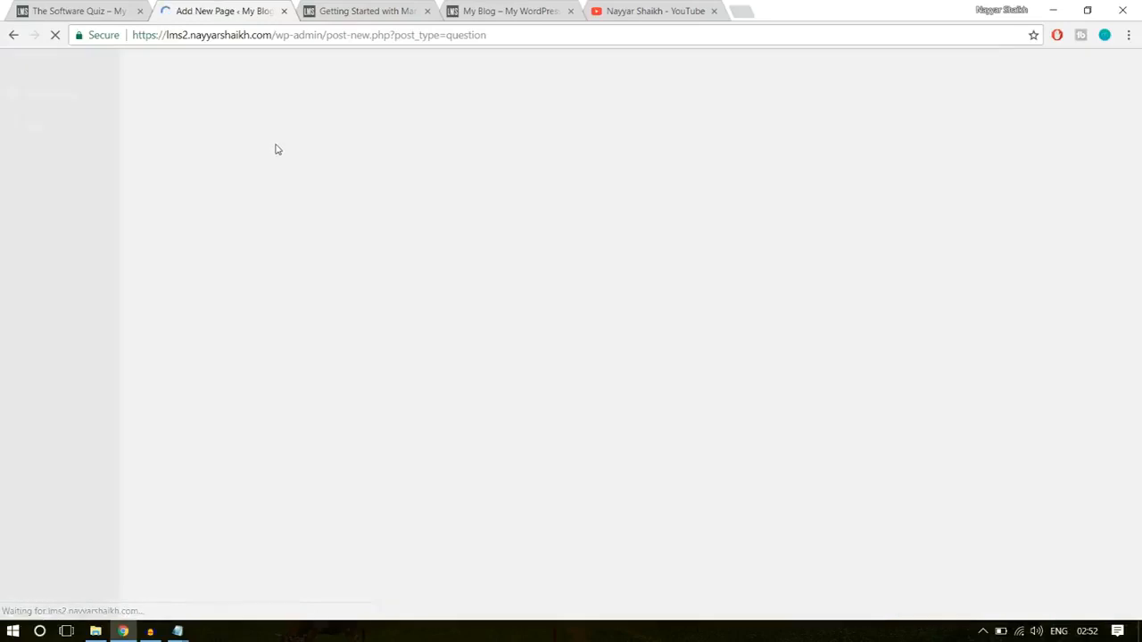
scroll(430, 353, "down", 2)
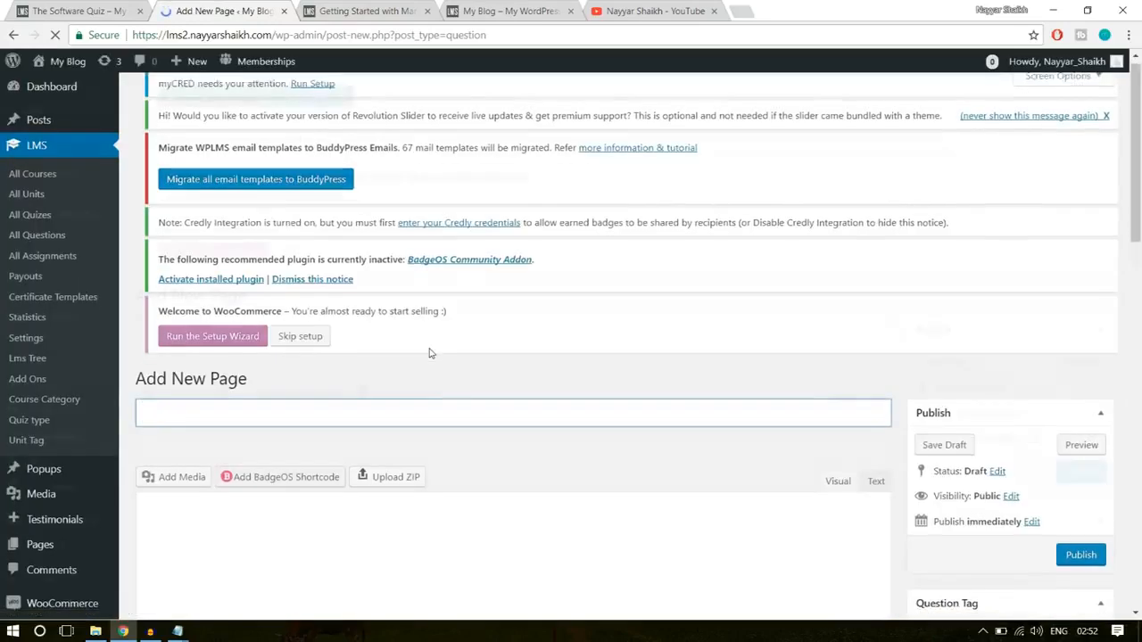
key("ctrl+v")
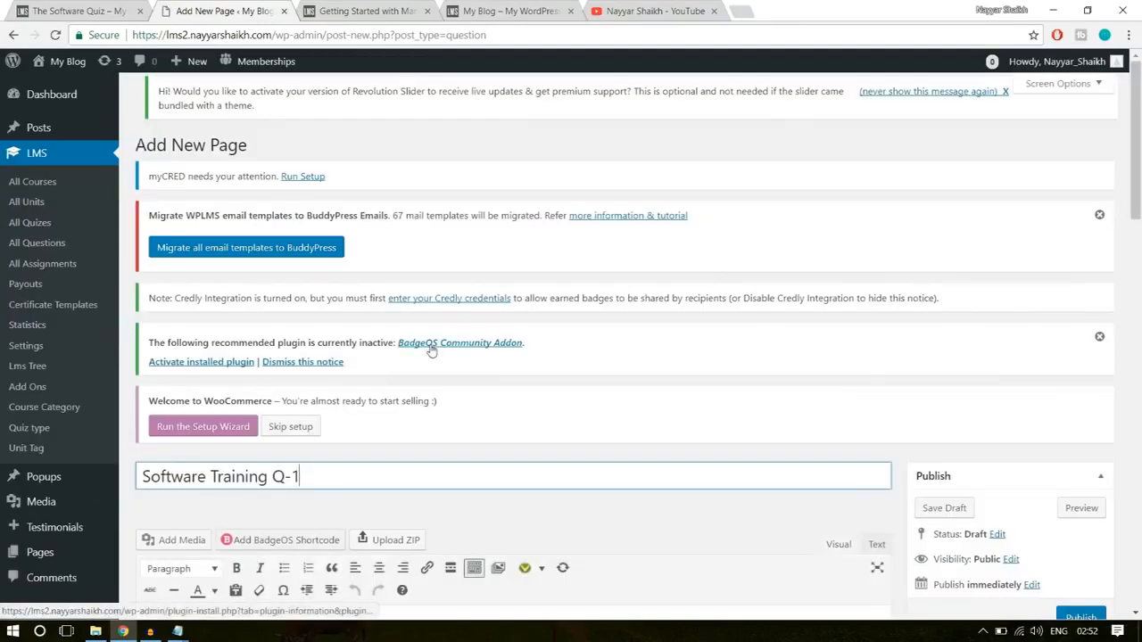
key("BackSpace")
type("2")
- Enter "Question?" as the question's body text
scroll(669, 330, "down", 3)
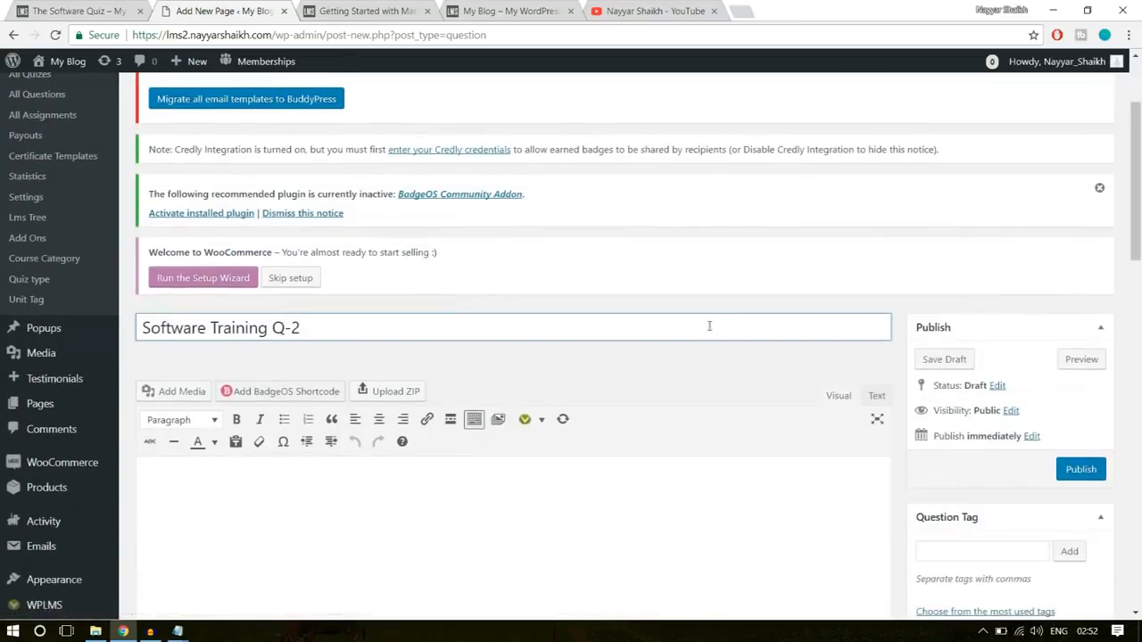
left_click(489, 410)
type("Question")
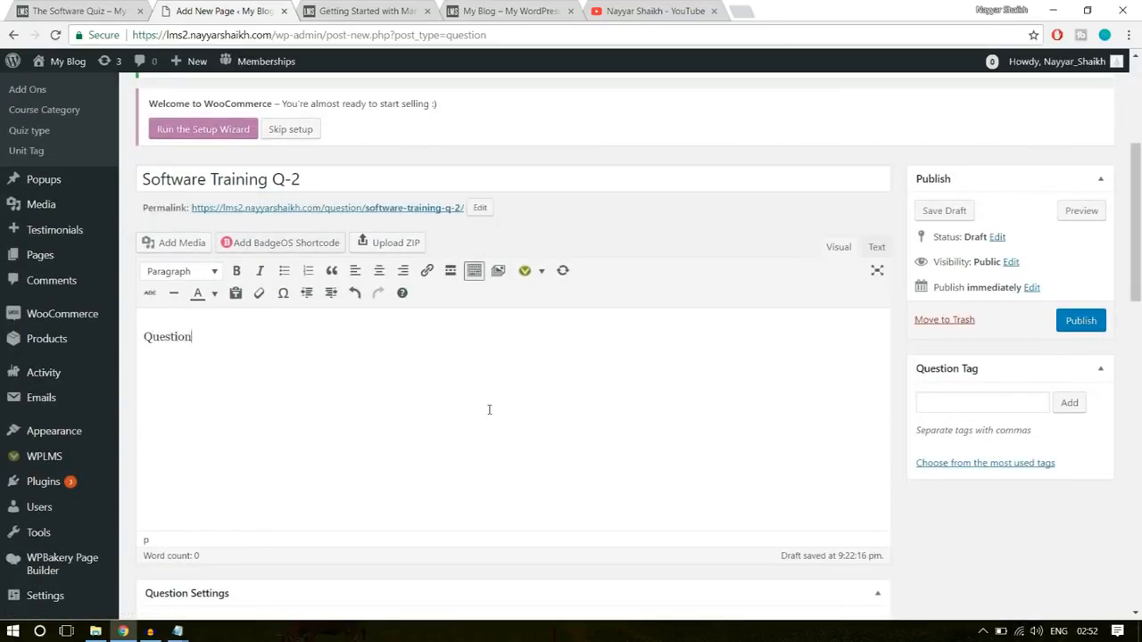
type("?")
- Add "Wrong" as both the first and second answer options of the multiple-choice question
scroll(664, 362, "down", 4)
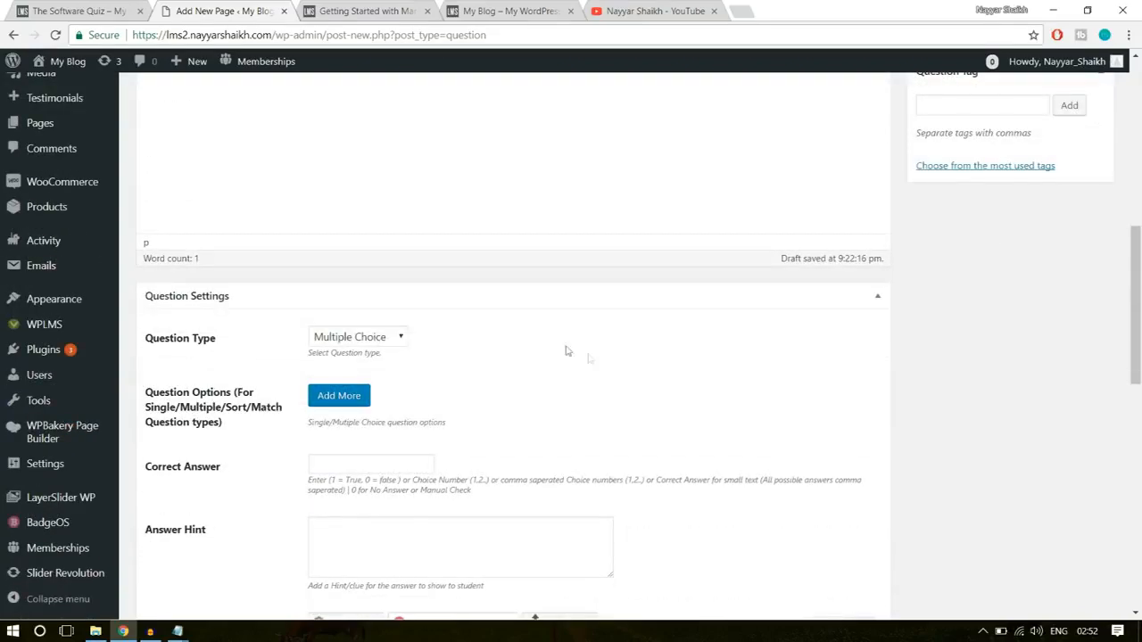
scroll(566, 348, "down", 1)
left_click(362, 320)
left_click(395, 354)
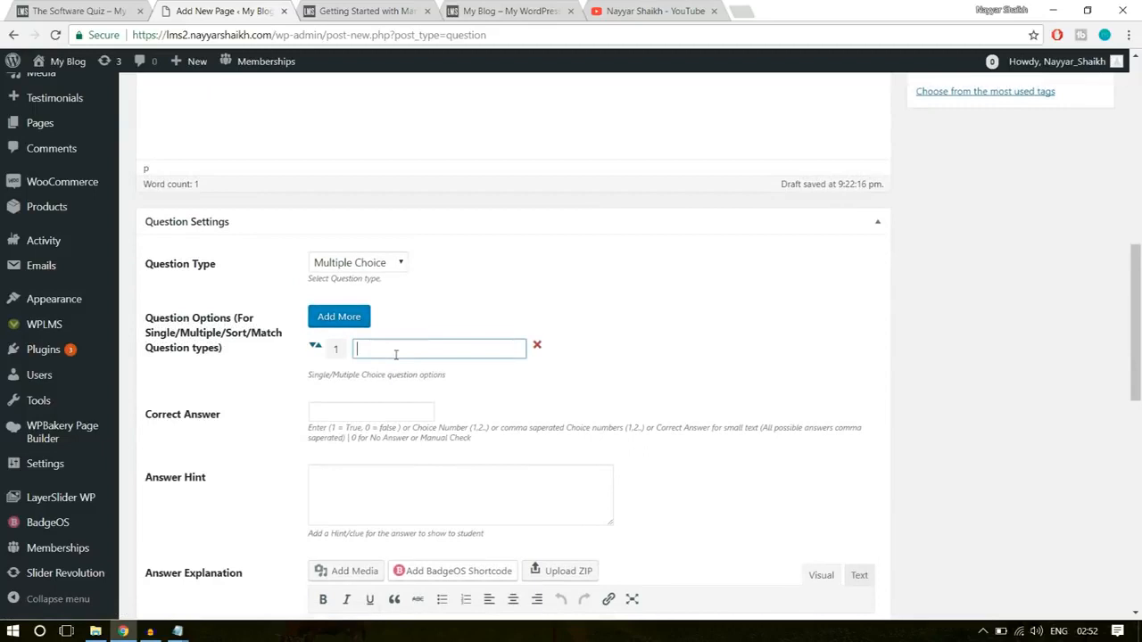
type("Wron")
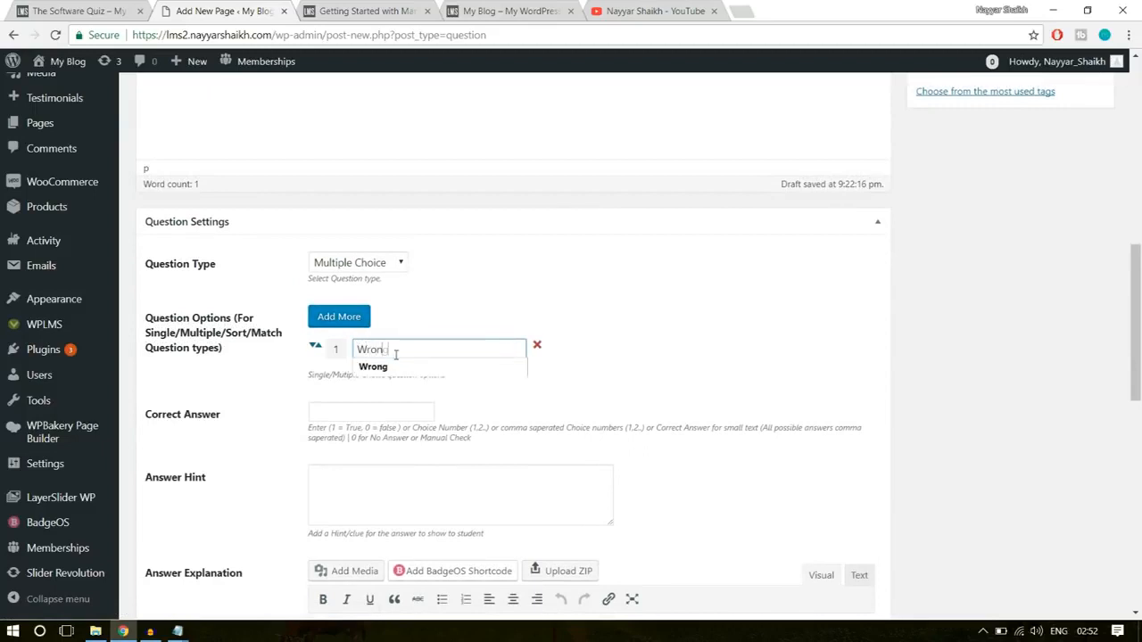
type("g")
left_click(357, 323)
left_click(393, 375)
type("Wrong")
- Add "Right" as the third answer option and "Wrong" as the fourth
left_click(339, 316)
left_click(423, 399)
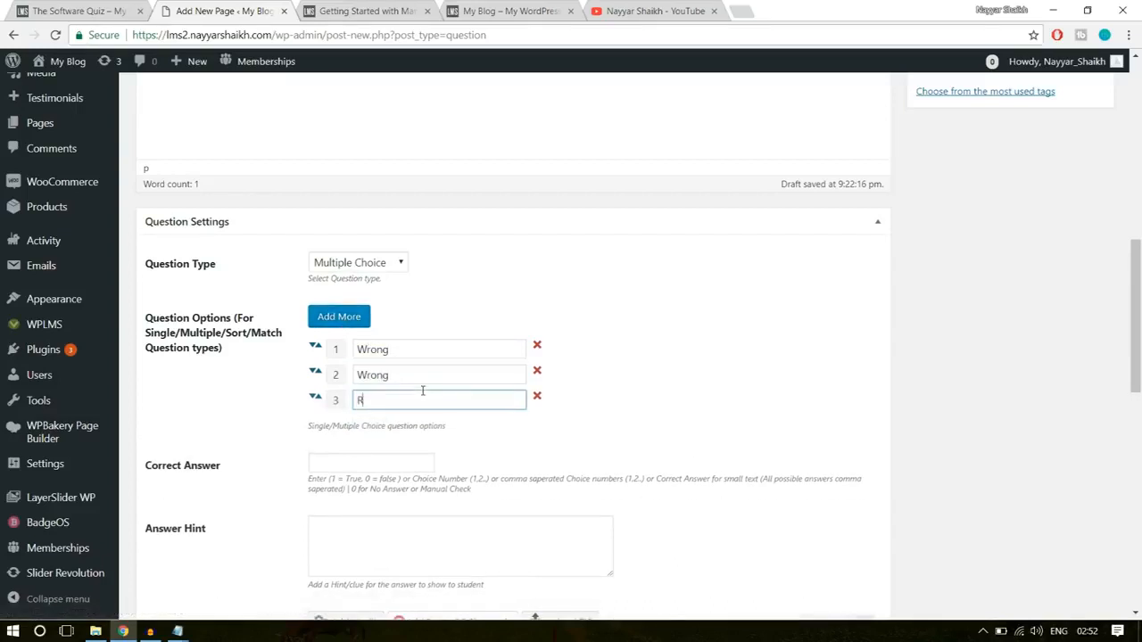
left_click(347, 323)
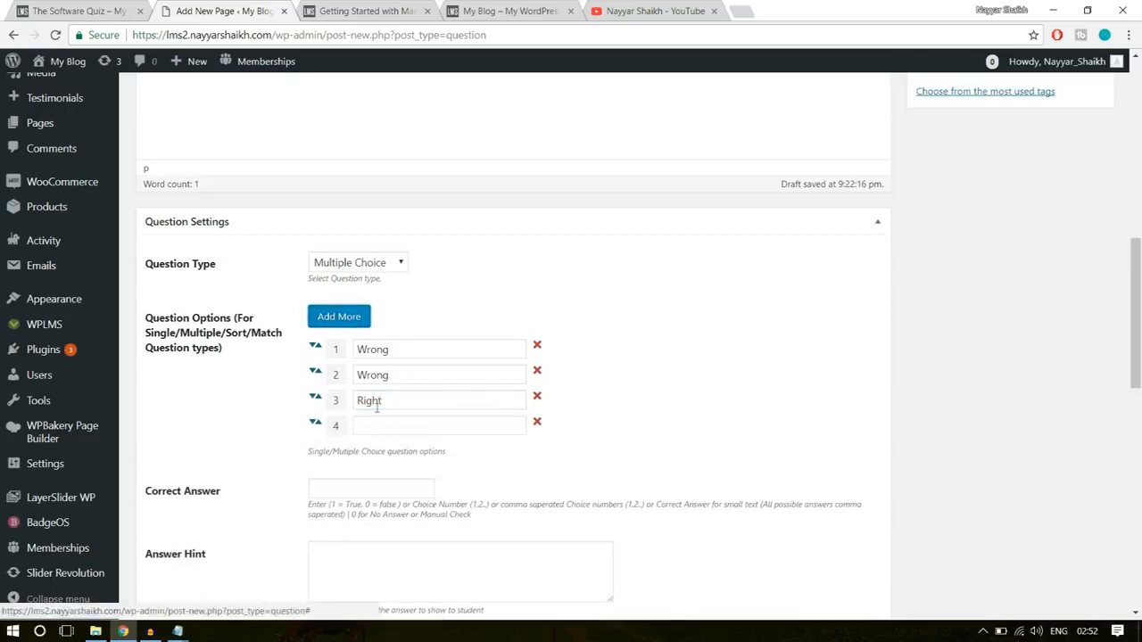
left_click(381, 425)
type("Wro")
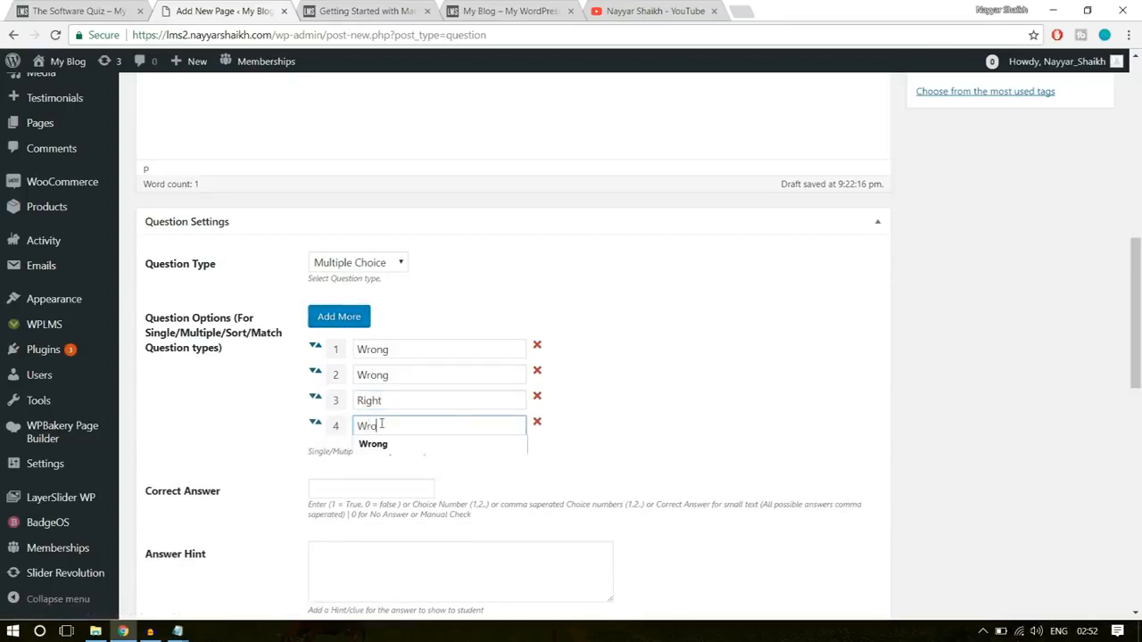
type("ng")
left_click(589, 361)
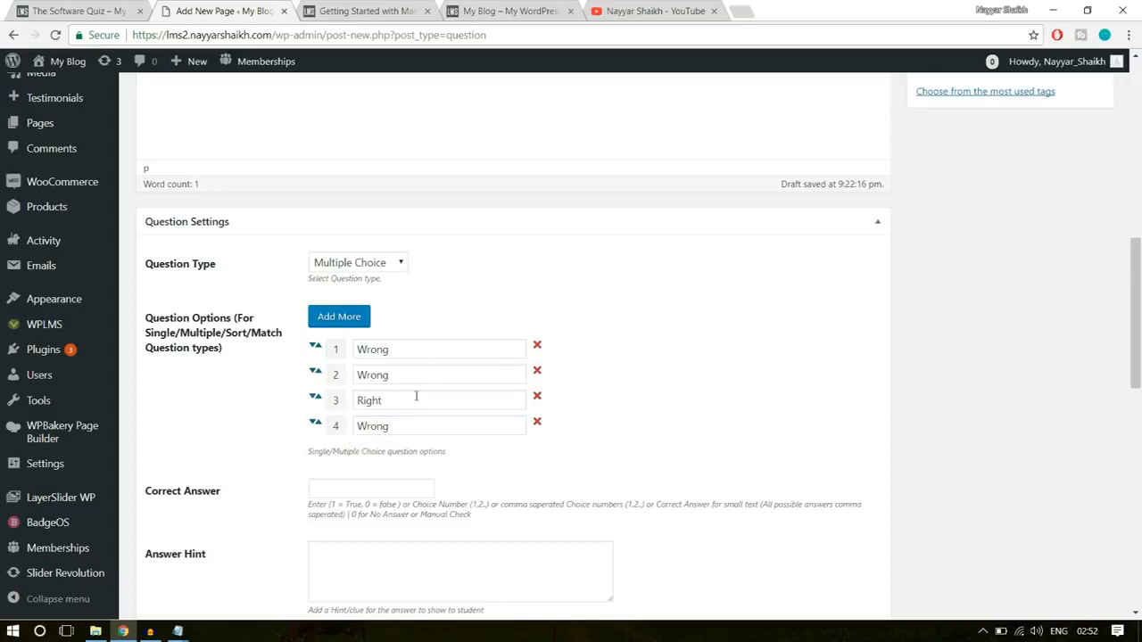
- Move the "Right" option to first place in the answer list and set the correct answer to 1
left_click_drag(314, 399, 322, 357)
left_click(622, 331)
left_click(360, 489)
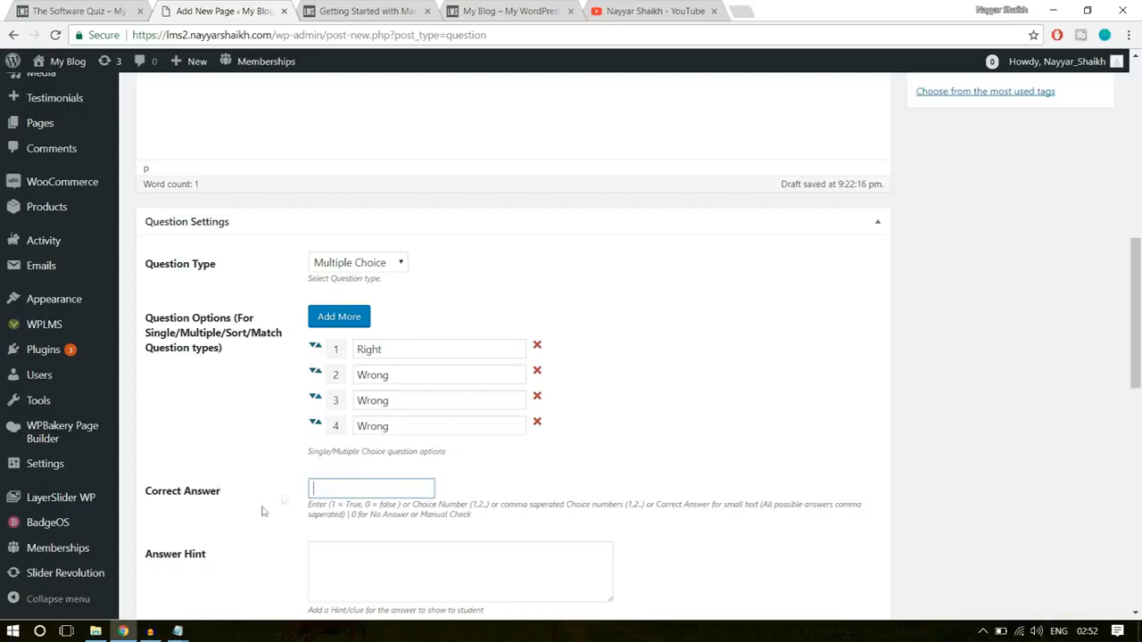
type("1")
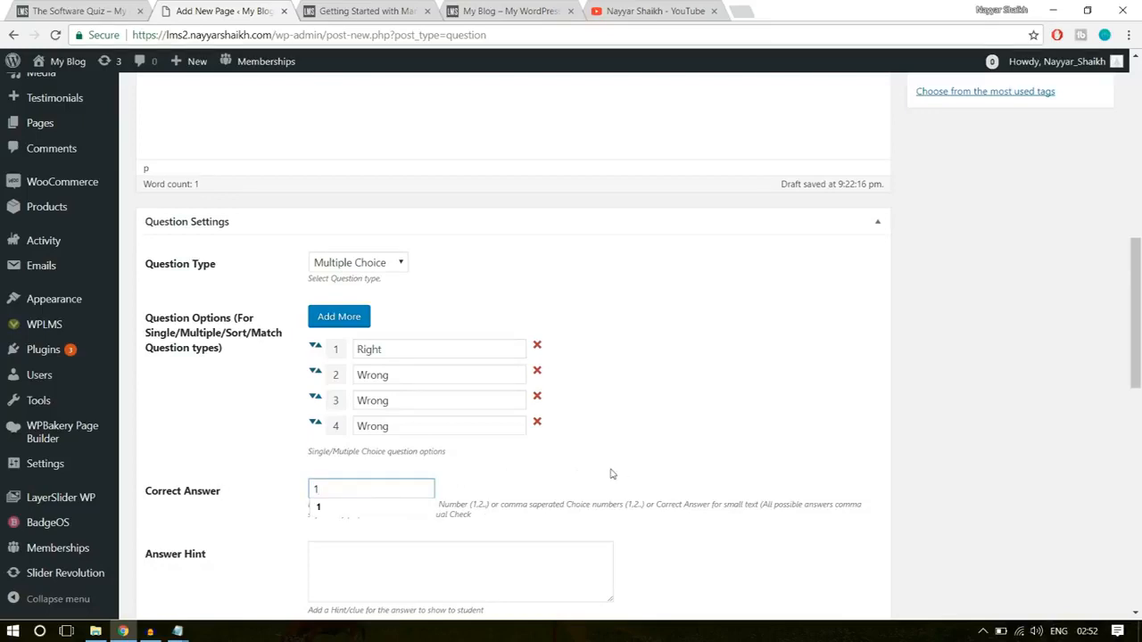
left_click_drag(382, 352, 332, 357)
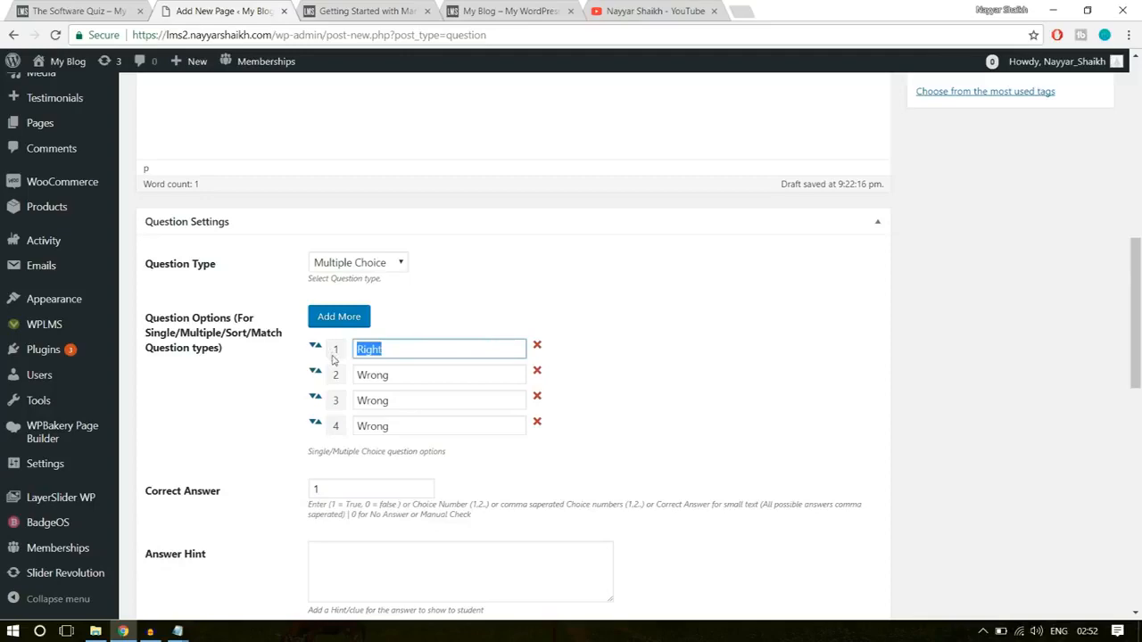
left_click(328, 477)
- Publish the Software Training Q-2 question without a hint, explanation or tag
scroll(838, 453, "down", 3)
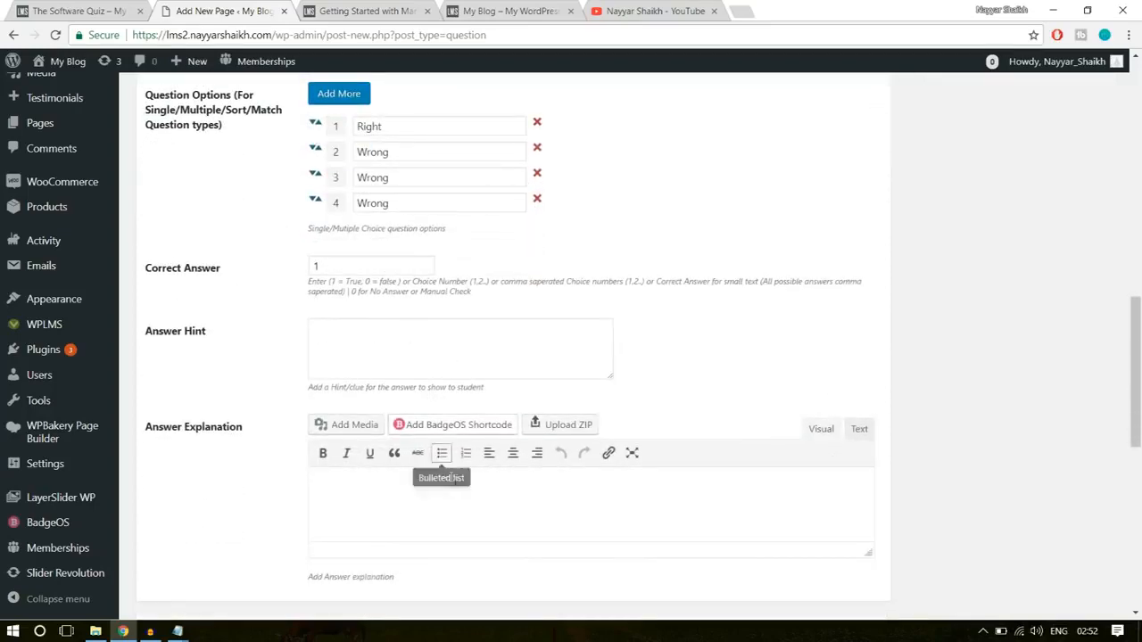
scroll(455, 482, "down", 2)
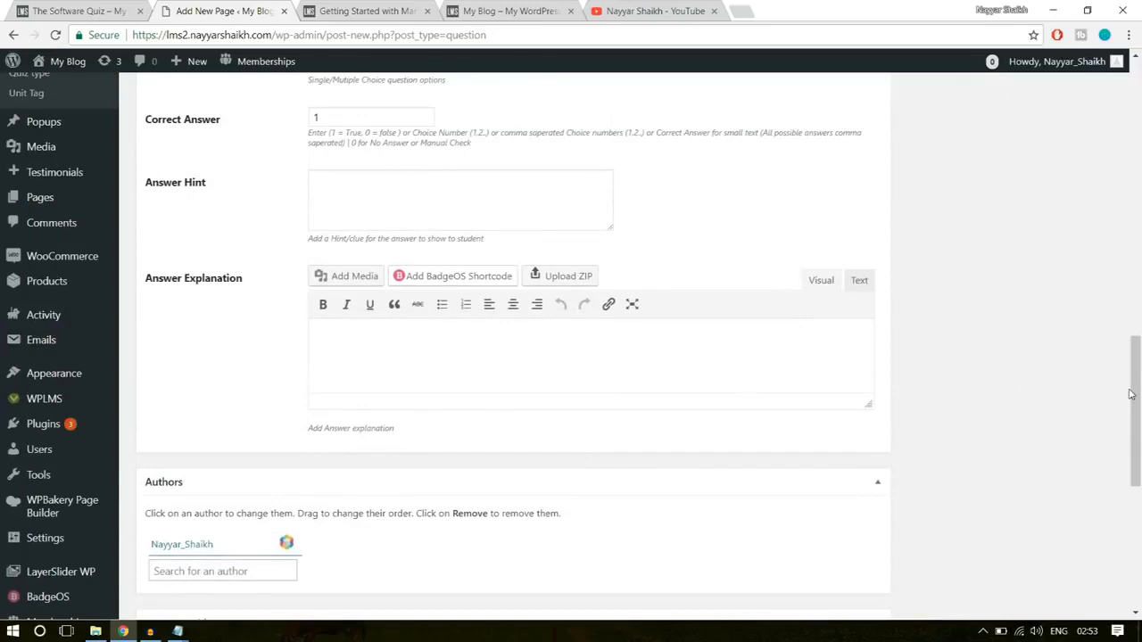
scroll(749, 387, "up", 8)
left_click(959, 402)
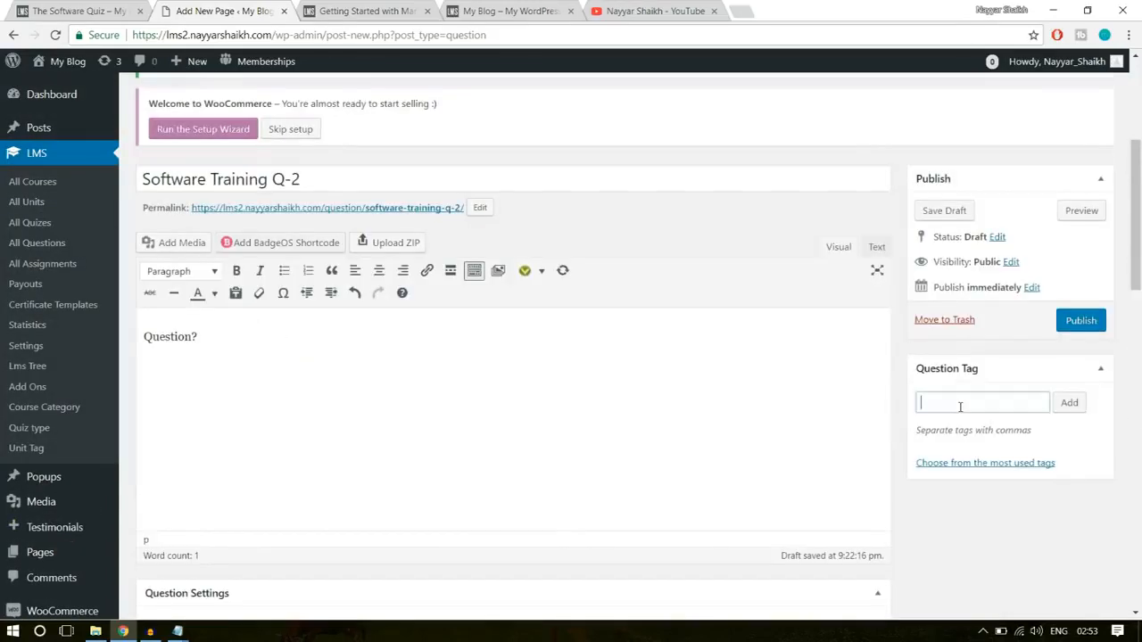
left_click(1081, 321)
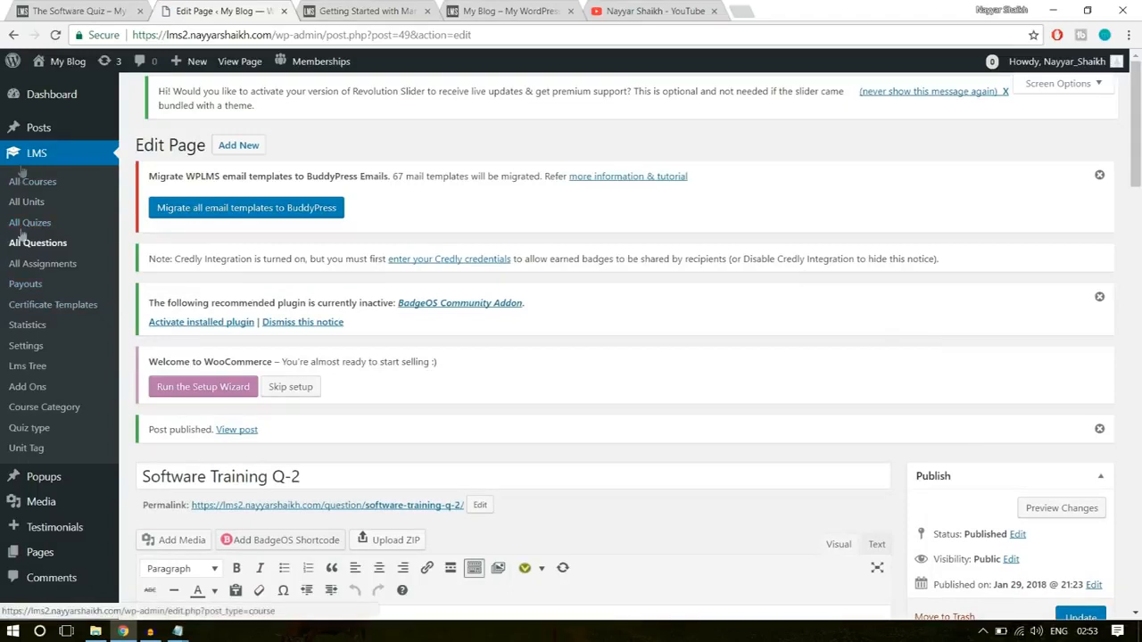
- Go to the LMS quiz list and start a new quiz
left_click(34, 223)
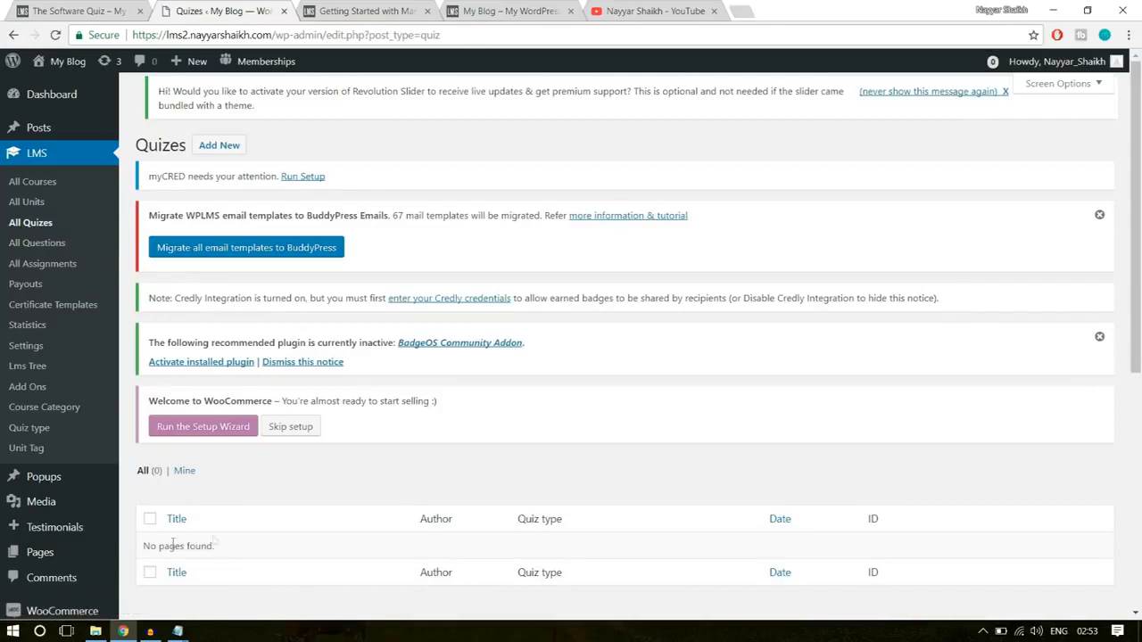
triple_click(224, 550)
left_click(237, 542)
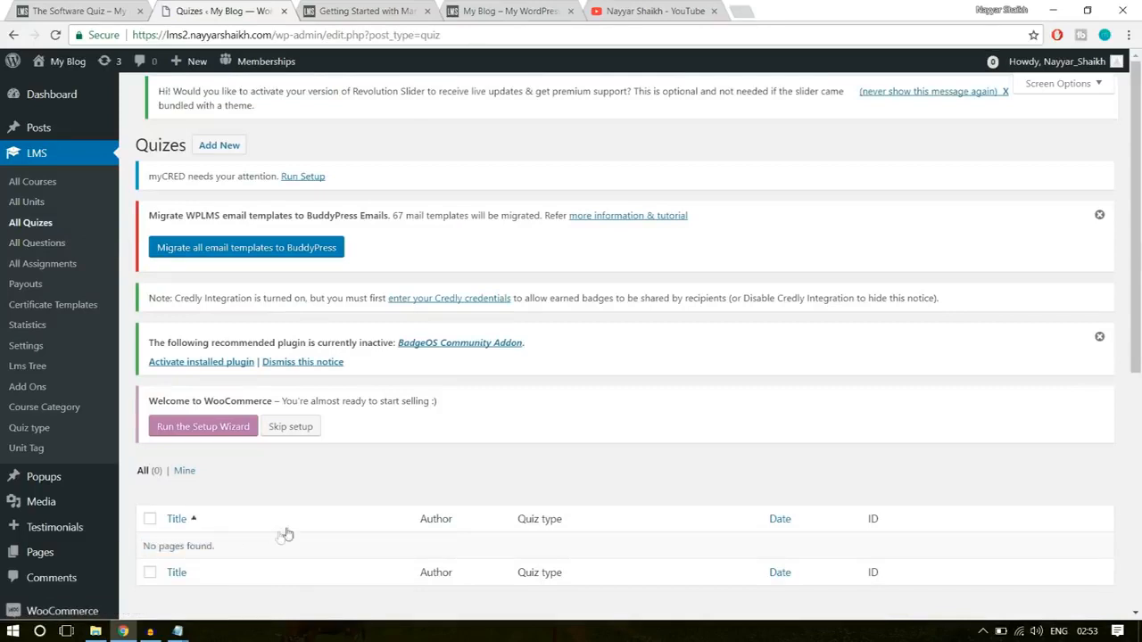
left_click(225, 152)
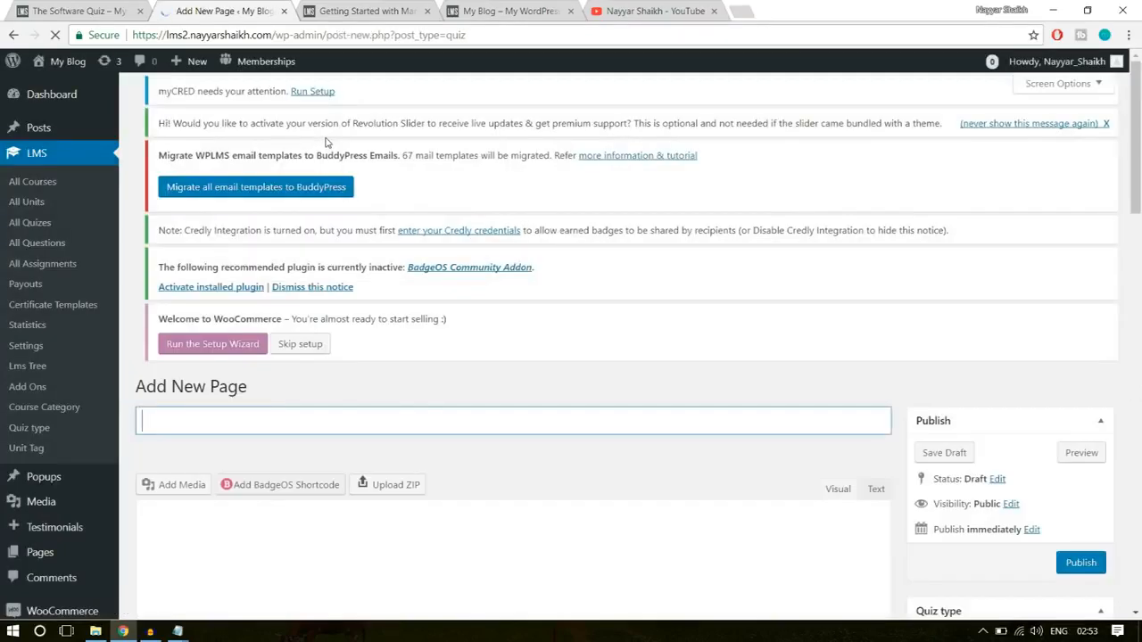
- Copy the title "The Software Quiz" from the demo quiz page and use it as the new quiz's title
scroll(303, 398, "down", 2)
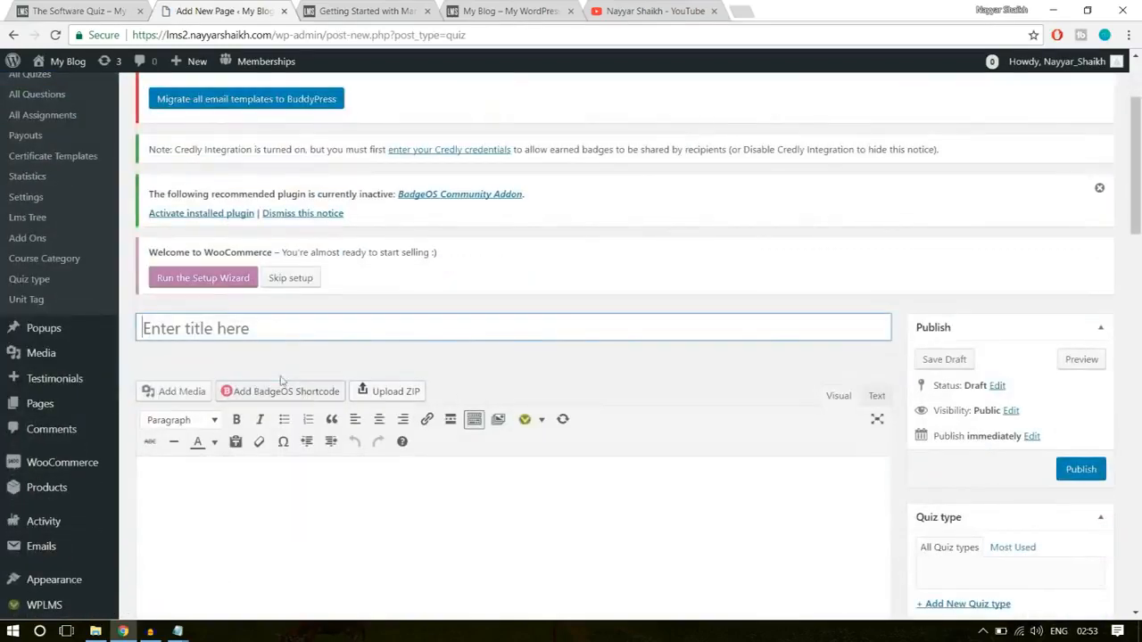
left_click(67, 11)
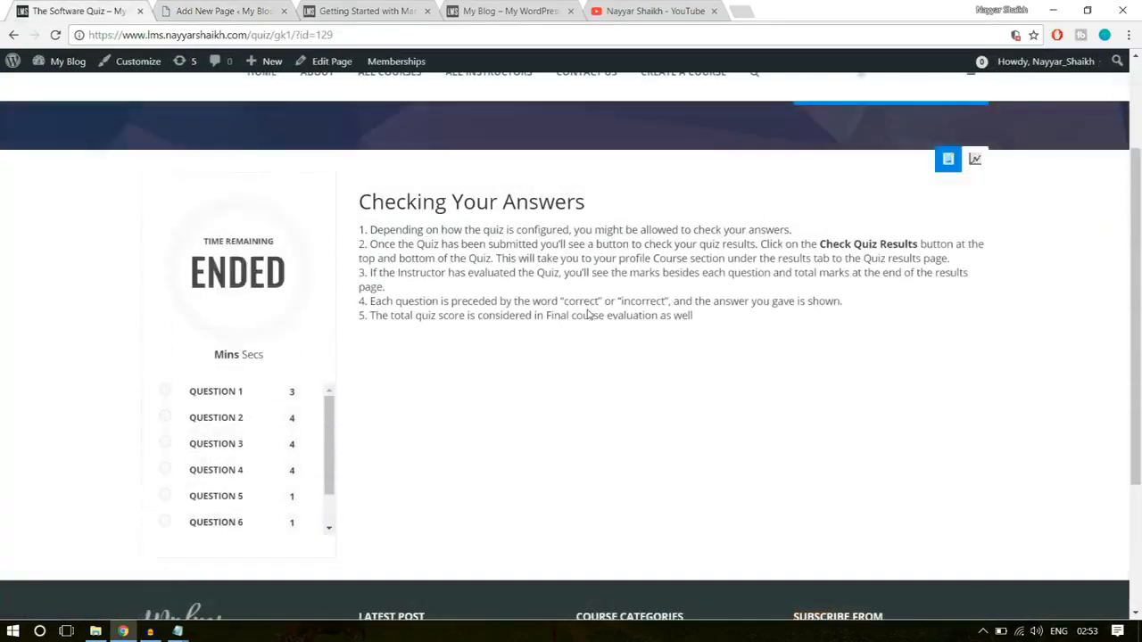
scroll(588, 314, "up", 2)
left_click_drag(140, 198, 421, 185)
key("ctrl+c")
left_click(234, 9)
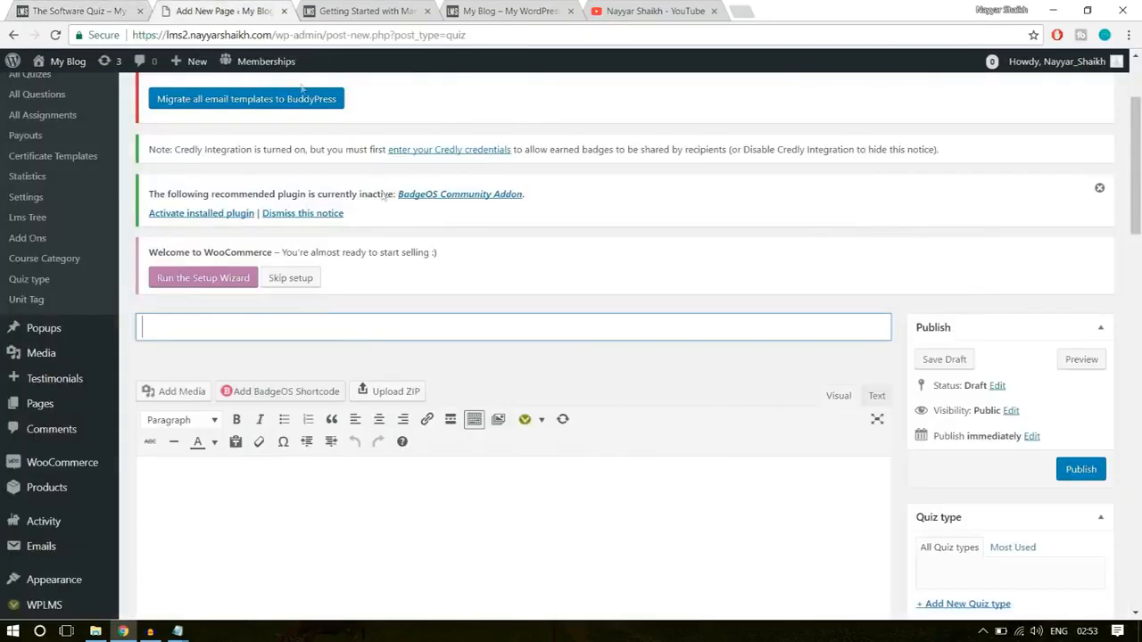
key("ctrl+v")
- Examine the "Checking Your Answers" text on the demo quiz page against the new quiz's empty content area
left_click(78, 9)
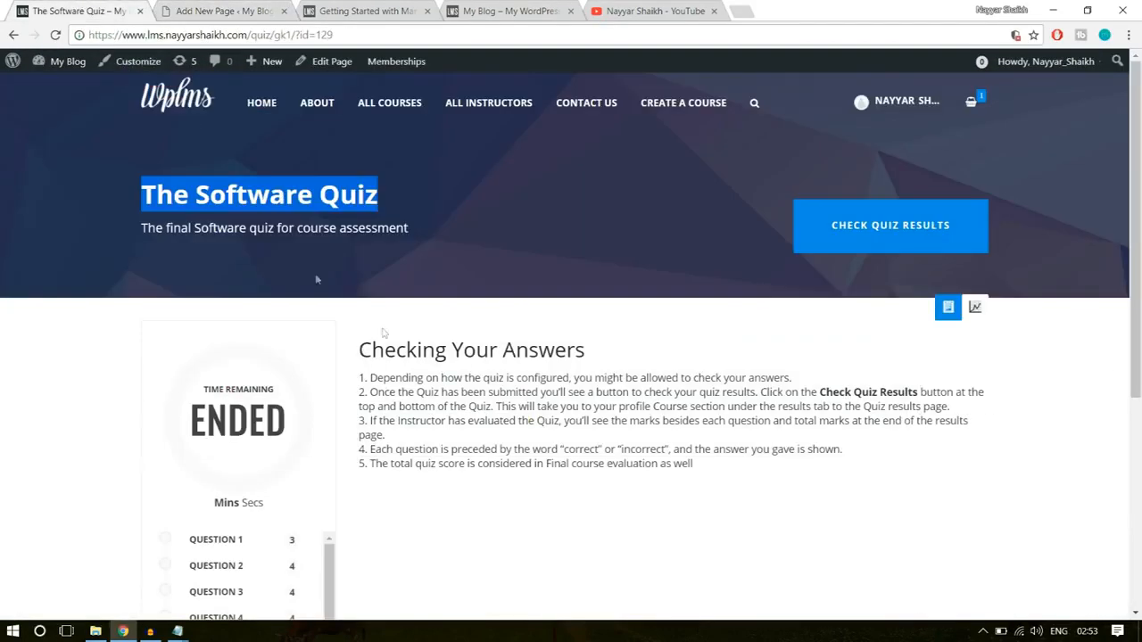
scroll(315, 273, "down", 3)
left_click_drag(587, 201, 359, 205)
left_click(383, 233)
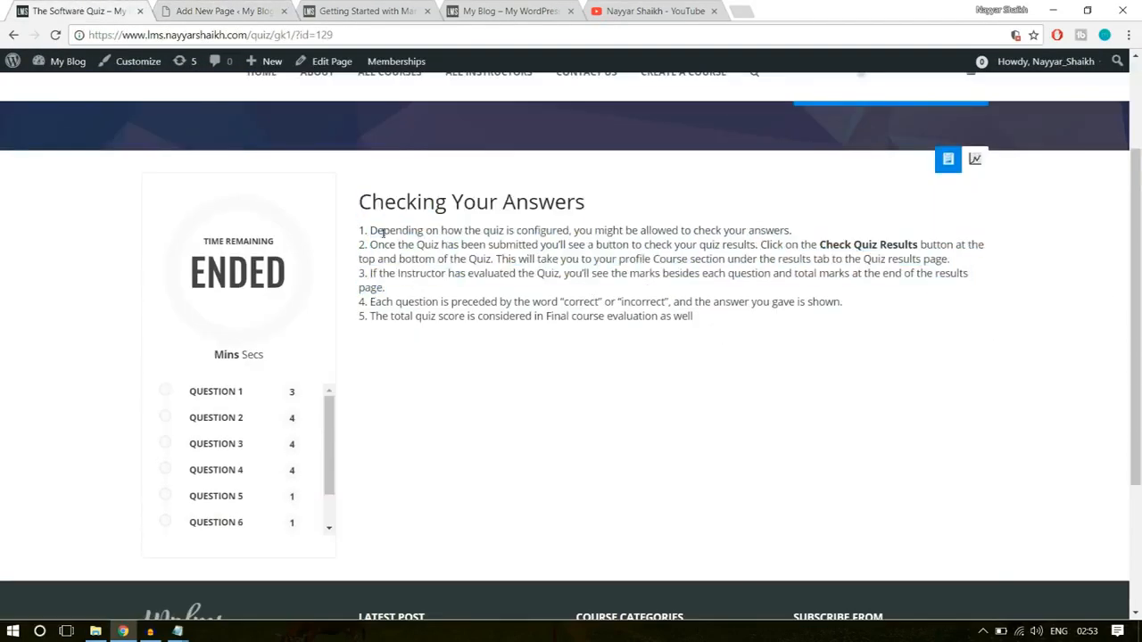
left_click(246, 12)
scroll(446, 428, "down", 3)
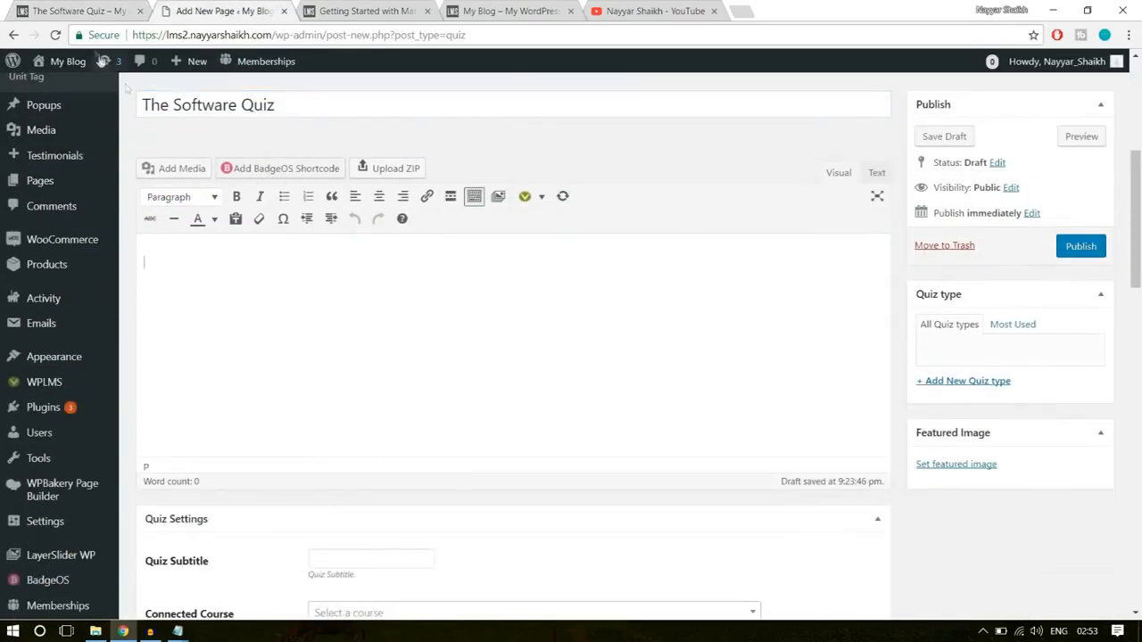
left_click(93, 7)
left_click_drag(354, 205, 601, 212)
left_click(603, 213)
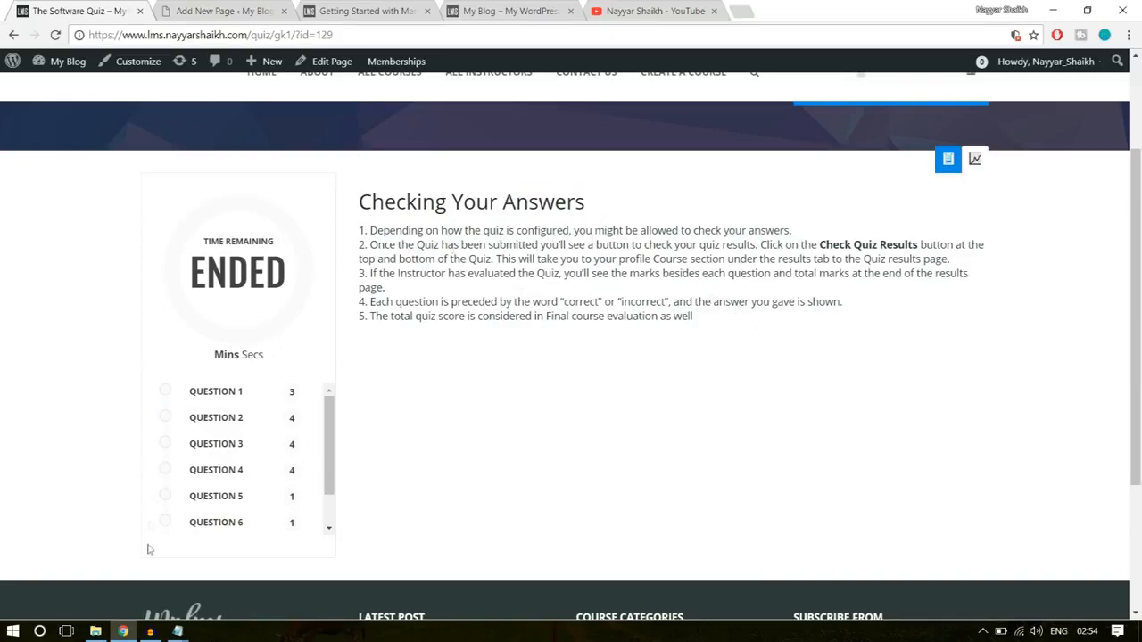
- Switch to the WPLMS folder in File Explorer and open the Course Statements document in Word at the quiz instructions
left_click(97, 630)
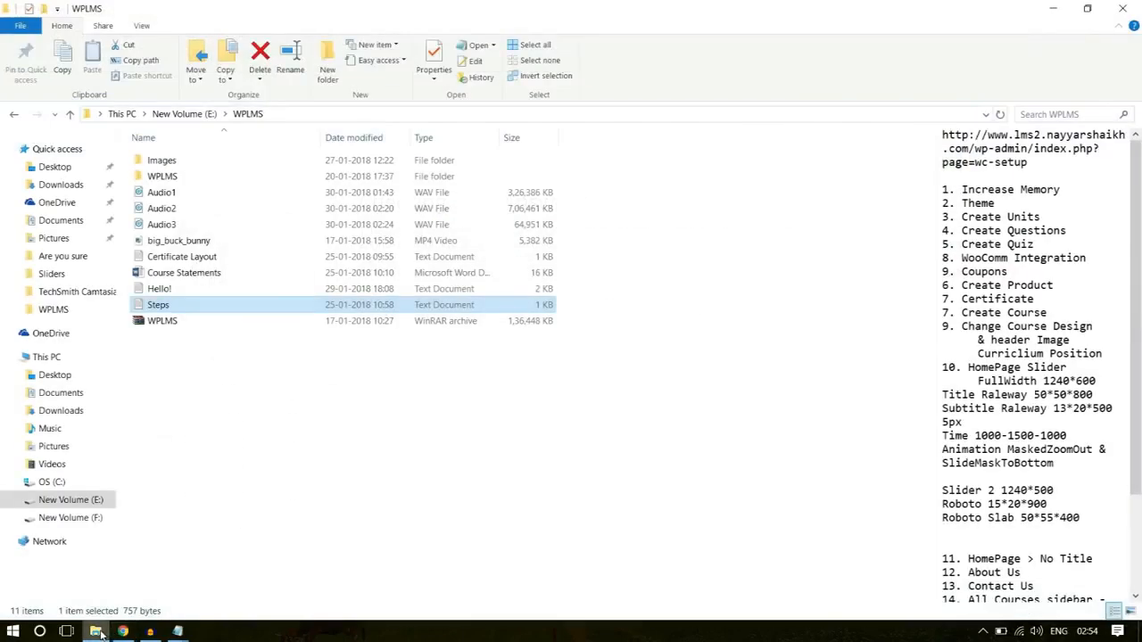
left_click(212, 275)
double_click(212, 275)
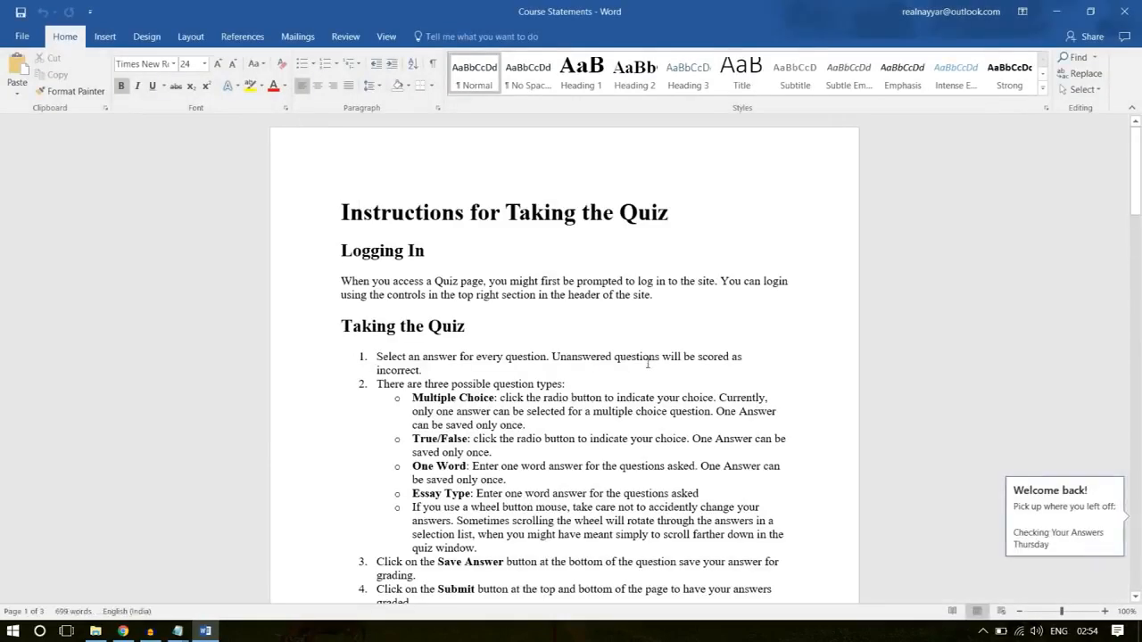
scroll(678, 375, "down", 1)
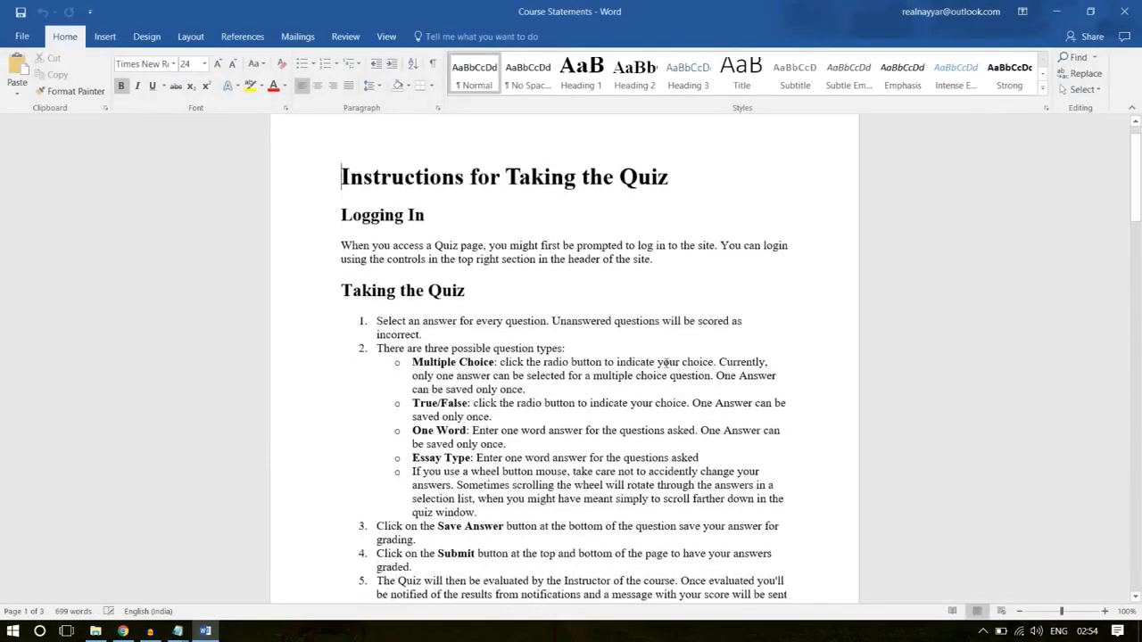
scroll(487, 226, "up", 1)
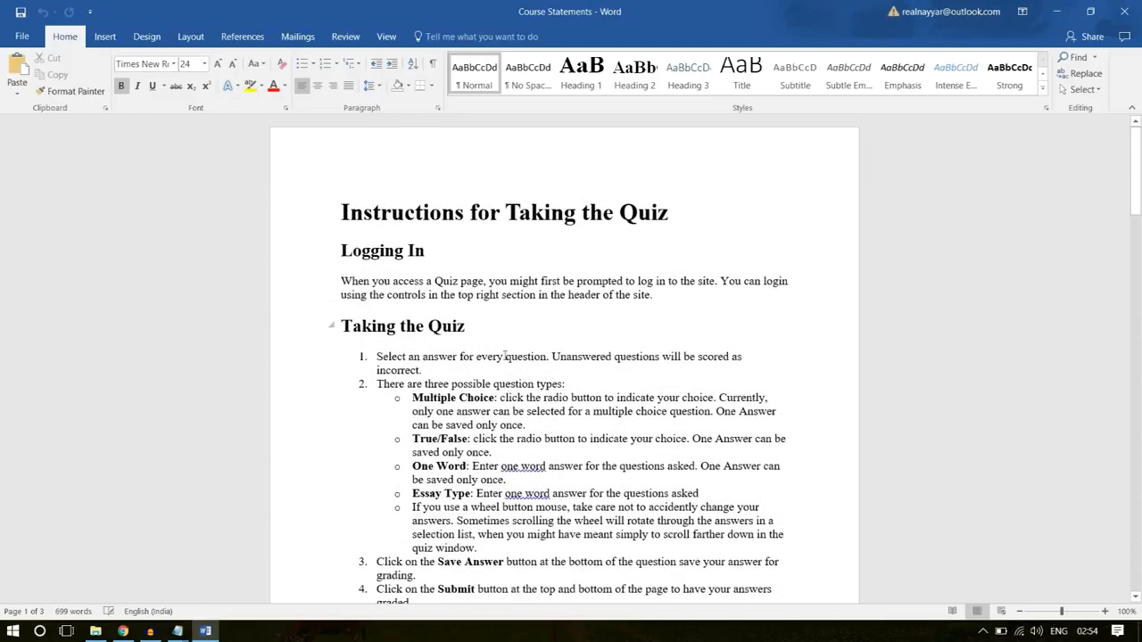
scroll(513, 375, "down", 1)
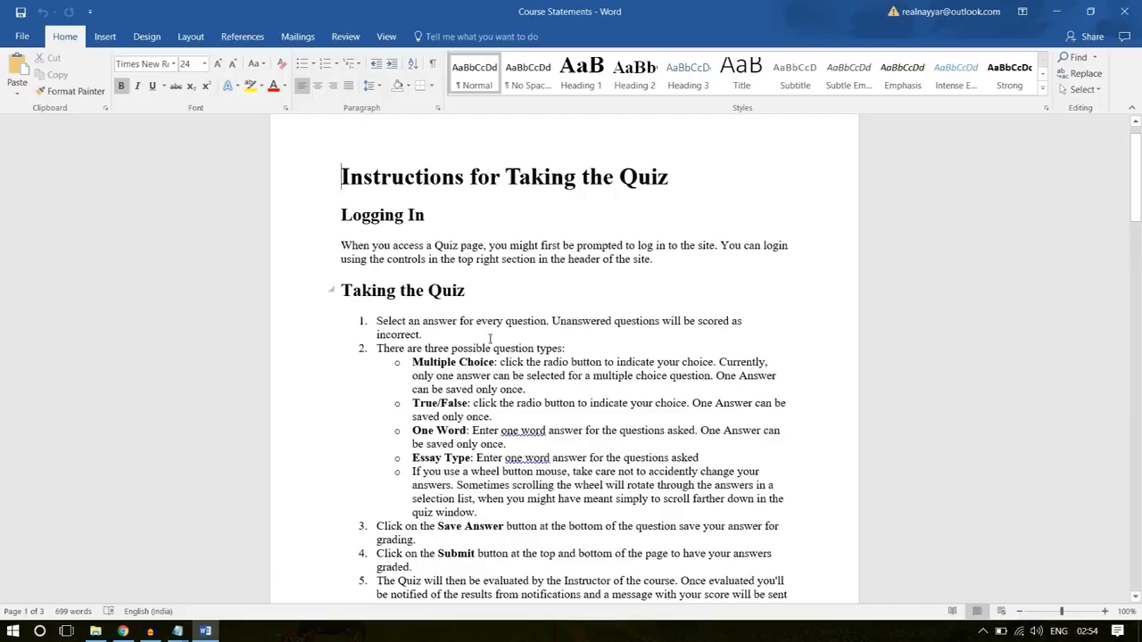
- Copy the "Checking Your Answers" heading and its numbered list from the Course Statements document into the new quiz's content in Chrome
scroll(489, 339, "down", 12)
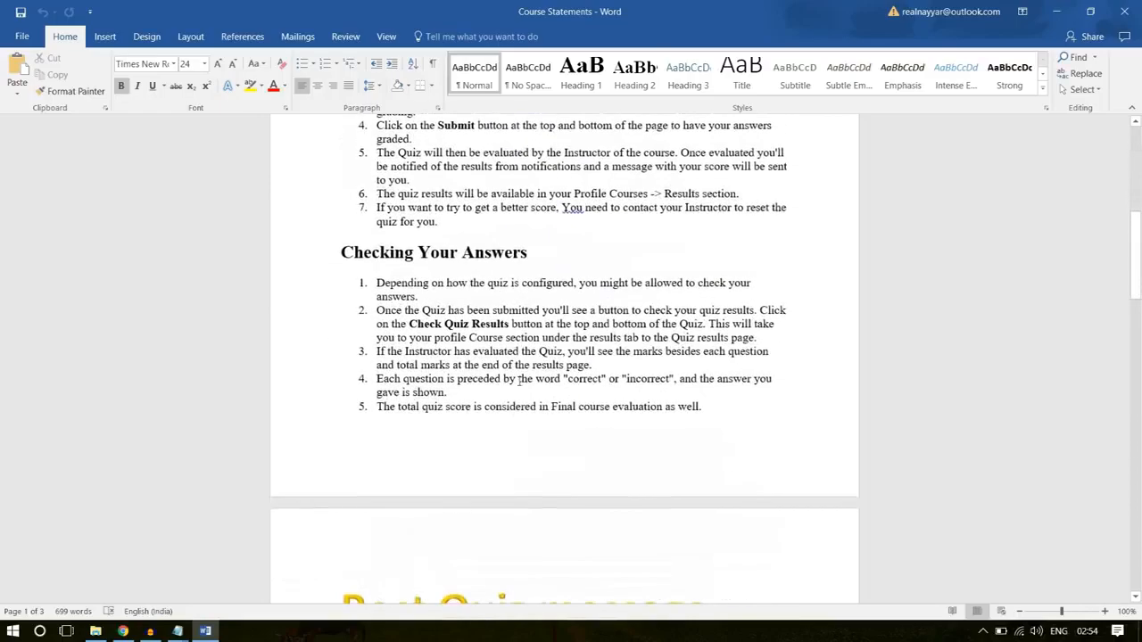
left_click_drag(664, 406, 311, 269)
left_click(124, 631)
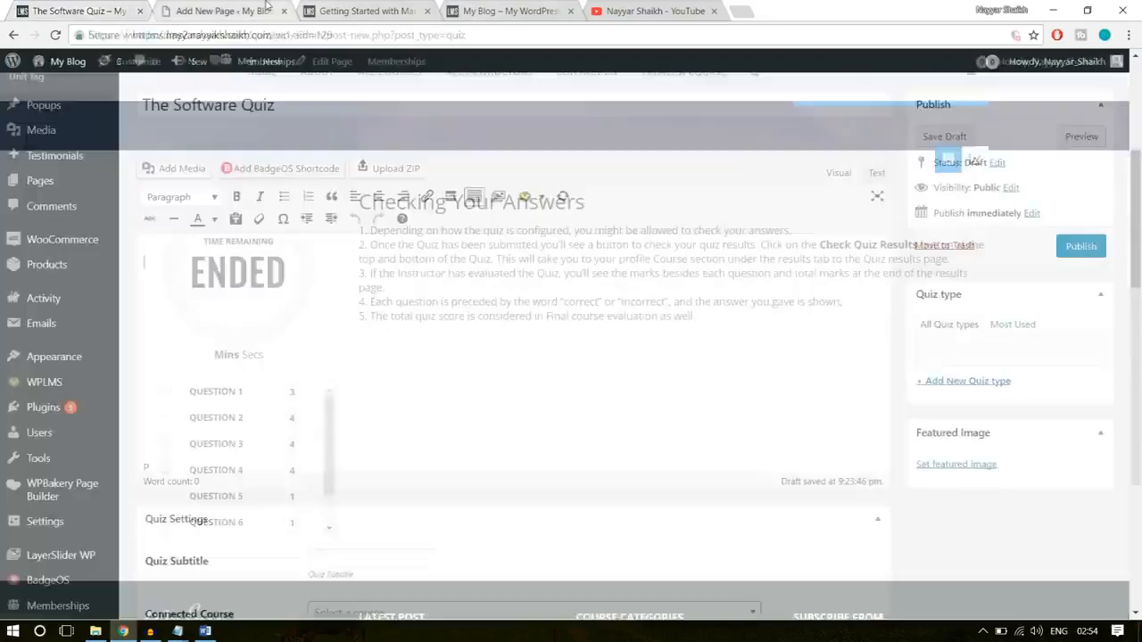
left_click(223, 10)
left_click(205, 631)
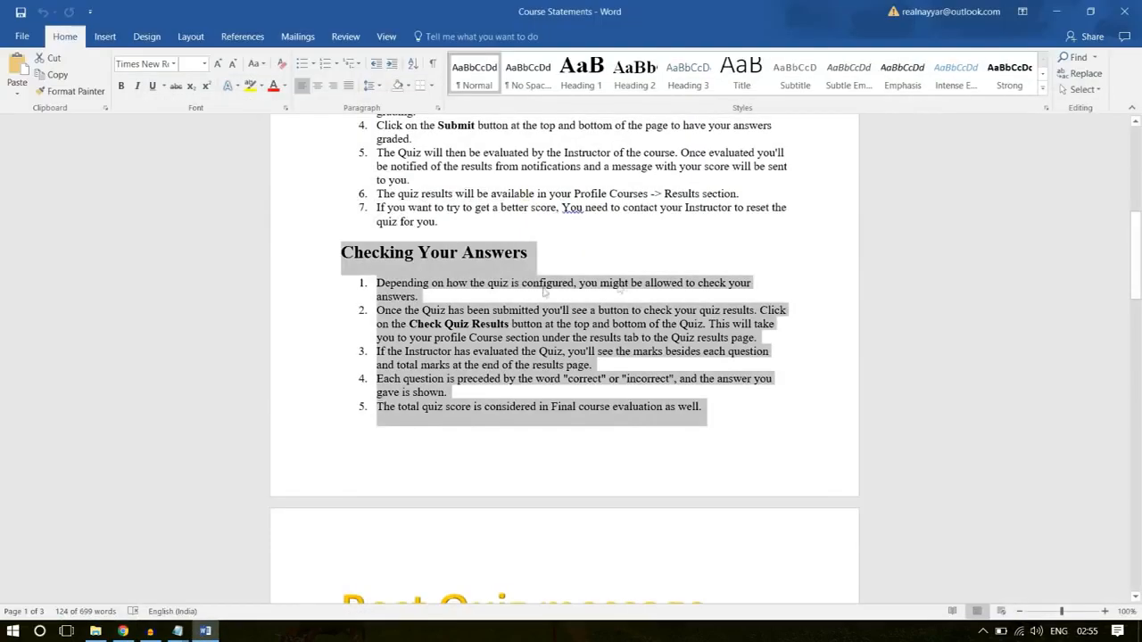
right_click(467, 301)
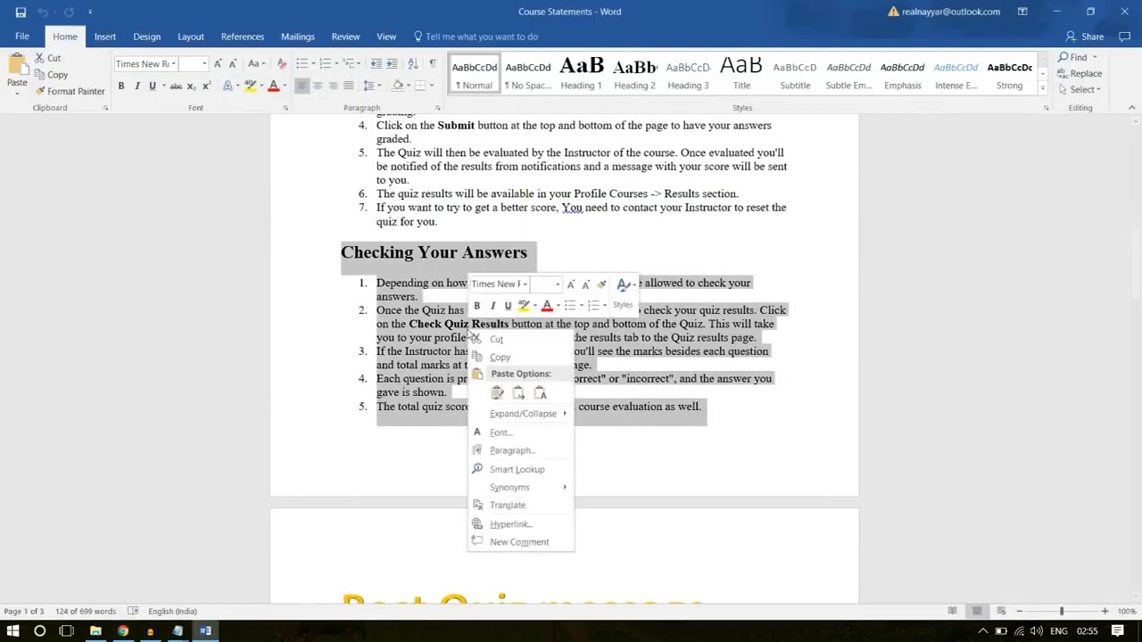
left_click(499, 357)
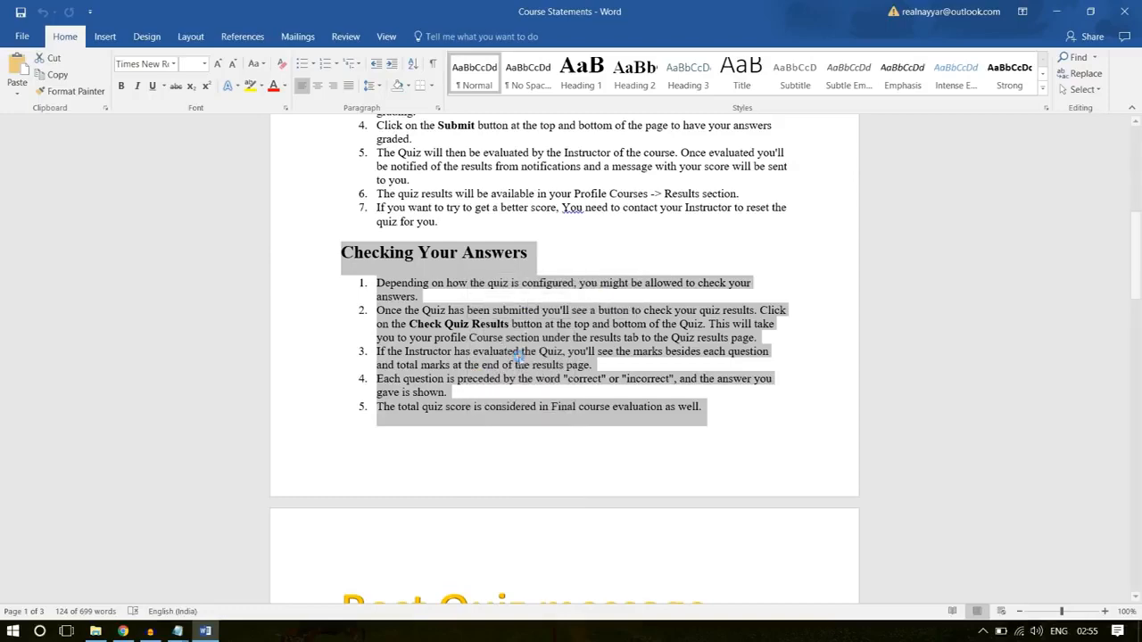
left_click(444, 263)
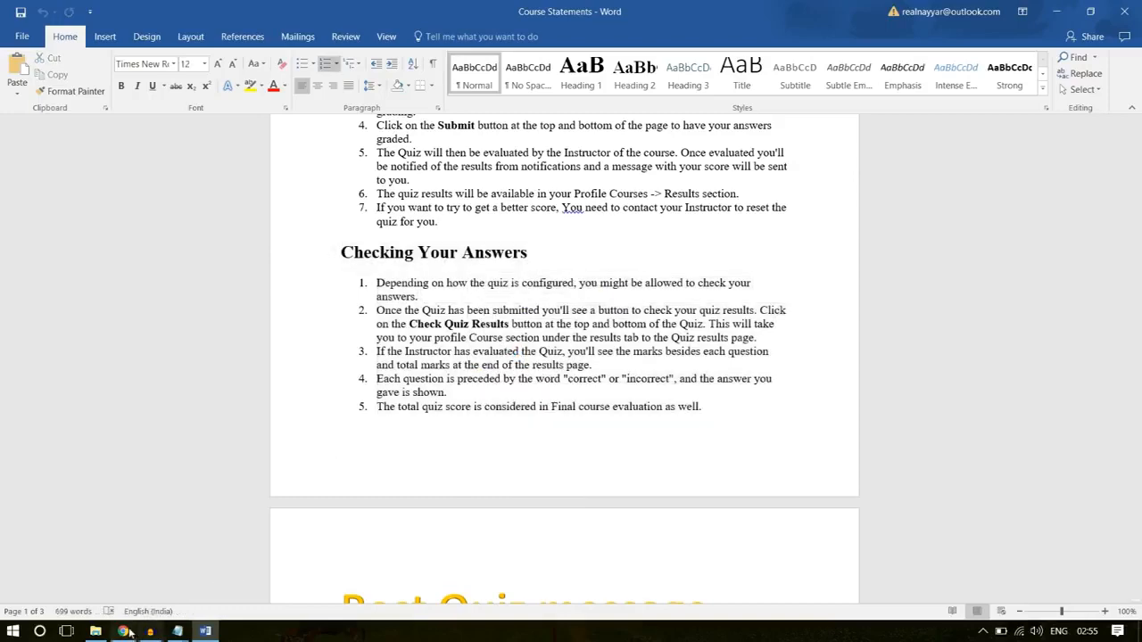
left_click(123, 631)
key("ctrl+v")
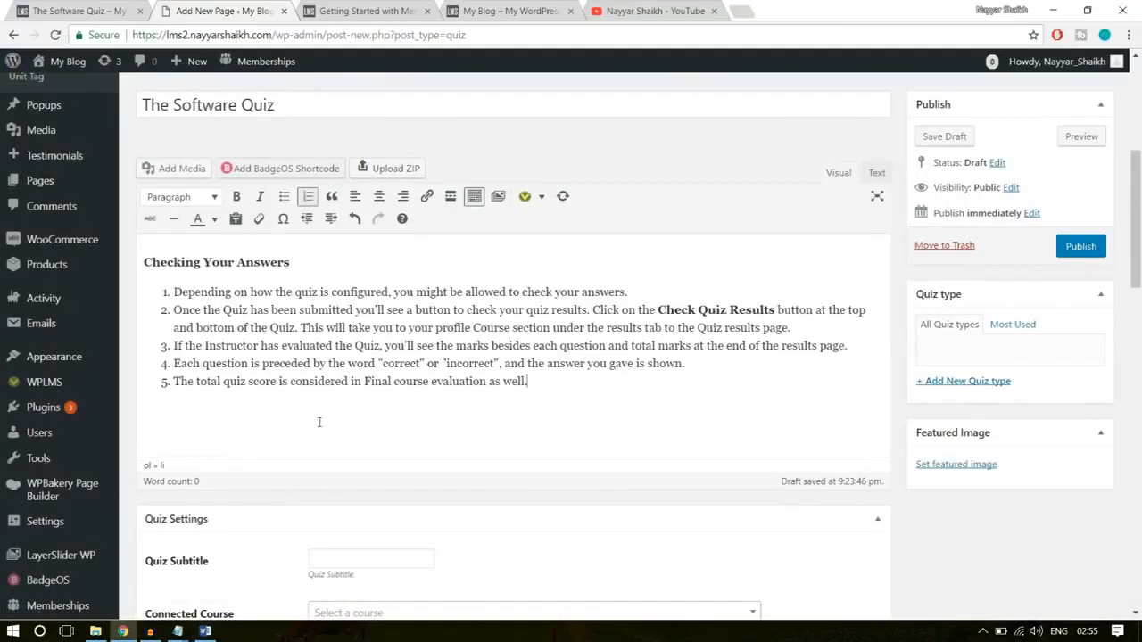
- Copy the subtitle "The final Software quiz for course assessment" from the demo quiz page and use it as the new quiz's subtitle
scroll(577, 411, "down", 3)
left_click(346, 261)
left_click(85, 11)
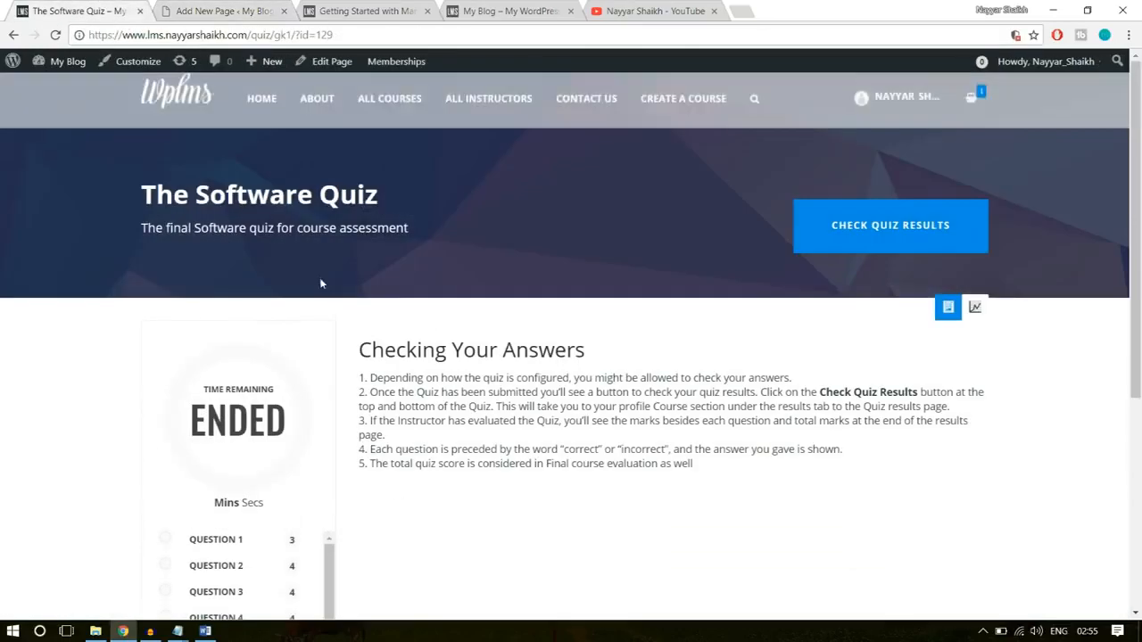
left_click_drag(142, 228, 432, 221)
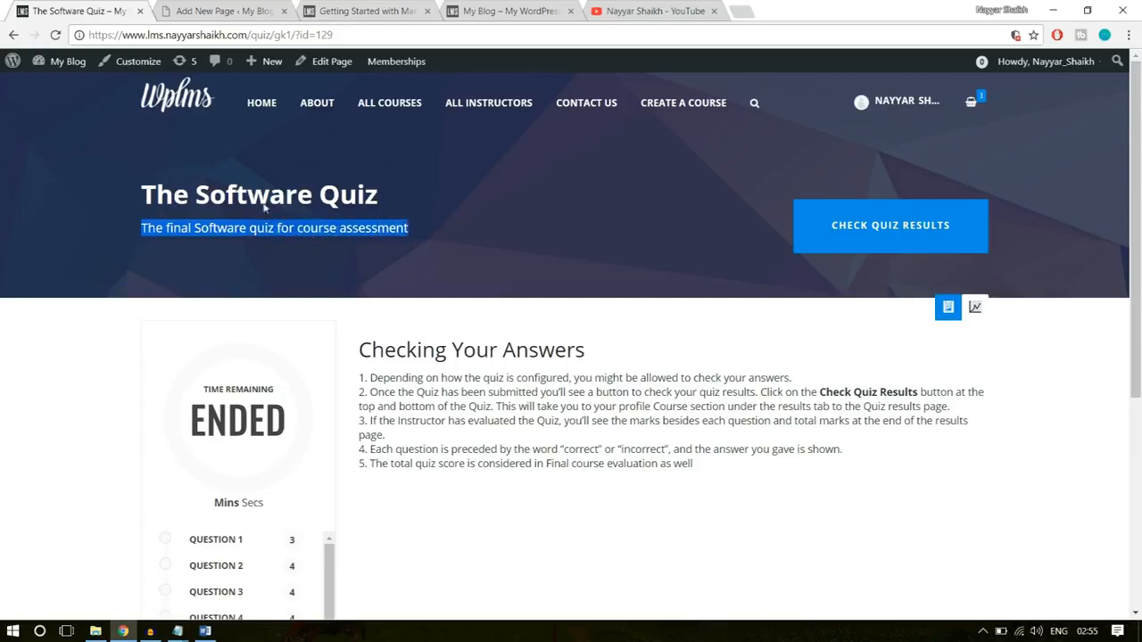
left_click(234, 9)
key("ctrl+v")
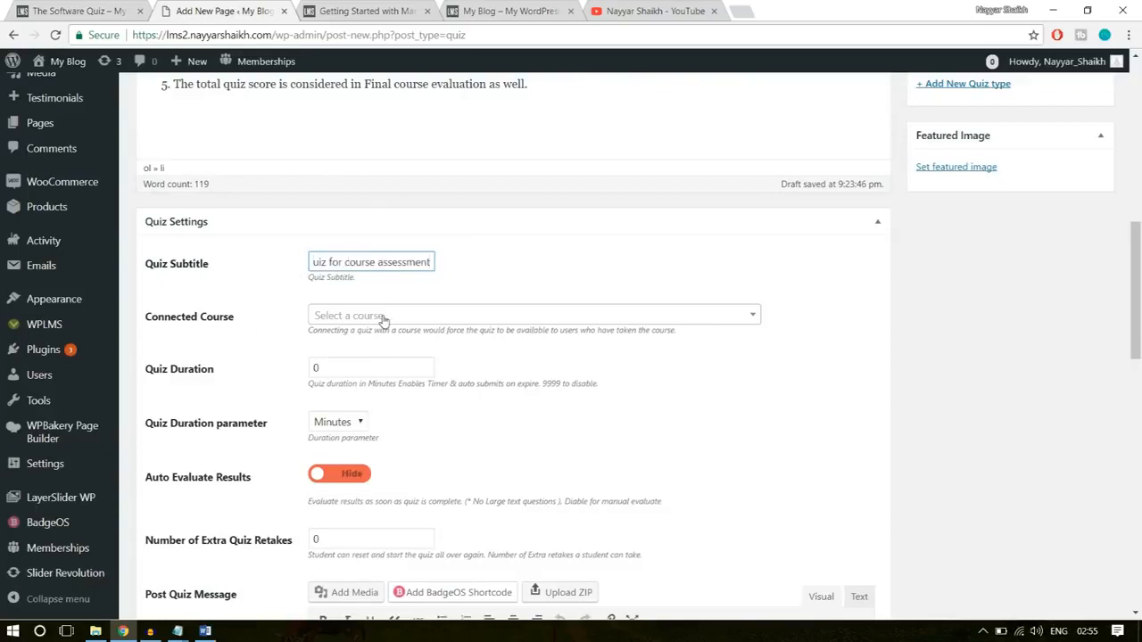
- Set the quiz duration to 10 with Minutes as the duration parameter
left_click(546, 316)
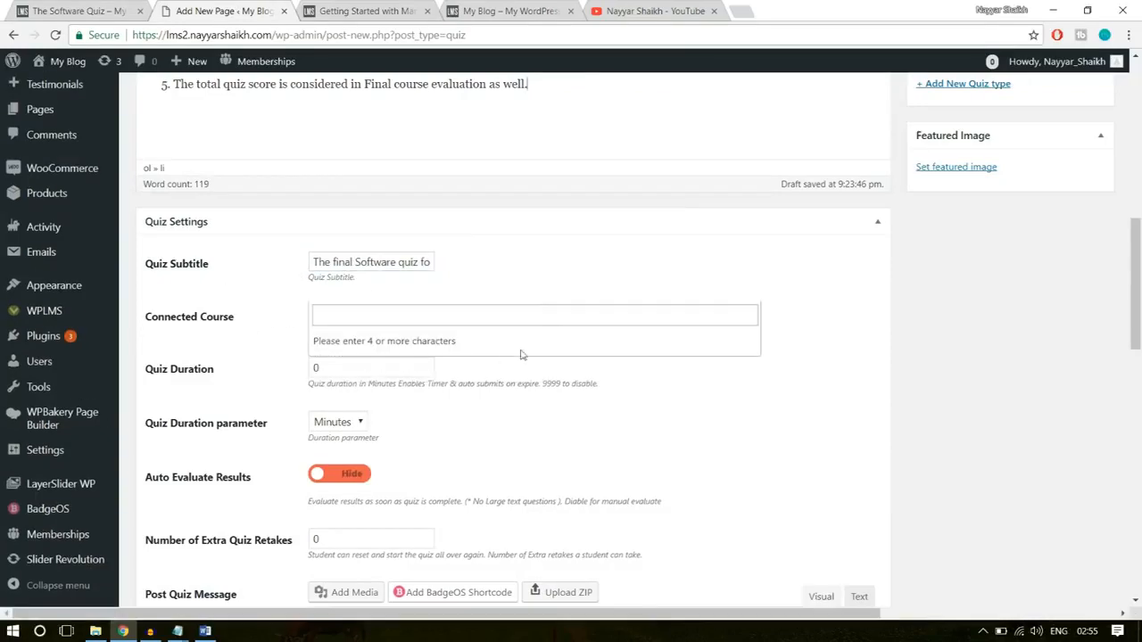
left_click(564, 287)
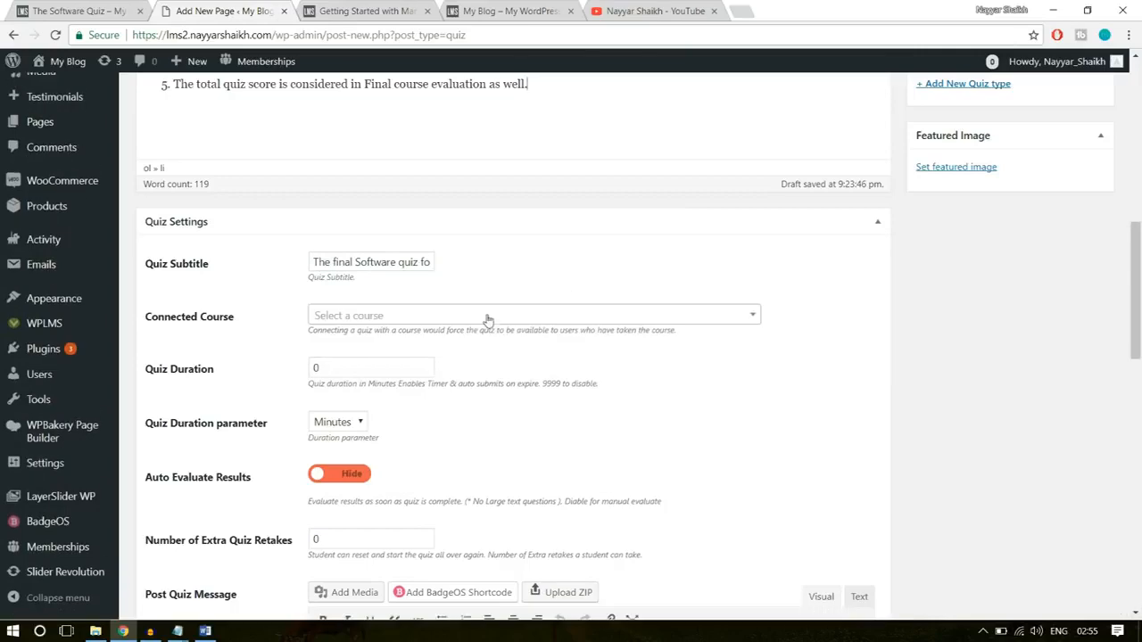
scroll(664, 356, "down", 1)
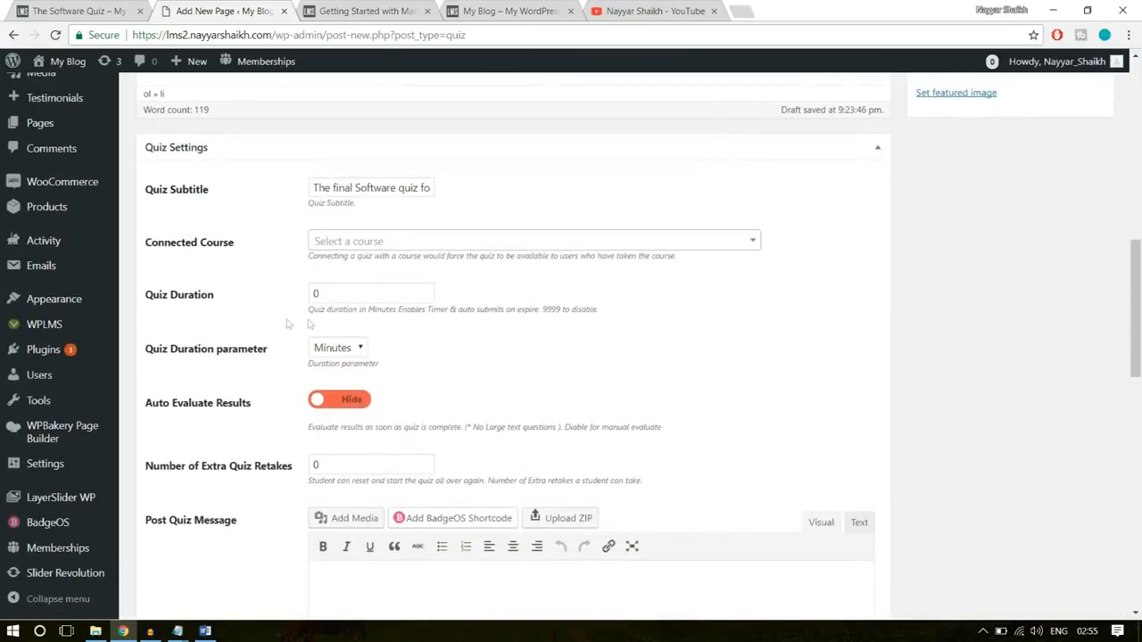
left_click_drag(352, 298, 275, 294)
left_click(618, 300)
scroll(358, 316, "down", 1)
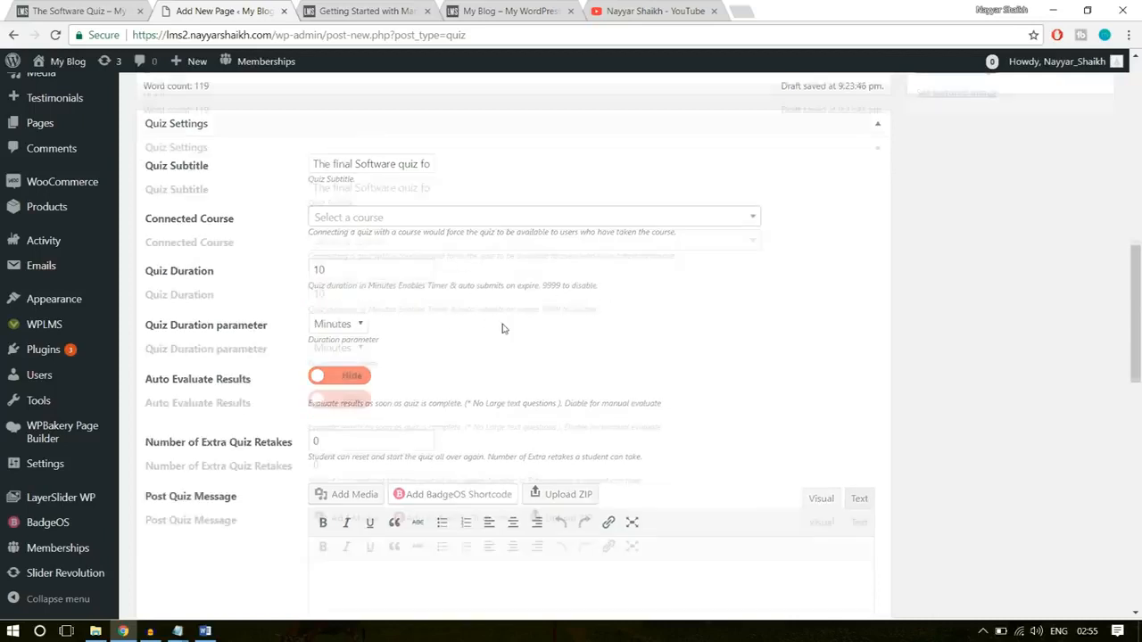
double_click(318, 219)
left_click(338, 289)
scroll(821, 254, "down", 1)
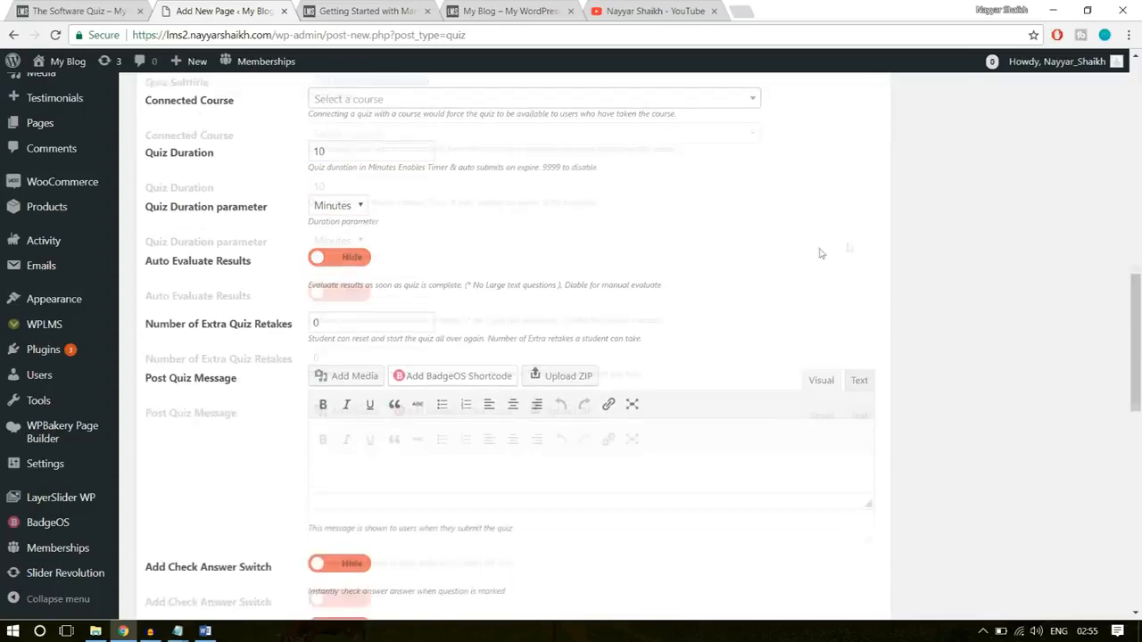
- Turn on automatic evaluation of the quiz results and set the number of extra quiz retakes to 3
left_click(339, 251)
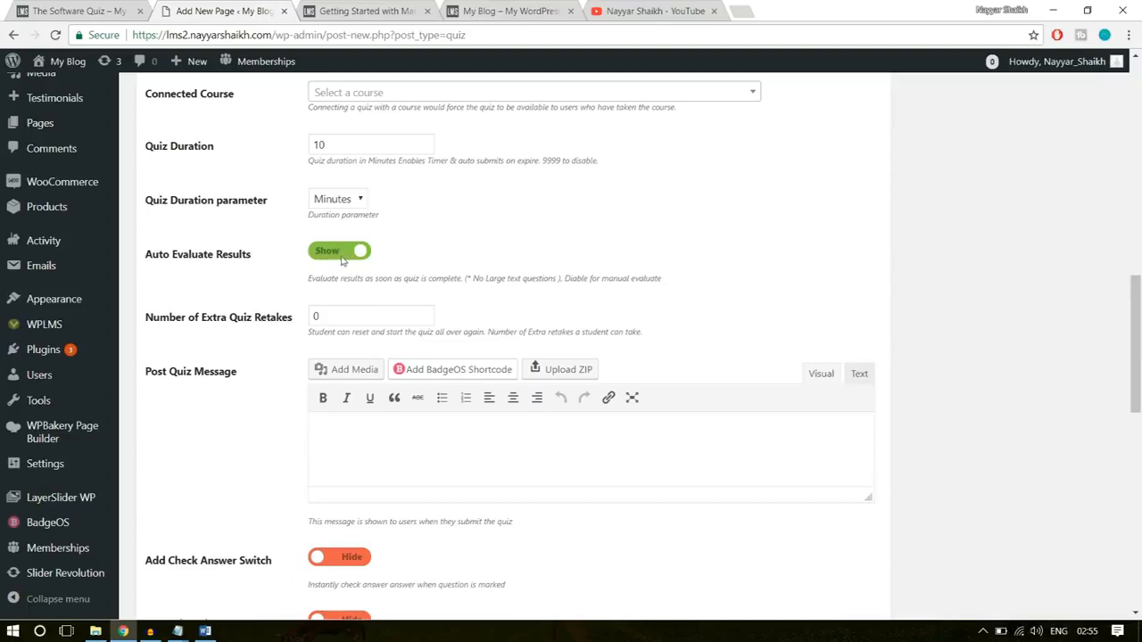
scroll(712, 292, "down", 1)
scroll(712, 292, "down", 1)
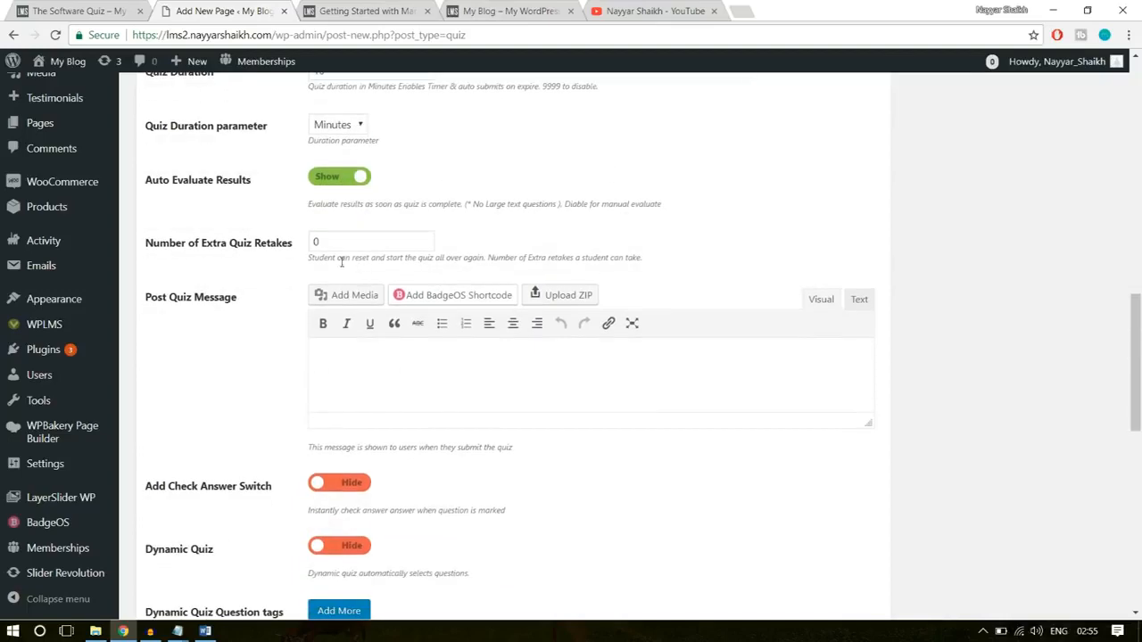
double_click(351, 242)
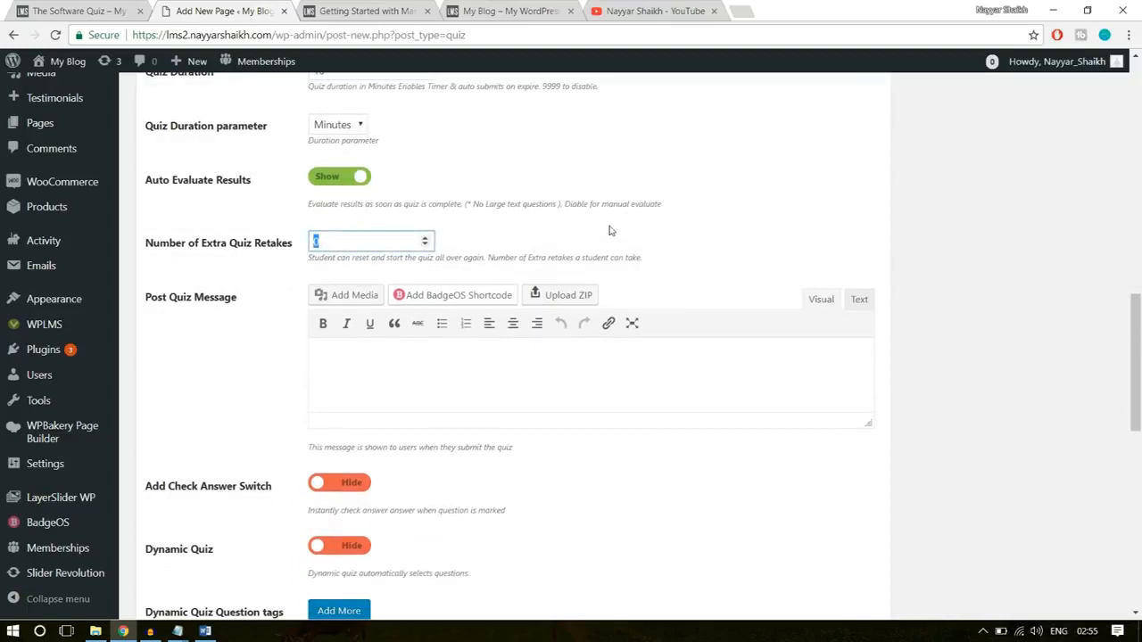
left_click(775, 208)
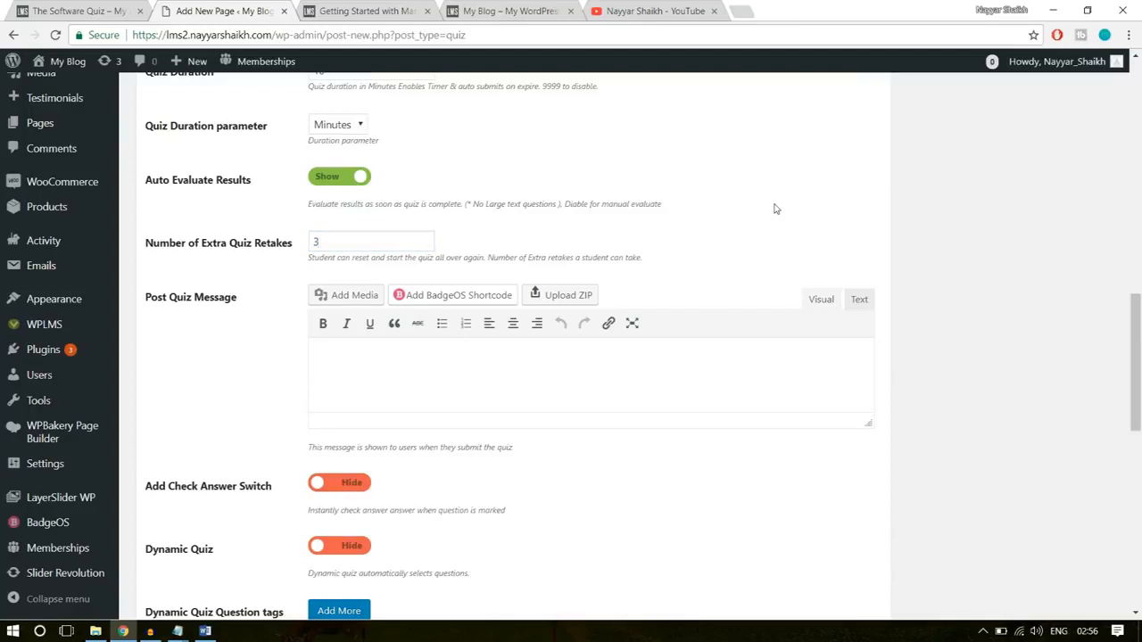
left_click(342, 238)
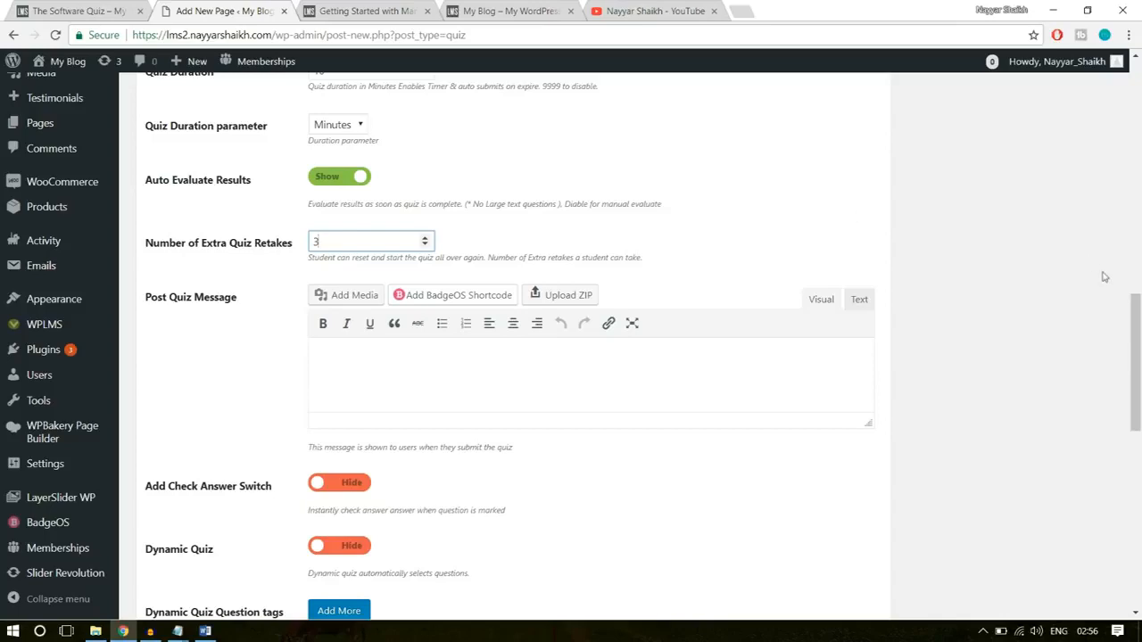
- Enlarge the Post Quiz Message field and fill it with the text under the "Post Quiz message" heading of the Course Statements document
scroll(449, 265, "down", 1)
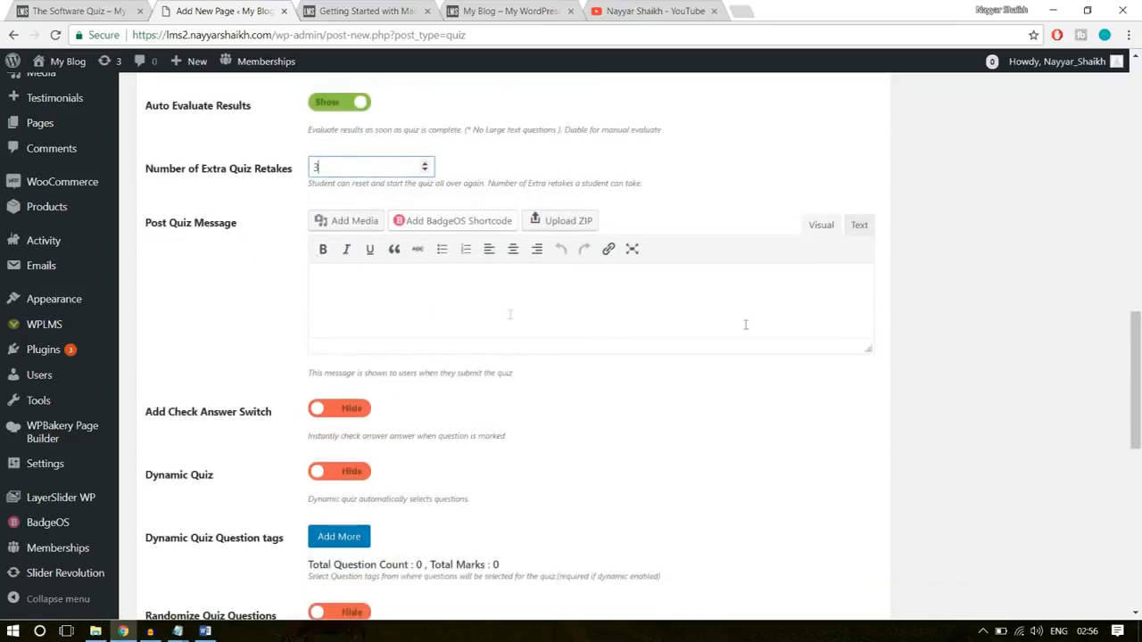
left_click_drag(869, 349, 870, 434)
left_click(580, 335)
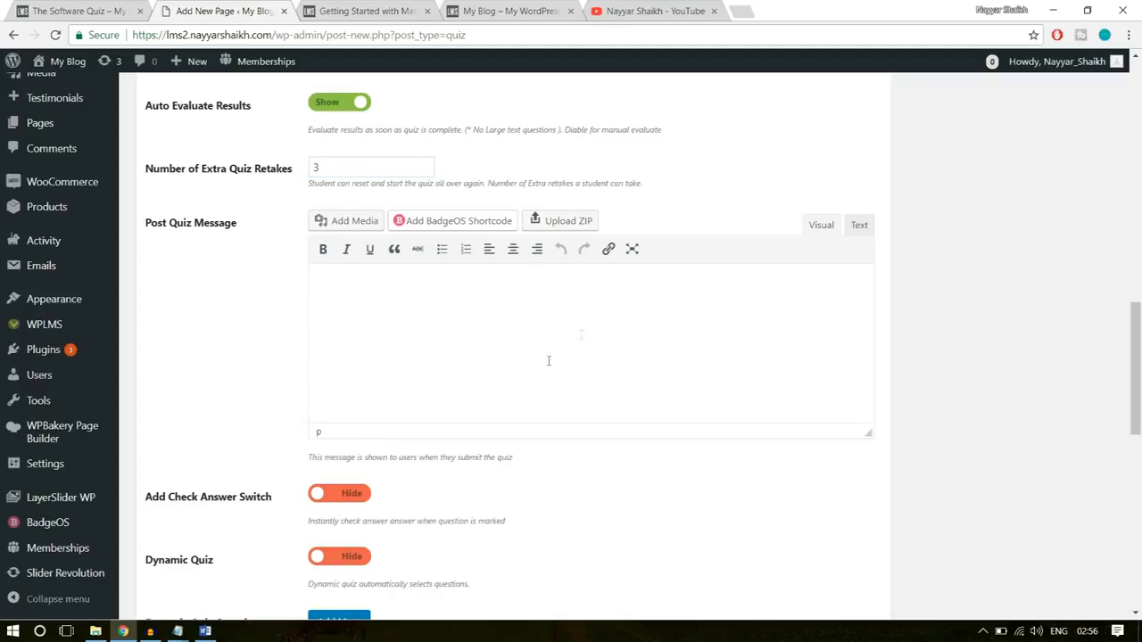
left_click(205, 630)
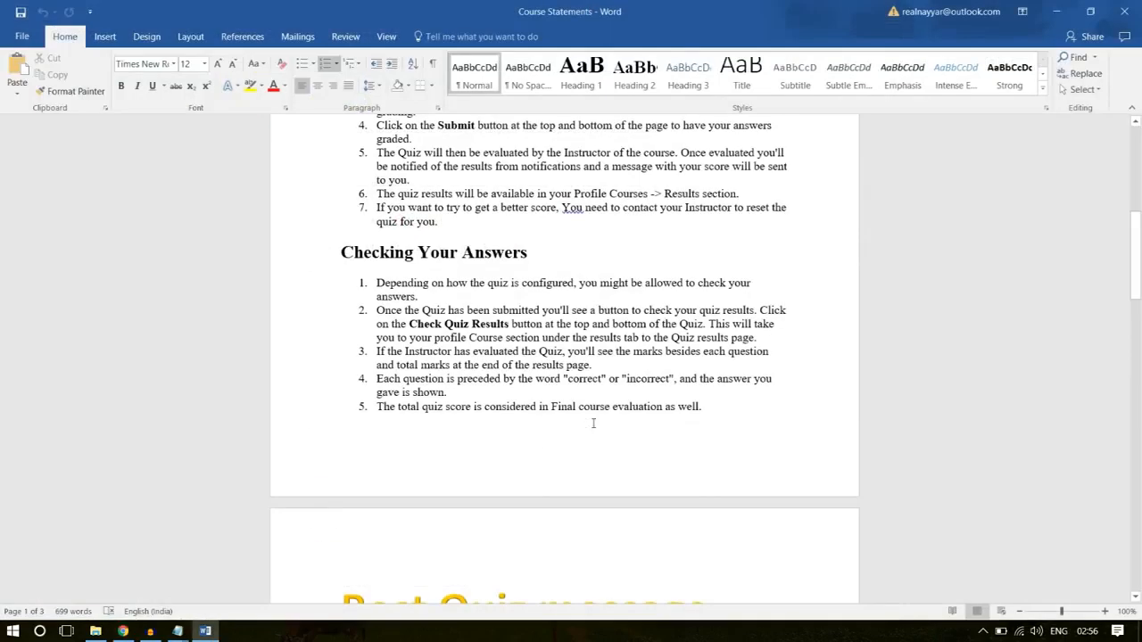
scroll(593, 423, "down", 6)
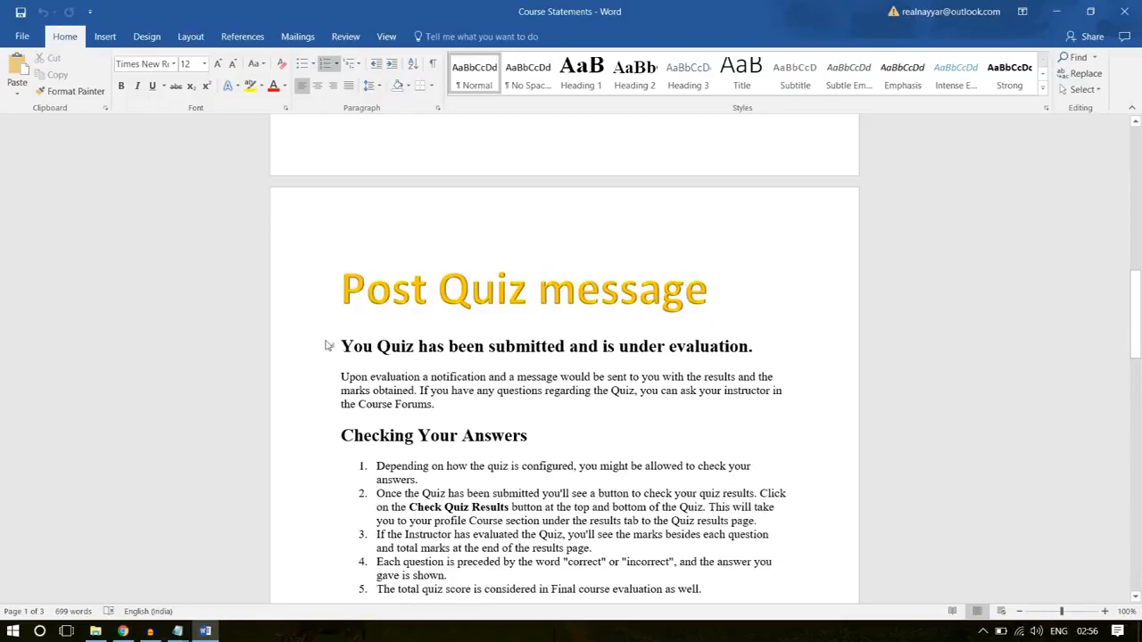
left_click_drag(341, 345, 419, 240)
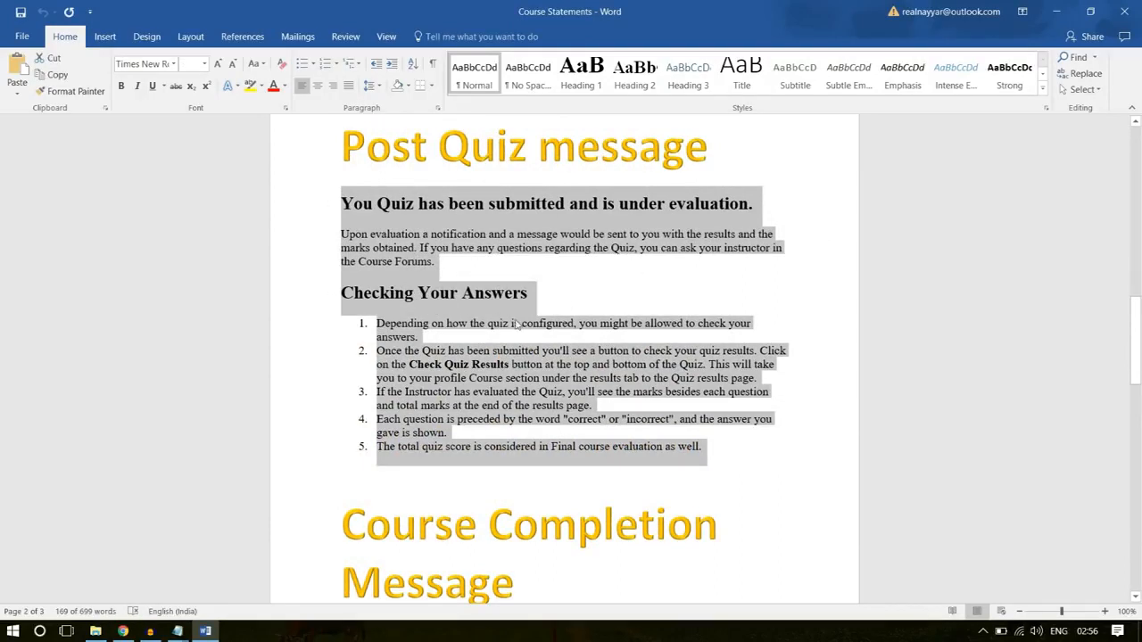
right_click(420, 360)
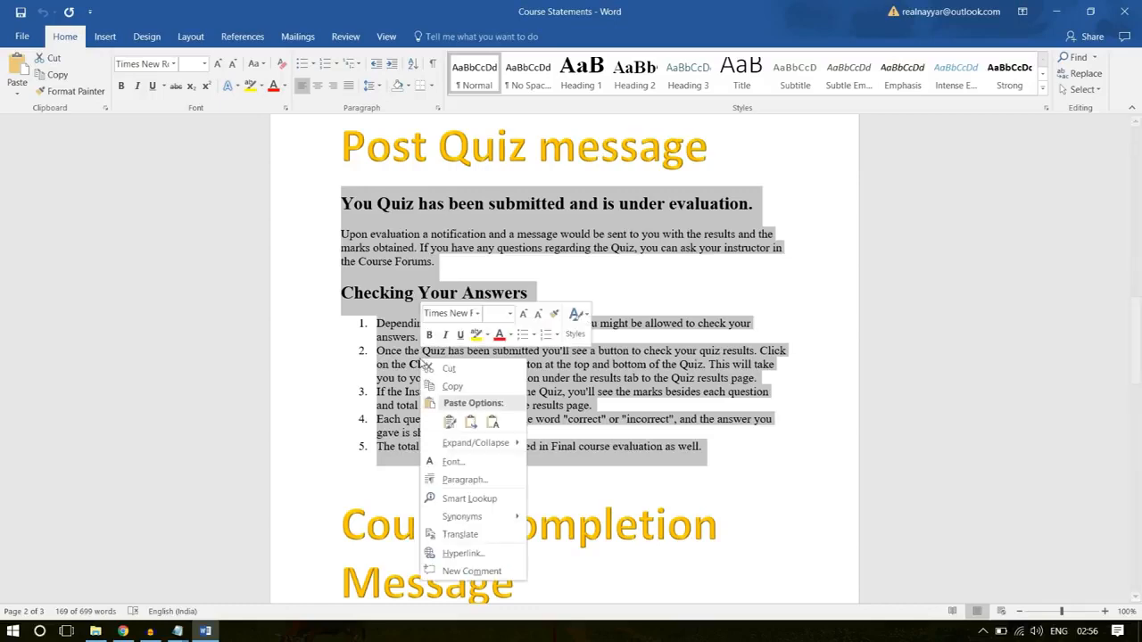
left_click(453, 386)
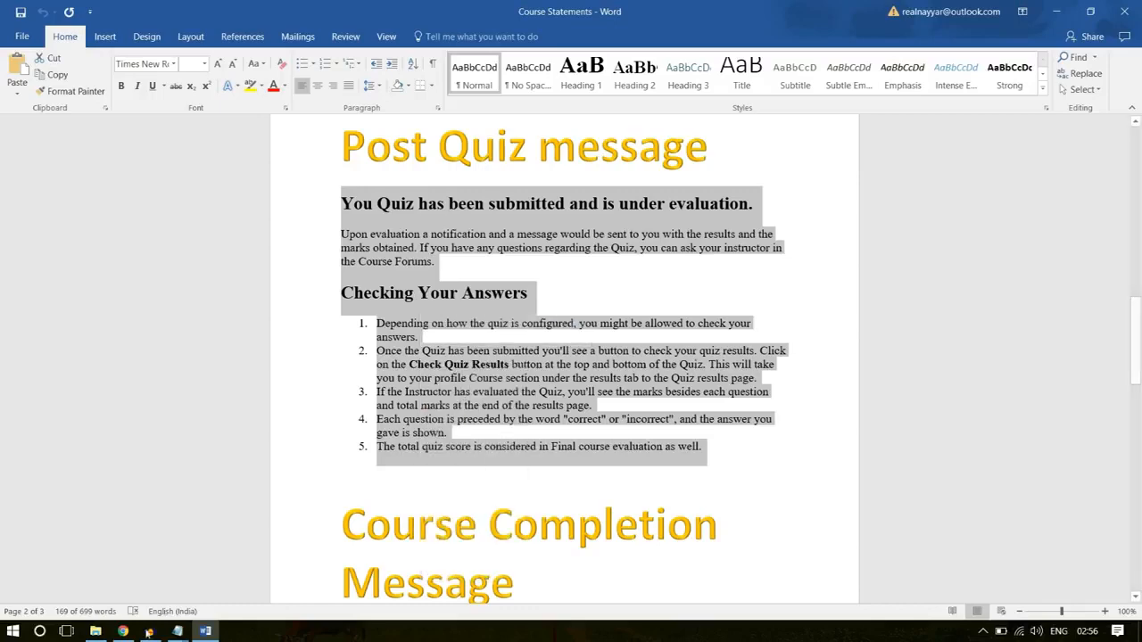
key("alt+Tab")
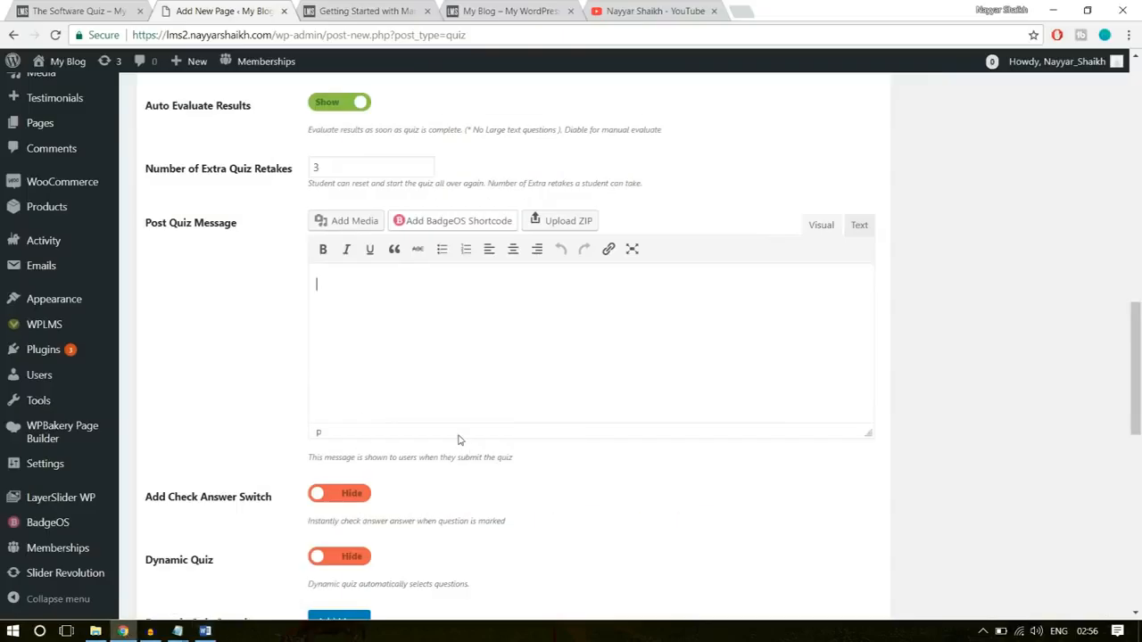
key("ctrl+v")
- Add a first quiz question entry, search for "softw" and choose Software Training Q-1
scroll(458, 440, "down", 3)
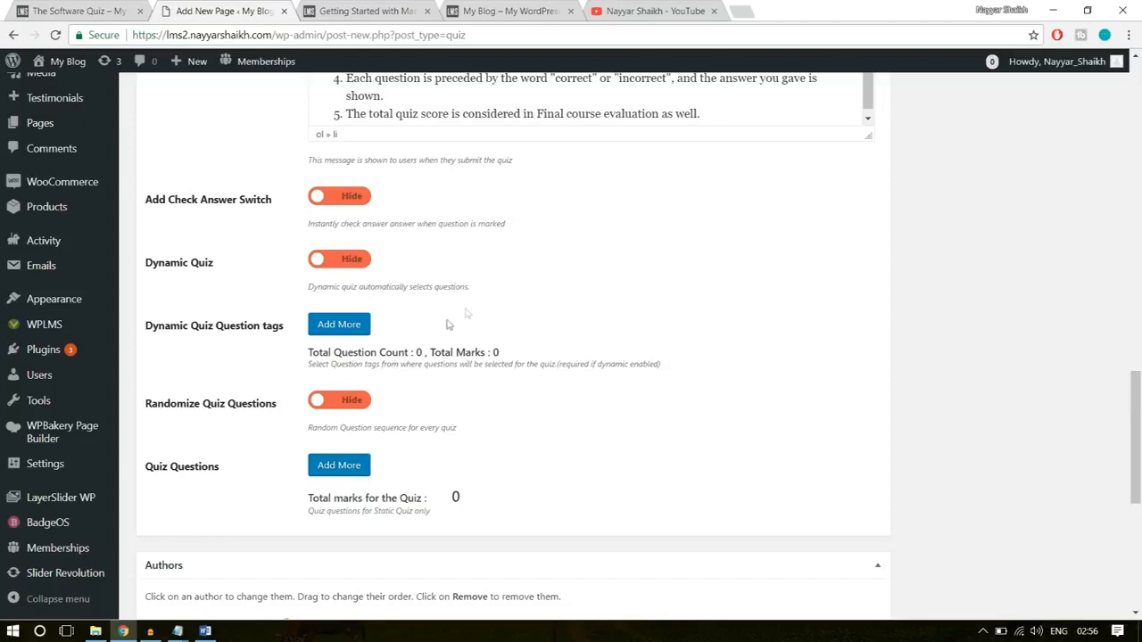
scroll(261, 445, "down", 1)
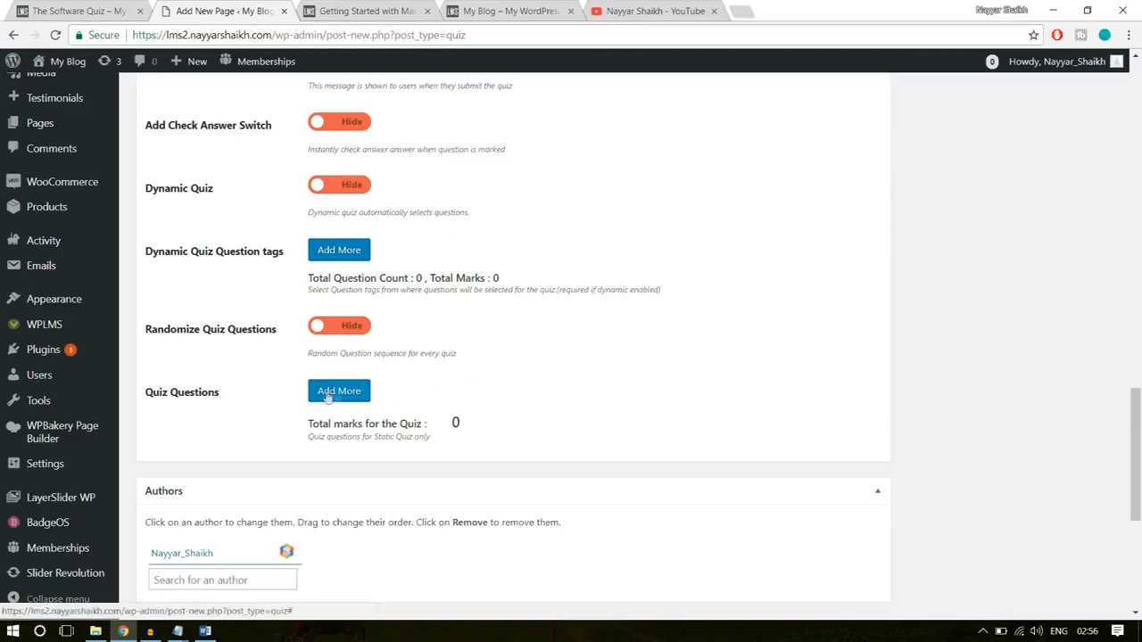
left_click(347, 394)
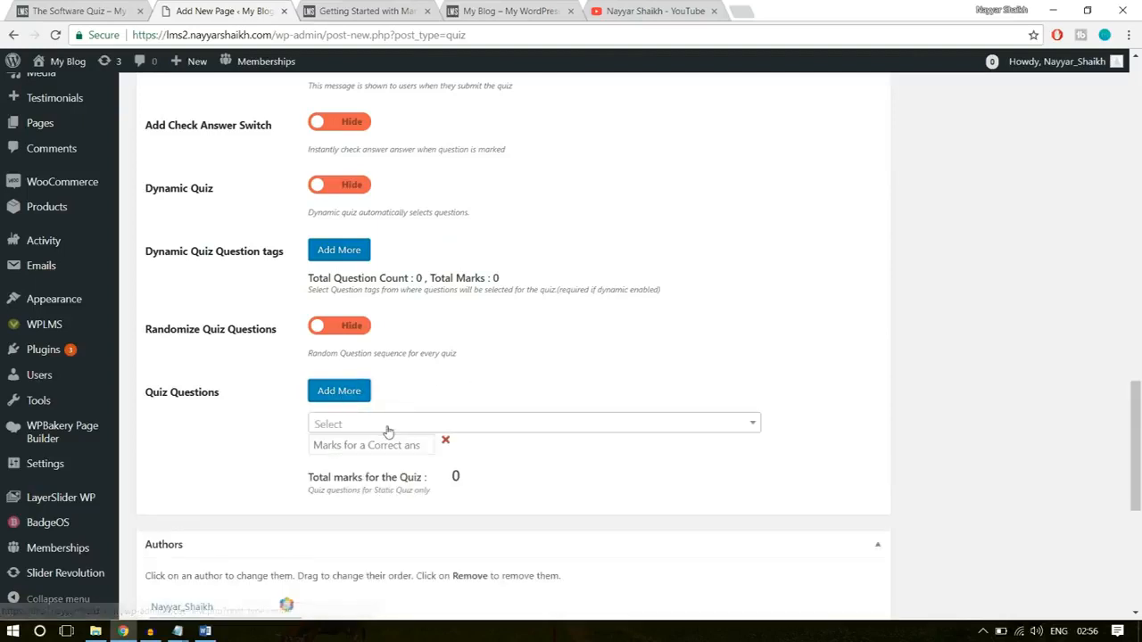
left_click(388, 429)
left_click(378, 425)
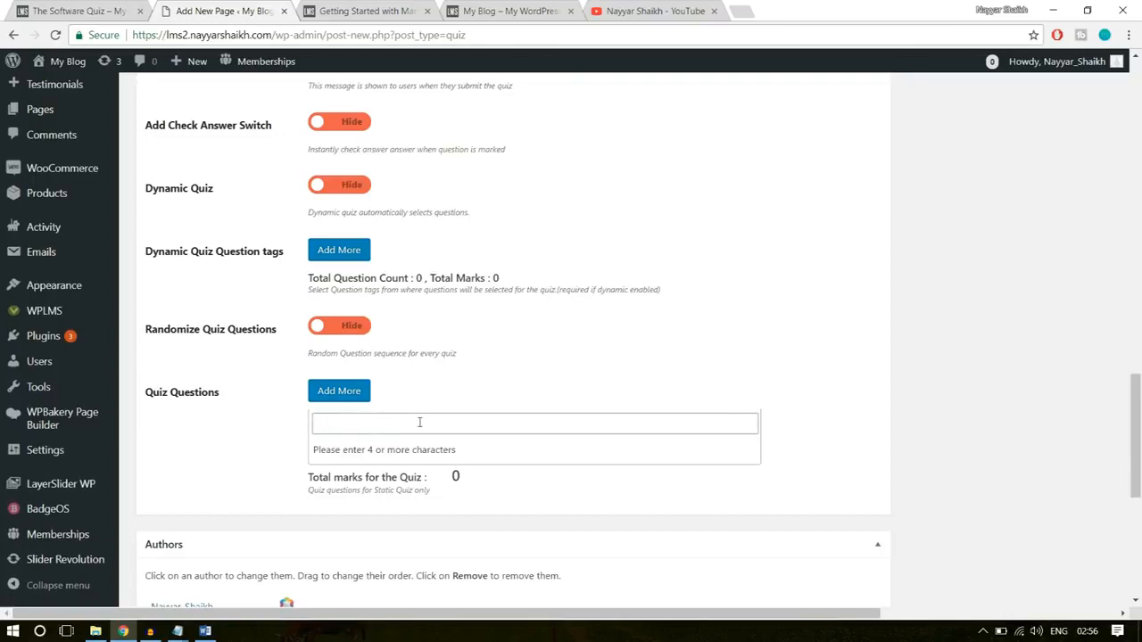
type("softw")
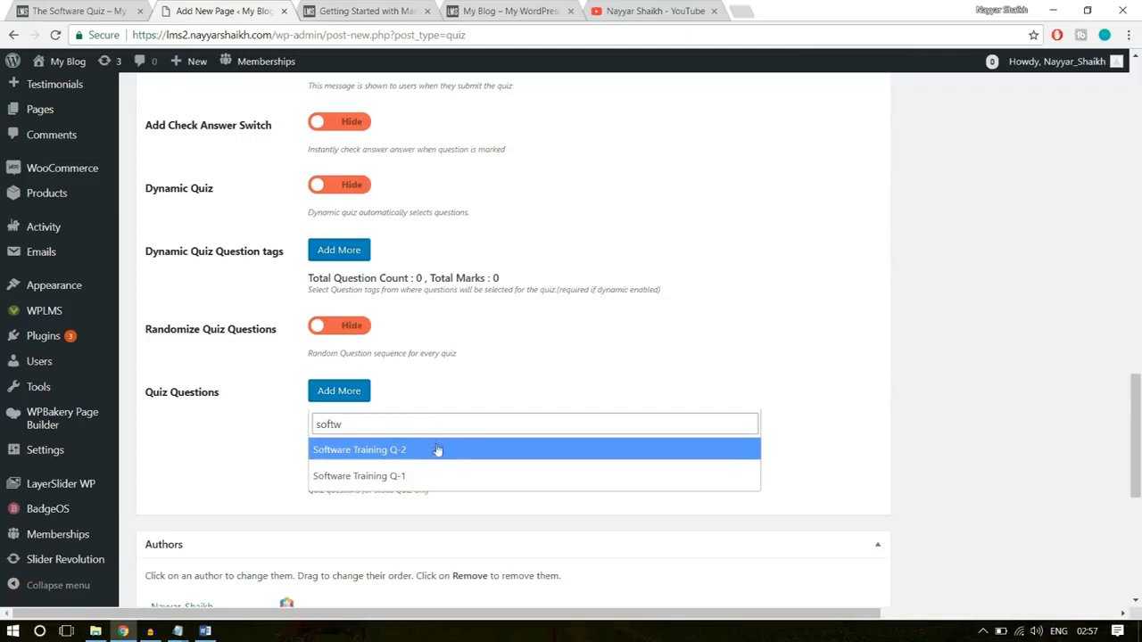
left_click(357, 477)
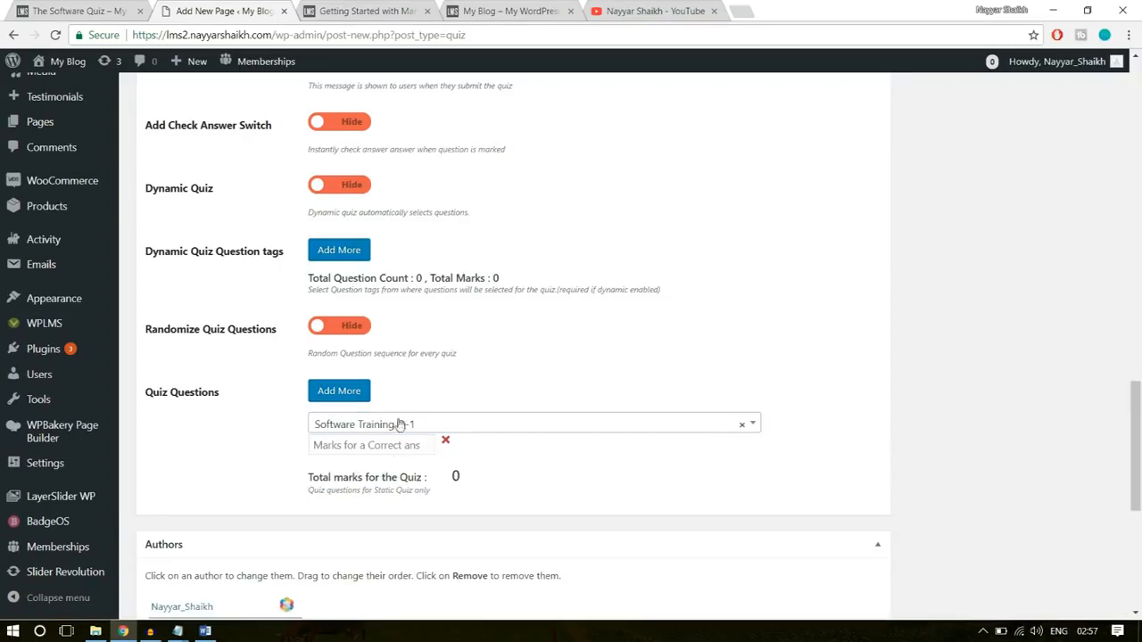
- Add a second quiz question entry, search for "softw" and choose Software Training Q-2
left_click(349, 399)
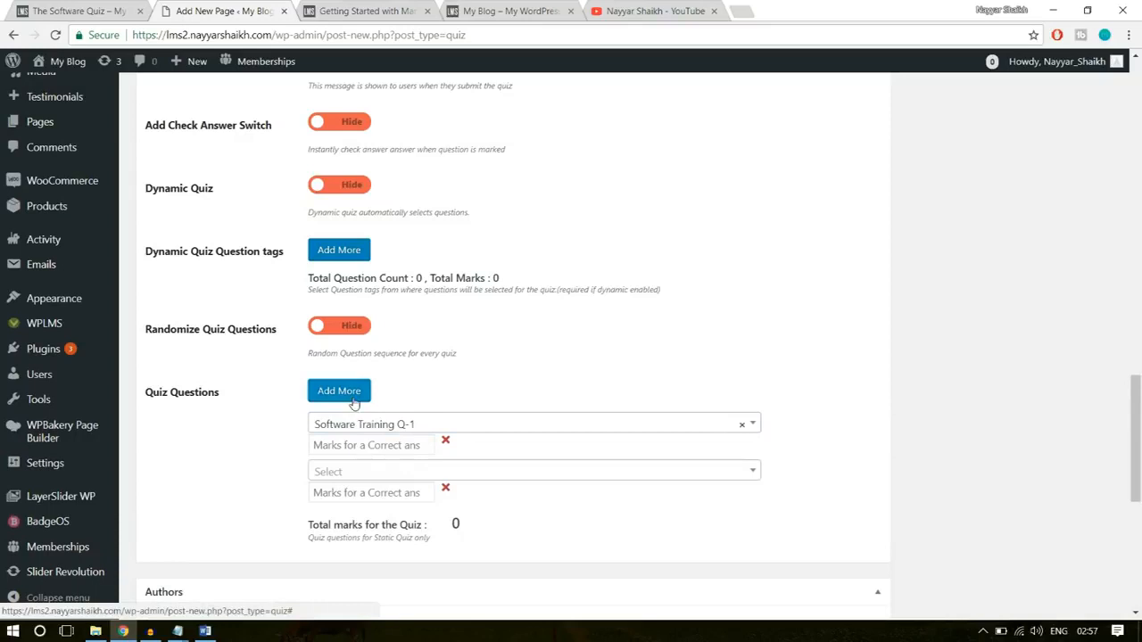
left_click(380, 473)
type("softw")
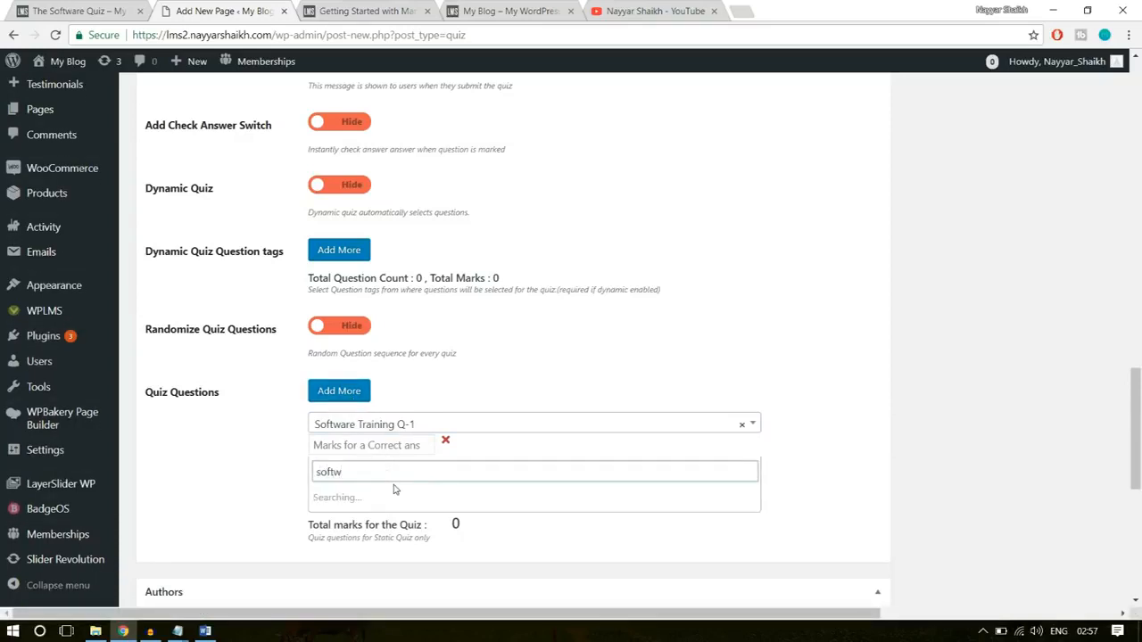
left_click(397, 499)
- Set the marks for a correct answer to 10 for Software Training Q-1 and 5 for Software Training Q-2
left_click(378, 447)
scroll(1001, 369, "down", 1)
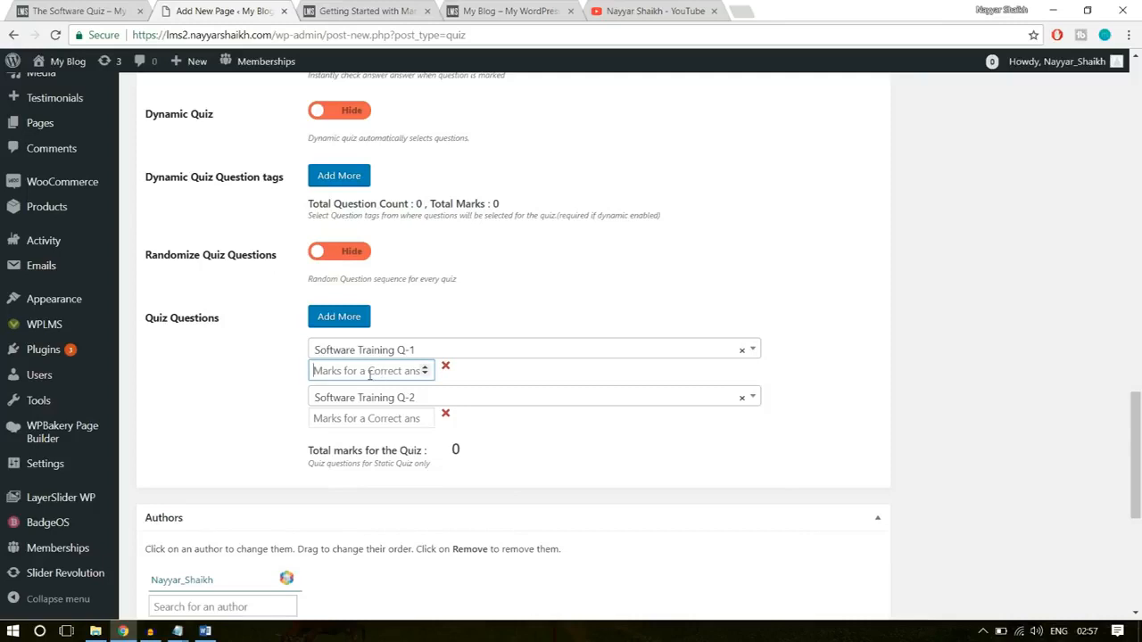
type("10")
left_click(363, 426)
type("5")
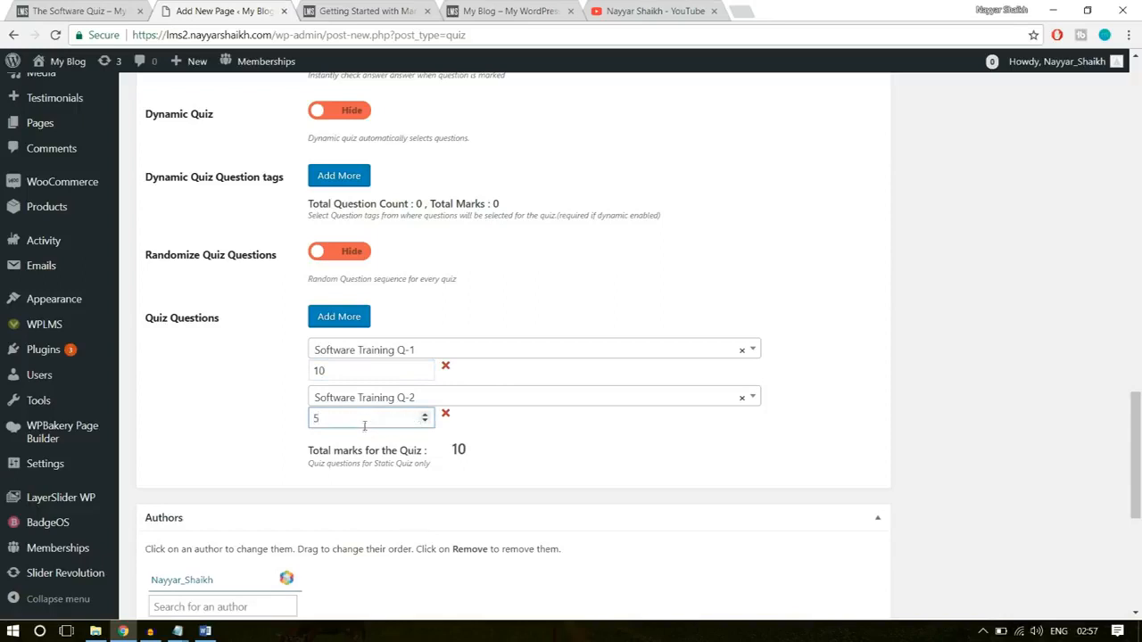
left_click_drag(355, 417, 298, 416)
left_click_drag(334, 370, 309, 371)
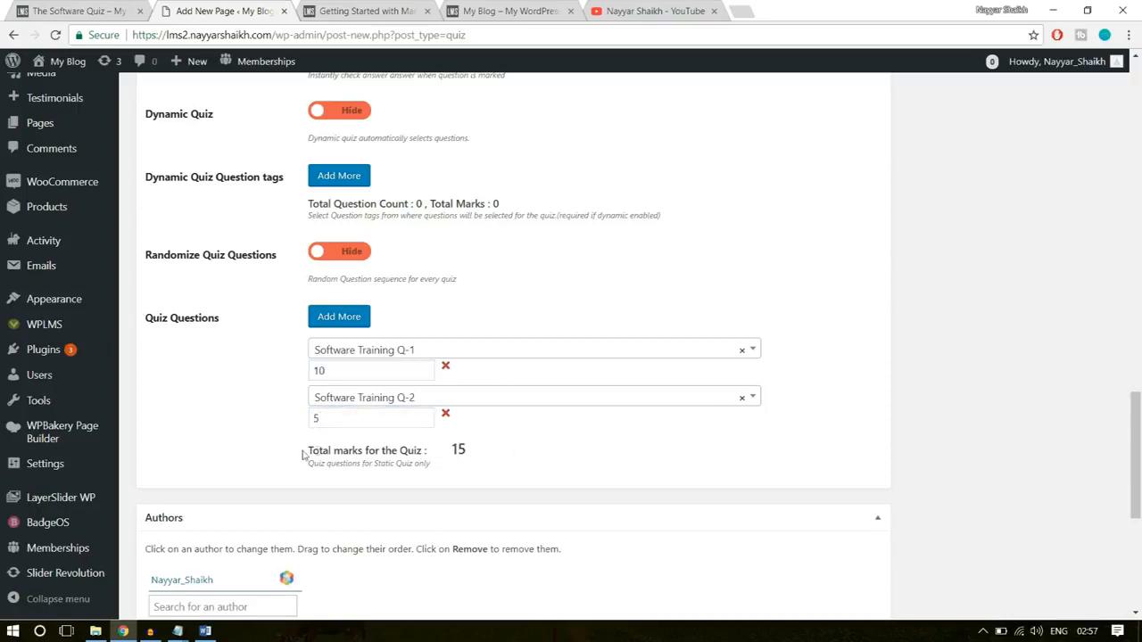
left_click_drag(303, 455, 452, 451)
left_click(457, 457)
left_click(499, 460)
- Add a new quiz type named Software to the quiz and publish The Software Quiz
scroll(609, 473, "down", 3)
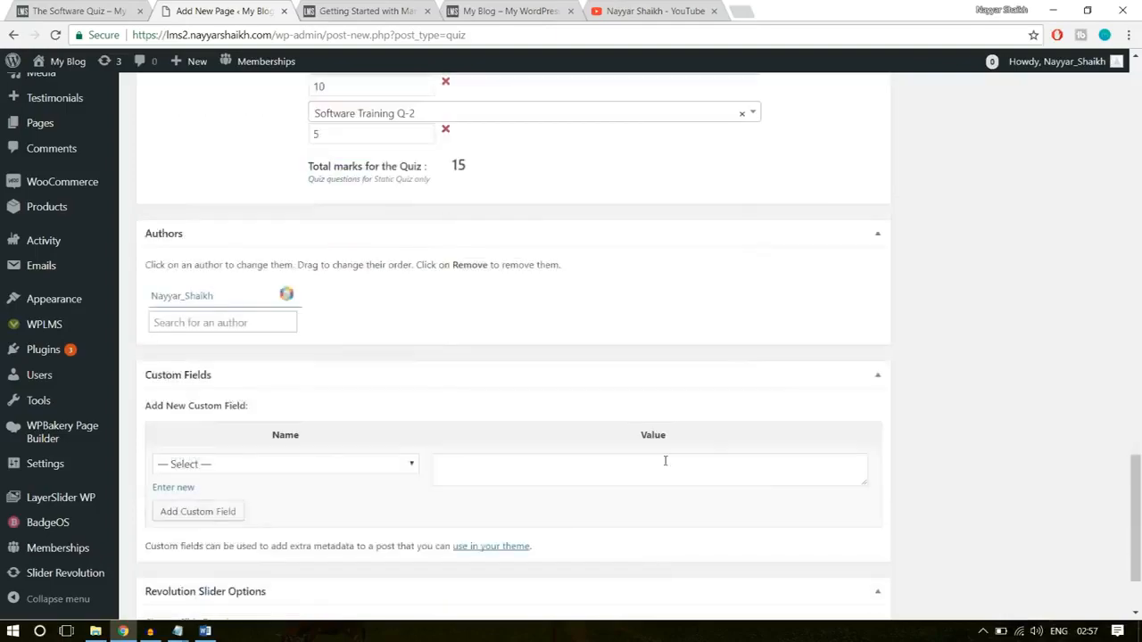
scroll(787, 467, "down", 2)
scroll(797, 466, "up", 10)
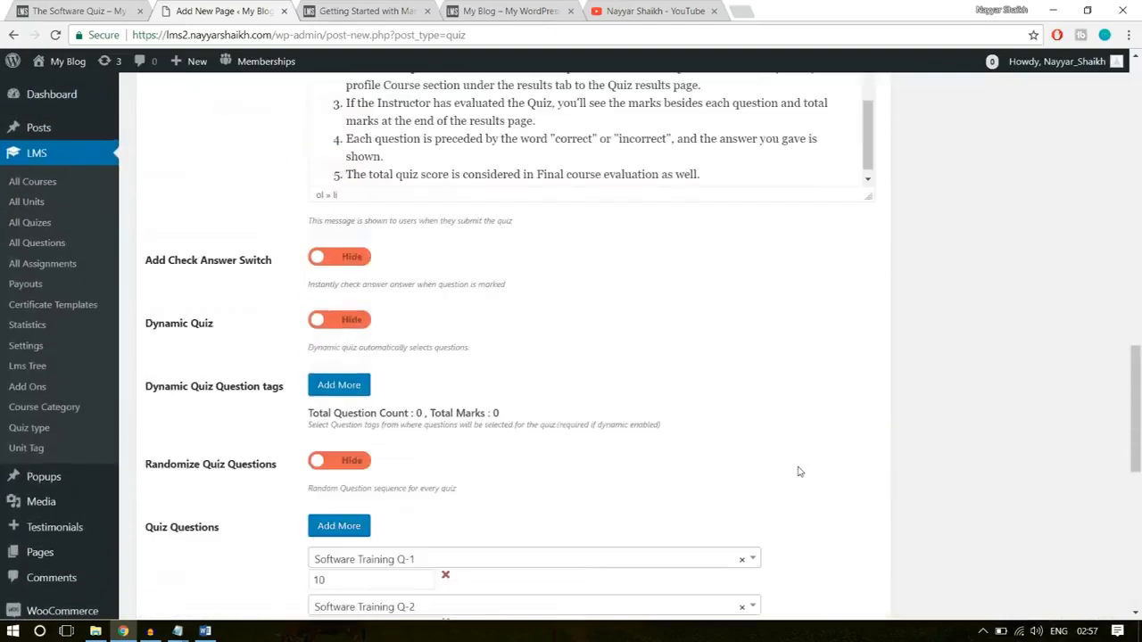
scroll(798, 471, "up", 6)
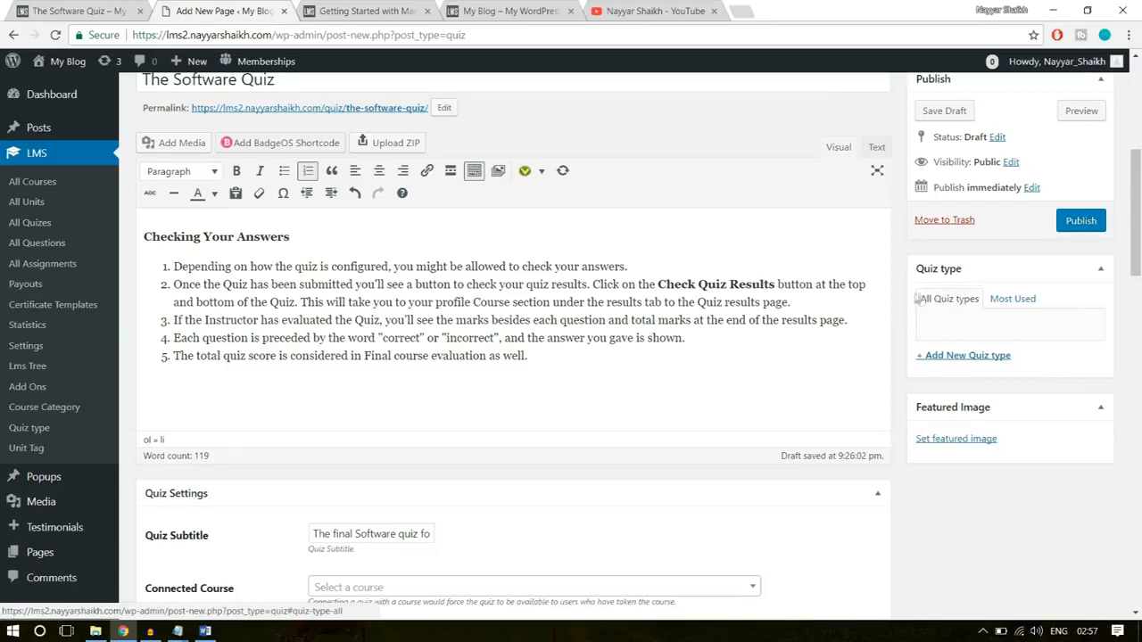
left_click(972, 357)
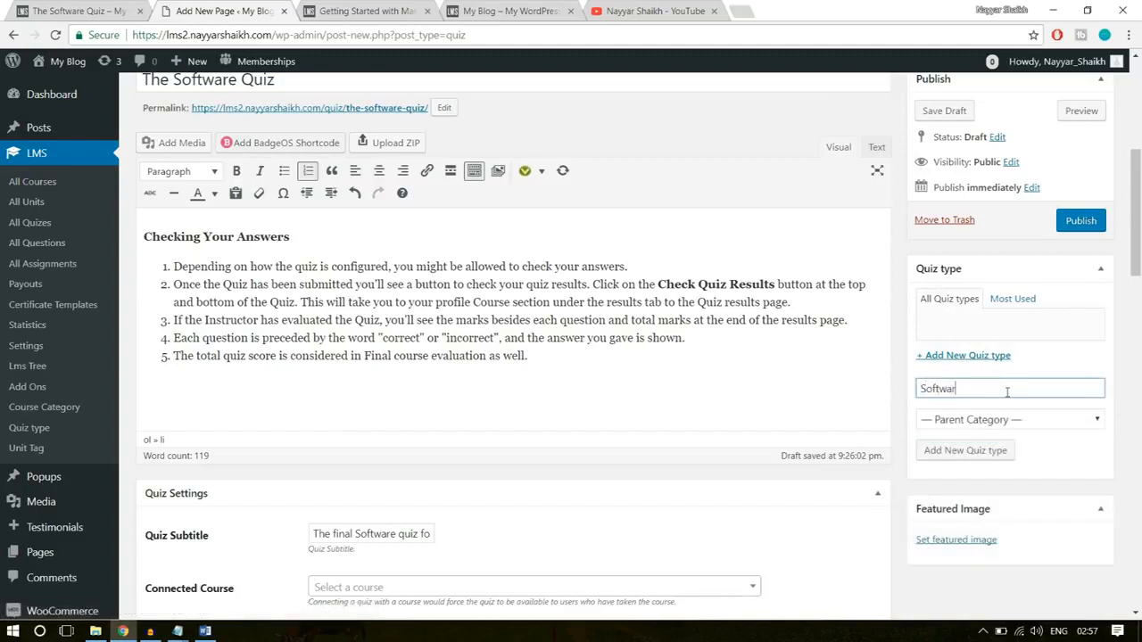
type("Software")
key("BackSpace")
left_click(976, 451)
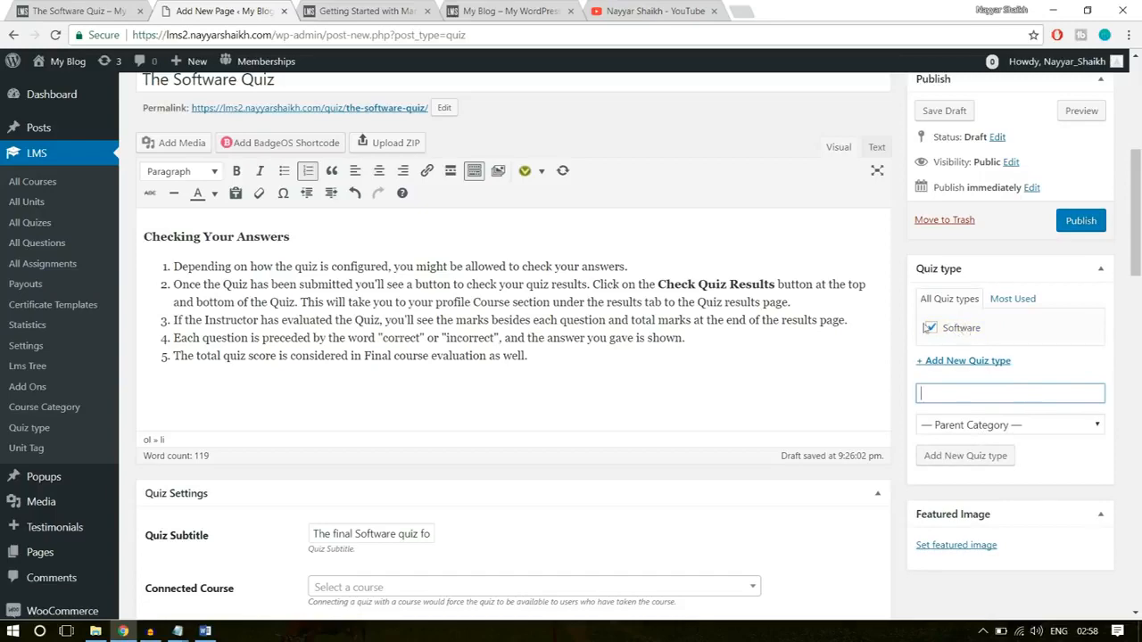
scroll(1026, 384, "up", 3)
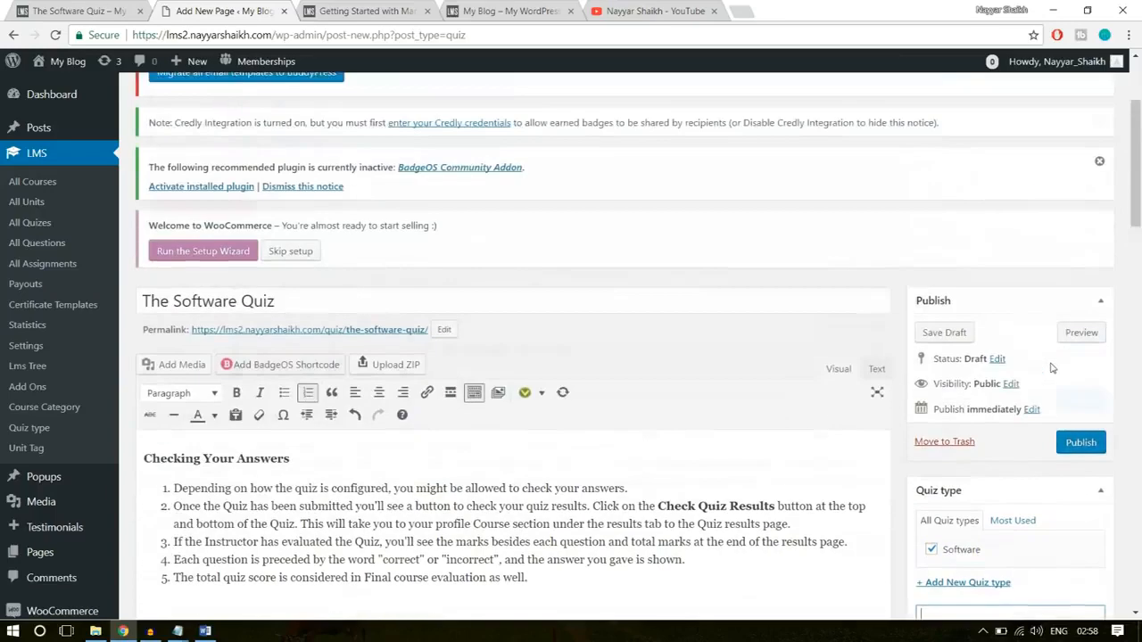
left_click(1074, 446)
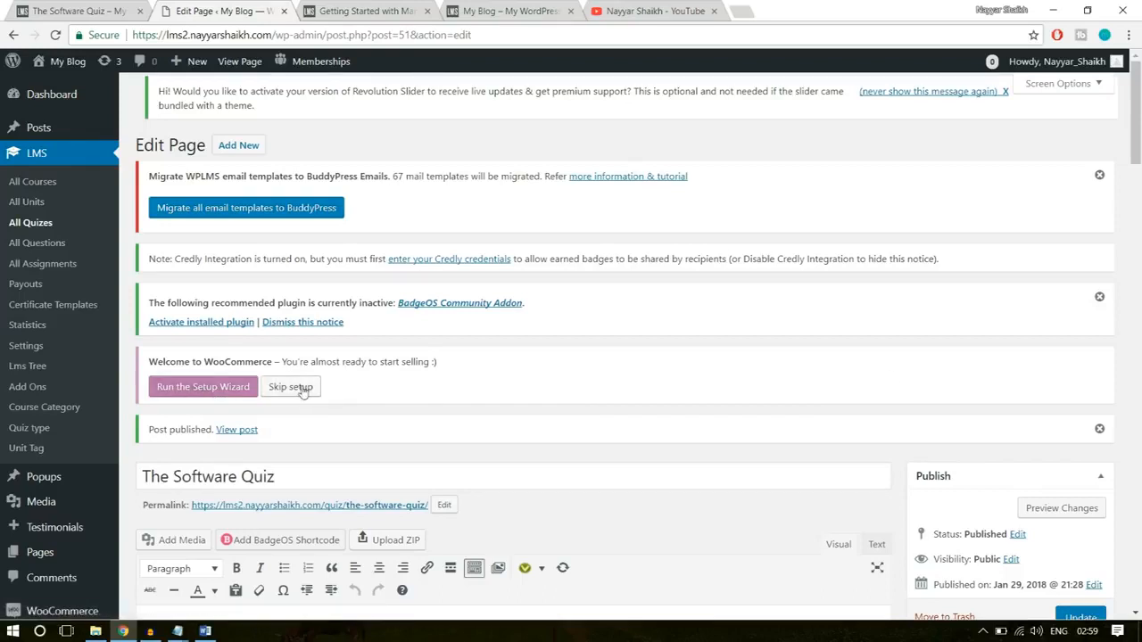
- Start the WooCommerce setup wizard and look over its store setup form
left_click(210, 391)
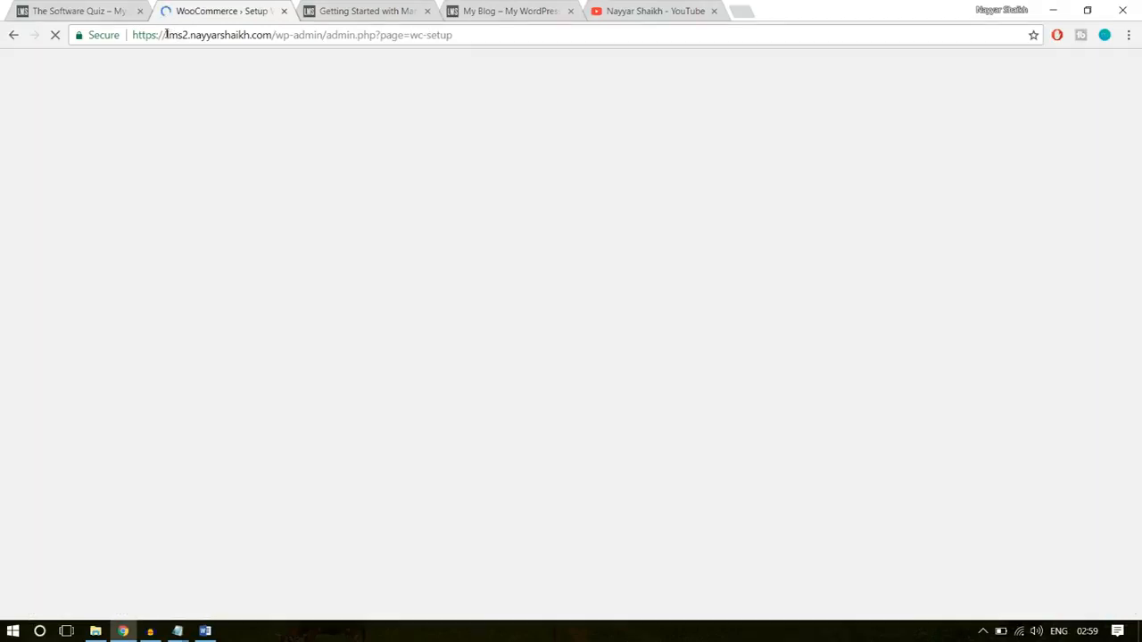
left_click_drag(167, 35, 405, 36)
left_click(383, 35)
left_click(413, 37)
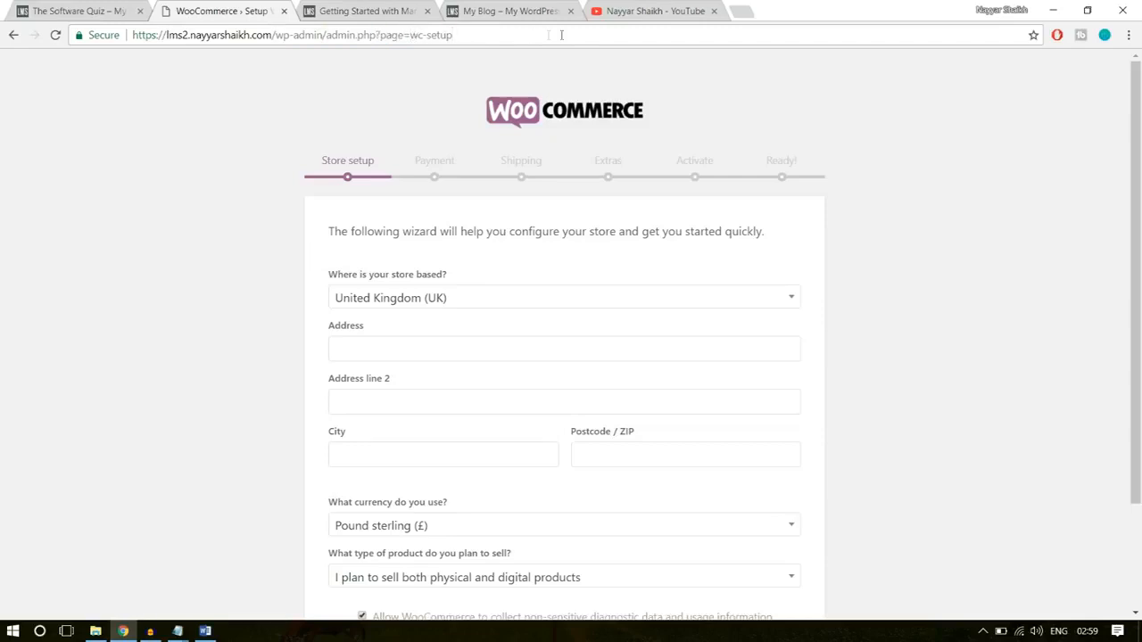
scroll(879, 179, "down", 2)
scroll(885, 209, "up", 2)
scroll(1044, 228, "down", 2)
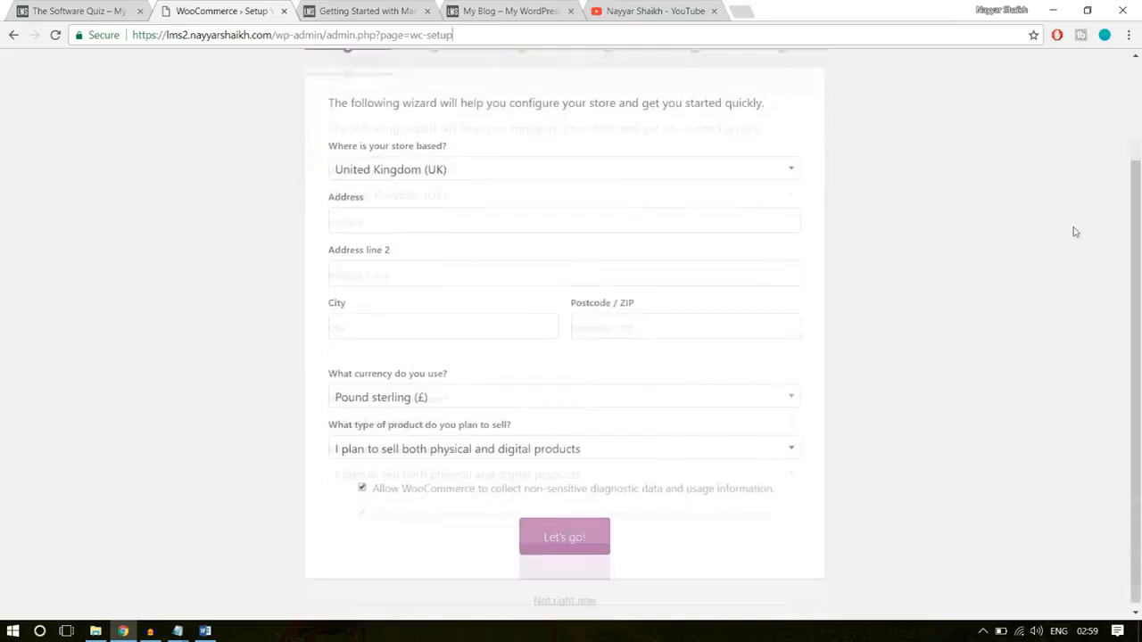
- Set the store location to India — Maharashtra and autofill the store's address, city and postcode with the saved Maharashtra entry
left_click(496, 166)
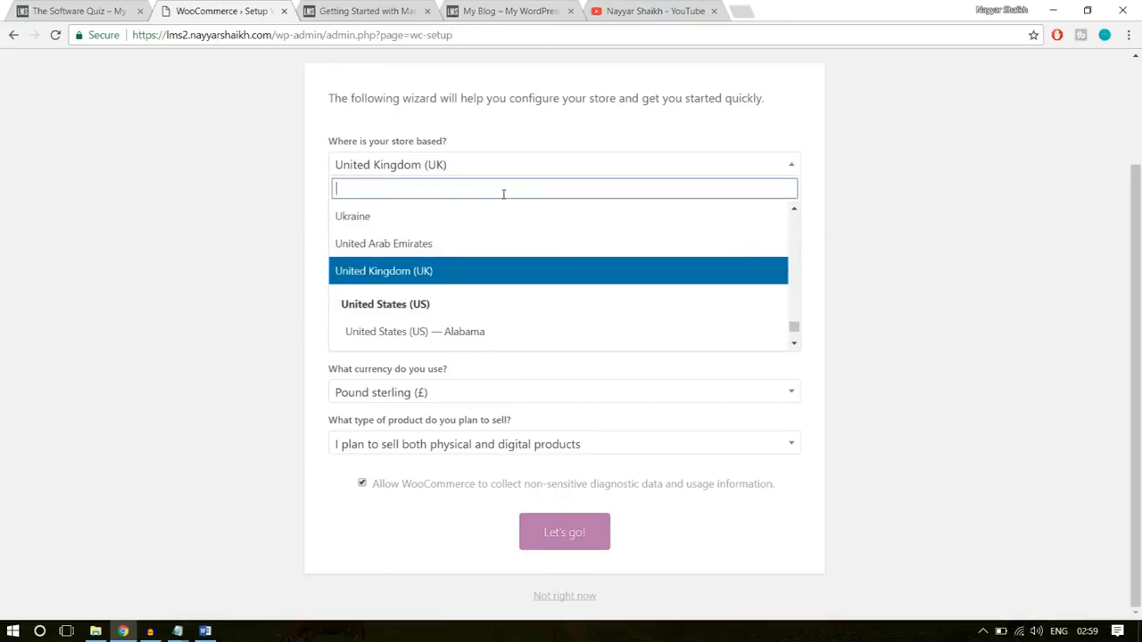
type("maha")
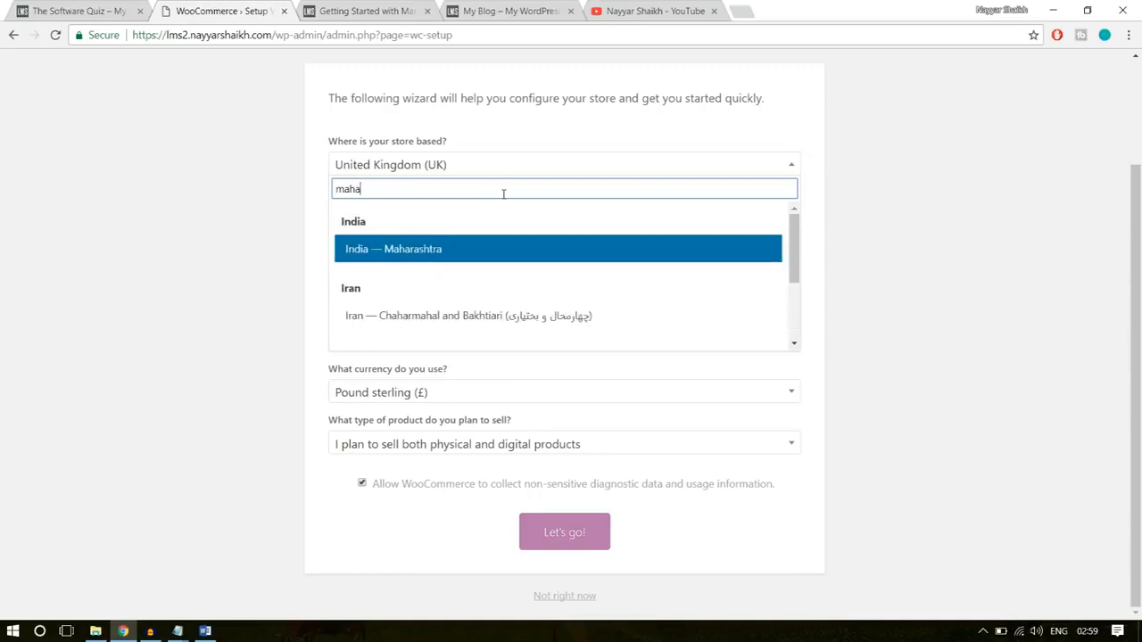
left_click(433, 251)
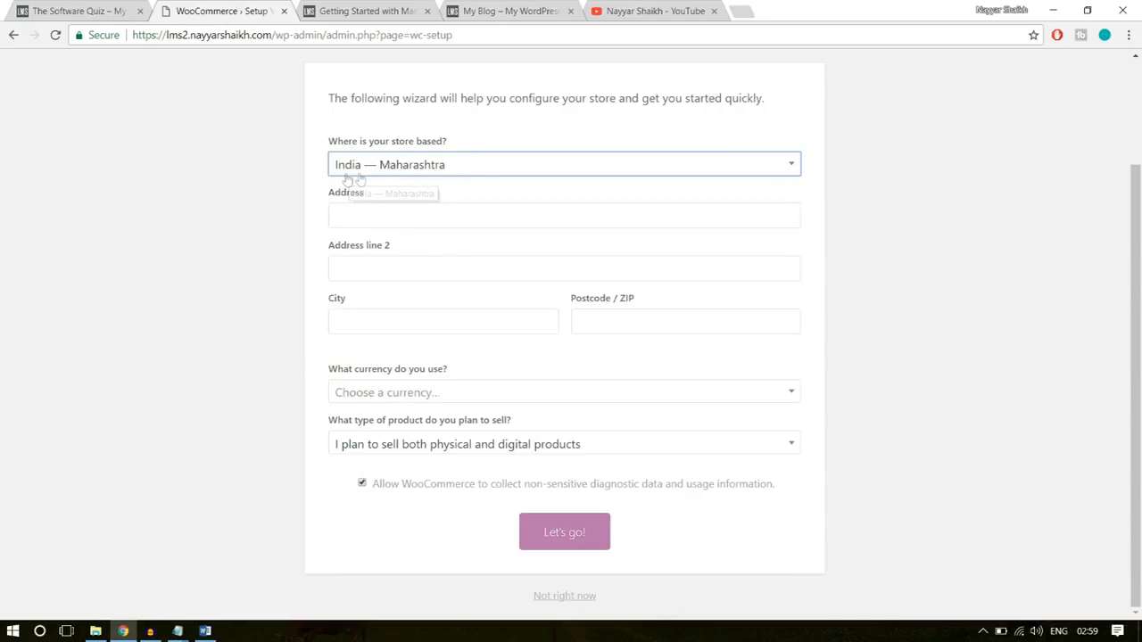
left_click(401, 210)
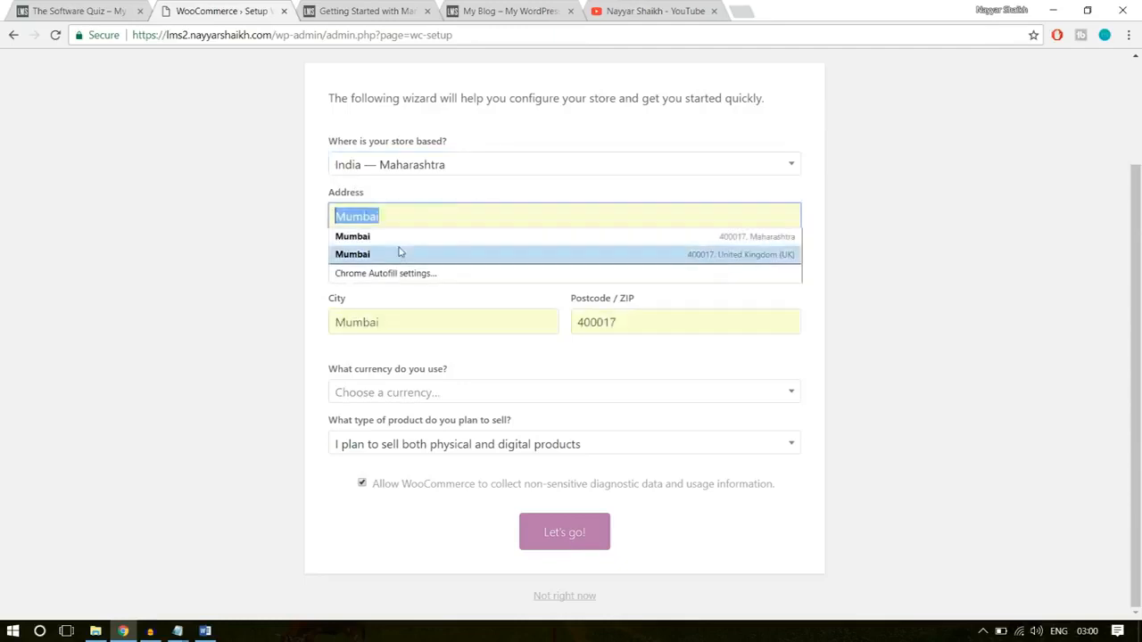
left_click(400, 236)
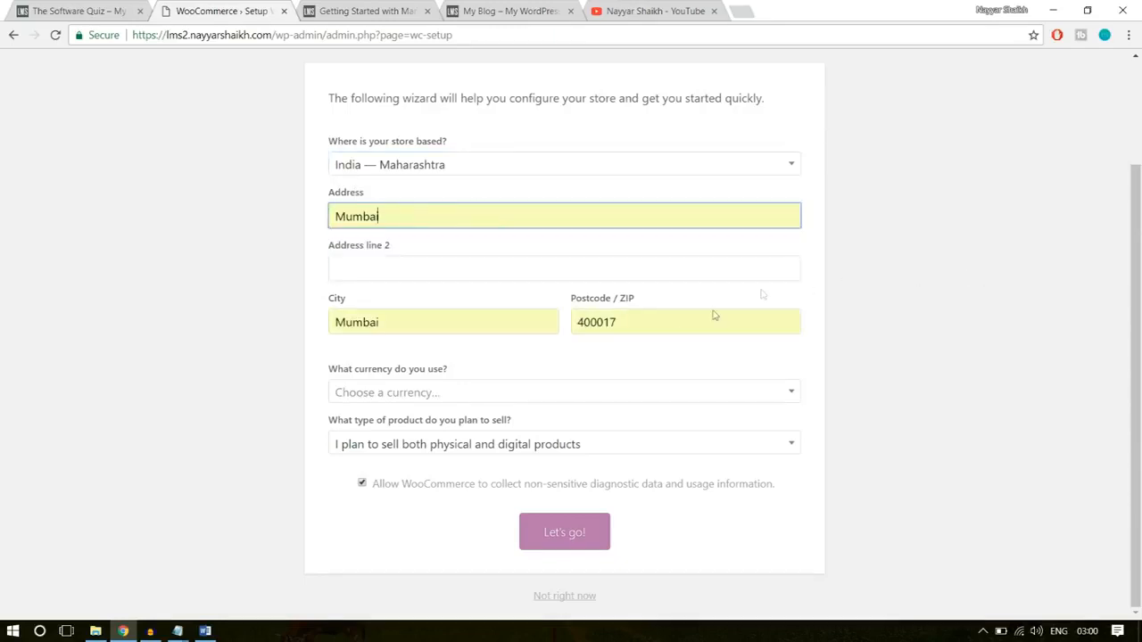
- Set the store currency to United States dollar ($), choose to sell both physical and digital products, and submit the store setup
left_click(535, 395)
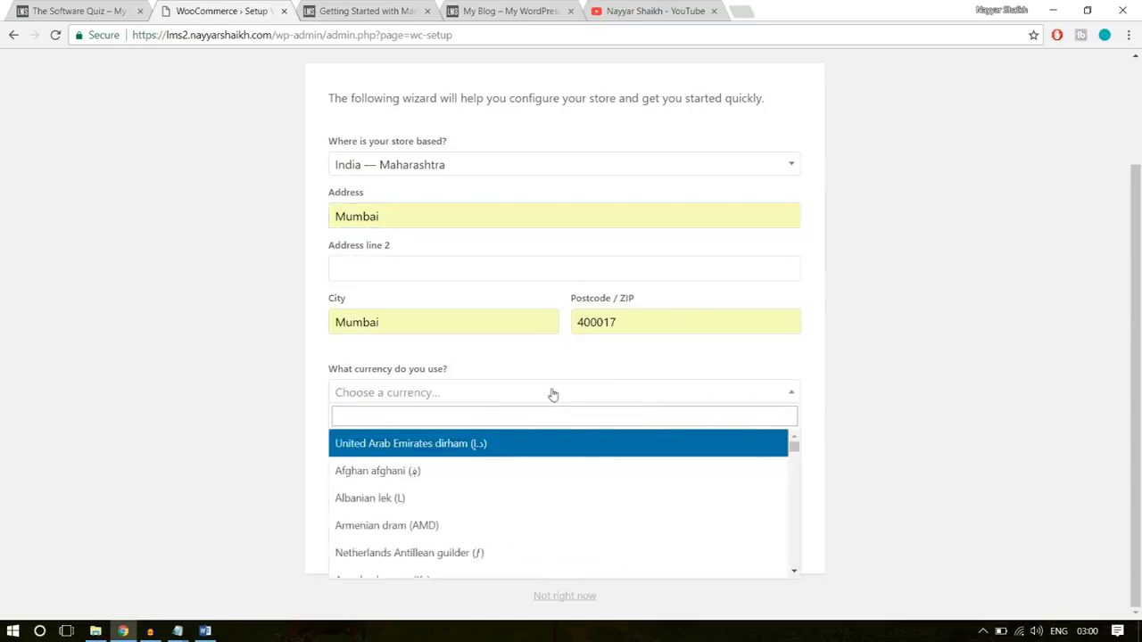
type("unitr")
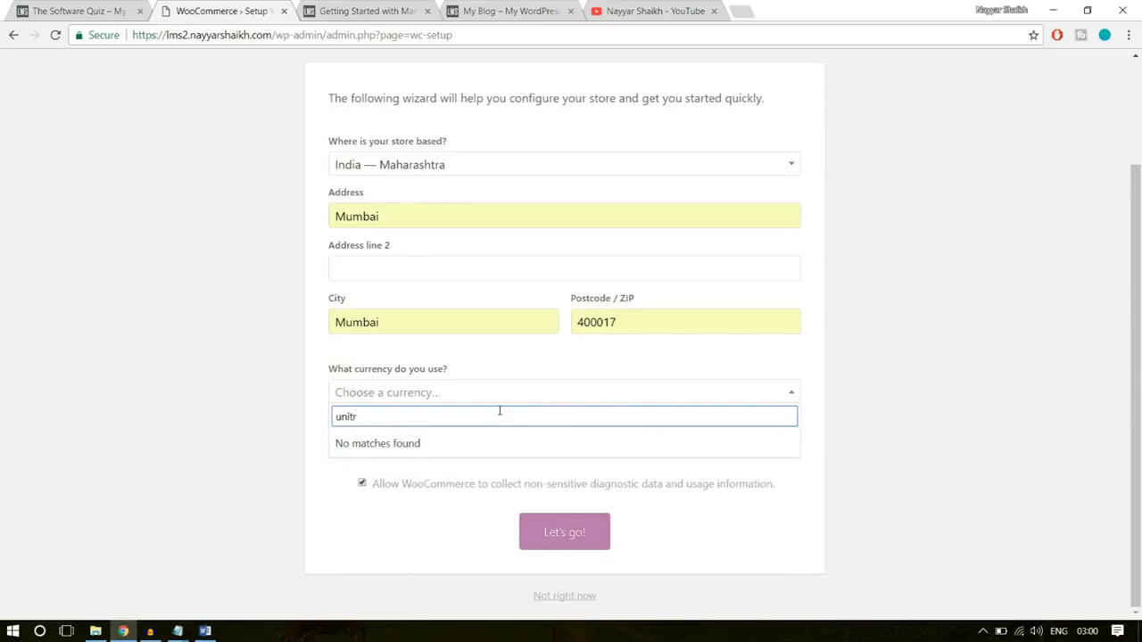
key("BackSpace")
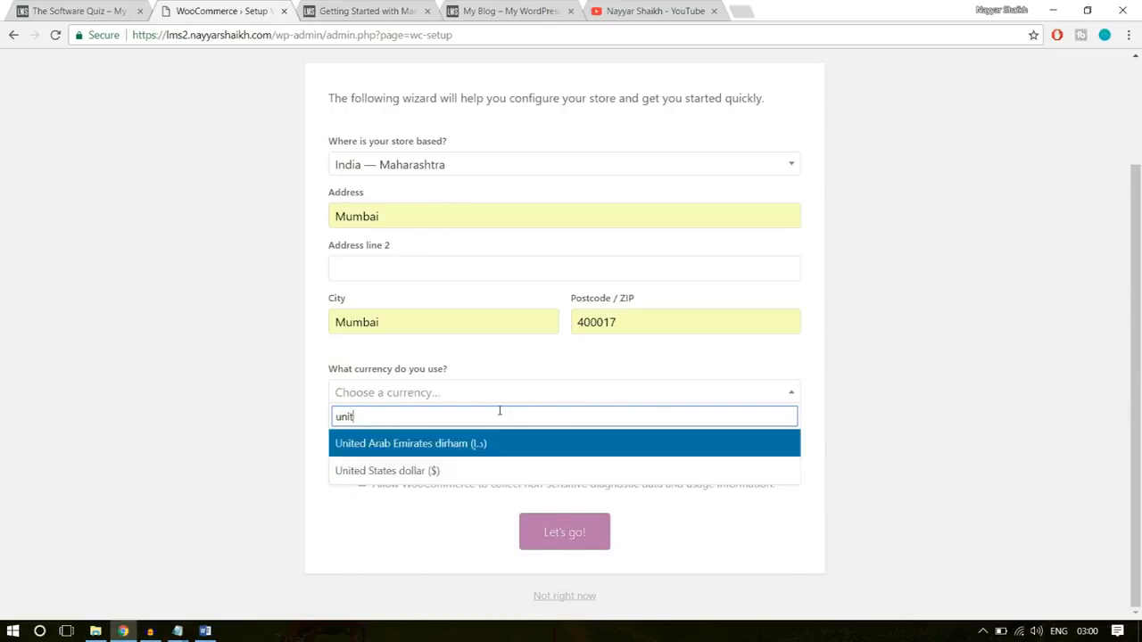
left_click(466, 471)
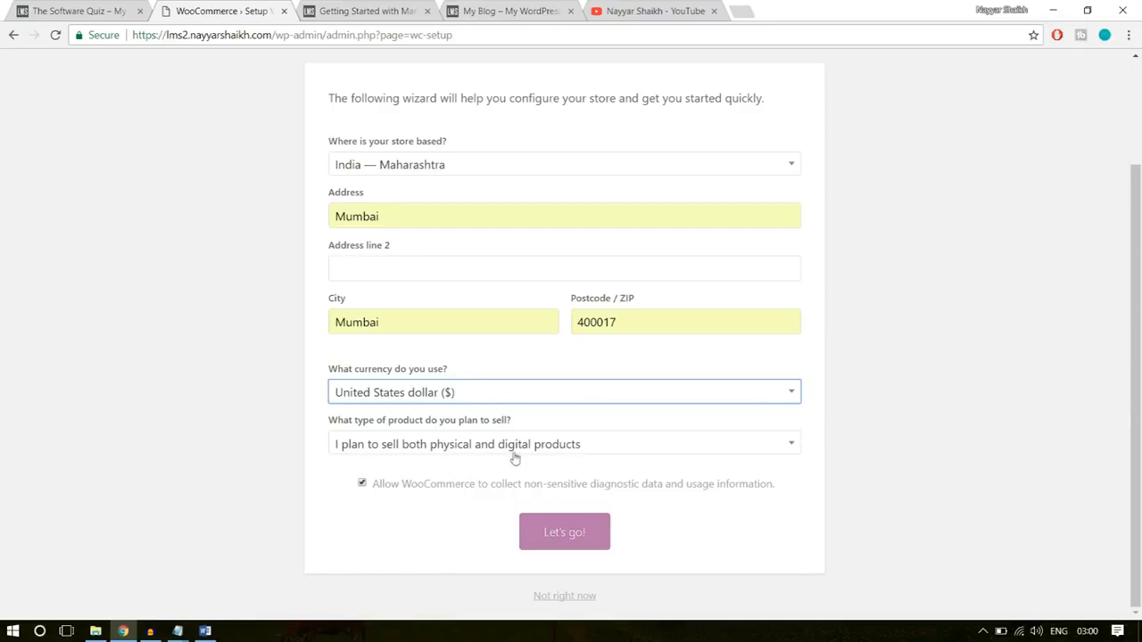
left_click(403, 446)
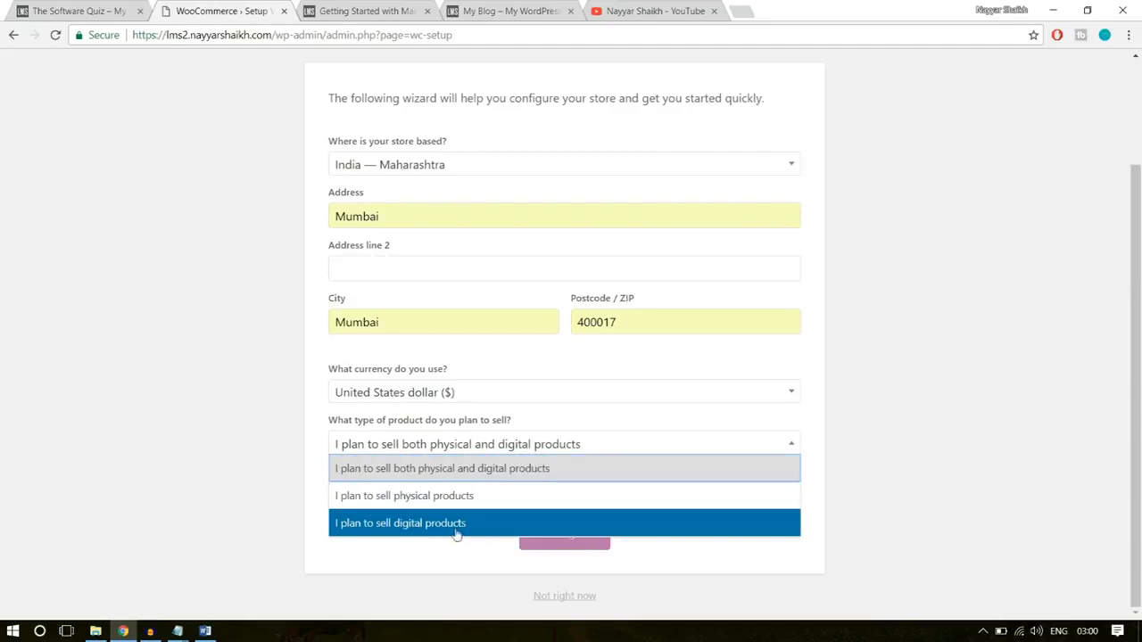
left_click(501, 474)
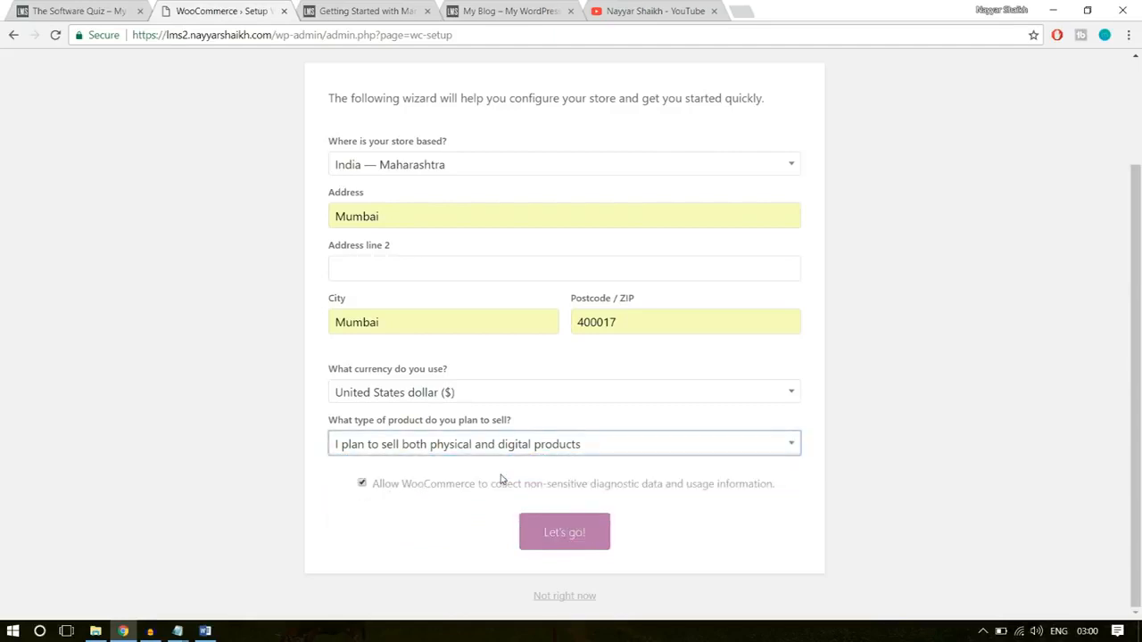
left_click(546, 539)
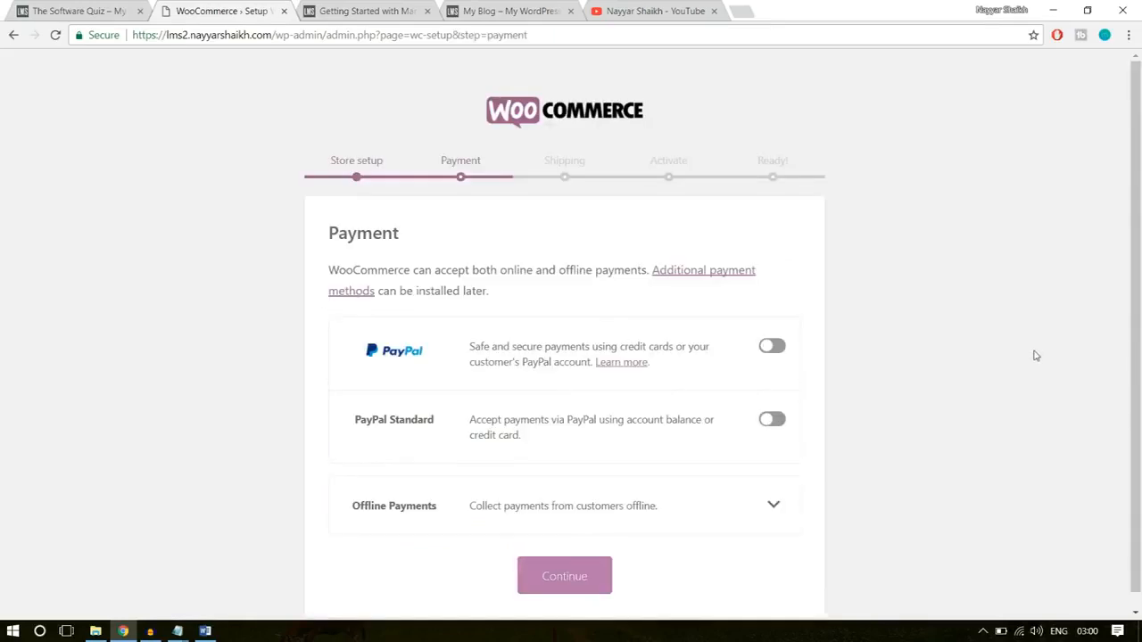
- Continue past Payment with every method off, and turn off shipping for India and for locations not covered by other zones
scroll(1035, 356, "down", 1)
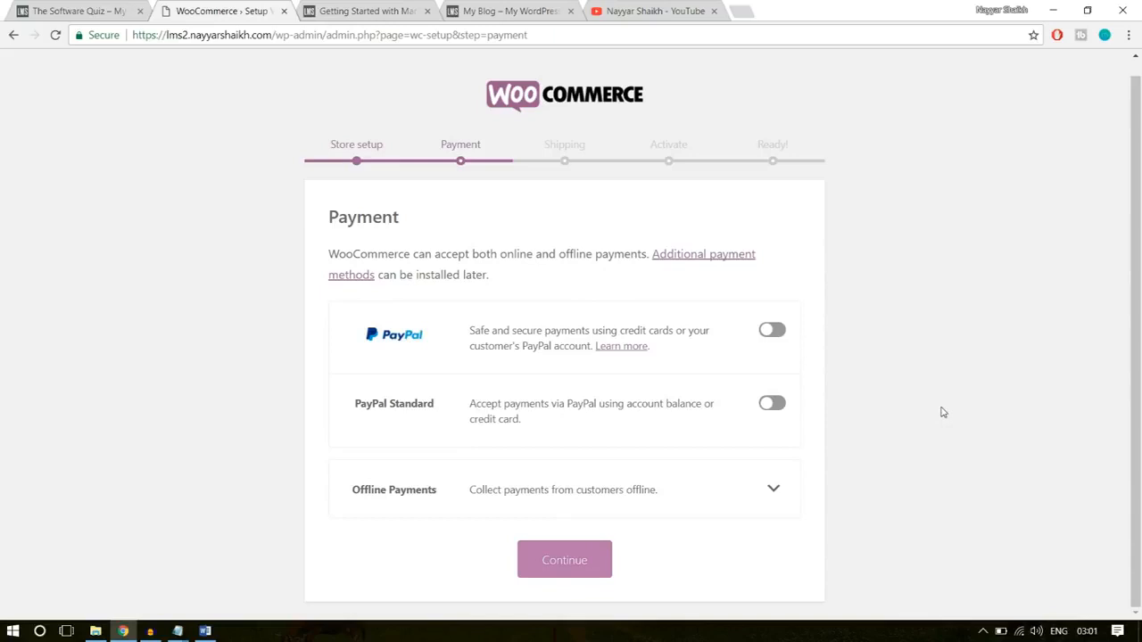
left_click(589, 562)
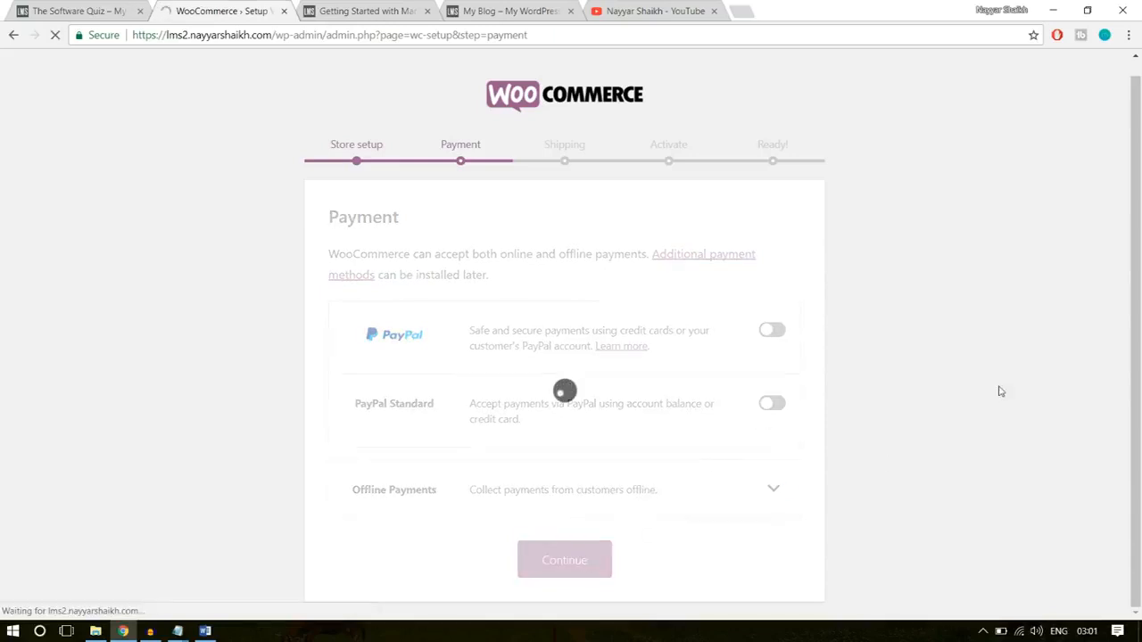
scroll(996, 389, "down", 1)
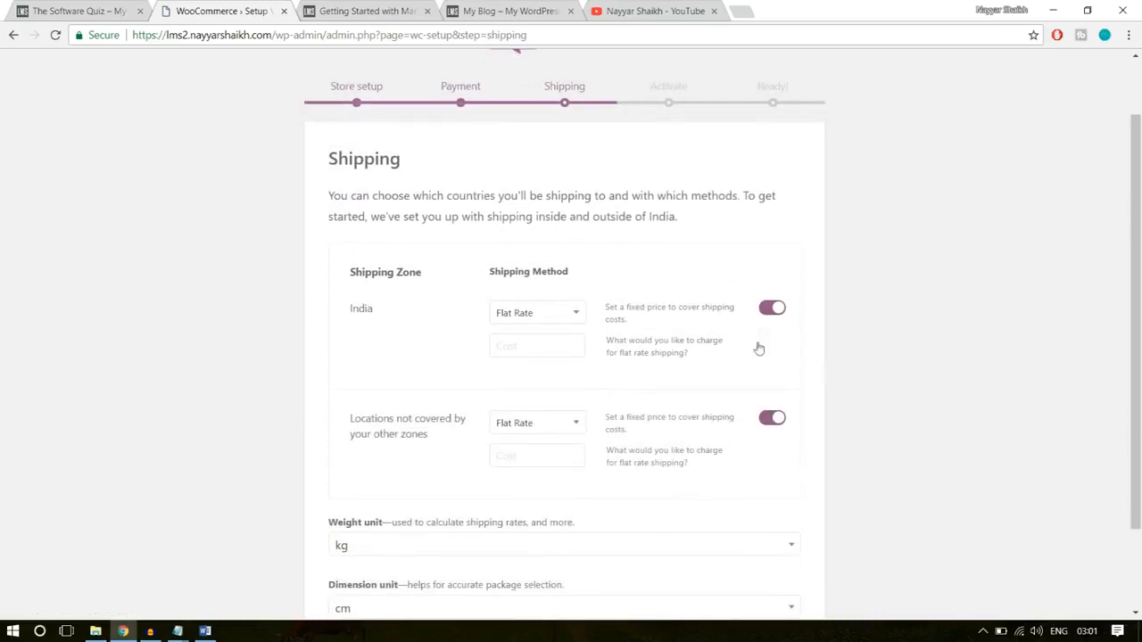
left_click(778, 309)
left_click(774, 420)
scroll(933, 375, "down", 2)
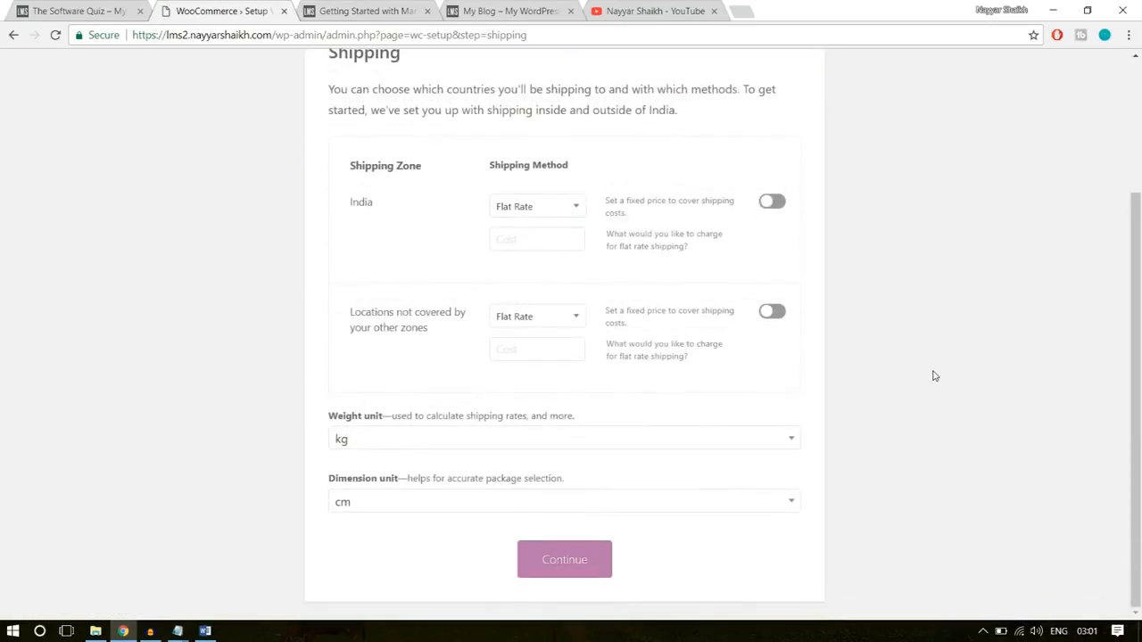
scroll(933, 376, "up", 3)
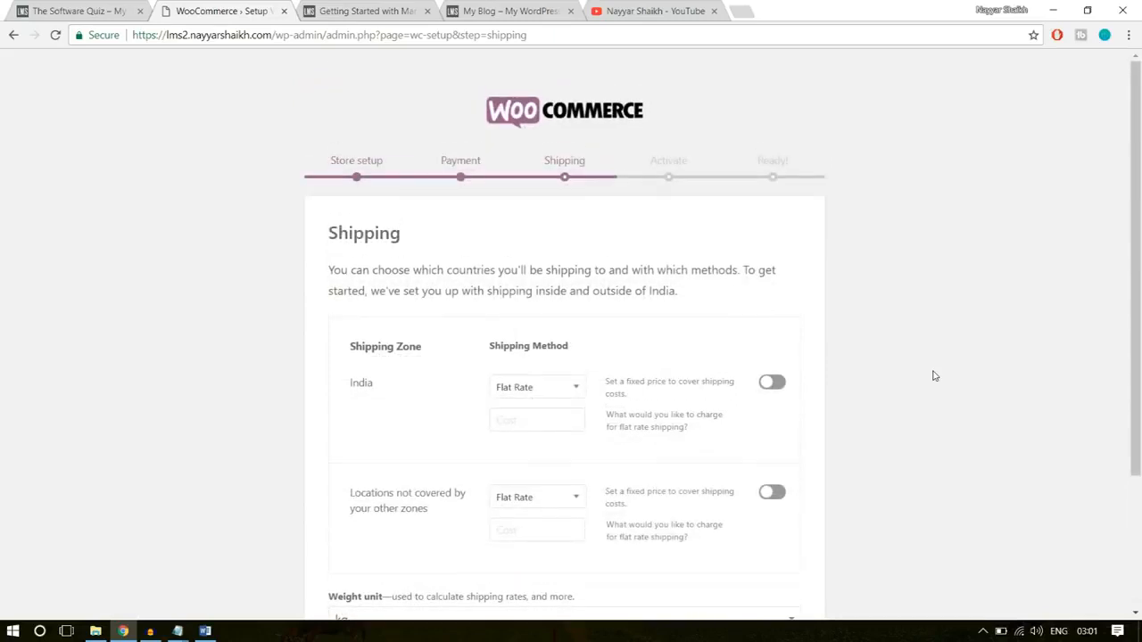
scroll(933, 375, "down", 3)
left_click(593, 558)
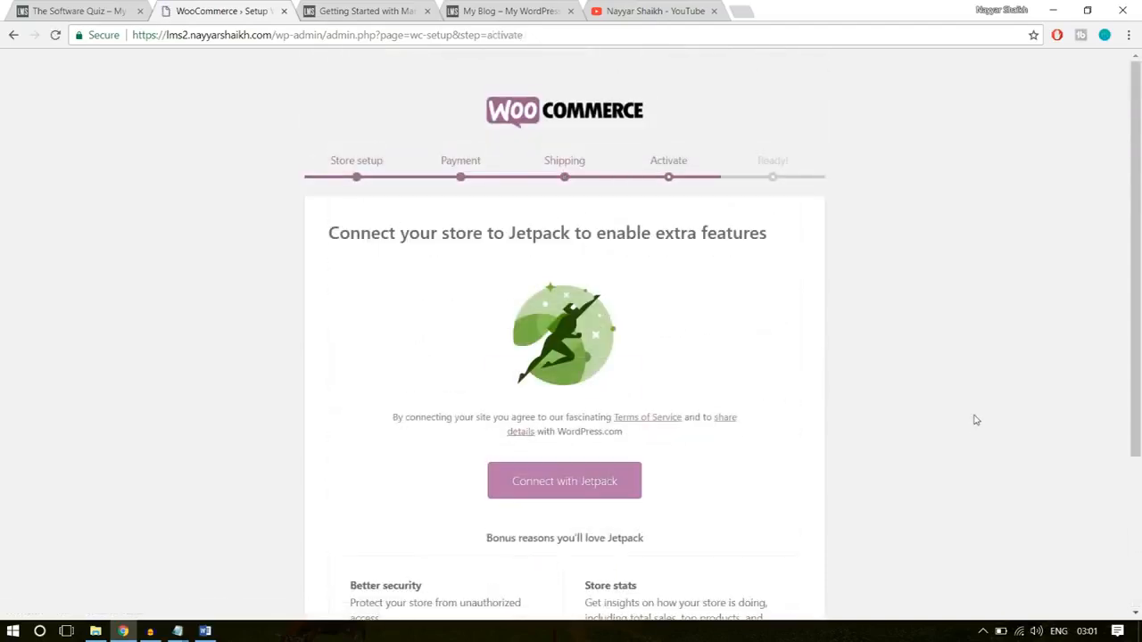
- Skip the Jetpack connection to complete the WooCommerce setup wizard
scroll(976, 419, "down", 5)
left_click(576, 597)
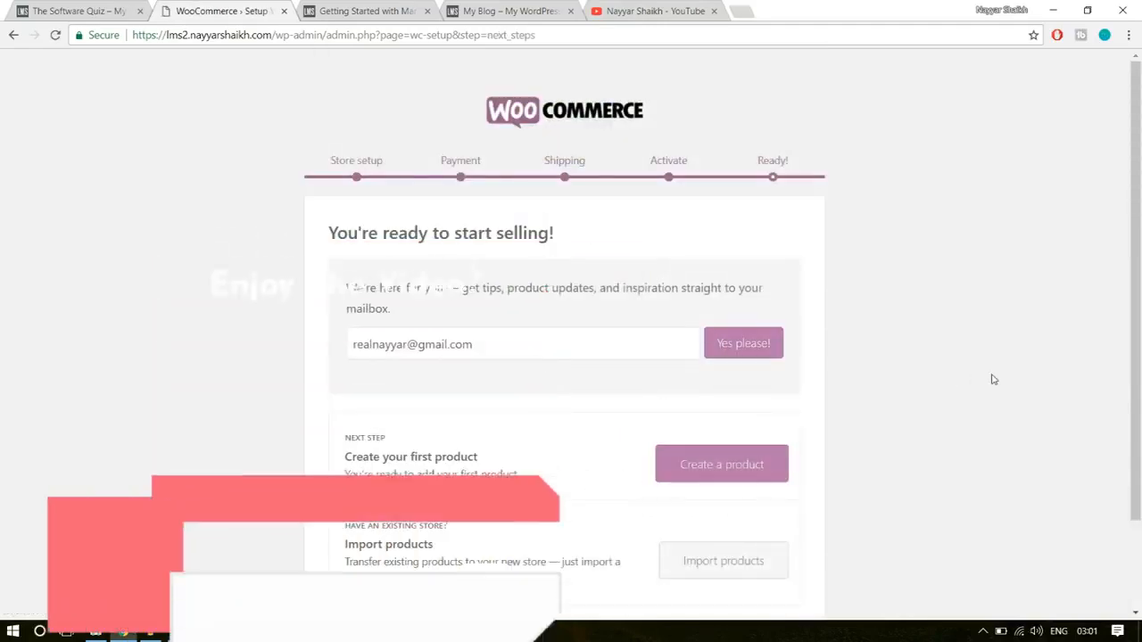
scroll(970, 365, "down", 2)
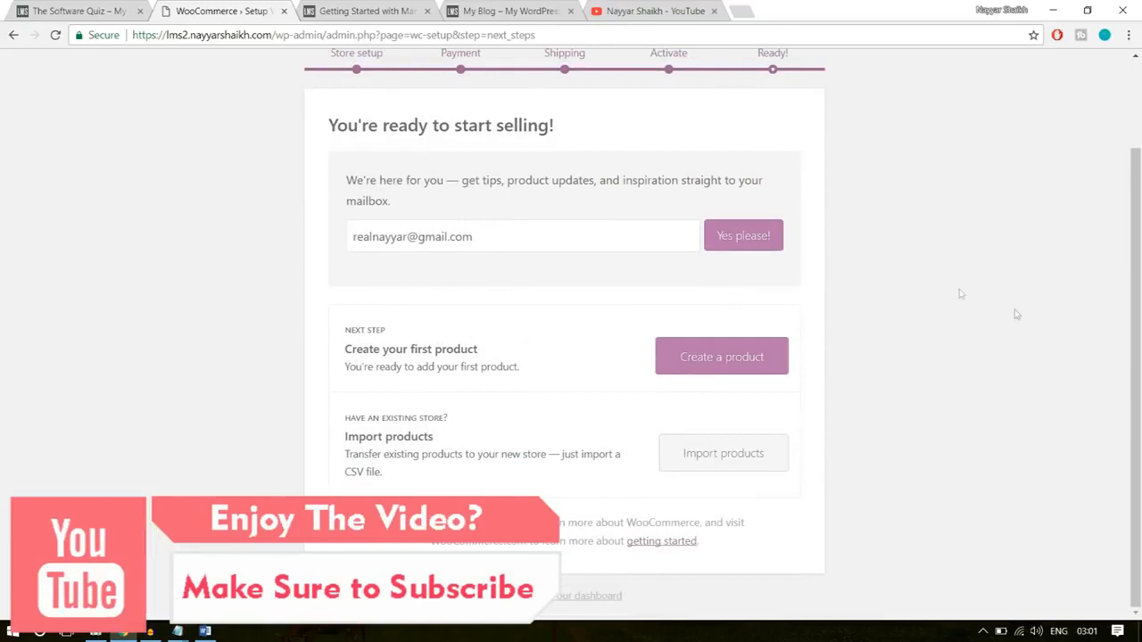
- Return to the WordPress dashboard, open the WooCommerce settings and review the General store address, selling location and currency options
left_click(559, 598)
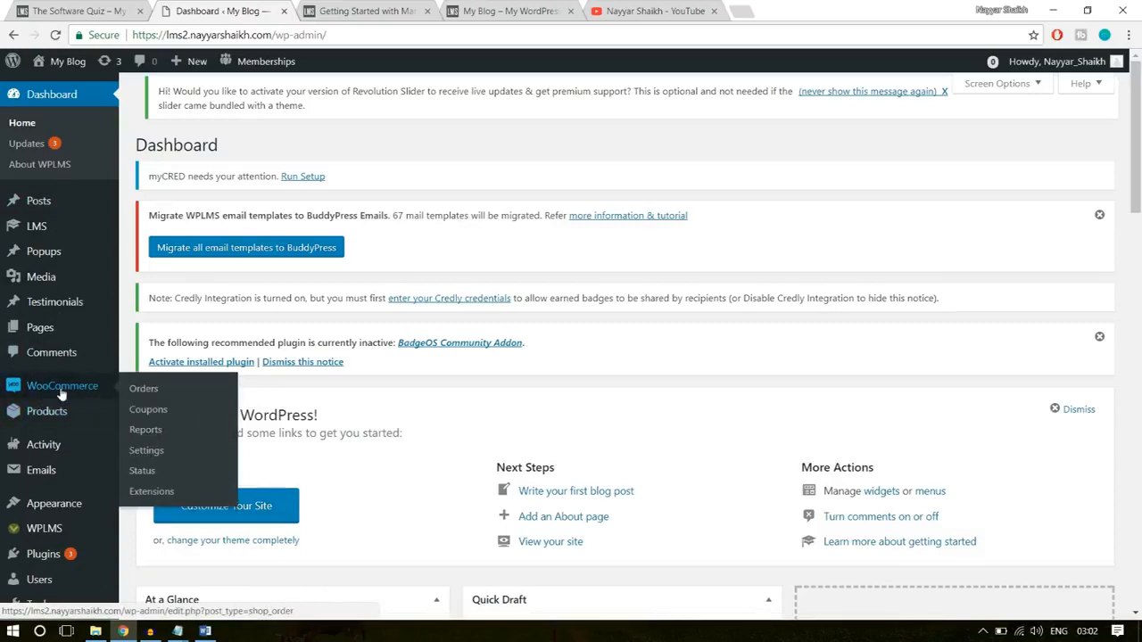
mouse_move(52, 421)
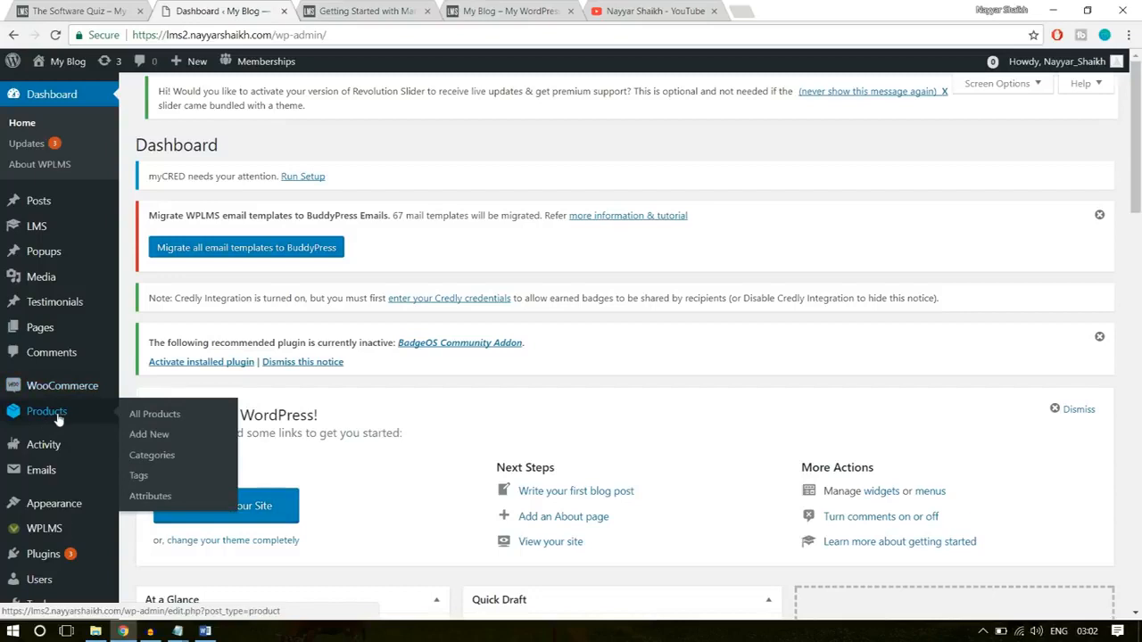
mouse_move(51, 400)
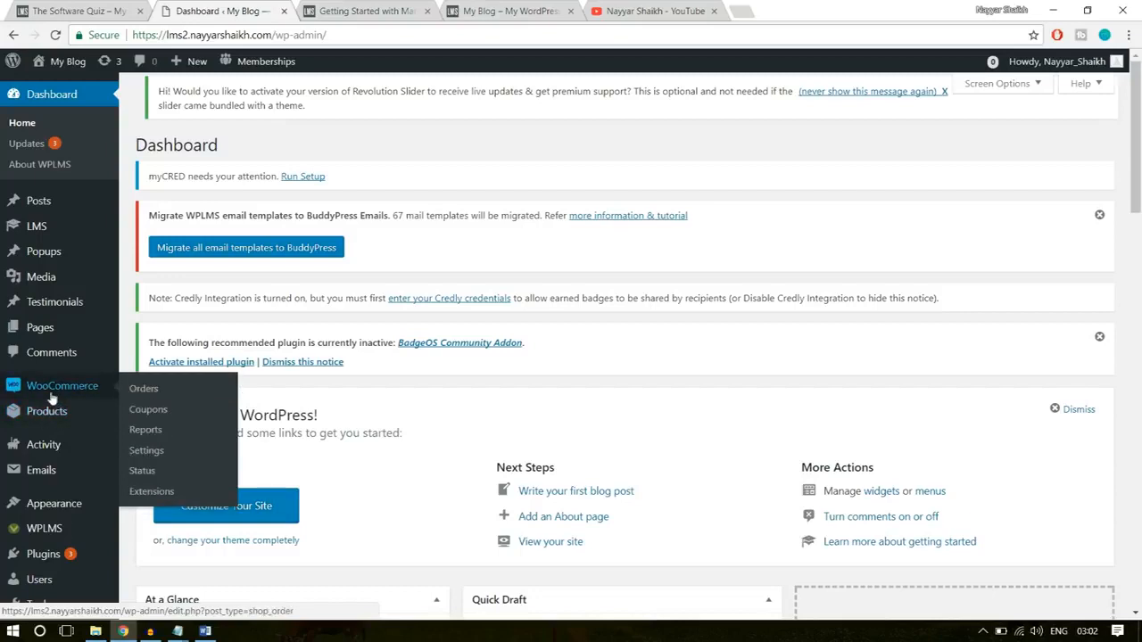
left_click(147, 451)
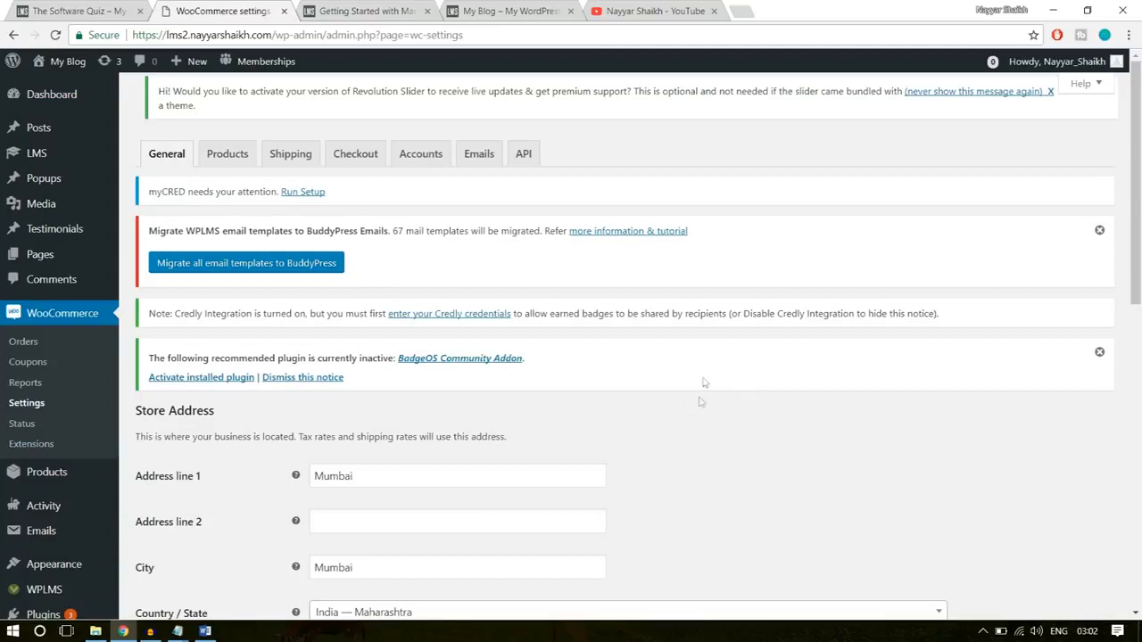
scroll(758, 423, "down", 3)
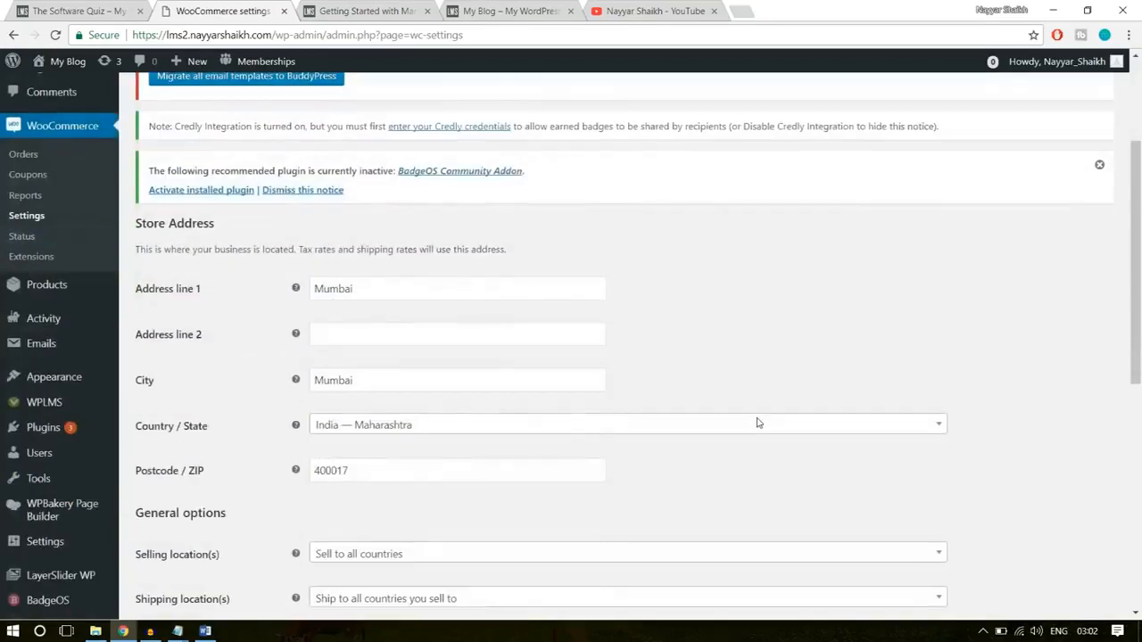
scroll(584, 395, "down", 2)
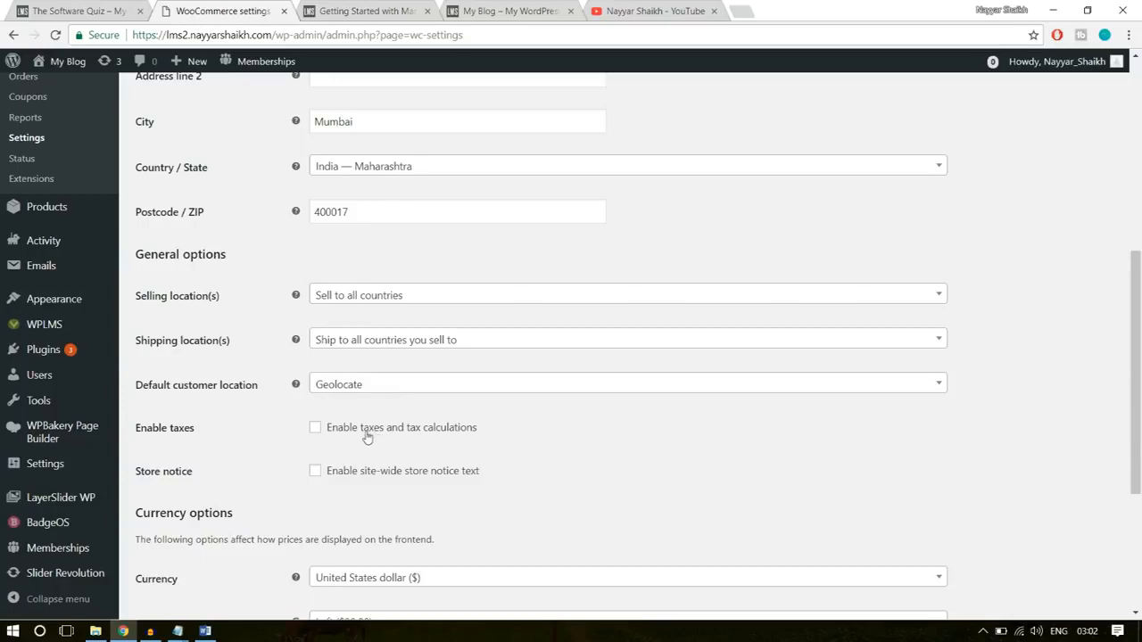
scroll(620, 441, "down", 3)
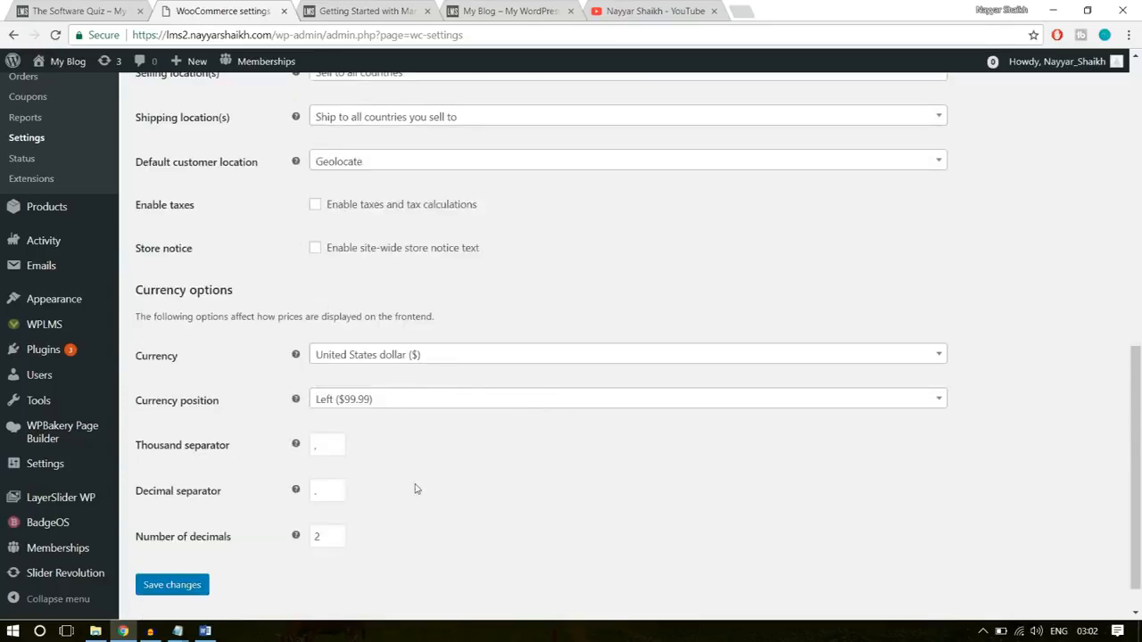
scroll(415, 487, "up", 10)
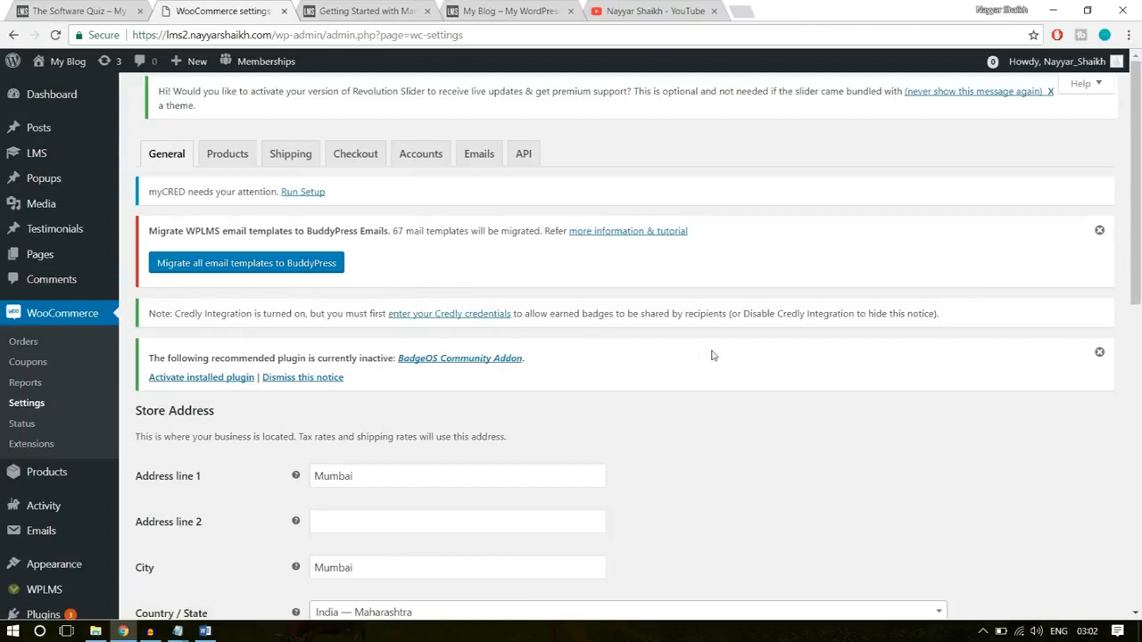
- Turn on Force secure checkout in the WooCommerce Checkout options
left_click(356, 166)
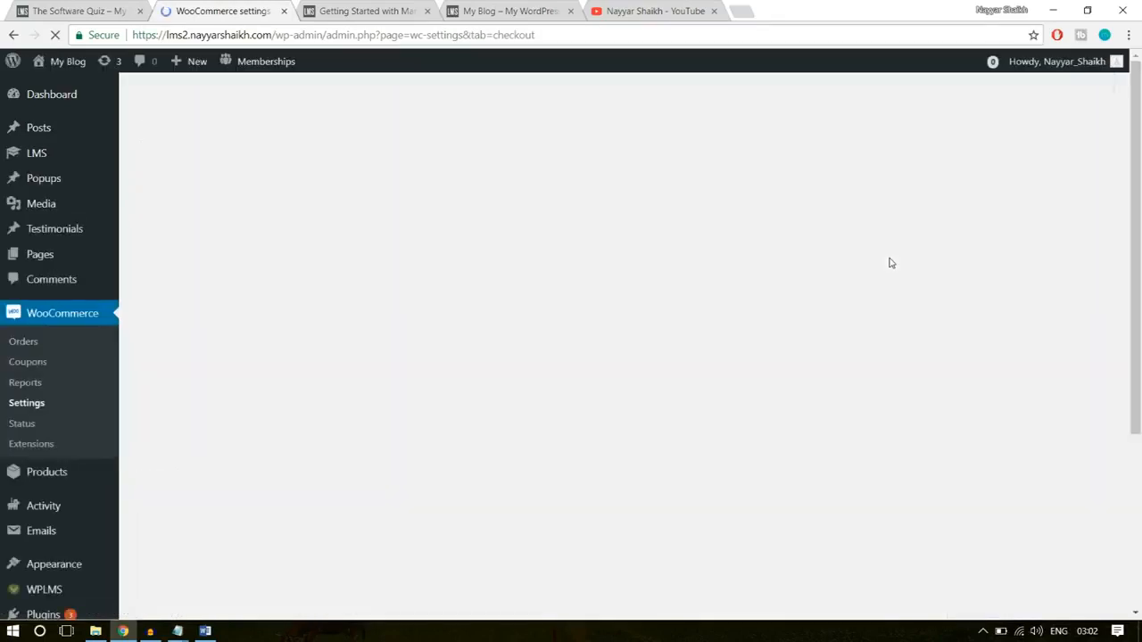
scroll(862, 379, "down", 2)
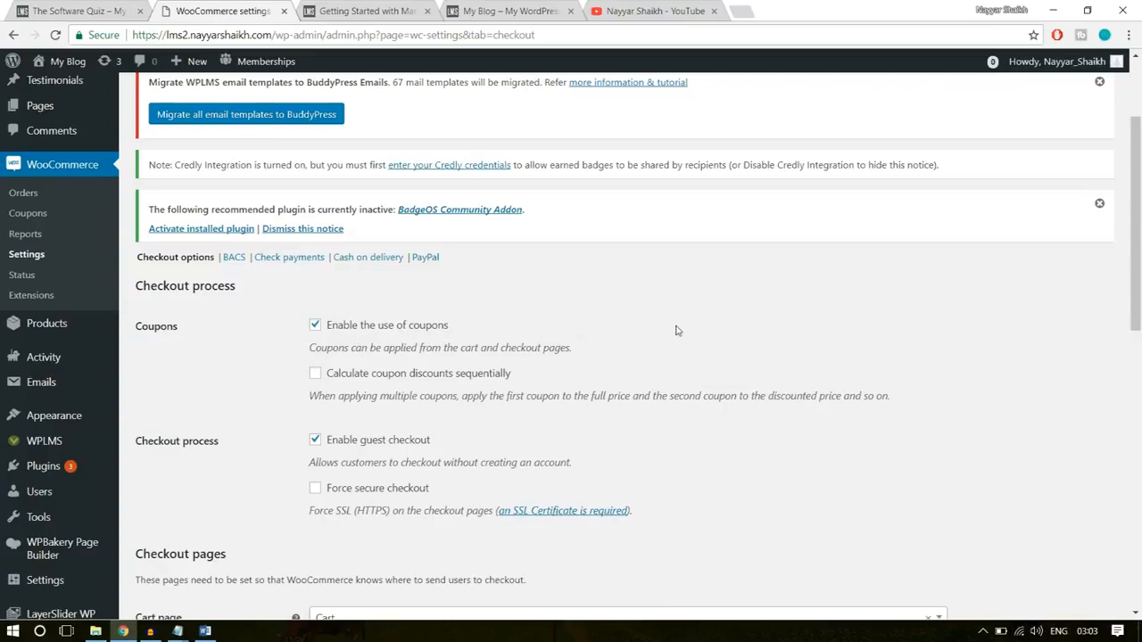
scroll(744, 365, "down", 1)
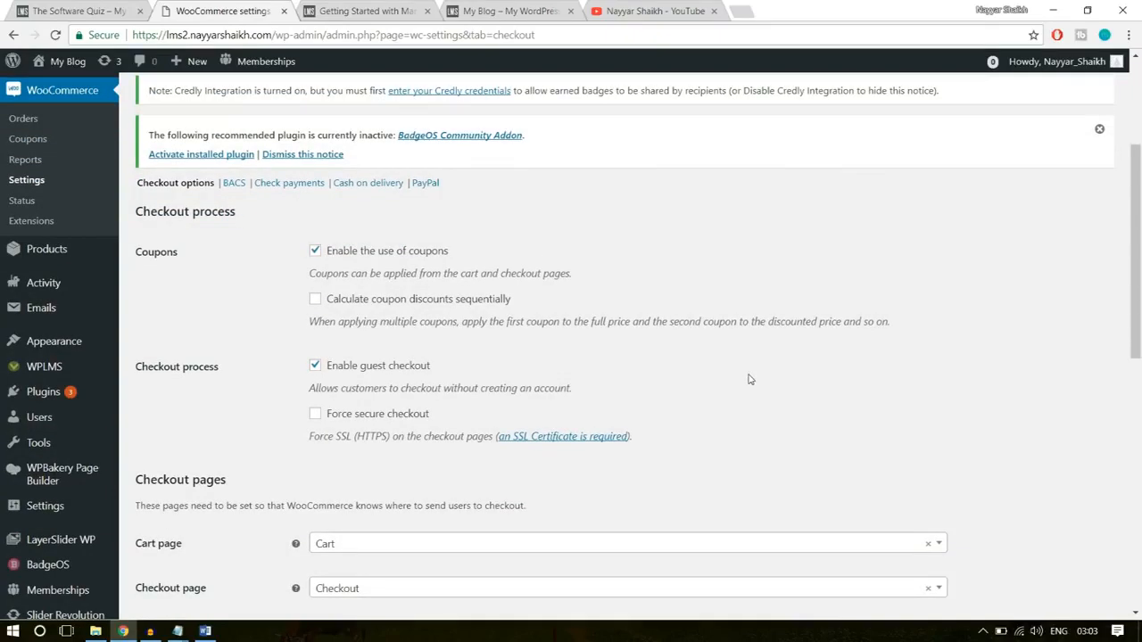
scroll(749, 378, "down", 1)
left_click(344, 343)
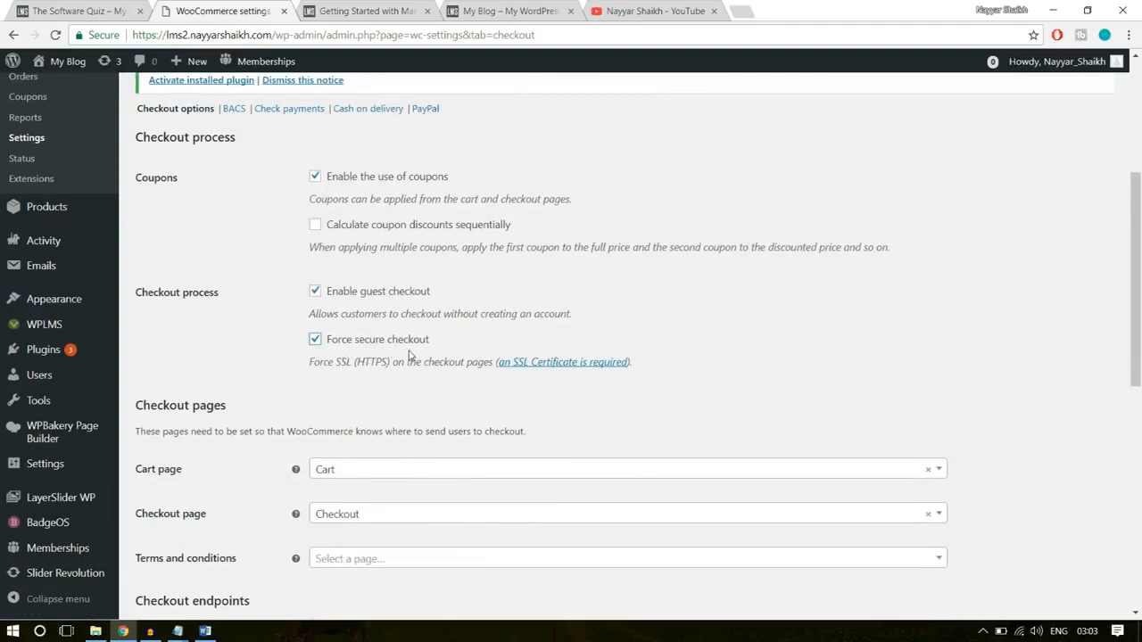
- Check the site's secure connection and certificate information against the HTTPS requirement for forced secure checkout
left_click(104, 38)
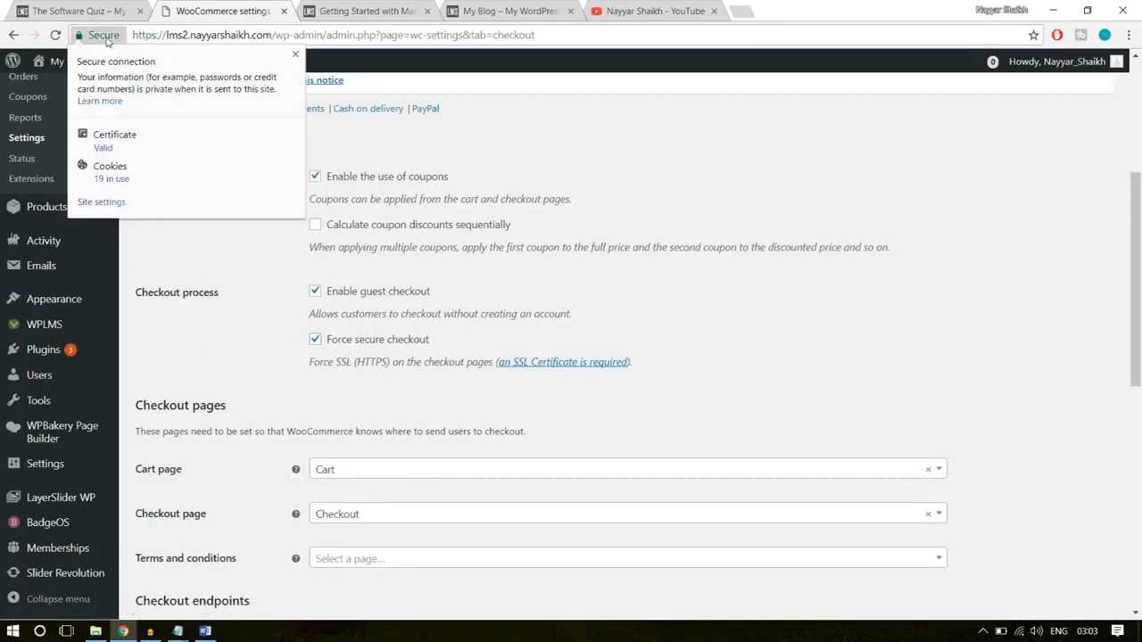
left_click(296, 56)
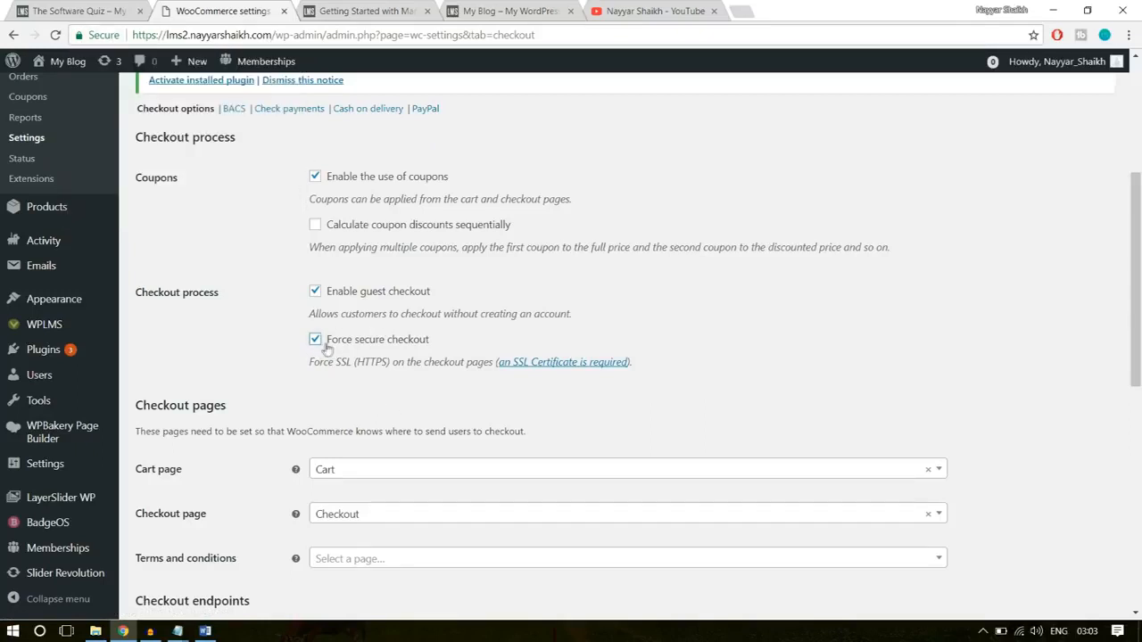
left_click_drag(355, 368, 389, 366)
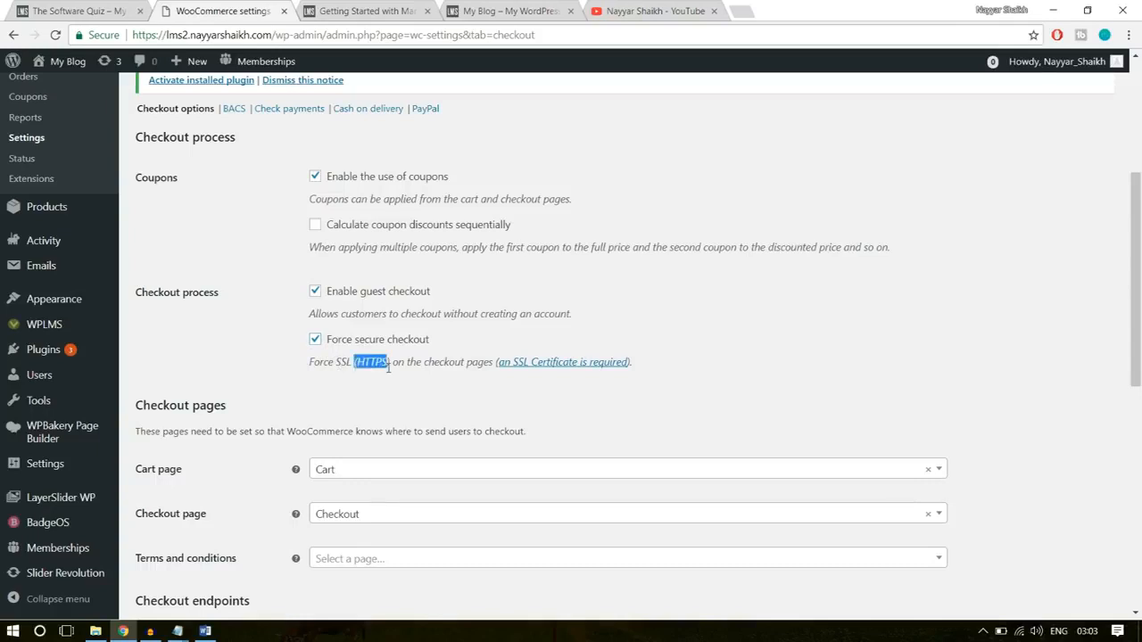
left_click(371, 365)
- Save the checkout settings with the Cart and Checkout pages and the default checkout endpoints kept
scroll(726, 304, "down", 3)
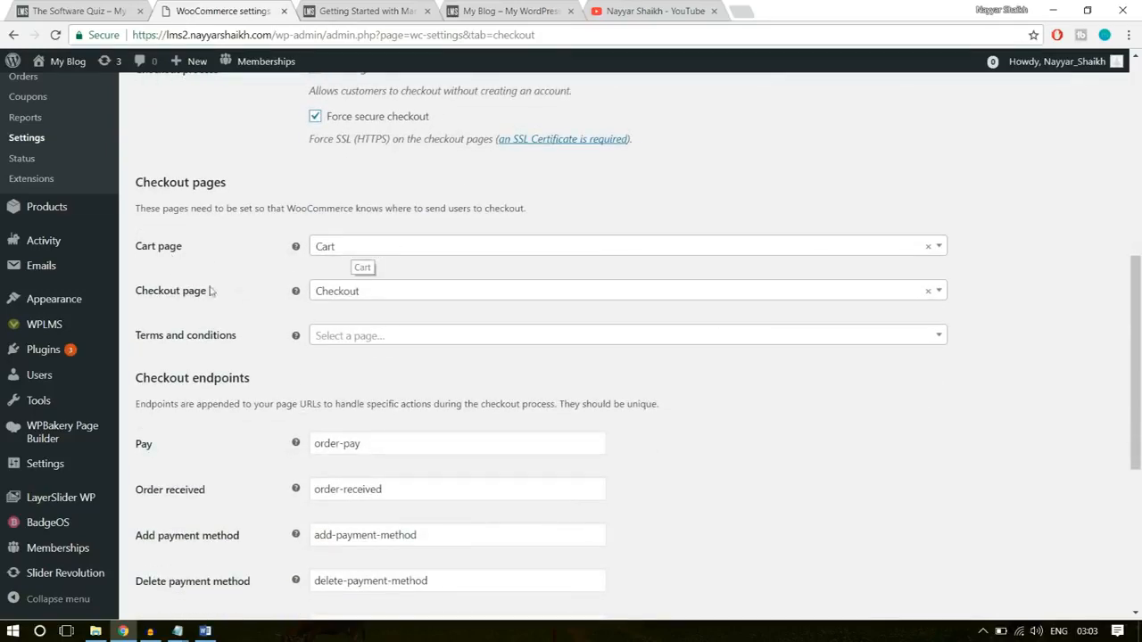
scroll(758, 395, "down", 5)
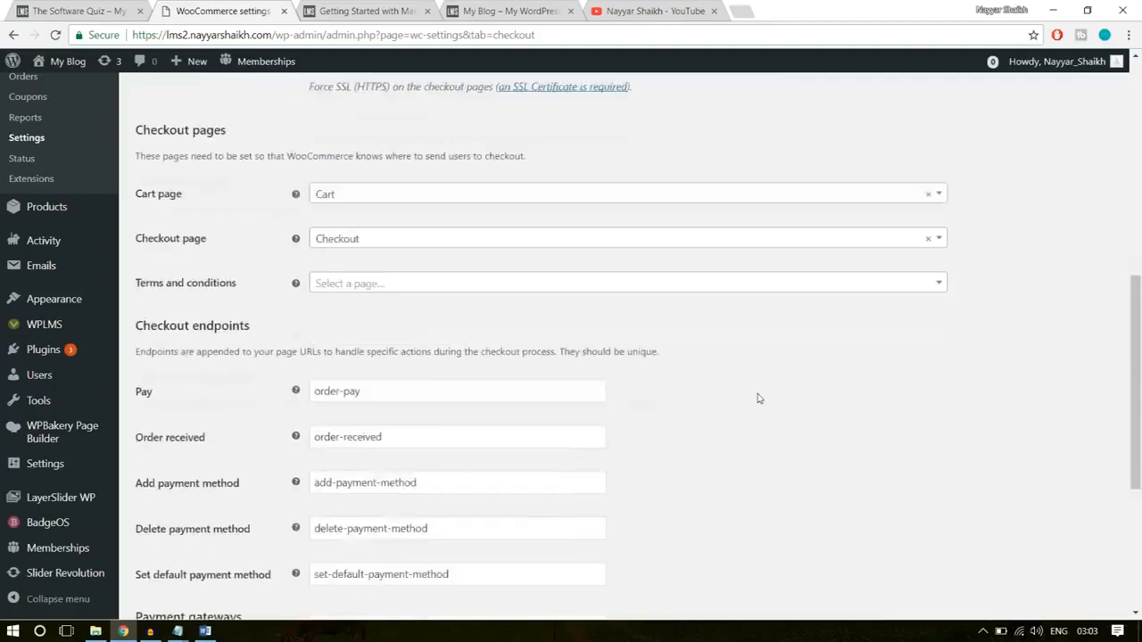
left_click(204, 544)
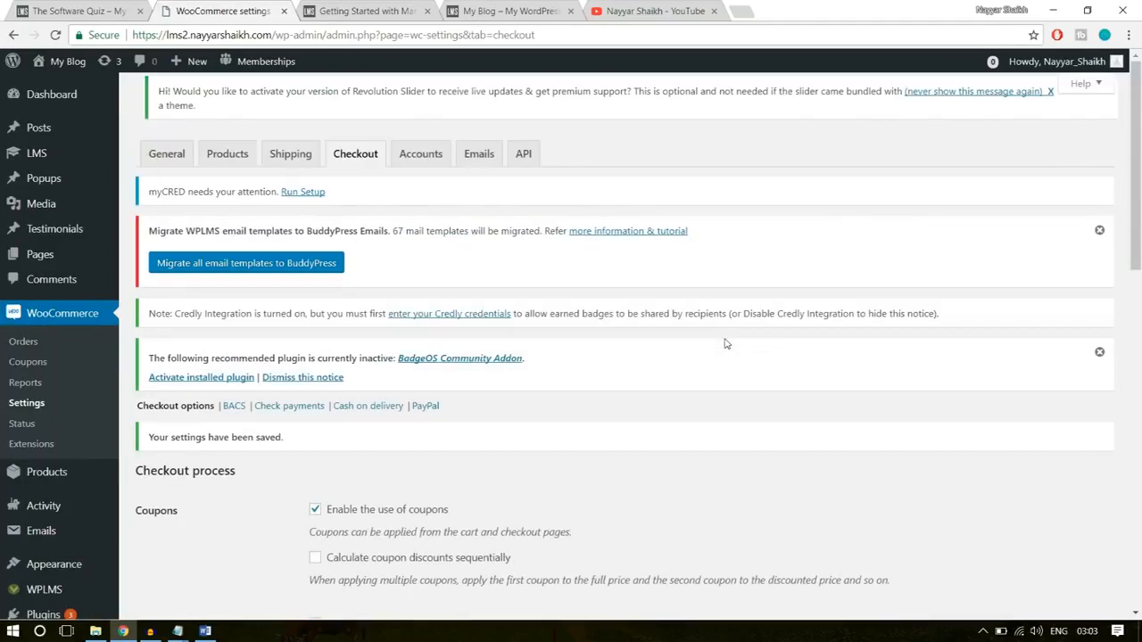
- Enable PayPal Standard in the PayPal checkout settings and fill in the PayPal email with the saved account address
scroll(725, 344, "down", 3)
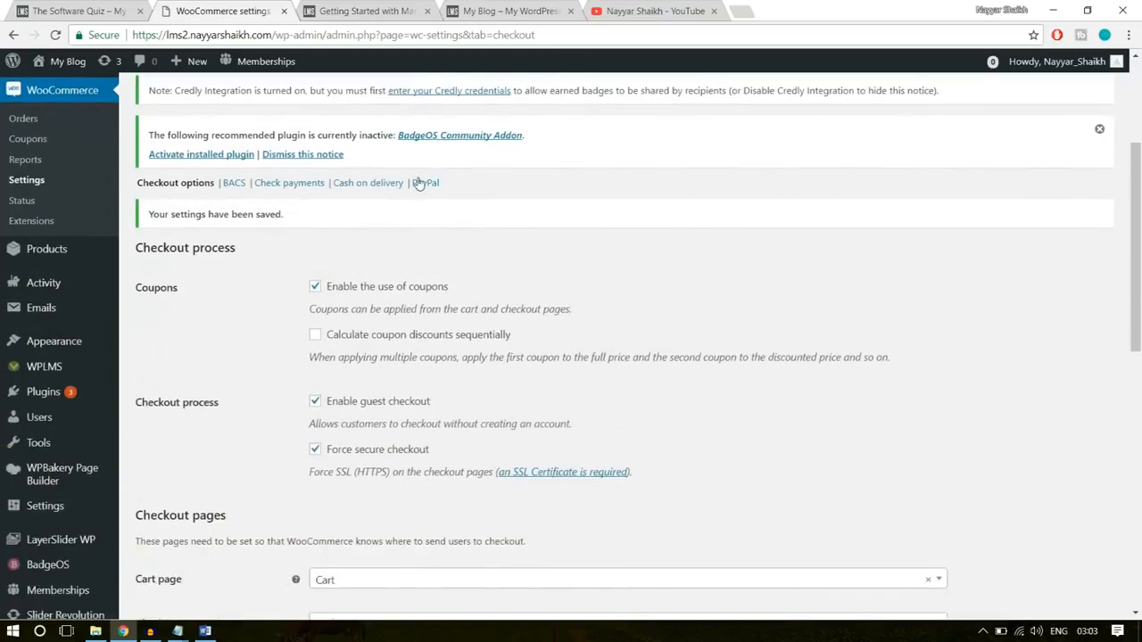
left_click(419, 182)
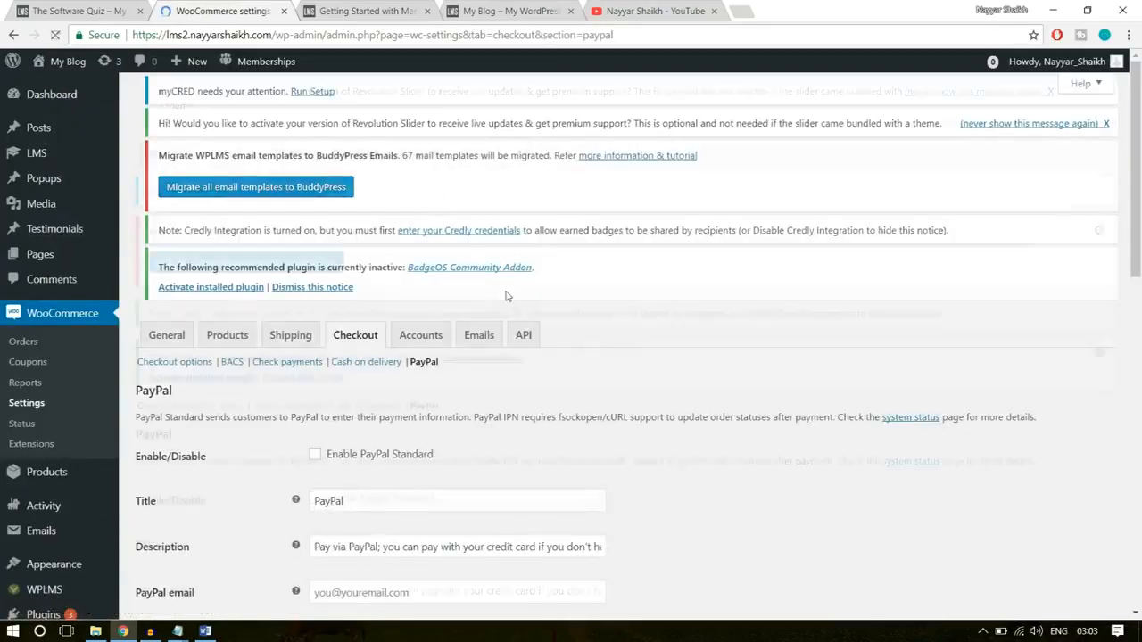
scroll(561, 377, "down", 2)
left_click(343, 350)
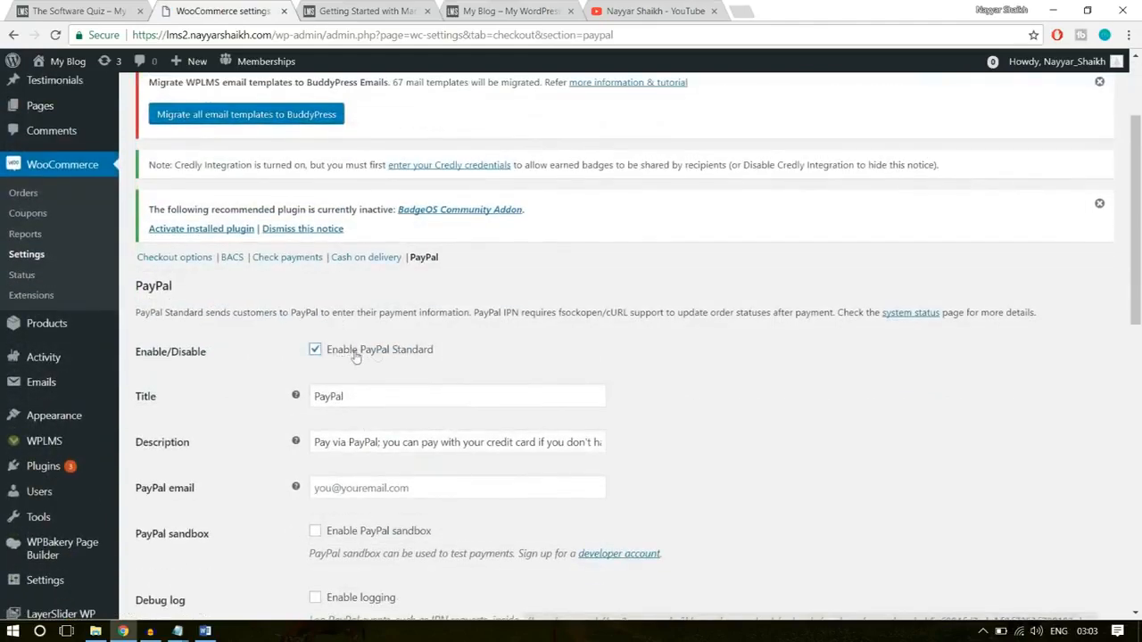
scroll(505, 362, "down", 3)
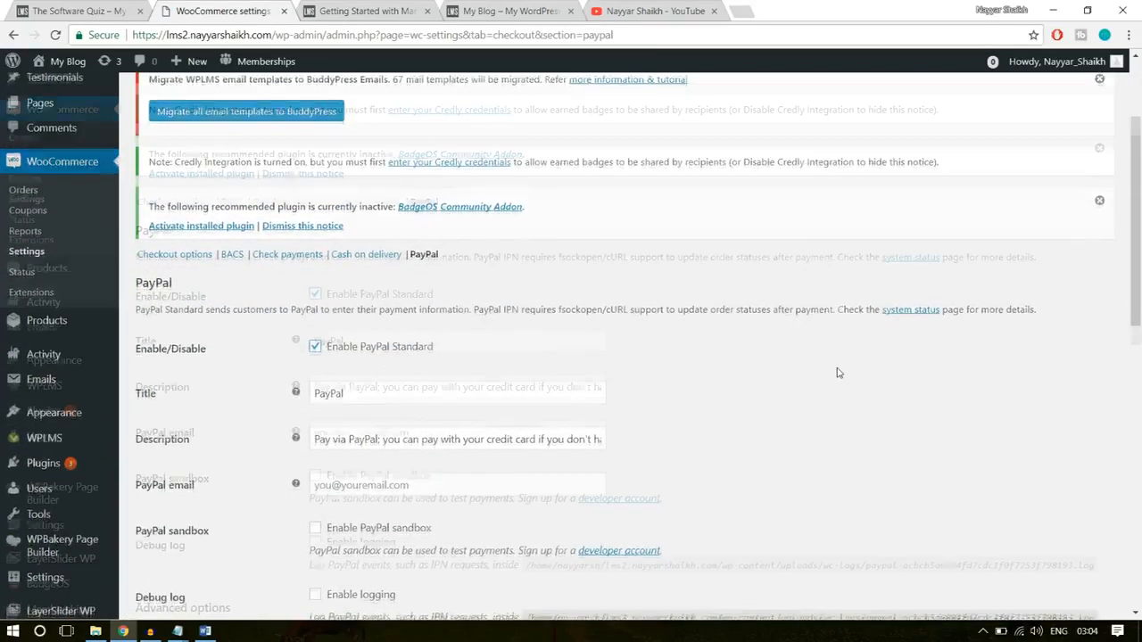
left_click(424, 265)
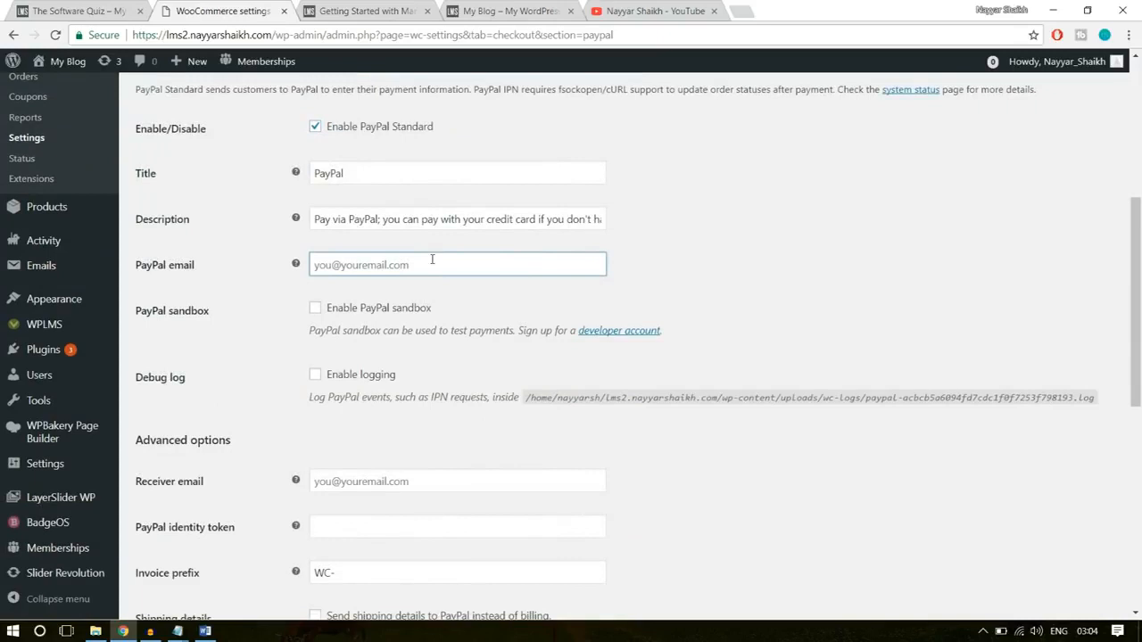
type("re")
left_click(415, 284)
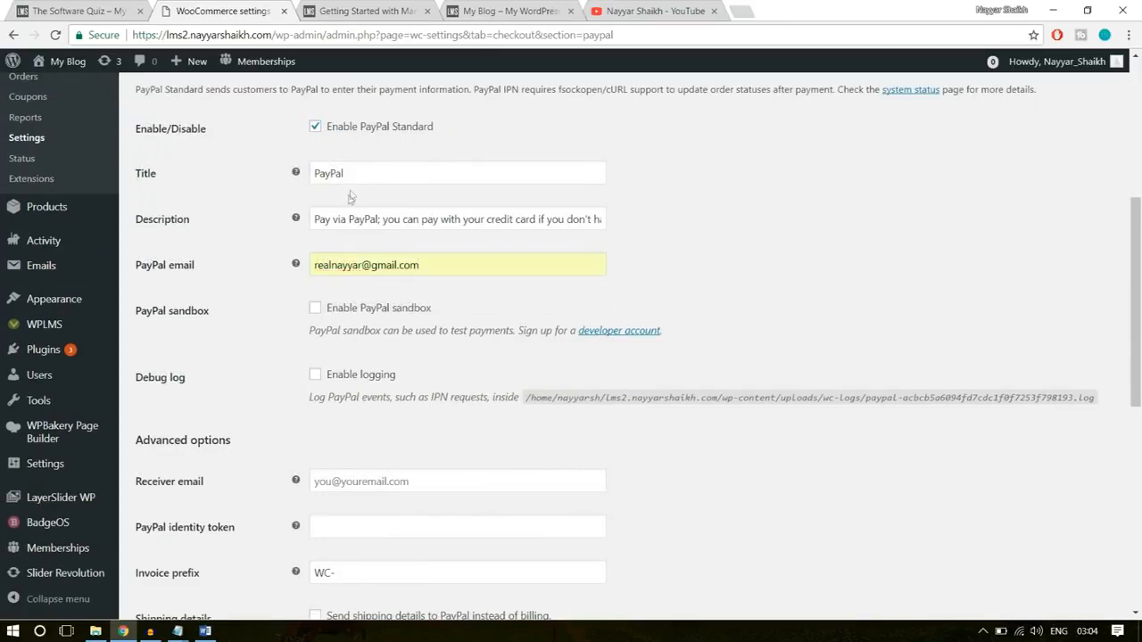
- Review the PayPal title, description, advanced options and API credentials fields
left_click_drag(348, 184, 311, 187)
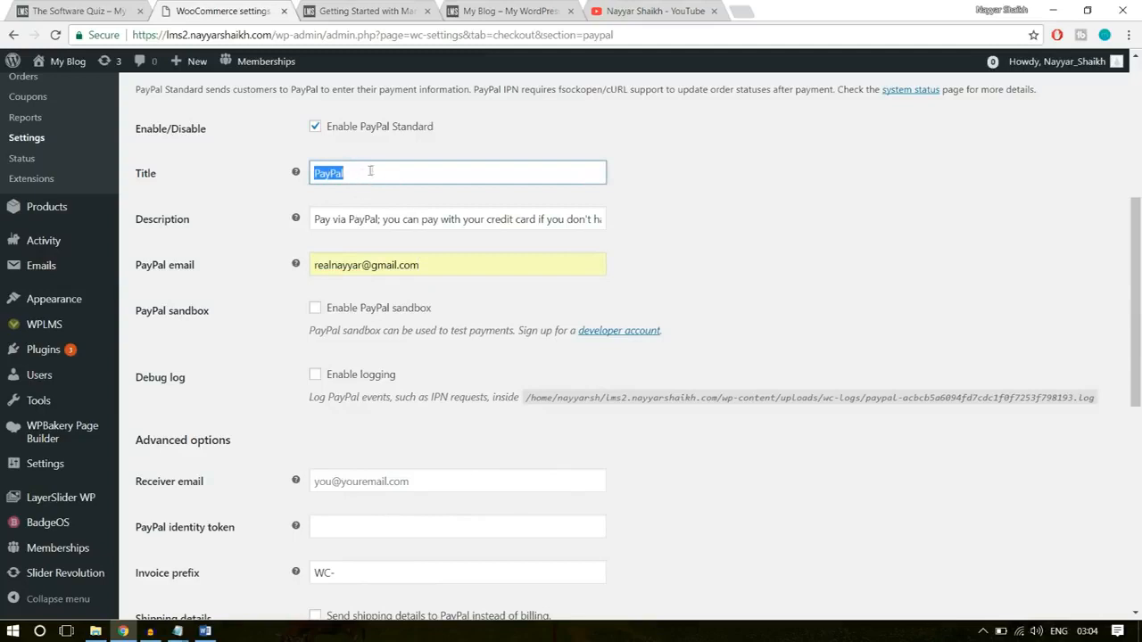
left_click_drag(324, 219, 731, 208)
left_click(731, 207)
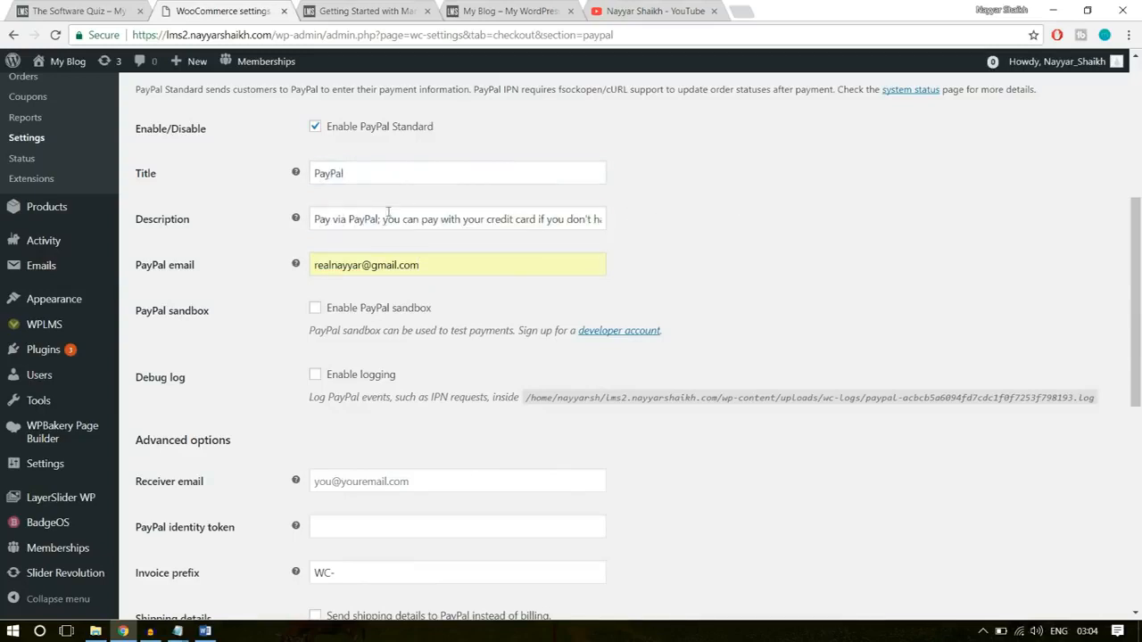
scroll(708, 258, "down", 2)
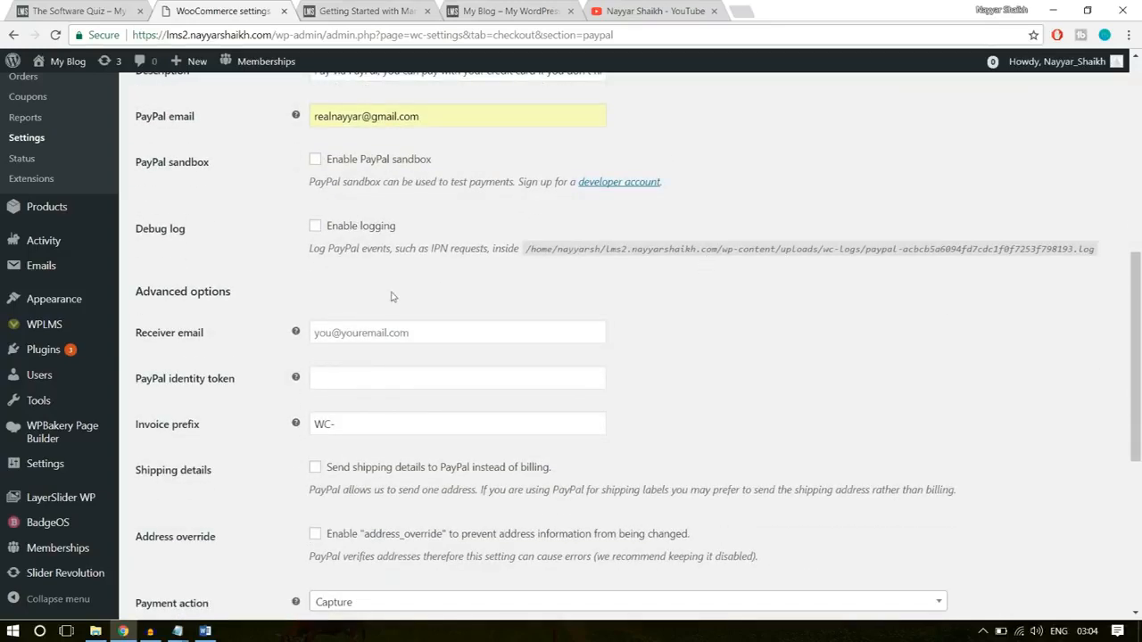
scroll(392, 290, "down", 4)
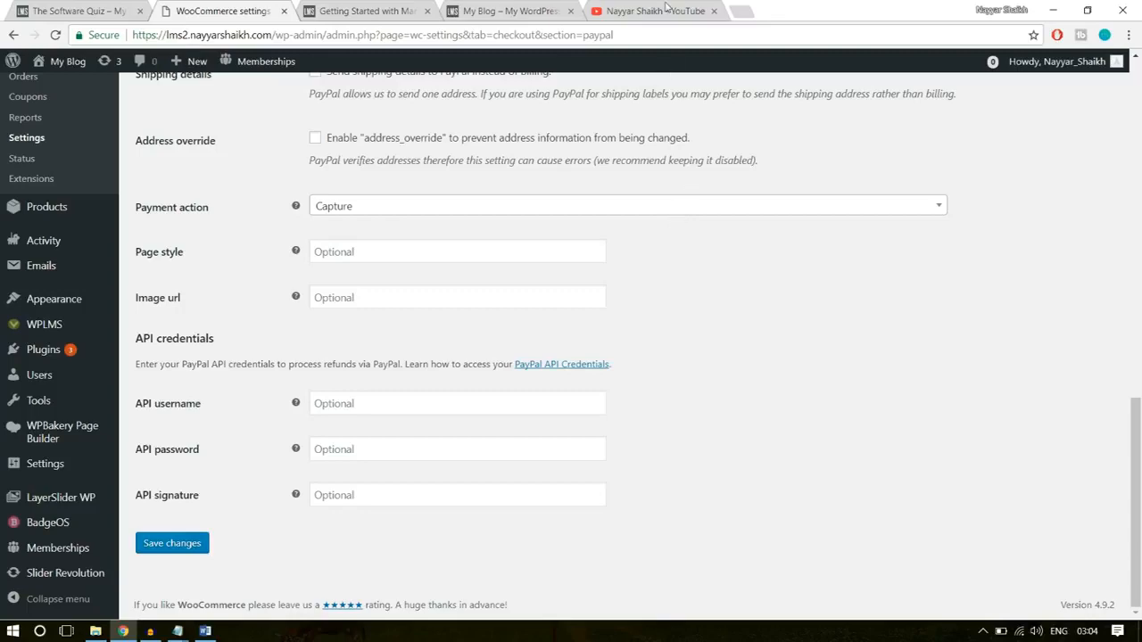
- Close the YouTube page and open the PayPal account summary in a new browser tab
left_click(714, 13)
left_click(607, 13)
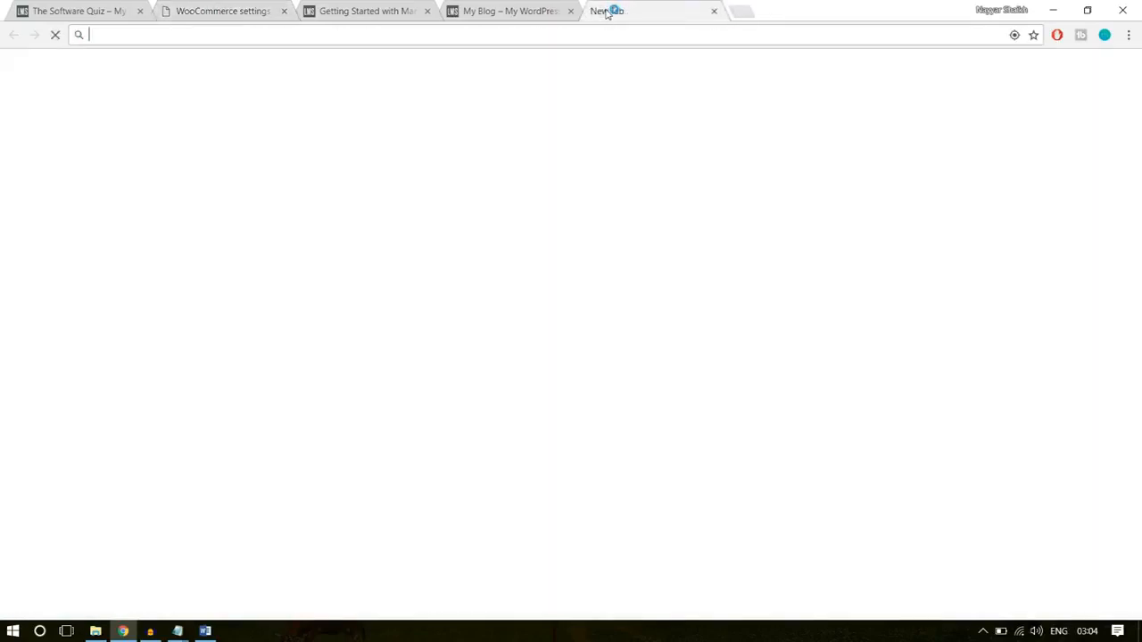
type("pay")
key("Return")
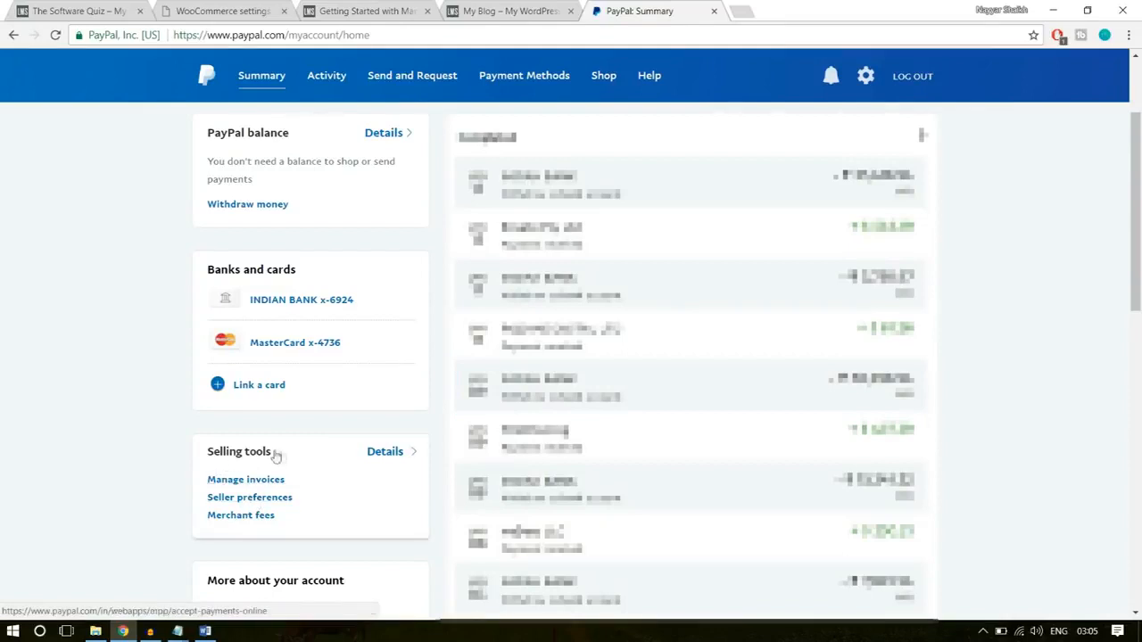
- Open the API access settings from the PayPal account's seller preferences
left_click(270, 498)
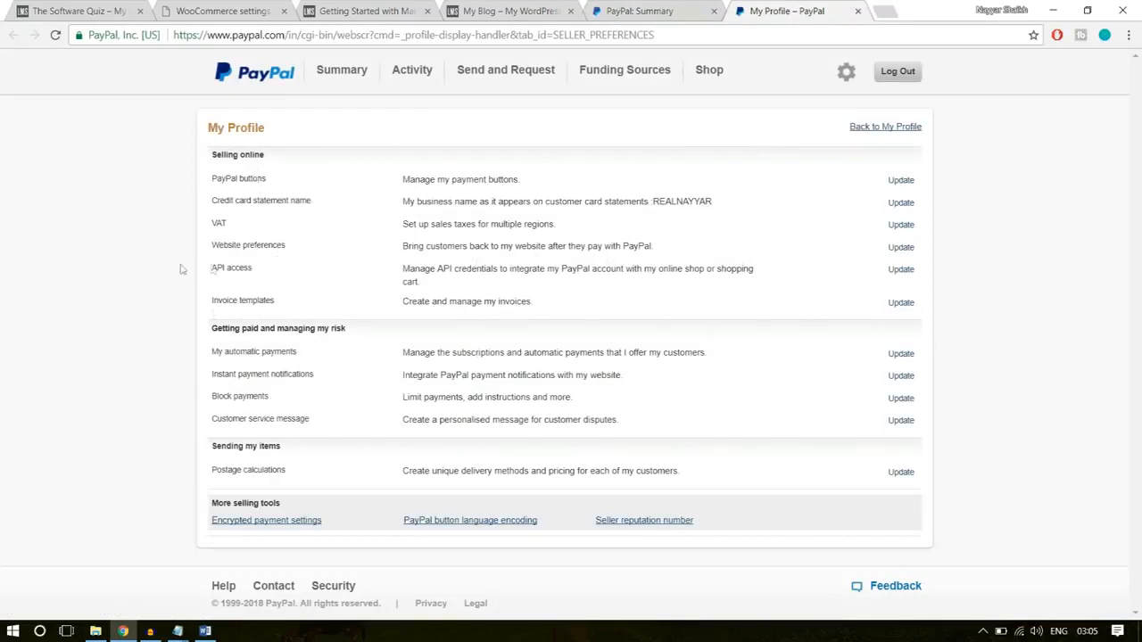
left_click_drag(207, 270, 874, 265)
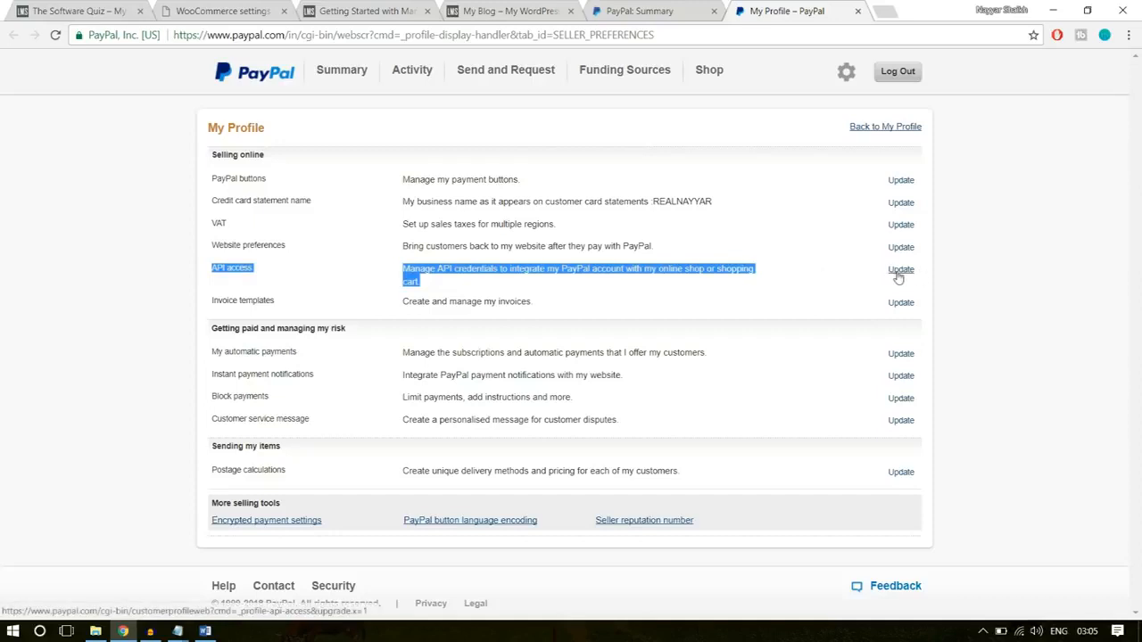
left_click(901, 271)
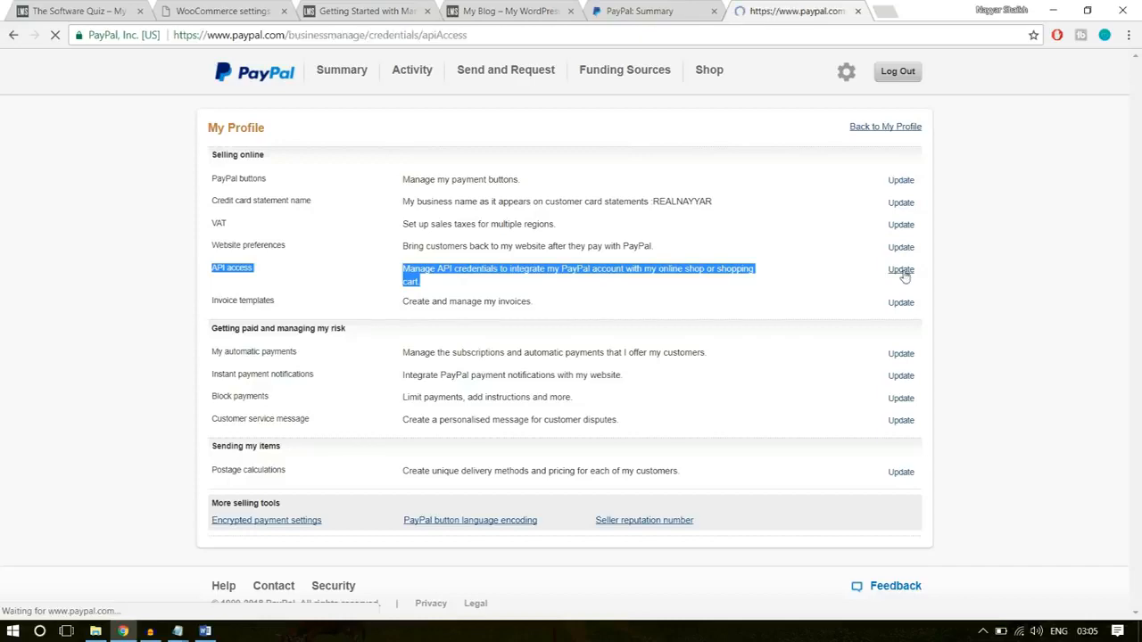
- Find the NVP/SOAP API integration (Classic) option and open its API credentials management page
scroll(996, 349, "down", 3)
scroll(998, 351, "down", 1)
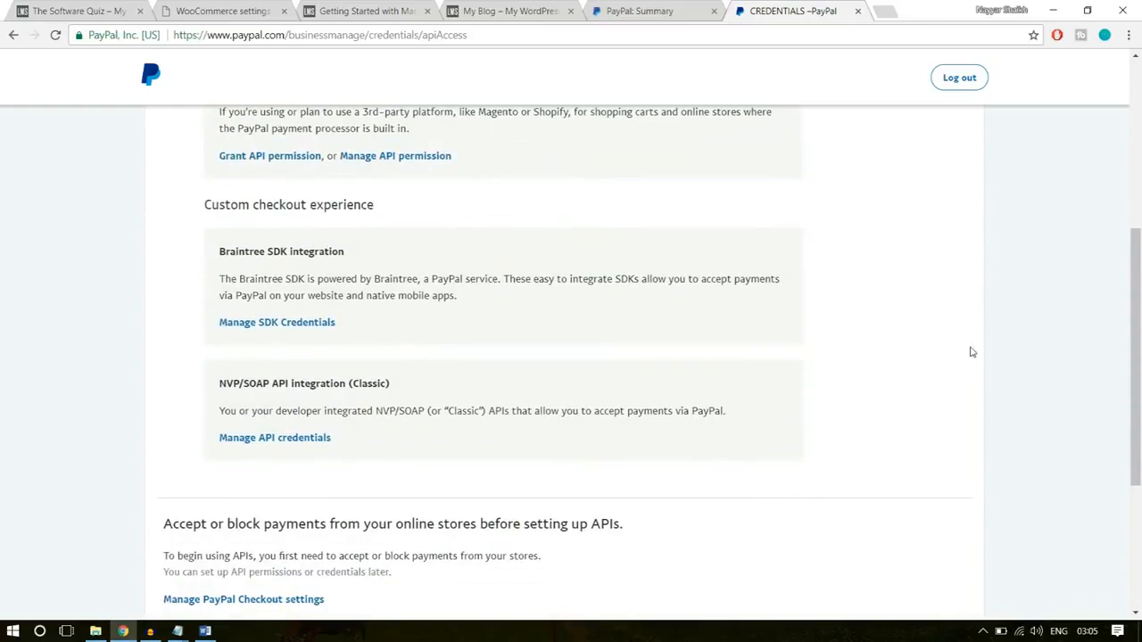
scroll(972, 351, "up", 3)
scroll(972, 352, "down", 2)
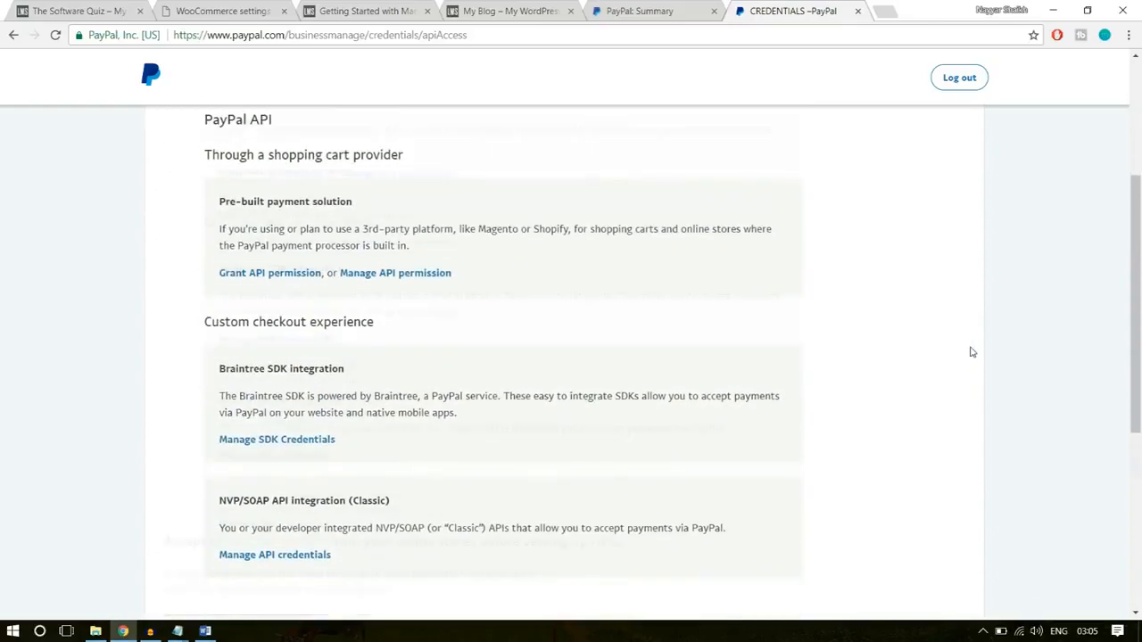
scroll(972, 352, "down", 4)
scroll(972, 351, "up", 2)
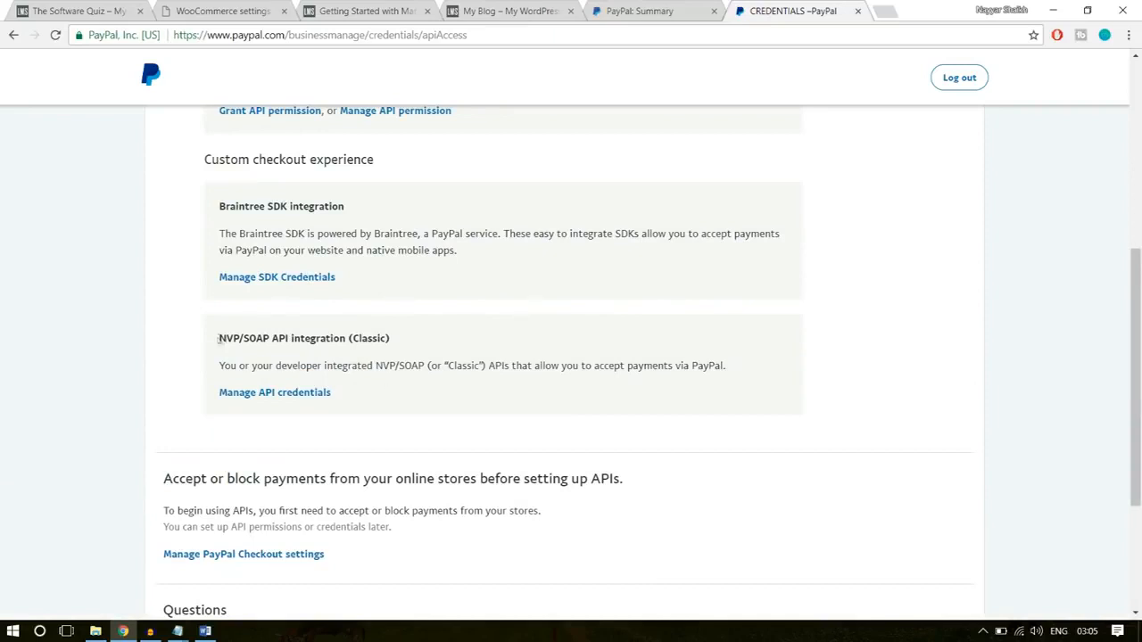
left_click_drag(218, 338, 410, 339)
left_click(289, 340)
left_click_drag(399, 341, 357, 339)
left_click(420, 345)
left_click_drag(399, 340, 355, 343)
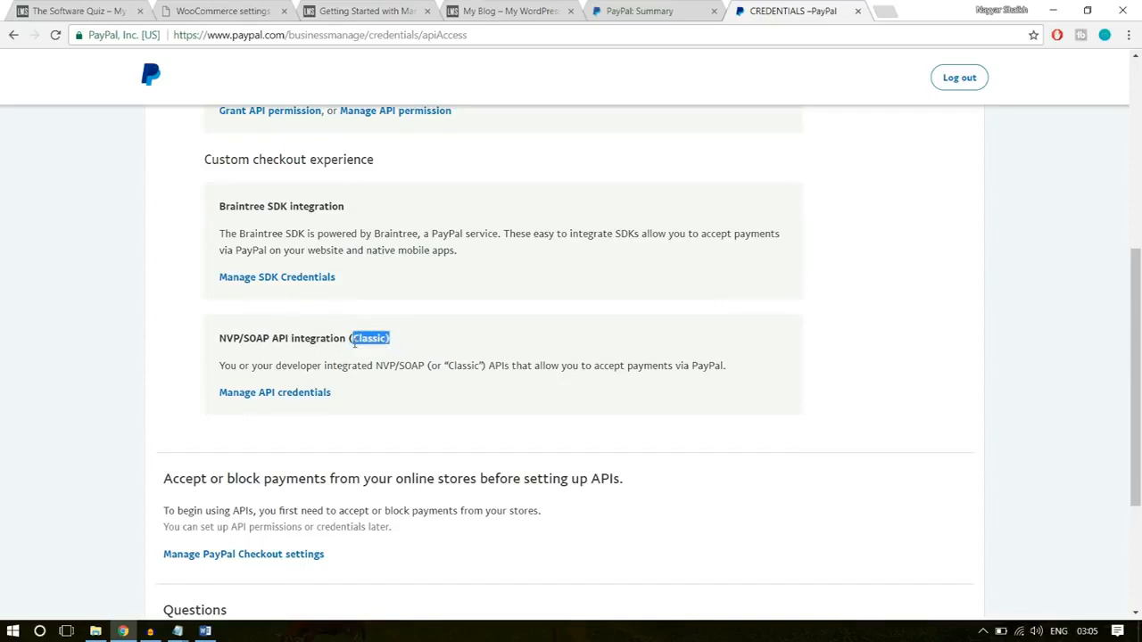
left_click(407, 348)
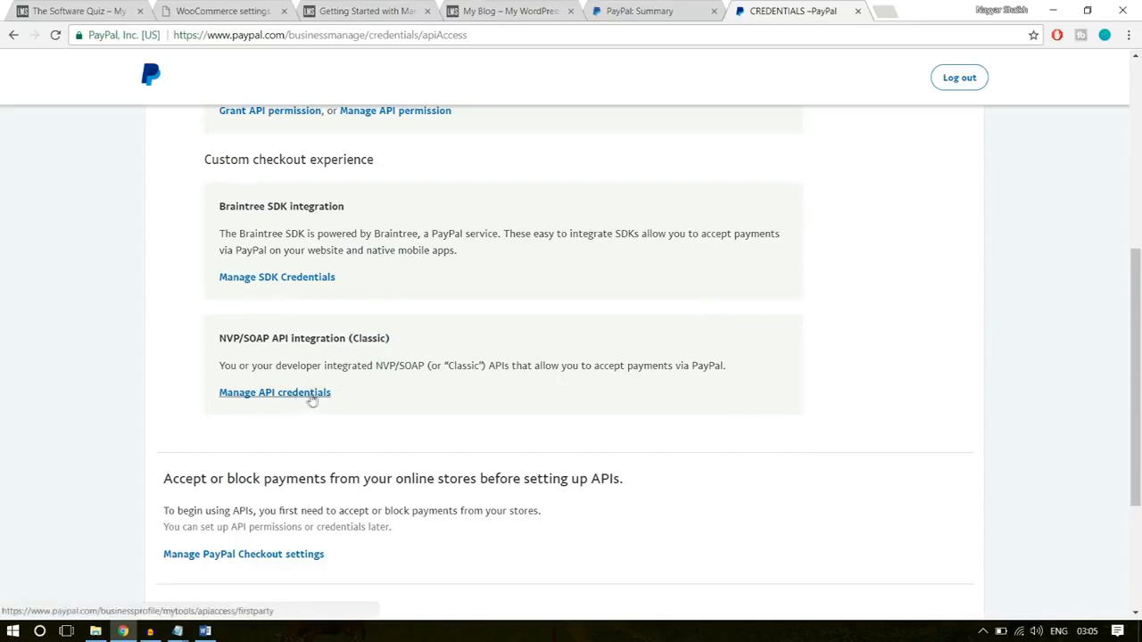
left_click(309, 400)
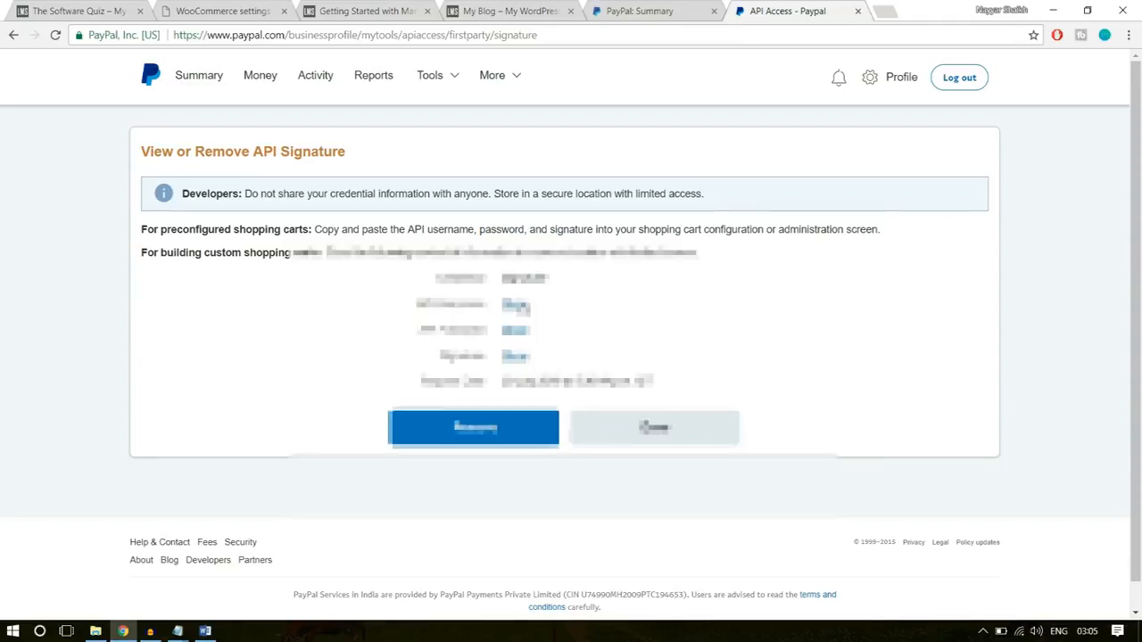
- Reveal the PayPal API username and copy it into the API username field of the WooCommerce PayPal settings
left_click(522, 307)
left_click_drag(648, 305, 498, 314)
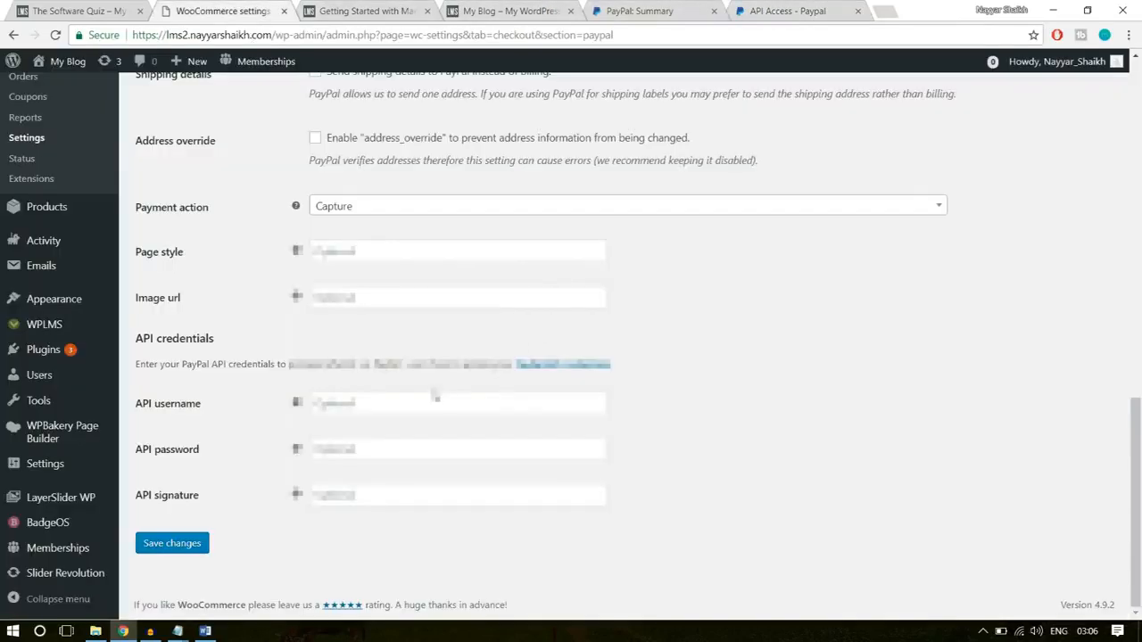
left_click(433, 393)
key("Down")
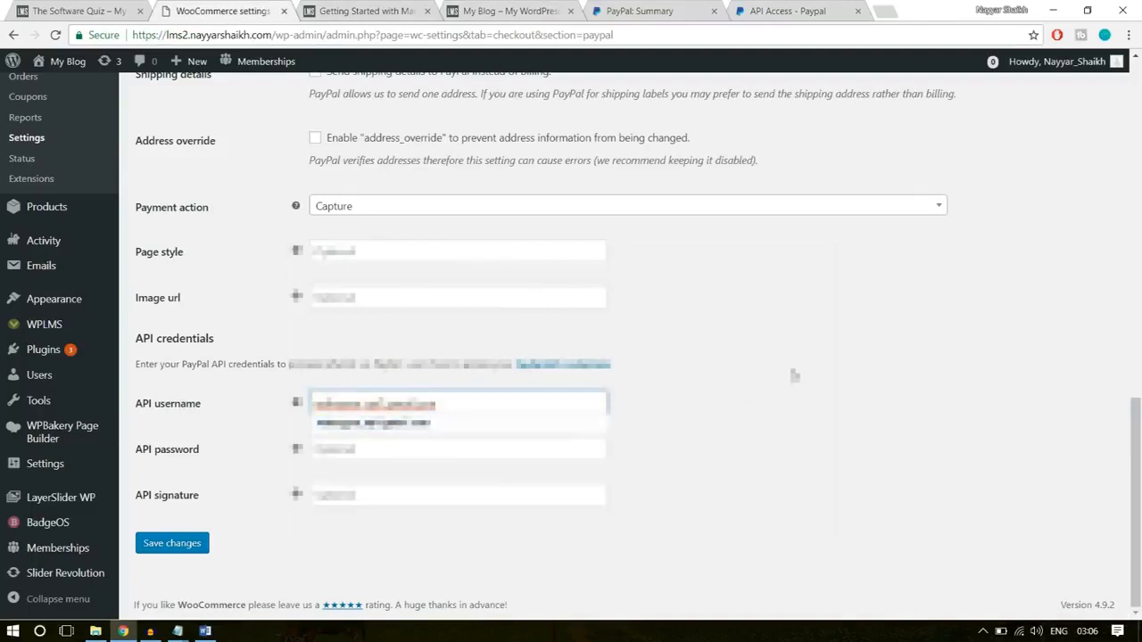
key("Return")
- Reveal the PayPal API password and copy it into the WooCommerce API password field
left_click(806, 8)
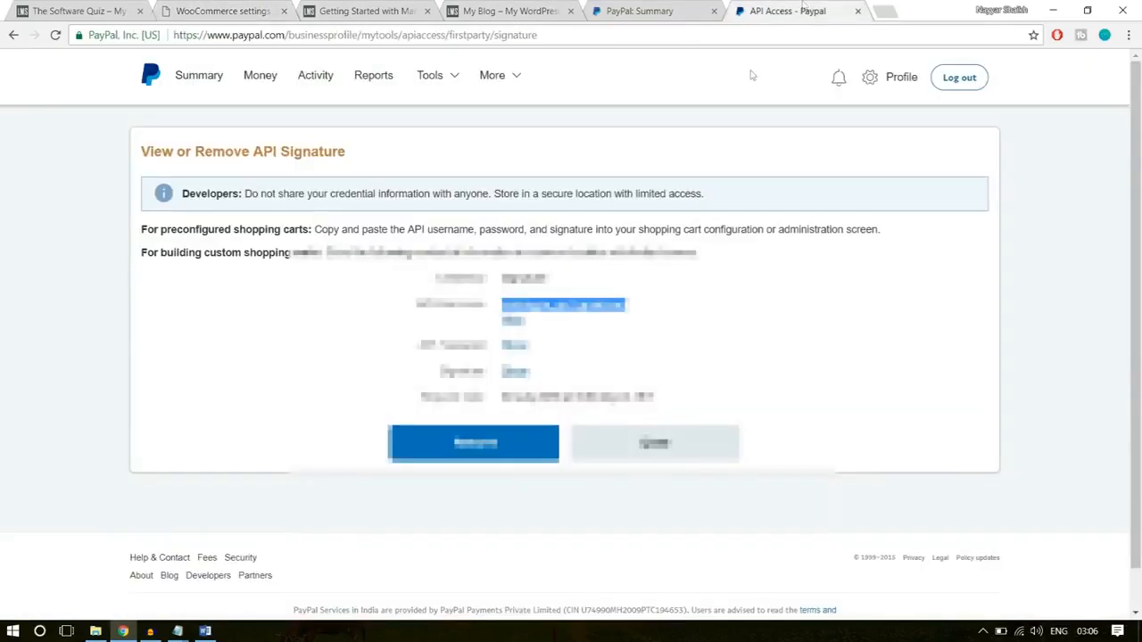
left_click(523, 348)
left_click_drag(613, 348, 548, 347)
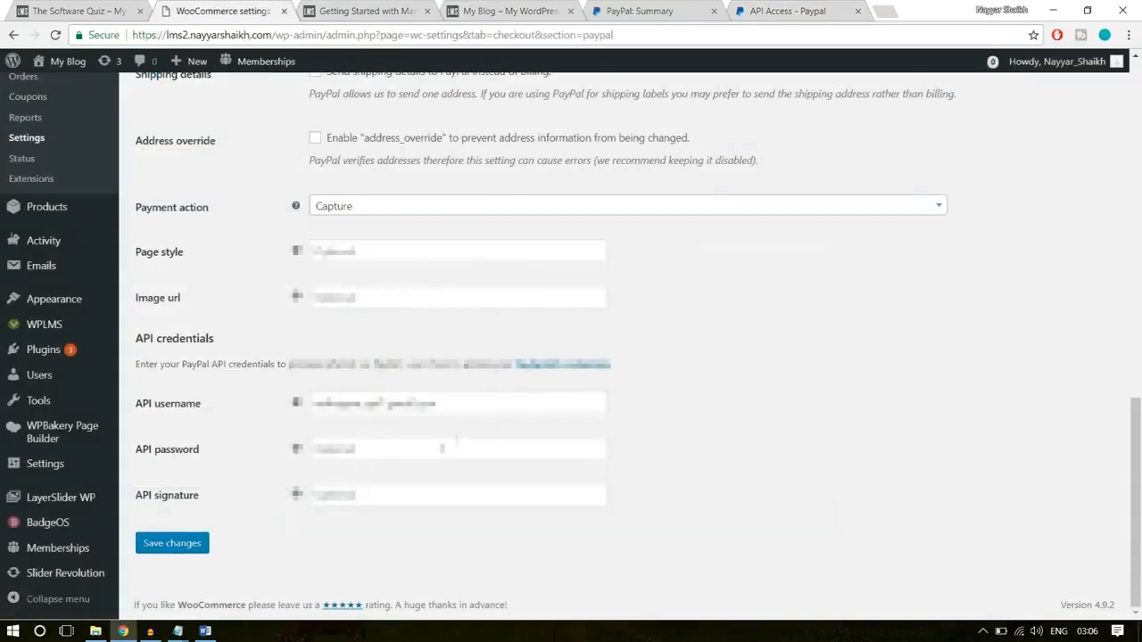
left_click(441, 446)
key("ctrl+v")
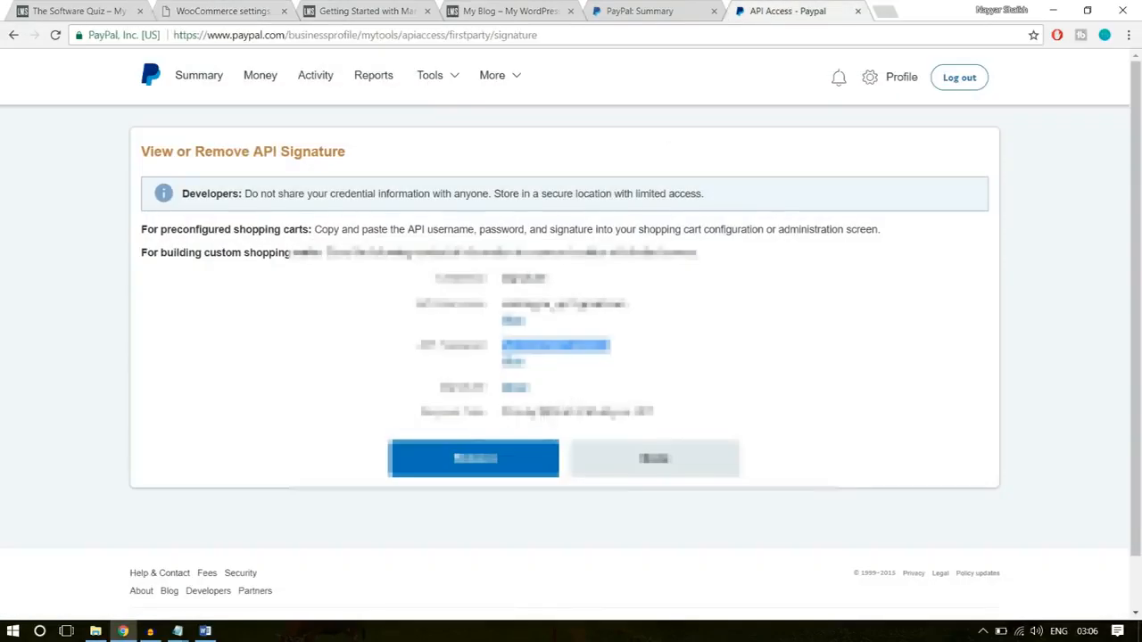
- Copy the revealed PayPal API signature into the WooCommerce API signature field and save the PayPal settings
left_click(521, 389)
left_click_drag(869, 391, 502, 391)
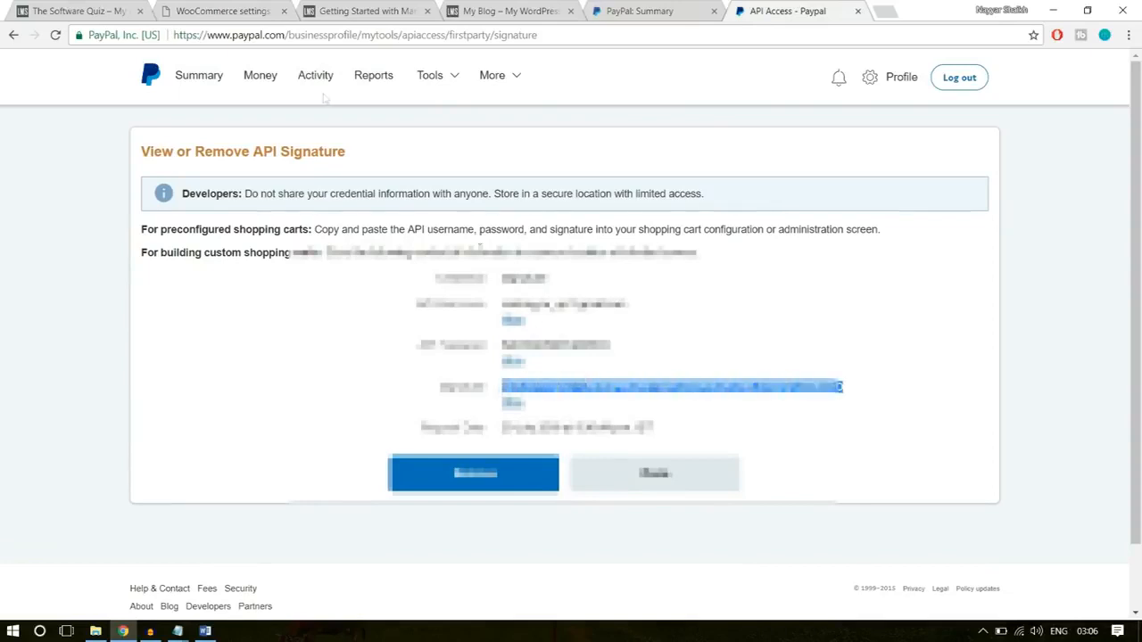
left_click(245, 14)
left_click(342, 492)
key("ctrl+v")
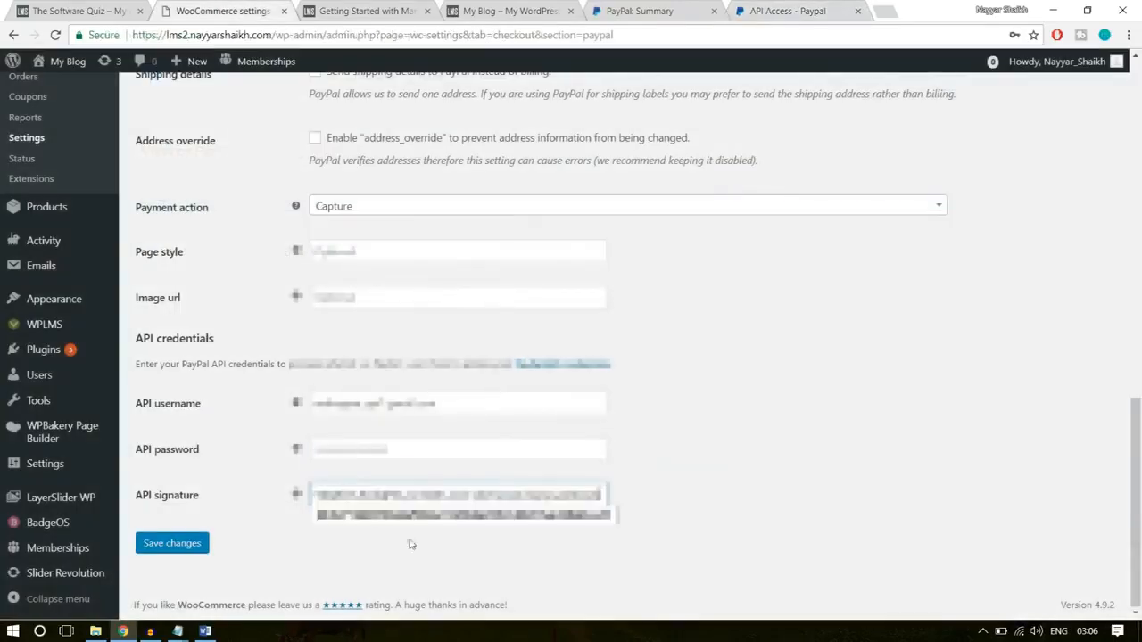
left_click(191, 542)
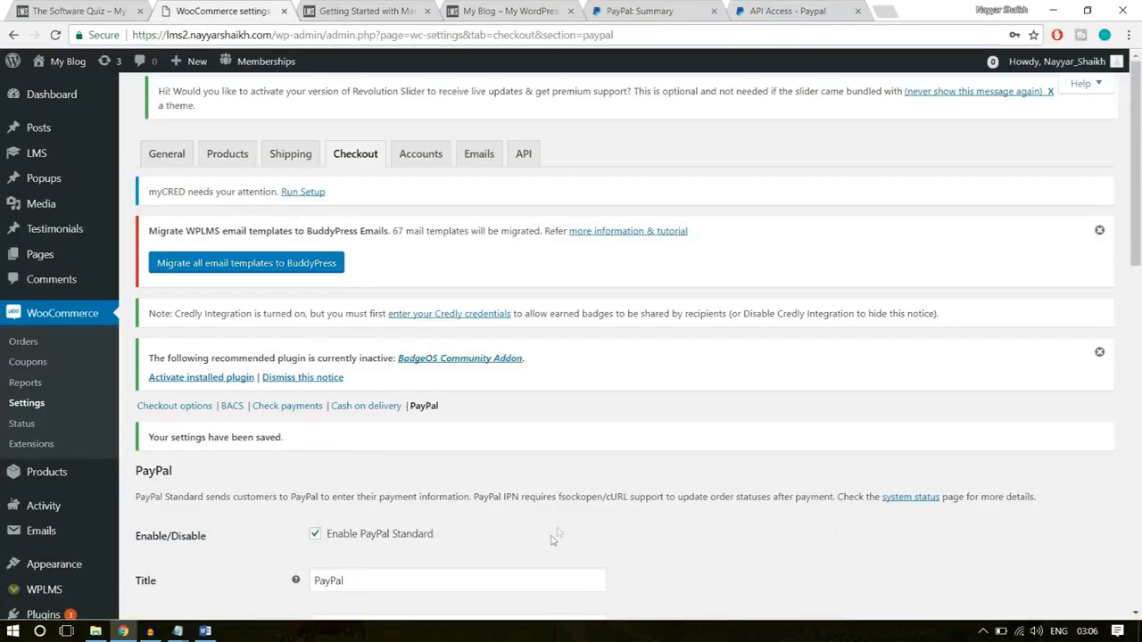
- Add a new WooCommerce coupon with the coupon code 10OFF
scroll(698, 423, "down", 3)
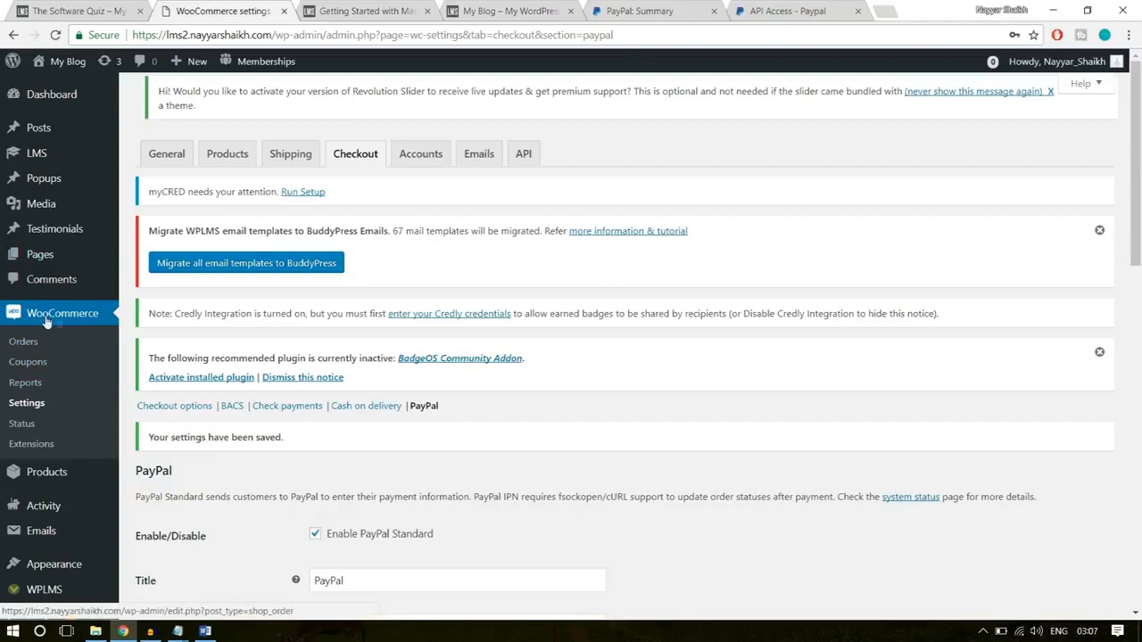
left_click(28, 362)
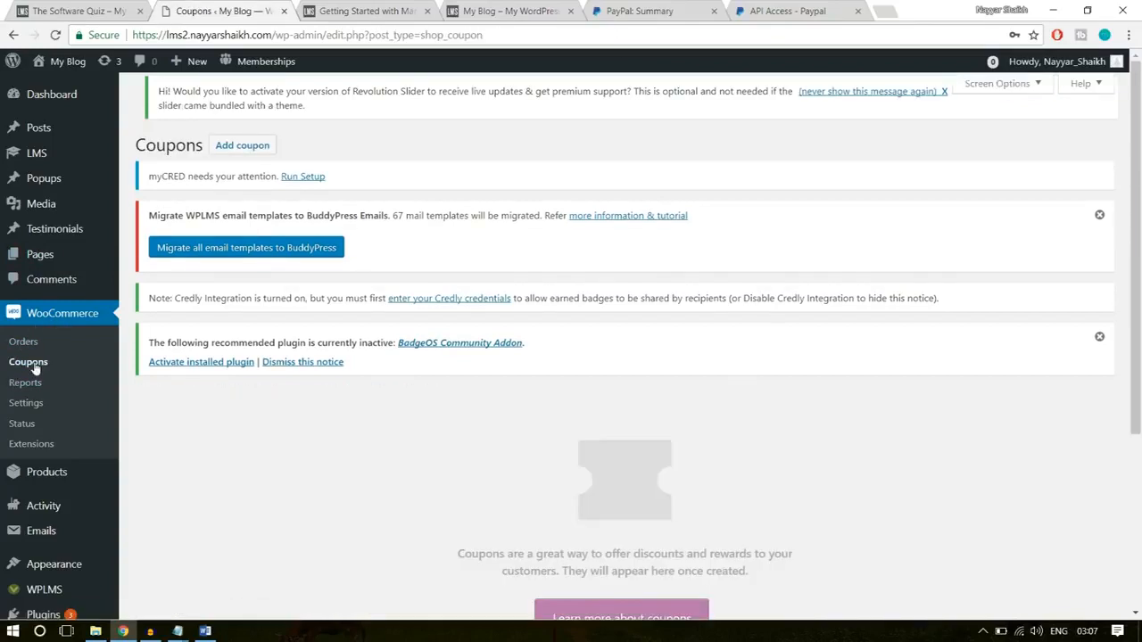
scroll(854, 436, "down", 3)
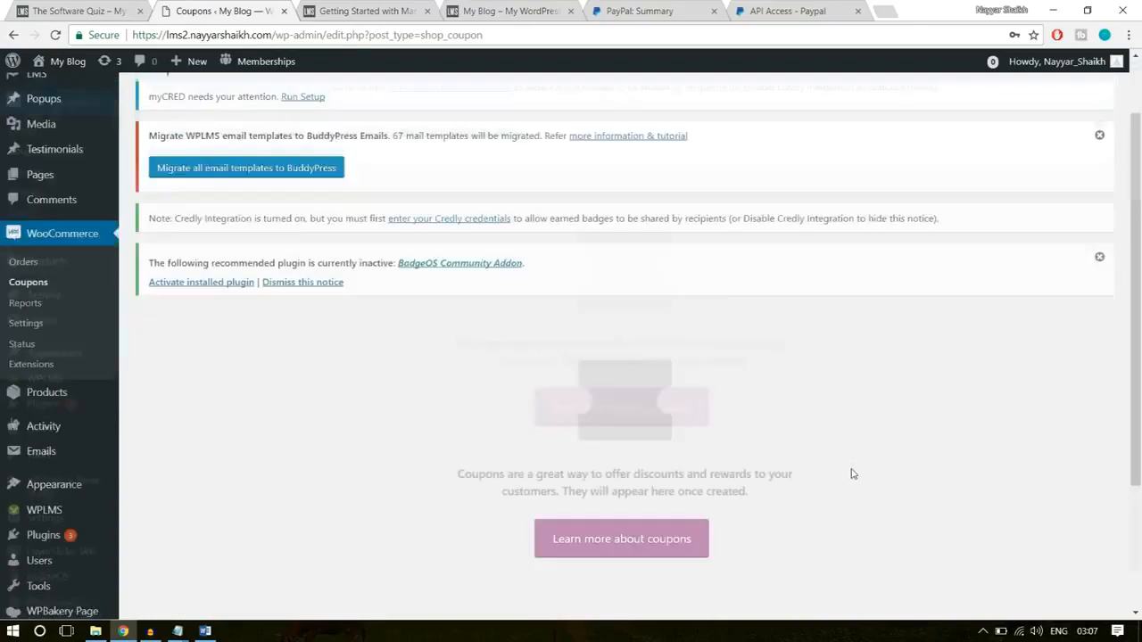
scroll(851, 474, "up", 3)
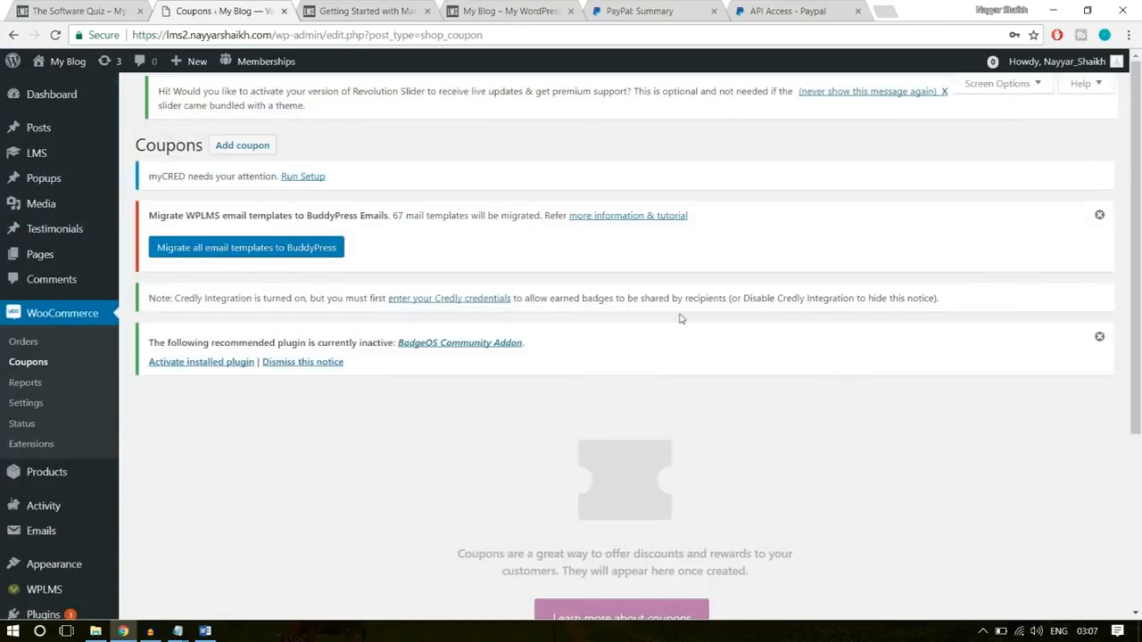
left_click(246, 153)
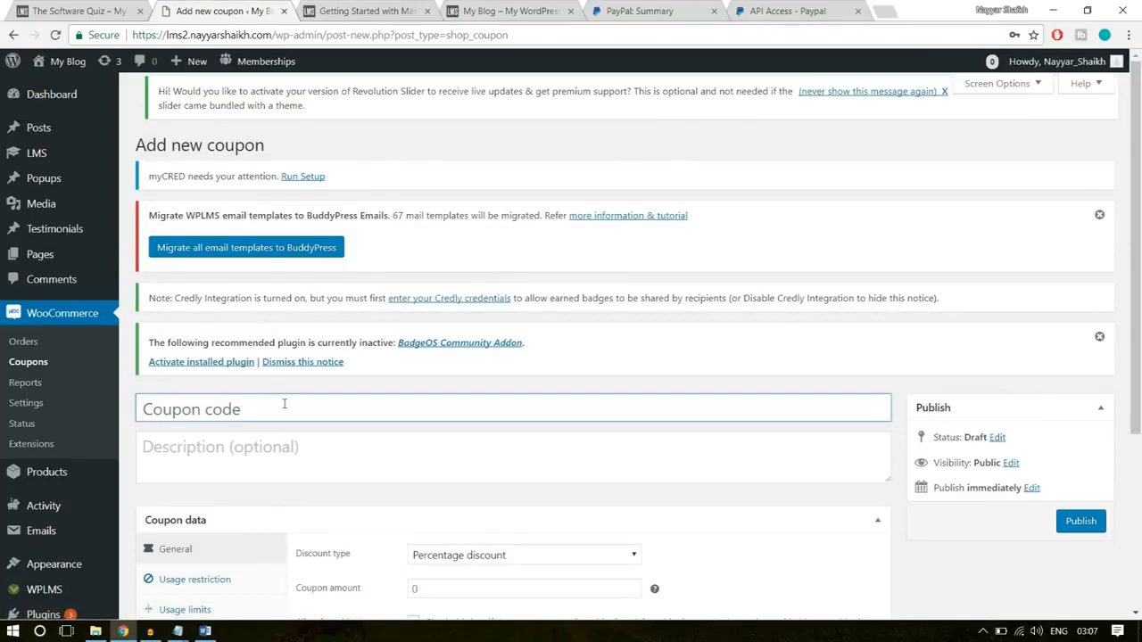
key("Caps_Lock")
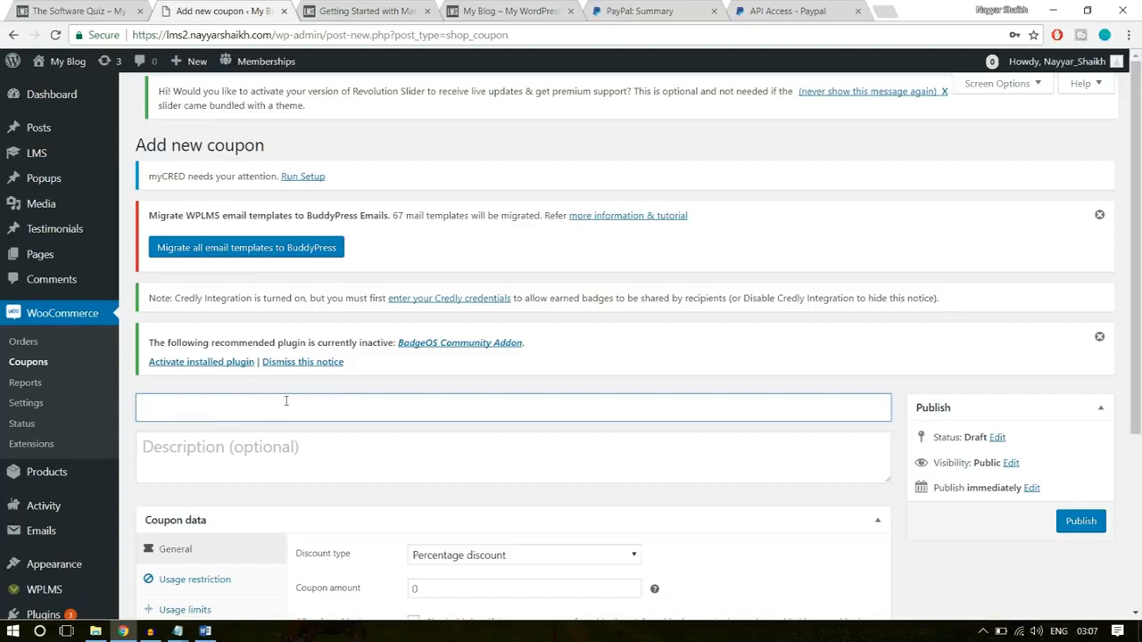
type("100")
type("FF")
left_click_drag(245, 406, 138, 410)
left_click(235, 413)
- Enter the coupon description "This code gives 10% Discount on any Course"
left_click(229, 452)
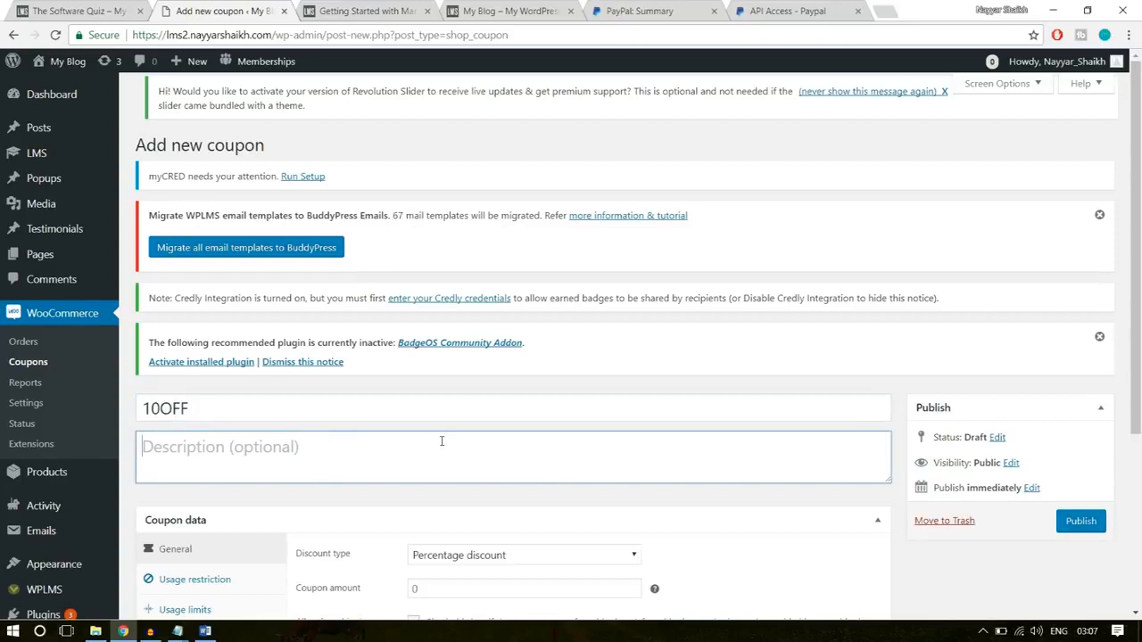
type("This code gives 10 %")
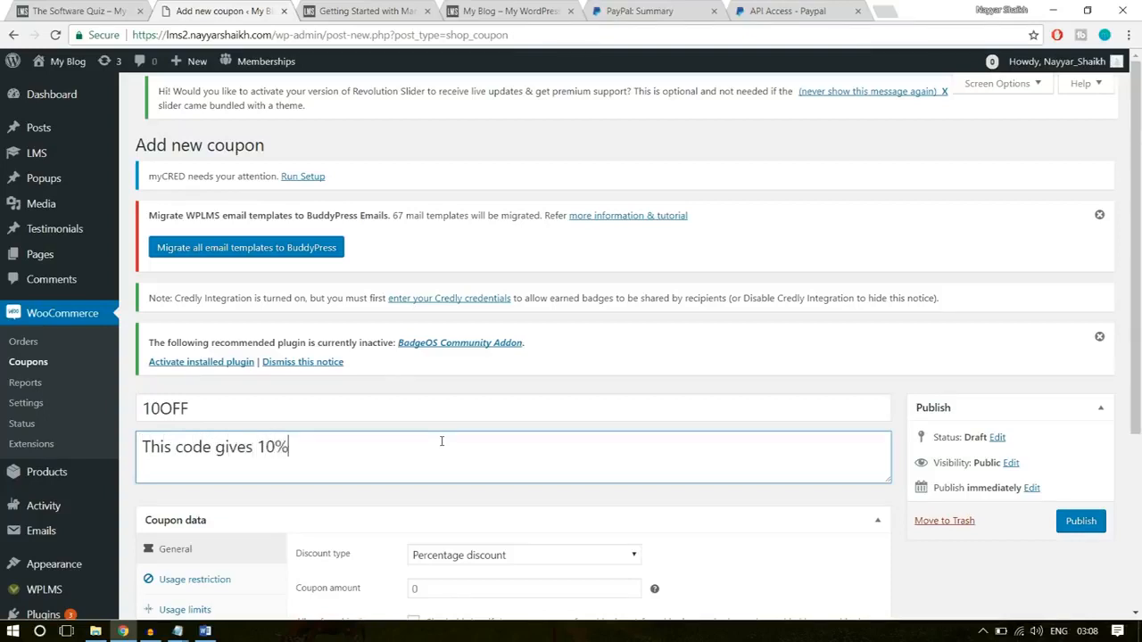
type(" Discount on a")
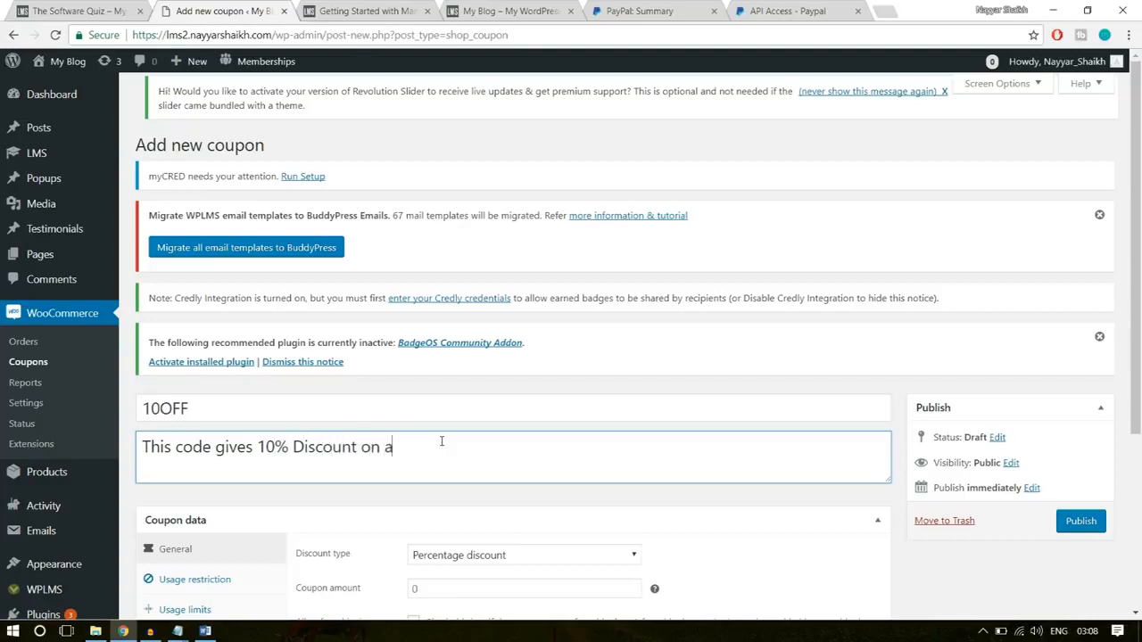
type("ny Coyrse")
key("BackSpace")
key("BackSpace")
key("BackSpace")
type("urse")
left_click(441, 446)
key("BackSpace")
left_click(575, 462)
- Keep Percentage discount as the coupon's discount type and set the coupon amount to 10
scroll(579, 462, "down", 3)
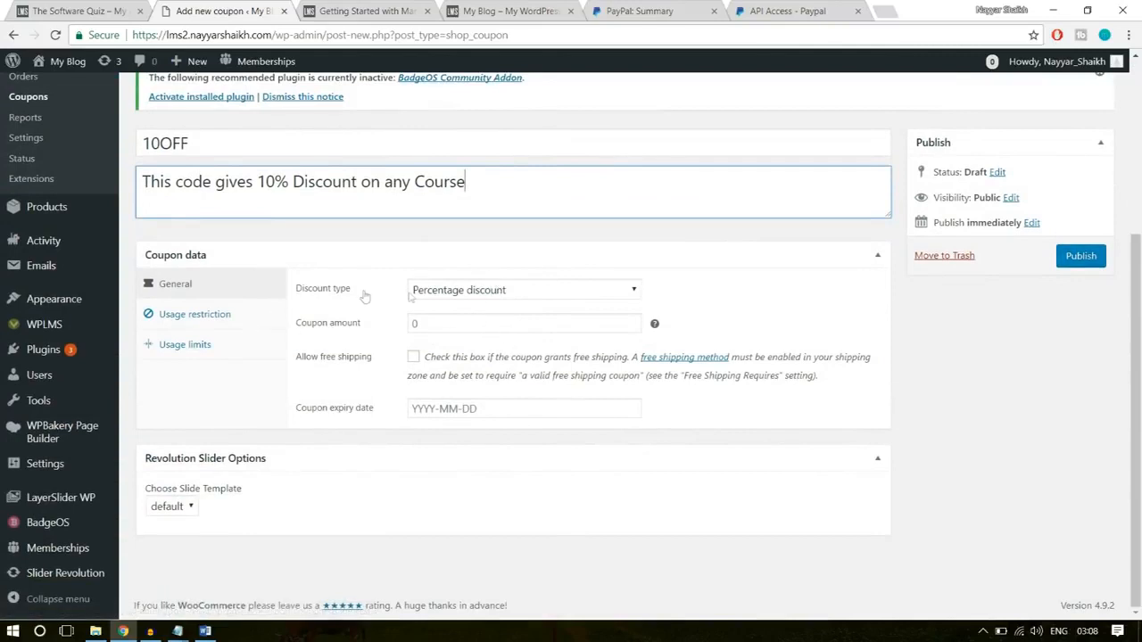
left_click(516, 299)
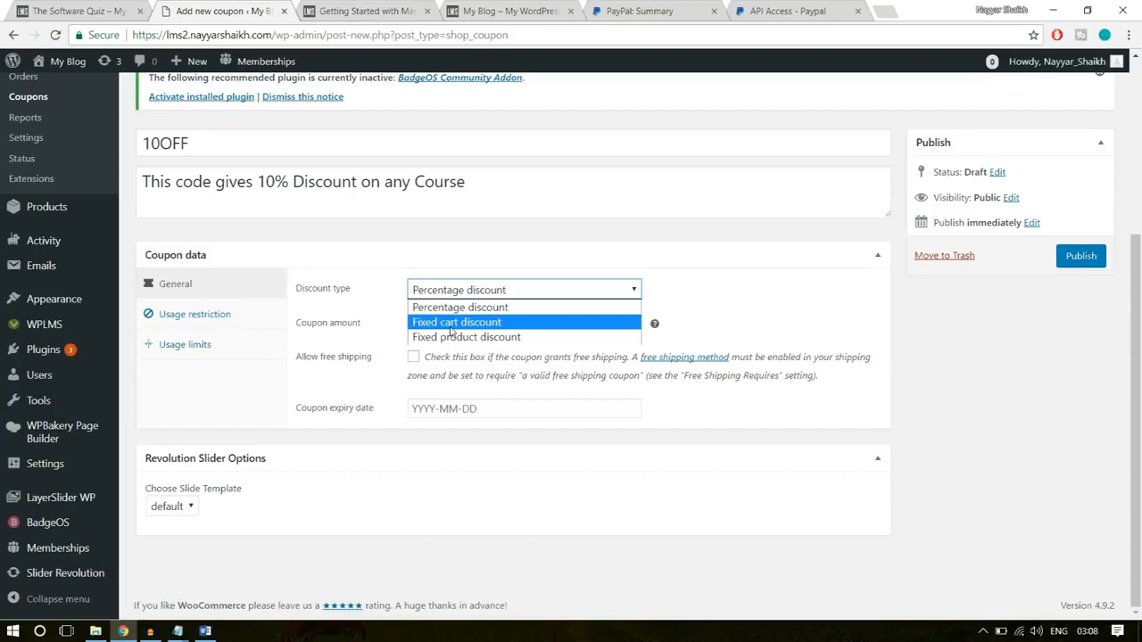
left_click_drag(203, 143, 34, 140)
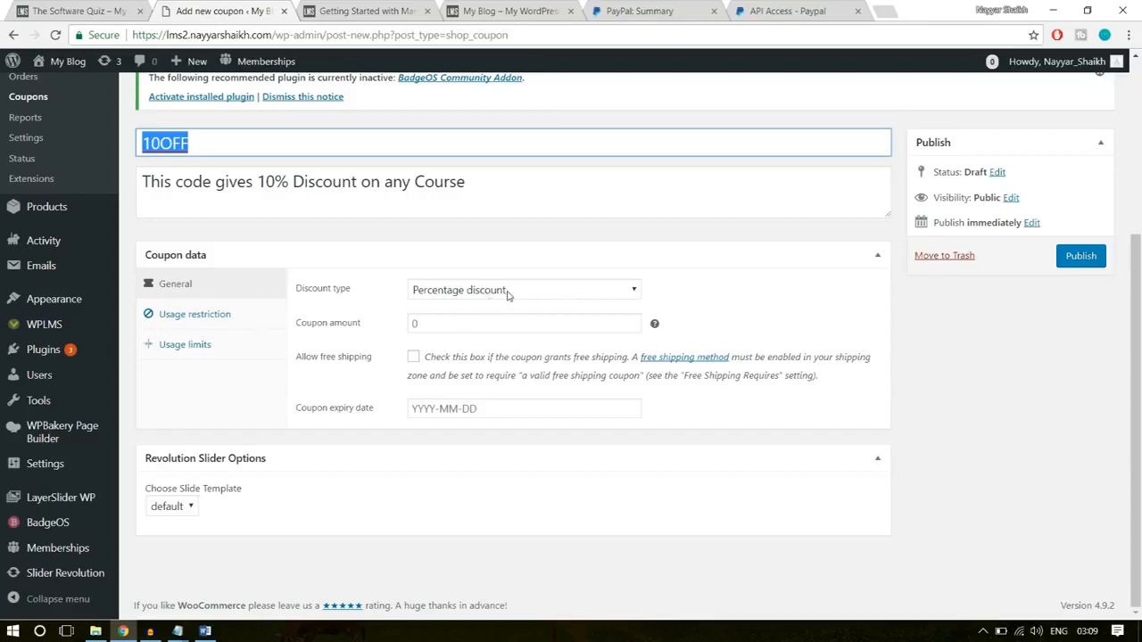
left_click(410, 323)
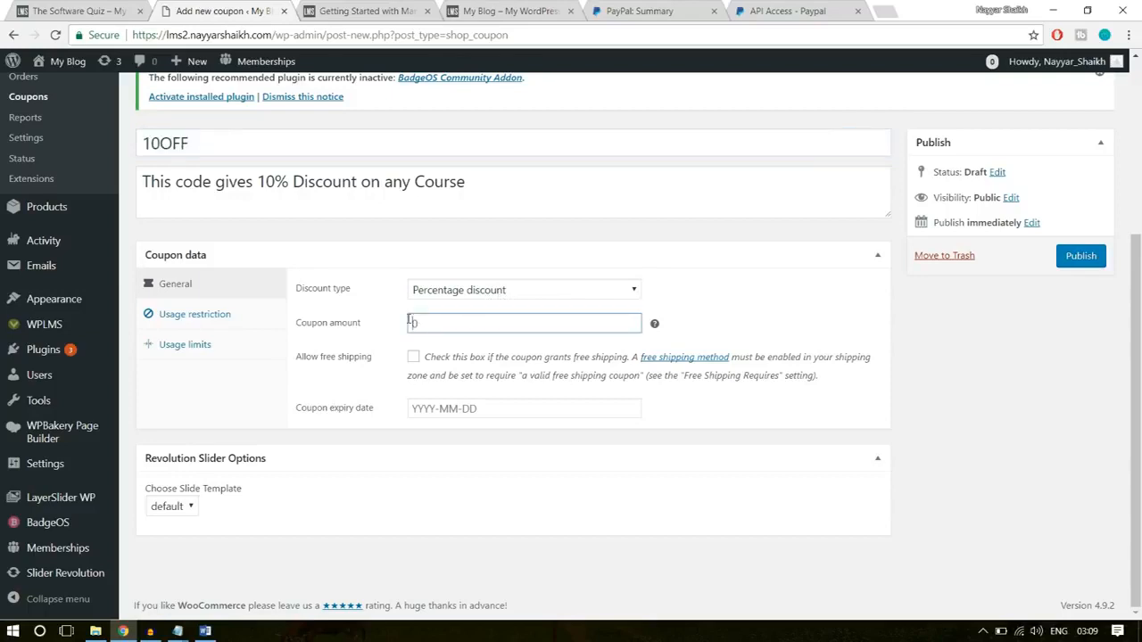
type("10")
left_click(826, 317)
double_click(205, 134)
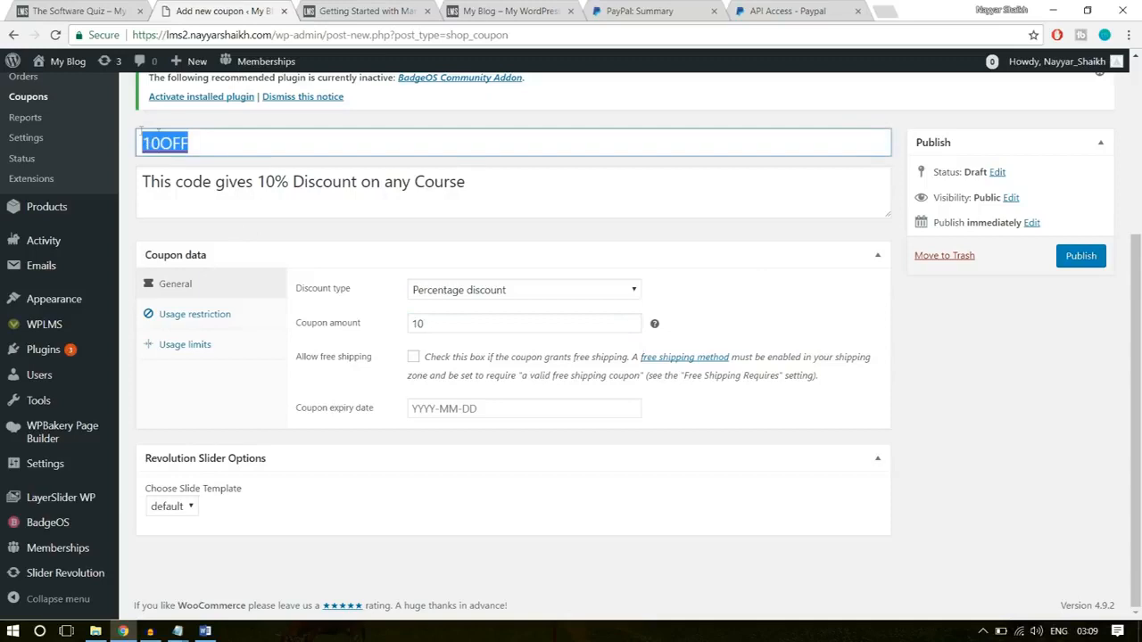
left_click(825, 264)
left_click(825, 264)
- Try to set the coupon expiry date to 1 April 2018 from the calendar
left_click(575, 398)
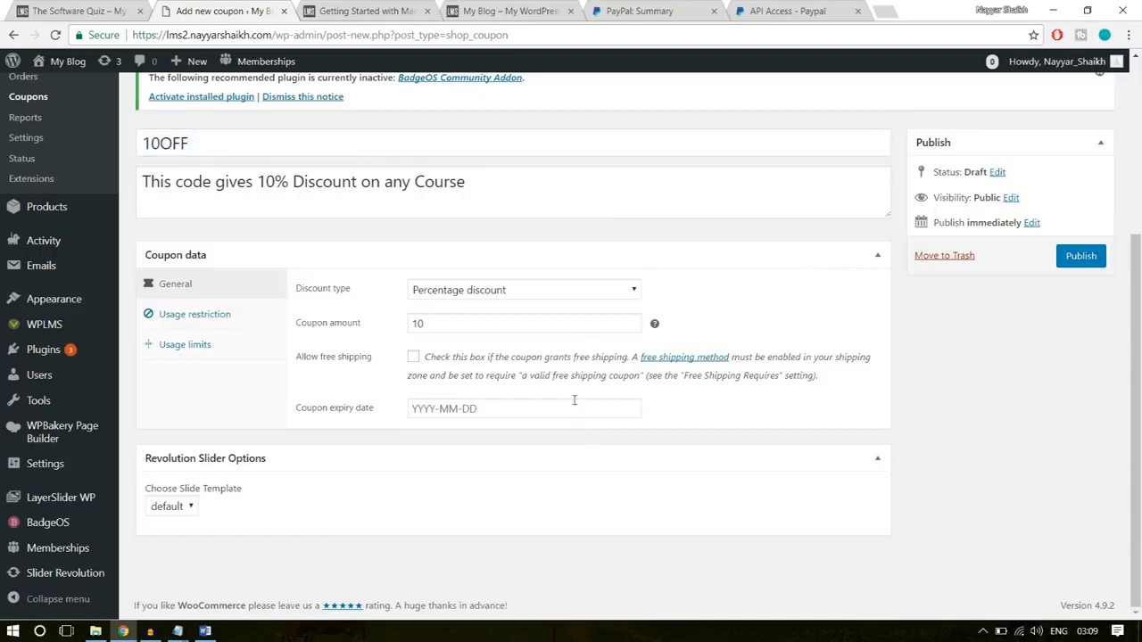
left_click(573, 407)
left_click(576, 196)
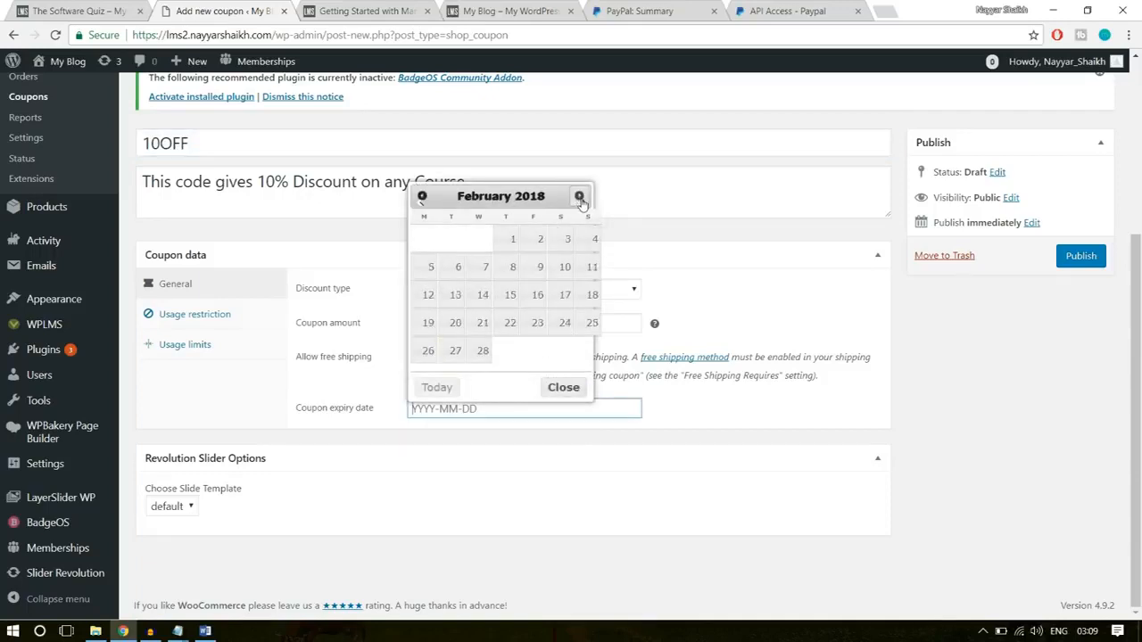
left_click(578, 195)
left_click(578, 195)
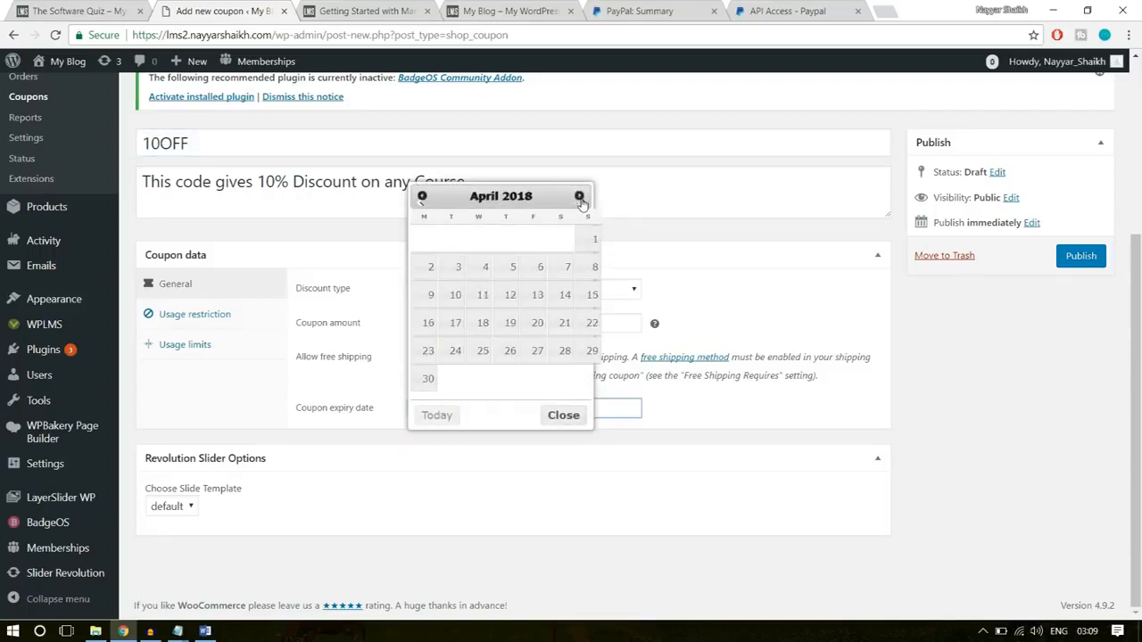
left_click(601, 244)
left_click(782, 267)
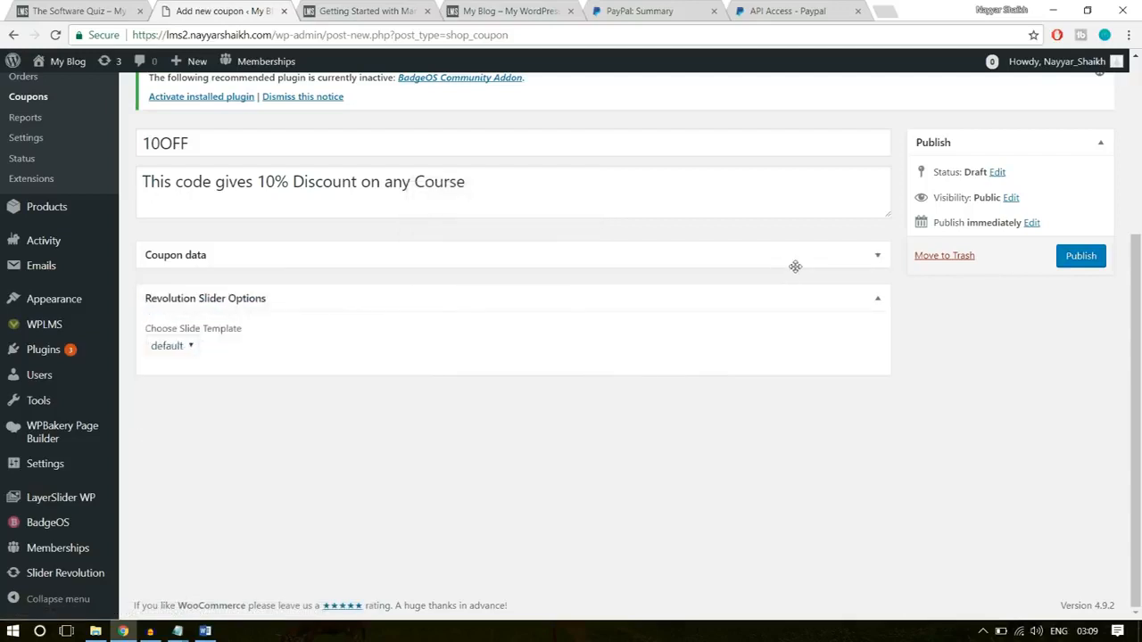
left_click(794, 266)
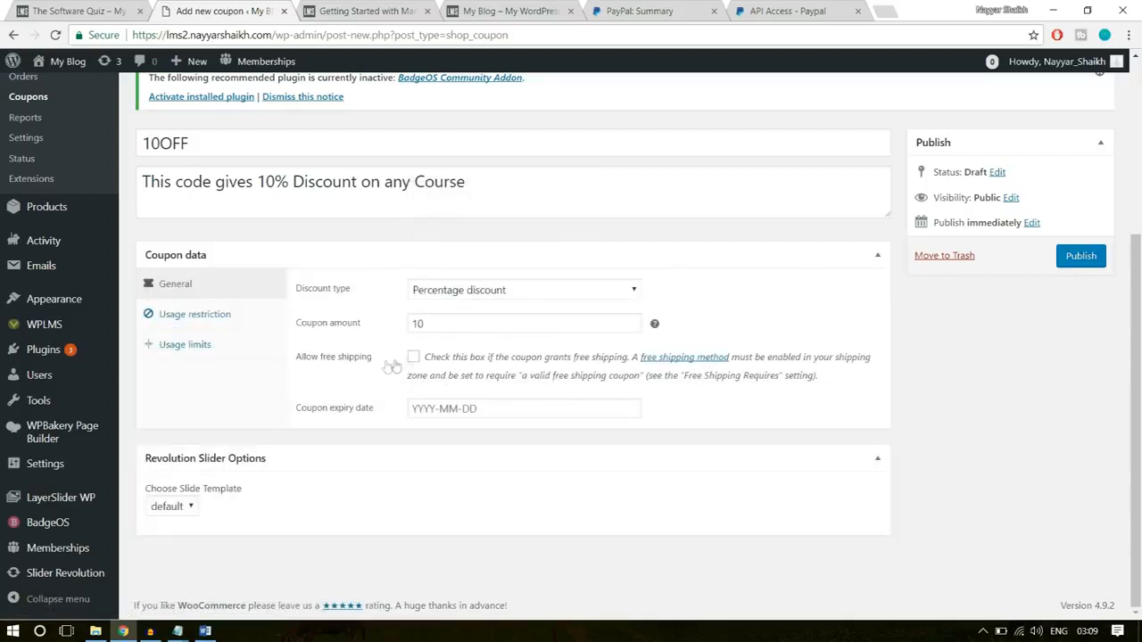
- In the coupon's usage restrictions, set the minimum spend to 10 and the maximum spend to 500
left_click(243, 315)
left_click(444, 295)
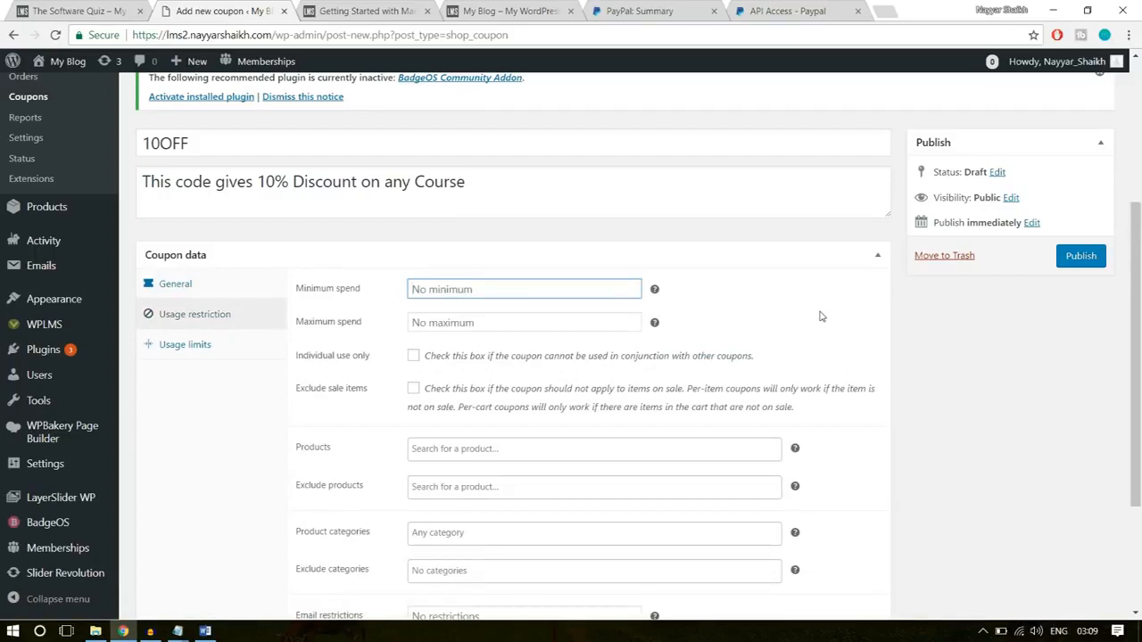
type("10")
left_click(519, 315)
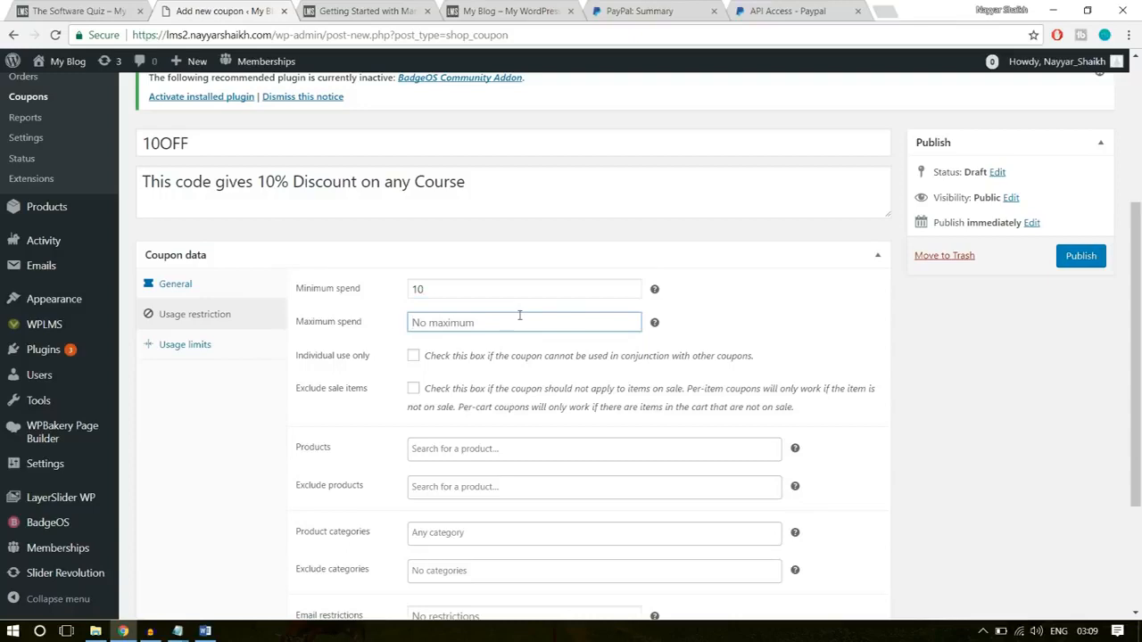
type("500")
left_click(809, 326)
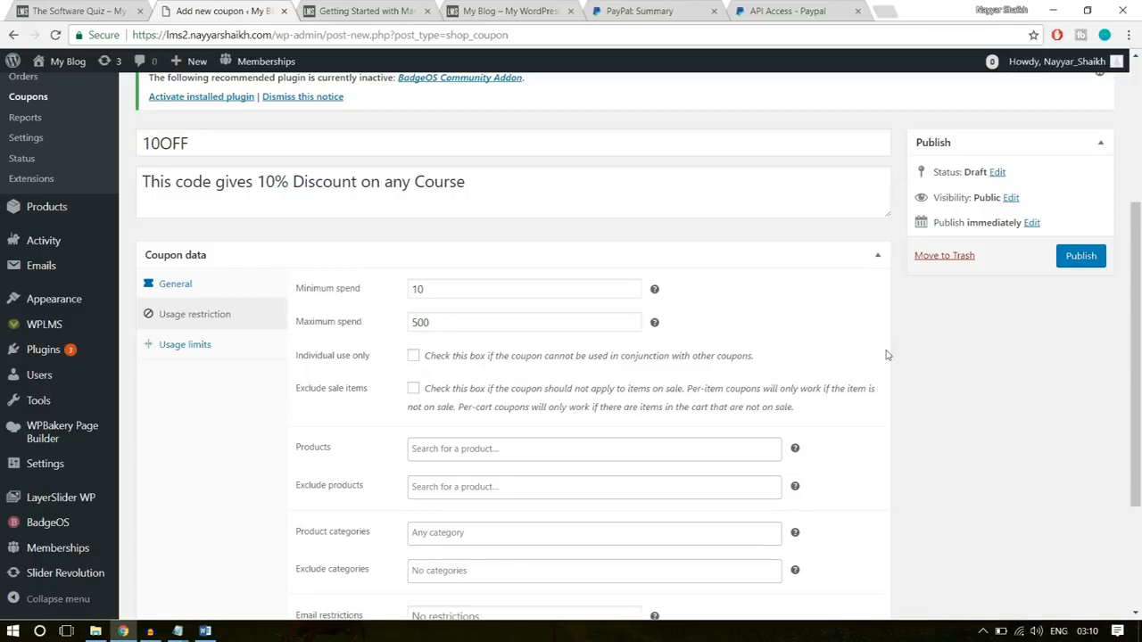
- Restrict the coupon to individual use only and exclude sale items from it
left_click(414, 357)
left_click(415, 393)
scroll(1081, 467, "down", 2)
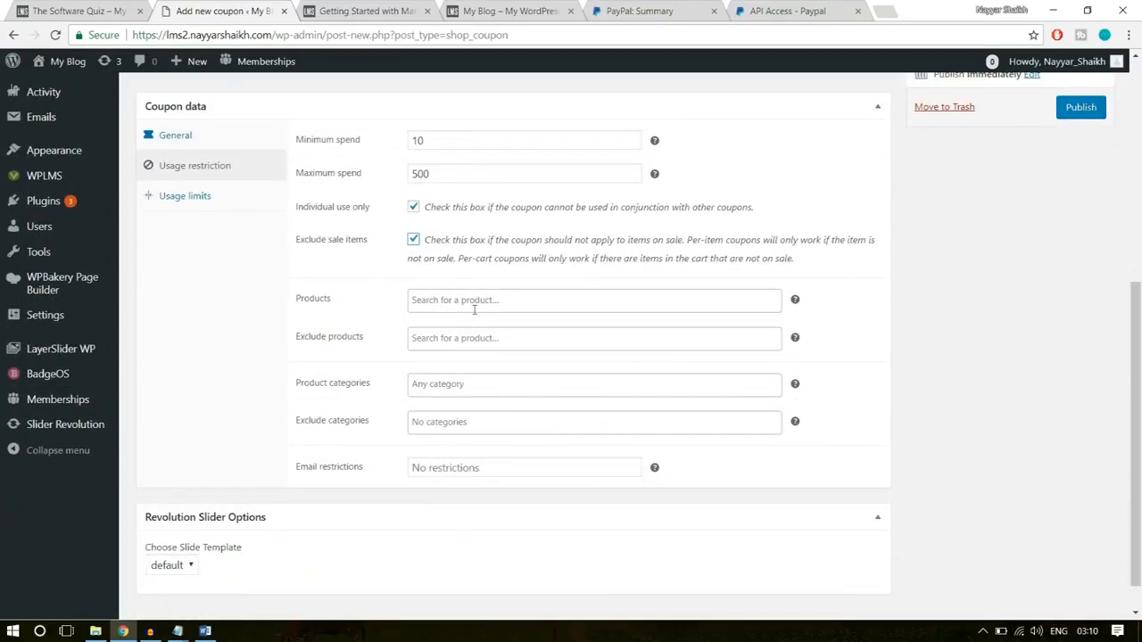
- Examine the coupon's restriction fields for products, excluded products and product categories, leaving them empty
left_click(452, 300)
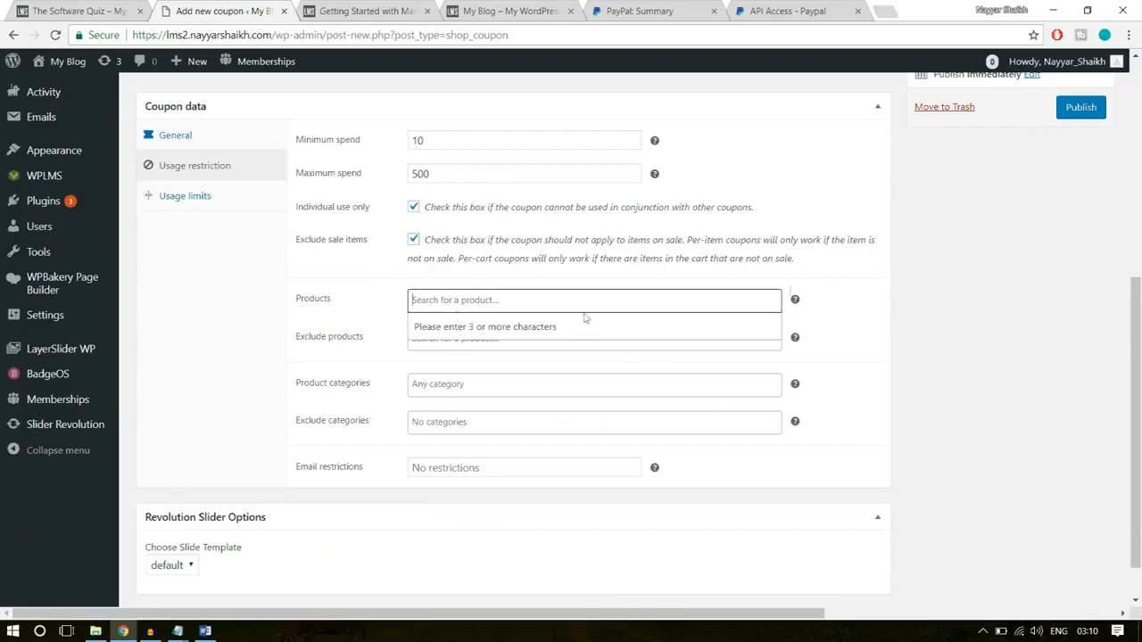
left_click(852, 285)
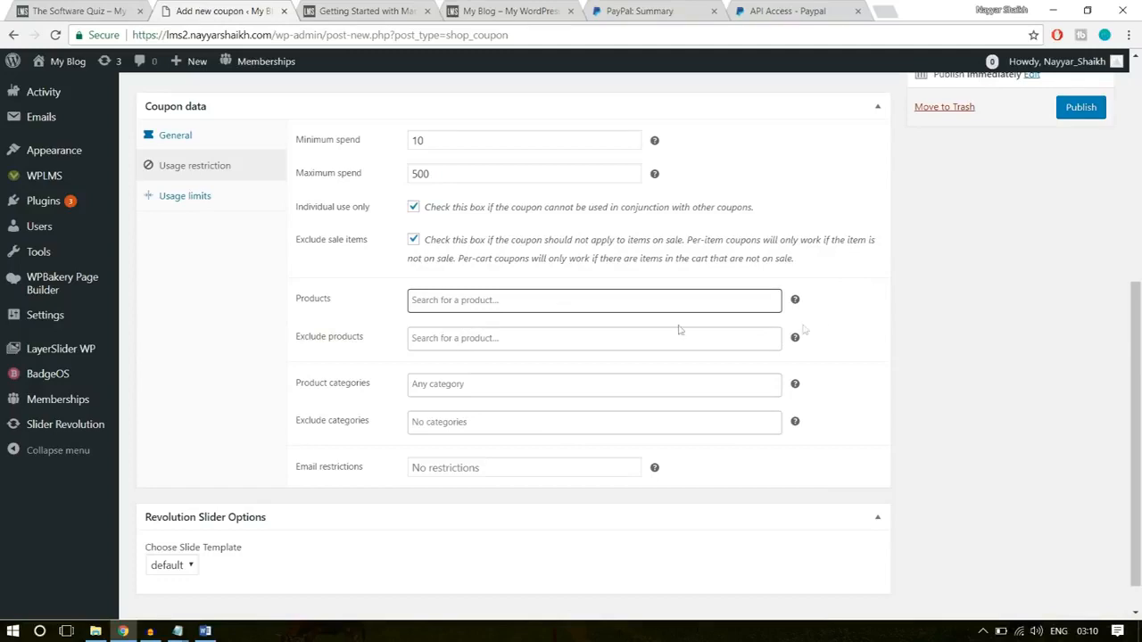
left_click(448, 337)
left_click(946, 339)
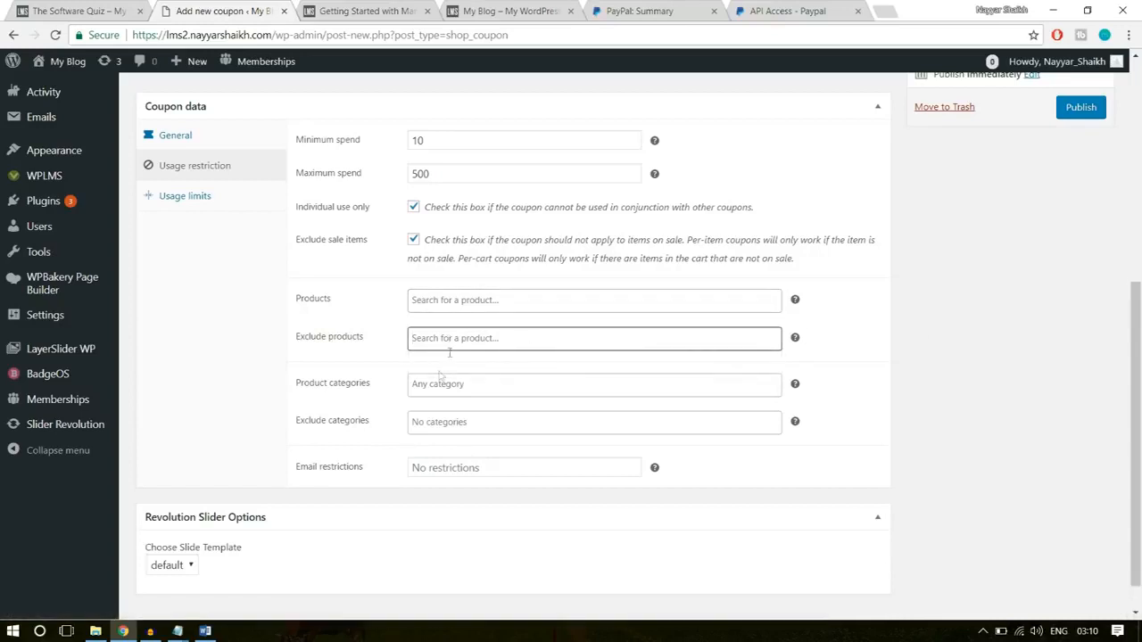
left_click(440, 384)
left_click(949, 378)
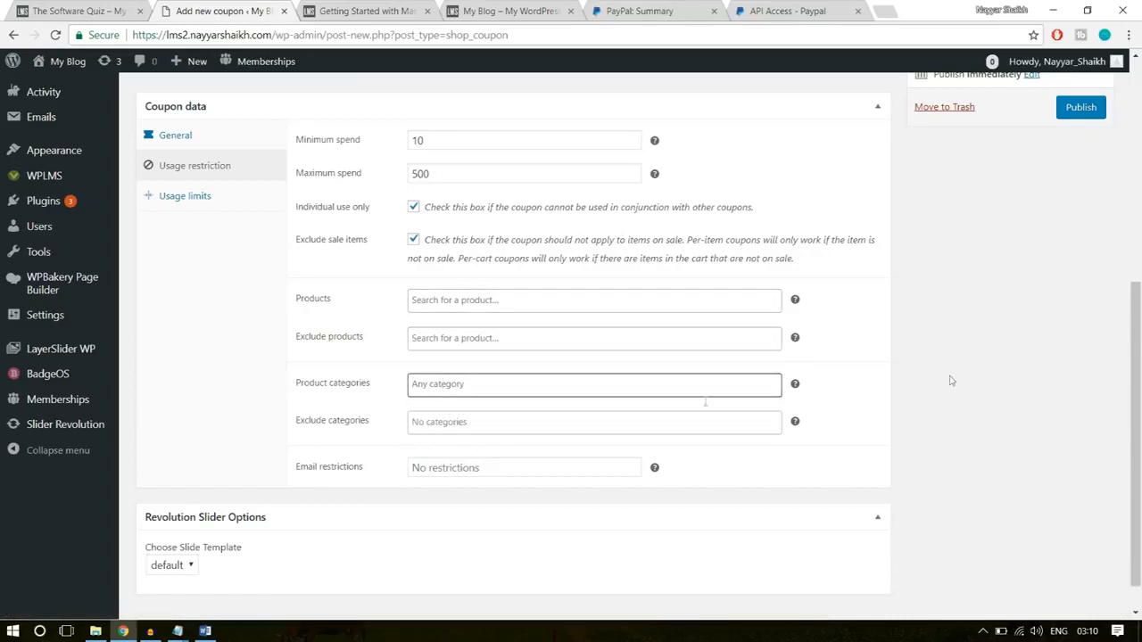
- In the coupon's usage limits, set the usage limit per coupon to 100
left_click(268, 196)
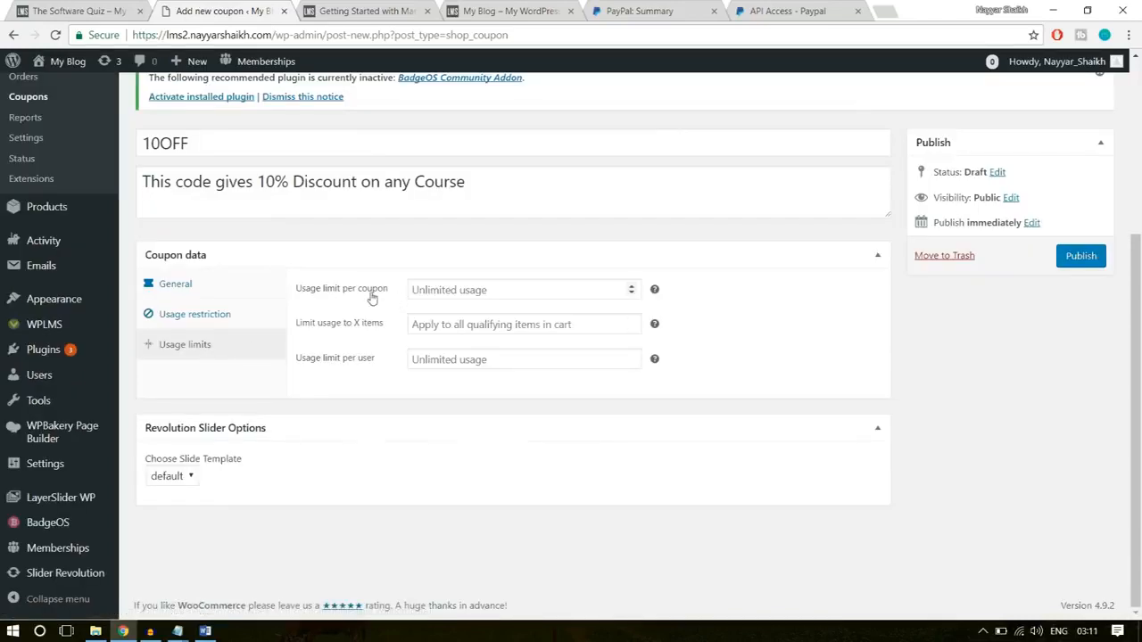
left_click(437, 289)
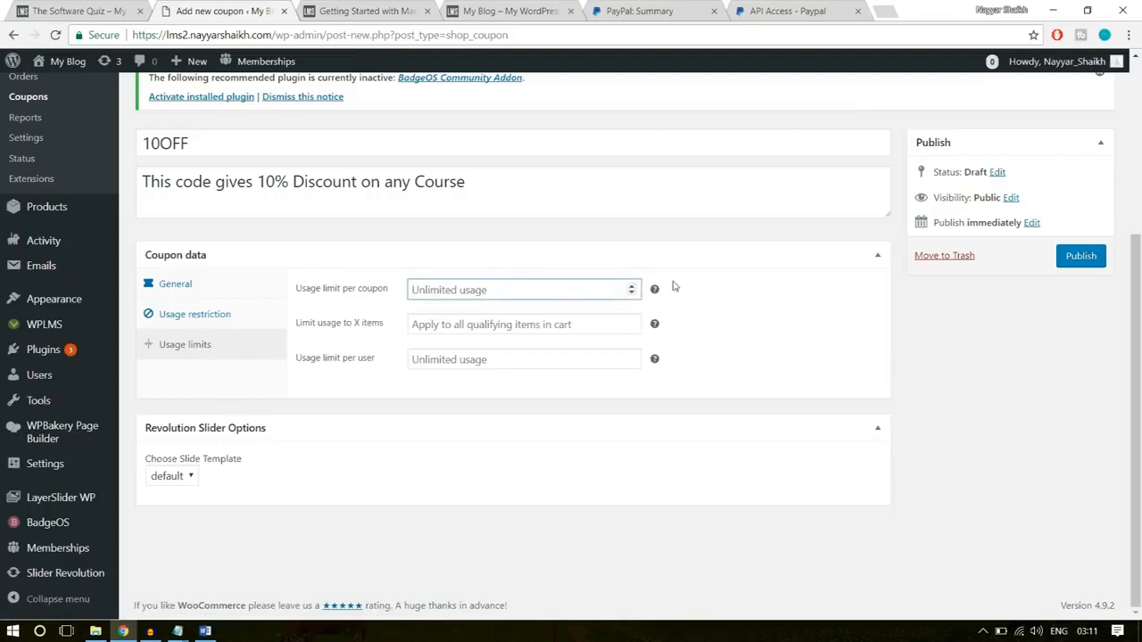
mouse_move(655, 292)
type("100")
left_click(727, 253)
left_click(730, 255)
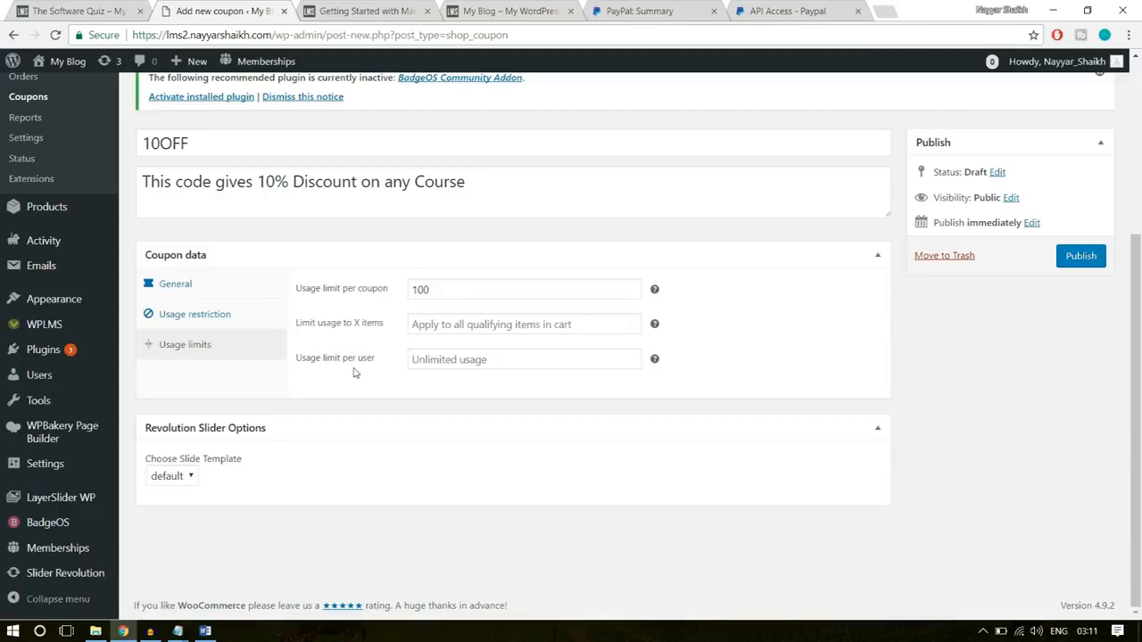
- Set the usage limit per user to 1 and publish the coupon
left_click(451, 358)
type("1")
left_click(445, 418)
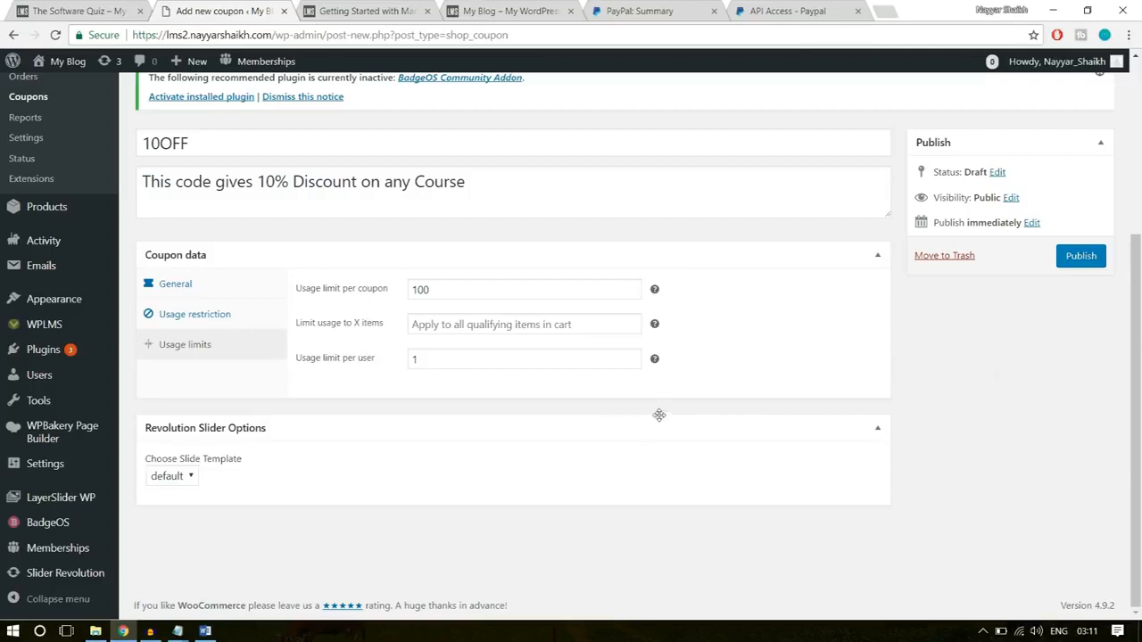
left_click(1079, 256)
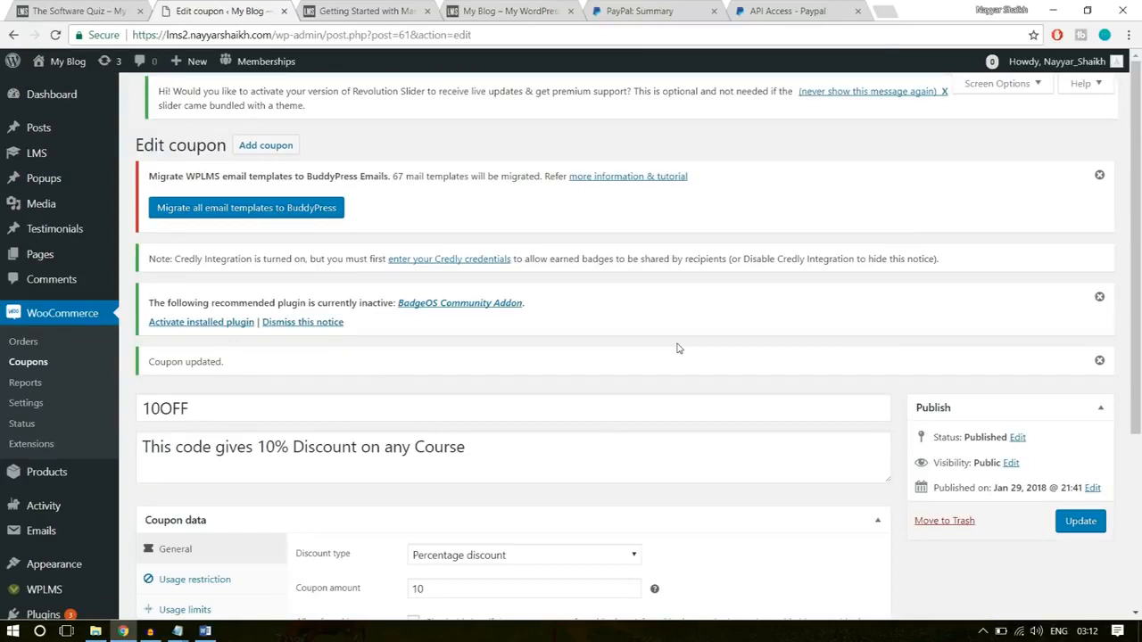
- Start adding a new WooCommerce product
scroll(835, 263, "down", 2)
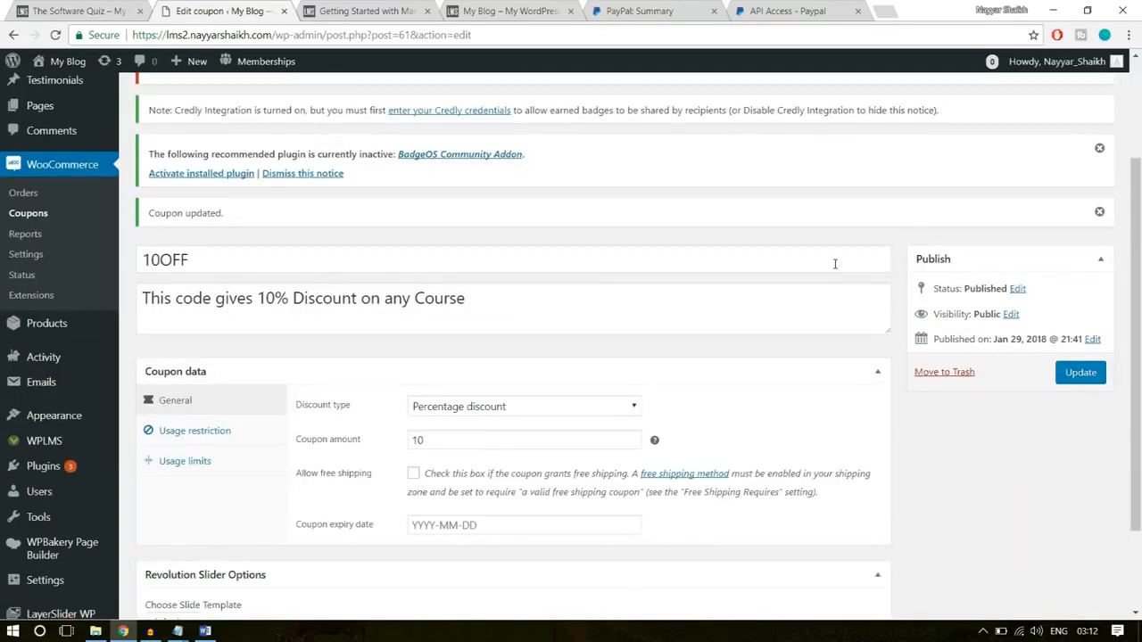
mouse_move(36, 325)
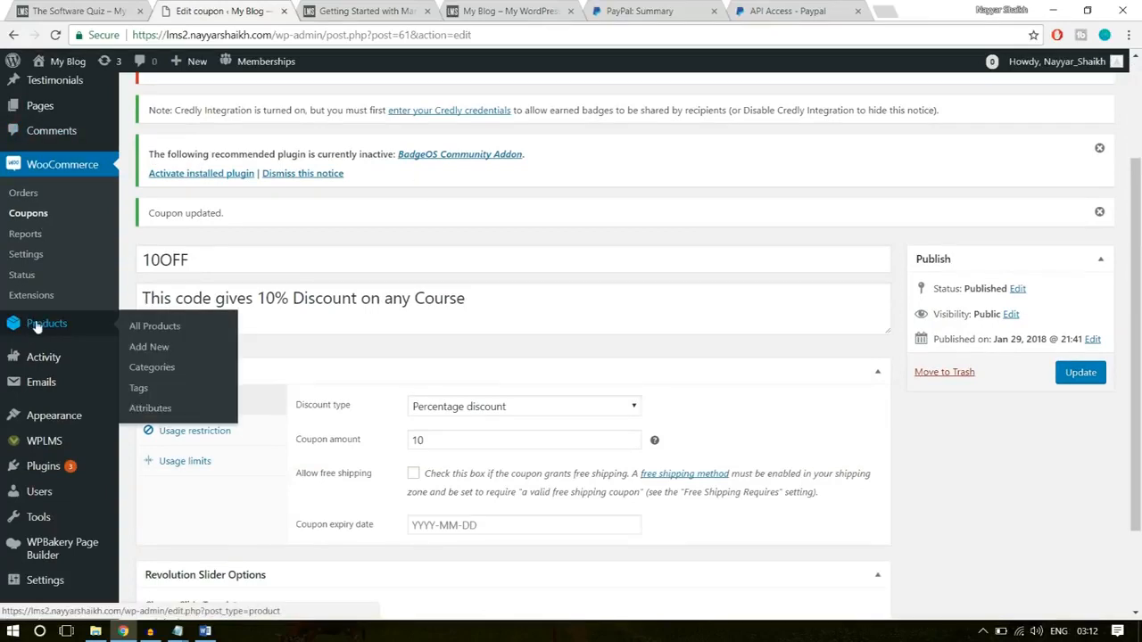
left_click(148, 348)
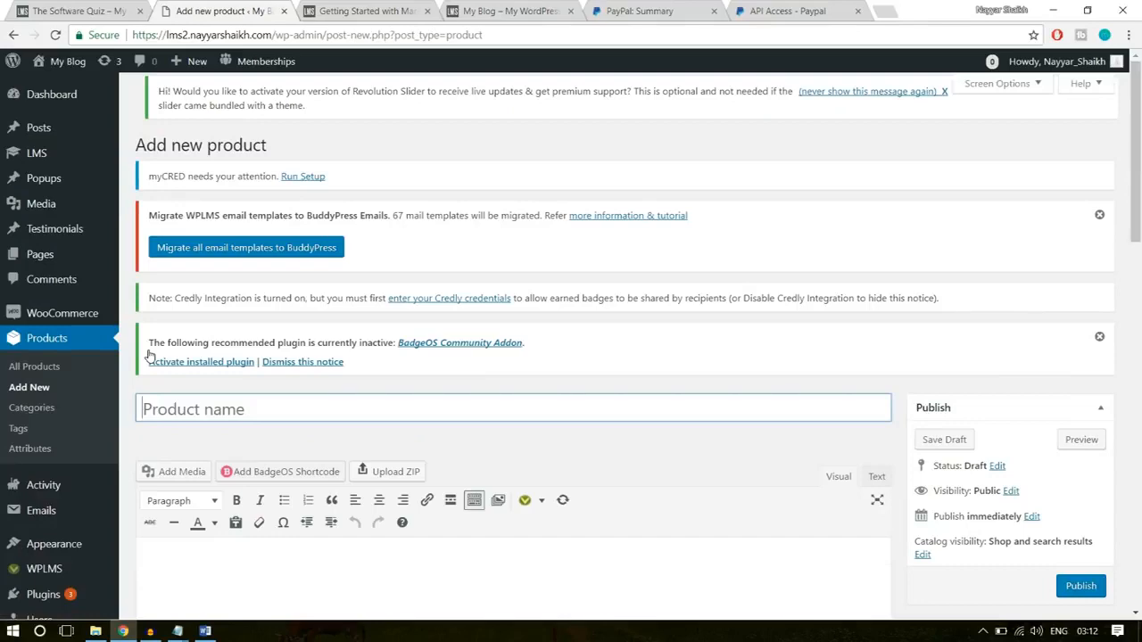
scroll(479, 374, "down", 1)
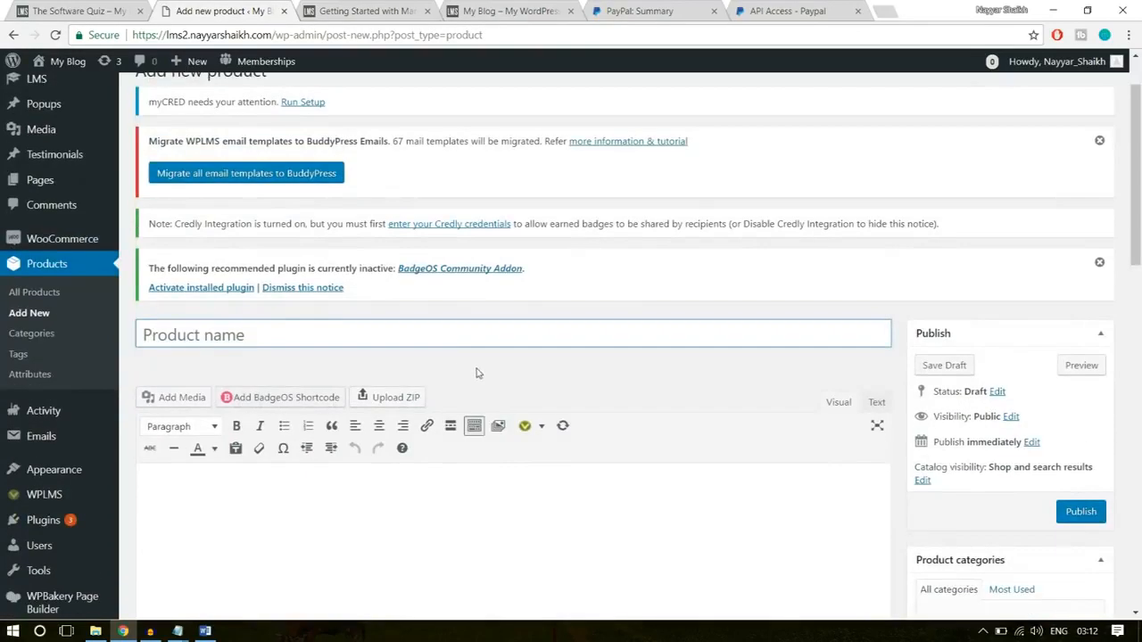
- On the existing demo LMS site, open the Software Training product page at /product/software-training/
left_click(100, 11)
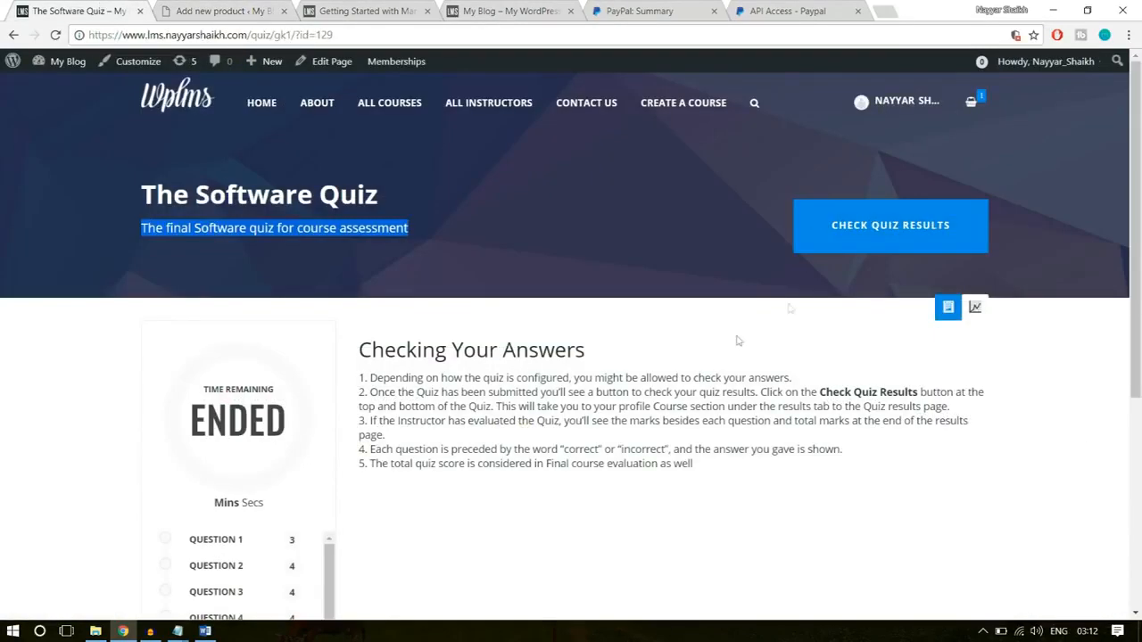
left_click(13, 35)
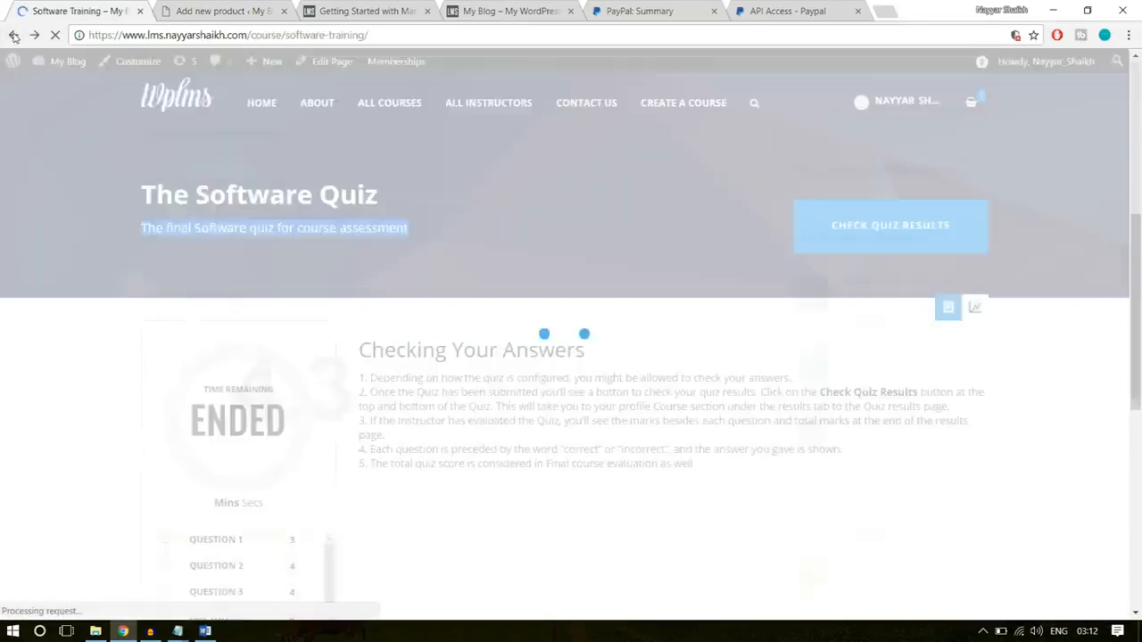
scroll(617, 406, "up", 4)
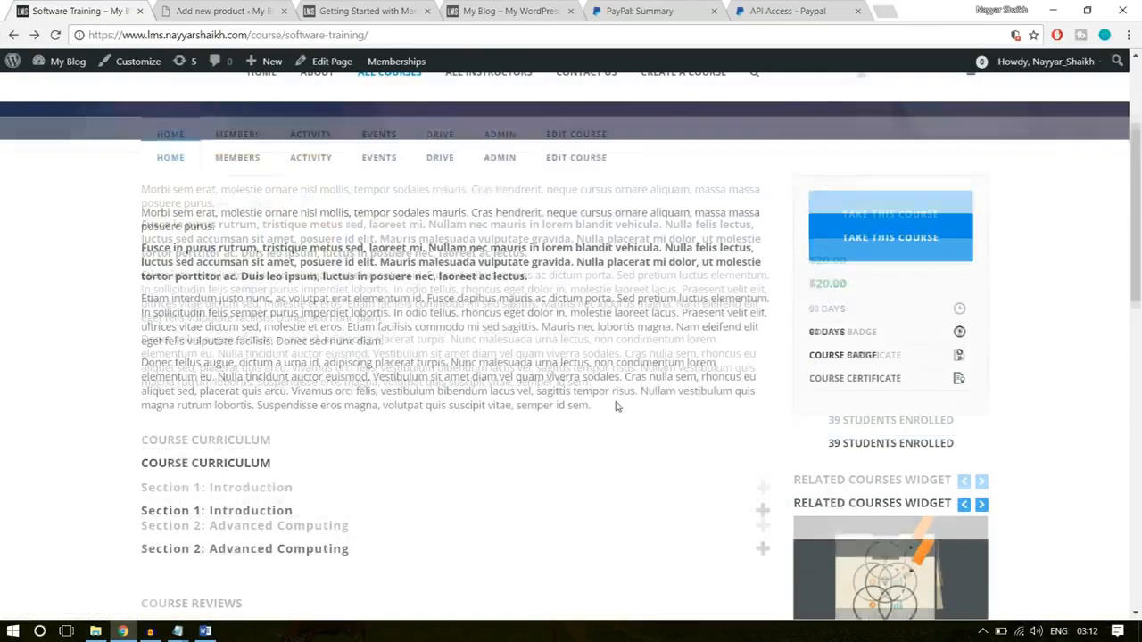
scroll(616, 406, "up", 3)
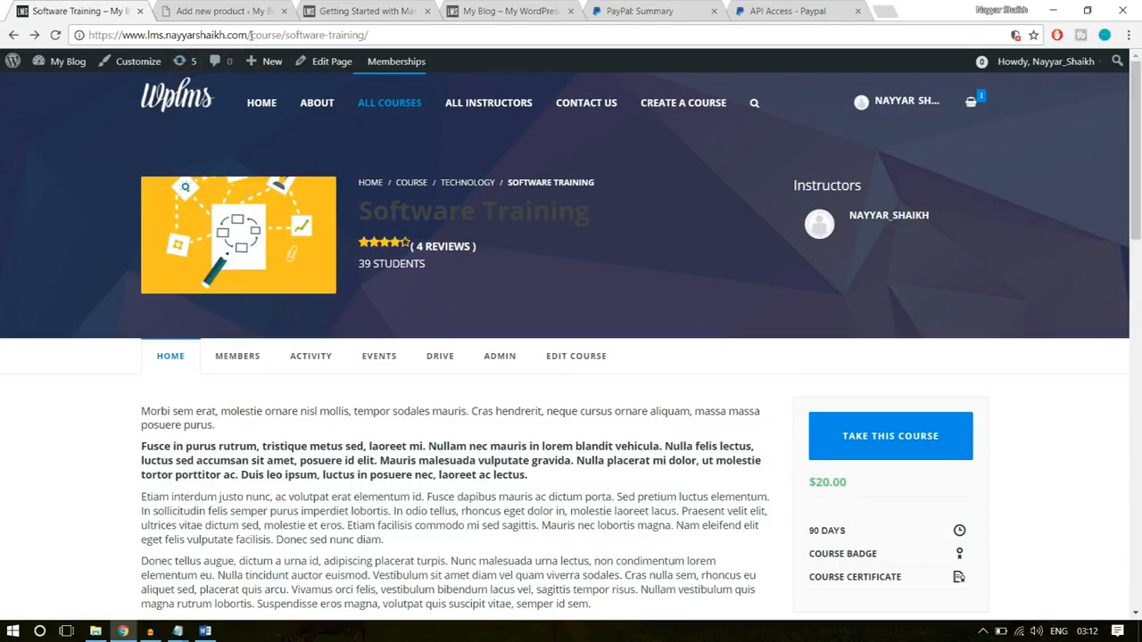
left_click_drag(251, 34, 692, 31)
type("pr")
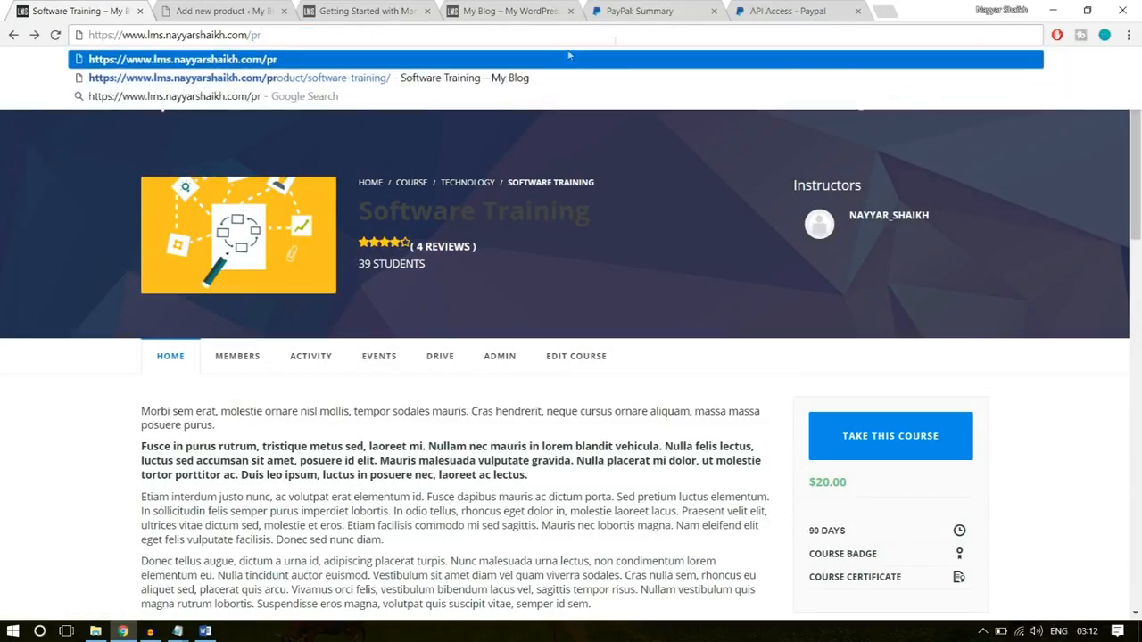
left_click(510, 79)
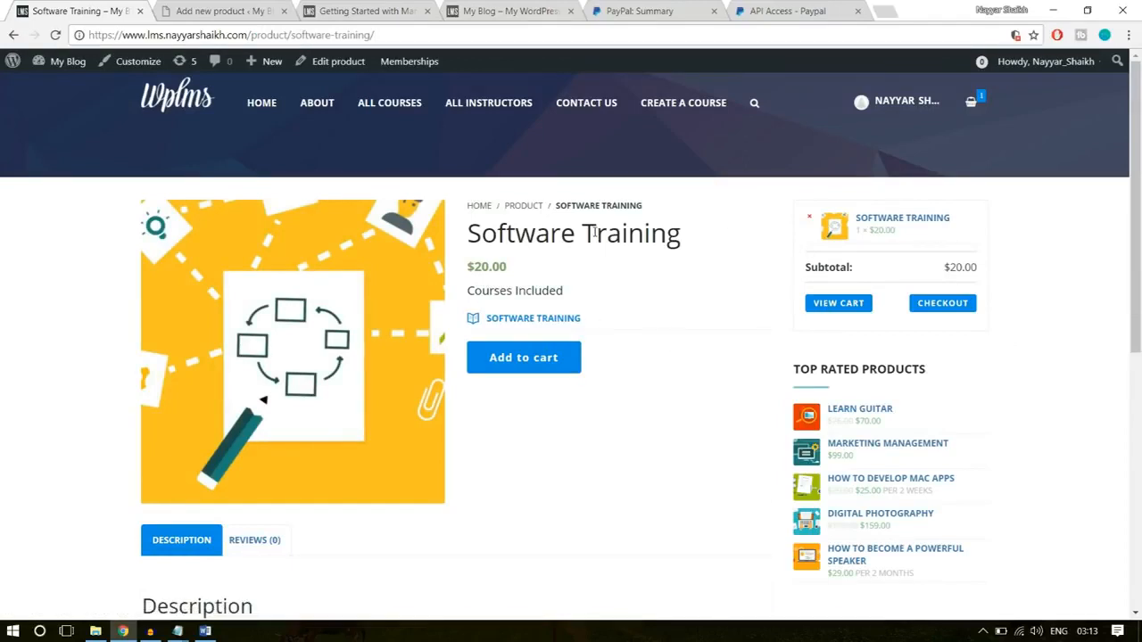
- Review the Software Training product page, including its included course and description
left_click(956, 309)
left_click_drag(597, 328, 464, 331)
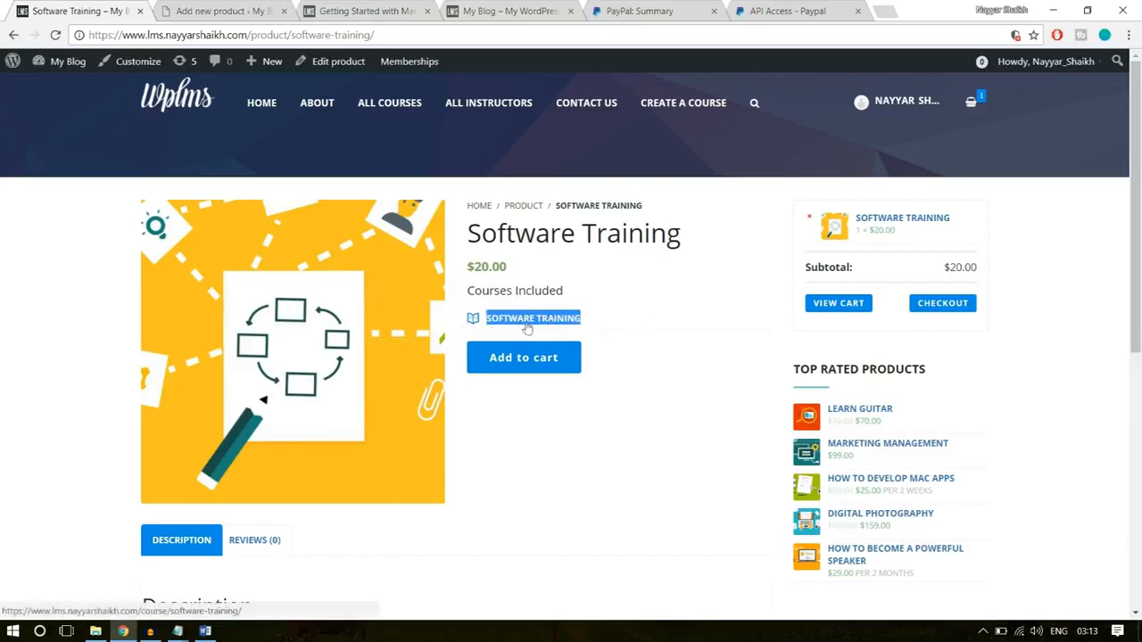
left_click(649, 319)
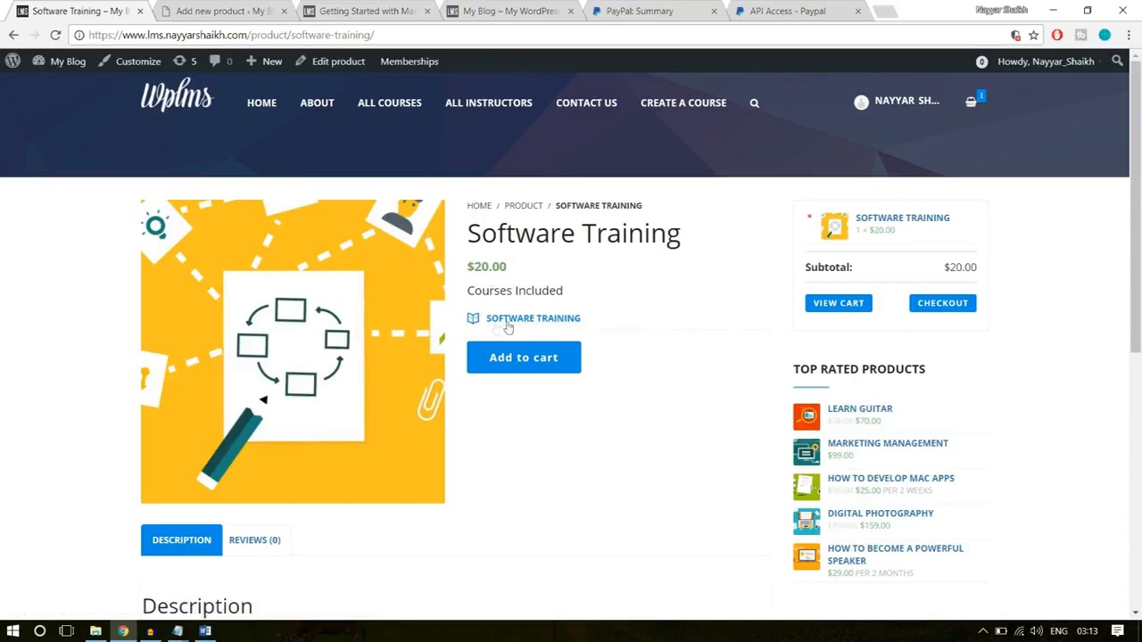
scroll(604, 428, "down", 4)
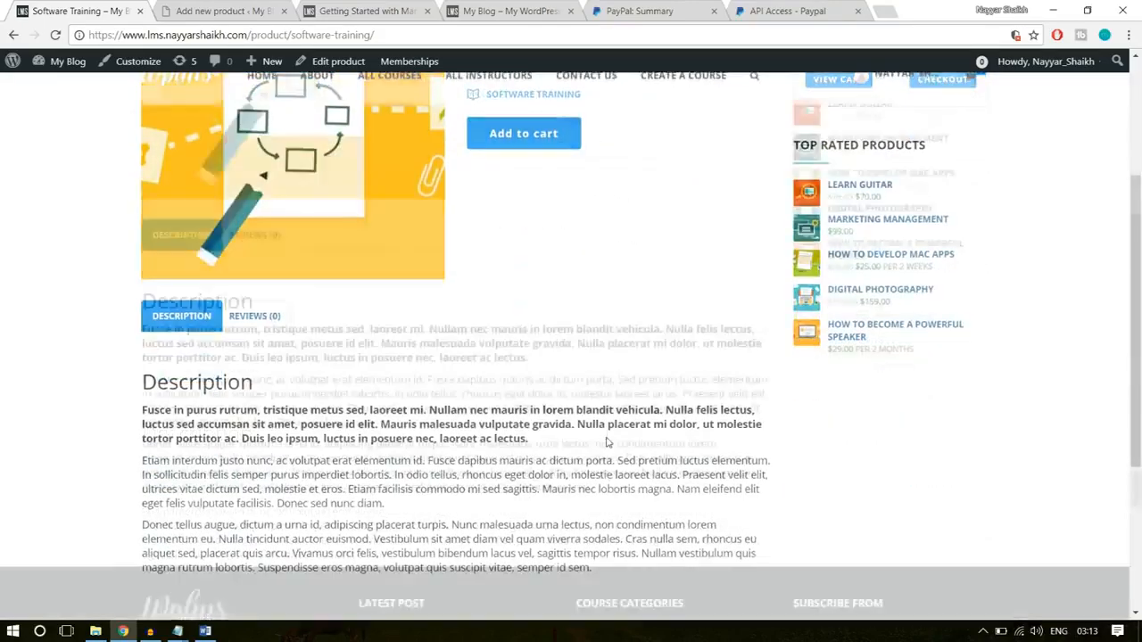
scroll(607, 455, "up", 5)
- Copy the title "Software Training" from the demo product page and use it as the new product's name
left_click(223, 10)
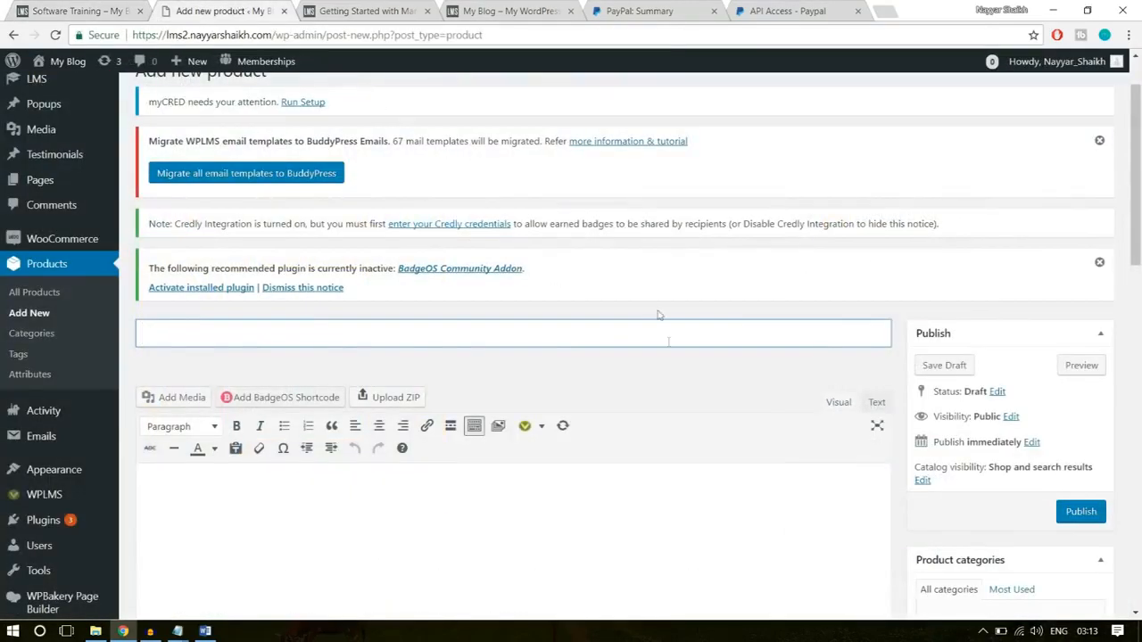
left_click(87, 10)
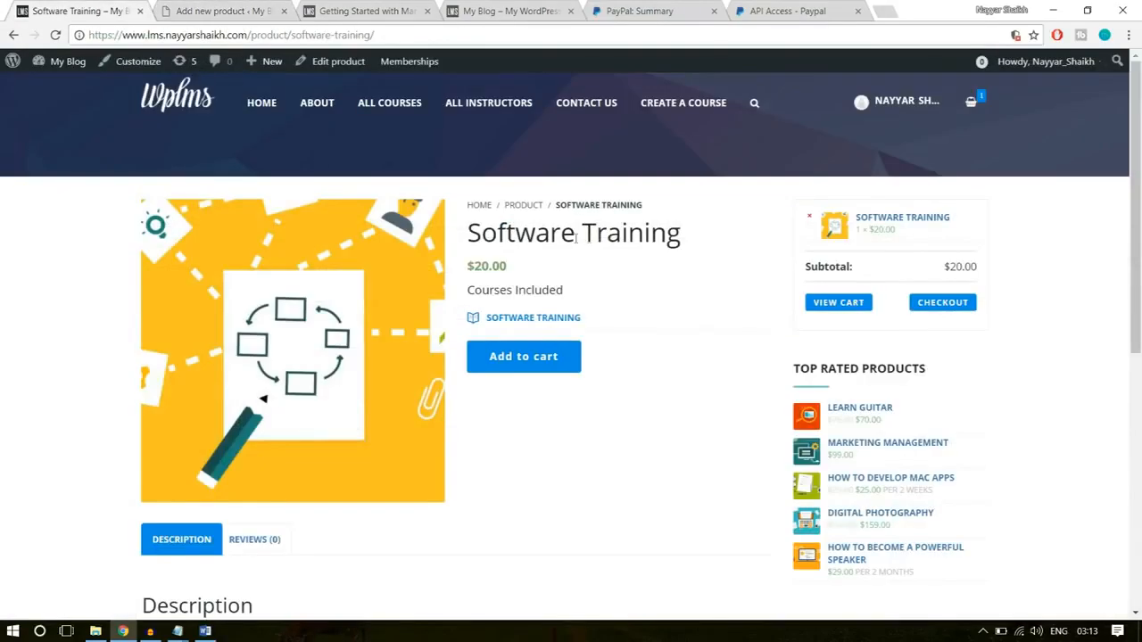
left_click_drag(703, 237, 457, 235)
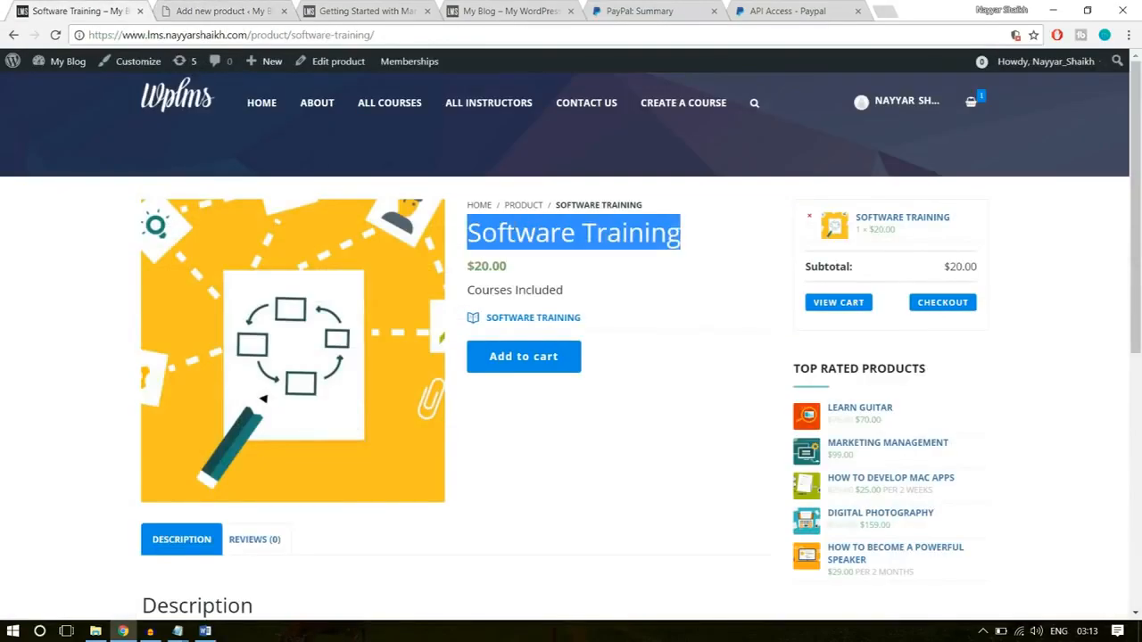
key("ctrl+c")
left_click(223, 11)
key("ctrl+v")
- Copy the three description paragraphs from the demo product page into the new product's description
scroll(387, 462, "down", 1)
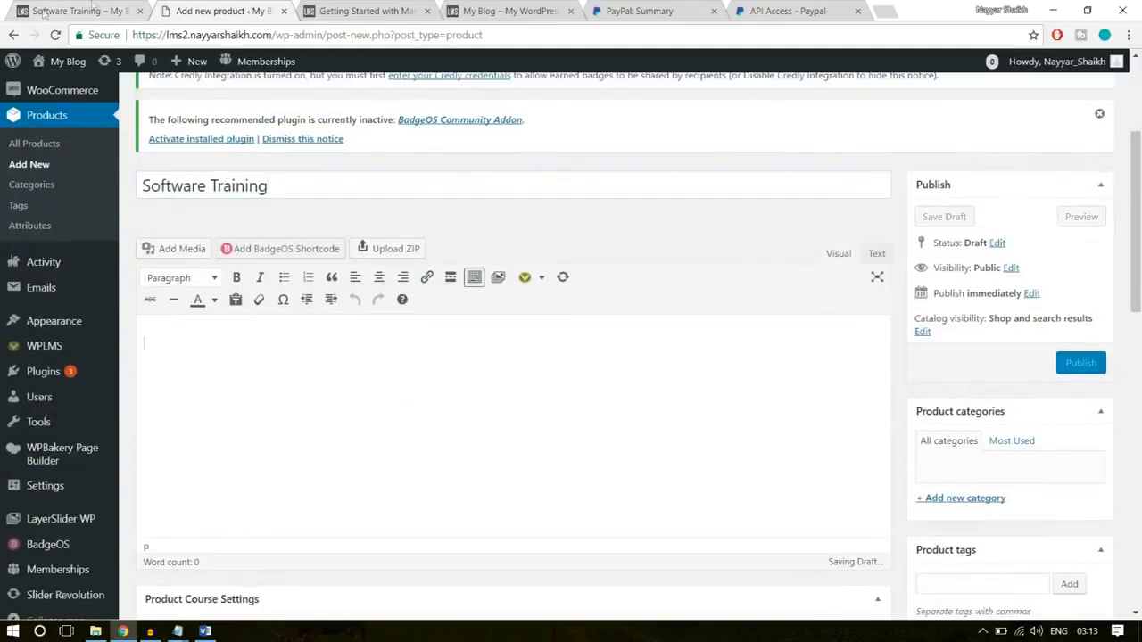
left_click(54, 11)
scroll(244, 246, "down", 4)
left_click_drag(653, 431, 143, 261)
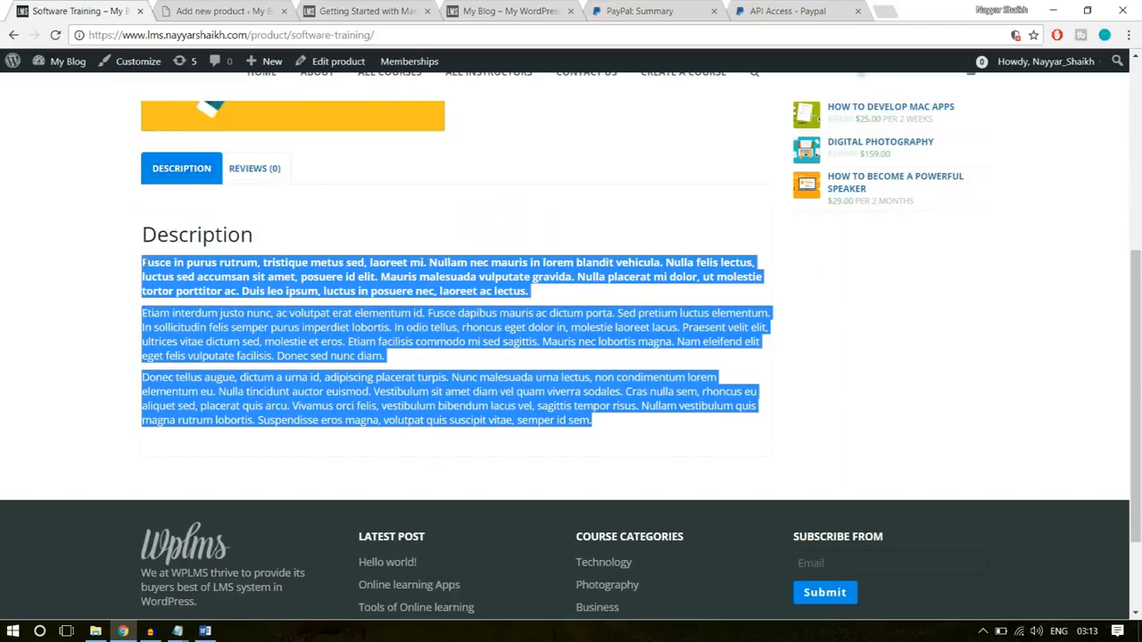
left_click(203, 10)
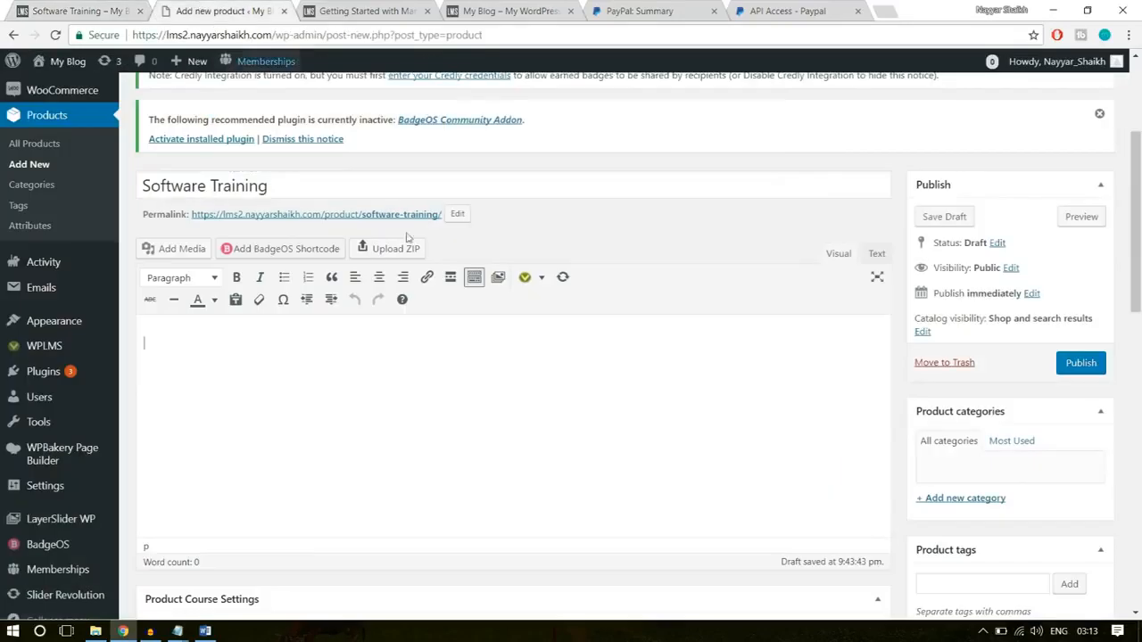
left_click(501, 406)
key("ctrl+v")
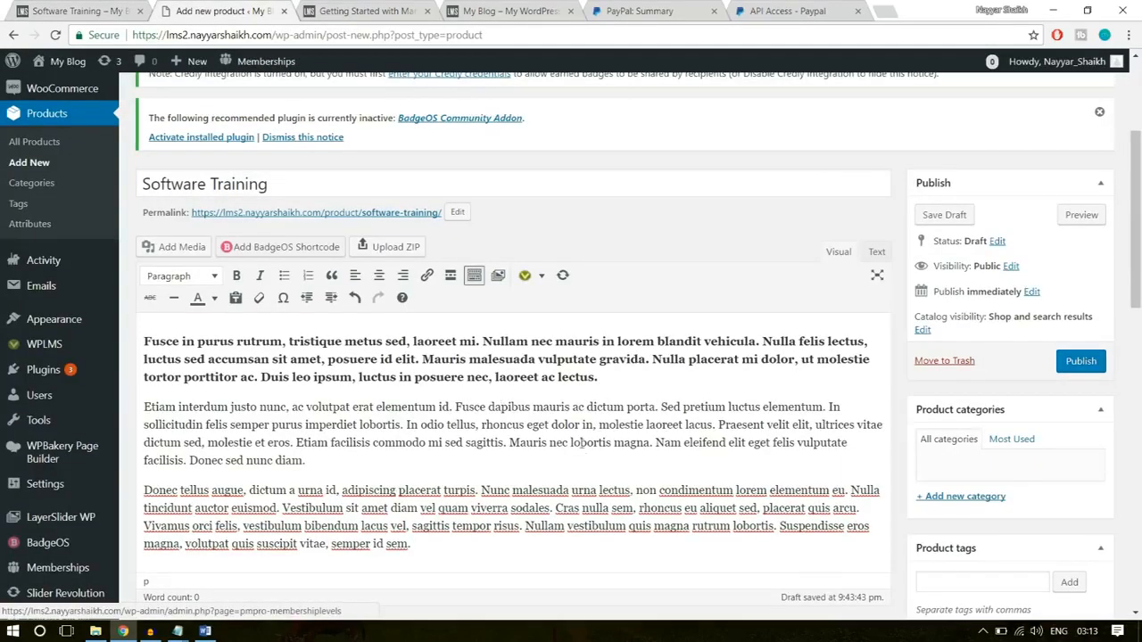
- Add a new product category named "Technology" and assign it to the Software Training product
scroll(985, 423, "down", 2)
scroll(985, 423, "up", 1)
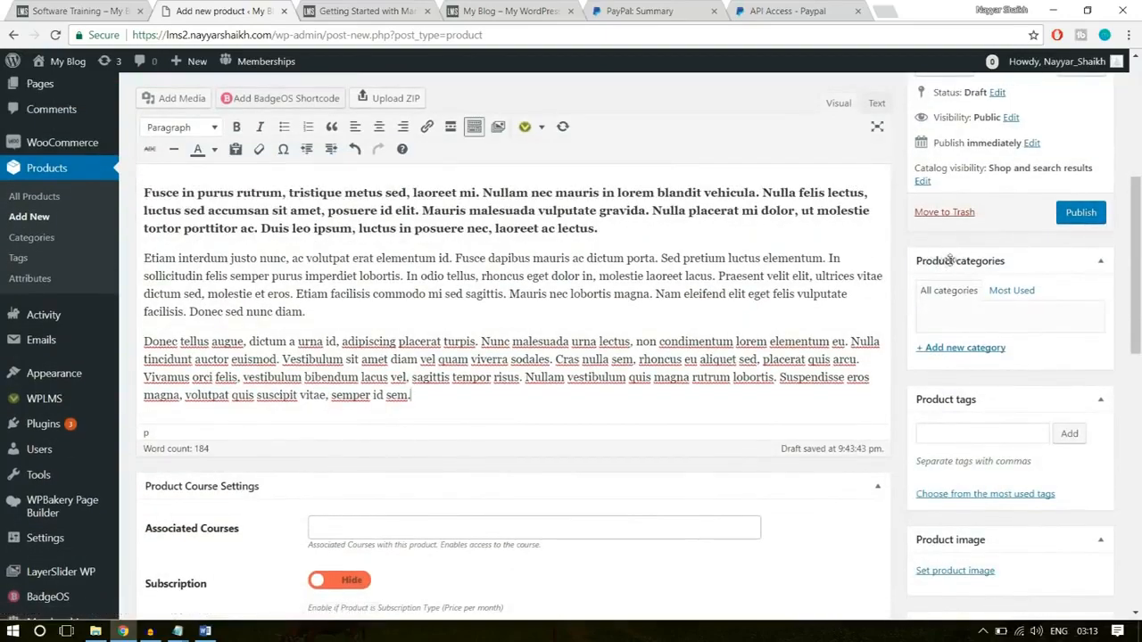
left_click(971, 348)
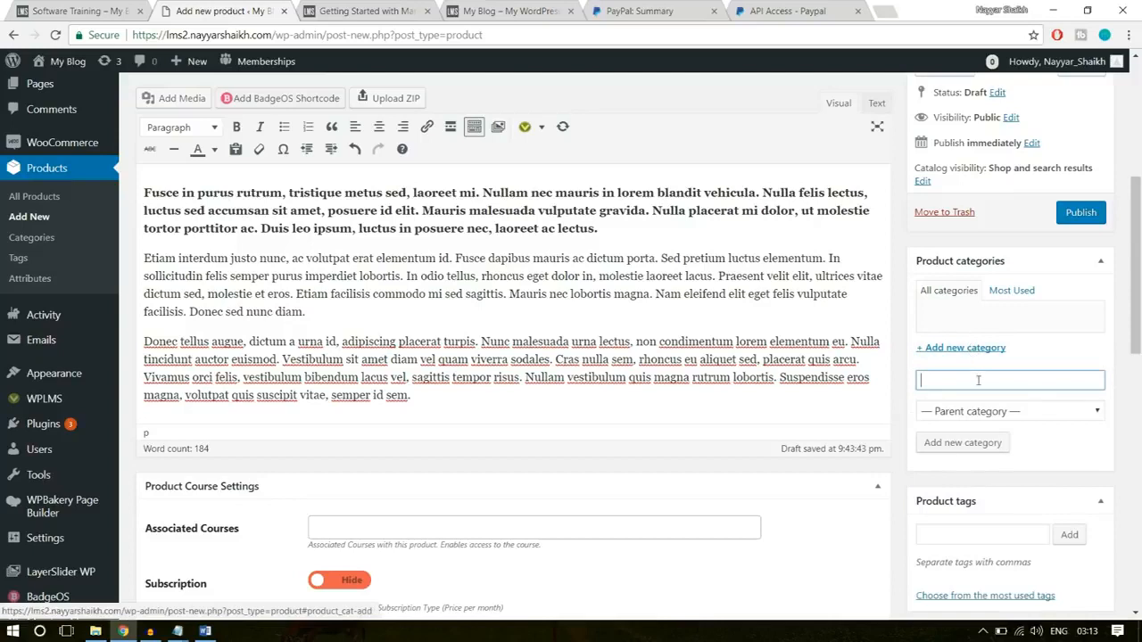
type("Technolog")
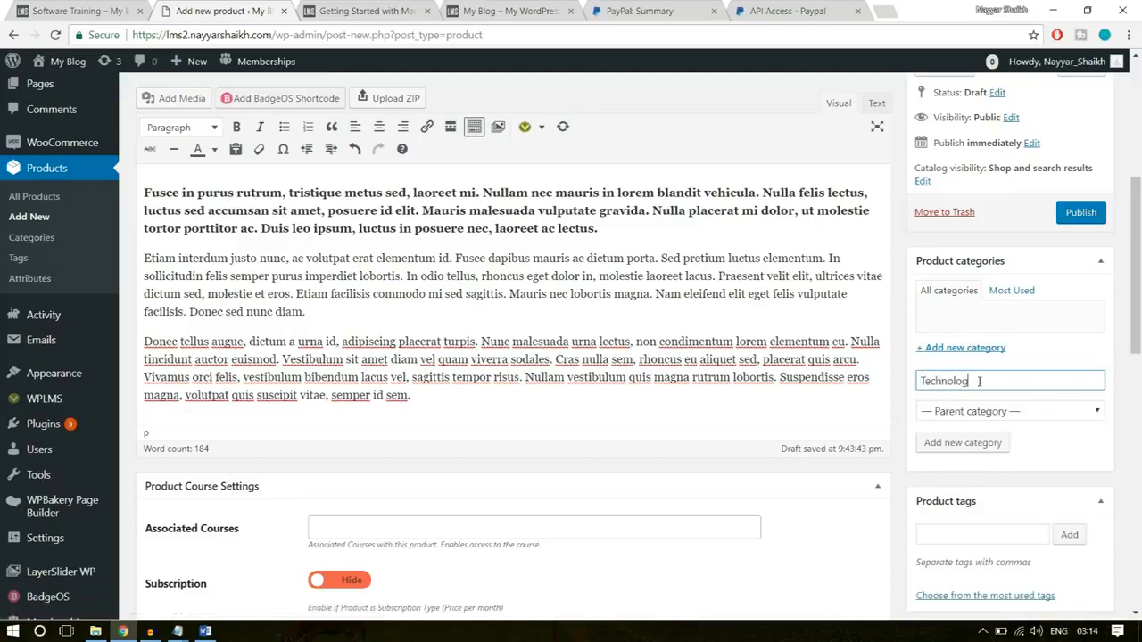
key("Return")
scroll(879, 386, "down", 1)
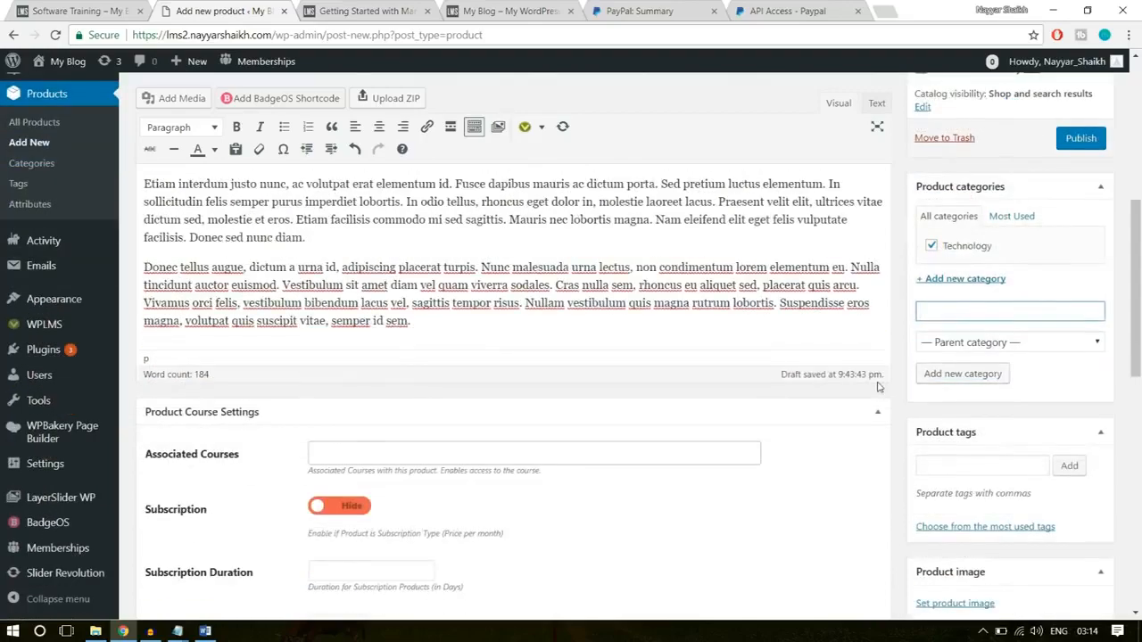
scroll(878, 387, "down", 1)
left_click(369, 379)
left_click(661, 441)
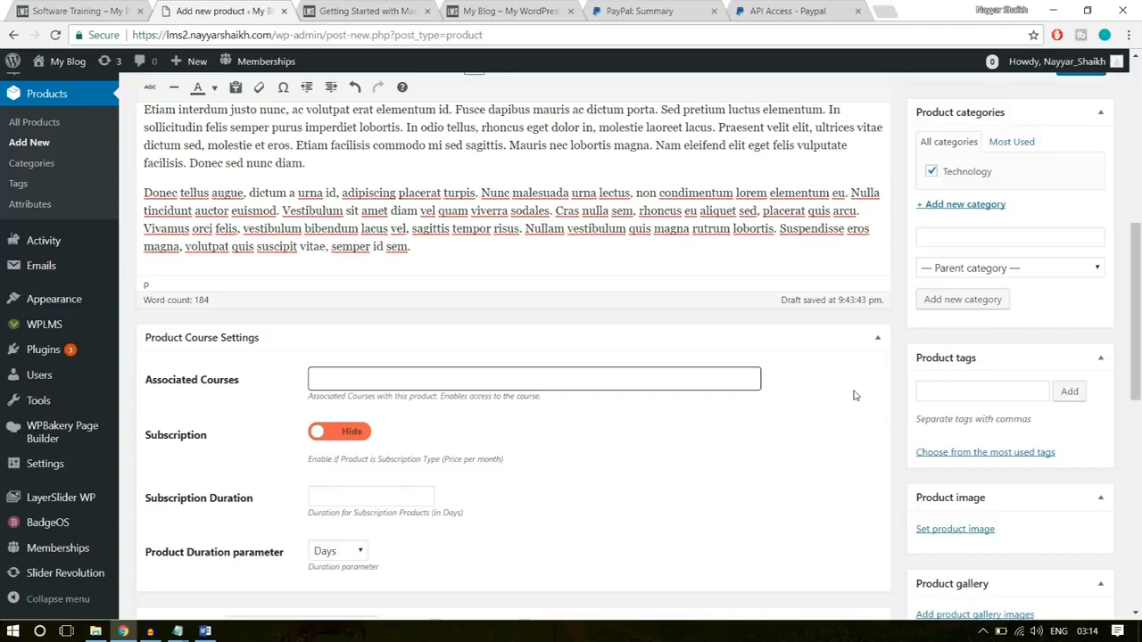
scroll(854, 395, "down", 2)
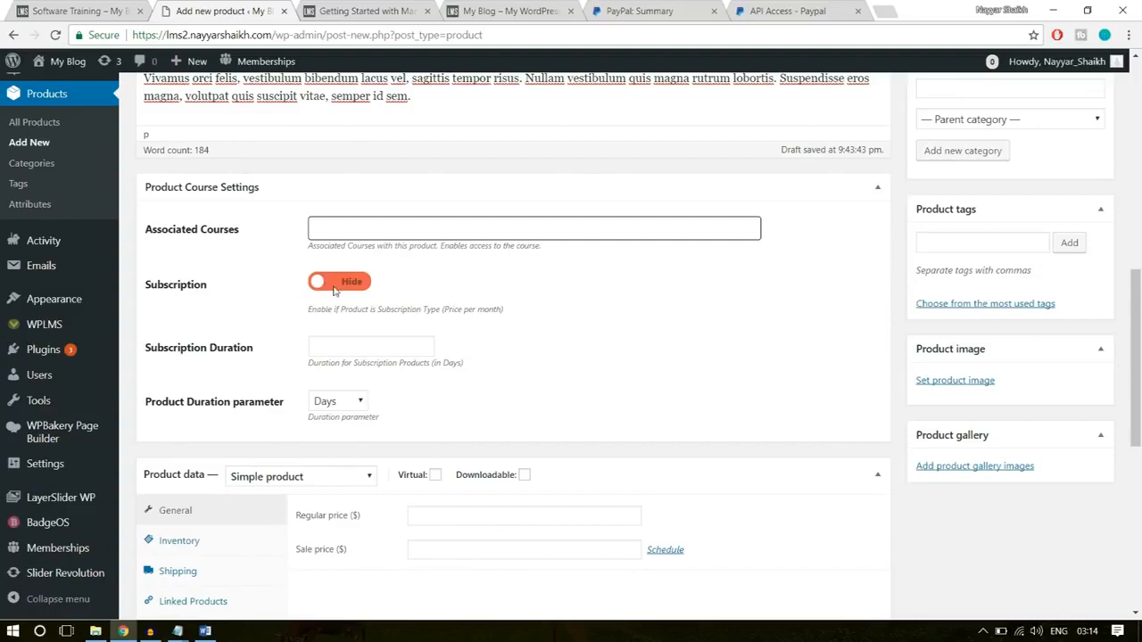
left_click(331, 286)
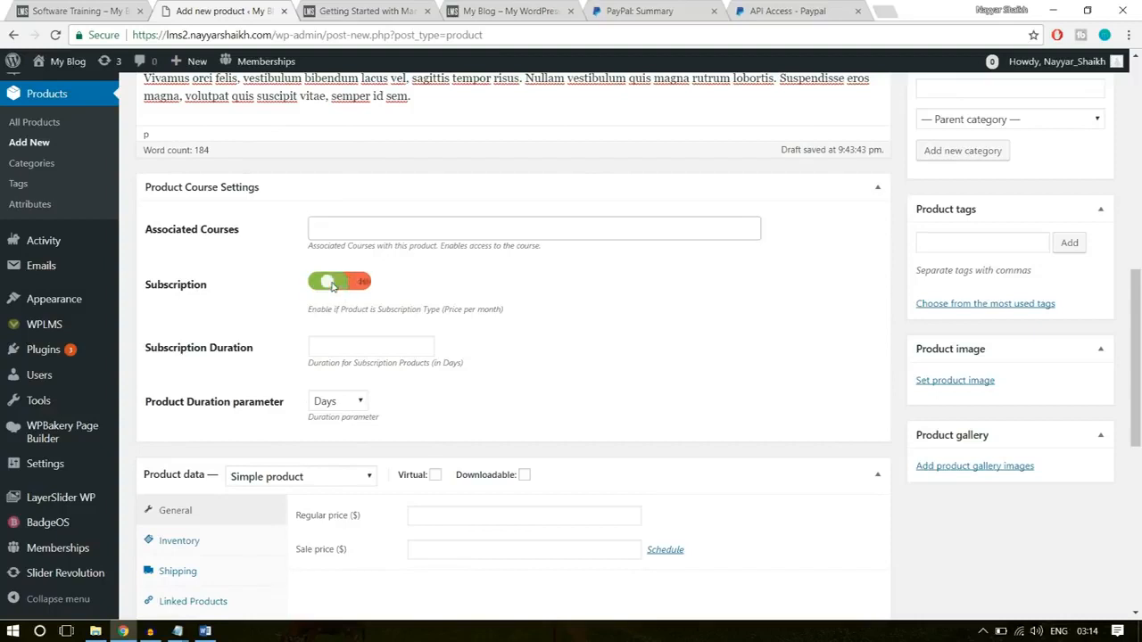
left_click(360, 284)
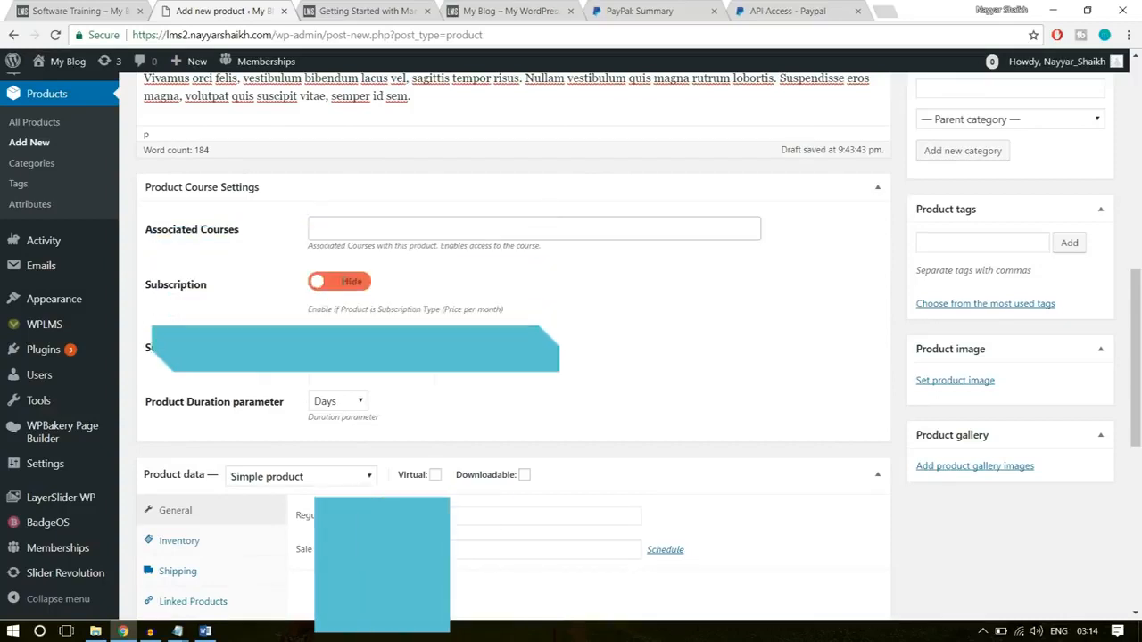
left_click(359, 284)
left_click(360, 284)
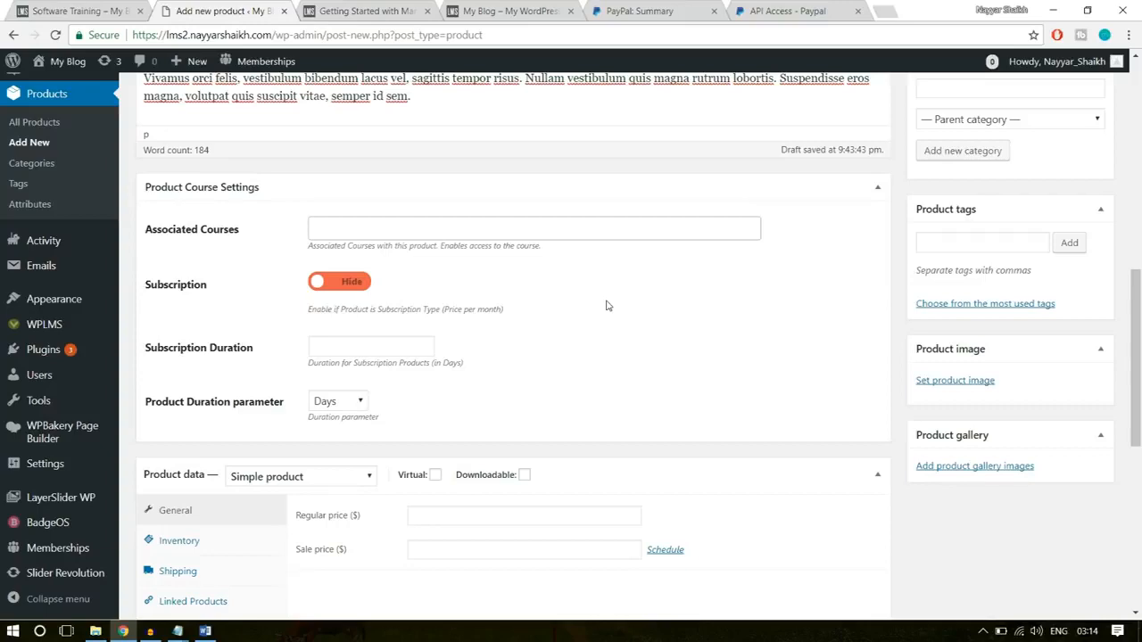
- Mark the simple product as virtual and set its regular price to $50
scroll(652, 311, "down", 3)
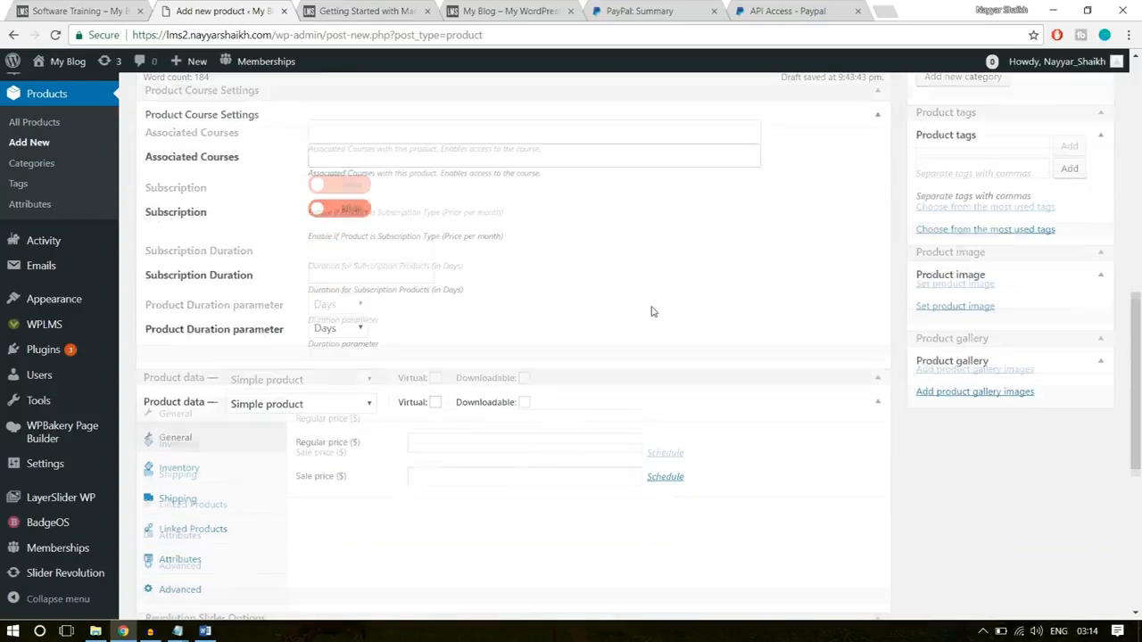
scroll(624, 304, "down", 3)
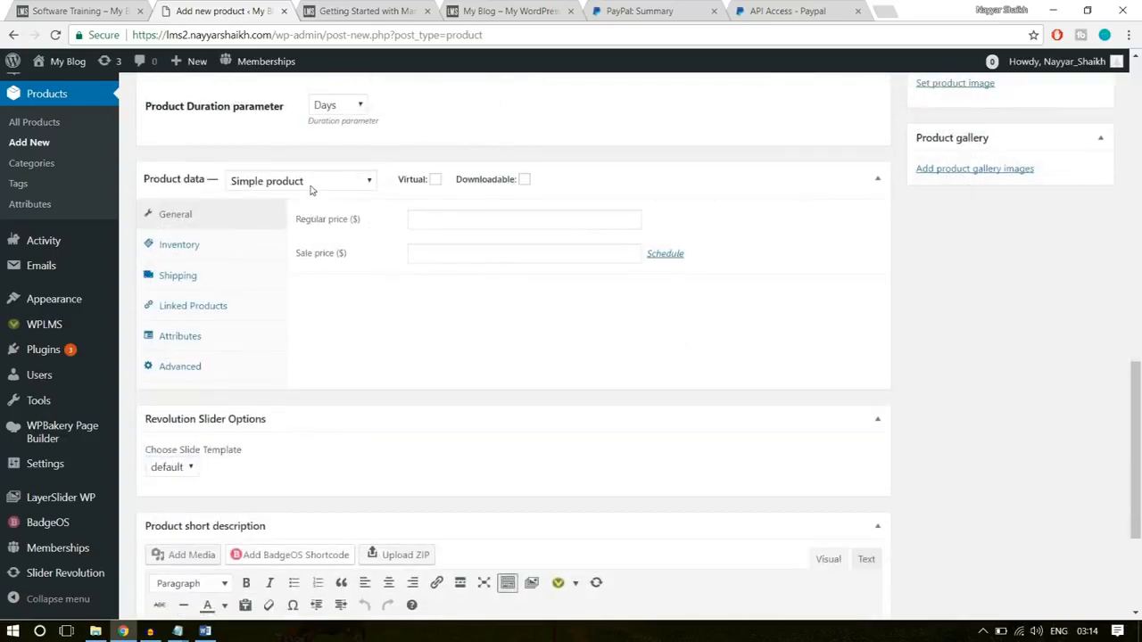
left_click(435, 180)
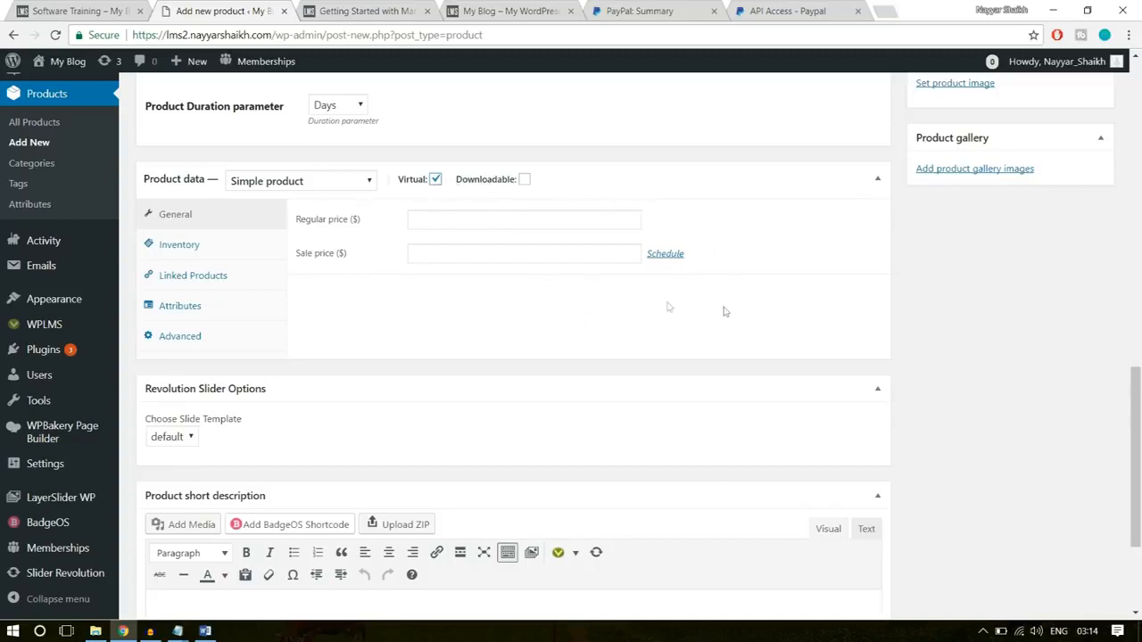
left_click(501, 218)
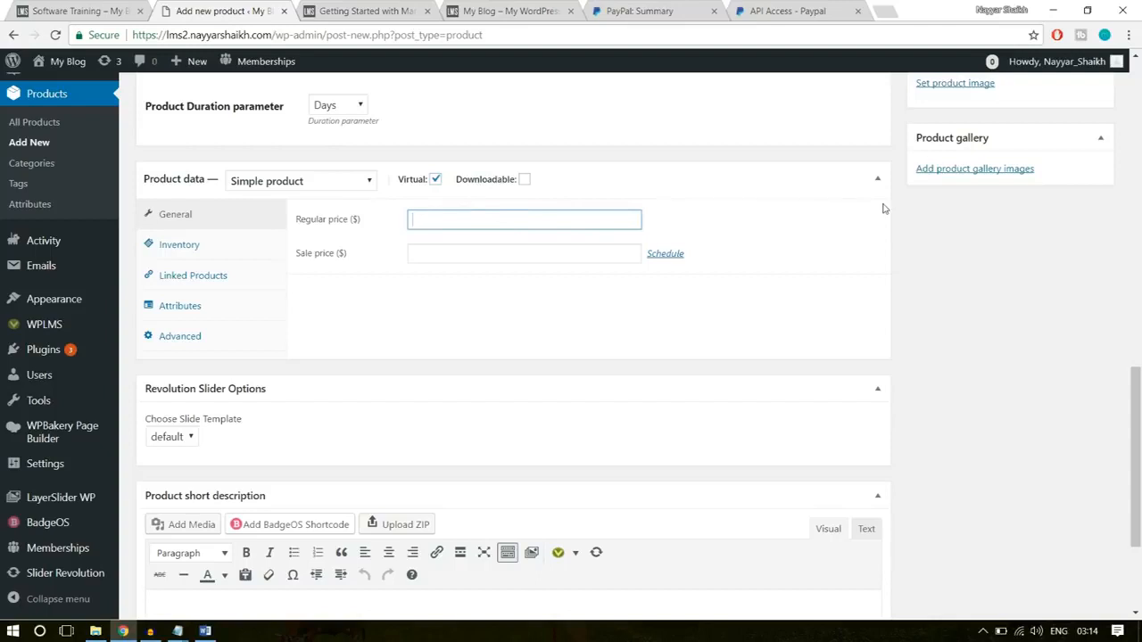
type("50")
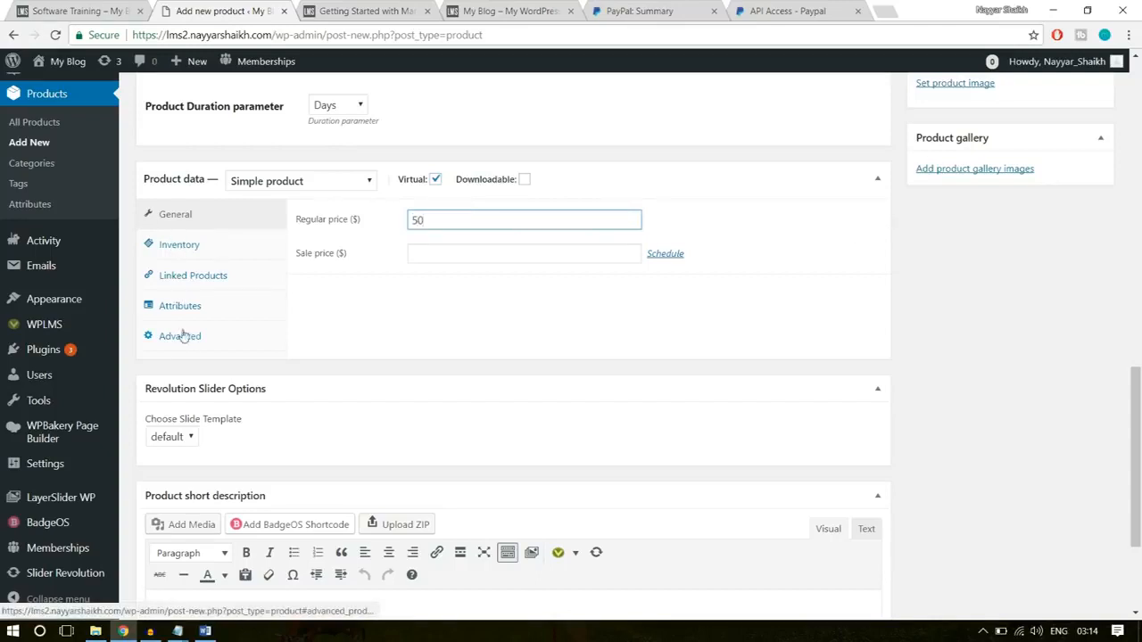
left_click(1026, 226)
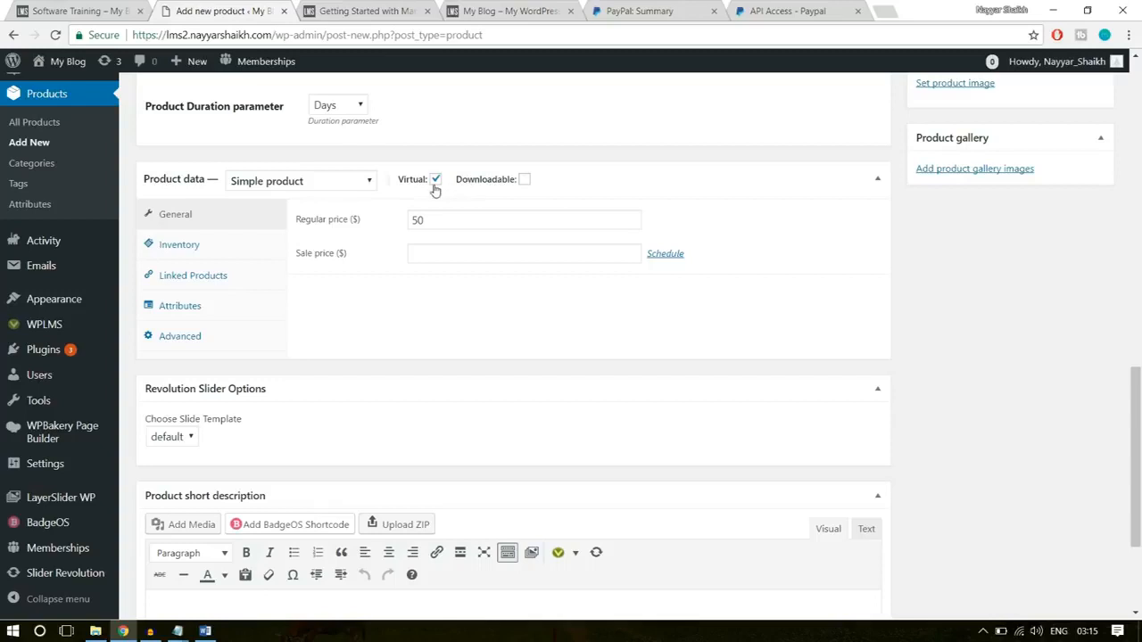
left_click_drag(443, 219, 378, 219)
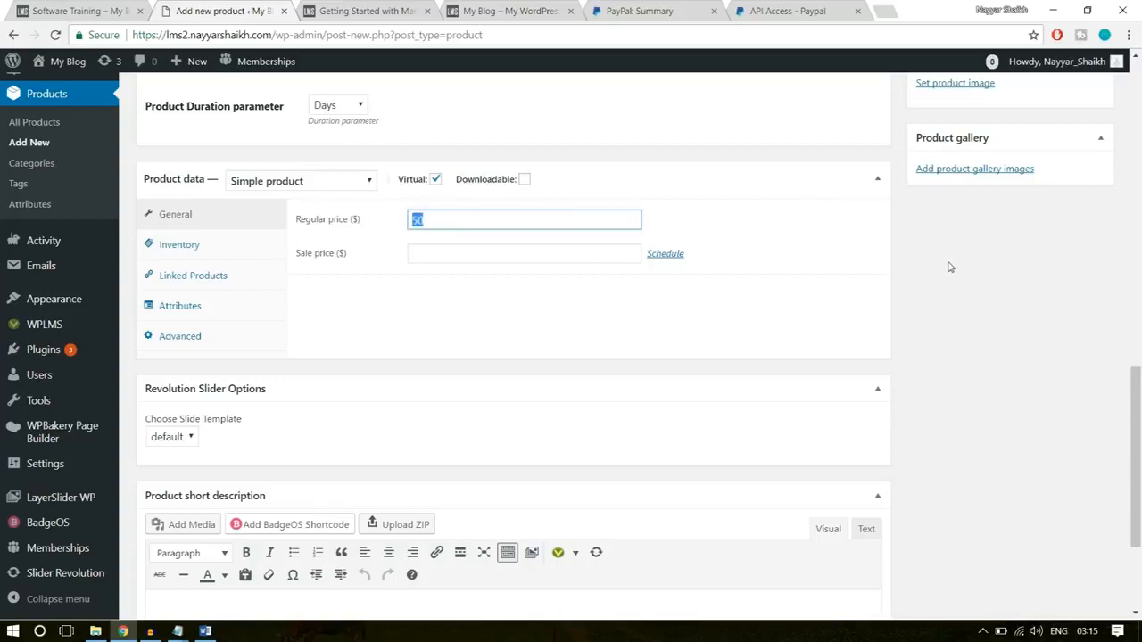
- Begin uploading a product image from the computer, browsing the Images folder and the WPLMS folder for a picture
scroll(949, 266, "down", 2)
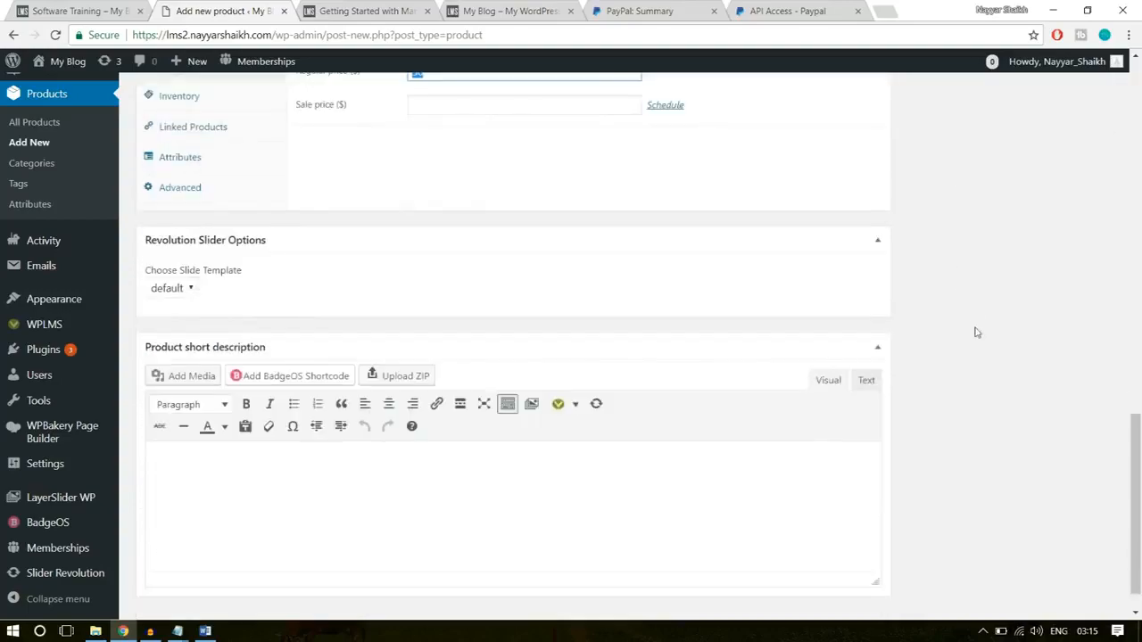
scroll(974, 335, "up", 6)
scroll(982, 401, "down", 1)
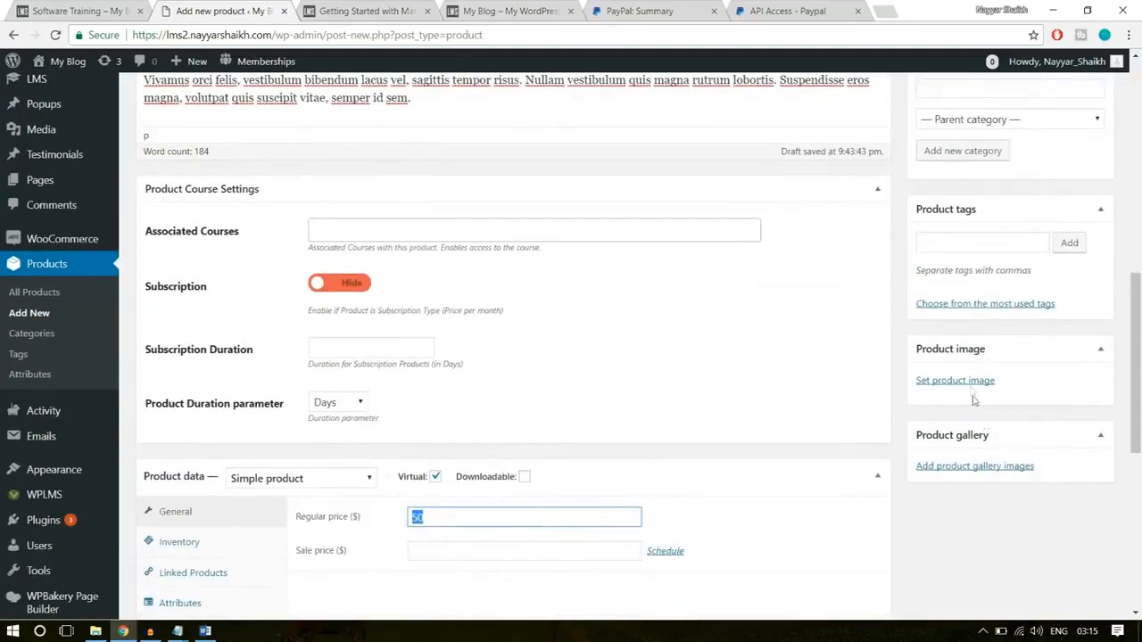
left_click(969, 383)
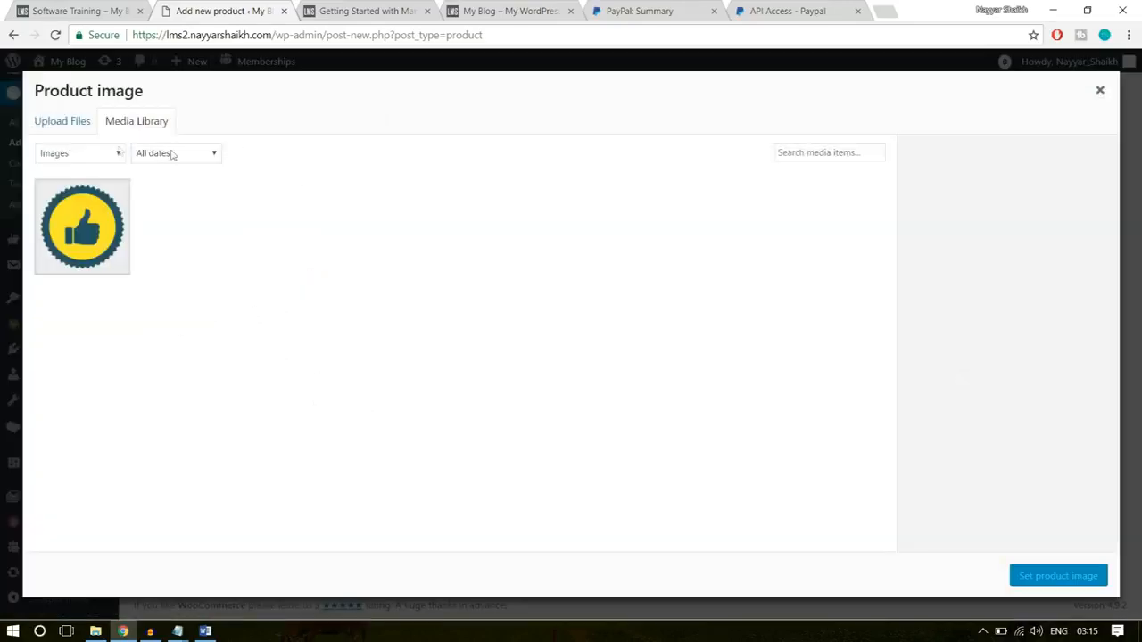
left_click(67, 127)
left_click(603, 336)
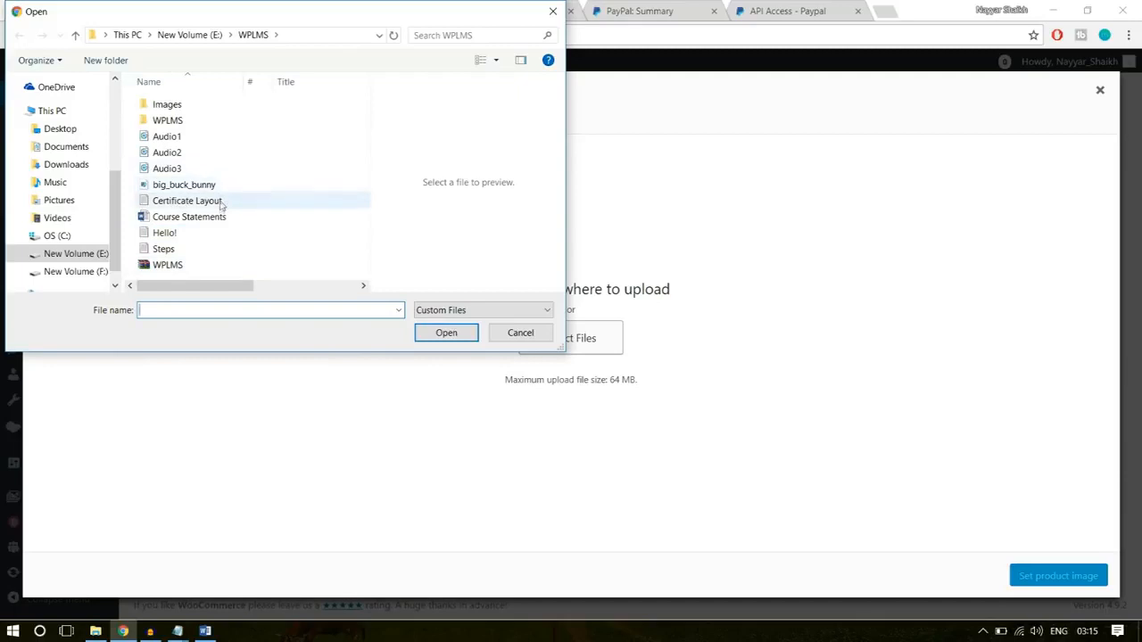
double_click(207, 107)
left_click(254, 36)
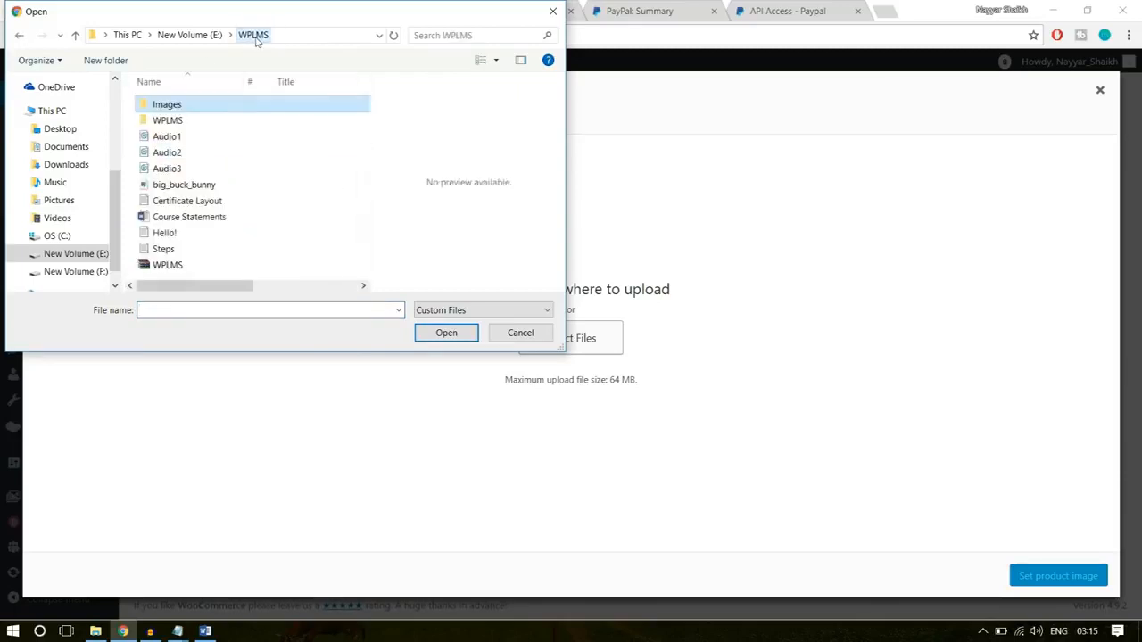
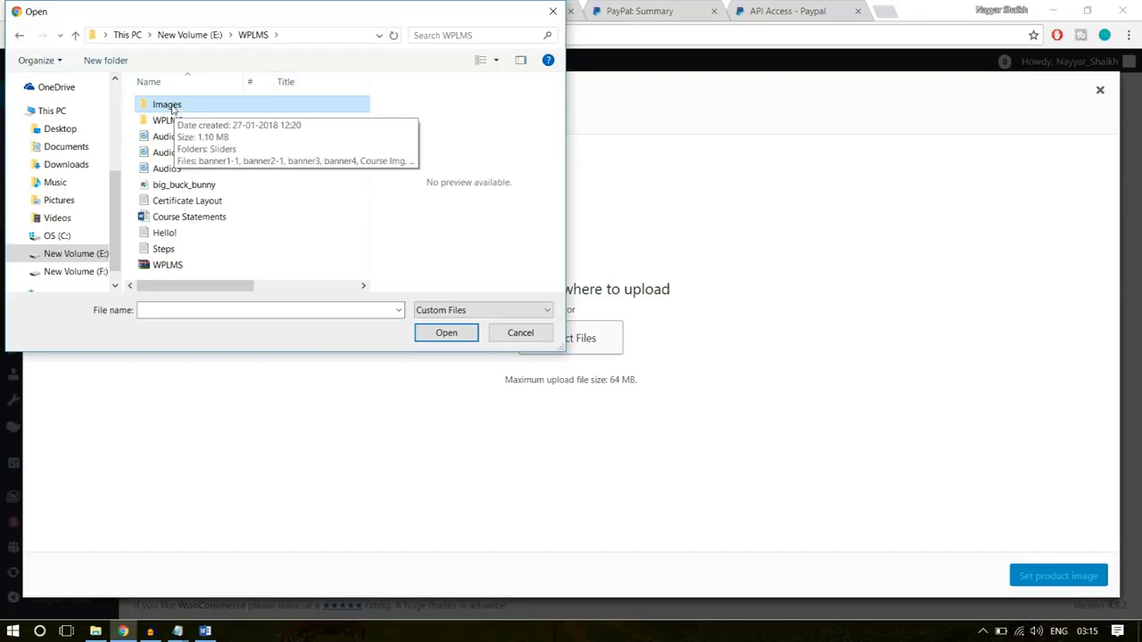
- Upload the Course Img picture from the Images folder as the product image and publish the Software Training product
double_click(170, 105)
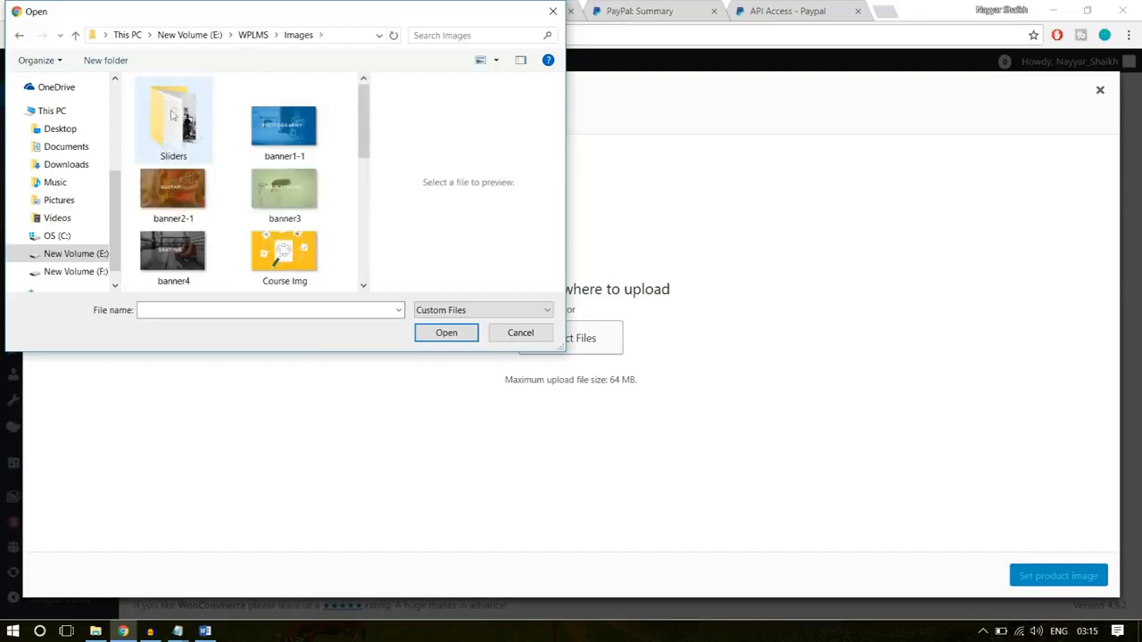
left_click(304, 253)
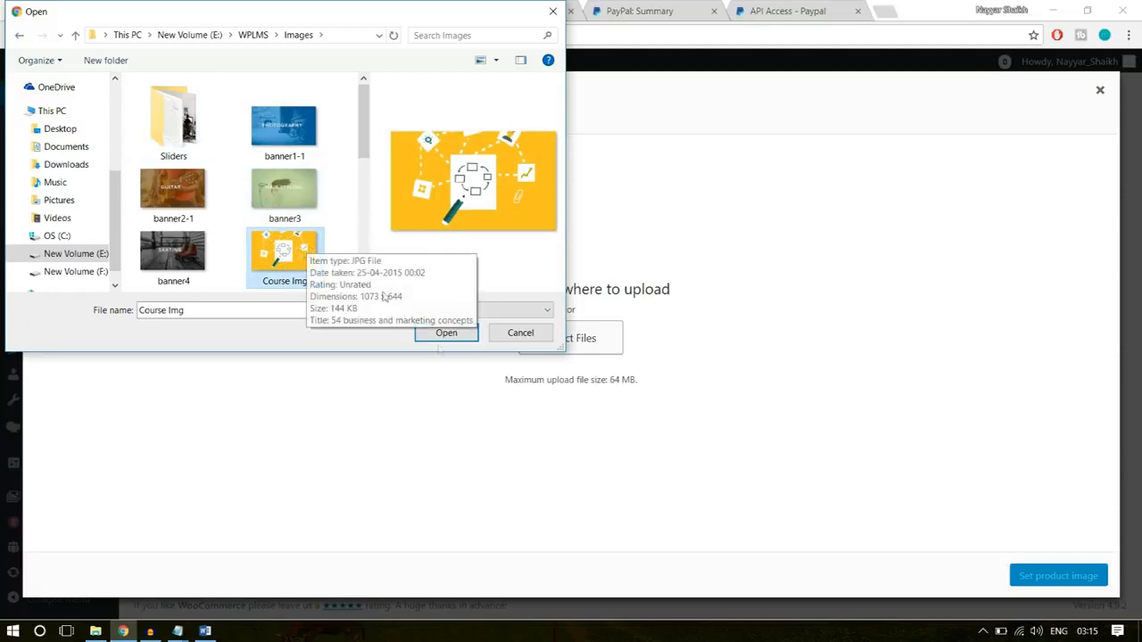
left_click(452, 334)
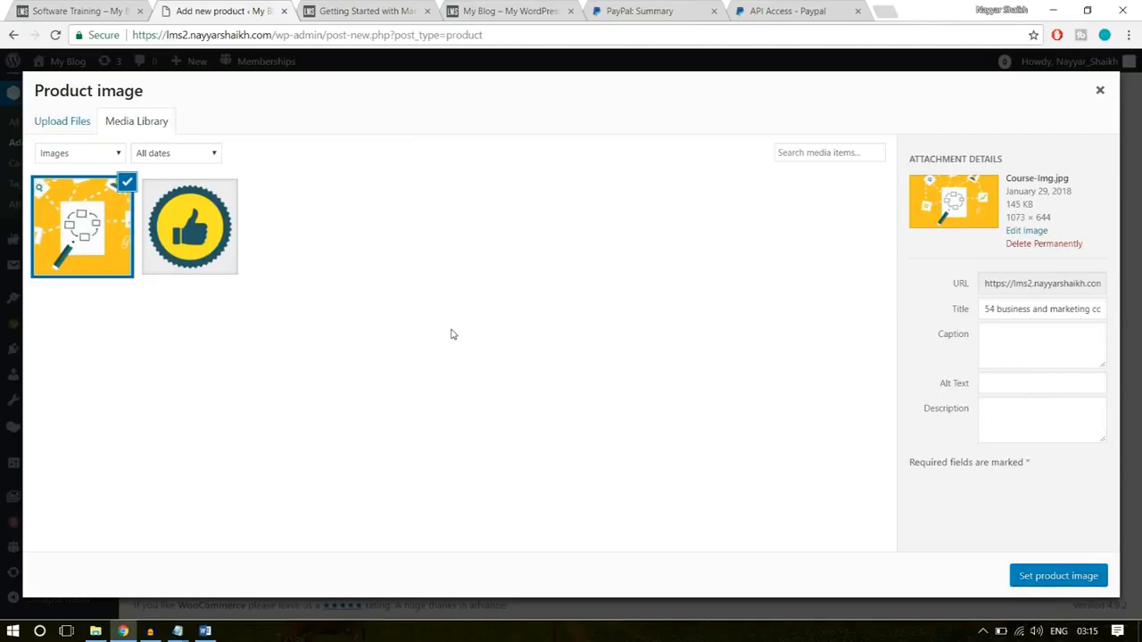
left_click(1073, 575)
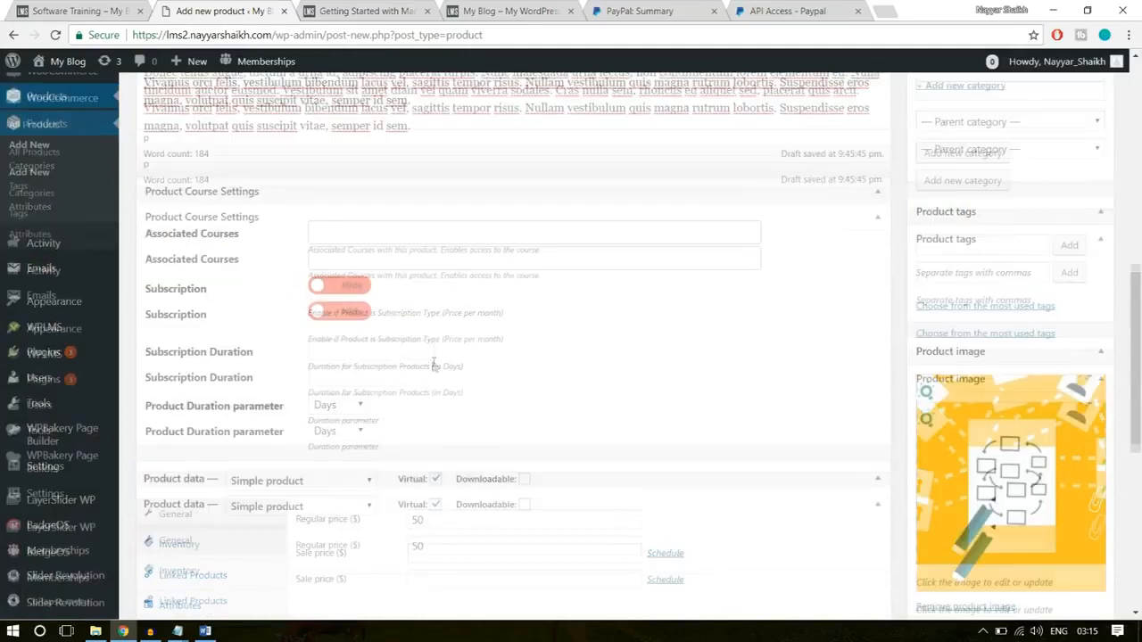
scroll(433, 362, "up", 3)
left_click(1080, 213)
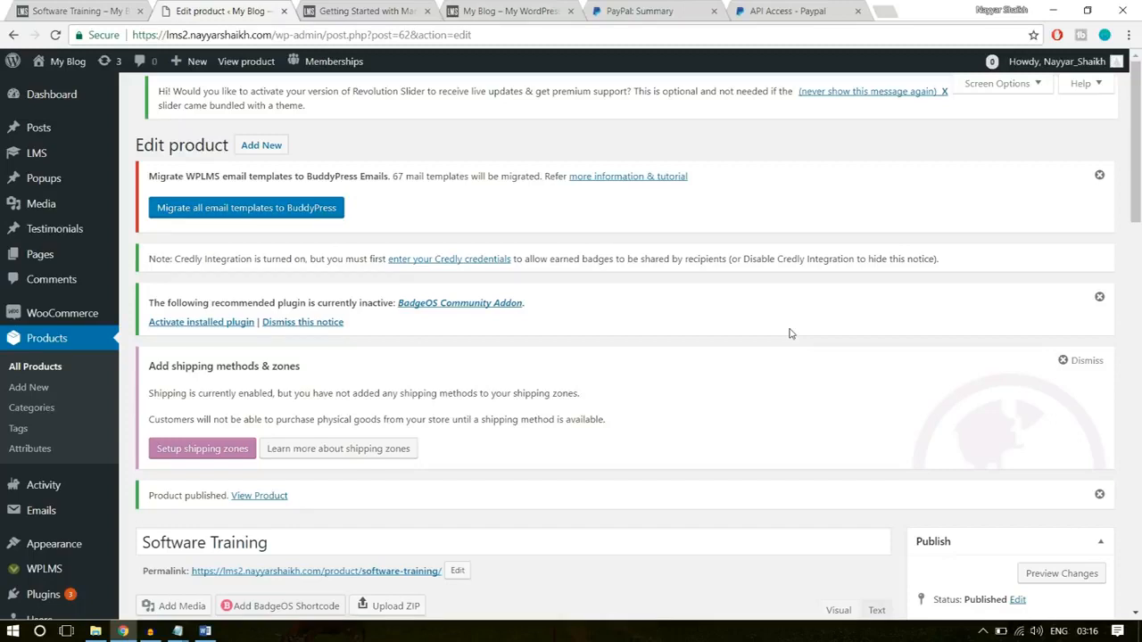
- Start a new certificate template from the LMS certificate templates
mouse_move(51, 158)
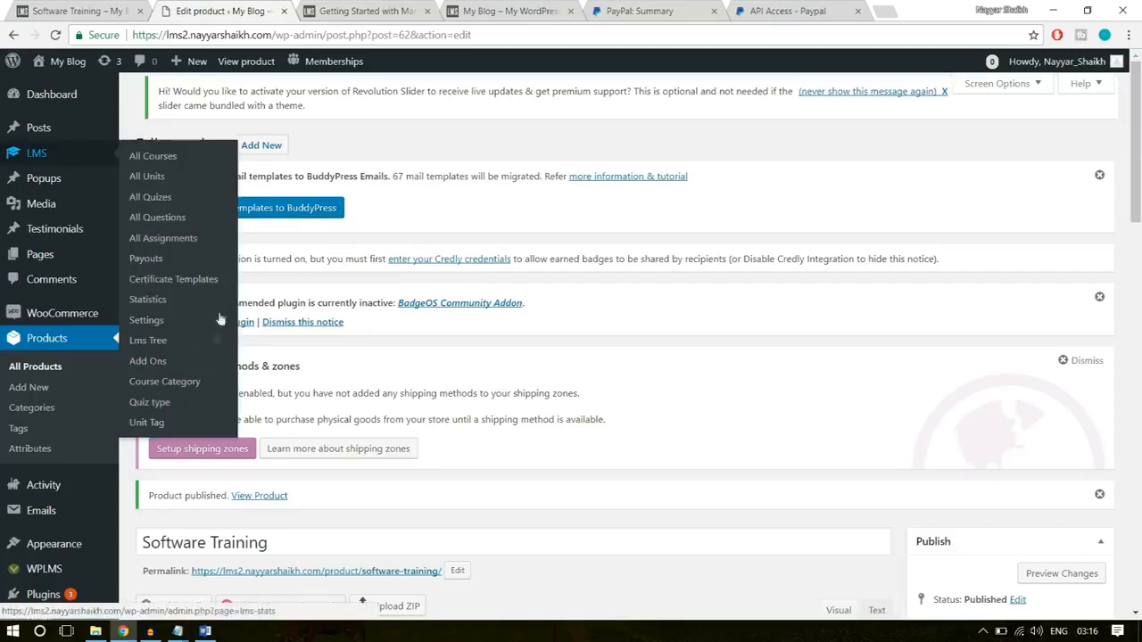
left_click(173, 280)
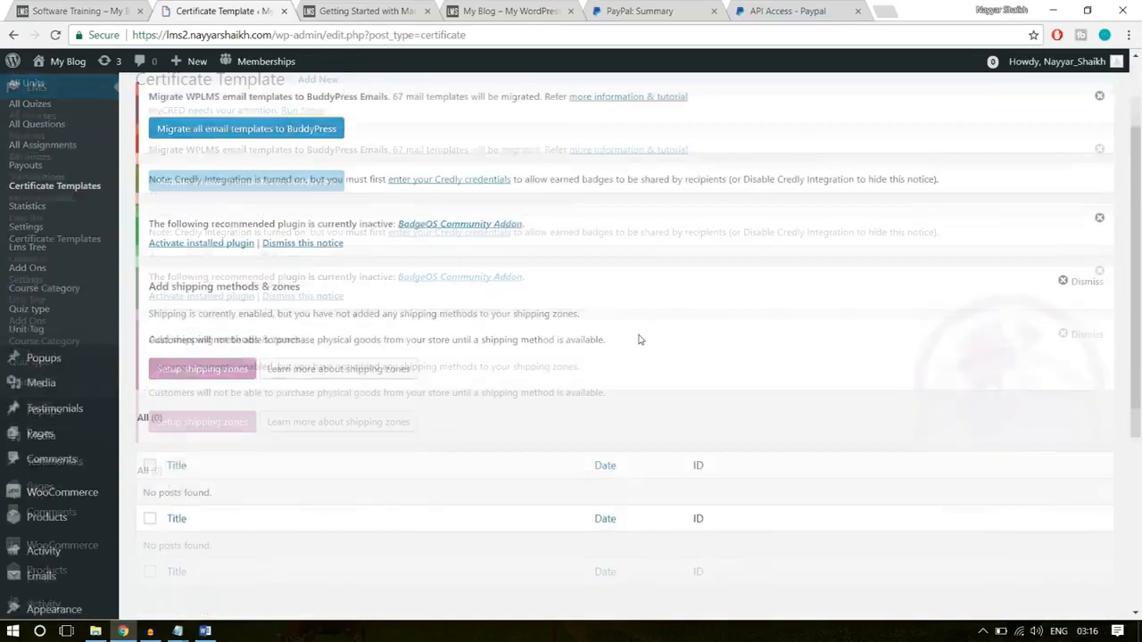
scroll(639, 338, "down", 2)
scroll(236, 400, "up", 3)
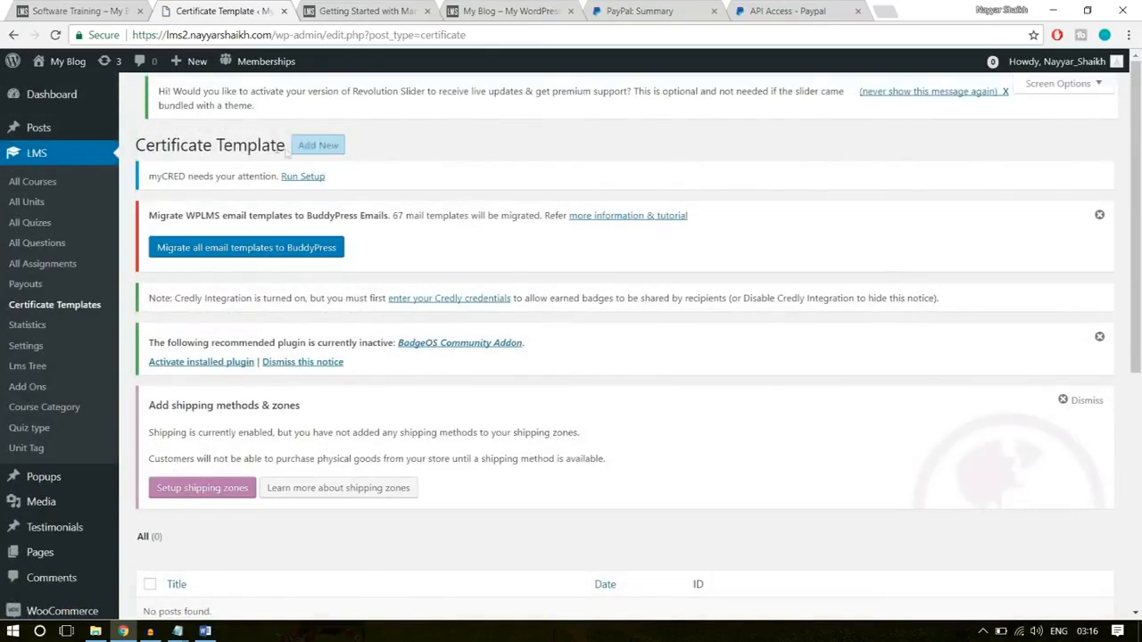
left_click(314, 145)
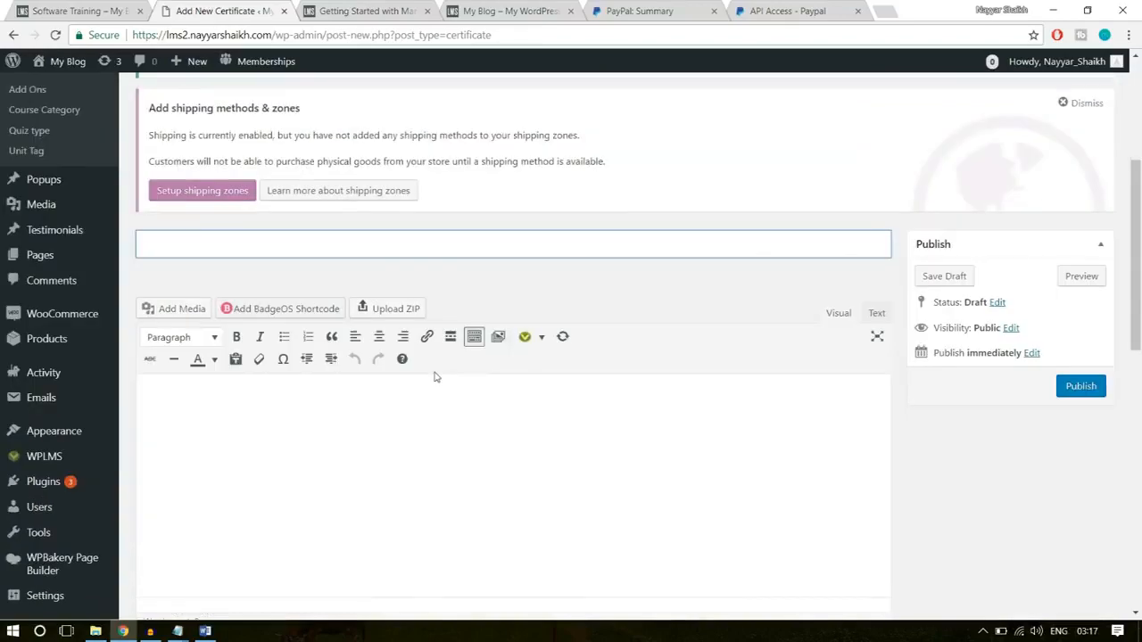
scroll(441, 382, "up", 4)
scroll(663, 503, "down", 4)
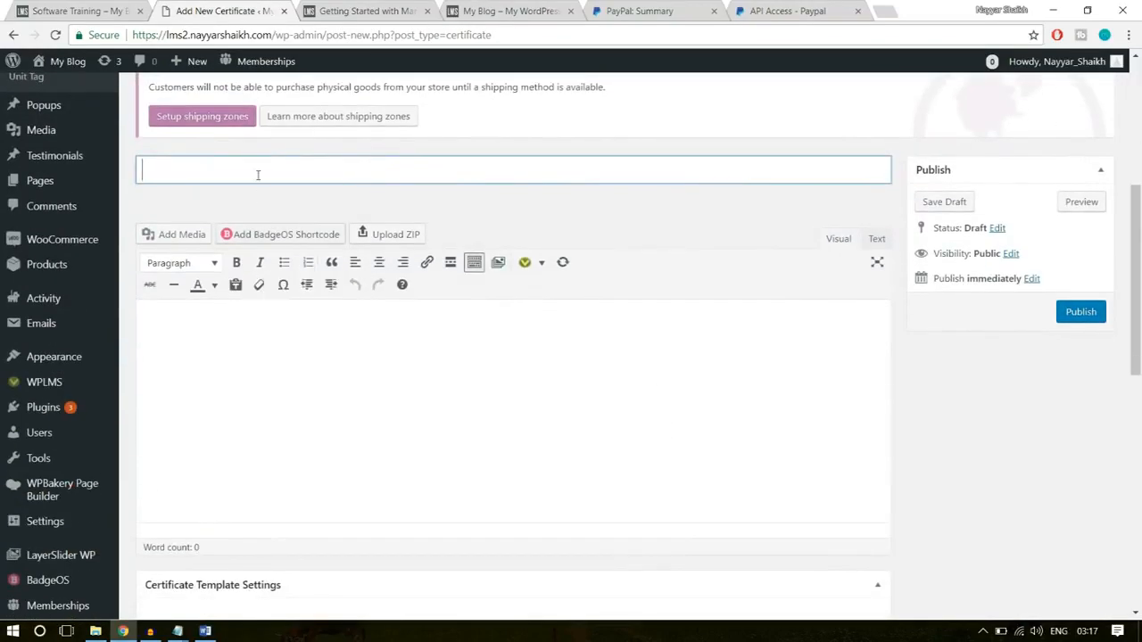
type("Cer")
type("tificate ")
type("for")
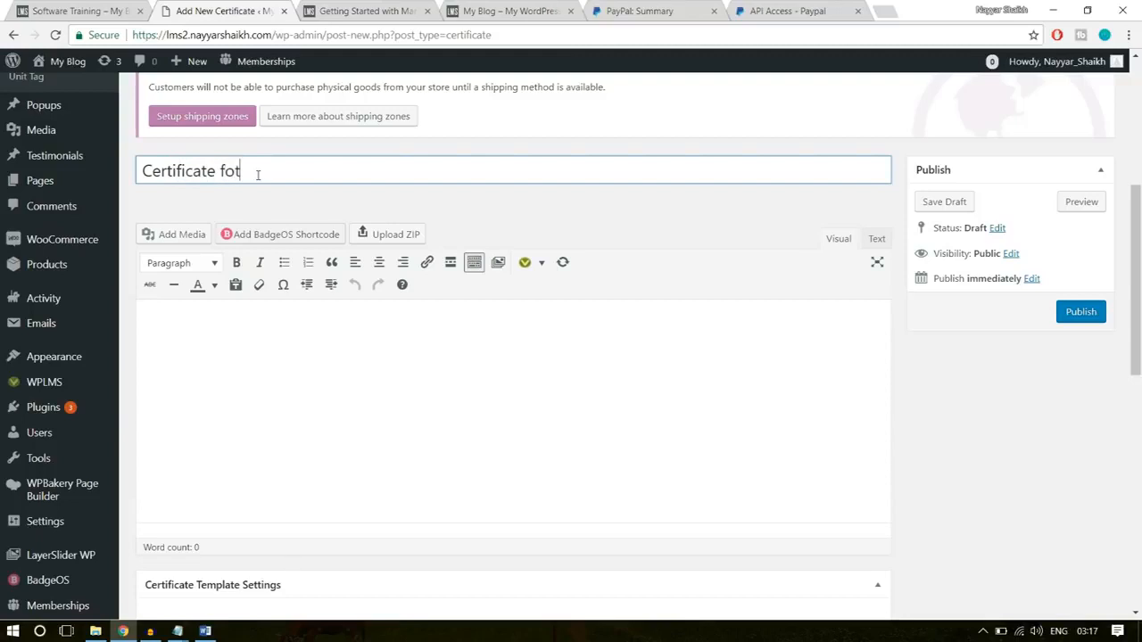
key("ctrl+a")
key("BackSpace")
- Title the certificate template "Template - 1"
type("Template ")
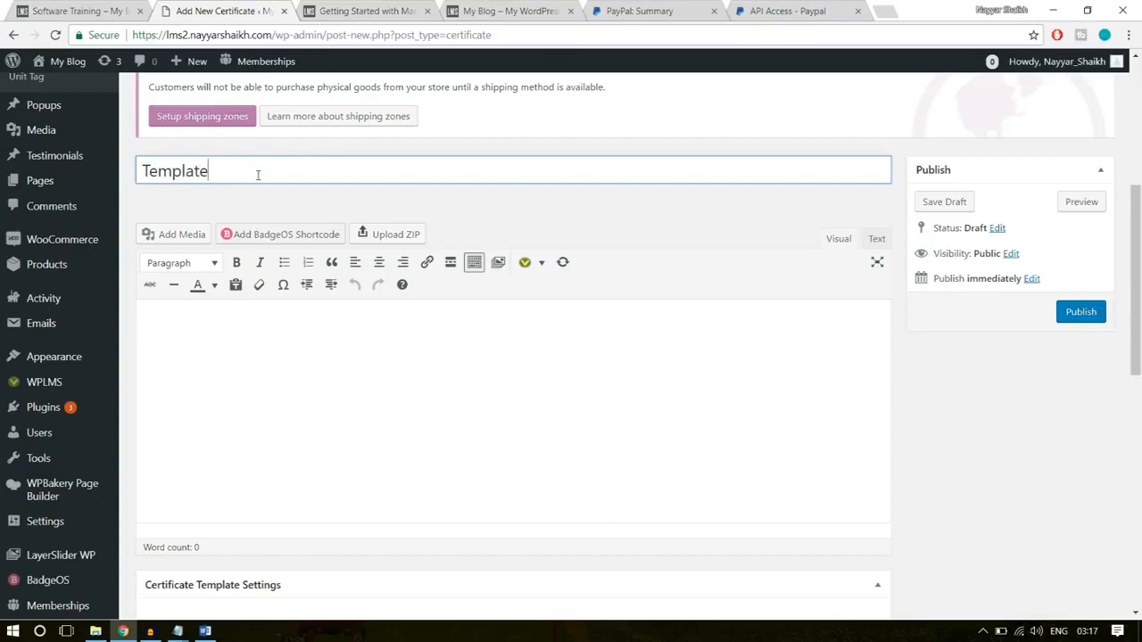
type("- 1")
- Copy all text from the Certificate Layout text file in the WPLMS folder into the body of the certificate template
left_click(319, 428)
scroll(769, 364, "down", 1)
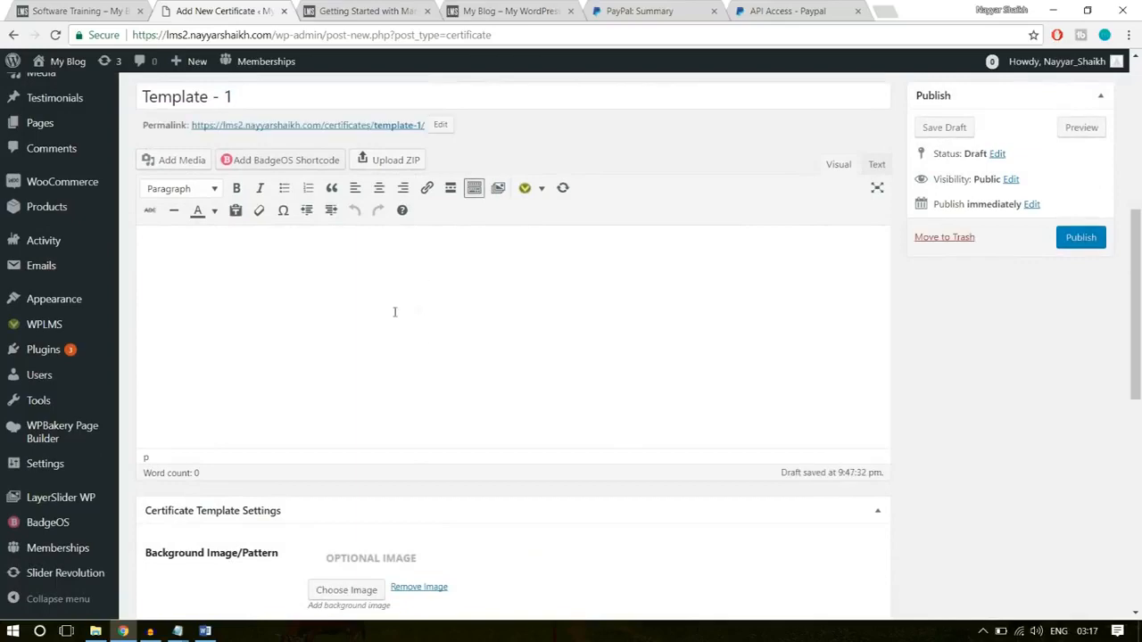
left_click(96, 630)
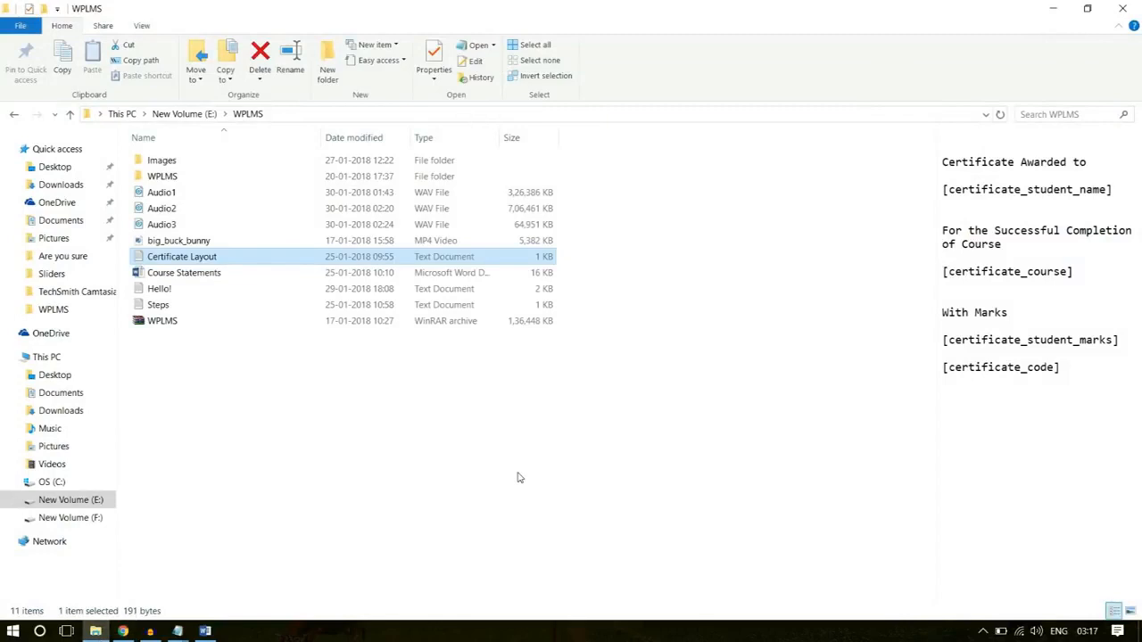
double_click(183, 259)
left_click_drag(388, 290, 244, 161)
key("ctrl+c")
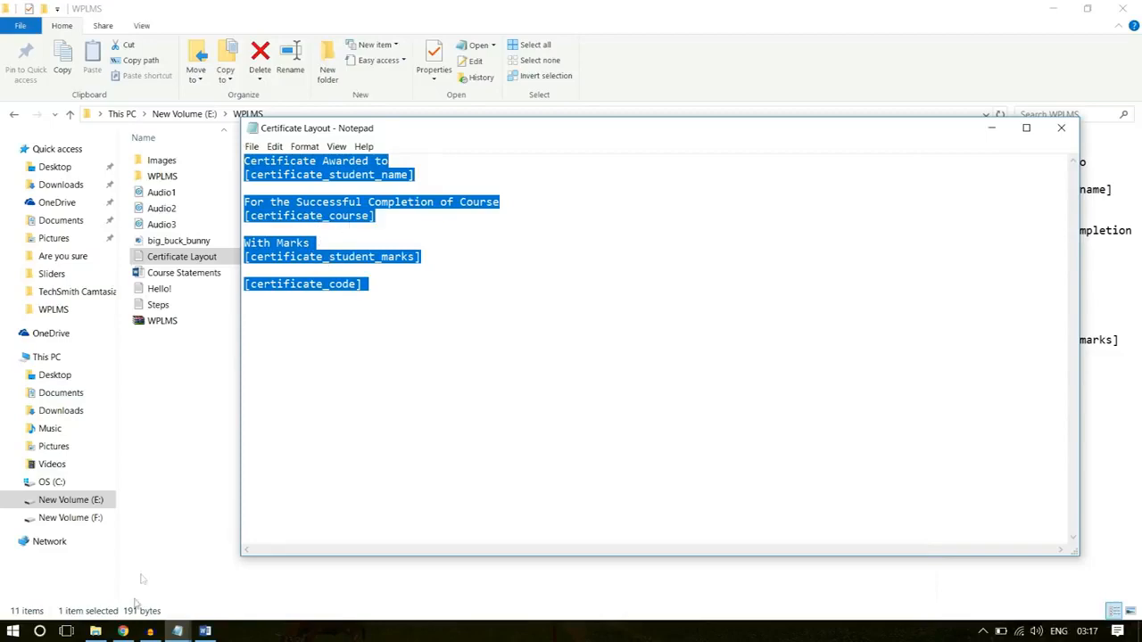
left_click(122, 631)
key("ctrl+v")
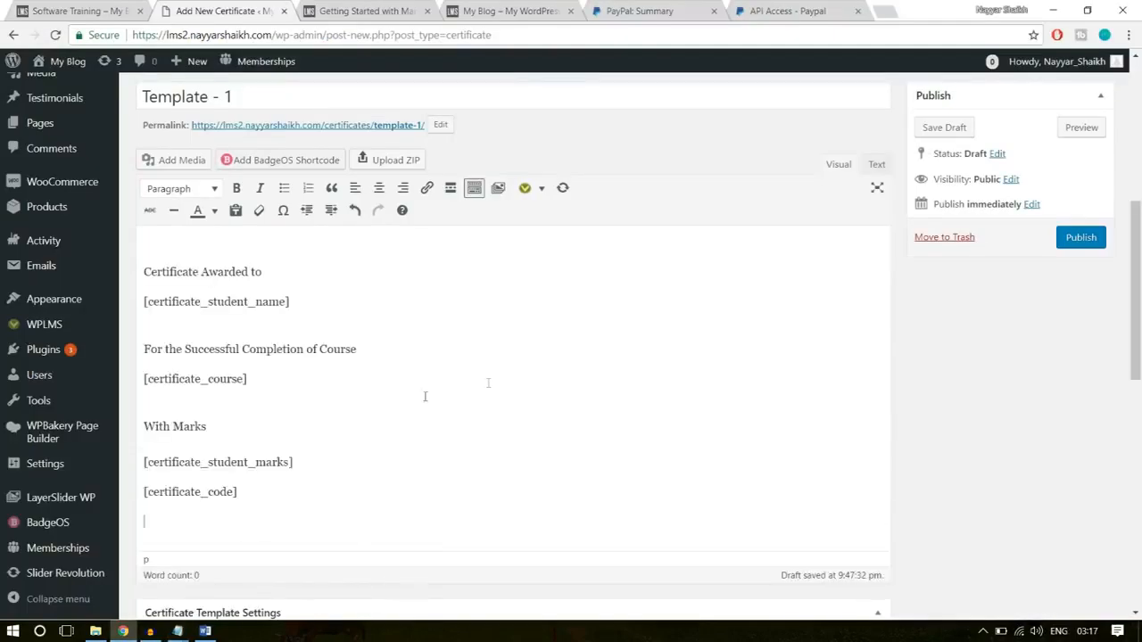
- Centre-align all the text lines and shortcodes in the certificate body
left_click_drag(321, 507, 135, 242)
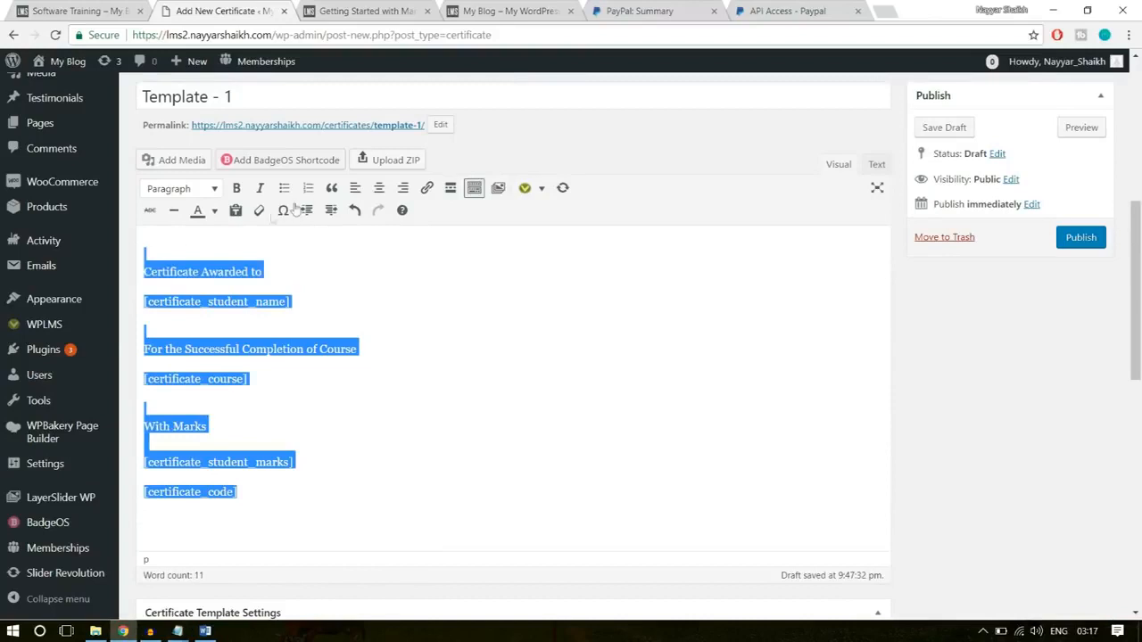
left_click(378, 191)
left_click(530, 302)
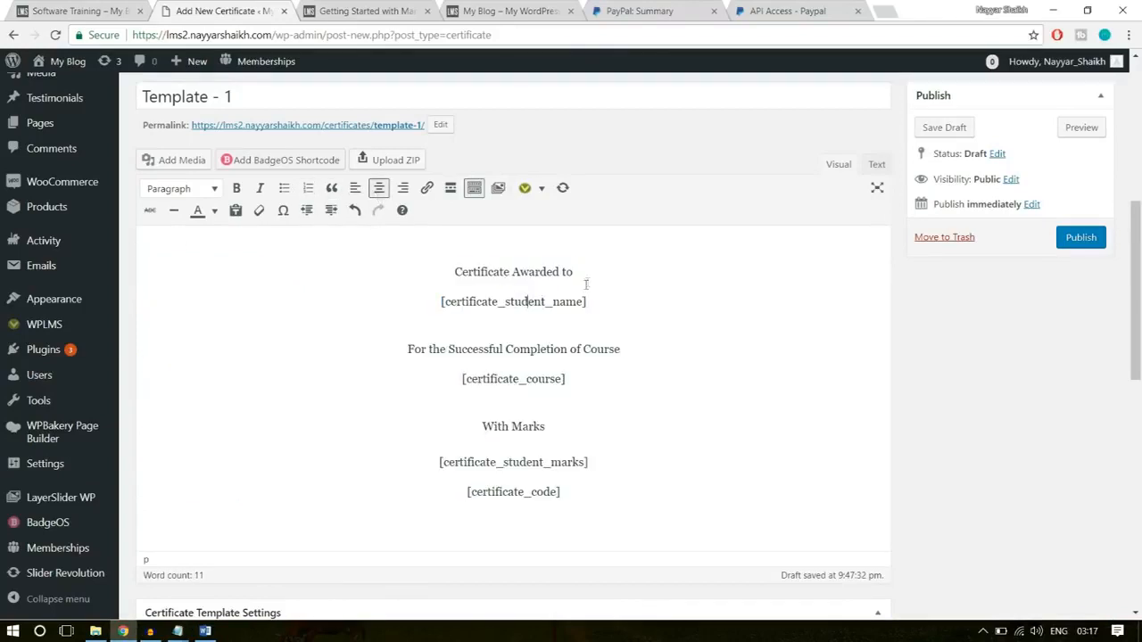
- Examine the "Certificate Awarded to" line and the [certificate_student_name] shortcode below it in the certificate body
left_click_drag(587, 302, 440, 275)
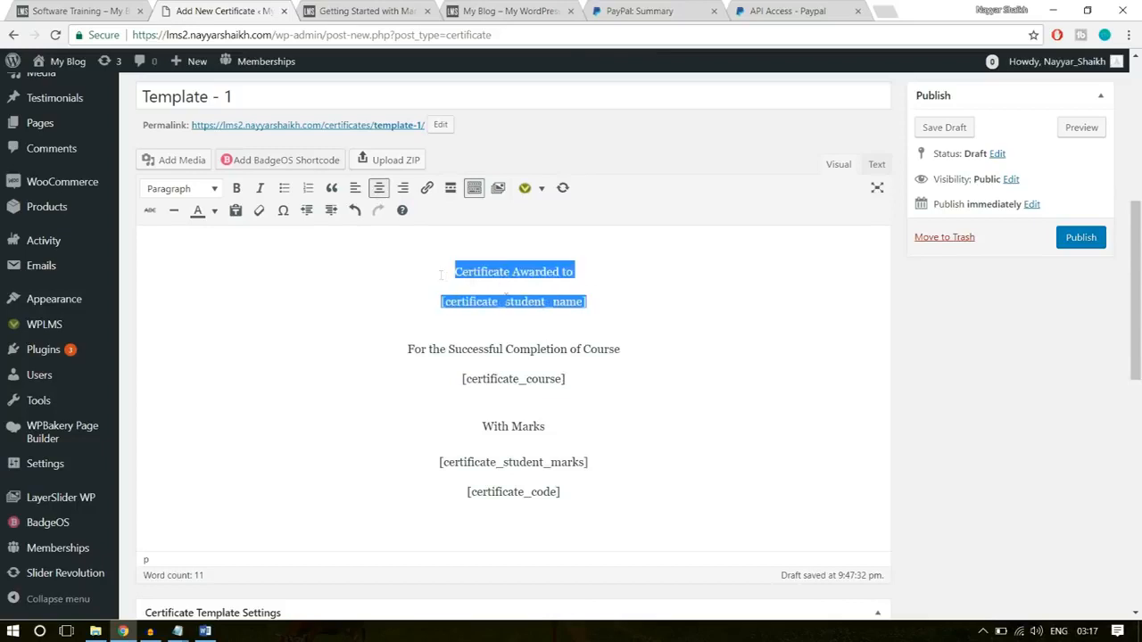
left_click(610, 292)
left_click_drag(579, 270, 449, 271)
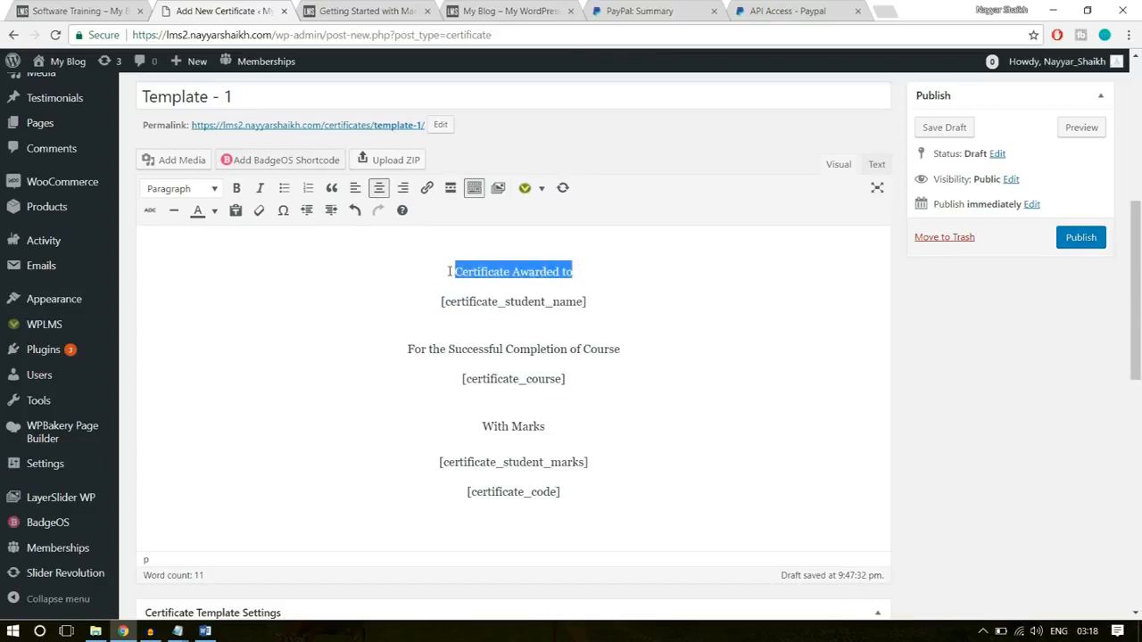
left_click_drag(603, 300, 424, 300)
left_click(481, 305)
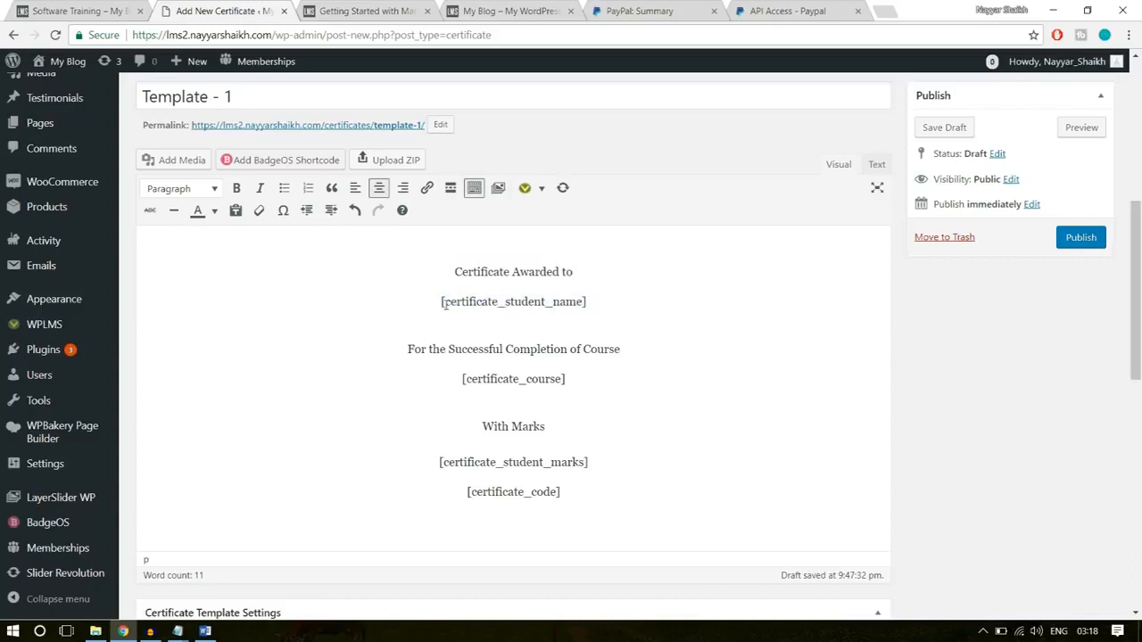
left_click_drag(455, 271, 457, 308)
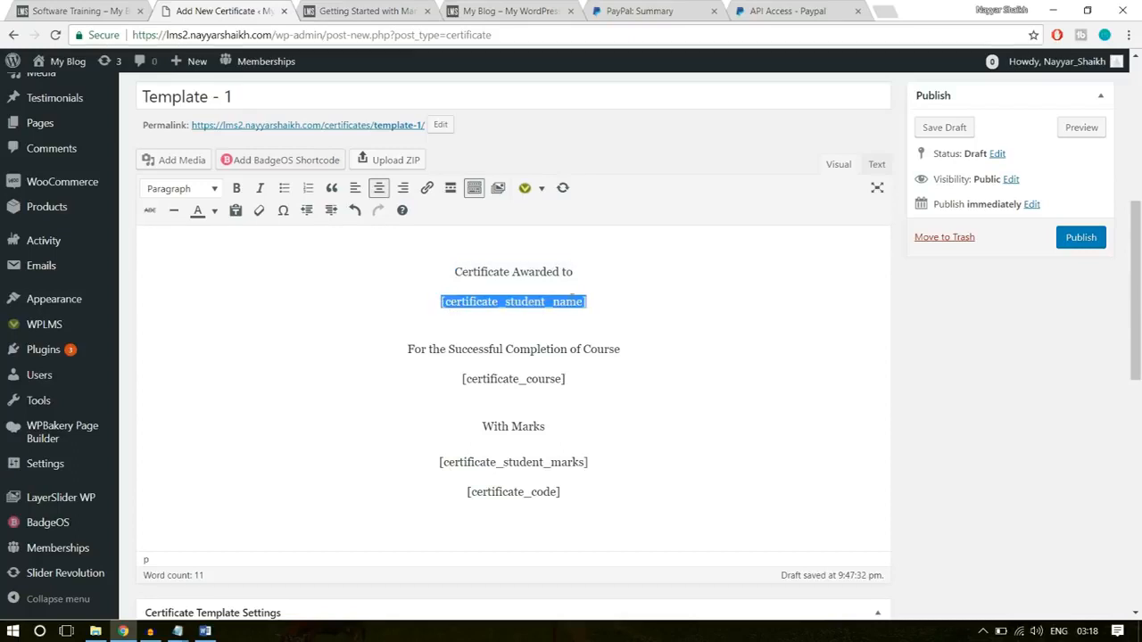
left_click_drag(596, 303, 442, 302)
left_click(611, 297)
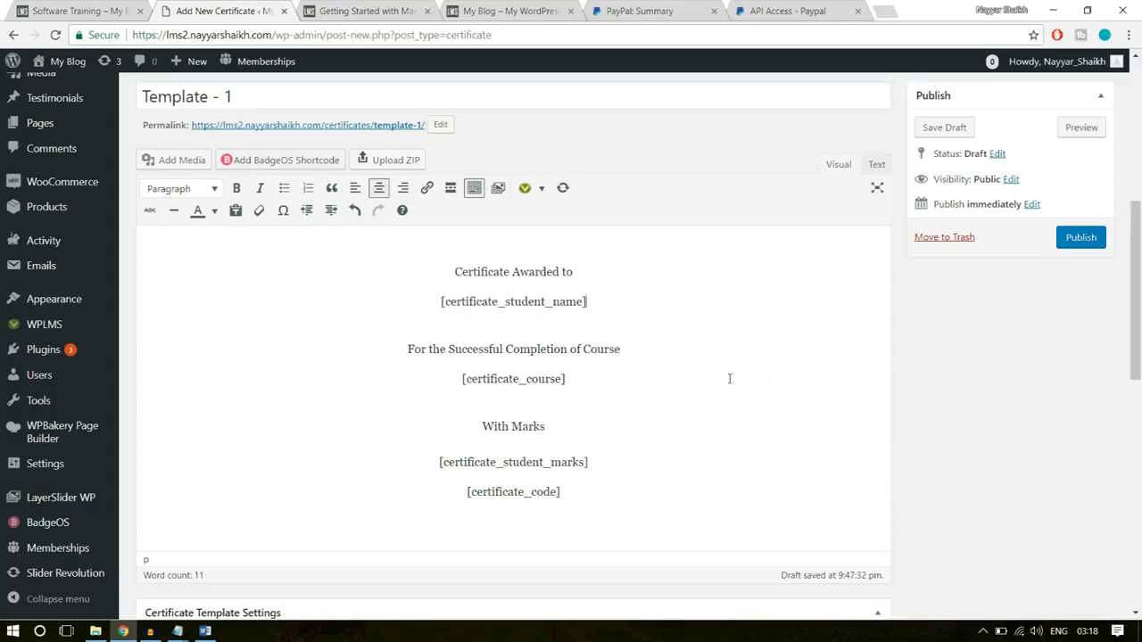
- Review the list of available certificate shortcodes in the note of the Certificate Template Settings
scroll(729, 378, "down", 8)
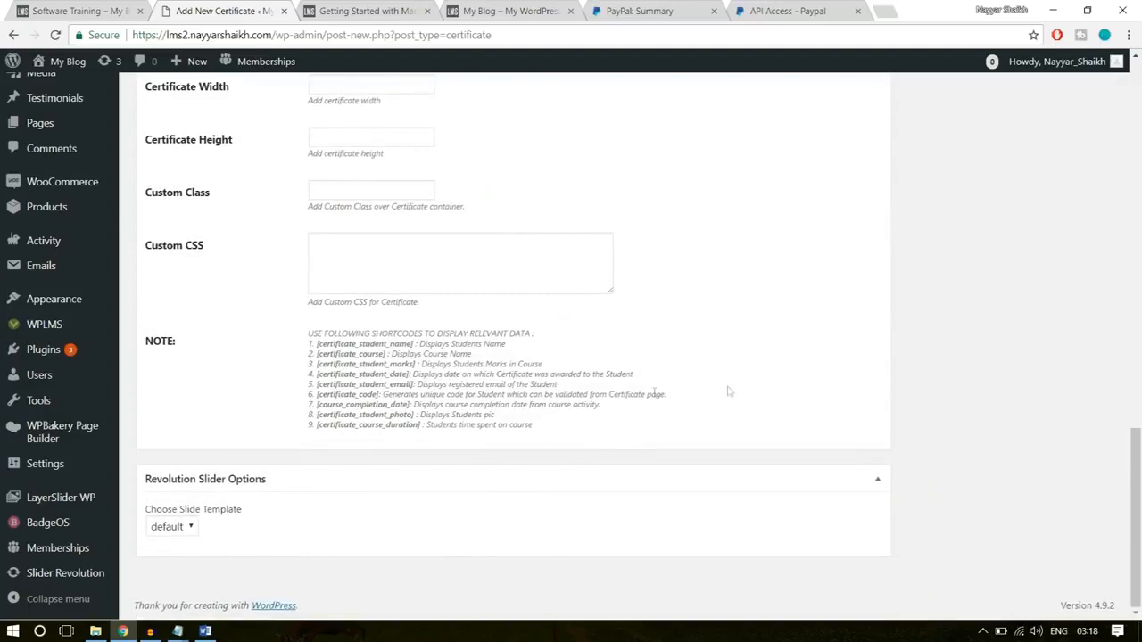
left_click_drag(308, 332, 423, 415)
left_click(424, 415)
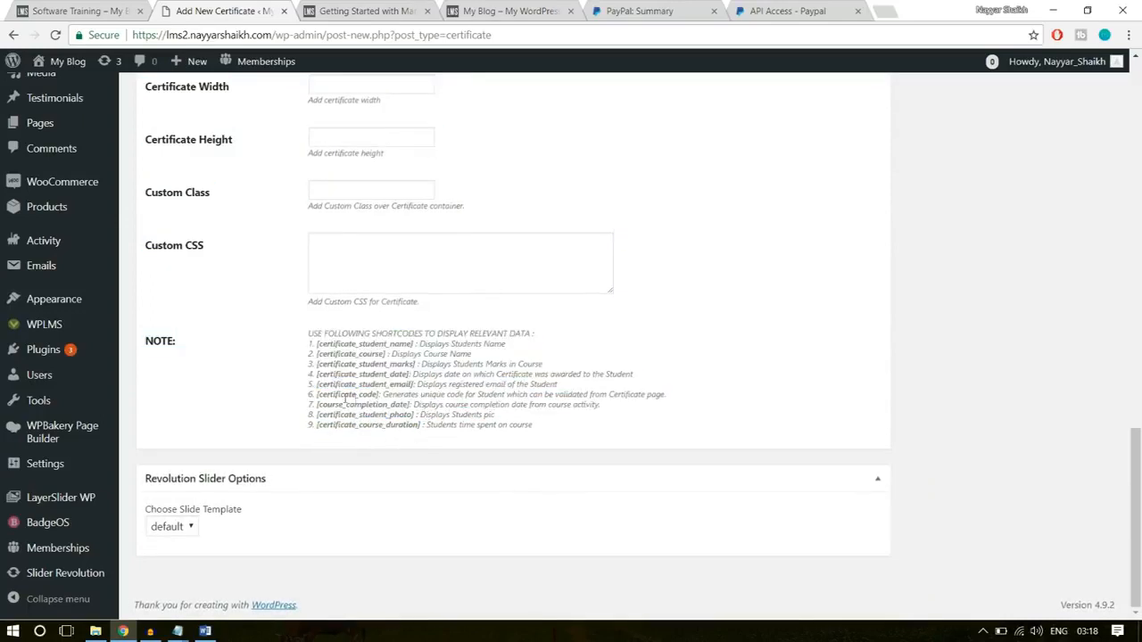
left_click_drag(318, 395, 313, 344)
left_click(382, 397)
left_click(424, 416)
- Examine the "For the Successful Completion of Course" line and its [certificate_course] shortcode
scroll(522, 425, "up", 15)
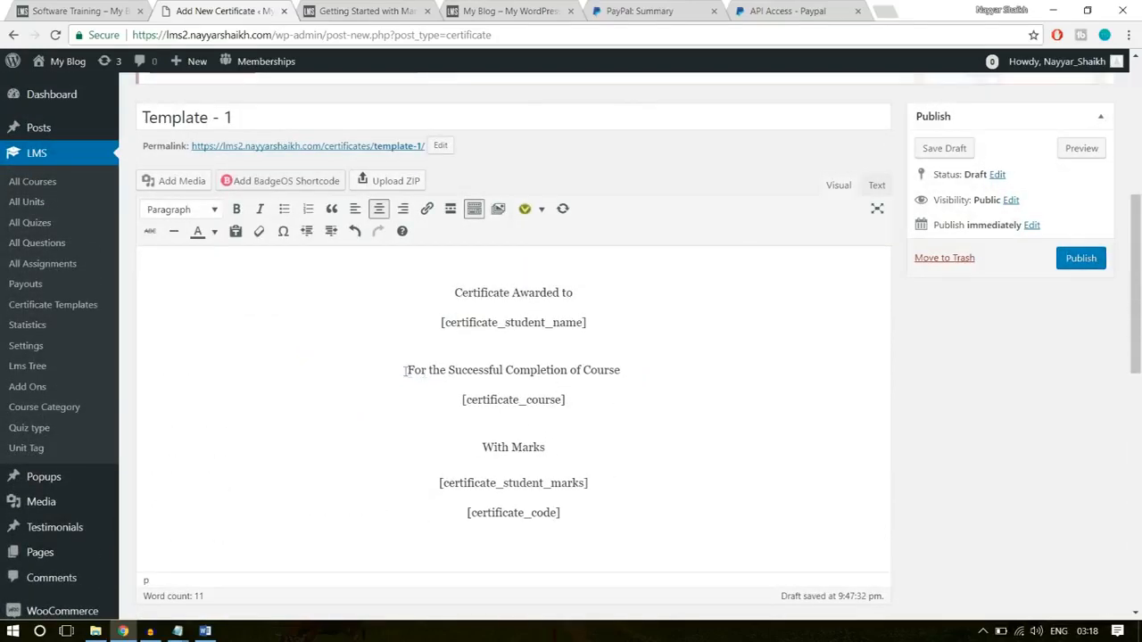
left_click_drag(629, 372, 451, 400)
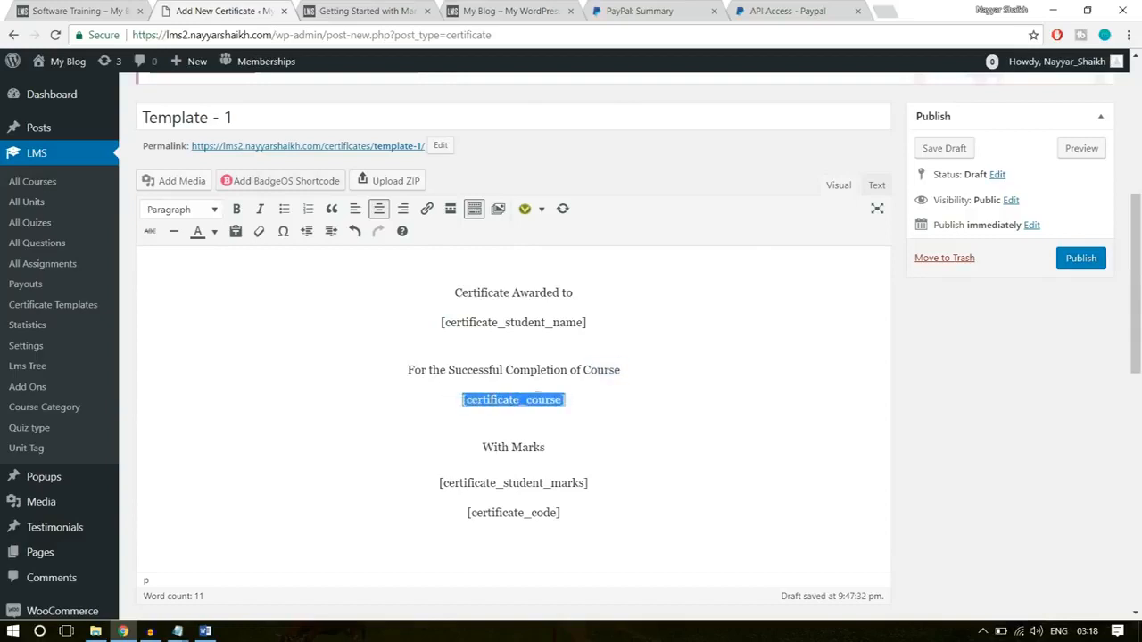
left_click_drag(549, 401, 505, 401)
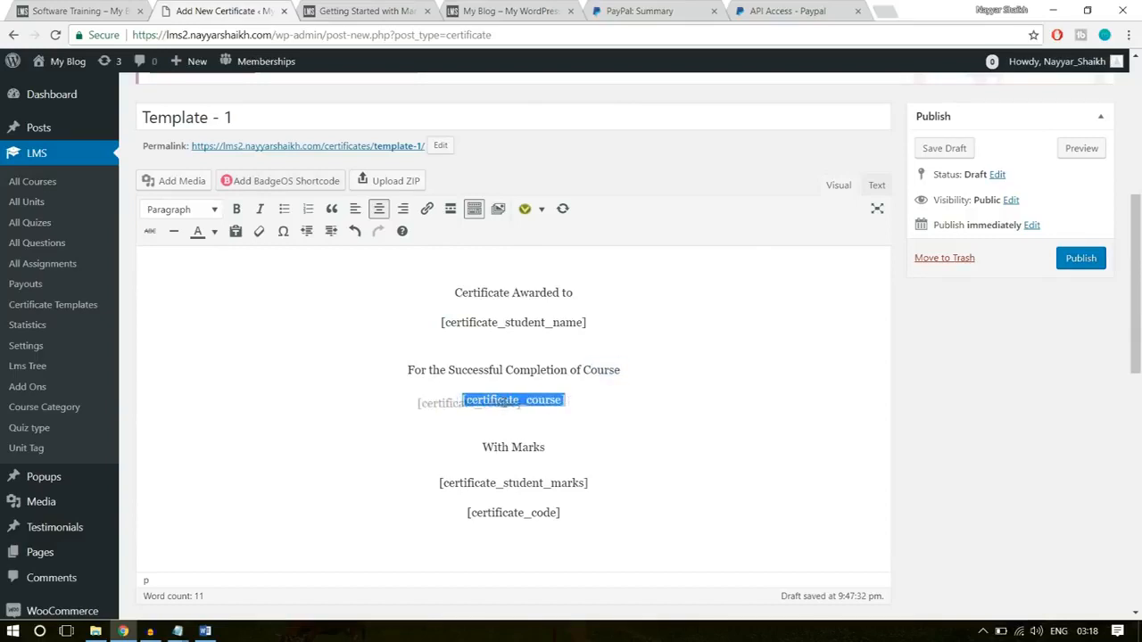
left_click(574, 401)
- Format the "Certificate Awarded to" and [certificate_student_name] lines as Heading 1
left_click_drag(608, 322, 436, 295)
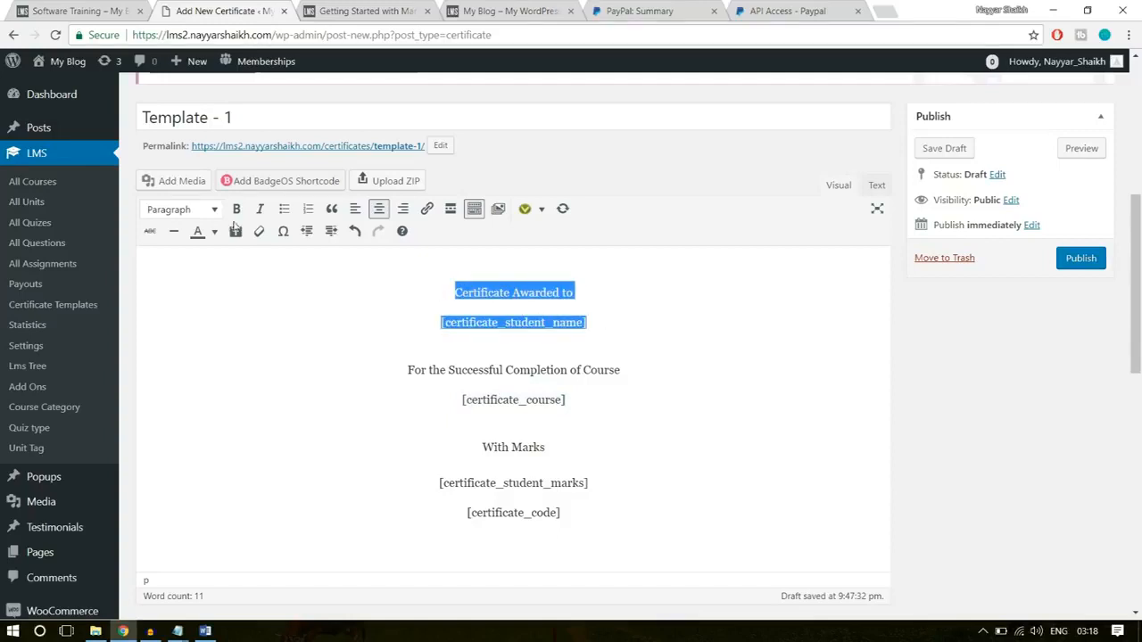
left_click(202, 214)
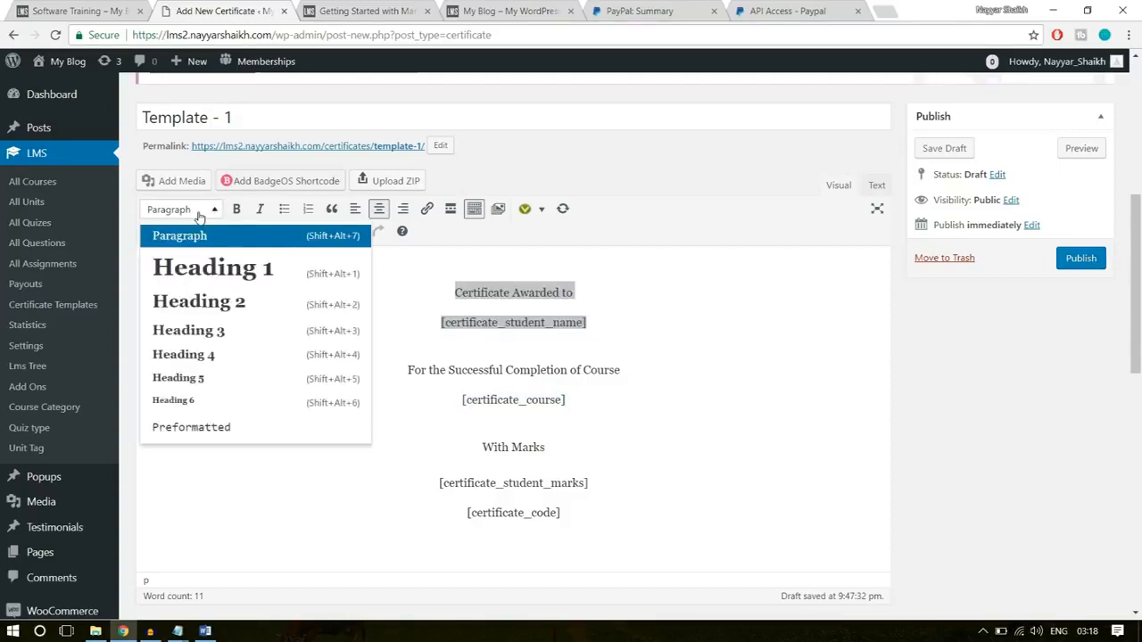
left_click(218, 275)
left_click(689, 280)
left_click_drag(700, 296, 362, 247)
left_click(407, 259)
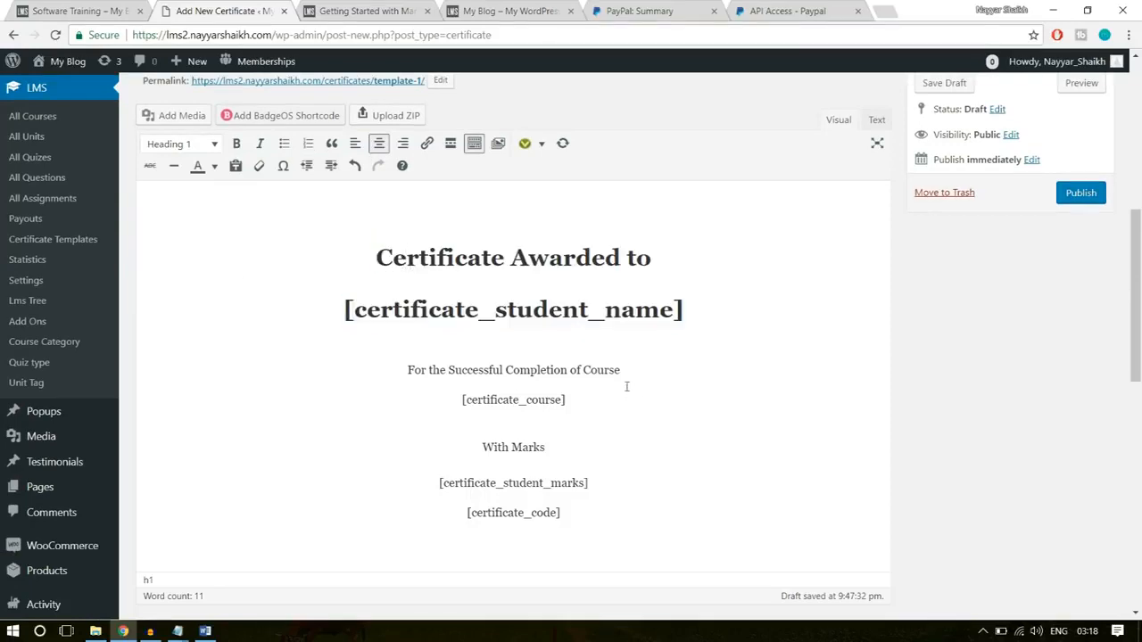
- Format the "For the Successful Completion of Course" and [certificate_course] lines as Heading 2
left_click_drag(646, 370, 402, 377)
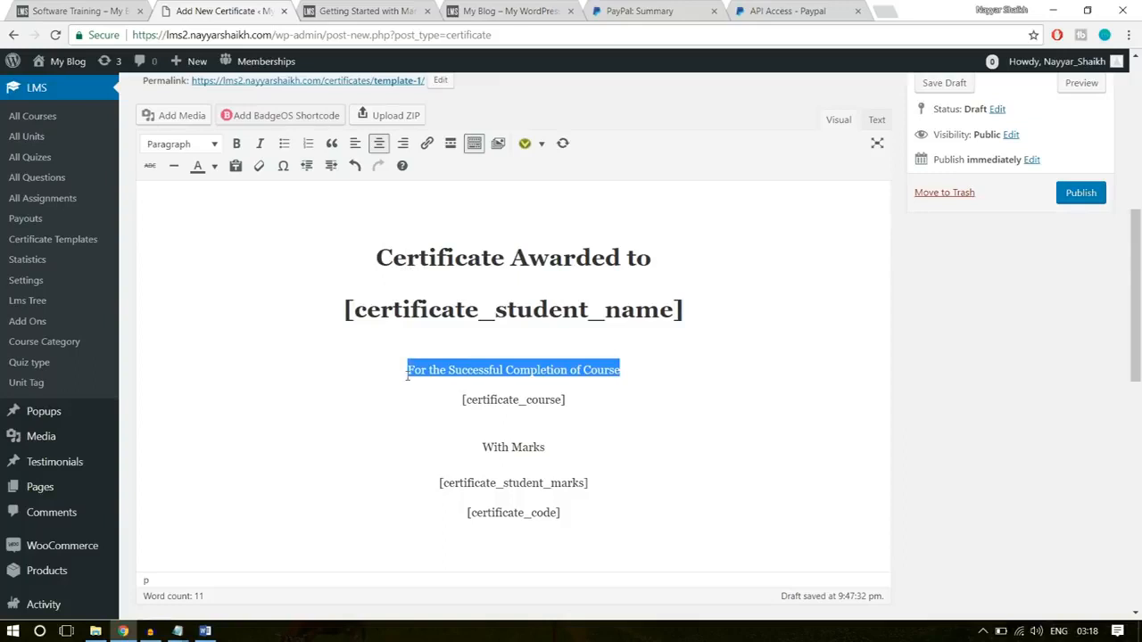
left_click_drag(567, 400, 407, 369)
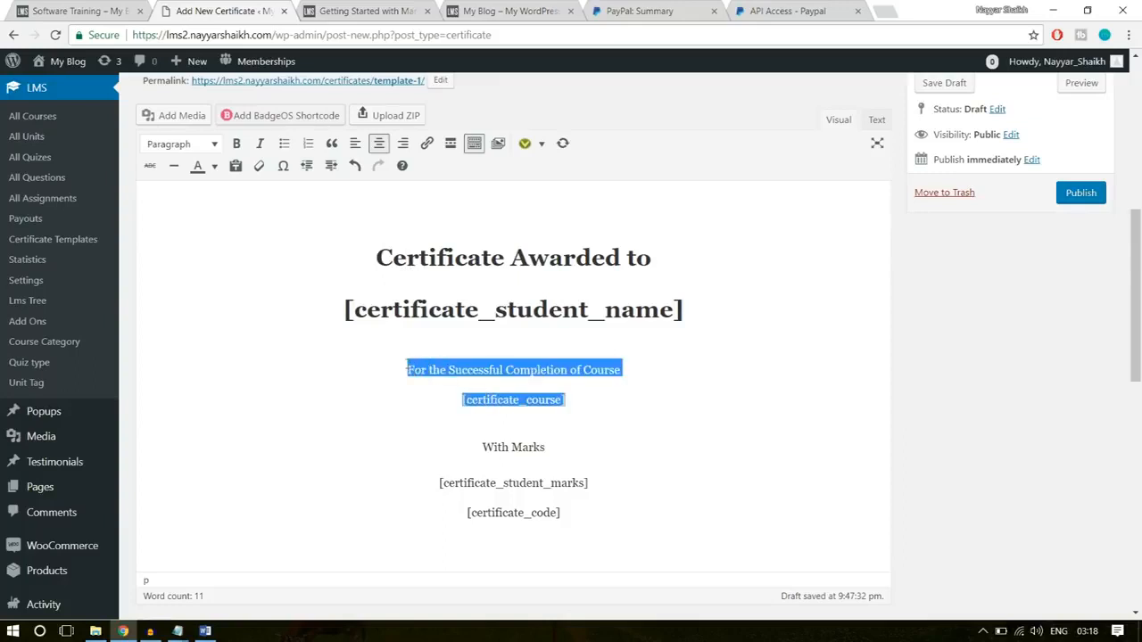
left_click(214, 144)
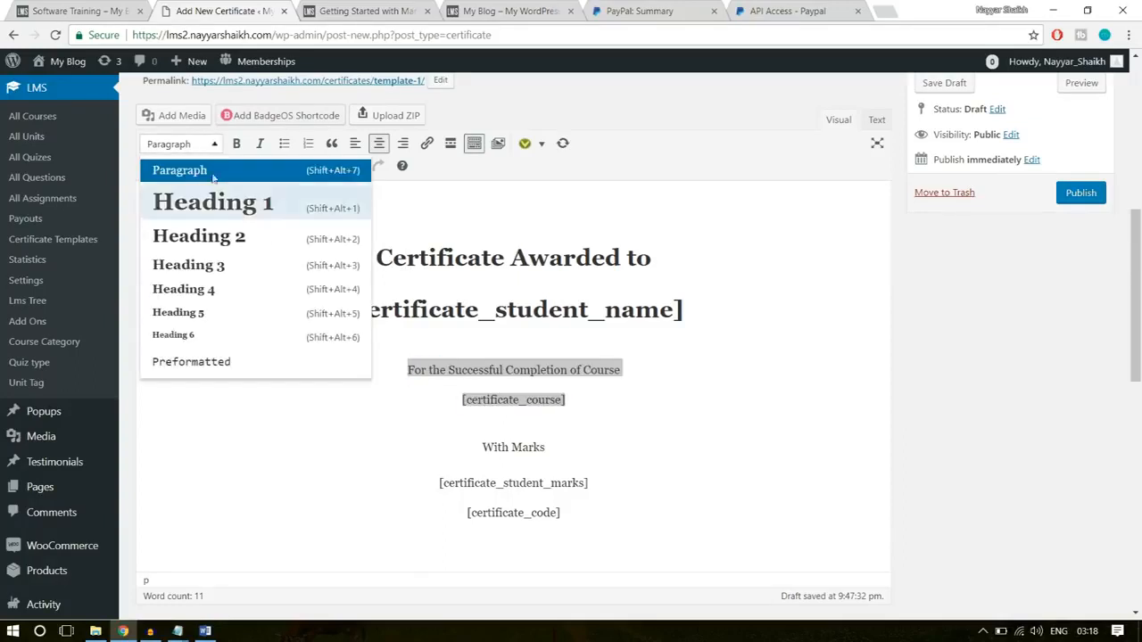
left_click(228, 237)
- Format the "With Marks" and [certificate_student_marks] lines as Heading 3
left_click_drag(599, 492, 441, 435)
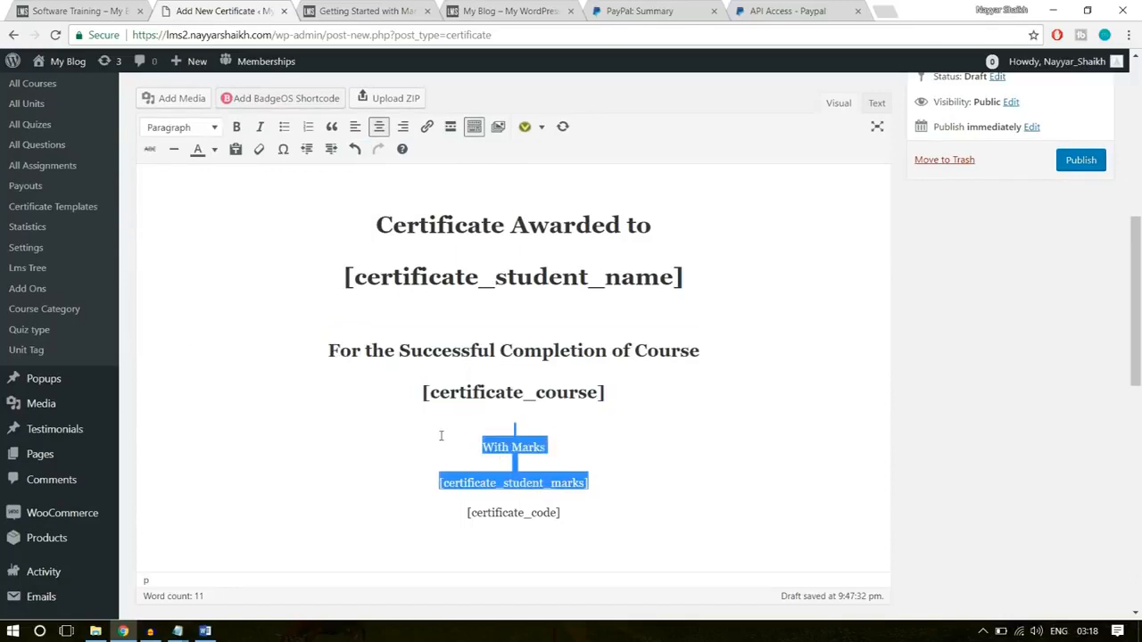
left_click(215, 127)
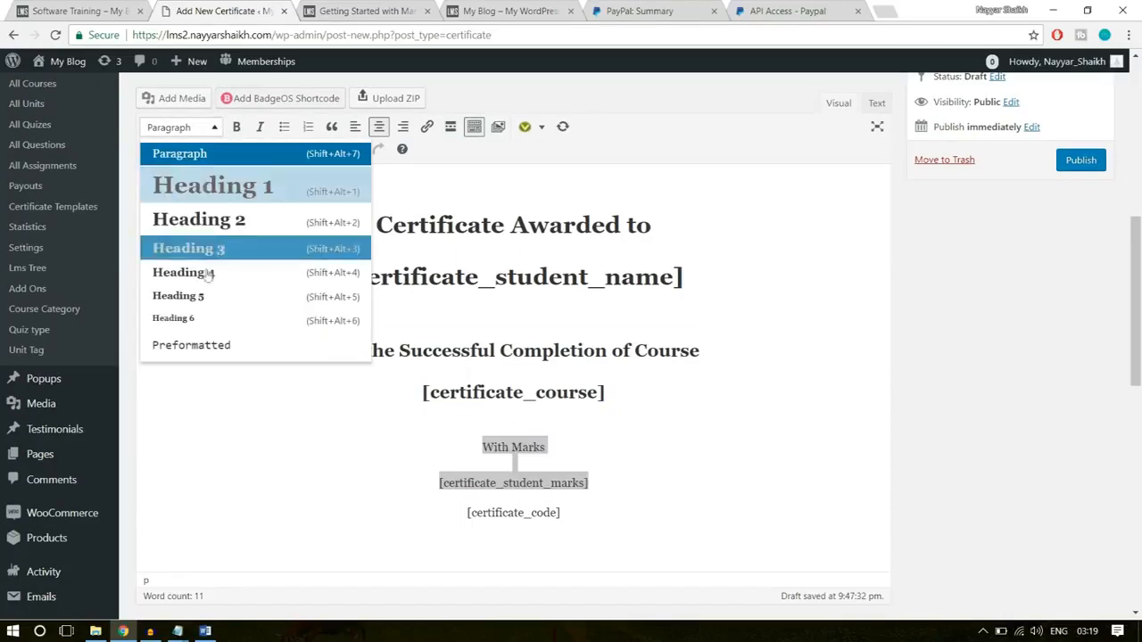
left_click(218, 256)
- Insert an empty line between the [certificate_student_marks] and [certificate_code] lines
left_click(661, 512)
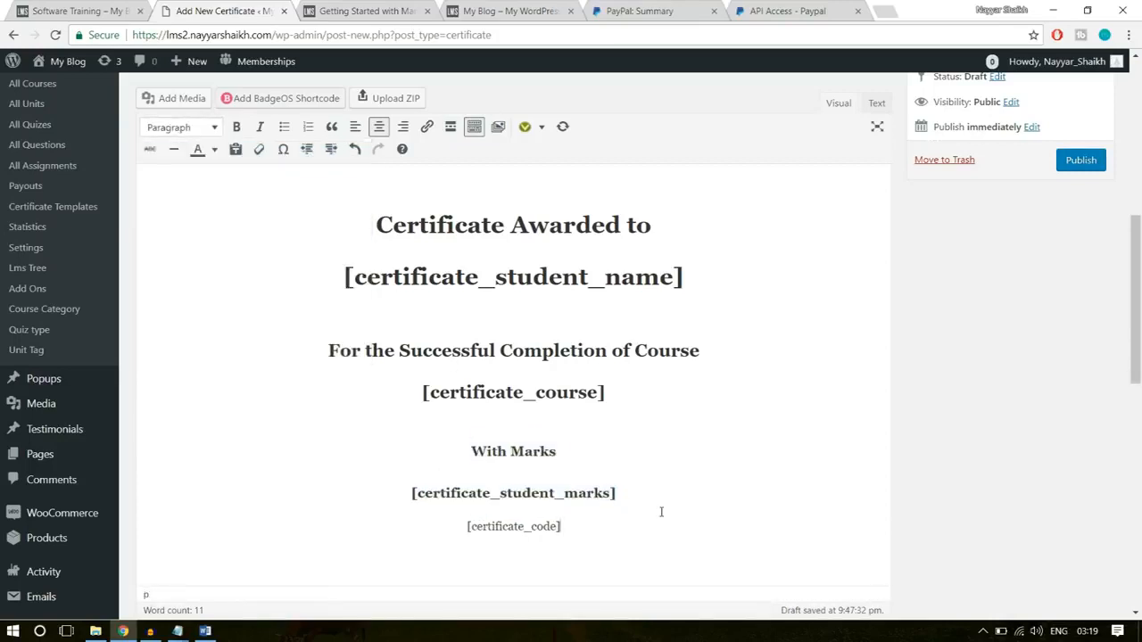
key("Return")
left_click_drag(636, 516, 416, 521)
left_click(535, 533)
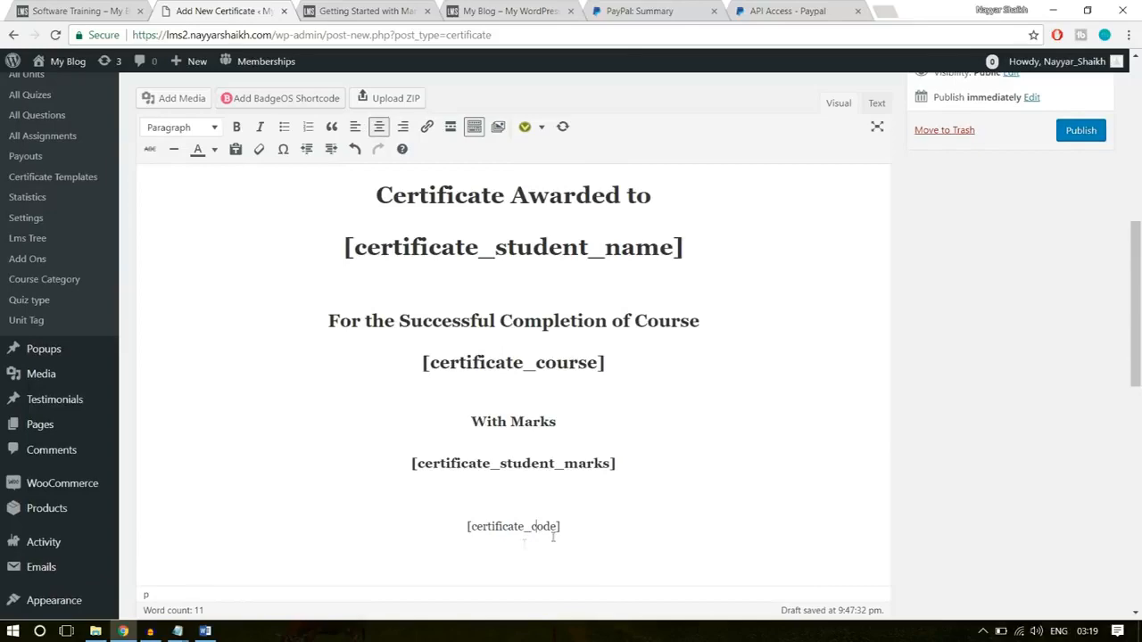
- Add empty space above the "Certificate Awarded to" heading and center the topmost empty line
scroll(432, 426, "up", 3)
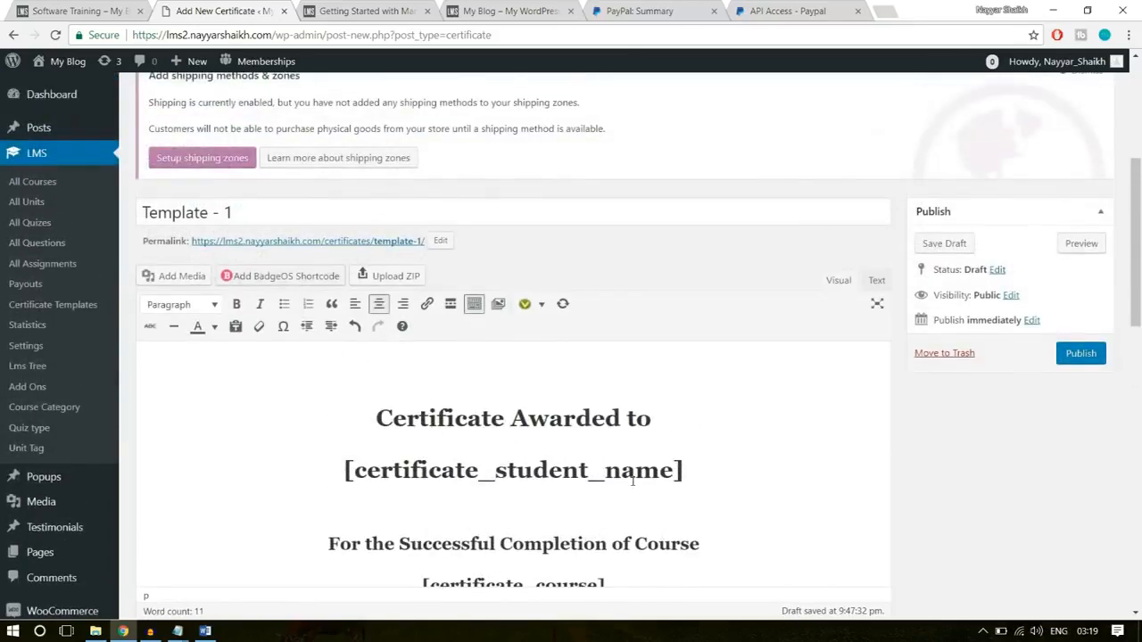
left_click(487, 382)
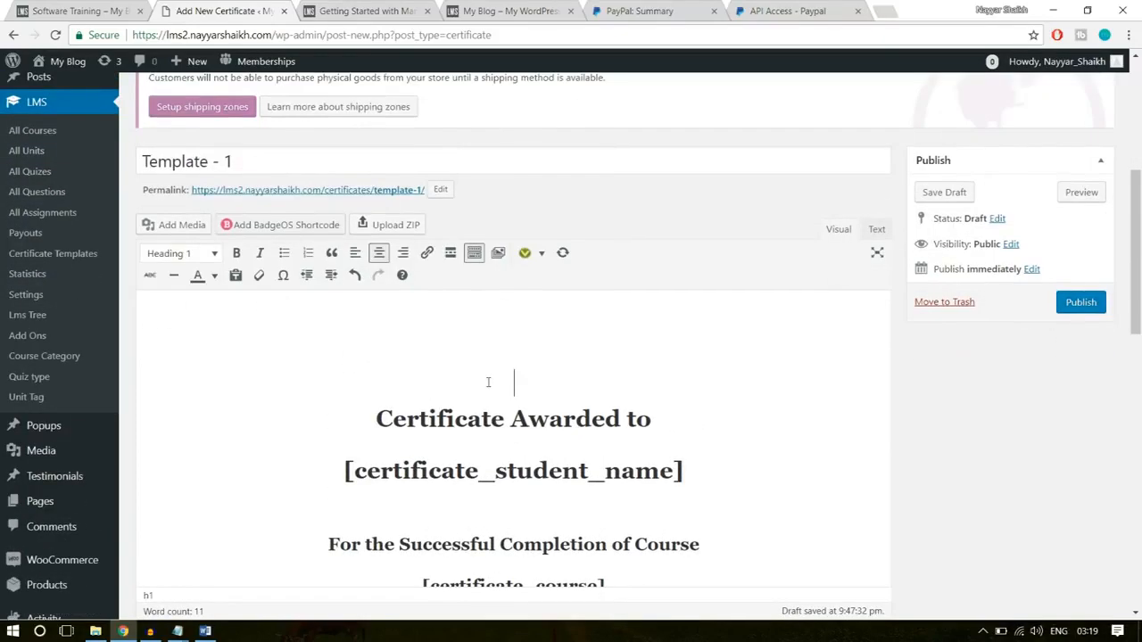
left_click(515, 301)
key("Return")
left_click(499, 291)
key("Tab")
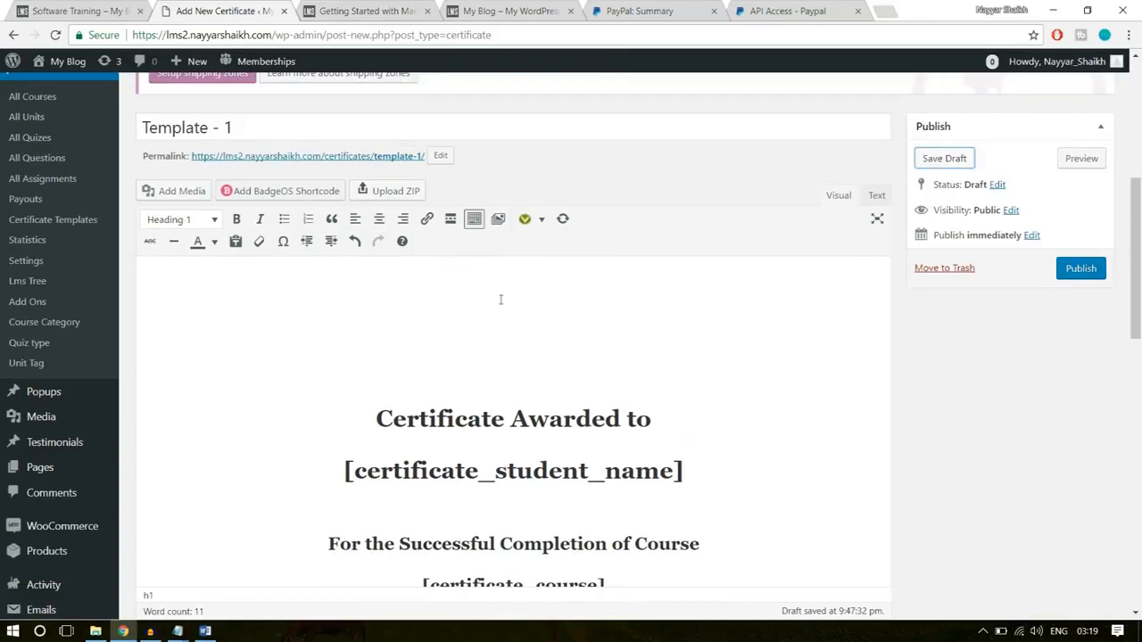
left_click(379, 218)
- Open the file upload for adding media to the certificate, and check the brand logos near the bottom of the demo homepage
left_click(181, 198)
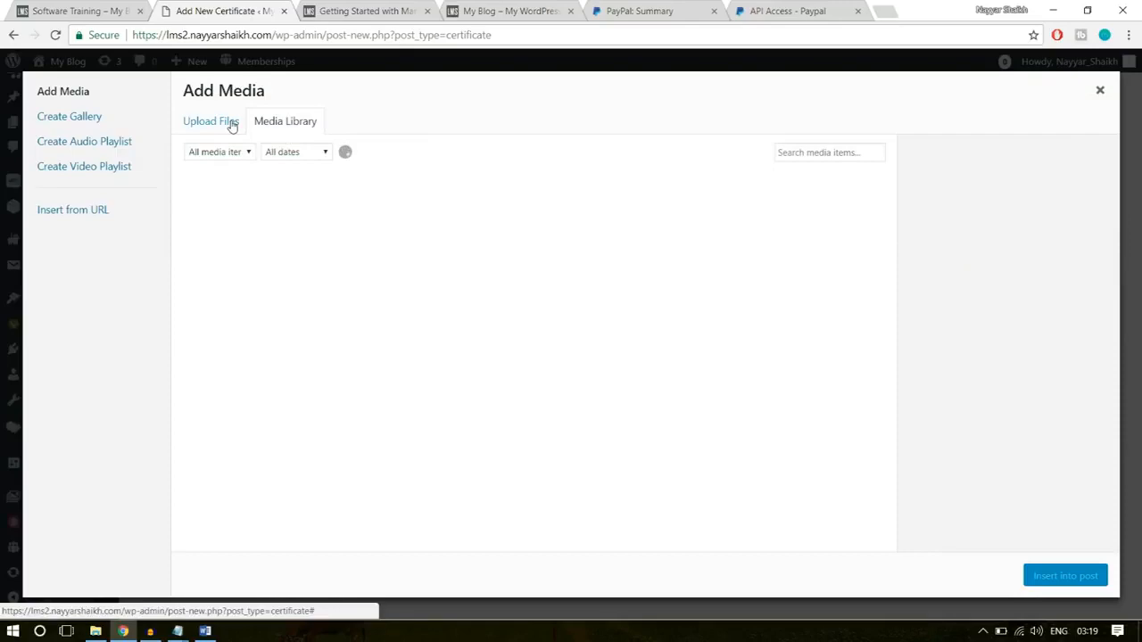
left_click(230, 124)
left_click(81, 9)
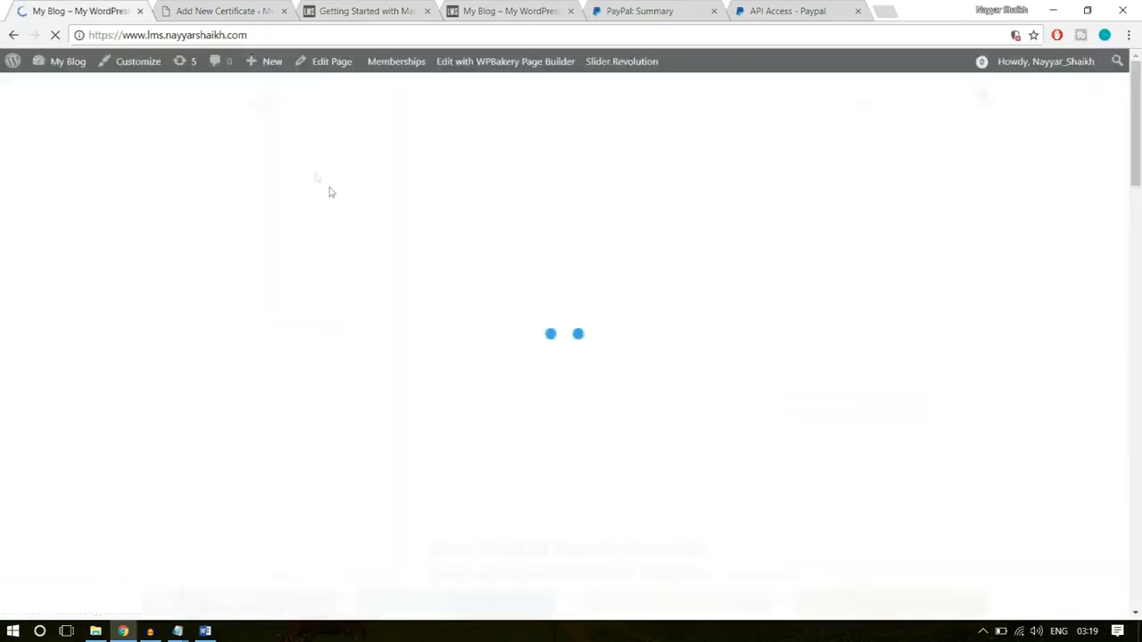
scroll(408, 434, "down", 15)
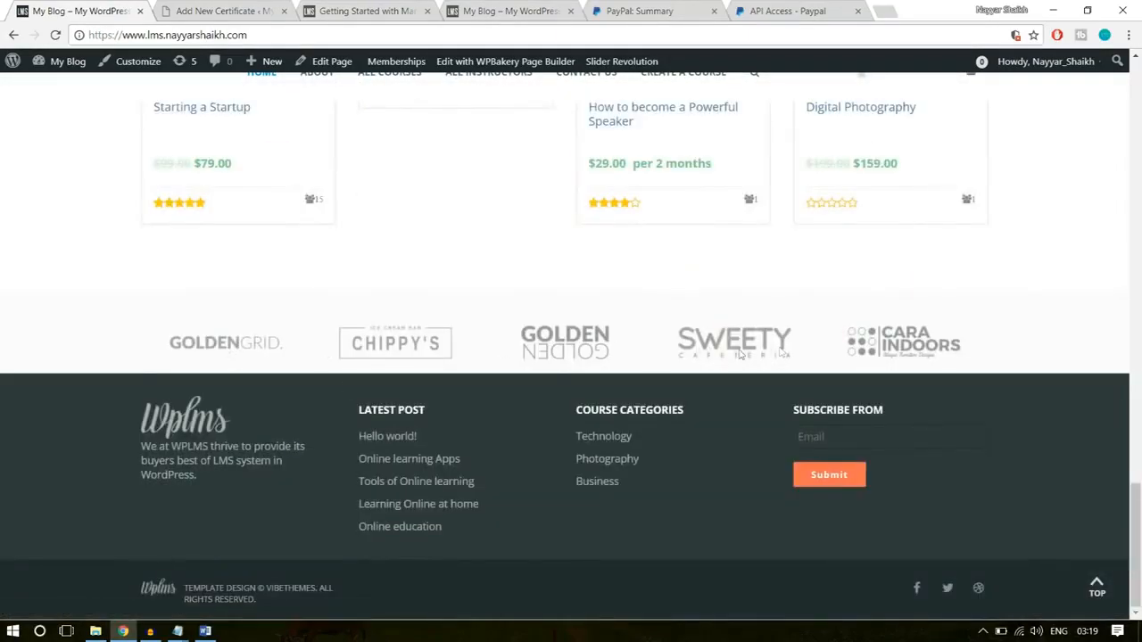
left_click(244, 9)
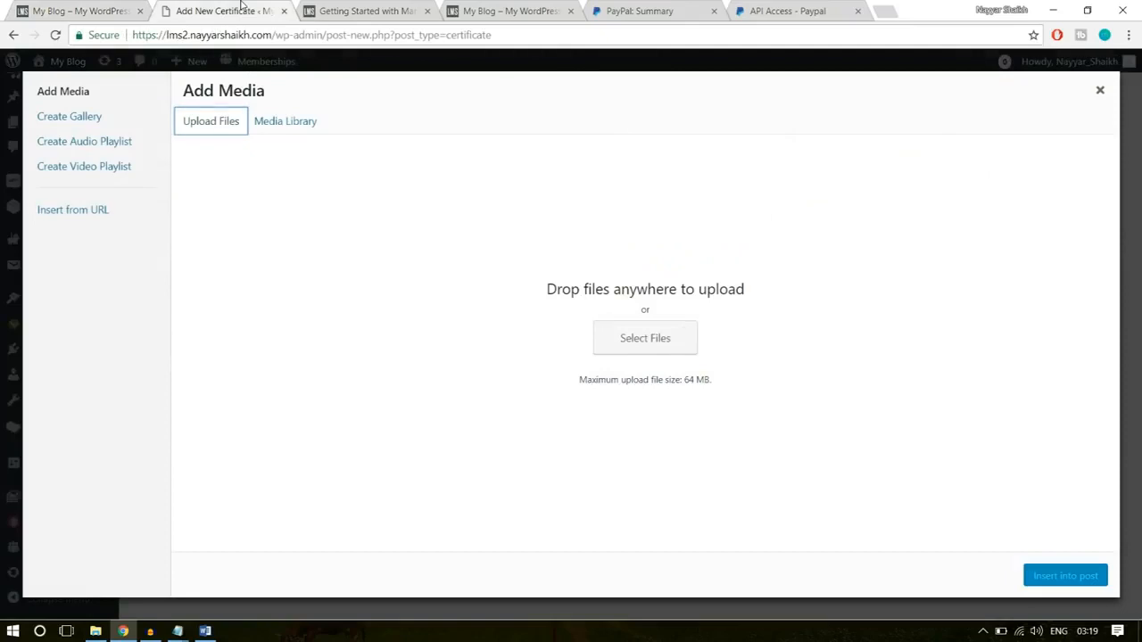
- Upload the logo1 image from the WPLMS Images folder and insert it at the top of the certificate
left_click(657, 343)
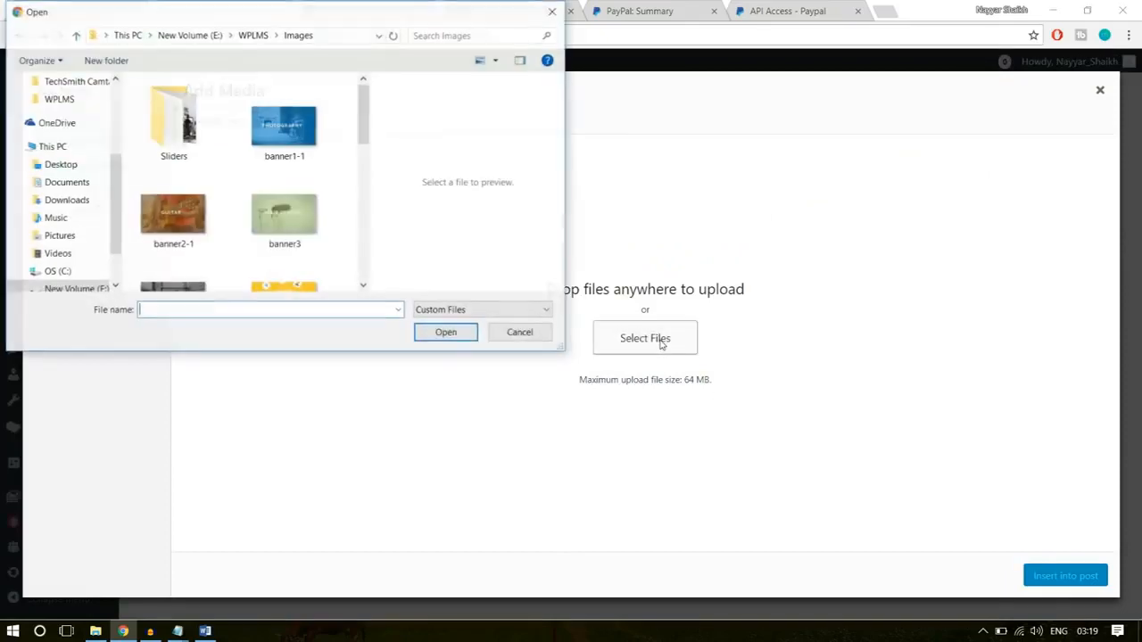
scroll(336, 238, "down", 5)
scroll(307, 270, "up", 2)
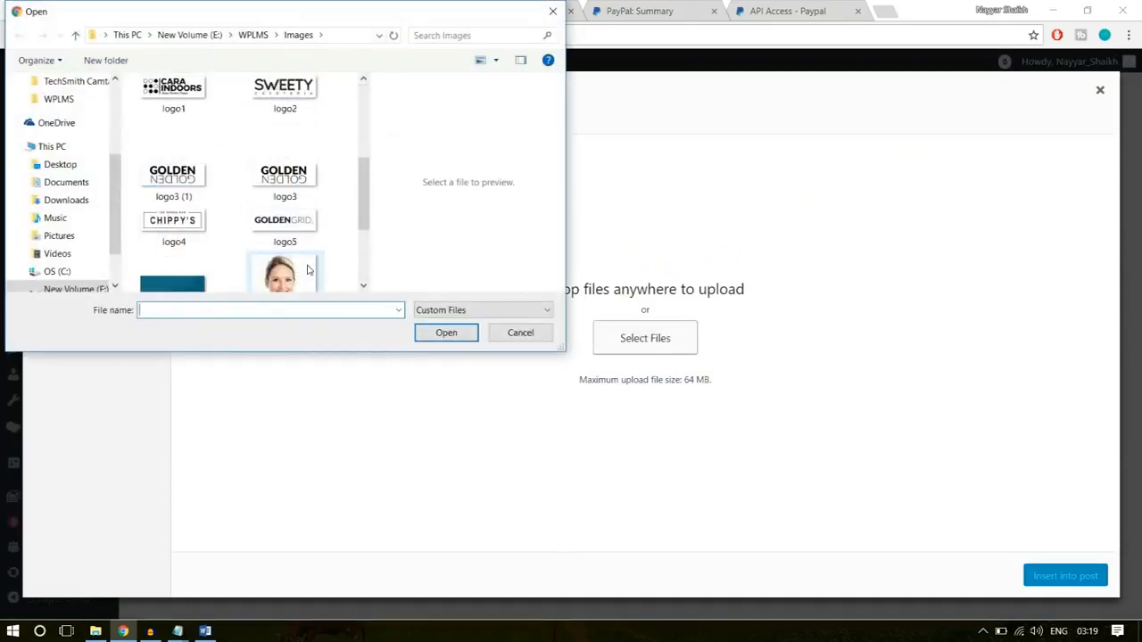
scroll(267, 259, "up", 2)
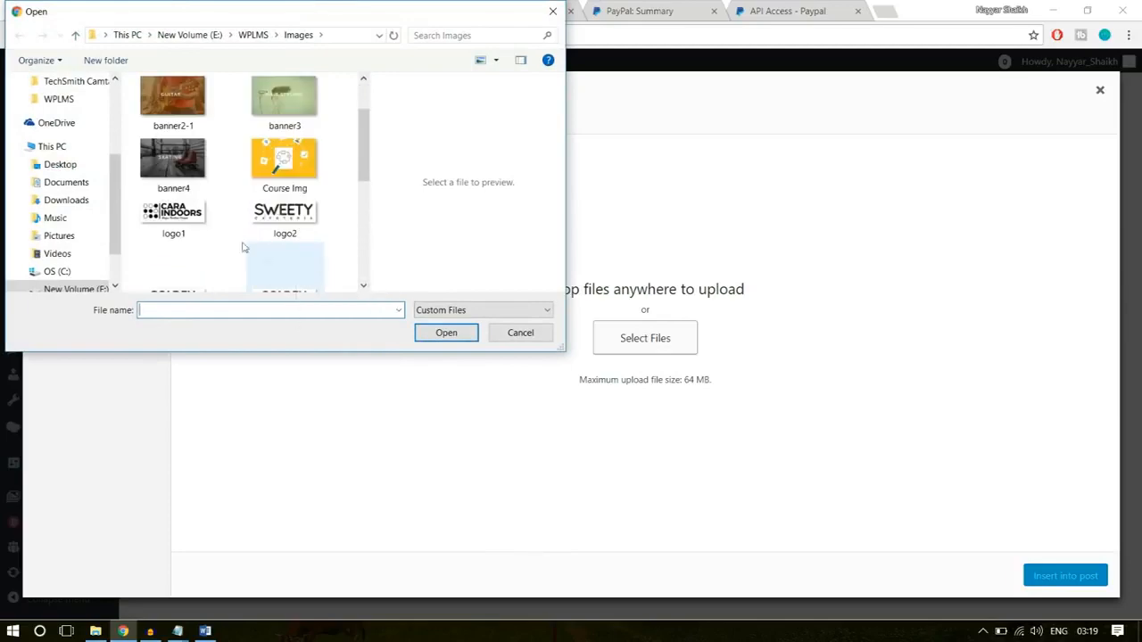
left_click(188, 218)
left_click(446, 332)
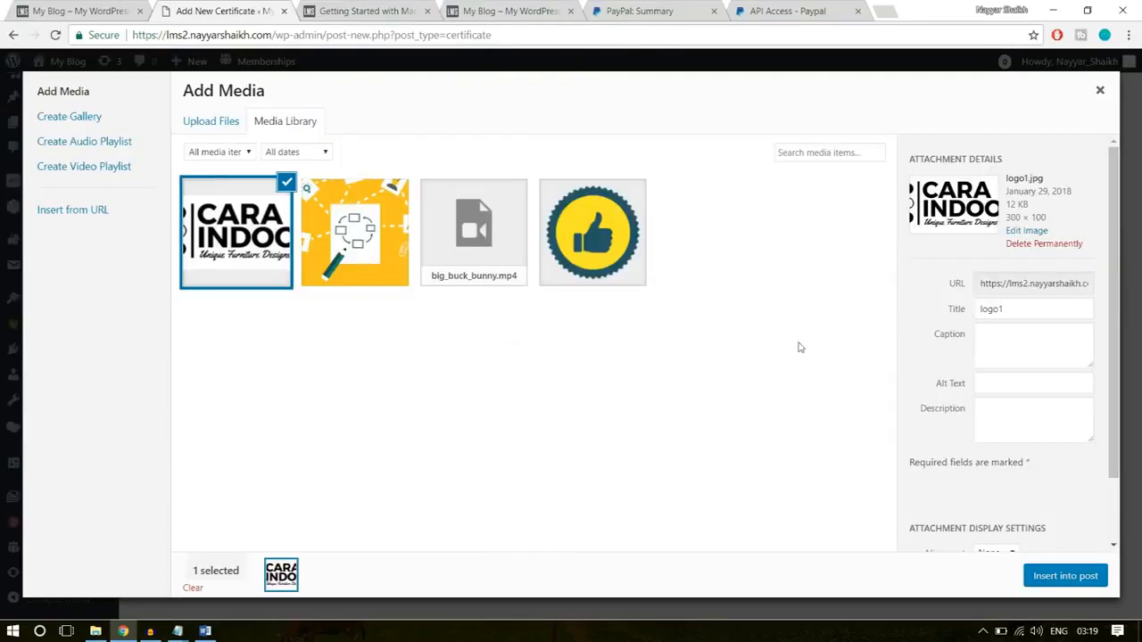
left_click(1059, 578)
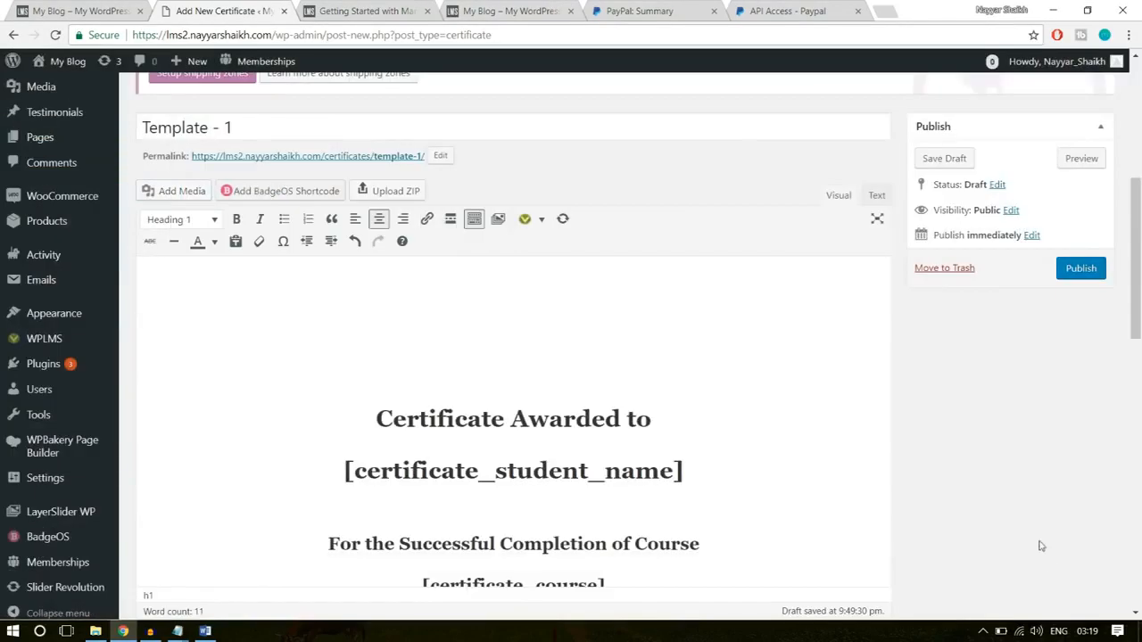
left_click(564, 317)
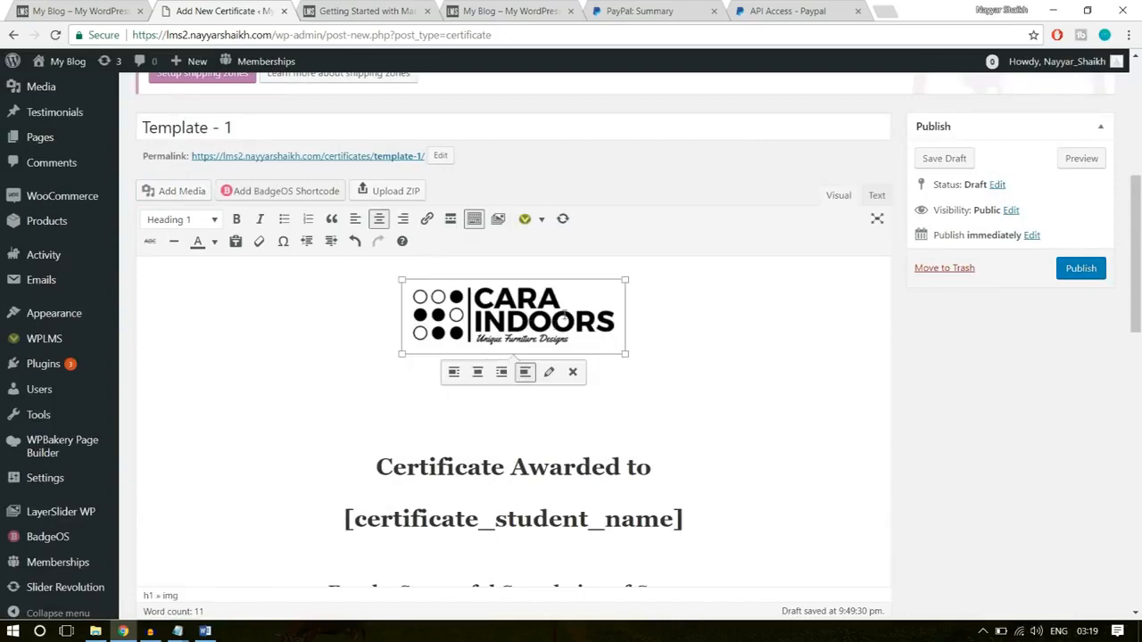
- Switch Enable Print & PDF to Show in the Certificate Template Settings
scroll(633, 345, "down", 3)
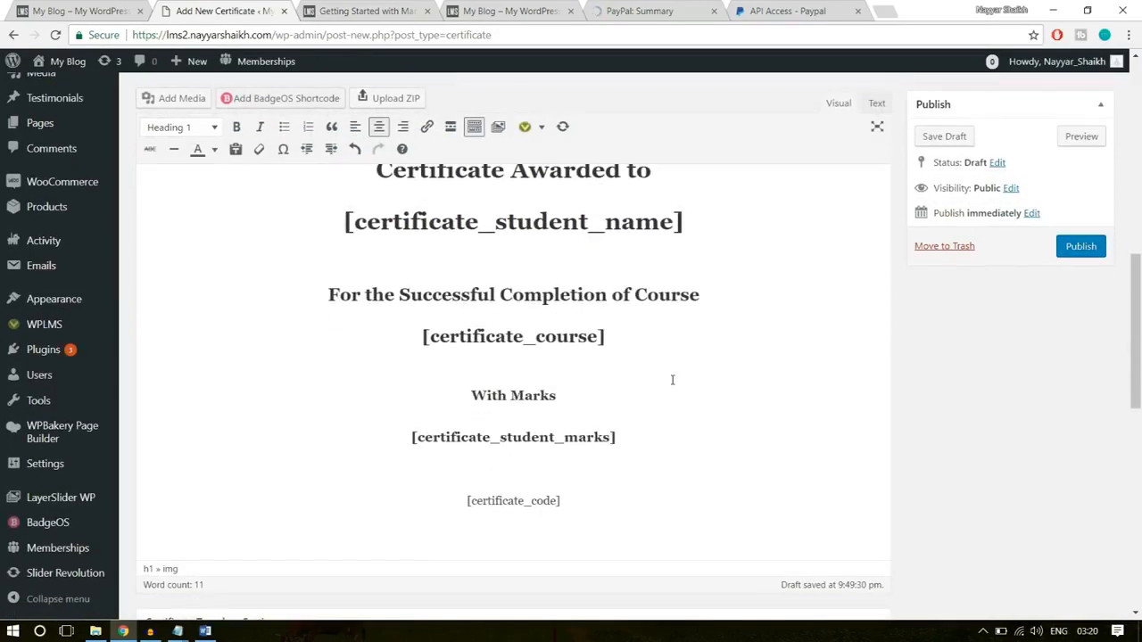
scroll(672, 380, "down", 4)
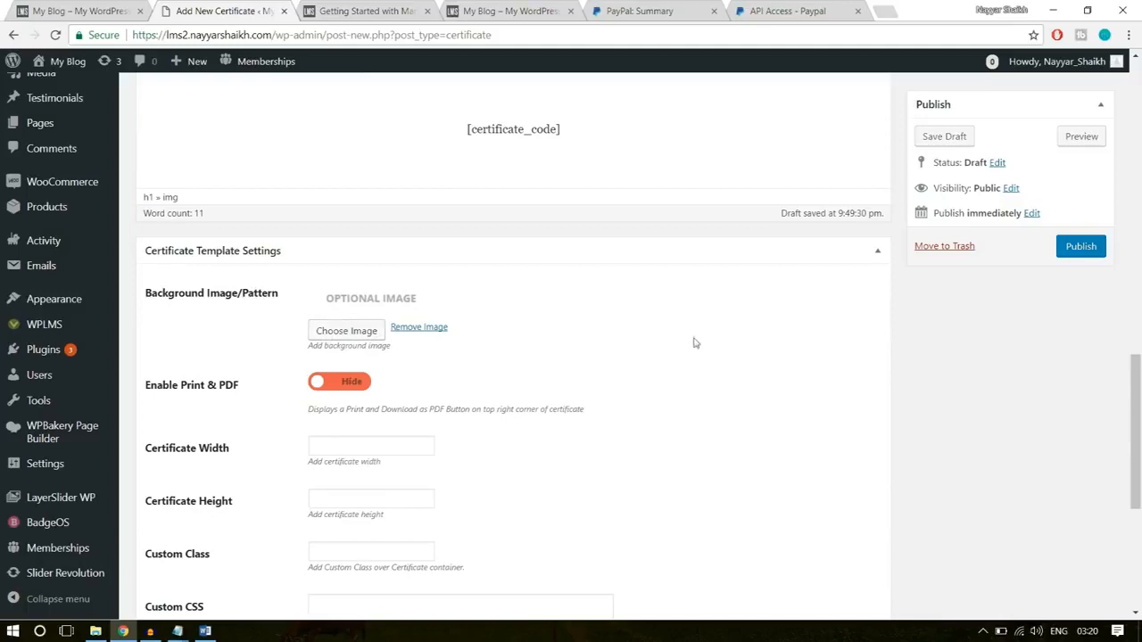
scroll(357, 331, "down", 1)
left_click(353, 314)
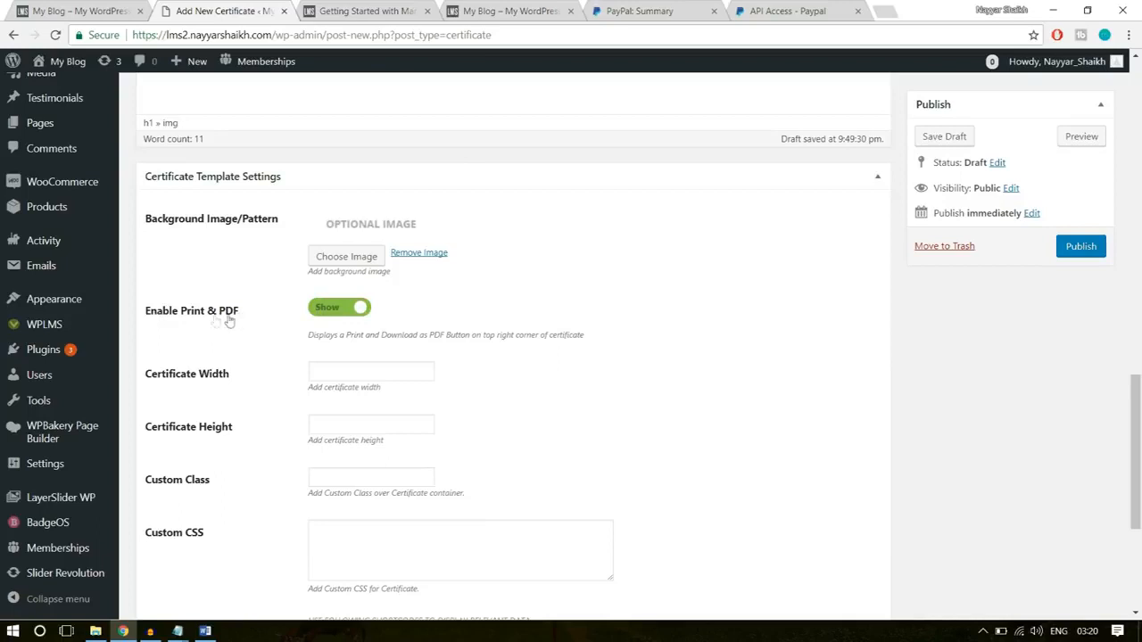
- Set the certificate width to 750 and the certificate height to 750
left_click(337, 374)
type("7")
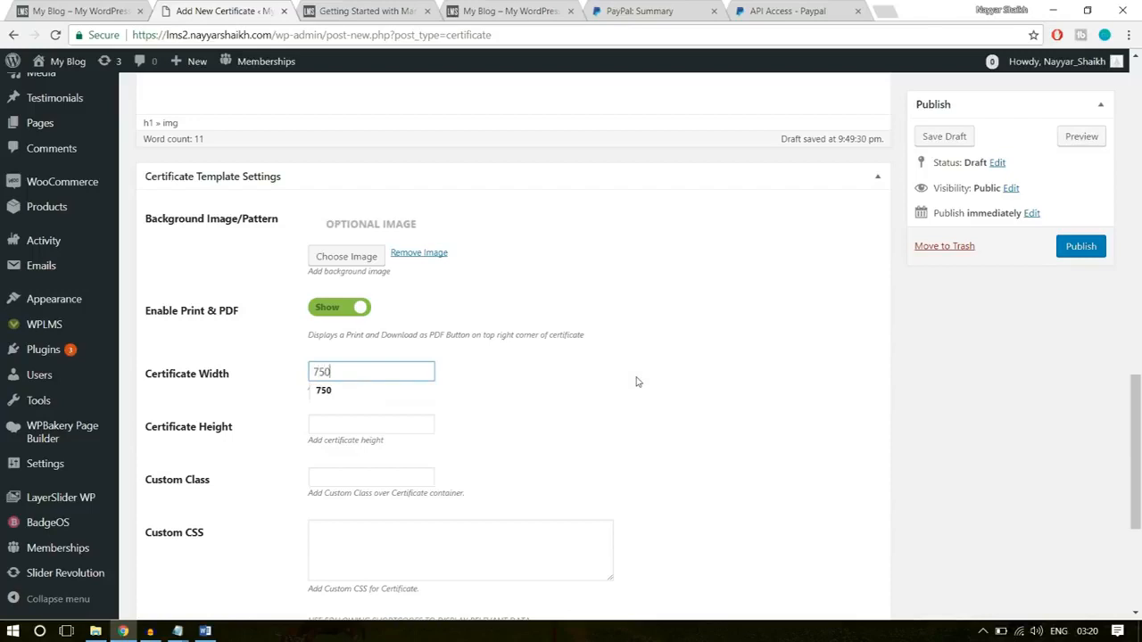
type("50")
left_click(636, 382)
left_click(348, 426)
type("750")
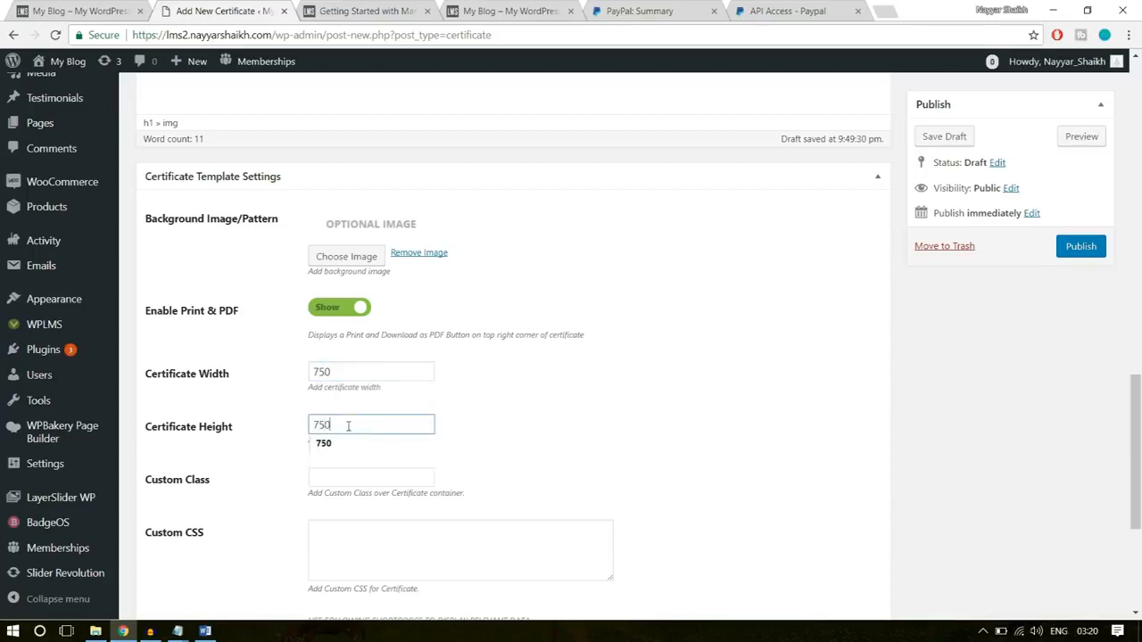
left_click(603, 401)
- Check the remaining certificate template settings and publish the Template - 1 certificate
scroll(588, 428, "down", 2)
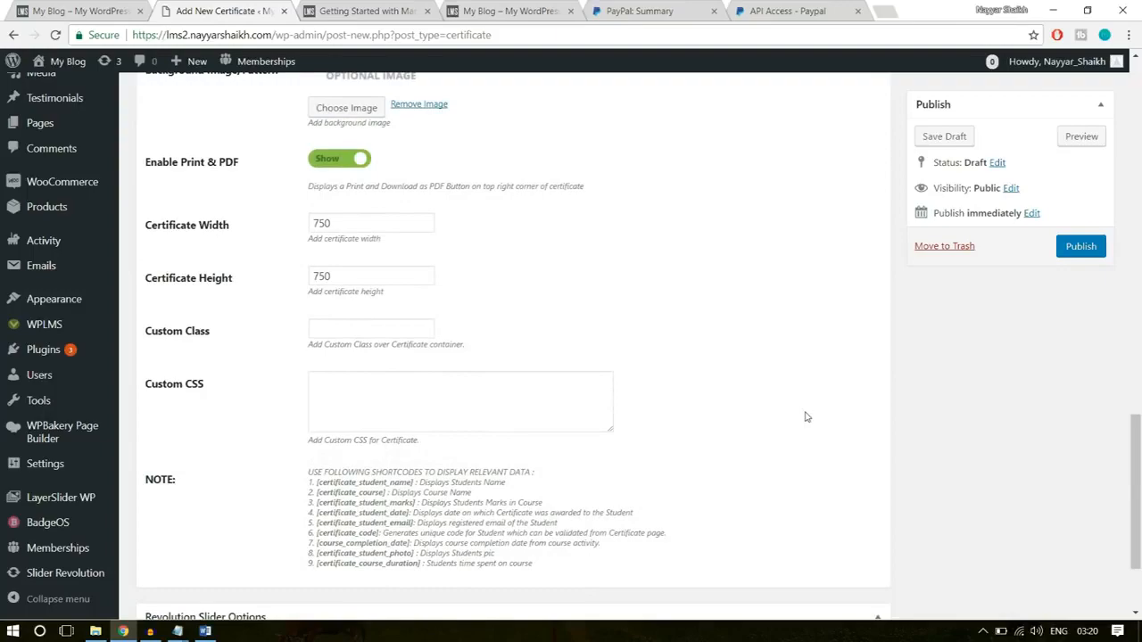
scroll(805, 417, "down", 2)
scroll(805, 417, "up", 20)
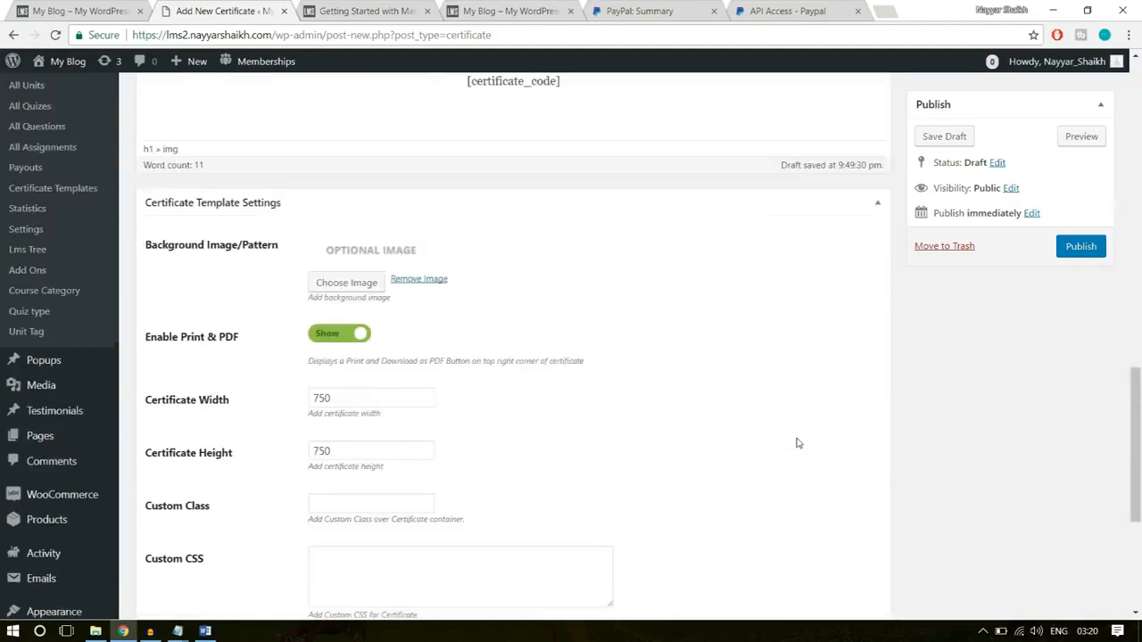
scroll(795, 440, "down", 4)
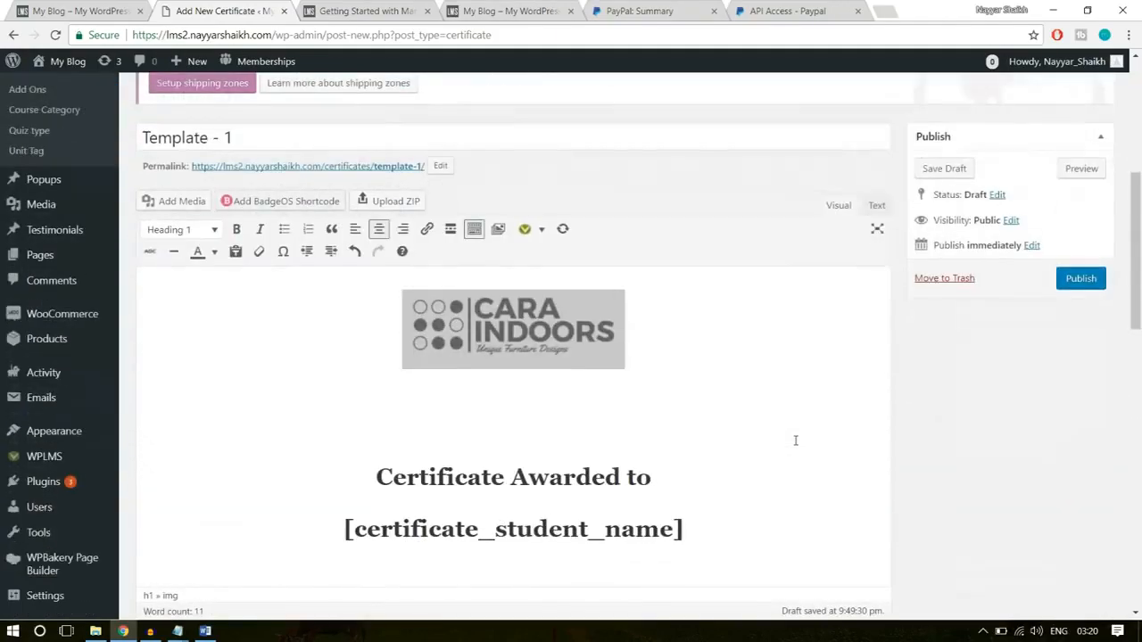
left_click(1080, 279)
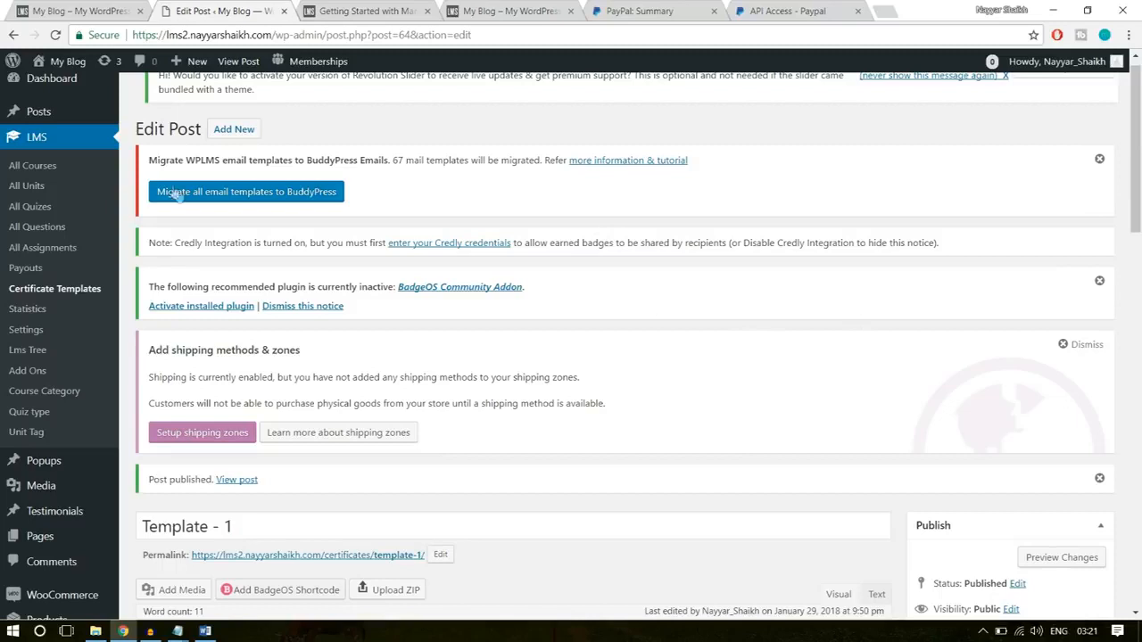
- Open the list of all LMS courses and start adding a new course
left_click(34, 165)
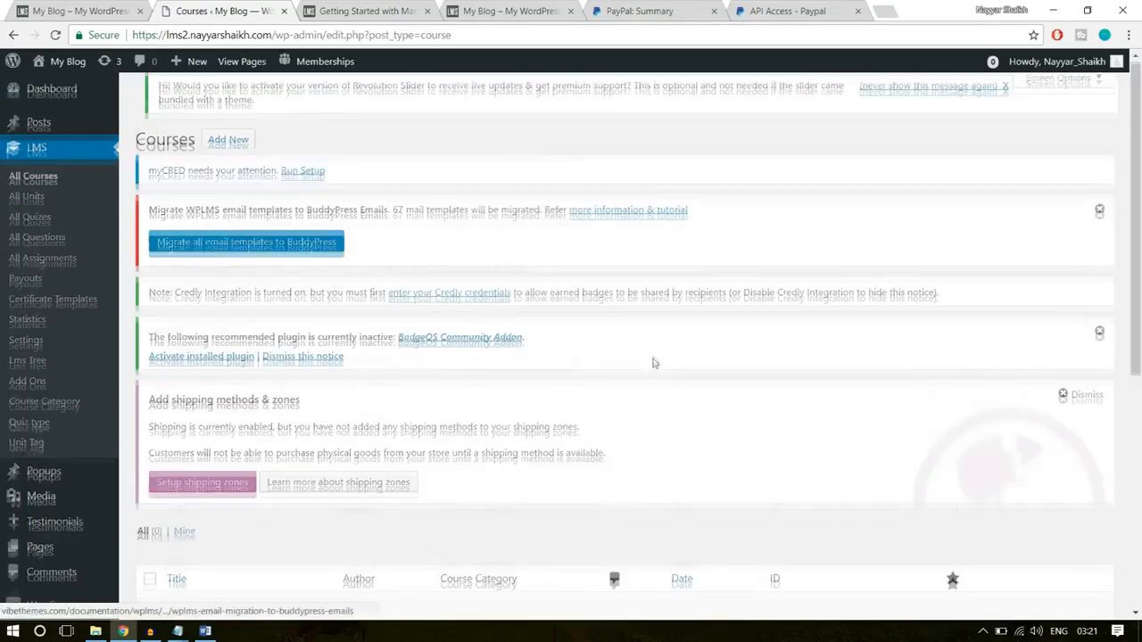
scroll(205, 400, "down", 4)
left_click_drag(266, 324, 100, 318)
left_click(392, 475)
scroll(393, 476, "up", 4)
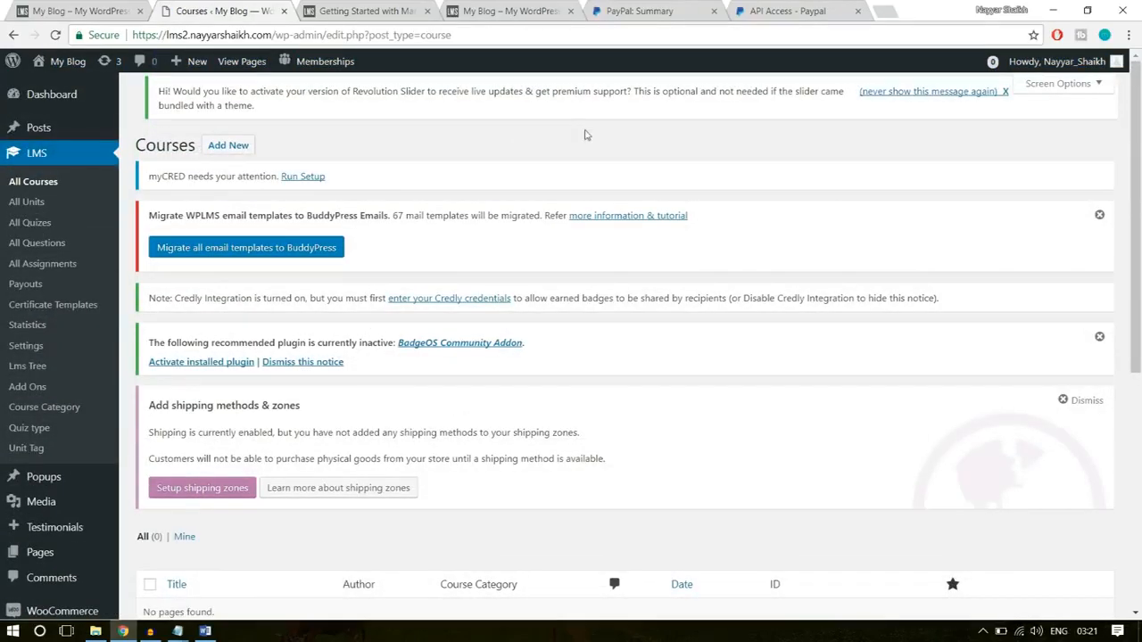
left_click(227, 148)
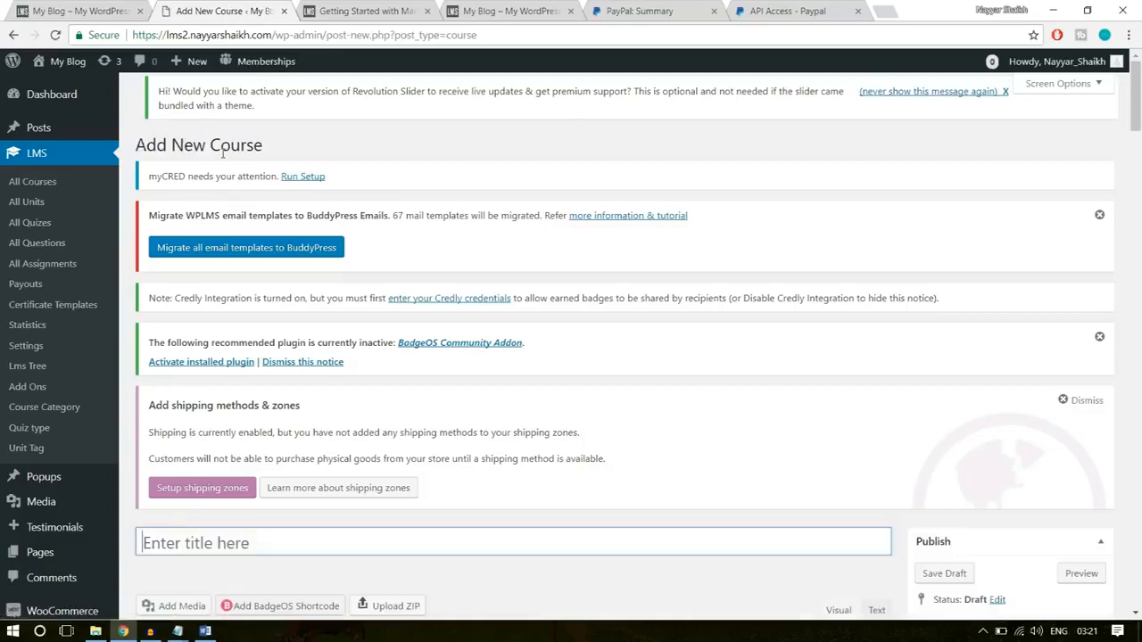
- Copy the title from the demo site's Software Training course page and use it as the new course's title
key("ctrl+1")
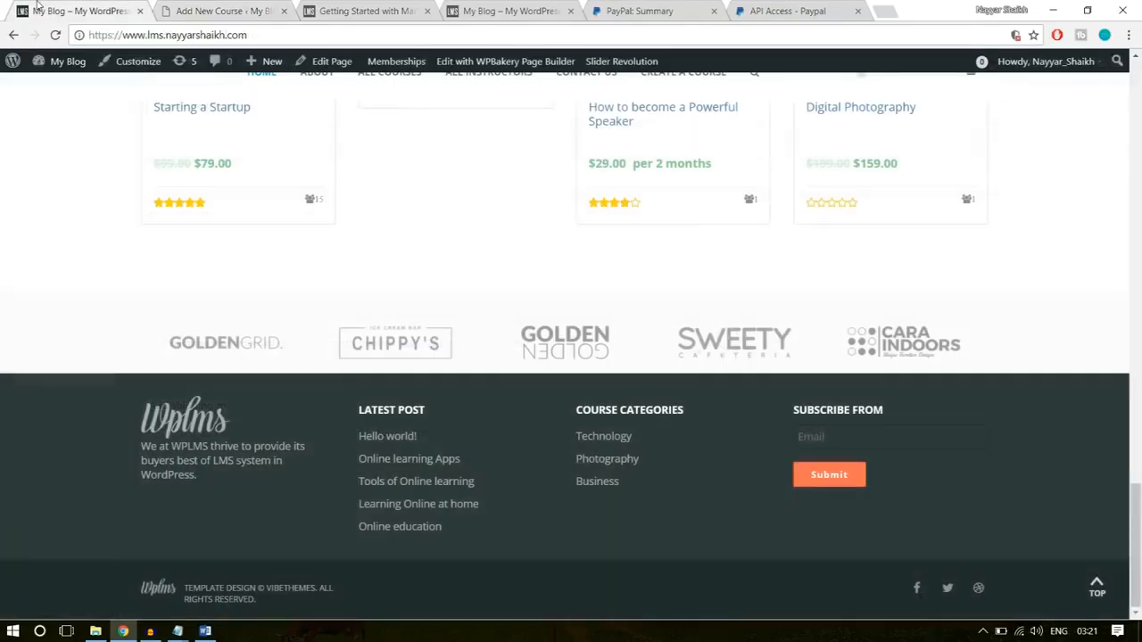
scroll(593, 375, "up", 4)
scroll(593, 379, "up", 2)
left_click(235, 284)
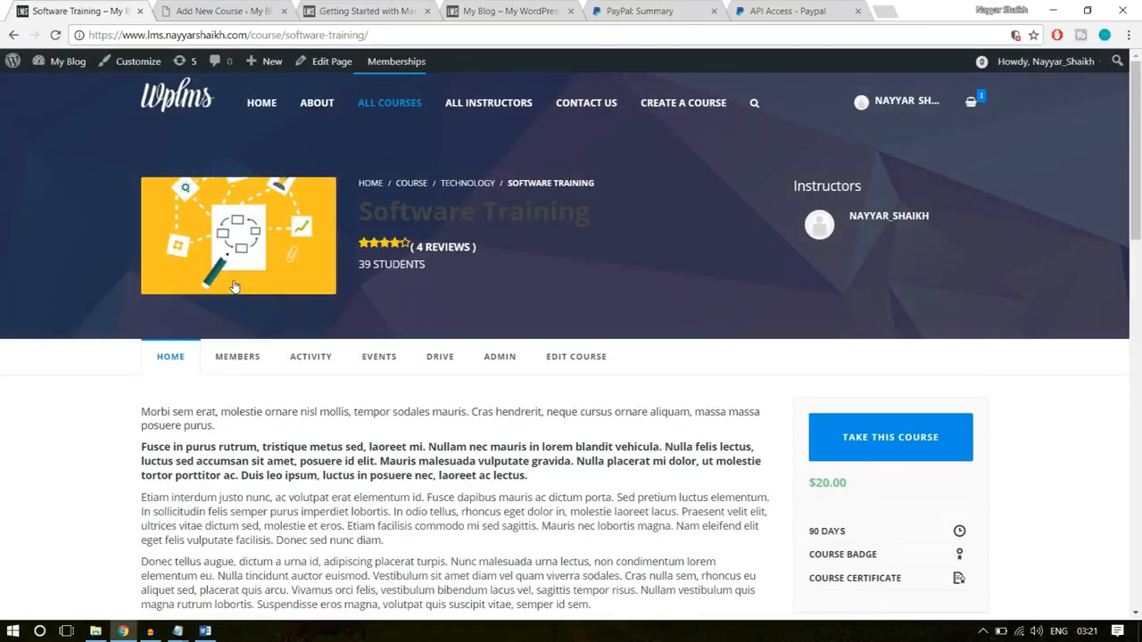
left_click_drag(607, 217, 364, 215)
key("ctrl+c")
left_click(244, 9)
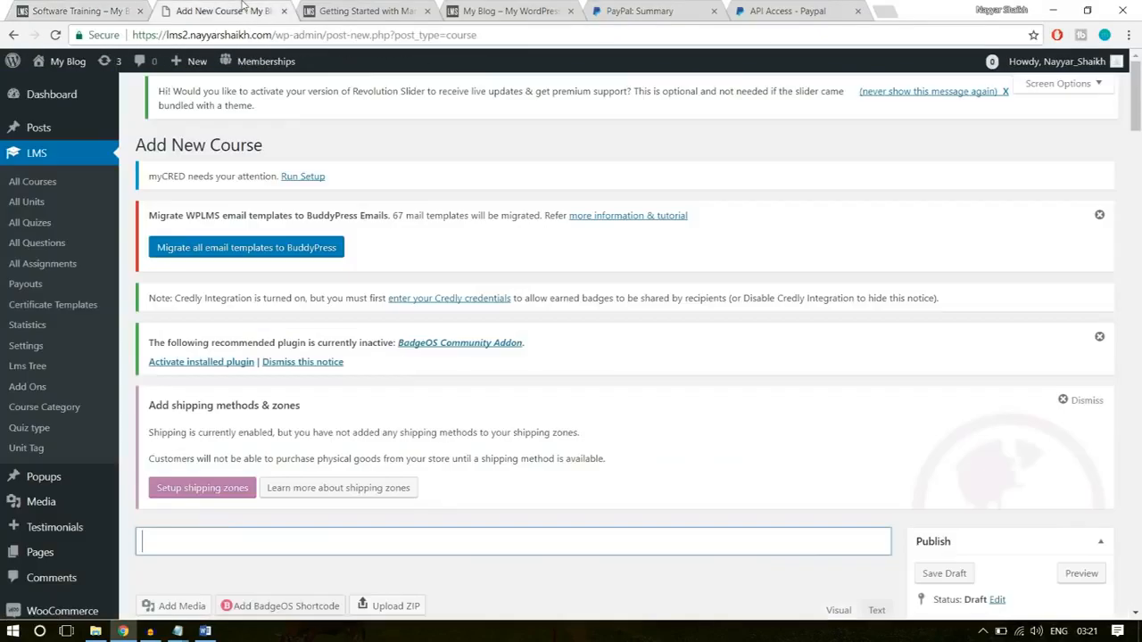
scroll(406, 423, "down", 4)
key("ctrl+v")
- Copy the four description paragraphs from the demo site's Software Training page and paste them into the new course's description
left_click(395, 421)
left_click(98, 9)
scroll(422, 308, "down", 3)
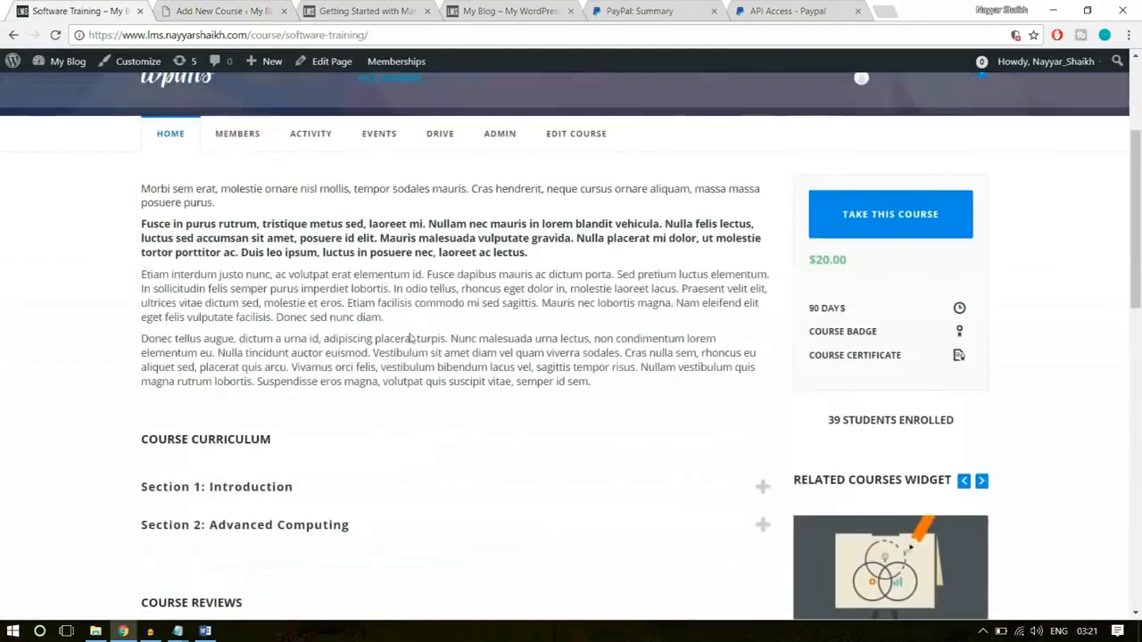
left_click_drag(593, 383, 142, 187)
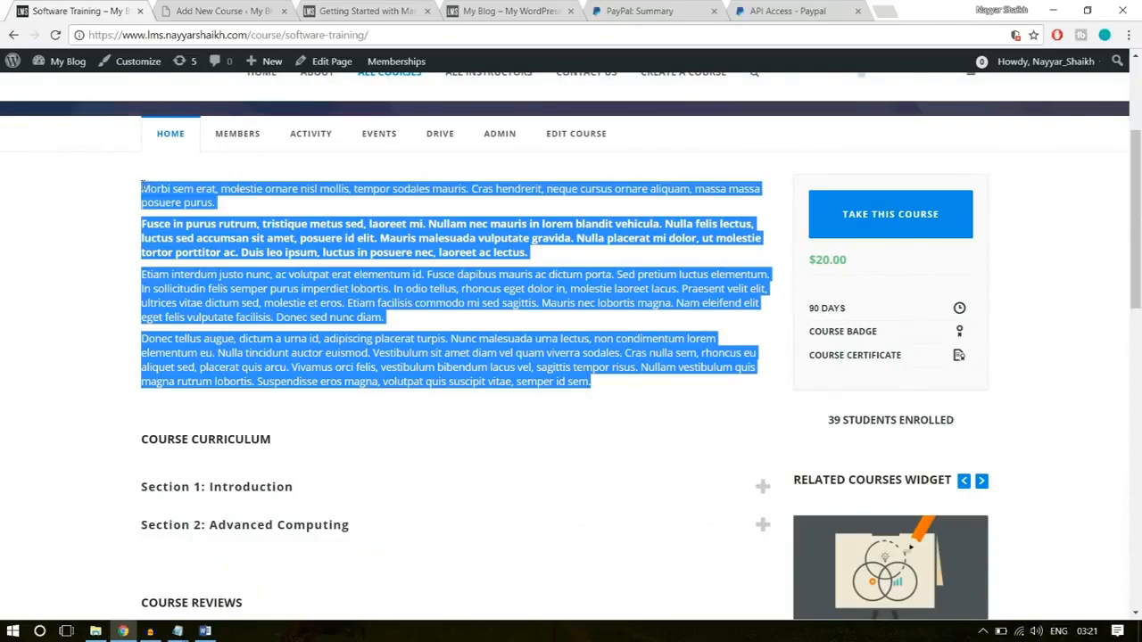
key("ctrl+c")
left_click(223, 10)
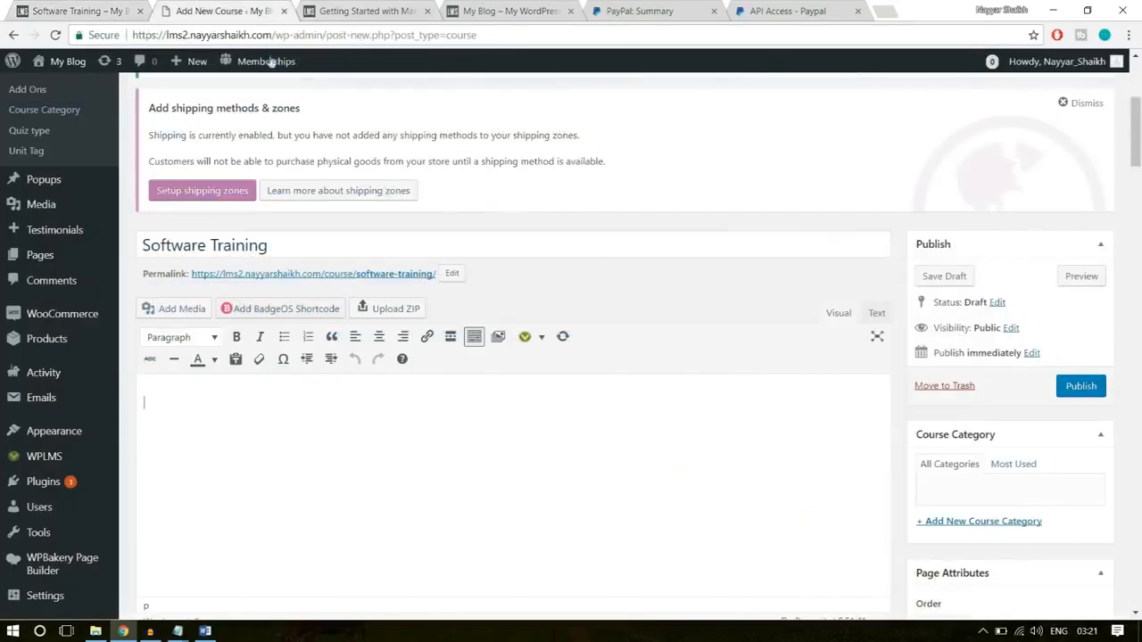
key("ctrl+v")
scroll(430, 400, "down", 1)
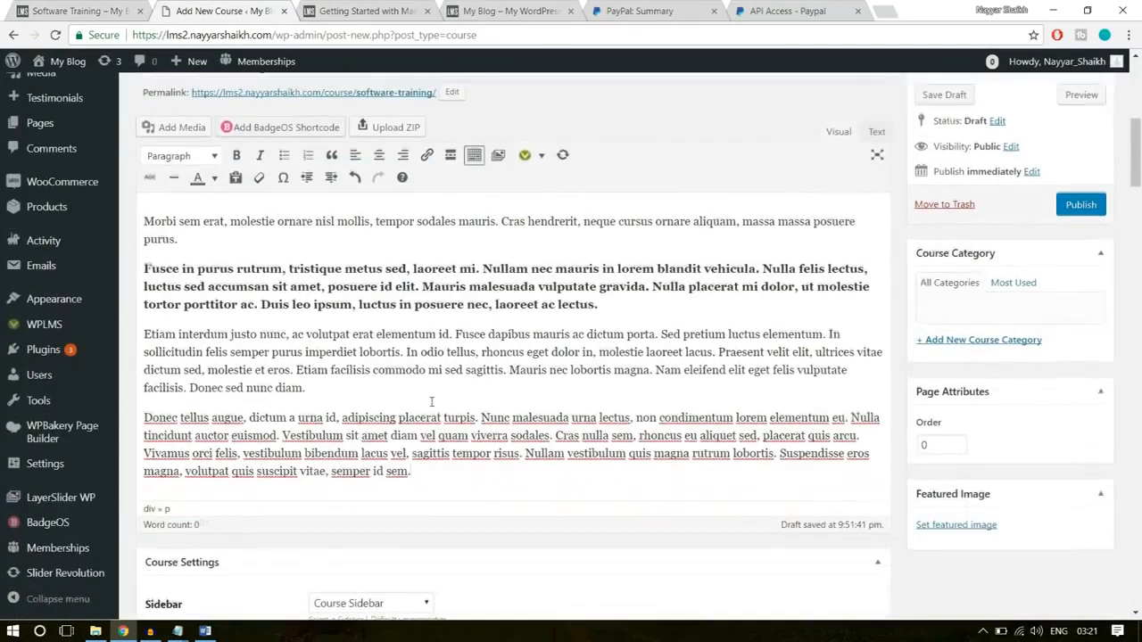
left_click_drag(438, 468, 138, 211)
left_click(256, 269)
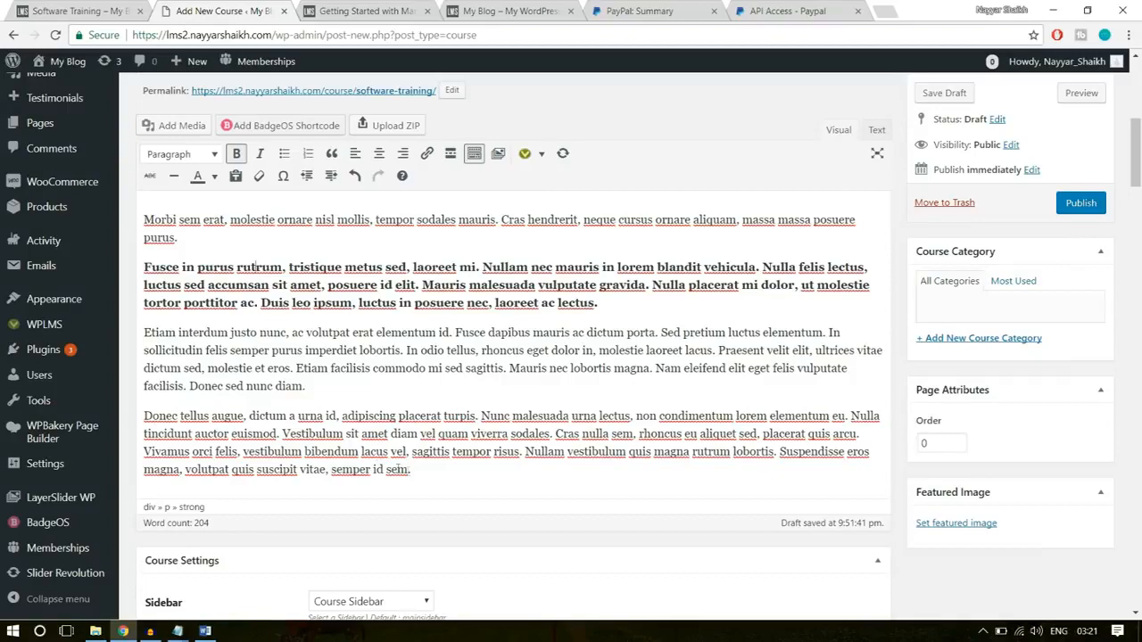
left_click_drag(412, 471, 158, 200)
left_click(159, 220)
- Check the course sidebar choice and set the course's total duration to 8 with Hours as the duration parameter
scroll(455, 344, "down", 3)
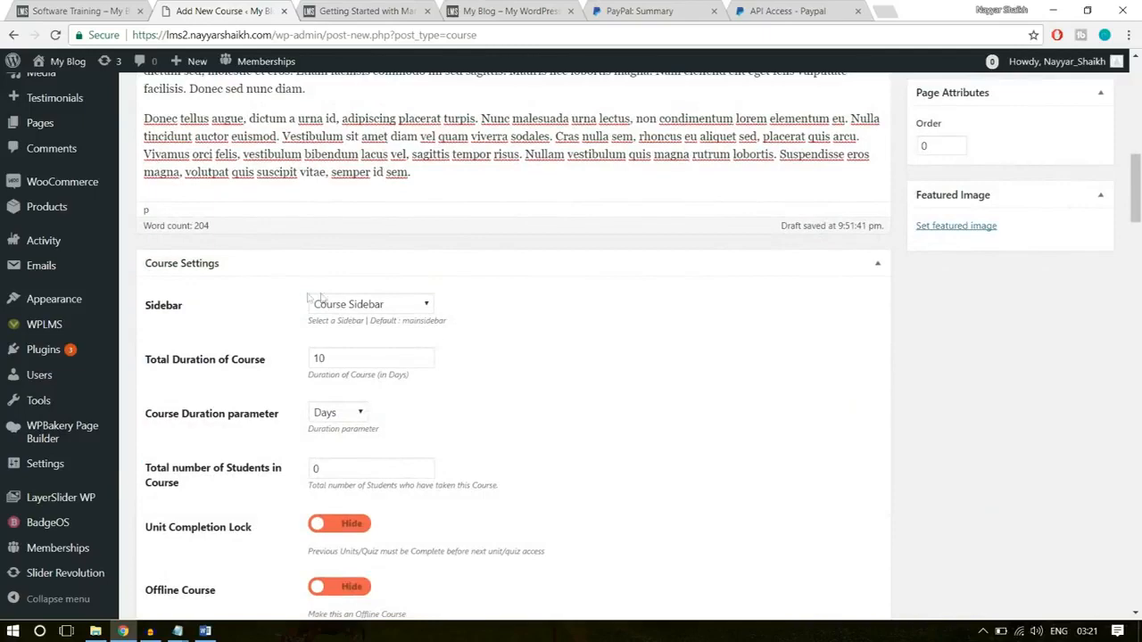
left_click(398, 307)
left_click(398, 309)
scroll(561, 309, "down", 1)
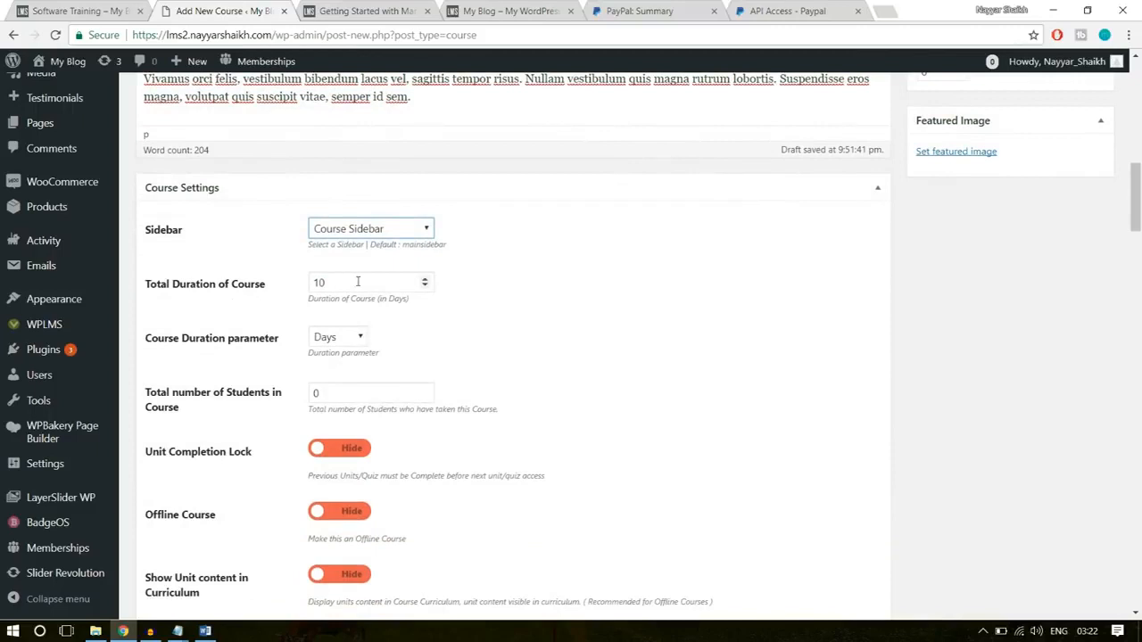
left_click_drag(346, 286, 290, 291)
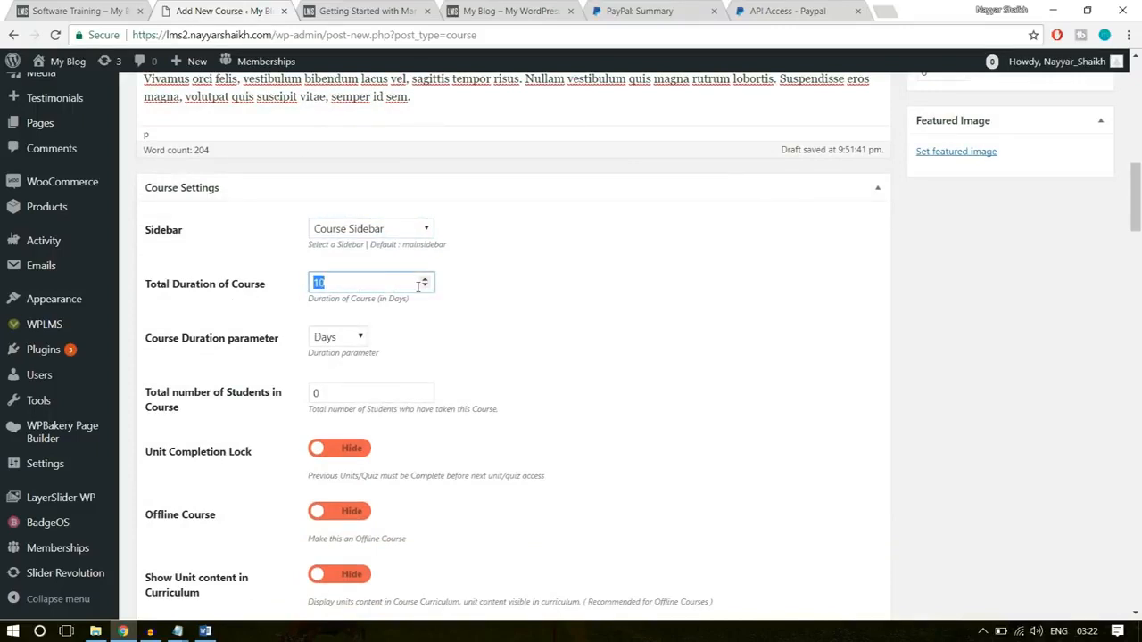
type("8")
left_click(359, 337)
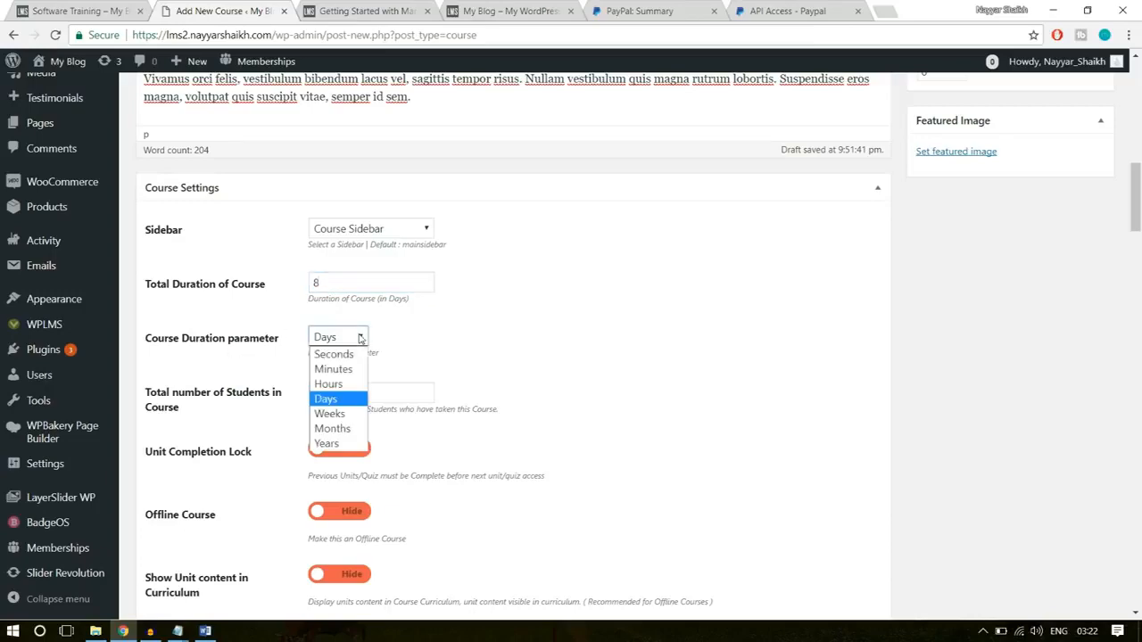
left_click(351, 387)
left_click(648, 331)
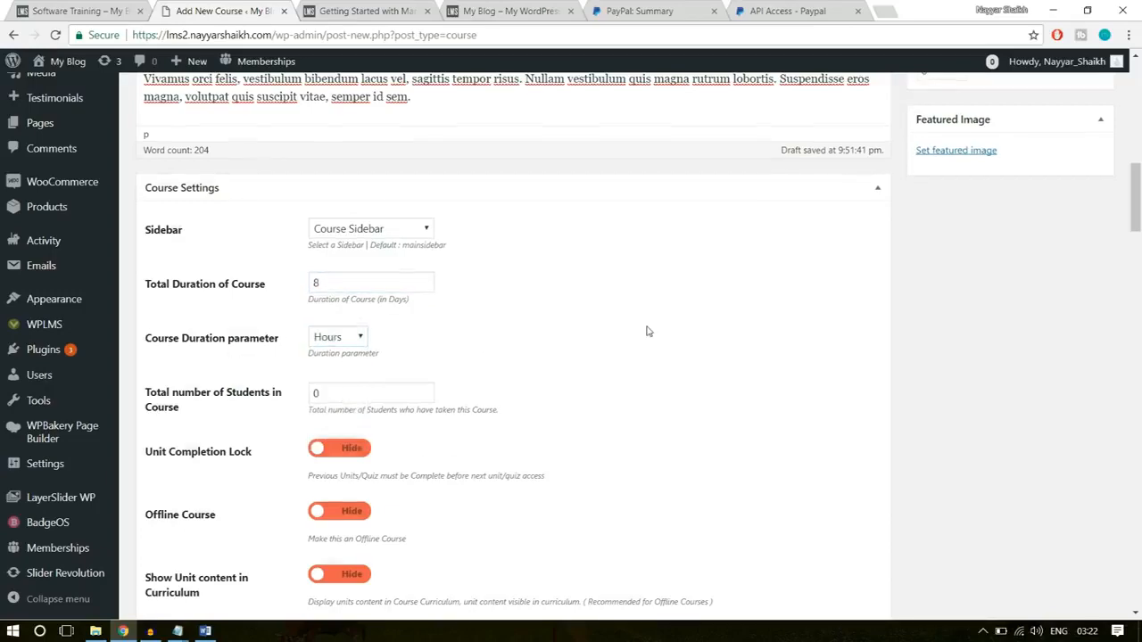
- Set the total number of students in the course to 10
scroll(647, 329, "down", 1)
double_click(346, 322)
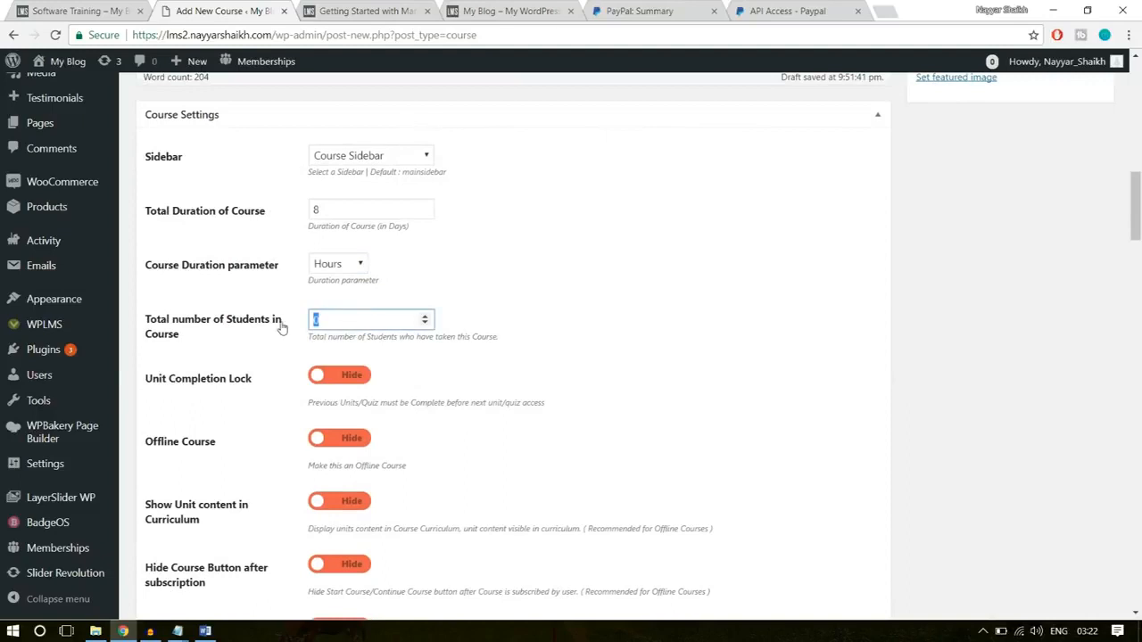
left_click(527, 279)
double_click(411, 318)
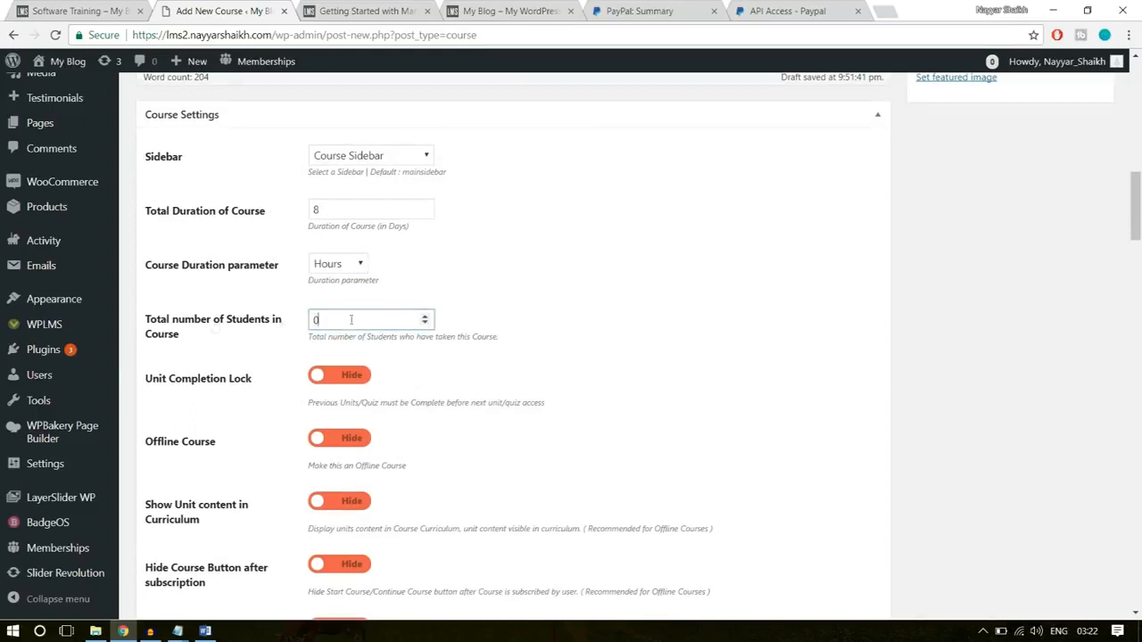
left_click(568, 318)
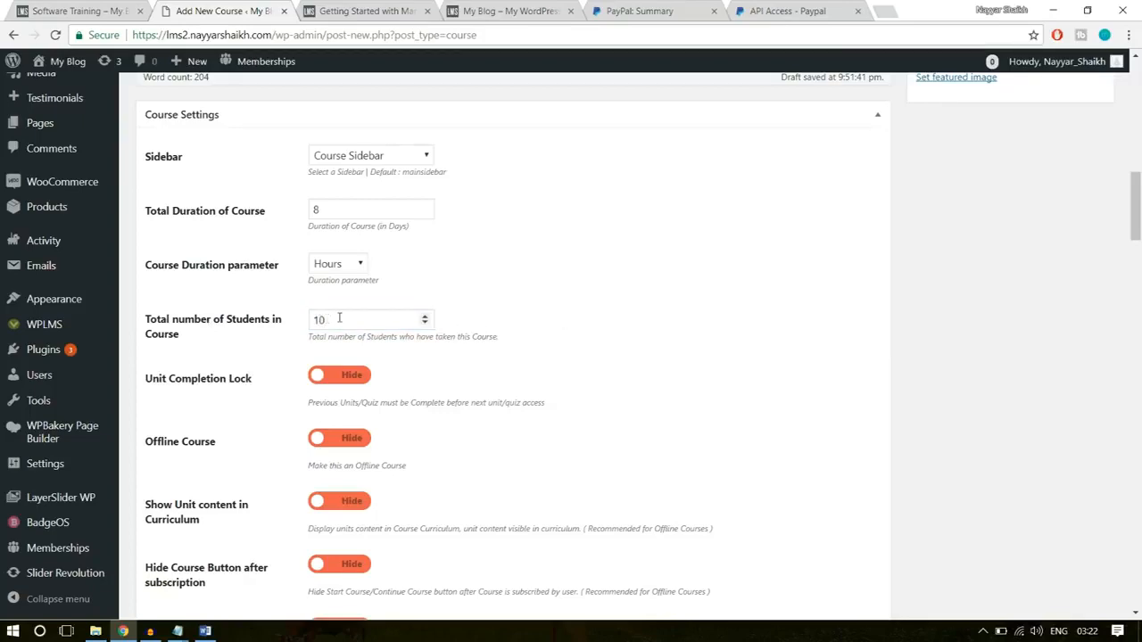
- Go through the course's visibility options and set Display Course Progress on Course home to Show
scroll(762, 306, "down", 1)
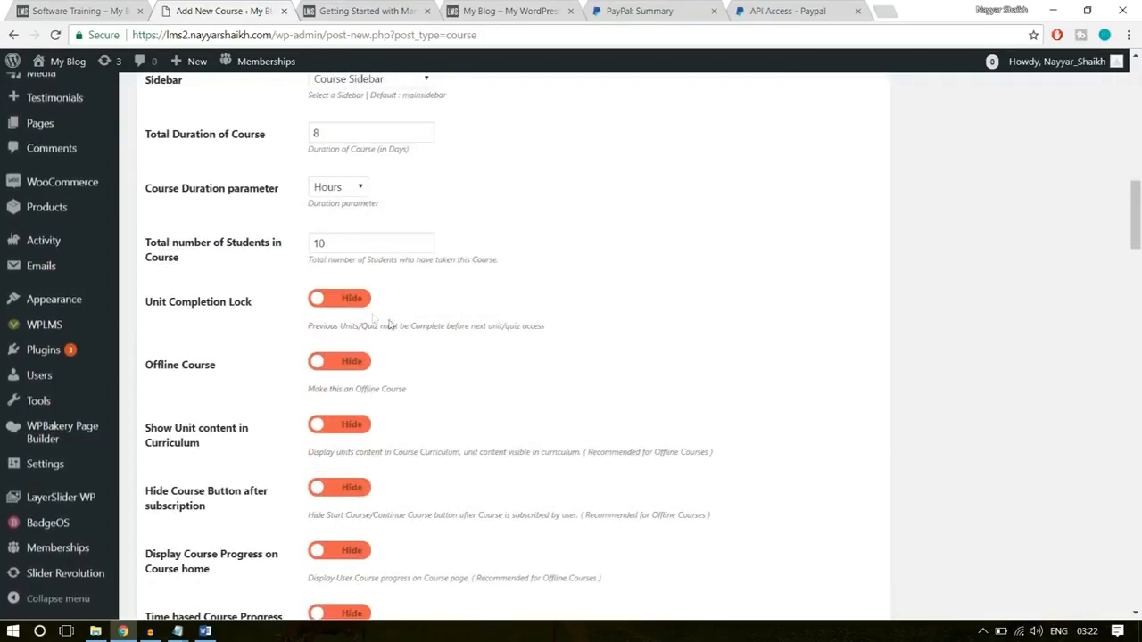
scroll(365, 404, "down", 2)
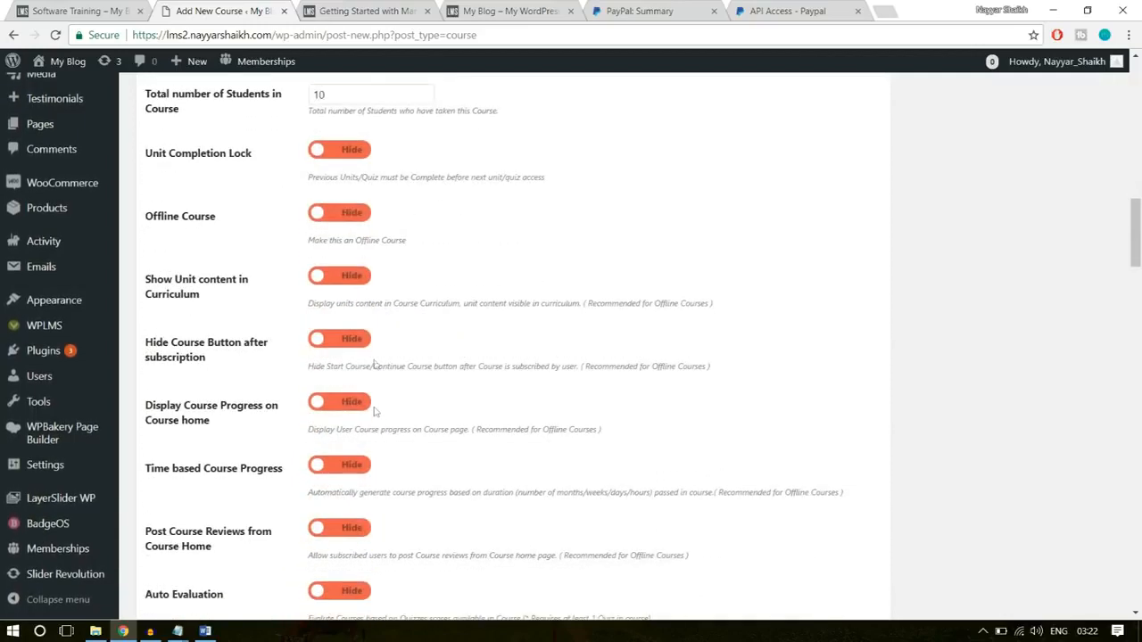
scroll(368, 390, "down", 1)
scroll(398, 351, "down", 1)
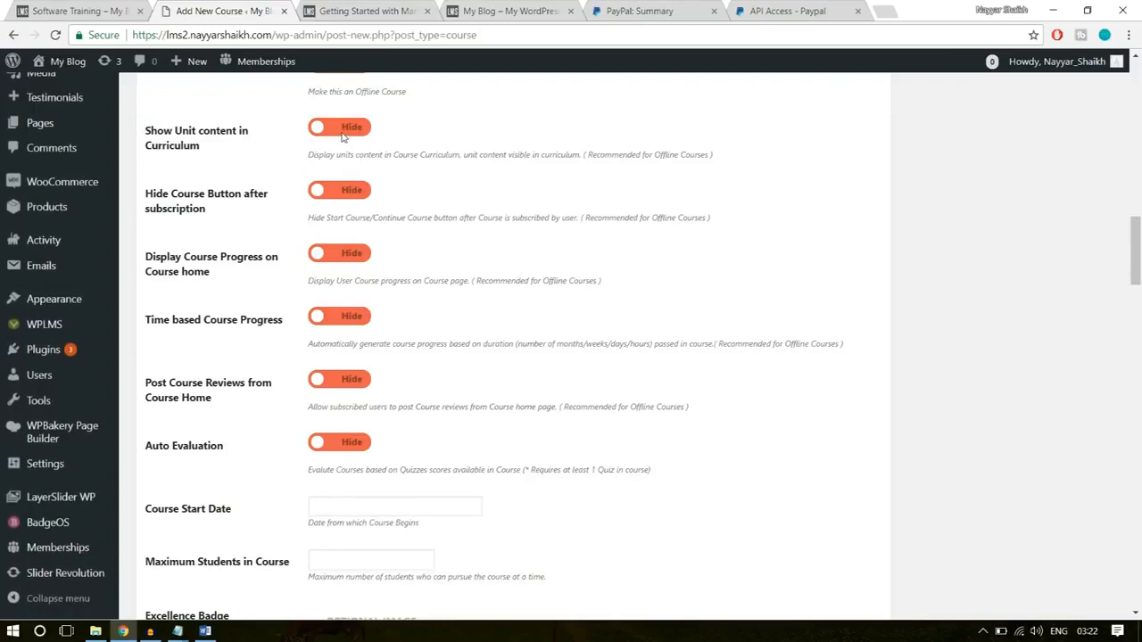
left_click_drag(745, 153, 633, 156)
left_click(446, 185)
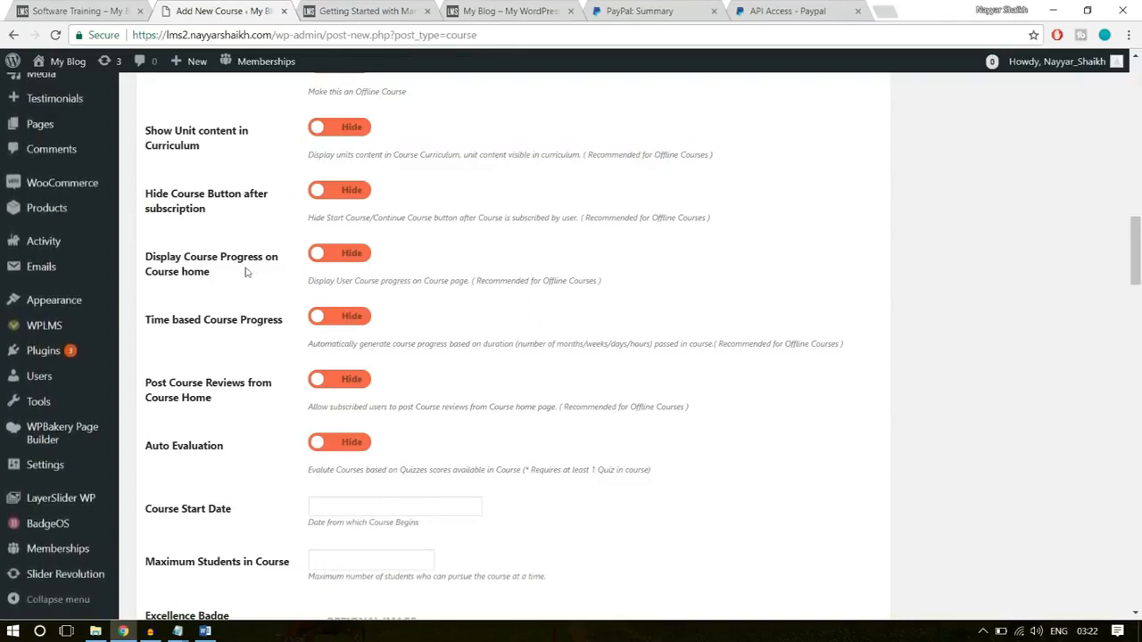
left_click(345, 256)
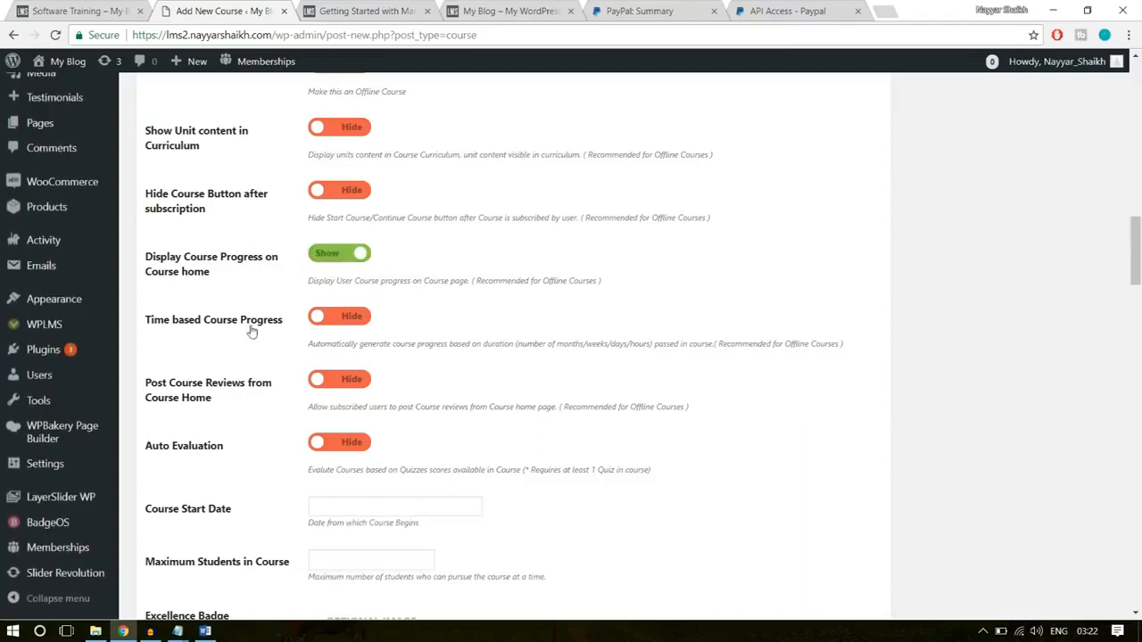
left_click(362, 319)
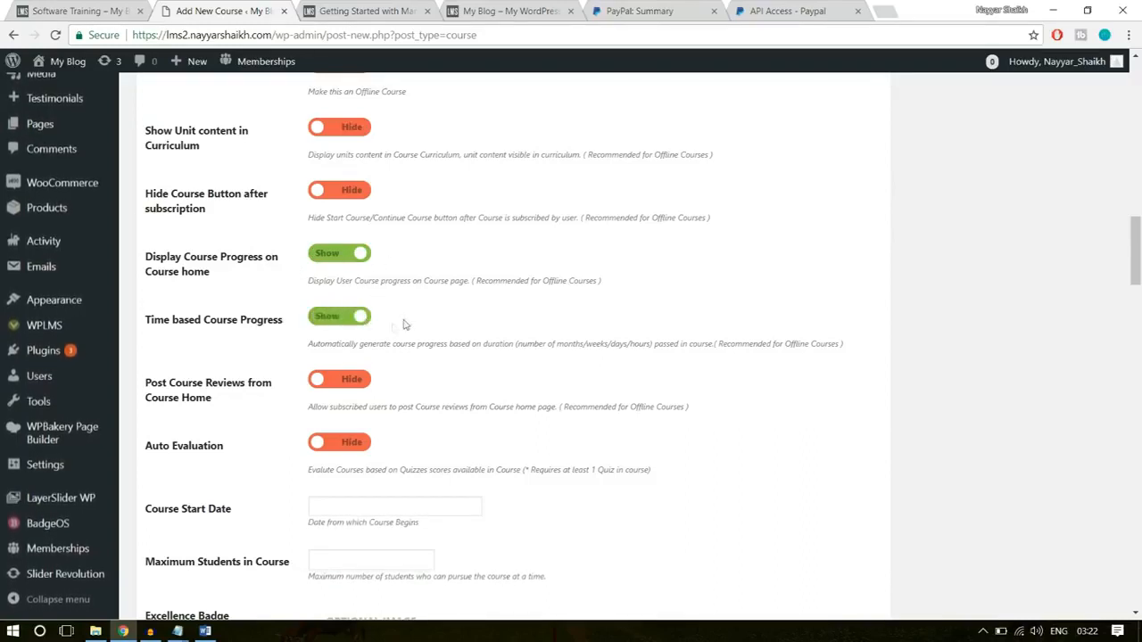
left_click(351, 312)
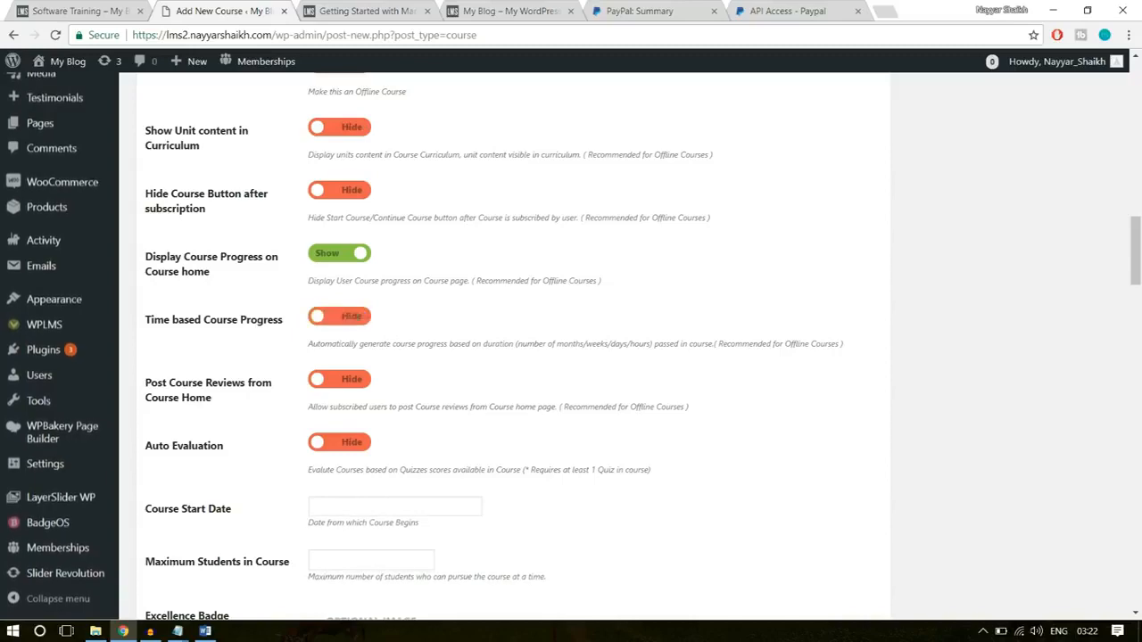
- Set Auto Evaluation and Post Course Reviews from Course Home to Show
scroll(533, 377, "down", 2)
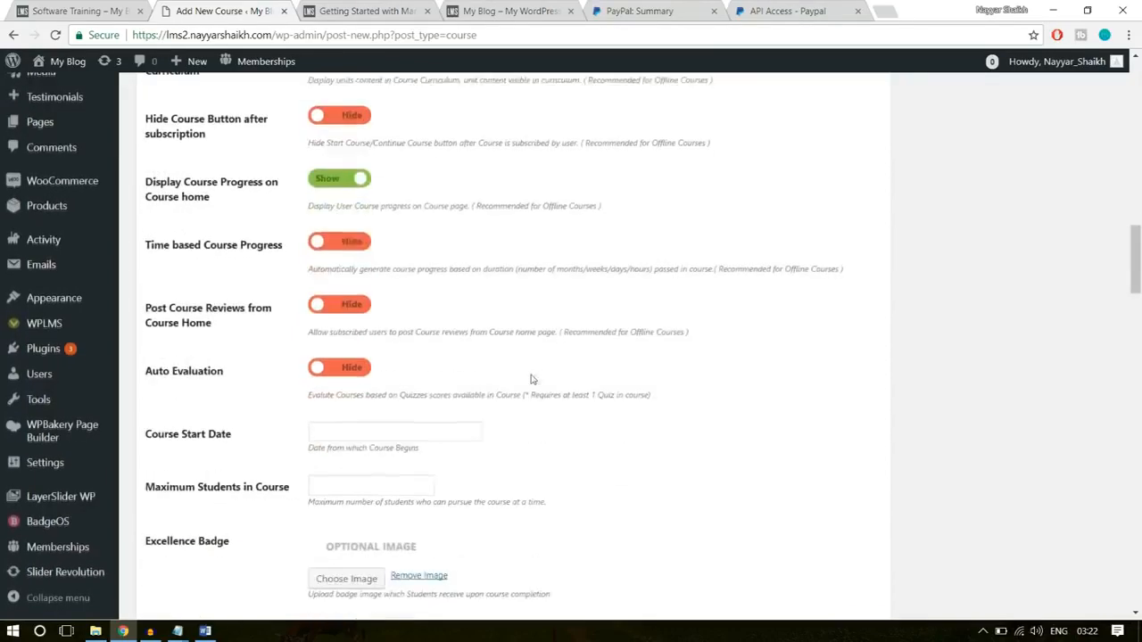
left_click(355, 300)
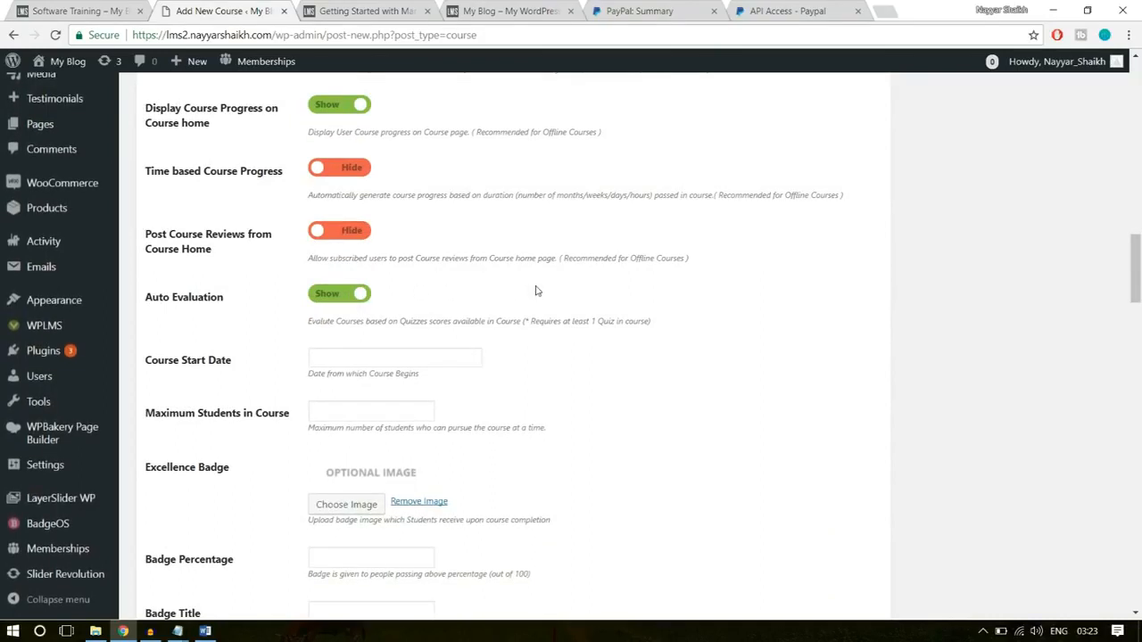
left_click(355, 232)
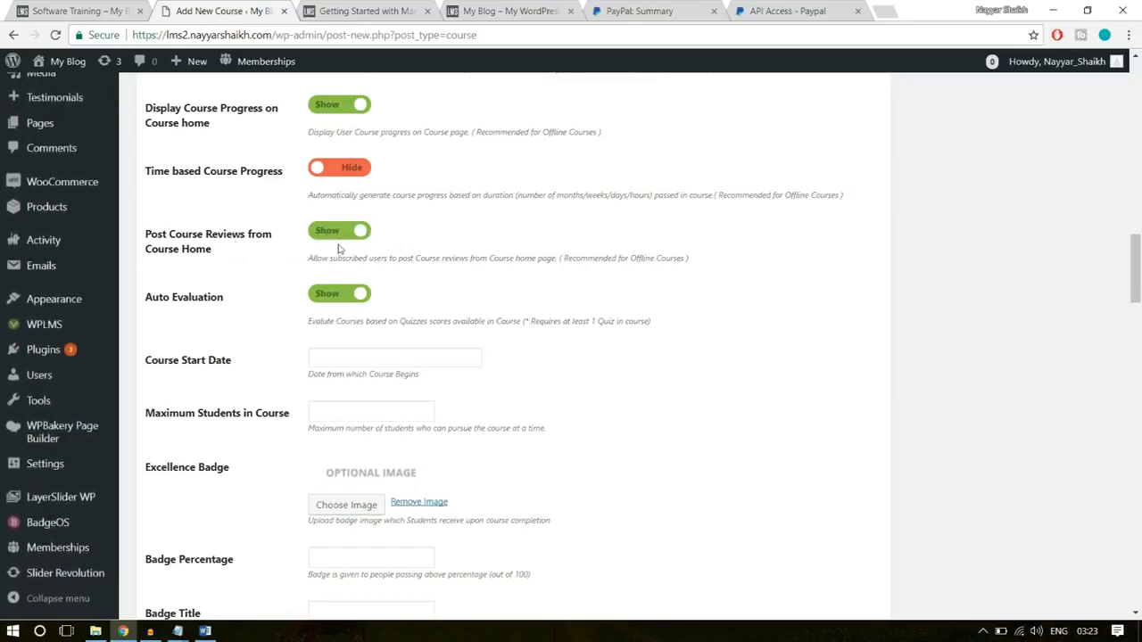
- Set the course start date to 2018-01-30 and the maximum students in the course to 500
scroll(652, 327, "down", 1)
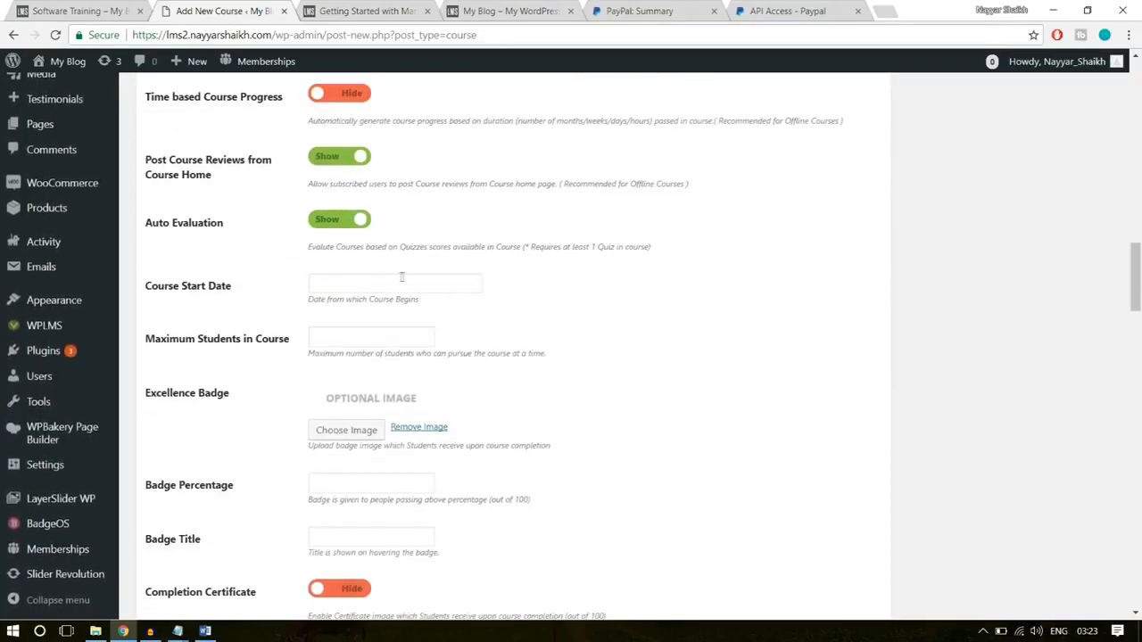
left_click(391, 284)
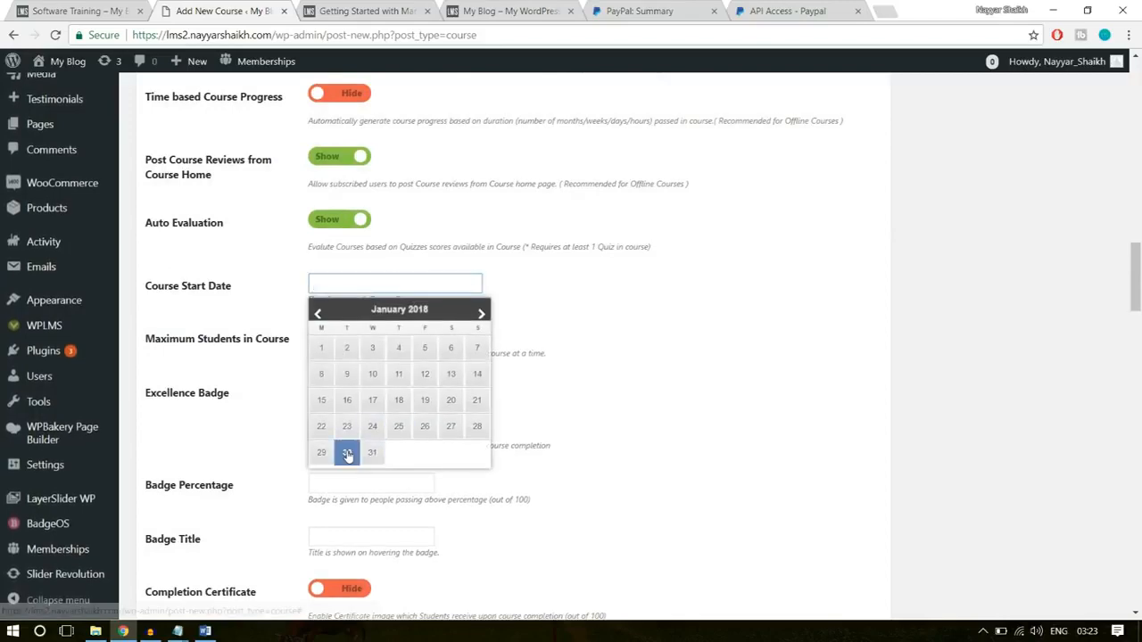
left_click(350, 453)
scroll(630, 324, "down", 1)
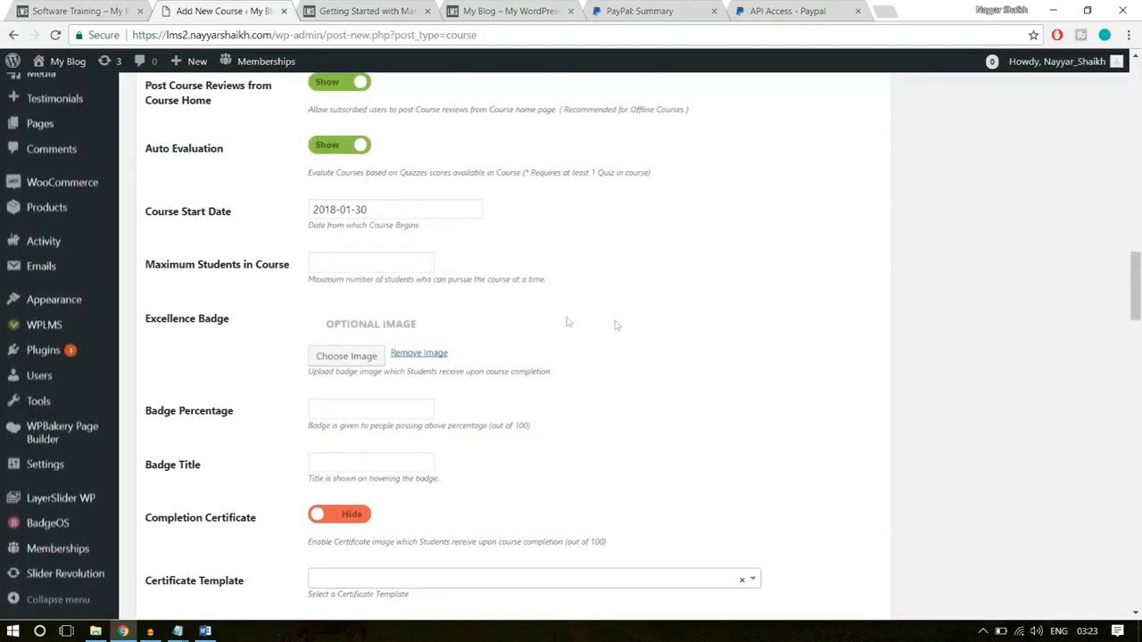
left_click(356, 266)
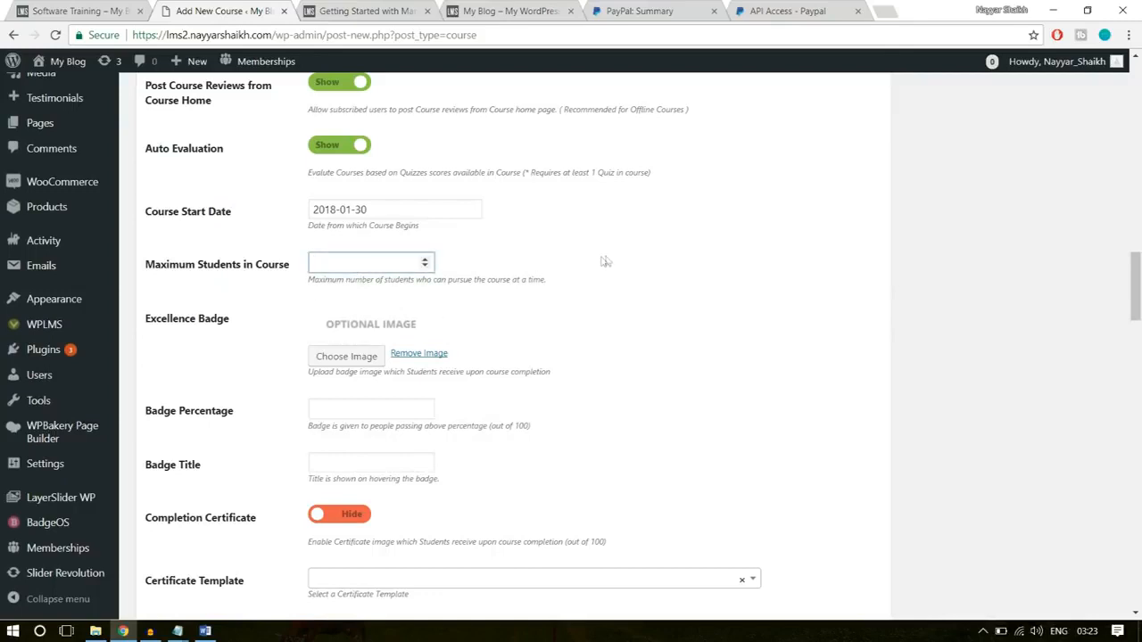
type("500")
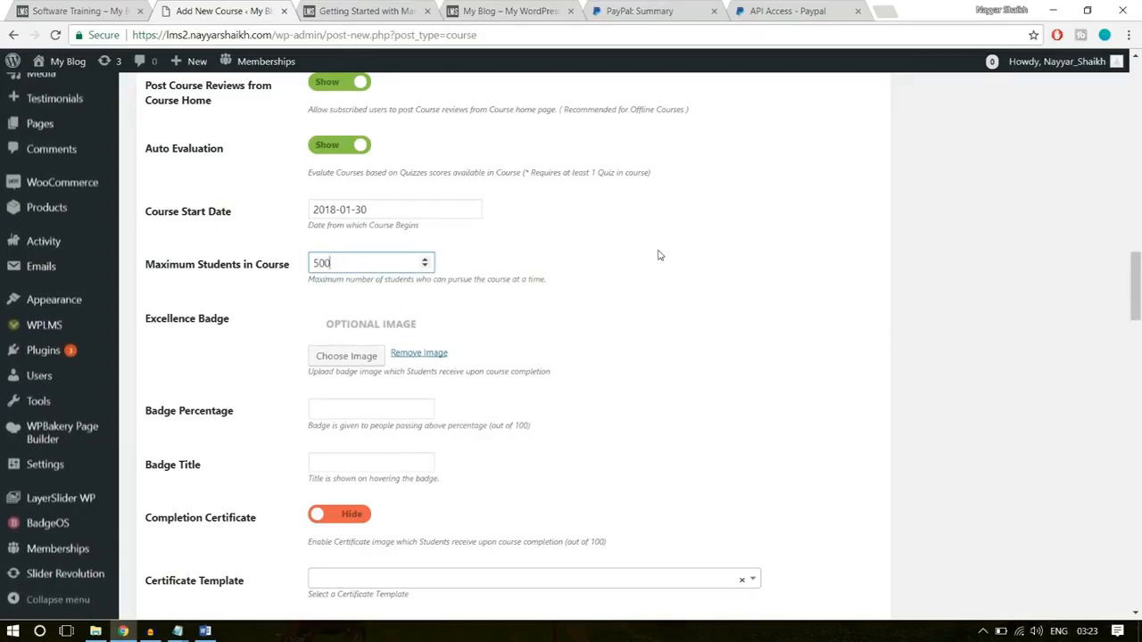
left_click(658, 256)
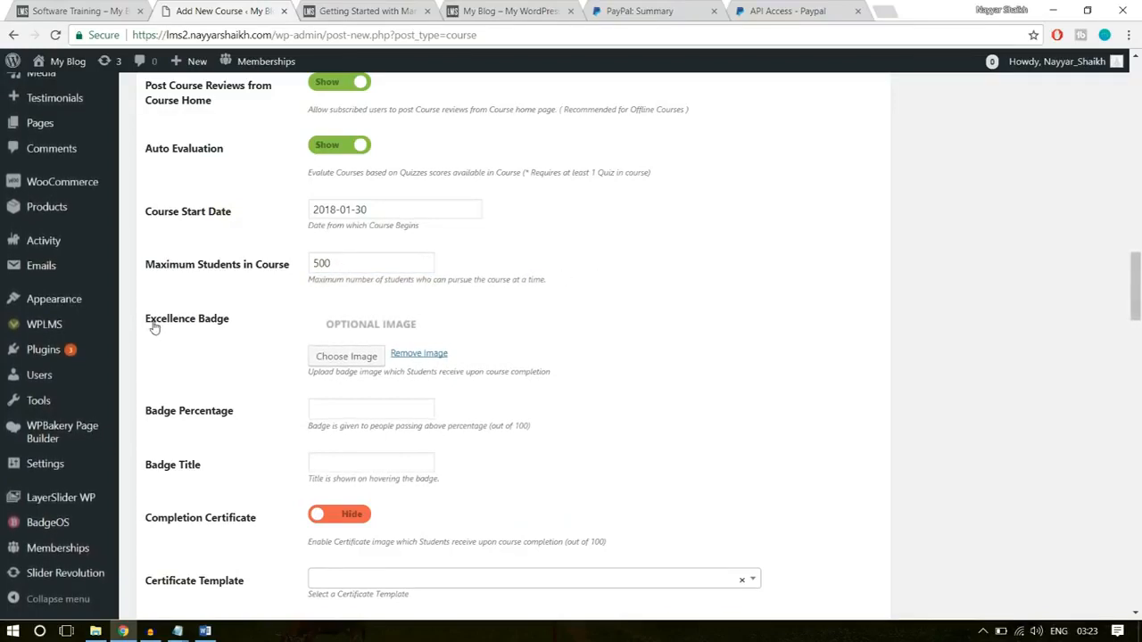
- Assign the yellow thumbs-up badge image from the media library as the course's Excellence Badge
left_click(324, 357)
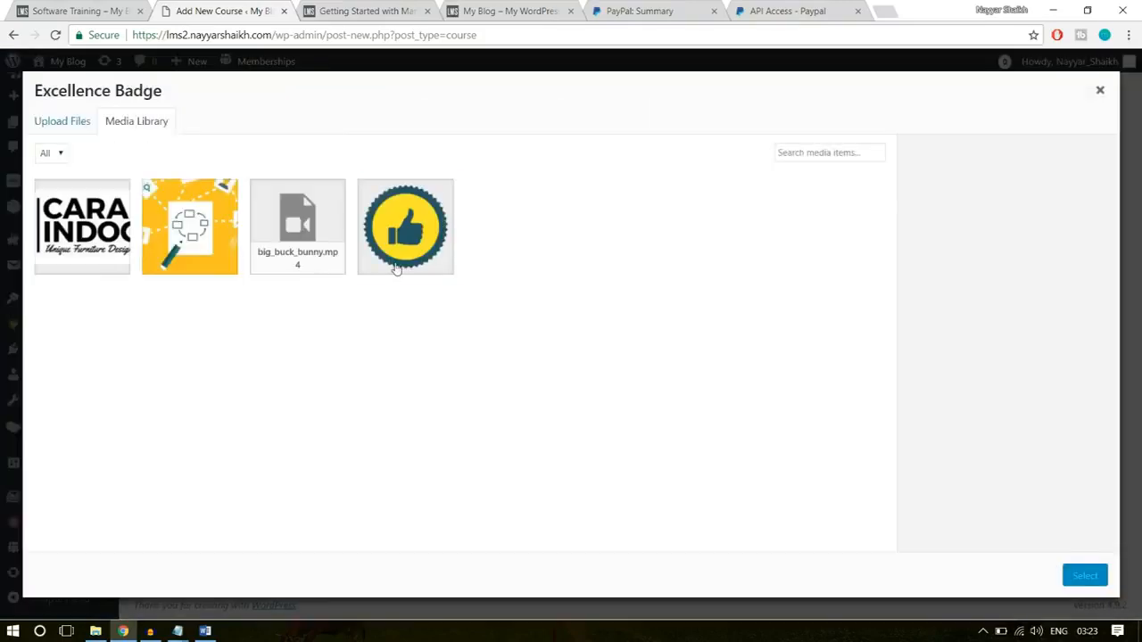
left_click(397, 270)
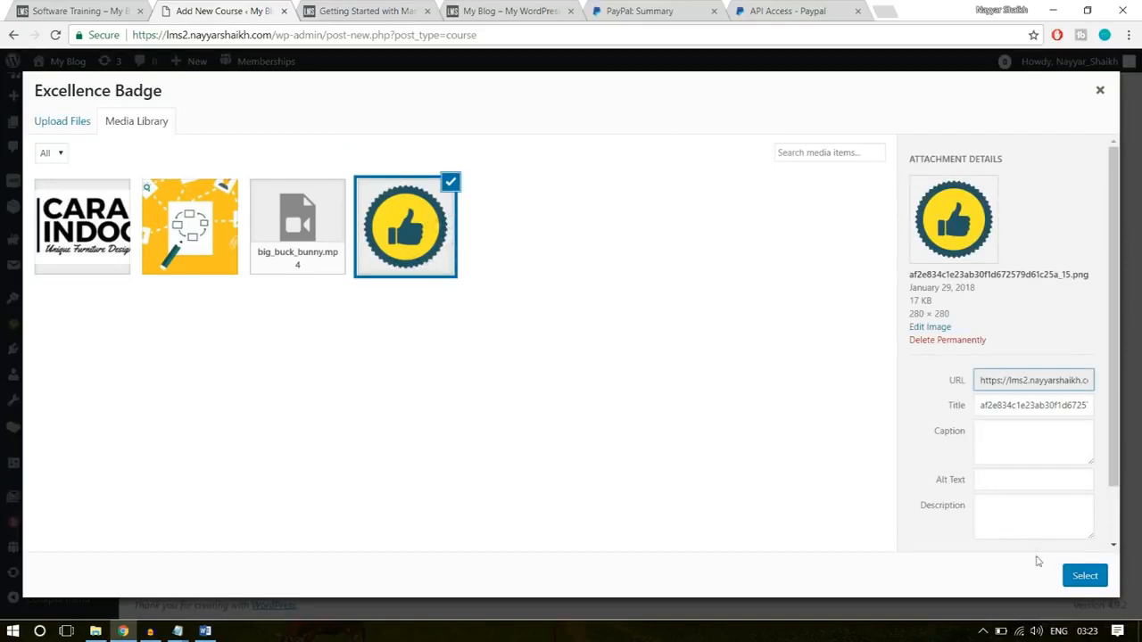
left_click(1081, 575)
scroll(730, 432, "down", 2)
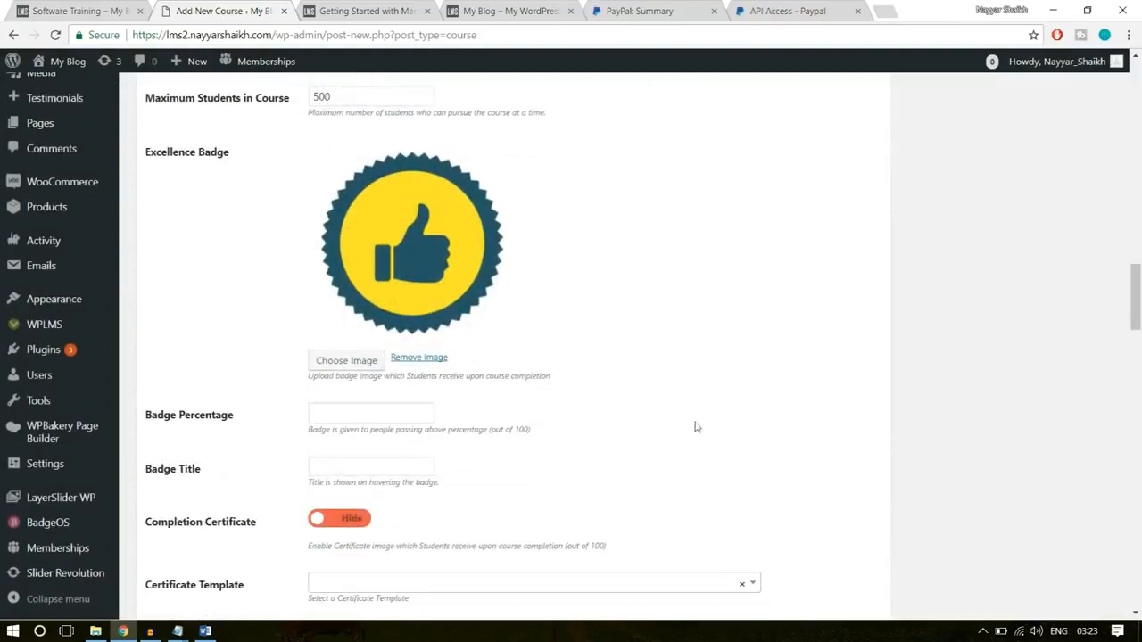
- Set the badge percentage to 75 and the badge title to Software Champ
scroll(797, 369, "down", 1)
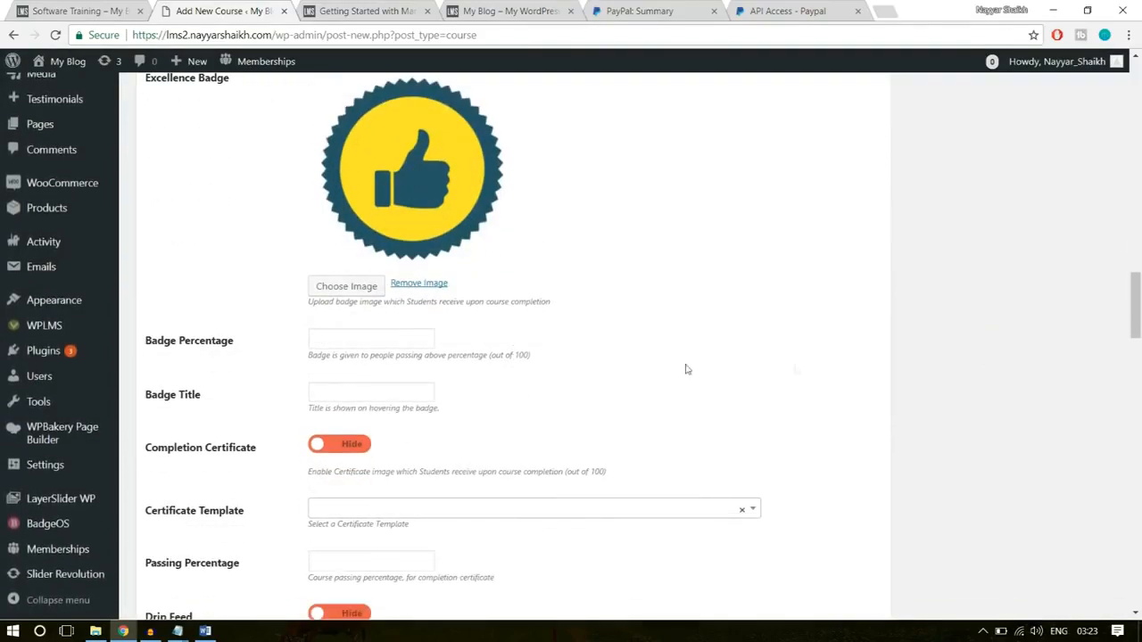
left_click(406, 337)
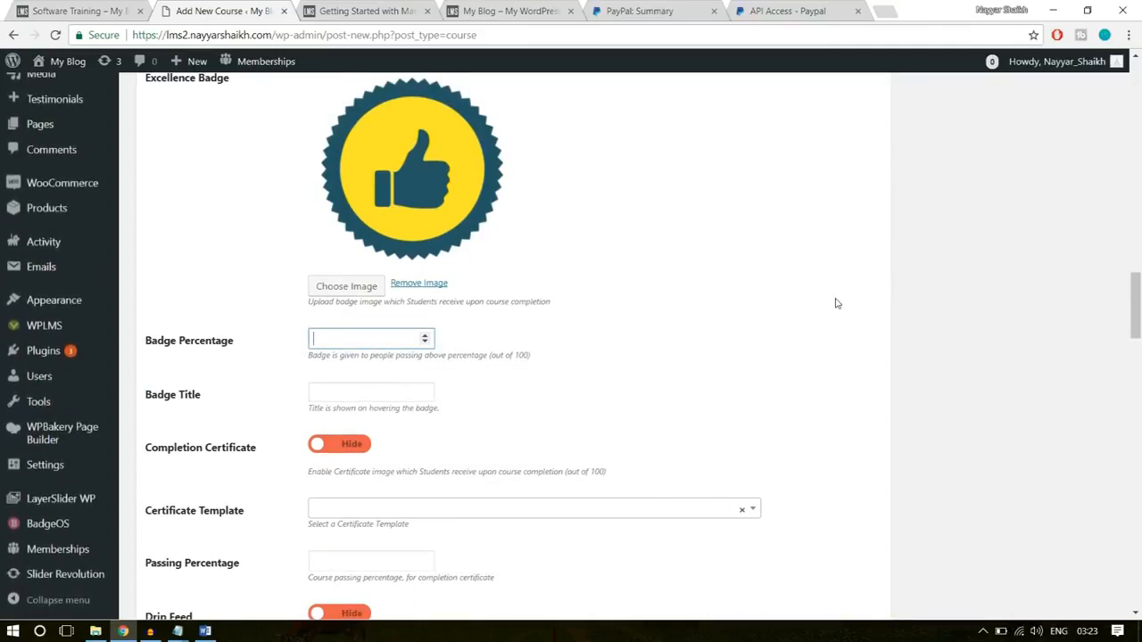
left_click(799, 320)
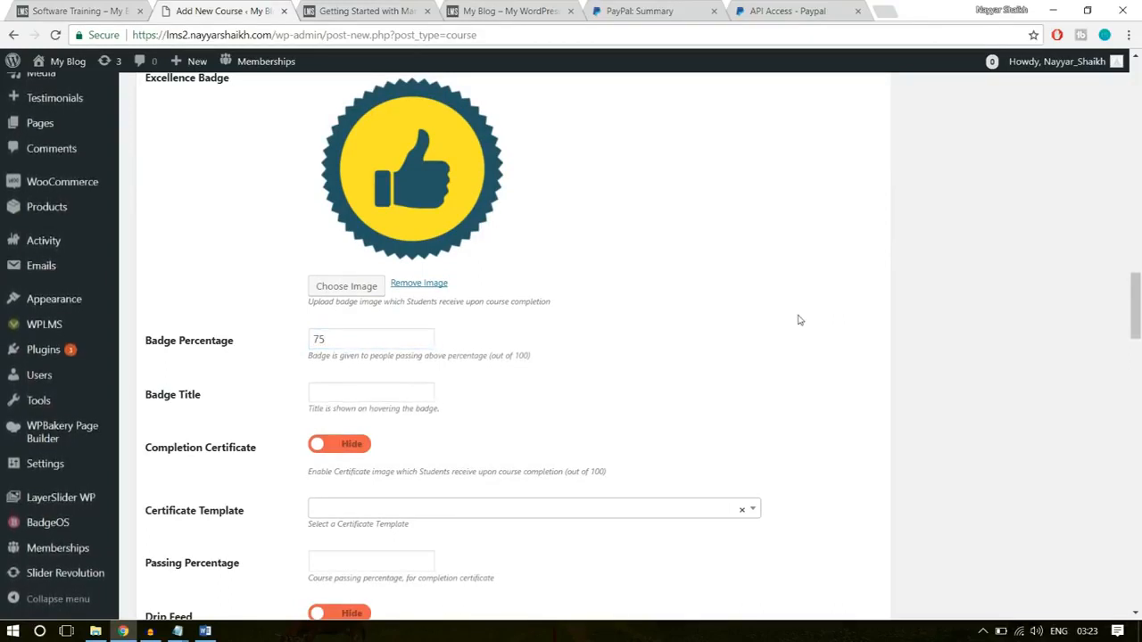
left_click(372, 392)
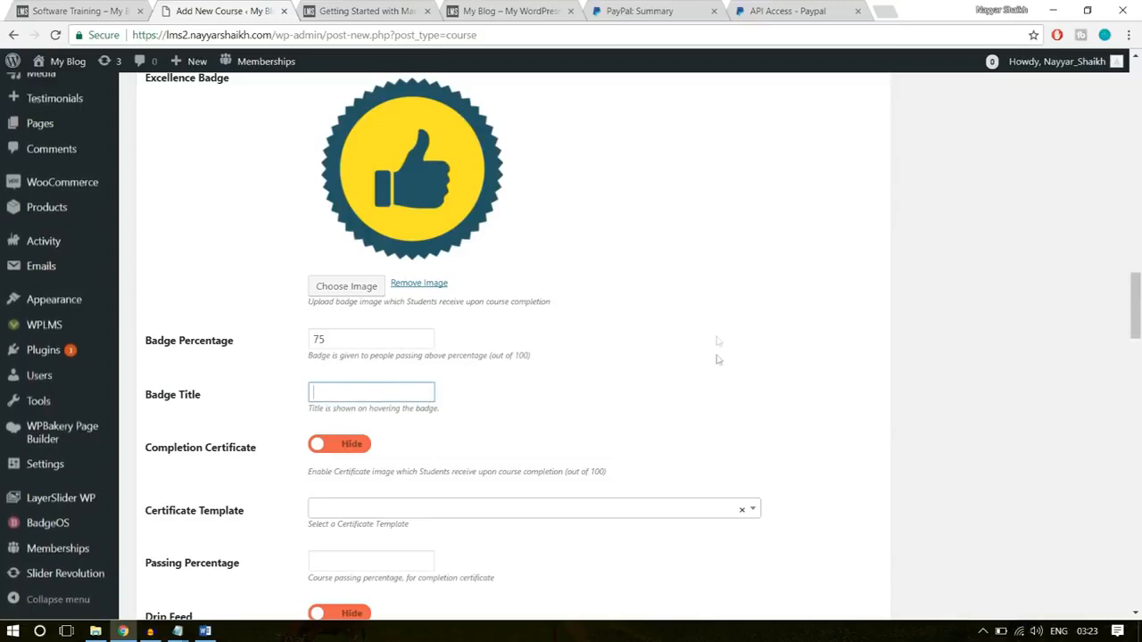
type("Software Champ")
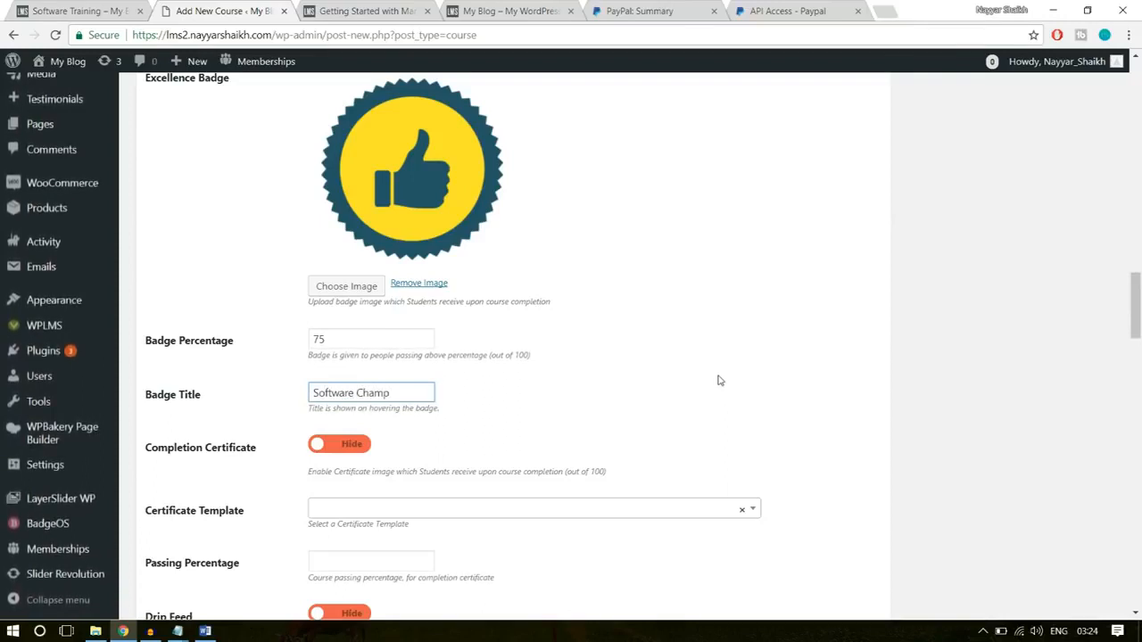
- Set Completion Certificate to Show, using the Template 1 certificate template and a passing percentage of 40
scroll(535, 398, "down", 1)
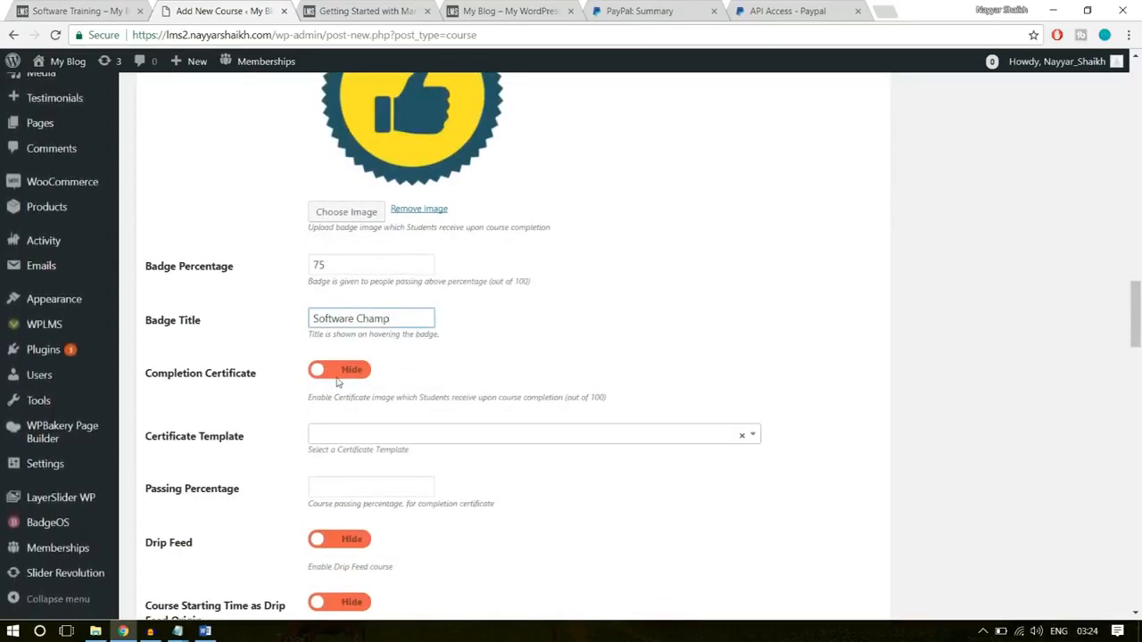
left_click(339, 373)
scroll(336, 452, "down", 1)
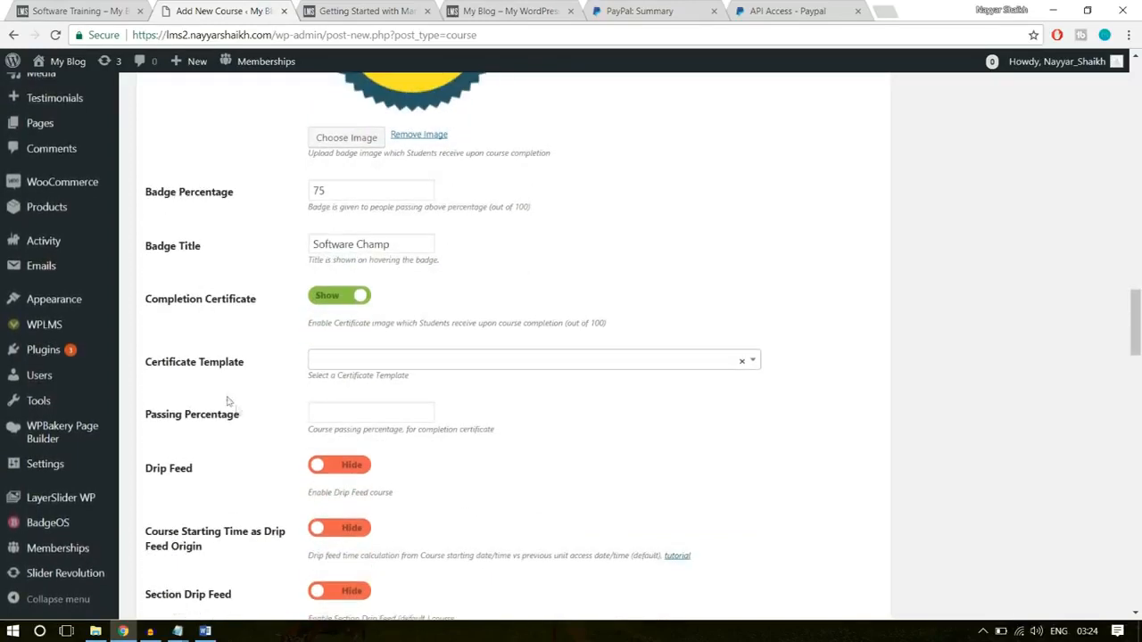
left_click(336, 364)
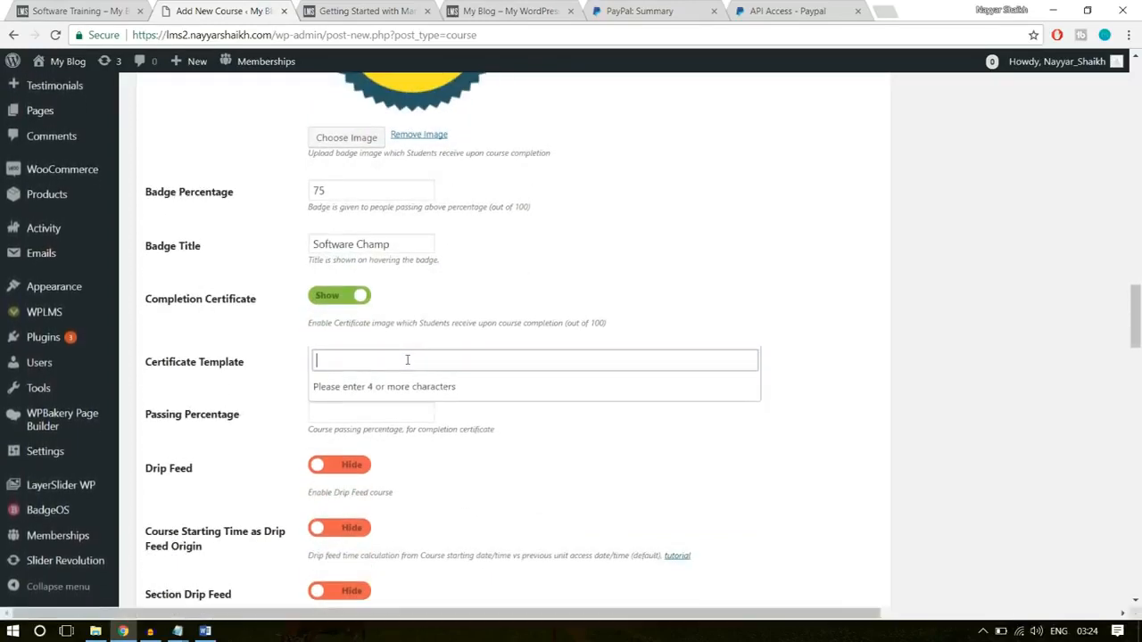
type("te")
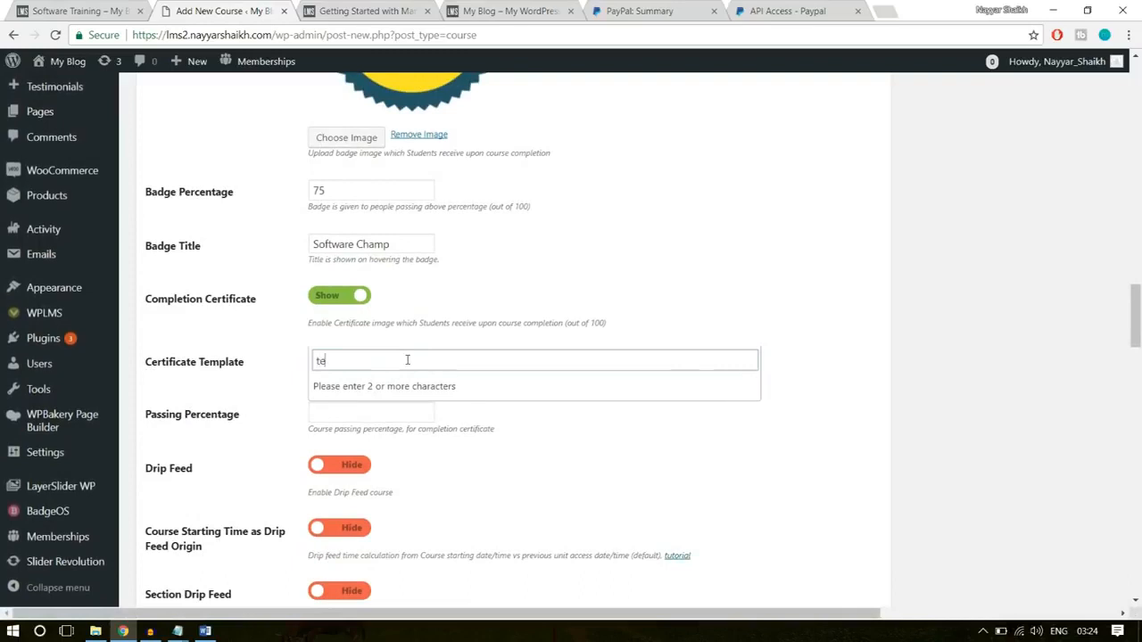
type("mpla")
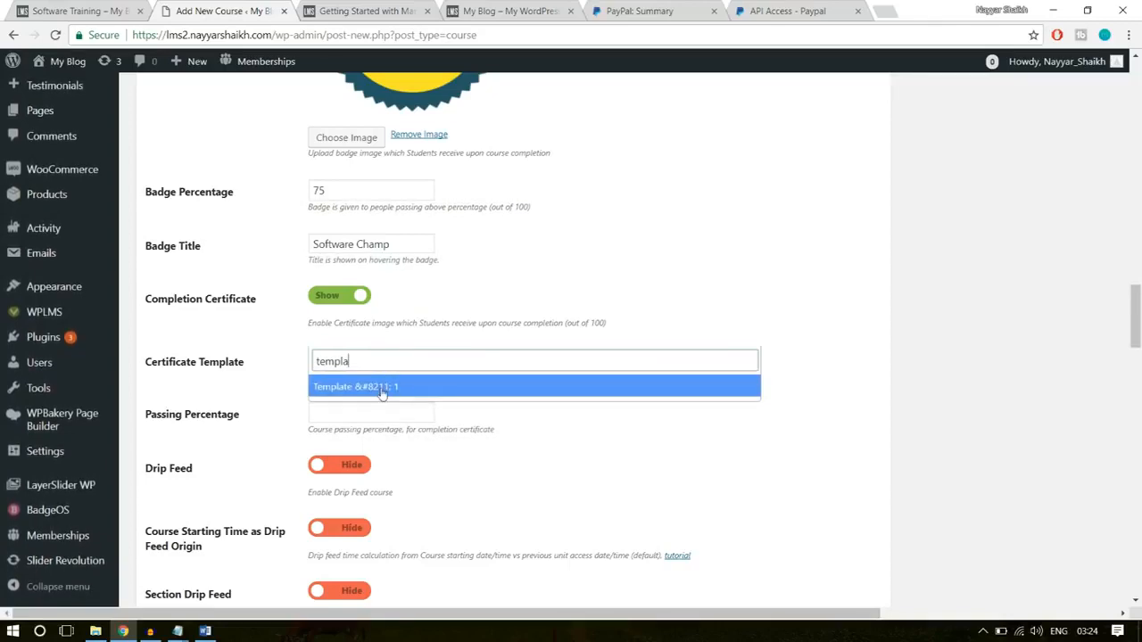
left_click(397, 390)
scroll(636, 403, "down", 1)
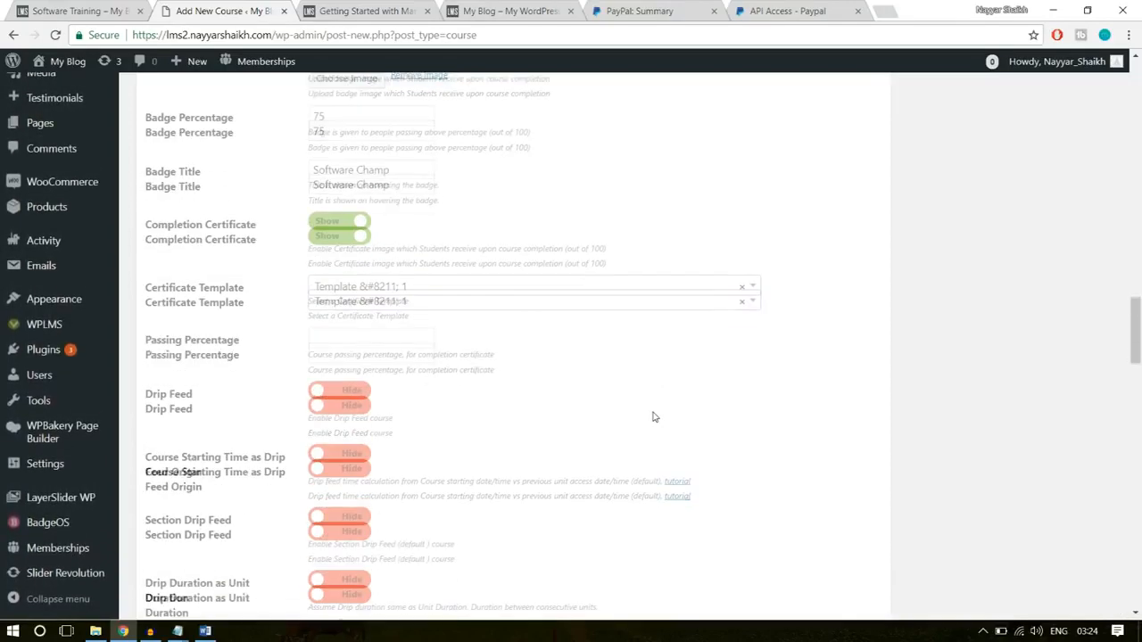
left_click(419, 338)
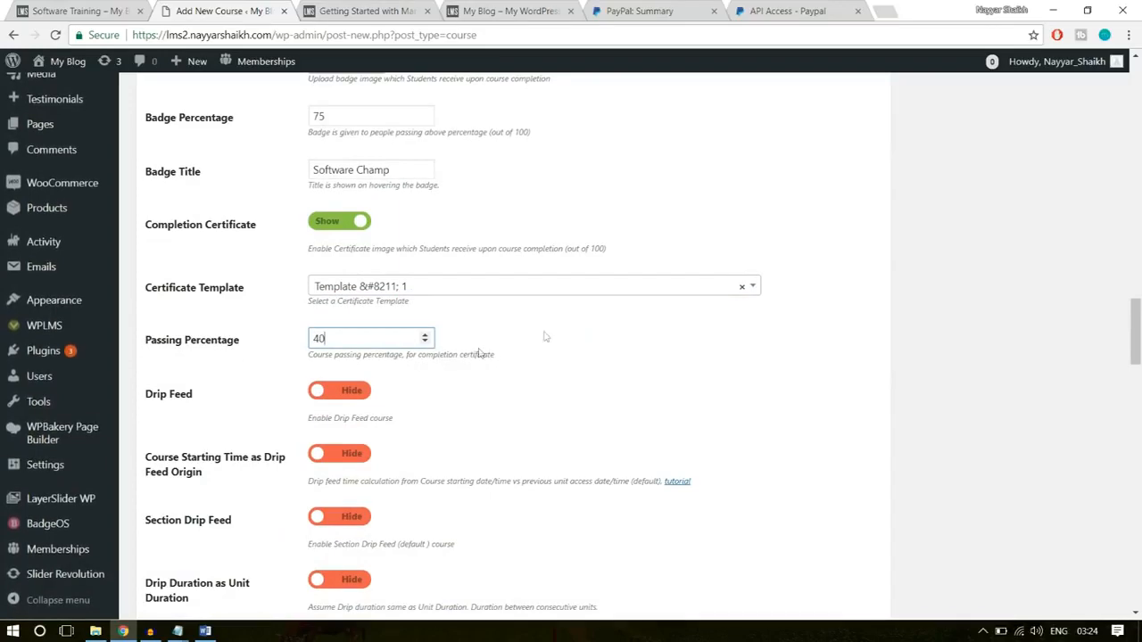
- Add a section named Introduction to the course curriculum, taking the name from the demo site's Software Training page
scroll(654, 367, "down", 5)
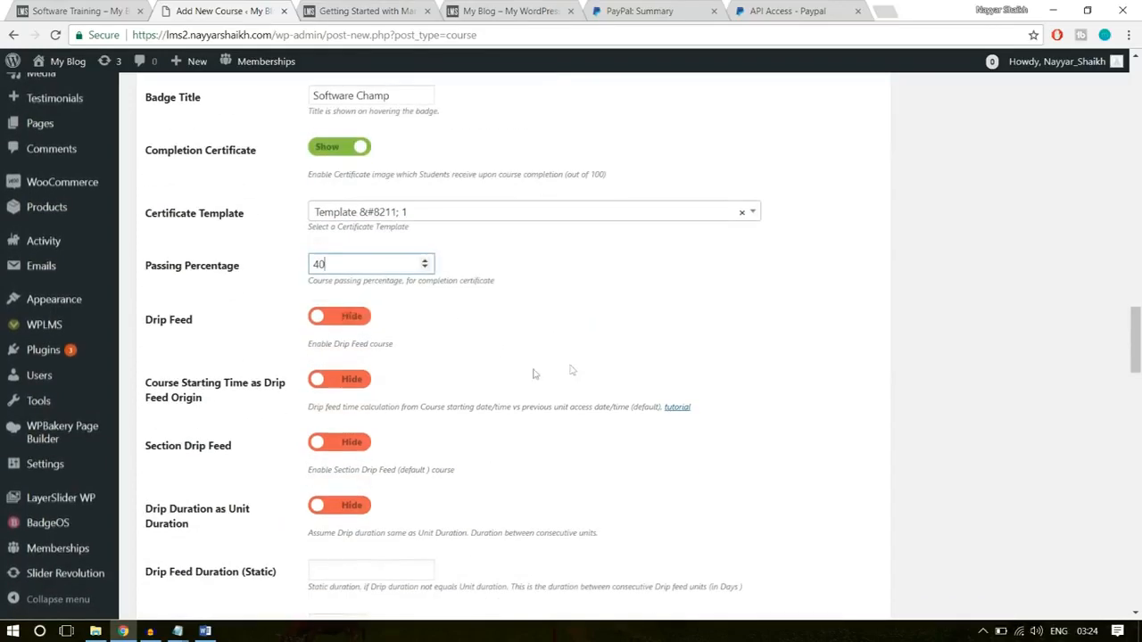
scroll(531, 373, "down", 3)
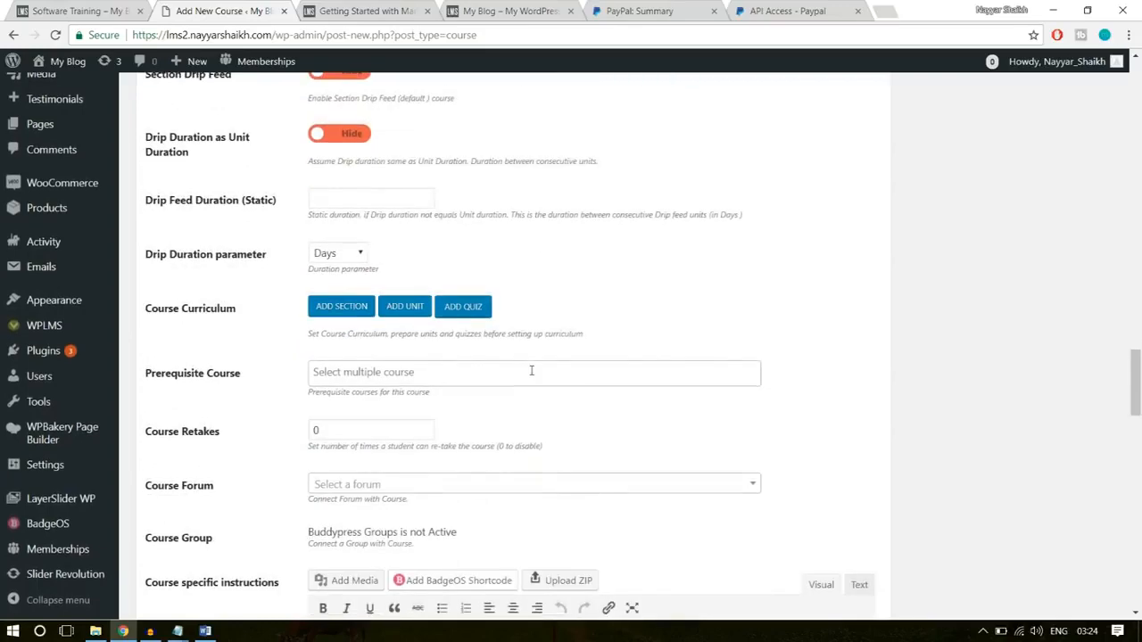
mouse_move(149, 235)
left_mouse_down()
mouse_move(229, 238)
mouse_move(142, 248)
left_mouse_up()
left_click(250, 247)
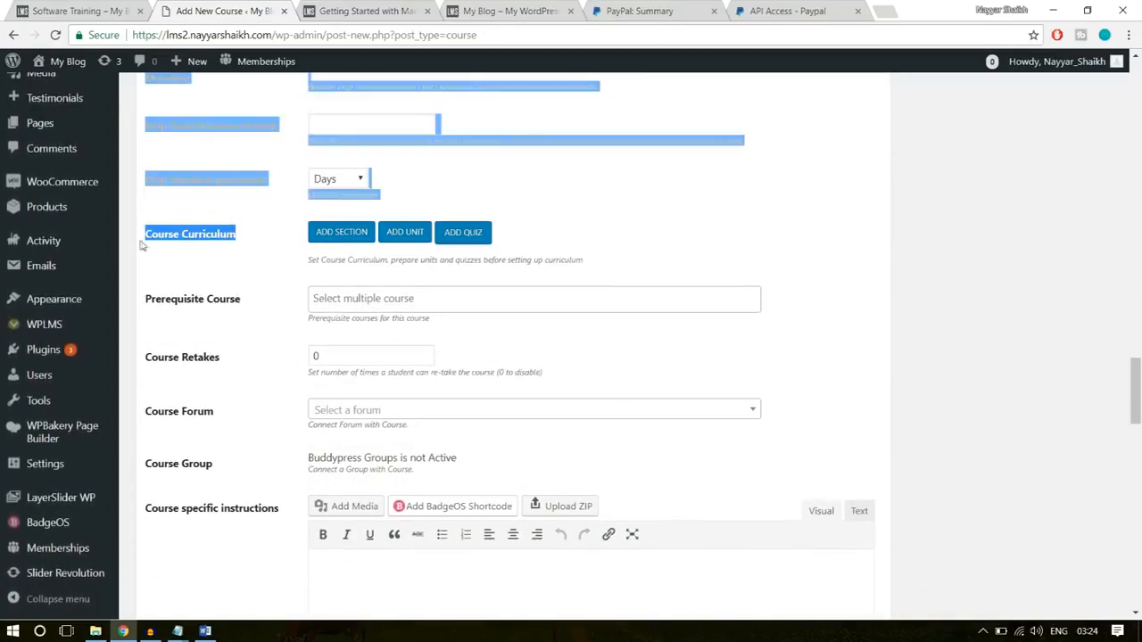
left_click(245, 252)
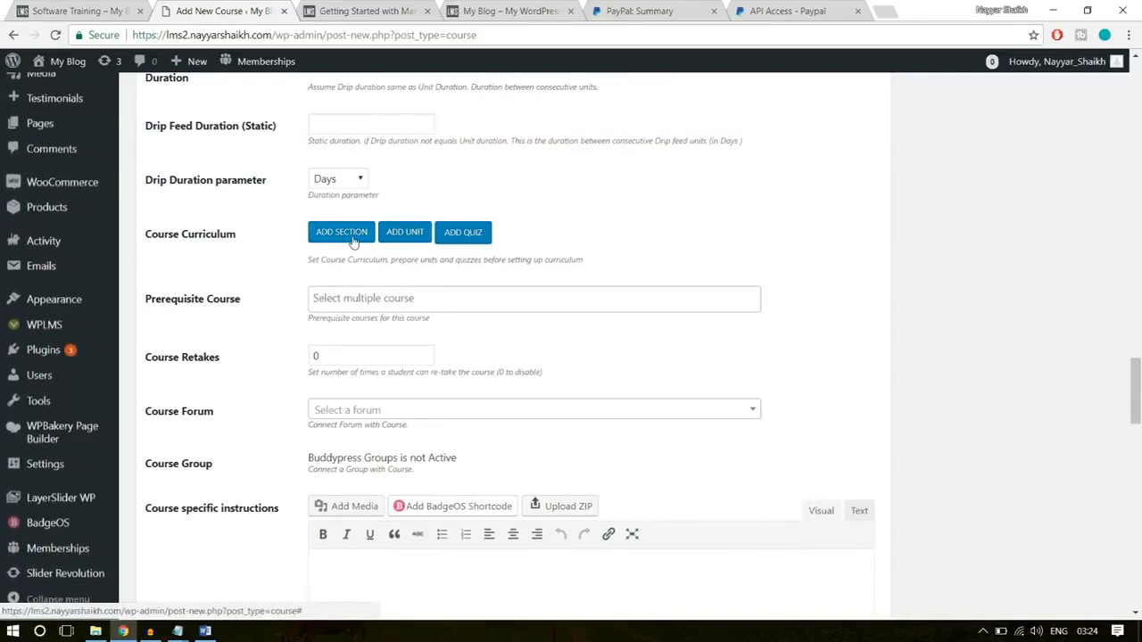
left_click(353, 239)
left_click(82, 12)
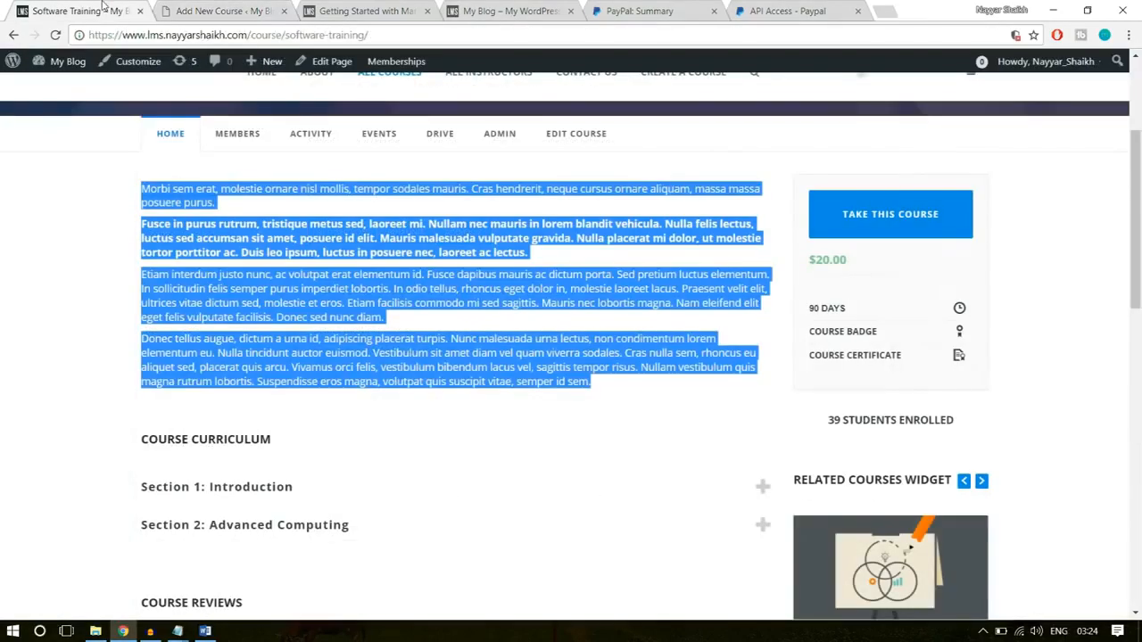
left_click(456, 334)
scroll(456, 336, "down", 3)
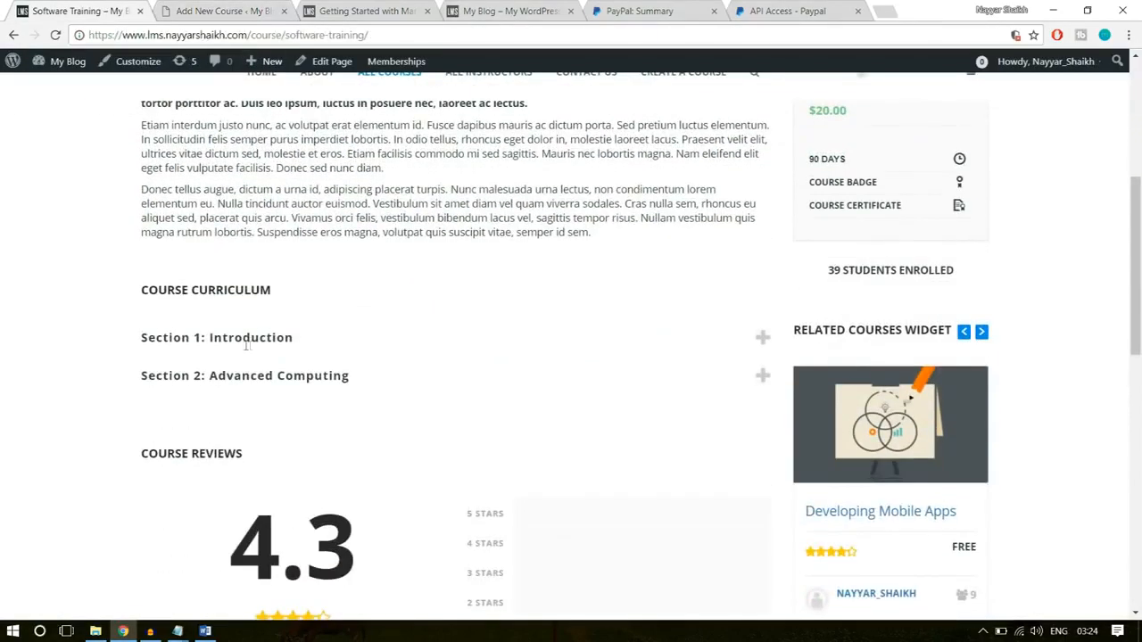
left_click_drag(309, 338, 209, 338)
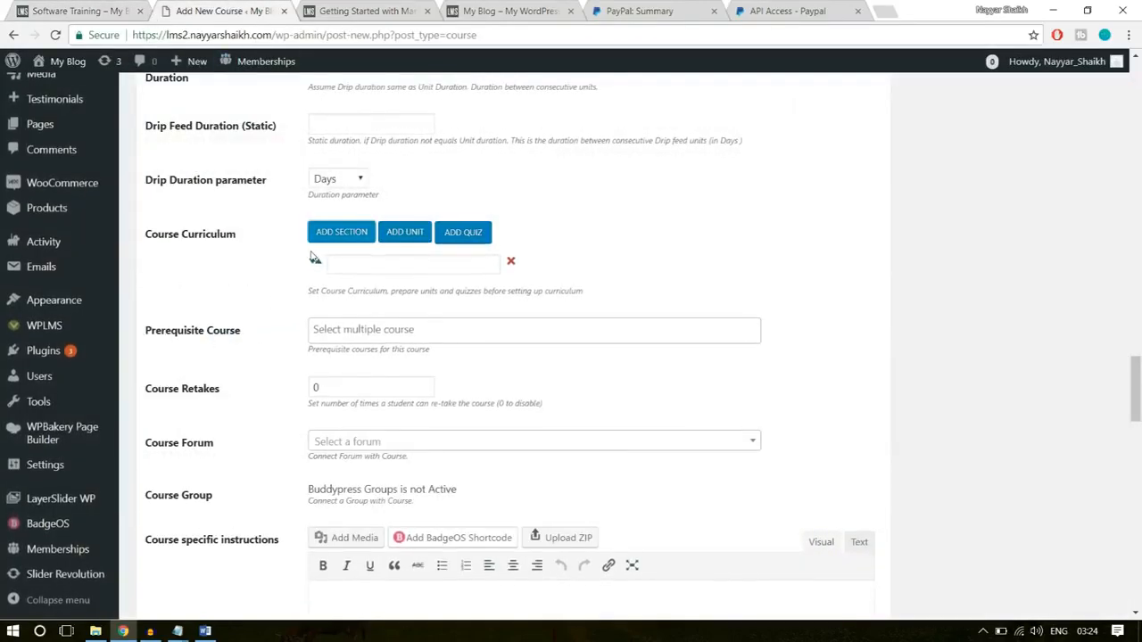
left_click(366, 265)
type("Introduction")
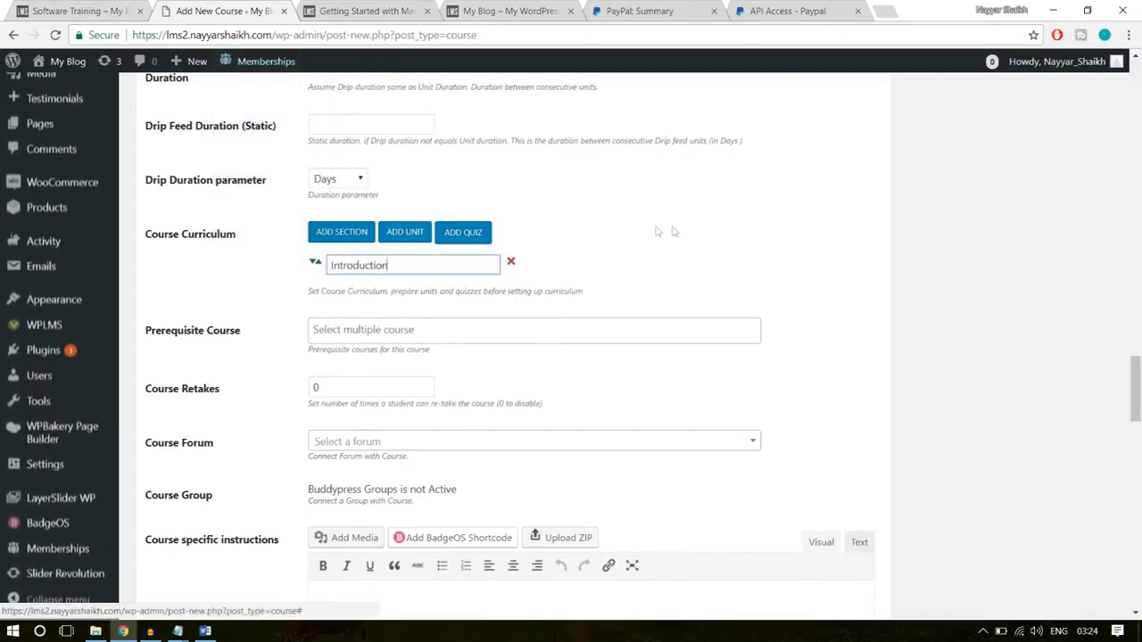
- Add the unit Getting Started with Marketing to the Introduction section, checking the unit name on the demo course page
left_click(409, 241)
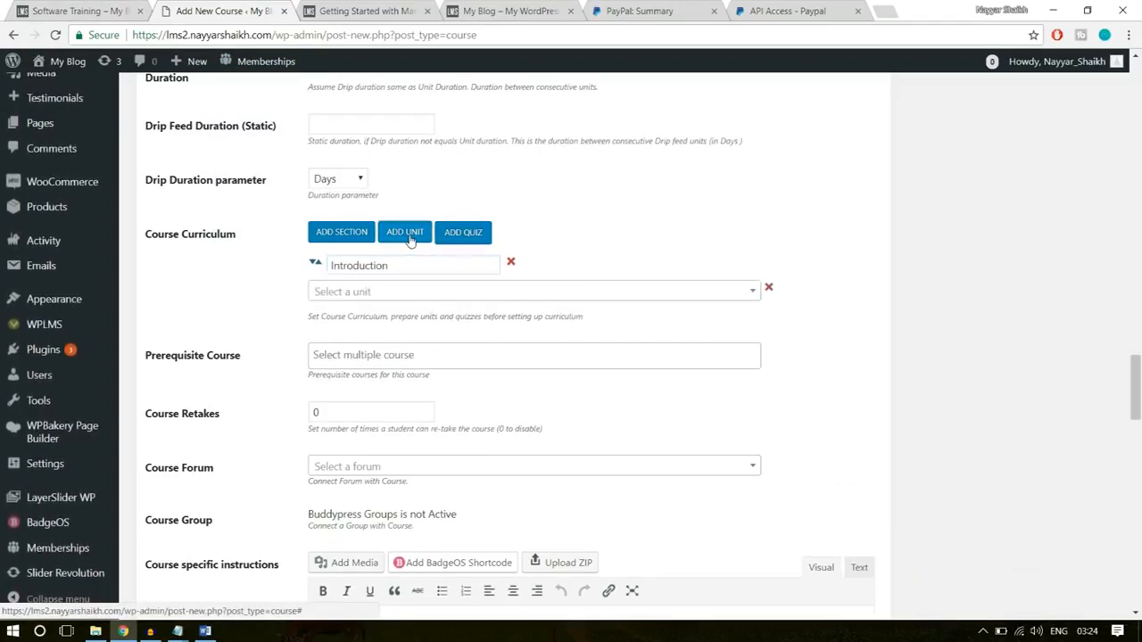
left_click(353, 291)
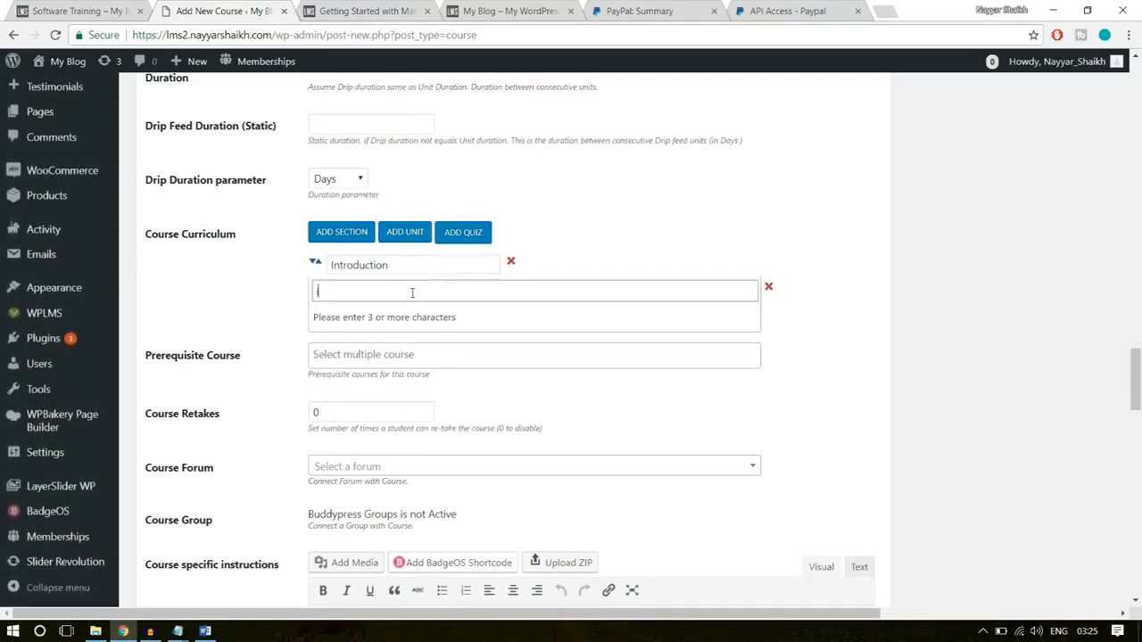
type("tro")
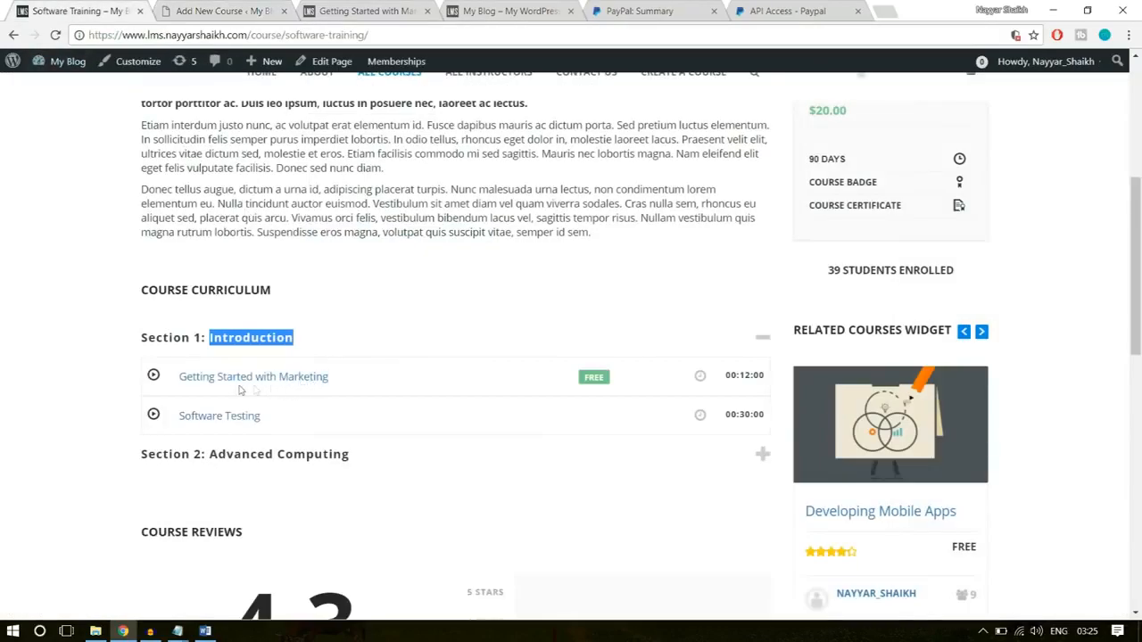
left_click(240, 9)
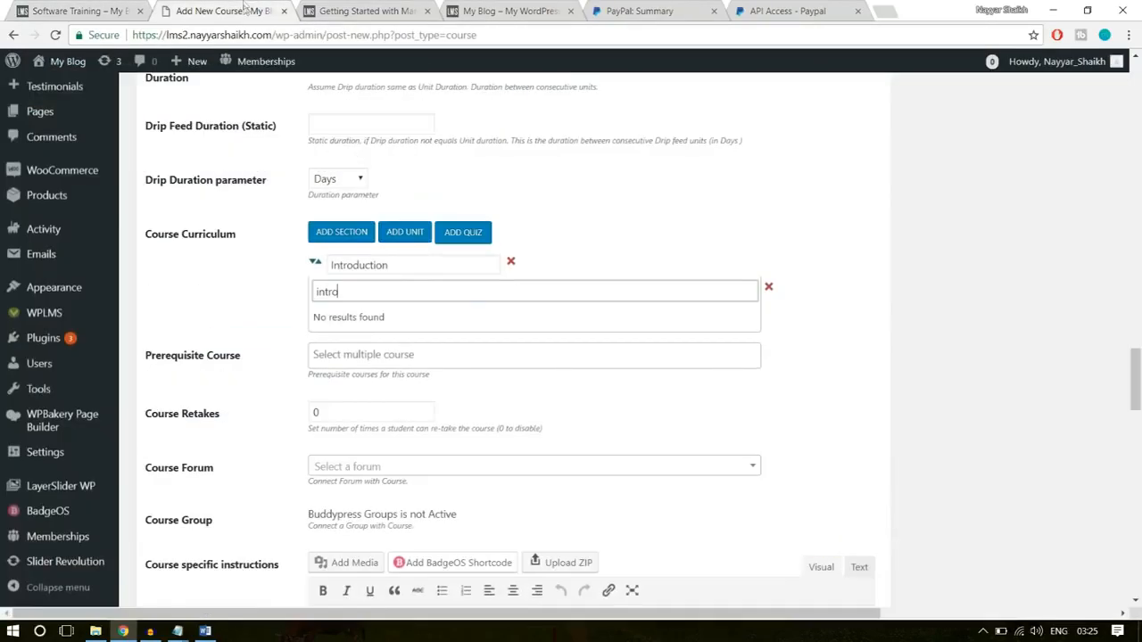
key("ctrl+a")
key("BackSpace")
type("gett")
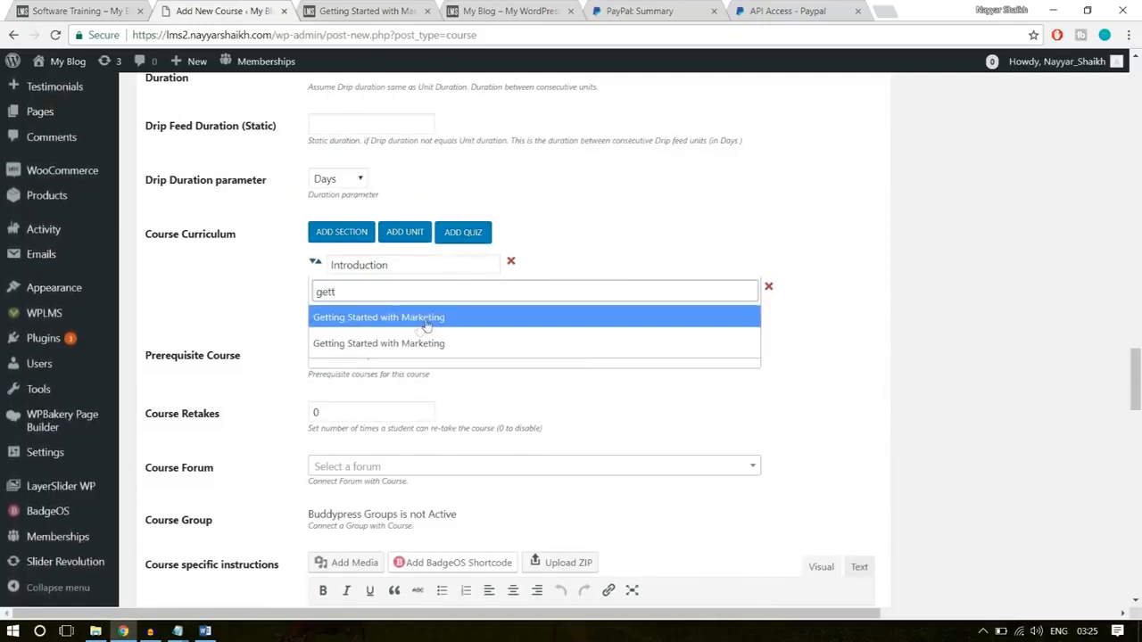
left_click(433, 318)
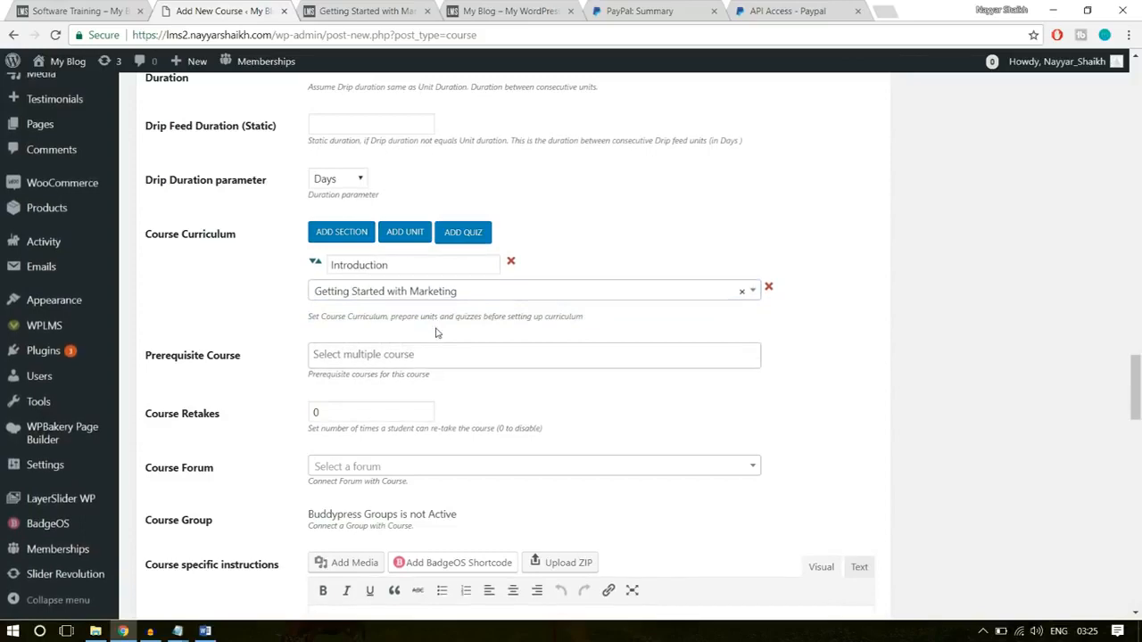
- Add a second curriculum section named Advanced Computing, copying the name from the demo site's course page
left_click(348, 233)
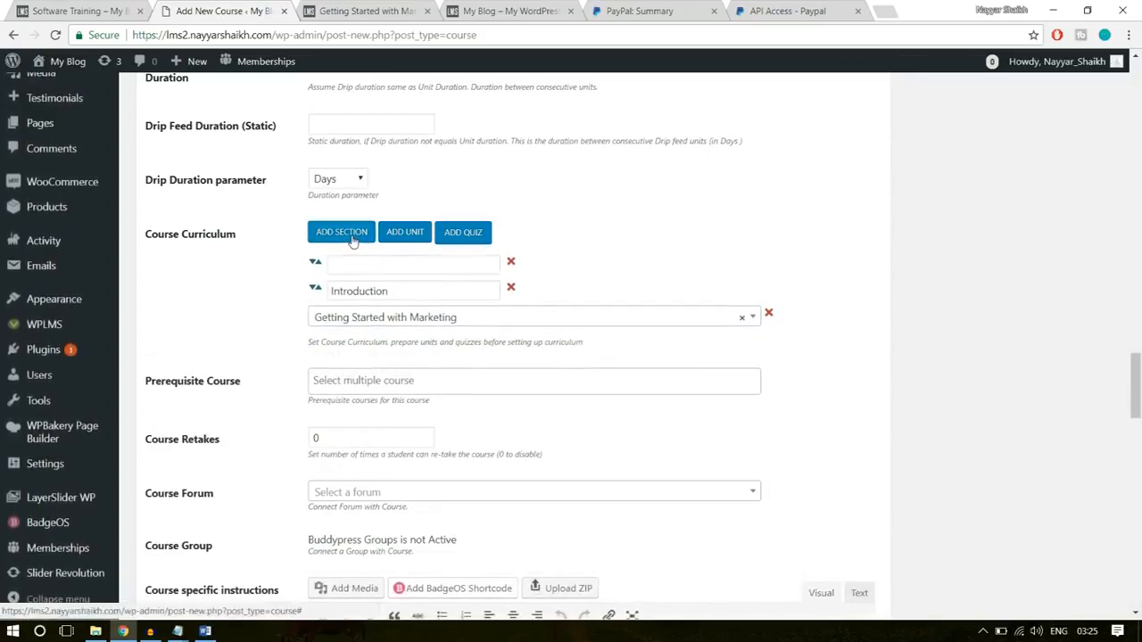
left_click(390, 264)
left_click(98, 10)
left_click(354, 455)
left_click_drag(355, 455, 209, 455)
key("ctrl+c")
left_click(275, 10)
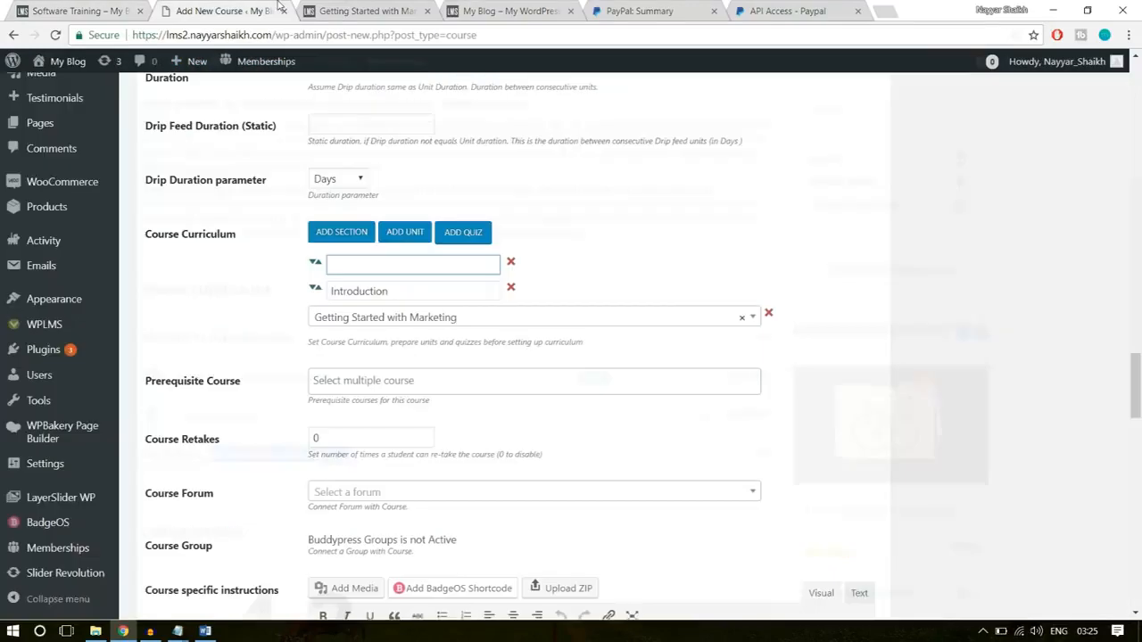
key("ctrl+v")
left_click(624, 228)
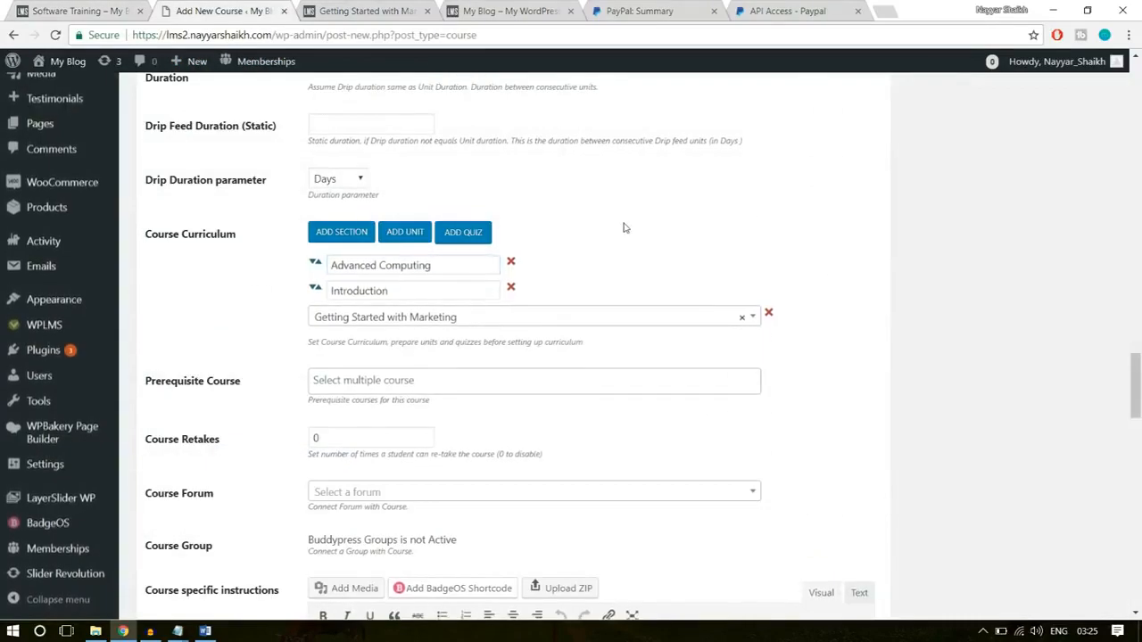
- Add The Software Quiz to the course curriculum and move the Advanced Computing section below it
left_click(463, 232)
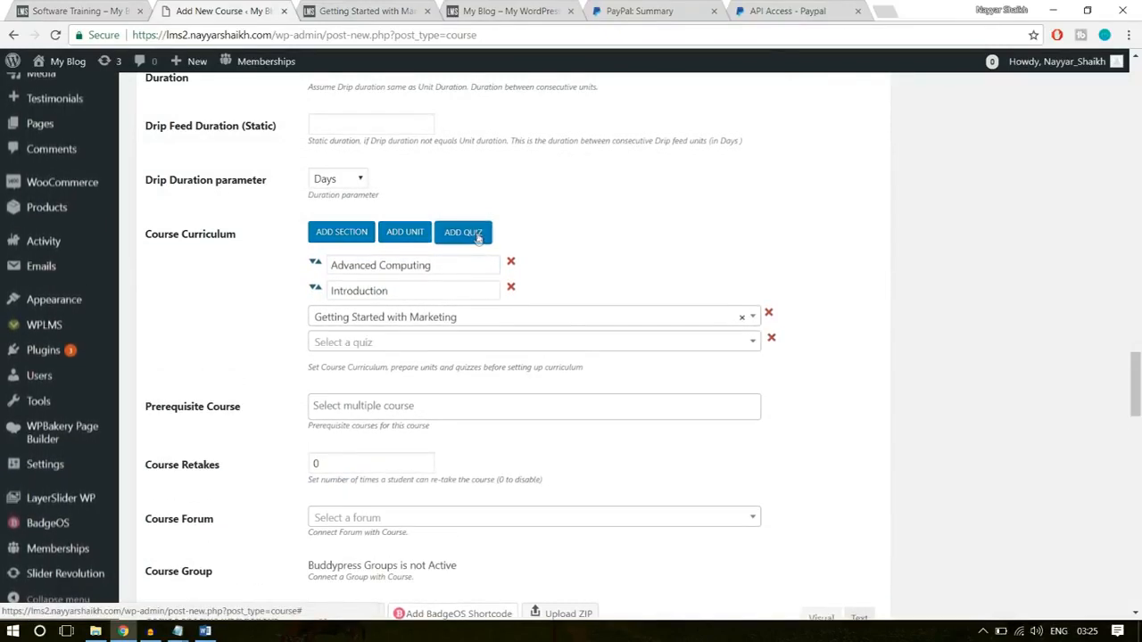
left_click(396, 342)
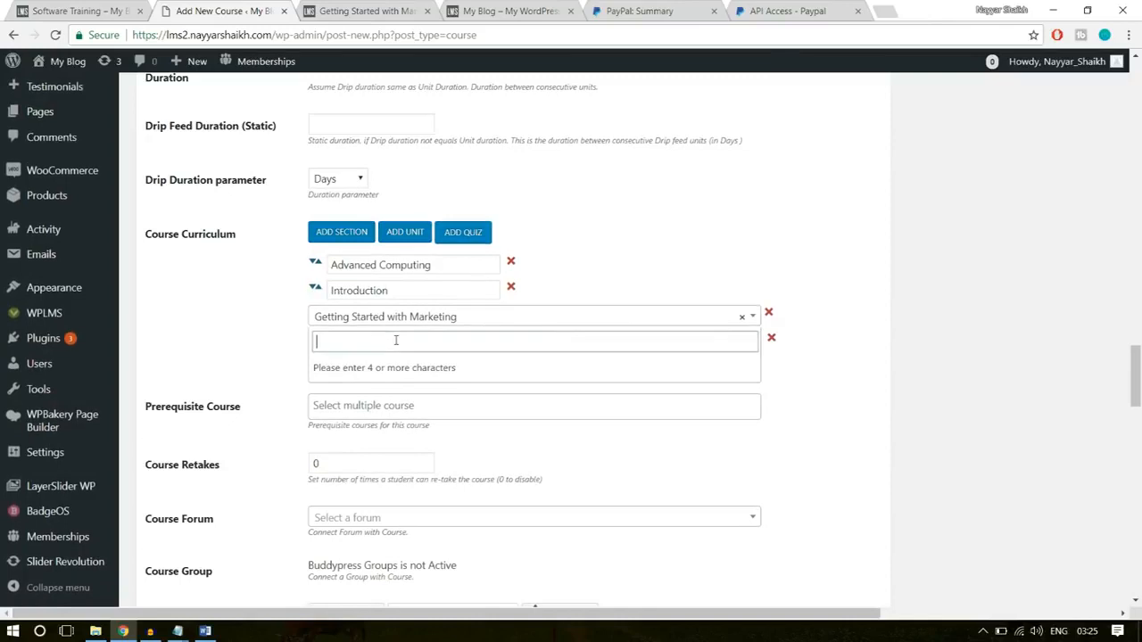
type("sofr")
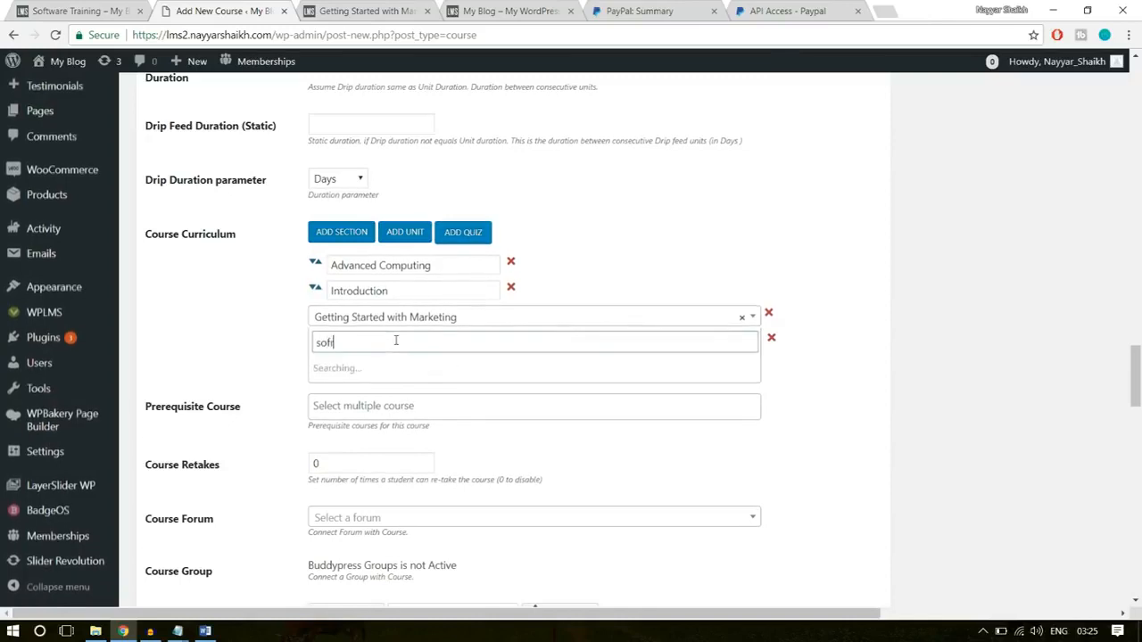
key("BackSpace")
type("t")
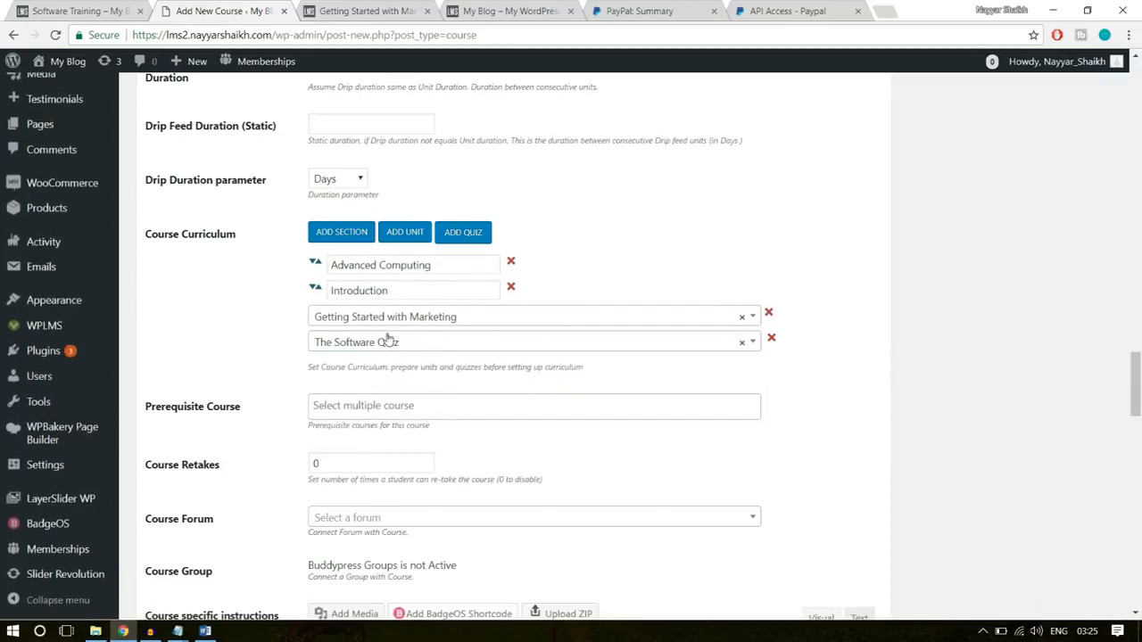
left_click_drag(314, 265, 326, 298)
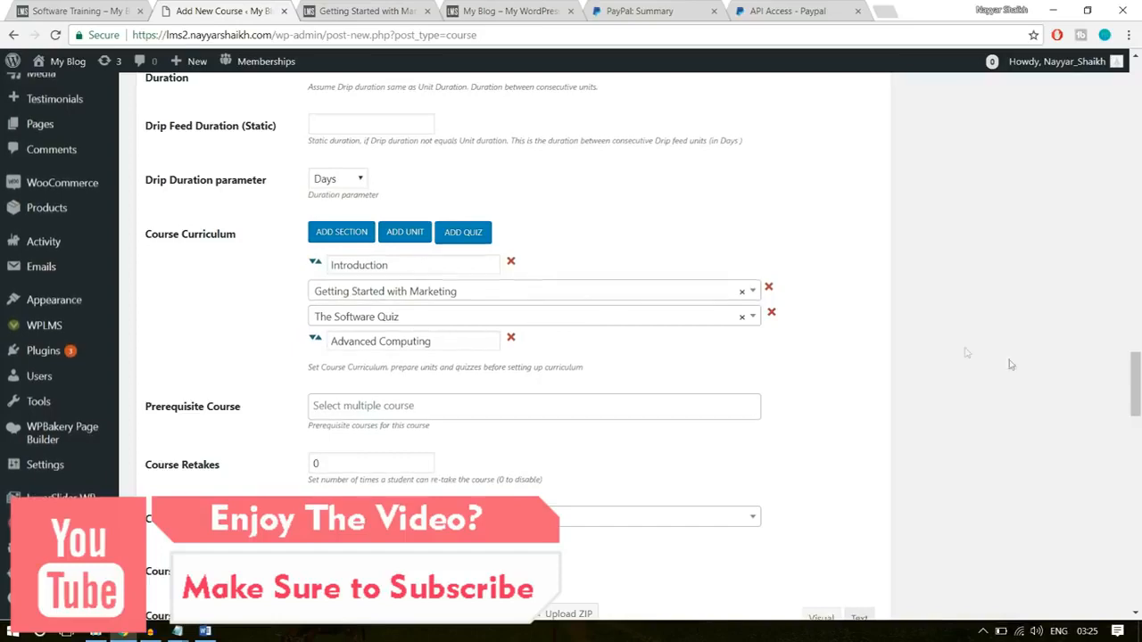
scroll(587, 358, "down", 2)
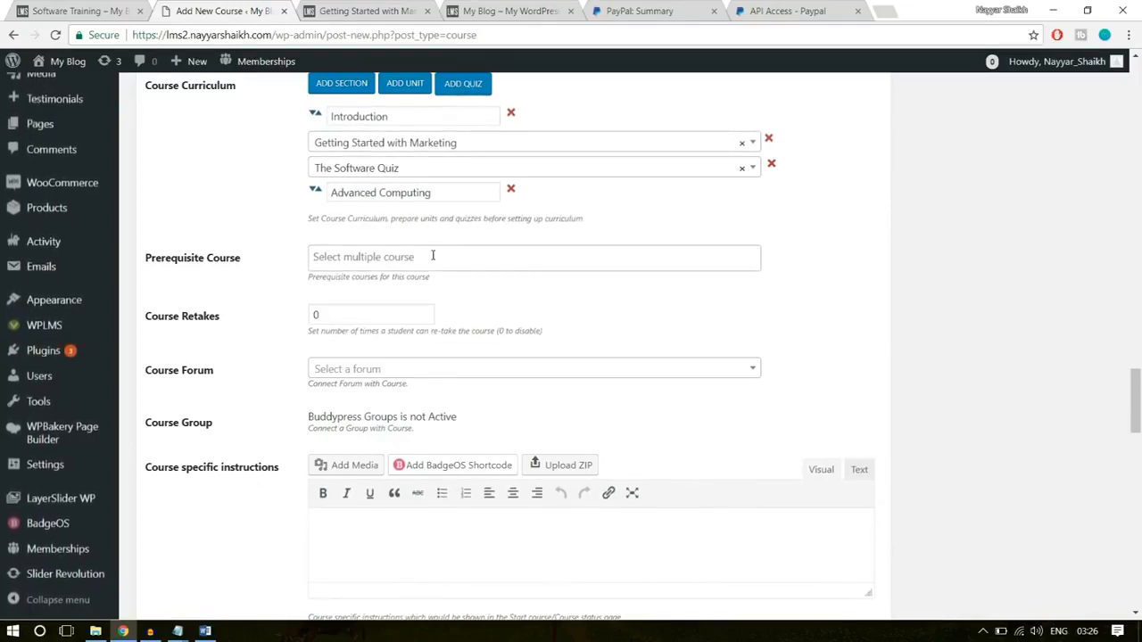
- Set the number of times a student can retake the course to 1
double_click(314, 314)
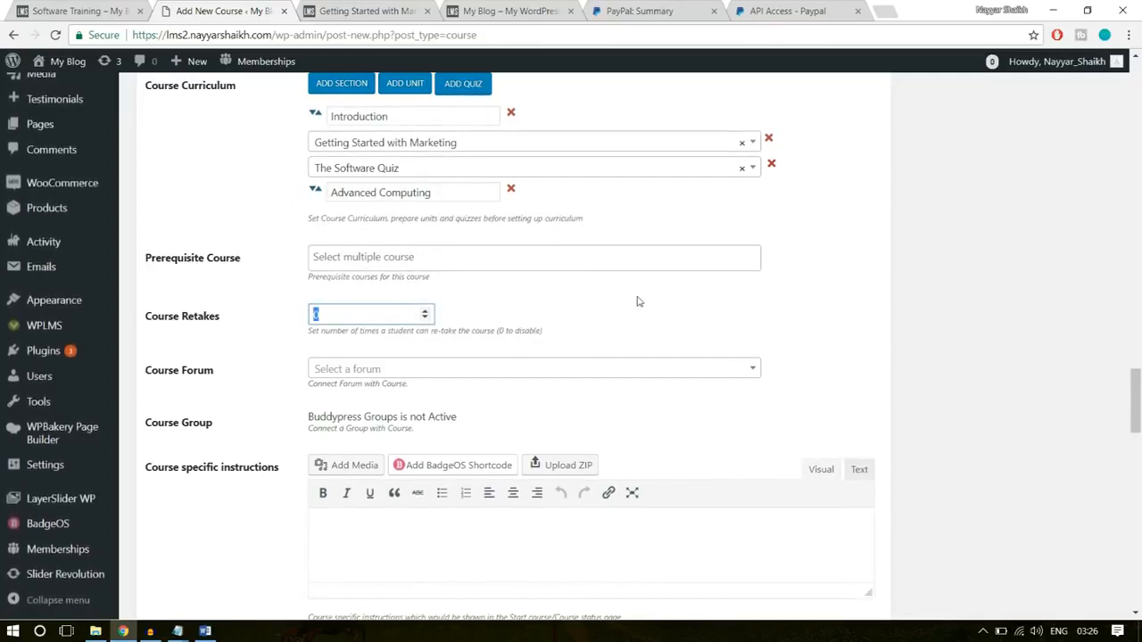
type("1")
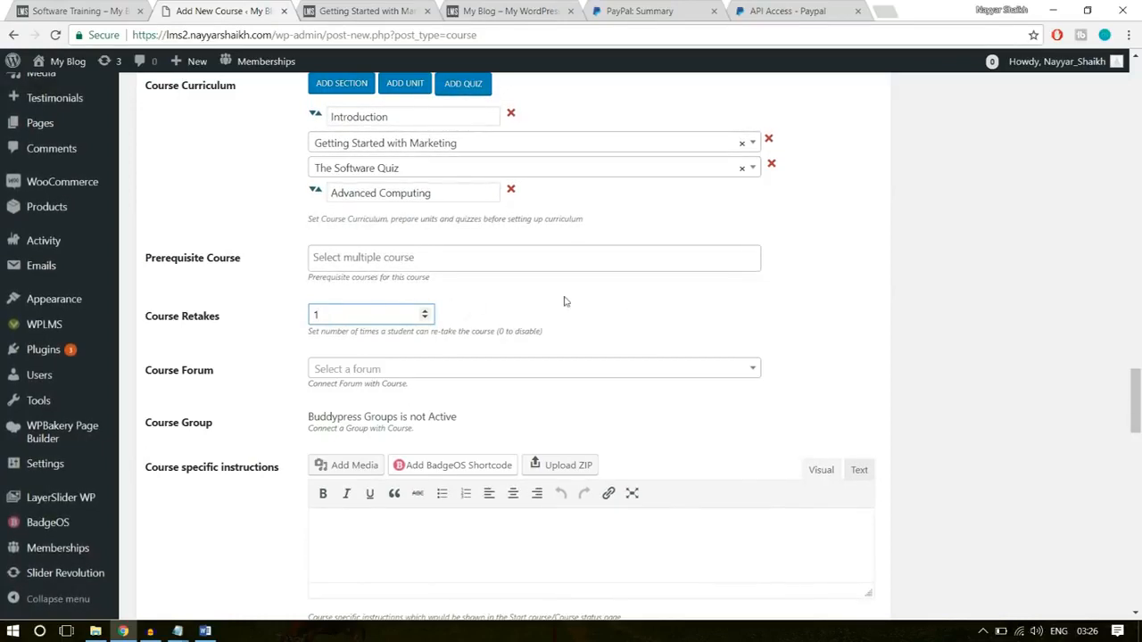
scroll(1031, 406, "down", 3)
left_click(434, 346)
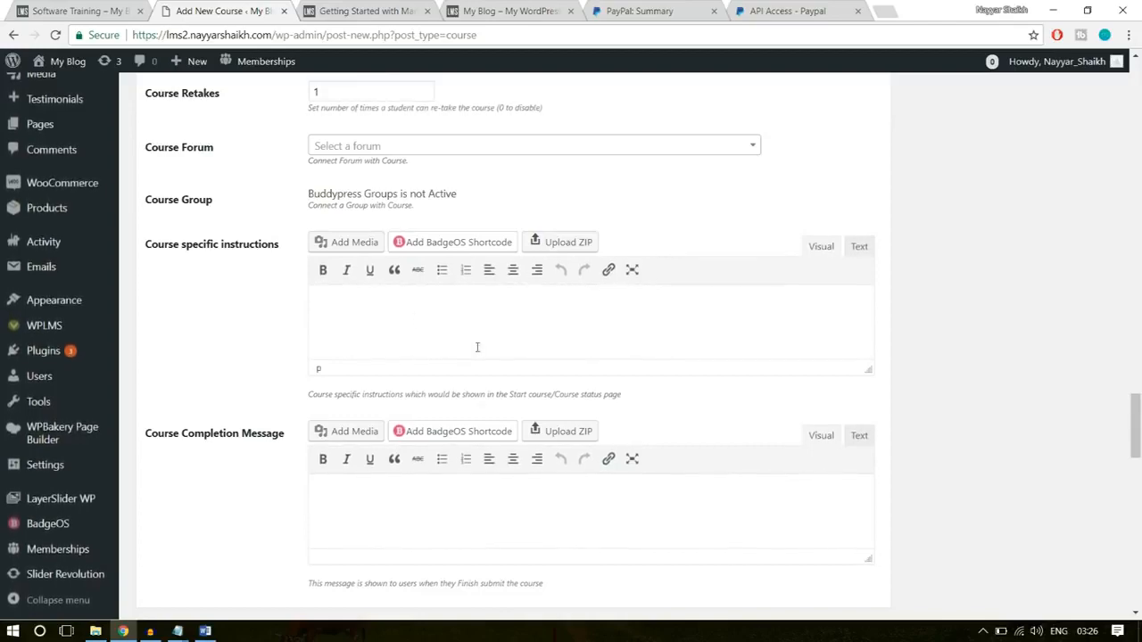
scroll(477, 347, "down", 1)
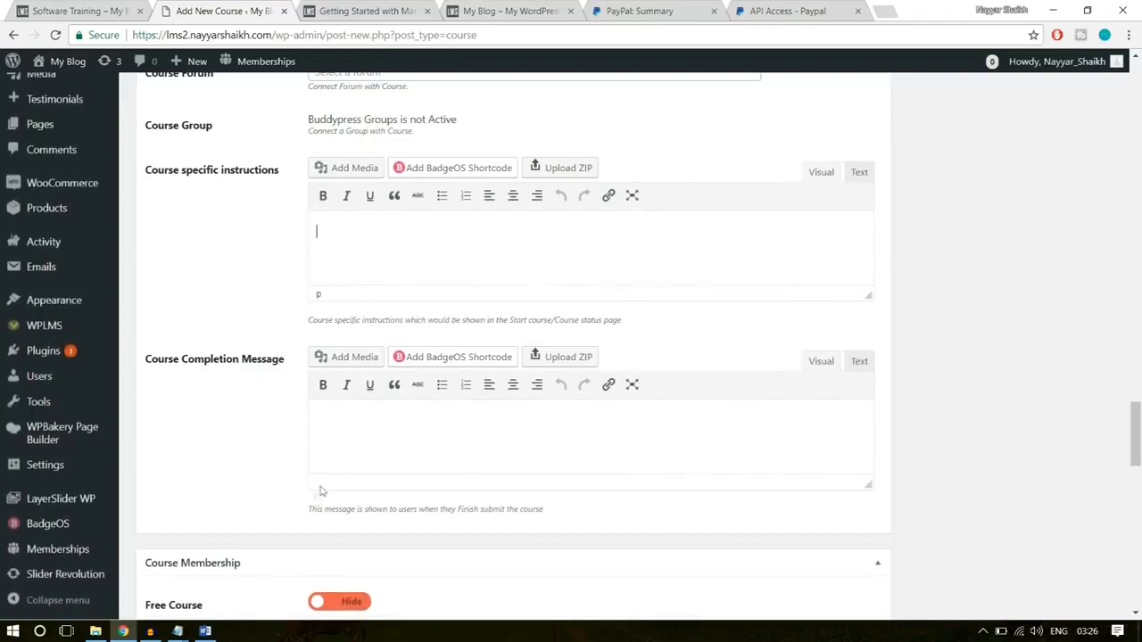
- Copy the full course completion message from the Course Statements document in Word and paste it into the course's Course Completion Message field
left_click(205, 631)
scroll(693, 426, "down", 4)
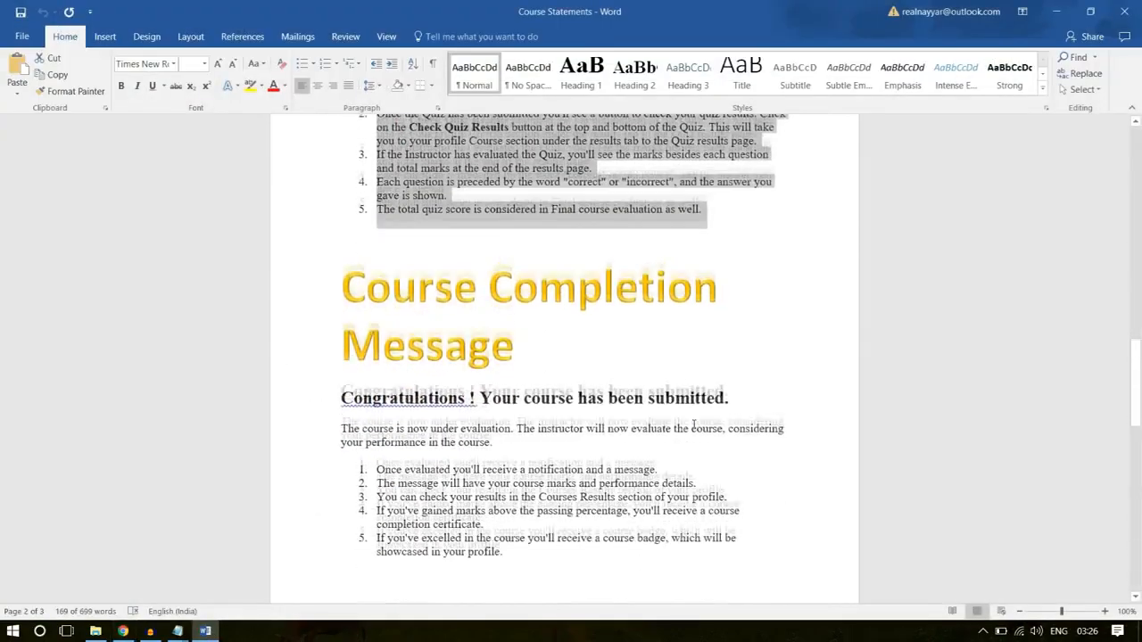
scroll(693, 426, "down", 2)
left_click_drag(507, 482, 327, 324)
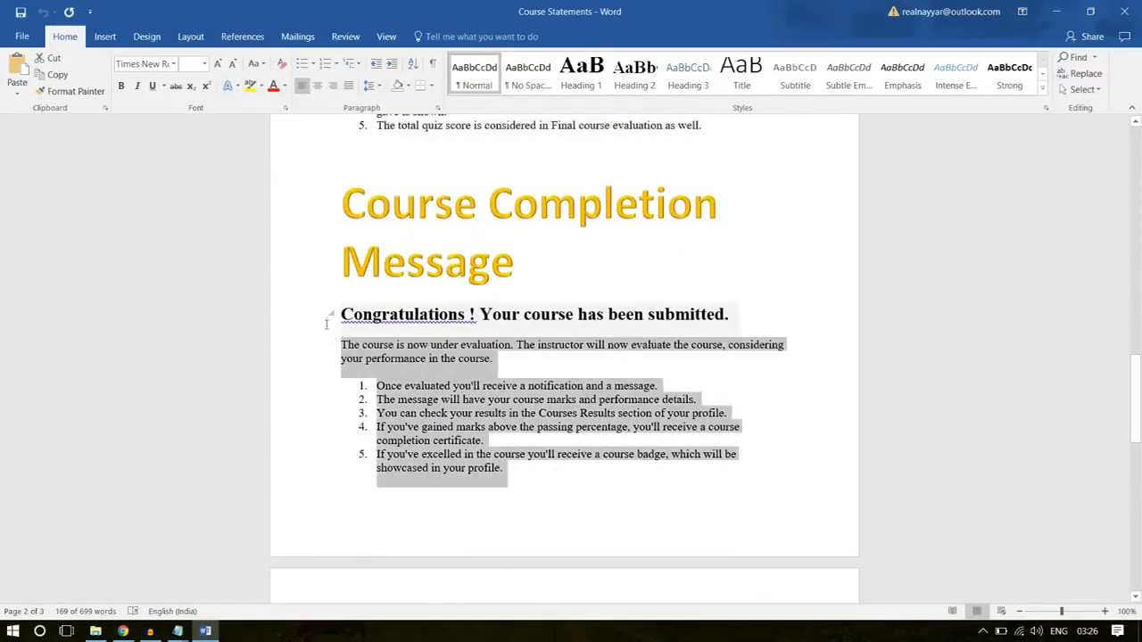
scroll(762, 349, "down", 3)
left_click(721, 509)
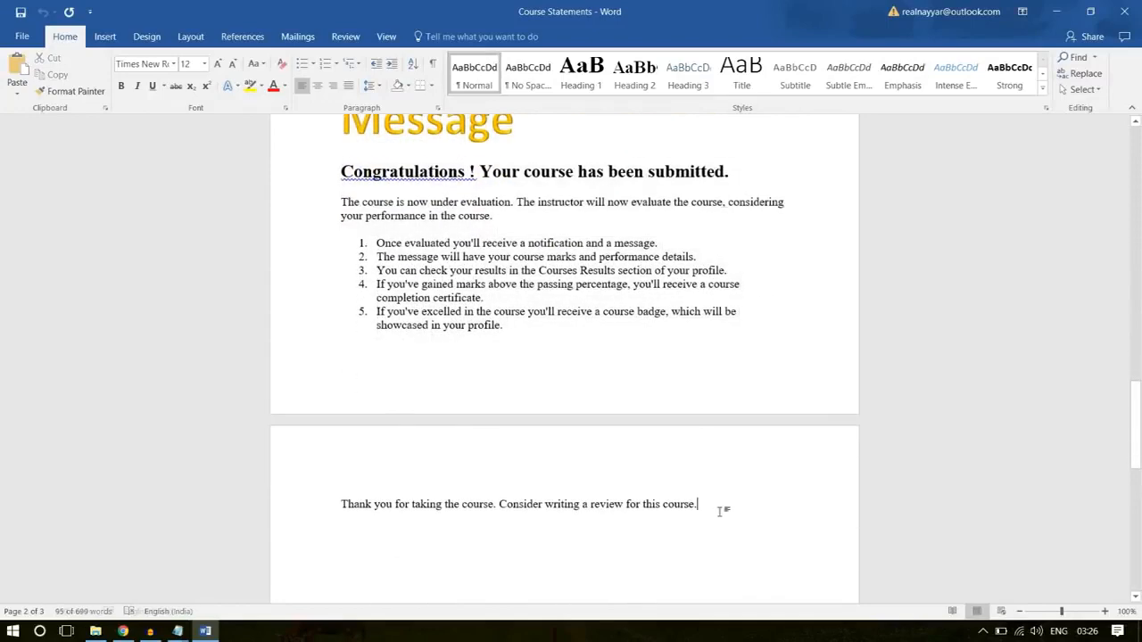
left_click_drag(721, 511, 341, 168)
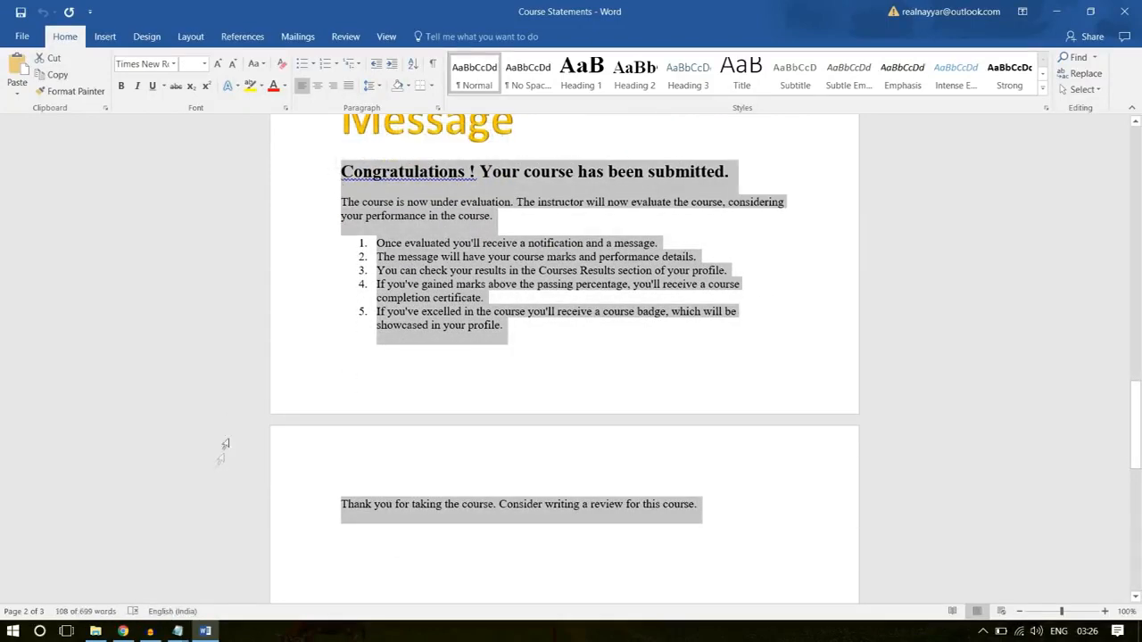
left_click(124, 630)
left_click(500, 420)
key("ctrl+v")
- Set Software Training as the associated product in the course membership settings
scroll(1049, 383, "down", 3)
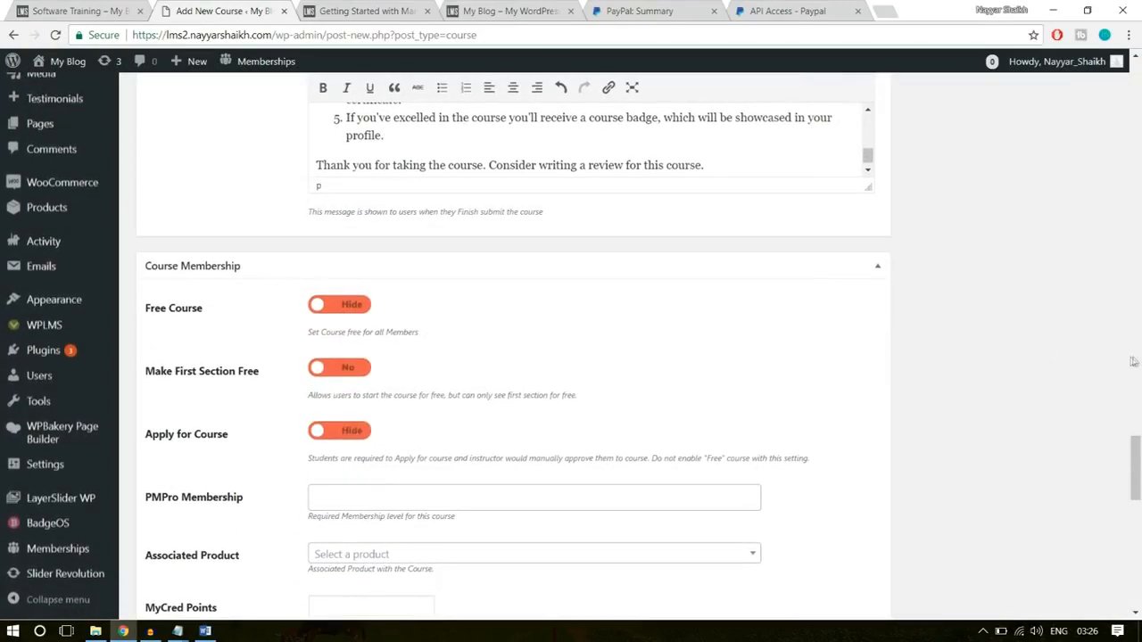
left_click(330, 304)
scroll(314, 322, "down", 1)
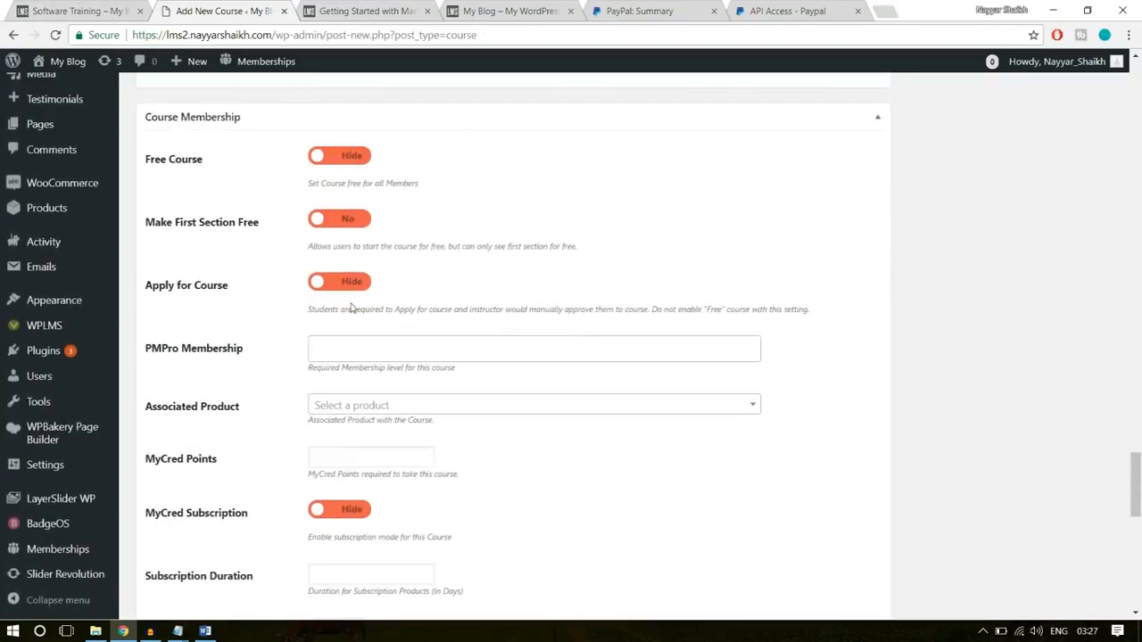
scroll(351, 308, "down", 1)
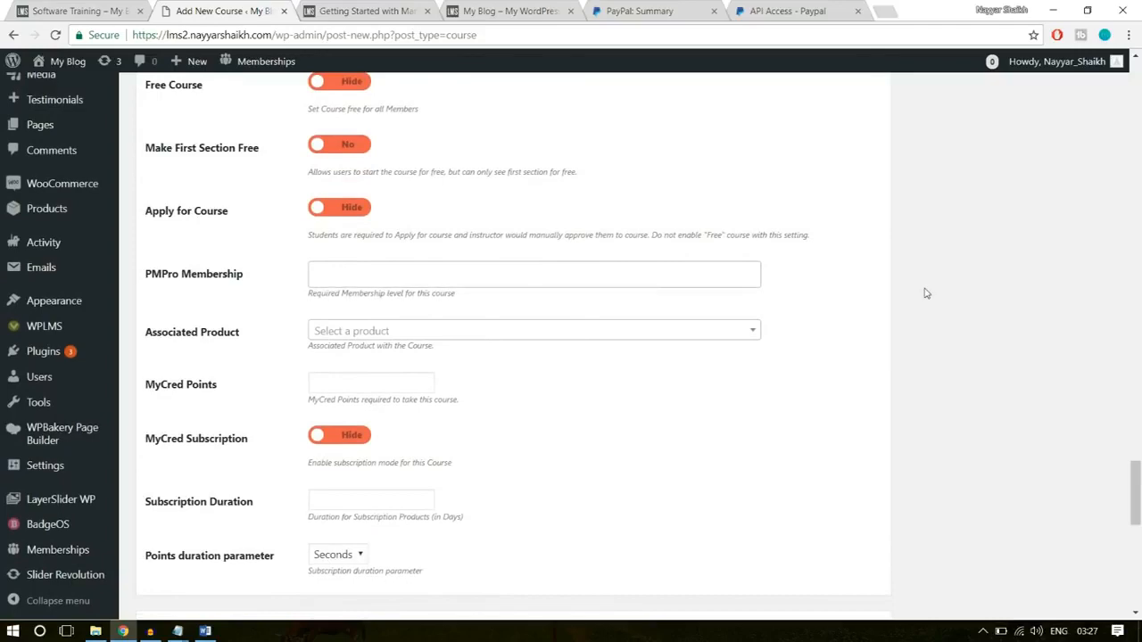
scroll(509, 306, "down", 1)
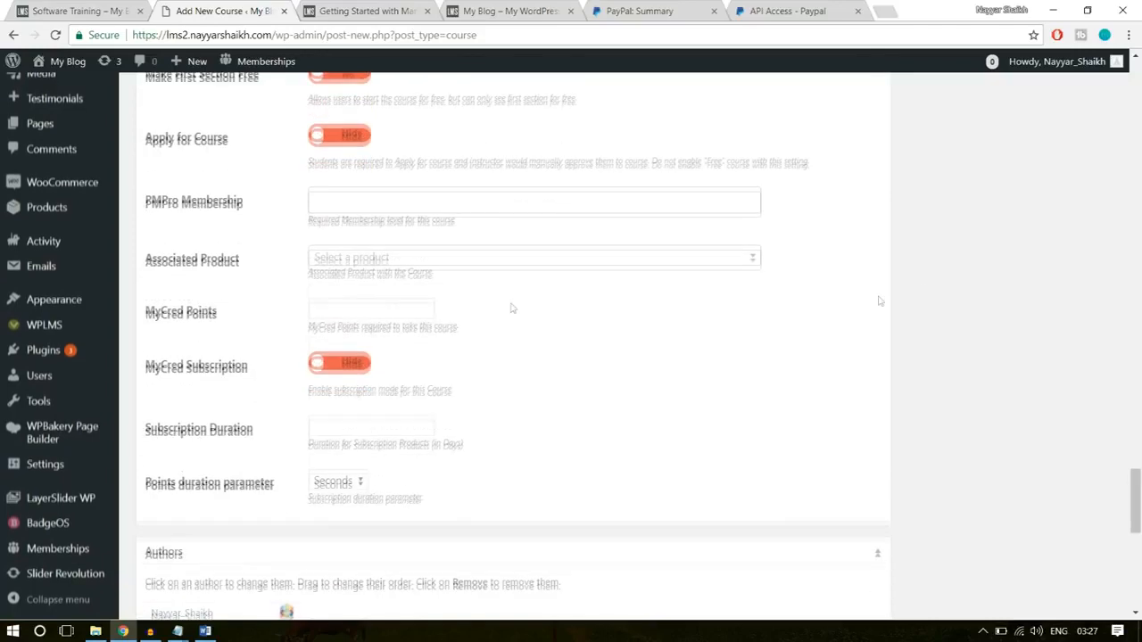
left_click(458, 259)
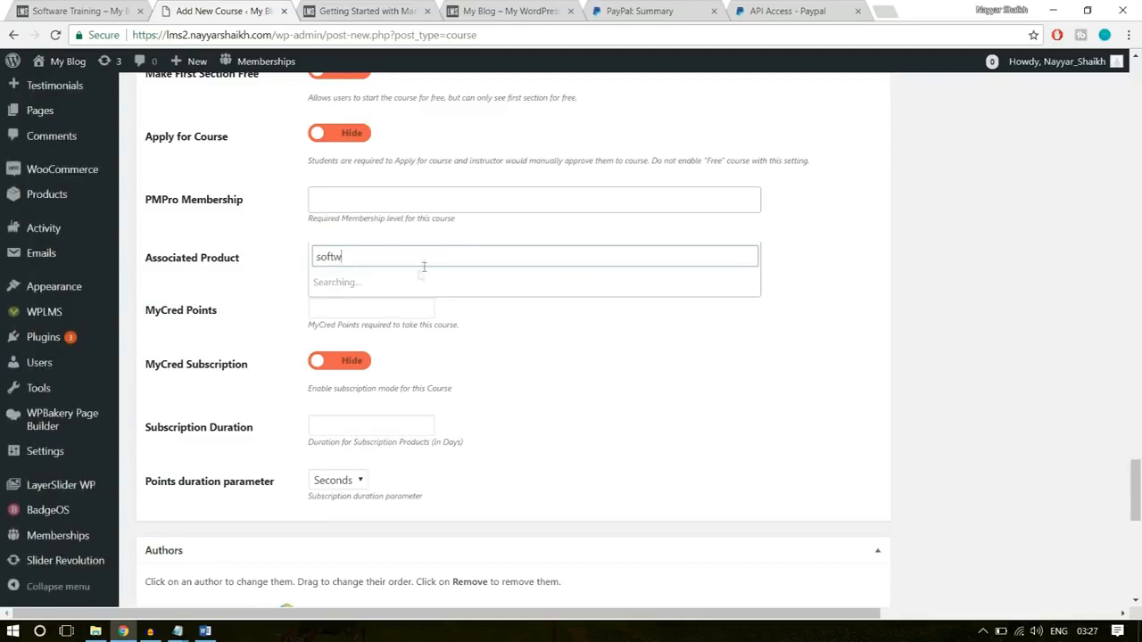
left_click(397, 283)
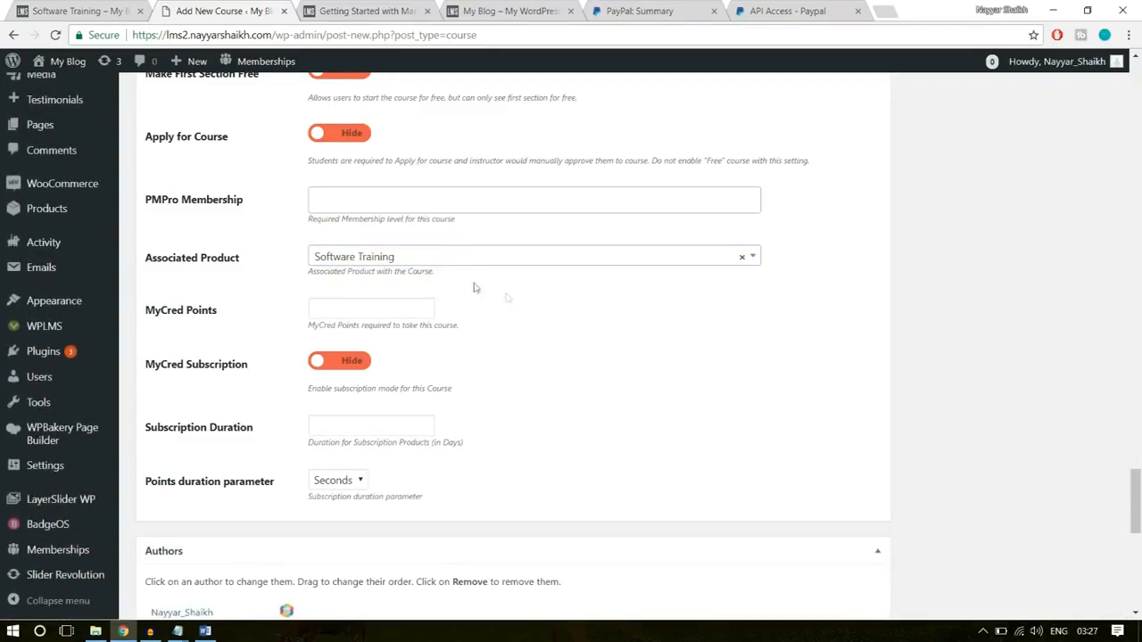
scroll(366, 430, "down", 2)
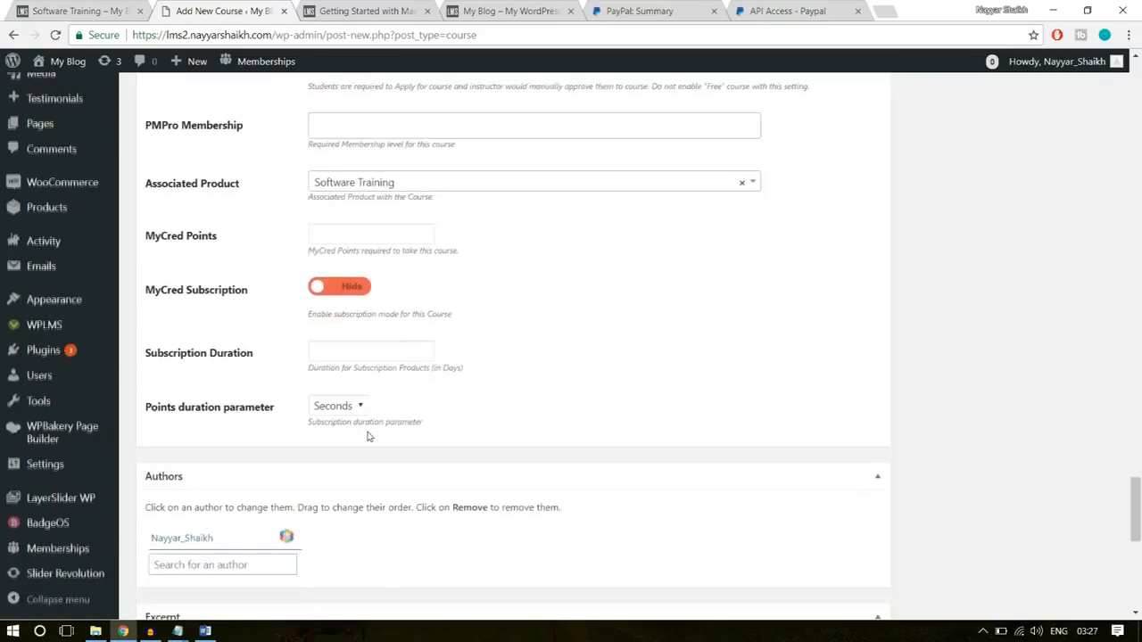
- Set the yellow flowchart picture from the media library as the course's featured image
scroll(378, 490, "up", 12)
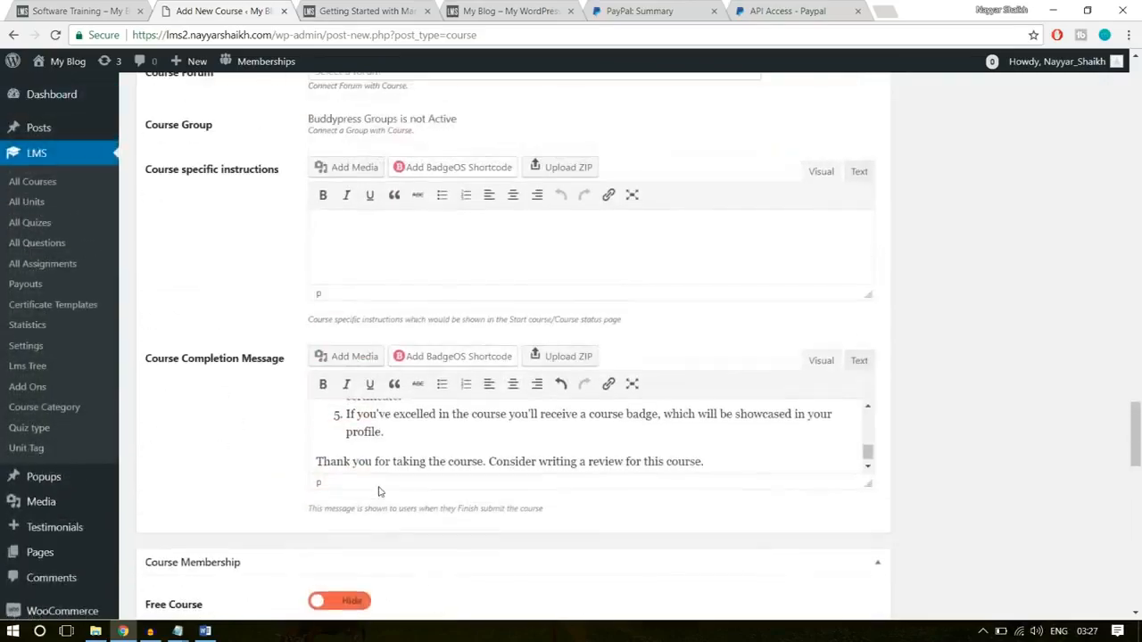
scroll(379, 490, "up", 10)
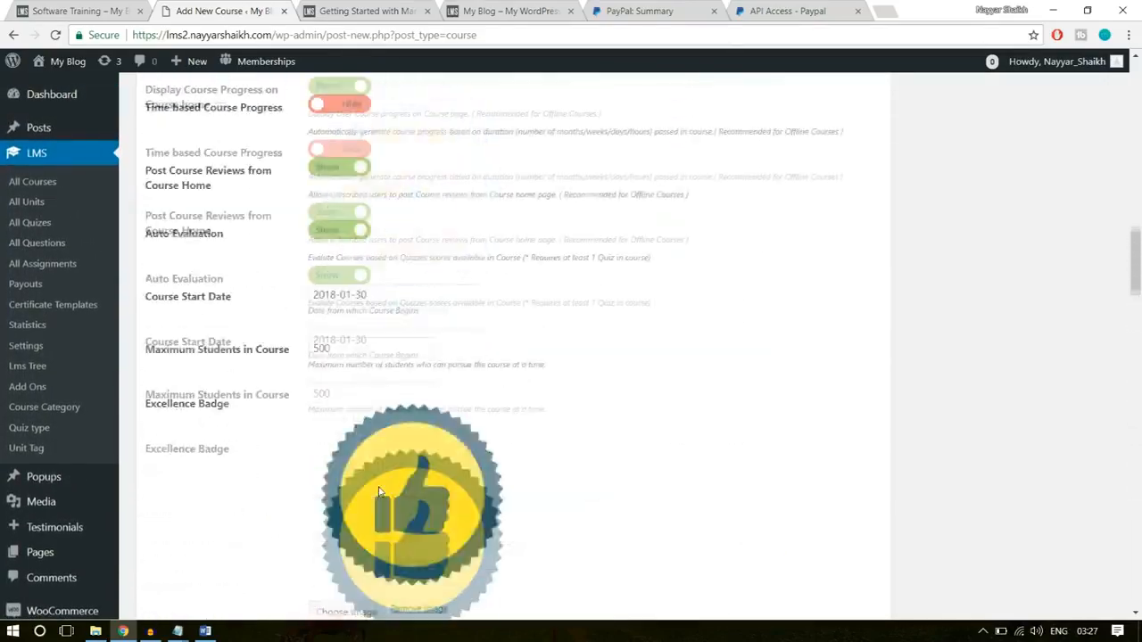
scroll(379, 490, "up", 3)
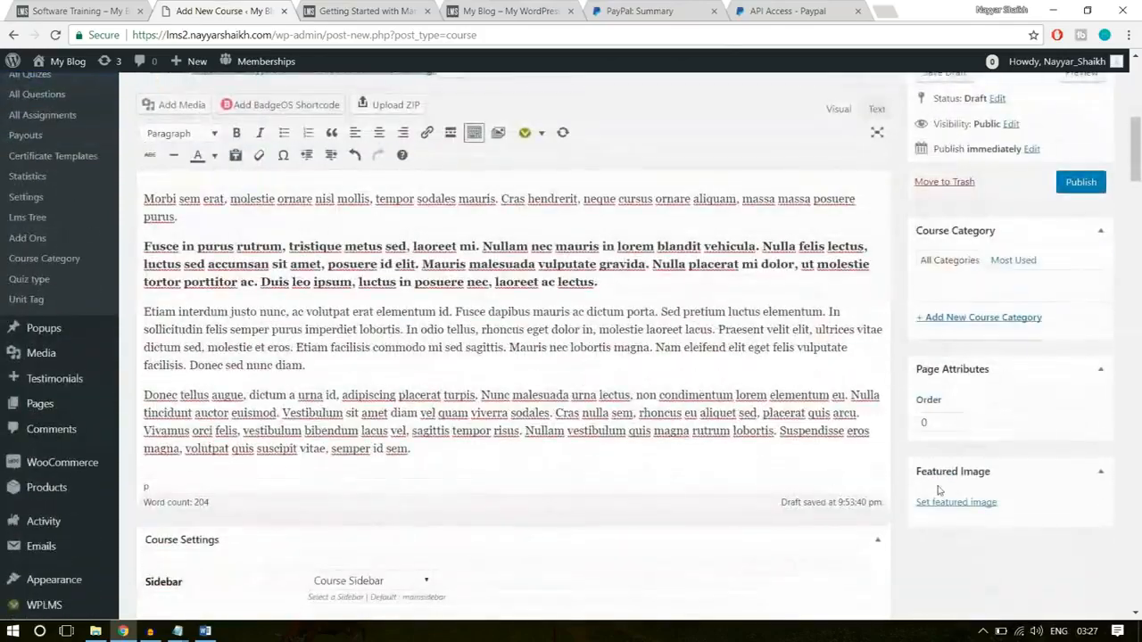
scroll(969, 485, "down", 2)
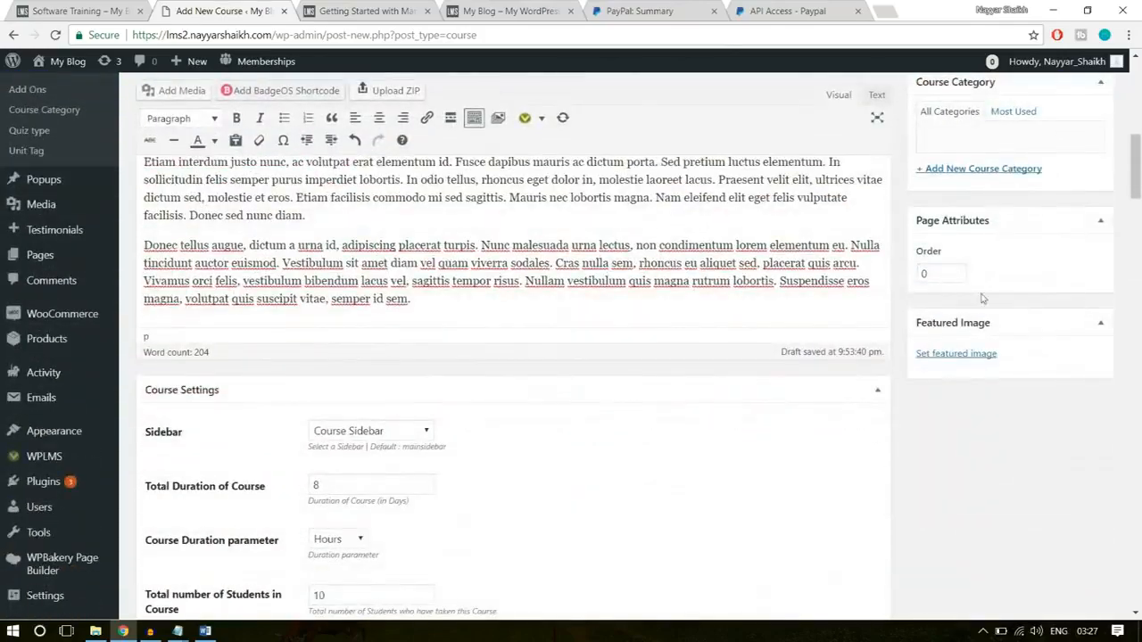
left_click(970, 355)
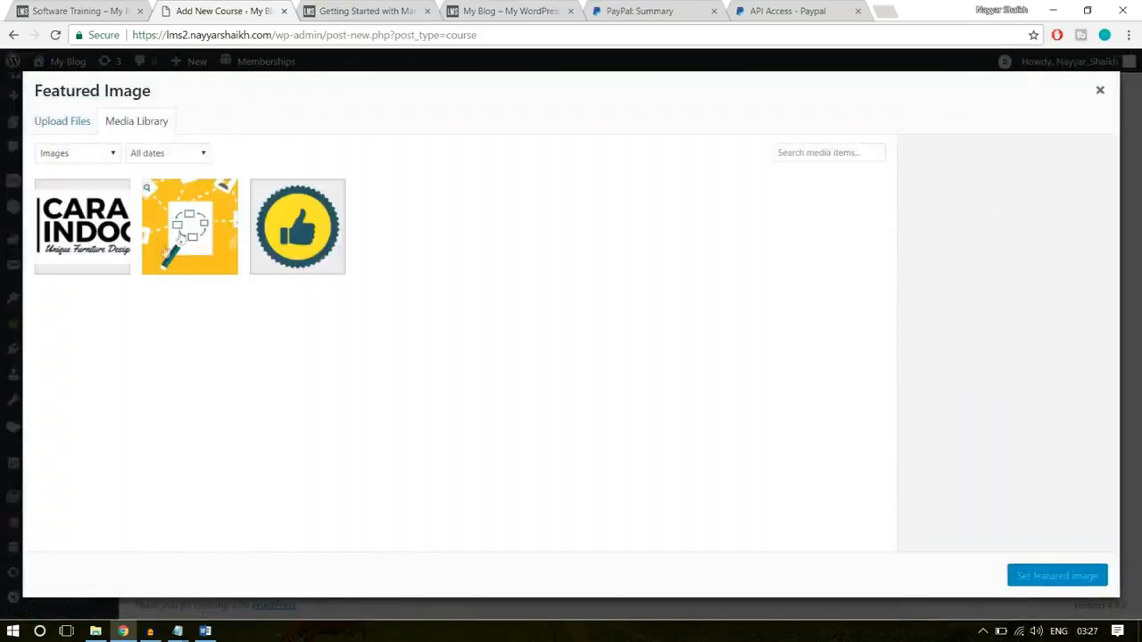
left_click(179, 254)
left_click(1053, 584)
- Add a new course category named Technology to the course and publish the course
scroll(1054, 584, "up", 3)
scroll(954, 406, "down", 1)
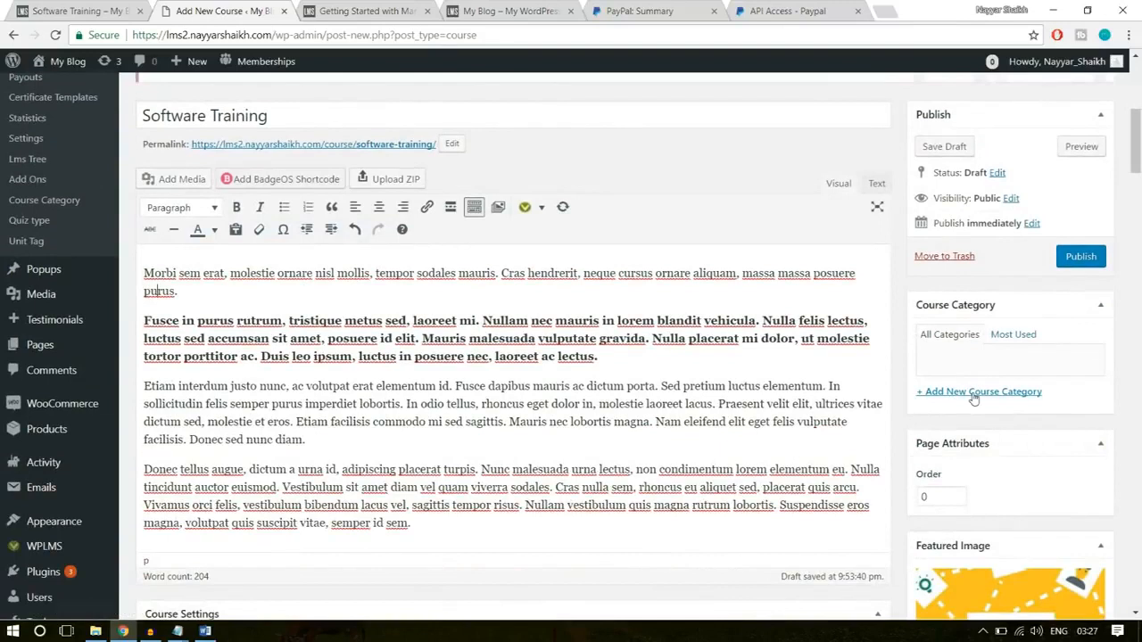
left_click(974, 397)
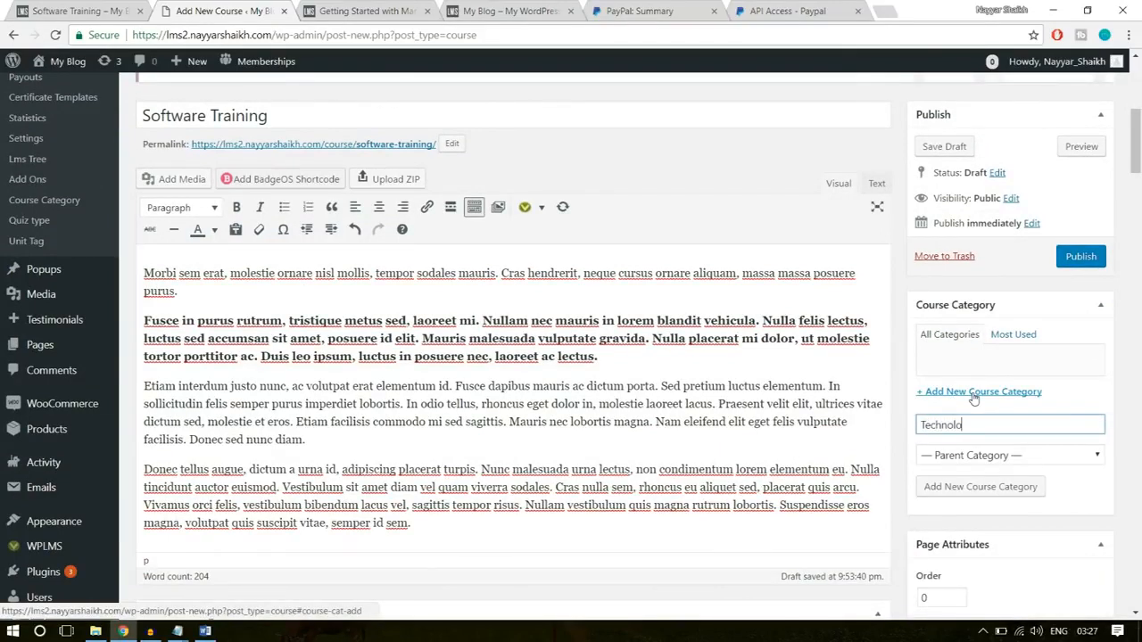
left_click(971, 487)
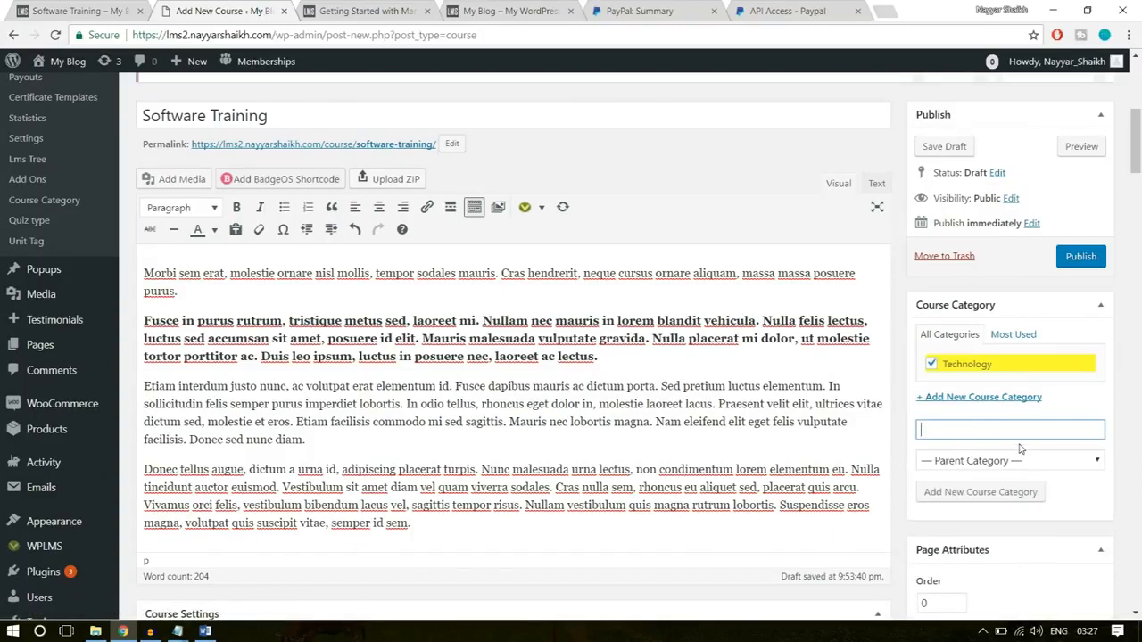
left_click(1075, 258)
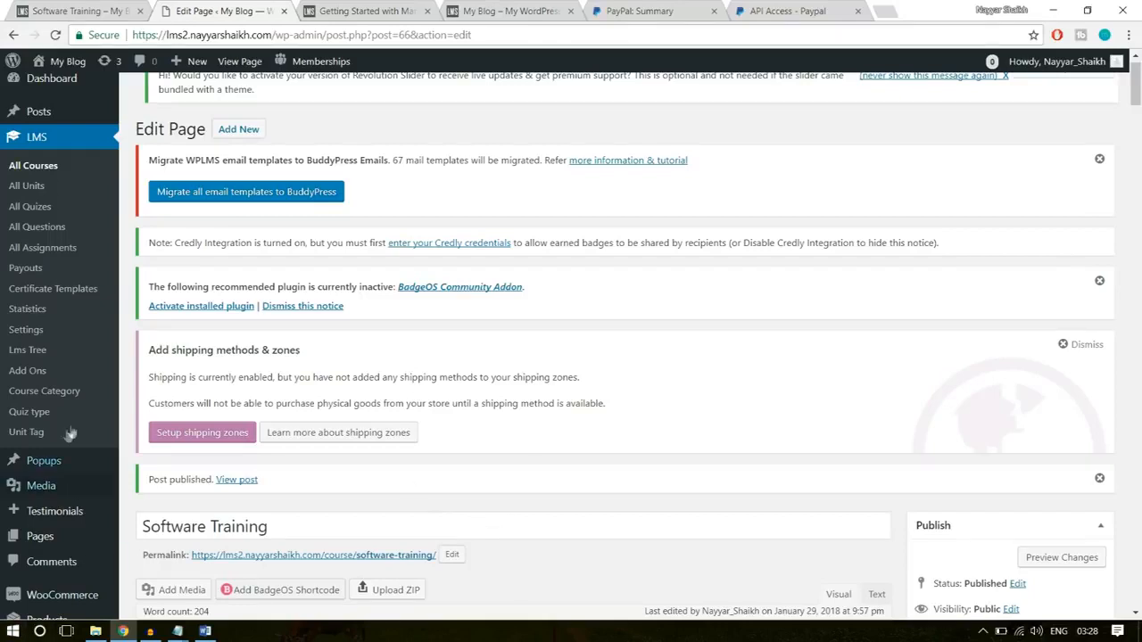
- View the published Software Training course's home and curriculum pages in a new tab and compare them with the demo site's course page
right_click(237, 481)
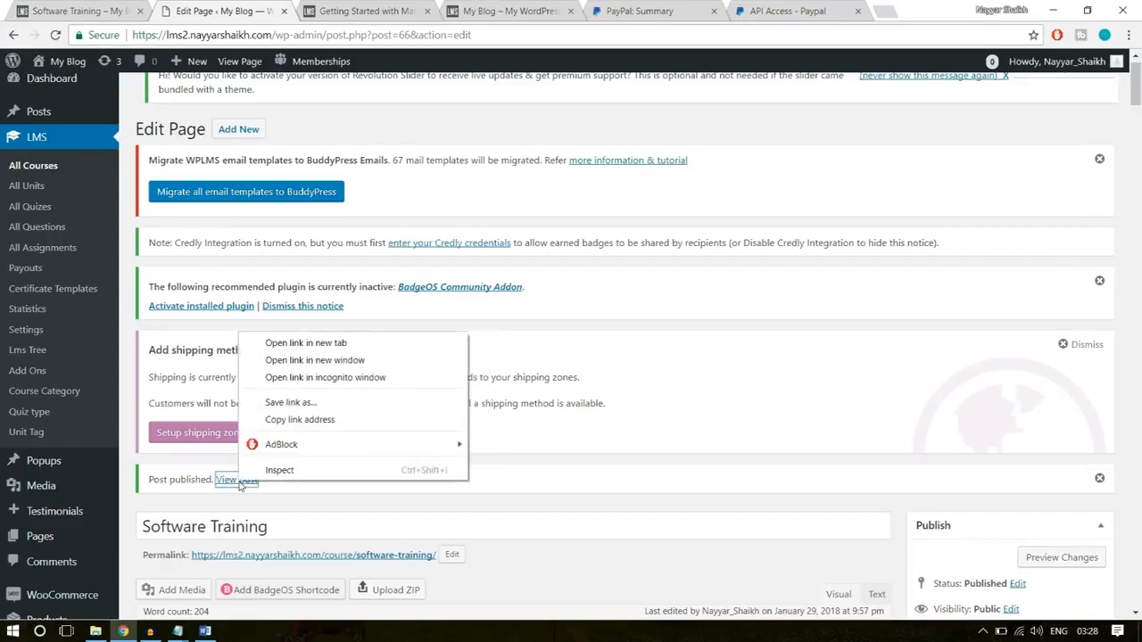
left_click(305, 344)
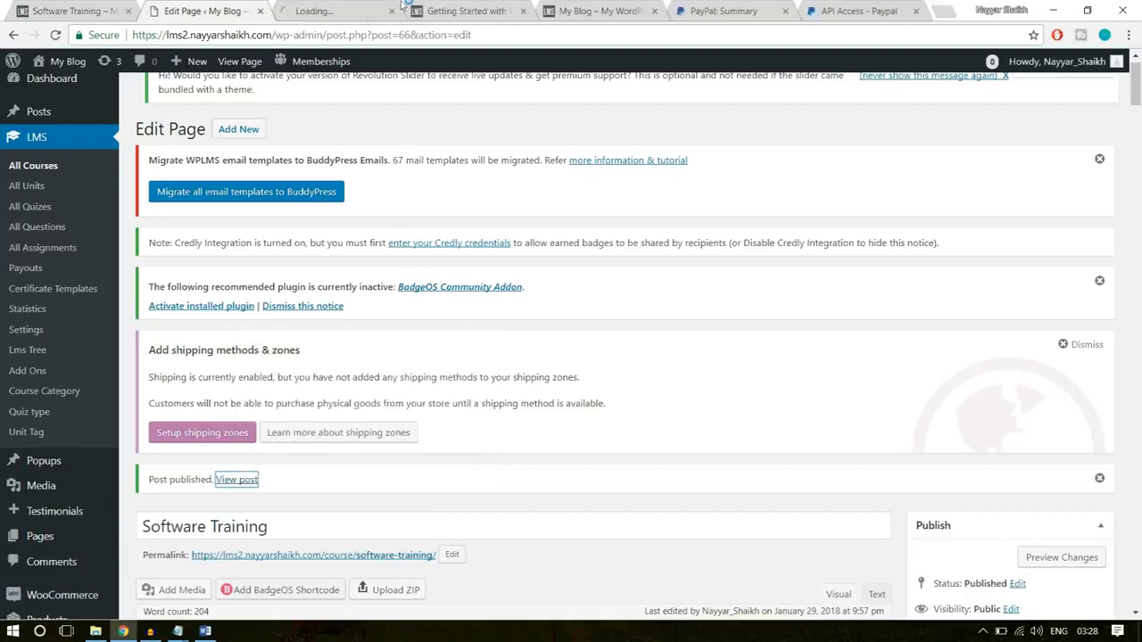
left_click(355, 11)
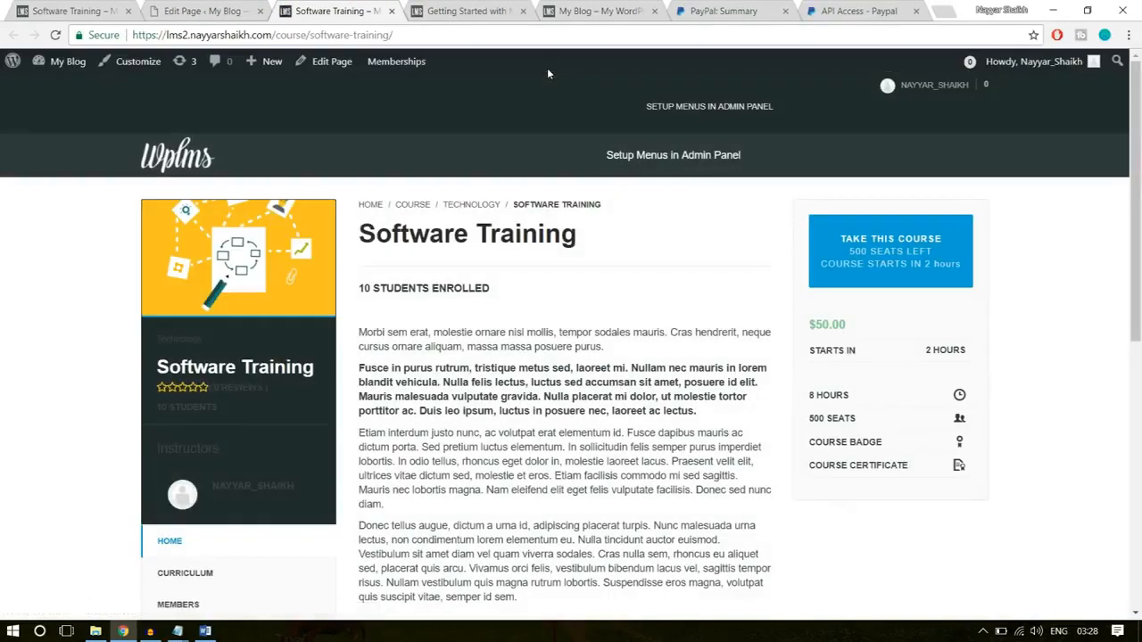
double_click(848, 325)
left_click(510, 260)
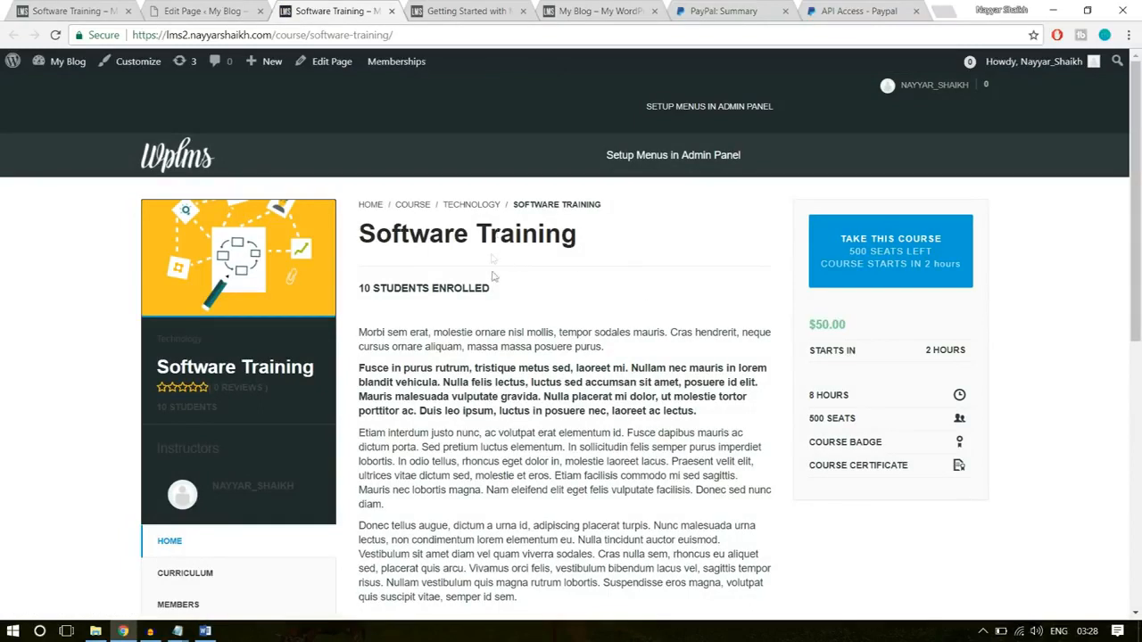
triple_click(467, 233)
left_click(527, 362)
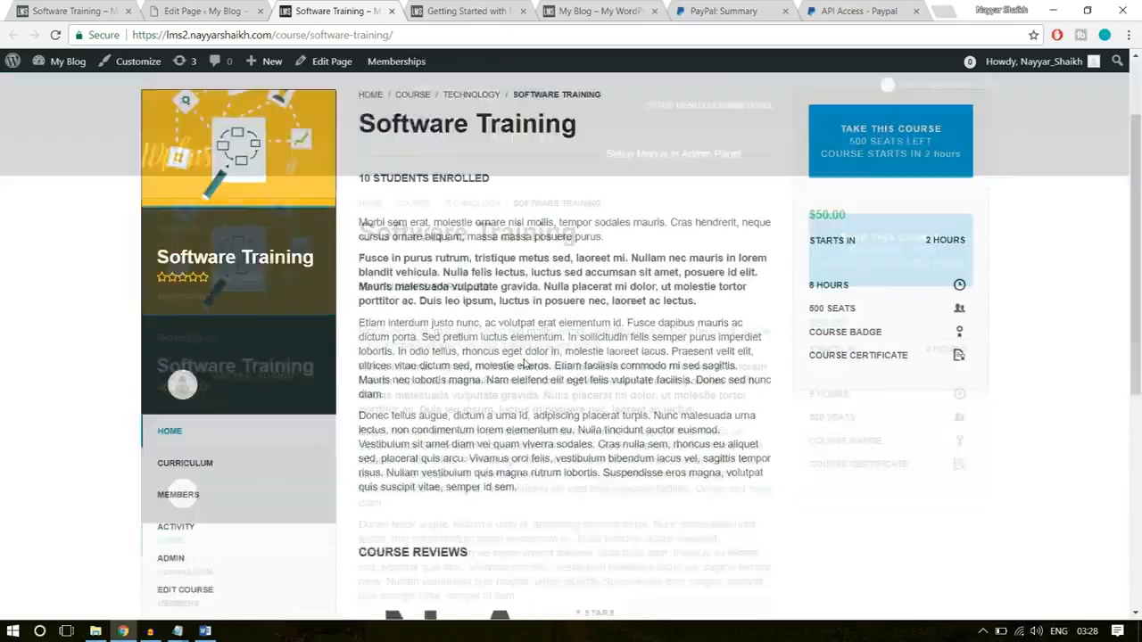
scroll(472, 419, "down", 2)
scroll(472, 420, "down", 2)
left_click(186, 282)
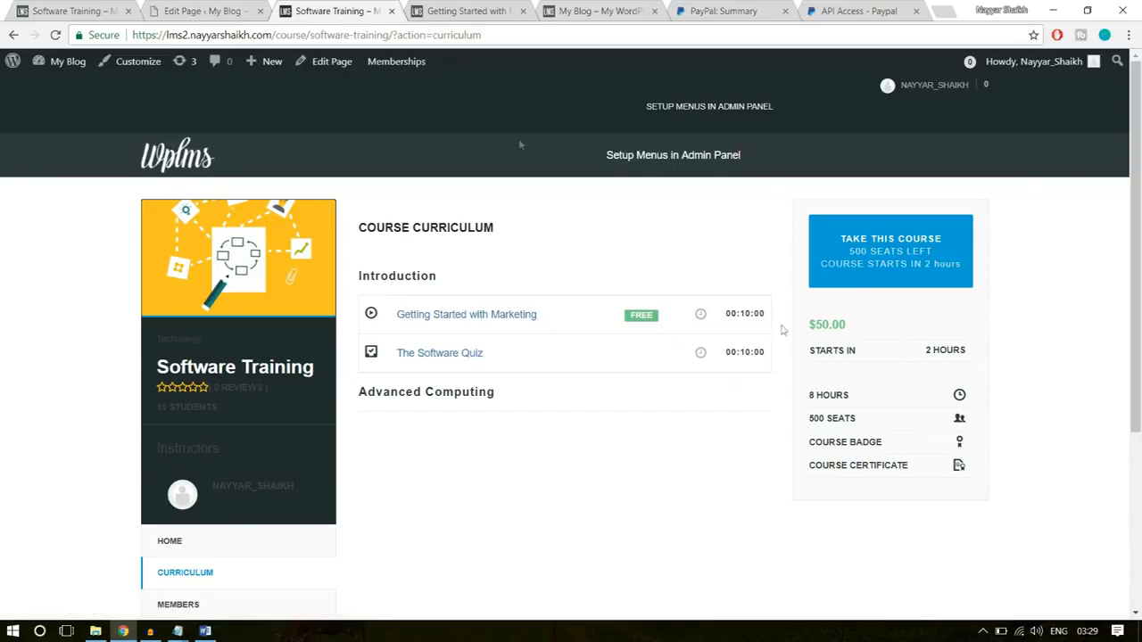
left_click(55, 8)
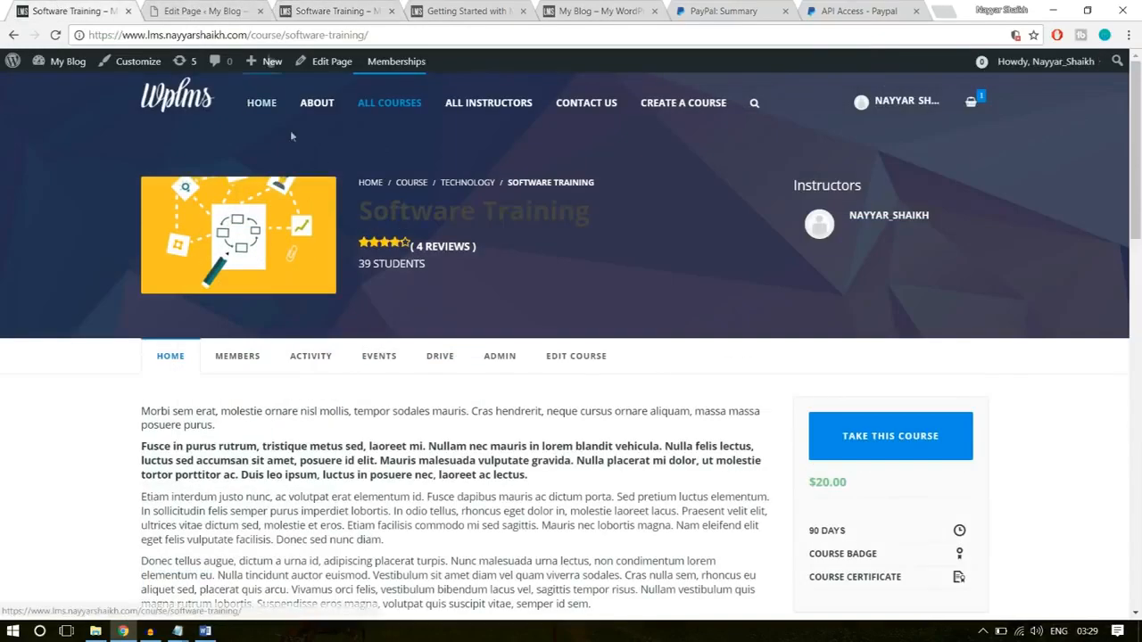
- Return to the course's admin page and open the theme Customizer for the site
left_click(198, 10)
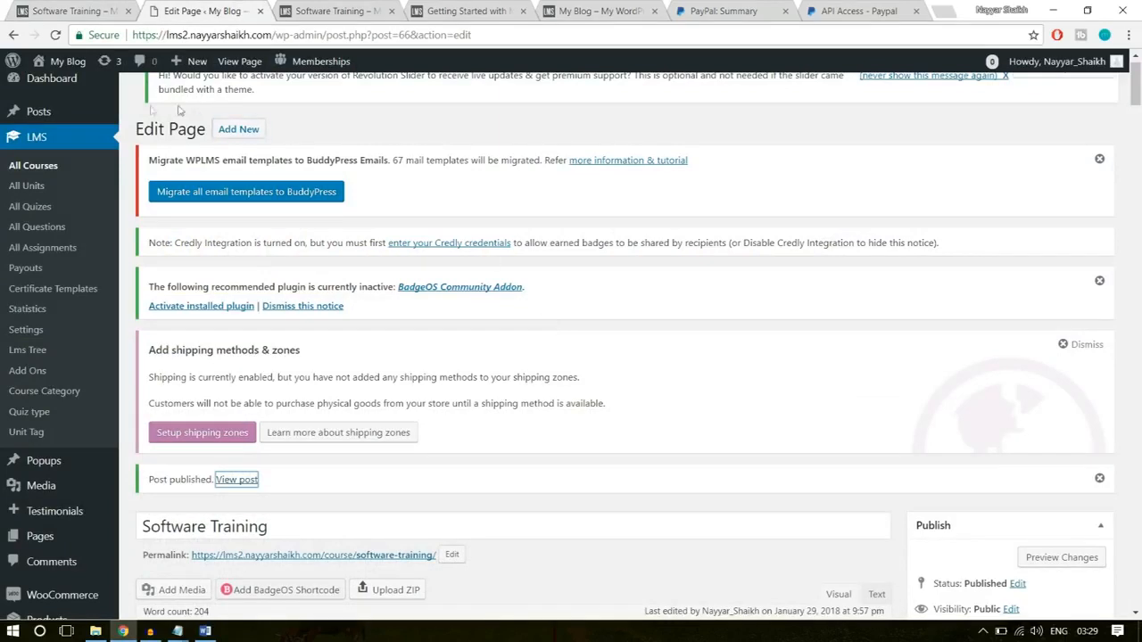
scroll(103, 232, "down", 4)
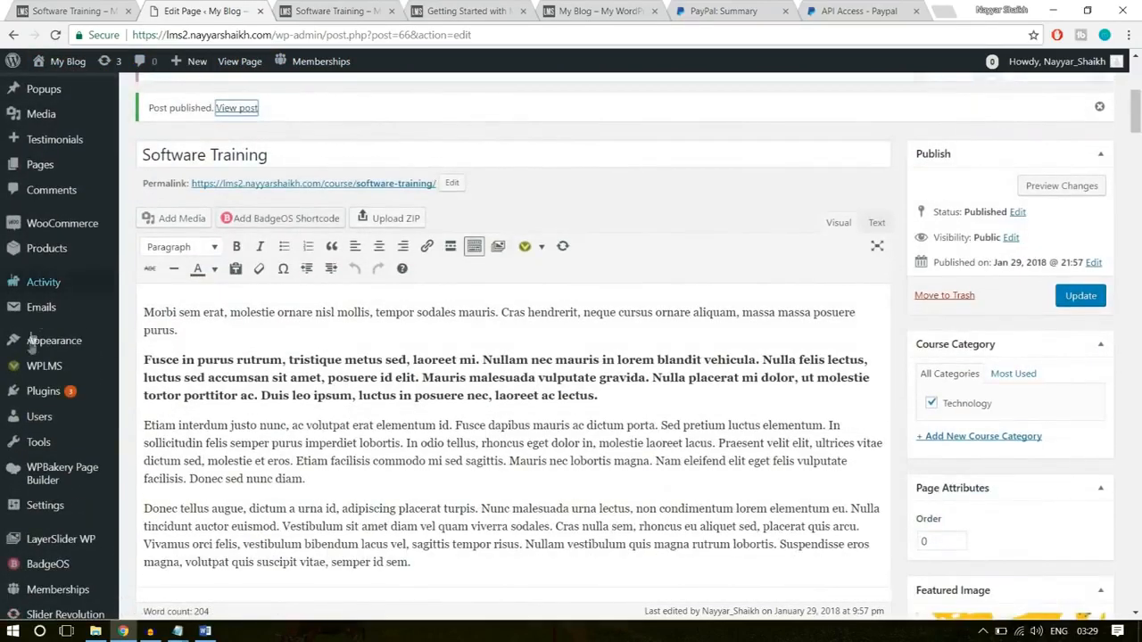
mouse_move(43, 349)
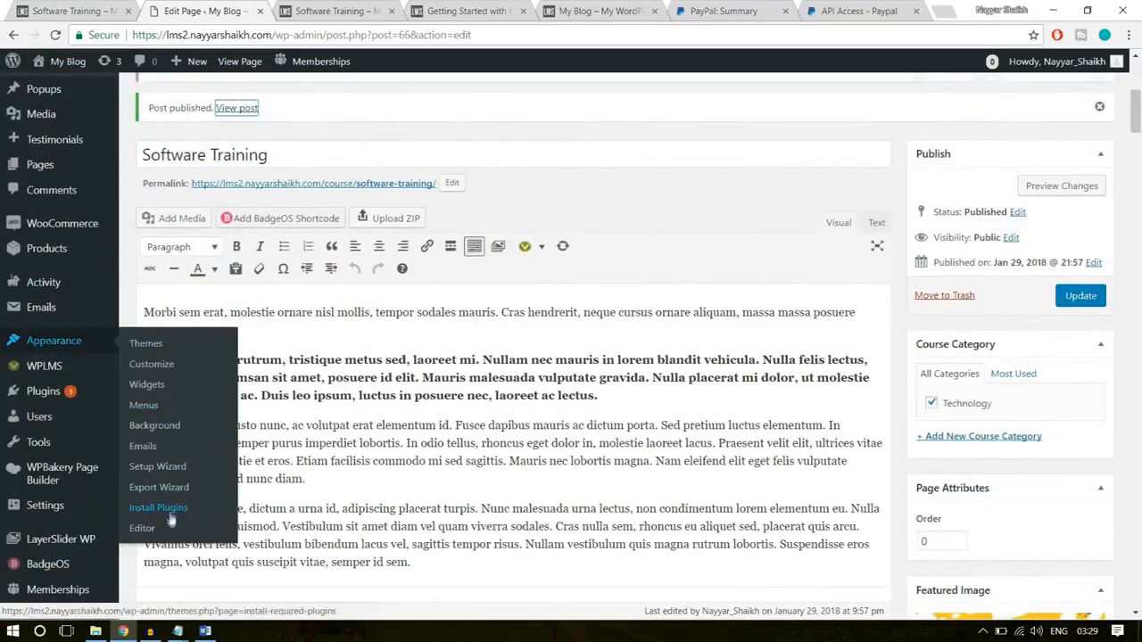
left_click(151, 365)
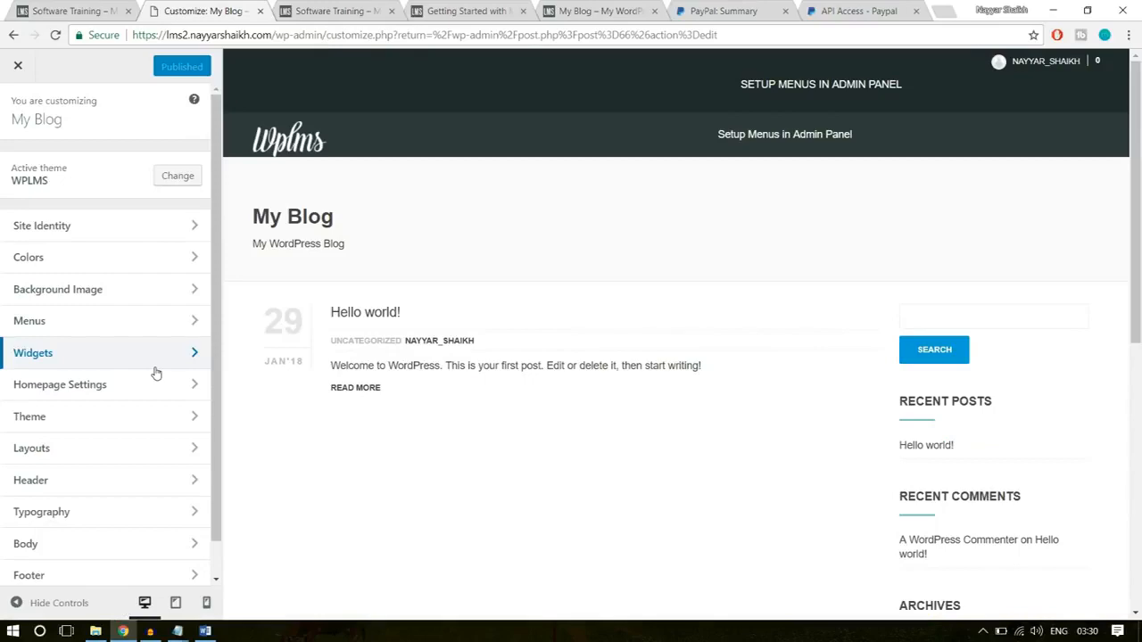
left_click(312, 11)
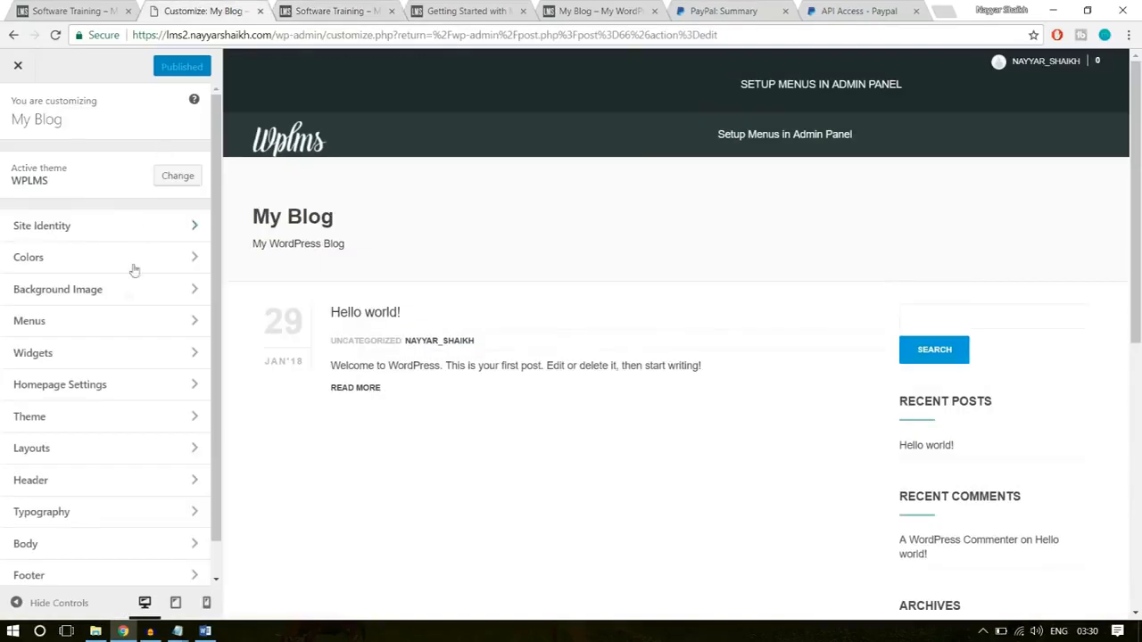
- Set the header style to Transparent and the login style to FullScreen, and publish the header changes
left_click(107, 482)
left_click(66, 190)
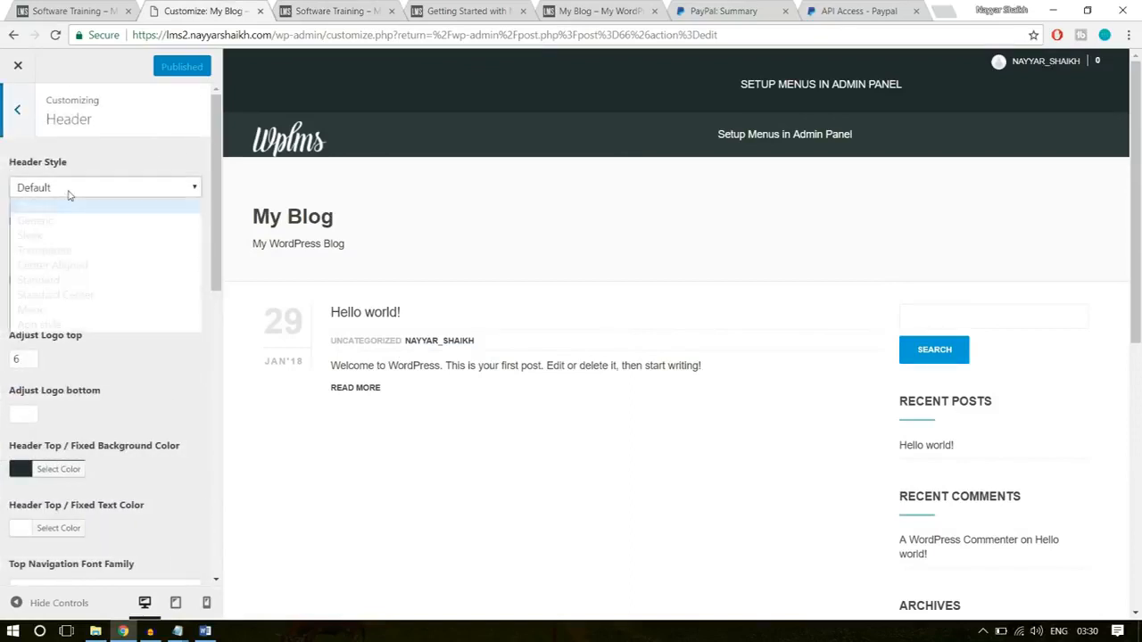
left_click(62, 251)
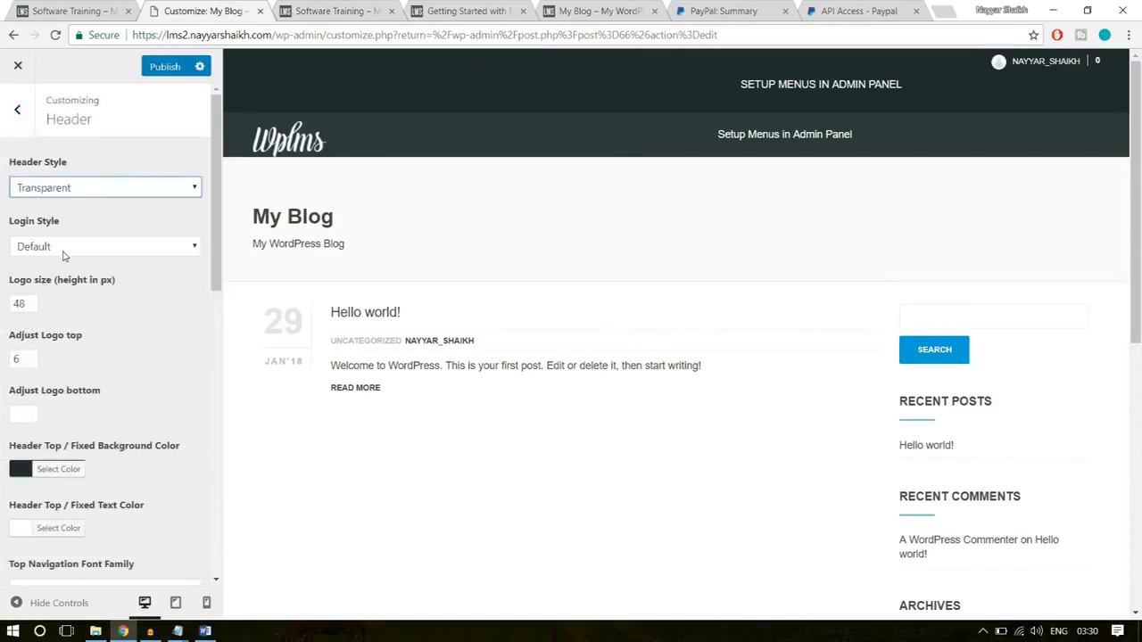
left_click(90, 245)
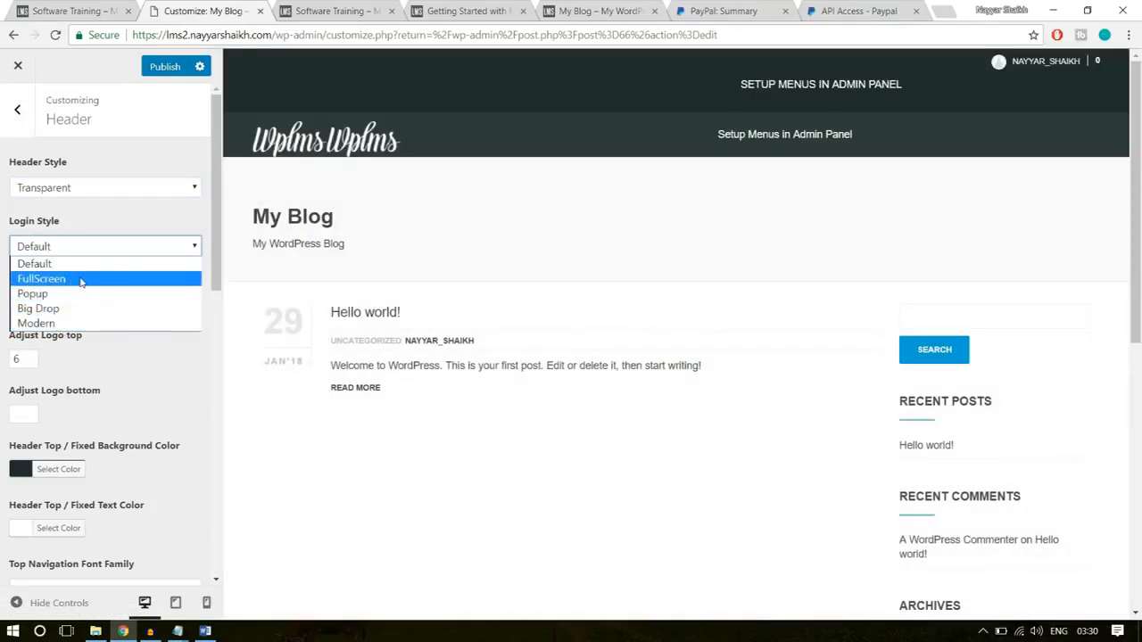
left_click(76, 280)
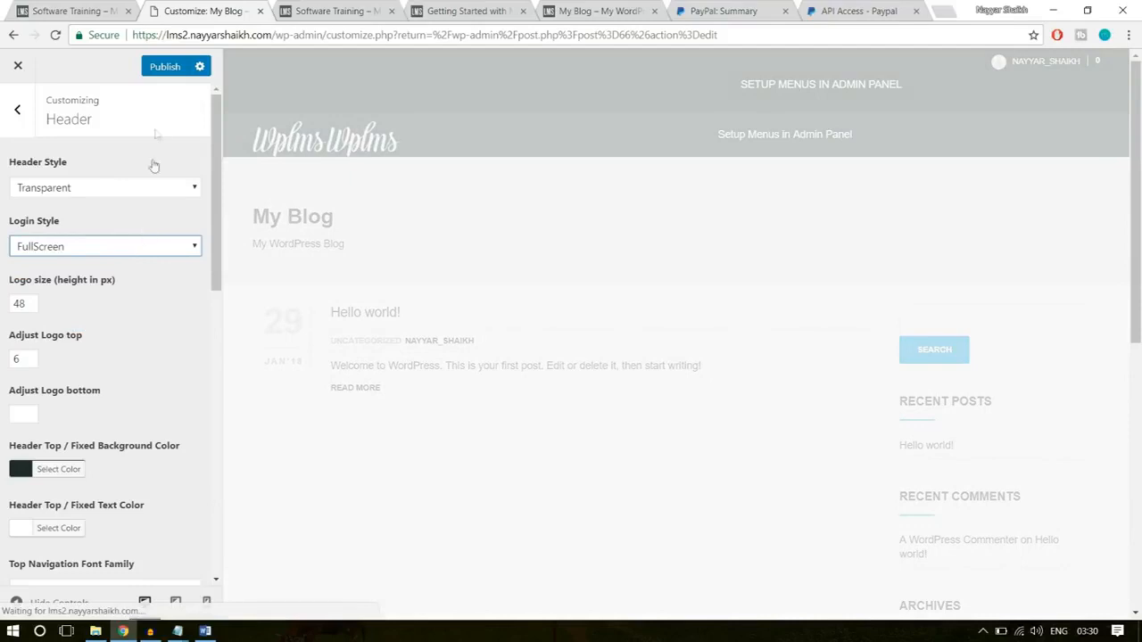
left_click(166, 67)
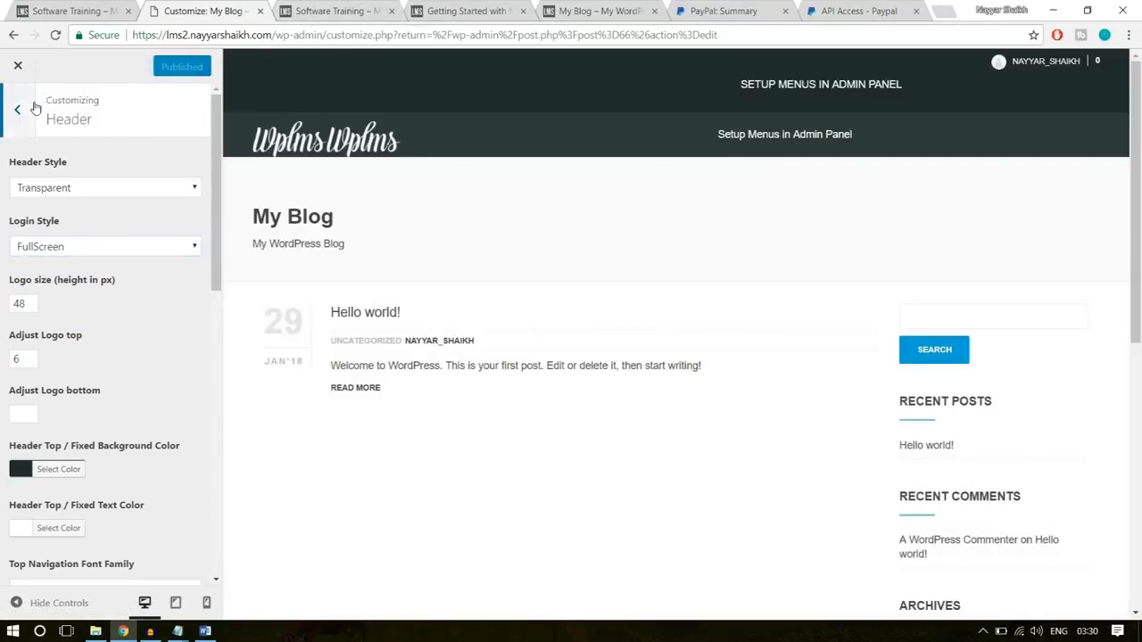
- In the Layouts settings, choose the second layout option for the directory, profile and group pages
left_click(17, 109)
scroll(157, 323, "down", 1)
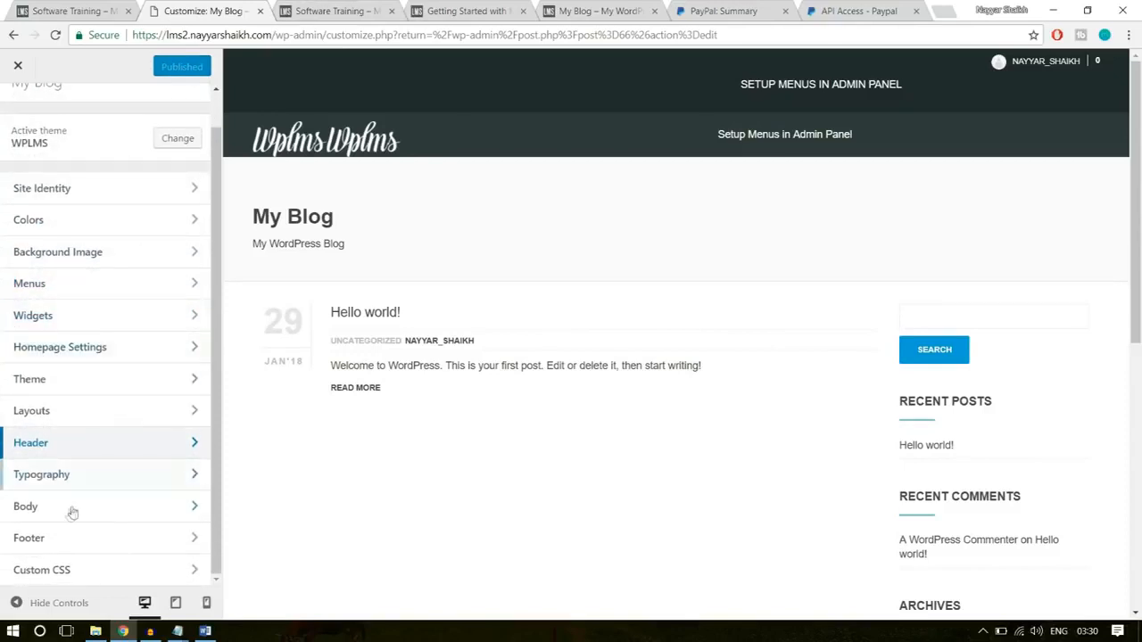
left_click(67, 423)
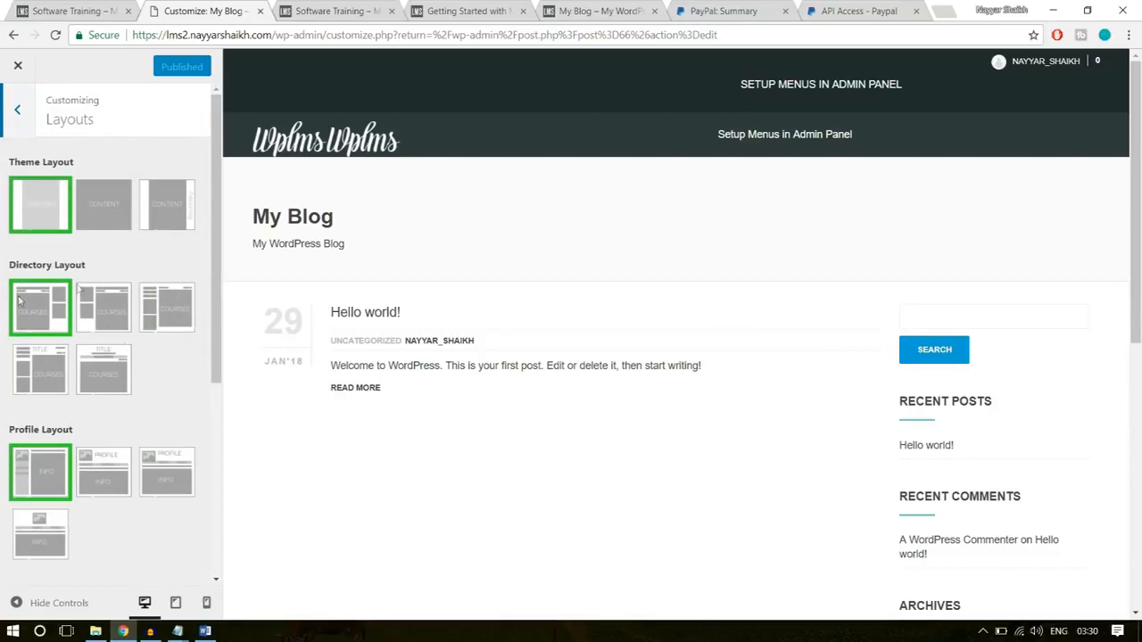
left_click(107, 303)
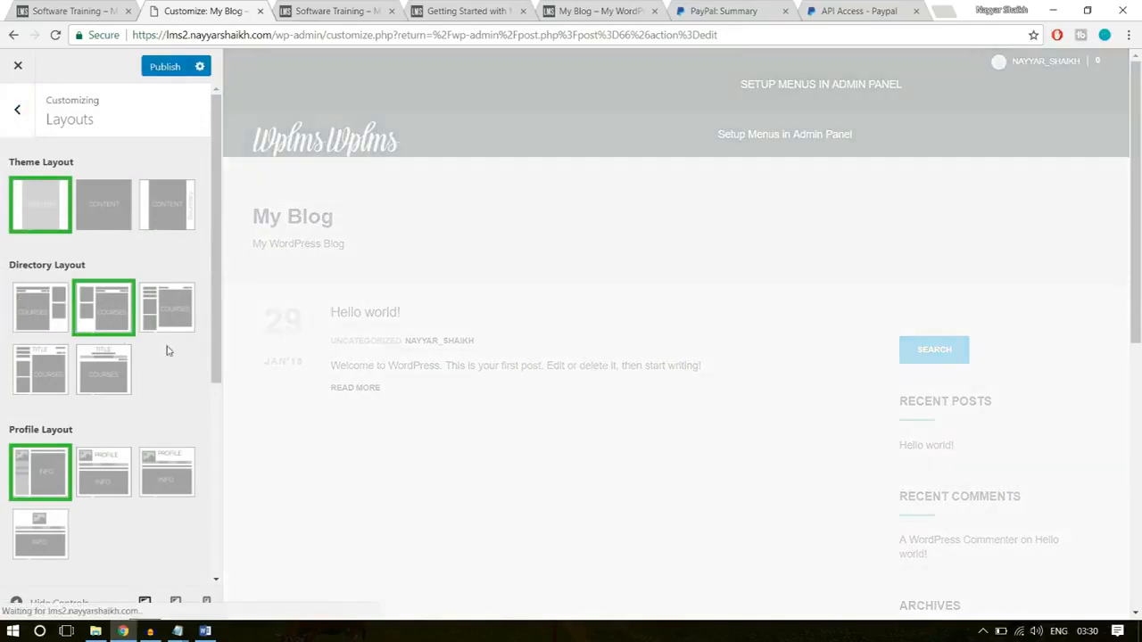
scroll(166, 351, "down", 3)
left_click(110, 273)
scroll(153, 299, "down", 2)
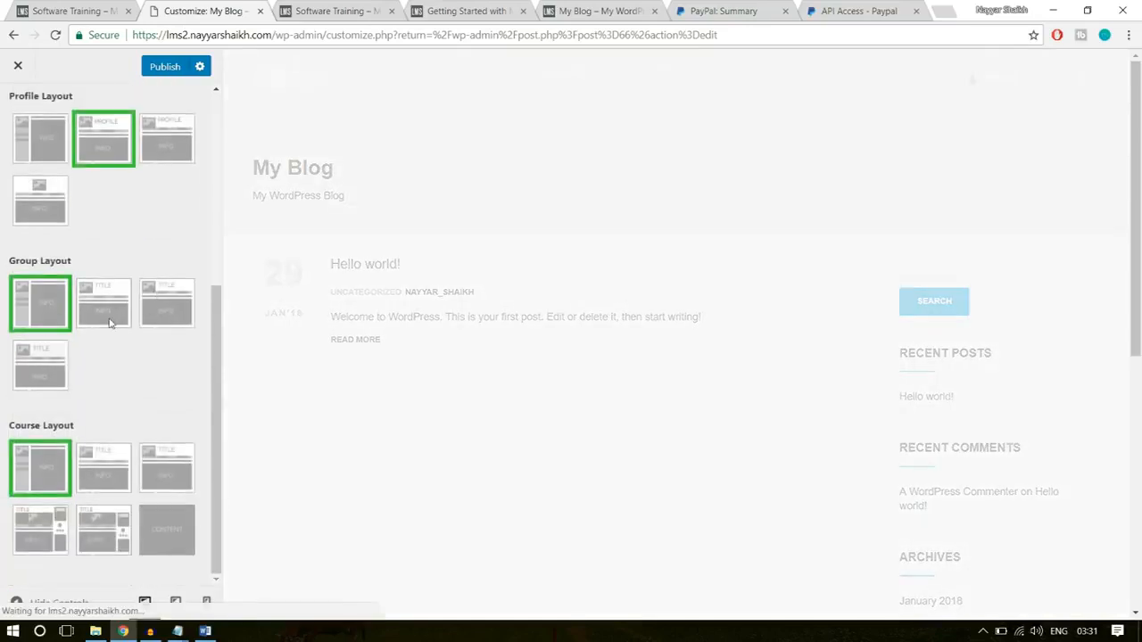
left_click(109, 323)
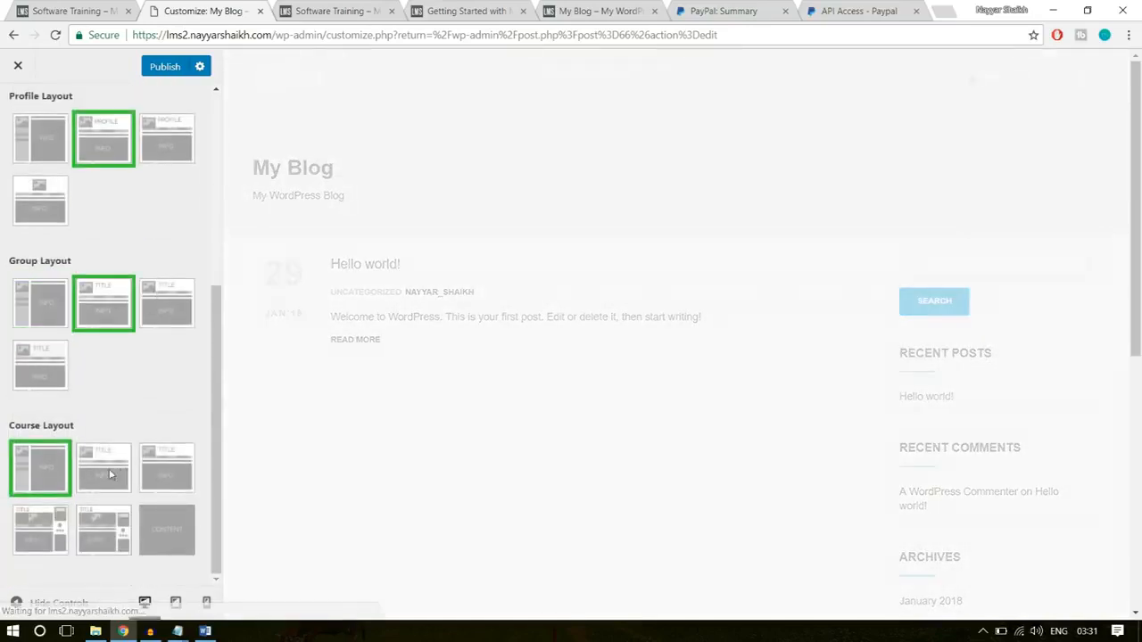
- Check the current course page, set the course layout to the second option, and publish the layout changes
left_click(340, 11)
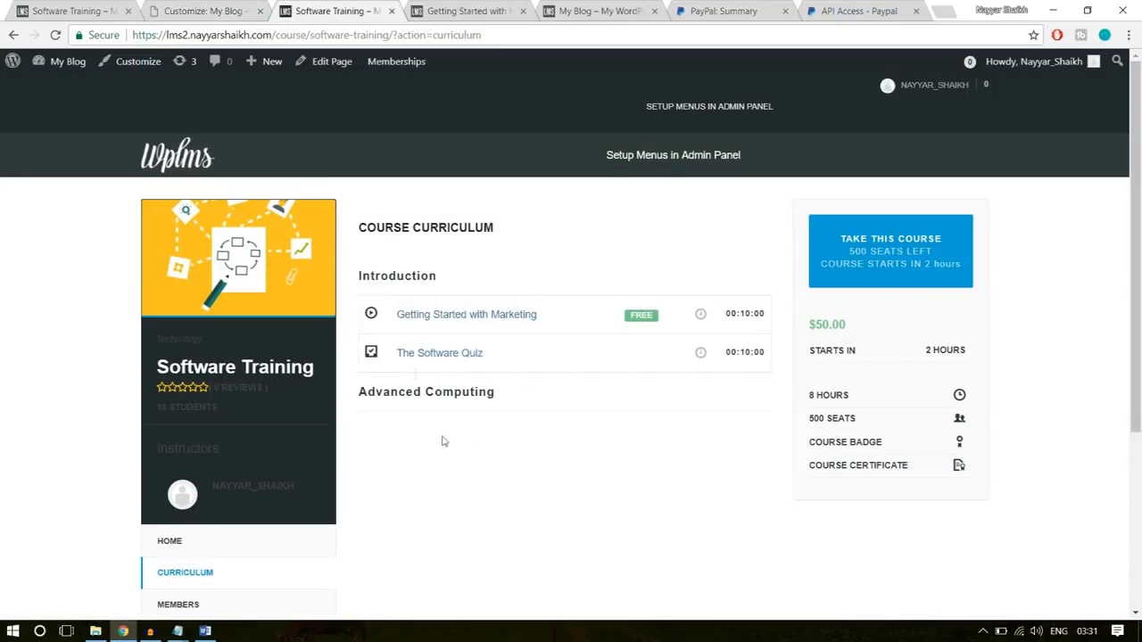
left_click(234, 11)
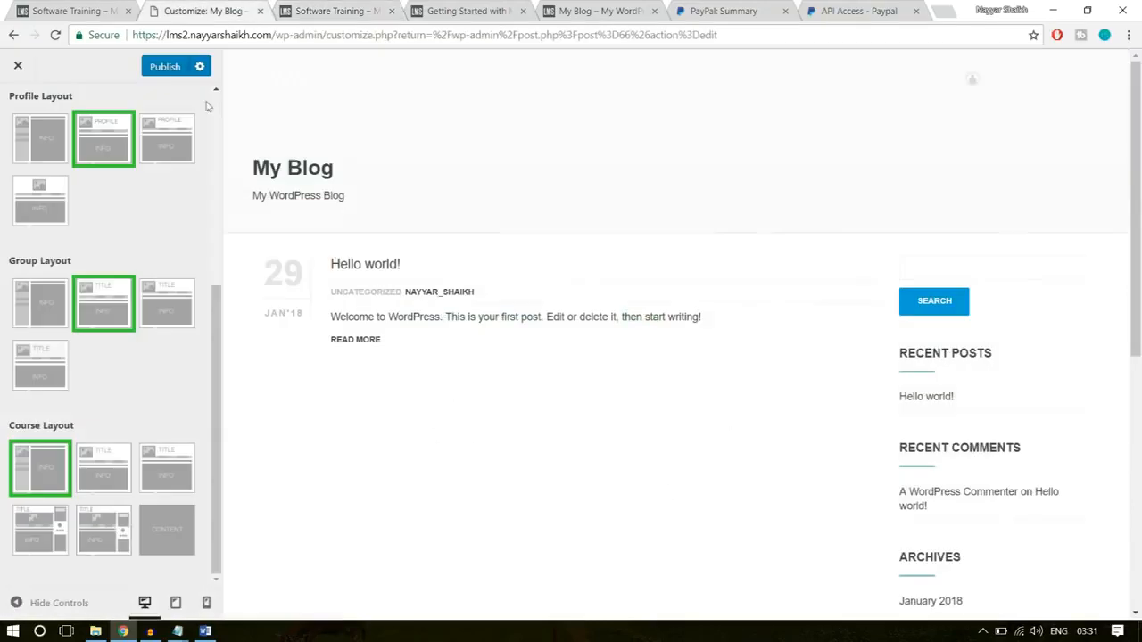
left_click(95, 479)
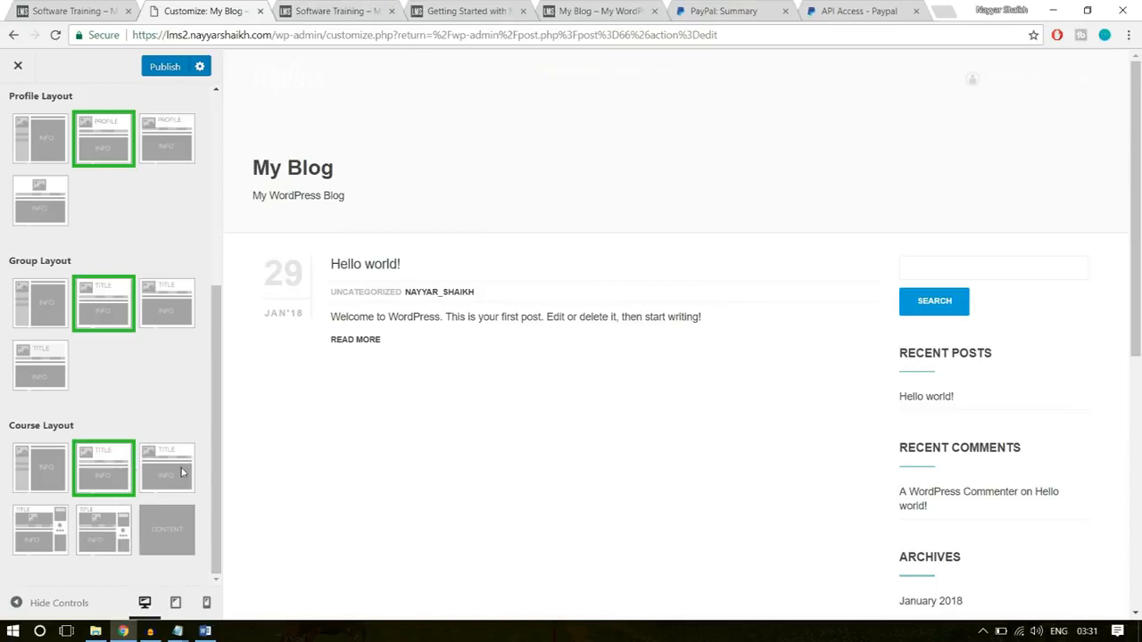
scroll(138, 473, "up", 5)
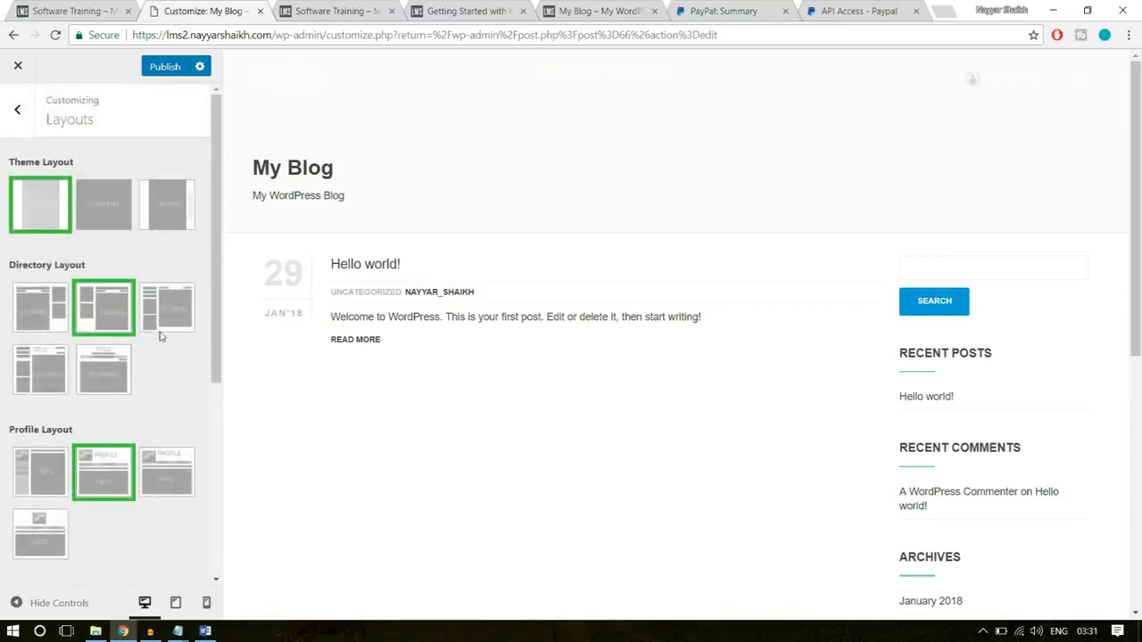
scroll(163, 370, "down", 4)
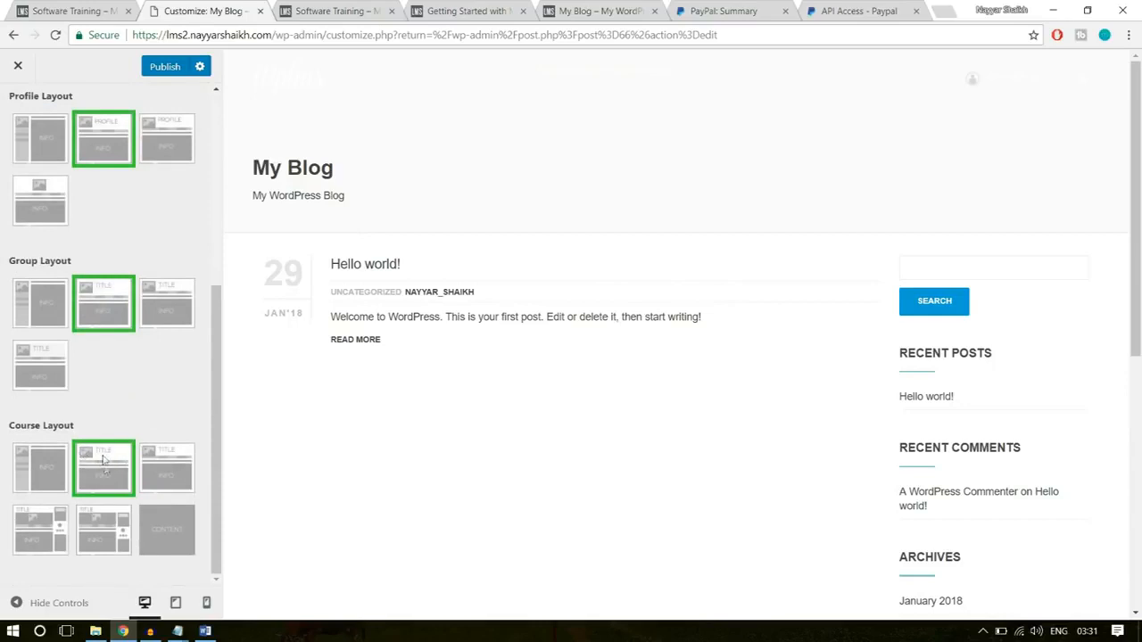
left_click(148, 71)
- Reload the Software Training course page and examine its curriculum and home sections in the new layout
left_click(368, 10)
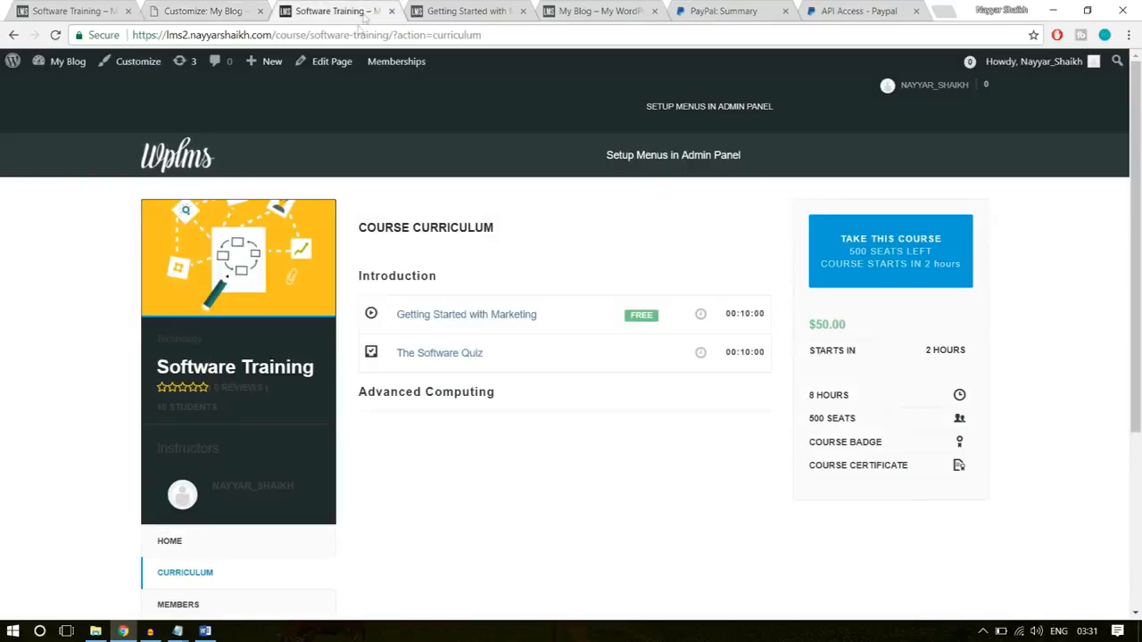
left_click(357, 34)
key("Return")
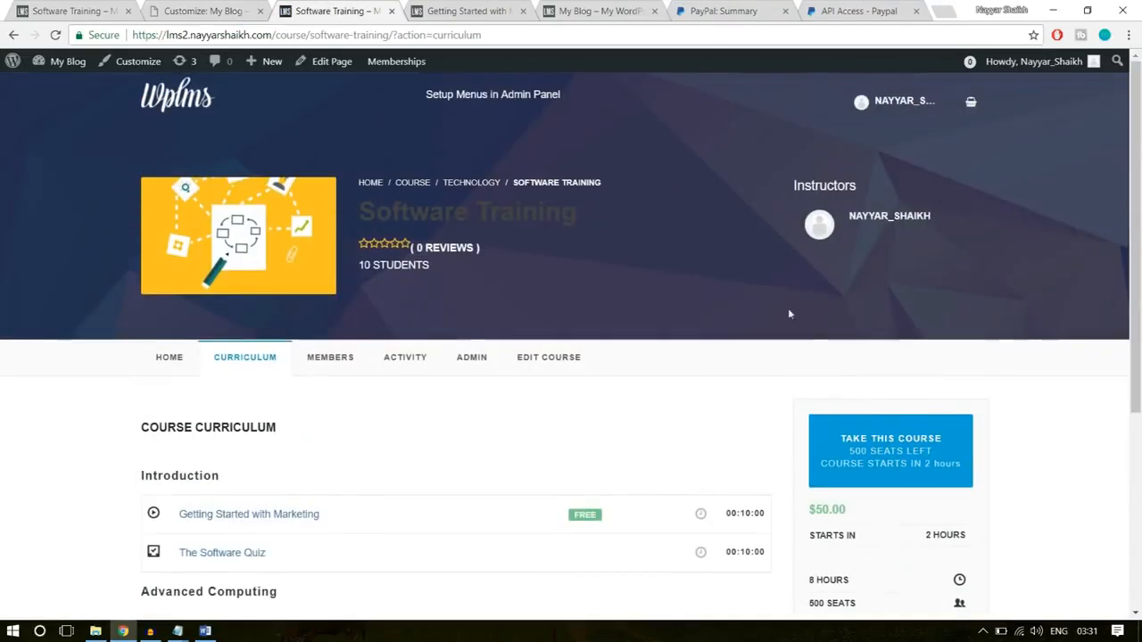
left_click(163, 362)
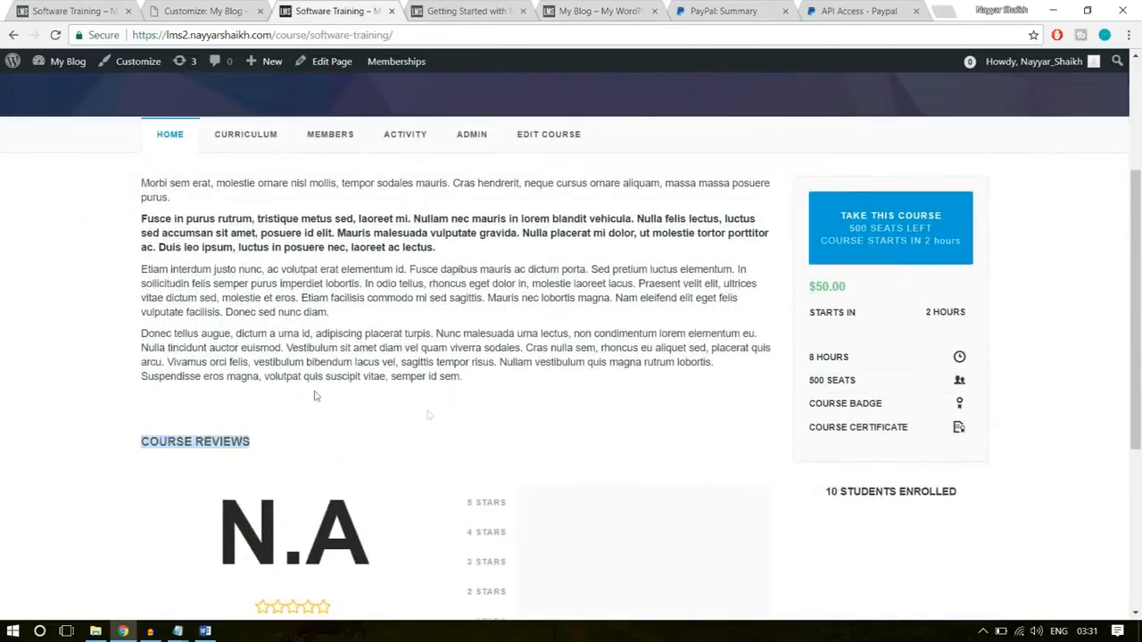
left_click(518, 416)
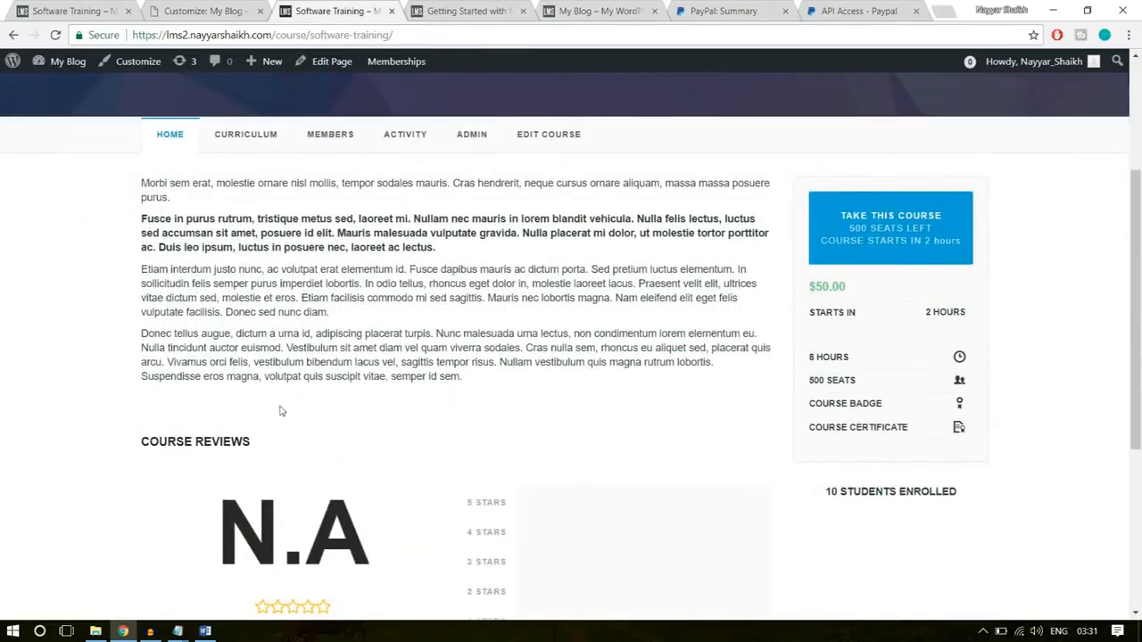
scroll(268, 375, "down", 1)
- Compare the course description and curriculum sections on the demo site's Software Training page with the new site's course page
left_click(87, 12)
scroll(303, 250, "up", 4)
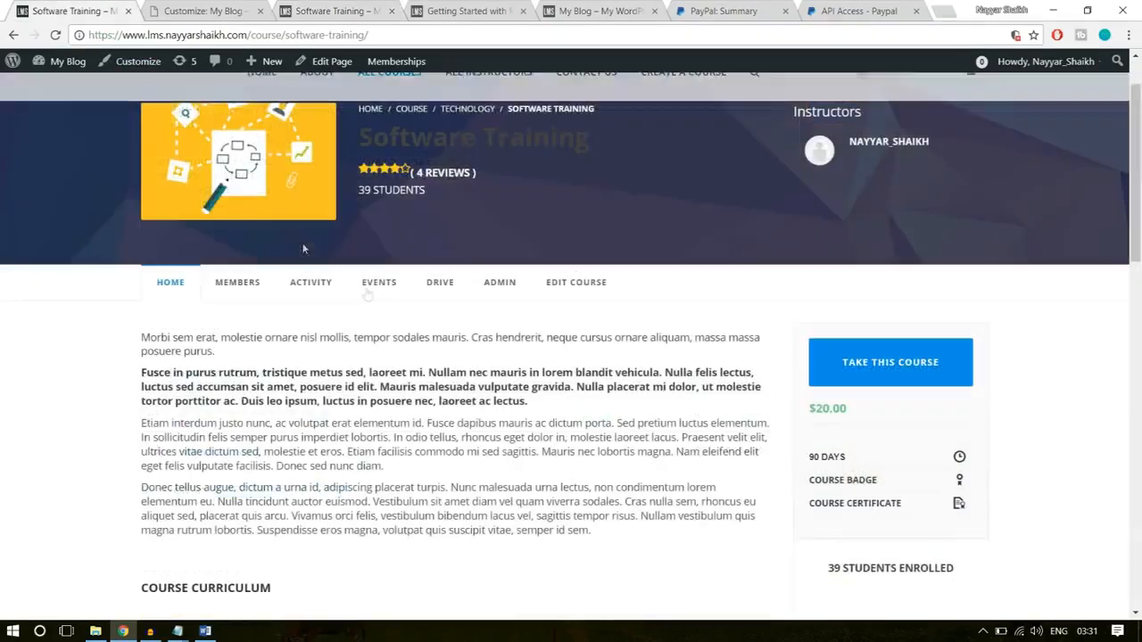
scroll(479, 427, "down", 1)
left_click_drag(496, 456, 125, 233)
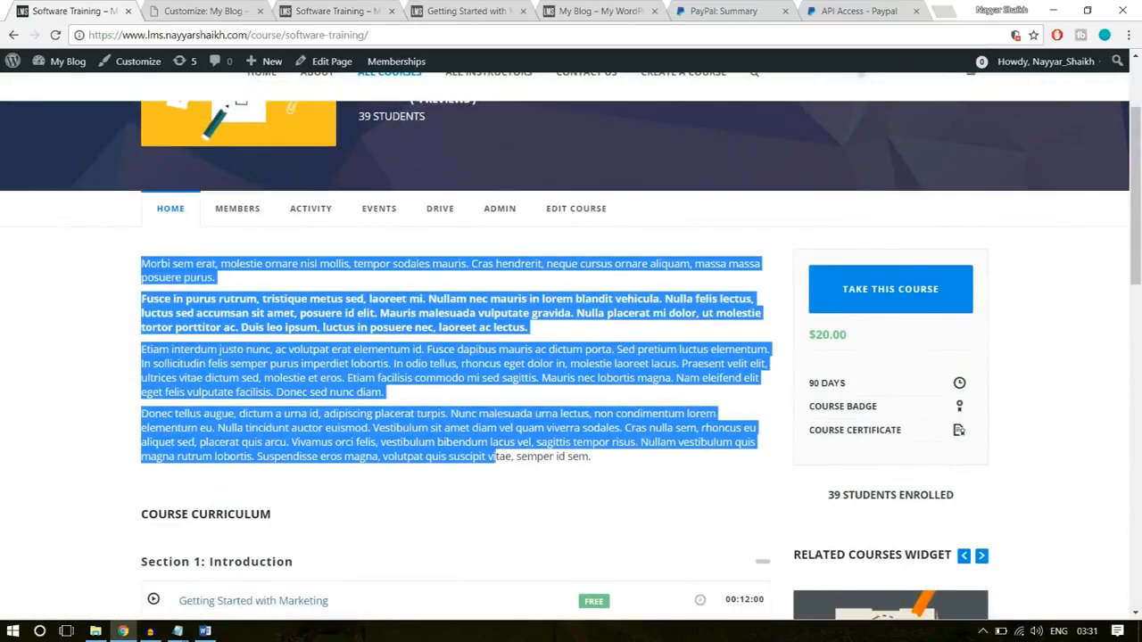
scroll(254, 397, "down", 3)
scroll(255, 397, "down", 1)
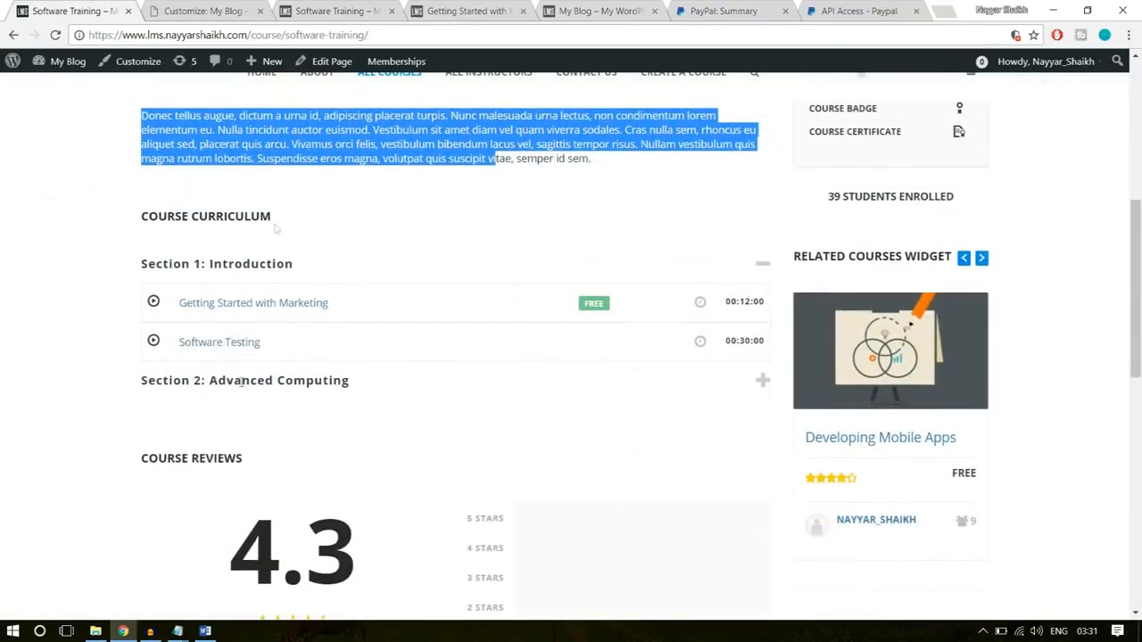
left_click(224, 7)
left_click(332, 8)
scroll(294, 357, "up", 3)
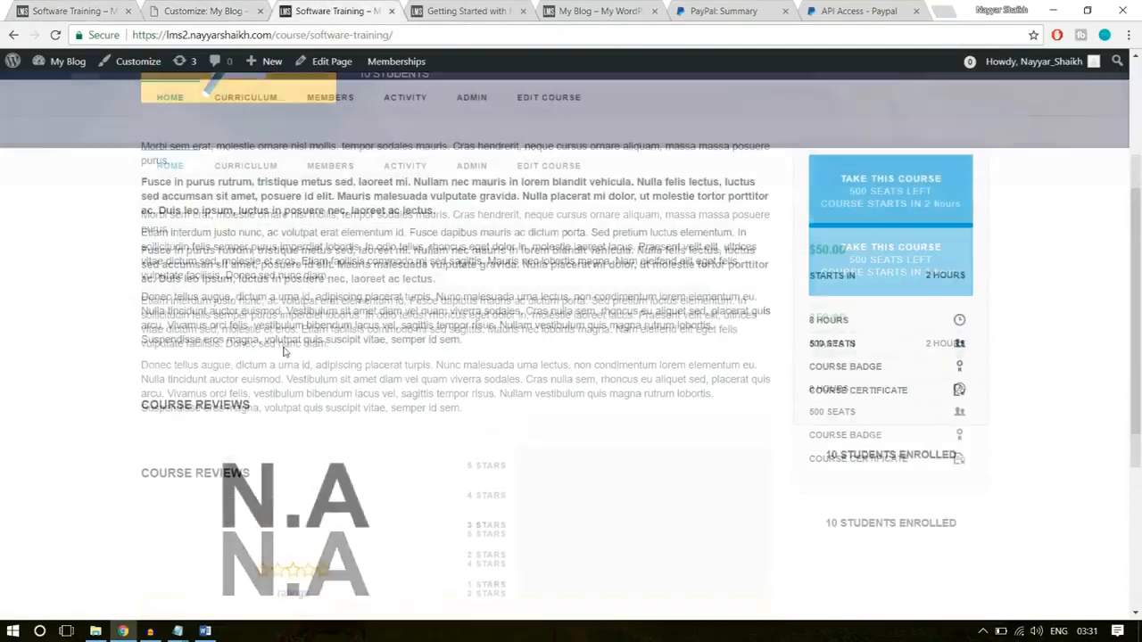
- Close the Customizer and open the WPLMS Course Manager options in the admin area
left_click(198, 7)
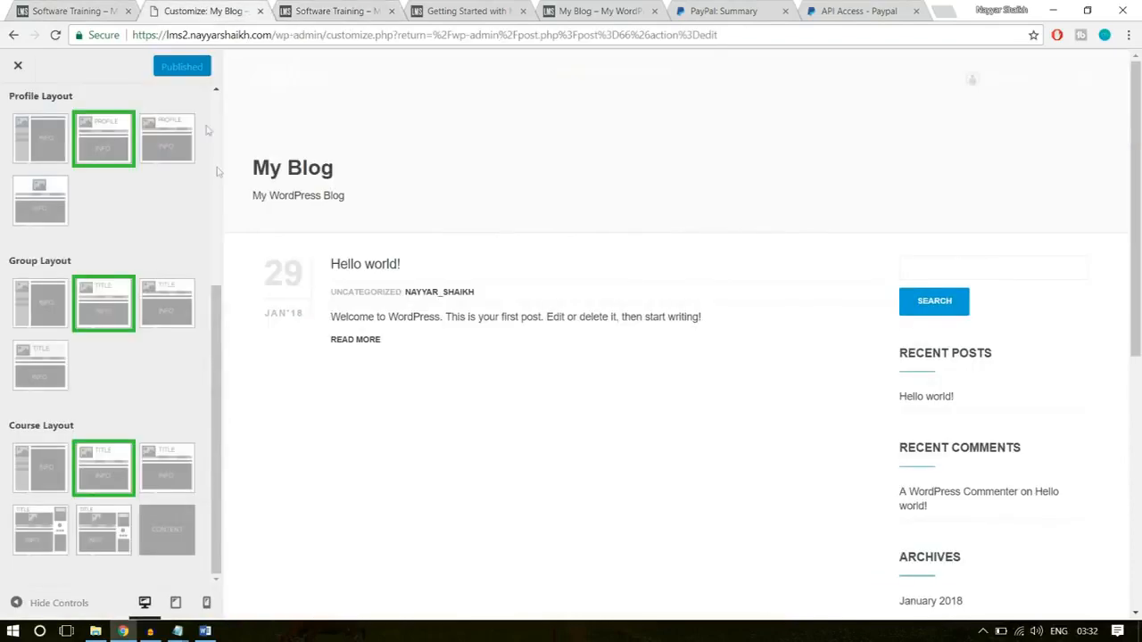
left_click(15, 68)
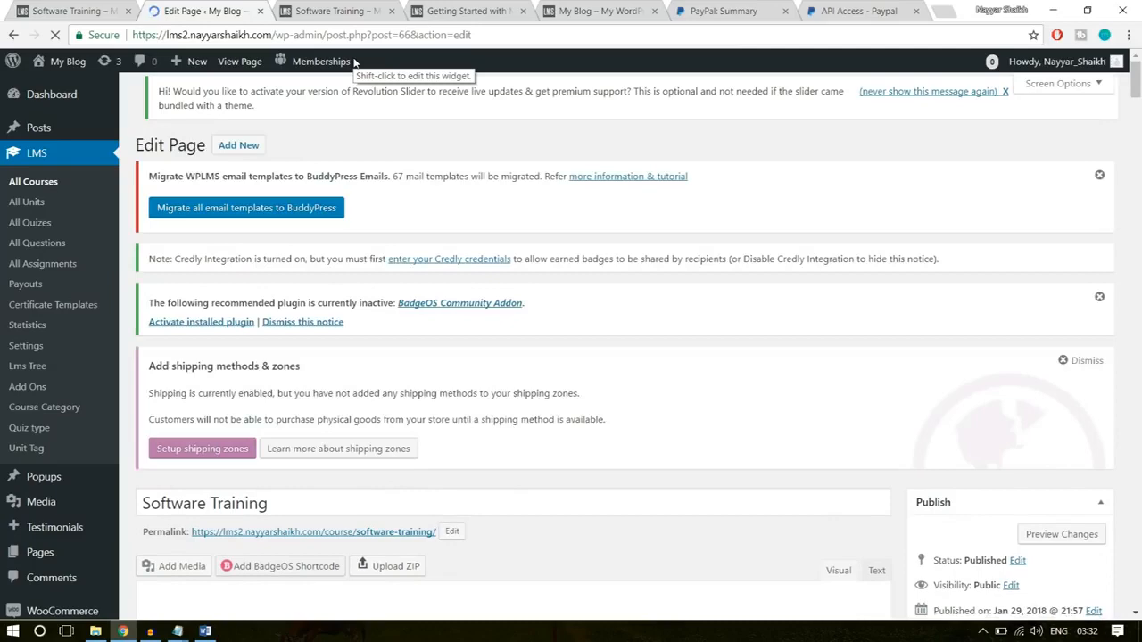
left_click(343, 11)
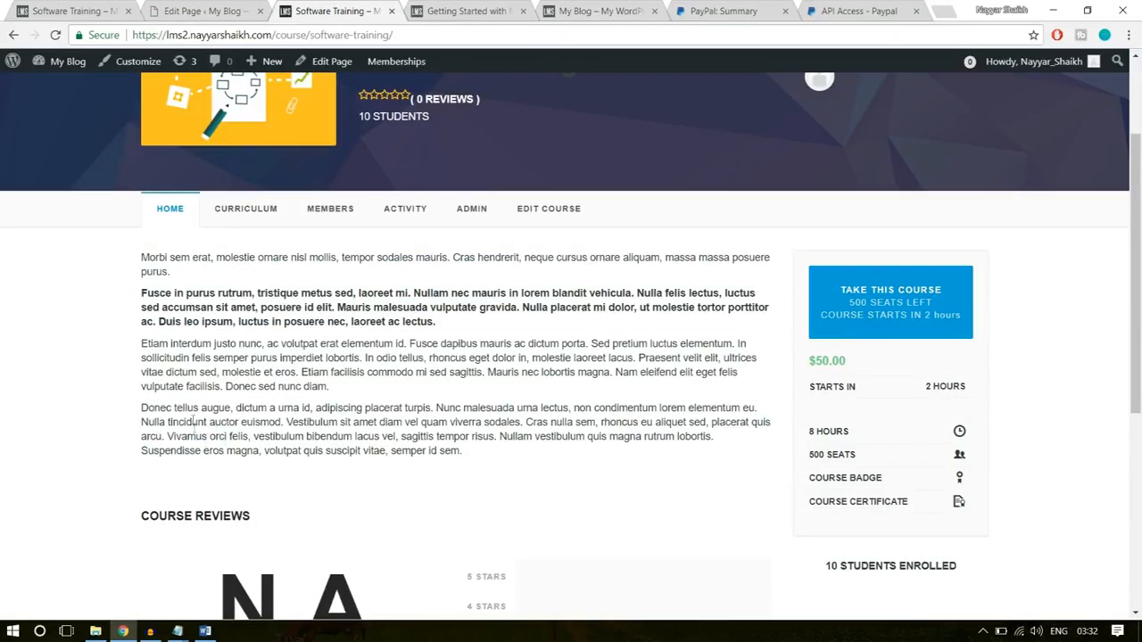
scroll(254, 436, "down", 2)
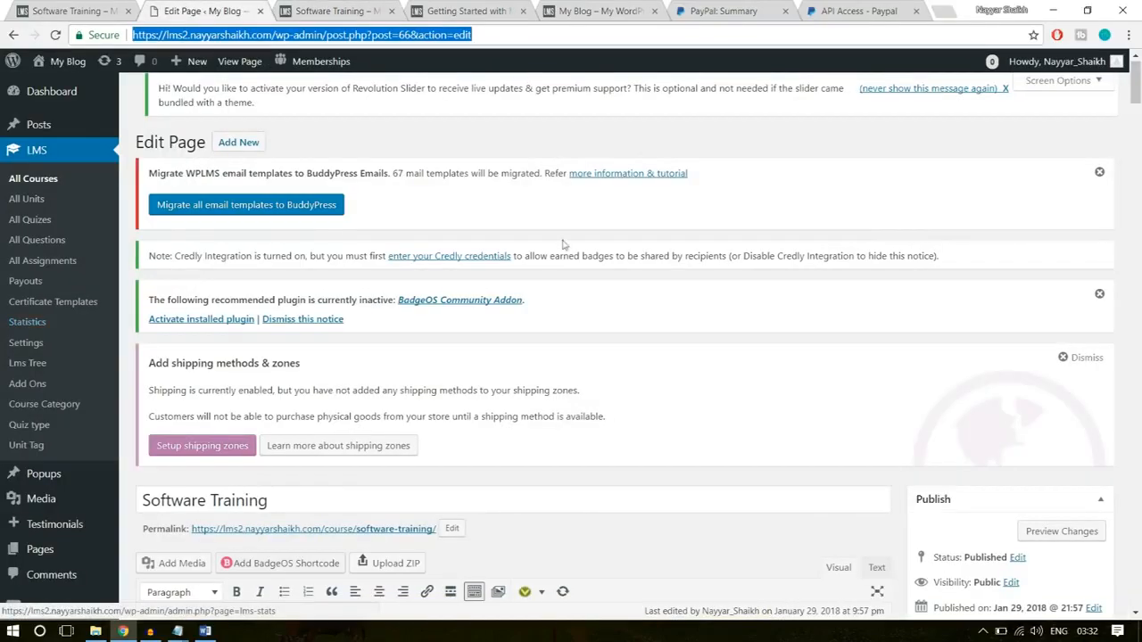
scroll(69, 352, "down", 3)
scroll(68, 351, "down", 4)
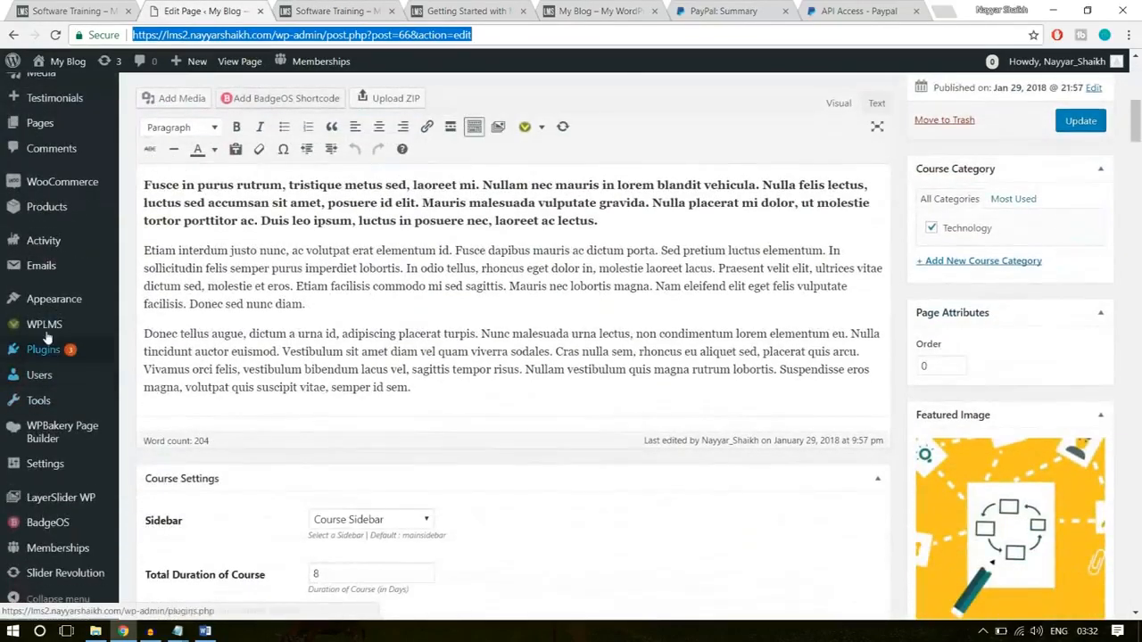
mouse_move(37, 330)
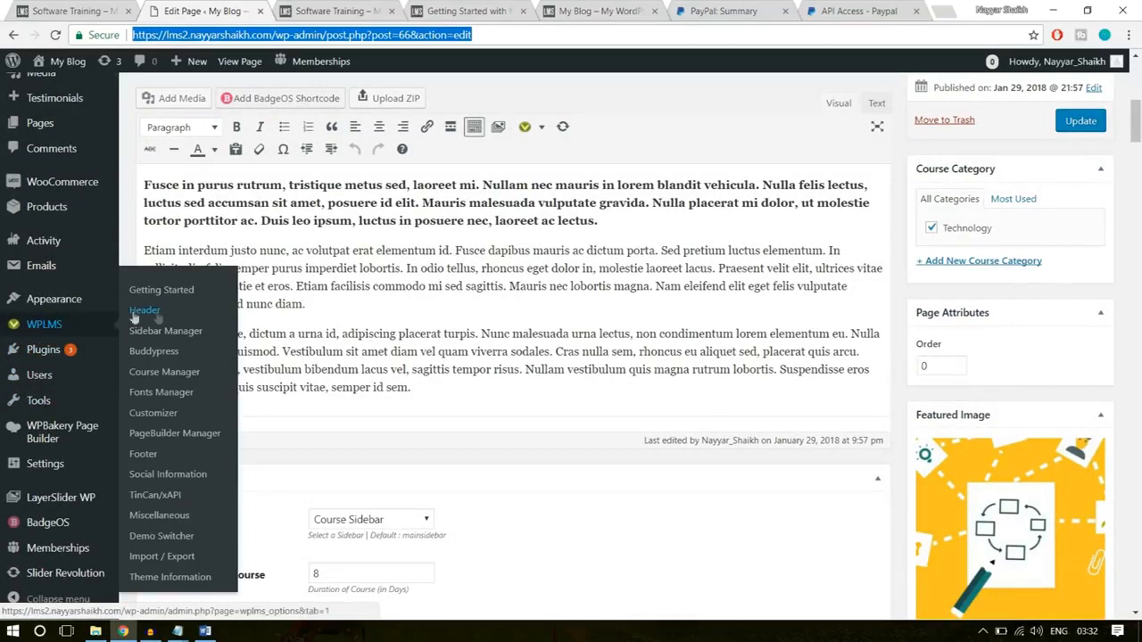
left_click(156, 358)
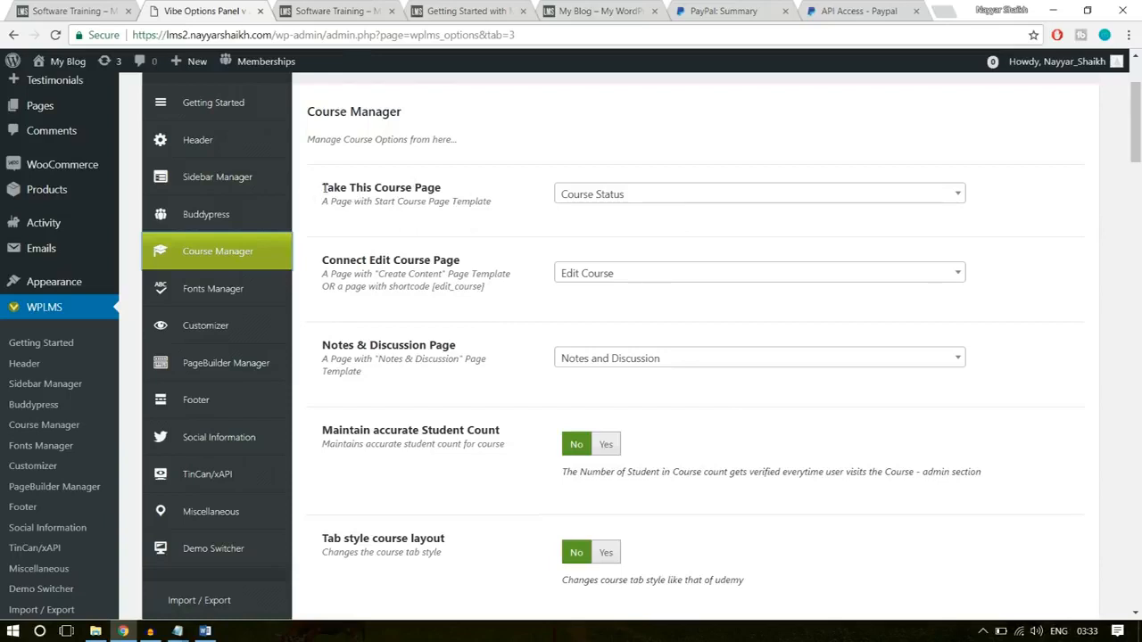
- Review the course page assignments in Course Manager and set Maintain accurate Student Count to Yes
left_click_drag(323, 188, 428, 189)
left_click(466, 196)
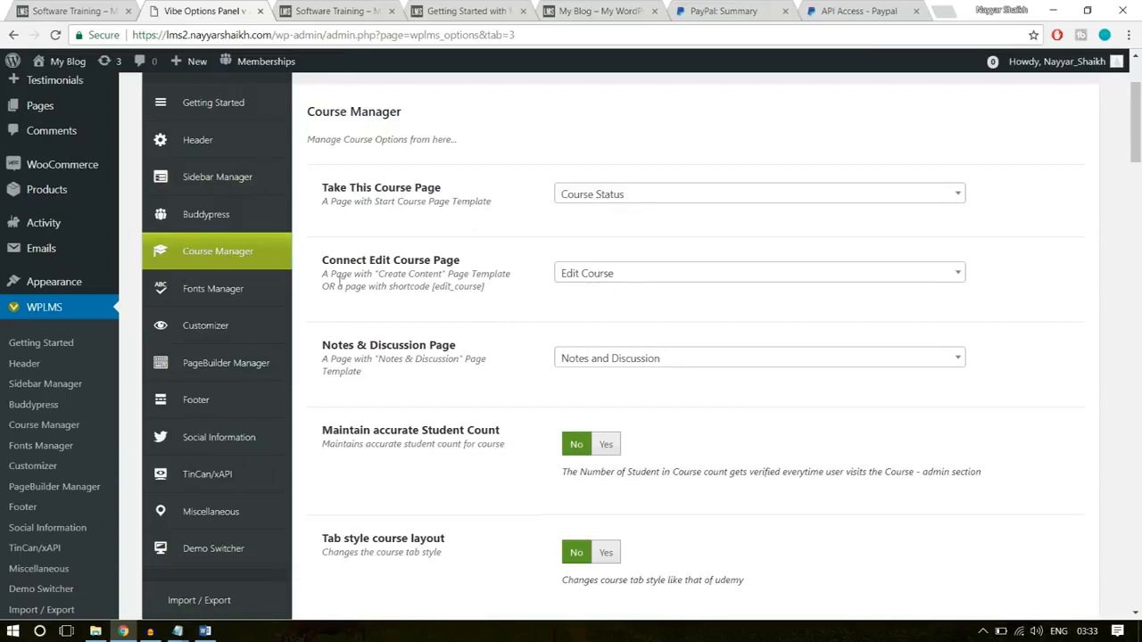
left_click_drag(322, 261, 468, 268)
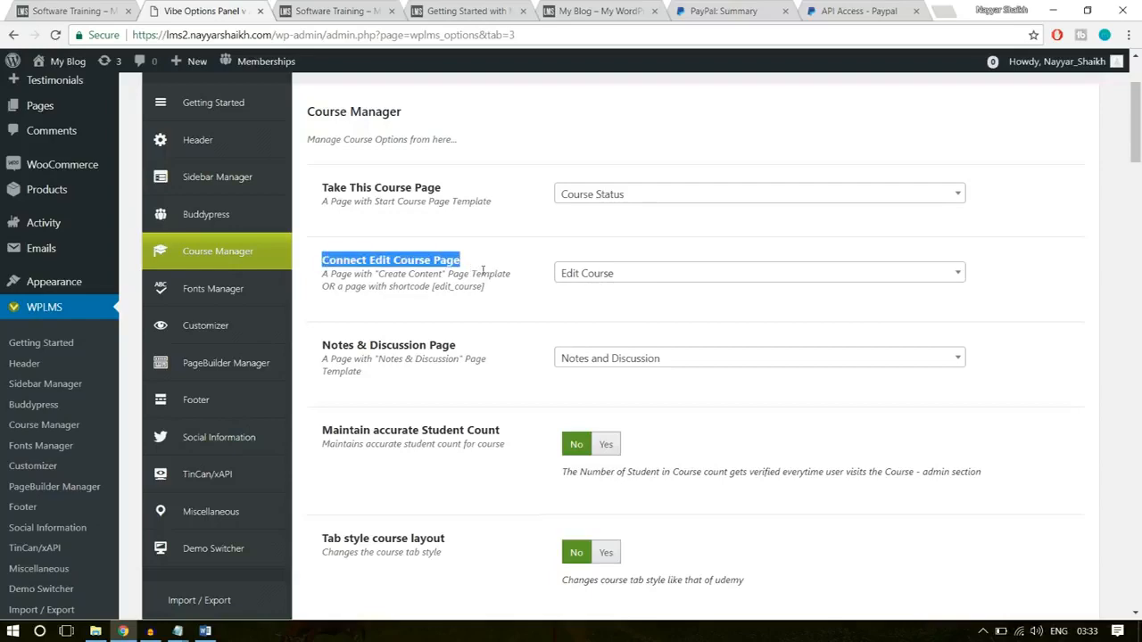
left_click(641, 324)
scroll(687, 315, "down", 3)
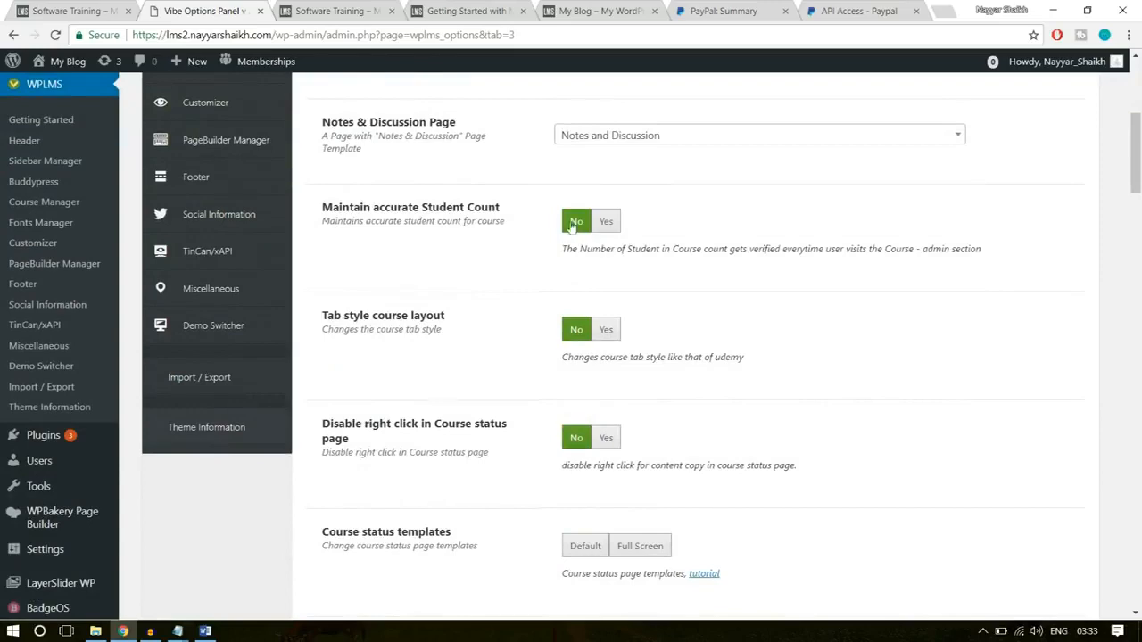
left_click(606, 221)
scroll(616, 232, "up", 1)
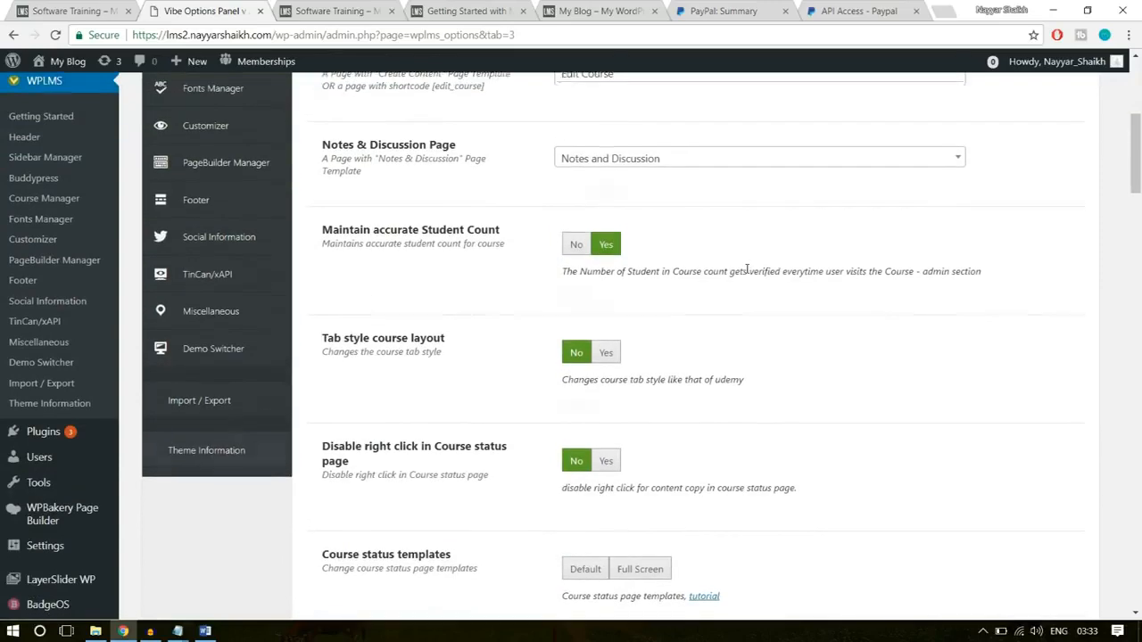
scroll(357, 259, "down", 1)
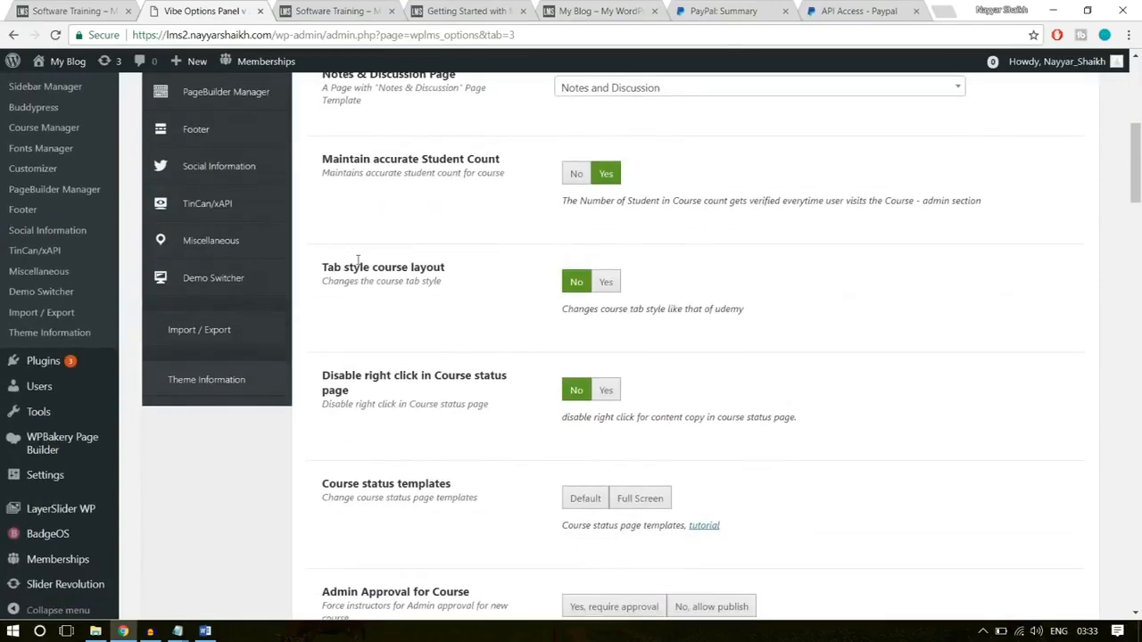
- Set Tab style course layout to Yes and glance at the open Software Training course page
left_click(606, 284)
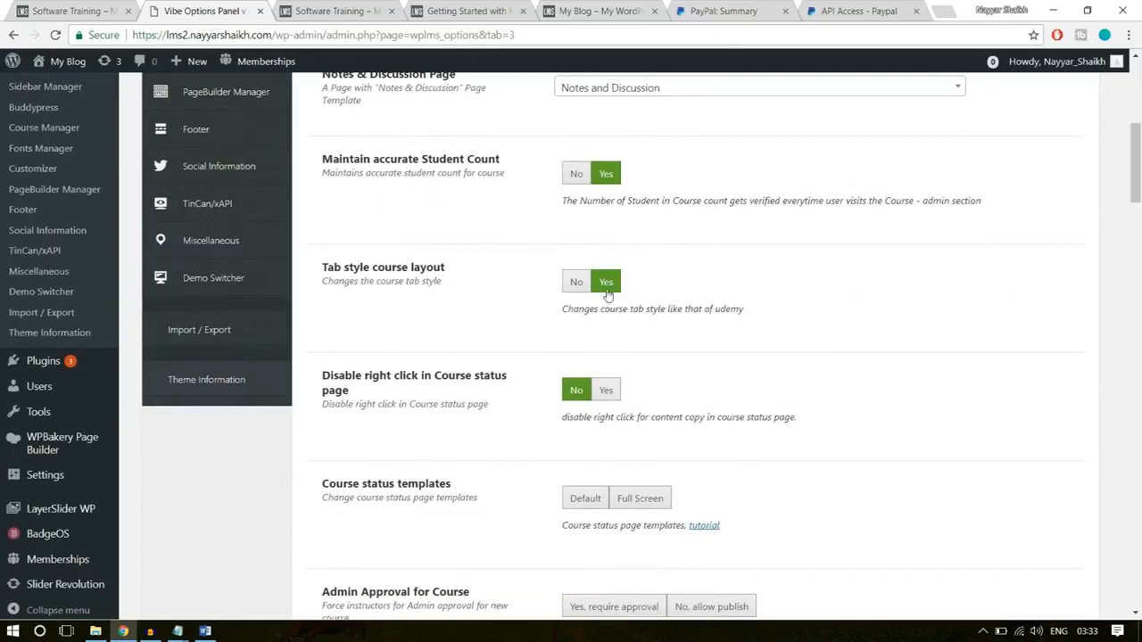
key("ctrl+Tab")
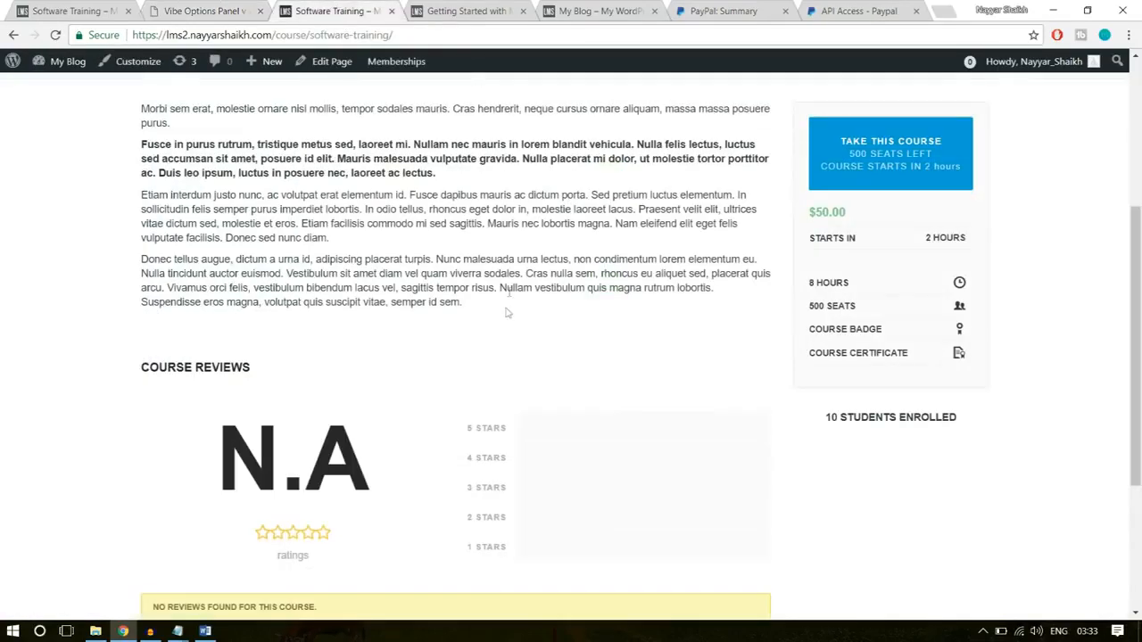
key("ctrl+shift+Tab")
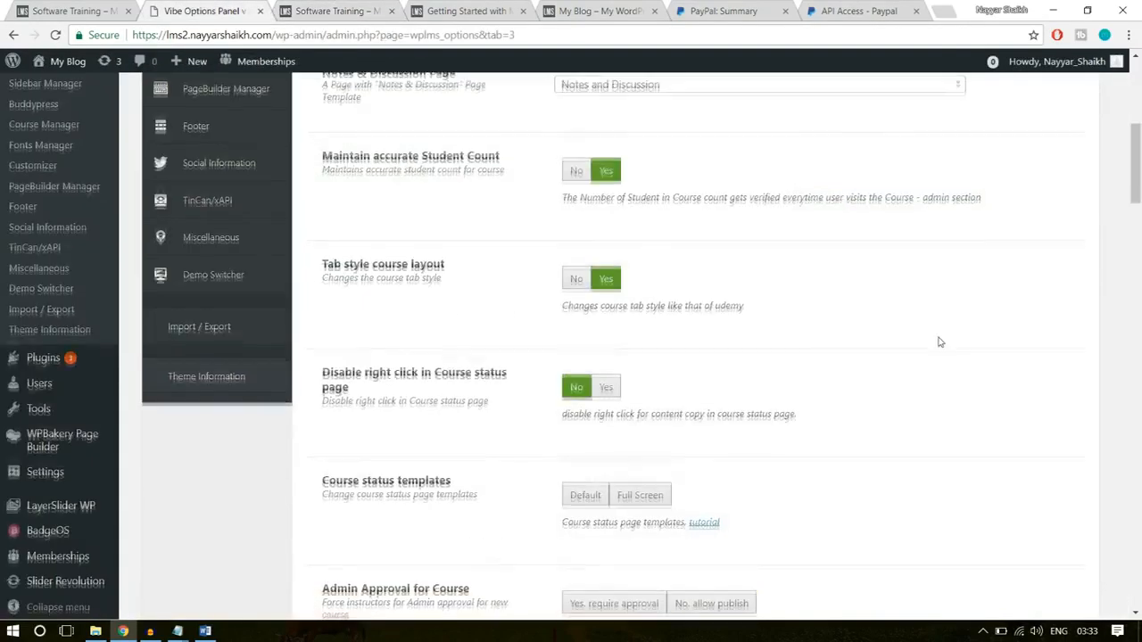
- Set Course status templates to Full Screen and Admin Approval for Course to Yes, require approval
scroll(606, 311, "down", 1)
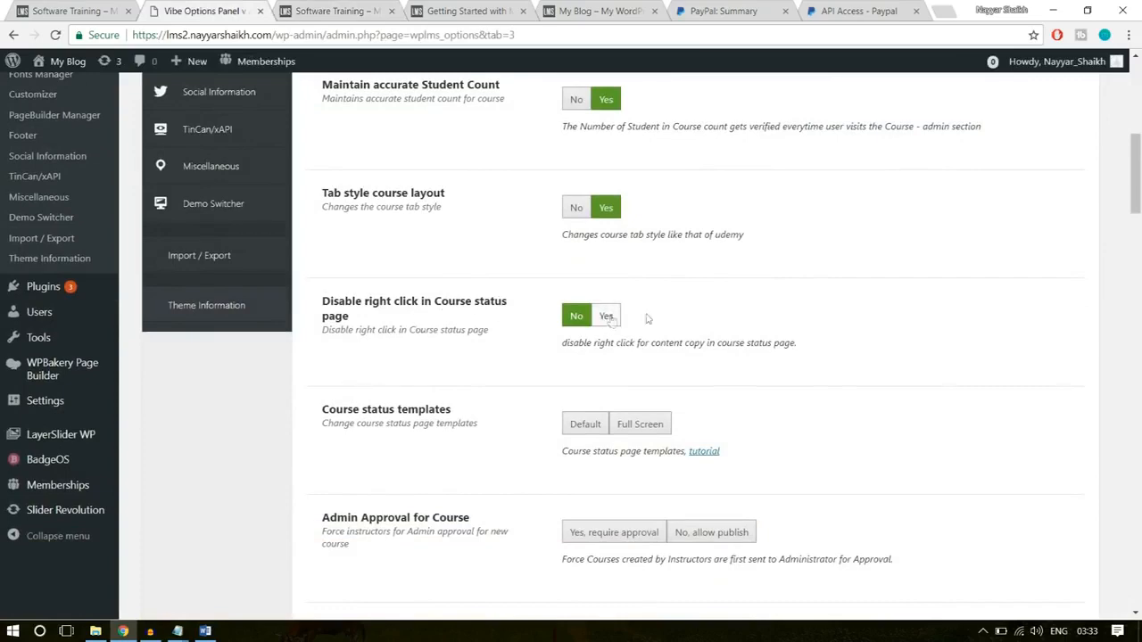
scroll(853, 336, "down", 2)
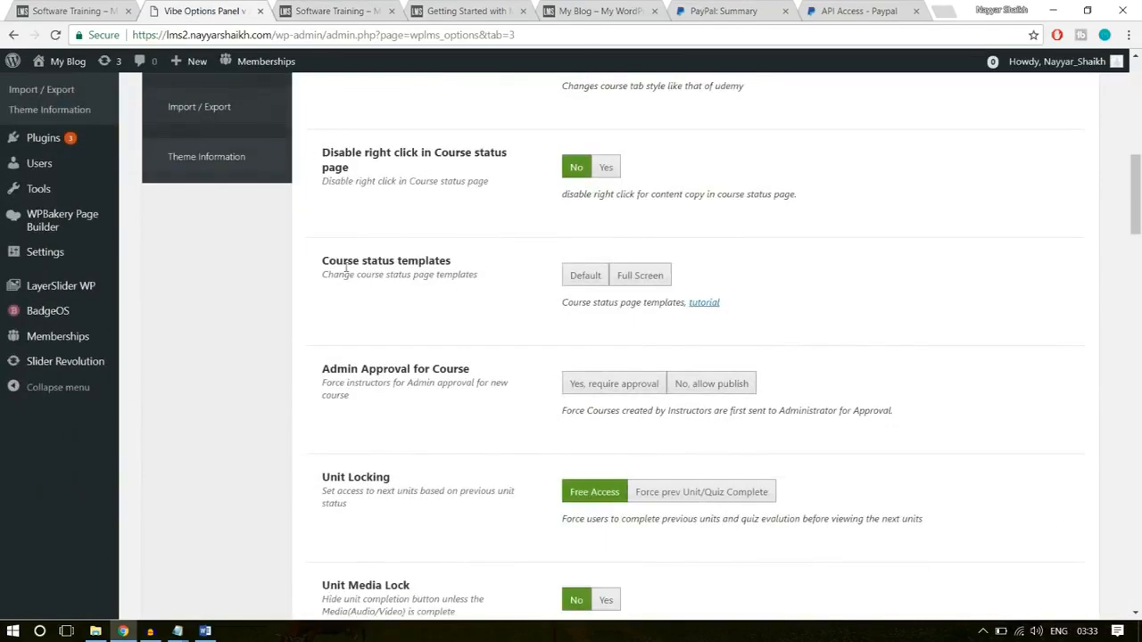
left_click(649, 276)
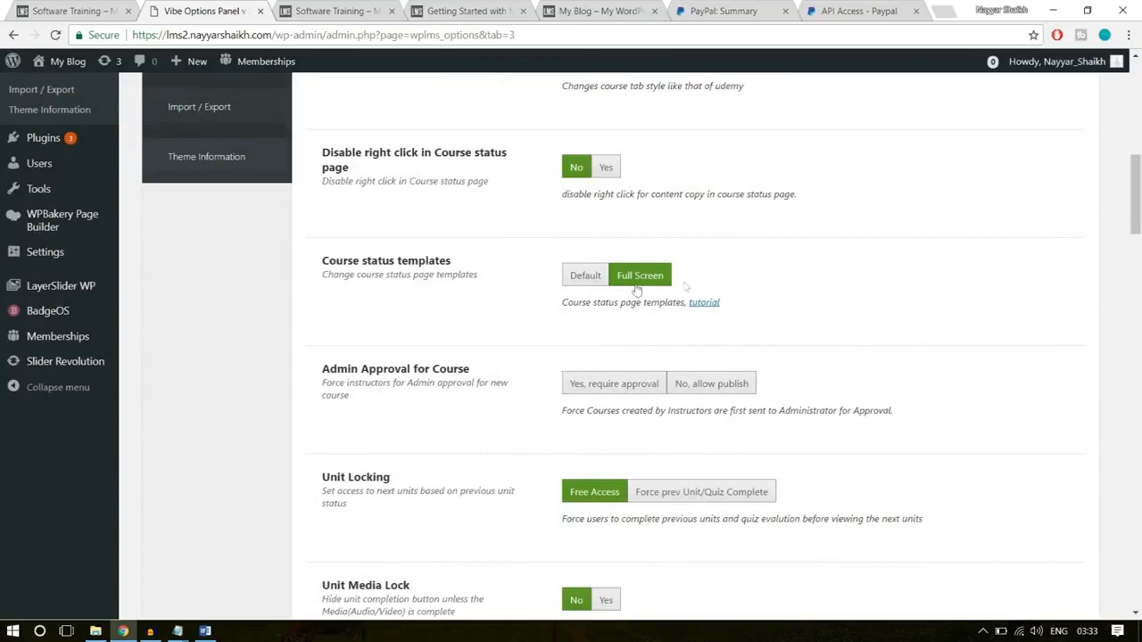
scroll(857, 303, "down", 1)
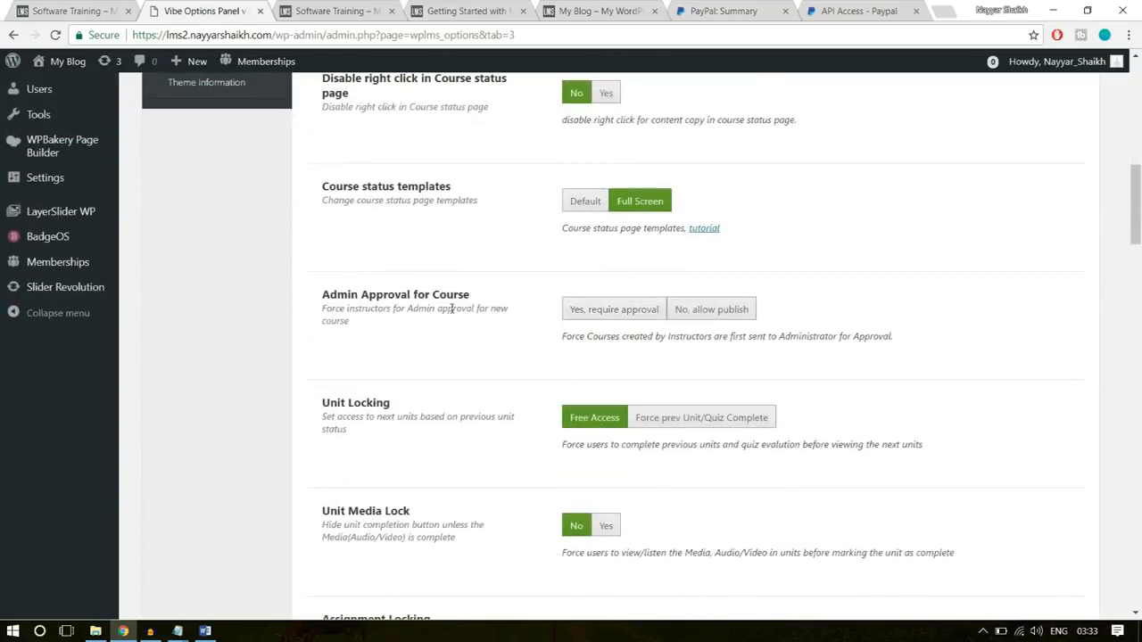
left_click(609, 314)
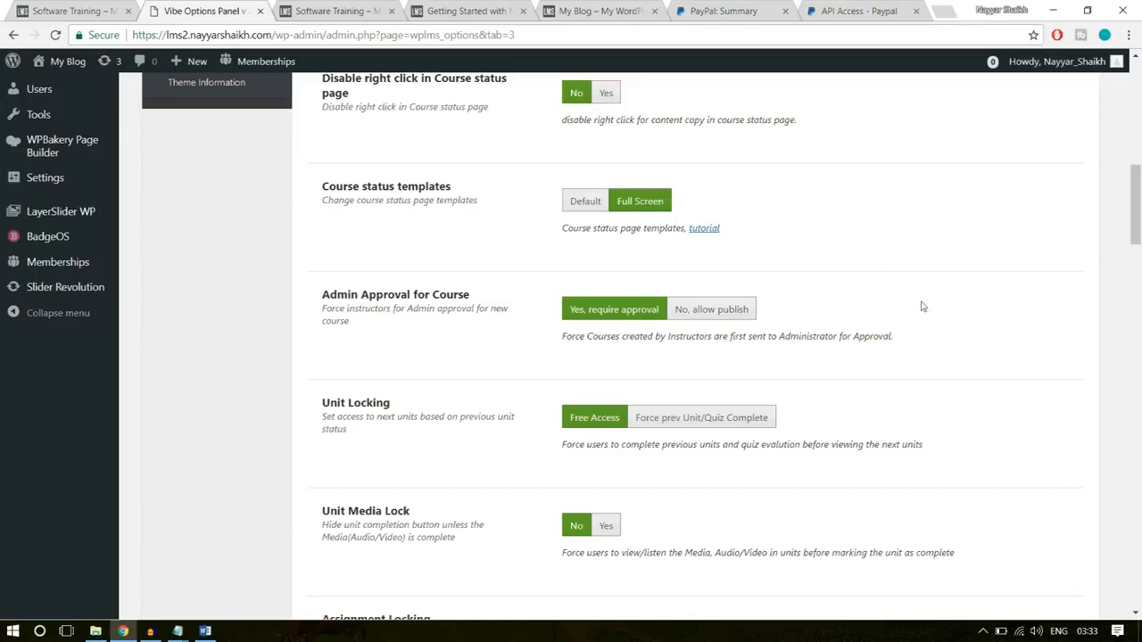
- Look through the remaining Course Manager options, from the instructor permissions to the course block styles
scroll(925, 308, "down", 15)
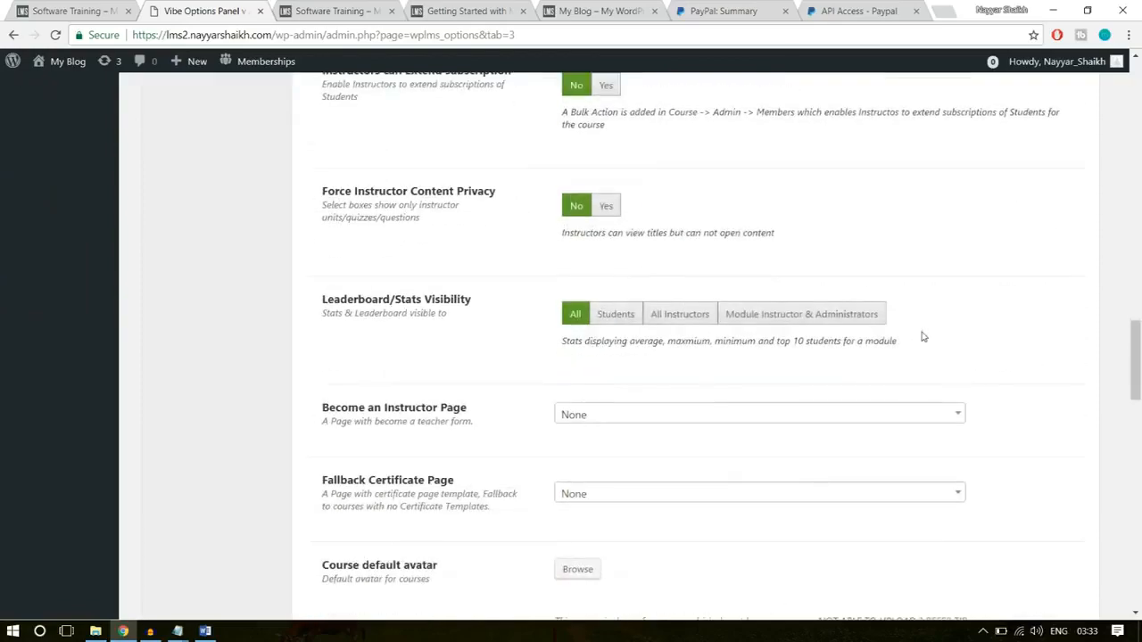
scroll(923, 337, "down", 15)
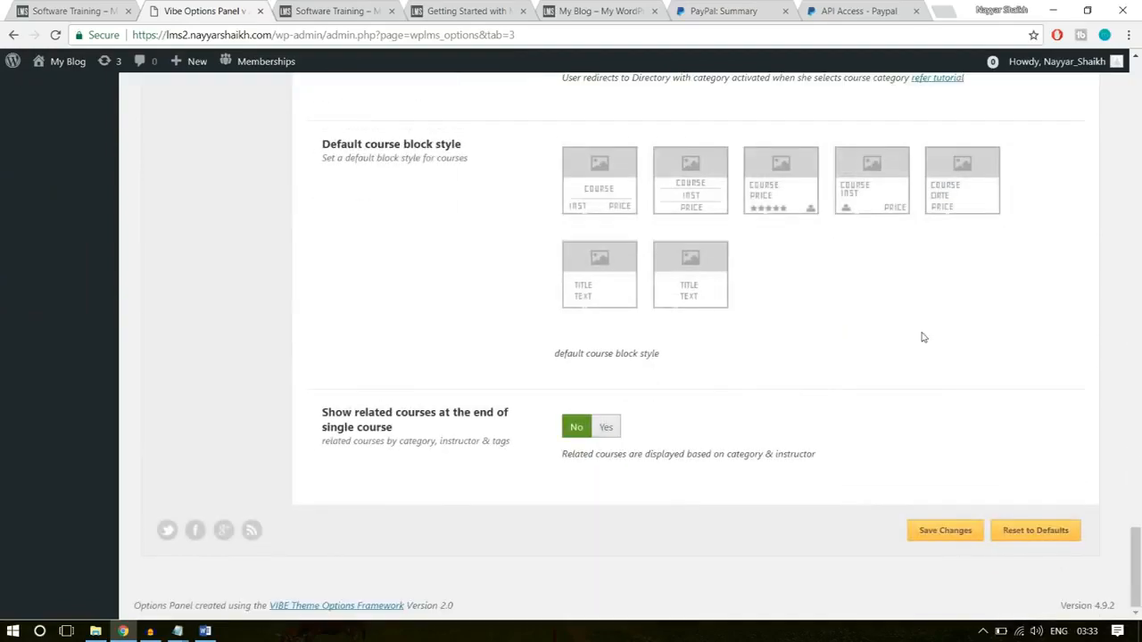
scroll(958, 367, "up", 3)
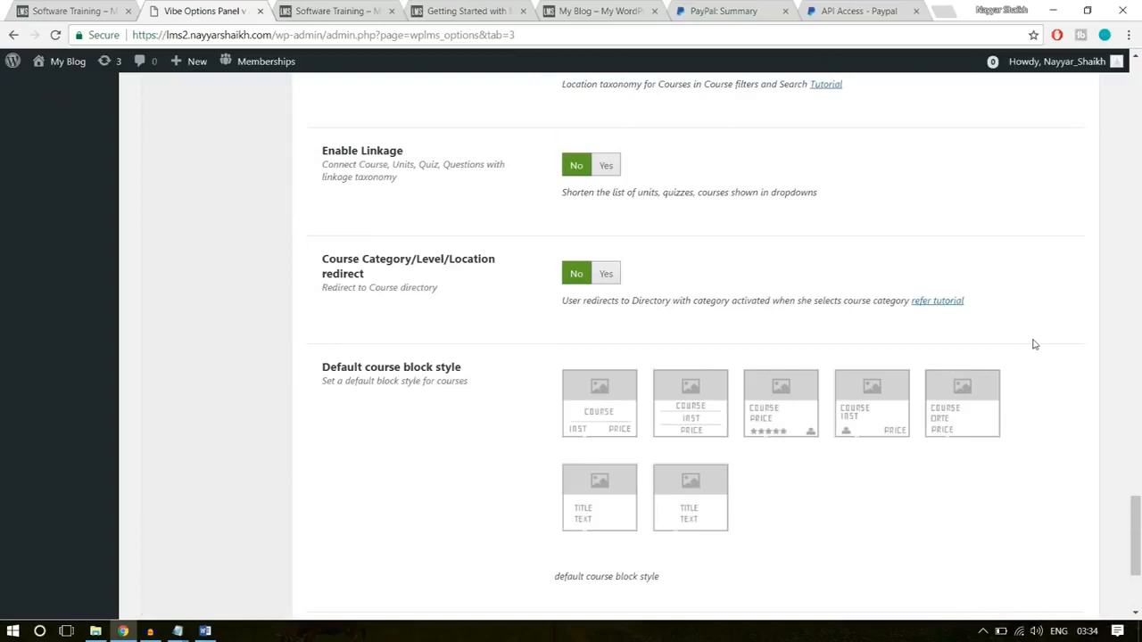
scroll(1033, 344, "up", 20)
scroll(1033, 346, "up", 6)
scroll(1032, 344, "down", 4)
scroll(779, 361, "down", 6)
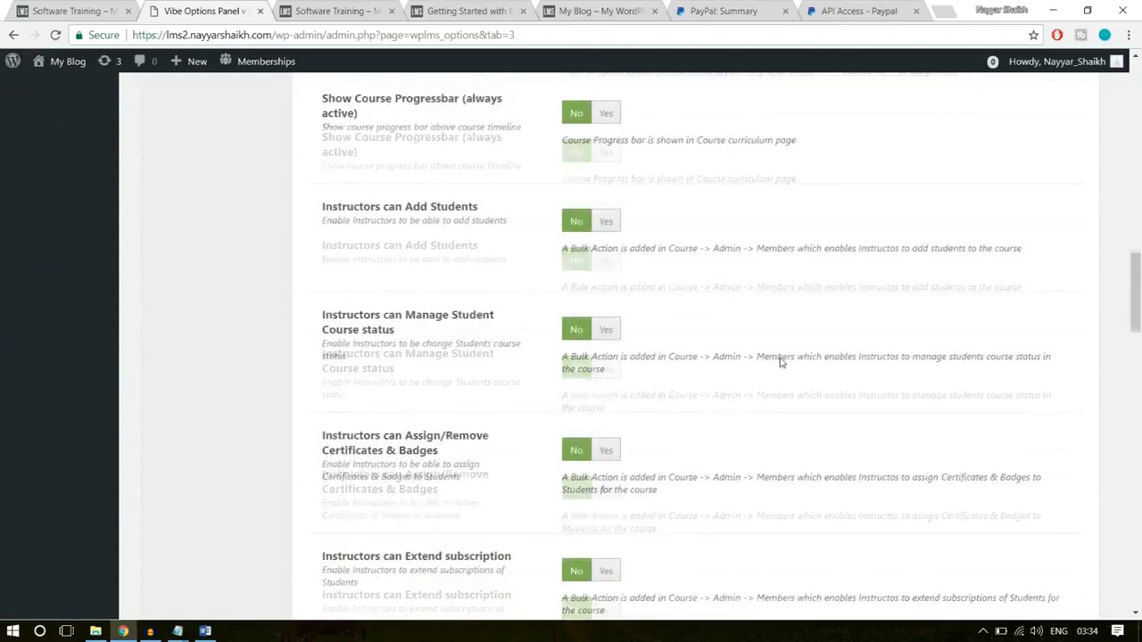
scroll(778, 360, "down", 20)
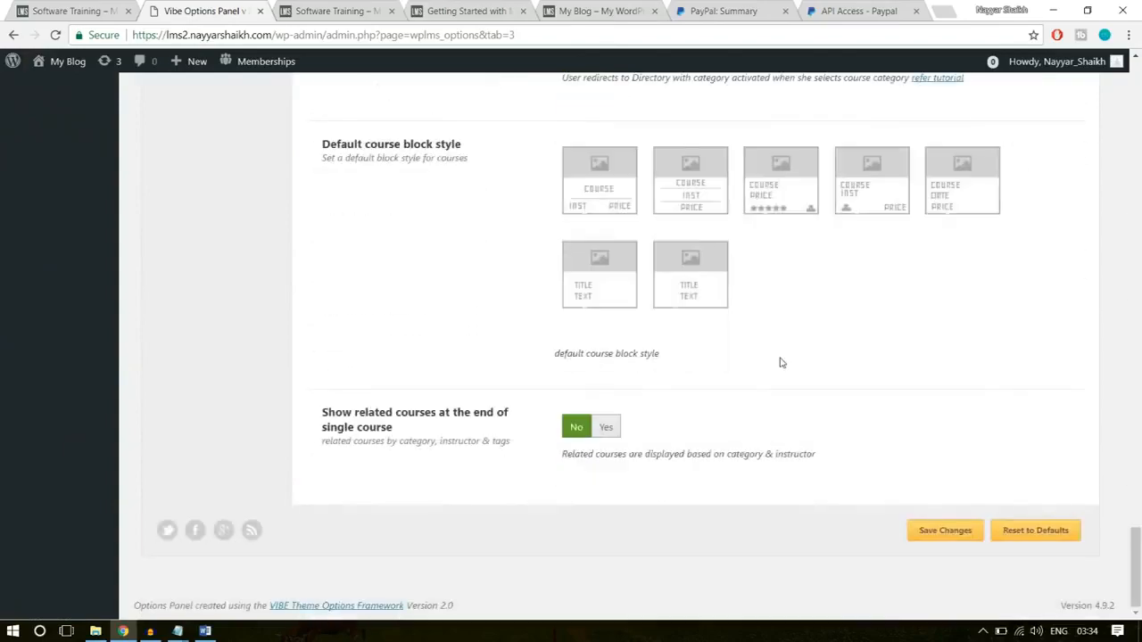
- Set the Default course block style to the layout with course, price and star rating
scroll(779, 362, "up", 1)
left_click_drag(323, 217, 450, 220)
left_click(475, 221)
left_click(770, 261)
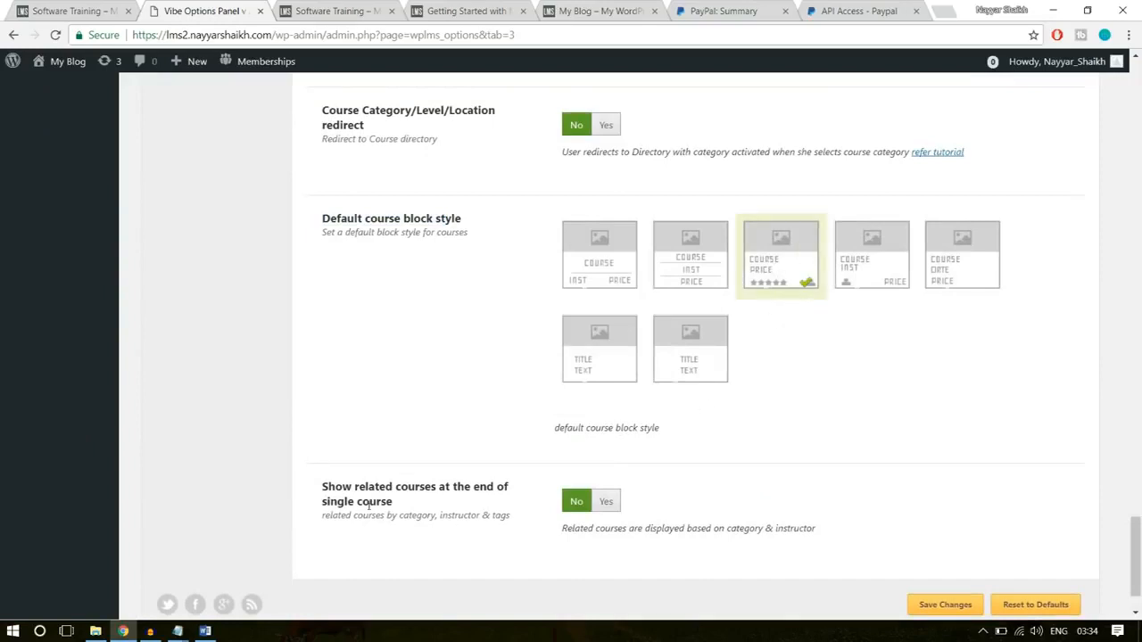
- Set Show related courses at the end of single course to Yes
left_click_drag(323, 488, 408, 502)
left_click(472, 496)
left_click(607, 503)
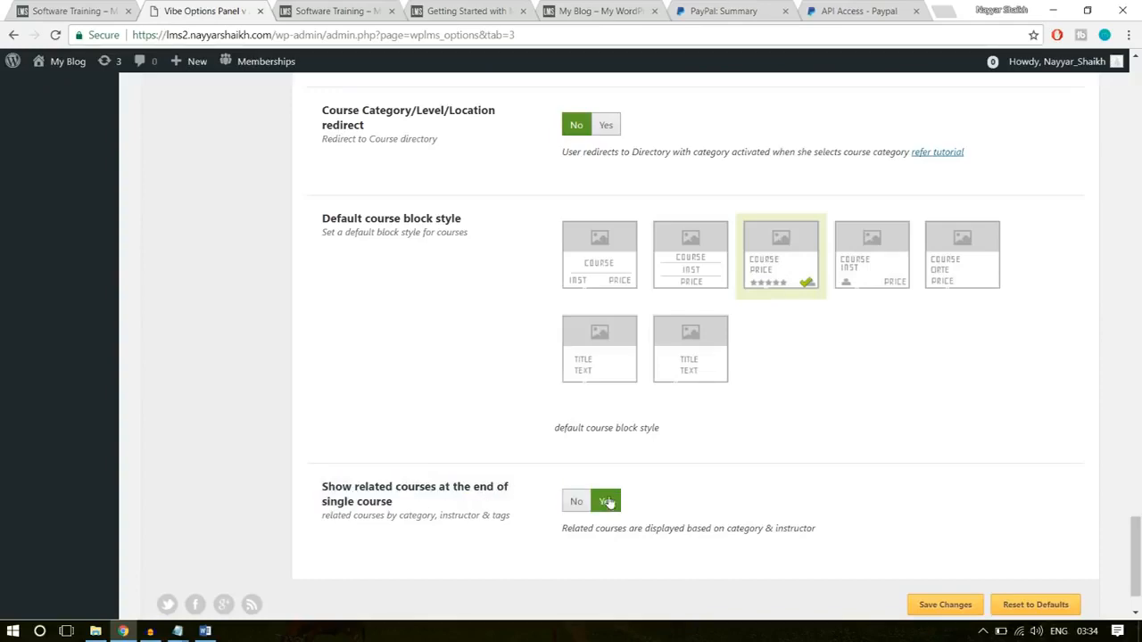
- Examine the Related Courses section on the demo site's Software Training page
left_click(122, 7)
scroll(363, 384, "down", 10)
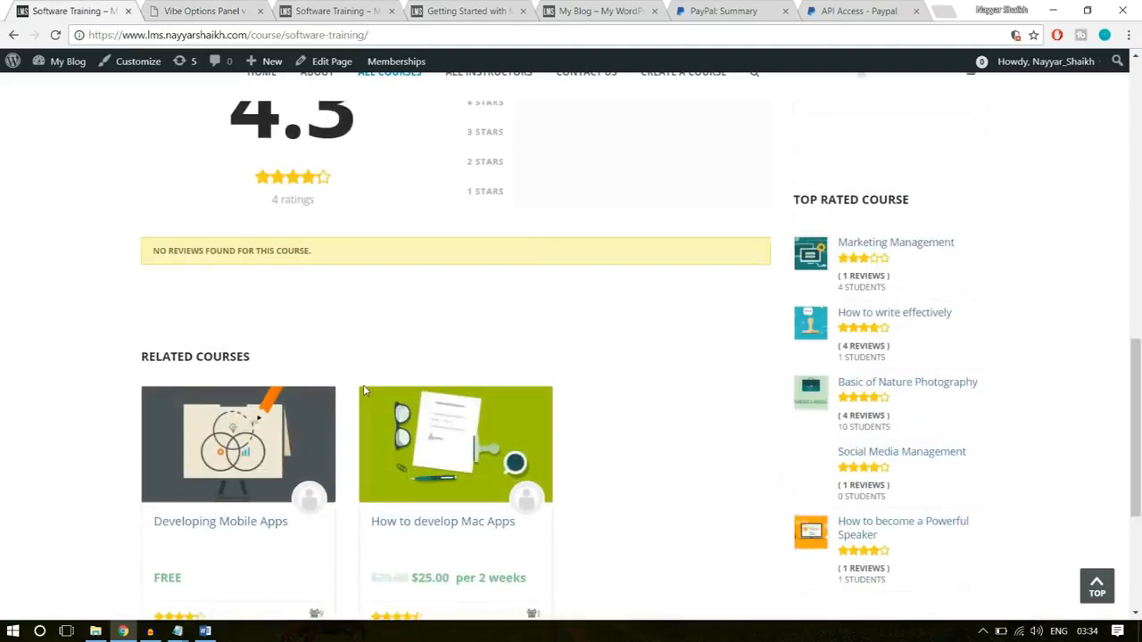
scroll(535, 402, "up", 2)
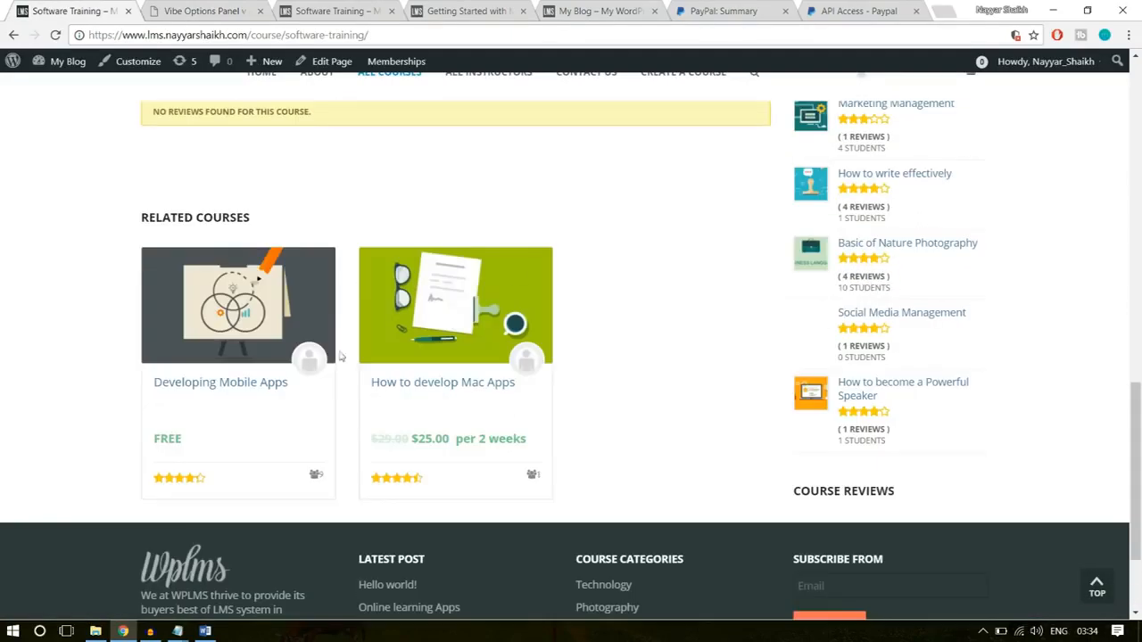
- Return to the Course Manager options and save the changes
left_click(156, 10)
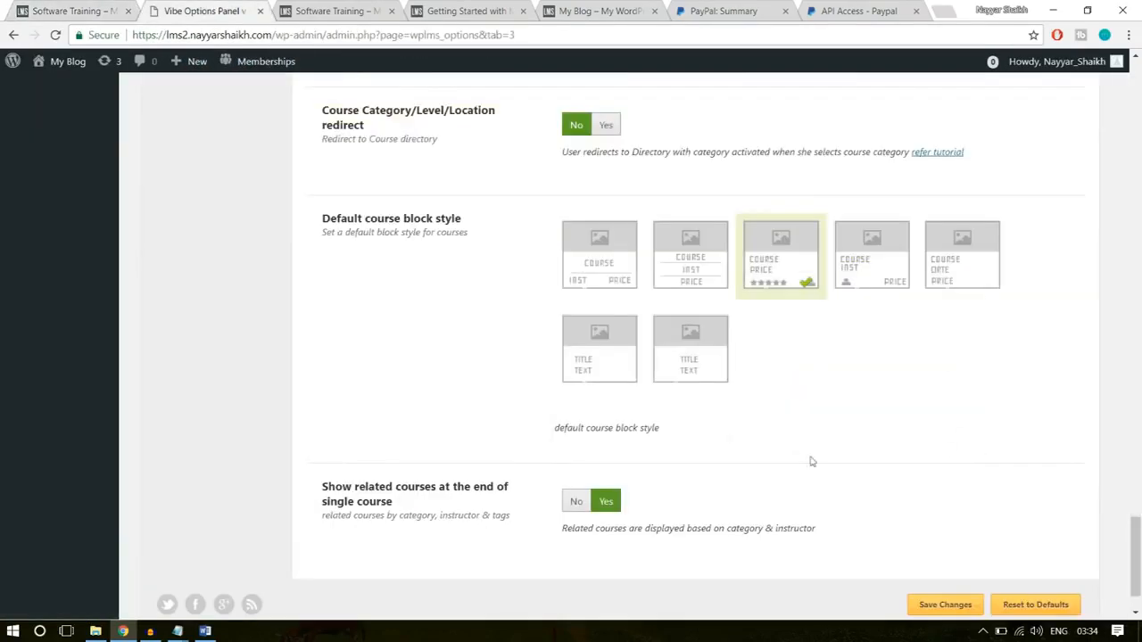
scroll(953, 525, "down", 1)
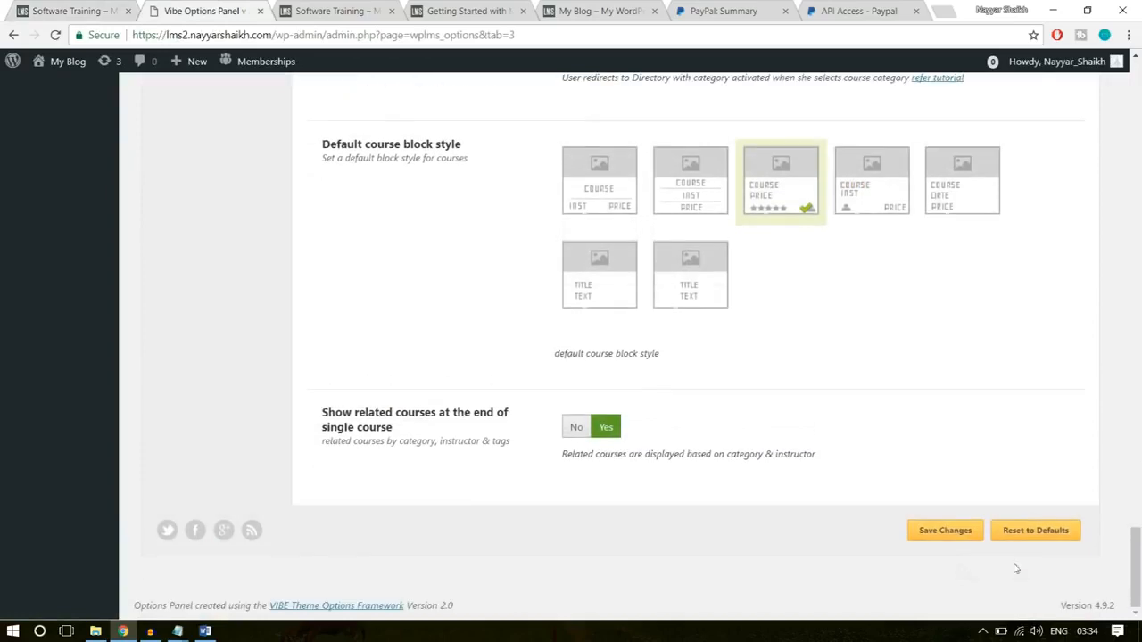
left_click(951, 530)
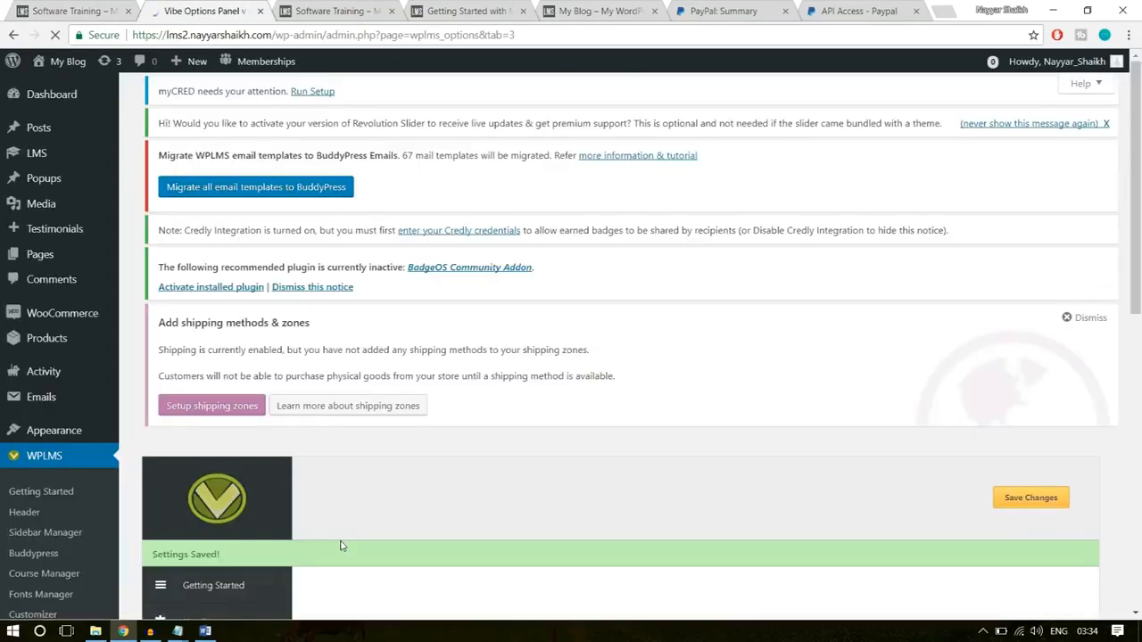
- Reload the new site's Software Training course page and check its curriculum, its reviews and the area for related courses
left_click(323, 13)
left_click(323, 34)
key("Return")
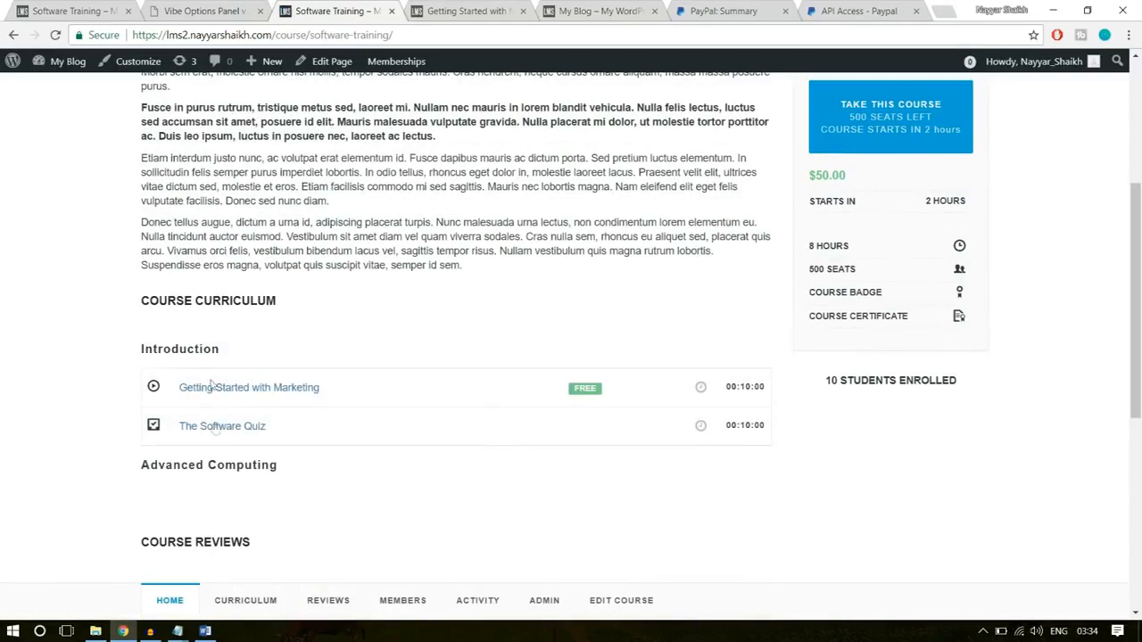
scroll(238, 444, "down", 2)
scroll(239, 443, "down", 5)
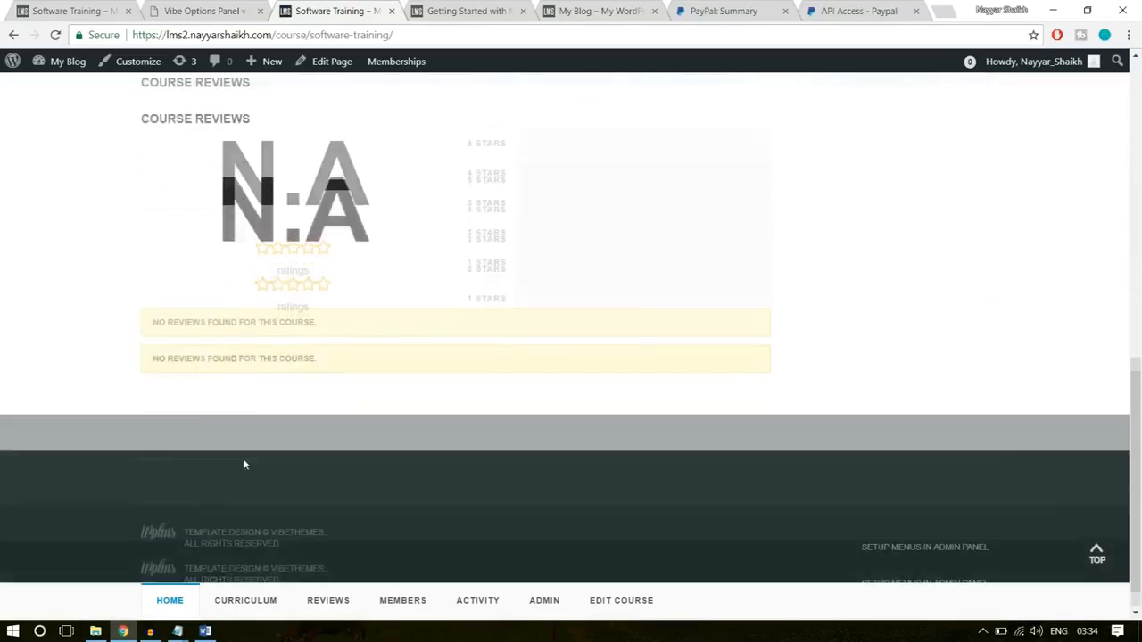
left_click_drag(153, 324, 402, 410)
left_click(317, 393)
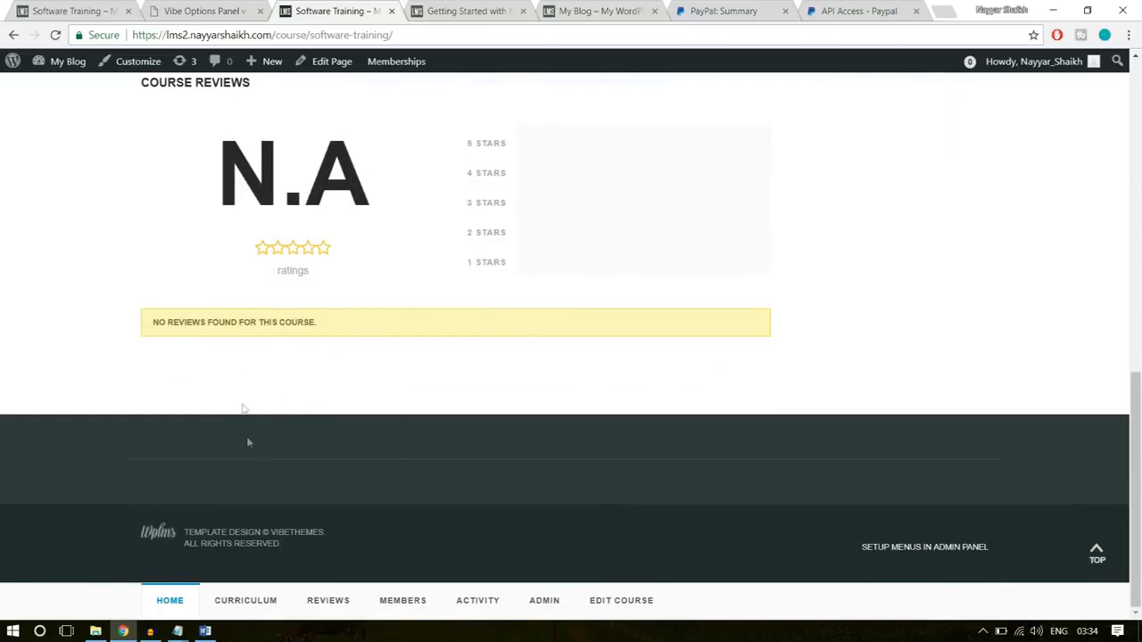
scroll(252, 435, "up", 15)
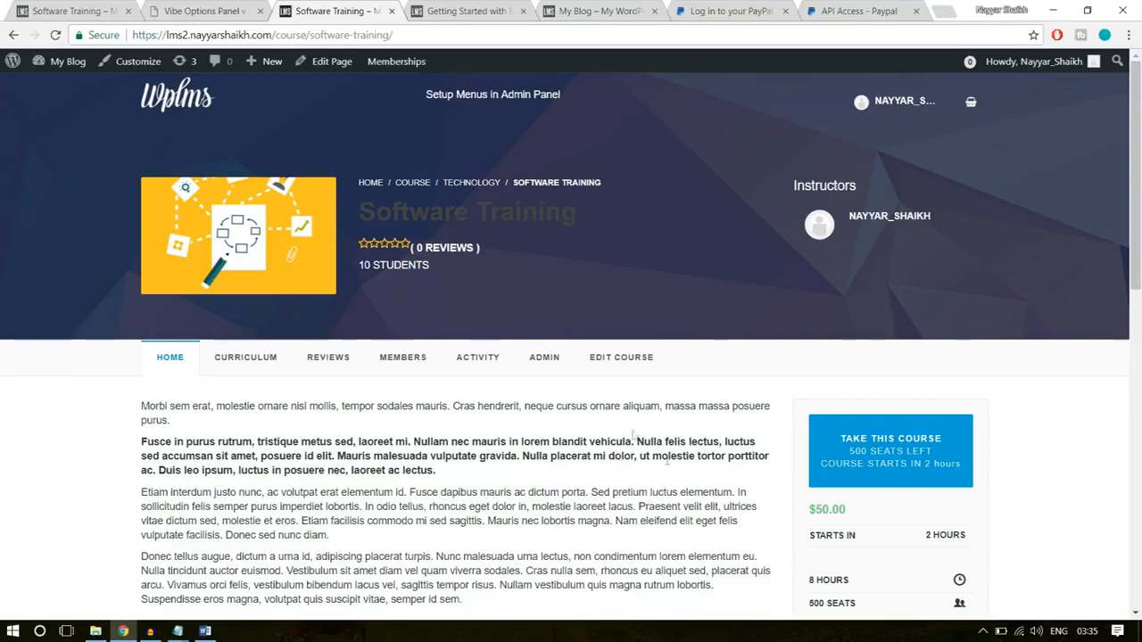
- Compare the new site's home page with the demo site's home page
left_click(174, 106)
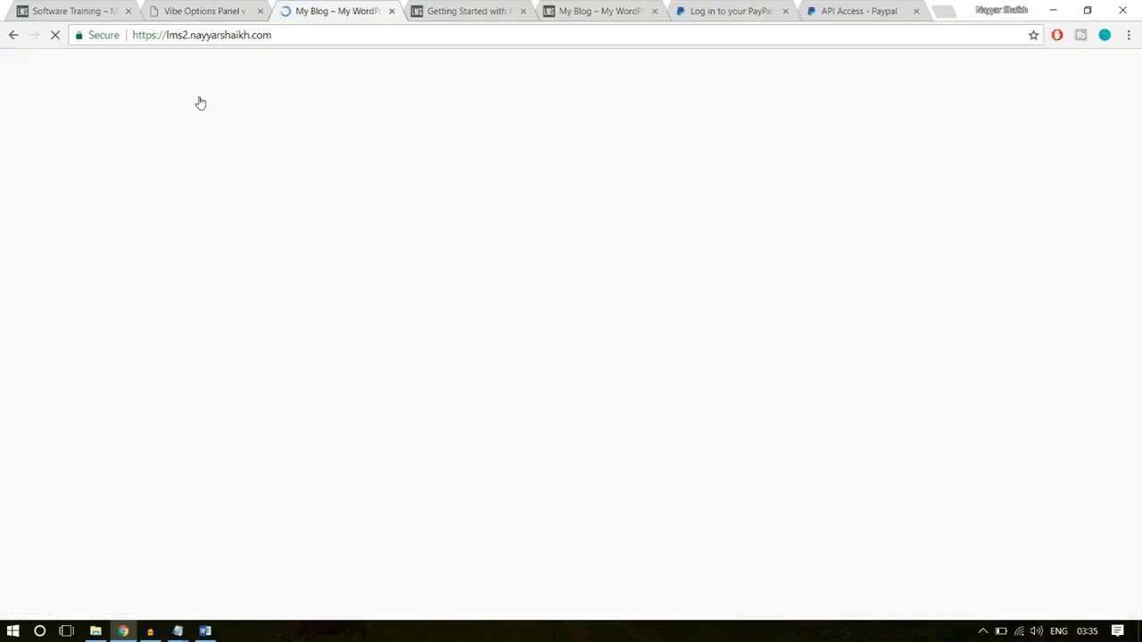
scroll(696, 503, "down", 2)
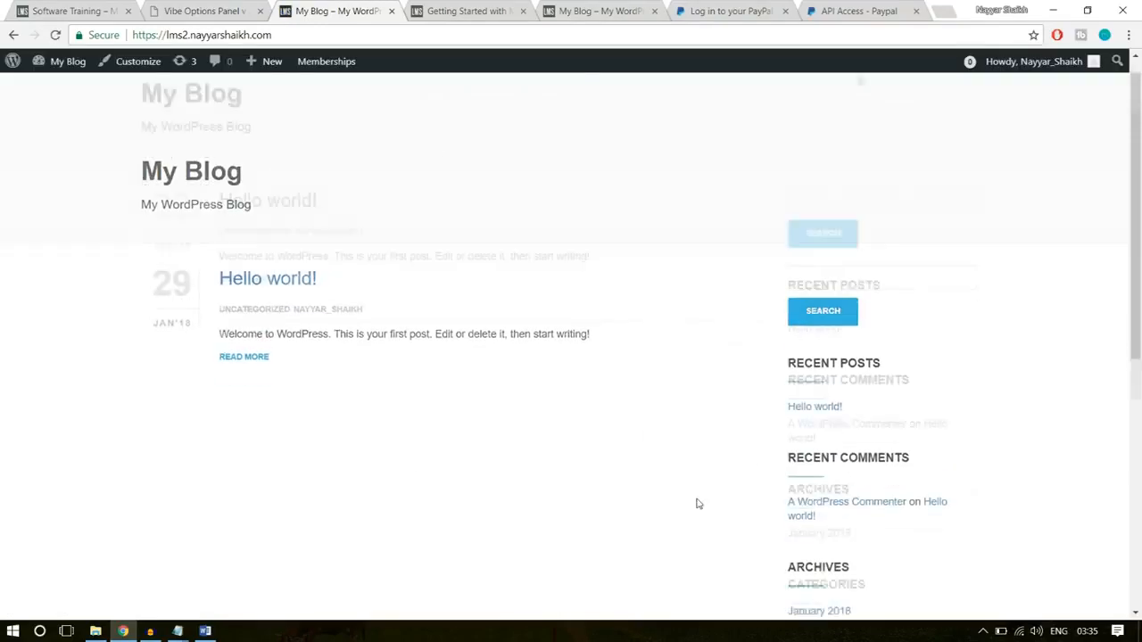
left_click(73, 10)
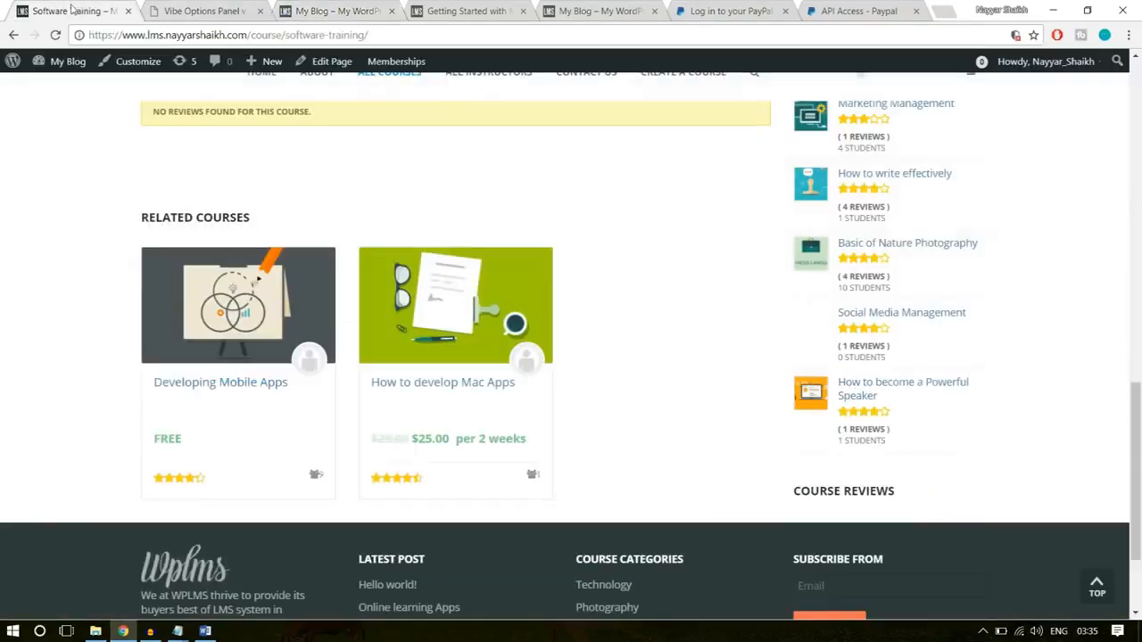
scroll(116, 299, "up", 5)
scroll(129, 313, "up", 5)
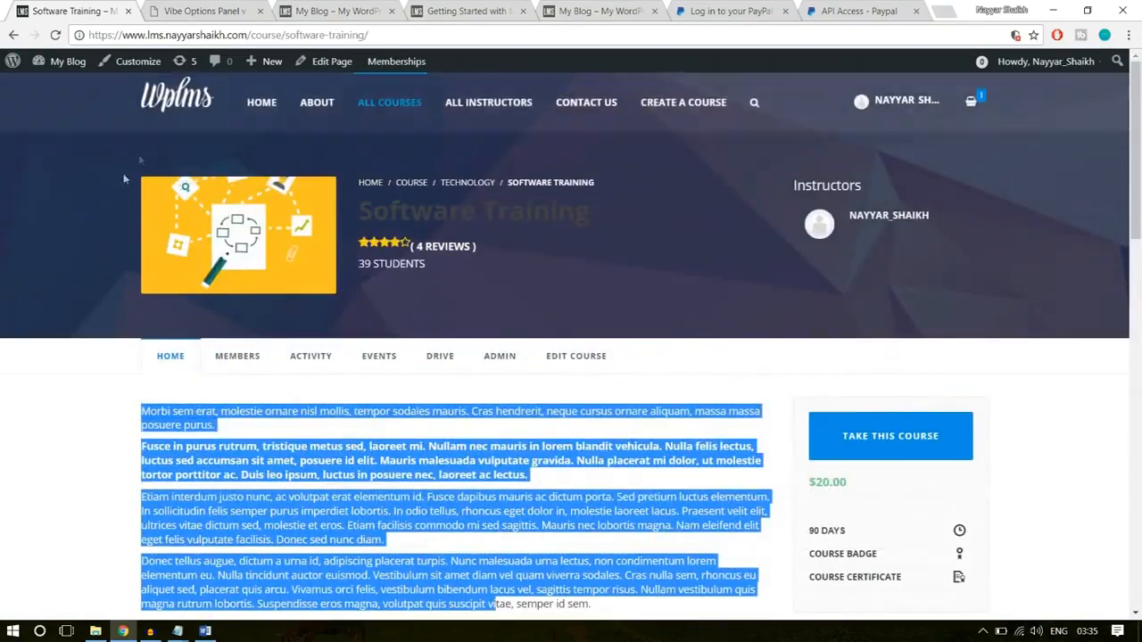
left_click(183, 100)
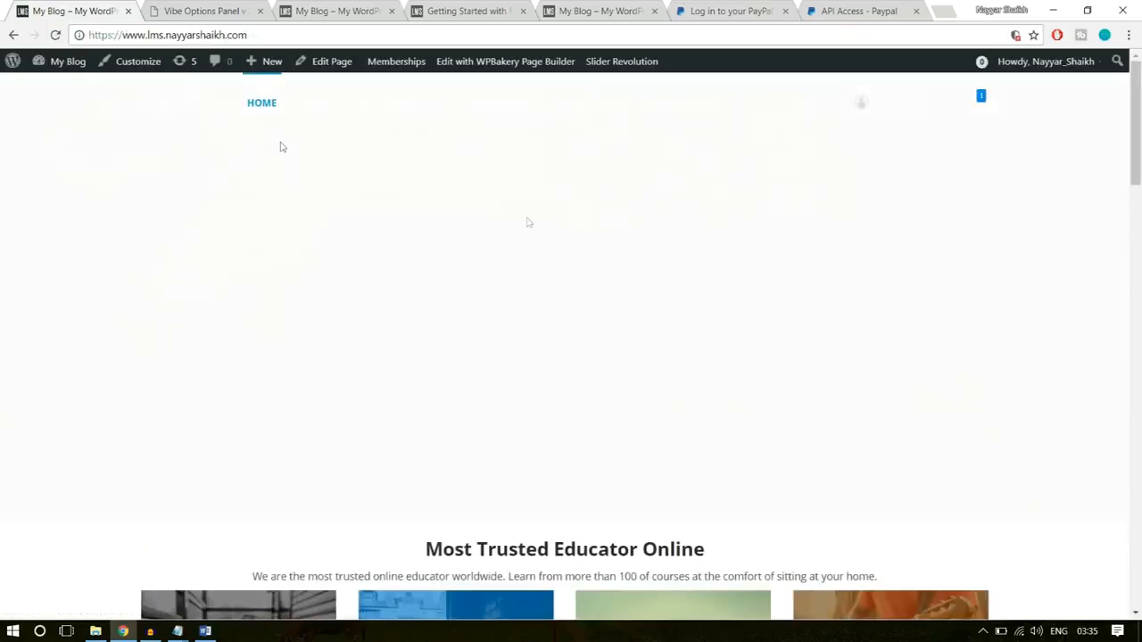
scroll(604, 416, "down", 5)
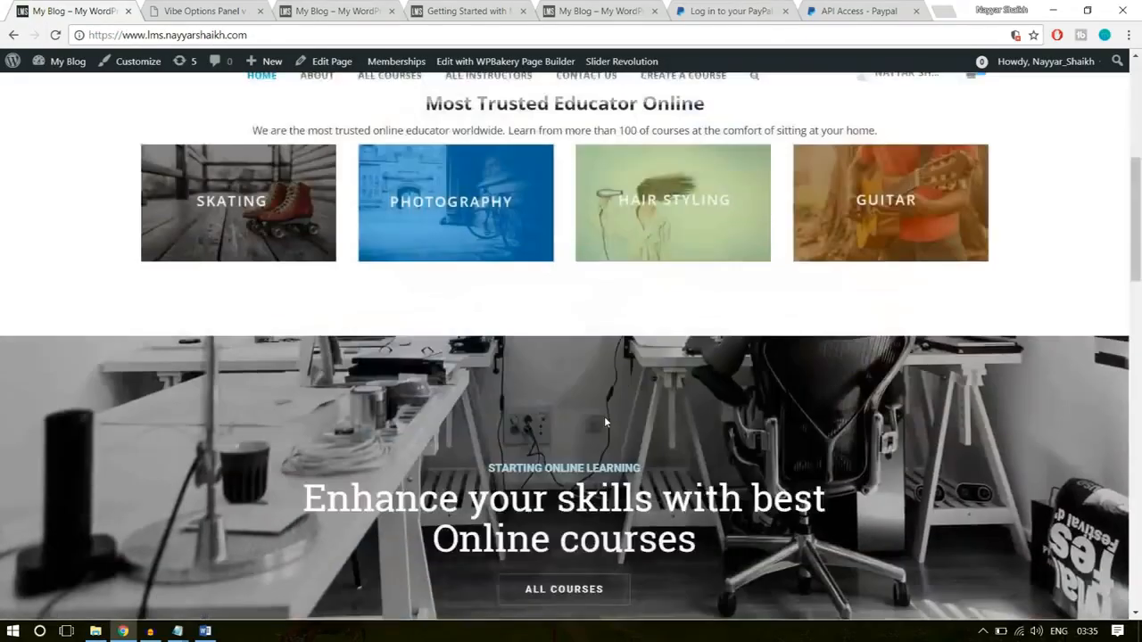
scroll(604, 418, "down", 5)
scroll(604, 418, "up", 10)
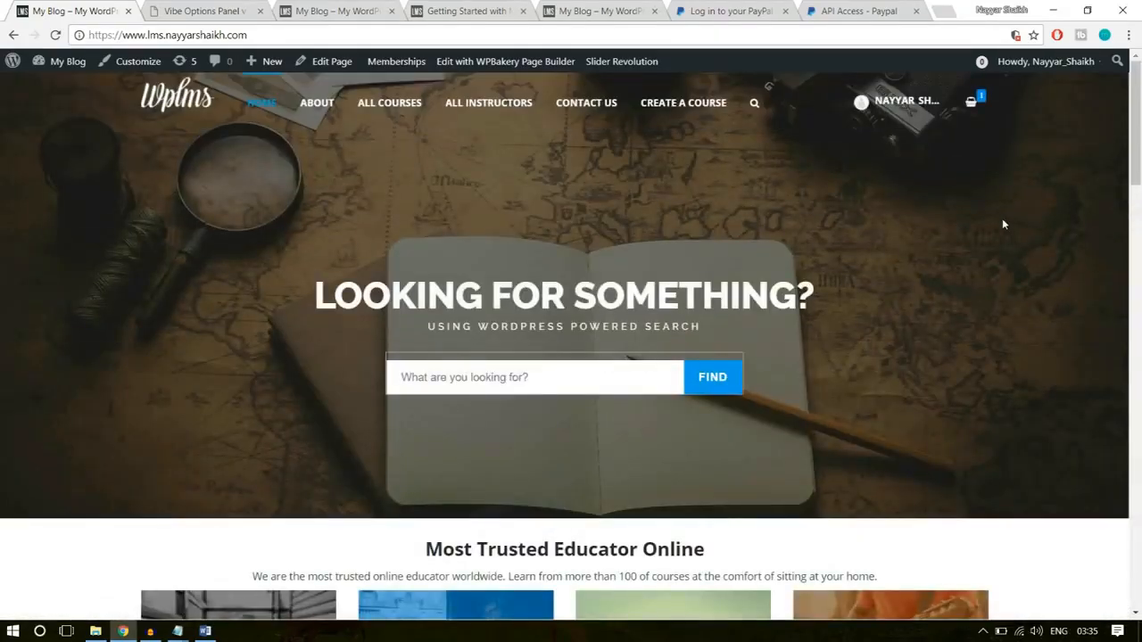
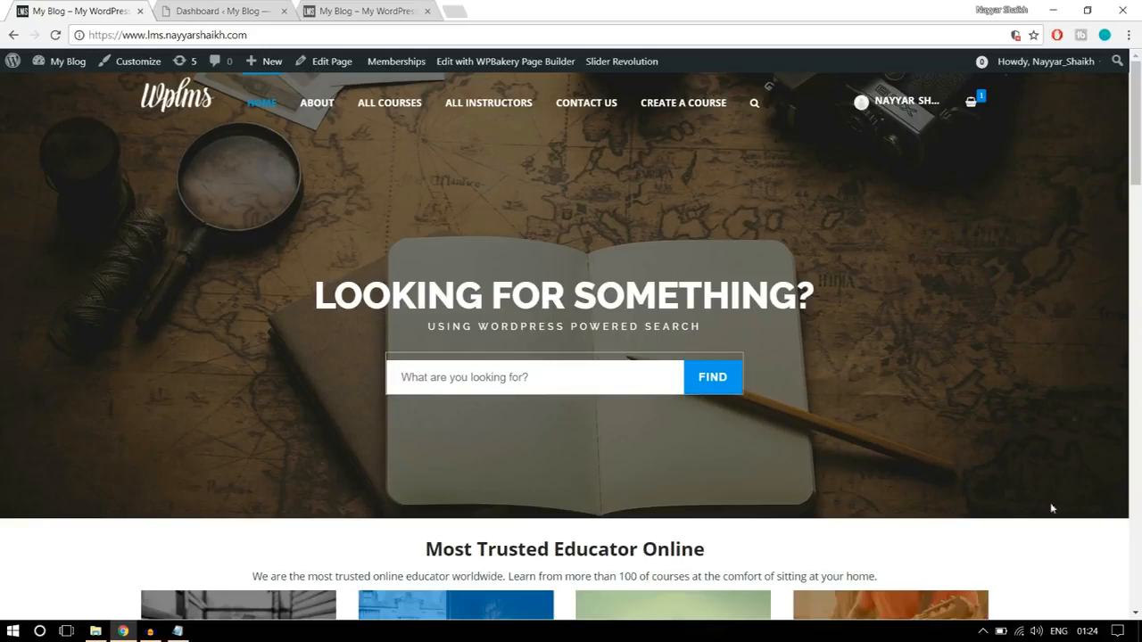
- Switch to the lms2 site's WordPress dashboard and open Slider Revolution to the new slider settings
left_click(222, 9)
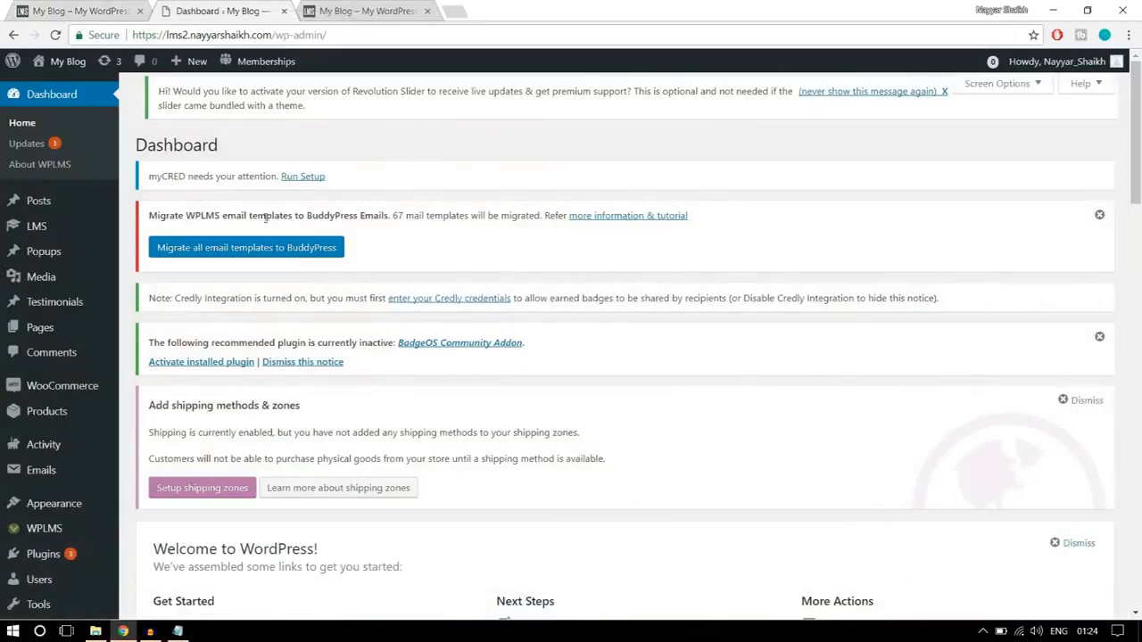
scroll(87, 401, "down", 8)
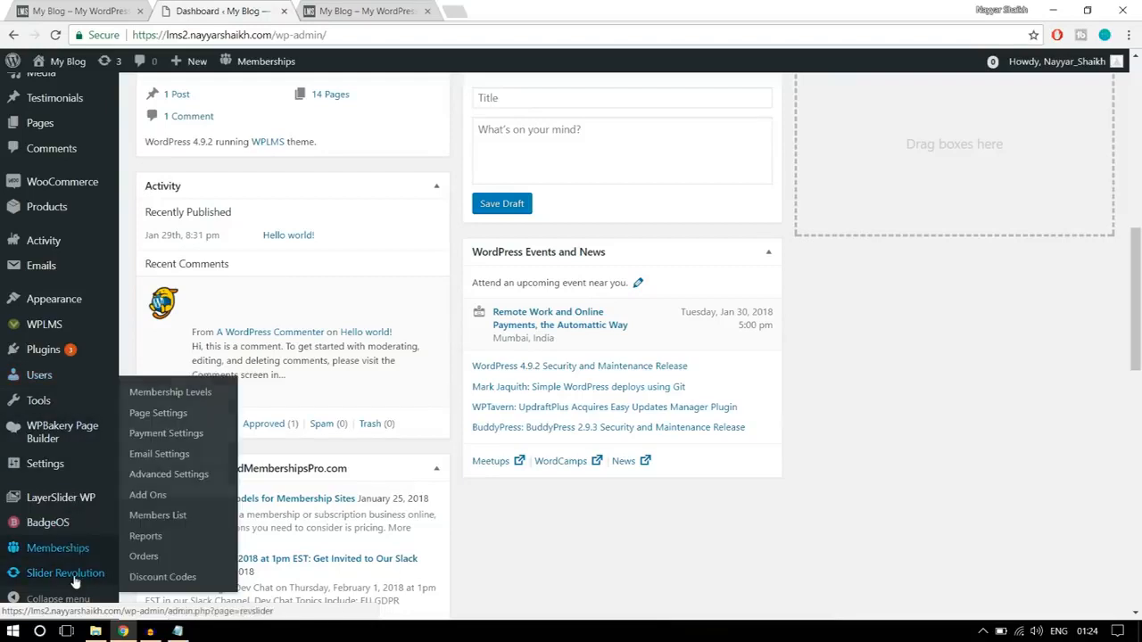
mouse_move(75, 580)
left_click(79, 579)
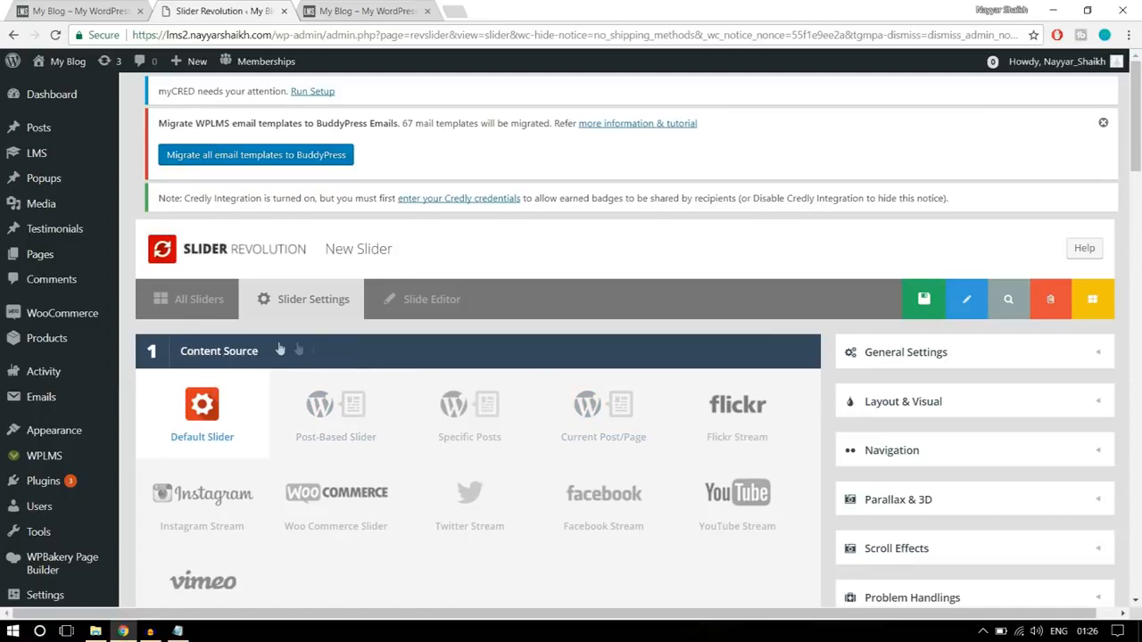
- Name the new default slider "Slider 1" and give it the alias "slider1"
scroll(294, 348, "down", 1)
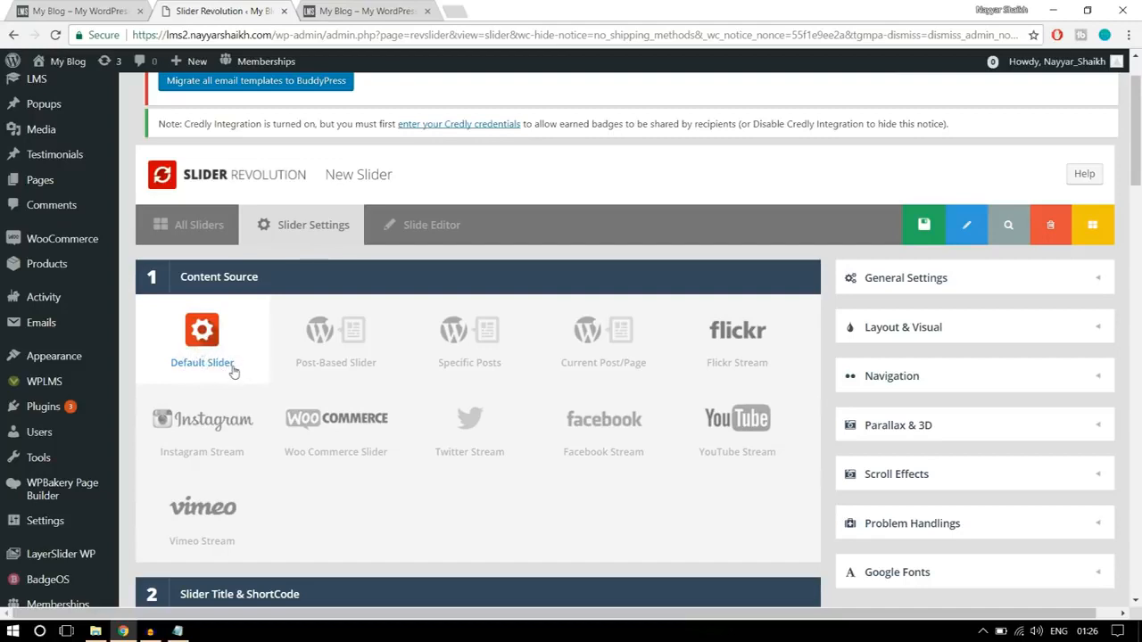
scroll(310, 383, "down", 4)
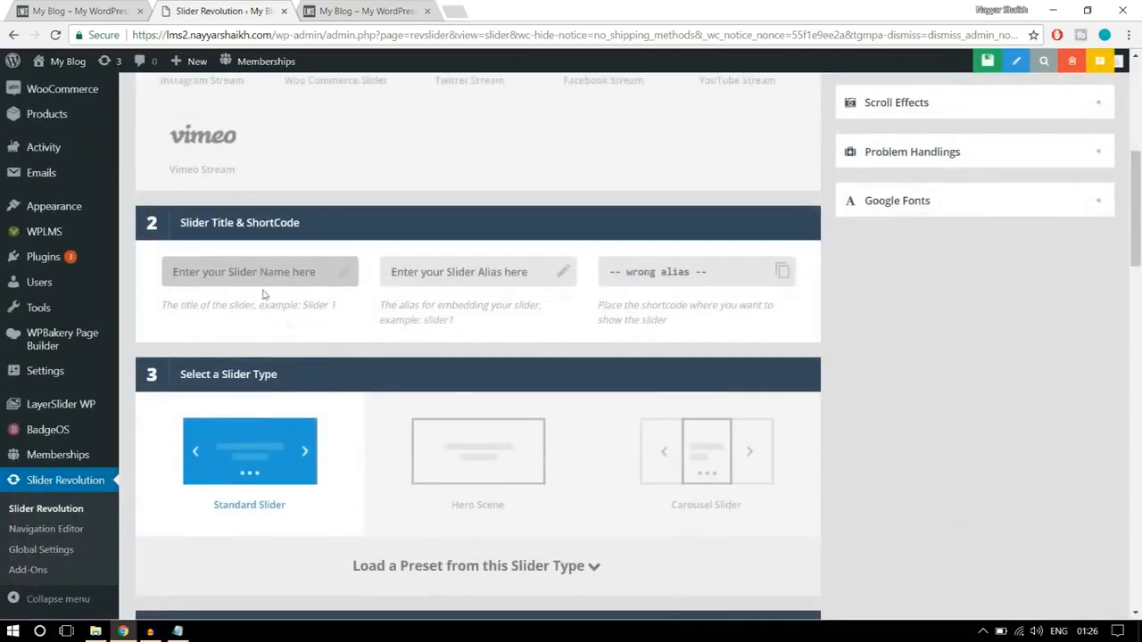
left_click(262, 261)
type("Slider 1")
left_click(467, 274)
type("slid")
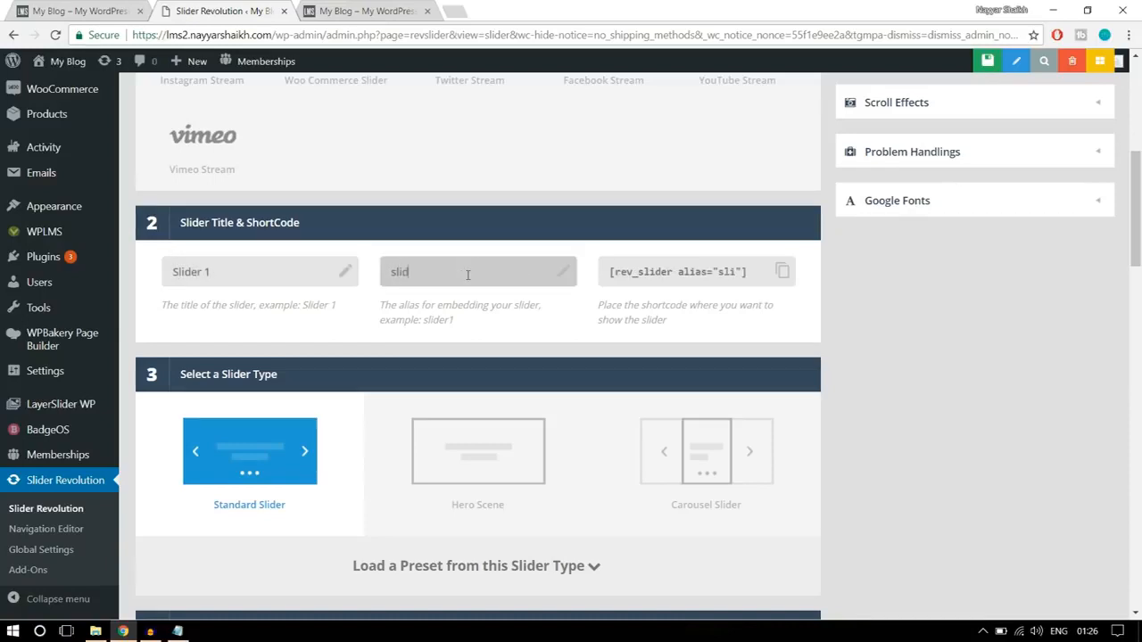
type("er1")
- Check the finished lms homepage as a reference and set the new slider's layout to Full-Width
scroll(957, 351, "down", 2)
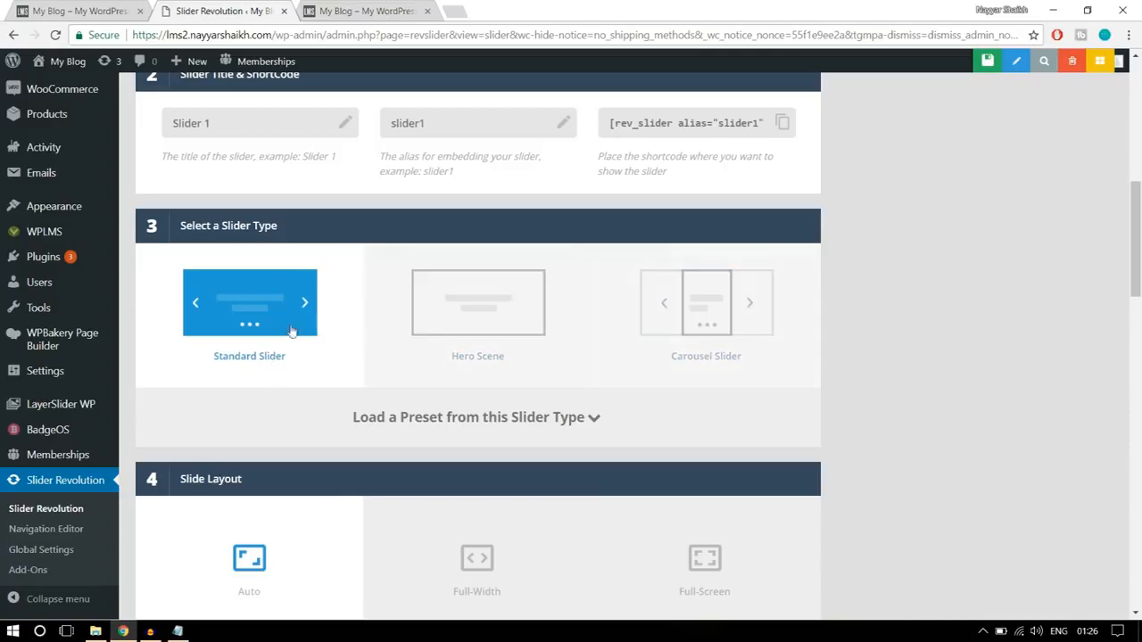
left_click(100, 11)
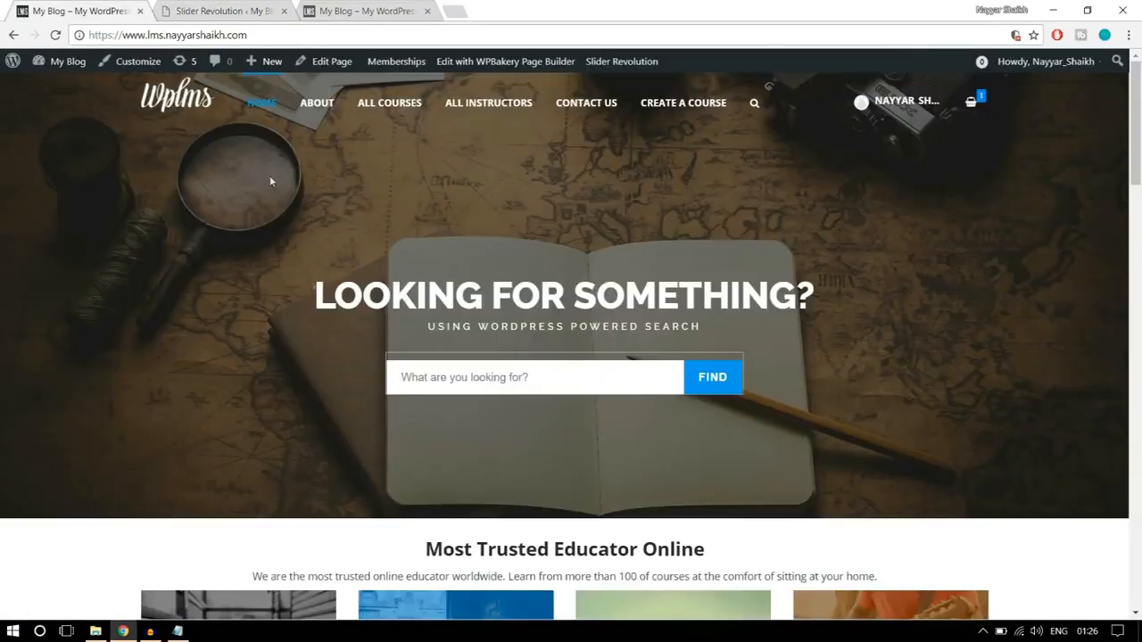
left_click(183, 9)
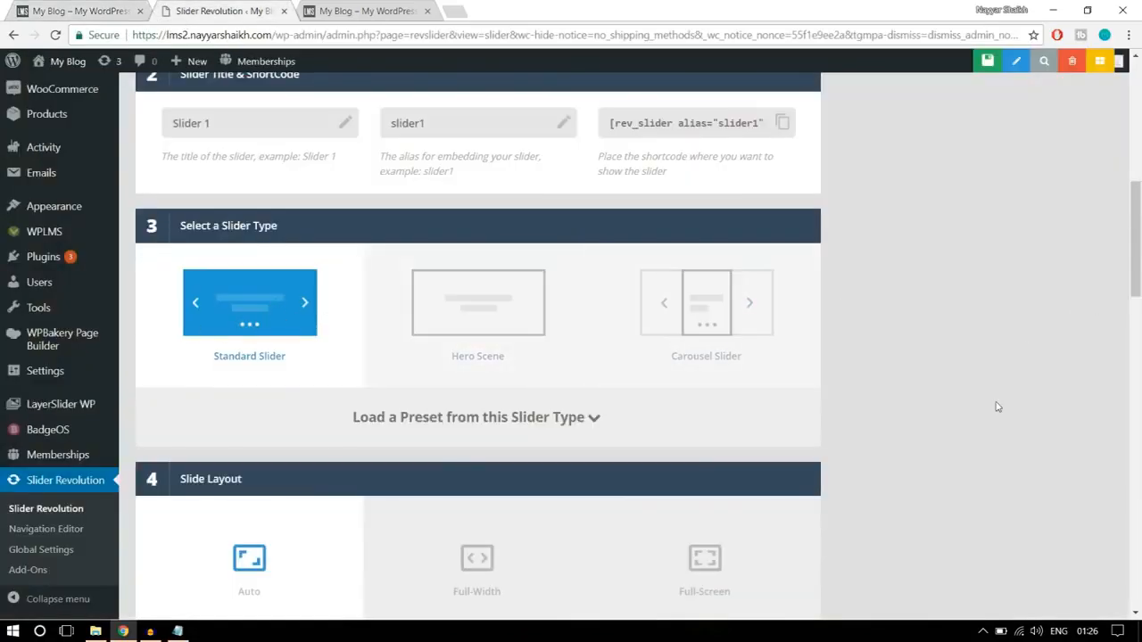
scroll(997, 407, "down", 3)
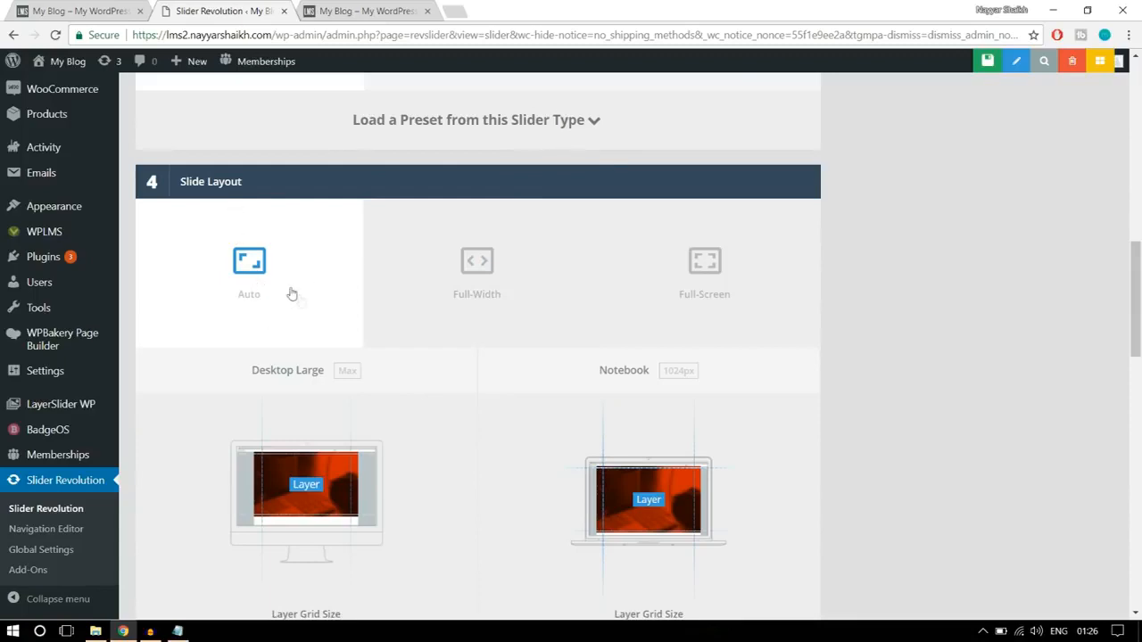
left_click(452, 292)
left_click(104, 14)
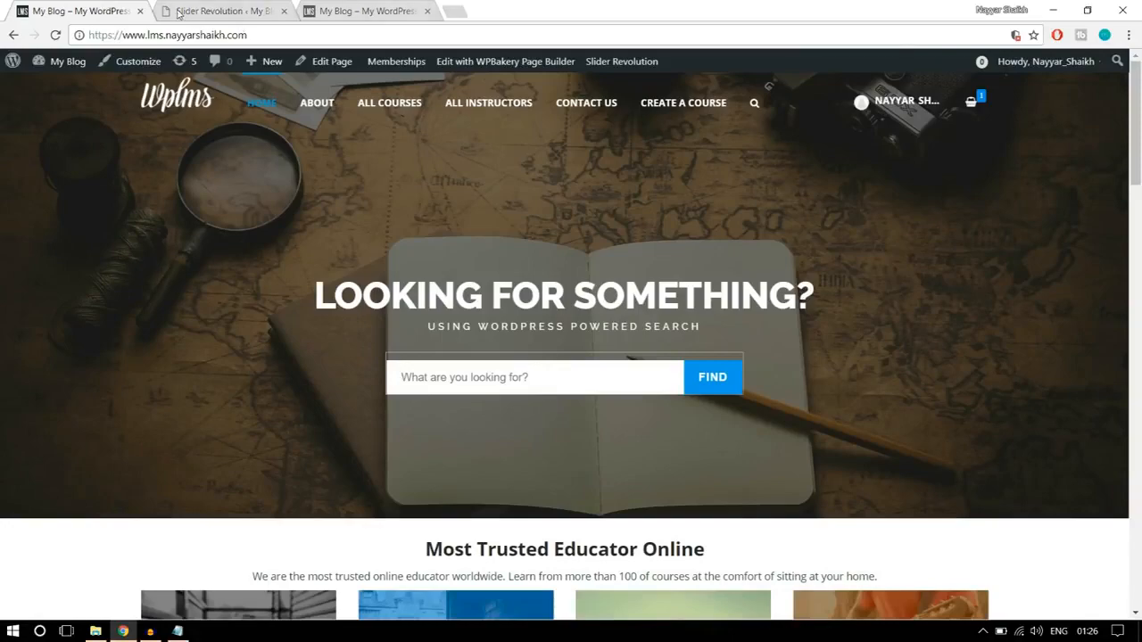
left_click(177, 14)
- Set the Desktop Large layer grid height to 600 px, using the finished homepage banner as a reference
scroll(892, 339, "down", 3)
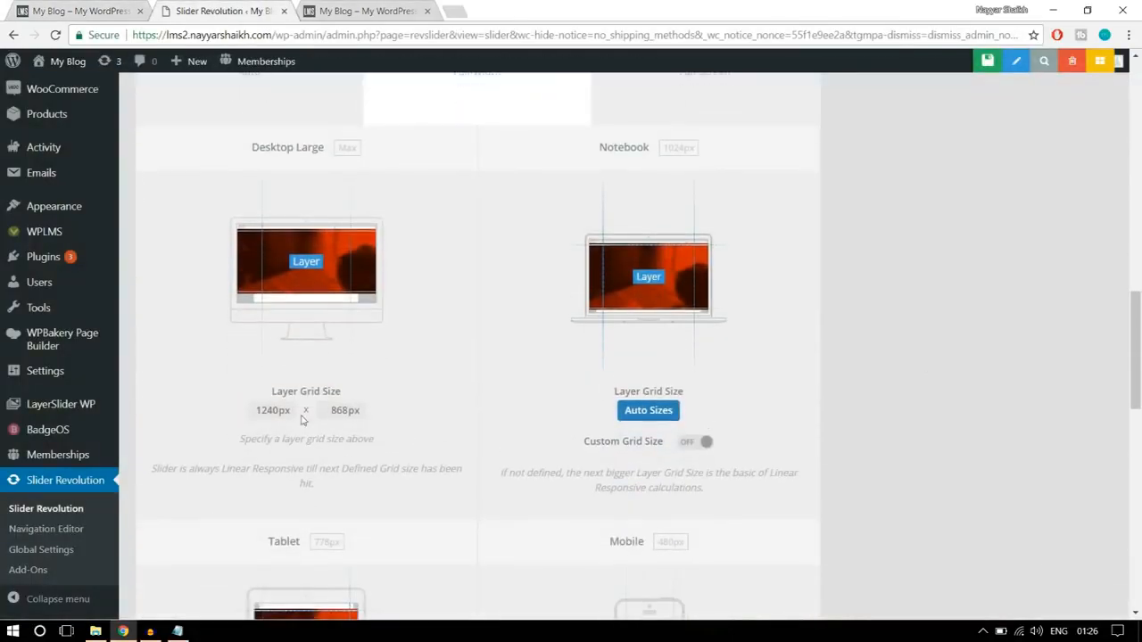
left_click(89, 10)
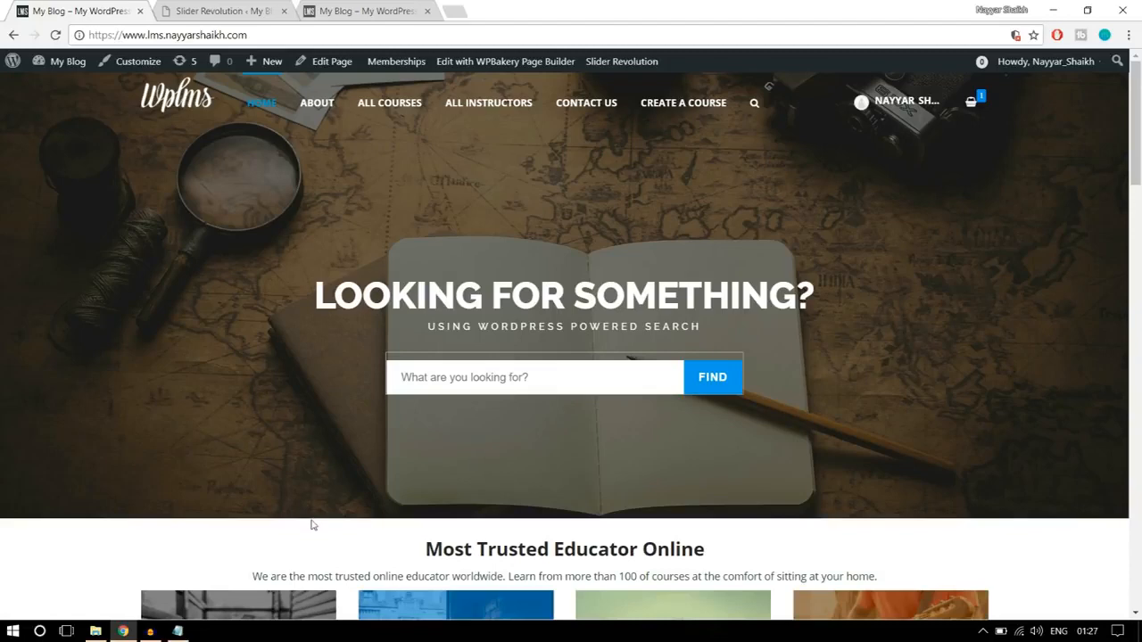
left_click(270, 8)
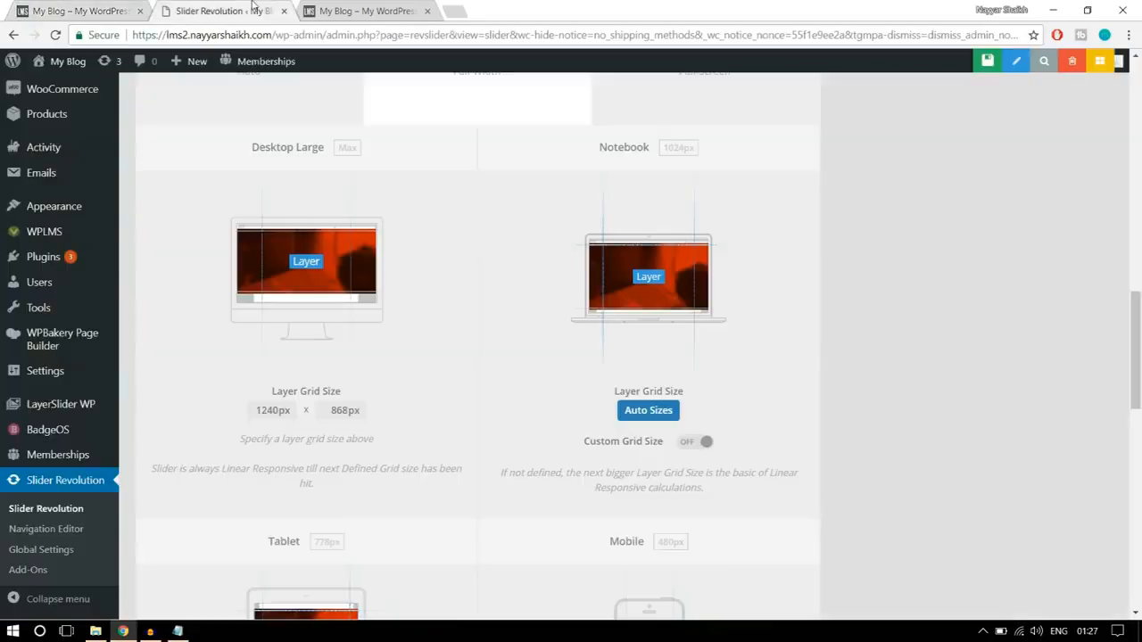
left_click_drag(330, 410, 381, 412)
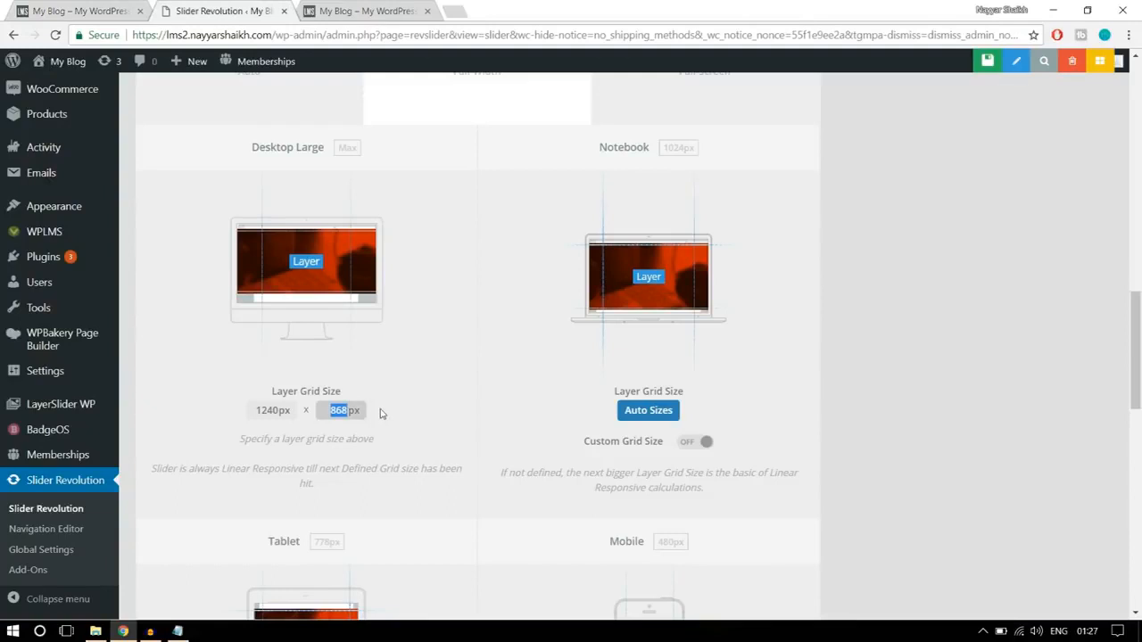
key("BackSpace")
left_click(518, 351)
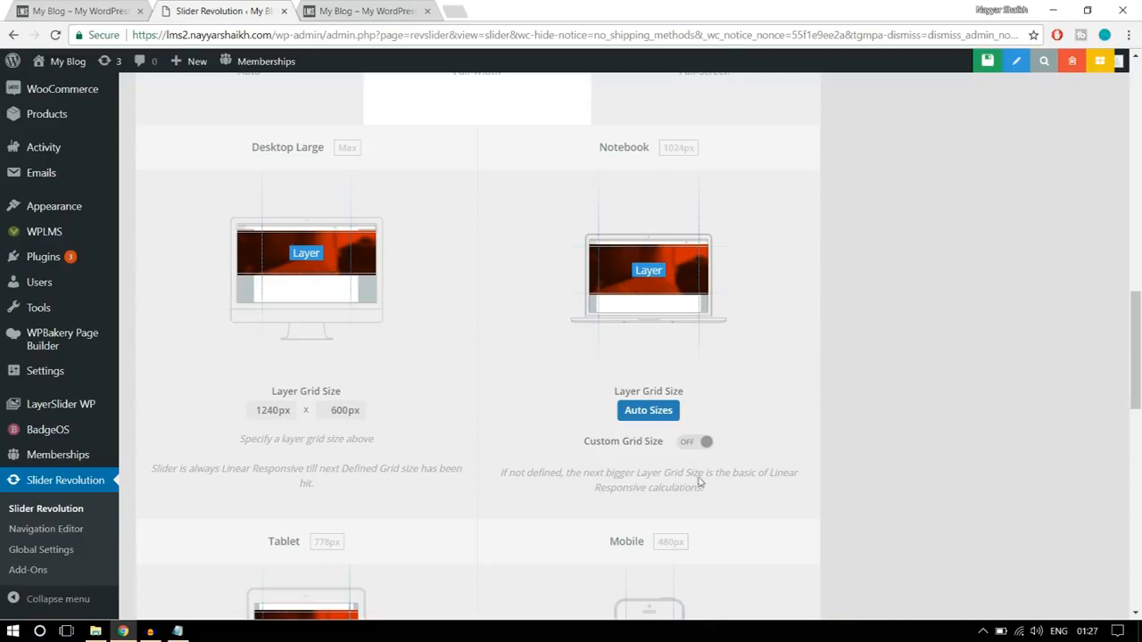
- Enable a custom grid size for Notebook and set its layer grid height to 500 px
left_click(704, 442)
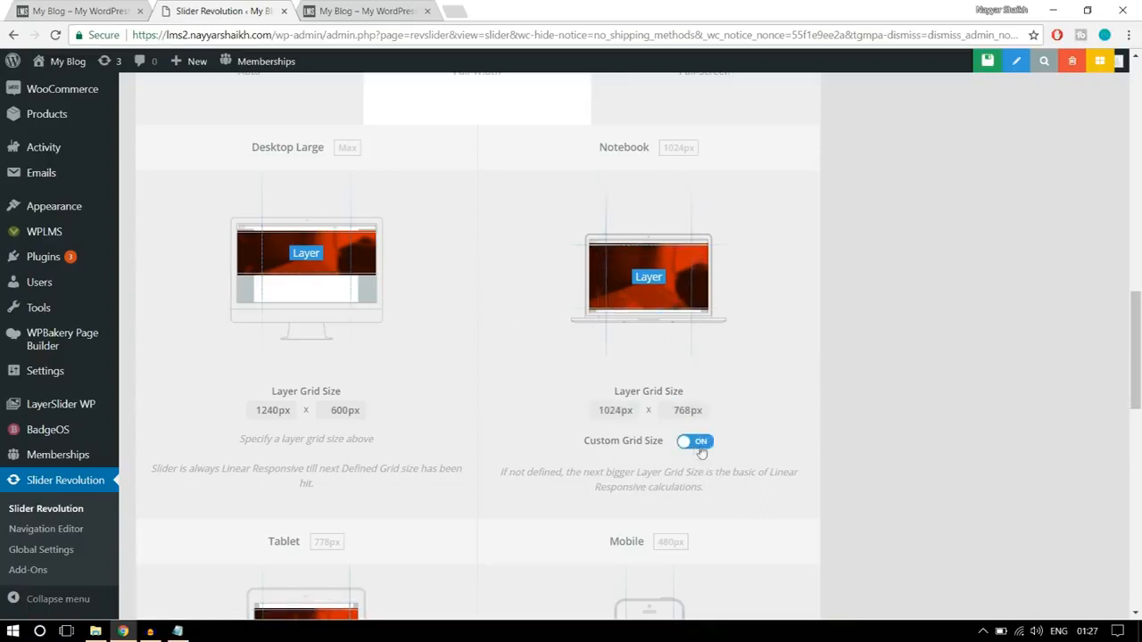
left_click_drag(675, 411, 716, 415)
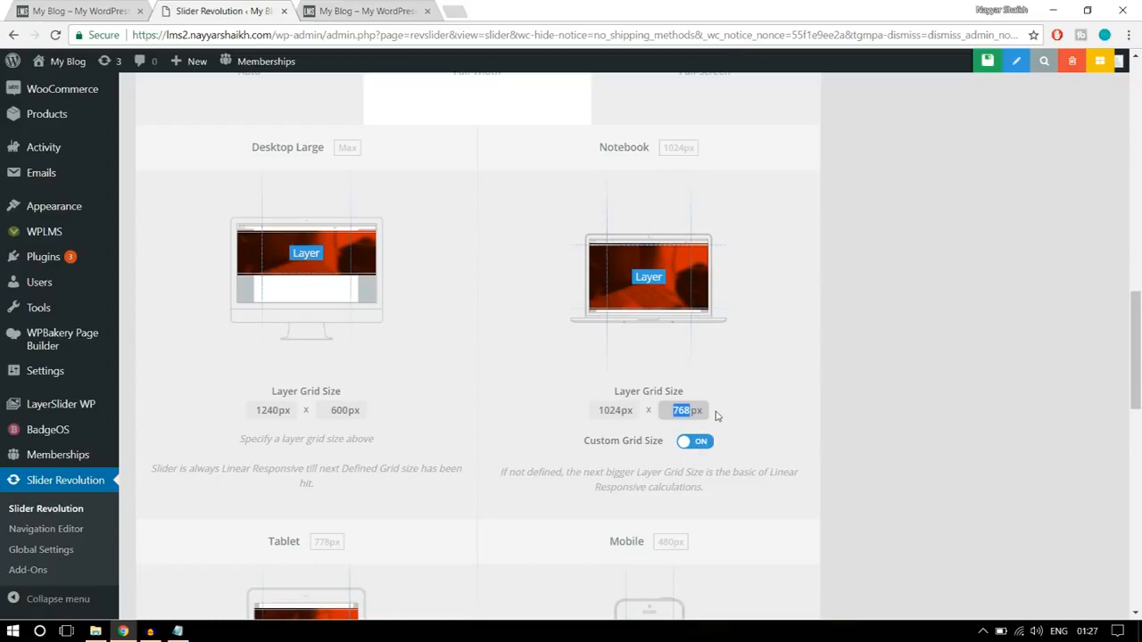
type("50")
left_click(733, 416)
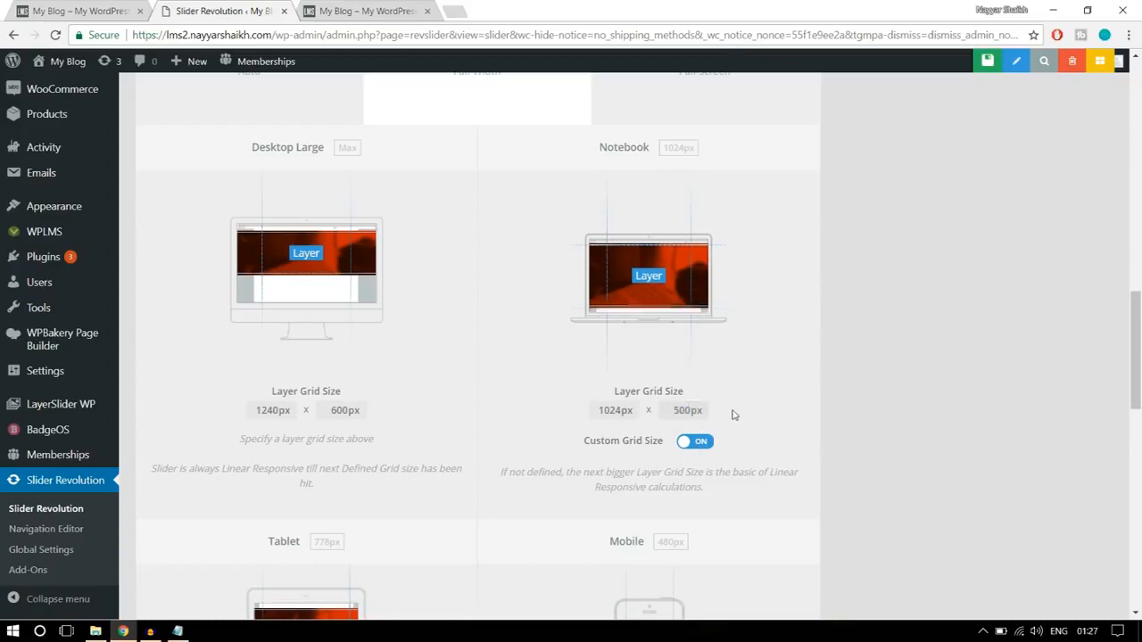
- Enable a custom grid size for Tablet and set its layer grid height to 400 px
scroll(739, 416, "down", 3)
scroll(372, 437, "down", 1)
scroll(371, 437, "down", 1)
left_click(359, 464)
left_click_drag(332, 434, 360, 435)
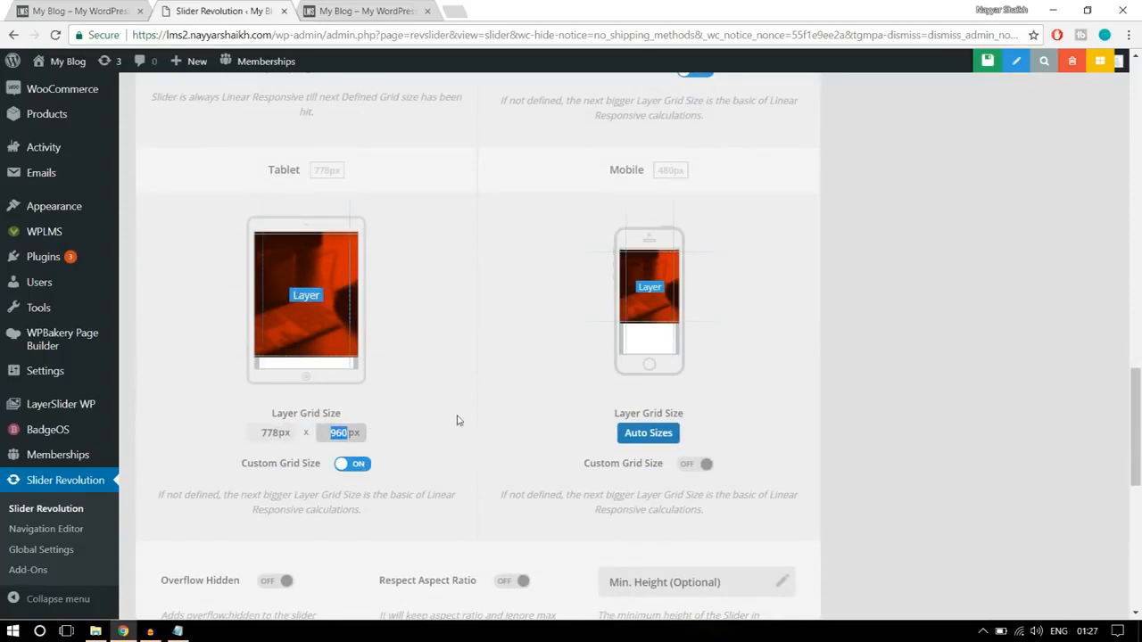
type("40")
left_click(459, 420)
- Enable a custom grid size for Mobile and set its layer grid height to 300 px
left_click(702, 466)
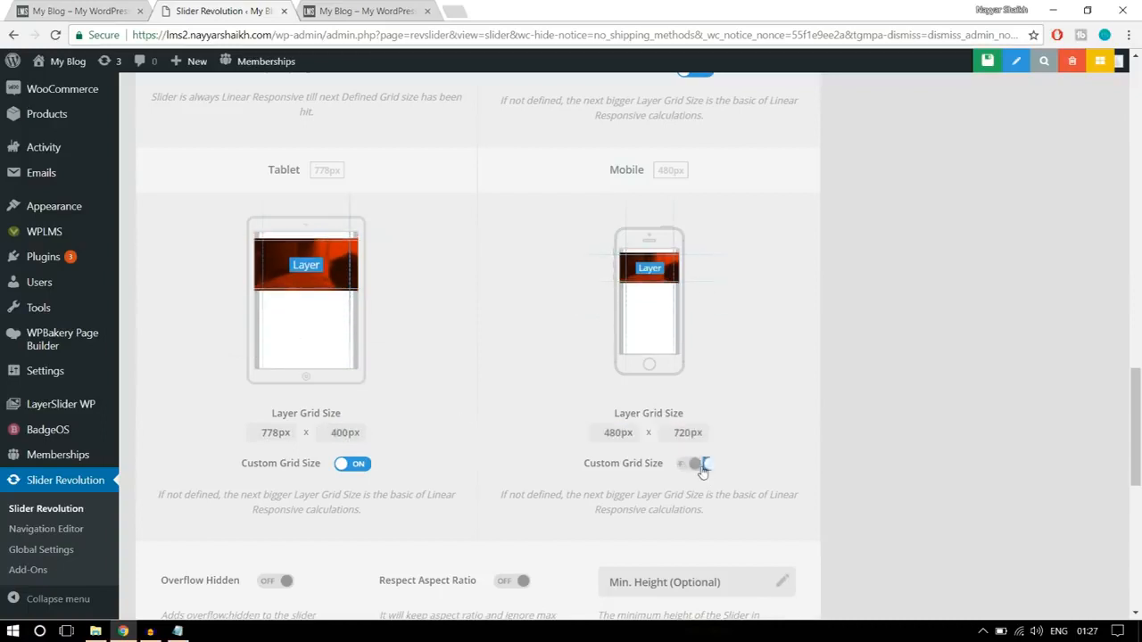
left_click_drag(692, 434, 665, 426)
type("300")
left_click(801, 379)
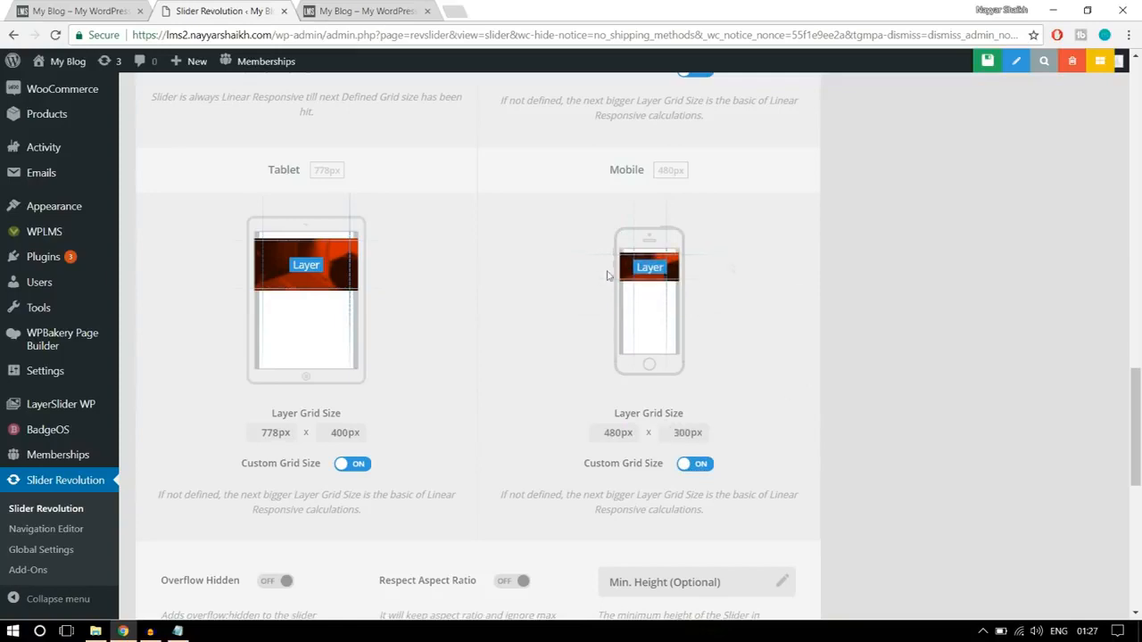
- Review the remaining layout options and save the new slider's settings
scroll(930, 331, "down", 1)
scroll(934, 342, "down", 2)
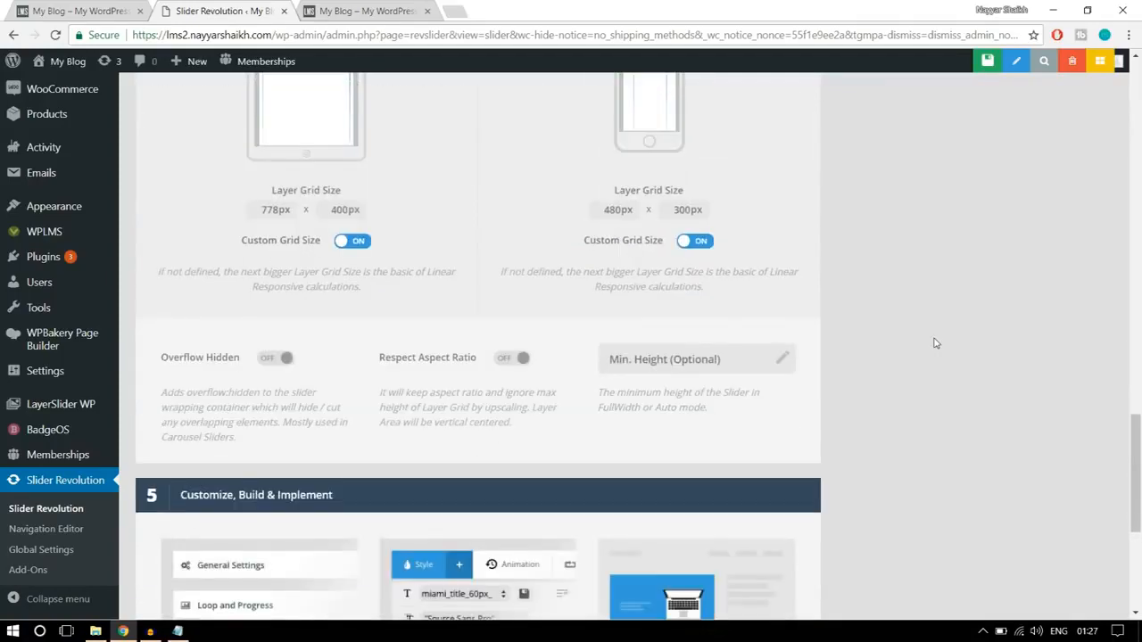
scroll(936, 343, "down", 4)
scroll(936, 342, "up", 10)
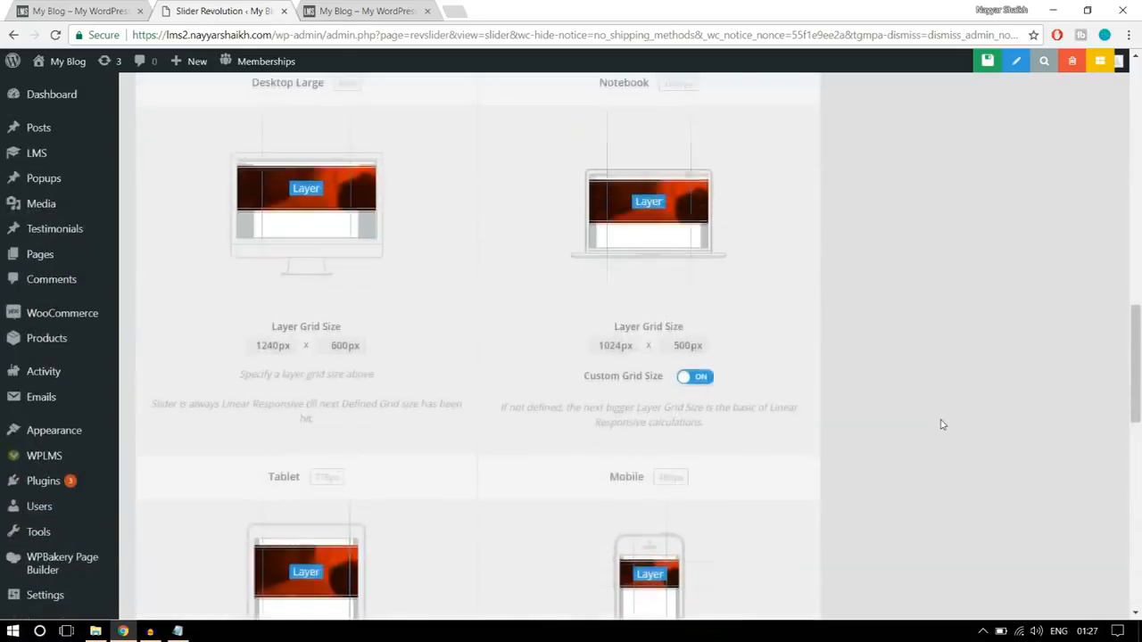
scroll(940, 425, "up", 10)
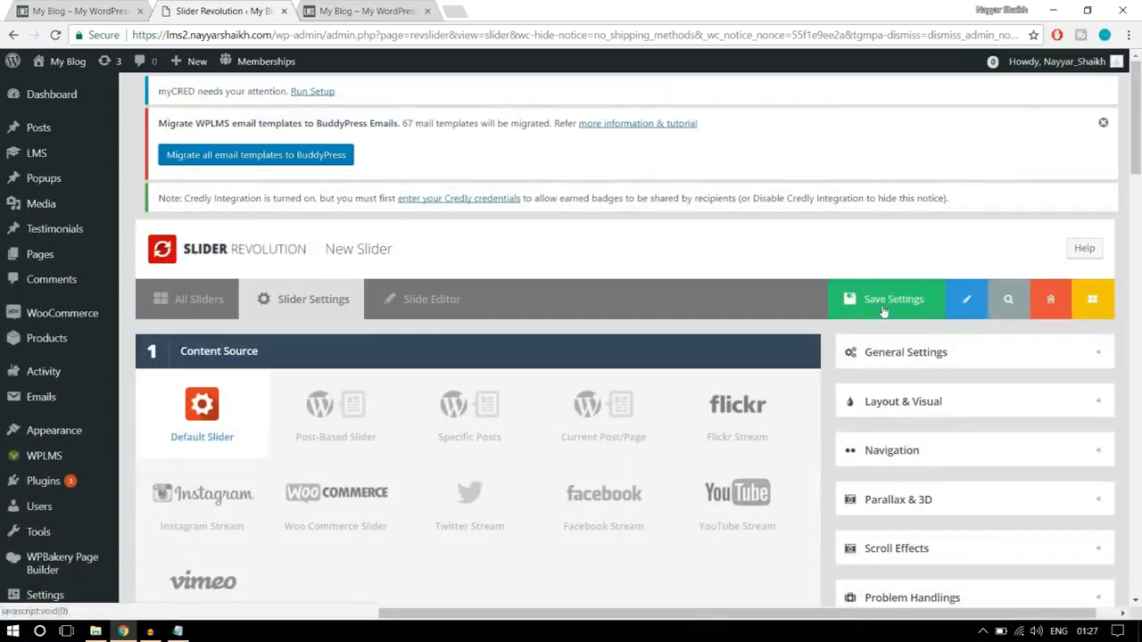
left_click(886, 308)
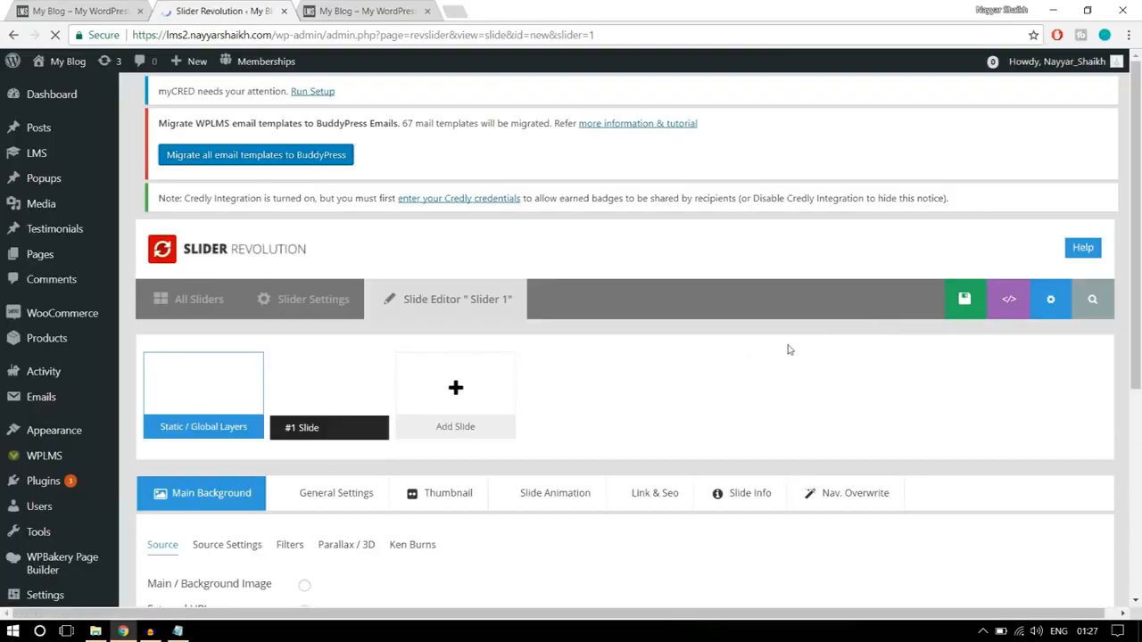
- Compare the blank slide with the finished homepage banner and set its background source to Main / Background Image
scroll(788, 350, "down", 3)
scroll(788, 350, "down", 10)
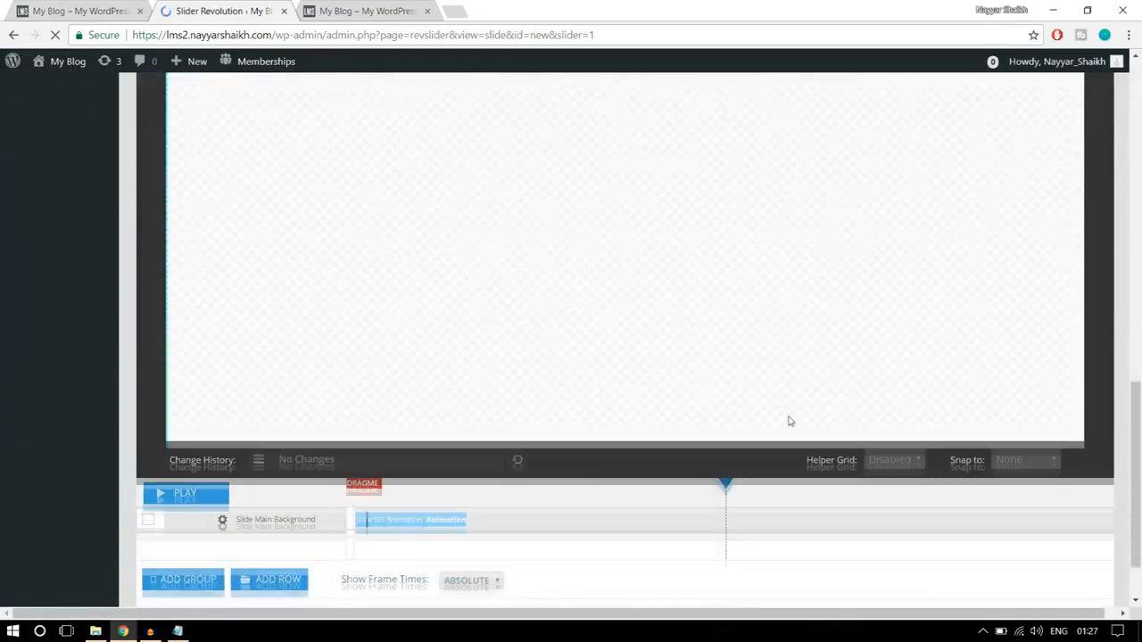
scroll(788, 421, "down", 3)
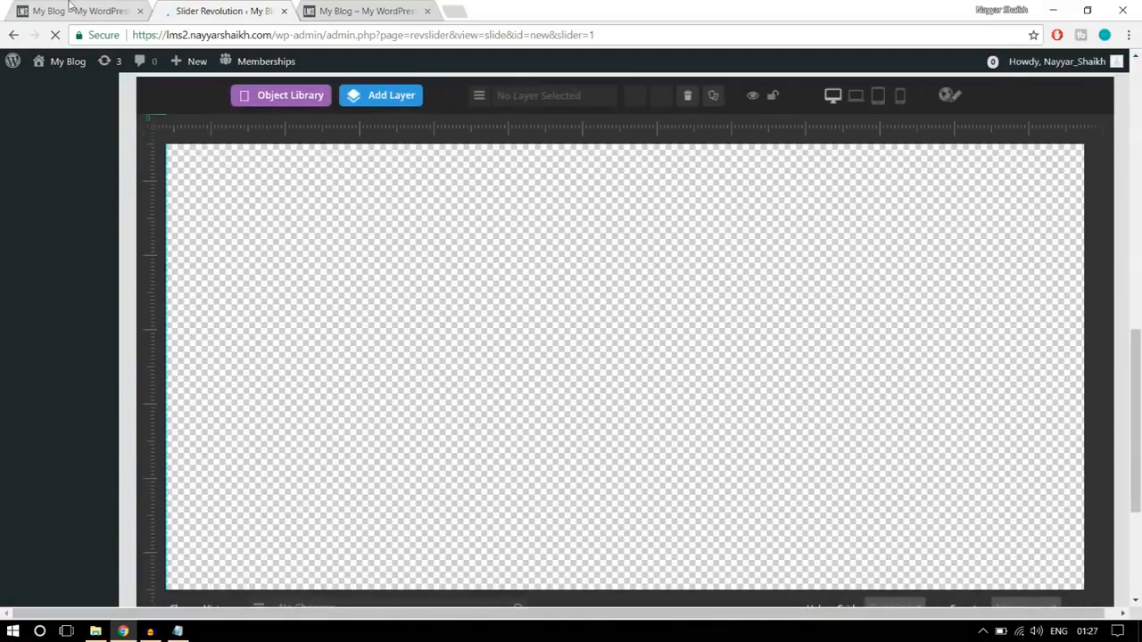
left_click(71, 9)
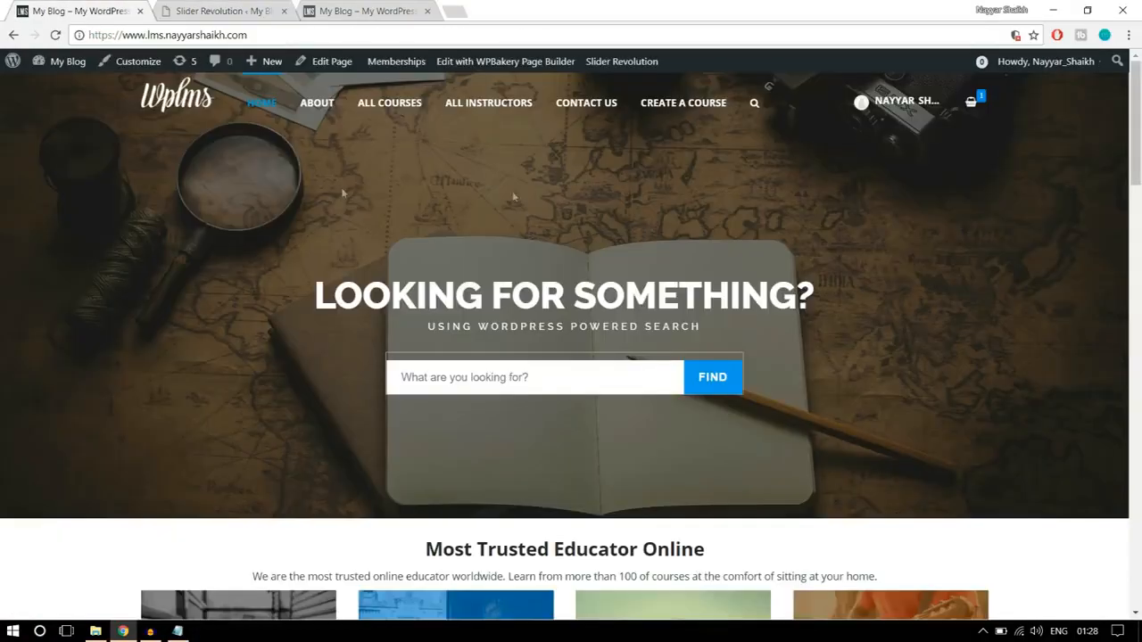
left_click(223, 10)
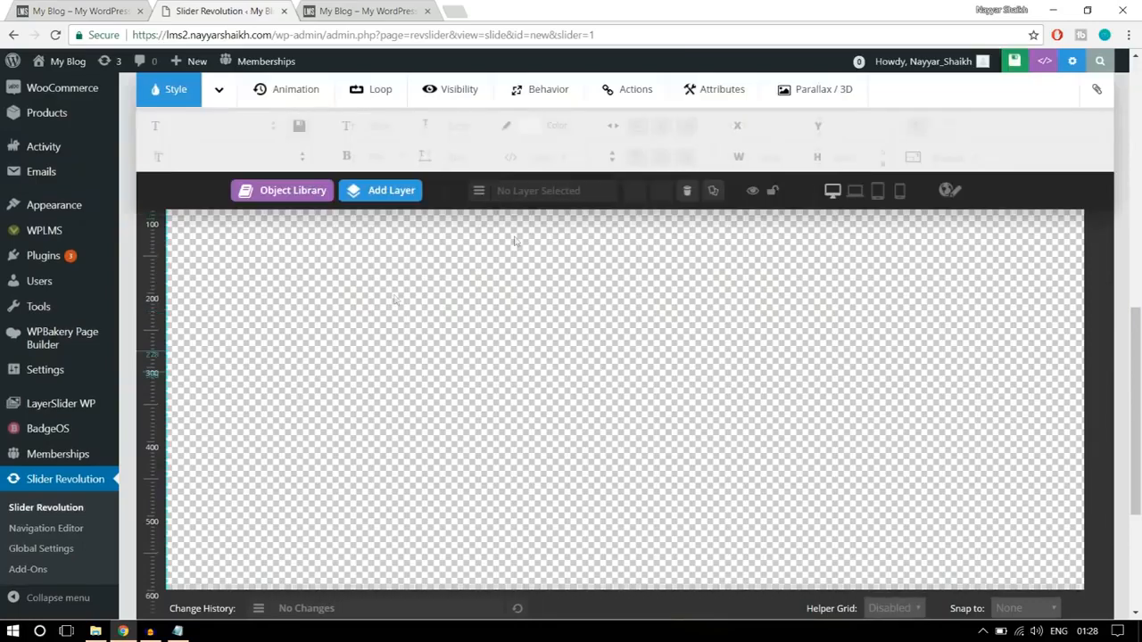
scroll(949, 432, "up", 5)
scroll(949, 432, "up", 1)
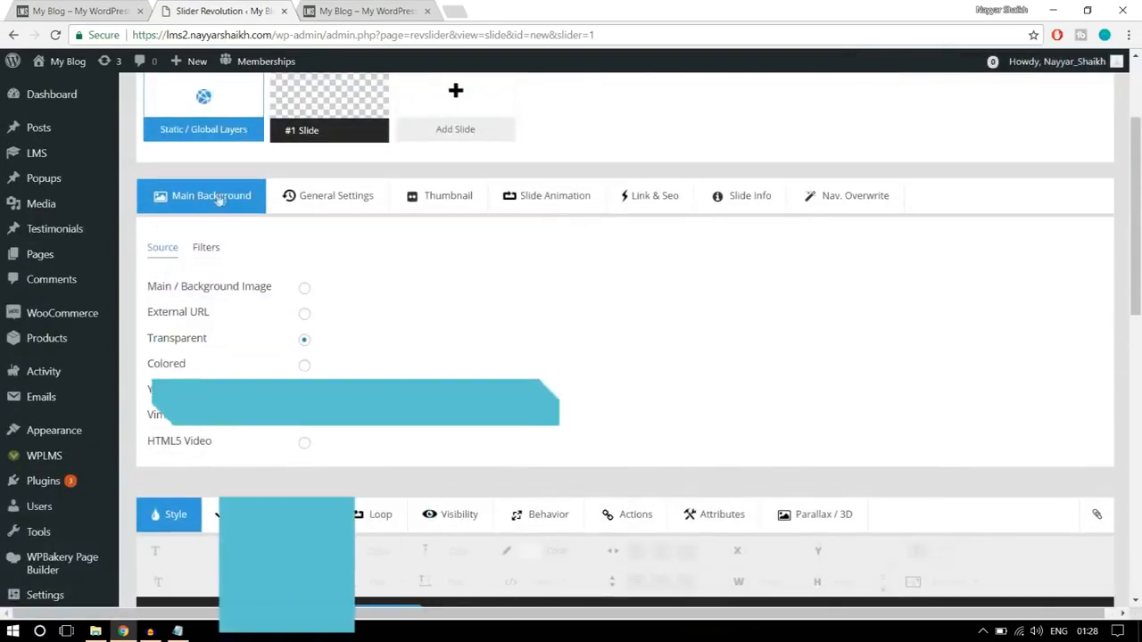
left_click(304, 287)
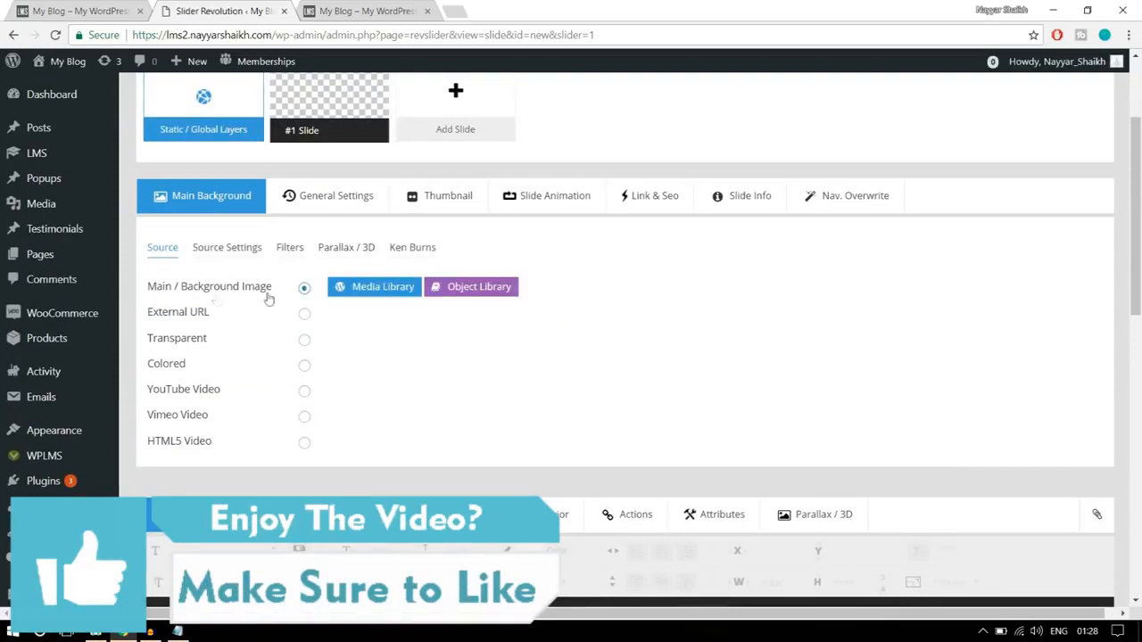
- Upload the main-banner image from the WPLMS Images > Sliders folder to the media library for the slide background
left_click(381, 289)
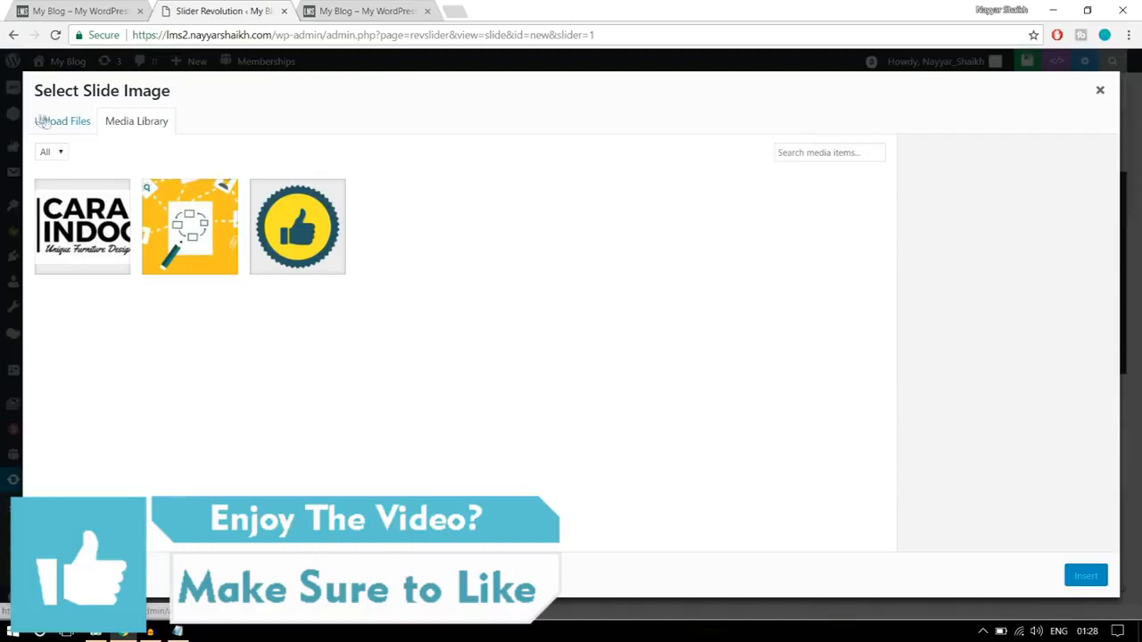
left_click(40, 120)
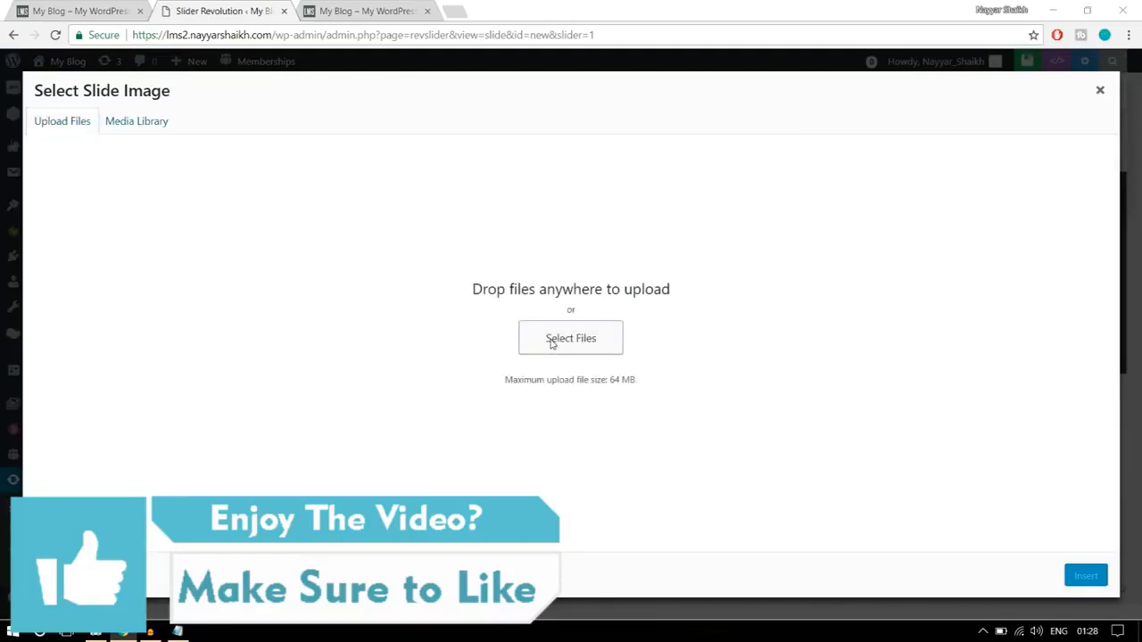
left_click(551, 343)
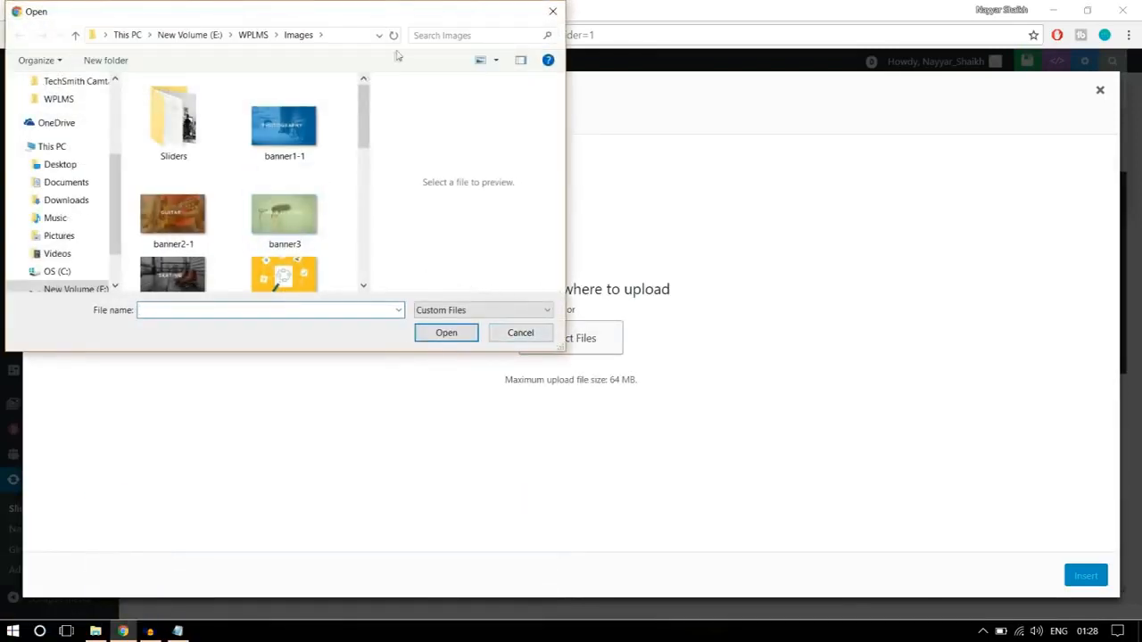
double_click(446, 18)
left_click_drag(372, 160, 794, 172)
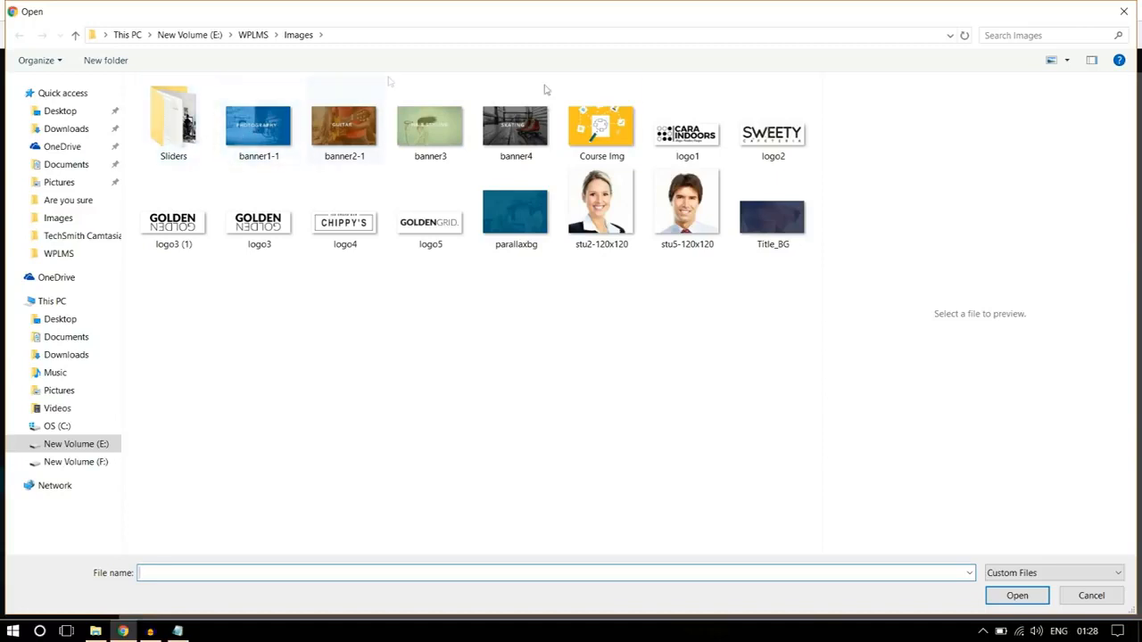
left_click(195, 154)
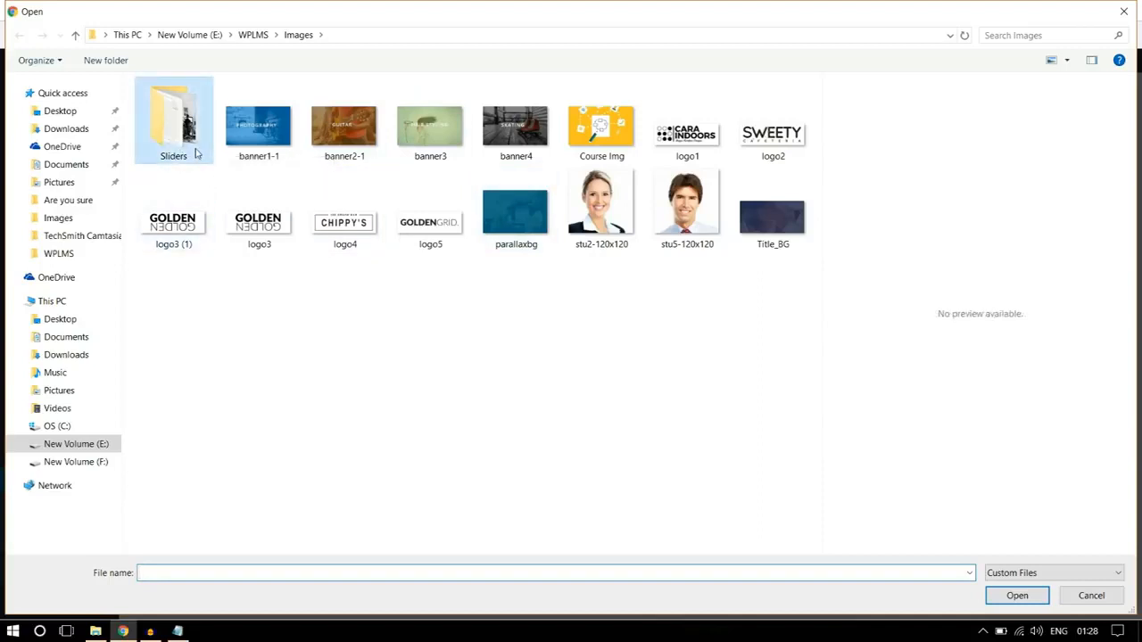
double_click(195, 153)
left_click(279, 159)
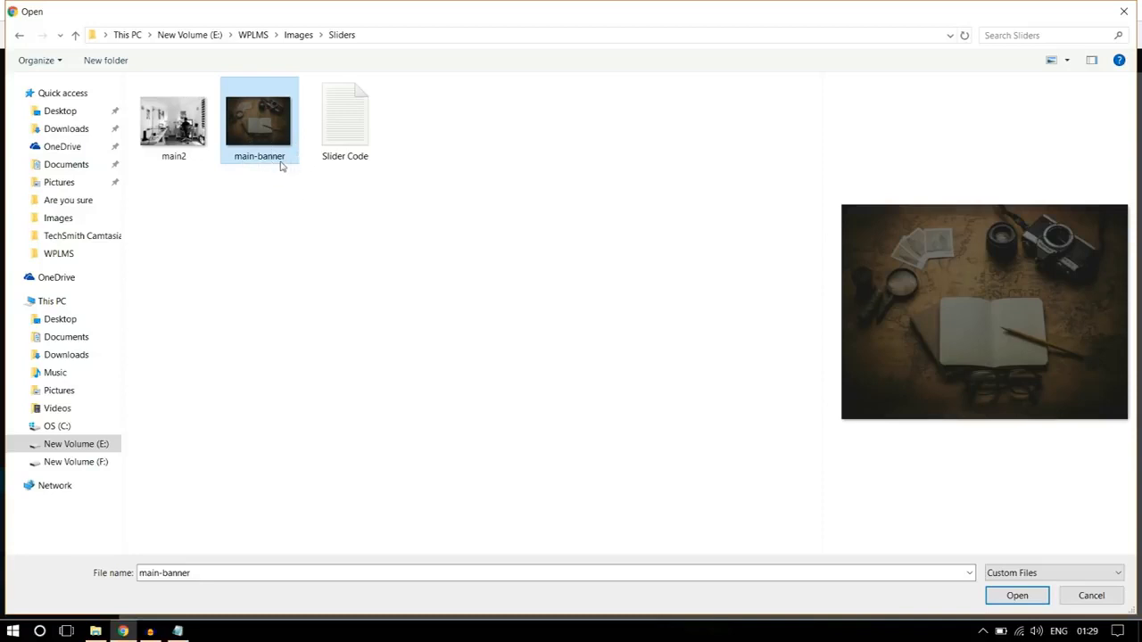
left_click(1015, 596)
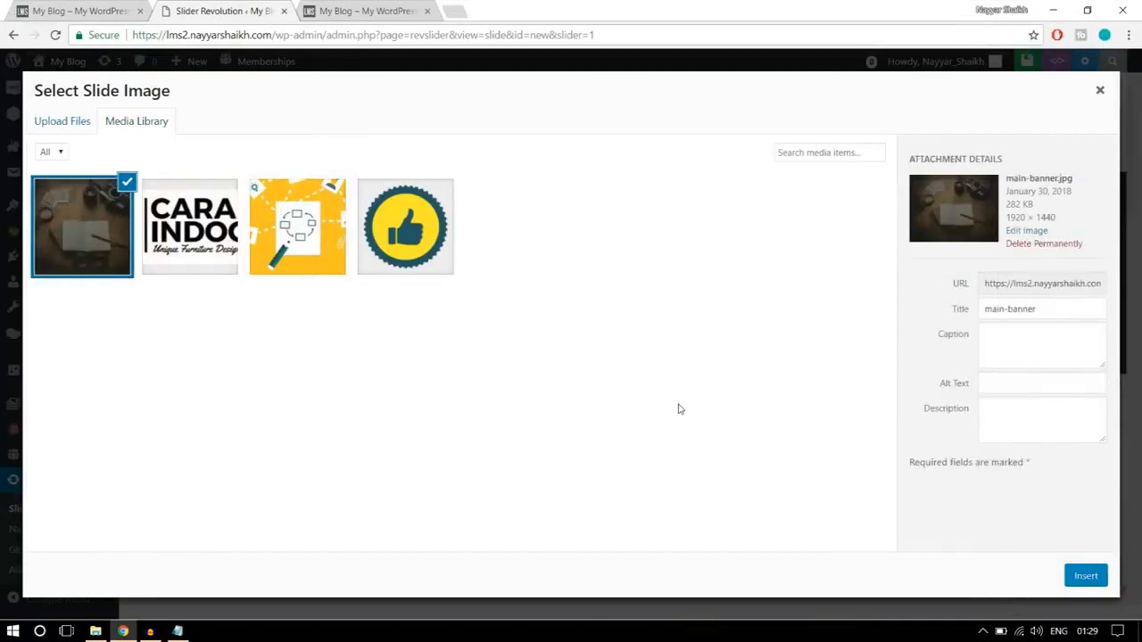
- Insert the uploaded main-banner image as the slide's background and compare it with the finished homepage banner
left_click(1077, 580)
scroll(1040, 468, "down", 5)
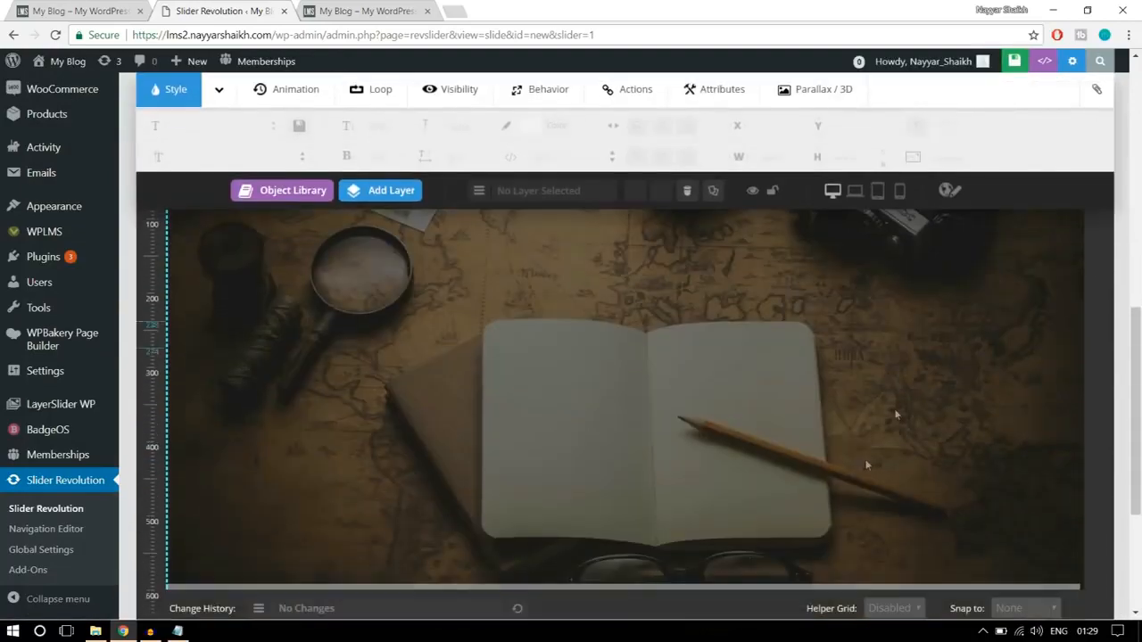
scroll(850, 464, "up", 2)
scroll(895, 346, "down", 2)
scroll(863, 409, "up", 1)
left_click(82, 9)
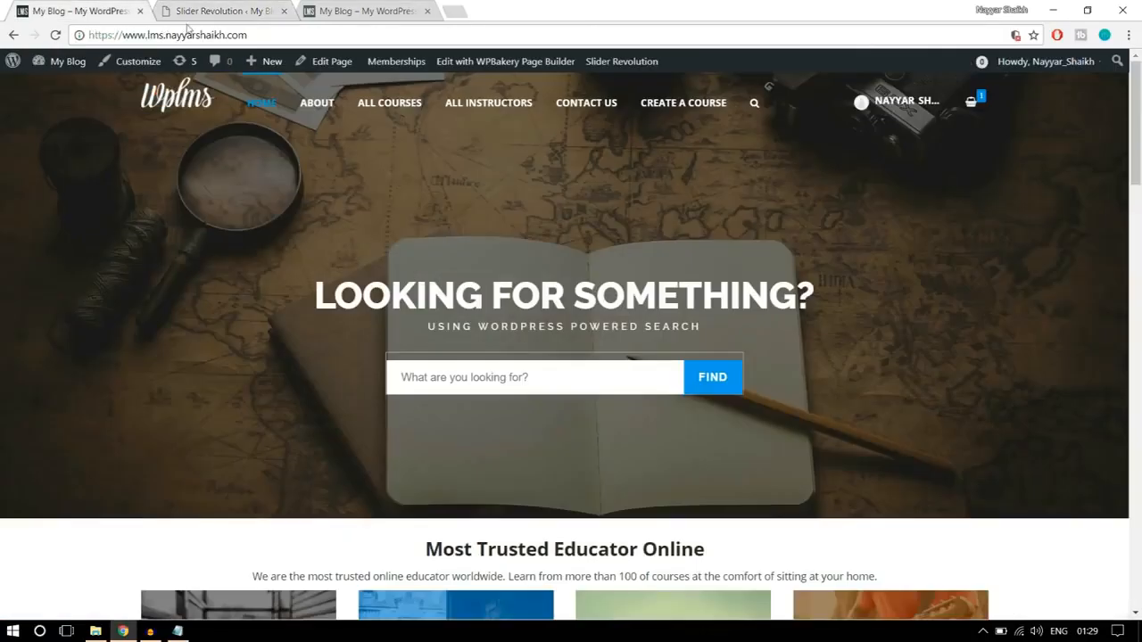
left_click(248, 7)
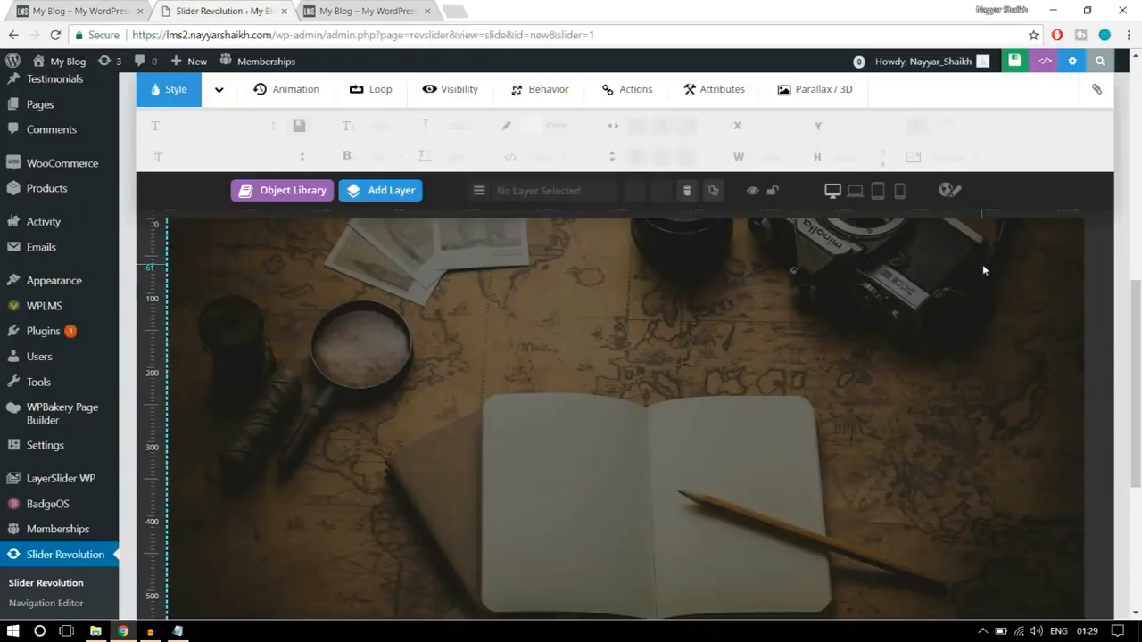
- Add a Text/Html layer with the finished homepage's heading text "LOOKING FOR SOMETHING?"
mouse_move(377, 203)
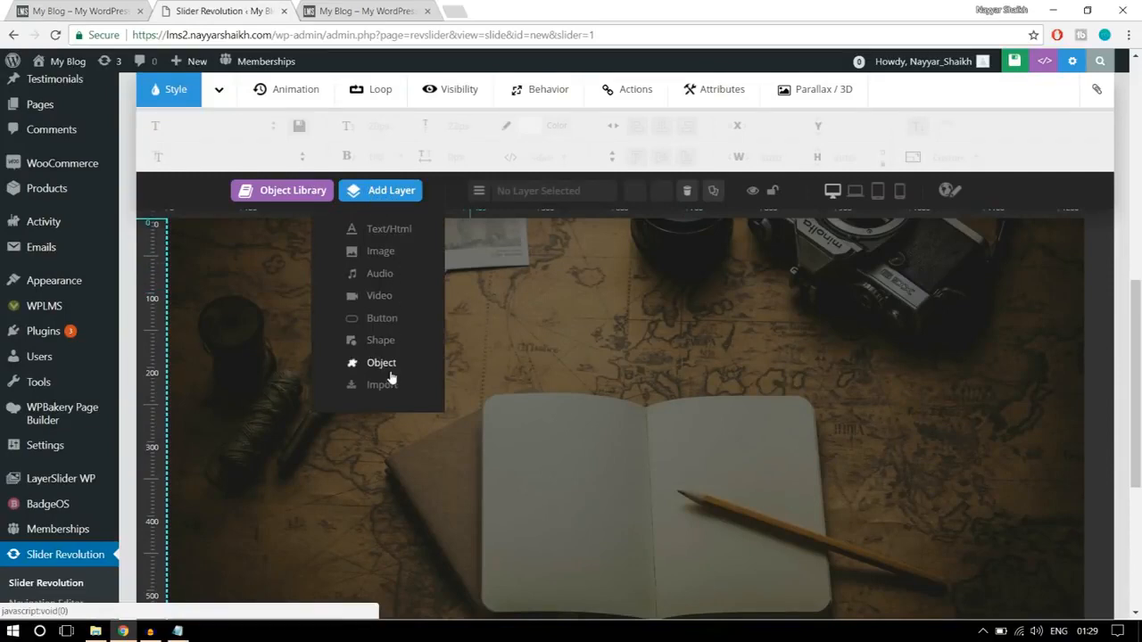
left_click(385, 231)
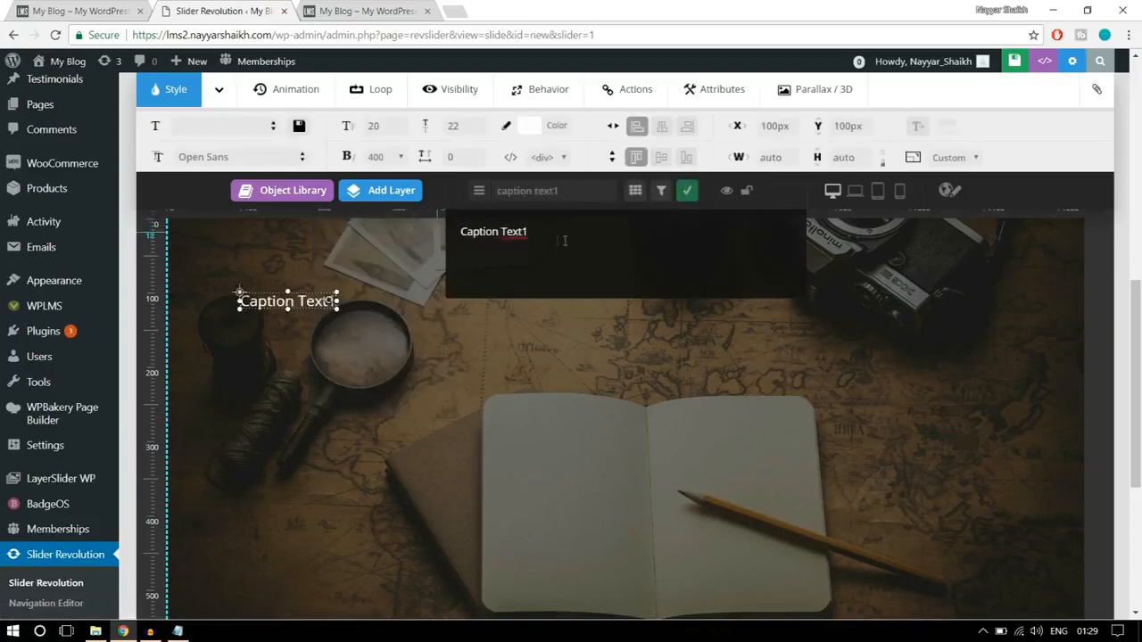
left_click(99, 7)
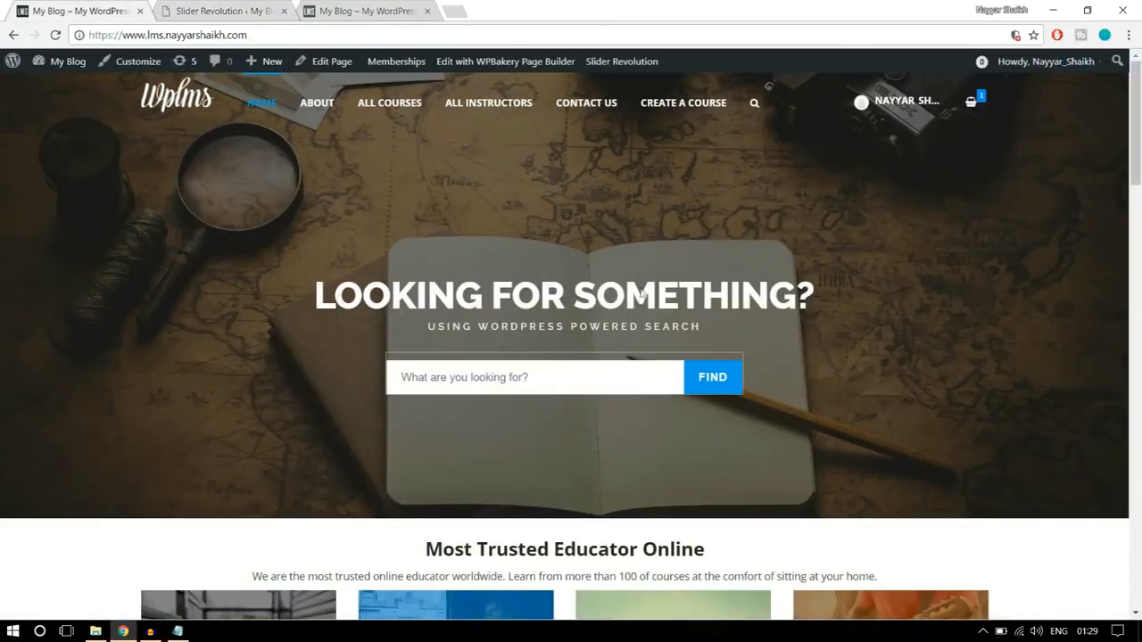
left_click(223, 11)
type("LOOKING FOR SOMETHING?")
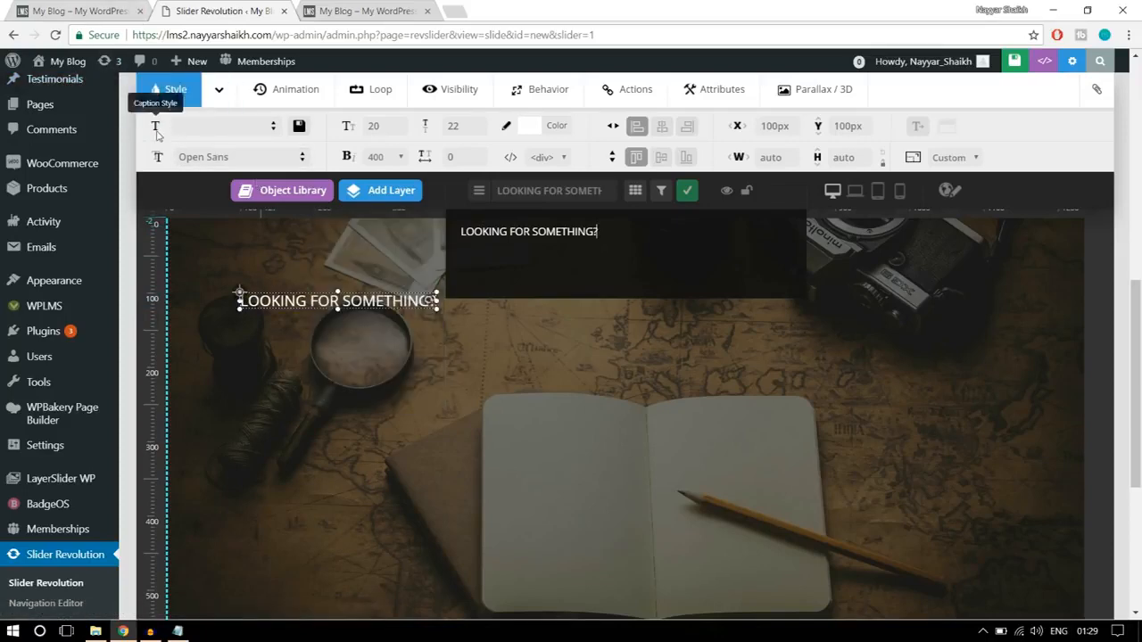
- Check the heading's look on the finished homepage and set the heading layer's font family to Raleway
left_click(103, 12)
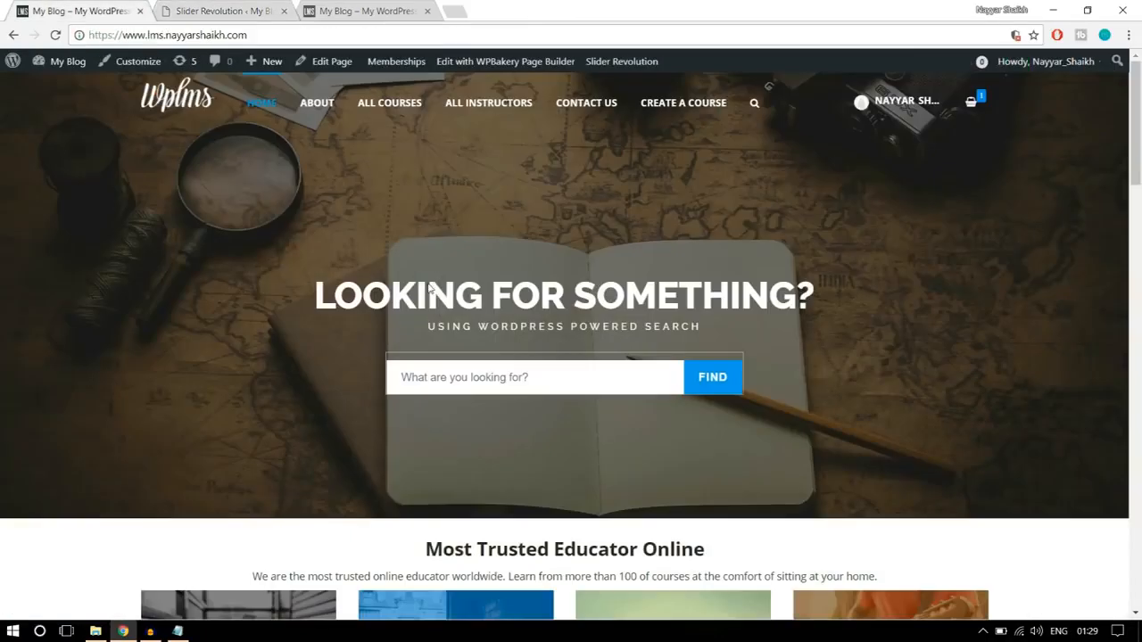
left_click(175, 9)
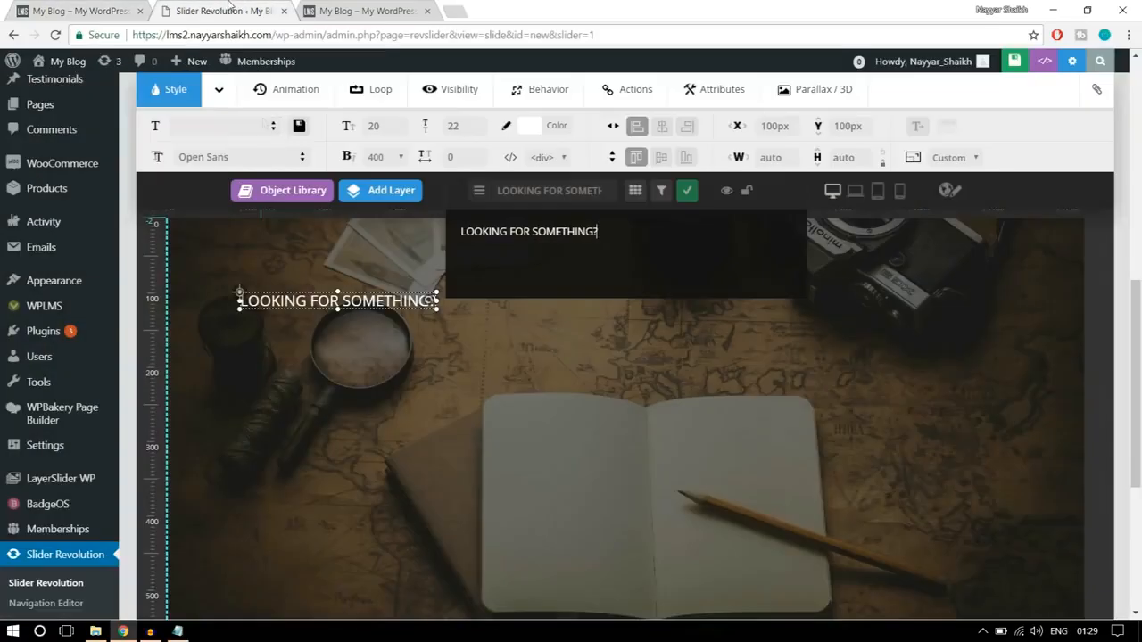
left_click(231, 158)
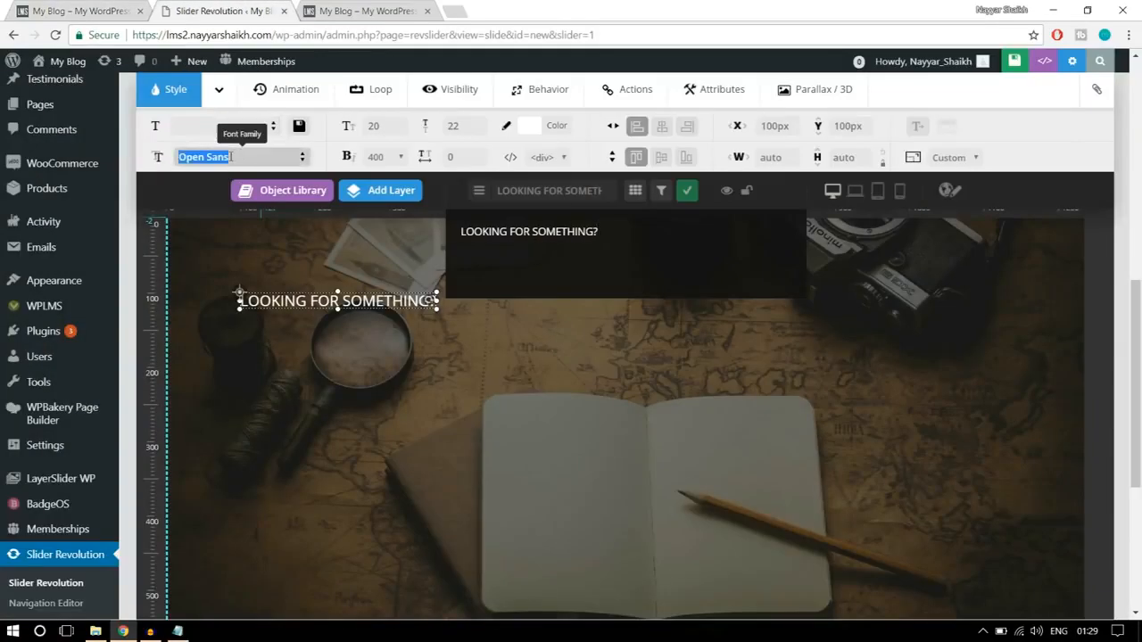
type("RT")
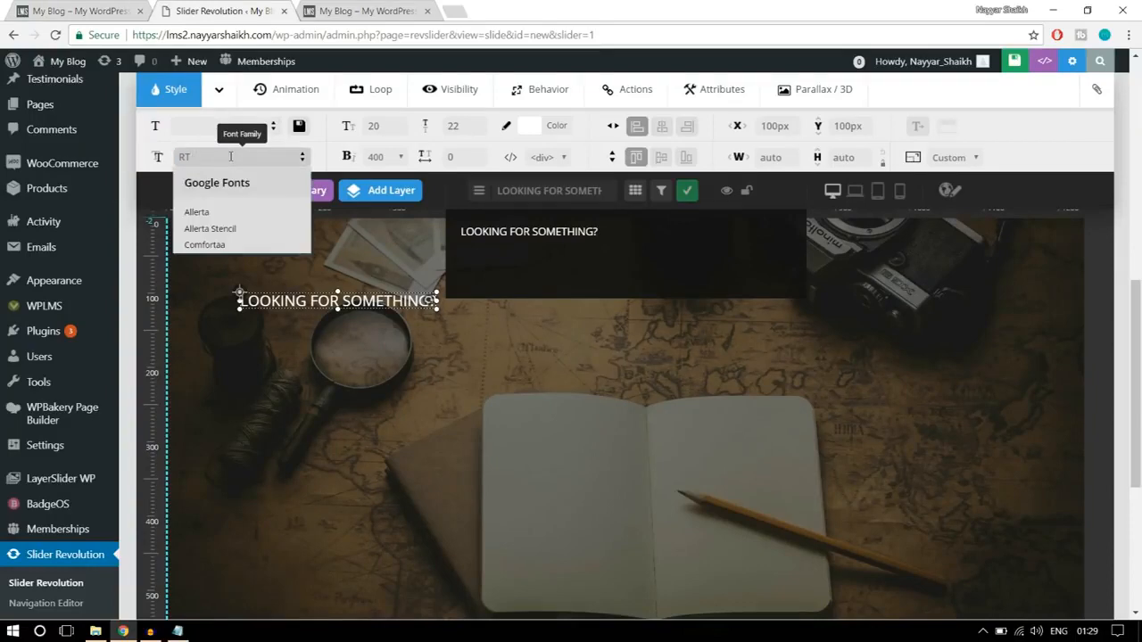
type("AALE")
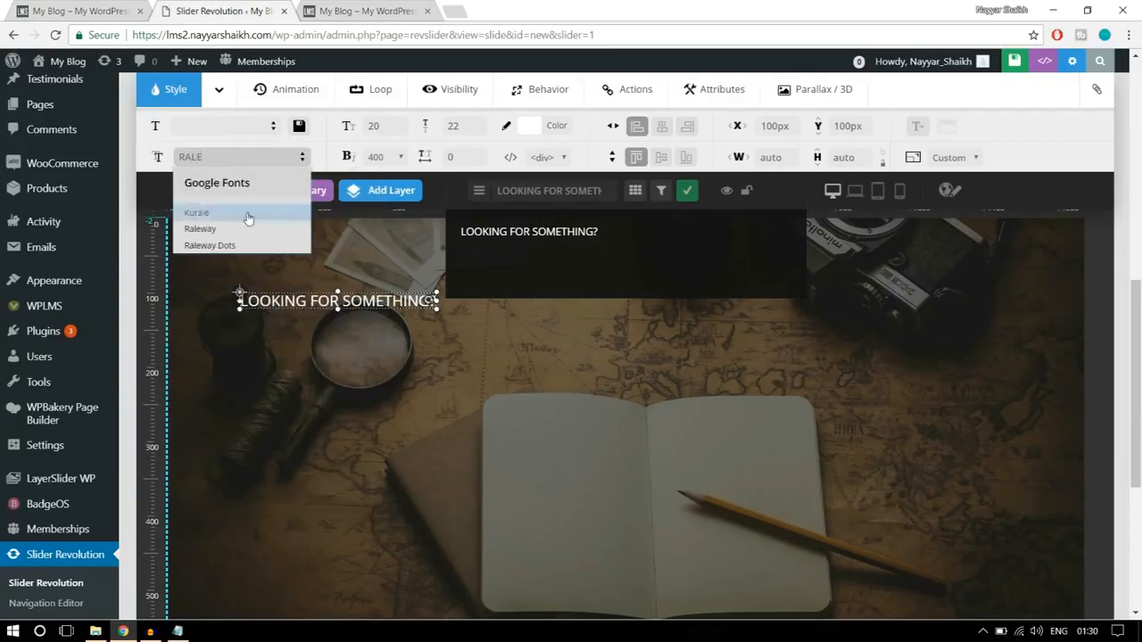
left_click(200, 229)
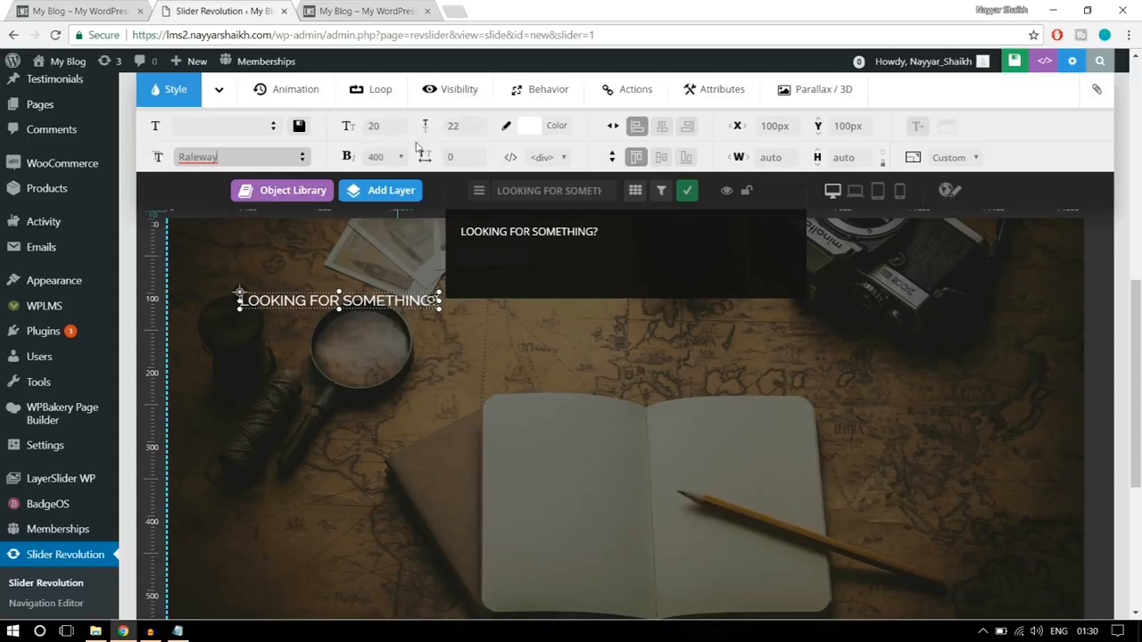
- Set the heading layer's font size and line height to 50 px and its font weight to 800
double_click(389, 129)
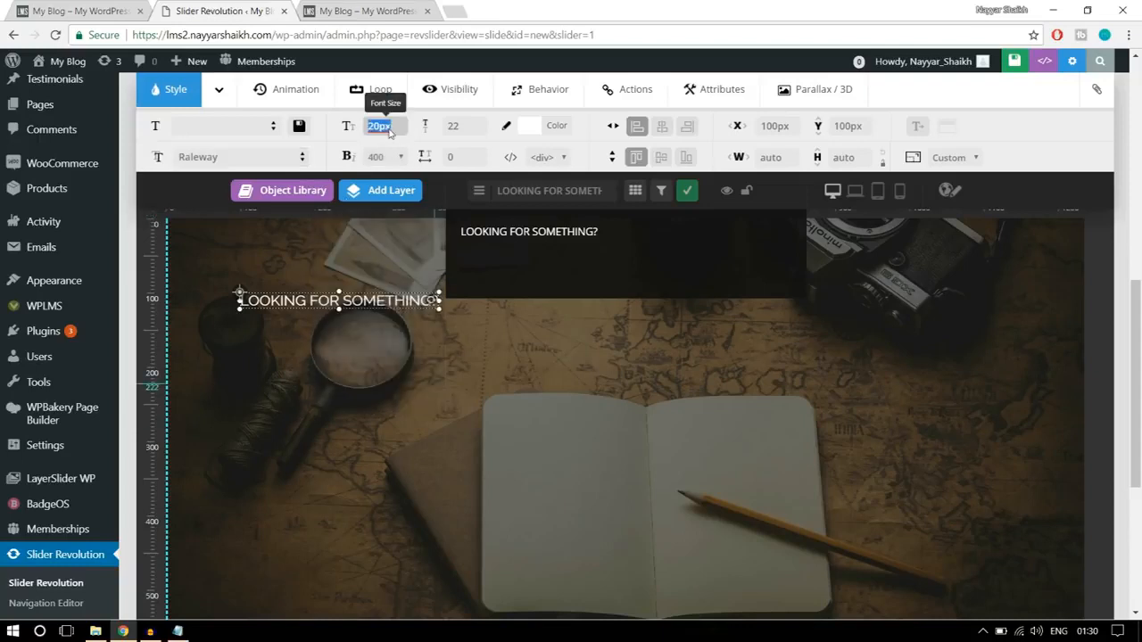
type("50")
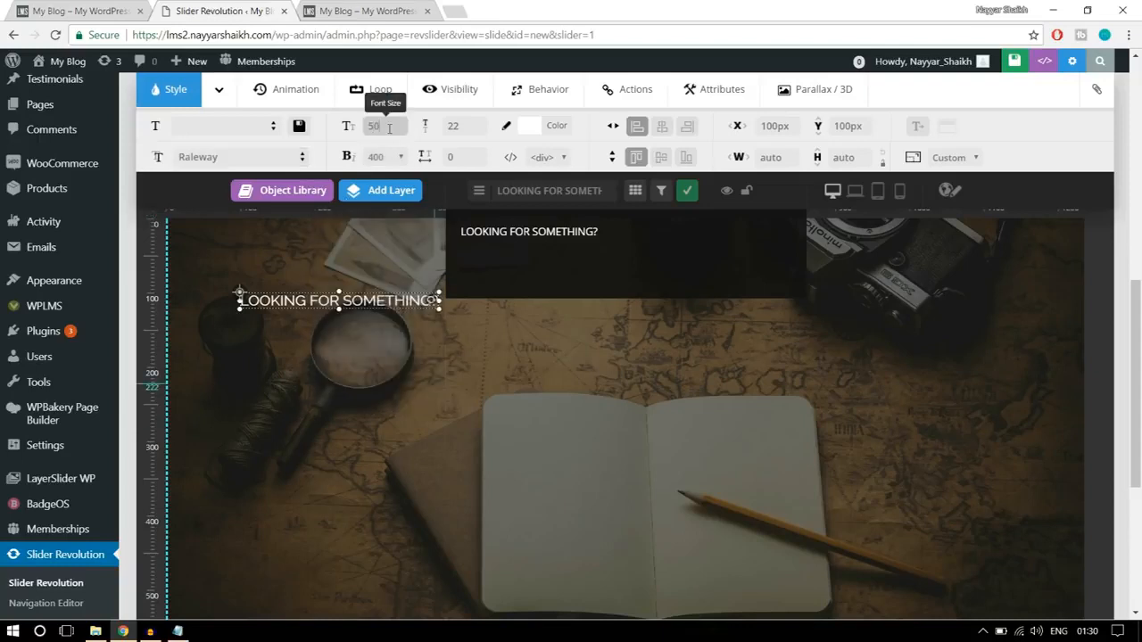
double_click(460, 127)
type("50")
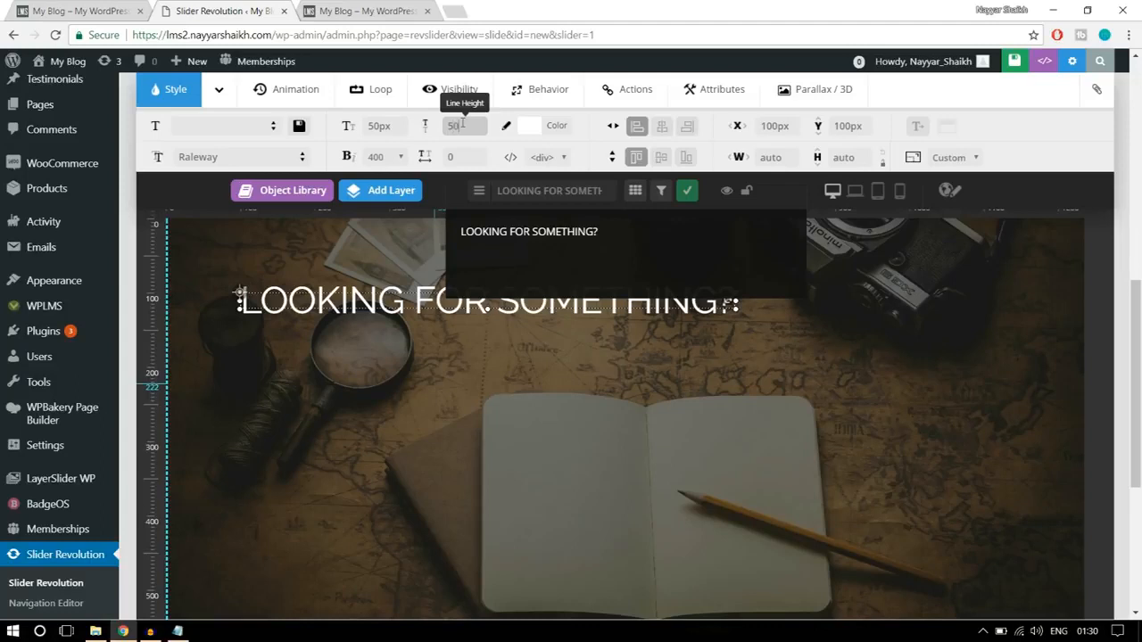
left_click(389, 157)
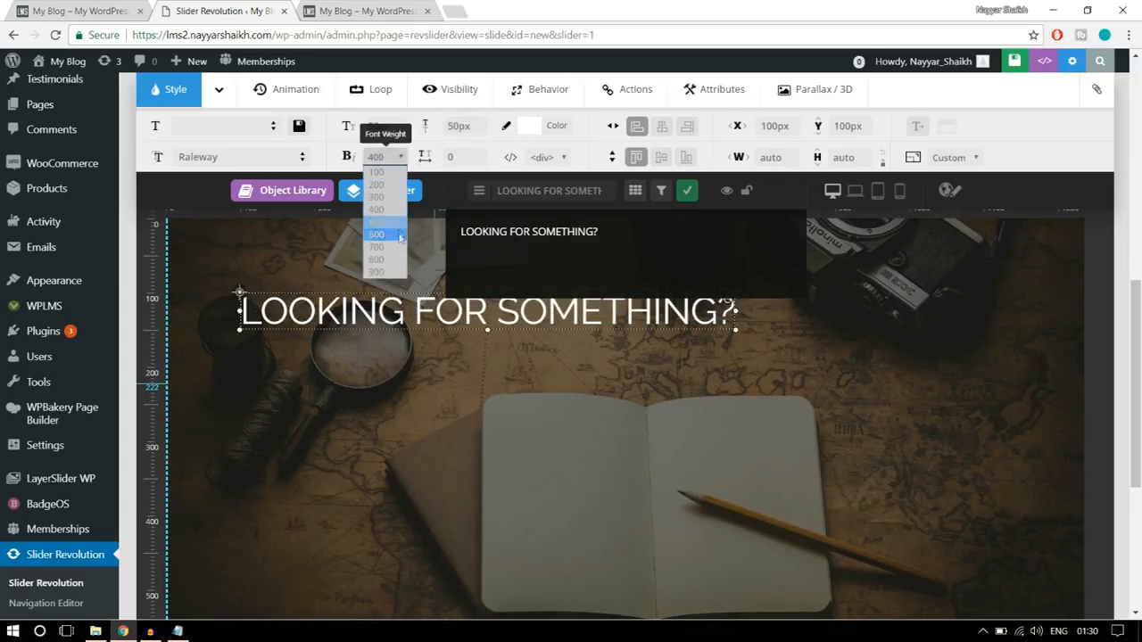
left_click(382, 259)
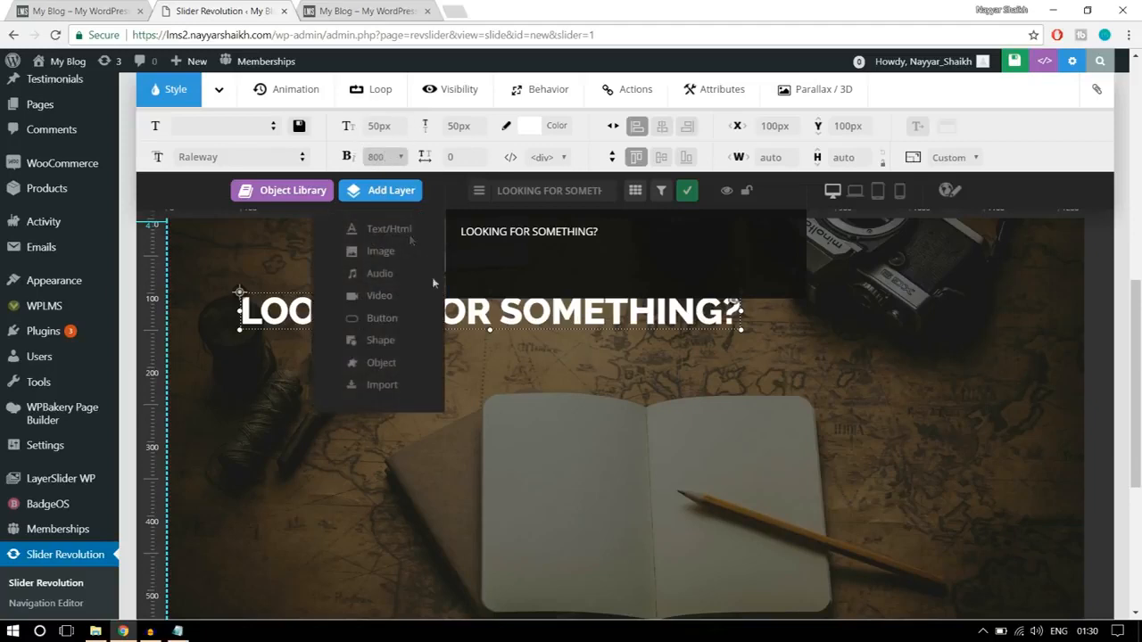
- Move the heading down to about Y 186 px, center it horizontally, and compare it with the finished homepage banner
left_click_drag(503, 317, 583, 378)
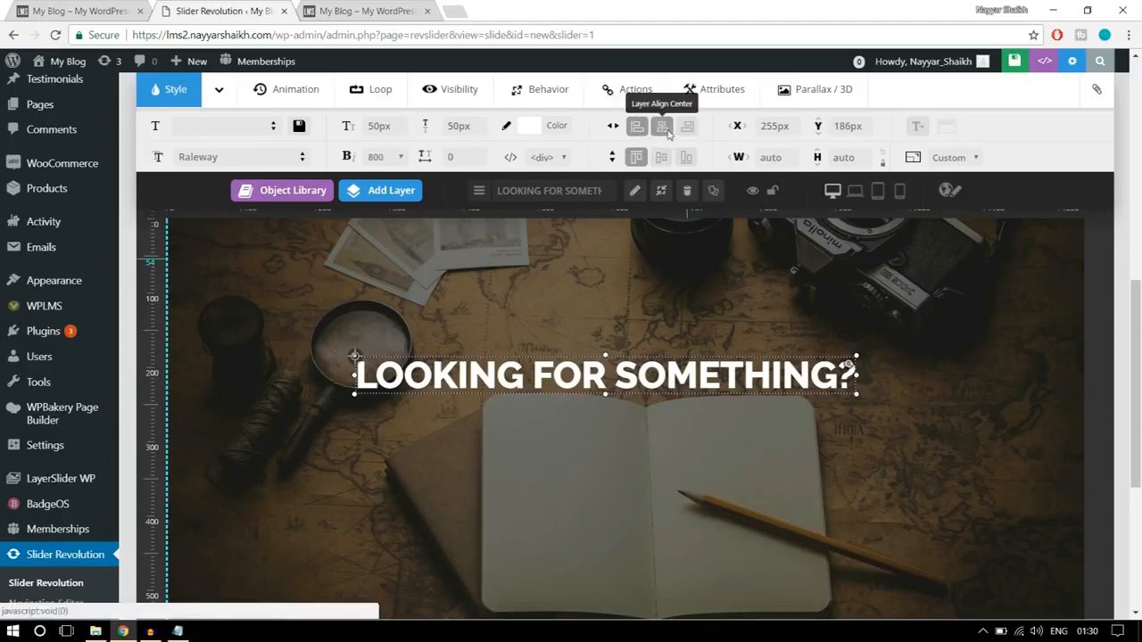
left_click(663, 129)
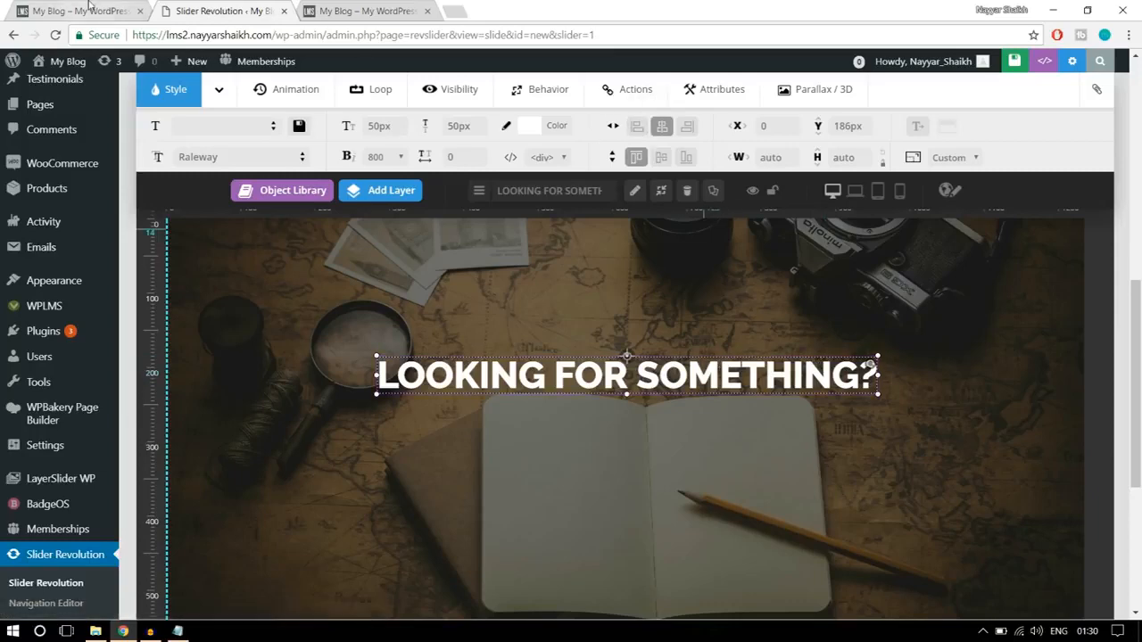
left_click(89, 7)
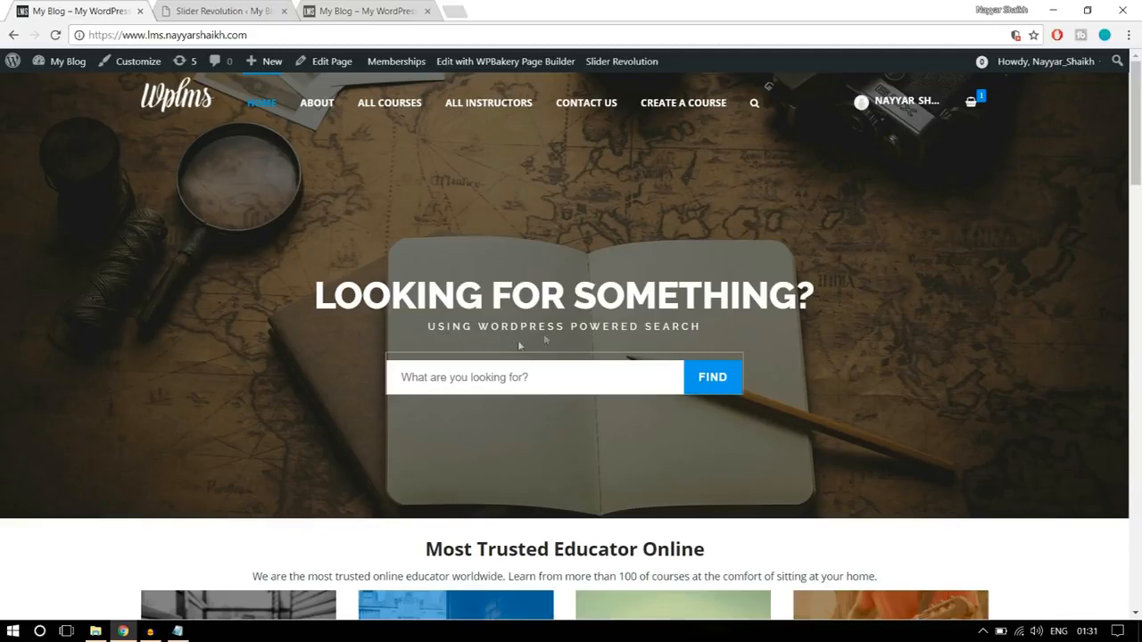
left_click(233, 9)
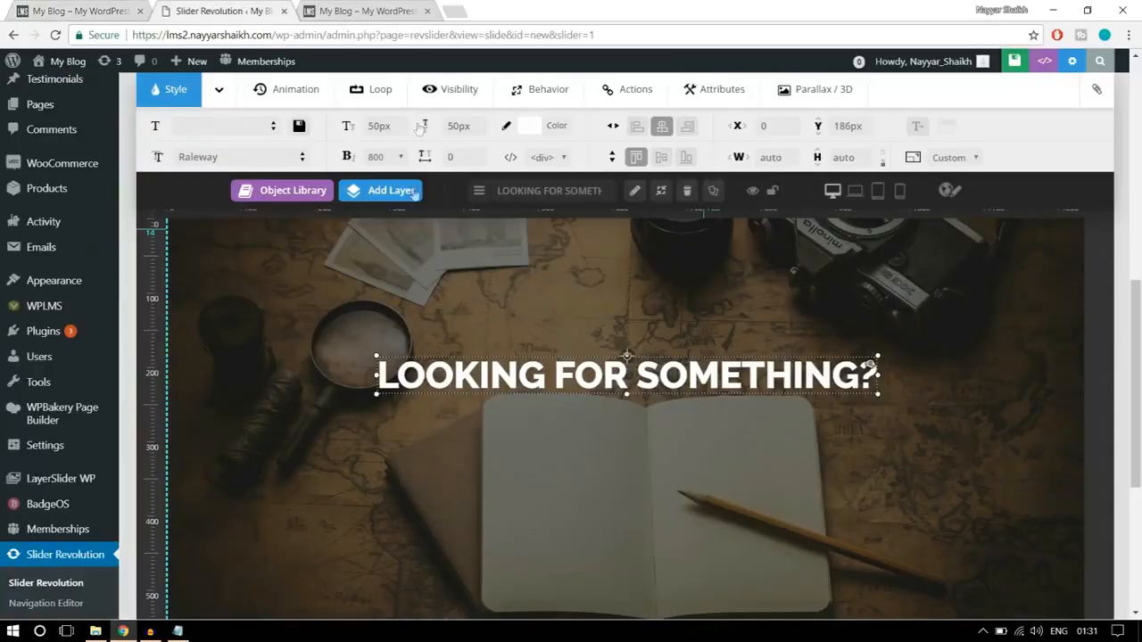
- Add a second Text/Html layer with the finished homepage's subtitle text "USING WORDPRESS POWERED SEARCH"
mouse_move(390, 195)
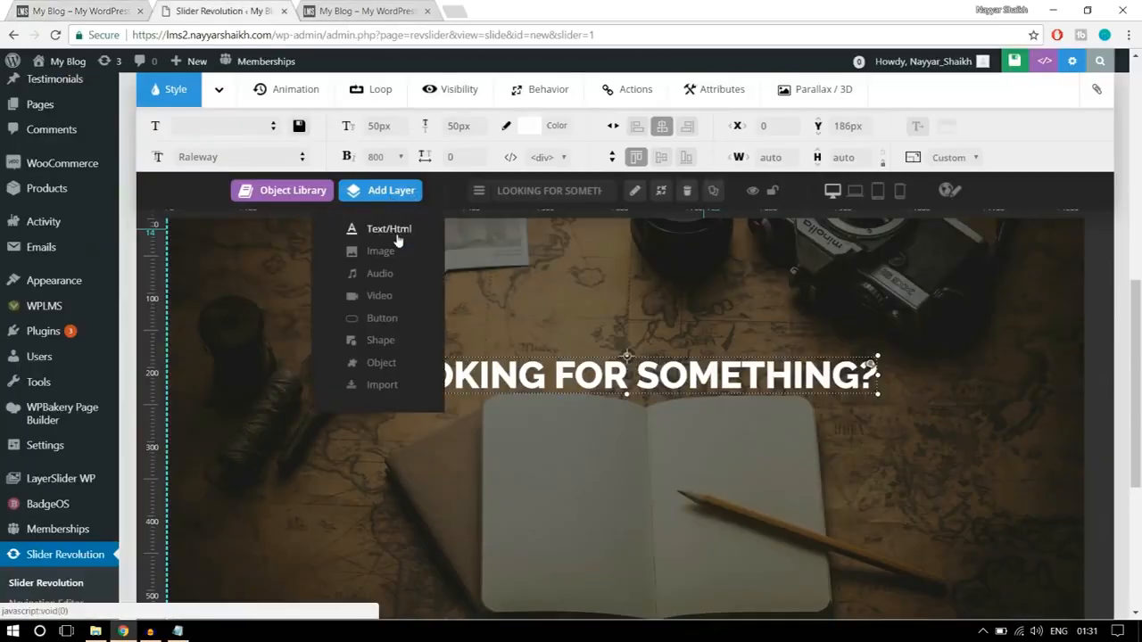
left_click(397, 234)
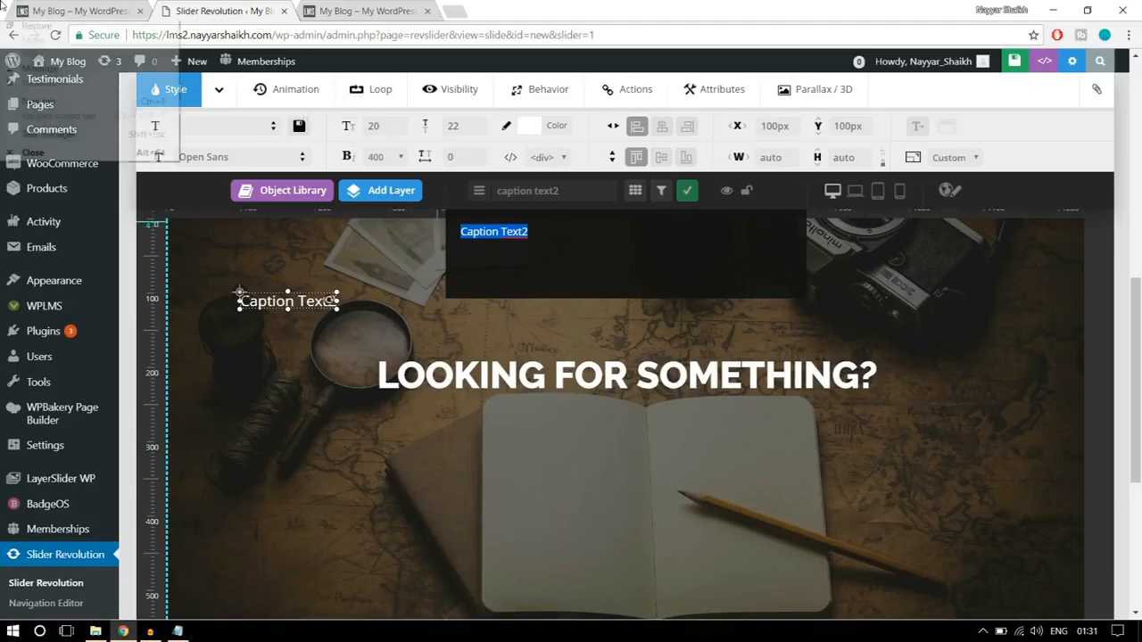
left_click(74, 9)
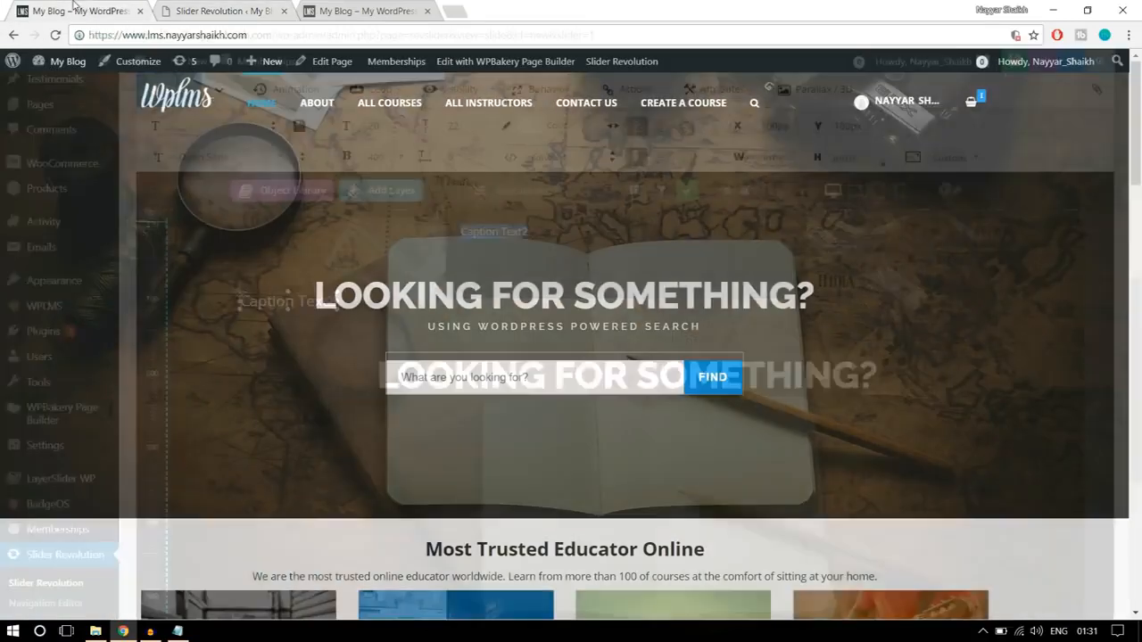
left_click(223, 11)
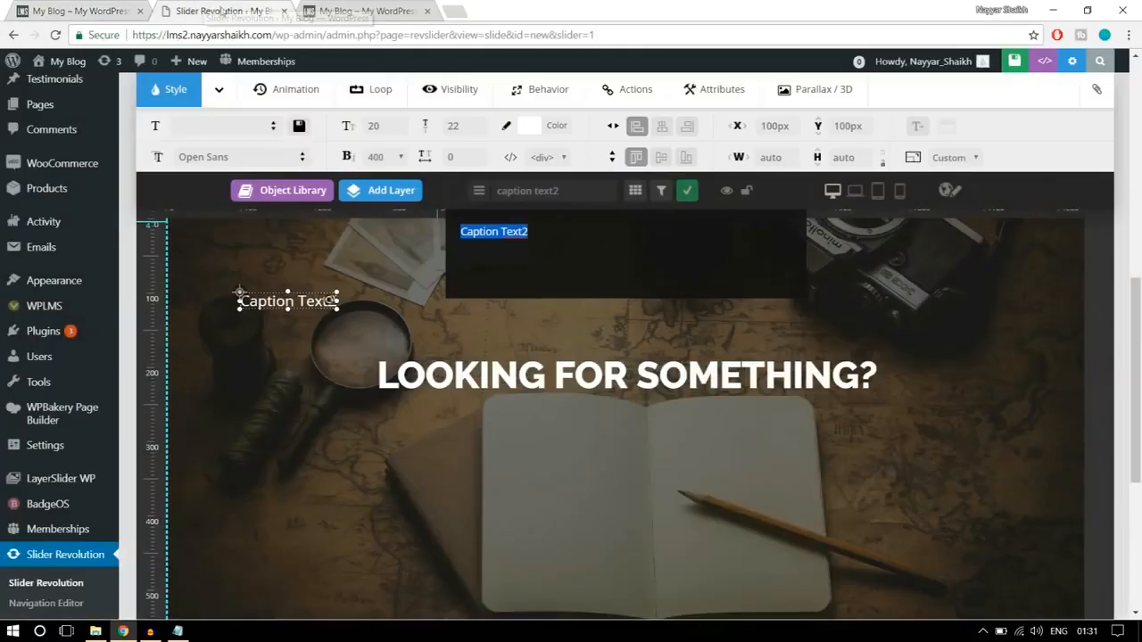
type("USING WORDPRESS POWERED SEARCH!")
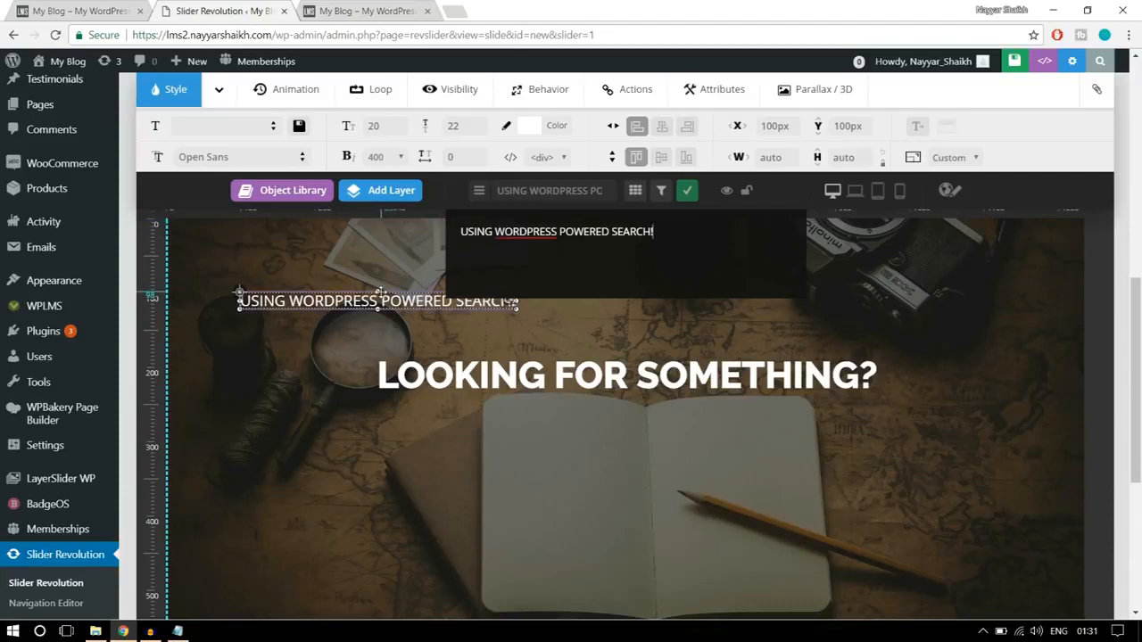
- Move the subtitle layer below the heading to about Y 262 px and center it horizontally on the slide
left_click_drag(482, 302, 544, 346)
left_click_drag(545, 391, 648, 412)
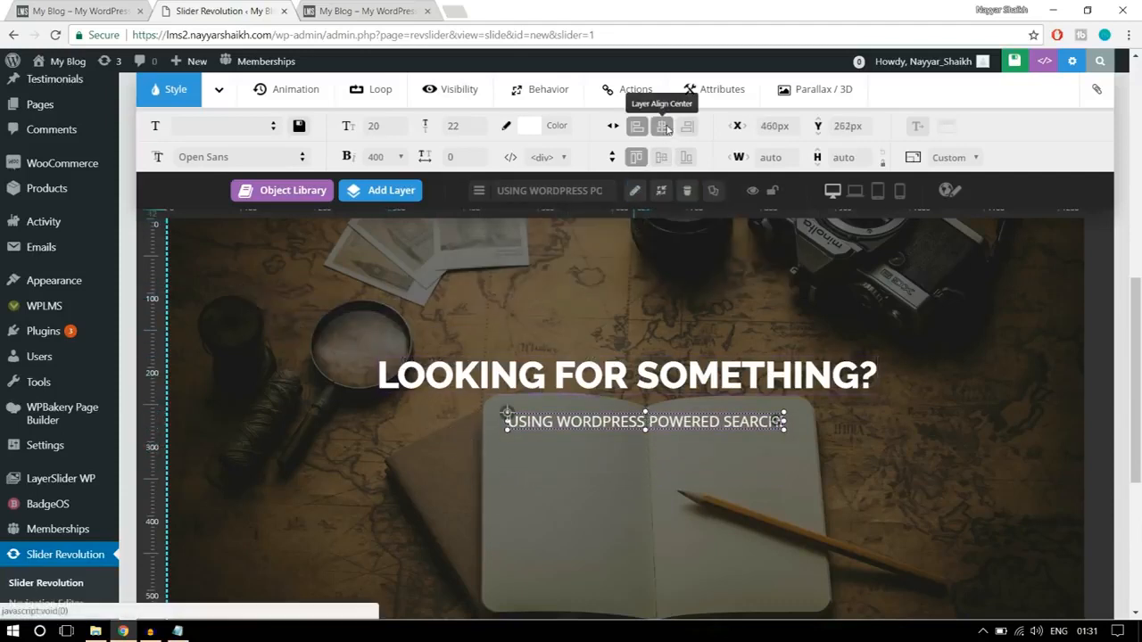
left_click(664, 128)
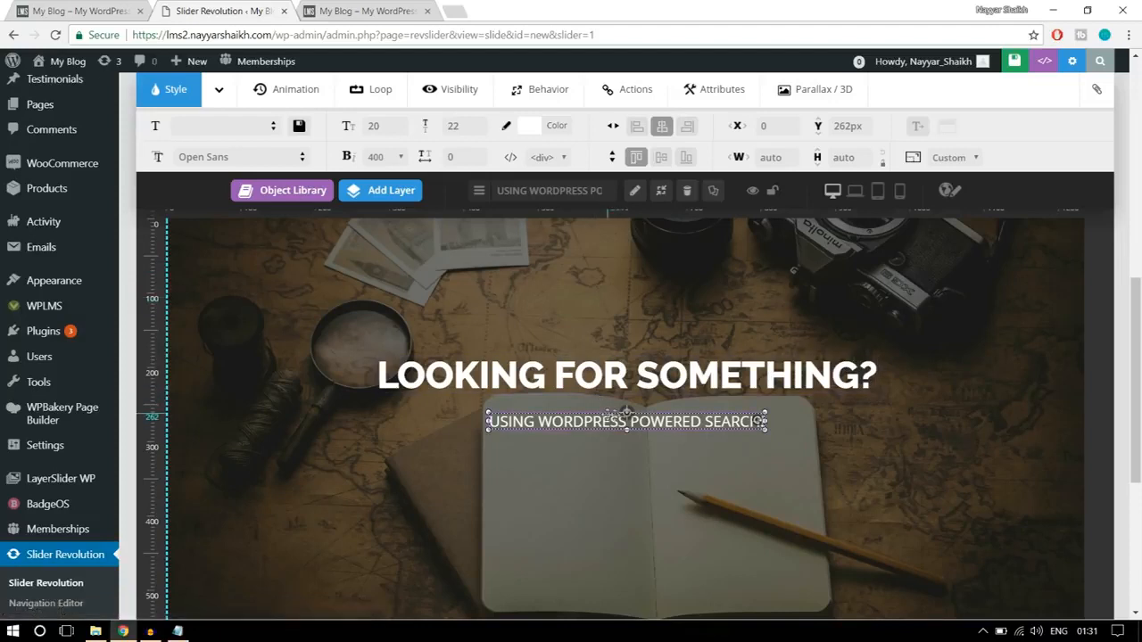
- Set the subtitle layer's font family to Raleway, its font size to 13 px and its line height to 20 px
left_click(229, 158)
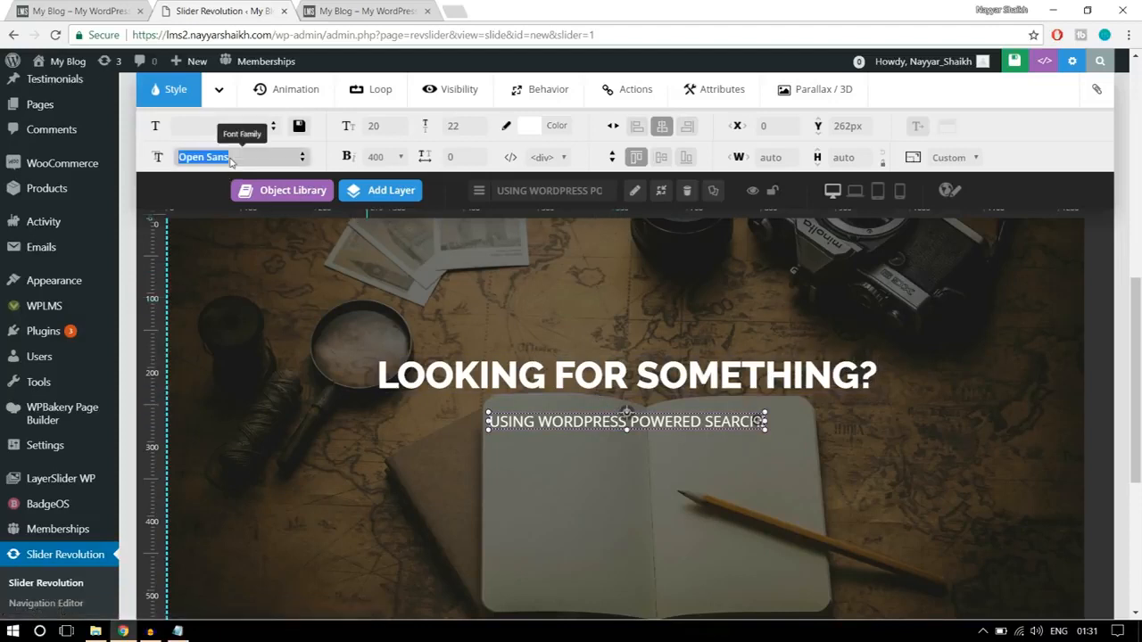
type("RALE")
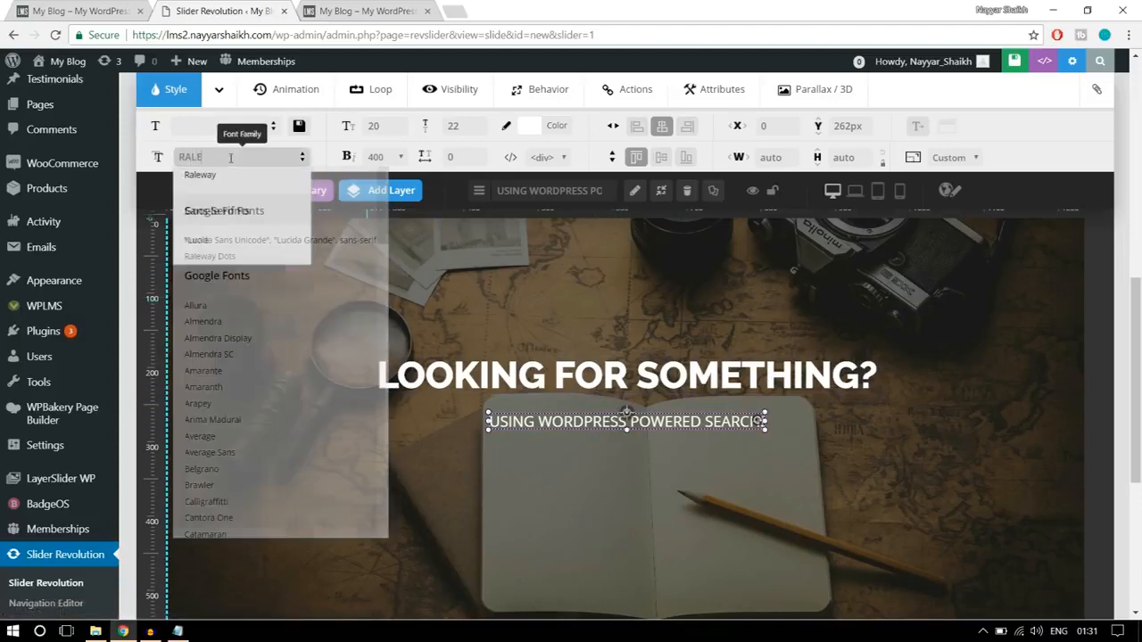
left_click(220, 175)
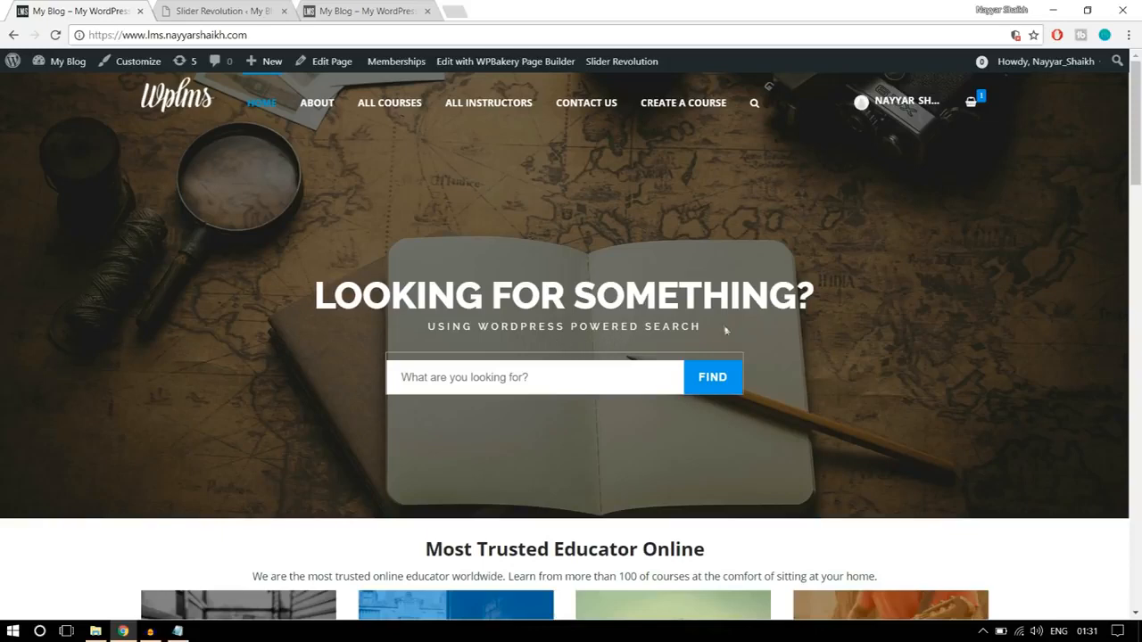
left_click(223, 10)
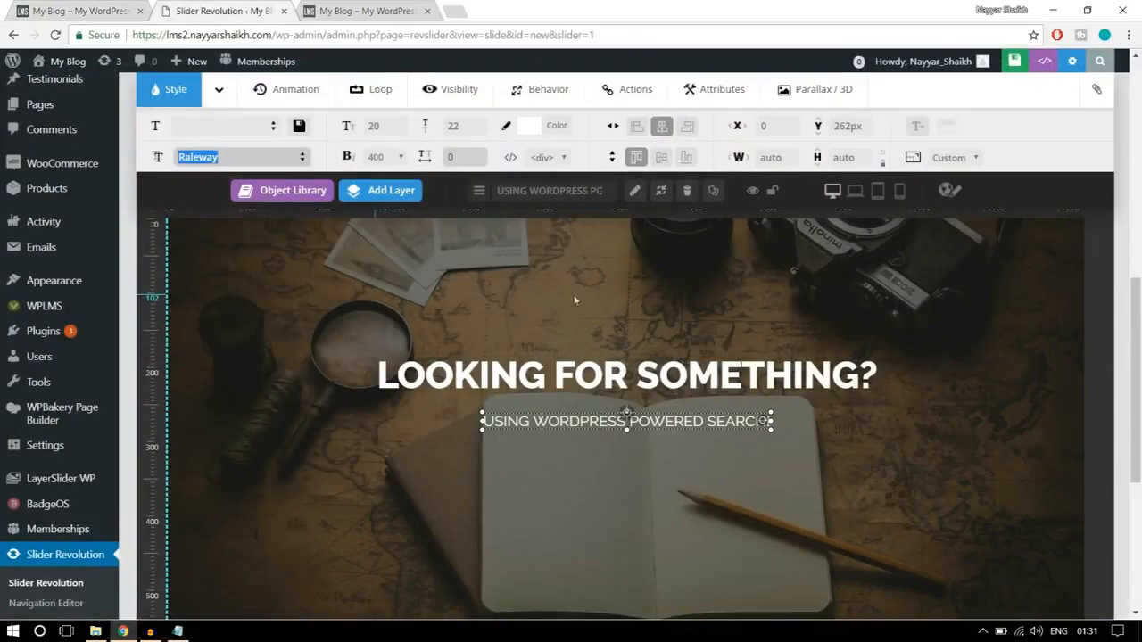
left_click(376, 128)
type("13")
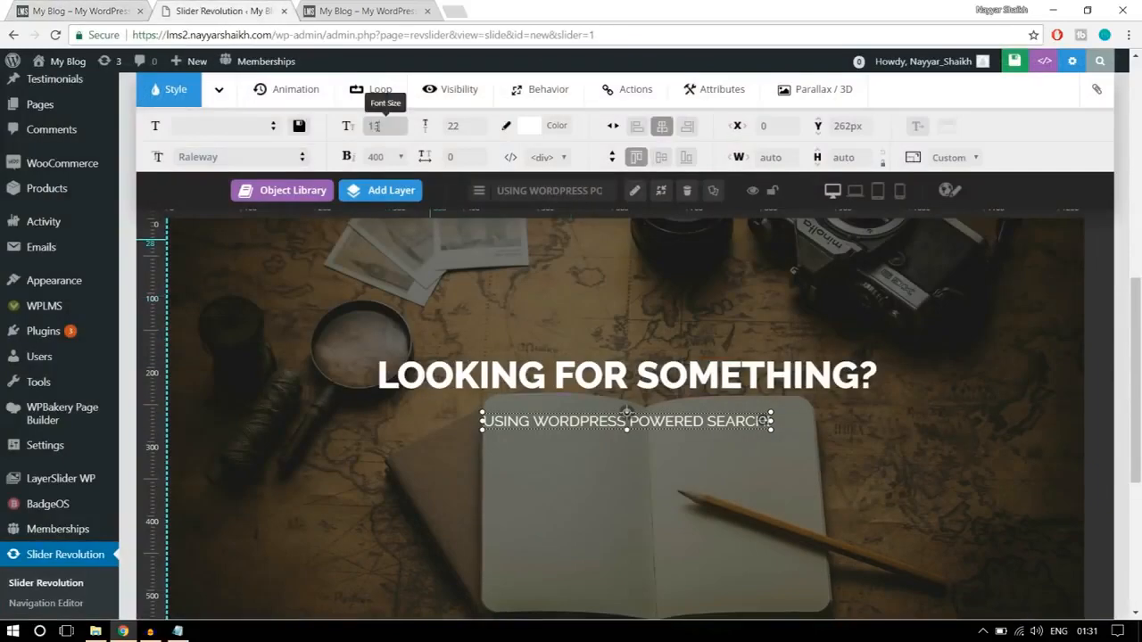
left_click(455, 125)
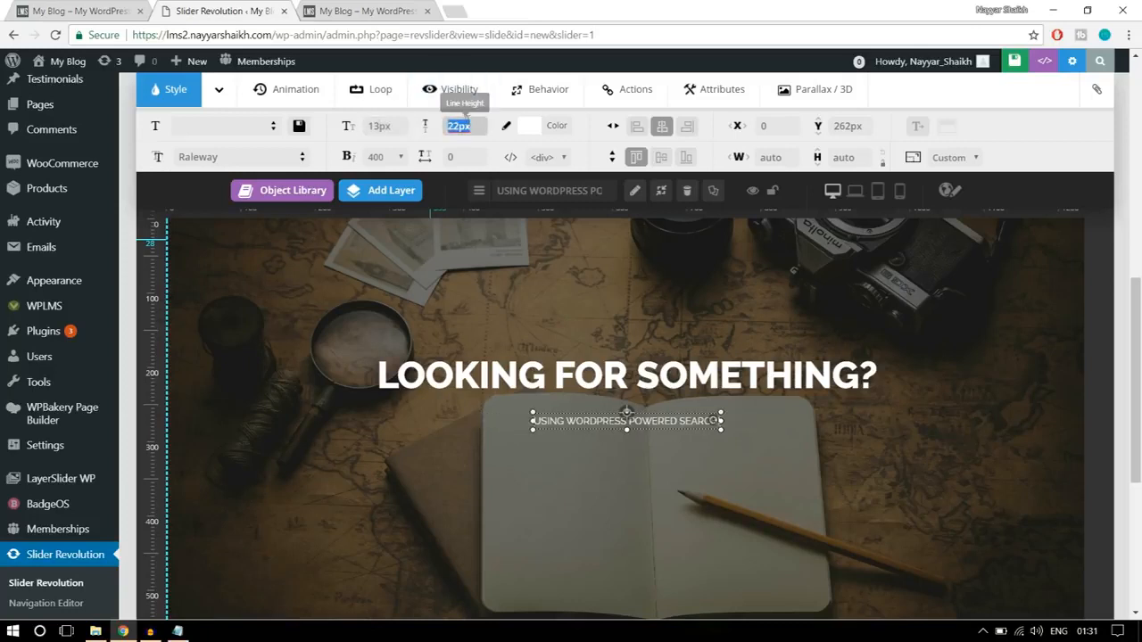
type("2")
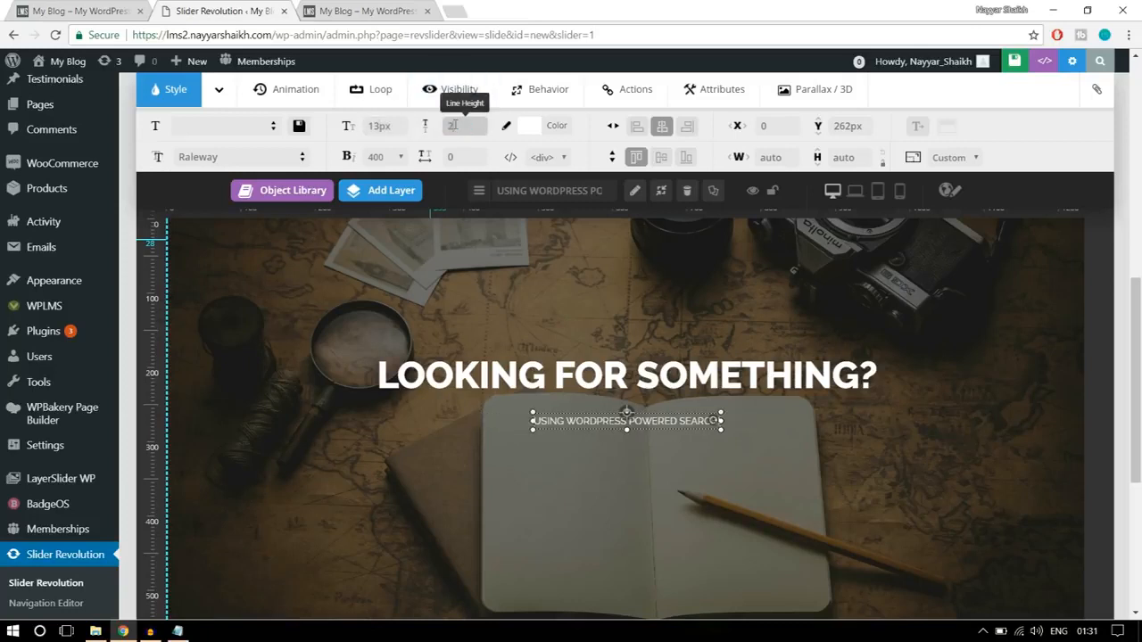
type("0")
- Set the subtitle layer's font weight to 500 and its letter spacing to 5 px
left_click(379, 157)
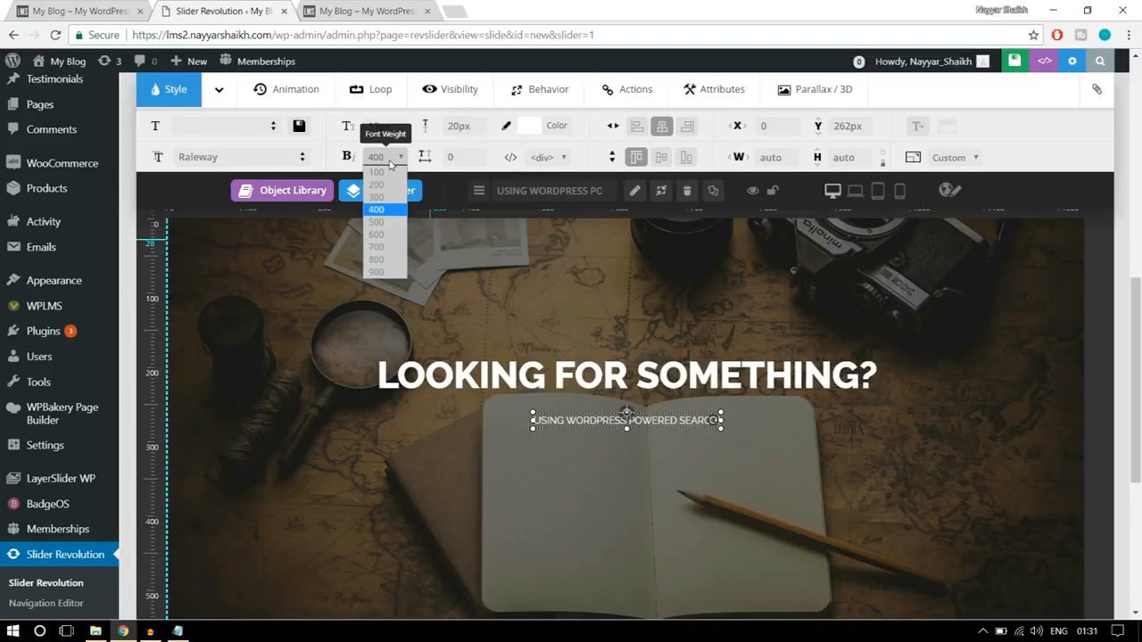
left_click(393, 222)
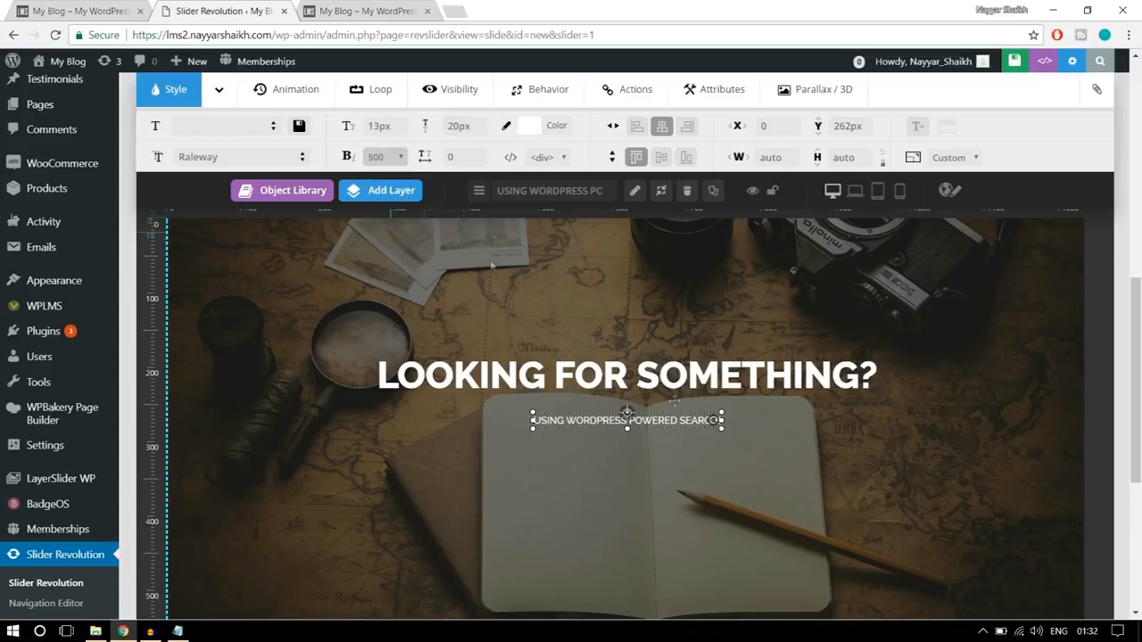
key("Tab")
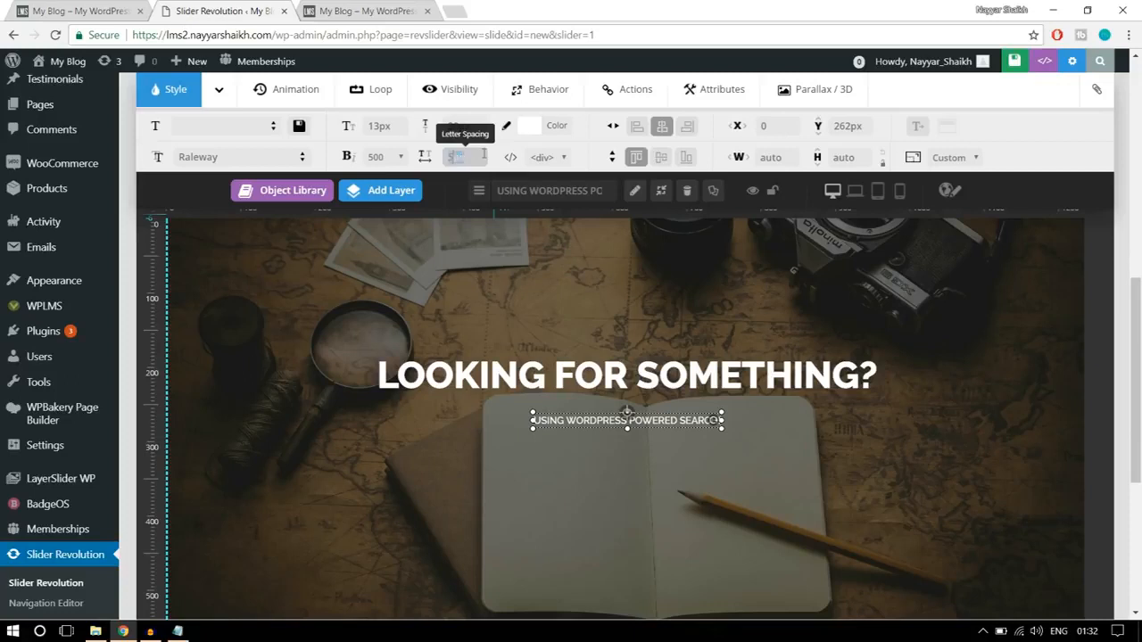
left_click(696, 450)
- Move the subtitle up to about Y 244 px, center it horizontally, and compare it with the finished homepage banner
left_click_drag(656, 411, 656, 407)
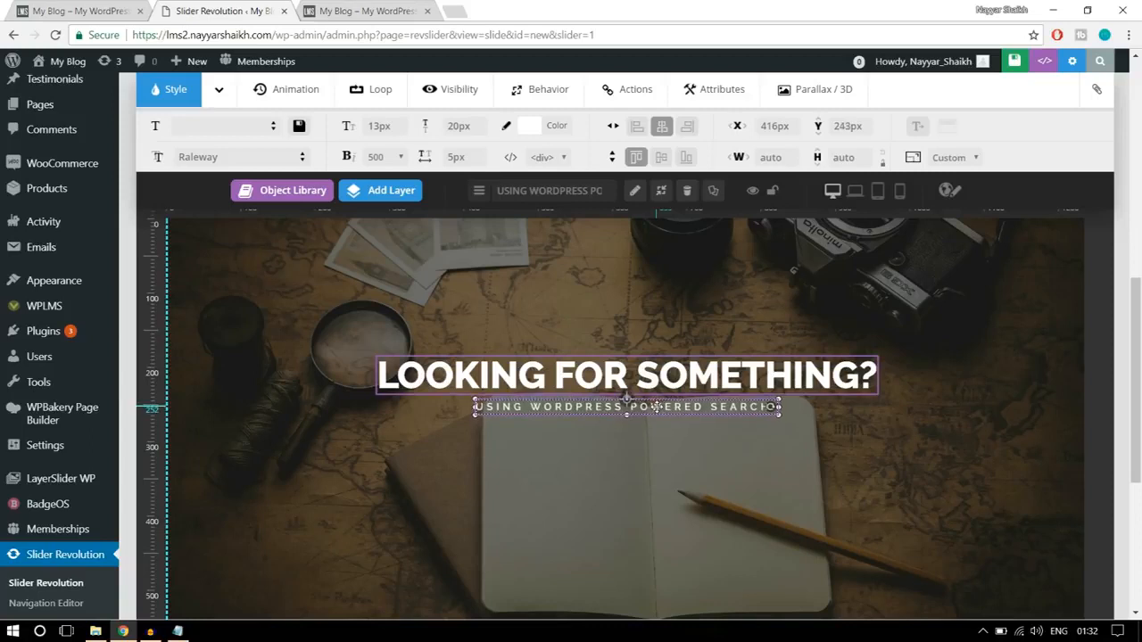
left_click(661, 128)
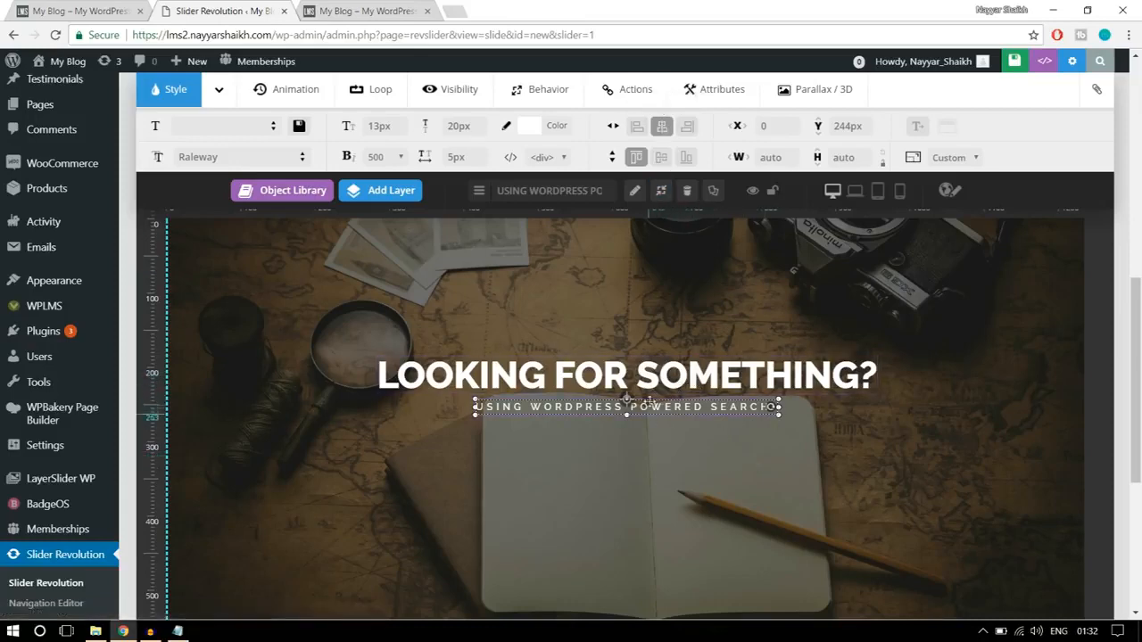
left_click(76, 9)
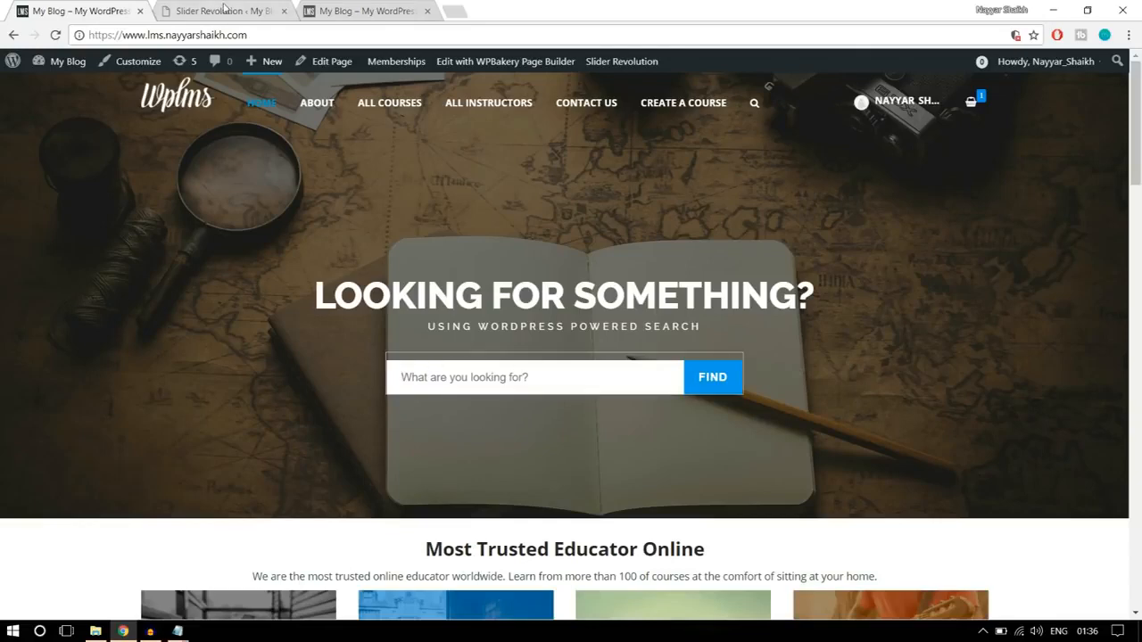
left_click(224, 9)
- Add a third Text/Html layer to the slide and select its placeholder text
scroll(846, 259, "down", 1)
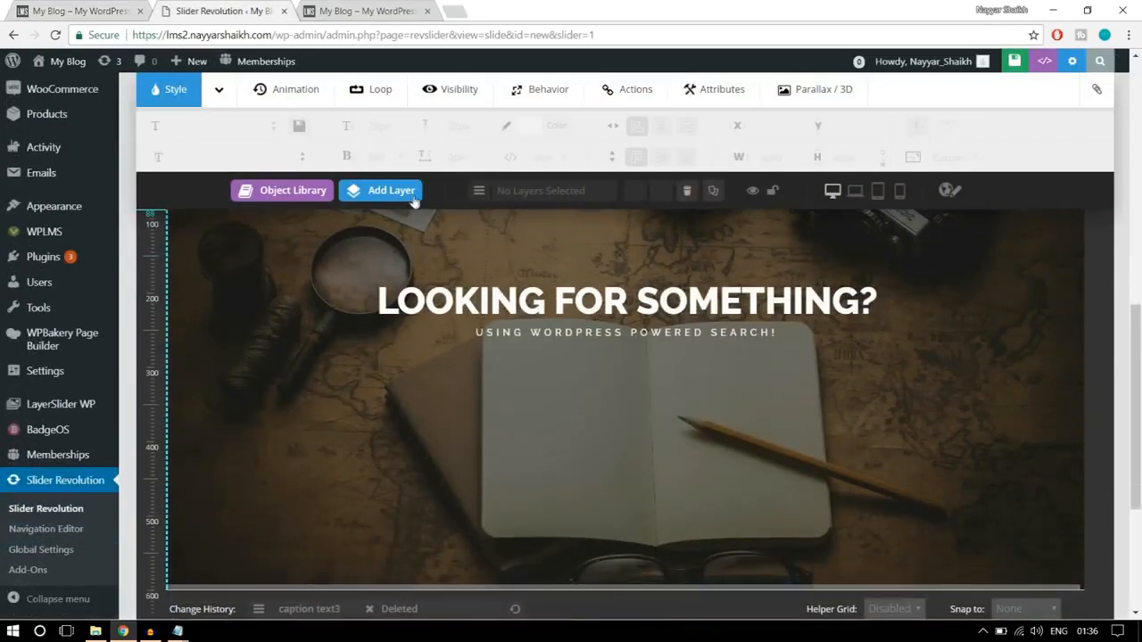
mouse_move(413, 200)
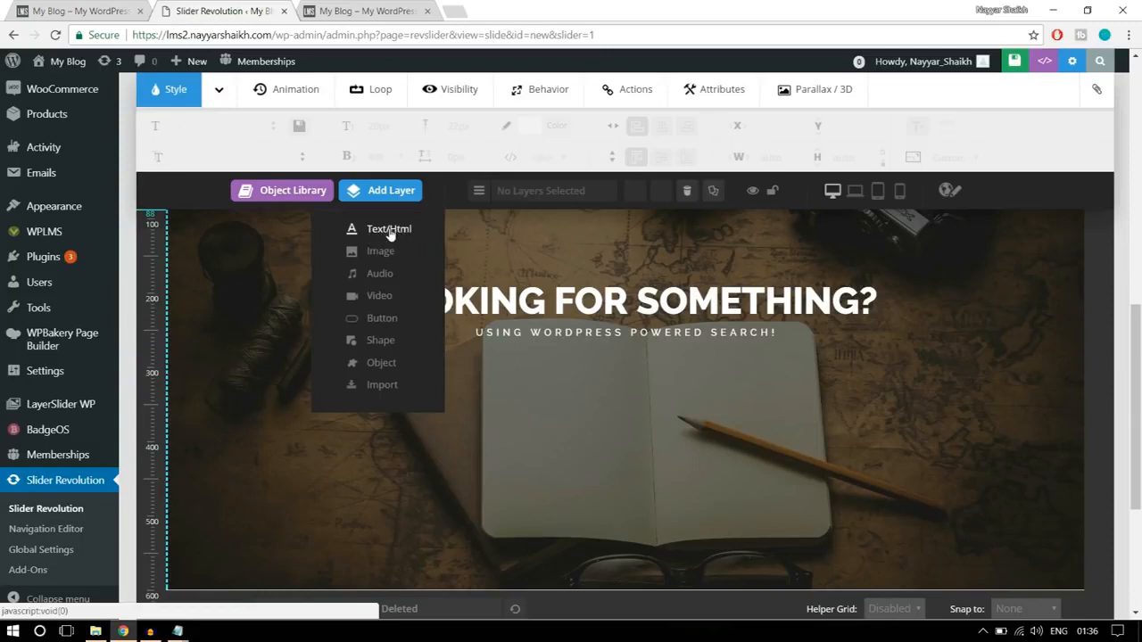
left_click(390, 230)
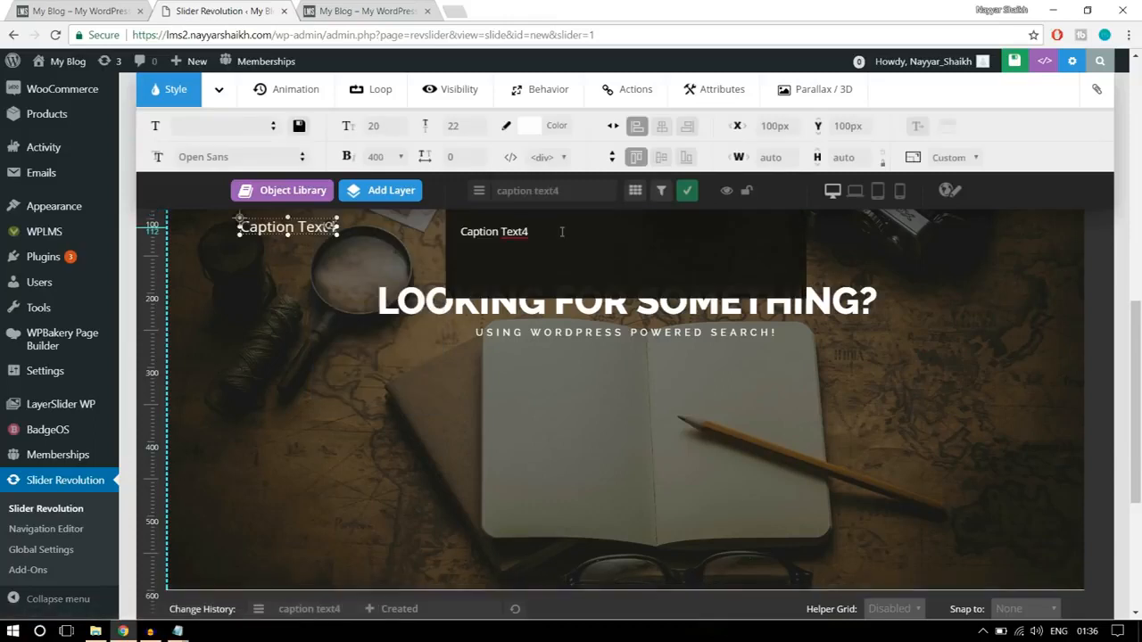
double_click(482, 228)
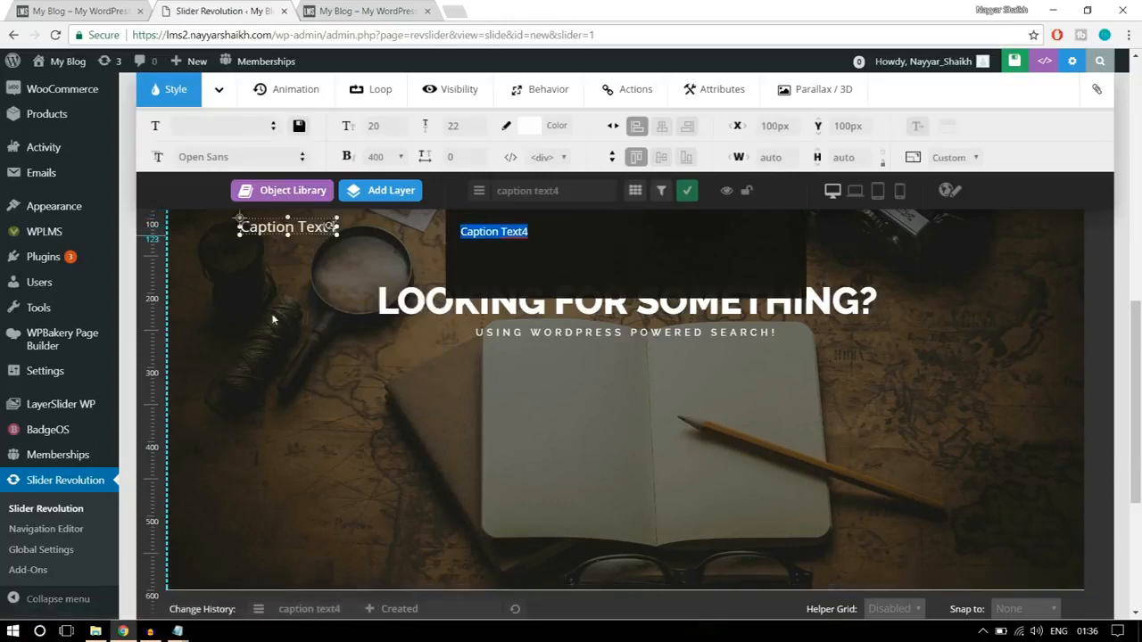
- Replace the new layer's placeholder text with the search form HTML line copied from the CSS text file in Notepad
left_click(94, 631)
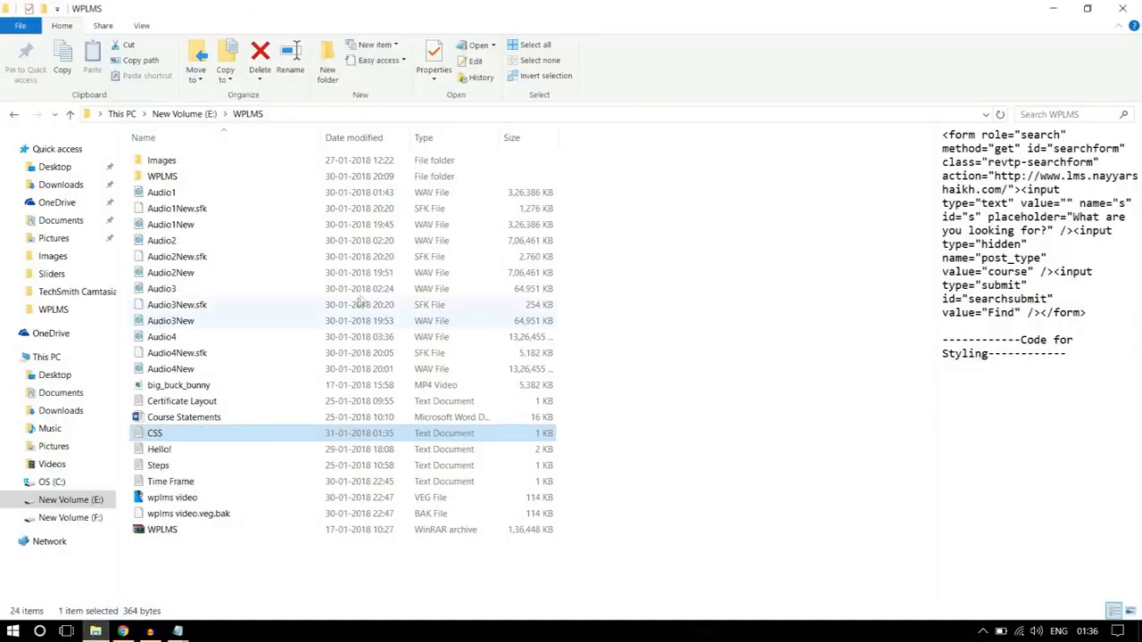
left_click(645, 264)
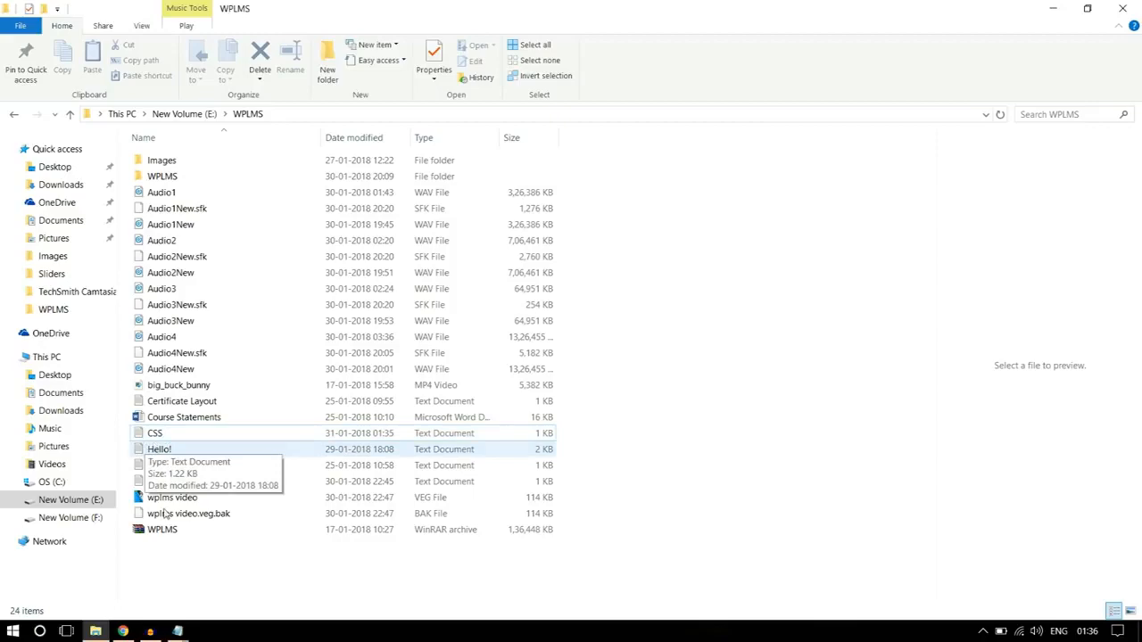
left_click(177, 631)
scroll(437, 316, "up", 10)
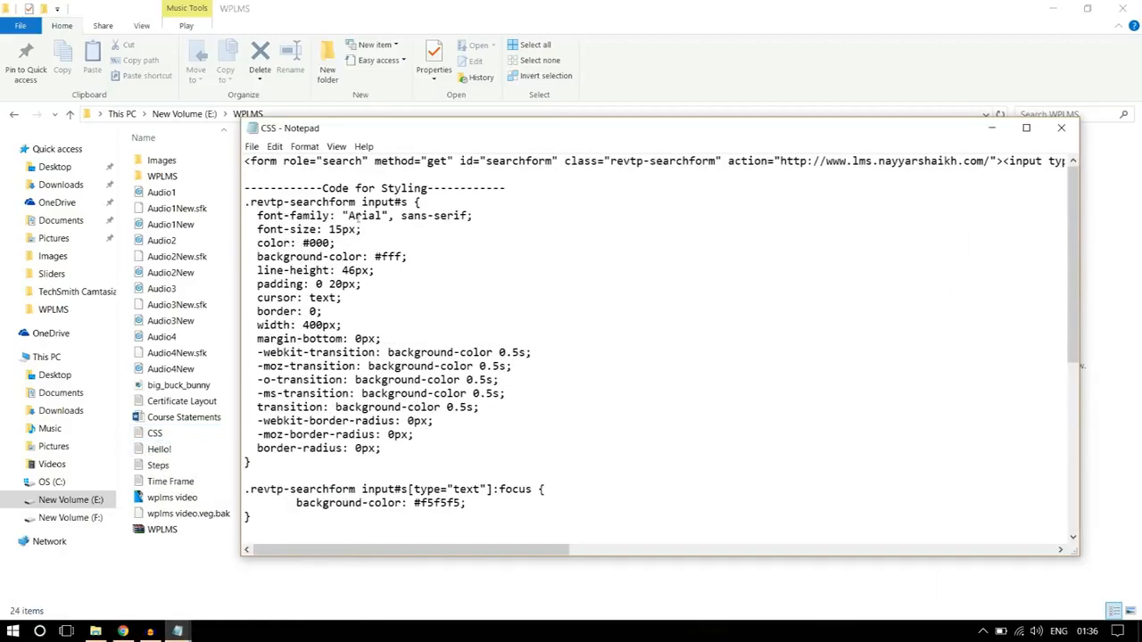
left_click_drag(246, 162, 1138, 143)
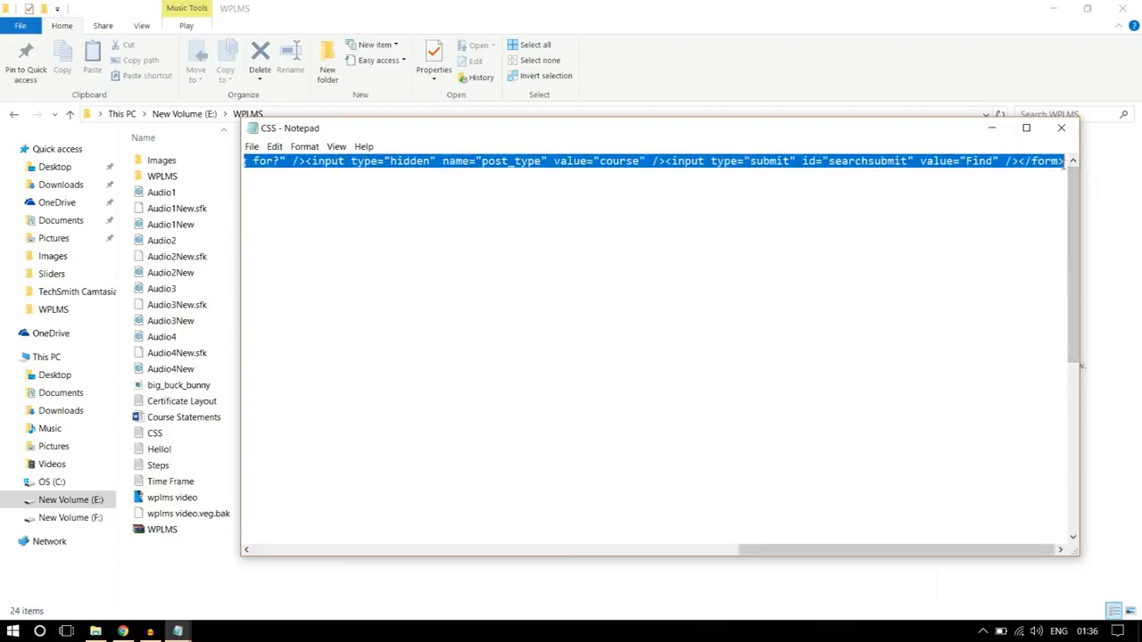
left_click(123, 631)
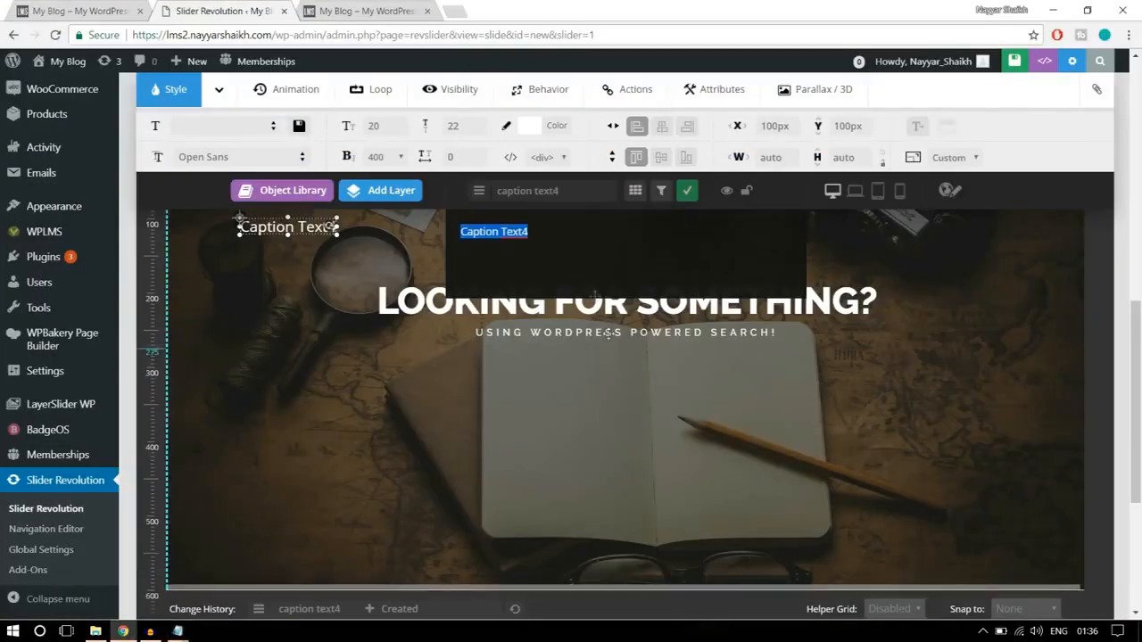
key("ctrl+v")
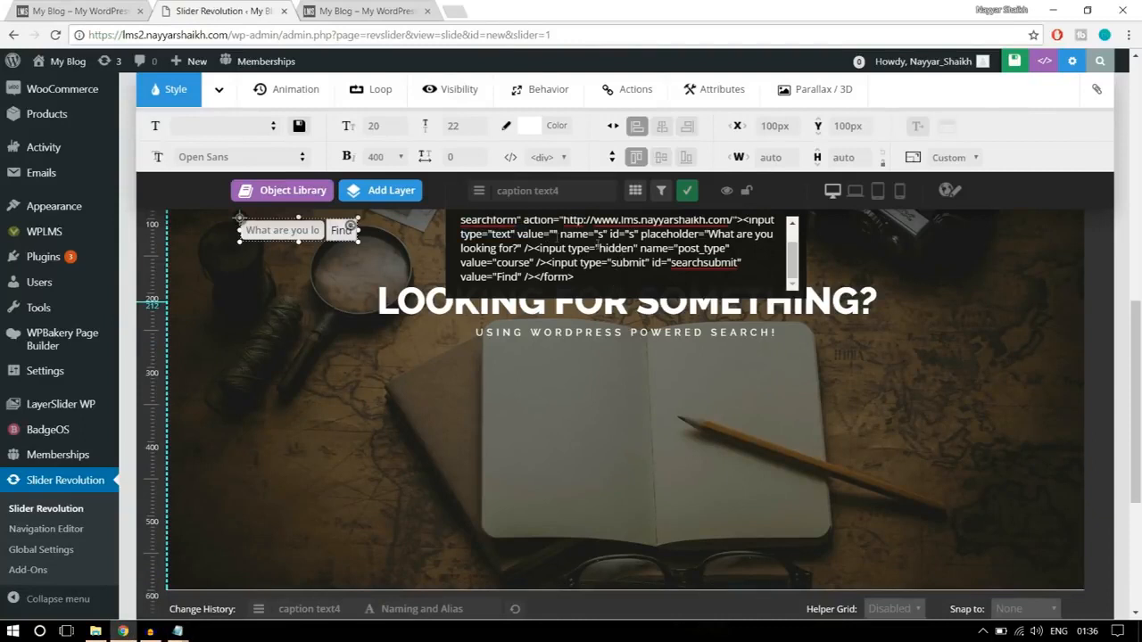
- Move the search form layer below the subtitle to about X 546 px, Y 325 px
left_click_drag(286, 230, 620, 366)
scroll(686, 371, "up", 3)
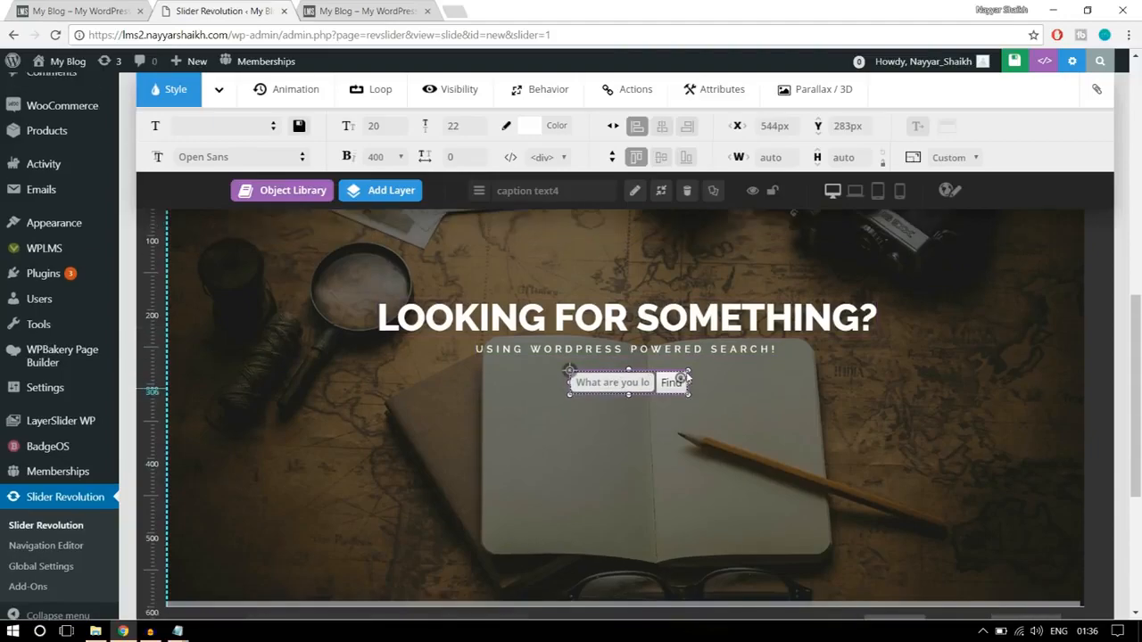
scroll(686, 371, "down", 1)
scroll(686, 372, "down", 2)
scroll(679, 335, "up", 1)
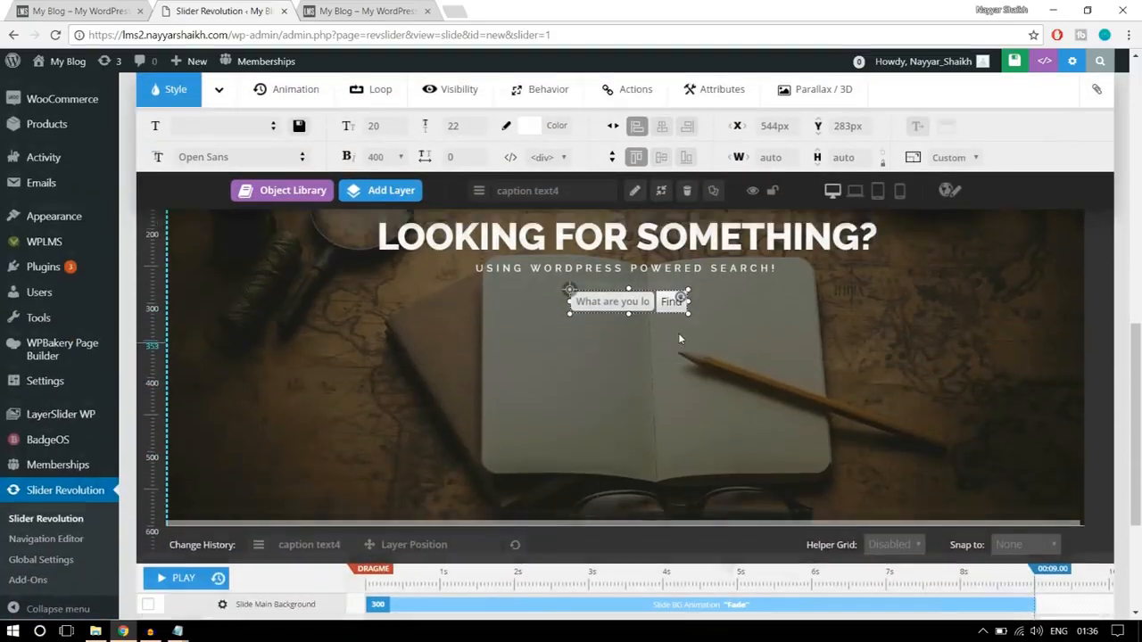
left_click_drag(652, 366, 654, 398)
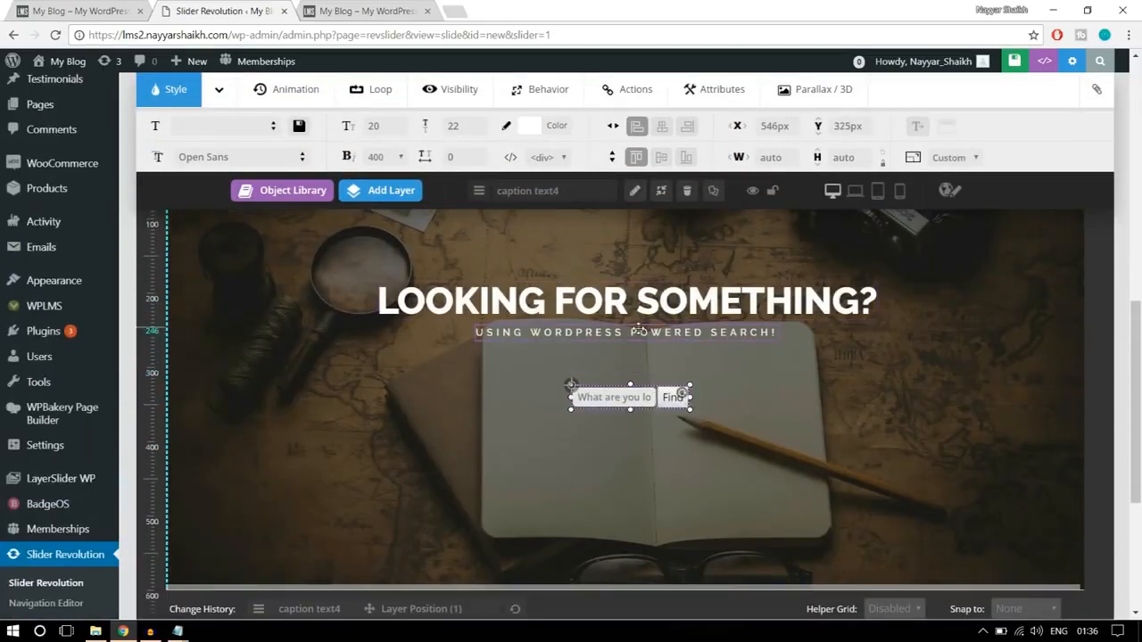
- Lower the subtitle to about Y 290 px and the heading to about Y 226 px, and center all three layers horizontally
left_click_drag(639, 330, 639, 365)
left_click_drag(635, 302, 636, 331)
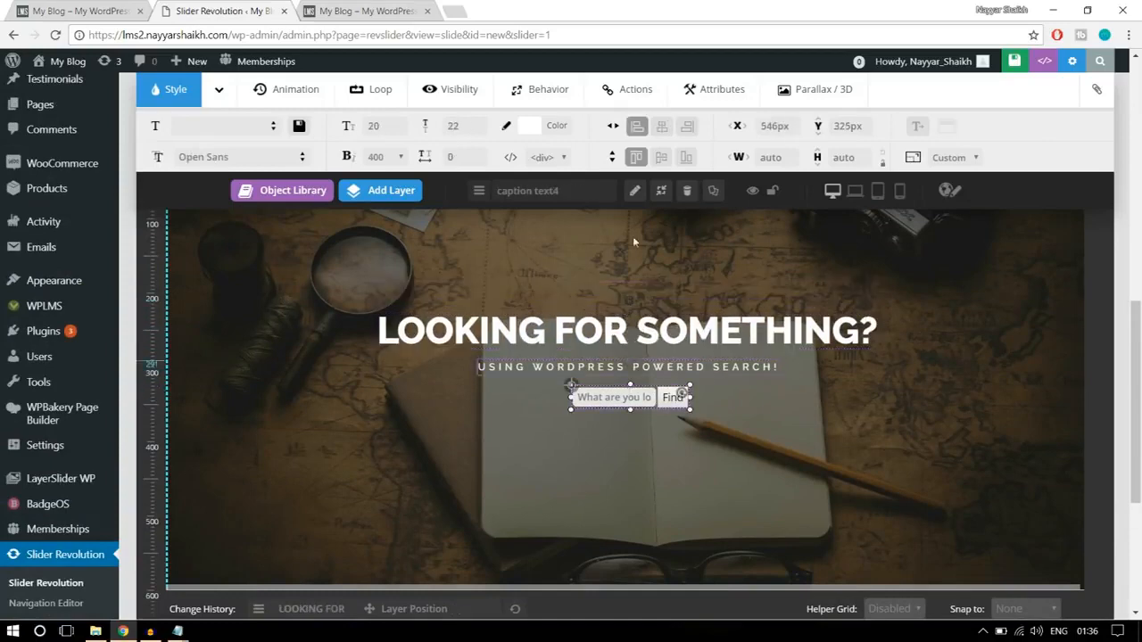
left_click(661, 125)
left_click(616, 364)
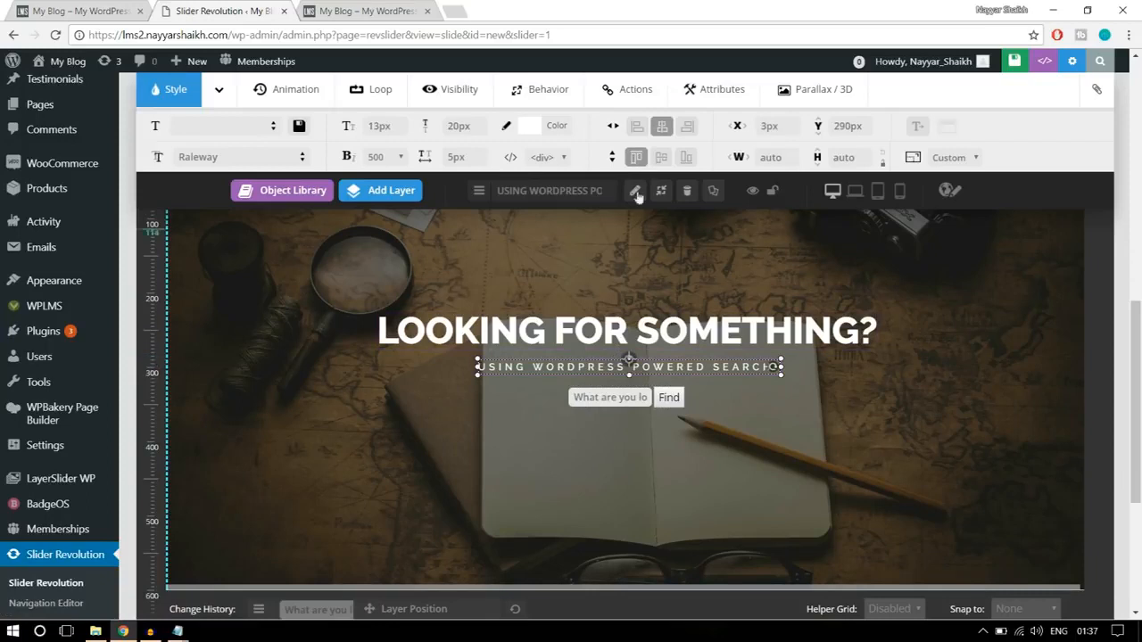
left_click(644, 329)
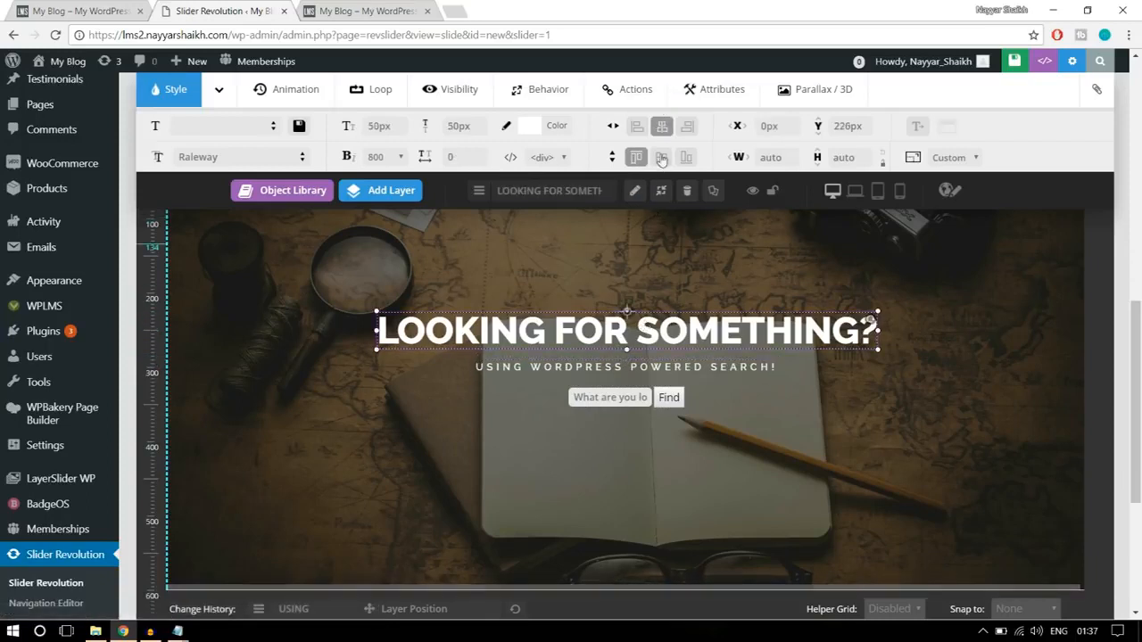
left_click(661, 126)
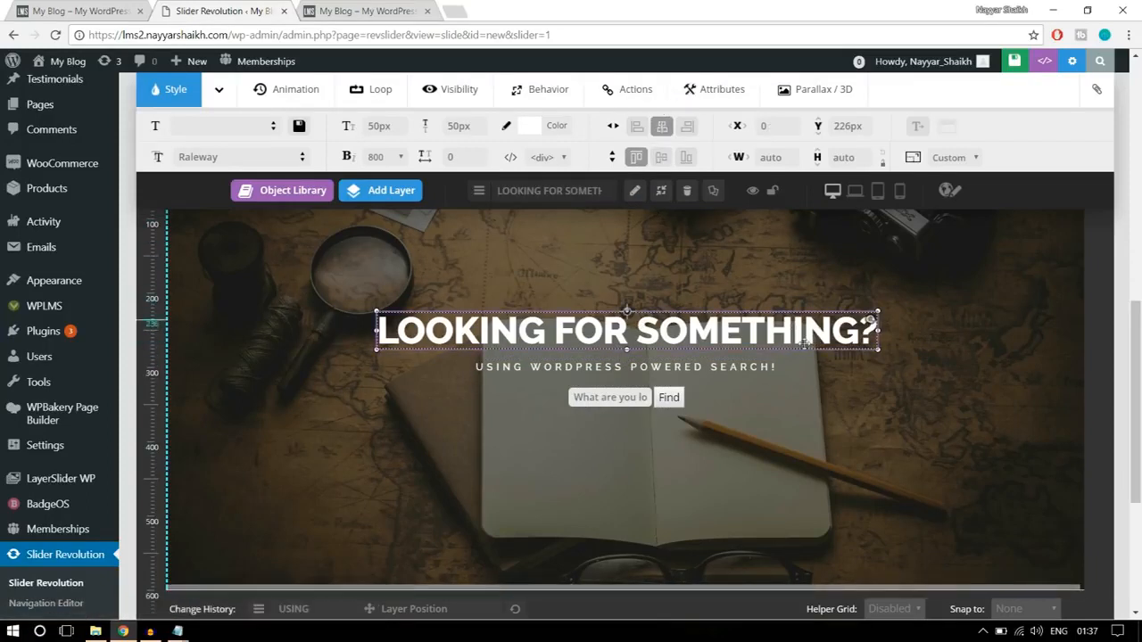
left_click(628, 402)
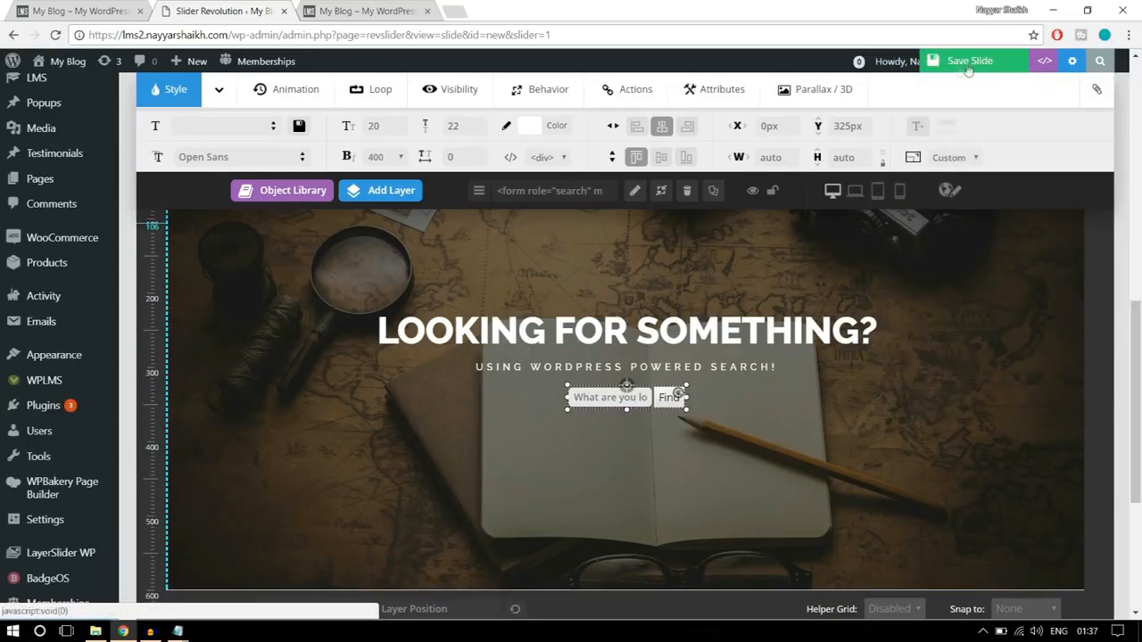
- Save the slide, deselect the search form layer and review the slide's layers in the timeline
left_click(957, 63)
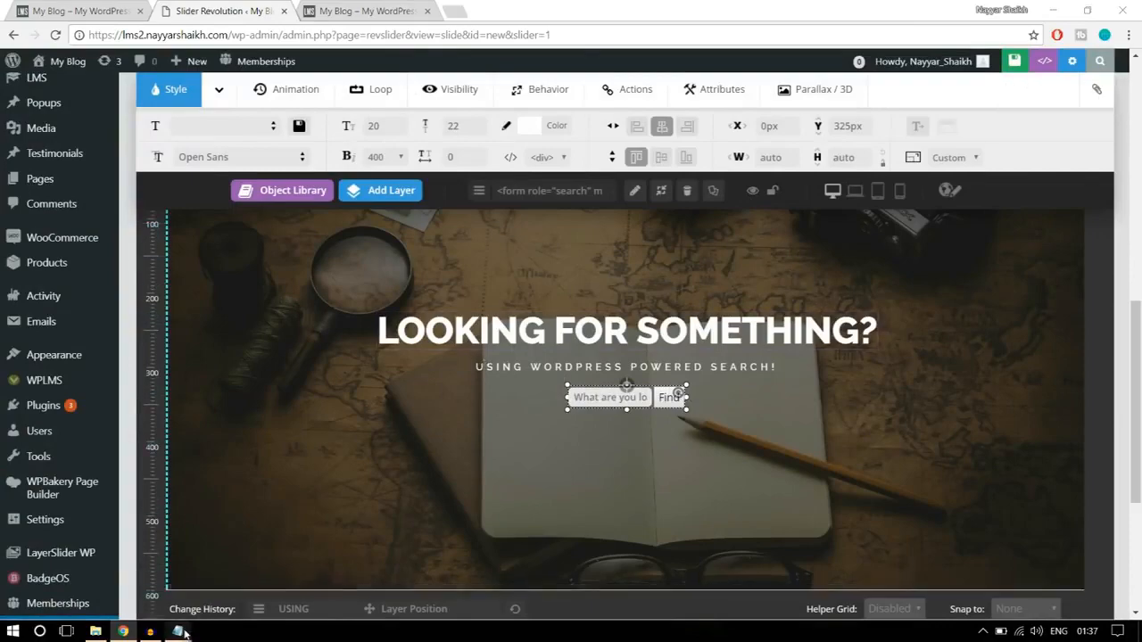
left_click(910, 406)
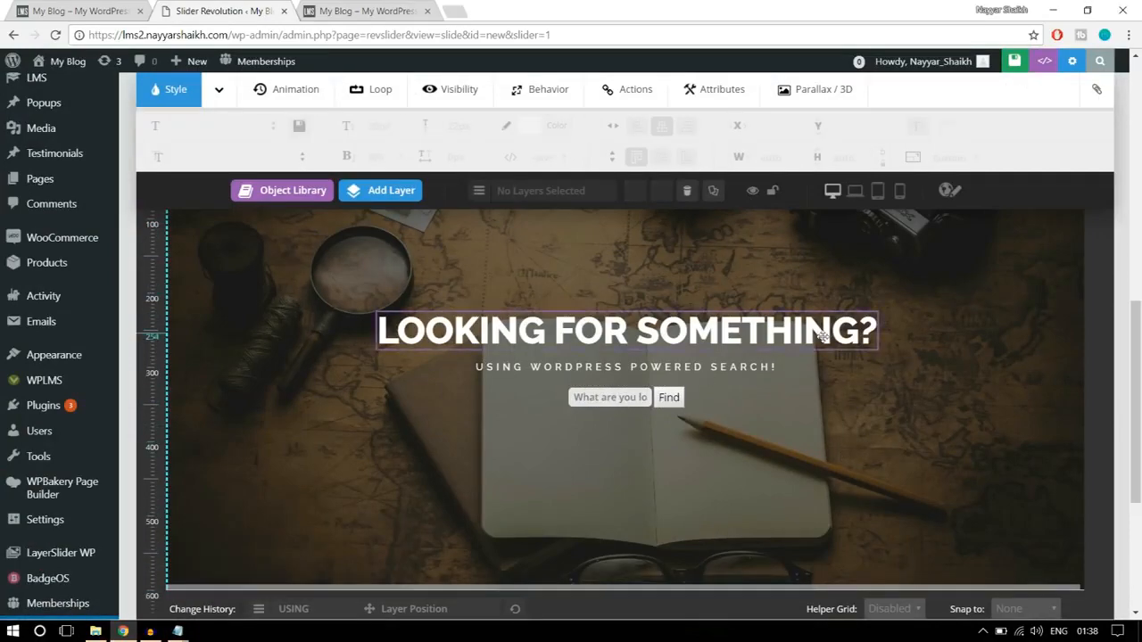
scroll(859, 431, "down", 1)
scroll(859, 431, "down", 3)
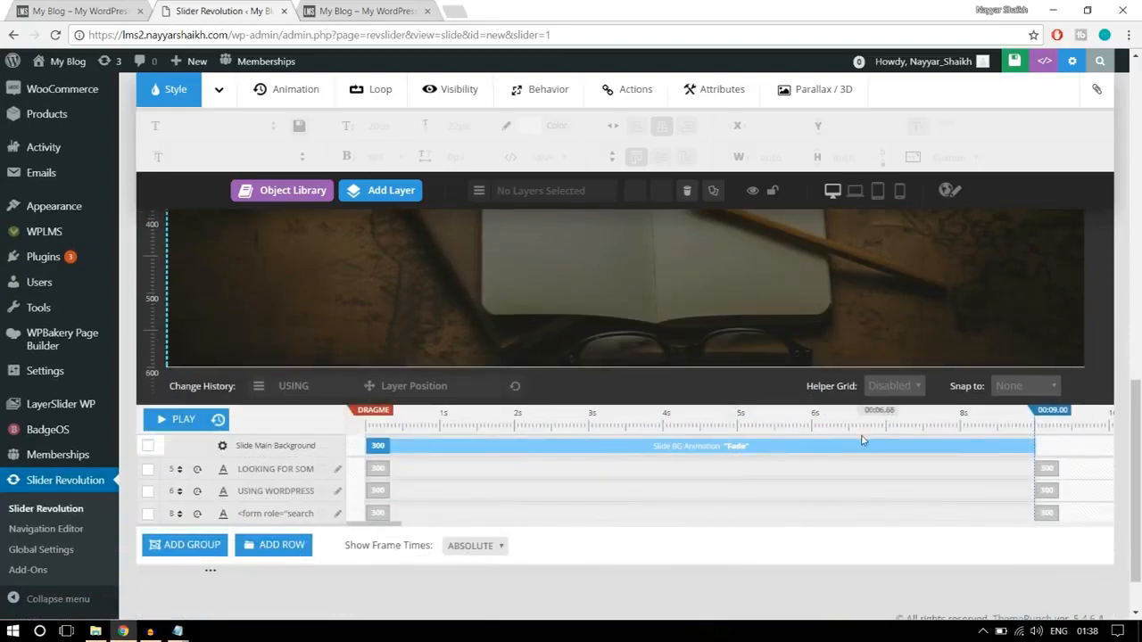
scroll(859, 471, "up", 4)
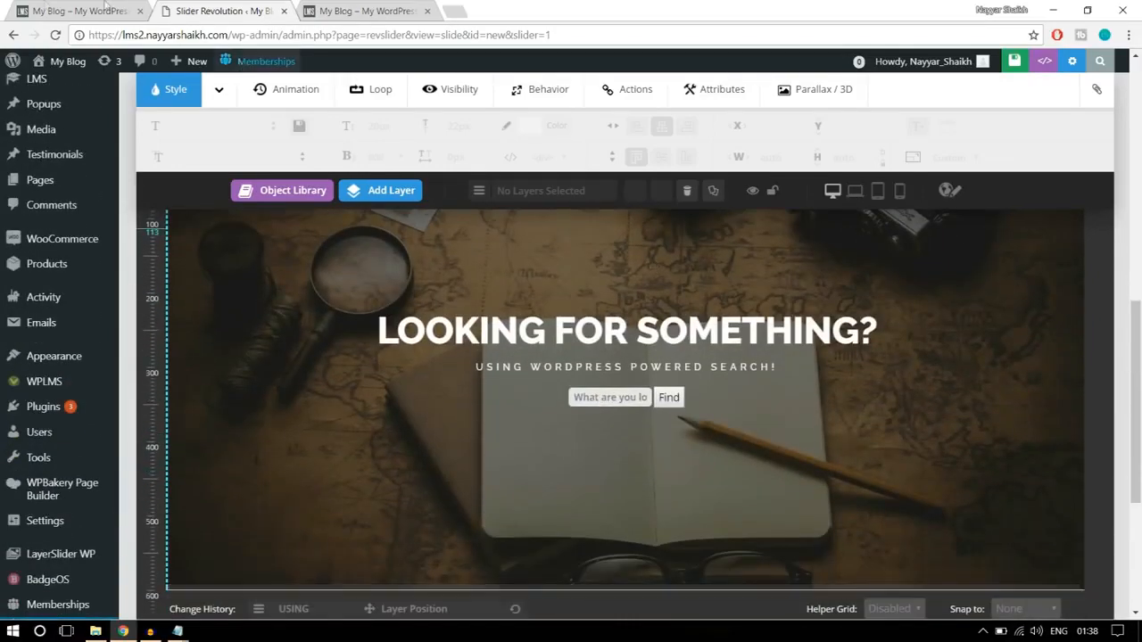
- Check the finished homepage banner in the other browser tab and return to the slide editor to review its timeline
left_click(29, 9)
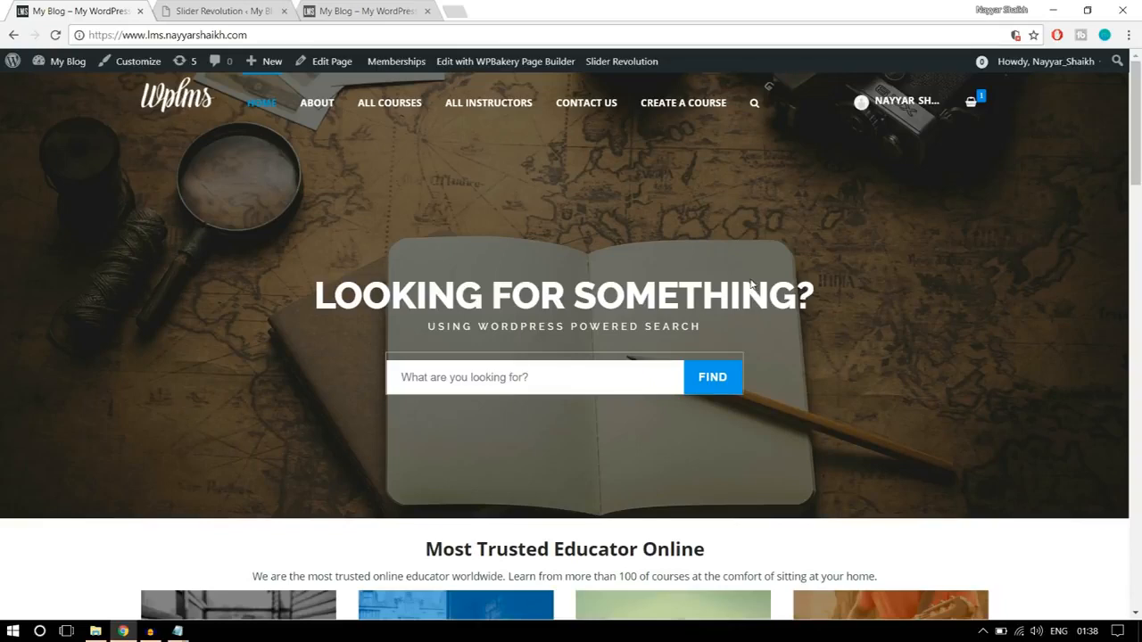
left_click(264, 6)
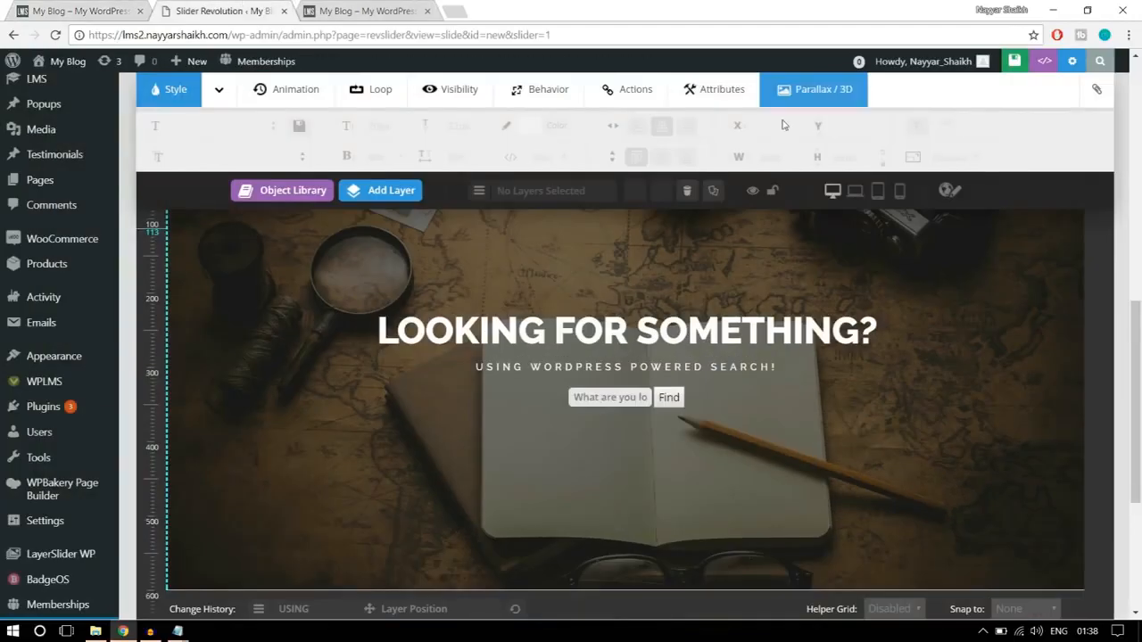
scroll(835, 376, "down", 3)
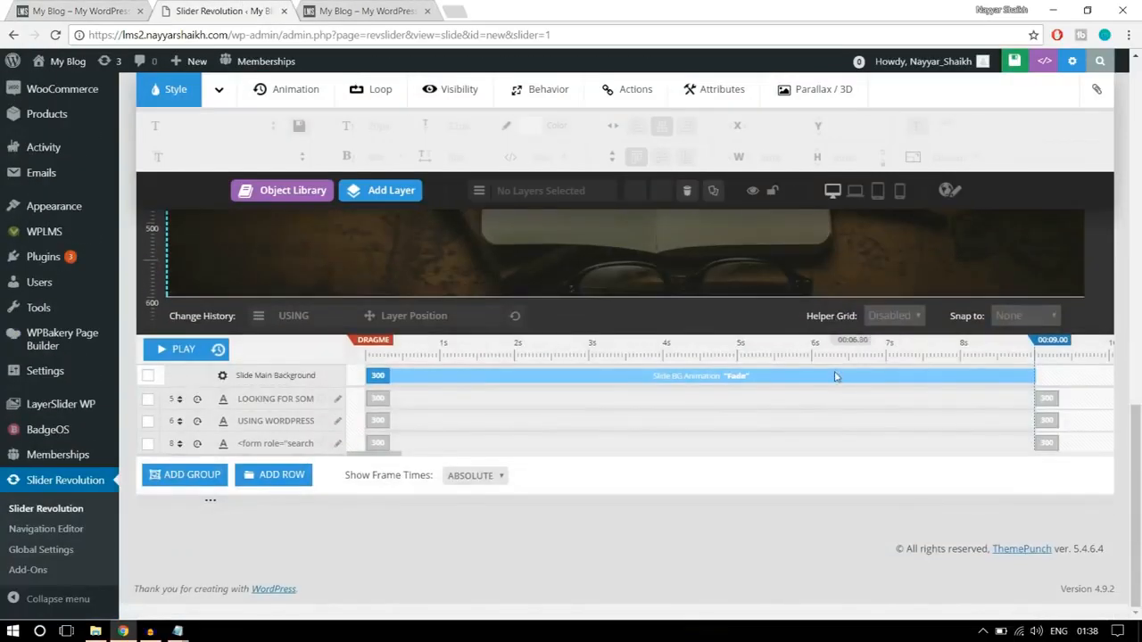
scroll(799, 392, "up", 5)
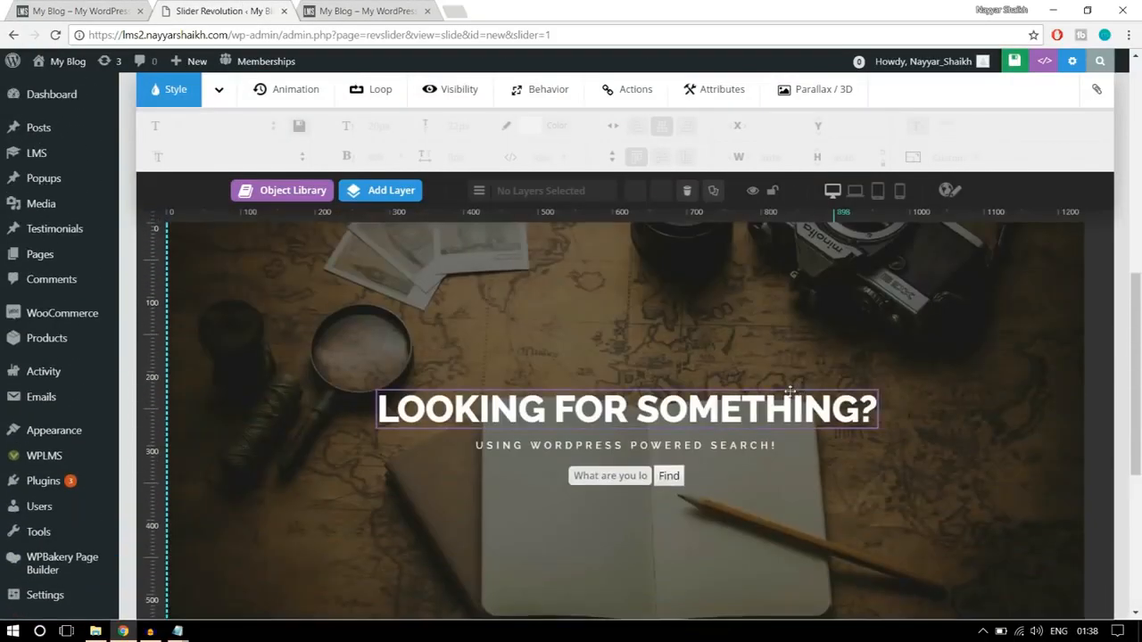
- Set the heading layer's opening animation to start at 1000 ms with a duration of 1500 ms in the timeline
left_click(589, 411)
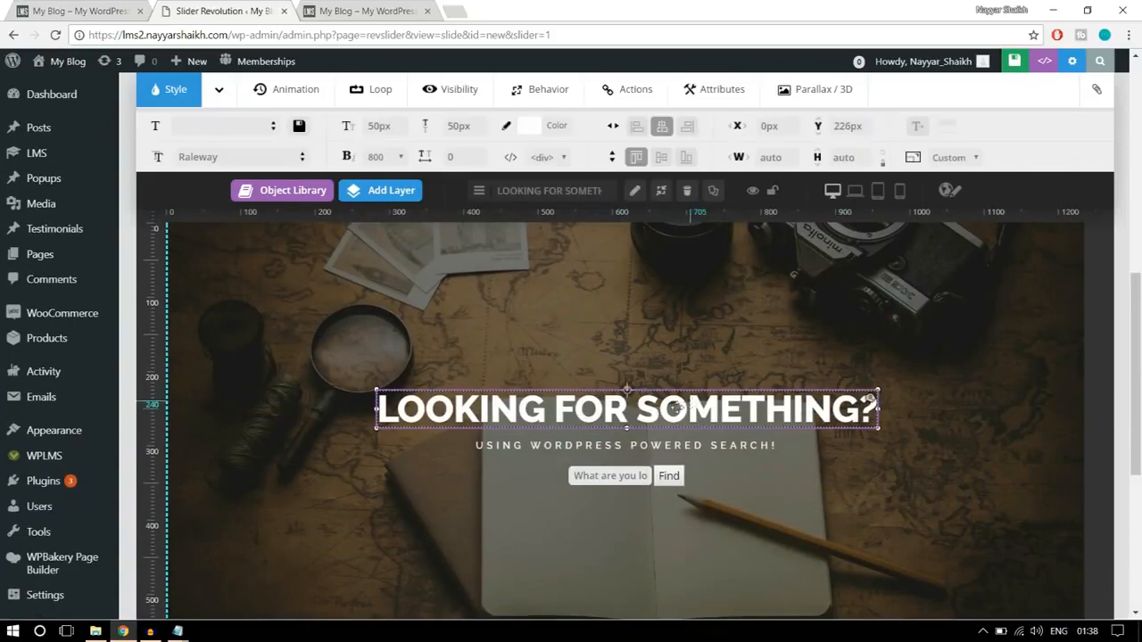
scroll(715, 421, "down", 3)
scroll(716, 421, "down", 1)
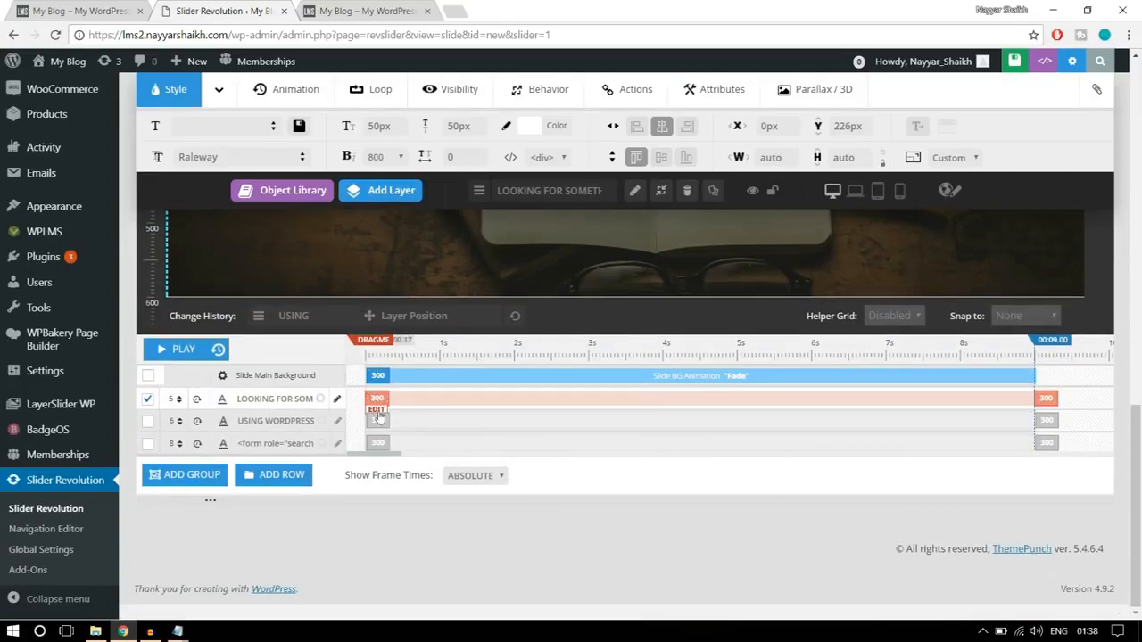
left_click(377, 412)
left_click_drag(466, 402, 422, 406)
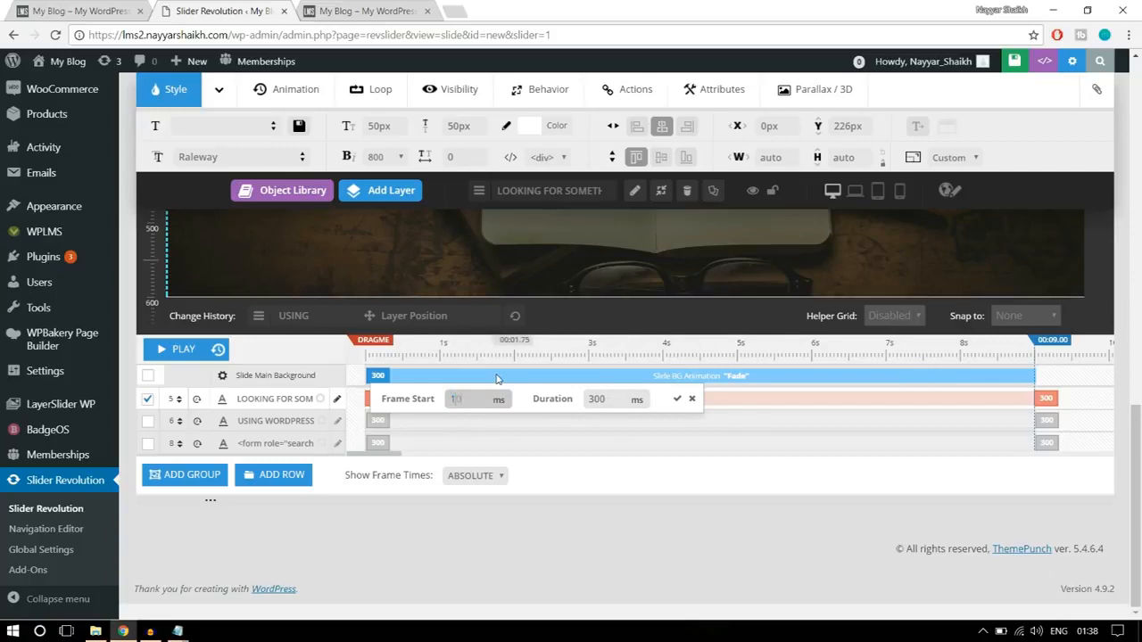
double_click(614, 398)
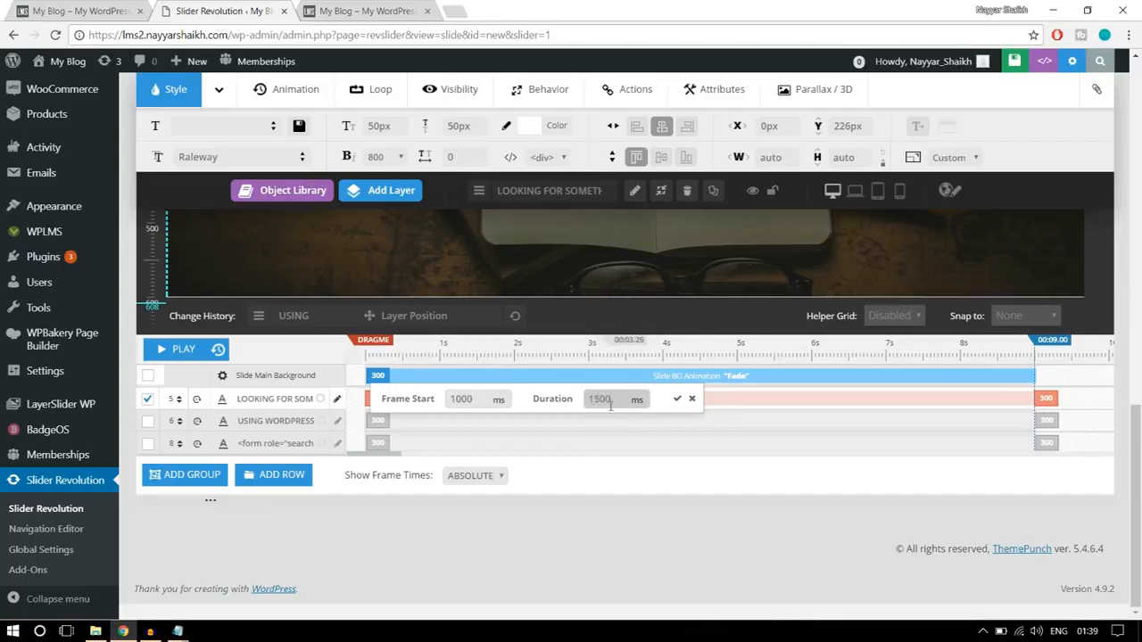
left_click(676, 401)
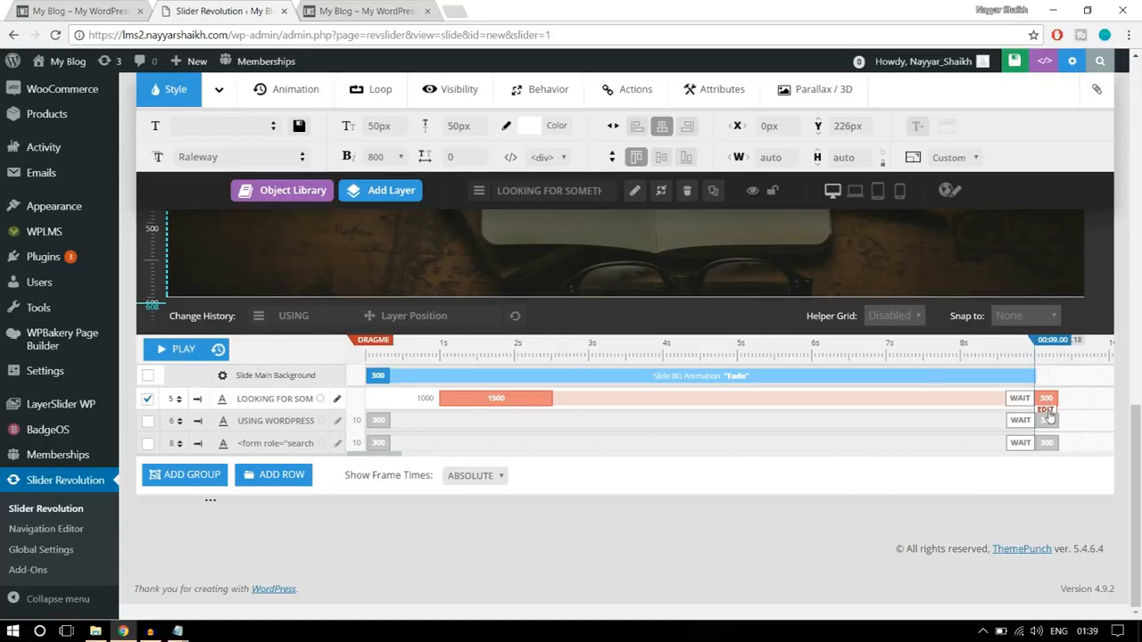
- Set the duration of the heading layer's closing animation to 1000 ms
left_click(1049, 415)
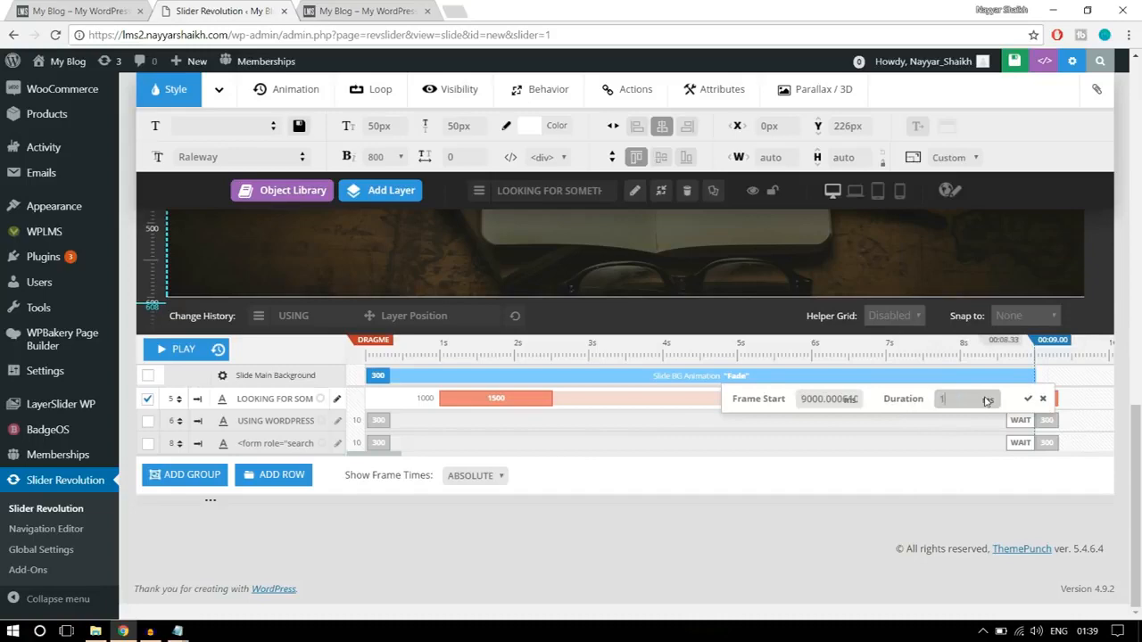
type("1000")
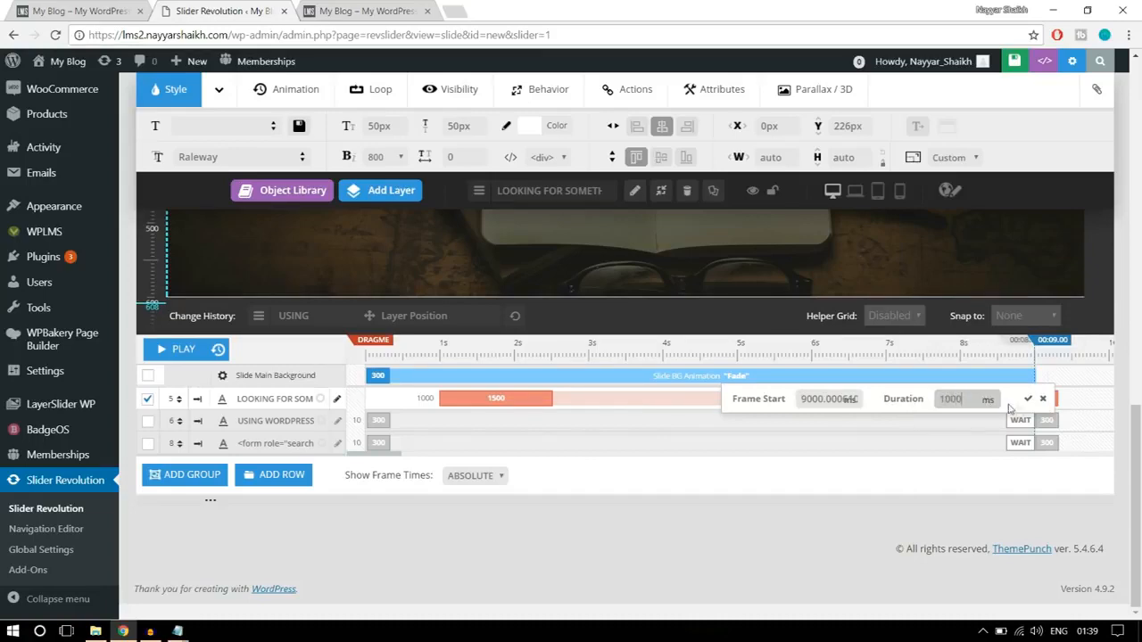
left_click(1027, 399)
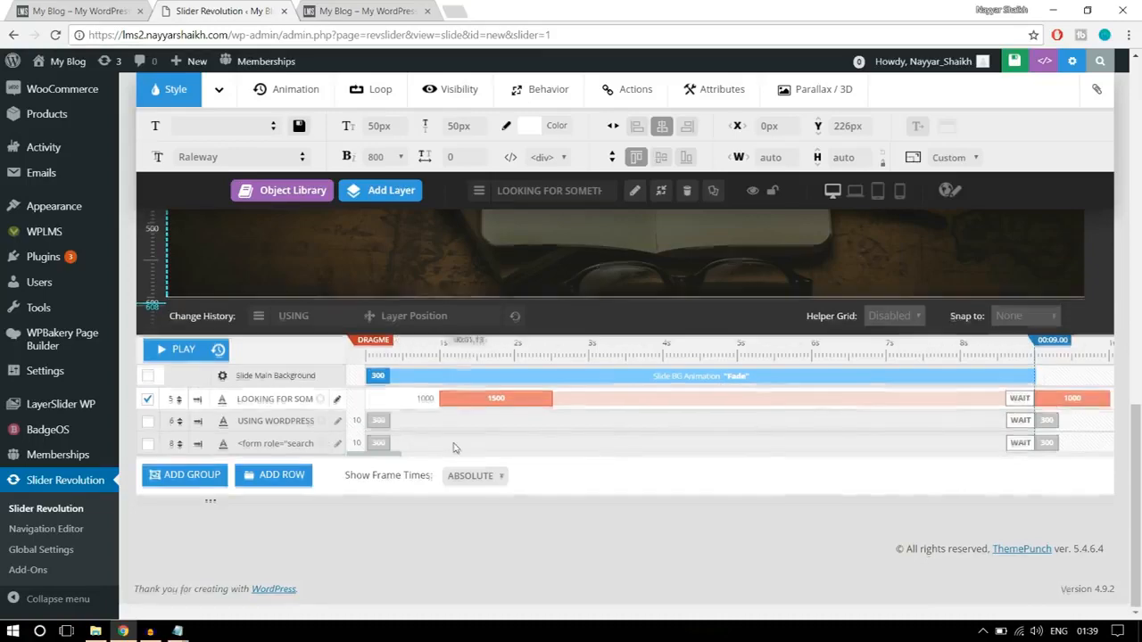
- Start the subtitle layer's opening animation at 1500 ms with a 1500 ms duration, and set its closing animation duration to 1000 ms
scroll(317, 435, "up", 3)
left_click(522, 384)
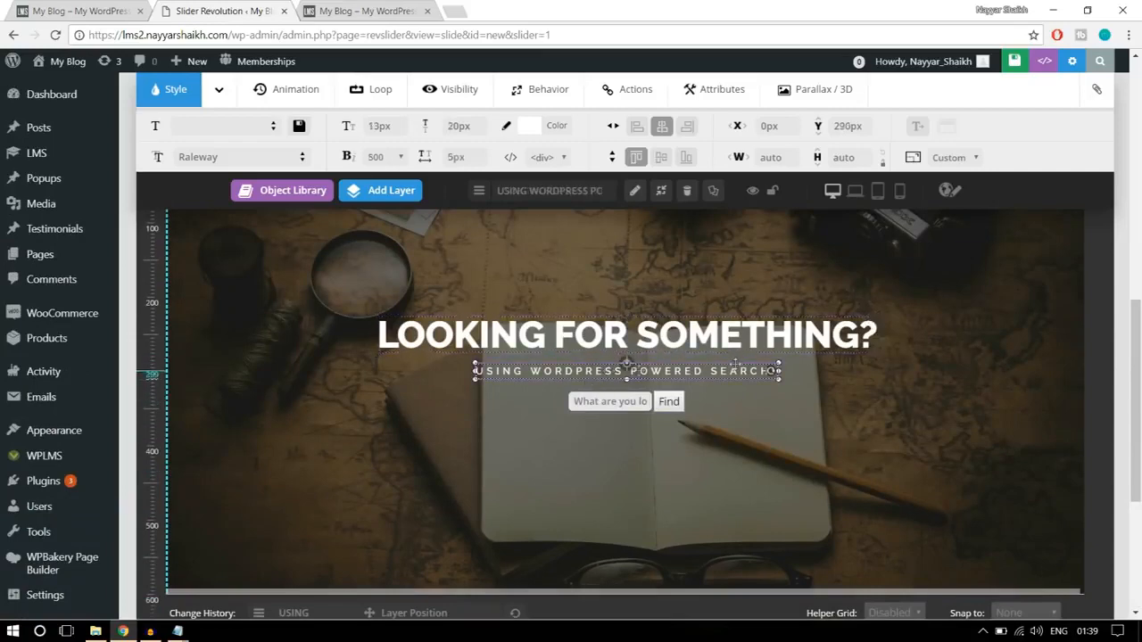
scroll(894, 401, "down", 3)
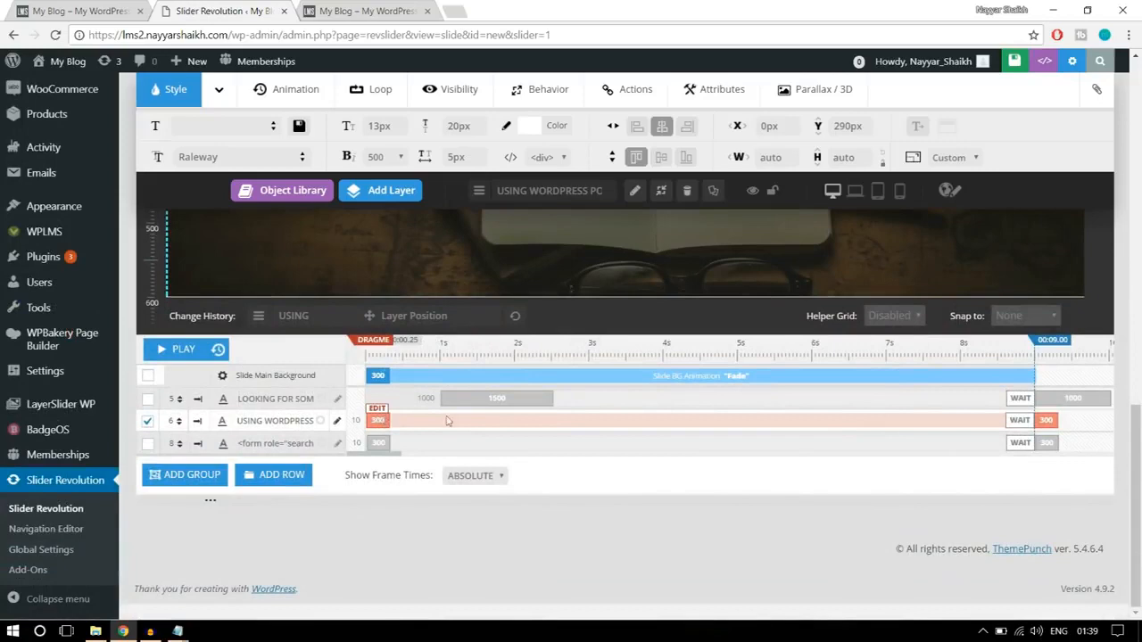
left_click(379, 412)
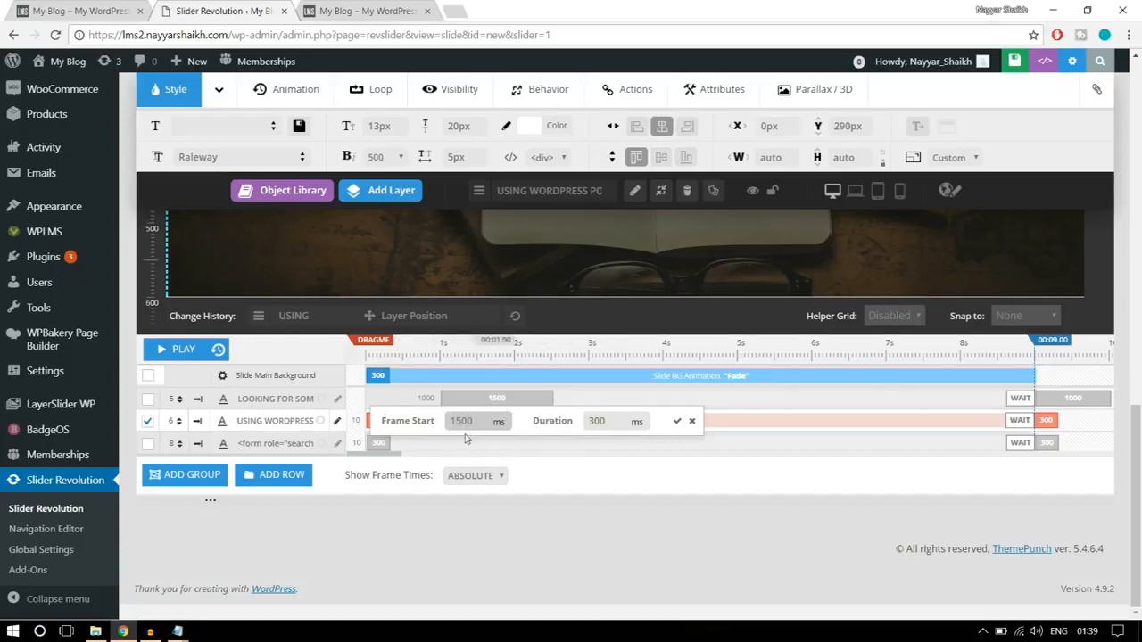
left_click(637, 427)
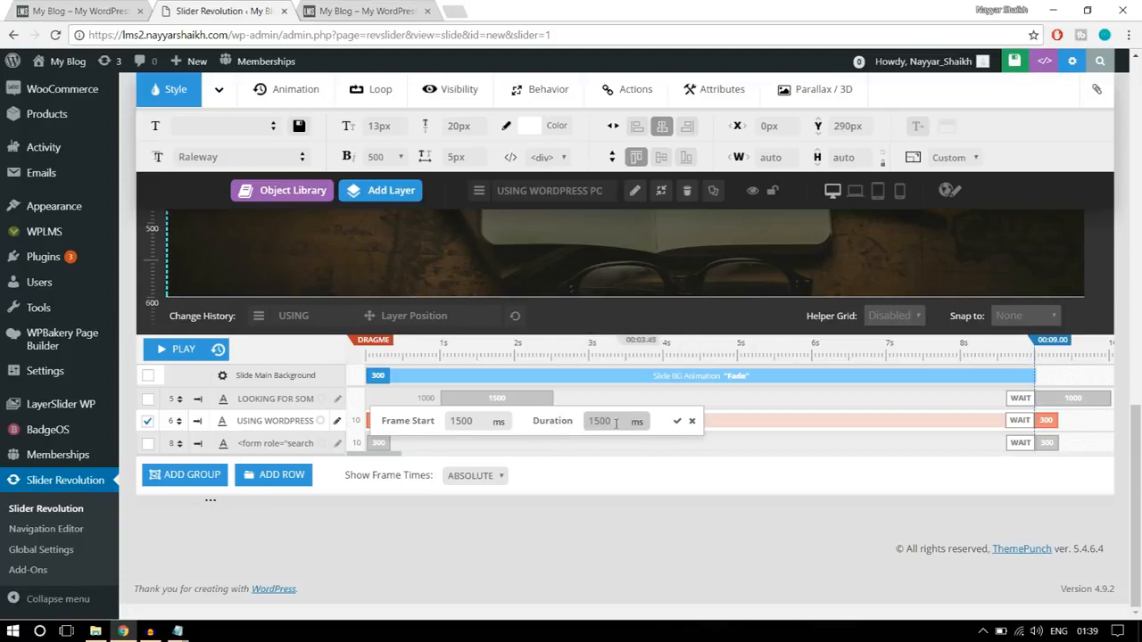
left_click(677, 424)
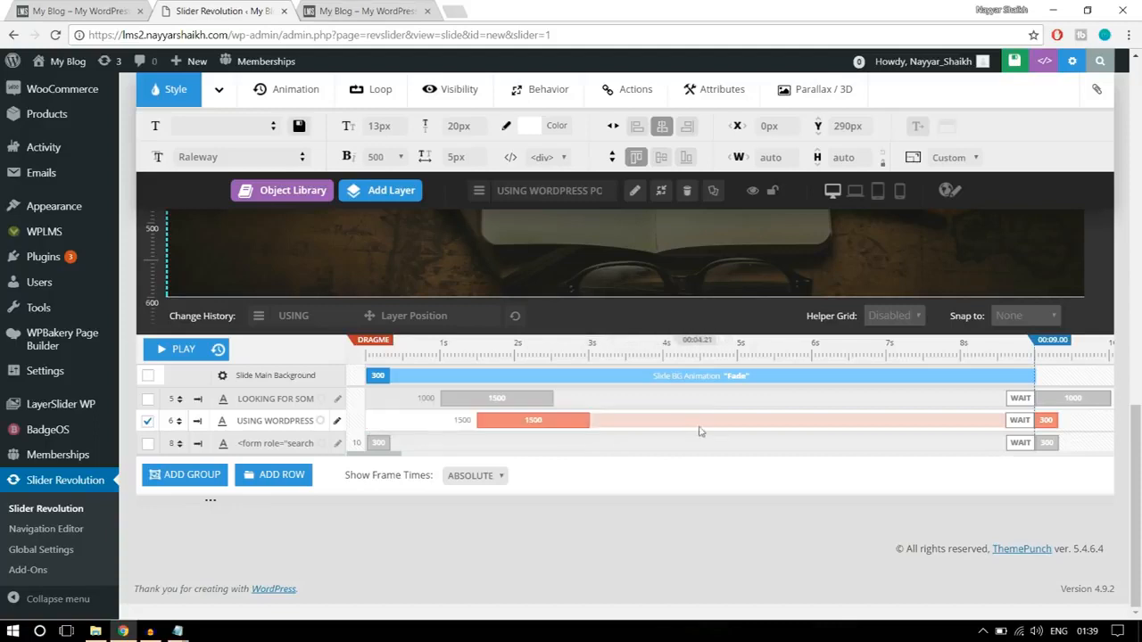
left_click(1046, 420)
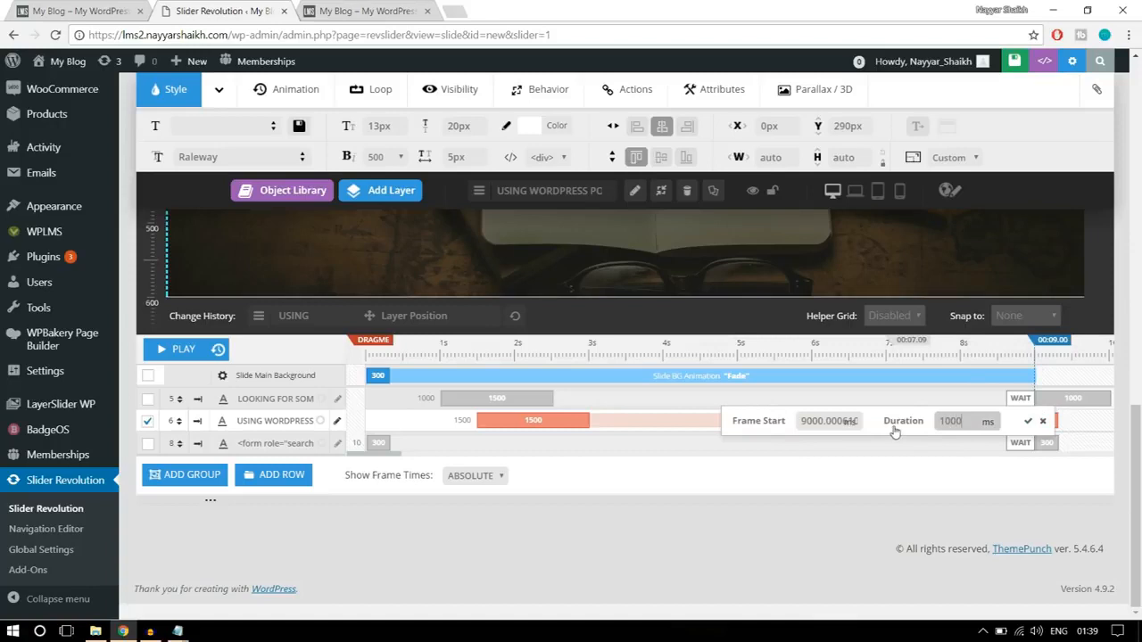
left_click(1028, 420)
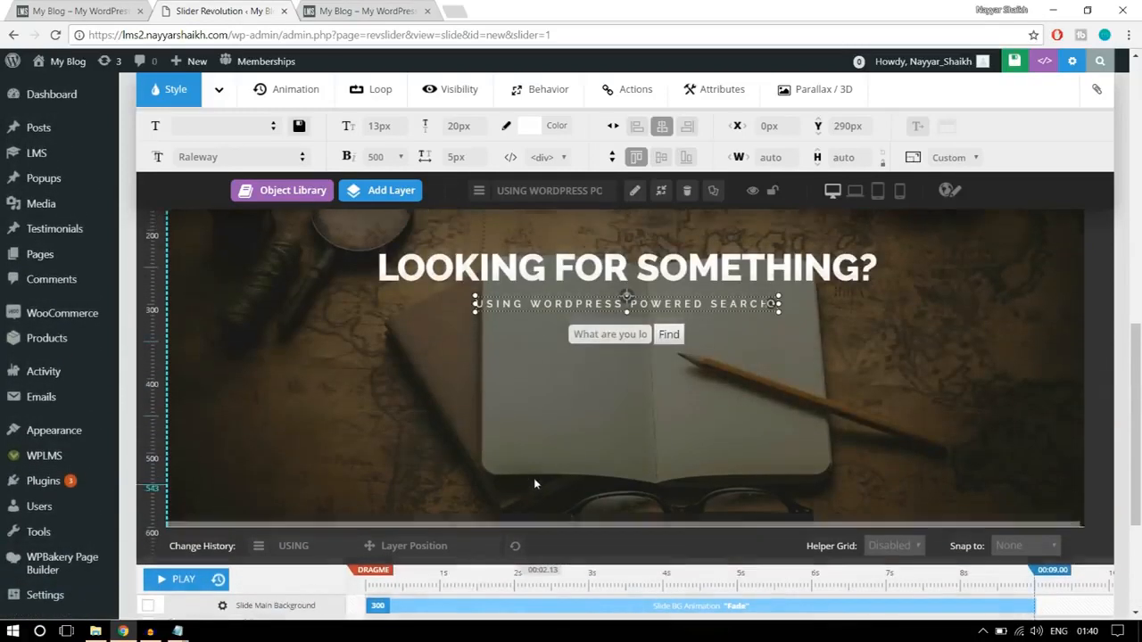
- Set the search form layer's opening animation to start at 2000 ms with a duration of 1500 ms
left_click(678, 399)
scroll(711, 443, "down", 3)
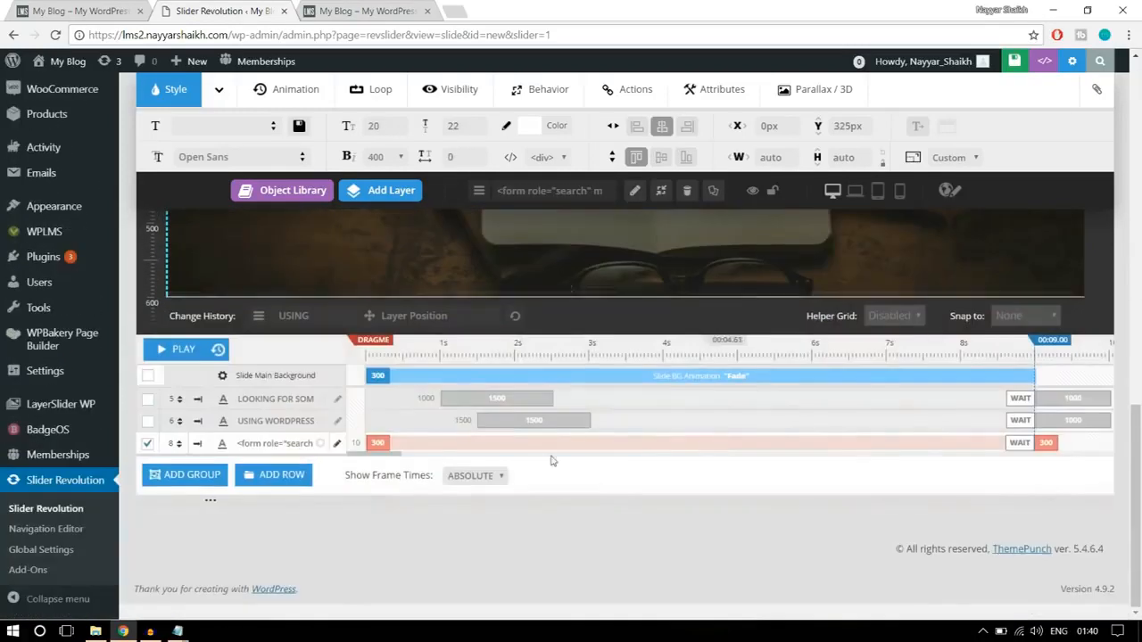
left_click_drag(238, 444, 279, 444)
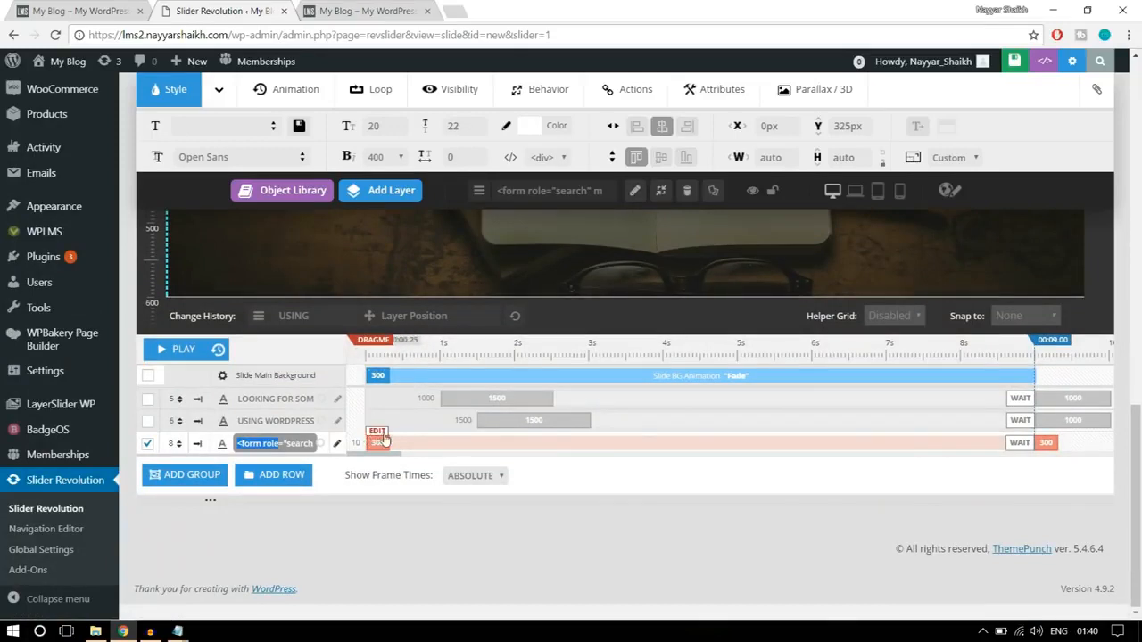
left_click(380, 435)
left_click_drag(462, 444, 429, 446)
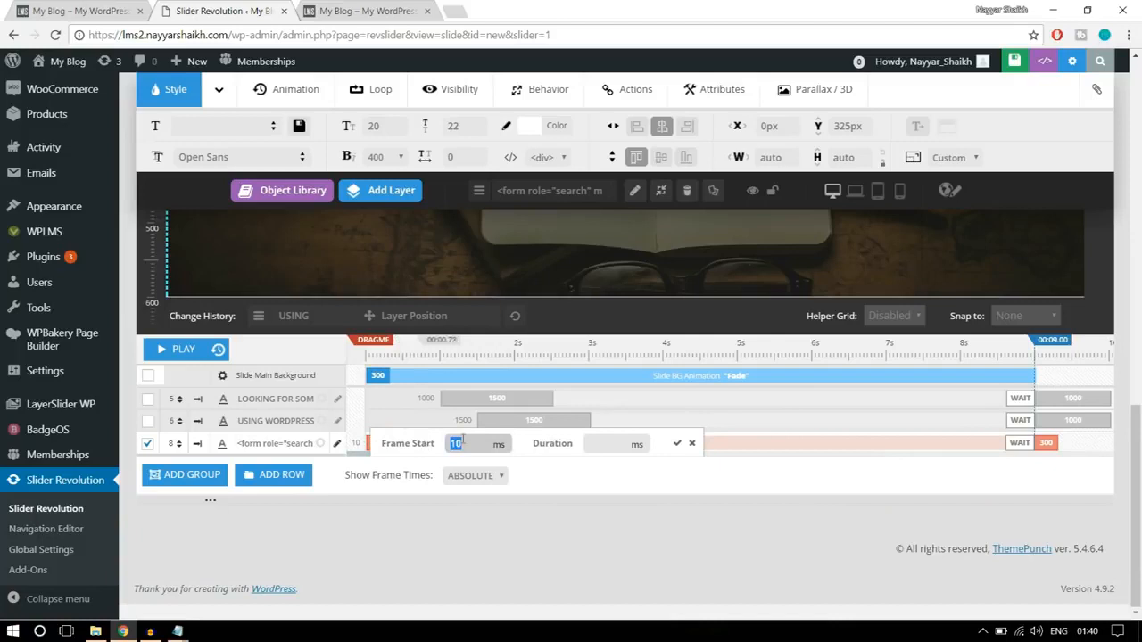
left_click(612, 443)
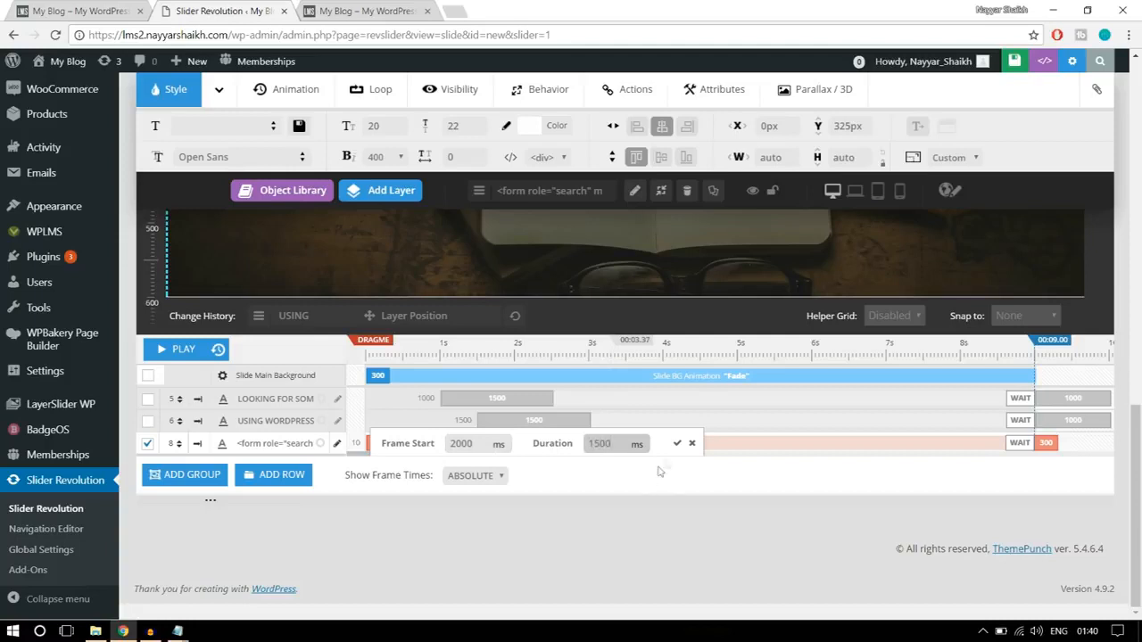
left_click(677, 443)
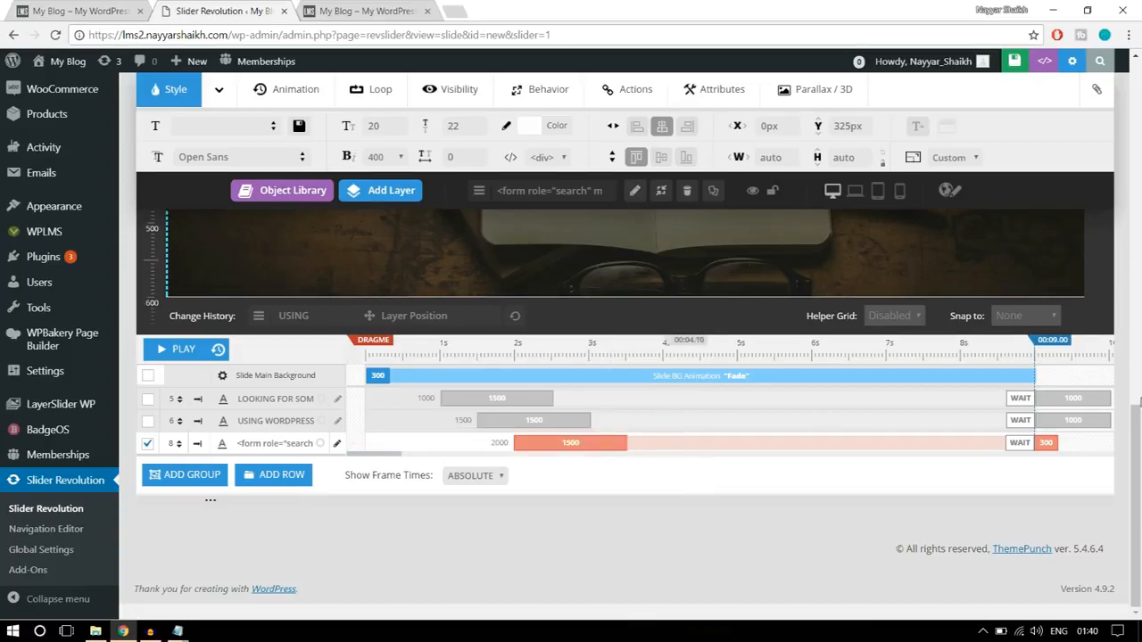
- Set the duration of the search form layer's closing animation to 1000 ms
left_click(1048, 434)
left_click_drag(972, 446, 929, 450)
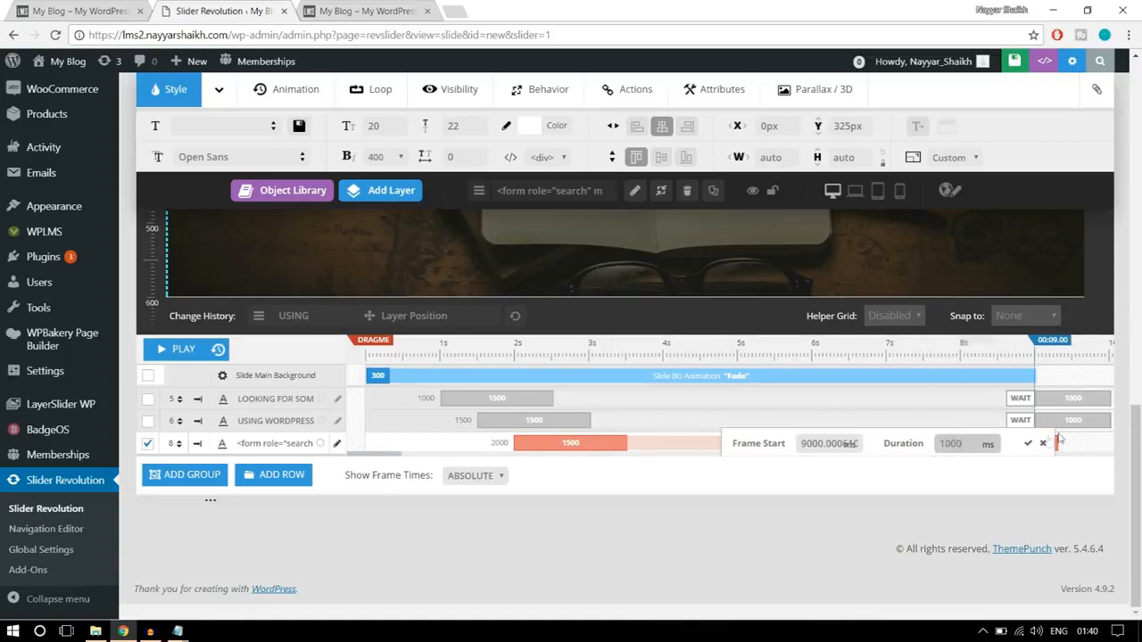
left_click(1028, 445)
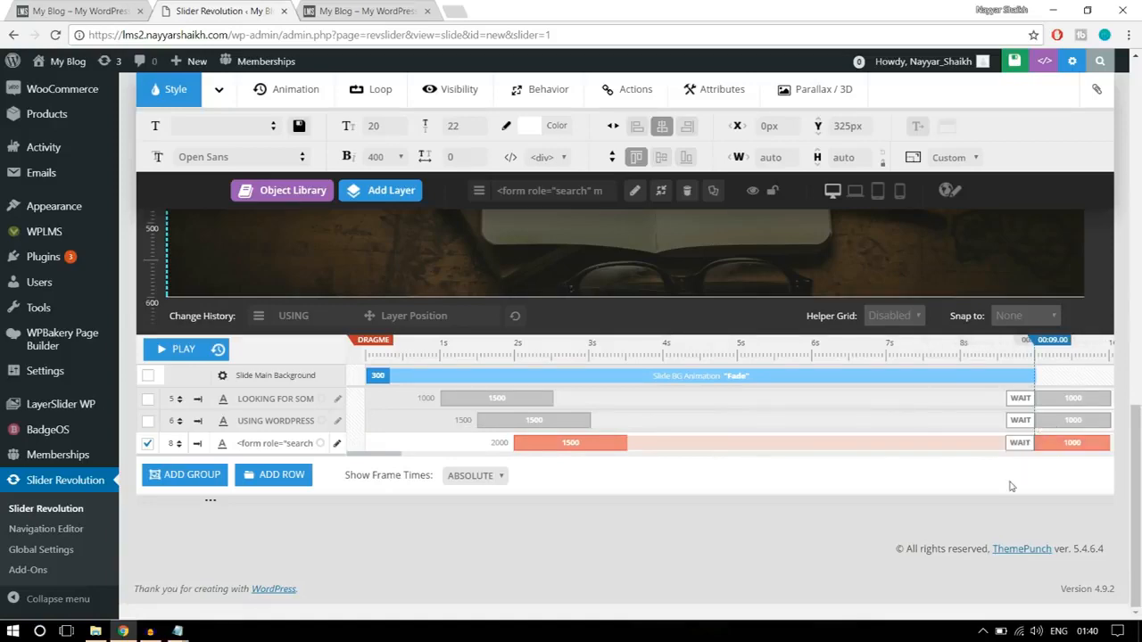
- Preview the slide's layer animations by playing the timeline, deselect the search form layer and replay the preview
scroll(1011, 486, "up", 3)
scroll(1011, 487, "down", 2)
scroll(1011, 486, "up", 1)
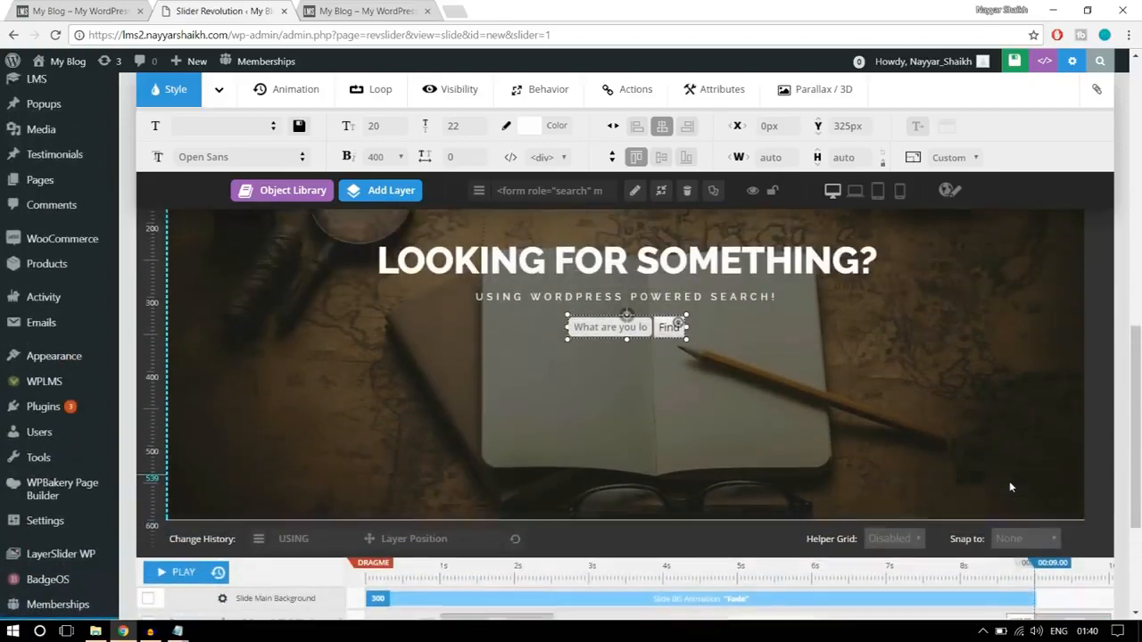
scroll(1011, 486, "up", 1)
left_click_drag(1141, 348, 1141, 373)
left_click(181, 580)
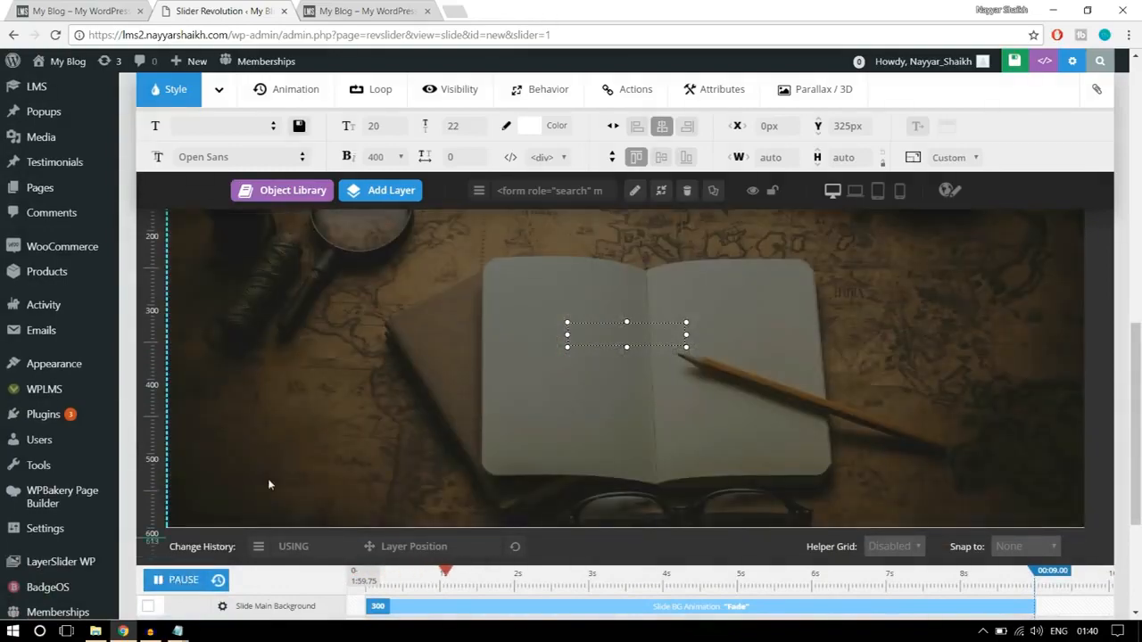
left_click(177, 581)
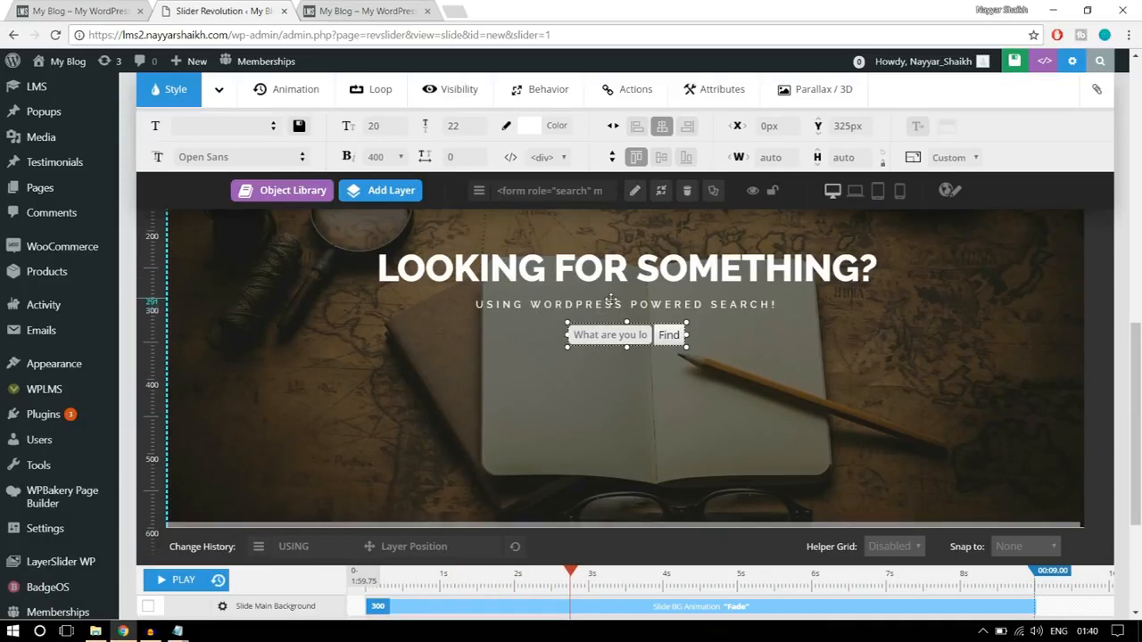
left_click(220, 583)
left_click(180, 584)
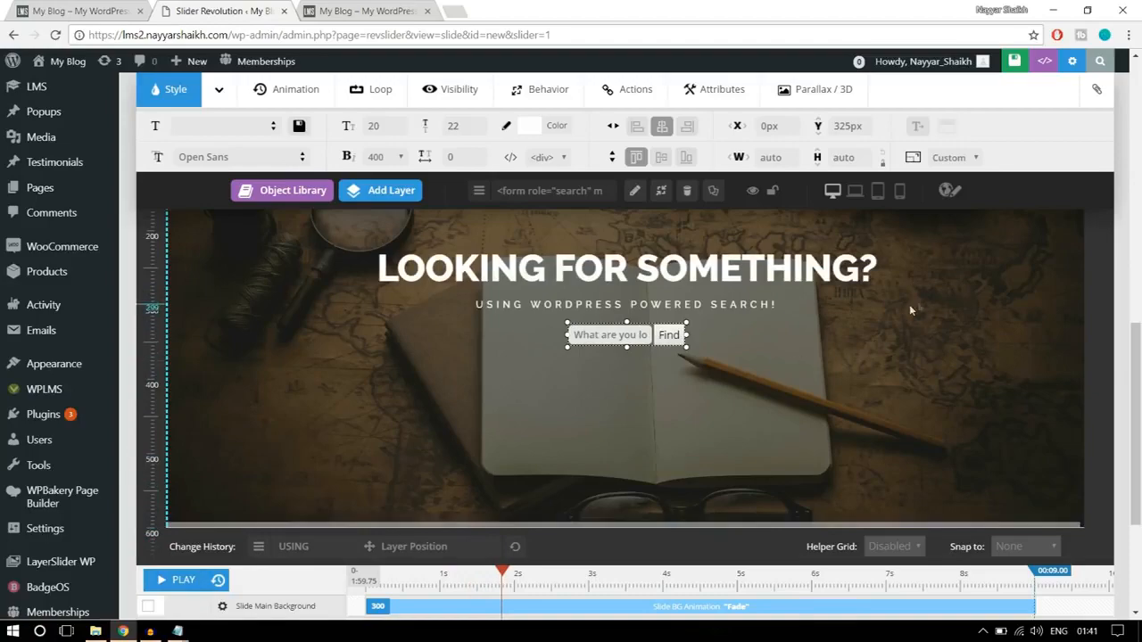
left_click(956, 303)
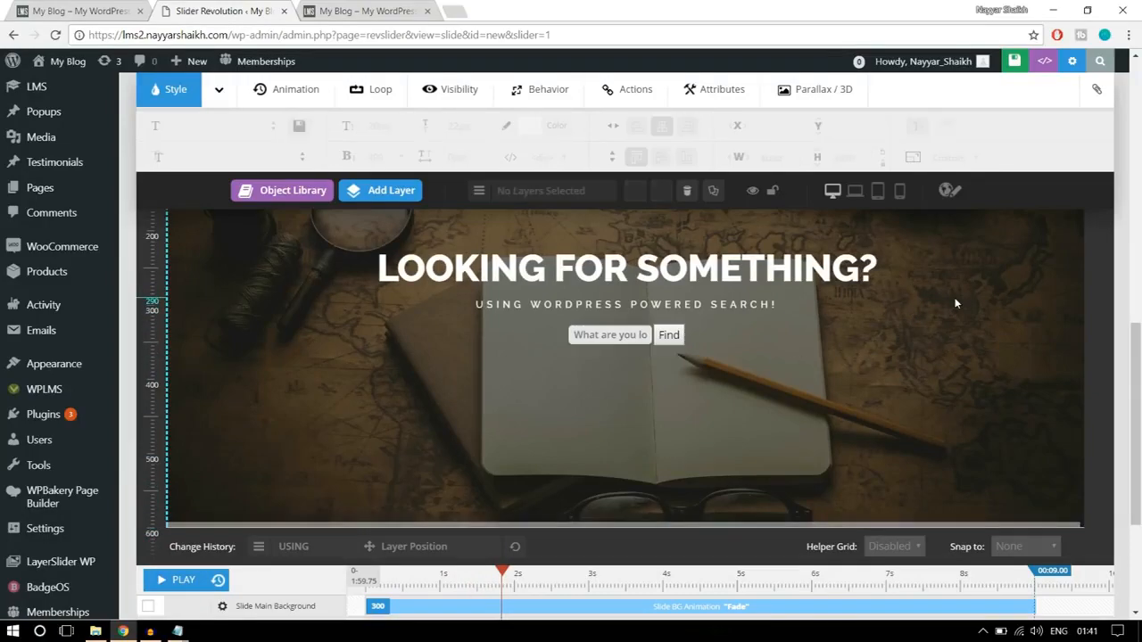
left_click(176, 581)
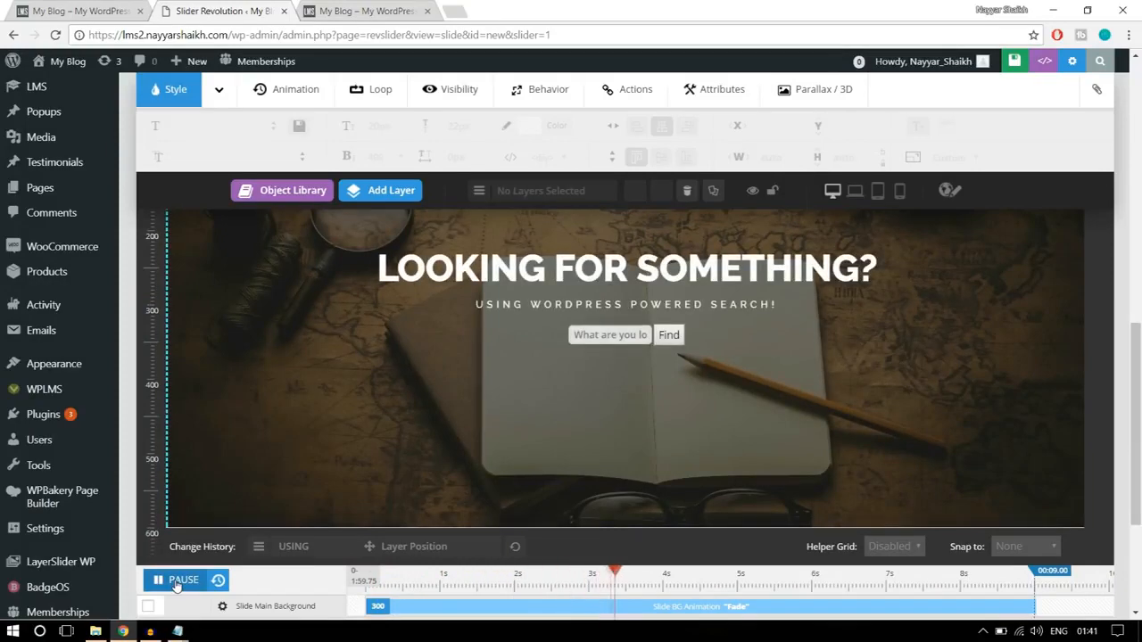
left_click(176, 581)
- Set the opening animation template of the "LOOKING FOR SOMETHING?" heading layer to PopUpSmooth
scroll(875, 434, "up", 2)
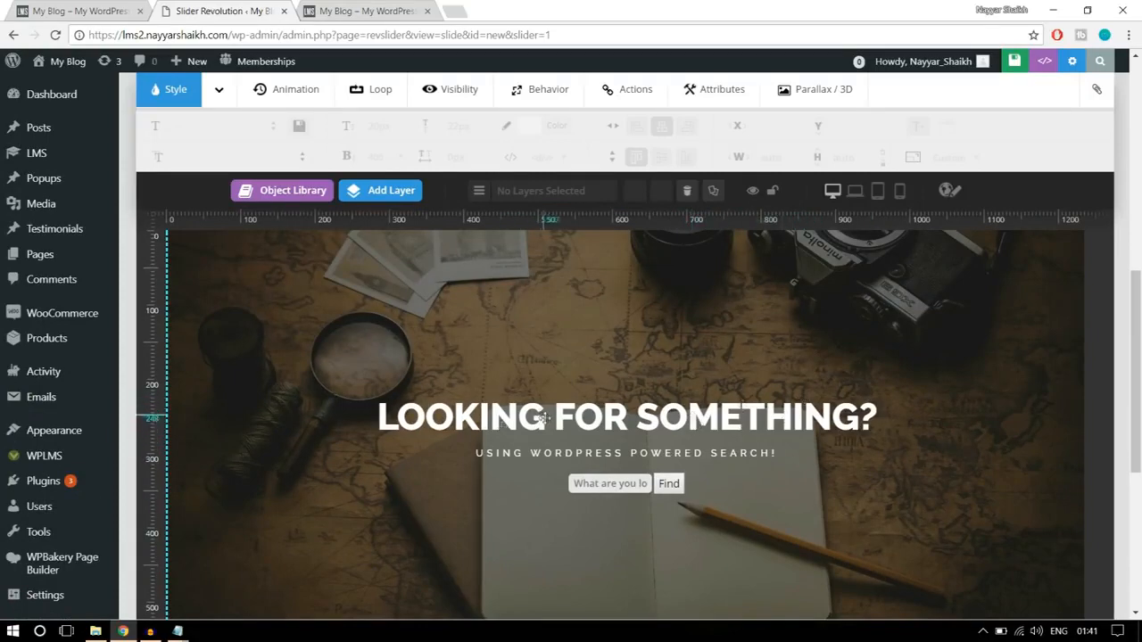
left_click(607, 418)
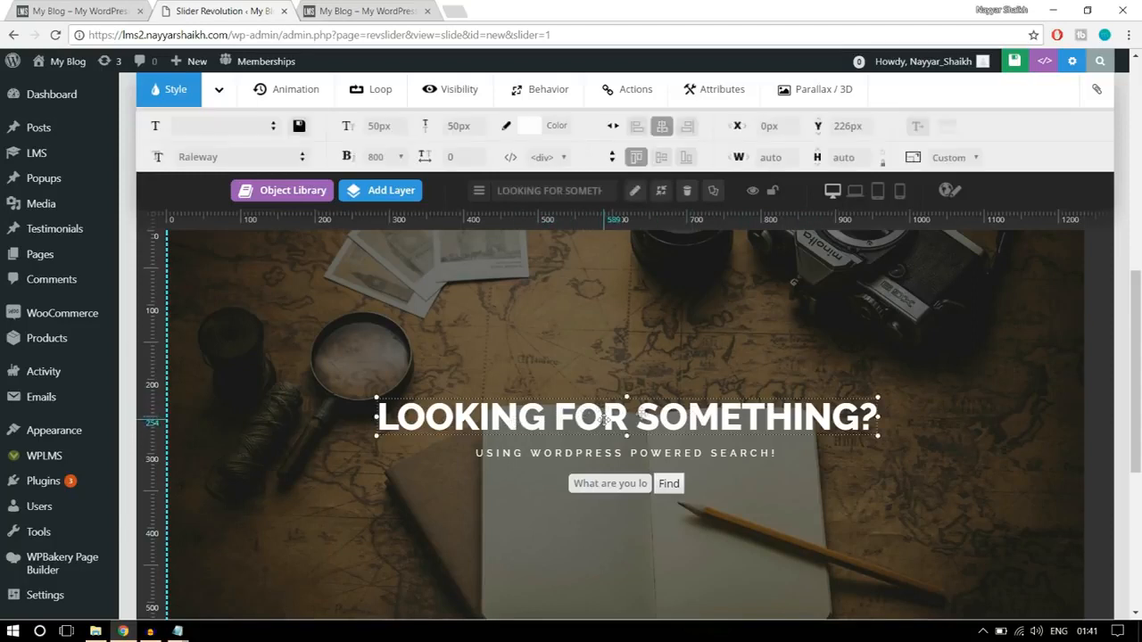
left_click(301, 96)
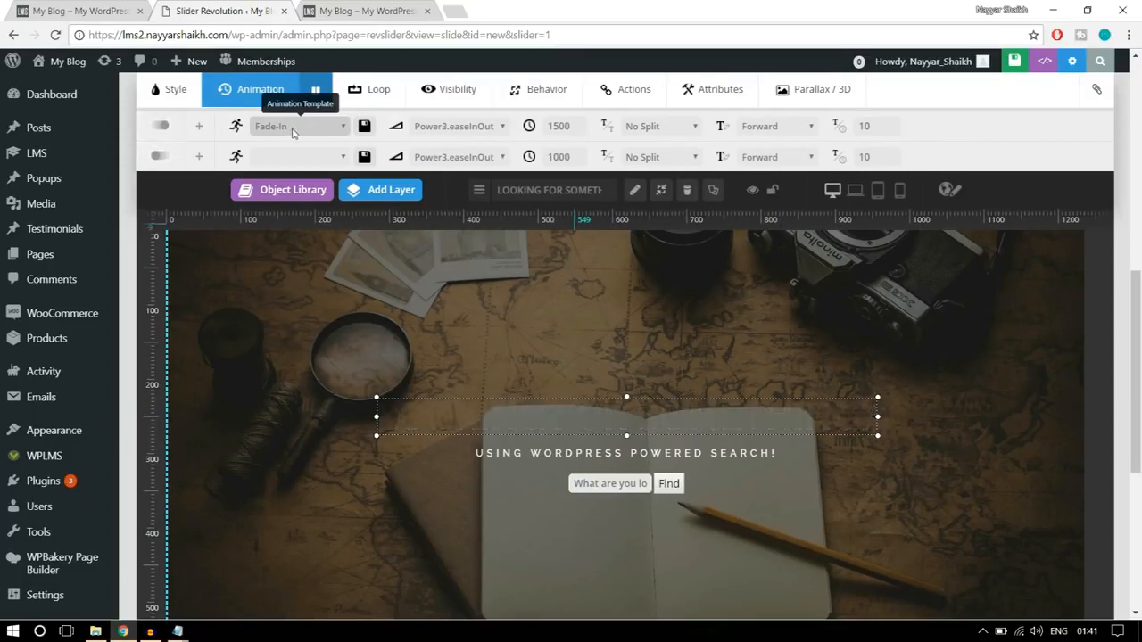
left_click(291, 130)
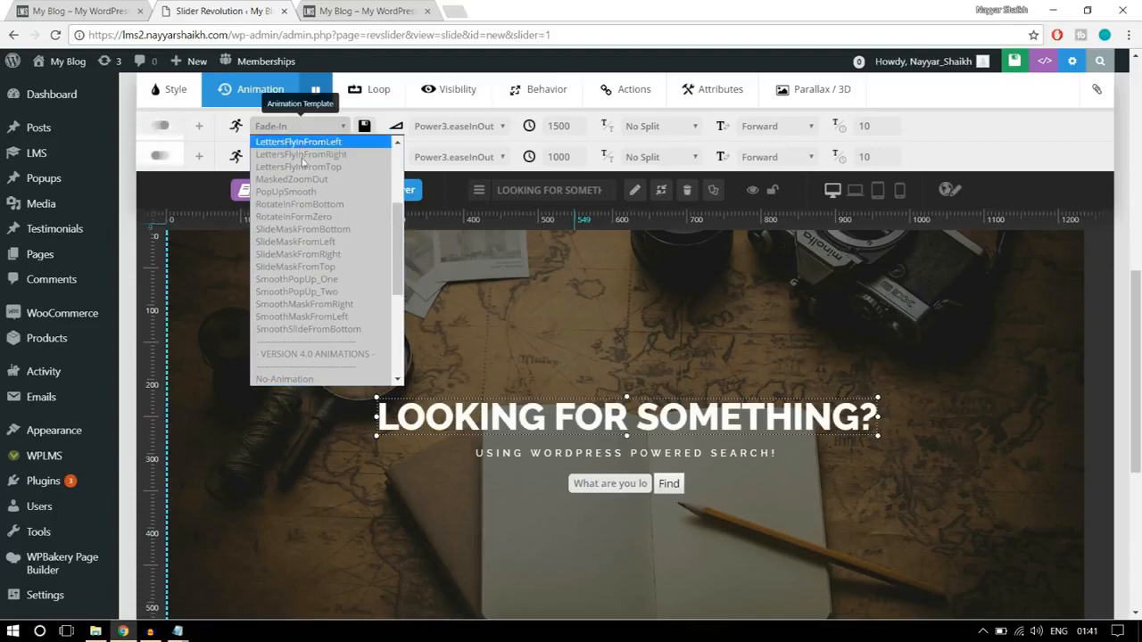
scroll(338, 272, "up", 2)
scroll(338, 273, "up", 1)
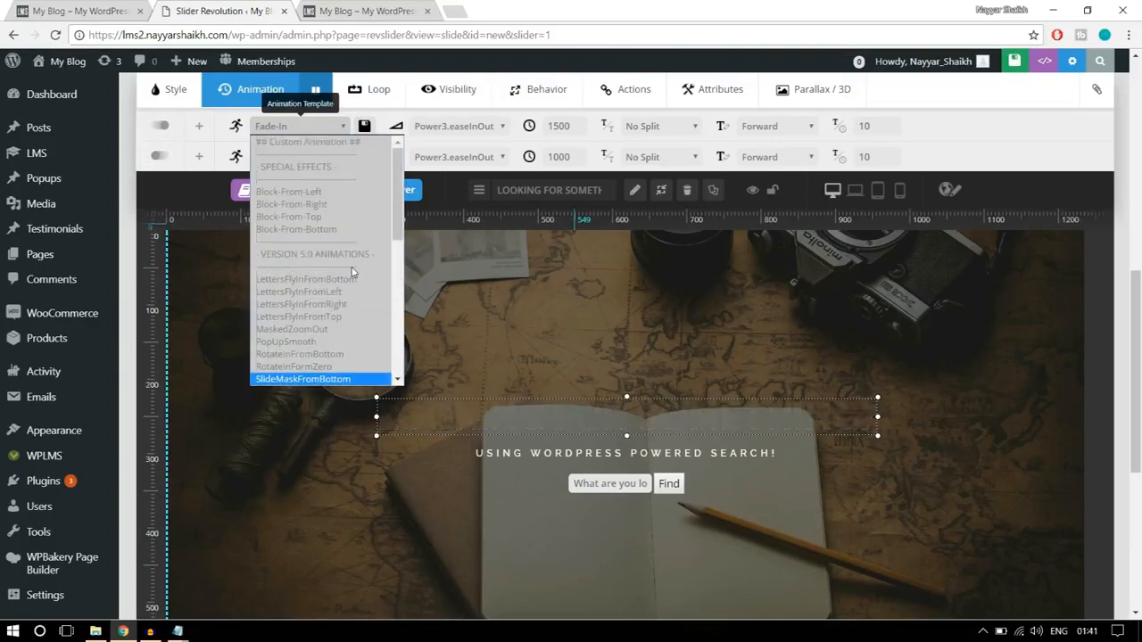
scroll(349, 267, "down", 3)
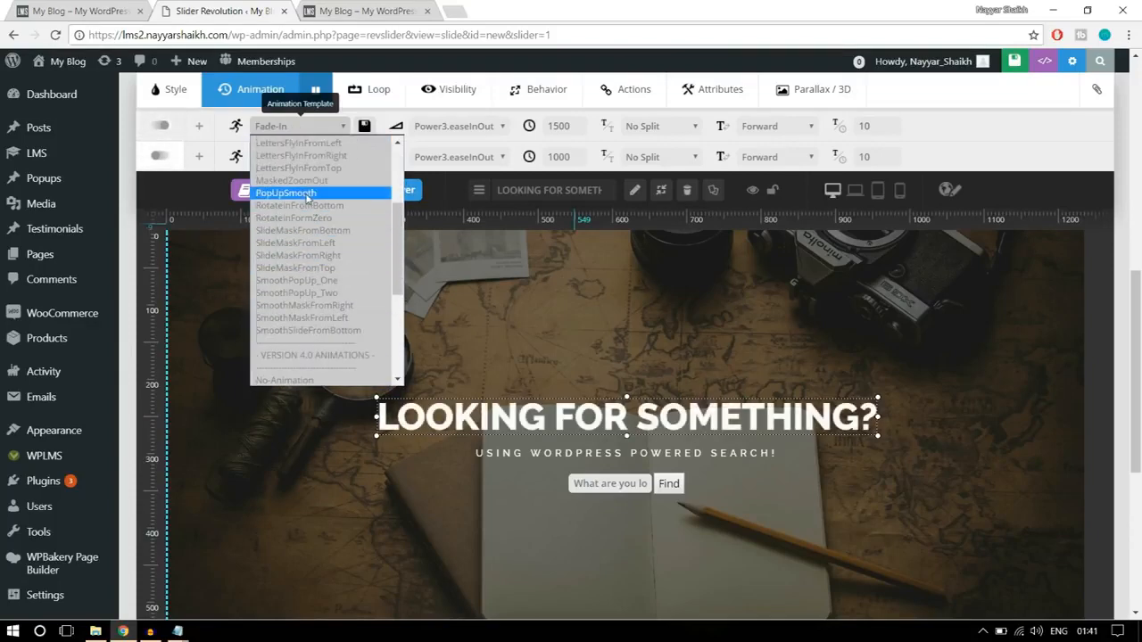
left_click(308, 194)
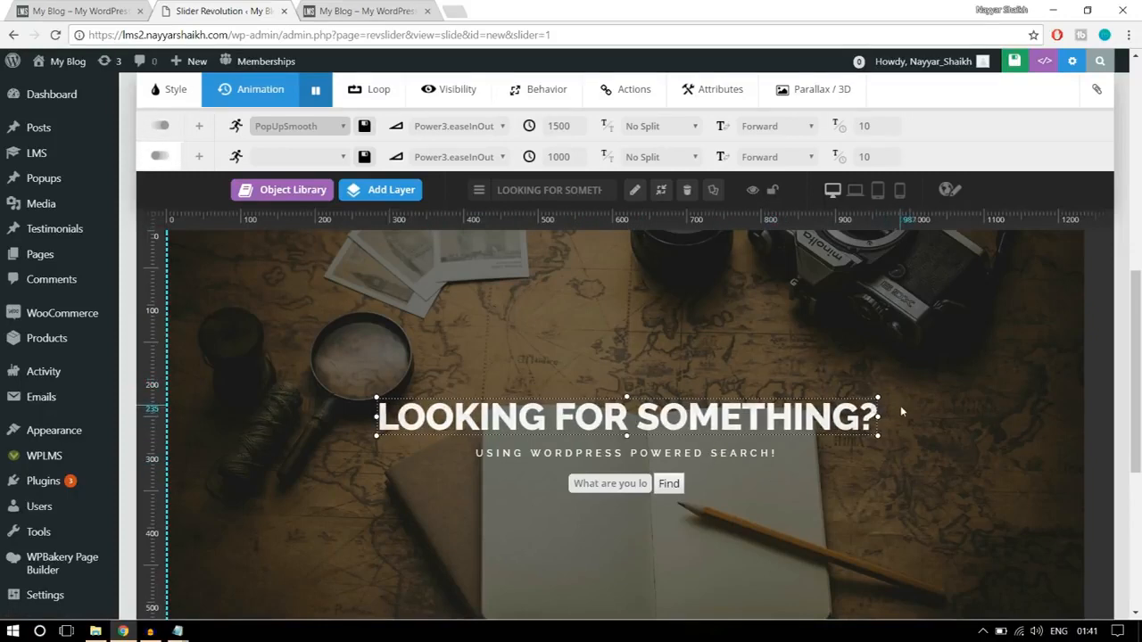
- Set the opening animation template of the subtitle layer to LettersFlyInFromBottom and deselect the layer
left_click(719, 453)
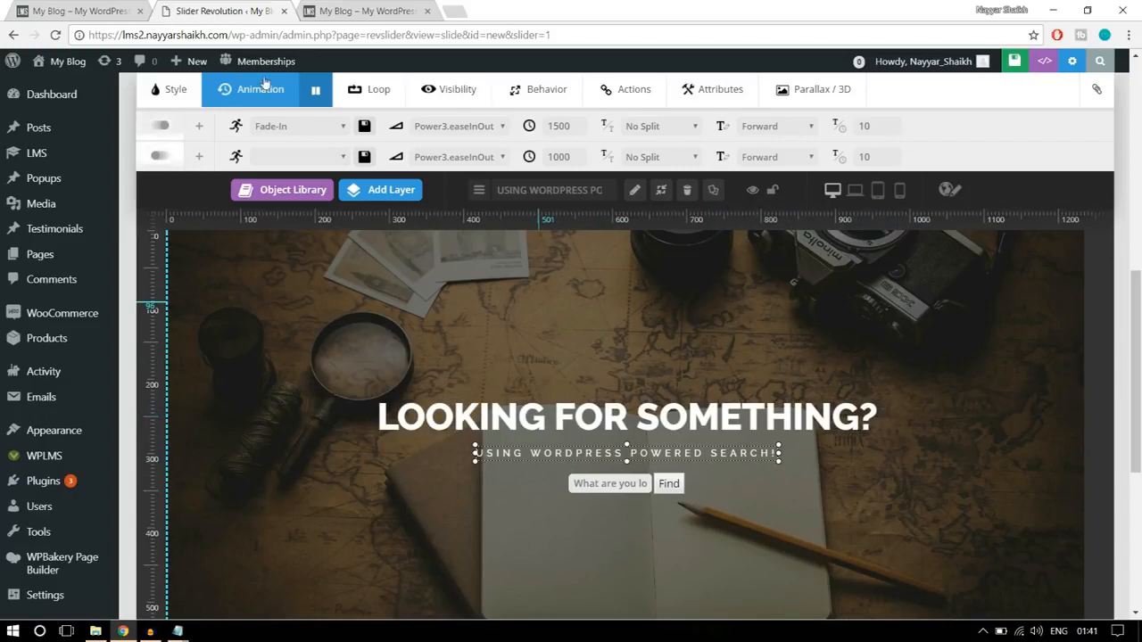
left_click(279, 127)
scroll(331, 255, "down", 3)
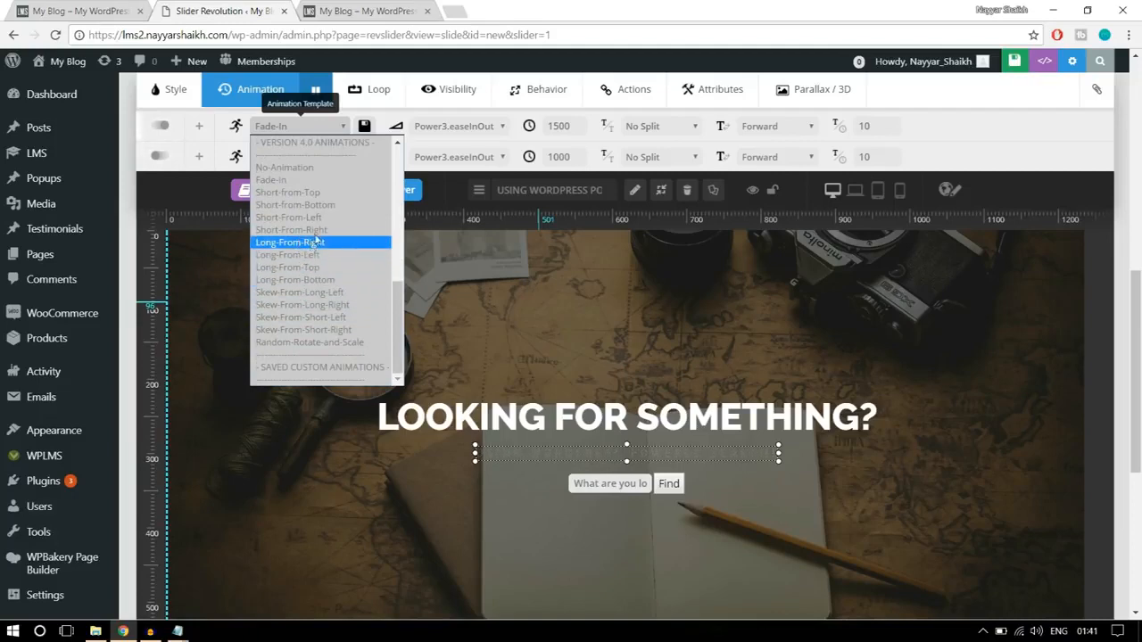
scroll(316, 245, "up", 1)
scroll(326, 271, "up", 5)
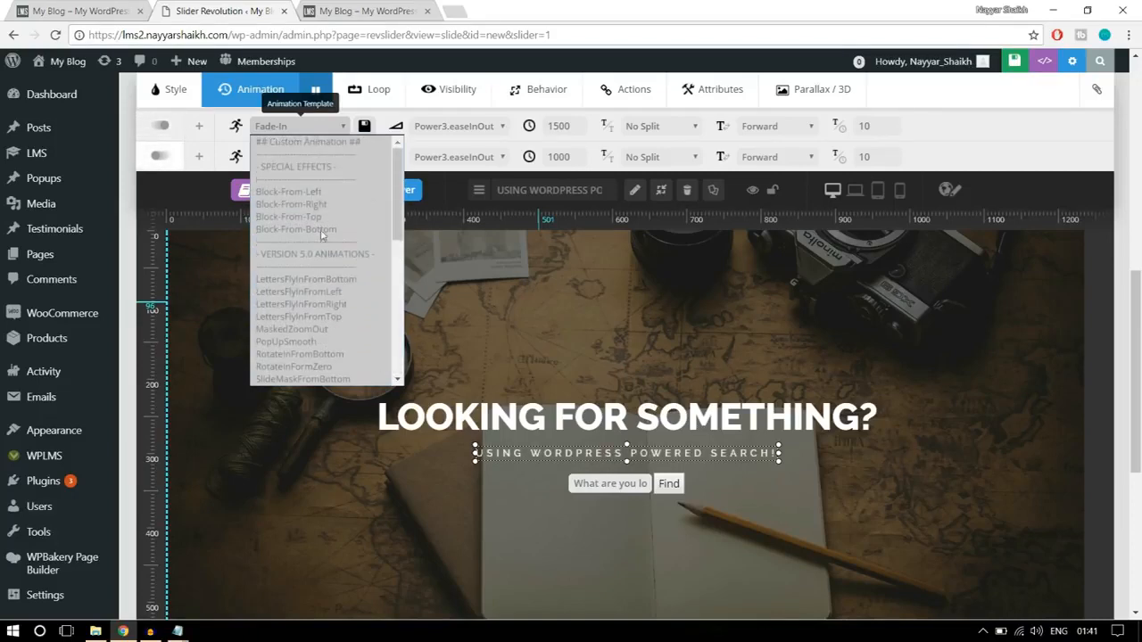
left_click(347, 281)
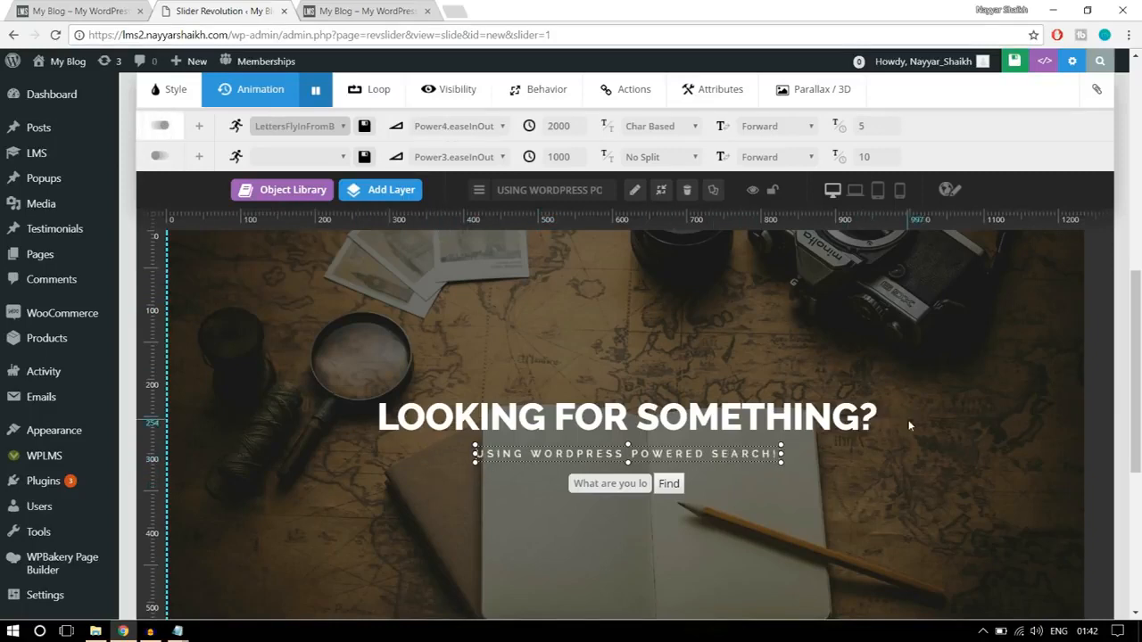
left_click(928, 403)
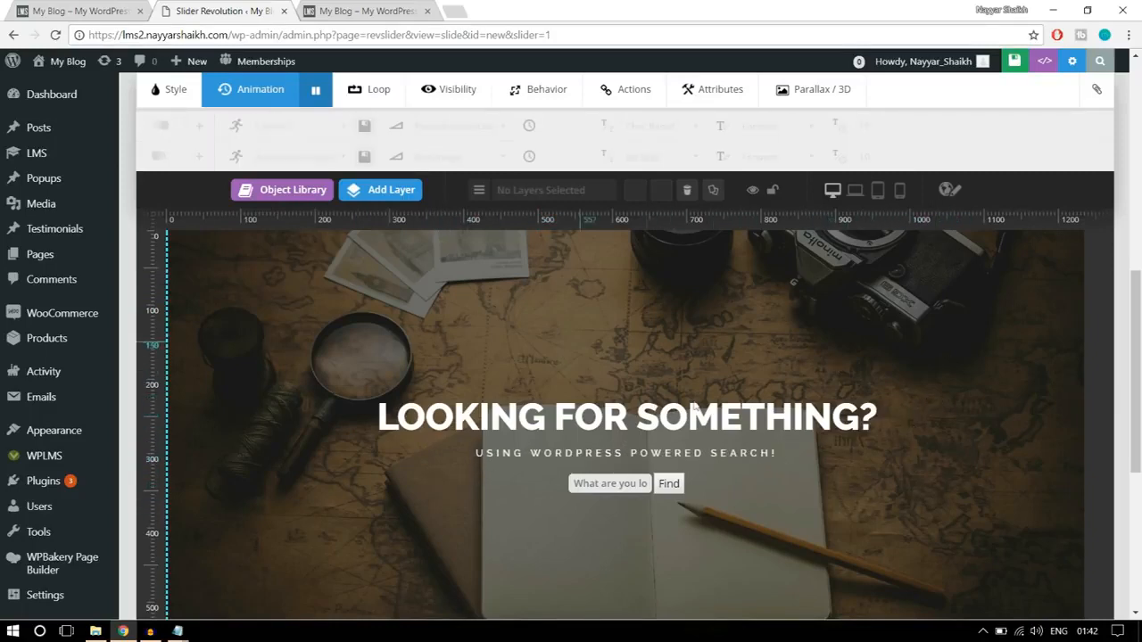
- Save the slide of Slider 1
scroll(755, 465, "down", 3)
scroll(754, 465, "up", 10)
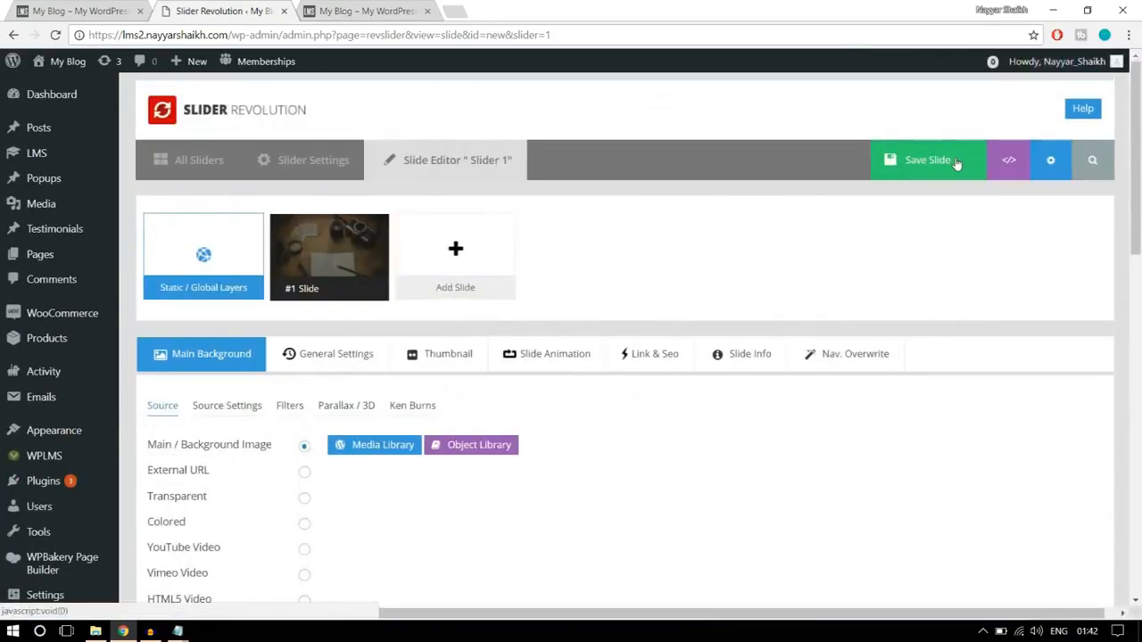
left_click(955, 160)
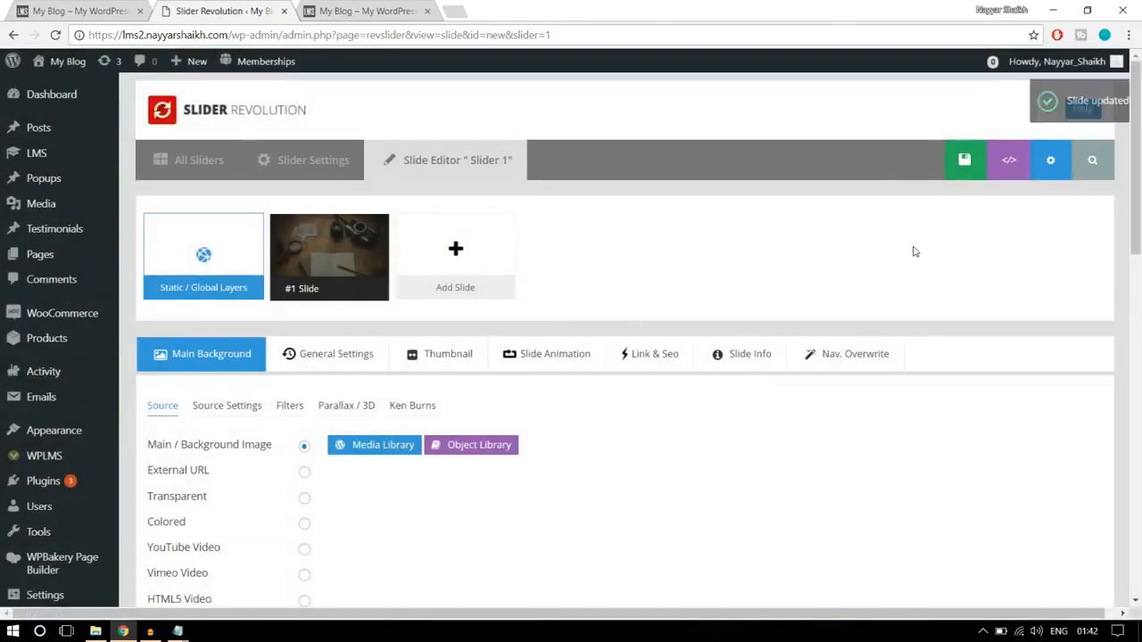
- Review the "Enhance your skills with best Online courses" banner on the finished homepage and start a new slider in Slider Revolution
scroll(912, 252, "down", 5)
left_click(84, 10)
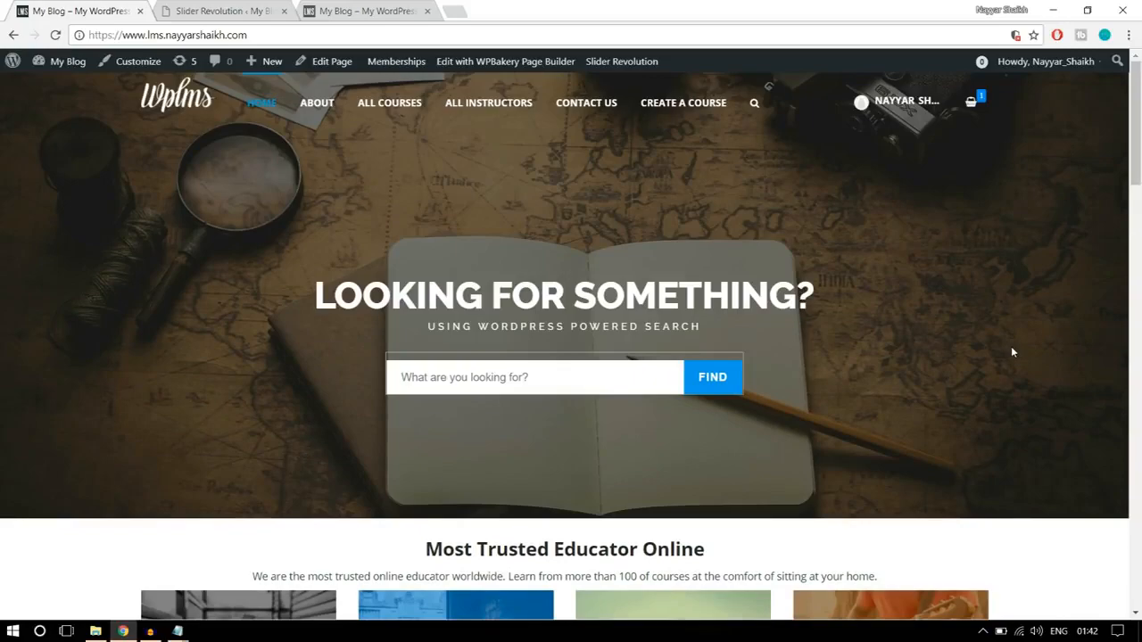
scroll(1010, 347, "down", 7)
scroll(1005, 375, "up", 2)
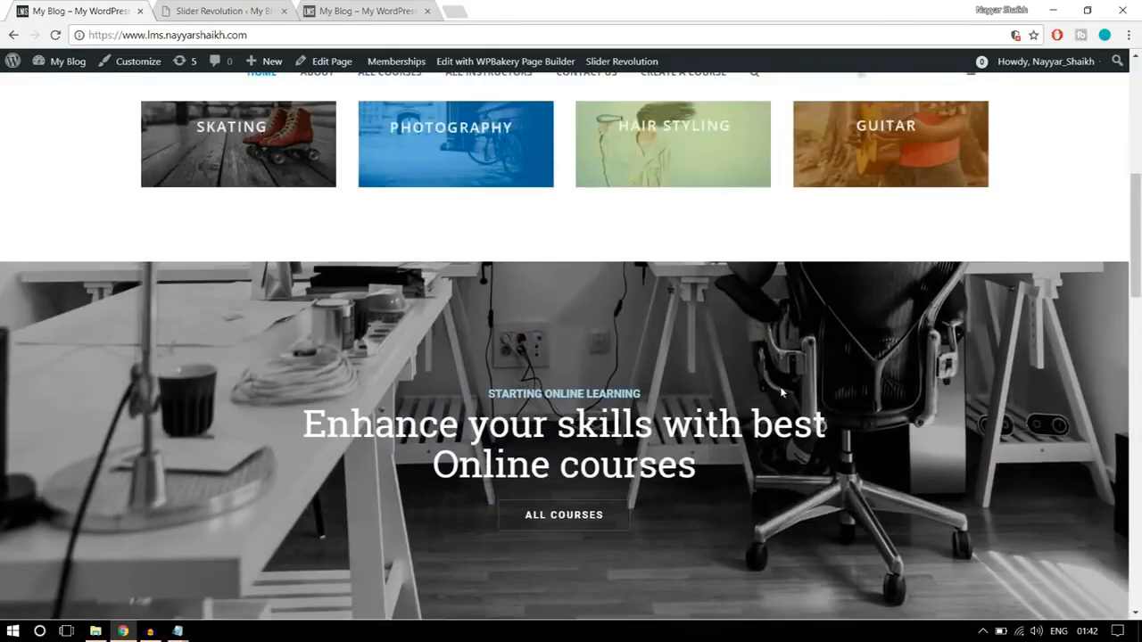
scroll(782, 392, "down", 1)
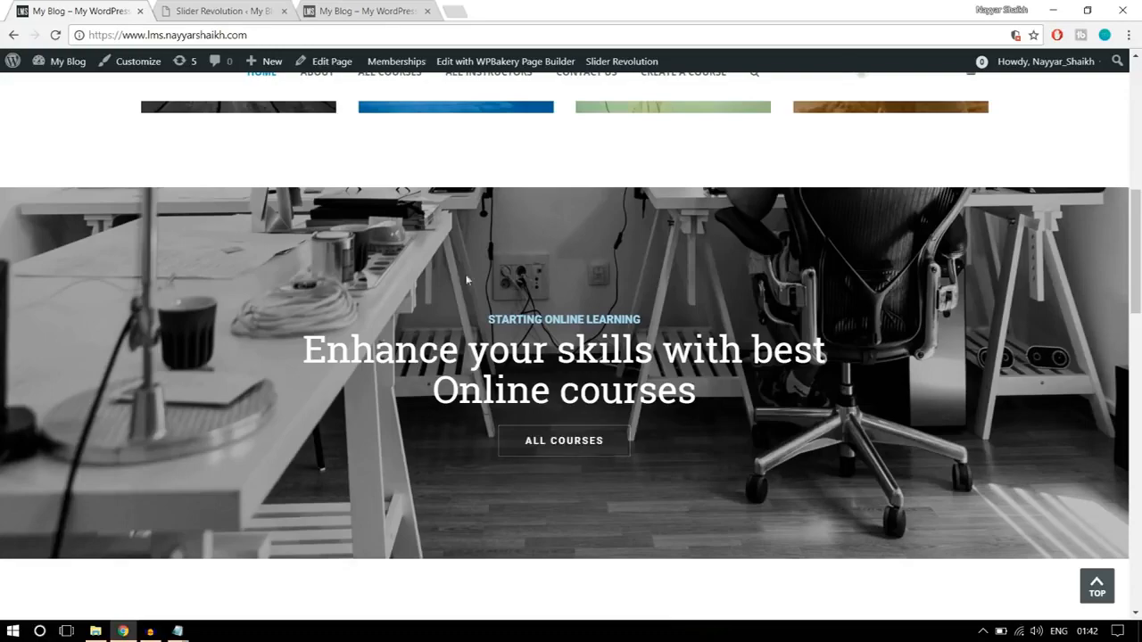
left_click(263, 16)
scroll(480, 332, "up", 10)
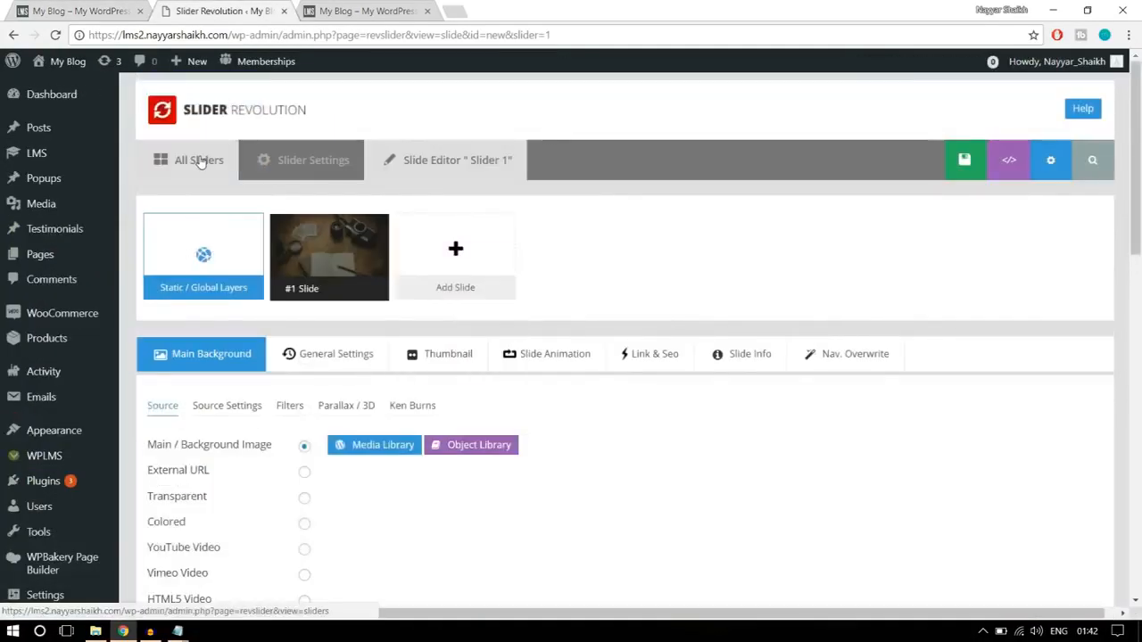
left_click(201, 161)
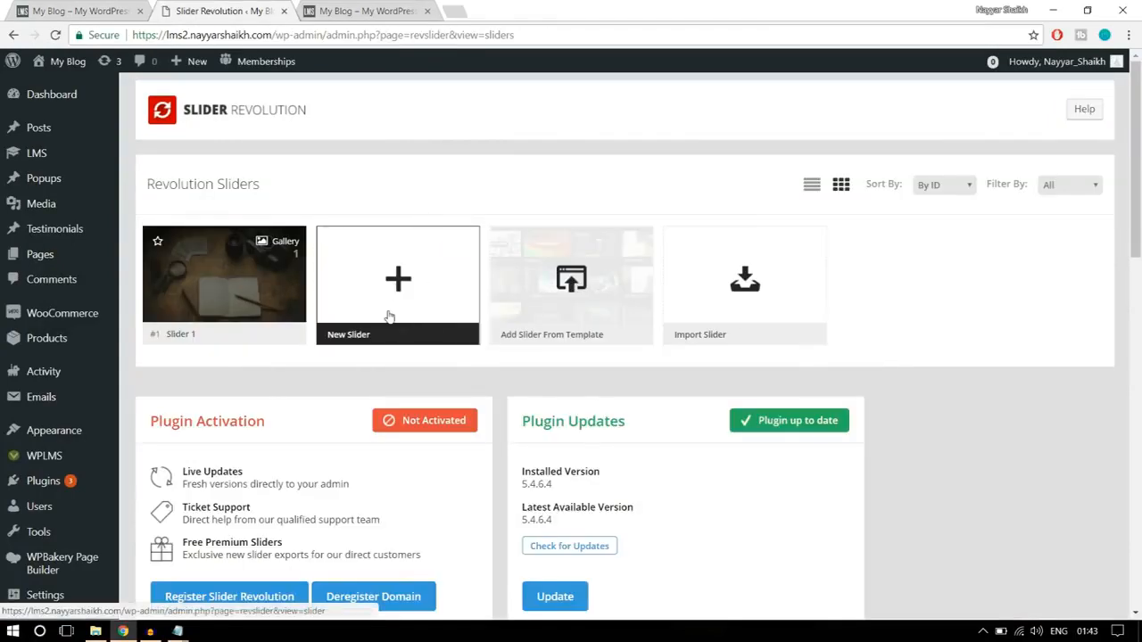
left_click(388, 315)
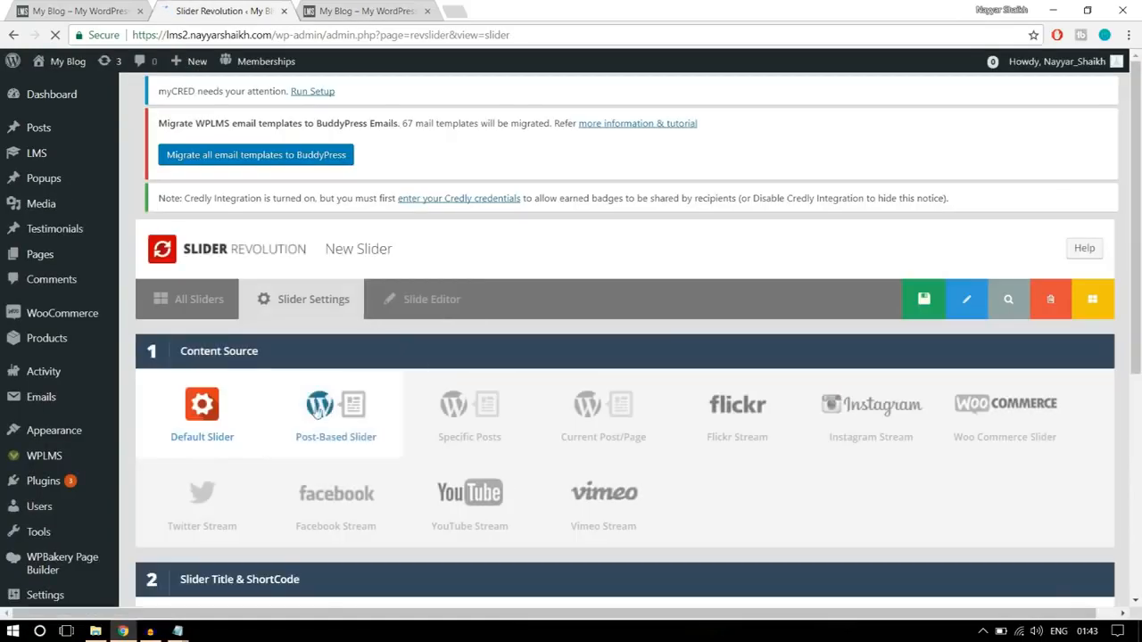
- Enter slider2 as both the title and the alias of the new slider
scroll(205, 356, "down", 1)
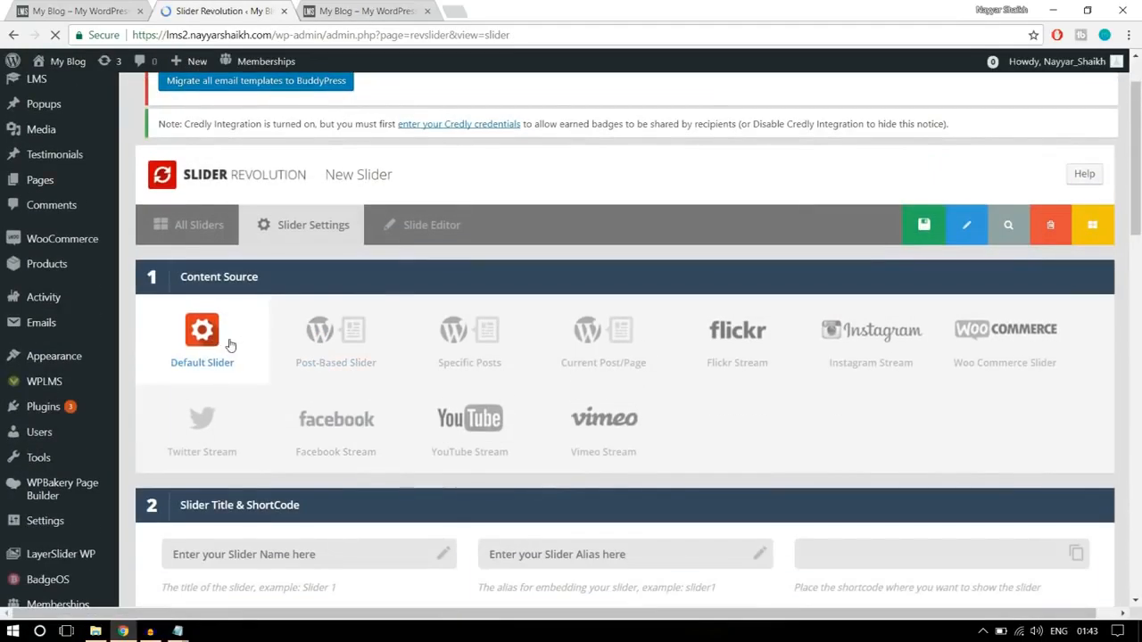
scroll(229, 345, "down", 3)
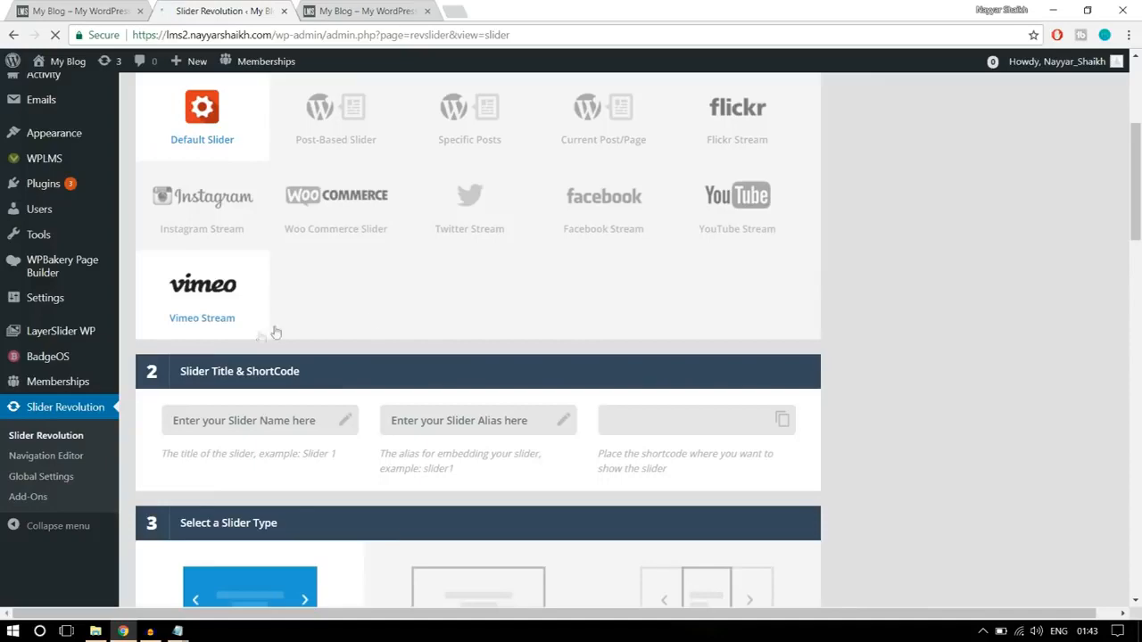
scroll(402, 333, "up", 2)
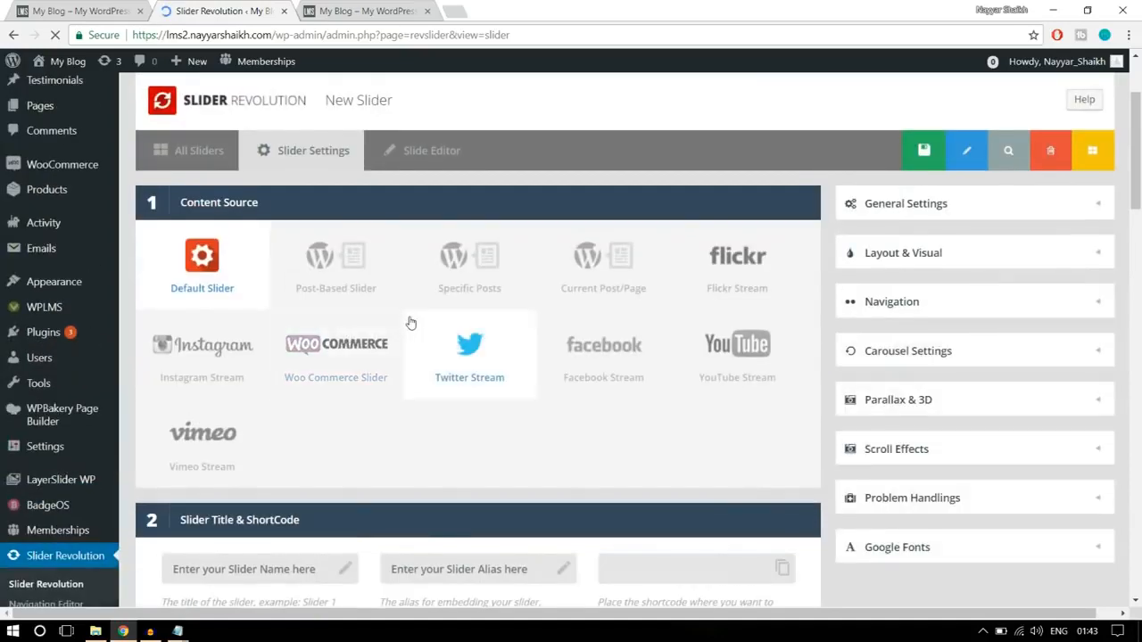
scroll(410, 322, "down", 4)
left_click(295, 279)
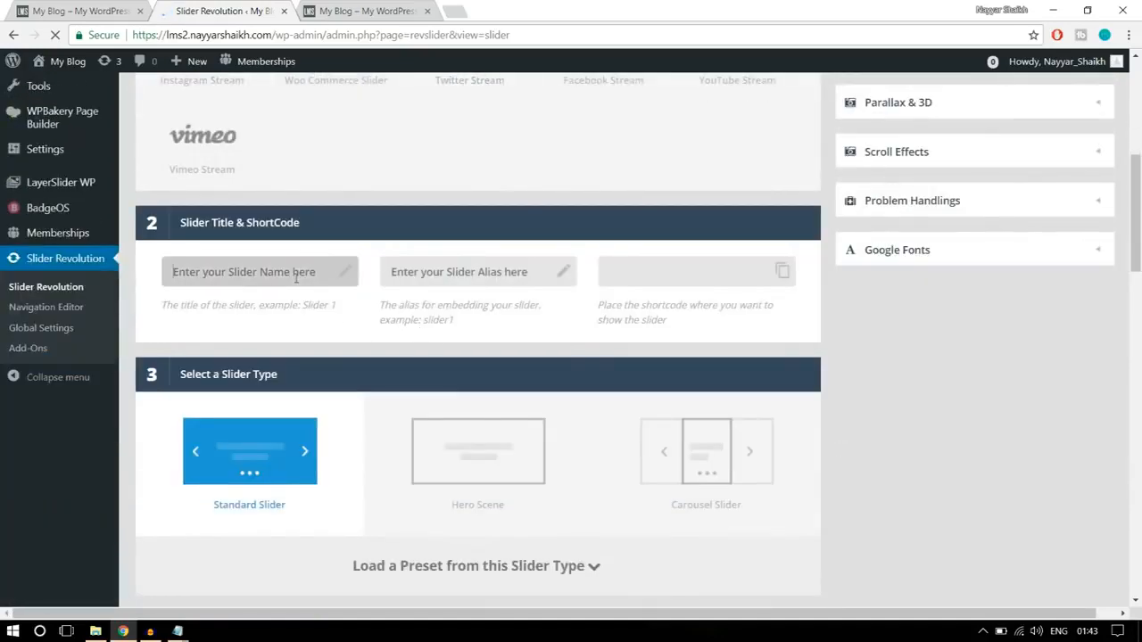
type("slider2")
left_click(414, 272)
type("s")
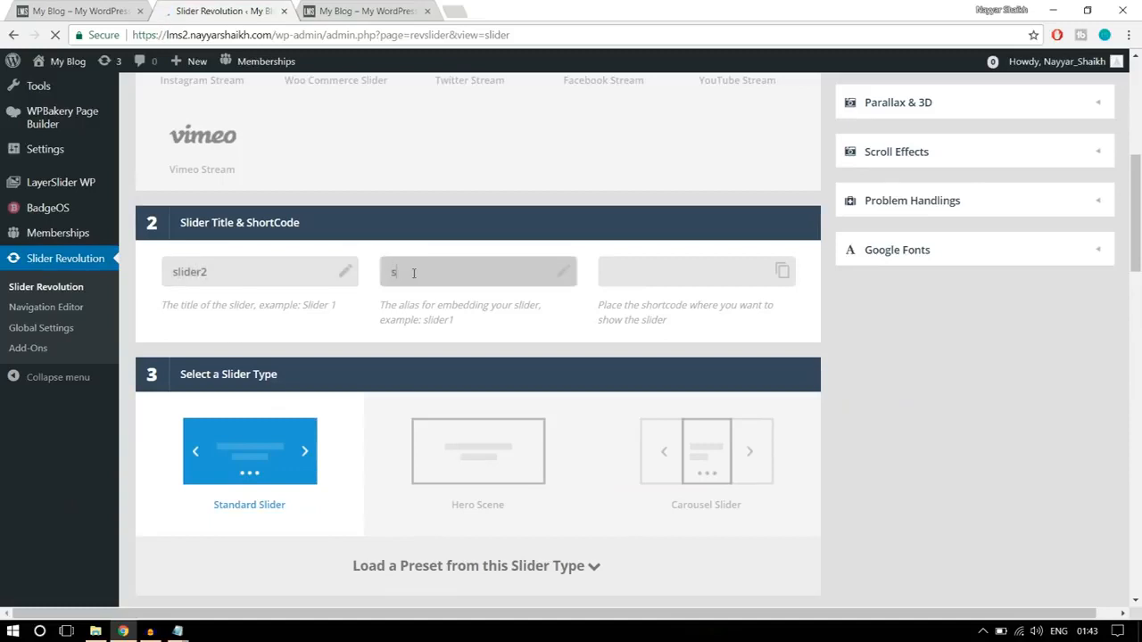
type("lider2")
- Choose the Full-Width slide layout for the new slider
scroll(570, 317, "down", 5)
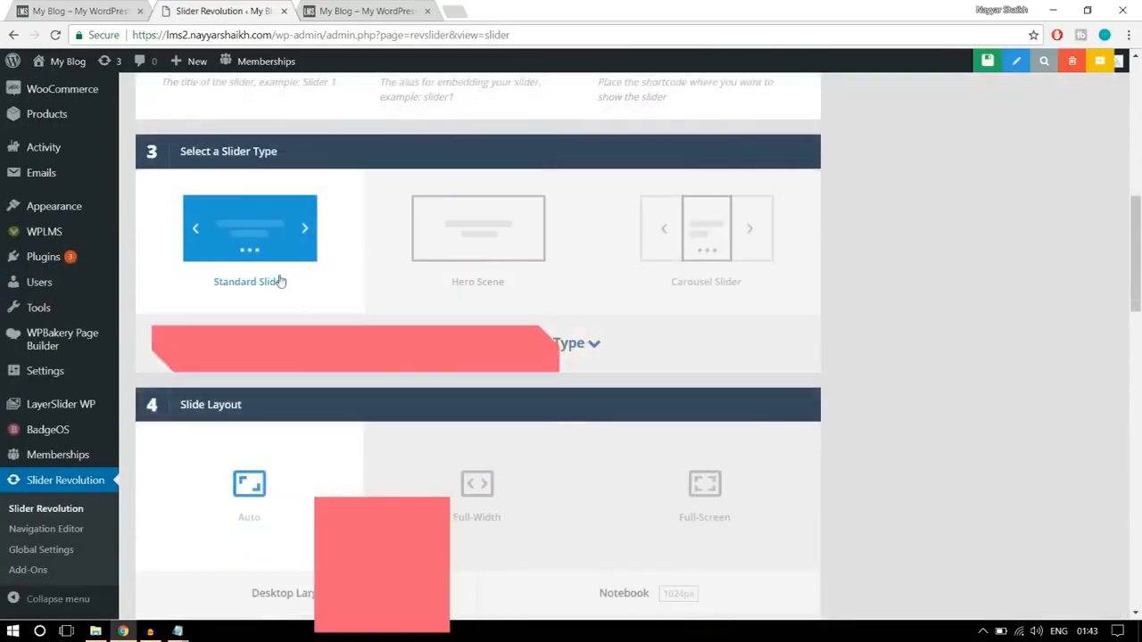
scroll(290, 301, "down", 2)
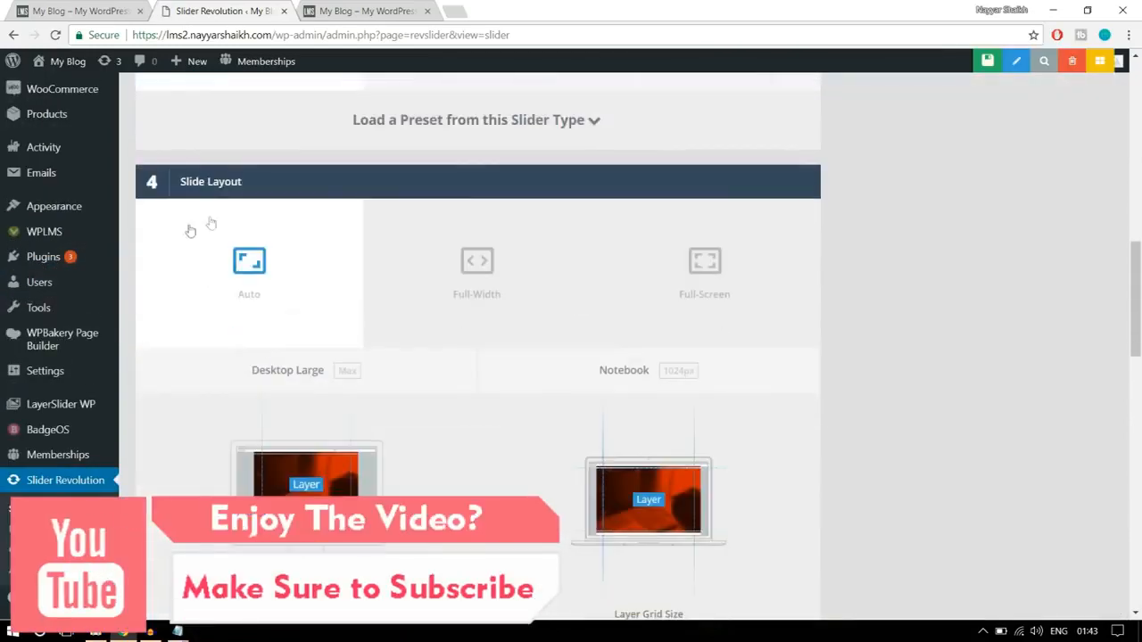
left_click(433, 273)
scroll(967, 281, "down", 3)
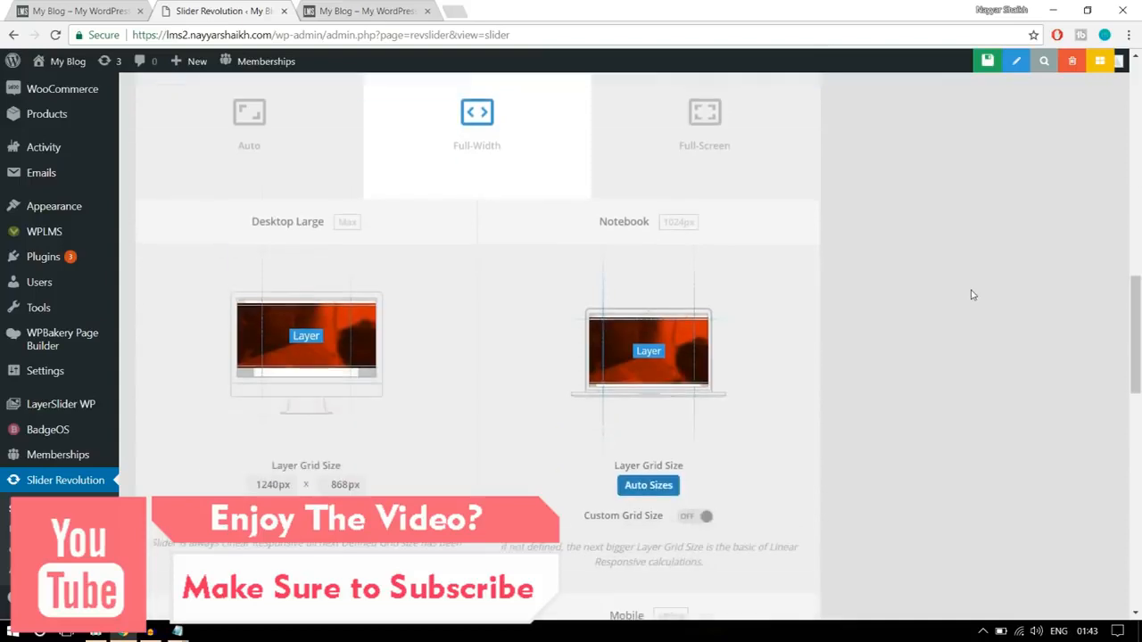
- Check the banner proportions on the finished homepage and set the Desktop Large layer grid height to 500px
left_click(67, 9)
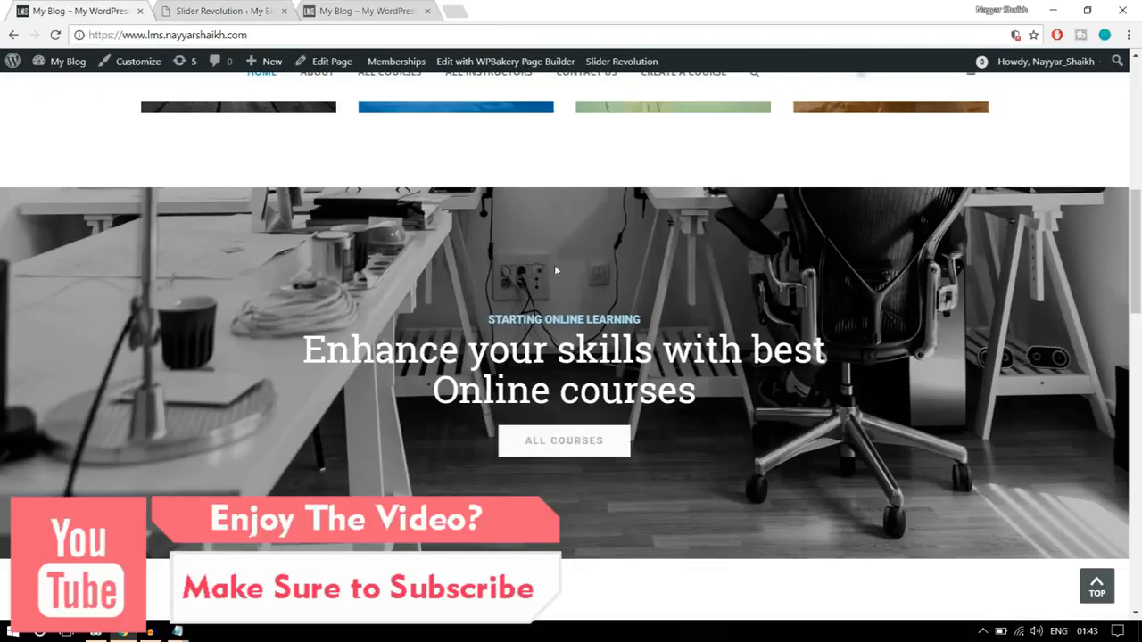
scroll(597, 543, "up", 8)
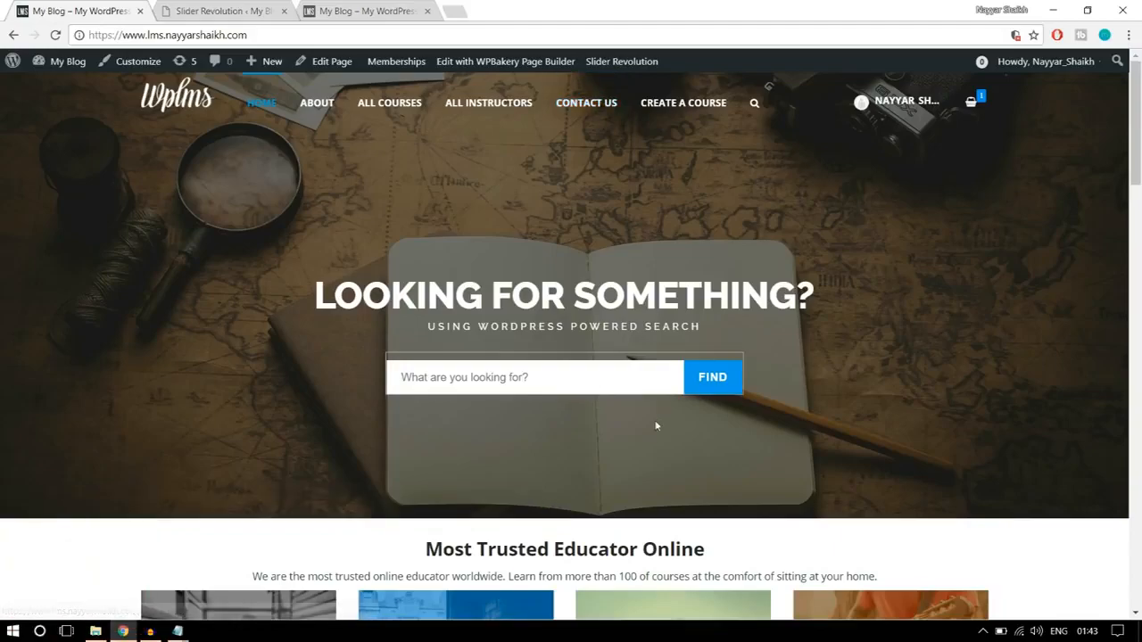
scroll(654, 383, "down", 7)
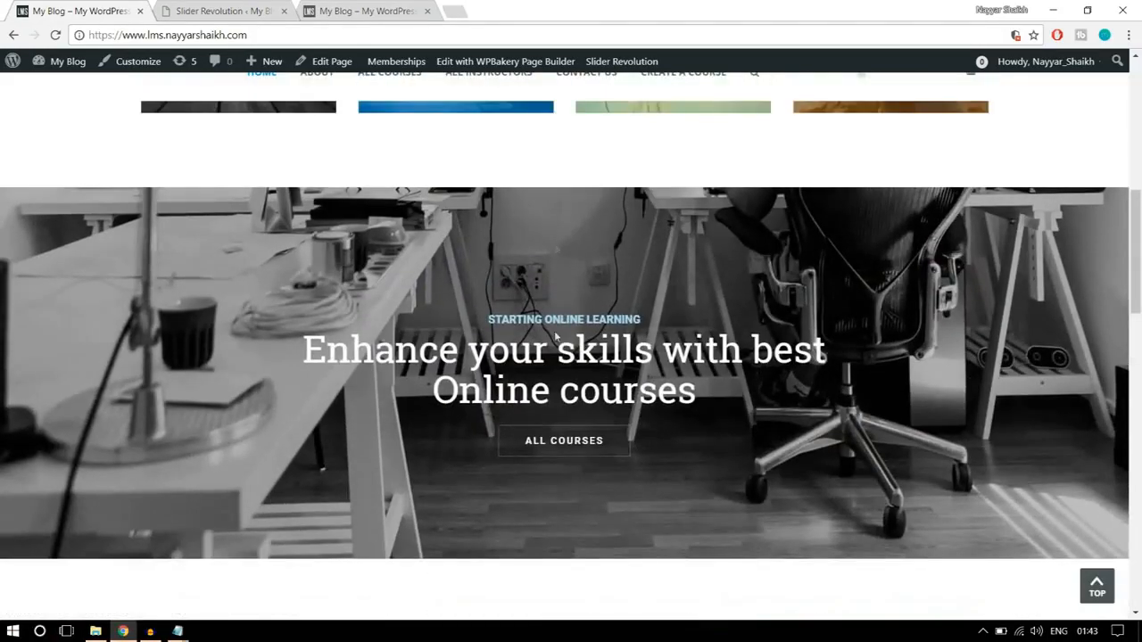
left_click(179, 9)
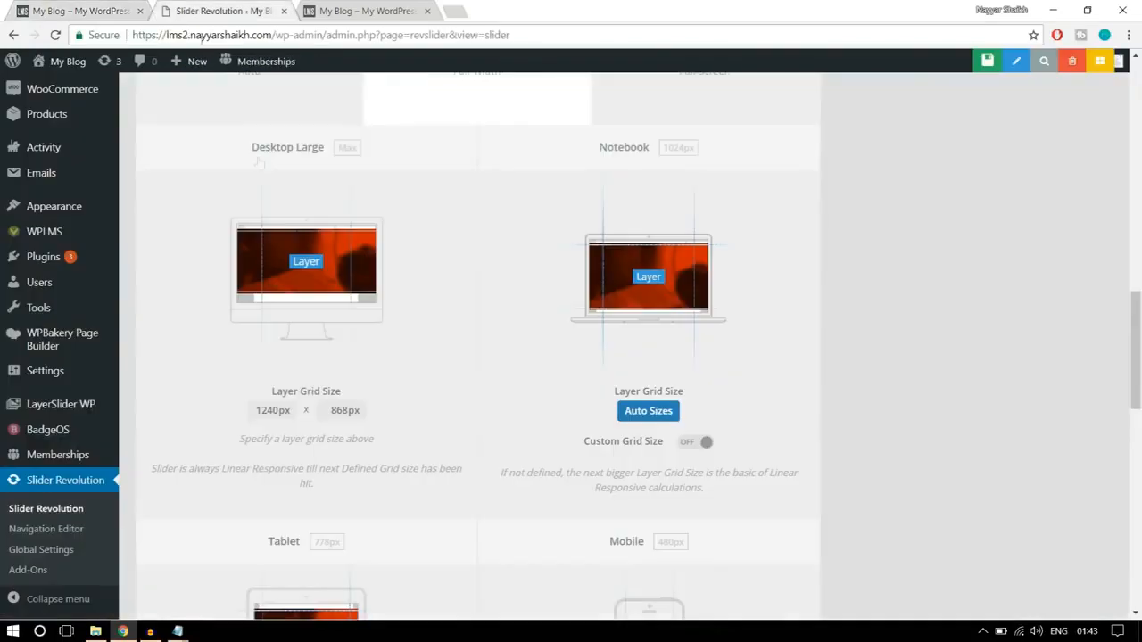
left_click(343, 409)
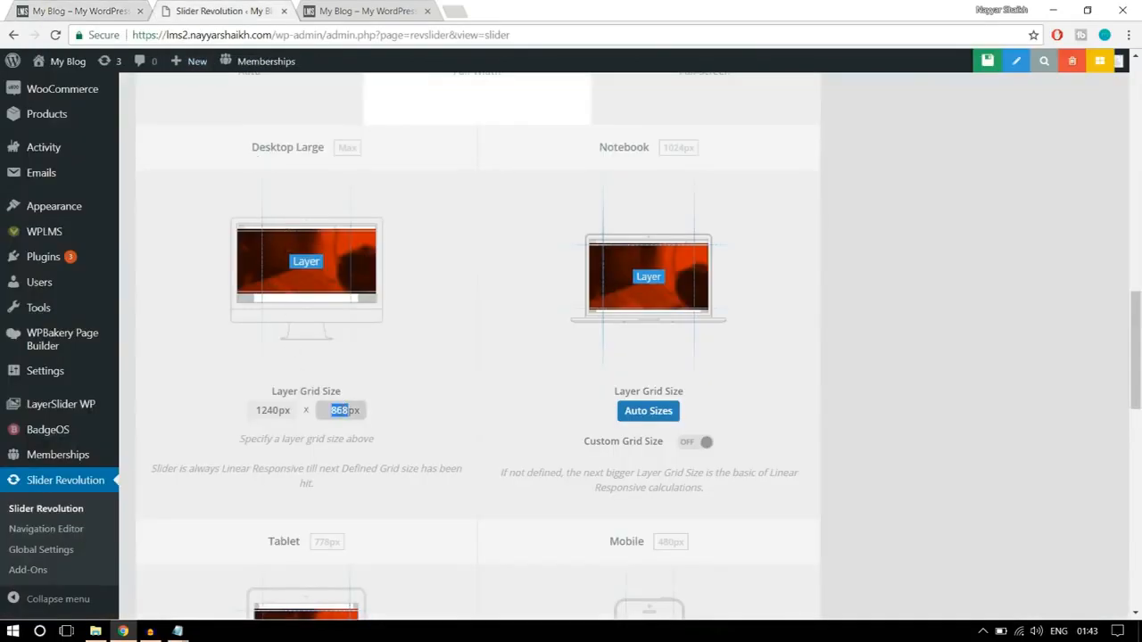
left_click(423, 395)
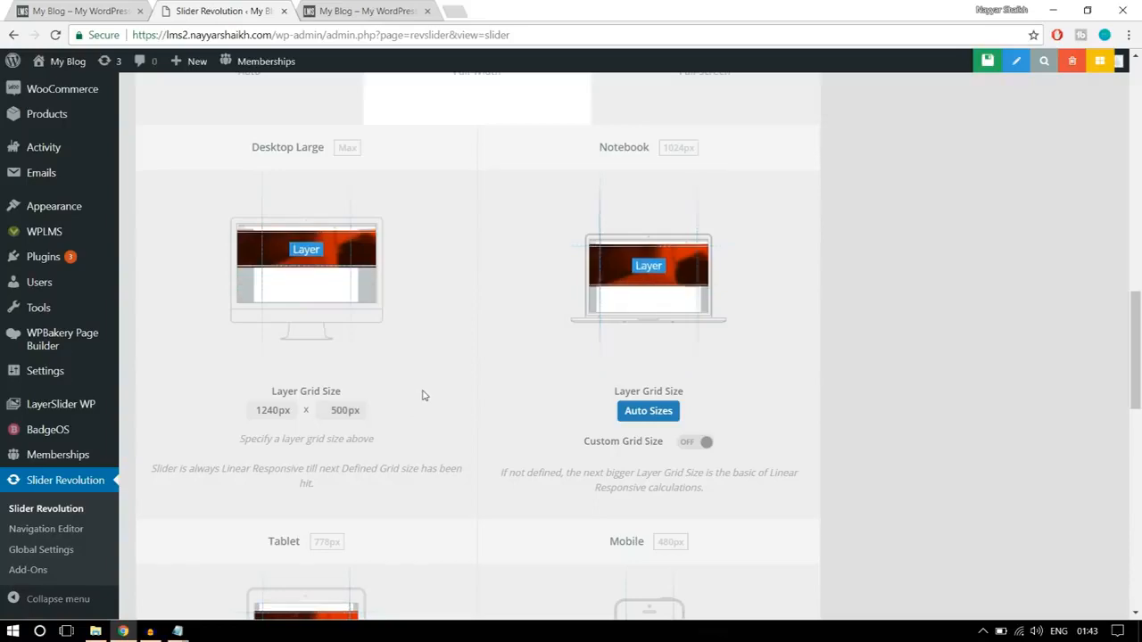
scroll(324, 463, "down", 3)
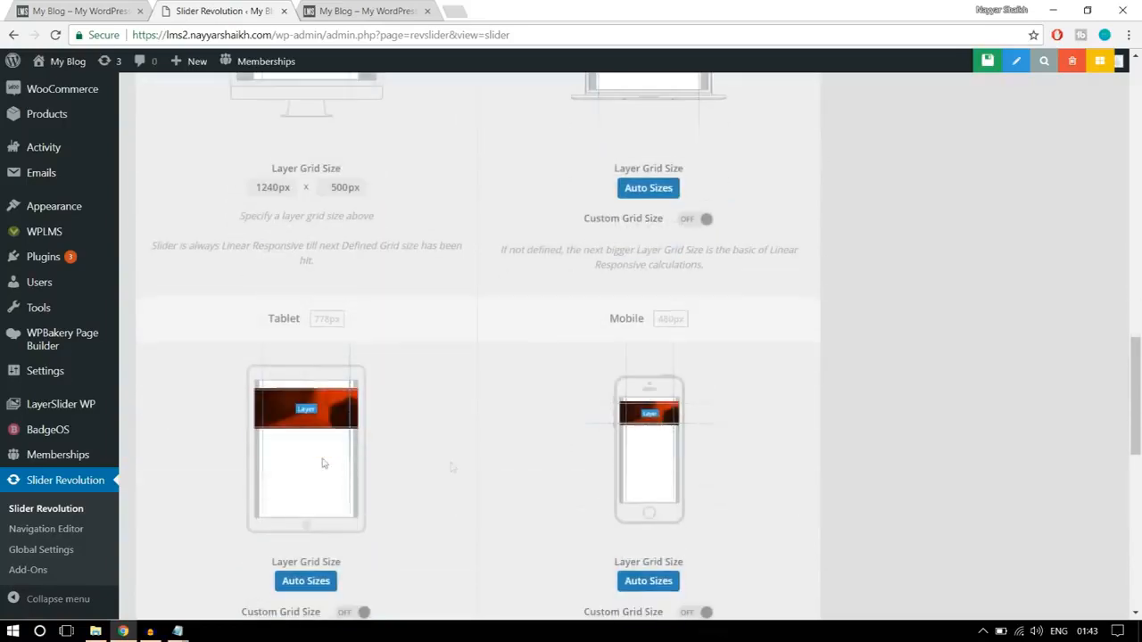
- Review the device grid sizes, save the new slider's settings, and check the banner on the finished homepage while the slide editor loads
scroll(767, 502, "down", 1)
scroll(767, 502, "up", 5)
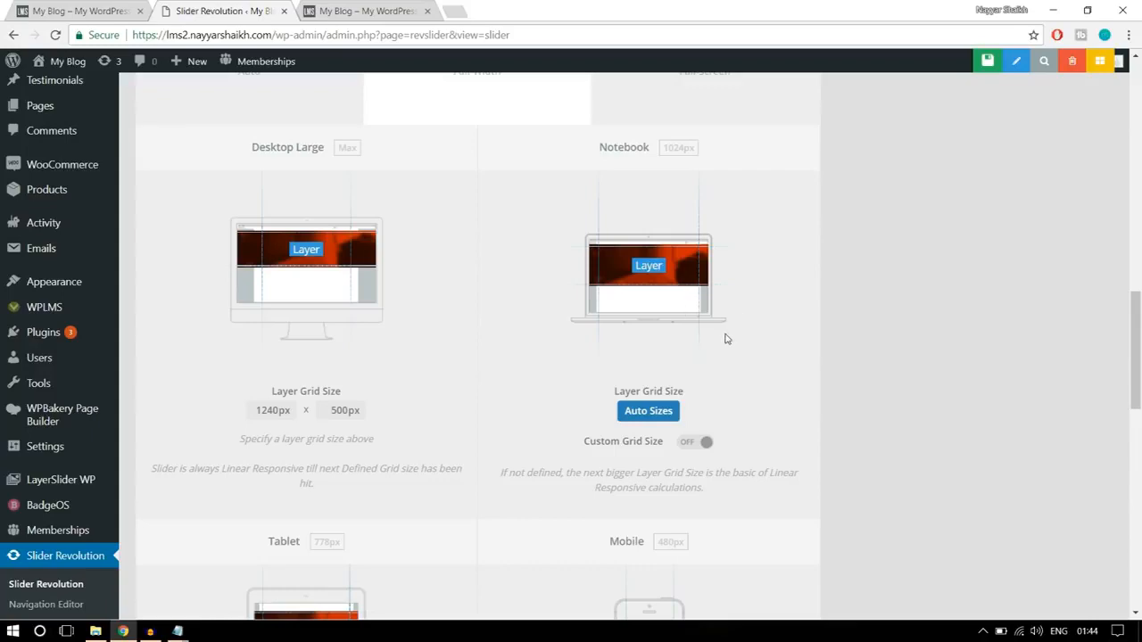
scroll(726, 339, "down", 3)
scroll(726, 339, "down", 6)
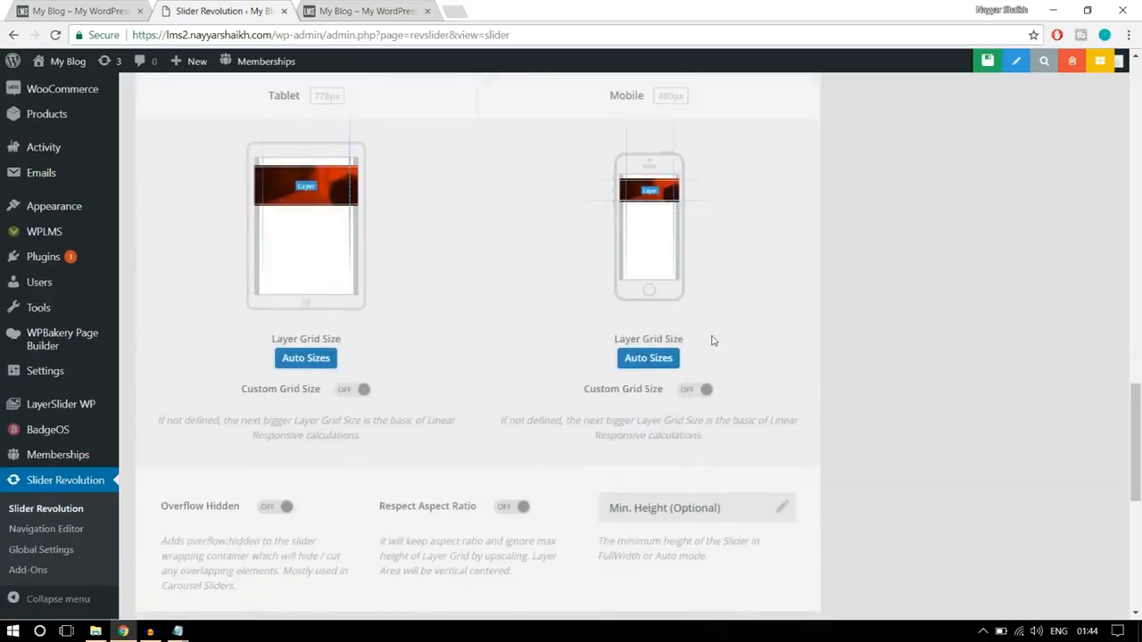
scroll(807, 374, "up", 4)
scroll(809, 405, "up", 10)
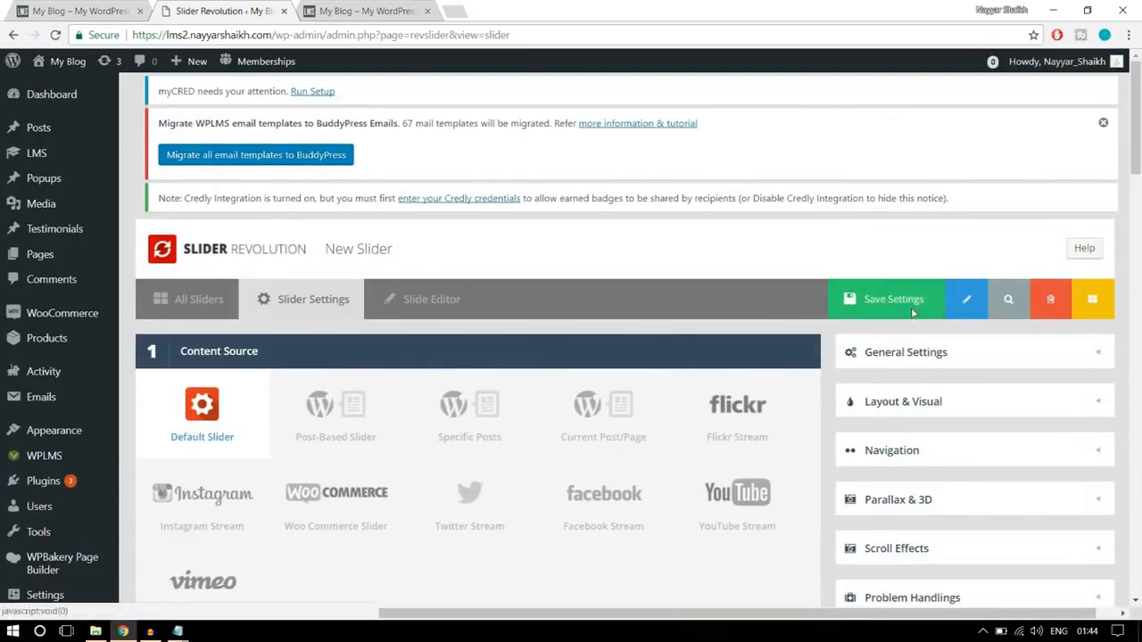
left_click(910, 312)
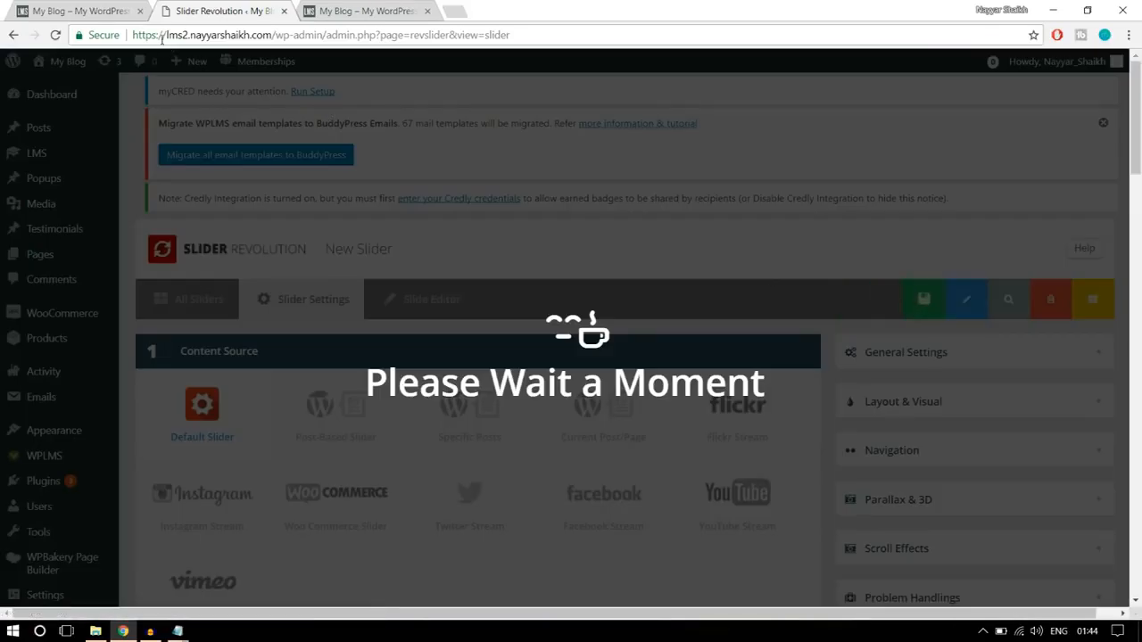
left_click(109, 9)
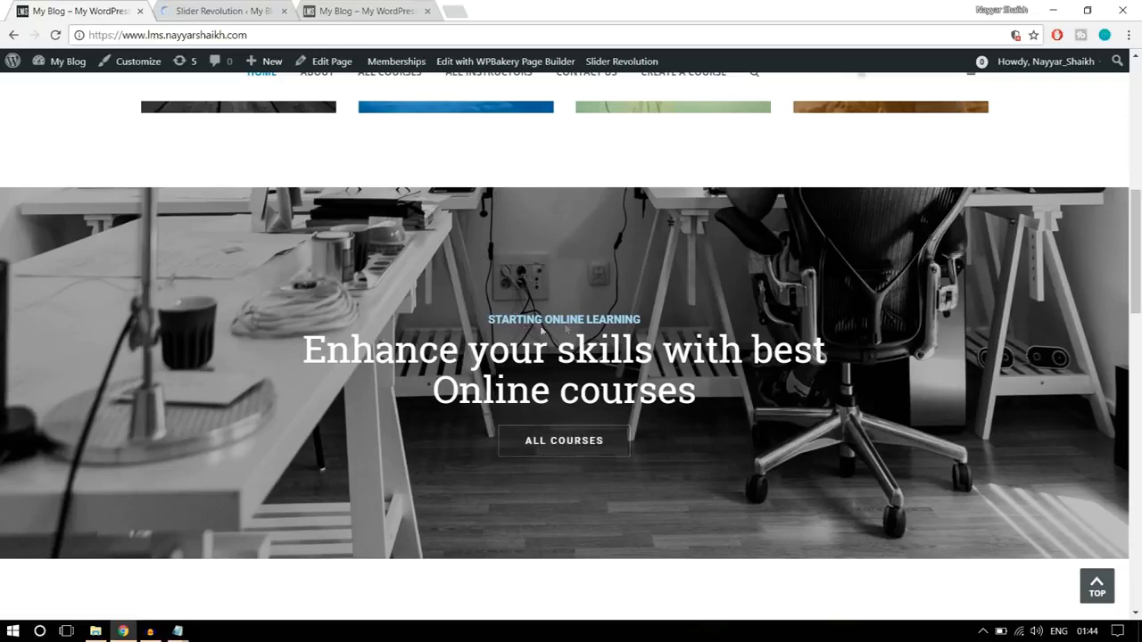
left_click(265, 5)
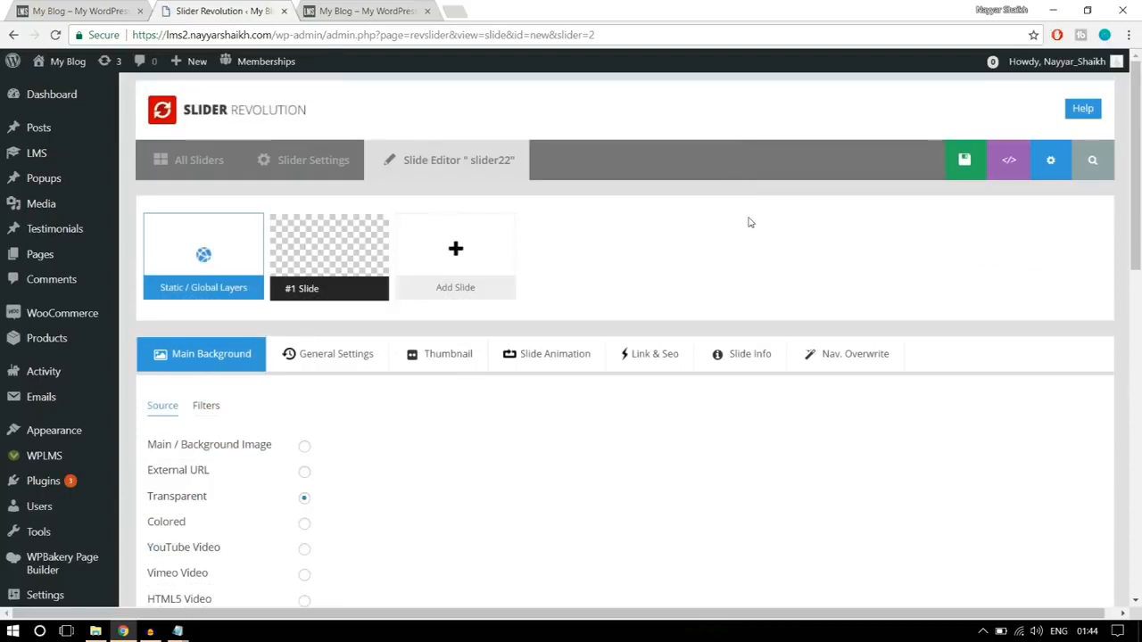
- Upload the main2 image from the Sliders folder and insert it as the slide's main background image
scroll(750, 222, "down", 2)
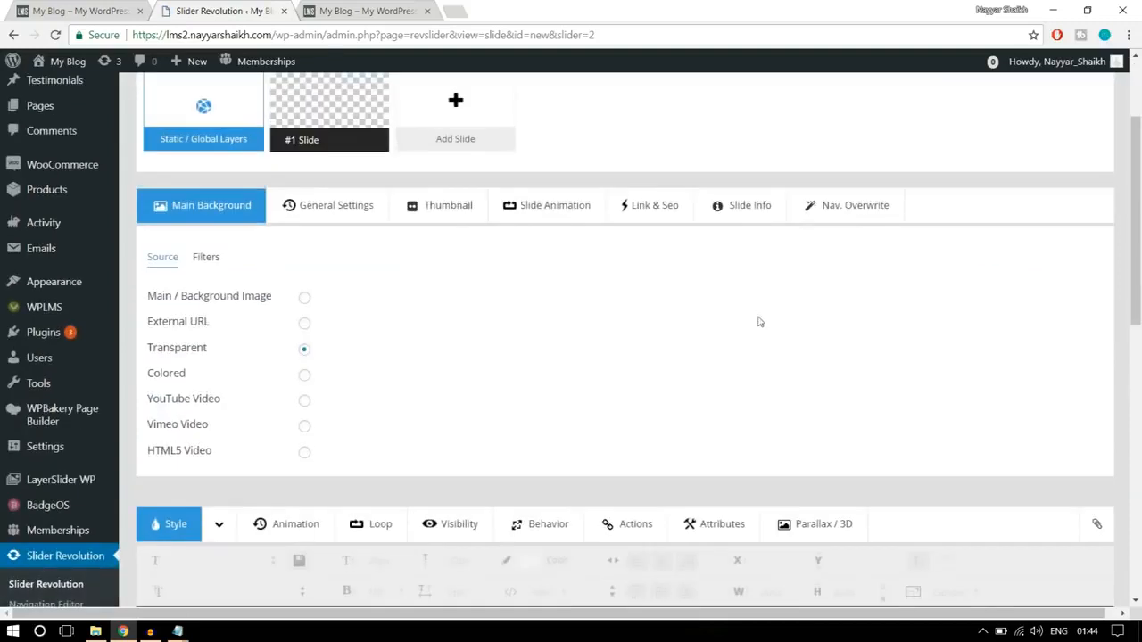
left_click(305, 299)
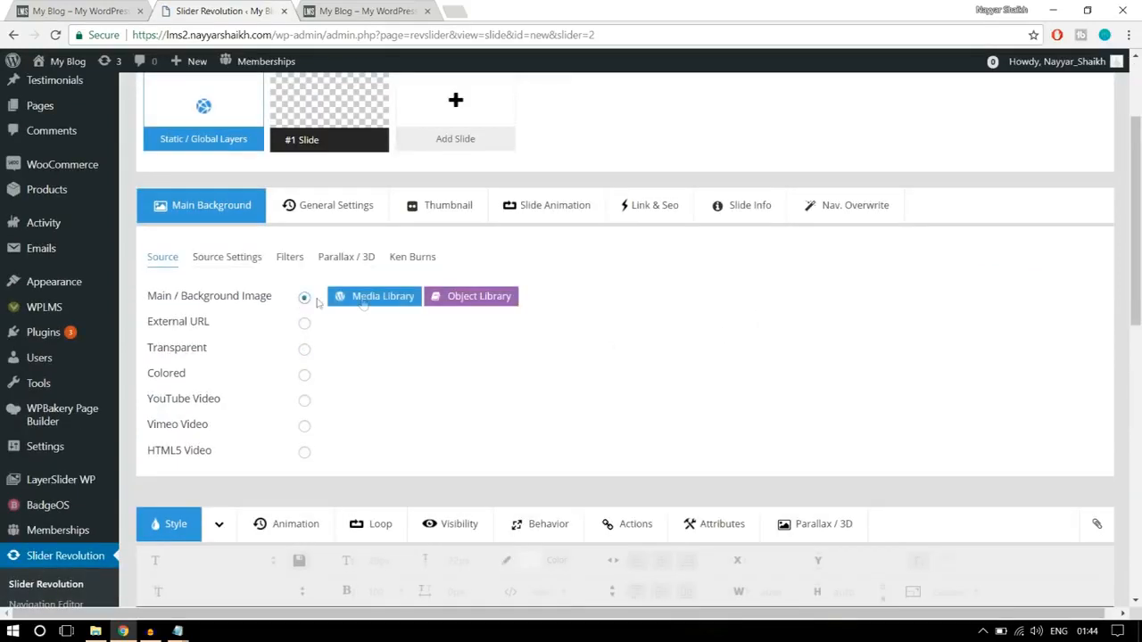
left_click(363, 301)
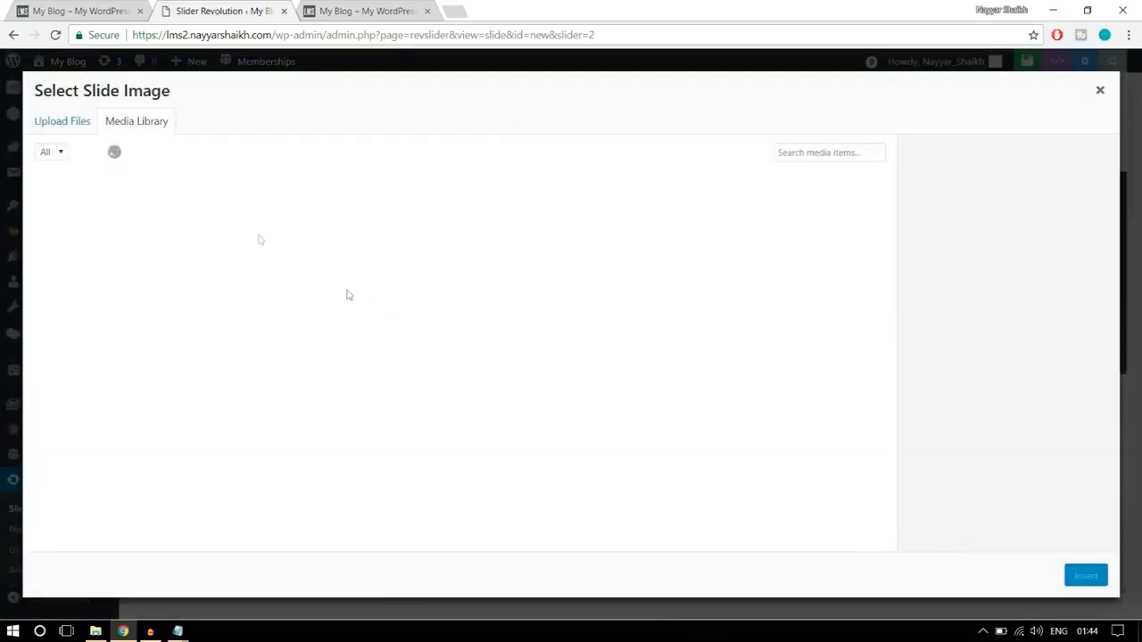
left_click(74, 122)
left_click(566, 352)
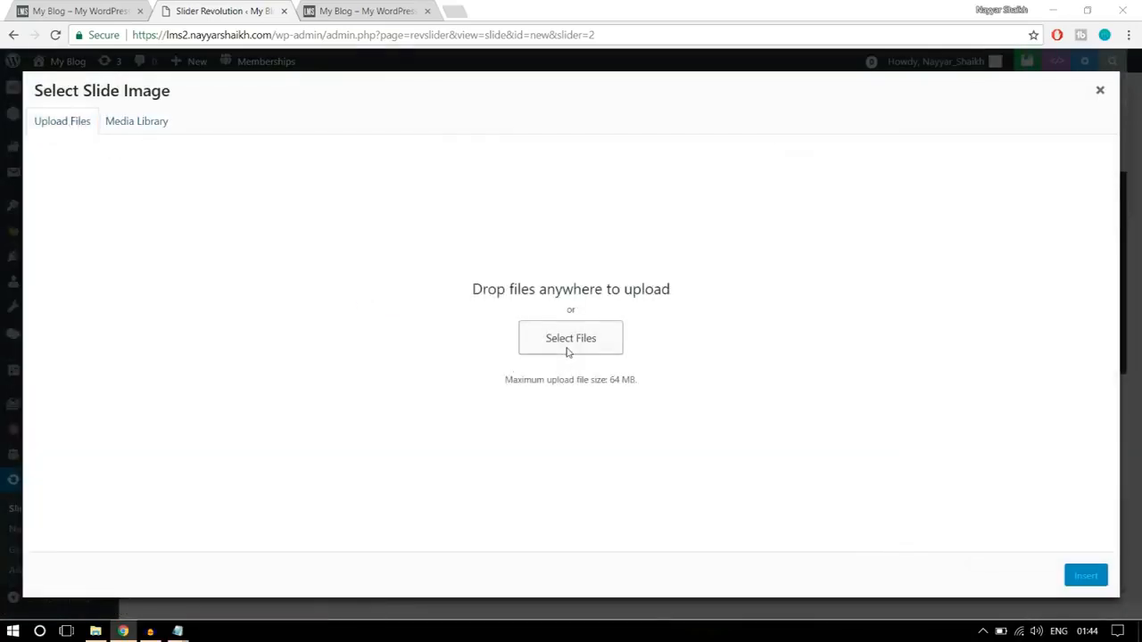
left_click(169, 125)
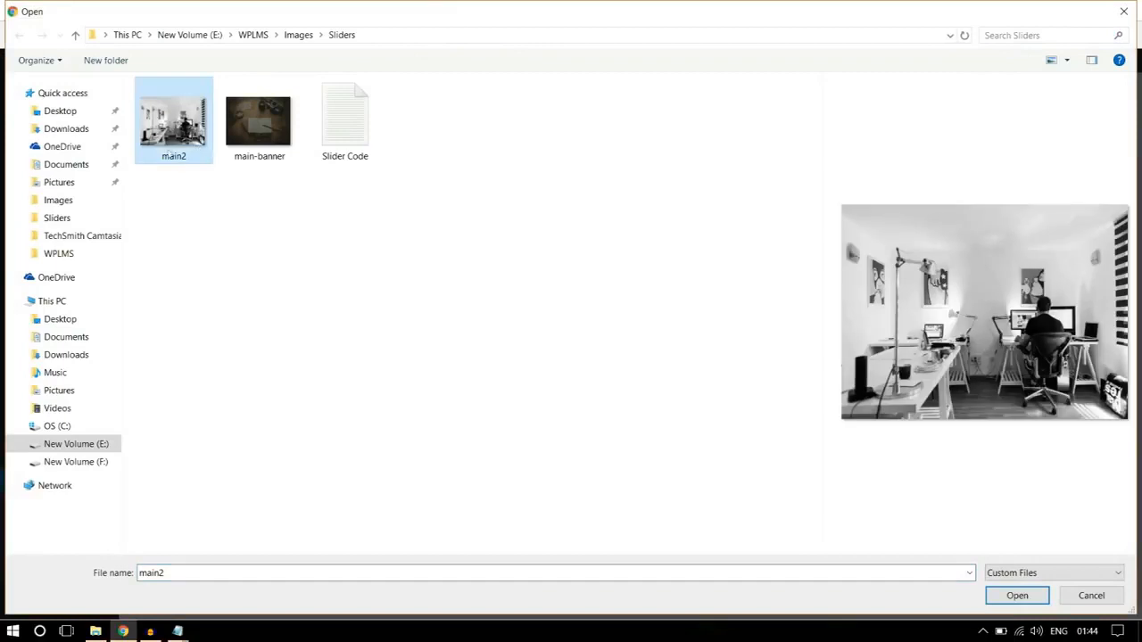
left_click(1019, 595)
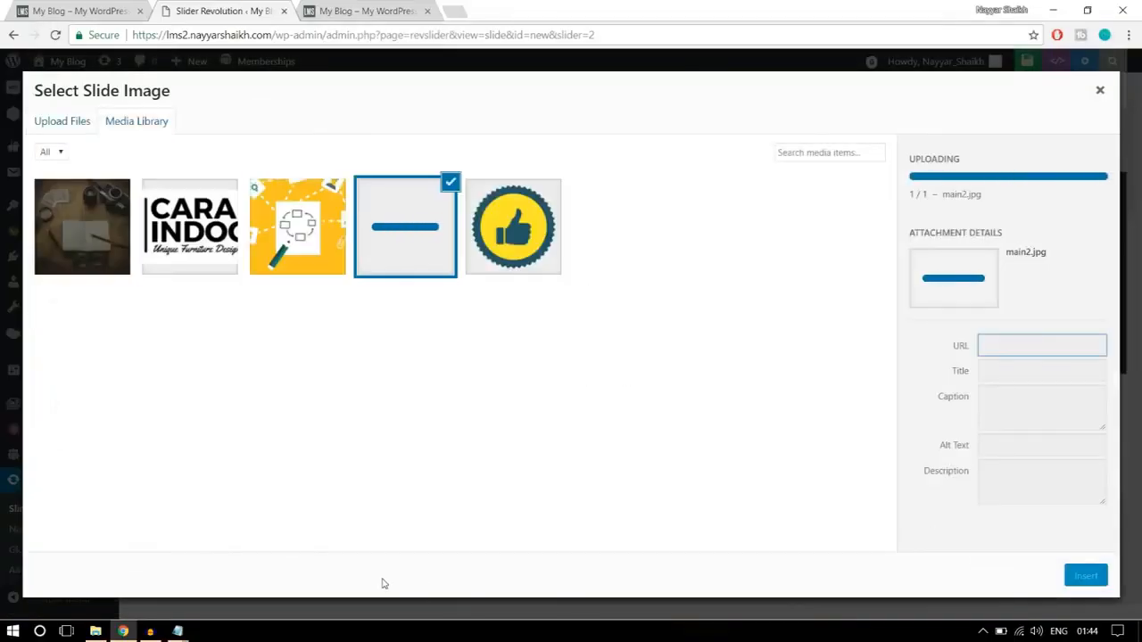
left_click(1084, 576)
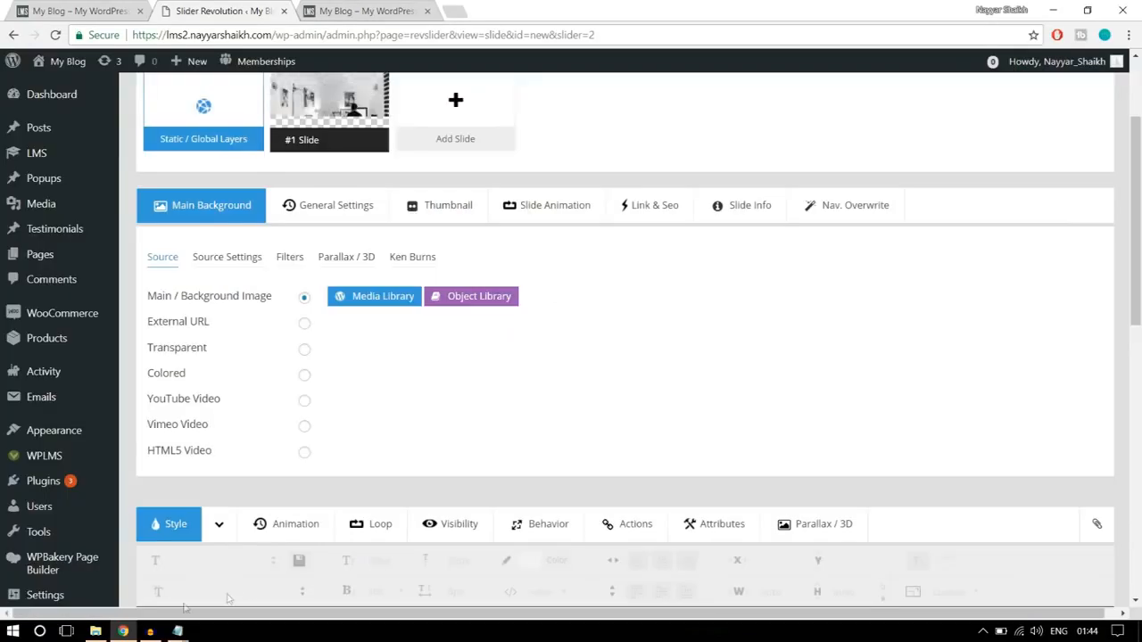
scroll(937, 358, "down", 5)
scroll(736, 355, "up", 1)
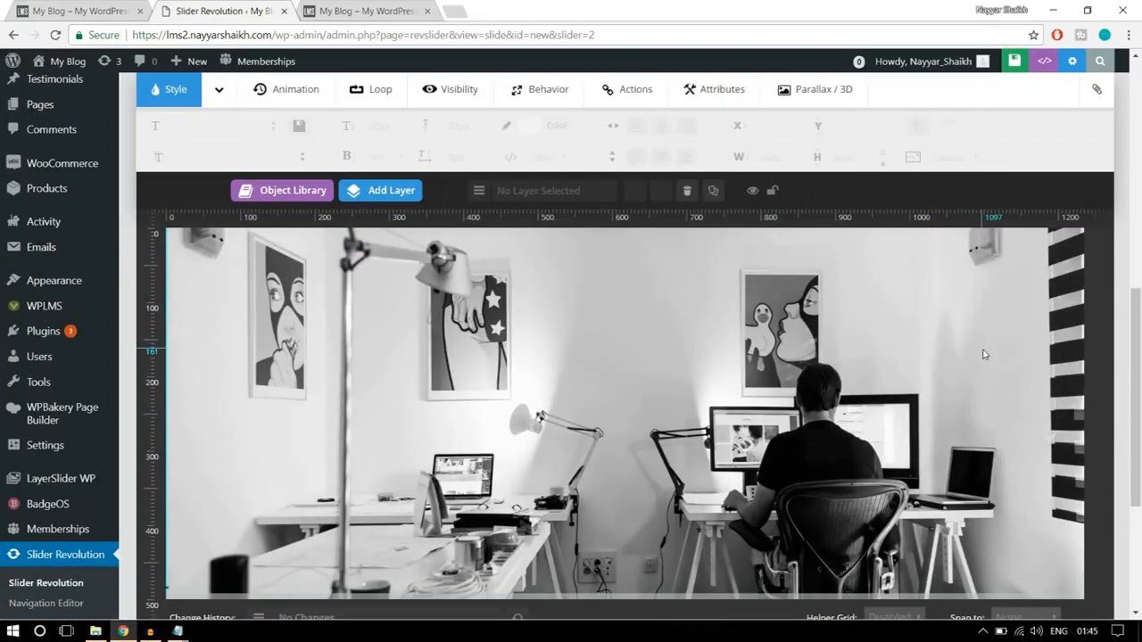
- Check the caption on the finished homepage banner and add a text layer reading "STARTING ONLINE LEARNING" to the slide
left_click(109, 11)
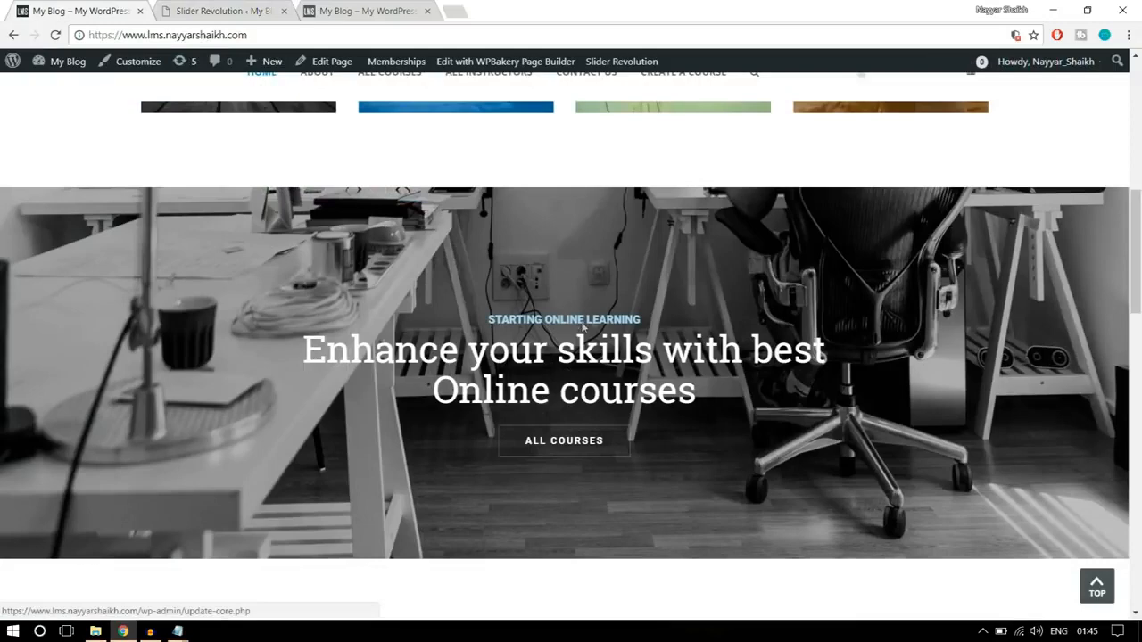
left_click(214, 11)
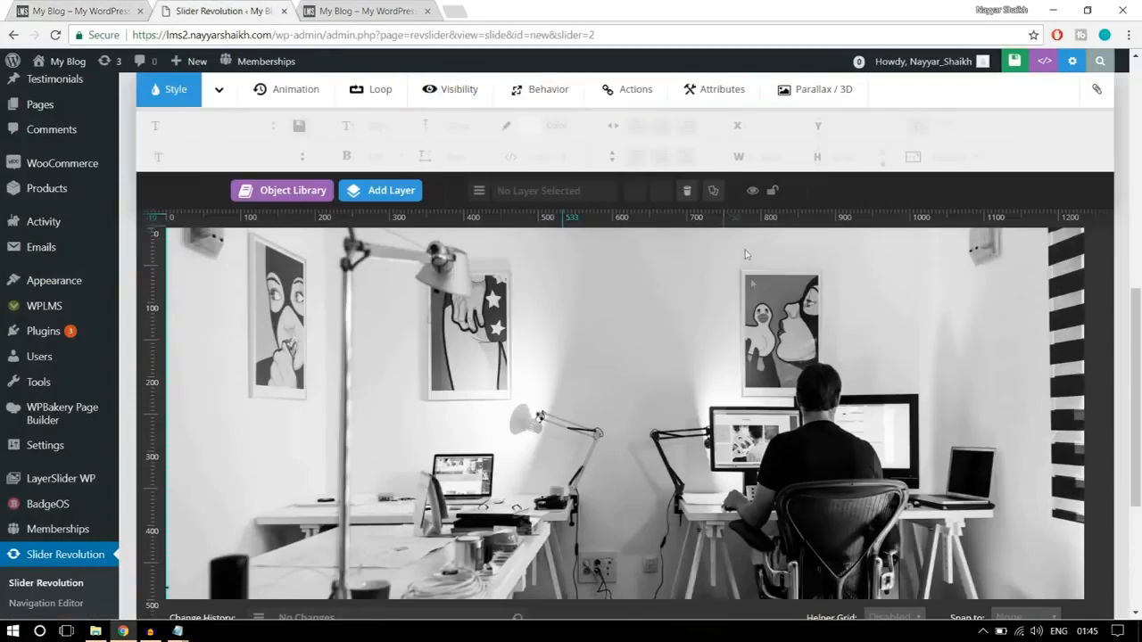
mouse_move(386, 188)
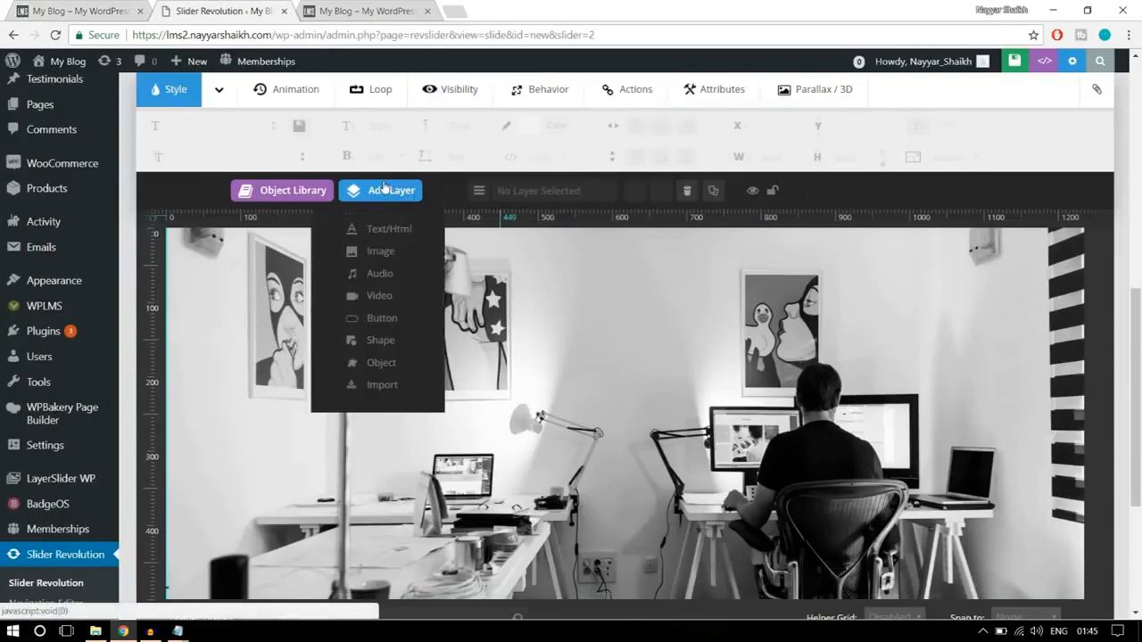
left_click(393, 230)
left_click_drag(600, 251, 443, 254)
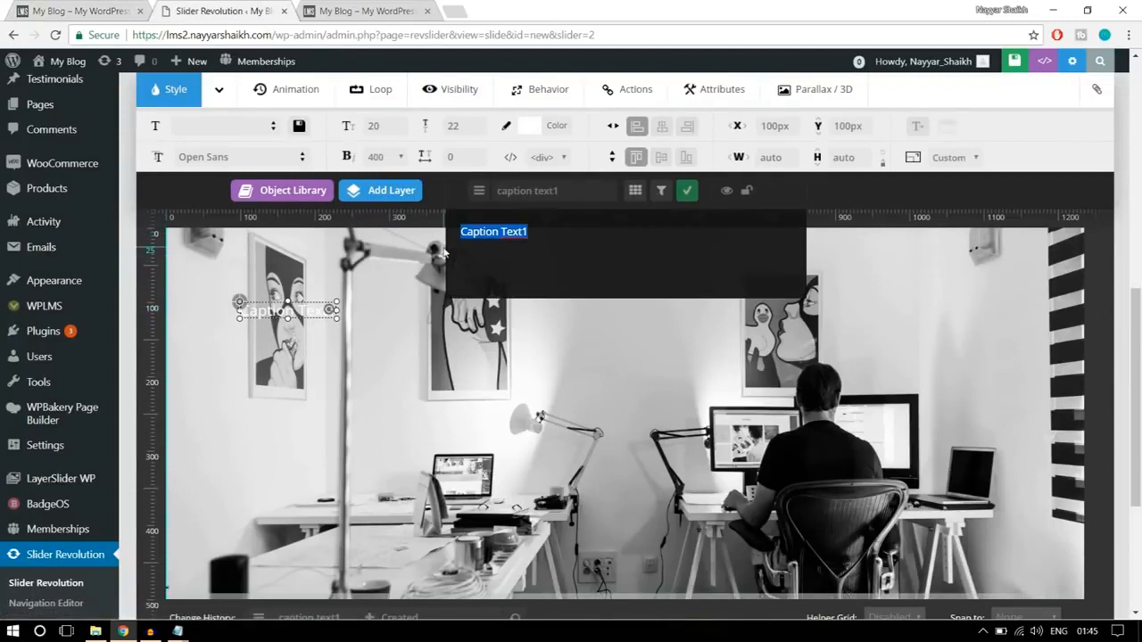
type("START")
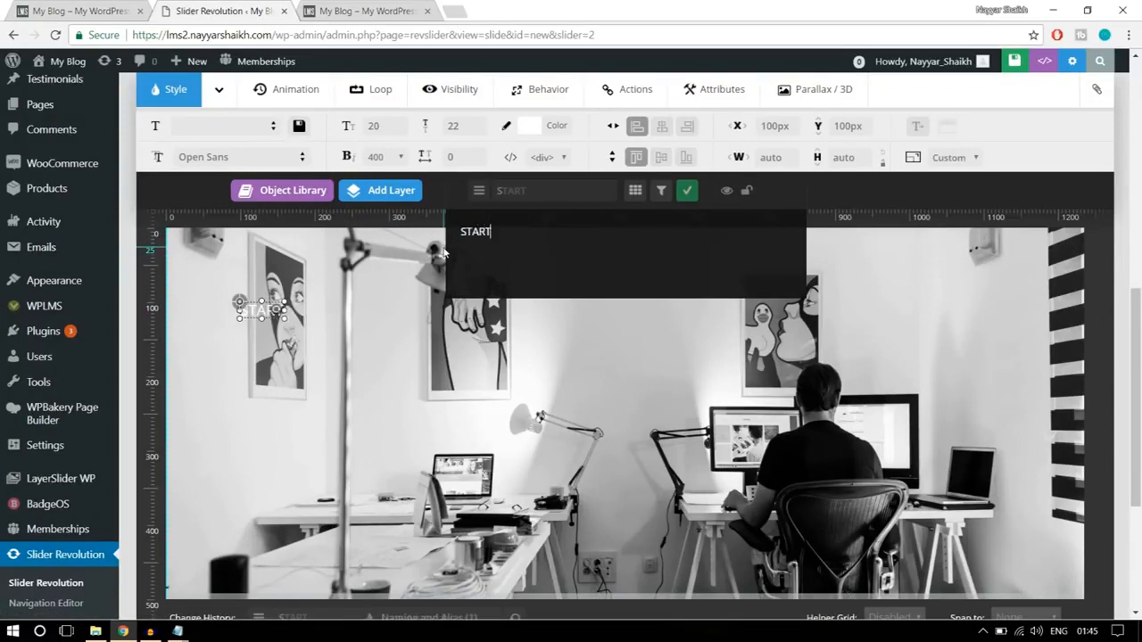
type("ING ONLIN")
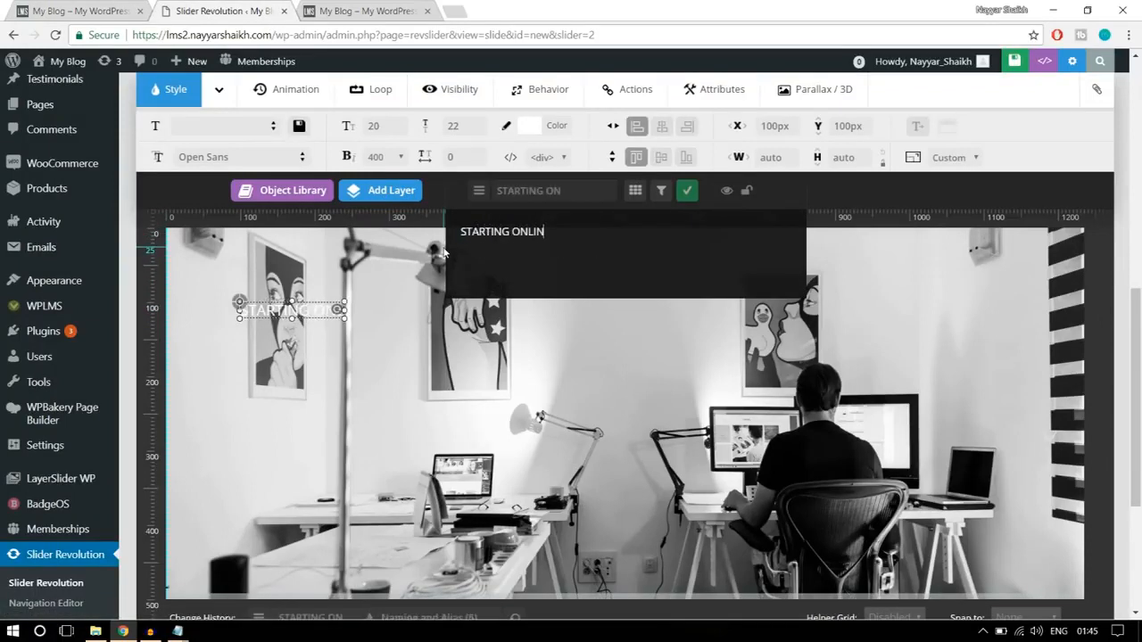
type("E LEARNING")
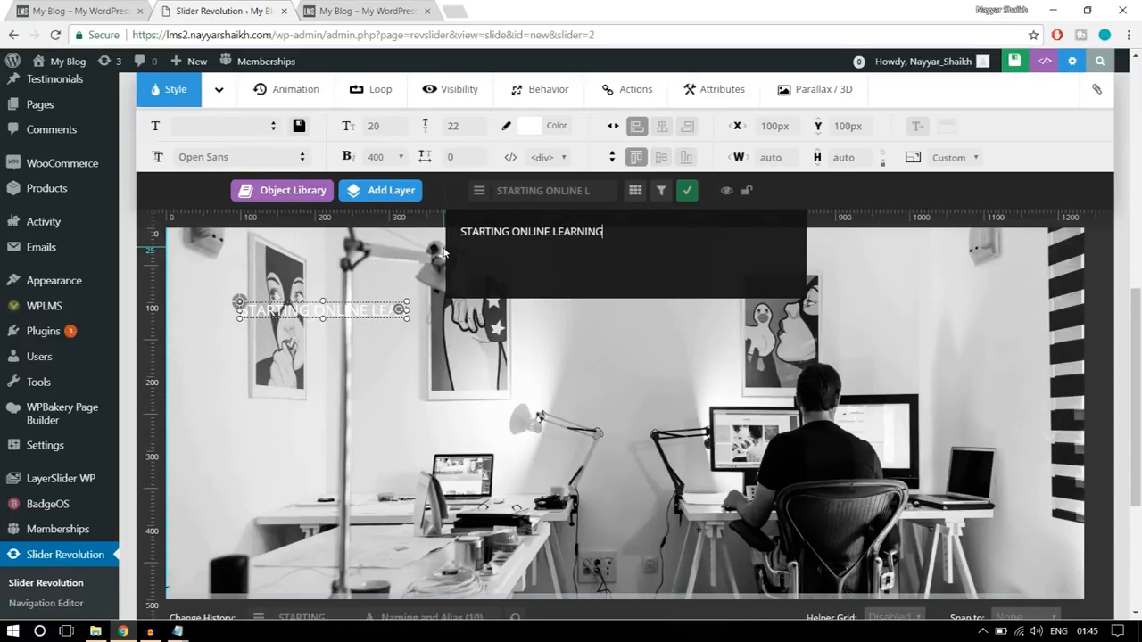
left_click(687, 190)
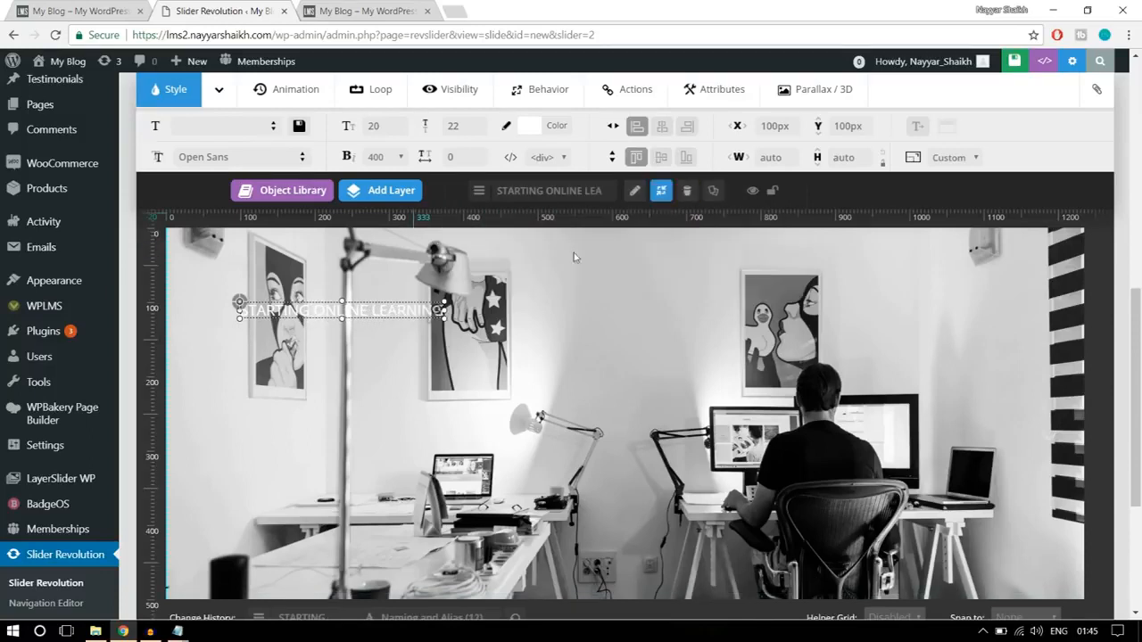
- Change the font of the "STARTING ONLINE LEARNING" layer to Roboto
left_click(259, 156)
type("ROBO")
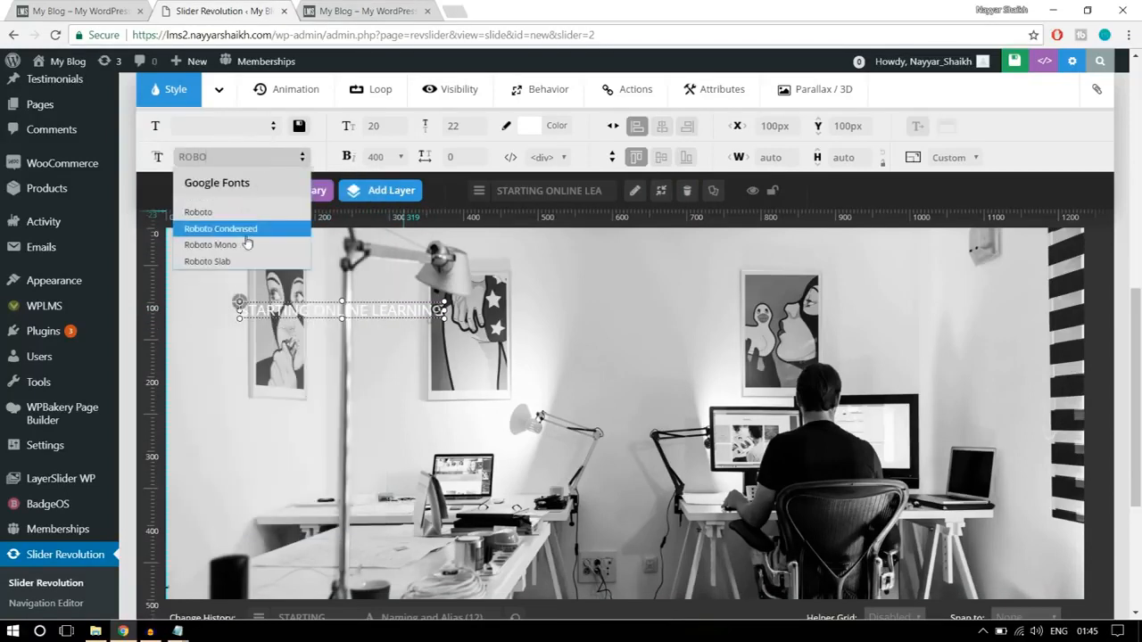
left_click(198, 212)
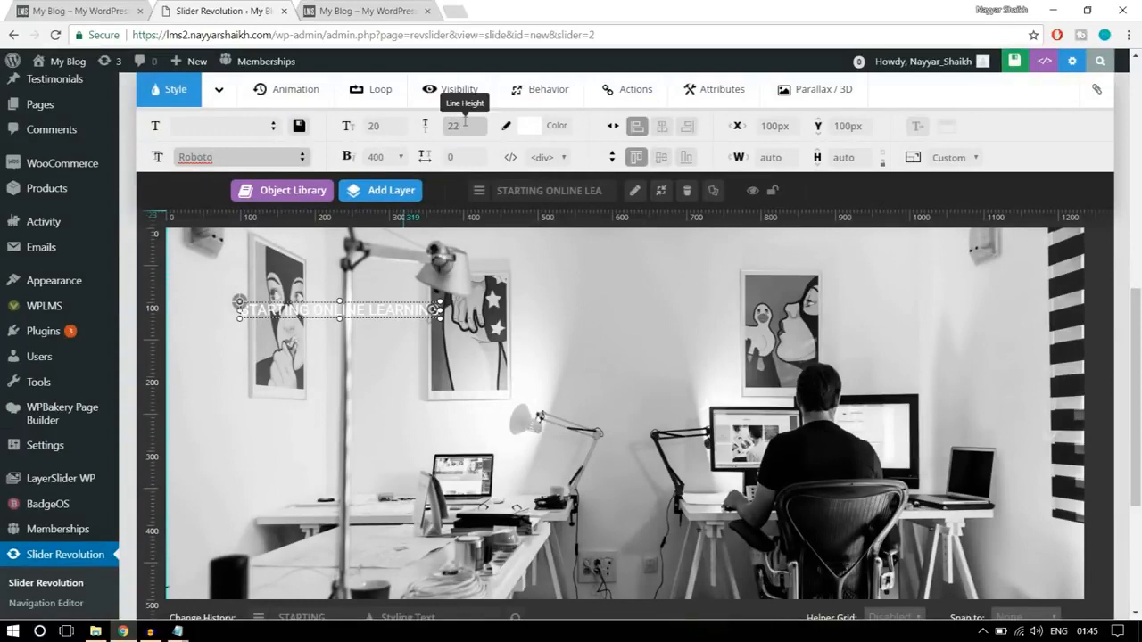
- Compare with the finished homepage banner and set the caption's font size to 15px, line height to 20px and font weight to 700
left_click(97, 8)
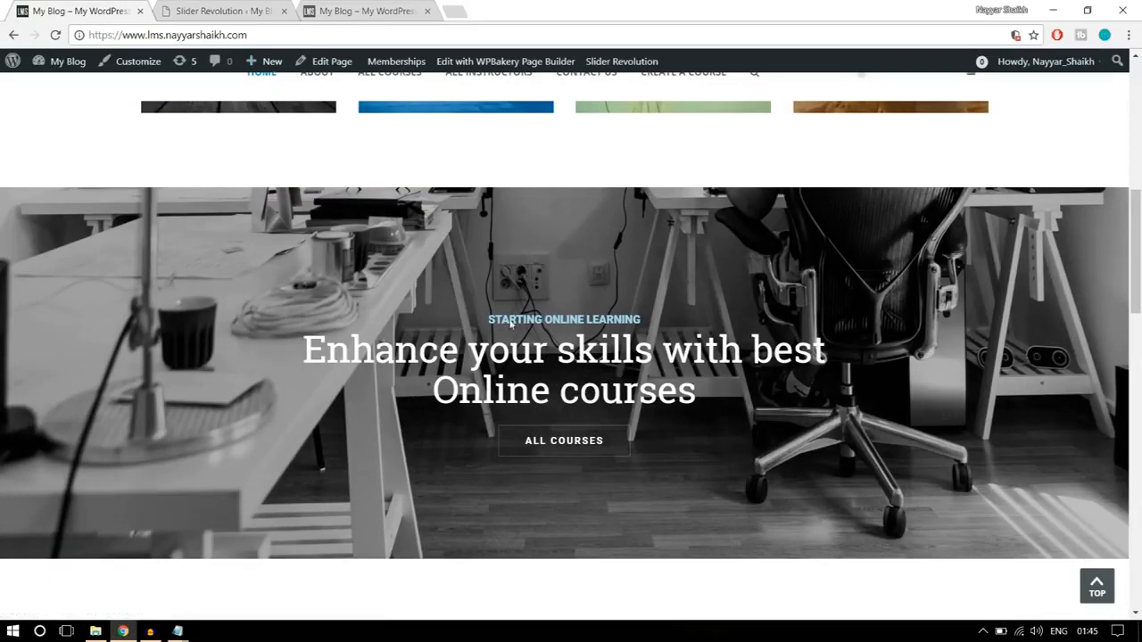
left_click(237, 10)
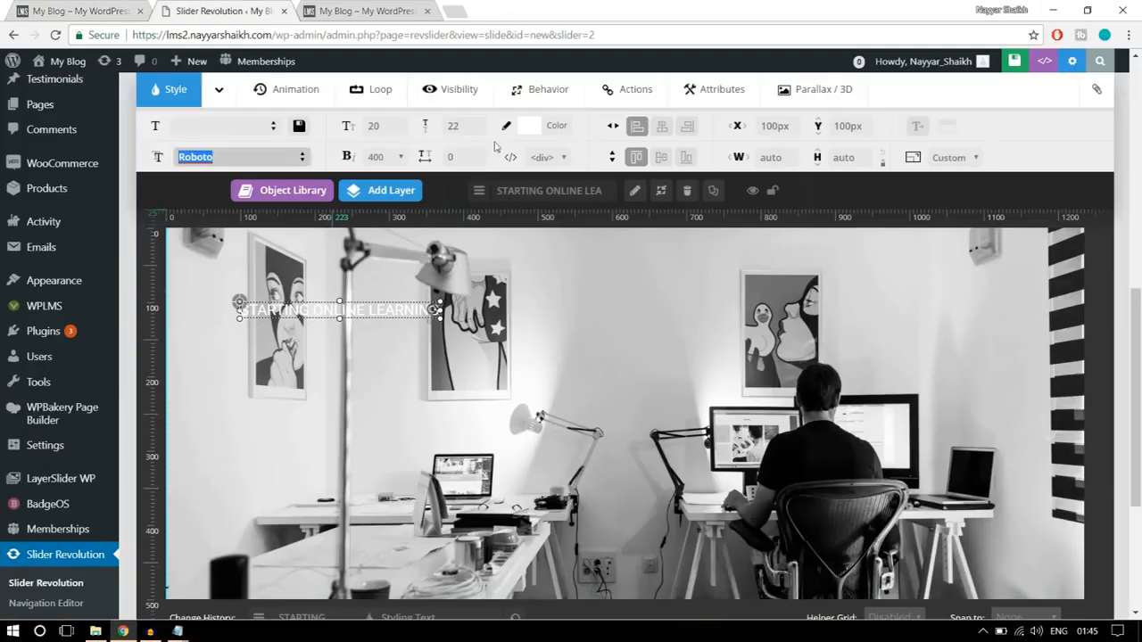
double_click(404, 129)
type("15")
double_click(458, 125)
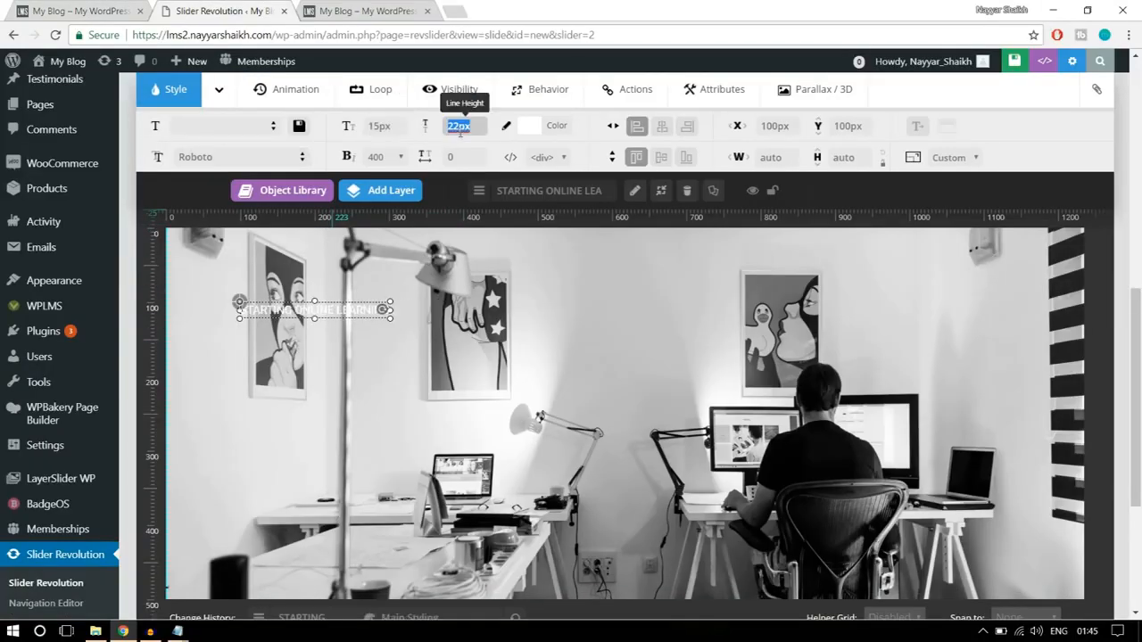
type("20")
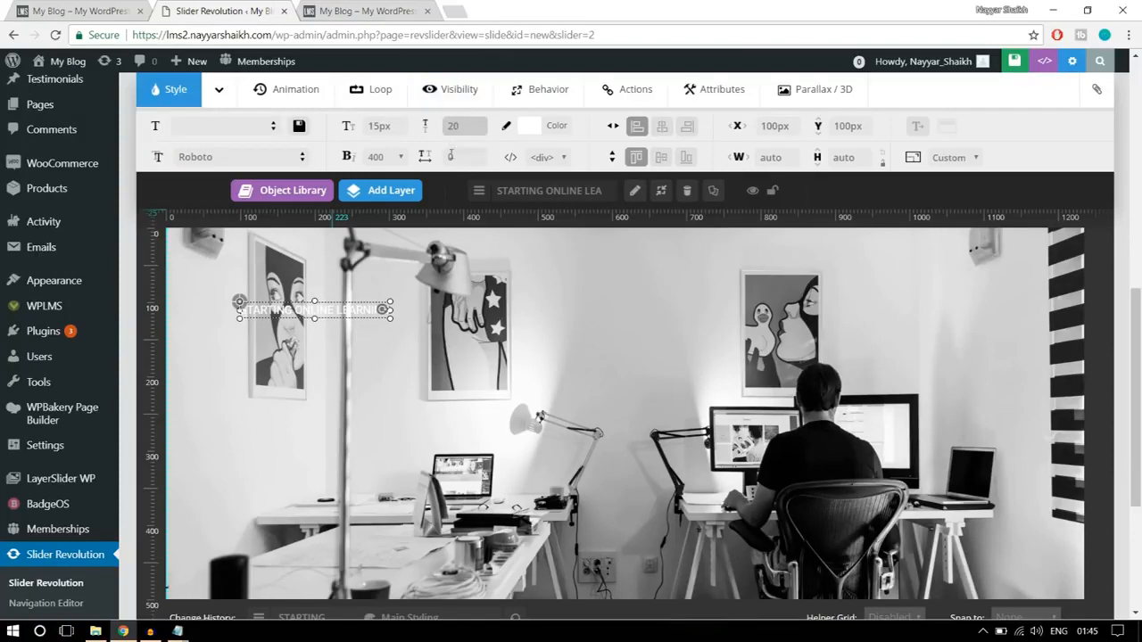
left_click(375, 156)
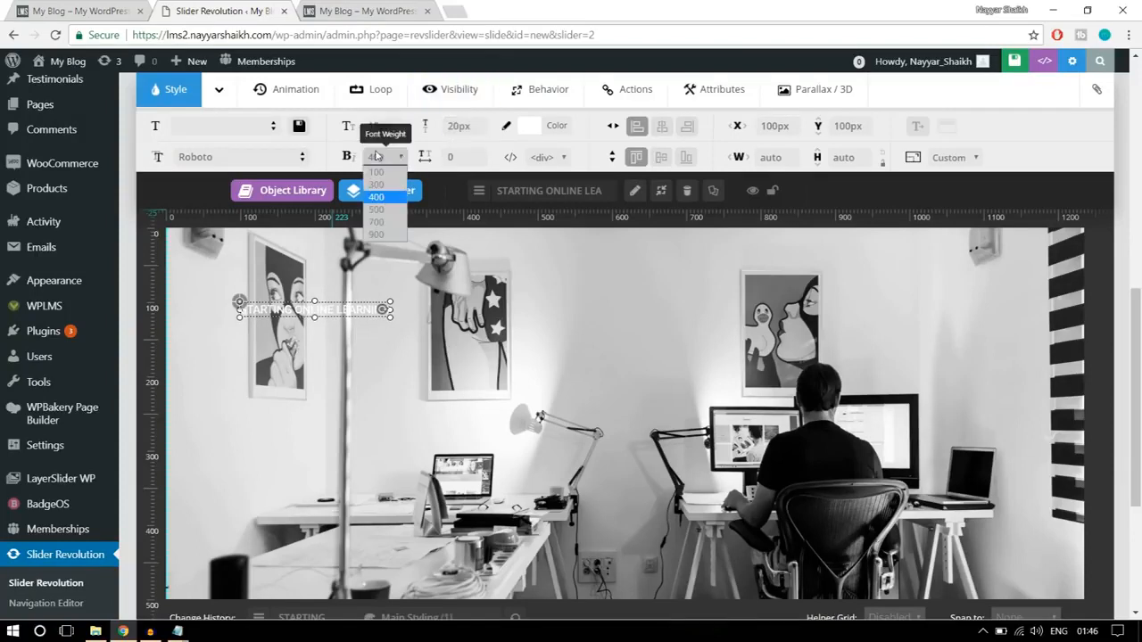
left_click(377, 224)
- Place the caption horizontally centered at Y 213px and color its text a lighter shade of the blue core preset
left_click_drag(353, 306, 649, 391)
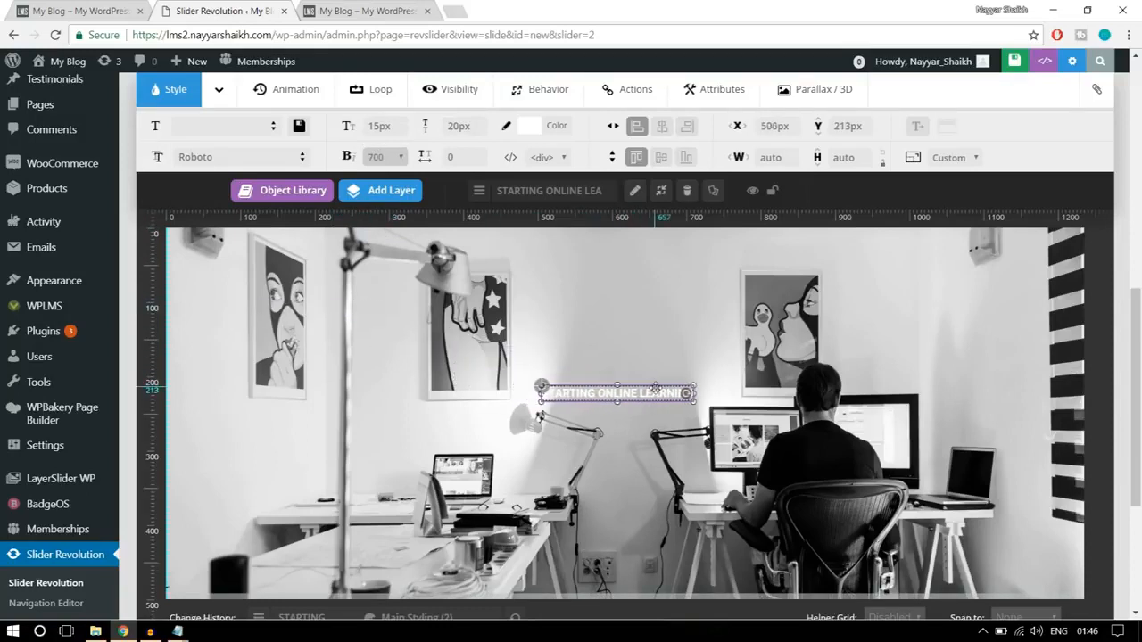
left_click(661, 126)
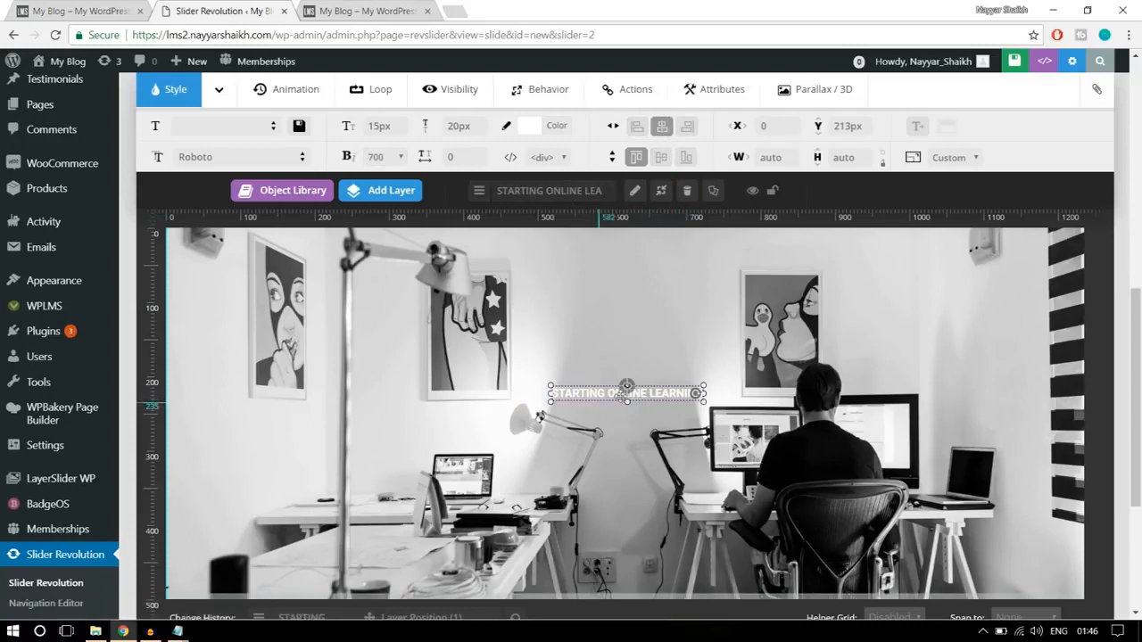
left_click(558, 129)
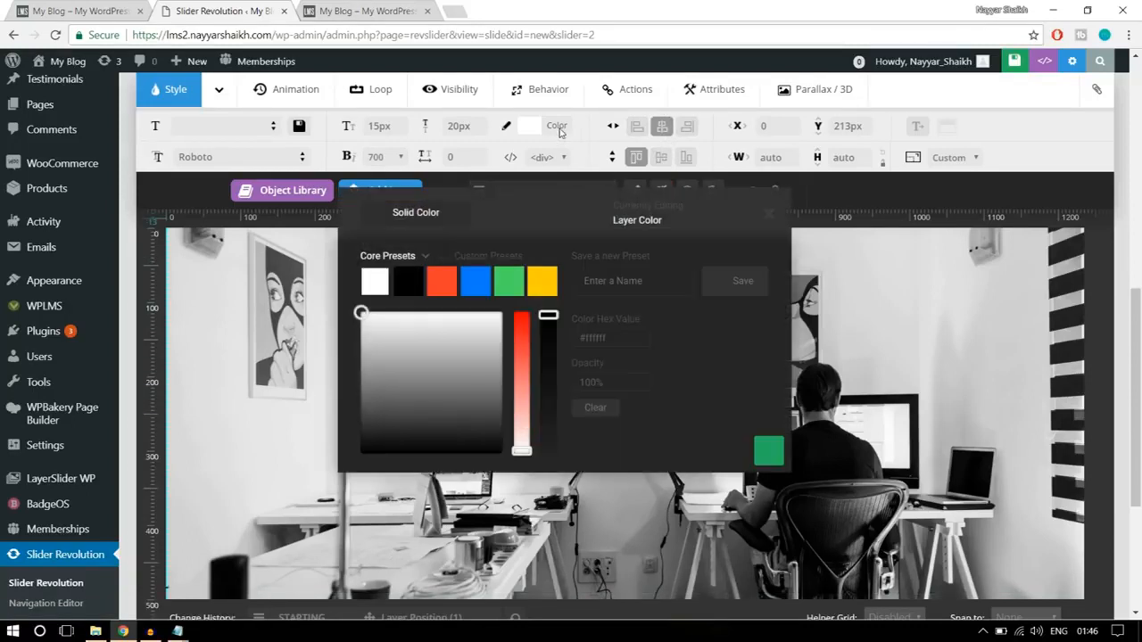
left_click(483, 280)
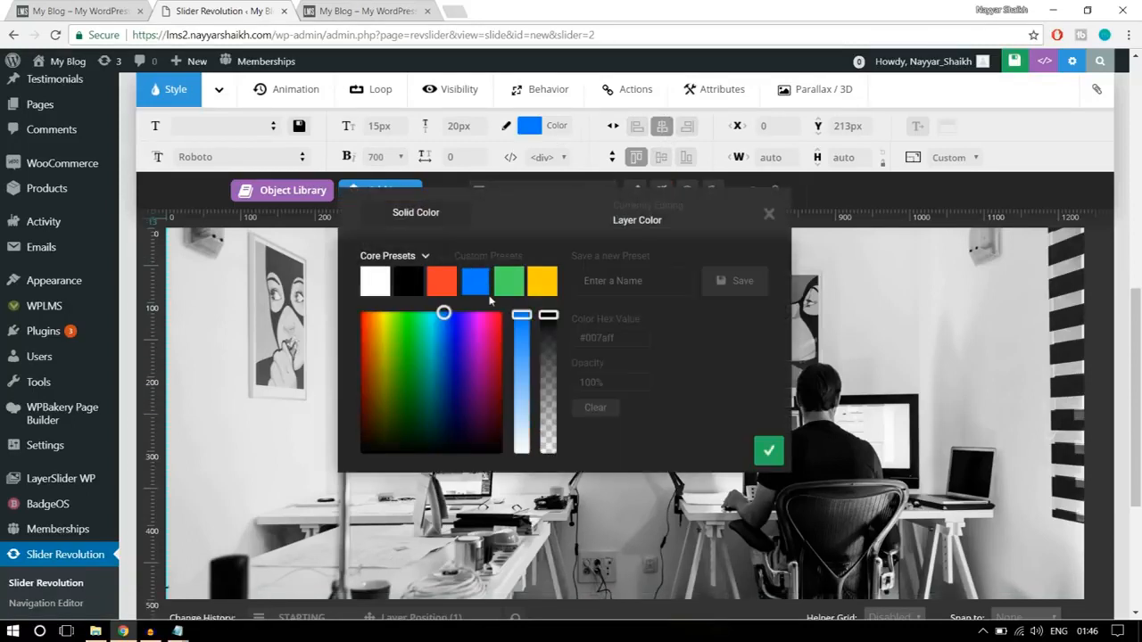
left_click_drag(522, 316, 524, 363)
left_click(765, 454)
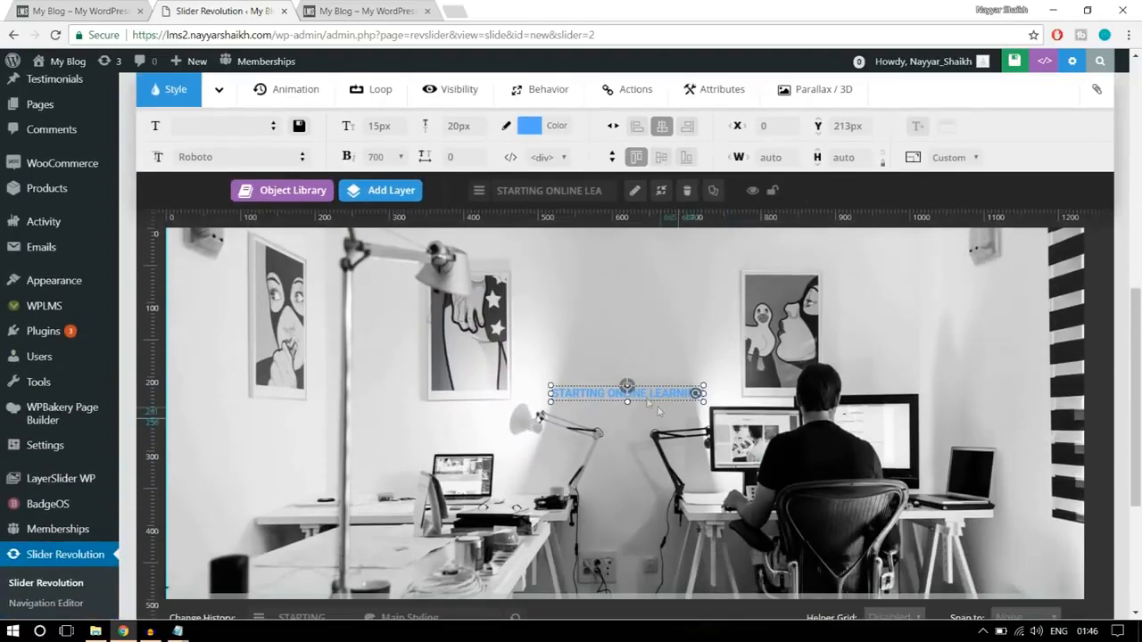
- Nudge the caption slightly upward, re-center it horizontally, and compare it with the finished homepage banner
left_click_drag(657, 408, 653, 386)
left_click(661, 126)
left_click(49, 7)
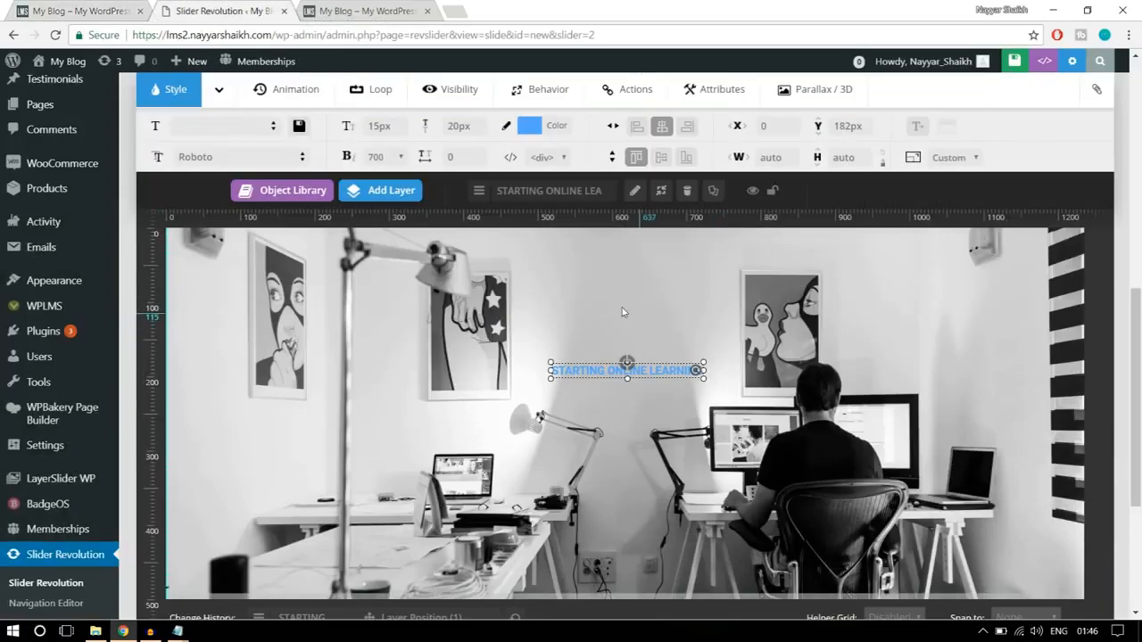
- Add a text layer reading "Enhance Your Skills with Best", checking the wording against the finished homepage banner
mouse_move(380, 190)
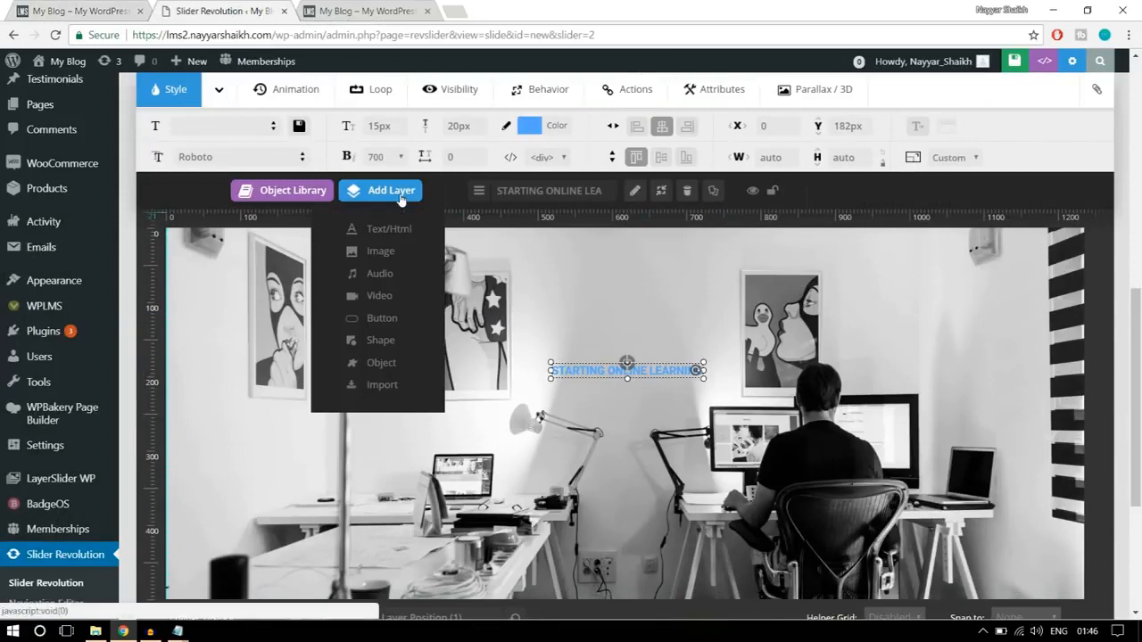
left_click(386, 232)
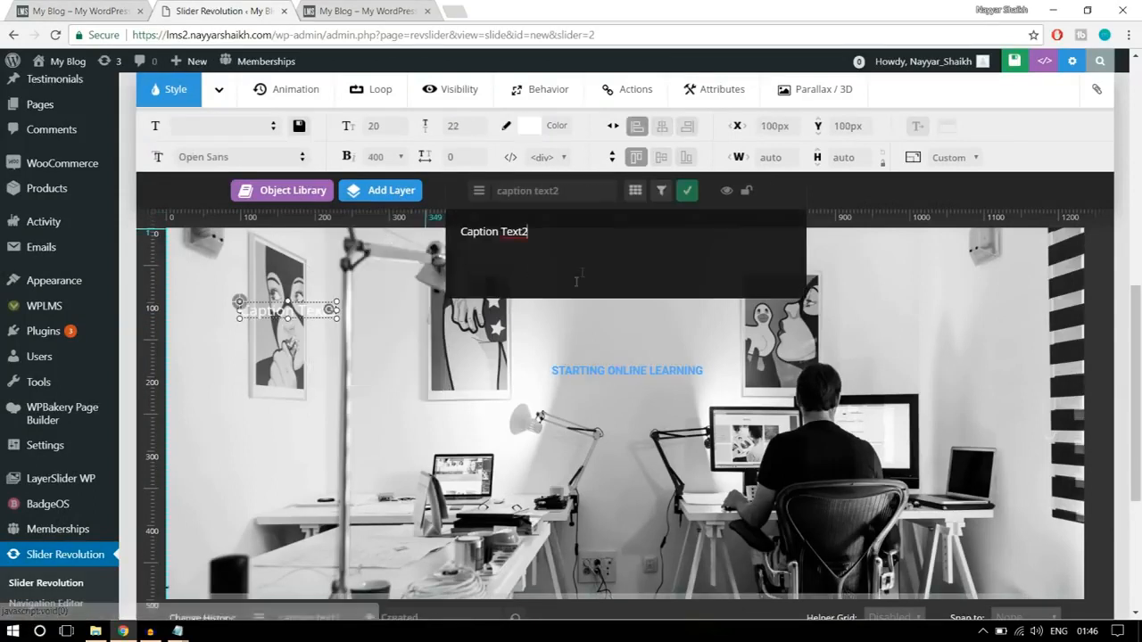
triple_click(458, 248)
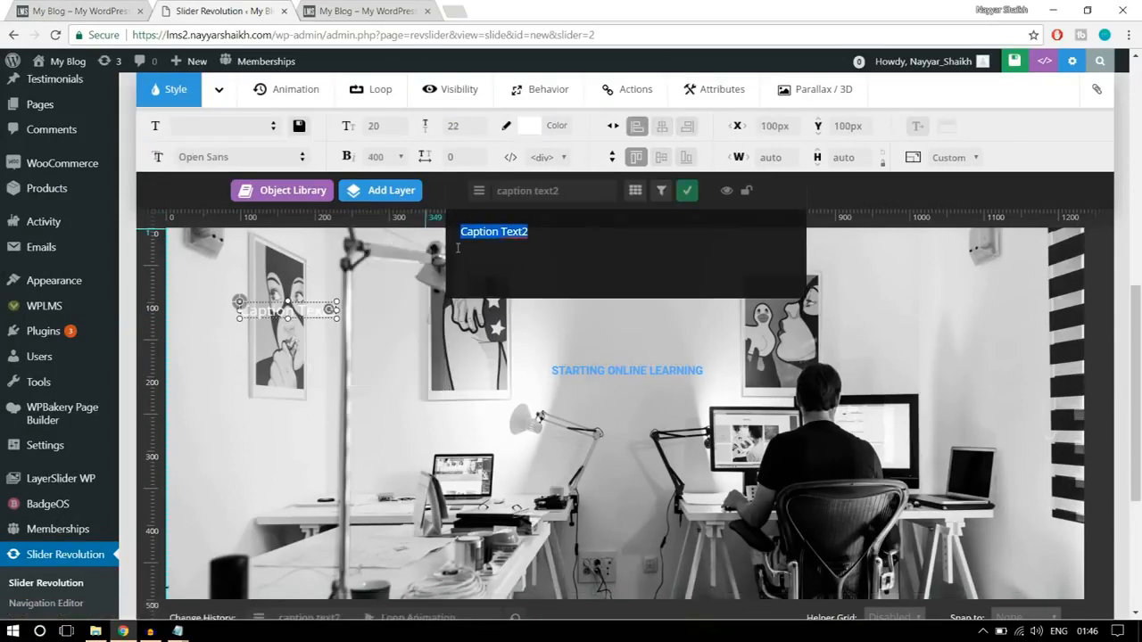
key("BackSpace")
type("Enah")
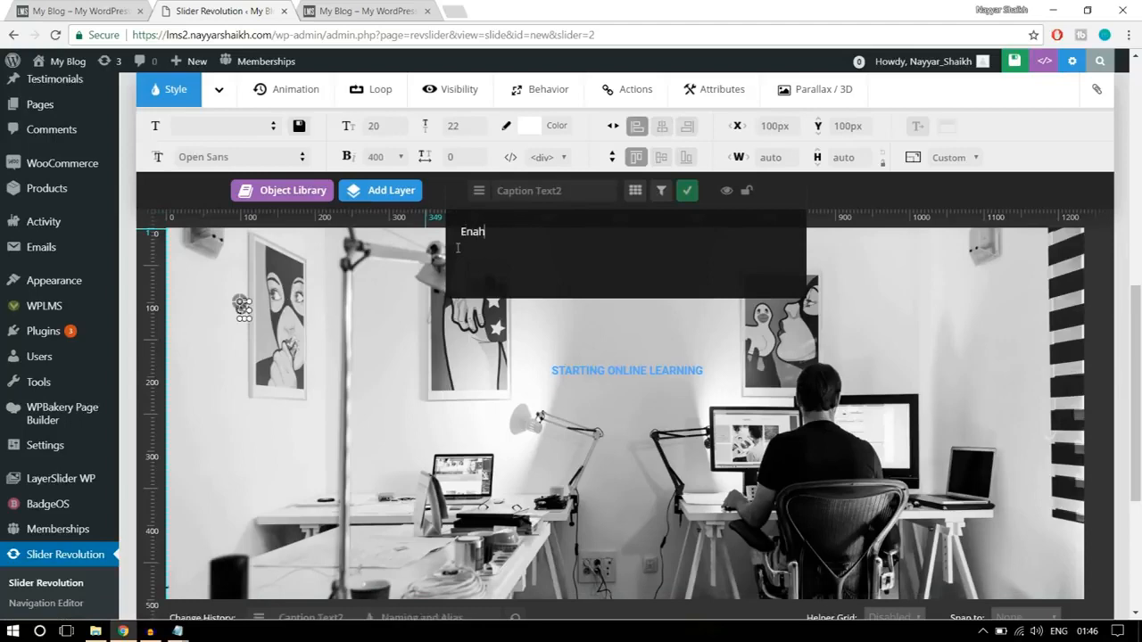
type("ce")
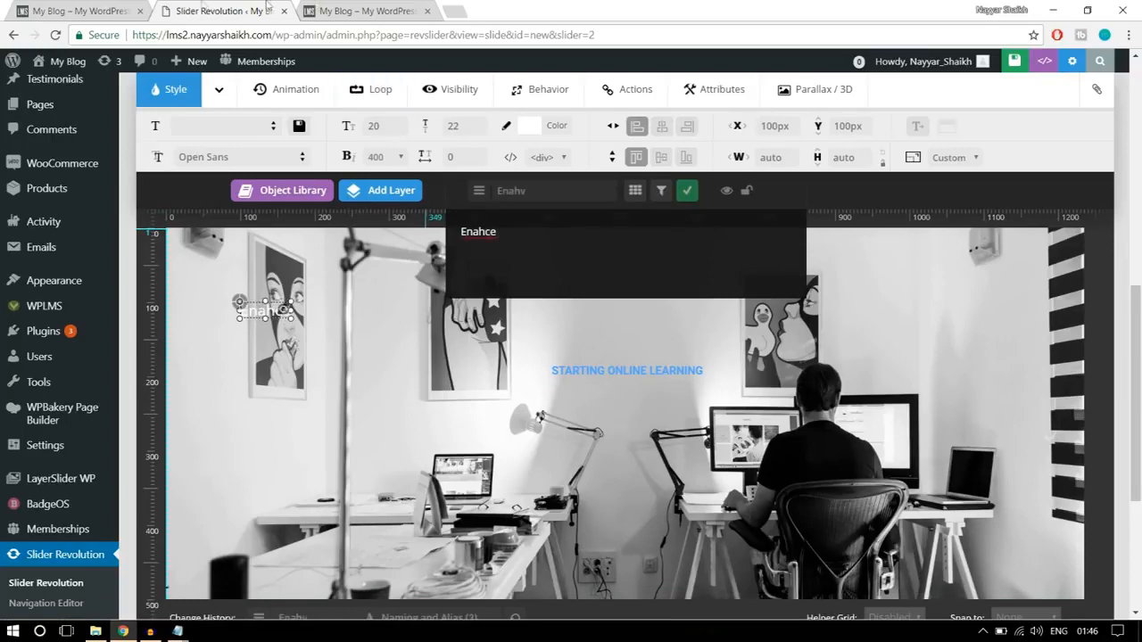
left_click(134, 6)
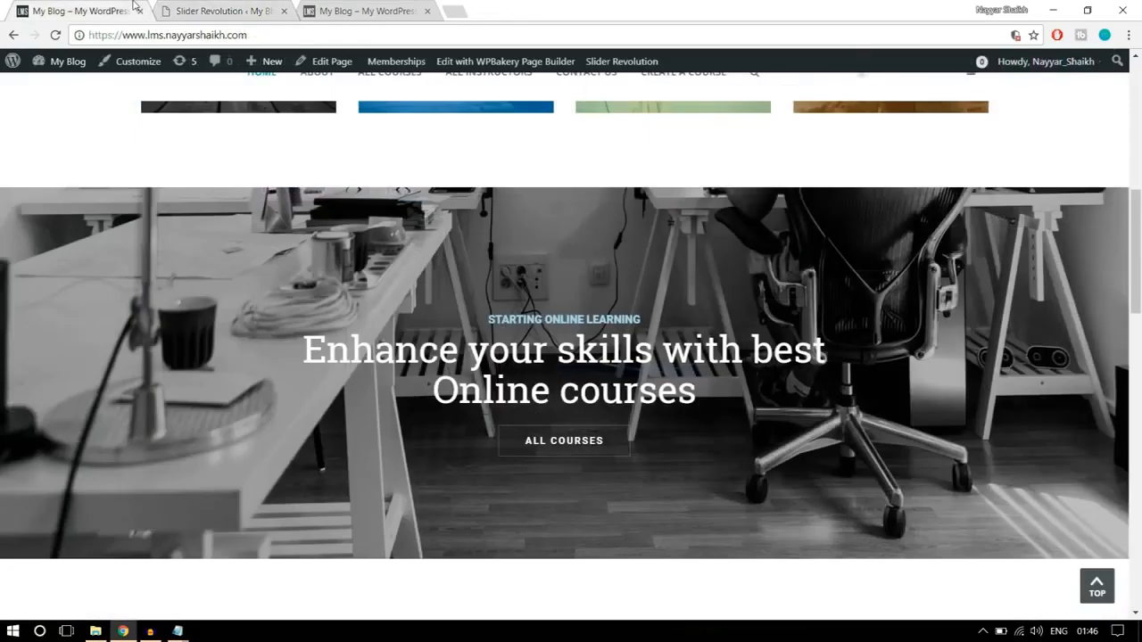
left_click(259, 13)
double_click(469, 229)
type("hance Your Skills with Best")
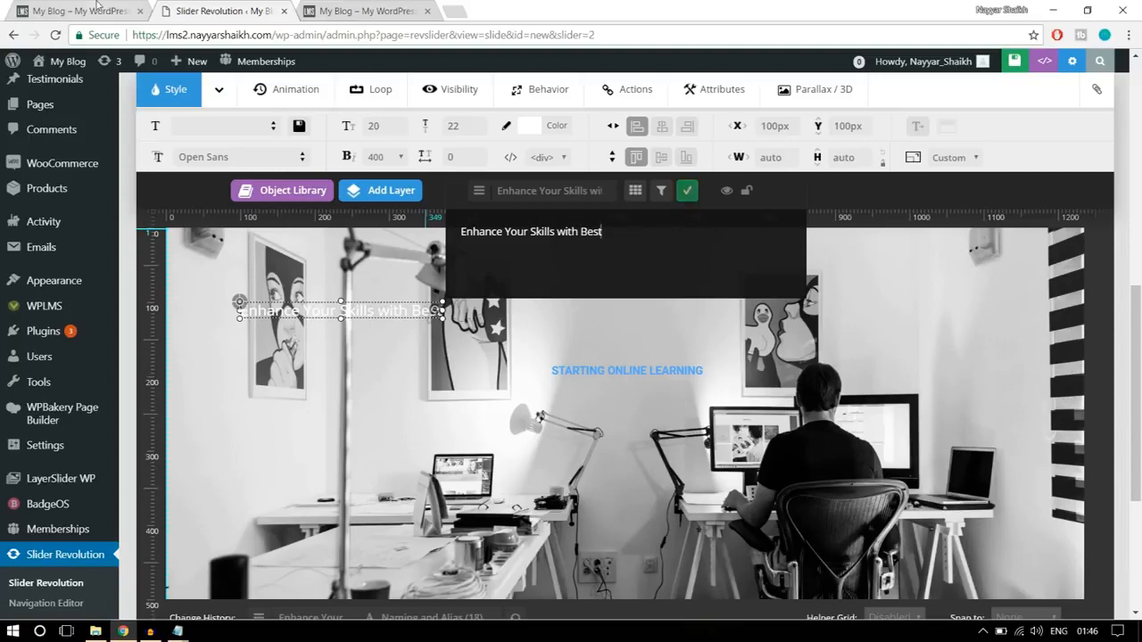
left_click(97, 9)
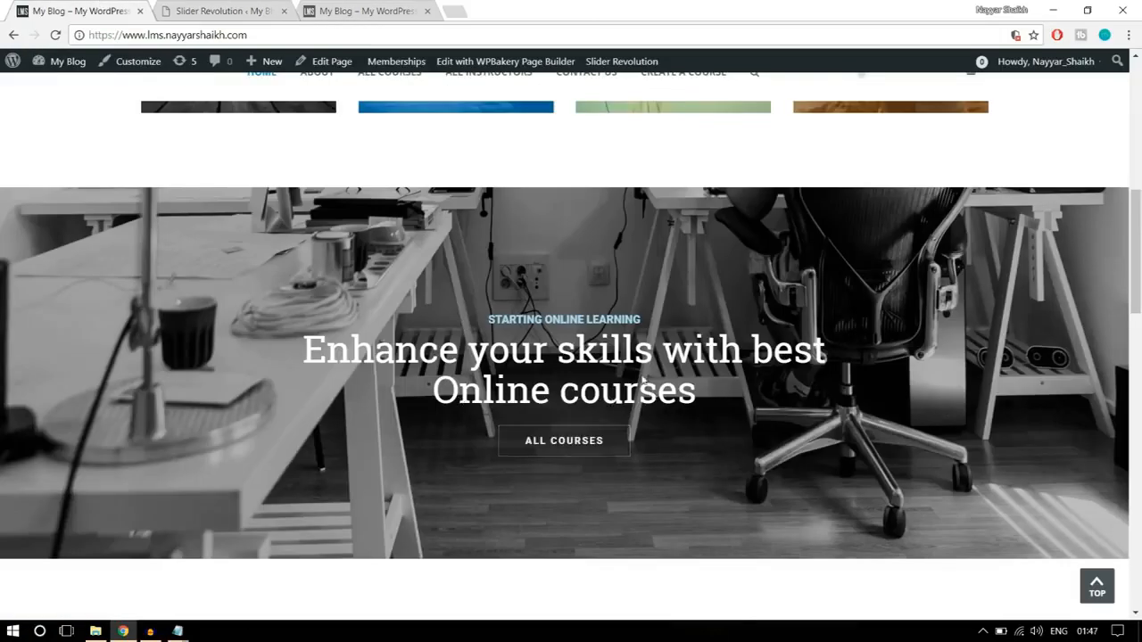
left_click(229, 9)
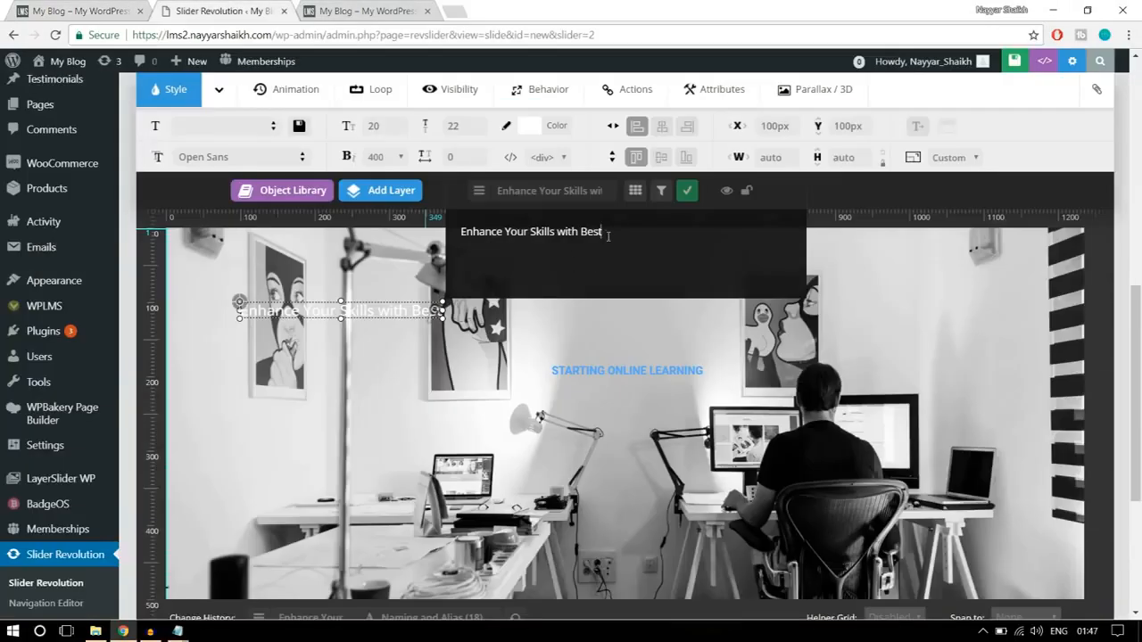
left_click(687, 191)
- Set the heading's font to Roboto Slab, font size to 50px, line height to 55px and font weight to 400
left_click_drag(190, 157, 263, 156)
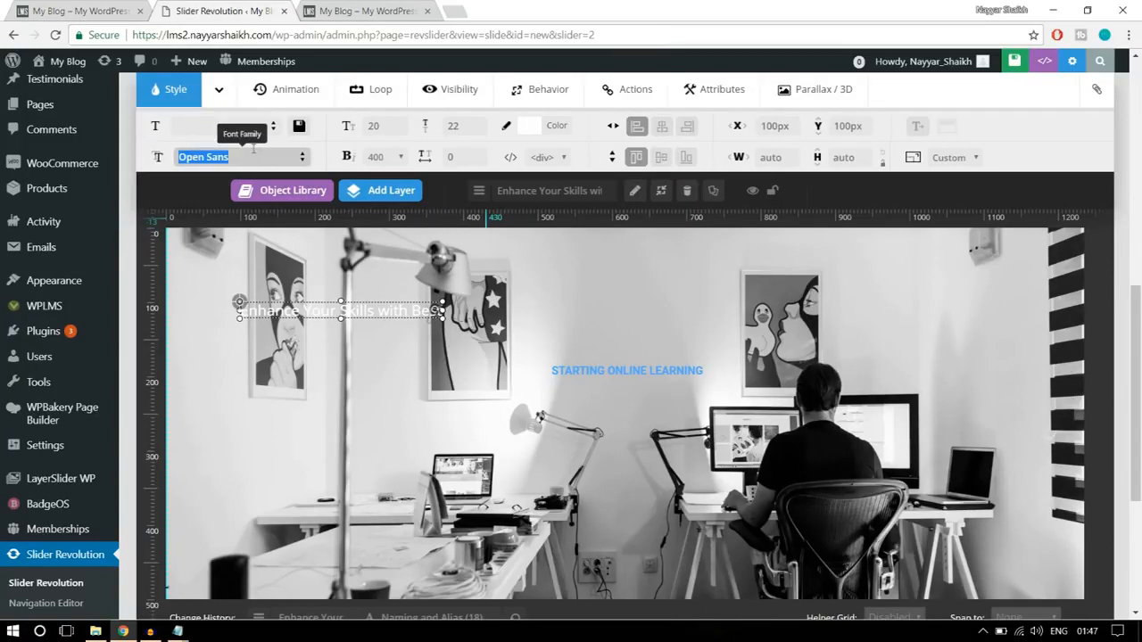
type("robo")
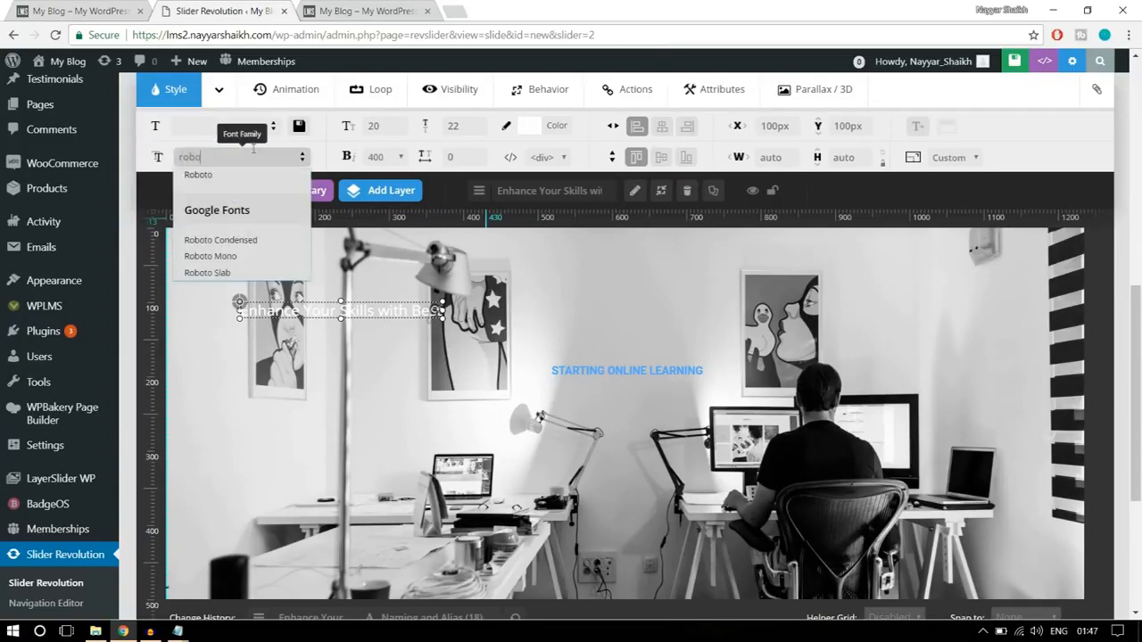
left_click(252, 275)
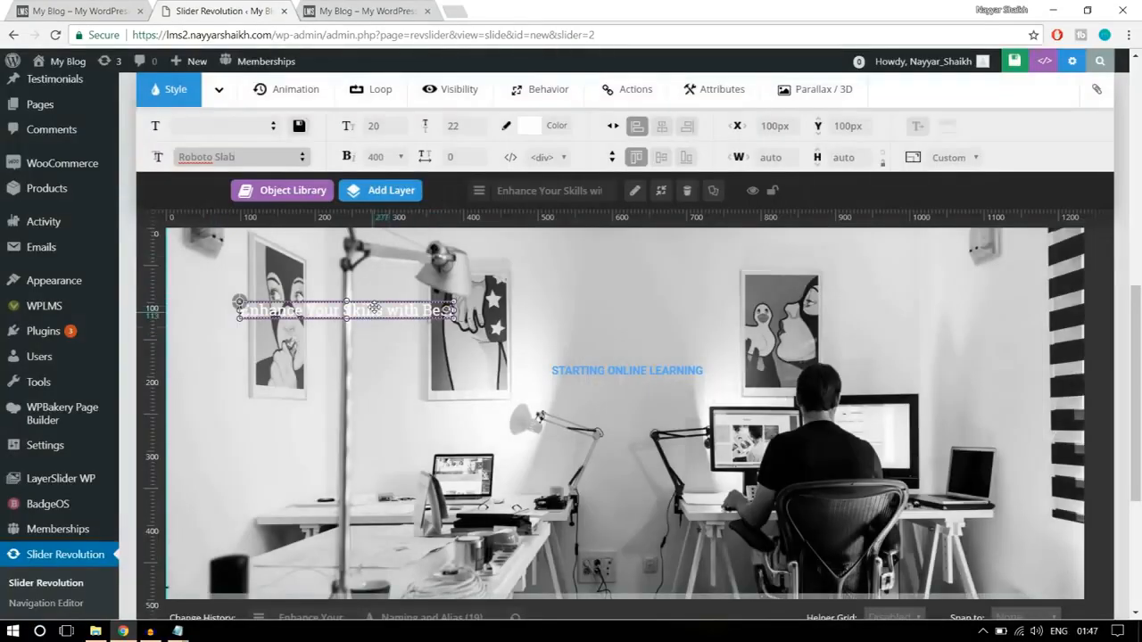
left_click(379, 127)
type("50")
left_click(475, 124)
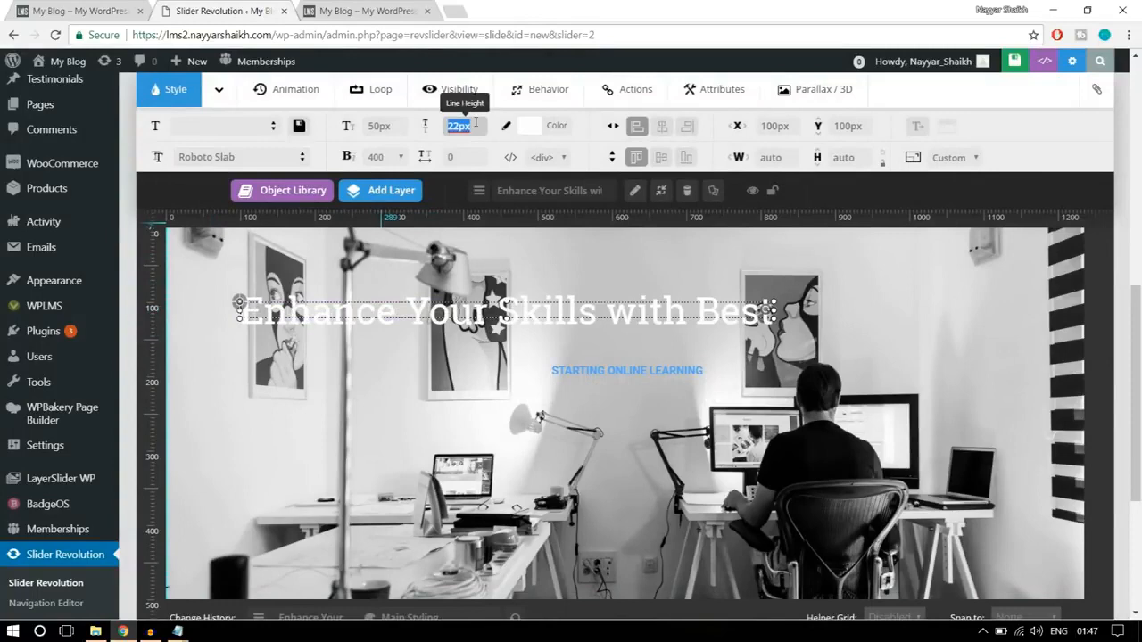
type("55")
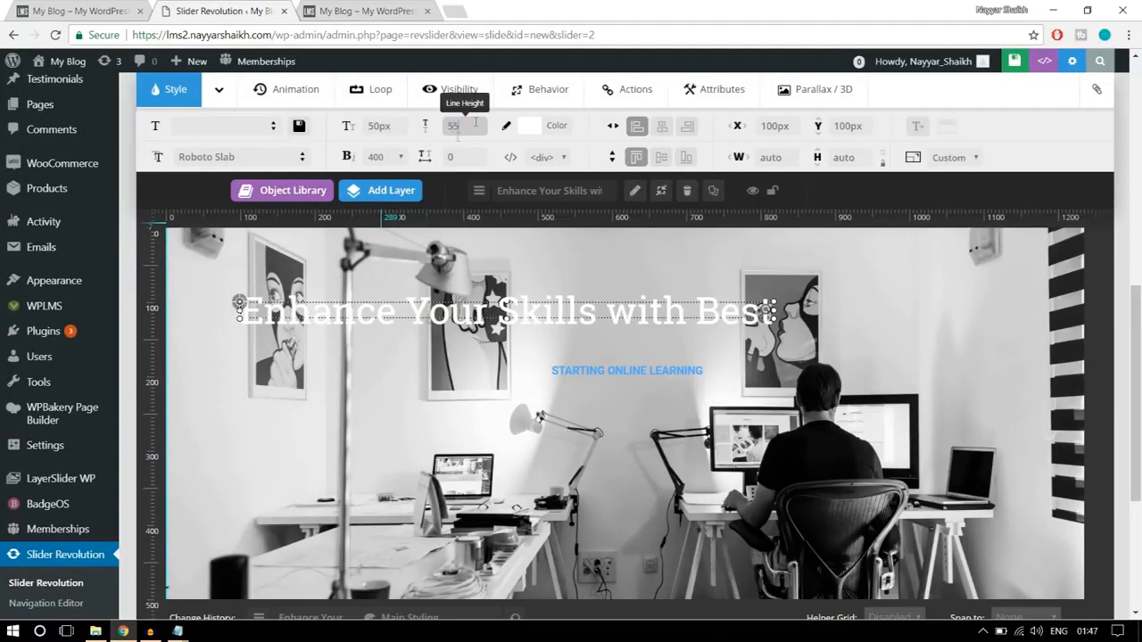
left_click(382, 159)
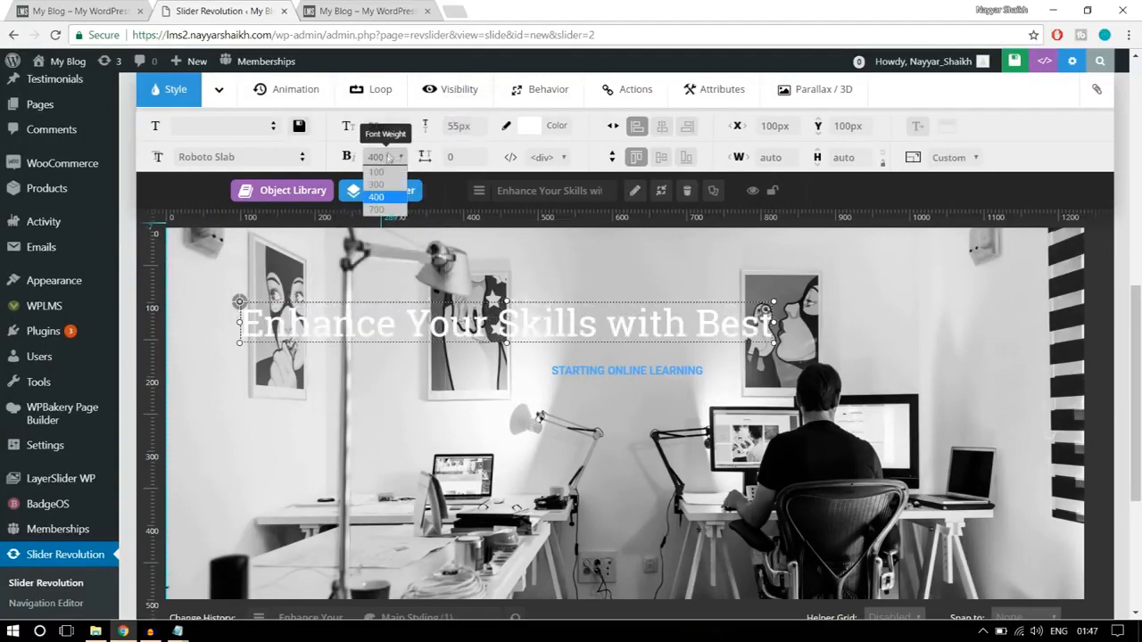
left_click(385, 200)
- Move the heading just below the "STARTING ONLINE LEARNING" caption and color its text with the black core preset
left_click_drag(514, 315, 640, 399)
left_click(527, 126)
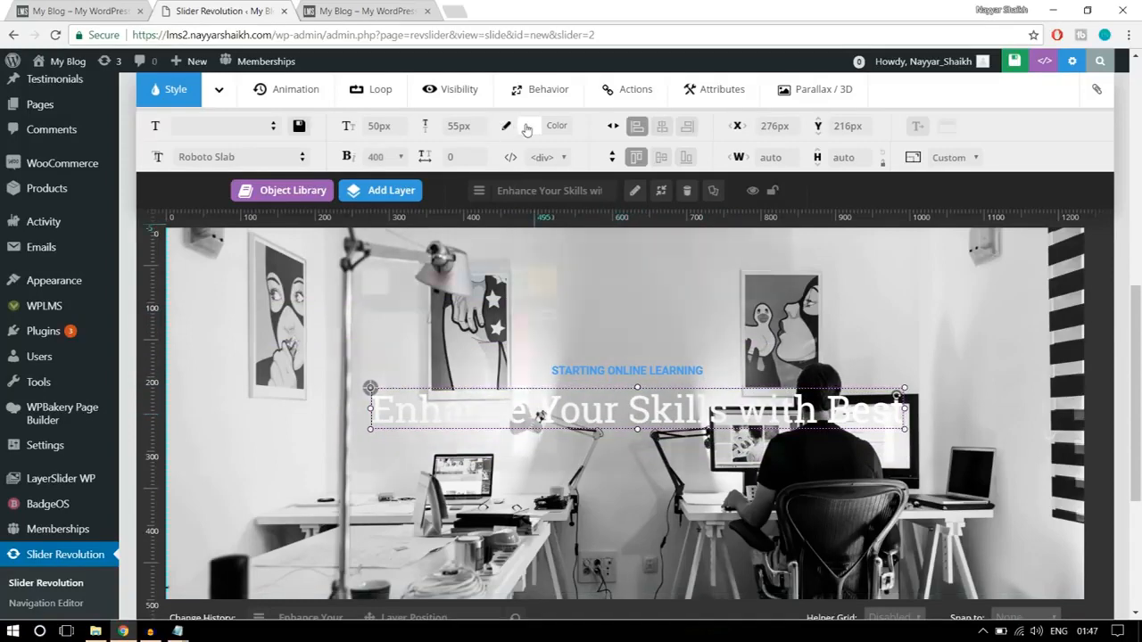
left_click(407, 286)
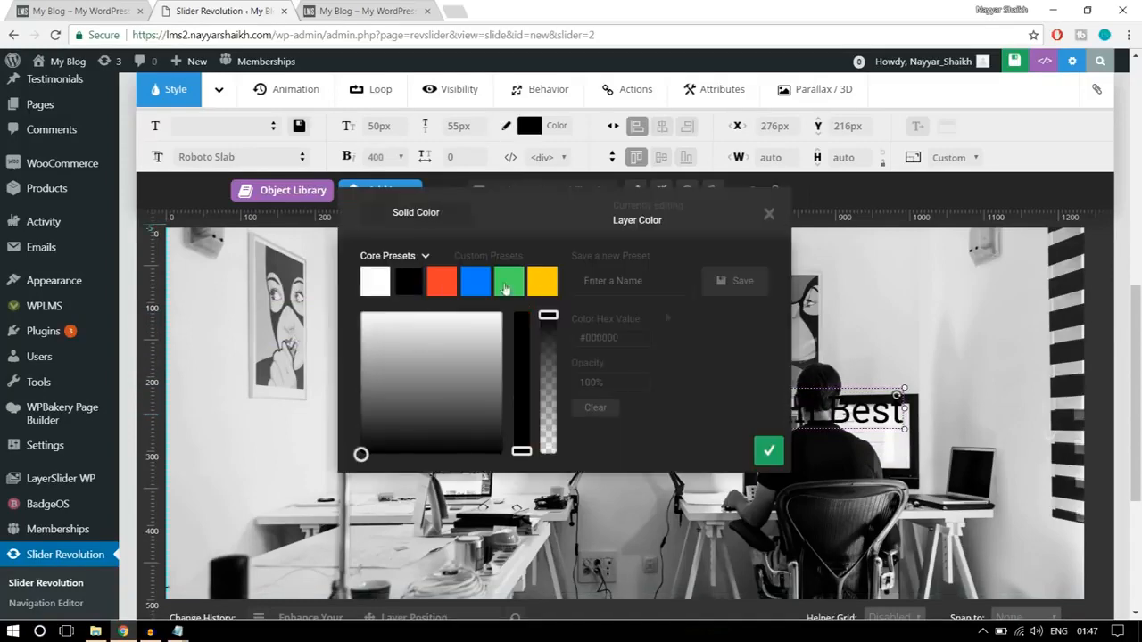
left_click(780, 455)
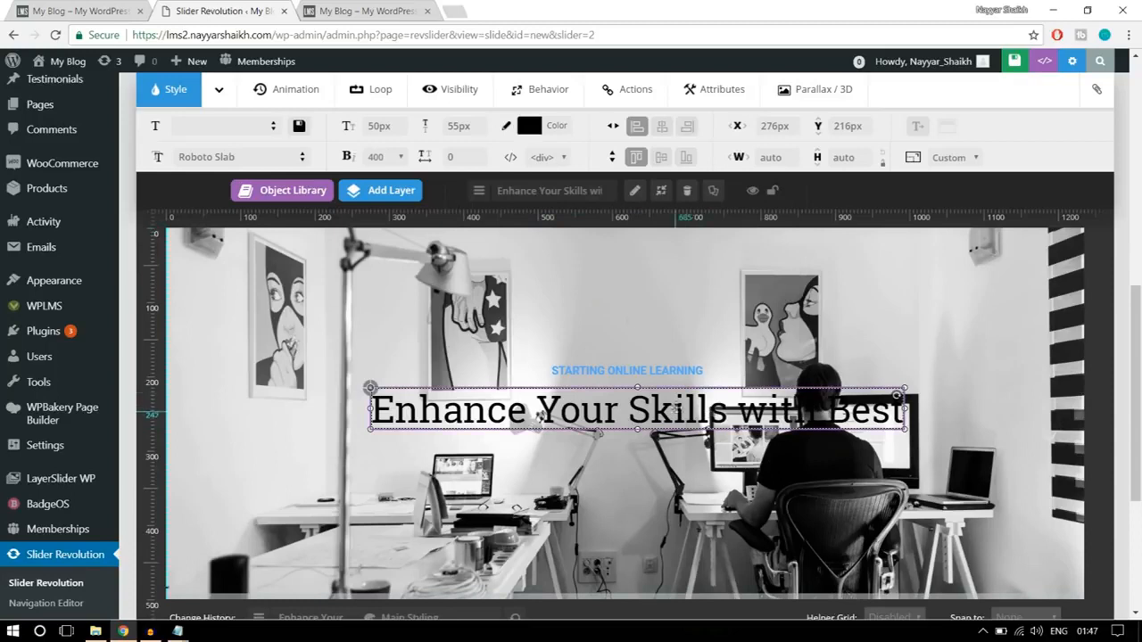
- Recolor the heading's text with the yellow core preset #ffcc00 and center it horizontally at Y 210px
left_click(555, 132)
left_click(551, 289)
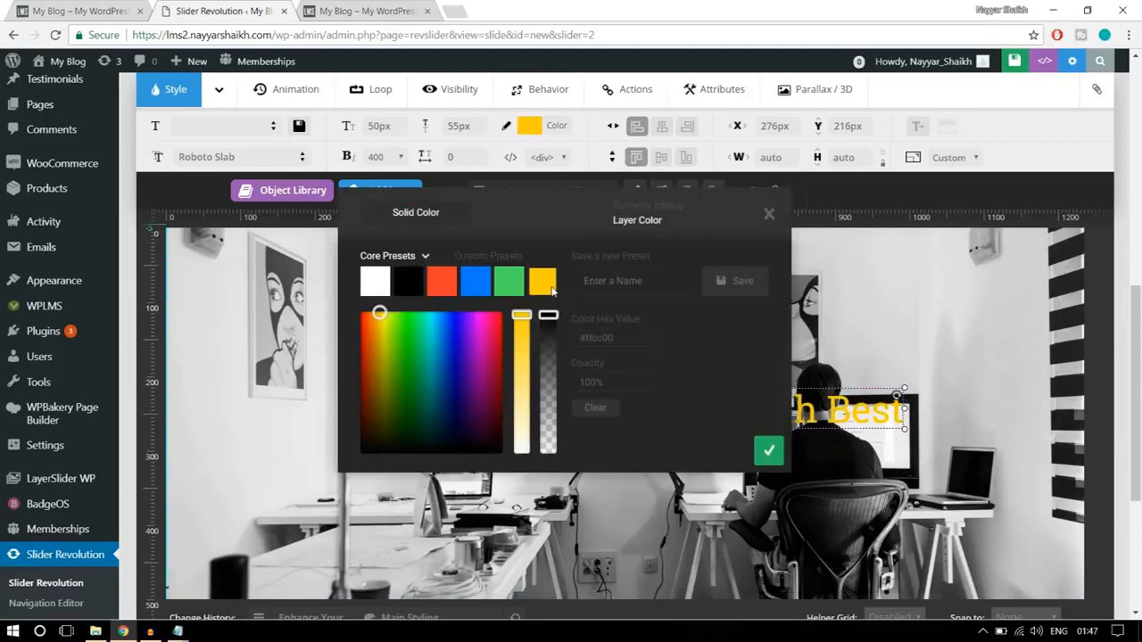
left_click(767, 461)
left_click_drag(737, 422, 736, 416)
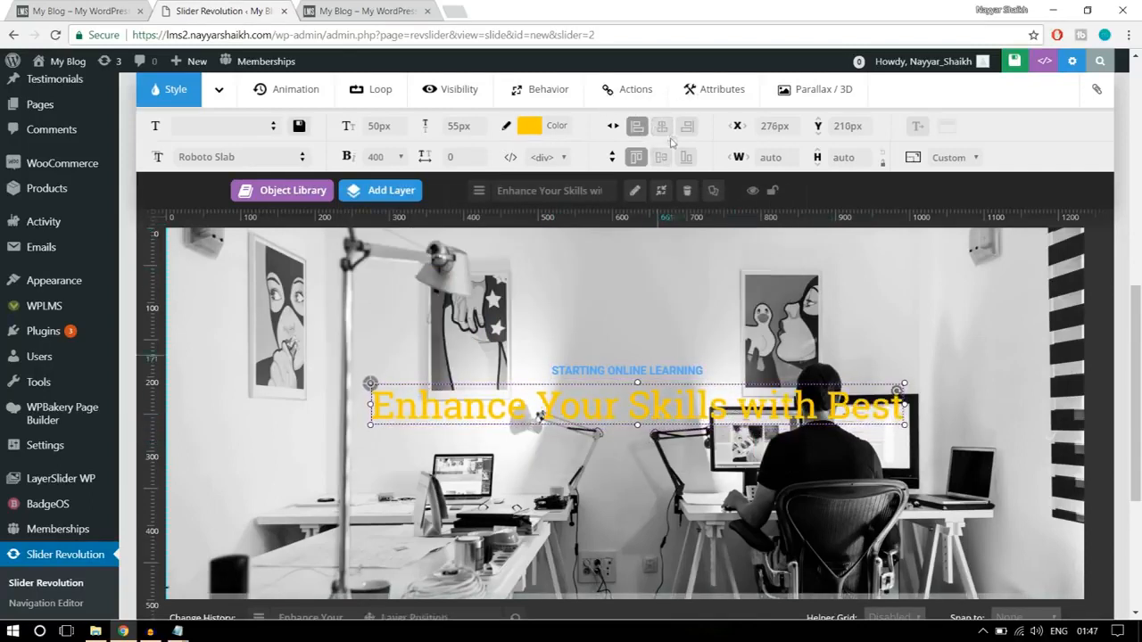
left_click(668, 131)
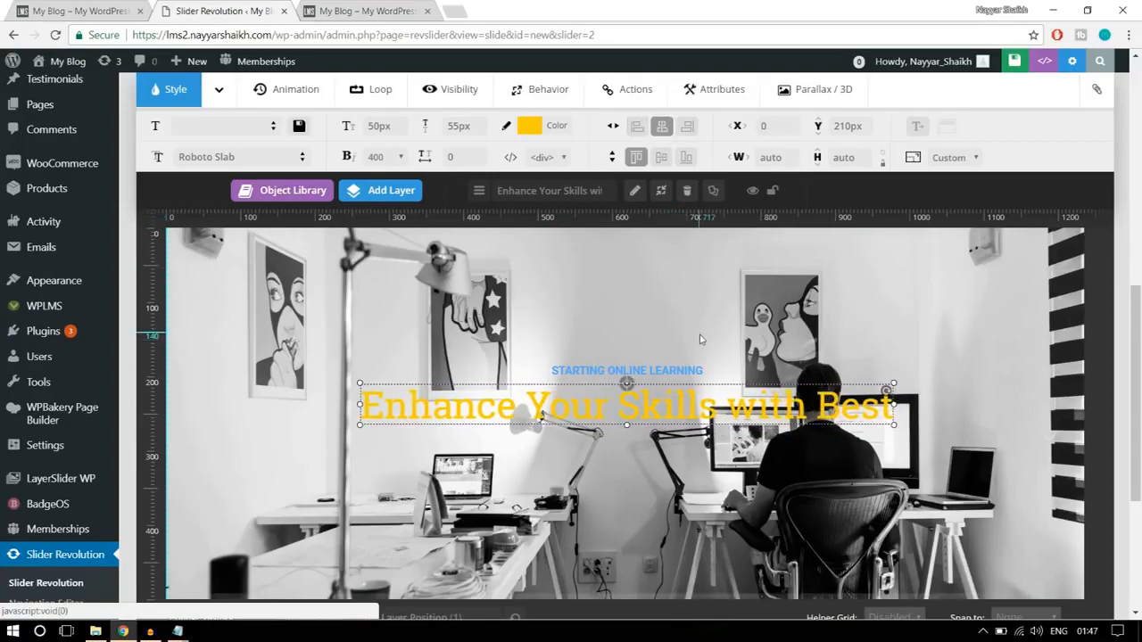
- Start adding a button layer, checking the look of the "ALL COURSES" button on the finished homepage banner
scroll(699, 335, "up", 3)
scroll(701, 339, "down", 3)
scroll(701, 339, "down", 1)
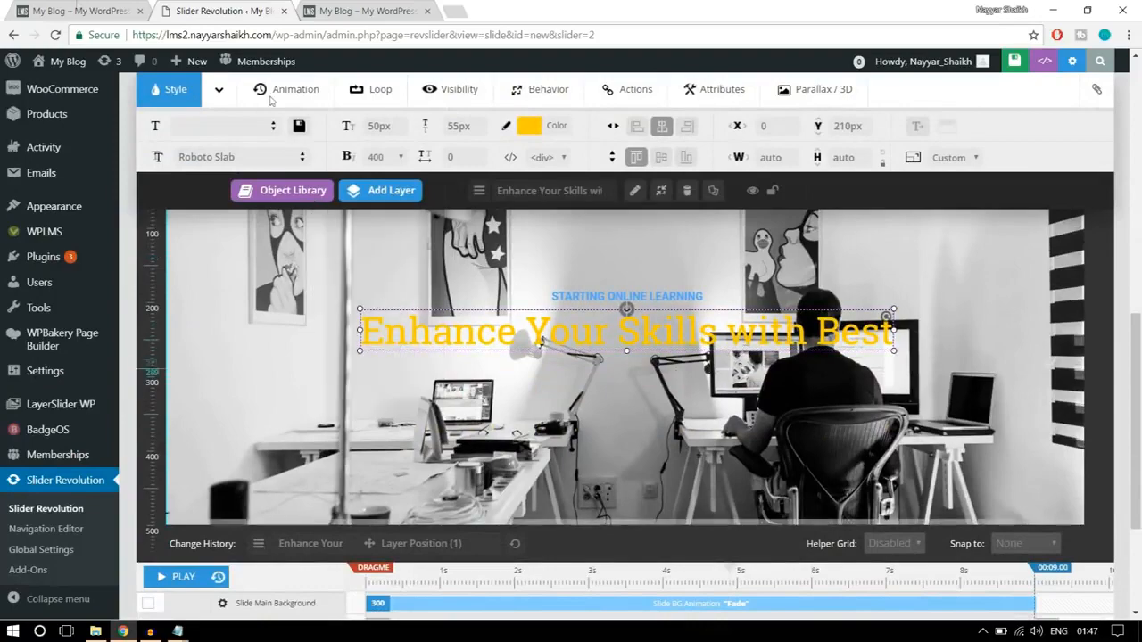
left_click(76, 11)
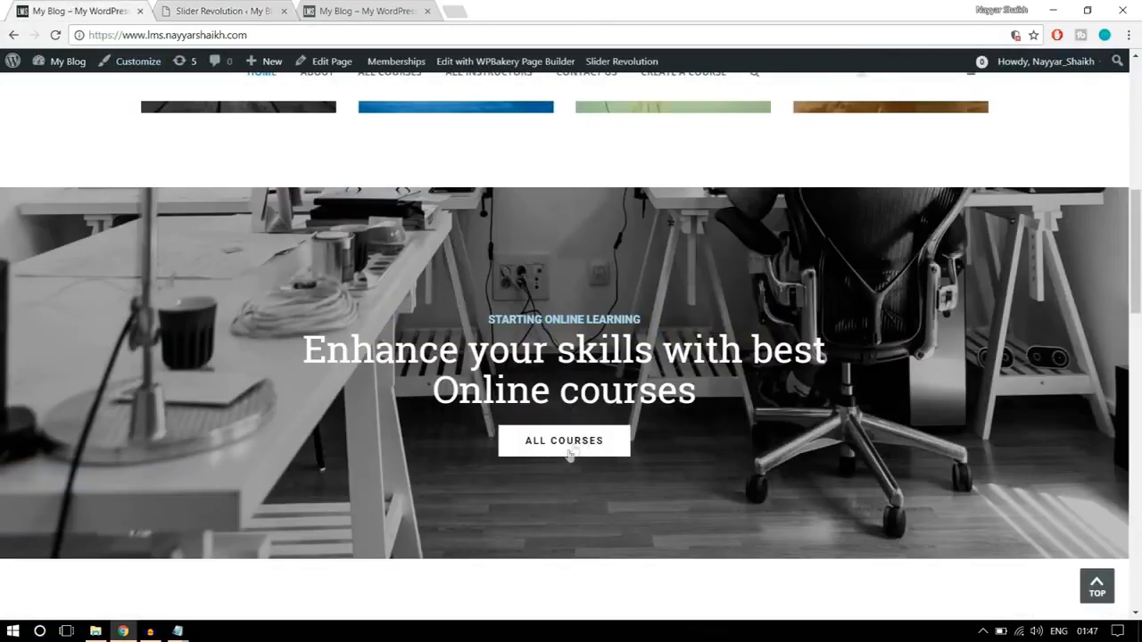
left_click(237, 7)
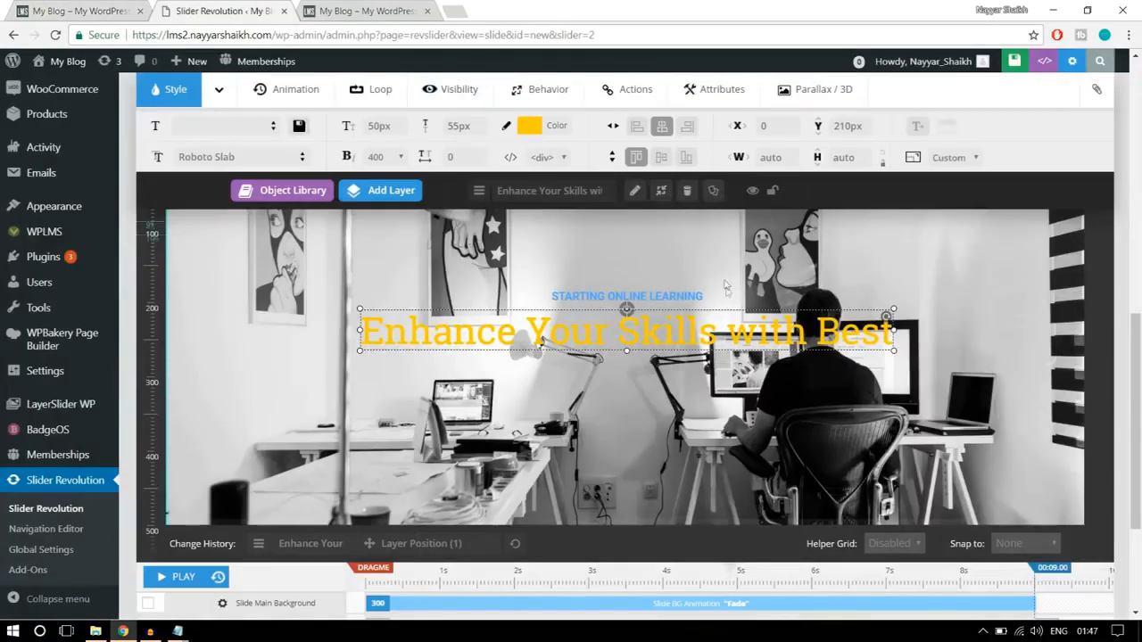
mouse_move(403, 200)
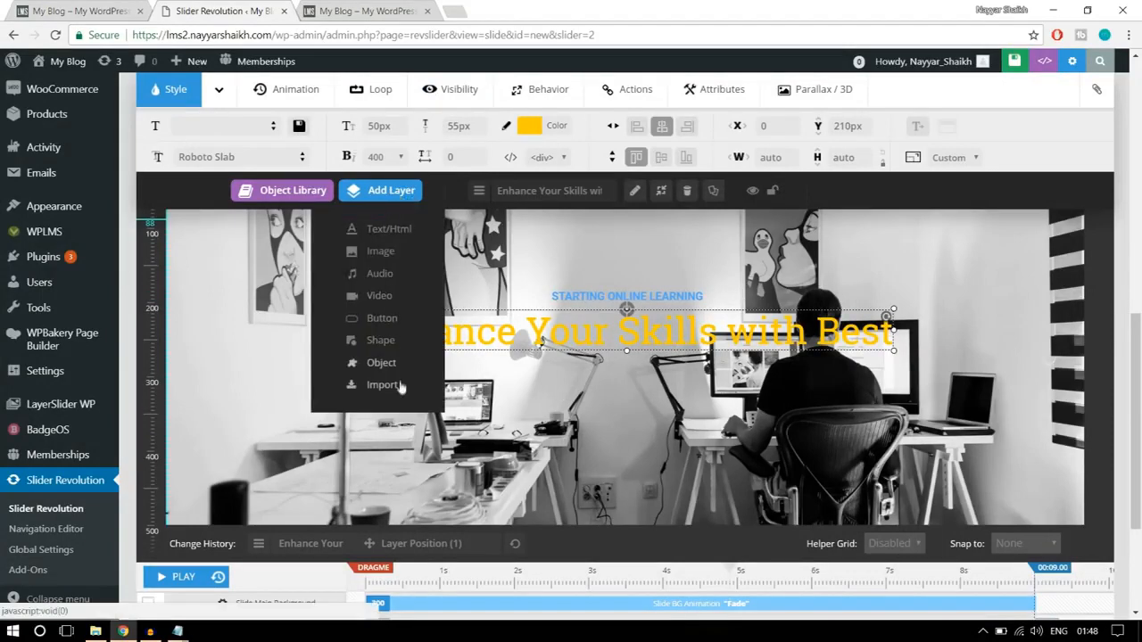
left_click(387, 321)
left_click(129, 7)
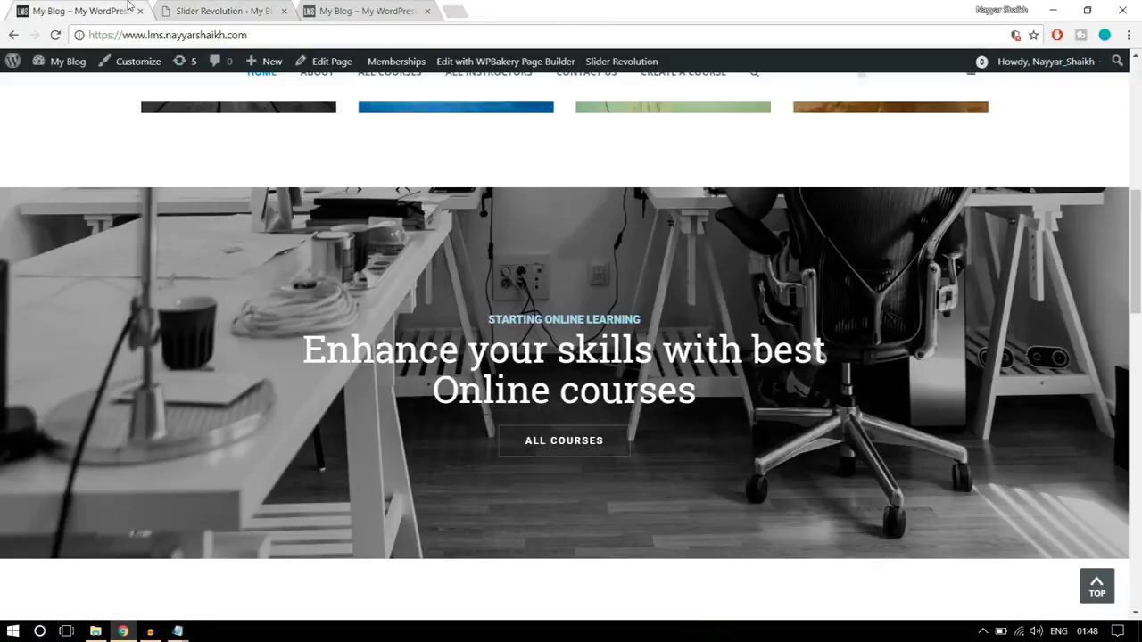
scroll(749, 462, "down", 1)
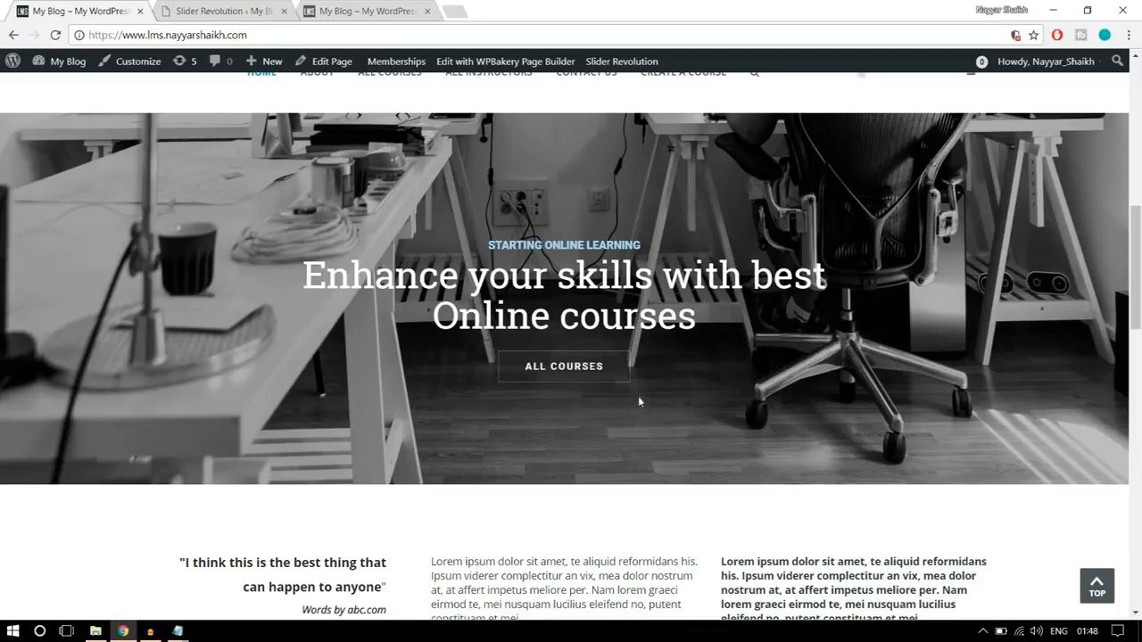
left_click(228, 9)
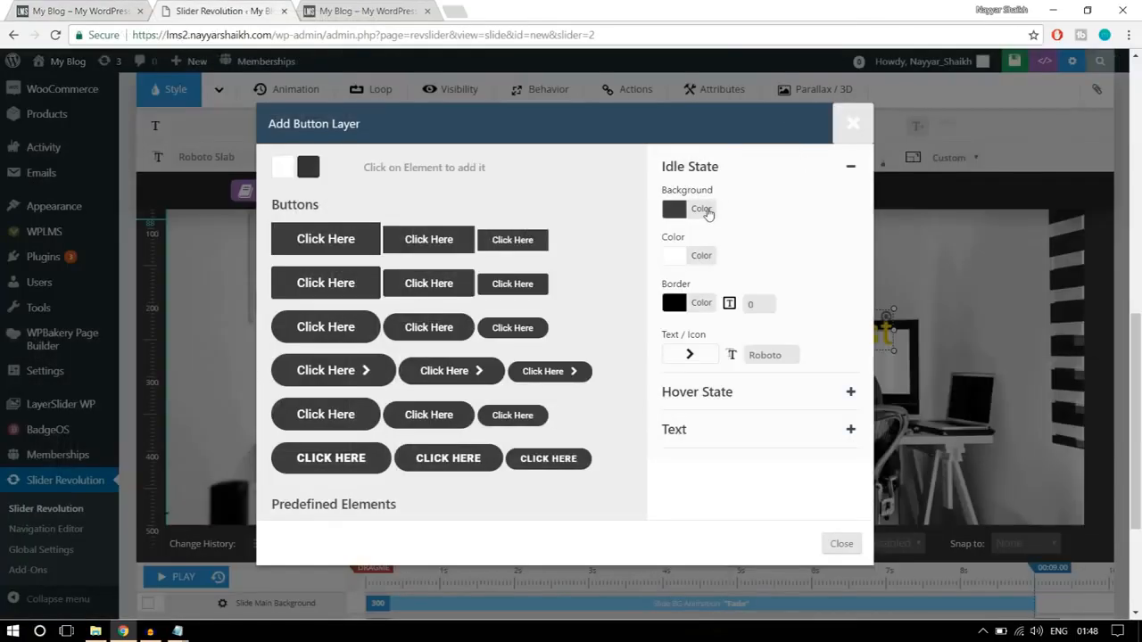
- Make the new button's idle background fully transparent with 0% opacity
left_click(702, 210)
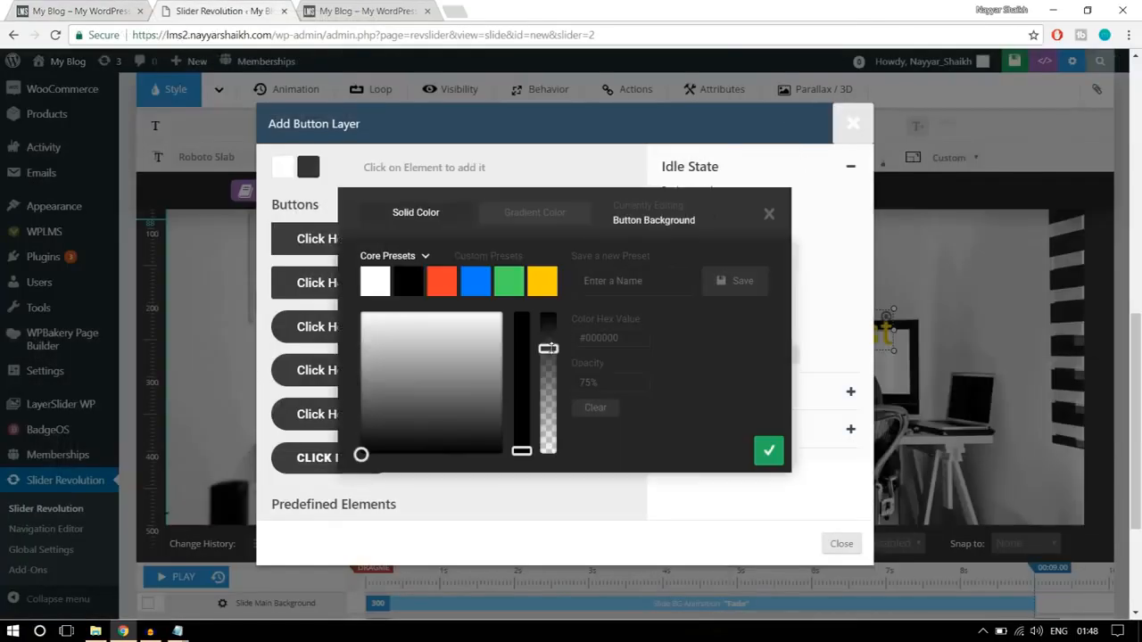
left_click_drag(548, 348, 548, 501)
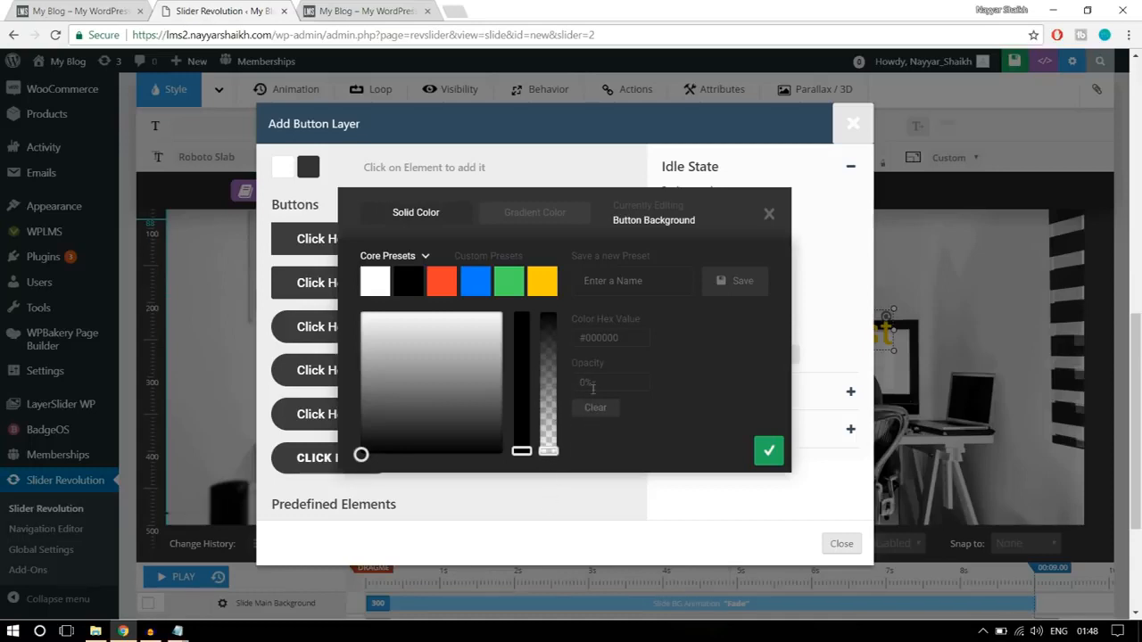
left_click_drag(600, 383, 565, 385)
left_click(770, 452)
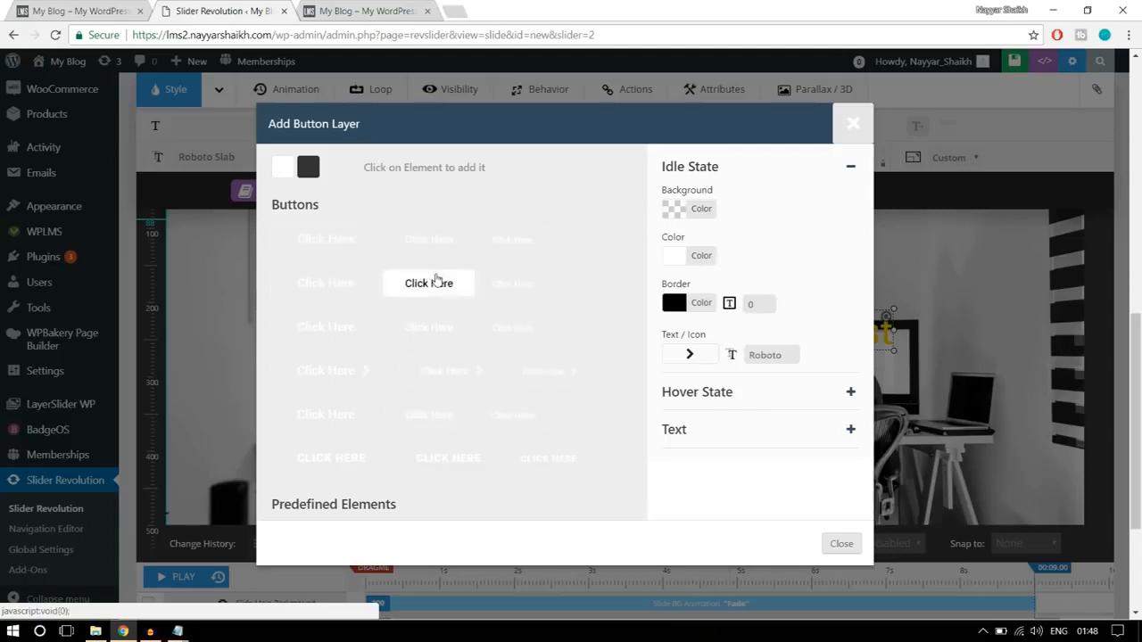
- Give the button's idle state a white #ffffff border with a width of 1, comparing with the finished homepage banner
left_click(684, 258)
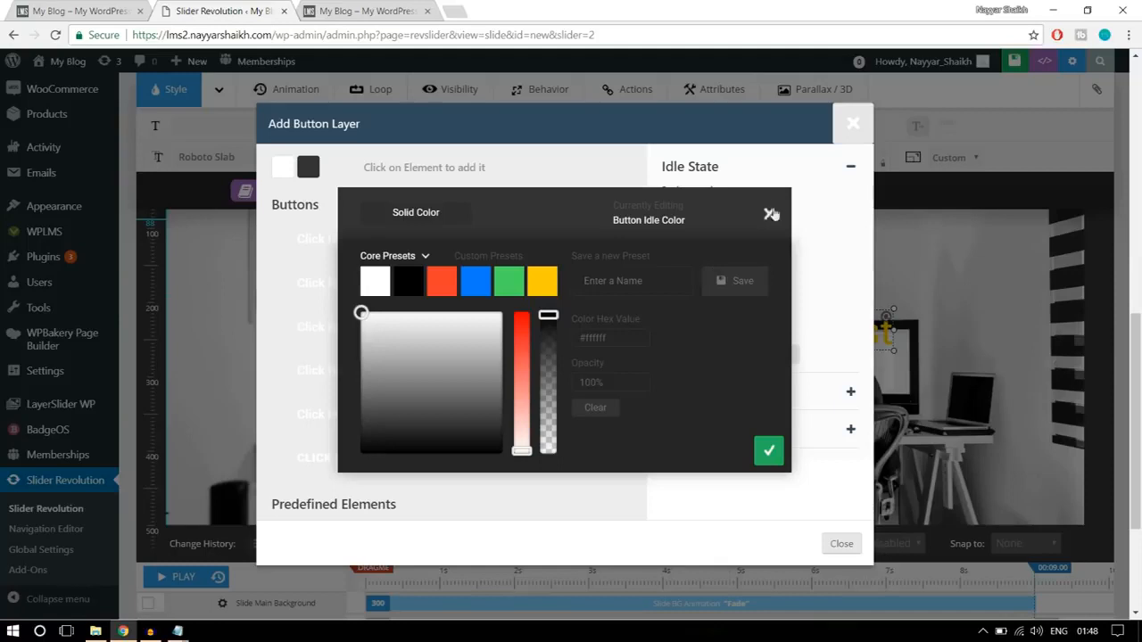
left_click(769, 217)
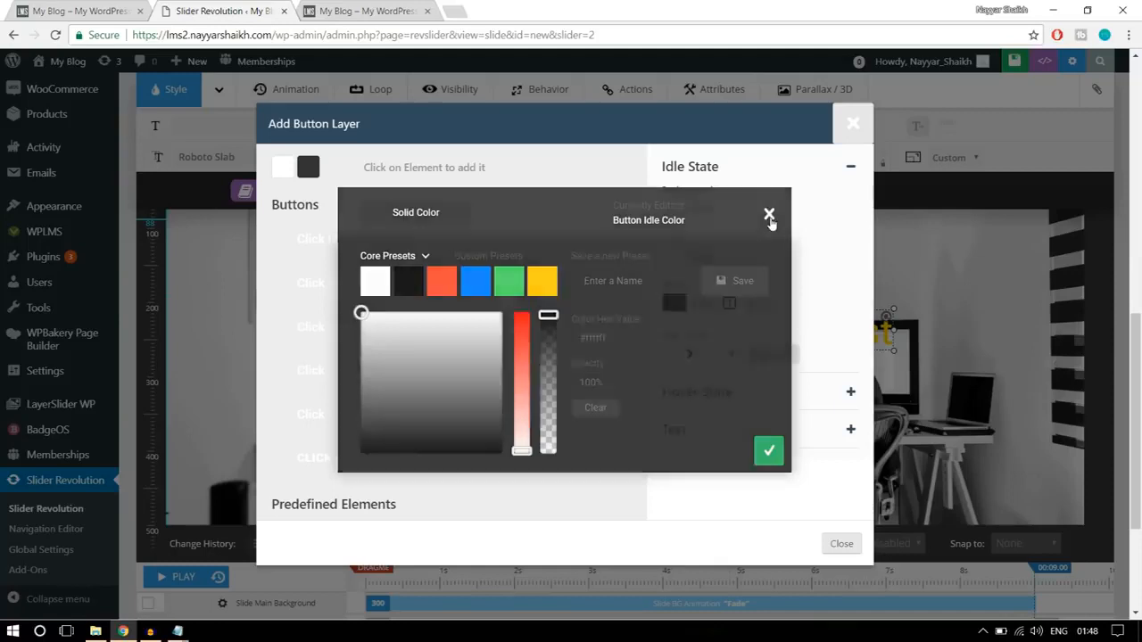
left_click(710, 308)
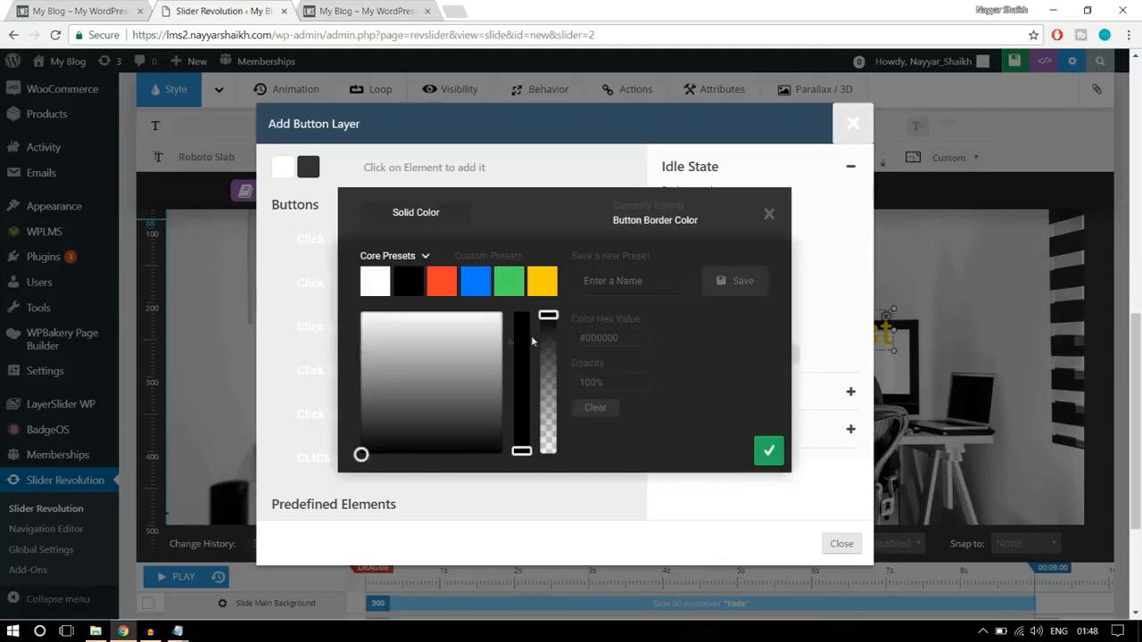
left_click(379, 291)
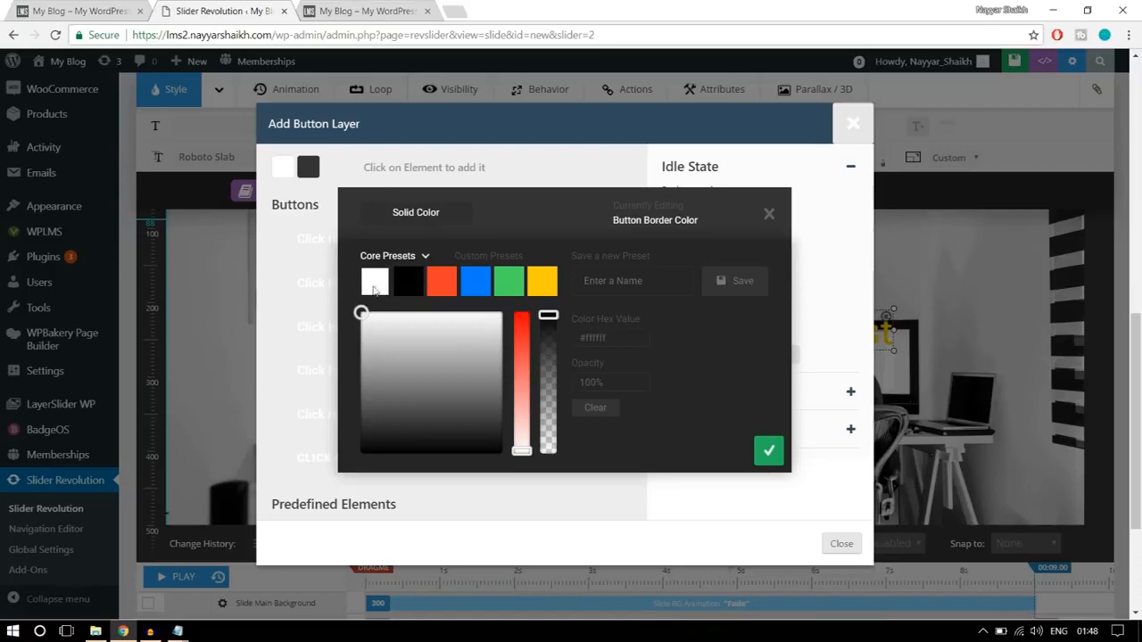
left_click(92, 12)
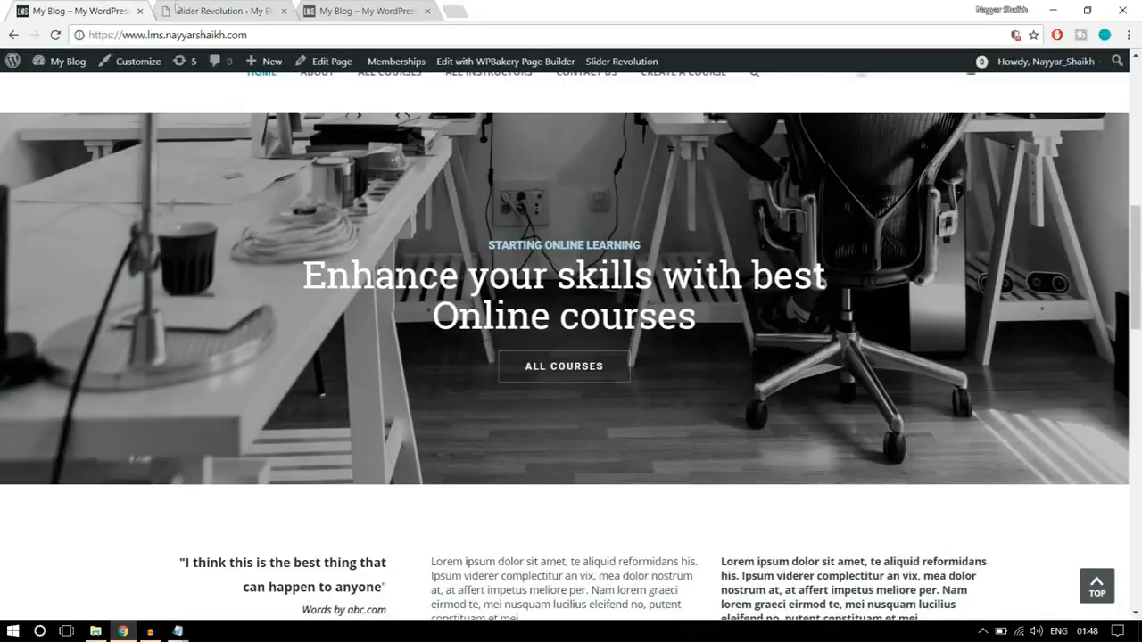
key("ctrl+Tab")
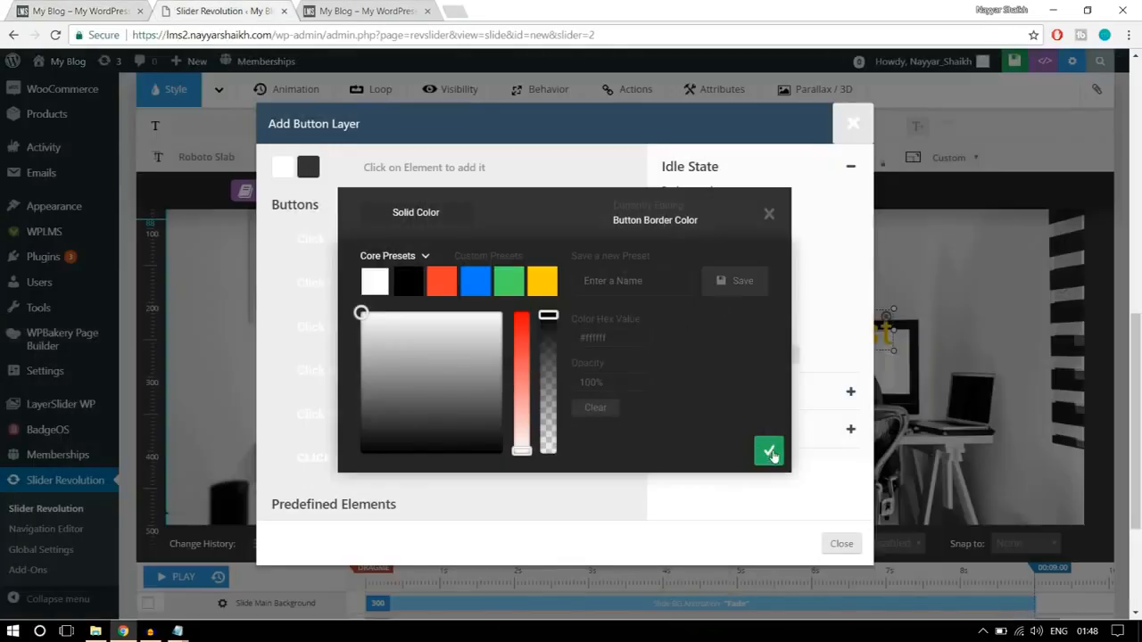
left_click(769, 452)
left_click(763, 305)
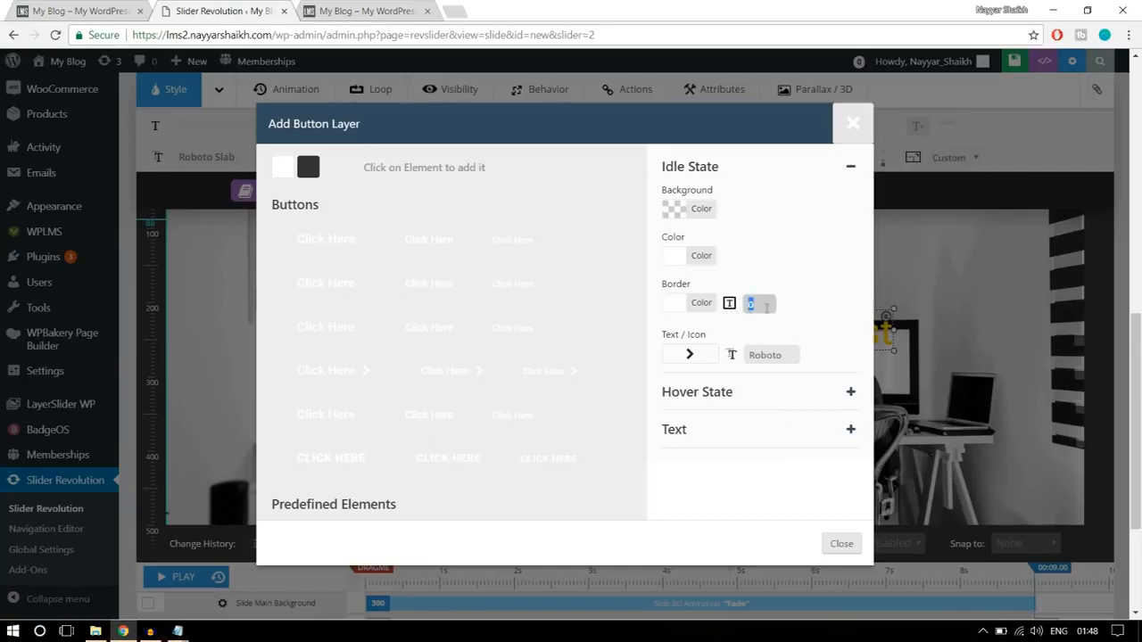
left_click(828, 294)
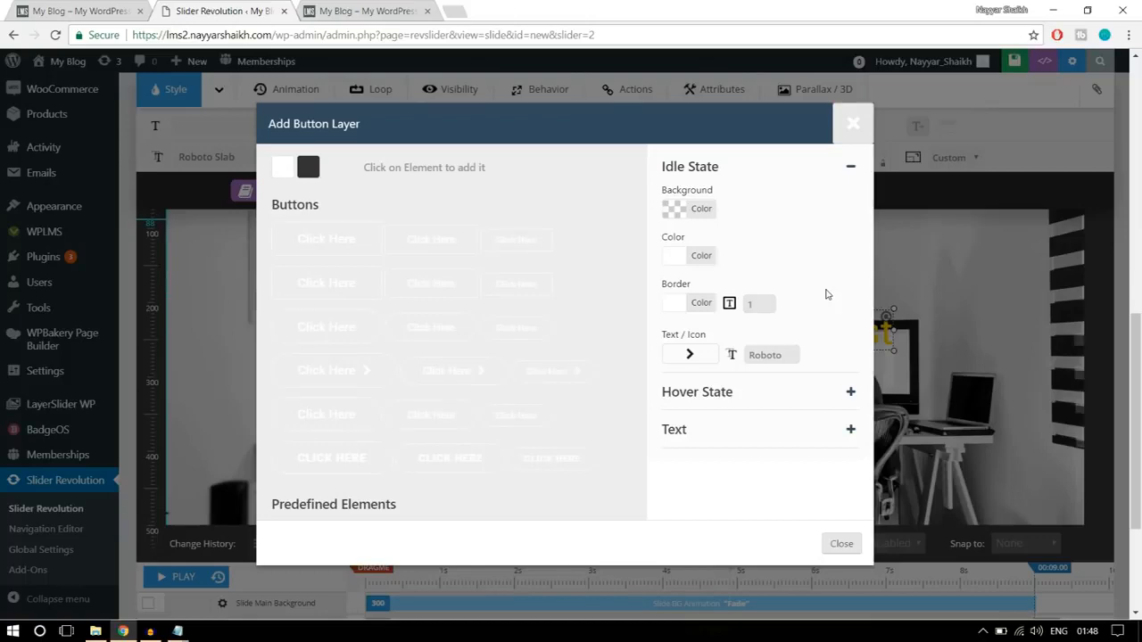
- Confirm a white #ffffff hover background and black #000000 hover text for the button, checking the hover look on the finished homepage banner
left_click(746, 400)
left_click(71, 9)
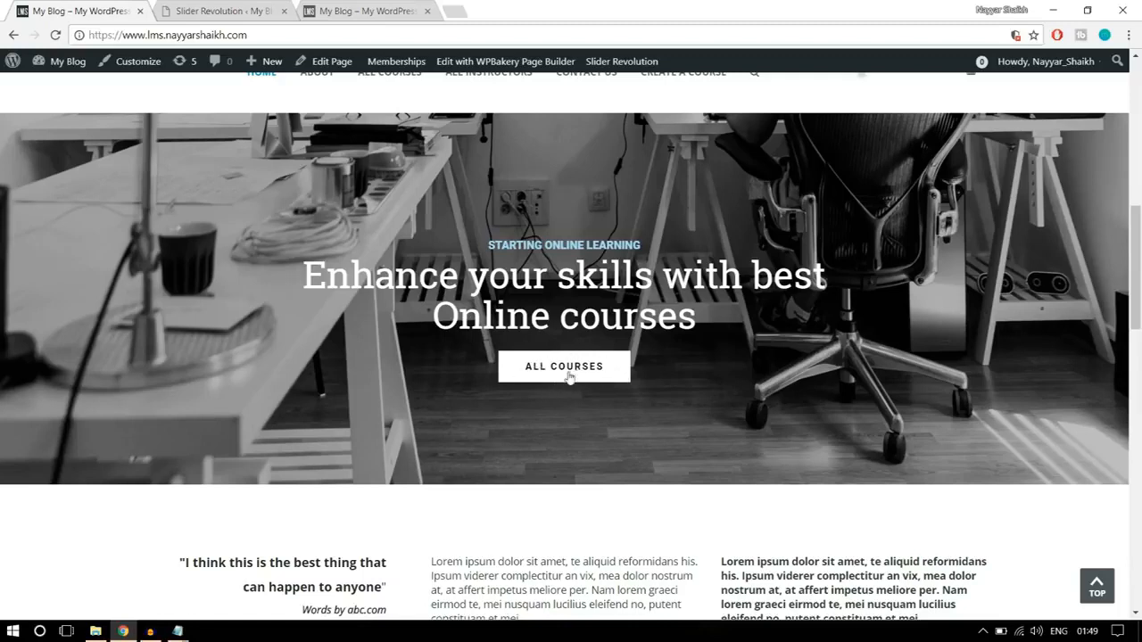
left_click(247, 8)
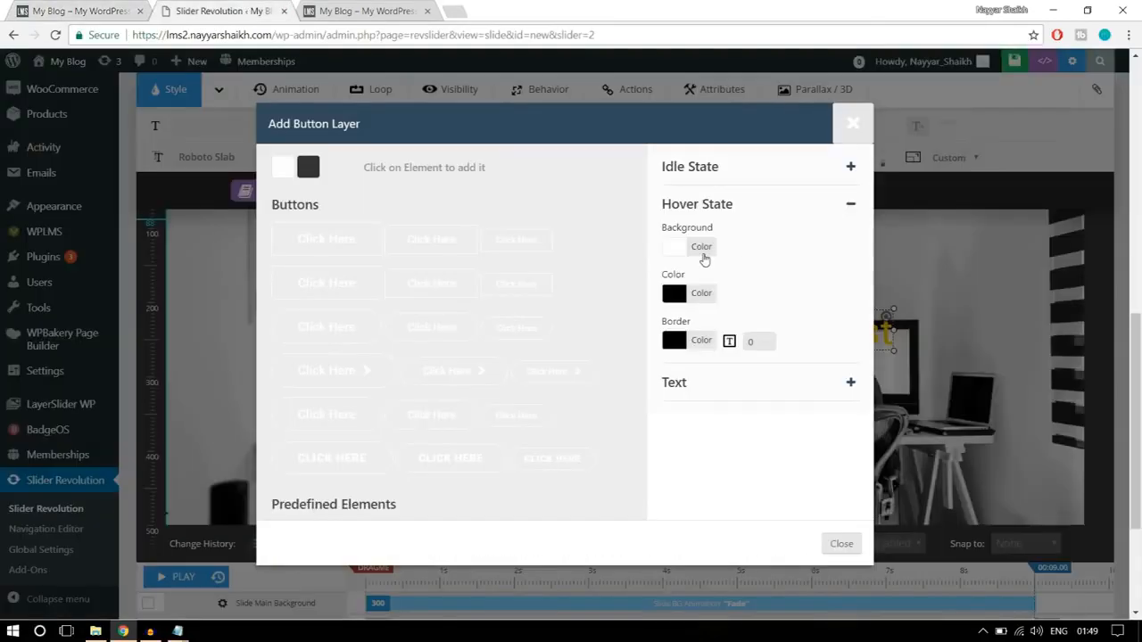
left_click(703, 256)
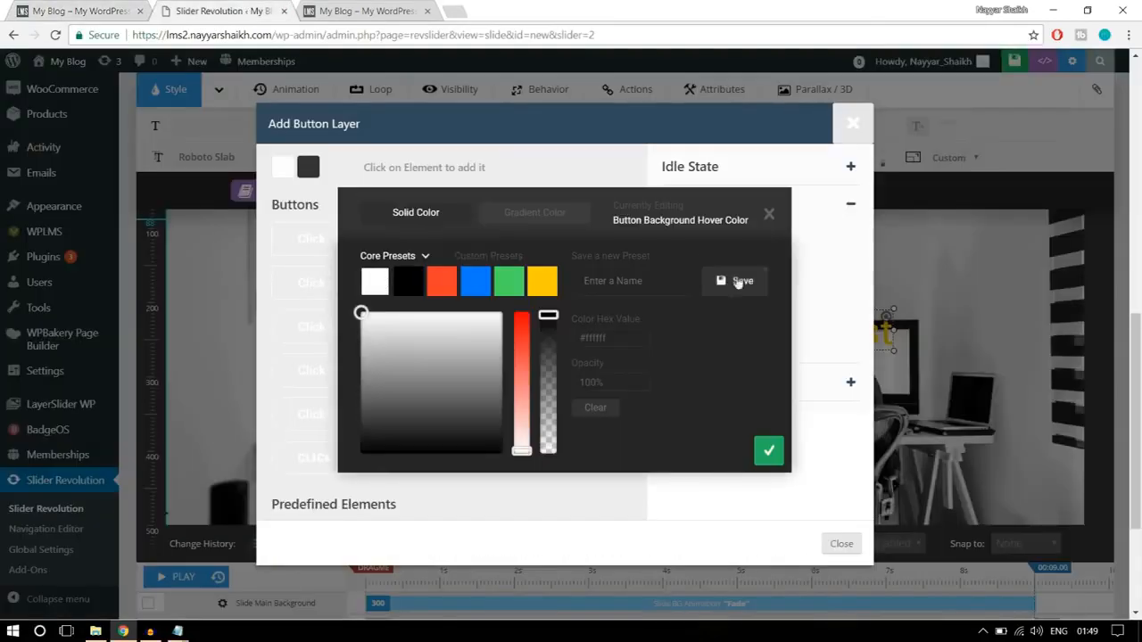
left_click(763, 452)
left_click(709, 295)
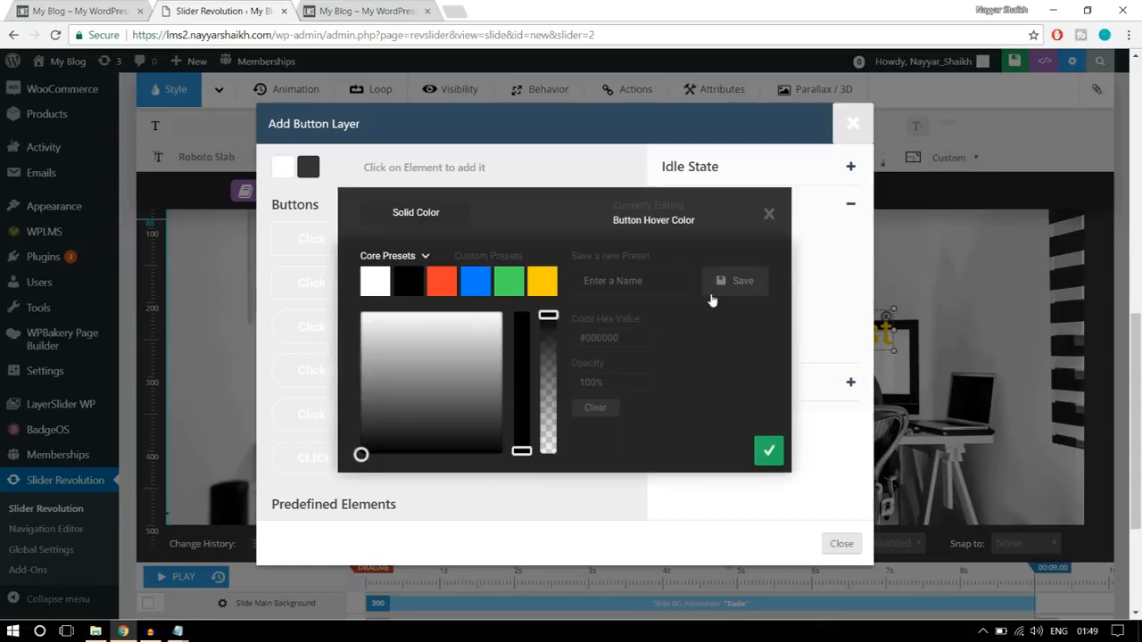
left_click(769, 451)
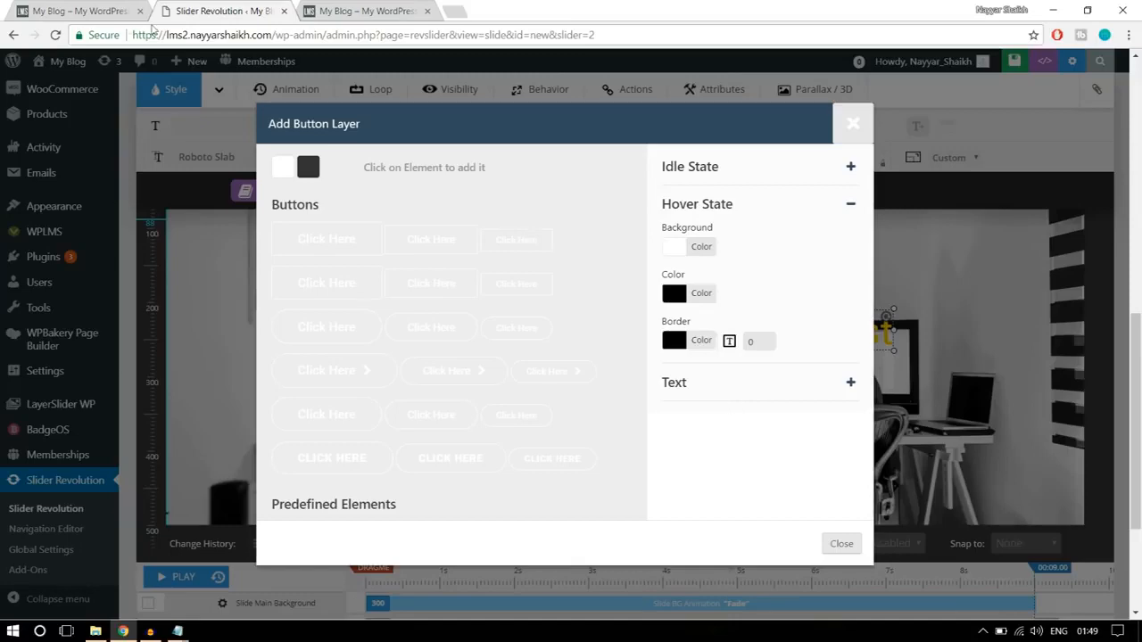
left_click(69, 11)
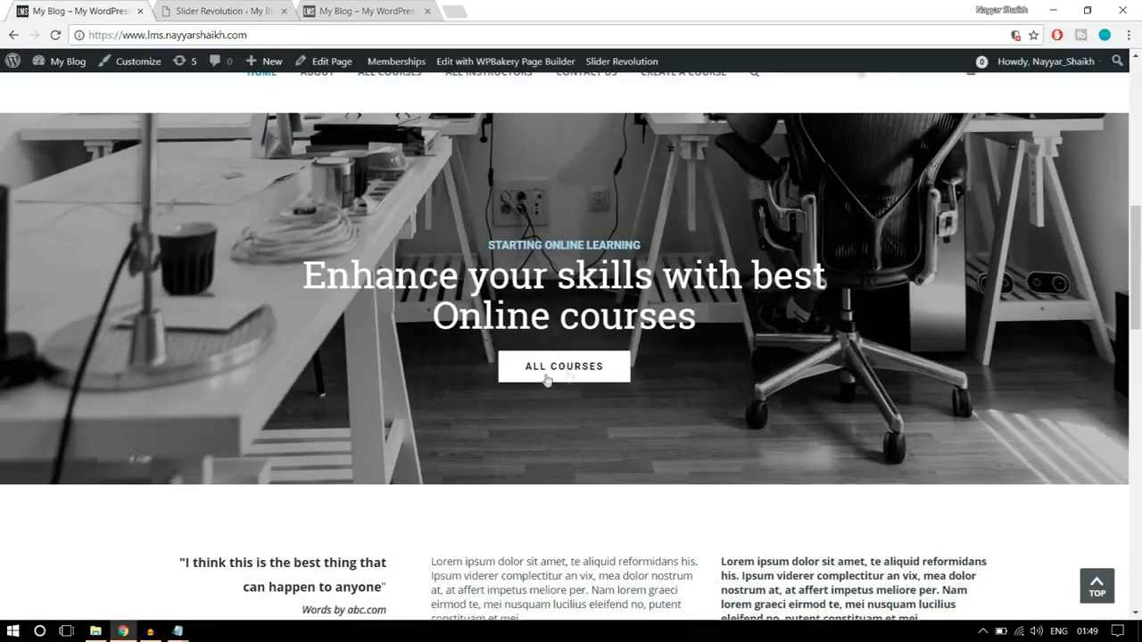
left_click(236, 12)
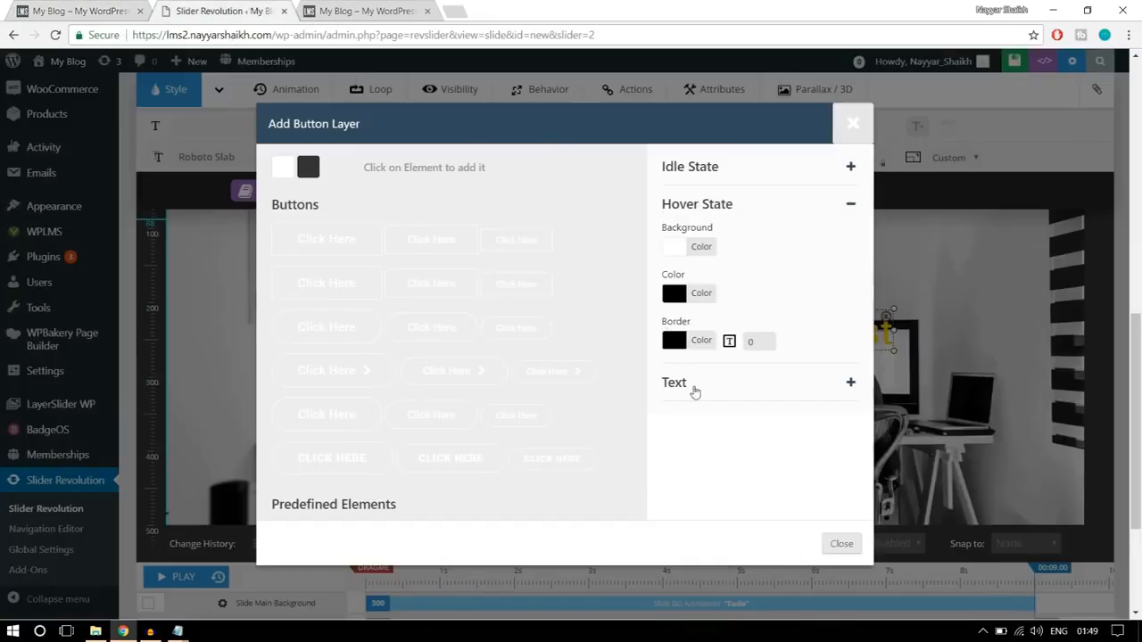
- Set the new button's text to "ALL COURSES"
left_click(694, 384)
left_click_drag(734, 263, 638, 270)
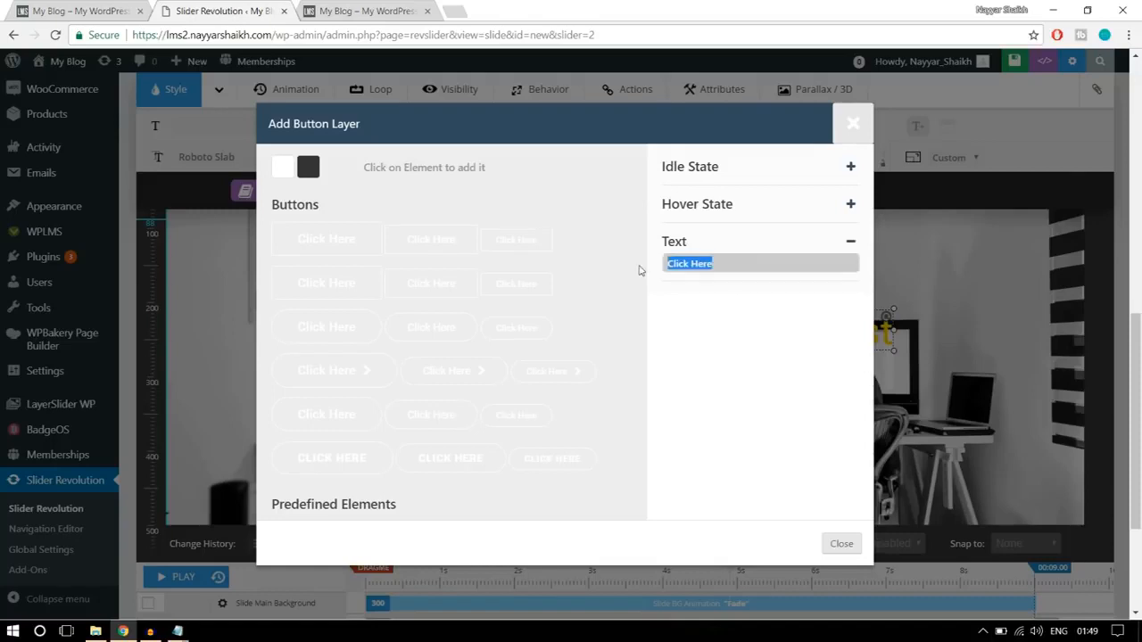
type("ALL COURSES")
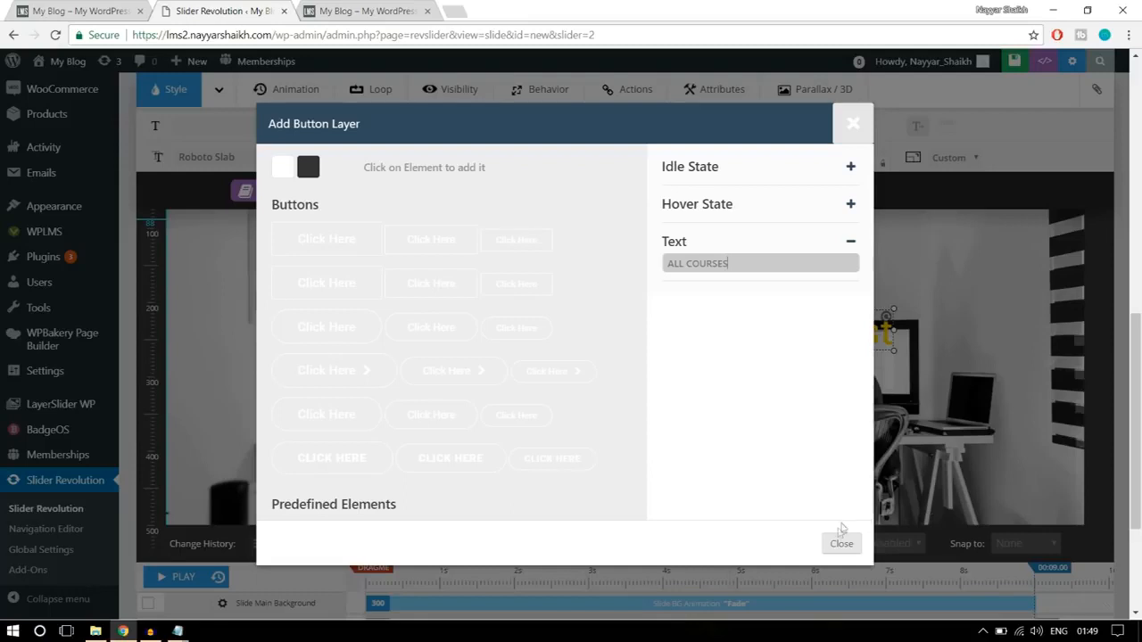
left_click(854, 241)
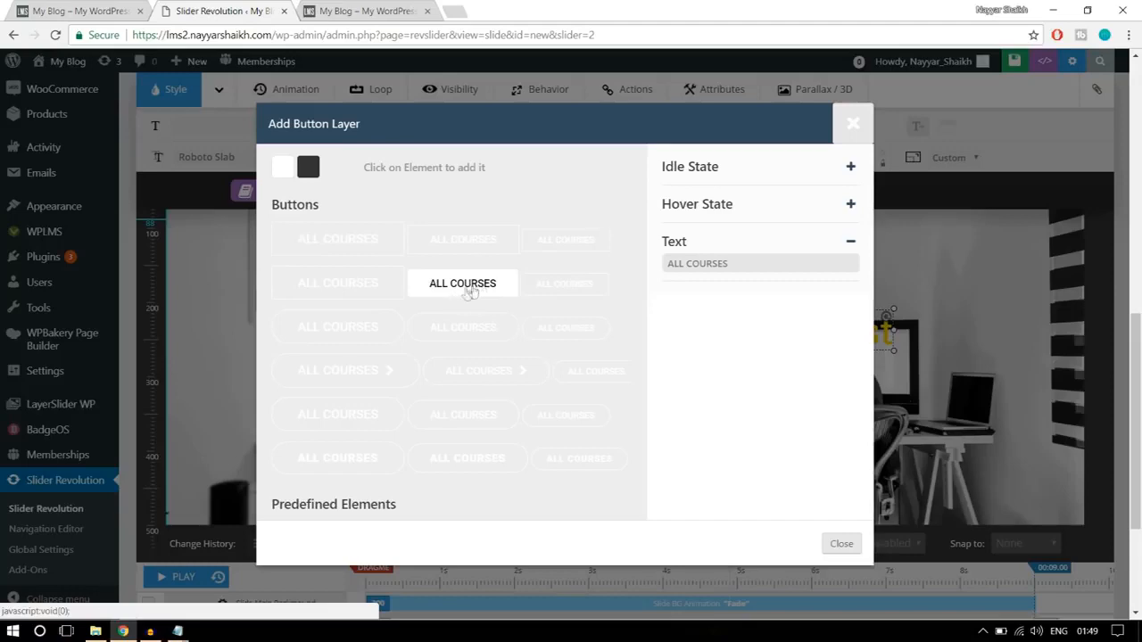
- Insert the medium-size button from the second row of styles and place it below the heading at about X 552px, Y 294px
left_click(462, 284)
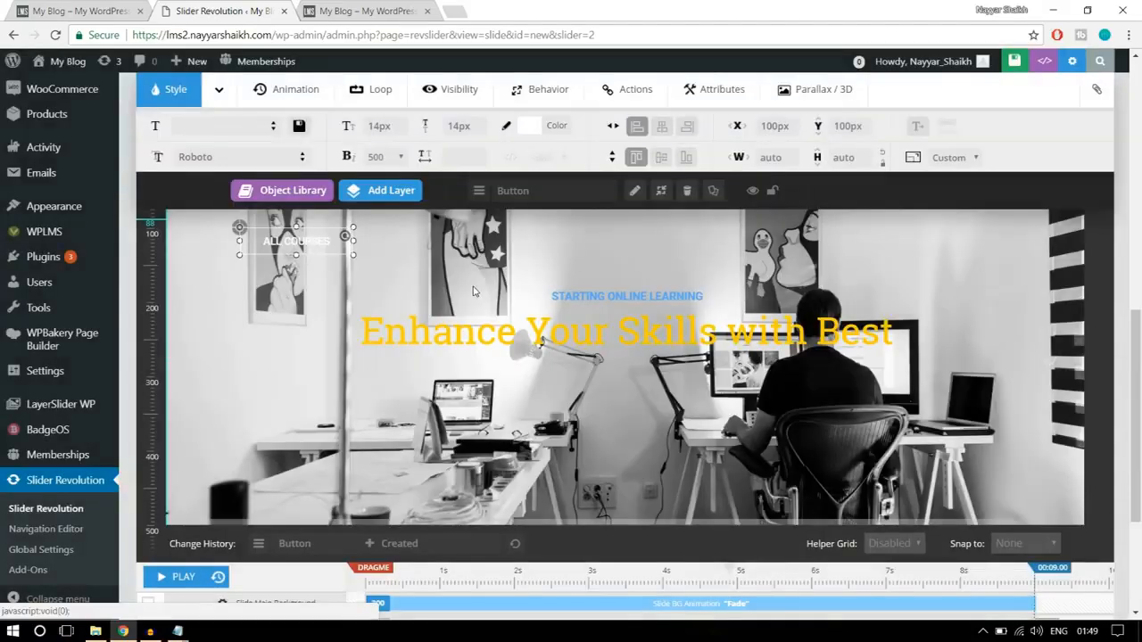
left_click_drag(364, 267, 632, 393)
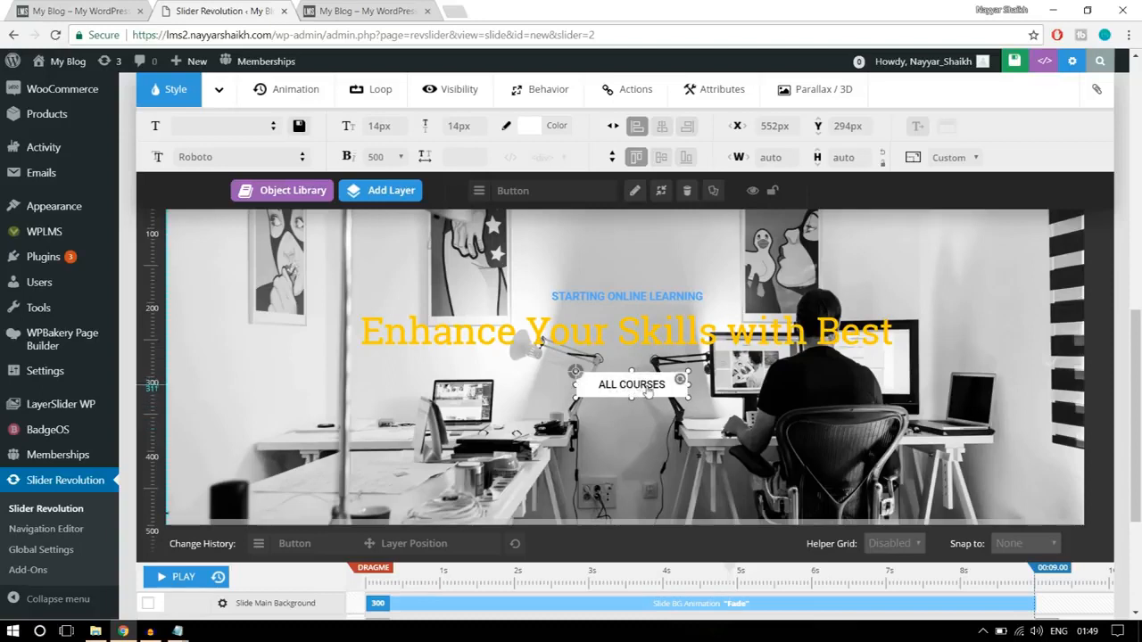
scroll(987, 434, "down", 3)
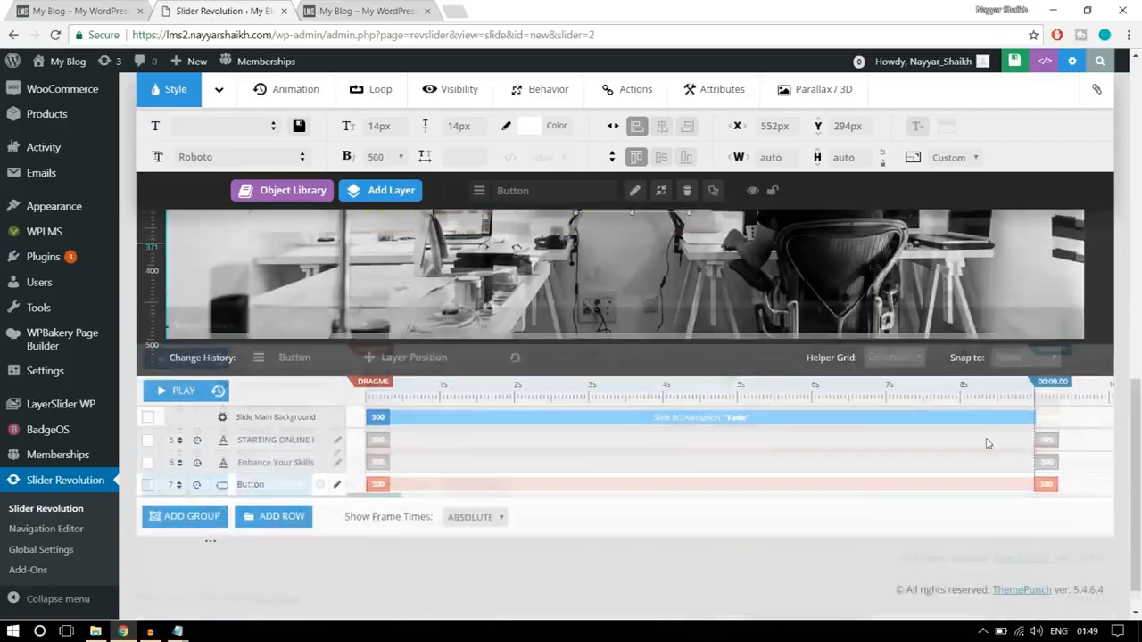
scroll(791, 337, "up", 4)
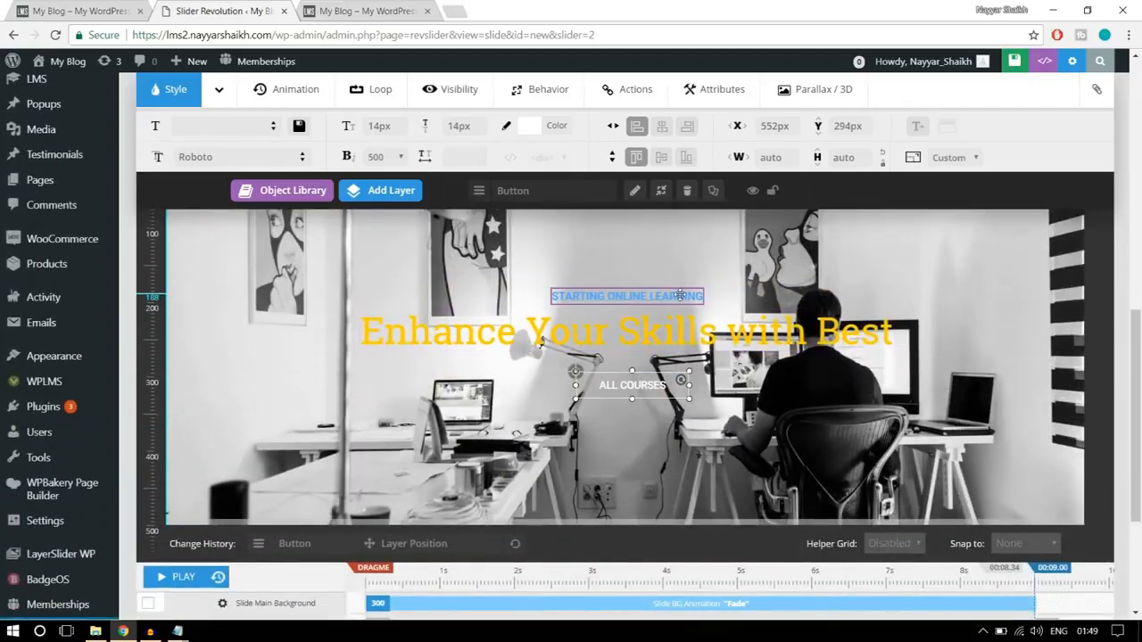
- Set the "STARTING ONLINE LEARNING" caption's opening animation to a frame start of 1000 ms and a duration of 1500 ms
left_click(644, 296)
scroll(392, 442, "down", 2)
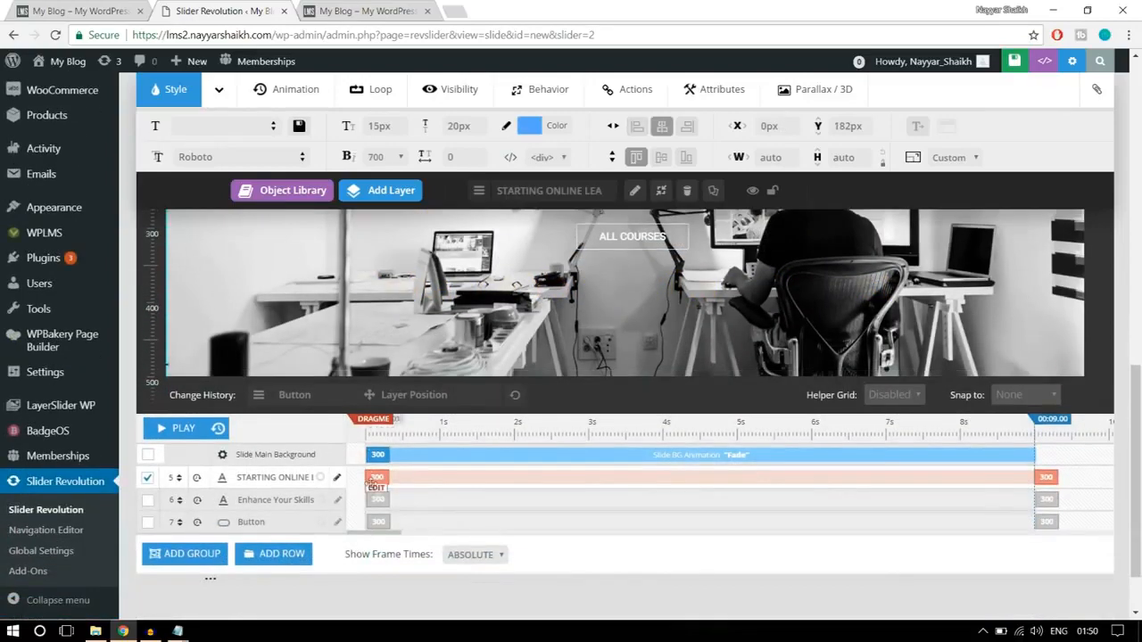
left_click(374, 479)
left_click(453, 476)
double_click(454, 476)
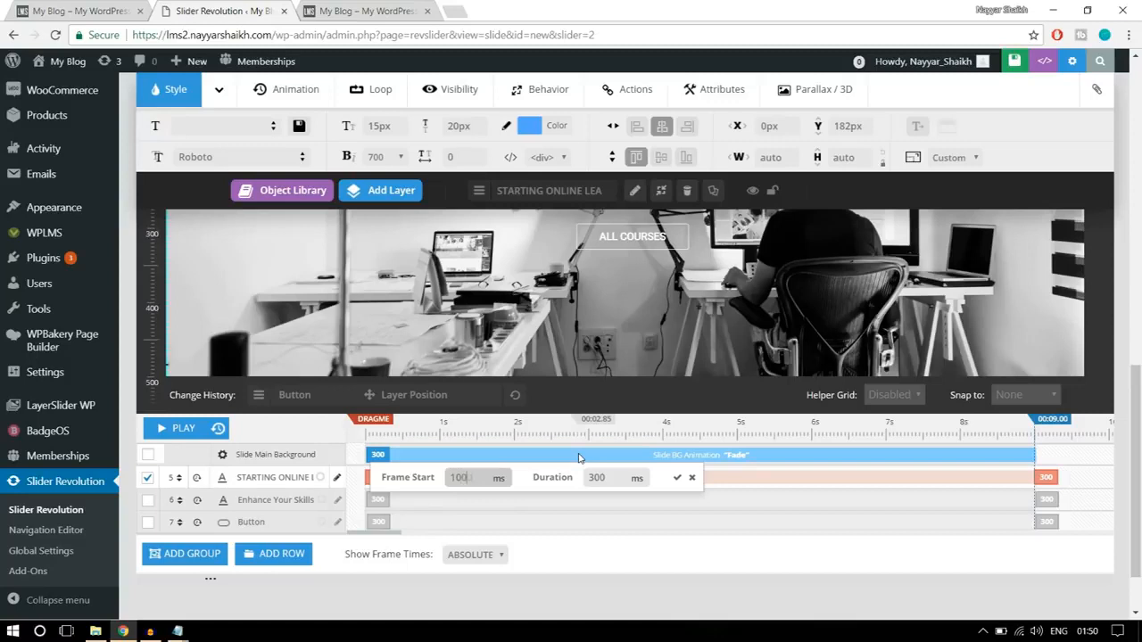
double_click(615, 479)
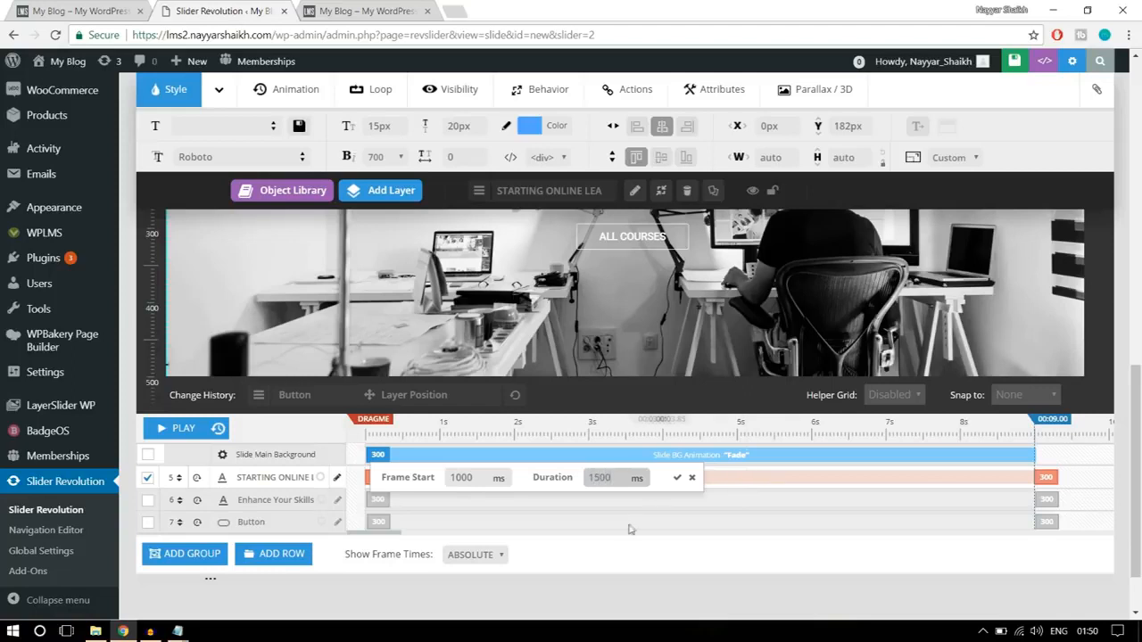
double_click(603, 478)
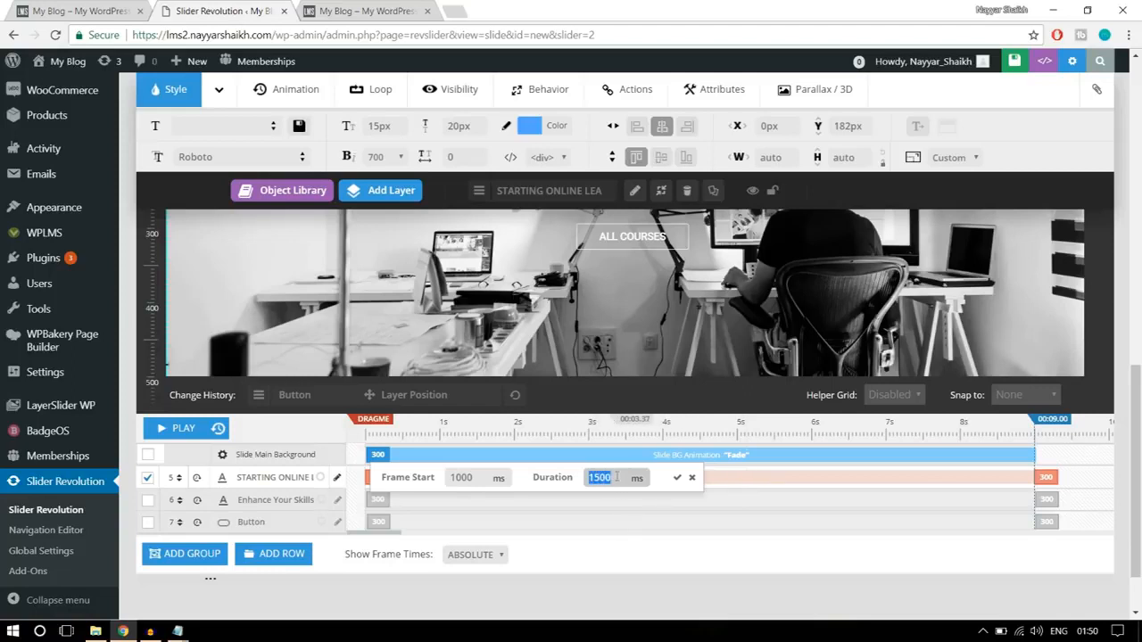
left_click(677, 478)
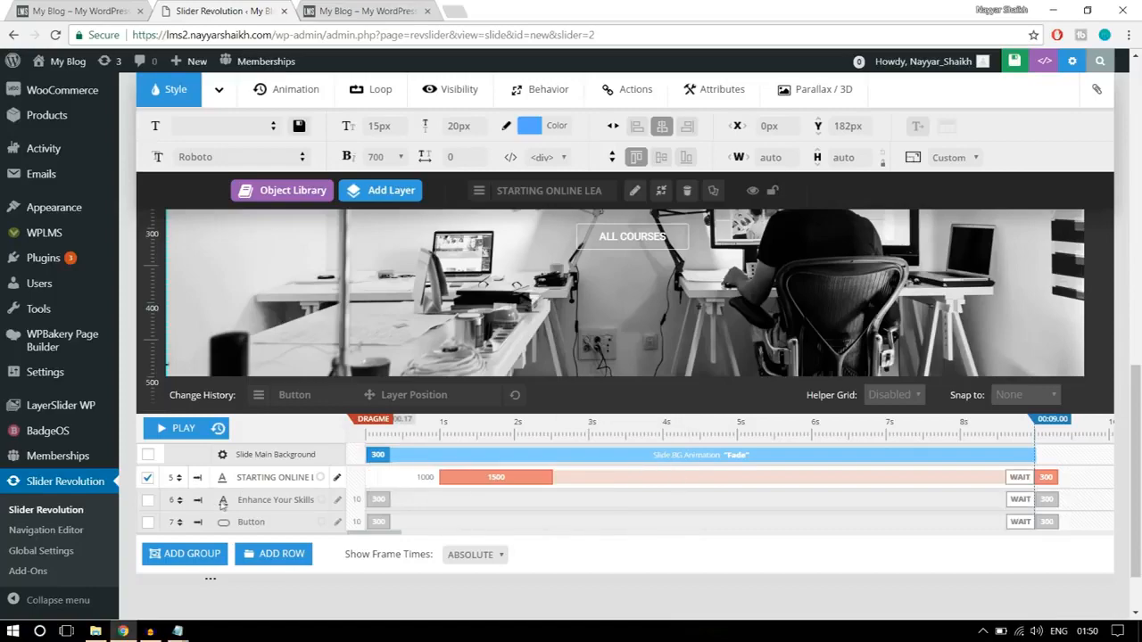
- Set the "Enhance Your Skills with Best" heading's opening animation to start at 1000 ms and last 1500 ms
scroll(650, 322, "up", 2)
left_click(650, 322)
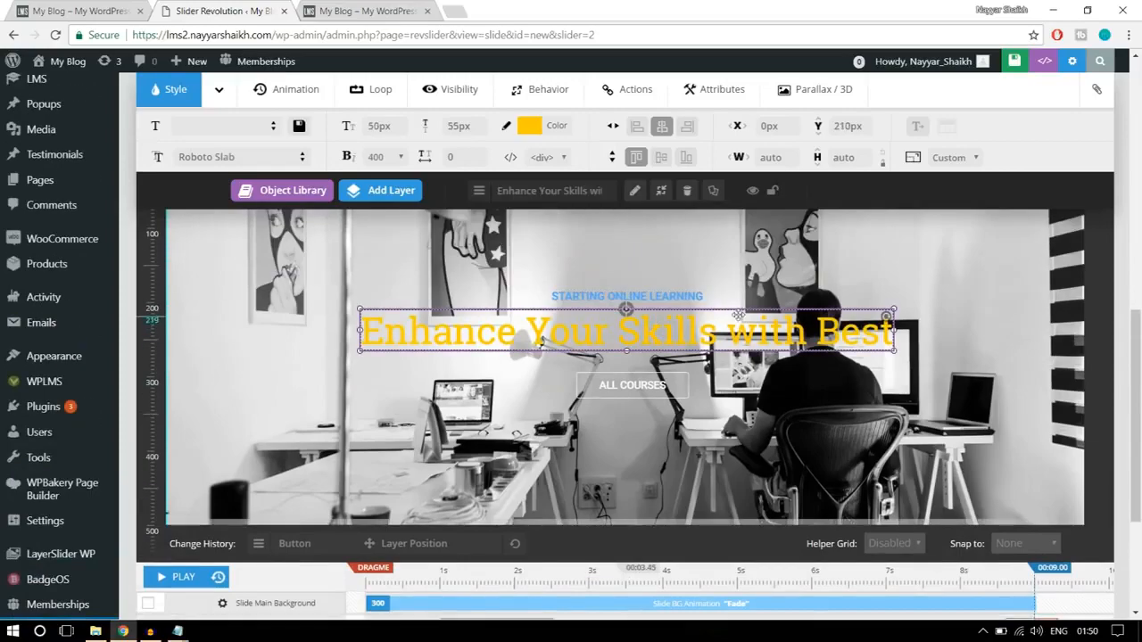
scroll(651, 322, "down", 3)
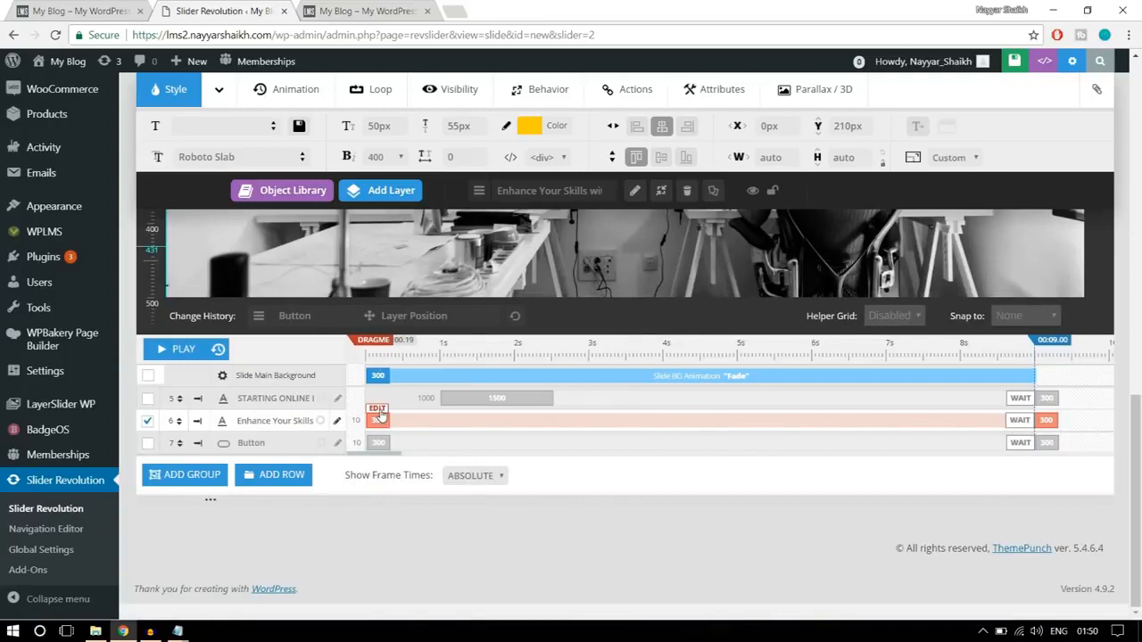
left_click(390, 419)
double_click(446, 423)
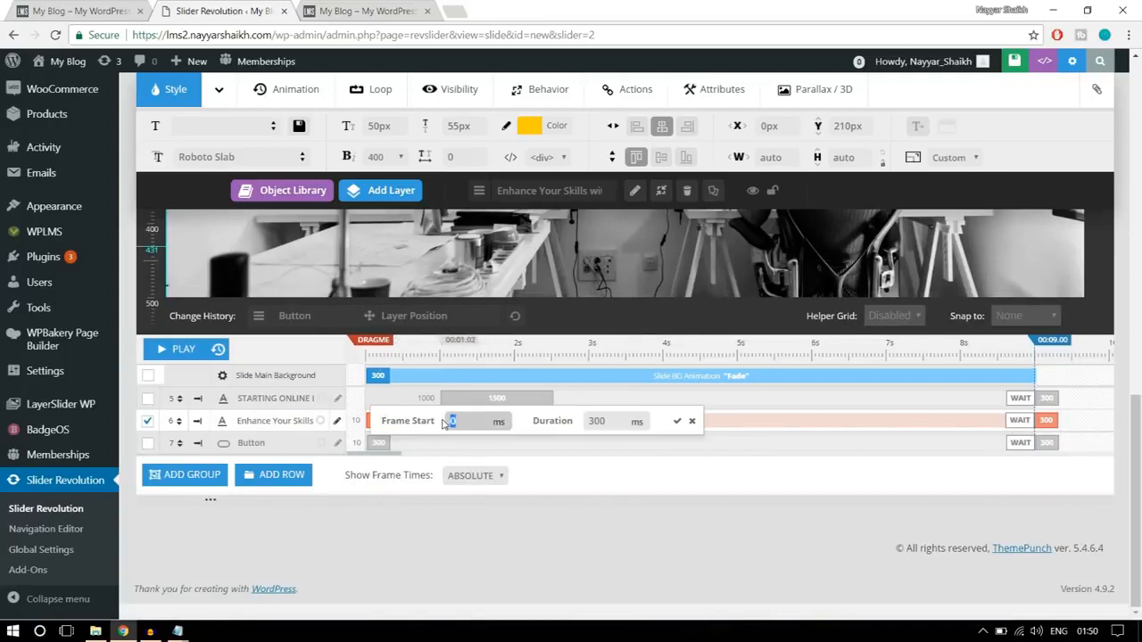
double_click(611, 421)
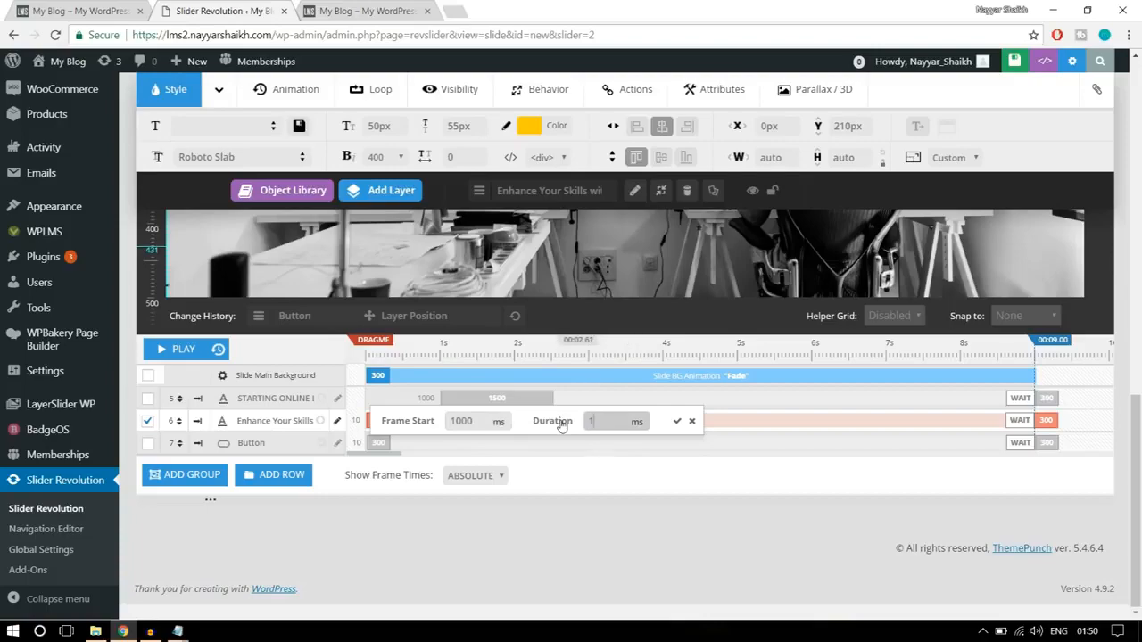
left_click(677, 421)
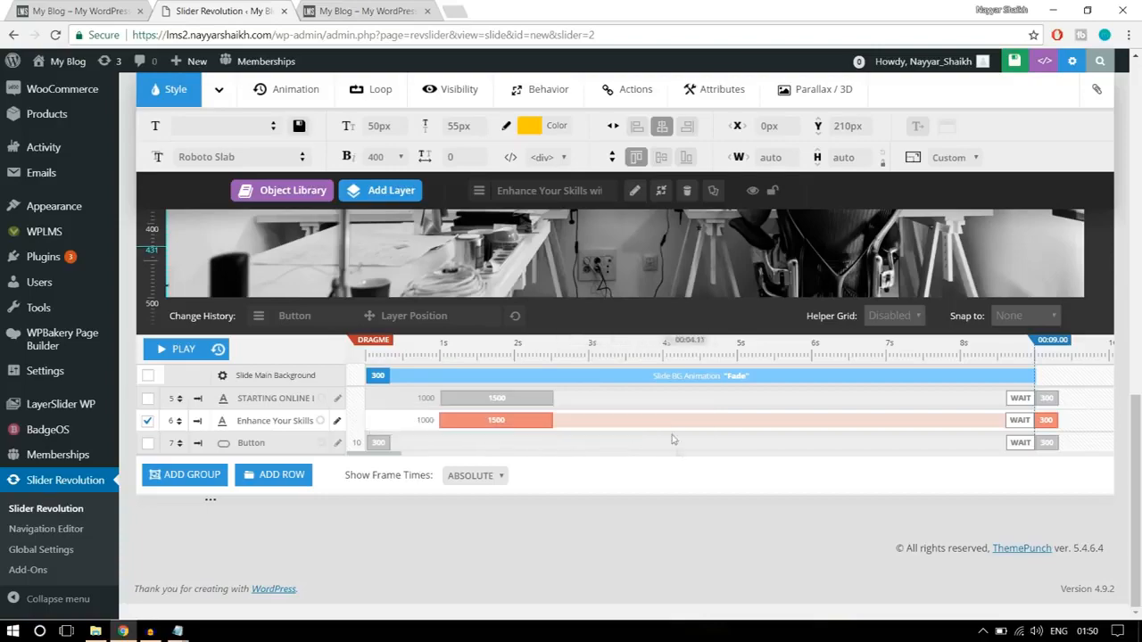
- Set the "ALL COURSES" button's opening animation to a frame start of 1500 ms and a duration of 1500 ms
scroll(677, 446, "up", 3)
left_click(629, 454)
scroll(629, 453, "down", 3)
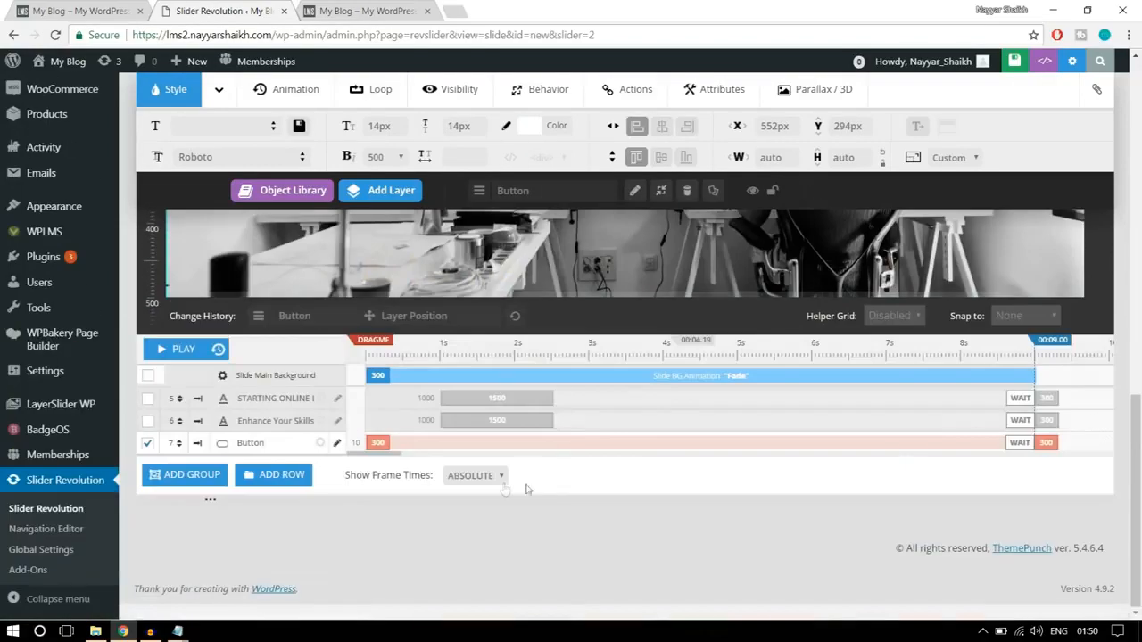
double_click(374, 442)
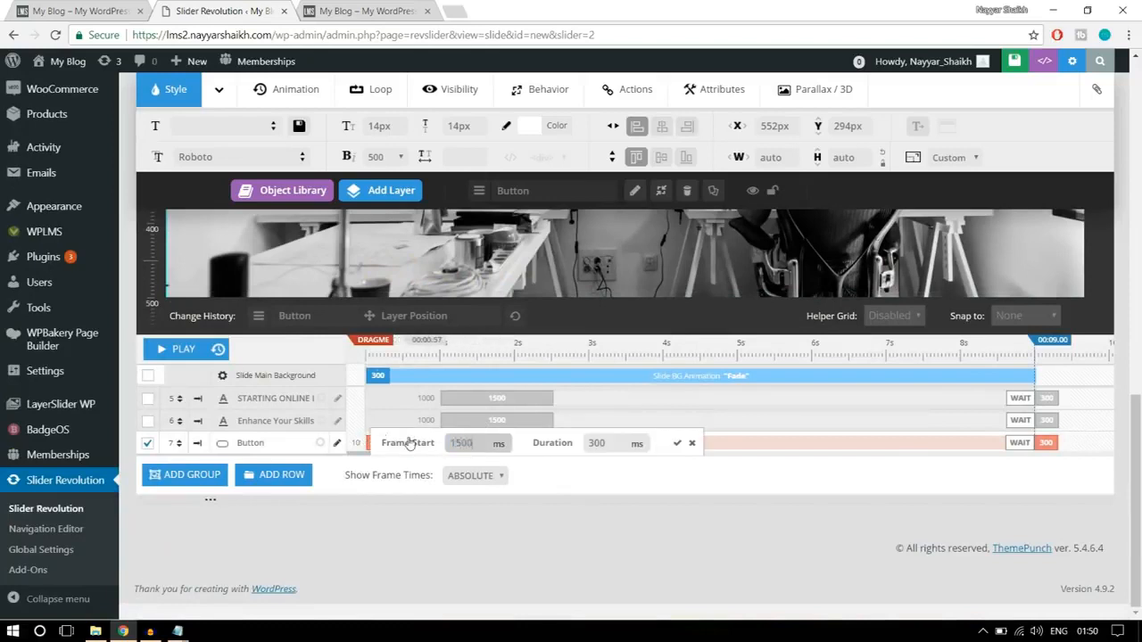
double_click(473, 443)
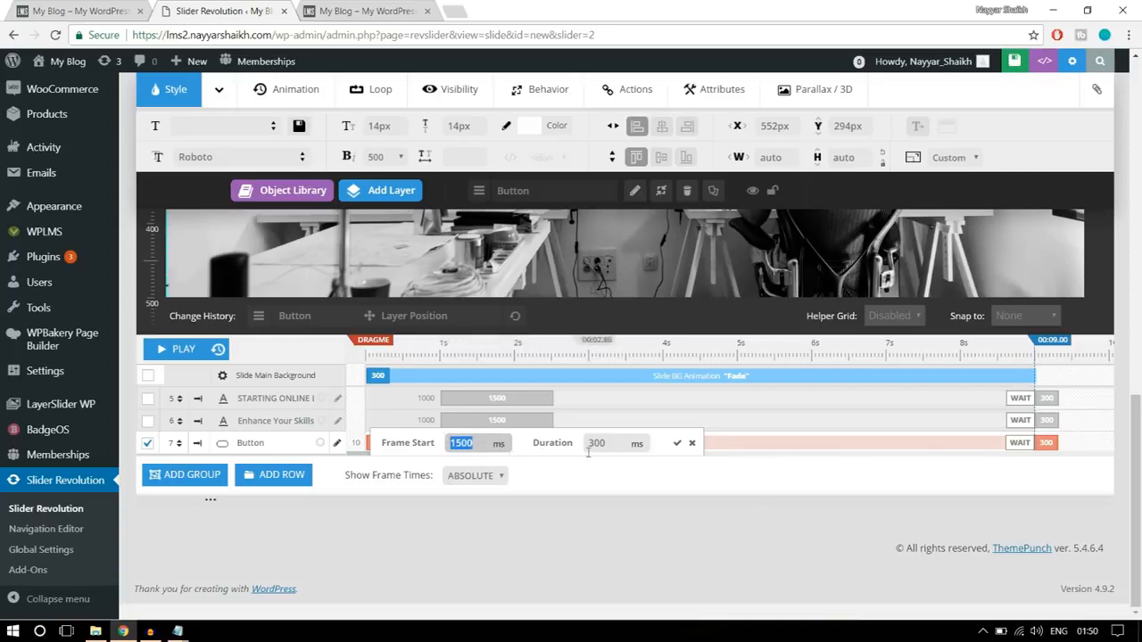
key("Tab")
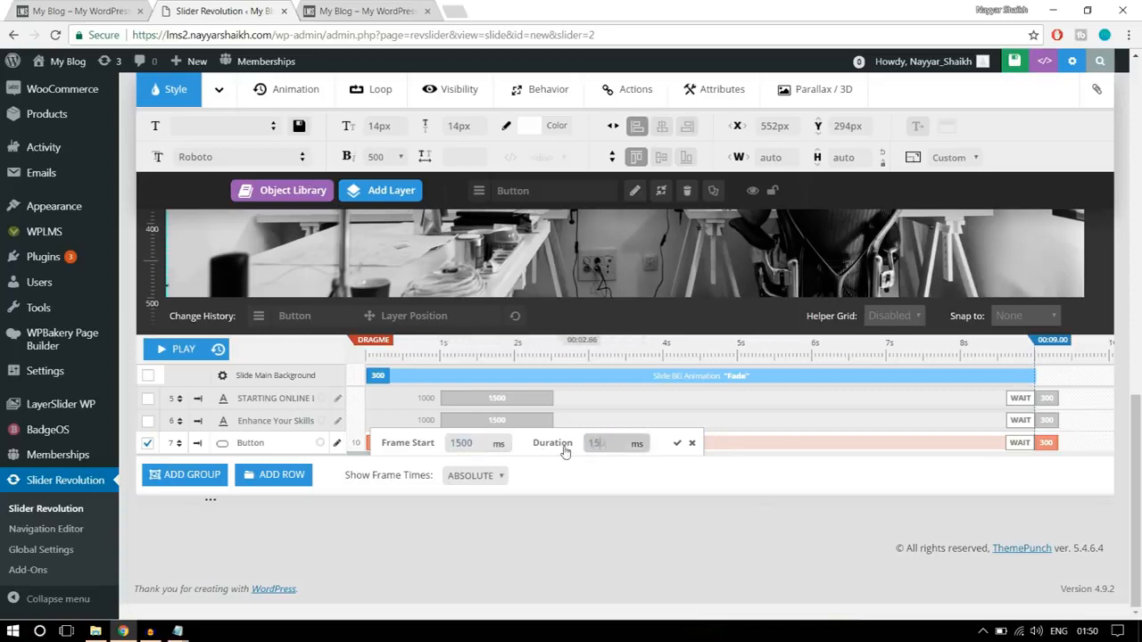
left_click(677, 442)
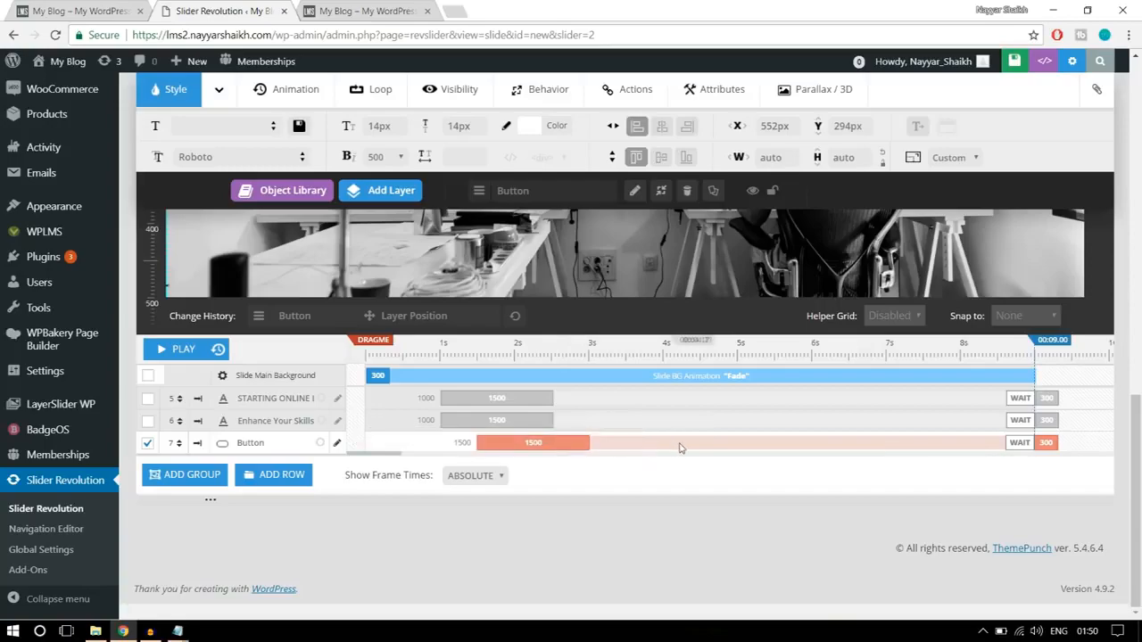
- Play the slide's timeline to preview the caption, heading and button animations
scroll(680, 448, "up", 1)
scroll(679, 449, "up", 3)
scroll(600, 446, "down", 2)
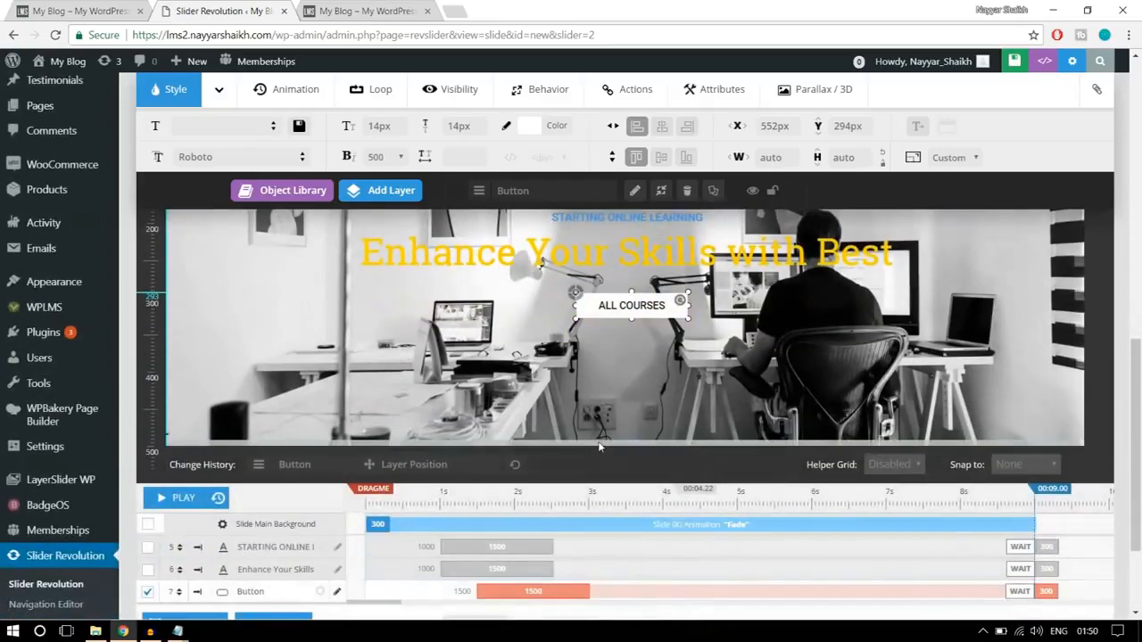
scroll(600, 446, "up", 1)
left_click(165, 572)
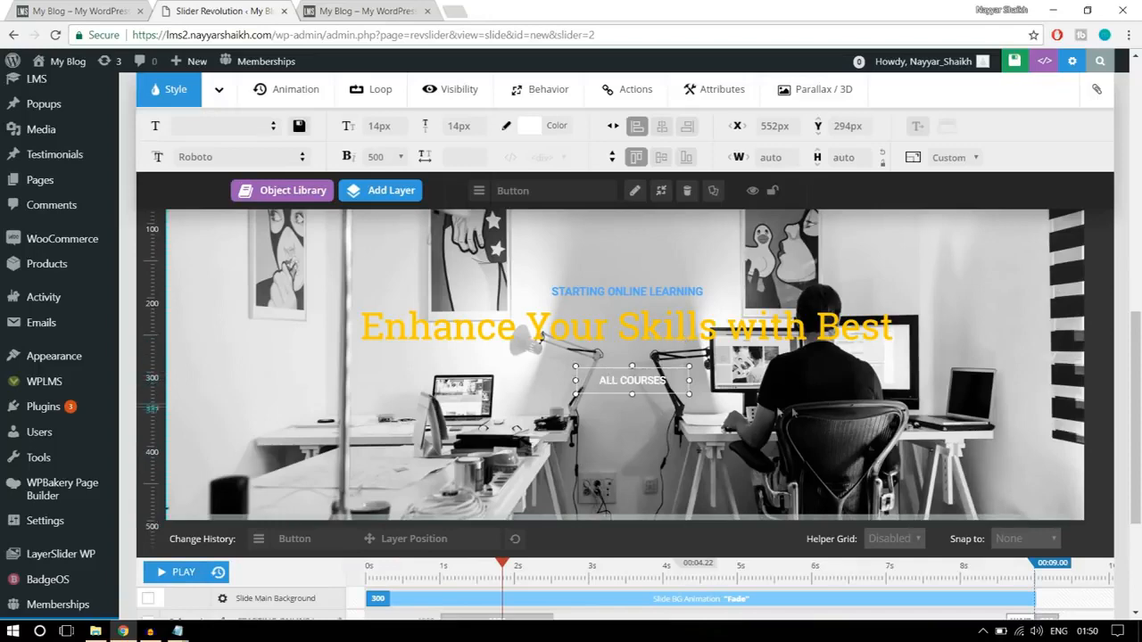
- Change the "Enhance Your Skills with Best" heading's opening animation template to SlideMaskFromRight
scroll(665, 453, "up", 2)
left_click(644, 469)
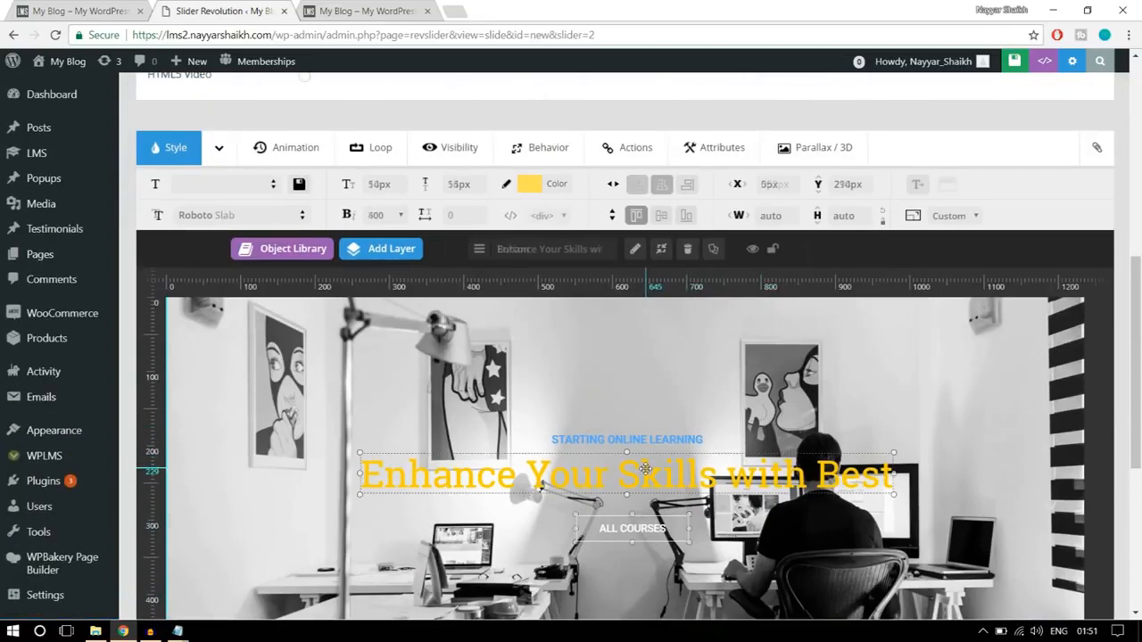
left_click(283, 147)
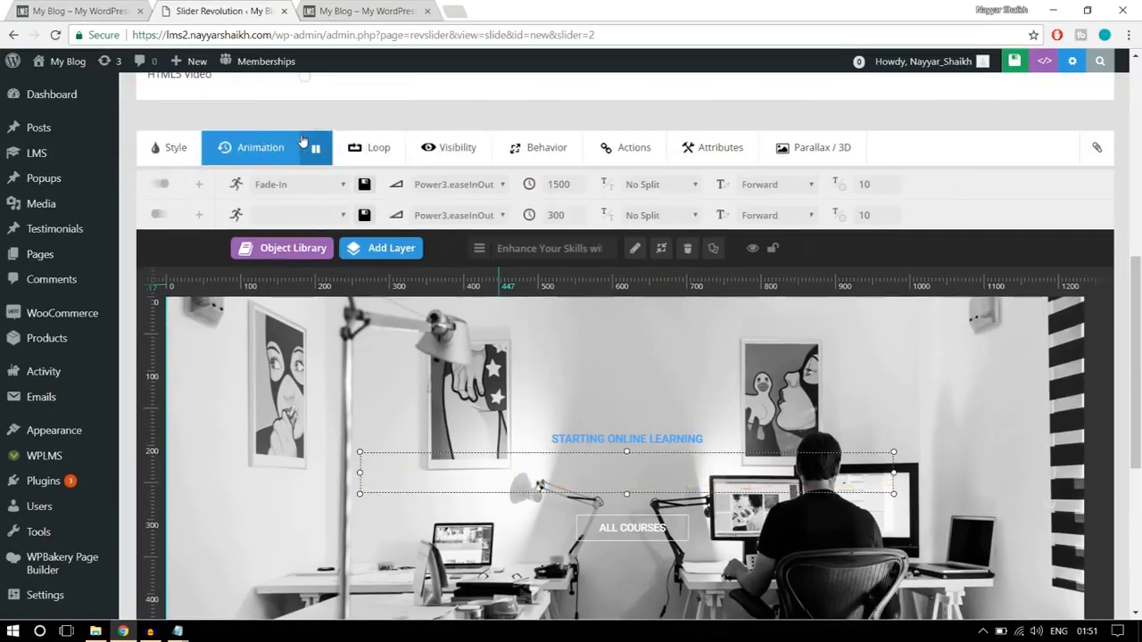
left_click(283, 184)
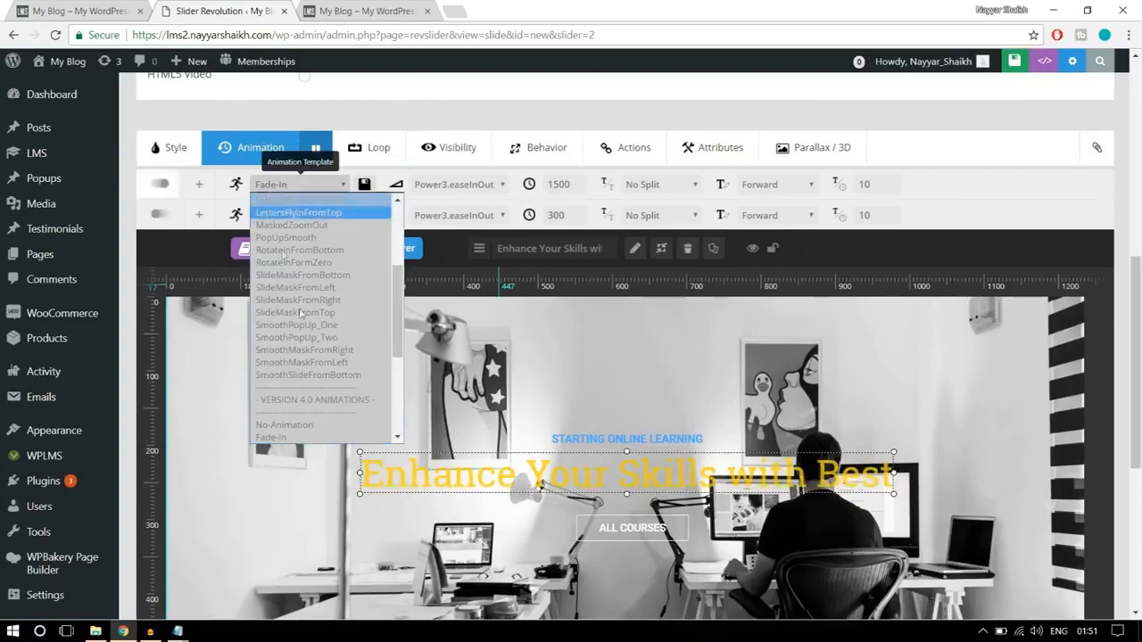
left_click(305, 301)
scroll(614, 334, "down", 2)
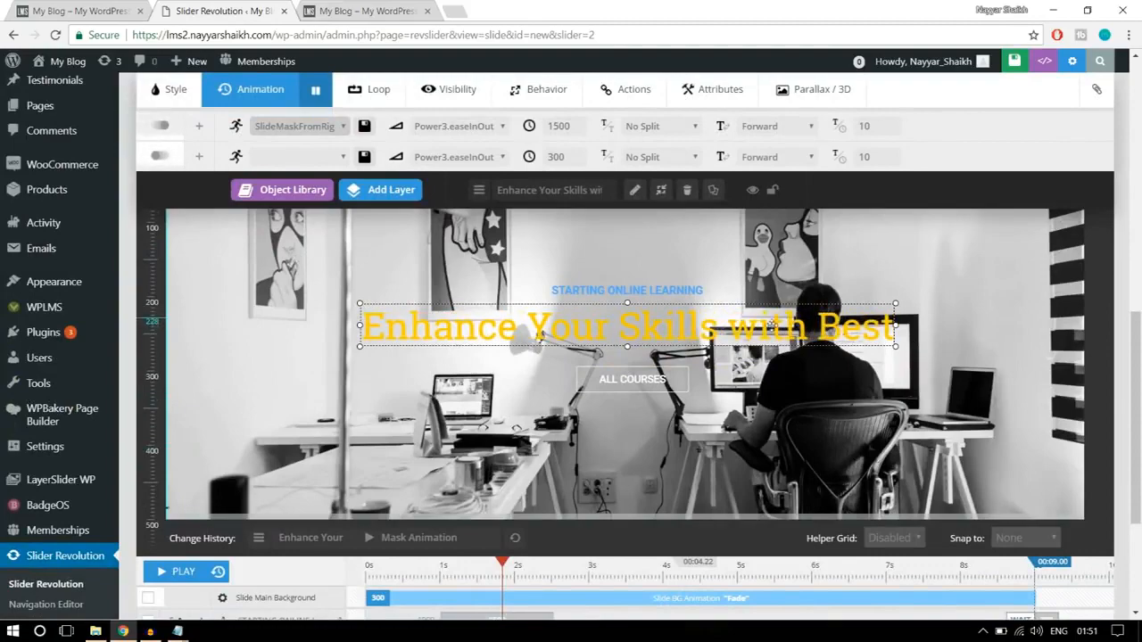
- Save the slide and check the banners on the finished homepage for comparison, returning to the slide editor
scroll(864, 402, "up", 1)
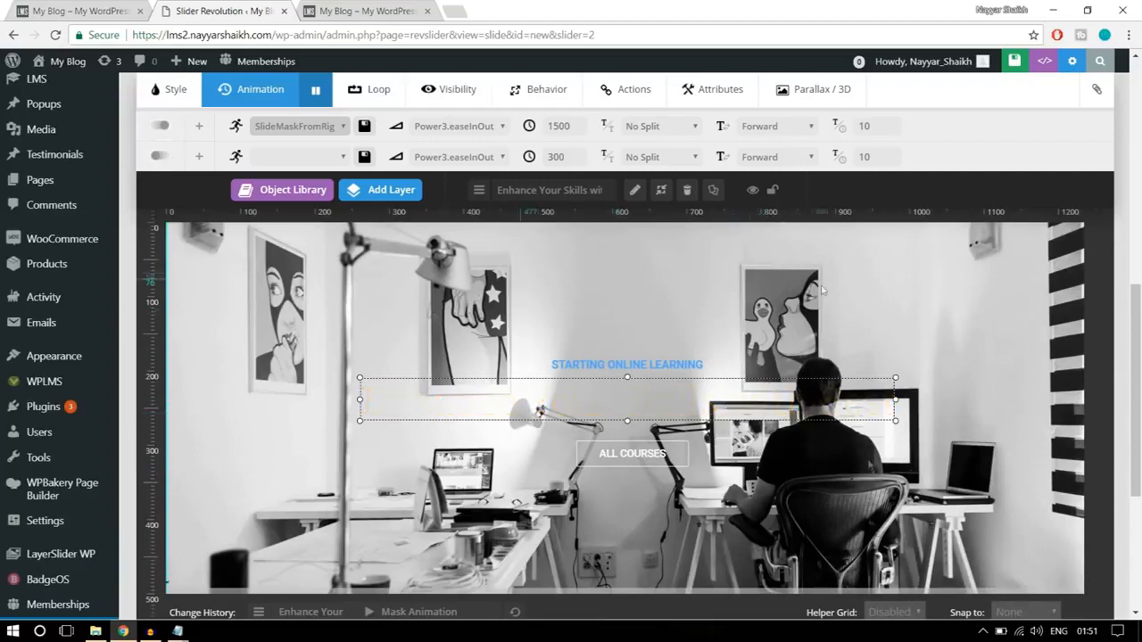
scroll(862, 506, "up", 4)
scroll(862, 506, "up", 3)
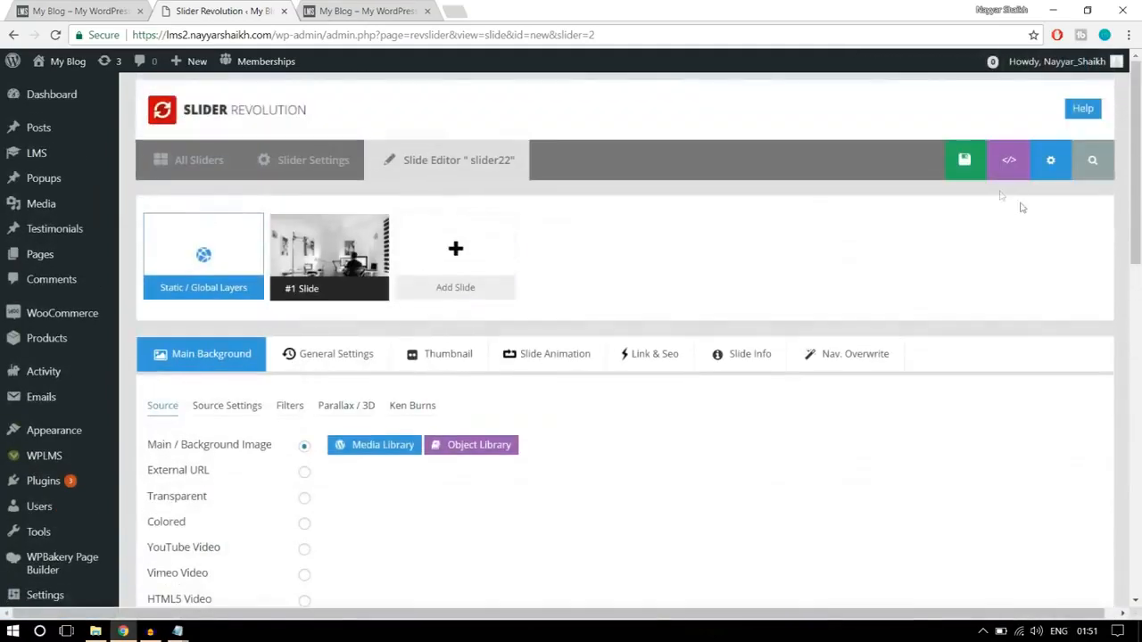
left_click(934, 171)
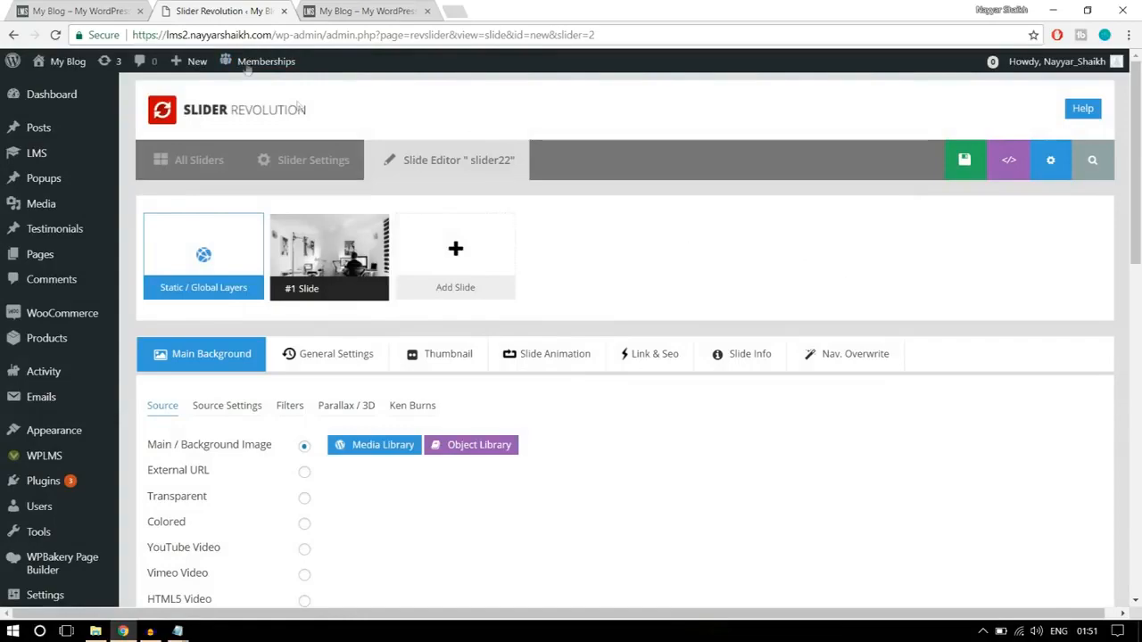
left_click(131, 7)
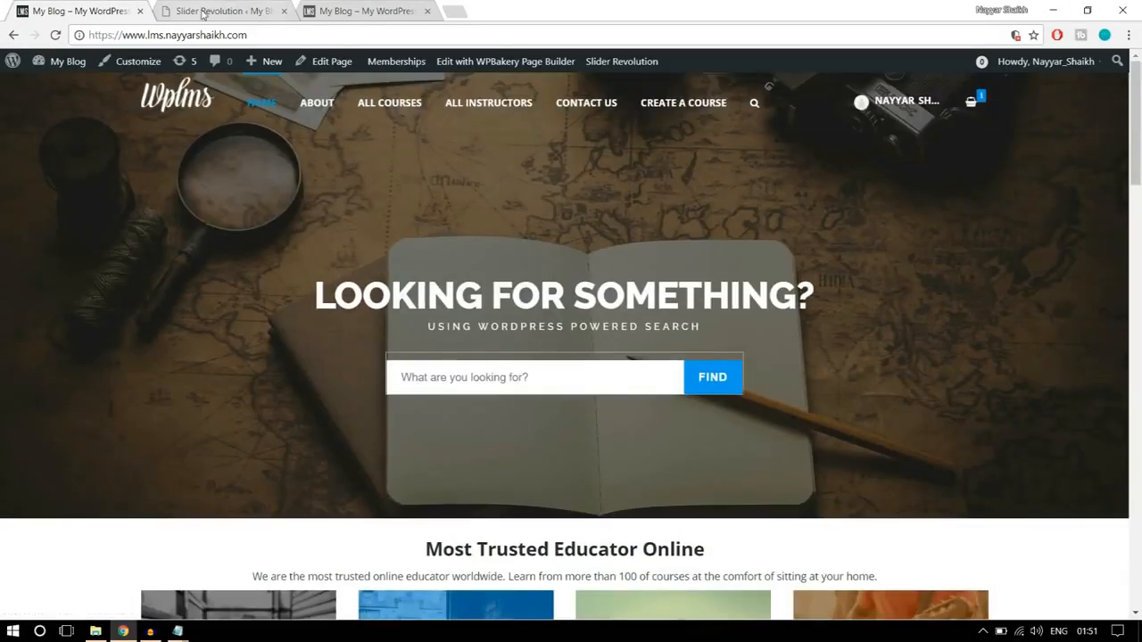
left_click(204, 12)
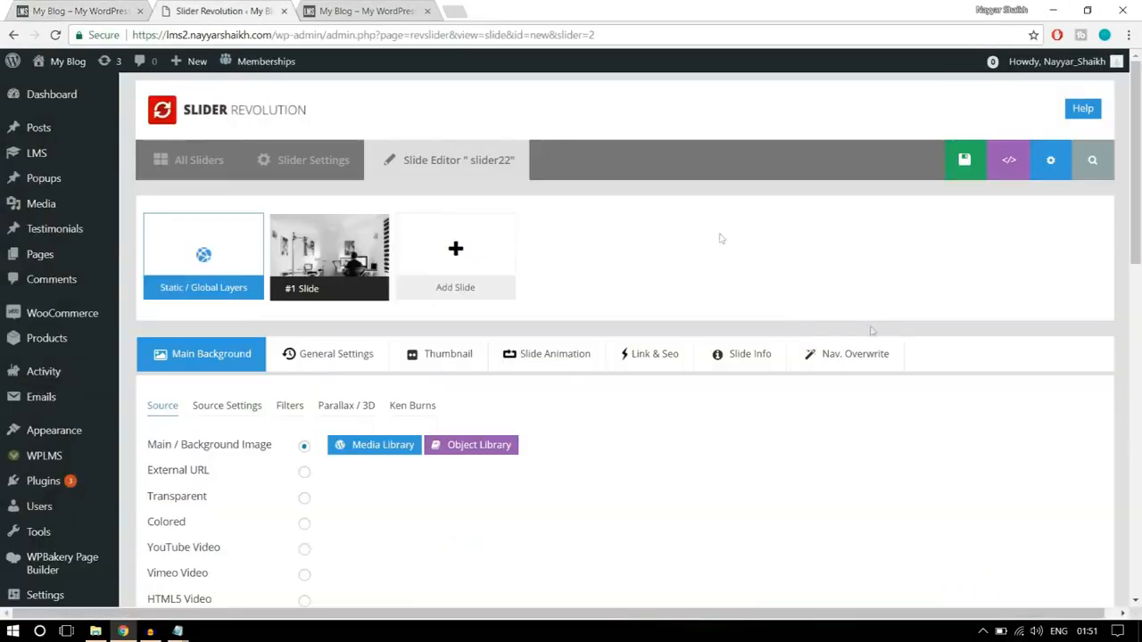
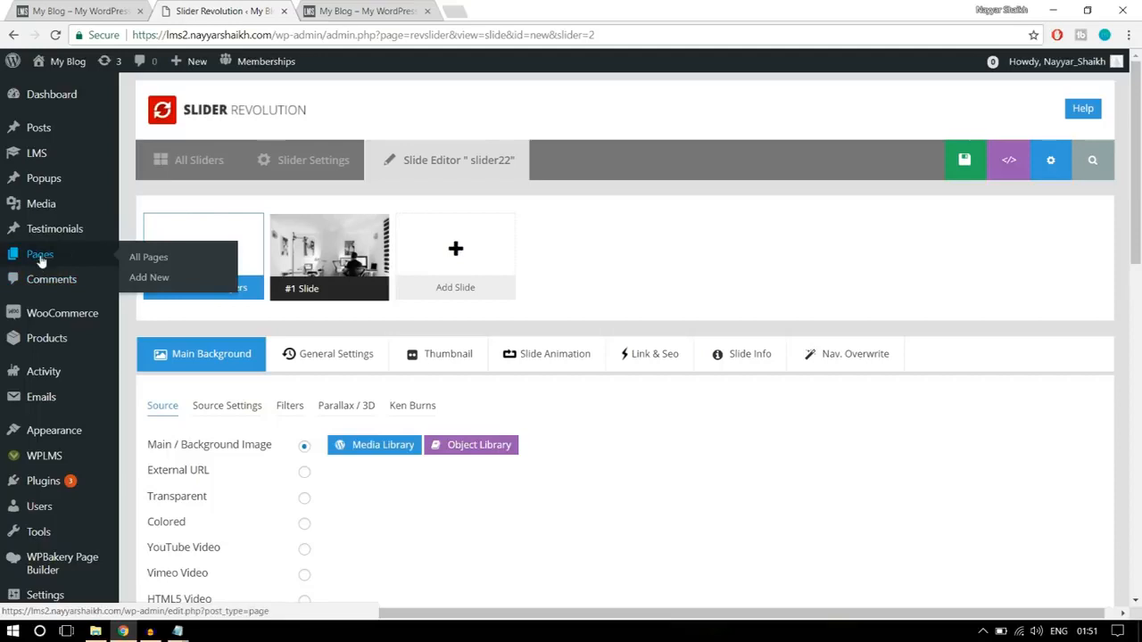
- Create a new page titled "Home Page" and publish it
left_click(150, 286)
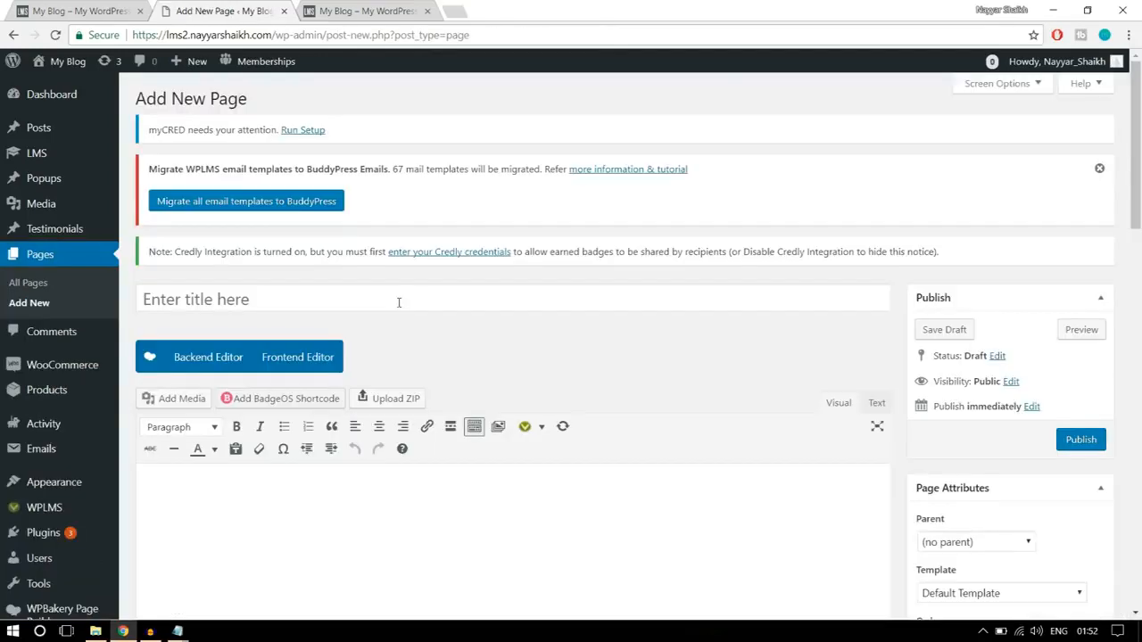
left_click(398, 300)
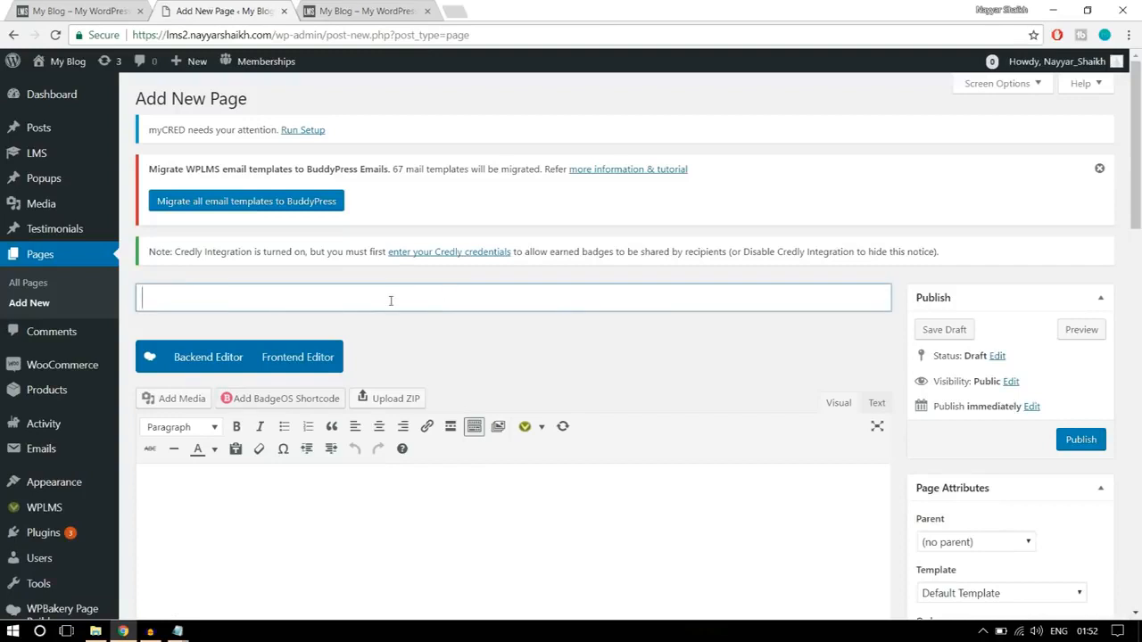
type("Home Page")
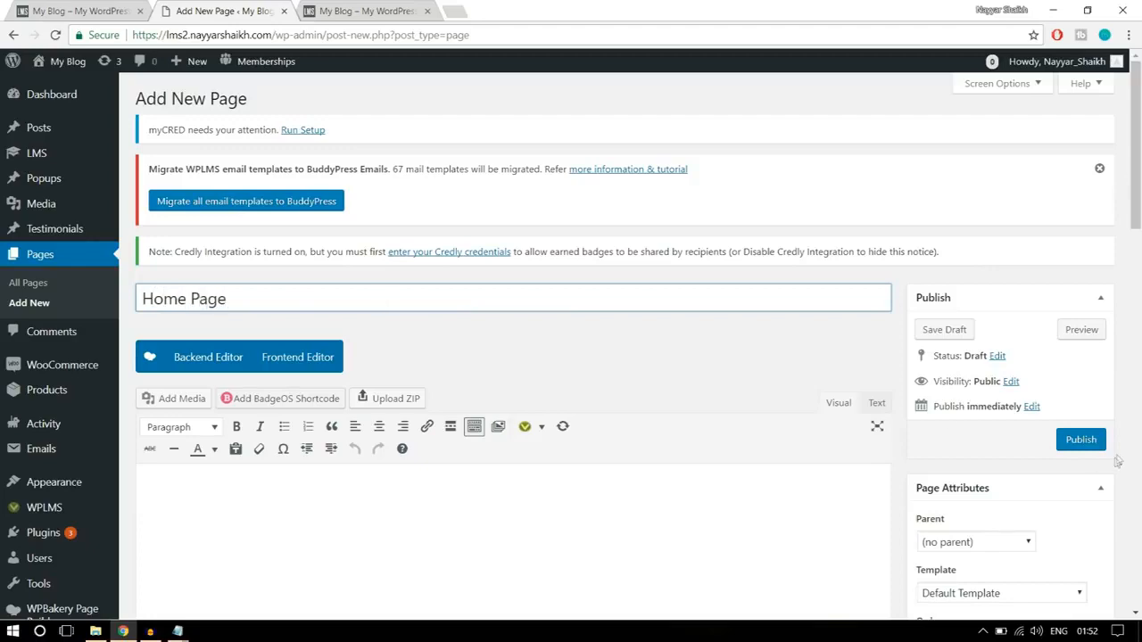
scroll(509, 346, "down", 2)
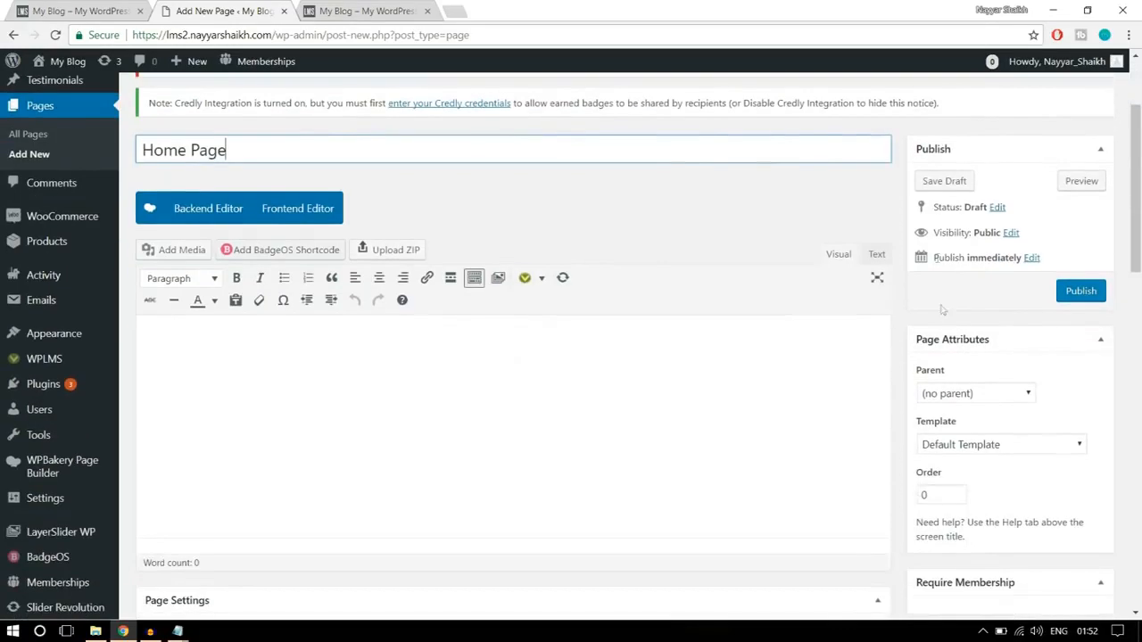
left_click(1080, 291)
scroll(1064, 328, "up", 2)
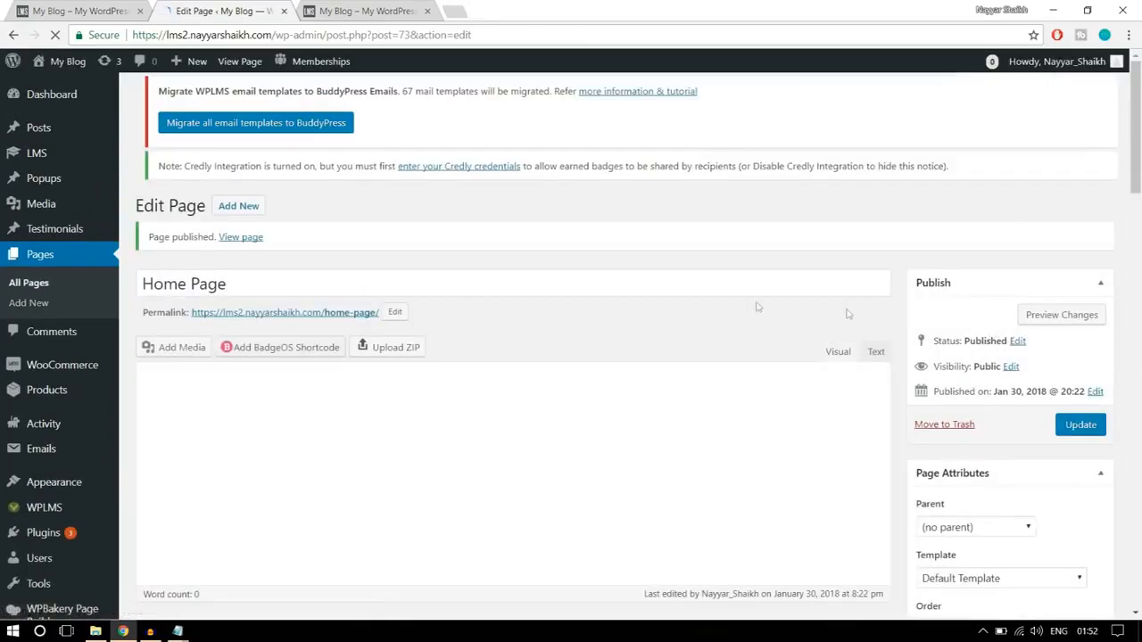
- View the published page in a new browser tab and check the home-page part of its web address
right_click(253, 242)
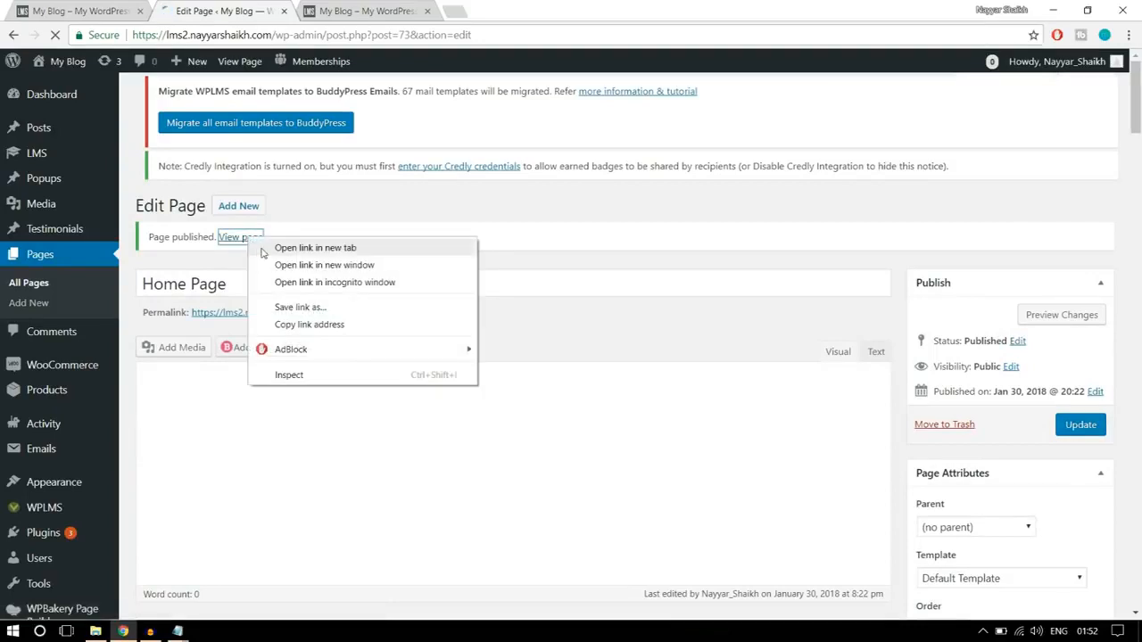
left_click(267, 246)
left_click(366, 11)
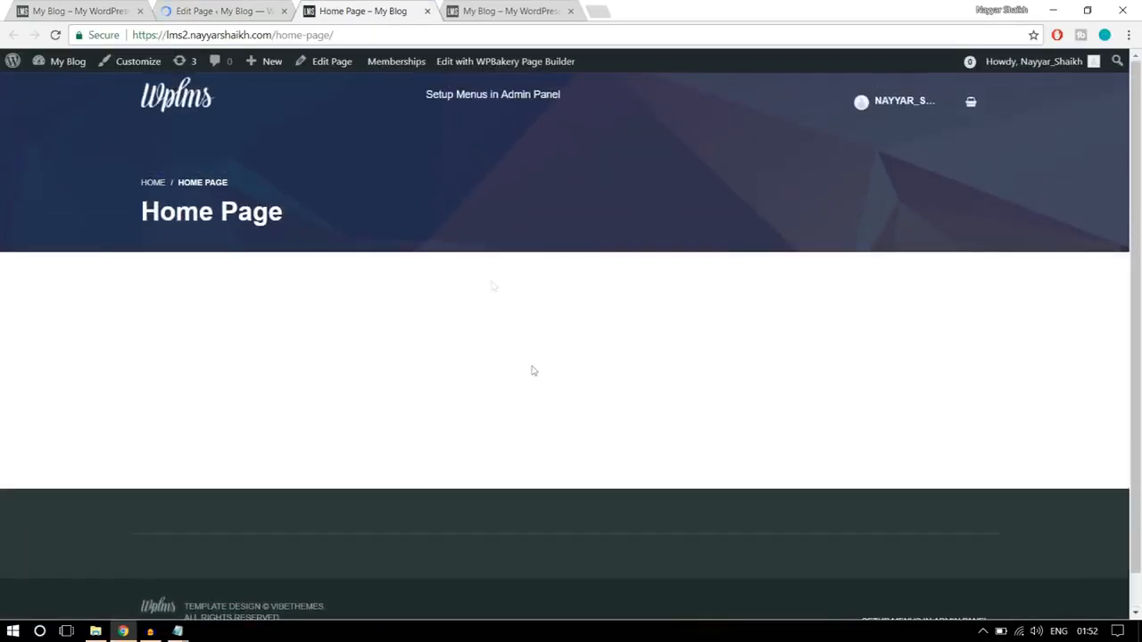
left_click_drag(348, 33, 276, 35)
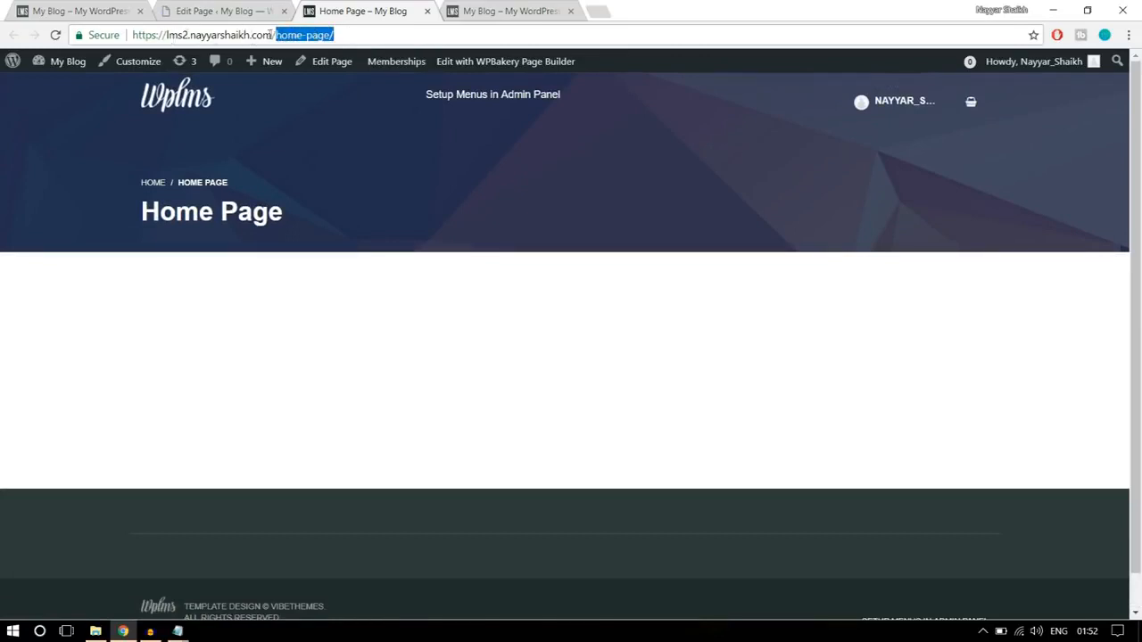
left_click(354, 34)
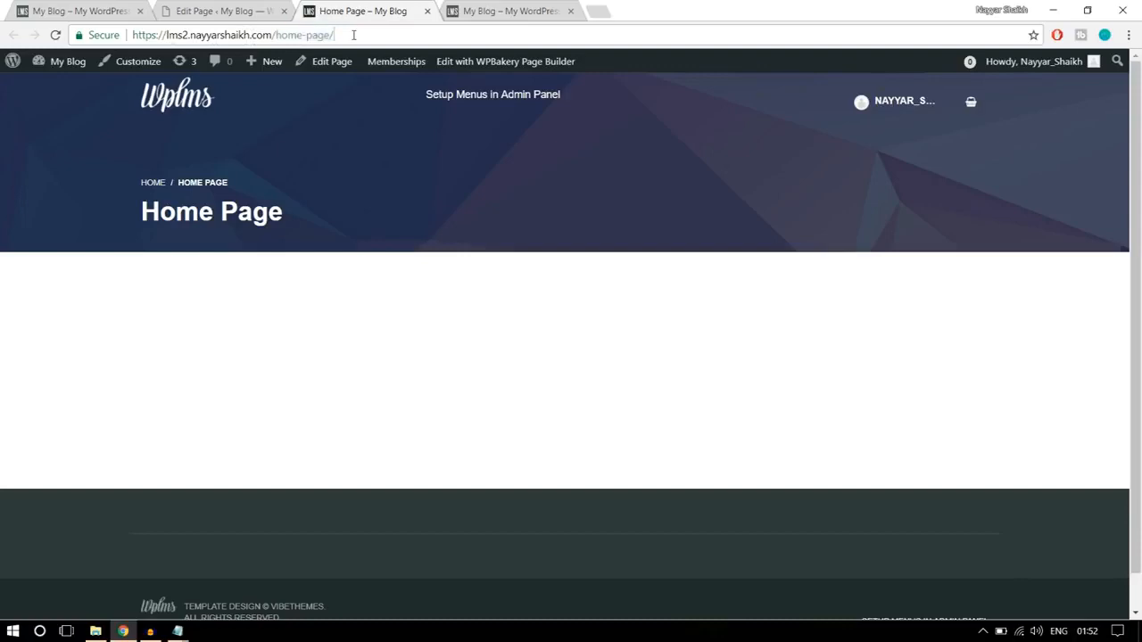
- Compare the finished site's homepage address with the new page's address ending in /home-page/
left_click(85, 11)
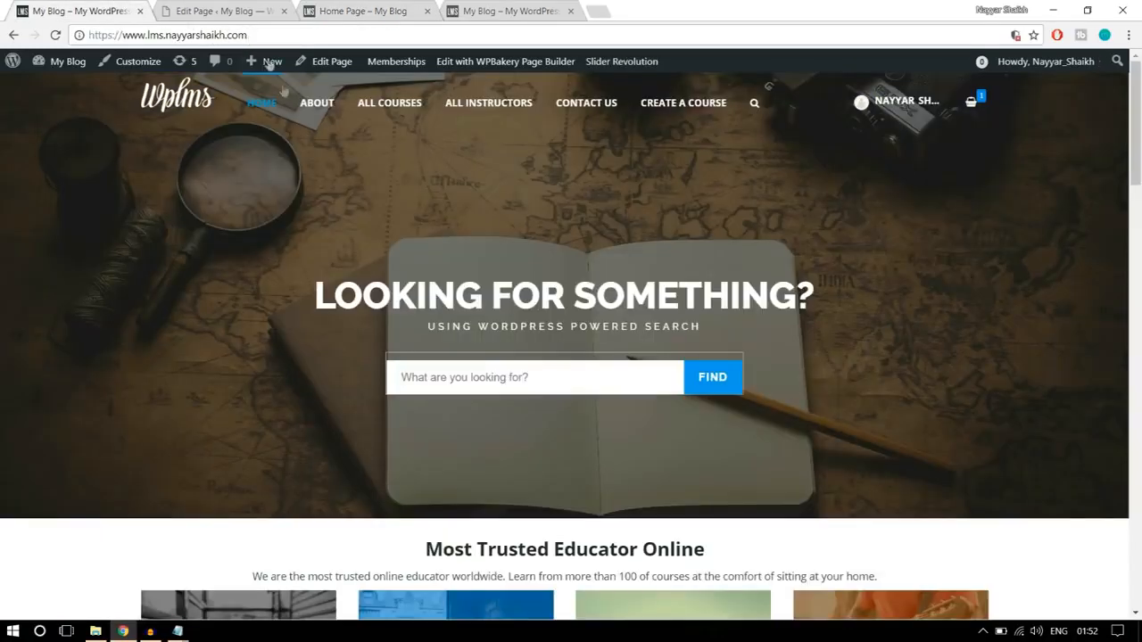
scroll(364, 271, "down", 2)
scroll(339, 197, "up", 2)
left_click_drag(132, 34, 268, 35)
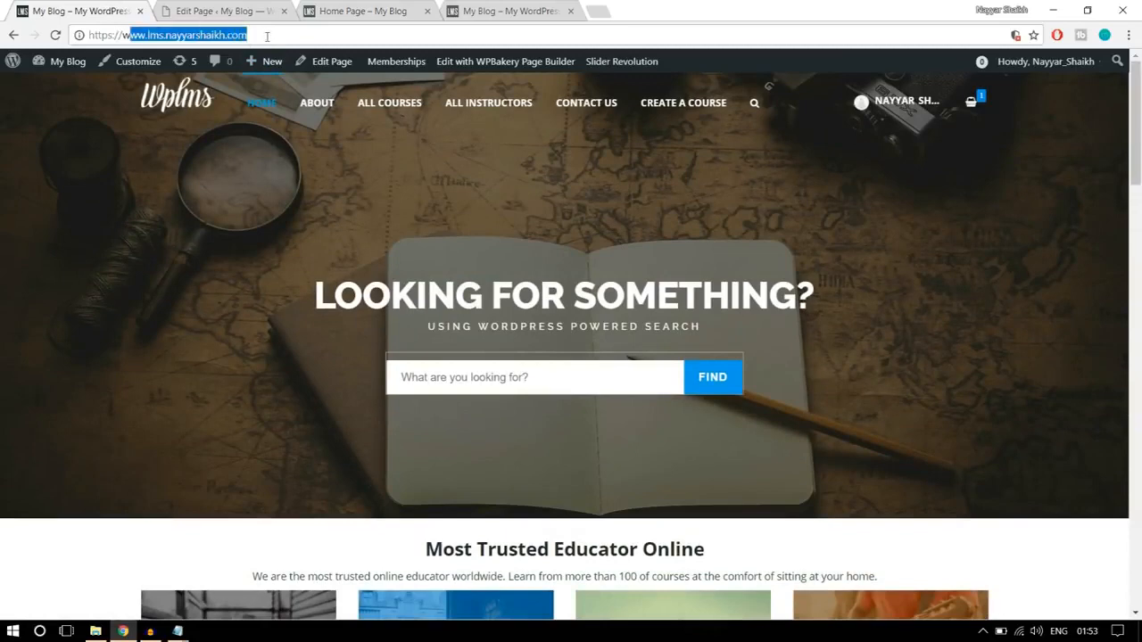
left_click(267, 35)
left_click(353, 10)
left_click_drag(366, 33, 288, 34)
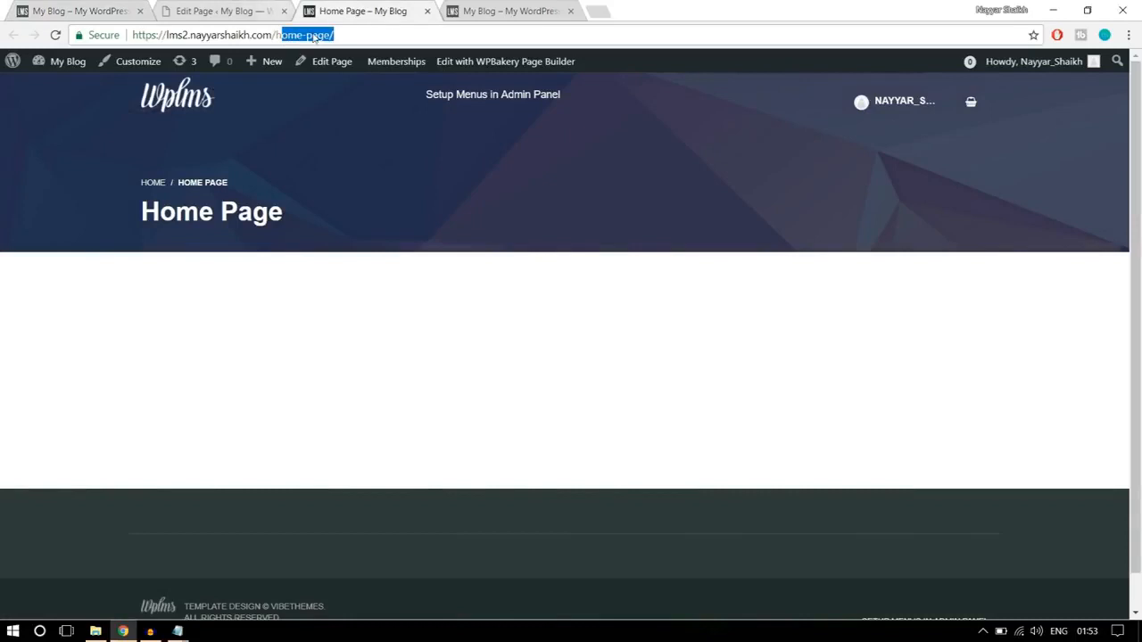
left_click(375, 169)
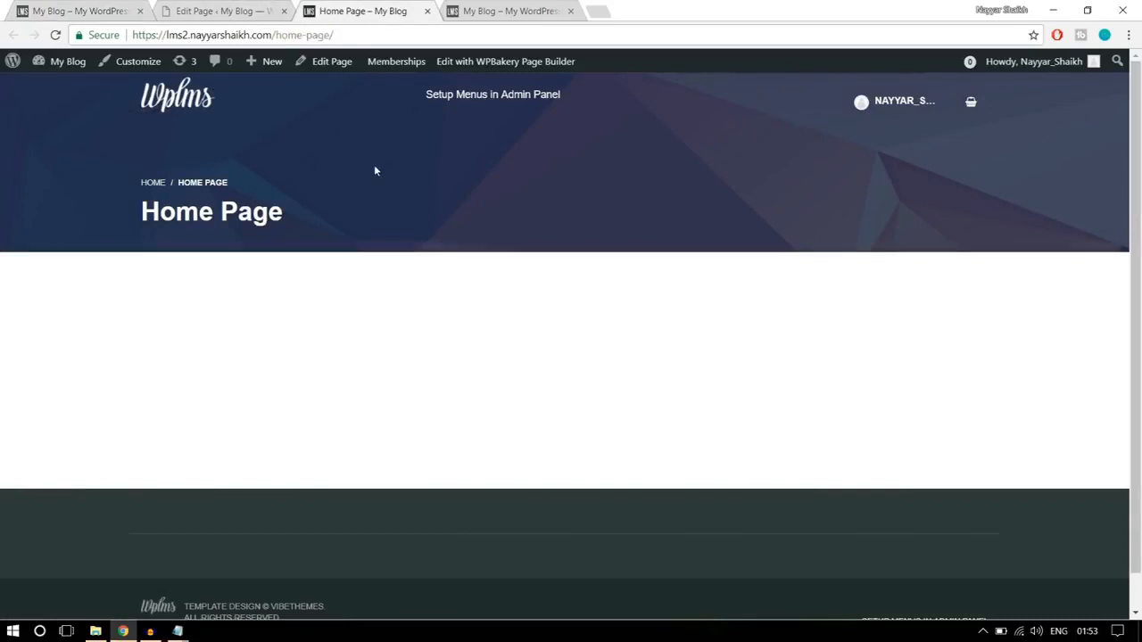
left_click_drag(275, 34, 341, 32)
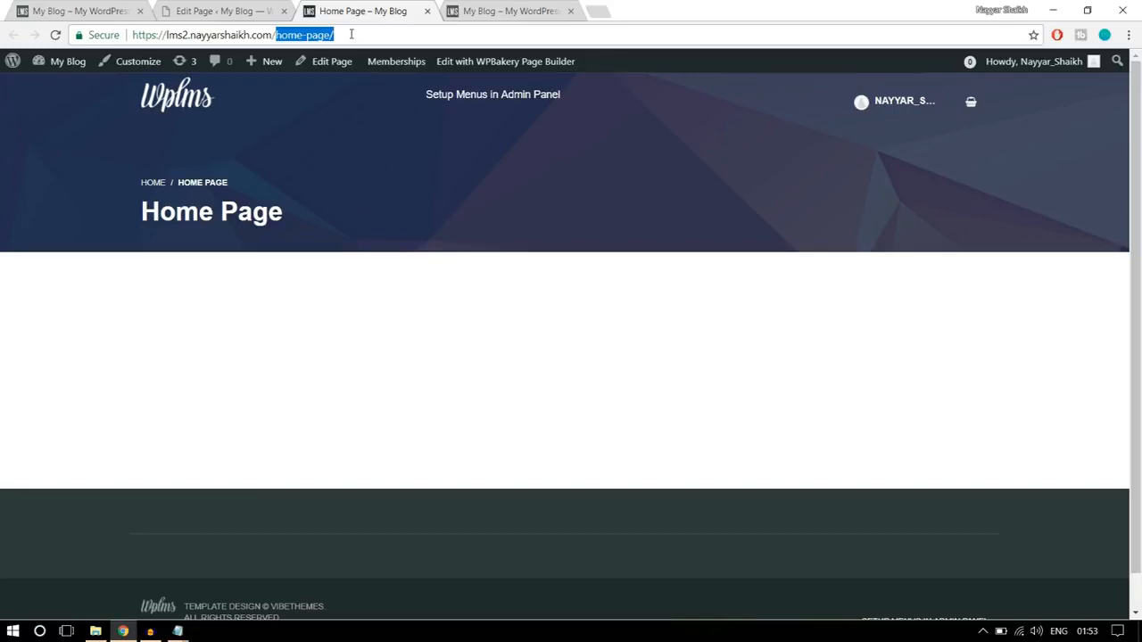
- Return to the WordPress admin and open the site's Reading settings after checking the General settings
left_click(216, 11)
mouse_move(51, 469)
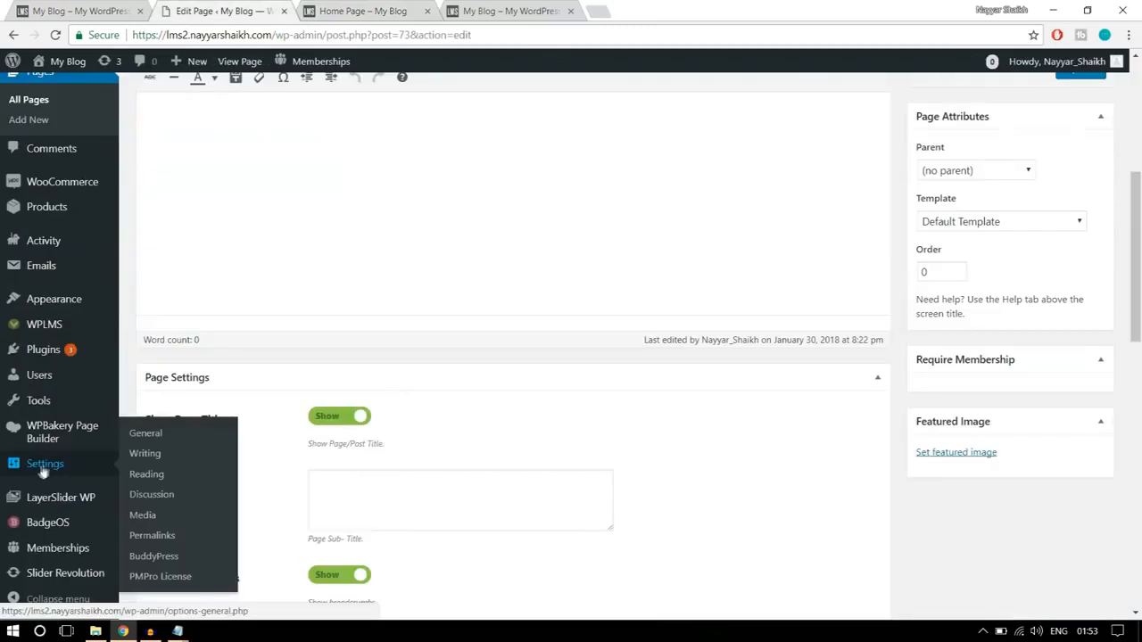
left_click(143, 435)
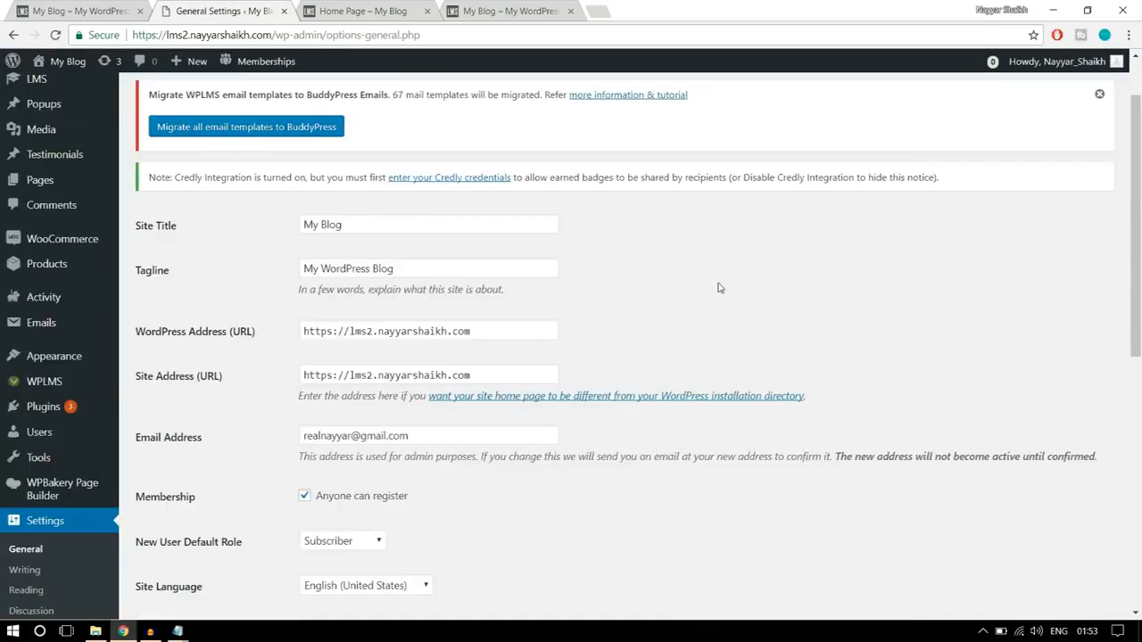
scroll(914, 308, "down", 3)
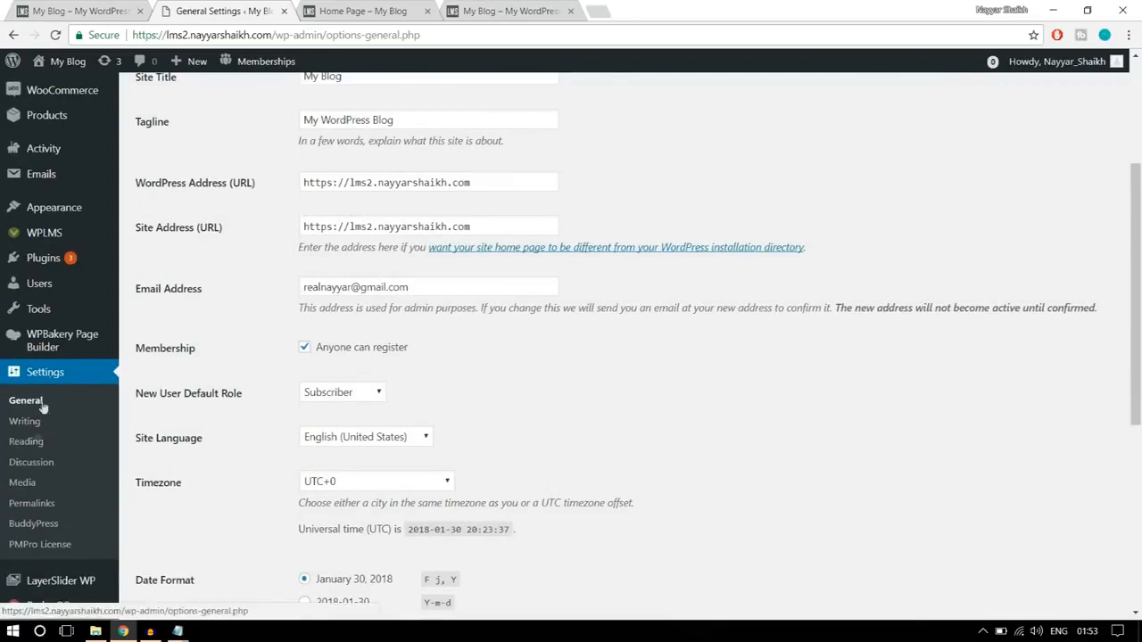
left_click(26, 443)
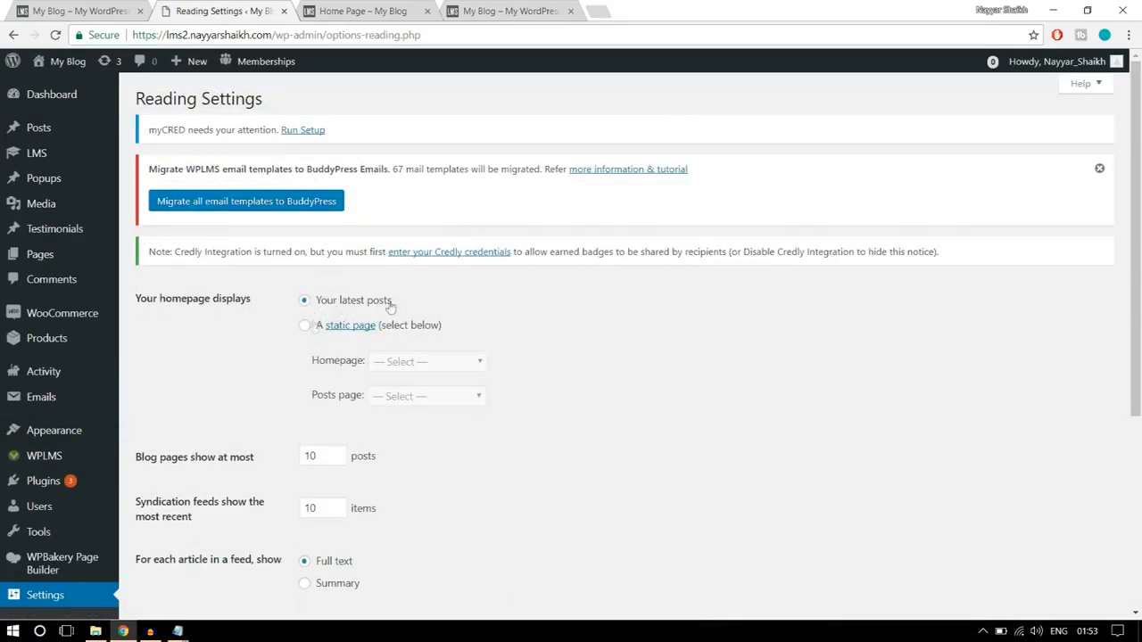
- Make the homepage display a static page, choose "Home Page" as the homepage, and save the reading settings
left_click(303, 329)
scroll(580, 348, "down", 1)
left_click_drag(319, 292, 355, 294)
left_click(413, 293)
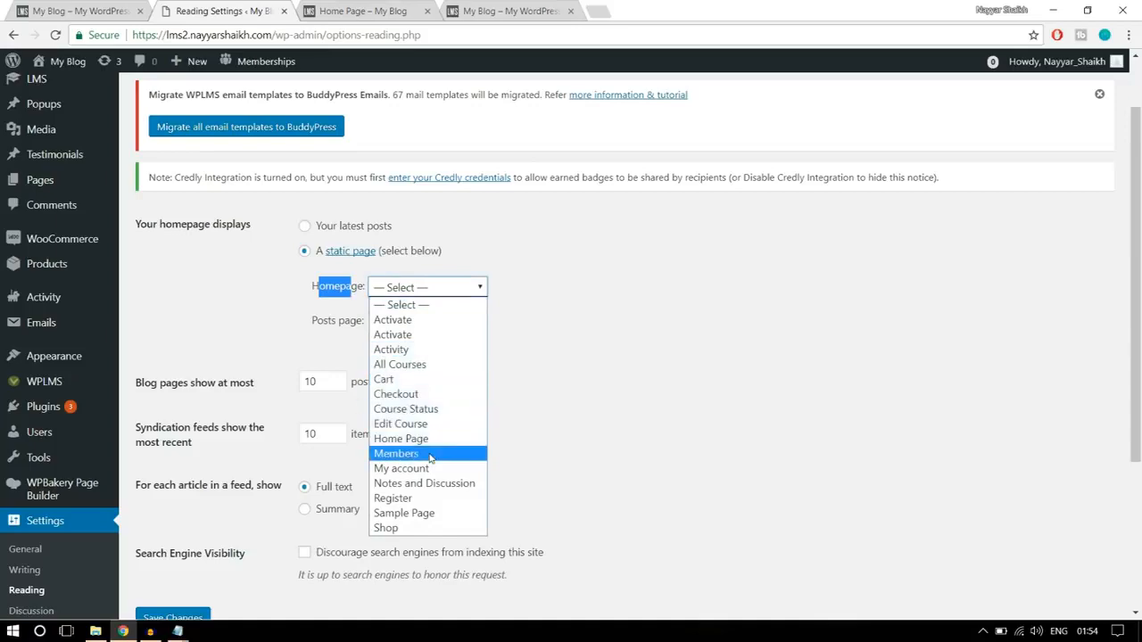
left_click(403, 439)
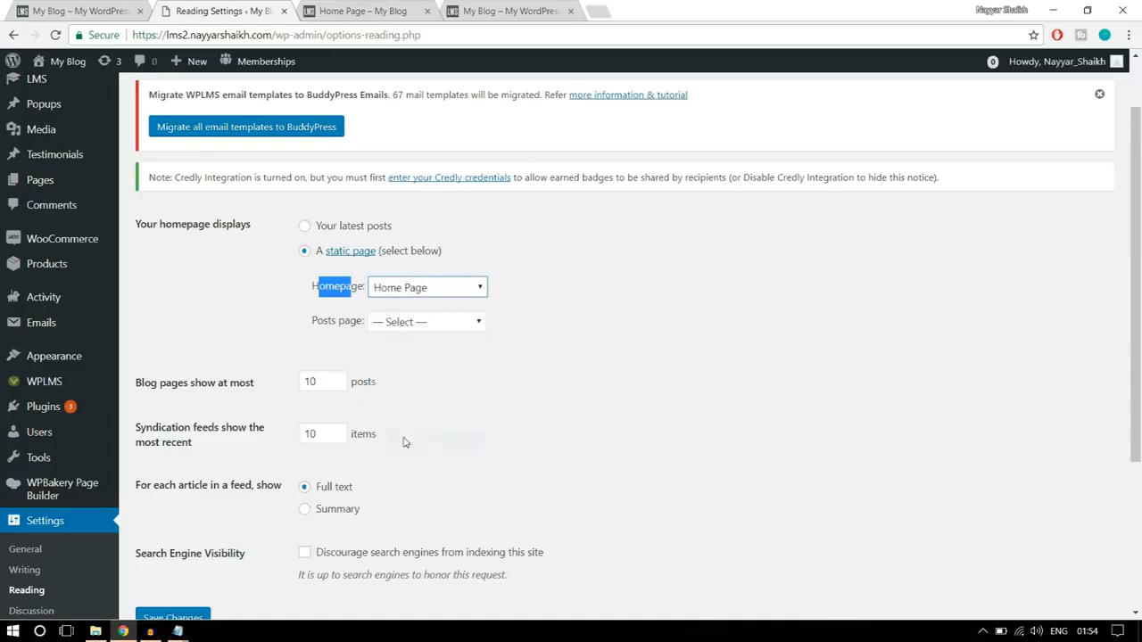
left_click(570, 292)
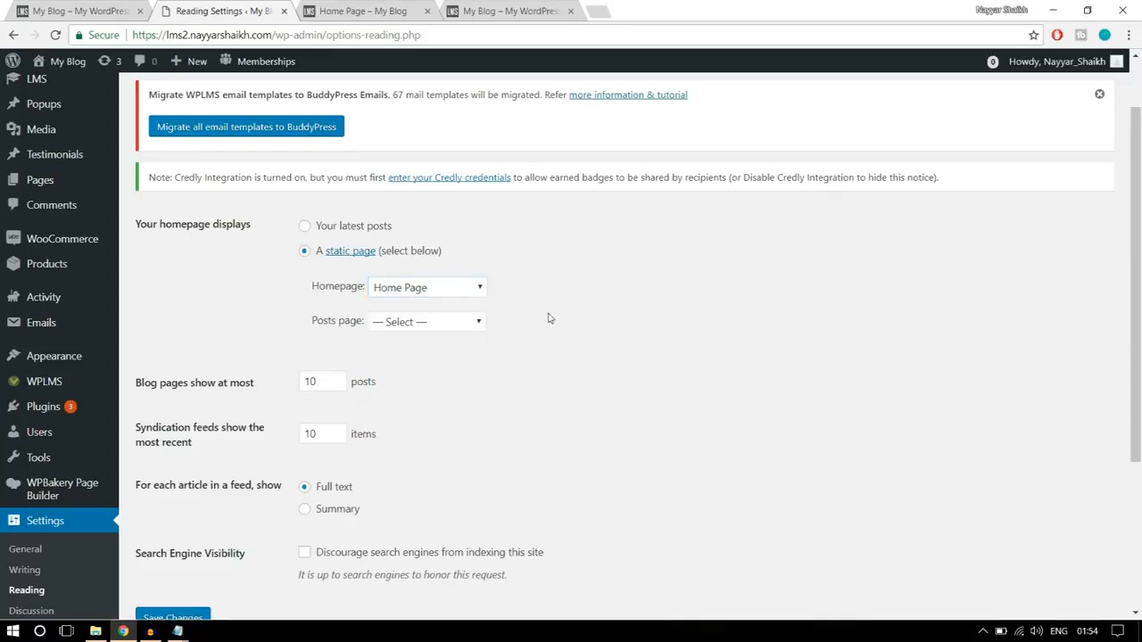
scroll(551, 321, "down", 3)
left_click(210, 384)
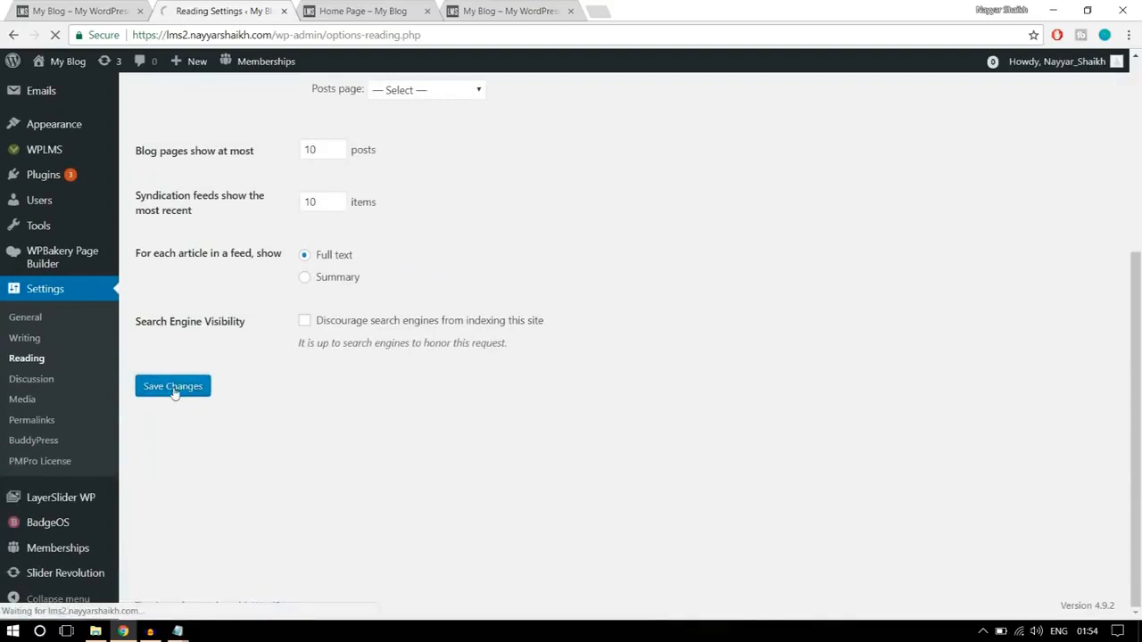
left_click(362, 10)
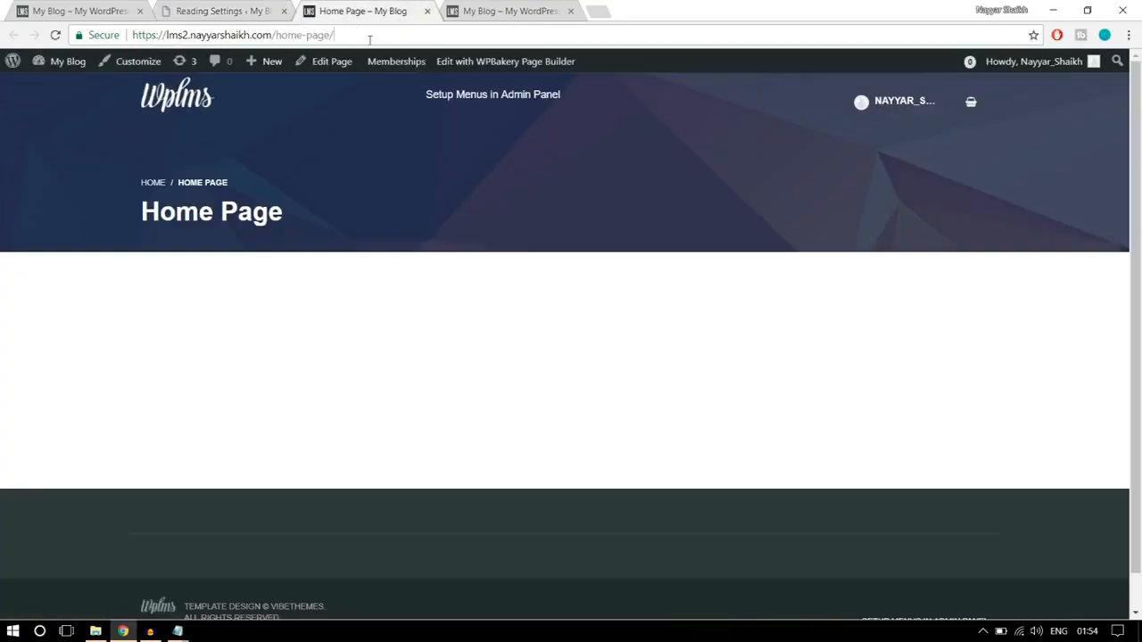
left_click_drag(366, 35, 276, 30)
left_click_drag(326, 217, 138, 182)
left_click(346, 36)
key("Return")
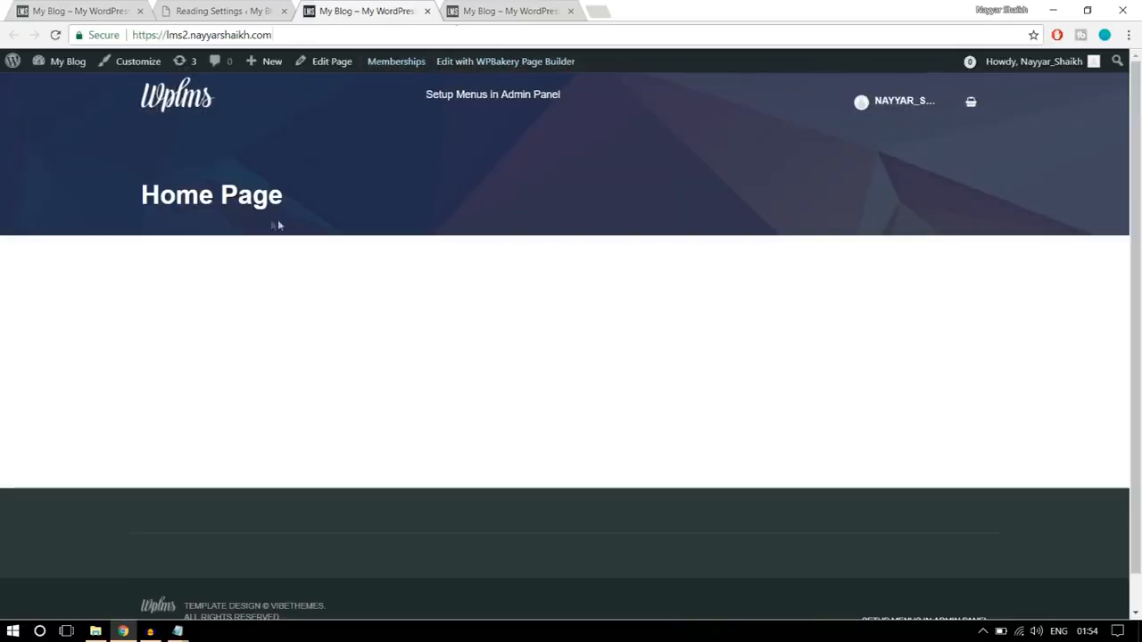
- Examine the "Home Page" title area on the new homepage and compare it with the finished site's homepage
left_click_drag(307, 211, 141, 184)
left_click(289, 229)
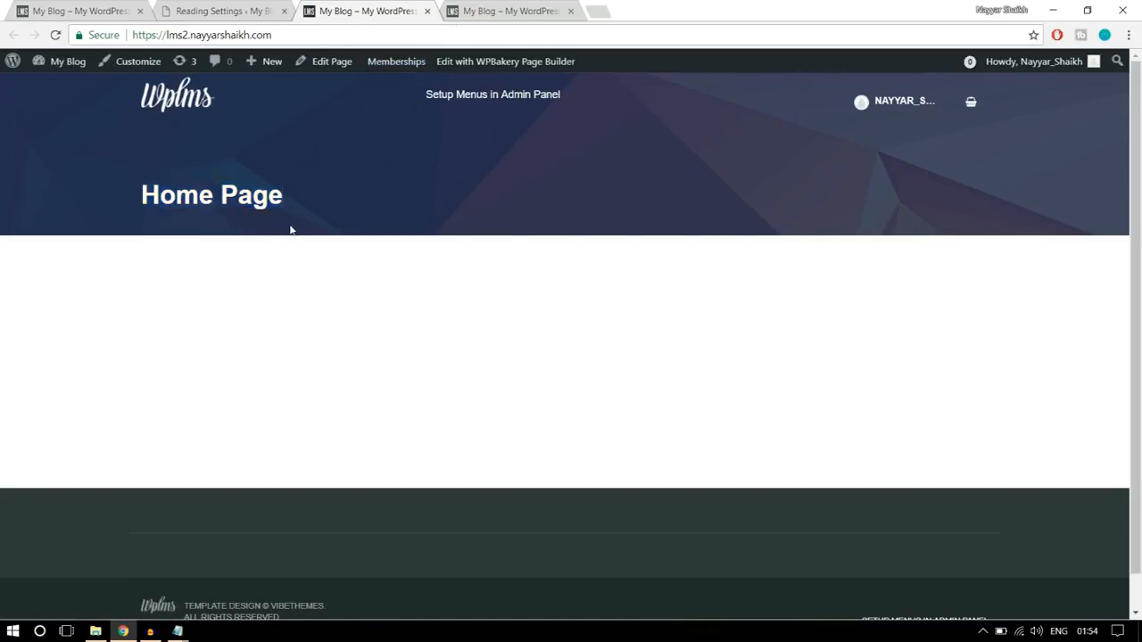
left_click_drag(300, 202, 129, 195)
left_click(229, 166)
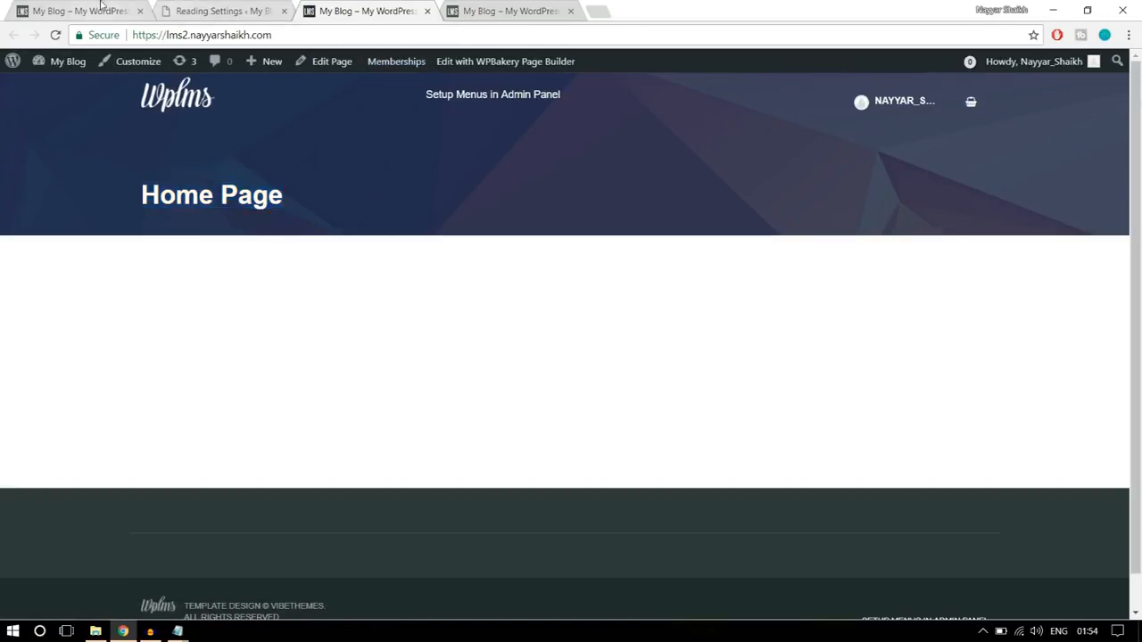
left_click_drag(282, 214, 126, 159)
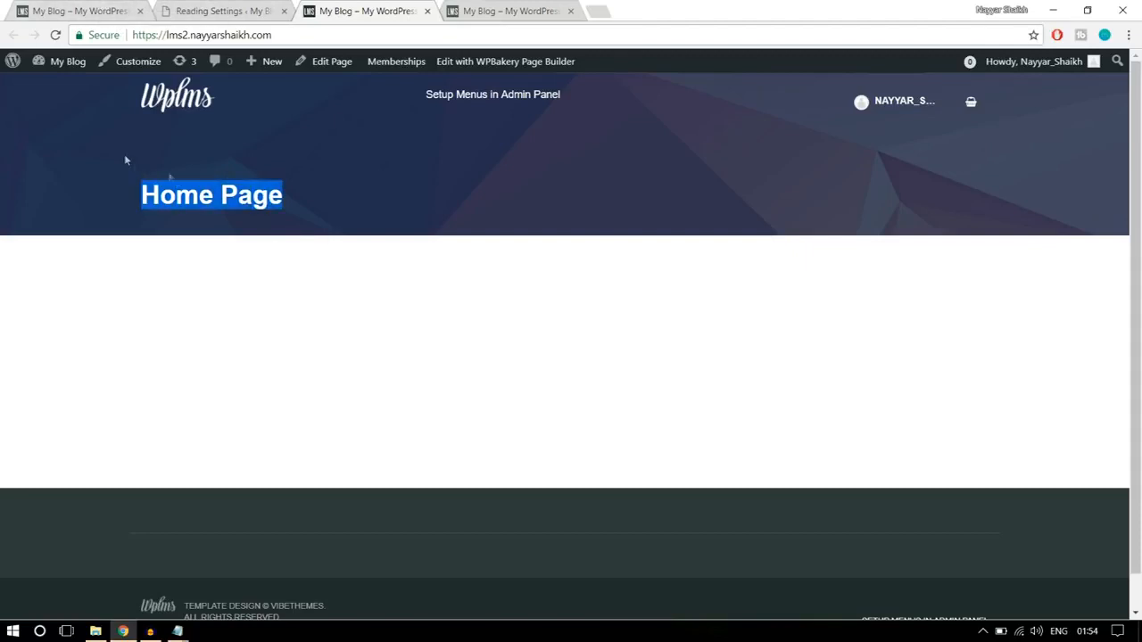
left_click(289, 217)
left_click(125, 9)
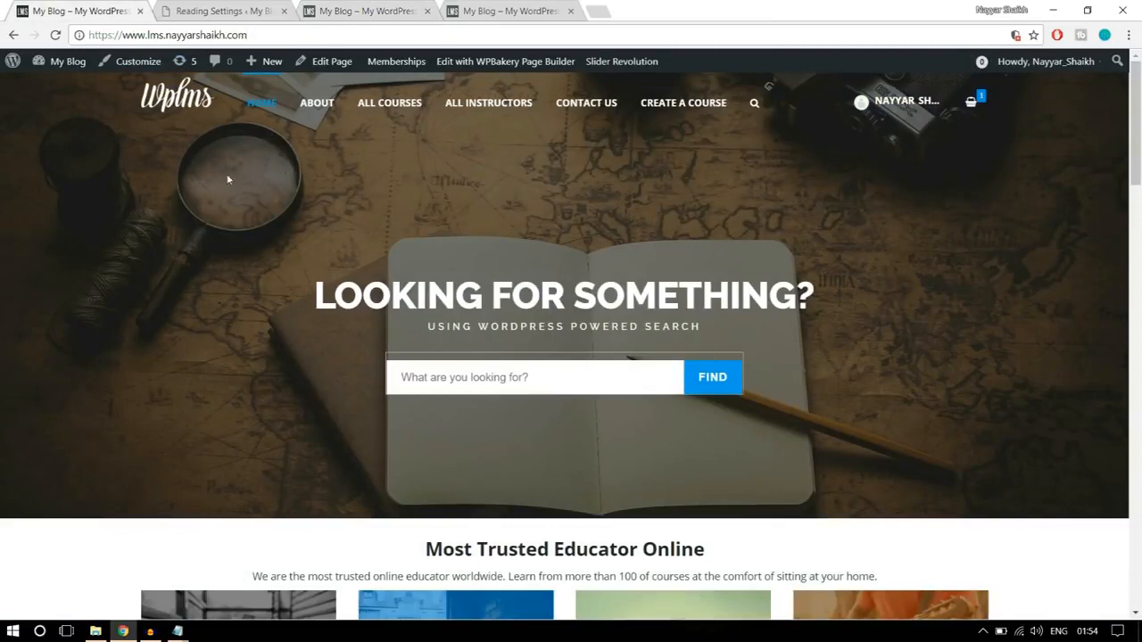
- Close the Reading Settings tab and open the homepage's page editor in a new tab beside the finished site's tab
left_click(227, 10)
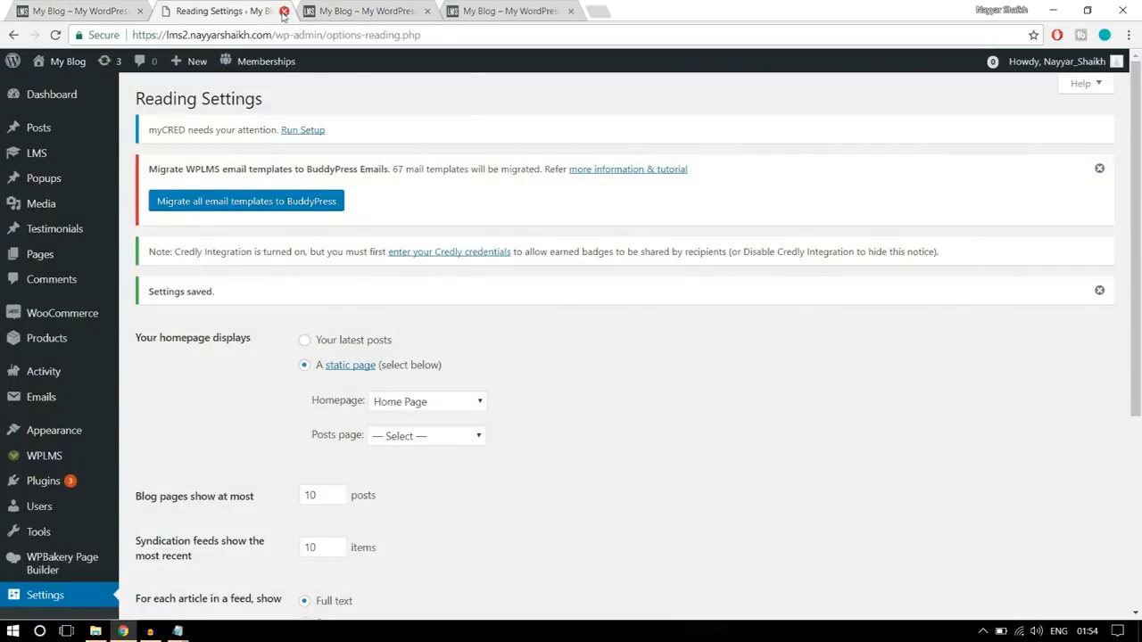
left_click(283, 11)
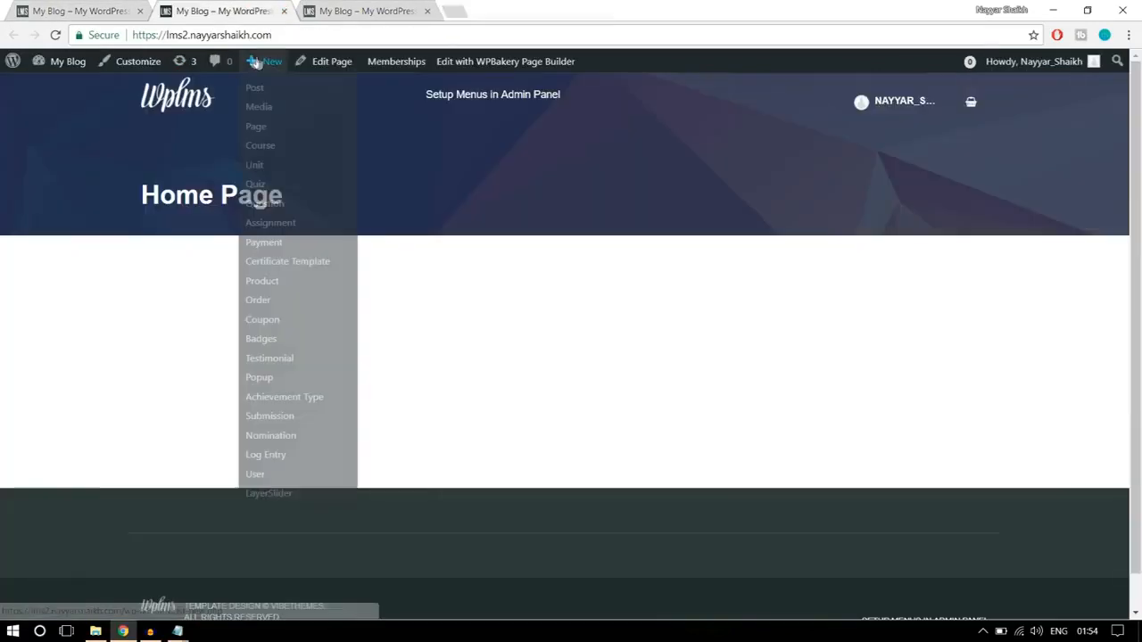
right_click(328, 69)
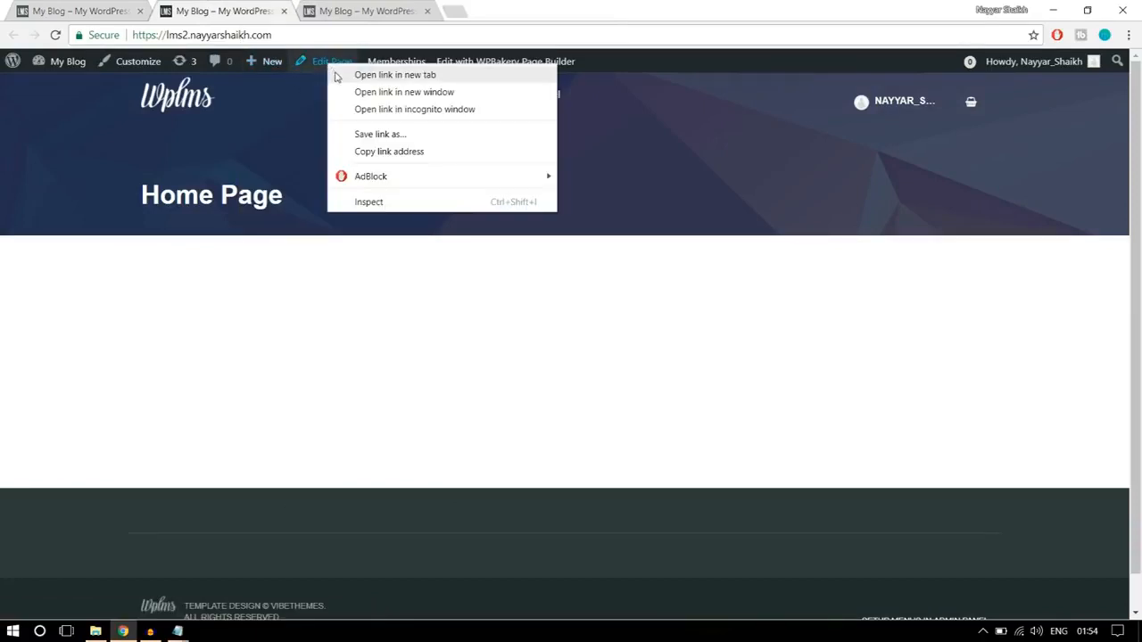
left_click(395, 75)
left_click_drag(361, 11, 228, 10)
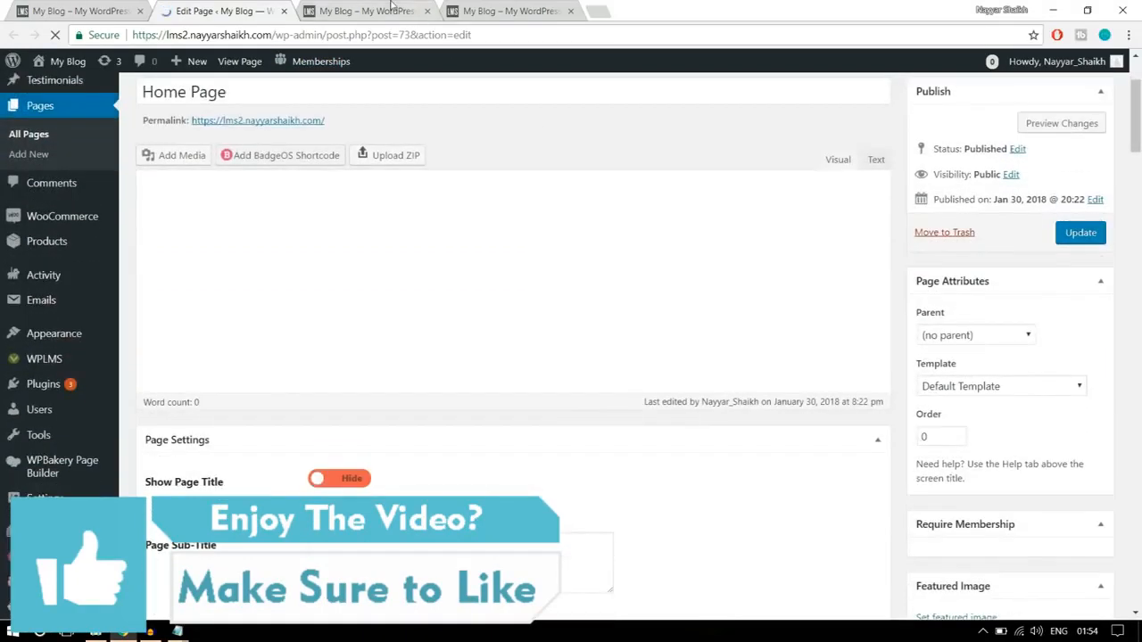
- Check the "Home Page" title area on the live homepage and return to the page editor's attributes and page settings
left_click(392, 9)
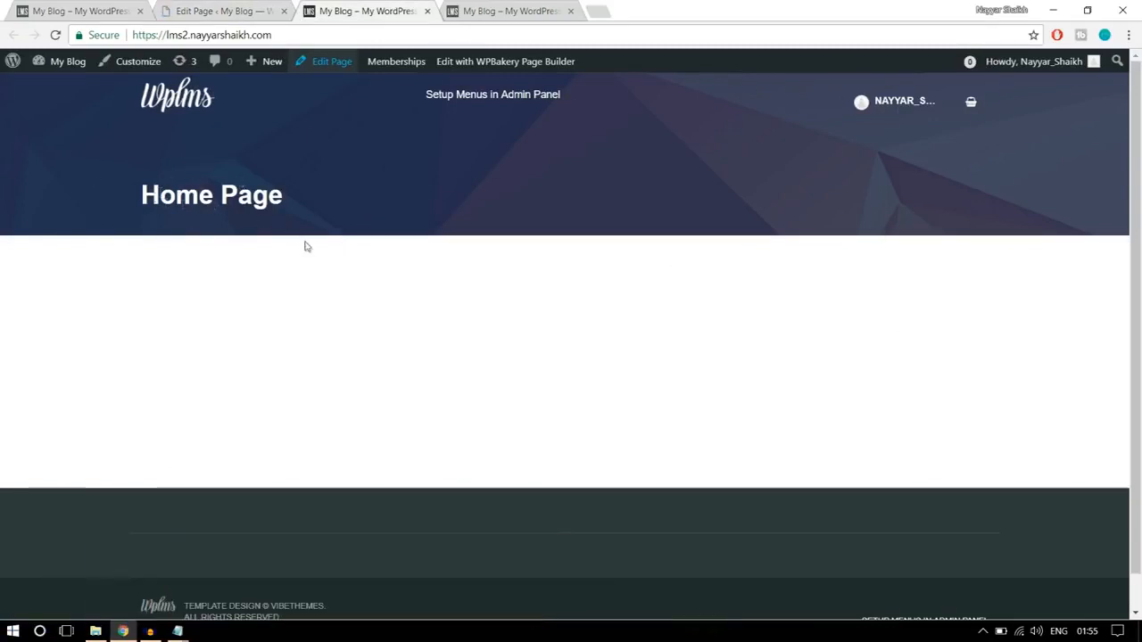
left_click_drag(306, 241, 128, 179)
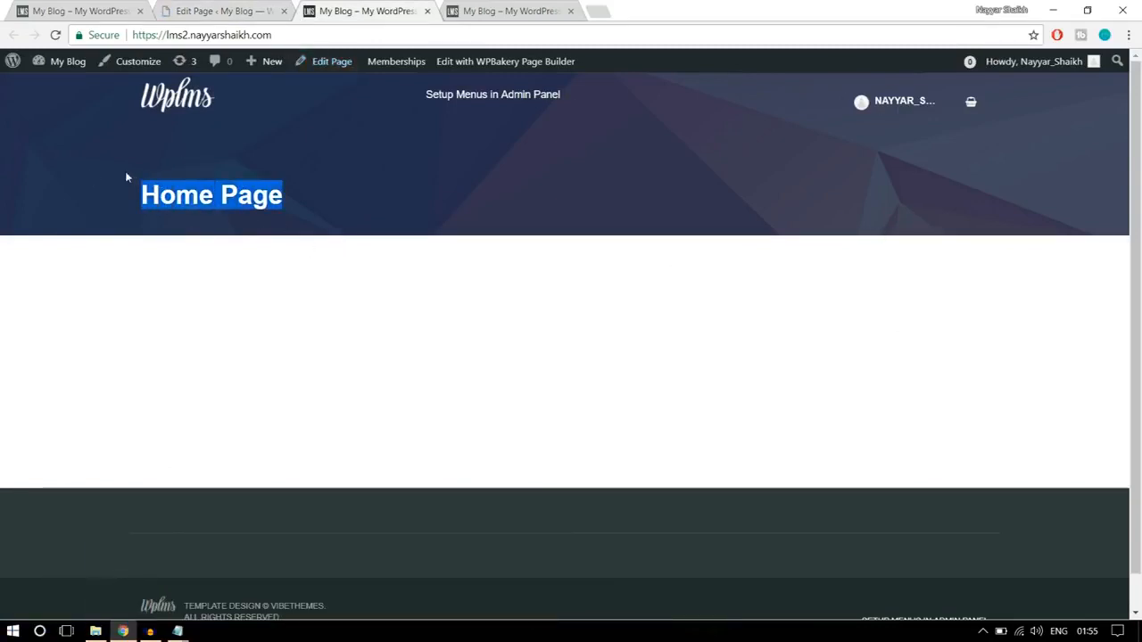
left_click(236, 204)
left_click(216, 14)
scroll(455, 316, "down", 3)
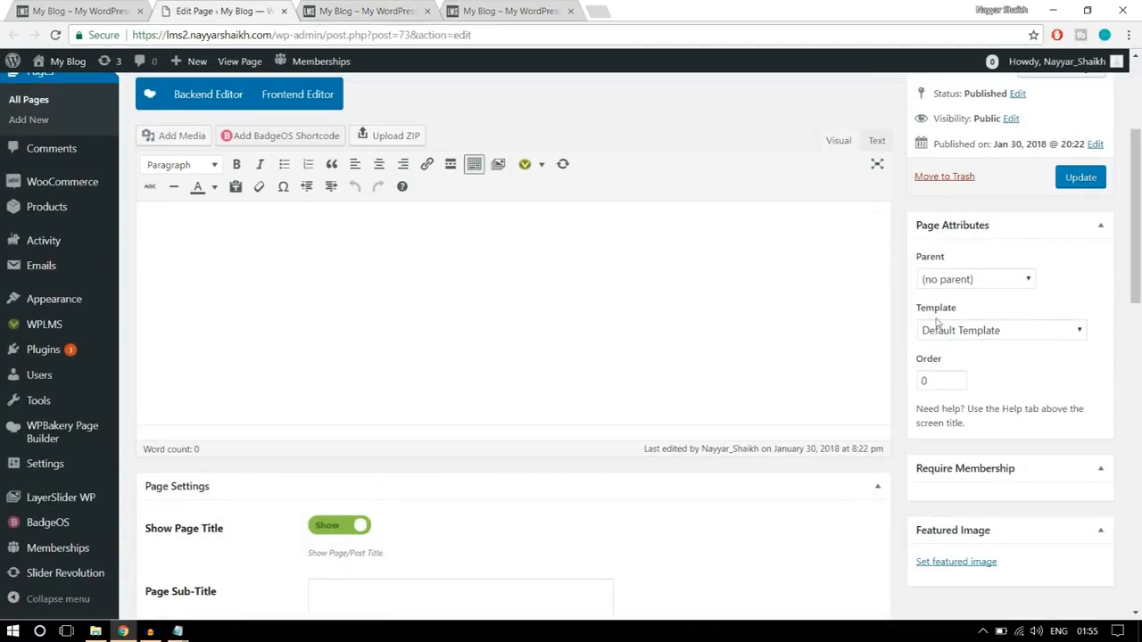
- Set the Home Page's template to No Title and update the page
left_click(1006, 332)
scroll(991, 204, "down", 1)
scroll(989, 193, "up", 1)
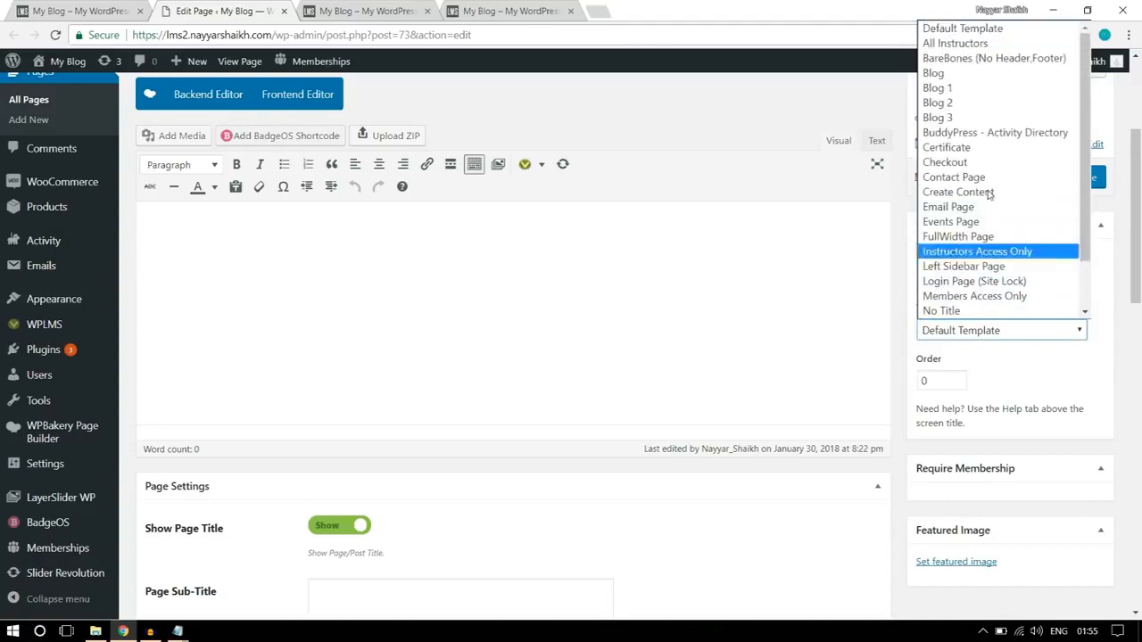
scroll(985, 179, "down", 1)
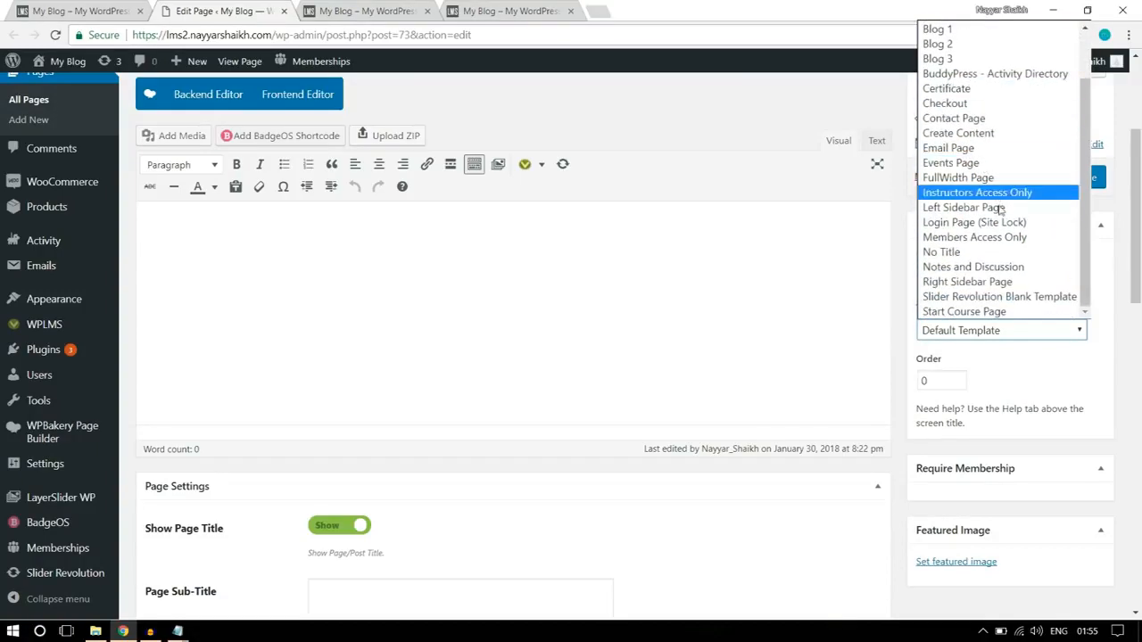
left_click(958, 257)
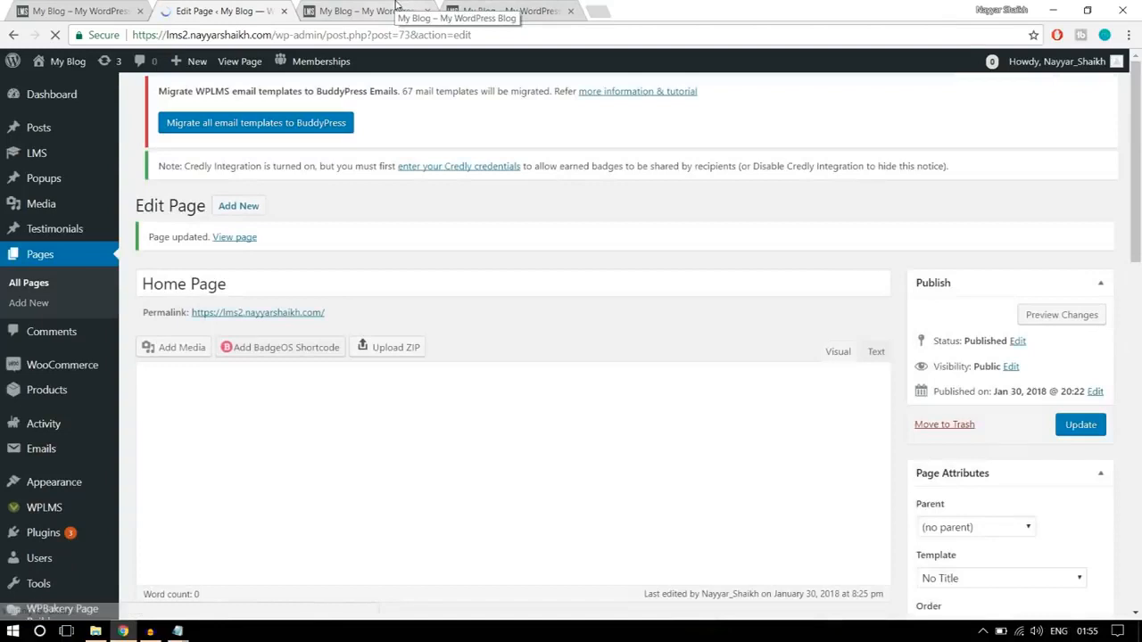
- Reload the live homepage and check the header area where the page title was displayed
left_click(384, 11)
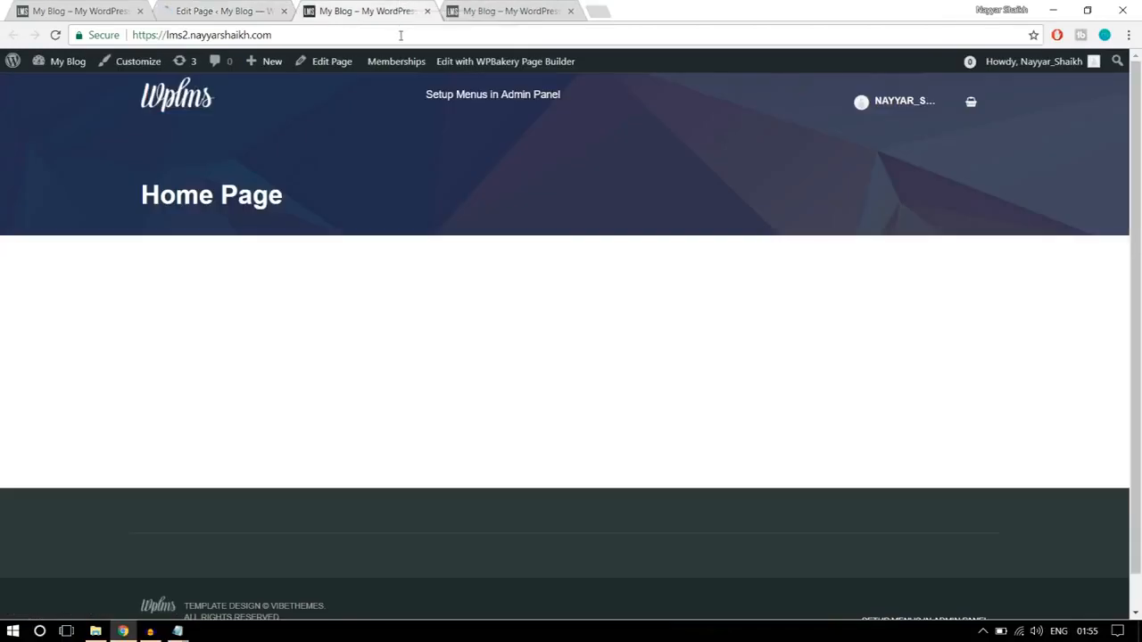
key("Return")
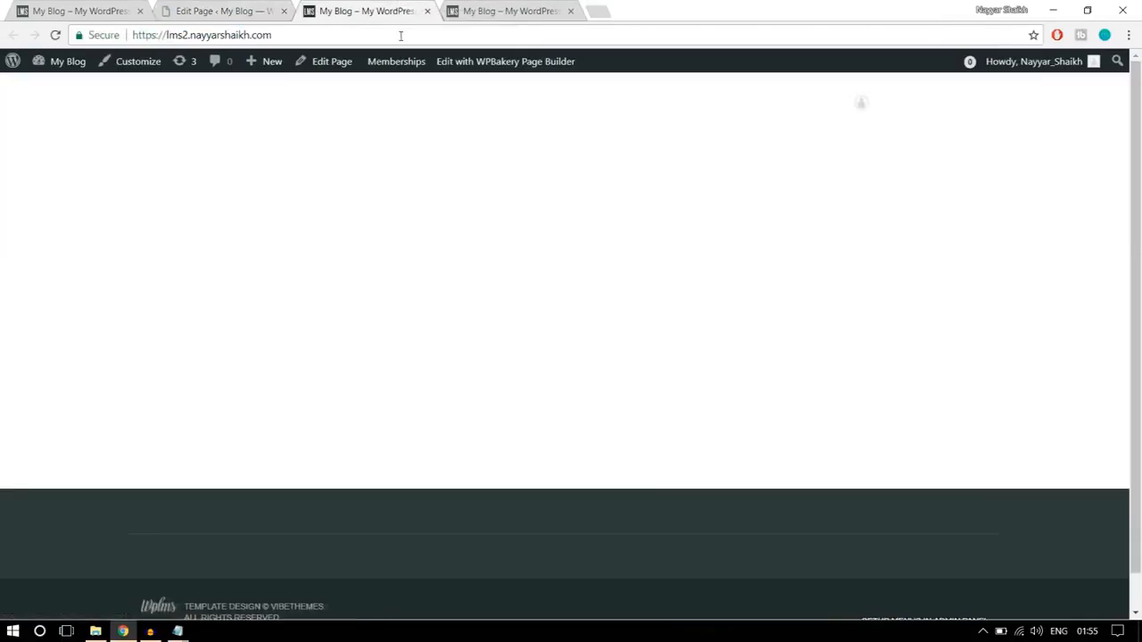
left_click_drag(596, 279, 245, 103)
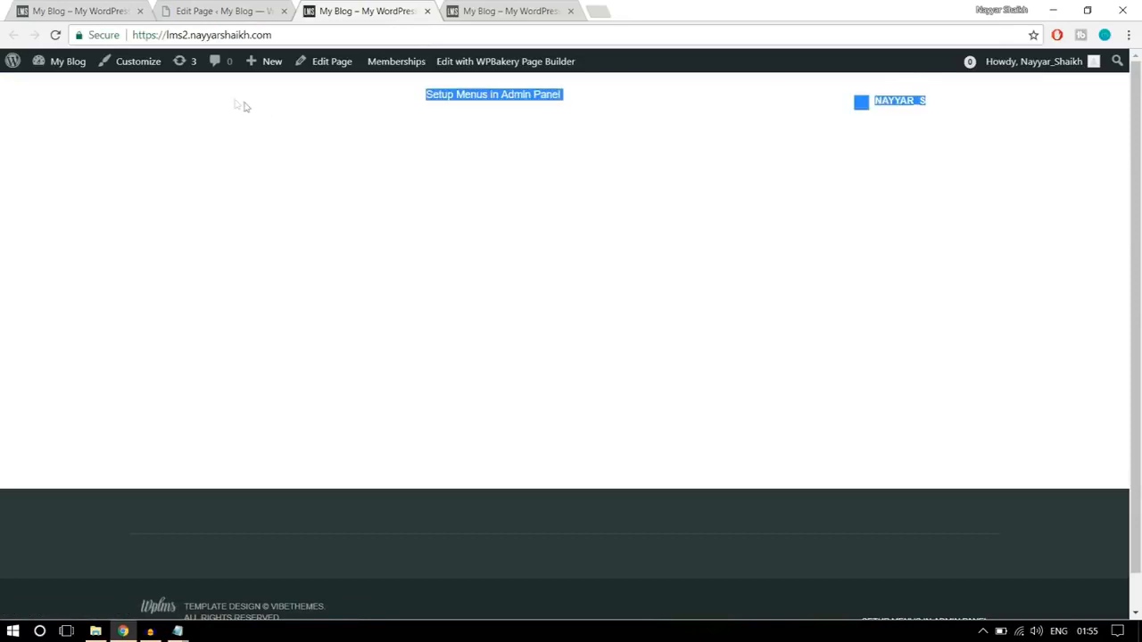
left_click(435, 283)
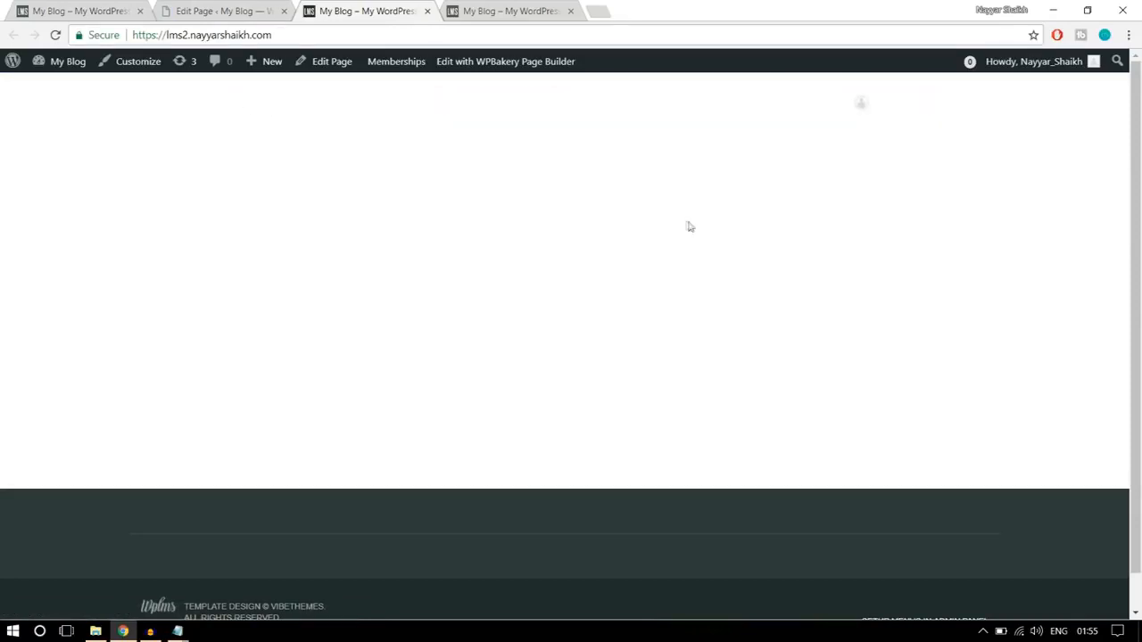
- Switch the Home Page to the WPBakery backend editor and collapse its Page Settings section
left_click(222, 10)
scroll(728, 262, "down", 3)
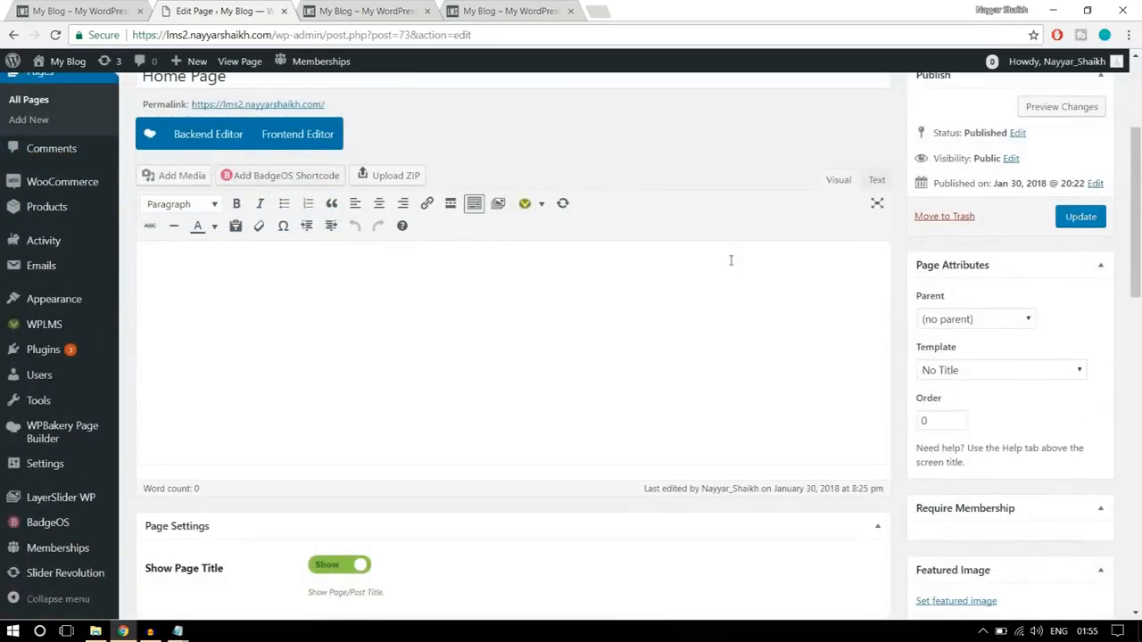
scroll(733, 276, "up", 2)
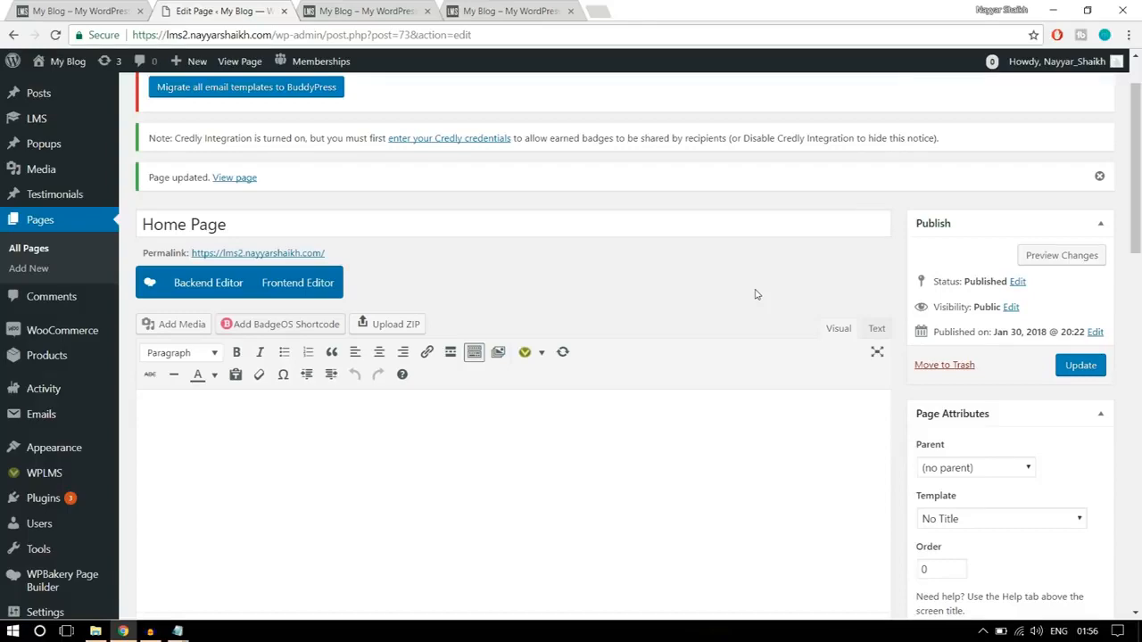
scroll(709, 254, "down", 1)
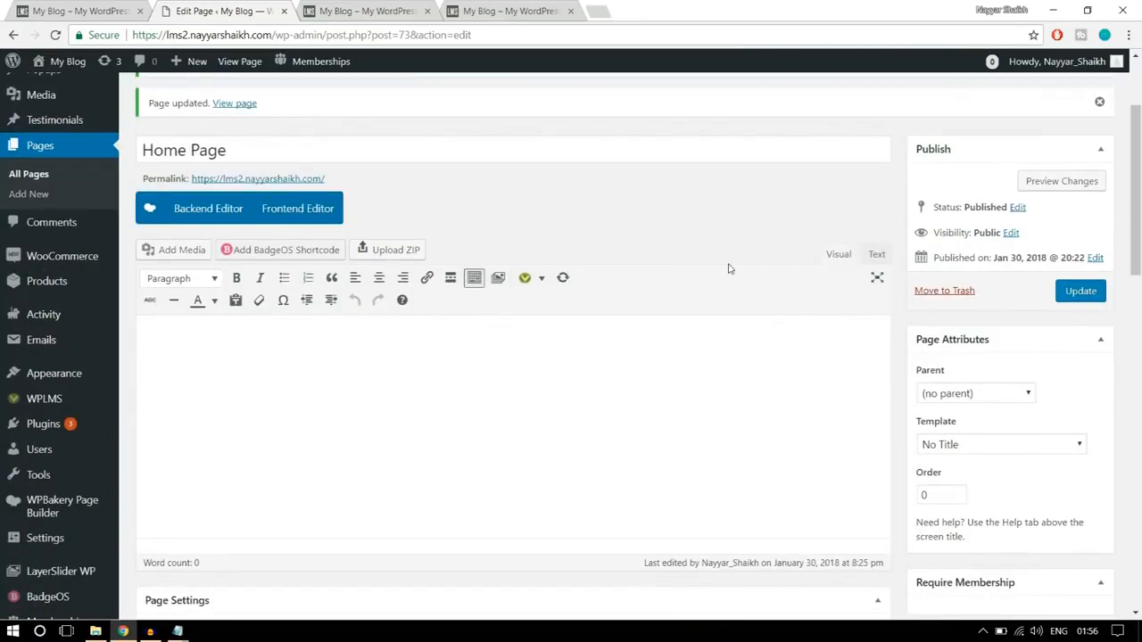
left_click(203, 215)
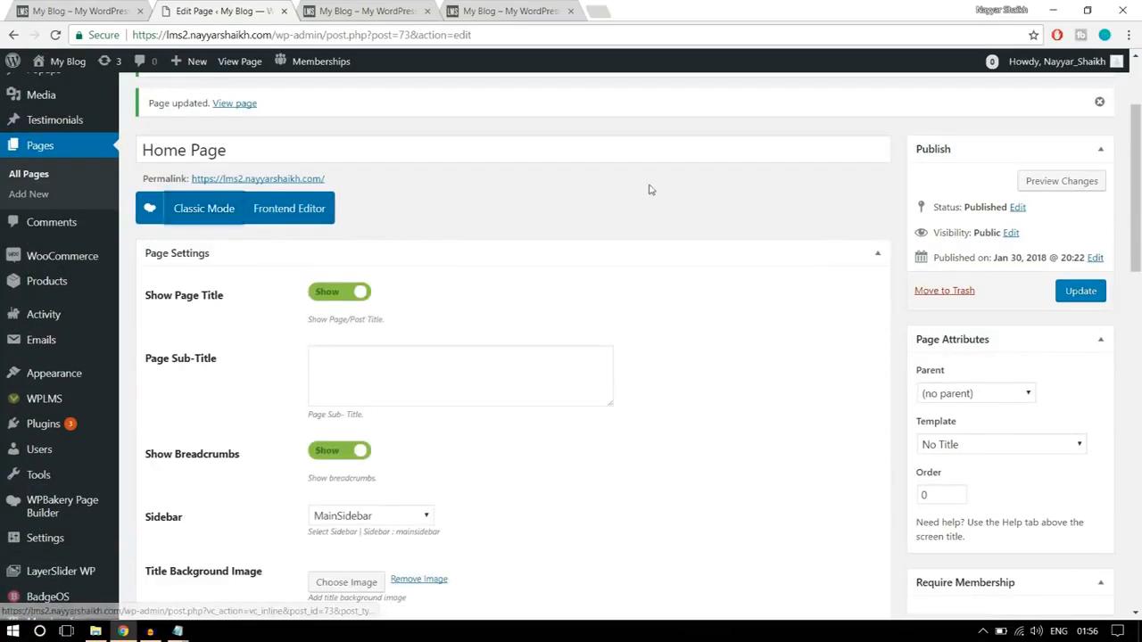
scroll(398, 201, "down", 1)
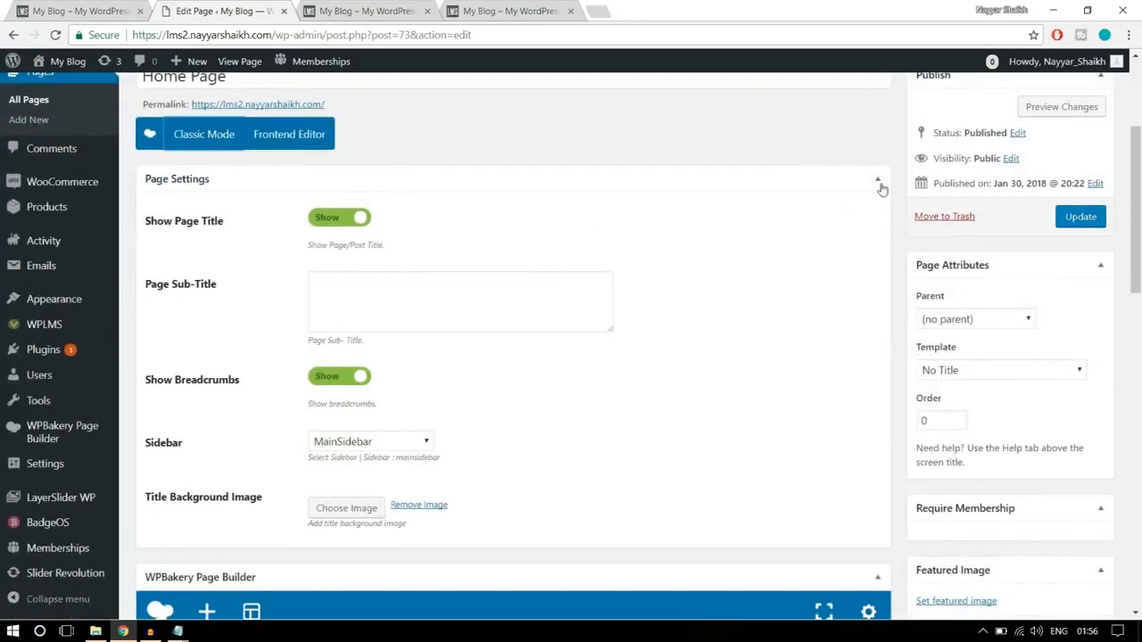
left_click(878, 182)
scroll(684, 260, "down", 1)
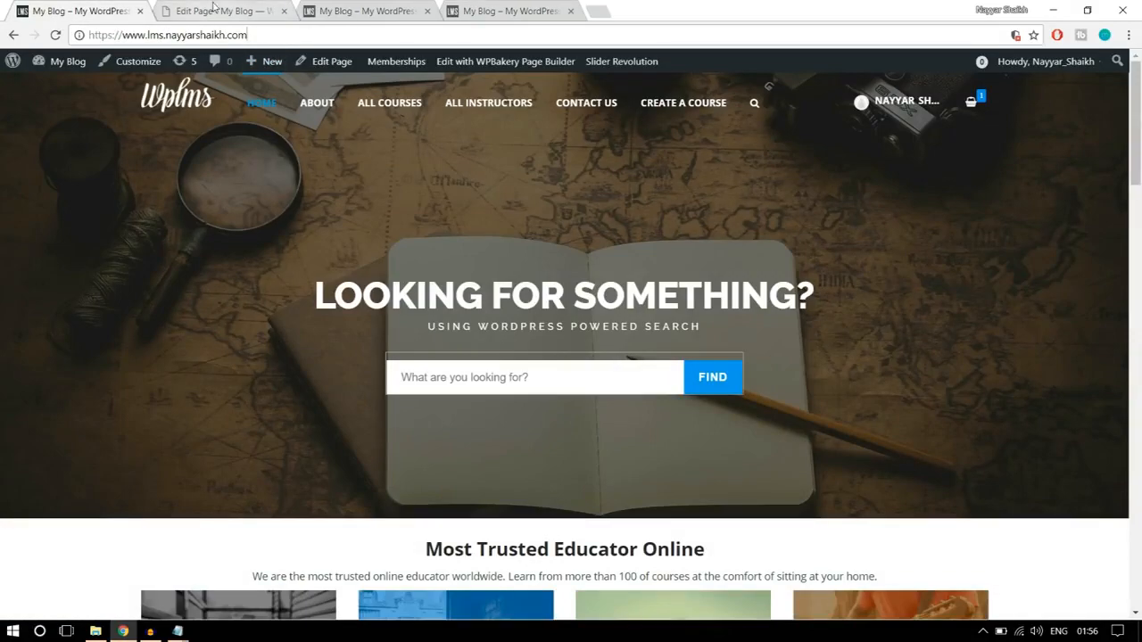
- Find slider elements and add a Revolution Slider element to the blank Home Page, using Slider 1
left_click(214, 9)
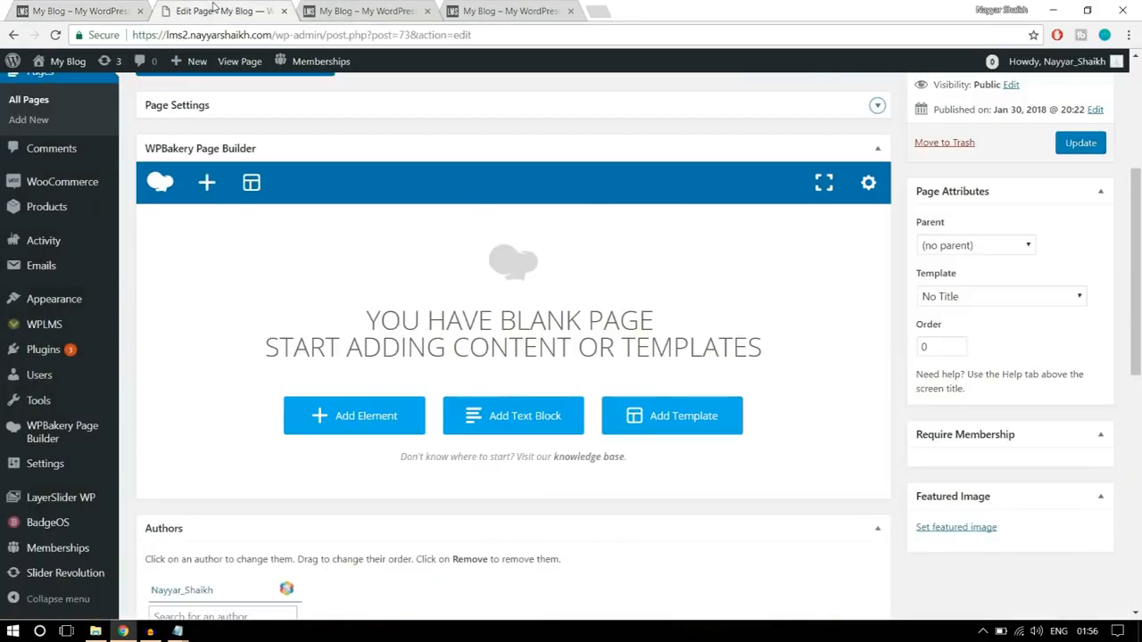
left_click(358, 428)
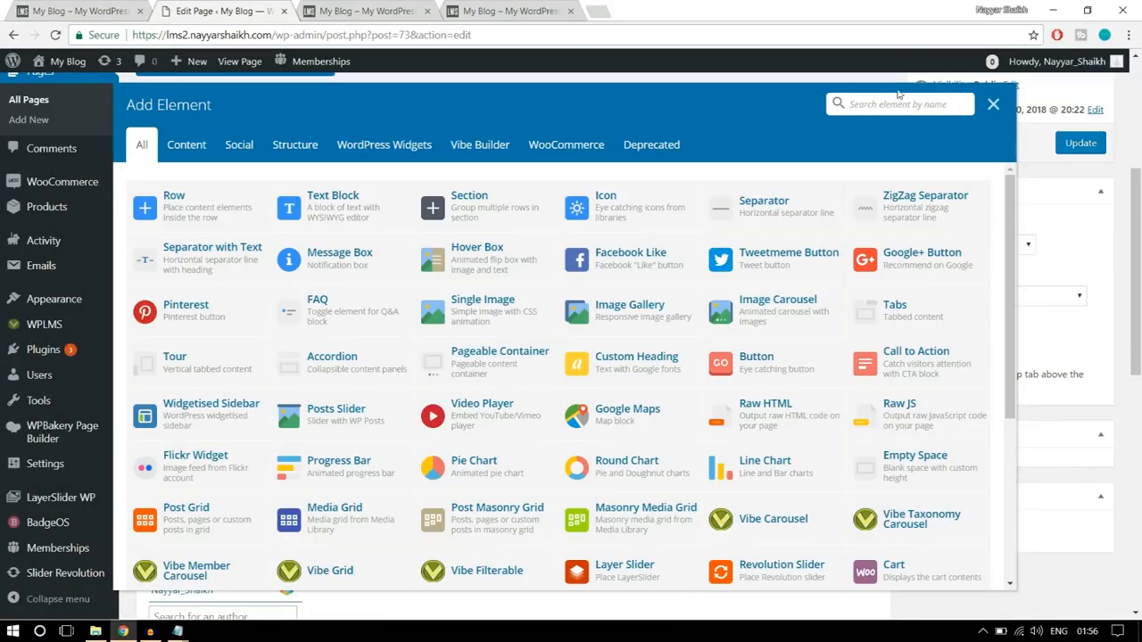
type("sli")
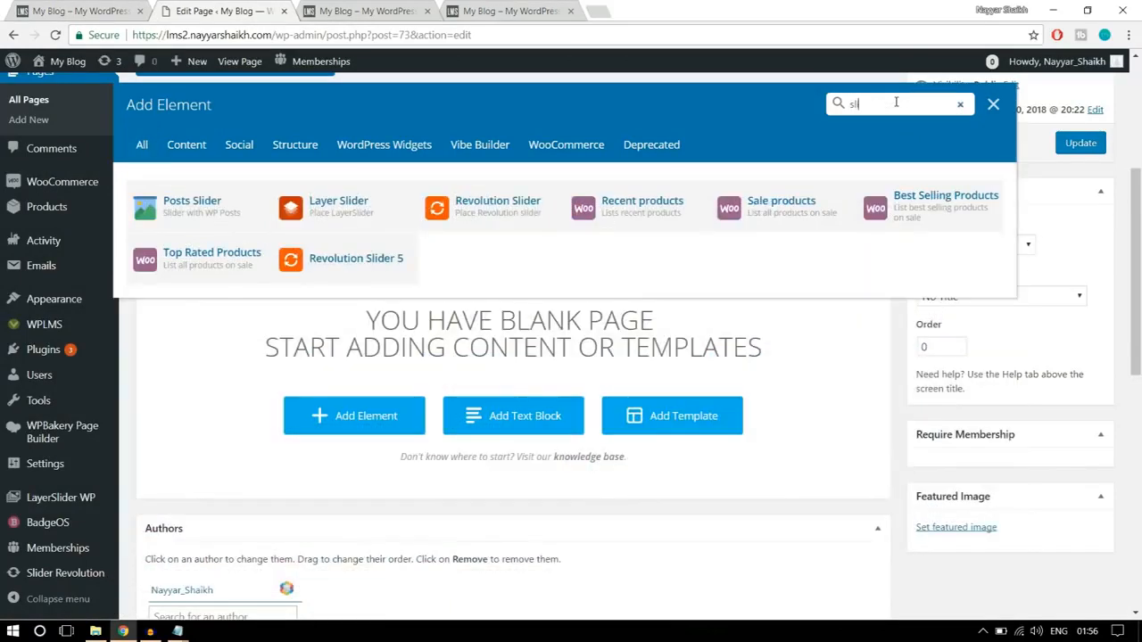
left_click(495, 224)
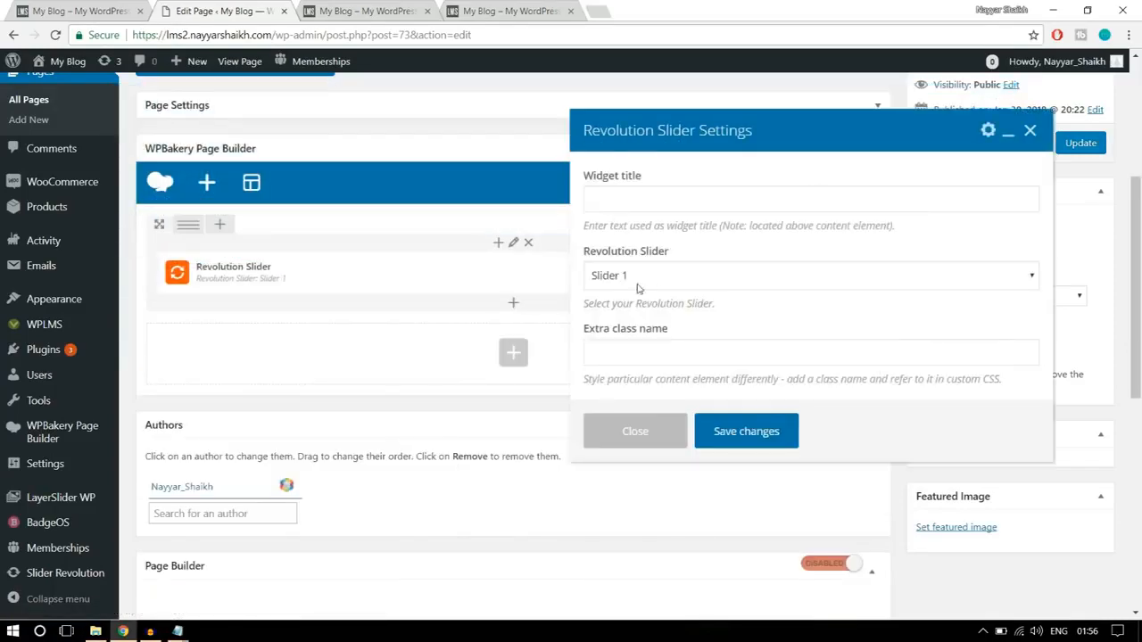
left_click(668, 278)
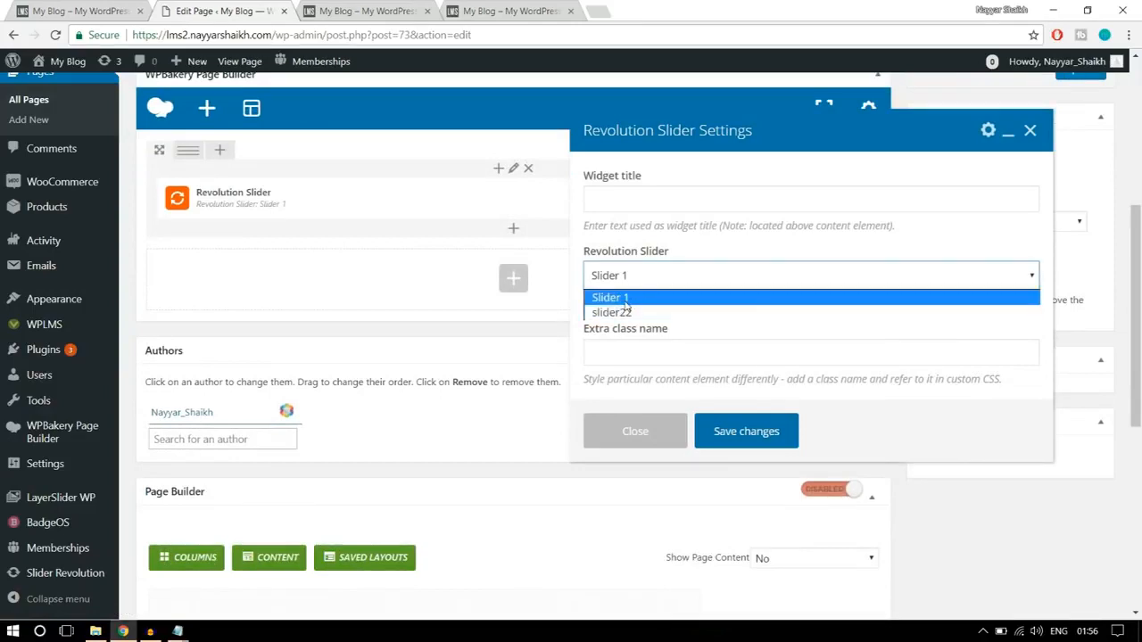
left_click(629, 301)
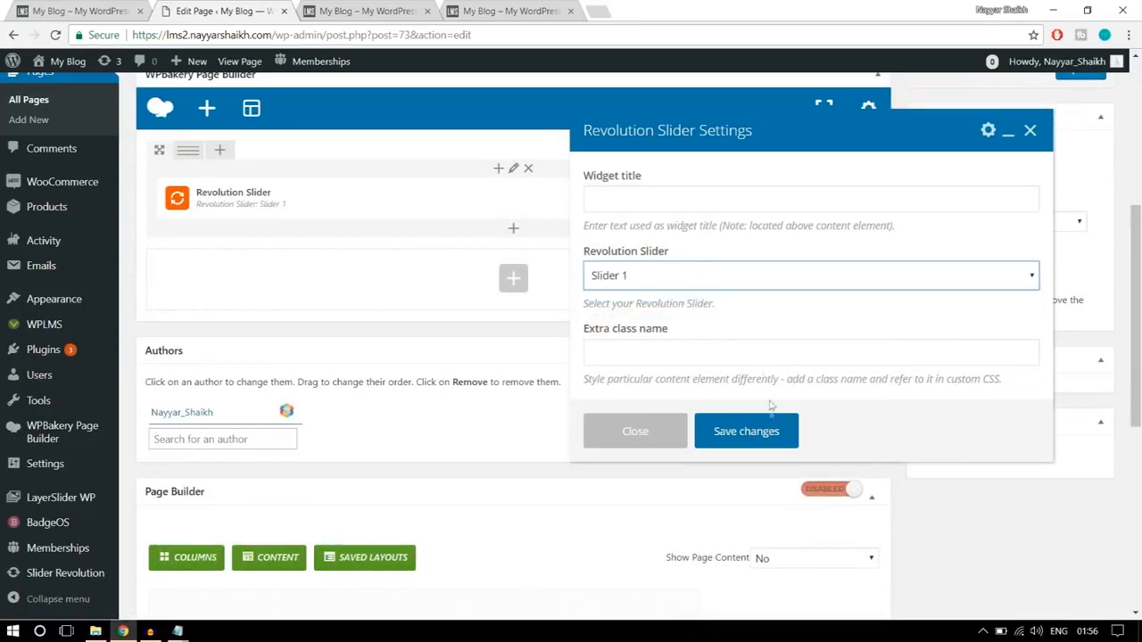
left_click(745, 432)
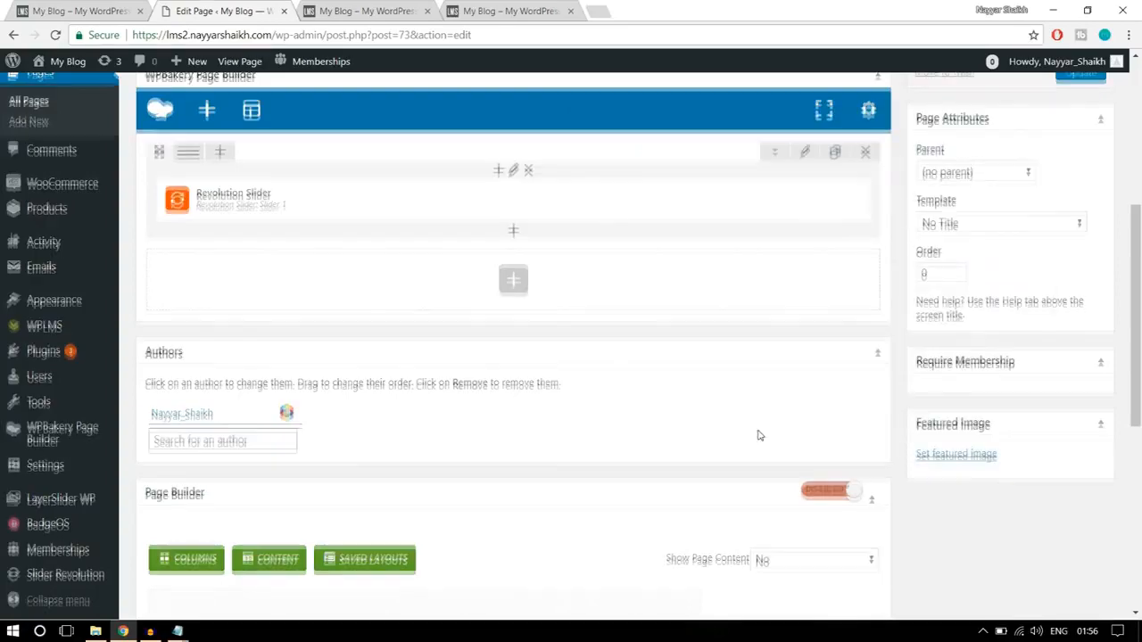
- Update the Home Page and reload the live homepage to check the slider banner
scroll(759, 435, "up", 4)
left_click(1080, 367)
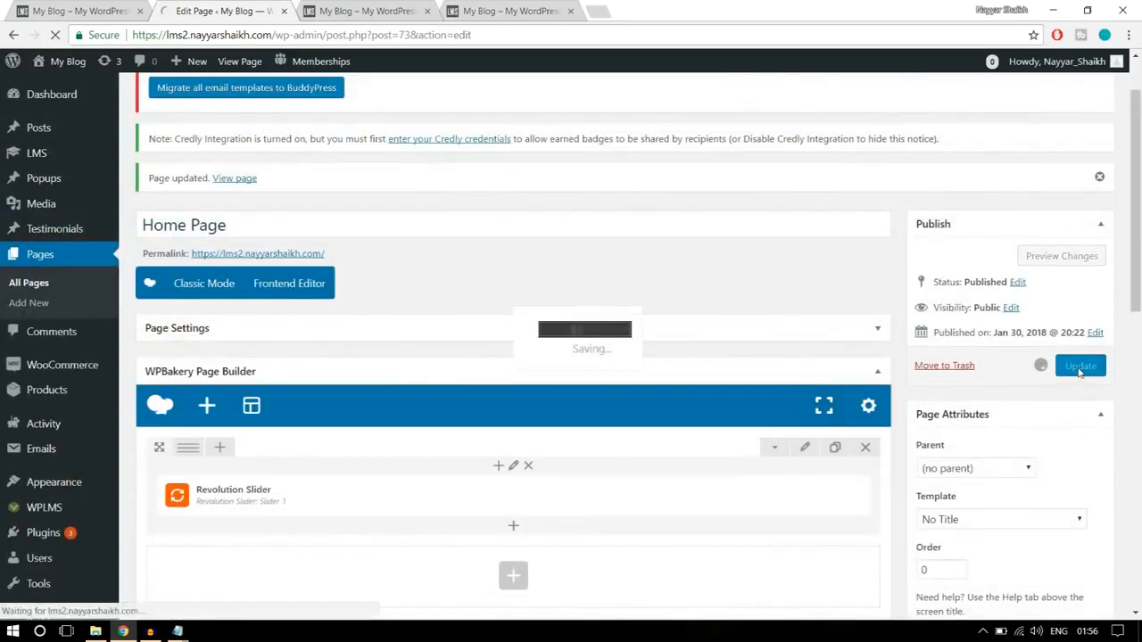
left_click(357, 11)
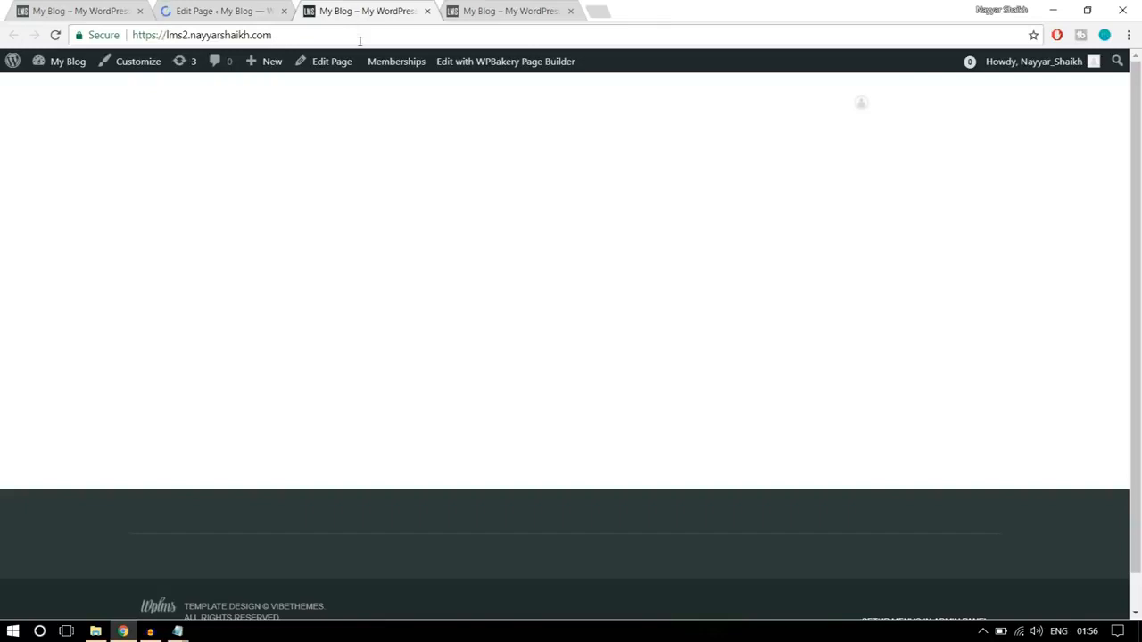
left_click(359, 40)
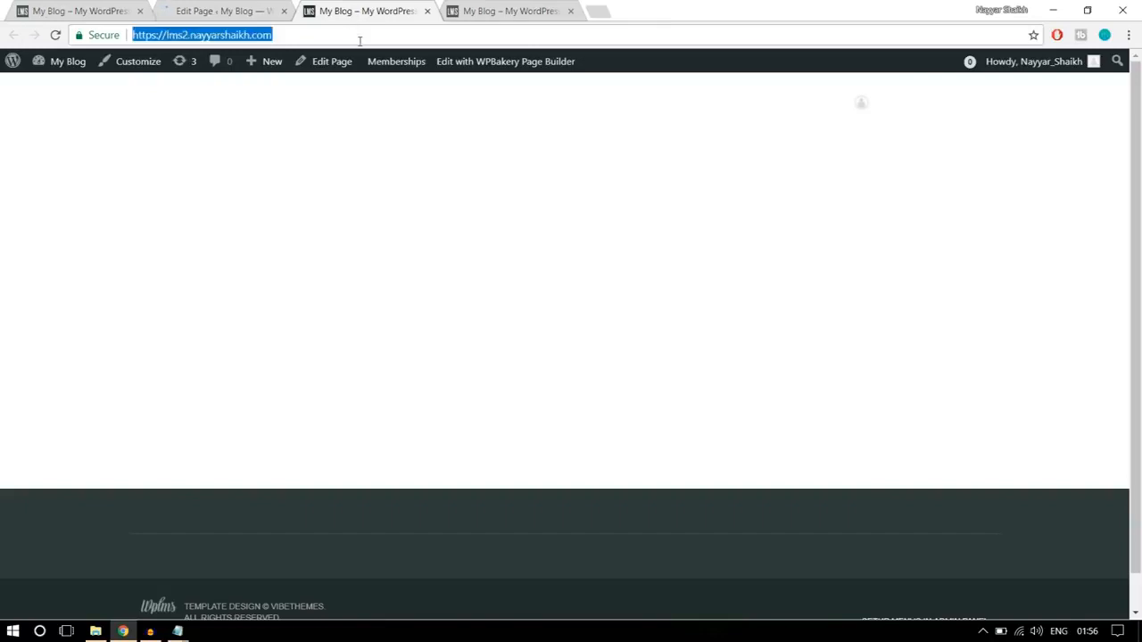
key("Return")
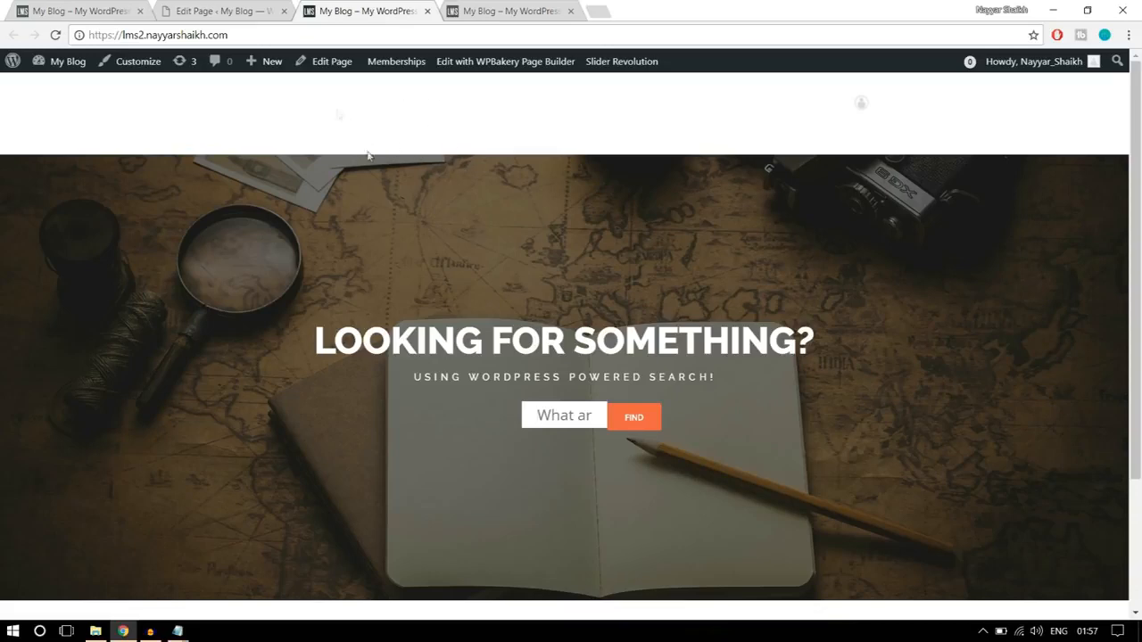
- Set the top margin of the Revolution Slider's row to -150 in its design options, save the row settings and update the page
left_click(234, 11)
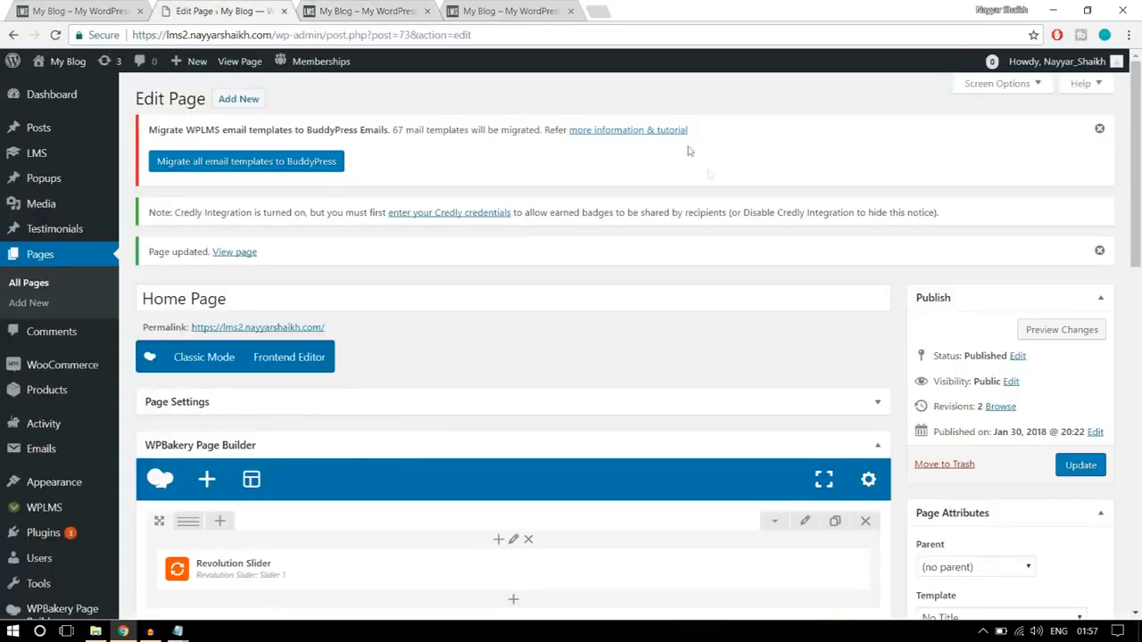
scroll(841, 348, "down", 3)
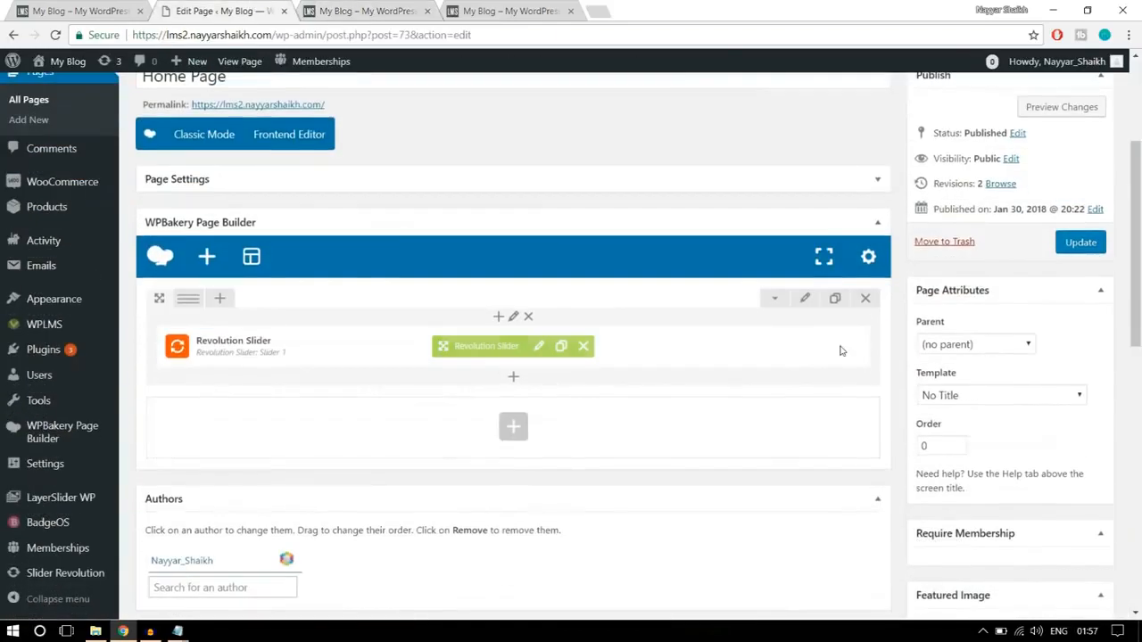
left_click(804, 301)
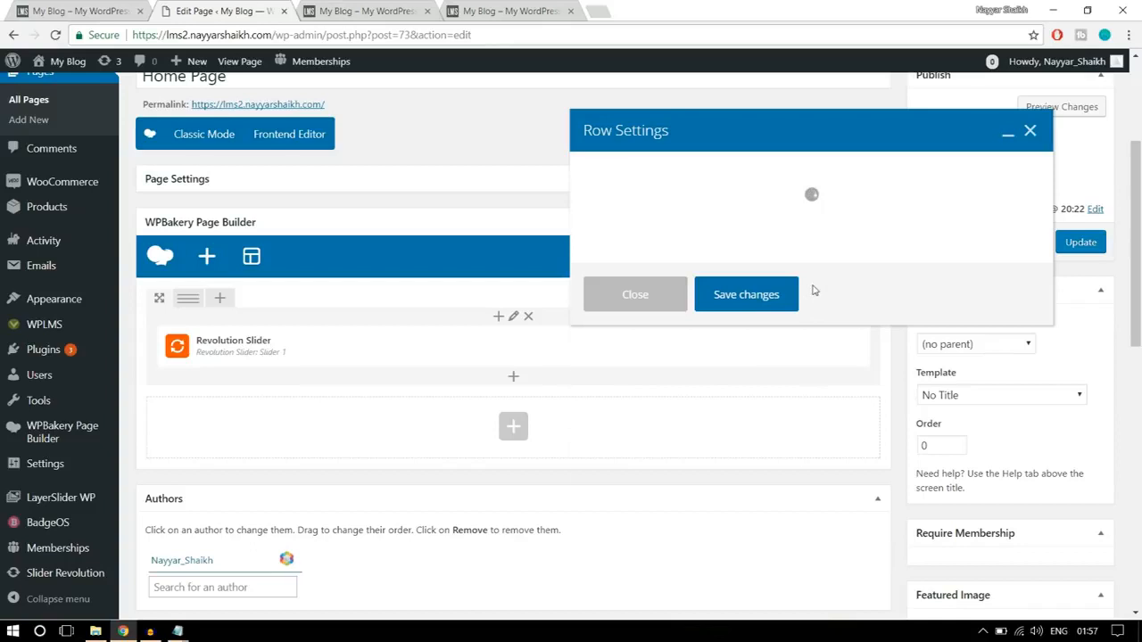
left_click(692, 182)
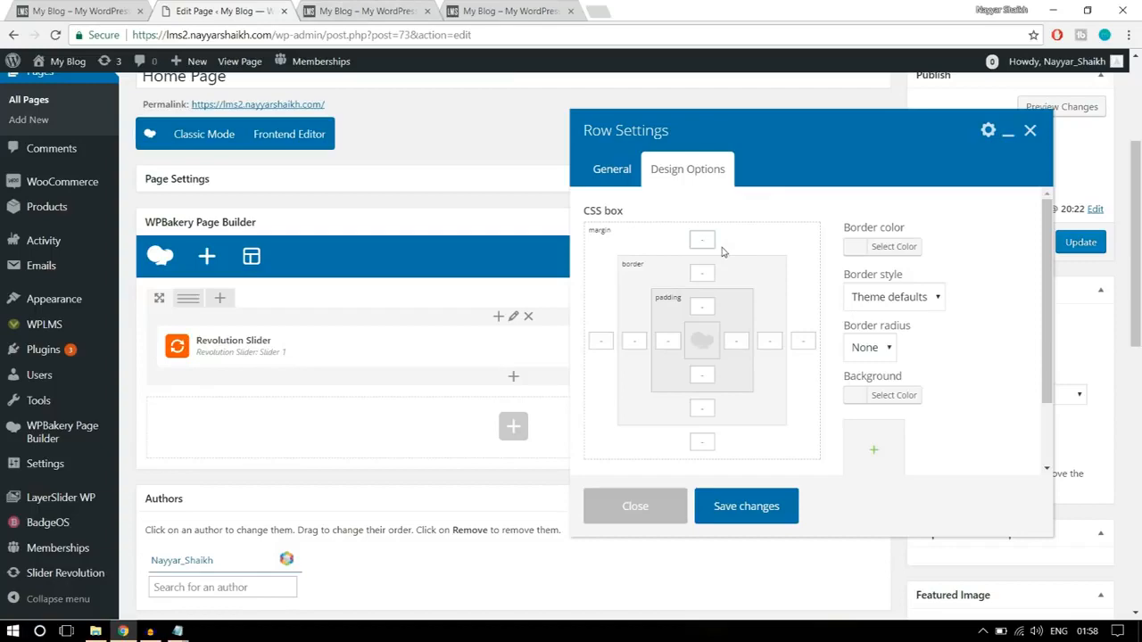
left_click(376, 9)
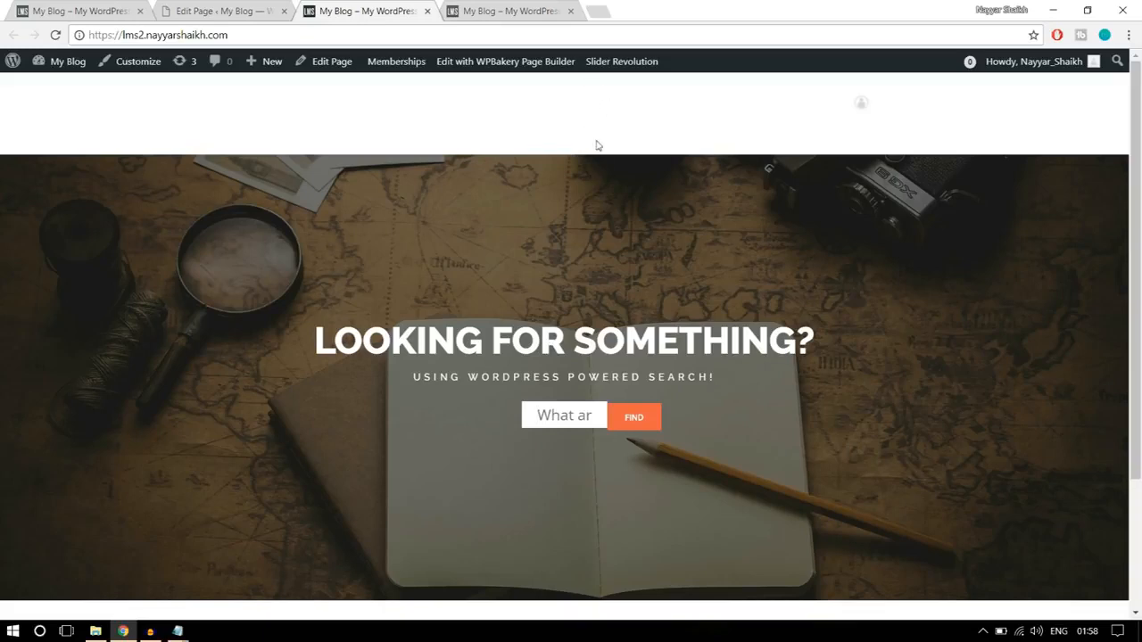
left_click(254, 11)
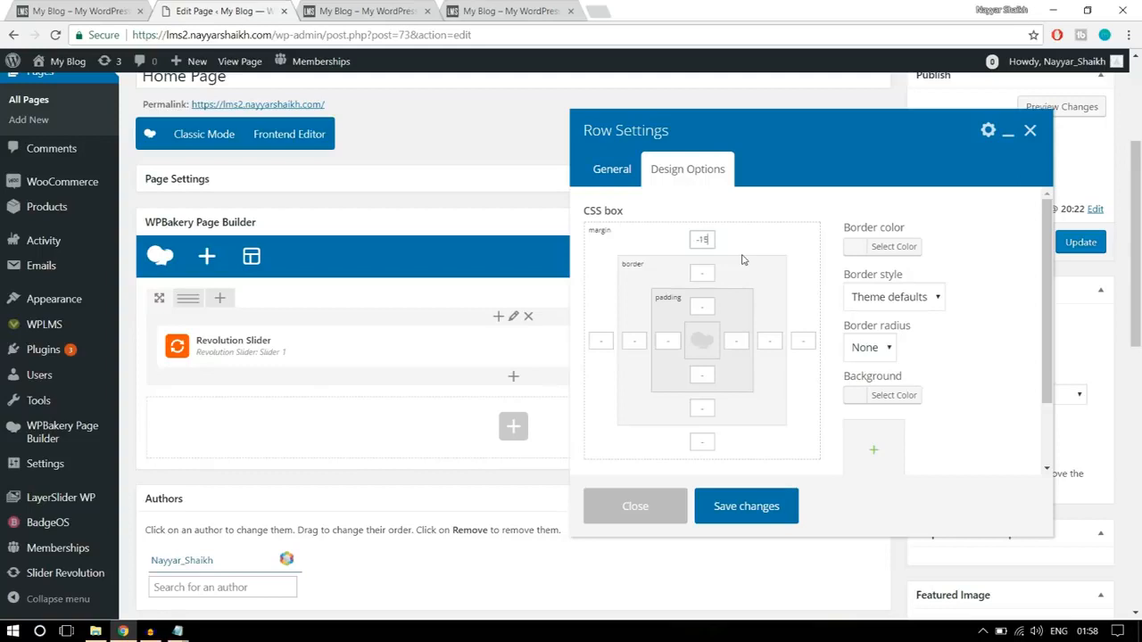
type("0")
left_click_drag(714, 238, 692, 238)
left_click(761, 505)
left_click(1075, 242)
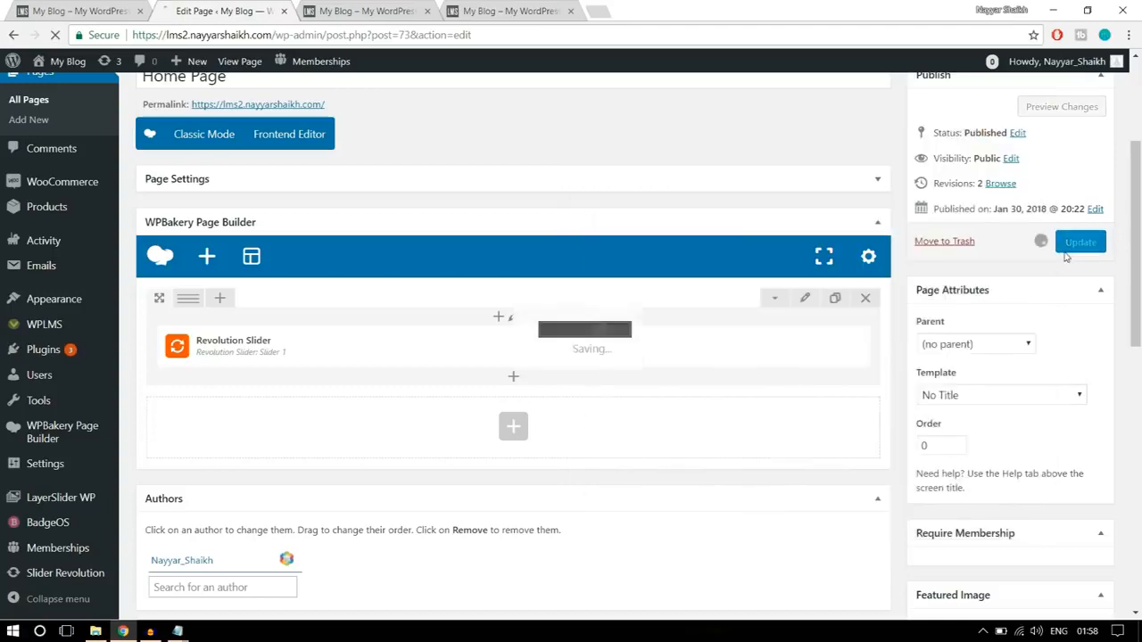
- Reload the live homepage to check the slider's position behind the header, and return to the Home Page editor
left_click(473, 11)
left_click(392, 36)
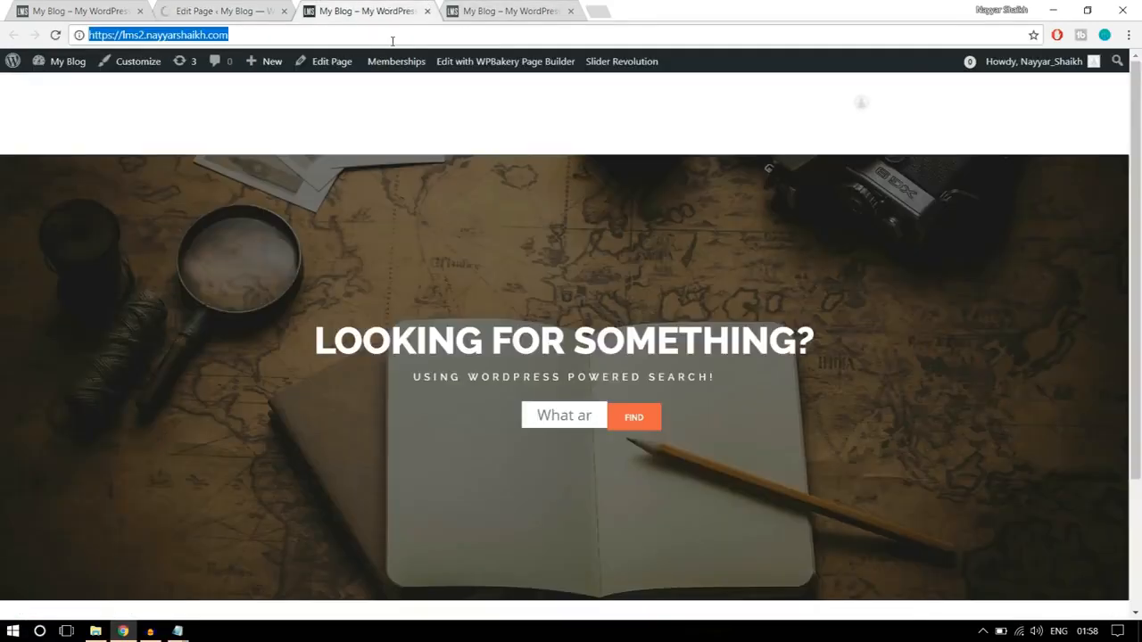
key("Return")
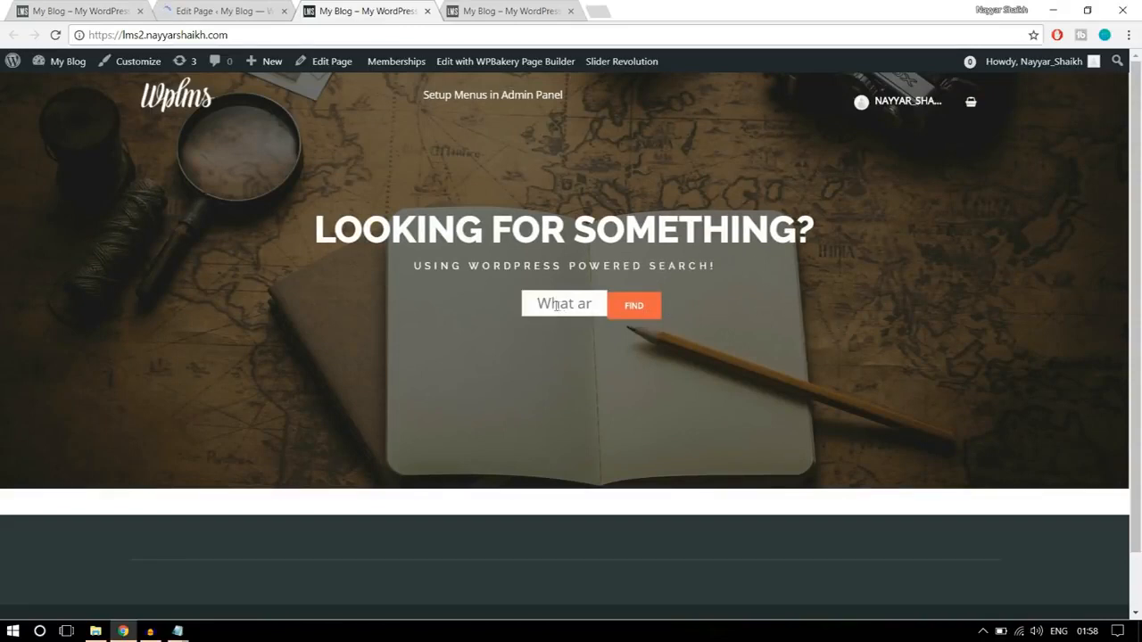
left_click(239, 9)
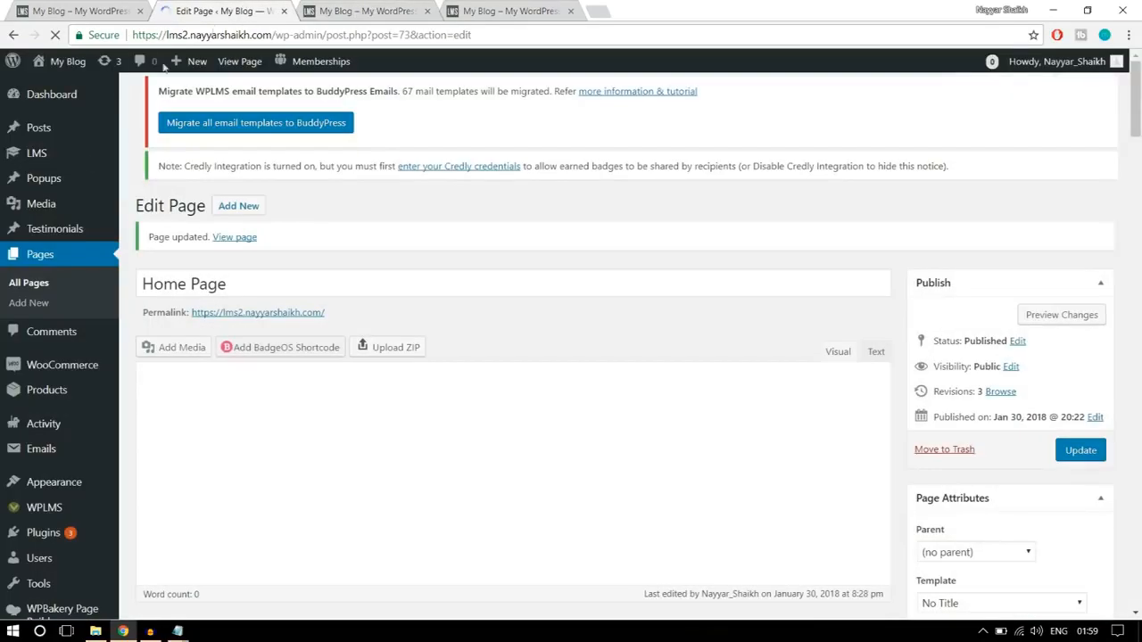
scroll(74, 257, "down", 3)
scroll(75, 309, "up", 6)
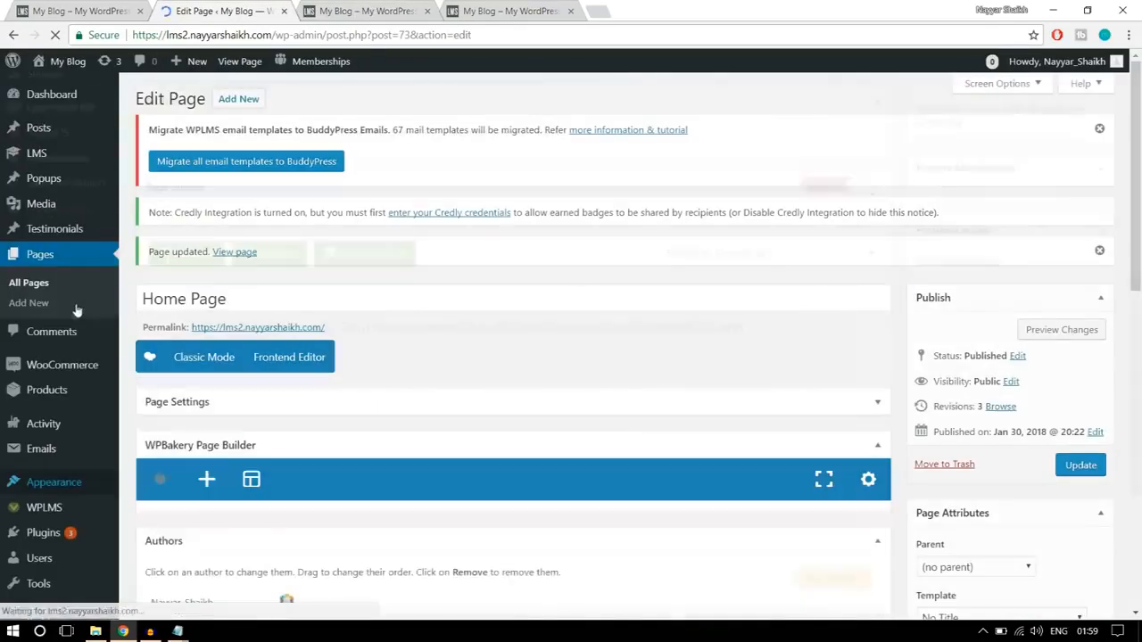
- Open the Slider Revolution overview and copy all the CSS below "Code for Styling" from the CSS file in Notepad
scroll(59, 566, "down", 3)
scroll(70, 563, "down", 2)
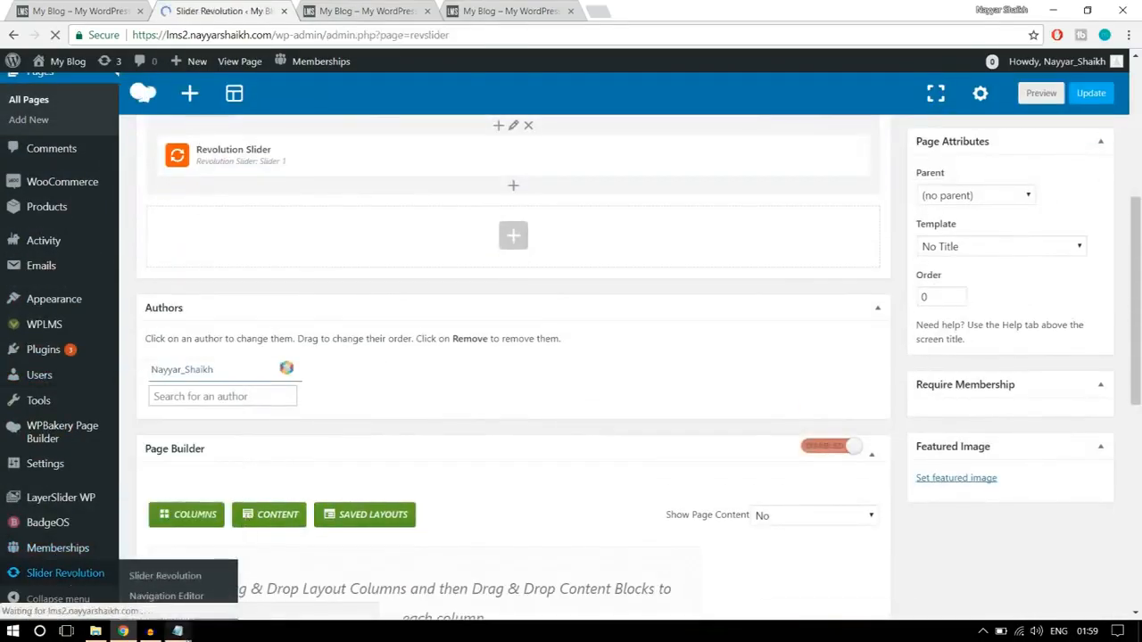
mouse_move(178, 630)
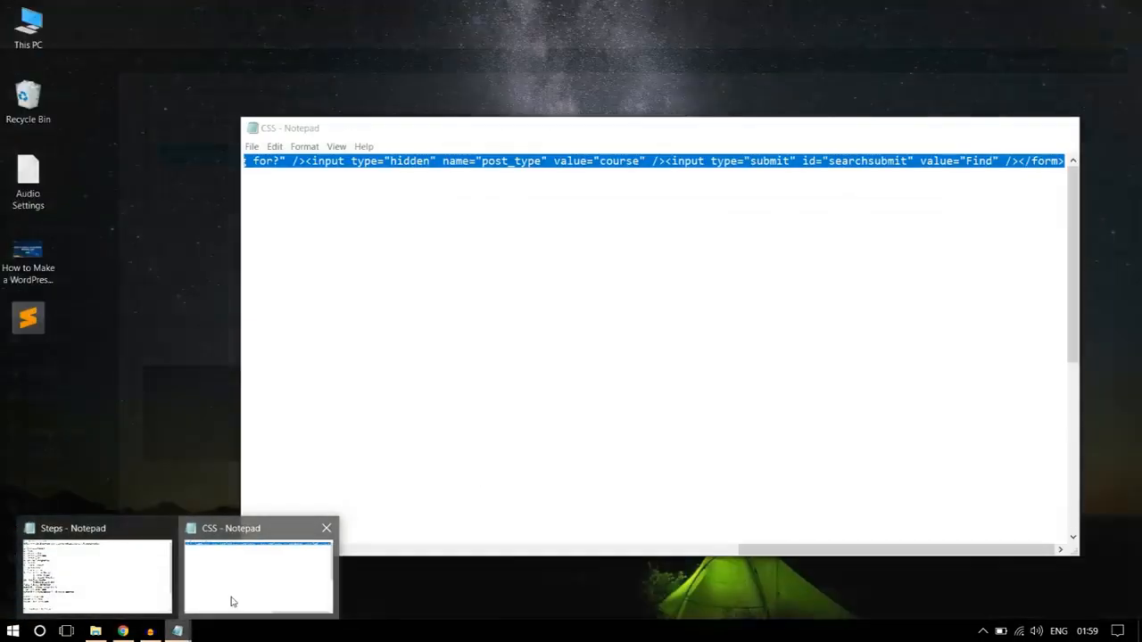
left_click(231, 602)
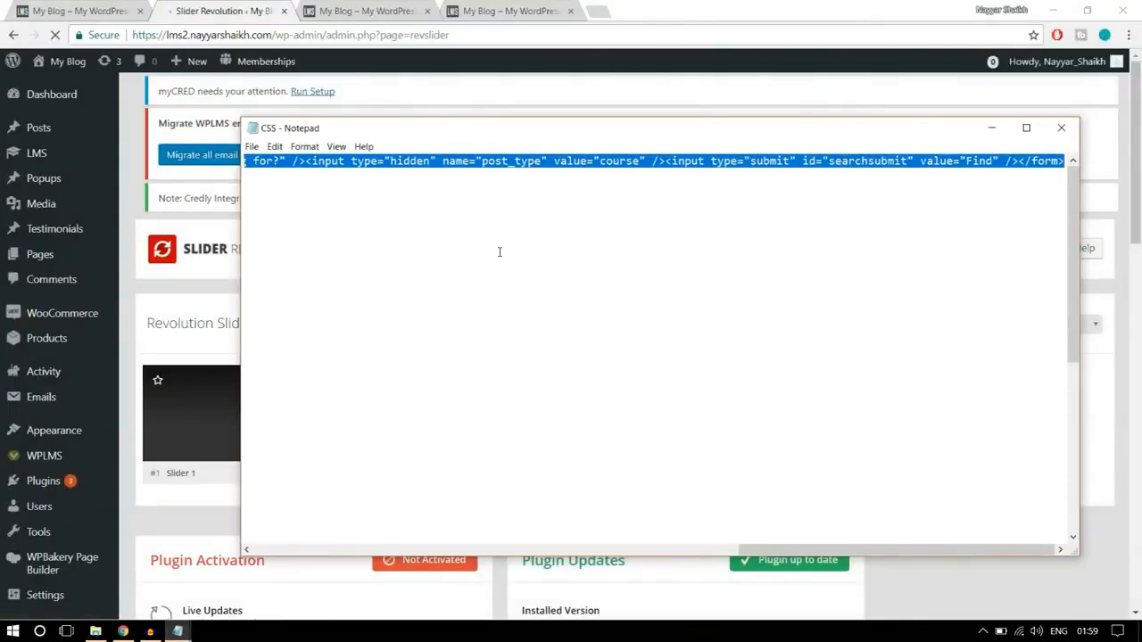
left_click(535, 235)
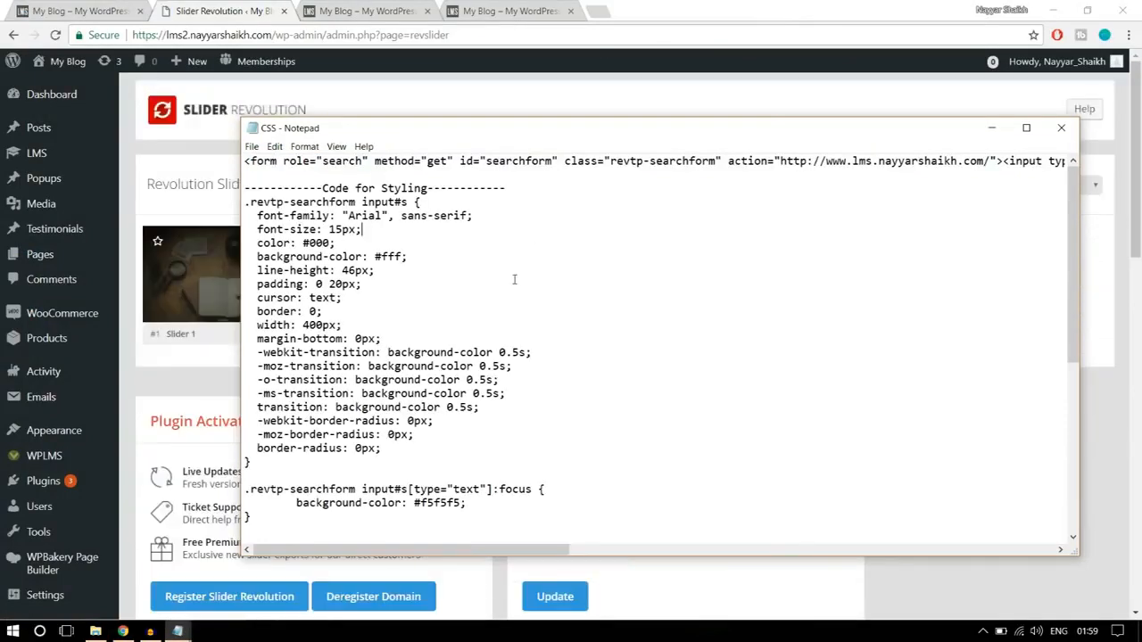
left_click_drag(531, 187, 245, 187)
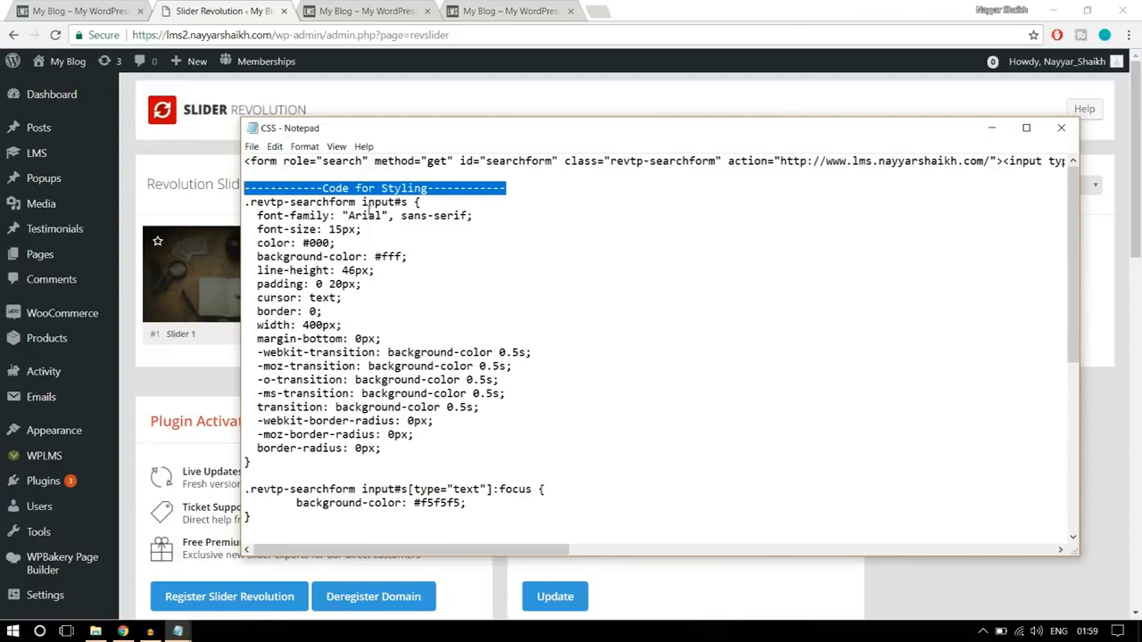
left_click(366, 215)
left_click_drag(243, 202, 425, 567)
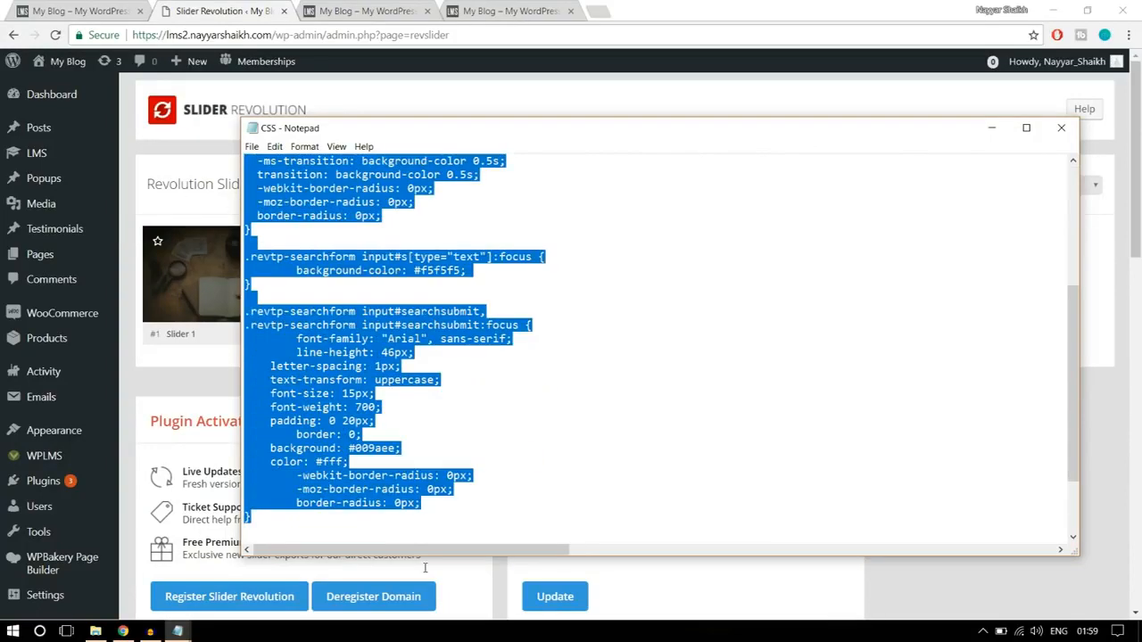
right_click(341, 403)
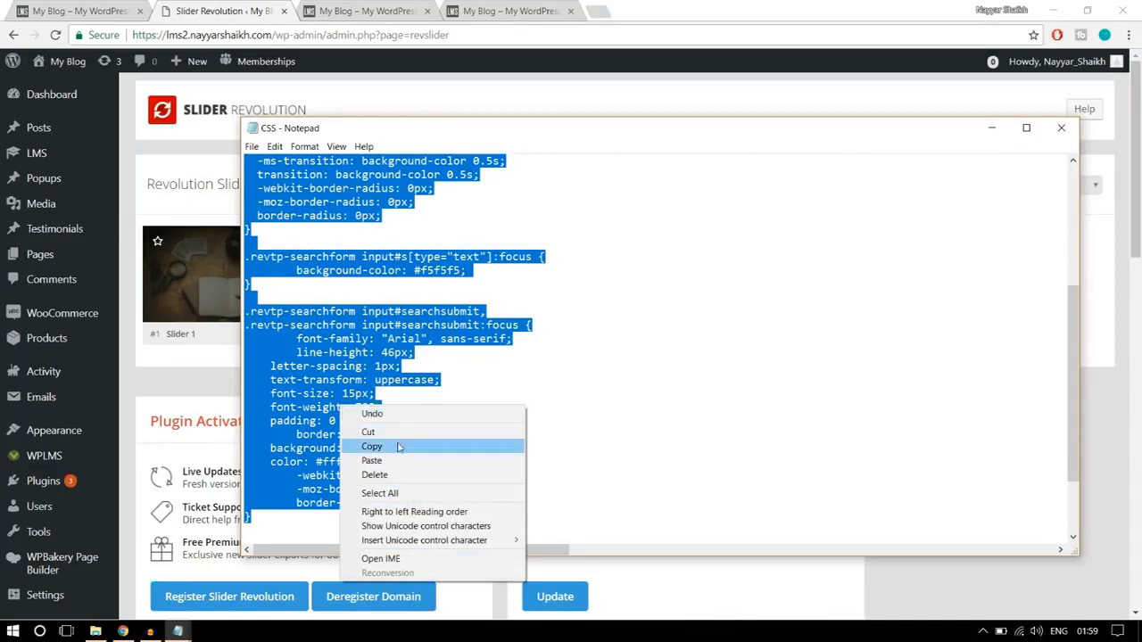
left_click(372, 446)
- Return to the browser, open Slider 1 for editing and switch to its slider settings
left_click(198, 141)
scroll(212, 217, "down", 1)
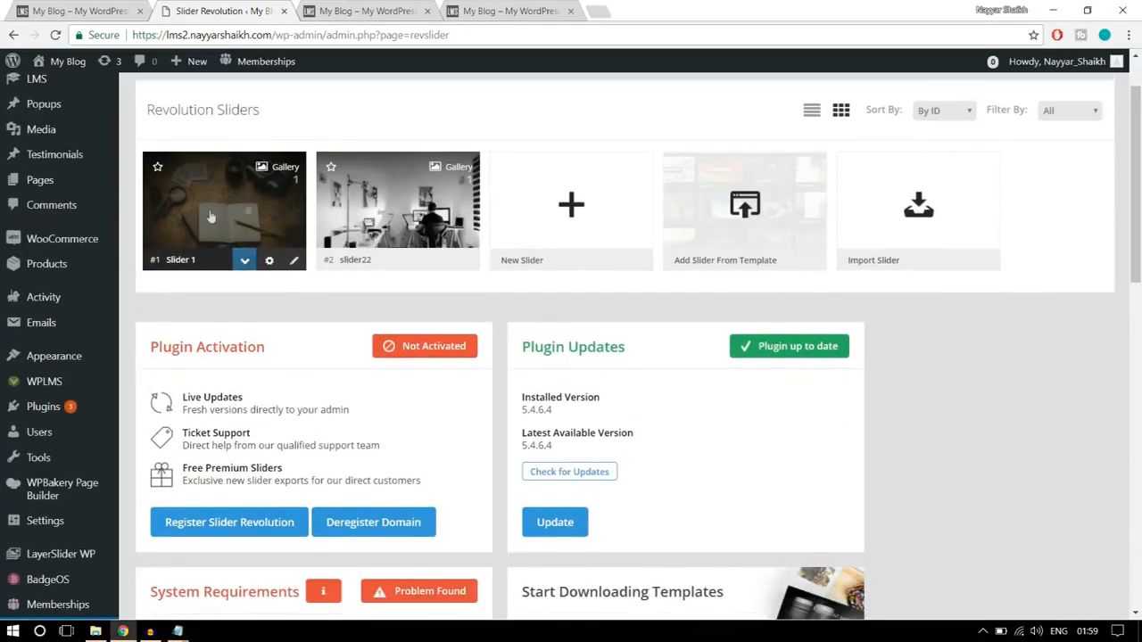
left_click(295, 262)
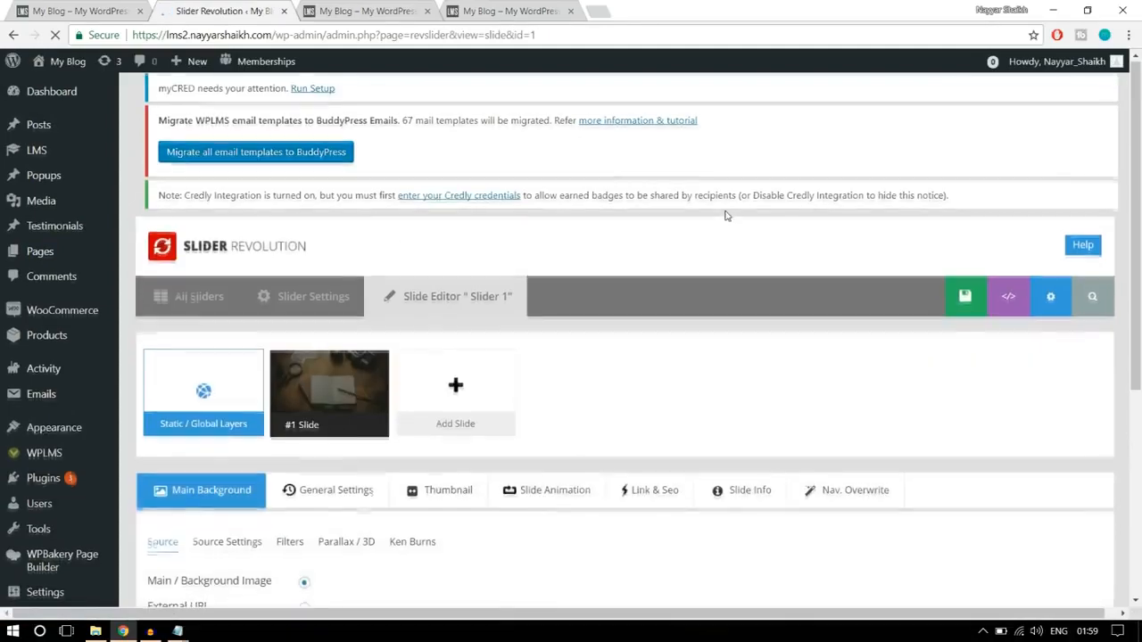
scroll(727, 219, "down", 7)
scroll(736, 272, "up", 2)
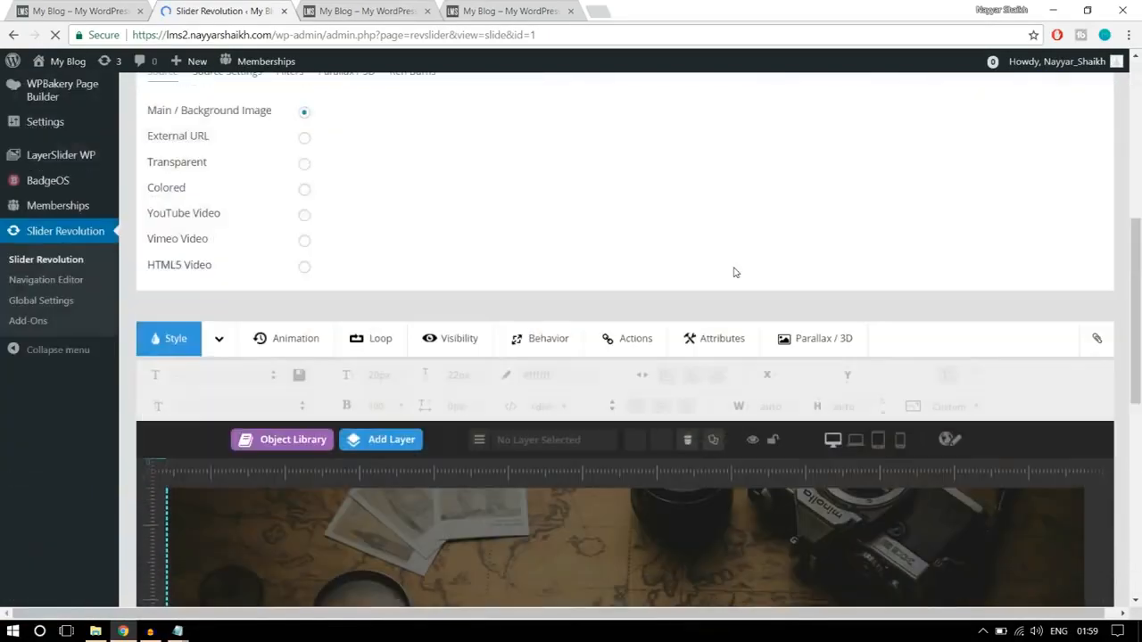
scroll(736, 272, "up", 5)
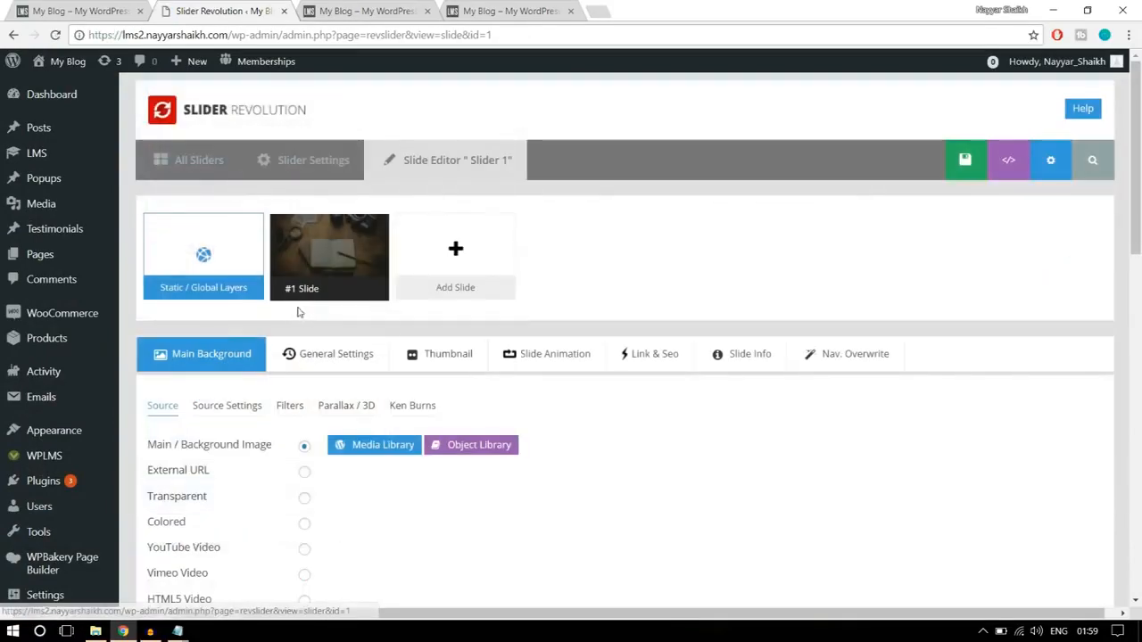
scroll(1106, 268, "down", 7)
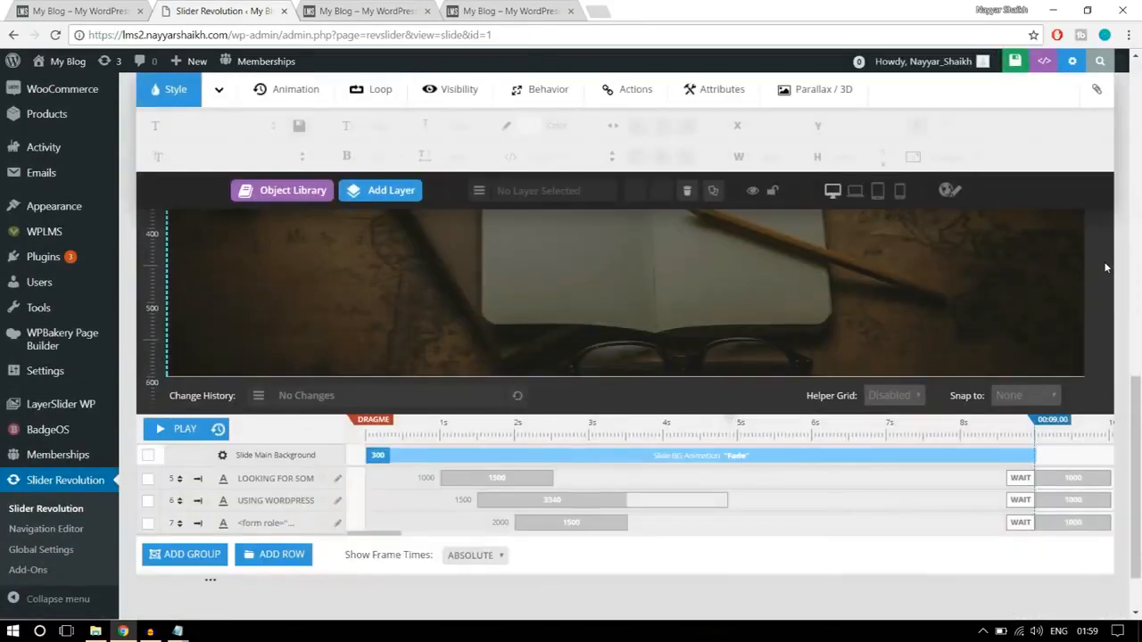
scroll(1107, 267, "up", 2)
scroll(1106, 267, "up", 5)
left_click(308, 166)
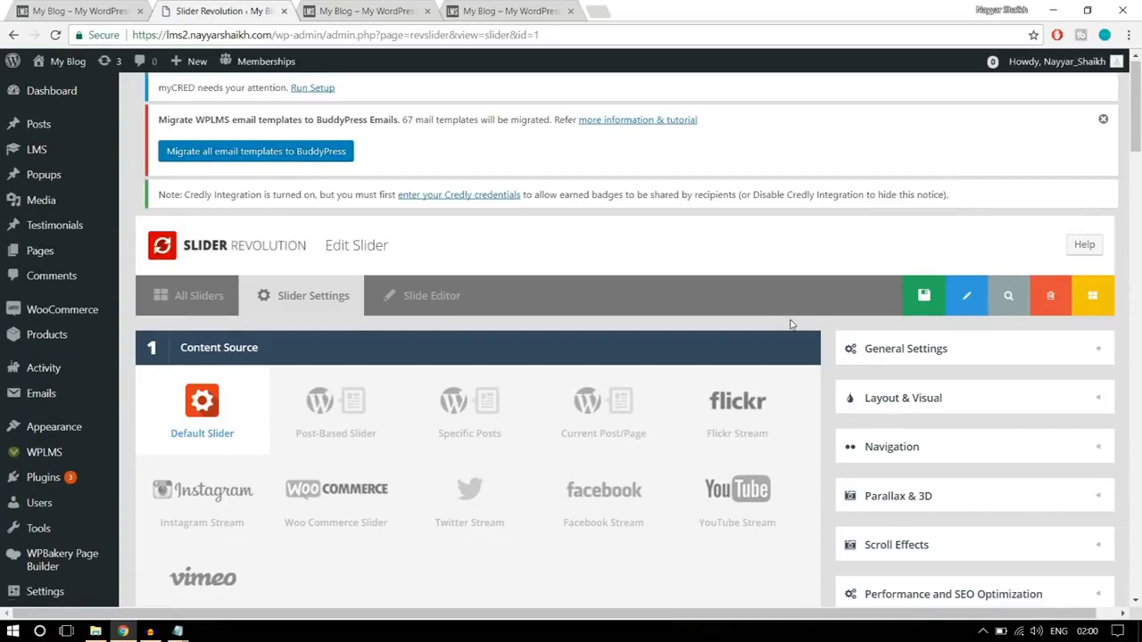
- Paste the copied search form styling code into Slider 1's Custom CSS
scroll(805, 319, "down", 15)
scroll(789, 325, "down", 10)
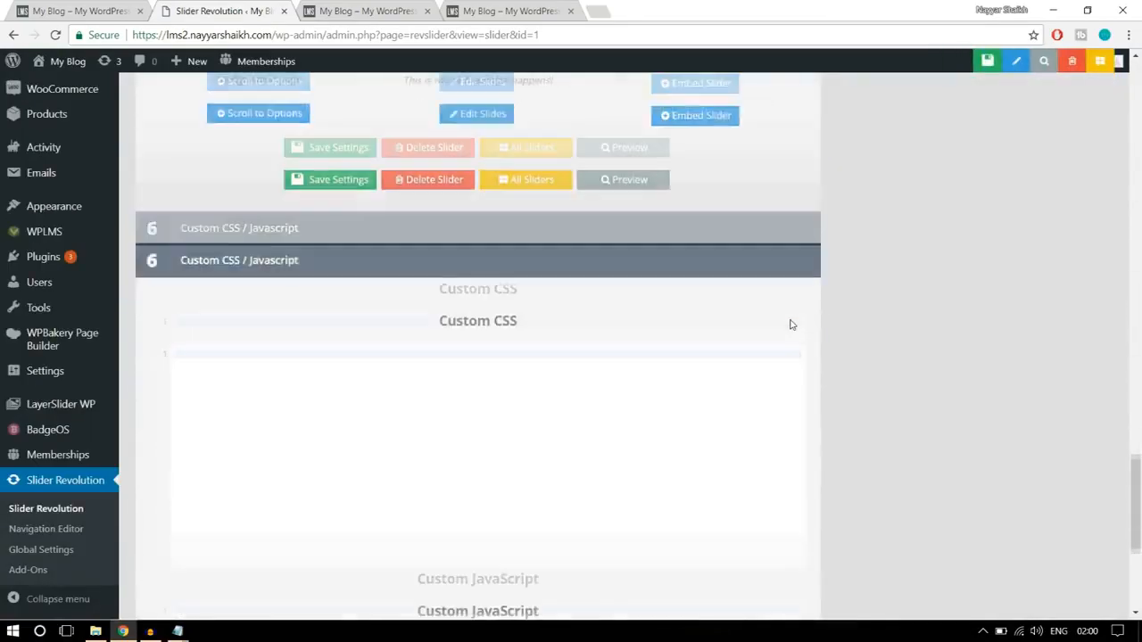
scroll(615, 341, "up", 3)
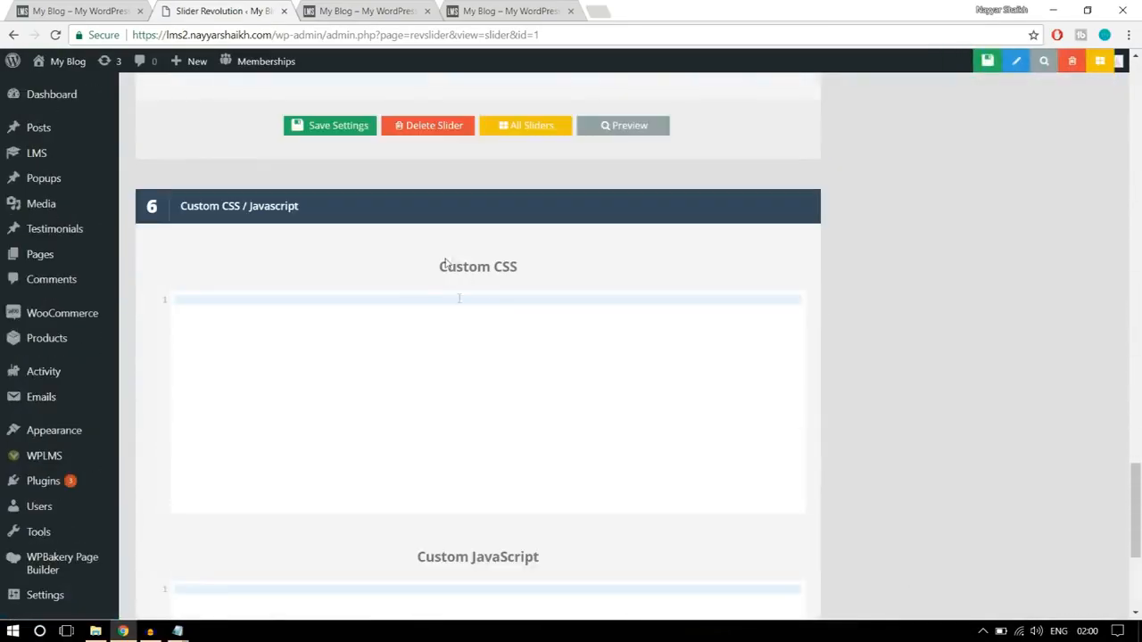
left_click(264, 321)
key("ctrl+v")
scroll(293, 400, "up", 8)
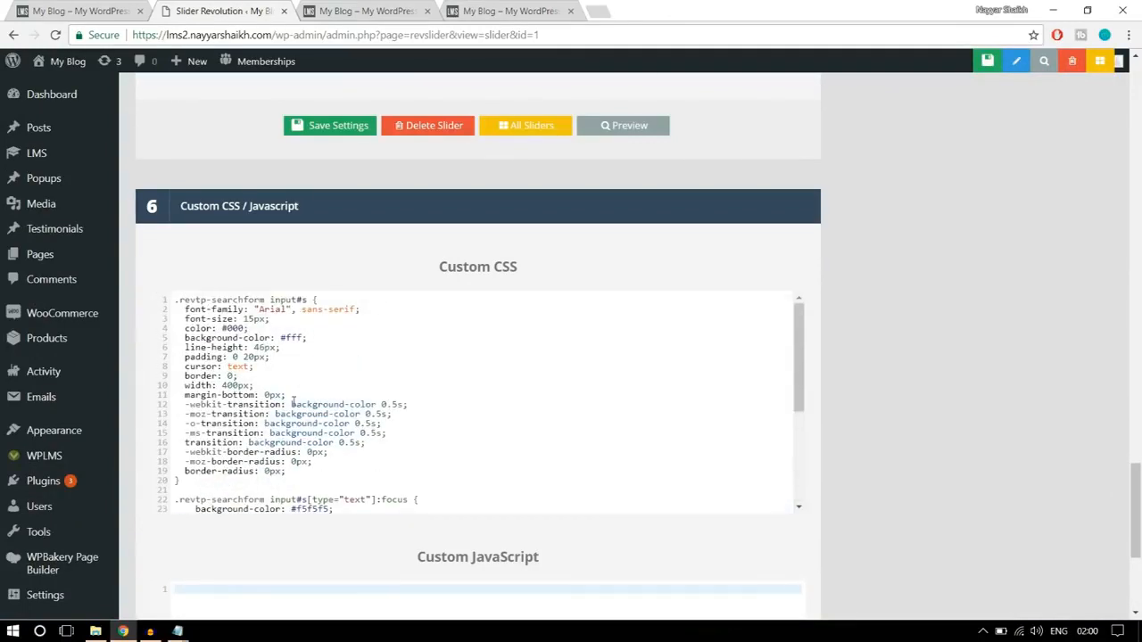
scroll(292, 400, "down", 5)
- Check the styling code in the Notepad CSS file again, return to the browser and save Slider 1's settings
mouse_move(177, 631)
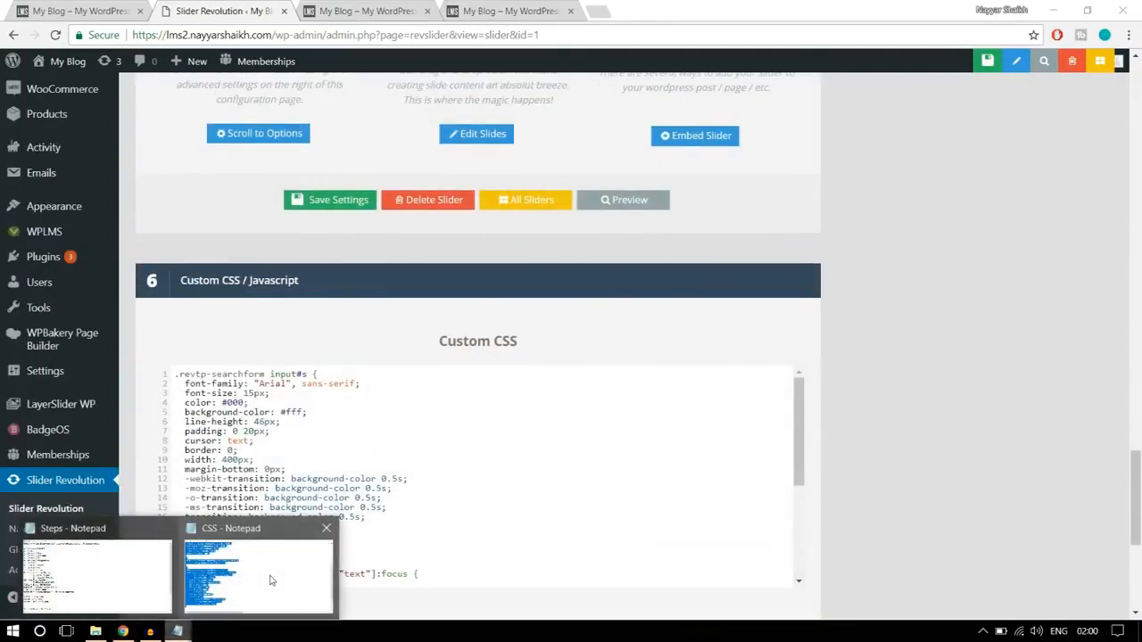
left_click(253, 571)
scroll(386, 449, "up", 6)
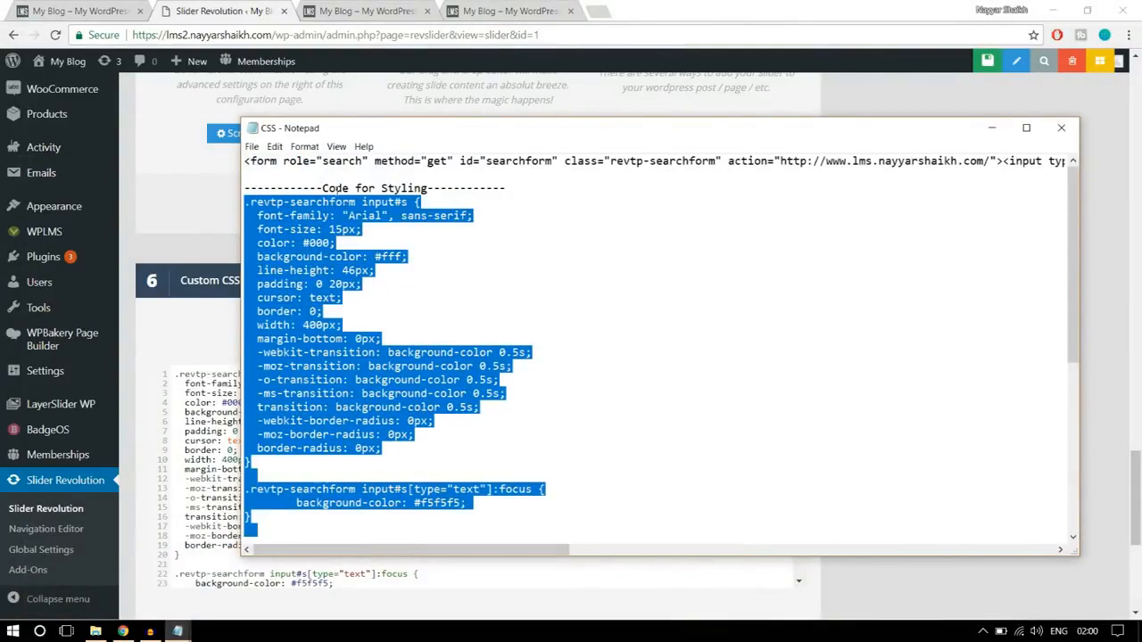
left_click(122, 631)
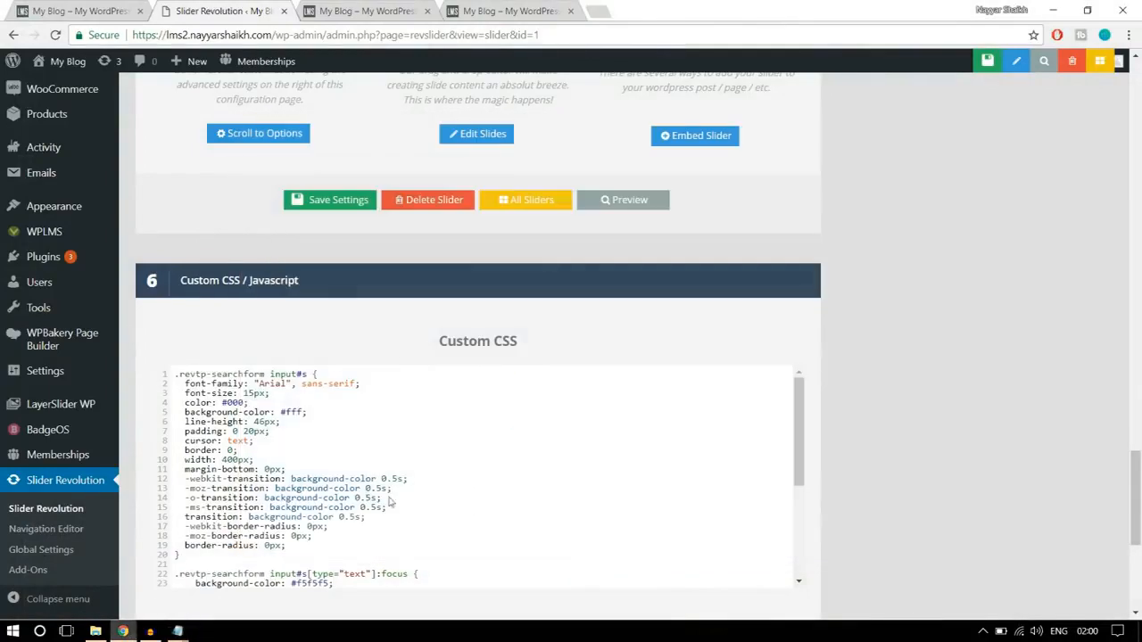
left_click(905, 65)
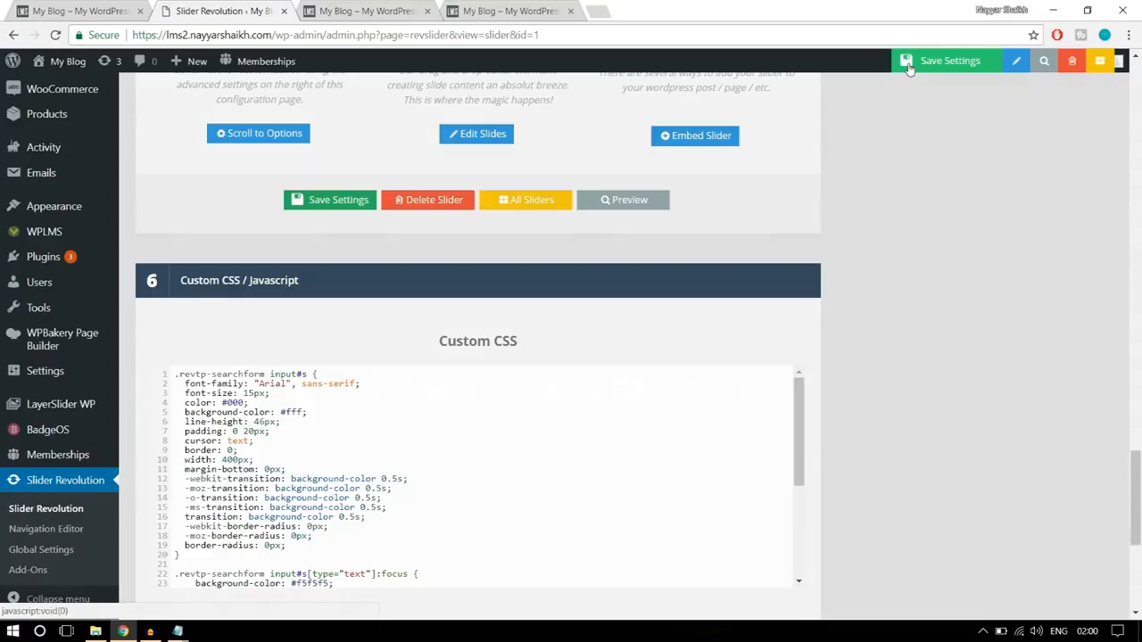
- Reload the live homepage and check the styling of the slider's search form
left_click(366, 11)
left_click(375, 36)
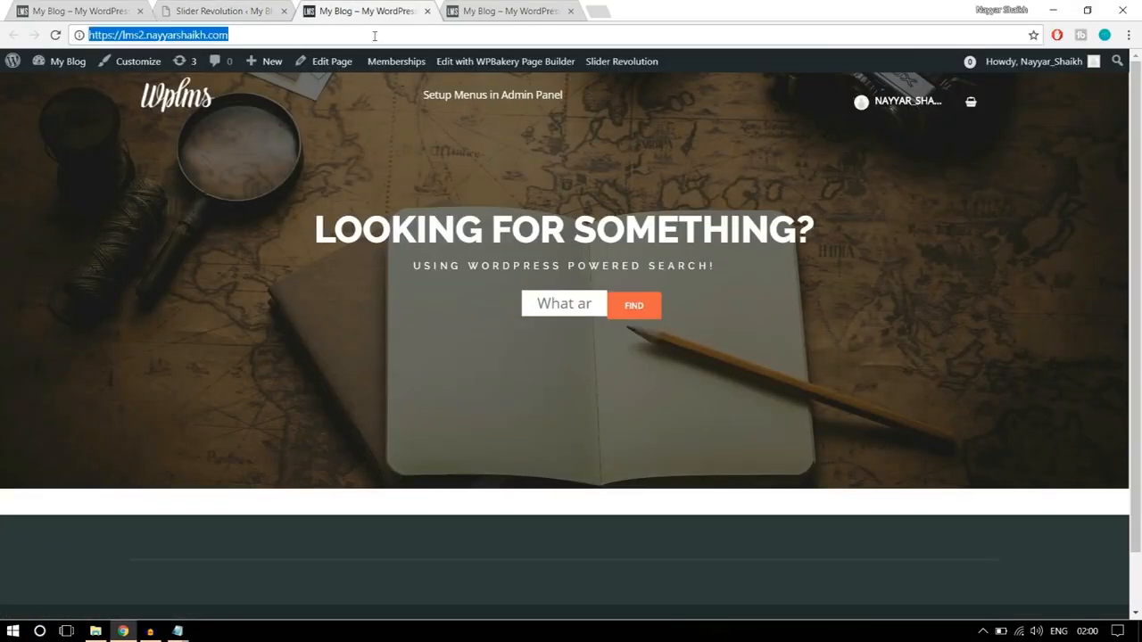
key("Return")
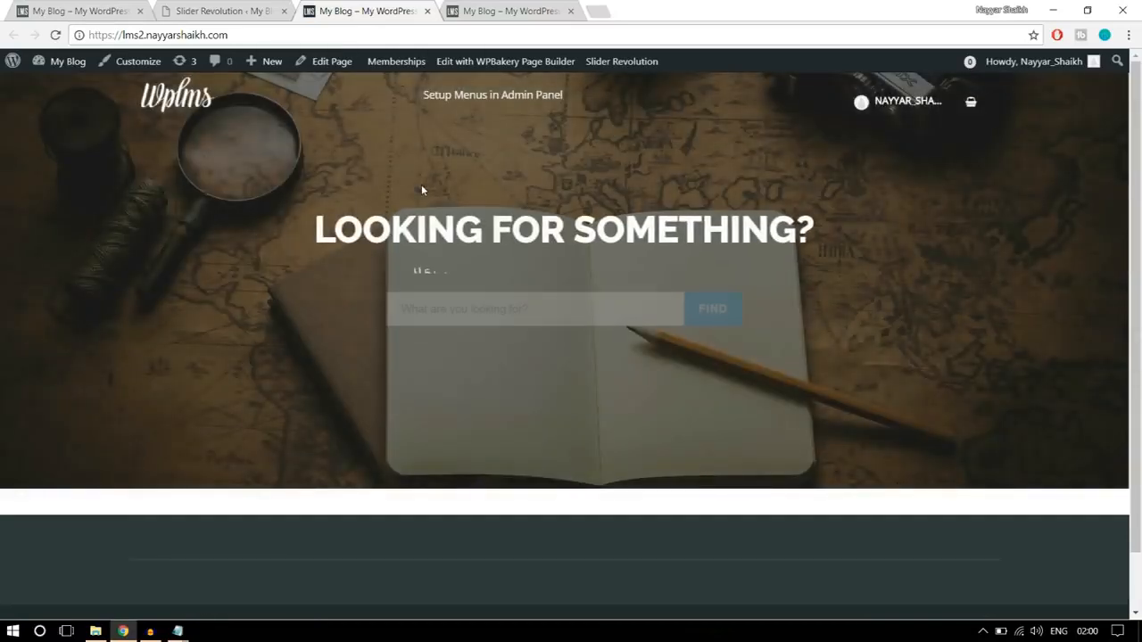
left_click(510, 307)
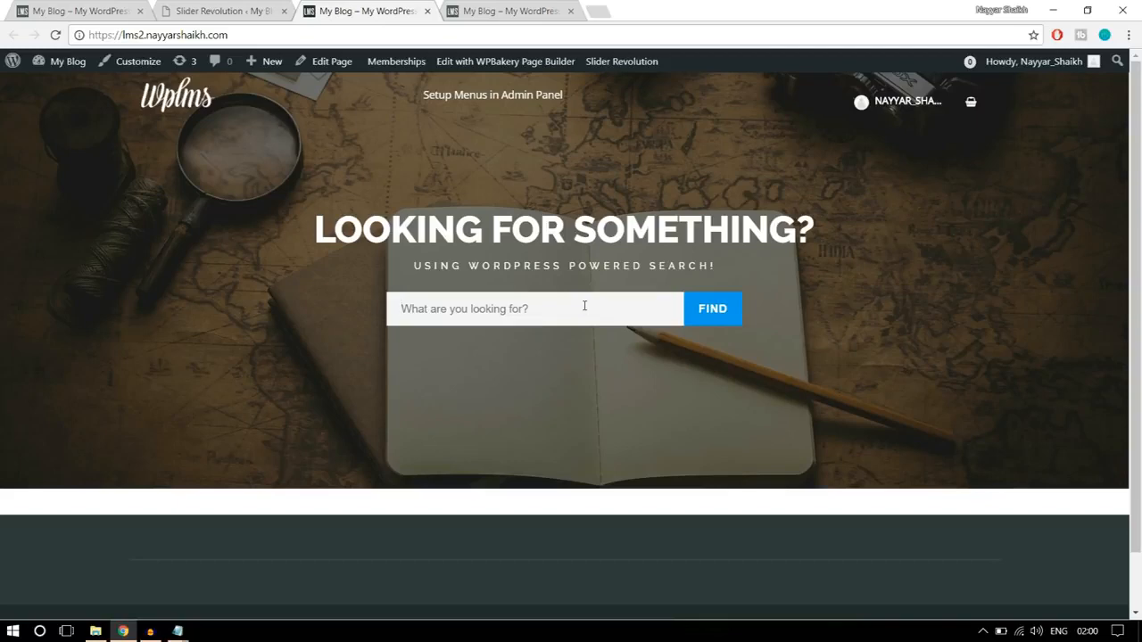
- Close the Slider Revolution page and open the Home Page editor in a new browser tab beside the finished site's tab
left_click(287, 16)
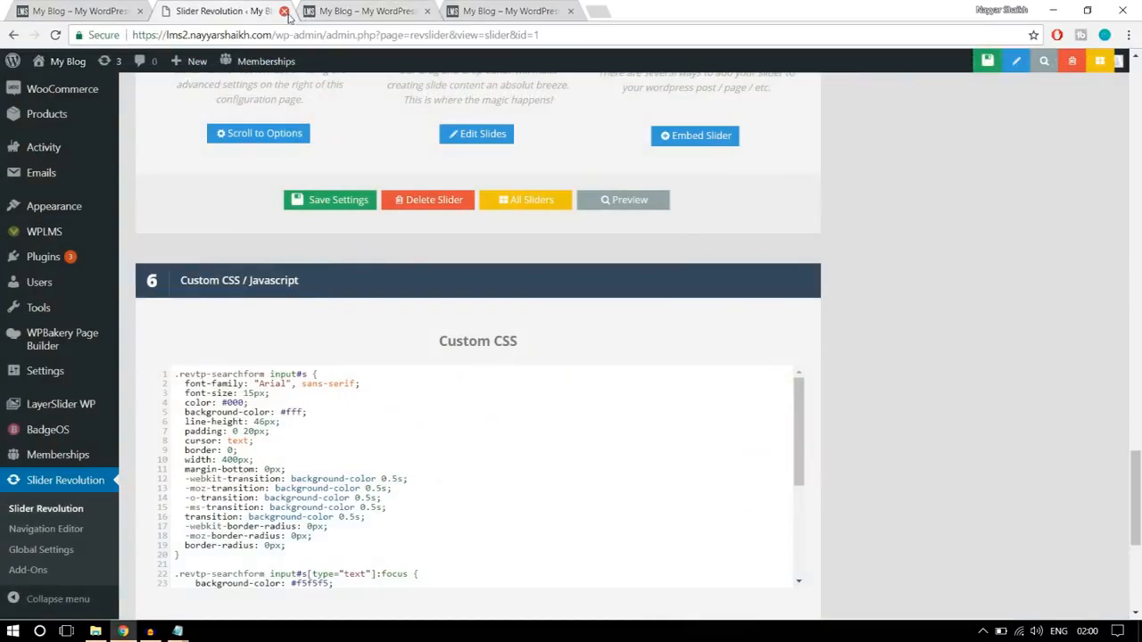
left_click(282, 11)
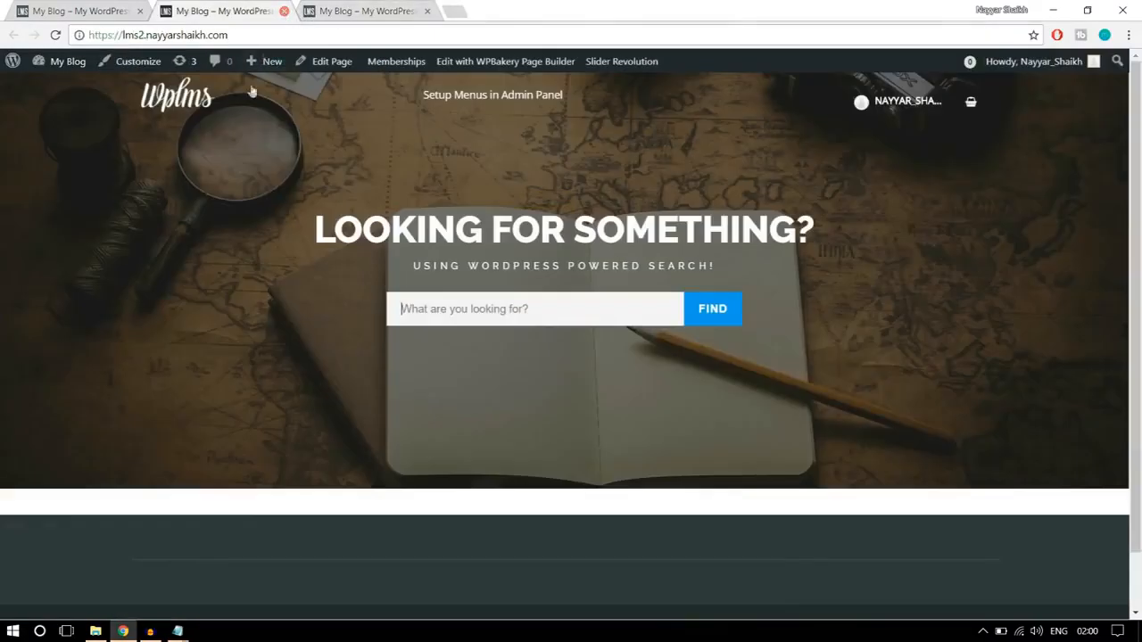
right_click(329, 64)
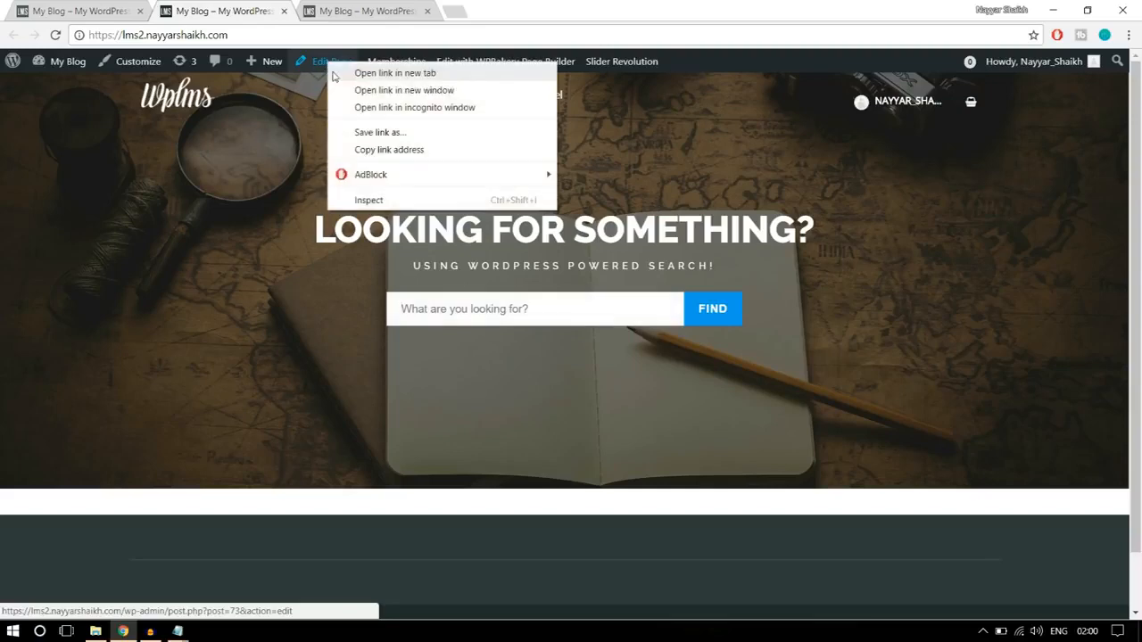
left_click(333, 72)
left_click_drag(357, 5, 240, 5)
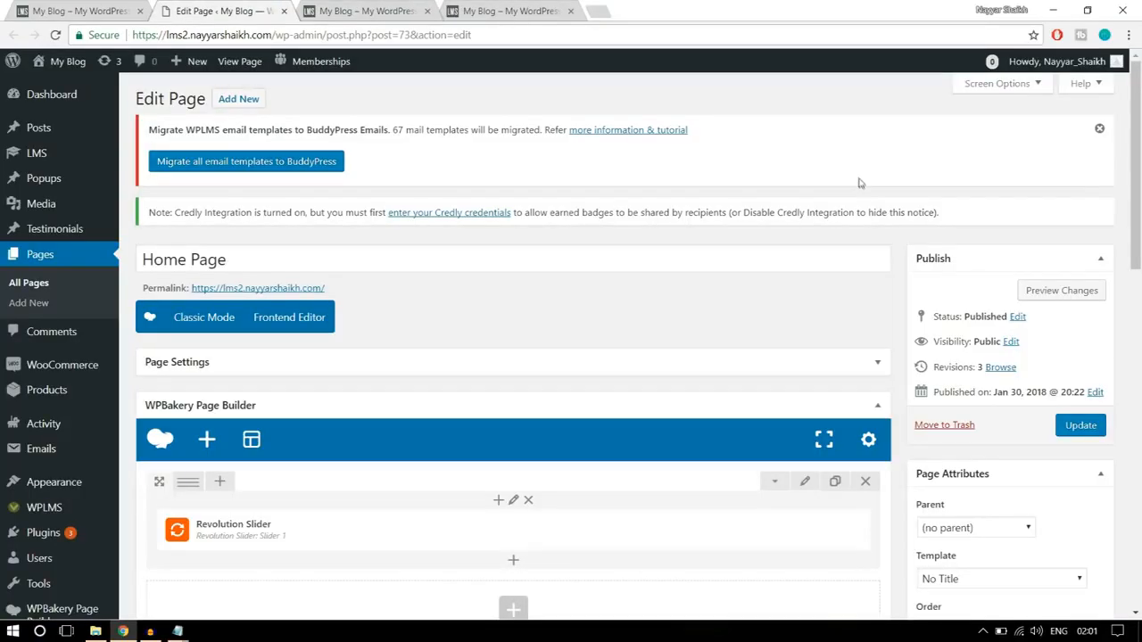
- Review the section below the finished site's banner and start adding an element below the Home Page's Revolution Slider row
left_click(98, 11)
scroll(1011, 384, "down", 5)
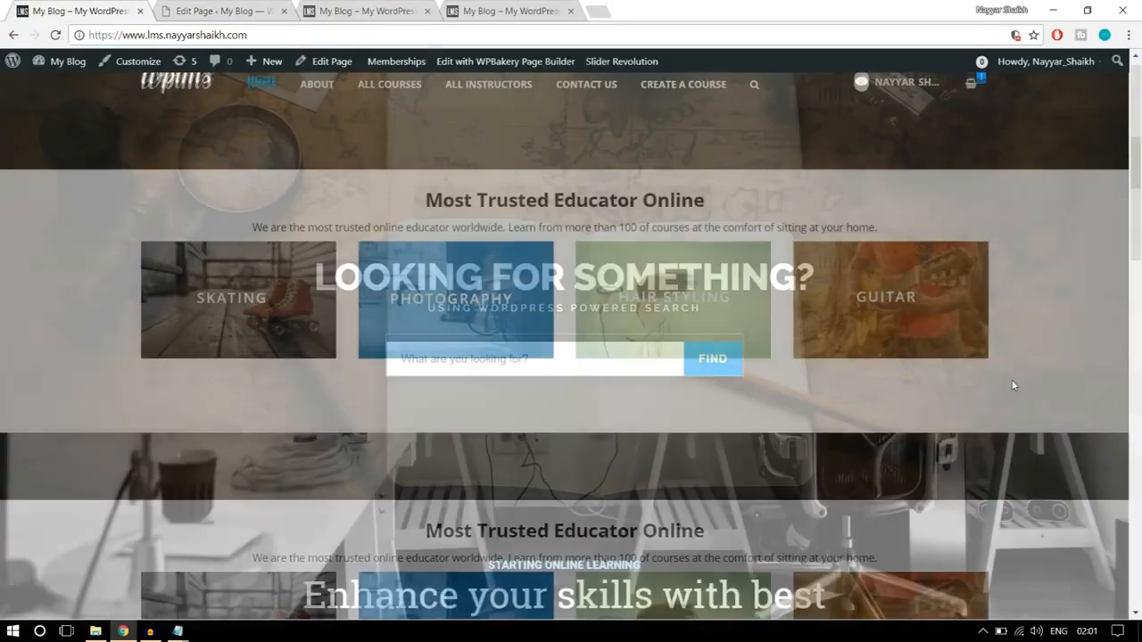
scroll(1001, 397, "up", 1)
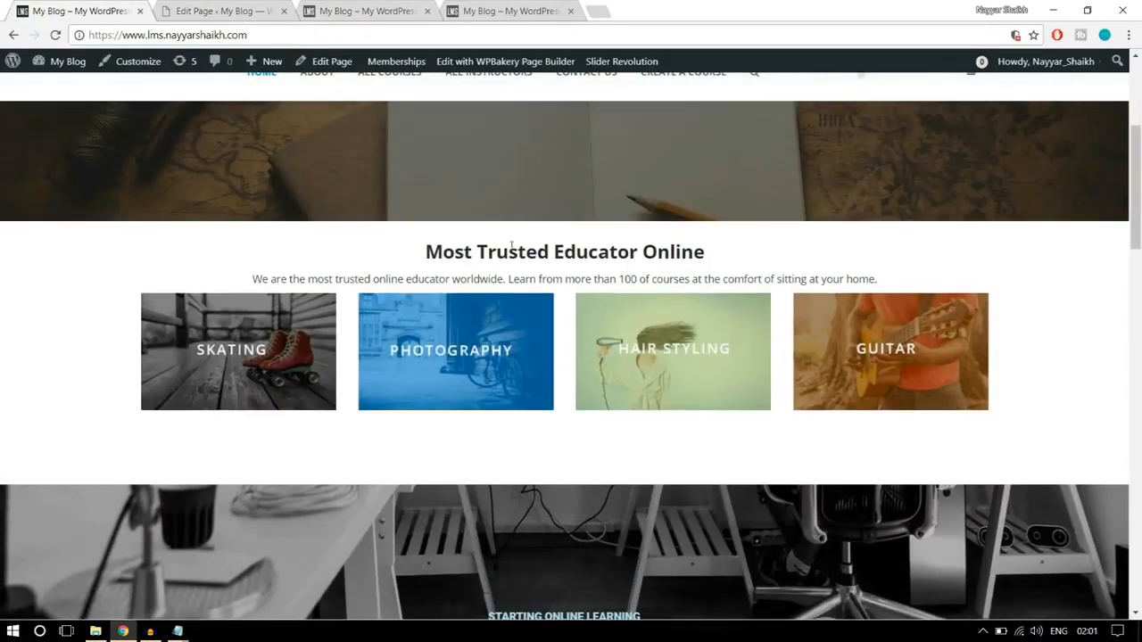
left_click(236, 7)
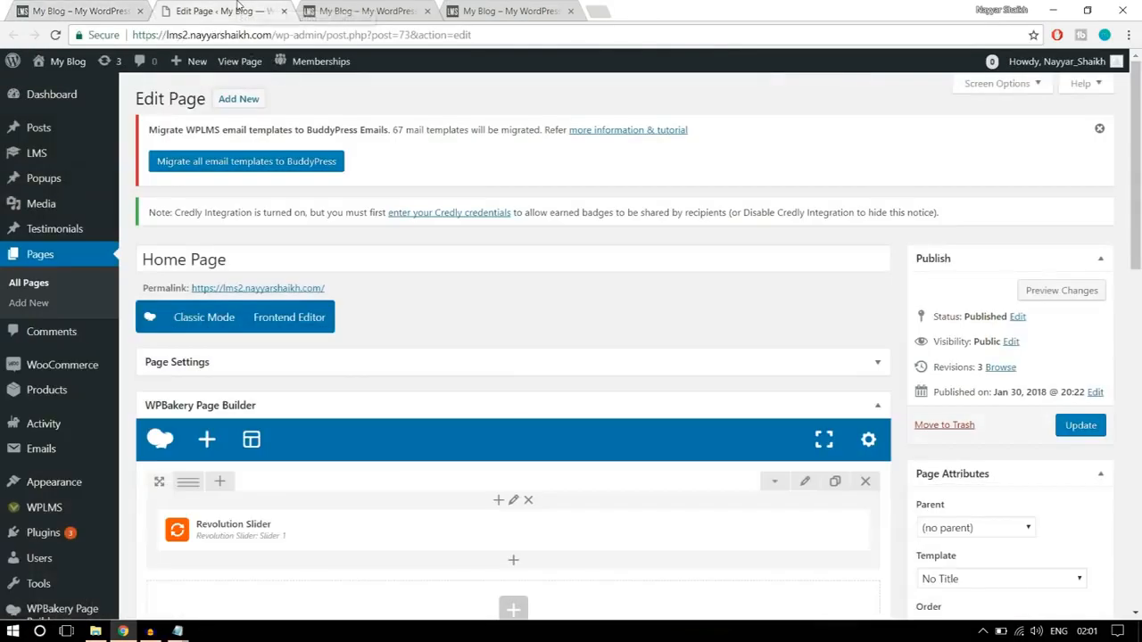
scroll(612, 313, "down", 3)
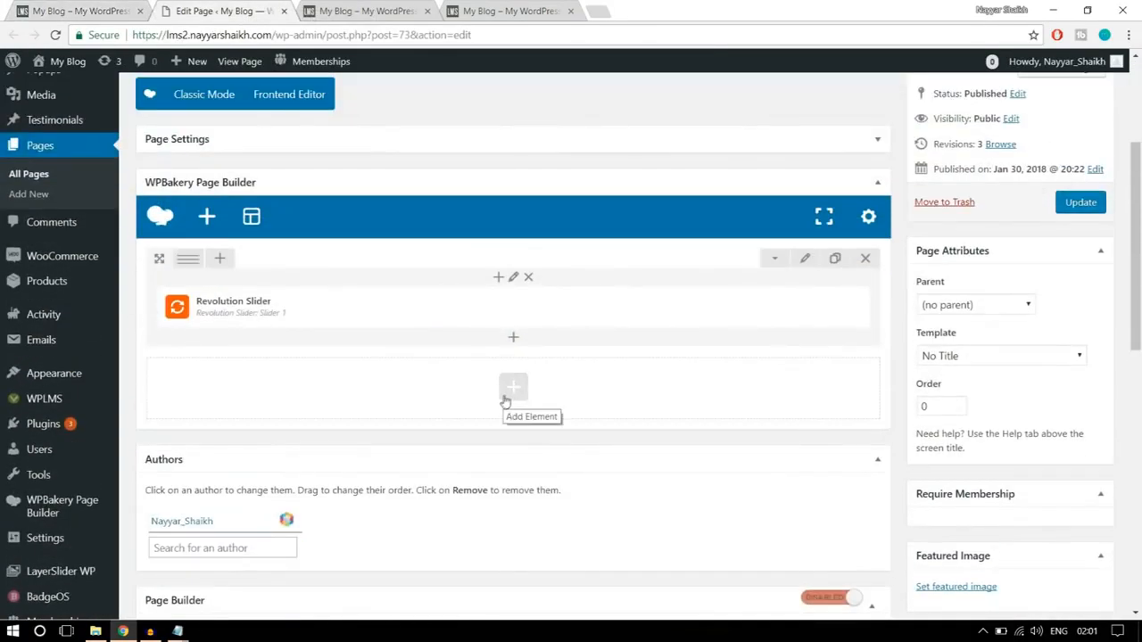
left_click(518, 393)
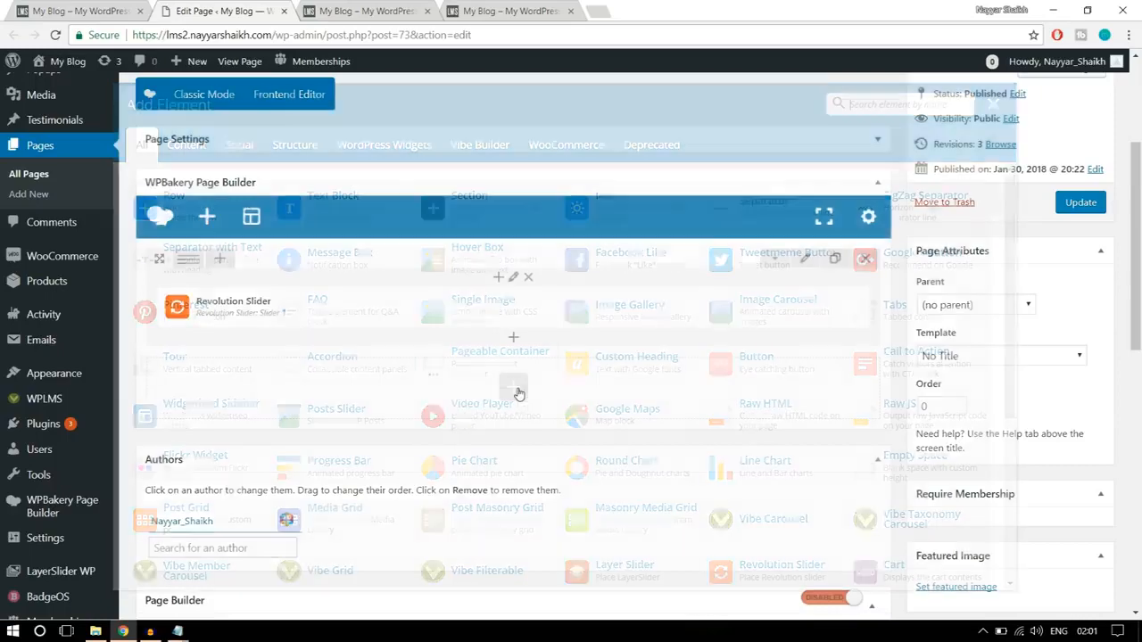
- Examine the "Most Trusted Educator Online" heading and its section on the finished homepage
left_click(116, 5)
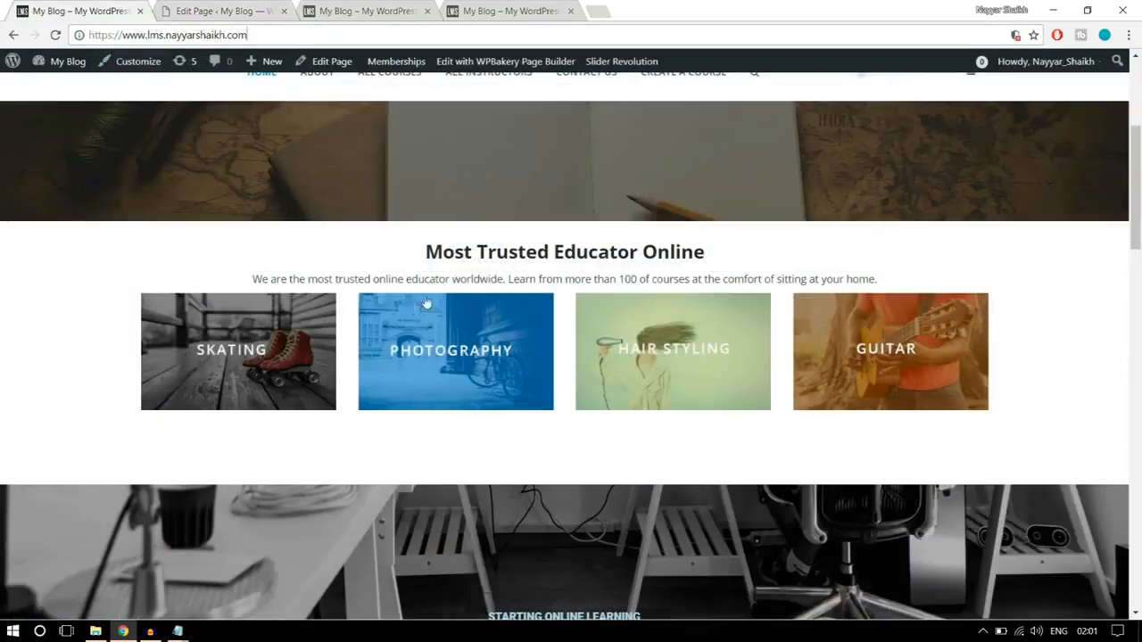
left_click_drag(425, 253, 702, 243)
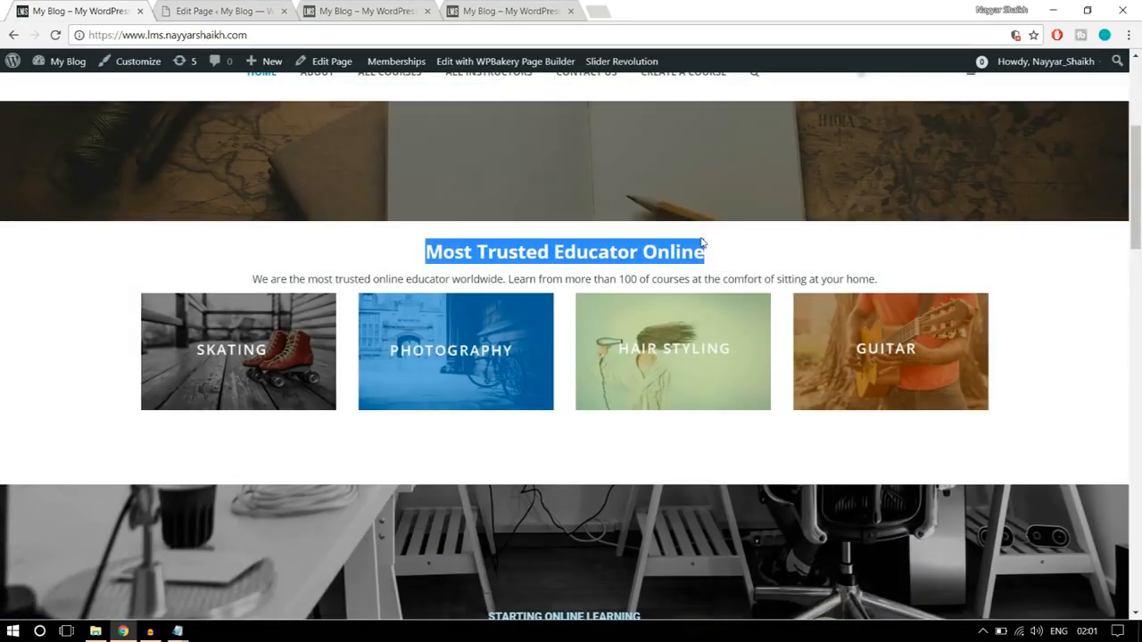
left_click(719, 250)
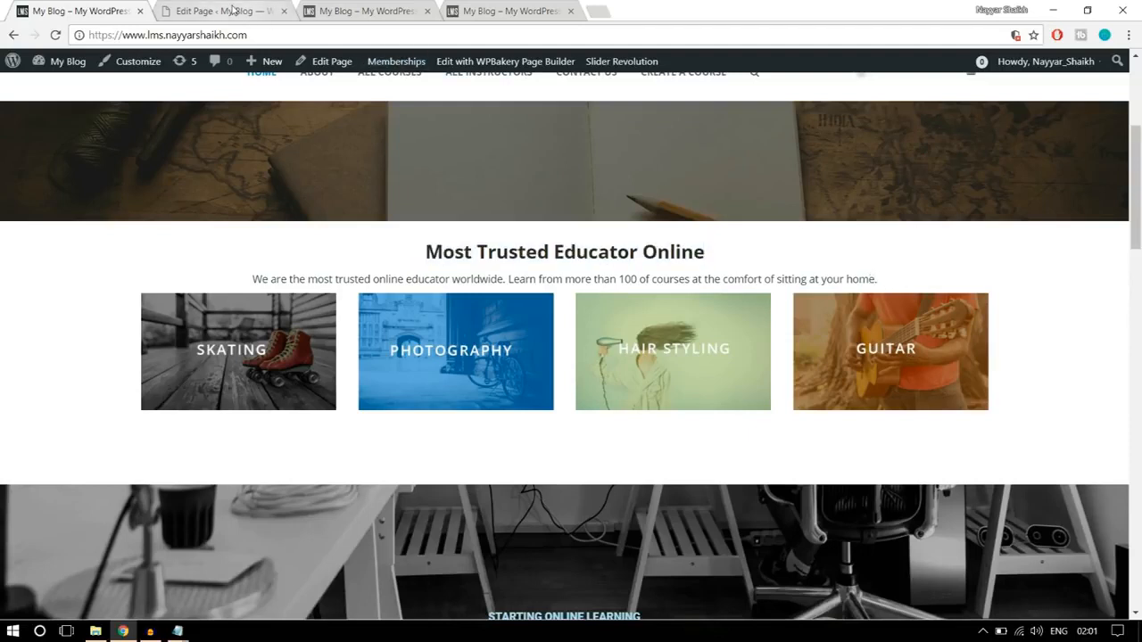
left_click_drag(422, 256, 887, 265)
scroll(1030, 359, "down", 4)
scroll(1032, 364, "down", 2)
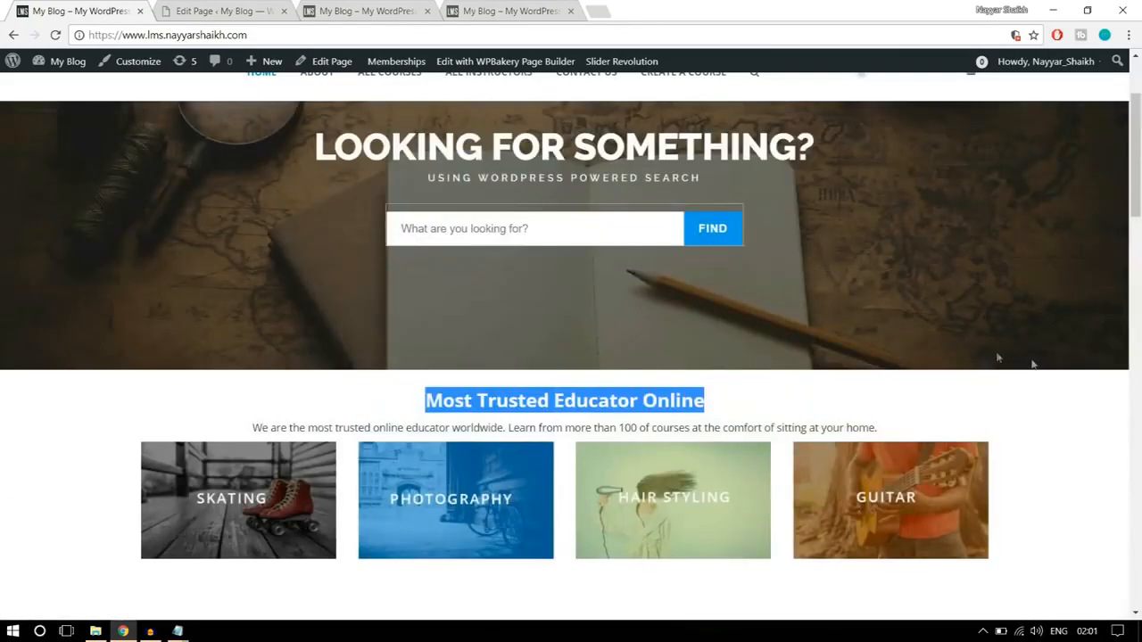
- Add a Text Block element in a new row below the Home Page's Revolution Slider row
left_click(207, 9)
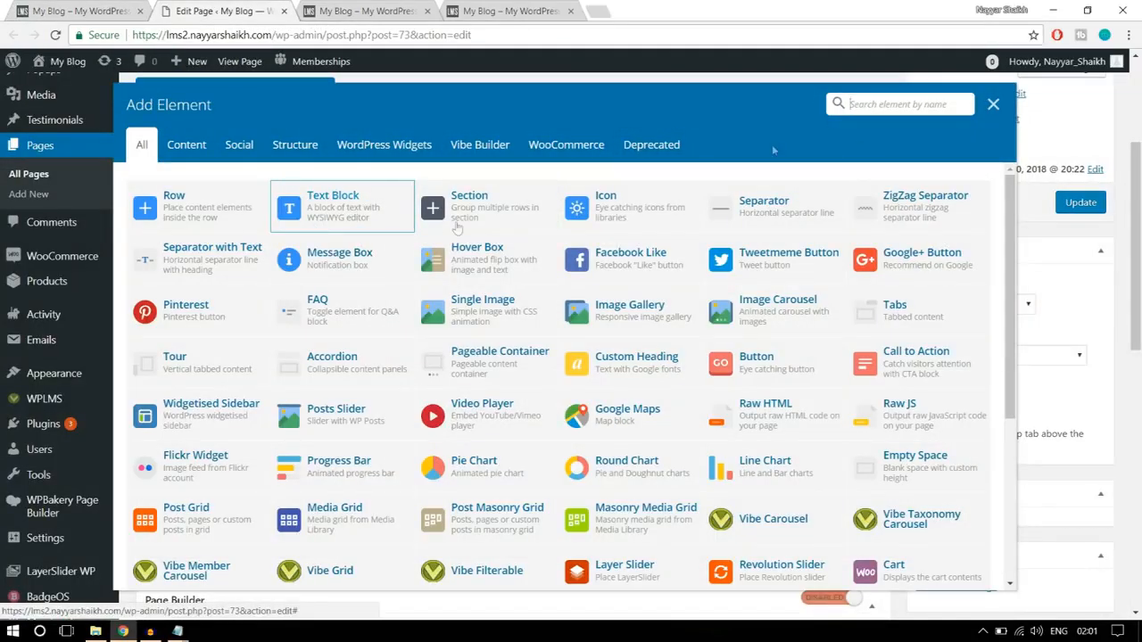
left_click(849, 104)
type("text")
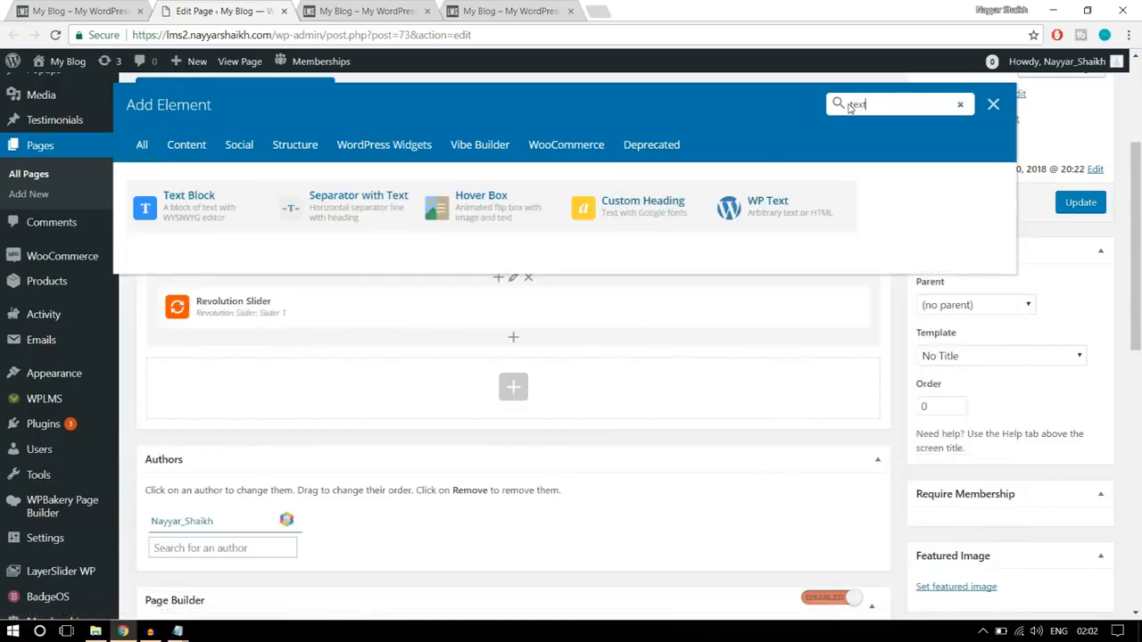
left_click(183, 215)
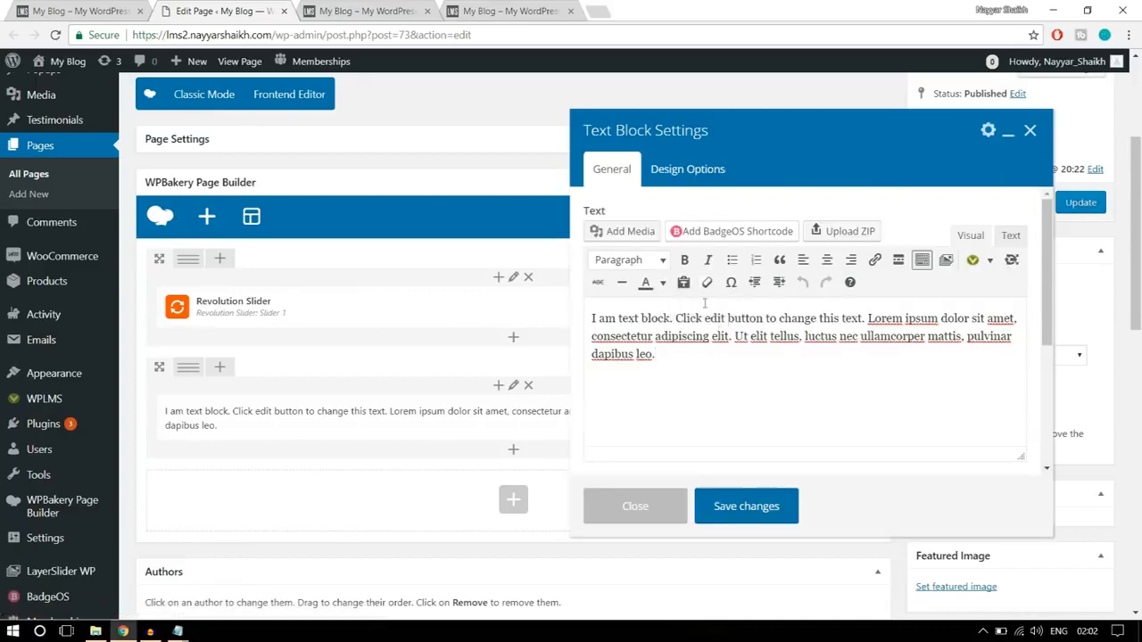
- Replace the text block's placeholder with the "Most Trusted Educator Online" heading and its paragraph copied from the finished homepage
left_click_drag(692, 351, 586, 317)
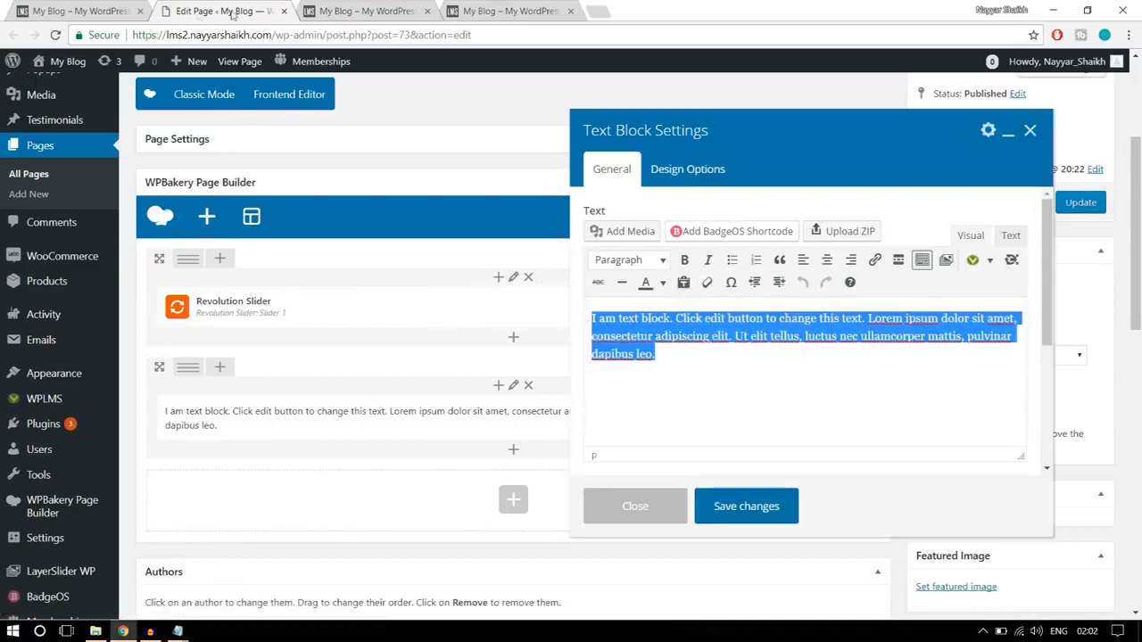
left_click(101, 7)
left_click_drag(892, 437, 377, 399)
key("ctrl+c")
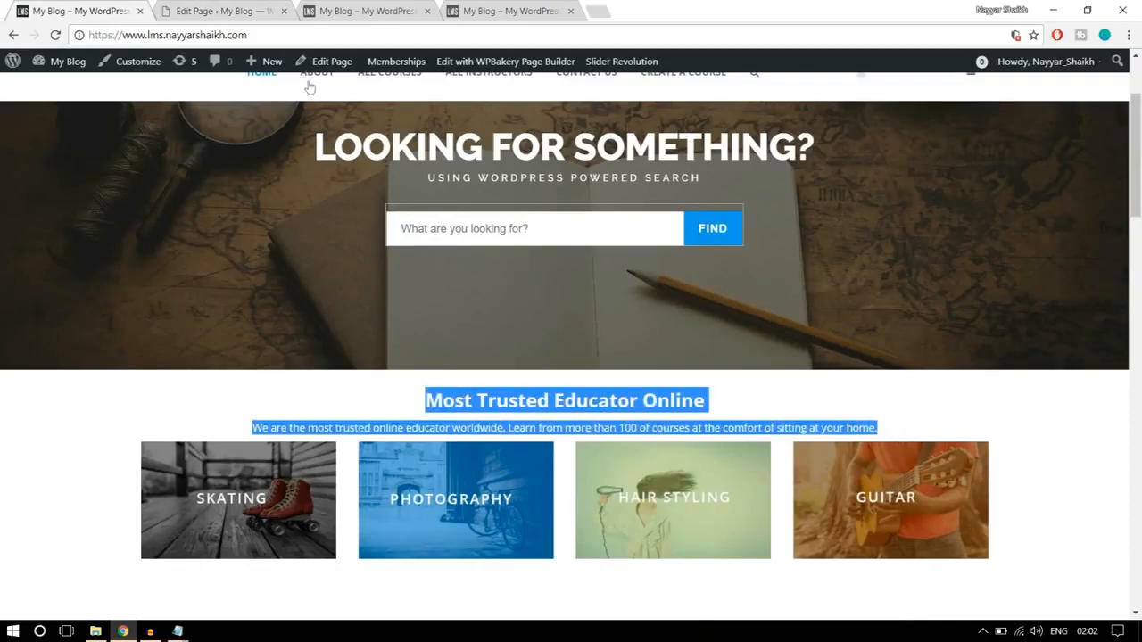
left_click(267, 7)
left_click(741, 336)
key("ctrl+a")
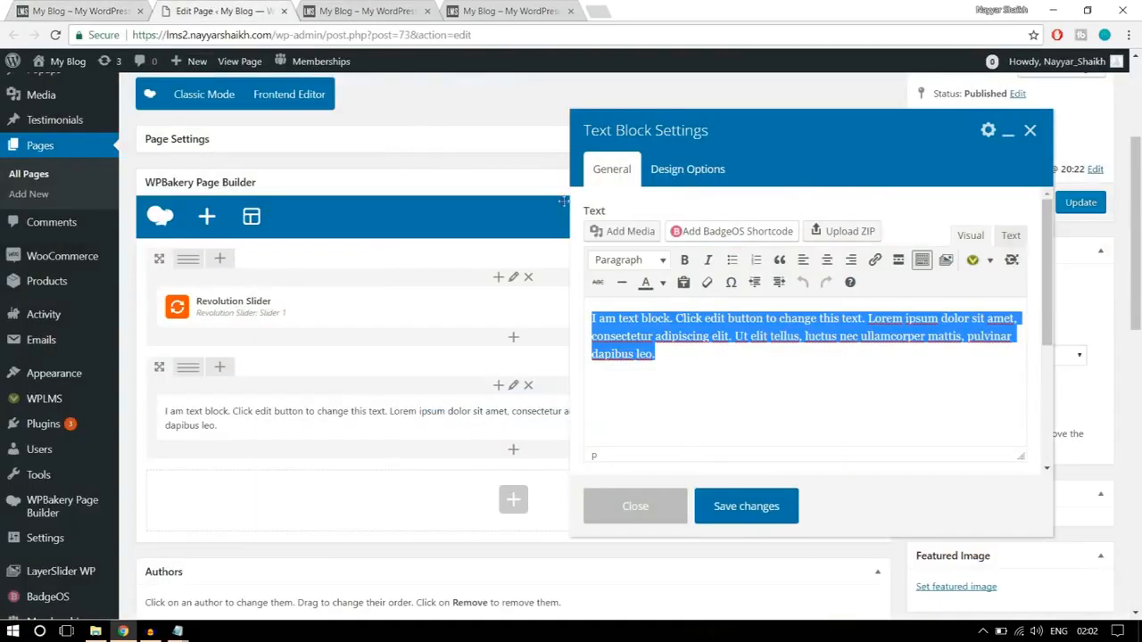
key("ctrl+v")
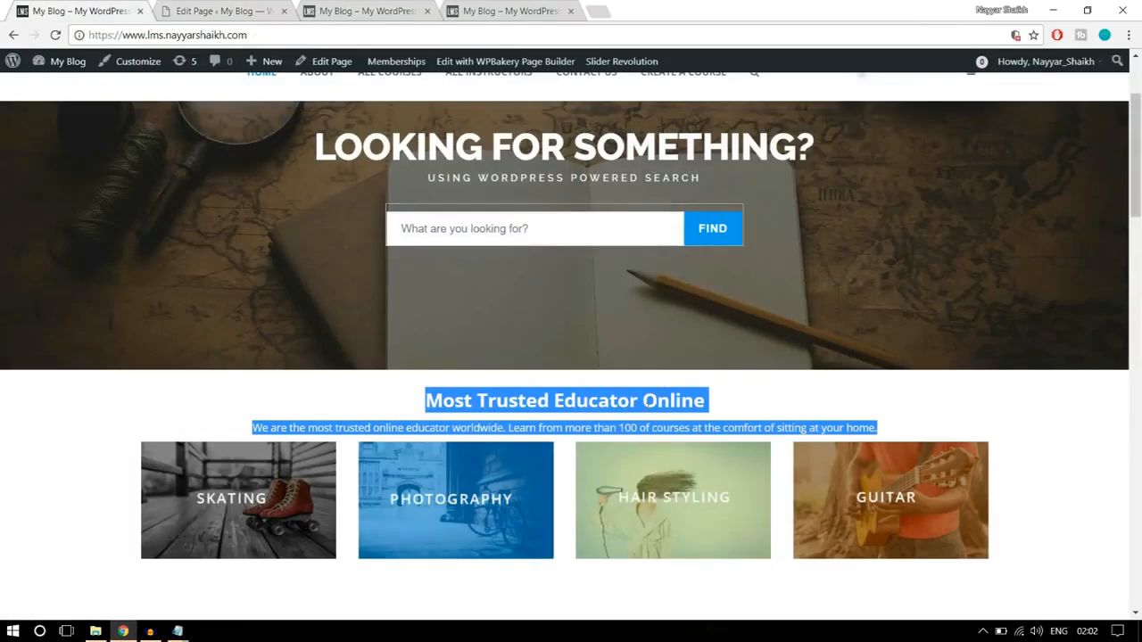
left_click(245, 9)
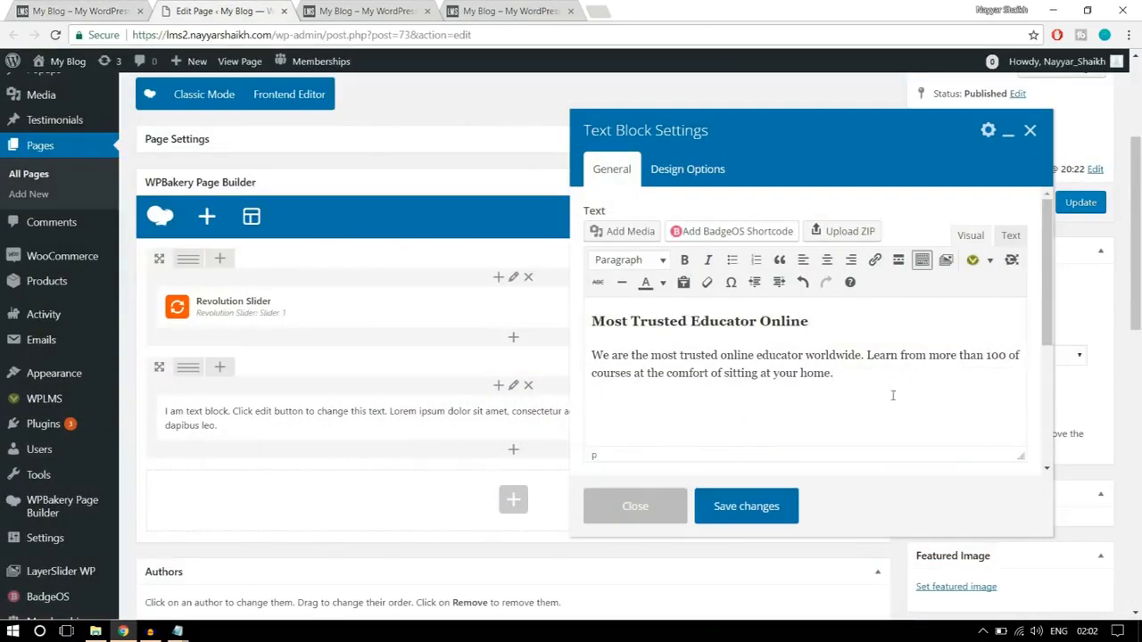
- Center-align the text block's heading and paragraph, compare with the finished homepage, and save the block
left_click_drag(780, 372, 750, 319)
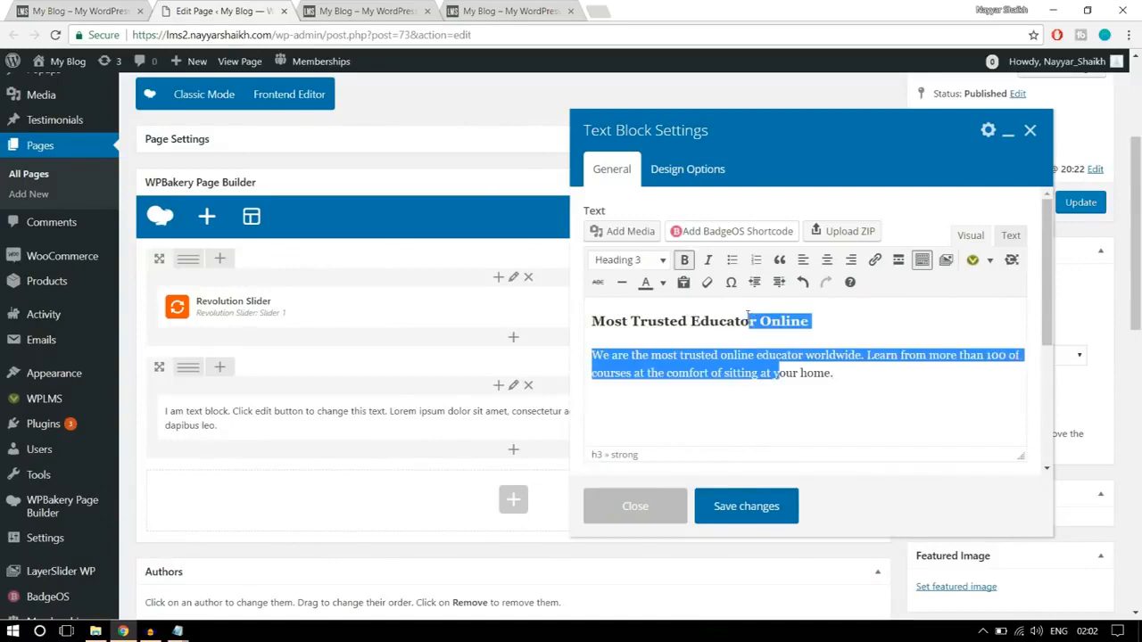
left_click(828, 263)
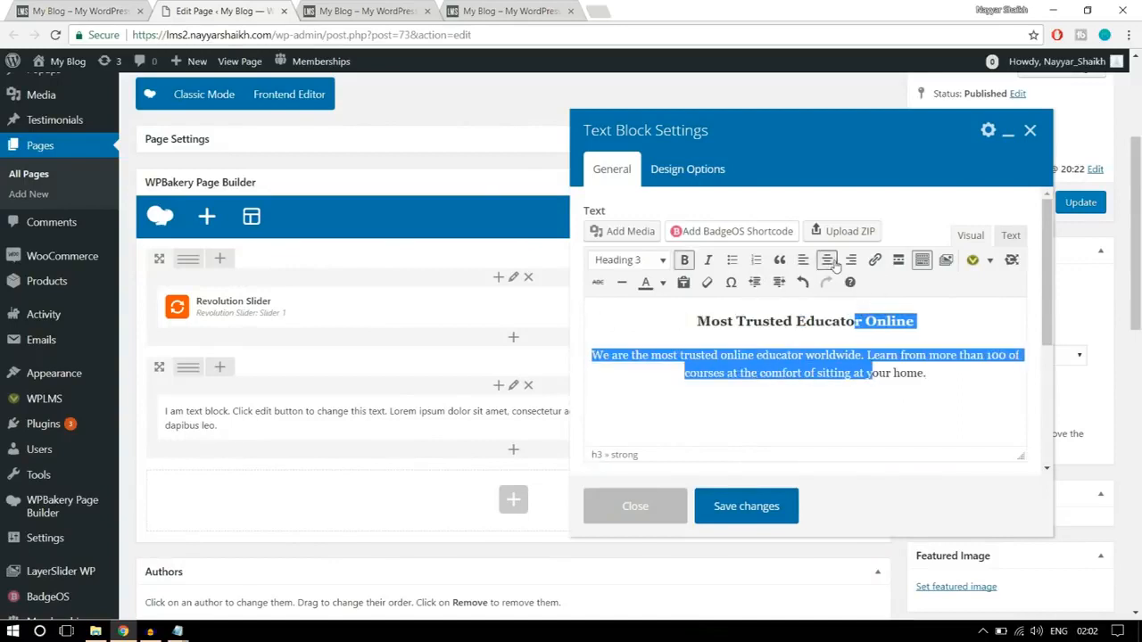
left_click(863, 387)
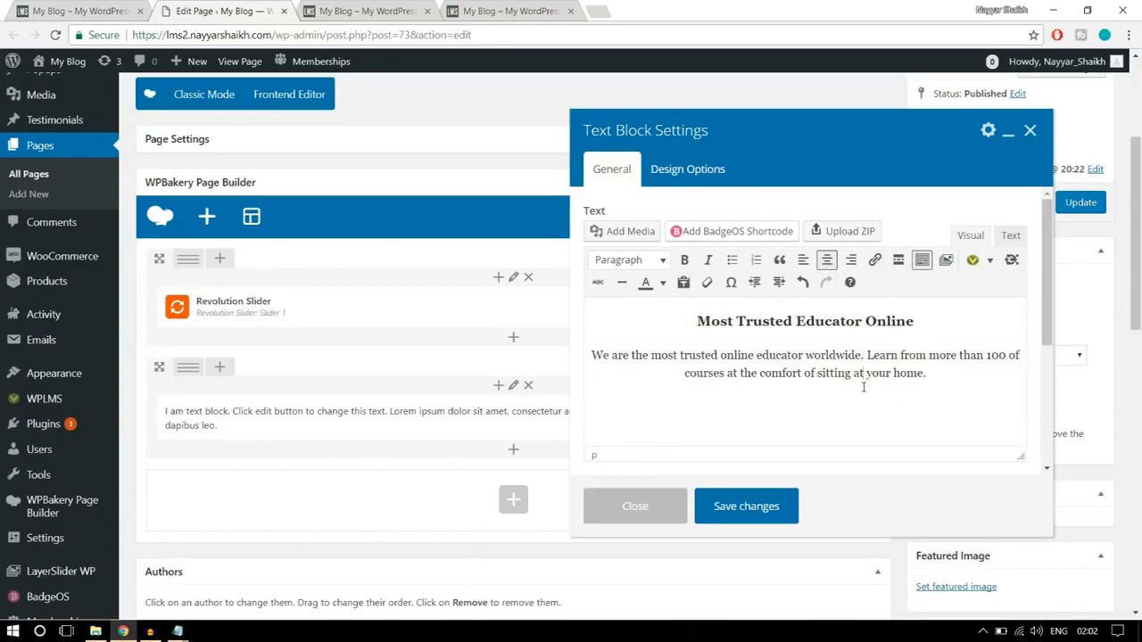
left_click(105, 12)
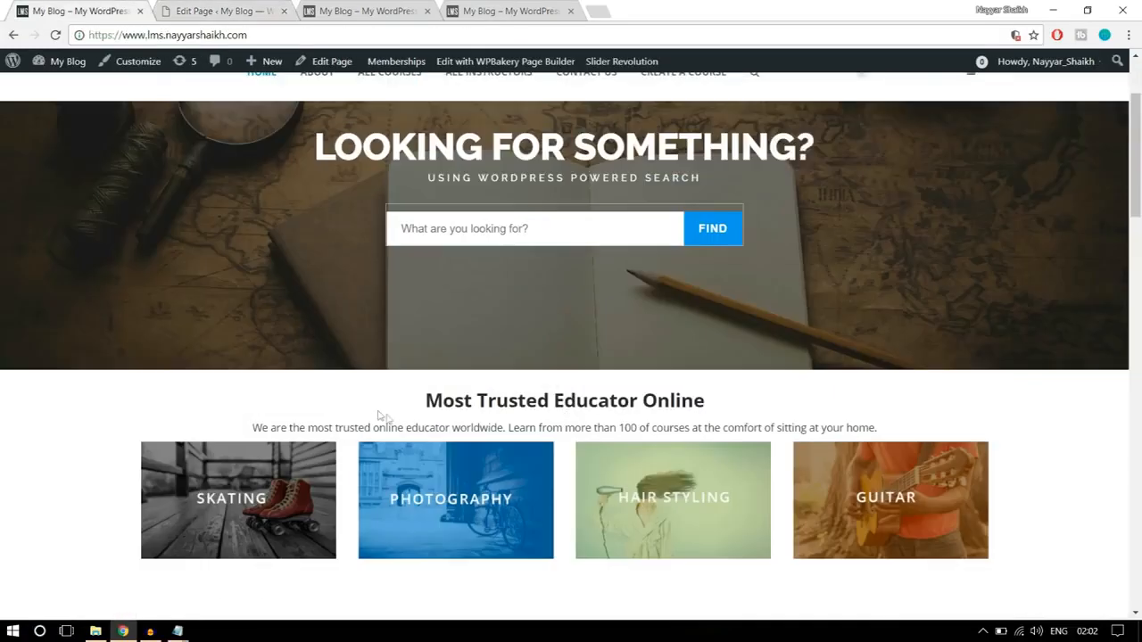
scroll(902, 437, "down", 1)
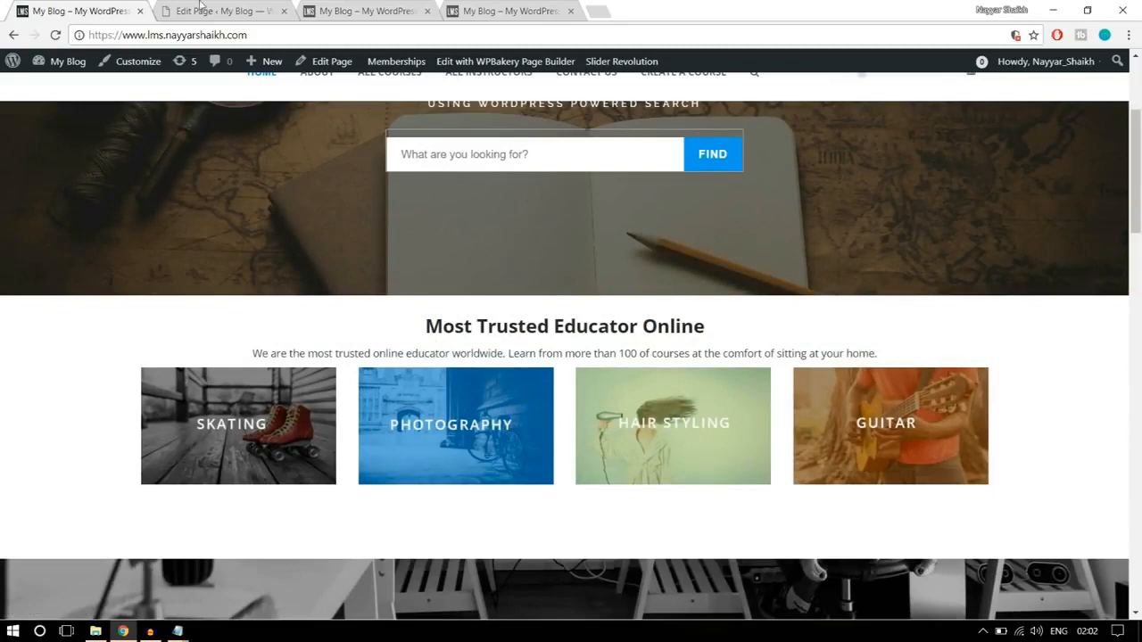
left_click(202, 9)
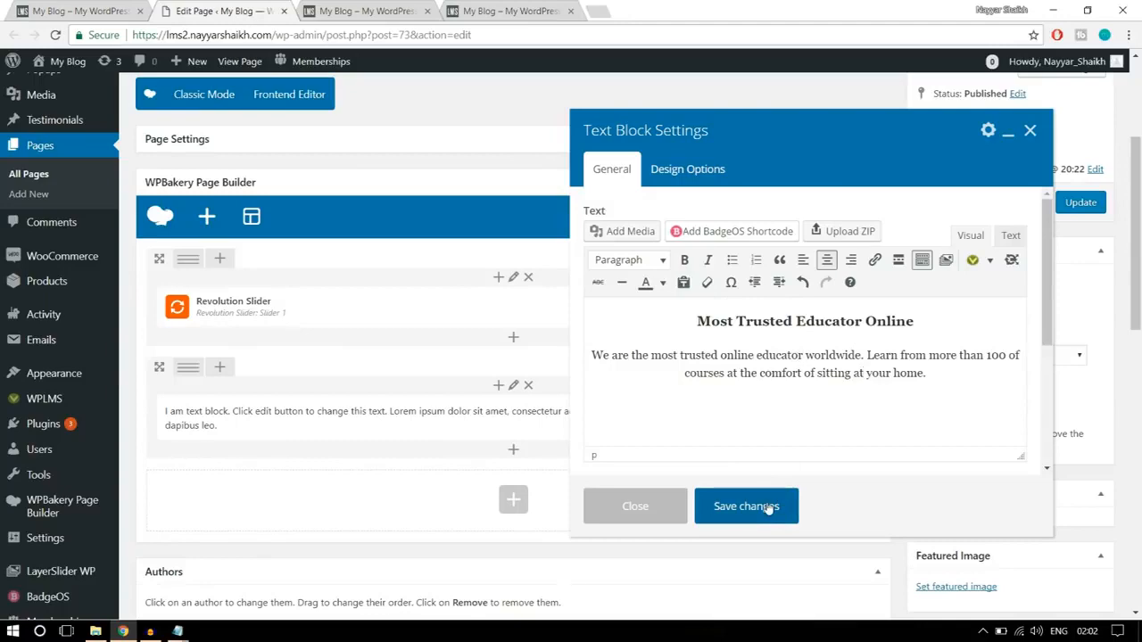
left_click(746, 506)
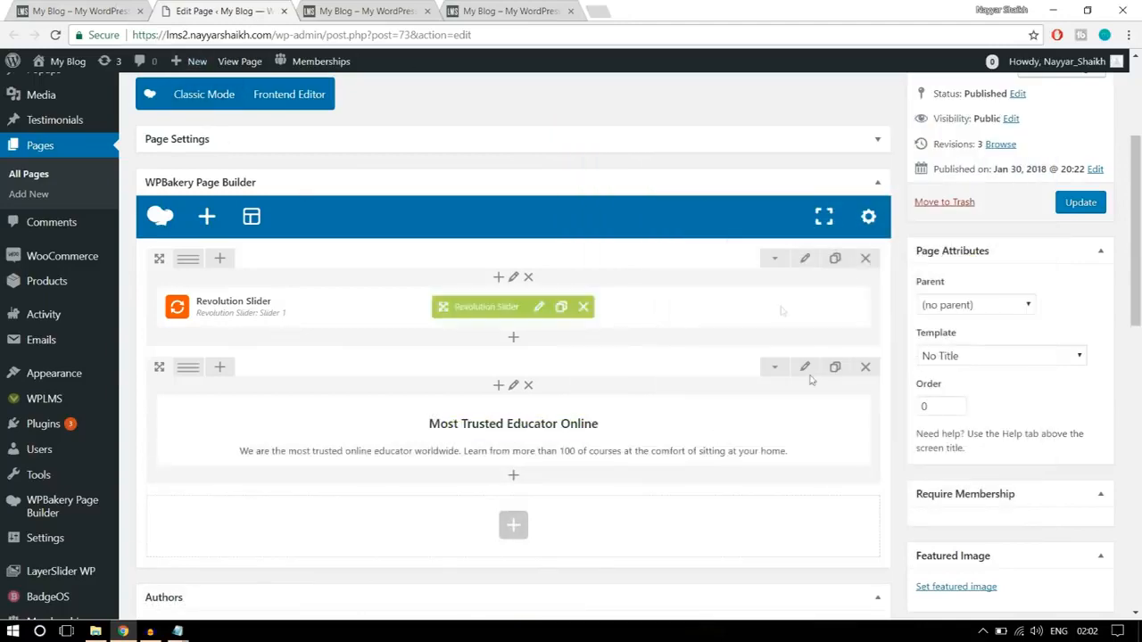
- Review the finished homepage's heading and category images, and inspect the text block's design options in the Home Page editor
left_click(96, 8)
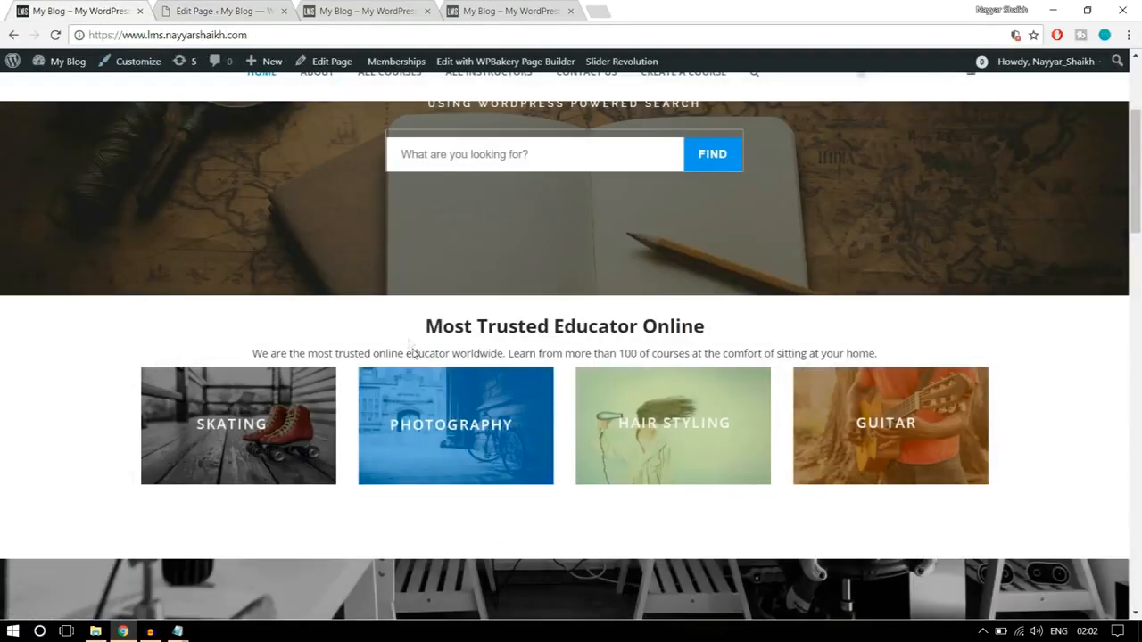
left_click_drag(421, 327, 904, 363)
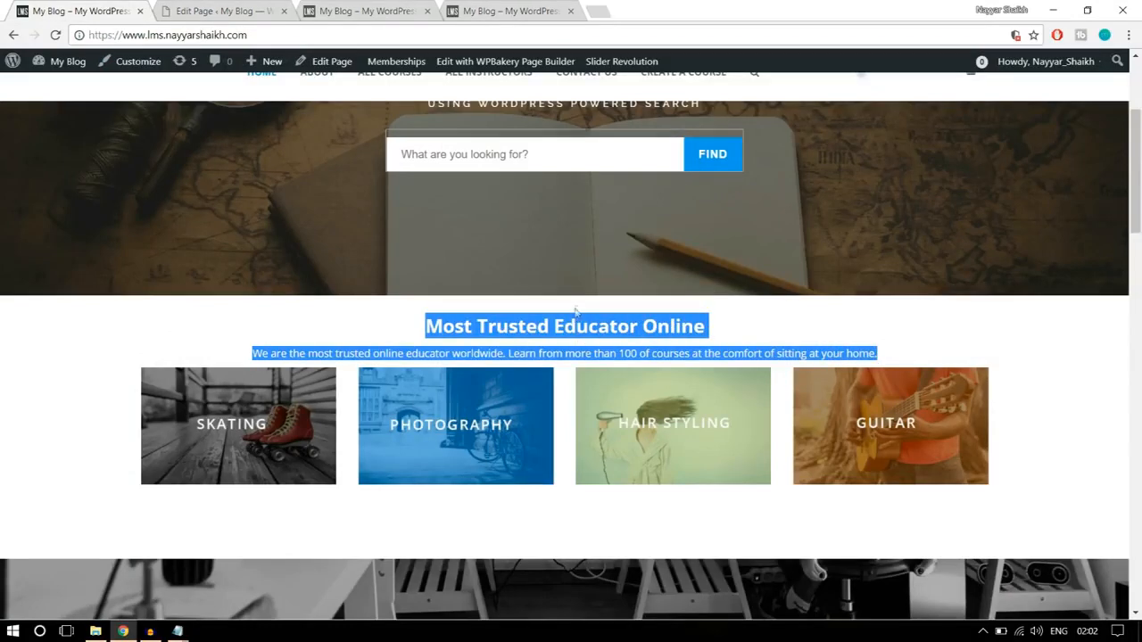
left_click(241, 11)
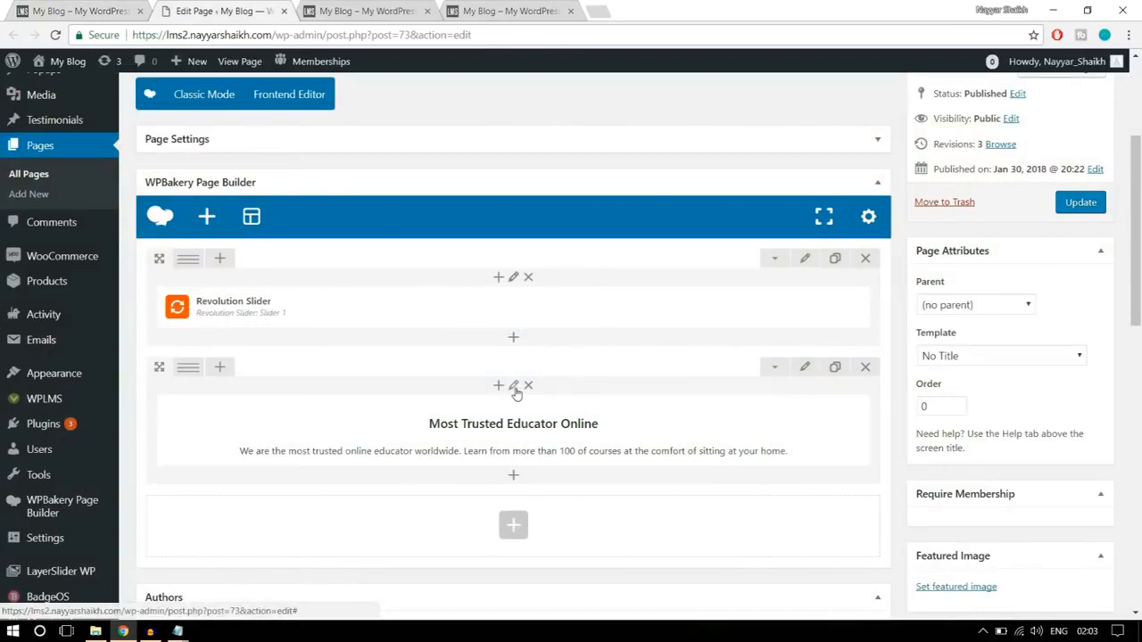
left_click(526, 432)
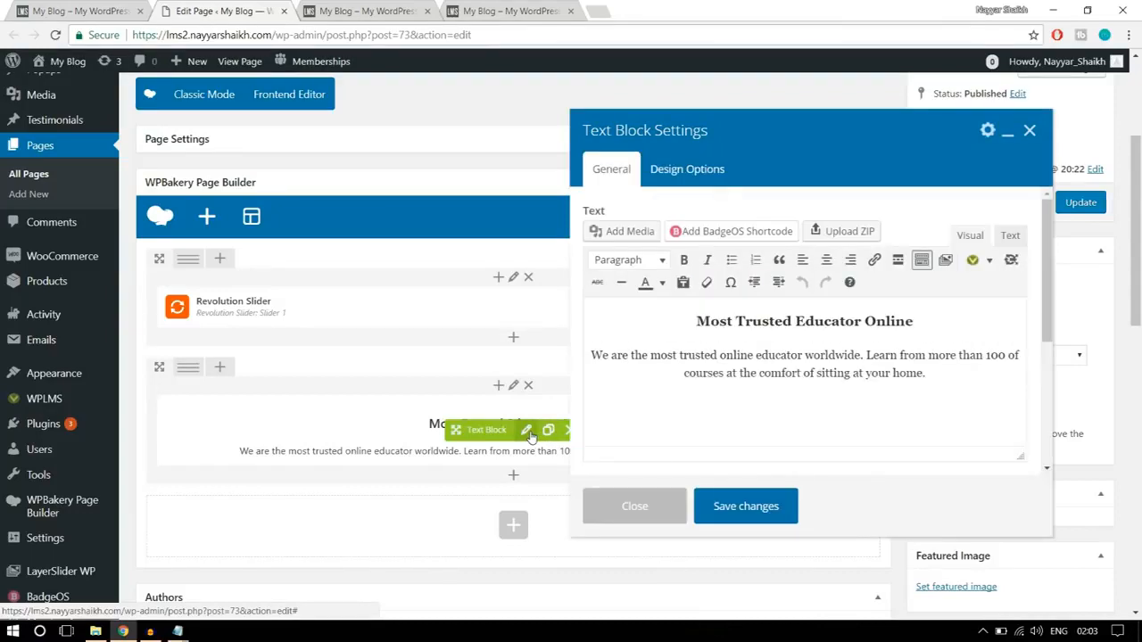
left_click(682, 174)
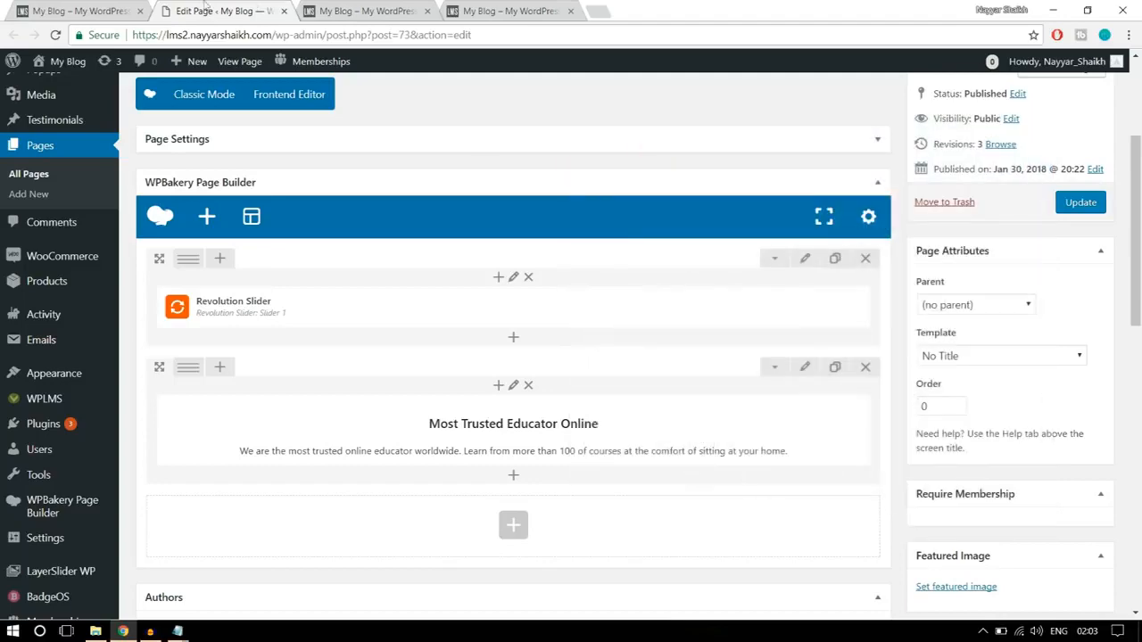
left_click(123, 12)
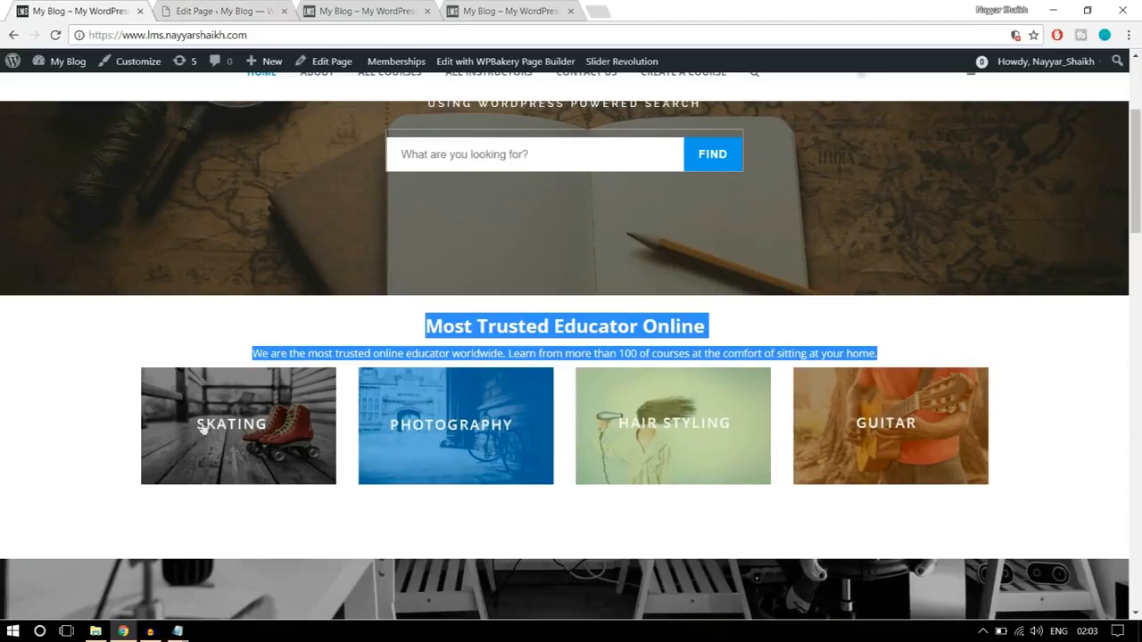
left_click(234, 9)
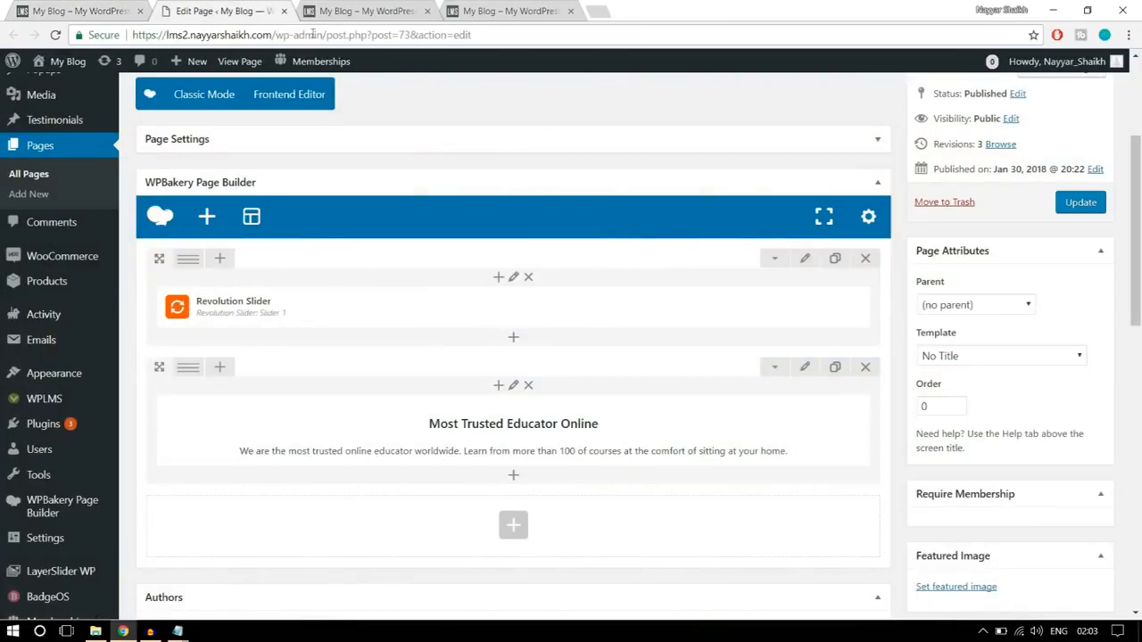
- Add a Single Image element in a new row below the "Most Trusted Educator Online" text row
scroll(517, 420, "down", 2)
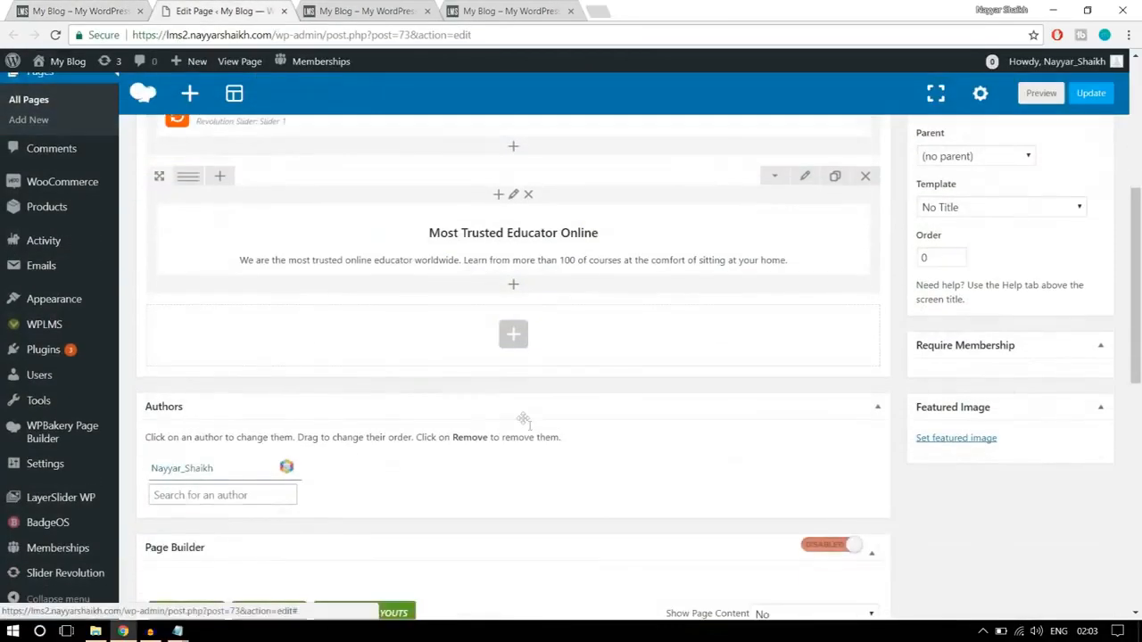
left_click(517, 348)
type("imag")
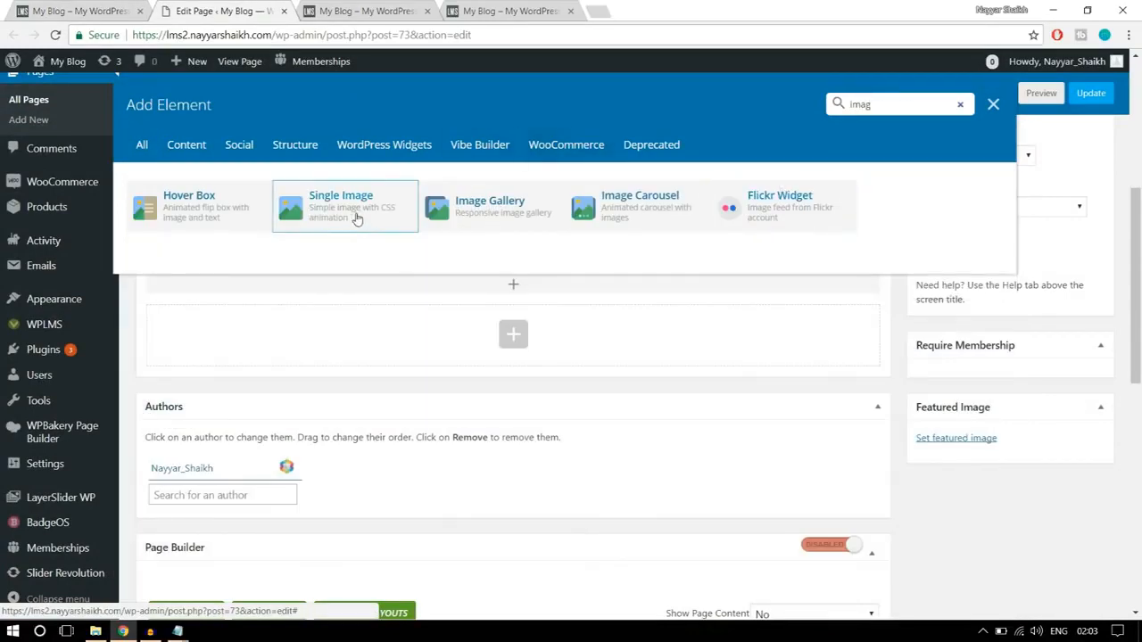
left_click(355, 219)
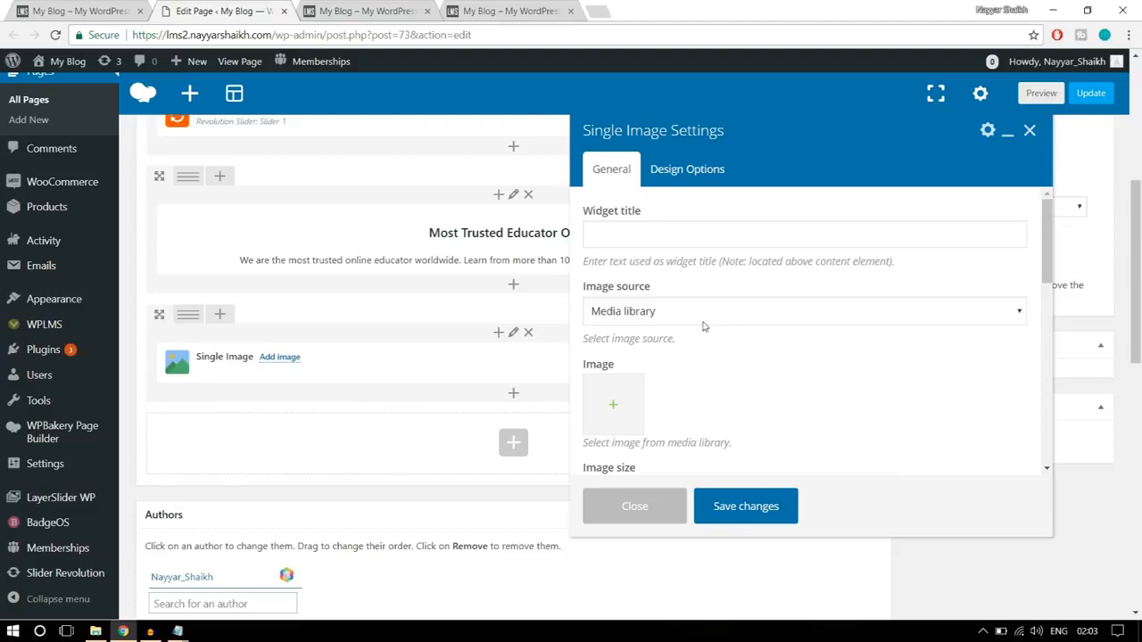
- Upload banner1-1 from the WPLMS Images folder and set it as the Single Image element's picture
scroll(816, 339, "down", 1)
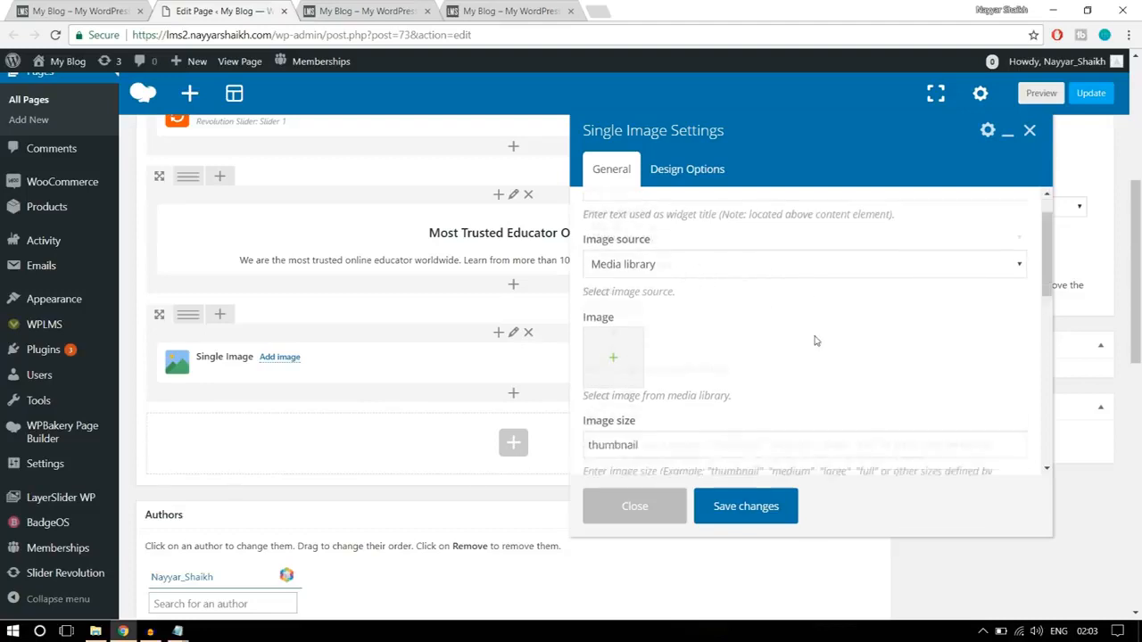
left_click(615, 337)
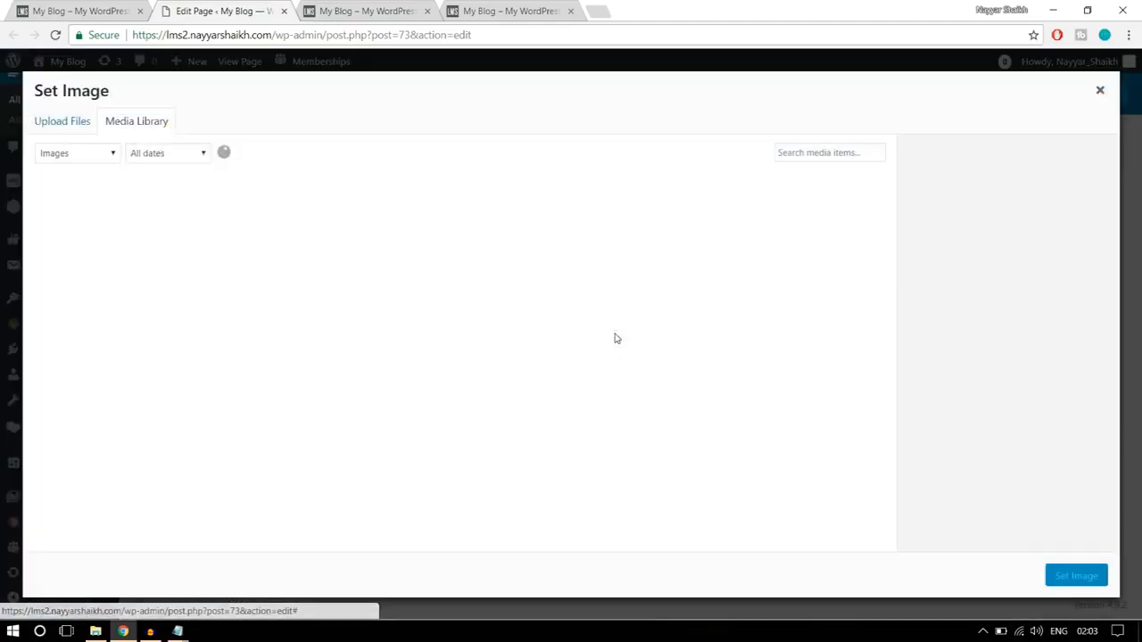
left_click(90, 127)
left_click(604, 348)
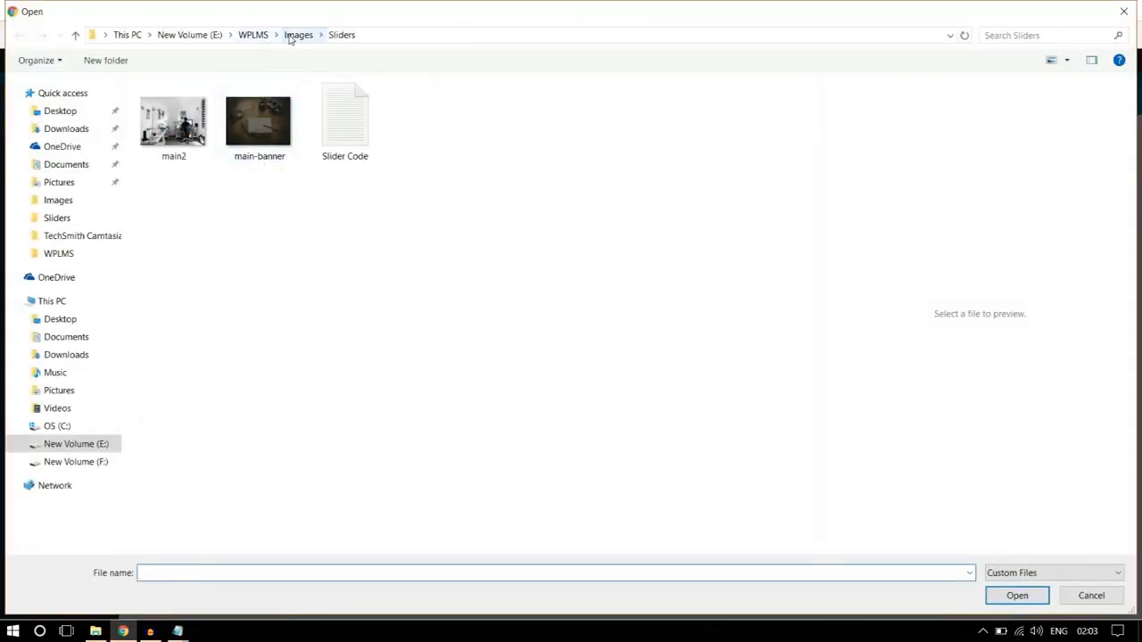
left_click(298, 35)
left_click(257, 134)
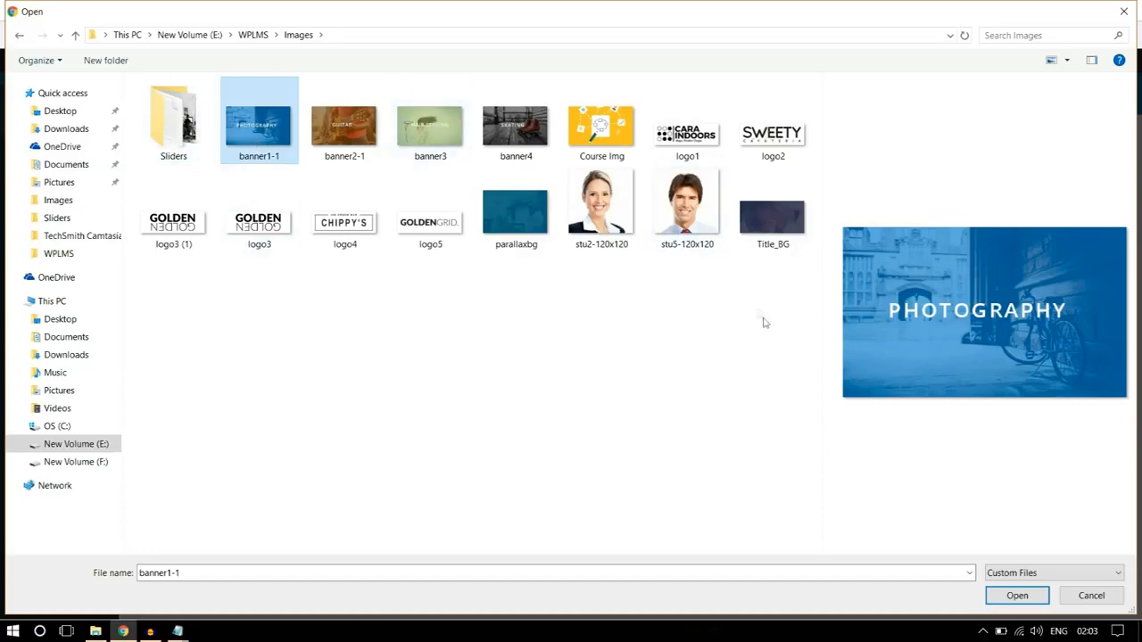
left_click(1017, 596)
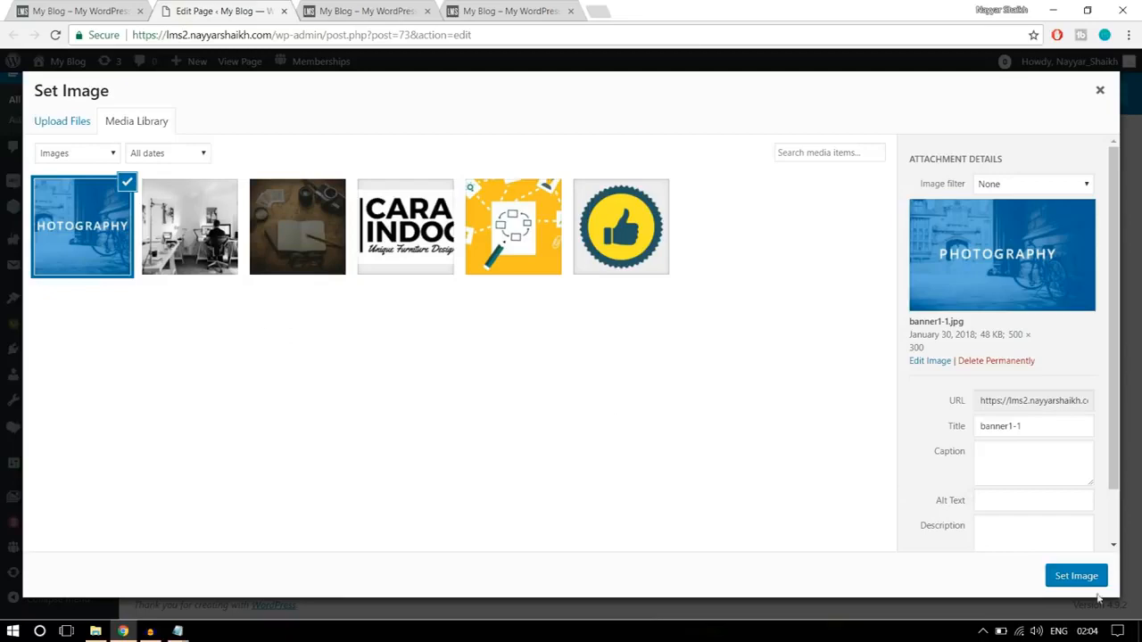
left_click(1077, 577)
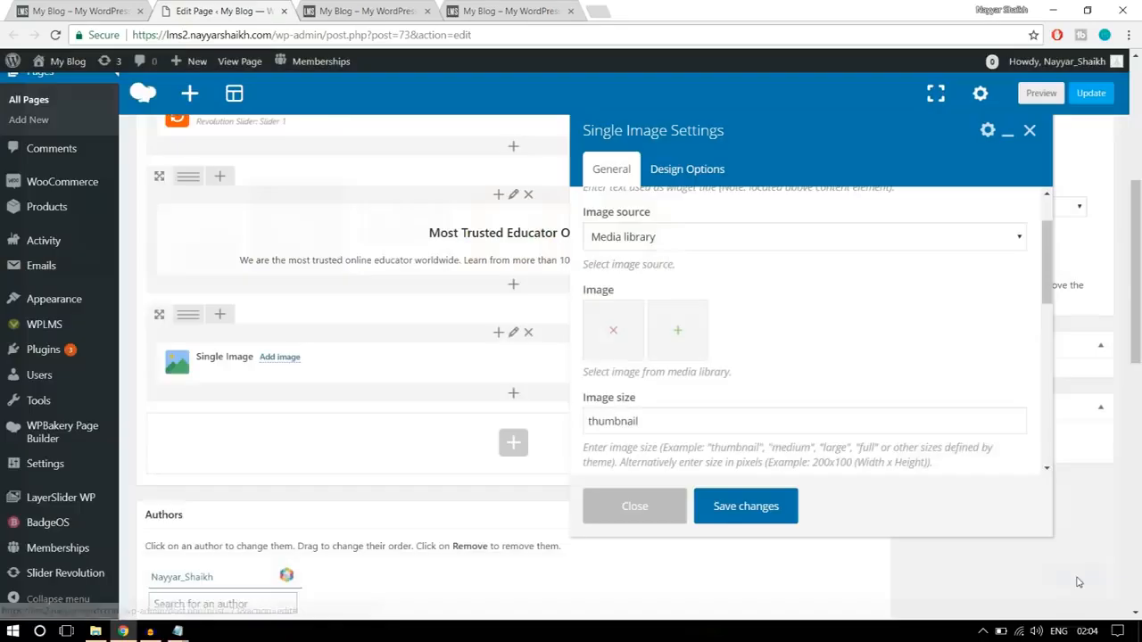
- Set the Single Image element's image size to full
scroll(788, 395, "down", 1)
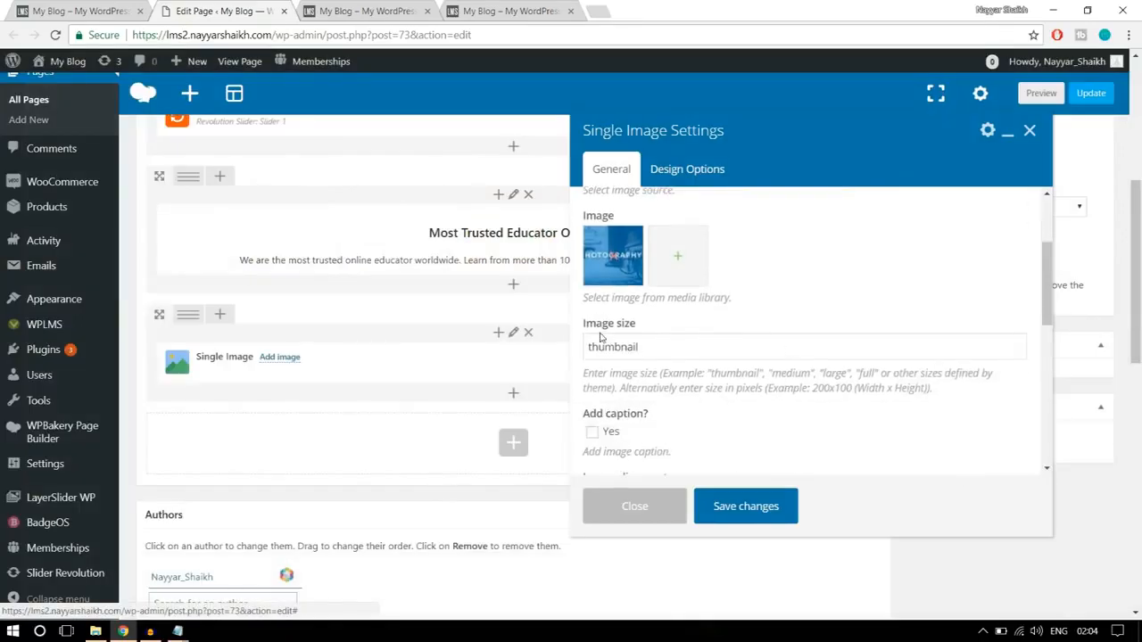
mouse_move(581, 331)
left_mouse_down()
mouse_move(670, 326)
mouse_move(585, 350)
left_mouse_up()
left_click(652, 346)
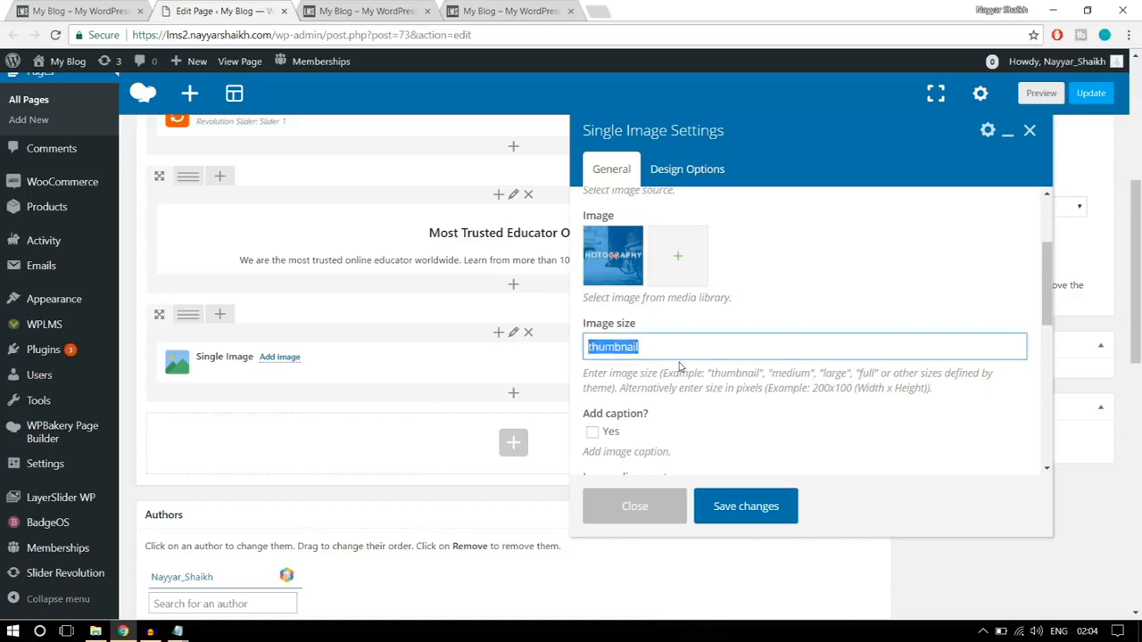
type("full")
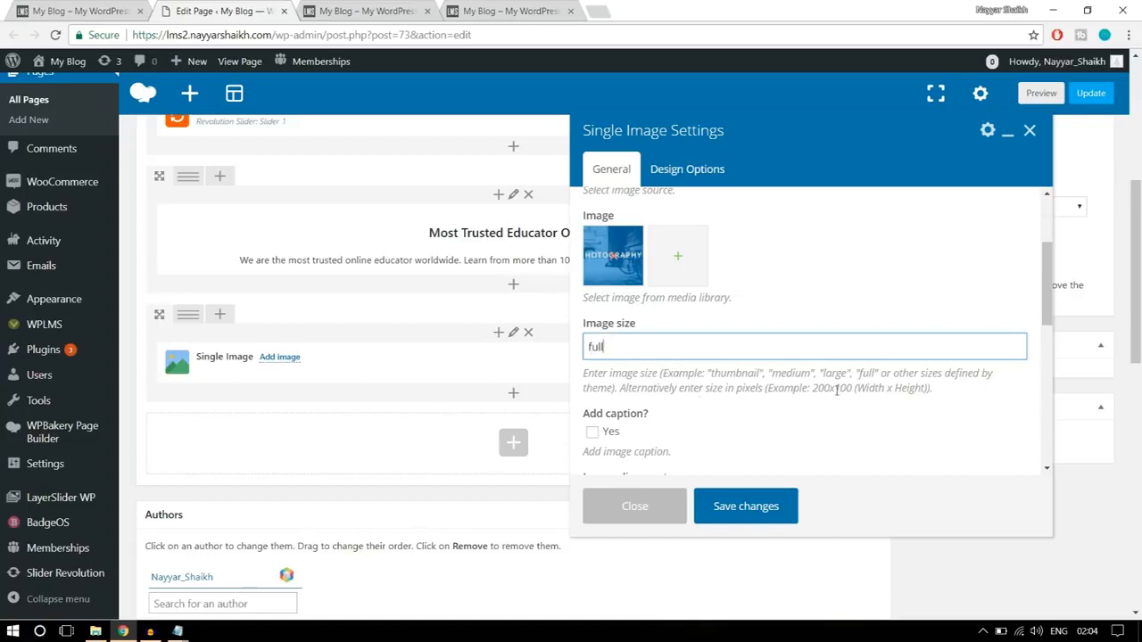
scroll(879, 385, "down", 1)
scroll(878, 385, "down", 1)
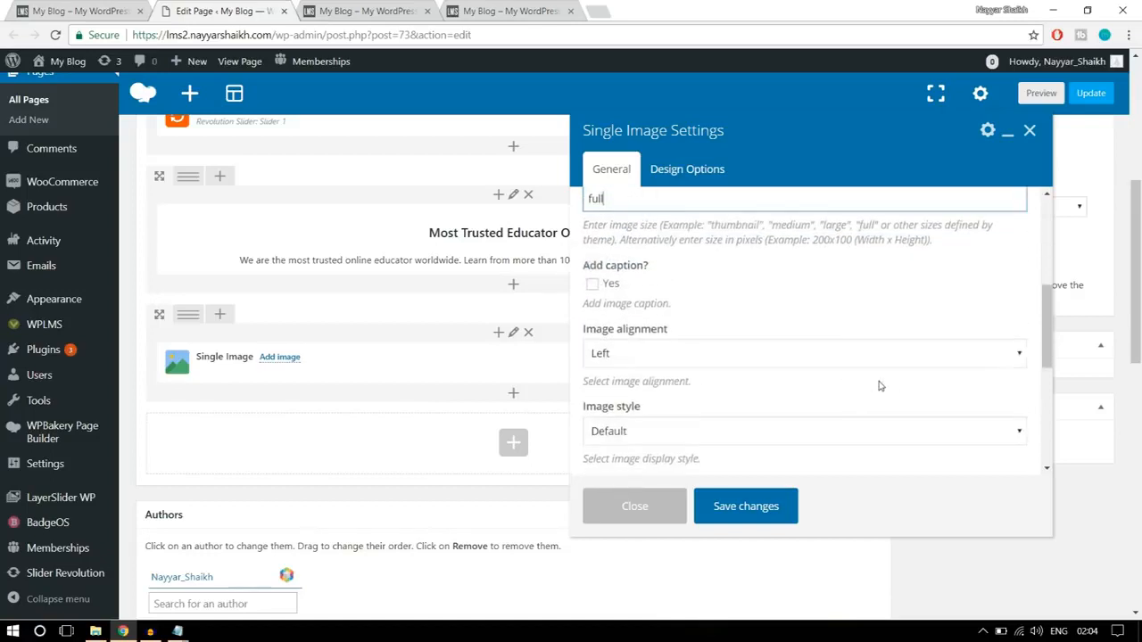
- Set the Single Image element's alignment to Center
left_click(703, 357)
left_click(671, 402)
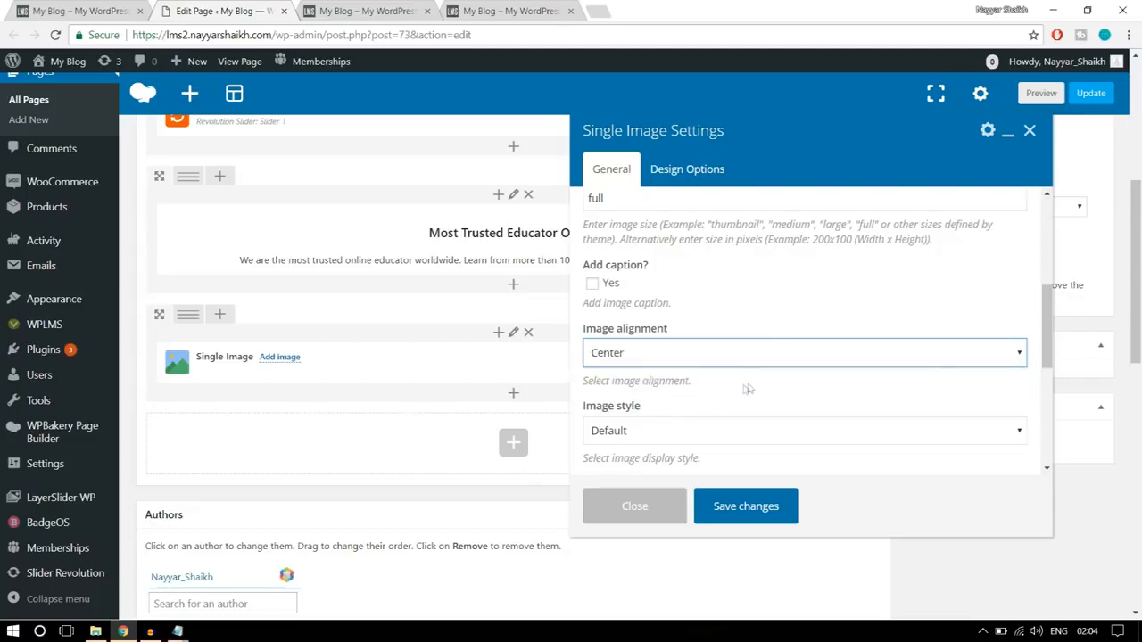
scroll(750, 388, "down", 1)
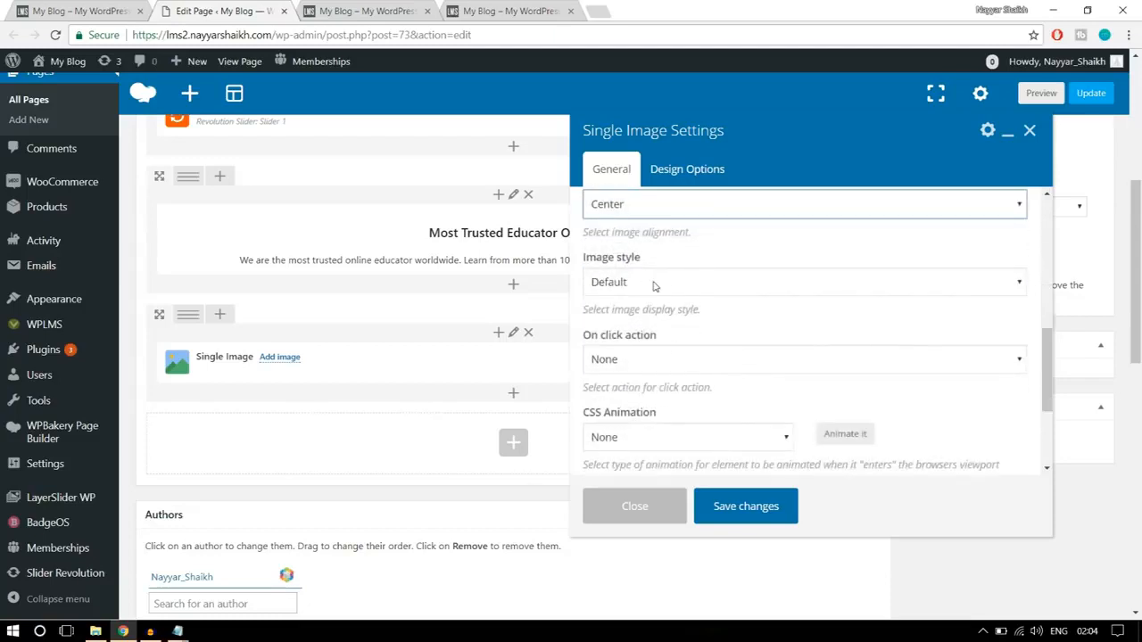
- Make the image open the custom link # in the same window, and save the element's settings
left_click(721, 360)
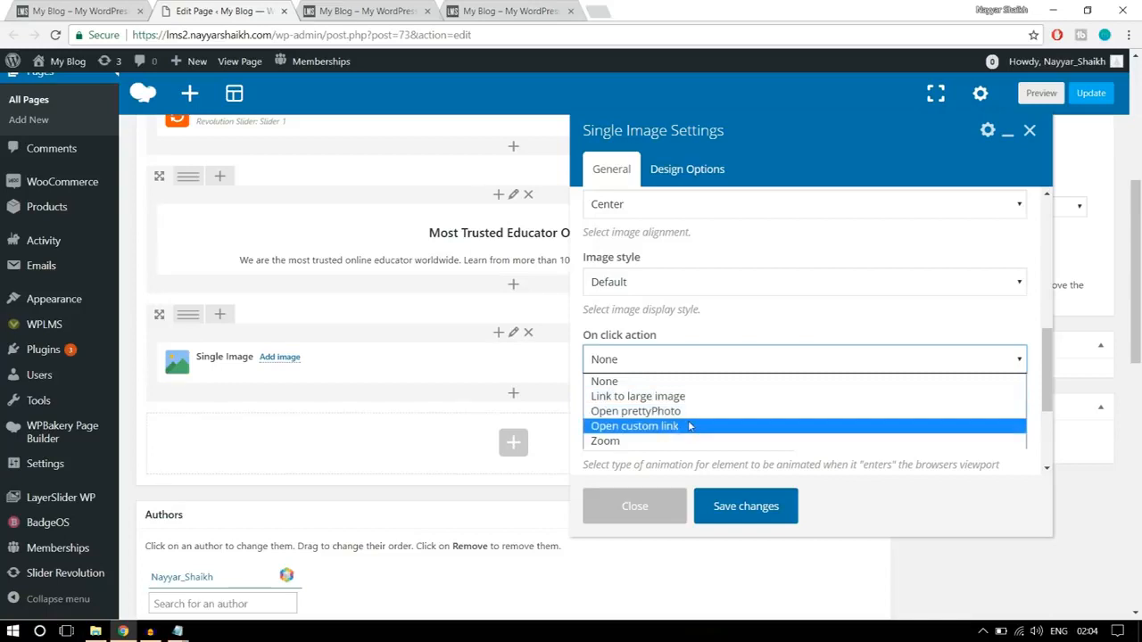
left_click(673, 427)
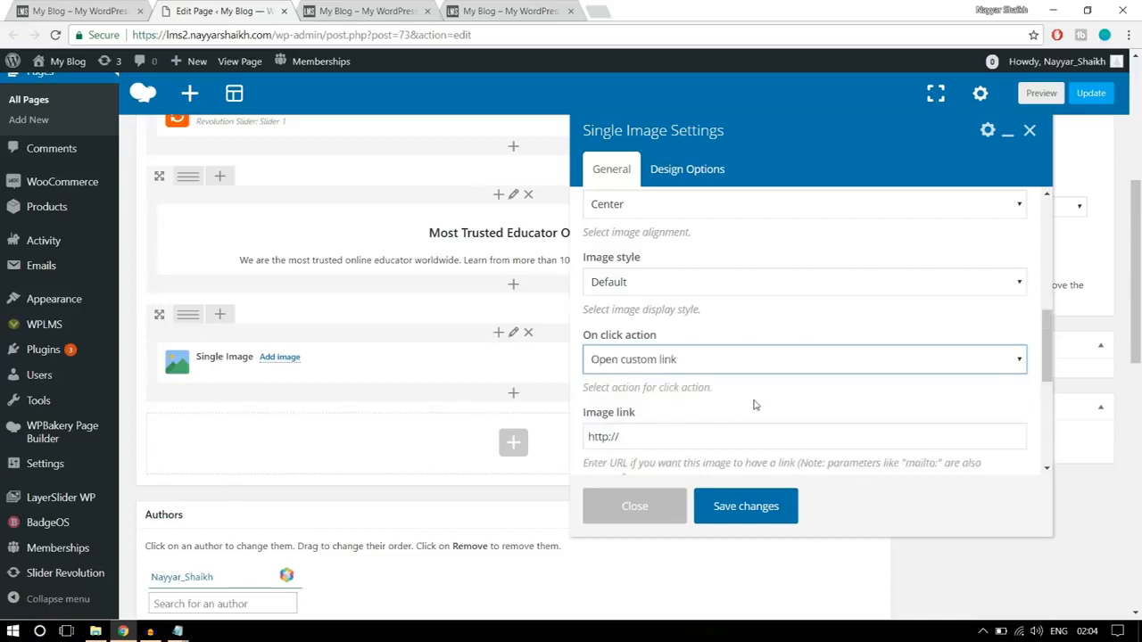
scroll(754, 405, "down", 1)
triple_click(737, 363)
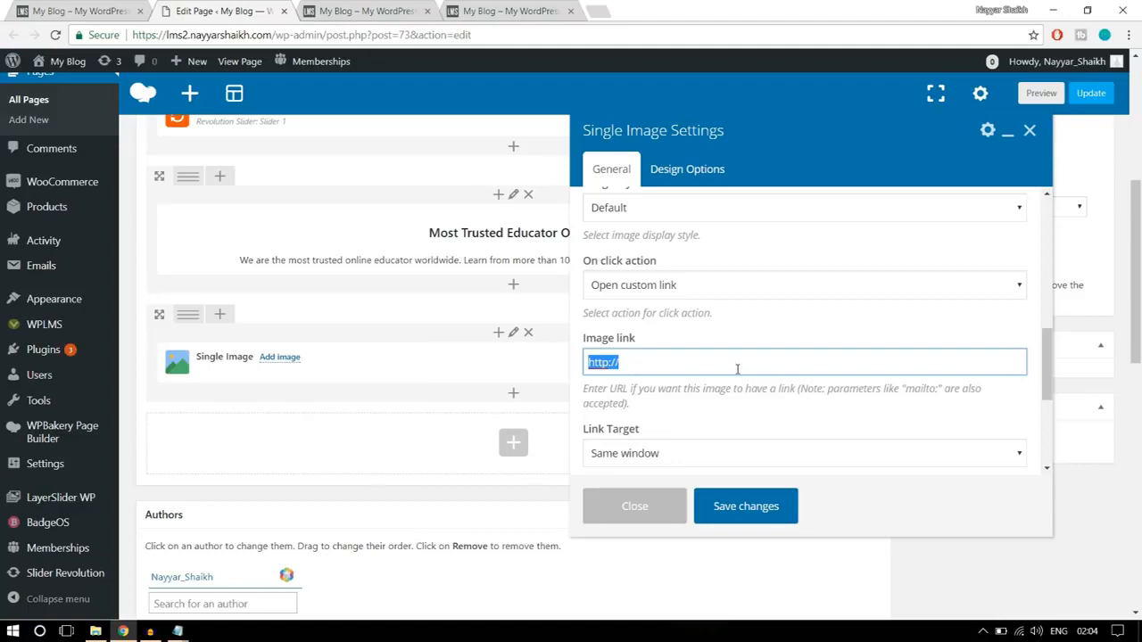
type("#")
scroll(737, 369, "down", 2)
left_click(666, 305)
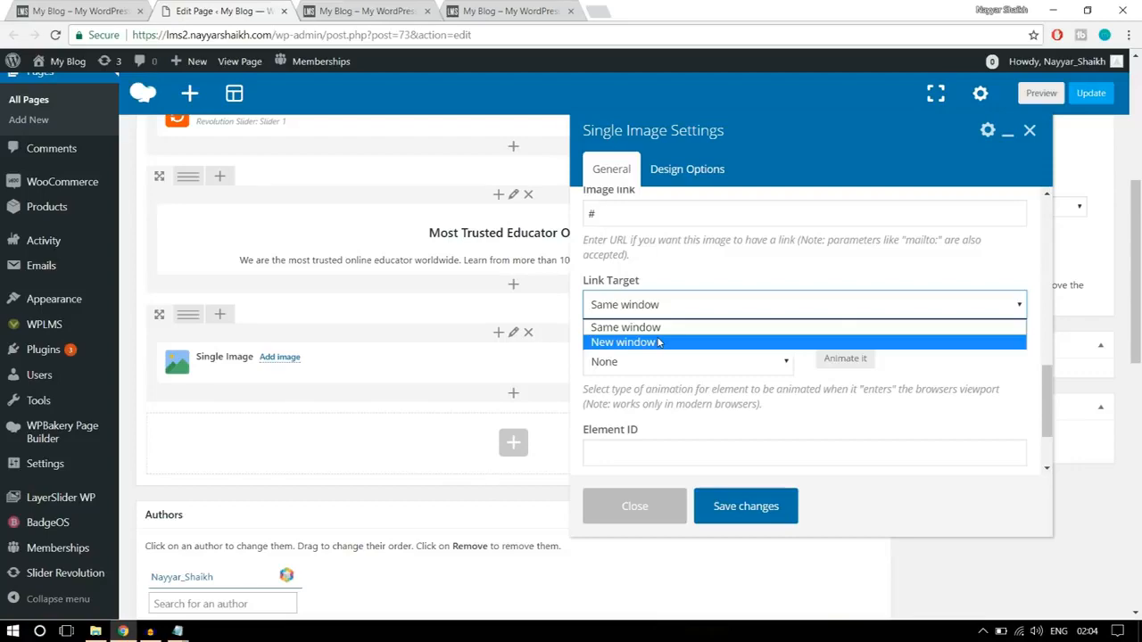
left_click(627, 327)
scroll(748, 367, "down", 1)
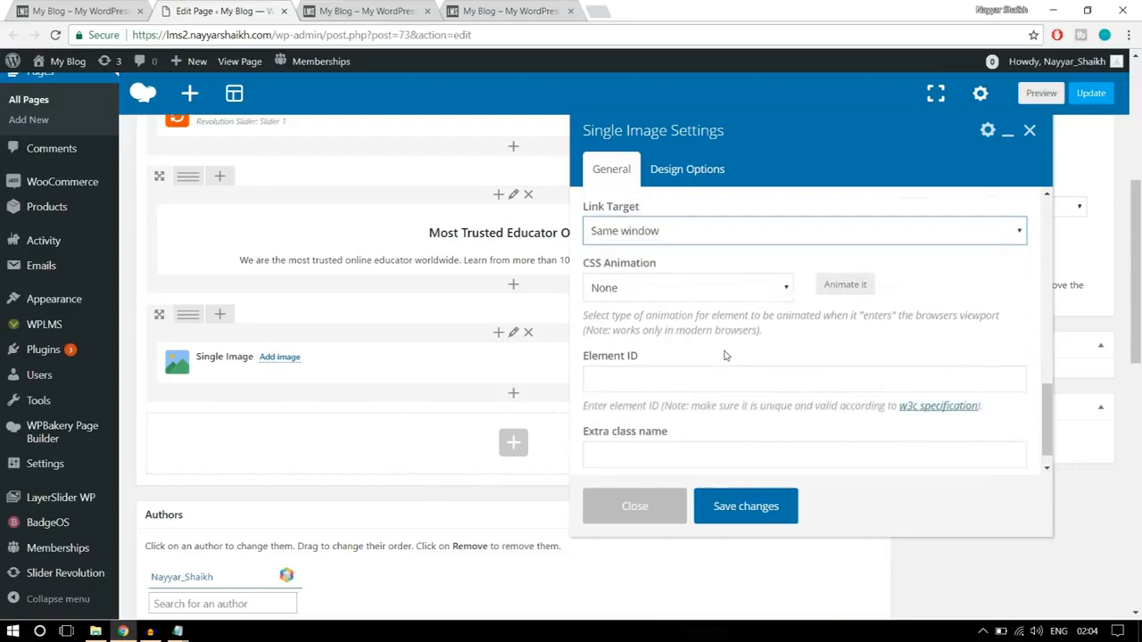
scroll(750, 370, "up", 5)
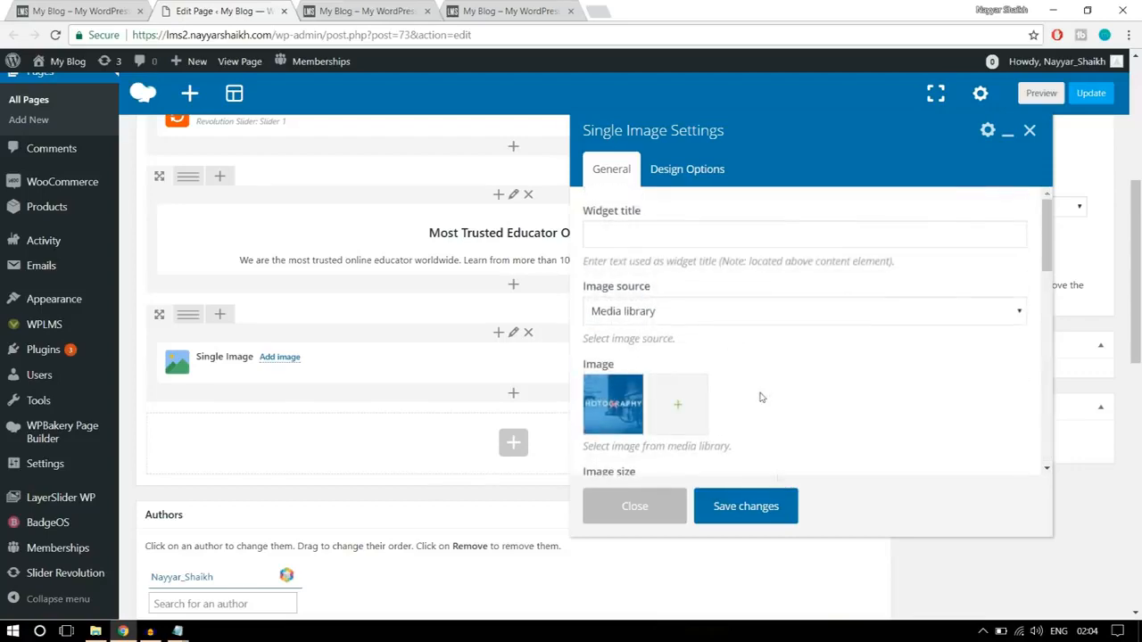
left_click(765, 507)
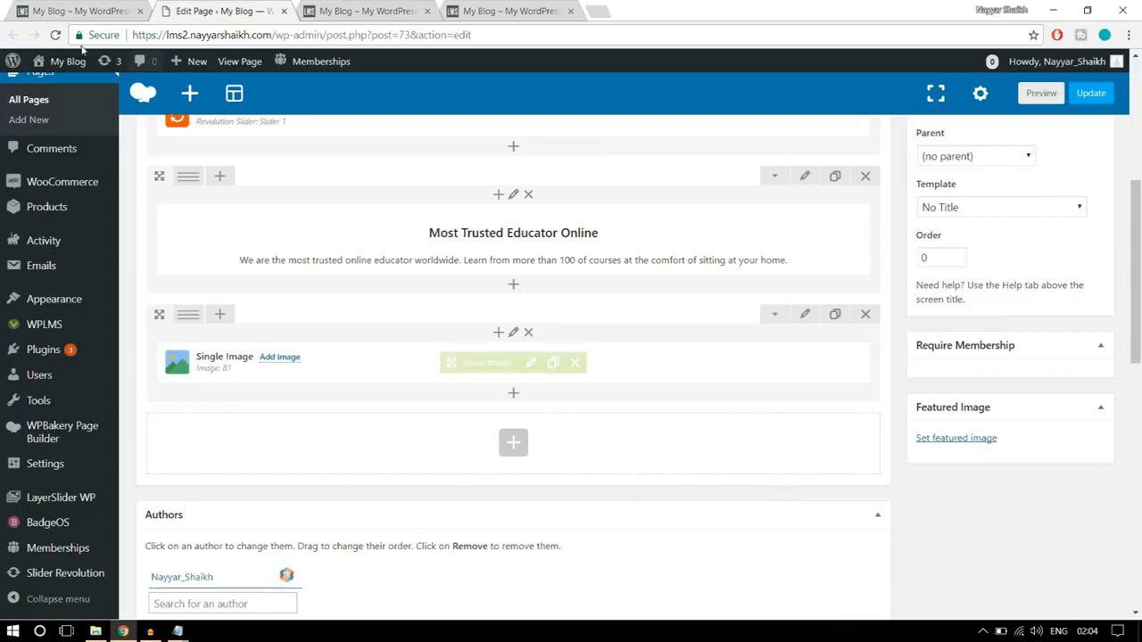
- Check the category images on the finished homepage, and split the Single Image row into four equal columns (1/4 + 1/4 + 1/4 + 1/4)
left_click(97, 11)
left_click(1102, 355)
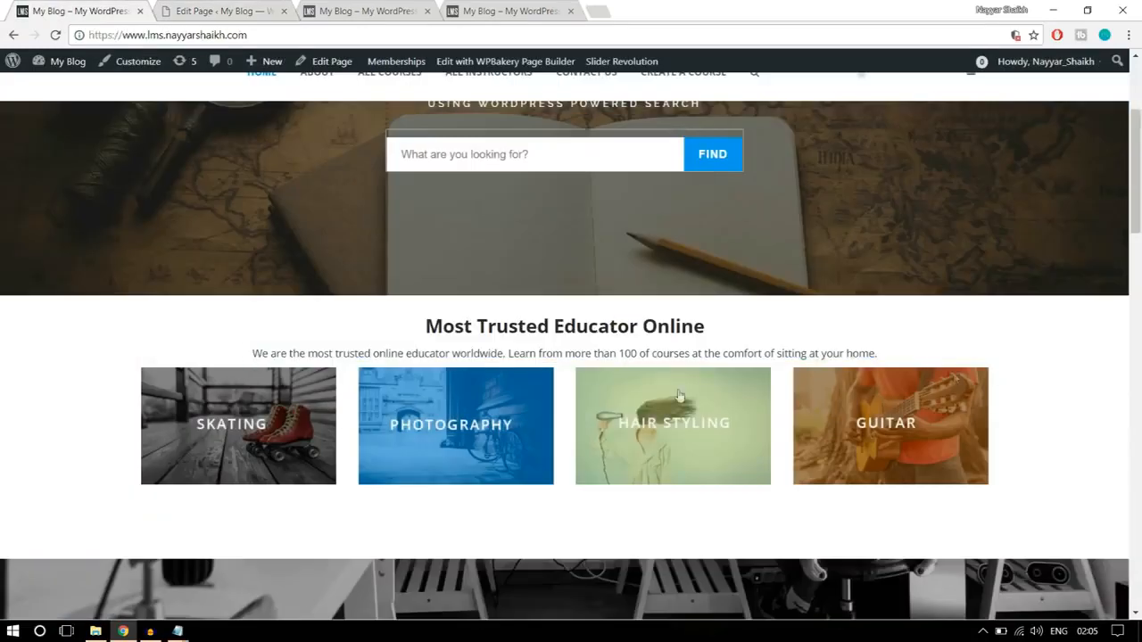
left_click(198, 7)
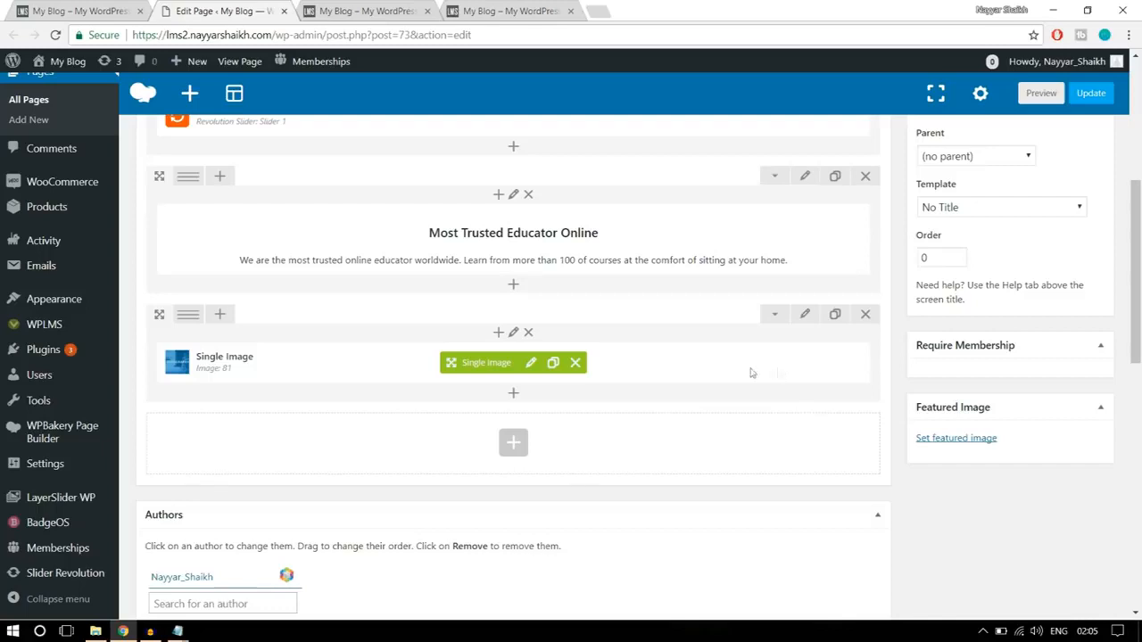
mouse_move(190, 318)
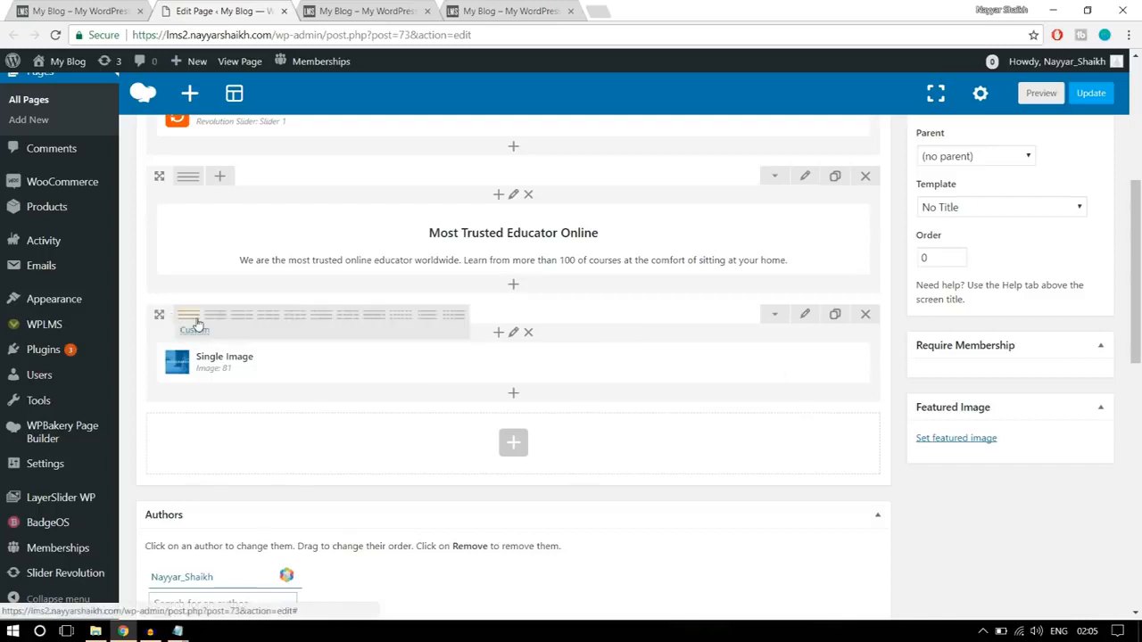
left_click(296, 319)
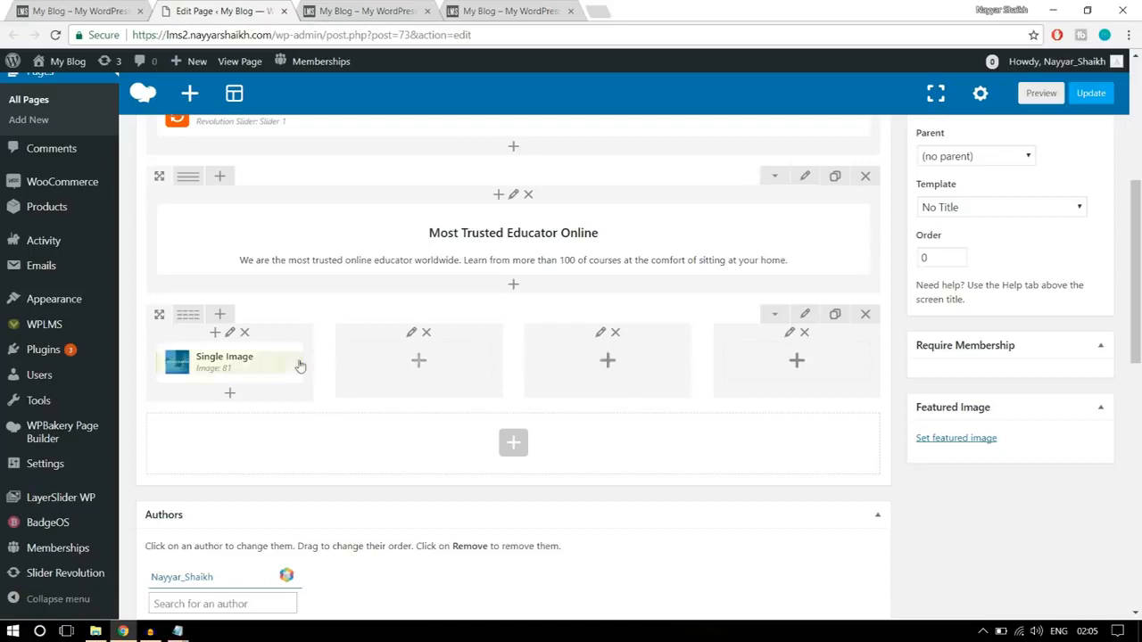
- Clone the Single Image element three times and move one copy into each of the three empty columns
mouse_move(267, 366)
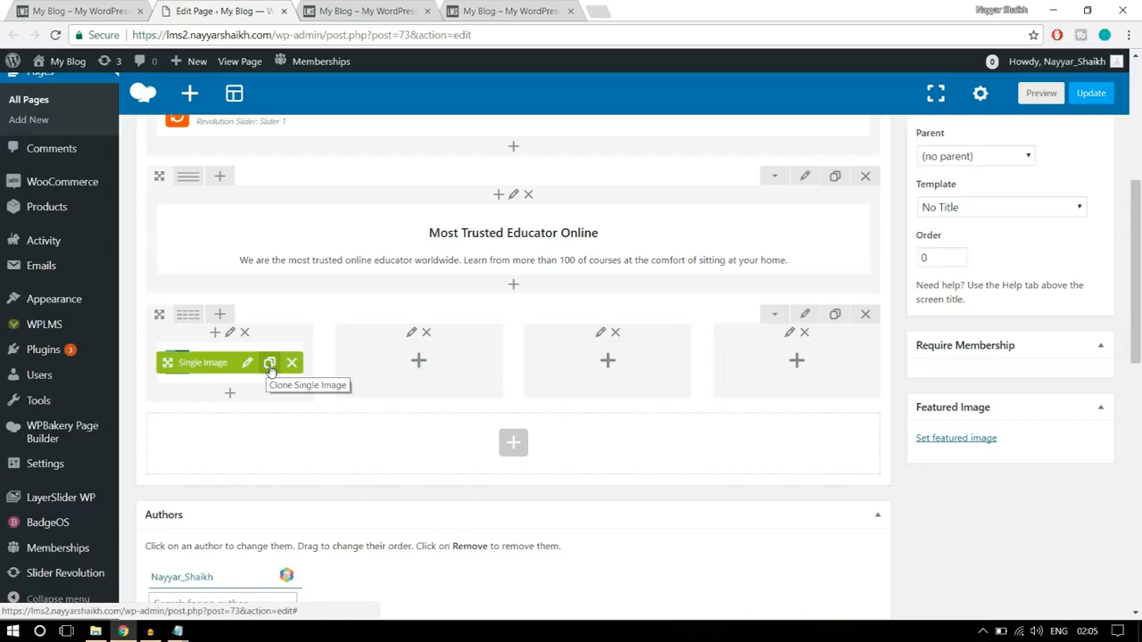
left_click(270, 368)
left_click(270, 368)
left_click(271, 368)
left_click_drag(200, 367, 416, 356)
left_click_drag(192, 365, 607, 358)
left_click_drag(189, 362, 776, 355)
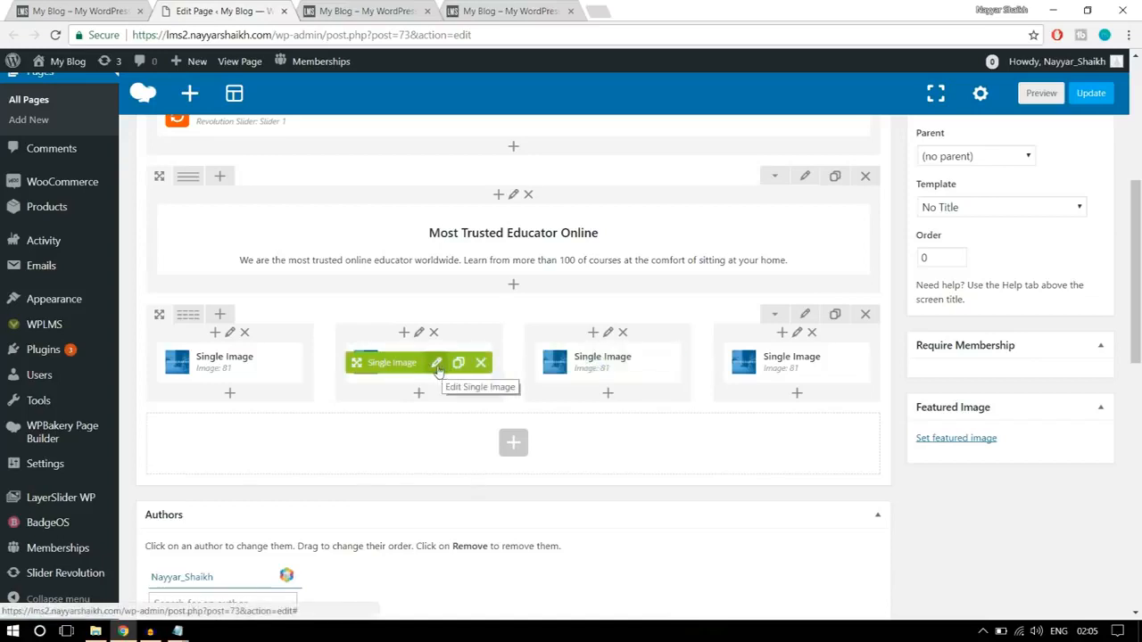
- Replace the second column's picture with banner2-1 uploaded from the WPLMS Images folder, and save the element
left_click(437, 366)
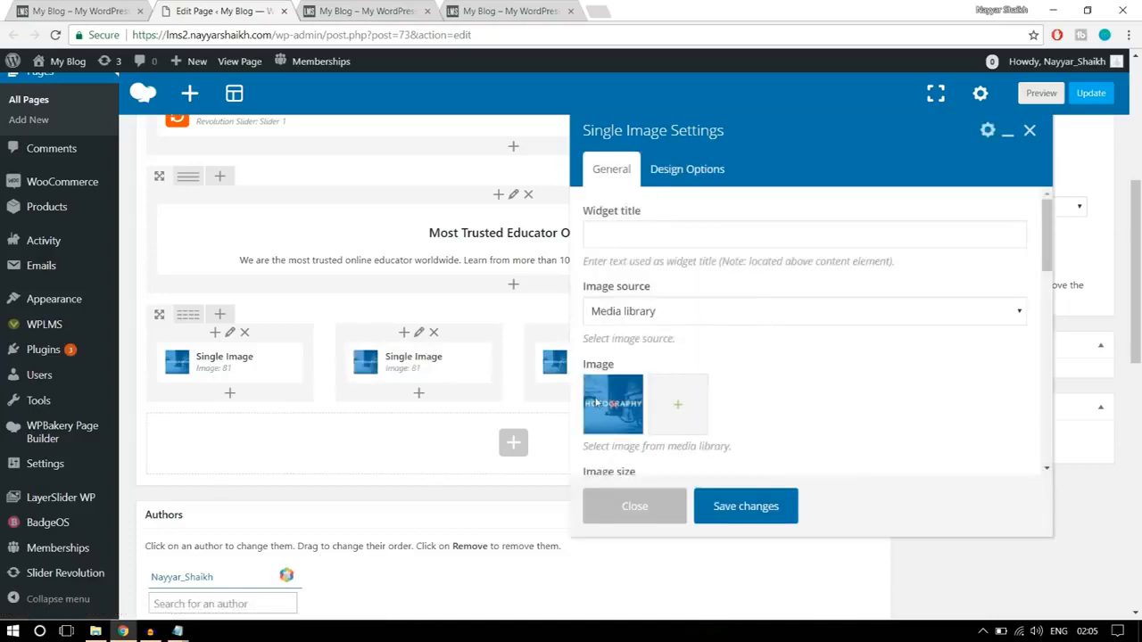
left_click(613, 409)
left_click(613, 406)
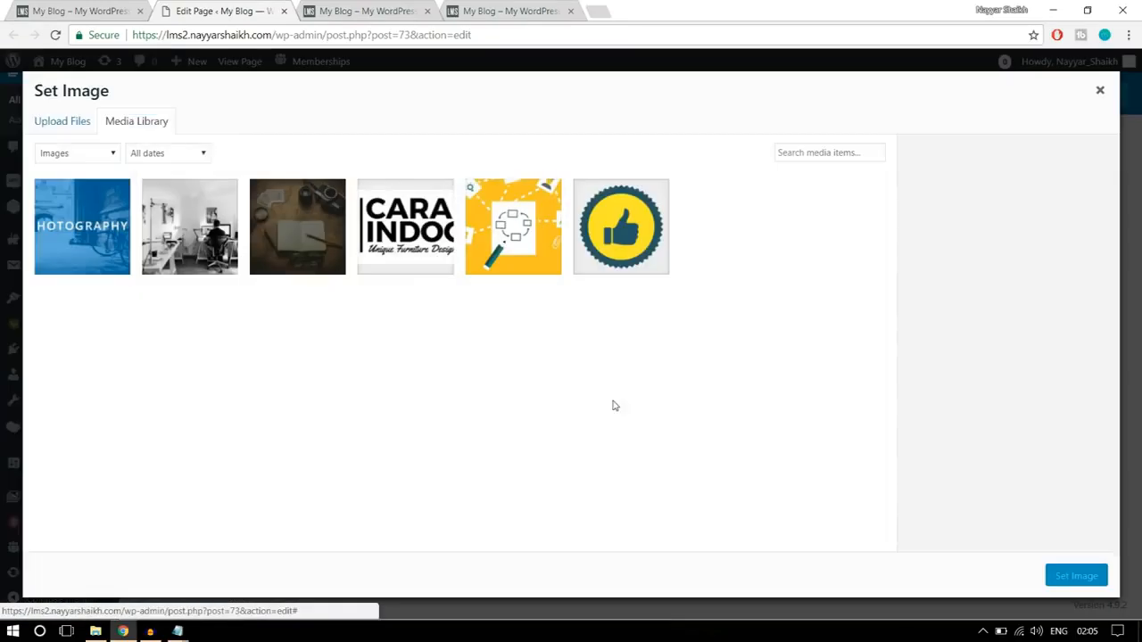
left_click(64, 122)
left_click(581, 334)
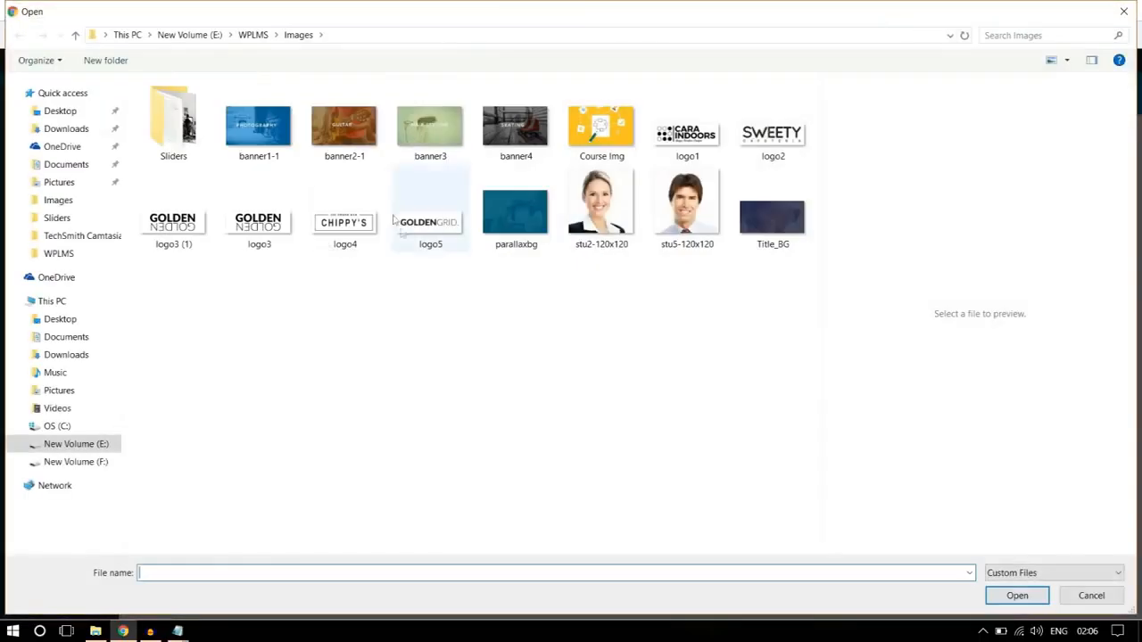
left_click(354, 151)
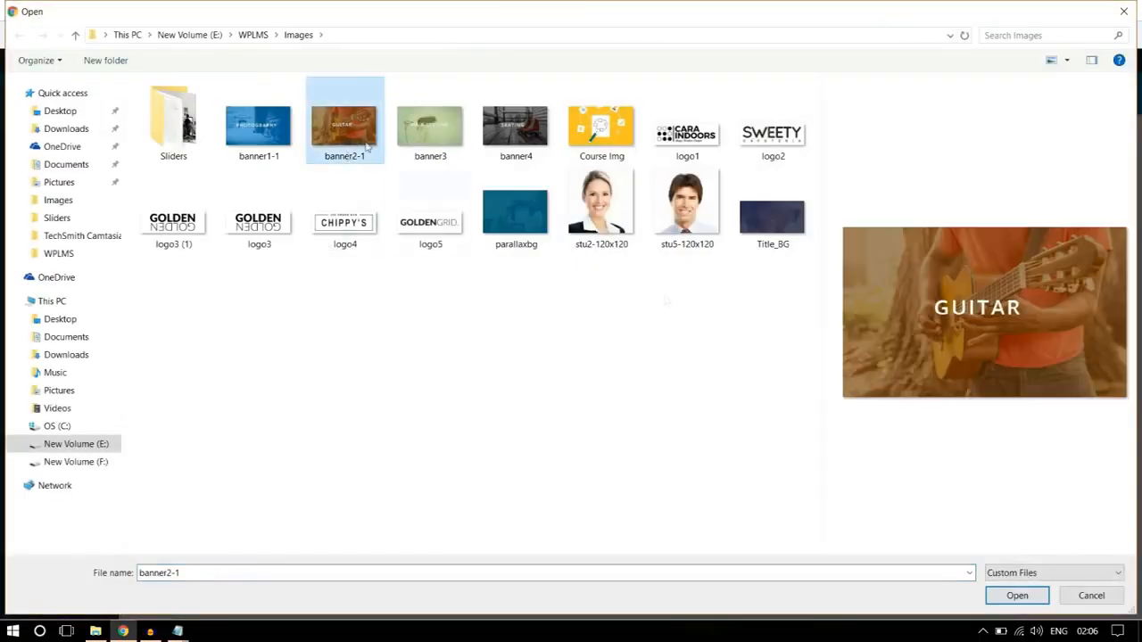
left_click(1026, 597)
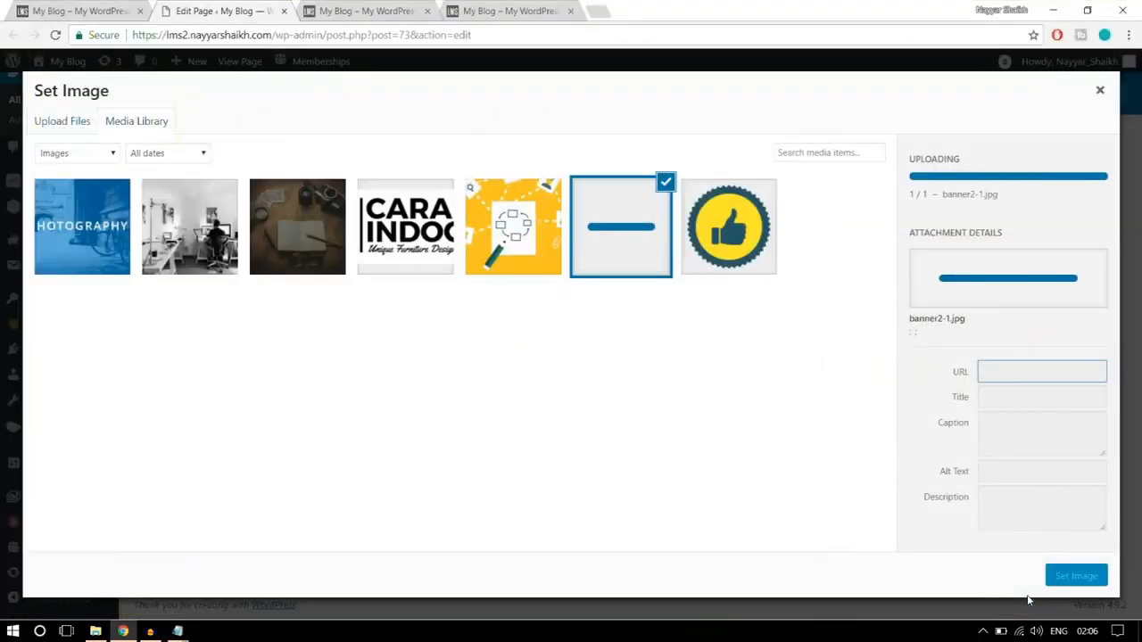
left_click(1077, 576)
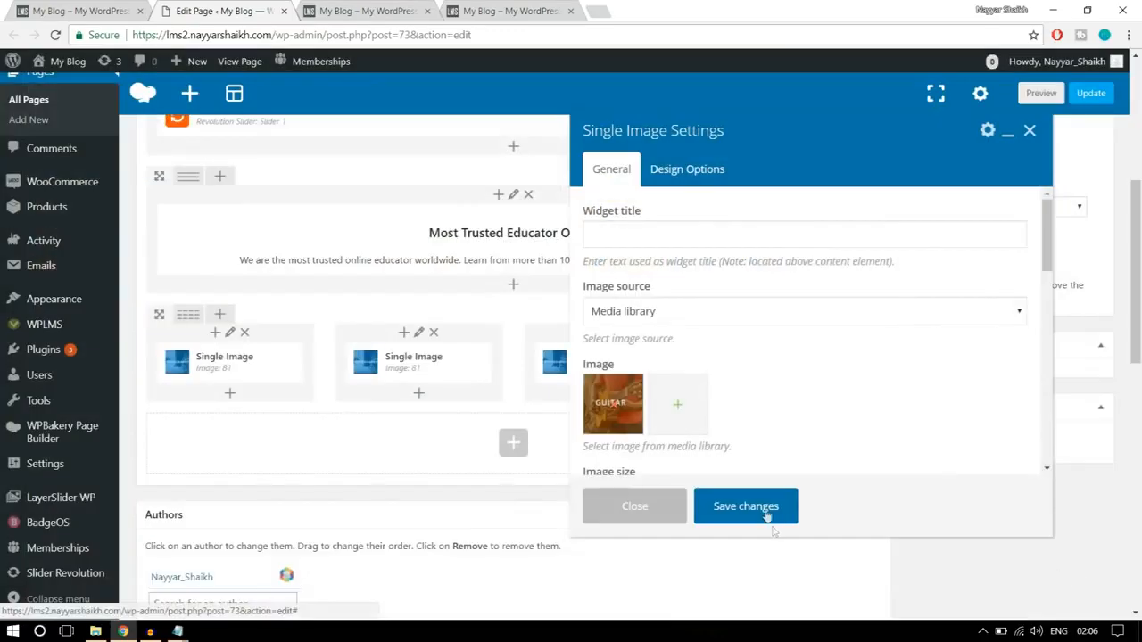
left_click(745, 505)
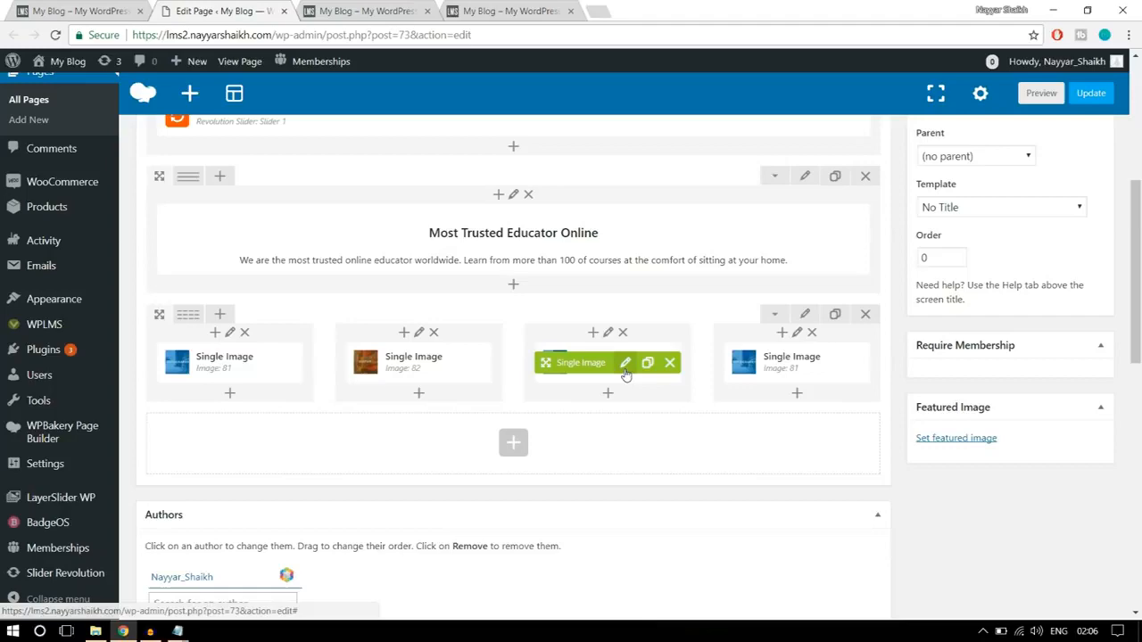
- Replace the third column's picture with banner3 uploaded from the WPLMS Images folder, and save the element
left_click(625, 373)
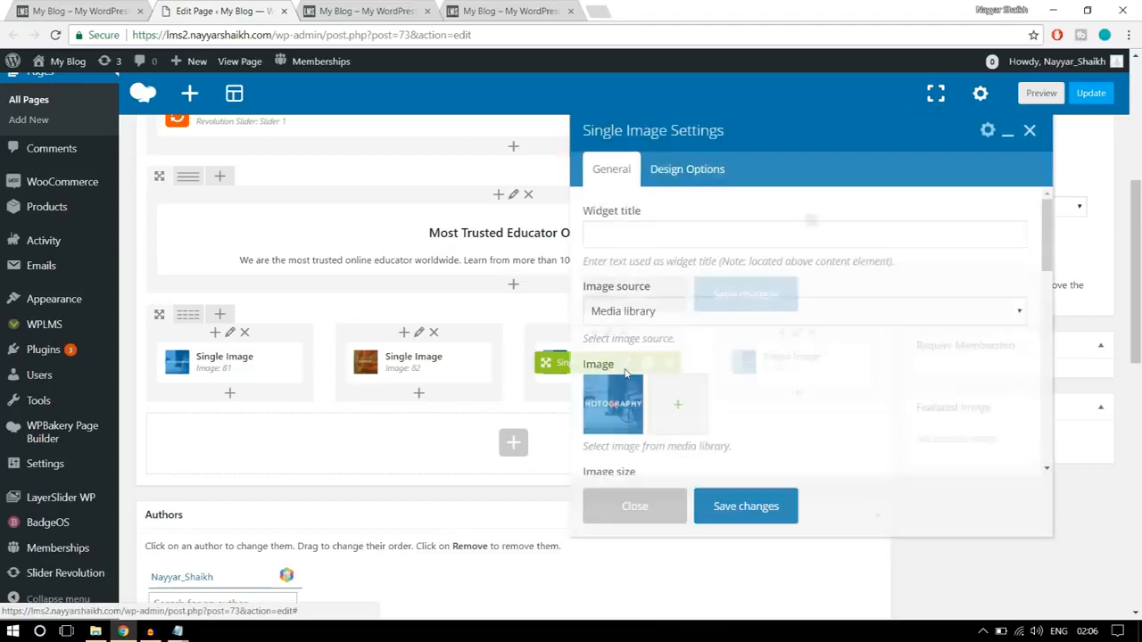
left_click(609, 406)
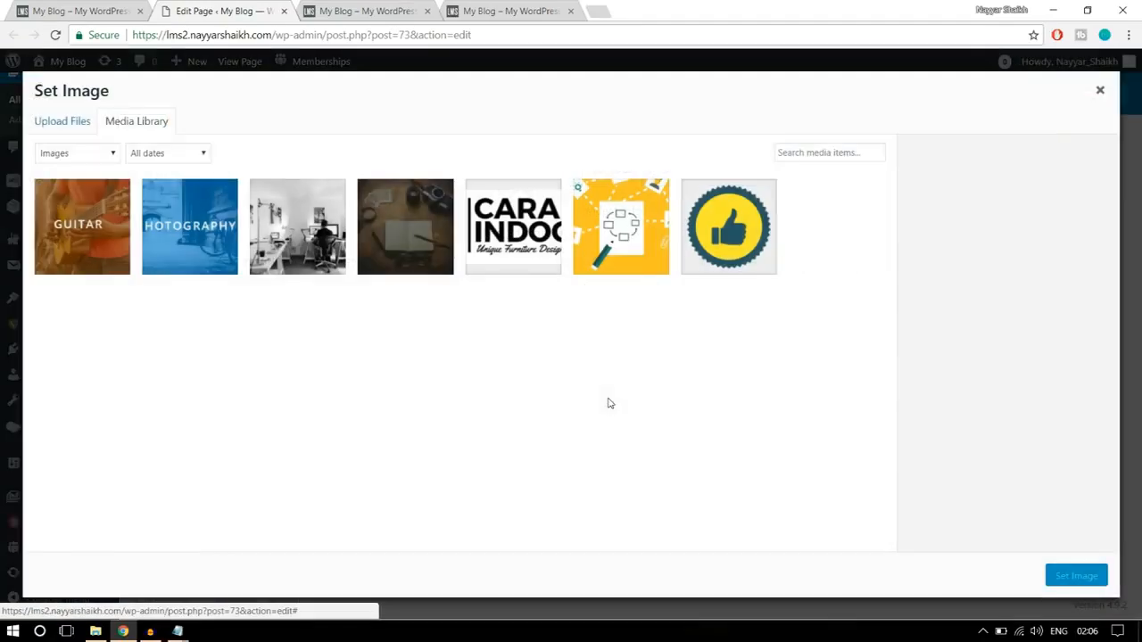
left_click(51, 125)
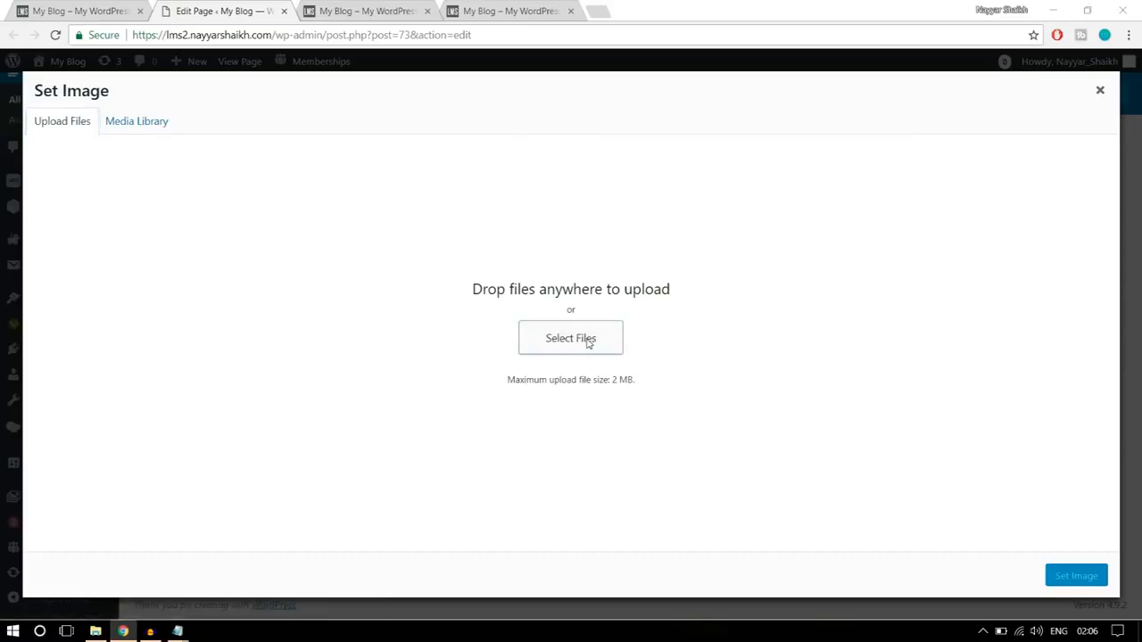
left_click(587, 340)
left_click(430, 129)
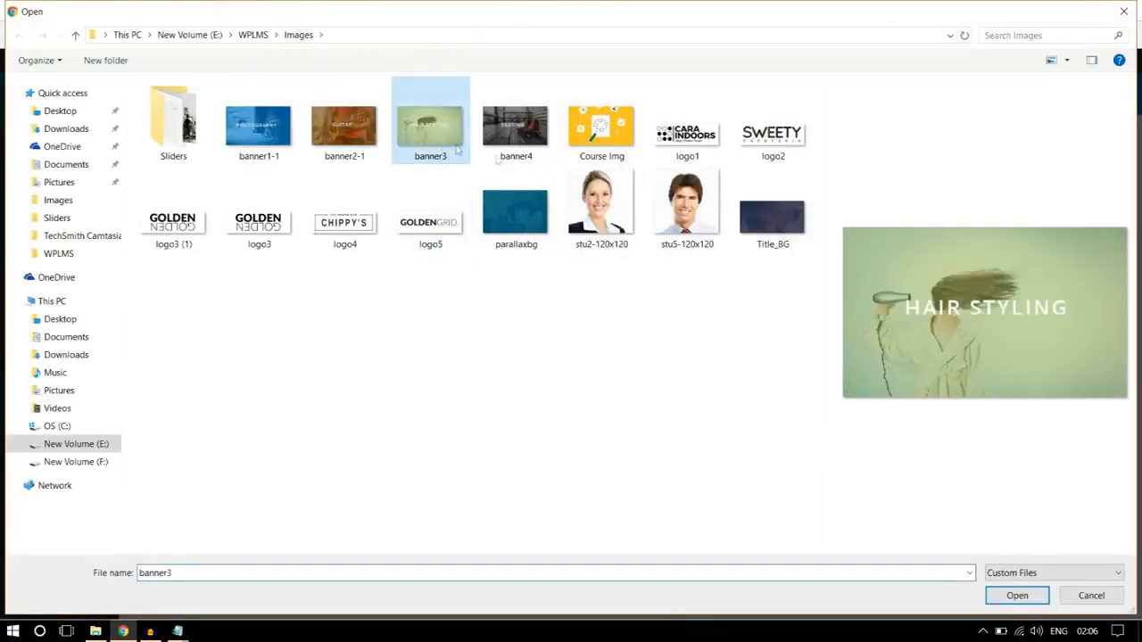
left_click(1017, 595)
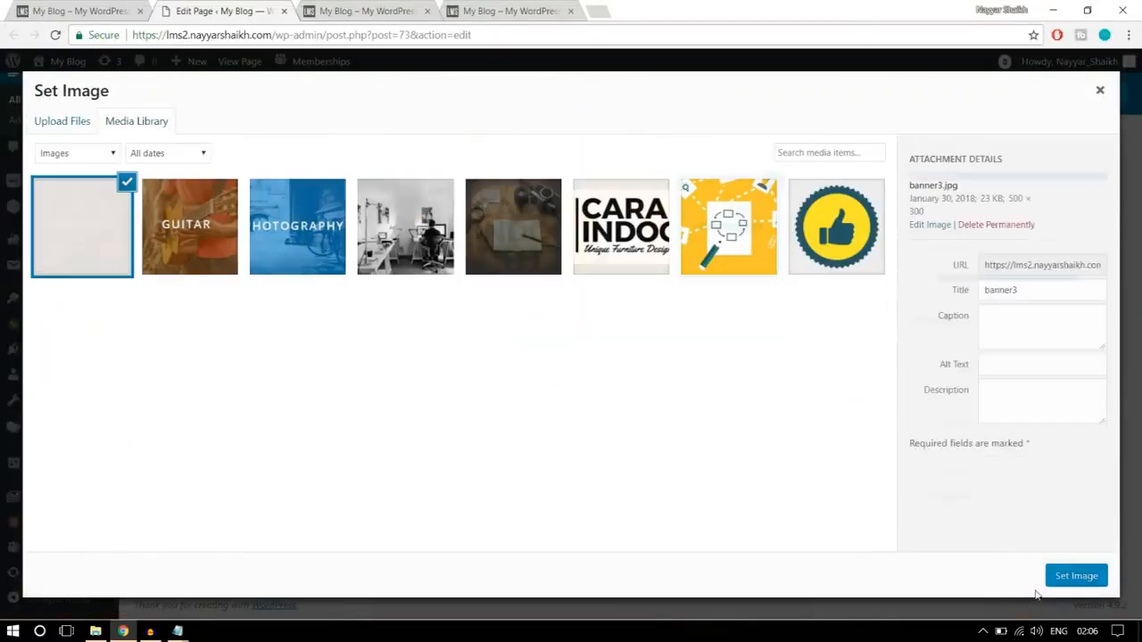
left_click(1069, 582)
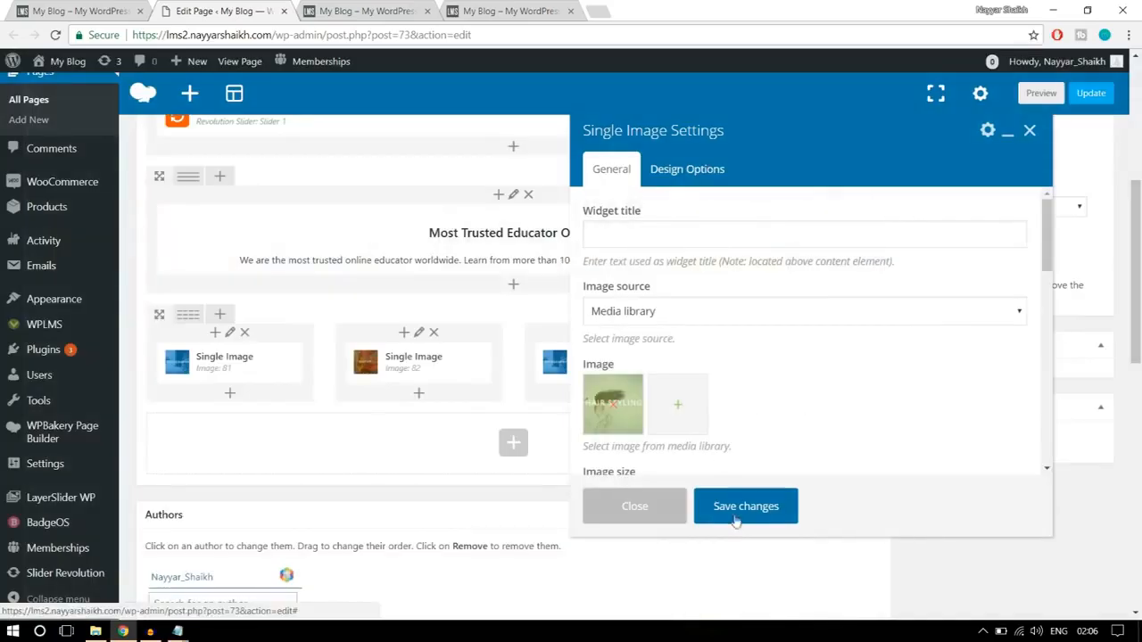
left_click(735, 510)
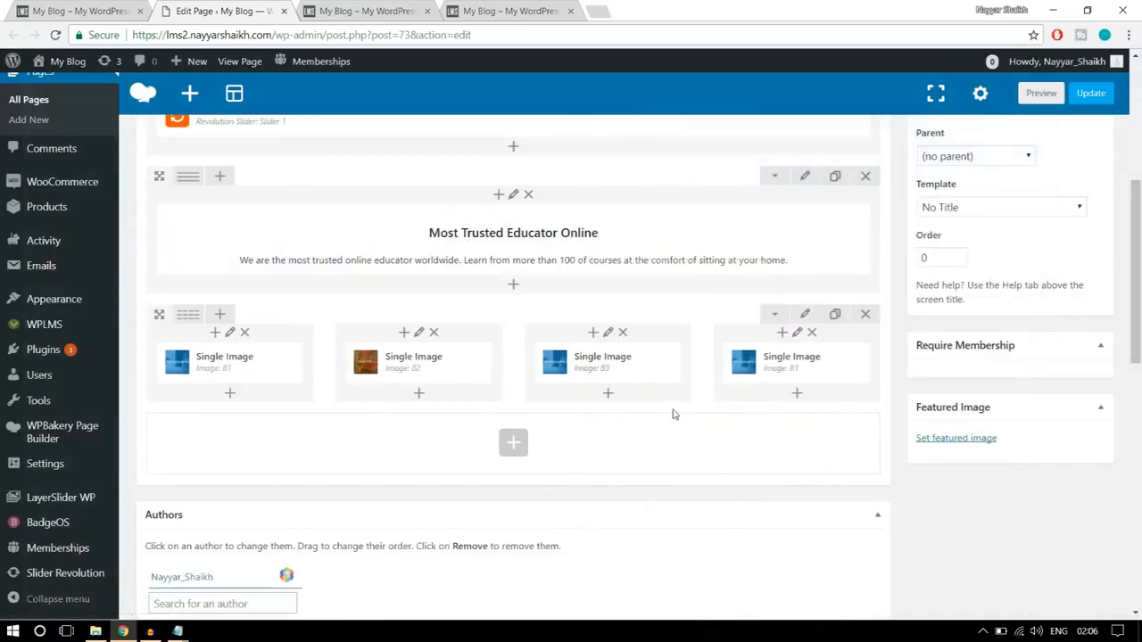
- Replace the fourth column's picture with banner4 uploaded from the WPLMS Images folder, and save the element
left_click(811, 365)
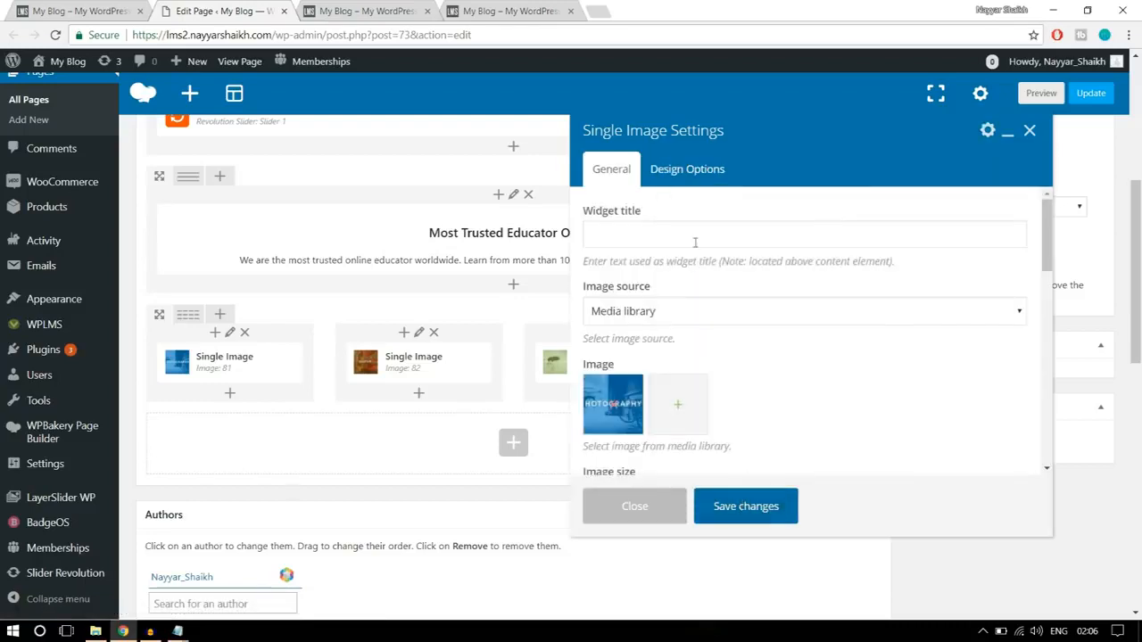
left_click(616, 407)
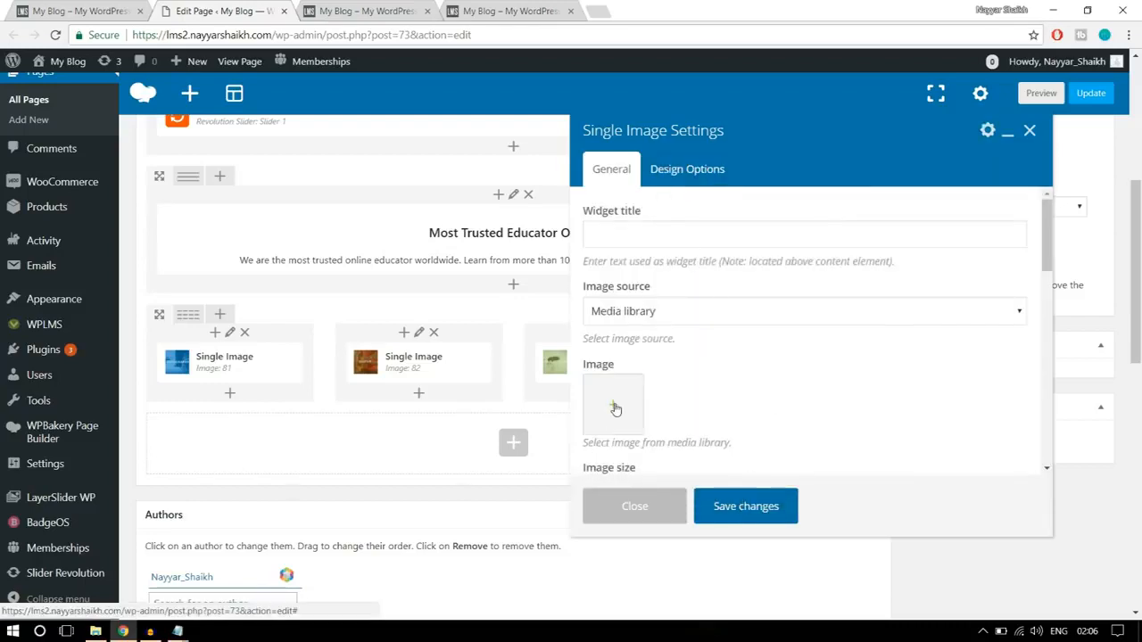
left_click(615, 407)
left_click(80, 122)
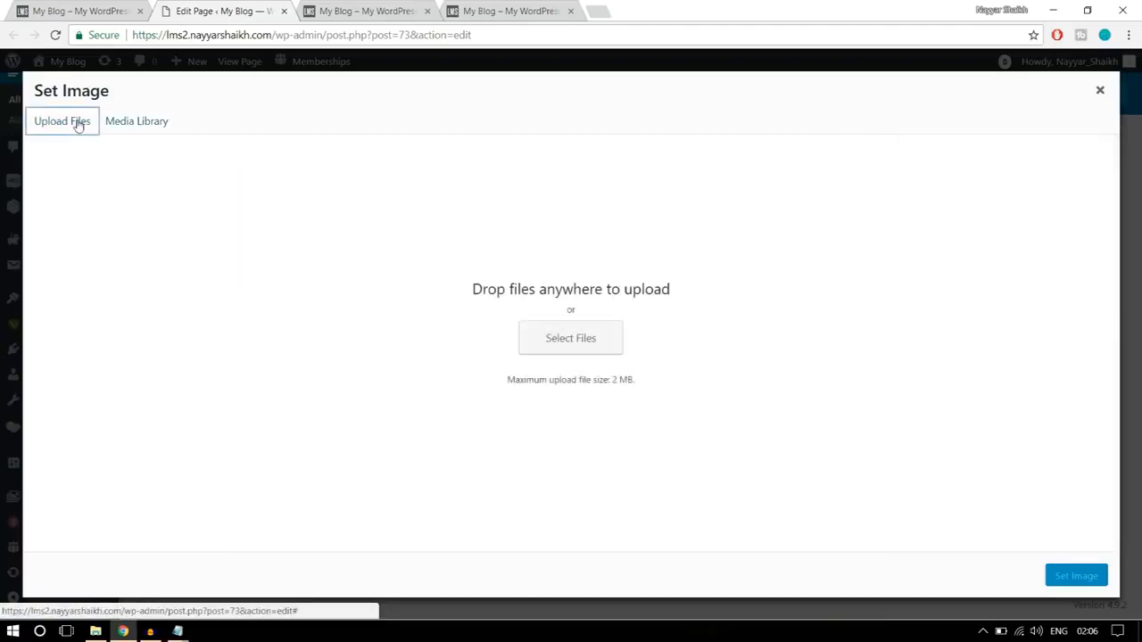
left_click(571, 337)
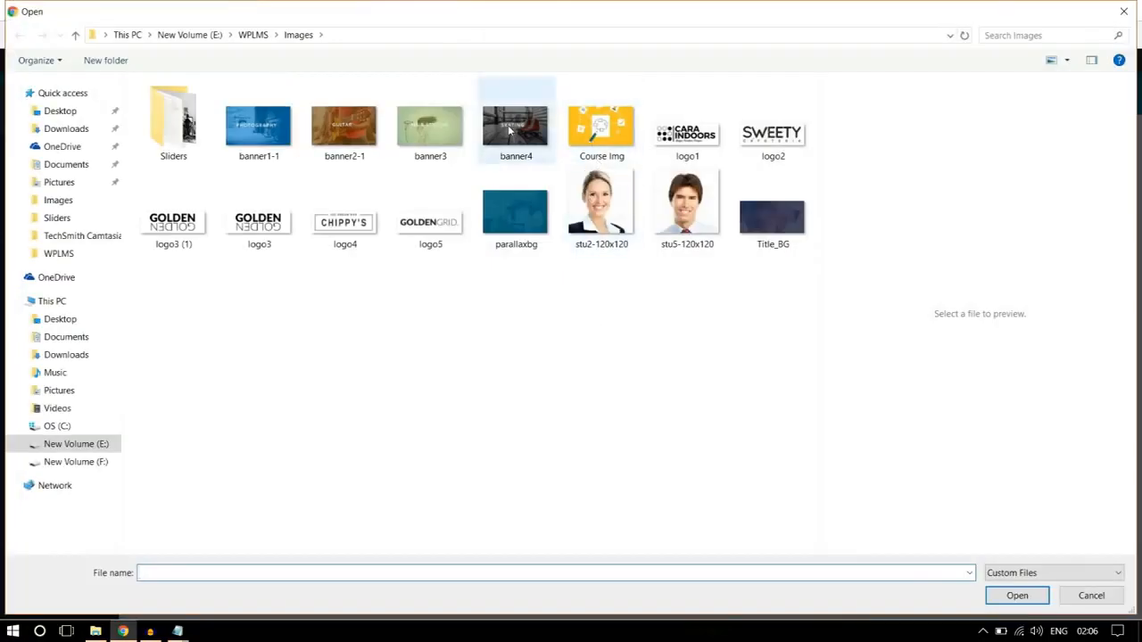
left_click(533, 137)
left_click(1008, 596)
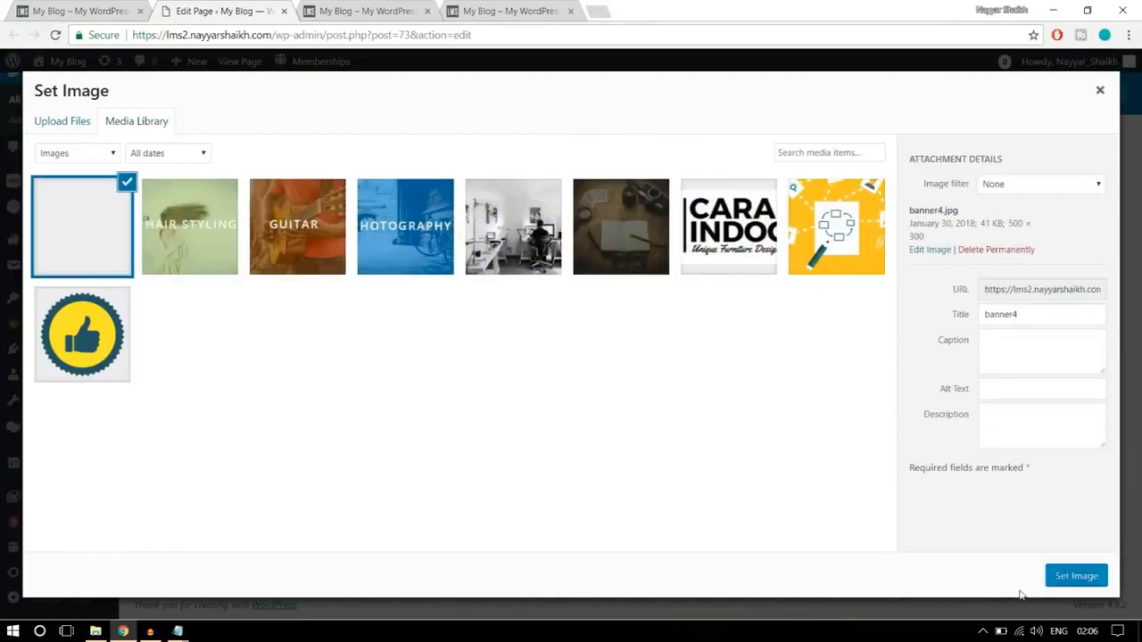
left_click(1065, 576)
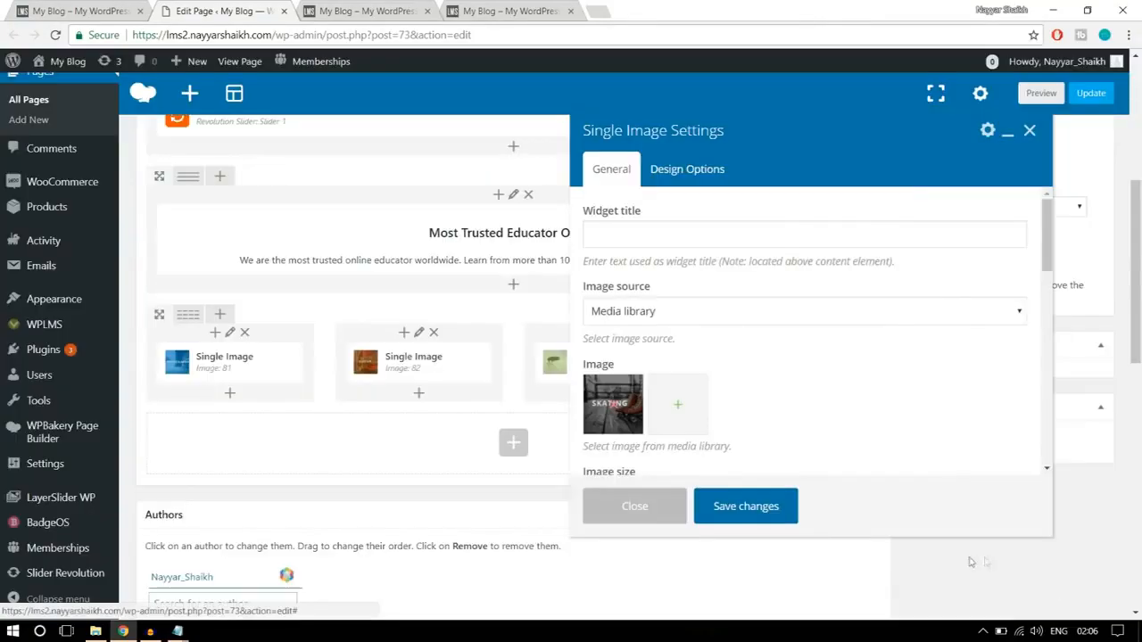
left_click(755, 516)
- Update the page, reload the new homepage, and compare its category banner row with the one on the finished homepage
left_click(1090, 94)
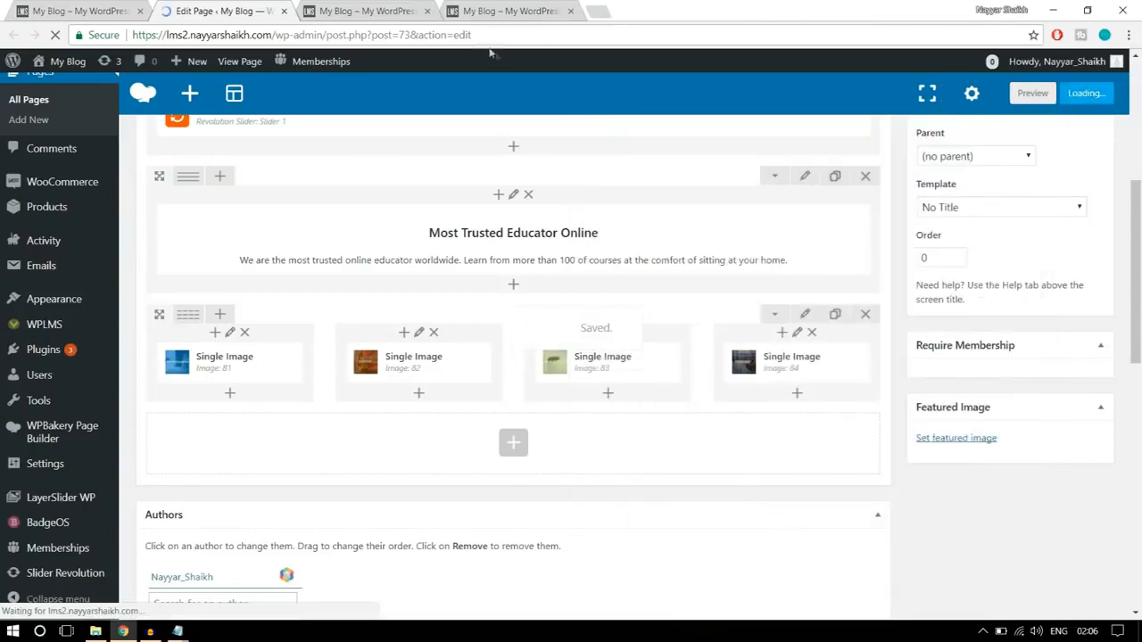
left_click(393, 13)
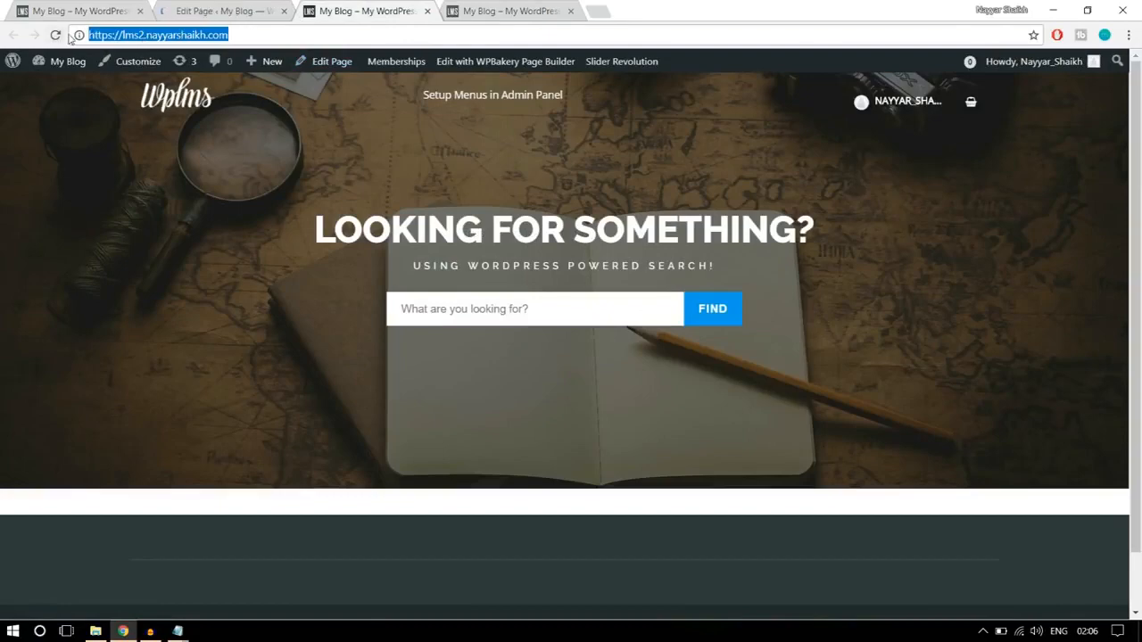
left_click(55, 35)
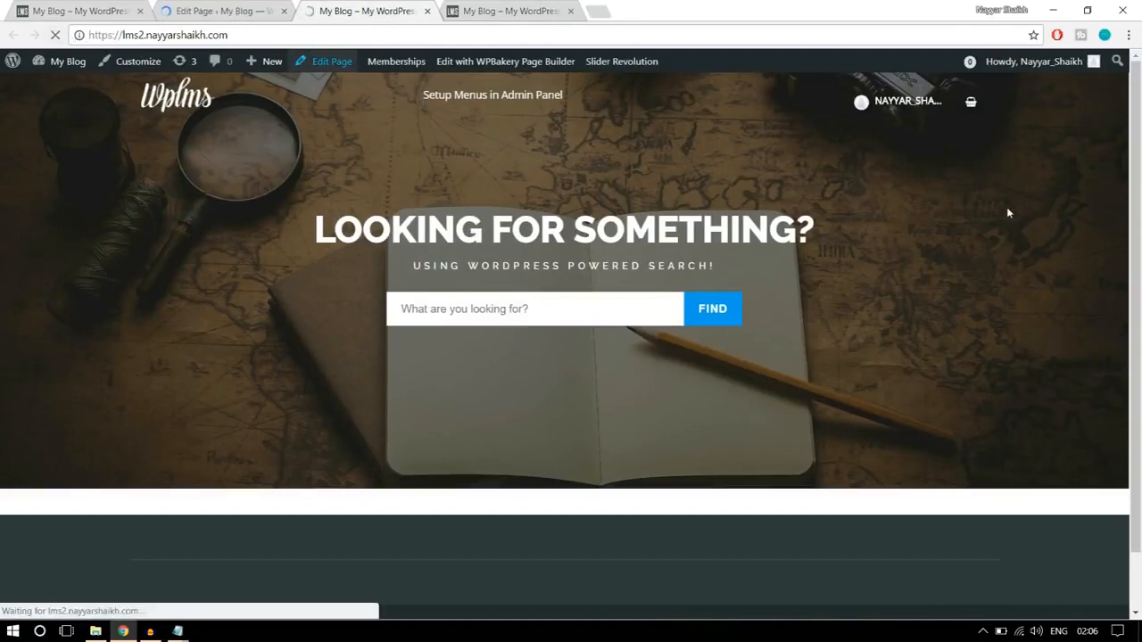
scroll(931, 379, "down", 2)
scroll(934, 388, "down", 2)
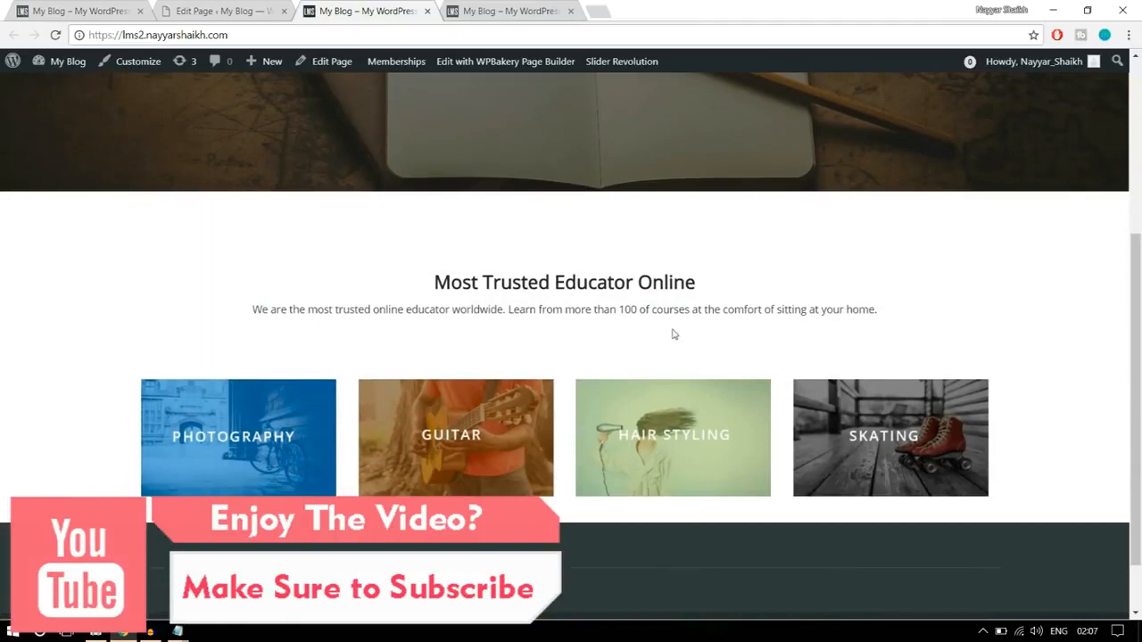
scroll(675, 333, "up", 2)
scroll(696, 348, "down", 3)
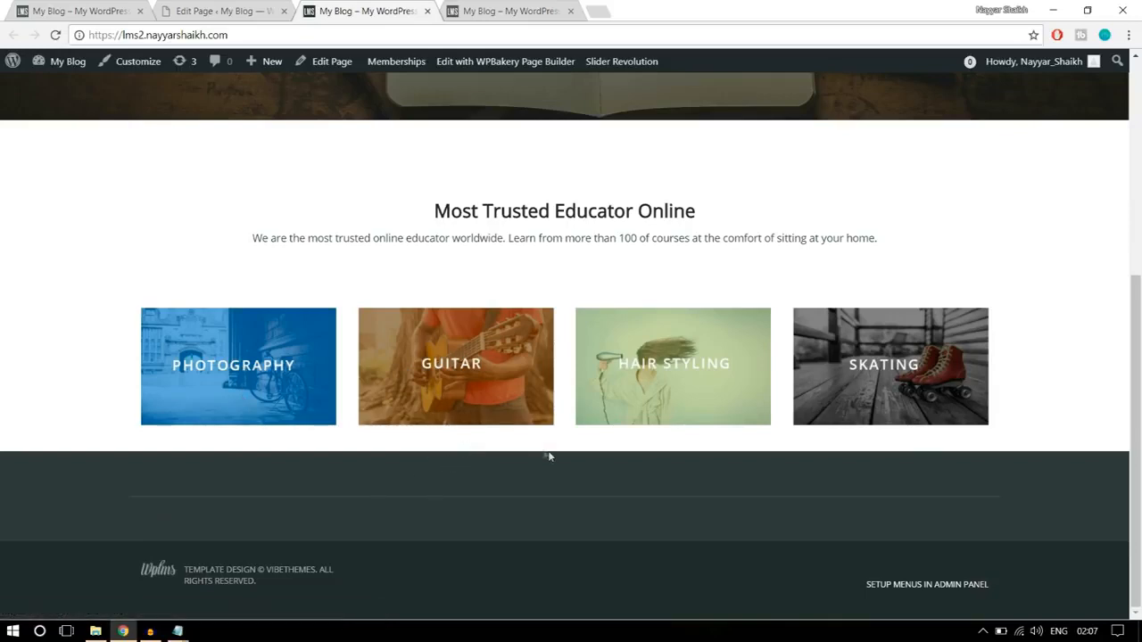
left_click(112, 8)
left_click_drag(1139, 227, 1138, 332)
scroll(913, 339, "up", 2)
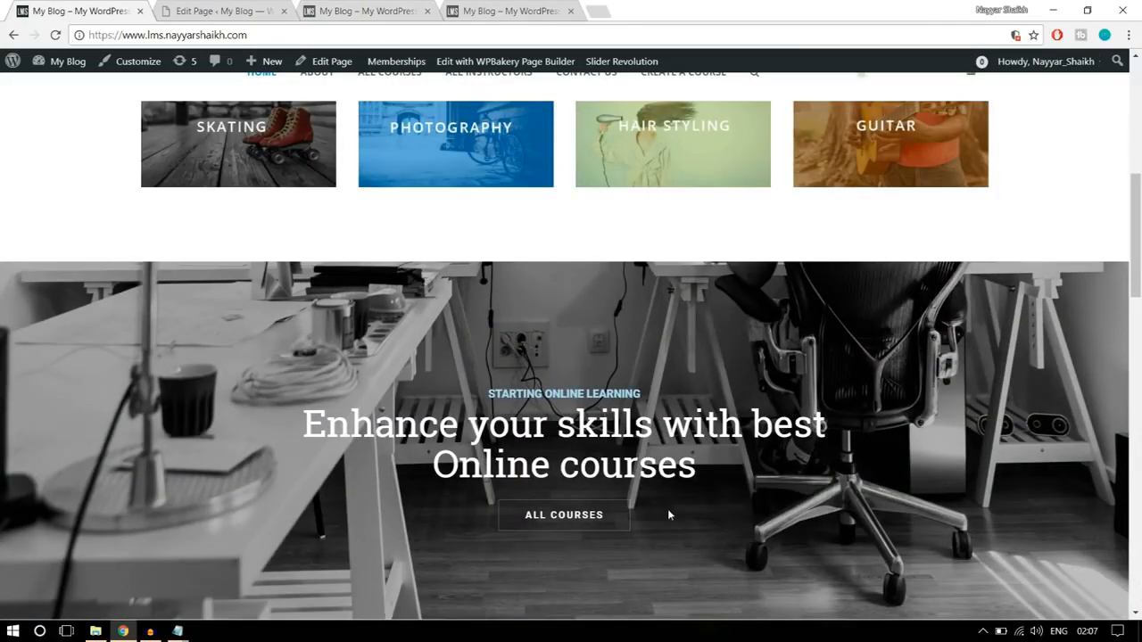
- Set the bottom padding of the four-column banner row to 30 in its design options, and save the row settings
left_click(223, 10)
scroll(874, 304, "down", 1)
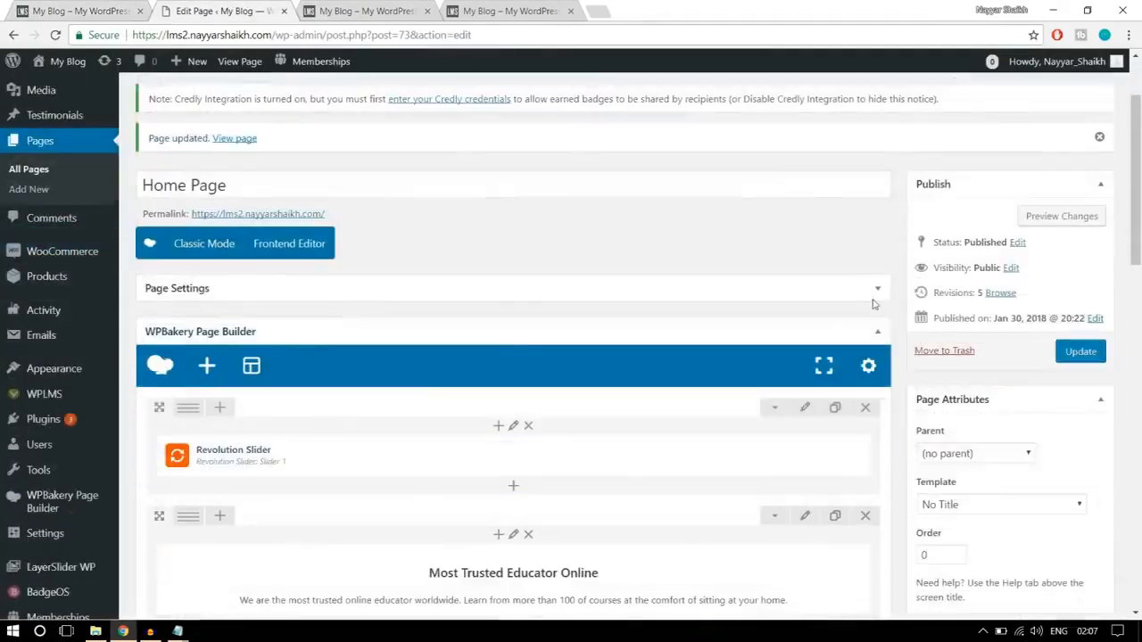
scroll(873, 304, "down", 4)
scroll(336, 359, "up", 1)
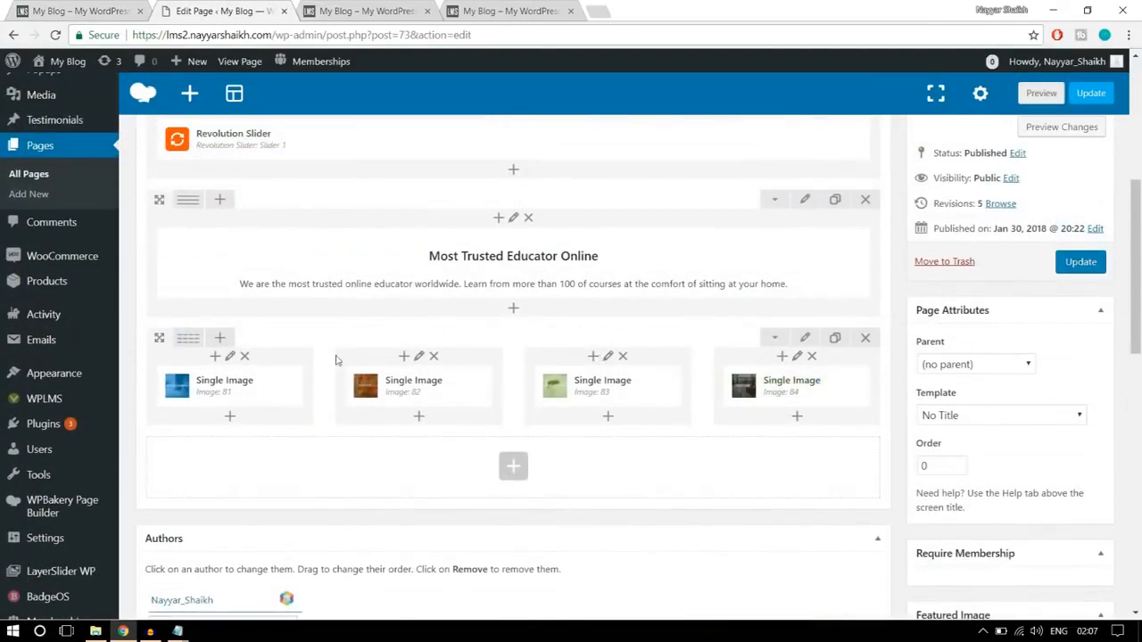
left_click(806, 341)
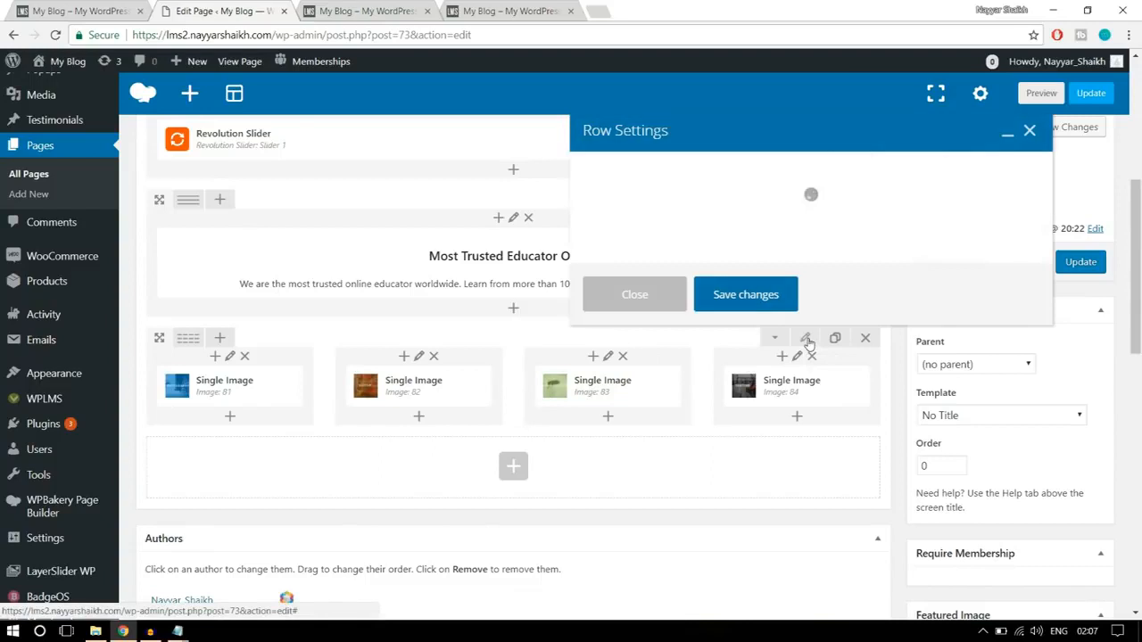
left_click(705, 170)
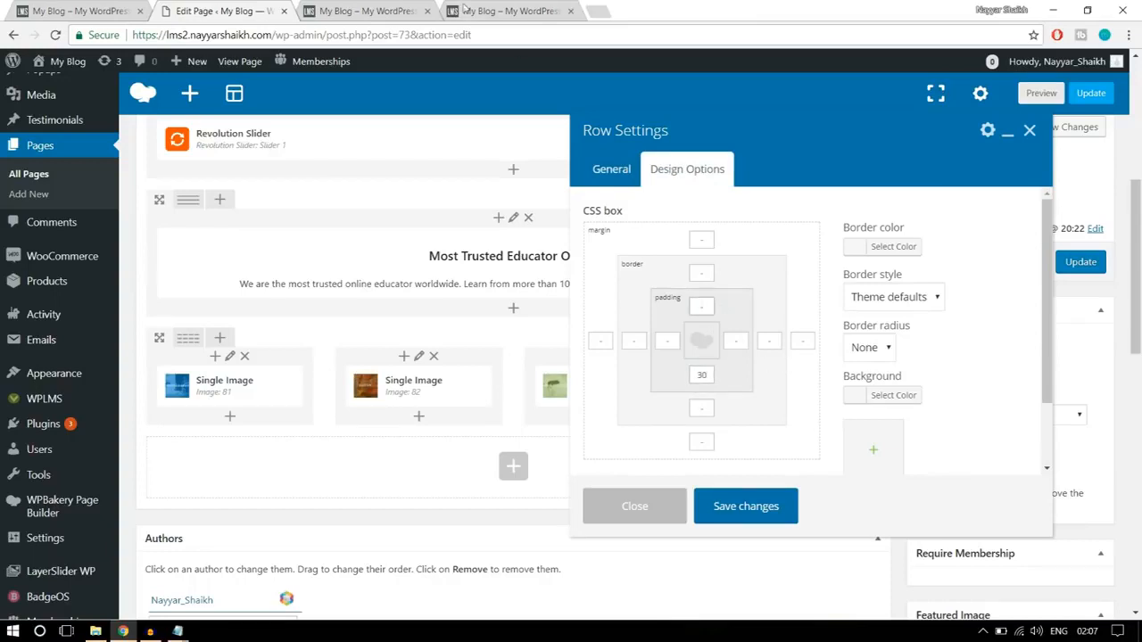
left_click(409, 9)
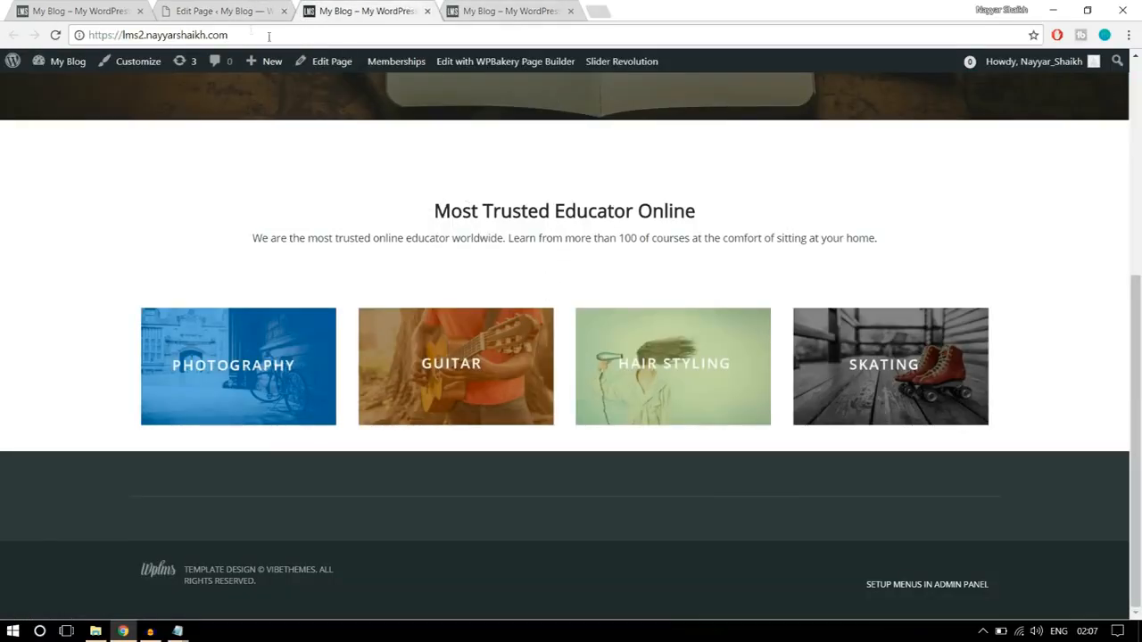
left_click(219, 11)
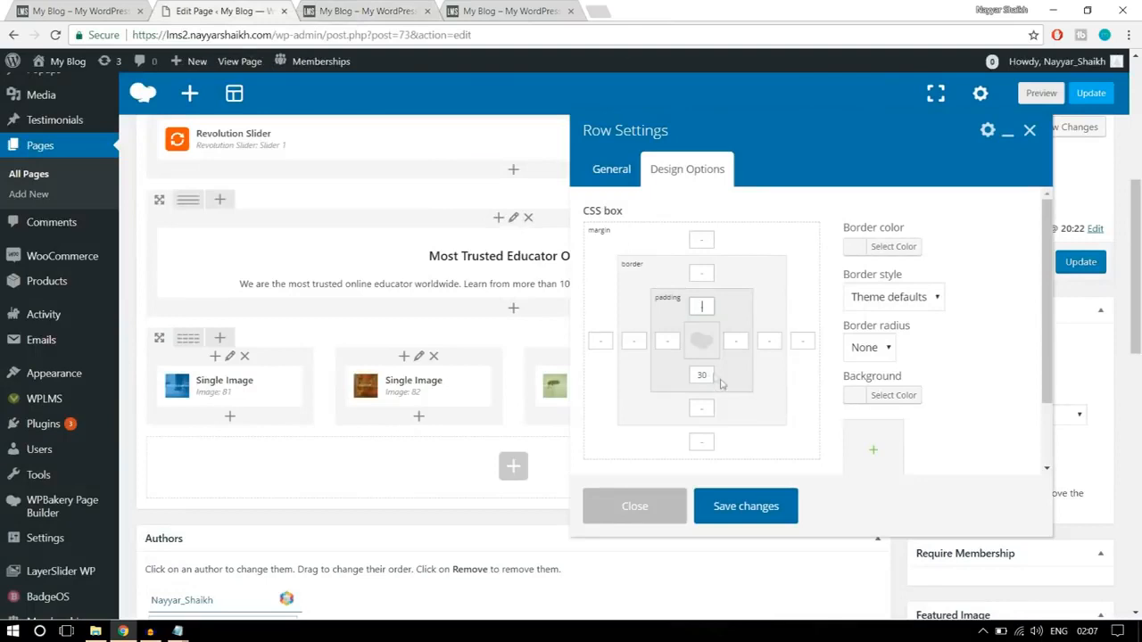
left_click(759, 508)
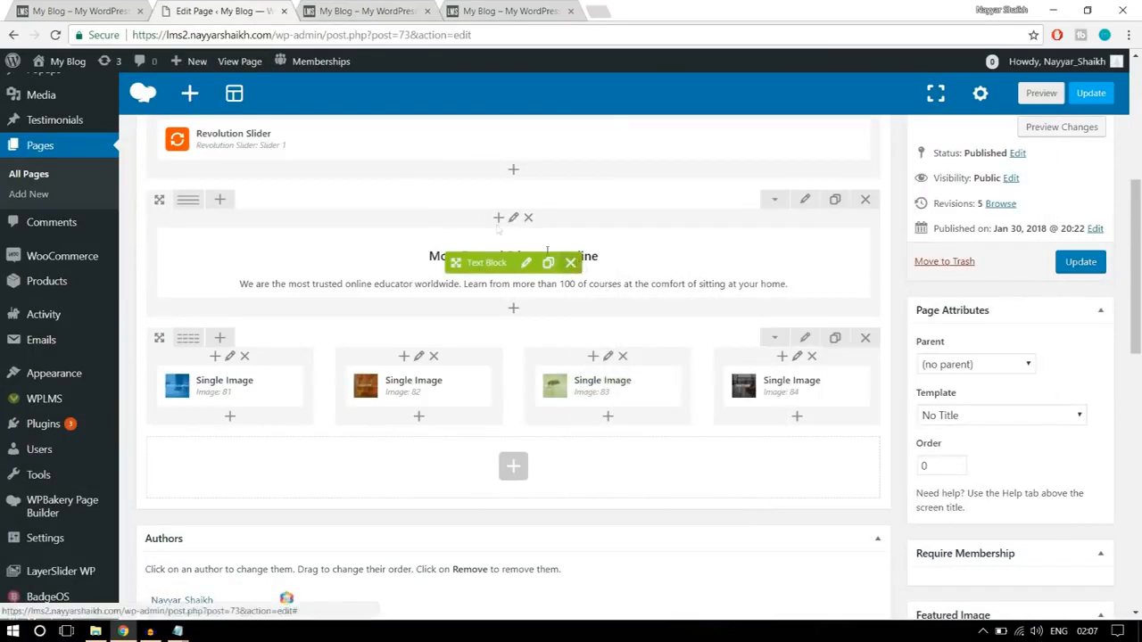
- Check the finished homepage's next section, and add a Revolution Slider element using slider22 below the banner row
left_click(130, 7)
scroll(602, 304, "down", 3)
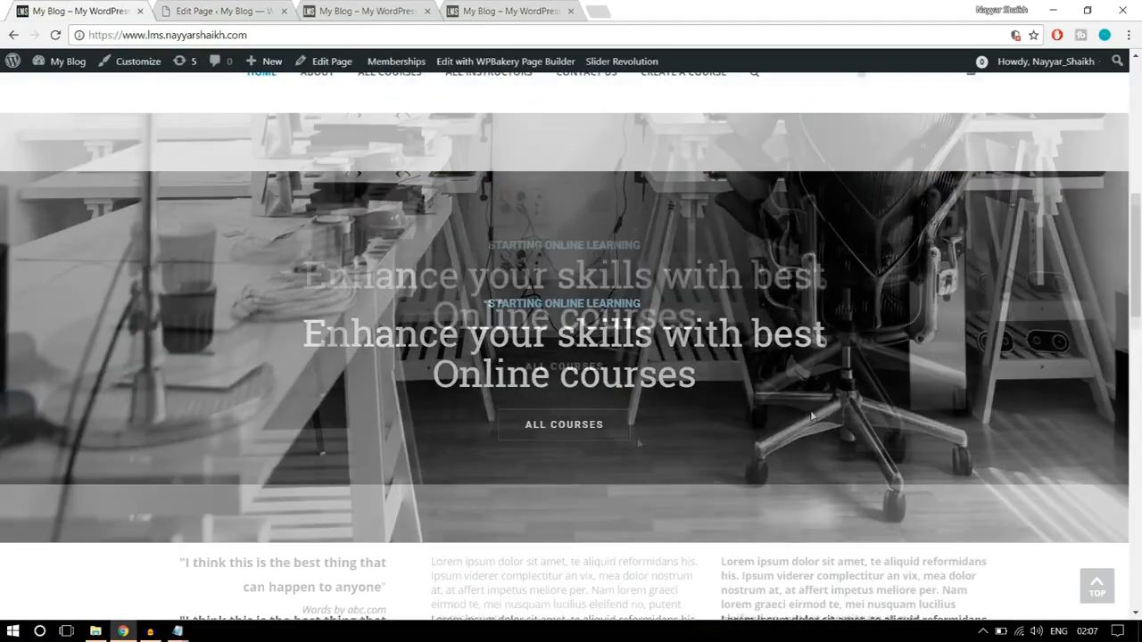
left_click(223, 10)
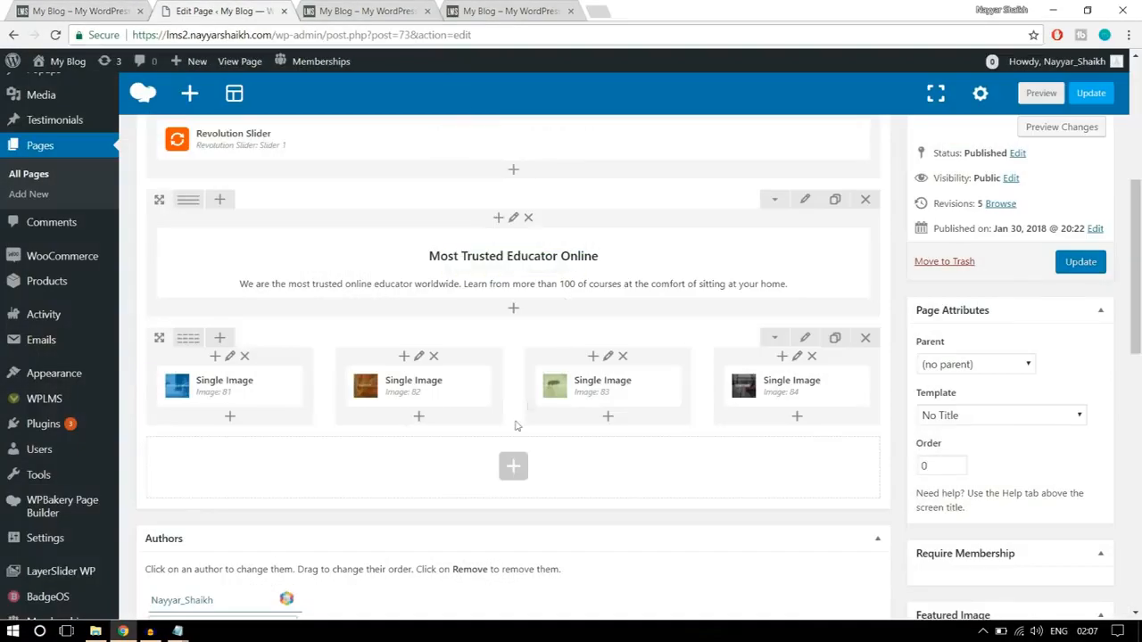
left_click(513, 465)
type("slid")
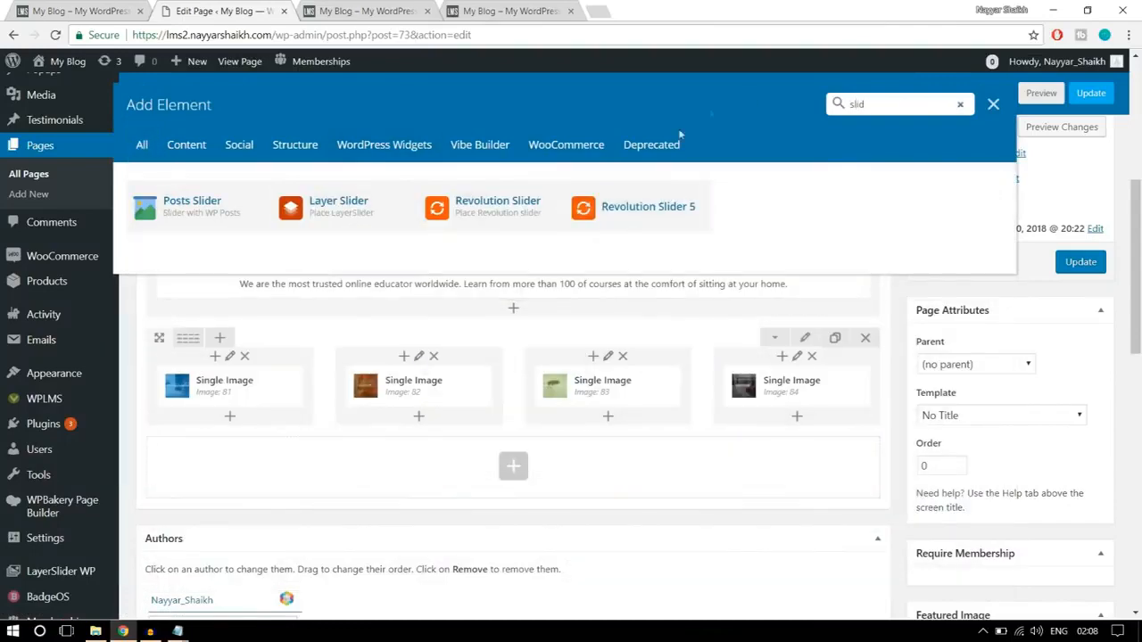
left_click(473, 219)
left_click(698, 280)
left_click(669, 312)
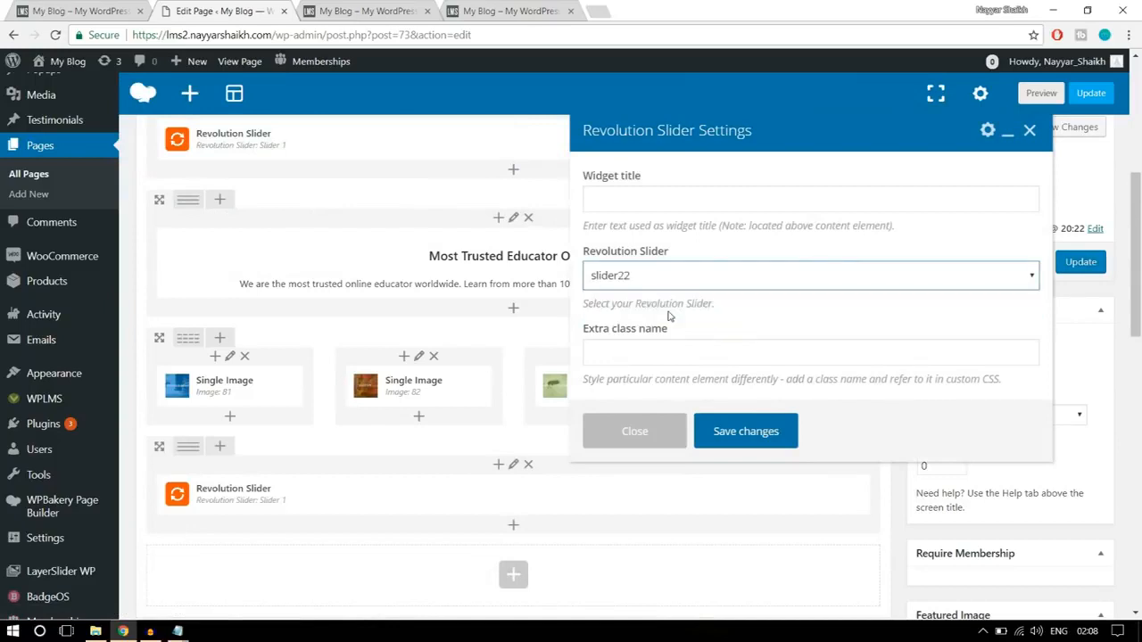
left_click(763, 440)
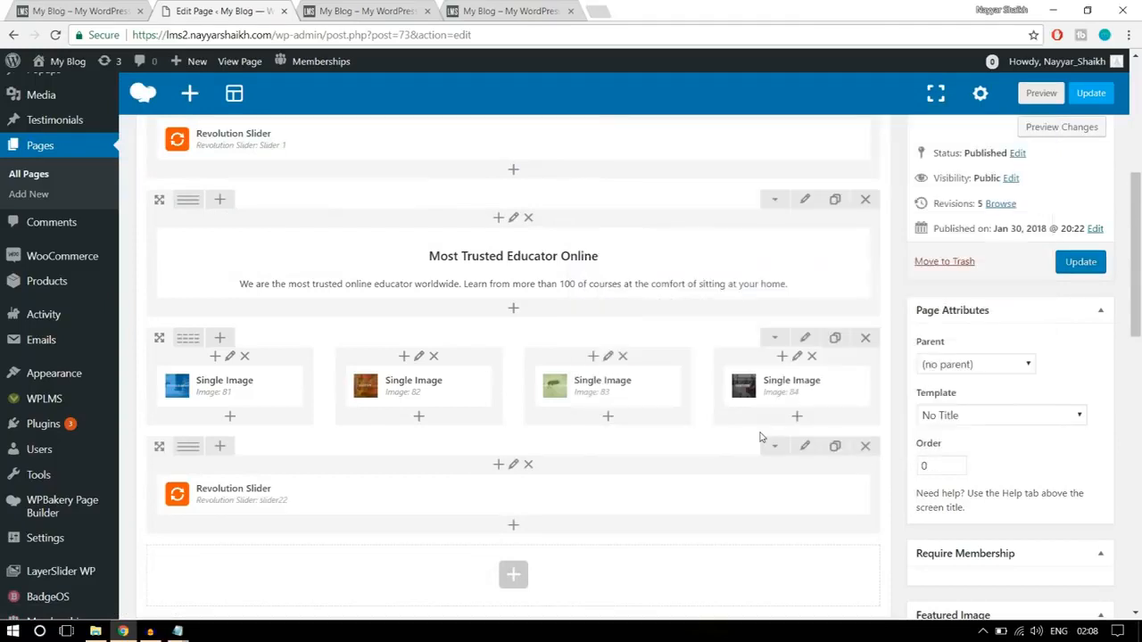
- Update the page, and check the second slider below the category banners on the reloaded homepage
left_click(1081, 261)
left_click(360, 8)
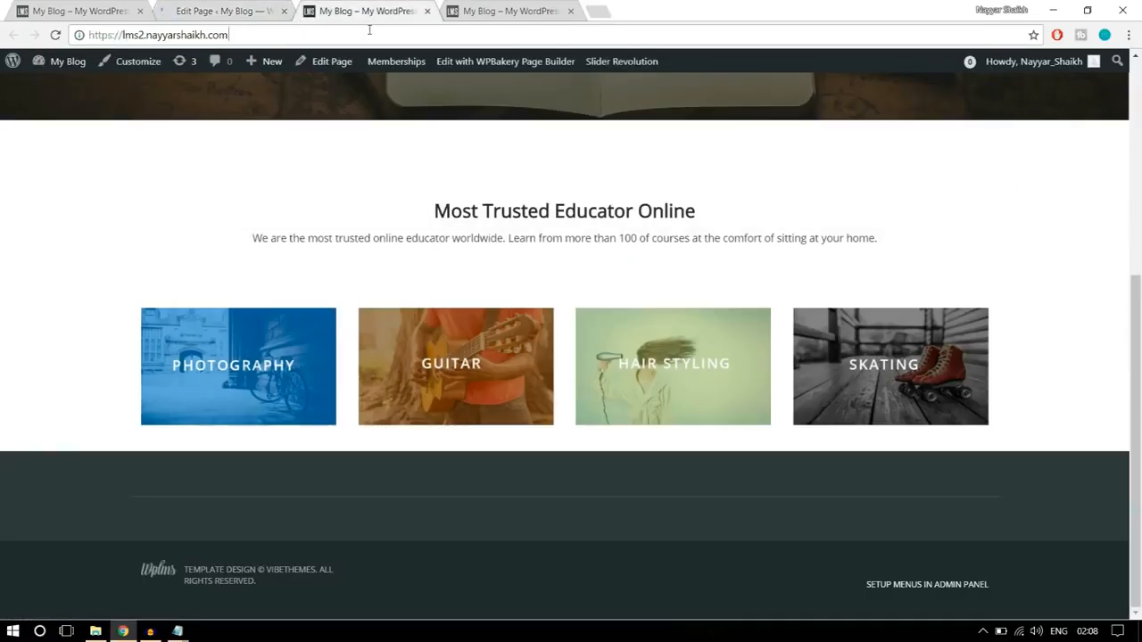
key("F5")
scroll(550, 303, "down", 2)
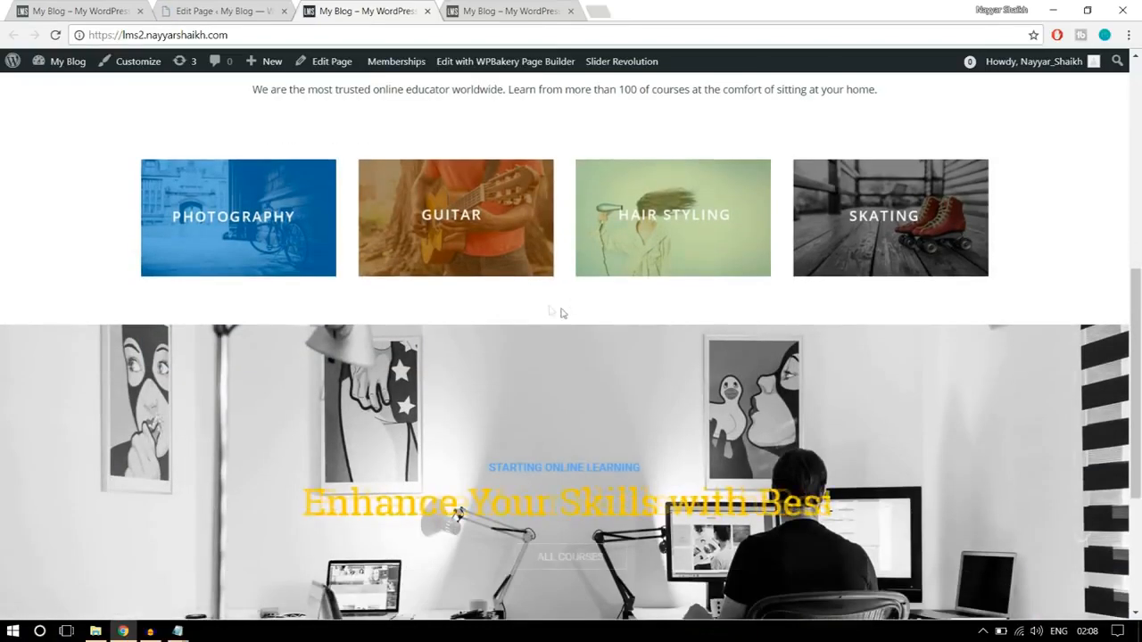
scroll(637, 429, "down", 2)
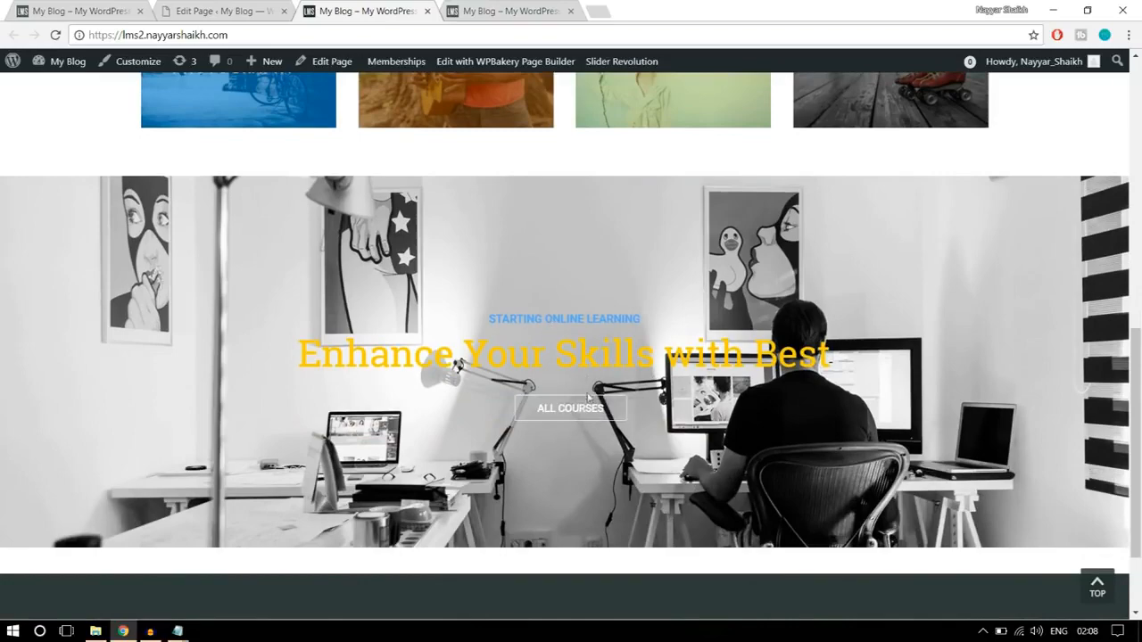
- Examine the finished homepage's sections below the second slider: the quote and text columns, course grid, partner logos and footer
left_click(58, 20)
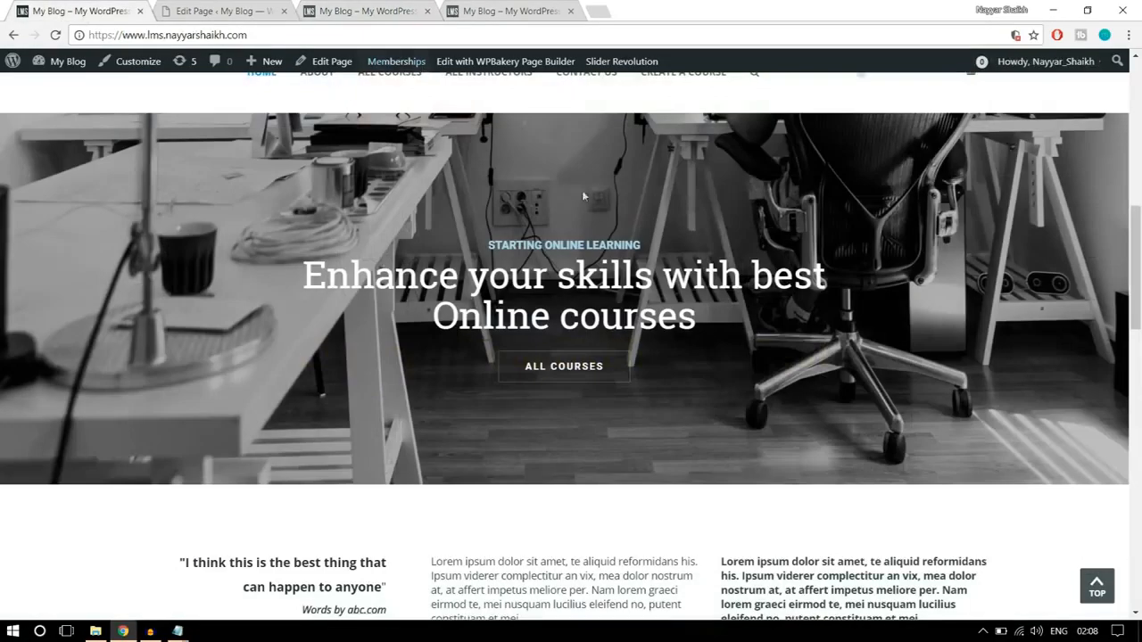
scroll(582, 190, "down", 4)
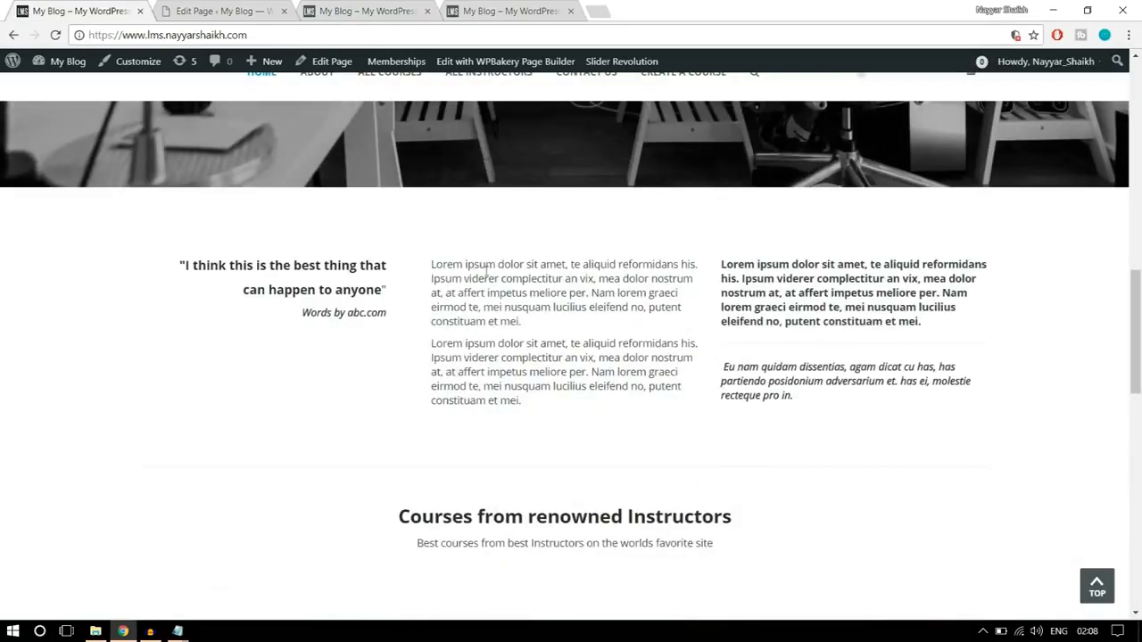
scroll(535, 366, "down", 3)
scroll(540, 383, "up", 3)
left_click_drag(811, 402, 769, 397)
left_click_drag(346, 331, 162, 268)
left_click(232, 287)
scroll(748, 336, "down", 3)
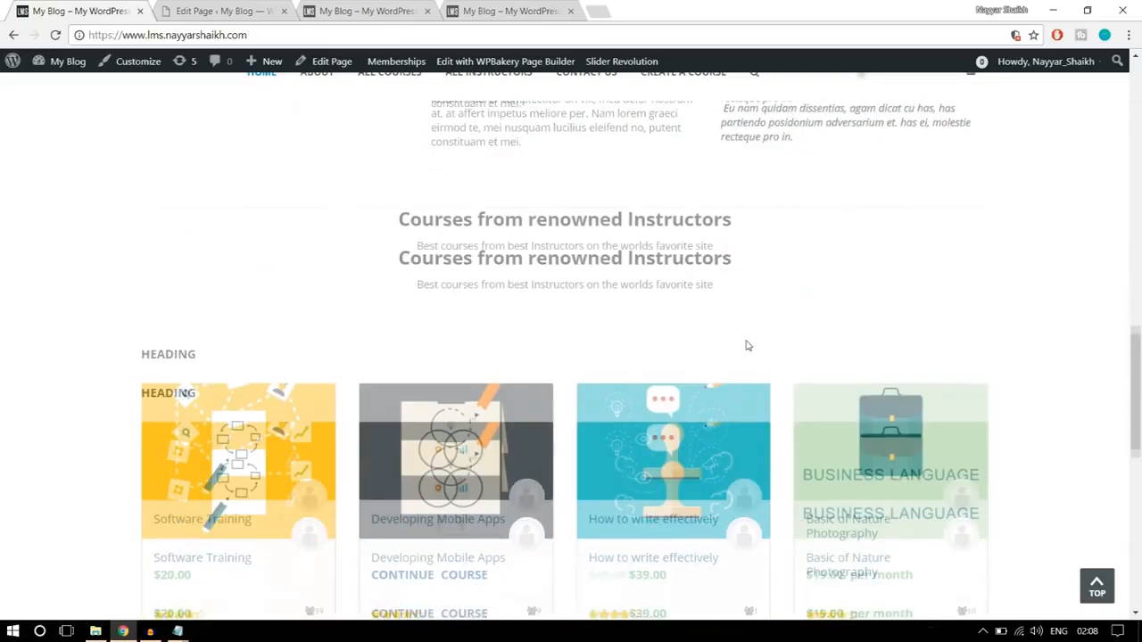
scroll(464, 357, "down", 3)
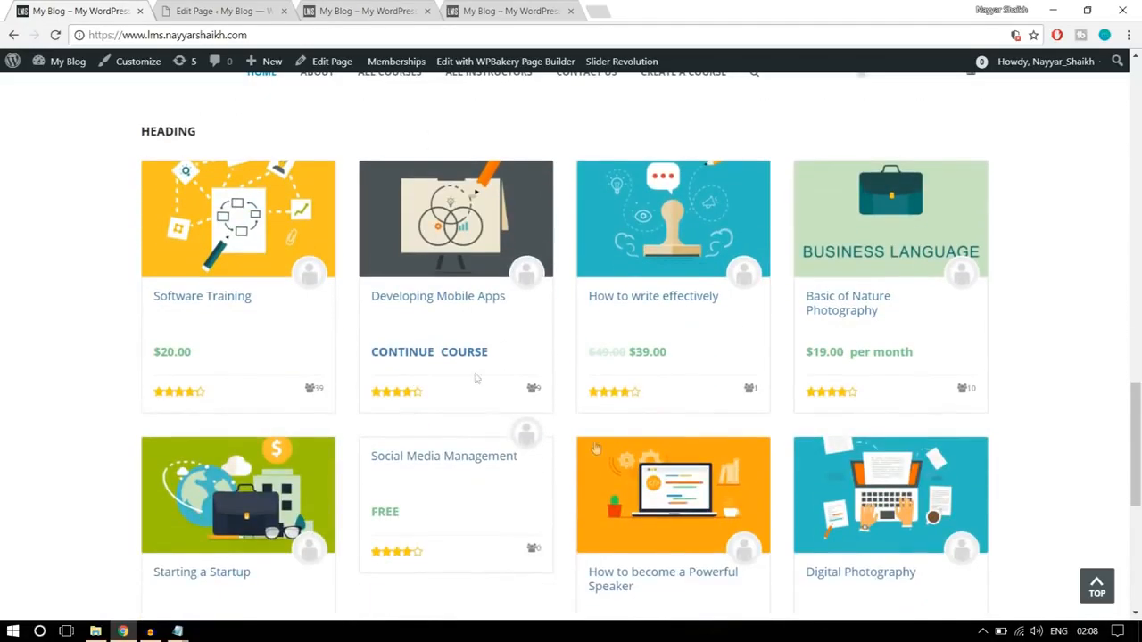
scroll(624, 375, "down", 2)
scroll(647, 367, "down", 3)
scroll(645, 366, "up", 4)
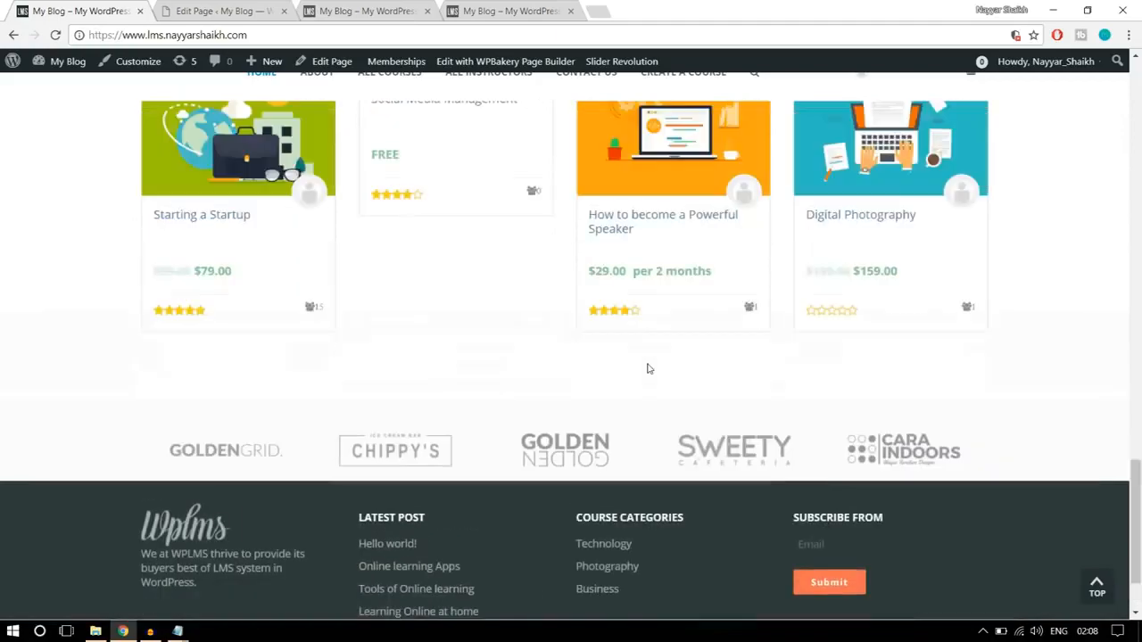
scroll(660, 361, "up", 2)
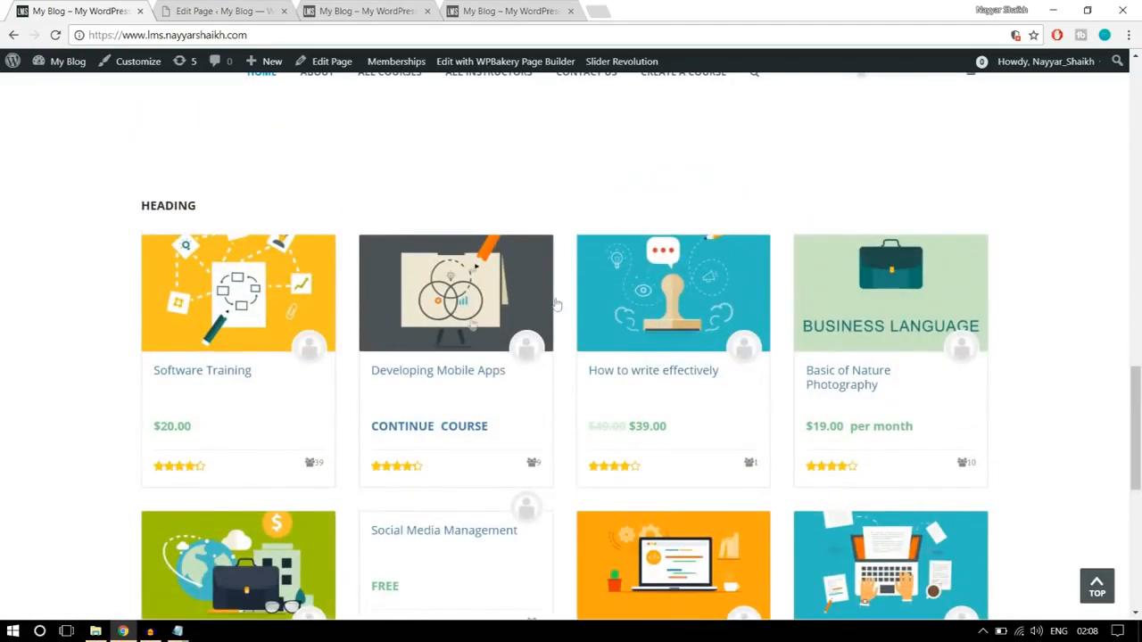
scroll(564, 406, "up", 4)
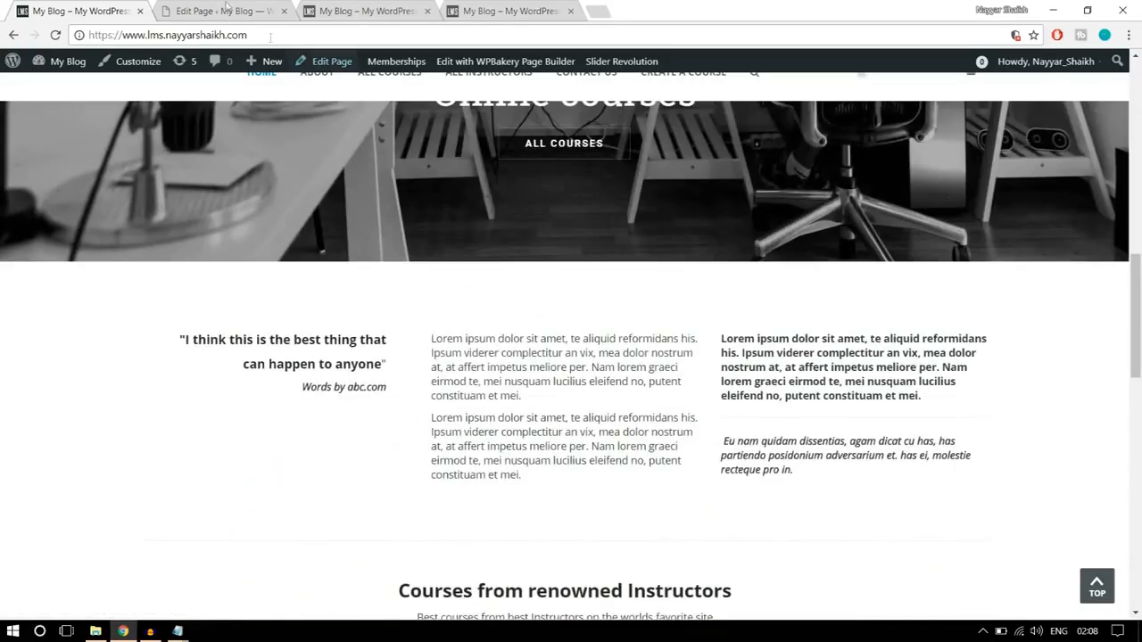
- Add a text block below the second slider containing the "I think this is the best thing" quote copied from the finished homepage, and save it
left_click(223, 9)
scroll(615, 317, "down", 5)
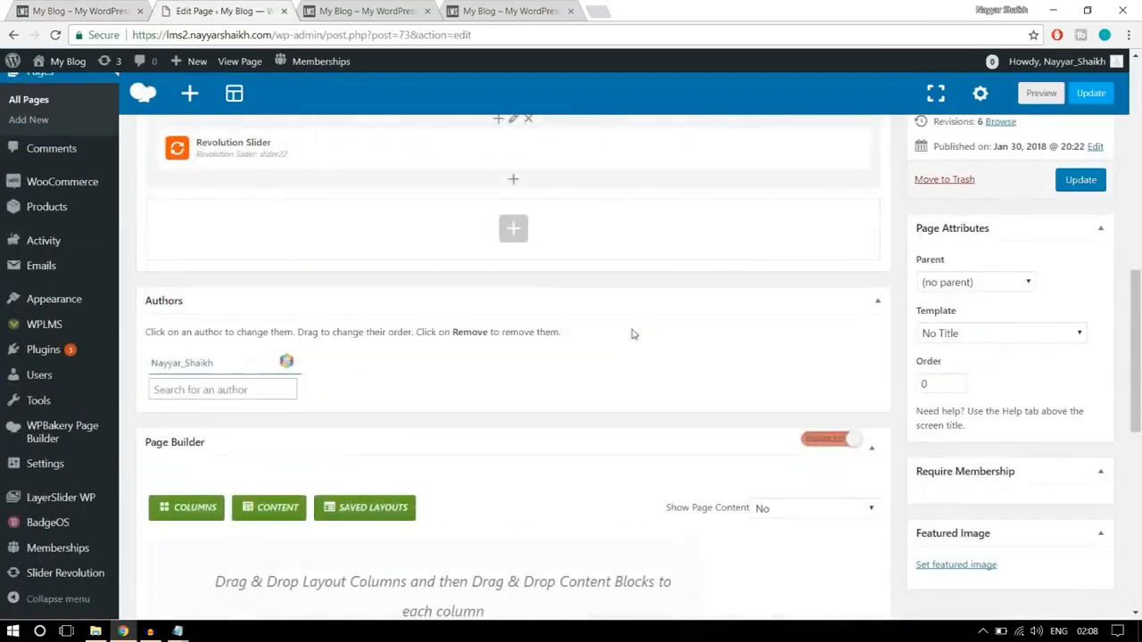
left_click(504, 220)
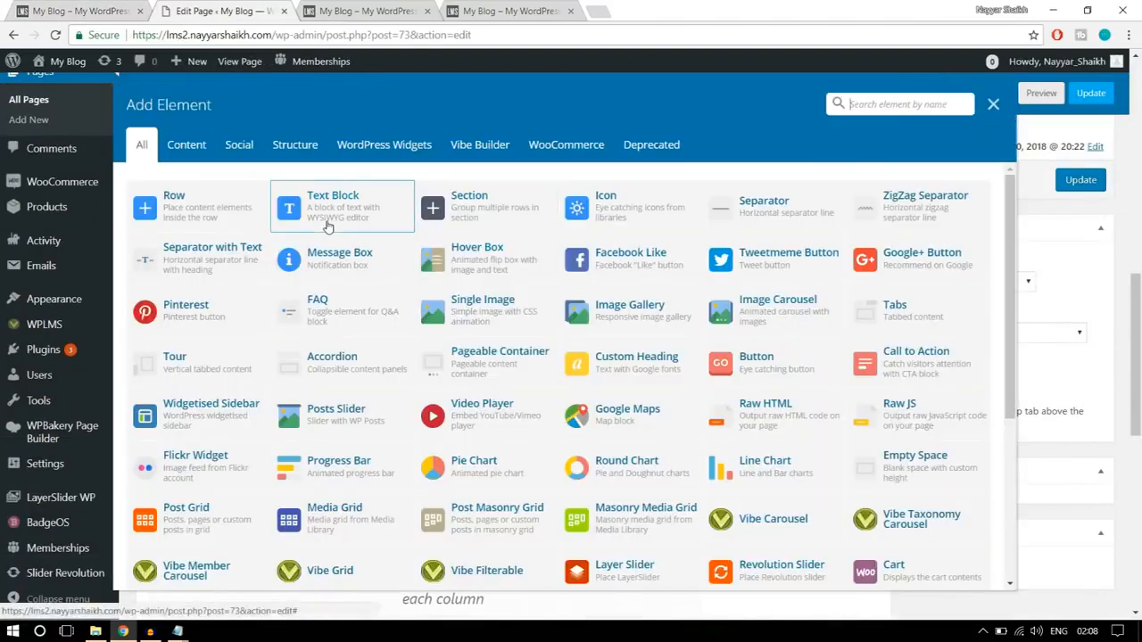
left_click(317, 220)
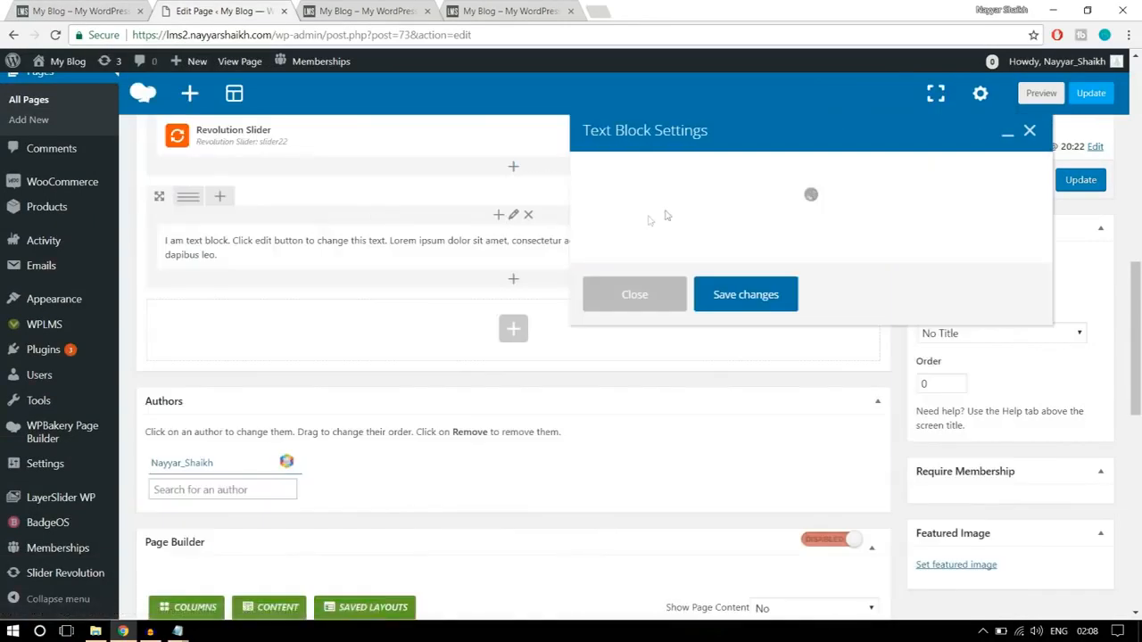
left_click(83, 13)
left_click_drag(392, 390, 158, 316)
key("ctrl+c")
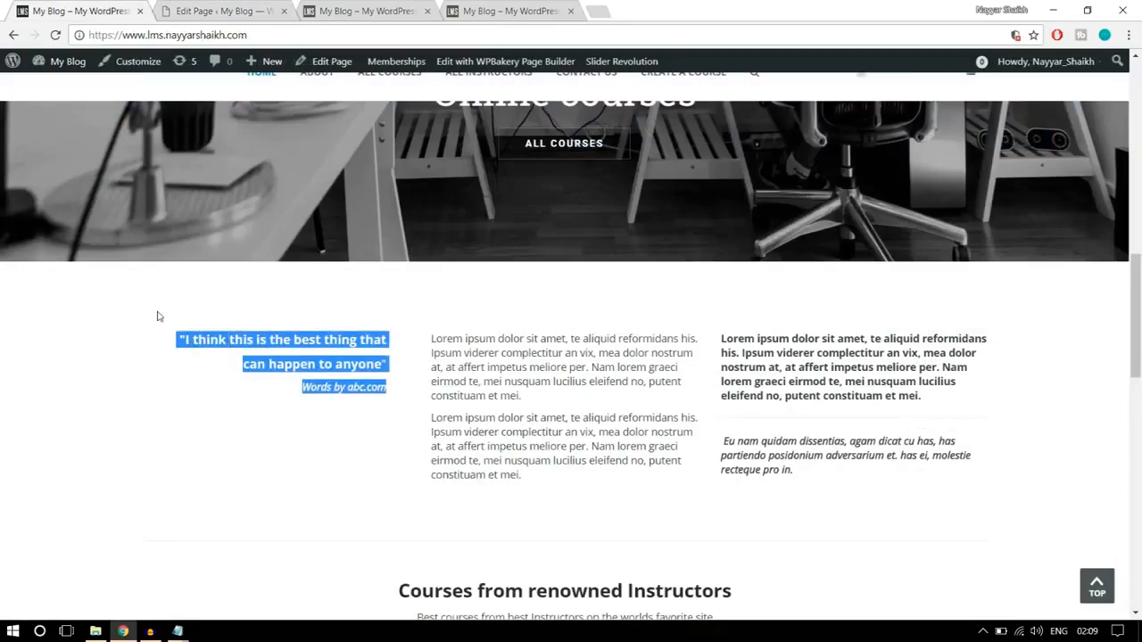
left_click(235, 9)
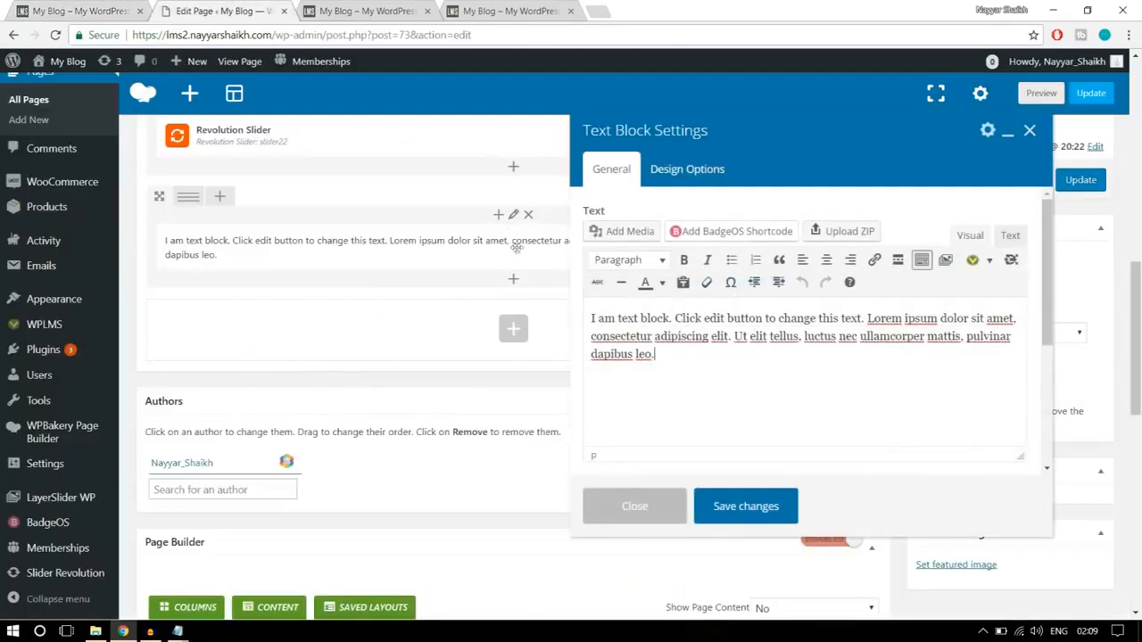
left_click_drag(677, 352, 548, 303)
key("ctrl+v")
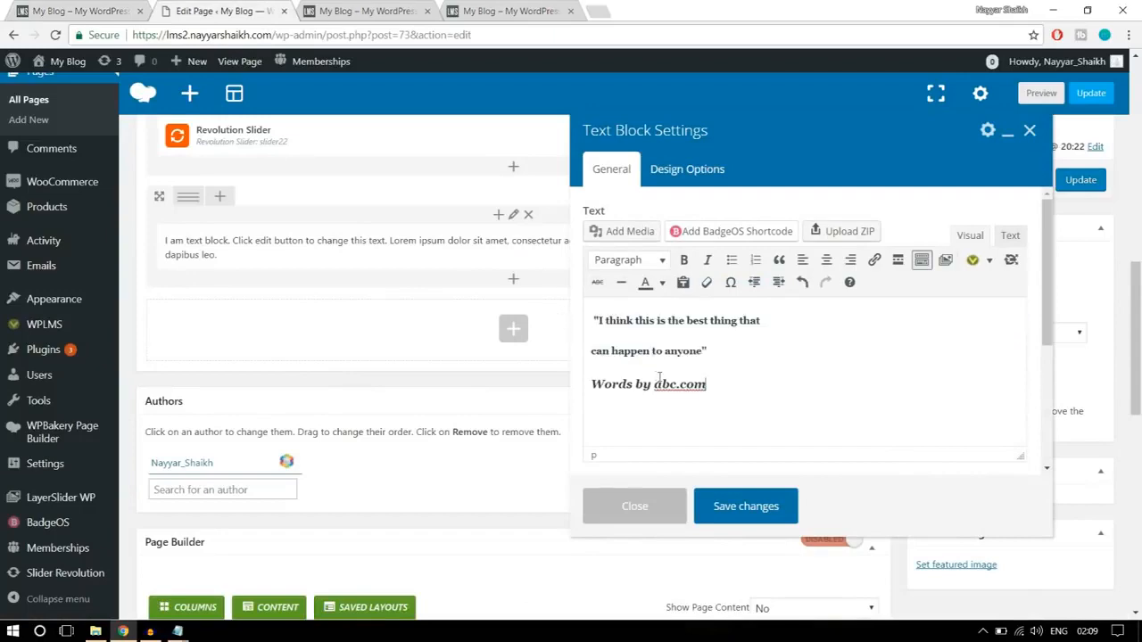
left_click(763, 506)
- Check the finished homepage's column layout, and split the quote's row into three equal columns
left_click(78, 10)
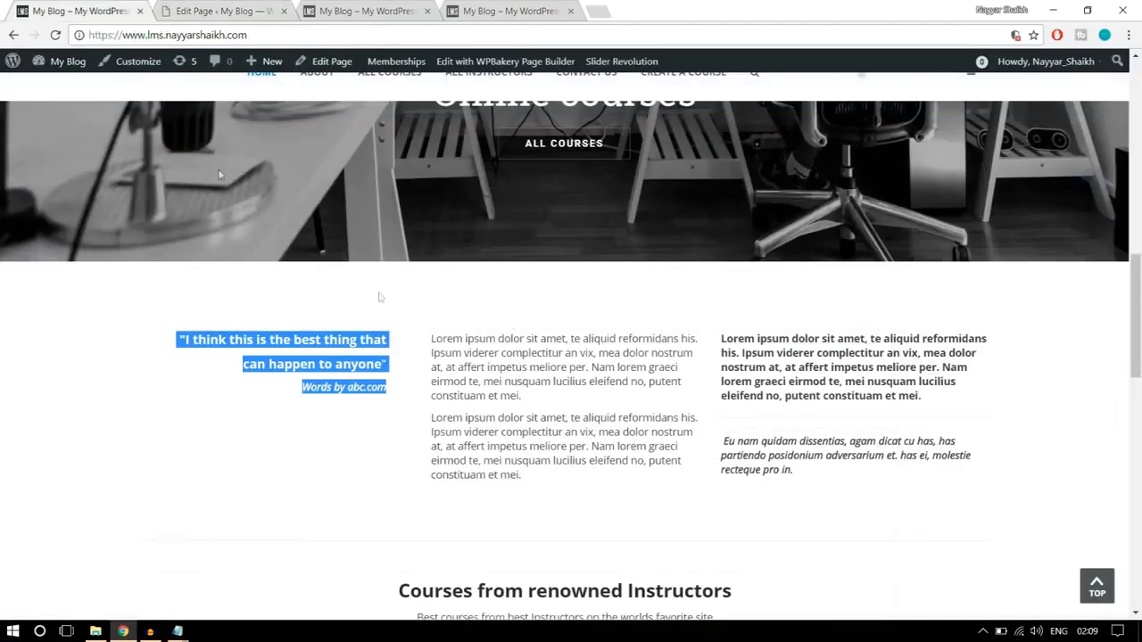
left_click(405, 369)
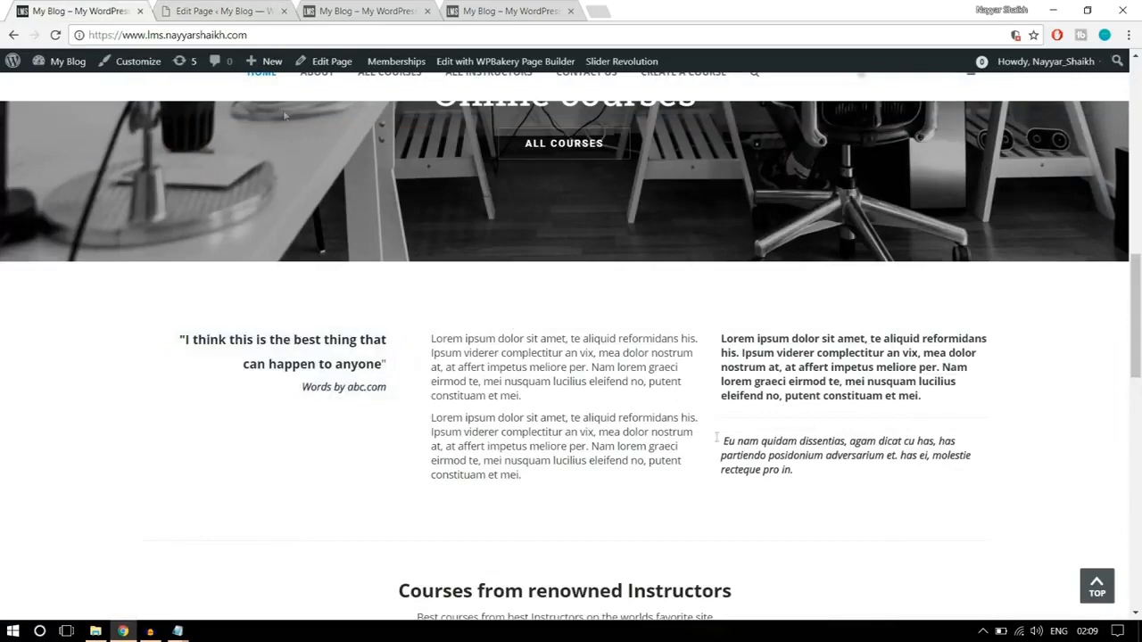
left_click(223, 12)
mouse_move(214, 202)
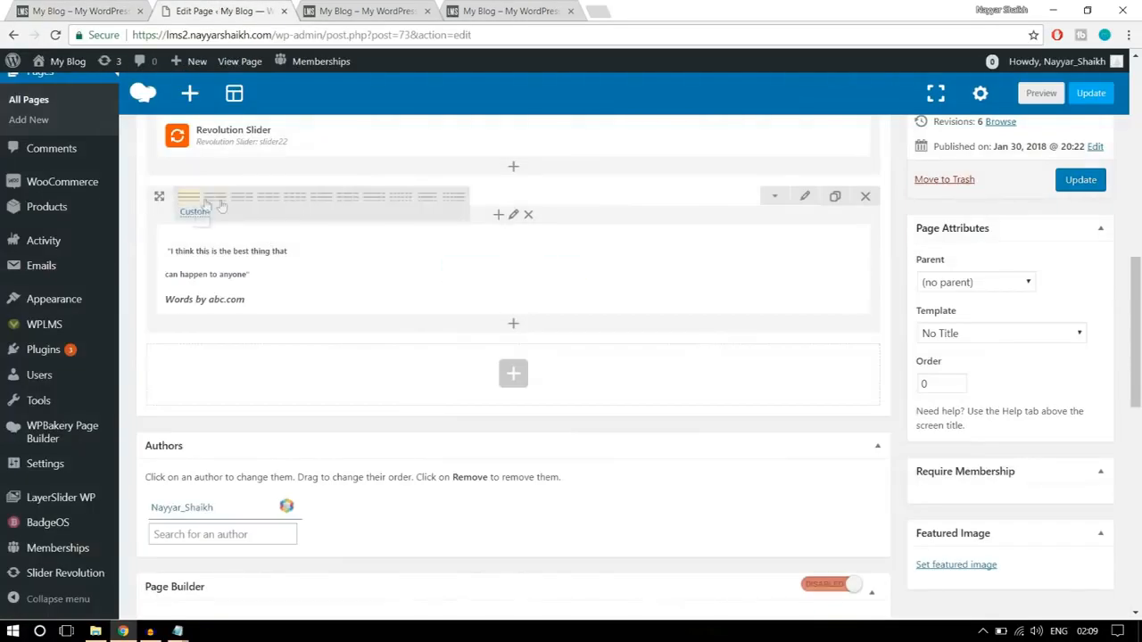
left_click(270, 205)
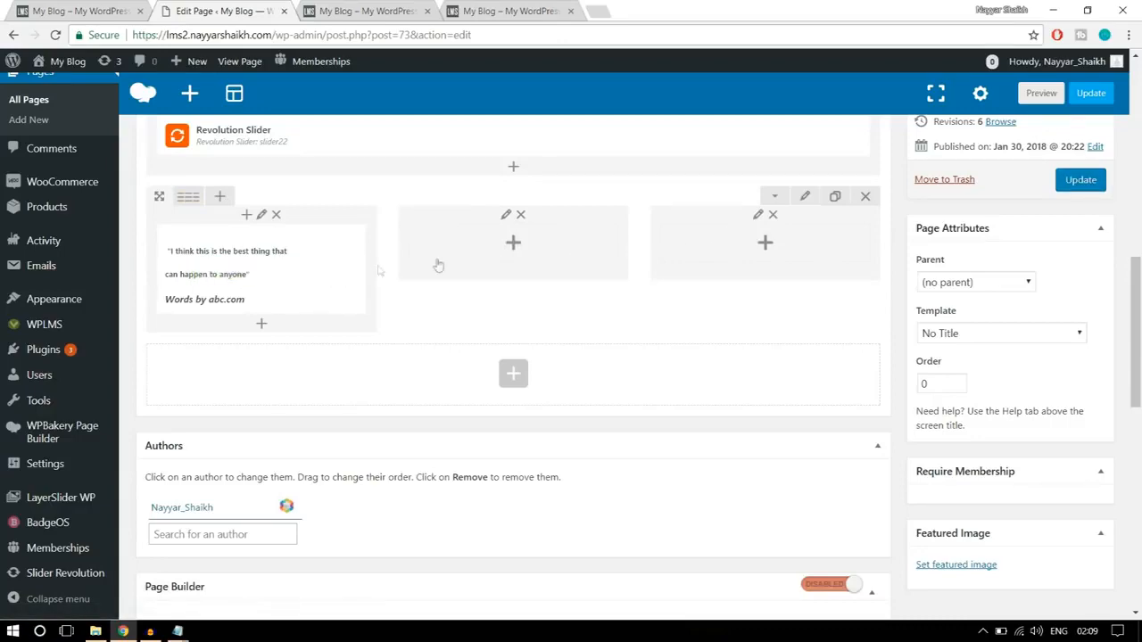
- Add a text block to the middle column with the two Lorem ipsum paragraphs copied from the finished homepage, and save it
left_click(513, 245)
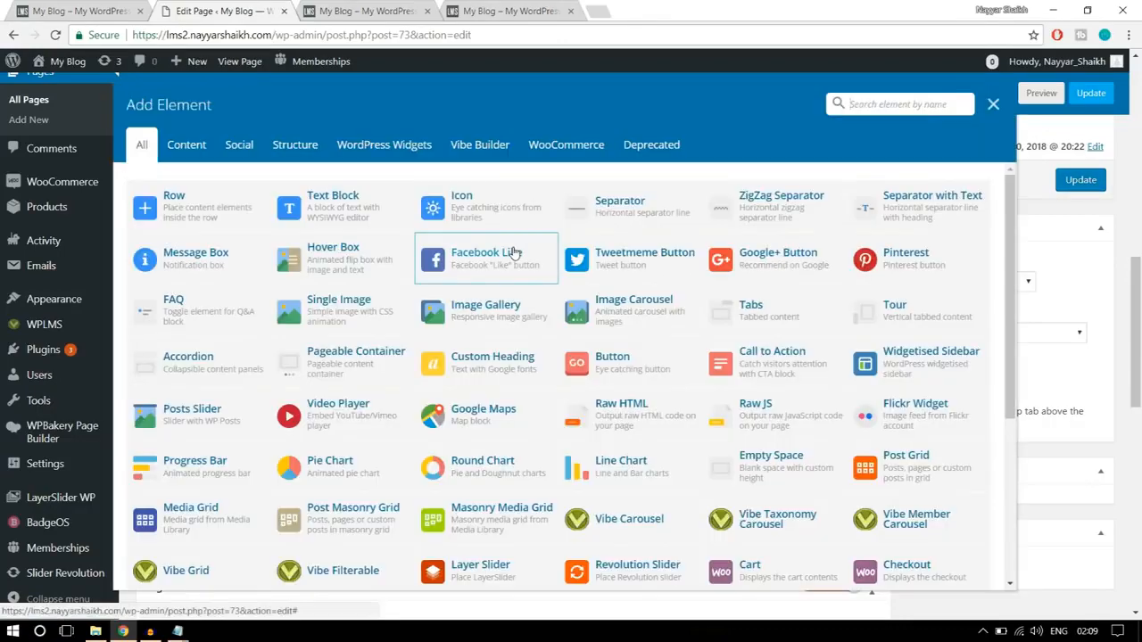
left_click(343, 217)
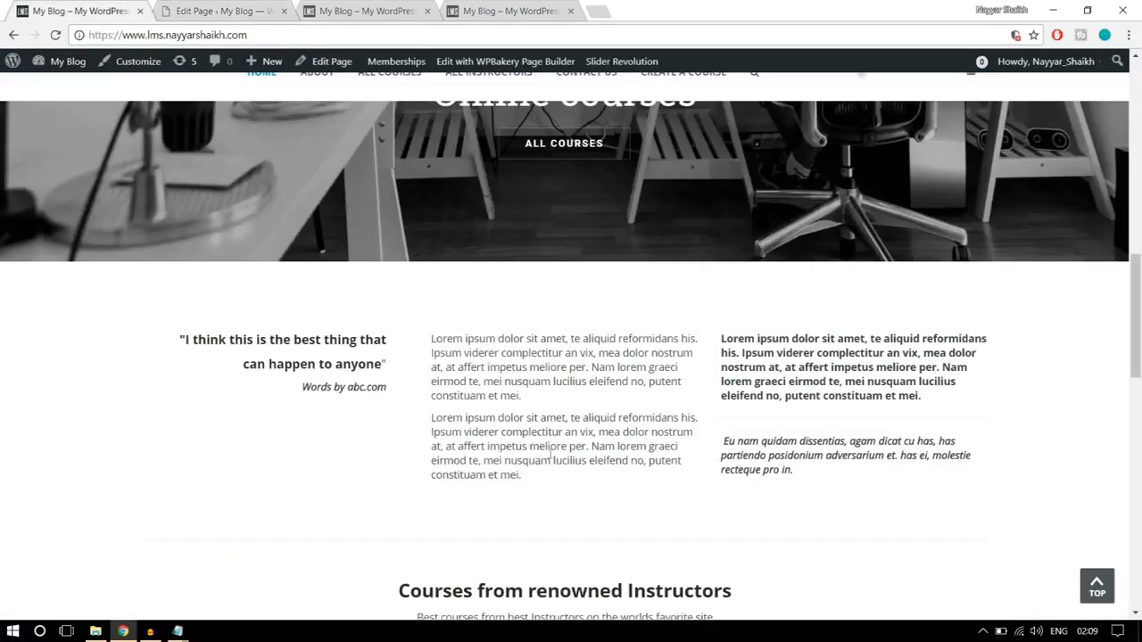
left_click_drag(546, 483, 428, 337)
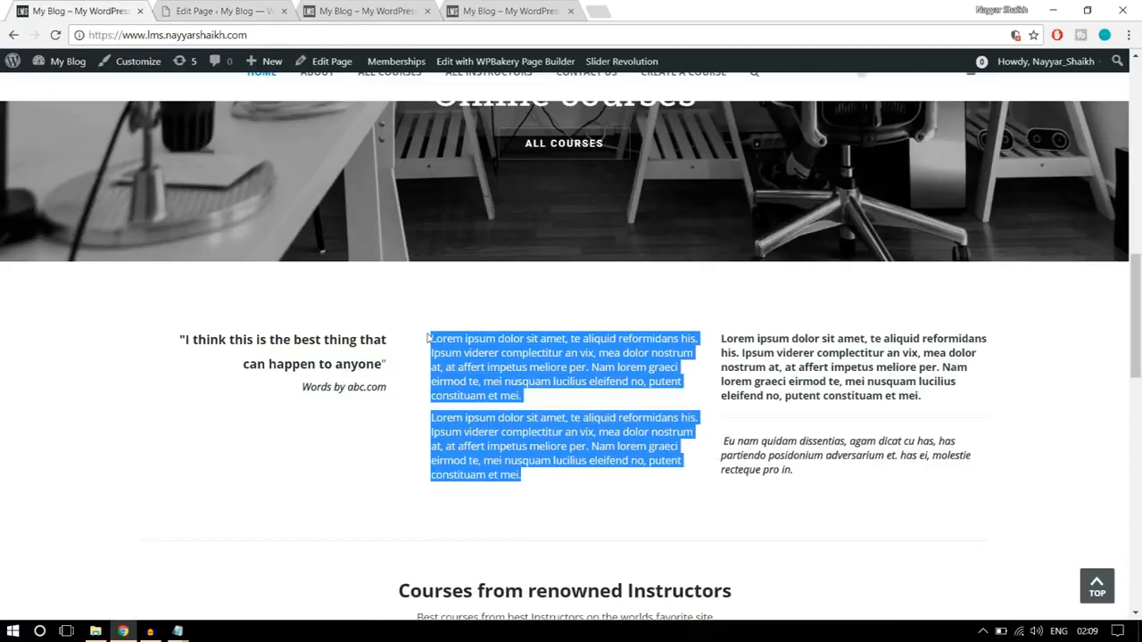
right_click(464, 344)
left_click(500, 354)
left_click(219, 11)
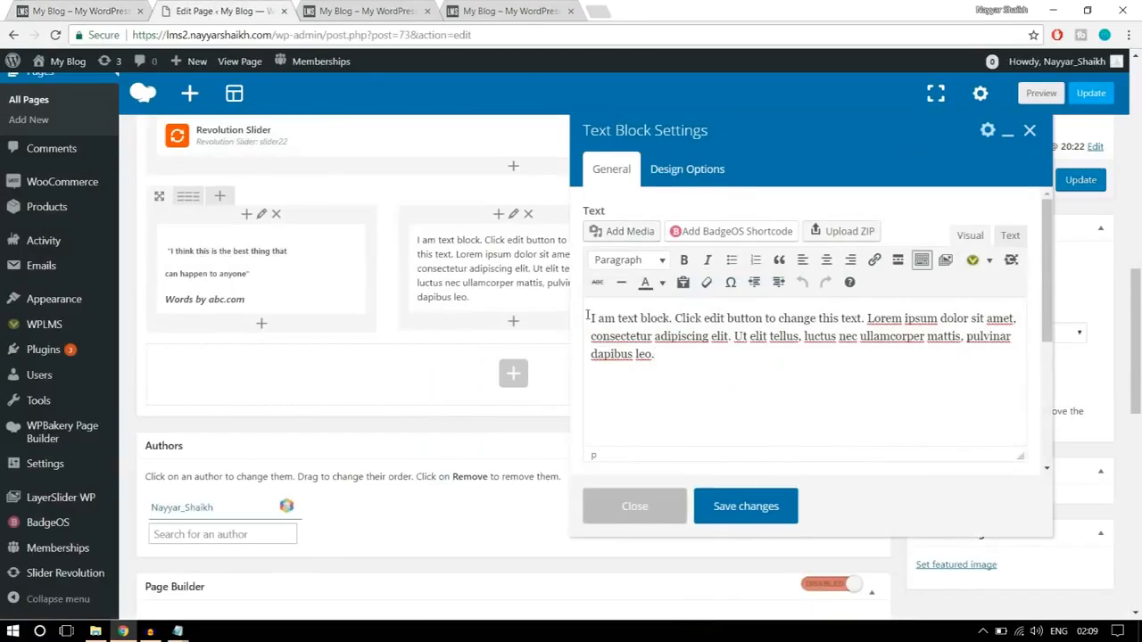
key("ctrl+a")
key("ctrl+v")
left_click(774, 507)
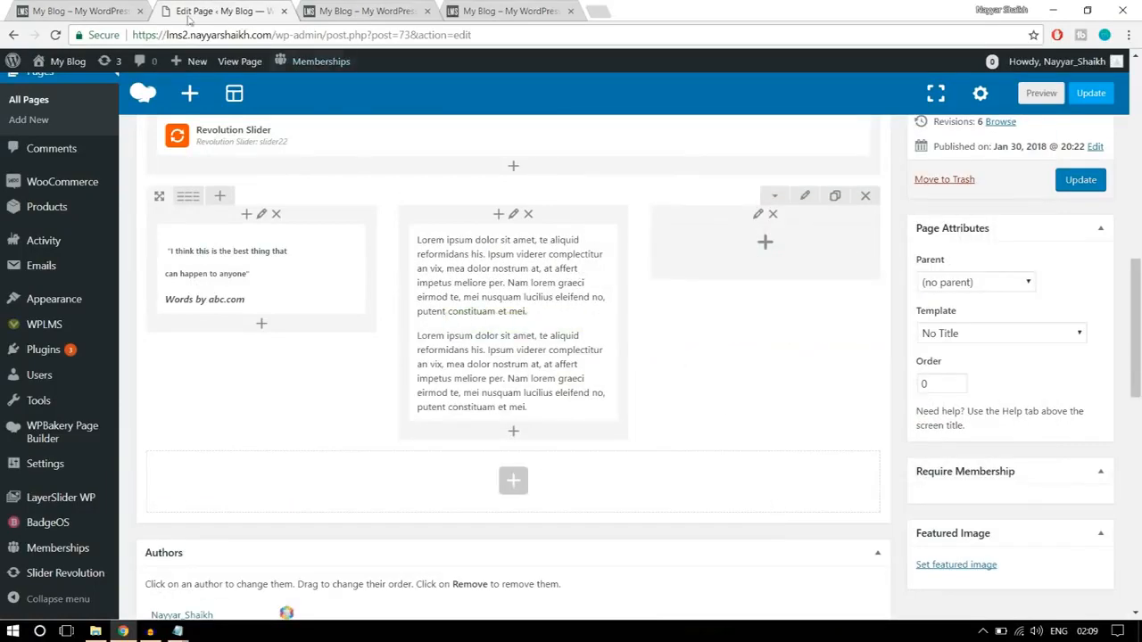
- Add a text block to the third column with the bold and italic paragraphs copied from the finished homepage, and save it
left_click(107, 11)
left_click(849, 475)
left_click_drag(807, 471, 722, 332)
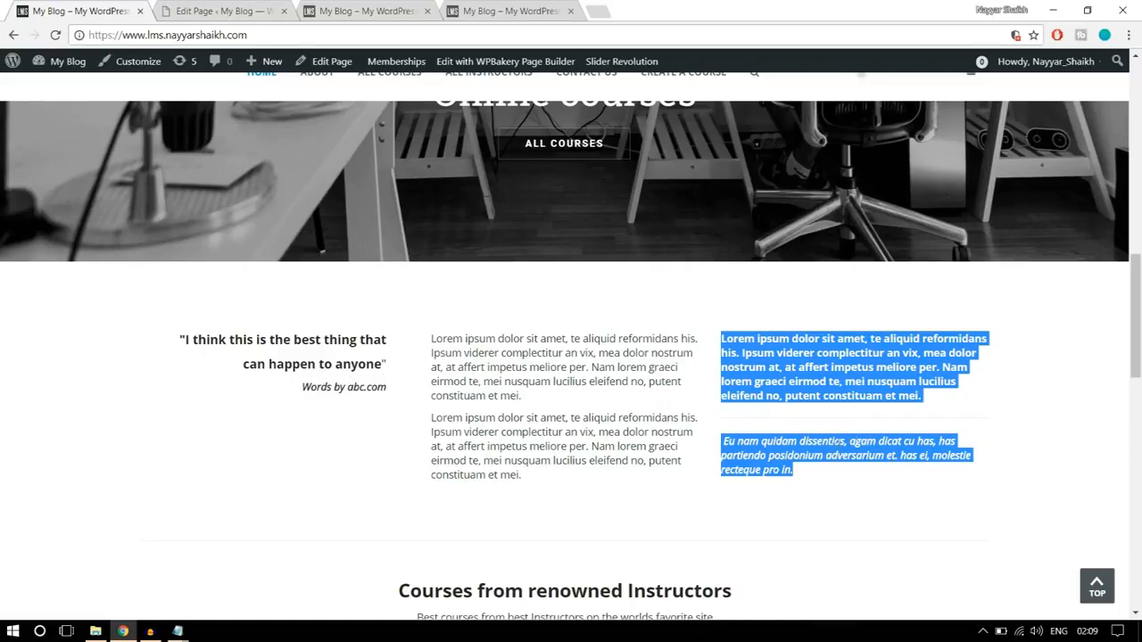
left_click(846, 475)
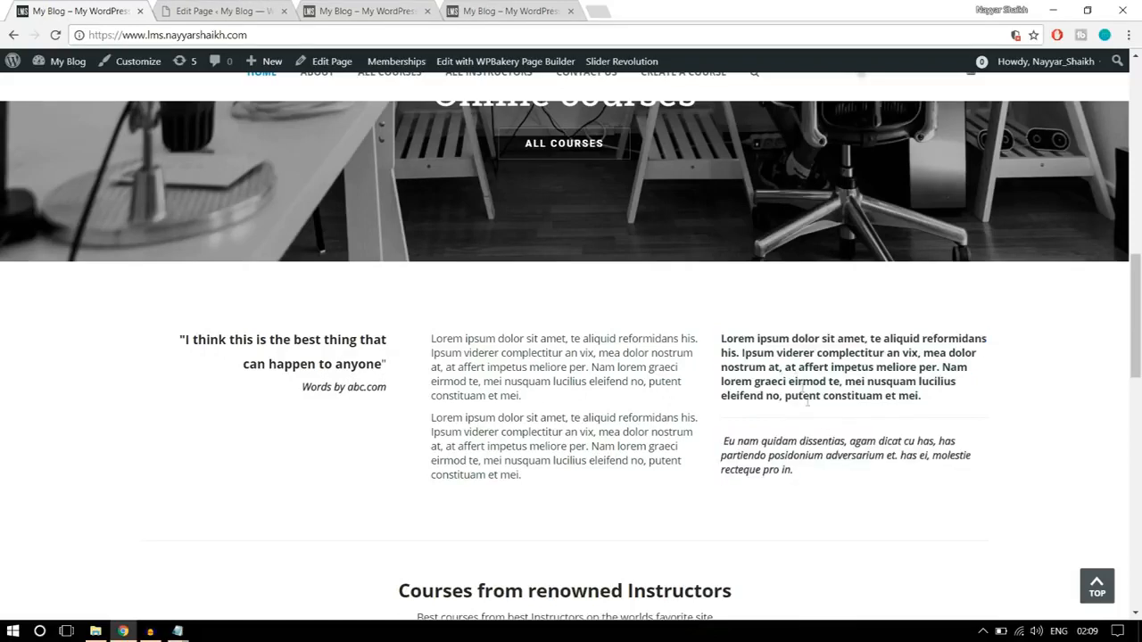
left_click(214, 12)
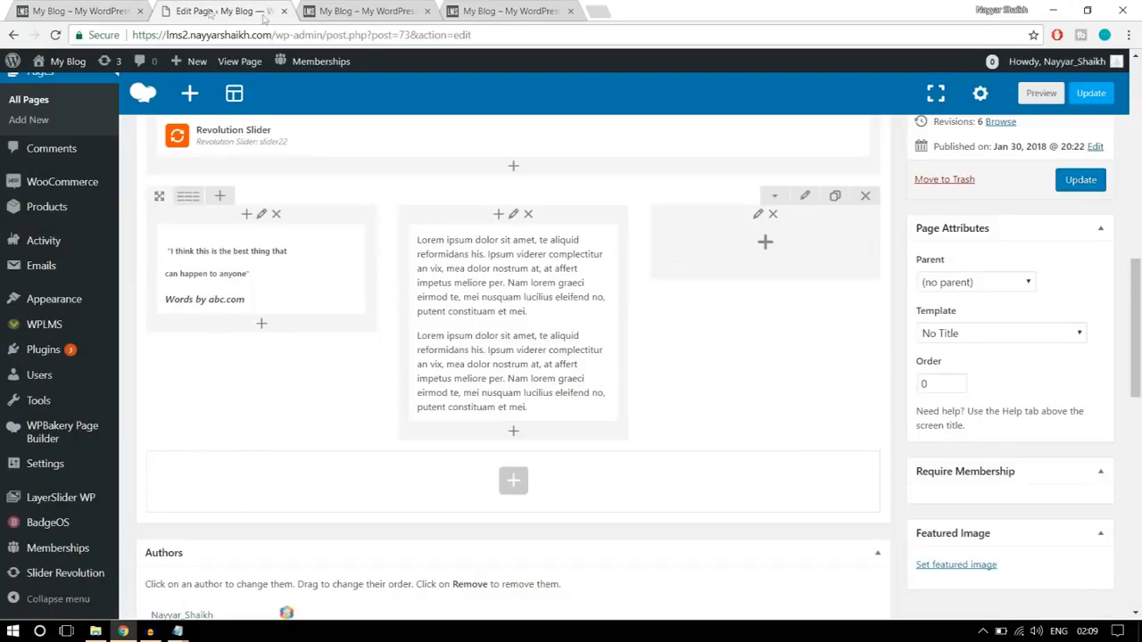
left_click(766, 244)
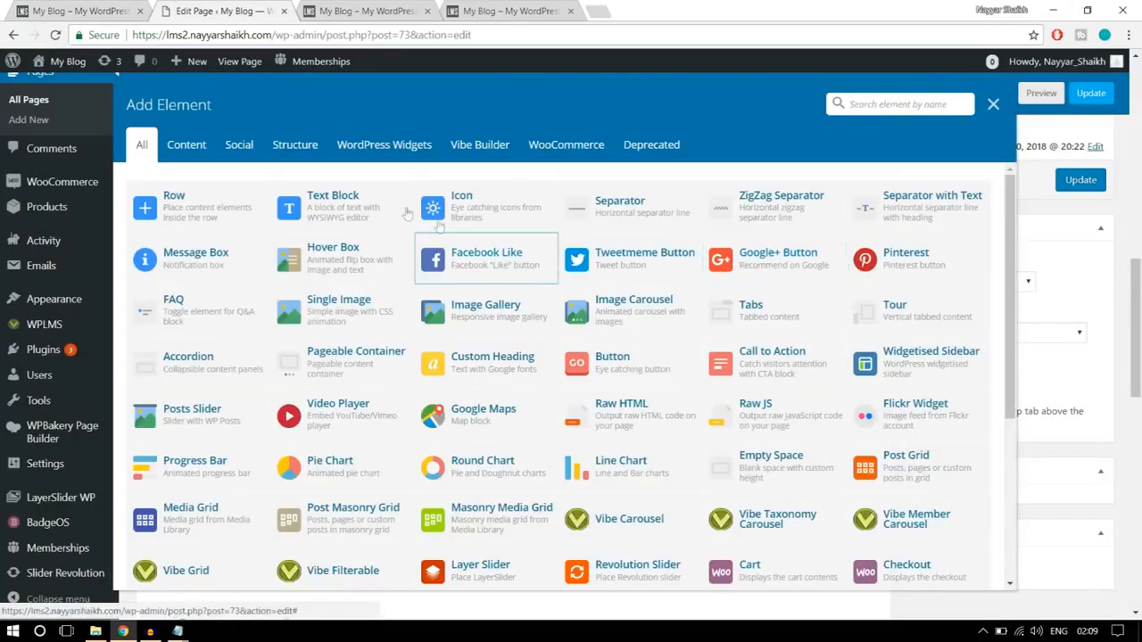
left_click(355, 212)
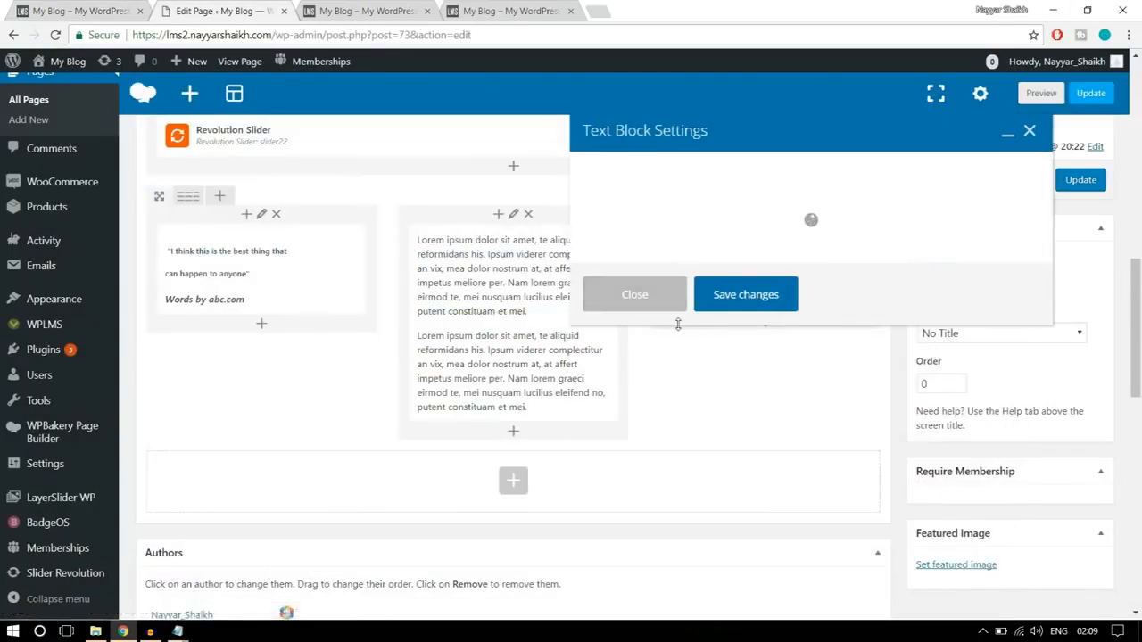
left_click_drag(721, 403, 591, 317)
key("ctrl+v")
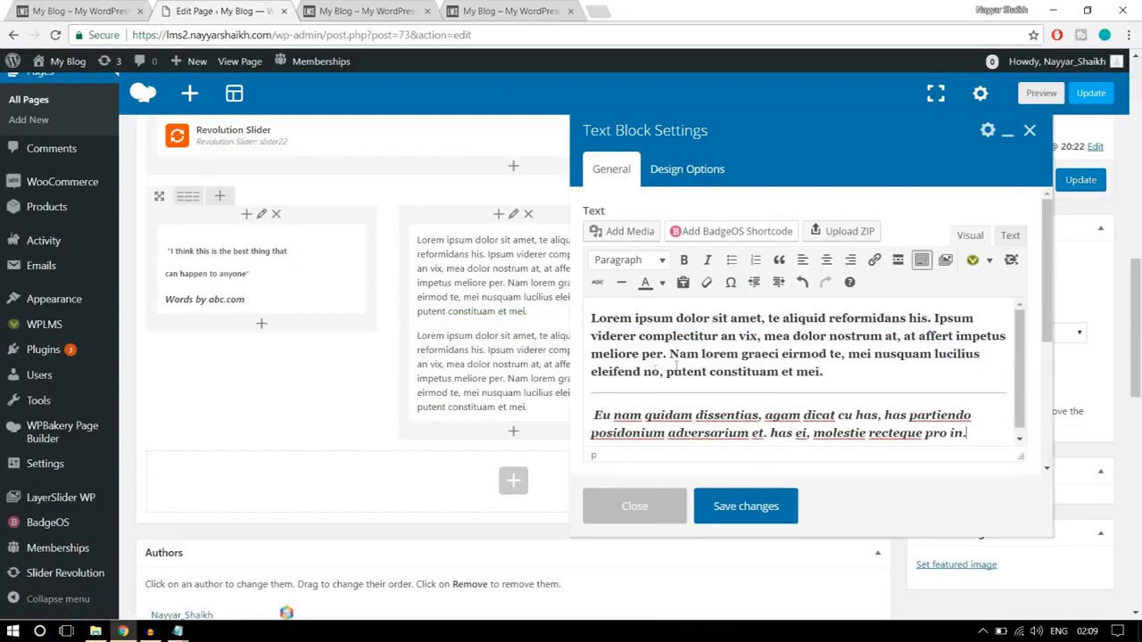
left_click(769, 505)
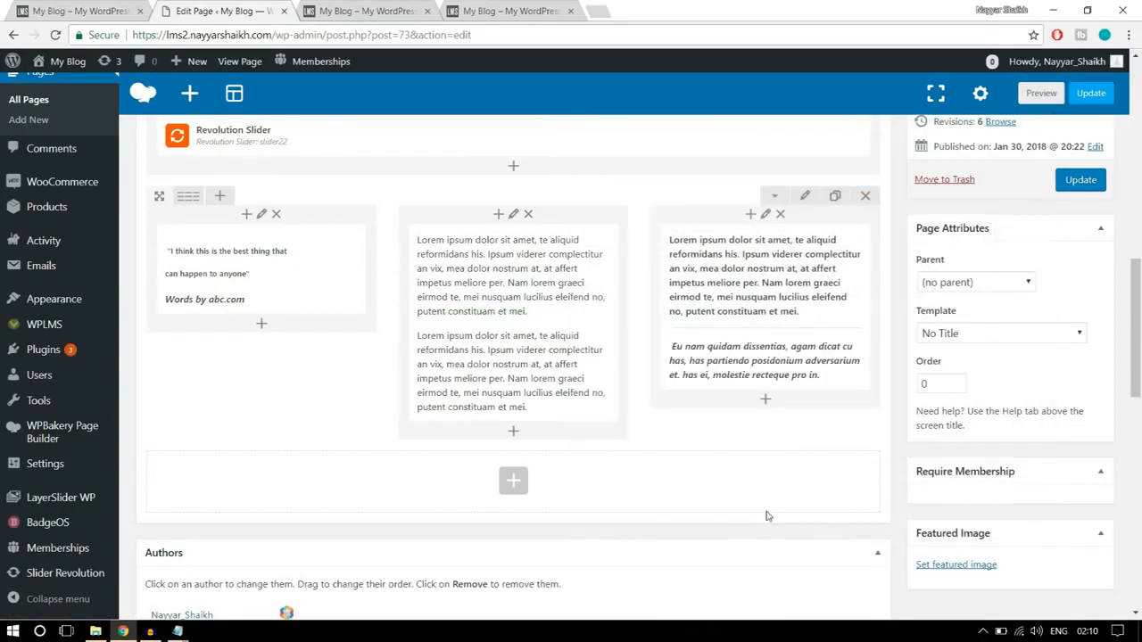
- Compare the spacing with the finished homepage, set the three-column row's top padding to 50 in its design options, and save the row settings
left_click(127, 12)
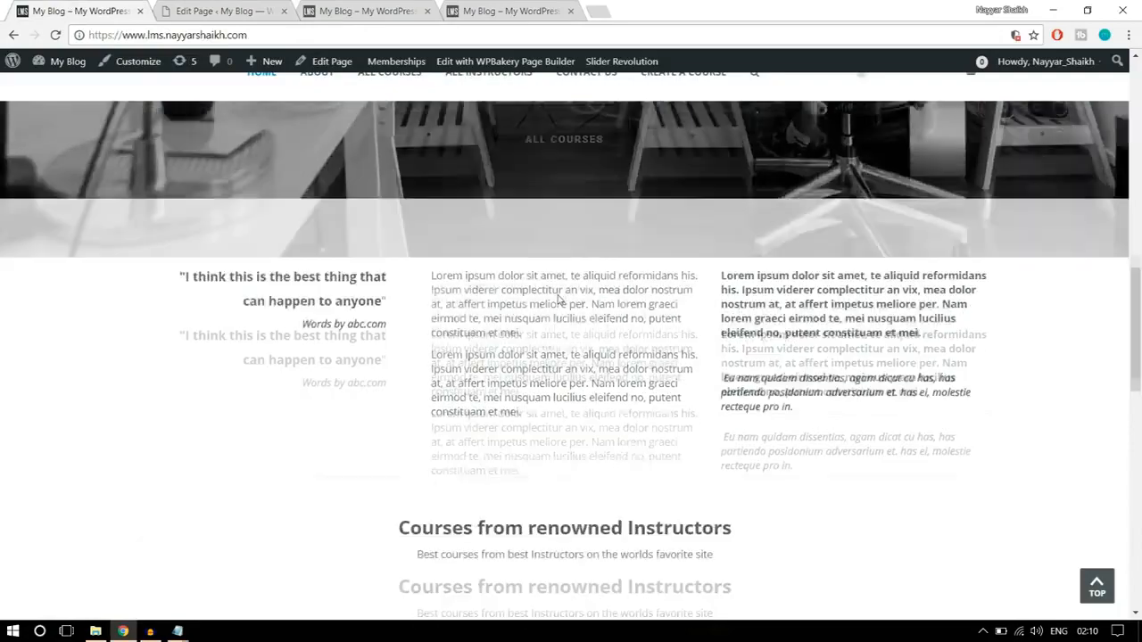
scroll(624, 388, "up", 2)
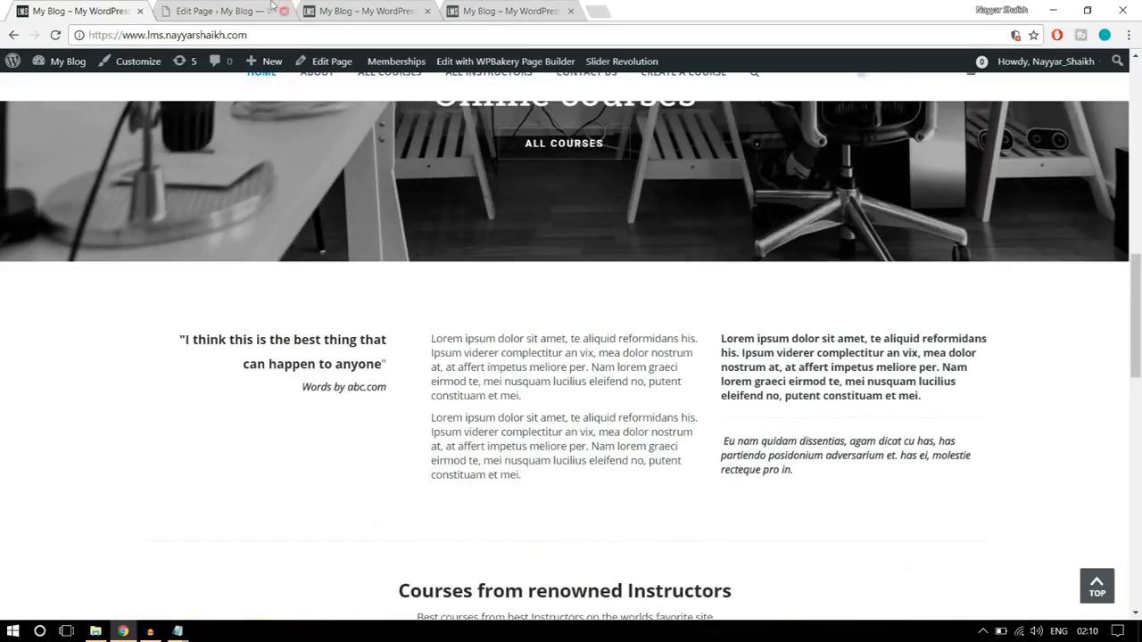
left_click(223, 11)
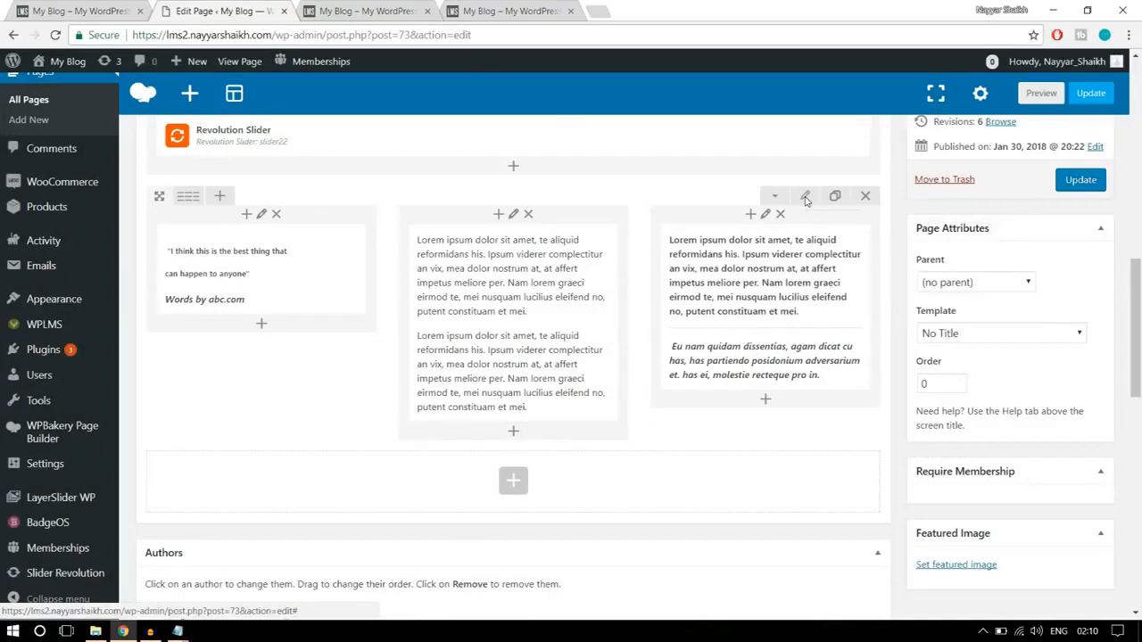
left_click(806, 197)
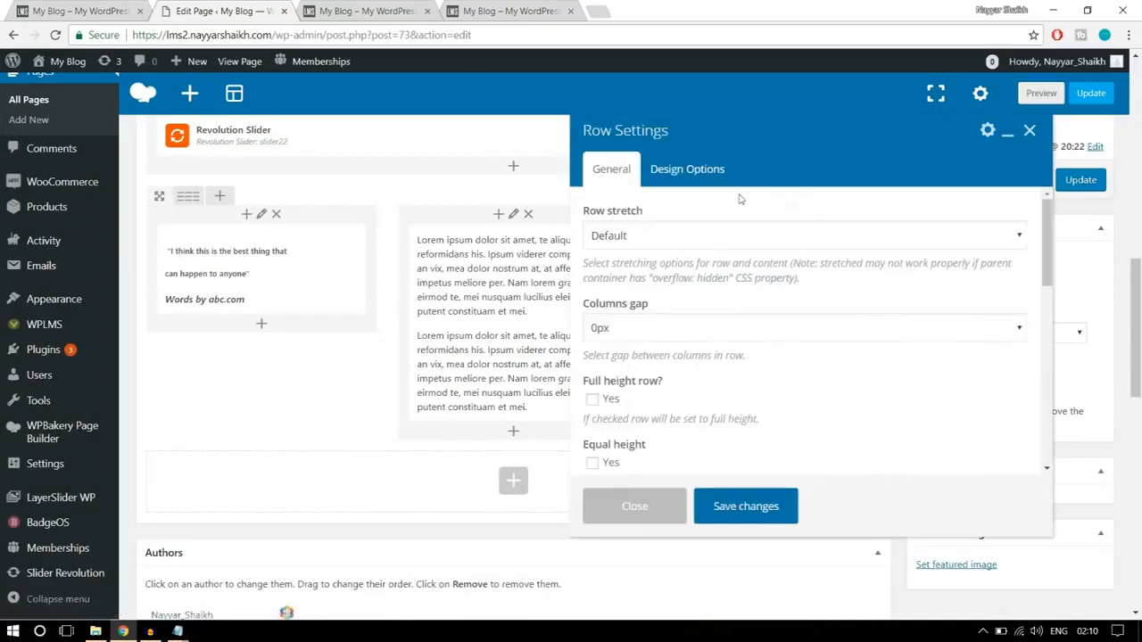
left_click(719, 173)
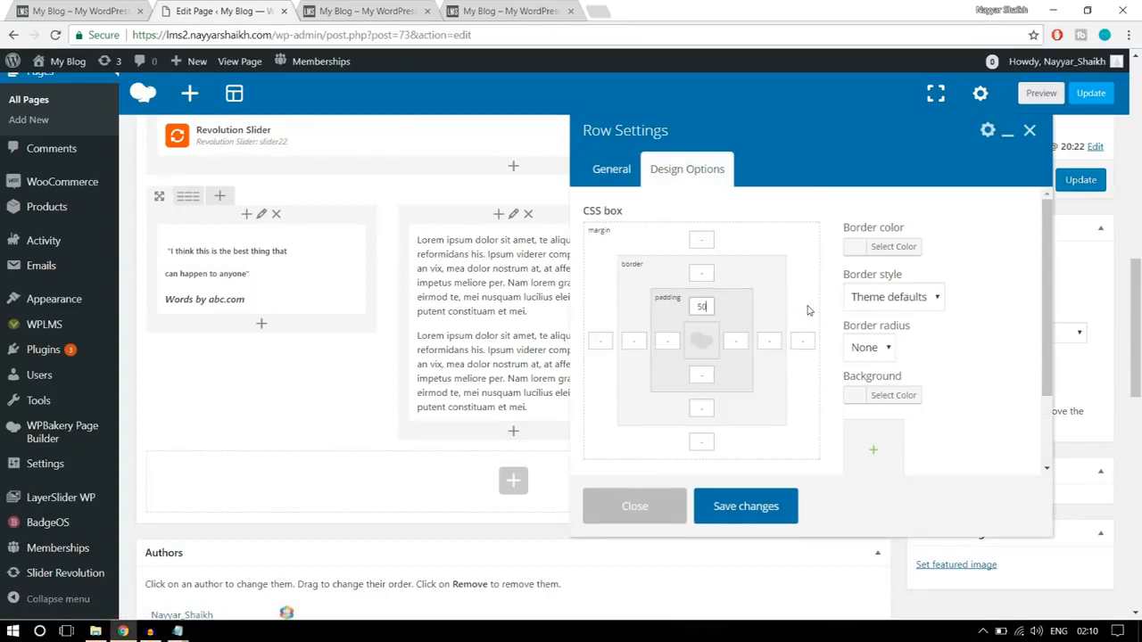
left_click(765, 503)
- Update the page, and check the quote and text columns below the second slider on the reloaded homepage
left_click(98, 12)
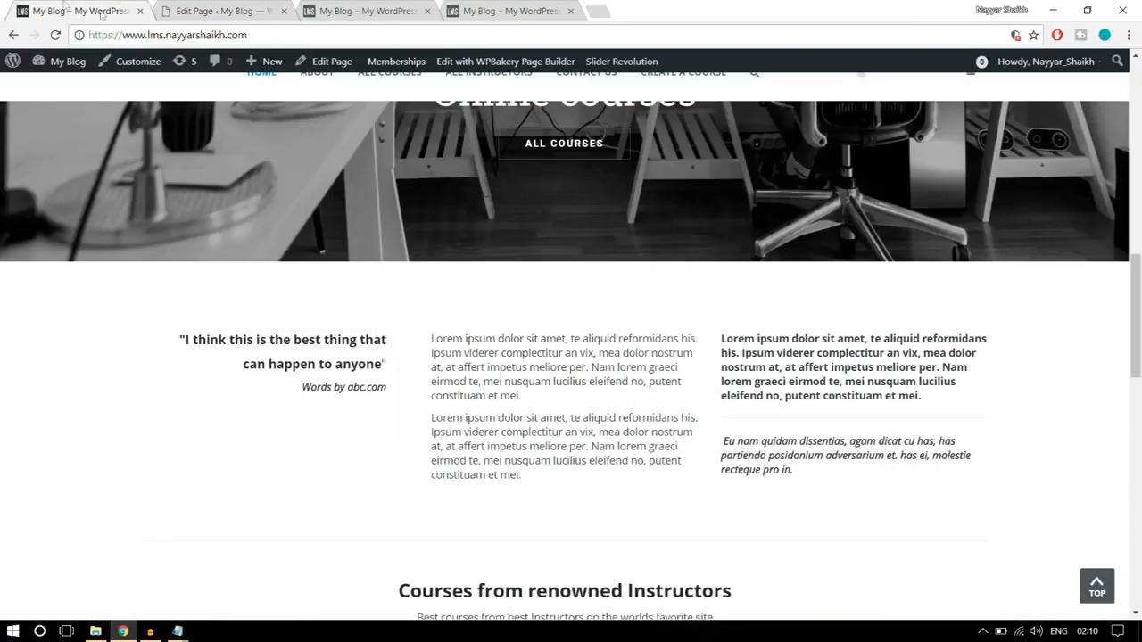
scroll(447, 308, "down", 3)
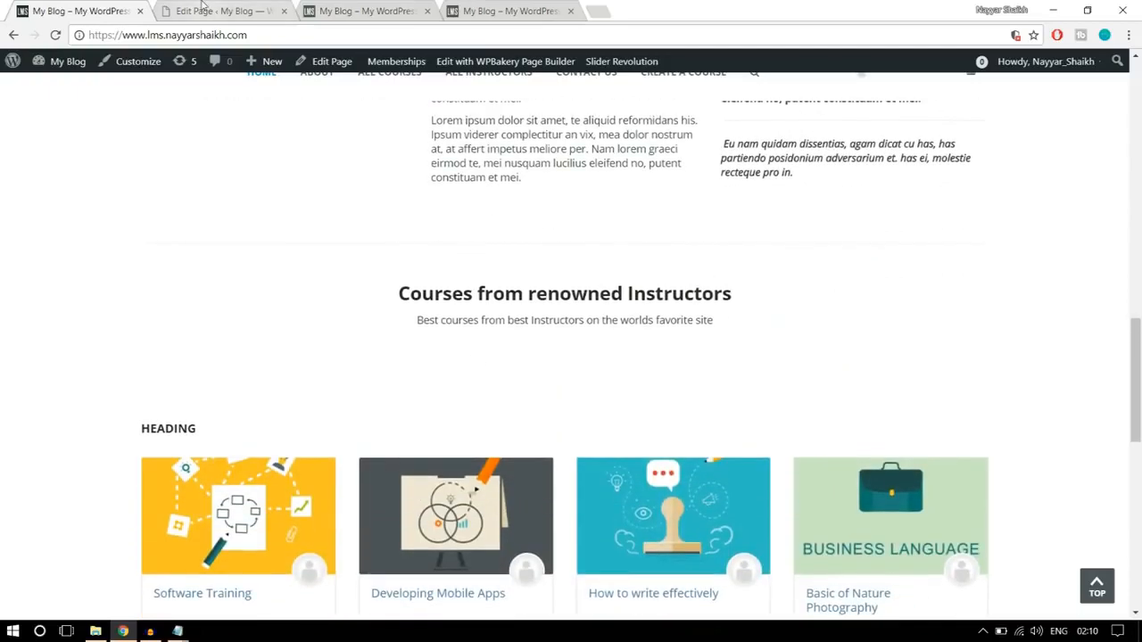
left_click(165, 13)
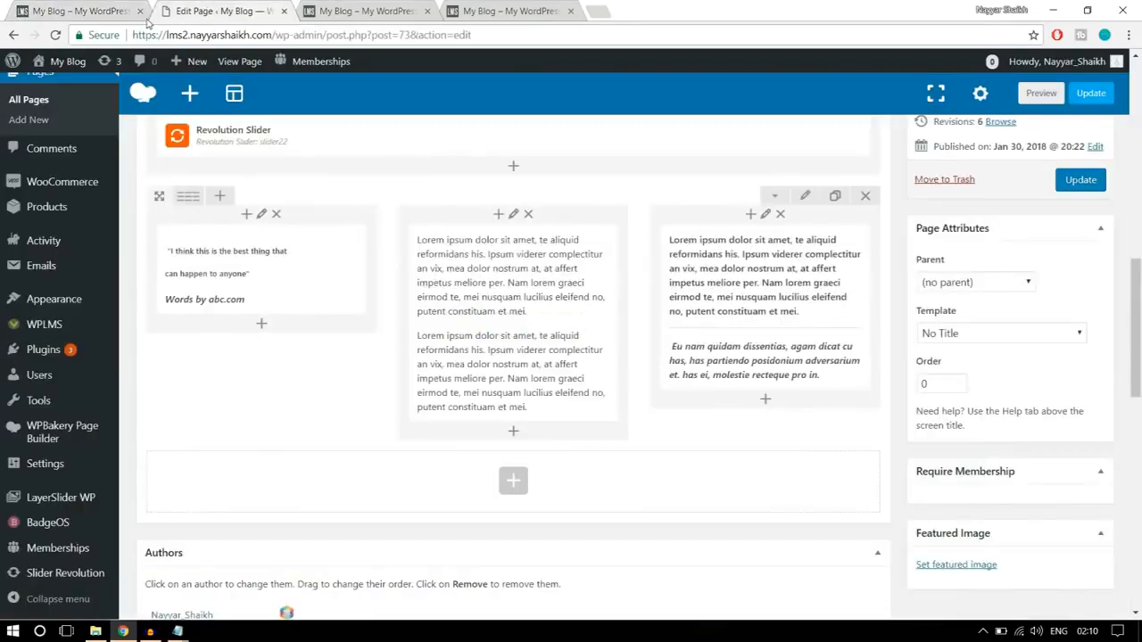
left_click(1081, 184)
left_click(375, 11)
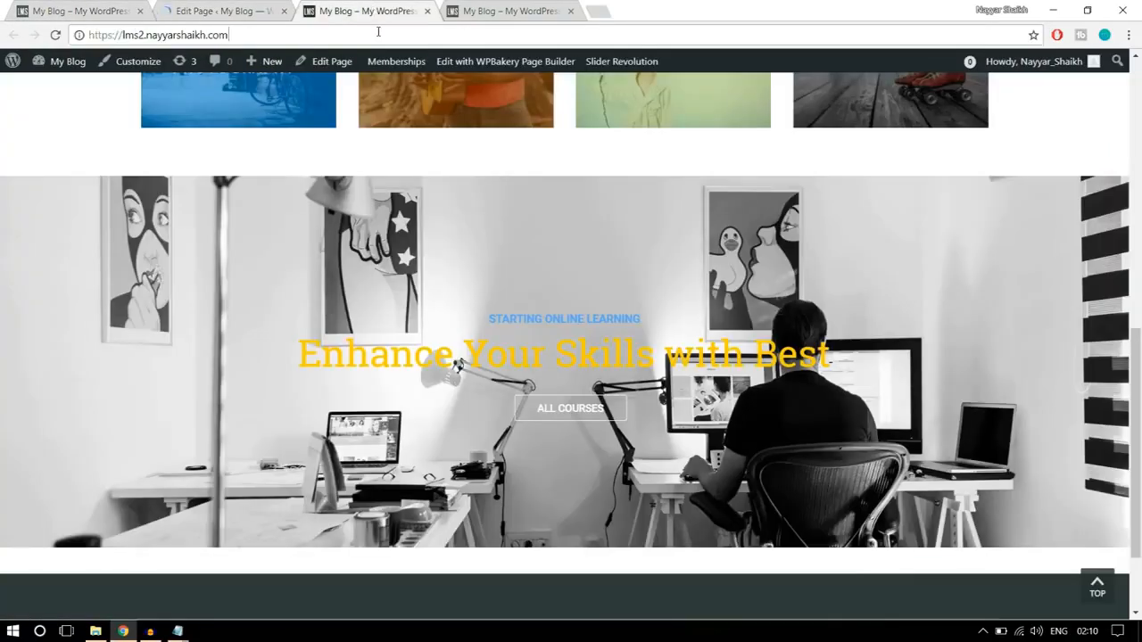
left_click(378, 32)
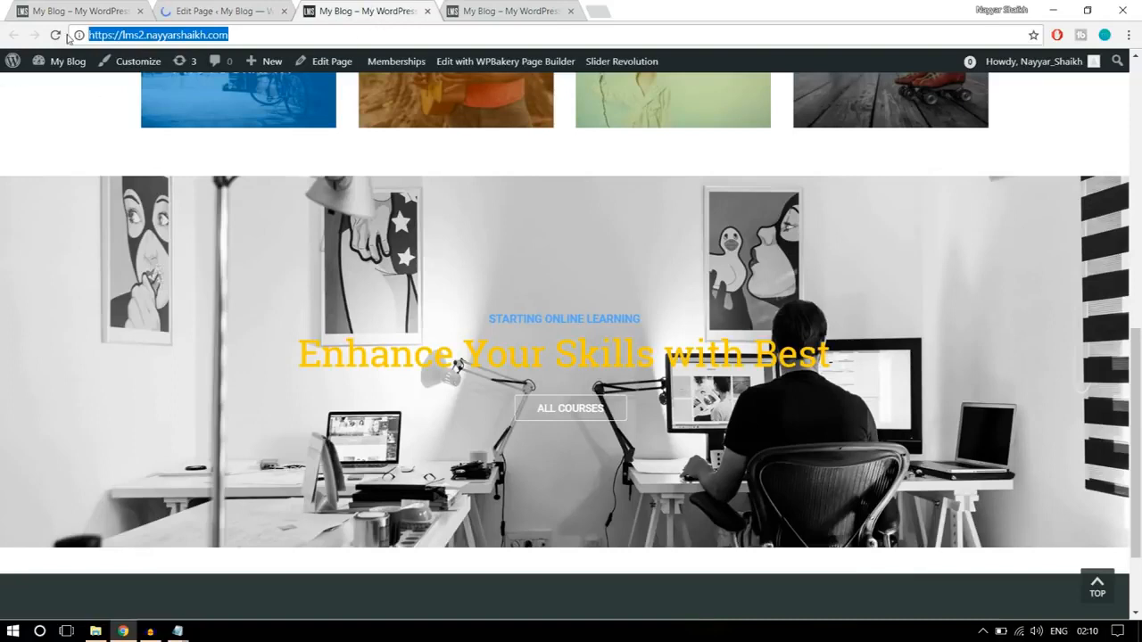
key("Return")
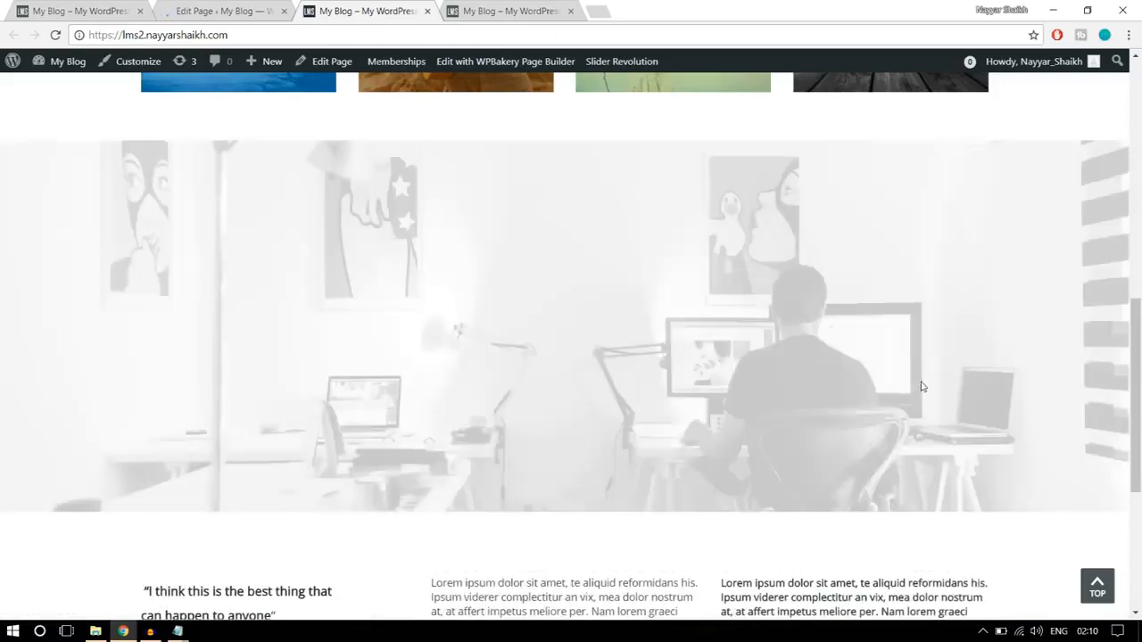
scroll(966, 405, "down", 3)
scroll(966, 405, "down", 3)
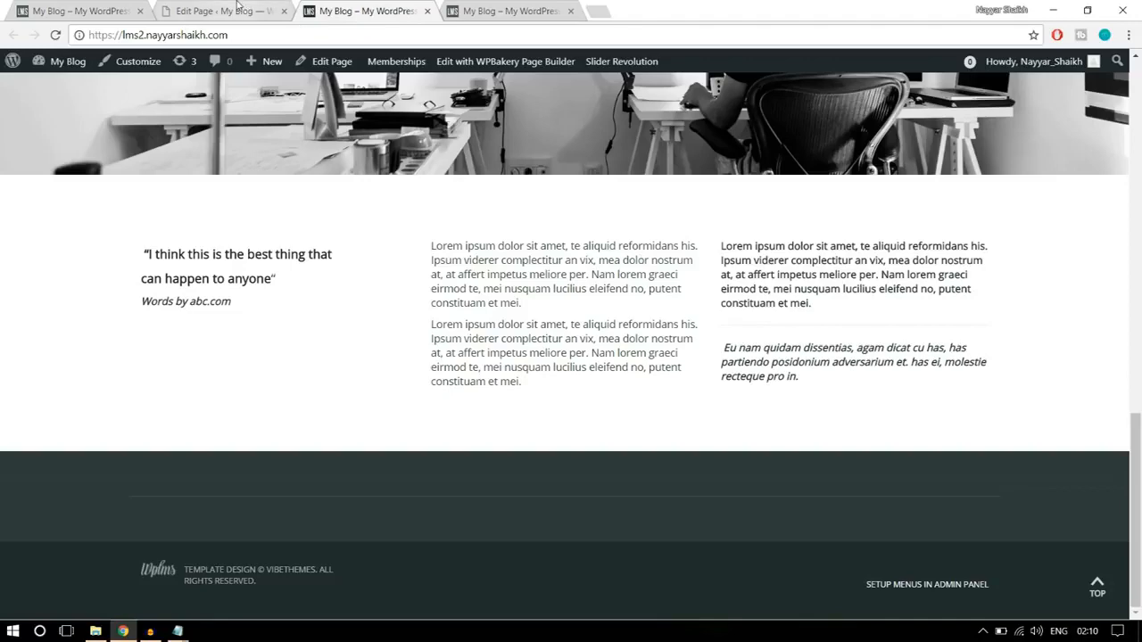
- Copy the "Courses from renowned Instructors" heading and its subtitle from the finished homepage
key("ctrl+1")
left_click_drag(404, 293, 759, 315)
left_click(763, 319)
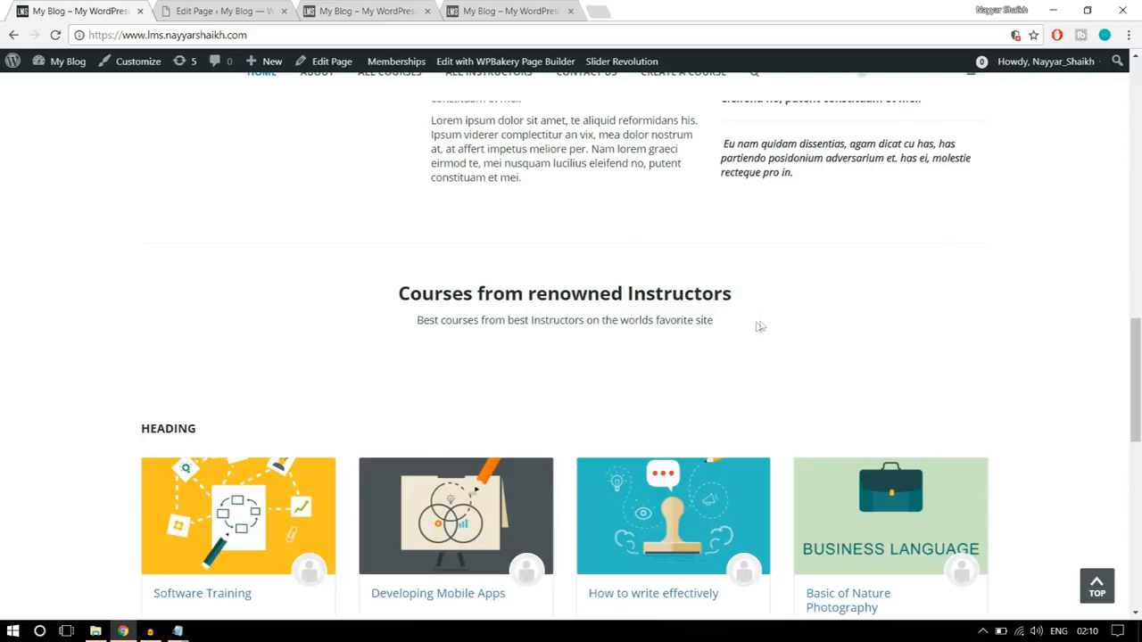
left_click_drag(721, 328, 398, 295)
key("ctrl+c")
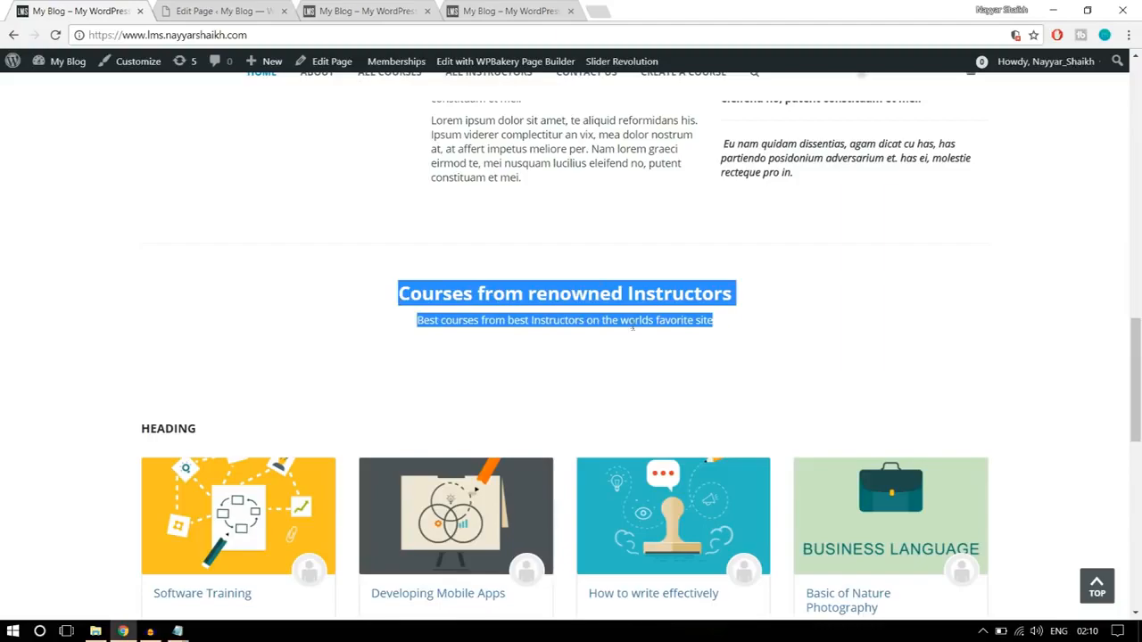
scroll(633, 334, "up", 15)
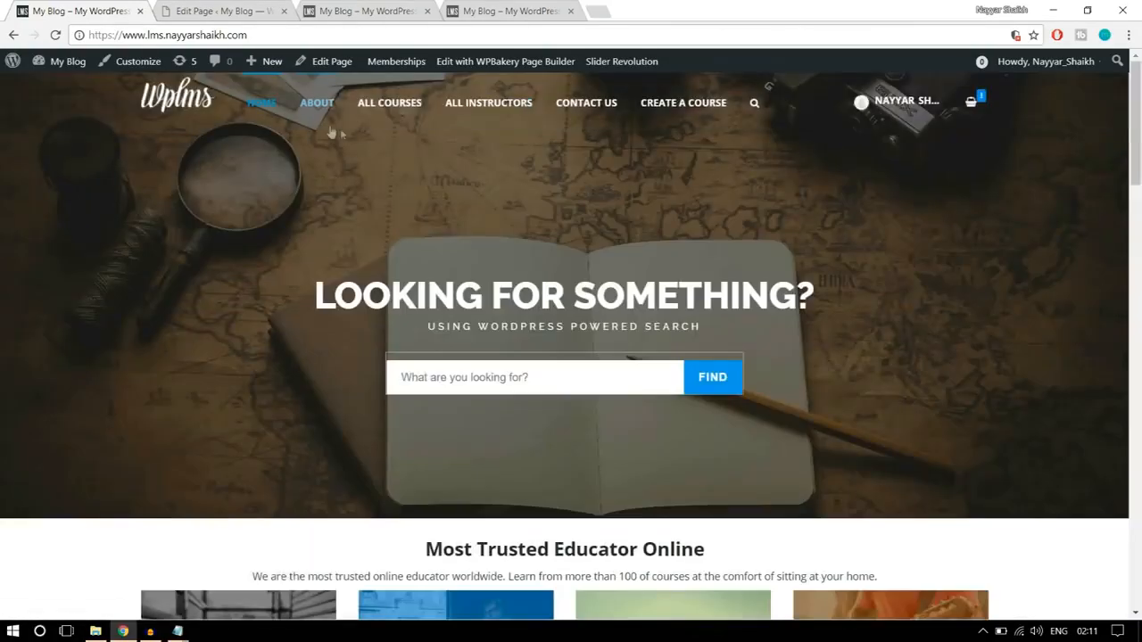
scroll(746, 306, "down", 9)
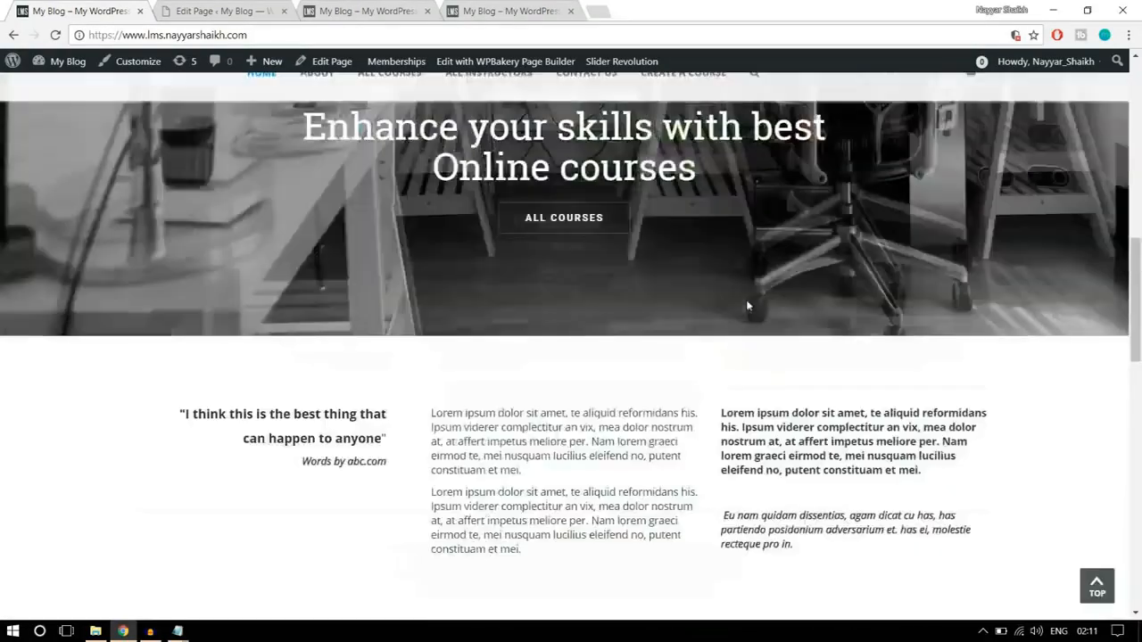
scroll(746, 306, "down", 5)
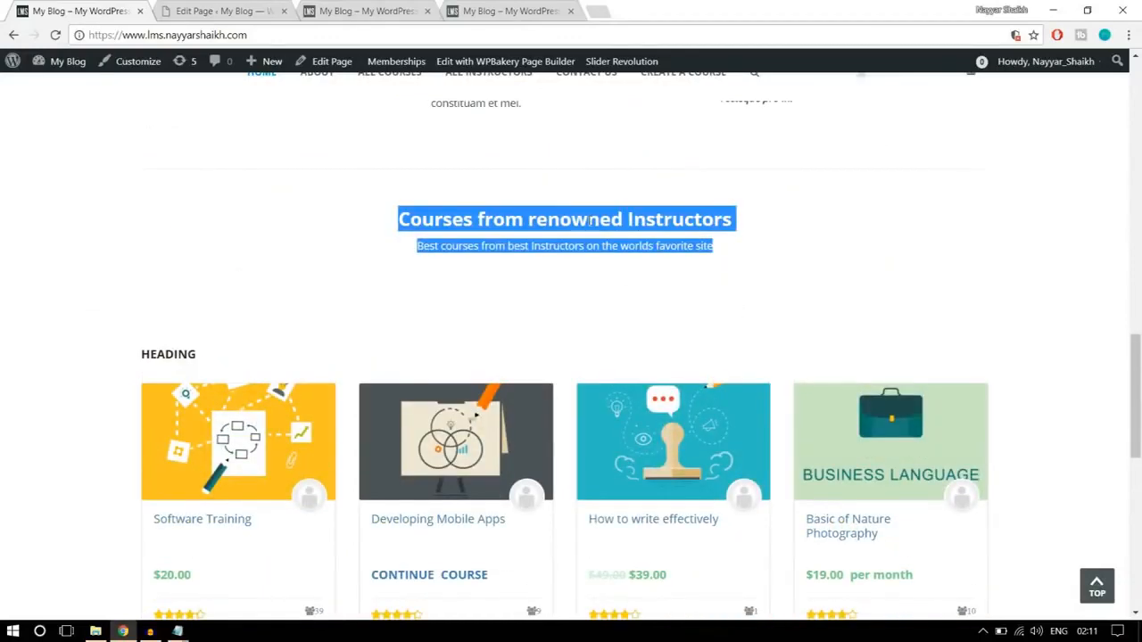
- Add a text block in a new row below the three quote and text columns on the Home Page being edited
left_click(243, 11)
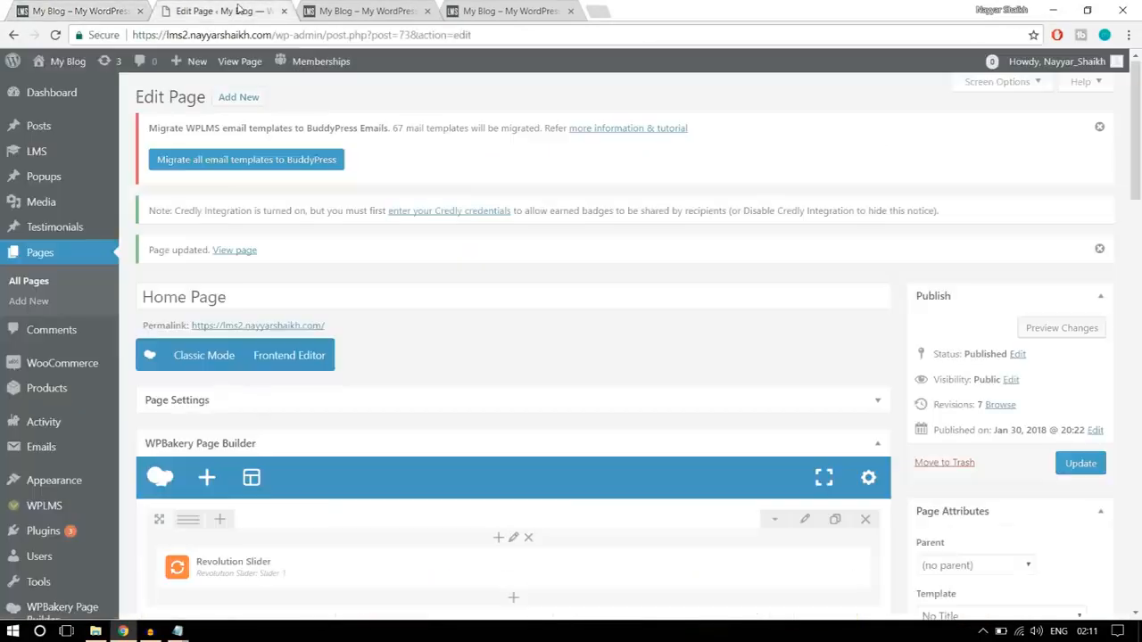
scroll(678, 357, "down", 10)
scroll(696, 385, "down", 3)
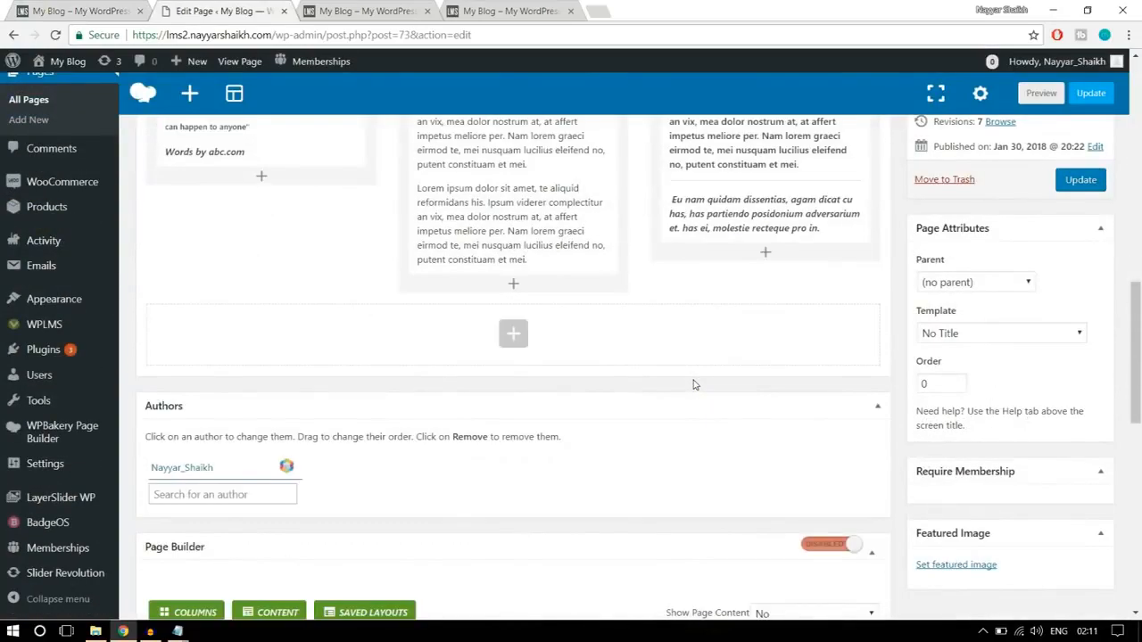
scroll(695, 385, "up", 12)
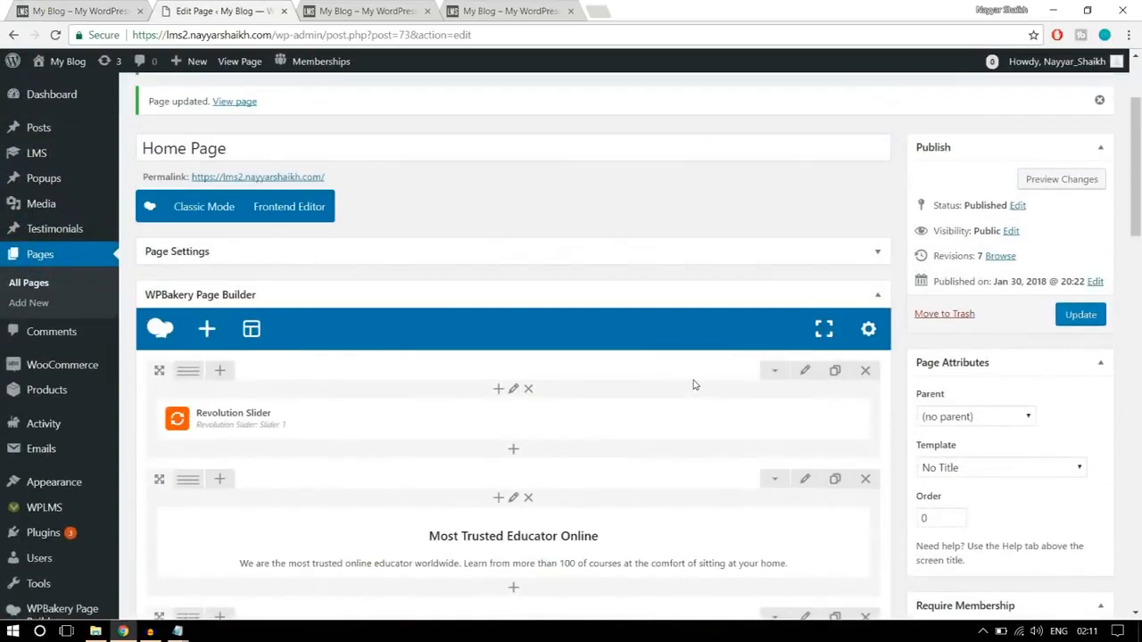
scroll(694, 385, "down", 1)
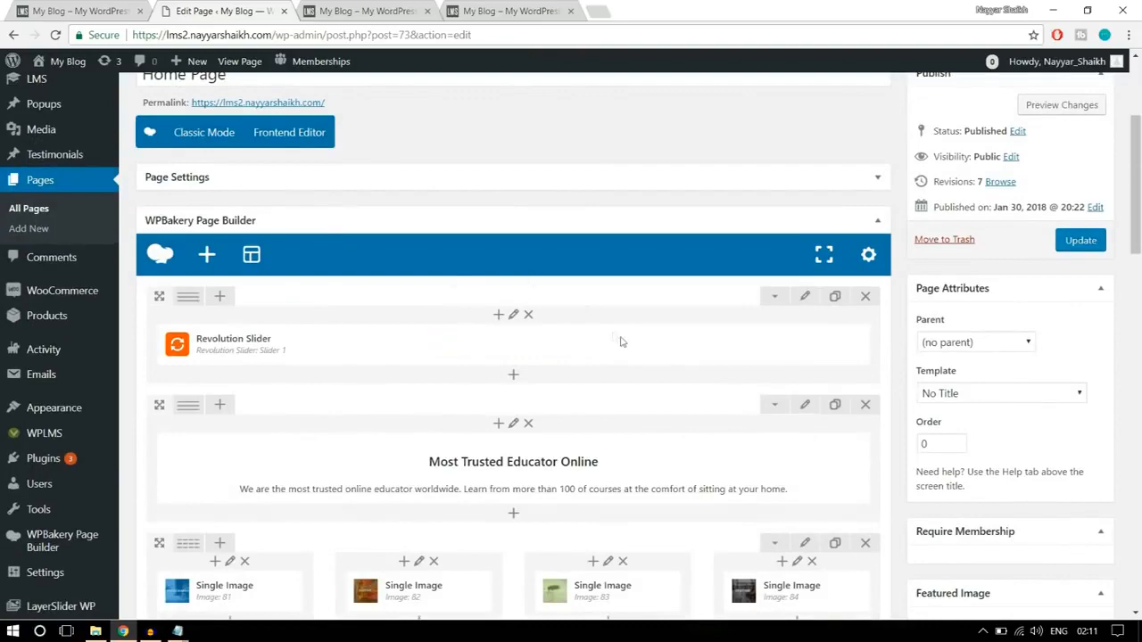
scroll(705, 357, "down", 10)
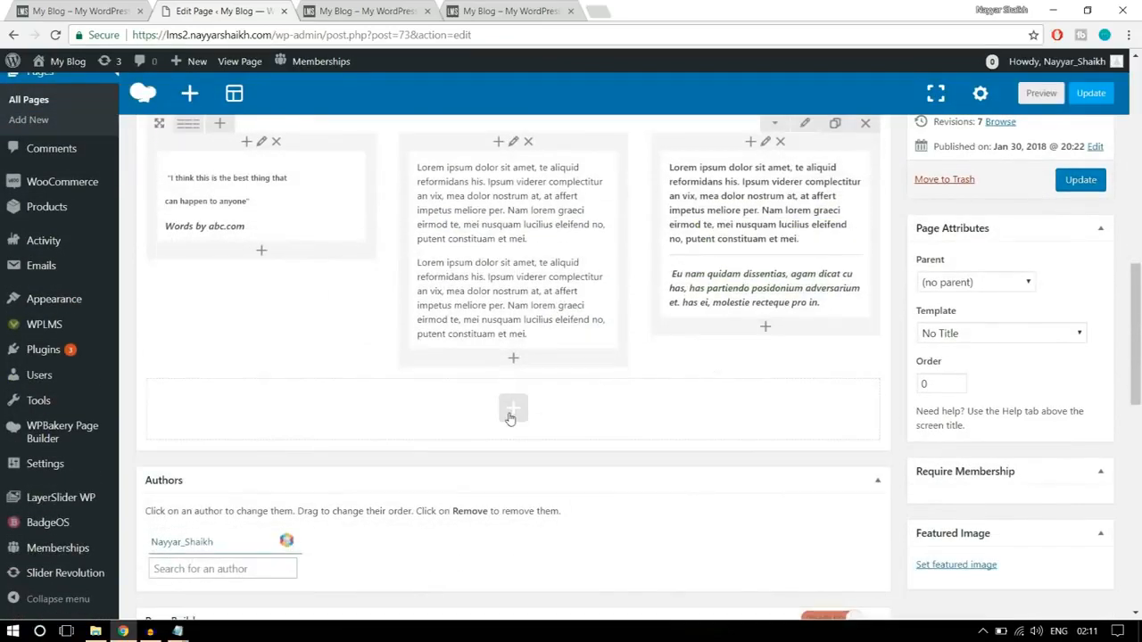
left_click(510, 415)
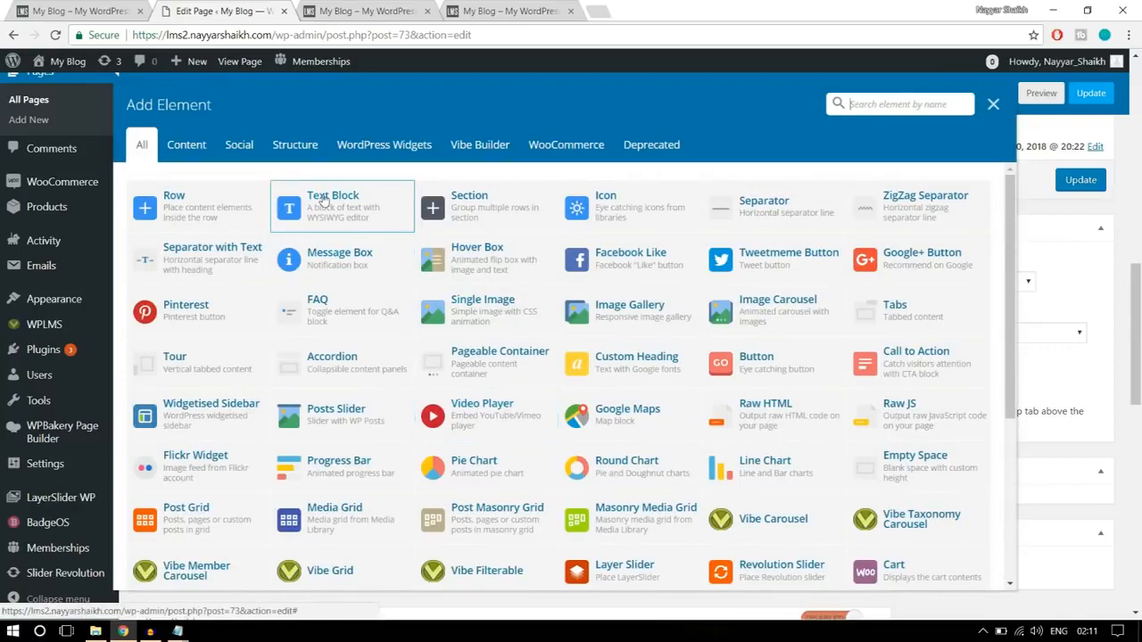
left_click(353, 217)
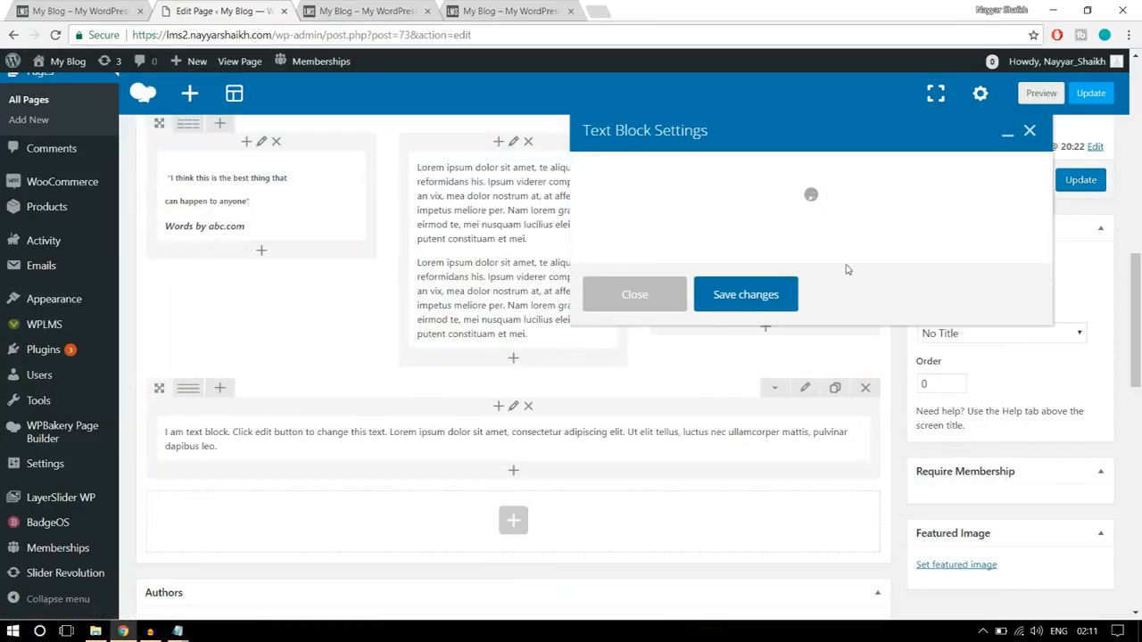
- Replace the placeholder text with the copied "Courses from renowned Instructors" heading and subtitle, centre both lines, and save the text block
left_click_drag(807, 348, 559, 319)
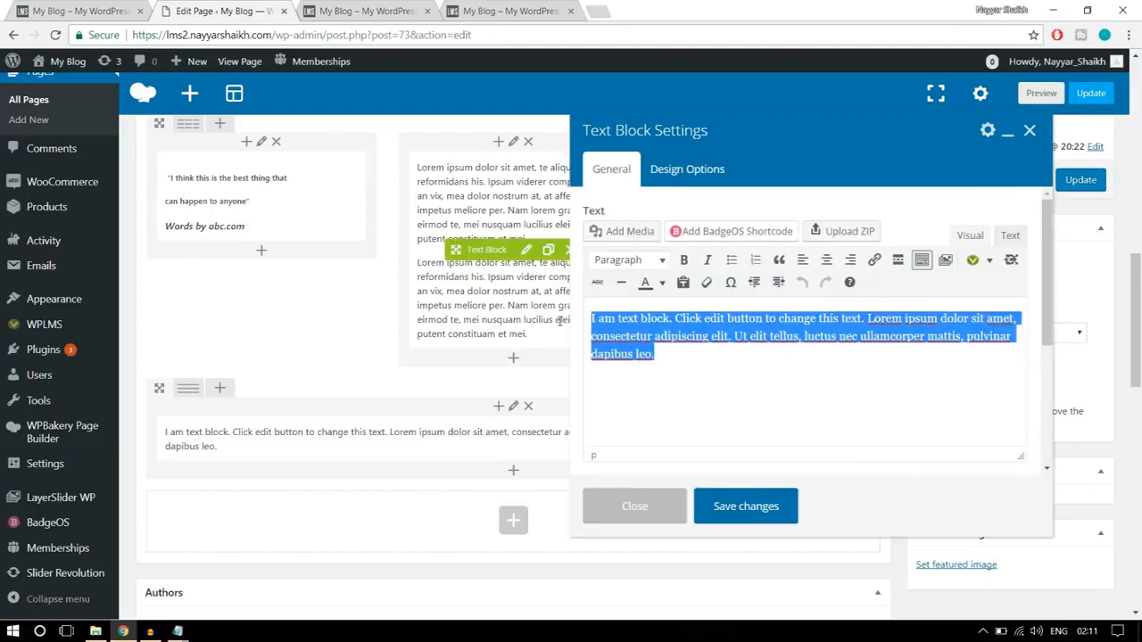
key("ctrl+v")
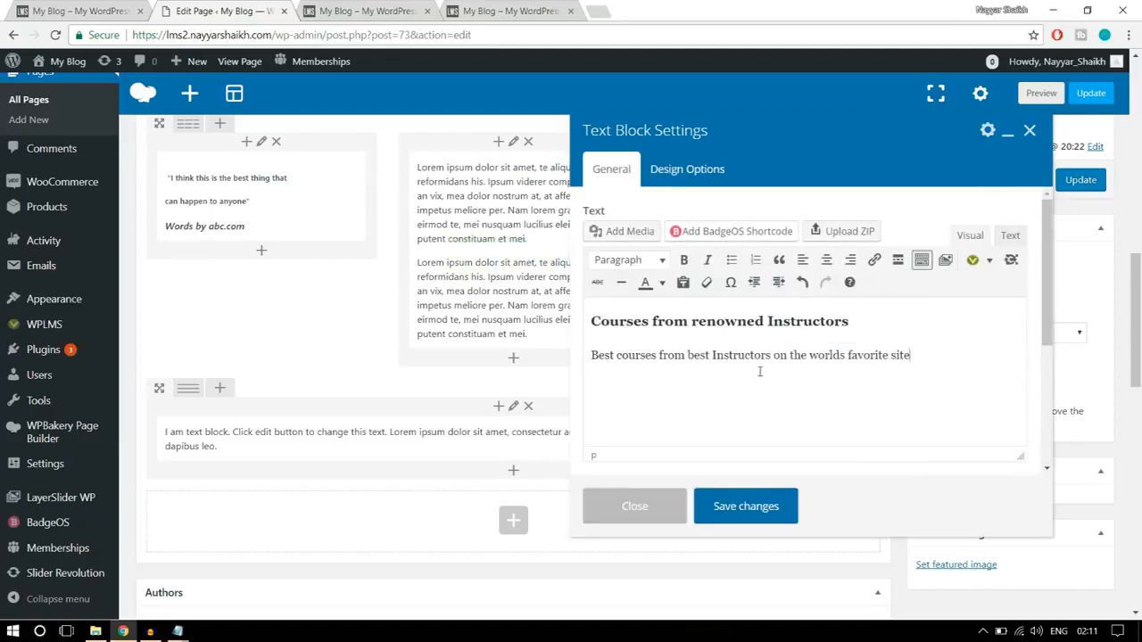
left_click_drag(909, 356, 589, 319)
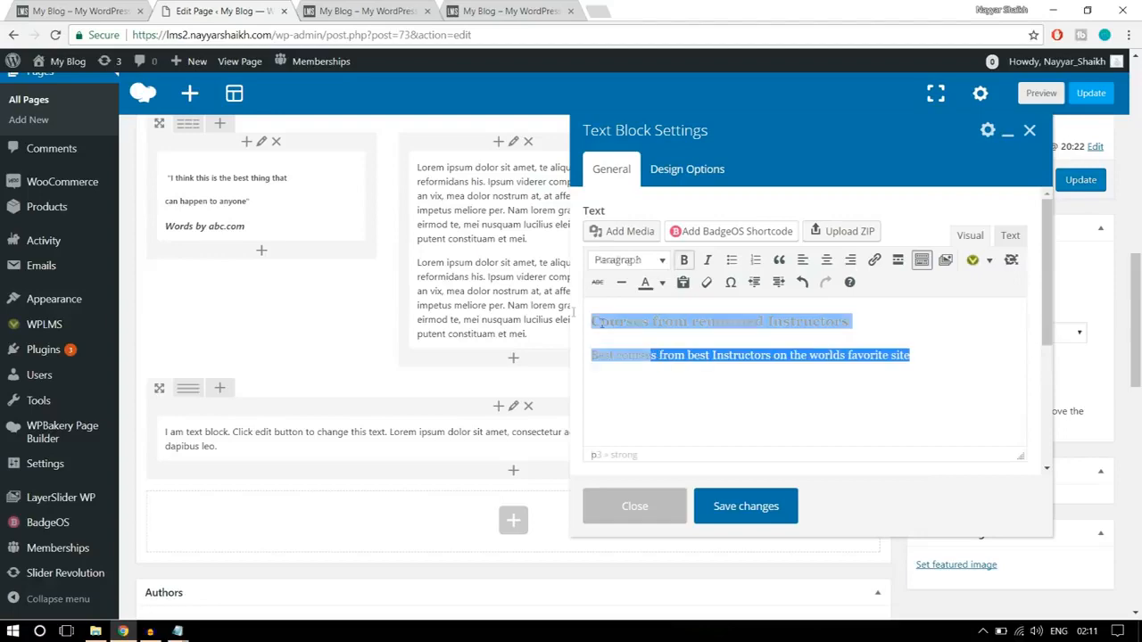
left_click(826, 260)
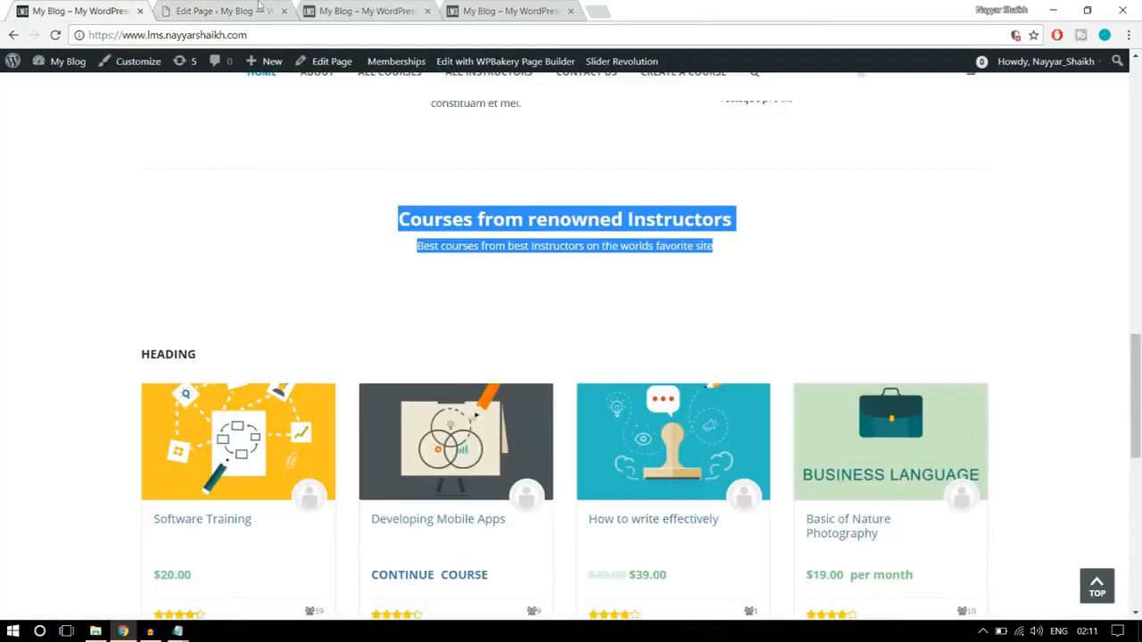
left_click(259, 10)
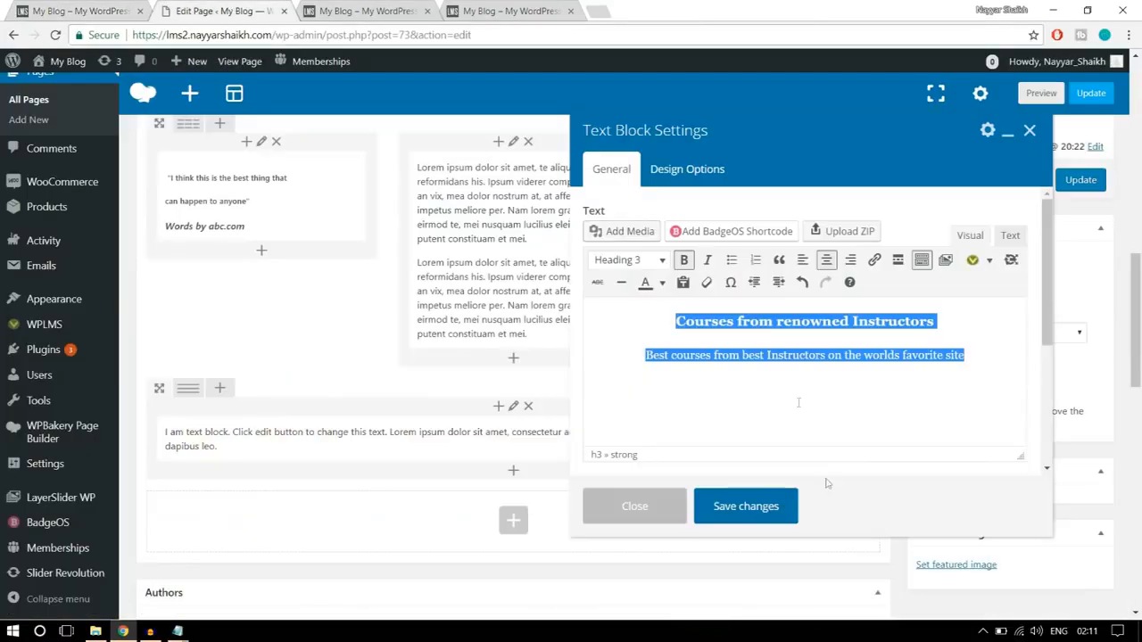
left_click(761, 511)
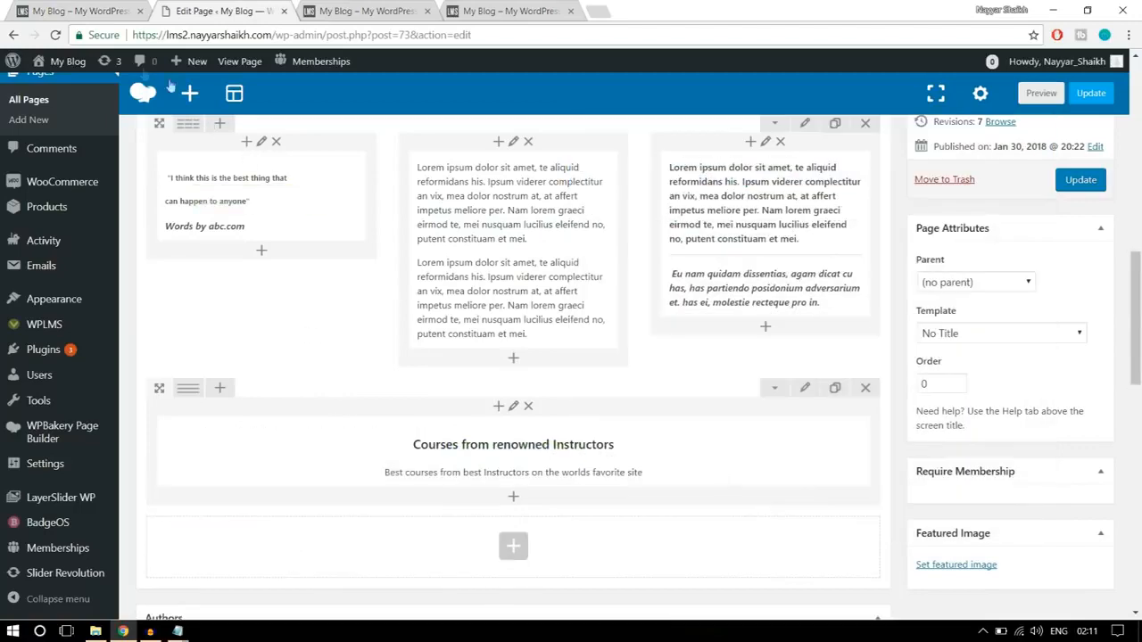
- Set the "Courses from renowned Instructors" text block's top and bottom padding to 20 in its design options, and save it
left_click(98, 11)
left_click(223, 11)
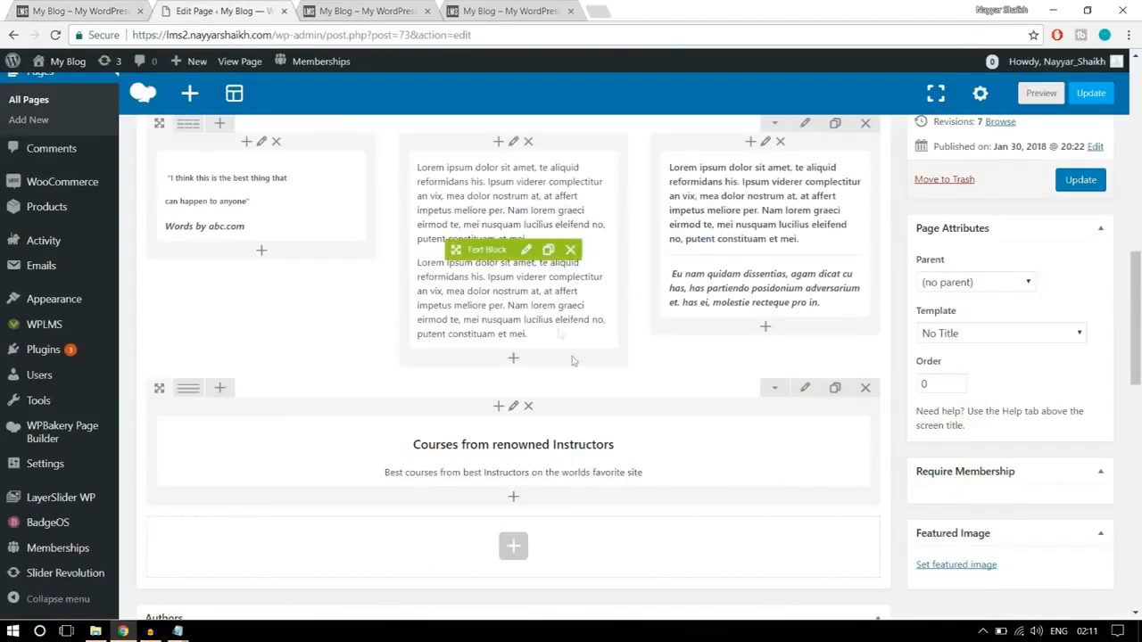
scroll(531, 393, "down", 1)
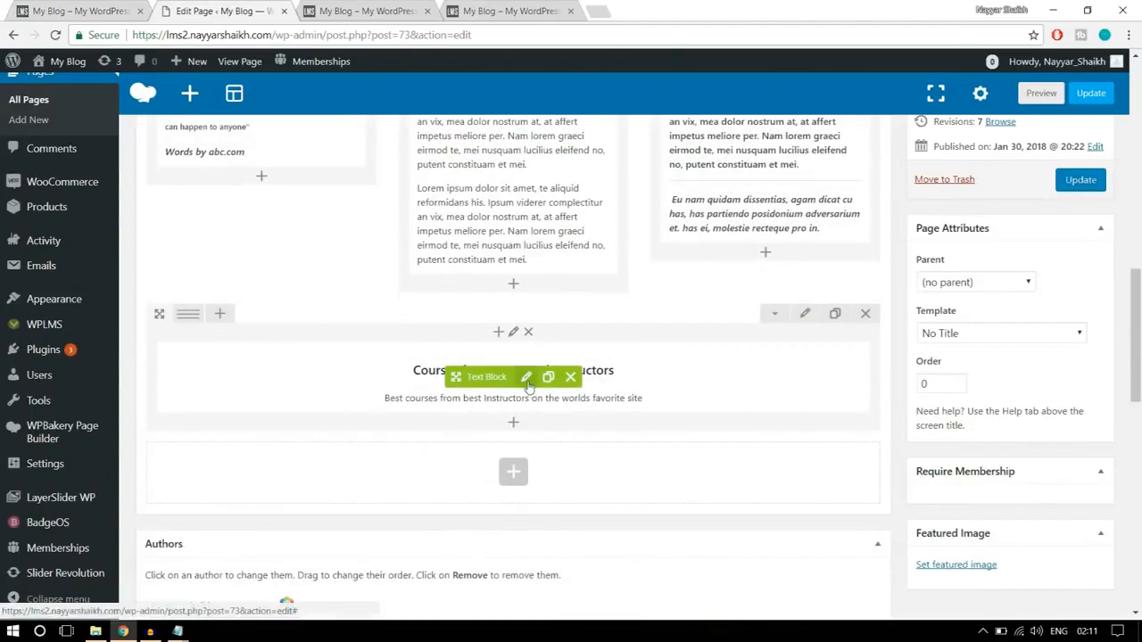
left_click(526, 377)
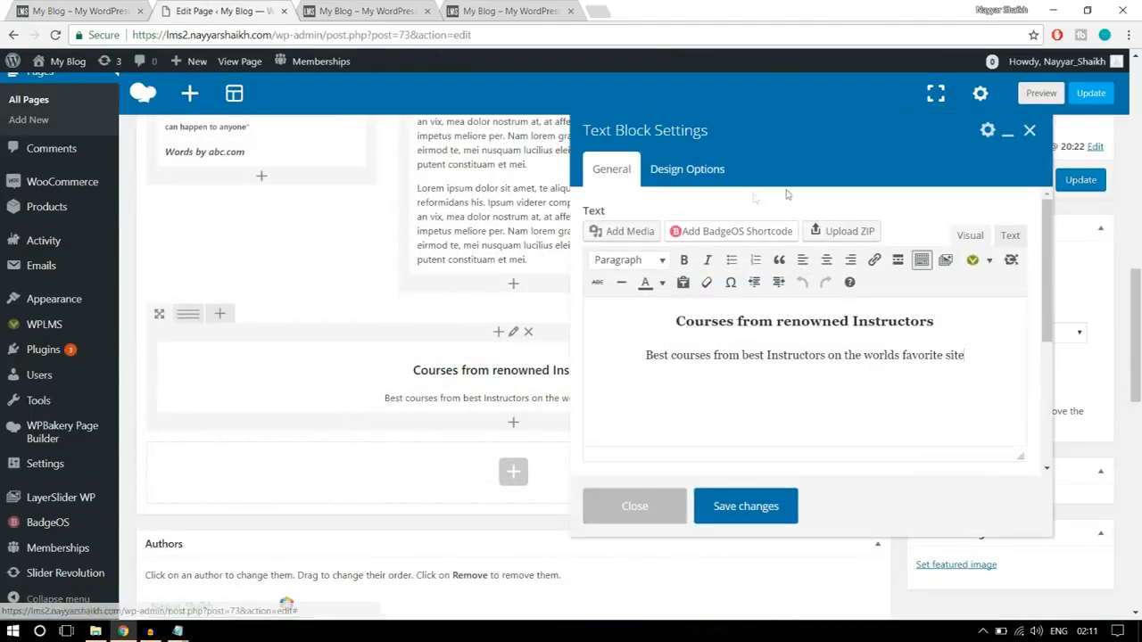
left_click(692, 175)
left_click(704, 307)
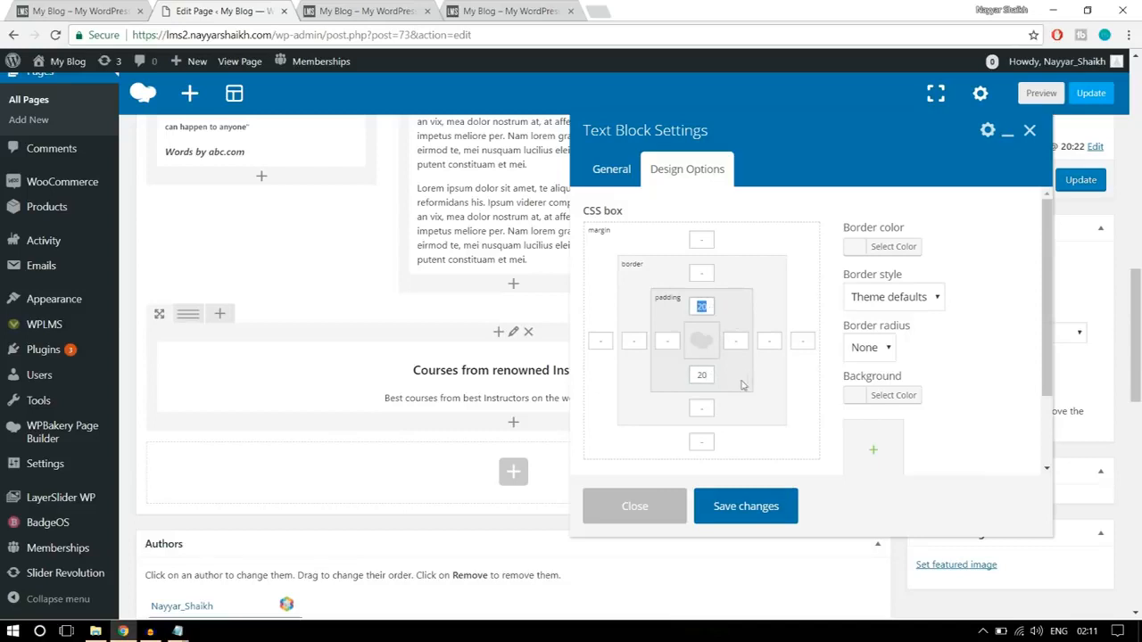
left_click_drag(711, 376, 689, 375)
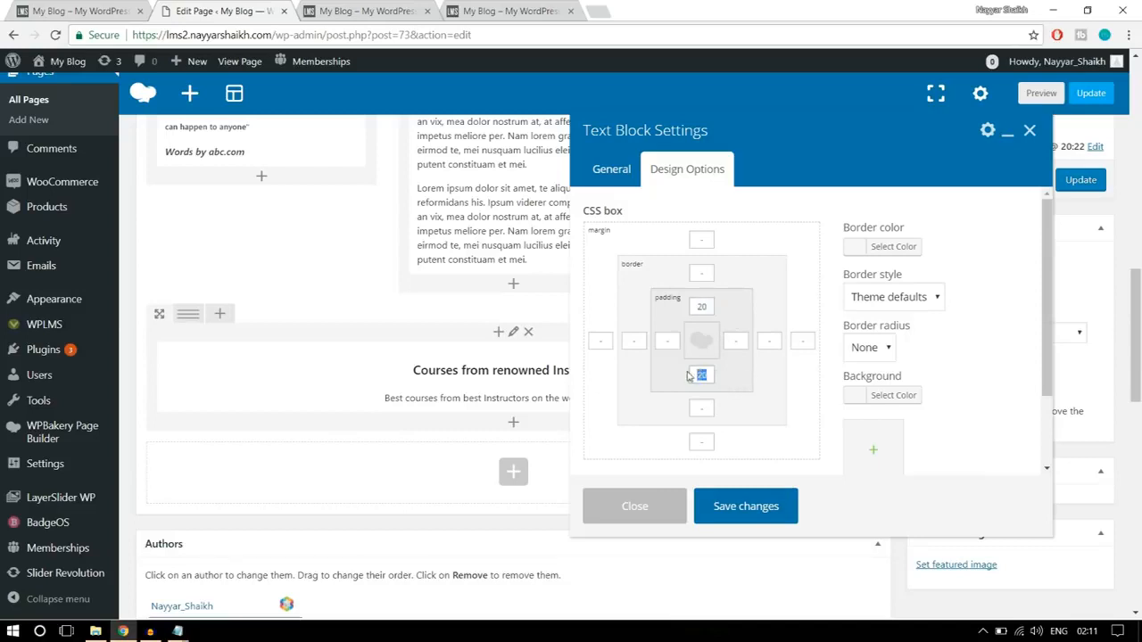
left_click(752, 506)
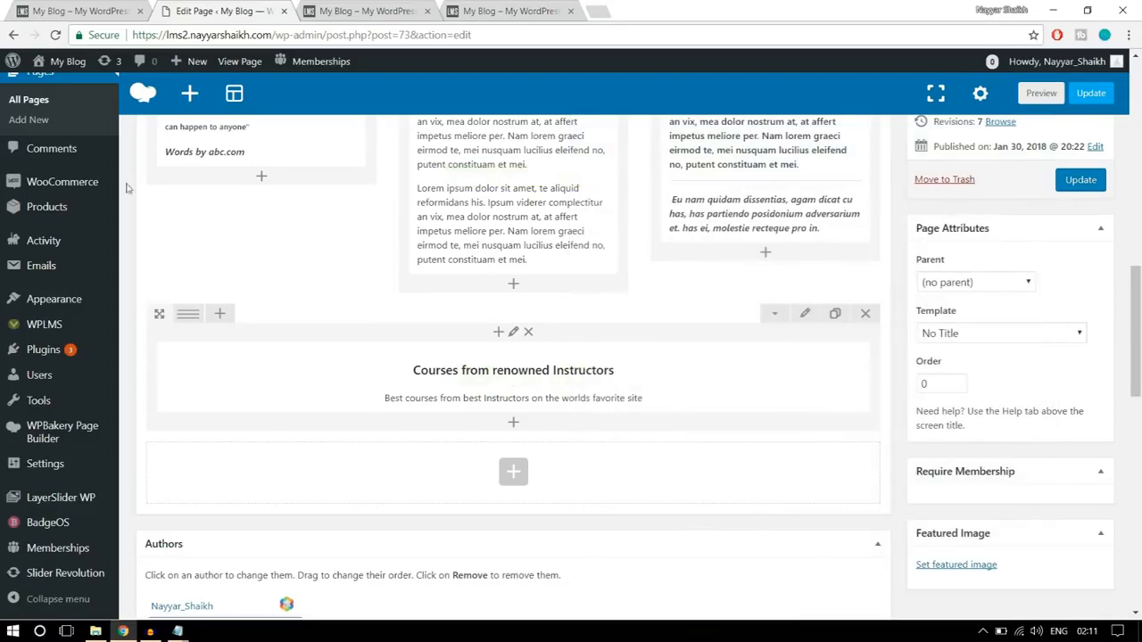
- Check the course grid on the finished homepage, and add a Vibe Grid element below the "Courses from renowned Instructors" text block
left_click(34, 9)
scroll(511, 372, "down", 2)
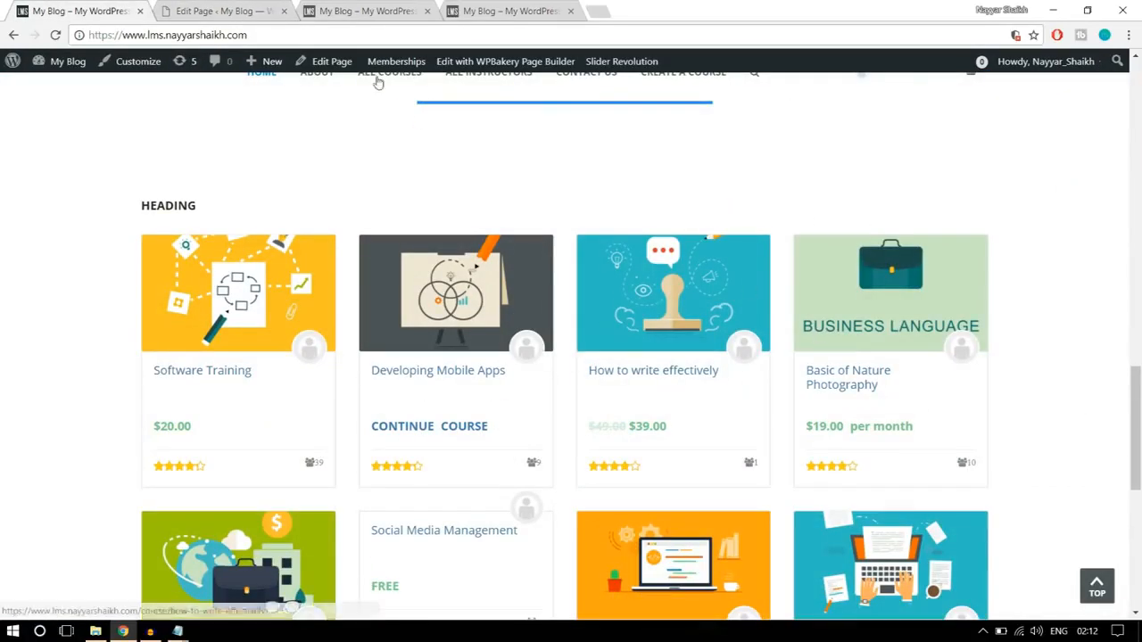
left_click(219, 10)
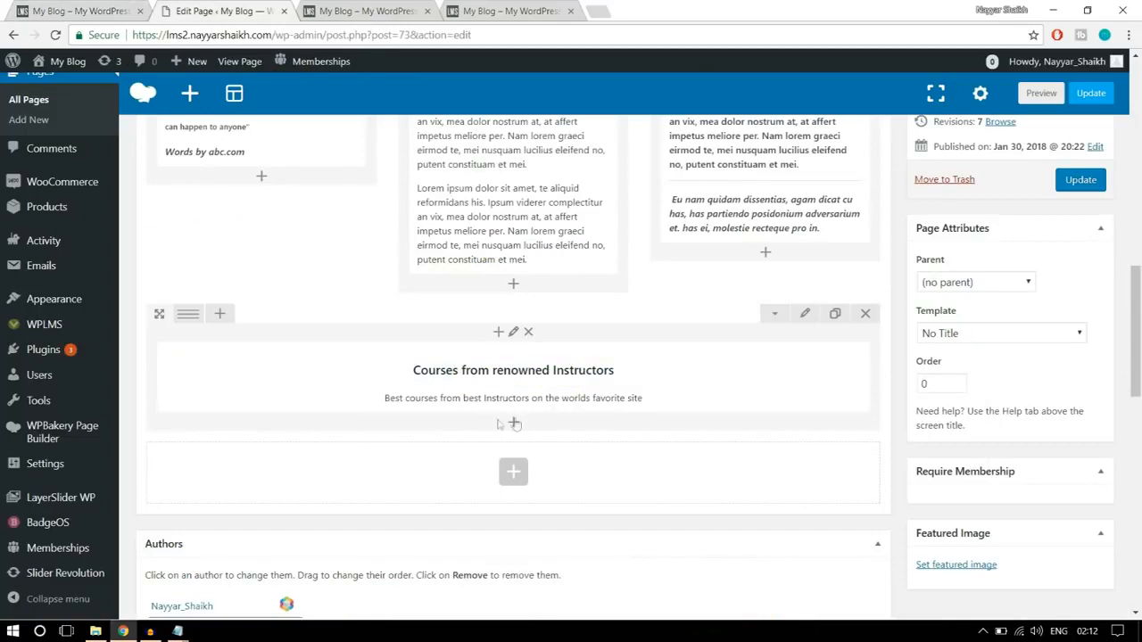
left_click(514, 424)
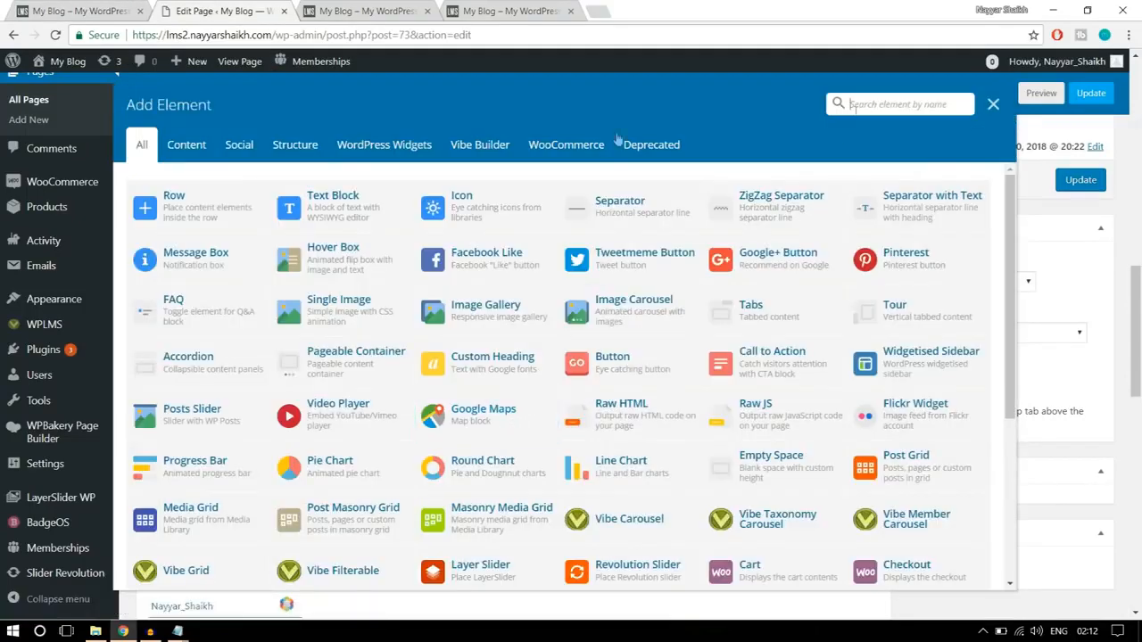
left_click(475, 150)
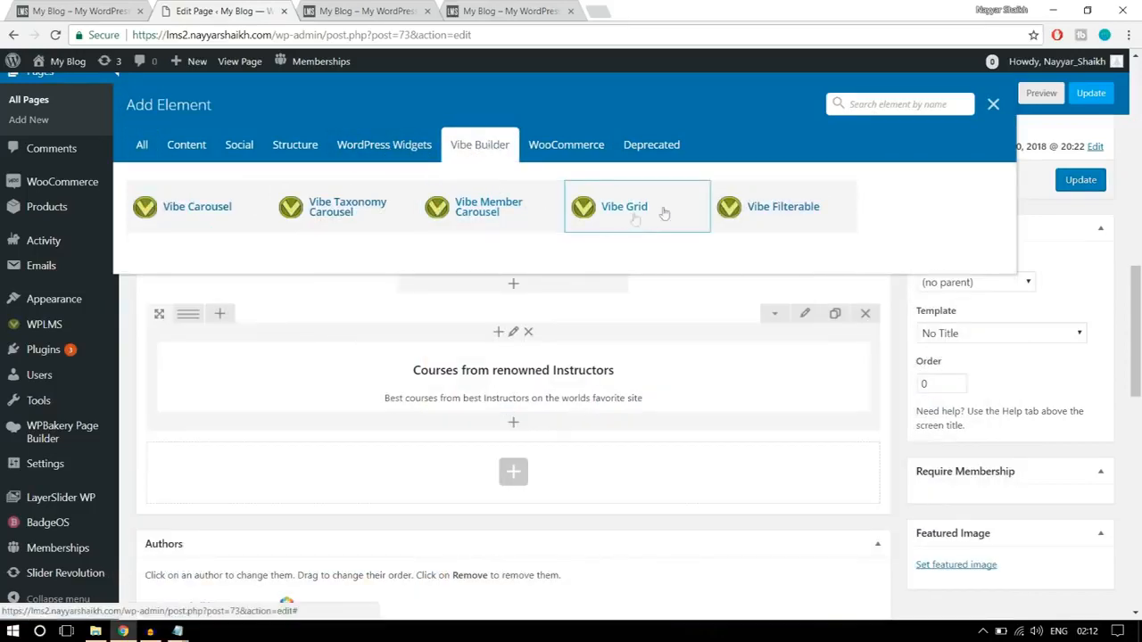
left_click(141, 144)
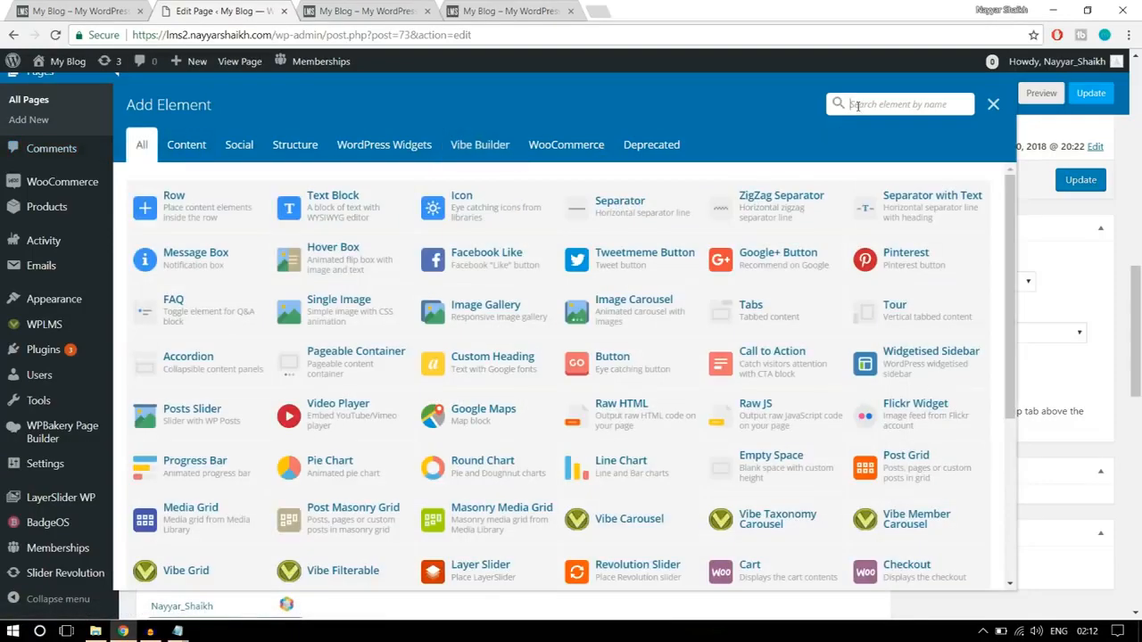
left_click(857, 104)
type("vibe")
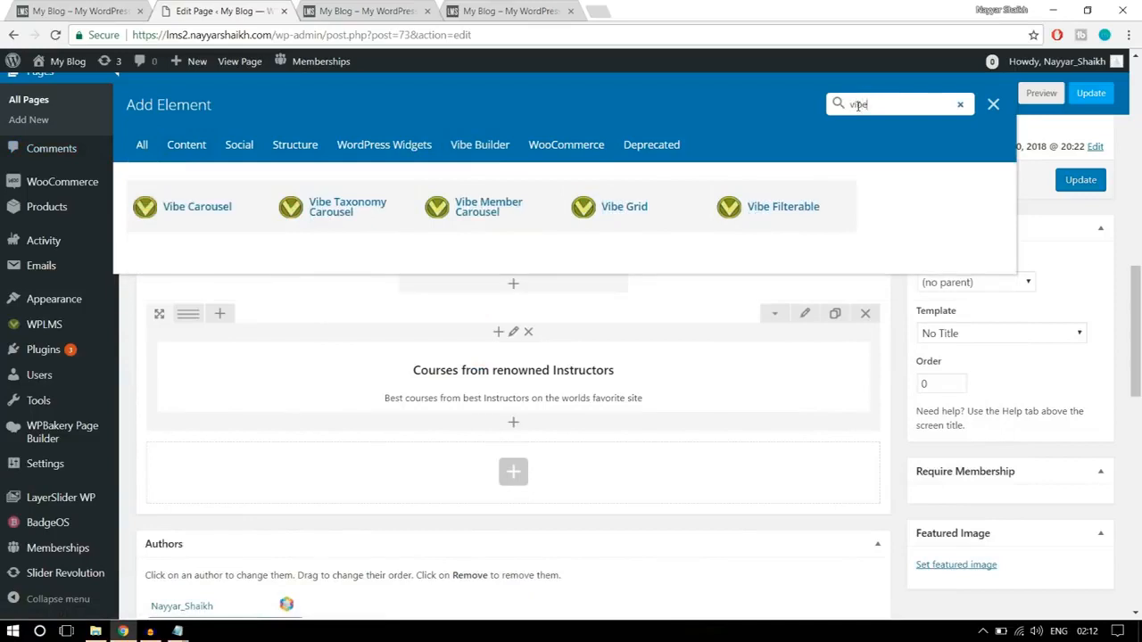
left_click(656, 219)
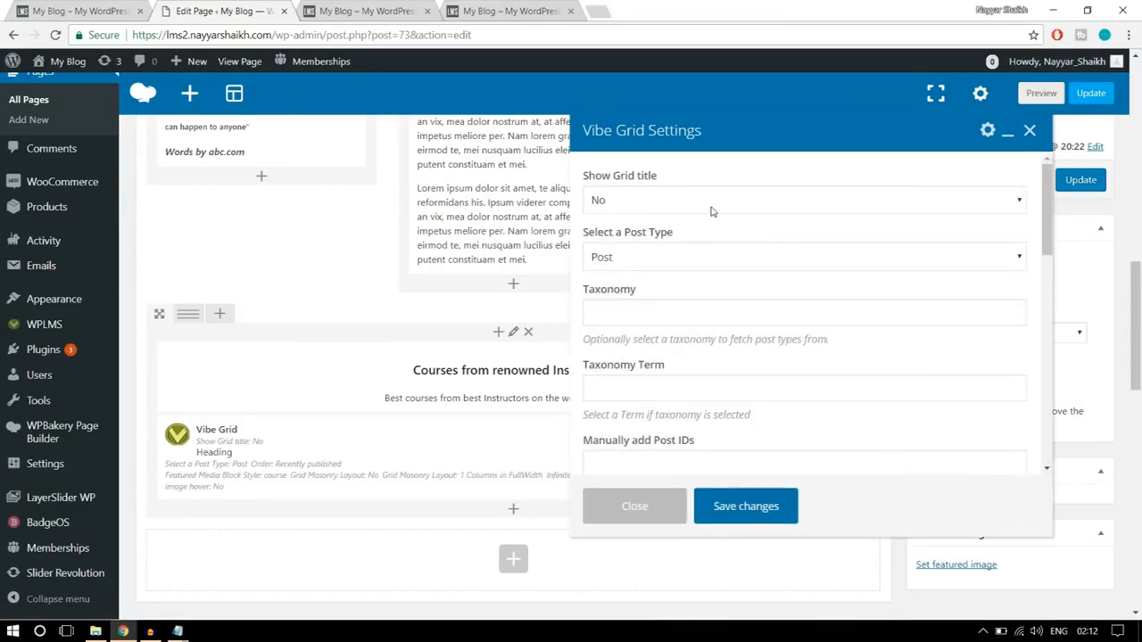
- Keep the grid title set to No, set the Vibe Grid's post type to Courses, and open its order options
left_click(662, 204)
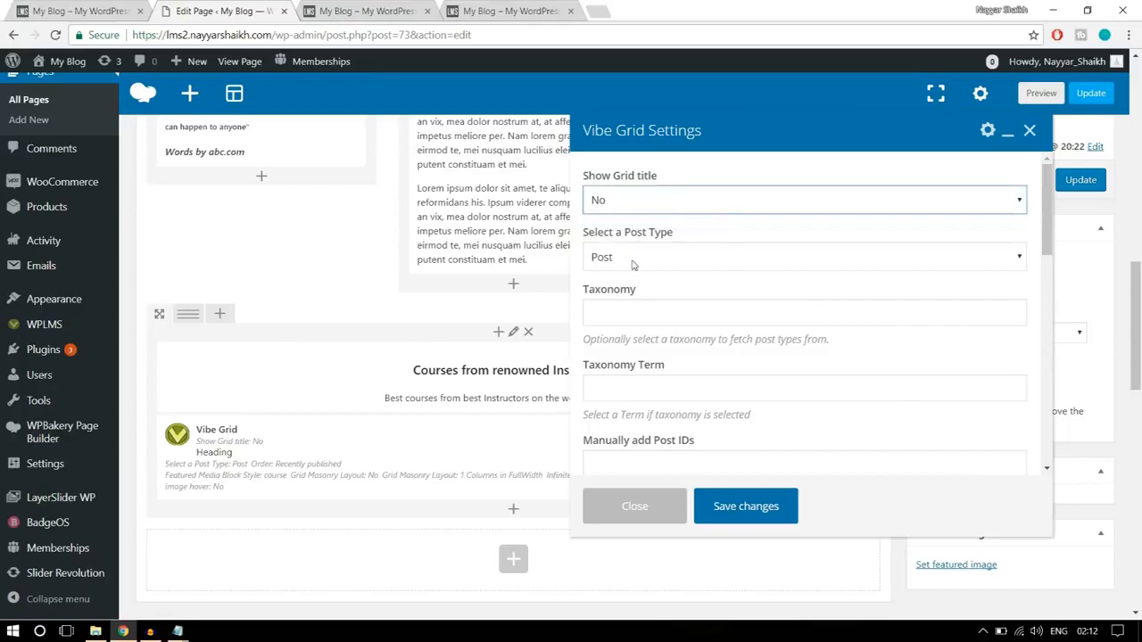
left_click(696, 256)
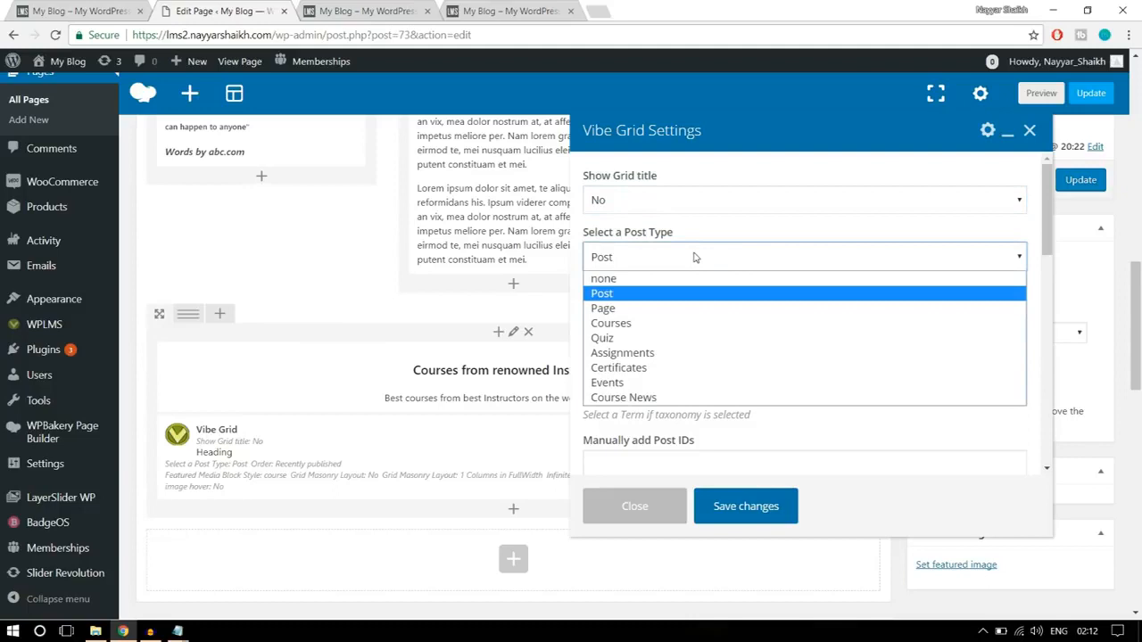
left_click(669, 322)
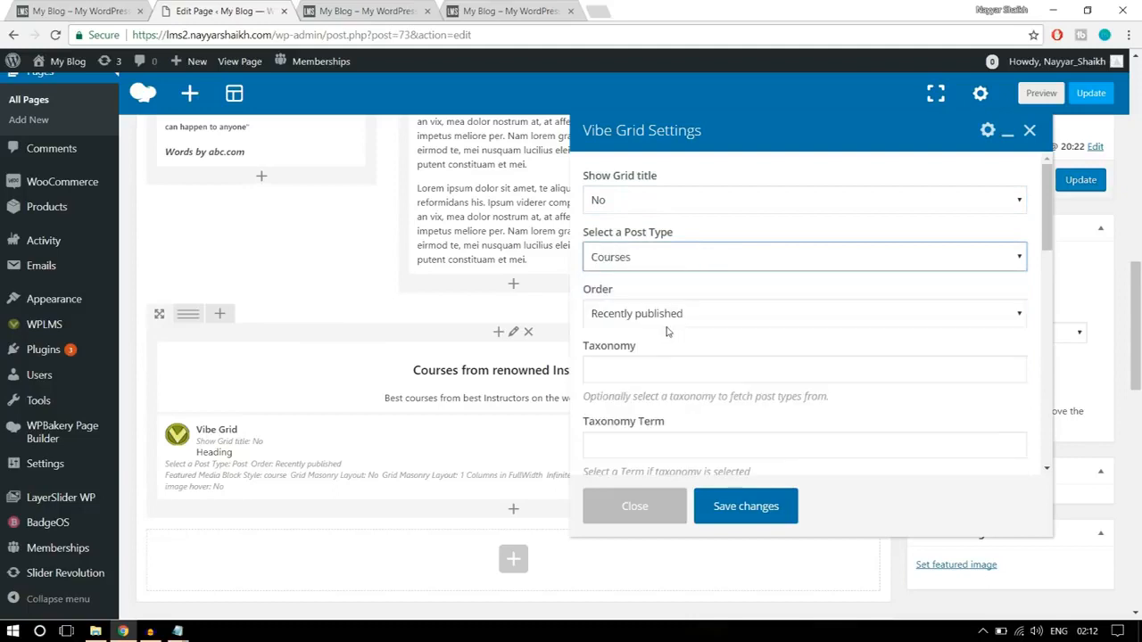
left_click(665, 257)
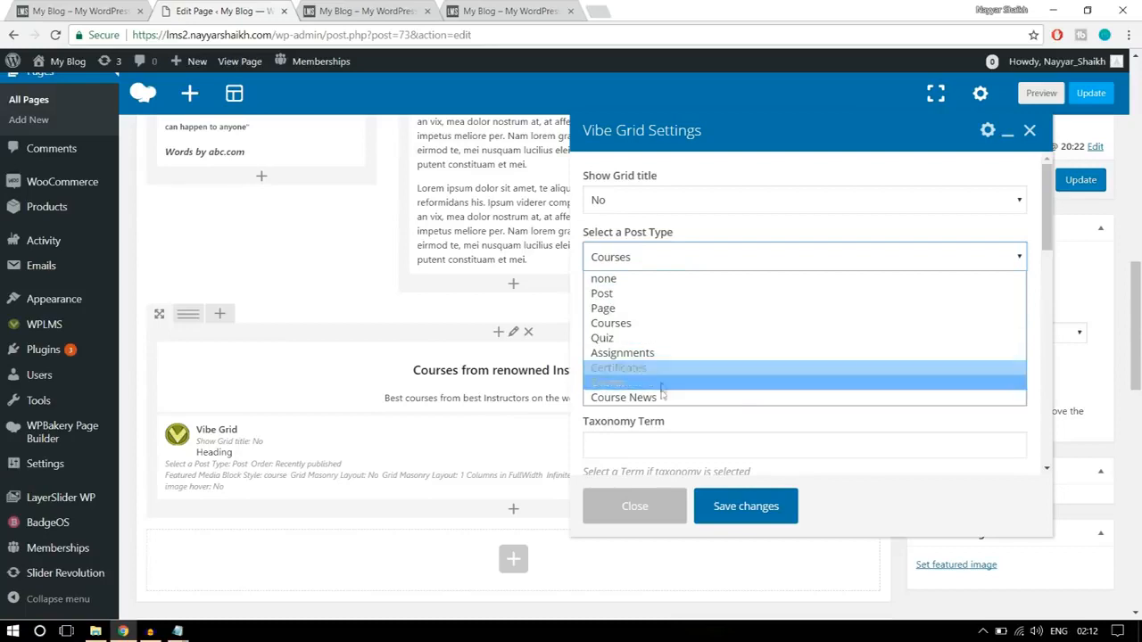
left_click(645, 325)
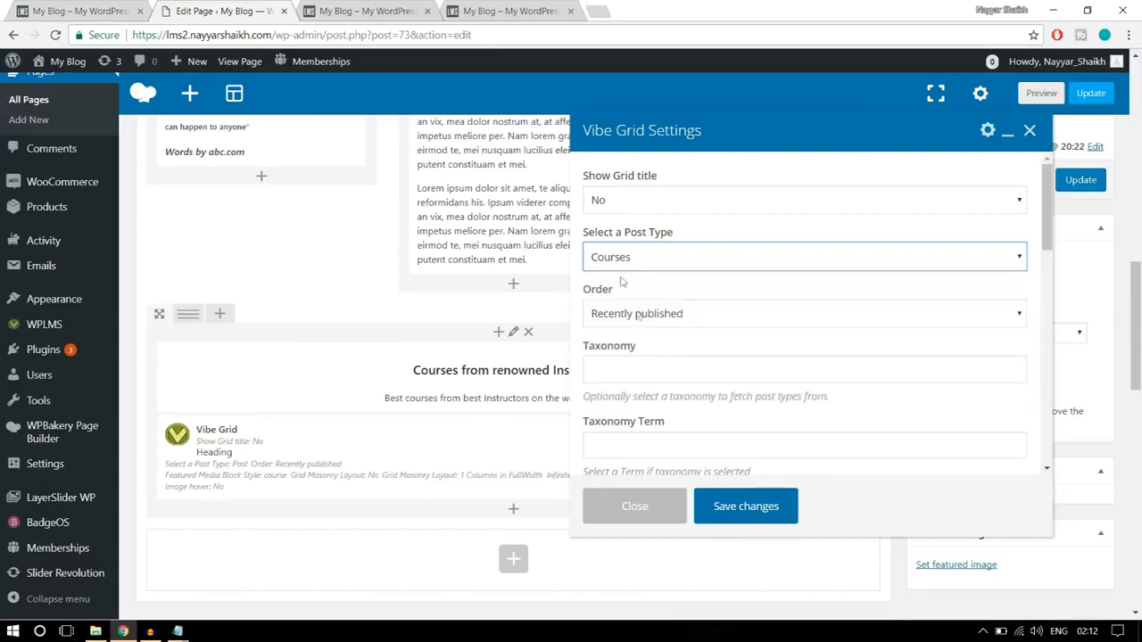
scroll(943, 301, "down", 1)
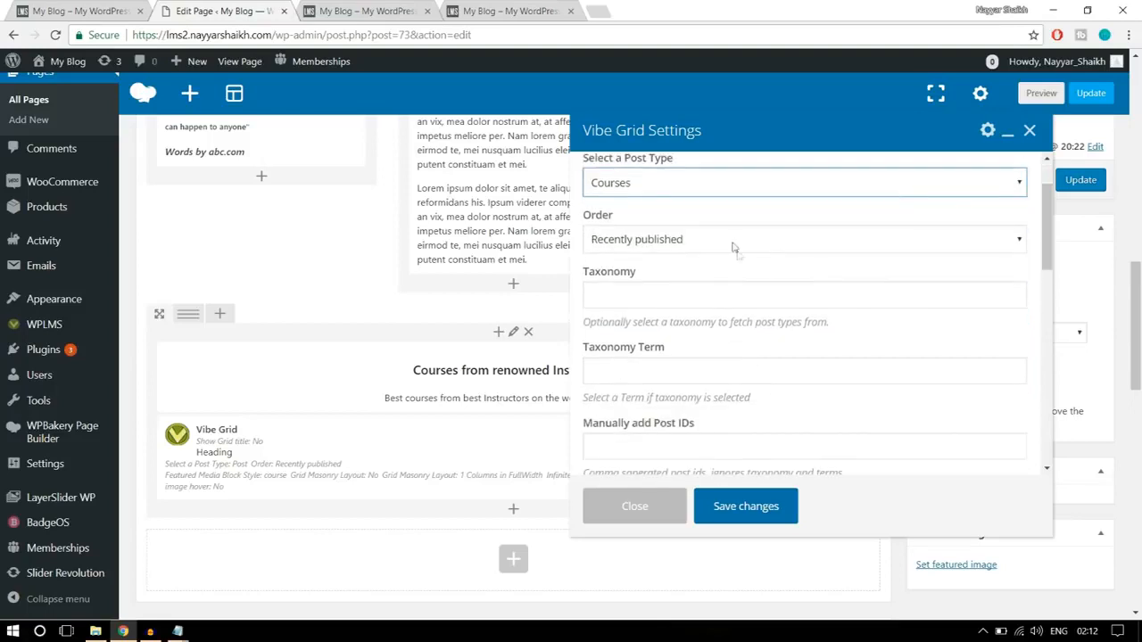
left_click(729, 243)
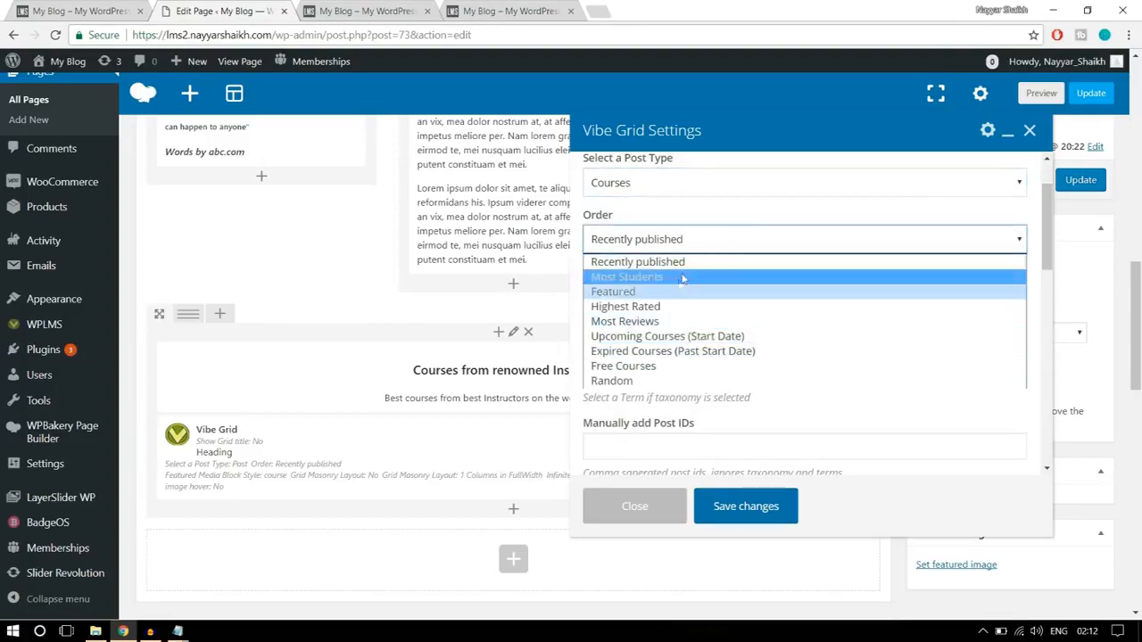
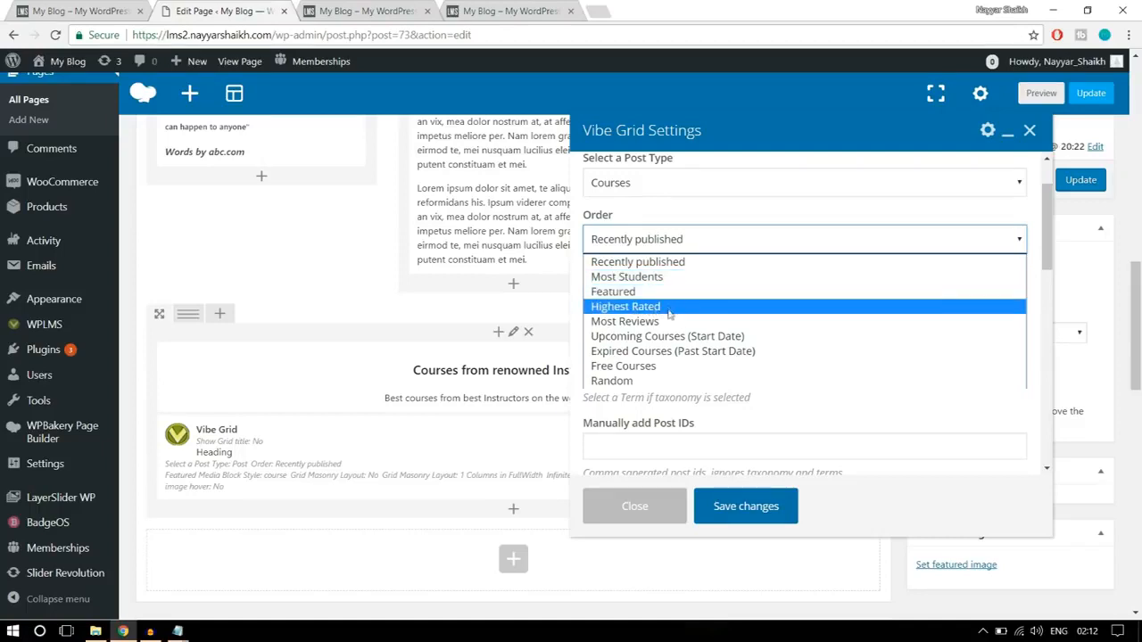
- Keep the grid order at Recently published and choose the course block style with price, rating and student count, matching the finished homepage's cards
left_click(663, 265)
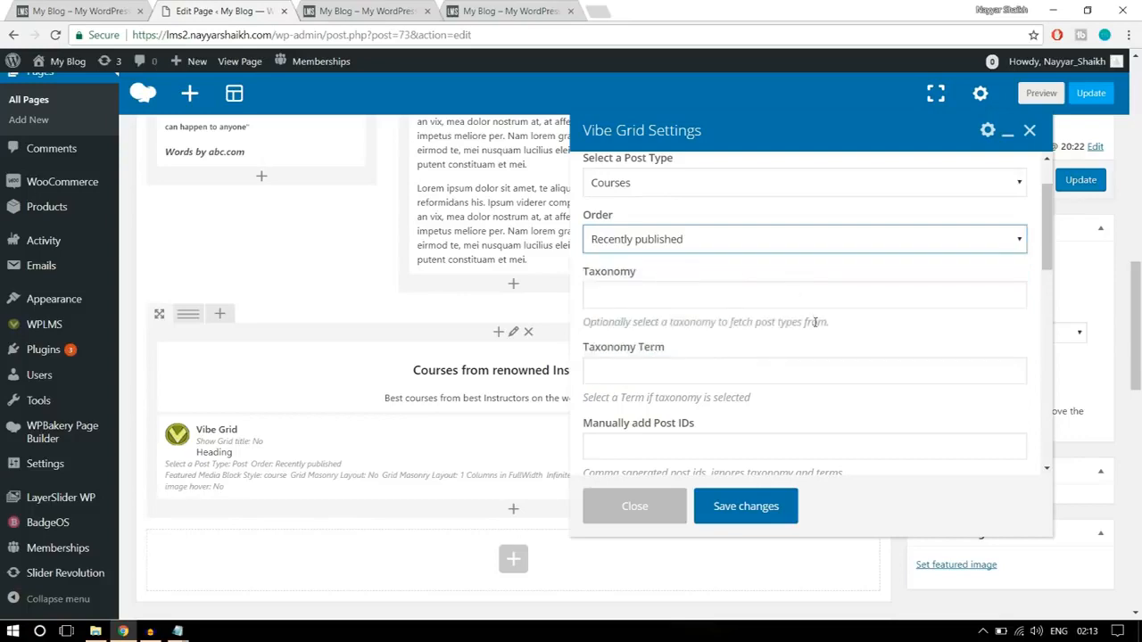
scroll(815, 321, "down", 3)
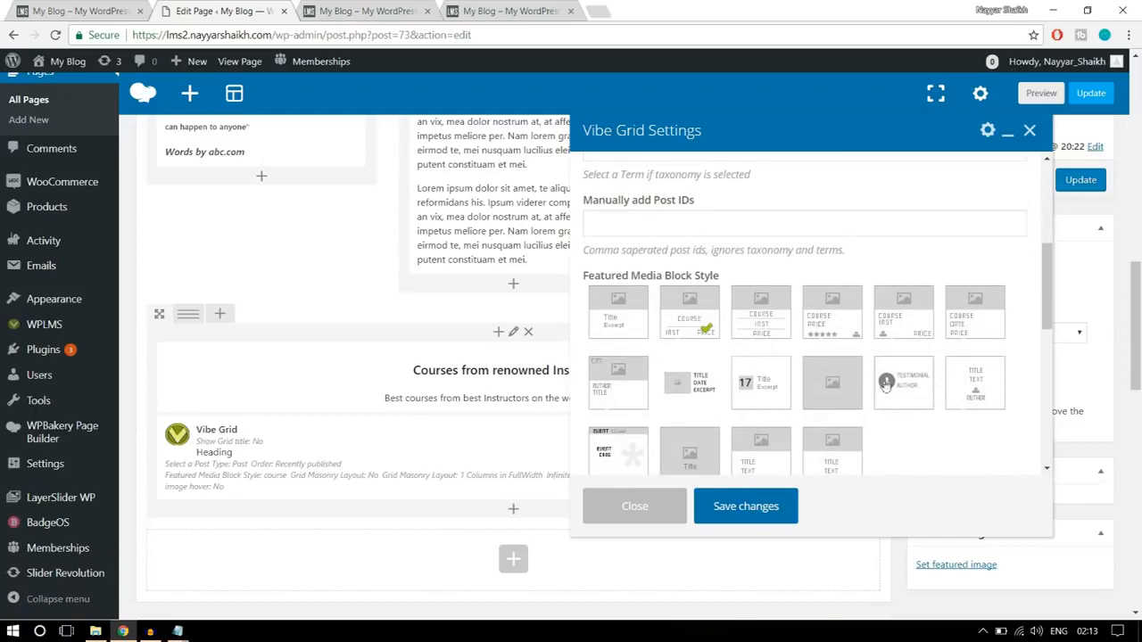
left_click(80, 11)
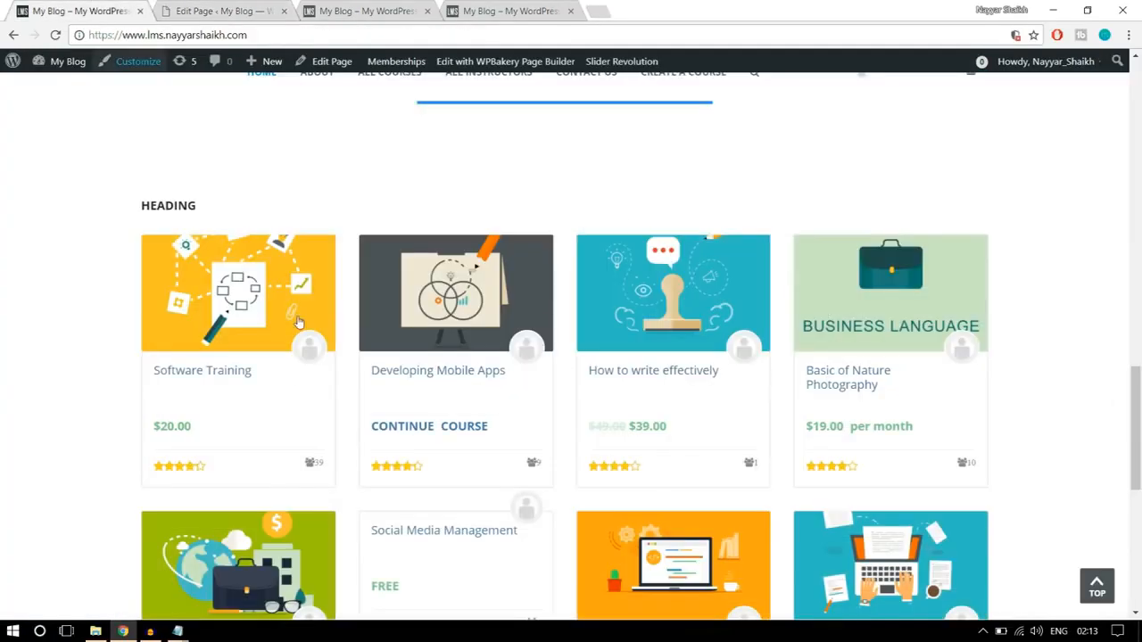
scroll(239, 402, "down", 1)
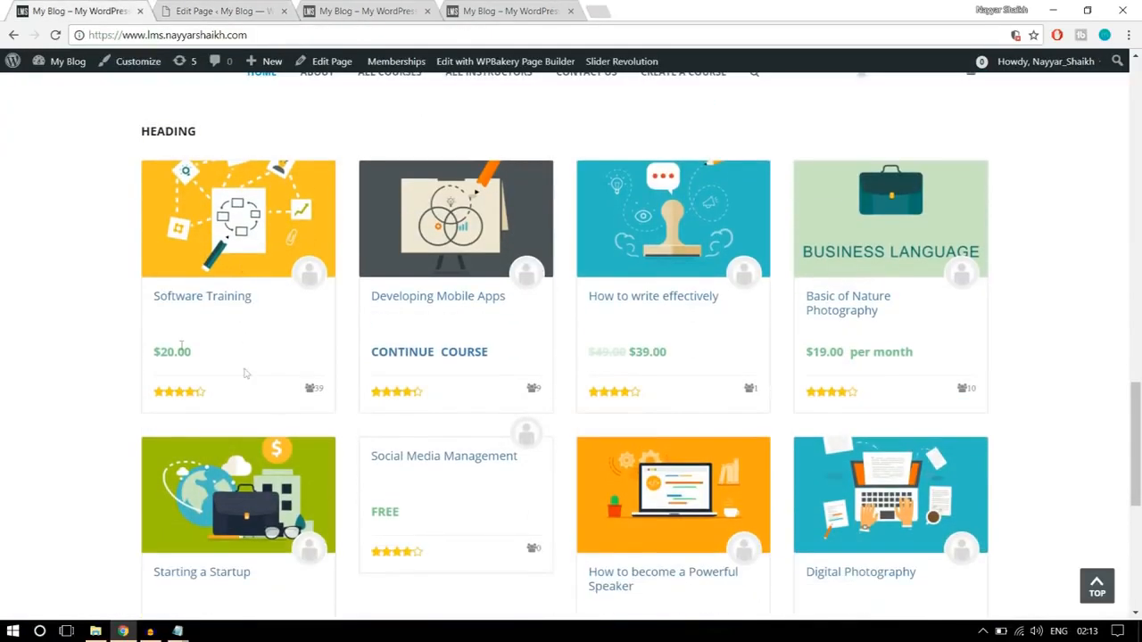
left_click(223, 11)
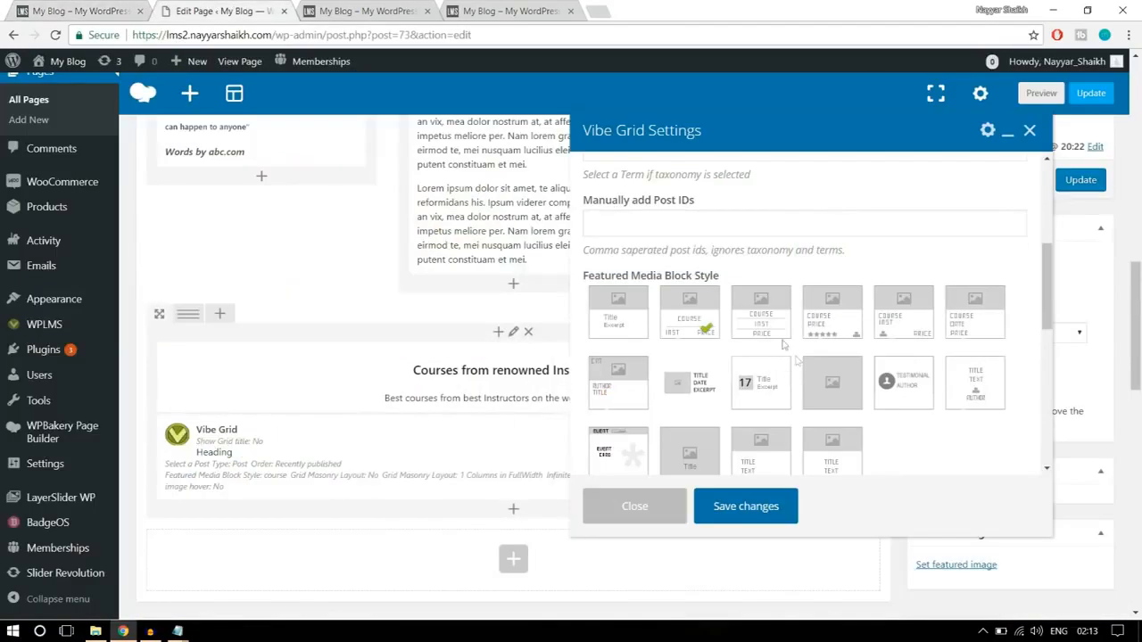
left_click(828, 334)
left_click(47, 9)
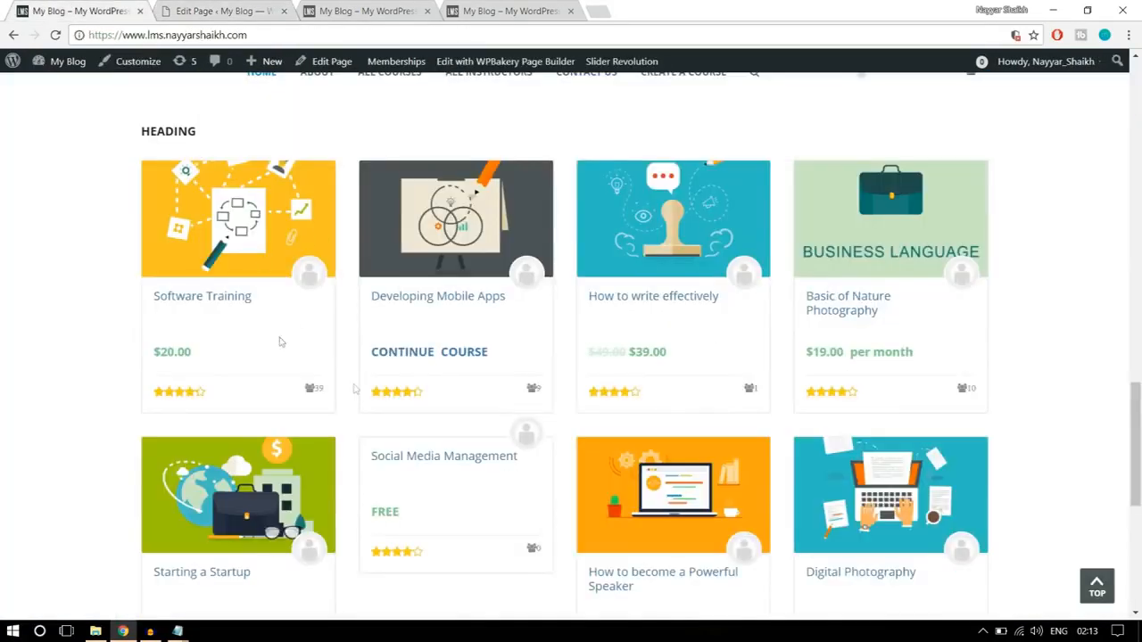
left_click(224, 9)
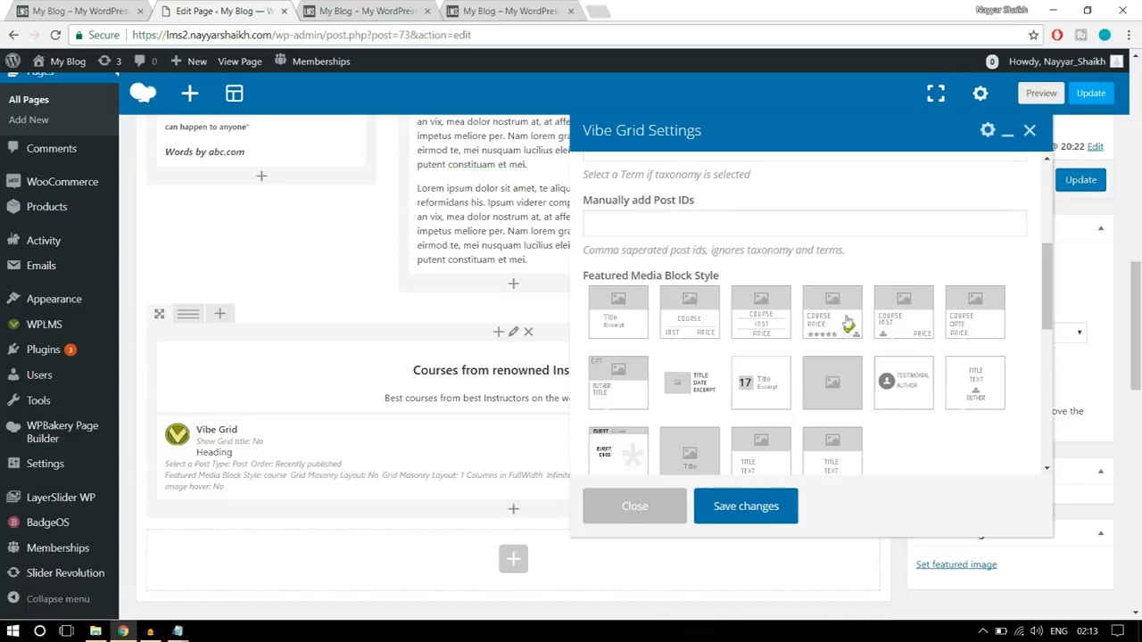
- Set the Vibe Grid's layout to 4 Columns in FullWidth and save the element's settings
scroll(961, 369, "down", 2)
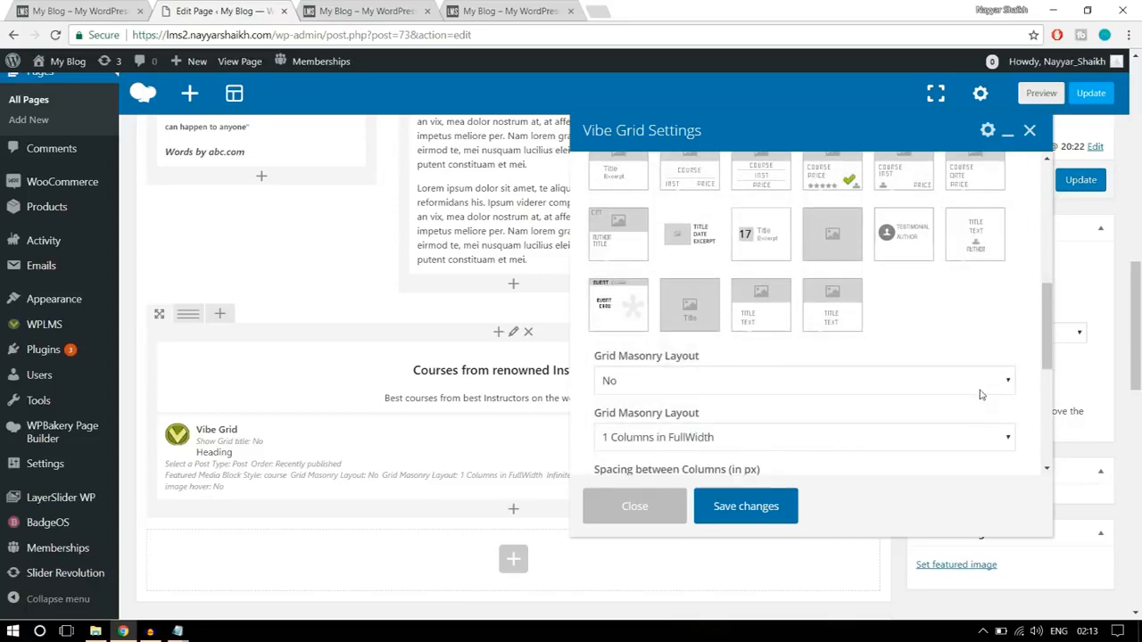
scroll(981, 391, "down", 1)
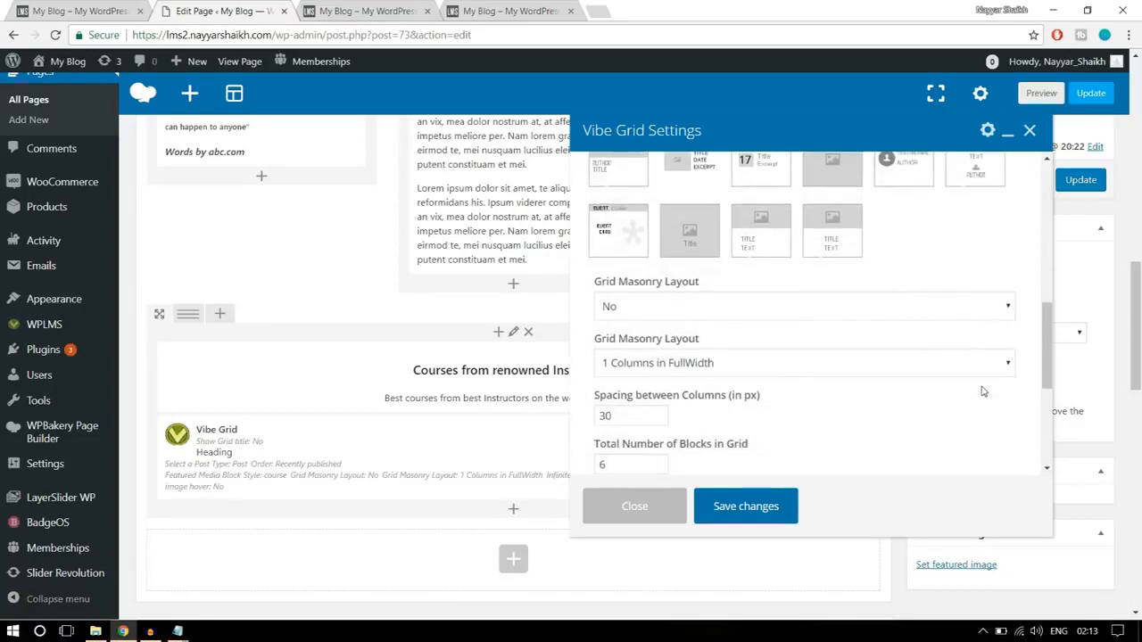
scroll(981, 390, "down", 1)
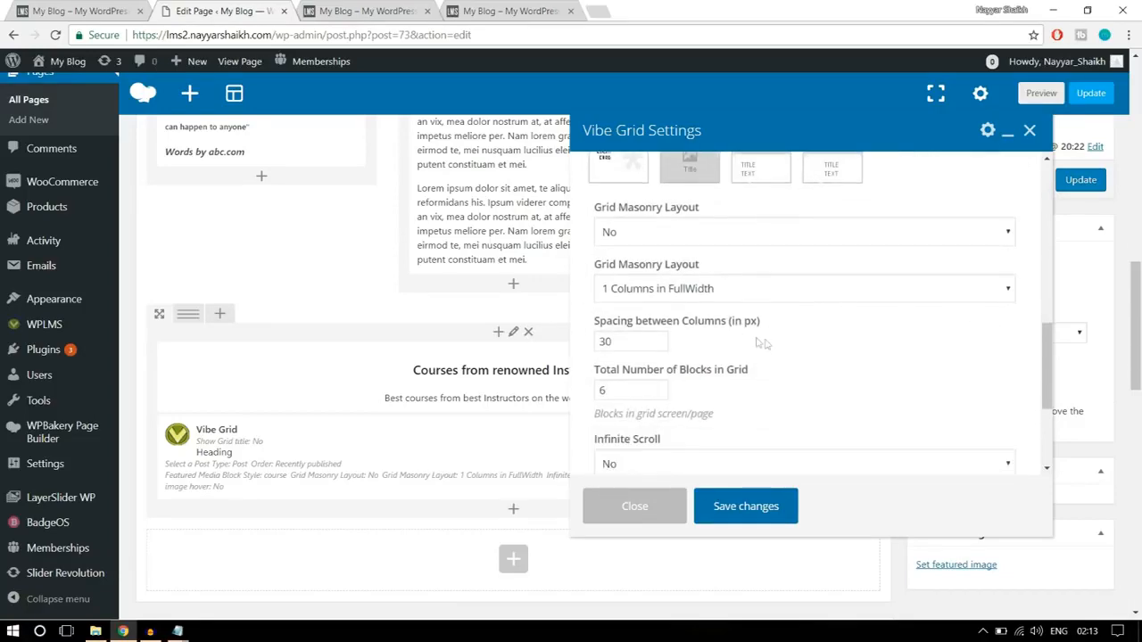
left_click(678, 294)
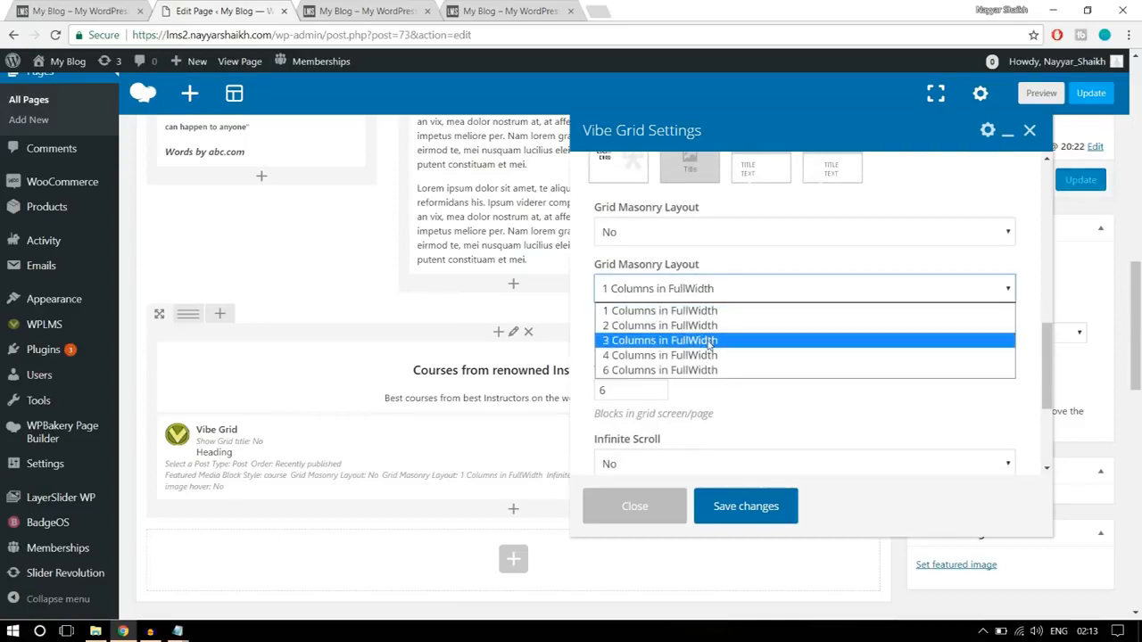
left_click(691, 358)
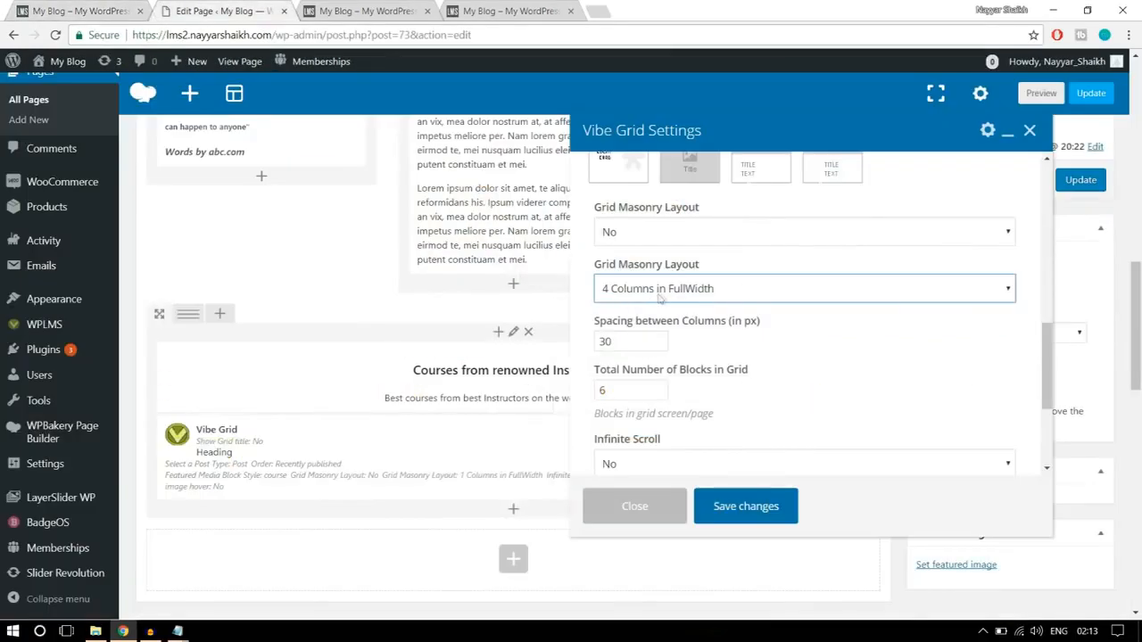
scroll(856, 343, "down", 1)
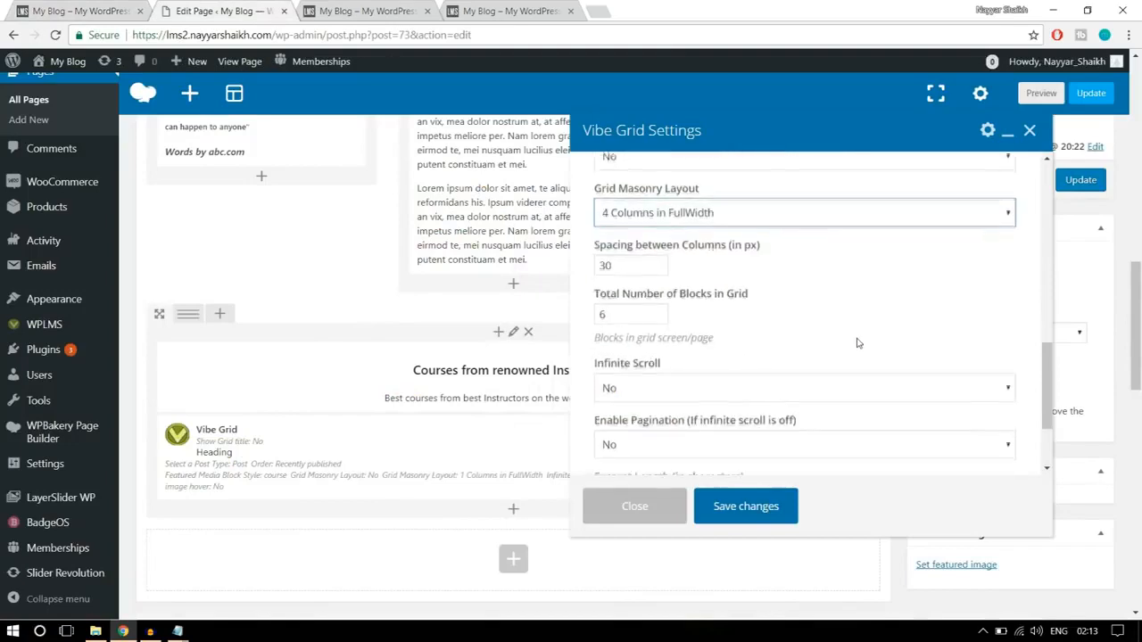
scroll(857, 344, "down", 3)
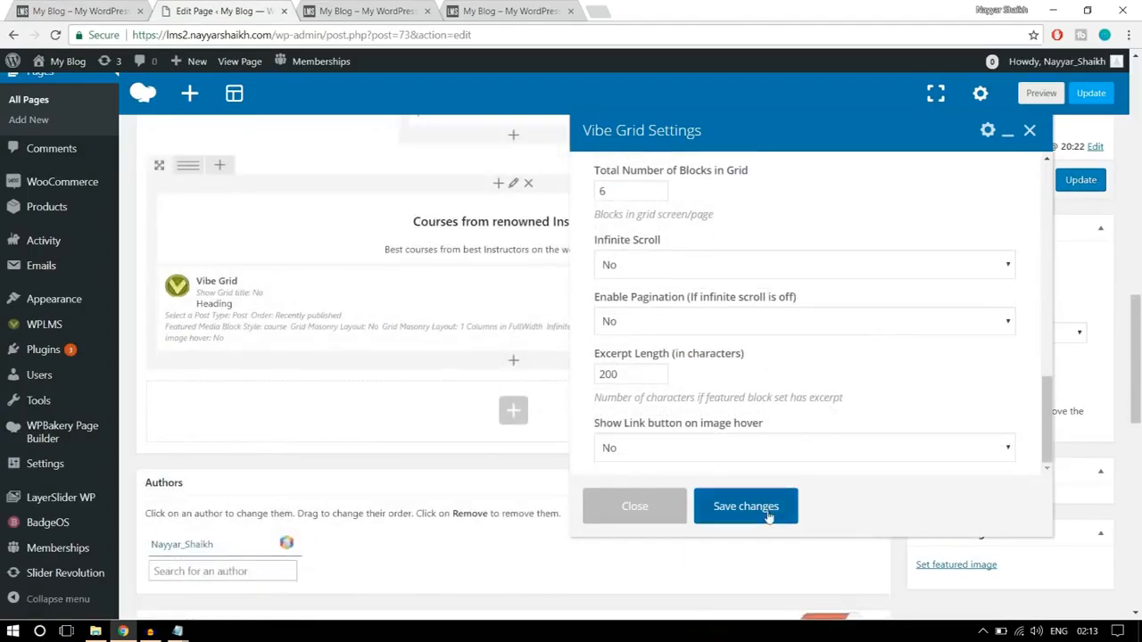
left_click(745, 507)
- Update the page, reload the rebuilt homepage, and check the course grid under "Courses from renowned Instructors"
scroll(767, 480, "up", 3)
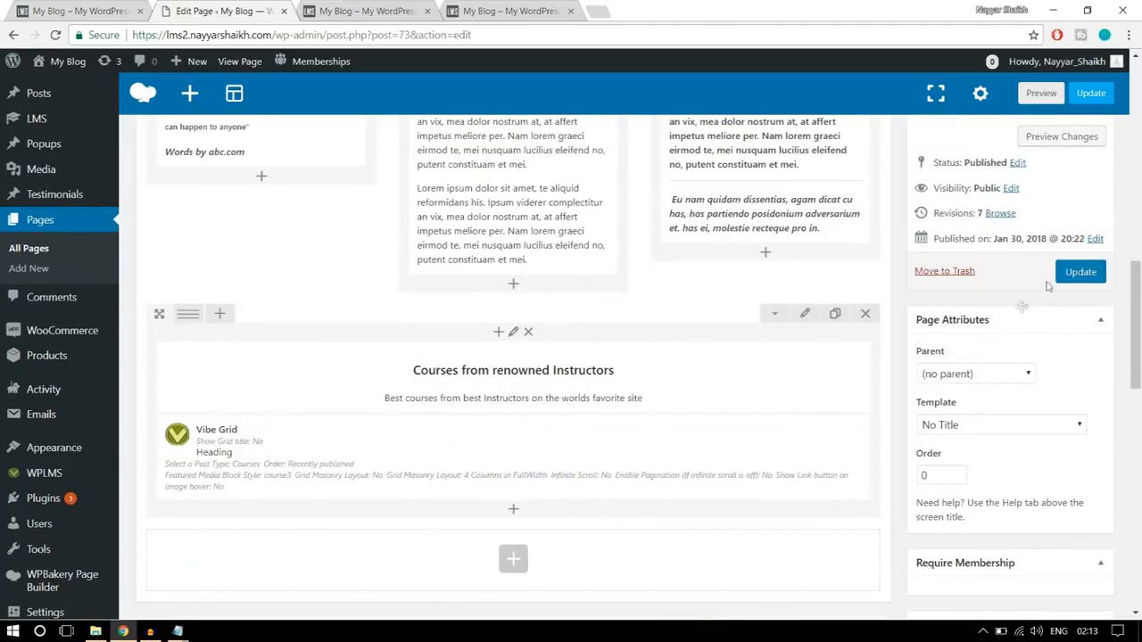
left_click(1081, 270)
left_click(382, 11)
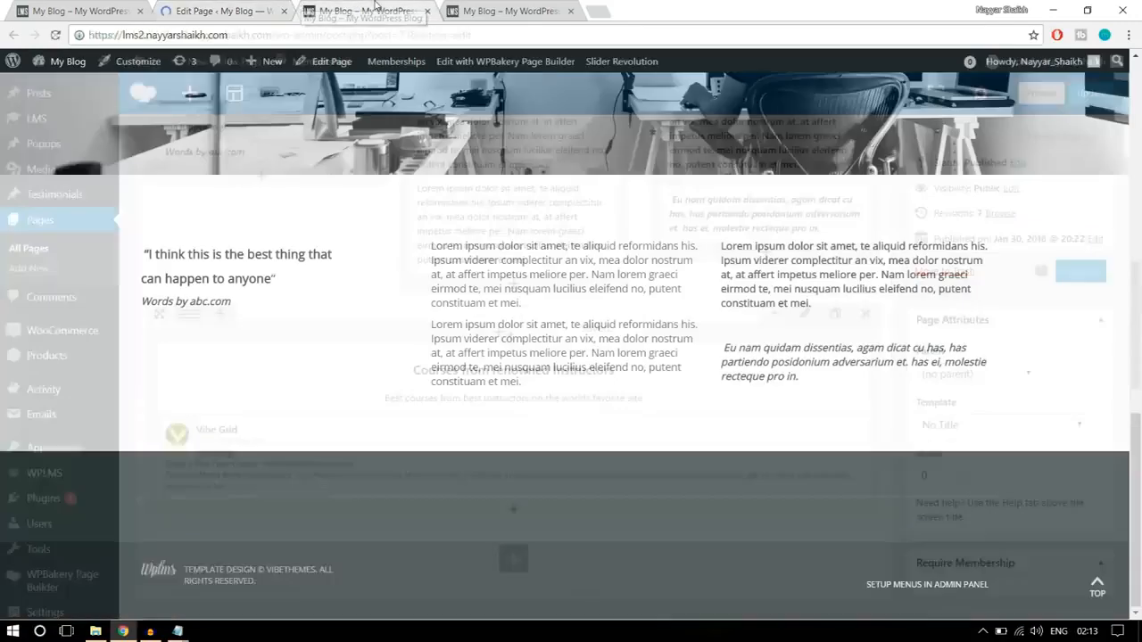
left_click(379, 32)
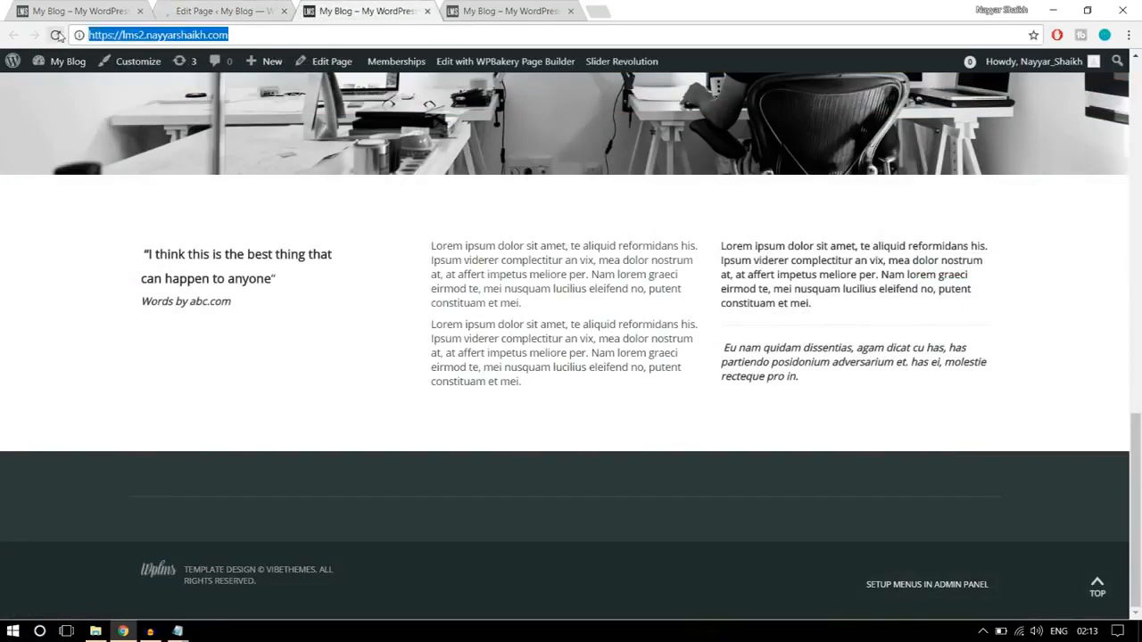
key("Return")
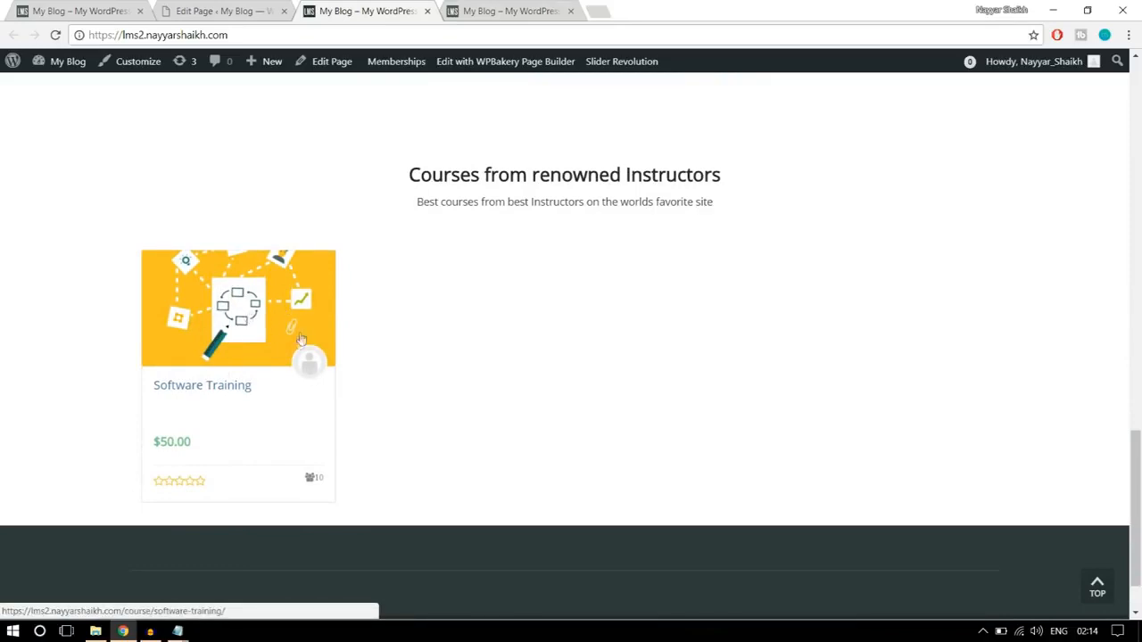
scroll(420, 397, "up", 2)
scroll(440, 390, "down", 1)
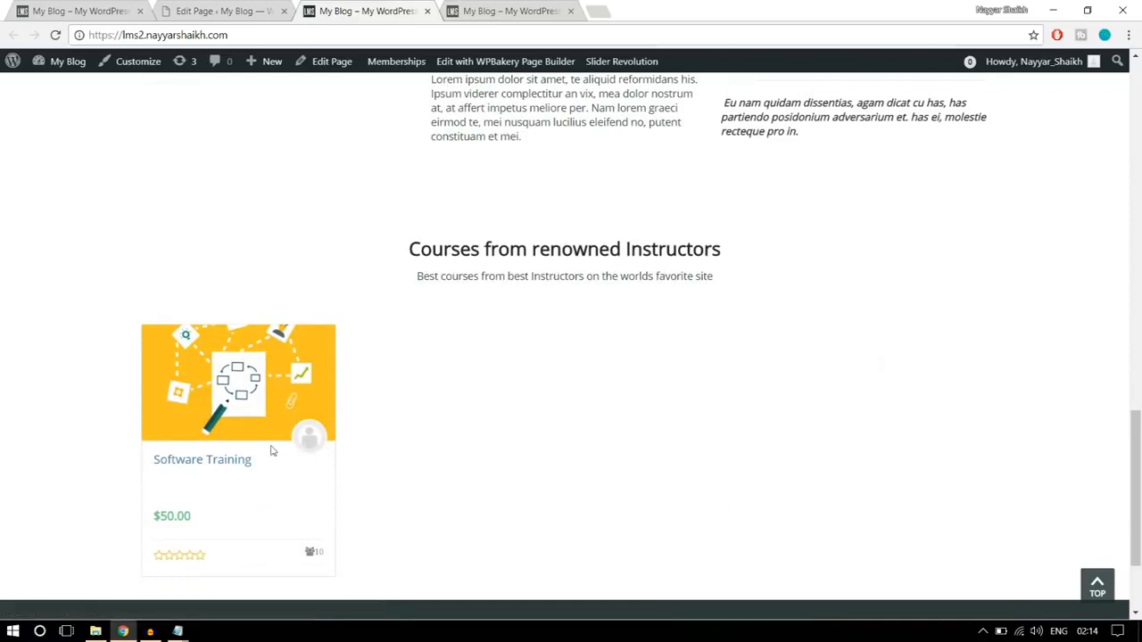
- Check the logo strip on the finished homepage, and add a Single Image element in a new row below the course grid
left_click(59, 10)
scroll(1041, 283, "down", 5)
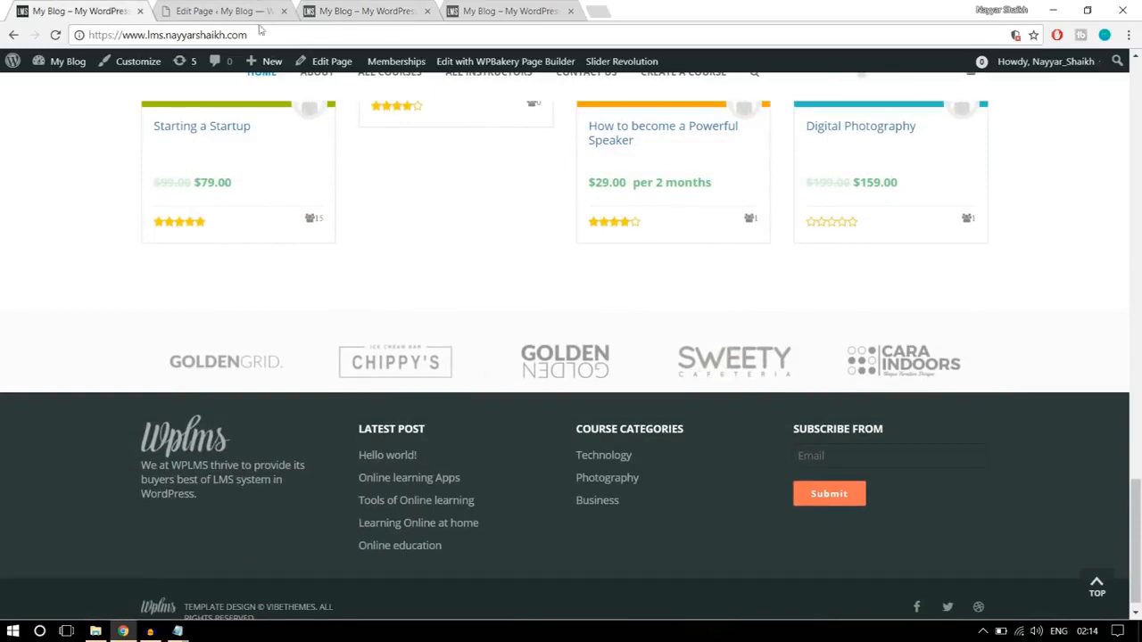
left_click(254, 12)
scroll(654, 311, "down", 8)
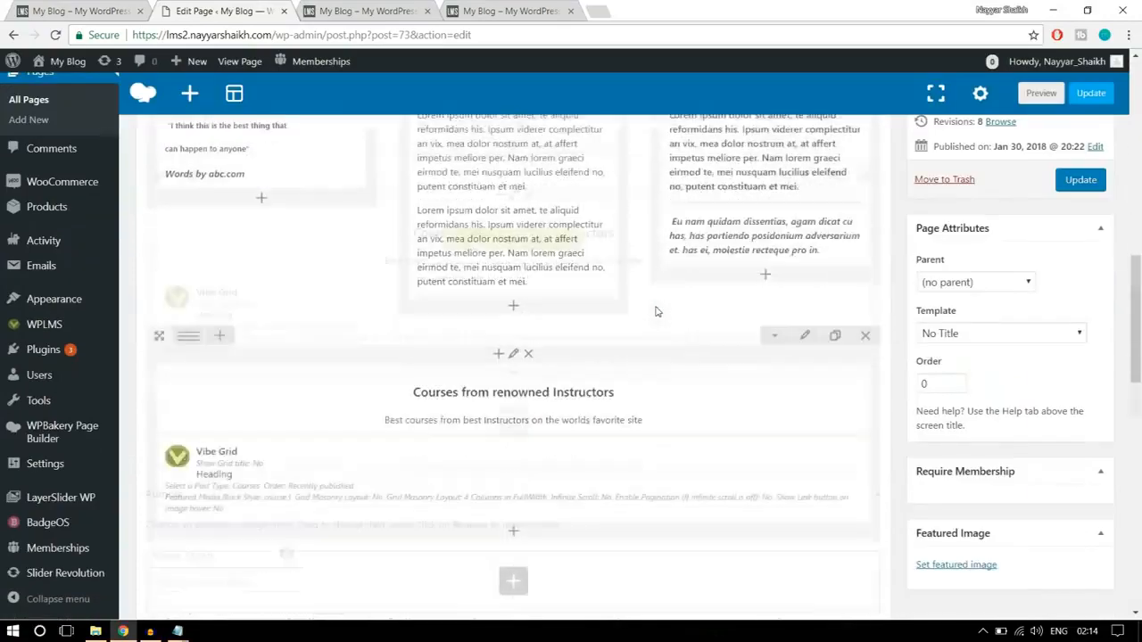
scroll(526, 303, "up", 3)
left_click(513, 335)
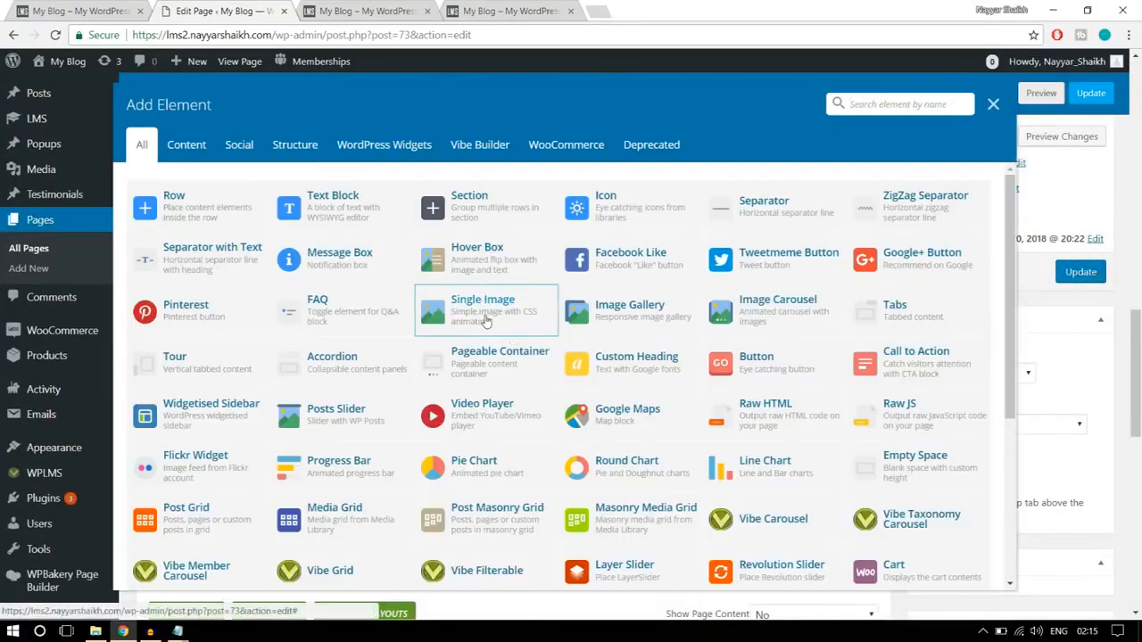
left_click(473, 317)
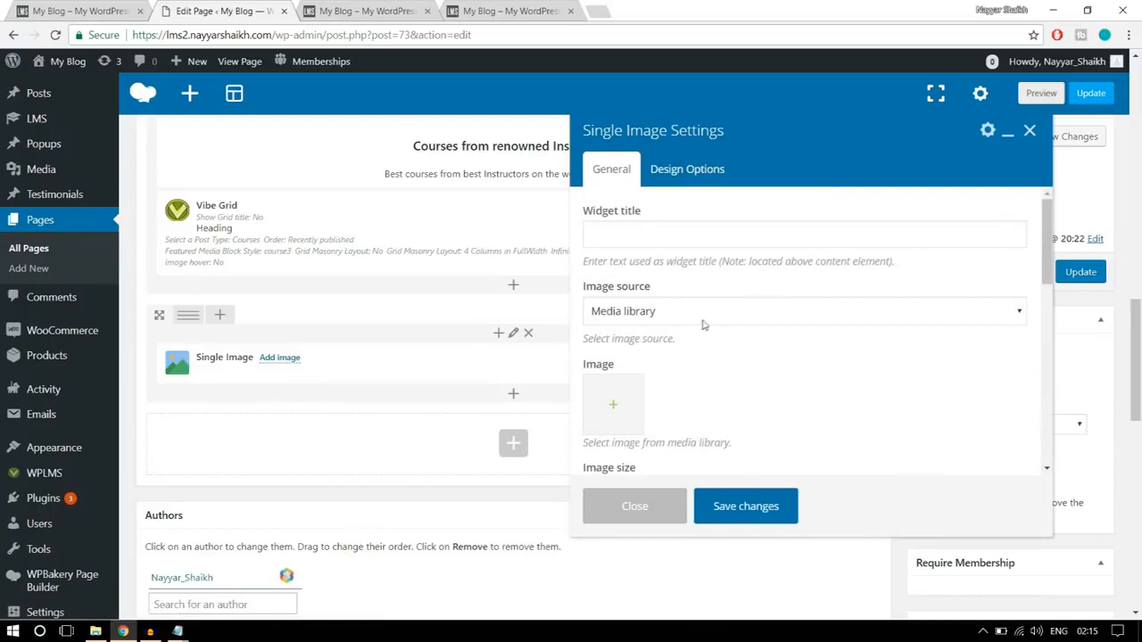
- Upload the images logo1, logo2, logo3 (1), logo4 and logo5 to the media library, and set logo5 as the element's image
scroll(702, 325, "down", 1)
left_click(611, 342)
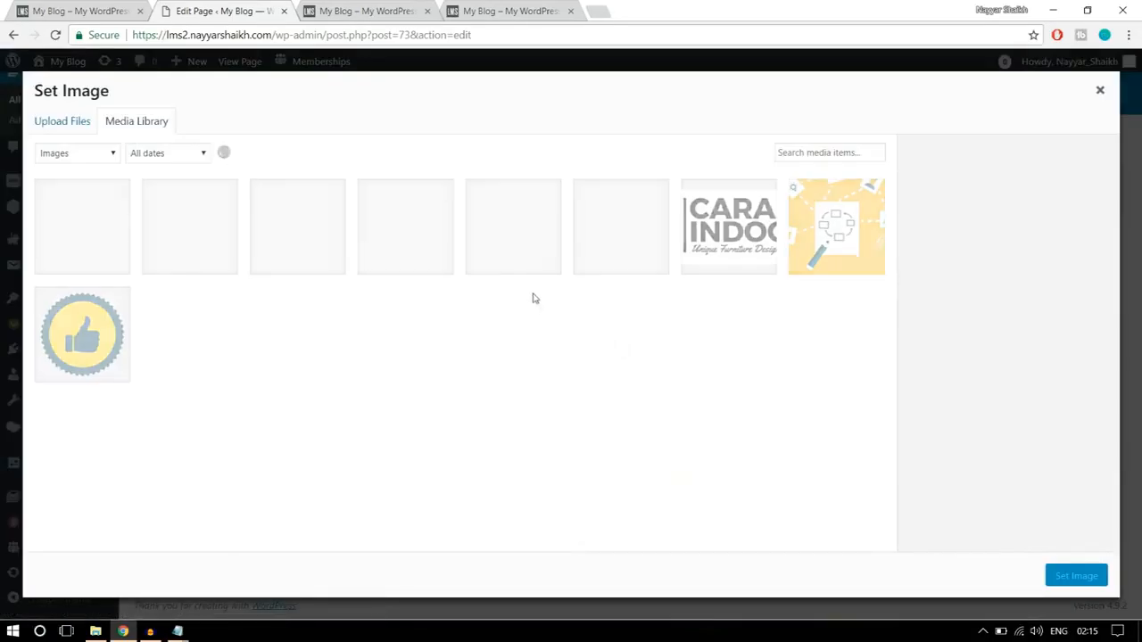
left_click(84, 121)
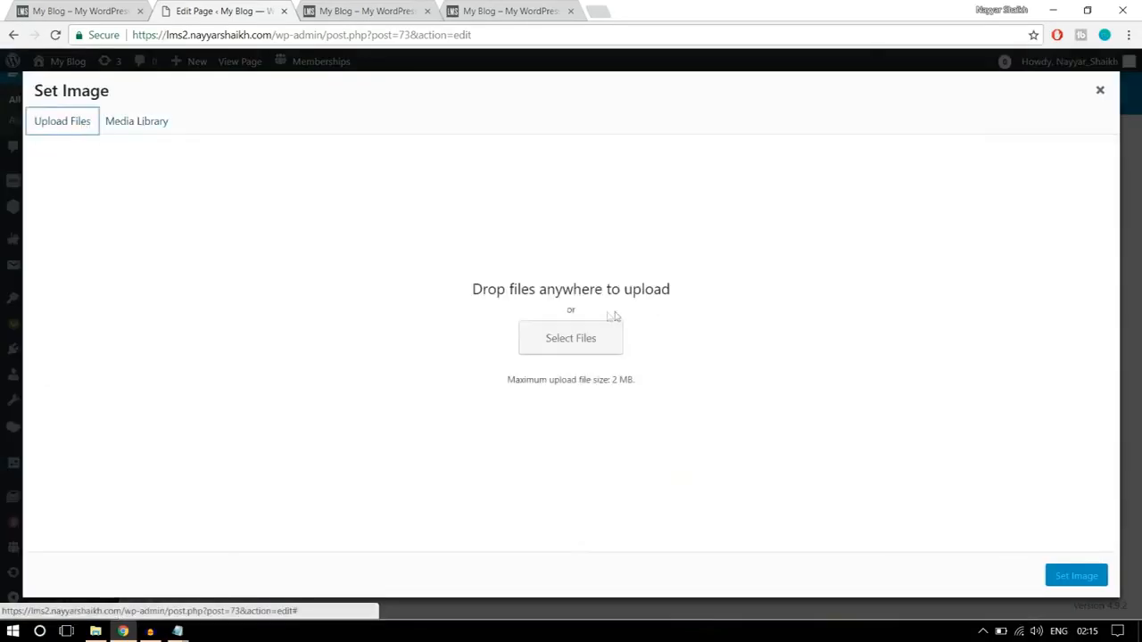
left_click(581, 337)
left_click(196, 227)
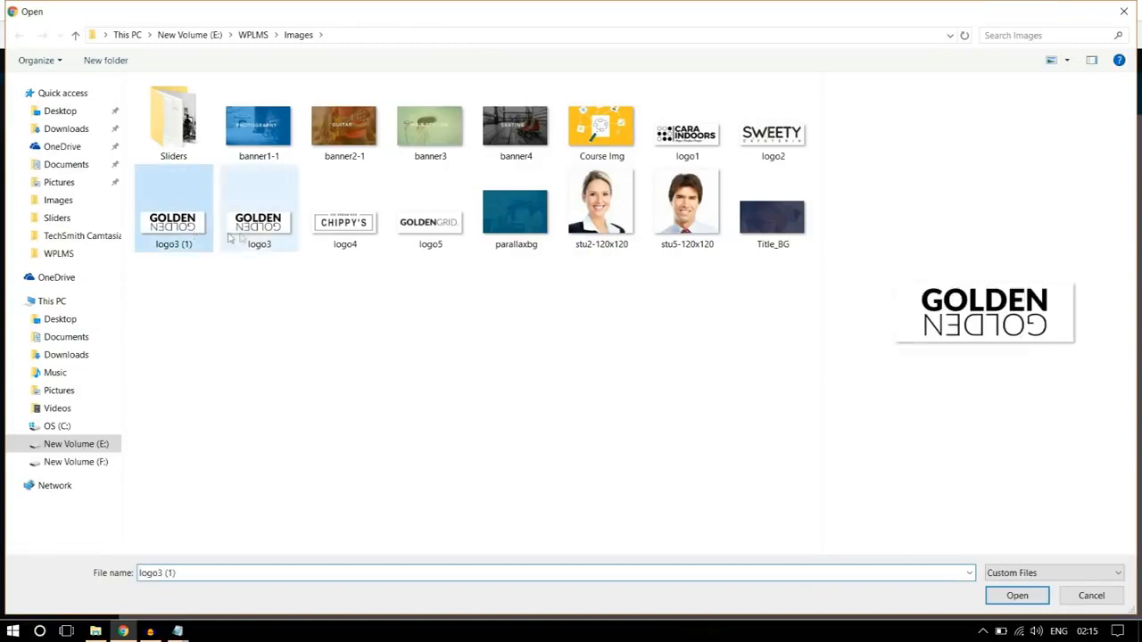
left_click(353, 228, "ctrl")
left_click(430, 219, "ctrl")
left_click(687, 134, "ctrl")
left_click(758, 143, "ctrl")
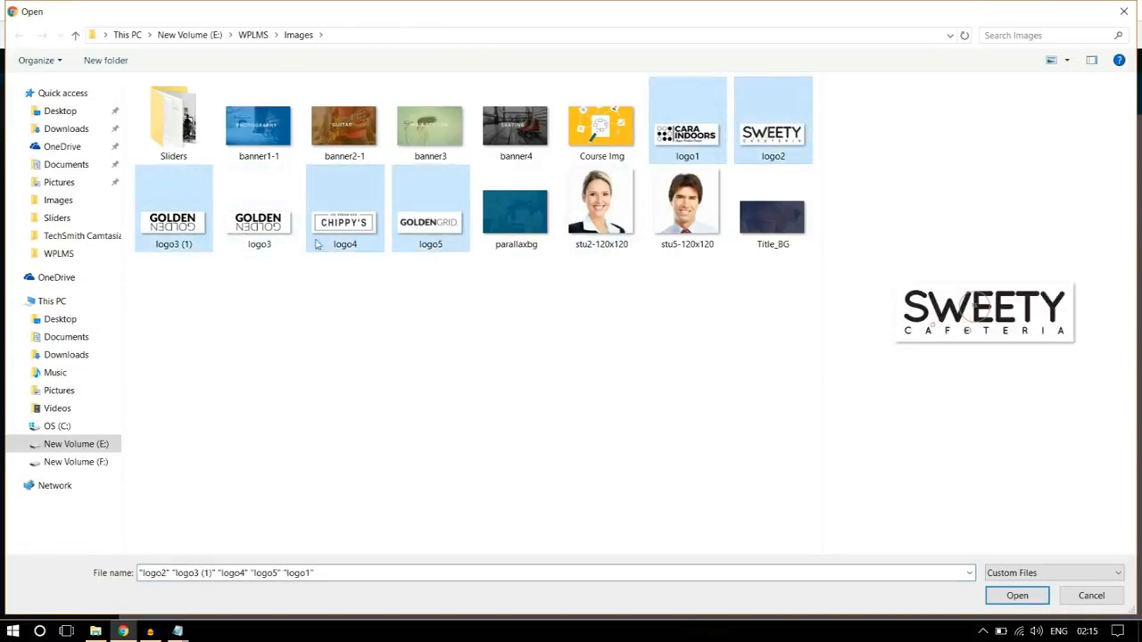
left_click(1022, 601)
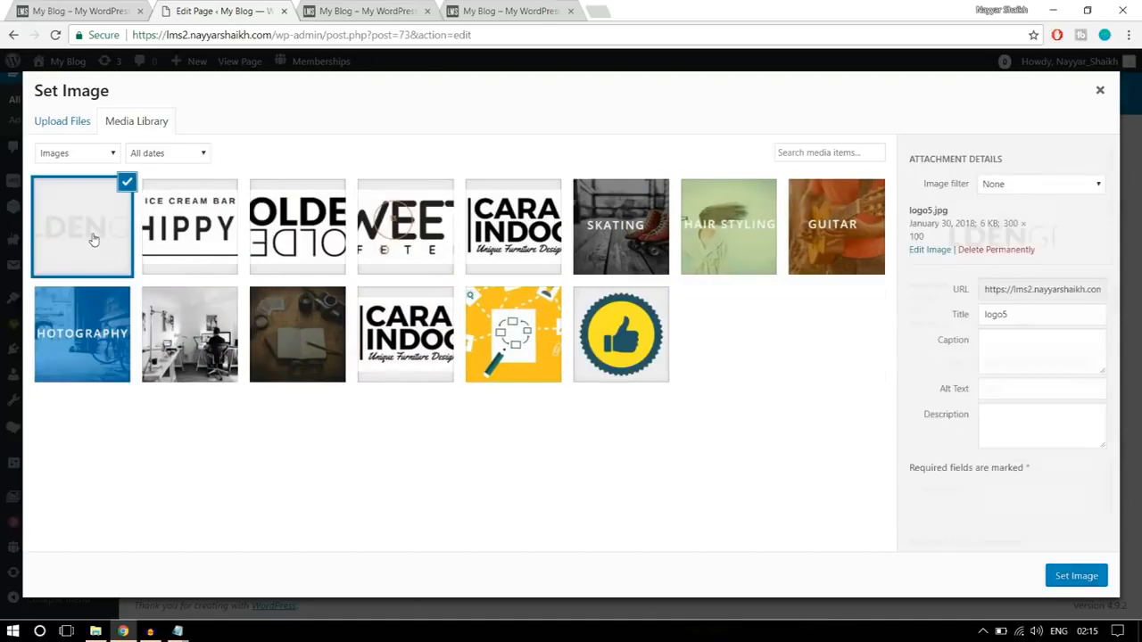
left_click(1076, 576)
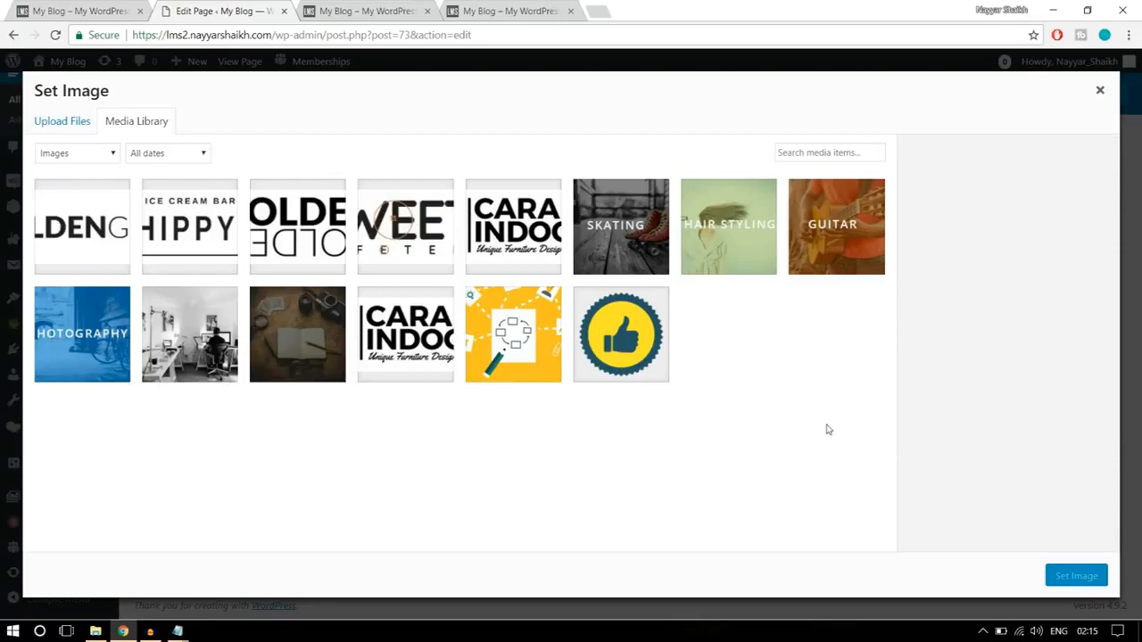
- Save the Single Image with size full and a chosen image alignment, and compare it against the logo strip on the finished homepage
scroll(683, 402, "down", 1)
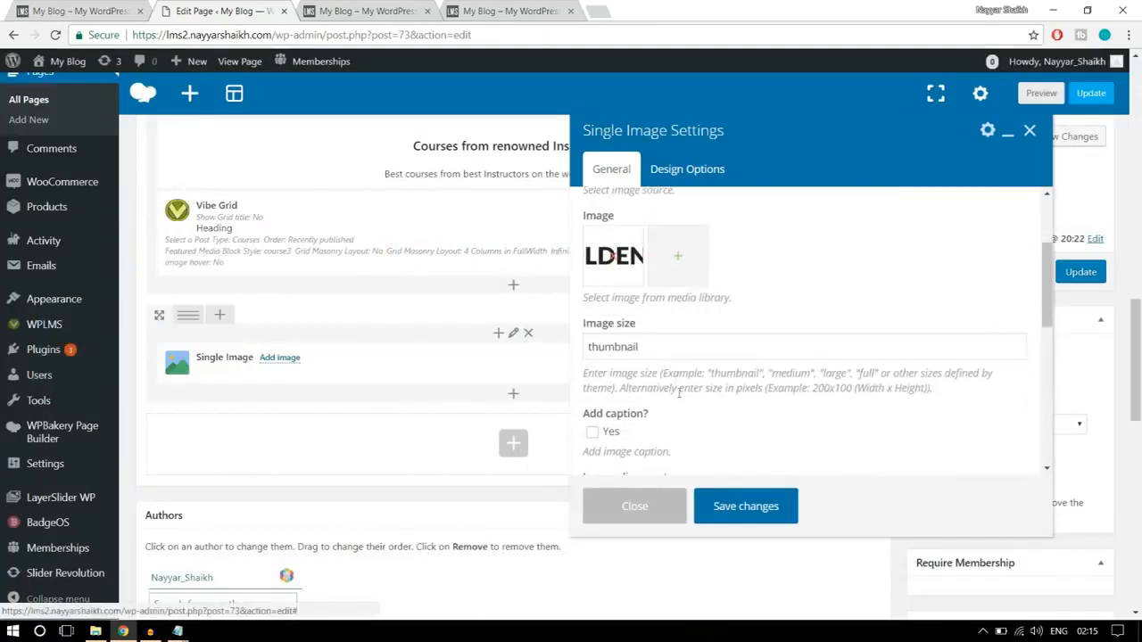
double_click(672, 352)
type("full")
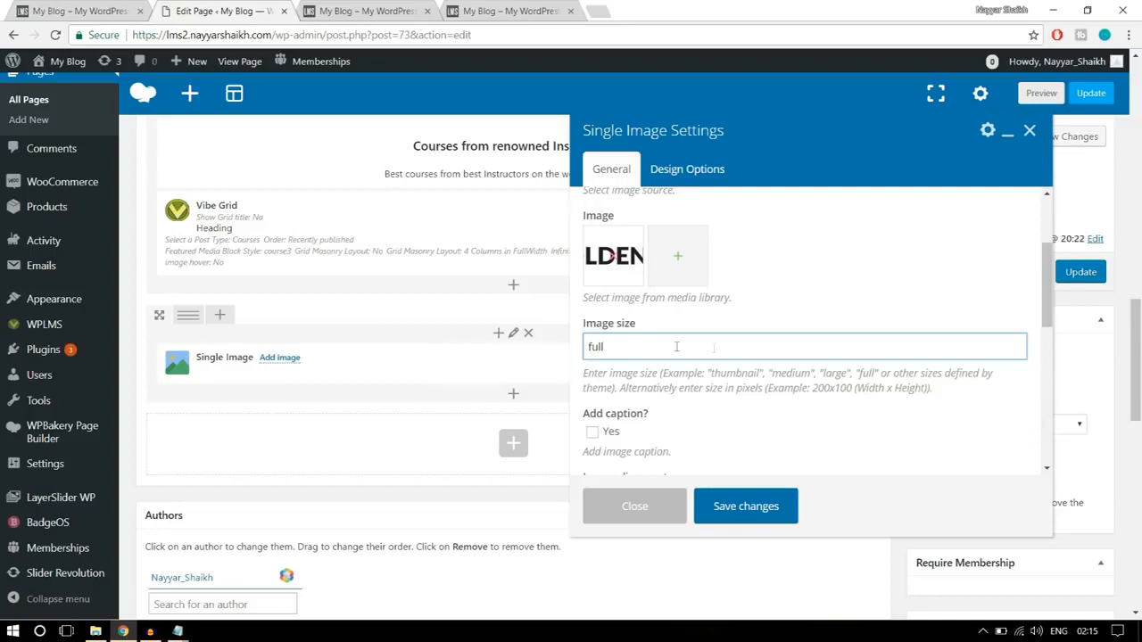
scroll(719, 350, "down", 3)
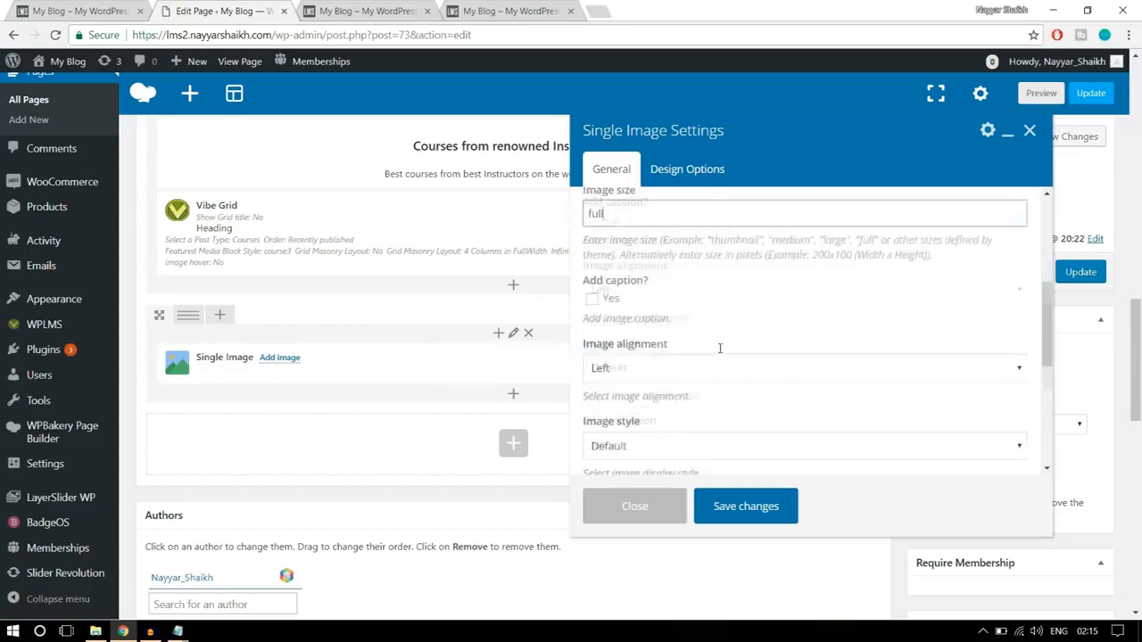
left_click(675, 277)
left_click(652, 327)
scroll(667, 338, "down", 1)
scroll(668, 338, "down", 3)
left_click(755, 505)
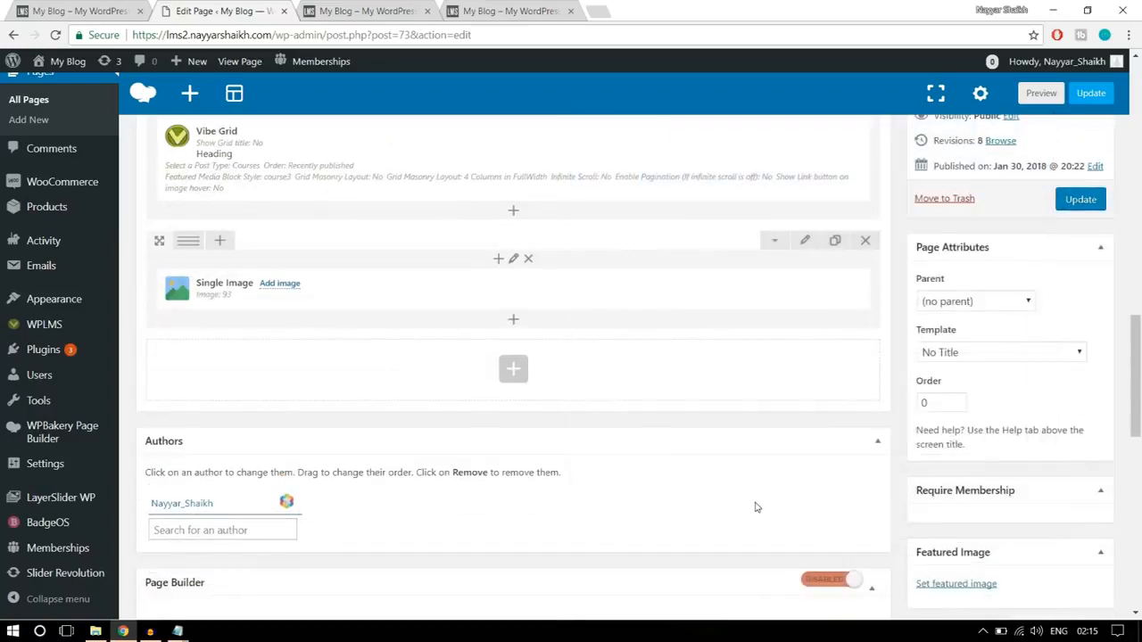
left_click(81, 11)
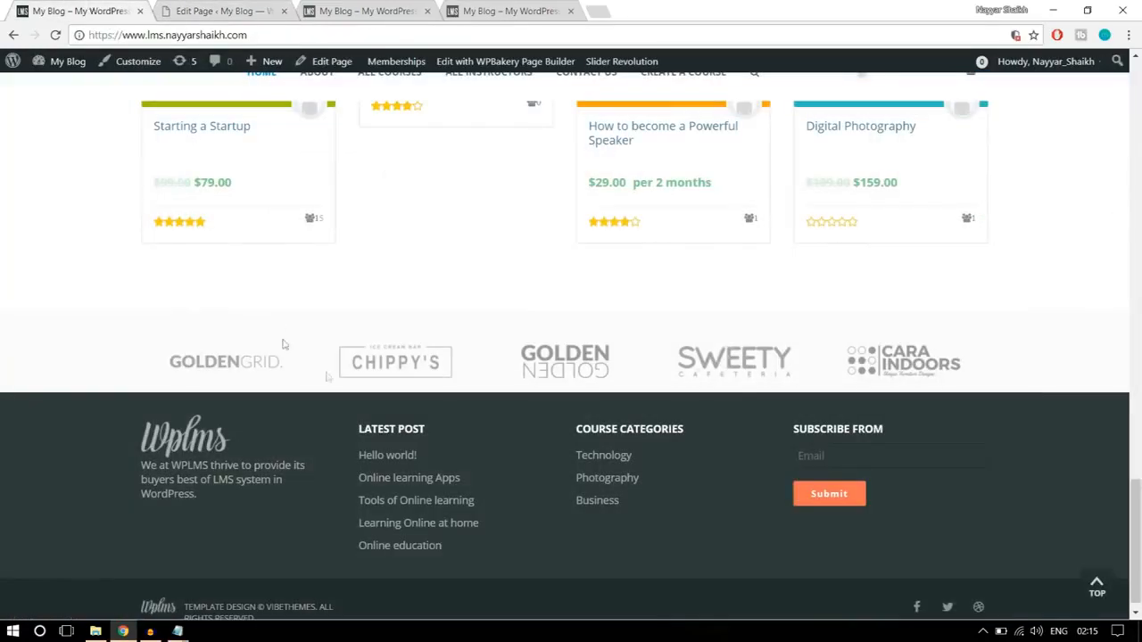
left_click(210, 10)
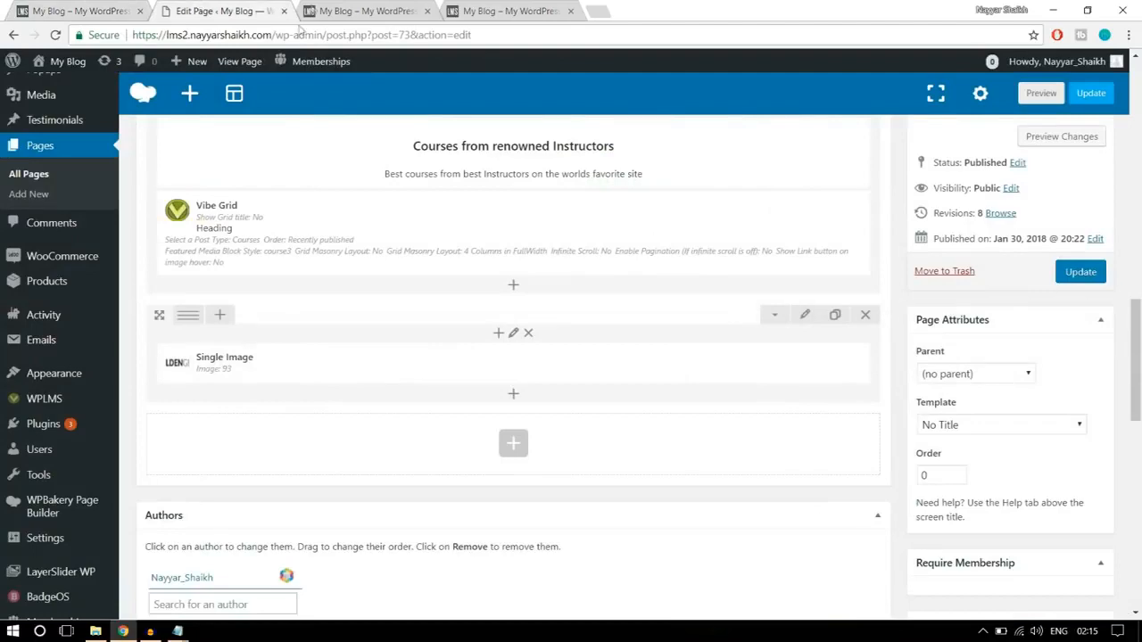
- Split the logo row below the course grid into six equal columns
left_click(366, 7)
left_click(253, 18)
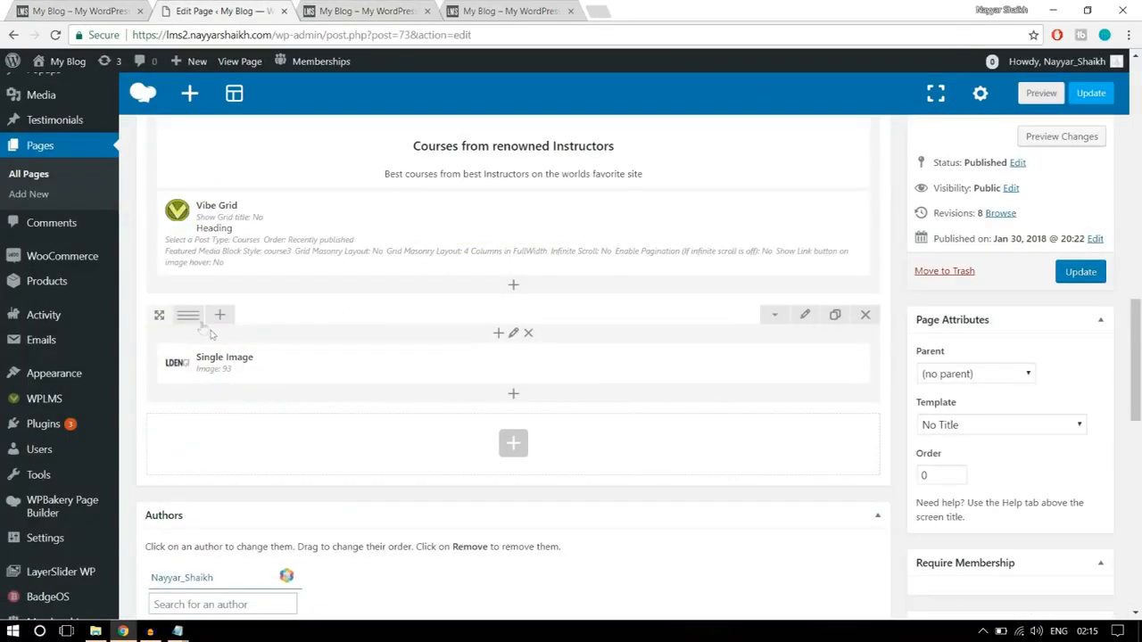
mouse_move(194, 321)
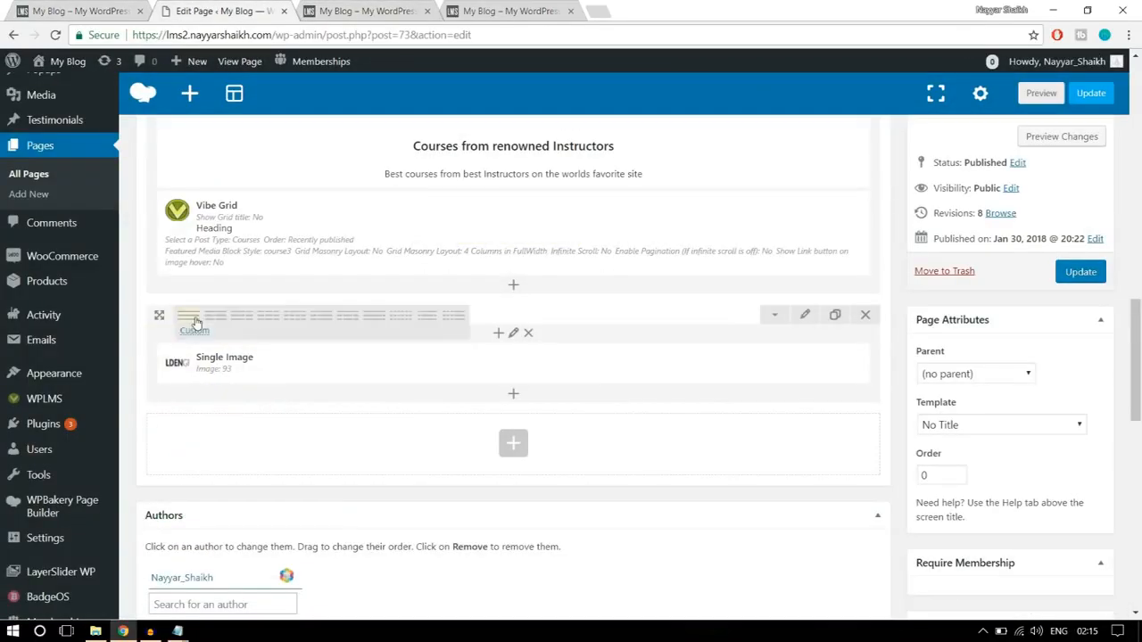
left_click(398, 319)
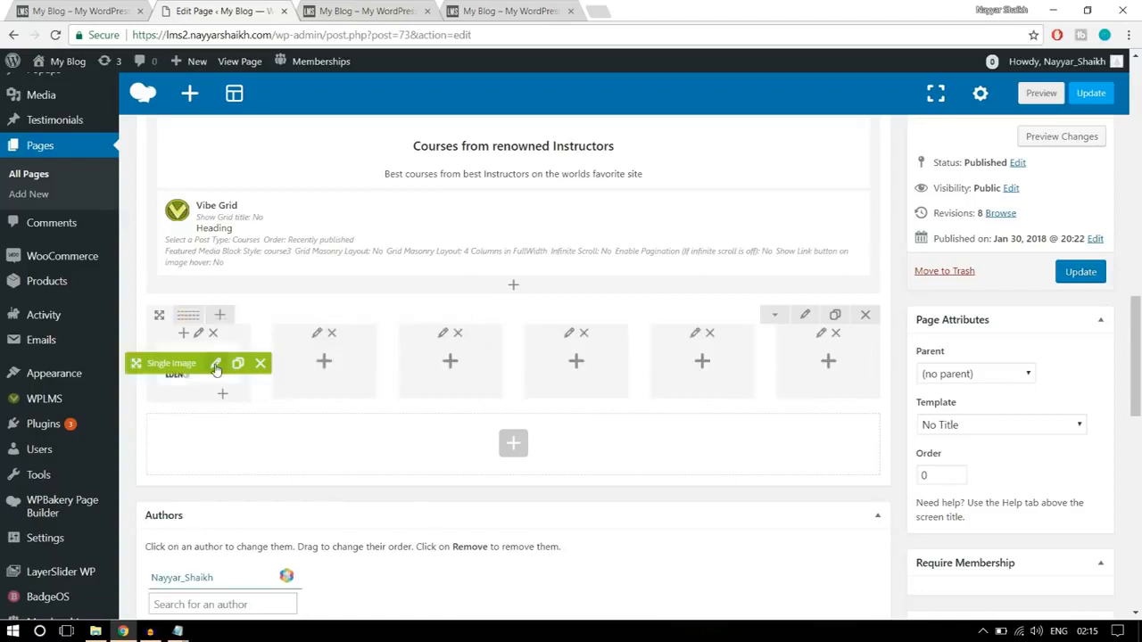
- Duplicate the Single Image element and place one copy in each of the five empty columns of the logo row
left_click_drag(167, 368, 317, 364)
left_click_drag(196, 367, 446, 365)
left_click_drag(171, 363, 571, 361)
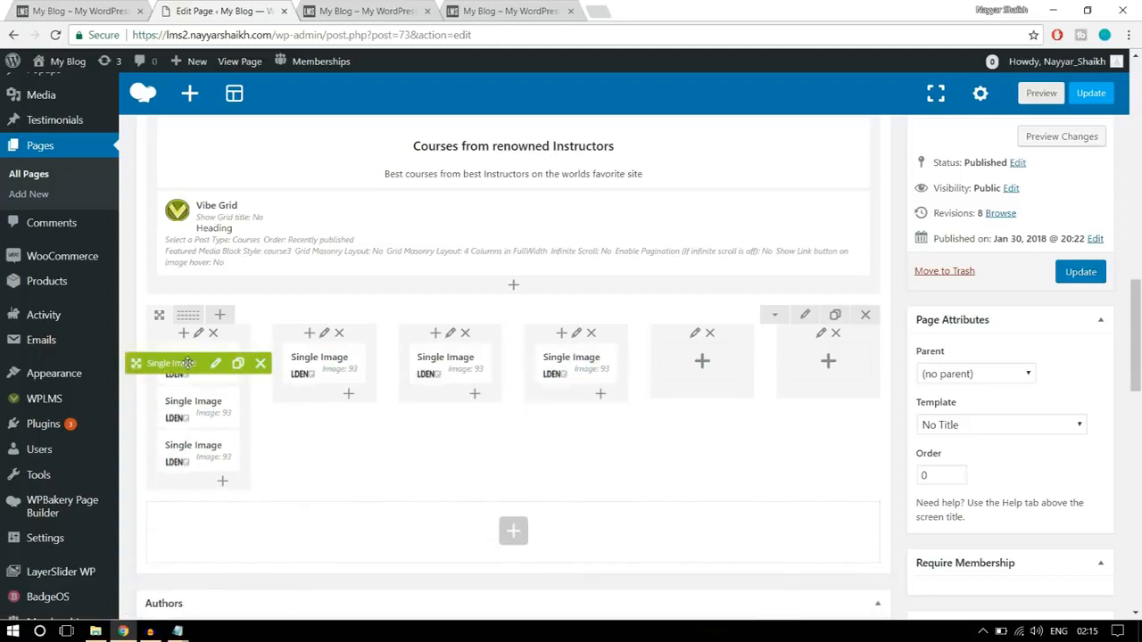
left_click_drag(171, 363, 673, 361)
left_click_drag(171, 363, 790, 346)
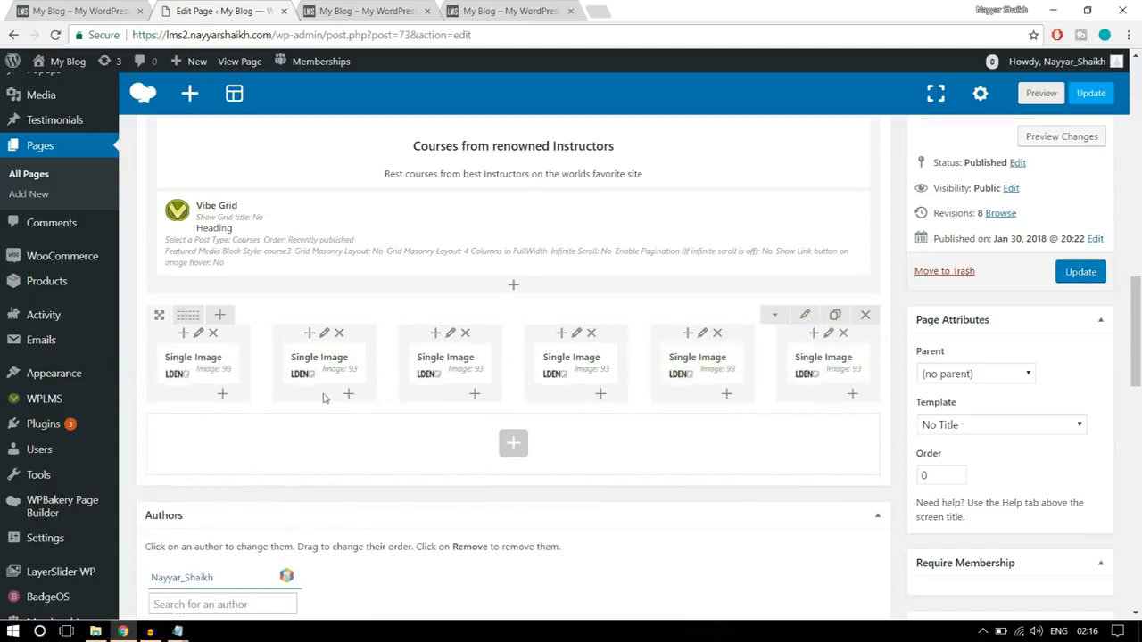
- Replace the image in the second column's Single Image with logo4 and save the element
left_click(341, 366)
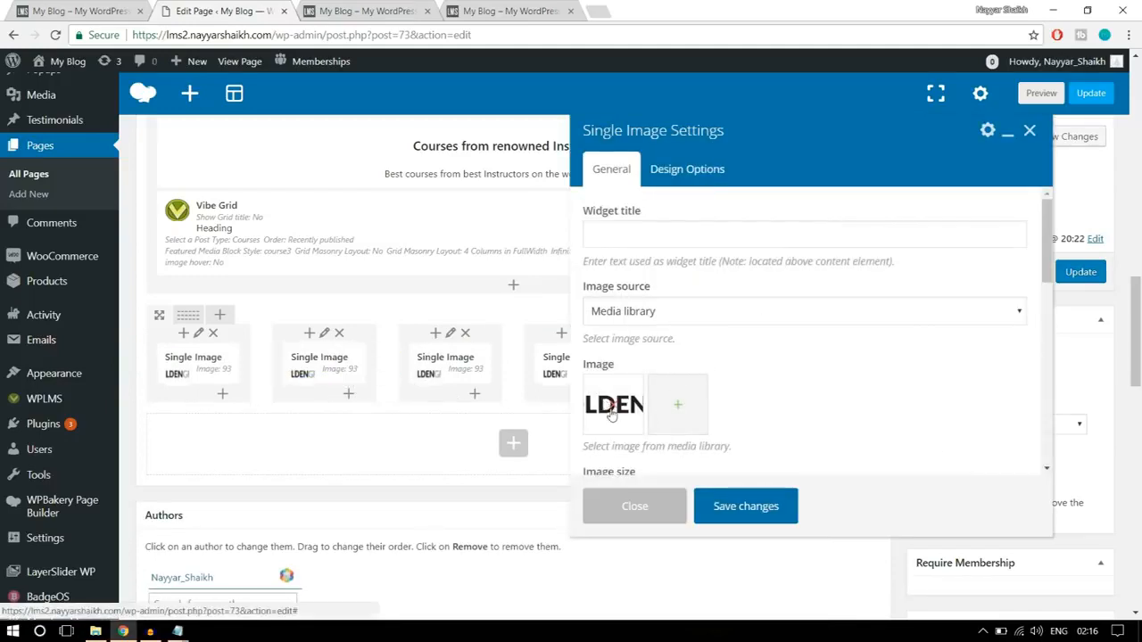
left_click(614, 410)
left_click(217, 228)
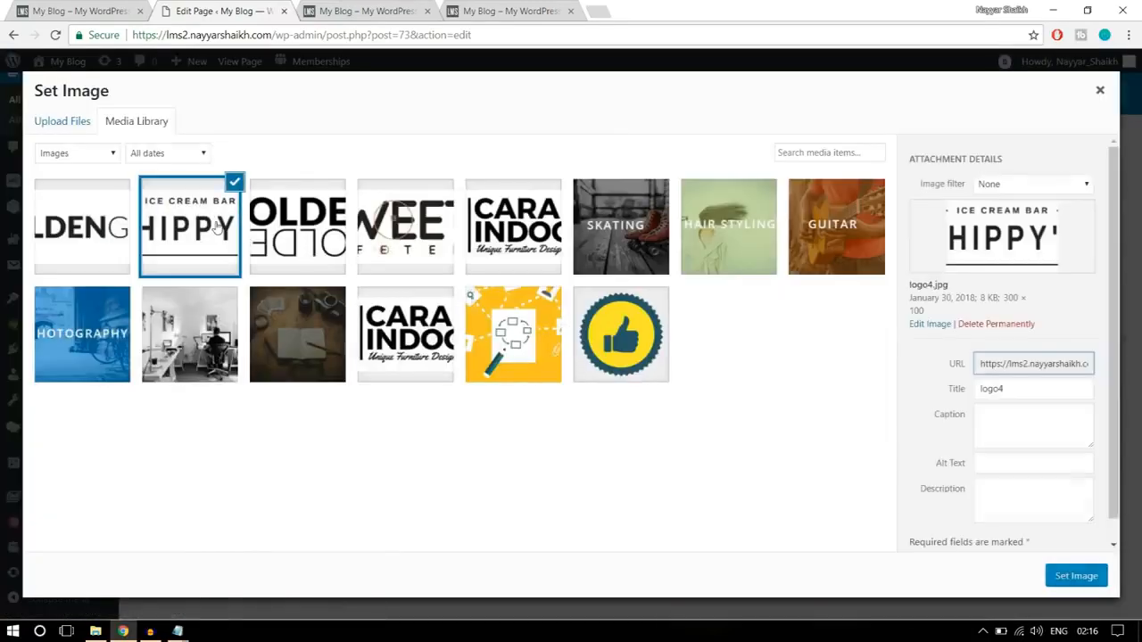
left_click(1077, 577)
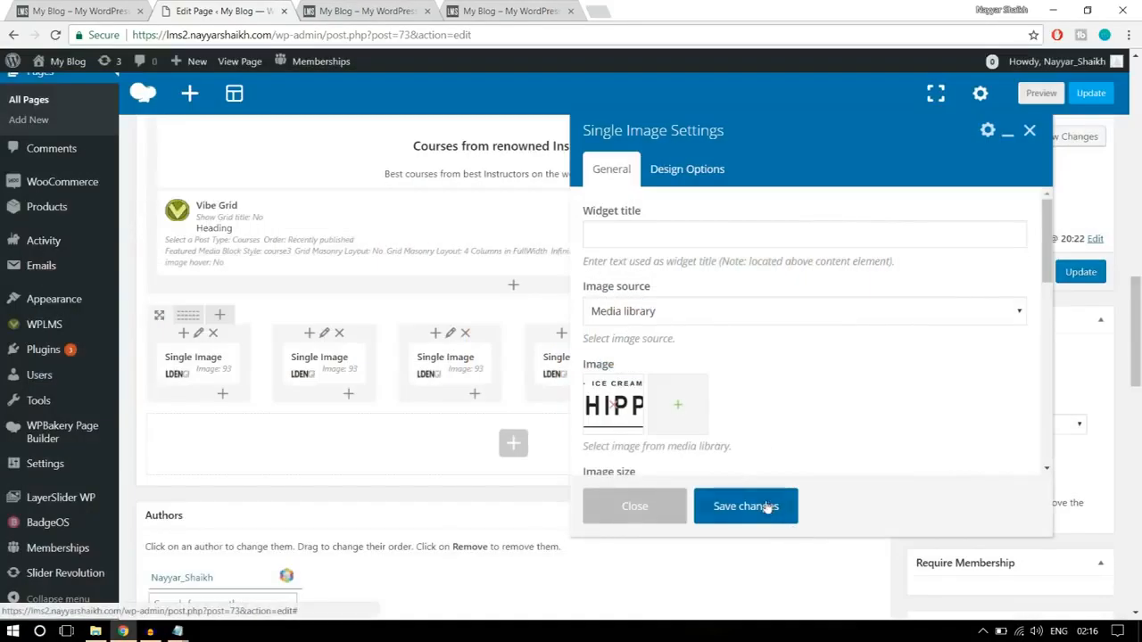
left_click(760, 505)
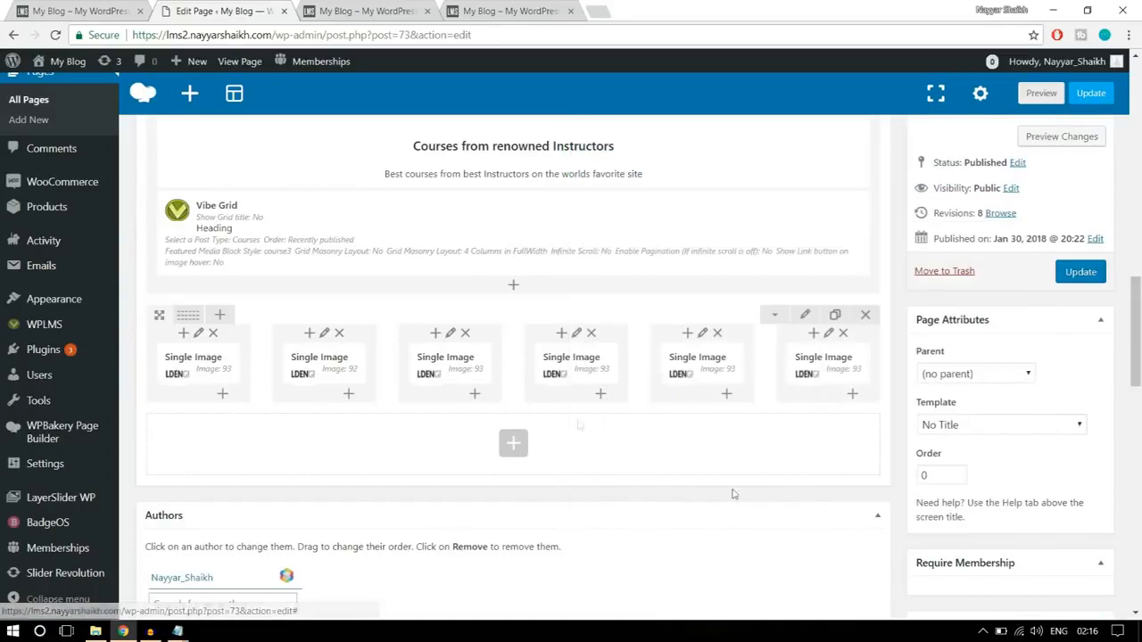
- Replace the image in the third column's Single Image with logo3 (1) and save the element
left_click(466, 364)
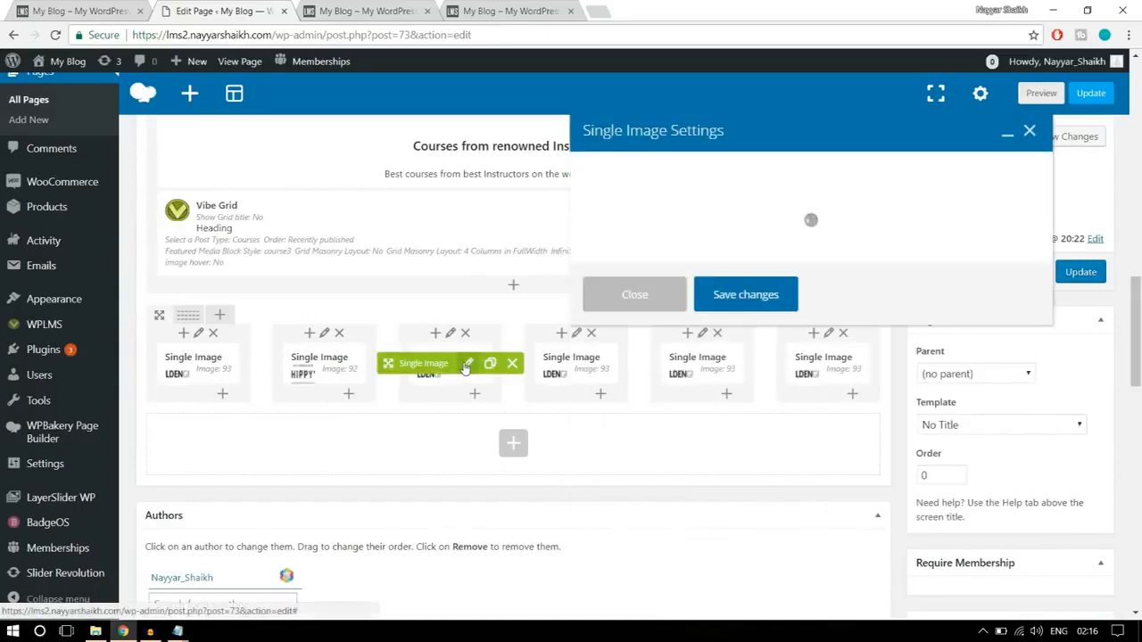
left_click(620, 412)
left_click(620, 412)
left_click(312, 246)
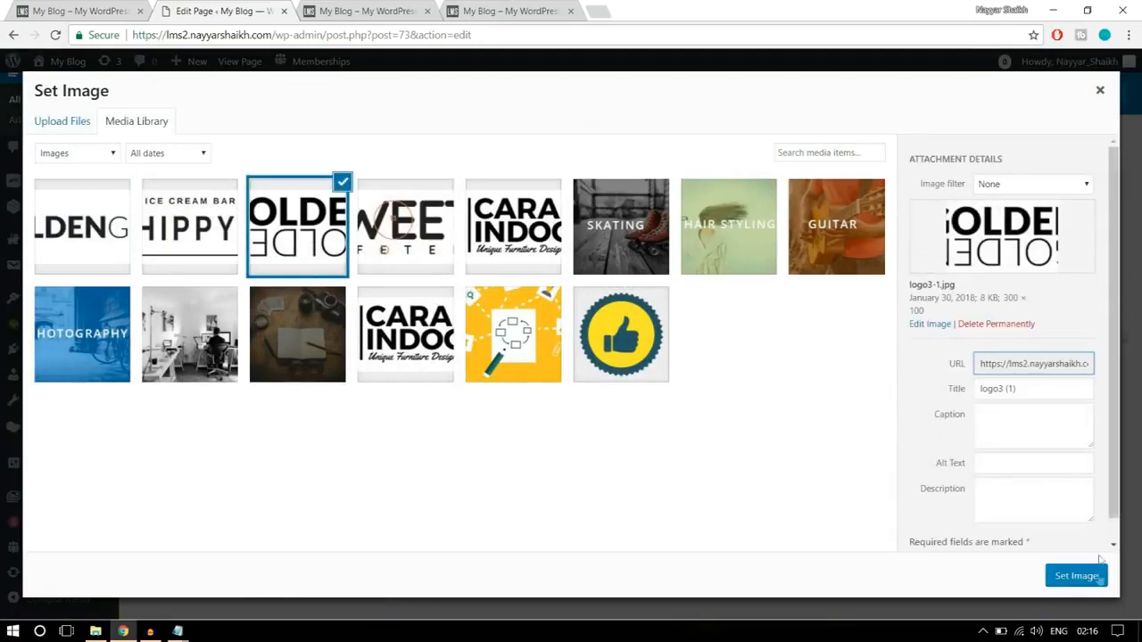
left_click(1070, 578)
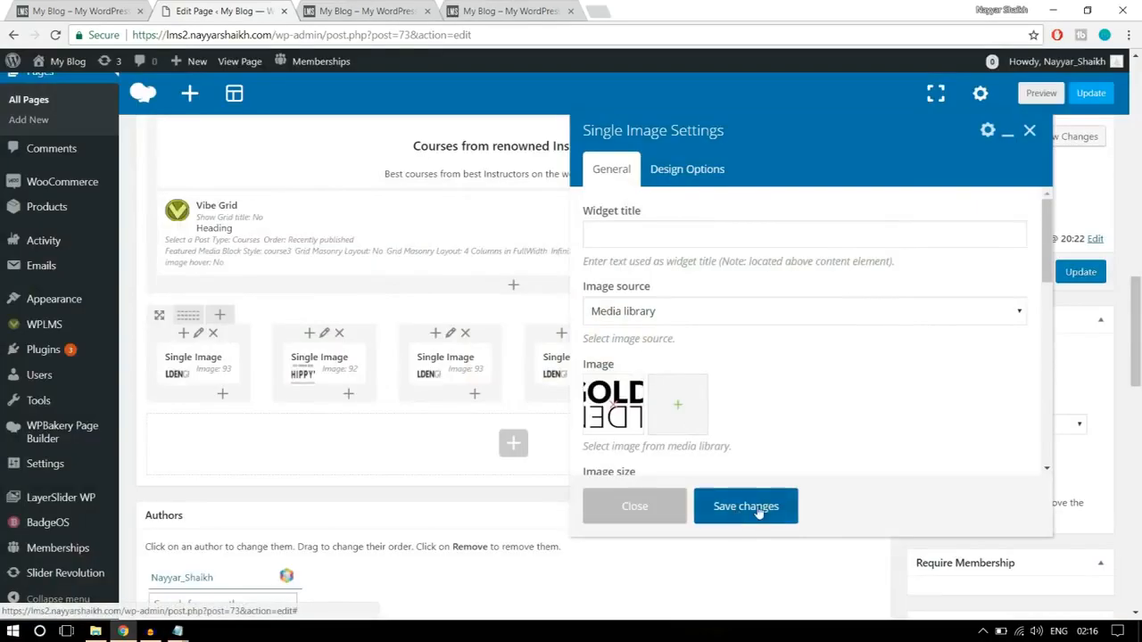
left_click(757, 508)
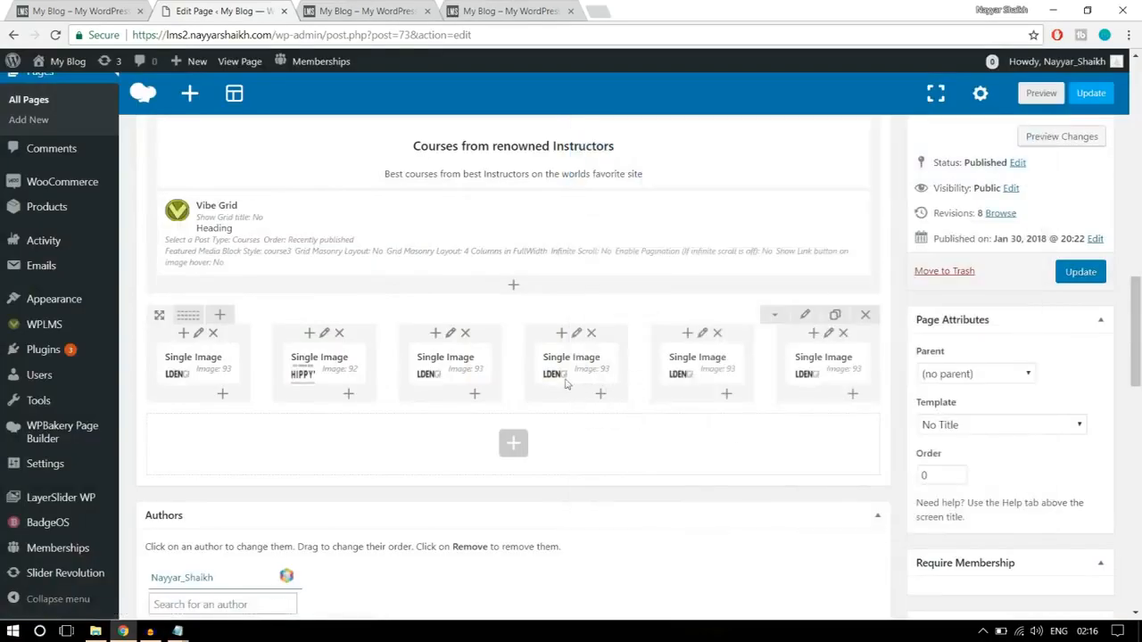
- Replace the image in the fourth column's Single Image with the Sweety Cafeteria logo and save the element
mouse_move(567, 379)
left_click(593, 364)
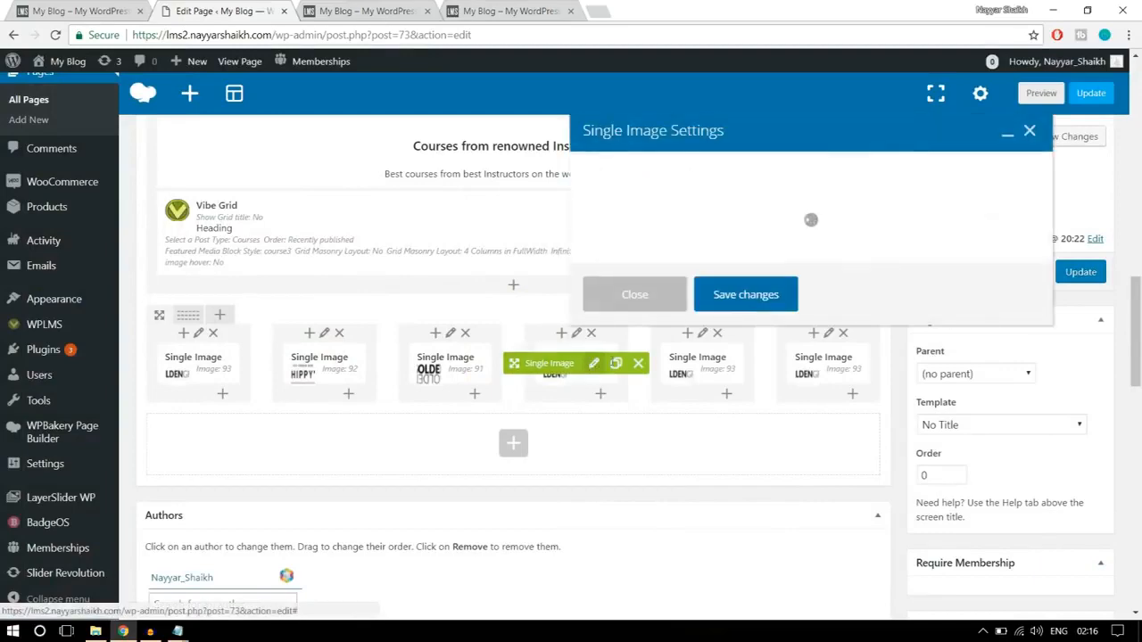
left_click(615, 407)
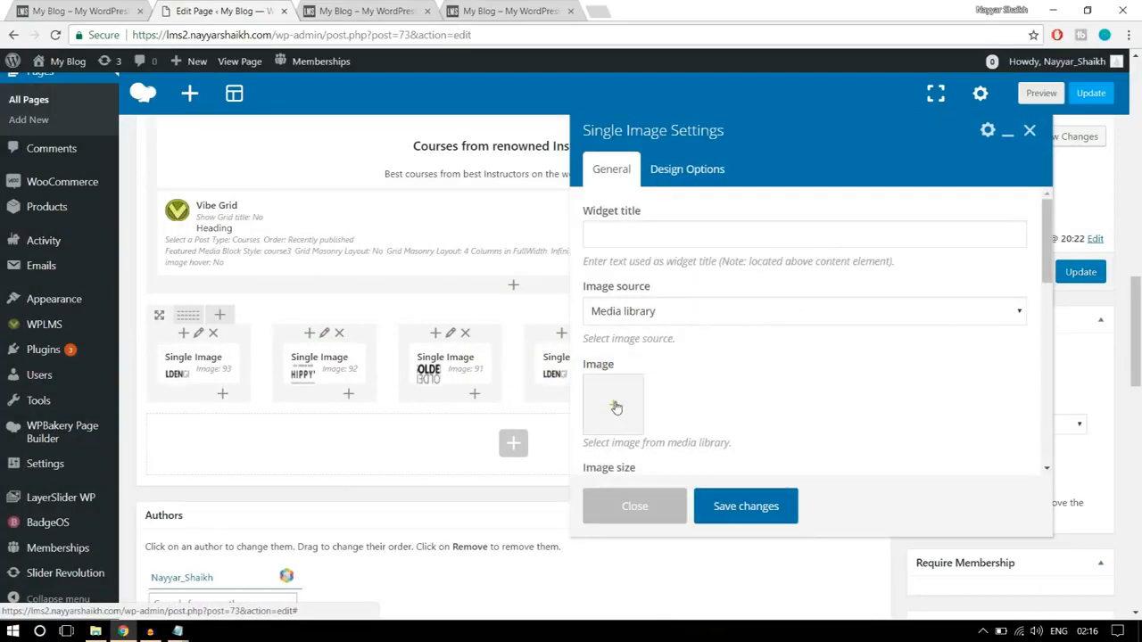
left_click(614, 407)
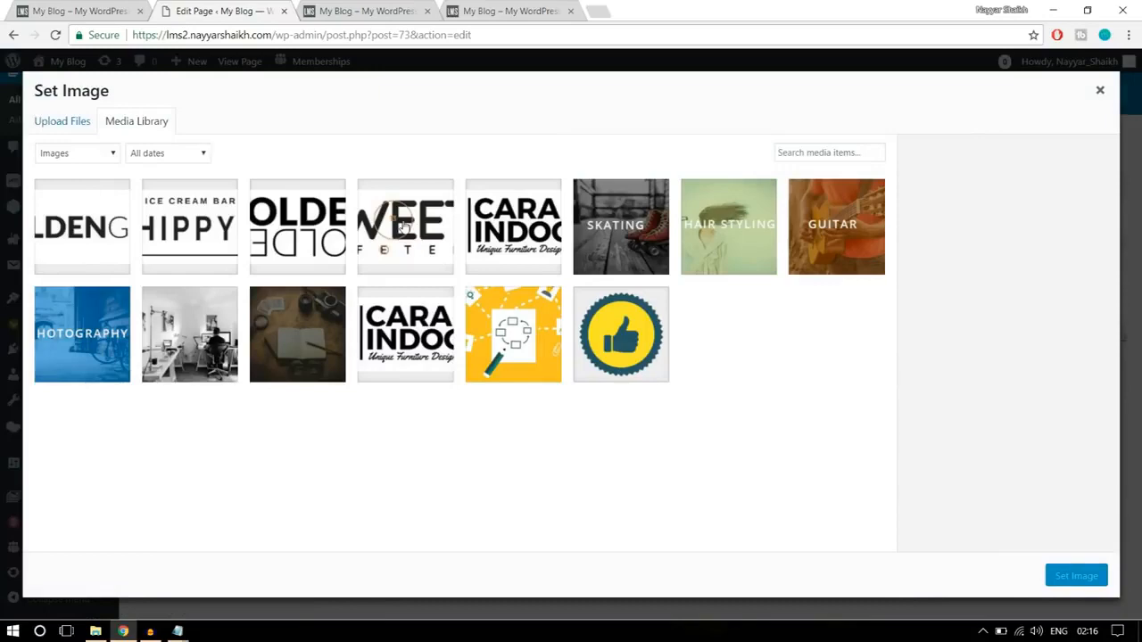
left_click(404, 228)
left_click(1077, 577)
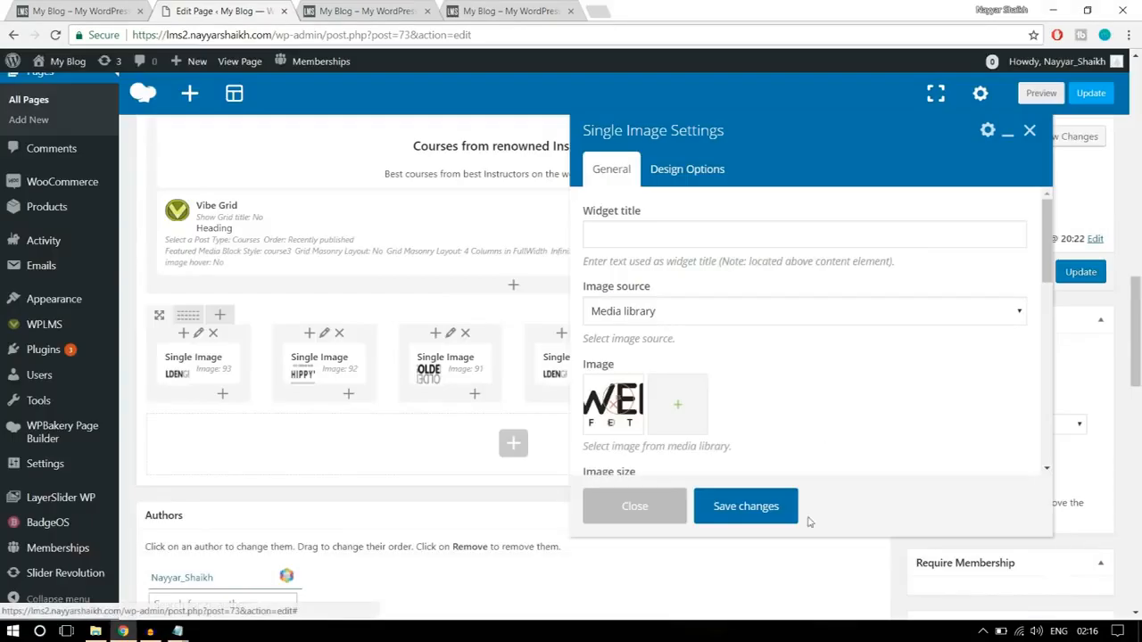
left_click(769, 506)
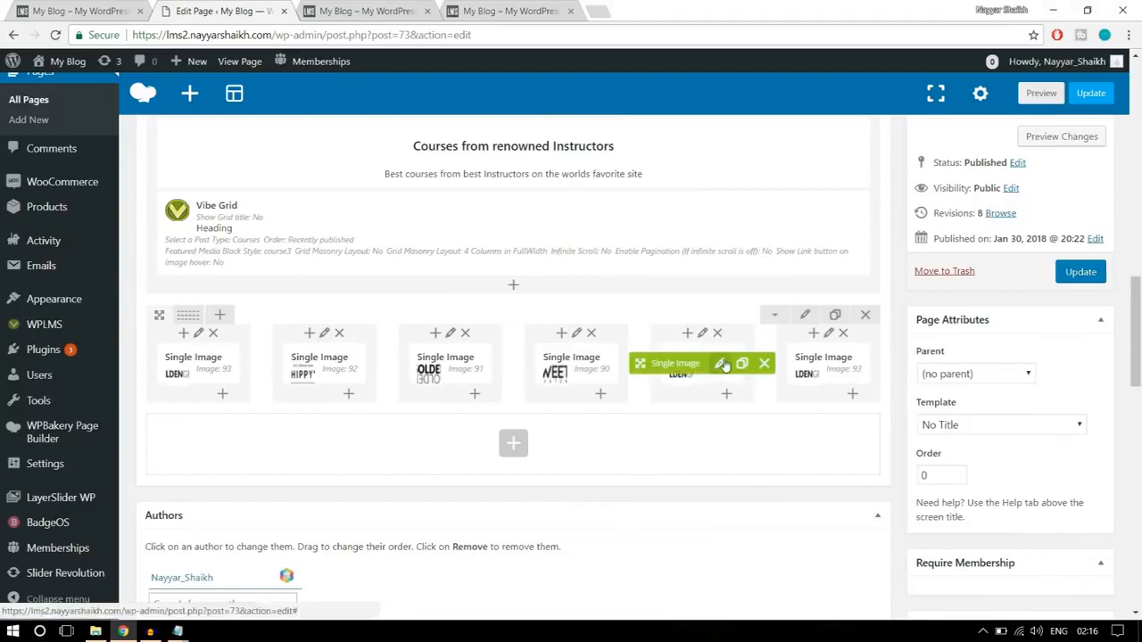
- Replace the image in the fifth column's Single Image with the Cara Indoors logo and save the element
left_click(721, 364)
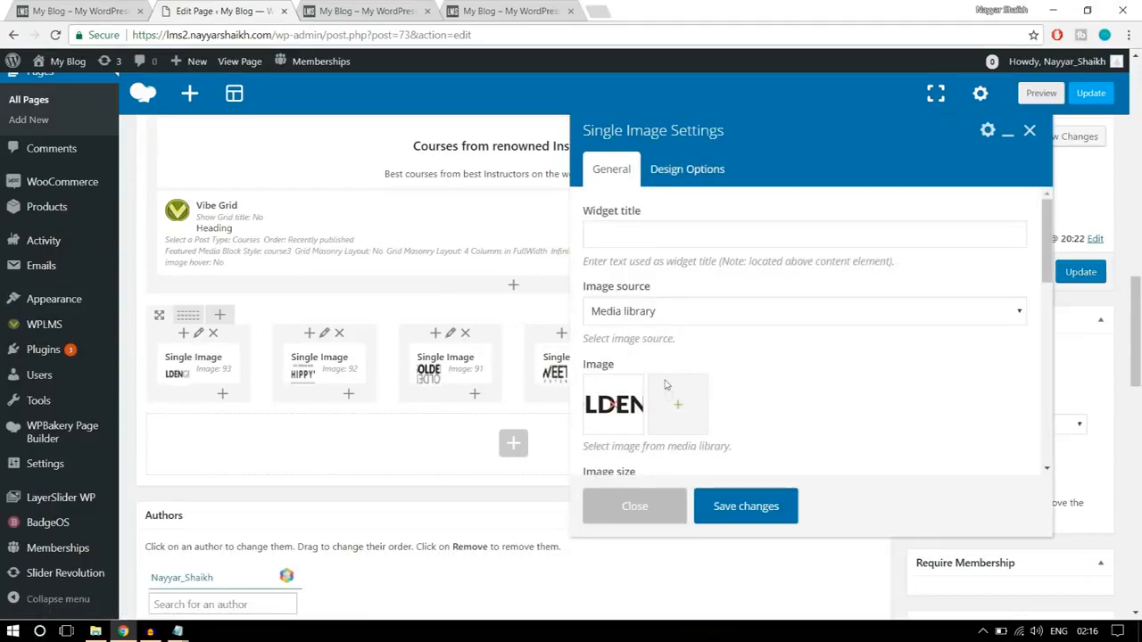
left_click(609, 408)
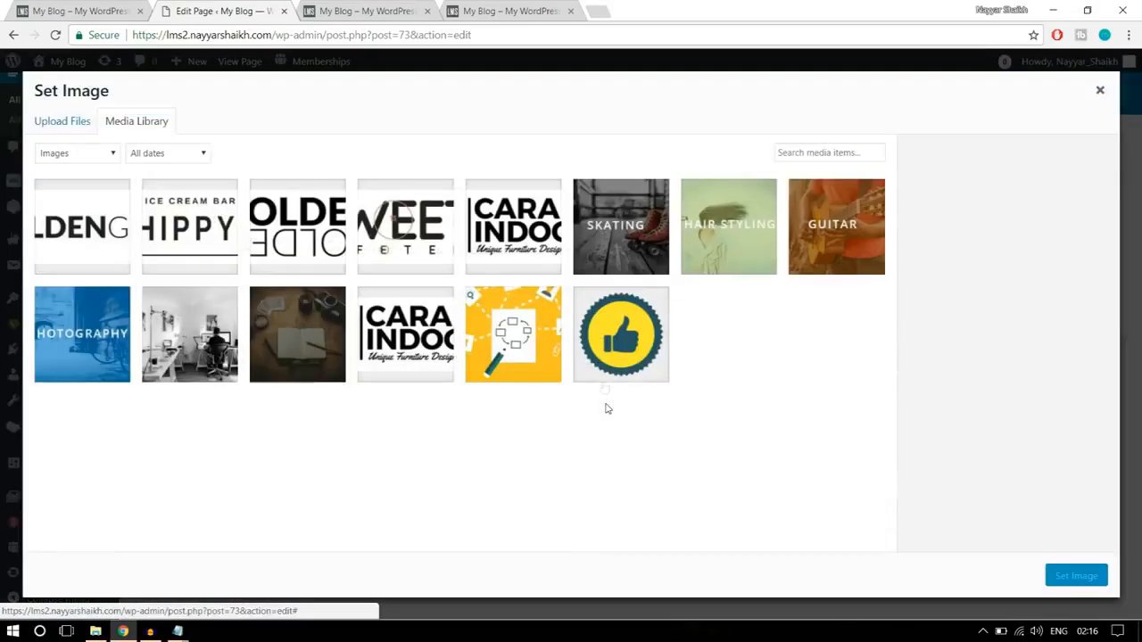
left_click(535, 266)
left_click(1062, 581)
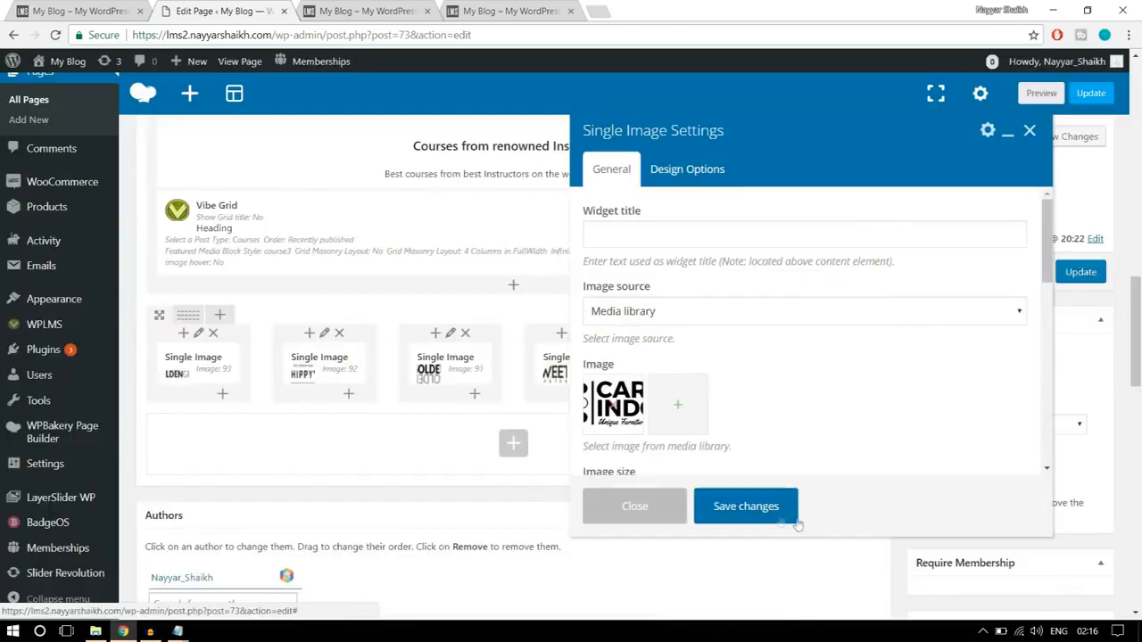
left_click(750, 506)
- Update the page, reload the rebuilt homepage, and check the logo strip below the course grid
mouse_move(825, 367)
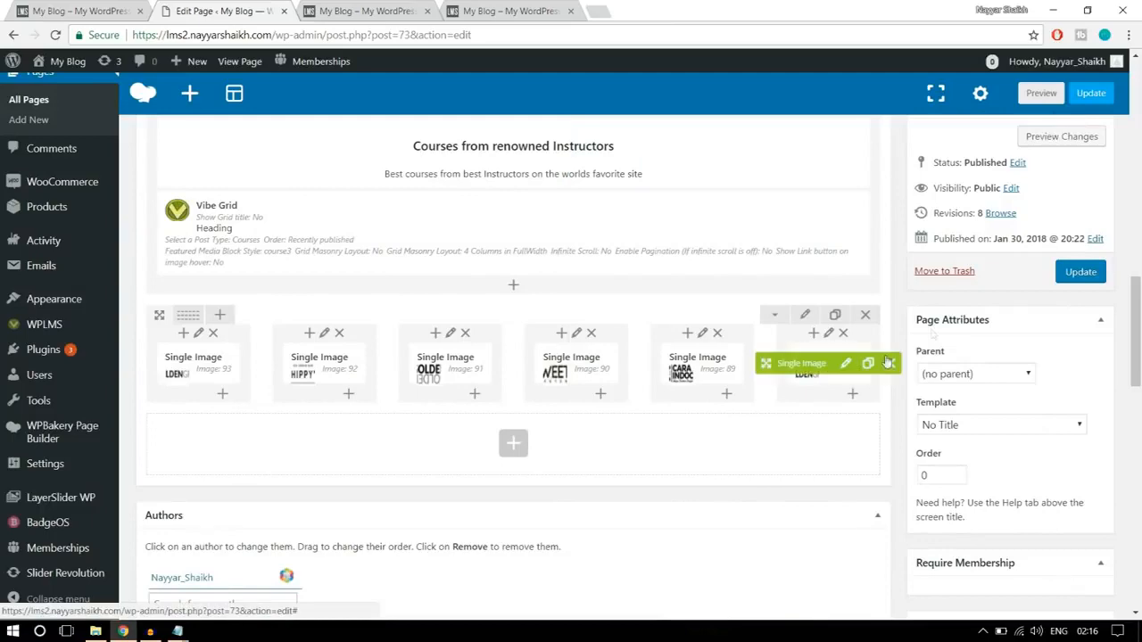
left_click(1080, 271)
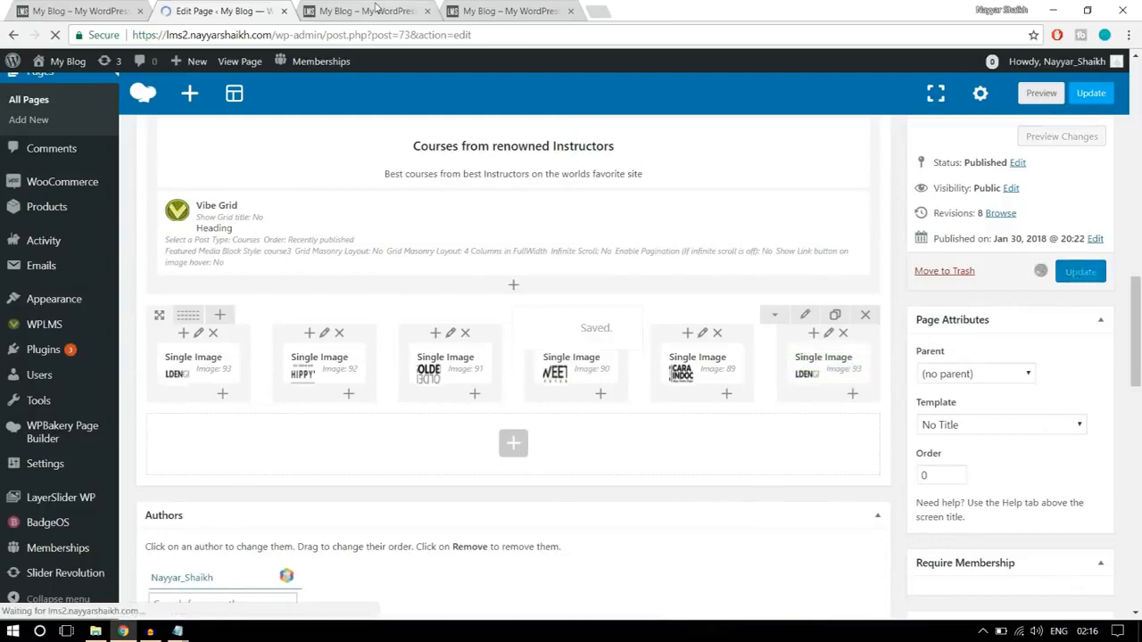
left_click(376, 9)
left_click(54, 36)
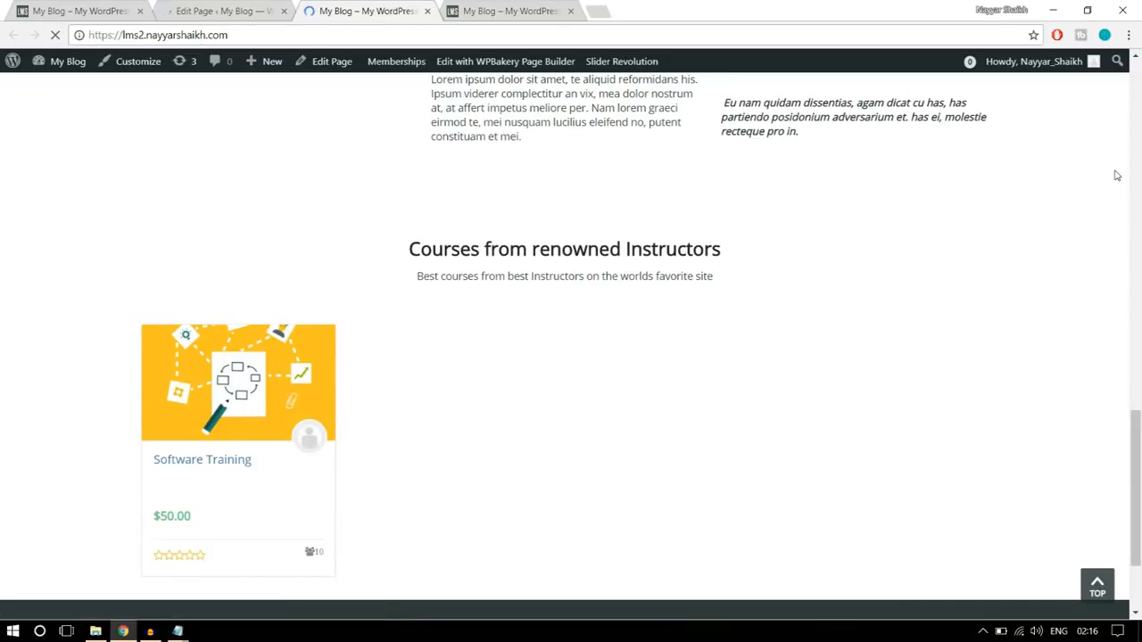
scroll(1111, 183, "down", 1)
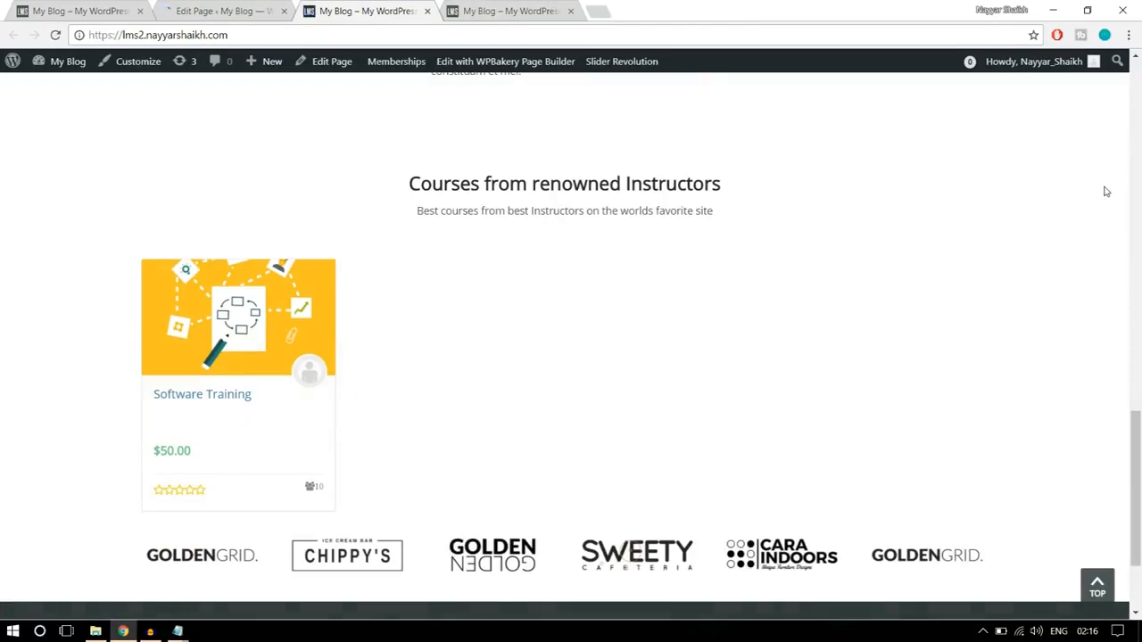
scroll(1108, 267, "down", 2)
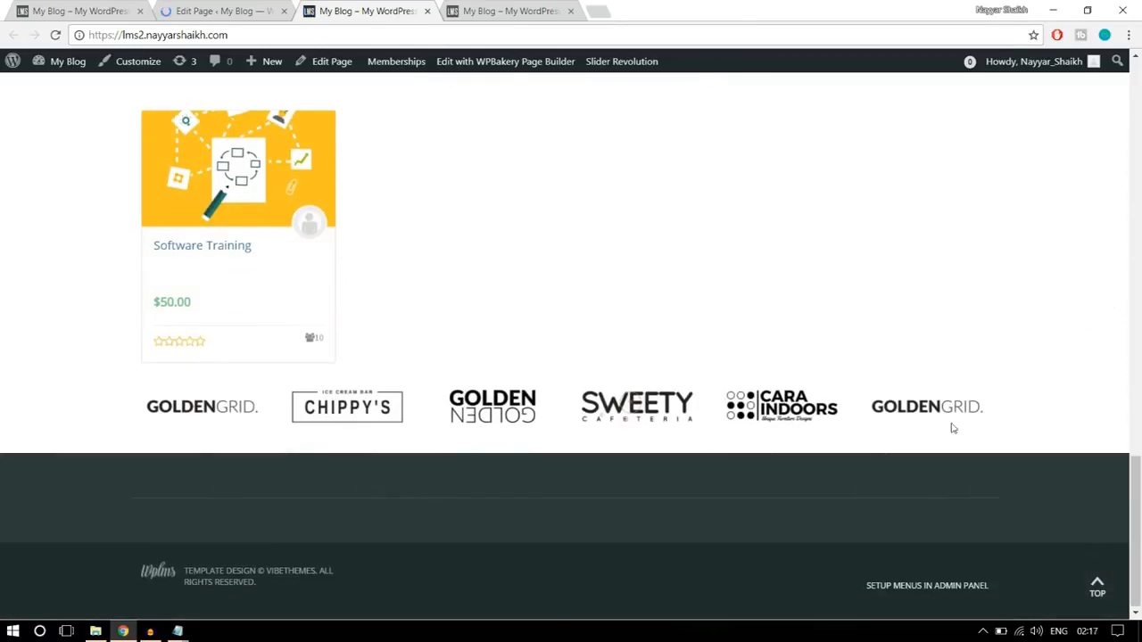
scroll(1012, 419, "up", 1)
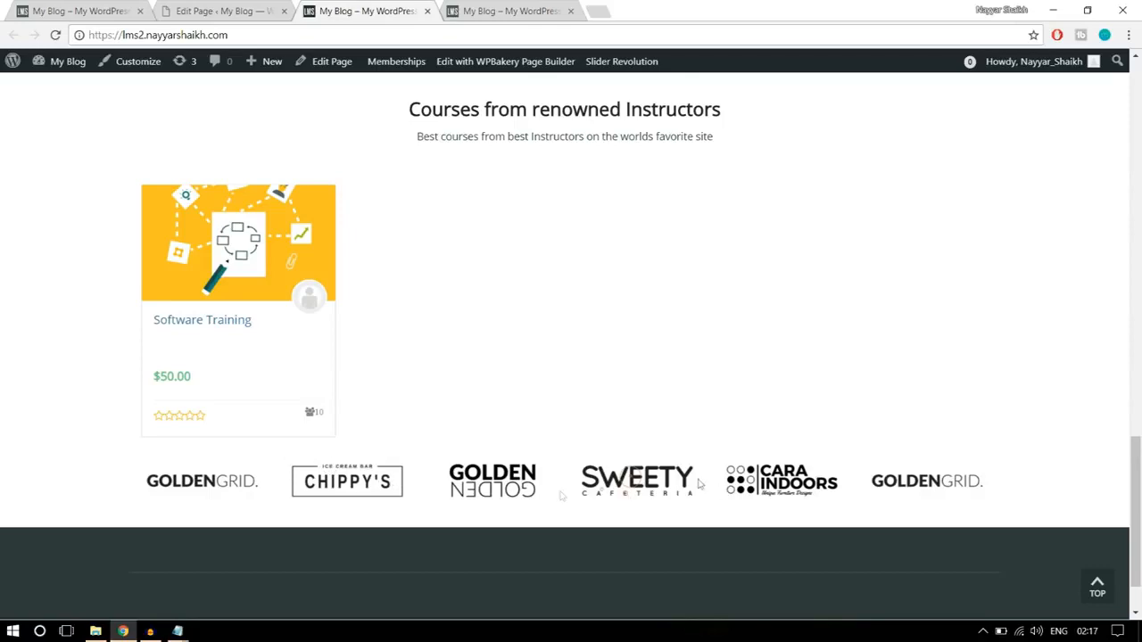
- Add top padding to the logo row in its design options and save the row settings
left_click(223, 11)
scroll(606, 339, "down", 5)
scroll(614, 358, "down", 10)
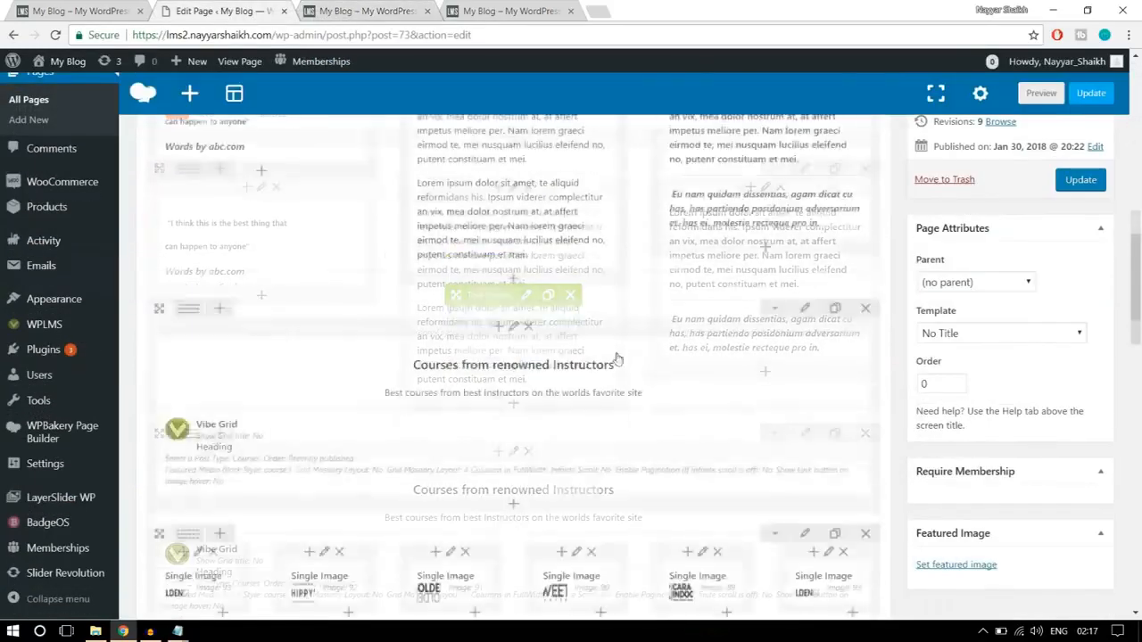
left_click(803, 242)
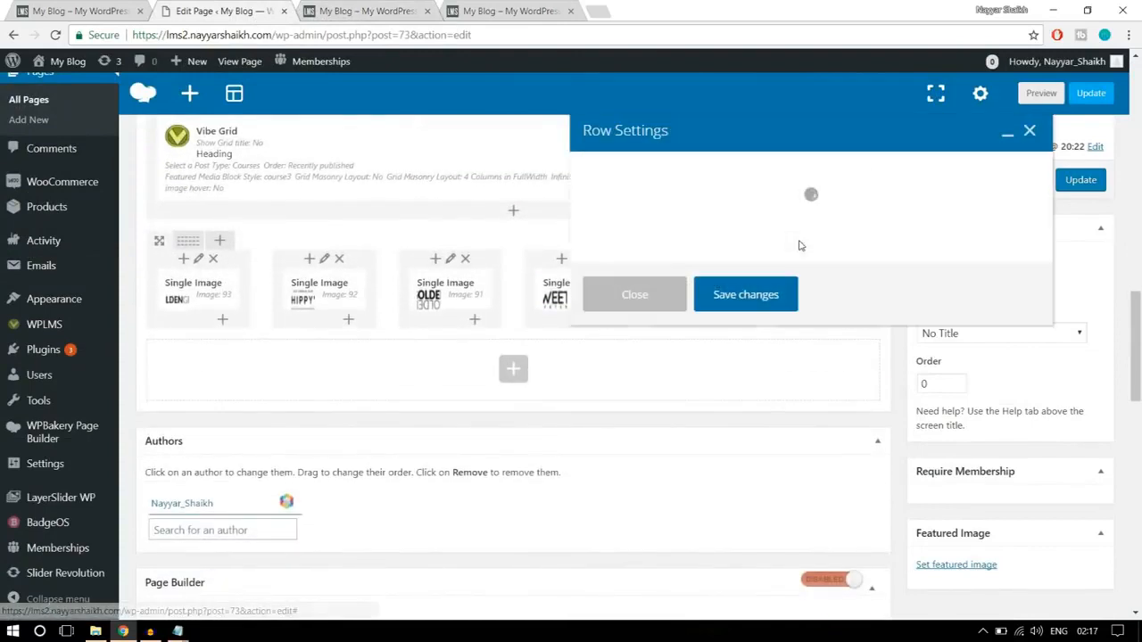
left_click(703, 171)
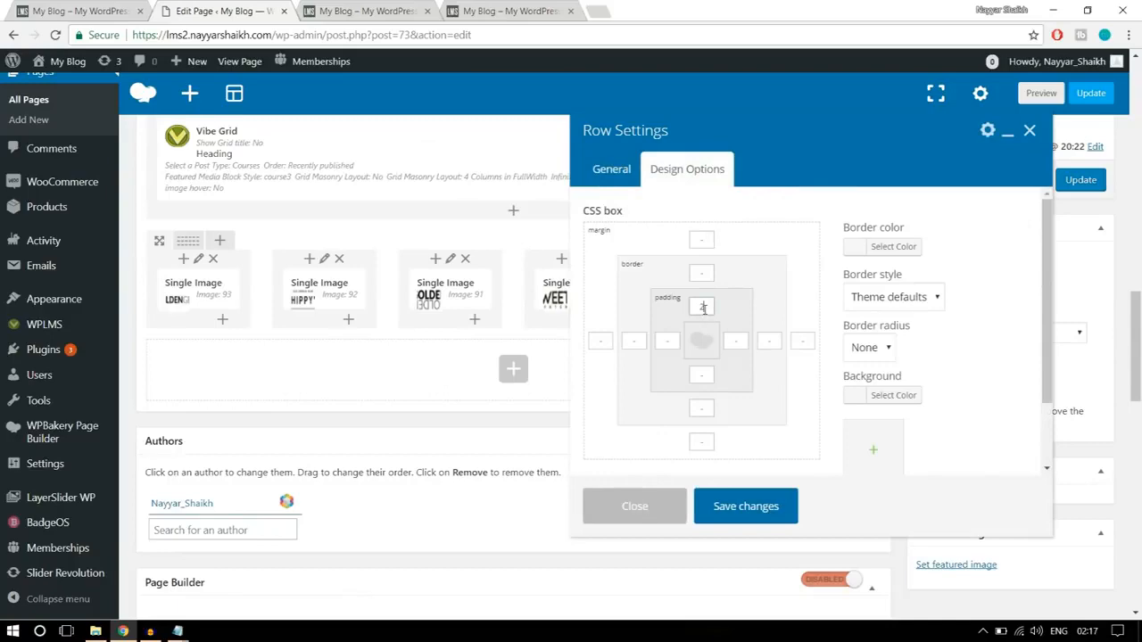
left_click(740, 506)
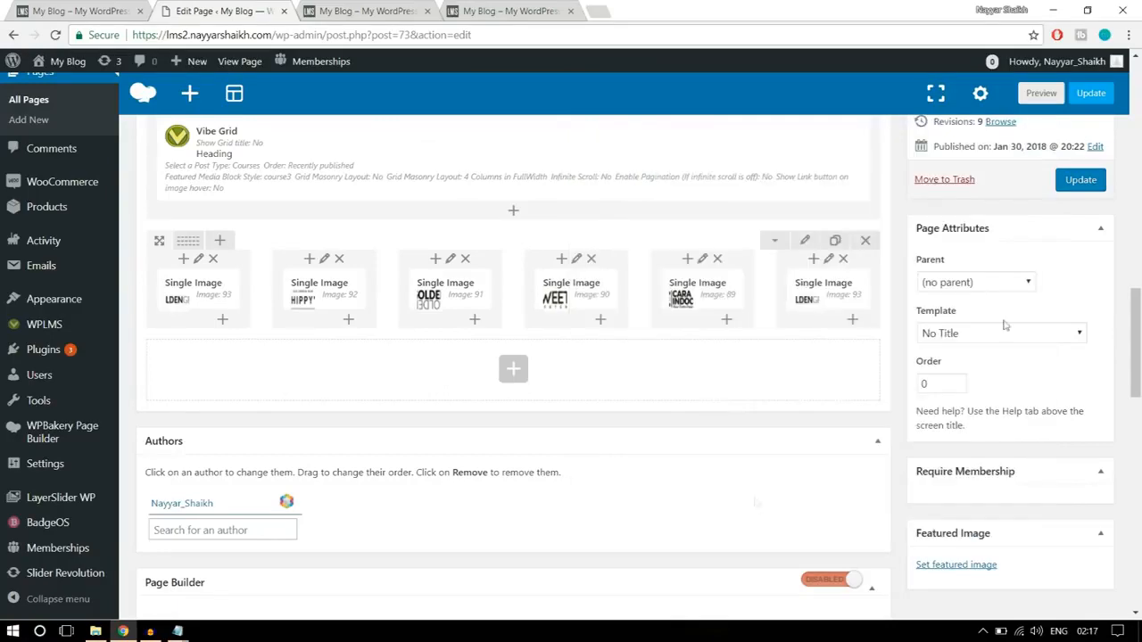
- Update the page, reload the rebuilt homepage, and review its sections from the search banner down
left_click(1086, 186)
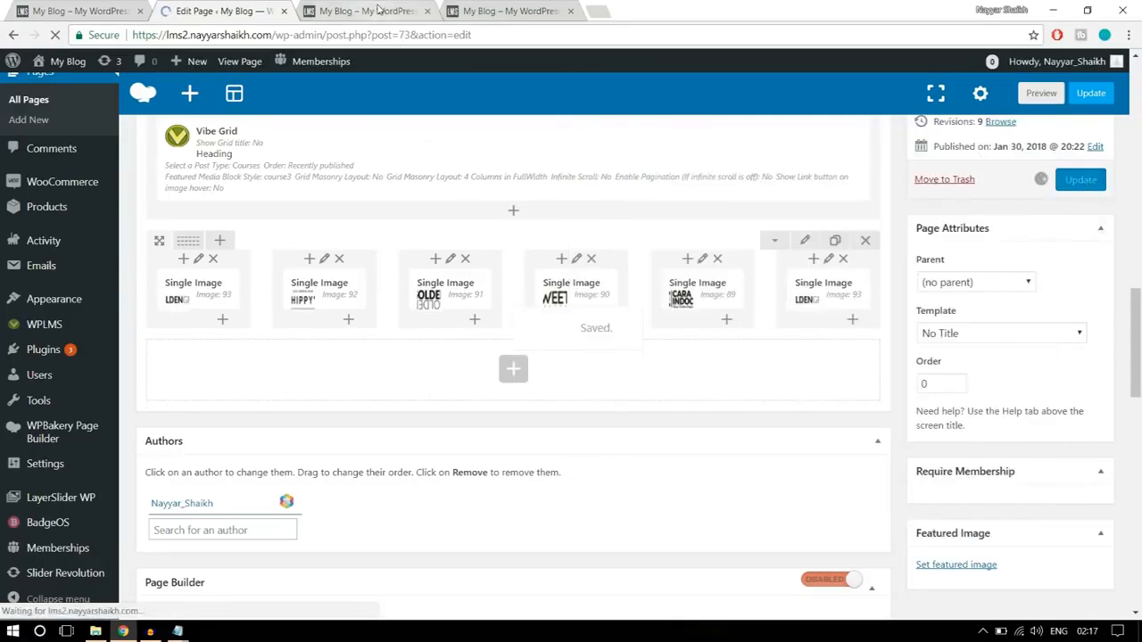
left_click(380, 10)
left_click(56, 34)
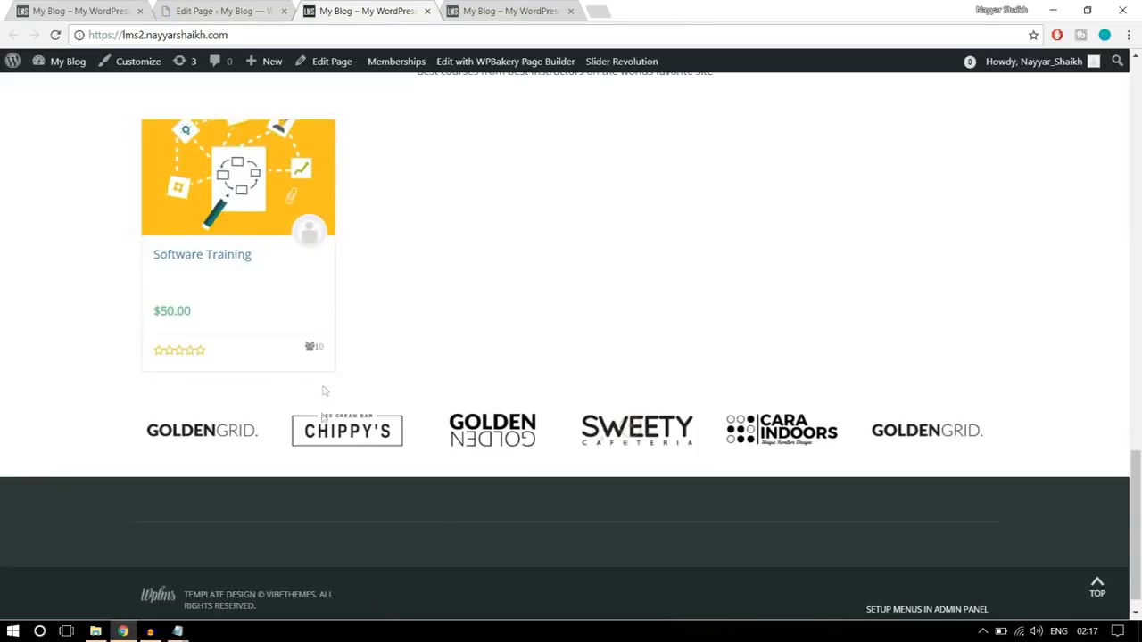
scroll(438, 438, "down", 1)
scroll(436, 466, "up", 20)
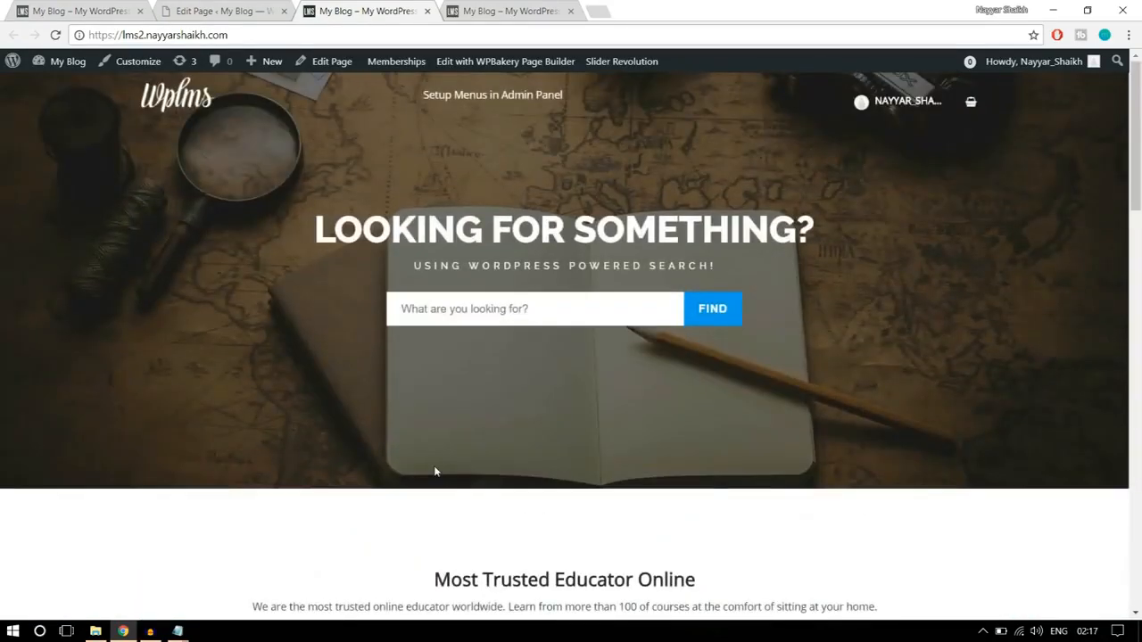
scroll(649, 448, "down", 15)
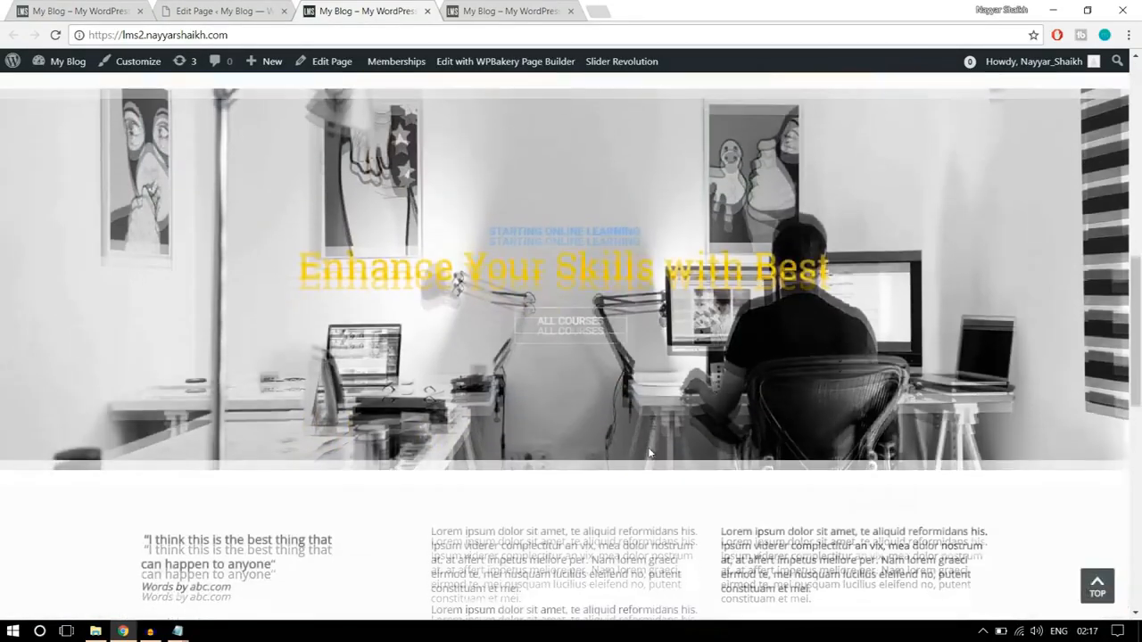
- Review the rebuilt homepage's lower sections and compare them with the finished site's homepage
scroll(648, 448, "down", 5)
scroll(650, 452, "up", 10)
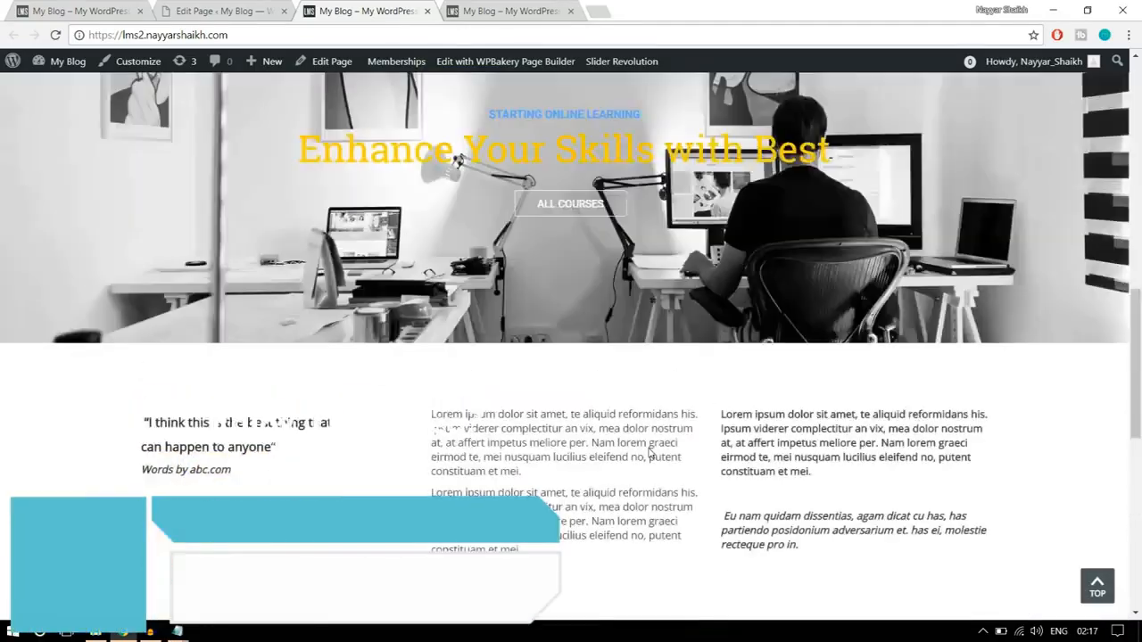
scroll(649, 453, "up", 5)
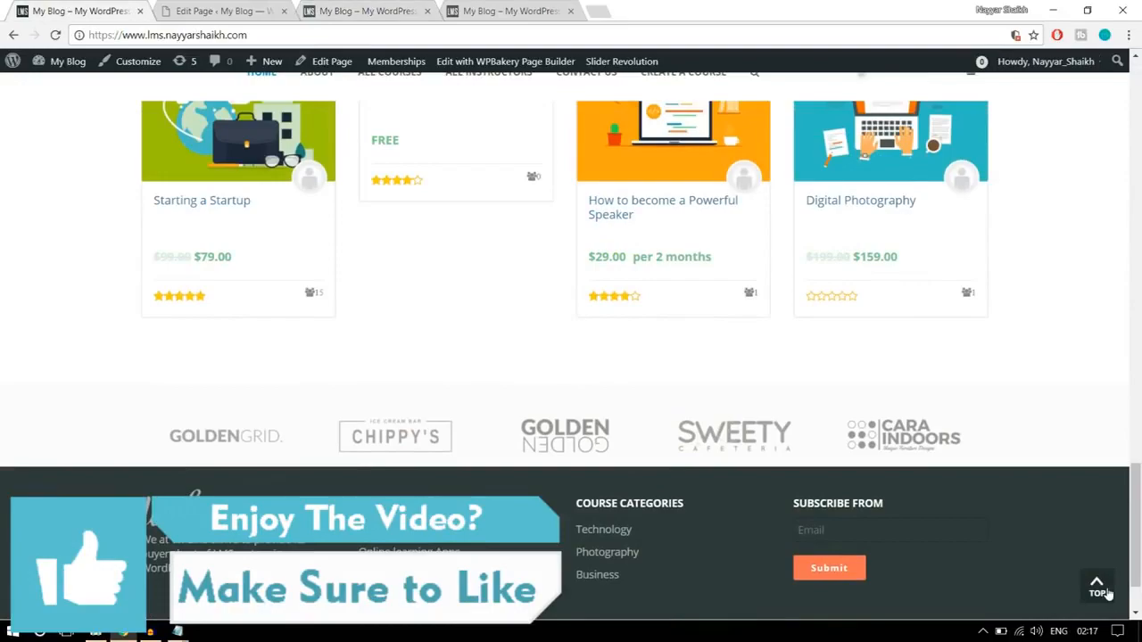
left_click(1098, 588)
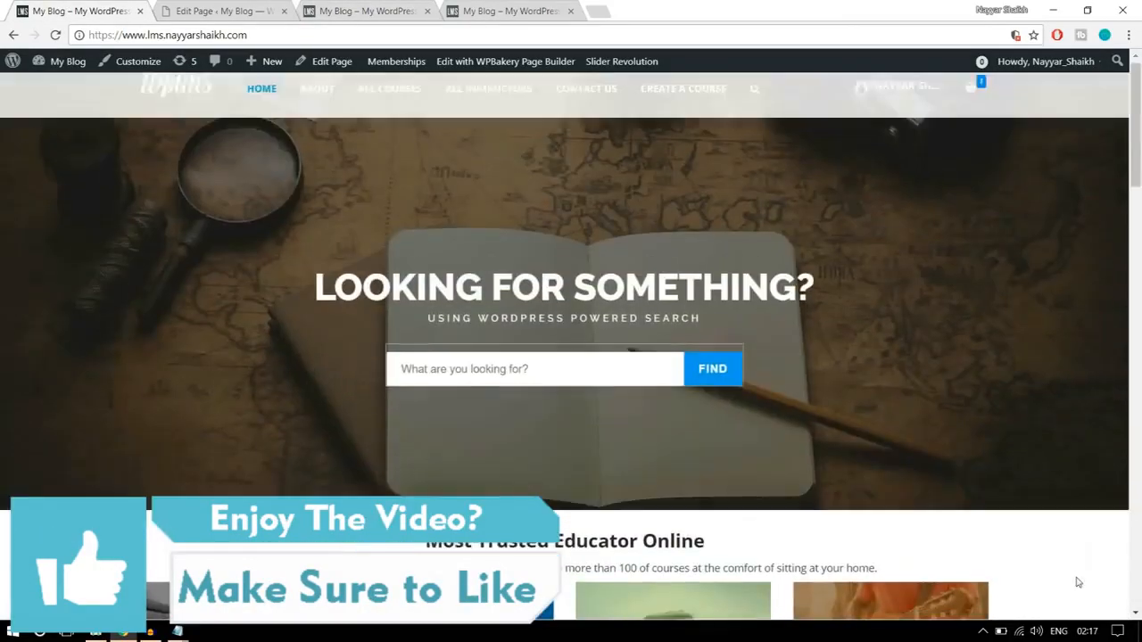
- Open the finished site's About page and examine its hero banner and the section below it
left_click(316, 104)
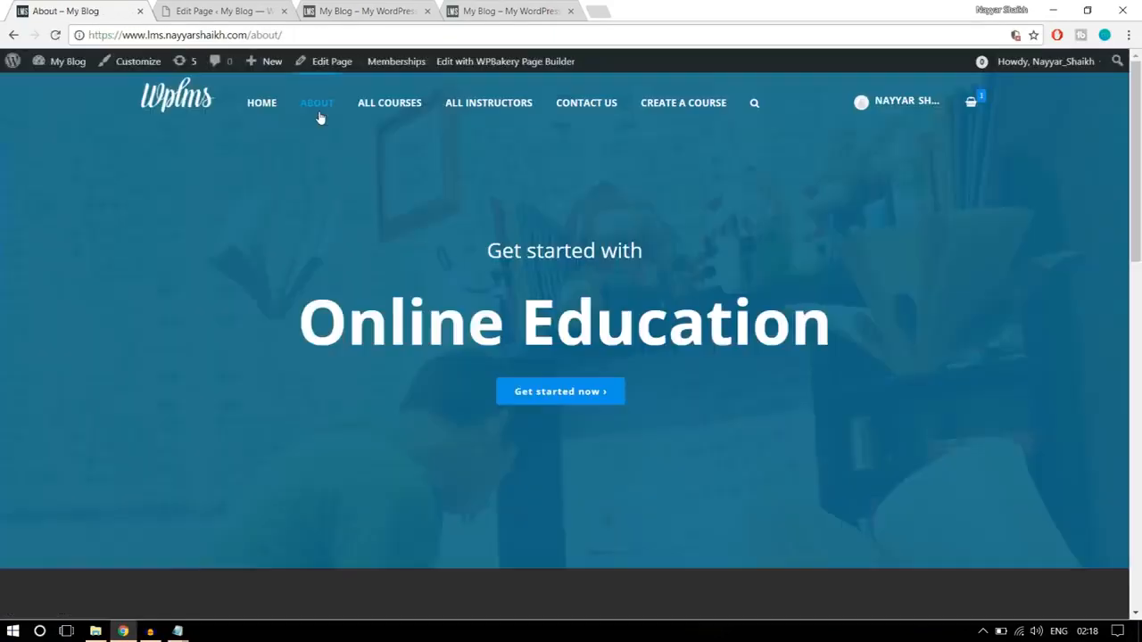
scroll(665, 391, "down", 10)
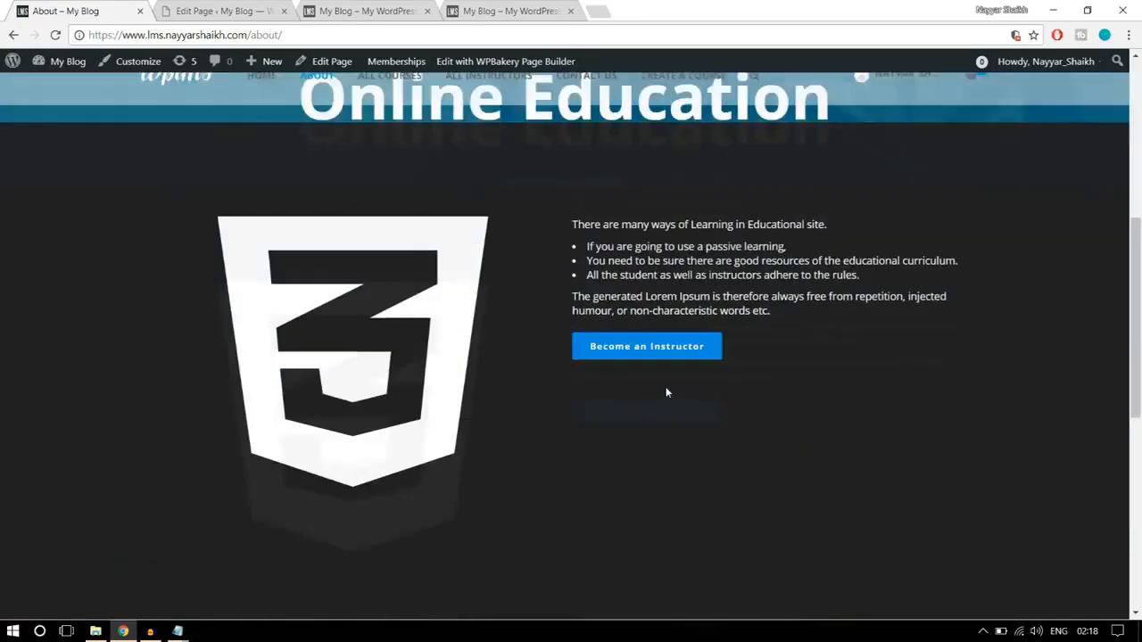
scroll(665, 388, "up", 10)
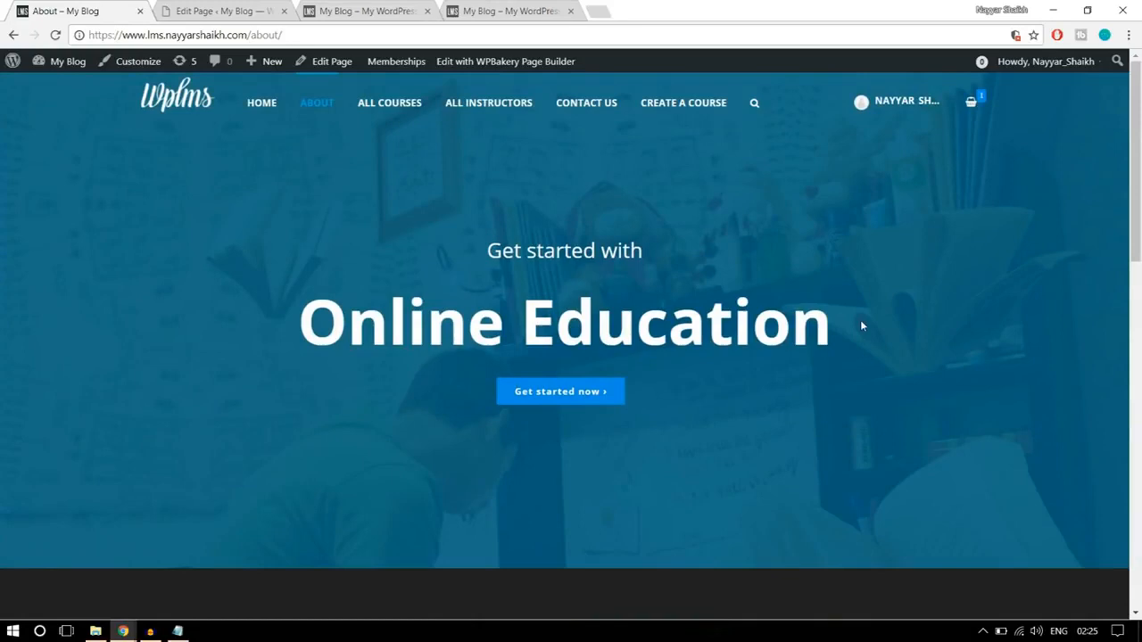
- Create a new page titled "About Us" on the site being rebuilt
left_click(185, 9)
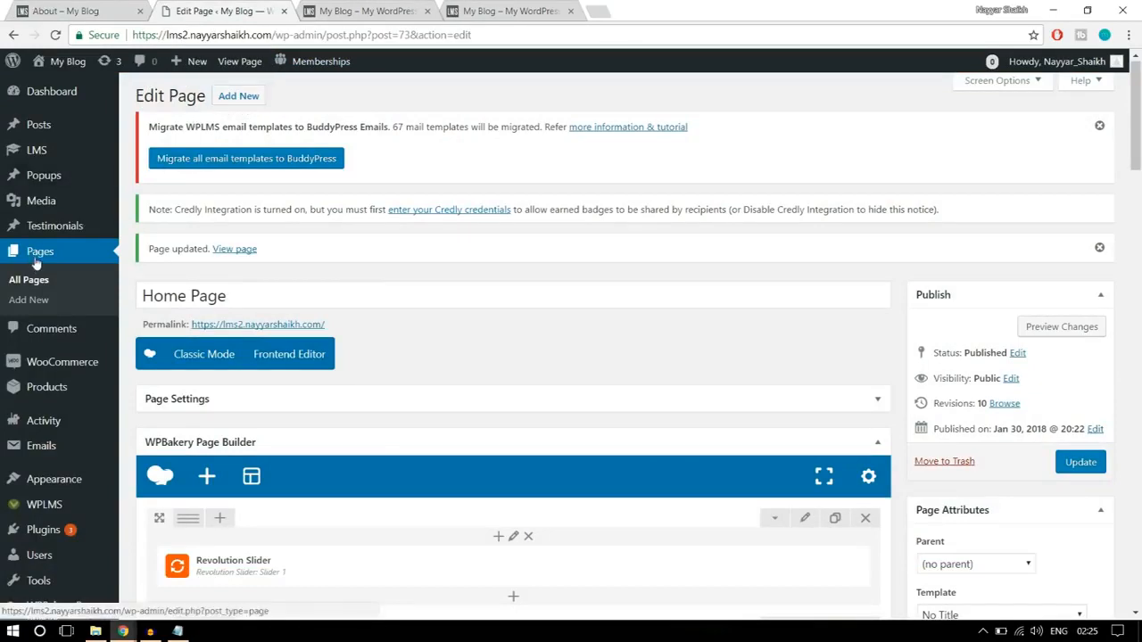
left_click(44, 301)
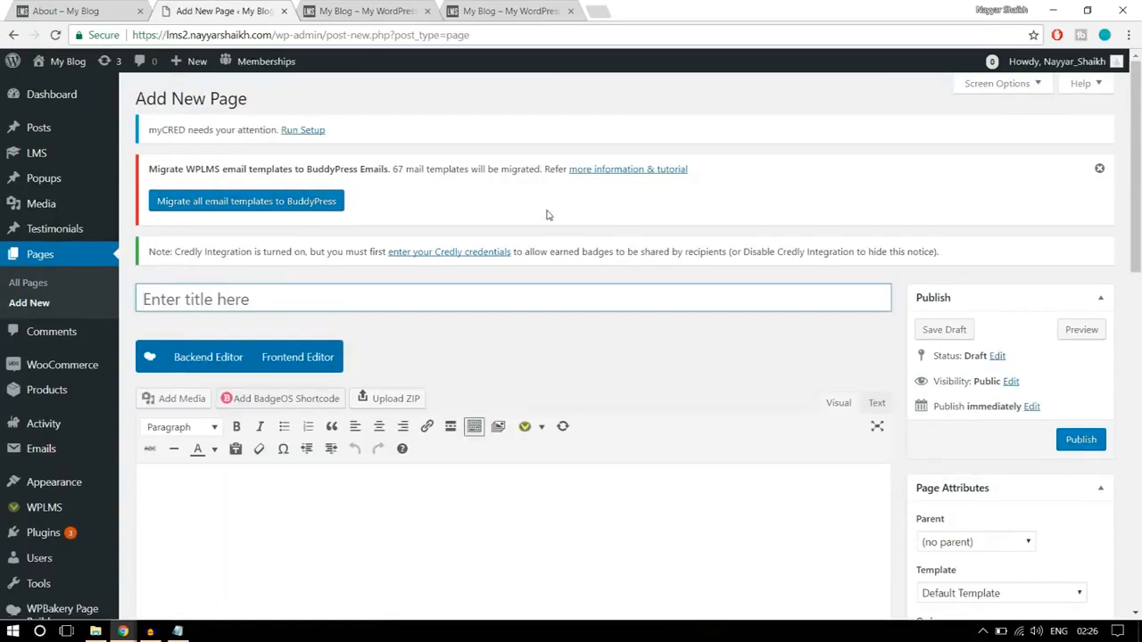
type("About Us")
- Set the About Us page's template to No Title and switch its content to the WPBakery backend editor
scroll(952, 193, "down", 1)
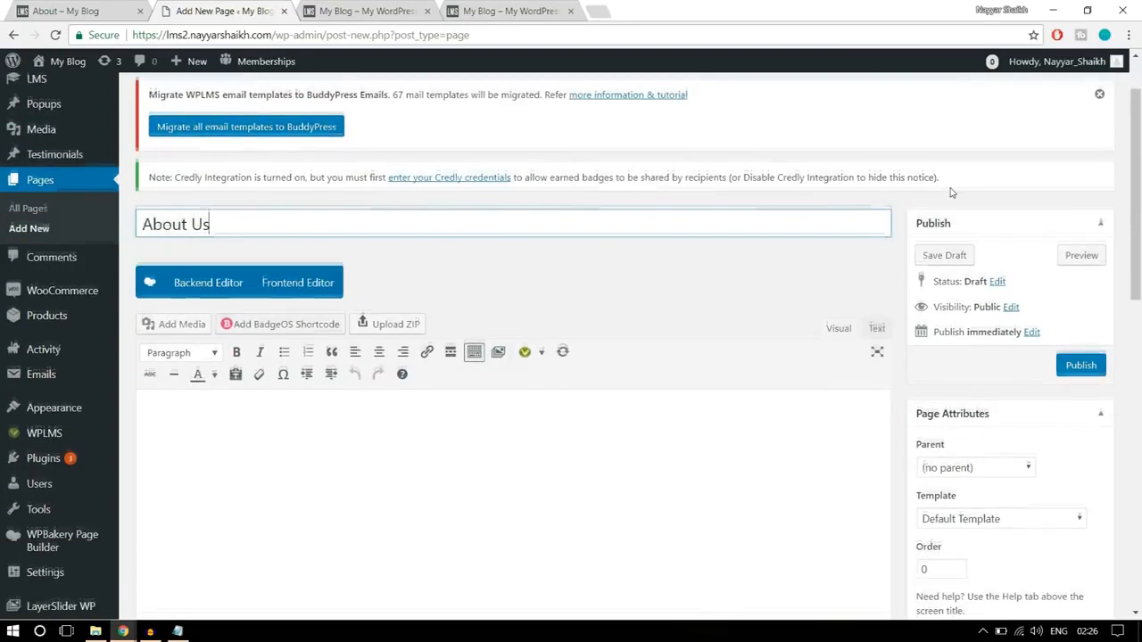
scroll(951, 193, "down", 1)
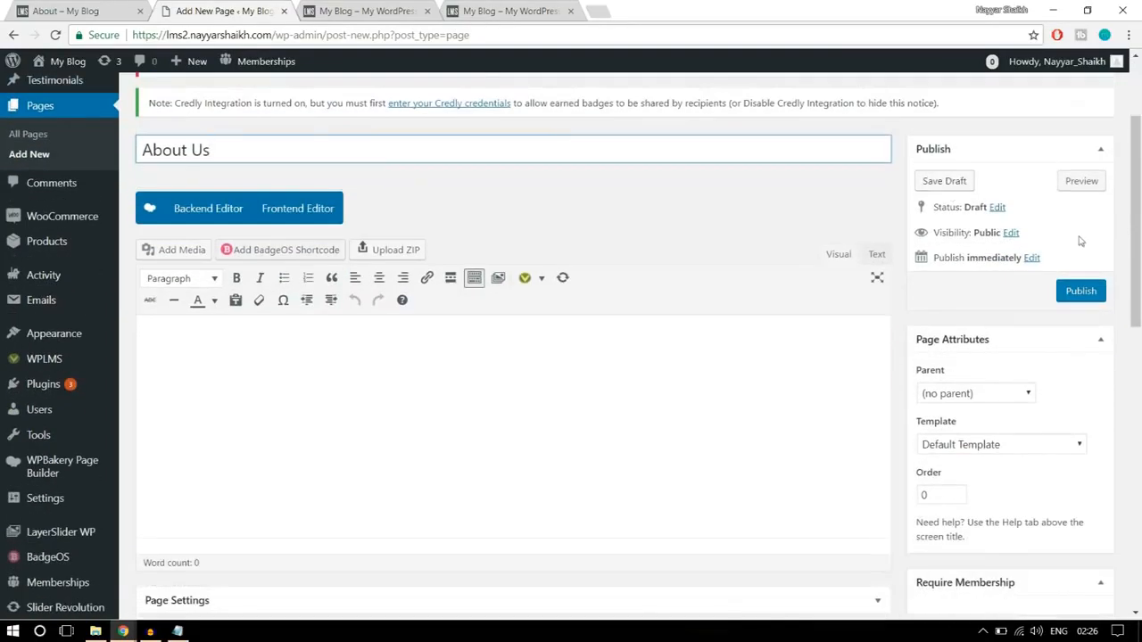
left_click(1035, 439)
left_click(990, 426)
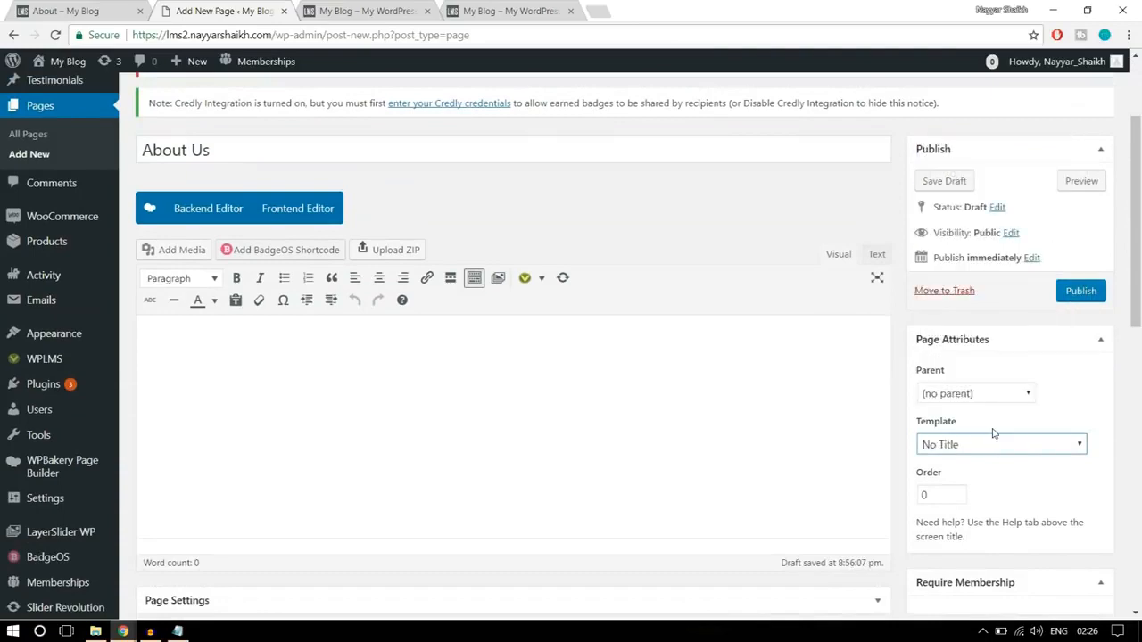
left_click(209, 212)
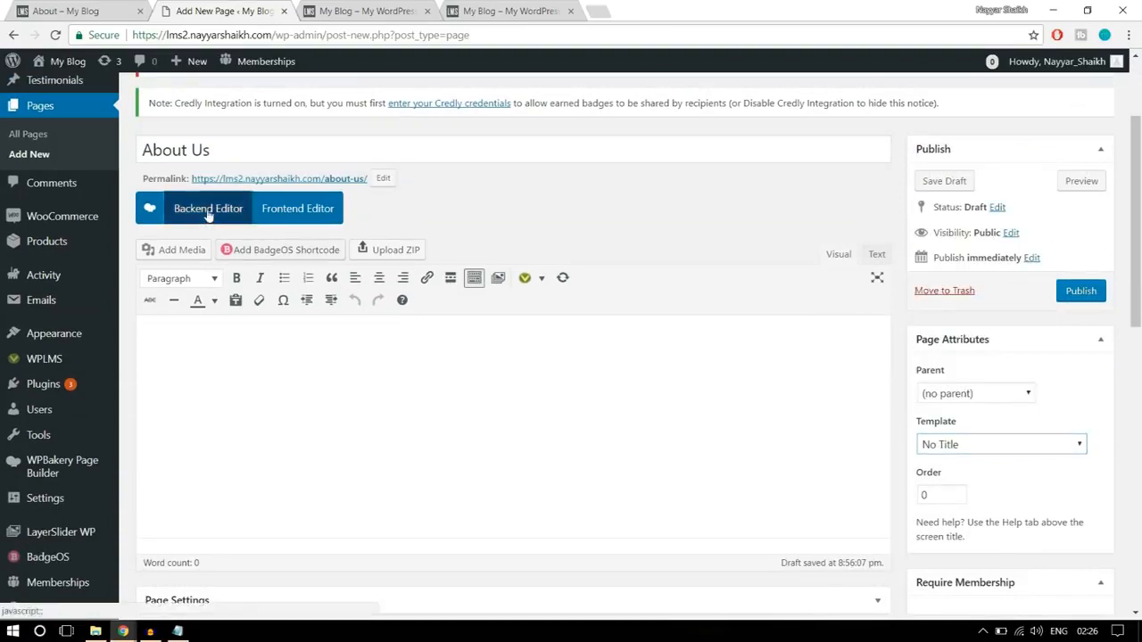
- Examine the headings and button in the hero banner of the finished site's About page
left_click(57, 9)
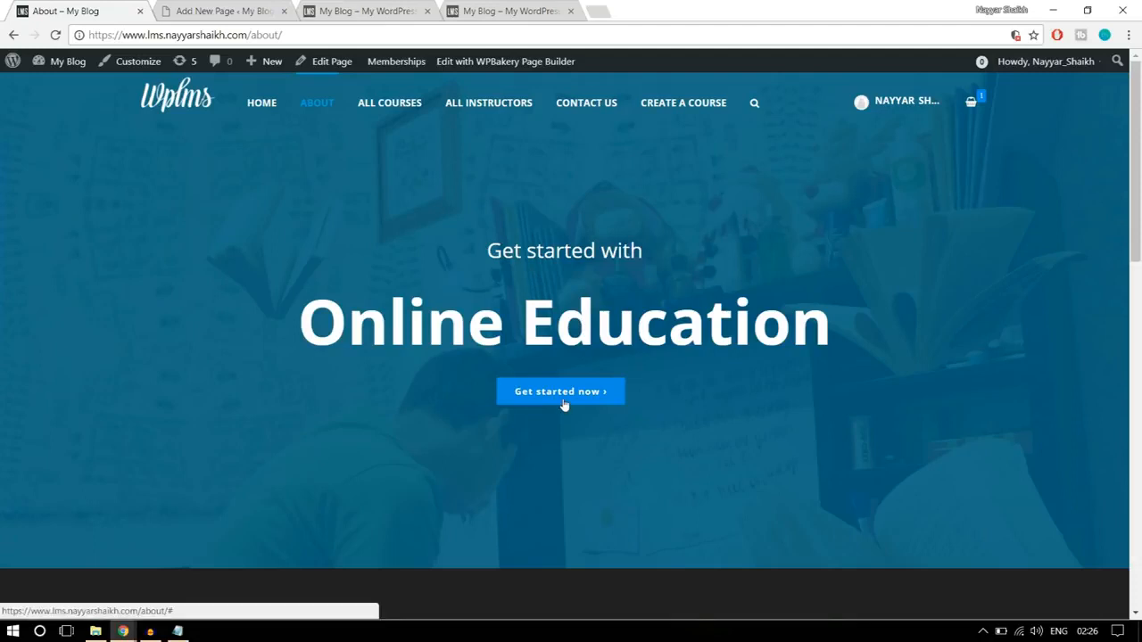
left_click_drag(863, 323, 393, 247)
left_click(472, 281)
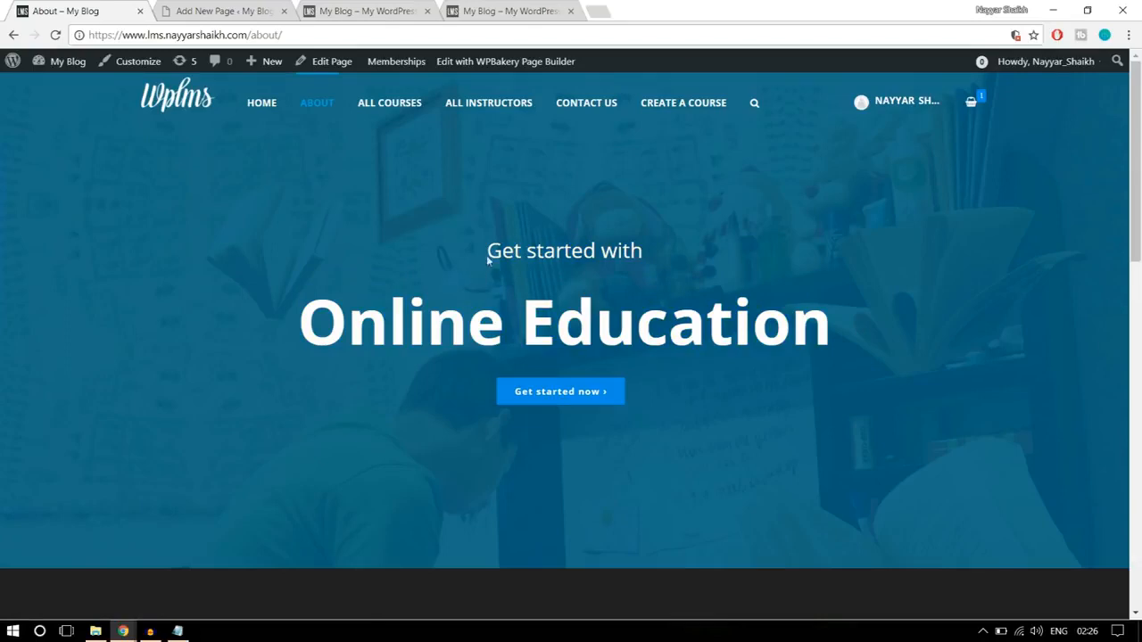
- Add a Custom Heading element to the blank About Us page
left_click(265, 11)
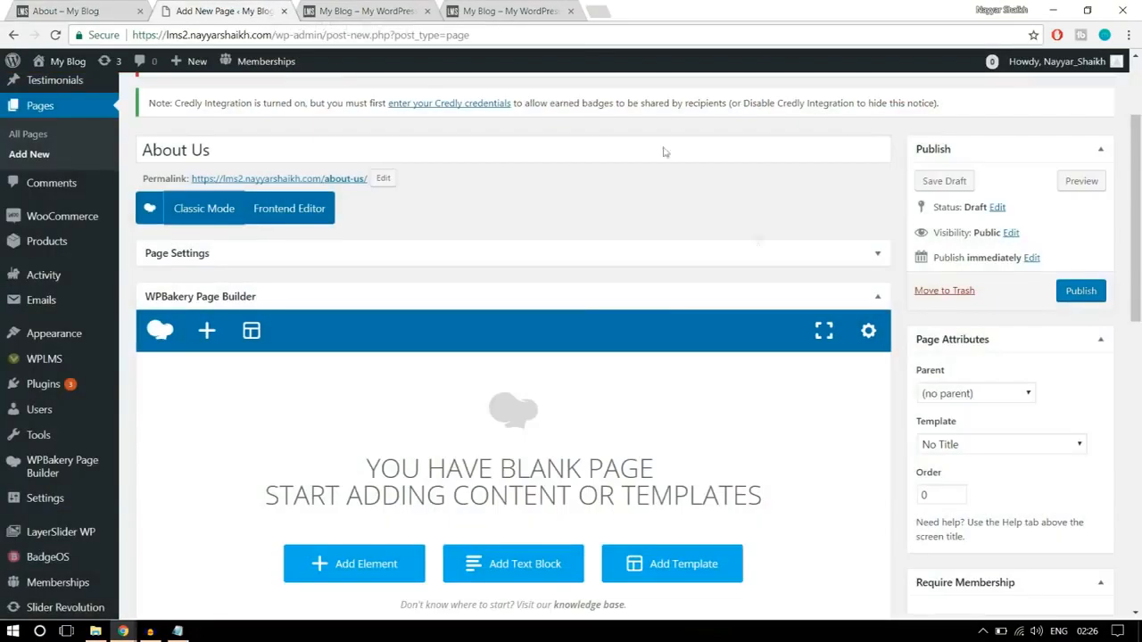
scroll(793, 280, "down", 2)
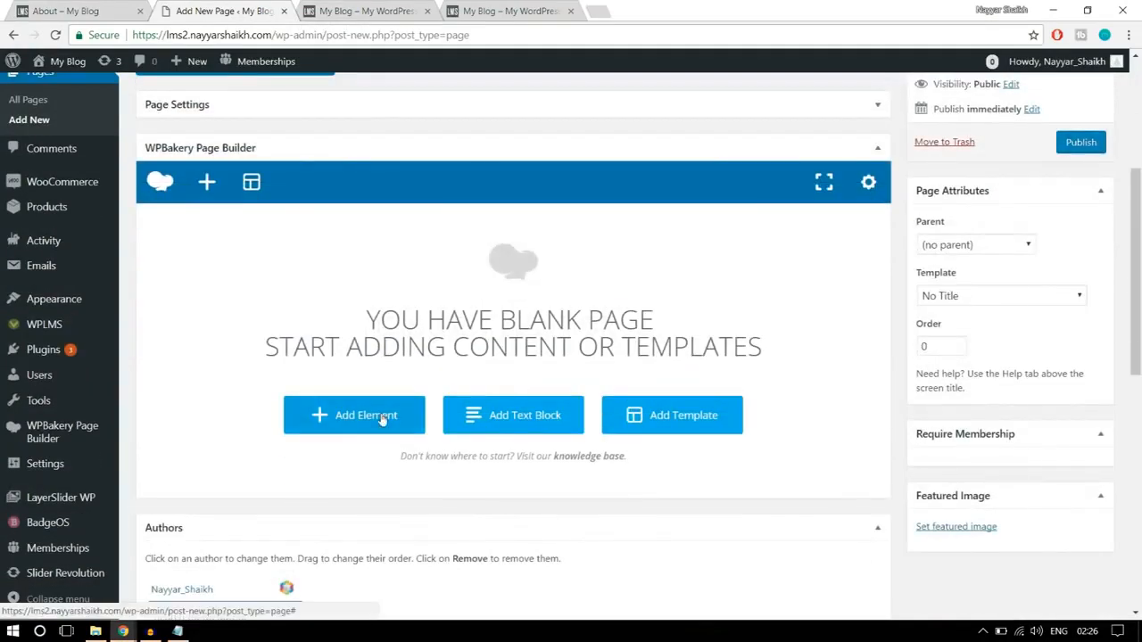
left_click(382, 419)
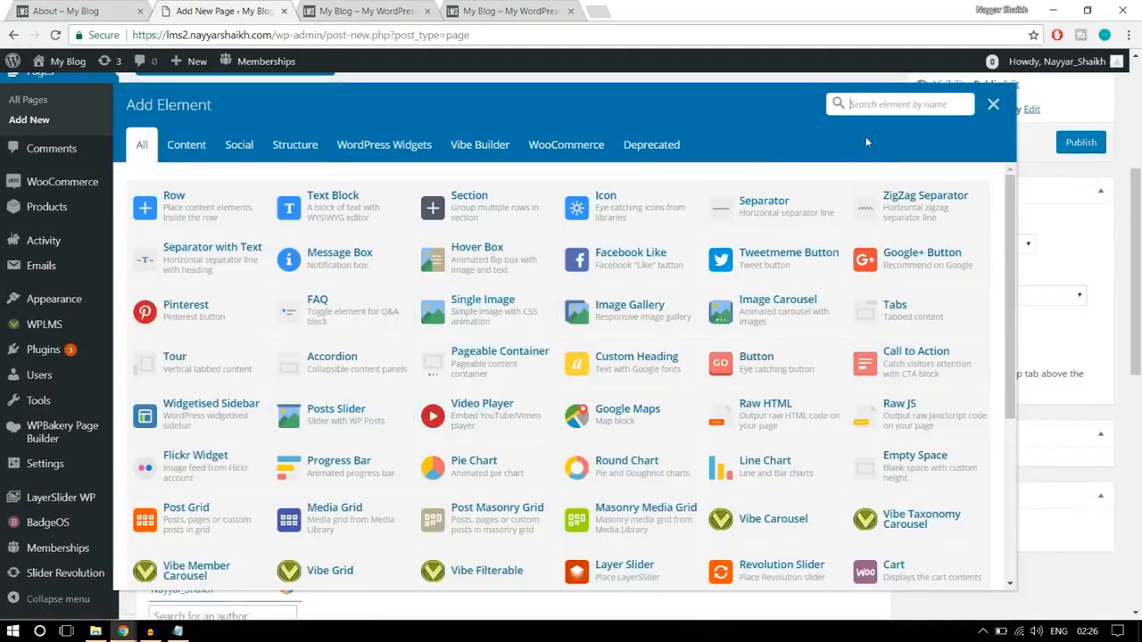
type("head")
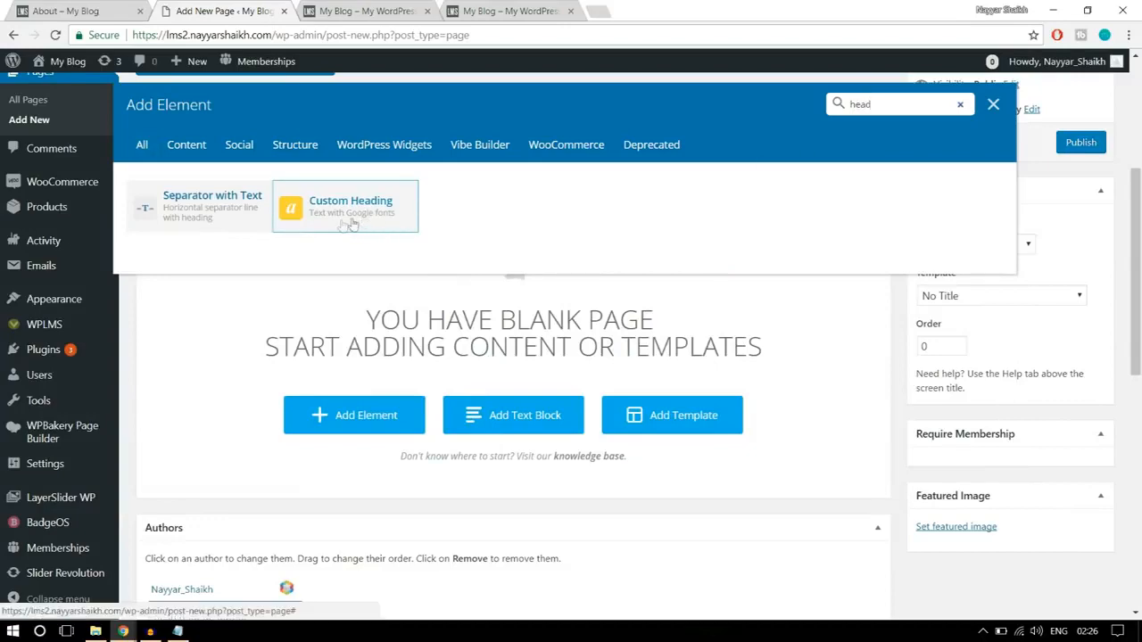
left_click(369, 211)
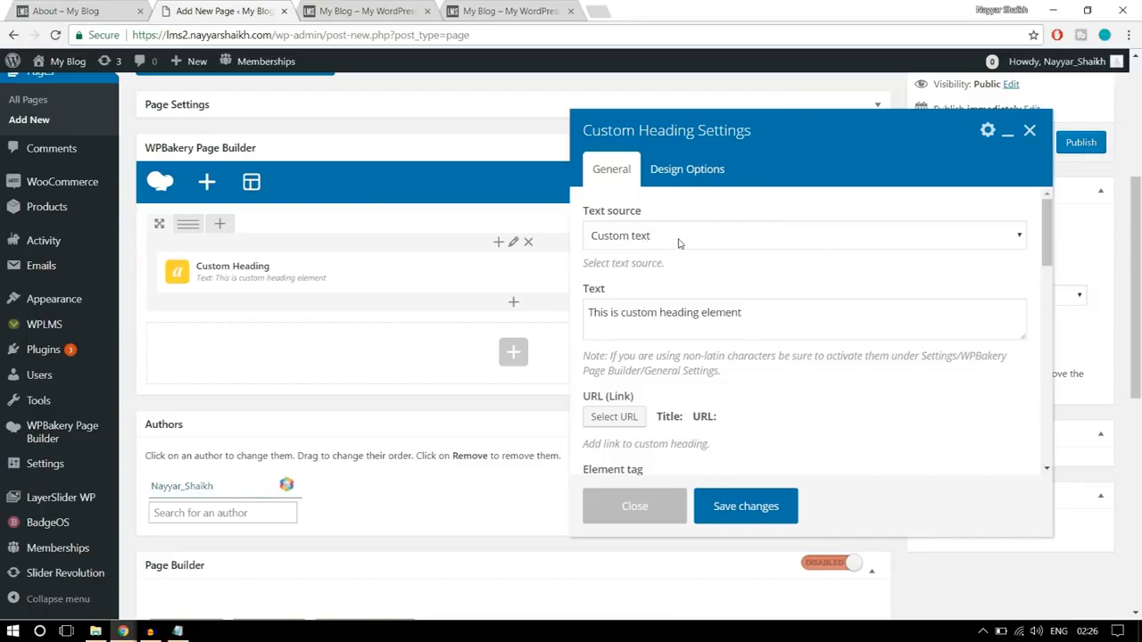
- Replace the custom heading's text with "Get started with", copied from the finished About page's hero banner
left_click(114, 8)
left_click_drag(489, 251, 680, 253)
key("ctrl+c")
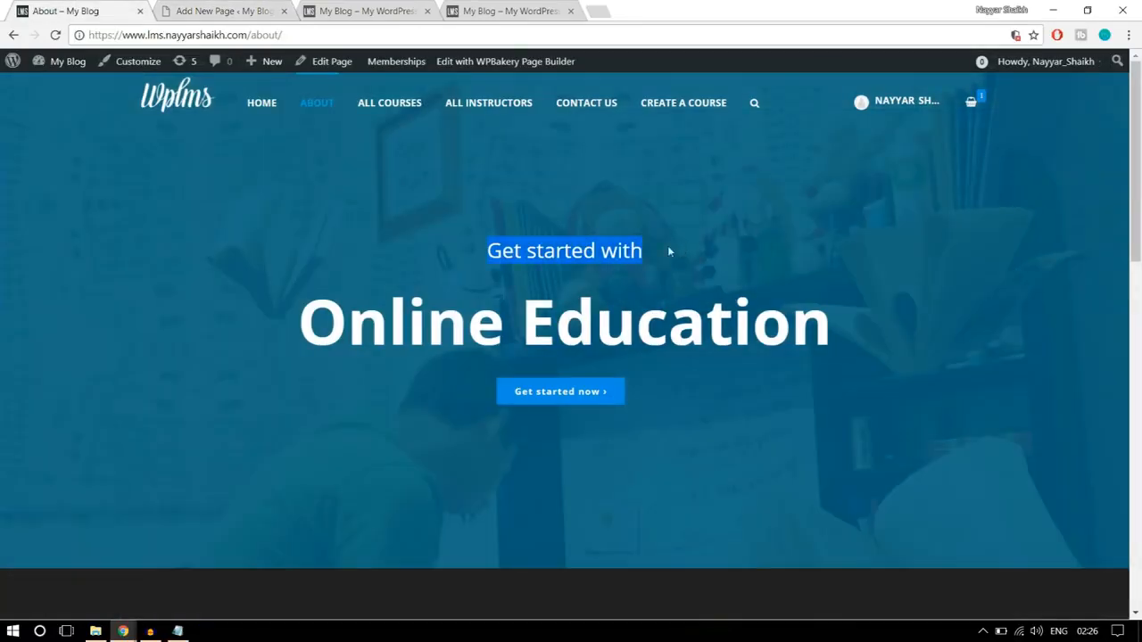
left_click(246, 11)
left_click(652, 326)
key("ctrl+a")
key("ctrl+v")
- Set the custom heading's text alignment to center
scroll(826, 346, "down", 1)
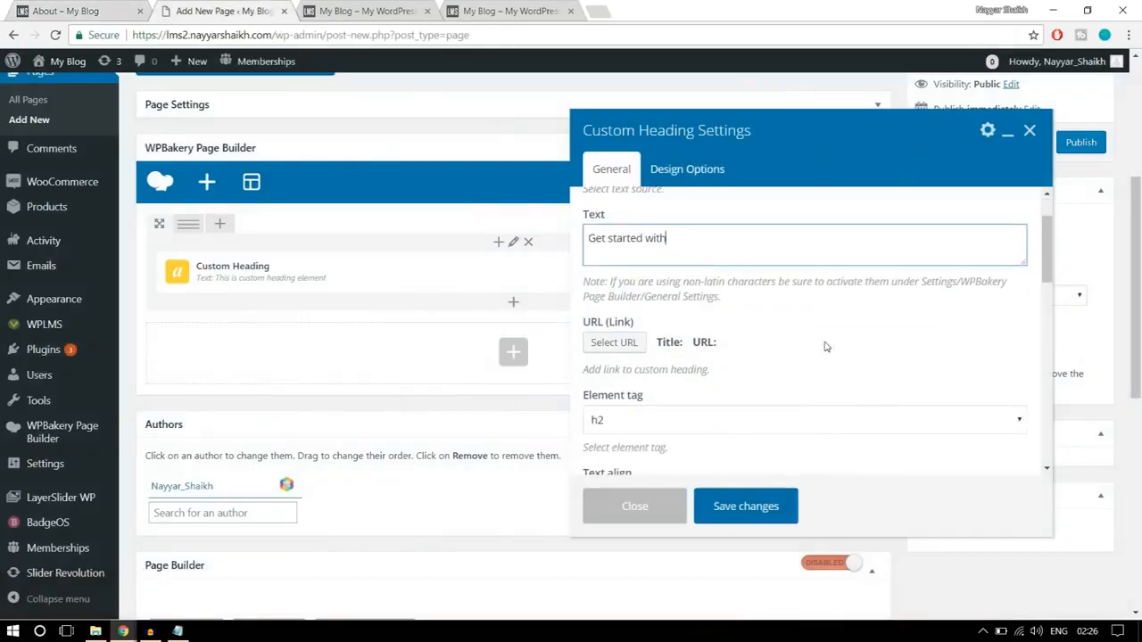
scroll(825, 346, "down", 1)
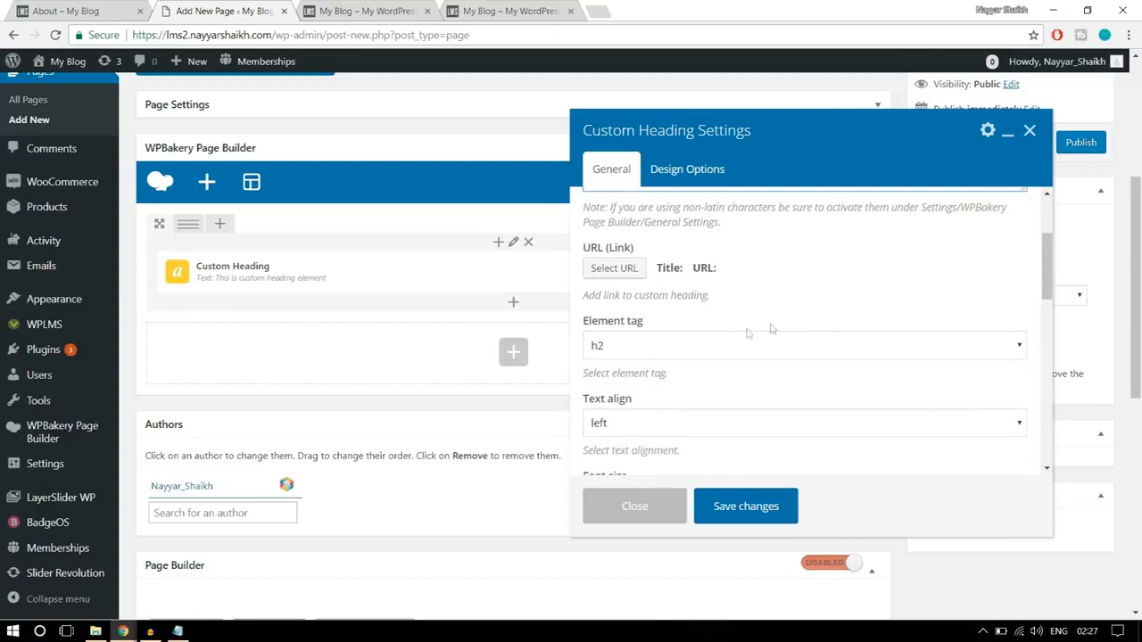
scroll(830, 321, "down", 2)
left_click(680, 283)
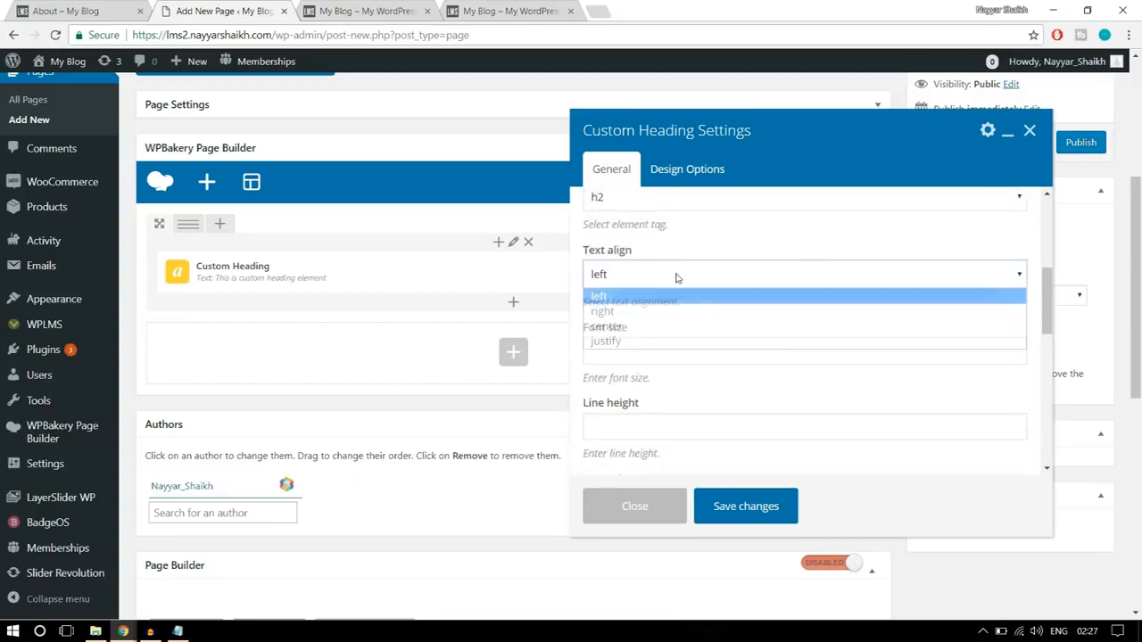
left_click(656, 325)
- Compare the custom heading's settings with the "Get started with" and "Online Education" headings on the finished About page
left_click(102, 7)
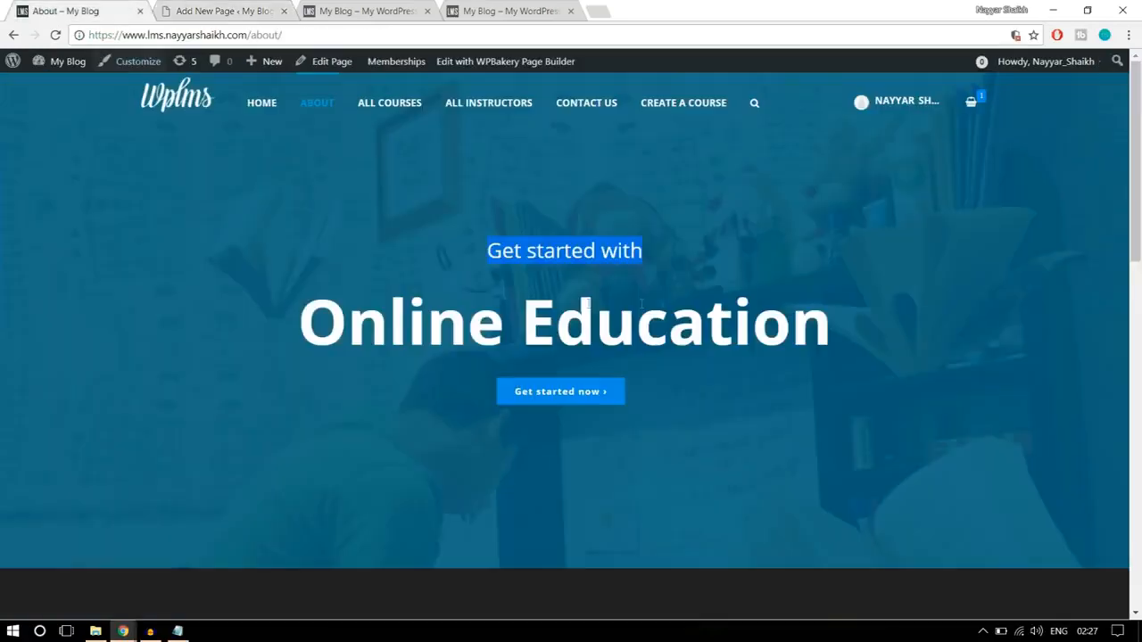
left_click(223, 11)
scroll(825, 310, "down", 1)
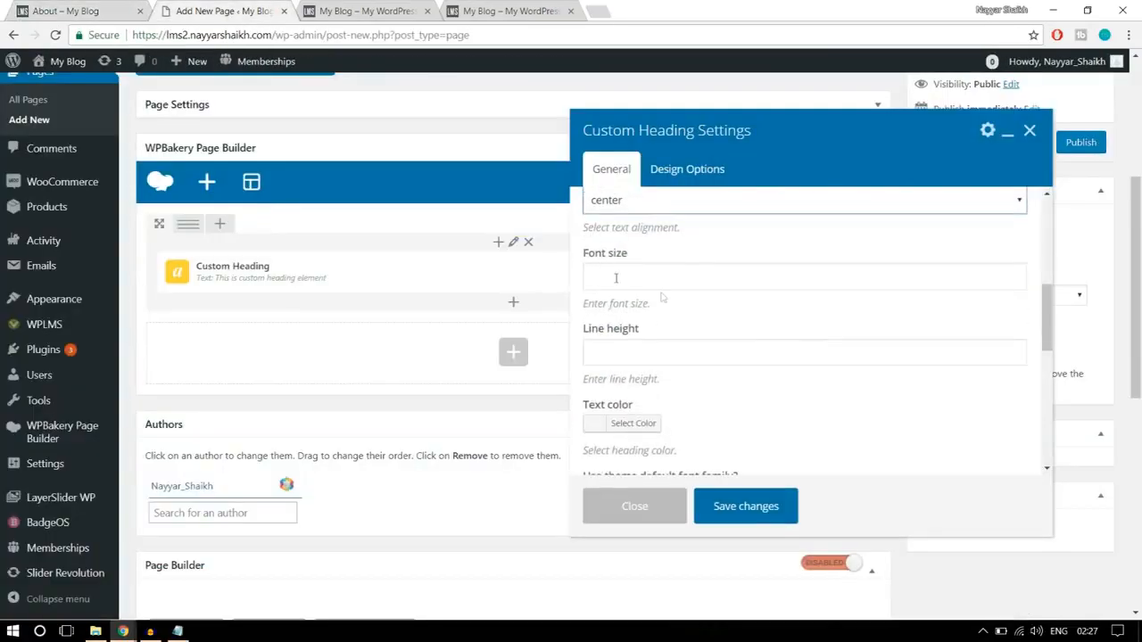
scroll(705, 312, "up", 4)
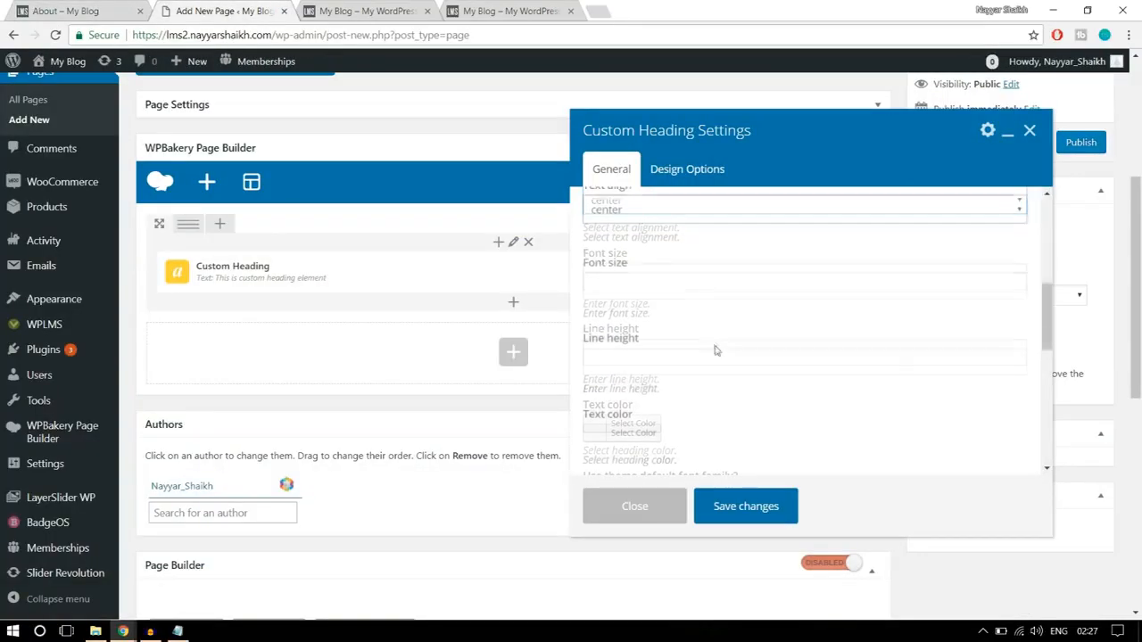
scroll(707, 344, "up", 1)
scroll(714, 355, "down", 2)
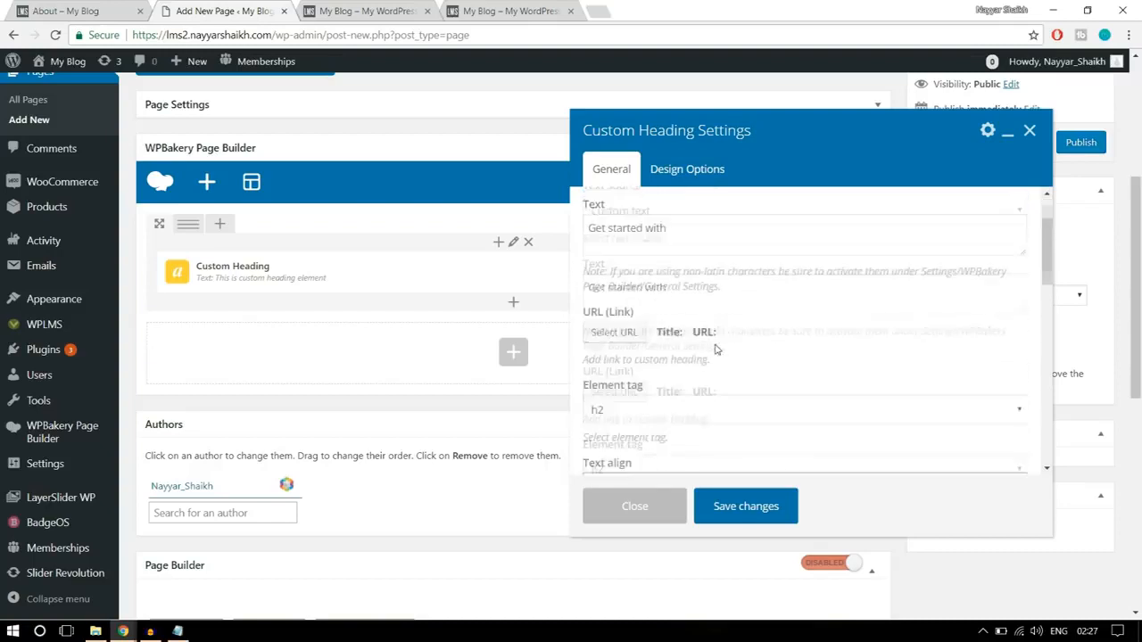
scroll(778, 381, "down", 2)
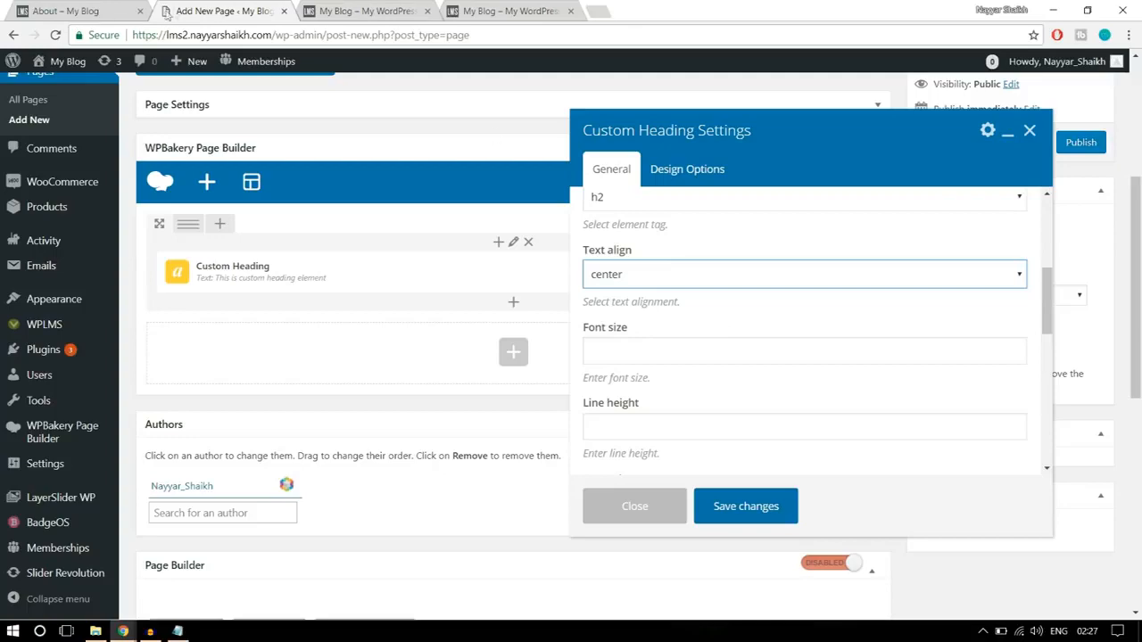
left_click(101, 7)
left_click_drag(299, 321, 887, 320)
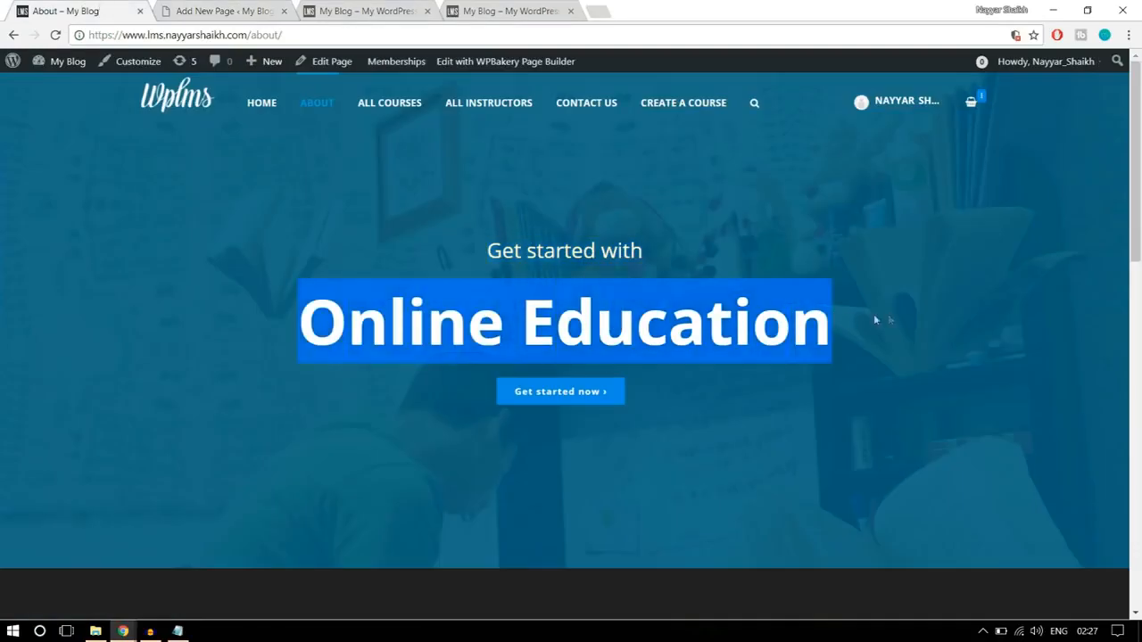
left_click(612, 260)
left_click(187, 8)
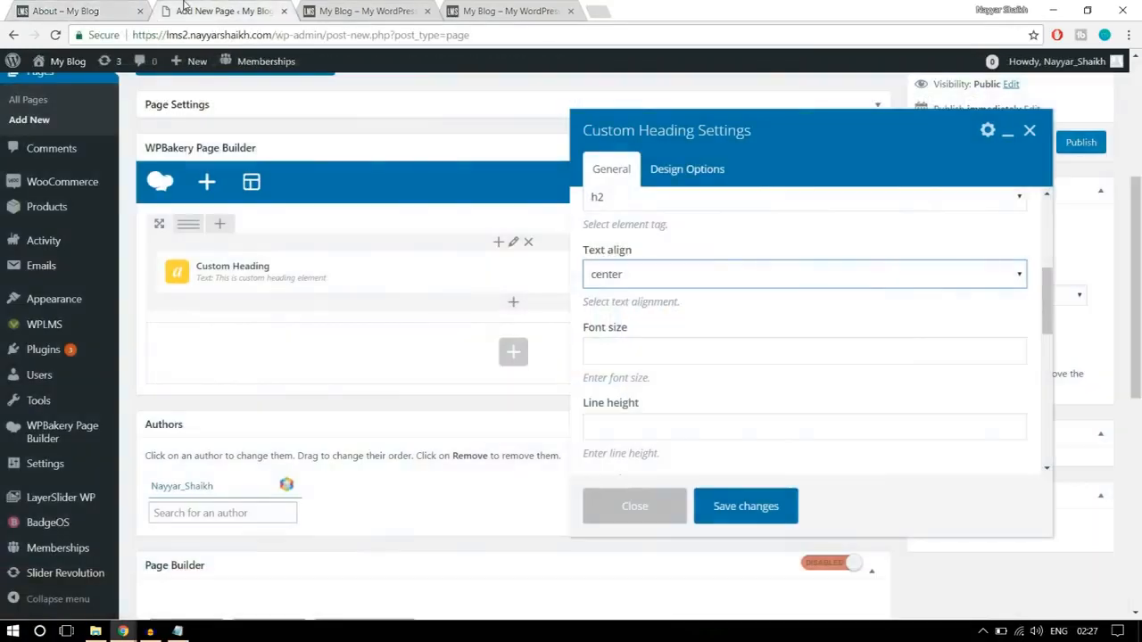
- Set the custom heading's text color to white (#ffffff)
scroll(797, 316, "down", 1)
scroll(796, 316, "down", 2)
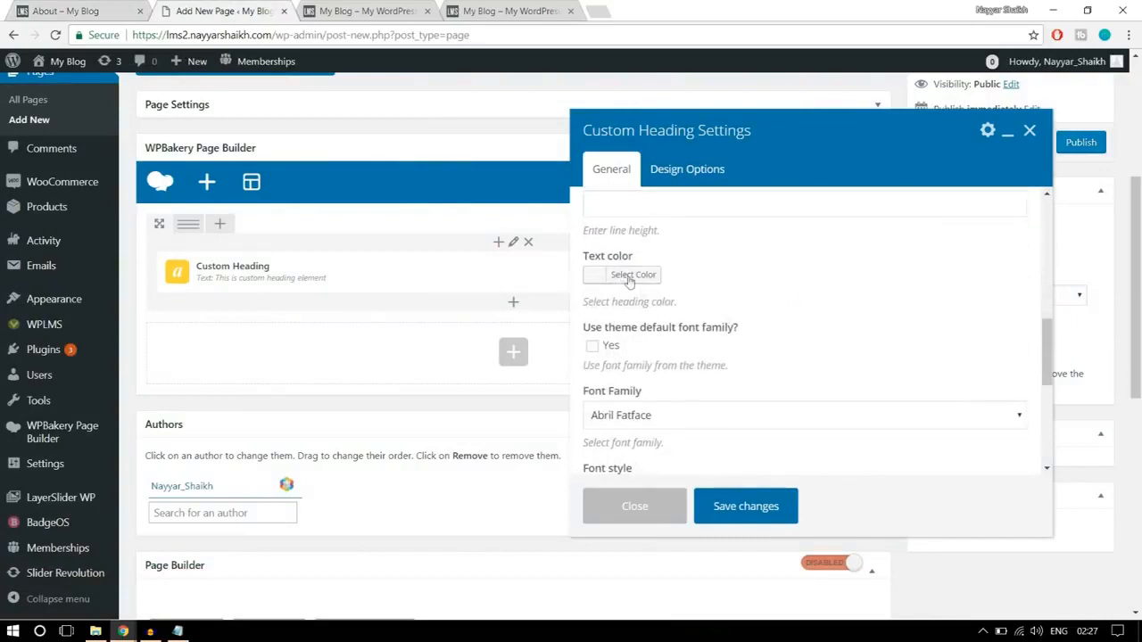
left_click(635, 277)
left_click(614, 373)
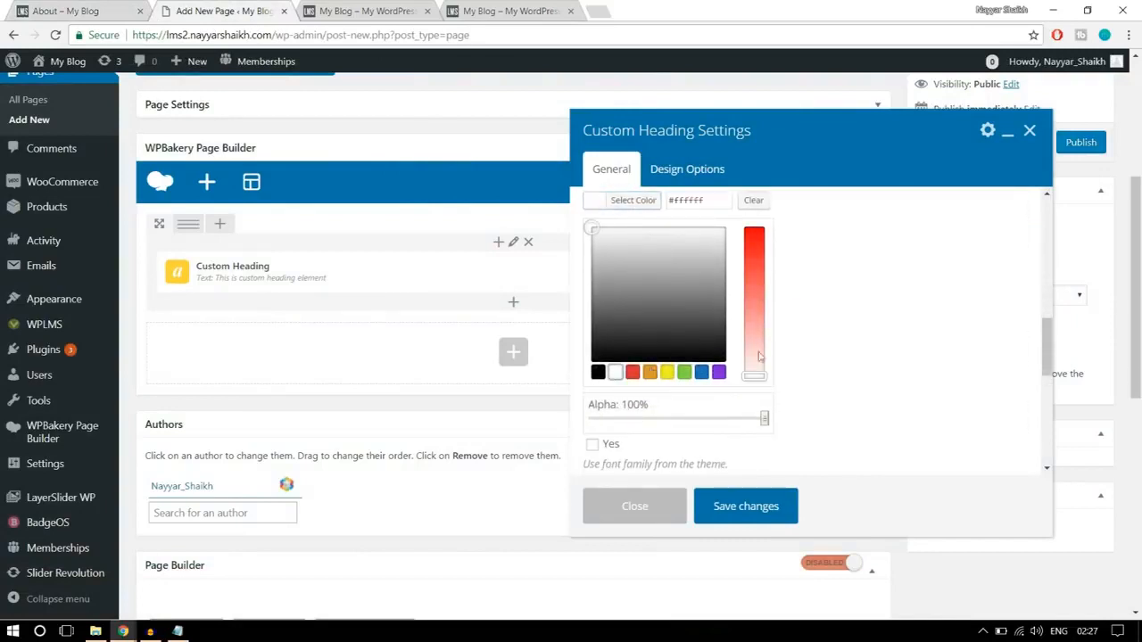
scroll(651, 375, "up", 2)
left_click(634, 276)
- Make the custom heading use the theme's default font family and check its remaining general settings
scroll(919, 319, "down", 1)
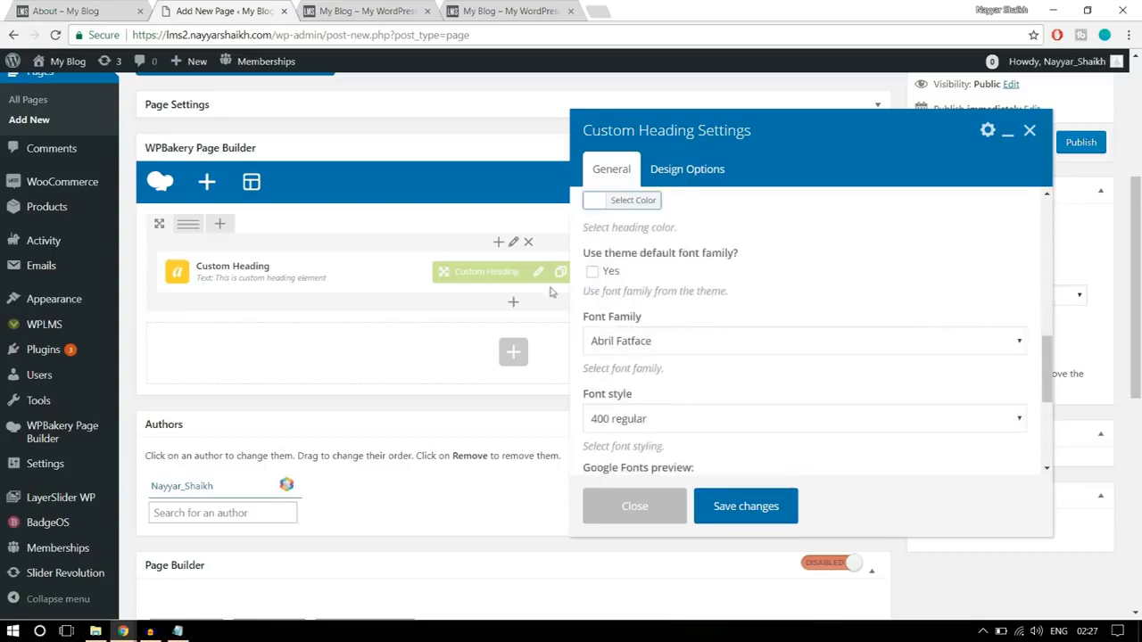
left_click(593, 271)
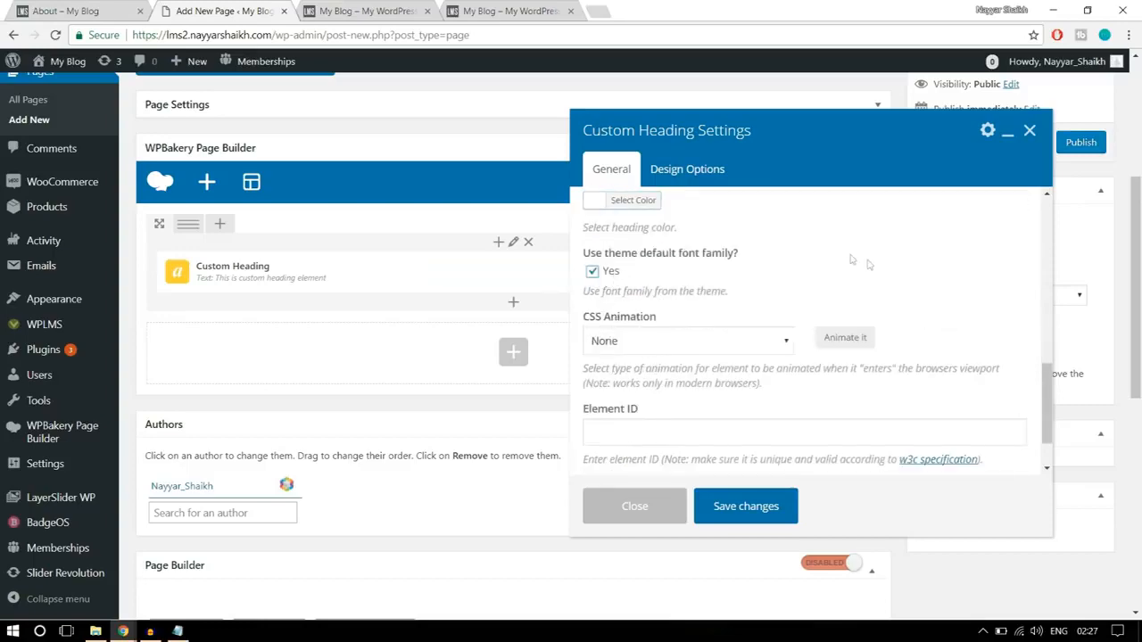
scroll(892, 294, "down", 1)
scroll(783, 431, "down", 2)
scroll(783, 431, "up", 5)
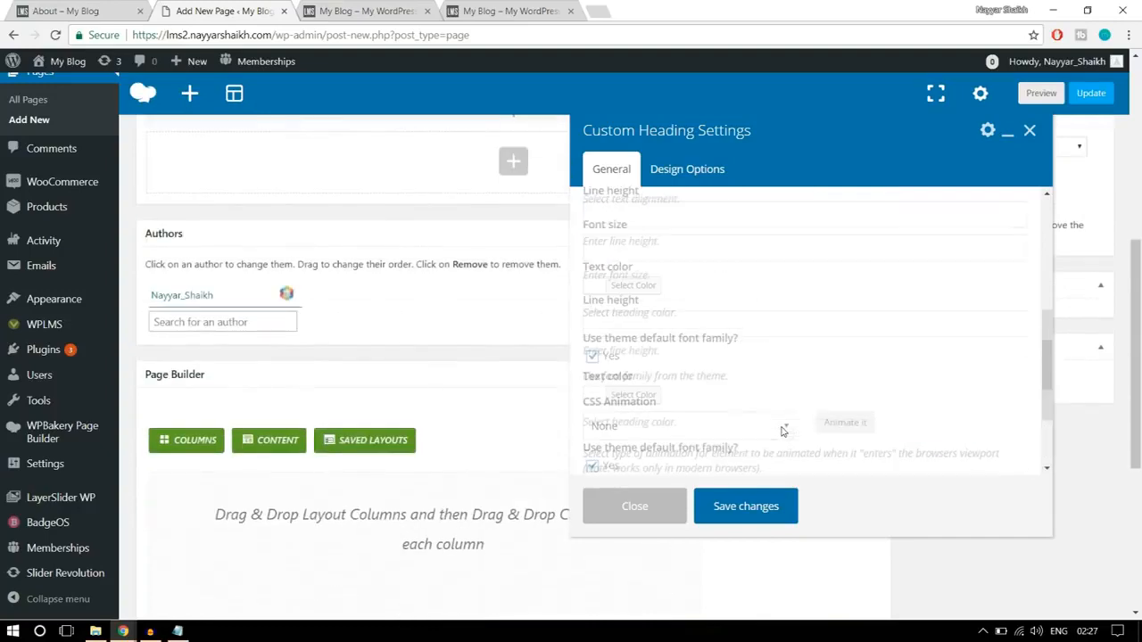
- Save the "Get started with" heading's settings and add a second Custom Heading element below it in the same column
left_click(754, 507)
scroll(905, 471, "up", 4)
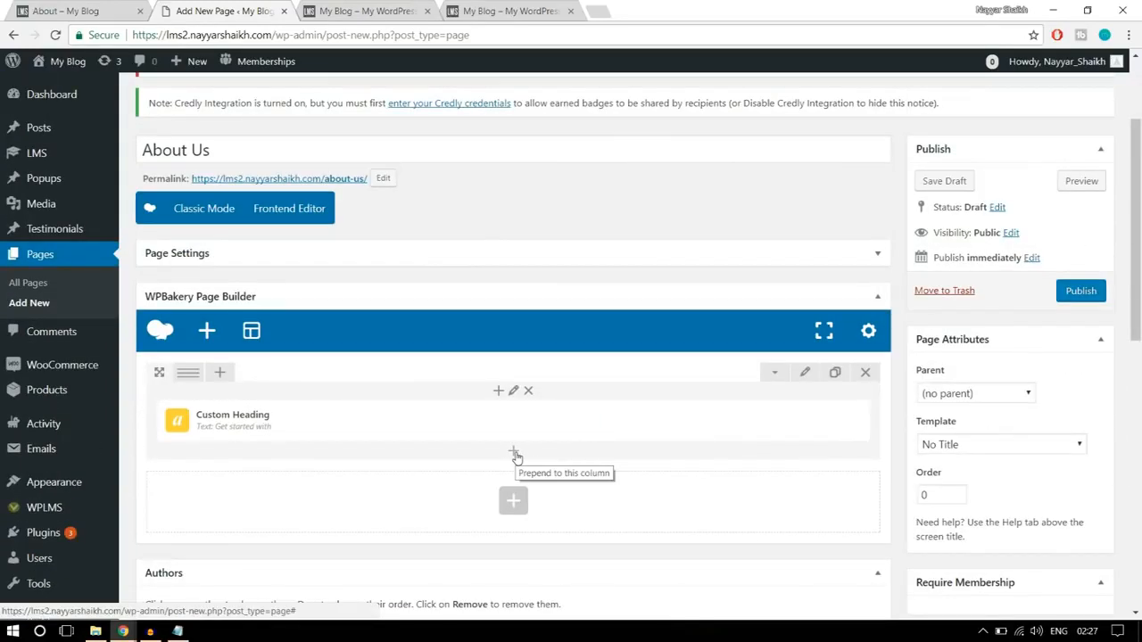
left_click(513, 453)
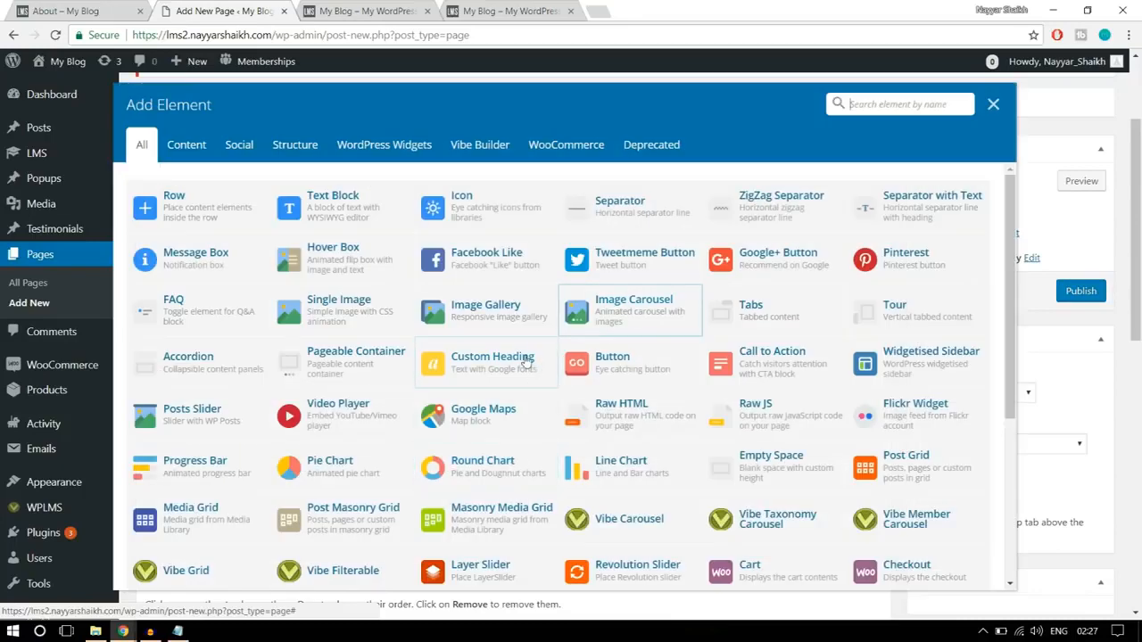
type("cu")
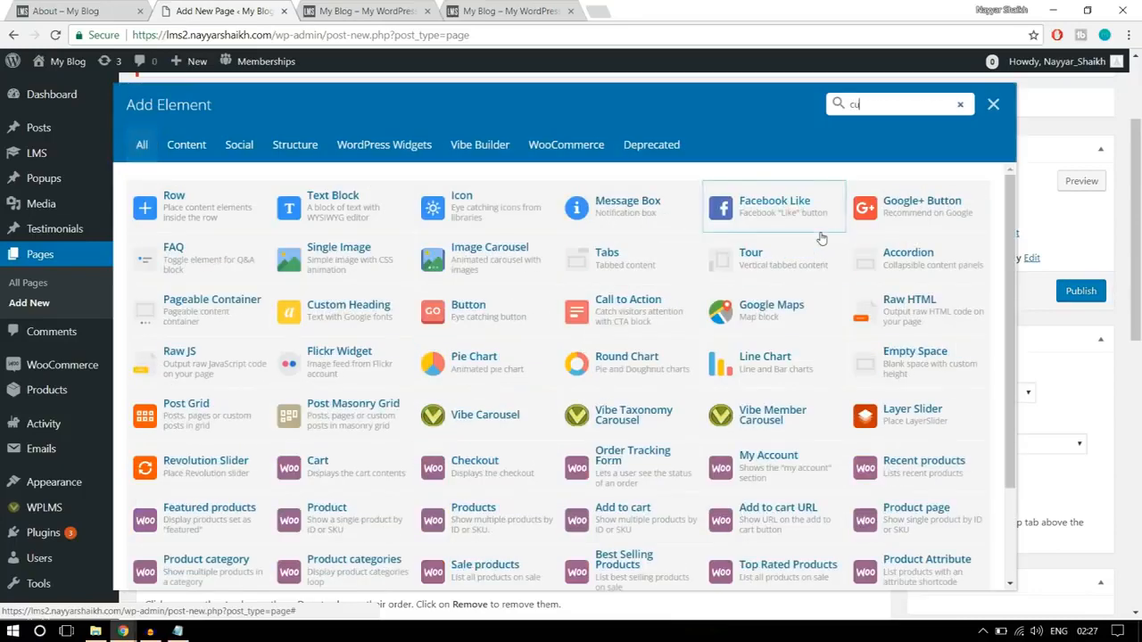
type("st")
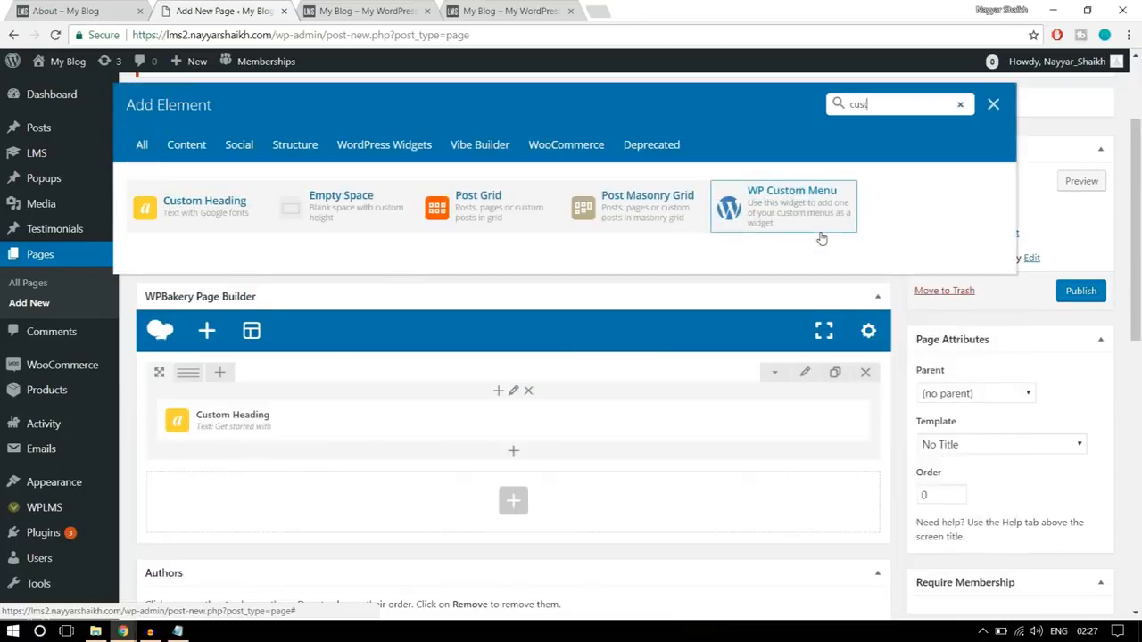
left_click(187, 210)
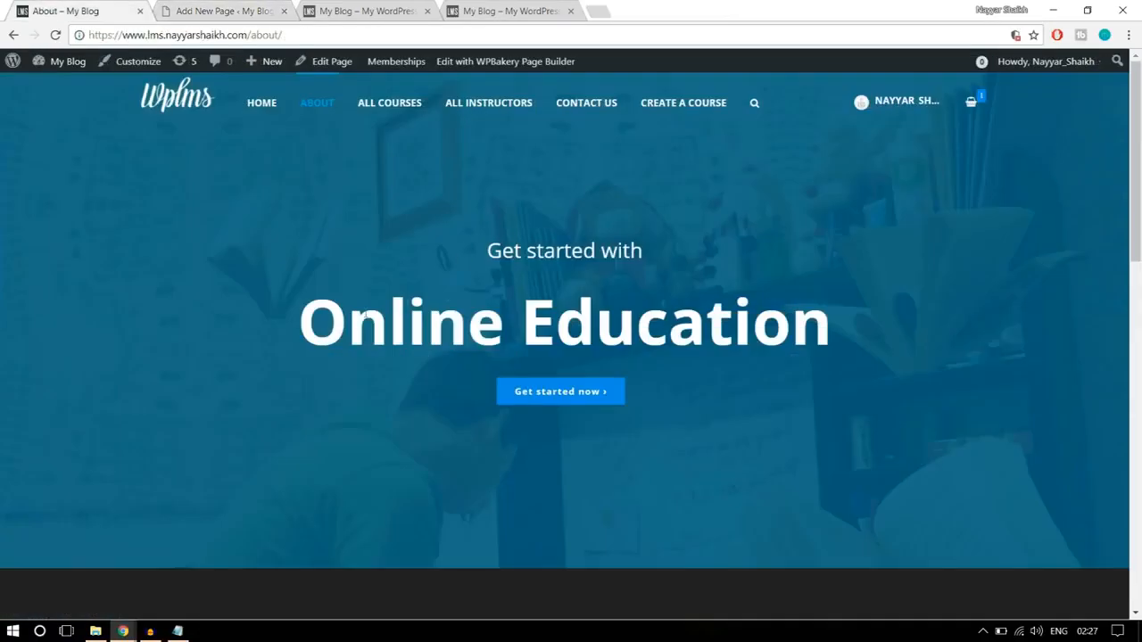
- Copy "Online Education" from the finished About page and use it as the new custom heading's text
left_click_drag(302, 323, 864, 303)
key("ctrl+c")
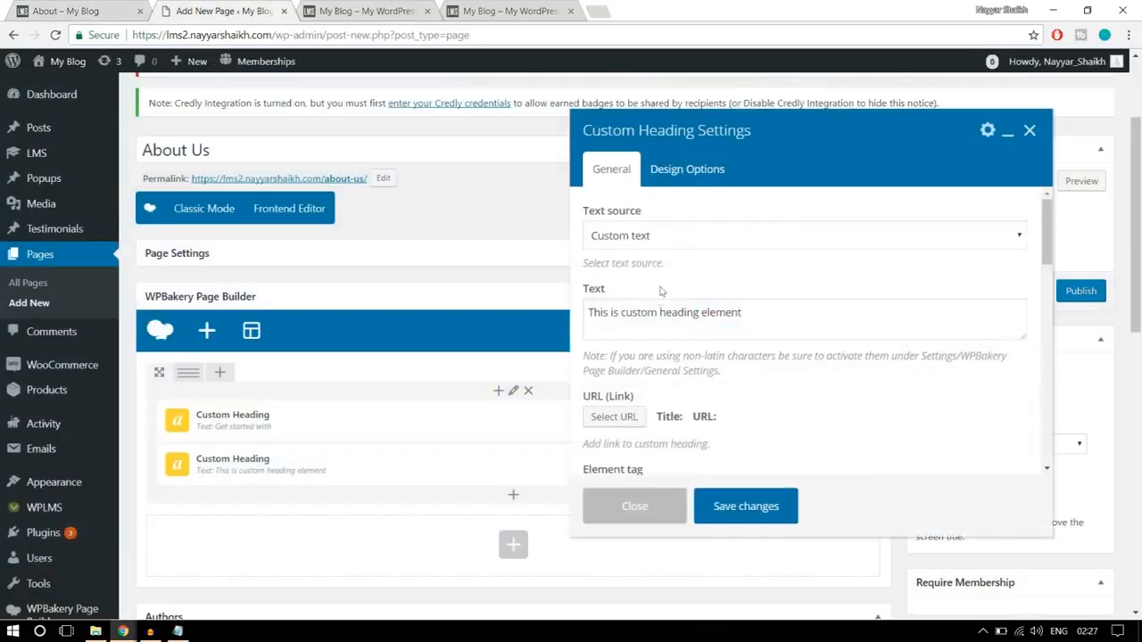
left_click_drag(767, 323, 558, 308)
key("ctrl+v")
- Set the new heading's element tag to h1 and its text alignment to center
scroll(667, 318, "down", 4)
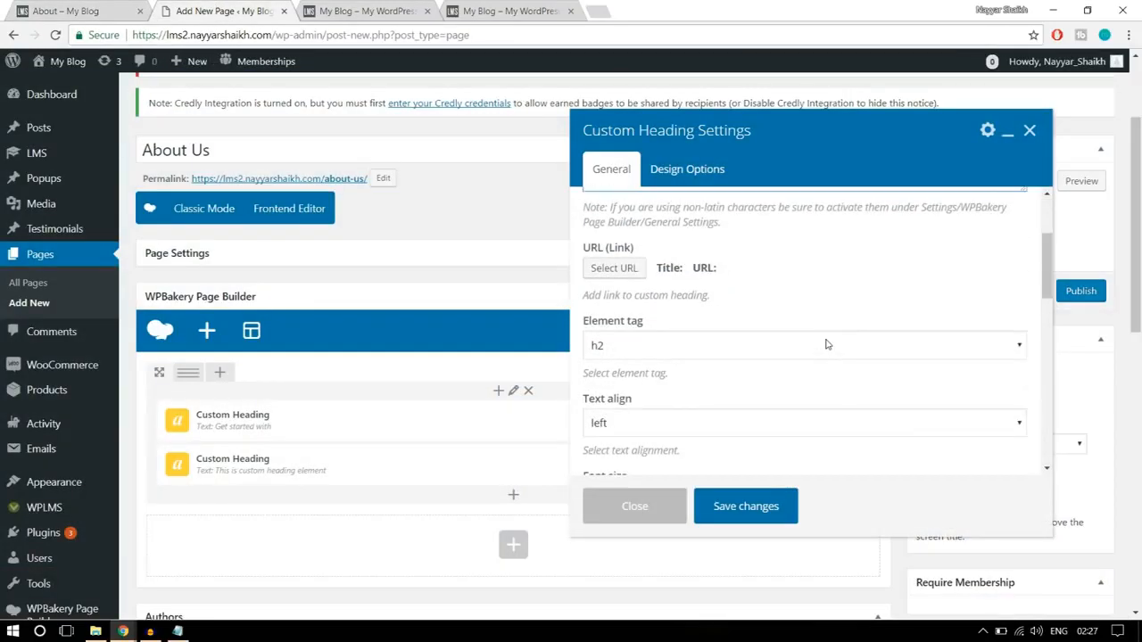
left_click(660, 272)
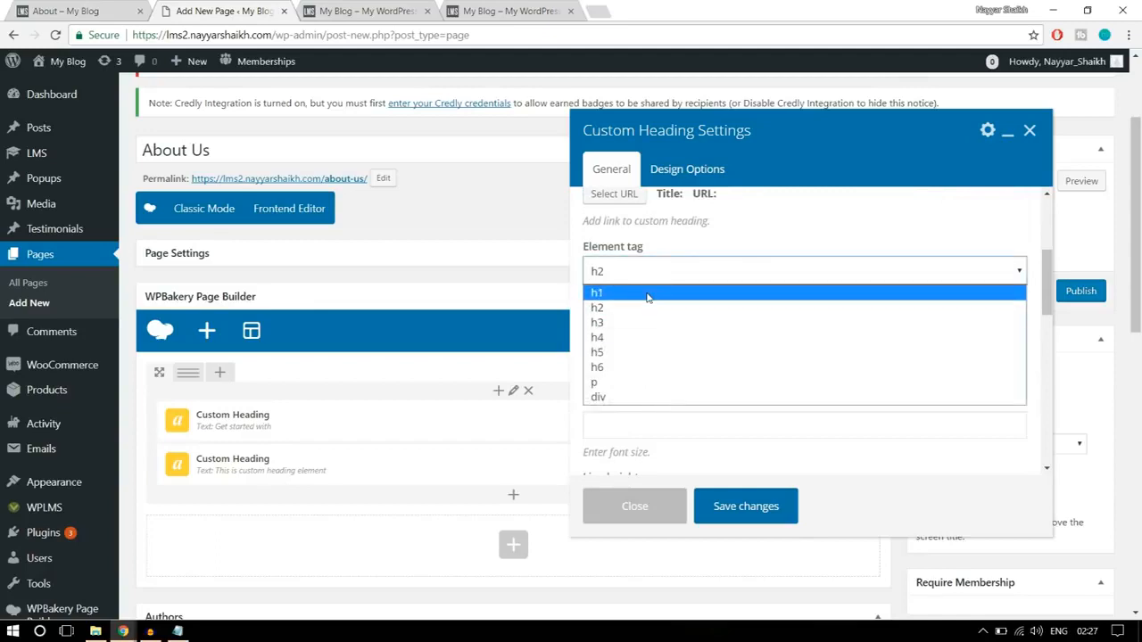
left_click(650, 292)
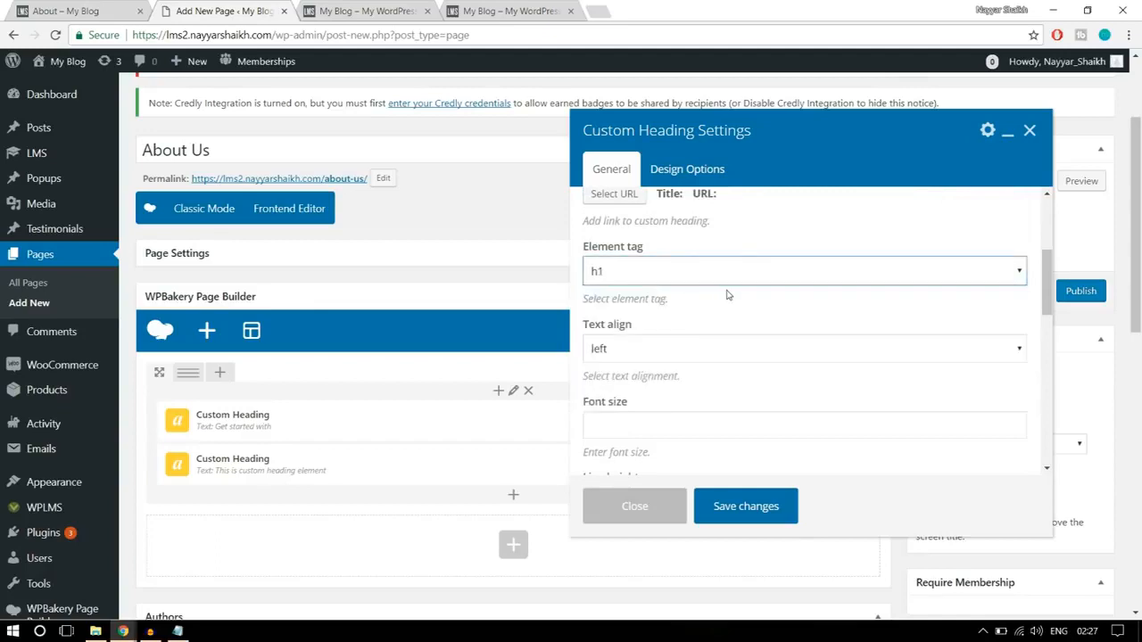
left_click(633, 349)
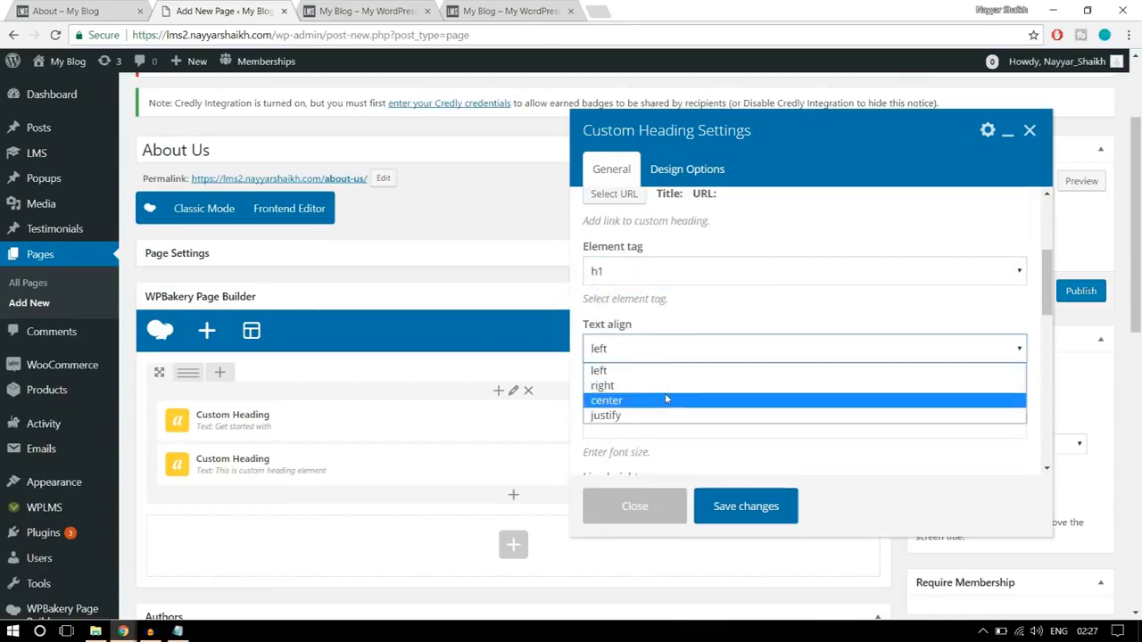
left_click(664, 398)
- Set the "Online Education" heading's font size to 6rem
scroll(660, 392, "down", 1)
left_click(658, 352)
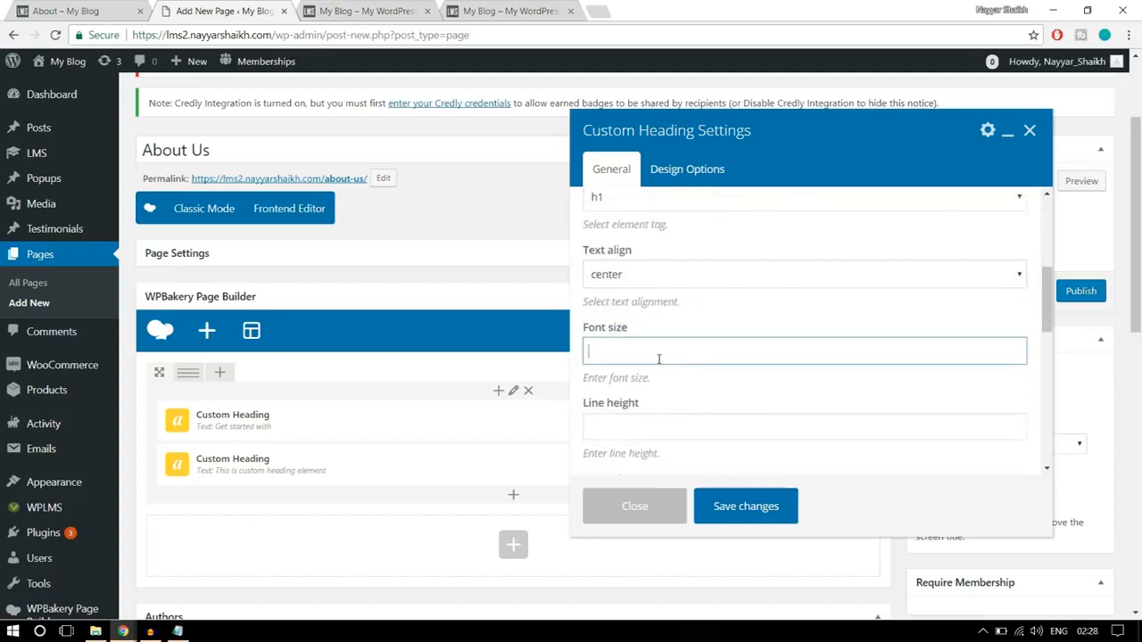
type("6rem")
left_click_drag(637, 352, 595, 352)
- Set the "Online Education" heading's text color to white
scroll(822, 378, "down", 3)
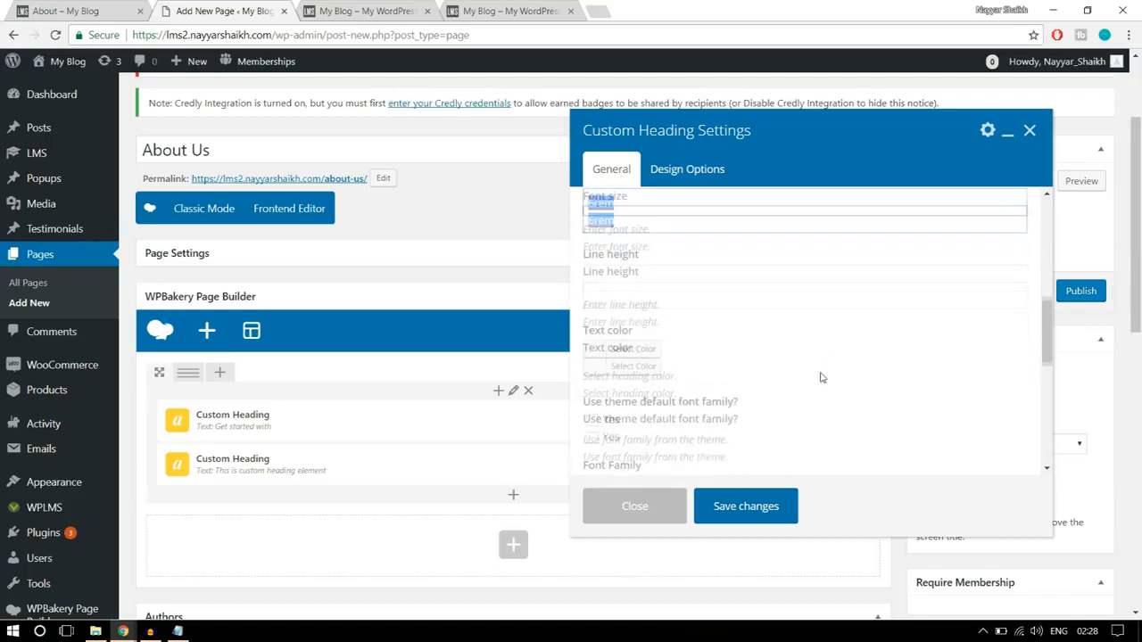
left_click(635, 275)
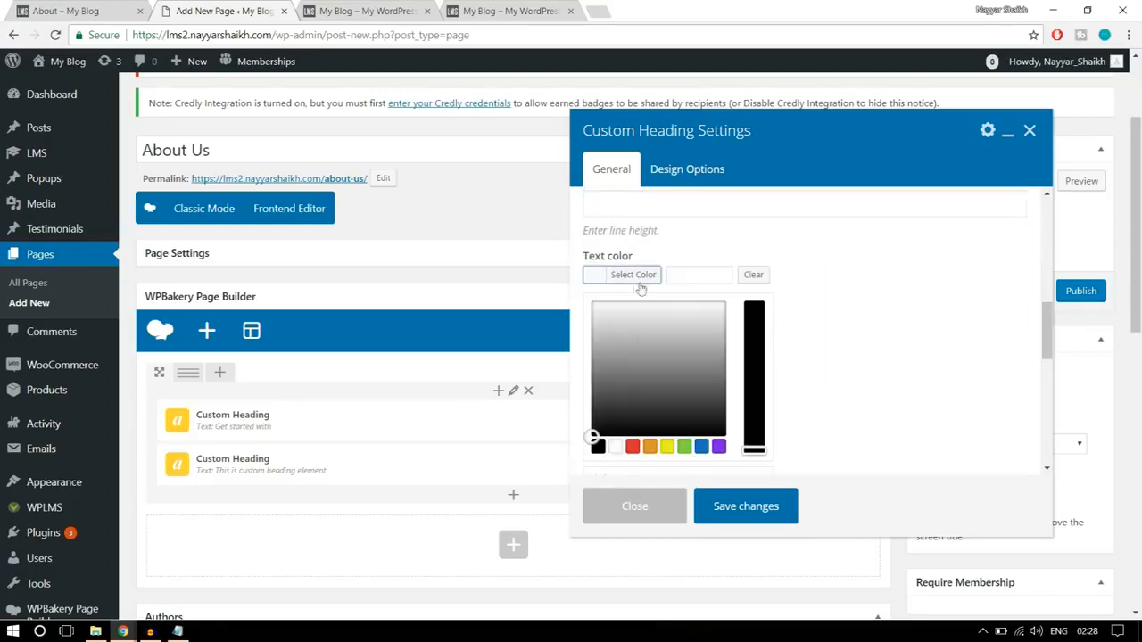
left_click(615, 446)
left_click(621, 282)
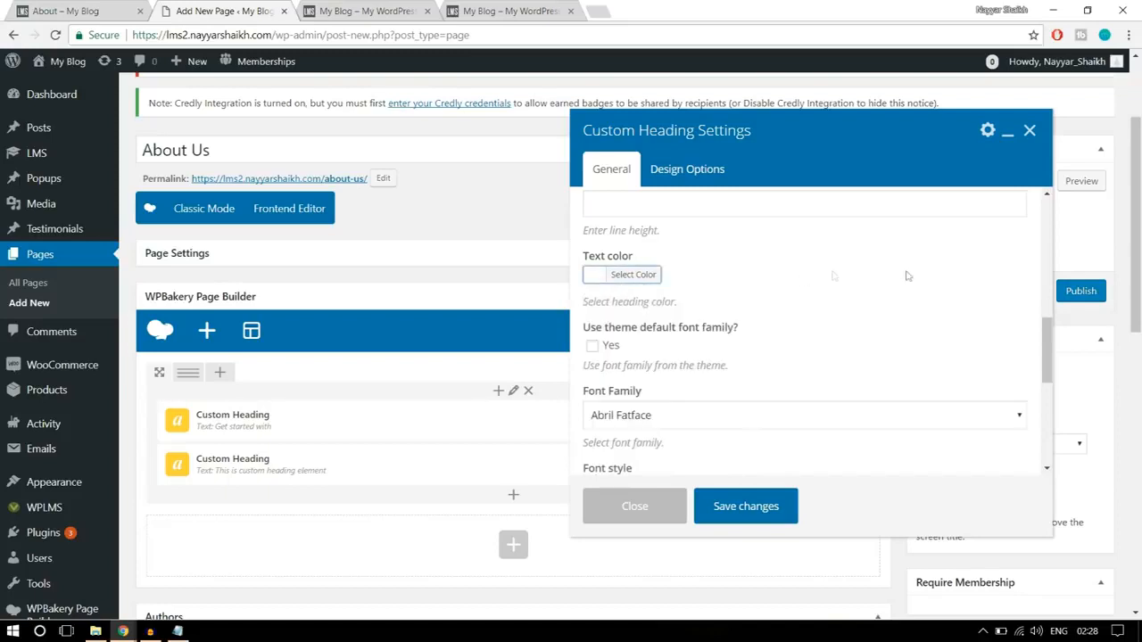
- Set the "Online Education" heading's font family to Open Sans with the 800 bold regular font style
scroll(908, 282, "down", 2)
left_click(649, 338)
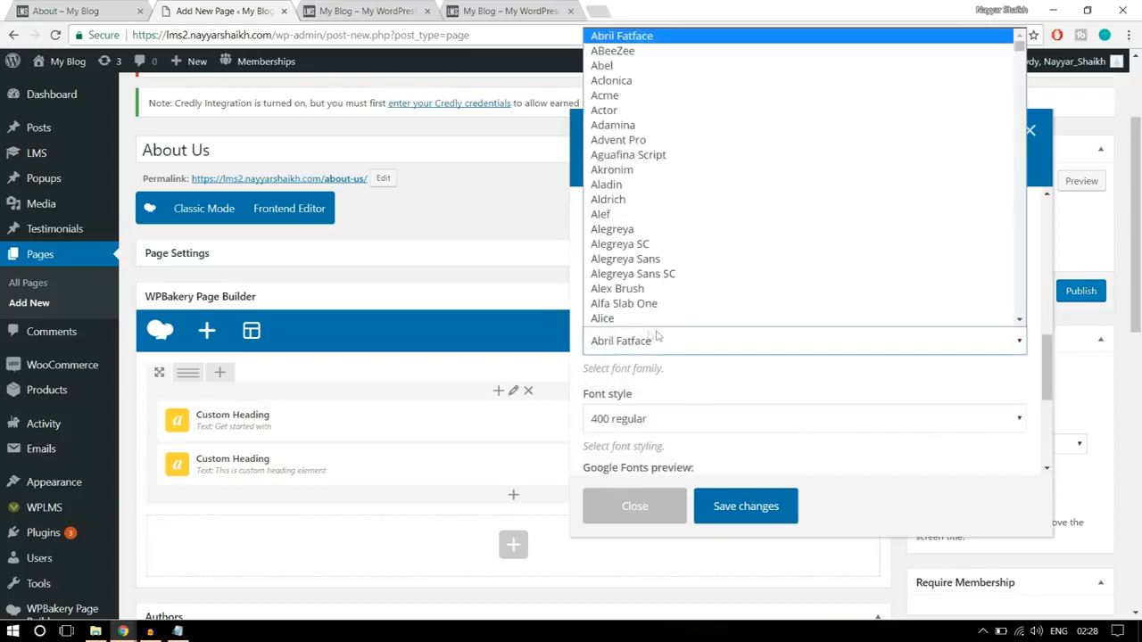
type("op")
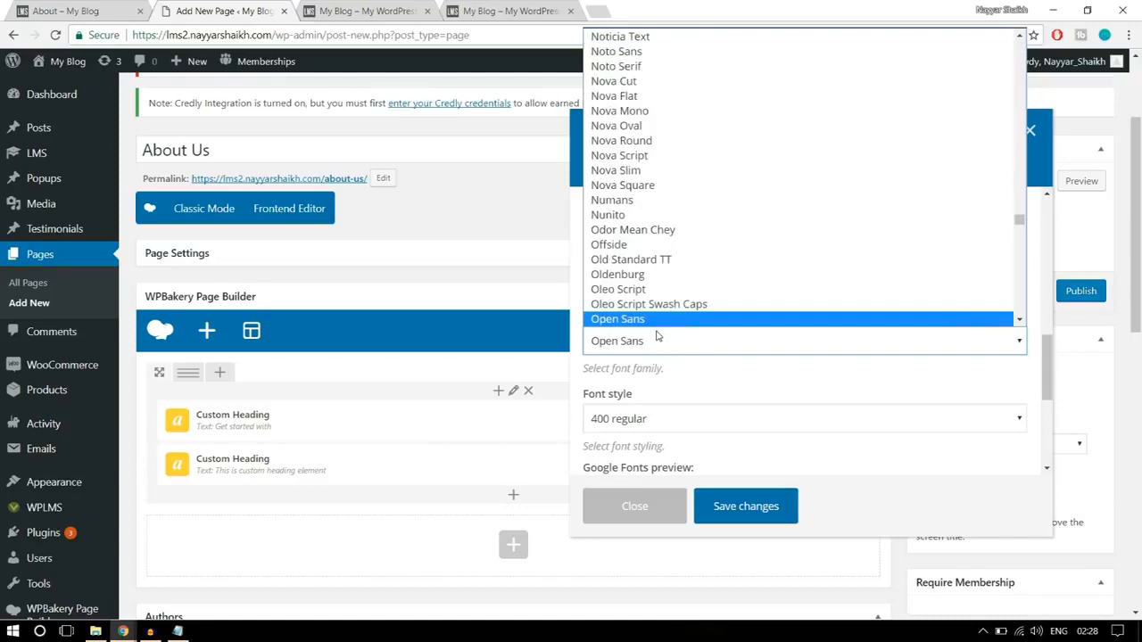
left_click(655, 323)
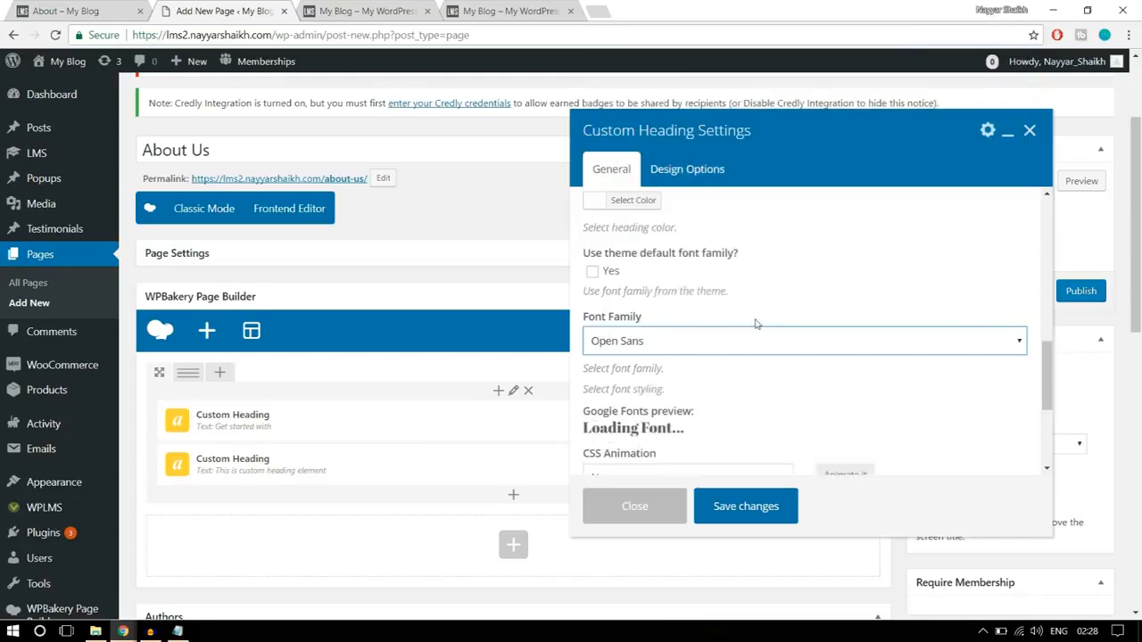
scroll(755, 323, "down", 2)
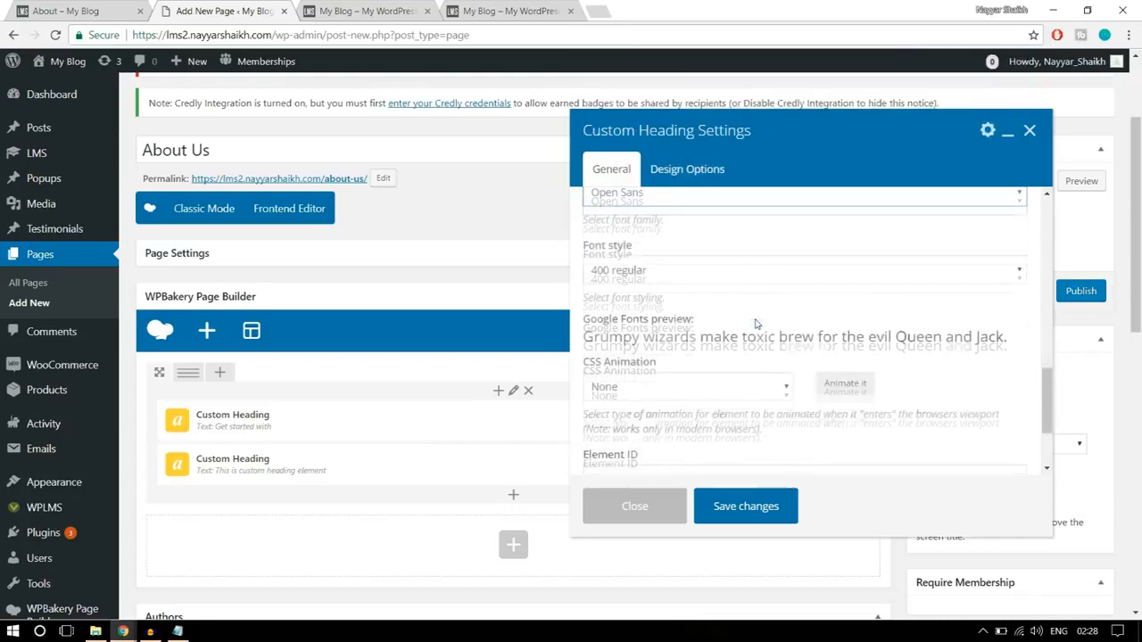
left_click(660, 270)
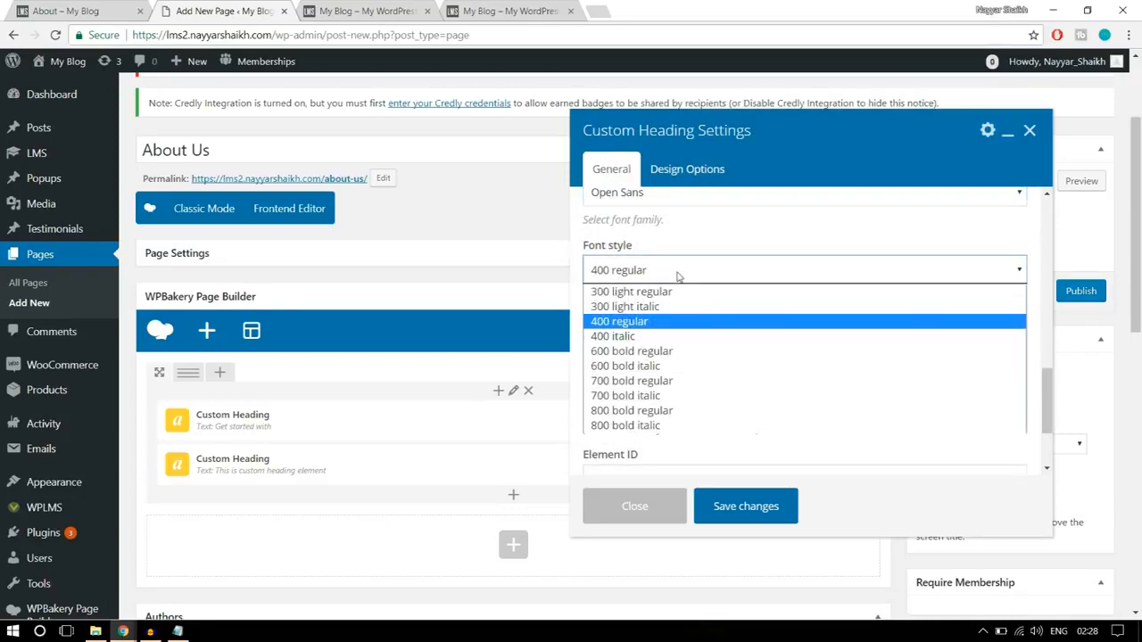
left_click(648, 410)
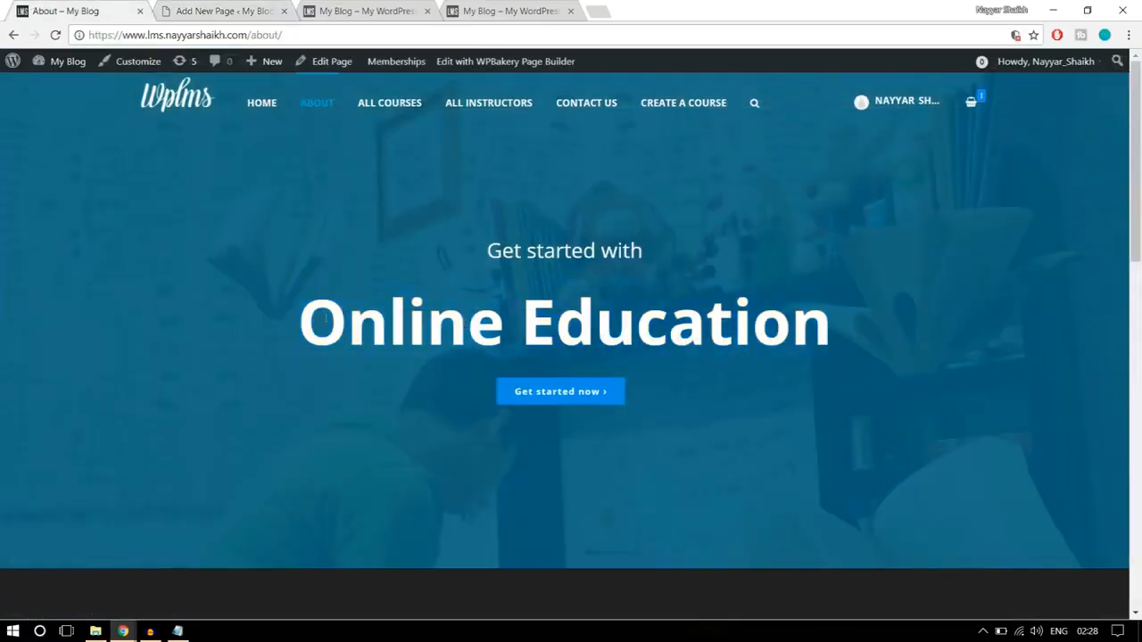
- Compare the font style with "Online Education" on the finished About page and save the custom heading's settings
left_click_drag(311, 308, 854, 300)
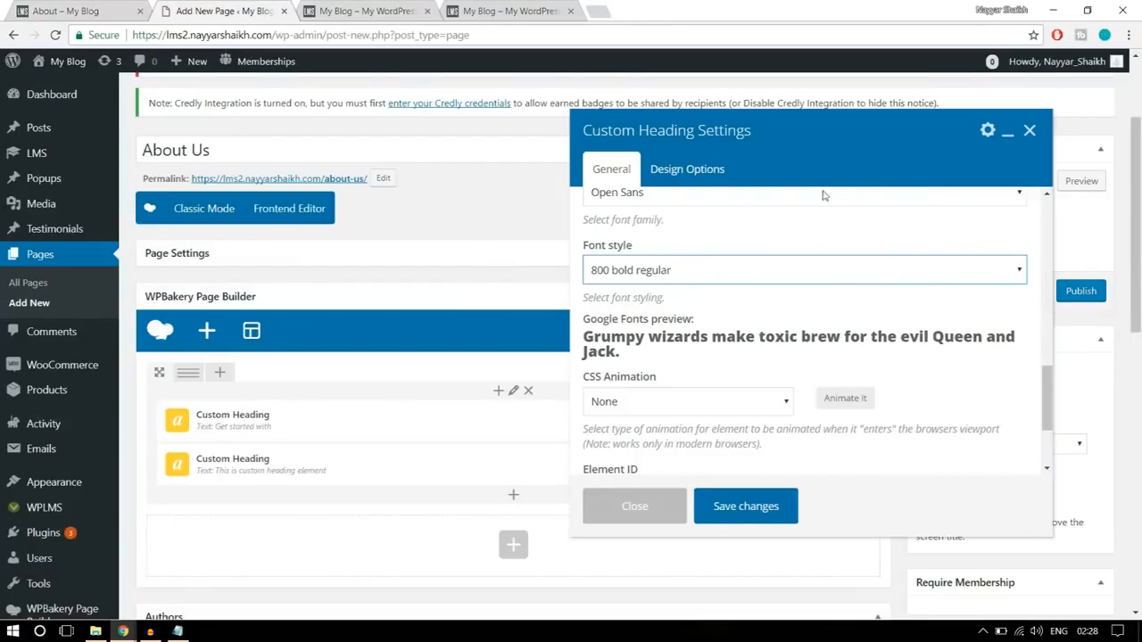
scroll(800, 324, "down", 1)
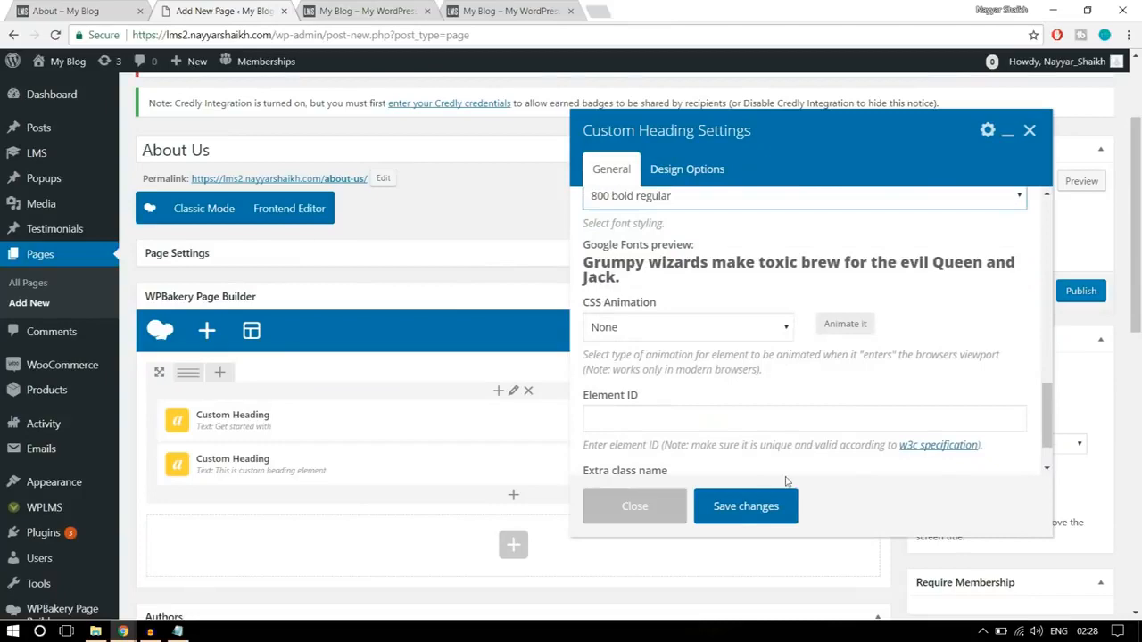
scroll(780, 478, "down", 1)
left_click(763, 506)
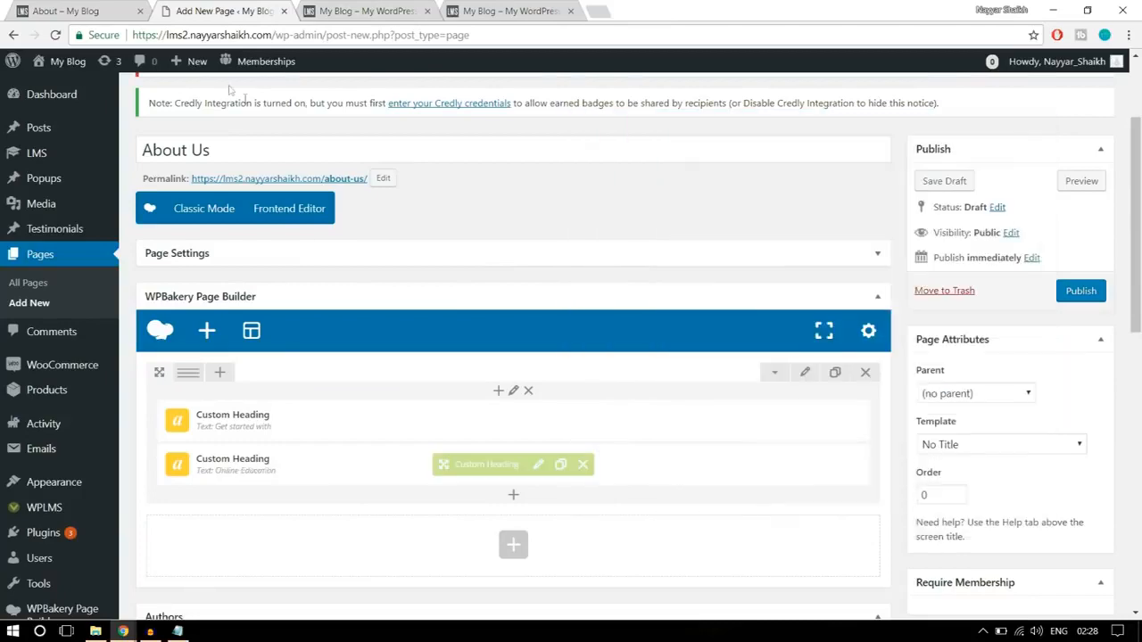
- Check the hero button on the finished About page and add a Button element below the "Online Education" heading
left_click(132, 7)
left_click(625, 435)
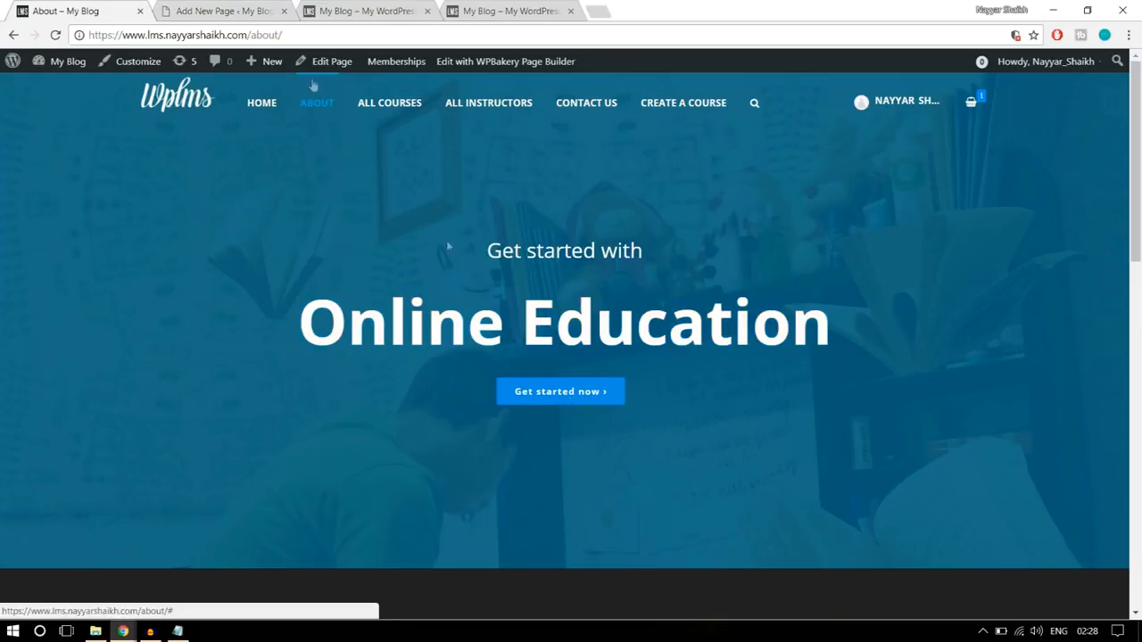
left_click(226, 15)
scroll(599, 267, "down", 1)
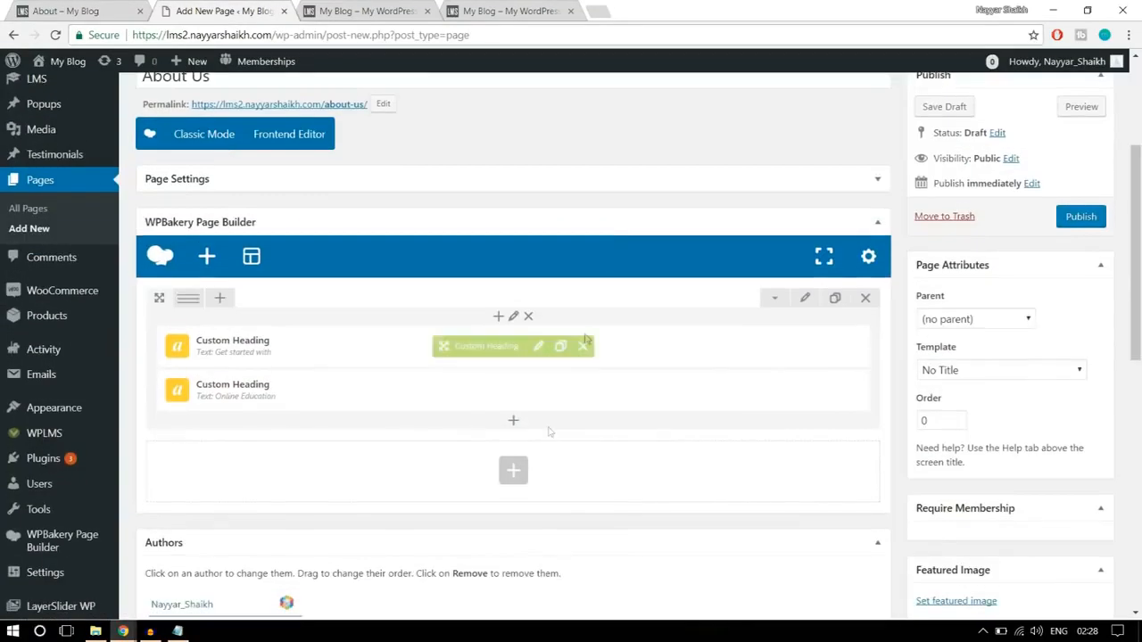
left_click(513, 421)
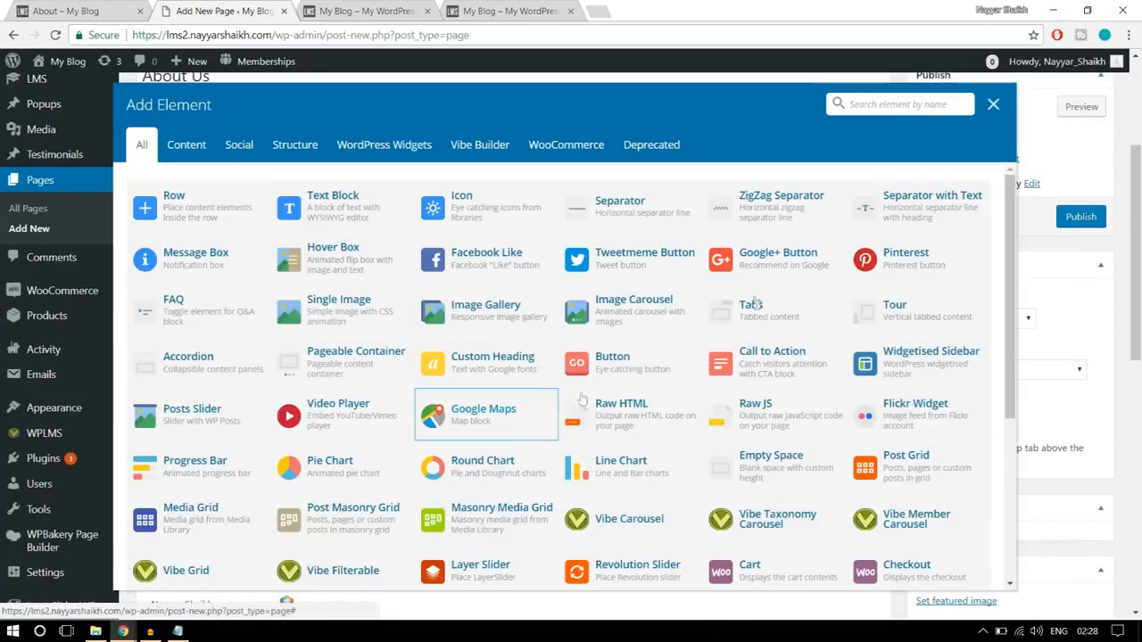
type("butt")
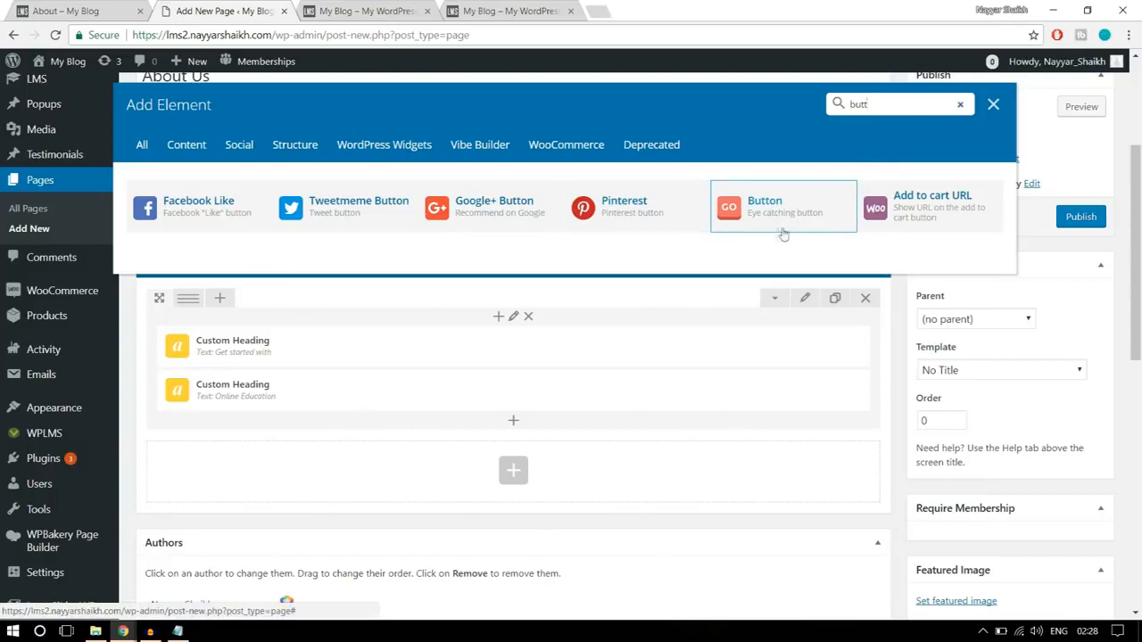
left_click(784, 217)
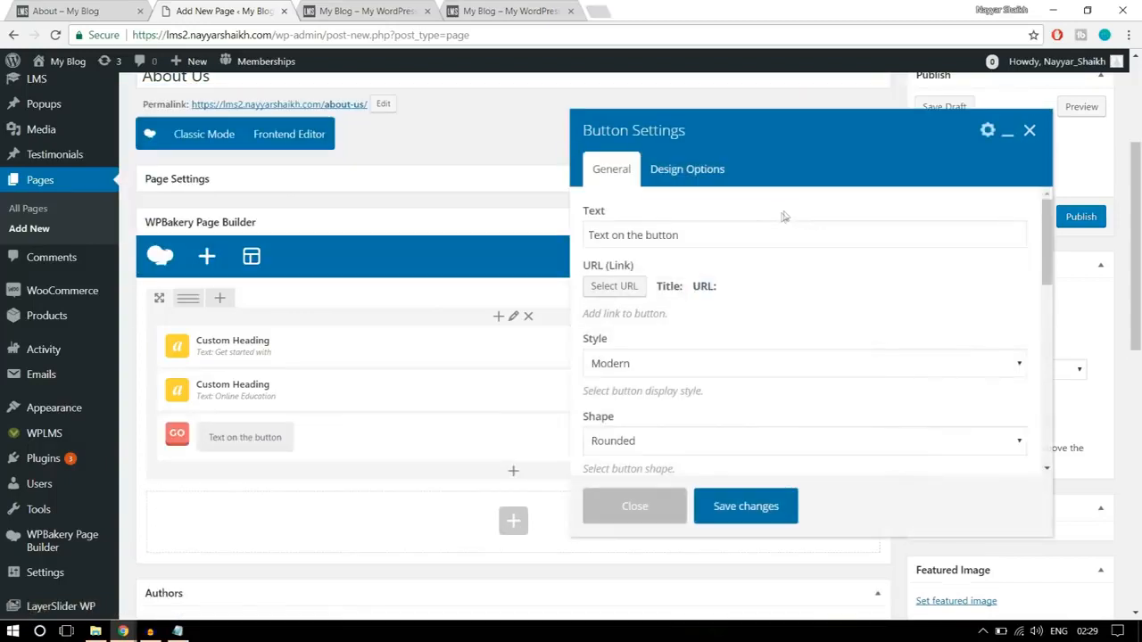
- Check the button's wording on the finished About page and set the new button's text to "Get Started Now"
left_click(741, 228)
left_click(87, 7)
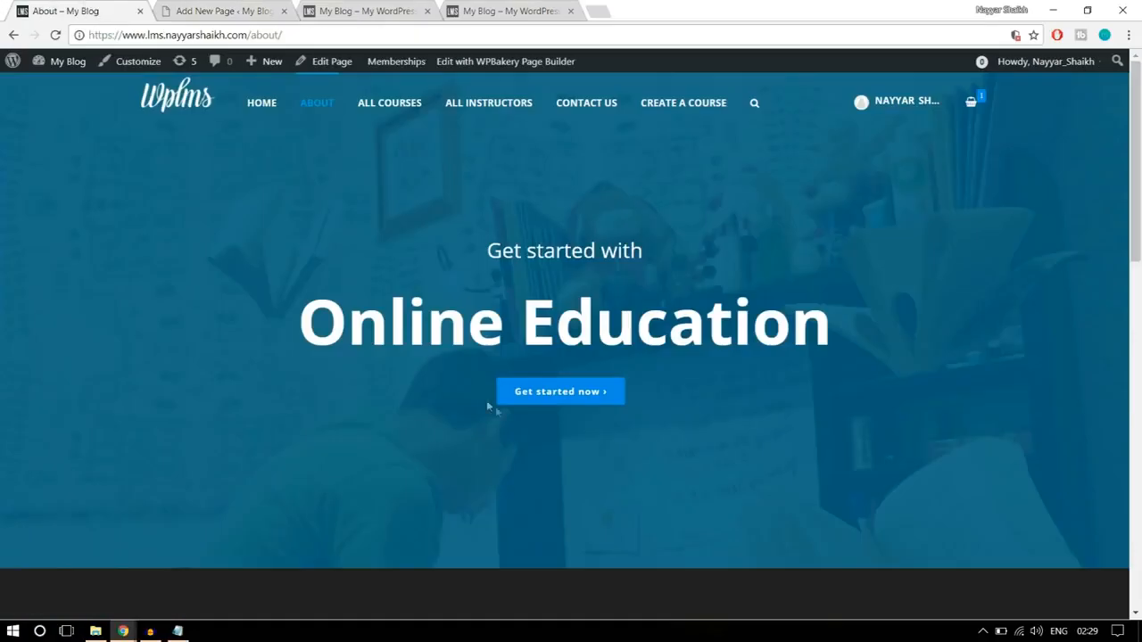
left_click(278, 18)
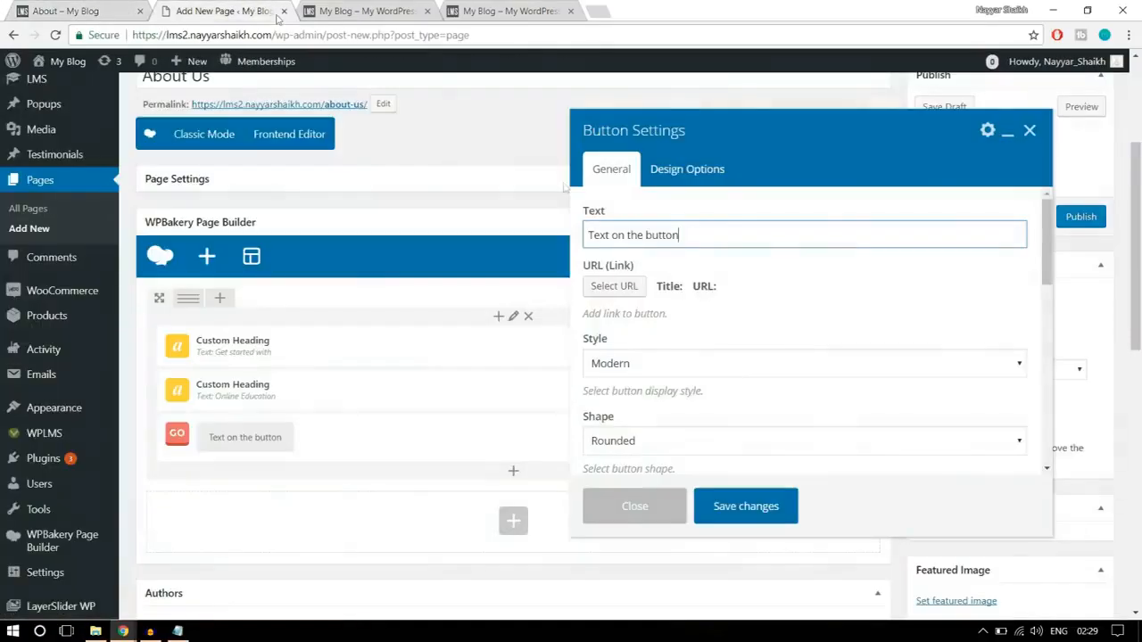
key("ctrl+a")
type("Get S")
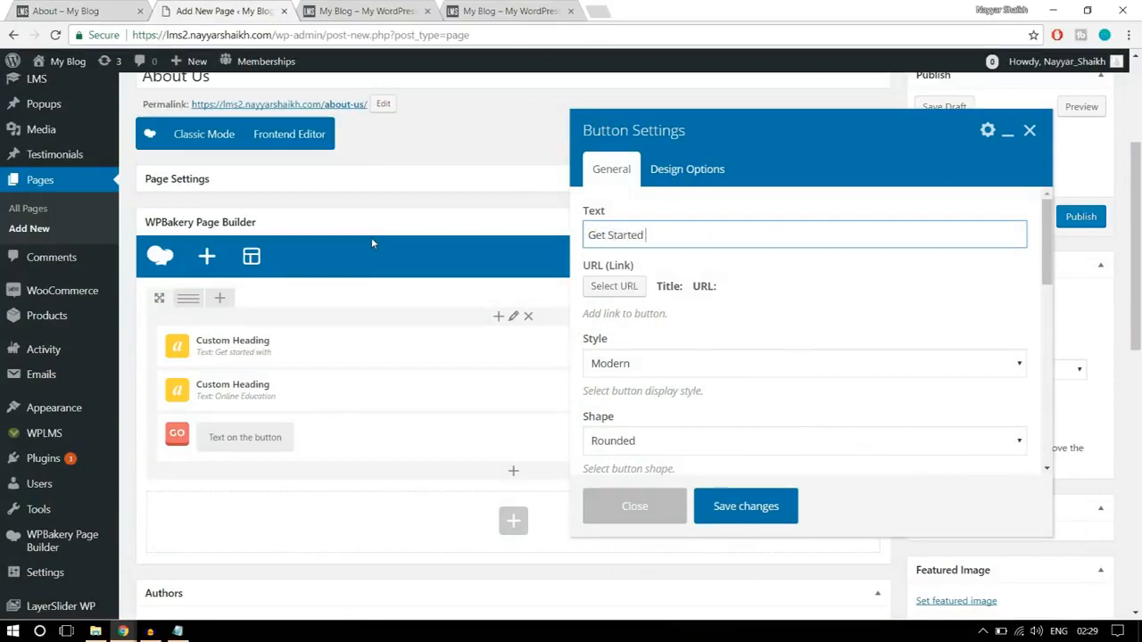
type("tarted Now")
- Set the "Get Started Now" button's link URL to the placeholder "#"
scroll(881, 272, "down", 2)
scroll(877, 283, "up", 2)
left_click(616, 286)
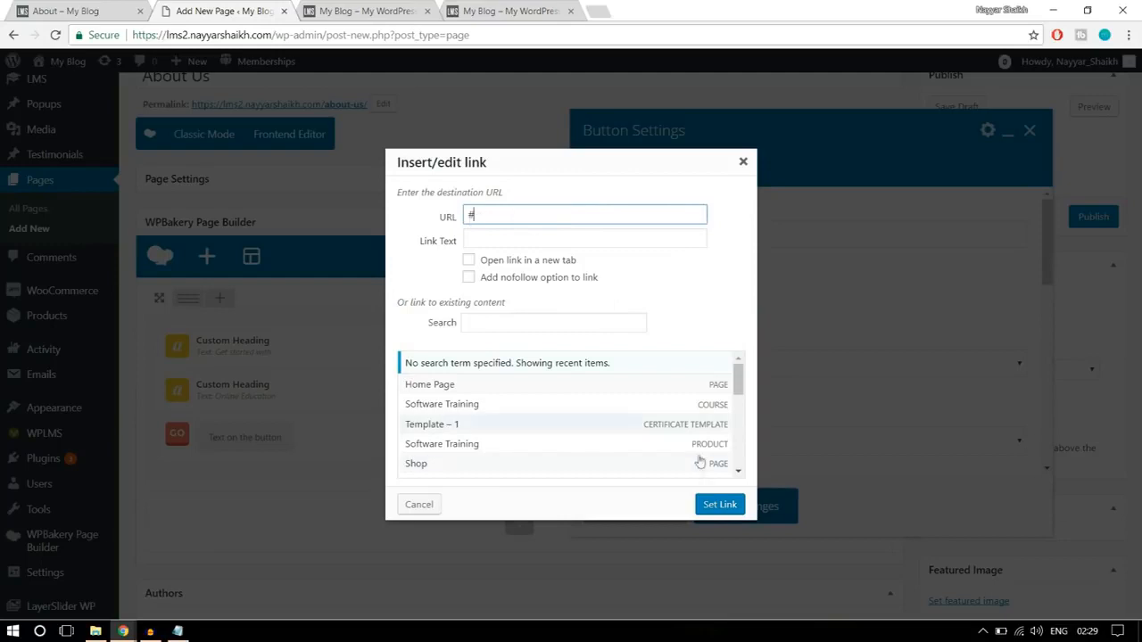
left_click(719, 505)
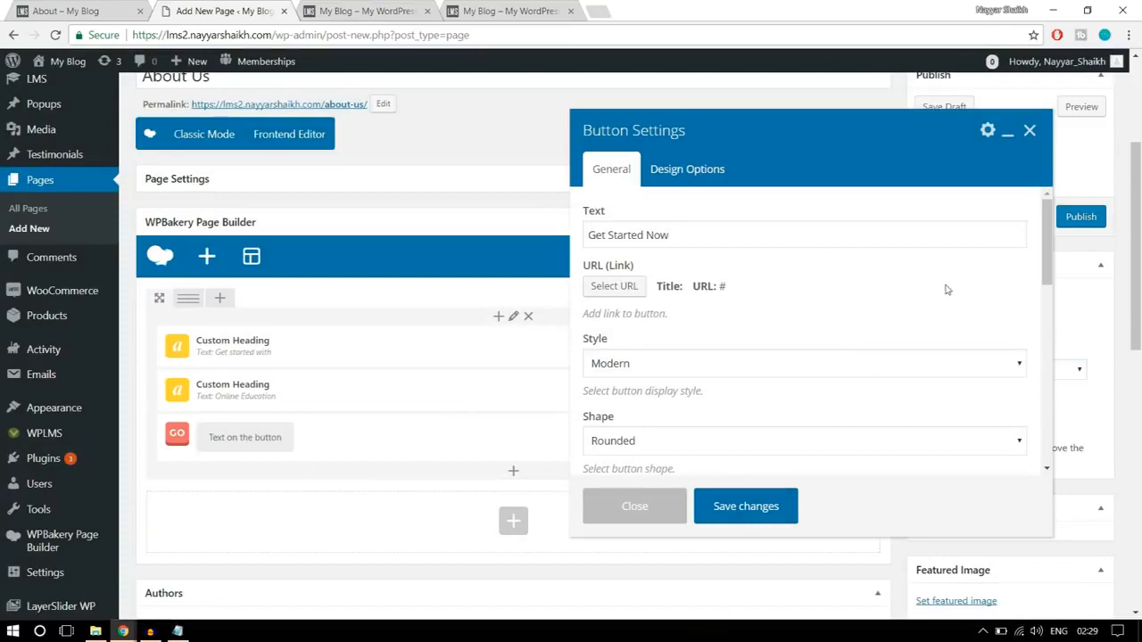
- Review the available button display styles and choose Modern for the "Get Started Now" button
scroll(944, 289, "down", 1)
left_click(772, 299)
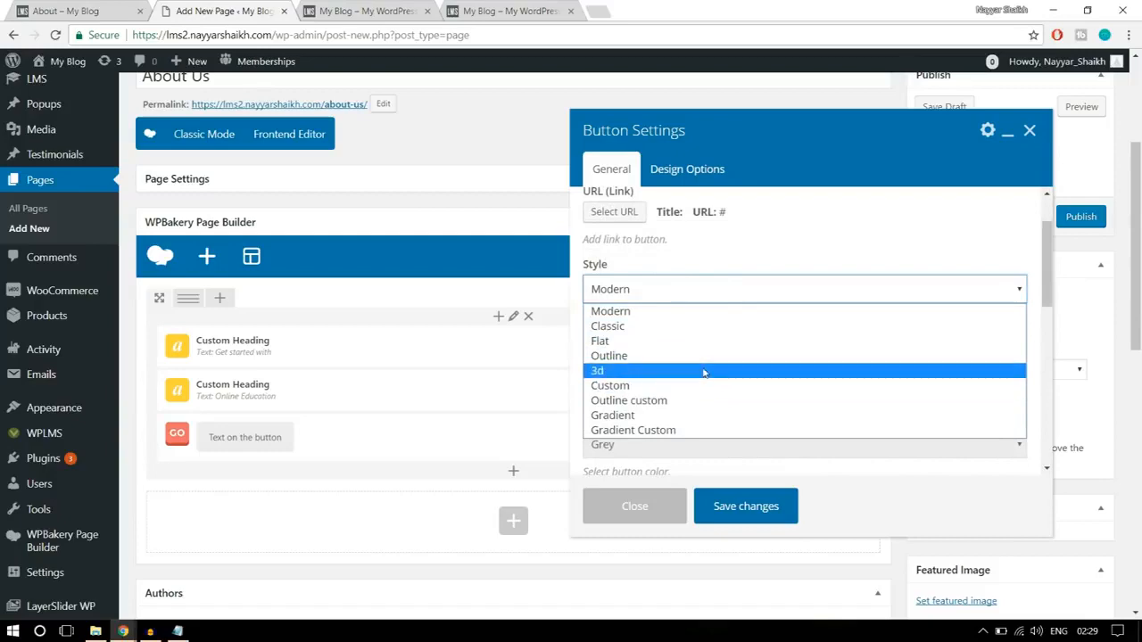
left_click(678, 310)
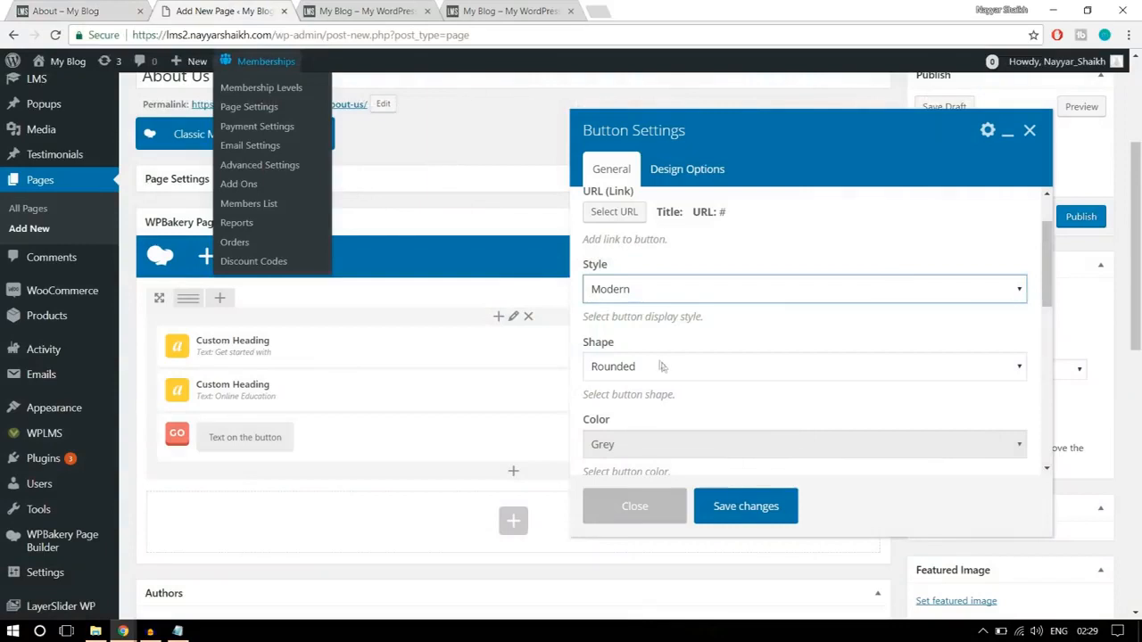
- Set the "Get Started Now" button's style to Flat and its shape to Square
left_click(693, 288)
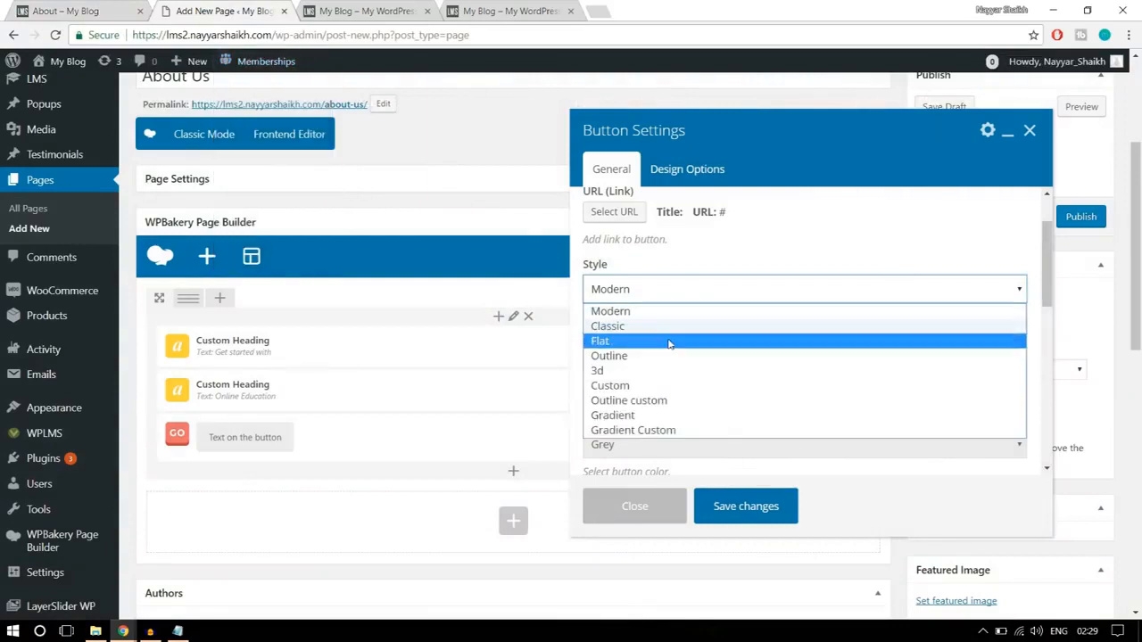
left_click(670, 337)
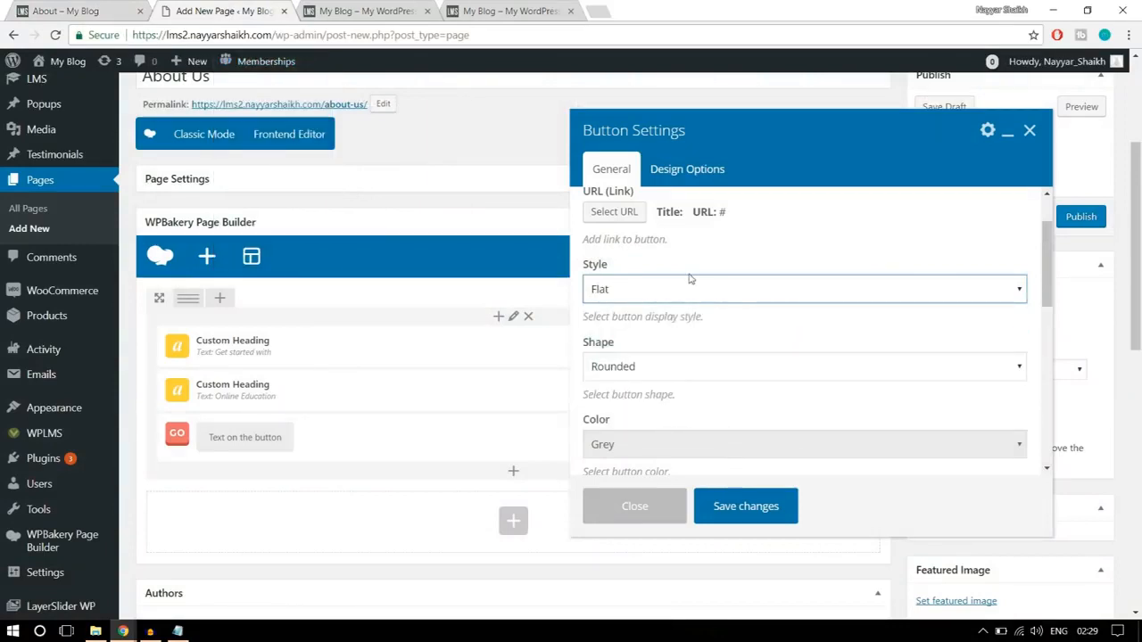
left_click(677, 294)
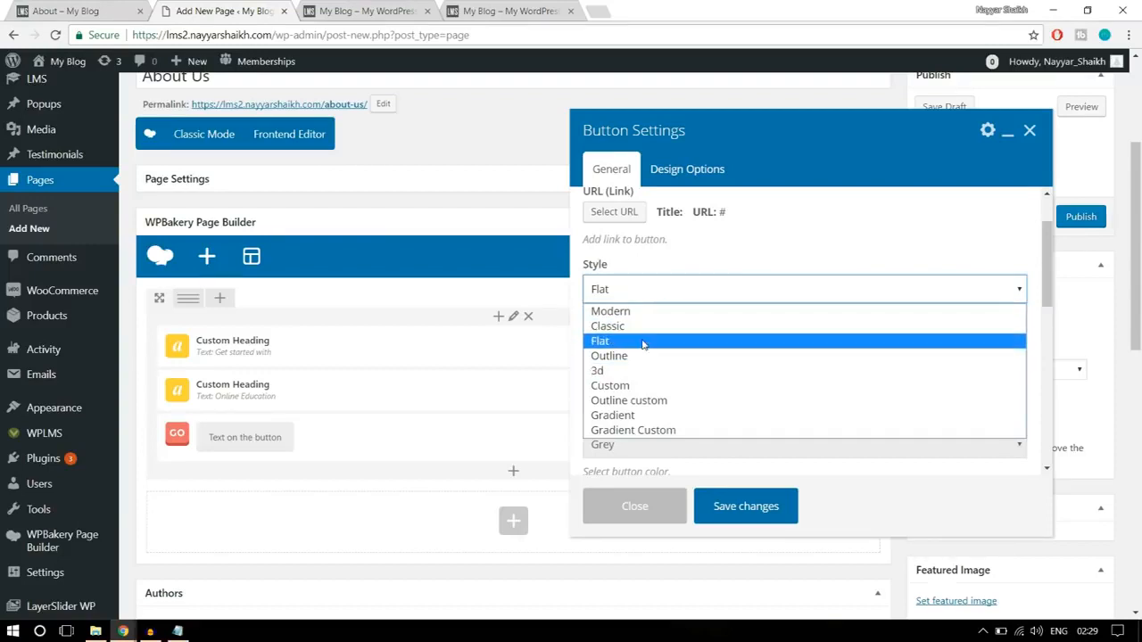
left_click(646, 341)
scroll(746, 327, "down", 1)
left_click(665, 294)
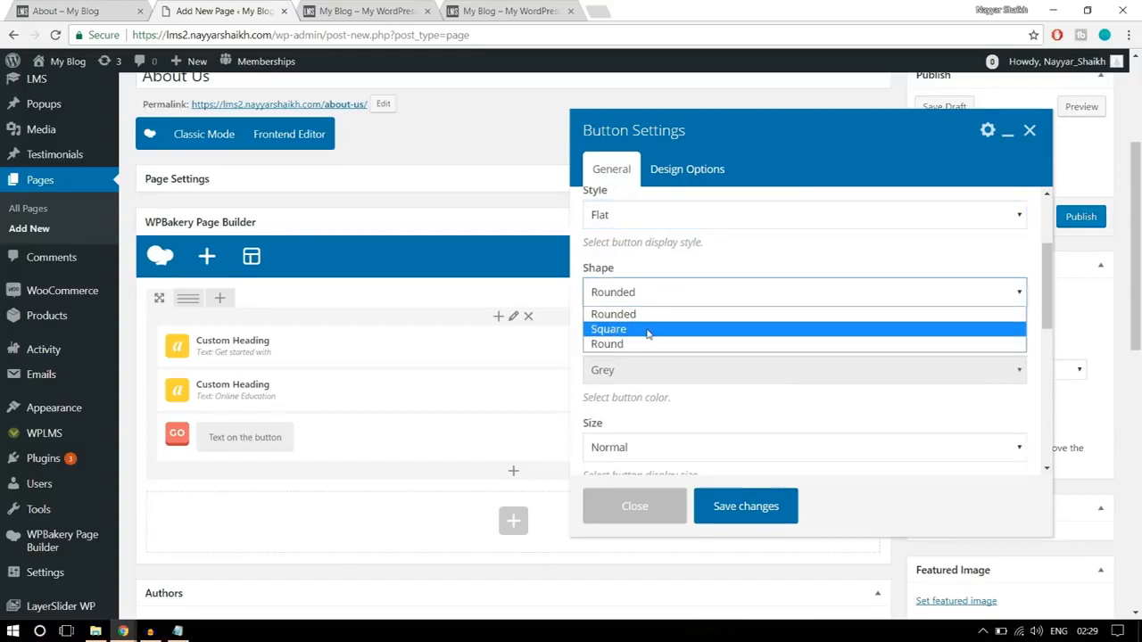
left_click(648, 332)
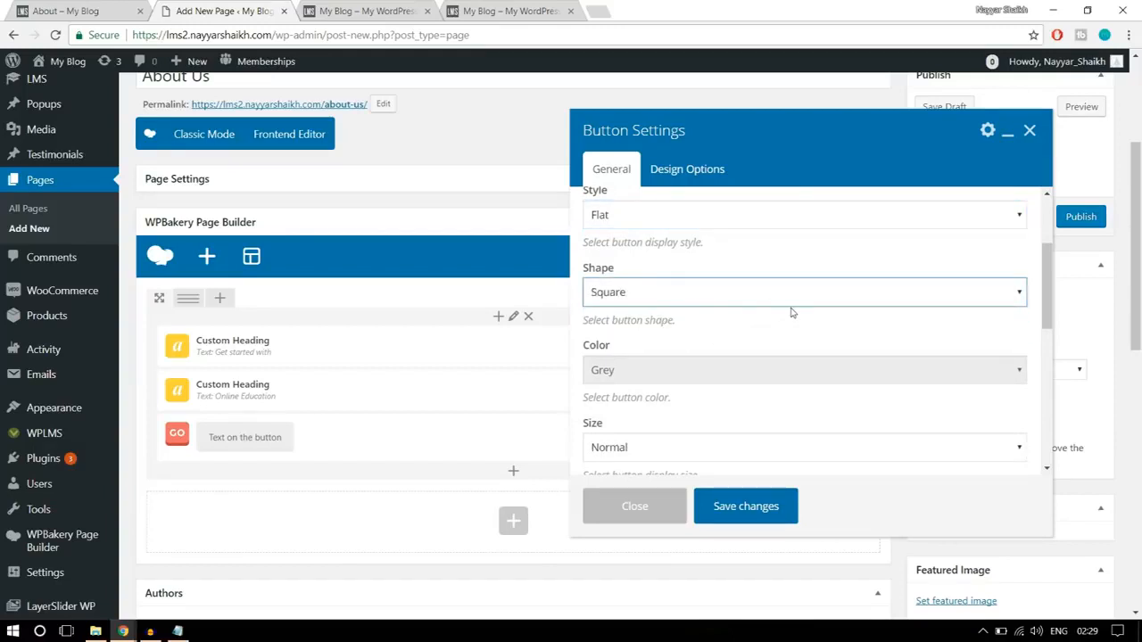
- Set the button color to Classic Blue and compare it with the hero button on the finished About page
scroll(793, 314, "down", 1)
left_click(640, 300)
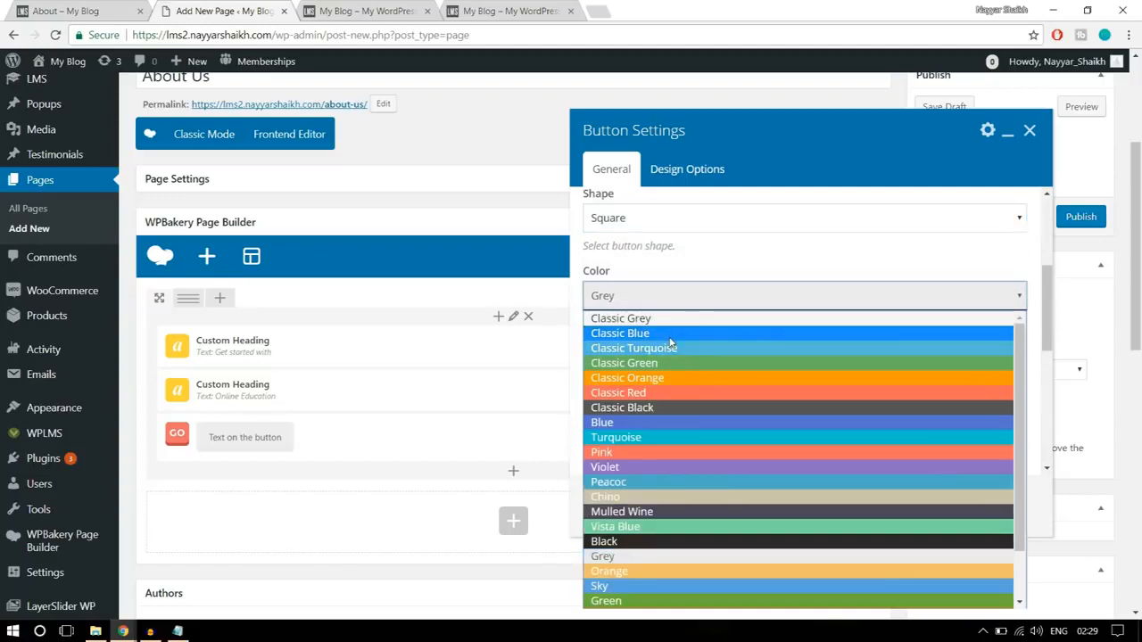
left_click(674, 334)
left_click(87, 9)
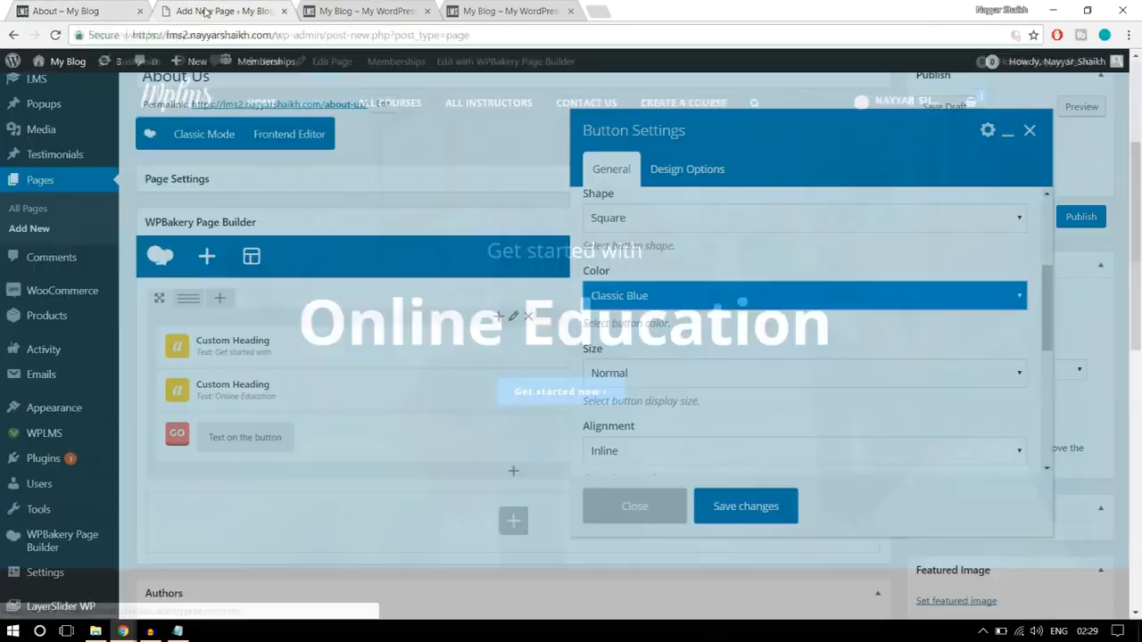
left_click(223, 11)
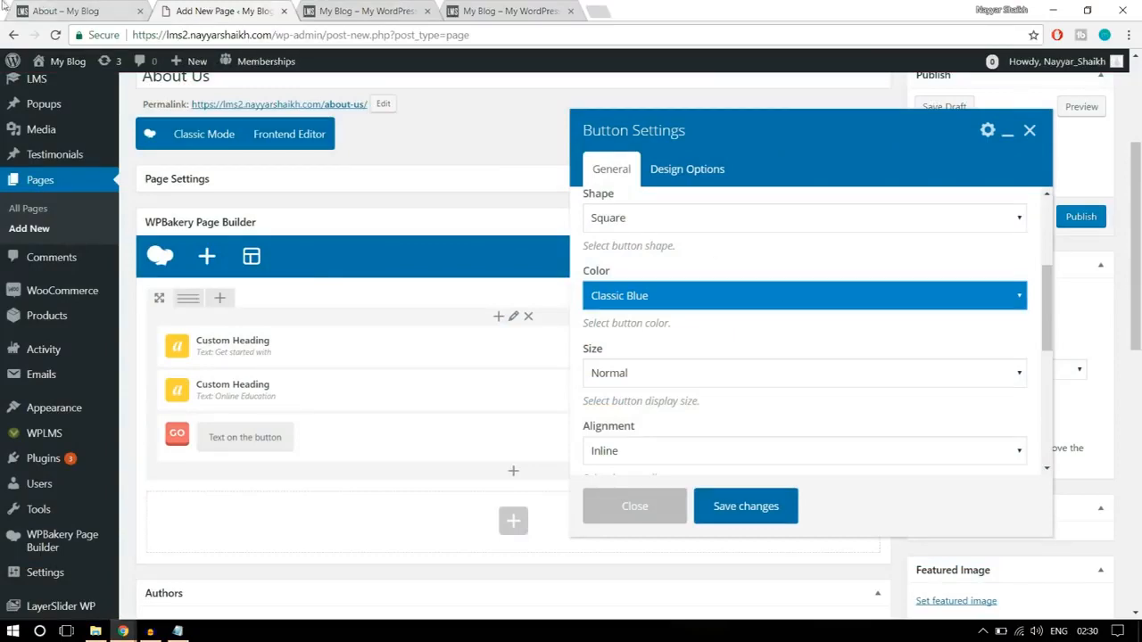
left_click(82, 12)
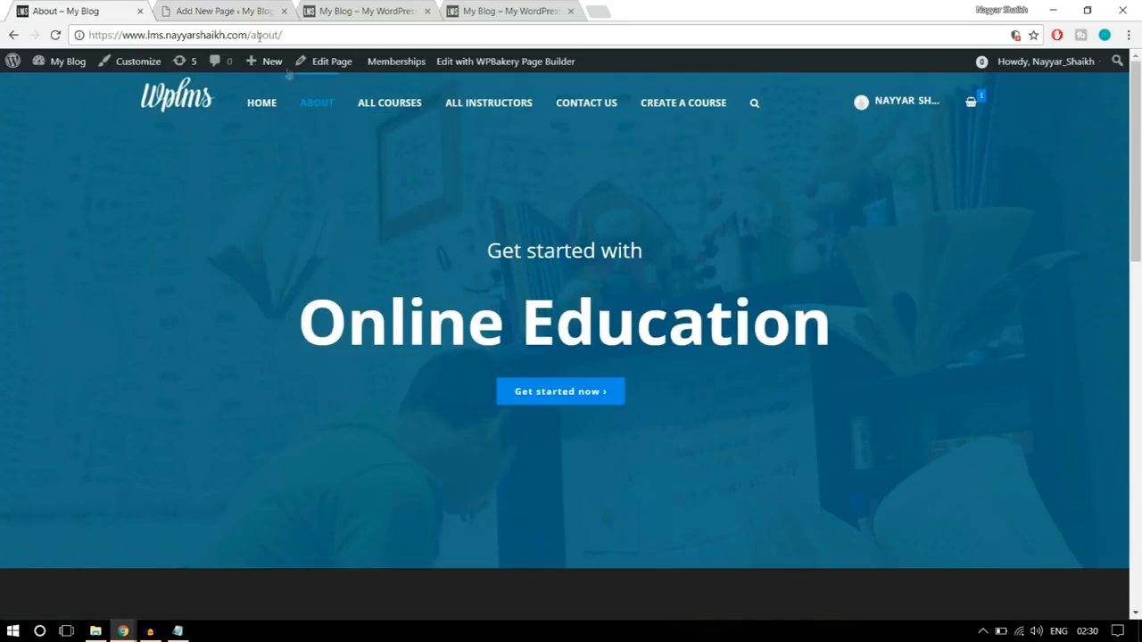
left_click(214, 12)
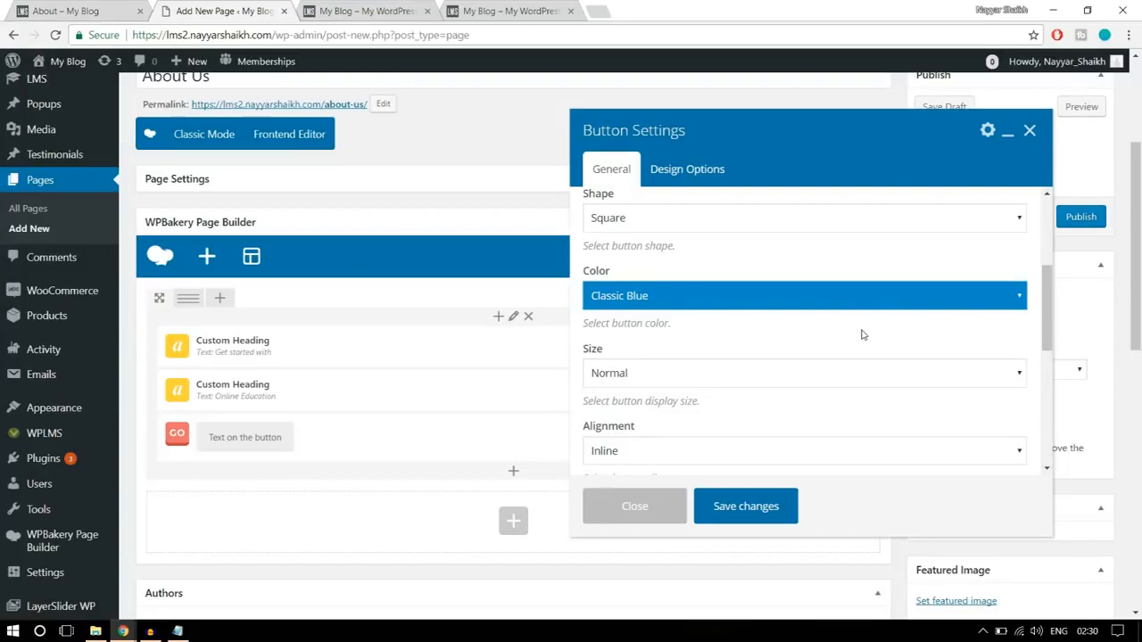
- Set the button's alignment to Center and save the button settings
scroll(862, 333, "down", 1)
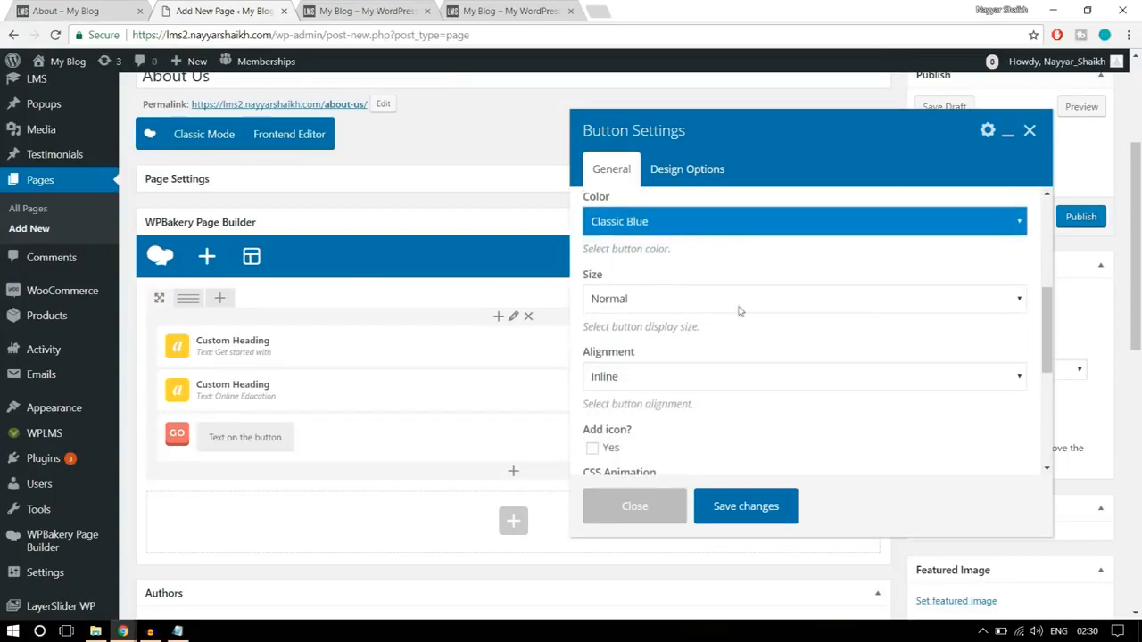
scroll(807, 316, "down", 1)
left_click(710, 303)
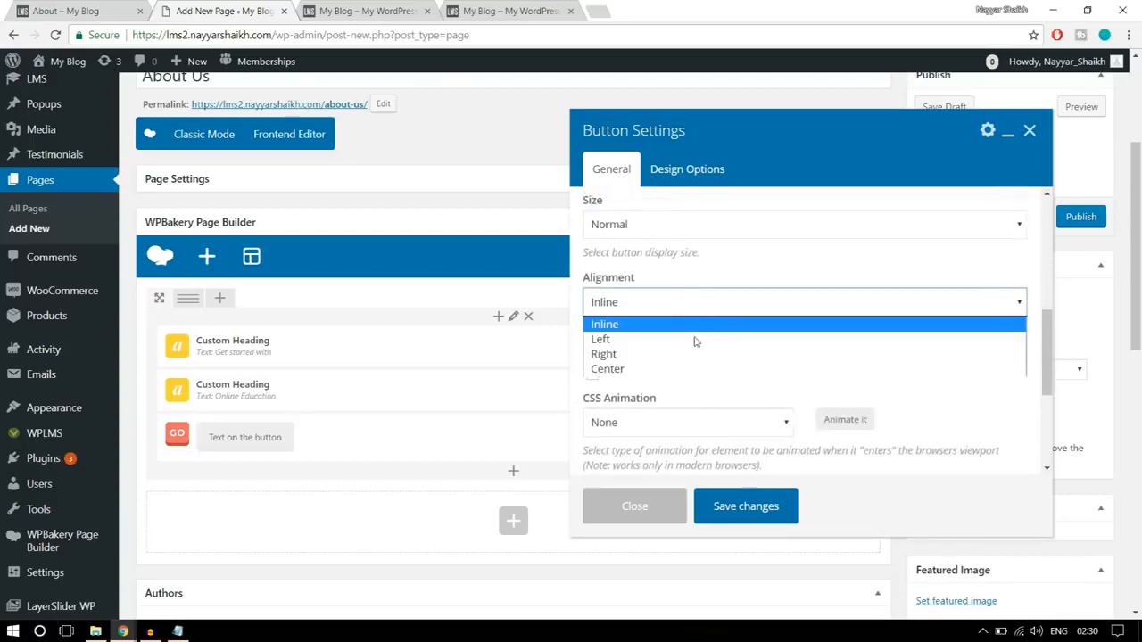
left_click(679, 366)
scroll(808, 355, "down", 1)
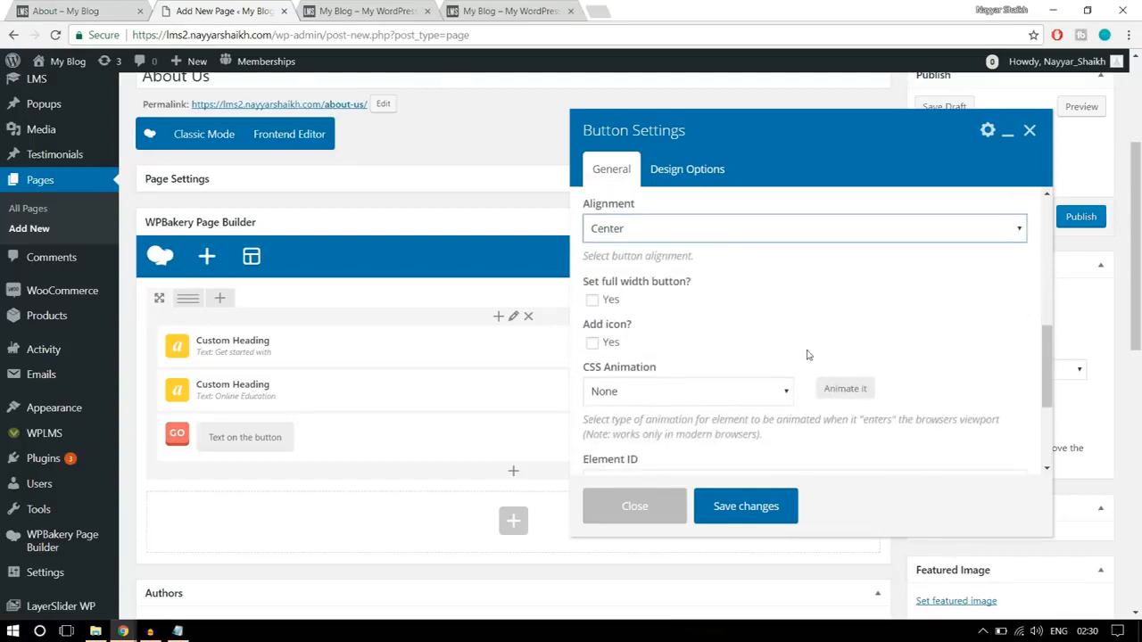
scroll(807, 352, "down", 1)
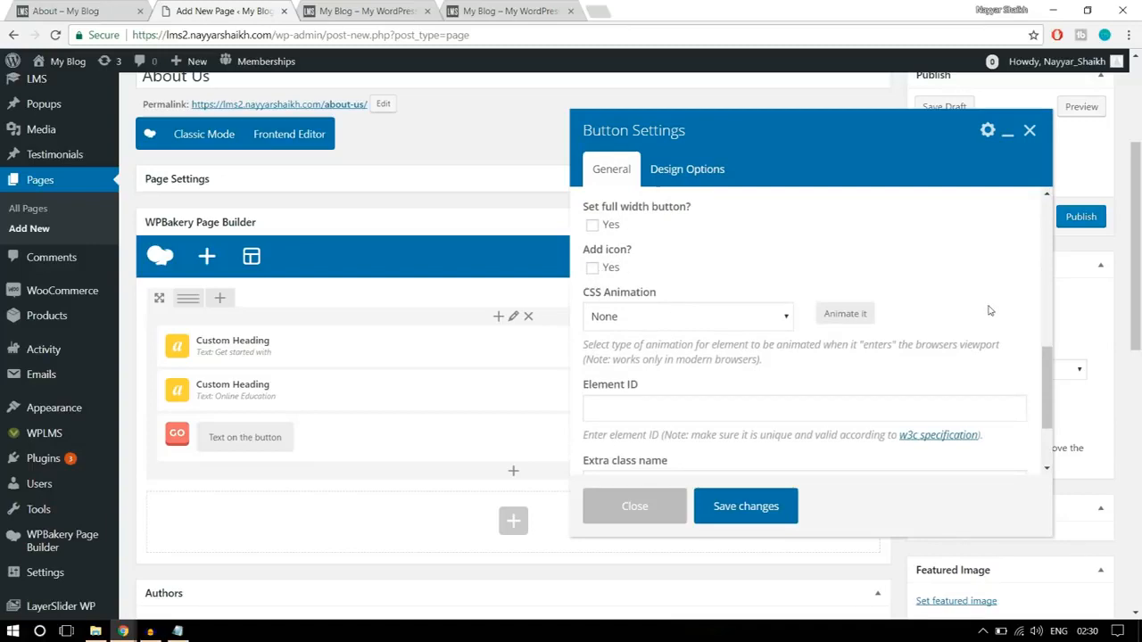
scroll(981, 348, "down", 3)
scroll(955, 357, "up", 3)
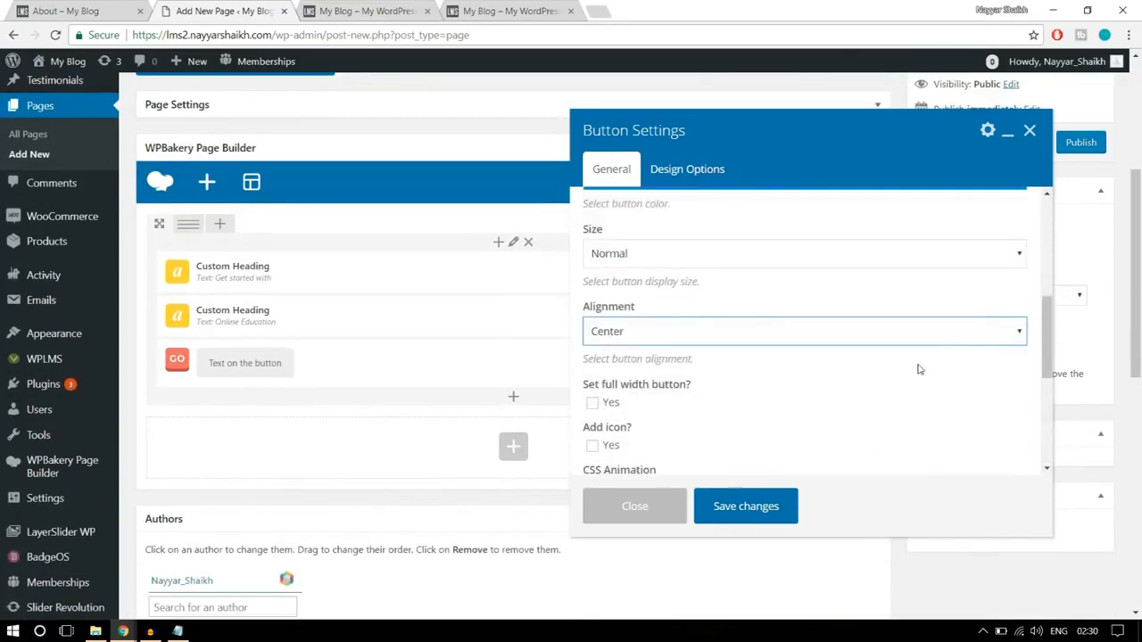
left_click(755, 504)
scroll(701, 437, "up", 1)
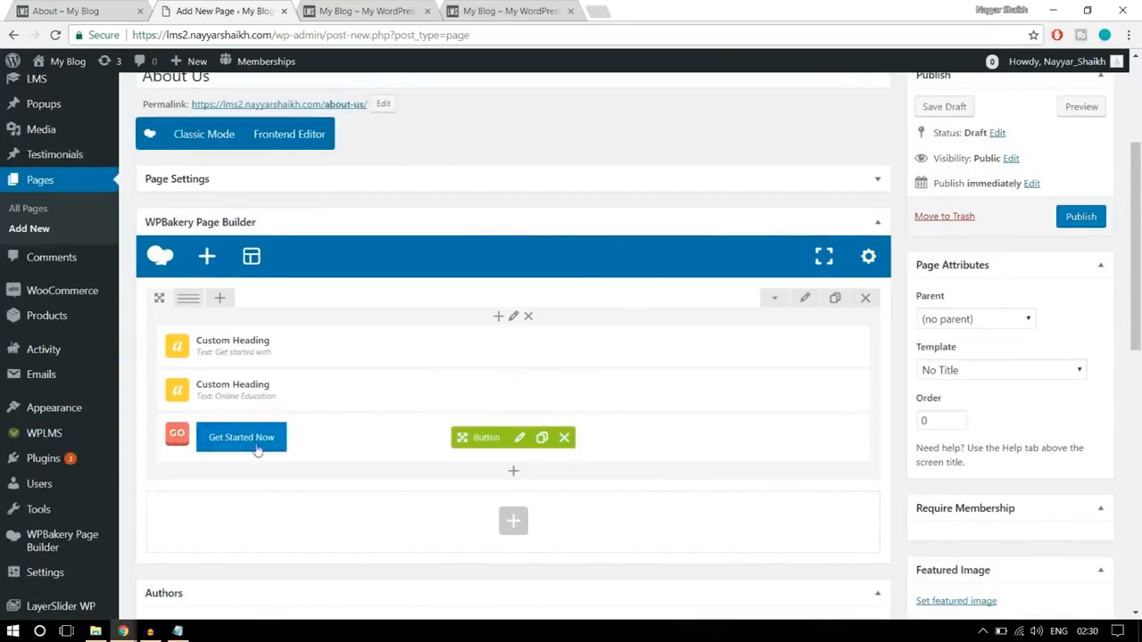
- Give the hero row a top margin of -150 and save the row settings
left_click(805, 300)
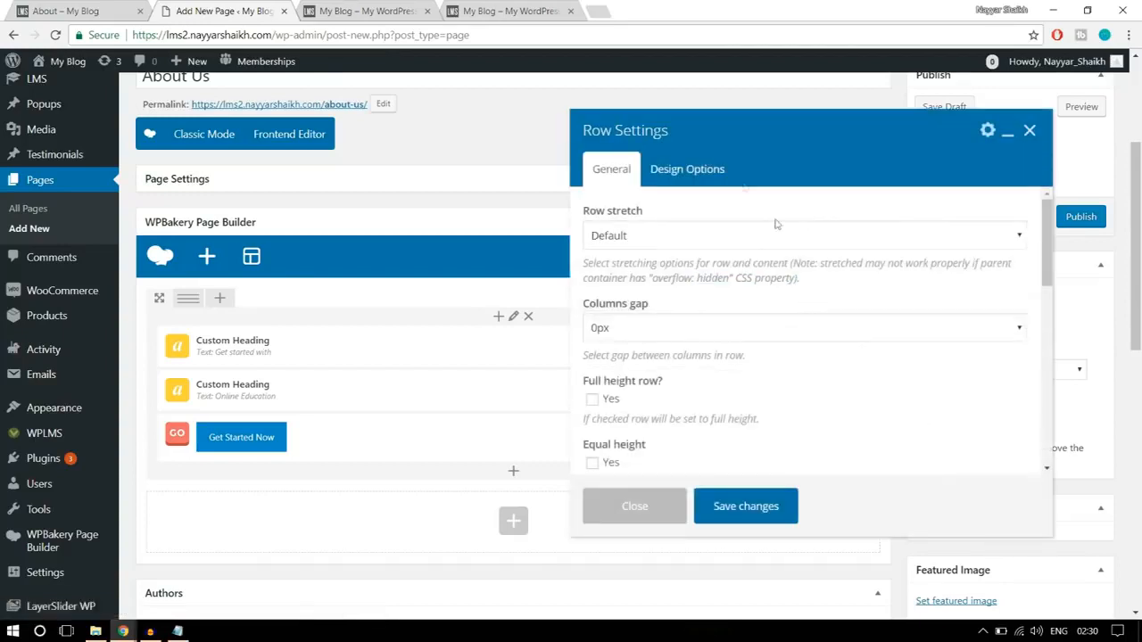
left_click(721, 171)
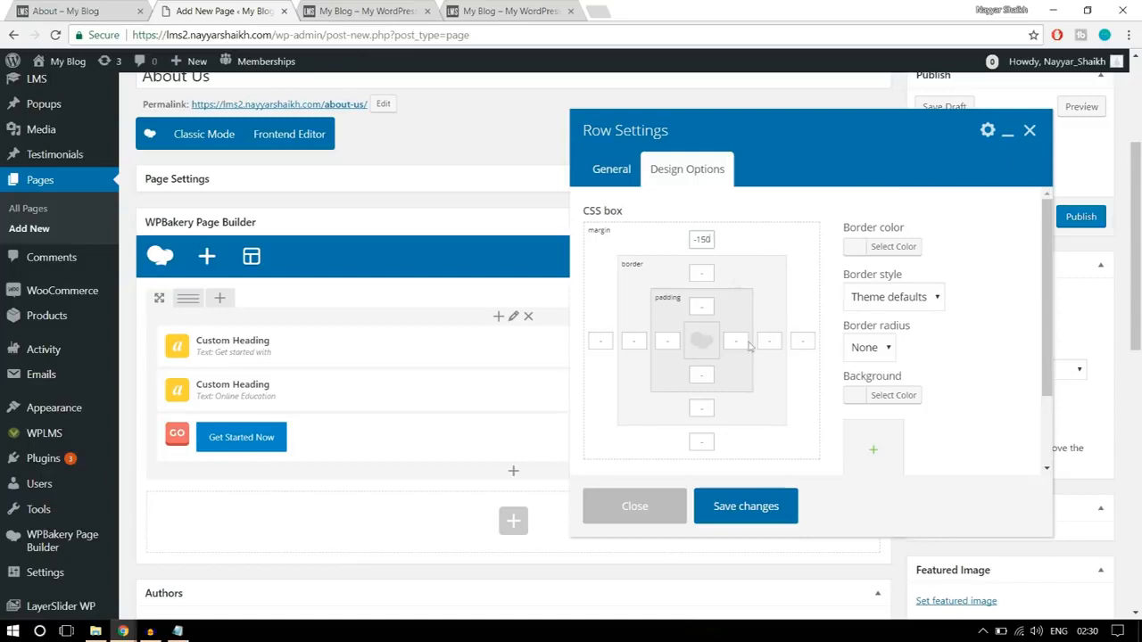
left_click(755, 516)
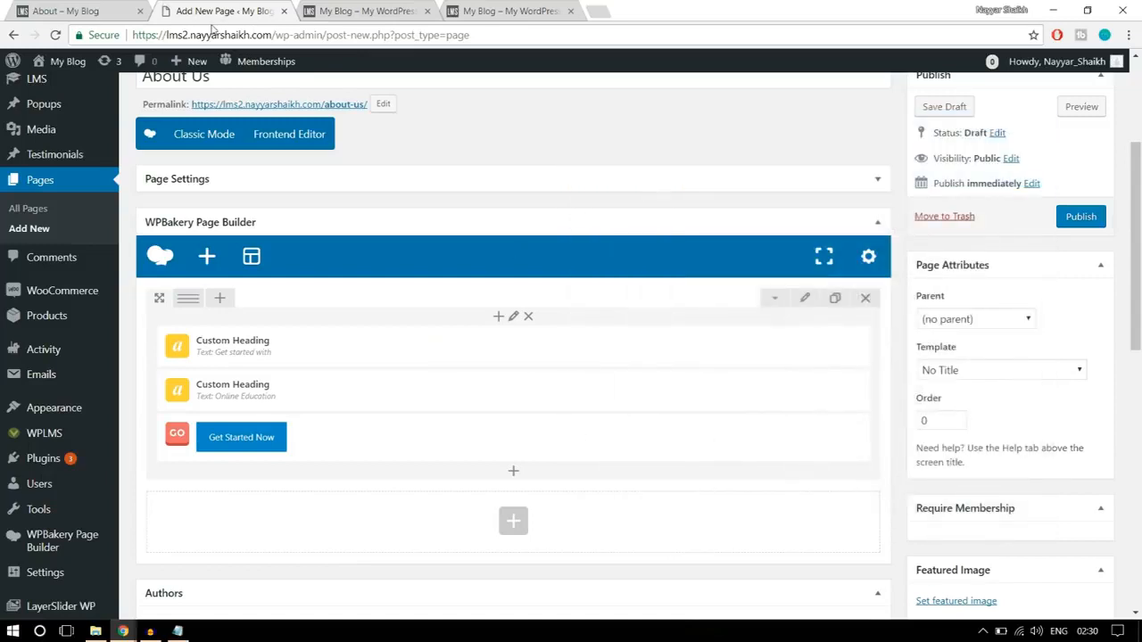
- Check the hero layout on the finished About page and set the new hero row's stretch option to Stretch row
left_click(109, 7)
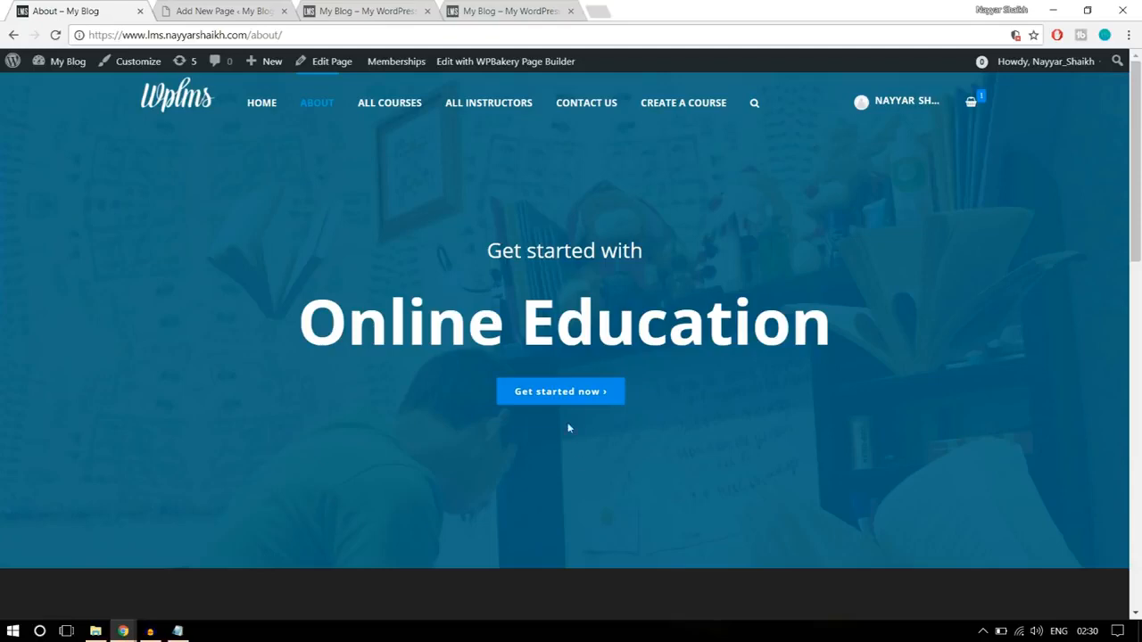
left_click_drag(460, 245, 679, 379)
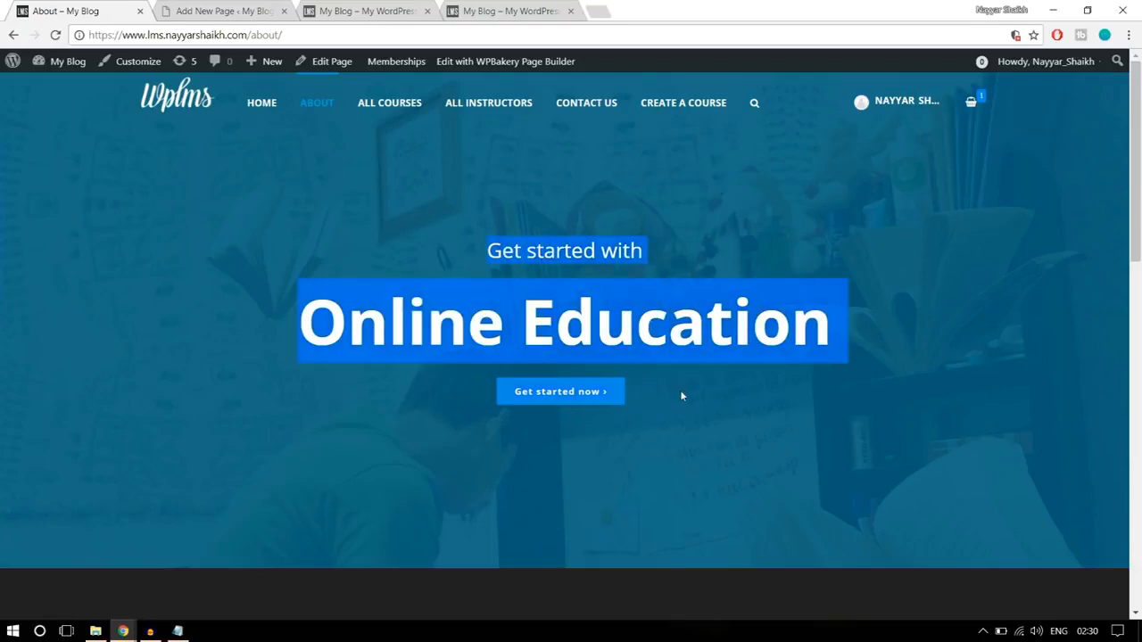
key("ctrl+Tab")
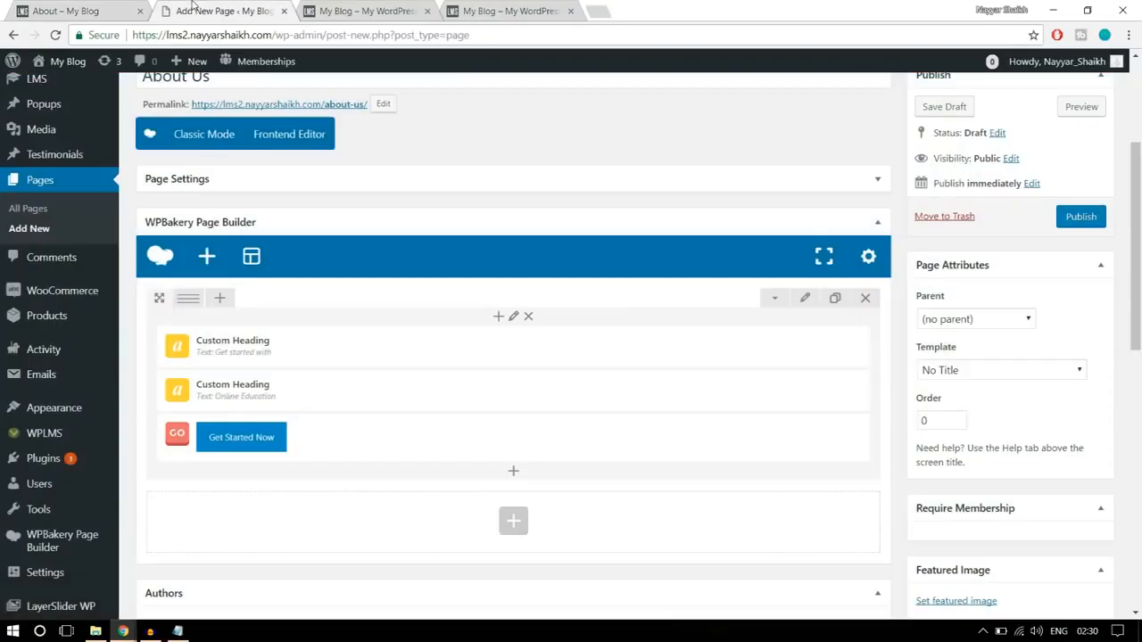
left_click(804, 303)
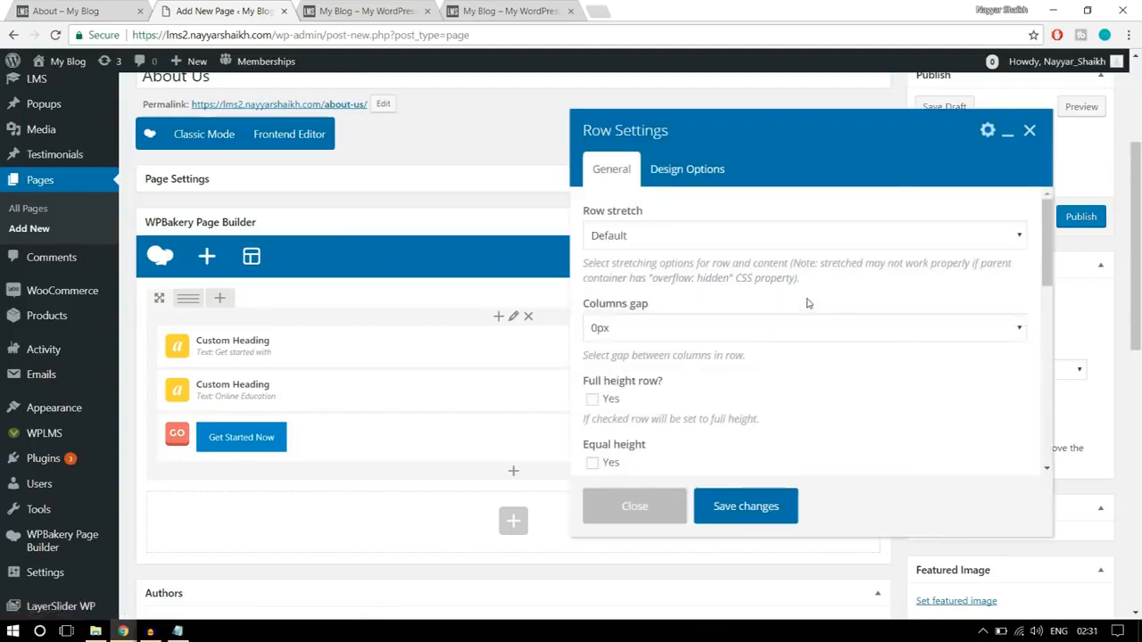
left_click(667, 236)
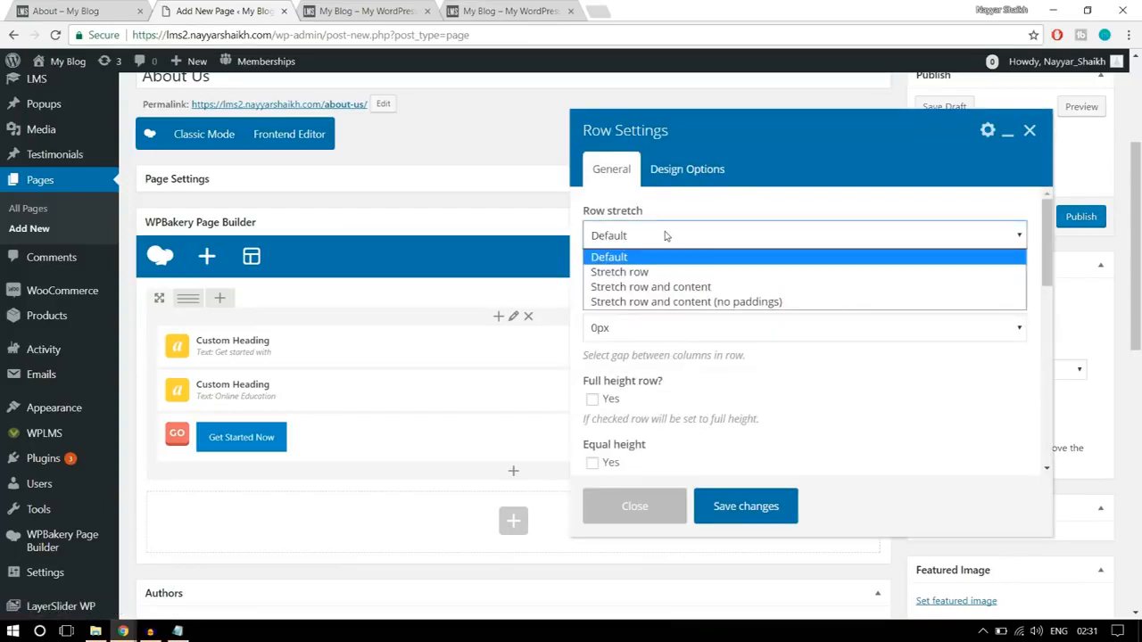
left_click(671, 272)
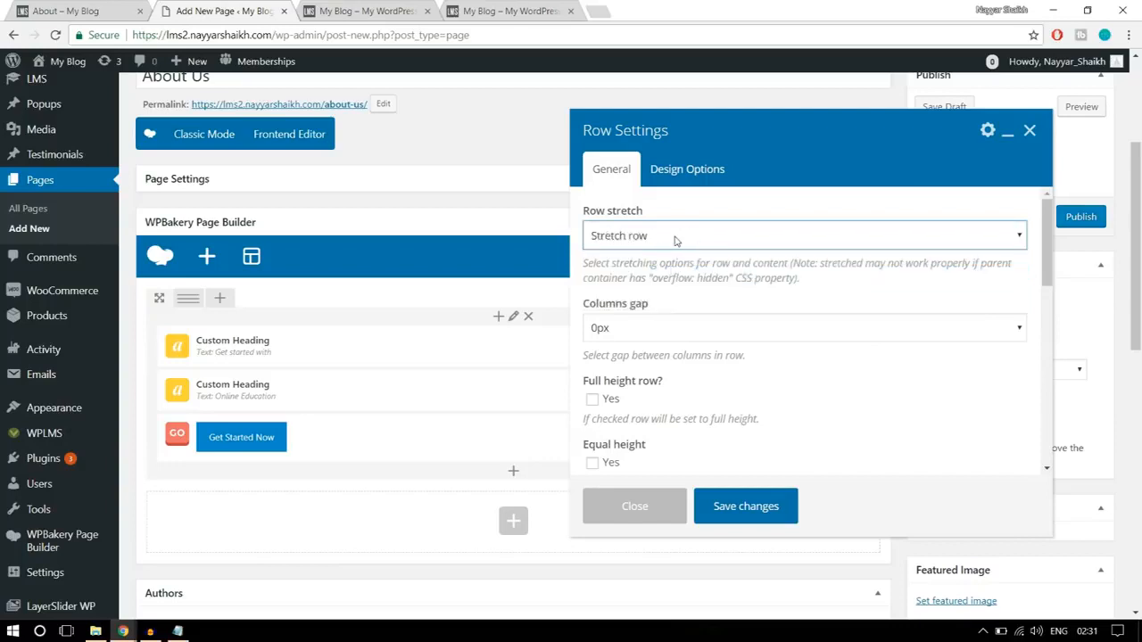
scroll(865, 364, "down", 2)
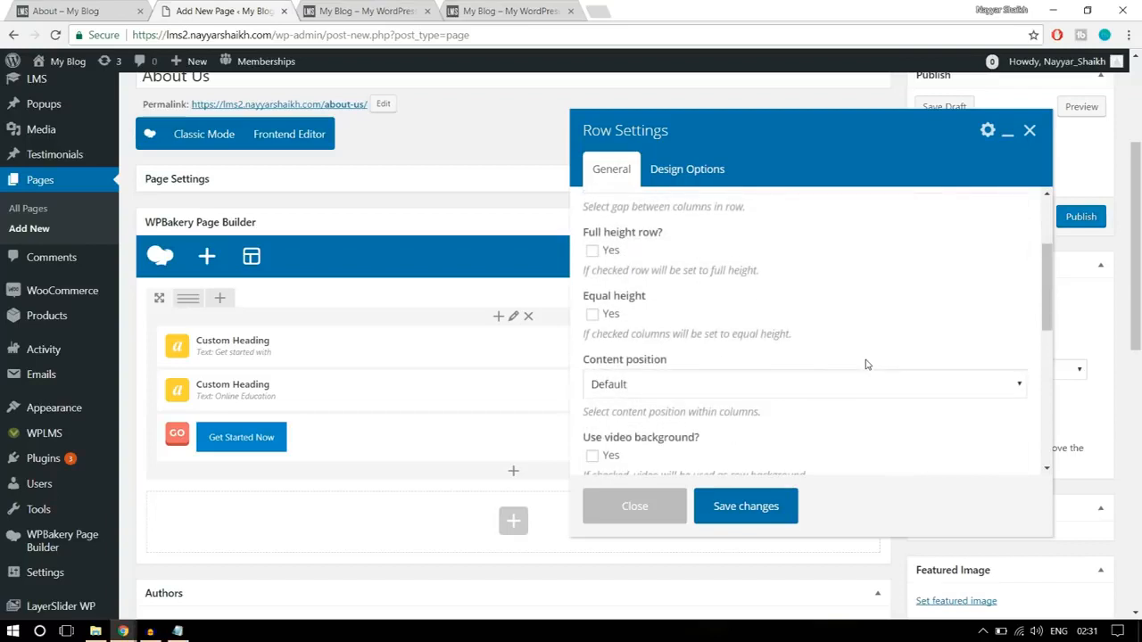
scroll(865, 364, "up", 2)
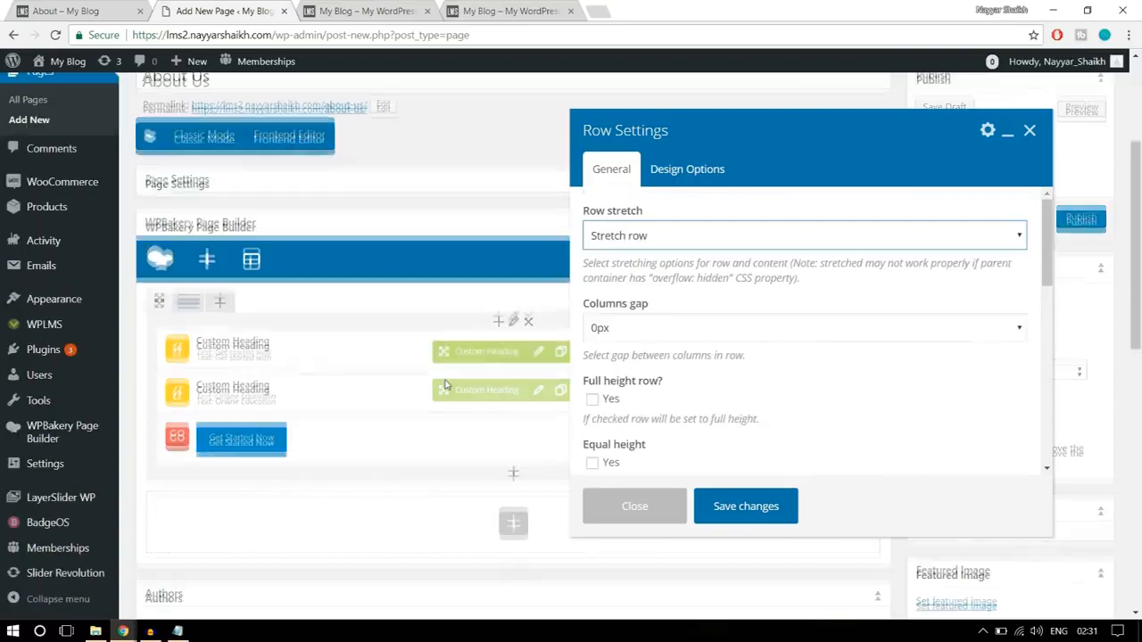
- Set the hero row's top and bottom padding to 100, checking the spacing on the finished About page
left_click(691, 170)
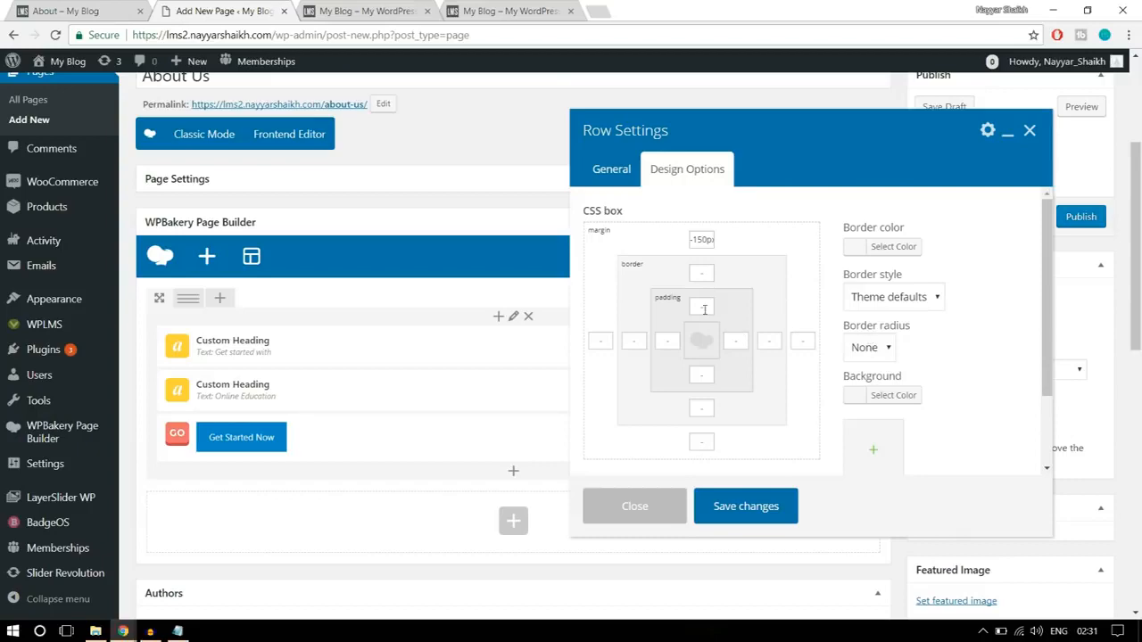
left_click(90, 9)
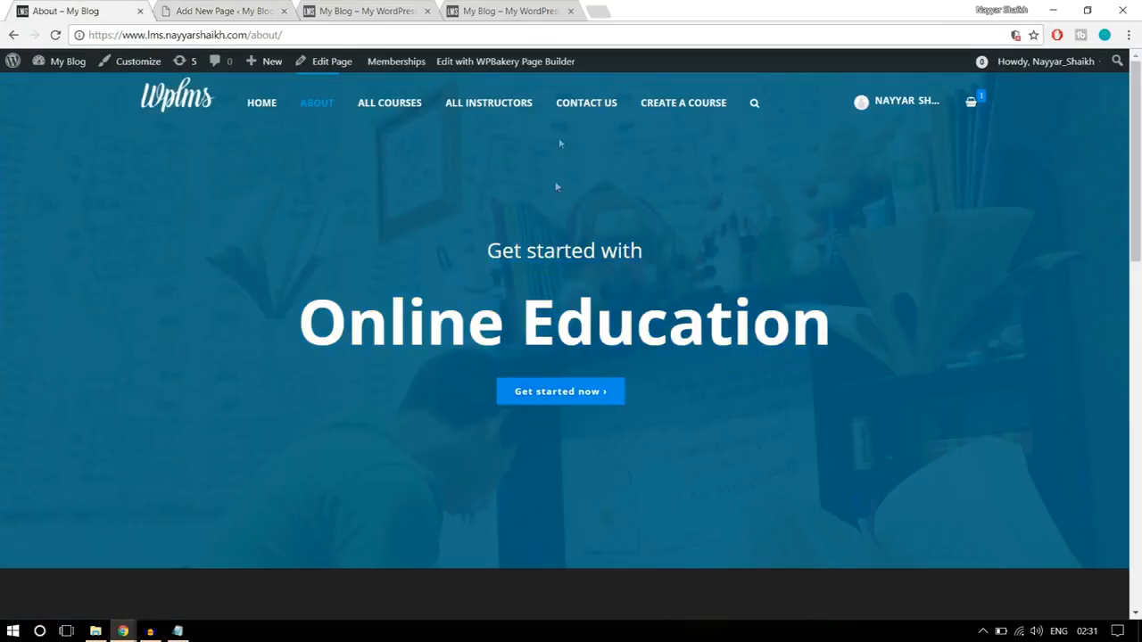
left_click(164, 7)
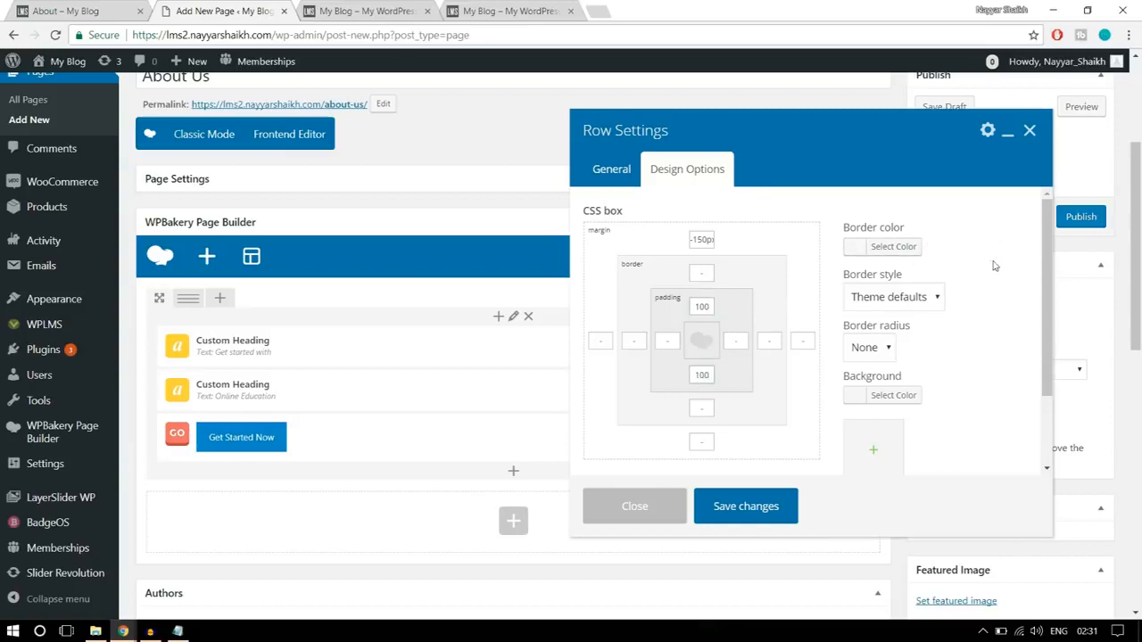
- Upload parallaxbg from the WPLMS Images folder, set it as the hero row's background image and save the row settings
scroll(1003, 326, "down", 1)
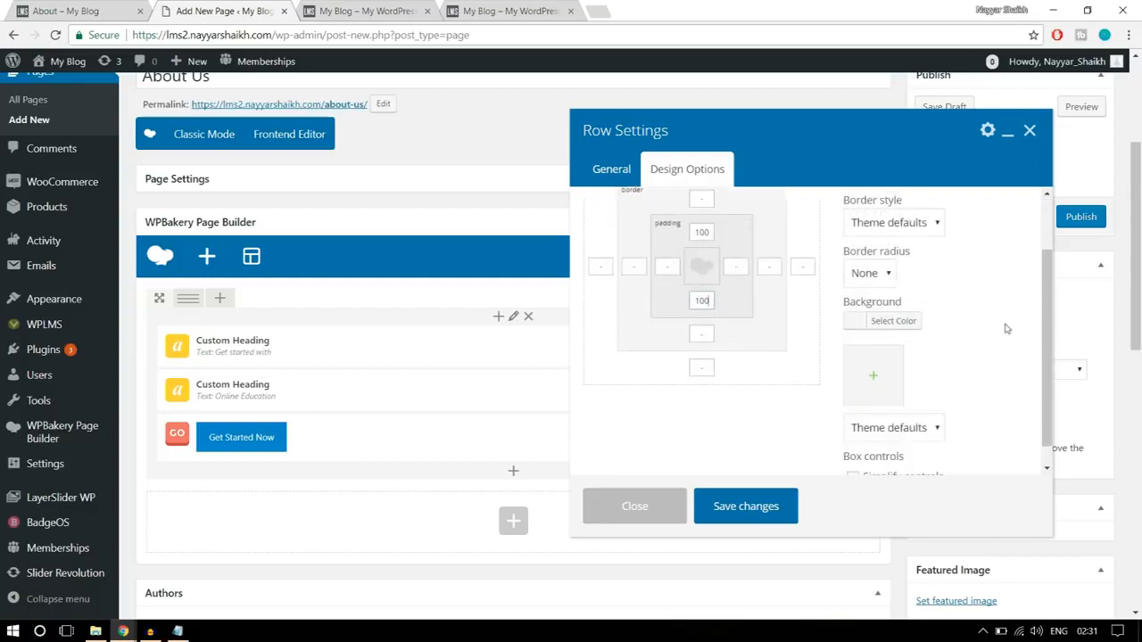
left_click(877, 391)
left_click(66, 118)
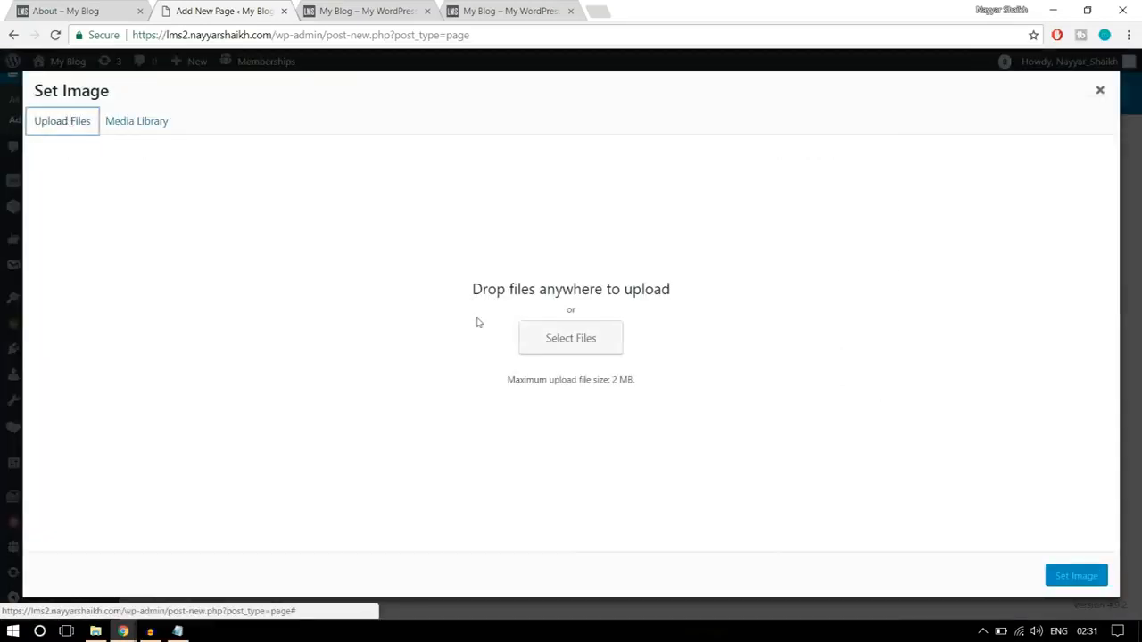
left_click(587, 342)
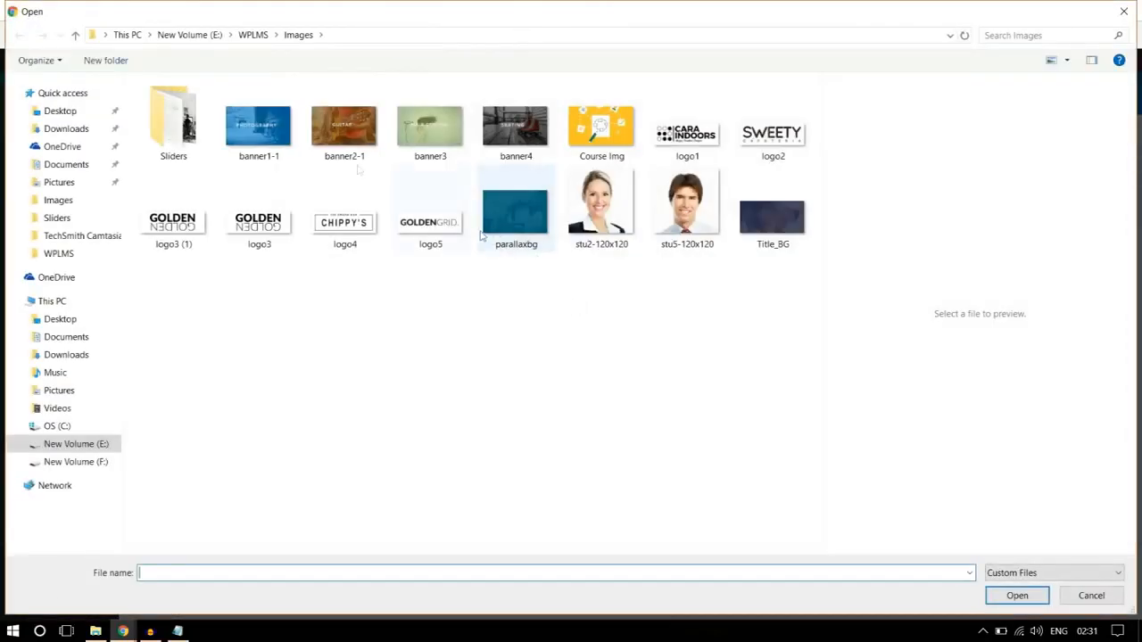
left_click(190, 140)
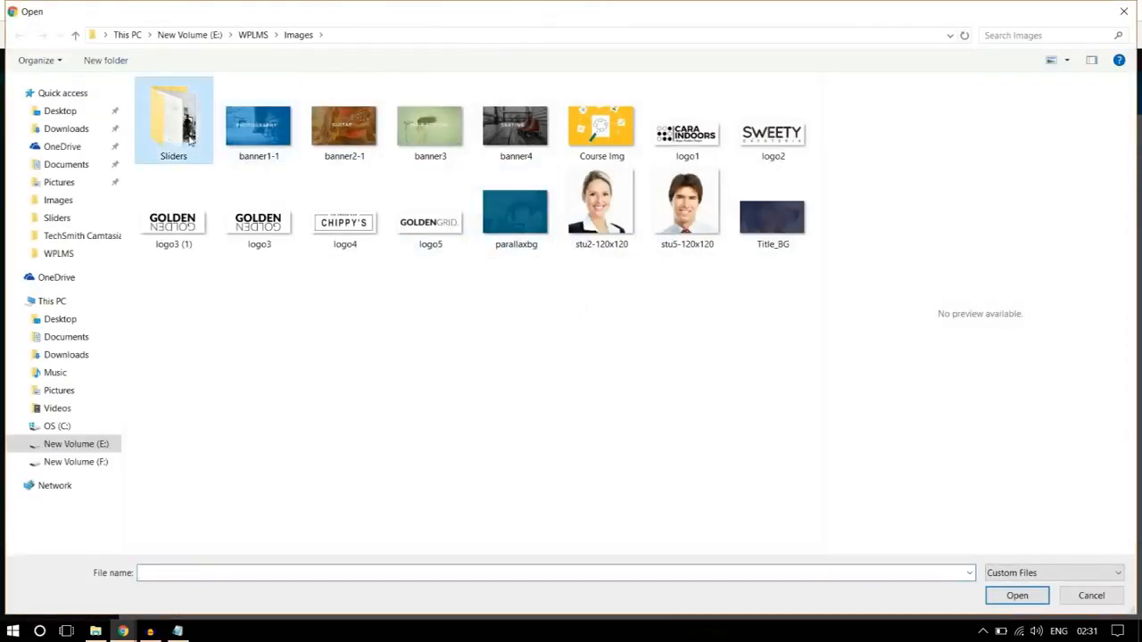
left_click(445, 353)
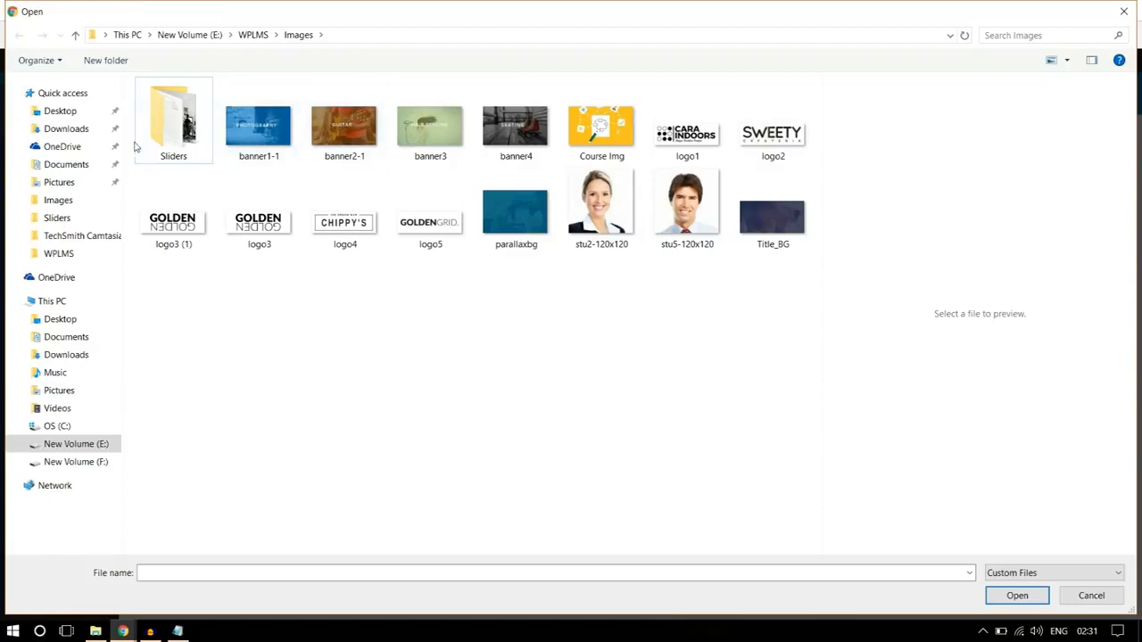
double_click(170, 134)
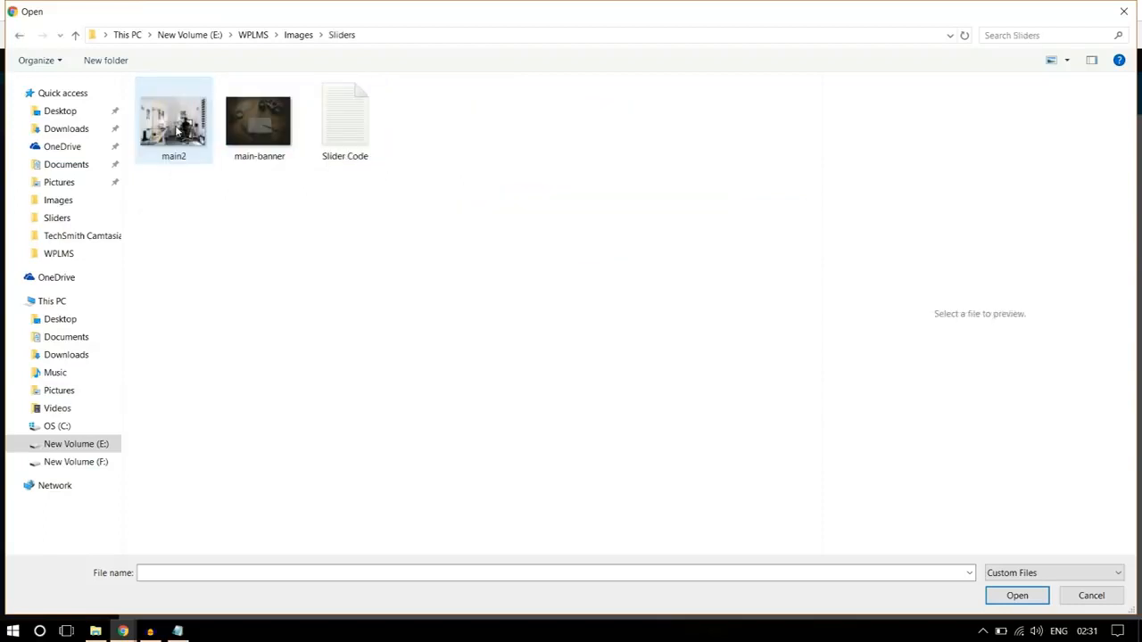
left_click(292, 36)
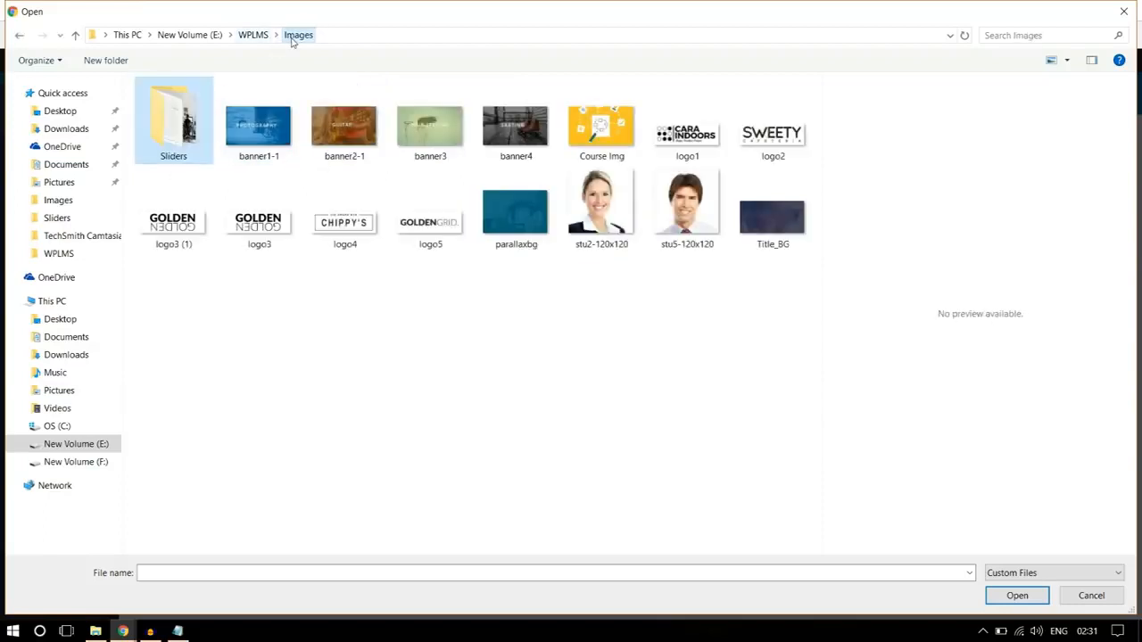
left_click(513, 242)
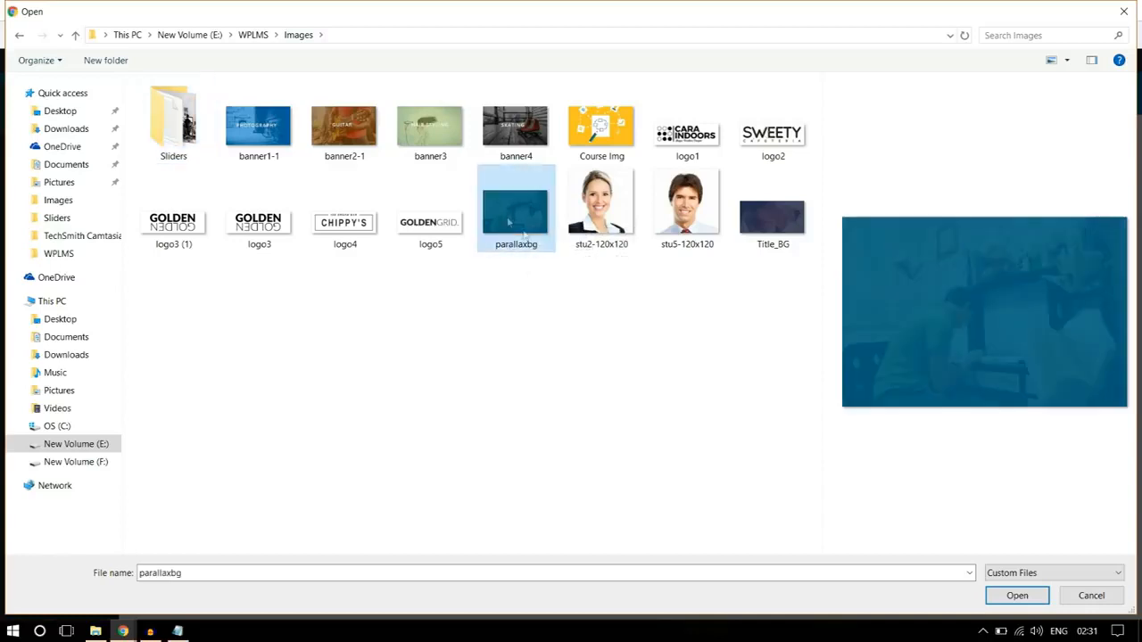
left_click(1016, 596)
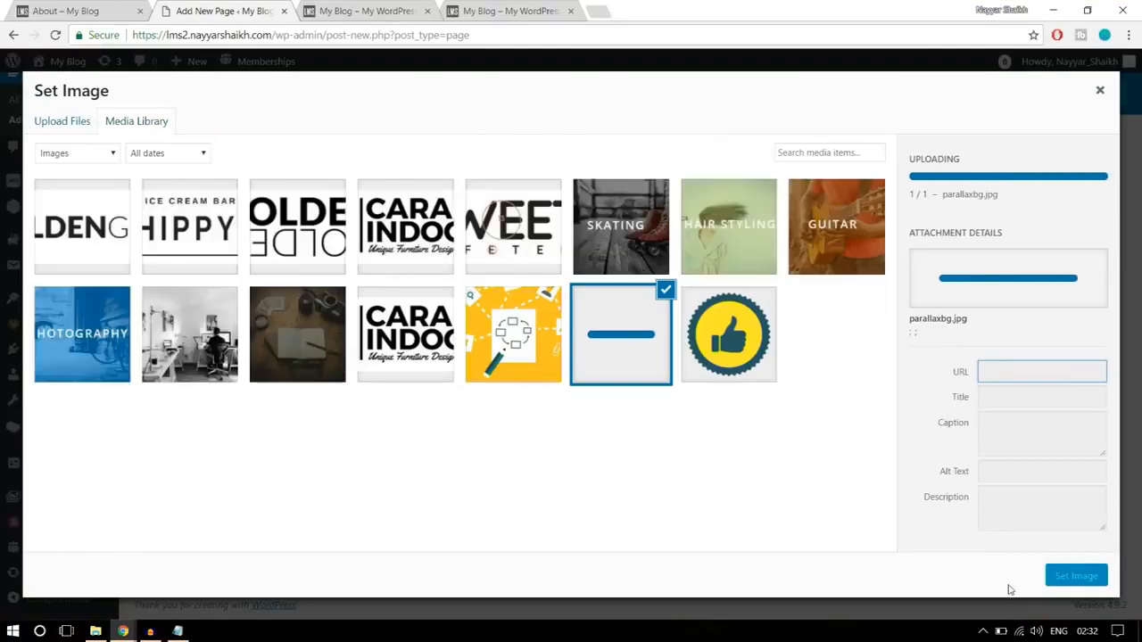
left_click(1083, 576)
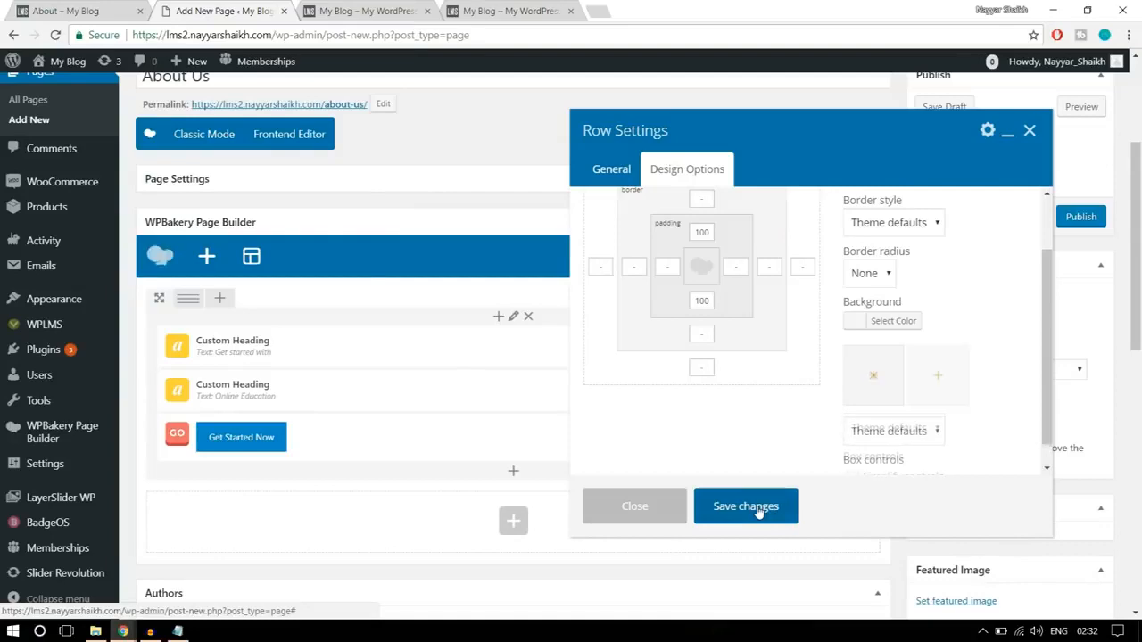
left_click(760, 510)
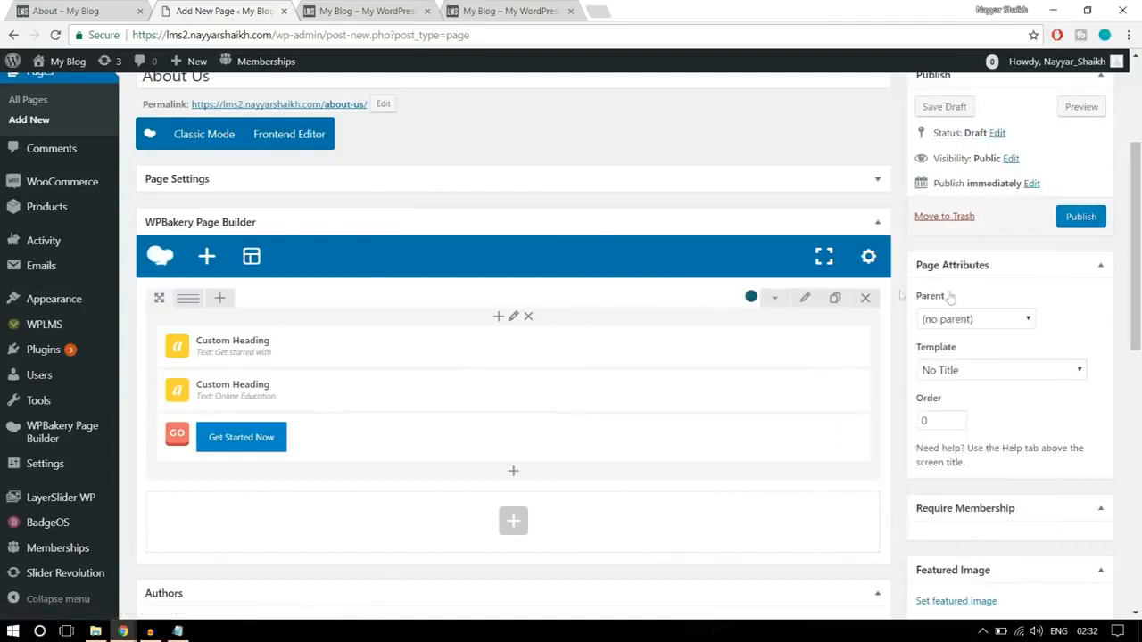
- Publish the About Us page, open it in a separate tab and compare its hero with the finished About page
left_click(1080, 223)
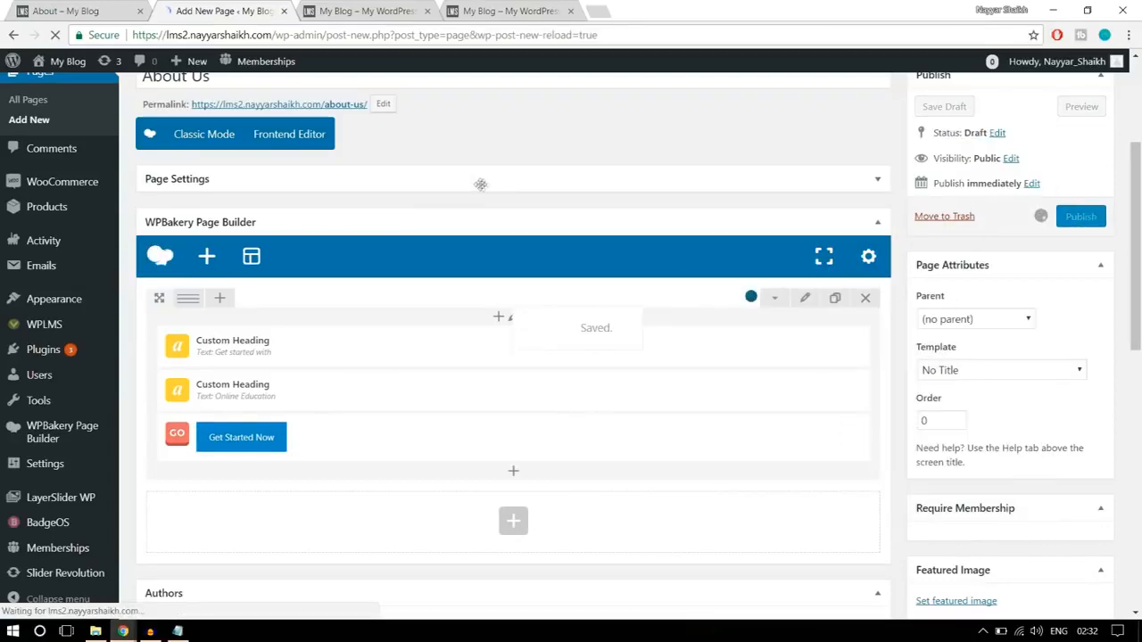
left_click(357, 11)
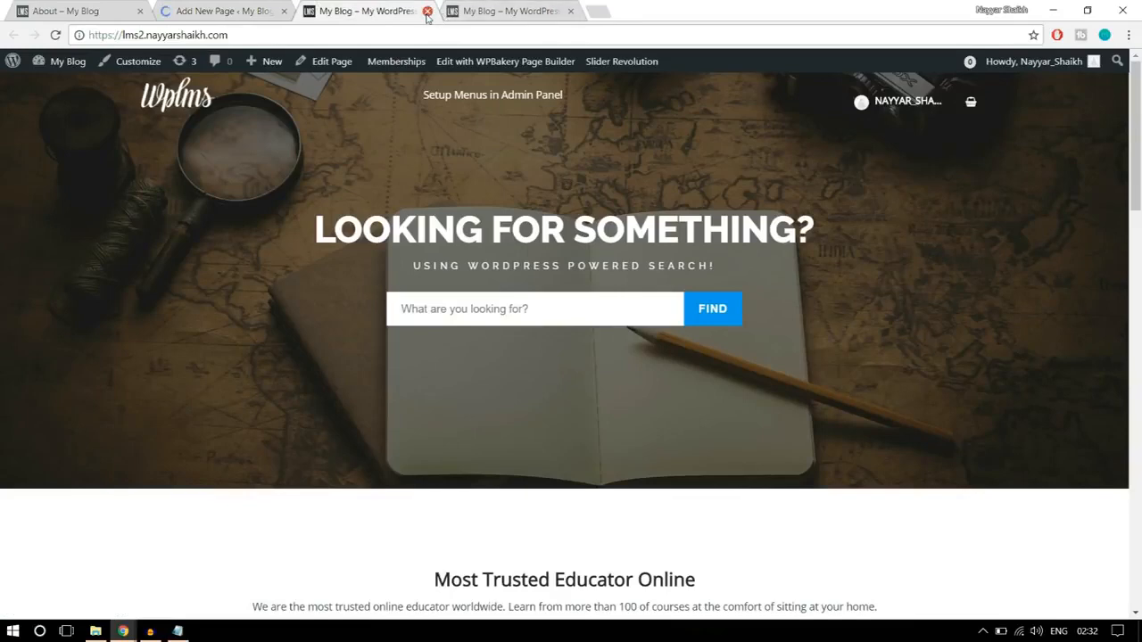
left_click(428, 11)
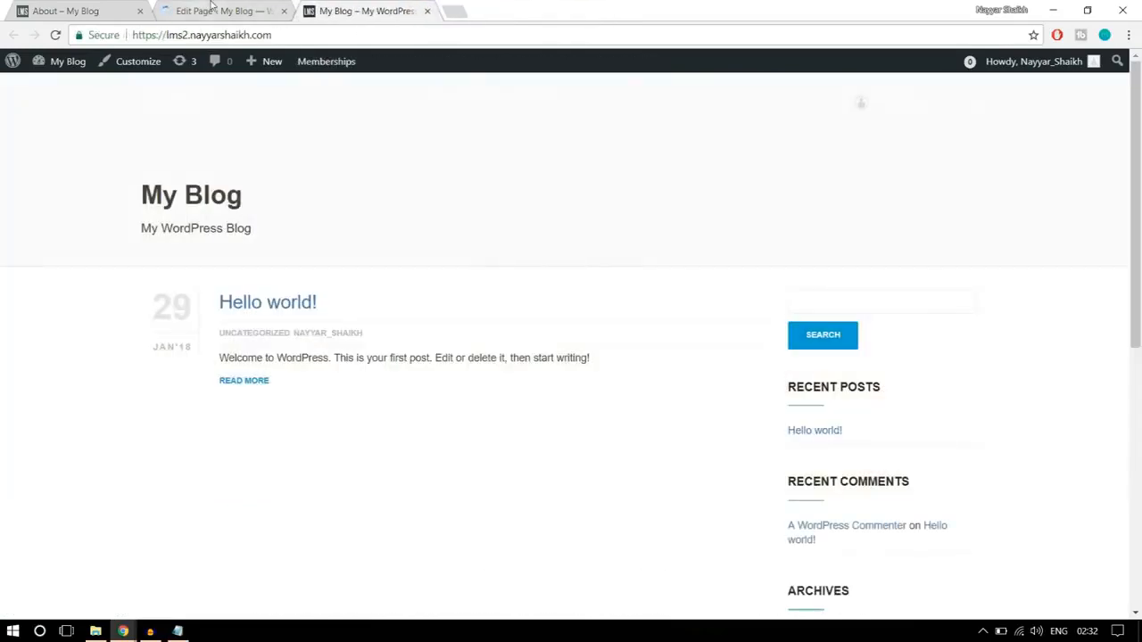
left_click(211, 7)
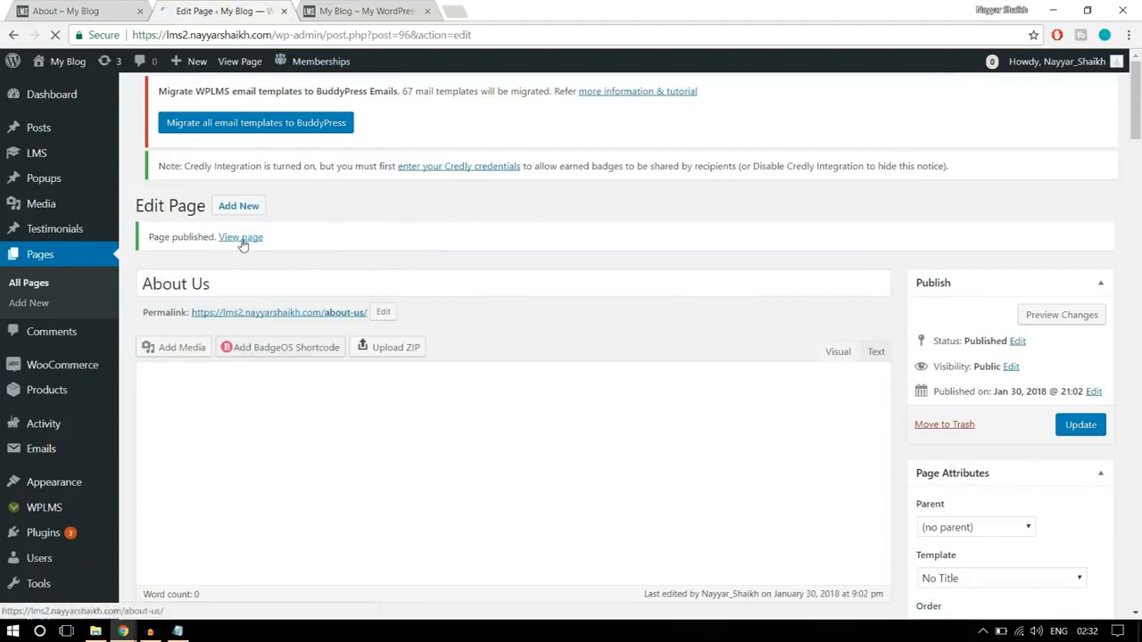
right_click(242, 241)
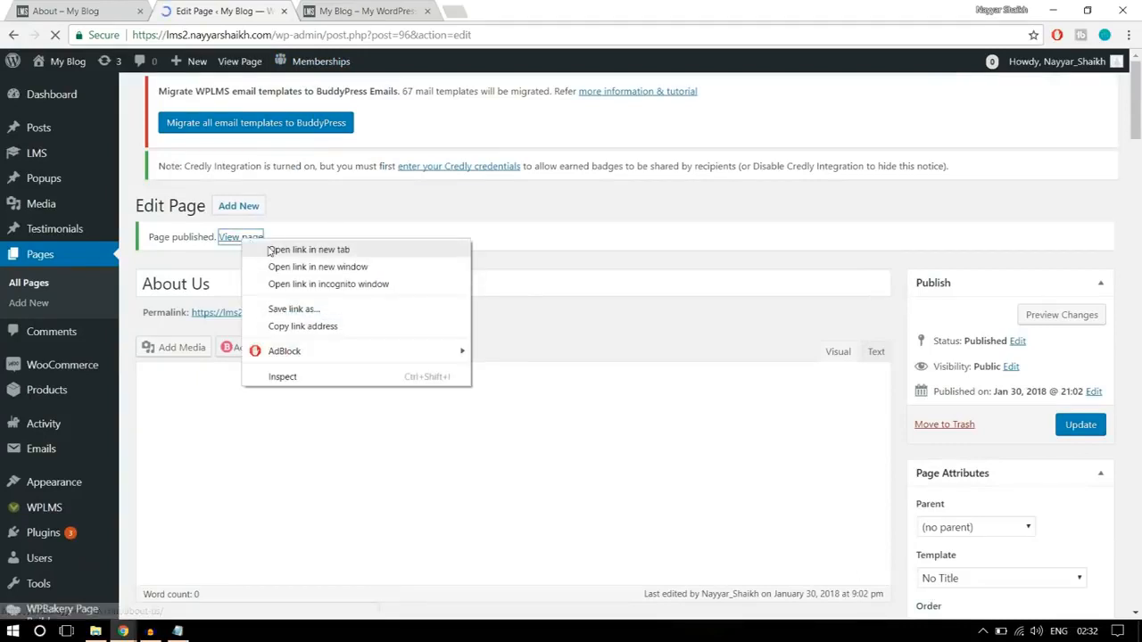
left_click(303, 248)
left_click(378, 20)
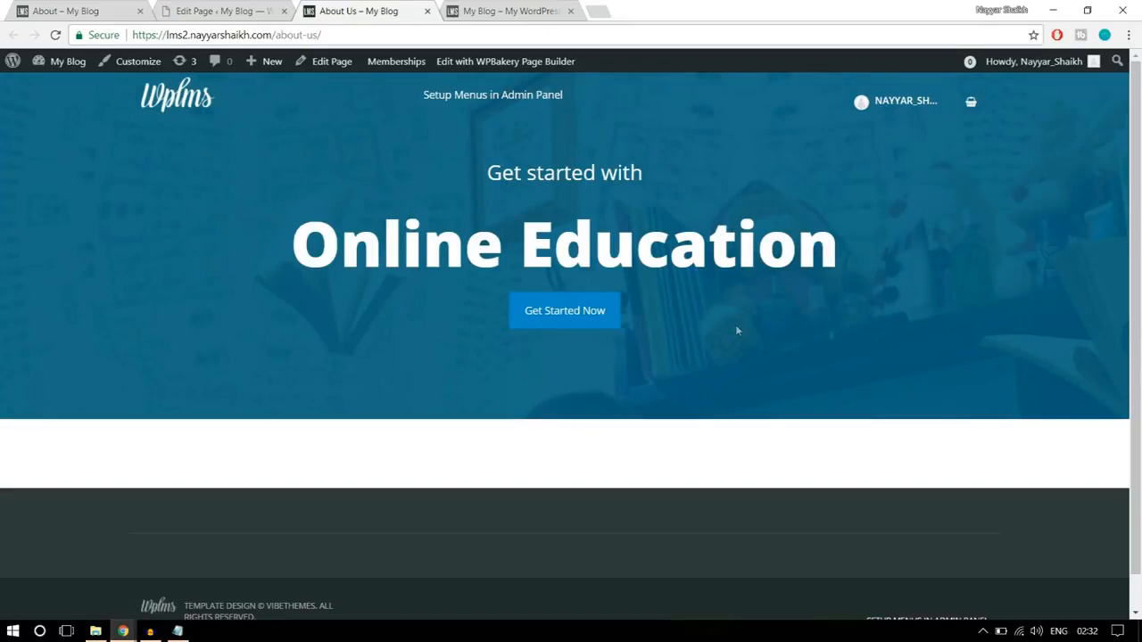
left_click_drag(537, 125, 547, 157)
left_click(548, 146)
left_click(67, 10)
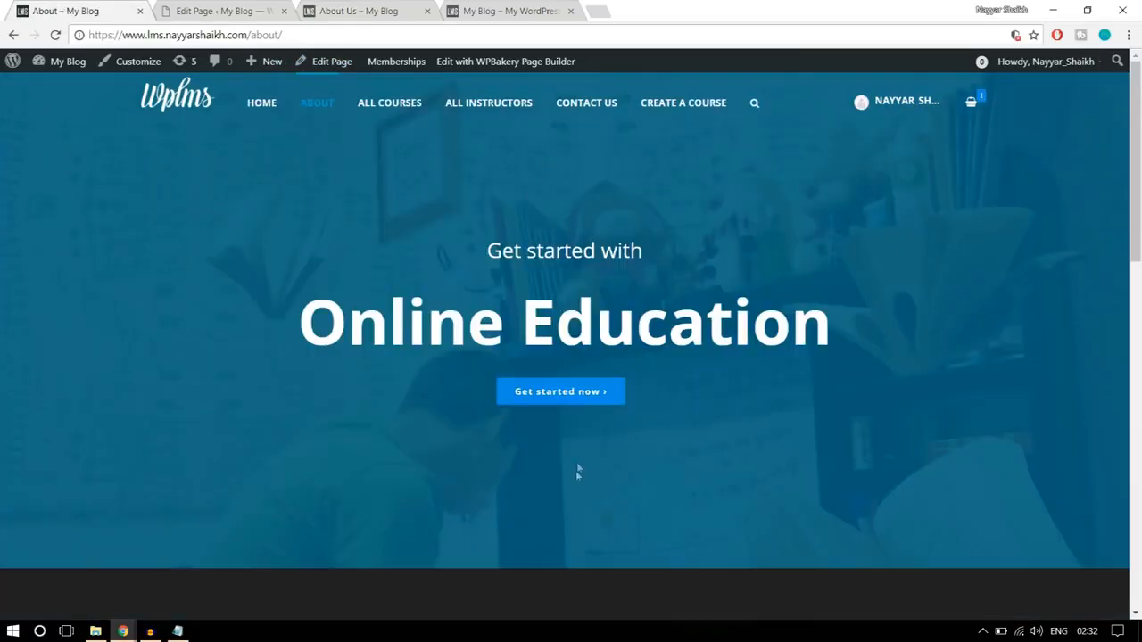
- Set the hero row's top and bottom padding to 250px and save the row settings
left_click(223, 11)
scroll(584, 314, "down", 3)
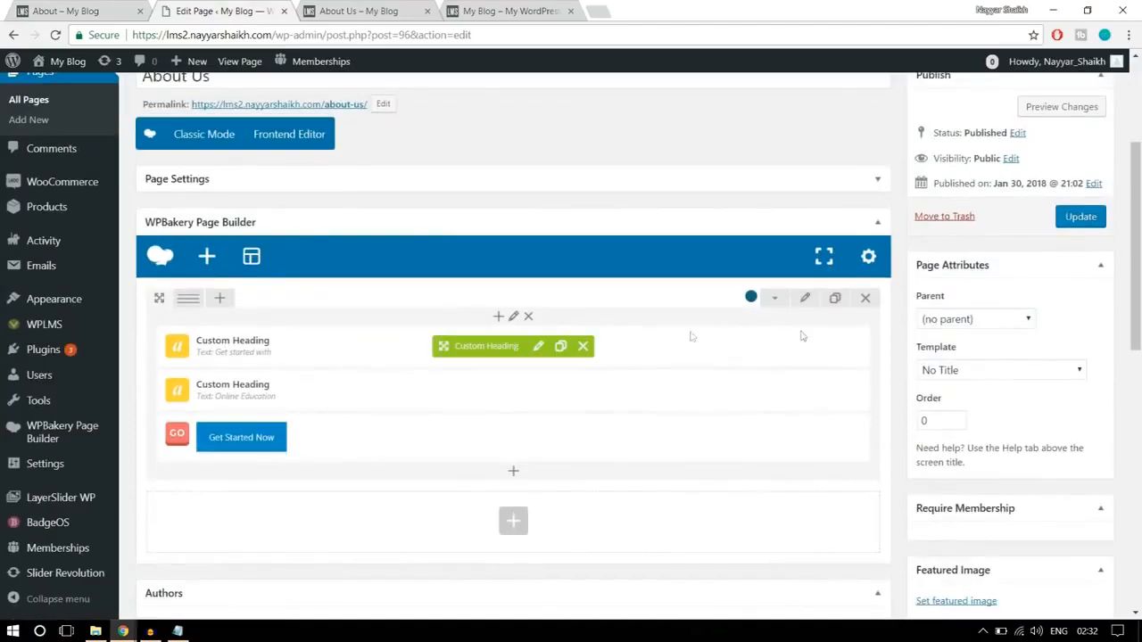
left_click(805, 297)
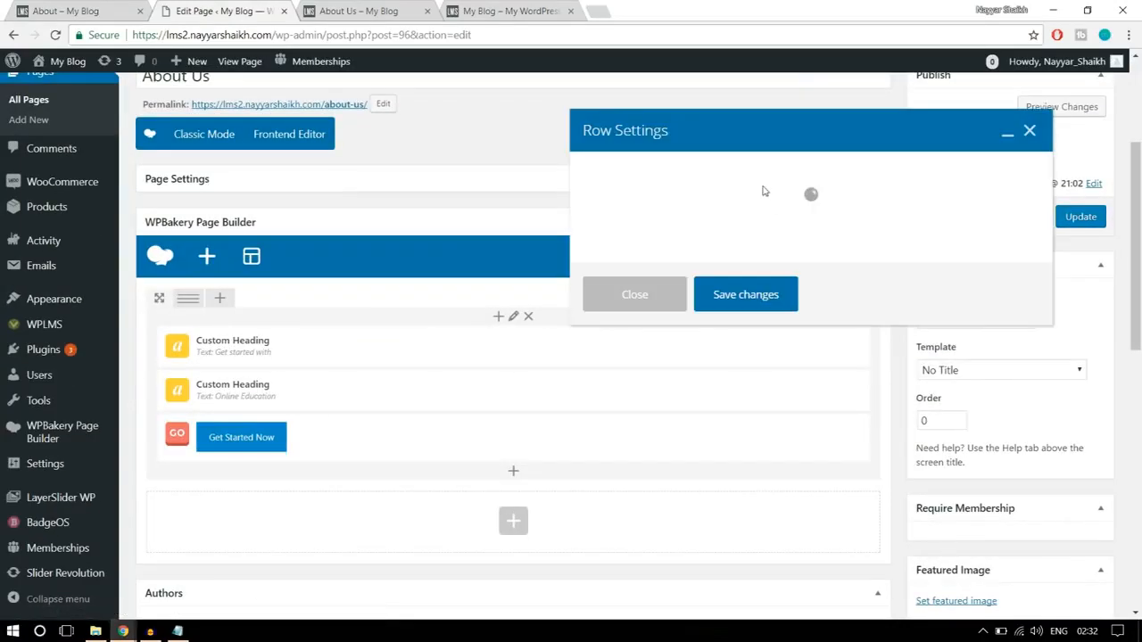
left_click(687, 182)
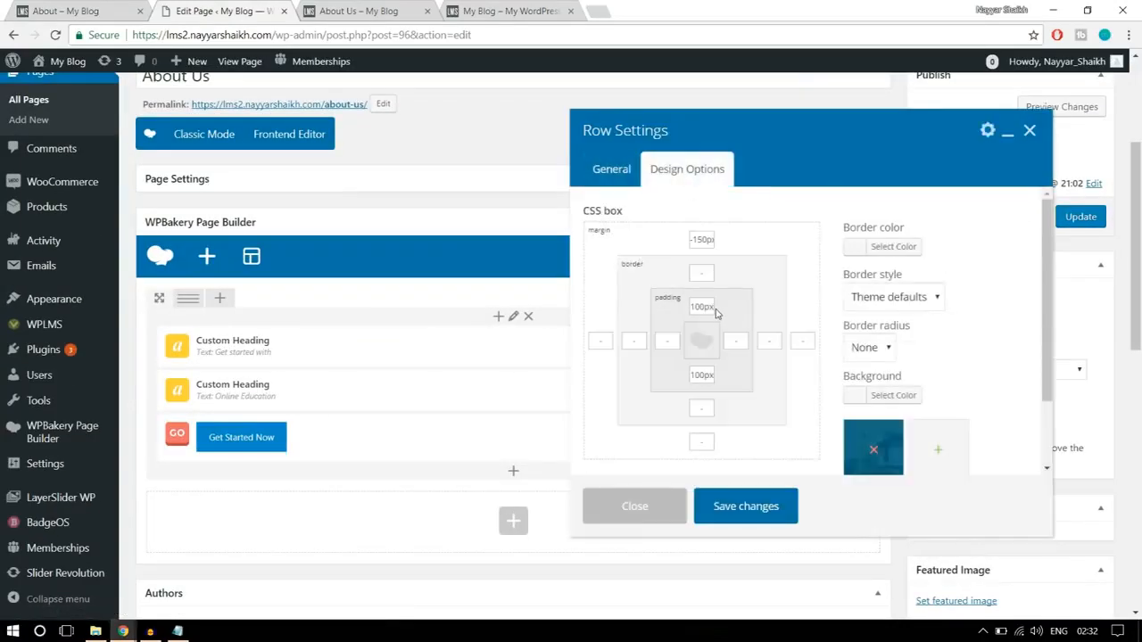
left_click_drag(708, 306, 666, 303)
type("25")
left_click_drag(704, 378, 649, 379)
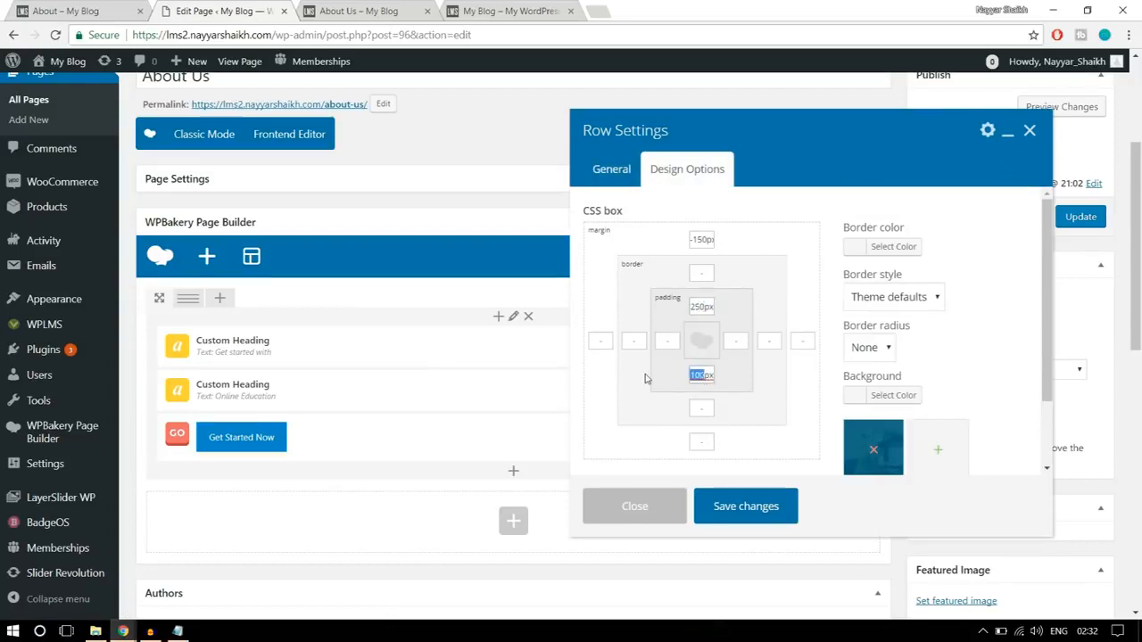
type("25")
left_click(751, 506)
- Update the About Us page and reload its published version to check the hero against the finished About page
left_click(1074, 219)
left_click(357, 11)
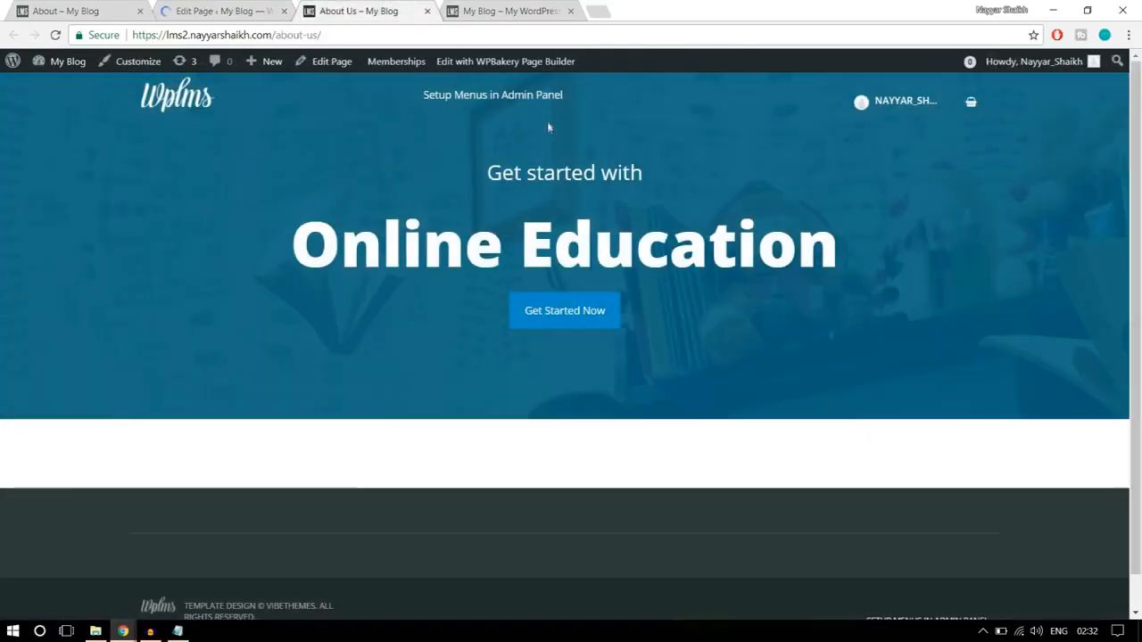
left_click(469, 30)
left_click(55, 35)
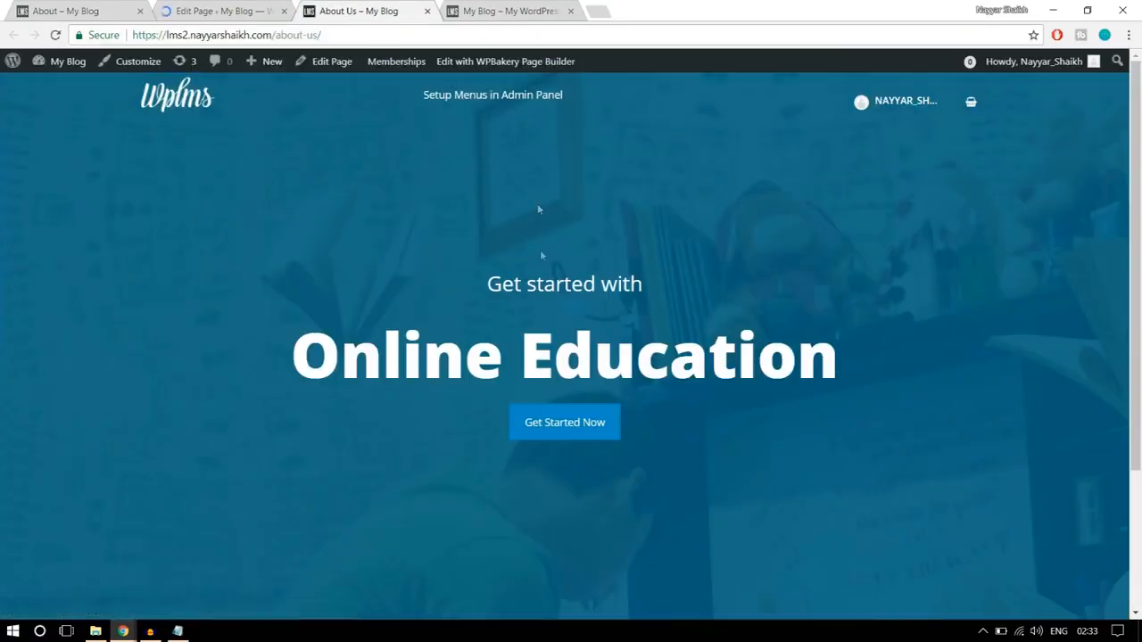
scroll(745, 435, "down", 3)
scroll(745, 437, "up", 3)
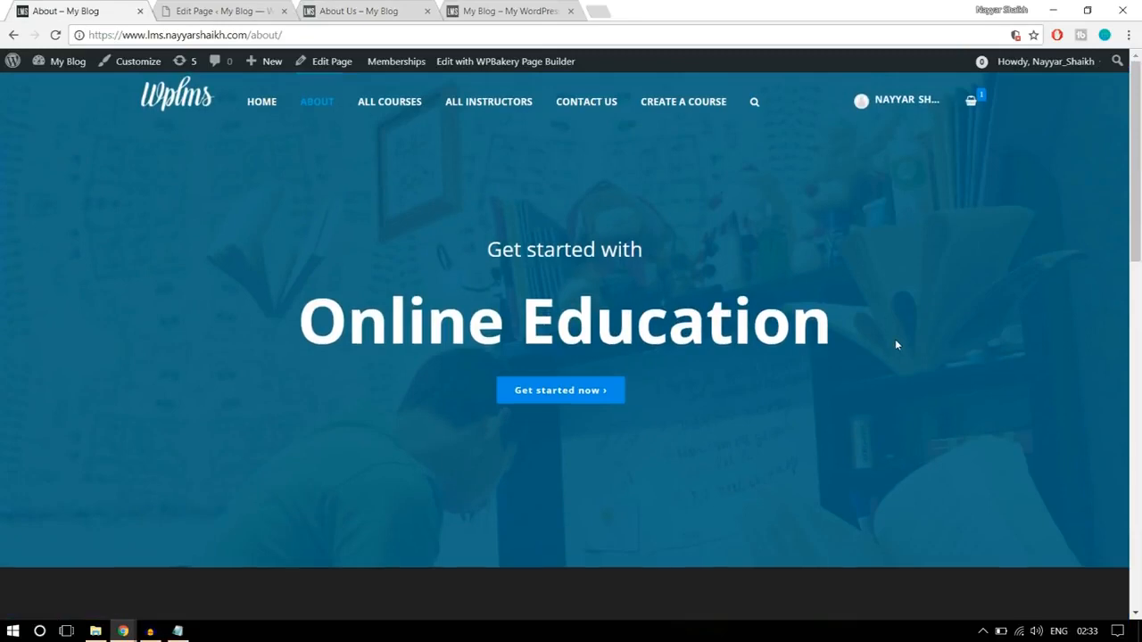
- Check the section below the hero on the finished page, then add an Icon element in a new row and review its settings
scroll(897, 343, "down", 5)
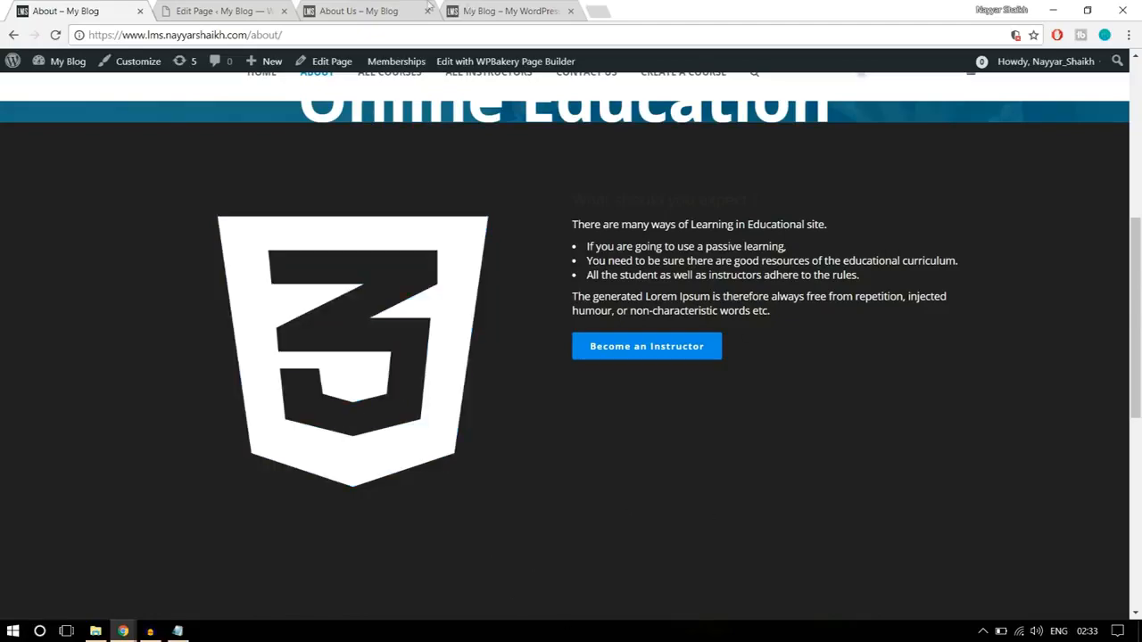
left_click(236, 11)
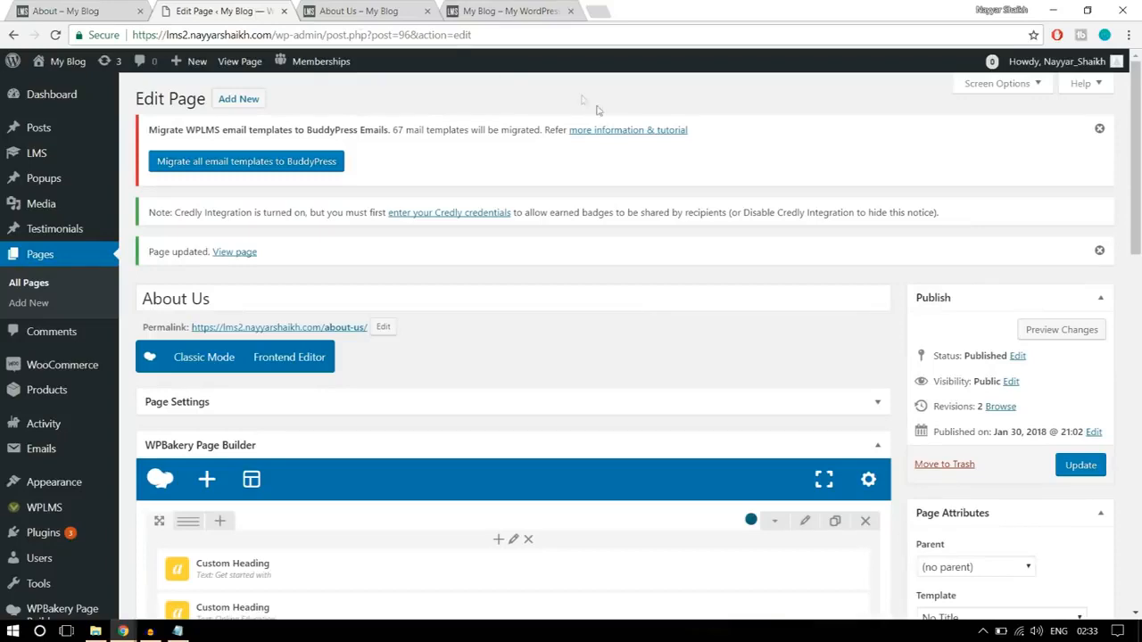
scroll(653, 332, "down", 5)
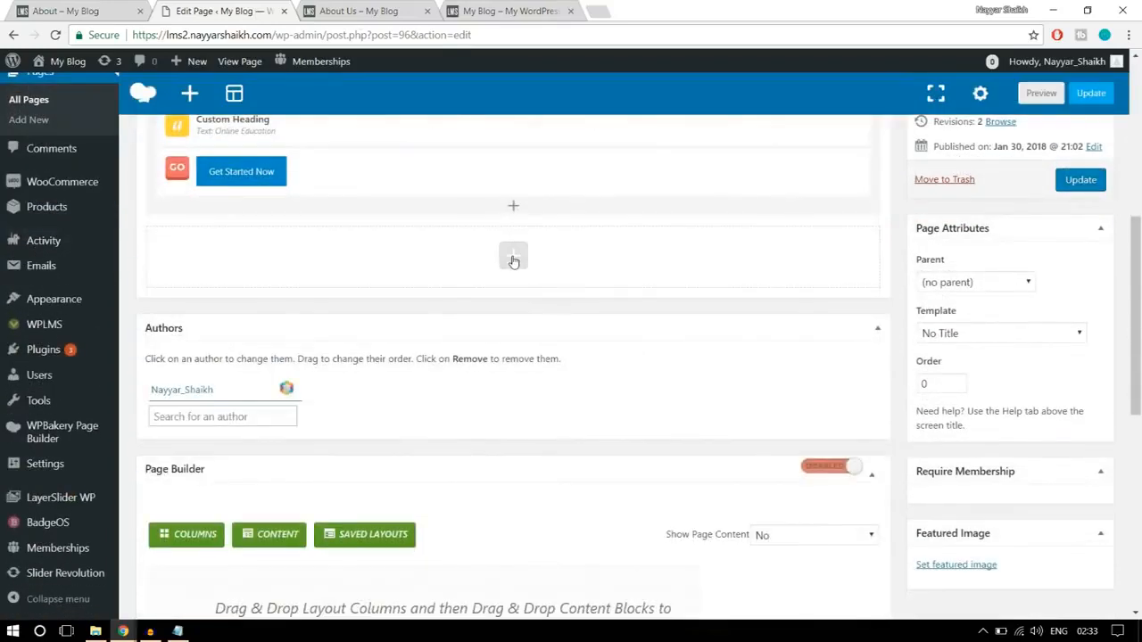
left_click(514, 259)
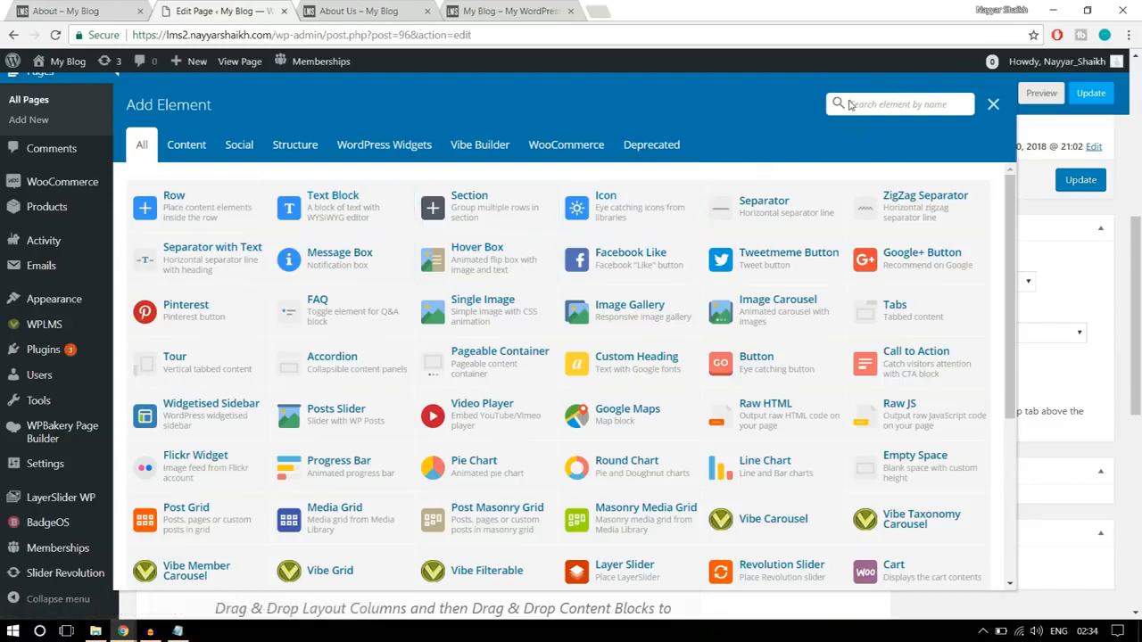
left_click(850, 104)
type("comm")
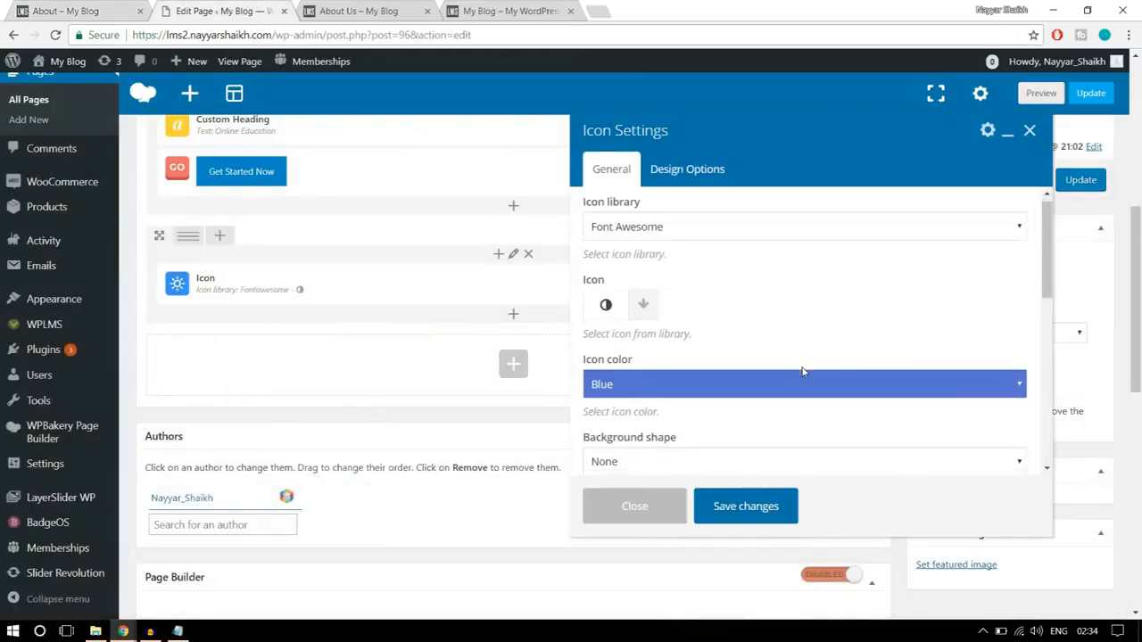
scroll(800, 372, "down", 5)
scroll(800, 372, "down", 4)
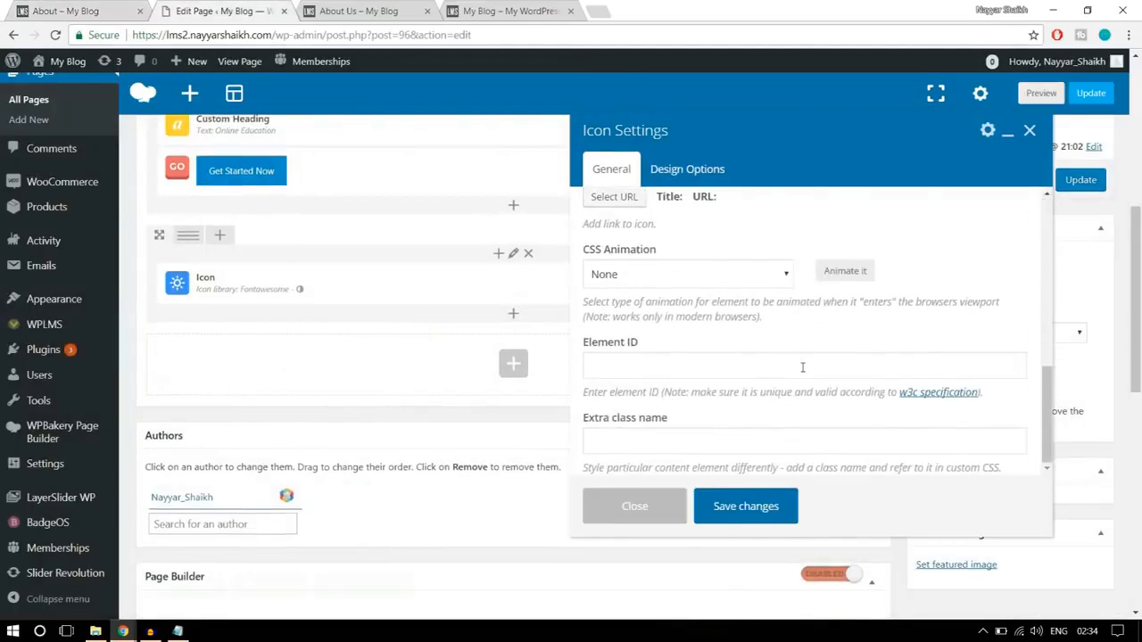
left_click(644, 507)
- Close the icon settings without saving and delete the Icon element from the row below the hero
scroll(646, 506, "up", 2)
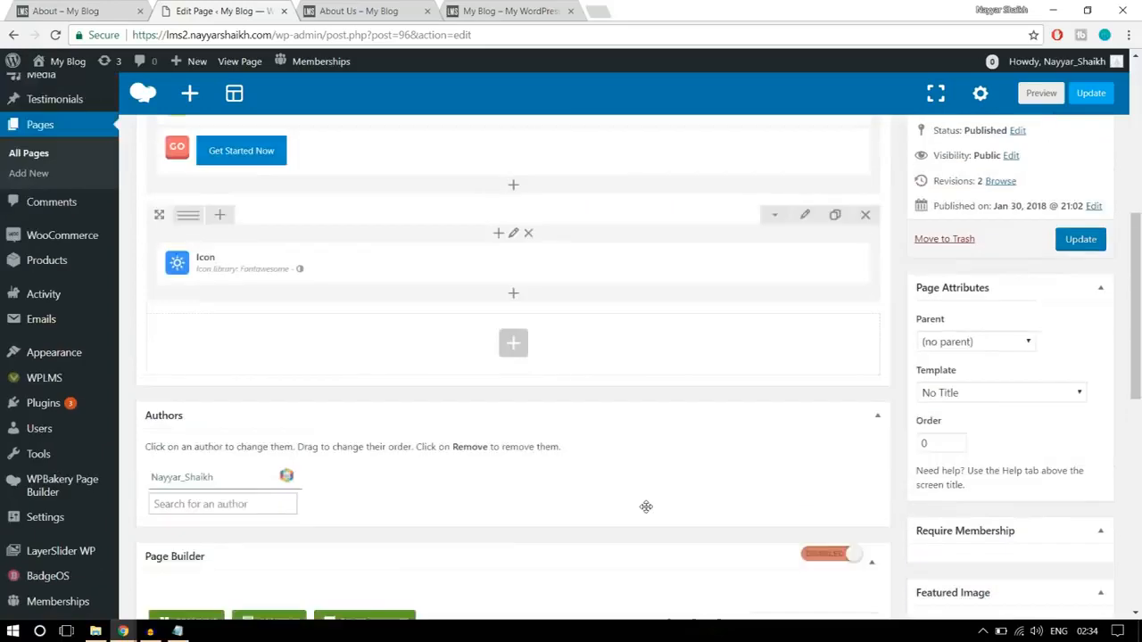
left_click(560, 357)
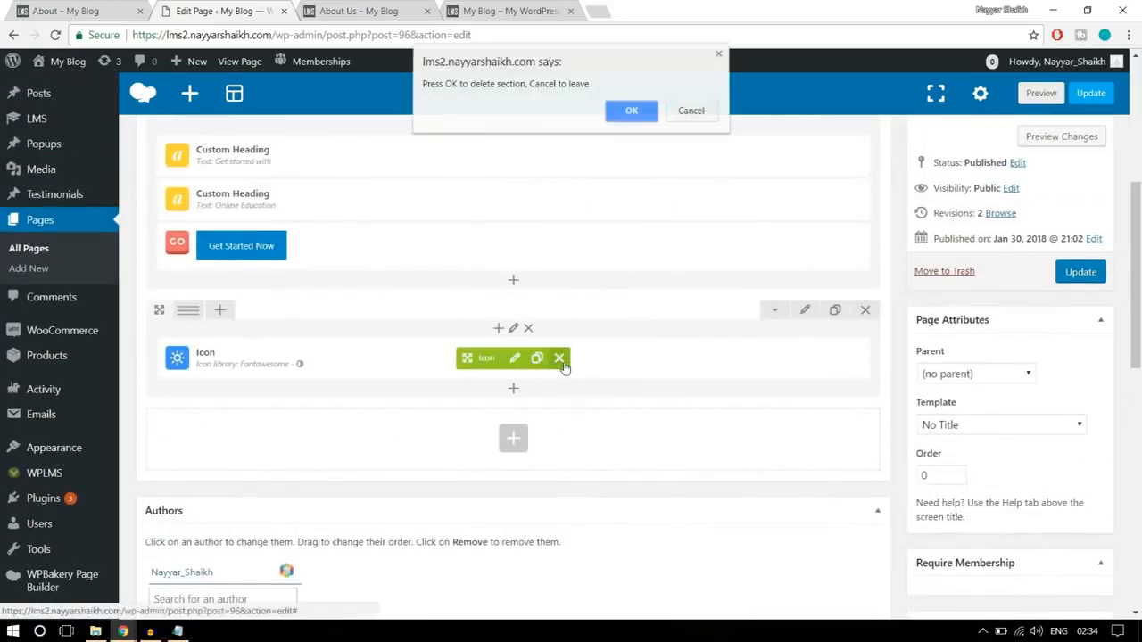
left_click(638, 116)
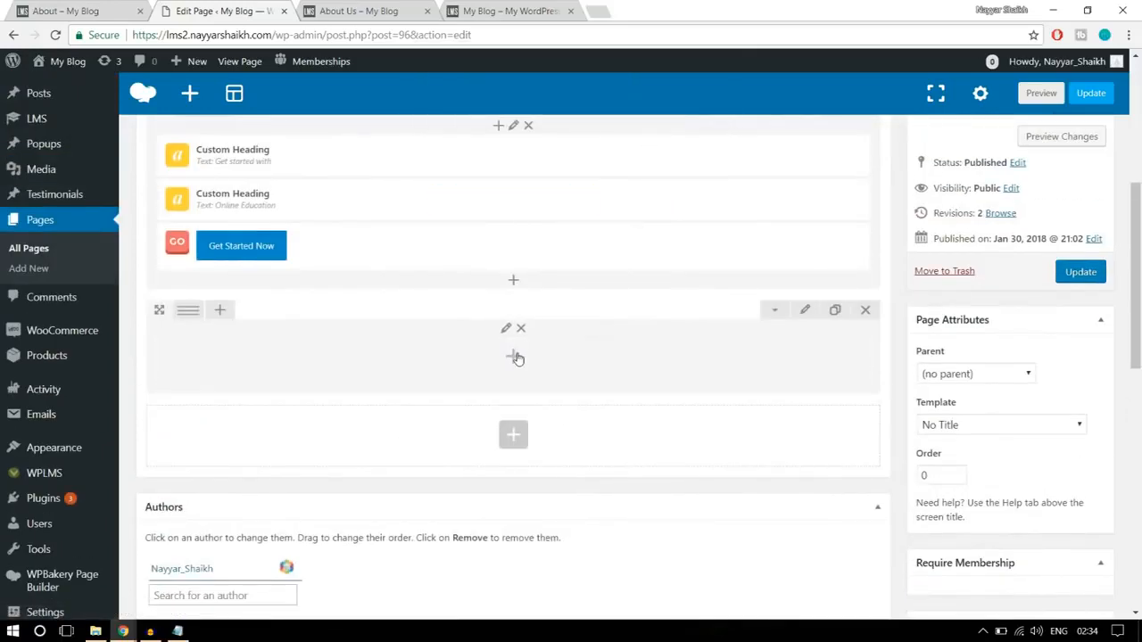
- Add a Text Block to the empty row below the hero and clear its placeholder text
left_click(514, 355)
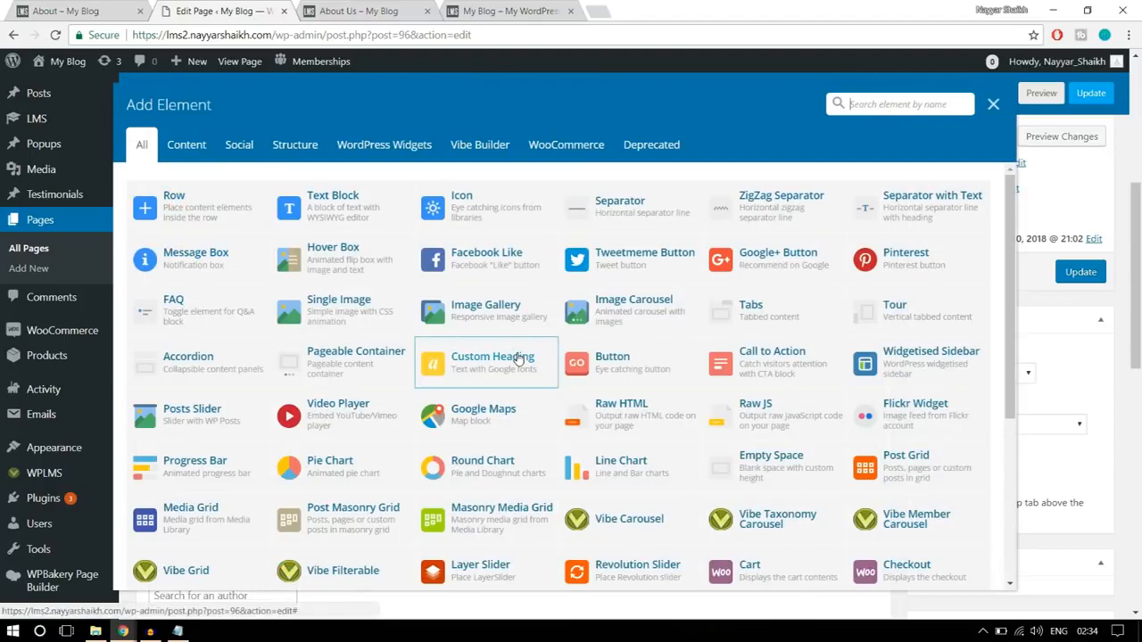
left_click(372, 216)
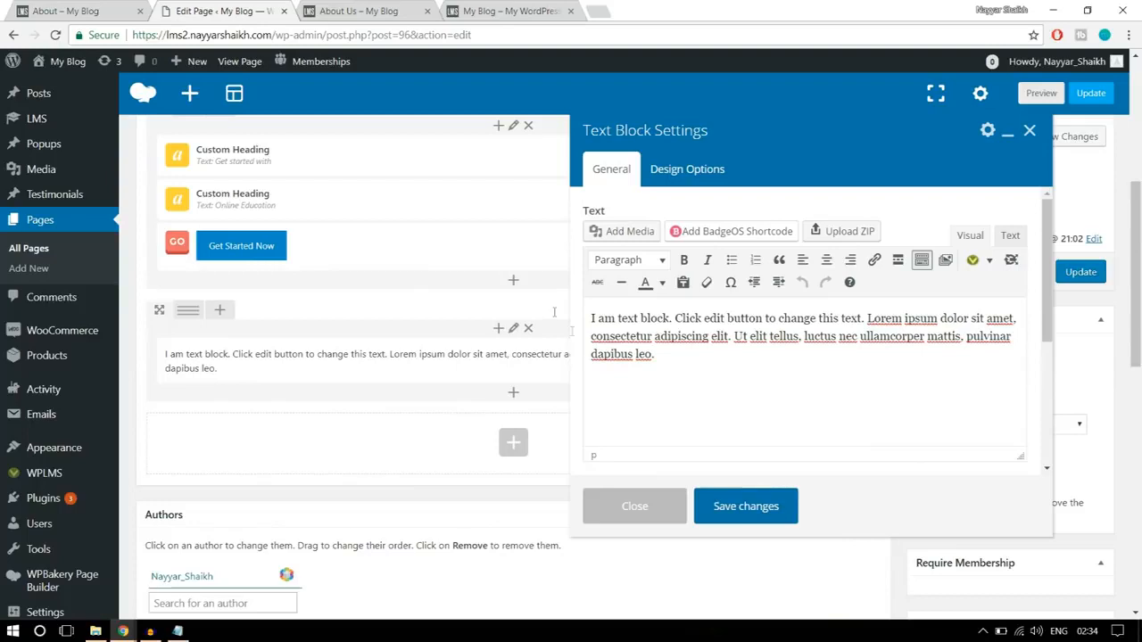
left_click_drag(667, 353, 591, 314)
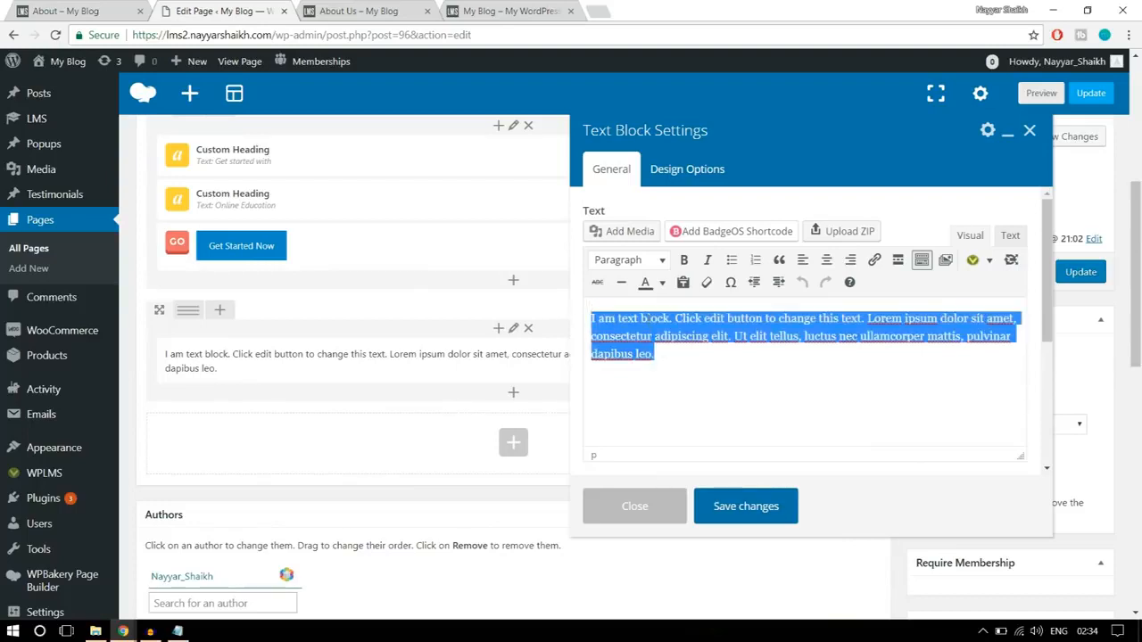
key("BackSpace")
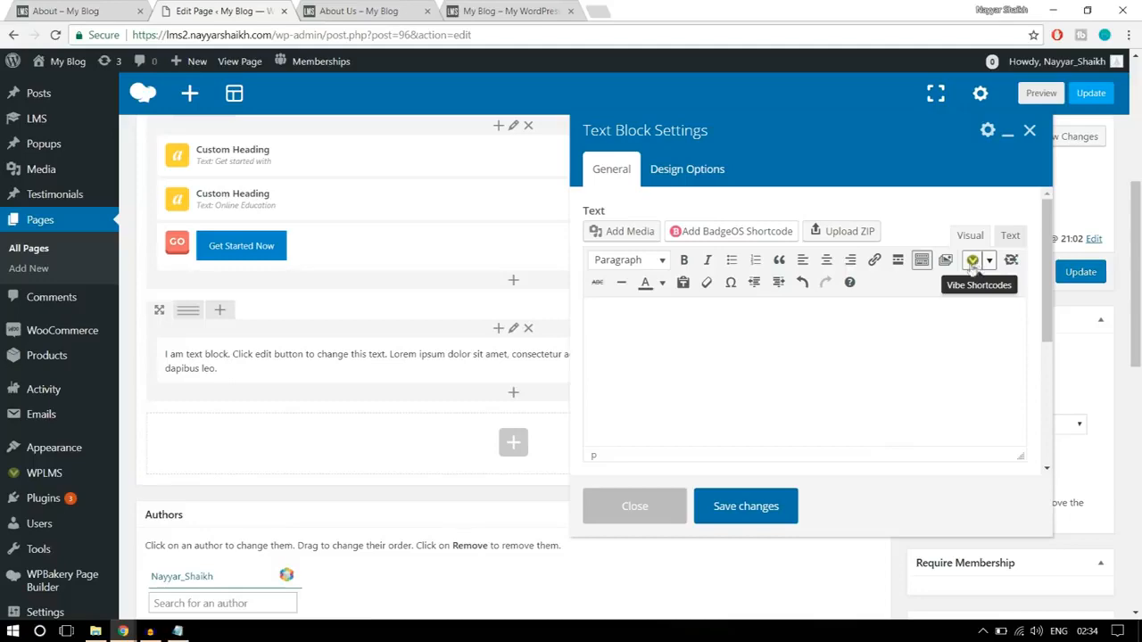
- Browse the Vibe shortcodes for the empty text block and open the Icons shortcode options
left_click(990, 261)
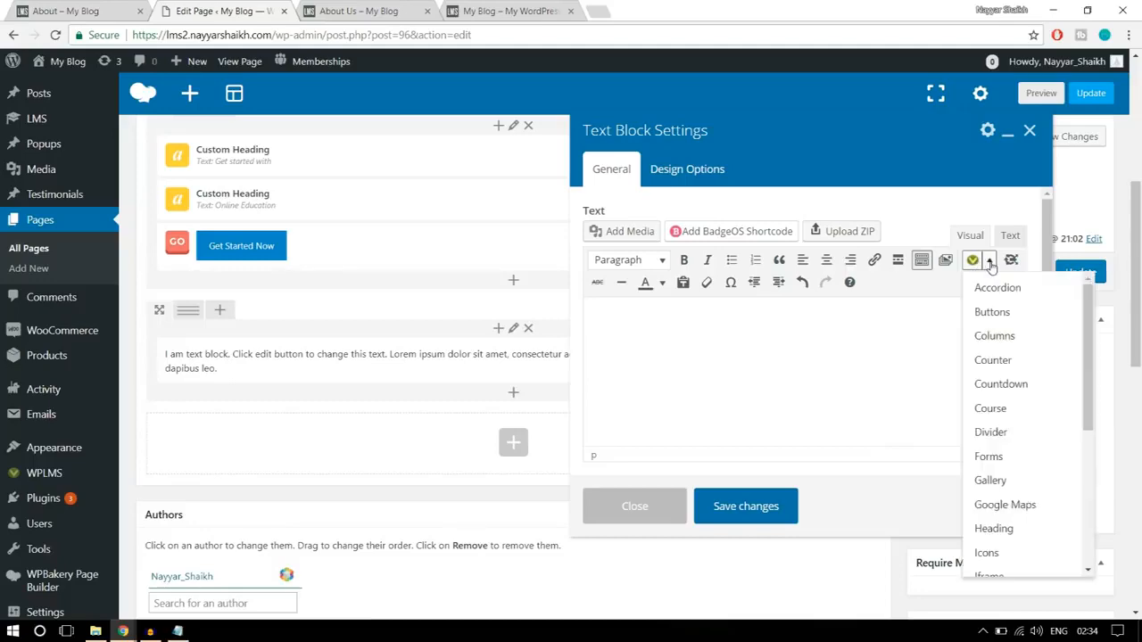
scroll(1015, 454, "down", 5)
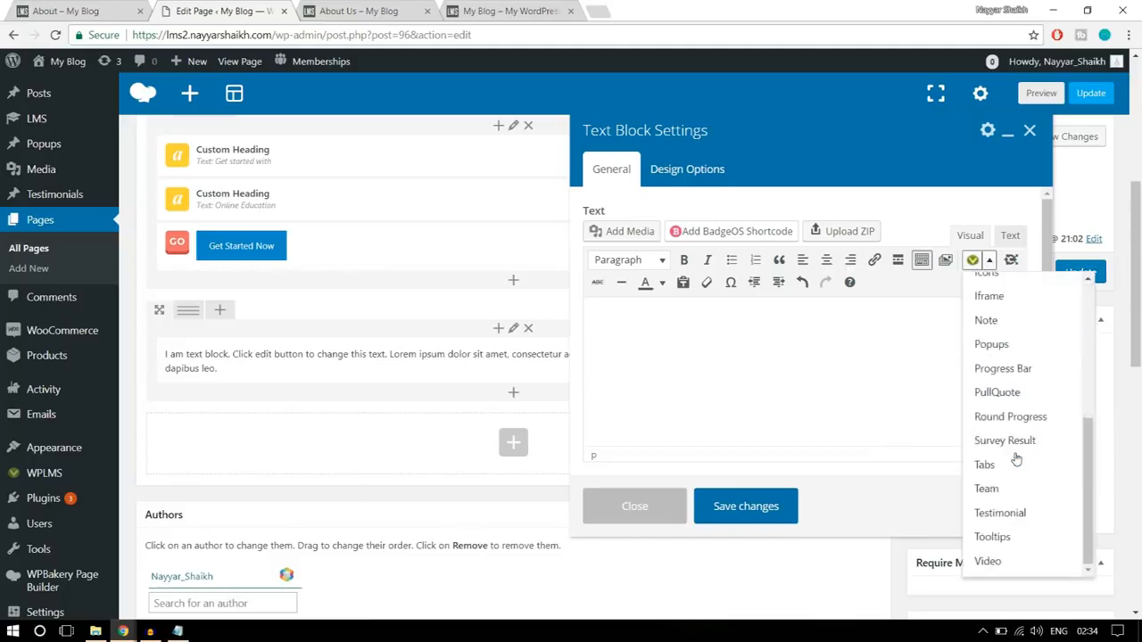
scroll(928, 469, "up", 3)
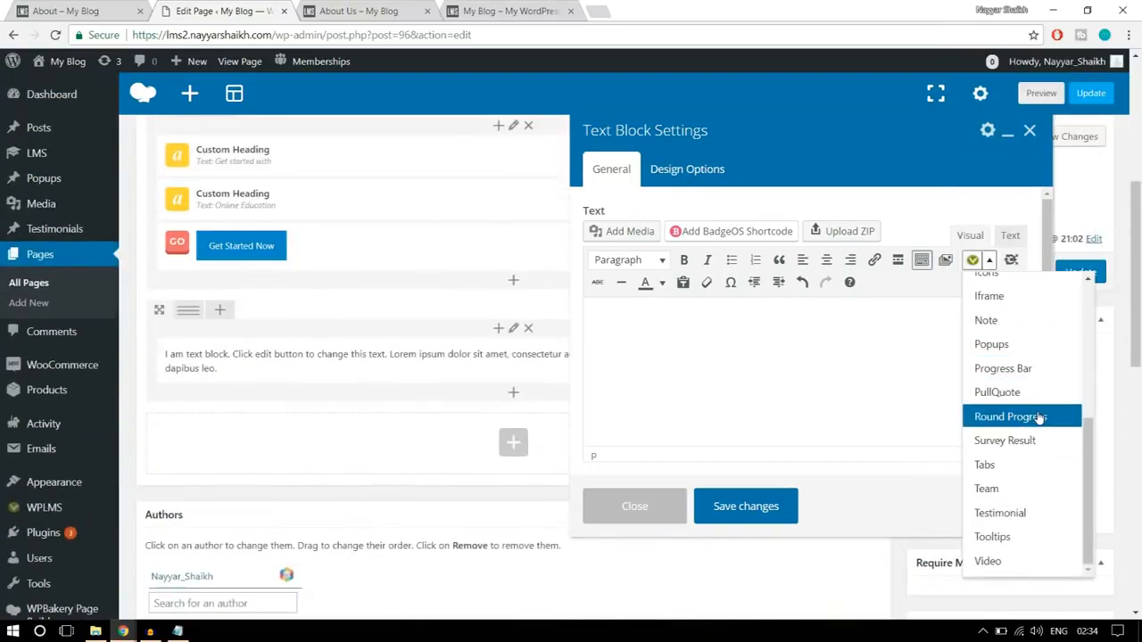
scroll(1027, 468, "up", 5)
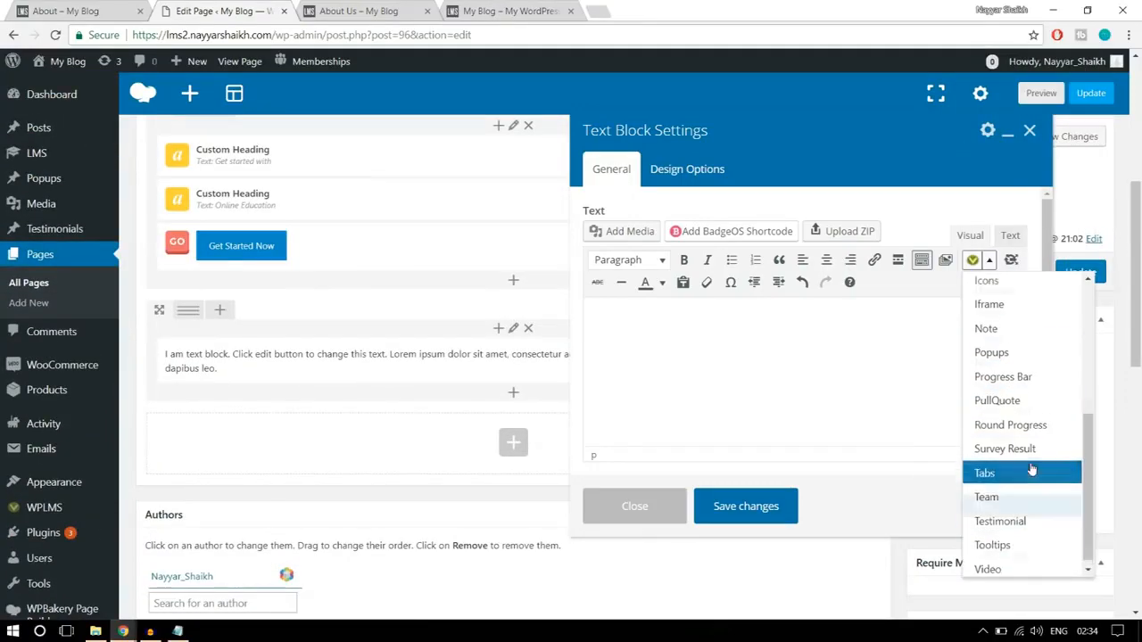
scroll(1013, 437, "down", 2)
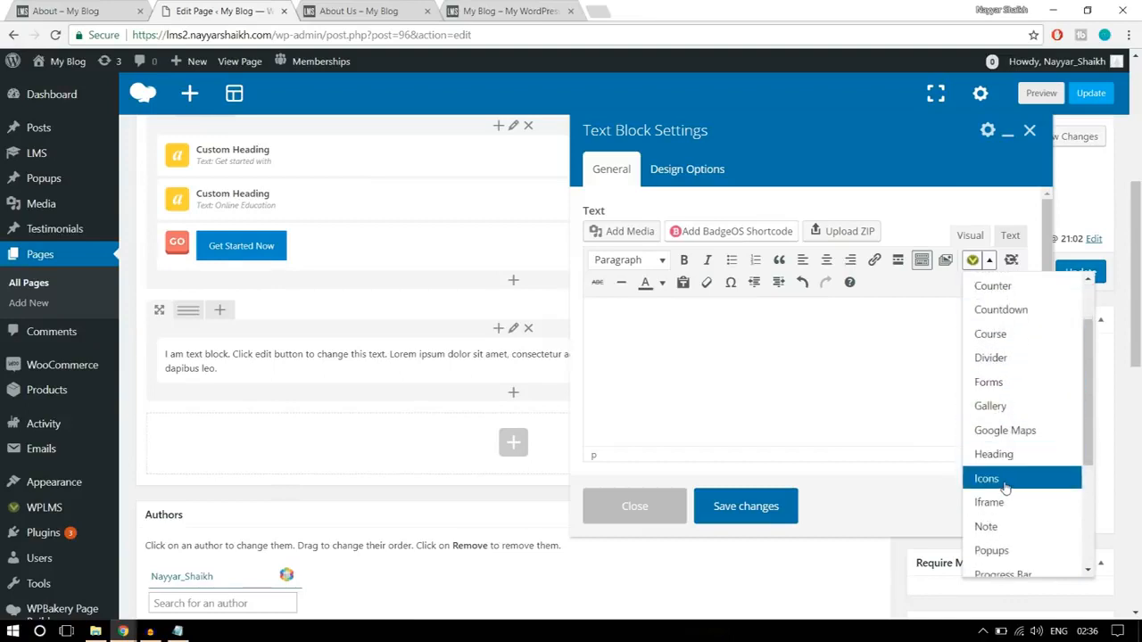
left_click(1005, 485)
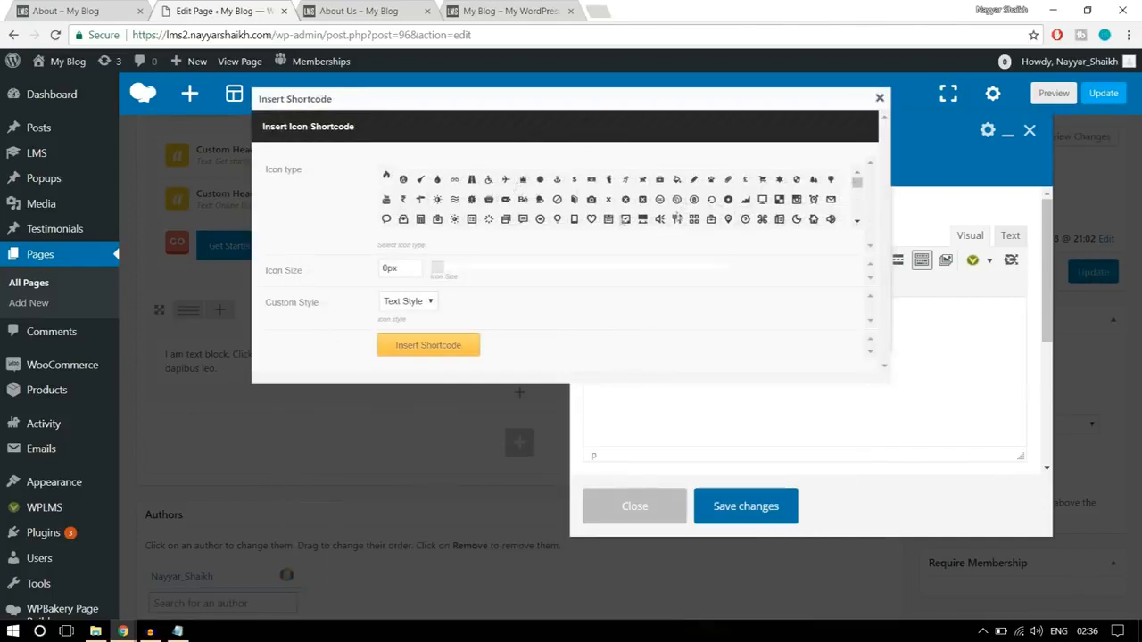
- Compare with the icon on the finished About page, choose the Windows icon and set its size to 250px
scroll(789, 217, "down", 2)
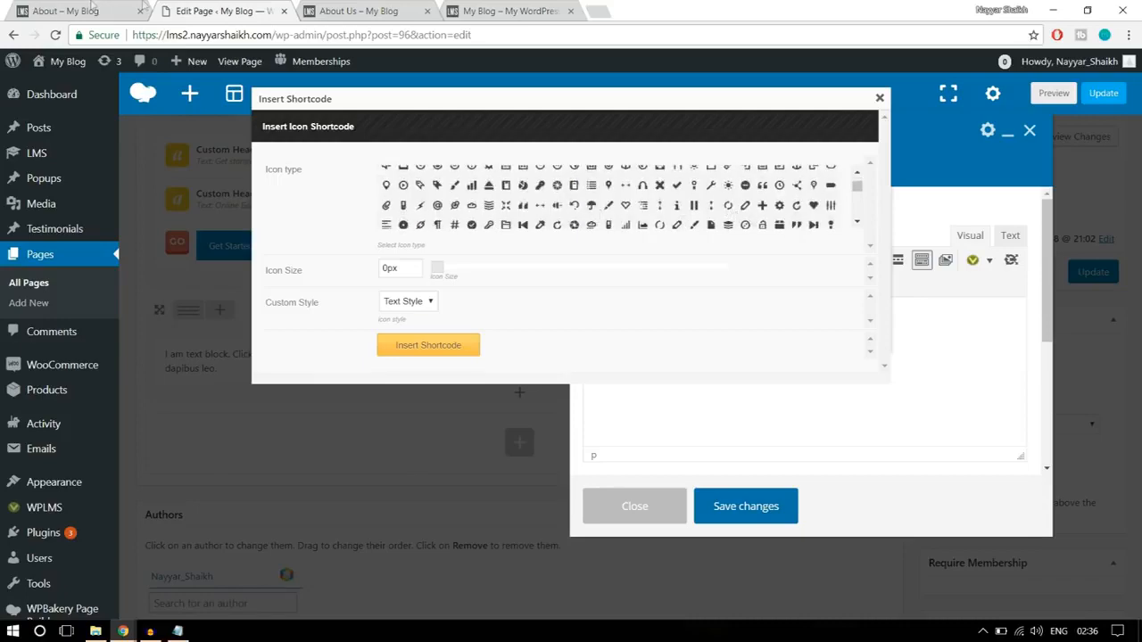
left_click(92, 7)
left_click(267, 9)
left_click_drag(856, 188, 857, 205)
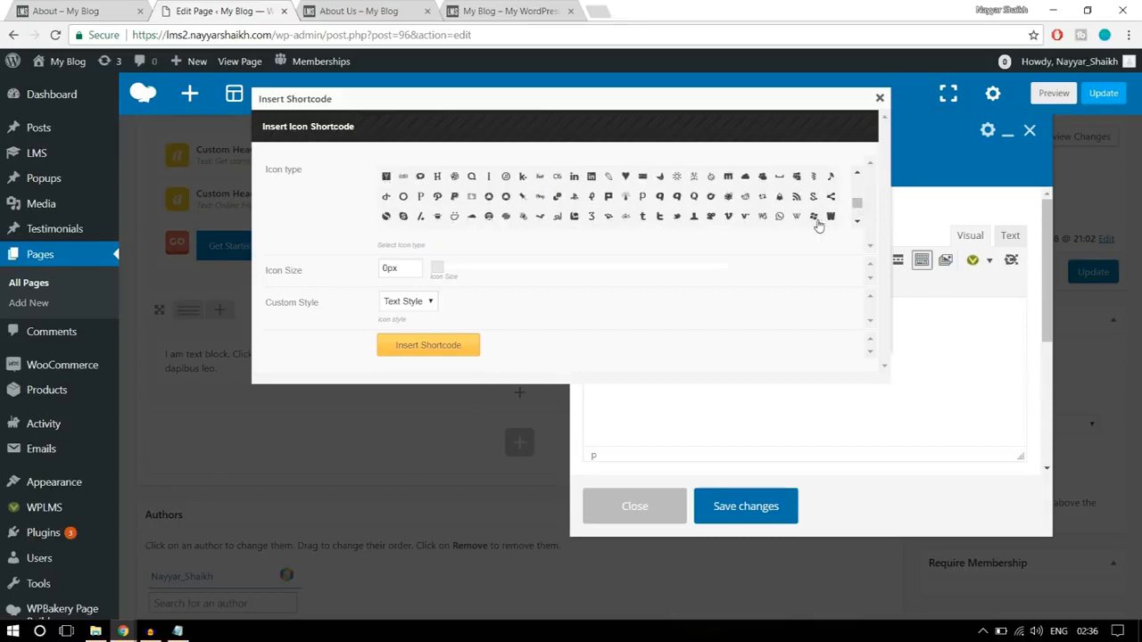
left_click(813, 217)
left_click(387, 270)
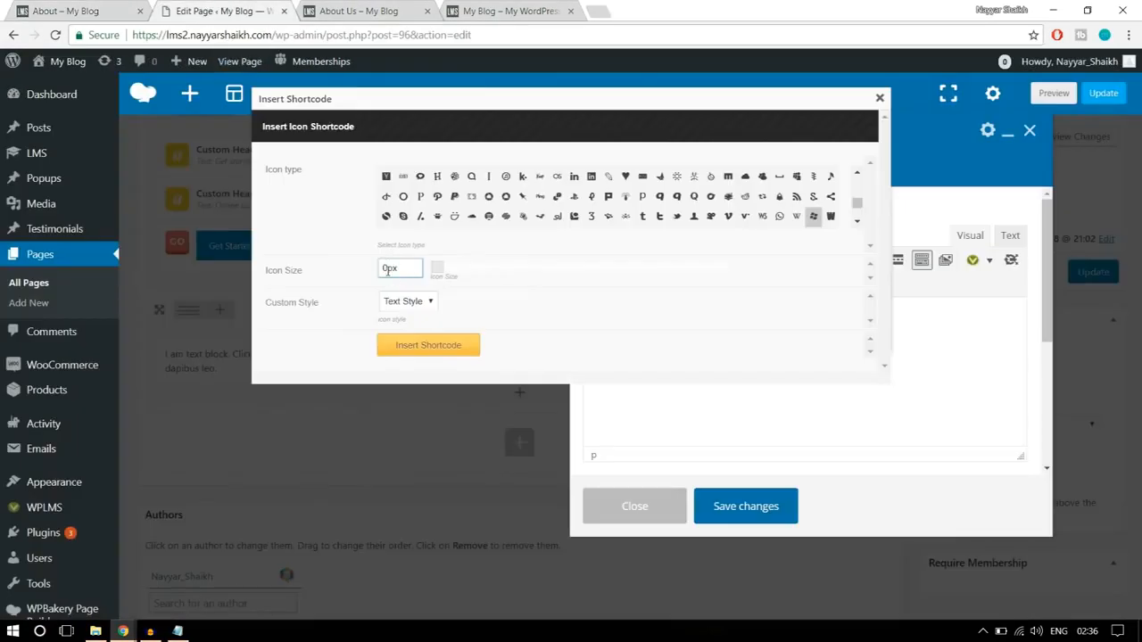
double_click(387, 270)
left_click(600, 334)
- Set the icon's style to Custom and check the icon colour on the finished About page
left_click(390, 305)
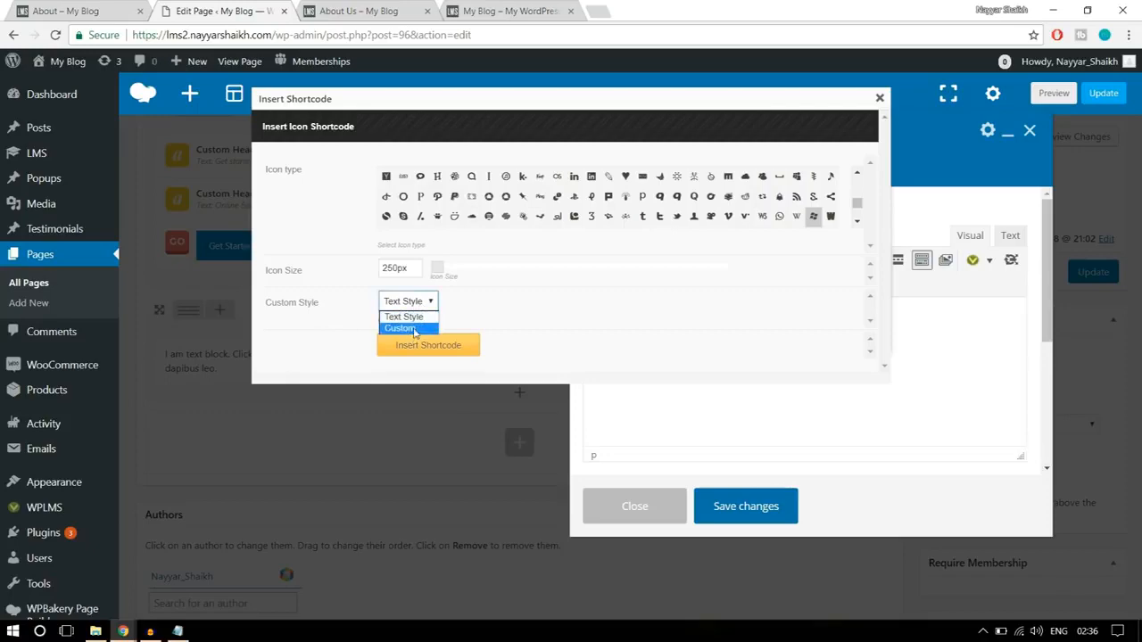
left_click(413, 332)
scroll(616, 295, "down", 3)
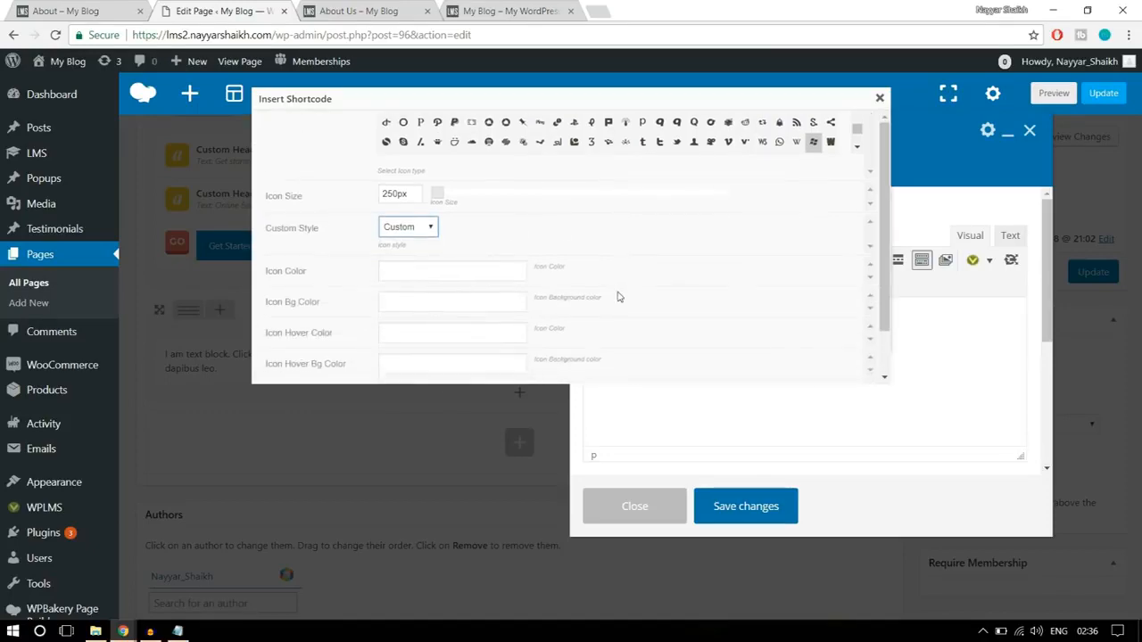
left_click(67, 7)
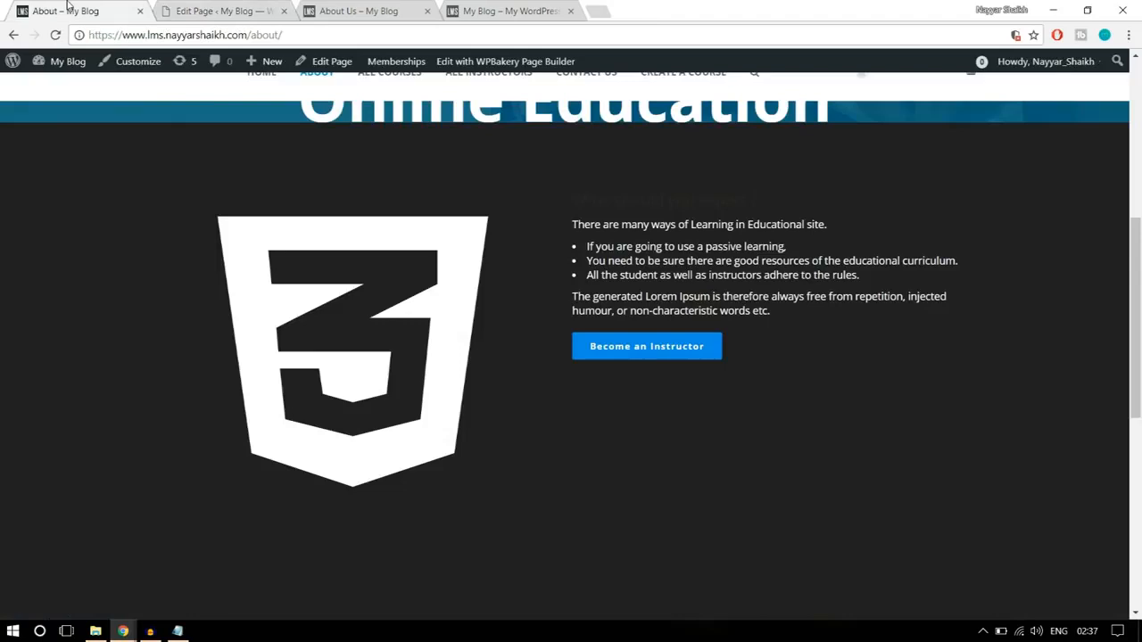
left_click(214, 11)
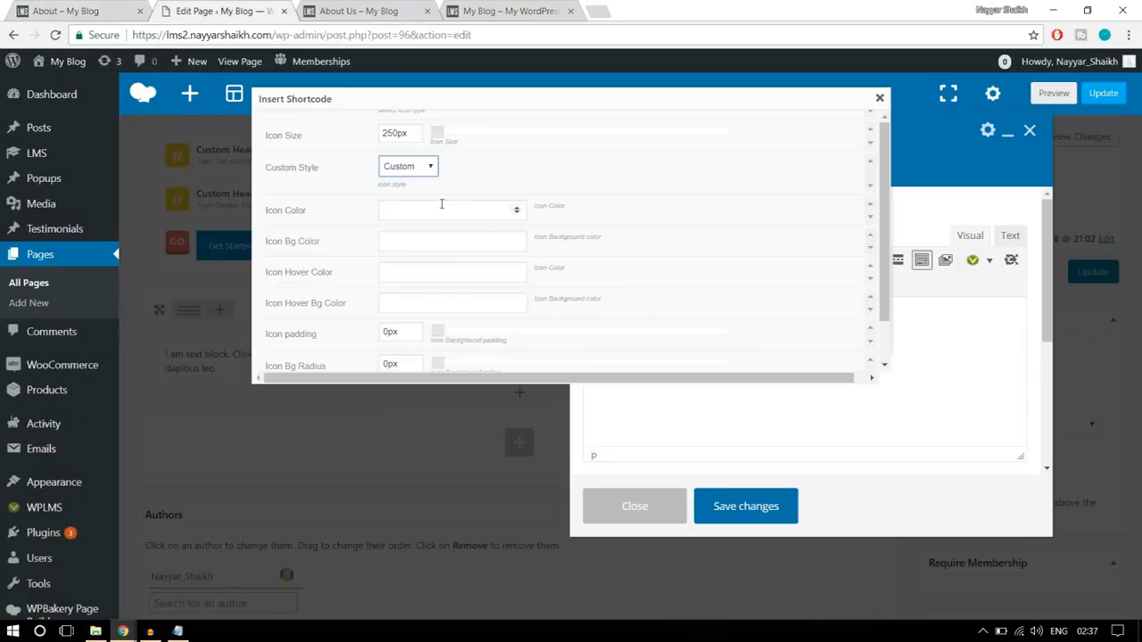
- Try to pick white as the icon colour and choose a hover background colour with the colour pickers
left_click(440, 205)
scroll(732, 249, "down", 2)
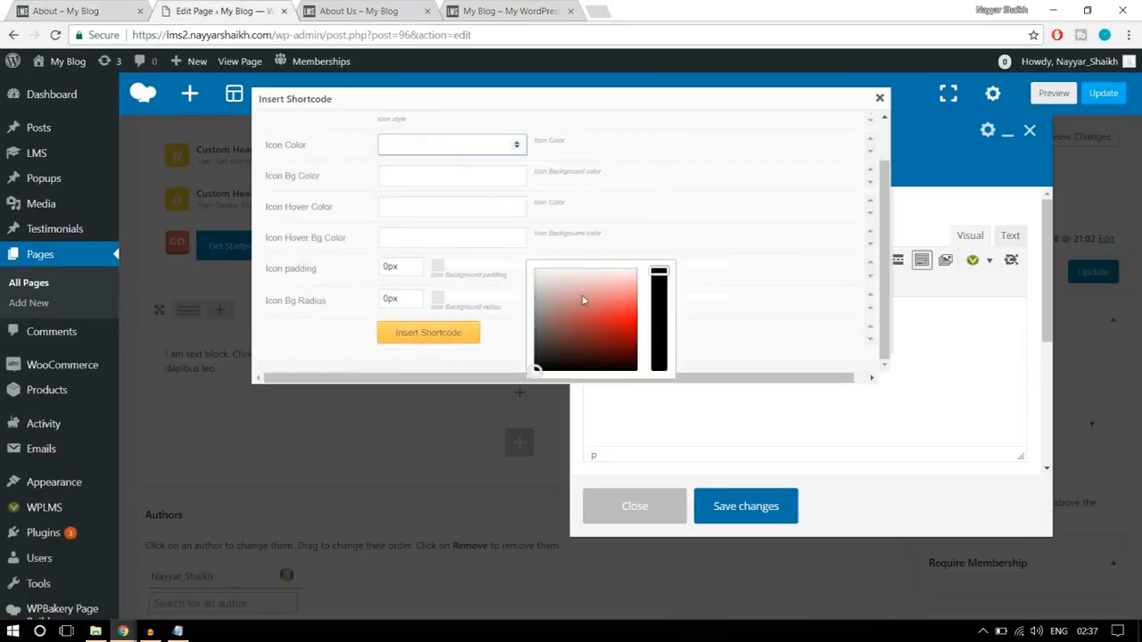
left_click_drag(535, 368, 528, 256)
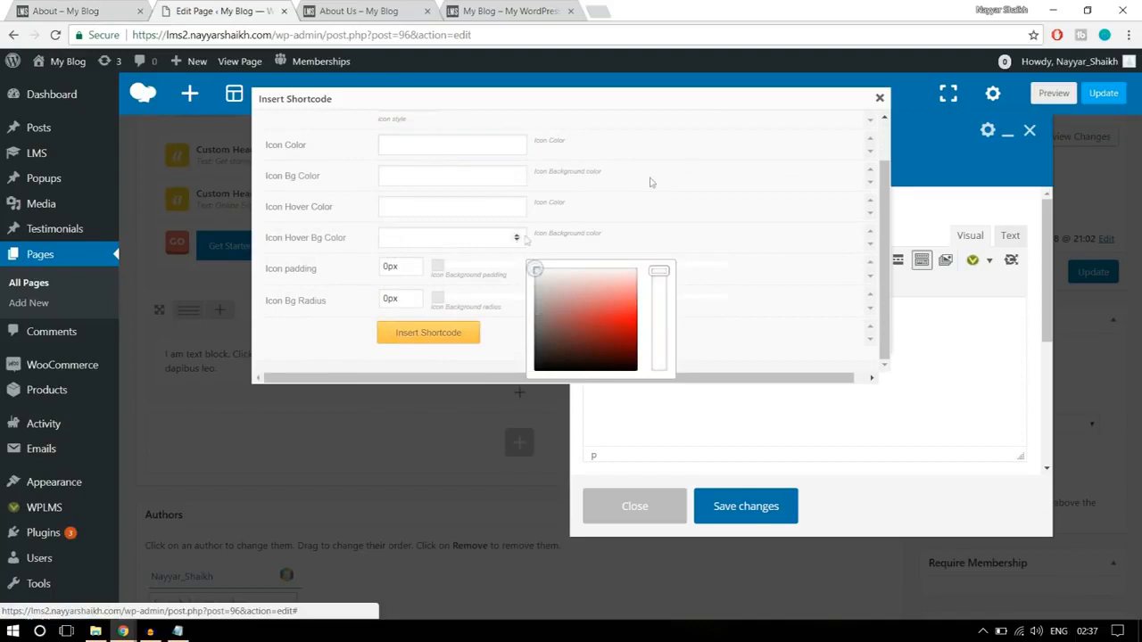
scroll(691, 218, "up", 2)
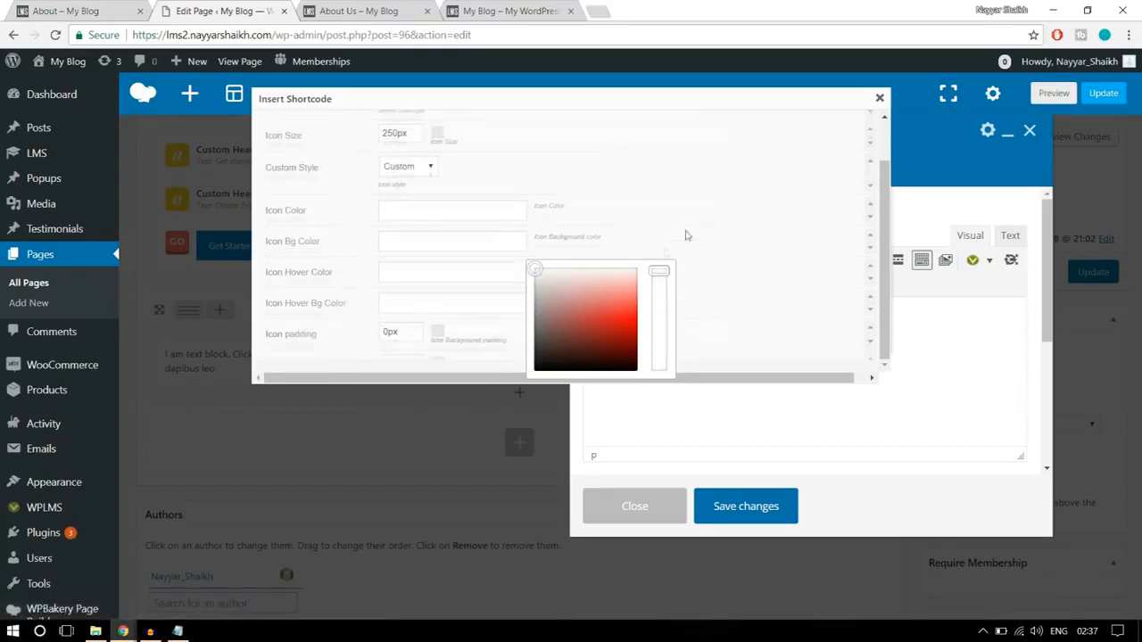
left_click(569, 300)
left_click(416, 316)
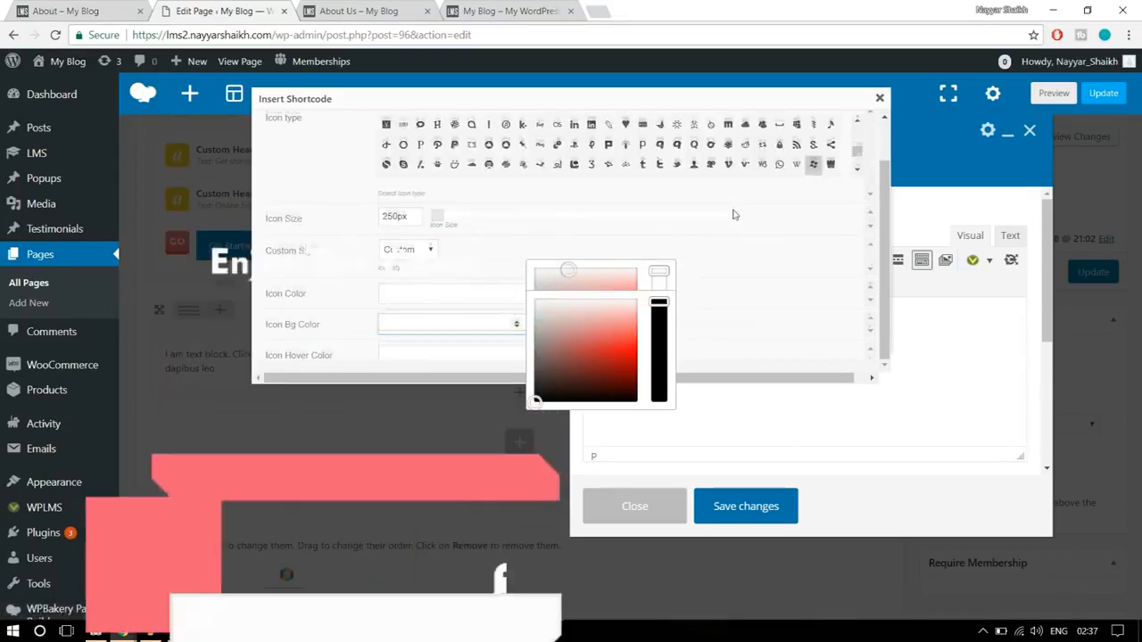
scroll(731, 217, "down", 2)
left_click(609, 201)
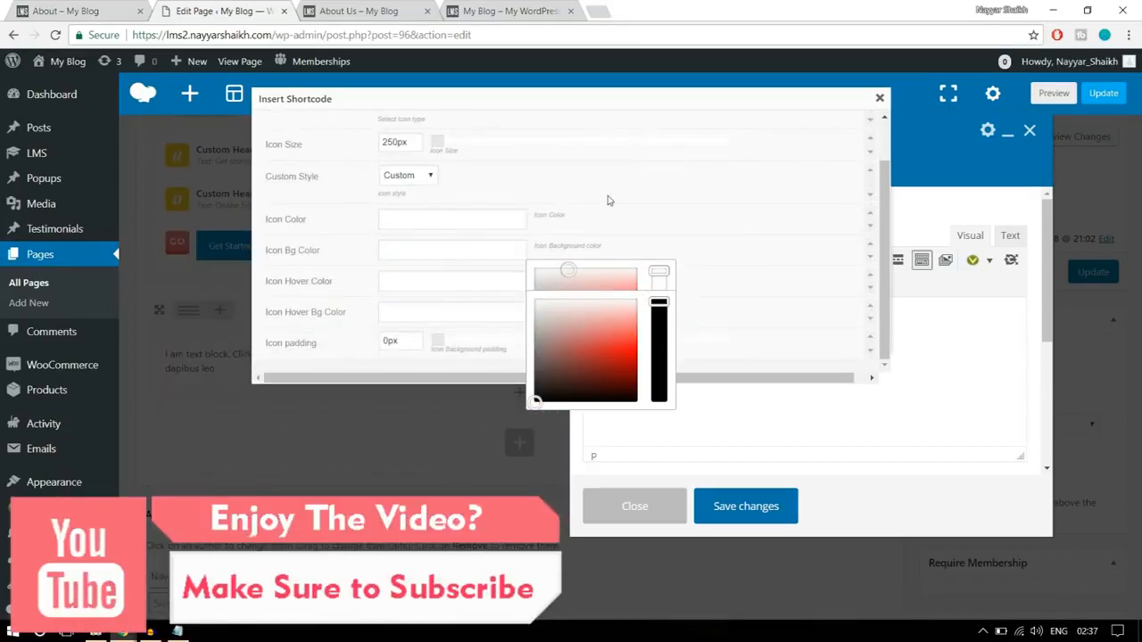
scroll(634, 194, "down", 2)
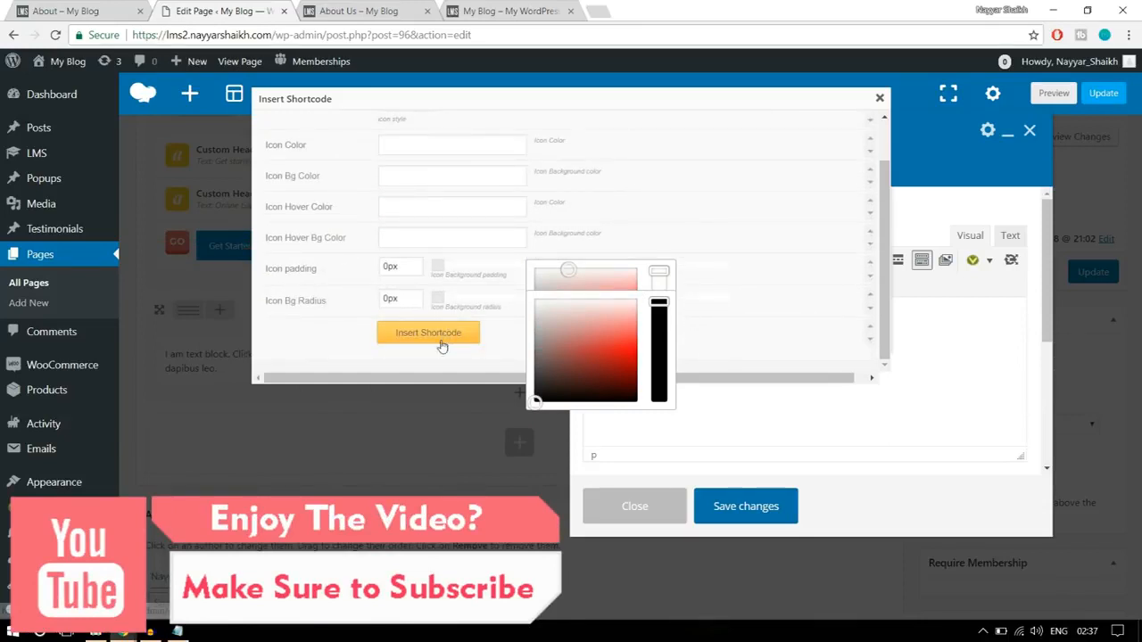
scroll(502, 307, "up", 2)
scroll(501, 307, "down", 2)
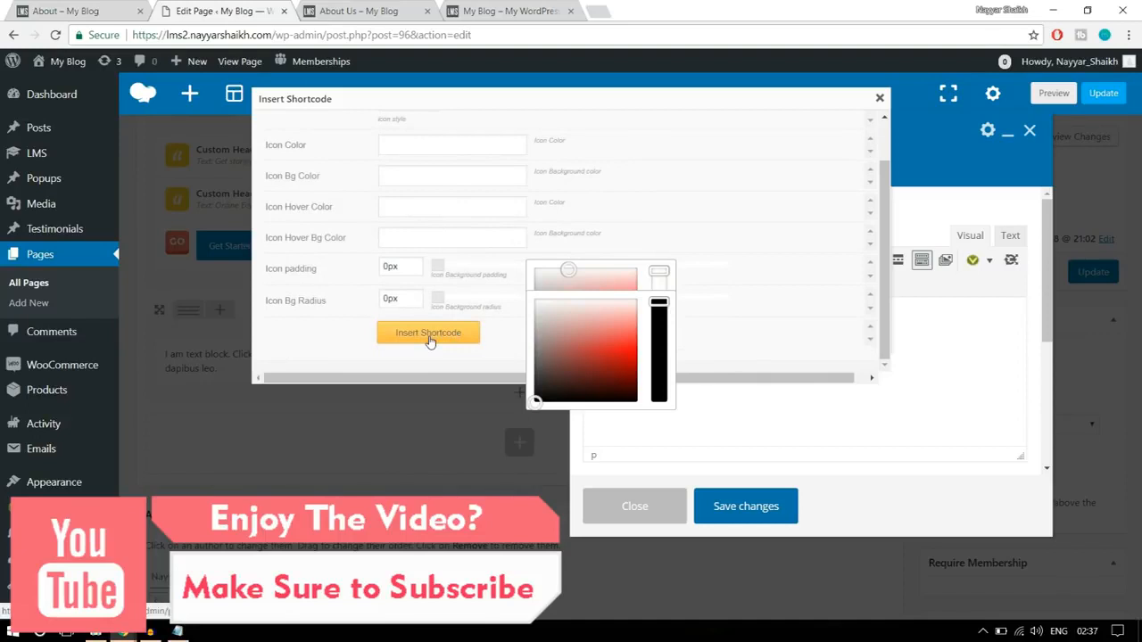
- Insert the icon shortcode into the text block and set its color attribute to #fff
left_click(429, 332)
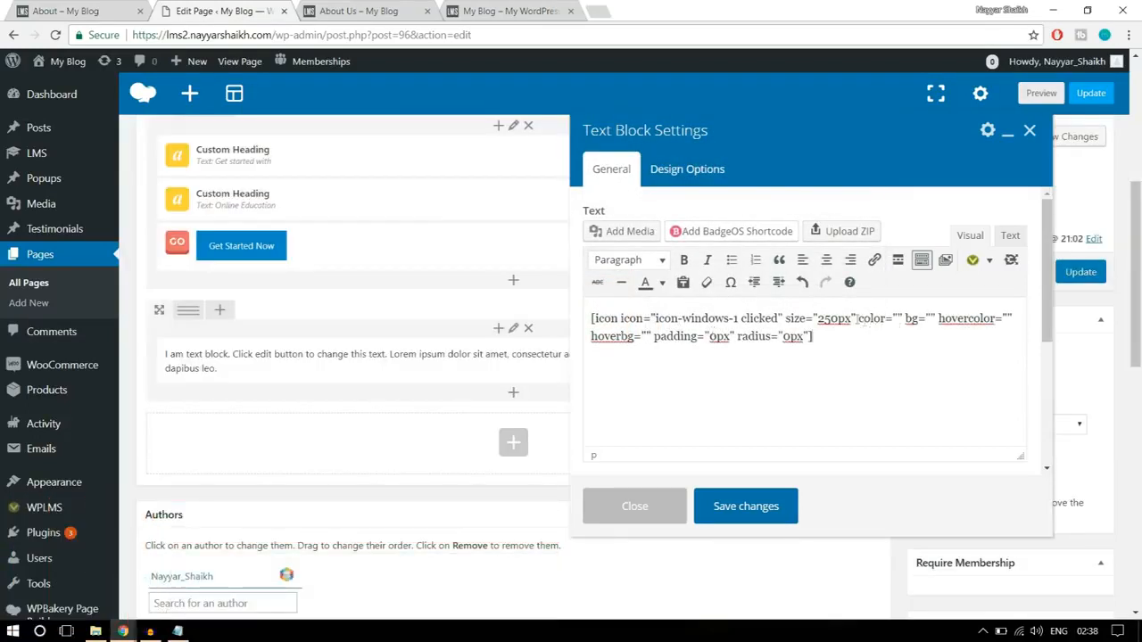
left_click_drag(858, 318, 905, 319)
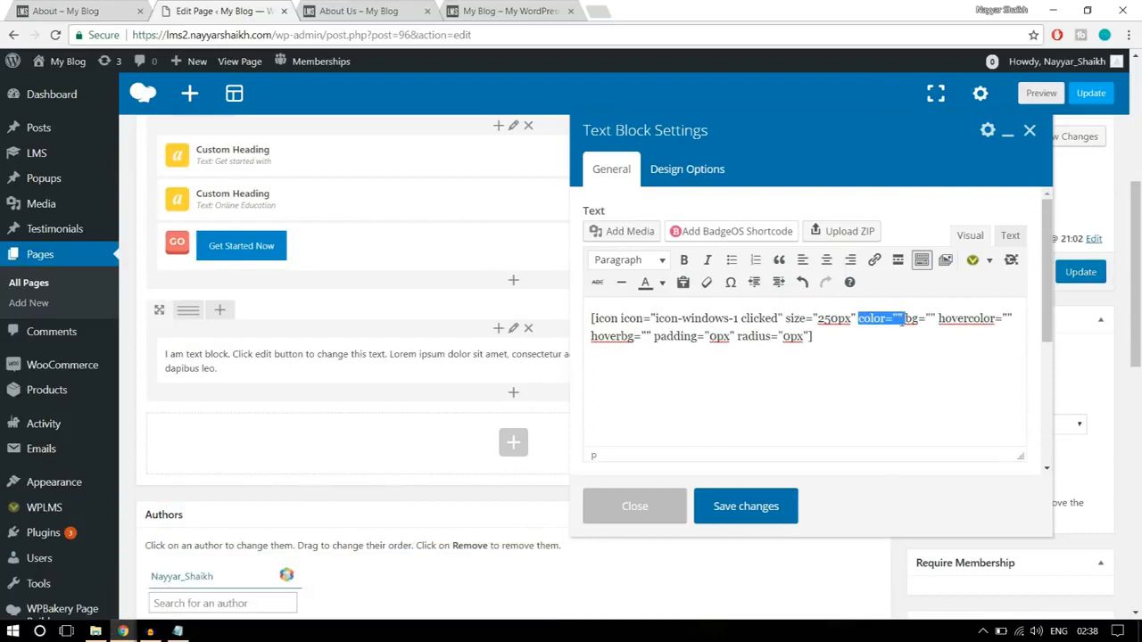
left_click(898, 319)
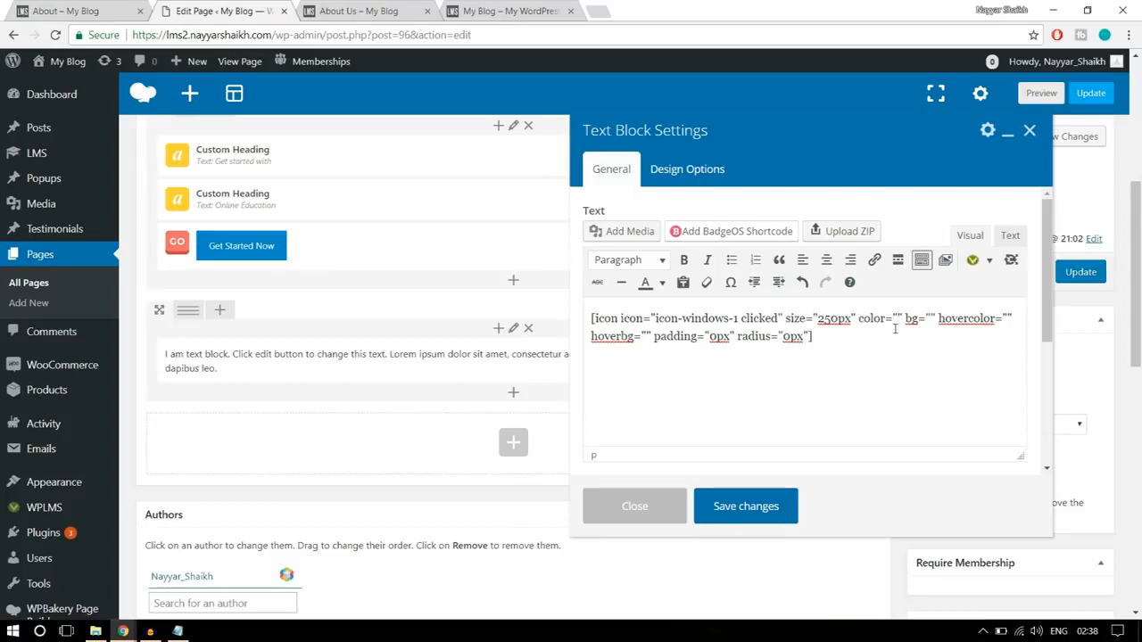
type("#")
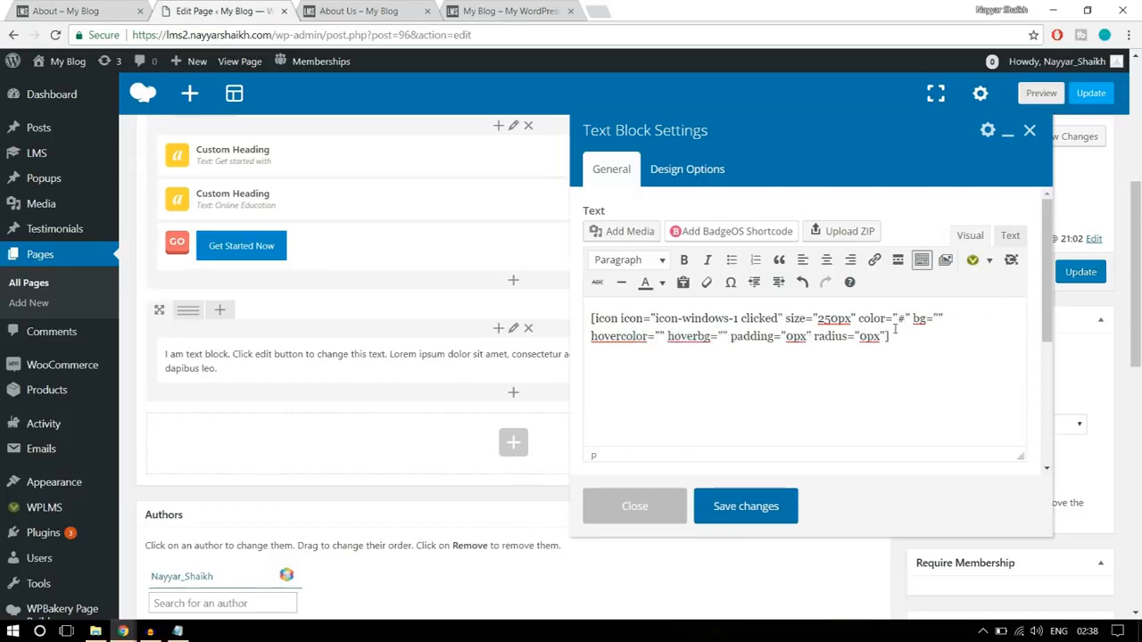
type("fff")
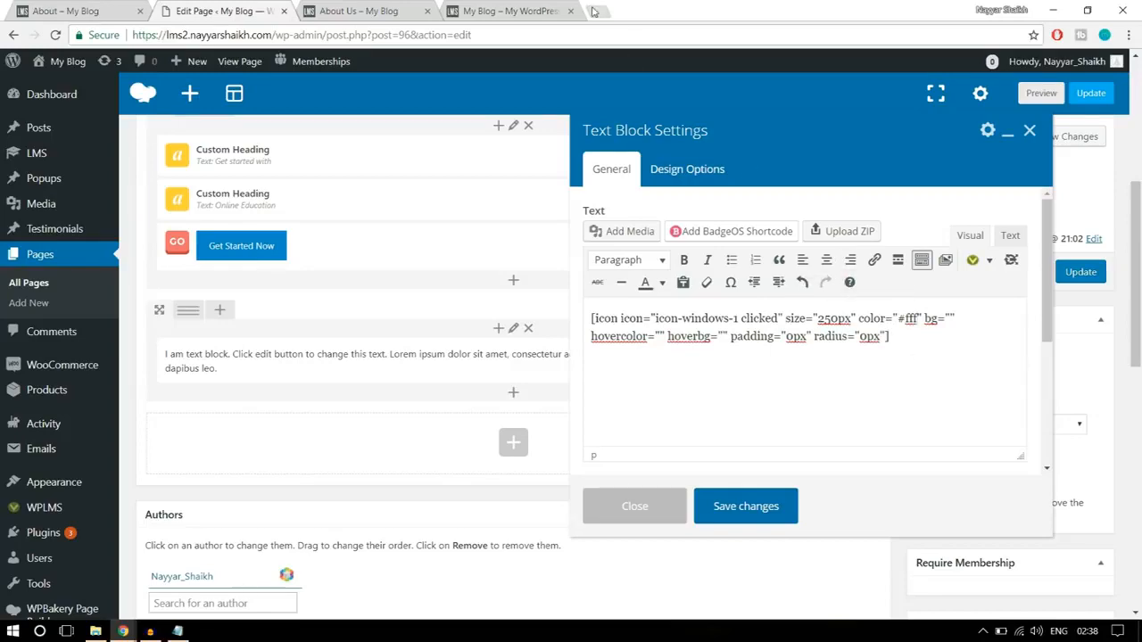
- Search Google for "hex color" in a new browser tab
left_click(594, 11)
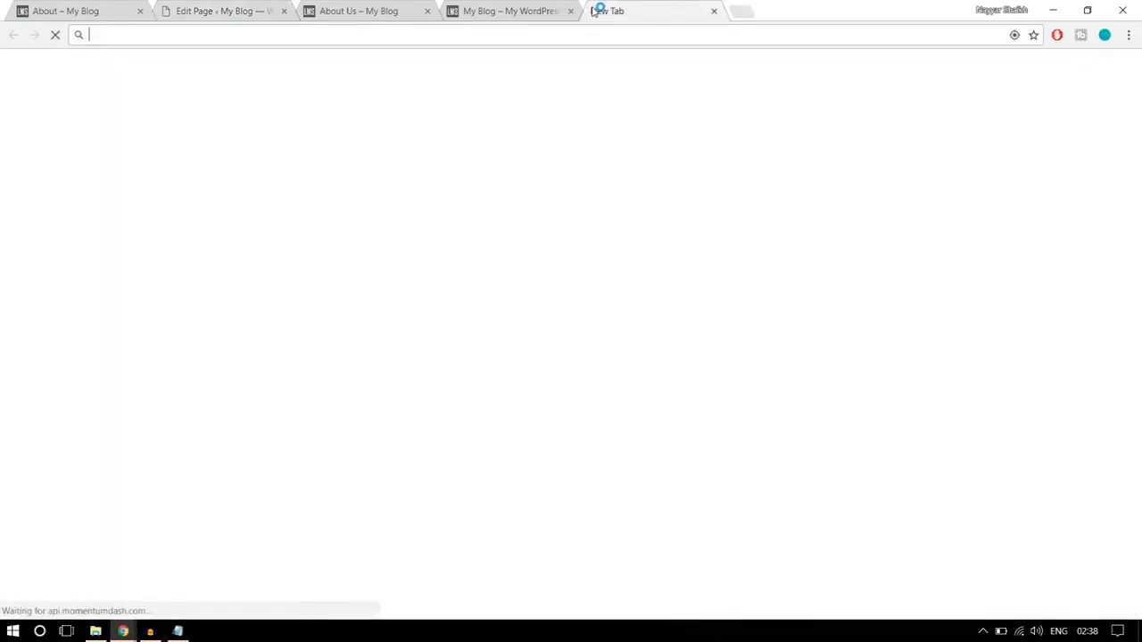
type("hex")
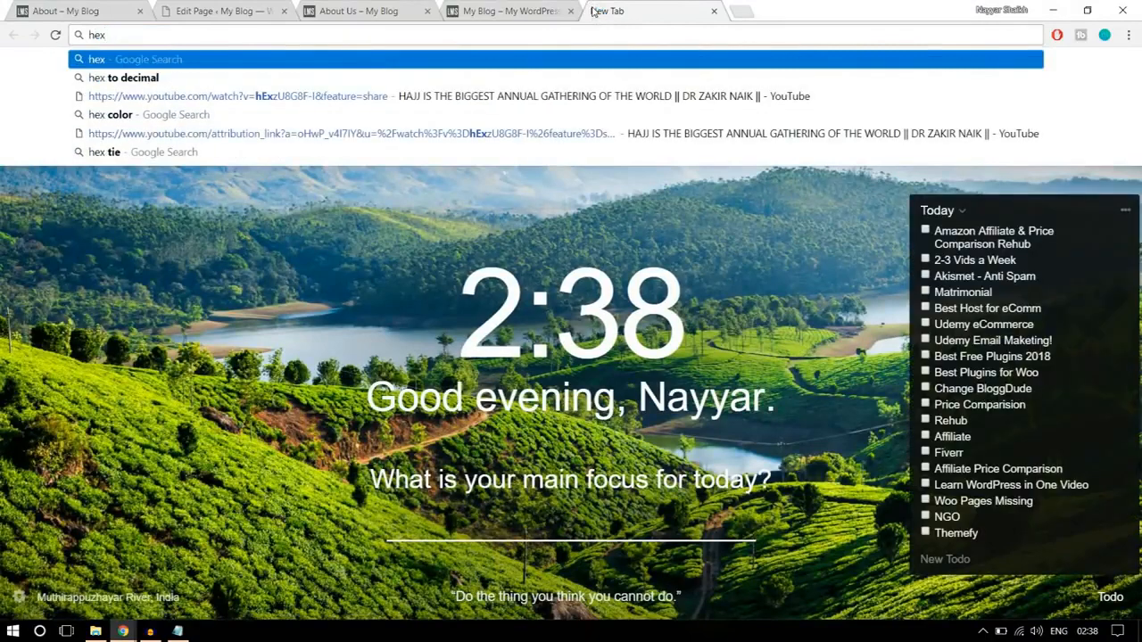
left_click(347, 115)
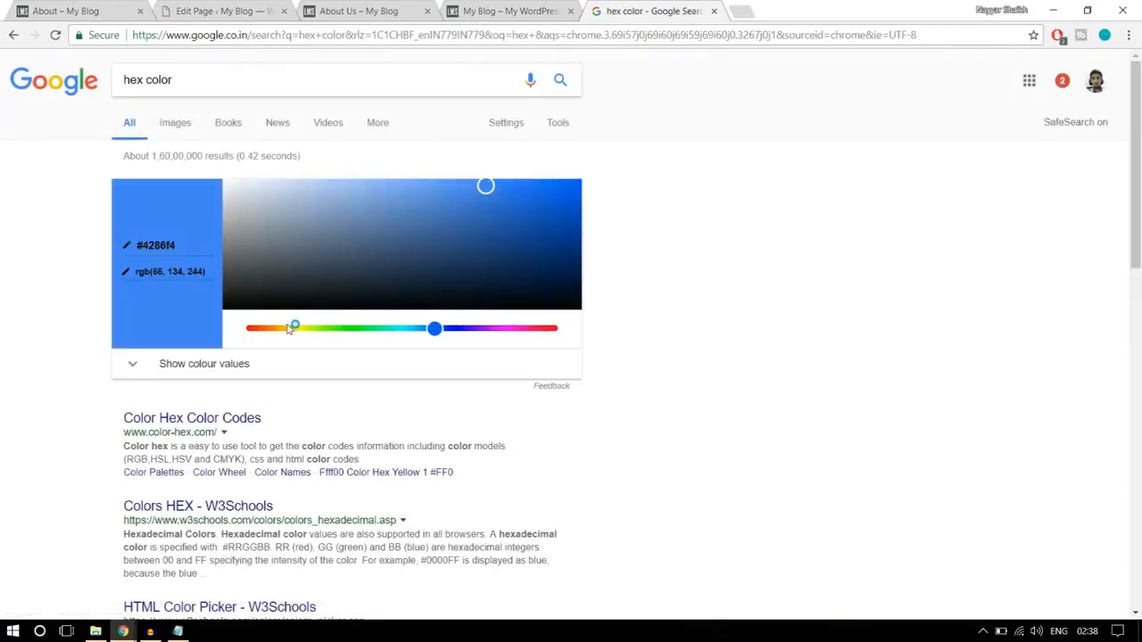
- Pick white in Google's colour picker and paste its hex code as the icon shortcode's color attribute, making it #ffffff
left_click_drag(486, 186, 187, 156)
left_click_drag(180, 247, 131, 246)
left_click_drag(383, 258, 476, 214)
left_click_drag(436, 330, 538, 329)
left_click_drag(477, 217, 506, 205)
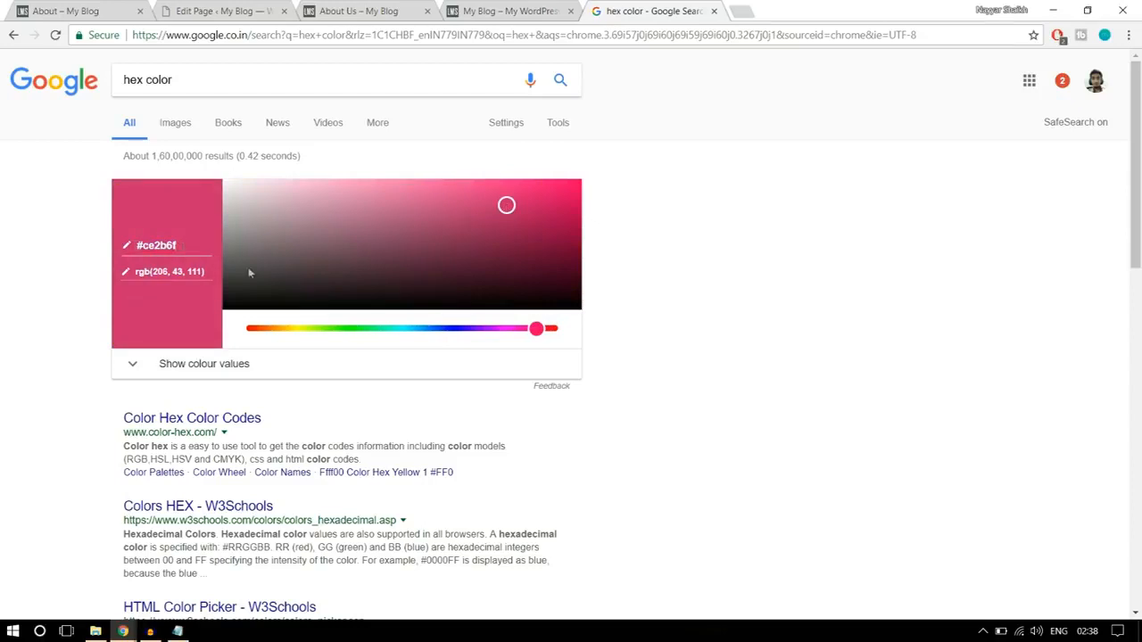
left_click_drag(479, 202, 119, 176)
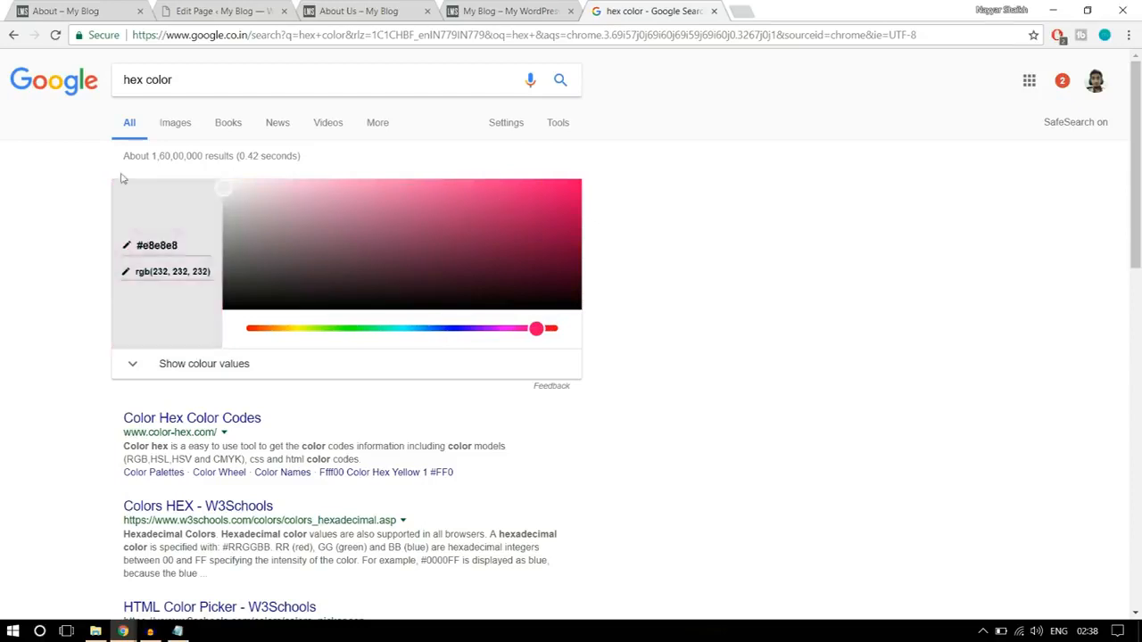
left_click_drag(185, 245, 128, 243)
key("ctrl+c")
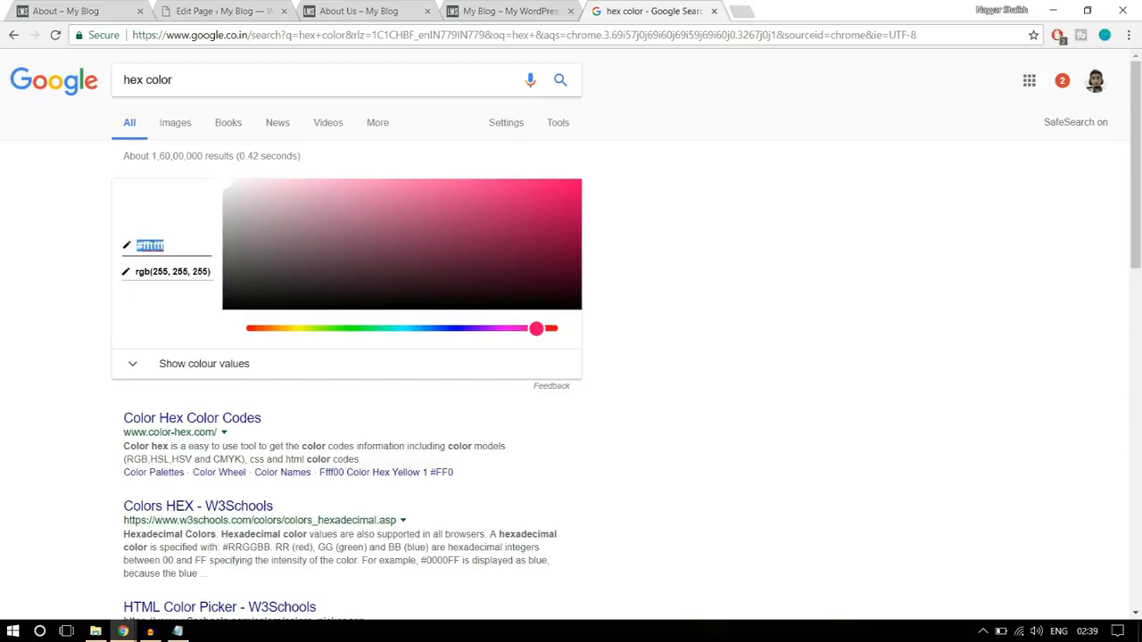
left_click(171, 11)
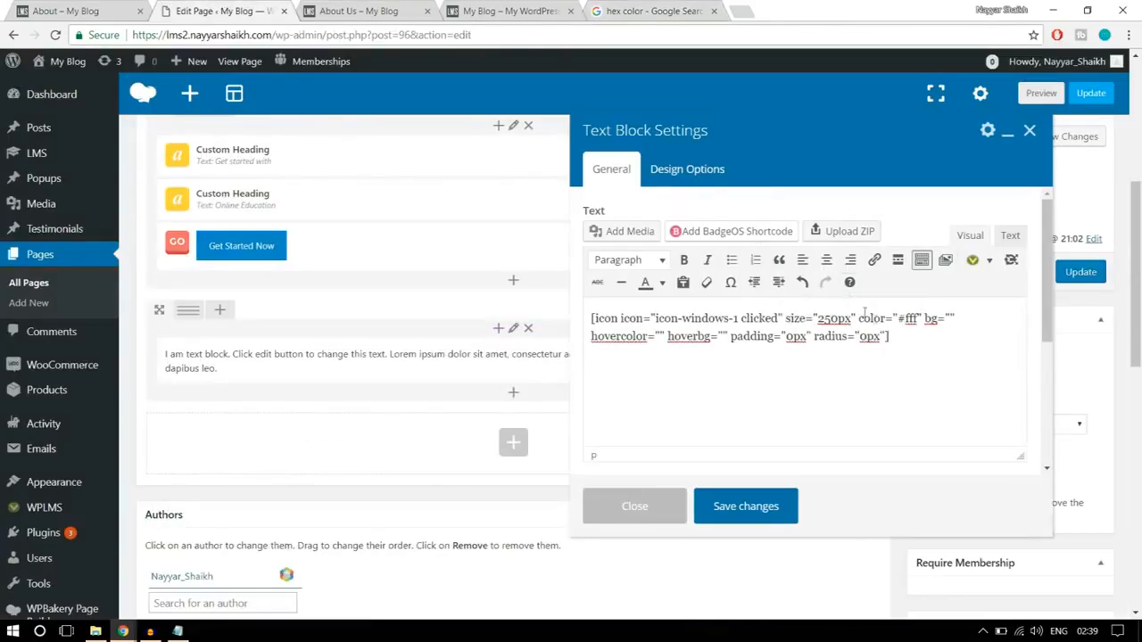
left_click_drag(902, 319, 918, 318)
key("ctrl+v")
- Check the icon on the finished About page and copy the hex code of the blue #176ad6 from Google's colour picker
left_click(81, 9)
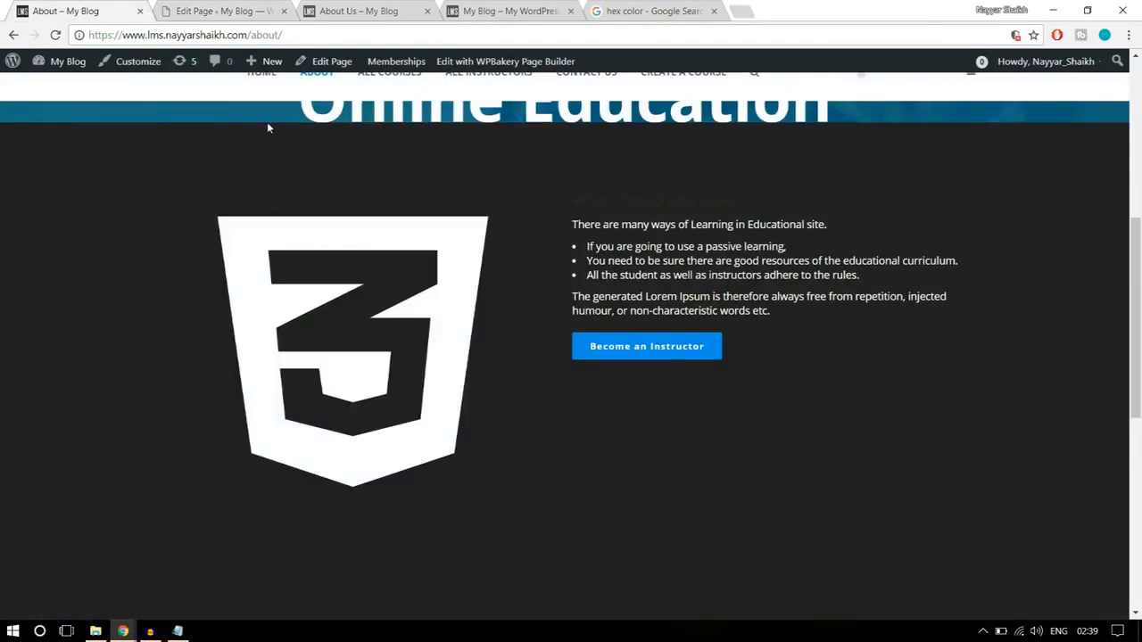
left_click(205, 10)
left_click(636, 10)
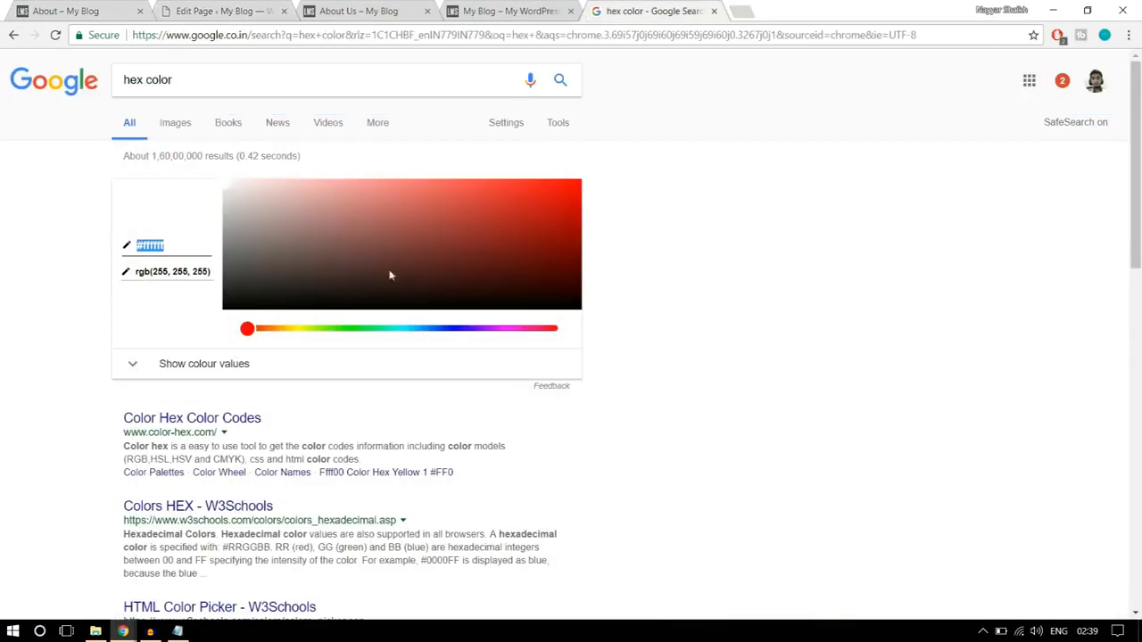
left_click(283, 329)
left_click_drag(411, 328, 431, 329)
left_click(421, 239)
left_click_drag(422, 231, 543, 206)
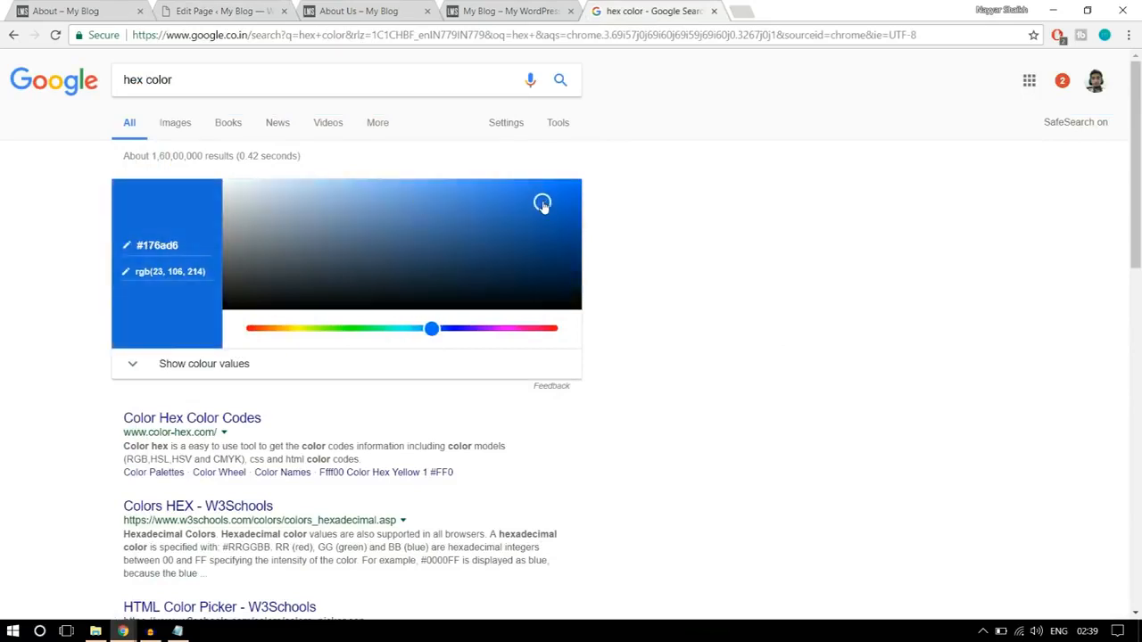
left_click(193, 245)
- Set the icon shortcode's hovercolor attribute to #176ad6 and save the text block
left_click(221, 11)
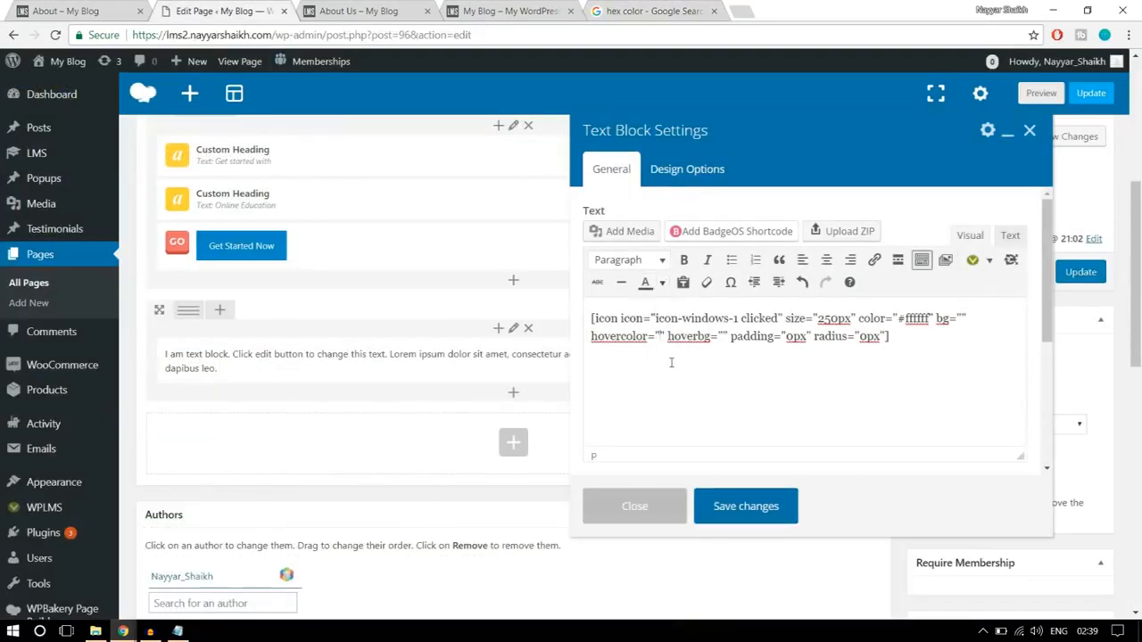
type("#176ad6")
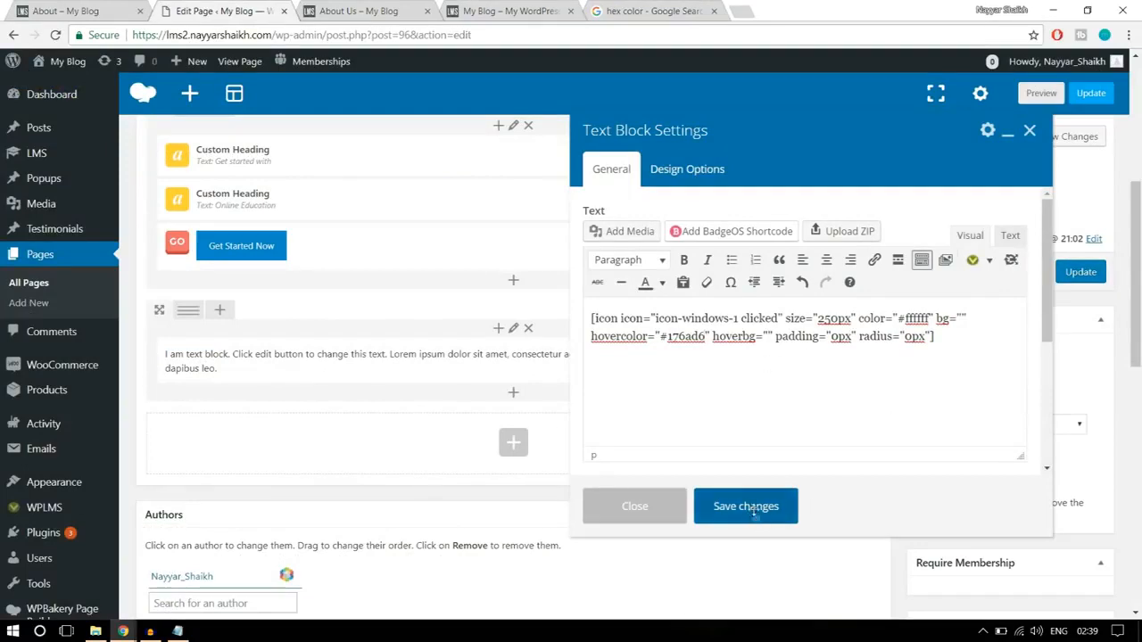
left_click(754, 515)
- Examine the icon's hover colour and the surrounding section on the finished About page
left_click(65, 10)
scroll(632, 304, "up", 2)
scroll(634, 305, "down", 2)
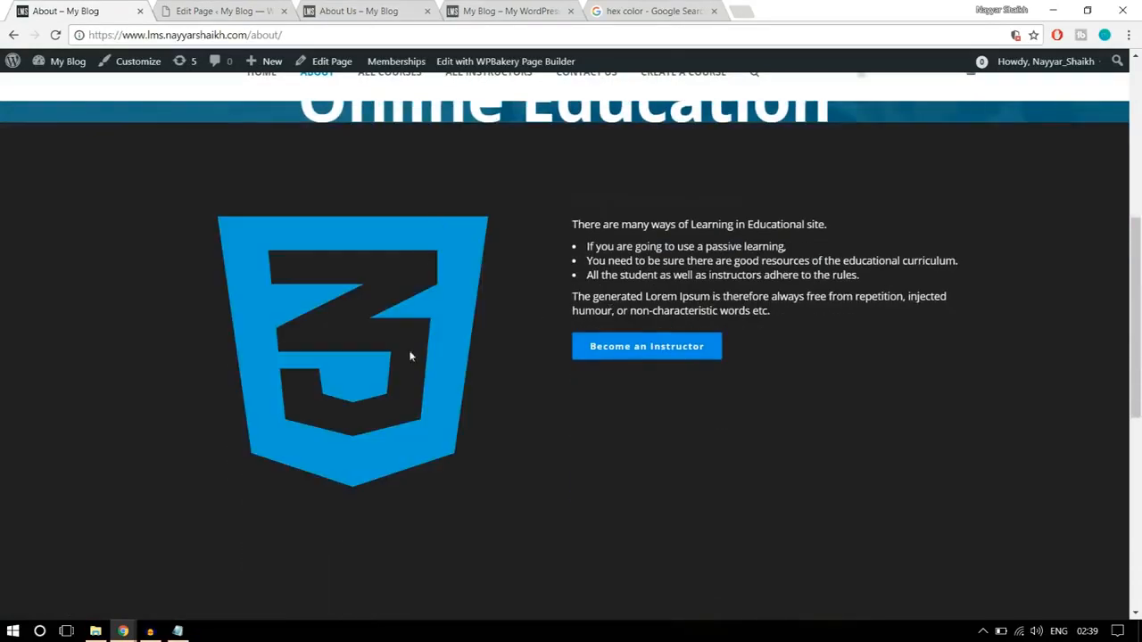
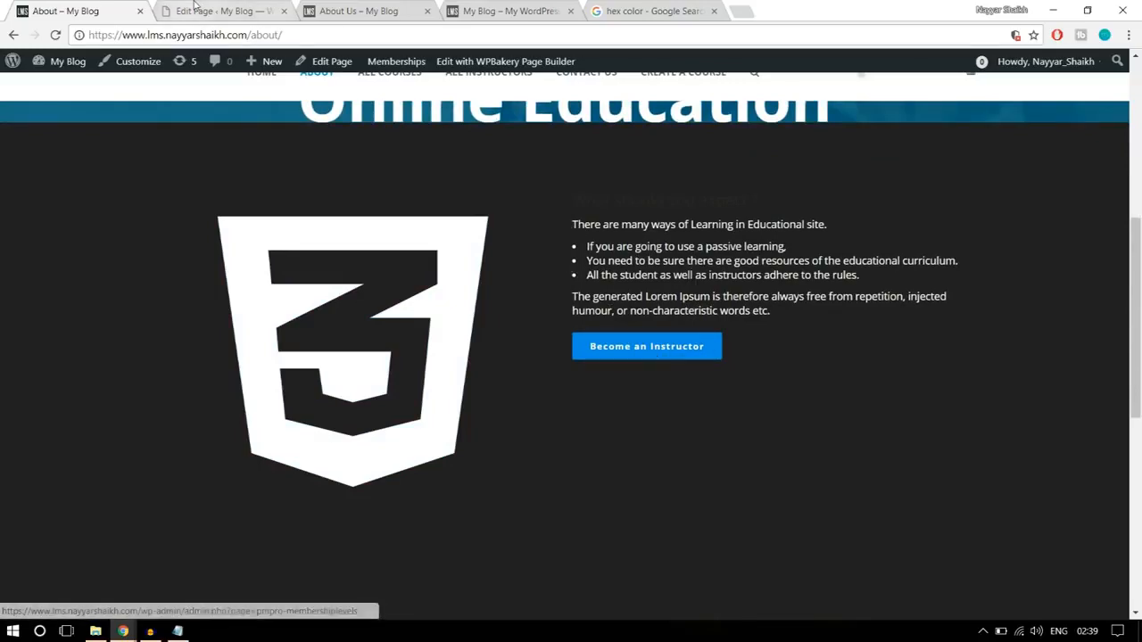
- Split the icon's row into 1/2 + 1/2 columns on the page being edited and add a Text Block to the empty column
left_click(195, 9)
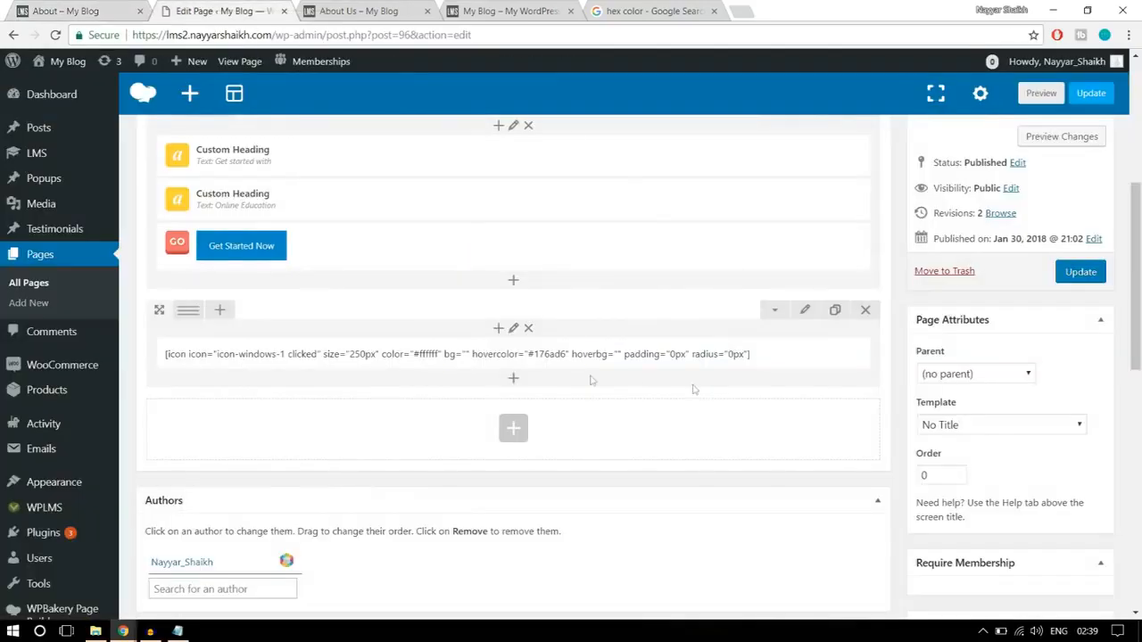
mouse_move(189, 315)
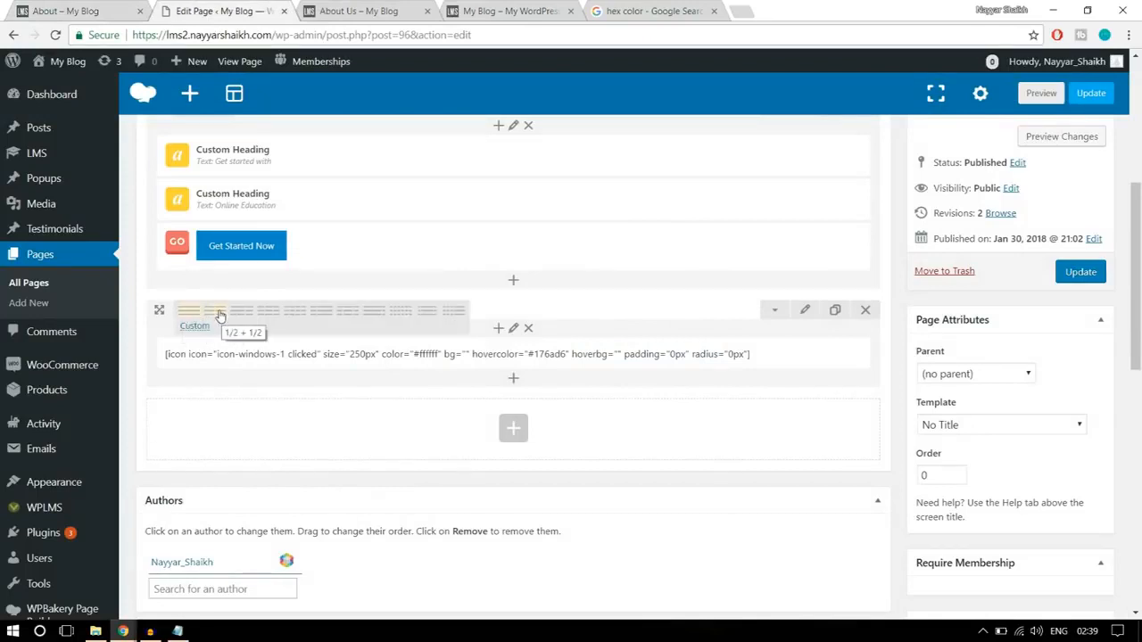
left_click(220, 316)
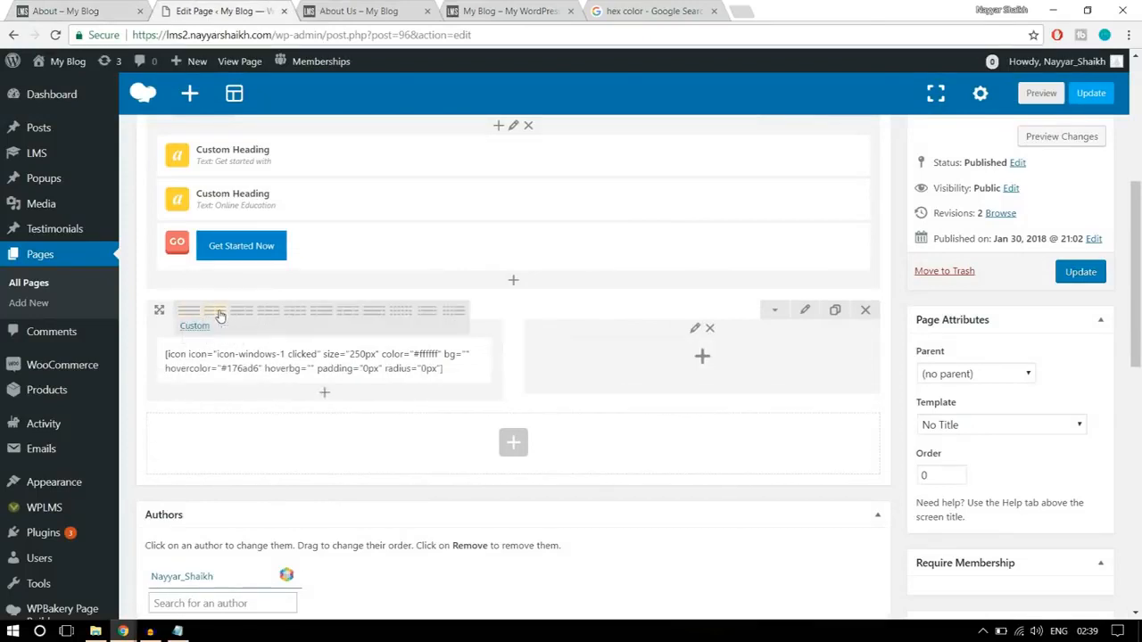
left_click(705, 358)
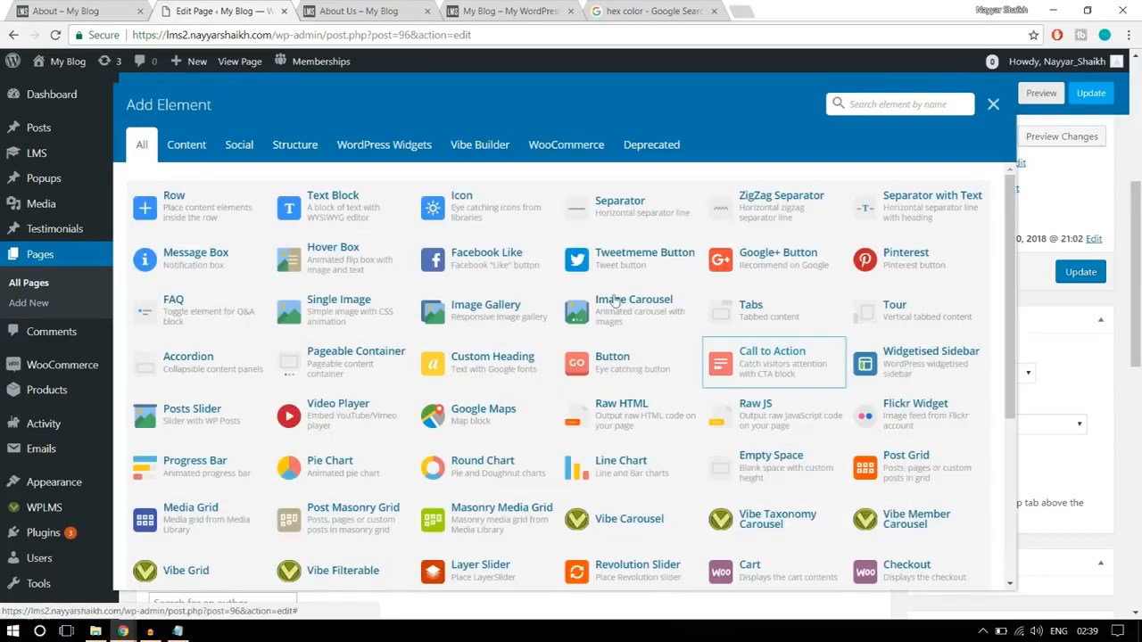
left_click(306, 203)
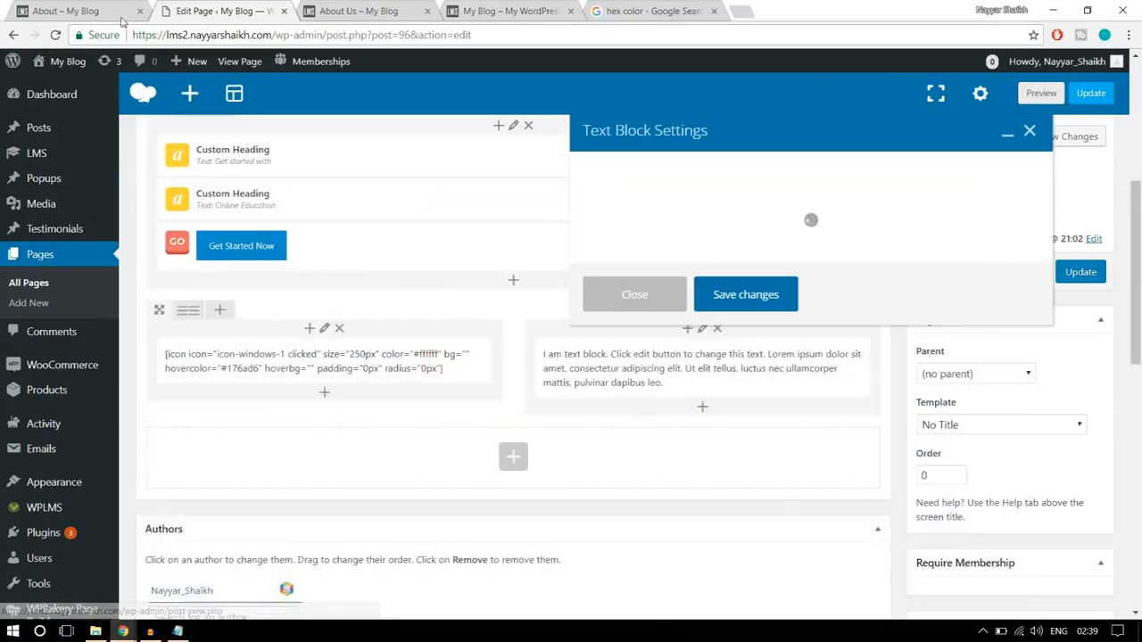
- Replace the text block's placeholder with the "What should you expect ?" heading, list and paragraph copied from the reference About page
left_click(90, 9)
left_click_drag(563, 225, 706, 262)
left_click(781, 298)
left_click_drag(796, 310, 560, 207)
key("ctrl+c")
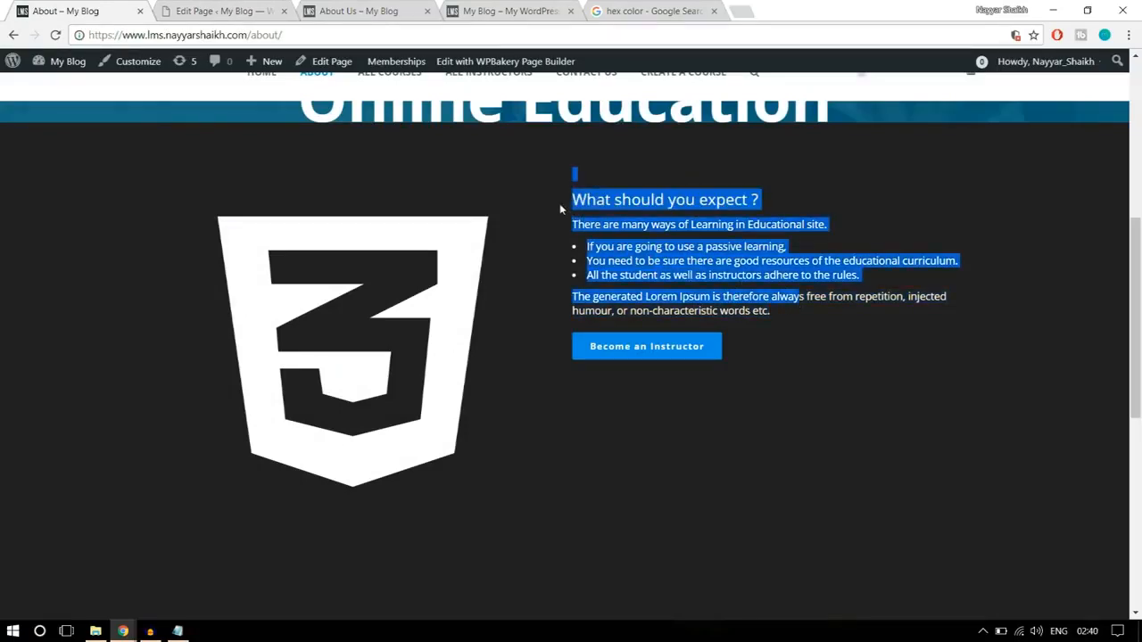
left_click(255, 10)
key("ctrl+a")
key("ctrl+v")
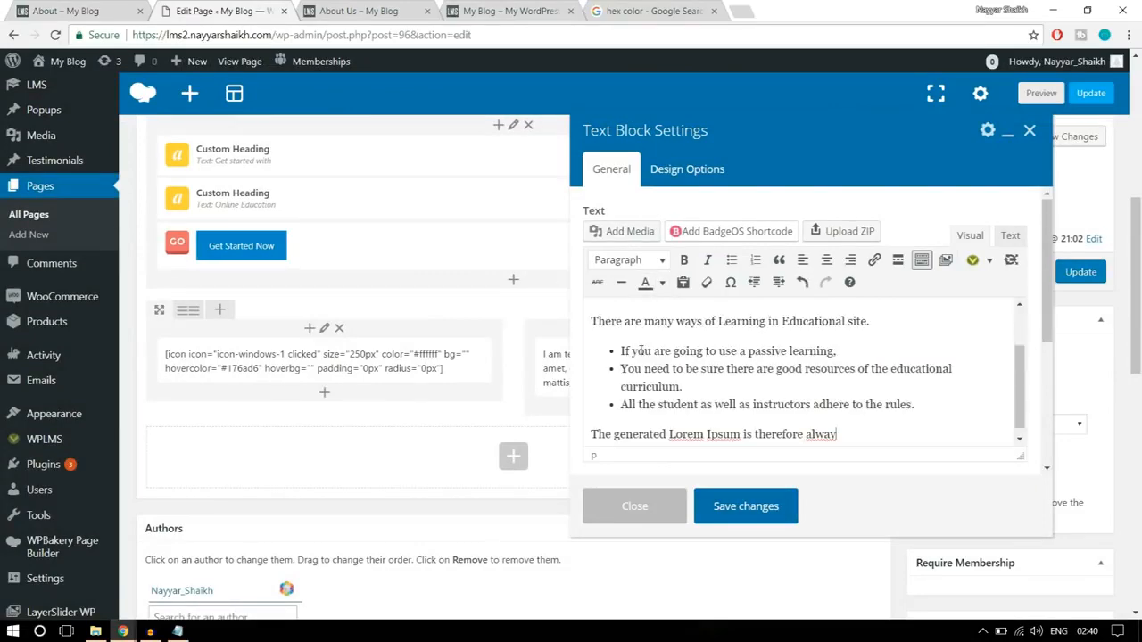
- Check the reference About page's text, and set all the pasted text in the text block to white
left_click(85, 10)
left_click(595, 196)
left_click_drag(579, 195, 684, 261)
left_click(683, 260)
left_click(239, 7)
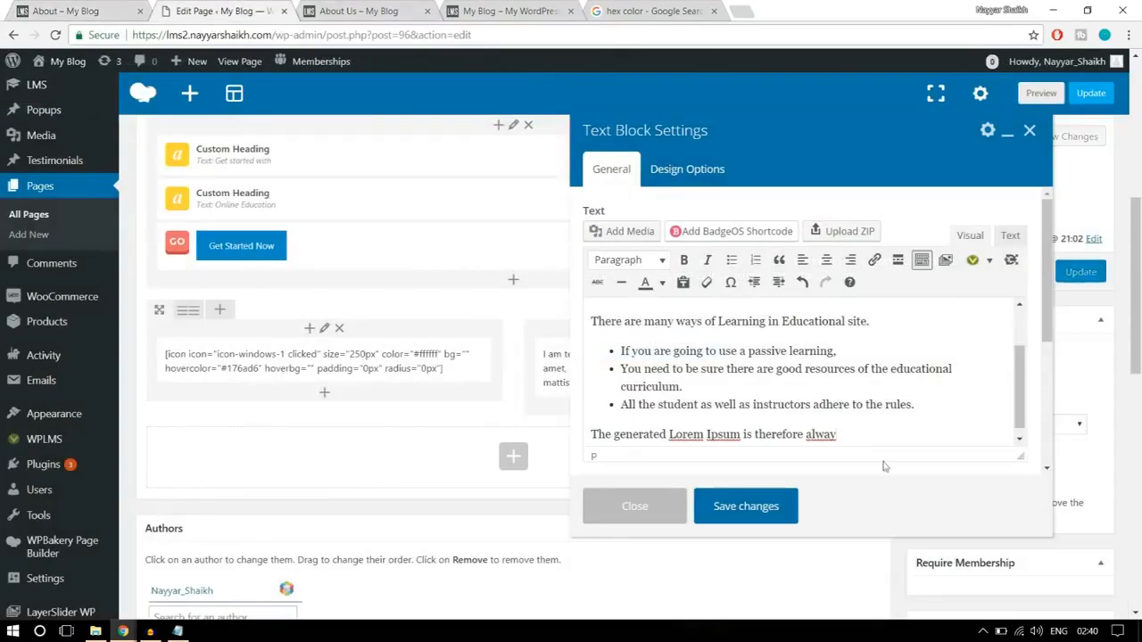
left_click_drag(853, 428, 554, 301)
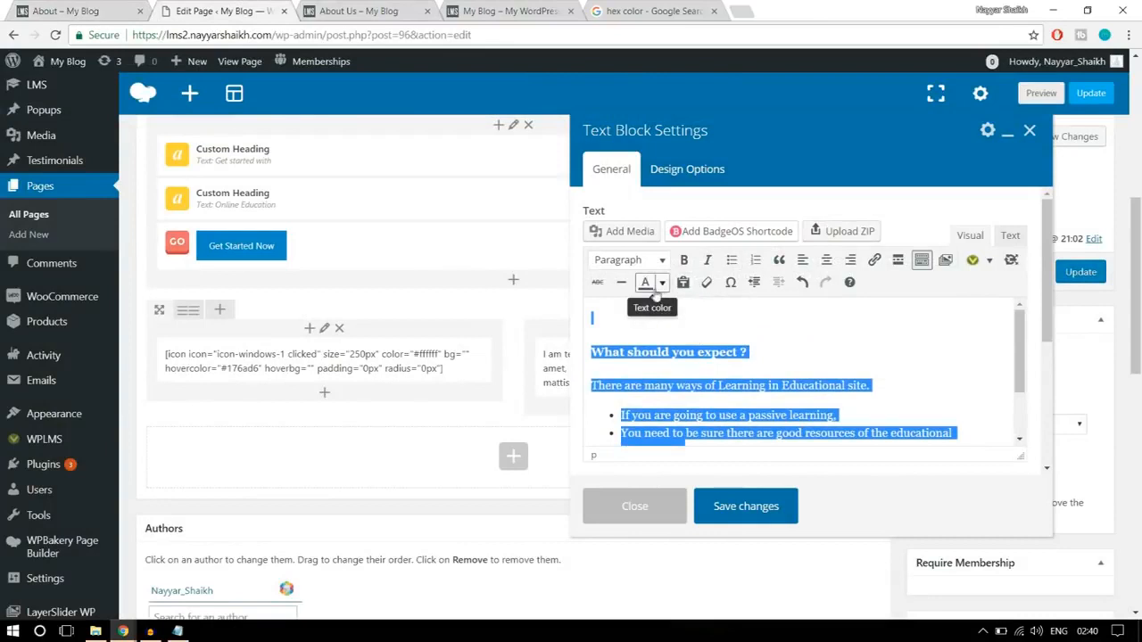
left_click(662, 283)
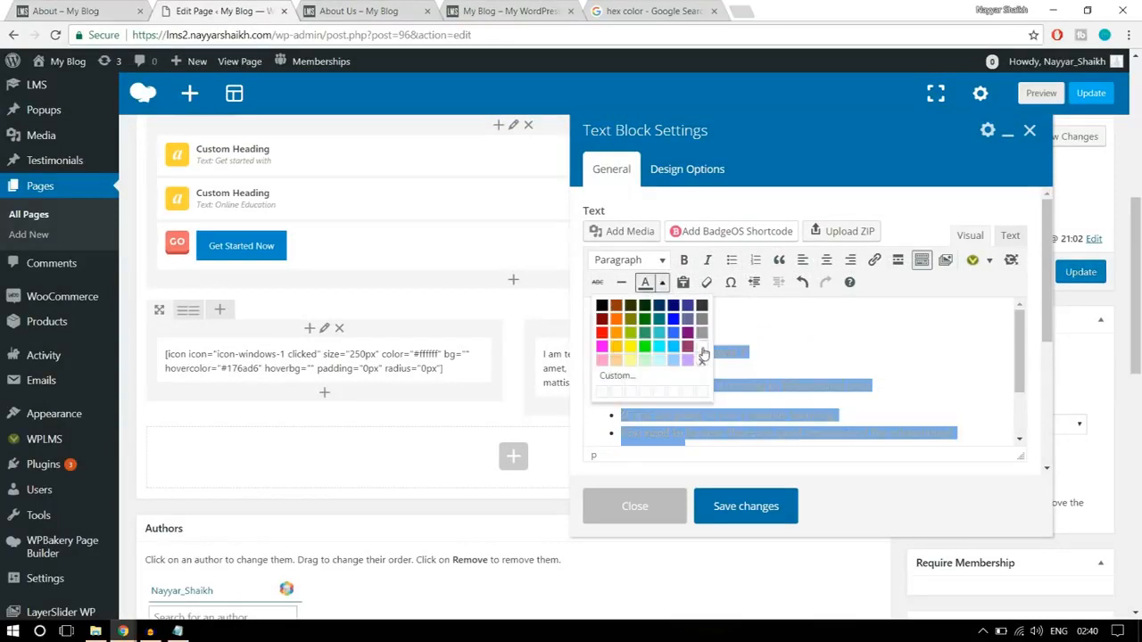
left_click(702, 348)
left_click(788, 352)
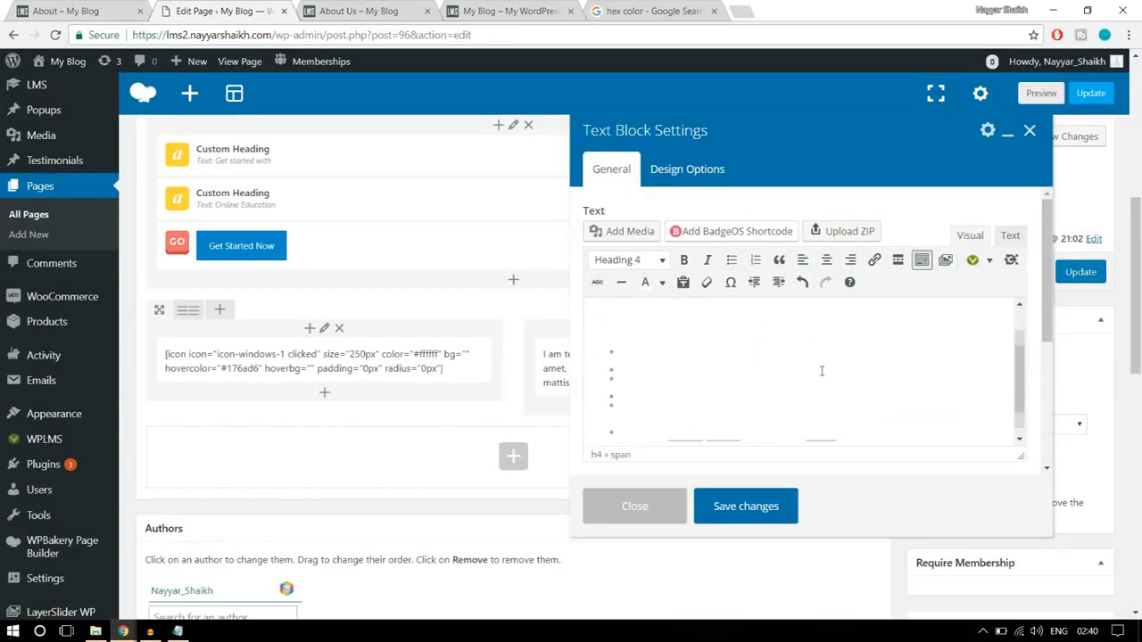
- Start a new line after the pasted text and open the Buttons shortcode form, checking the reference page's button
scroll(821, 369, "down", 5)
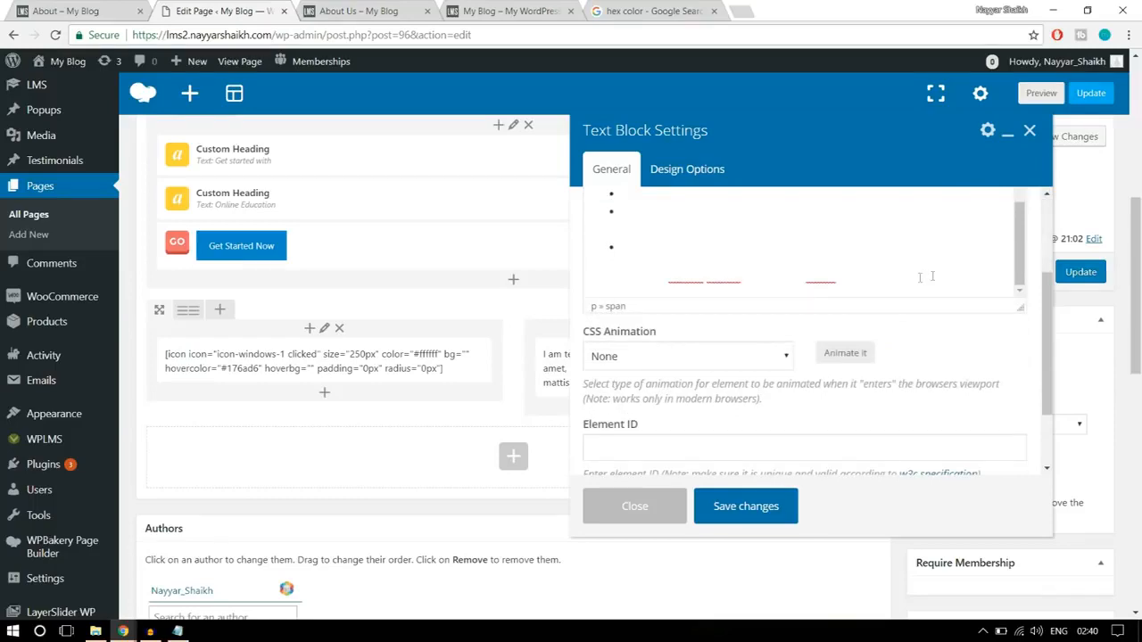
left_click(936, 274)
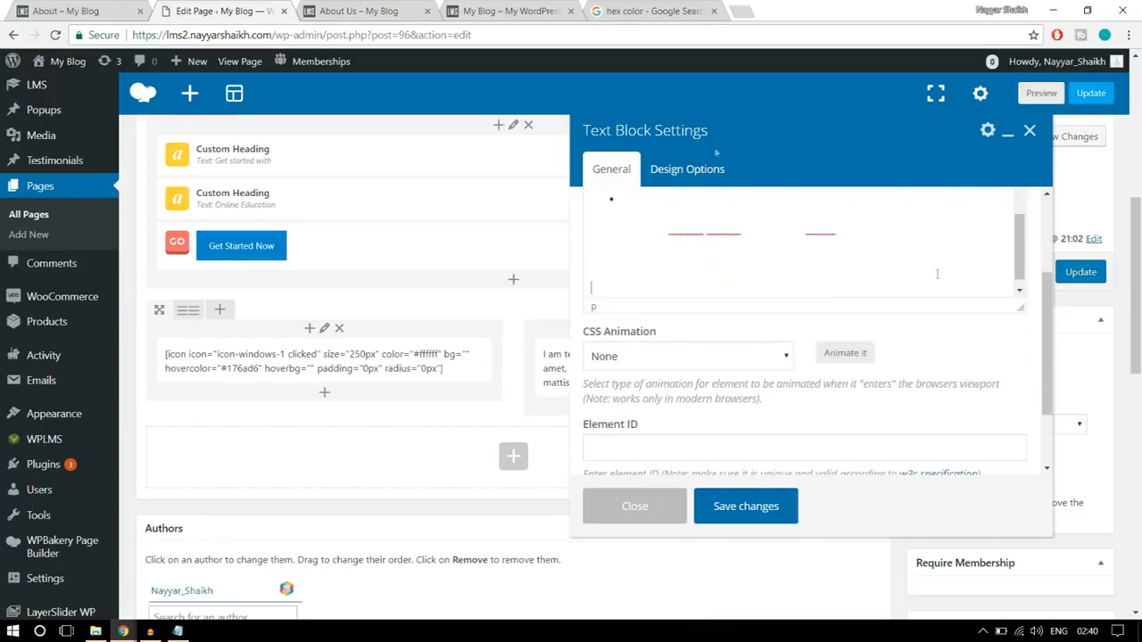
left_click(83, 9)
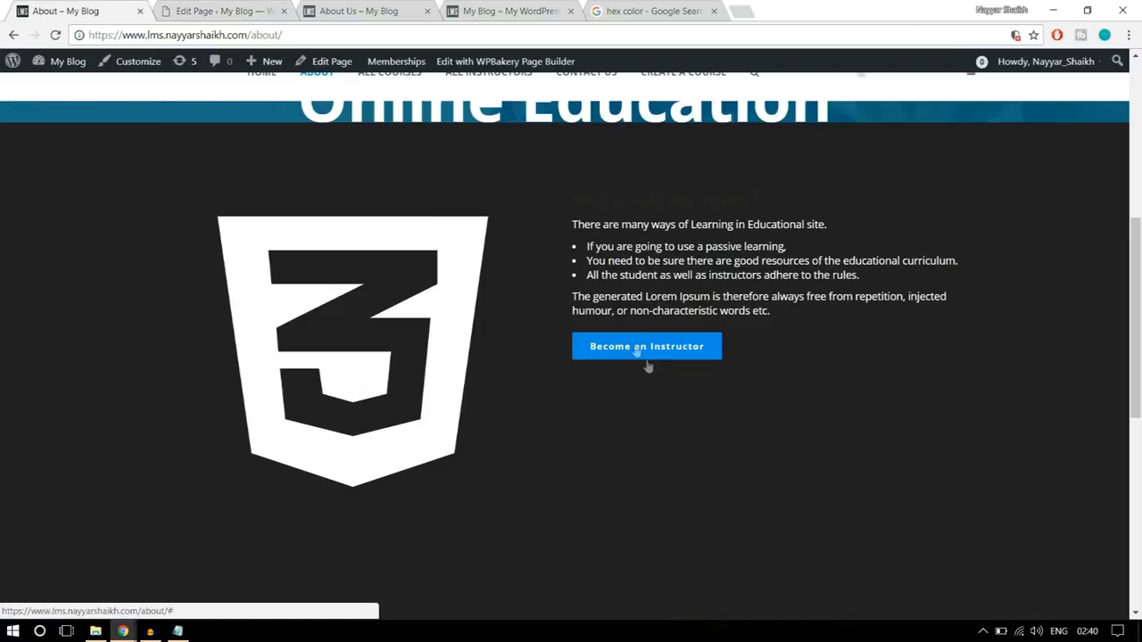
left_click(234, 11)
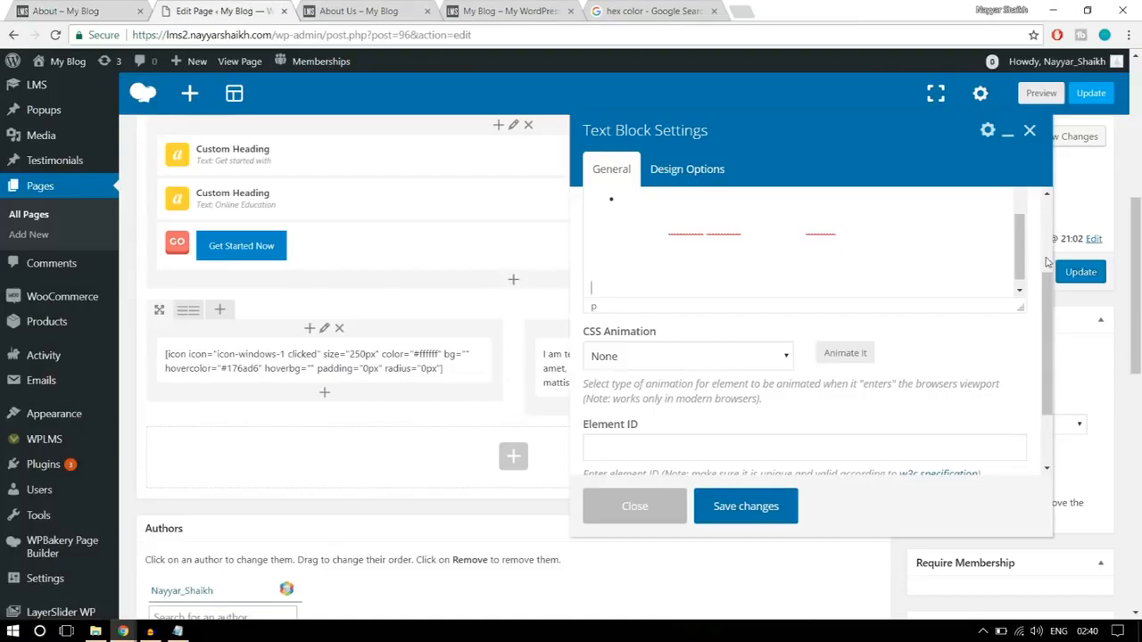
scroll(1048, 260, "up", 1)
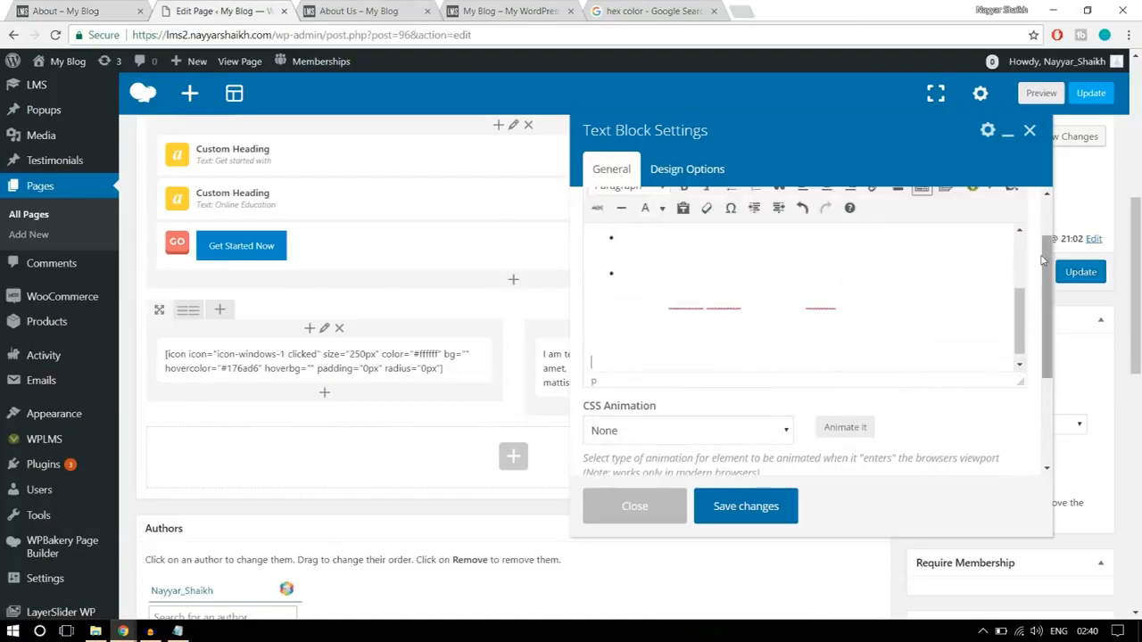
scroll(1042, 258, "up", 1)
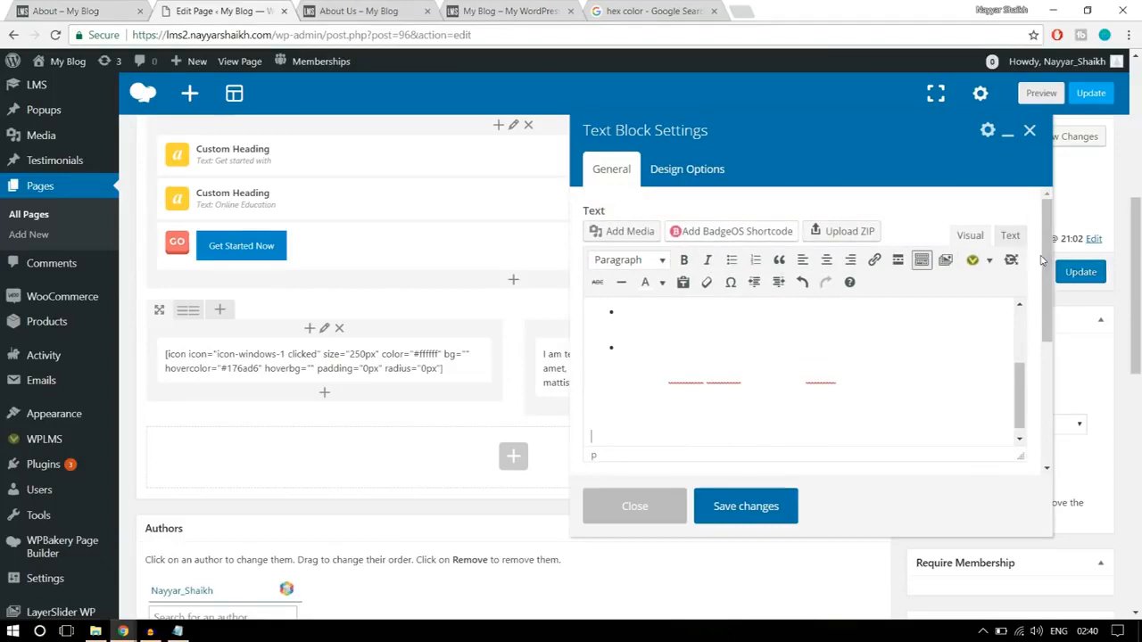
left_click(989, 260)
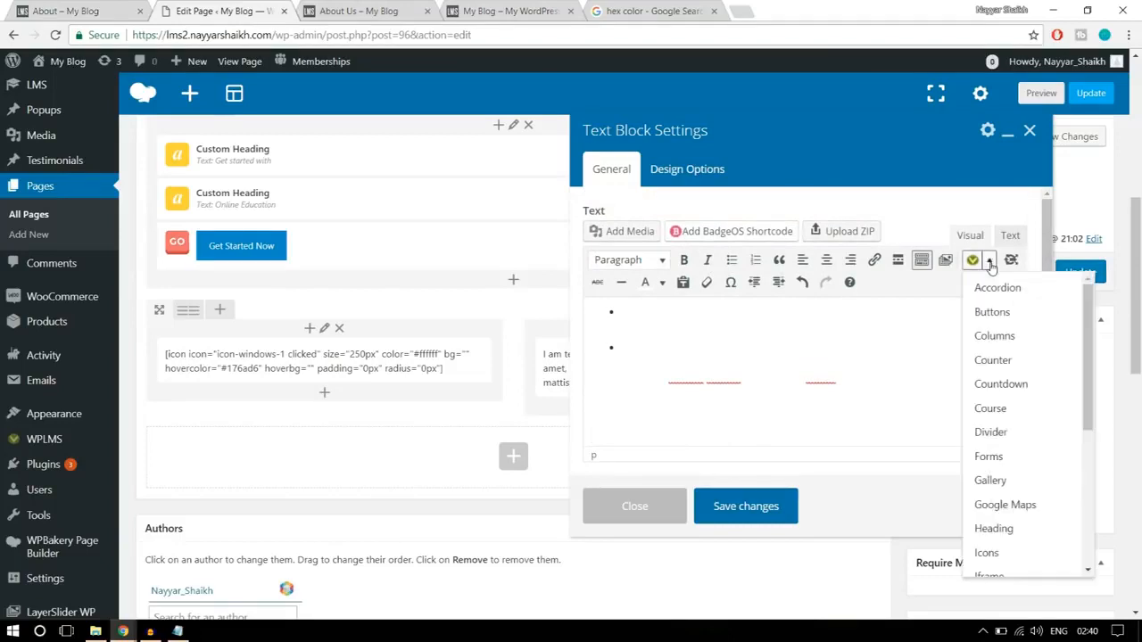
left_click(1009, 310)
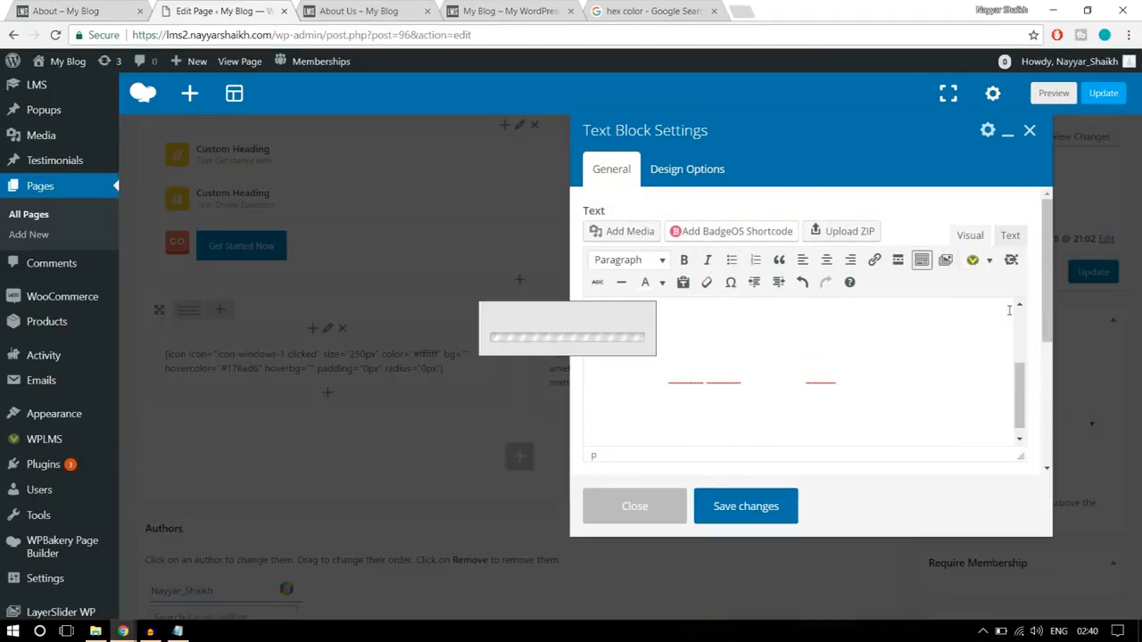
- Insert a Blue button shortcode with link URL "#" and anchor text "Become an Instructor"
left_click(408, 173)
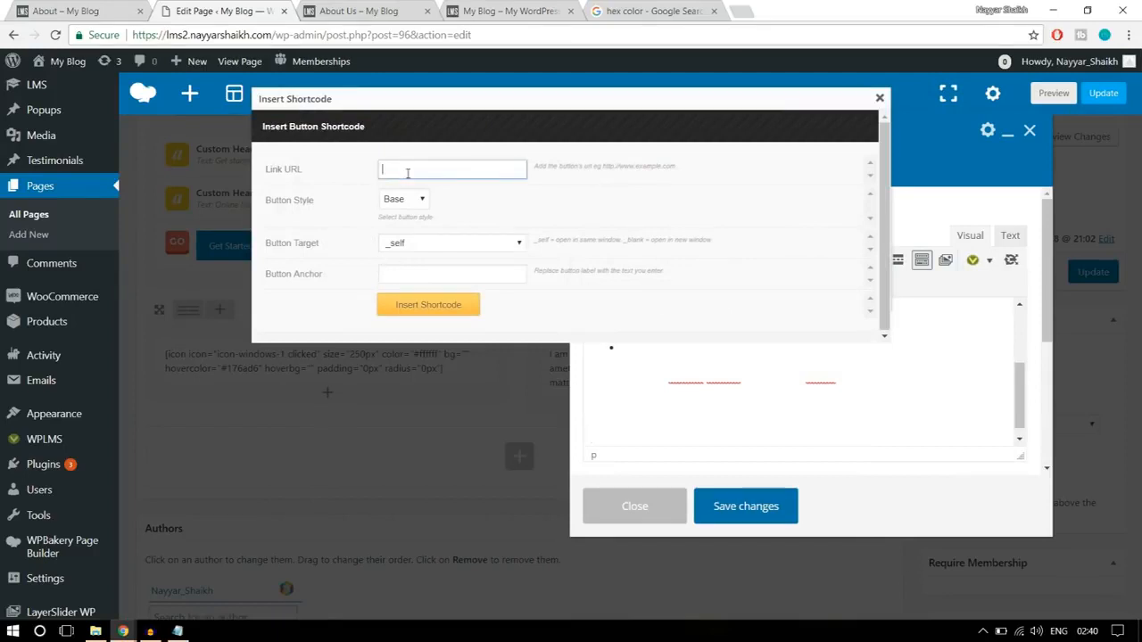
type("#")
left_click(405, 200)
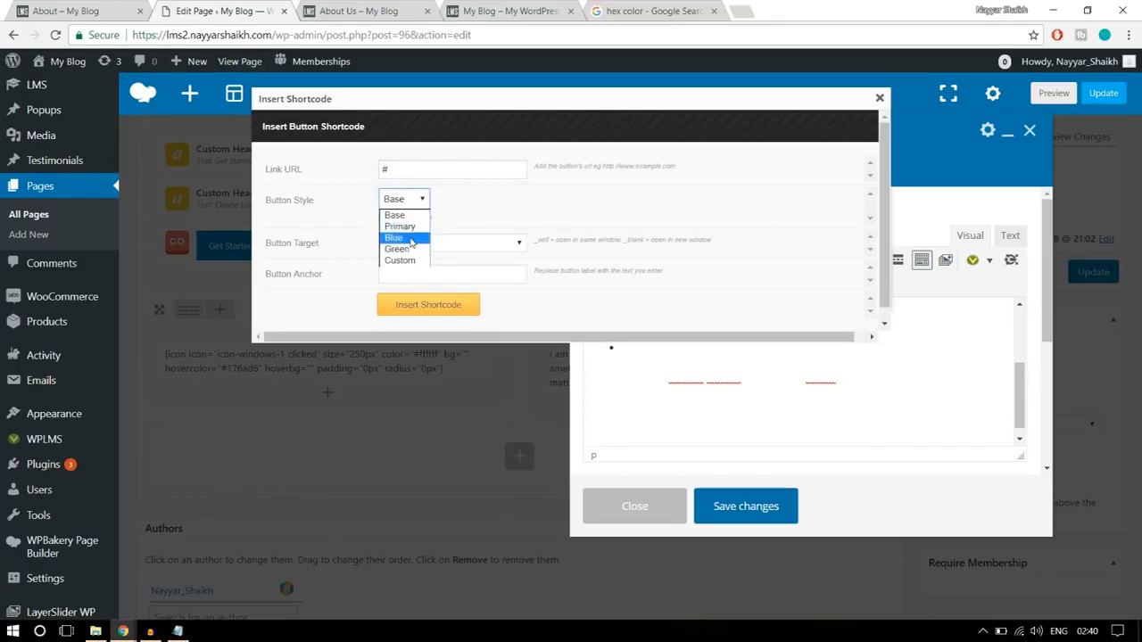
left_click(402, 237)
left_click(436, 270)
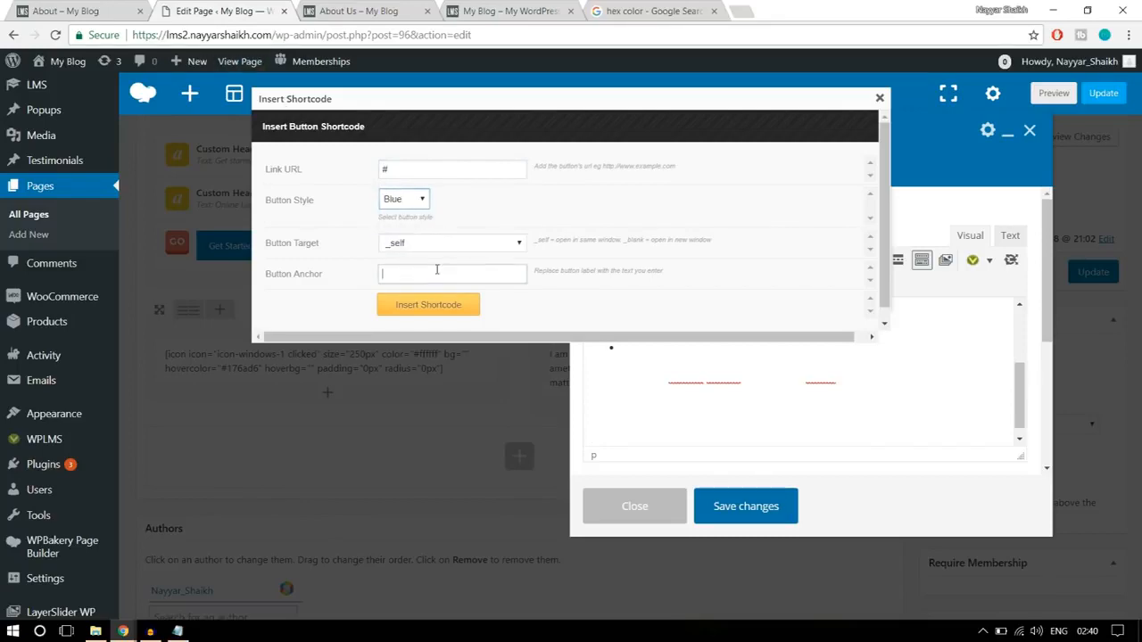
left_click(84, 9)
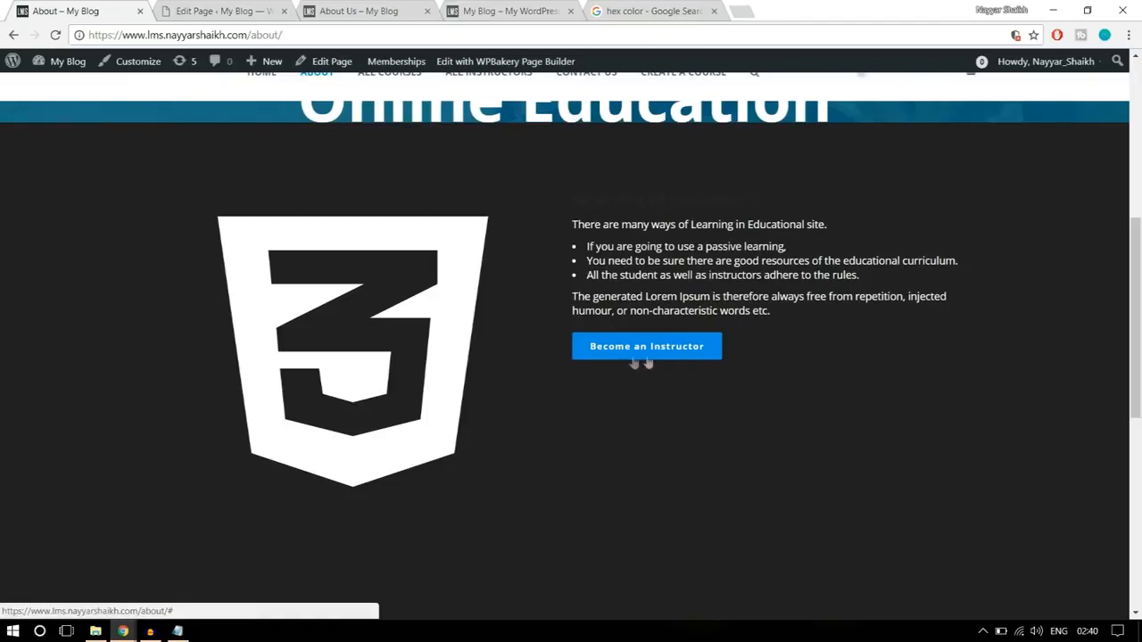
left_click(219, 11)
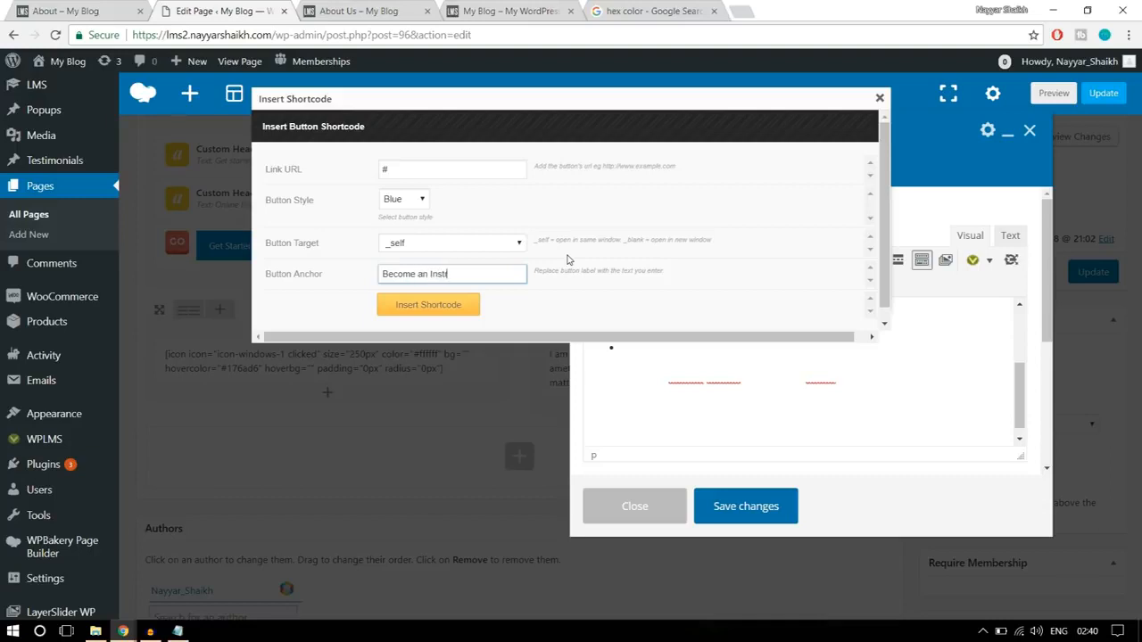
type("tor")
left_click_drag(402, 167, 371, 172)
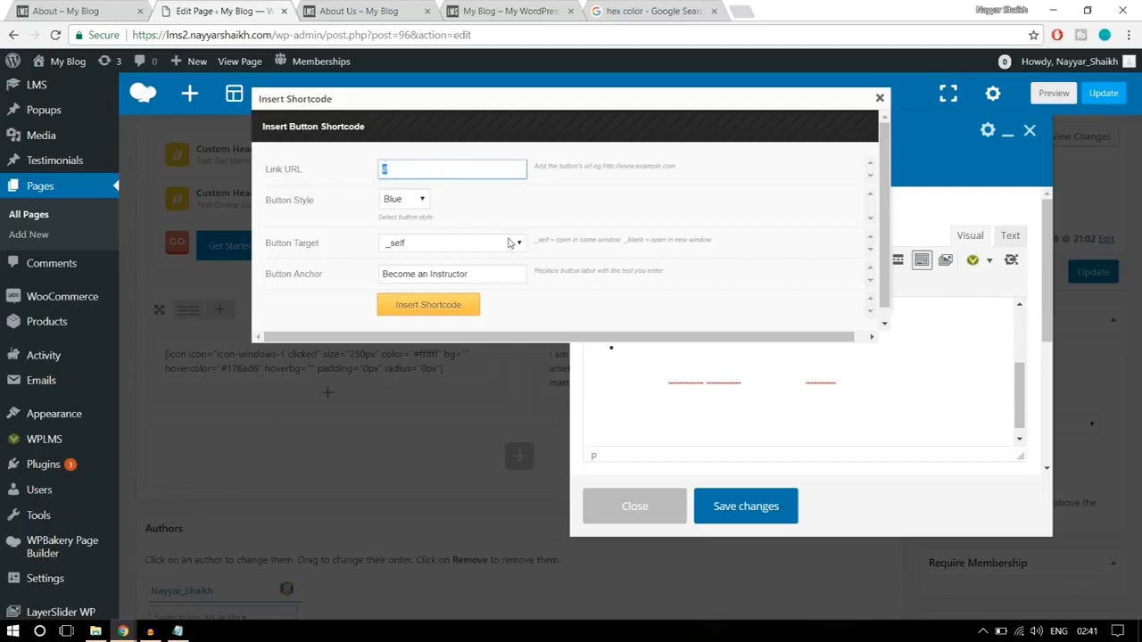
left_click(448, 312)
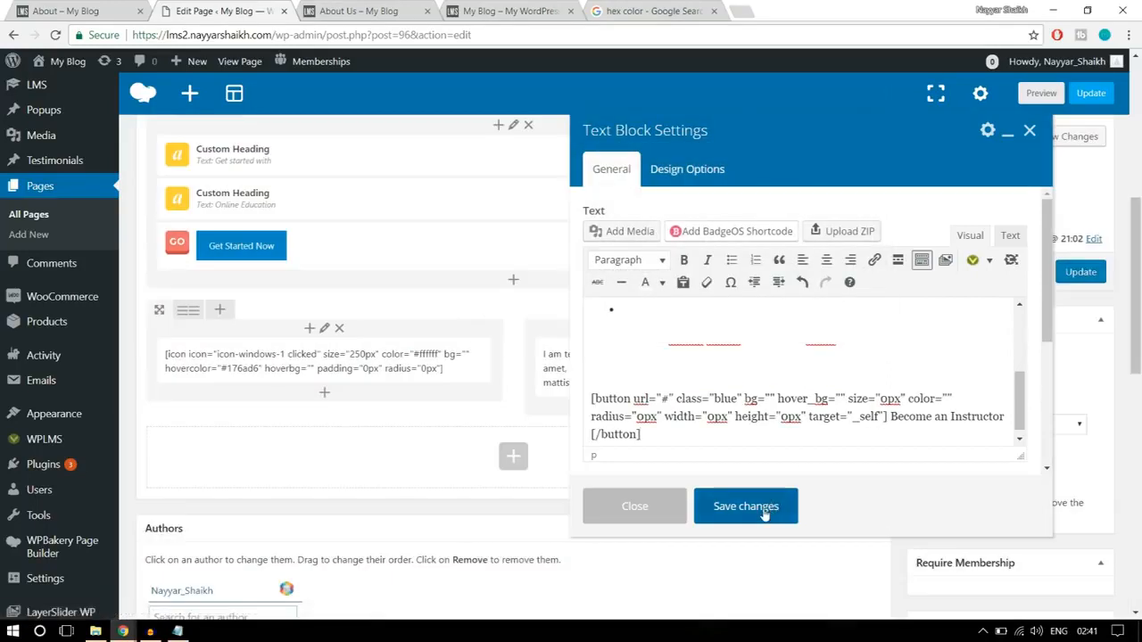
- Save the text block and update the page, and reload the live About Us page
left_click(746, 506)
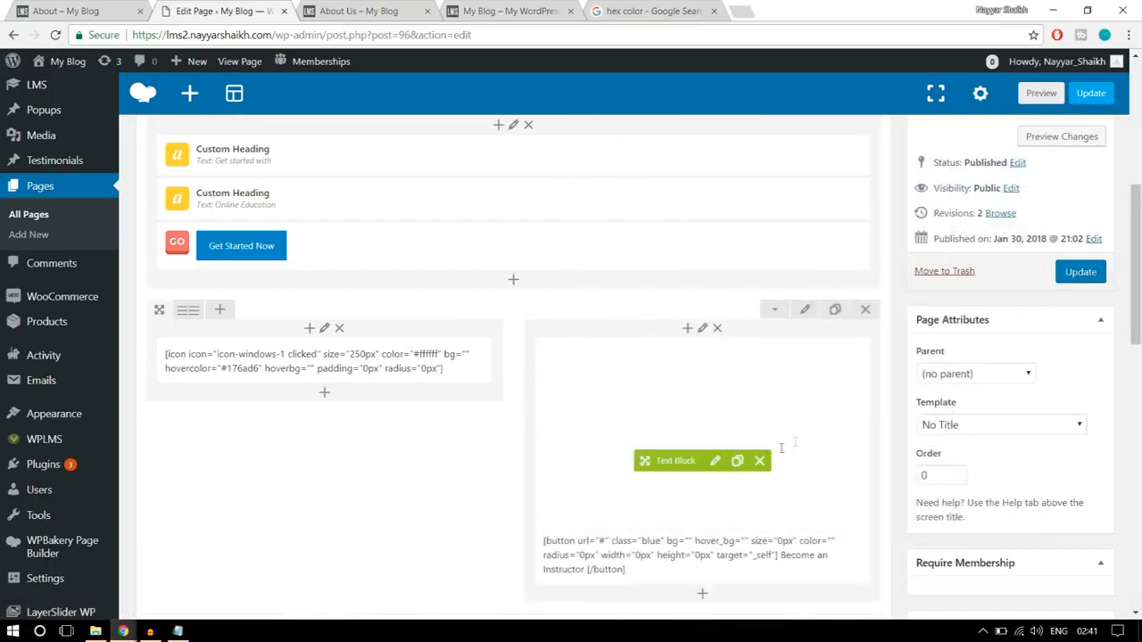
left_click(1089, 273)
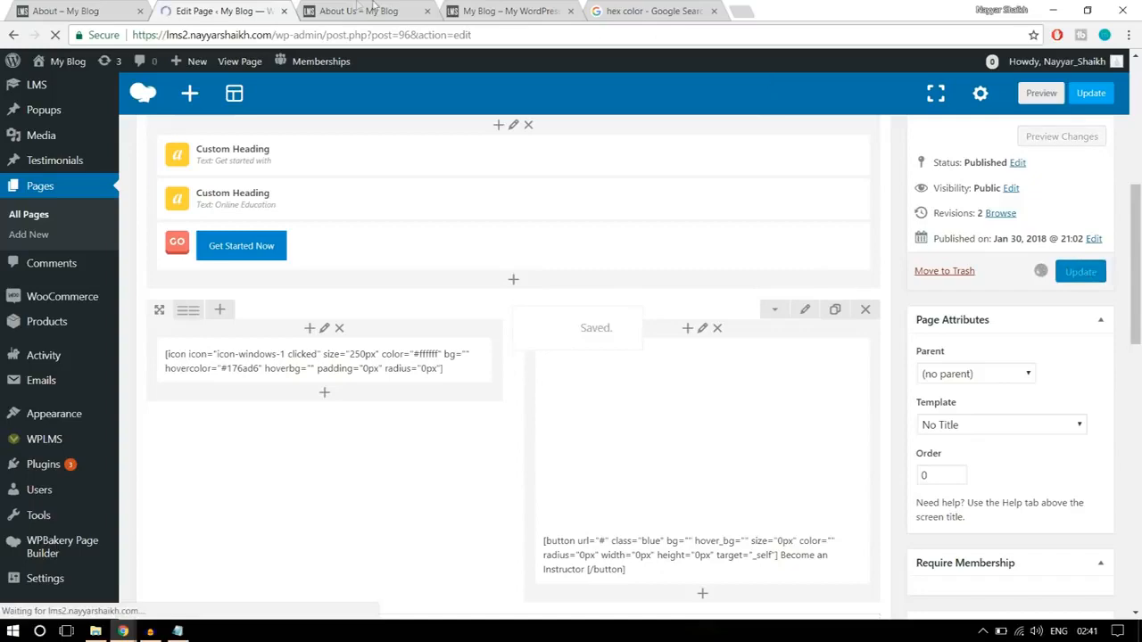
left_click(375, 12)
left_click(388, 38)
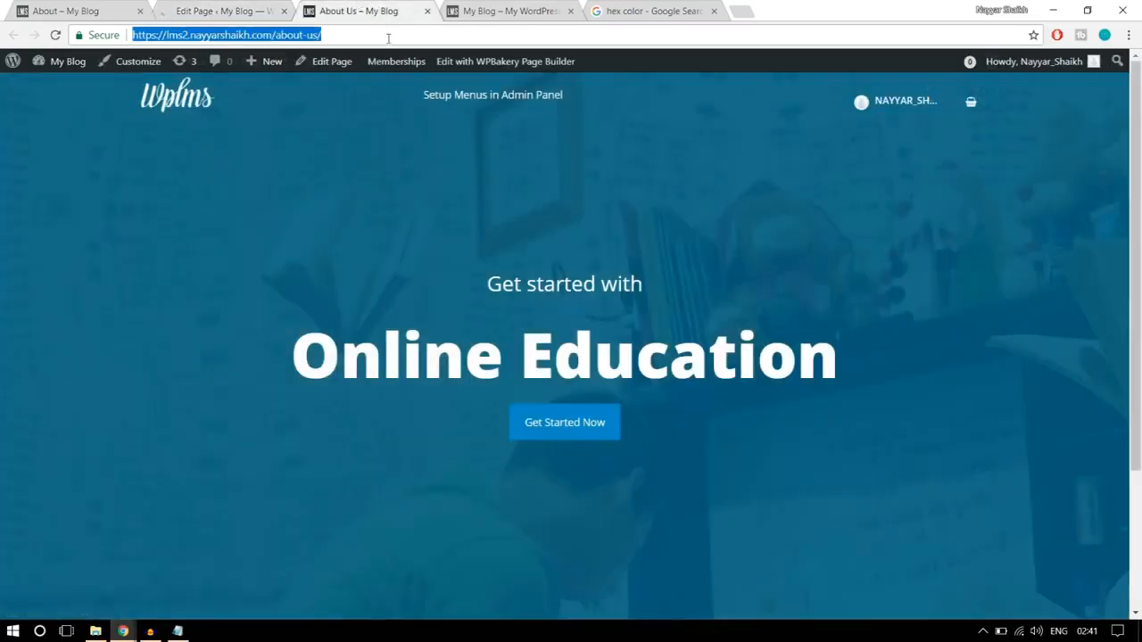
key("Return")
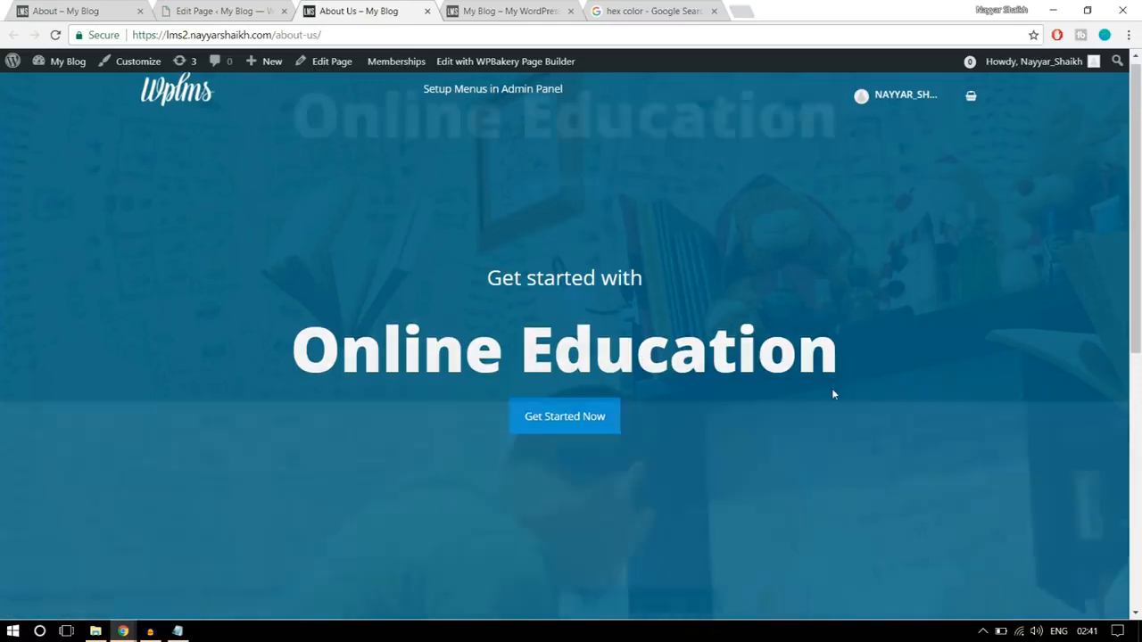
- Examine the new white text and button on the About Us page and compare them with the reference page's dark section
scroll(832, 390, "down", 5)
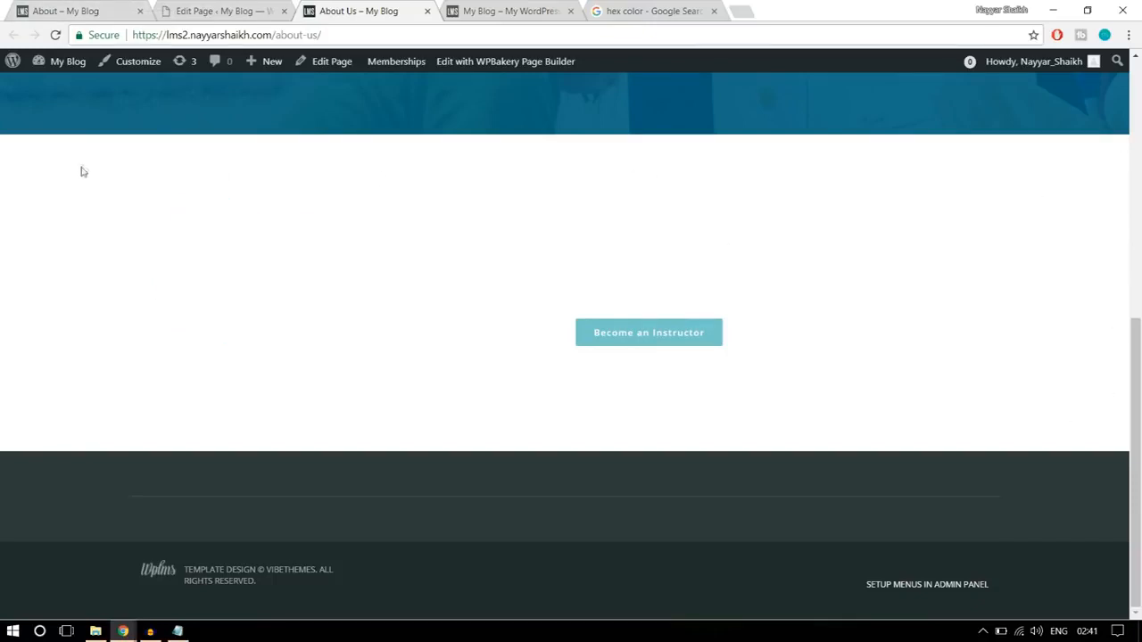
left_click_drag(413, 276, 808, 383)
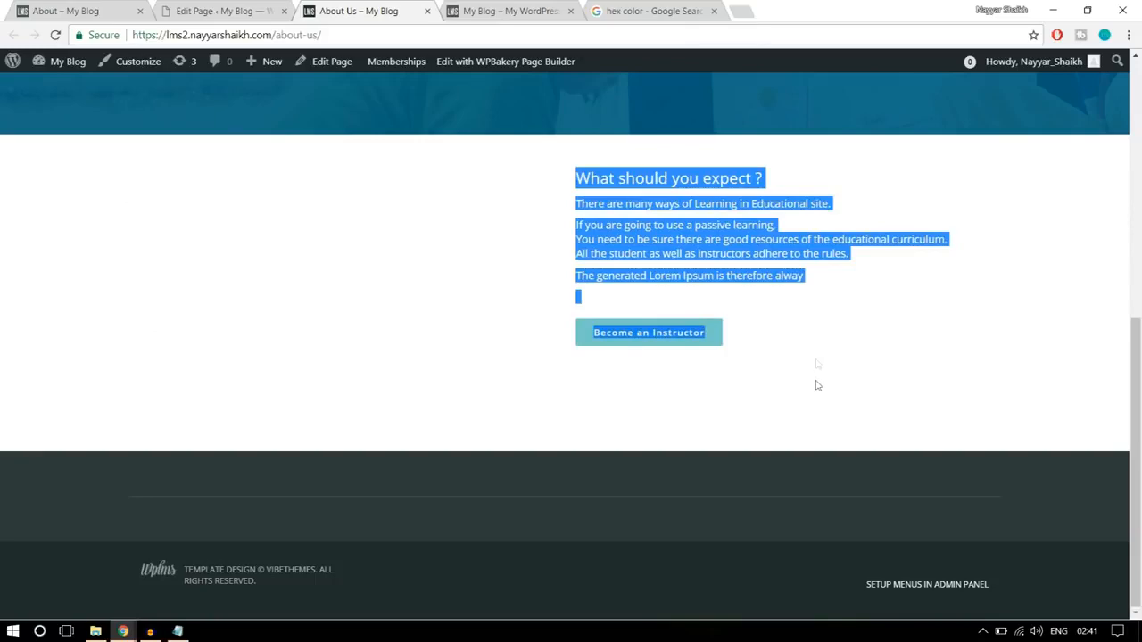
left_click(76, 9)
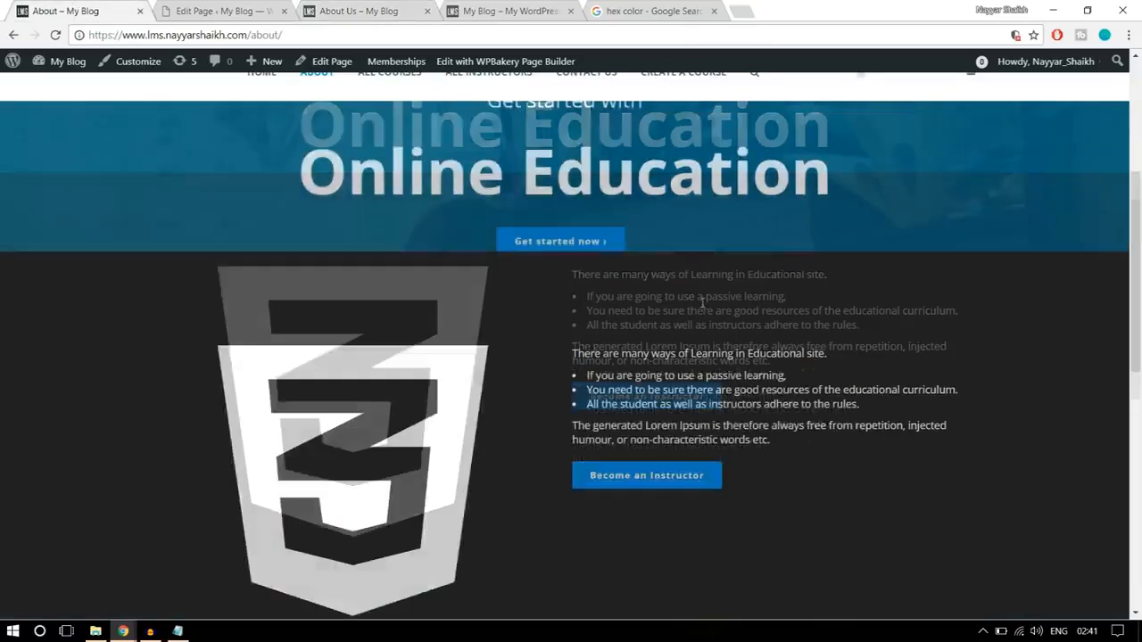
scroll(695, 339, "down", 3)
scroll(624, 304, "up", 4)
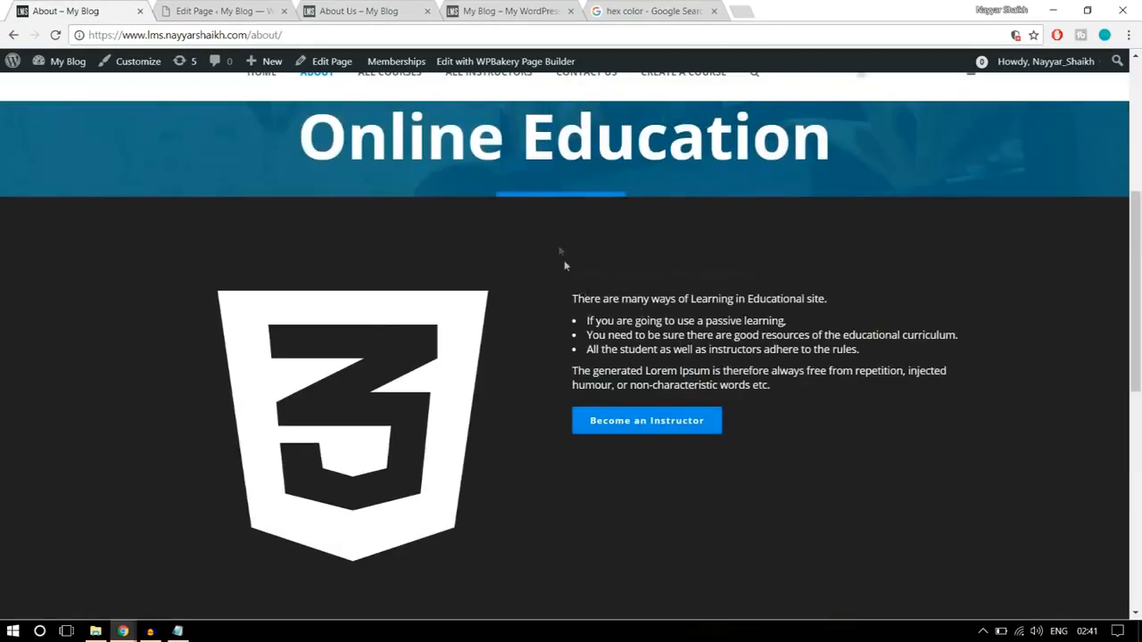
scroll(575, 583, "down", 2)
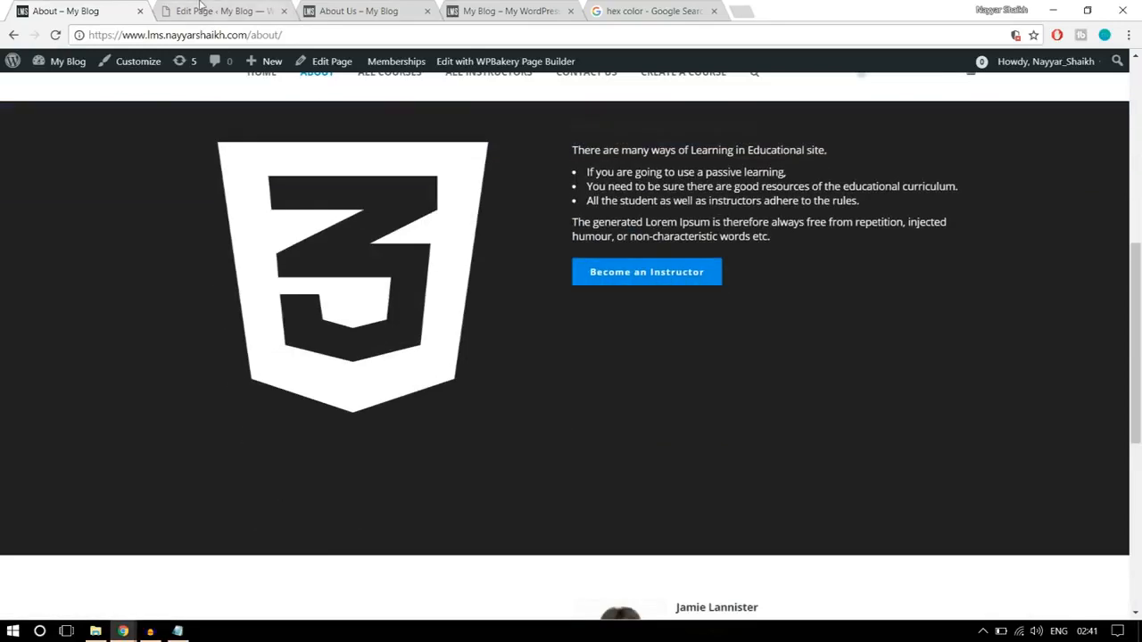
- Check the new white text beside the icon on the live About Us page by highlighting it
left_click(200, 9)
left_click(357, 9)
left_click_drag(580, 300, 539, 172)
left_click(584, 220)
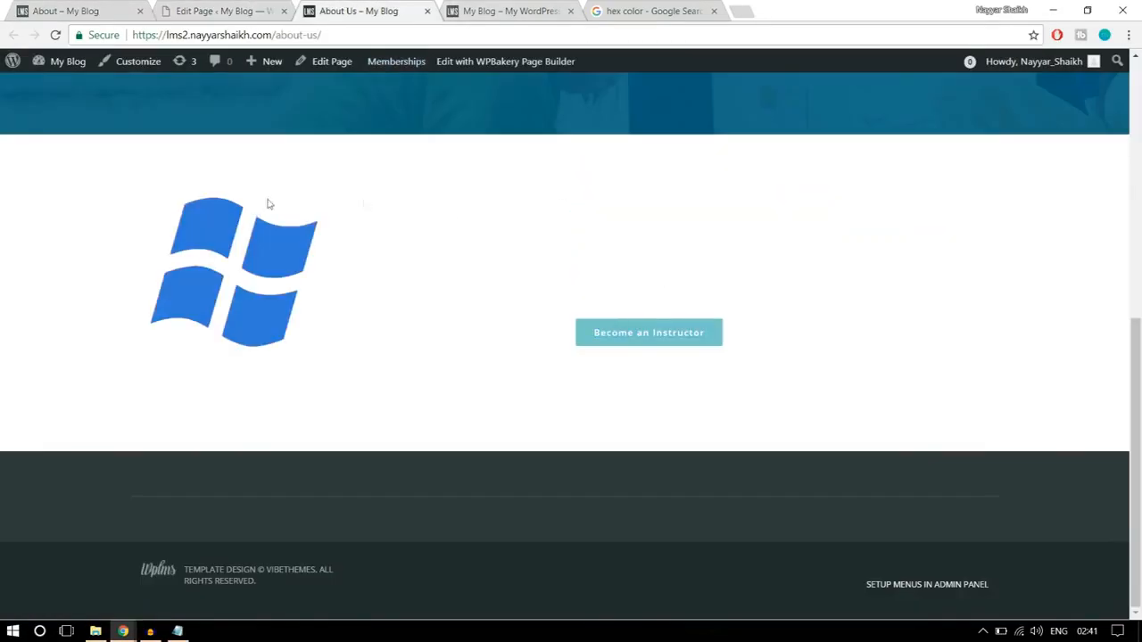
- In the page editor, set the background color of the icon and text row to #000000
left_click(231, 11)
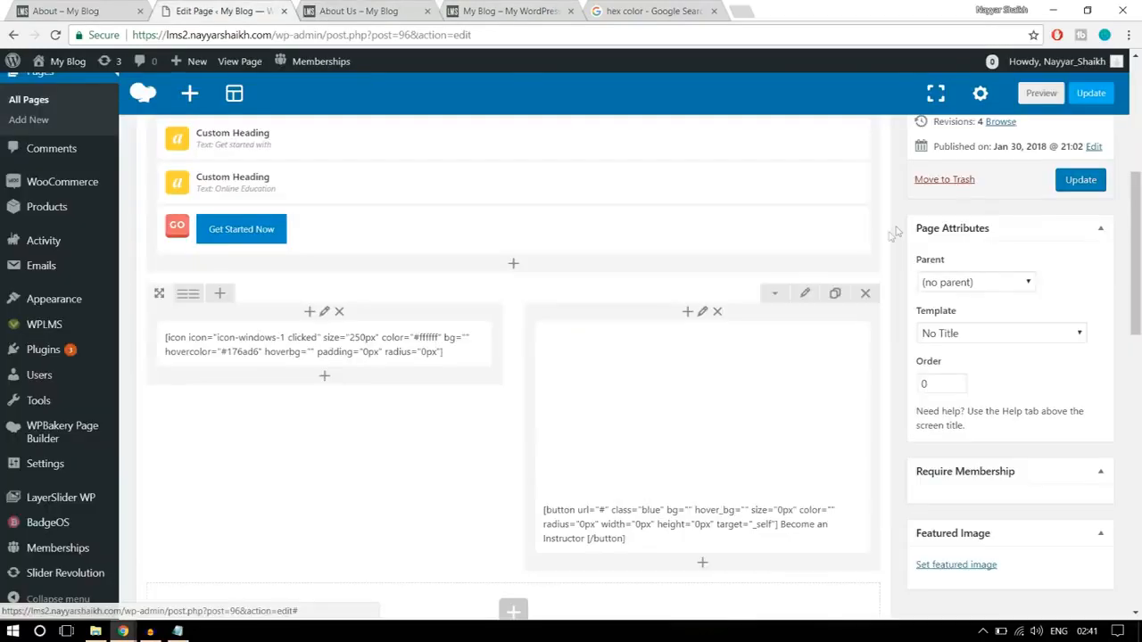
left_click(805, 295)
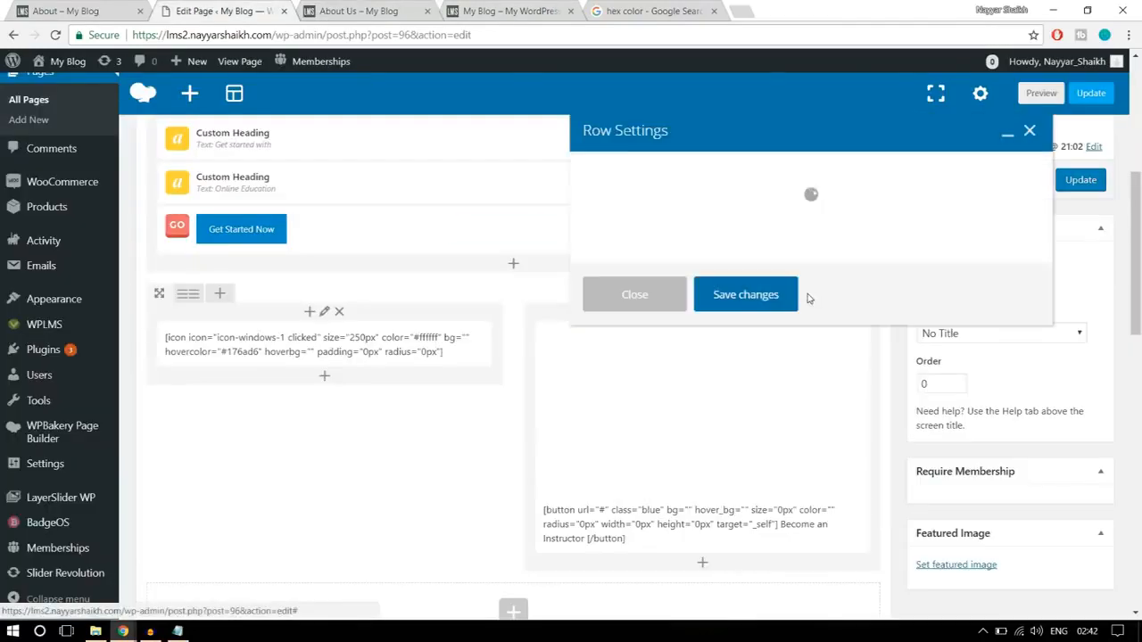
left_click(713, 168)
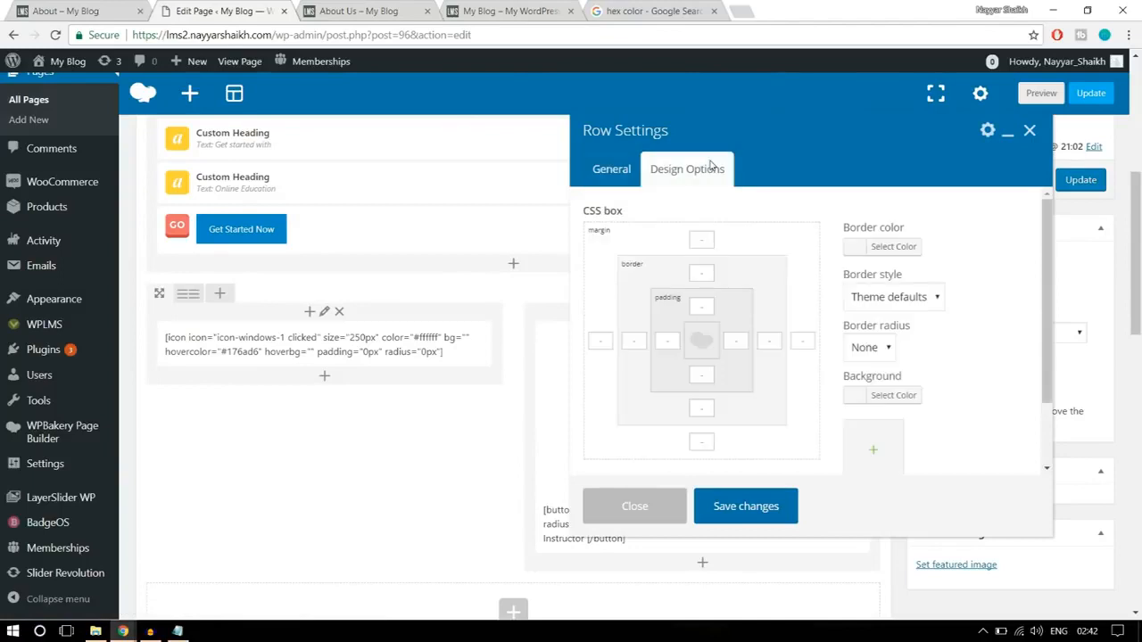
scroll(889, 343, "down", 1)
left_click(894, 324)
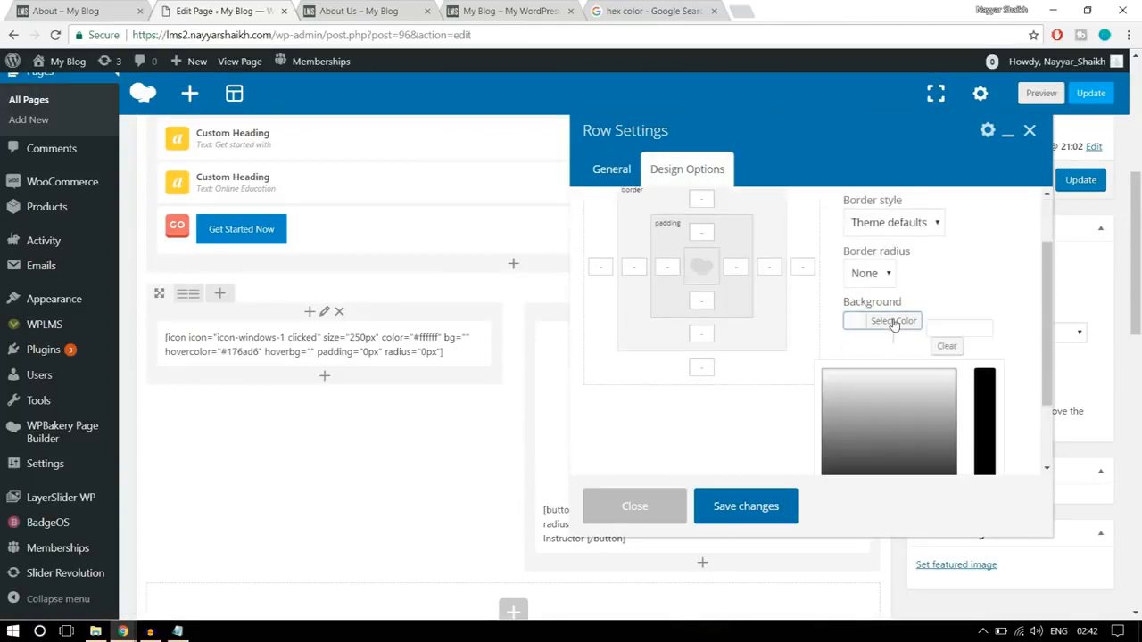
scroll(963, 344, "down", 2)
left_click(829, 416)
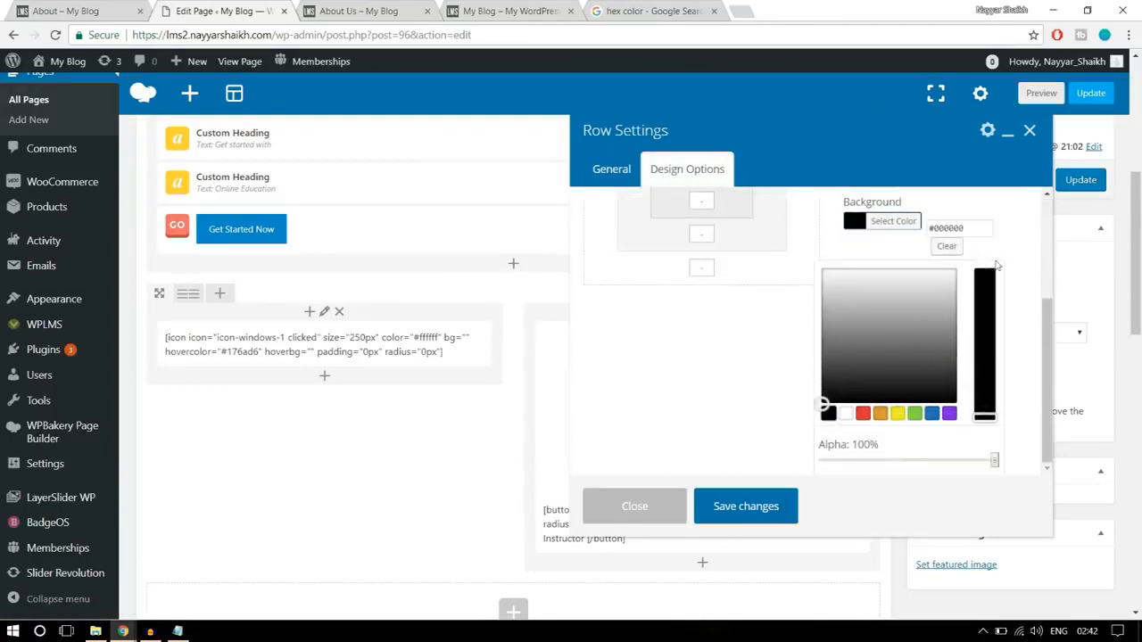
left_click(905, 221)
- Set the row's top and bottom padding to 100 and save the row settings
scroll(981, 286, "up", 1)
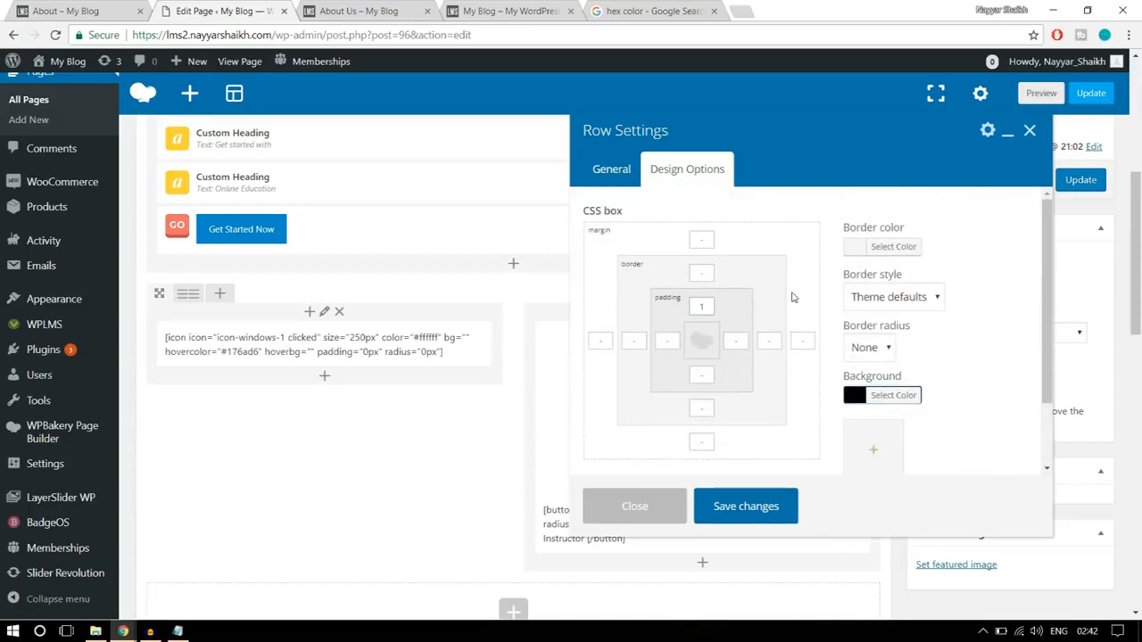
type("00")
left_click(701, 376)
type("100")
left_click(776, 506)
- Update the page and reload the live About Us page to check the black row
left_click(1080, 181)
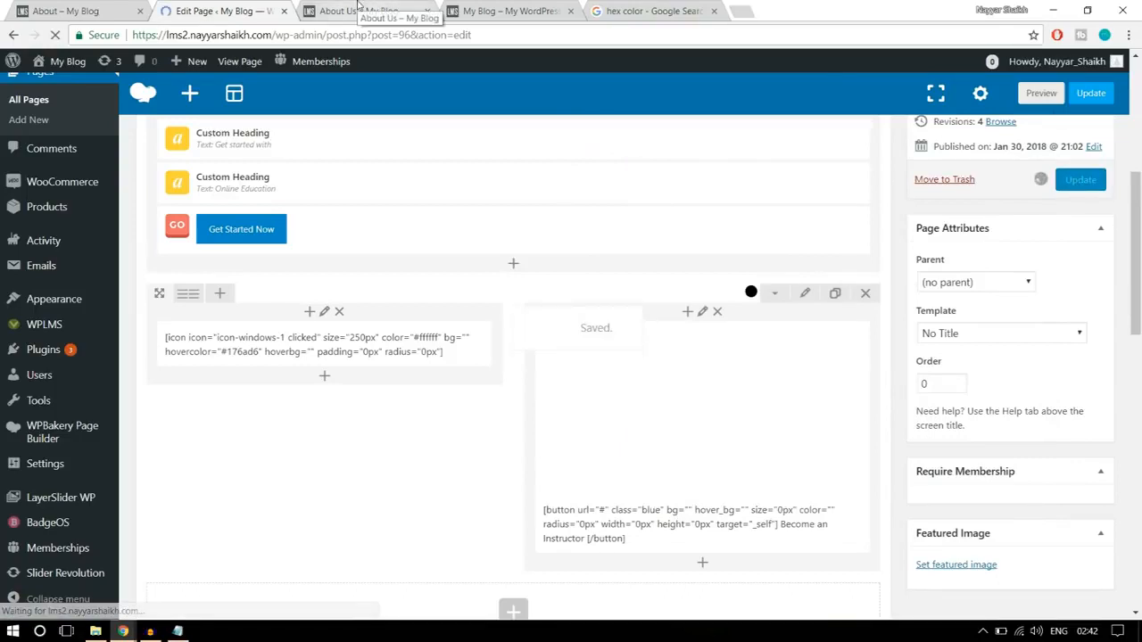
left_click(365, 10)
left_click(55, 35)
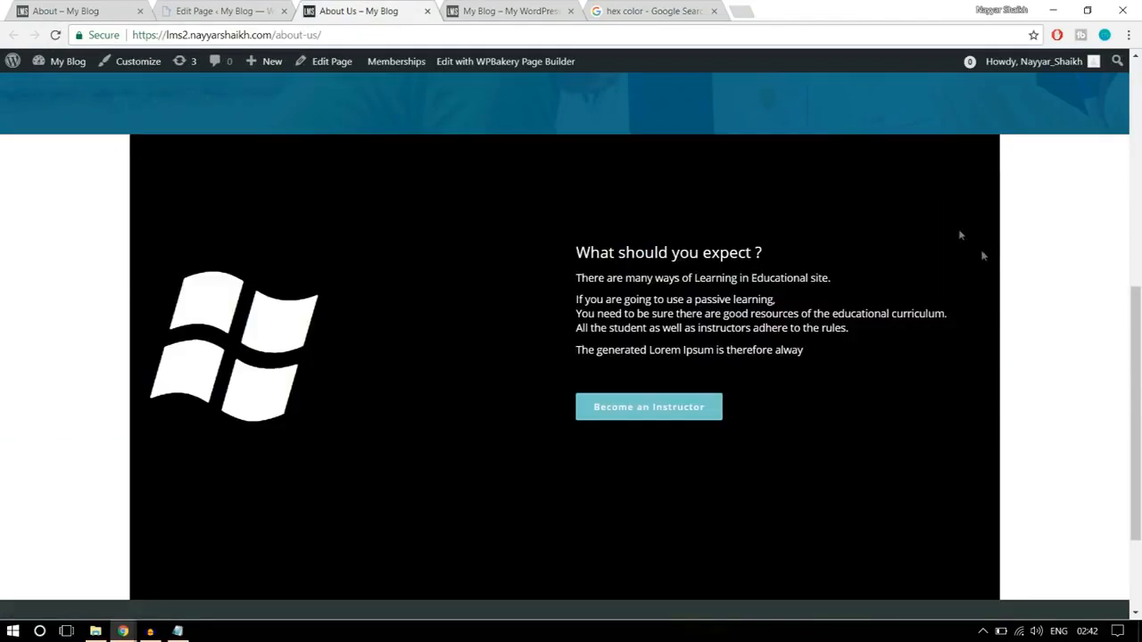
scroll(1014, 327, "up", 3)
scroll(1013, 328, "down", 3)
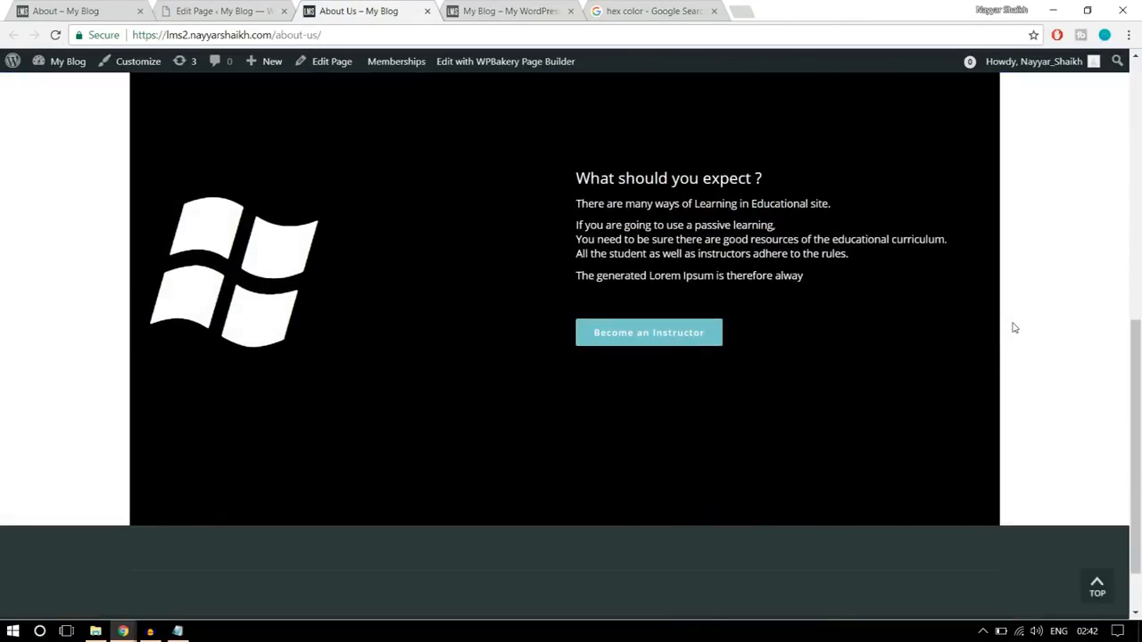
scroll(1013, 328, "up", 1)
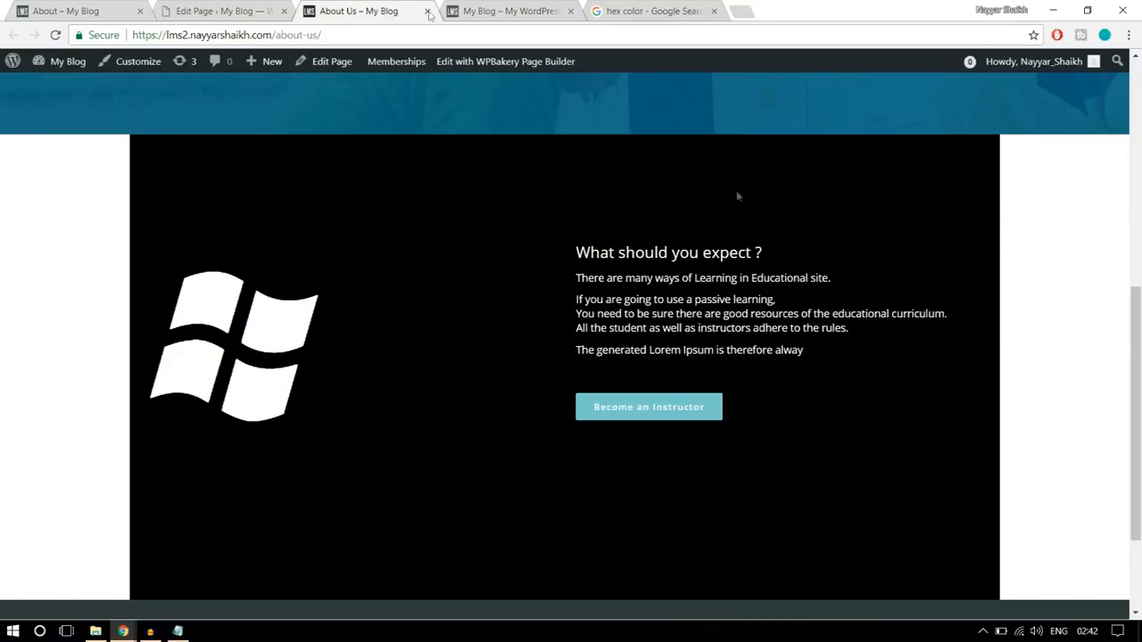
- Set the black icon and text row's stretch option to "Stretch row" and save the row settings
left_click(221, 11)
scroll(725, 284, "down", 5)
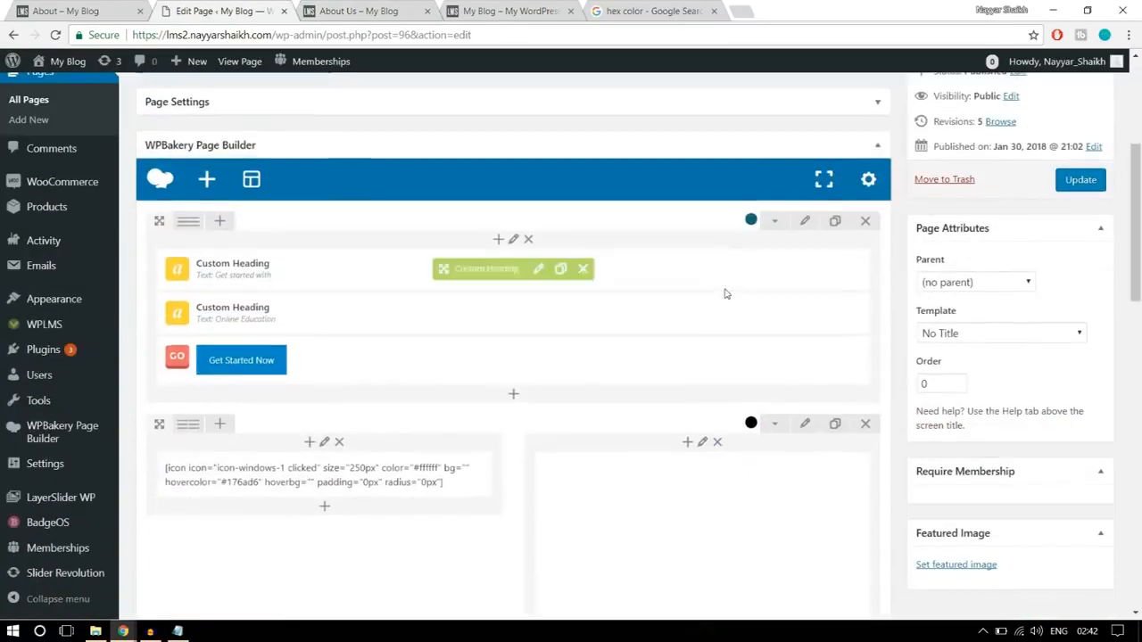
left_click(808, 308)
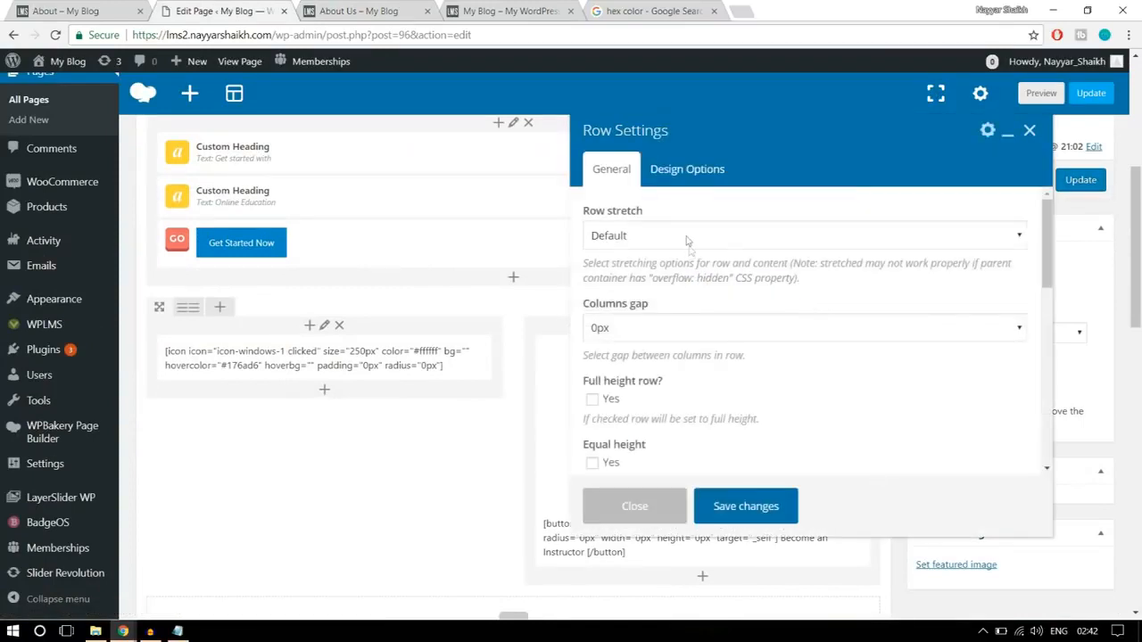
left_click(687, 240)
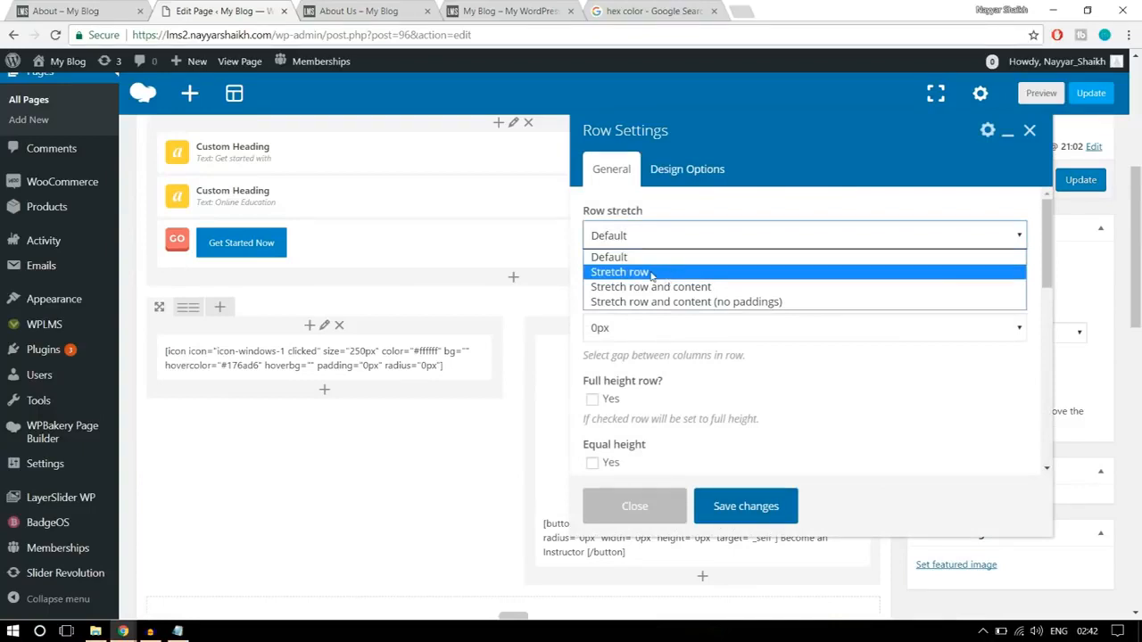
left_click(654, 272)
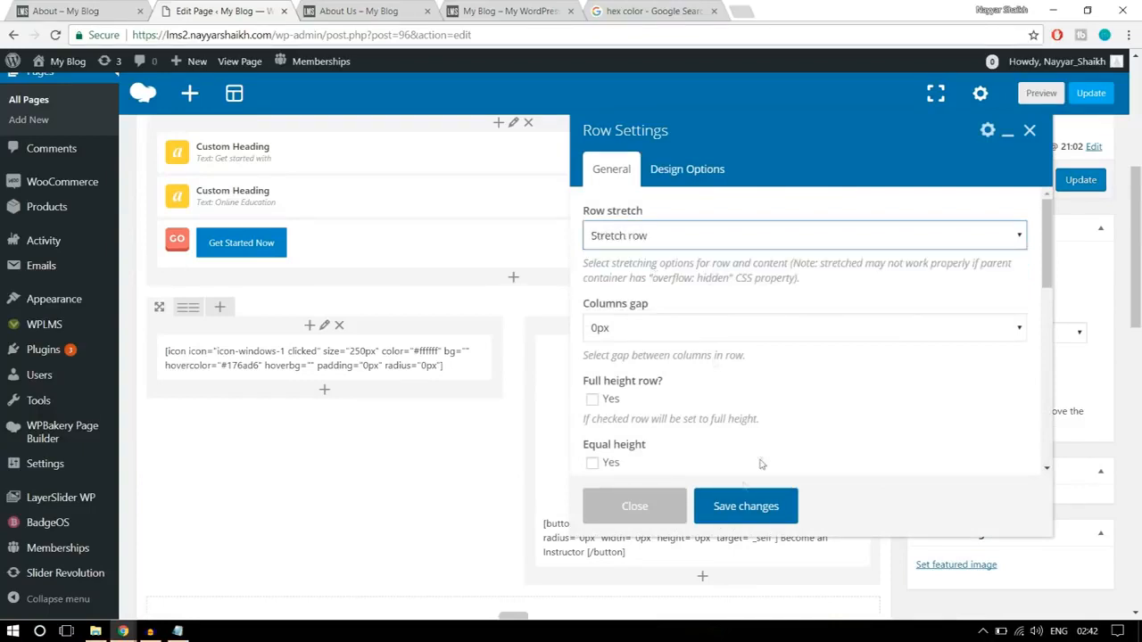
left_click(738, 507)
- Update the page and compare the reloaded About Us page with the reference page down to its Meet the Instructors section
left_click(1064, 190)
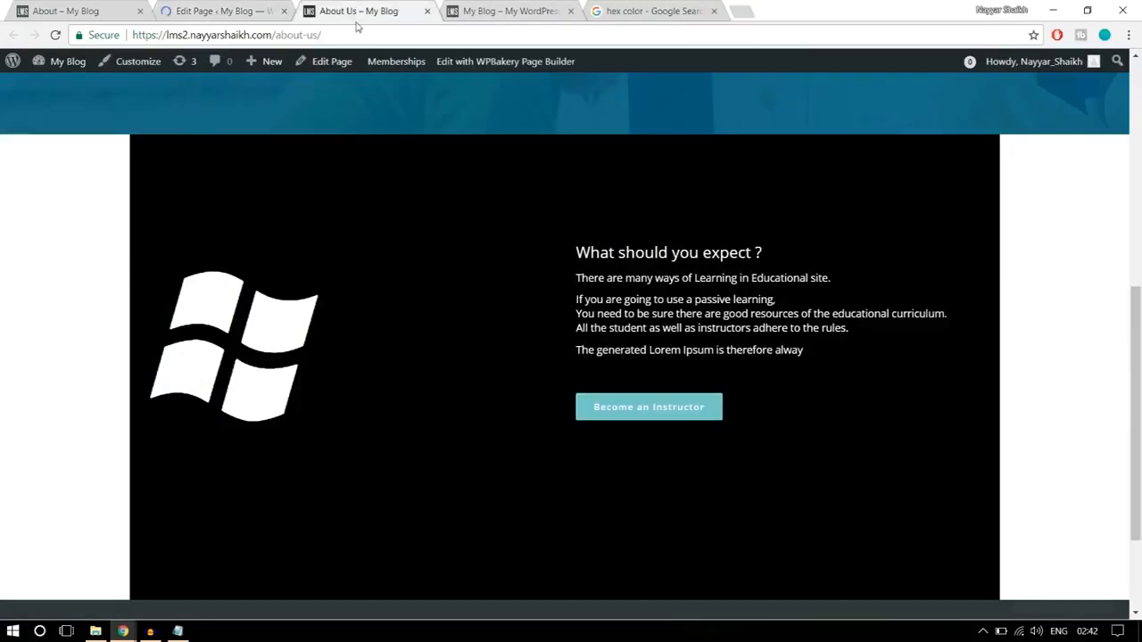
left_click(353, 11)
left_click(54, 35)
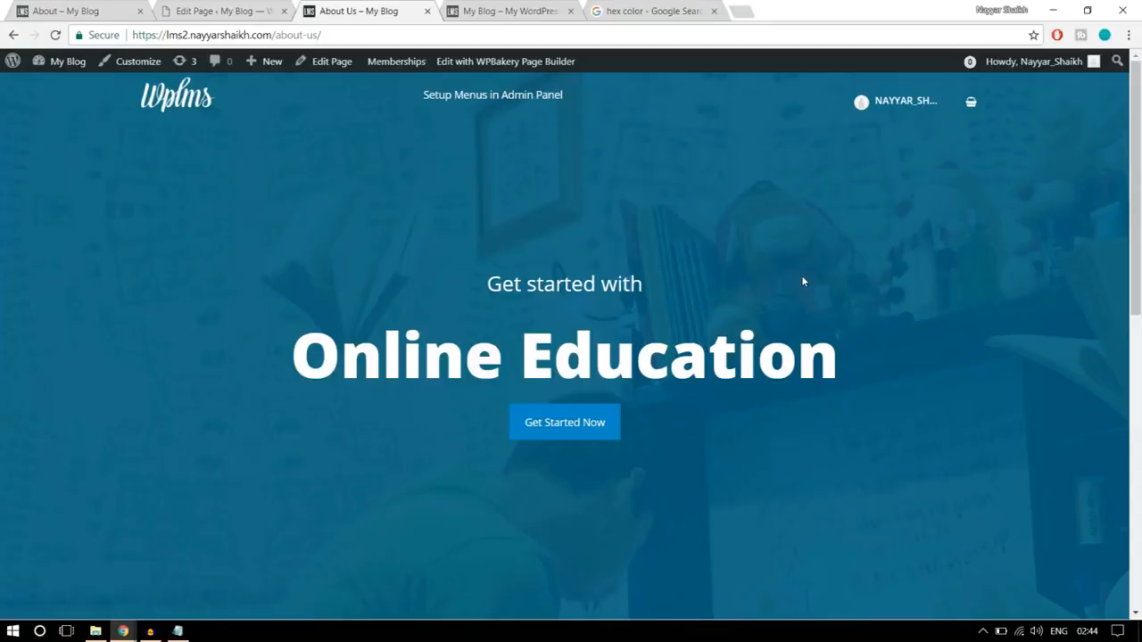
scroll(873, 342, "down", 5)
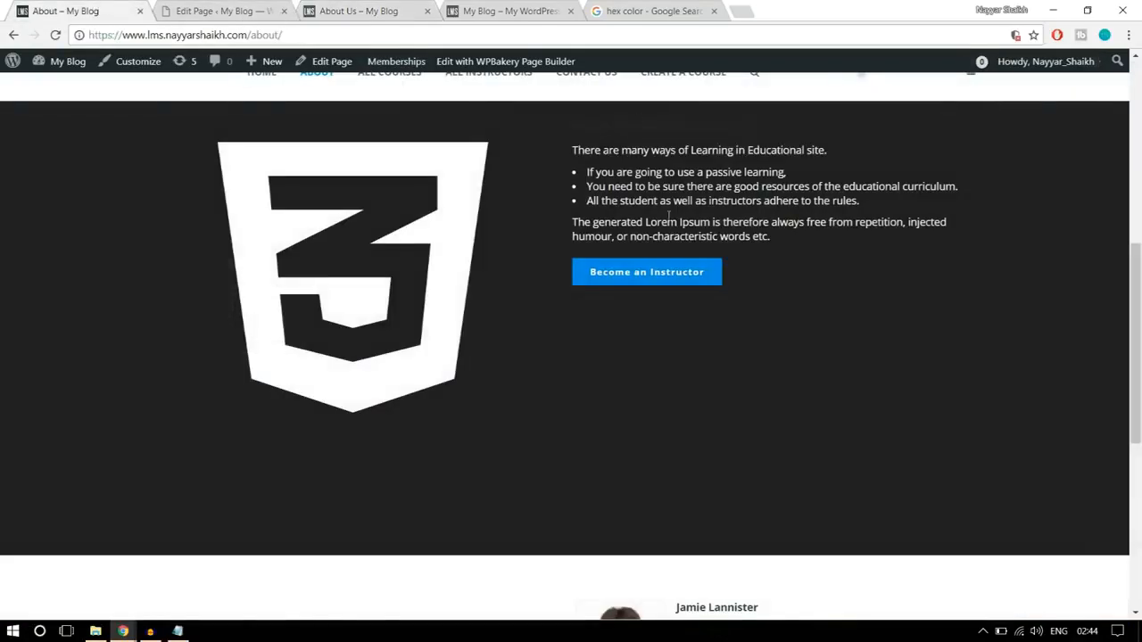
scroll(764, 356, "down", 5)
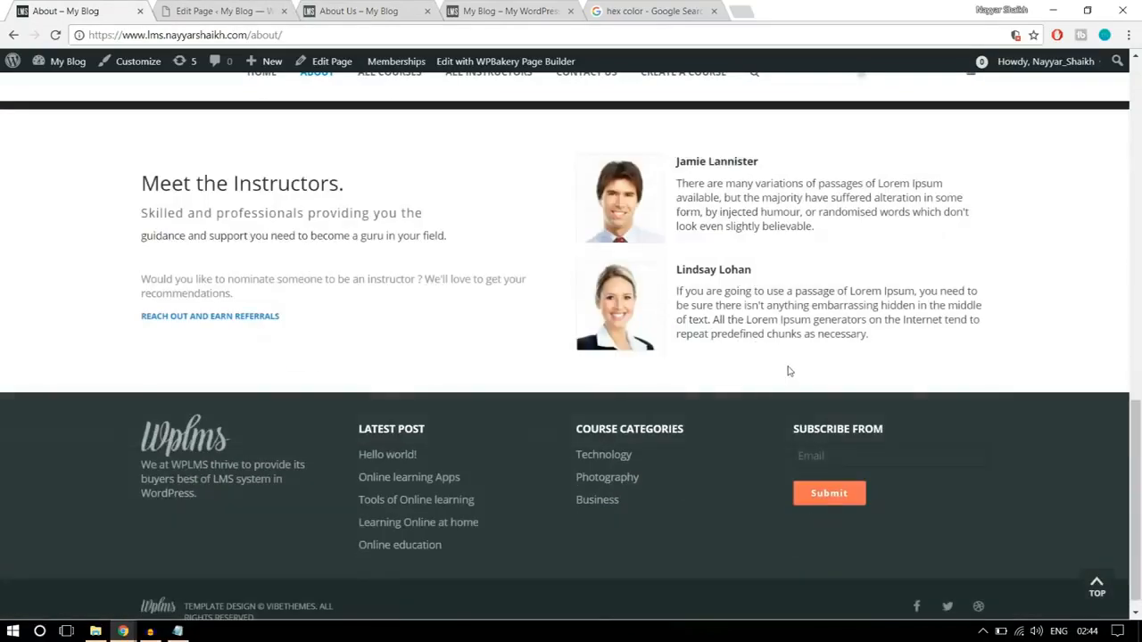
scroll(661, 307, "up", 1)
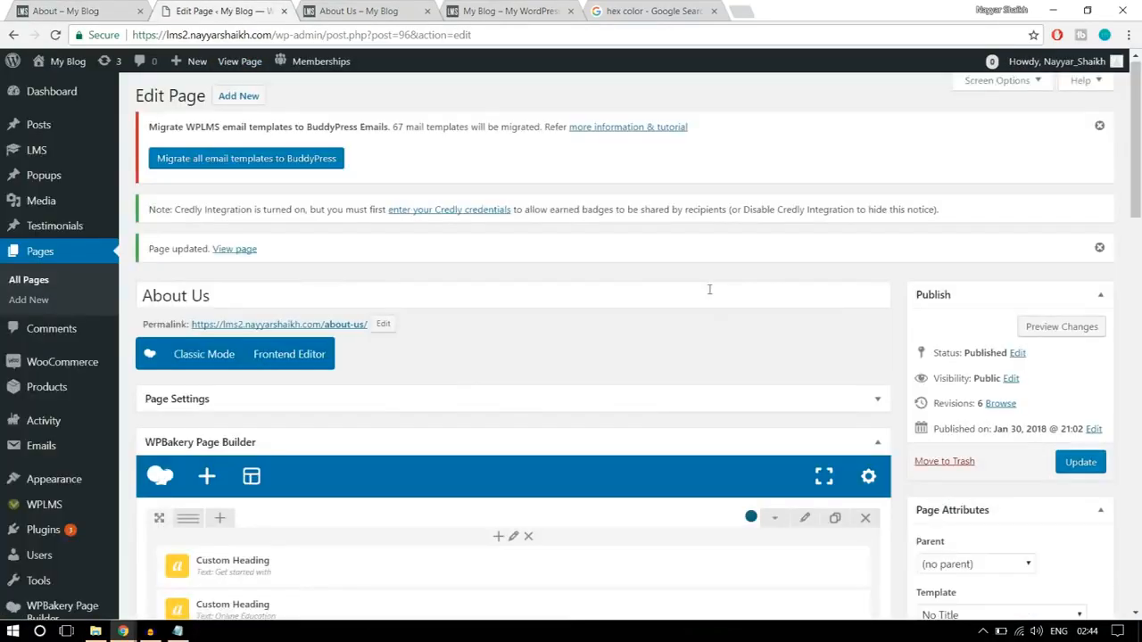
- Add a Text Block element below the black row in the page editor
scroll(713, 303, "down", 3)
scroll(719, 318, "down", 6)
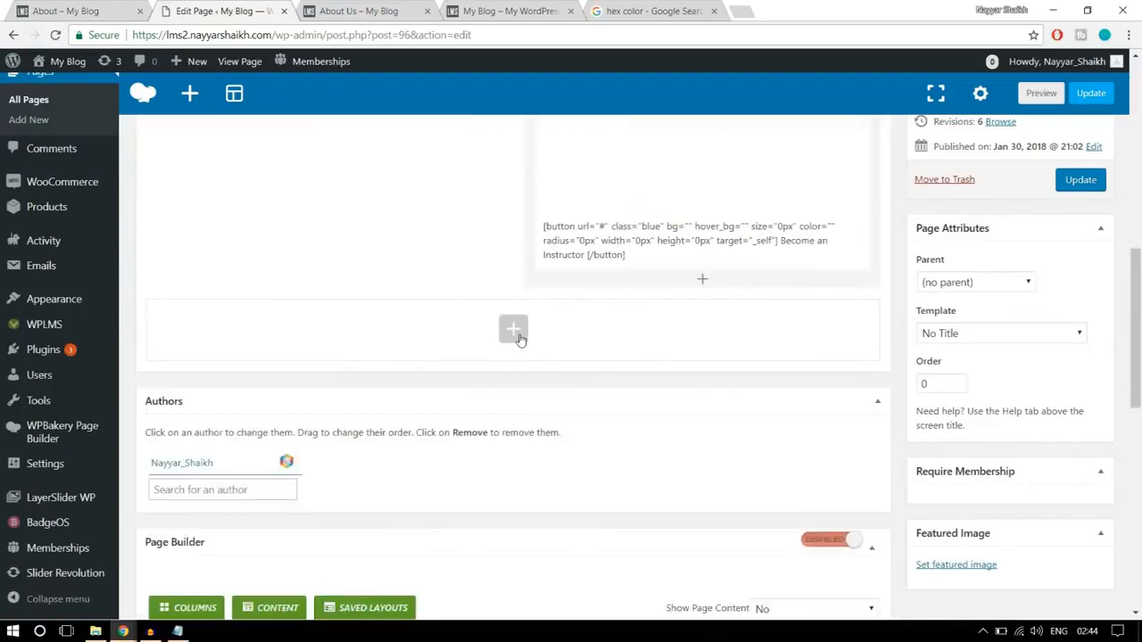
left_click(516, 333)
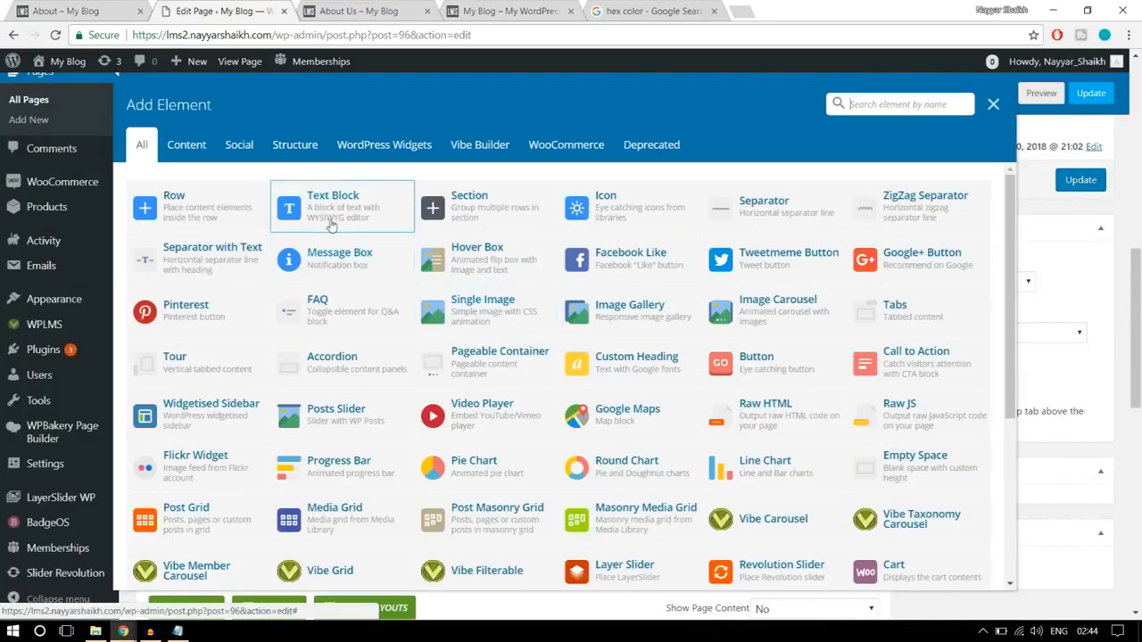
left_click(346, 212)
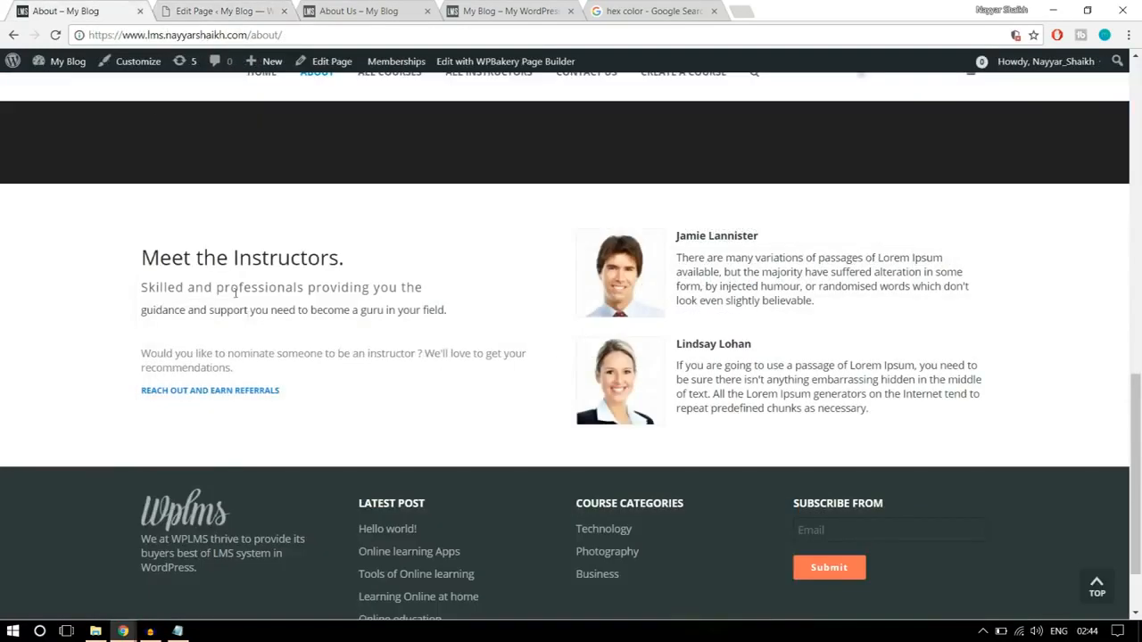
- Replace the text block's placeholder with the "Meet the Instructors." text copied from the reference page, through "REACH OUT AND EARN REFERRALS"
left_click_drag(312, 396, 143, 243)
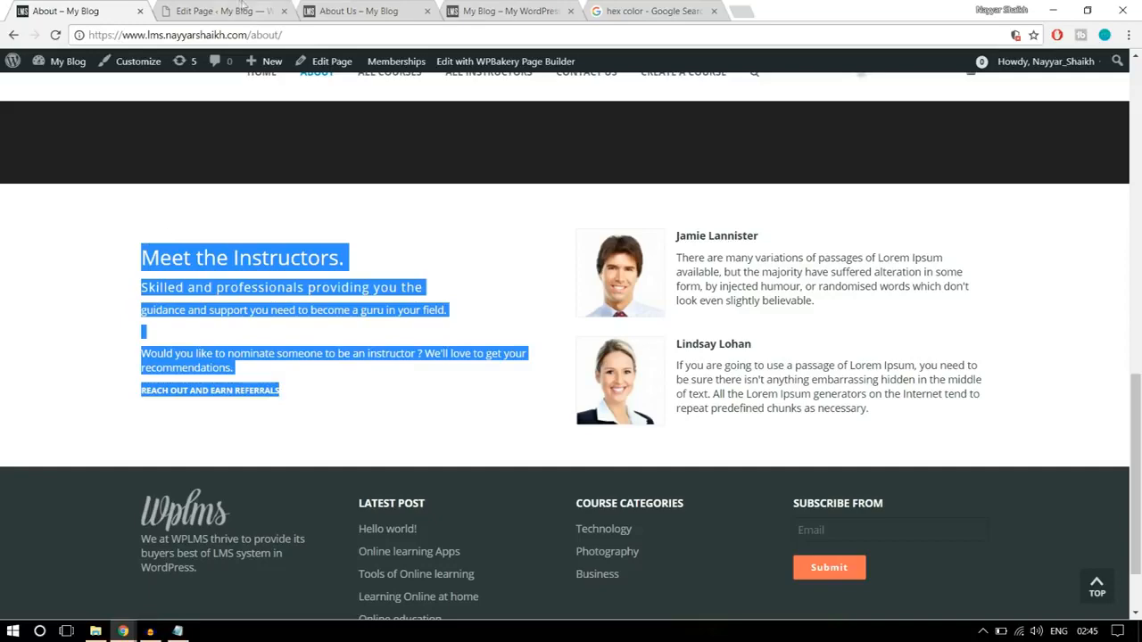
left_click(245, 9)
left_click_drag(673, 357, 628, 334)
key("ctrl+a")
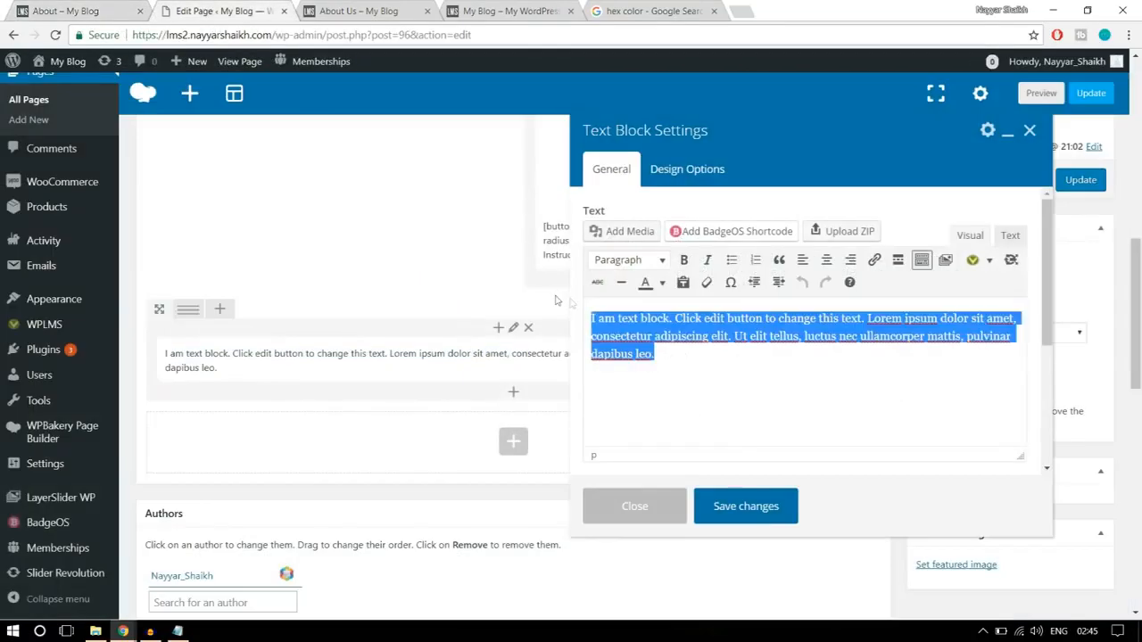
key("ctrl+v")
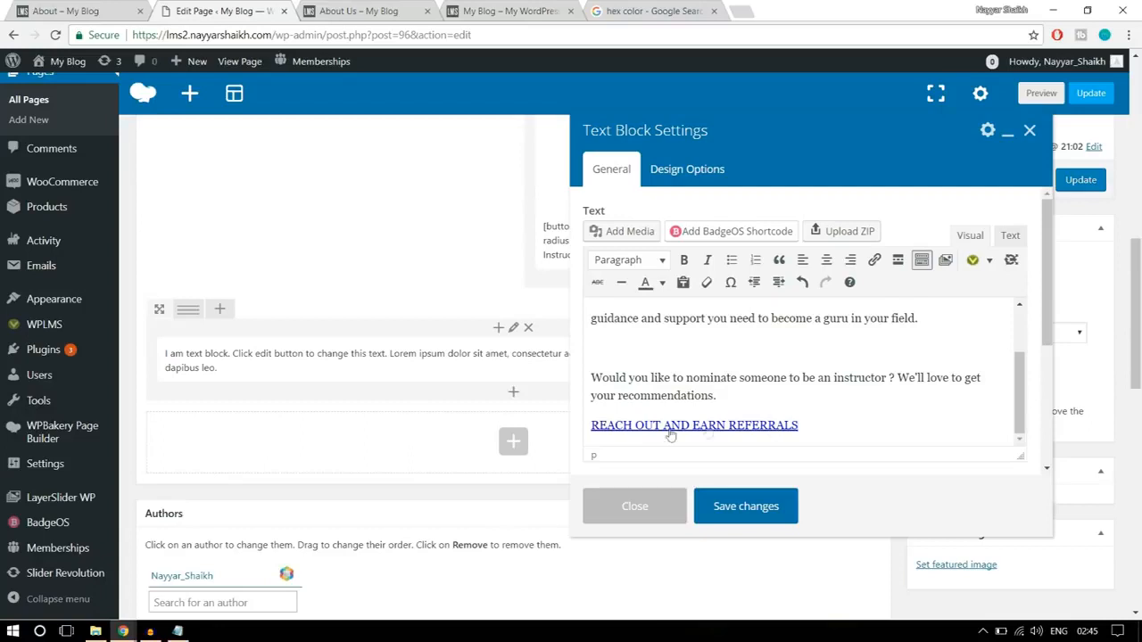
- Remove the existing link from the "REACH OUT AND EARN REFERRALS" line in the text block
left_click_drag(824, 429, 588, 426)
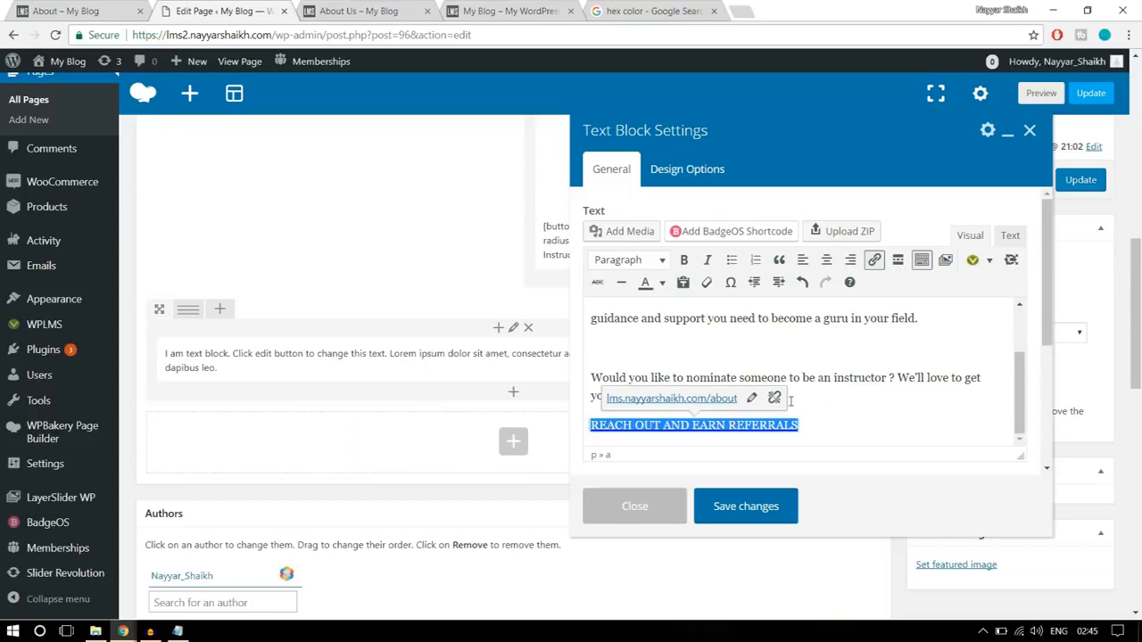
left_click(774, 399)
left_click(839, 411)
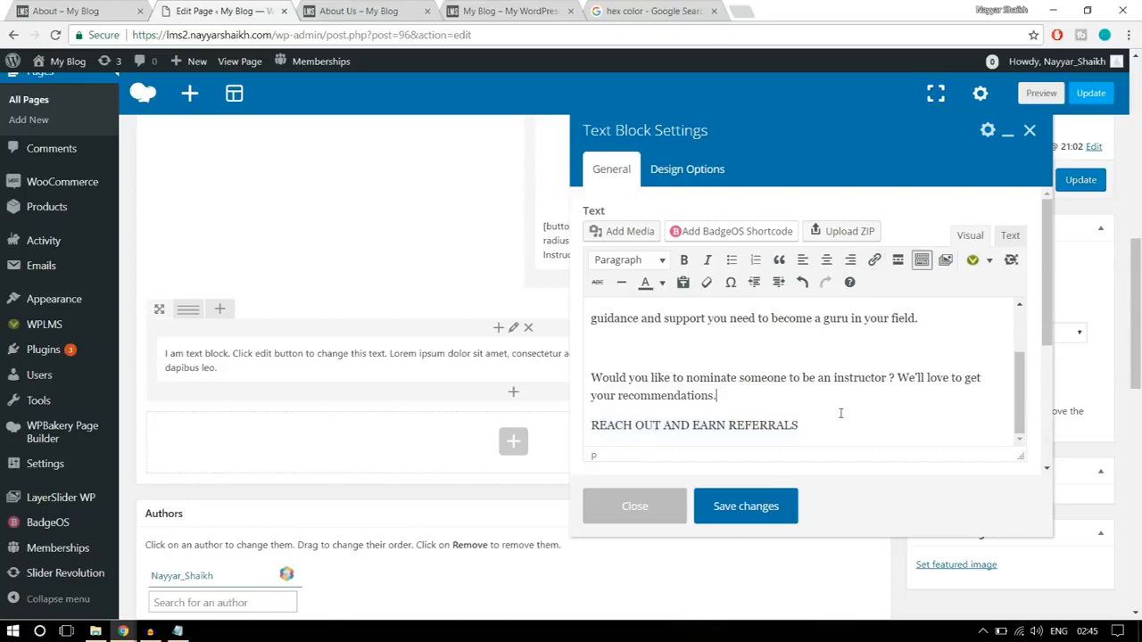
- Link the "REACH OUT AND EARN REFERRALS" line to "#", matching the reference page, and save the text block
left_click_drag(839, 422, 591, 436)
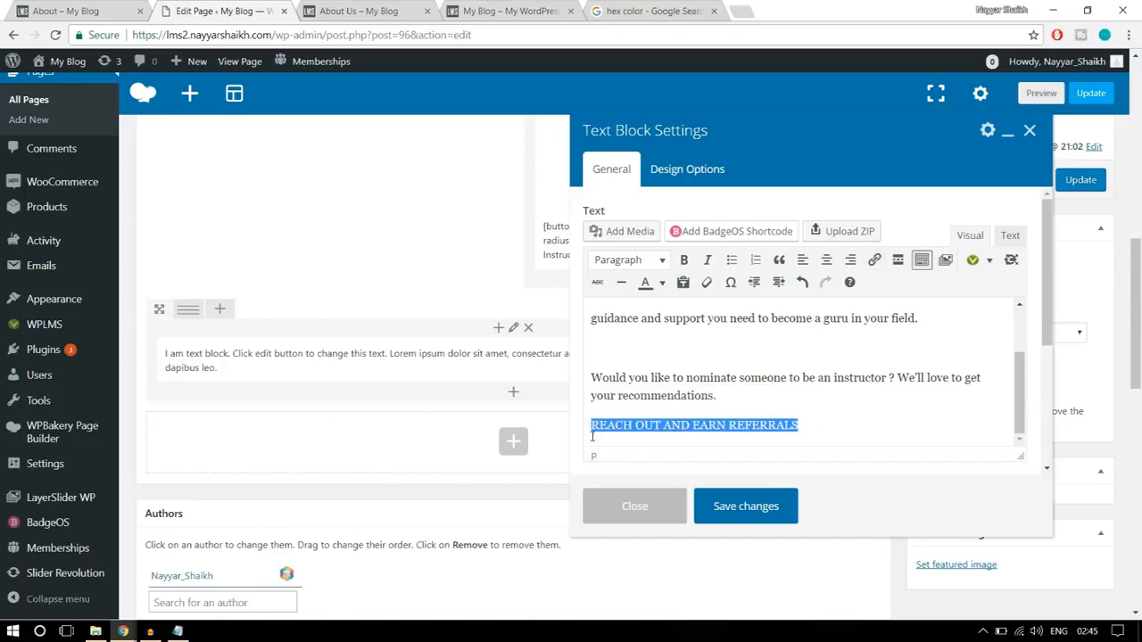
left_click(729, 421)
left_click(125, 7)
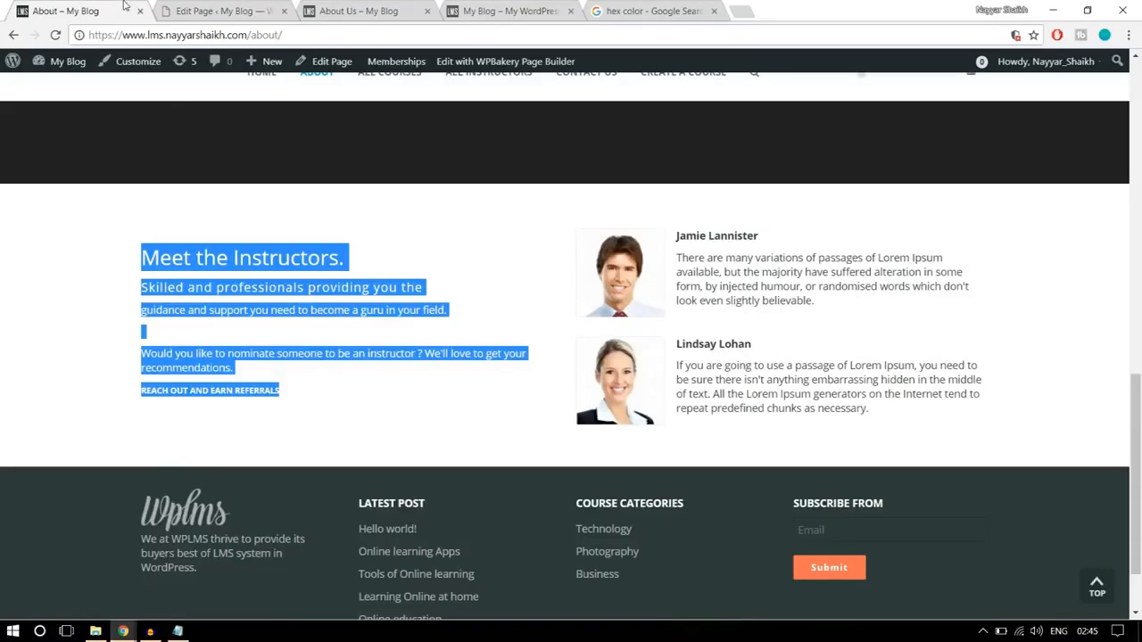
left_click(349, 394)
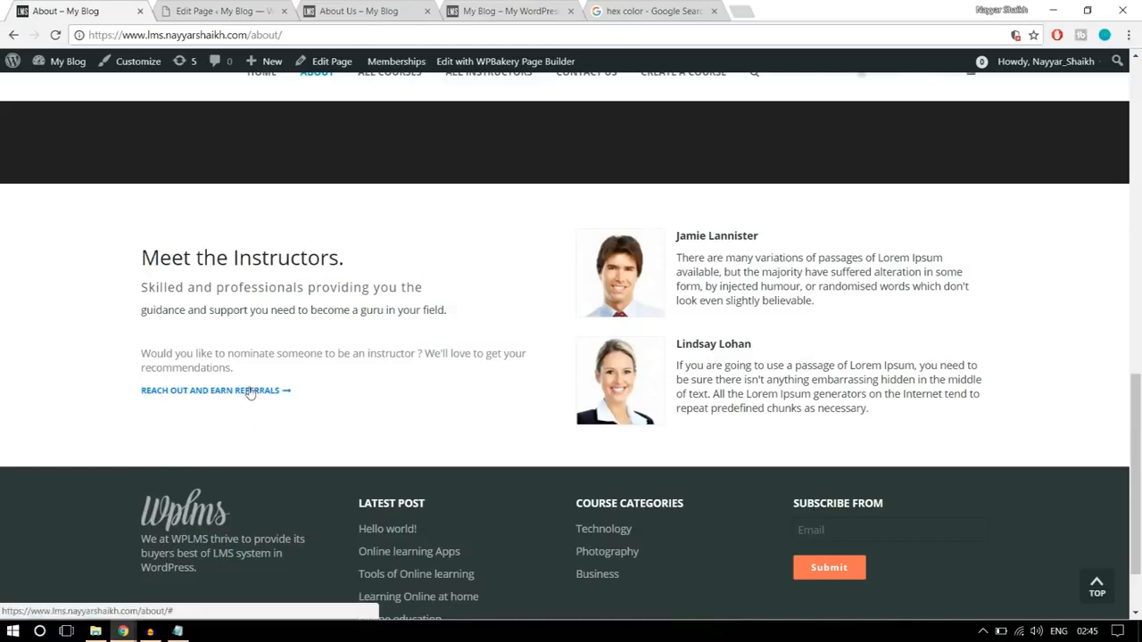
left_click(192, 11)
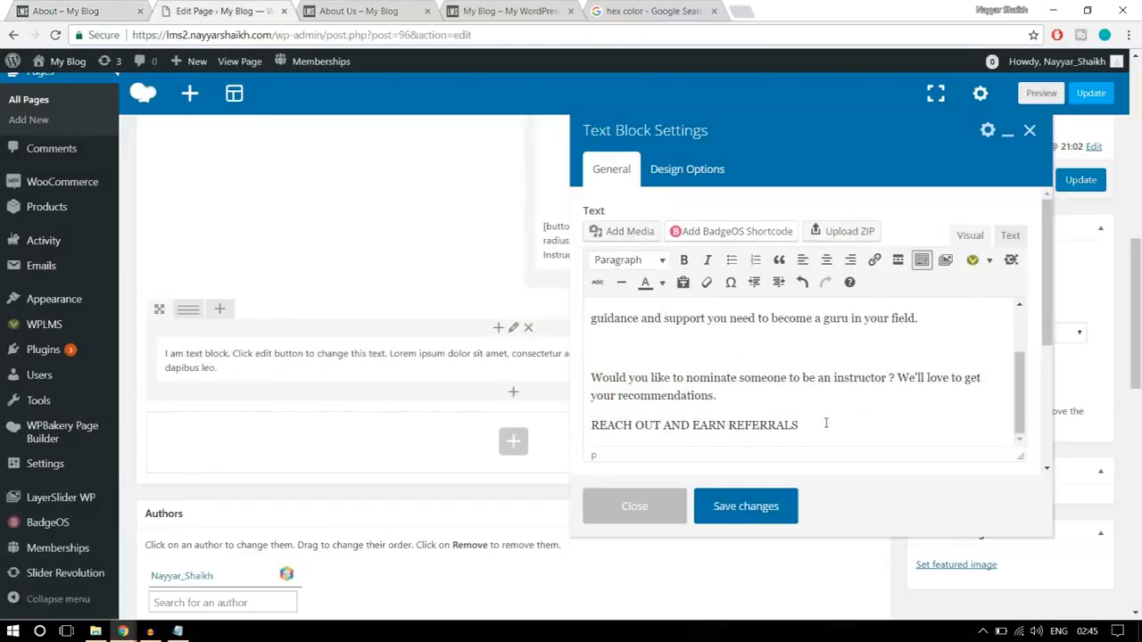
left_click_drag(823, 425, 581, 424)
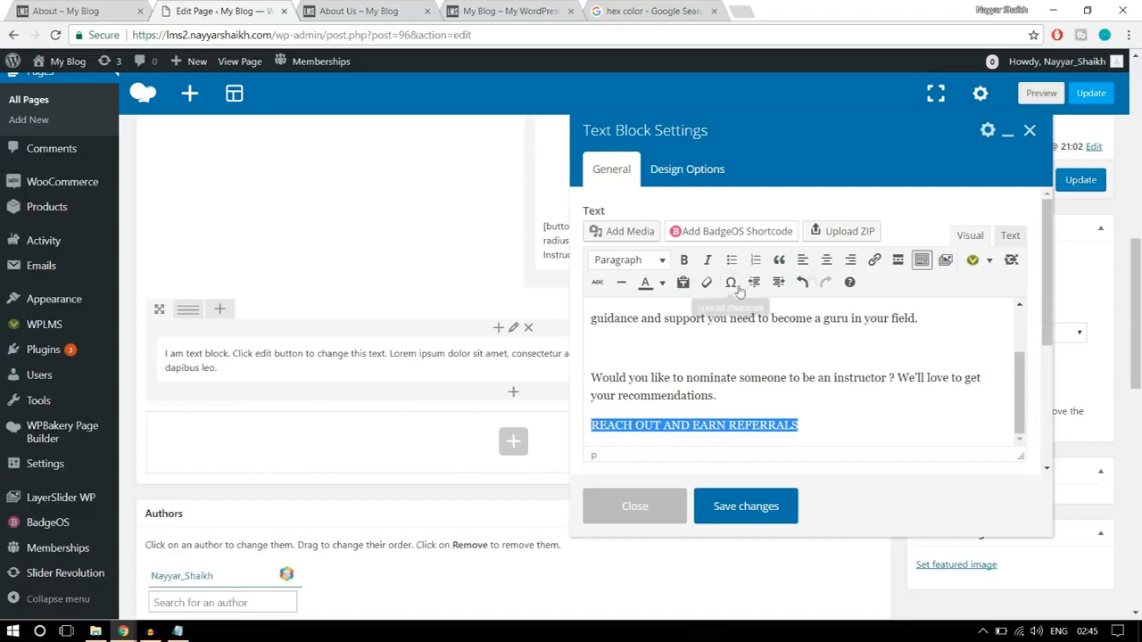
left_click(875, 261)
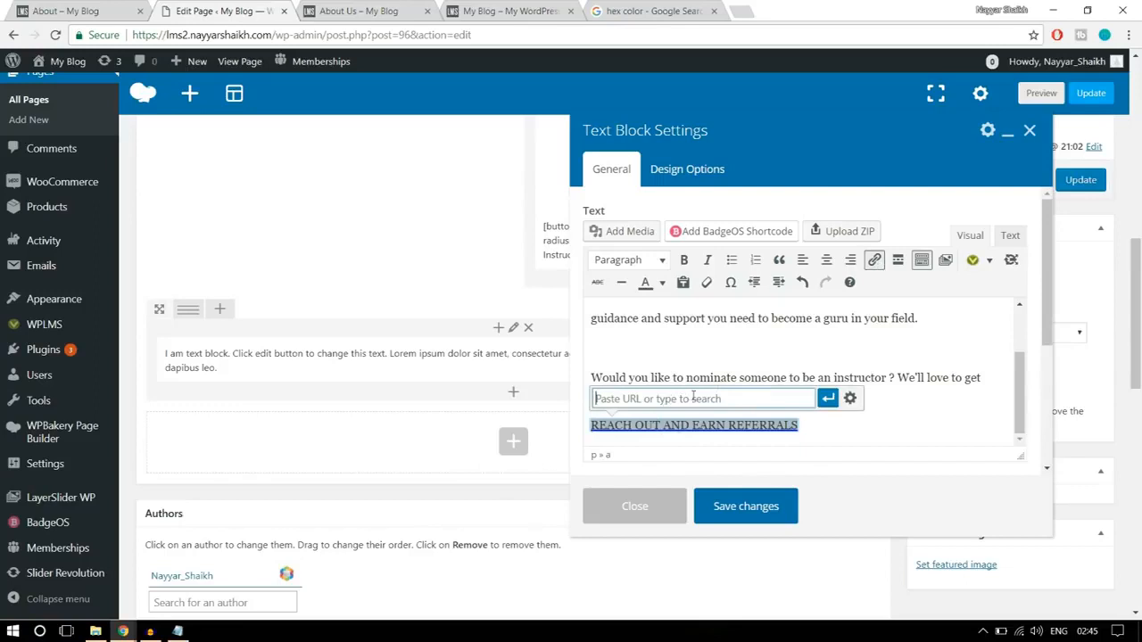
type("#")
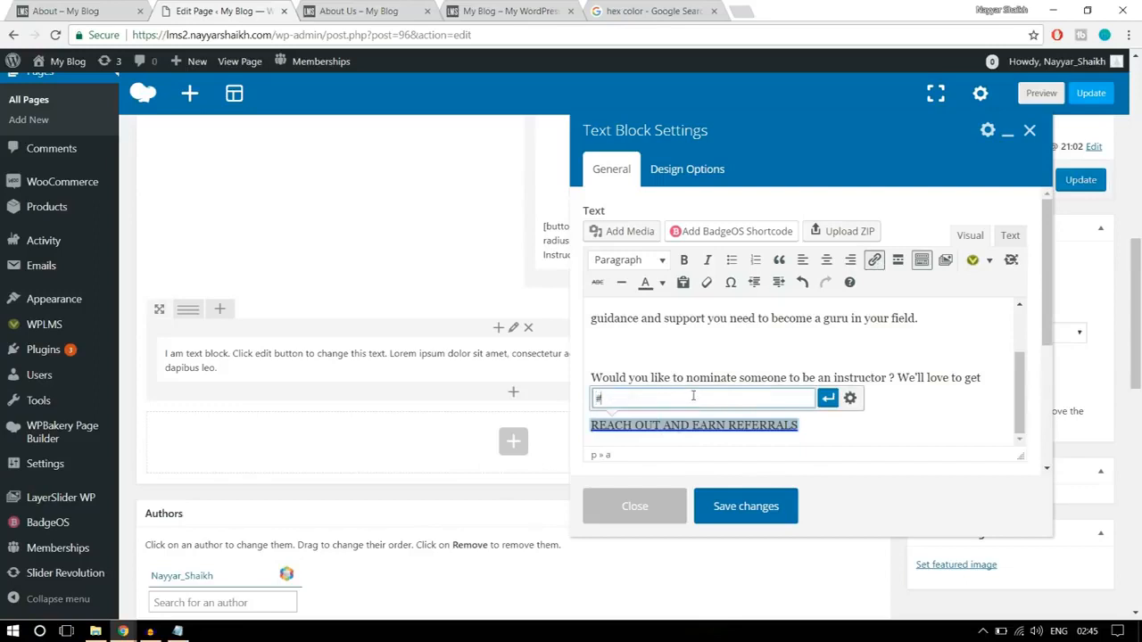
left_click(828, 399)
left_click(783, 433)
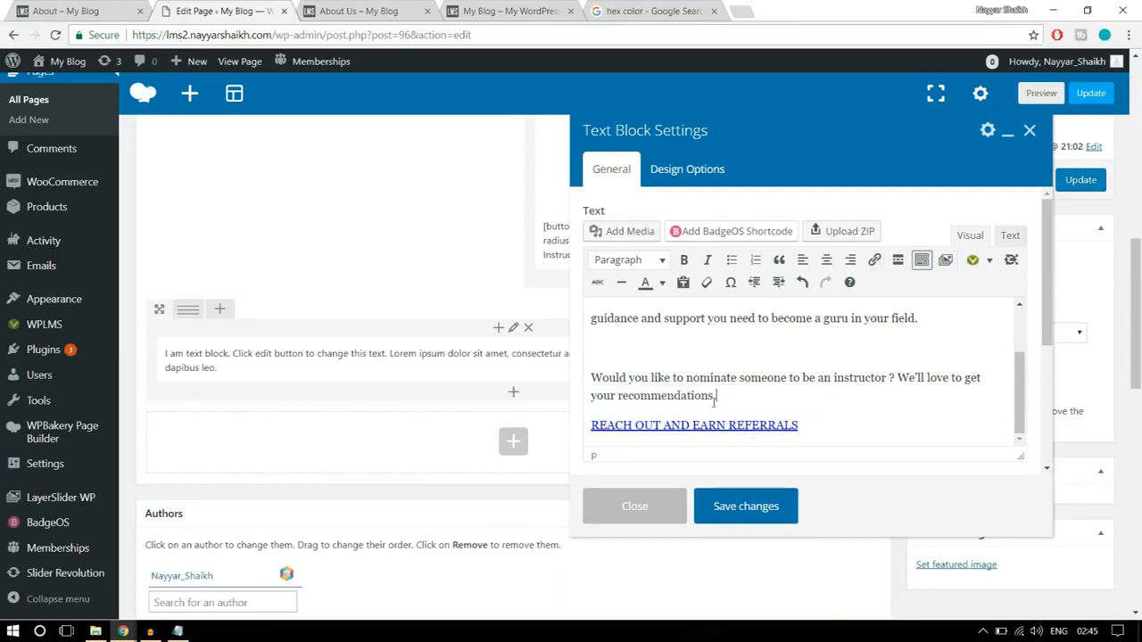
left_click(772, 506)
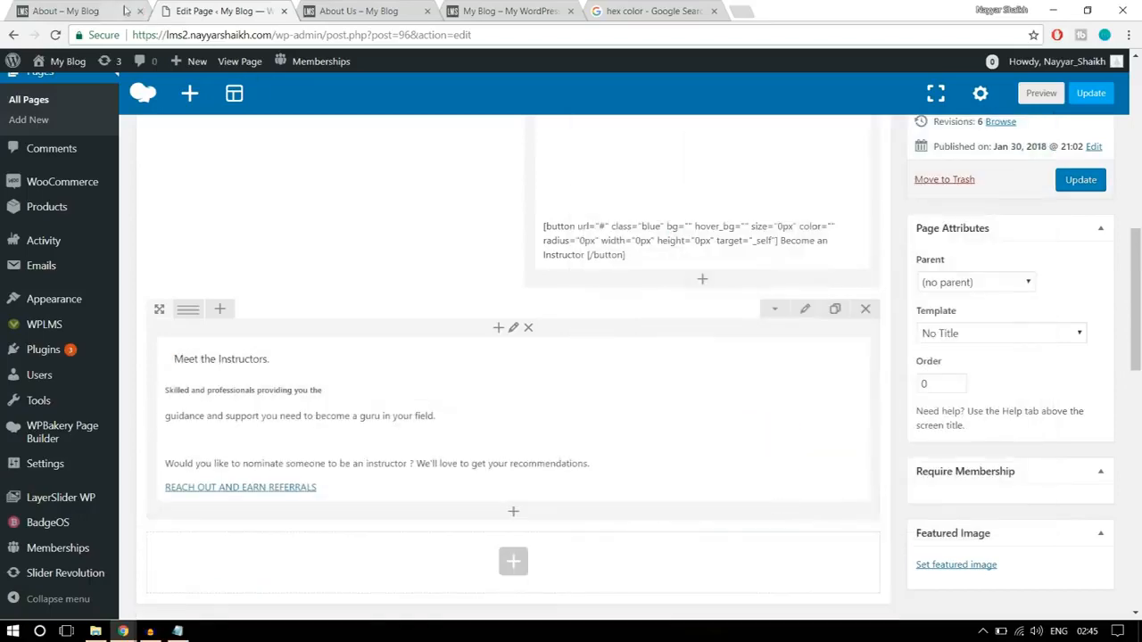
- Check the reference section's layout and split the Meet the Instructors row into 1/2 + 1/2 columns
left_click(85, 11)
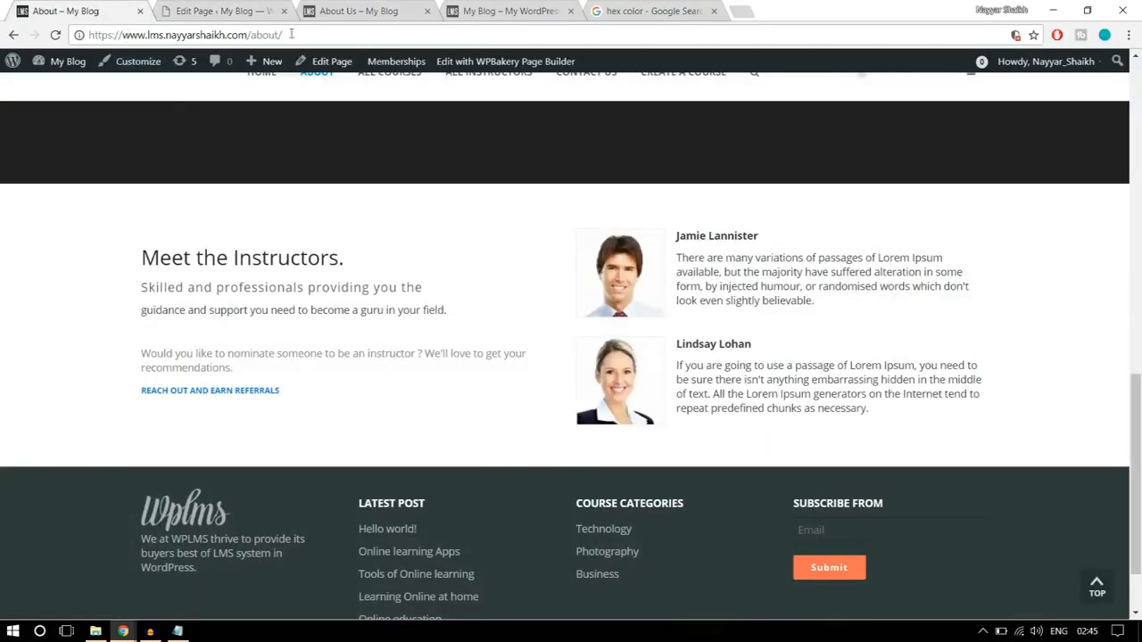
left_click(205, 9)
mouse_move(189, 308)
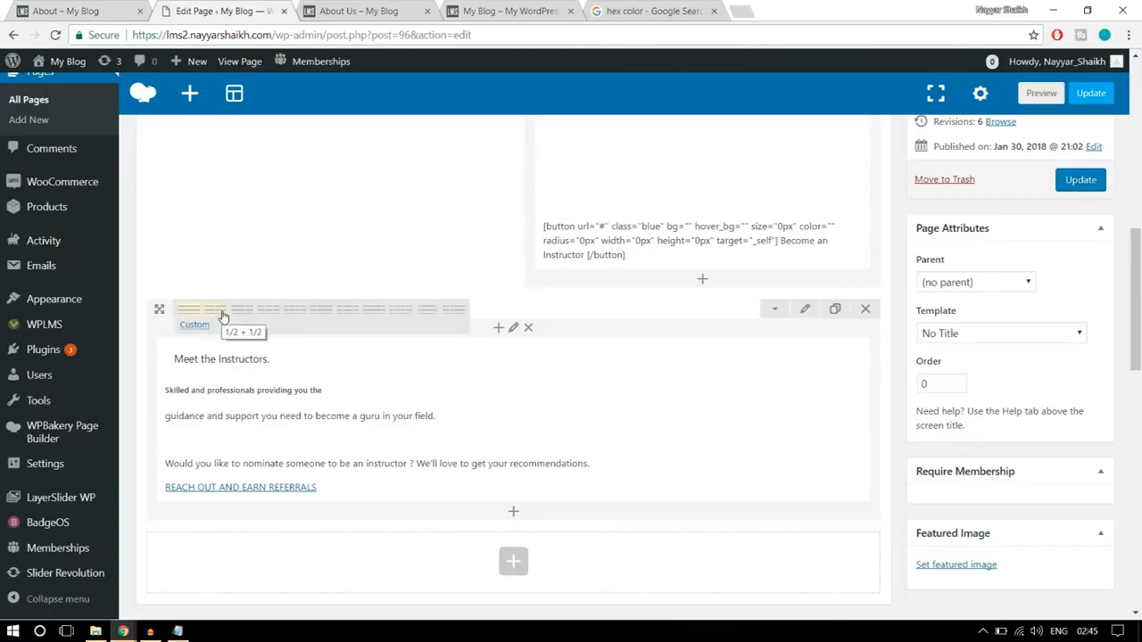
left_click(223, 314)
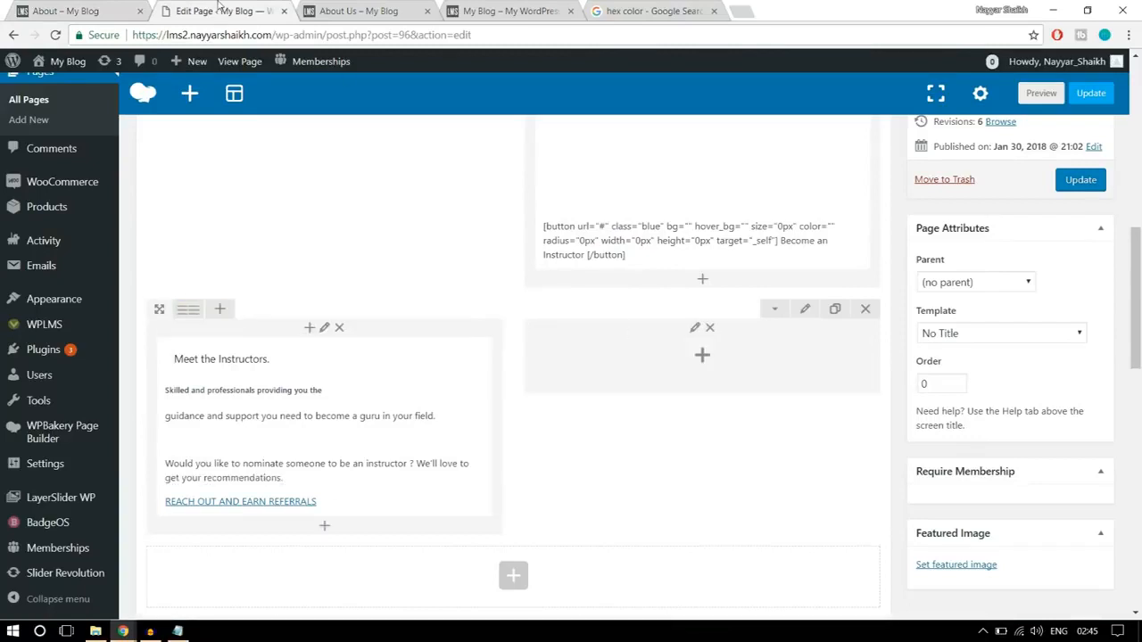
- Add a Text Block element to the empty second column of the Meet the Instructors row
left_click(102, 7)
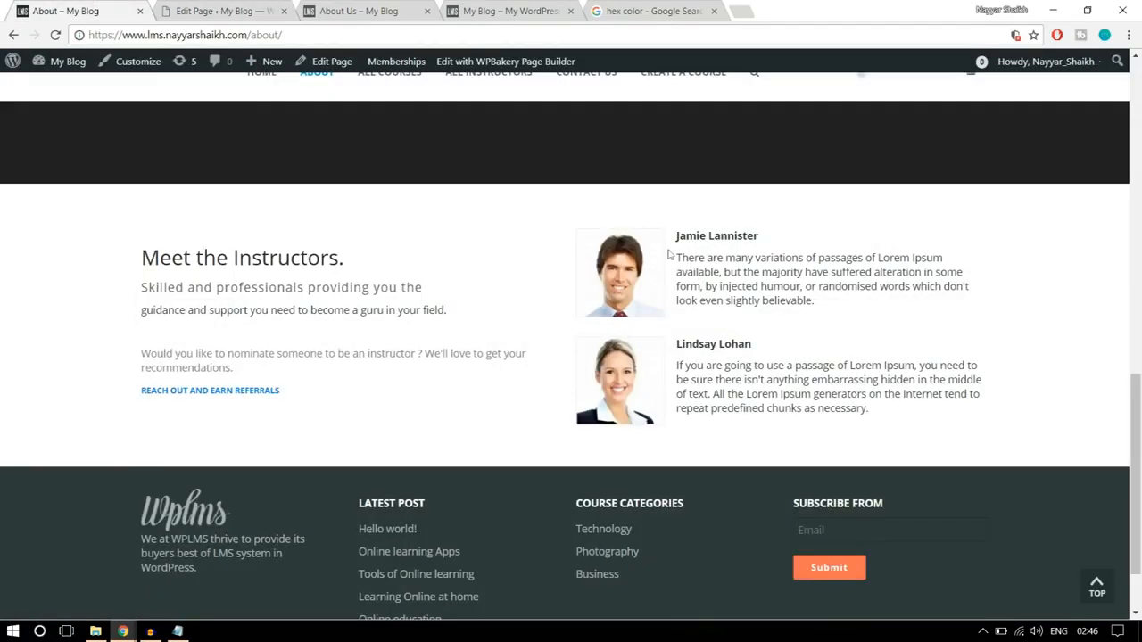
left_click(218, 11)
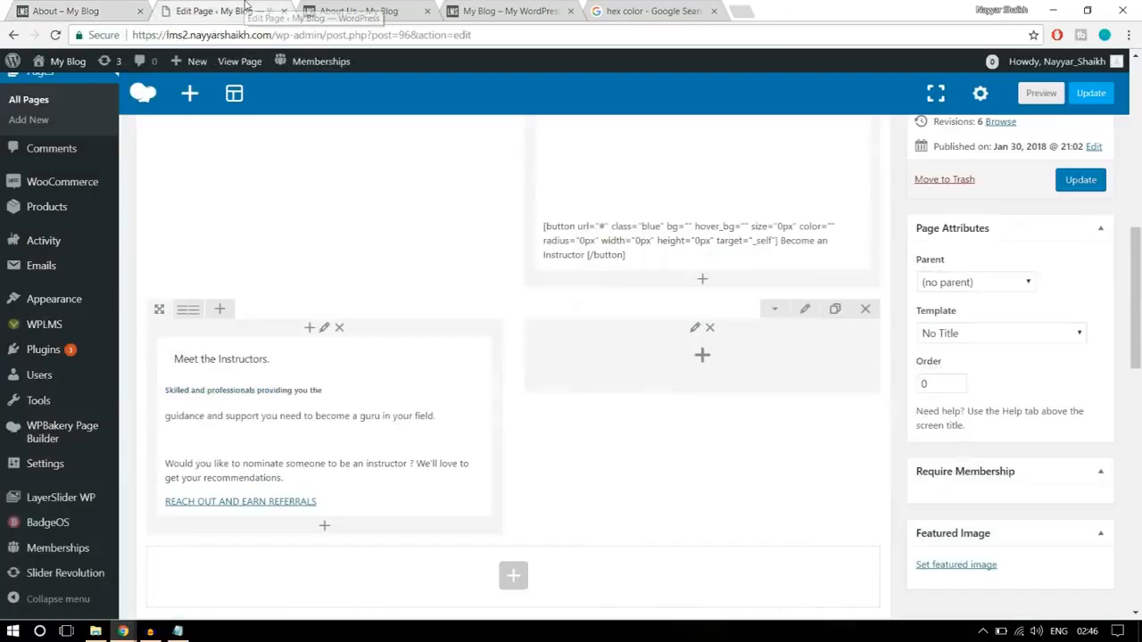
left_click(701, 357)
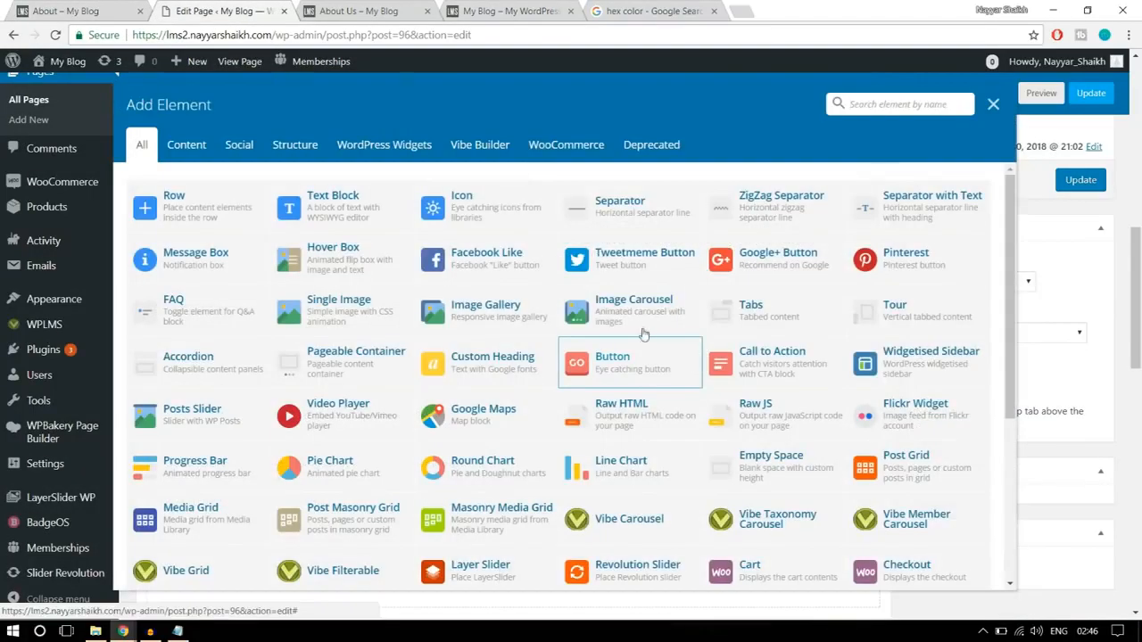
left_click(365, 206)
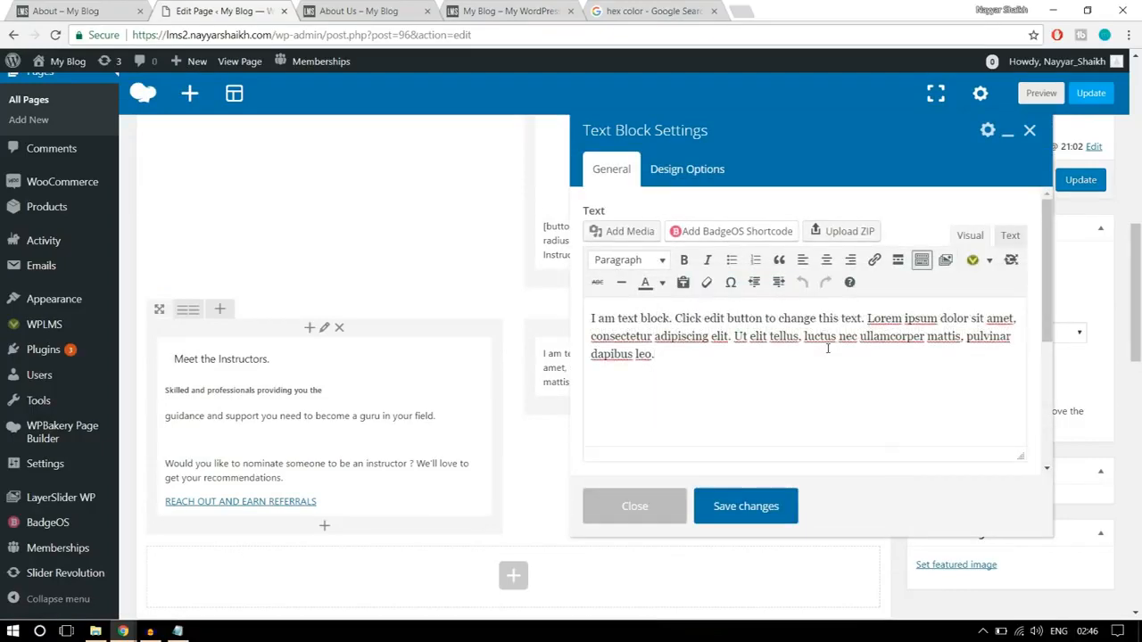
- Clear the new text block's placeholder and copy the first instructor's name and description from the reference page
left_click(107, 9)
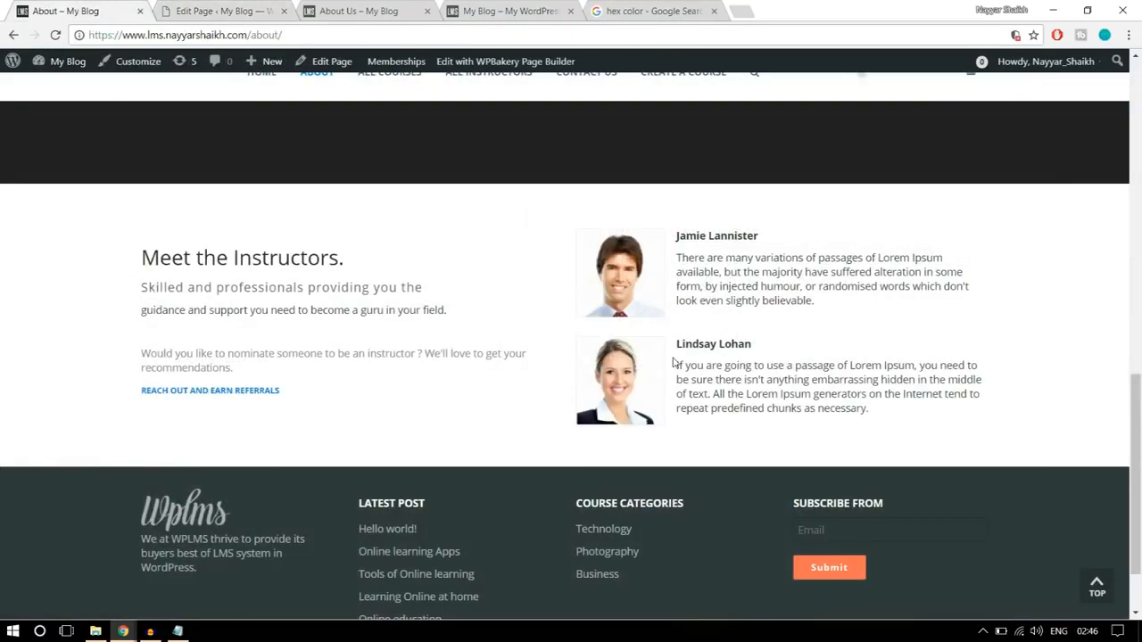
left_click(234, 9)
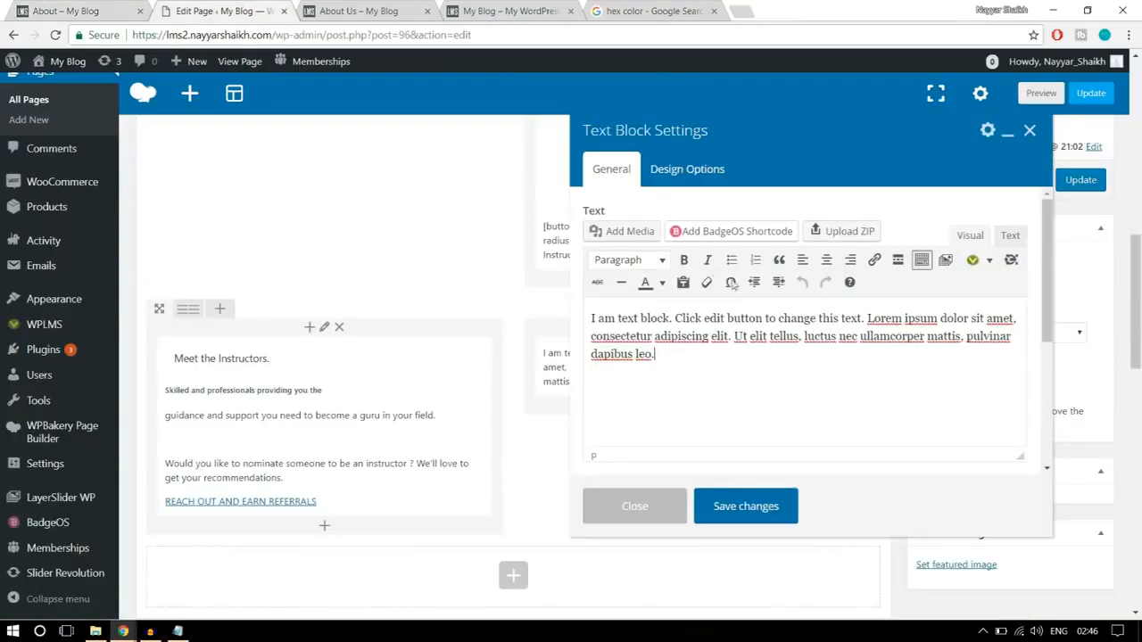
left_click(85, 7)
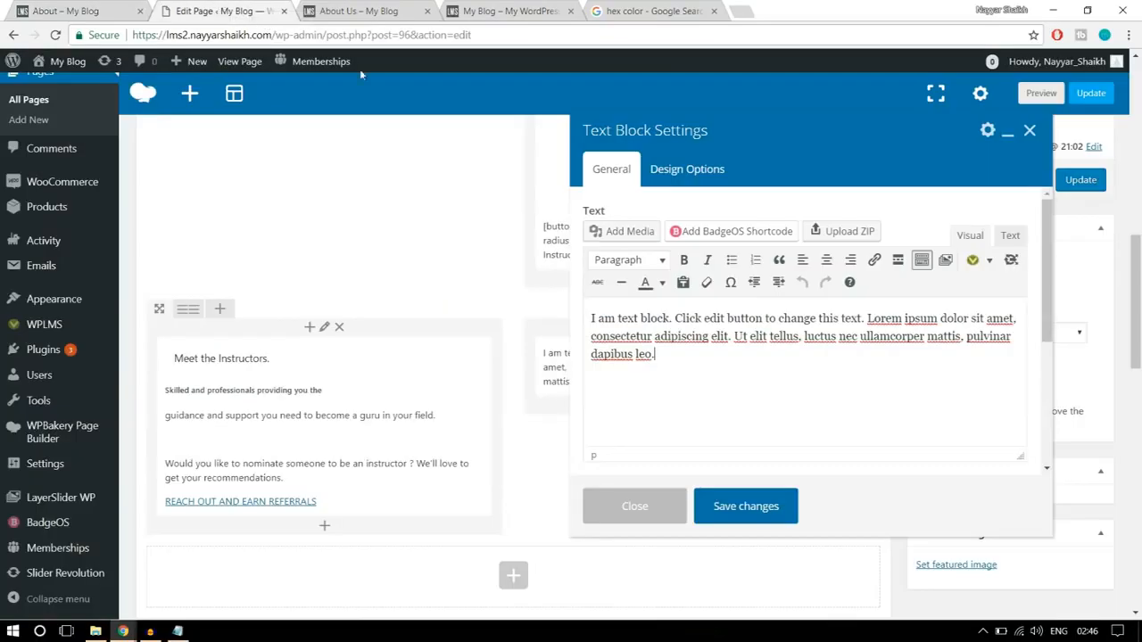
left_click(218, 11)
left_click_drag(669, 358, 571, 308)
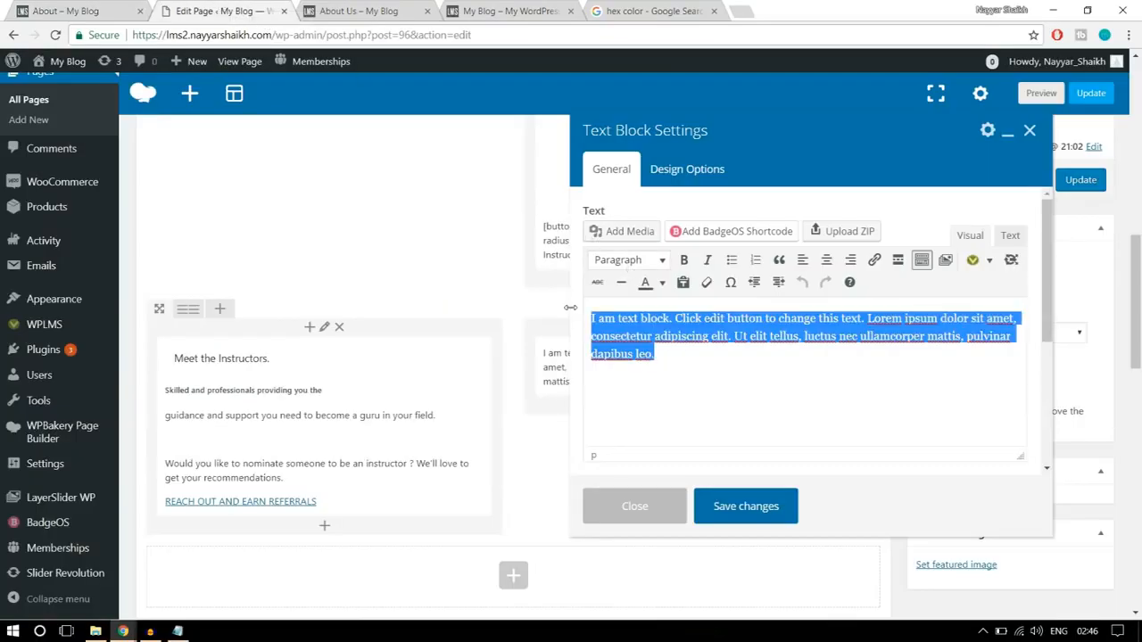
key("BackSpace")
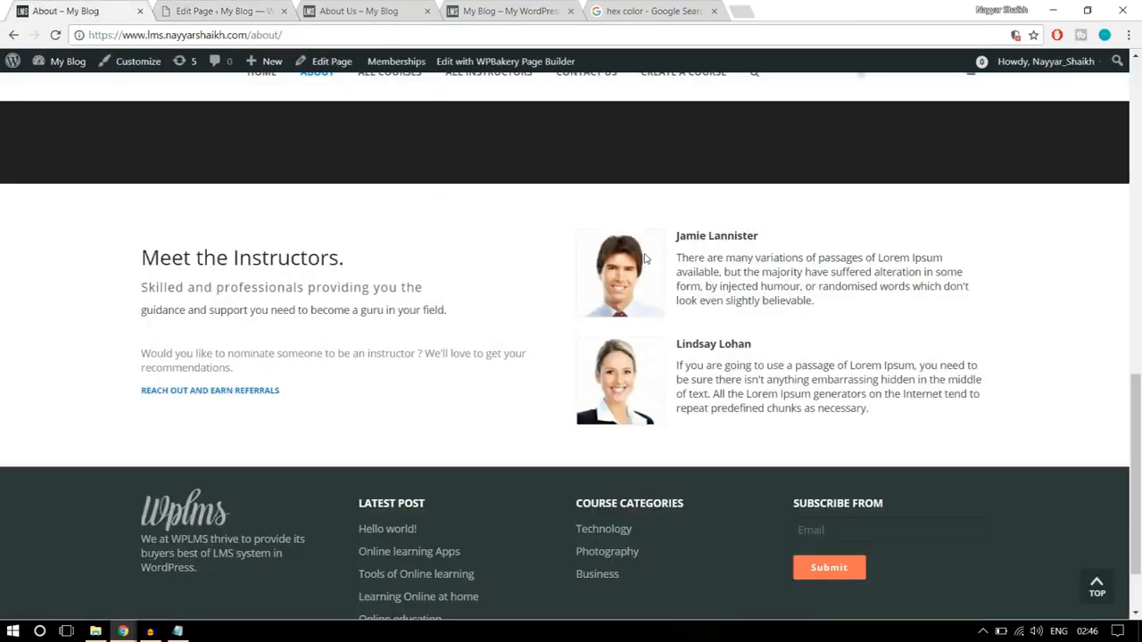
left_click_drag(678, 235, 847, 305)
key("ctrl+c")
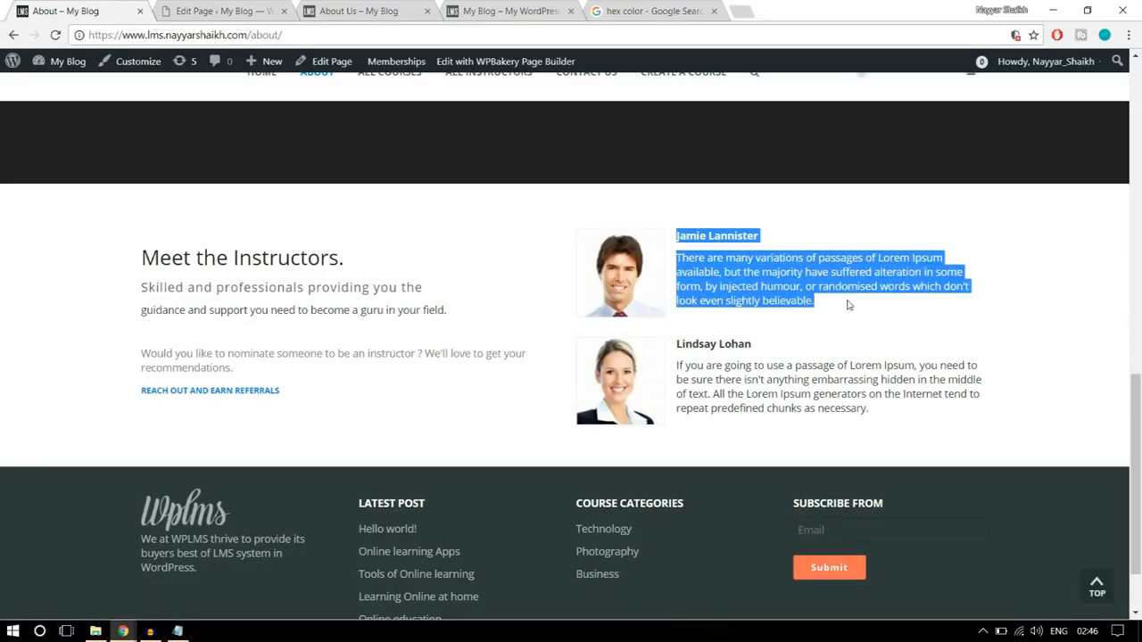
- Upload the stu5-120x120 portrait from the Images folder and insert it into the empty text block
left_click(211, 7)
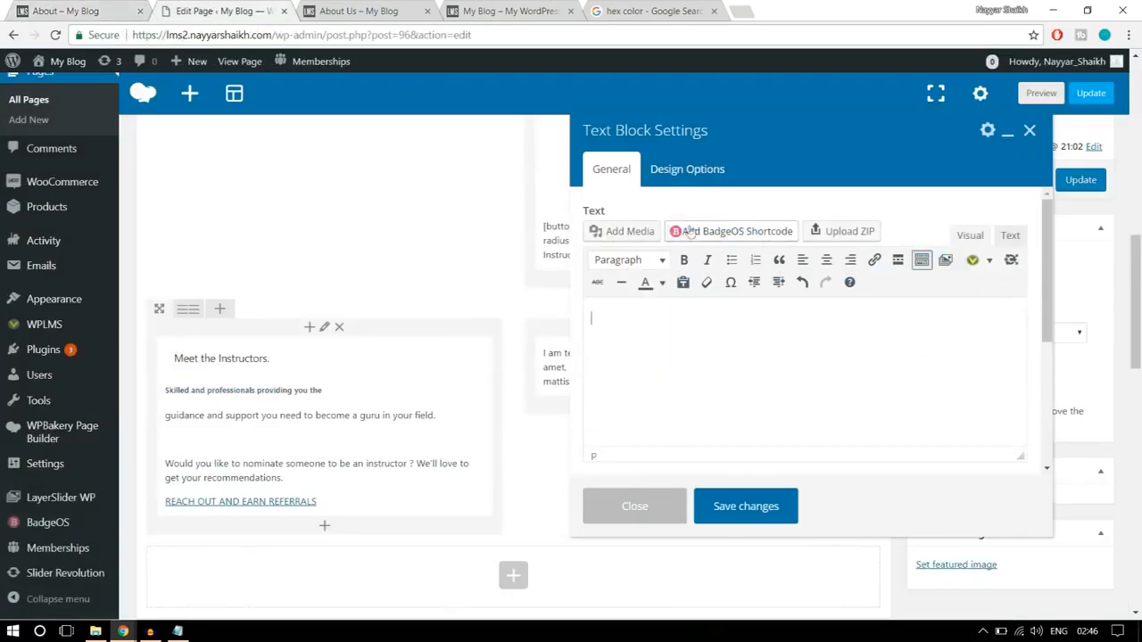
left_click(632, 235)
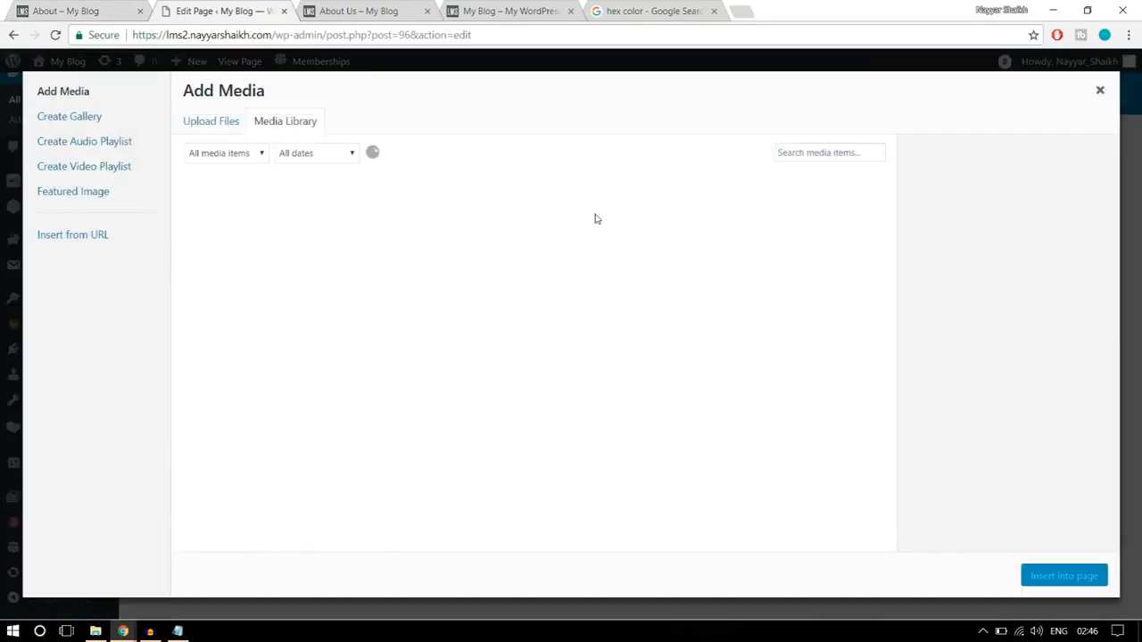
left_click(215, 121)
left_click(655, 337)
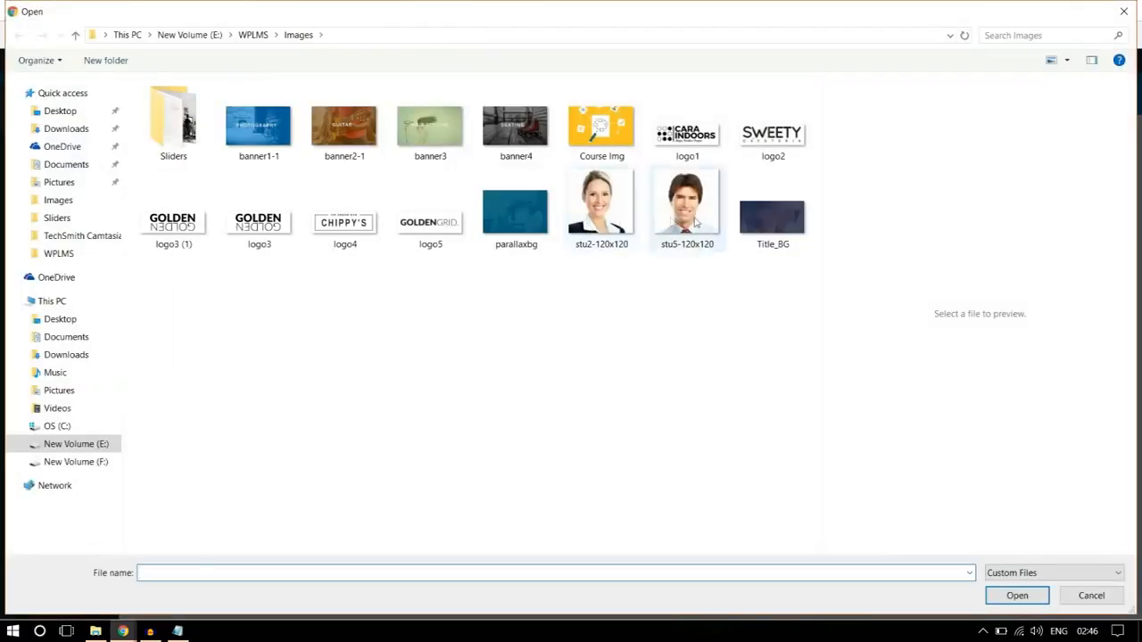
left_click(696, 223)
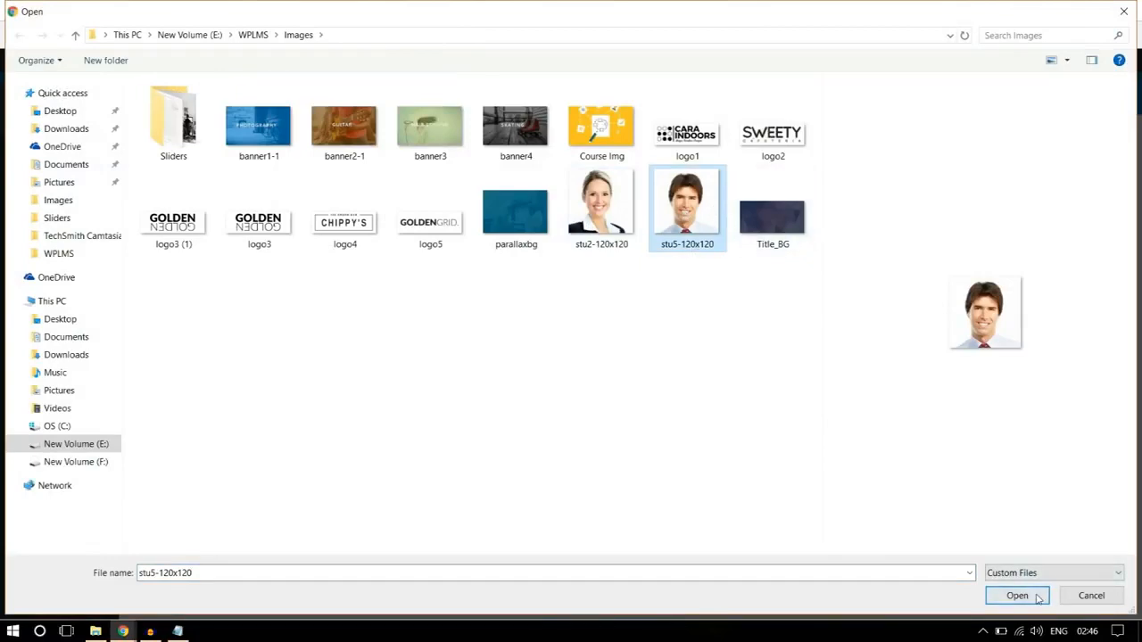
left_click(992, 593)
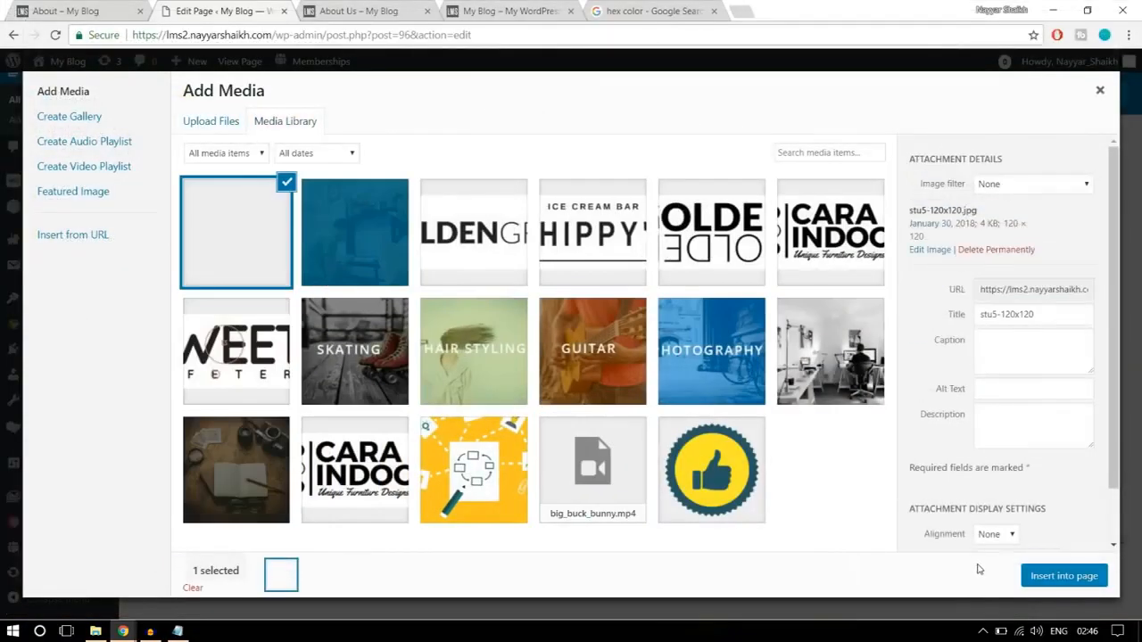
left_click(1055, 585)
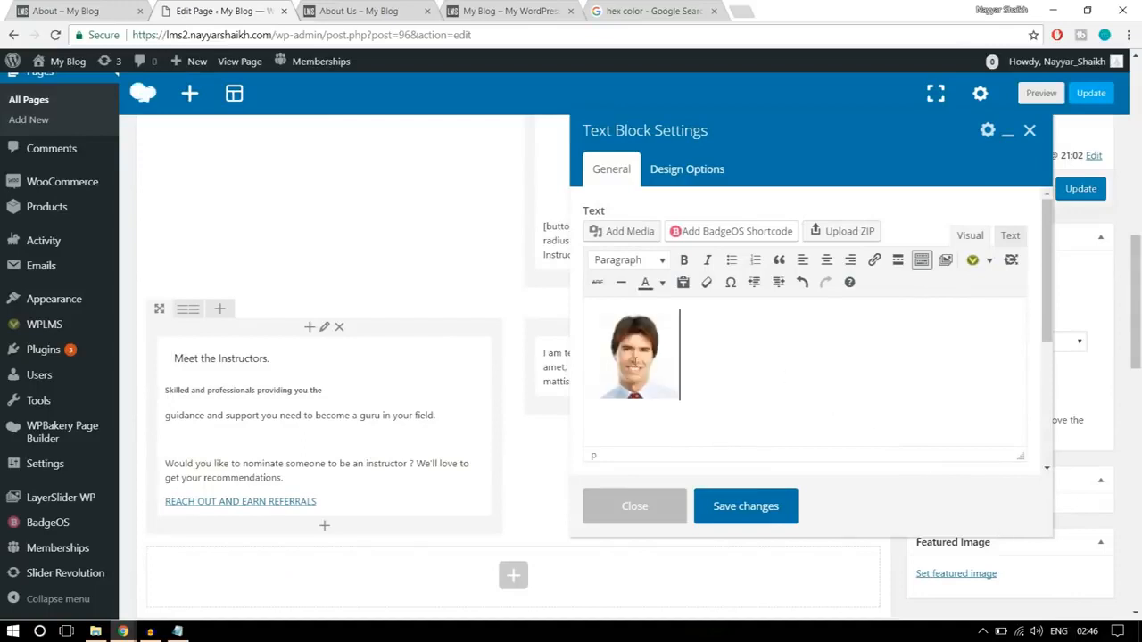
- Align the portrait left and paste the copied instructor name and description beside it
left_click(635, 361)
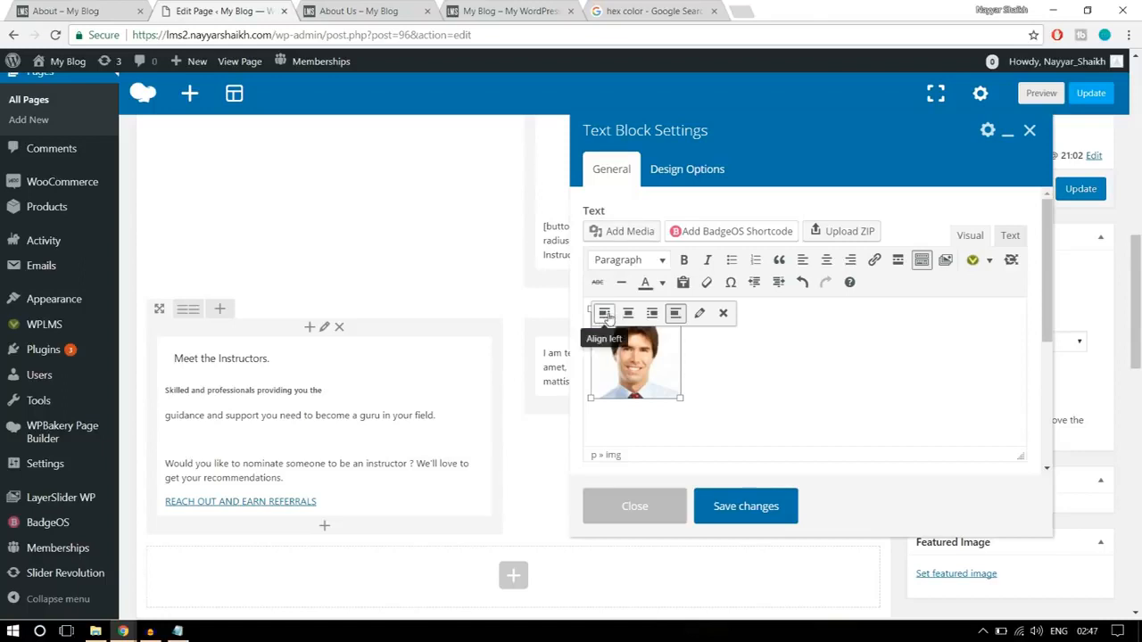
left_click(603, 313)
left_click(754, 364)
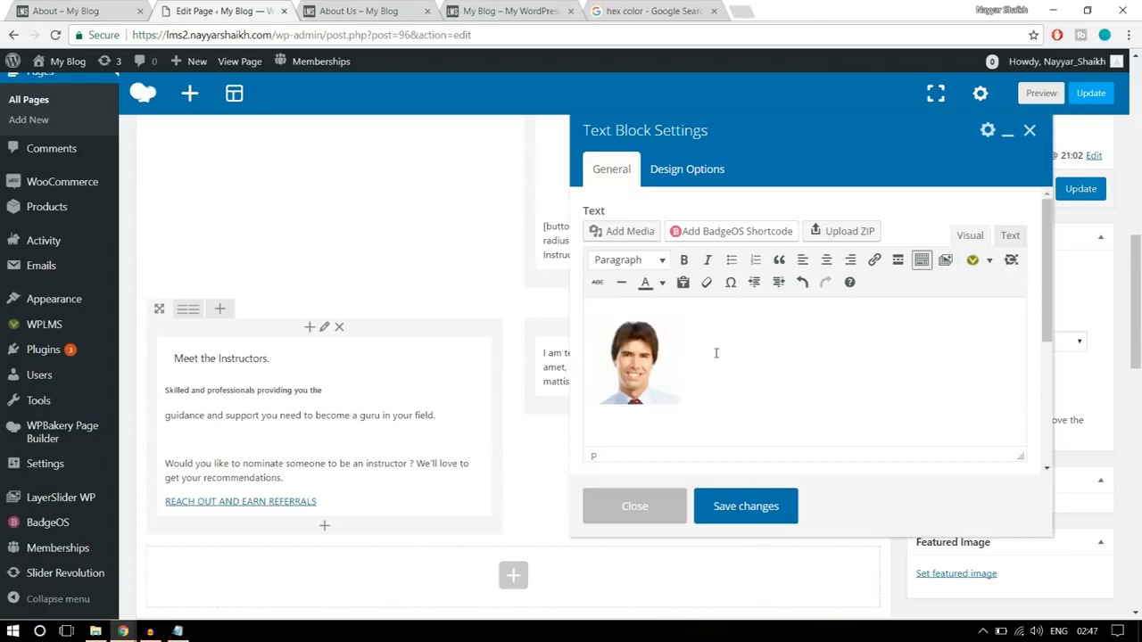
left_click(671, 352)
left_click(686, 351)
key("ctrl+v")
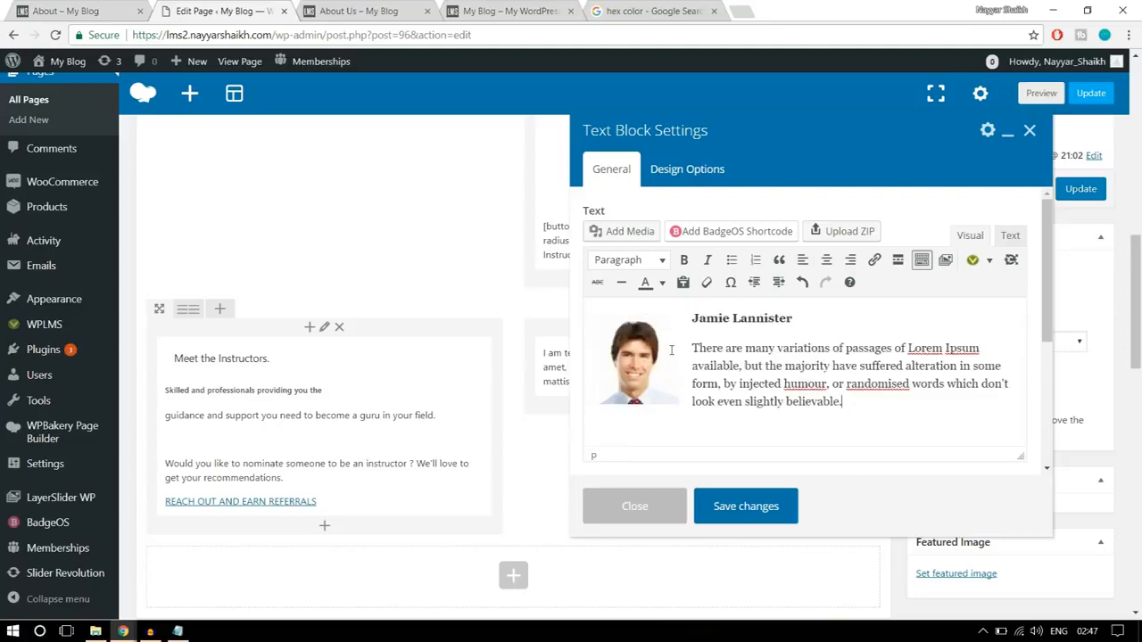
- Upload the stu2-120x120 portrait from the Images folder and insert it below the first instructor's description
key("Return")
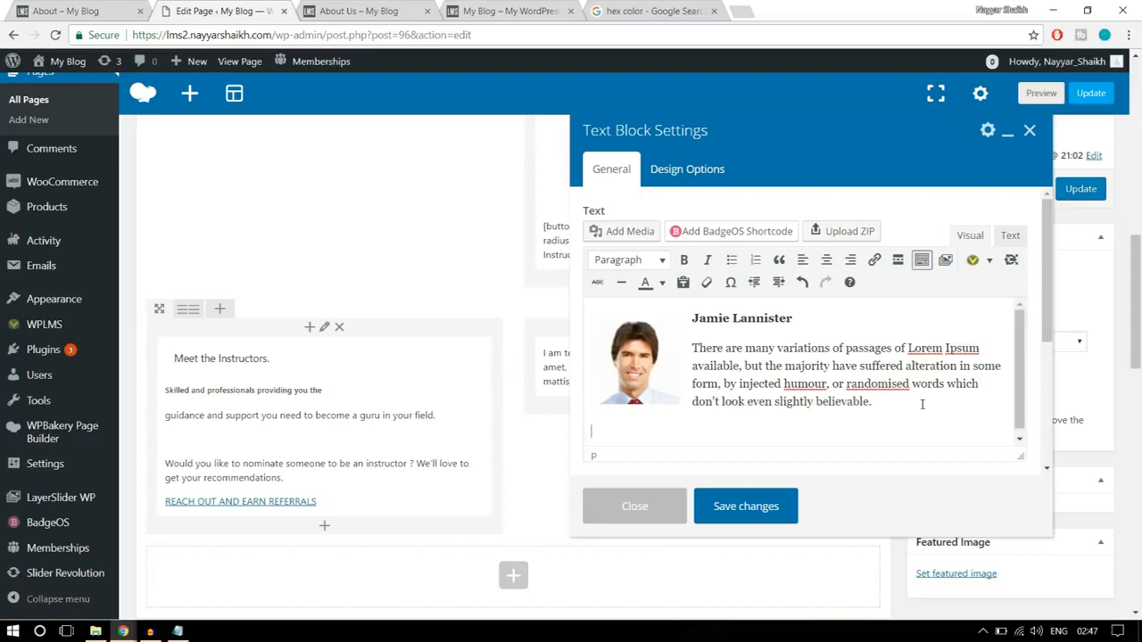
key("Return")
key("Return")
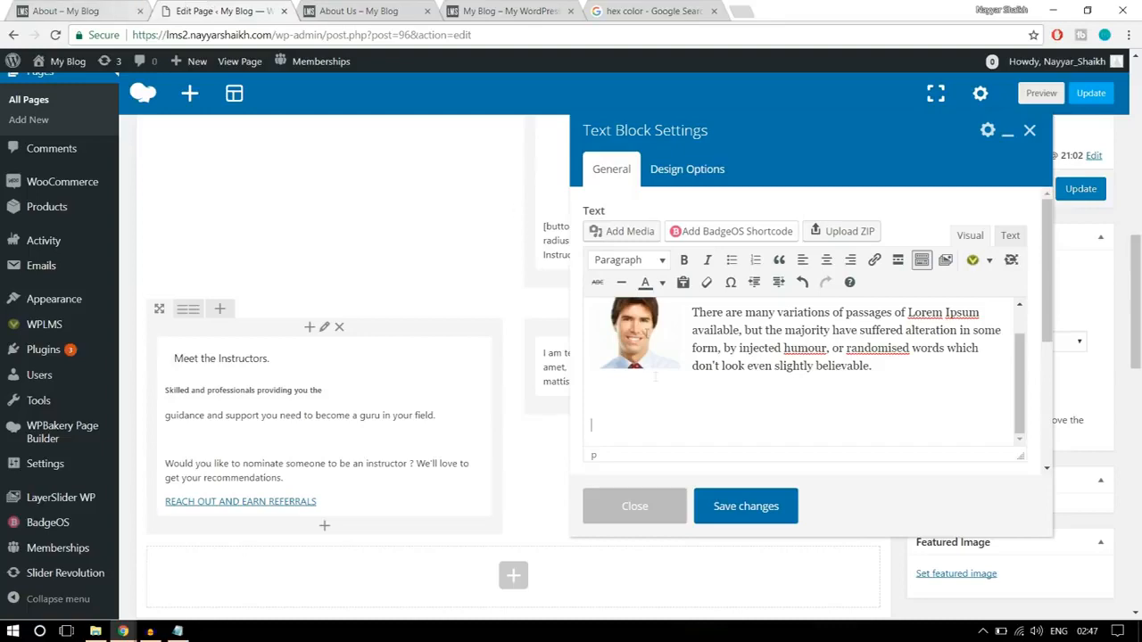
left_click(624, 231)
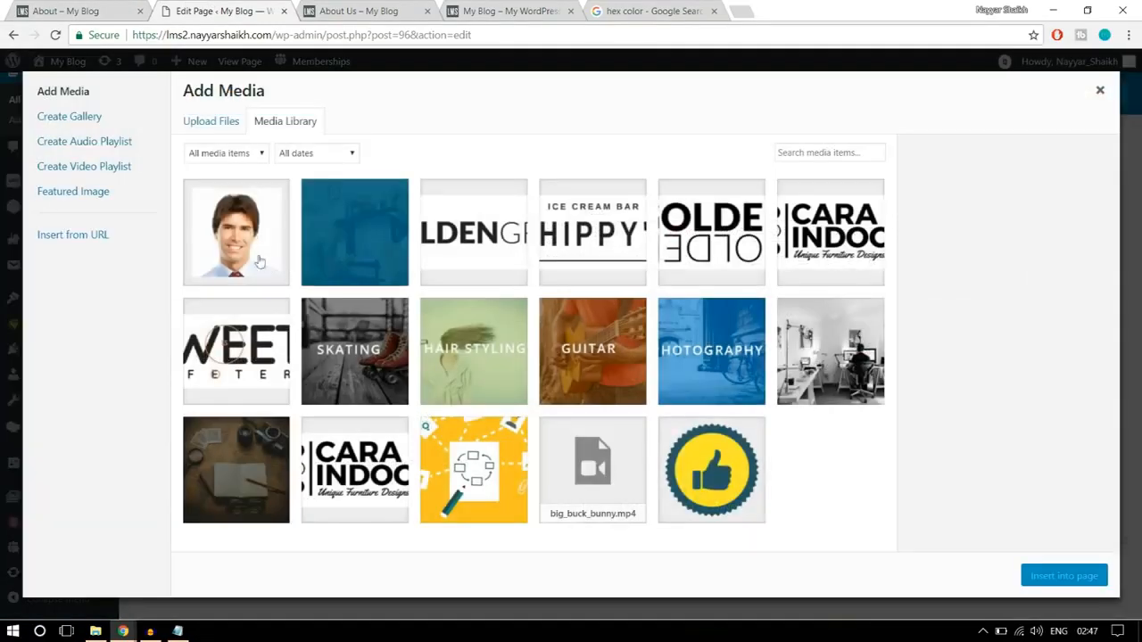
left_click(210, 124)
left_click(640, 334)
left_click(606, 196)
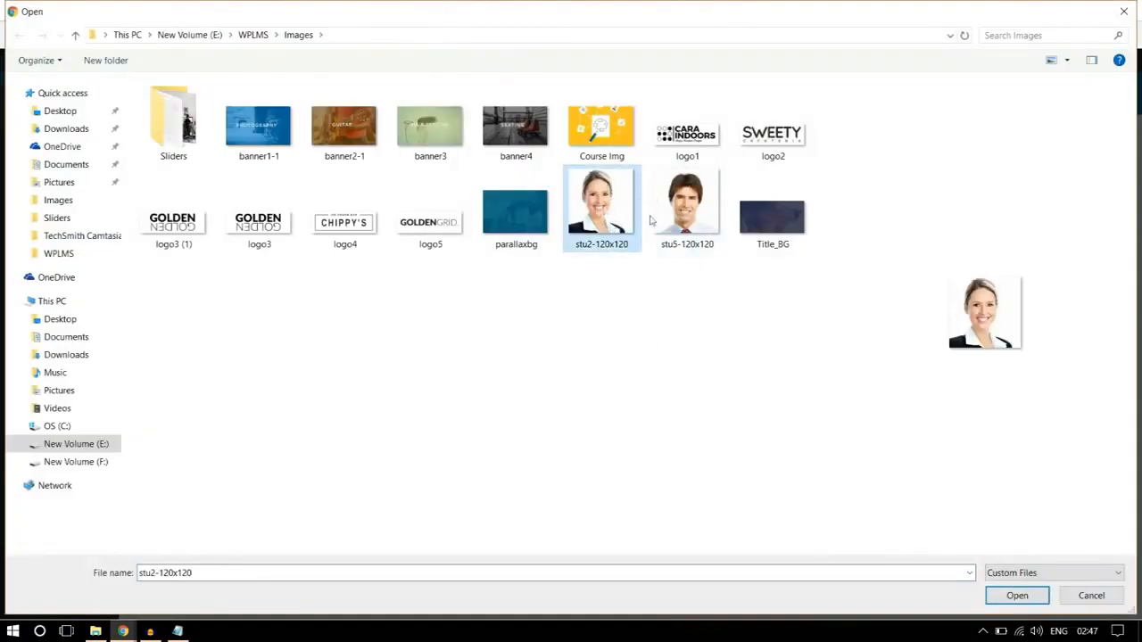
left_click(1006, 596)
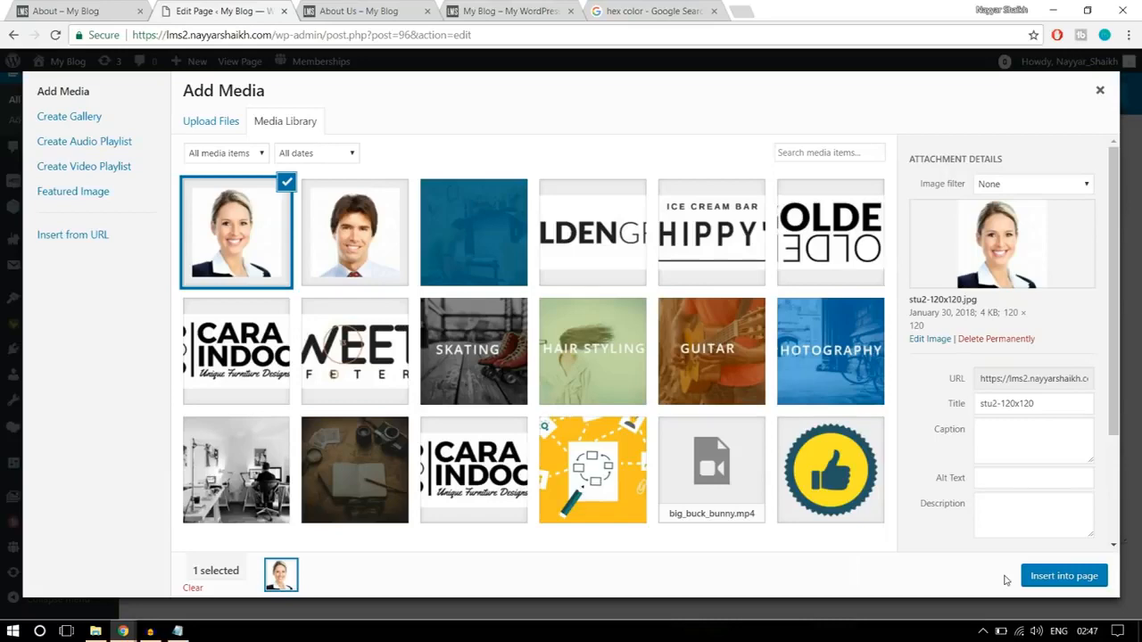
left_click(1066, 577)
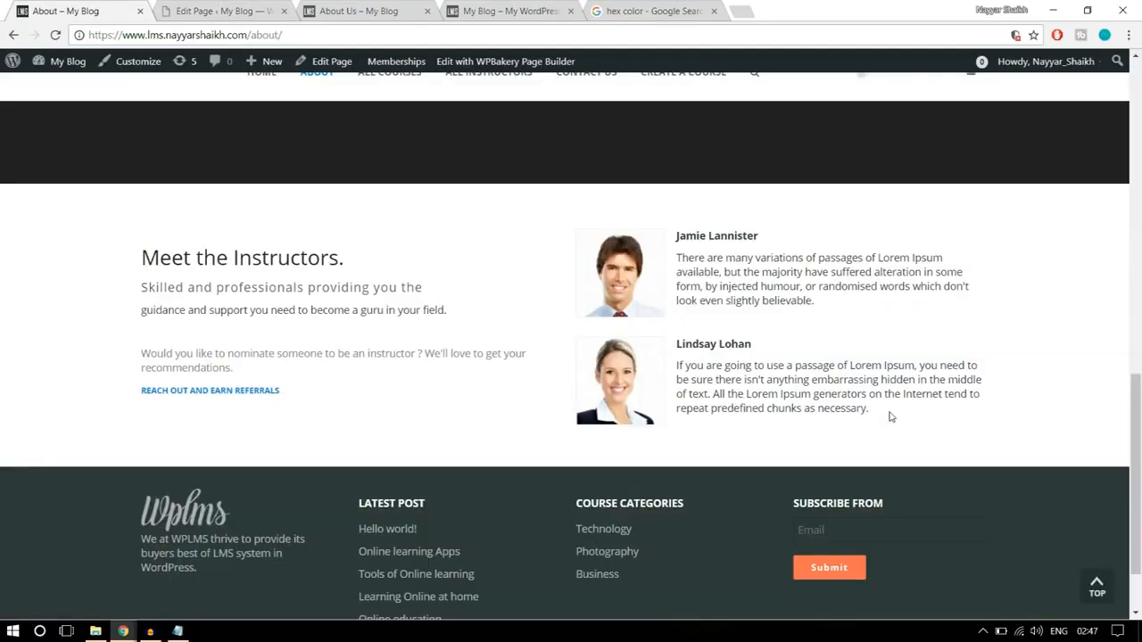
- Copy the second instructor's name and description from the reference About page and paste them after the new portrait
left_click_drag(892, 416, 680, 337)
key("ctrl+c")
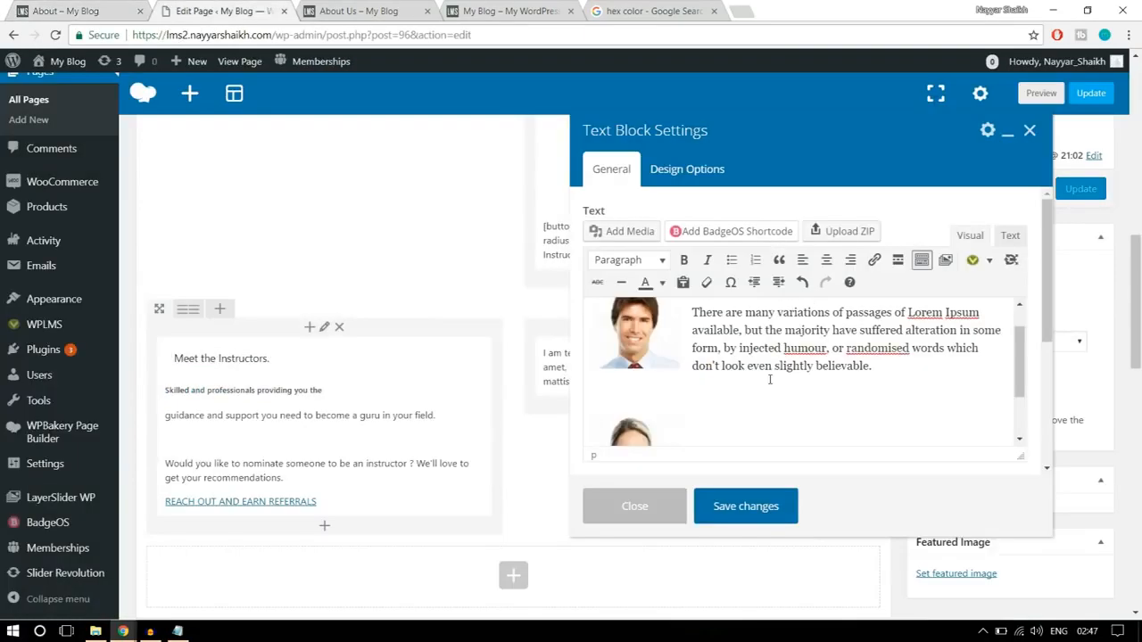
scroll(777, 409, "down", 2)
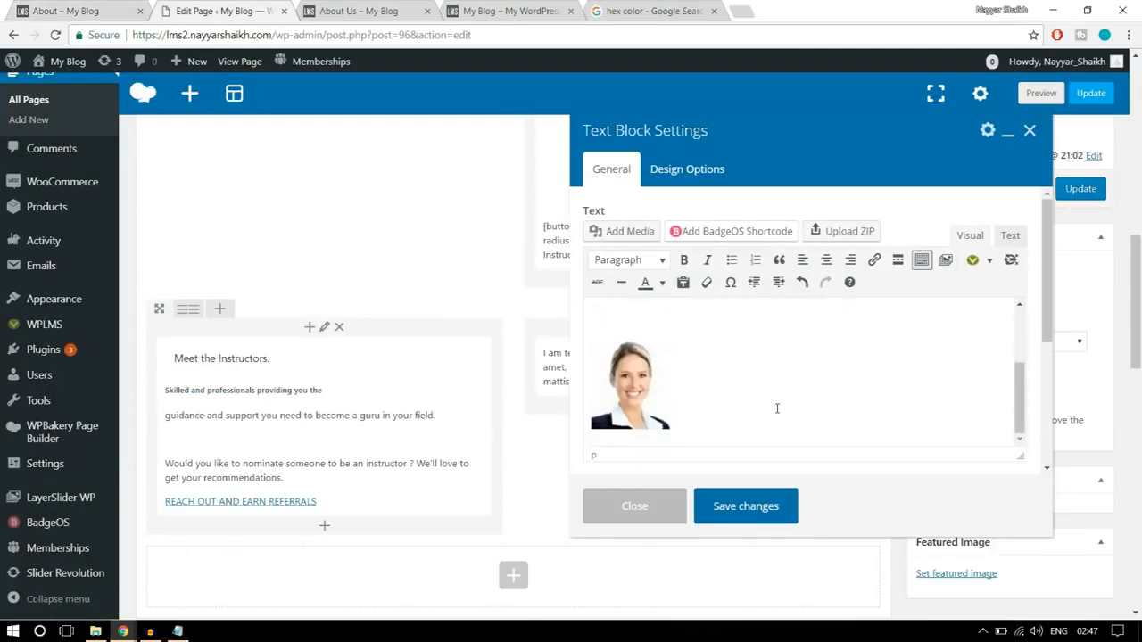
key("ctrl+v")
scroll(653, 383, "up", 2)
scroll(717, 399, "down", 1)
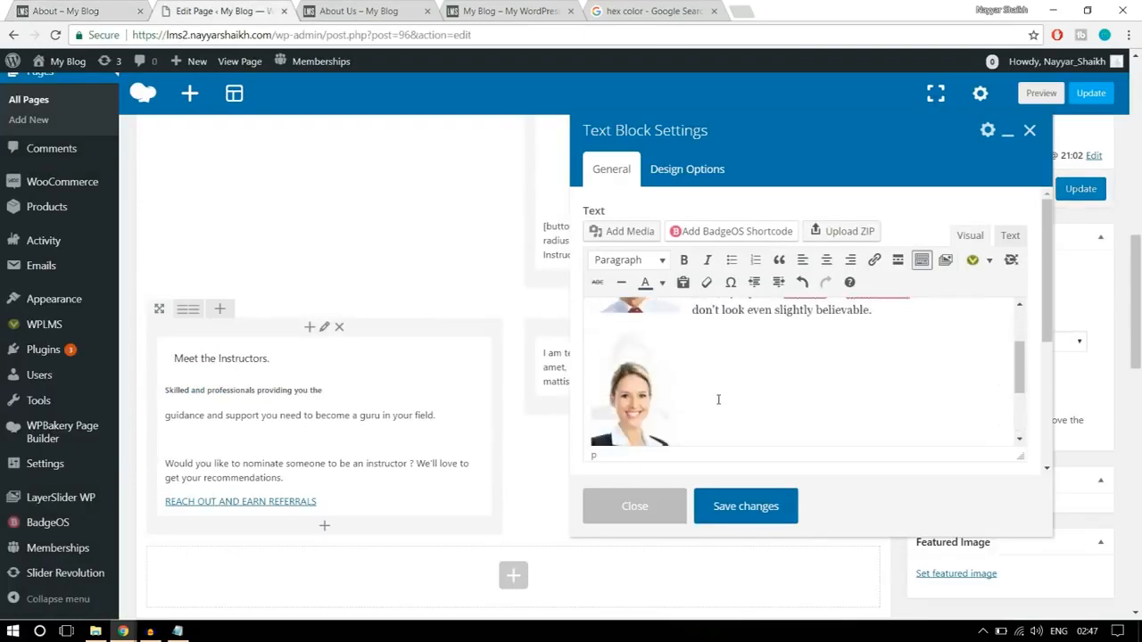
- Align the second instructor's portrait left so the text wraps beside it, and save the text block
left_click(653, 386)
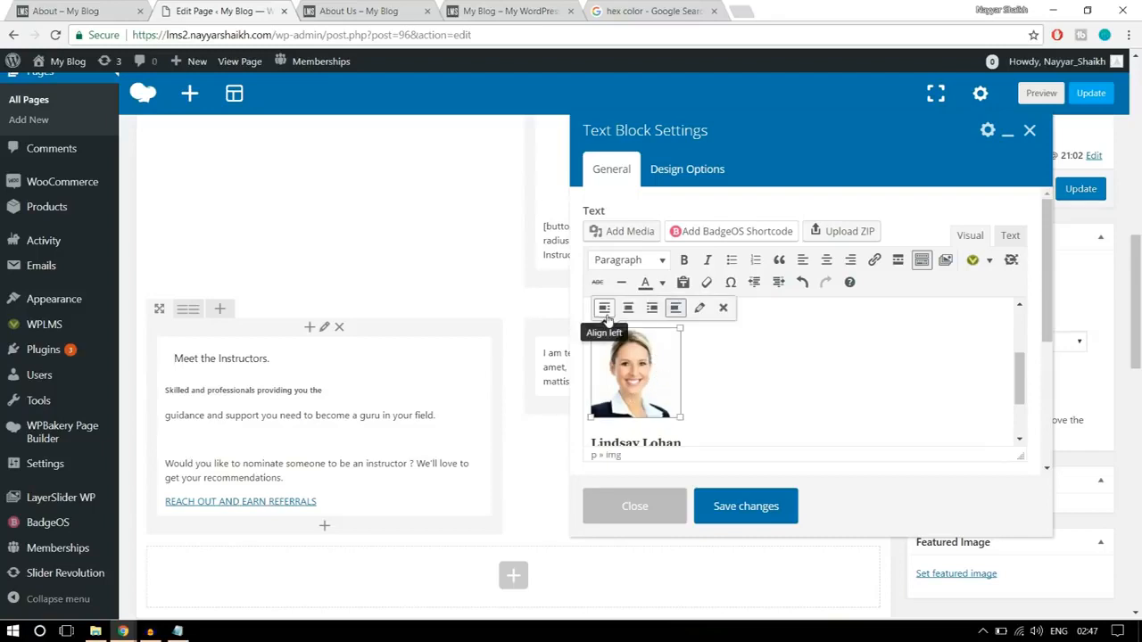
left_click(604, 308)
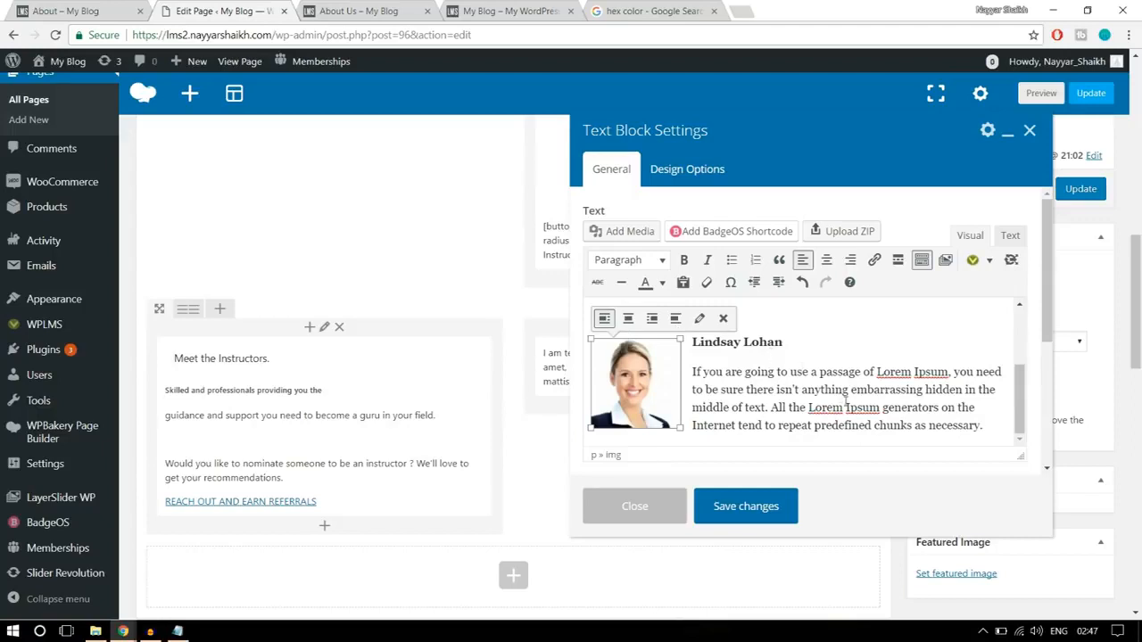
left_click(839, 385)
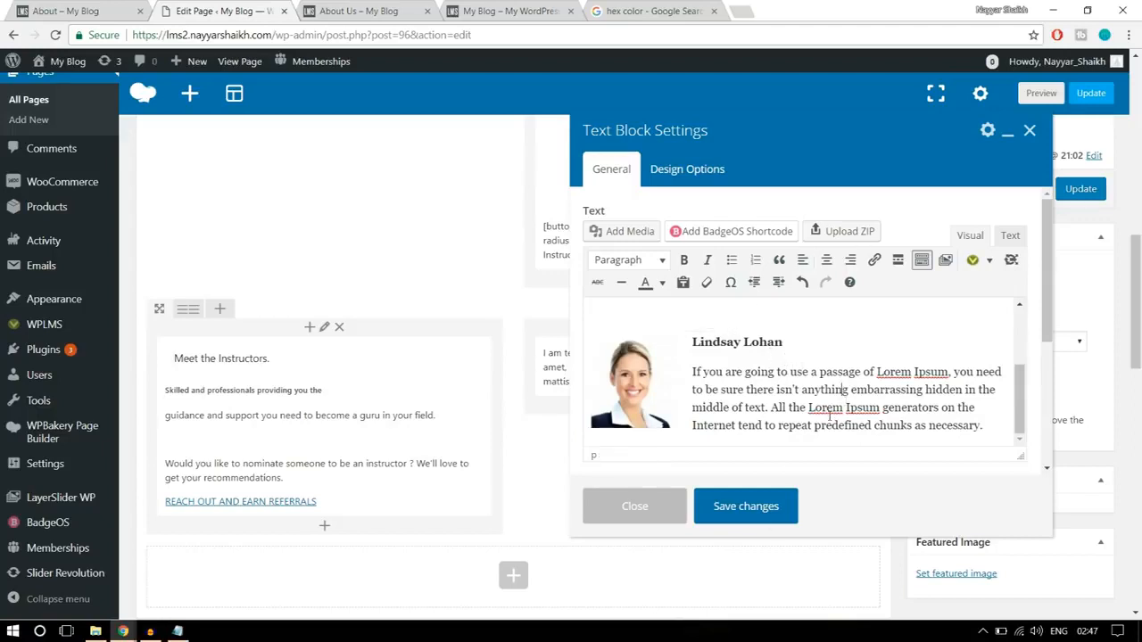
left_click(746, 506)
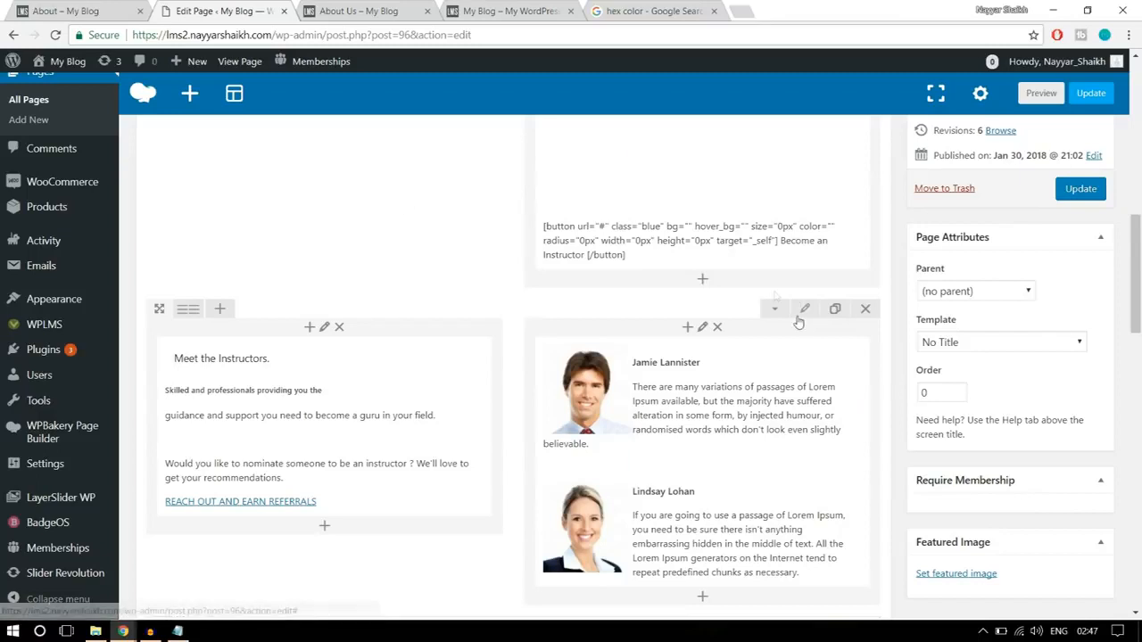
- Adjust the CSS box spacing of the Meet the Instructors row, save the row settings and update the page
left_click(803, 310)
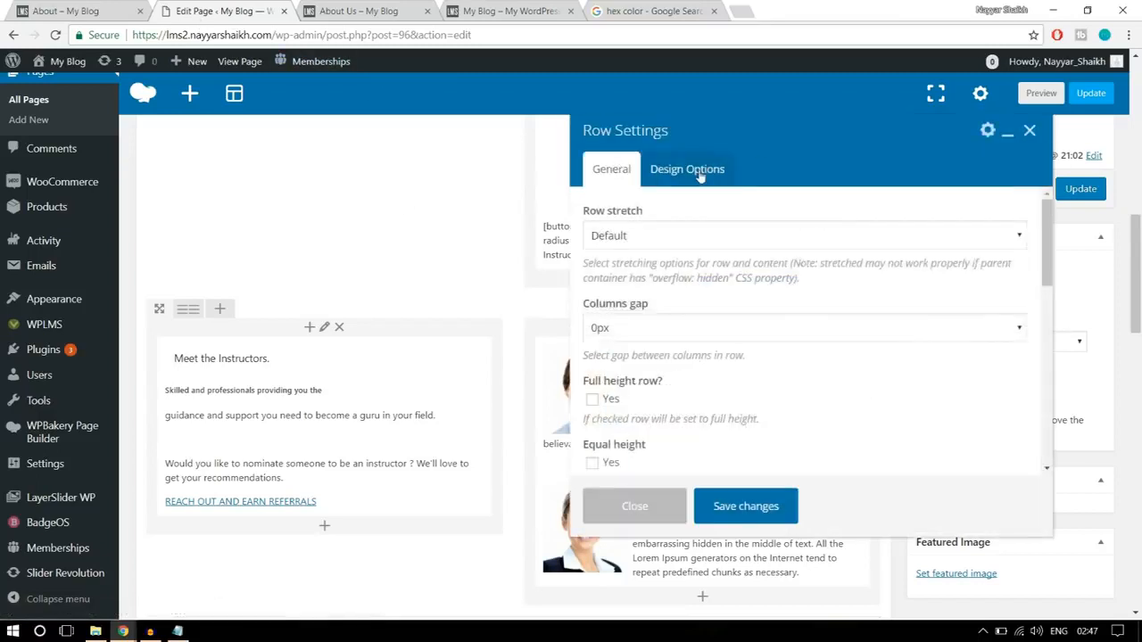
left_click(682, 171)
left_click(693, 306)
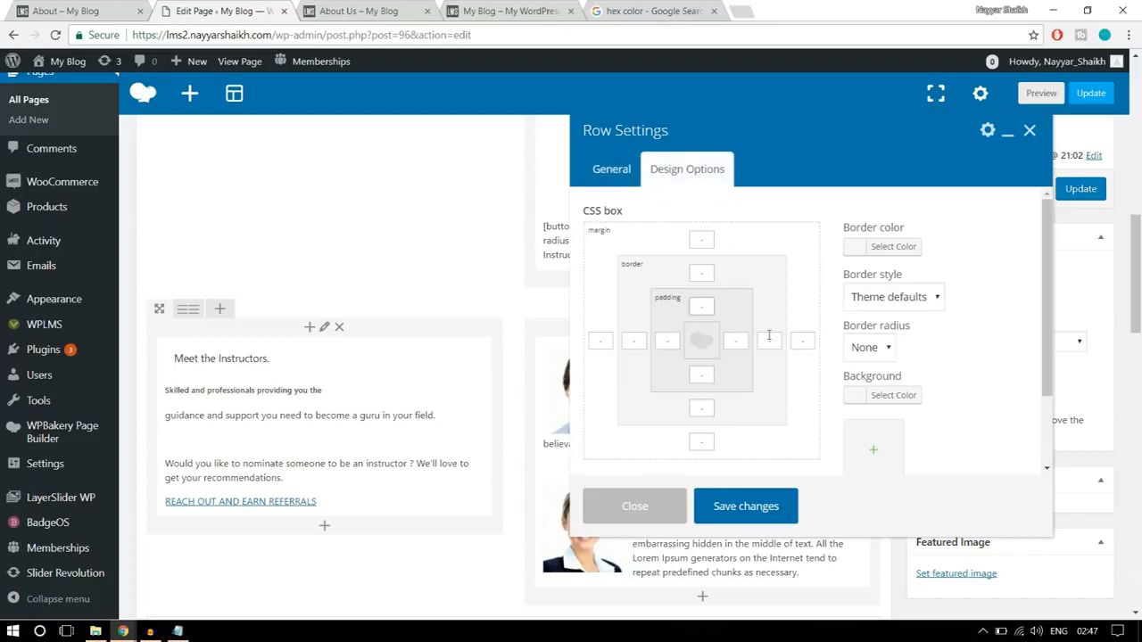
left_click(706, 408)
left_click(764, 508)
left_click(1075, 185)
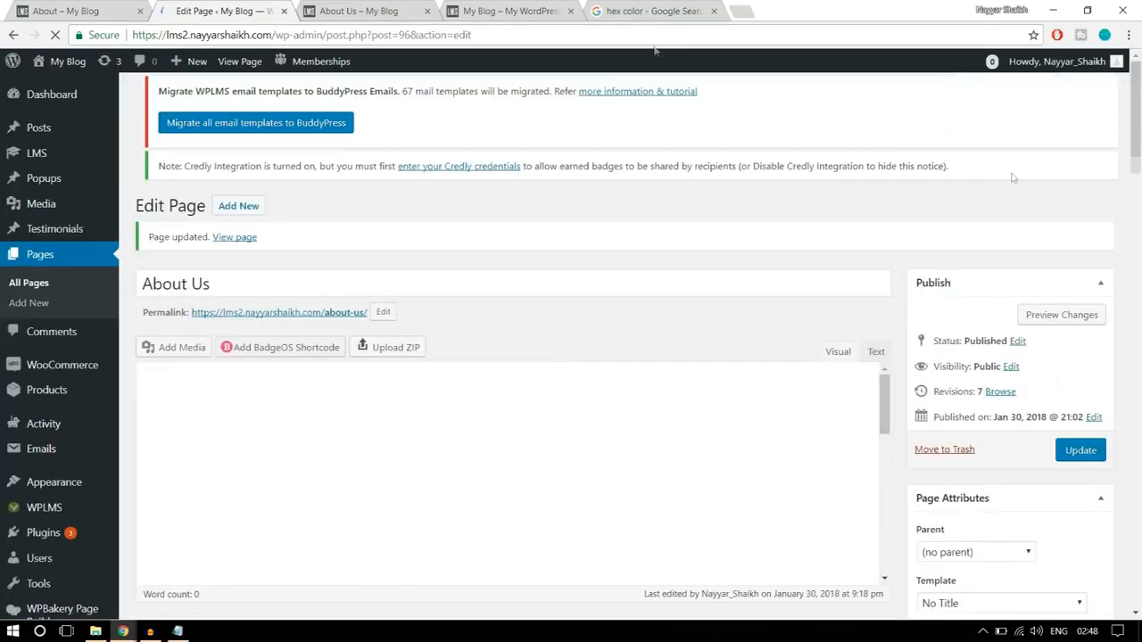
- Reload the live About Us page and compare its finished sections with the reference About page
left_click(365, 11)
left_click(56, 35)
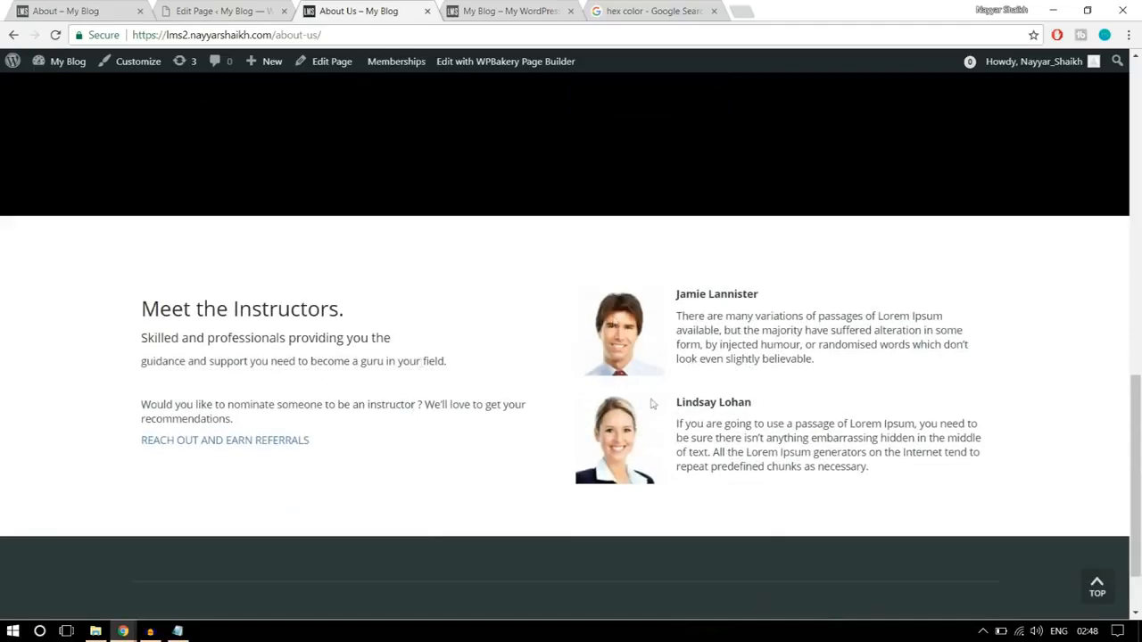
scroll(727, 500, "down", 1)
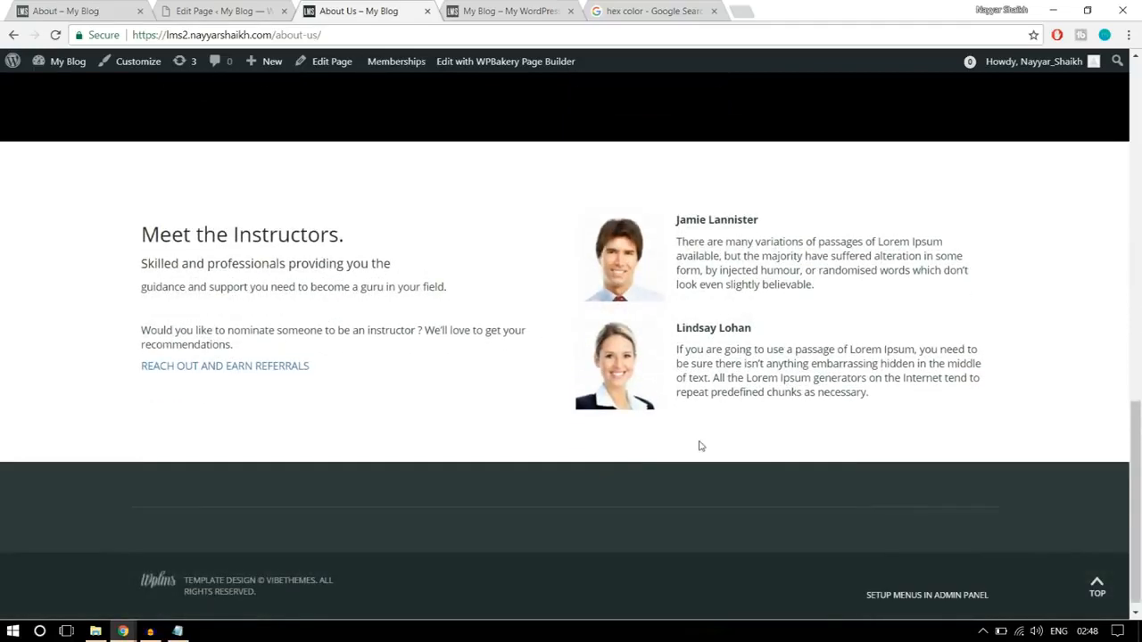
scroll(700, 446, "up", 11)
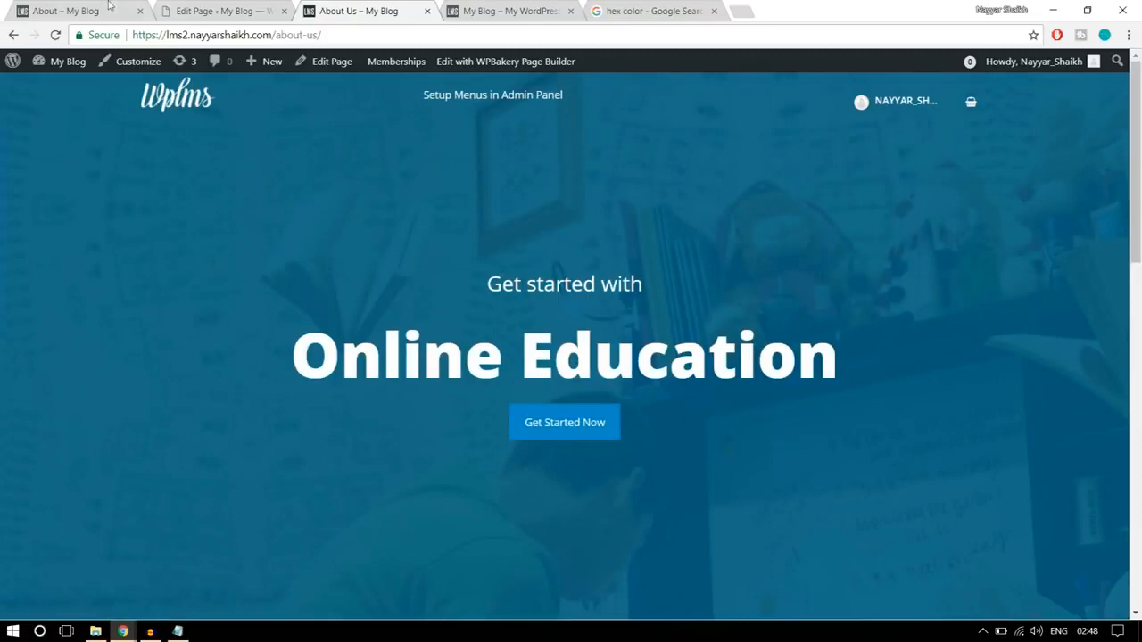
left_click(64, 11)
scroll(590, 327, "up", 10)
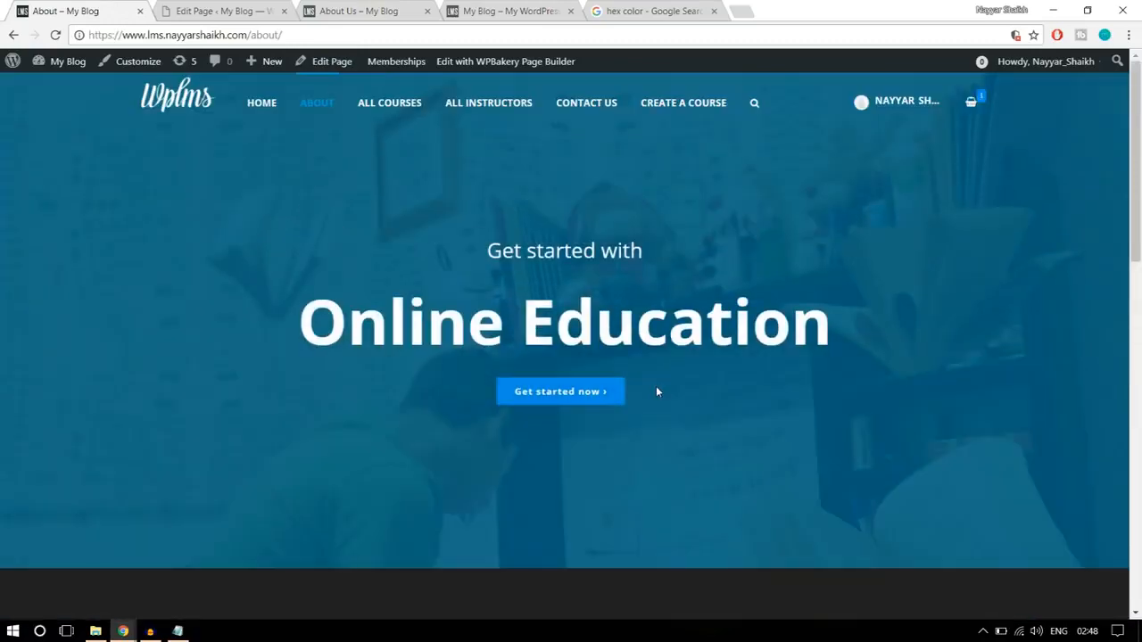
- Open the reference site's Contact us page and examine its map, text columns, message form and accordion
left_click(581, 107)
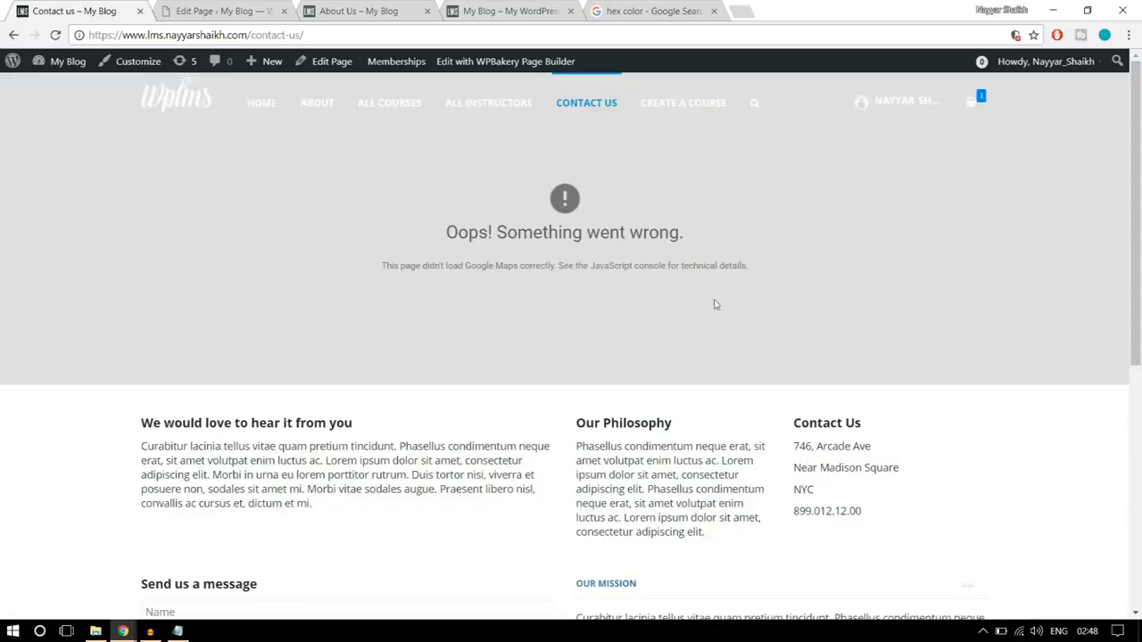
scroll(714, 304, "down", 3)
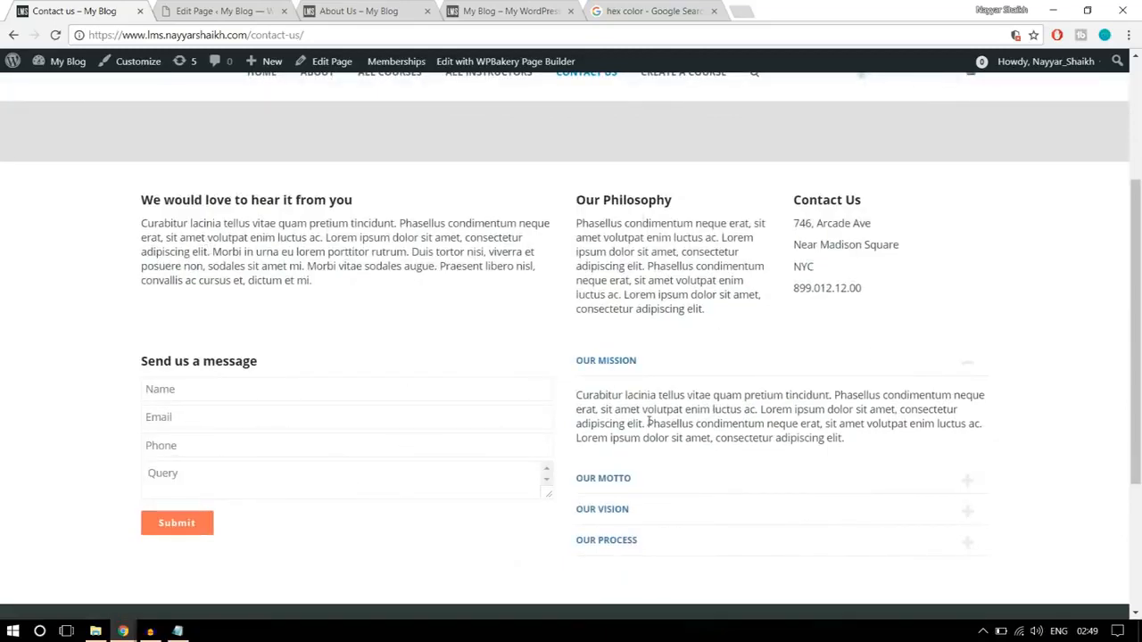
scroll(678, 419, "up", 3)
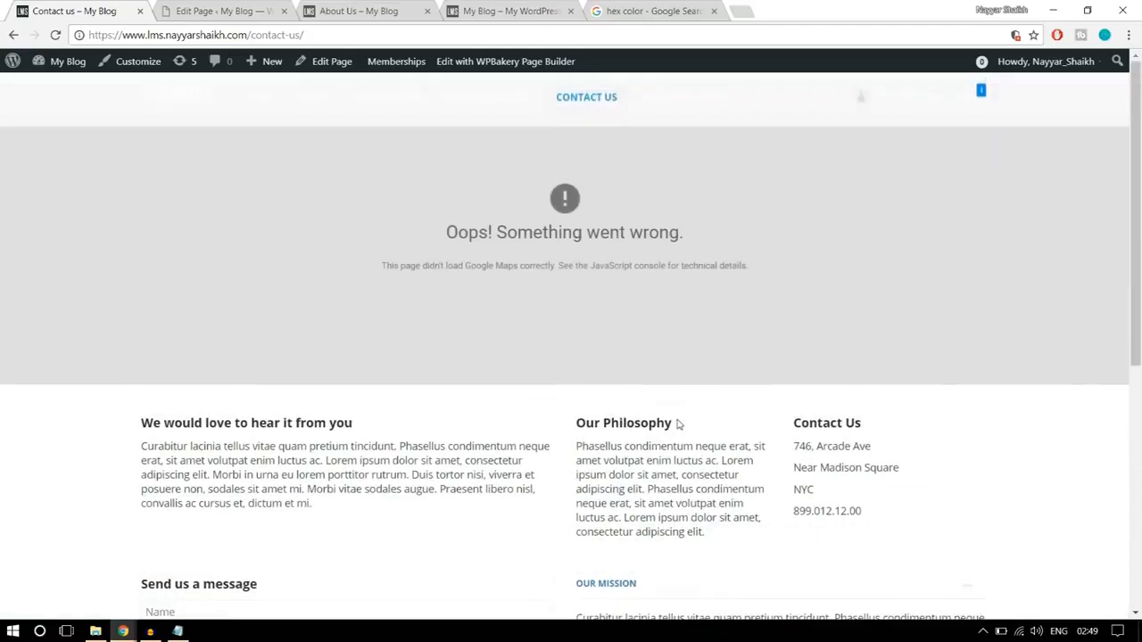
- Close the live About Us page and the hex color search results
left_click(412, 16)
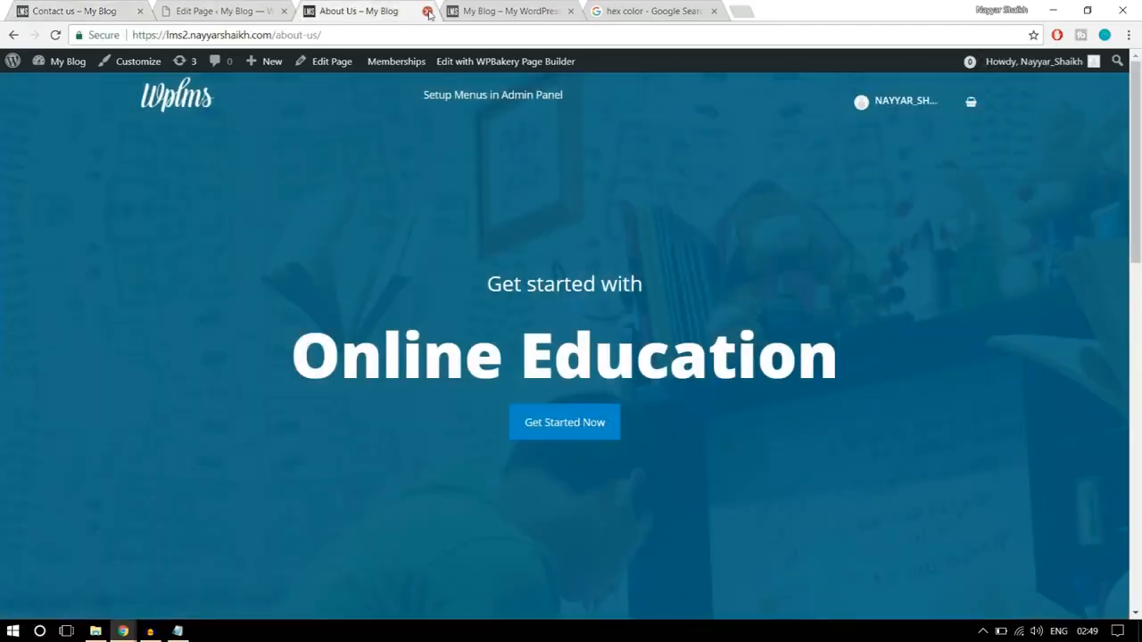
left_click(426, 11)
left_click(553, 10)
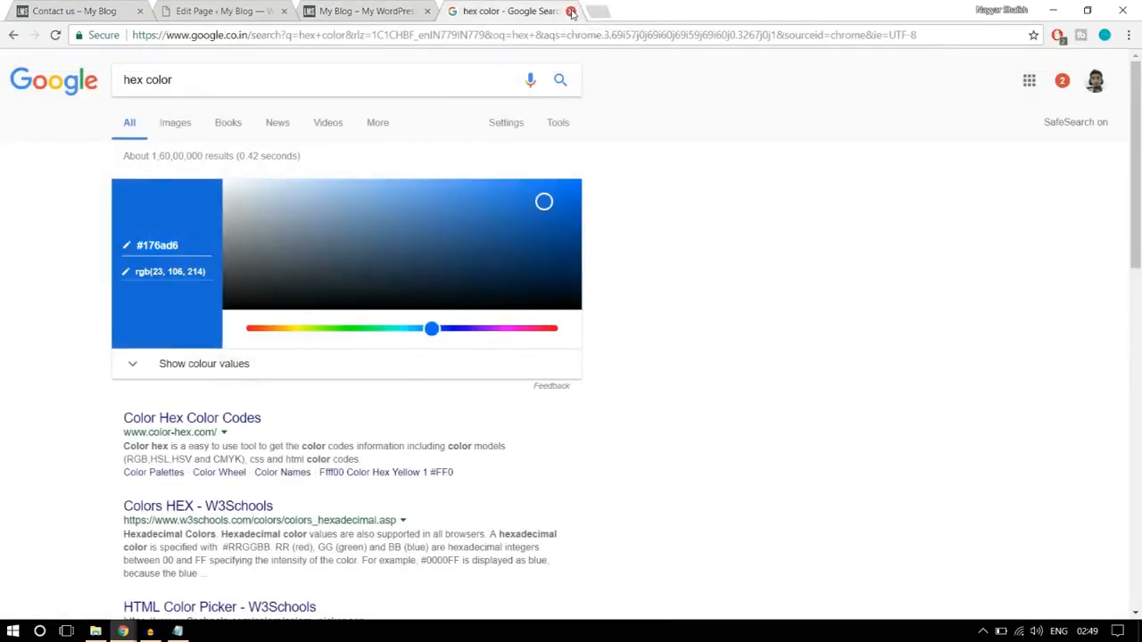
left_click(572, 11)
- Add a new page from the page editor and title it Contact Us
left_click(204, 7)
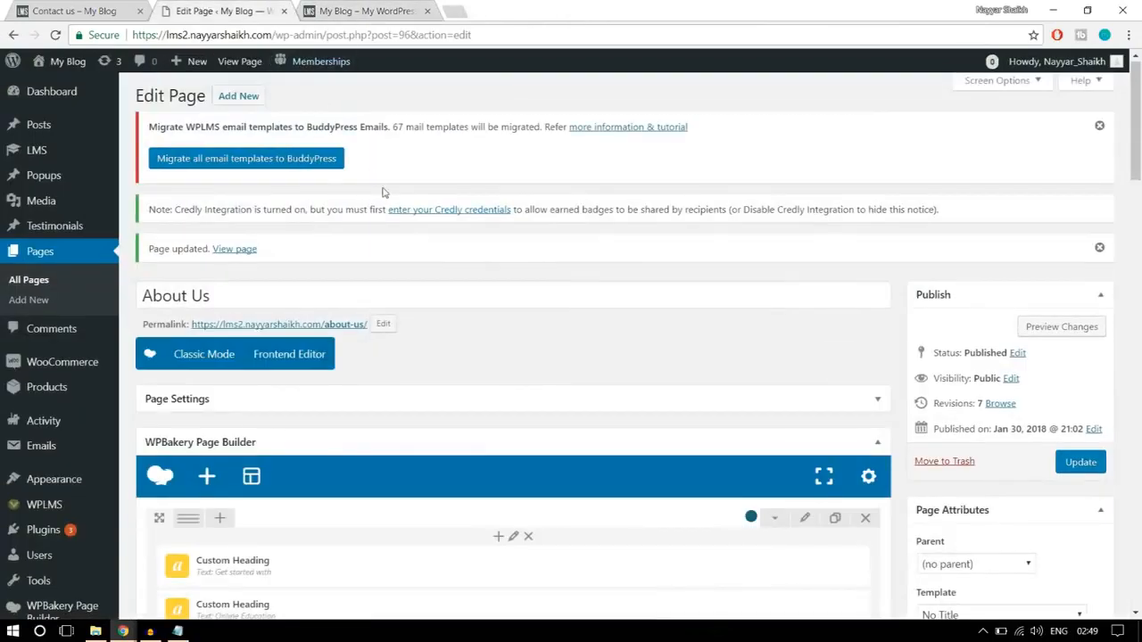
left_click(247, 103)
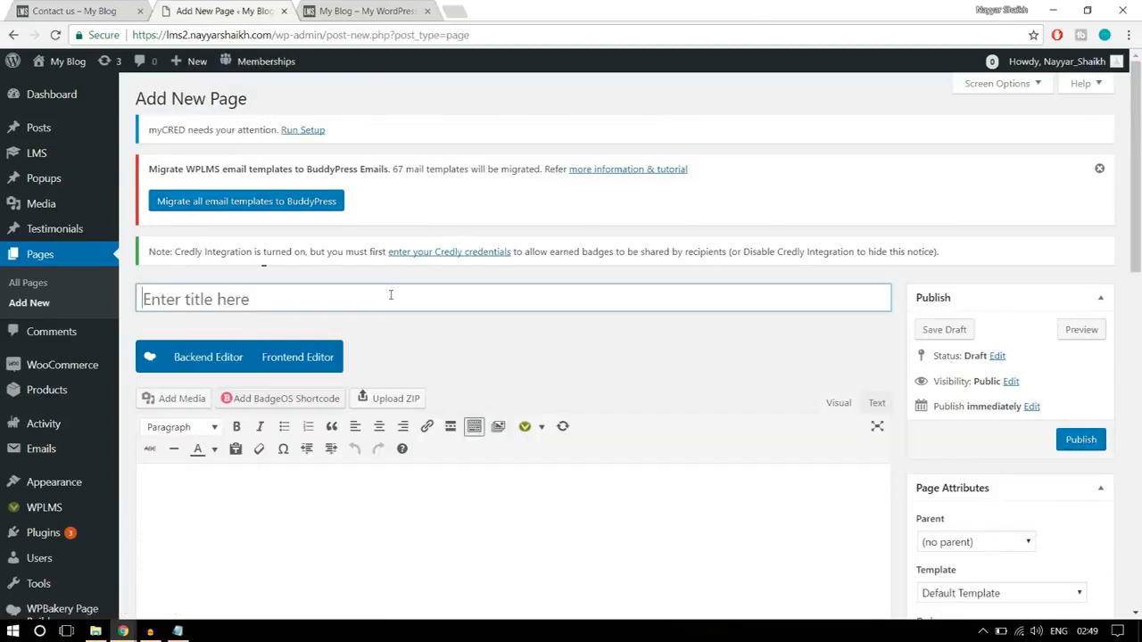
type("Contact")
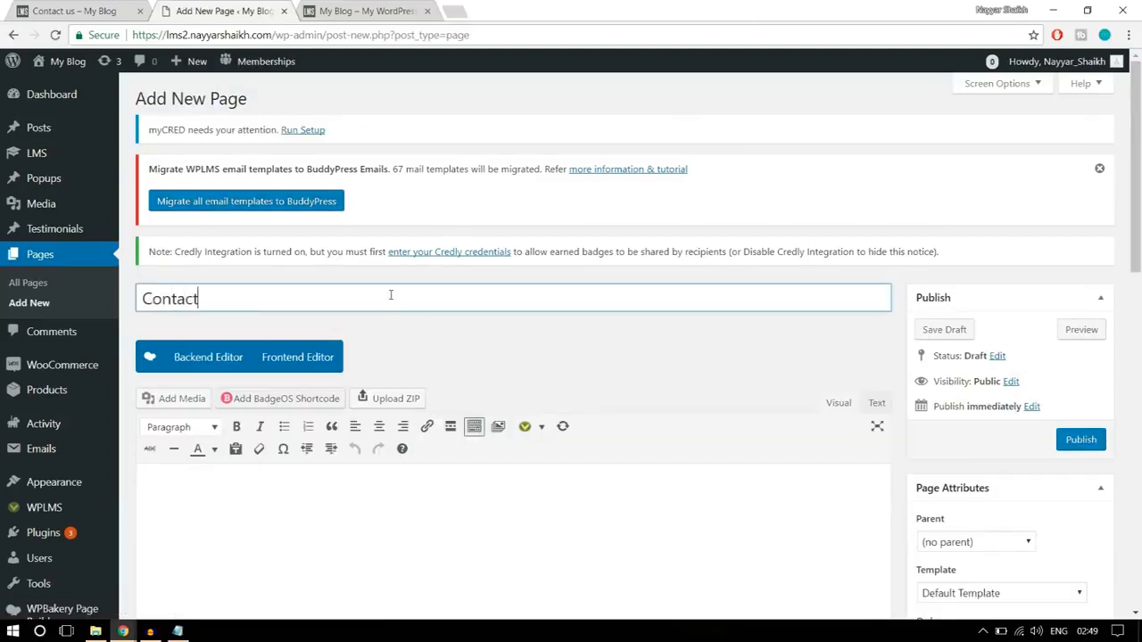
type(" Us")
left_click(639, 348)
- Set the new page's template to Contact Page
scroll(652, 354, "down", 3)
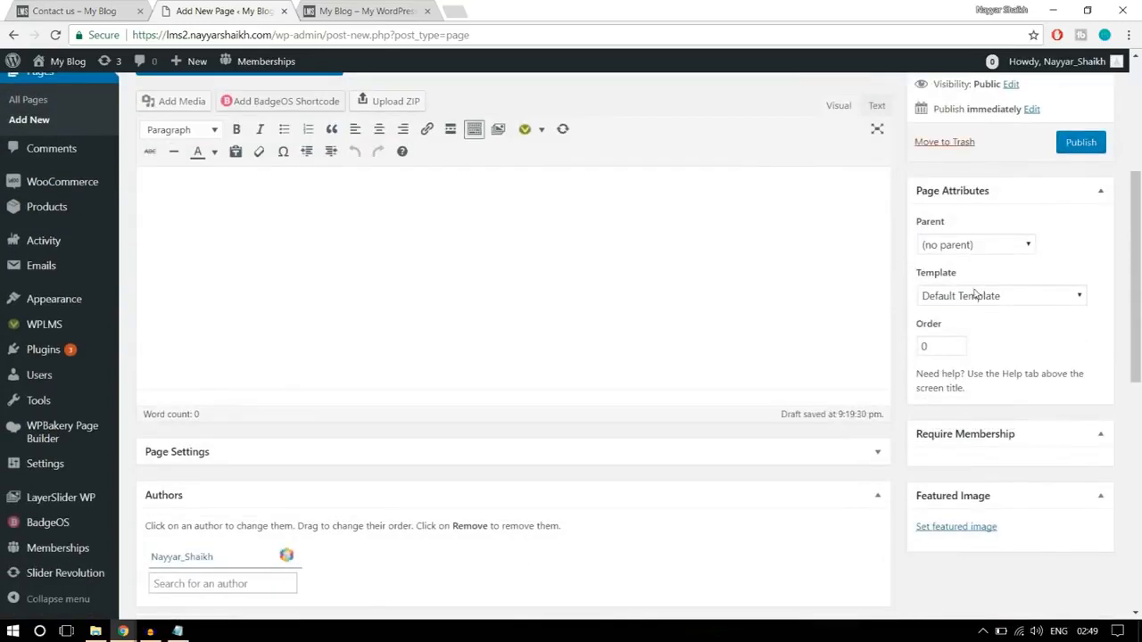
left_click(975, 295)
scroll(976, 397, "down", 2)
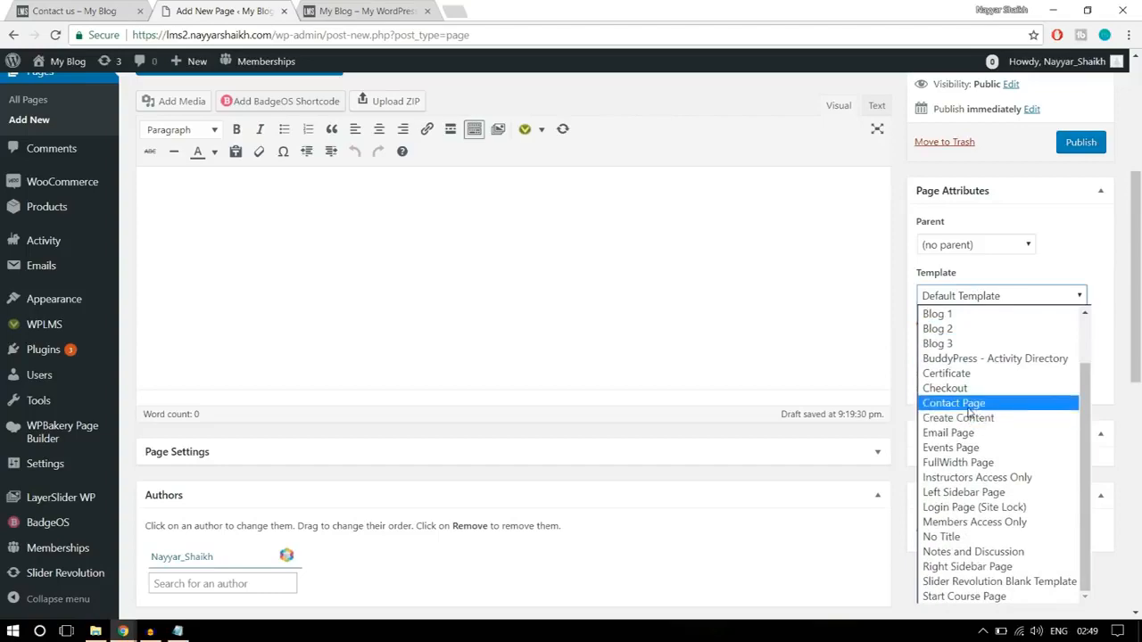
left_click(975, 405)
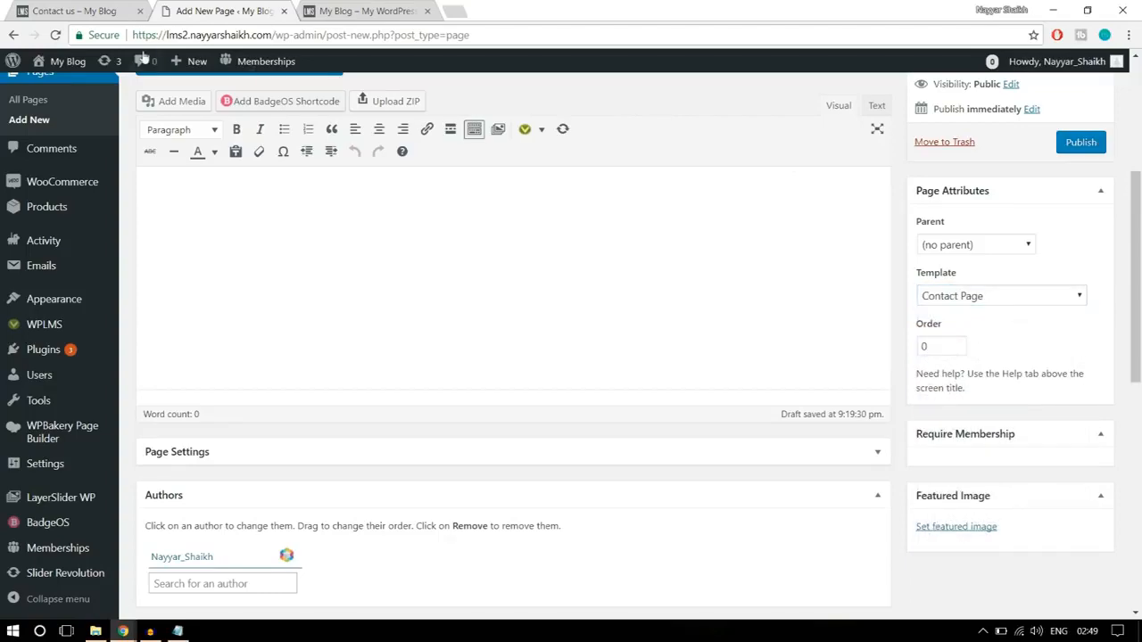
- Review the reference Contact us page's layout against the new page, and return to the new page's editor
left_click(96, 16)
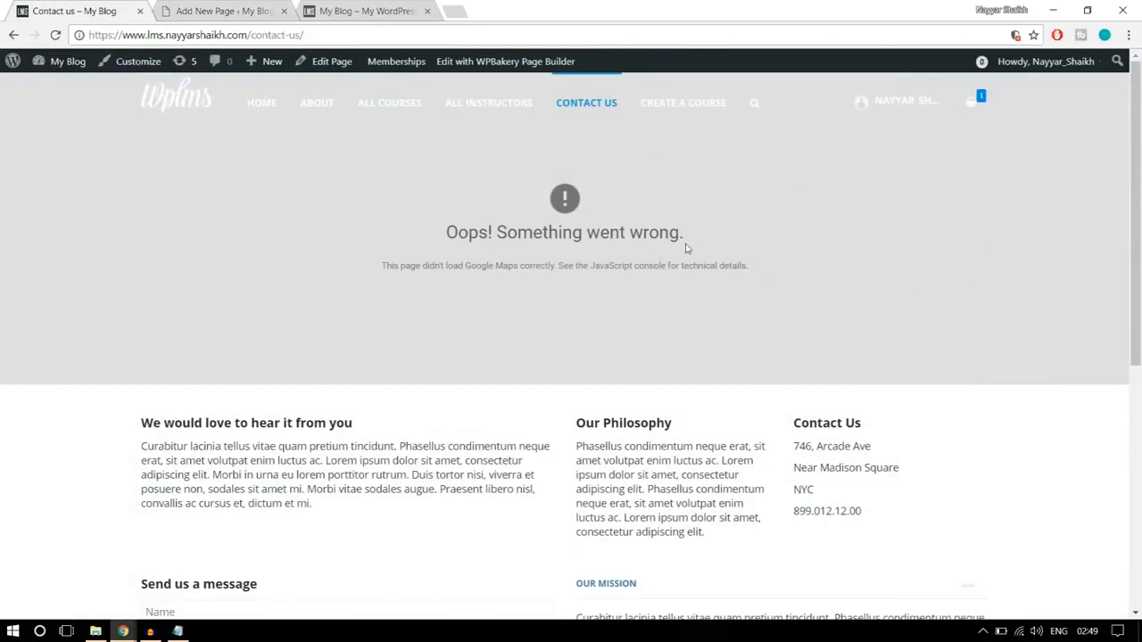
left_click(243, 9)
scroll(827, 305, "up", 2)
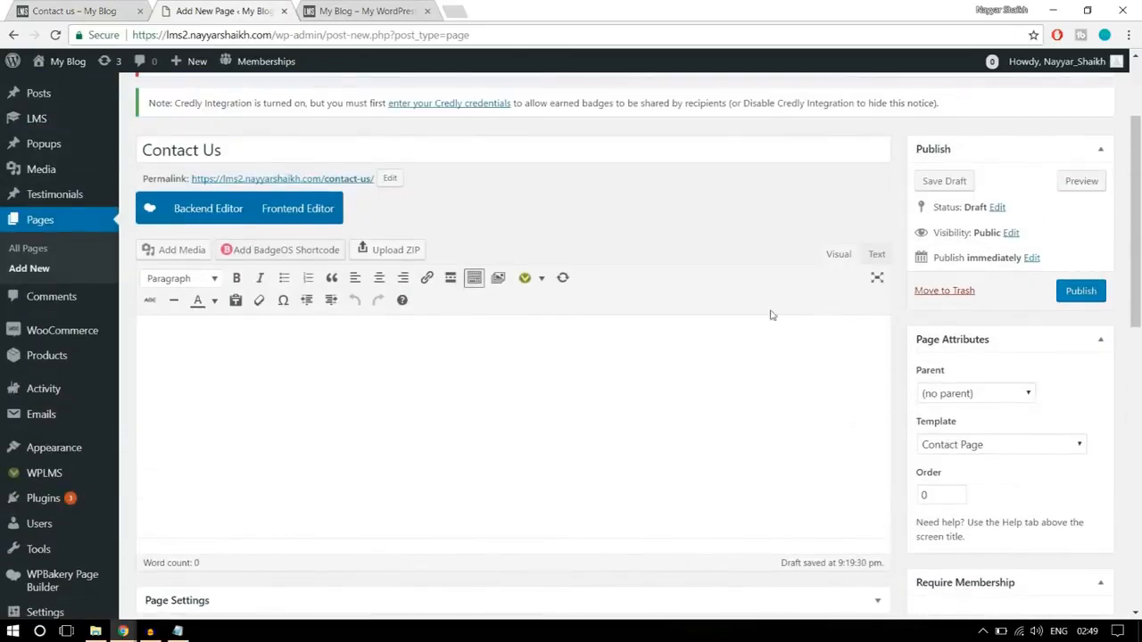
left_click(89, 9)
scroll(314, 391, "down", 3)
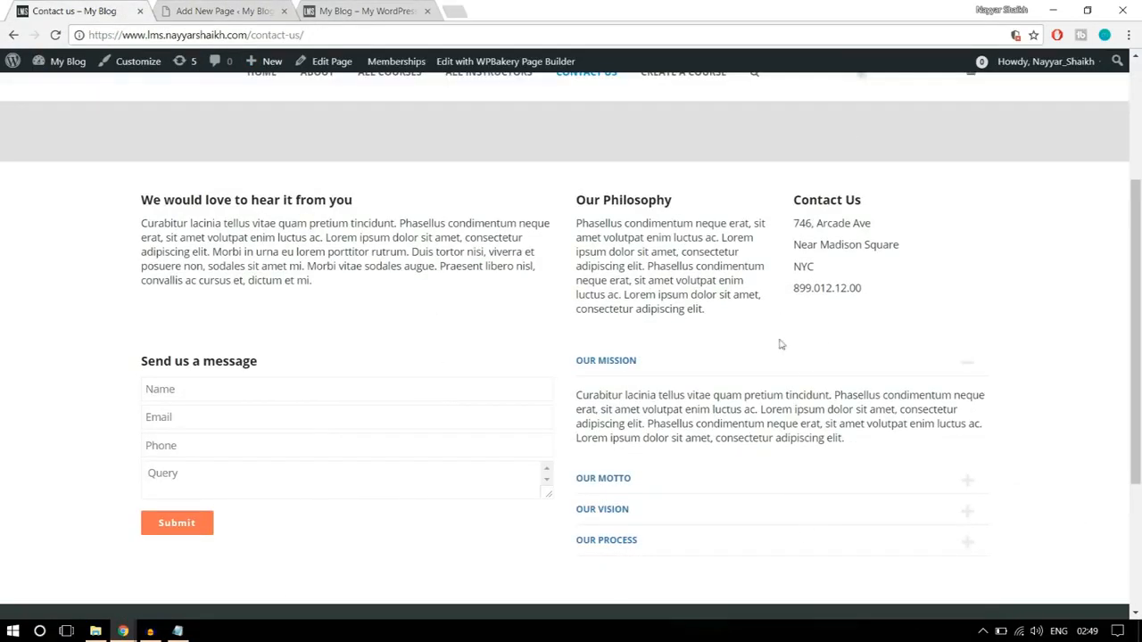
left_click(223, 11)
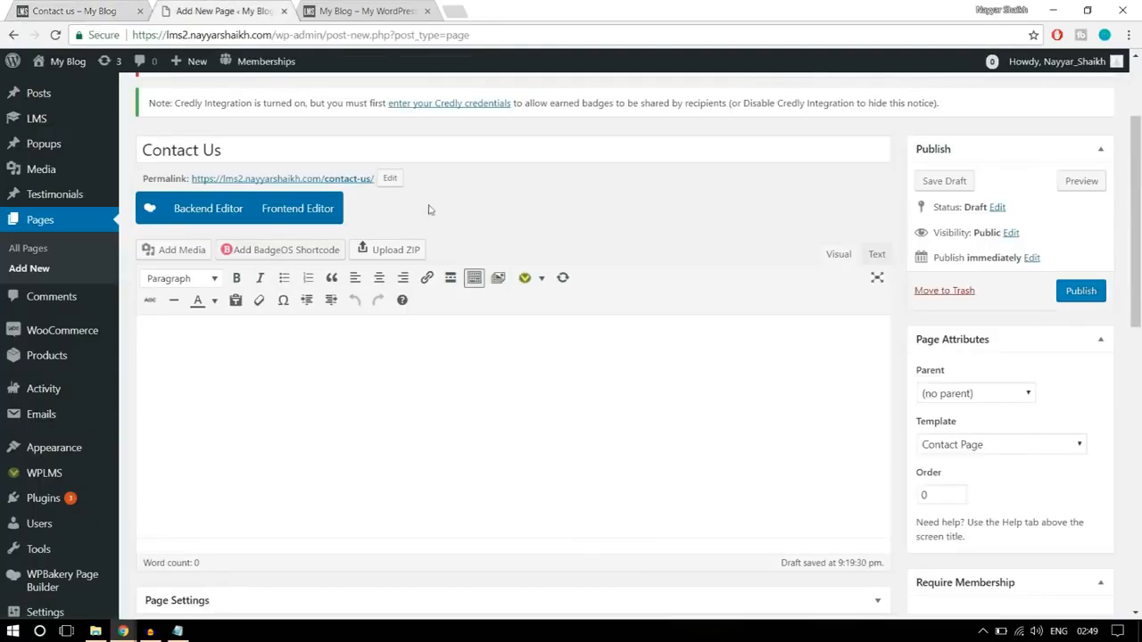
- Switch the Contact Us page to the WPBakery backend editor and add a text block as its first element
left_click(177, 216)
scroll(375, 428, "down", 2)
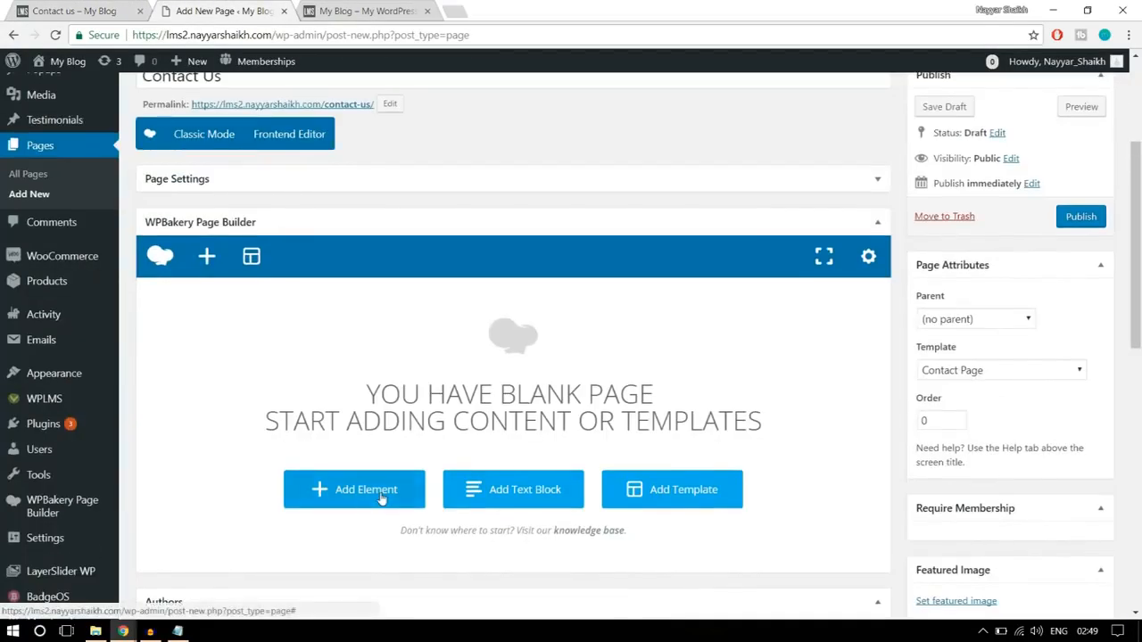
left_click(382, 498)
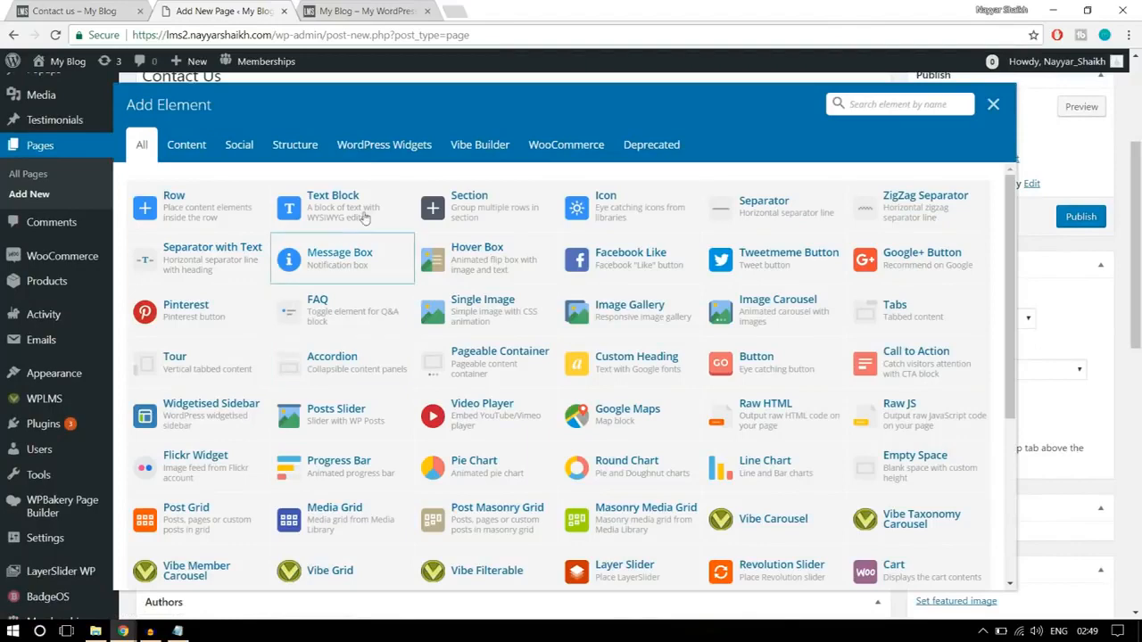
left_click(368, 210)
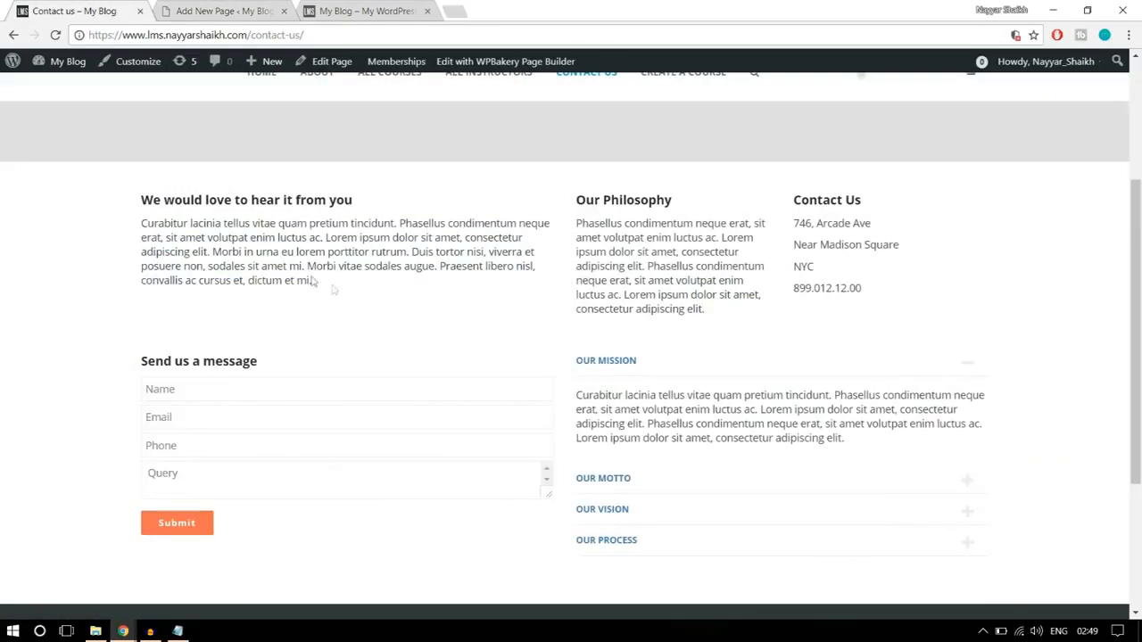
- Replace the text block's placeholder with the "We would love to hear it from you" section copied from the reference page and save it
left_click_drag(313, 280, 141, 194)
key("ctrl+c")
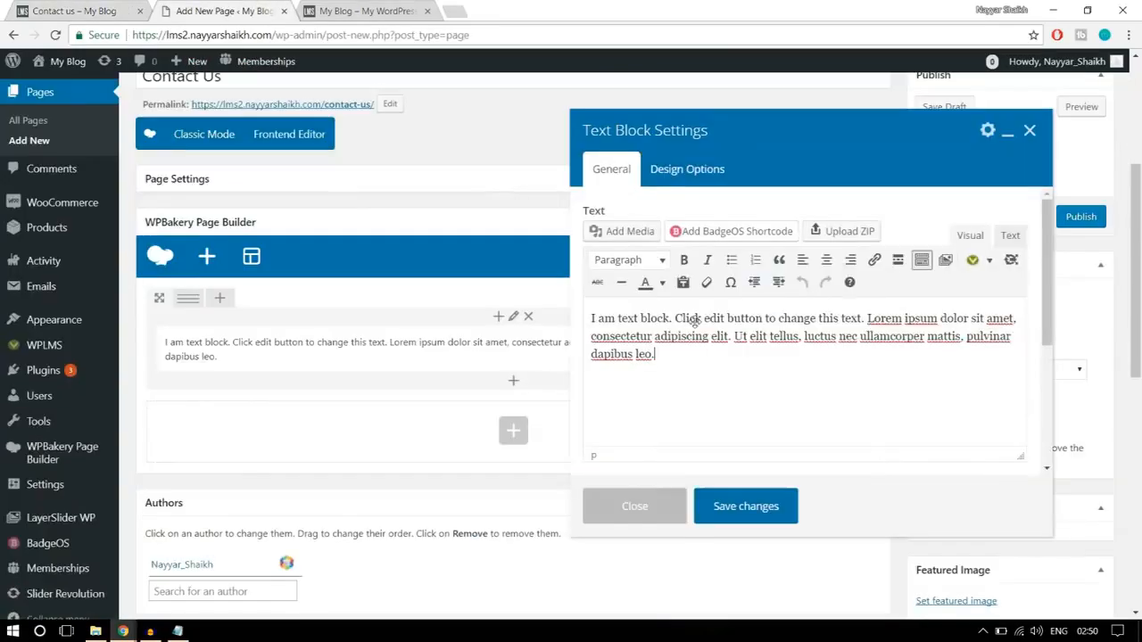
left_click(225, 9)
left_click_drag(711, 343, 562, 289)
left_click(585, 307)
key("ctrl+a")
key("ctrl+v")
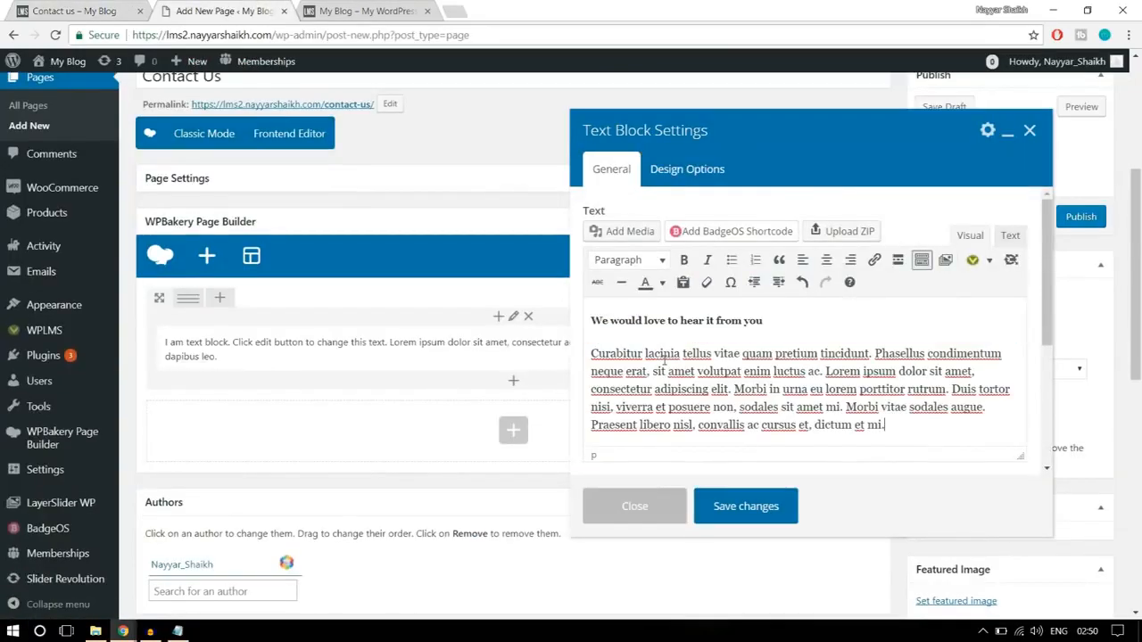
left_click(785, 507)
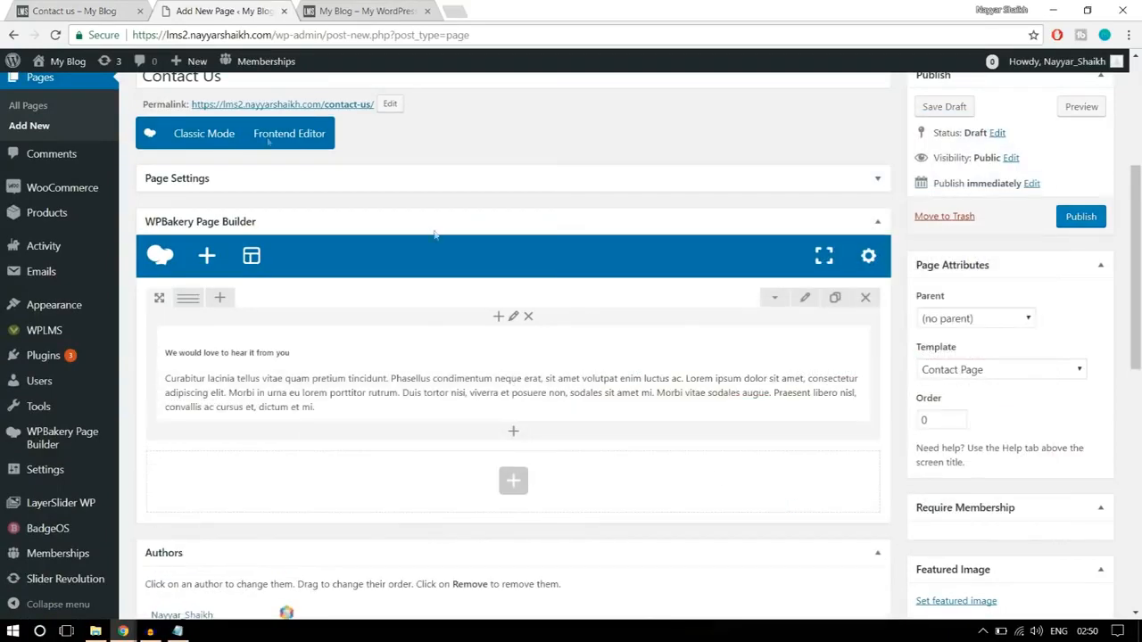
- Divide the row into three columns with the custom layout 1/2 + 1/4 + 1/4, following the reference page's top section
left_click(89, 8)
left_click(448, 332)
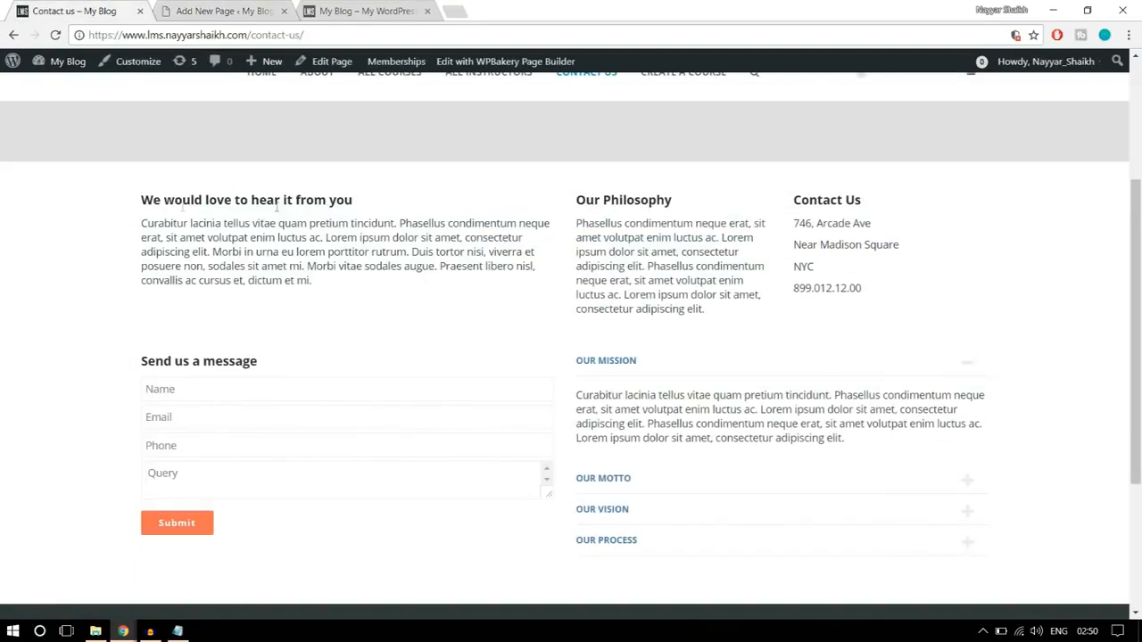
left_click_drag(140, 203, 378, 283)
left_click(384, 281)
left_click_drag(577, 197, 900, 281)
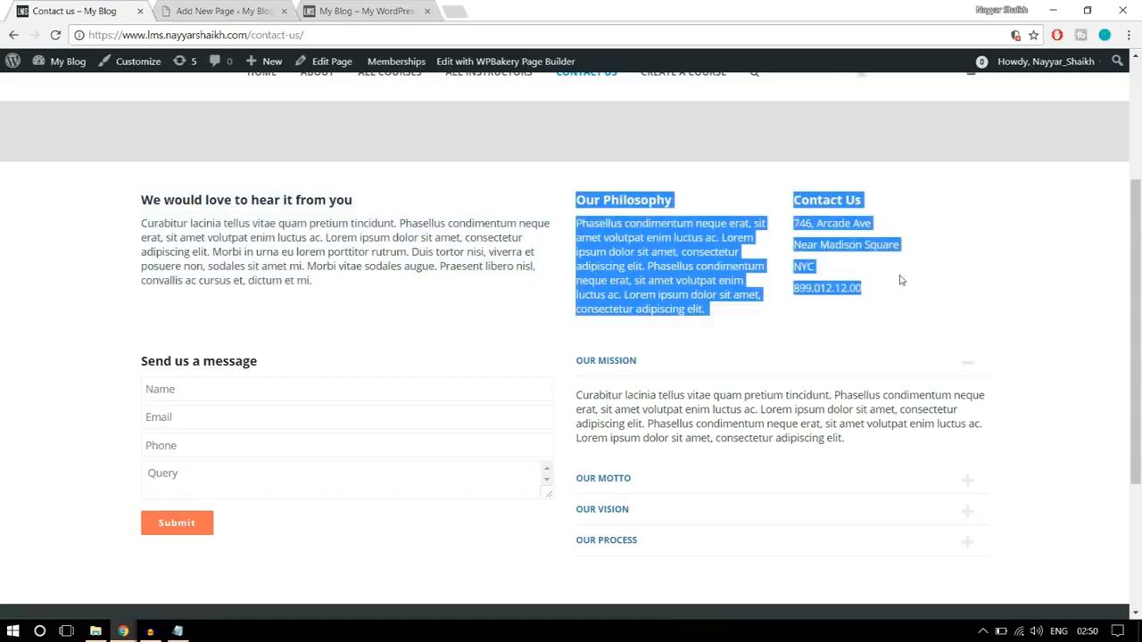
left_click(223, 8)
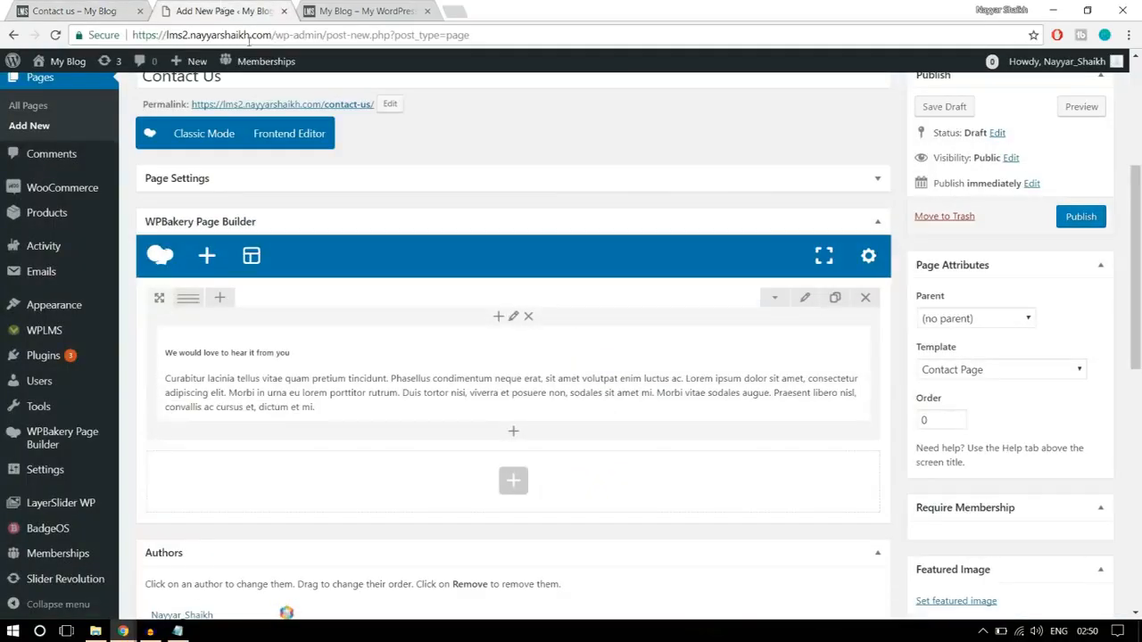
mouse_move(189, 300)
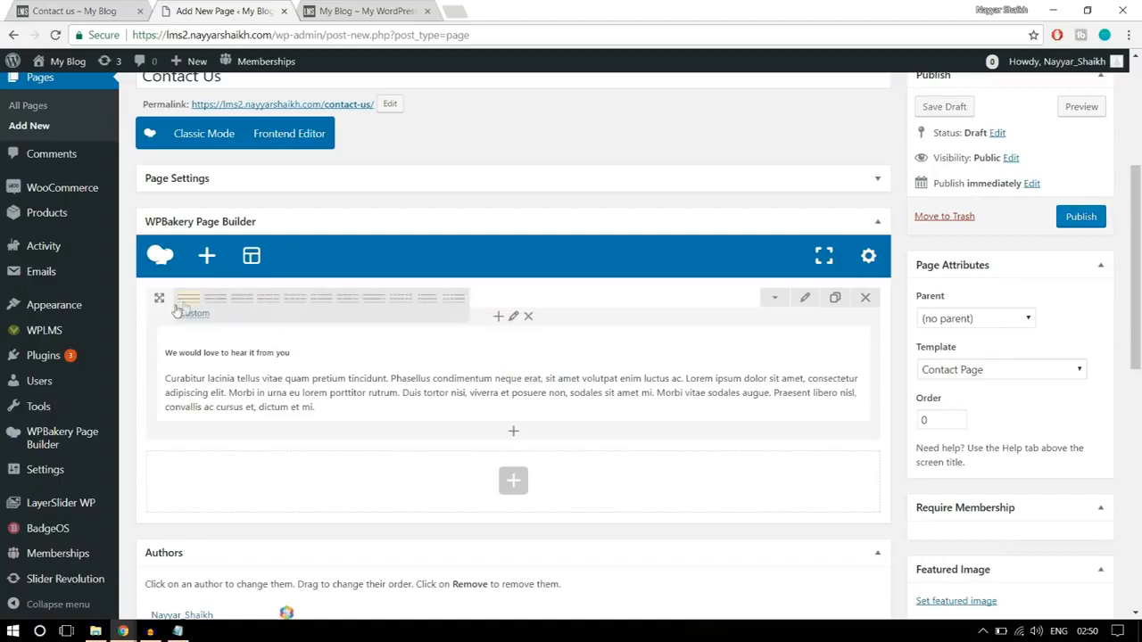
left_click(201, 319)
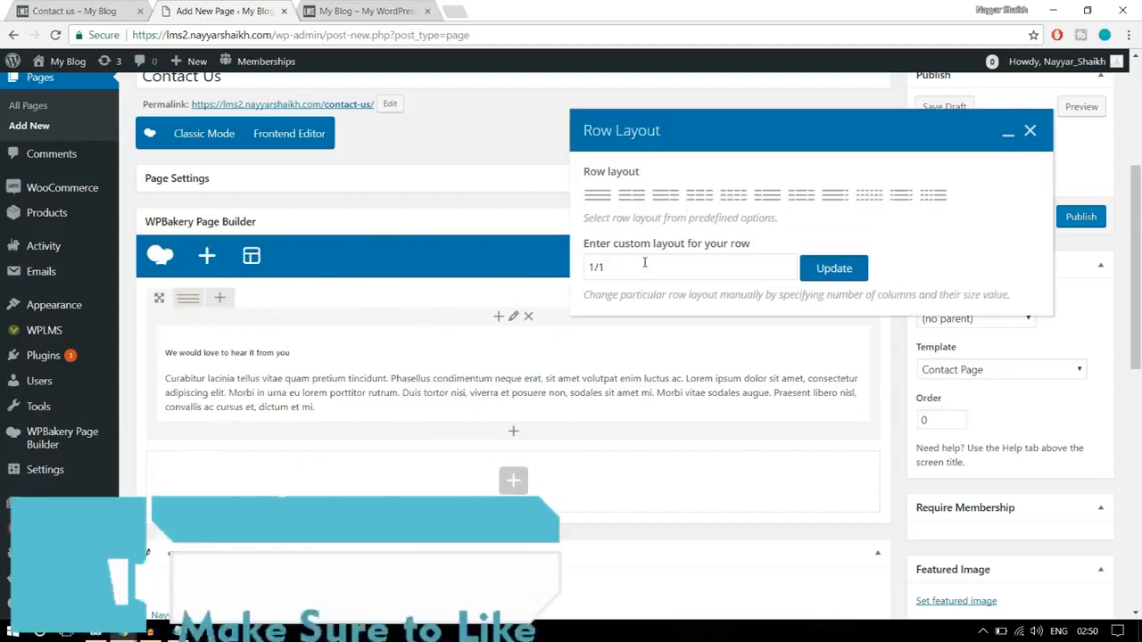
left_click(644, 262)
left_click_drag(625, 266, 601, 267)
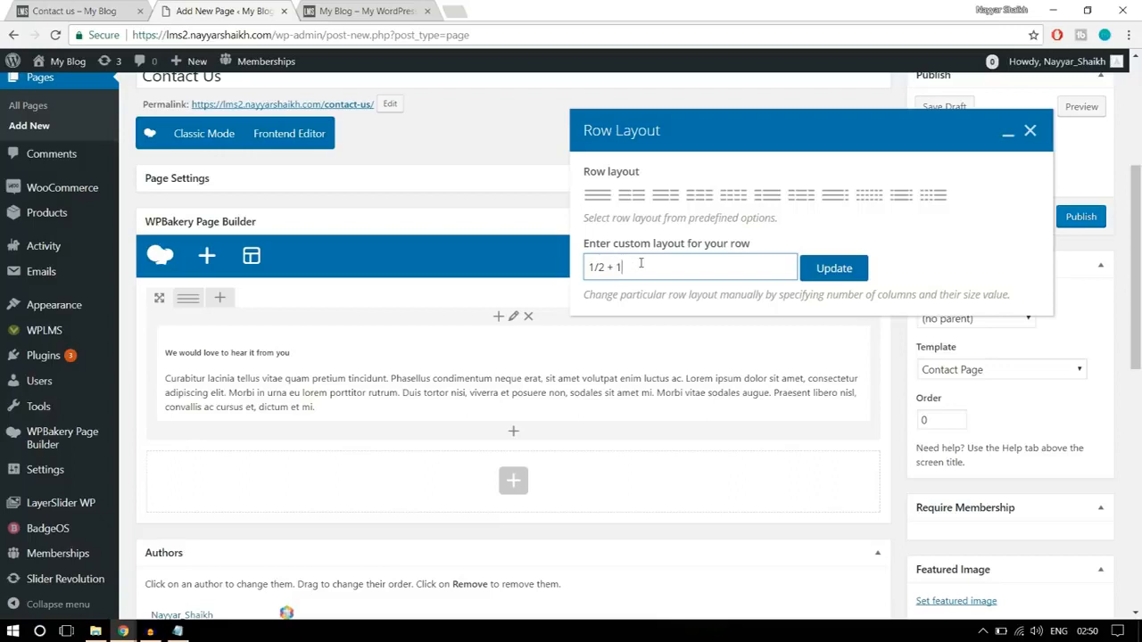
type("+1/4")
left_click(850, 271)
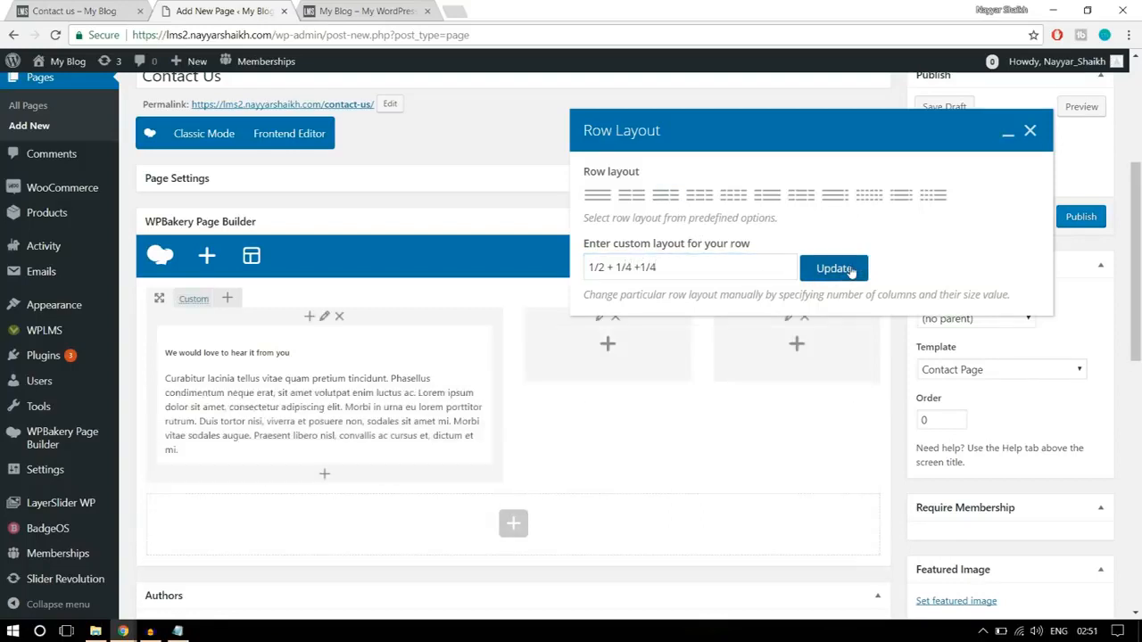
left_click(1030, 132)
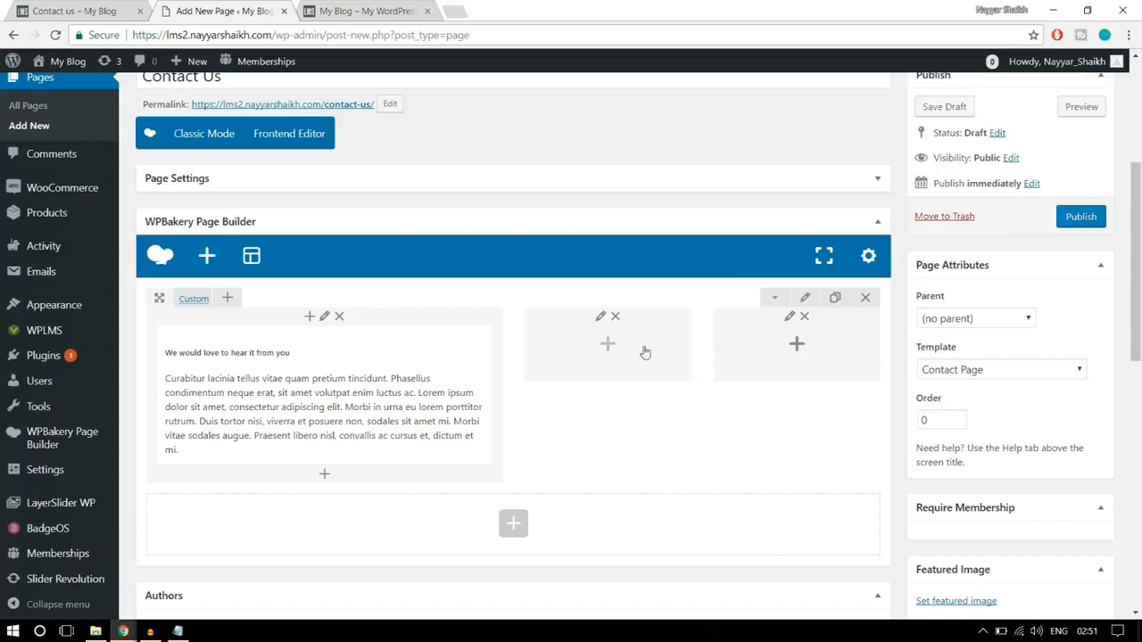
- Add a text block to the middle column containing the "Our Philosophy" section copied from the reference page and save it
left_click(80, 11)
left_click(730, 325)
left_click_drag(730, 325, 574, 211)
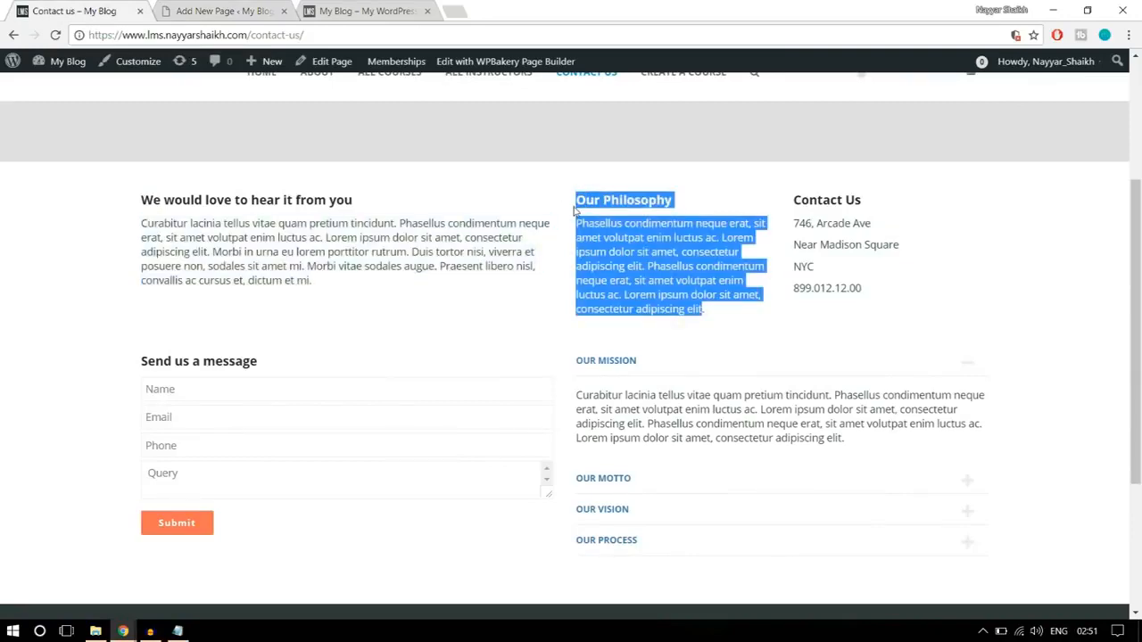
left_click(261, 9)
left_click(607, 346)
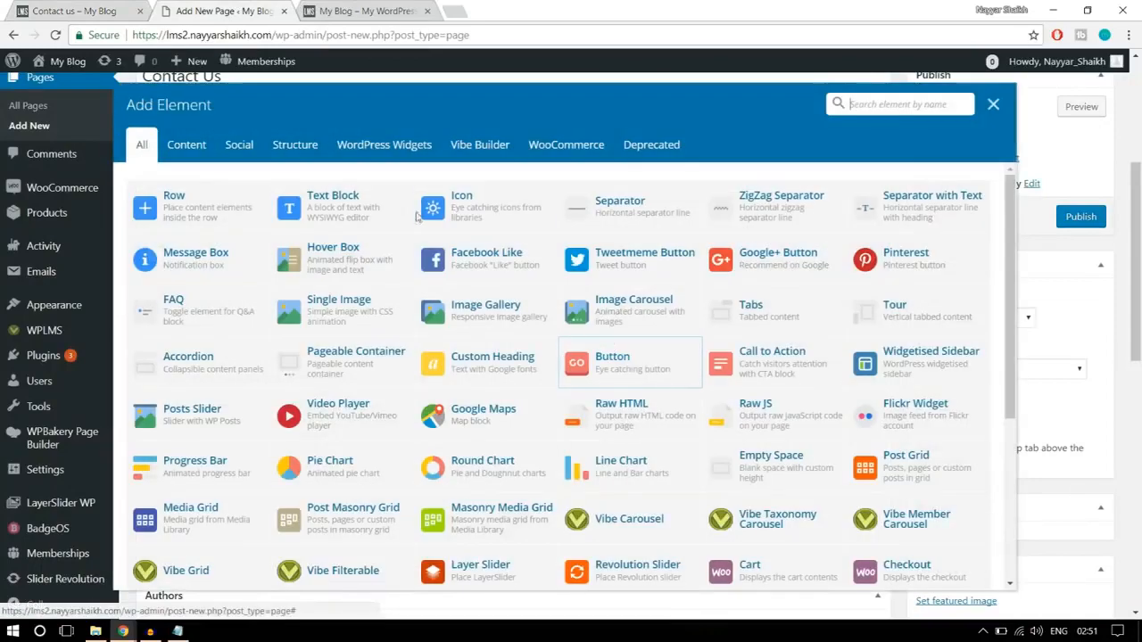
left_click(352, 198)
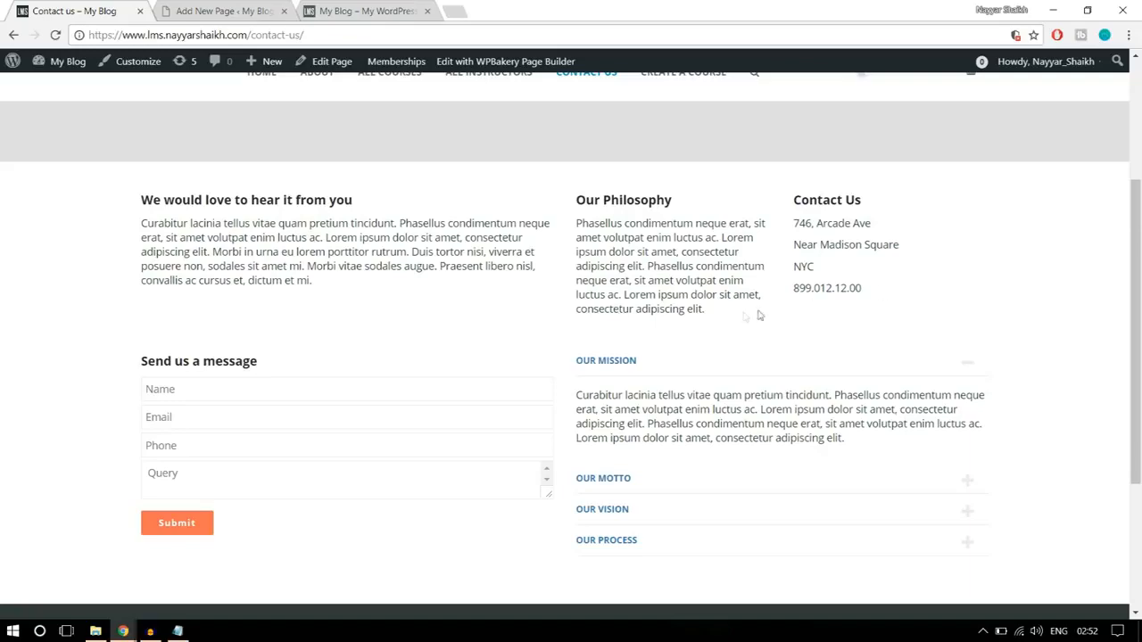
left_click_drag(744, 316, 569, 198)
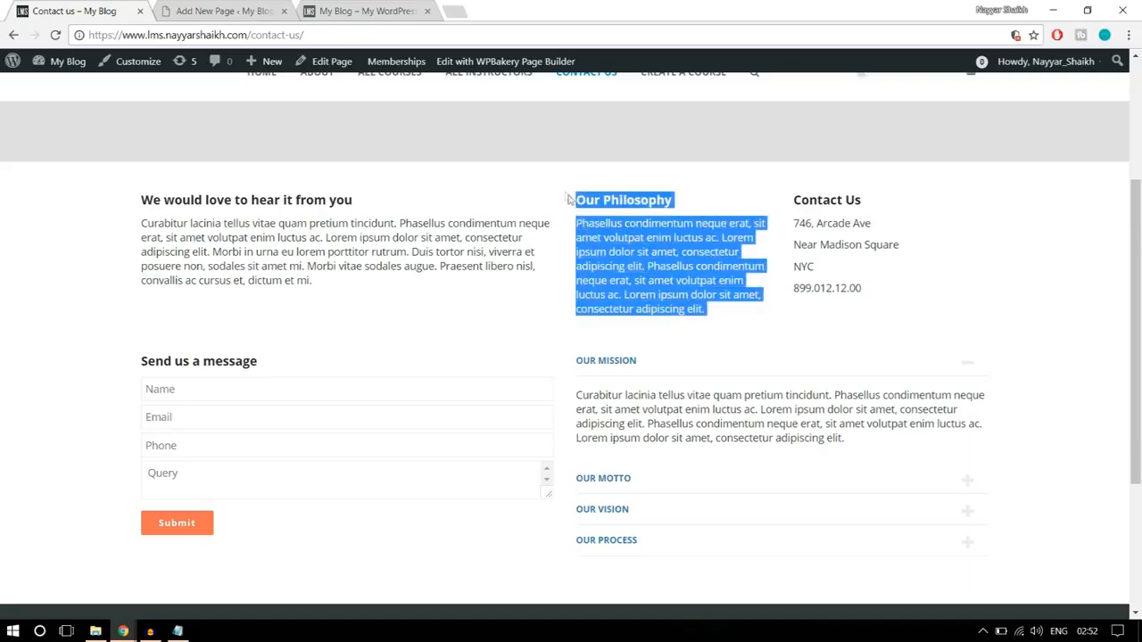
left_click(214, 11)
left_click(746, 505)
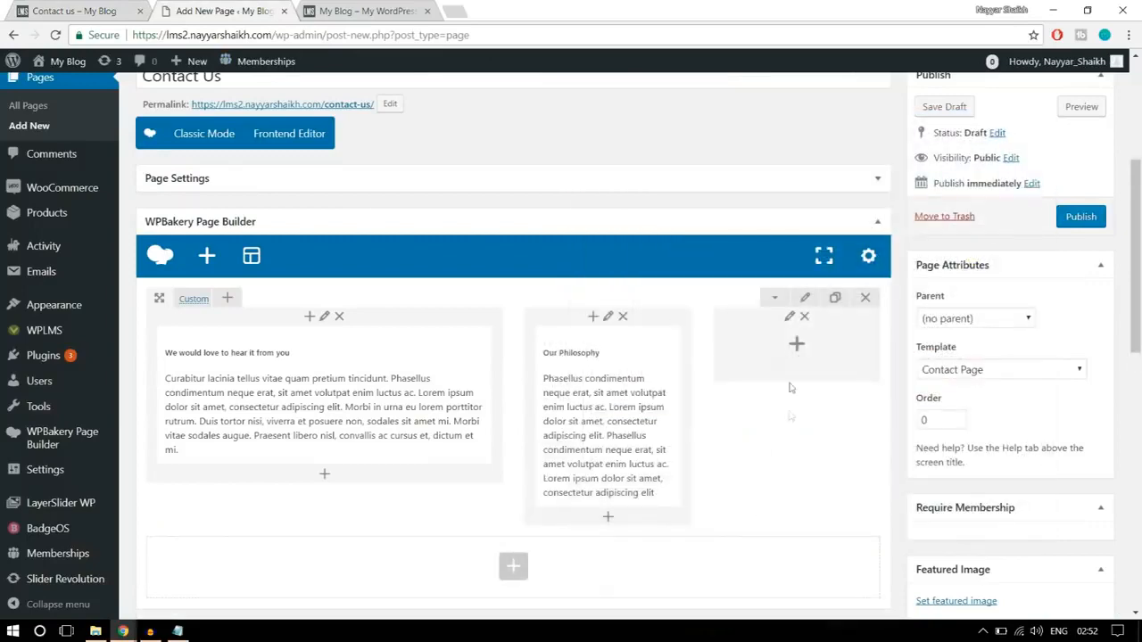
- Add a text block to the third column containing the "Contact Us" heading and address details copied from the reference page, and save it
left_click(797, 346)
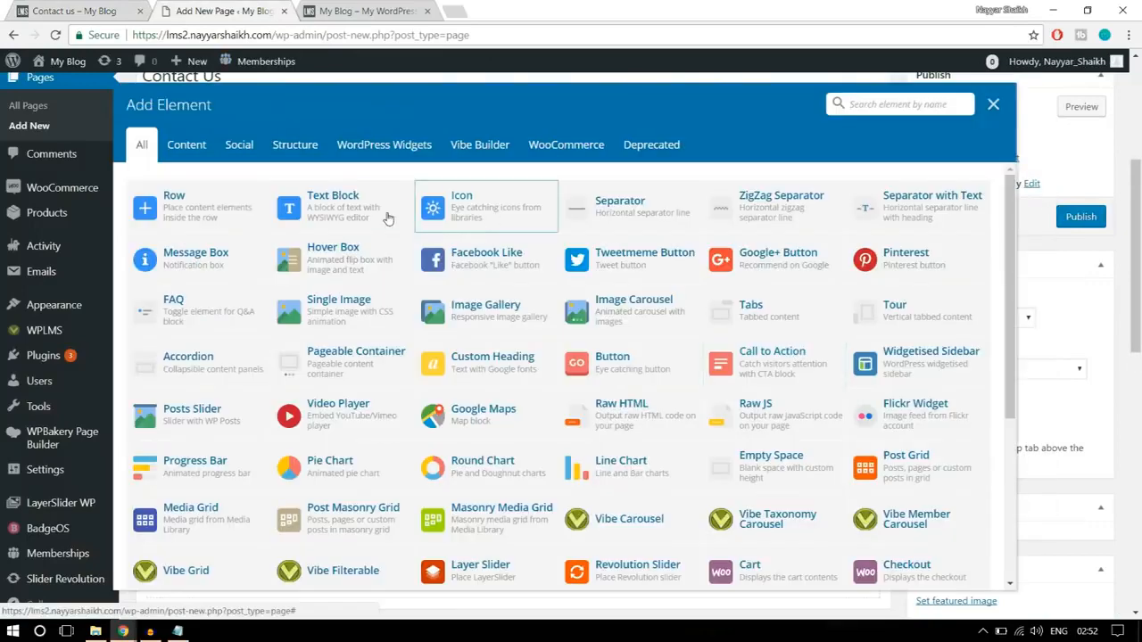
left_click(339, 201)
left_click(103, 10)
left_click_drag(902, 291, 794, 212)
key("ctrl+c")
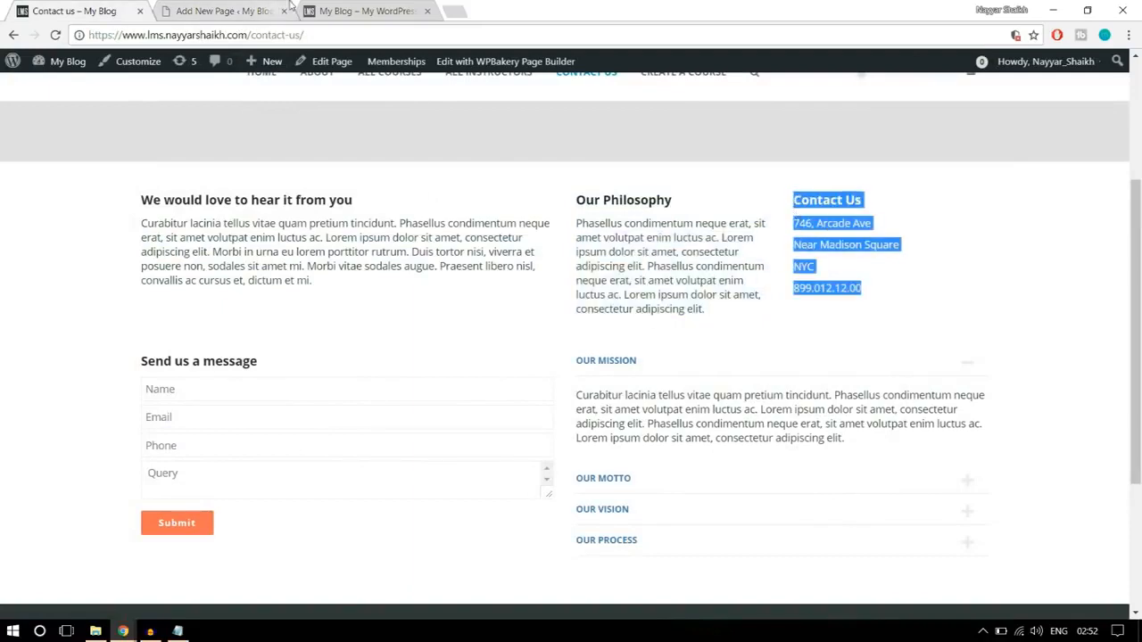
left_click(214, 13)
triple_click(639, 317)
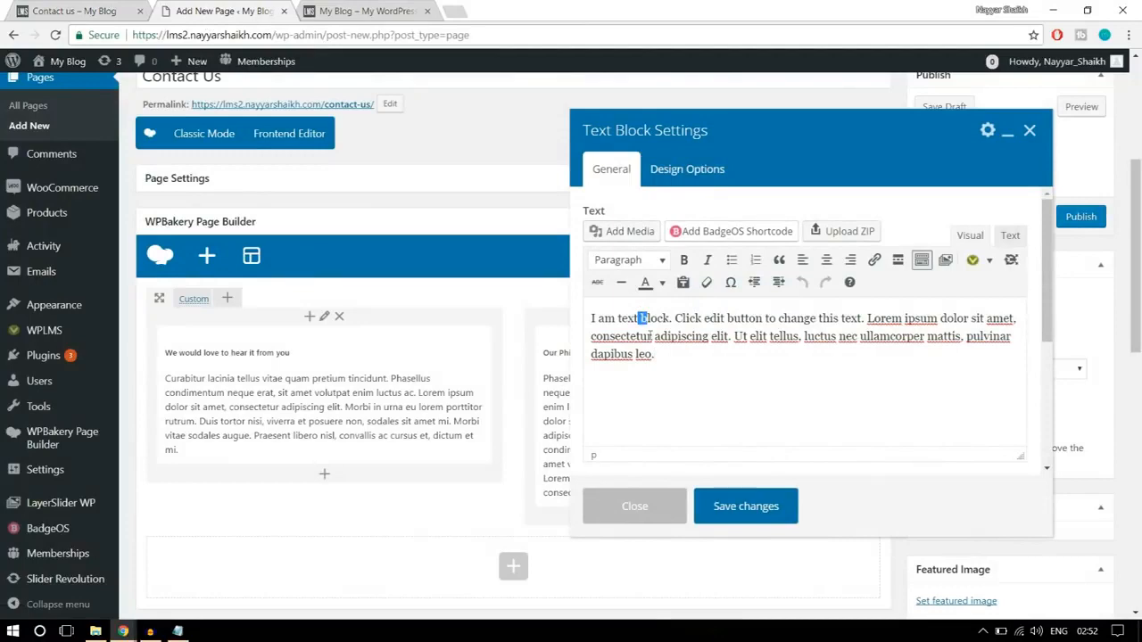
key("ctrl+v")
left_click(764, 510)
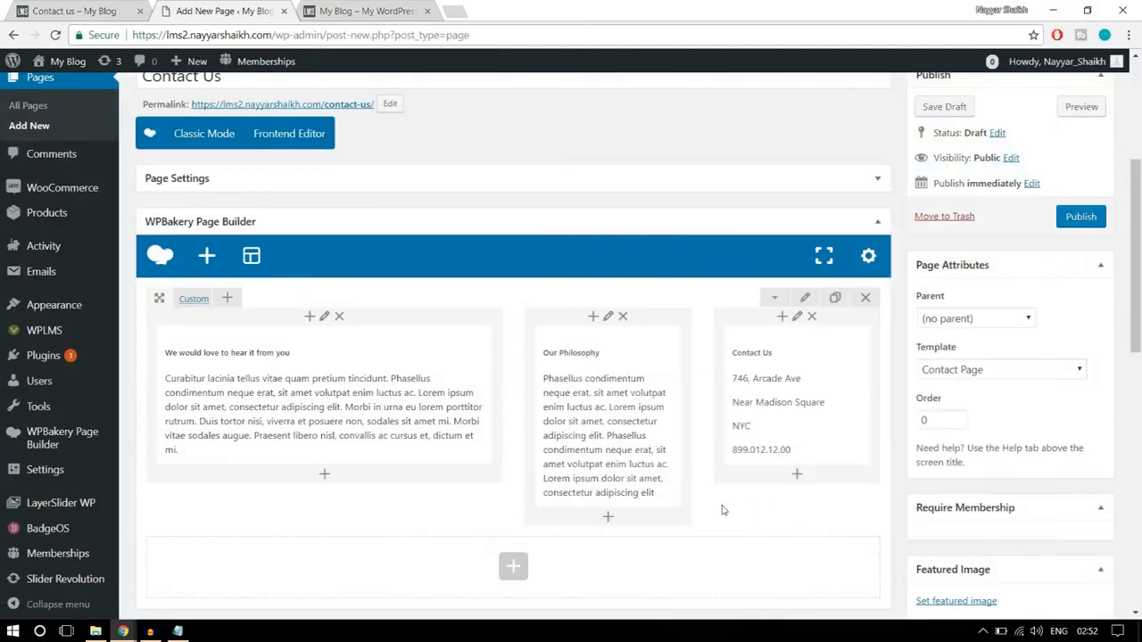
- Set the three-column row's top and bottom padding to 30 in its design options and save the row settings
key("ctrl+shift+Tab")
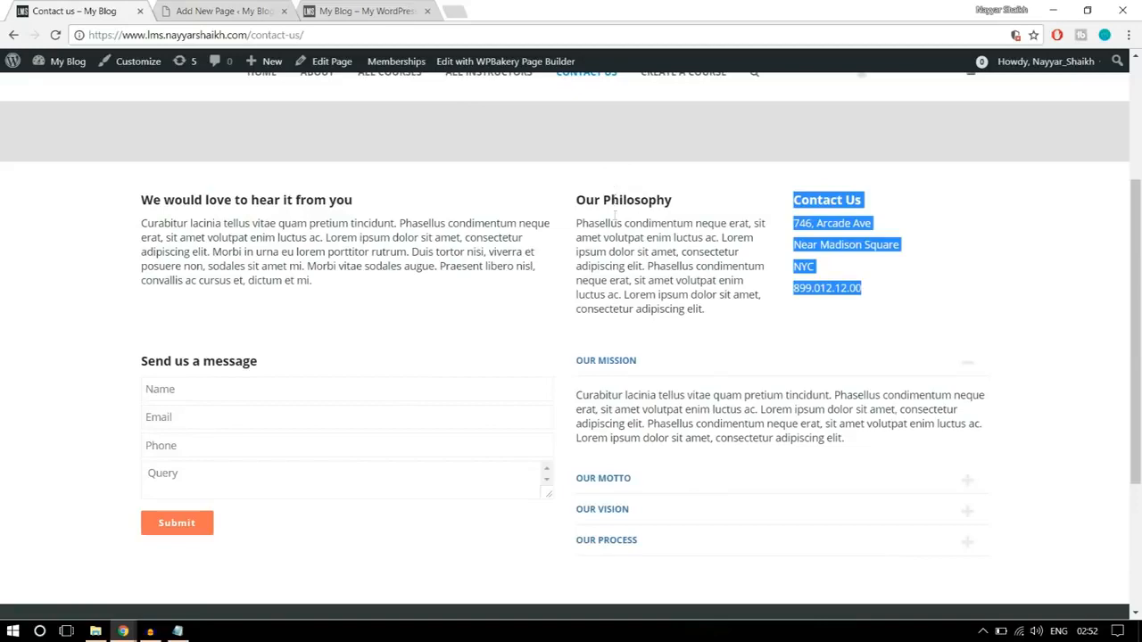
left_click(219, 13)
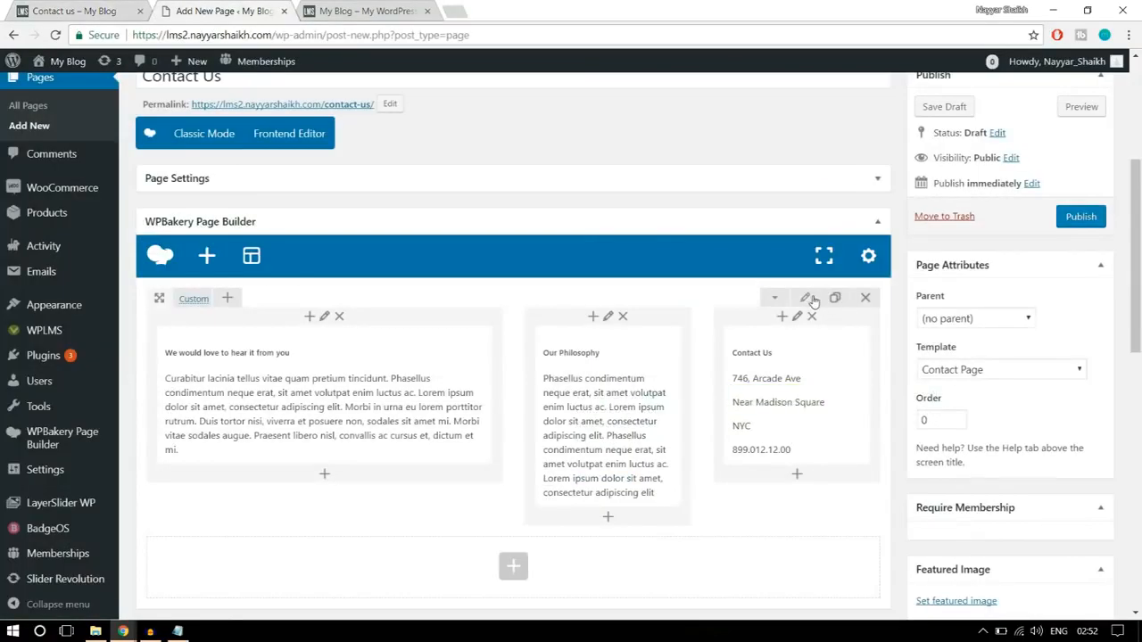
left_click(808, 299)
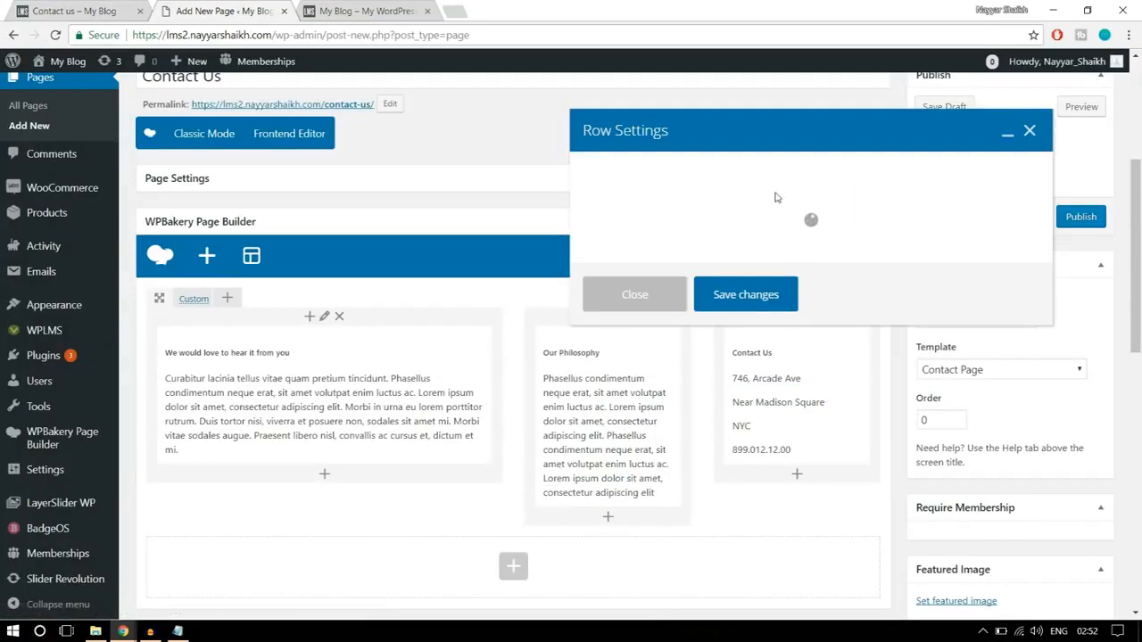
left_click(730, 178)
left_click(700, 308)
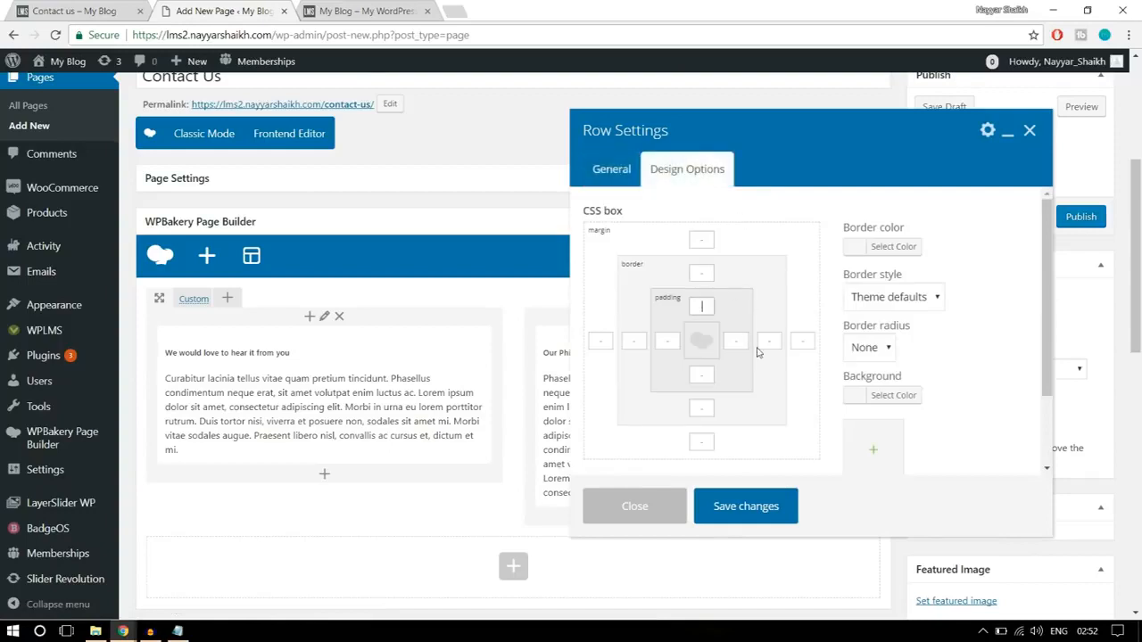
type("30")
left_click(703, 376)
type("30")
left_click(775, 514)
- Add a text block in a new row below the three columns, following the reference page's message section
left_click(89, 7)
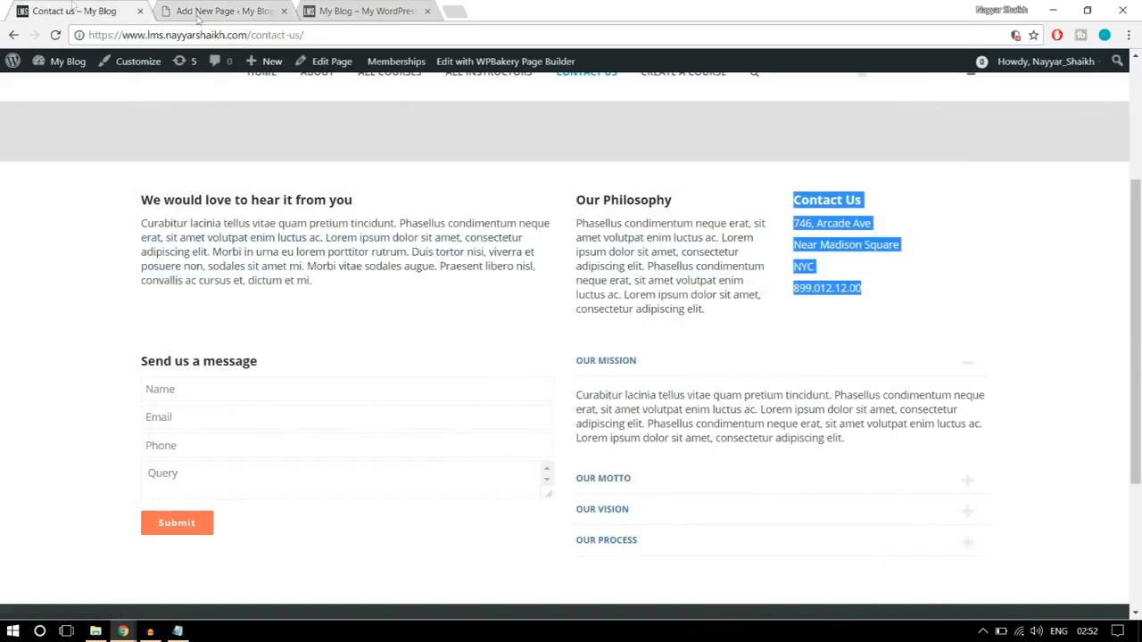
scroll(214, 232, "down", 2)
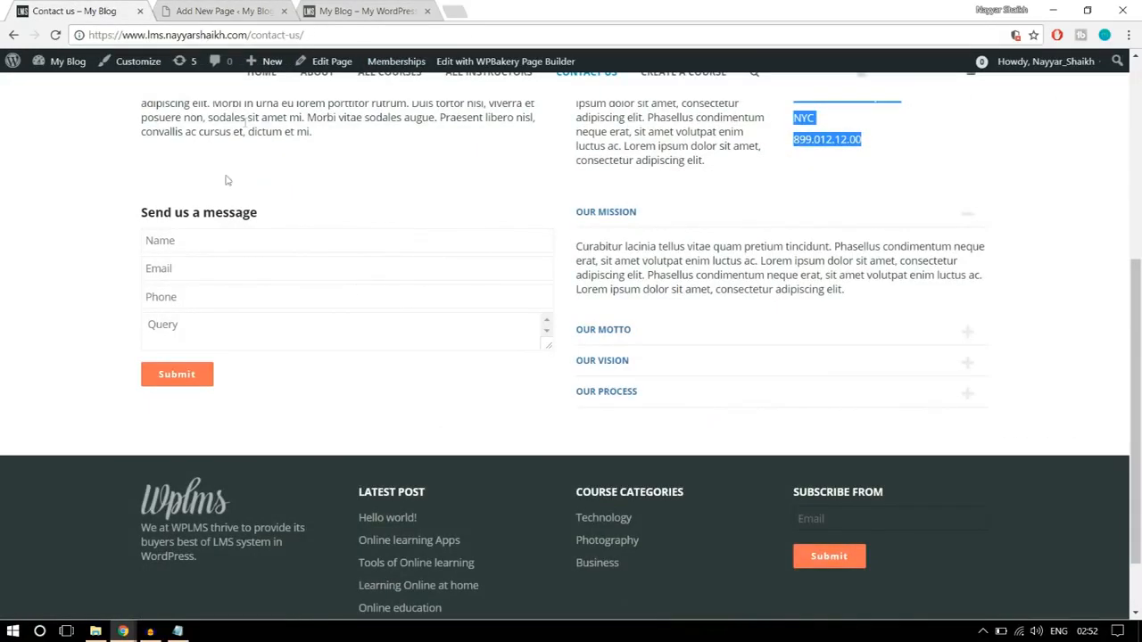
left_click(151, 265)
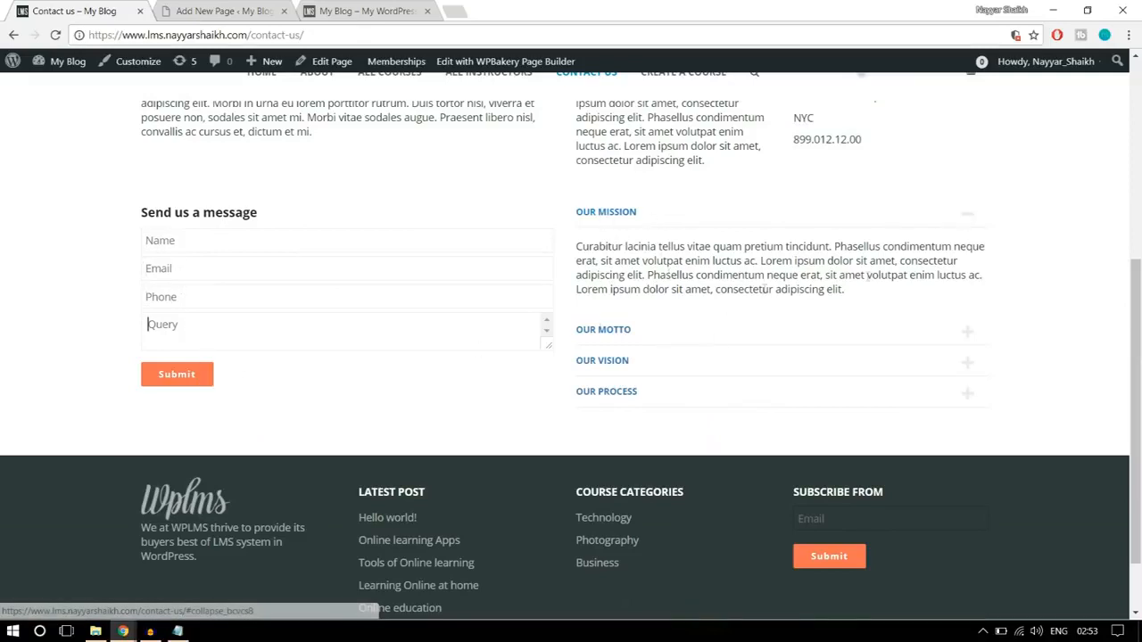
left_click(215, 7)
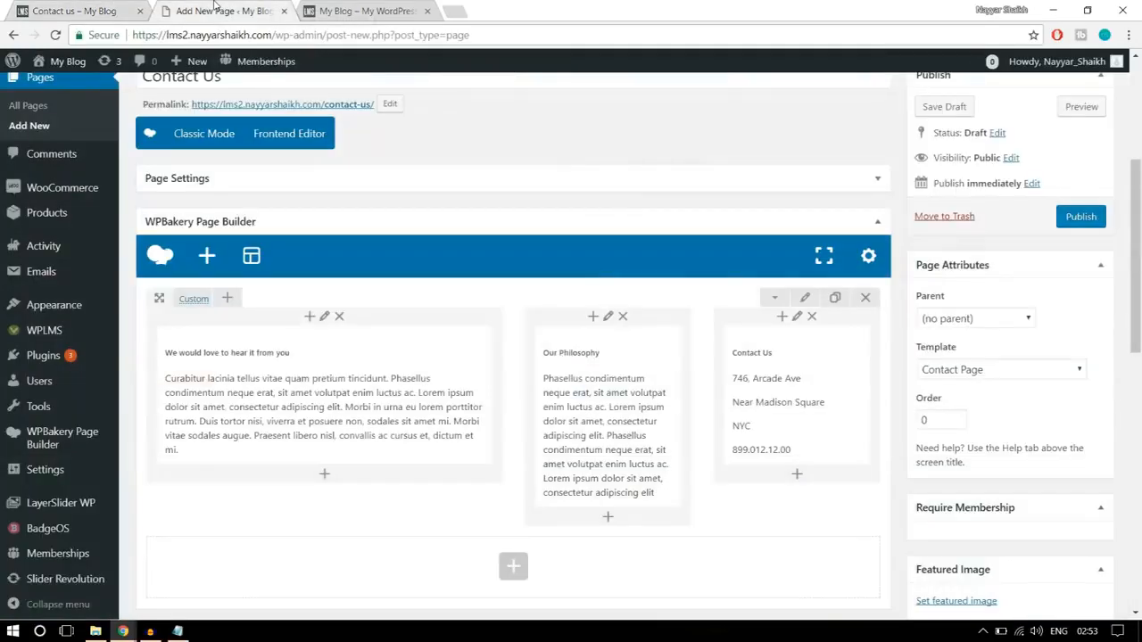
left_click(219, 578)
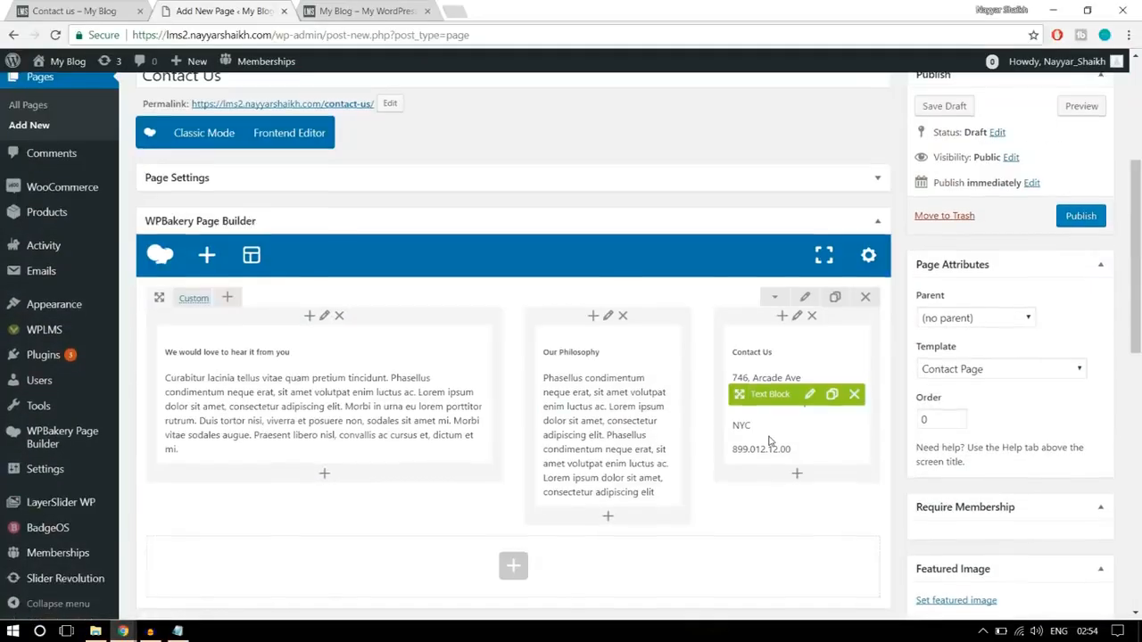
scroll(770, 438, "down", 2)
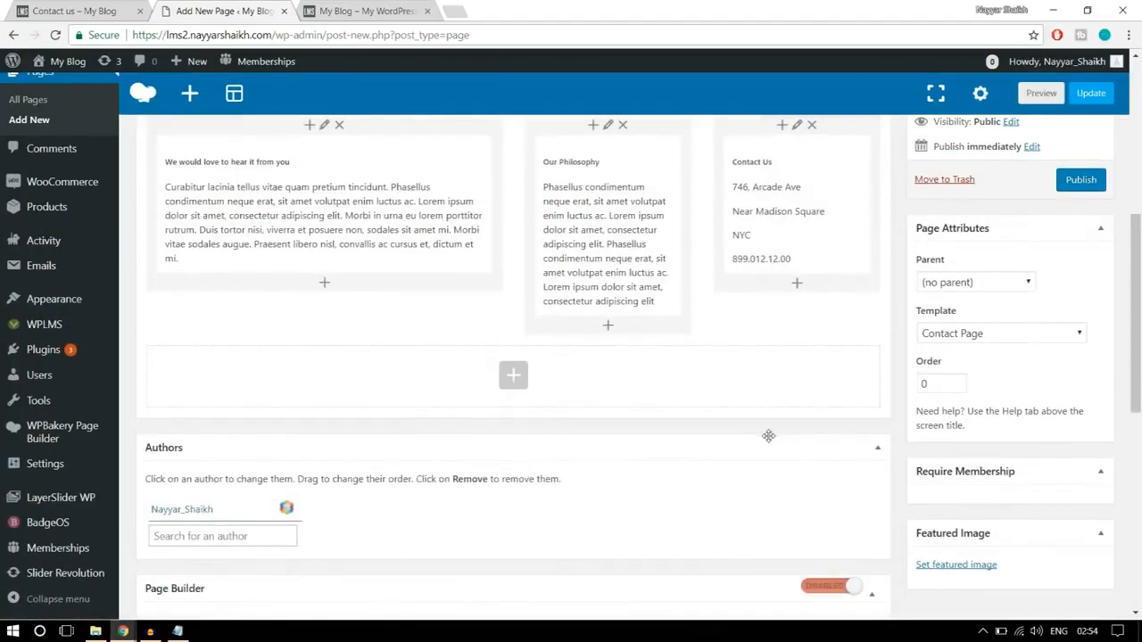
left_click(517, 381)
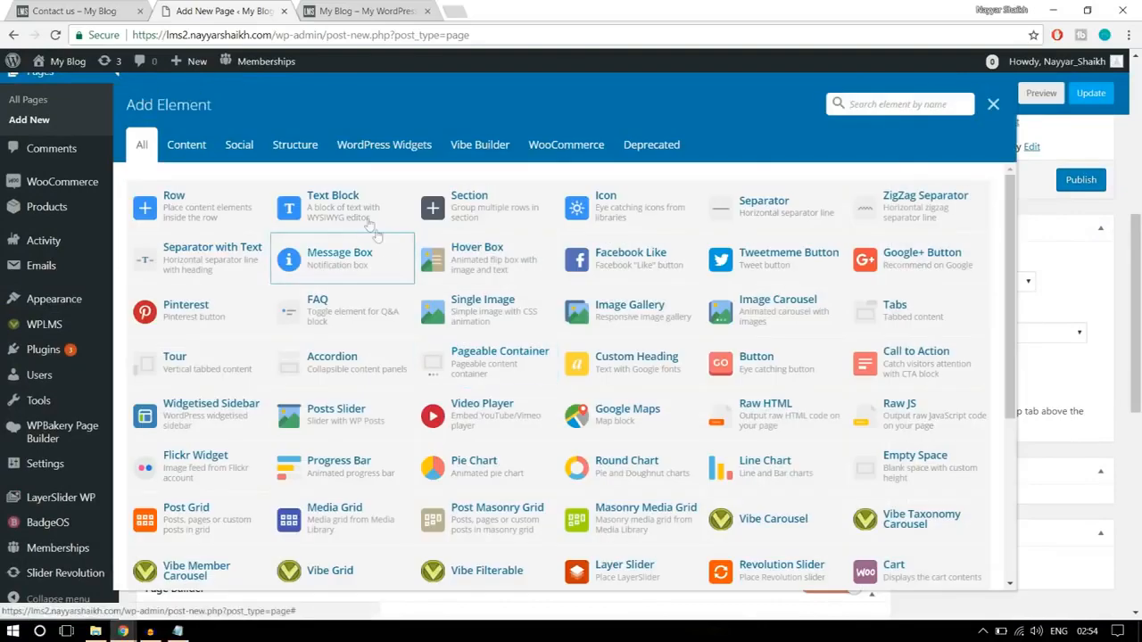
left_click(365, 222)
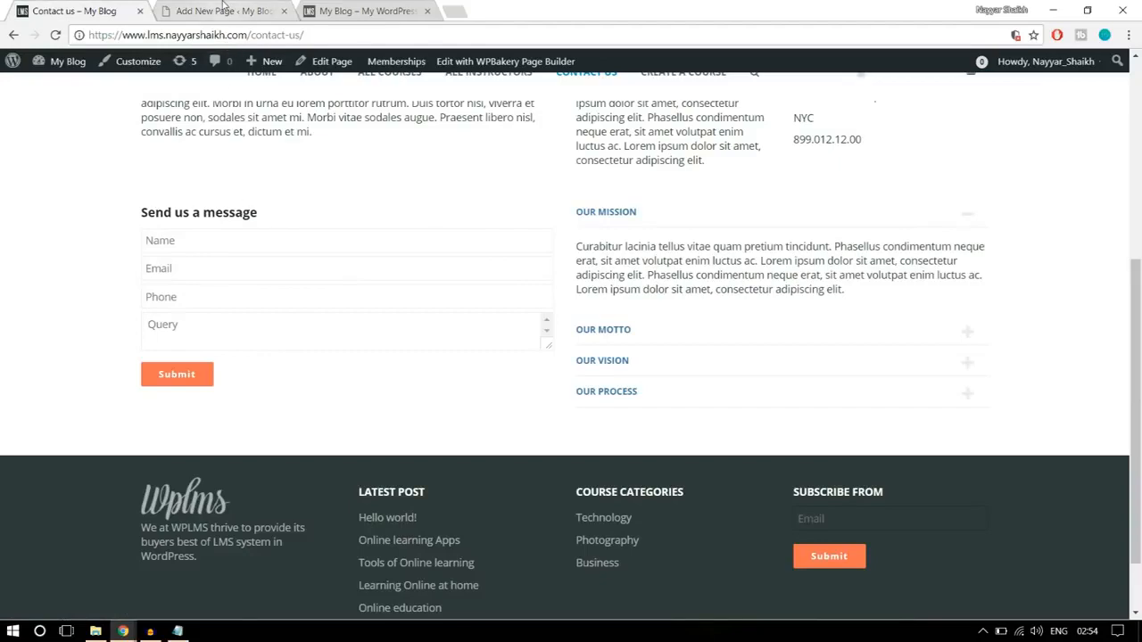
- Replace the new text block's placeholder text with the "Send us a message" heading copied from the reference page
left_click_drag(283, 221, 140, 216)
key("ctrl+c")
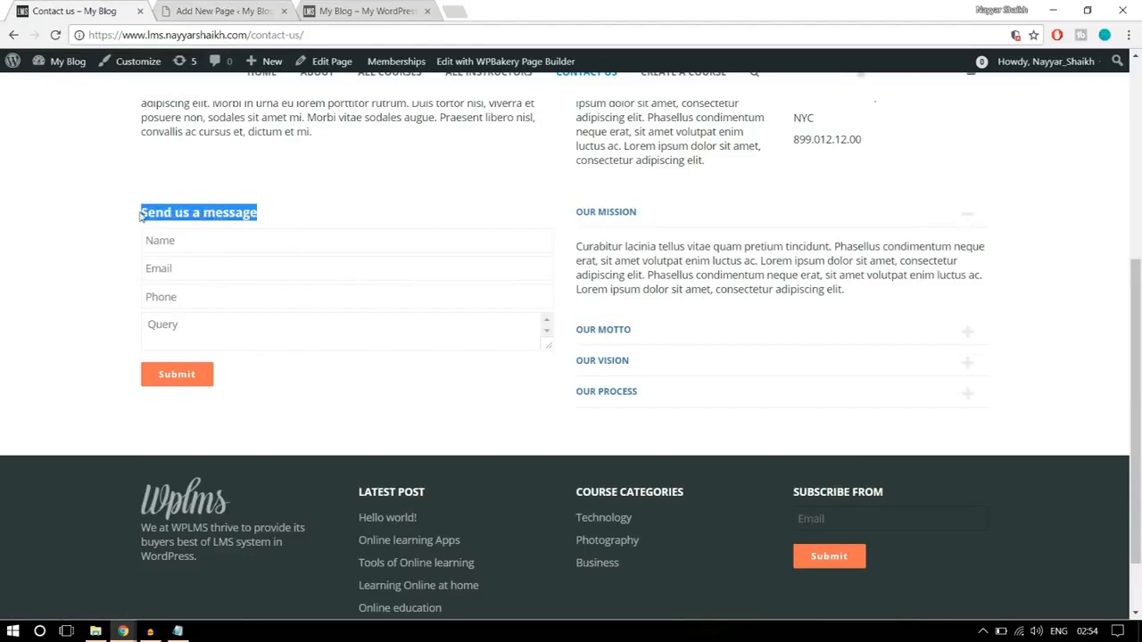
left_click(265, 7)
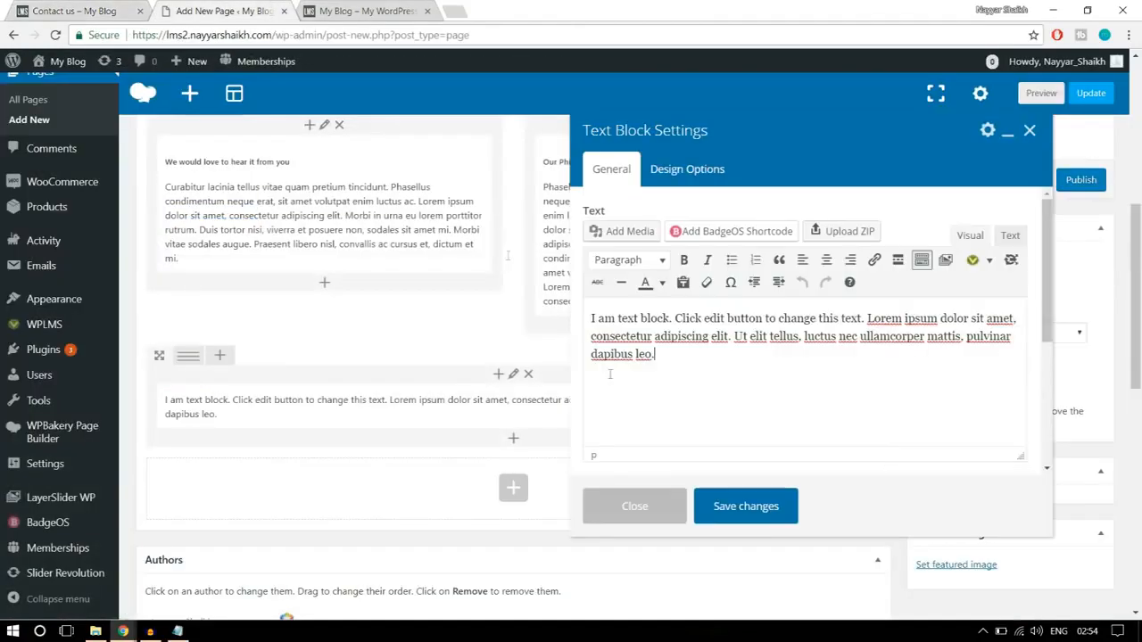
left_click(669, 382)
key("ctrl+a")
key("ctrl+v")
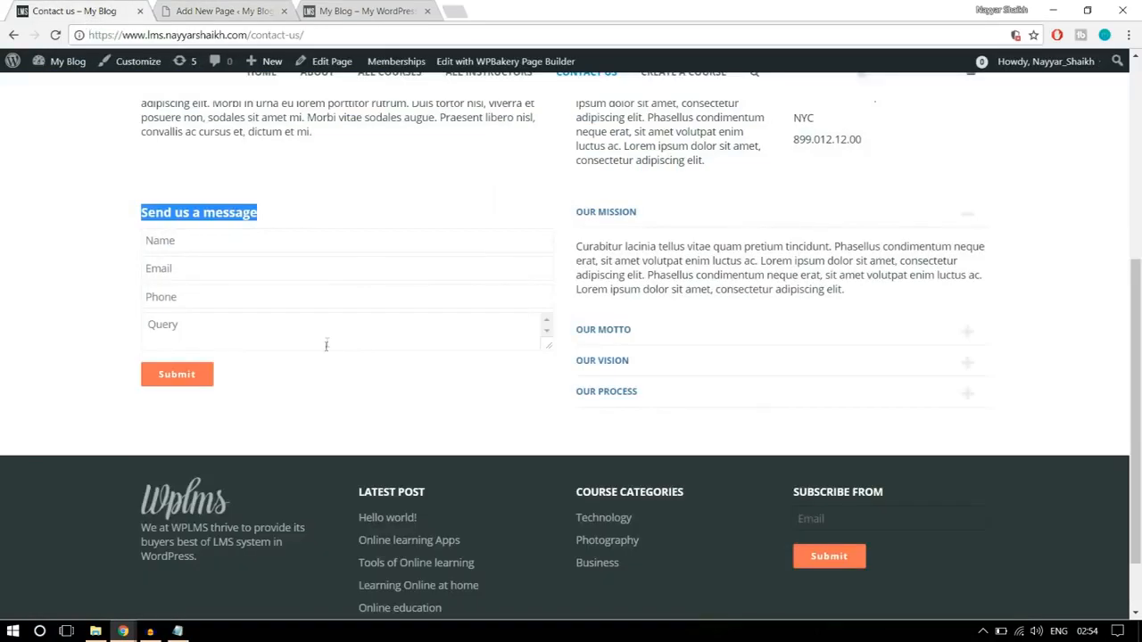
- Open the Forms generator from the Vibe Shortcodes for the area below the "Send us a message" heading
left_click(327, 350)
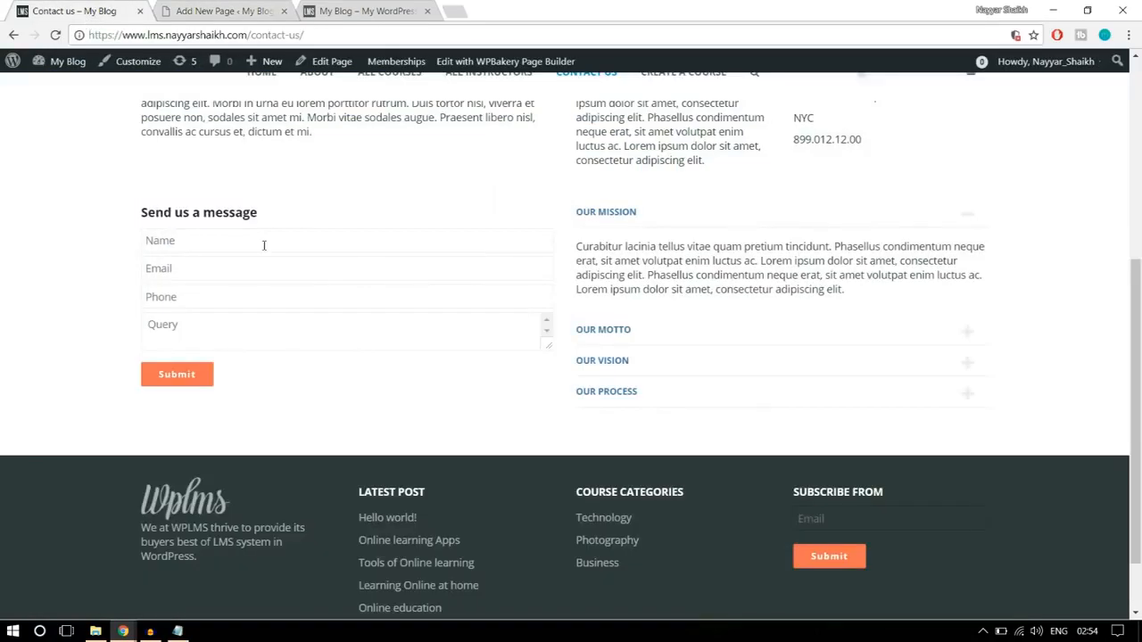
left_click(253, 7)
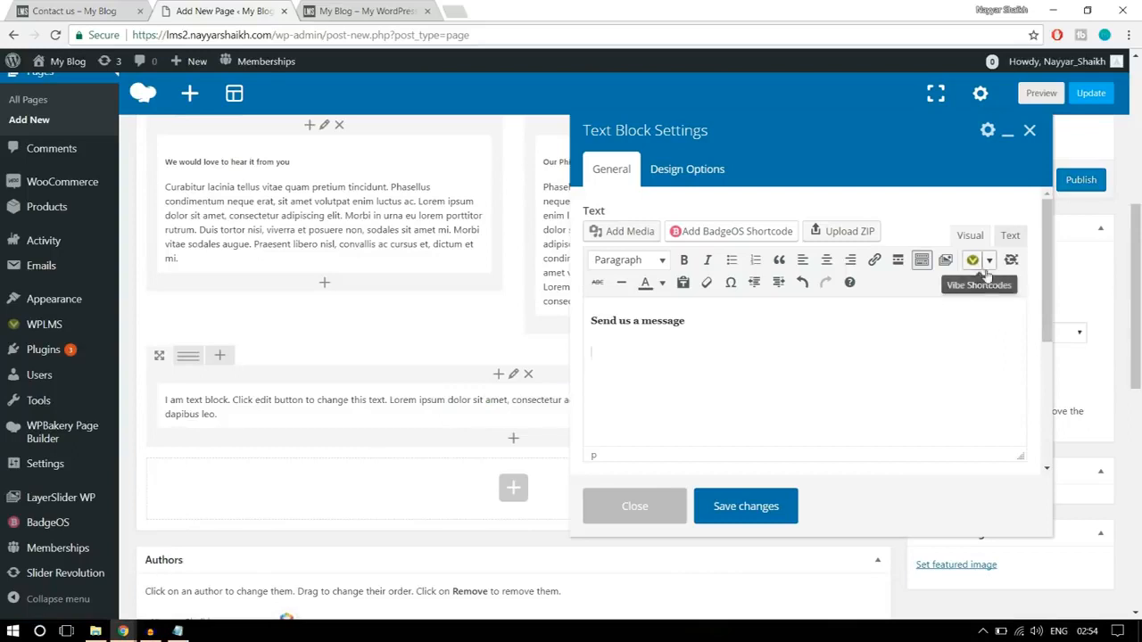
left_click(989, 261)
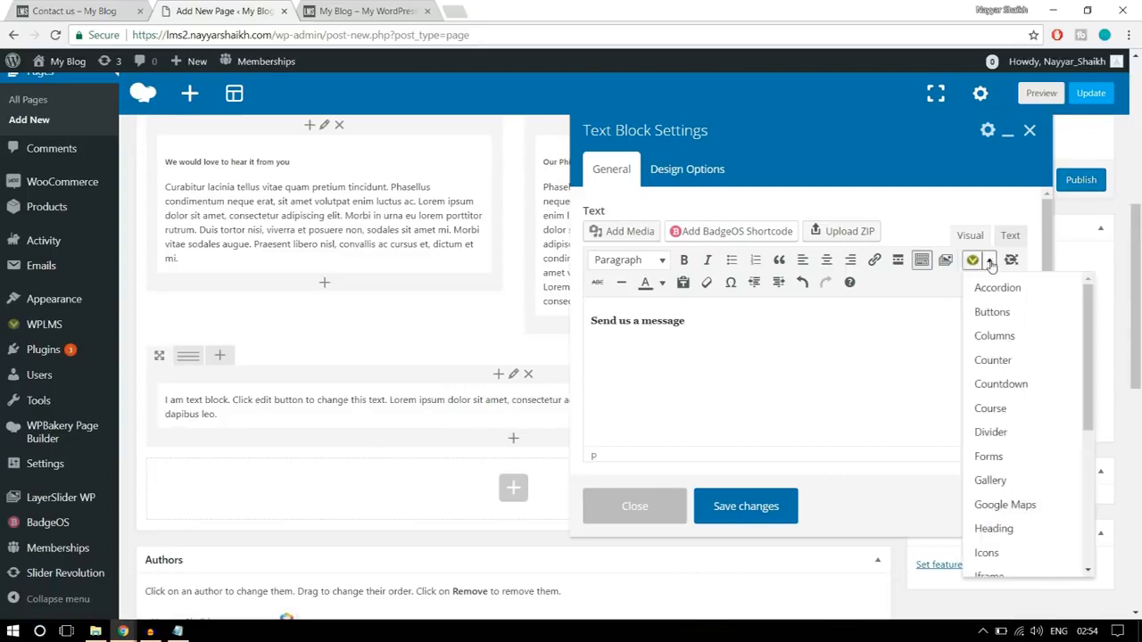
scroll(1001, 428, "down", 3)
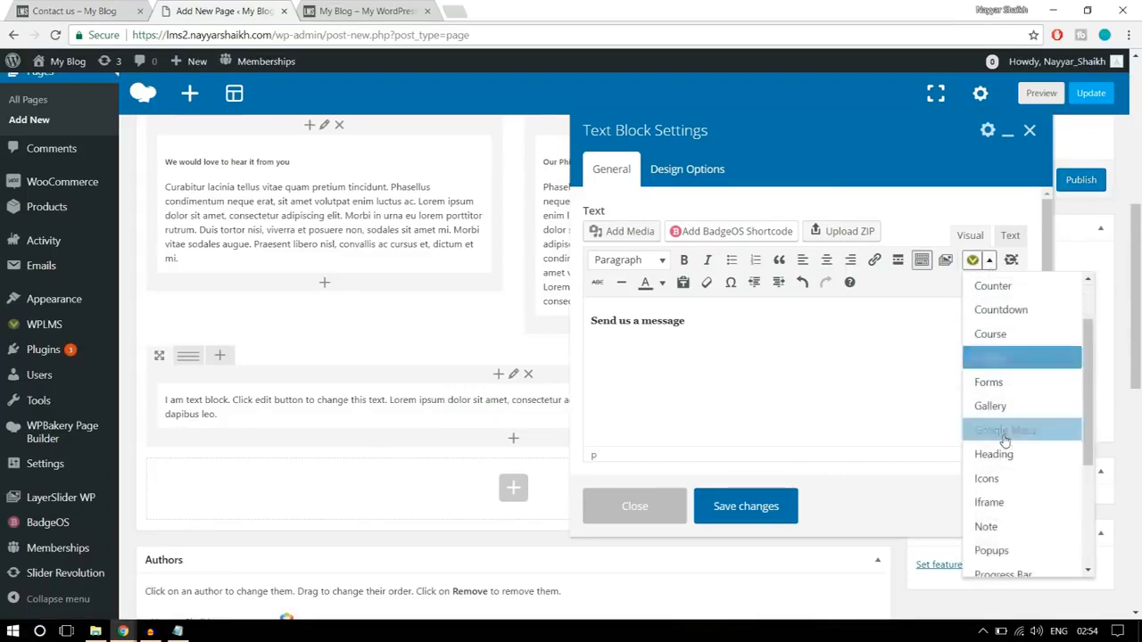
scroll(1005, 443, "down", 3)
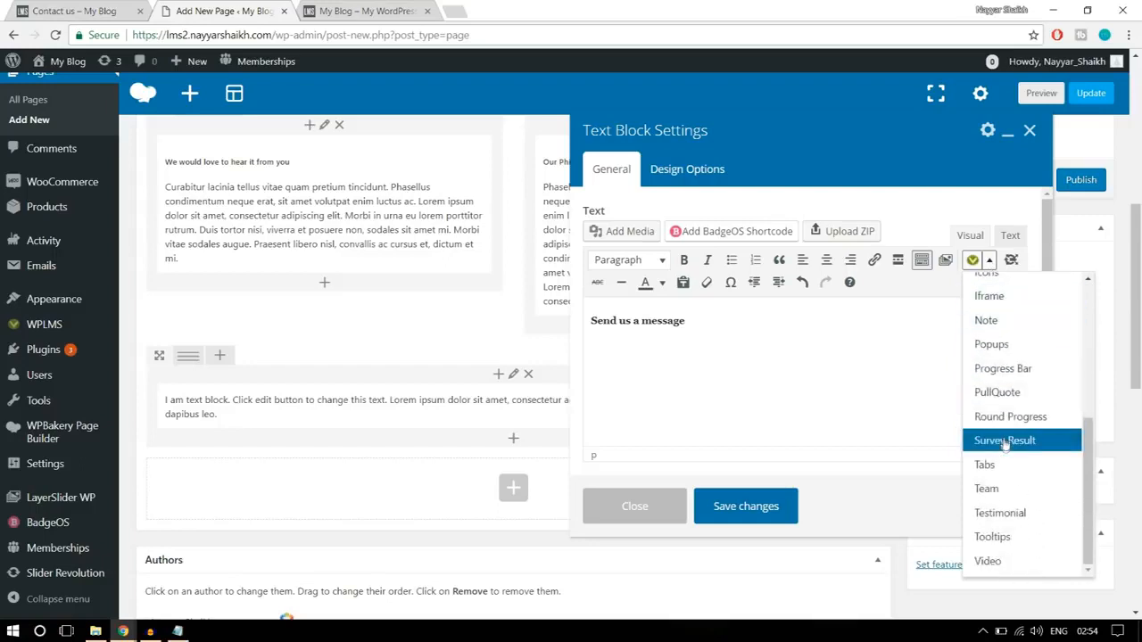
scroll(1001, 511, "up", 5)
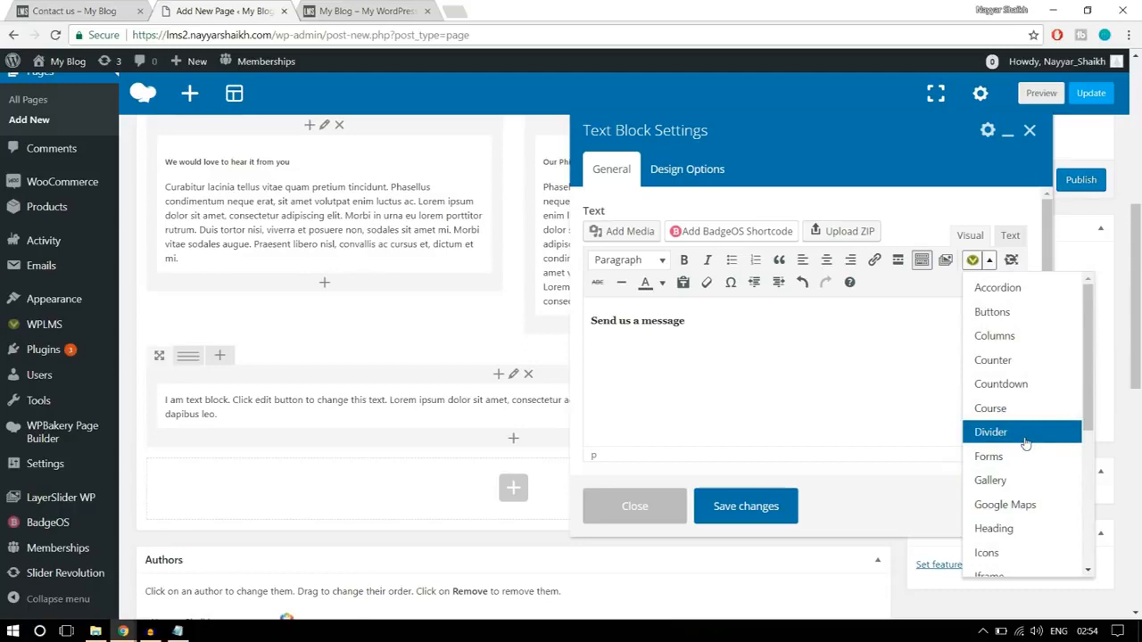
scroll(1026, 446, "up", 1)
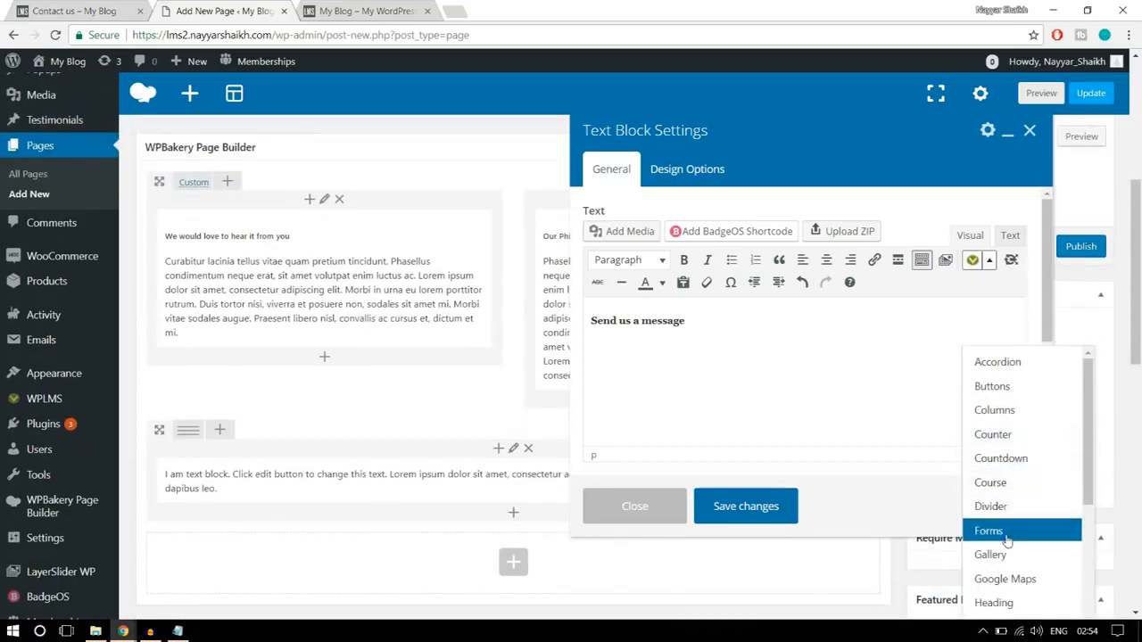
left_click(989, 531)
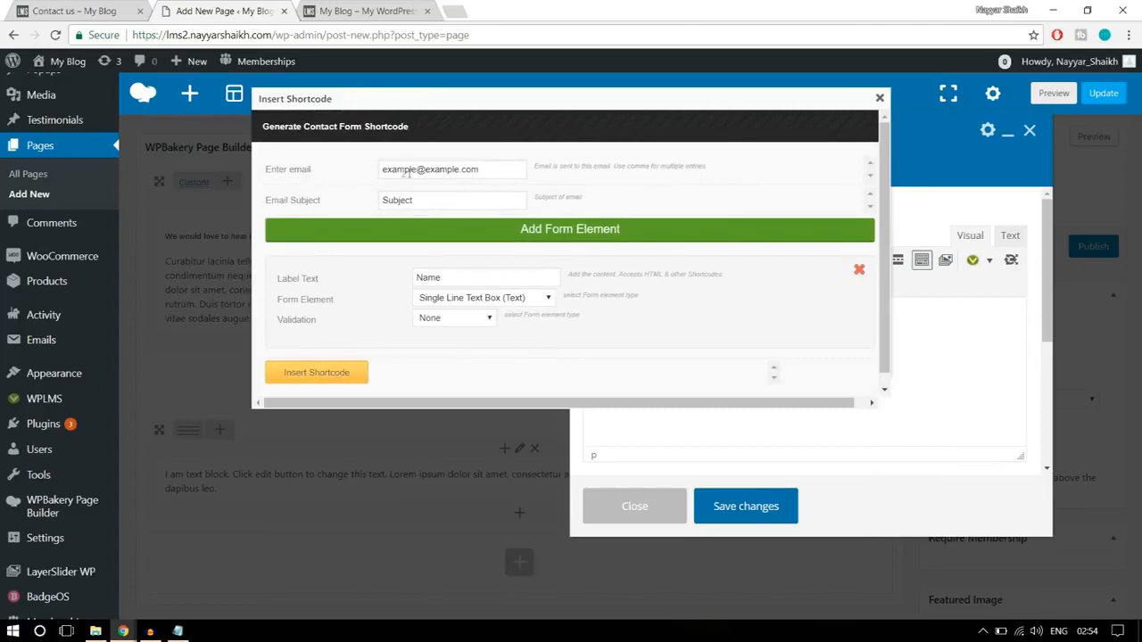
- Insert a contact form shortcode with a single-line Name field whose validation is set to Required
left_click_drag(498, 168, 381, 166)
left_click(107, 10)
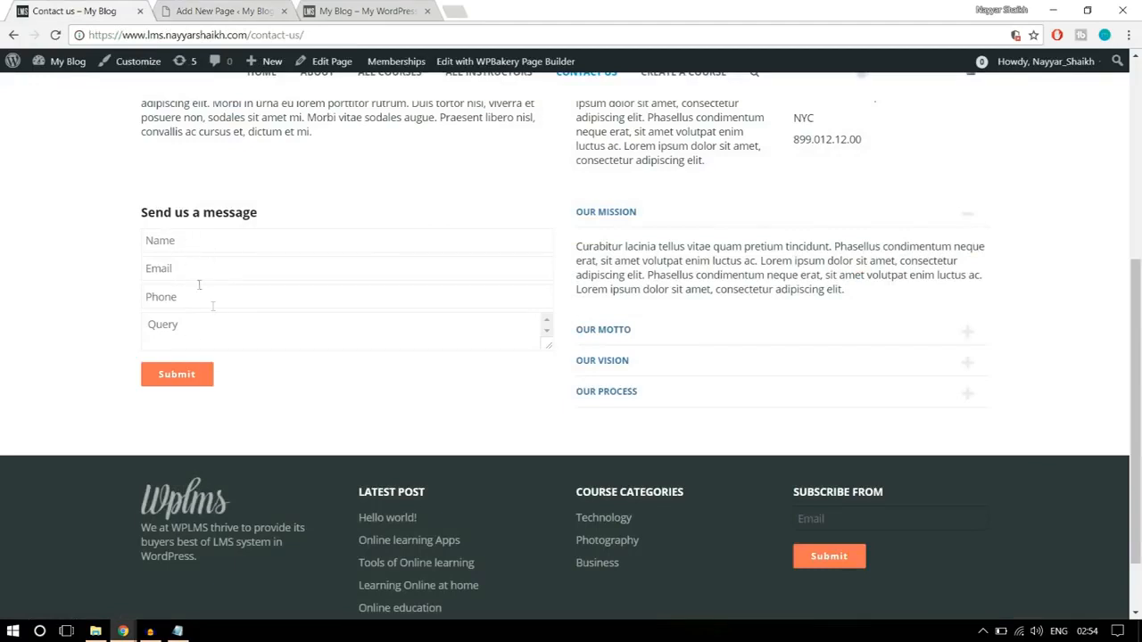
left_click(223, 11)
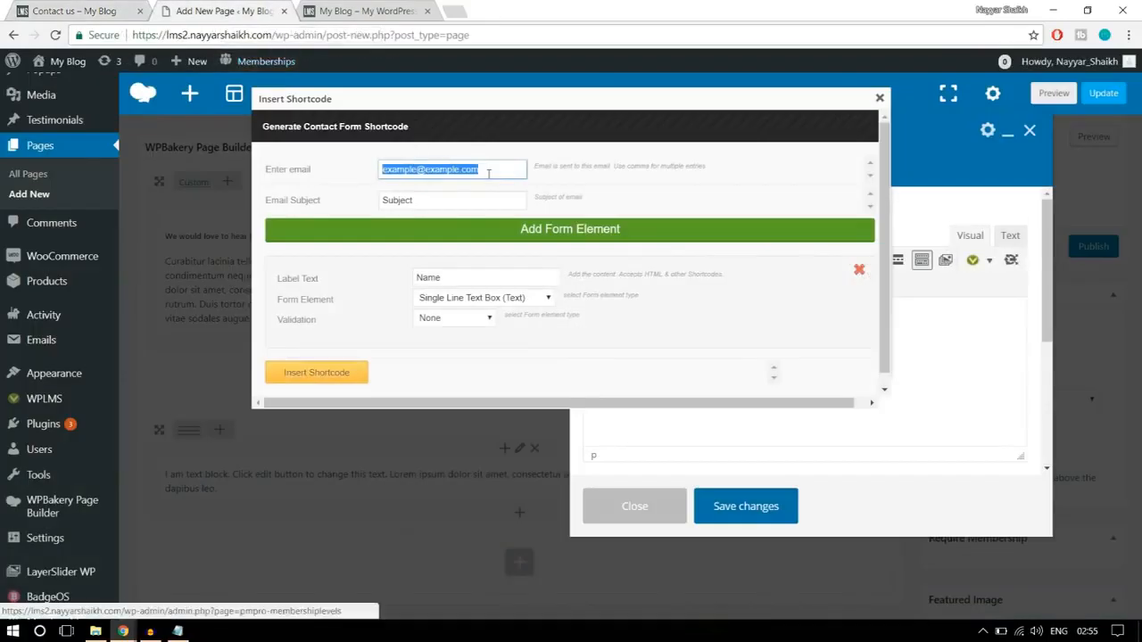
left_click(489, 175)
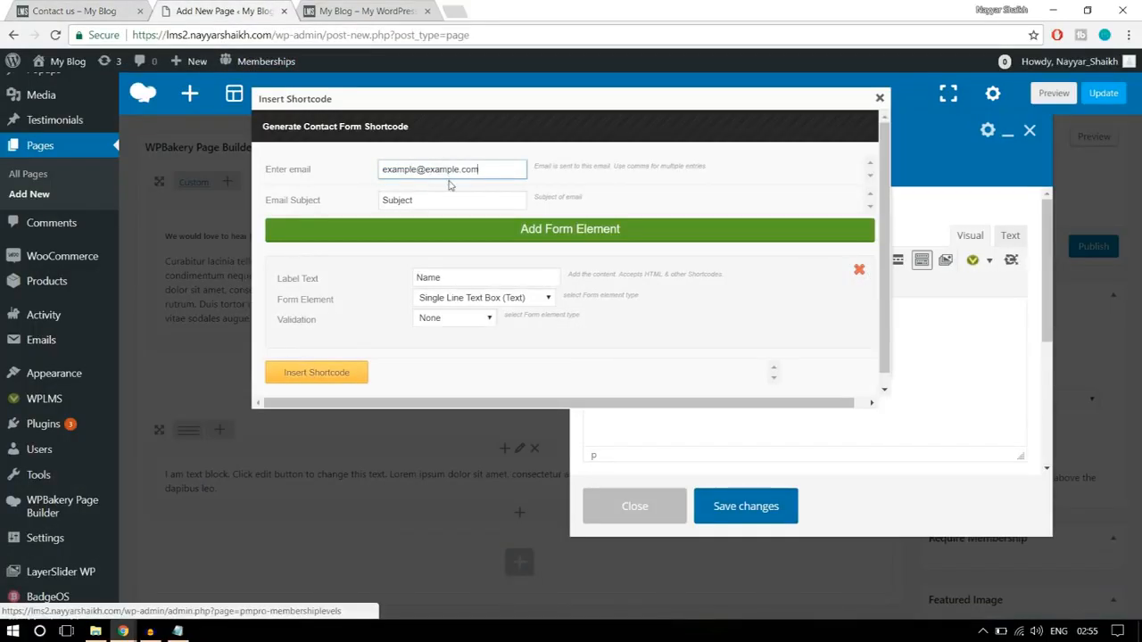
key("Tab")
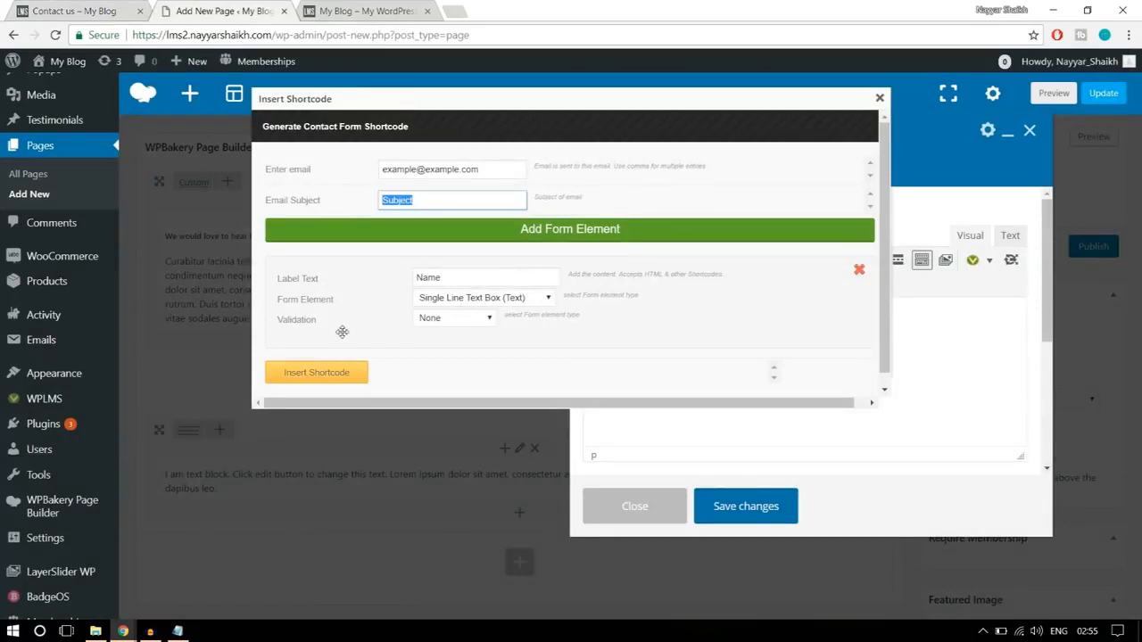
left_click(449, 321)
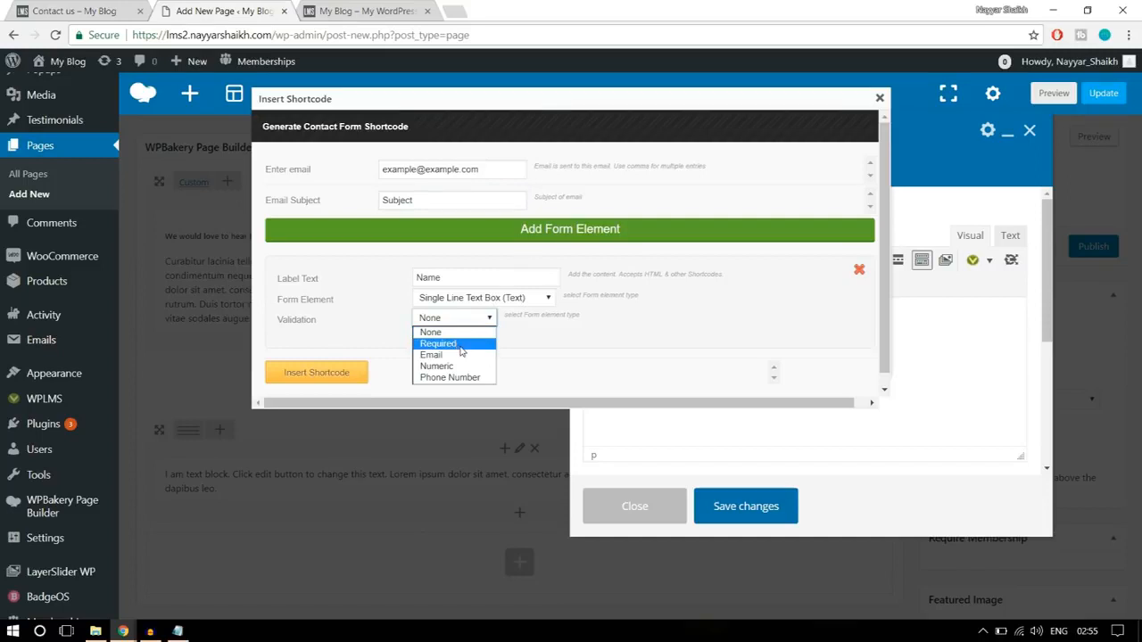
left_click(461, 344)
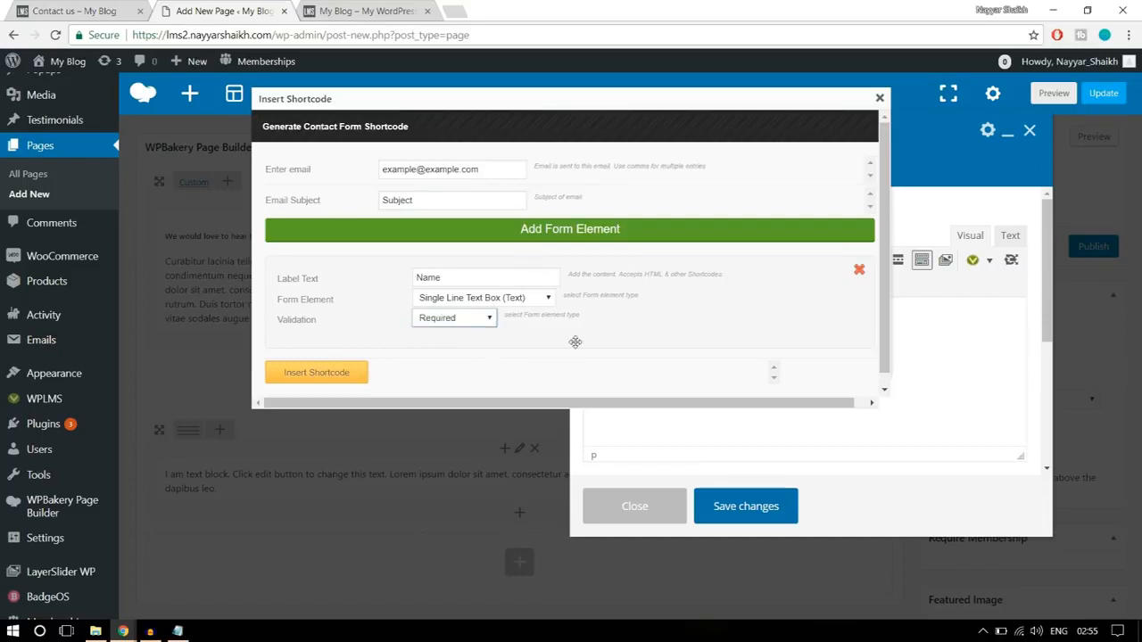
left_click(344, 375)
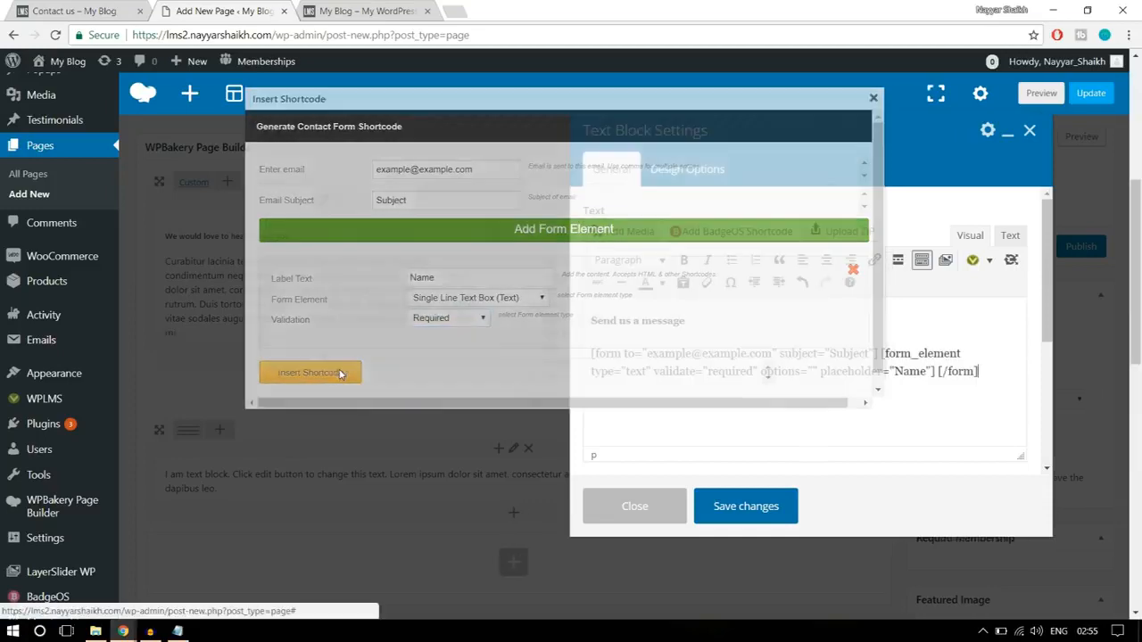
- Insert another contact form shortcode with a single-line text field labelled Email and Email validation, following the reference form
left_click(994, 371)
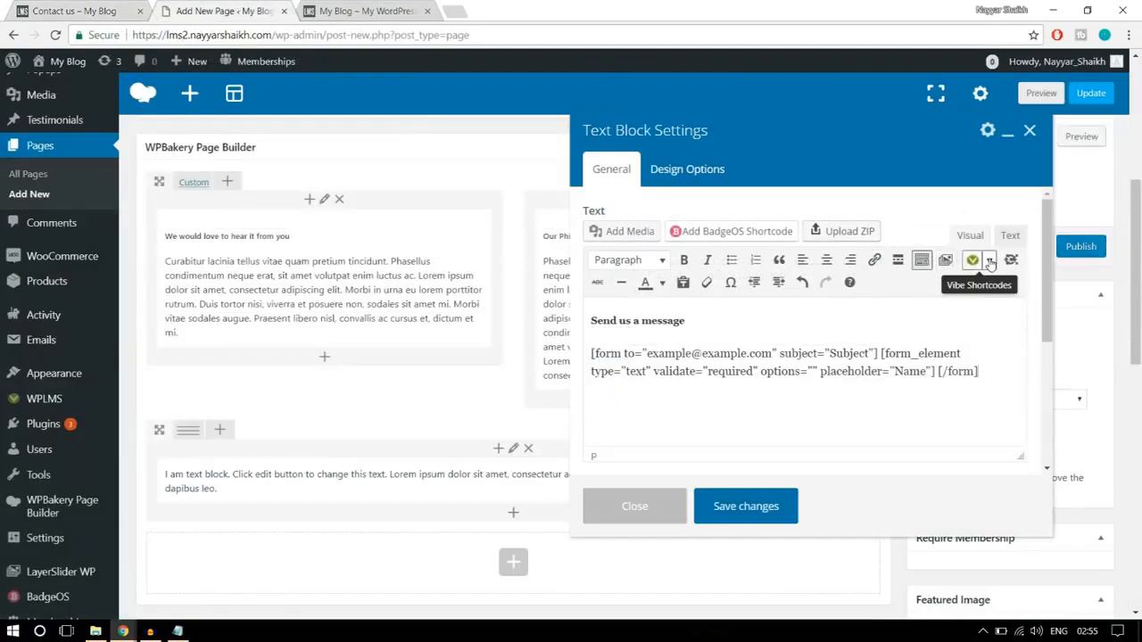
left_click(989, 261)
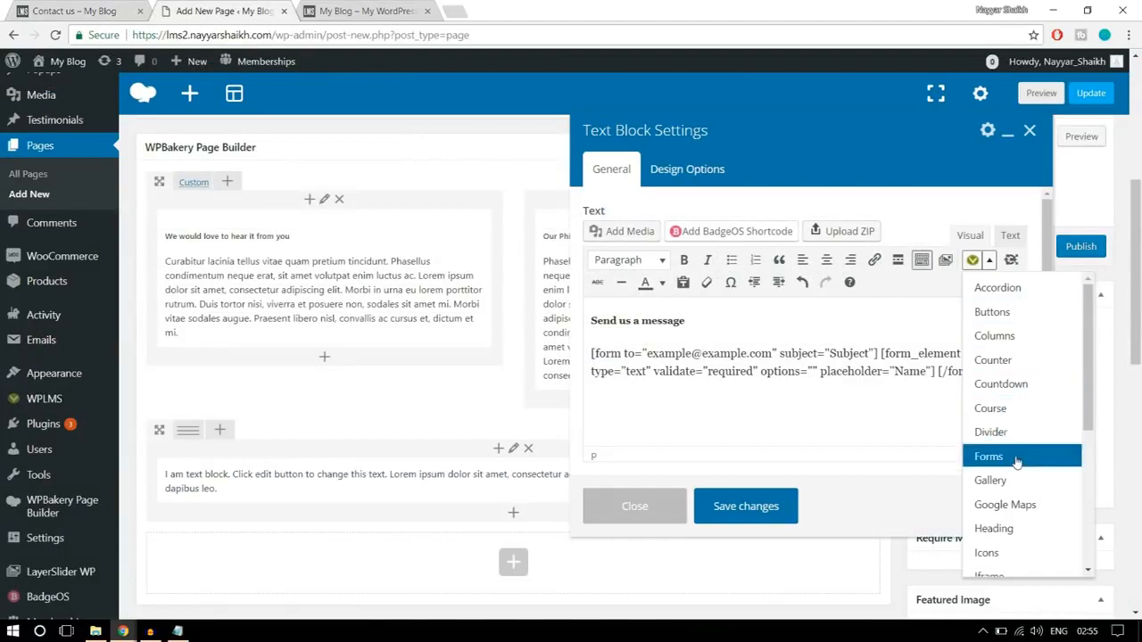
left_click(1016, 460)
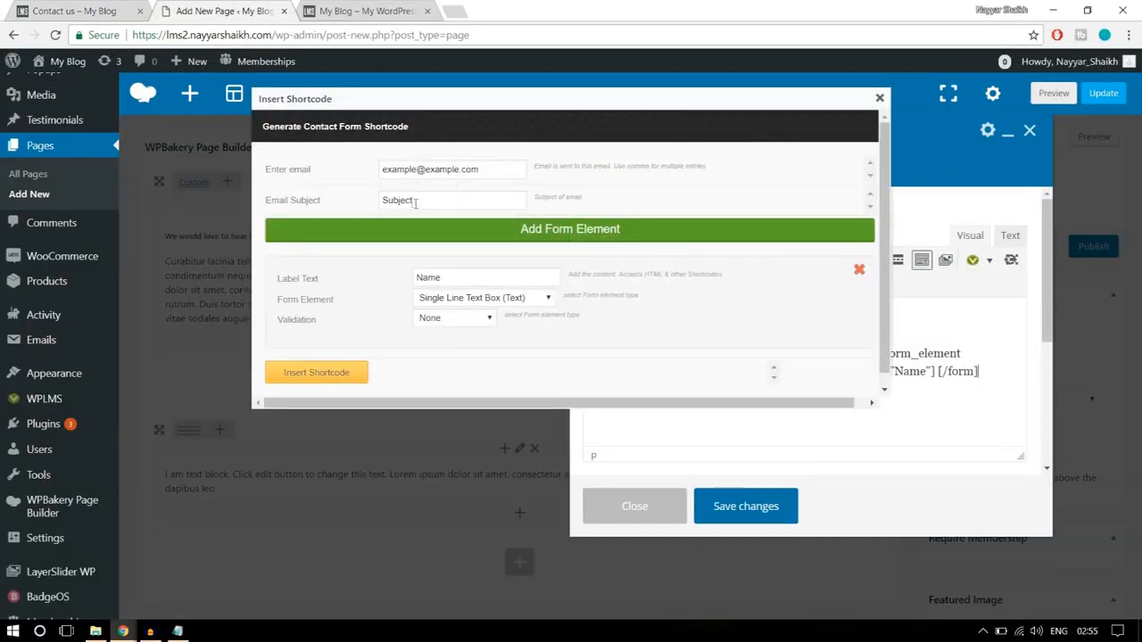
left_click_drag(472, 277, 408, 282)
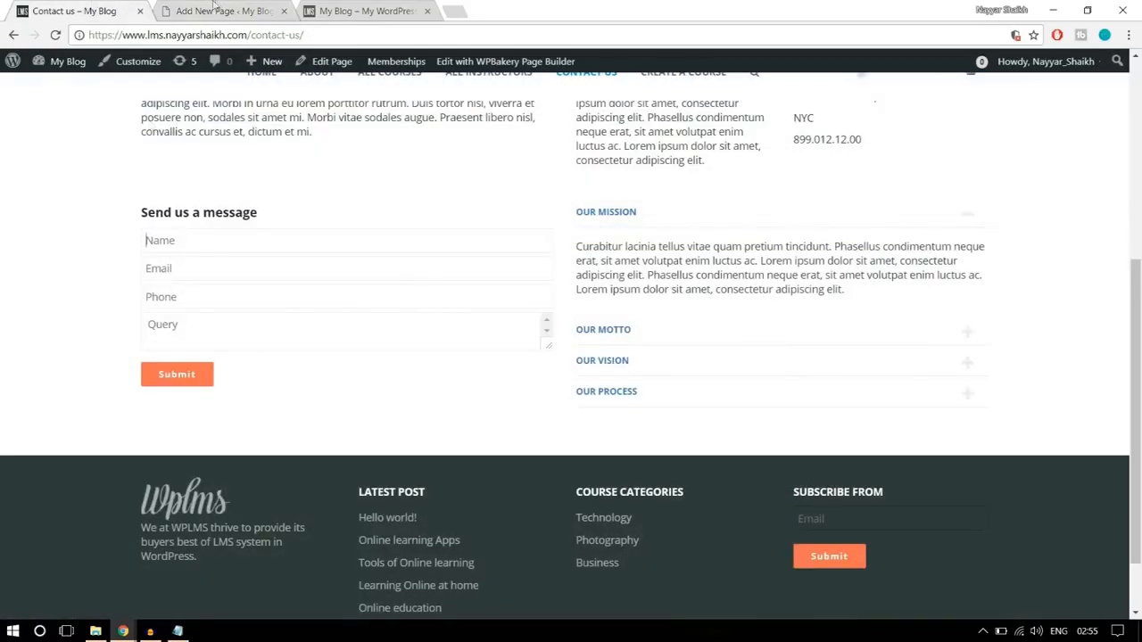
left_click(217, 11)
type("Email")
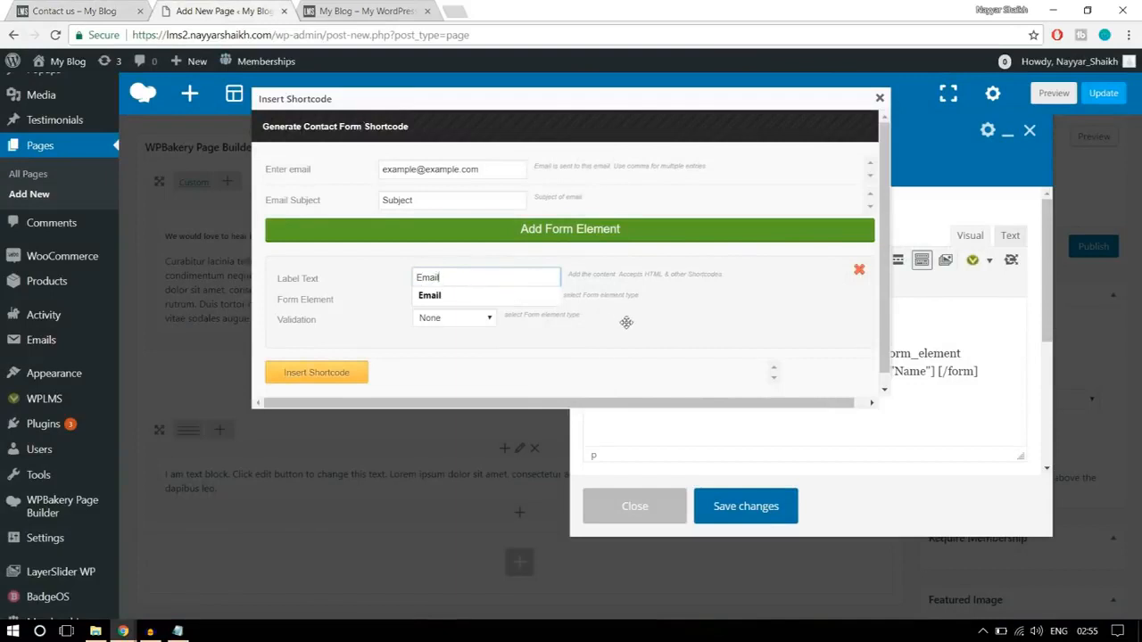
left_click(546, 297)
left_click(517, 298)
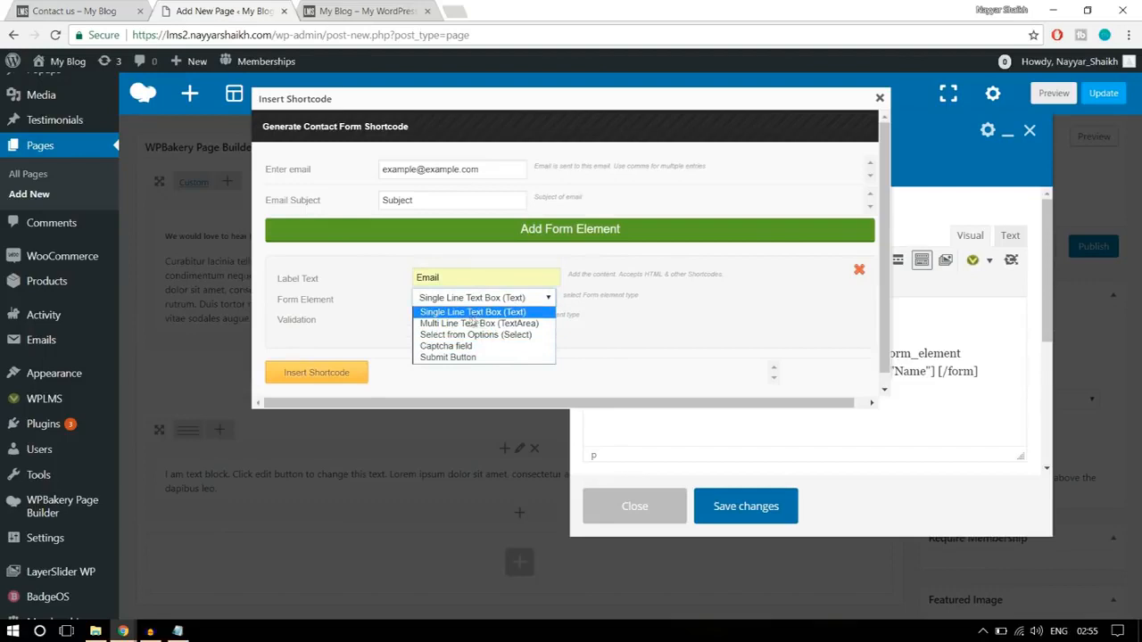
left_click(483, 317)
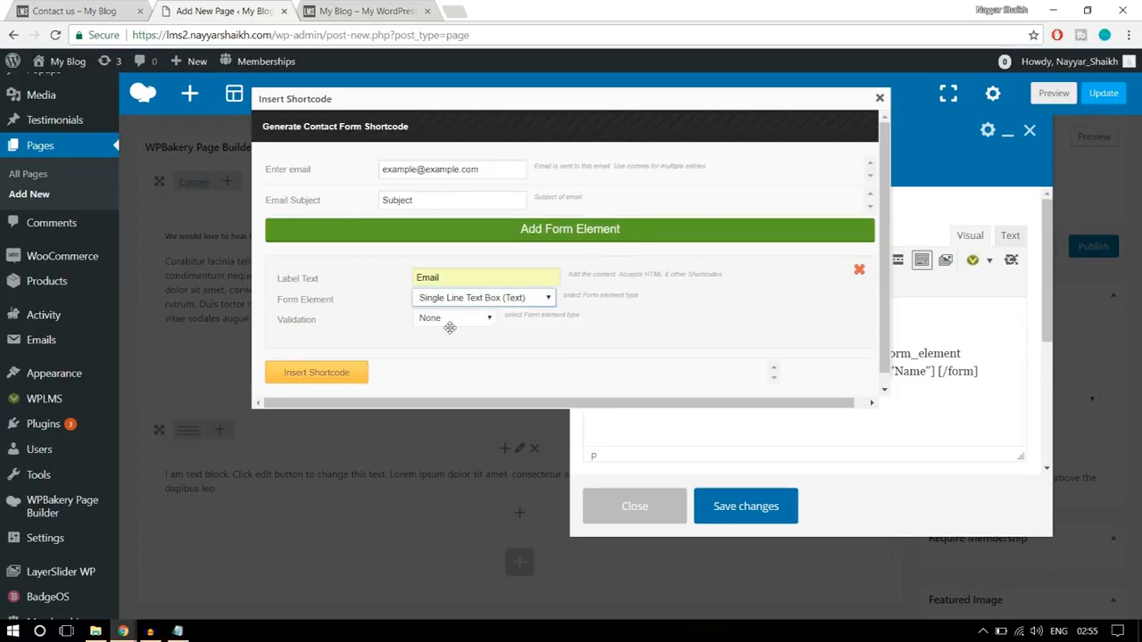
left_click(450, 321)
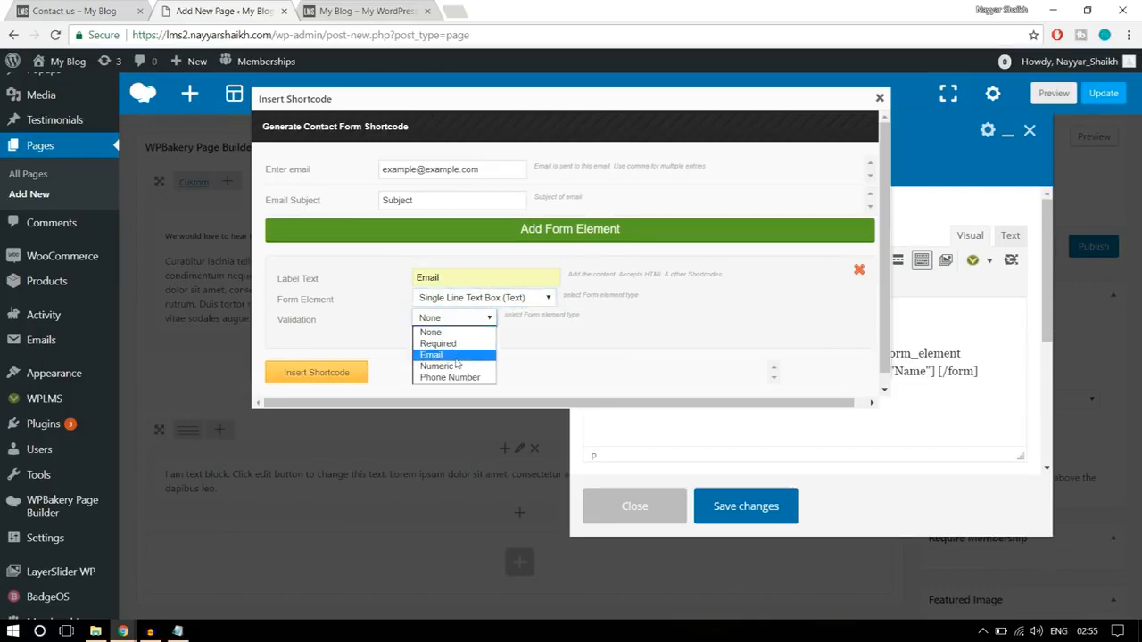
left_click(462, 355)
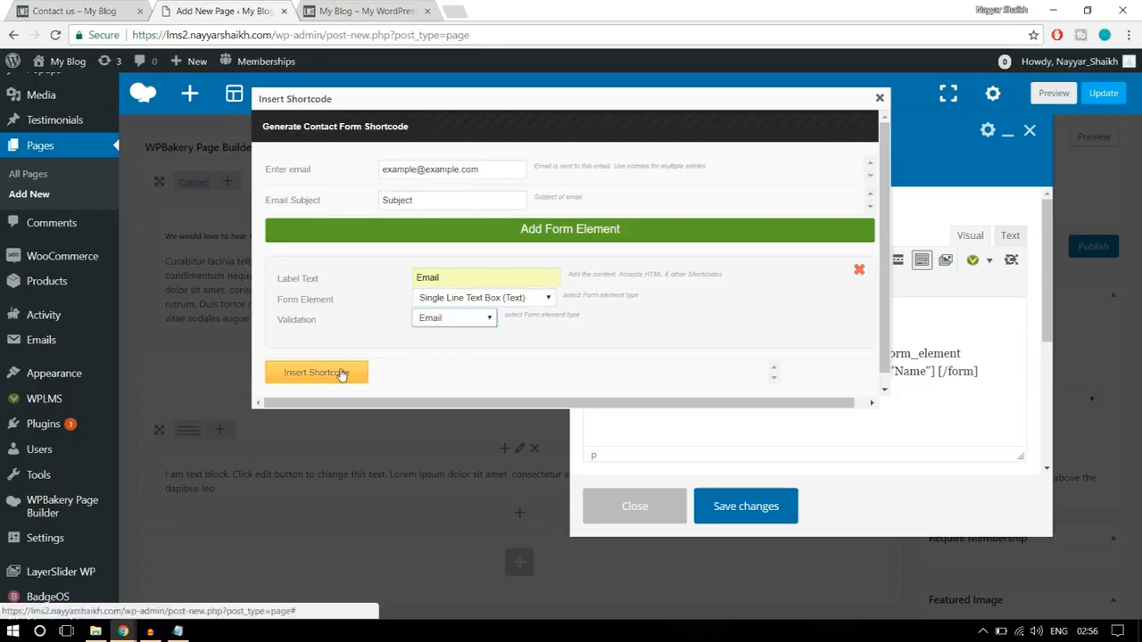
left_click(341, 372)
left_click(89, 7)
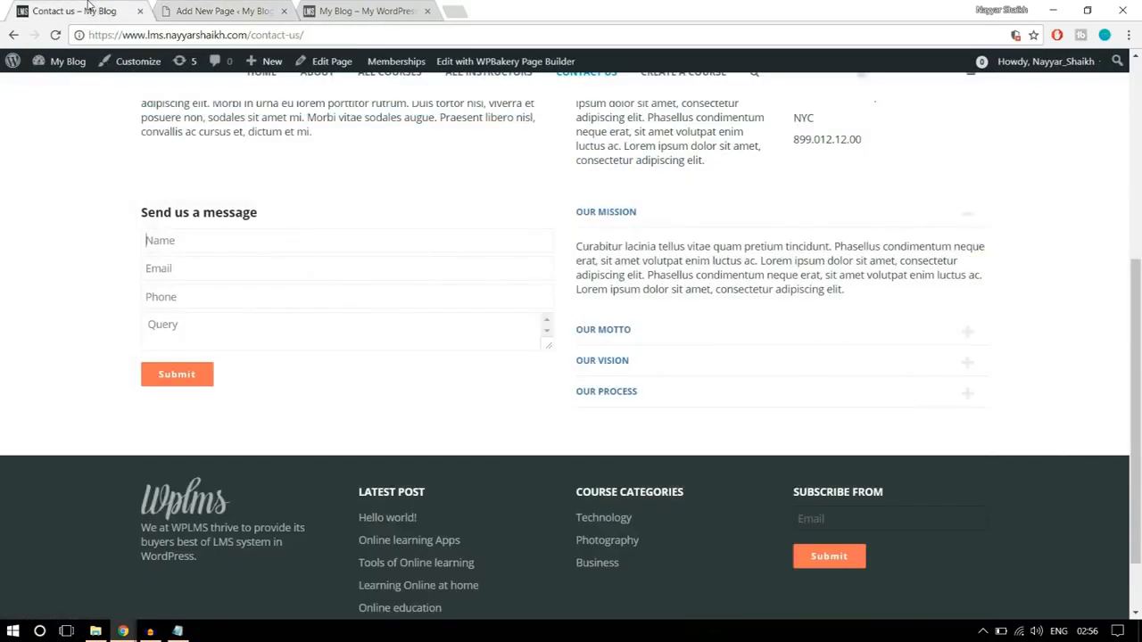
- Insert a contact form shortcode with a single-line text field labelled Phone and Phone Number validation
left_click(223, 11)
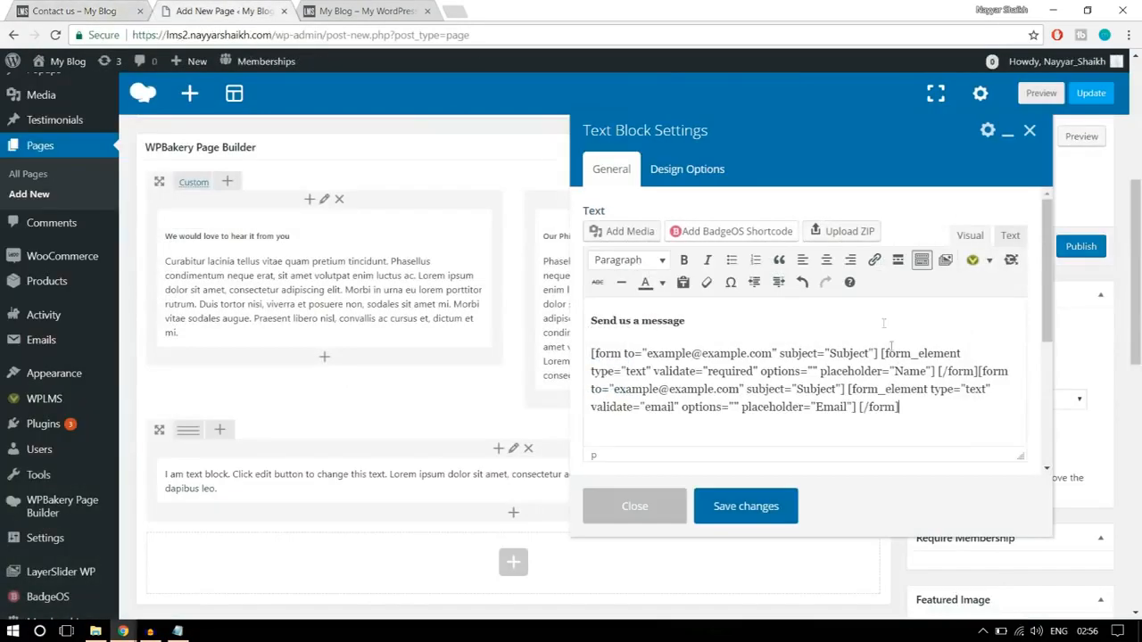
left_click(972, 259)
left_click(1014, 456)
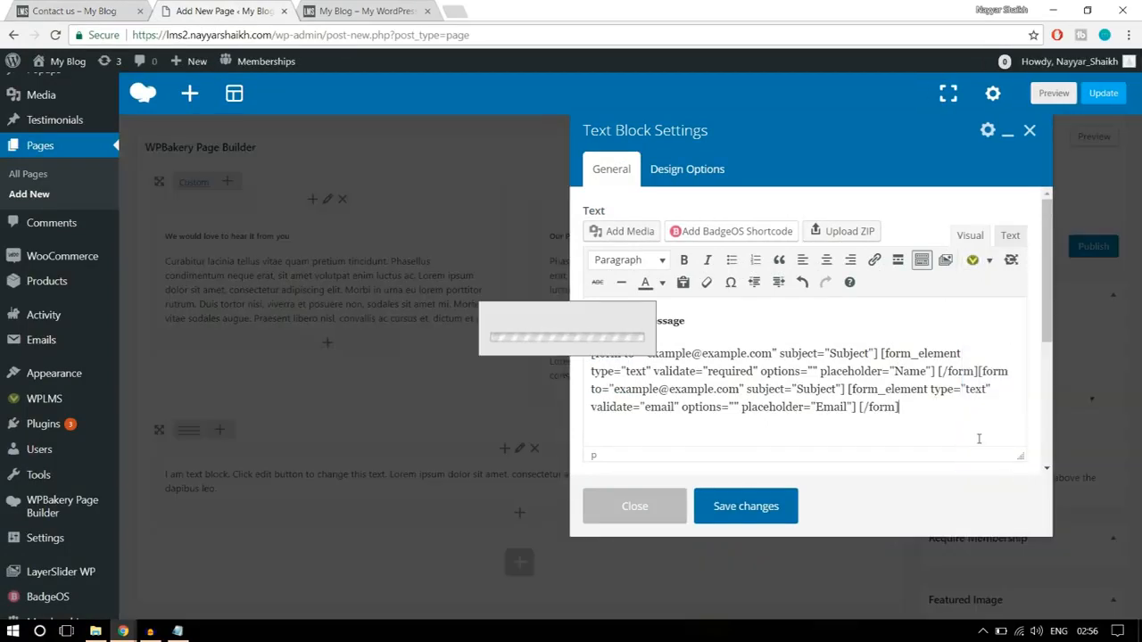
left_click(525, 275)
double_click(498, 276)
type("Ph")
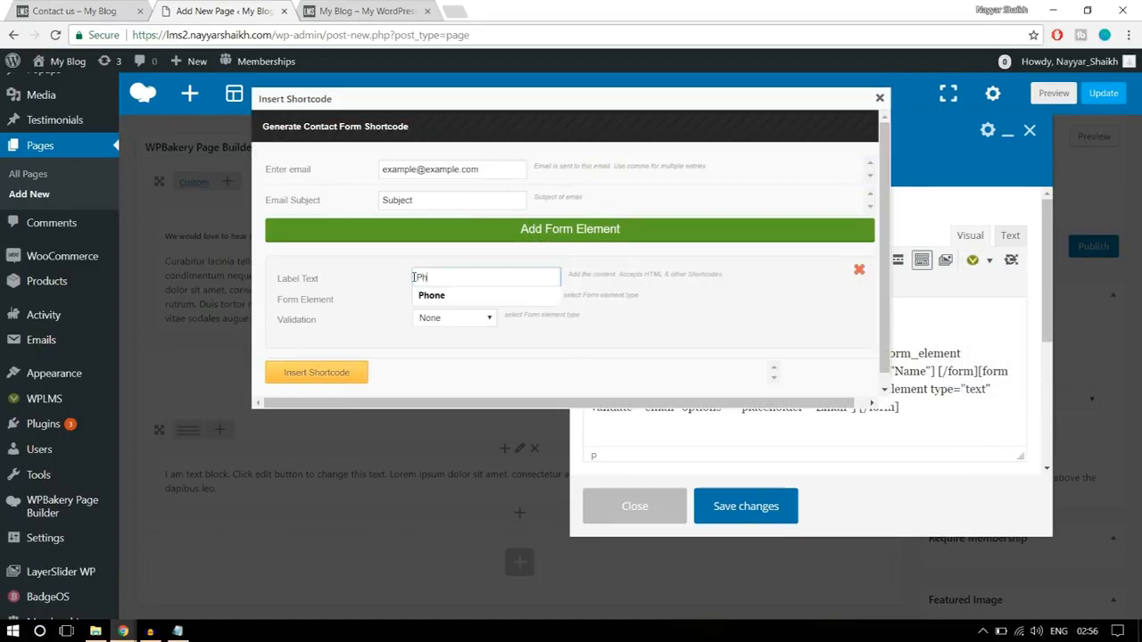
type("one")
left_click(491, 297)
left_click(437, 319)
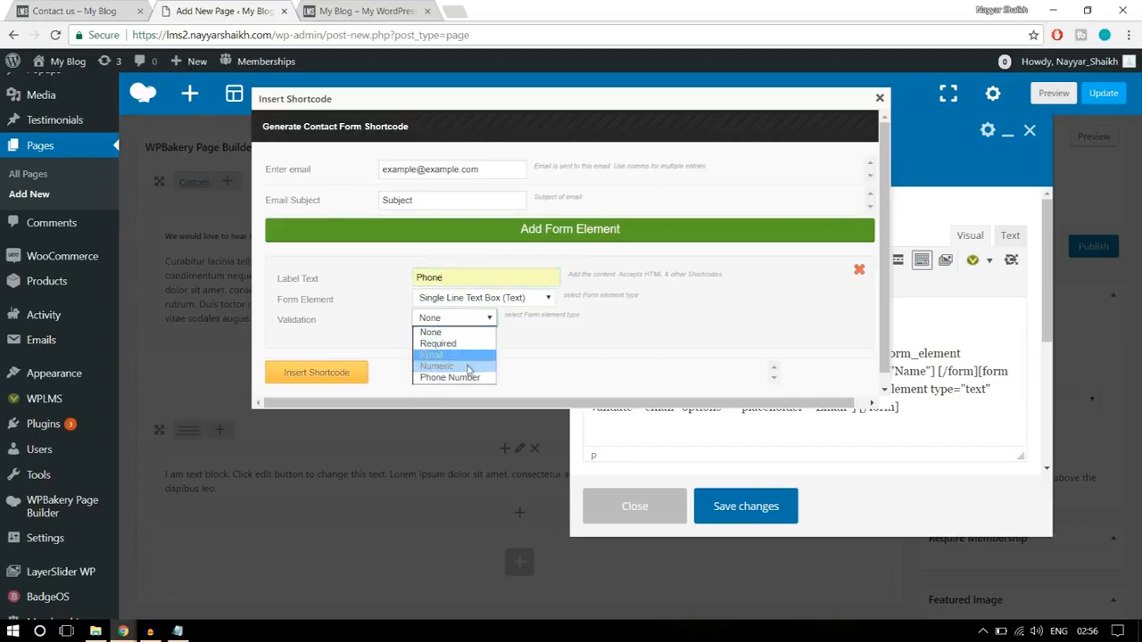
left_click(470, 378)
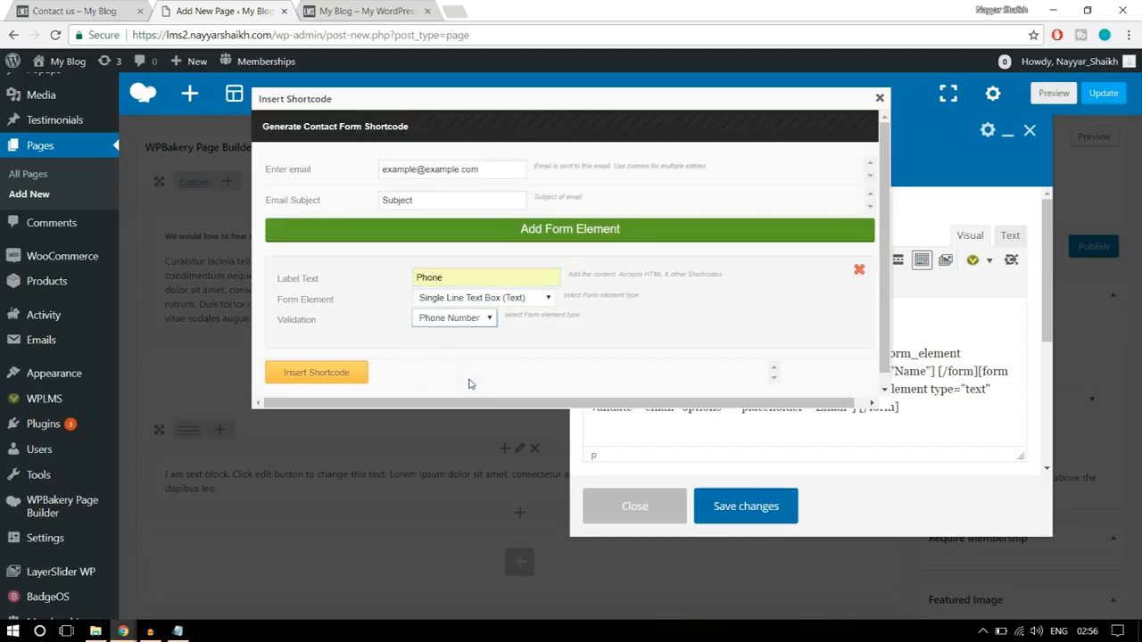
left_click(337, 376)
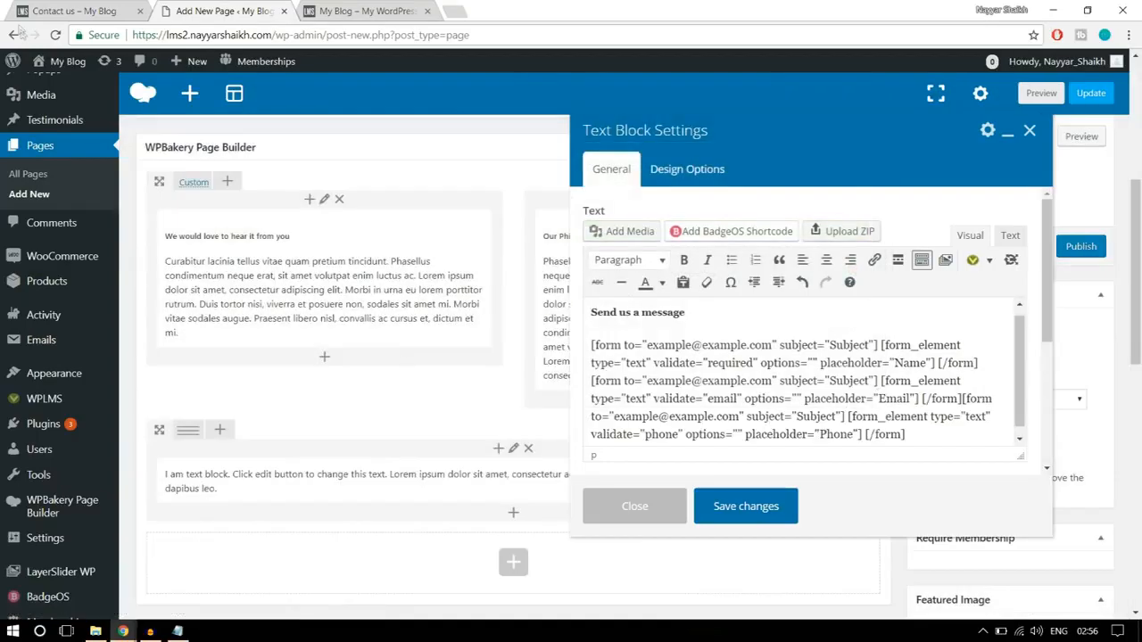
- Check the reference form's fields, and start another form shortcode with its field labelled Message
left_click(72, 9)
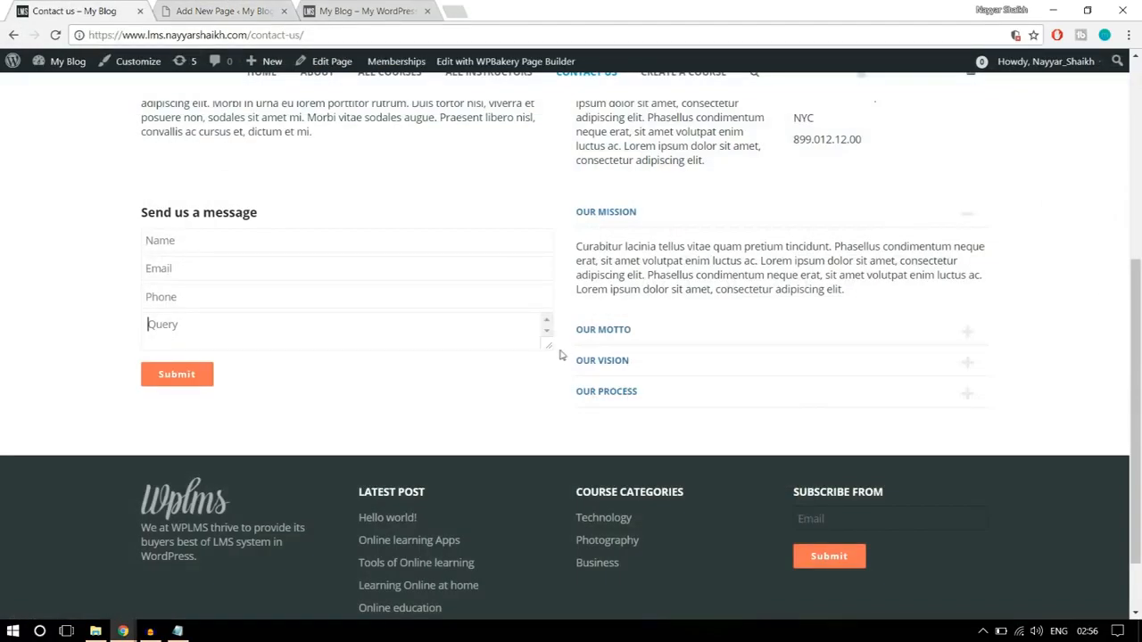
left_click(223, 11)
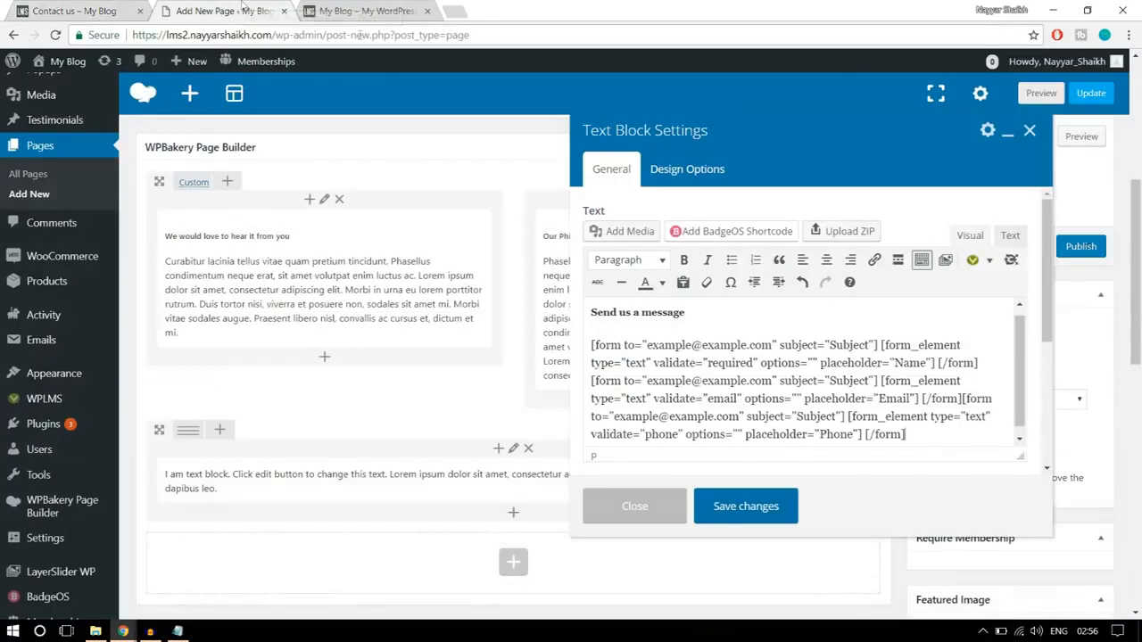
left_click(103, 9)
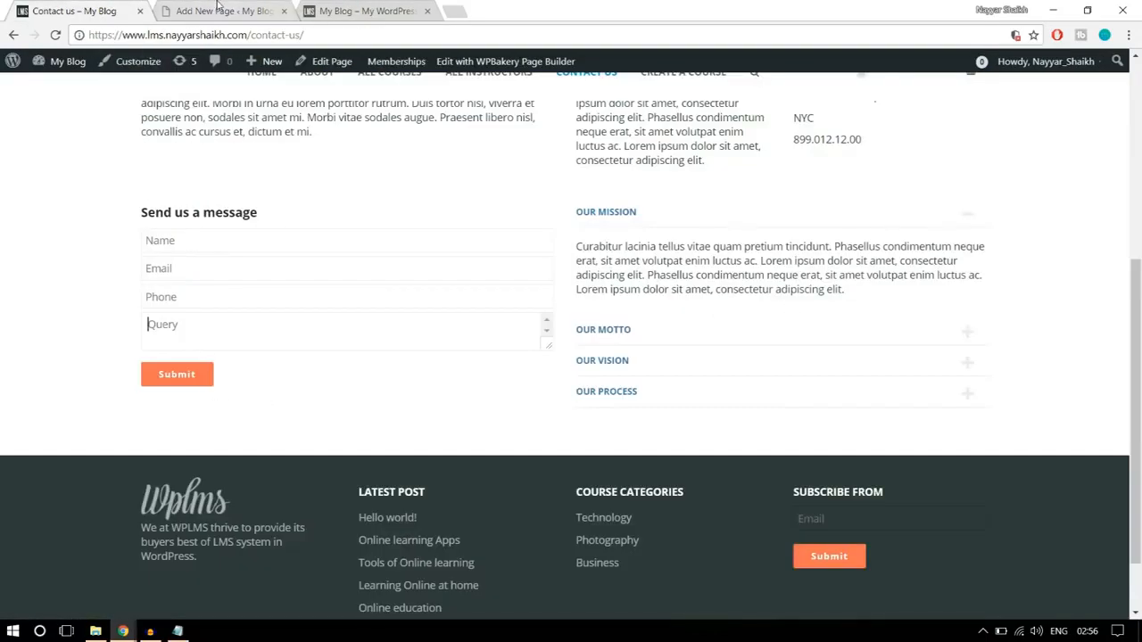
left_click(219, 9)
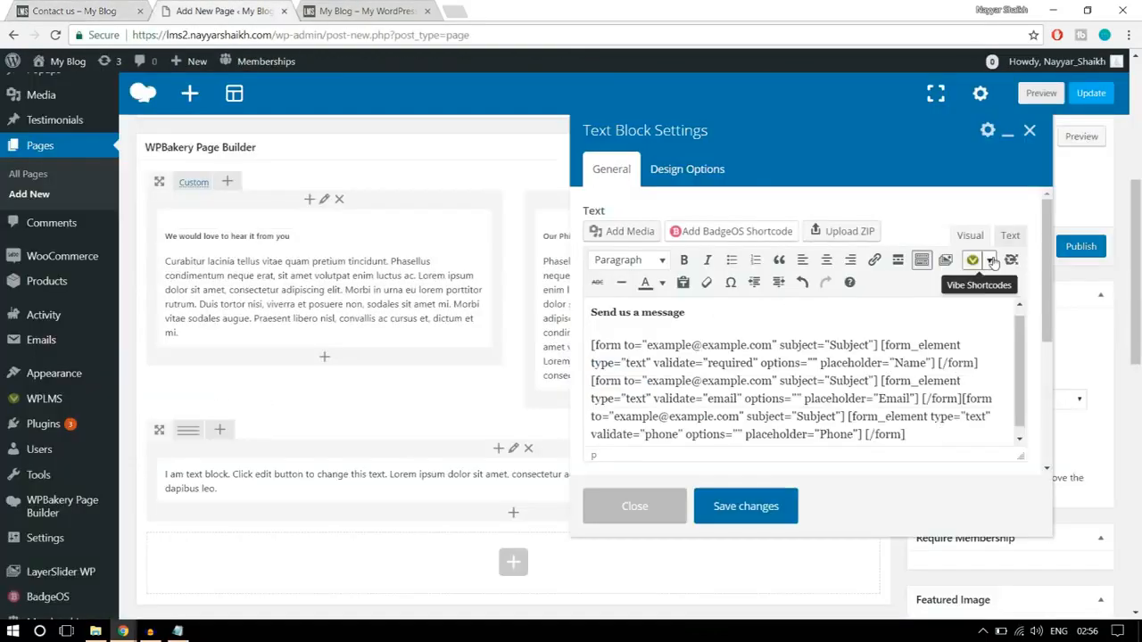
left_click(987, 260)
left_click(1018, 459)
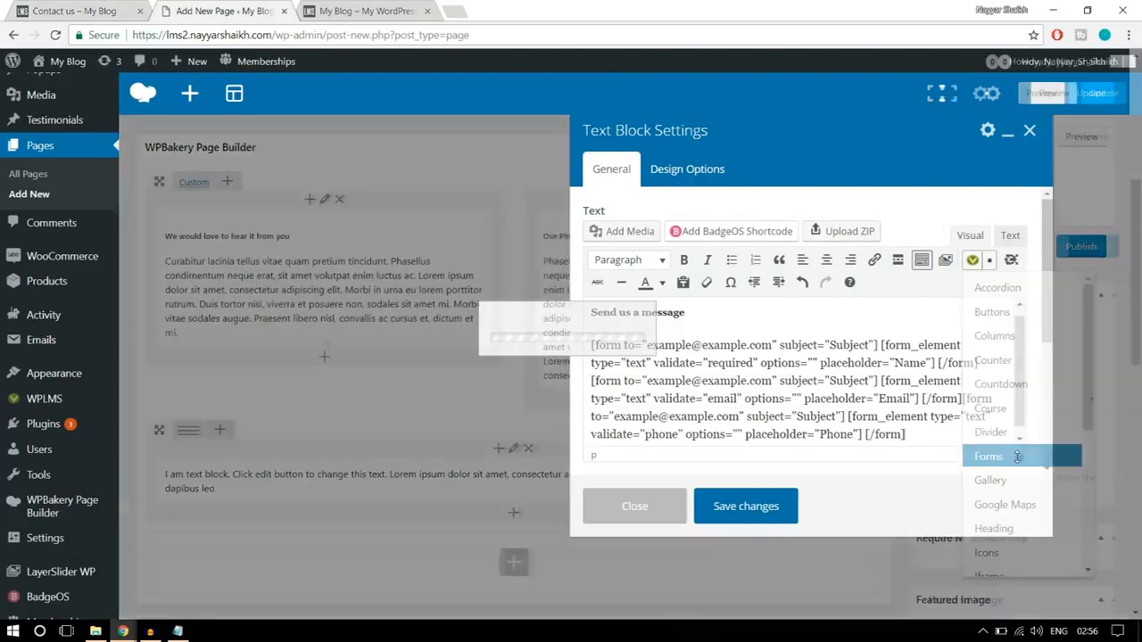
left_click_drag(458, 283, 390, 289)
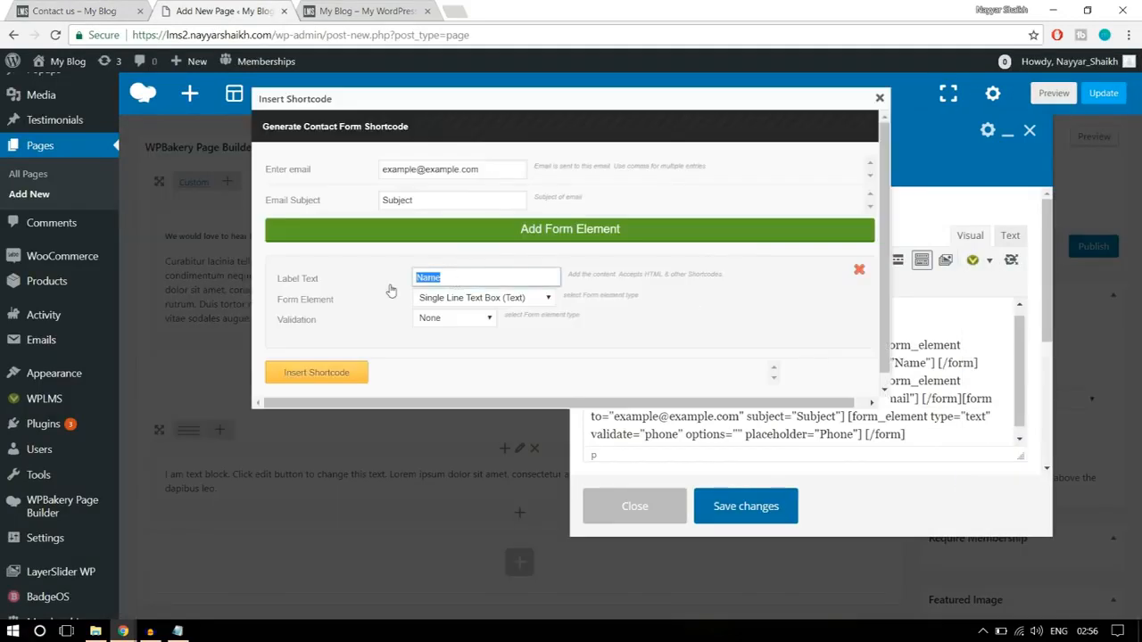
type("Query")
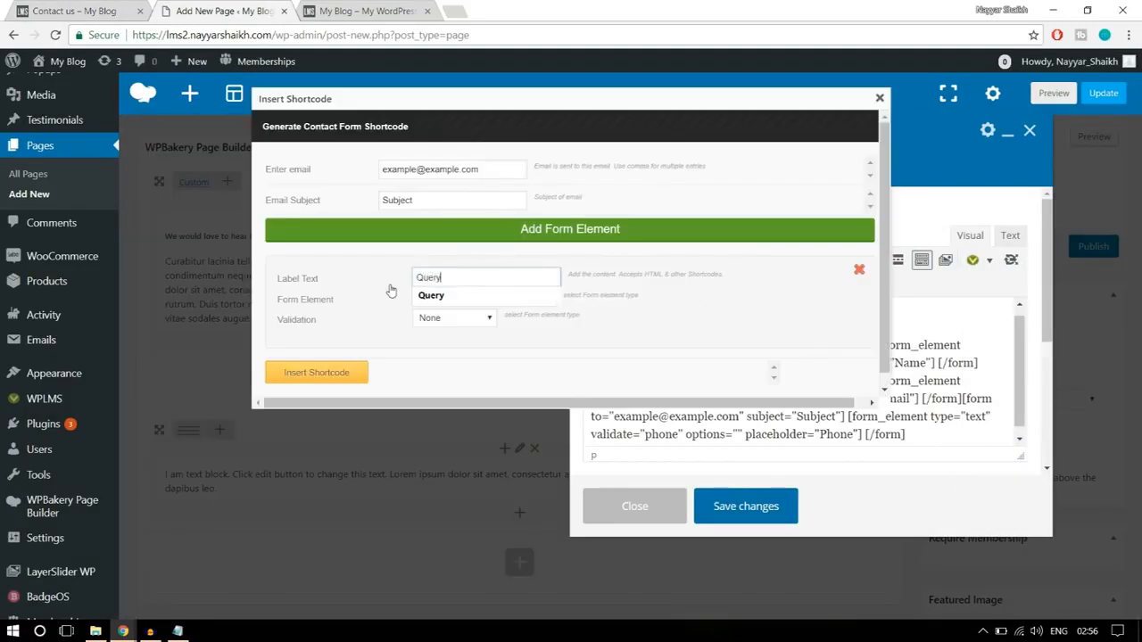
key("ctrl+a")
type("Me")
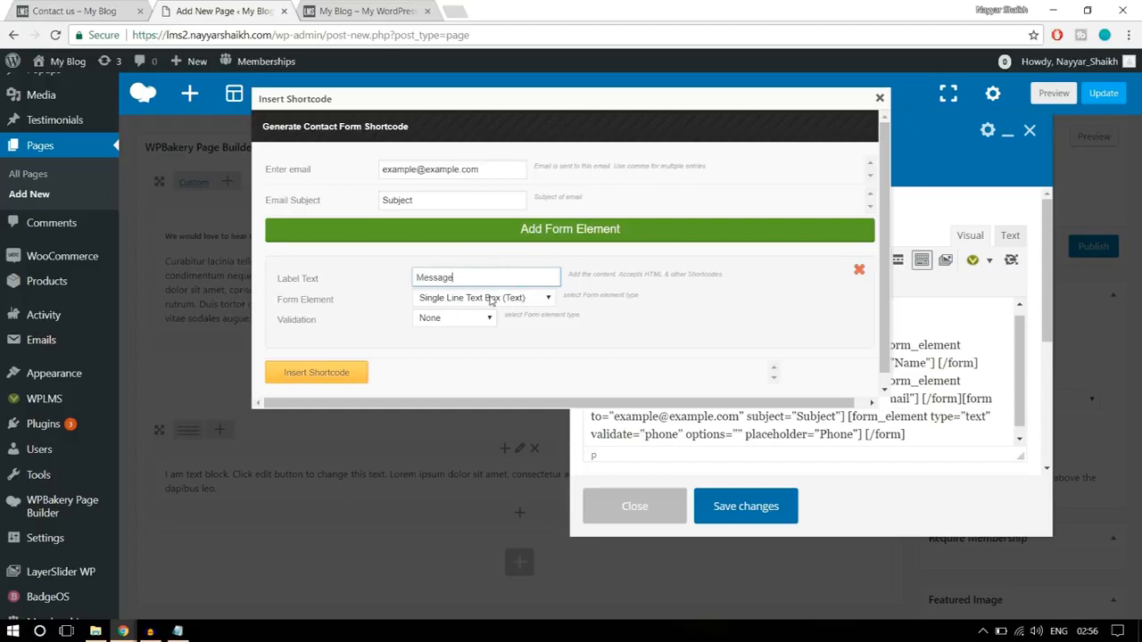
- Make the Message field a Multi Line Text Box (TextArea) with validation None and insert its shortcode
left_click(490, 300)
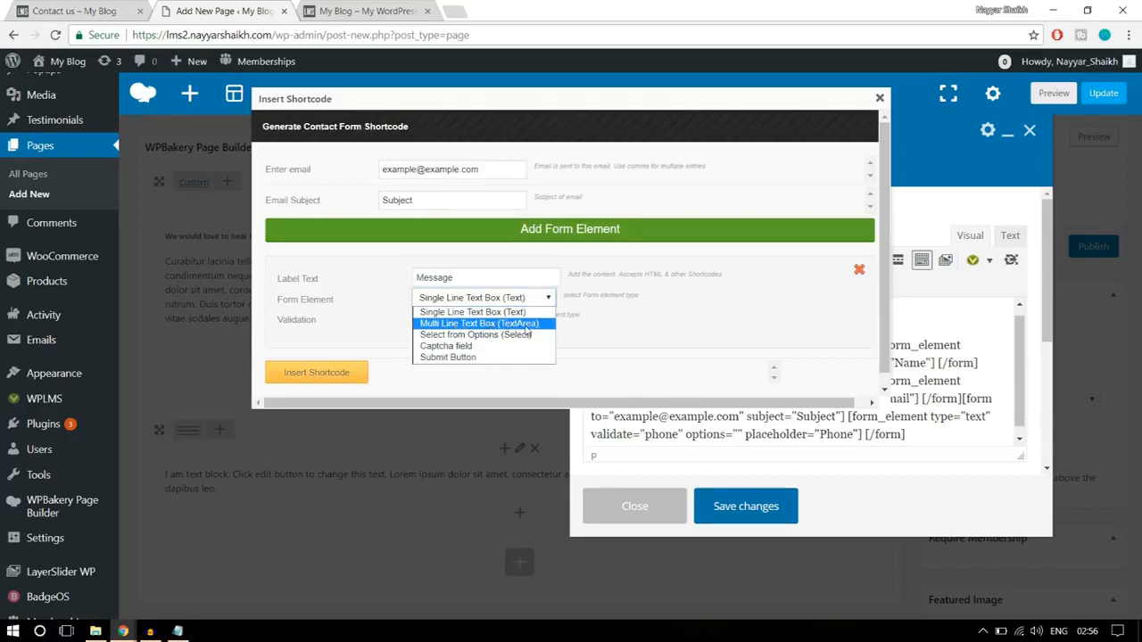
left_click(527, 327)
left_click(456, 320)
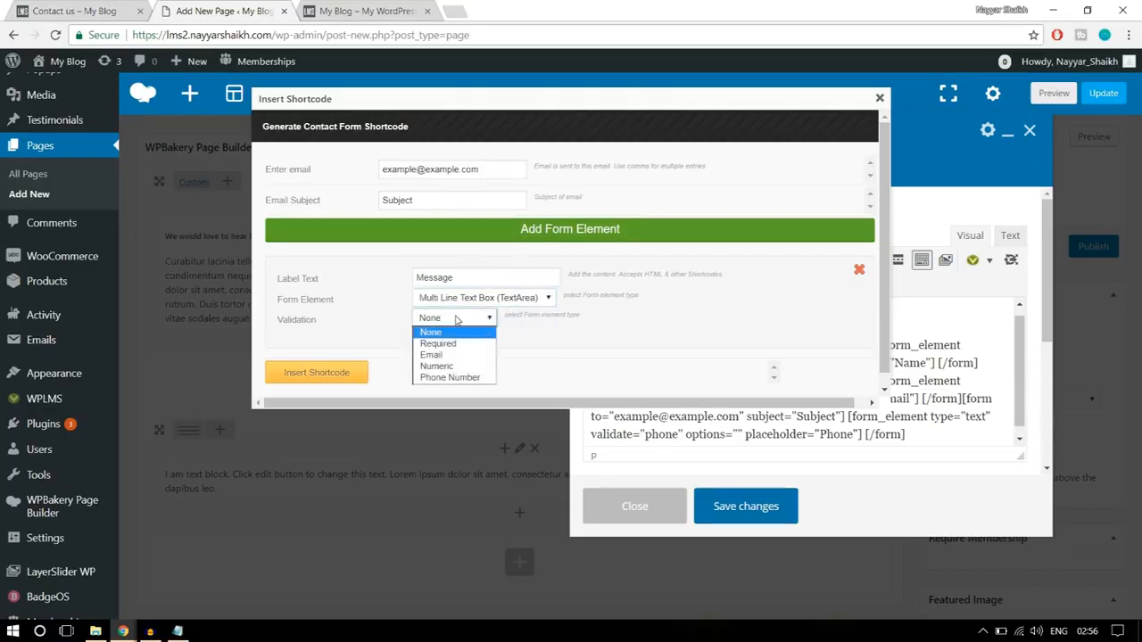
left_click(457, 321)
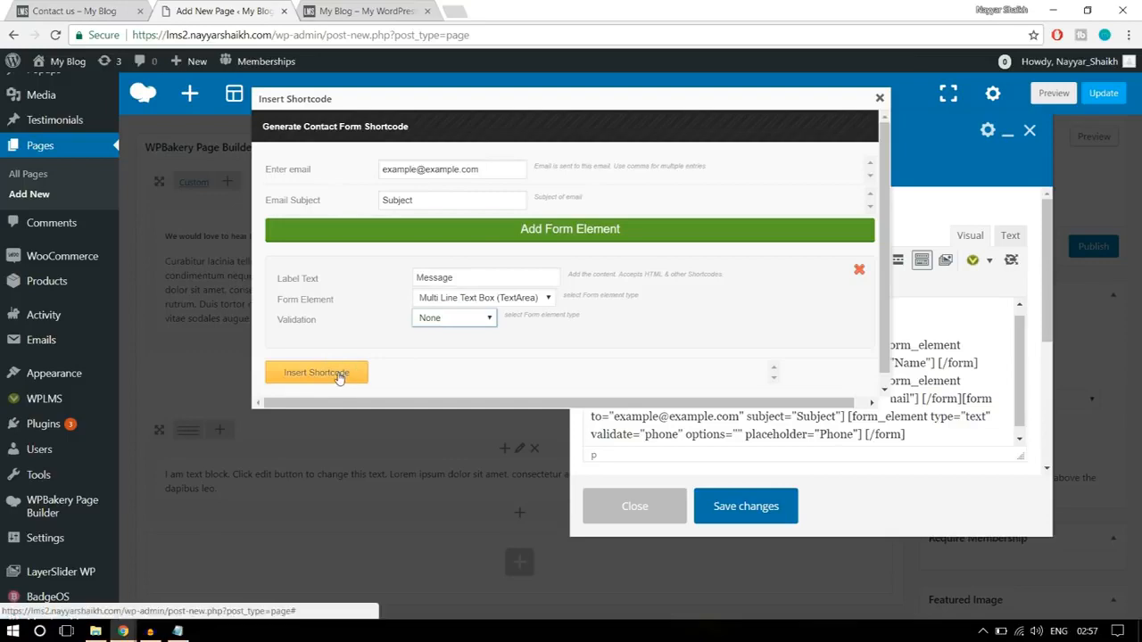
left_click(339, 379)
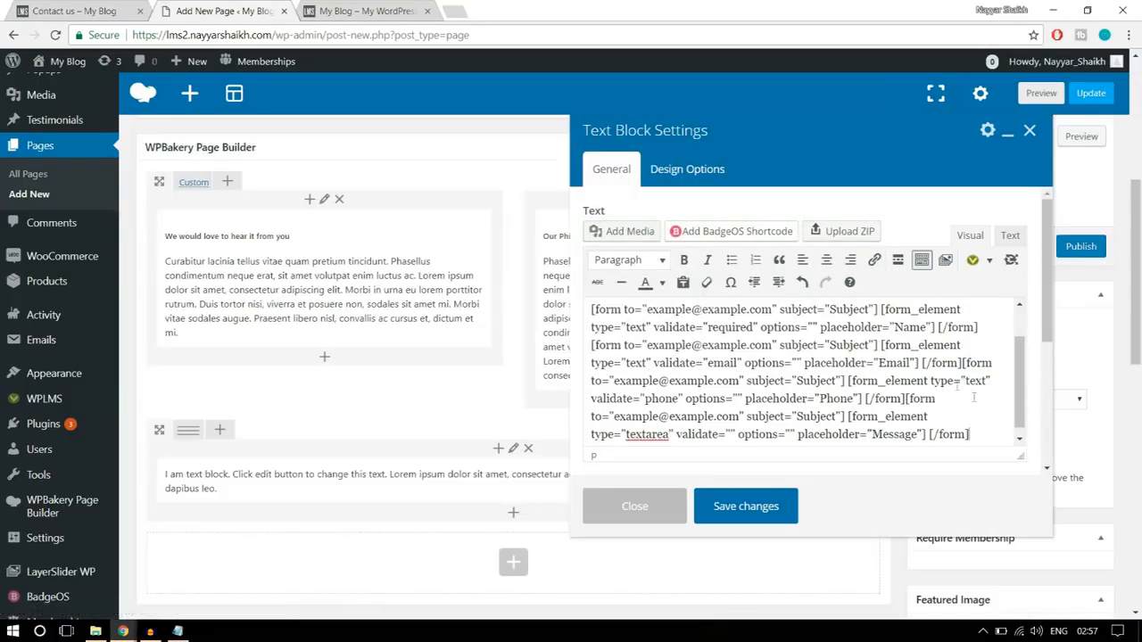
- Start a further form shortcode for the reference form's button, choosing Submit Button as the form element
left_click(123, 9)
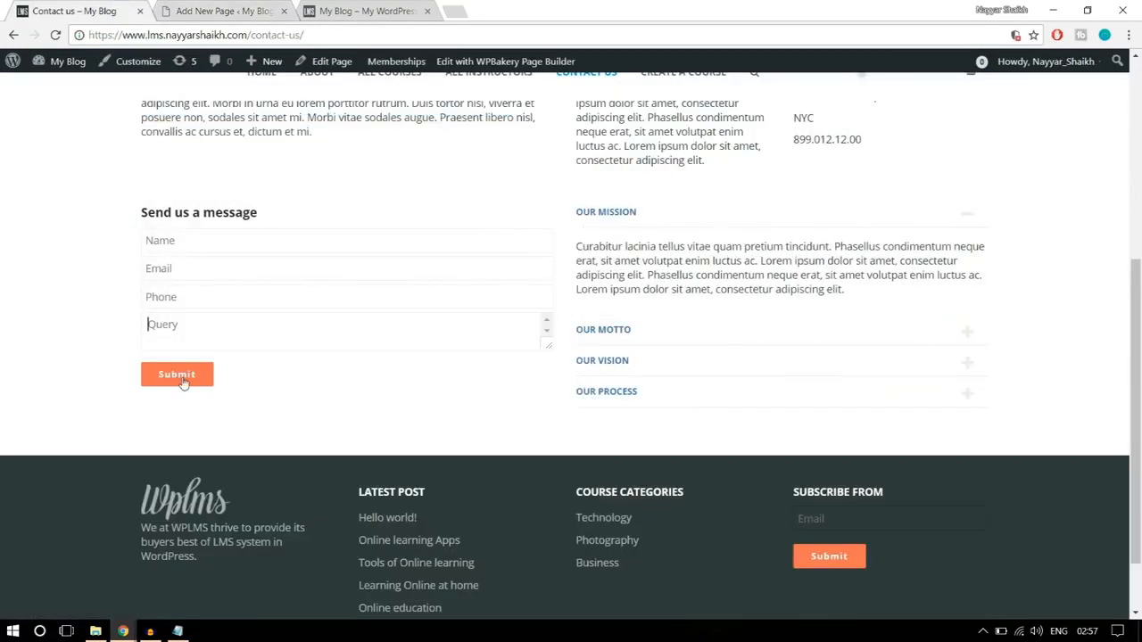
left_click(203, 7)
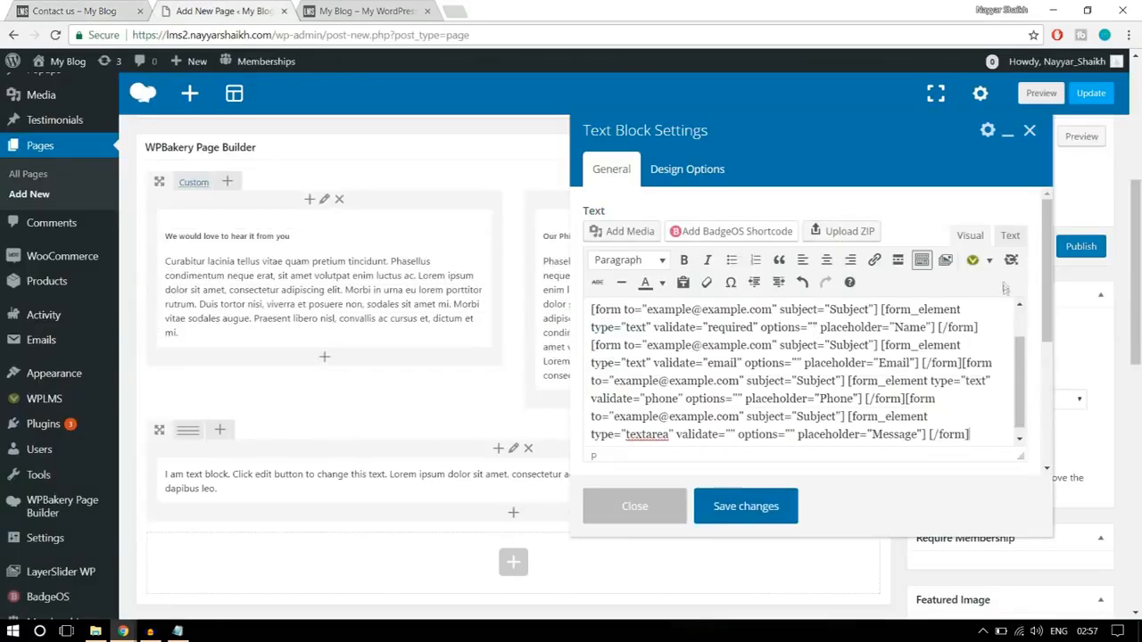
left_click(989, 259)
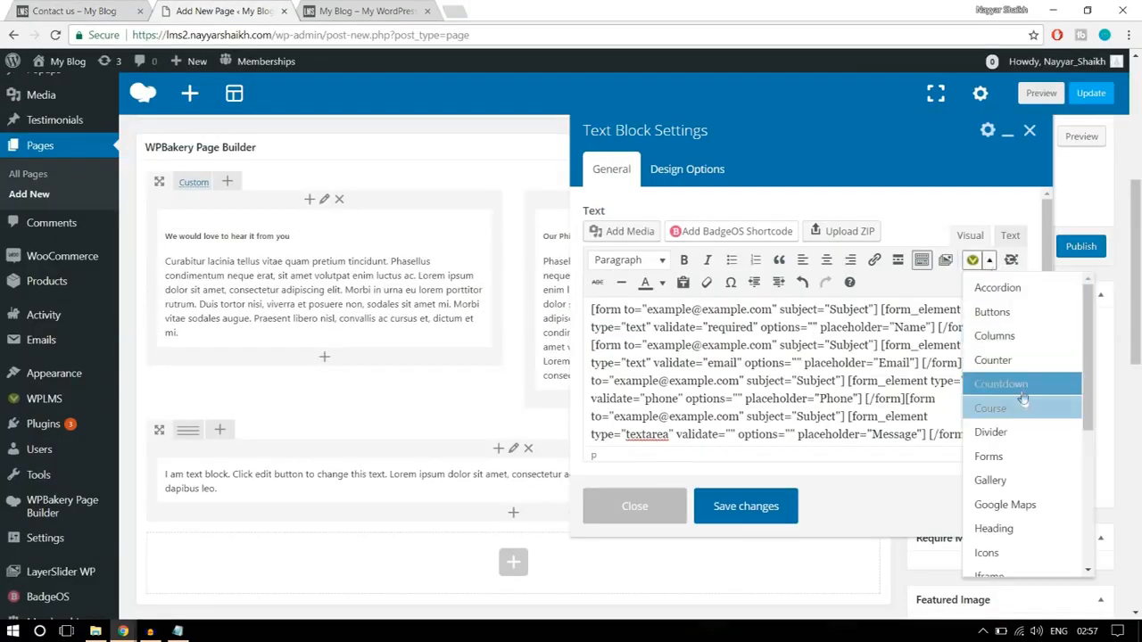
left_click(990, 455)
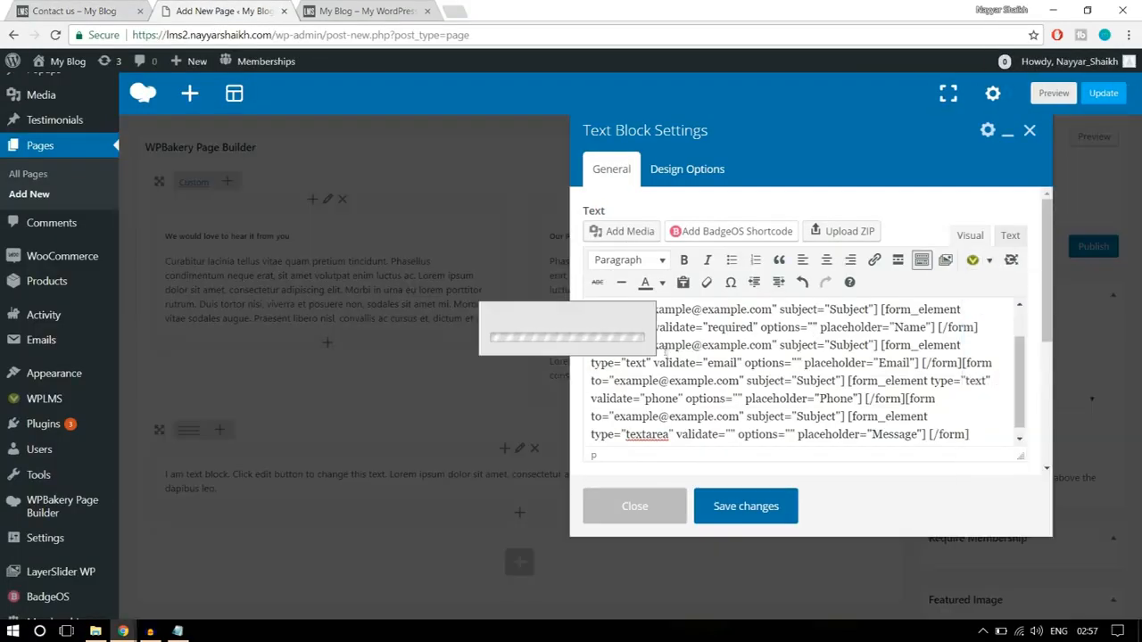
left_click(462, 299)
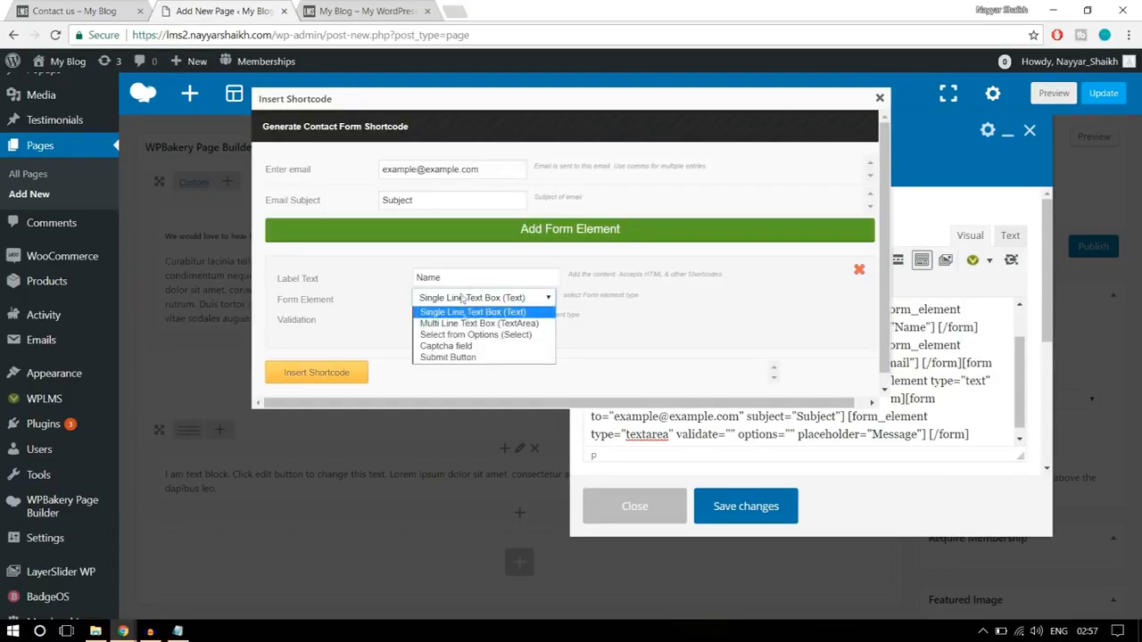
left_click(464, 356)
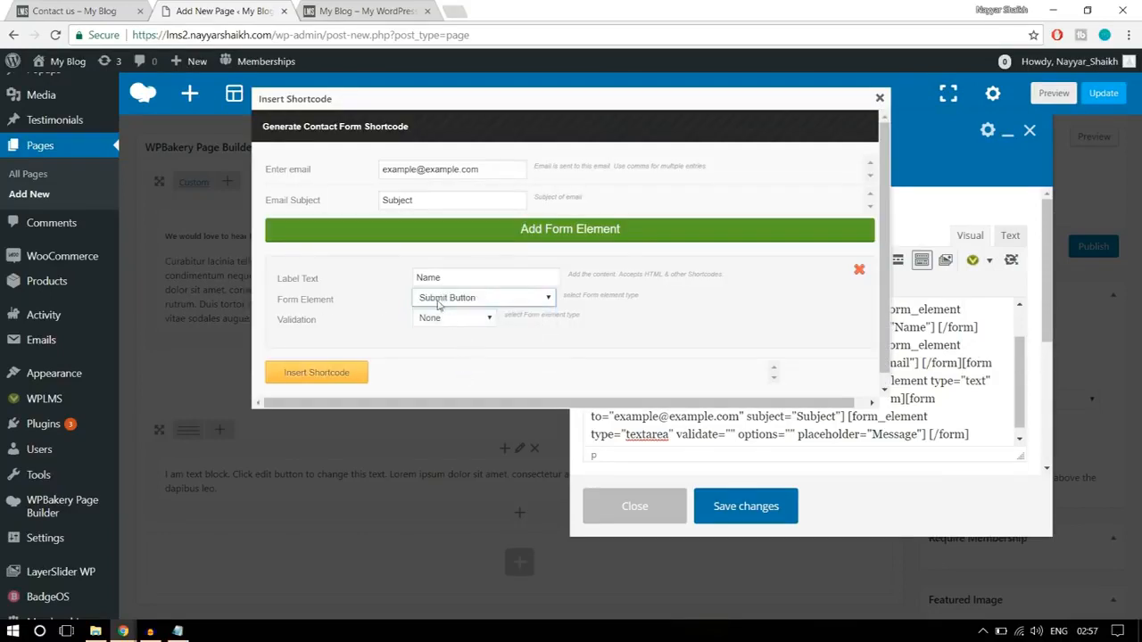
- Insert the button's shortcode with the label Submit and no validation, and save the text block
left_click(438, 321)
left_click(438, 321)
left_click_drag(471, 278, 377, 275)
left_click(45, 8)
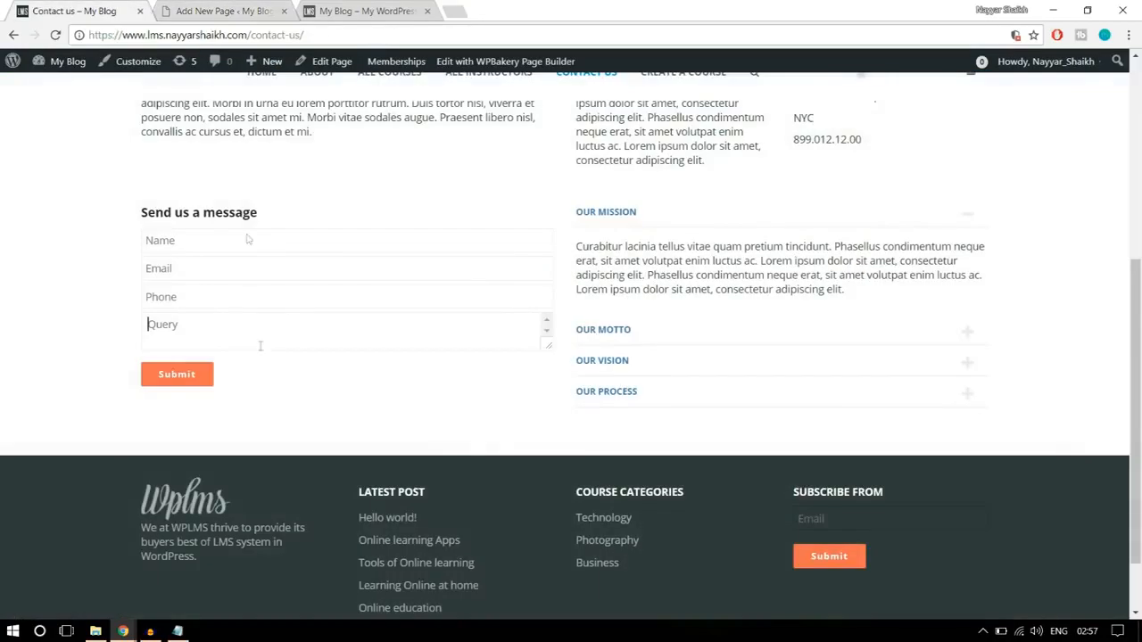
left_click(201, 11)
type("Submit")
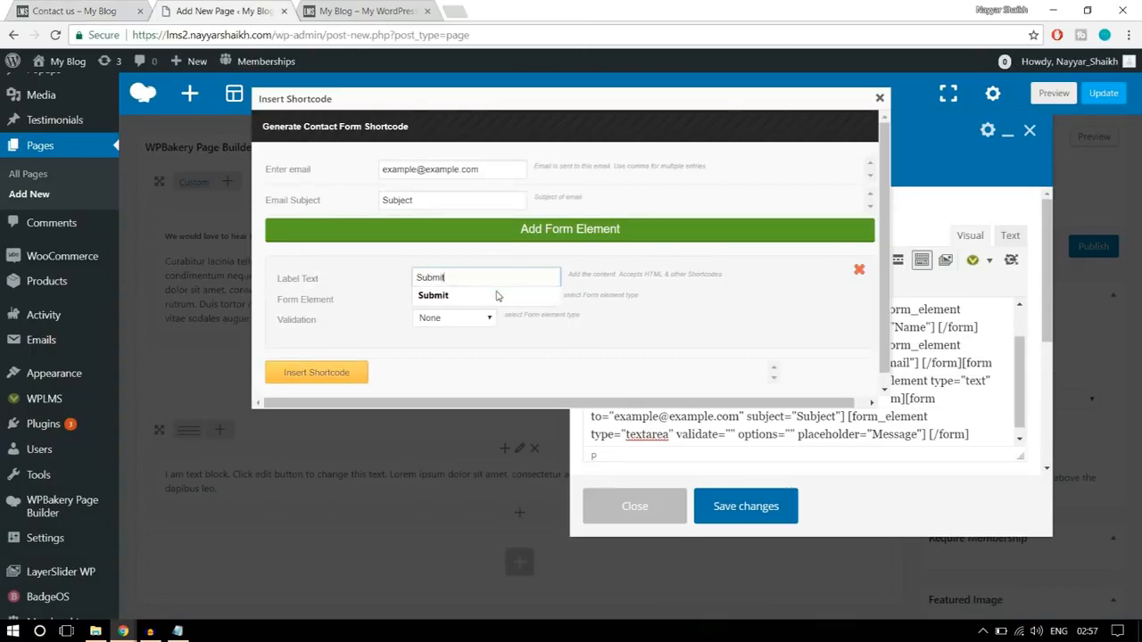
left_click(497, 295)
left_click(326, 375)
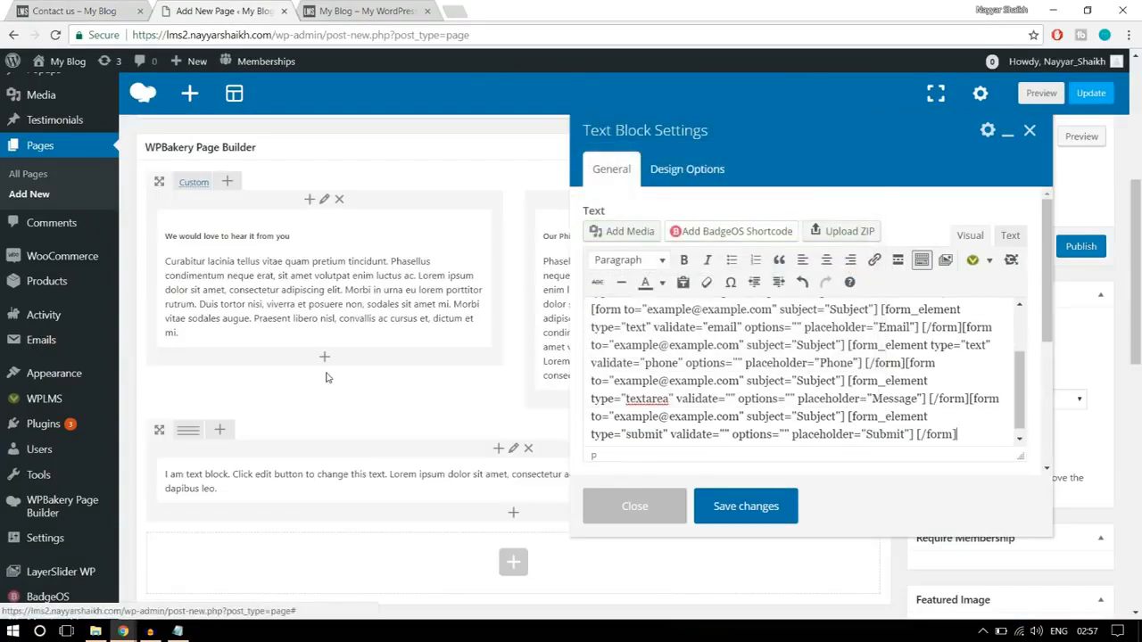
left_click(749, 506)
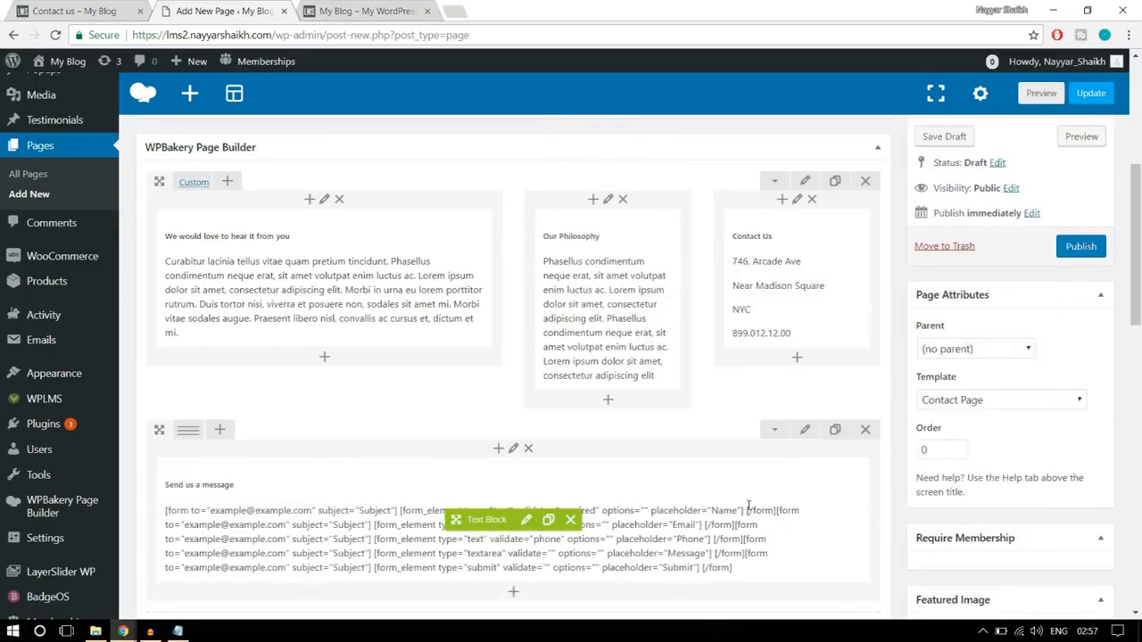
- Split the contact form row into two equal columns (1/2 + 1/2), following the reference page's layout
left_click(98, 7)
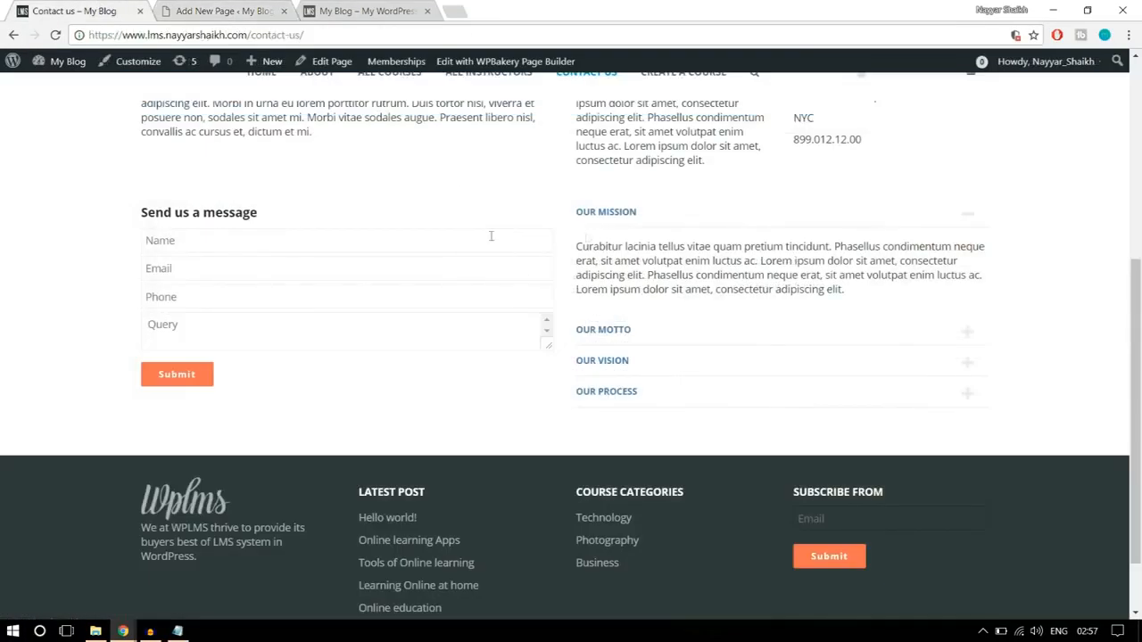
left_click(225, 7)
scroll(382, 294, "down", 2)
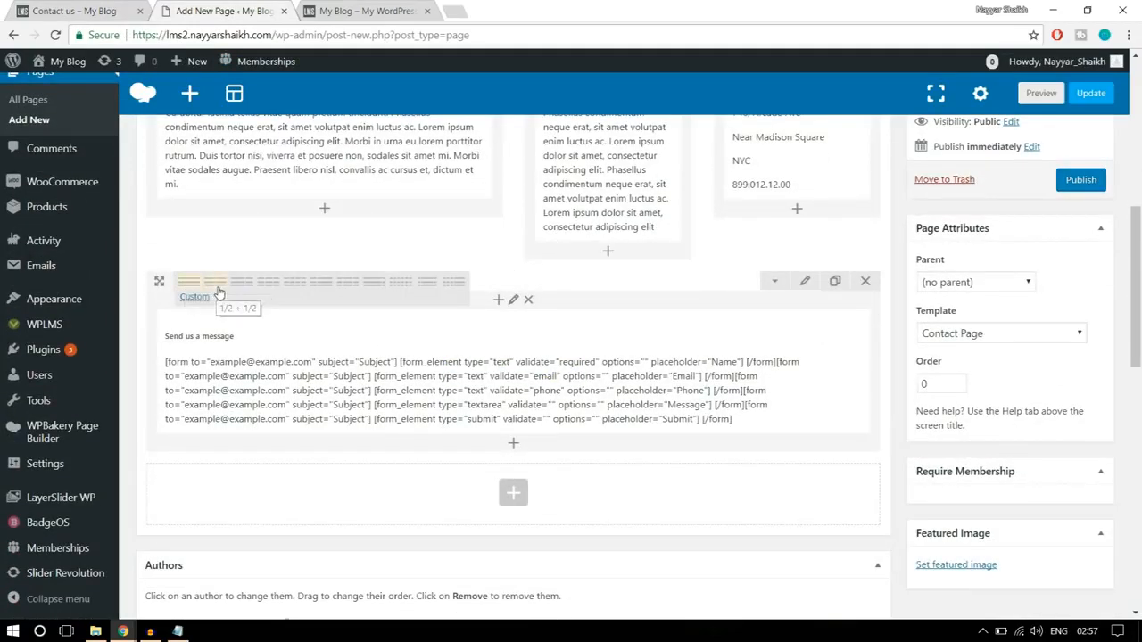
left_click(215, 282)
- Search the elements for "acco" and add an Accordion to the empty column beside the contact form
left_click(703, 328)
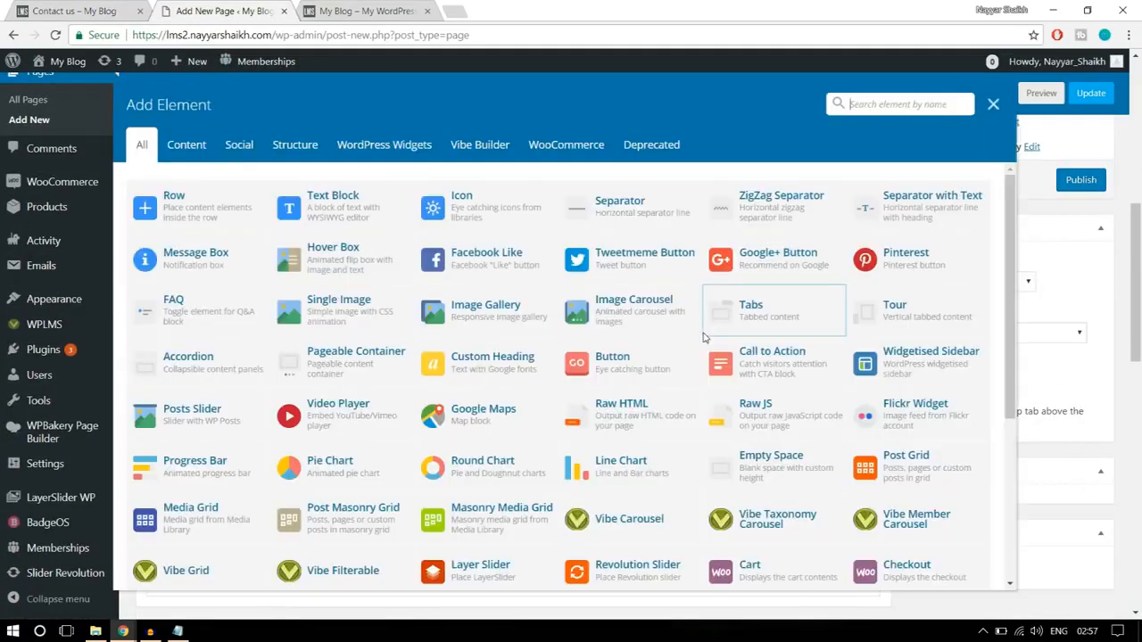
type("aa")
key("BackSpace")
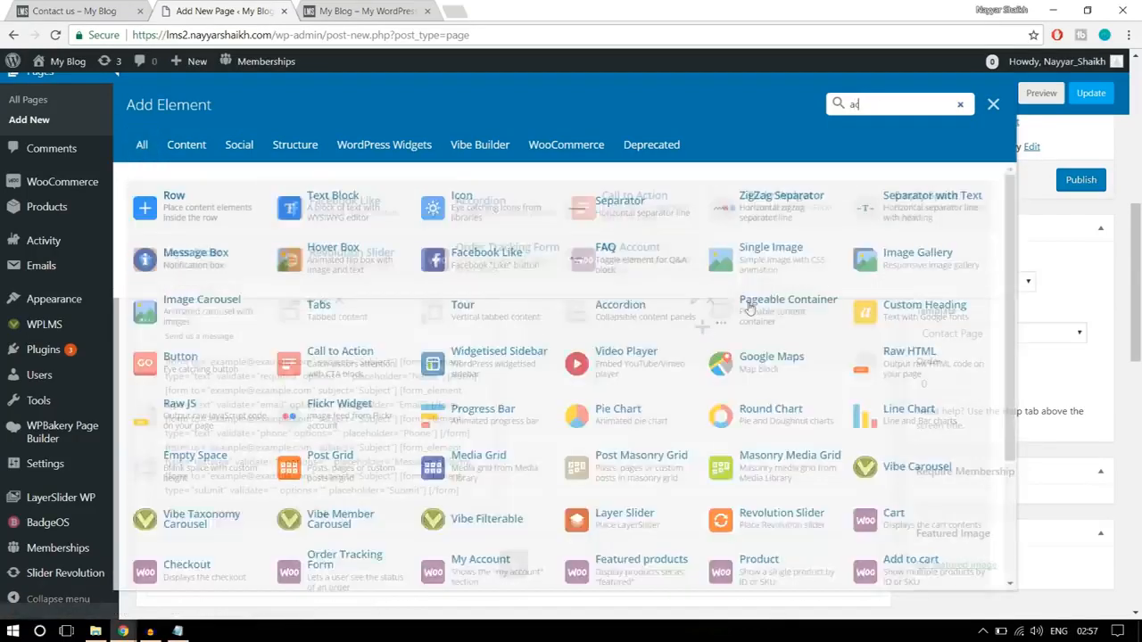
type("cco")
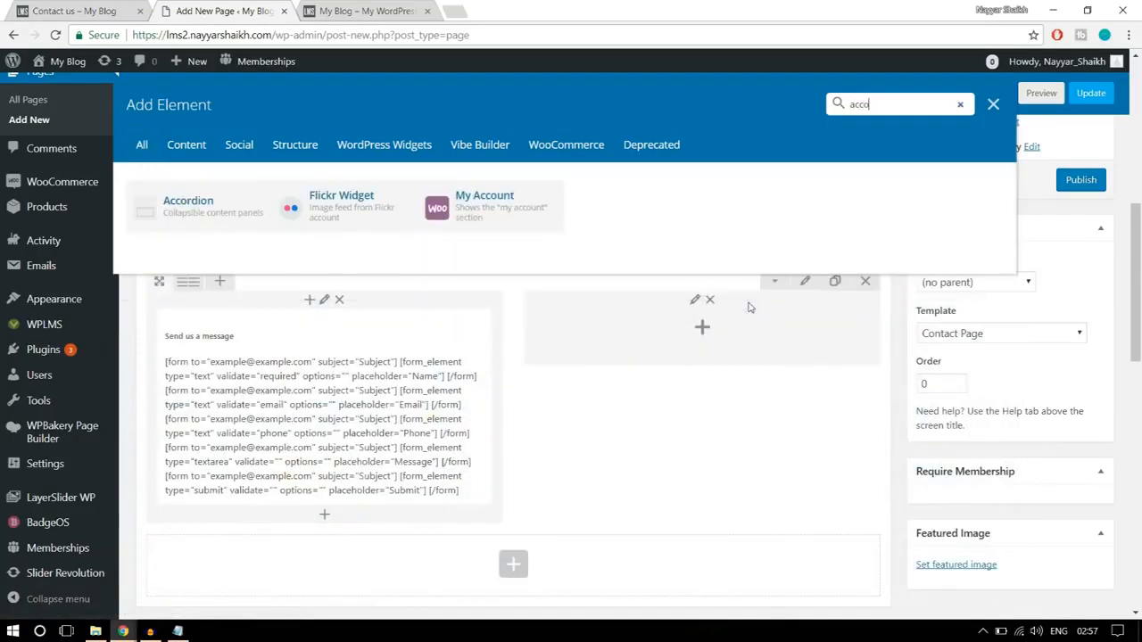
left_click(230, 214)
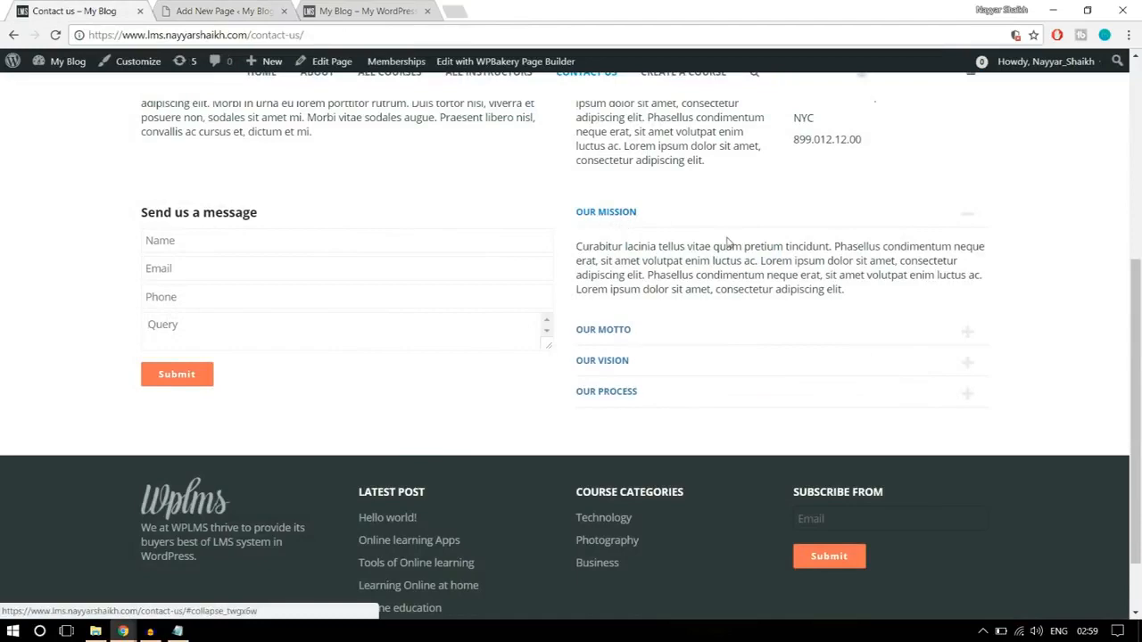
- Copy the Our Mission paragraph from the reference contact page and title the accordion's first section "Our Mission"
left_click_drag(848, 294, 573, 246)
key("ctrl+c")
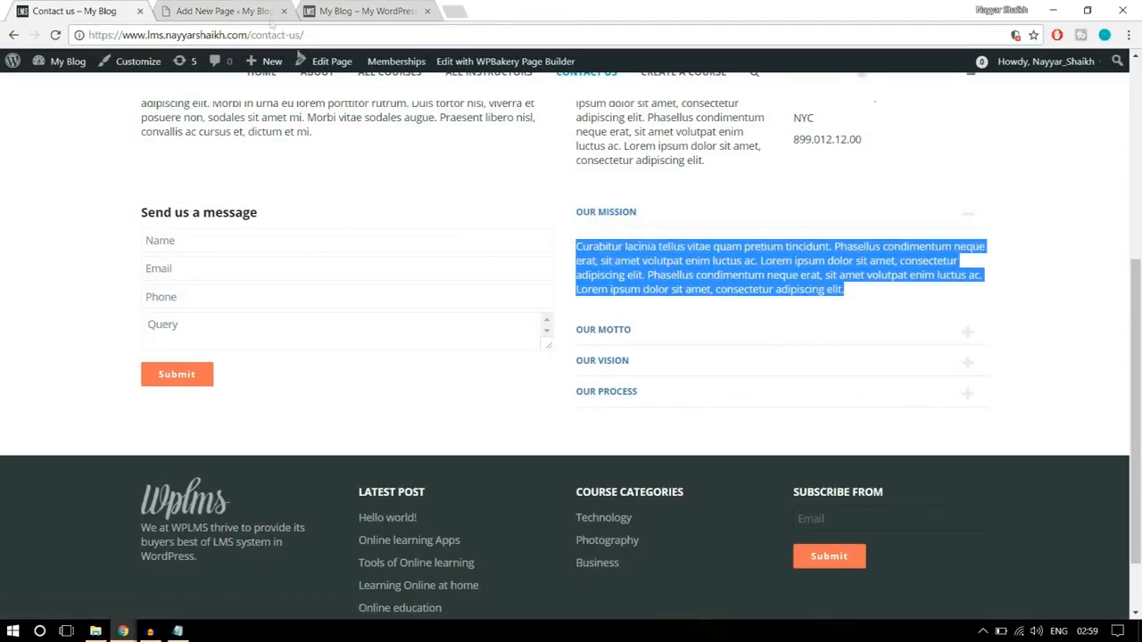
left_click(230, 11)
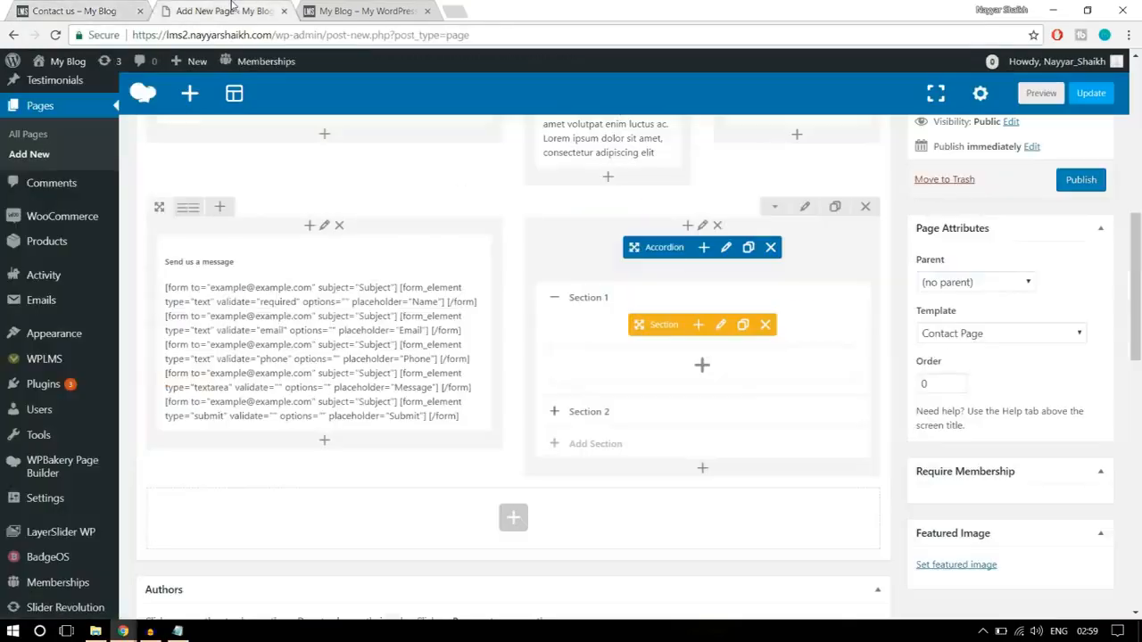
left_click(722, 326)
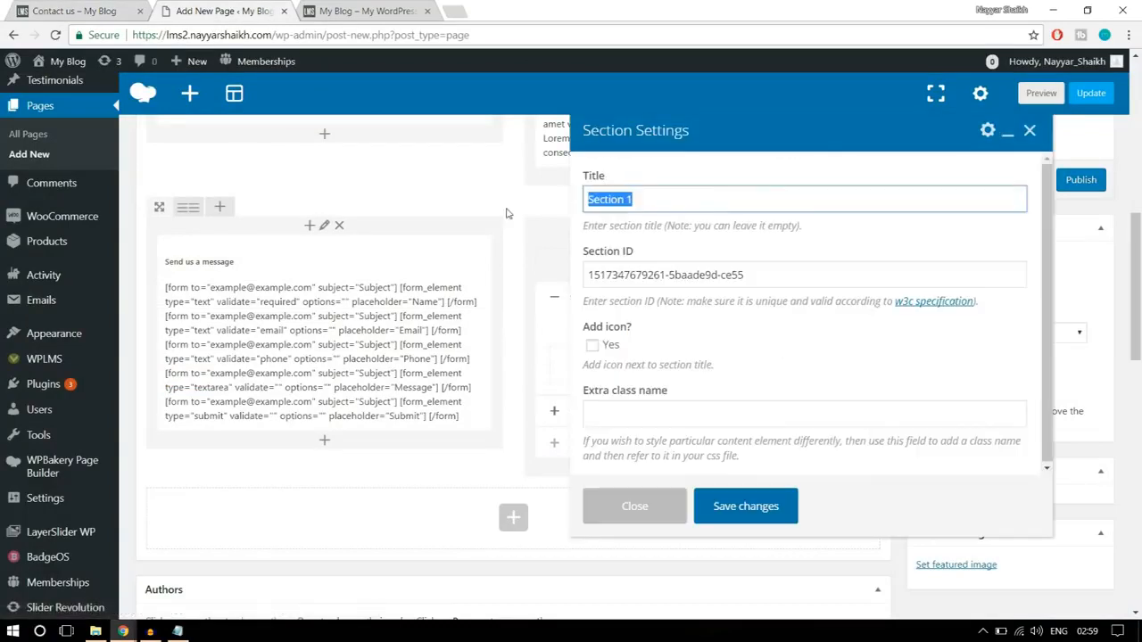
type("Our Mission")
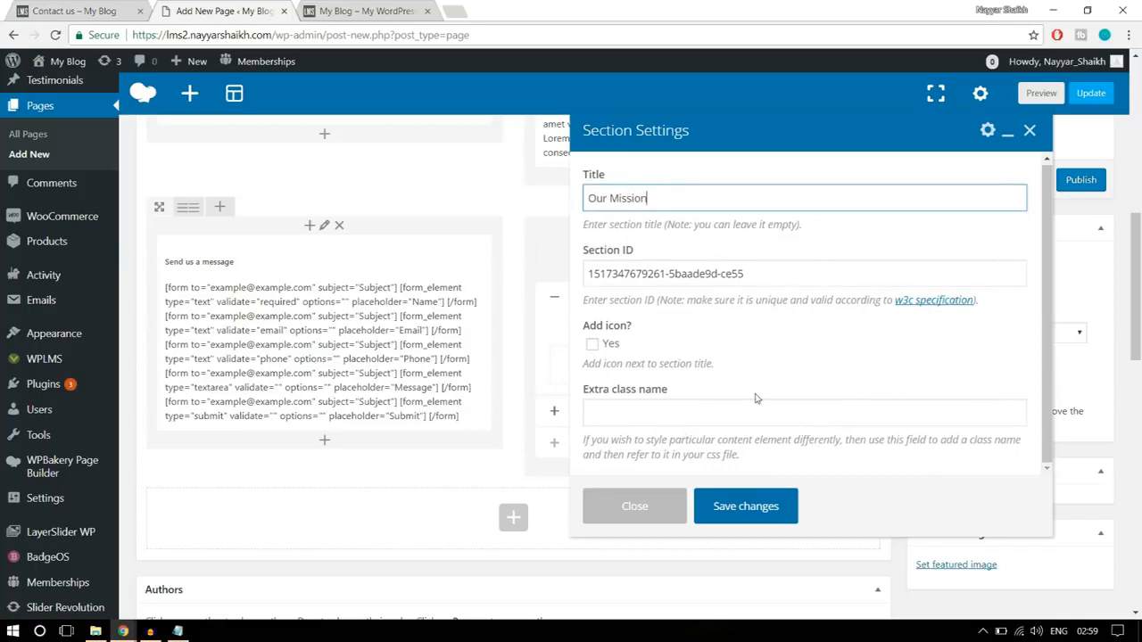
left_click(745, 505)
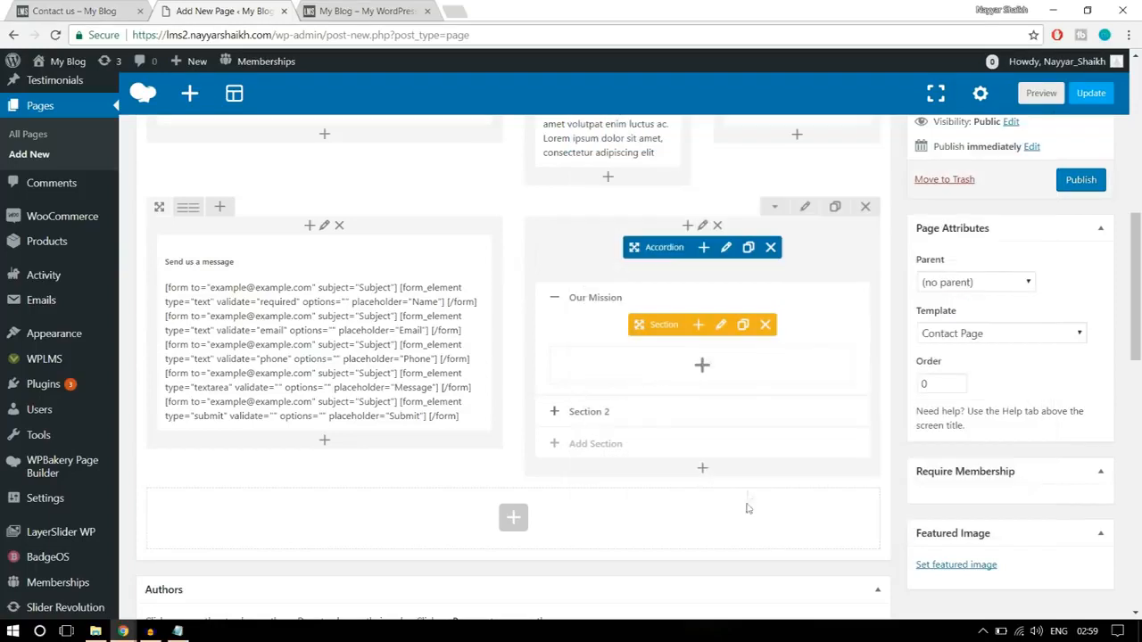
- Add a Text Block inside the Our Mission section, replacing its placeholder text with the copied paragraph
left_click(701, 367)
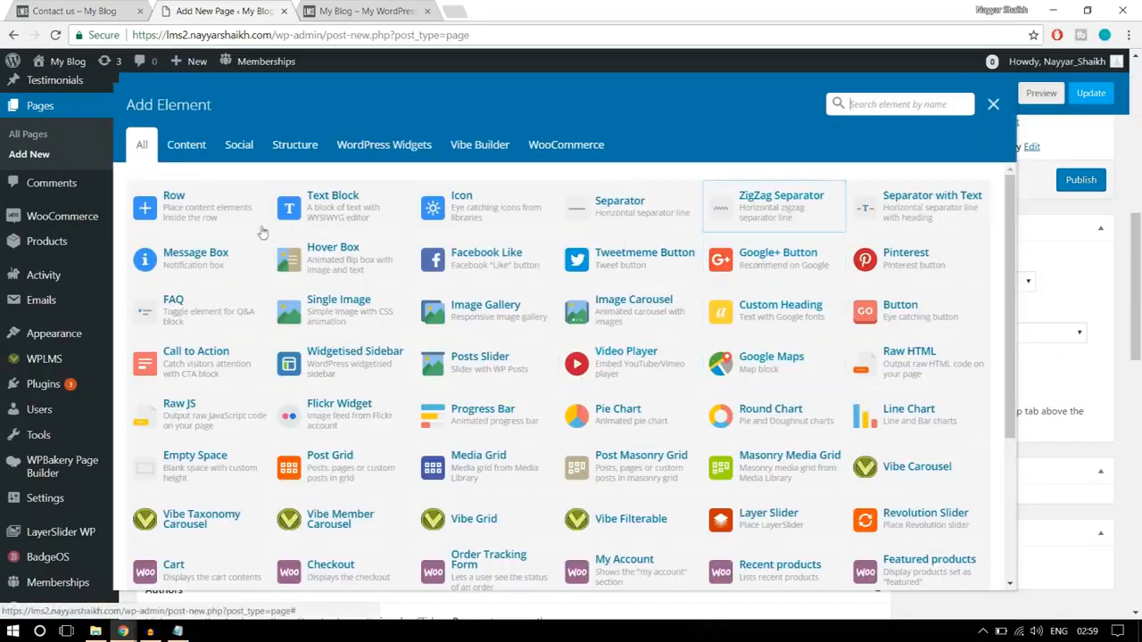
left_click(343, 205)
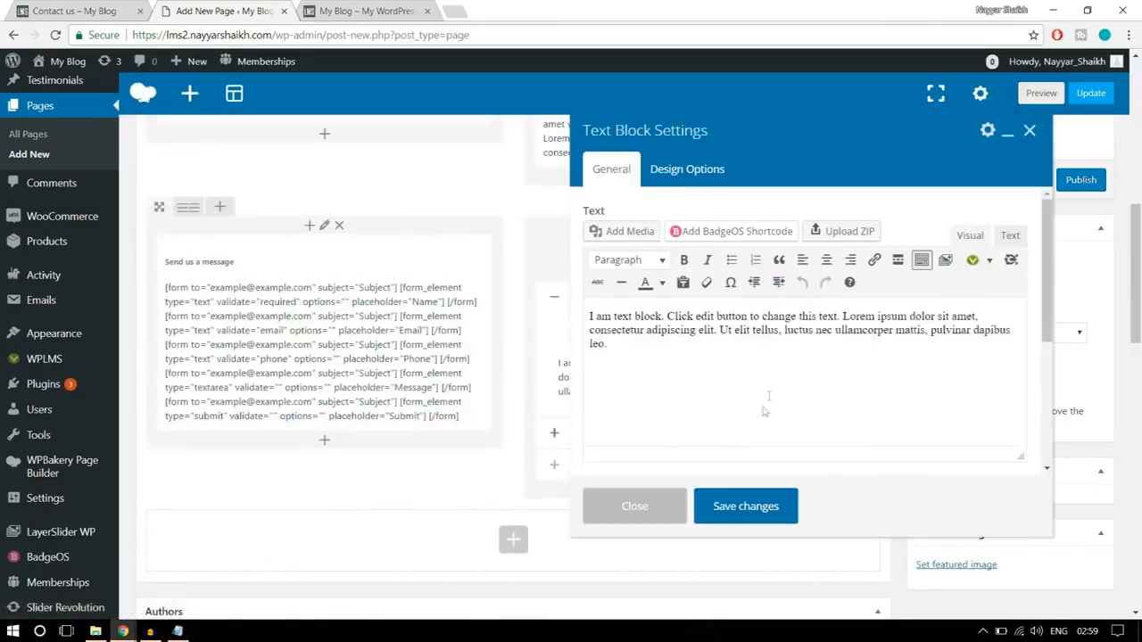
key("ctrl+a")
key("ctrl+v")
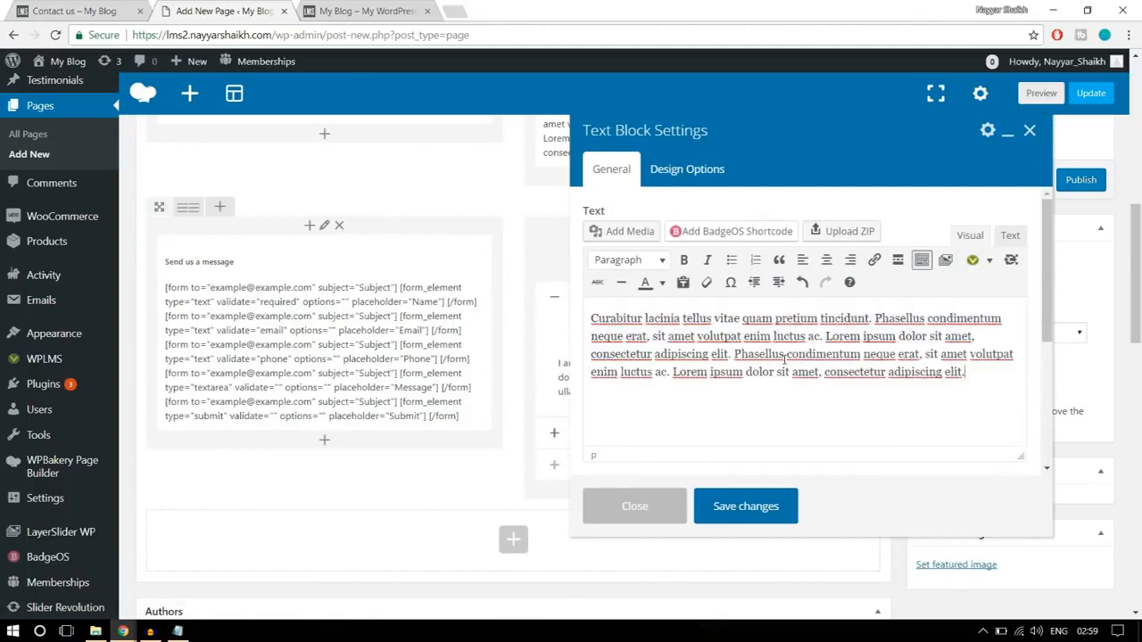
left_click(758, 513)
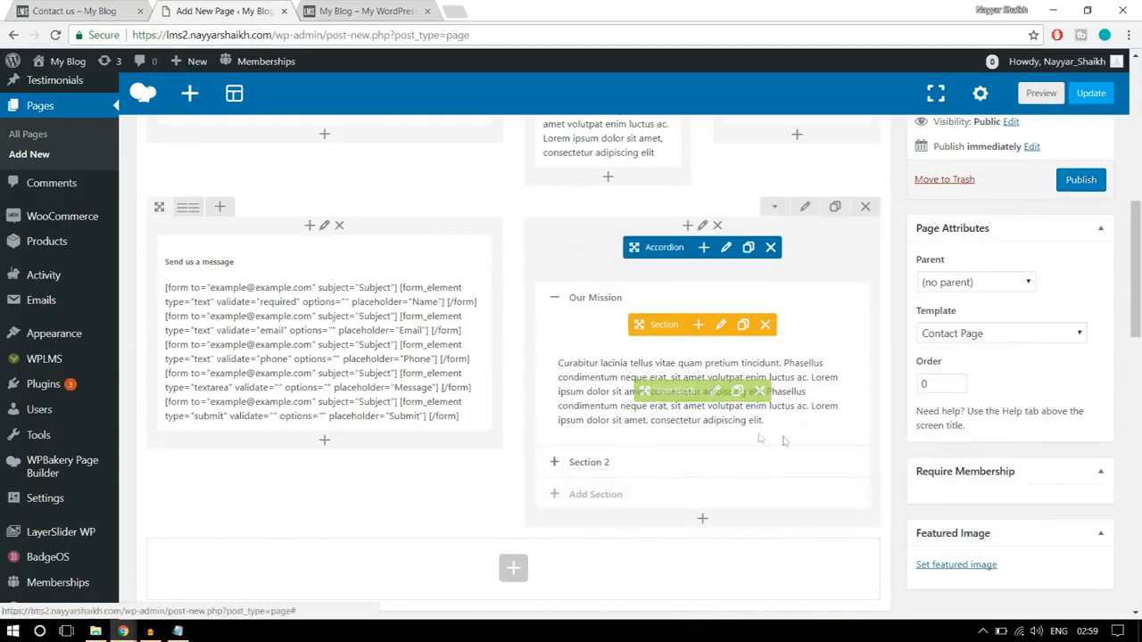
- Compare with the reference page and set the bottom padding of the form and accordion row to 50
scroll(790, 495, "up", 1)
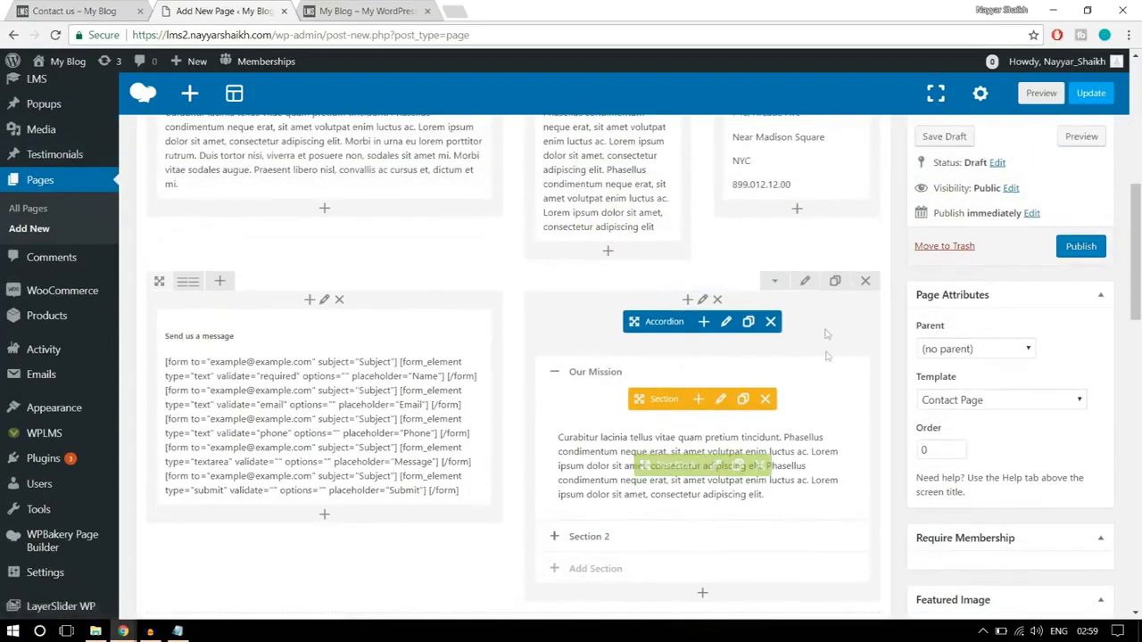
left_click(132, 7)
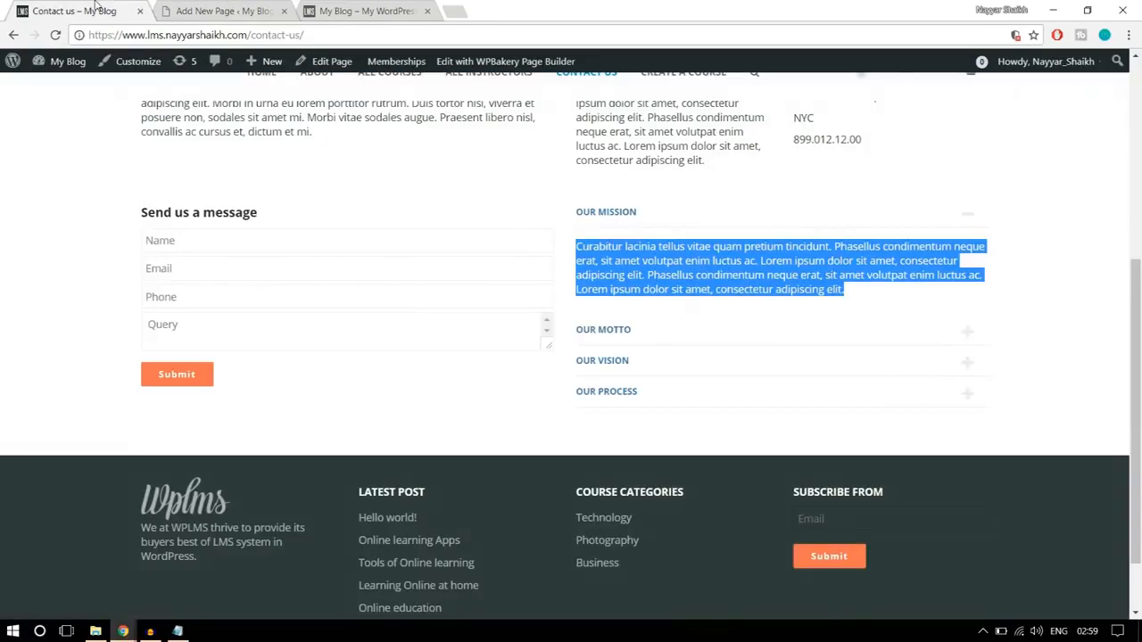
scroll(548, 369, "up", 2)
scroll(576, 400, "down", 2)
left_click(253, 8)
left_click(800, 284)
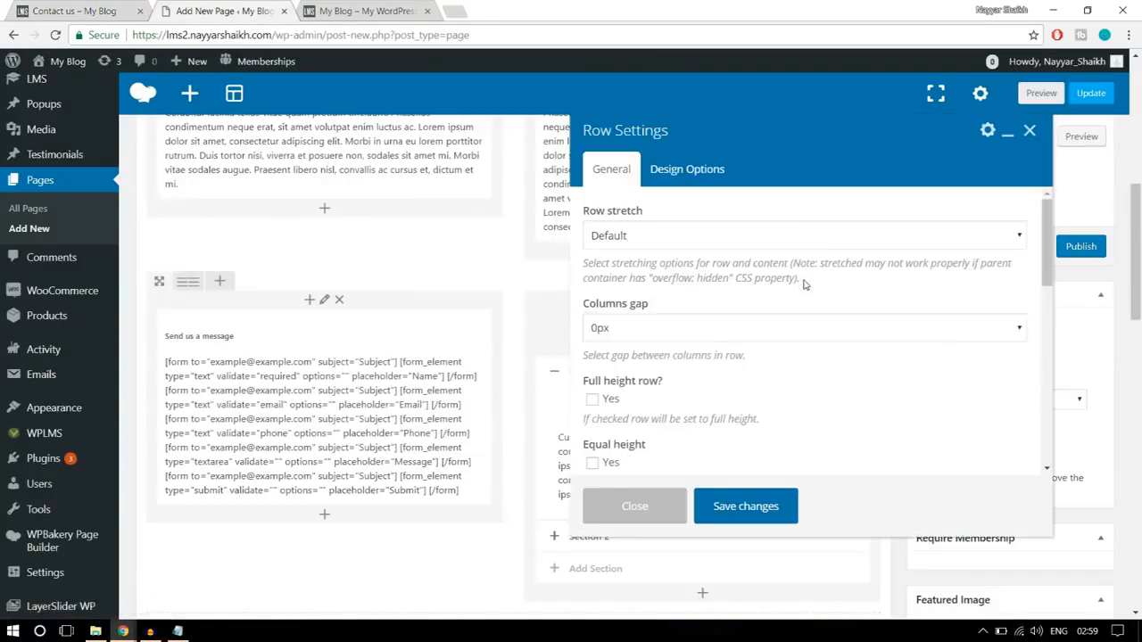
left_click(691, 172)
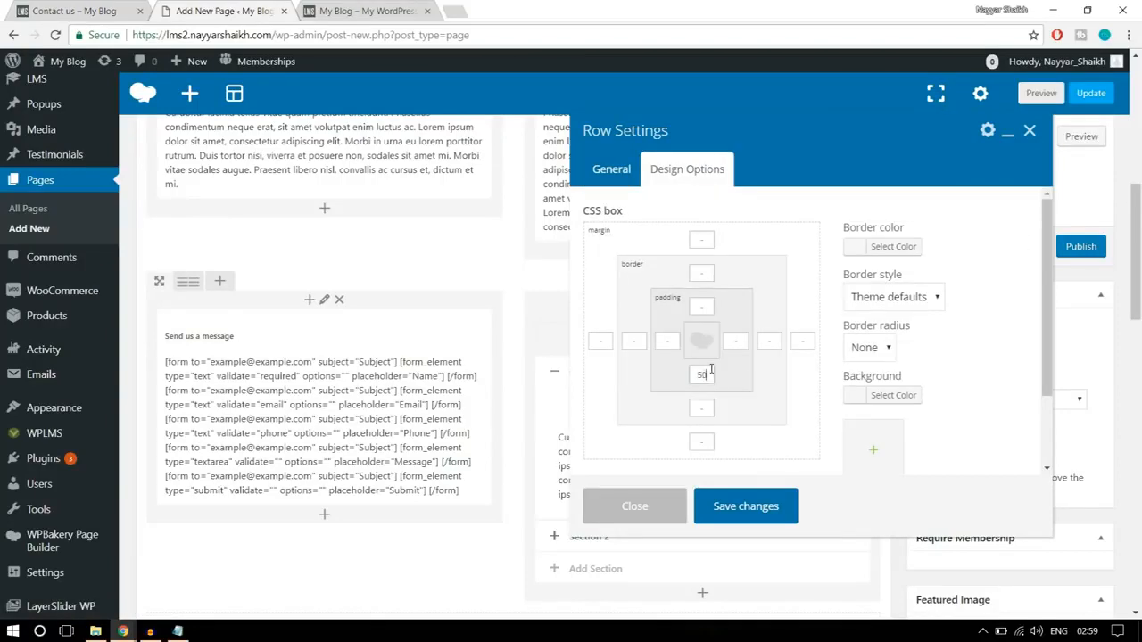
left_click(754, 511)
- Publish the Contact Us page and check its live version in a new tab, from the map area to the form and accordion
scroll(910, 429, "up", 3)
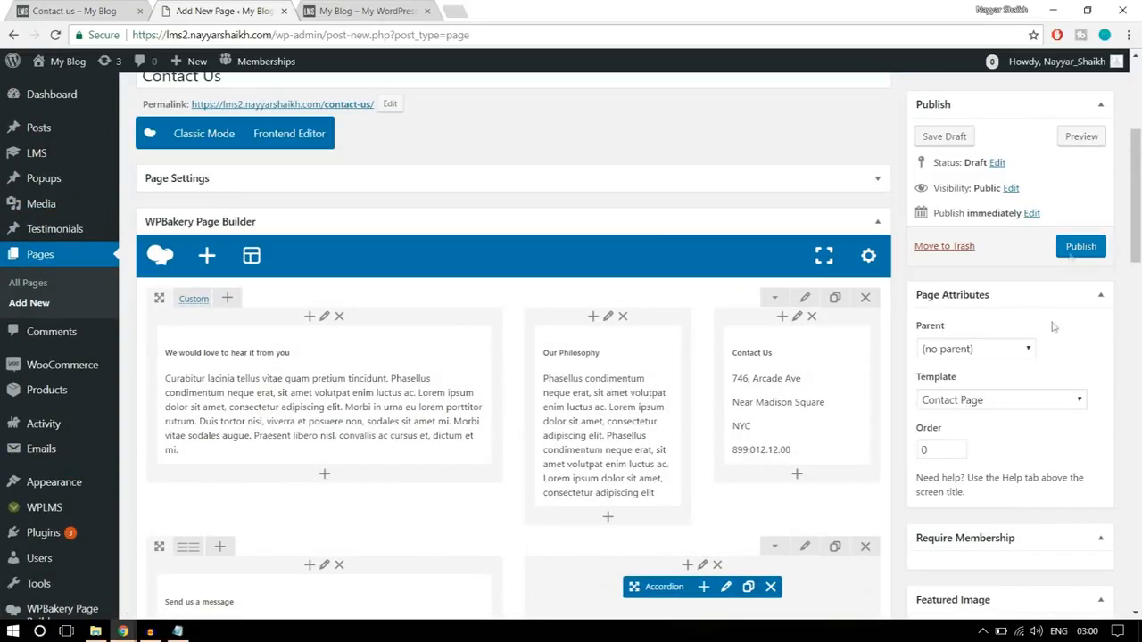
left_click(1070, 249)
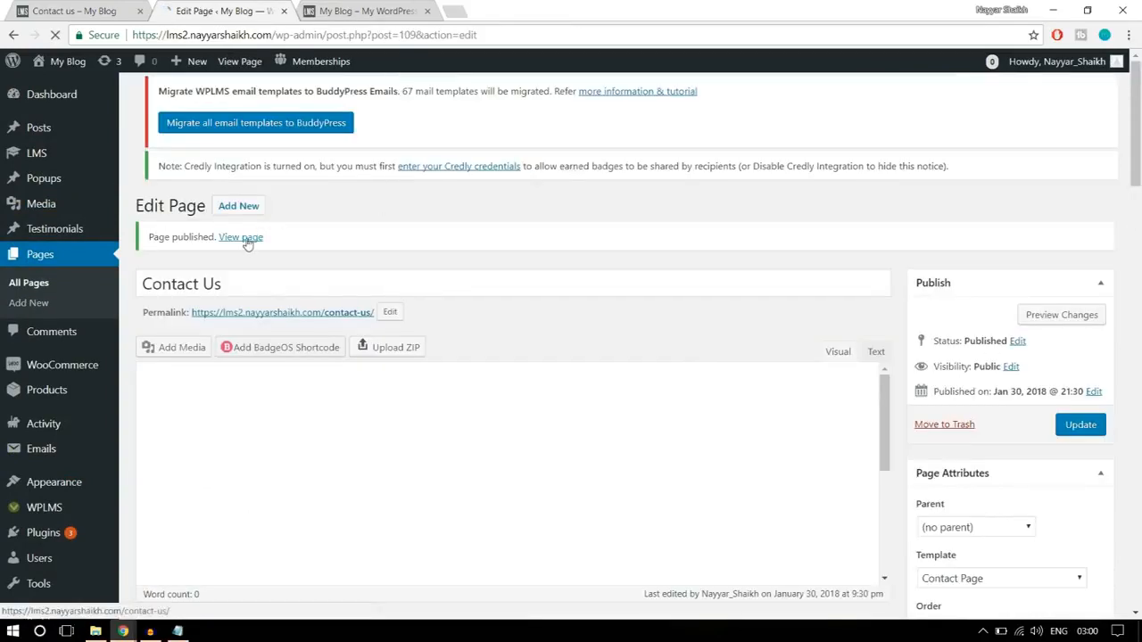
right_click(254, 250)
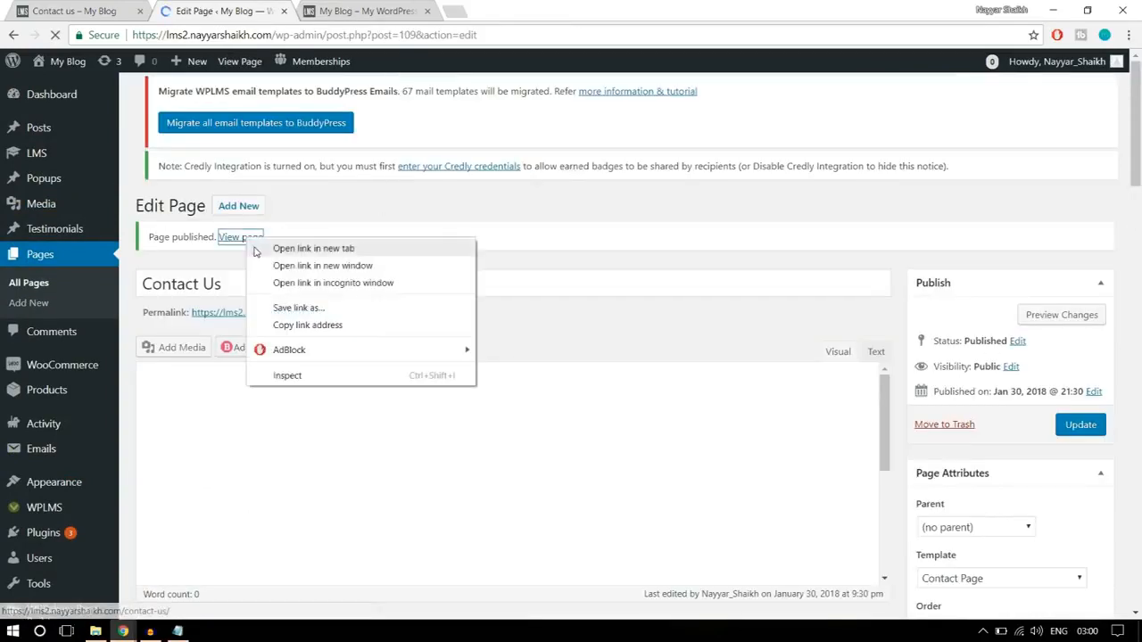
left_click(258, 249)
left_click(364, 11)
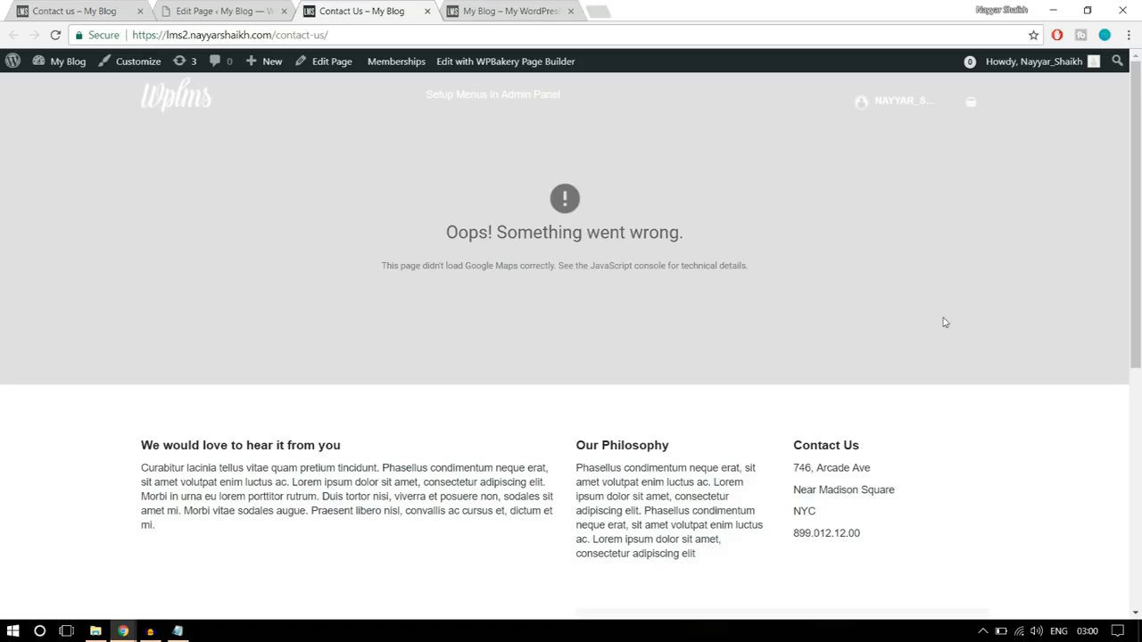
scroll(944, 322, "down", 3)
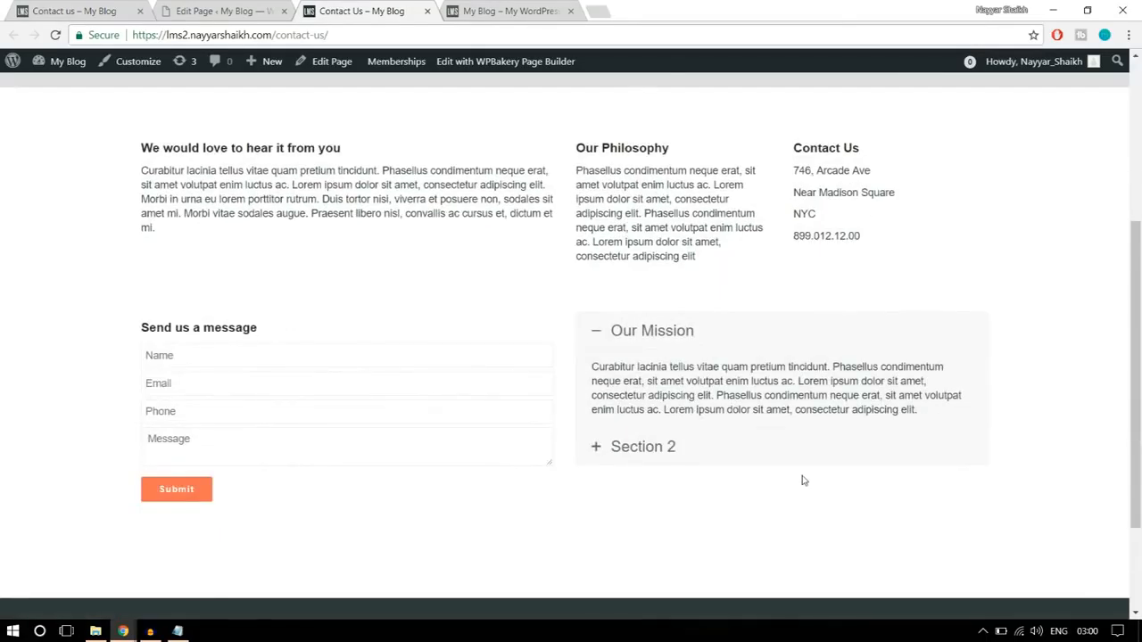
scroll(803, 479, "down", 2)
scroll(803, 477, "up", 5)
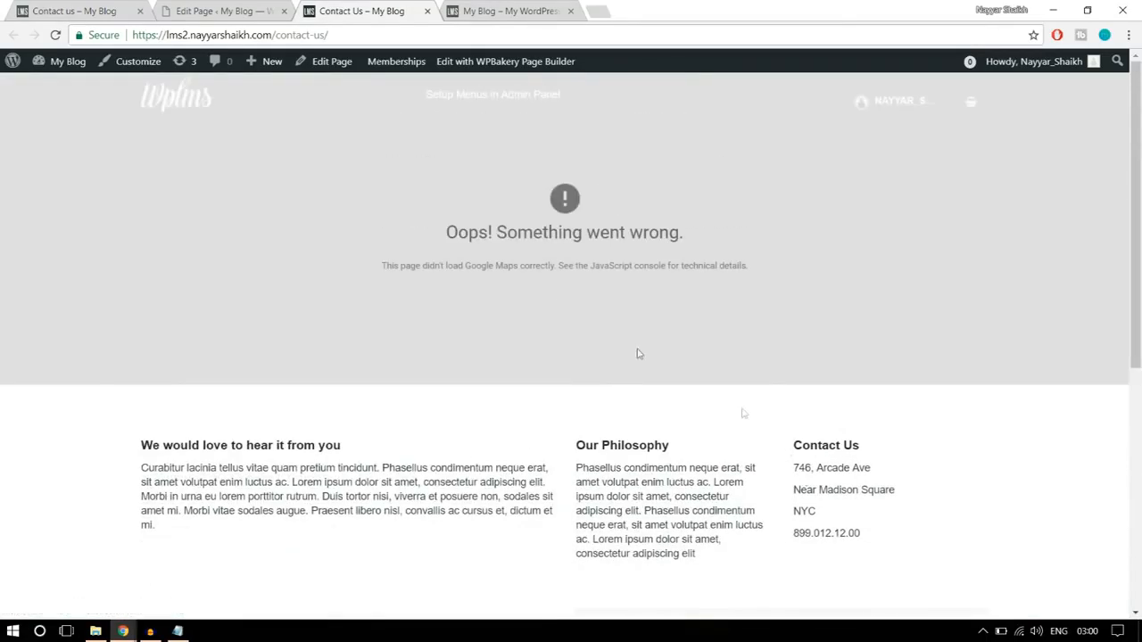
left_click_drag(443, 239, 705, 245)
left_click(741, 264)
- Open the Google API Console at console.developers.google.com in a new browser tab
left_click(607, 9)
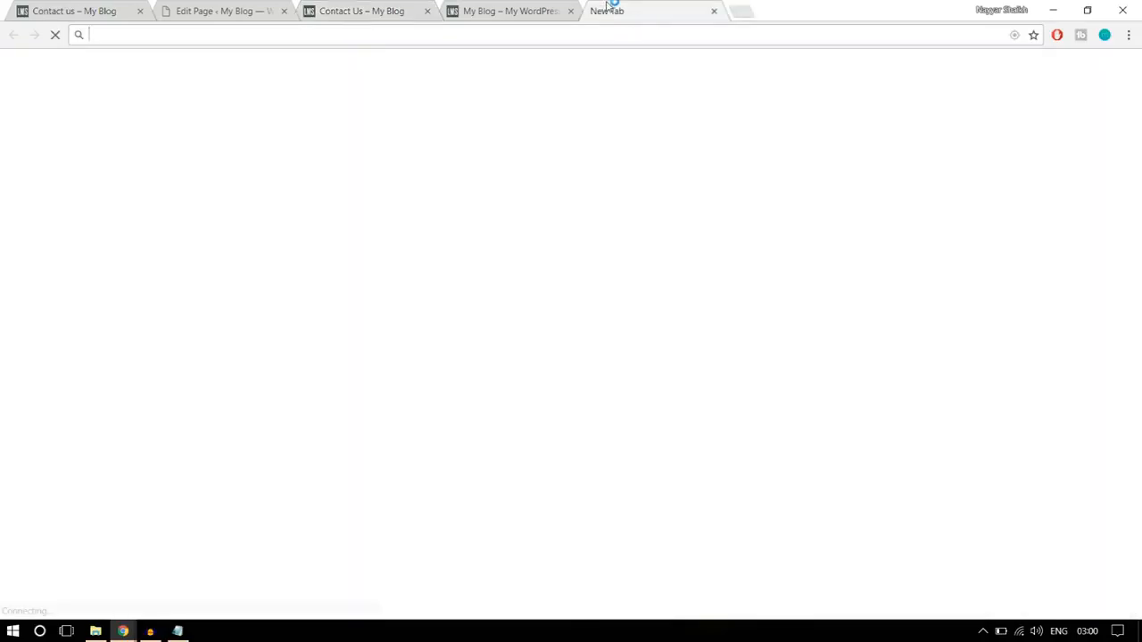
type("consol")
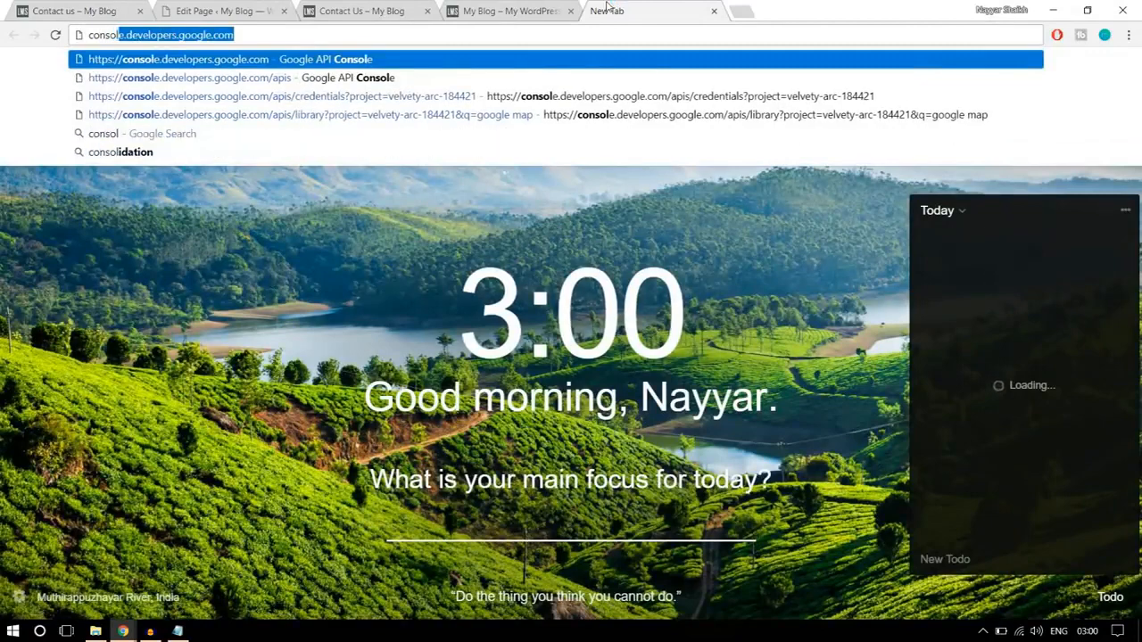
key("Return")
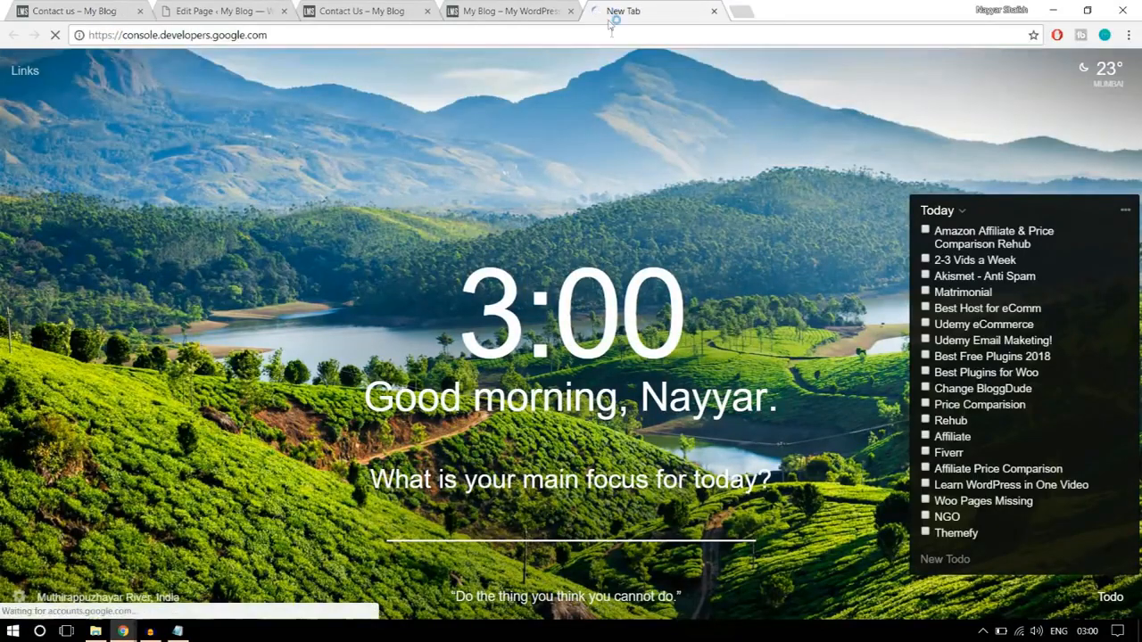
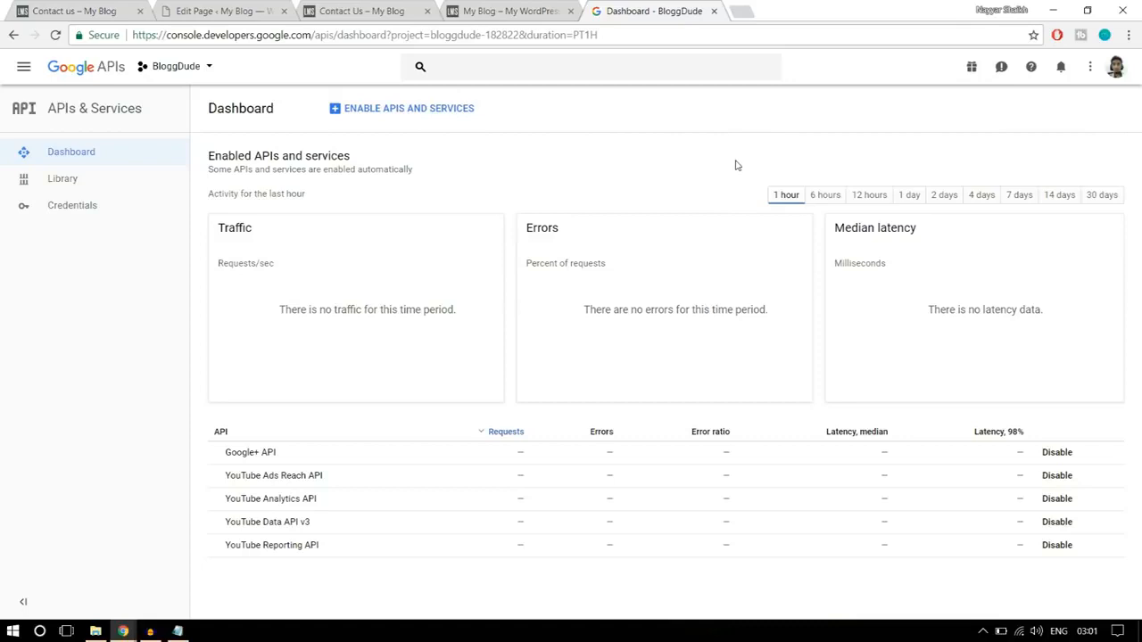
left_click(176, 66)
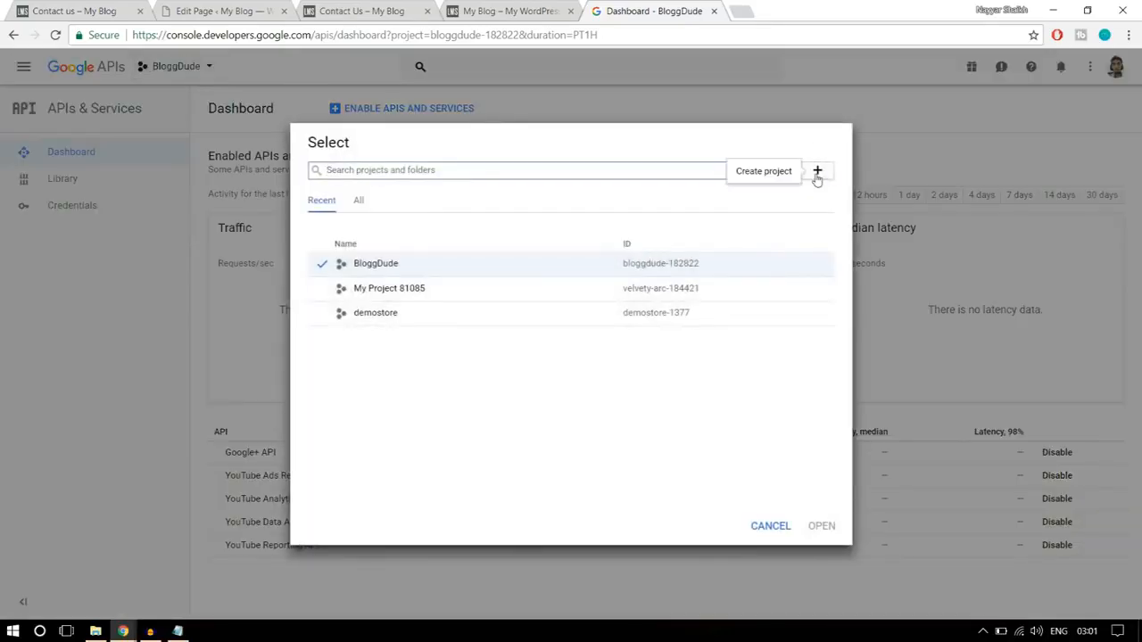
left_click(817, 173)
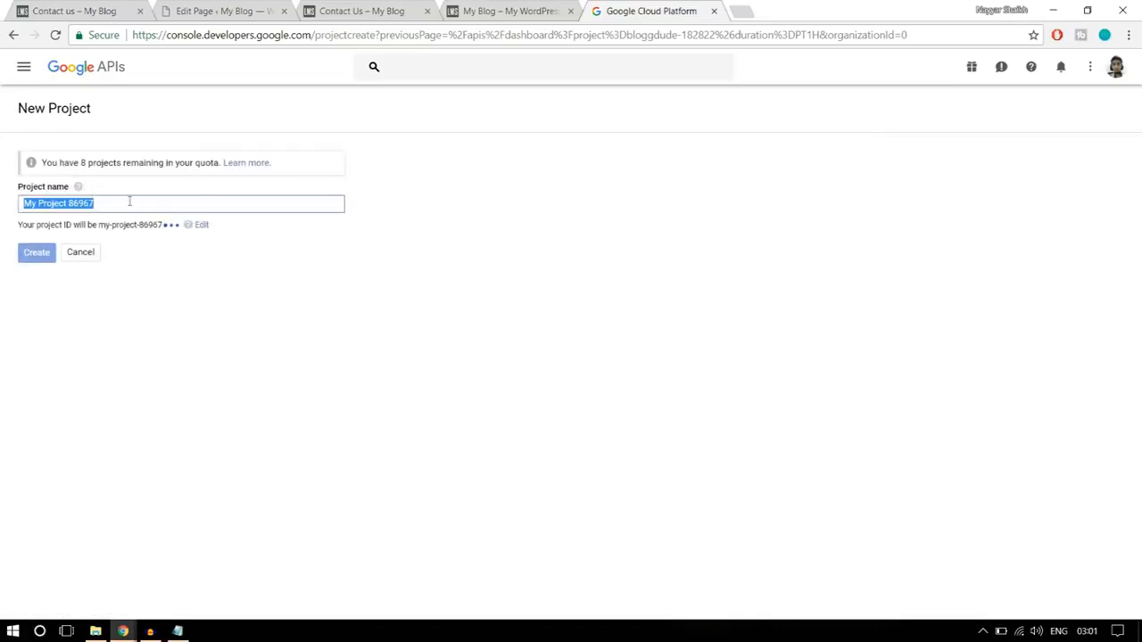
left_click(9, 39)
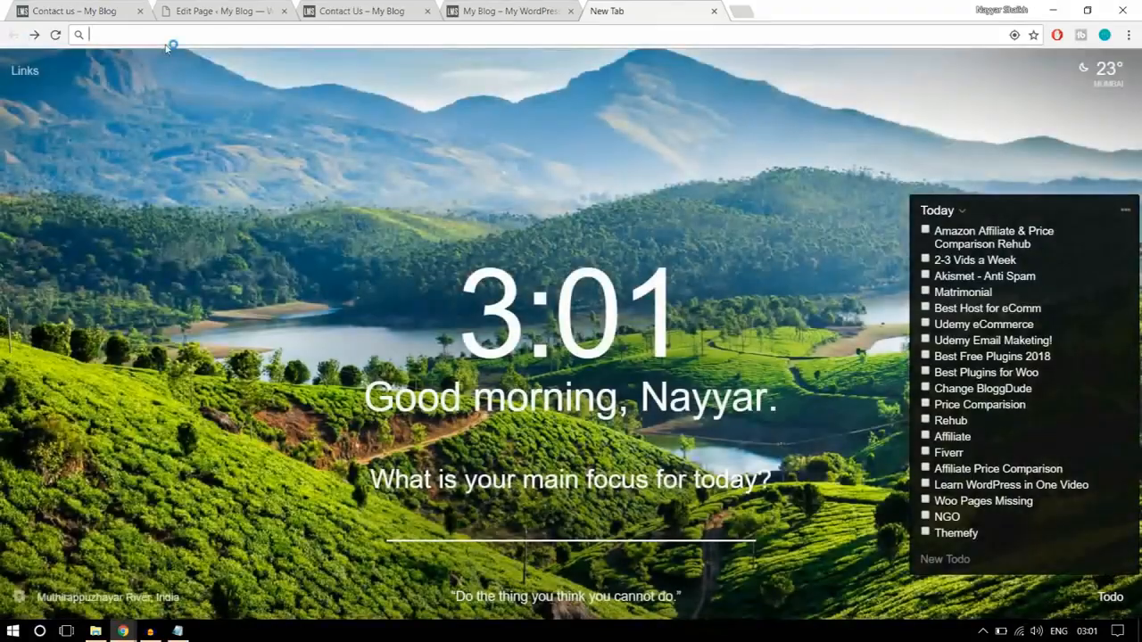
left_click(166, 43)
type("console.developers.google.com")
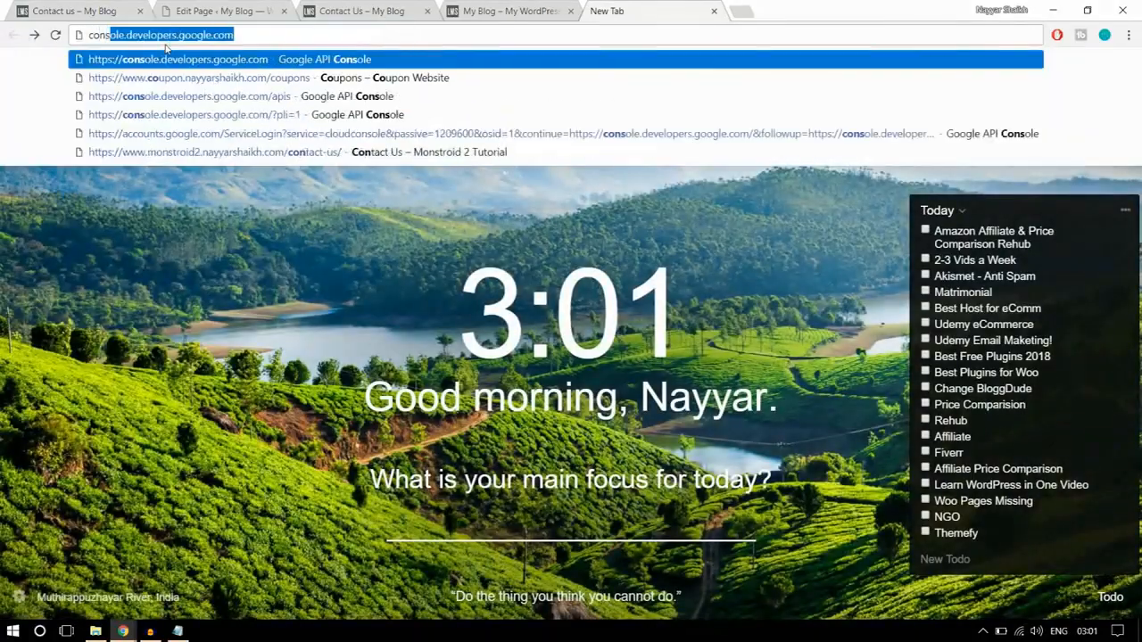
key("Return")
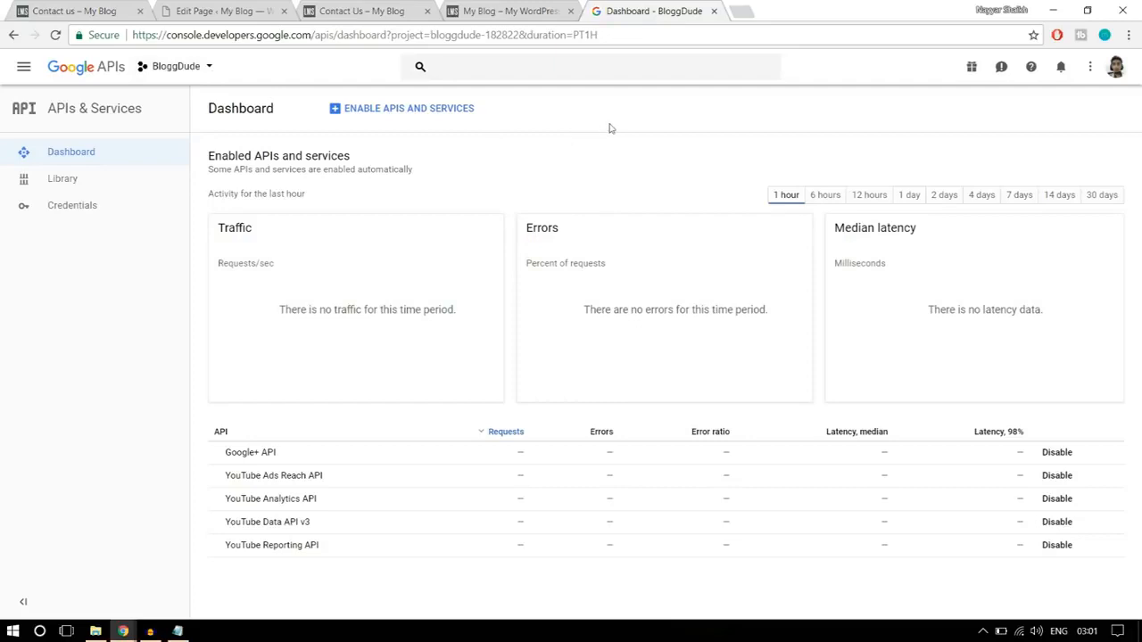
- Enable the Google Maps JavaScript API from the API Library for the BloggDude project
left_click(399, 117)
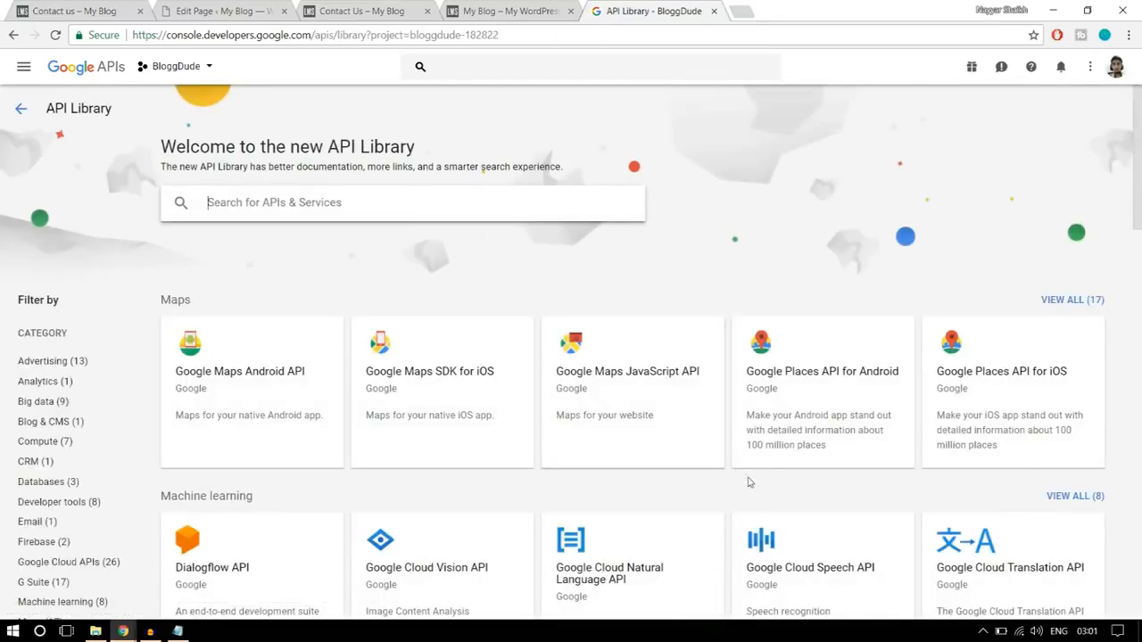
left_click(639, 396)
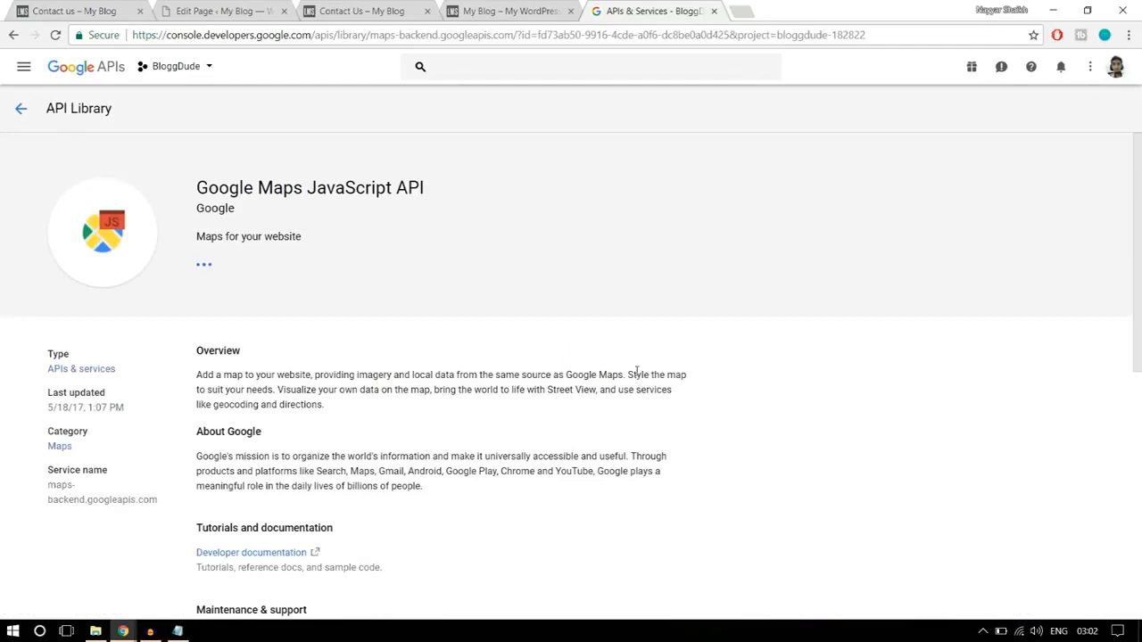
left_click(228, 281)
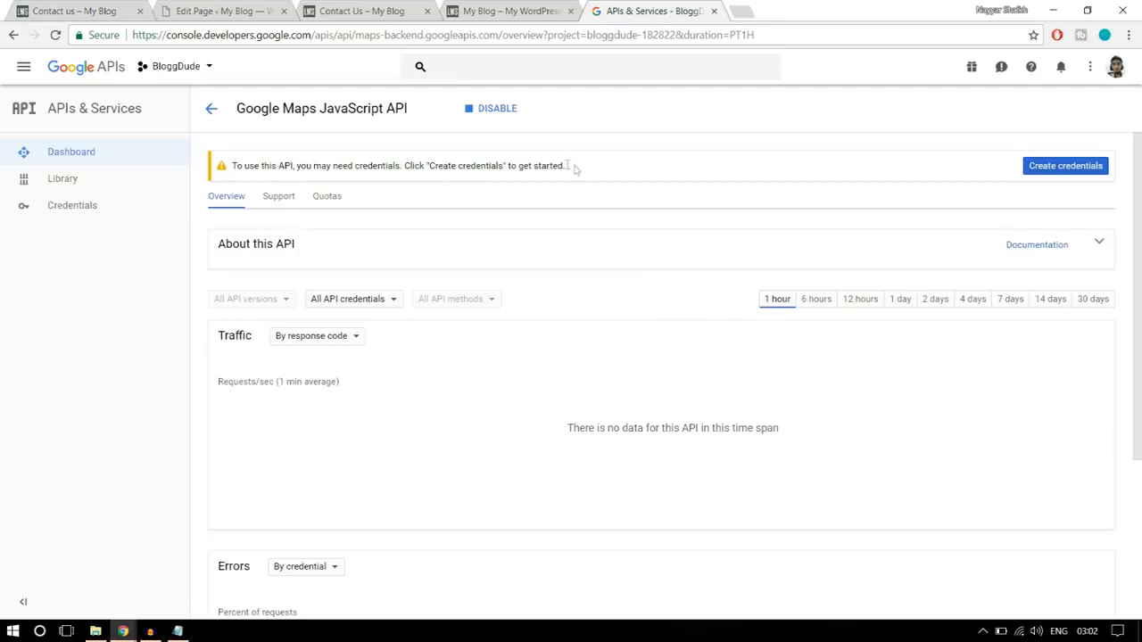
- Create a new API key in the project's credentials and dismiss the key dialog without restricting it
left_click(103, 207)
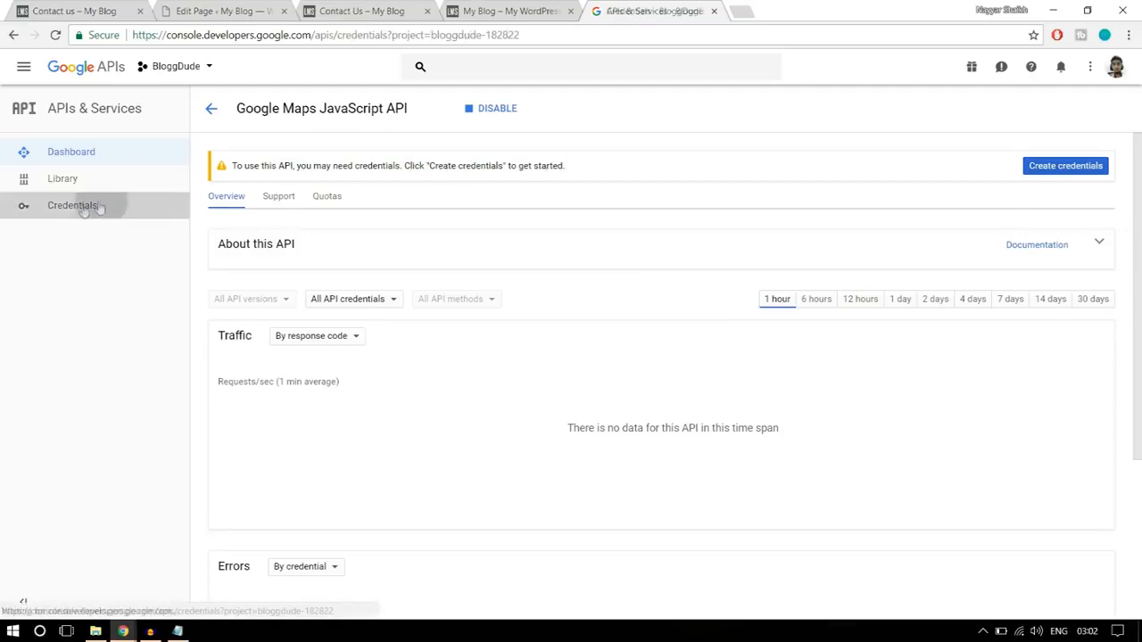
left_click(284, 190)
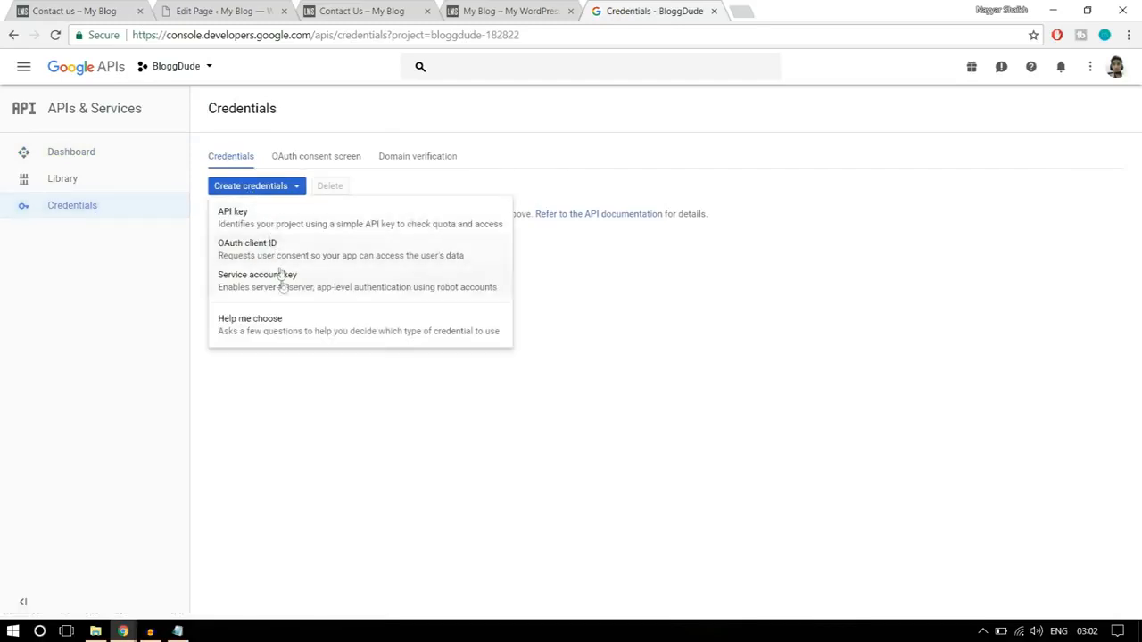
left_click(260, 223)
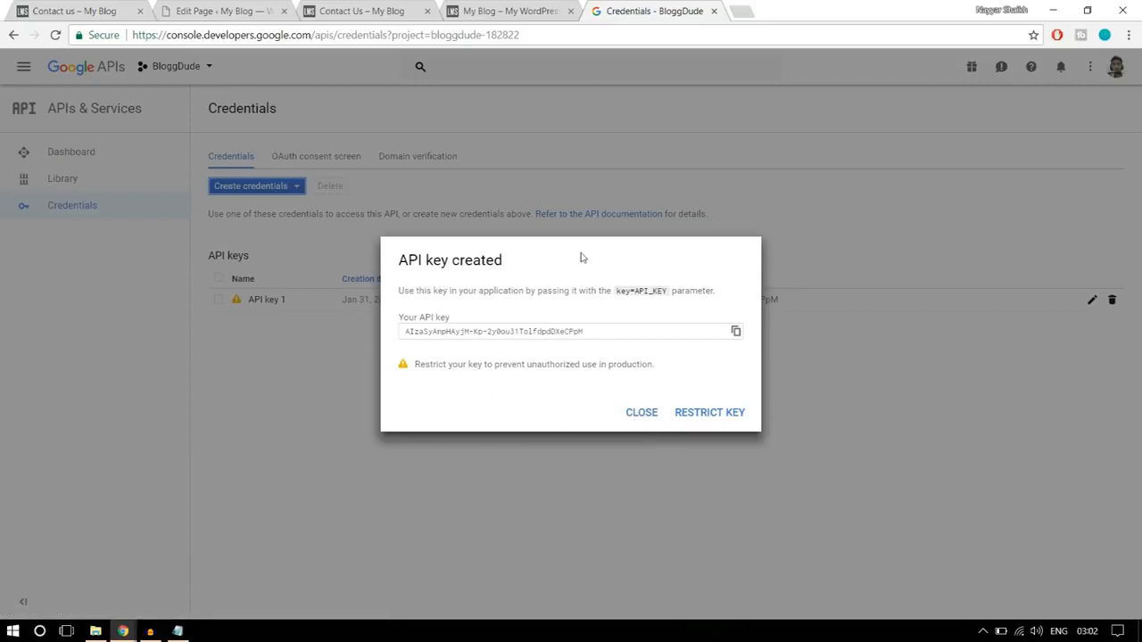
left_click(650, 416)
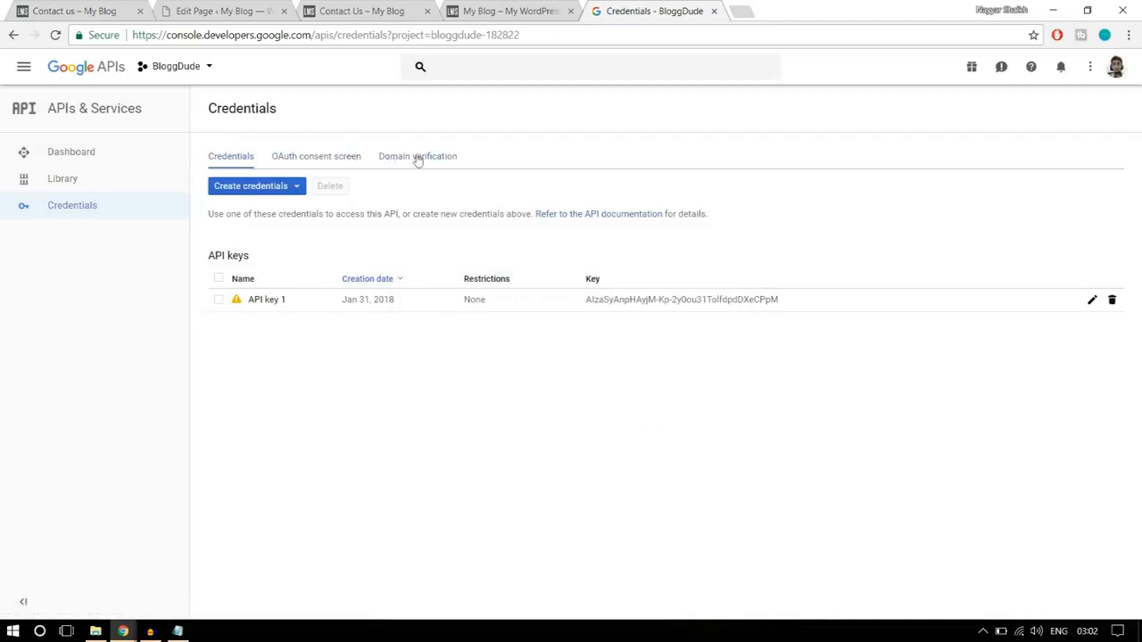
- Copy the lms2 site's base URL from the page editor's address and submit it as a new domain under Domain verification
left_click(417, 157)
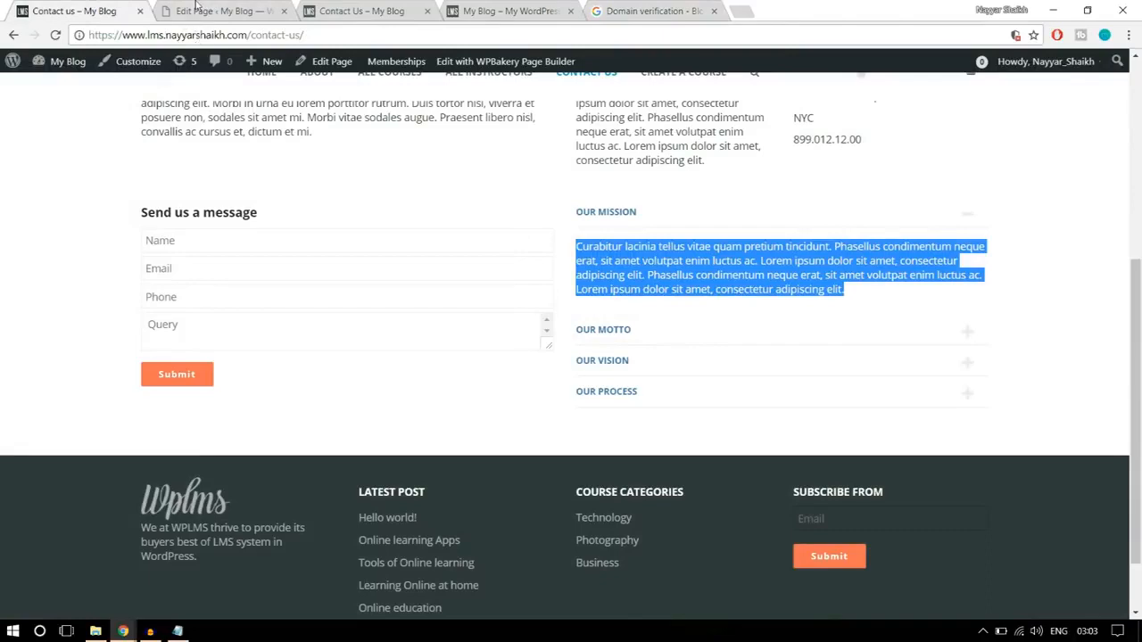
left_click(198, 9)
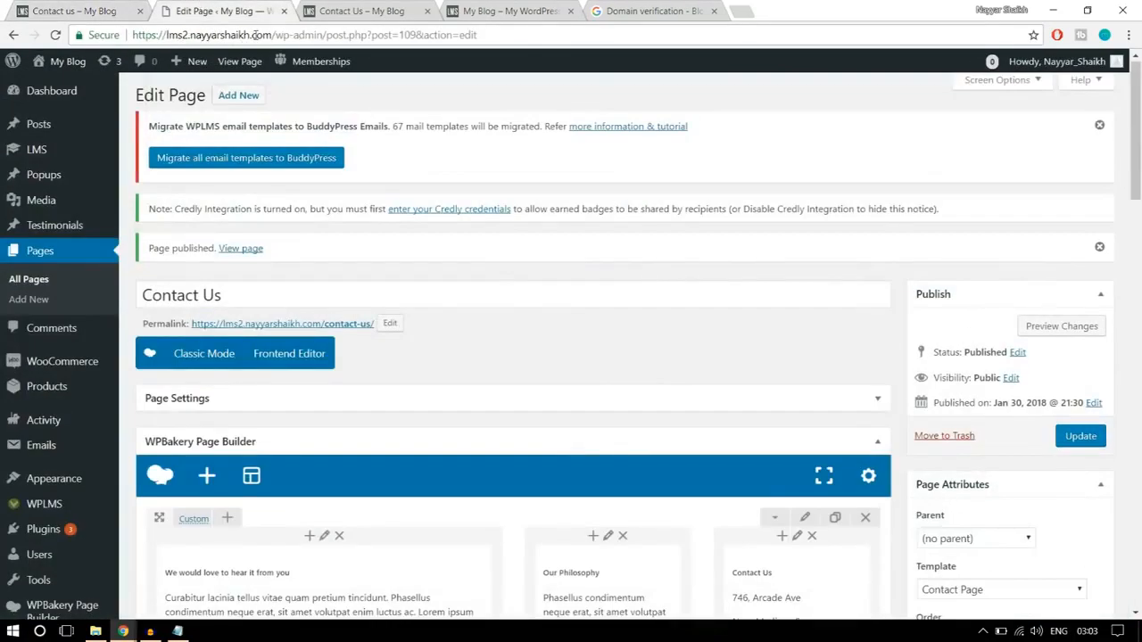
left_click_drag(274, 34, 133, 35)
key("ctrl+c")
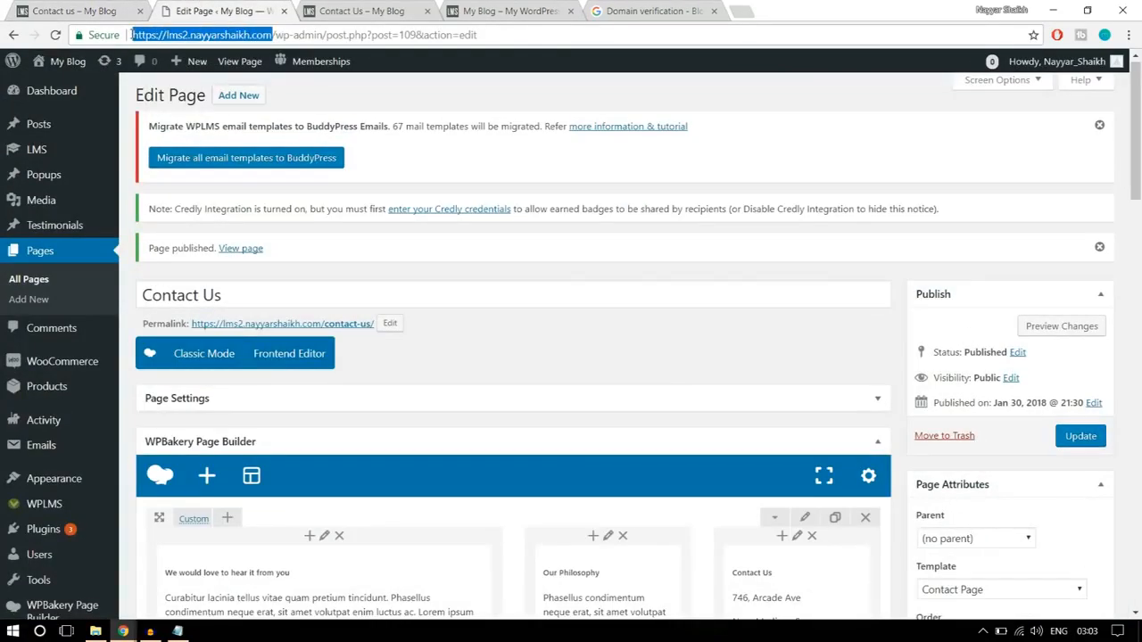
left_click(648, 7)
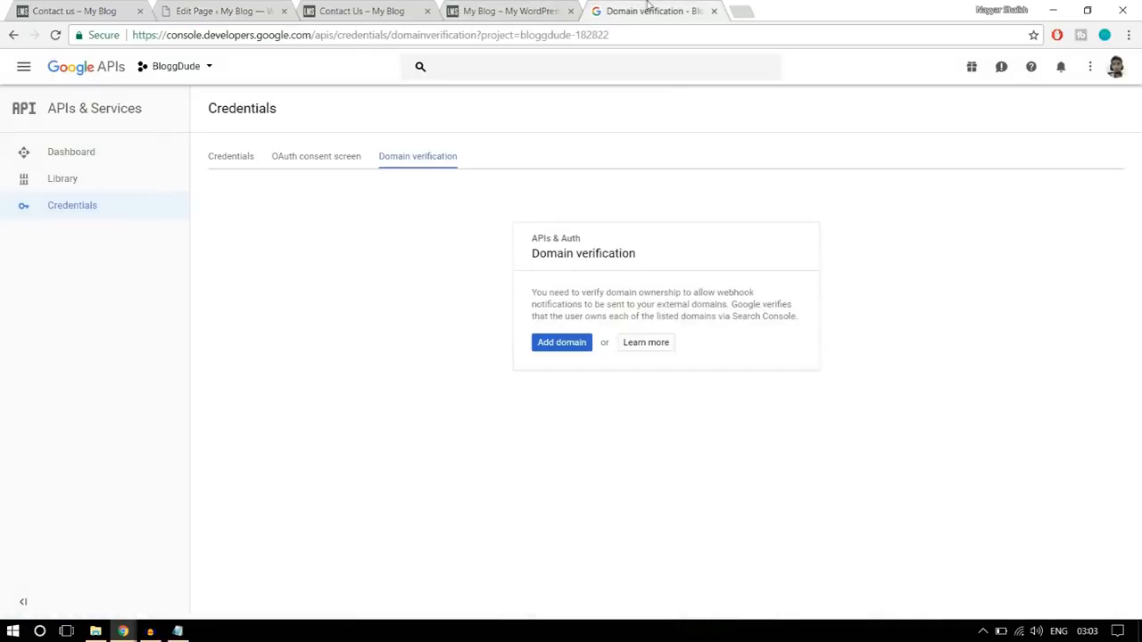
left_click(571, 343)
key("ctrl+v")
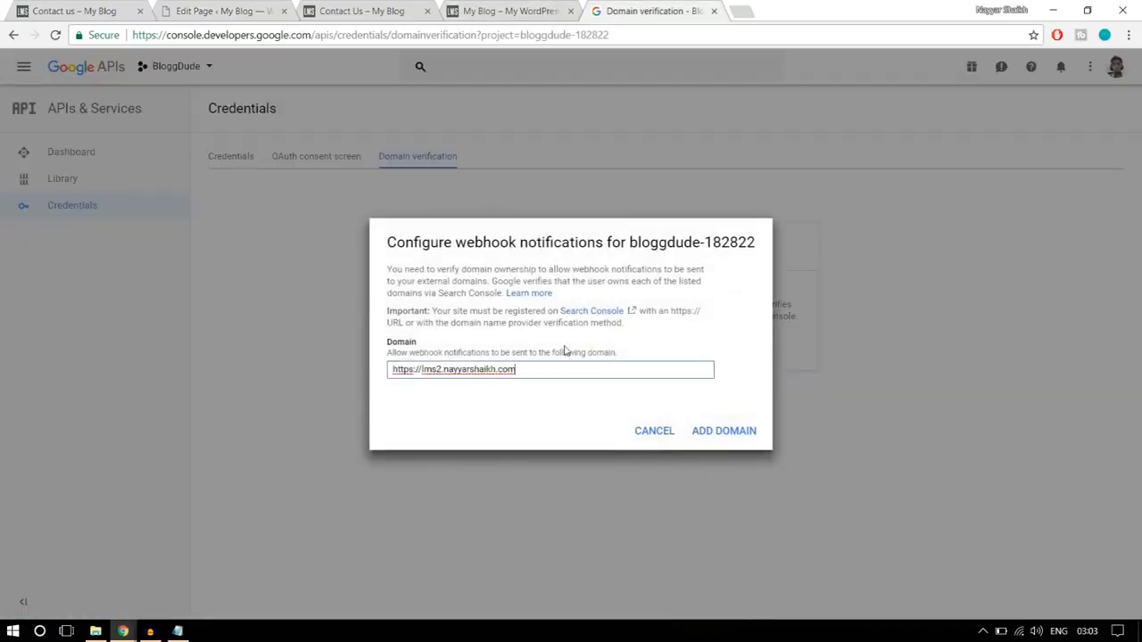
left_click(707, 433)
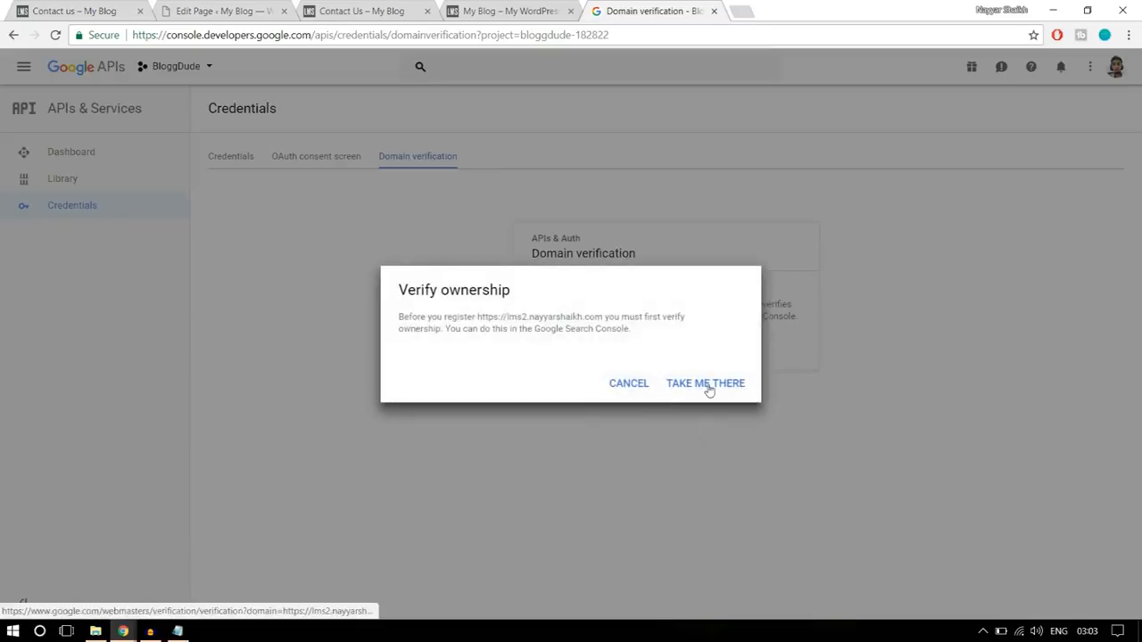
- Go to Webmaster Central, add the lms2 site URL as a property, and download its HTML verification file
left_click(703, 387)
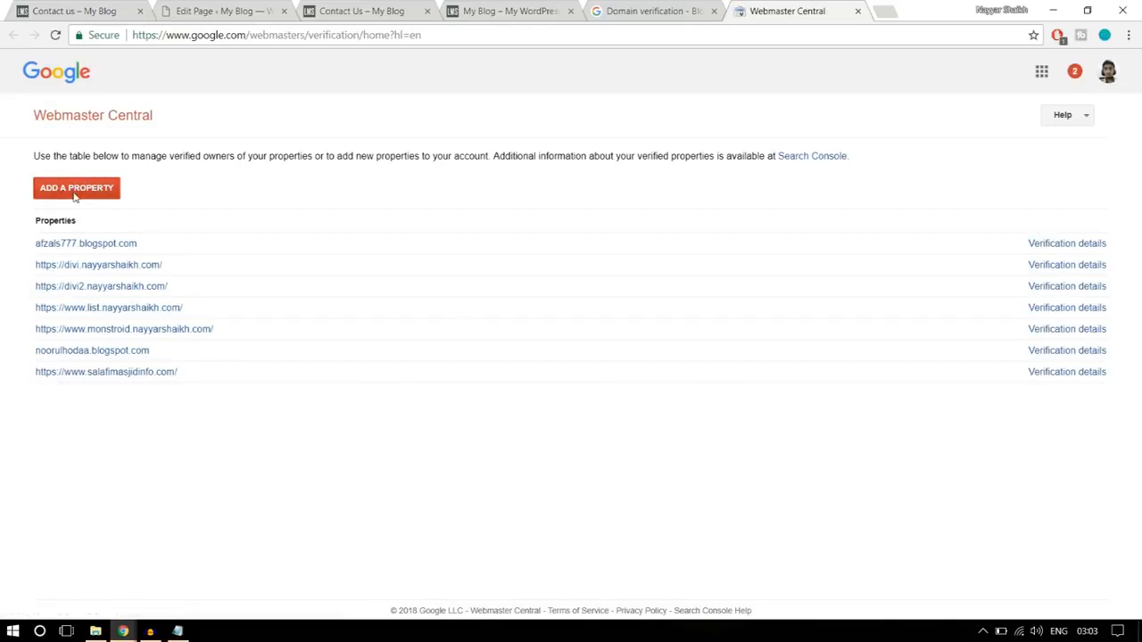
left_click(75, 193)
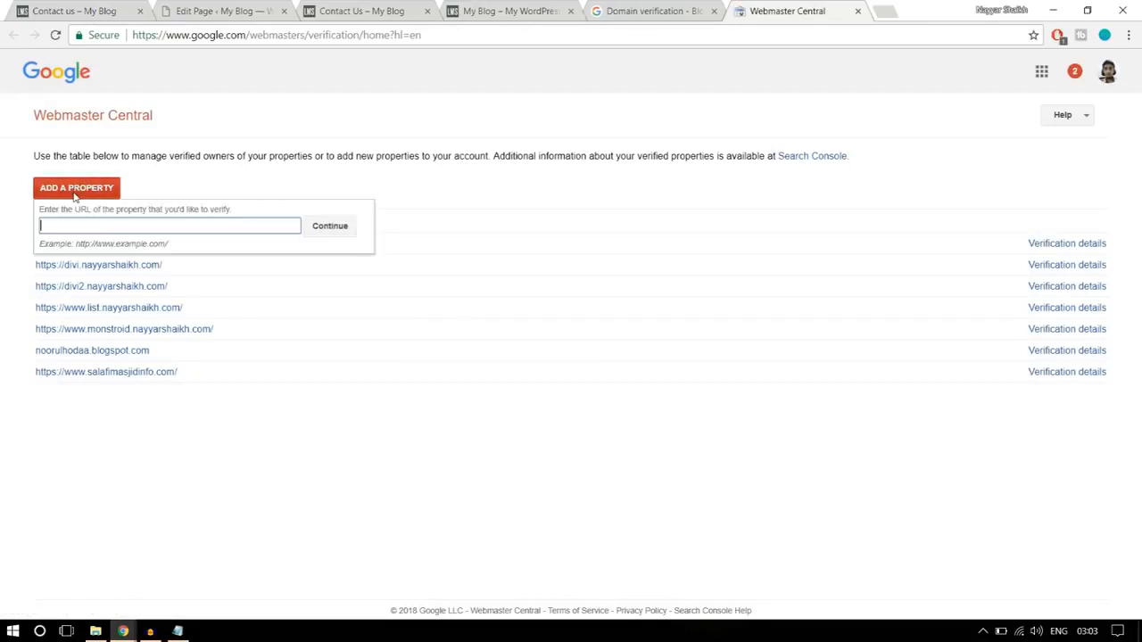
key("ctrl+v")
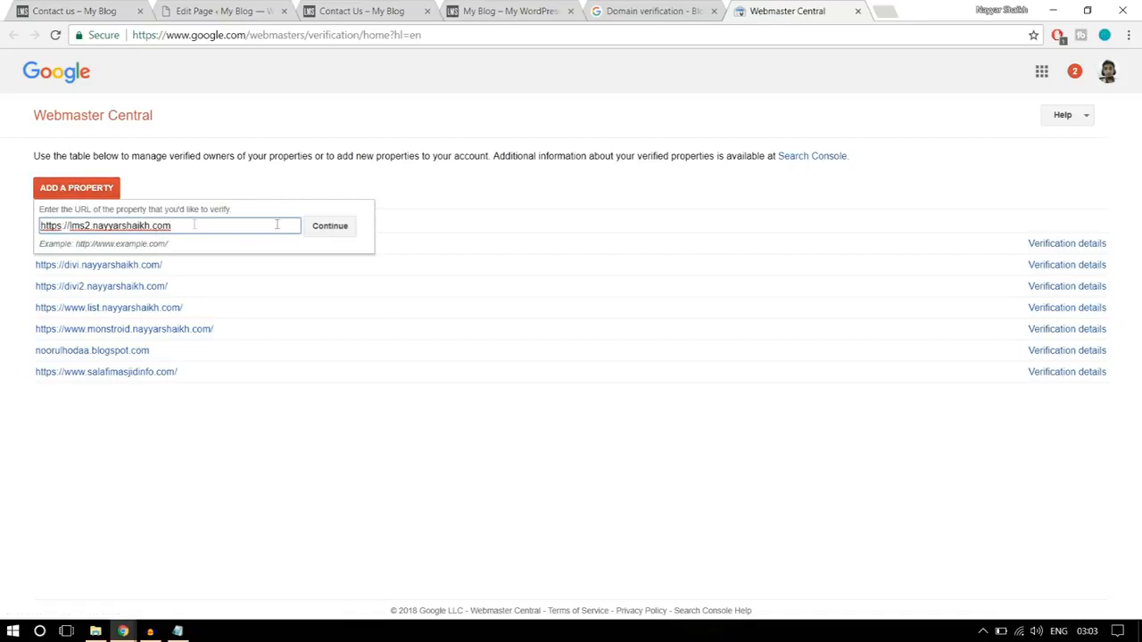
left_click(344, 228)
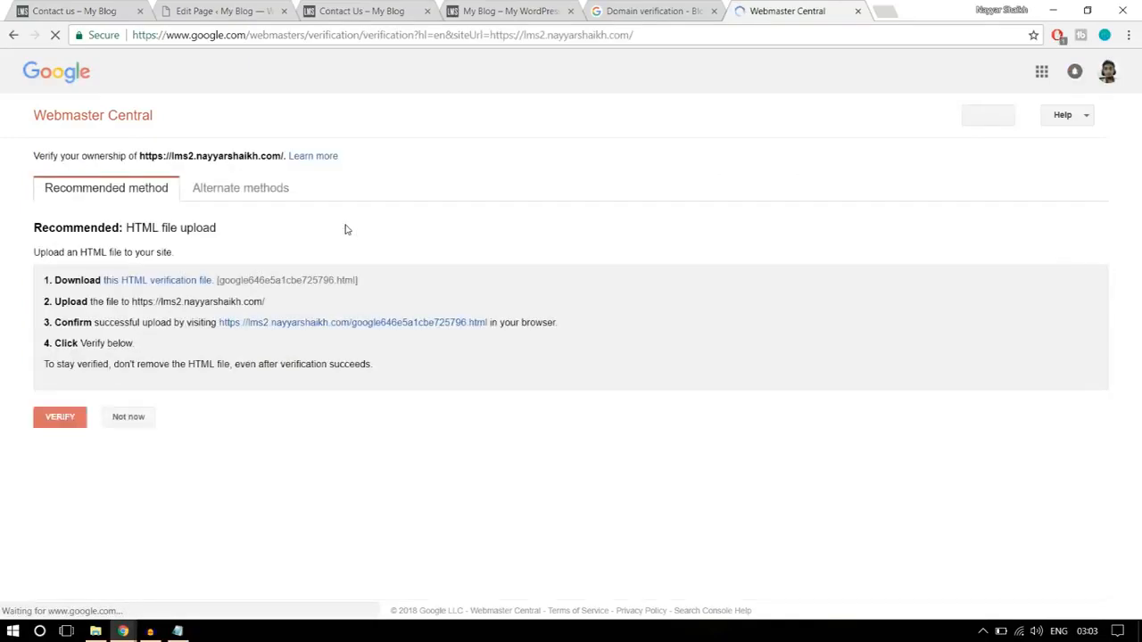
left_click(181, 288)
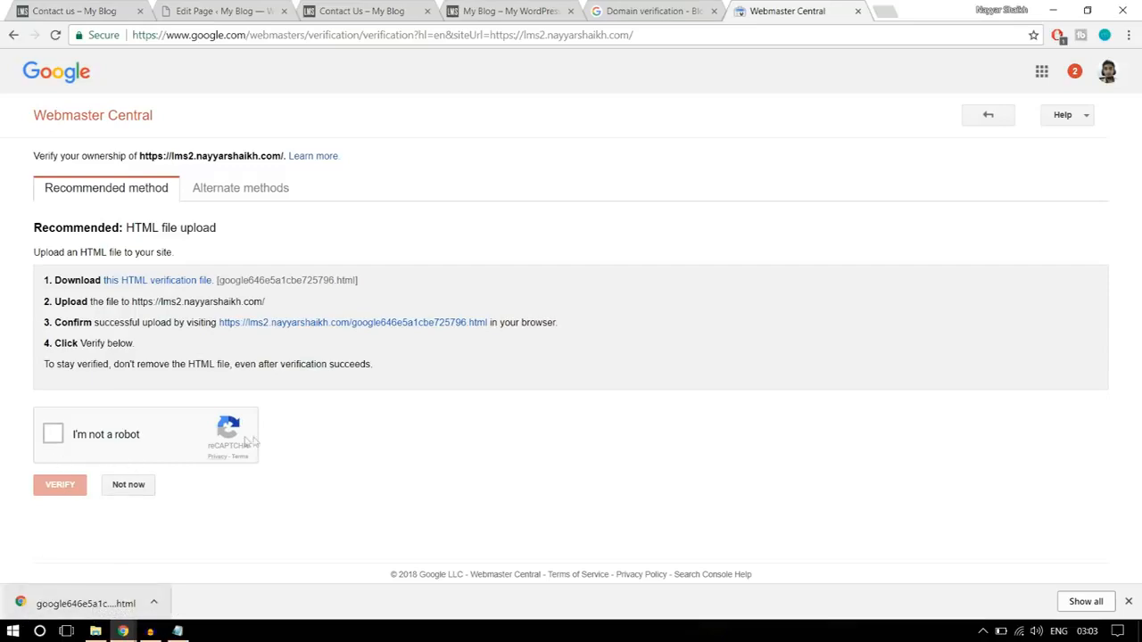
- Launch FileZilla and open the lms2 site's folder on the remote server
left_click(13, 630)
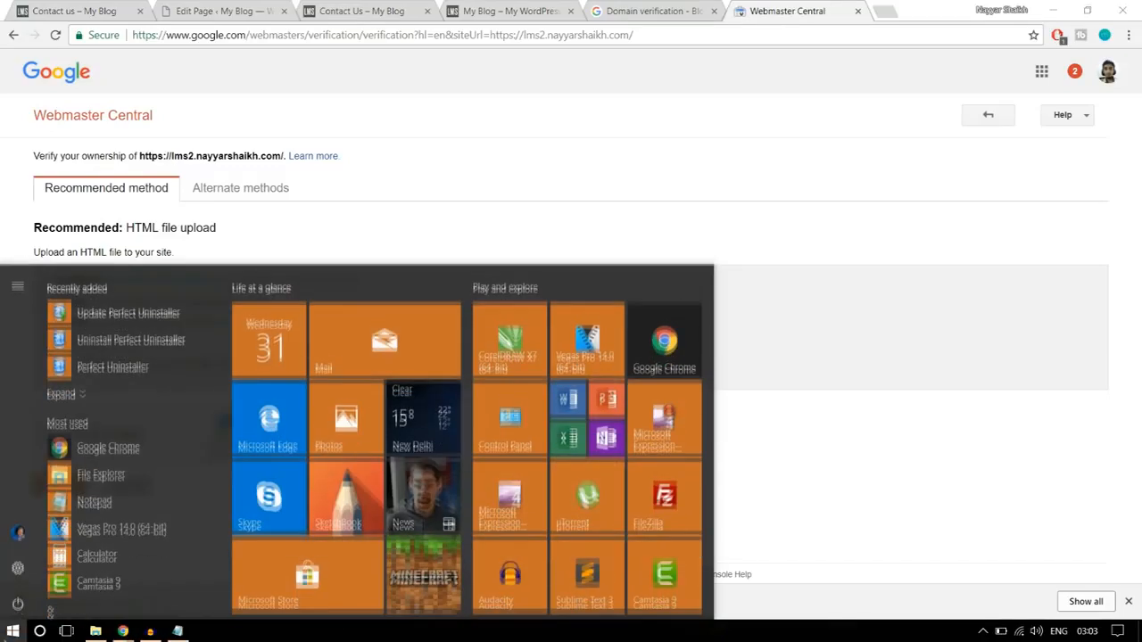
left_click(681, 493)
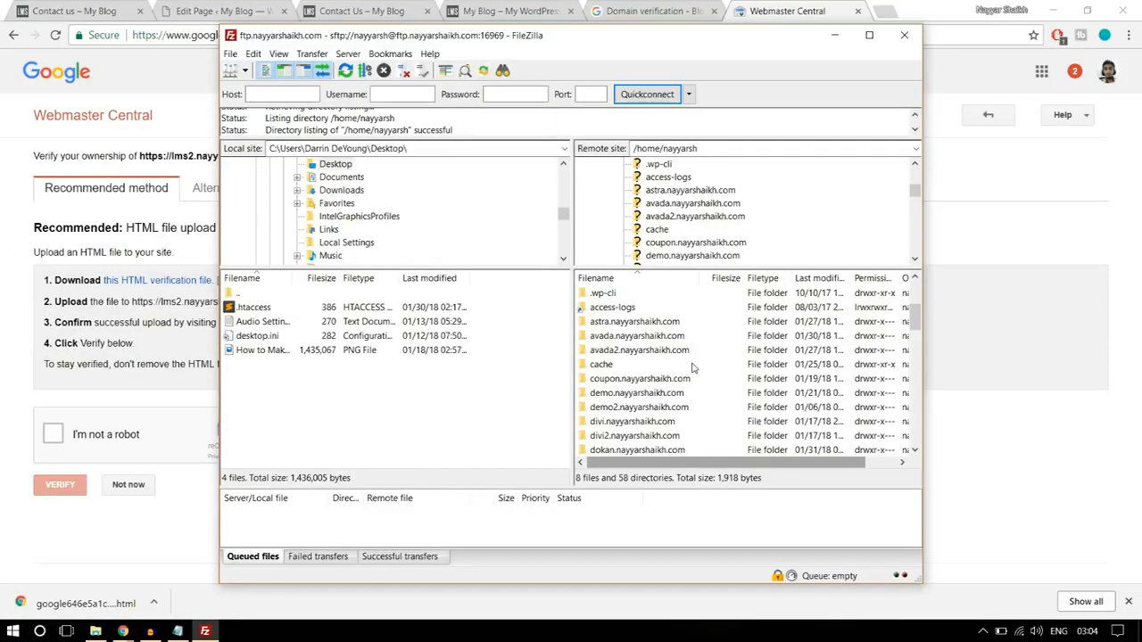
scroll(694, 368, "down", 1)
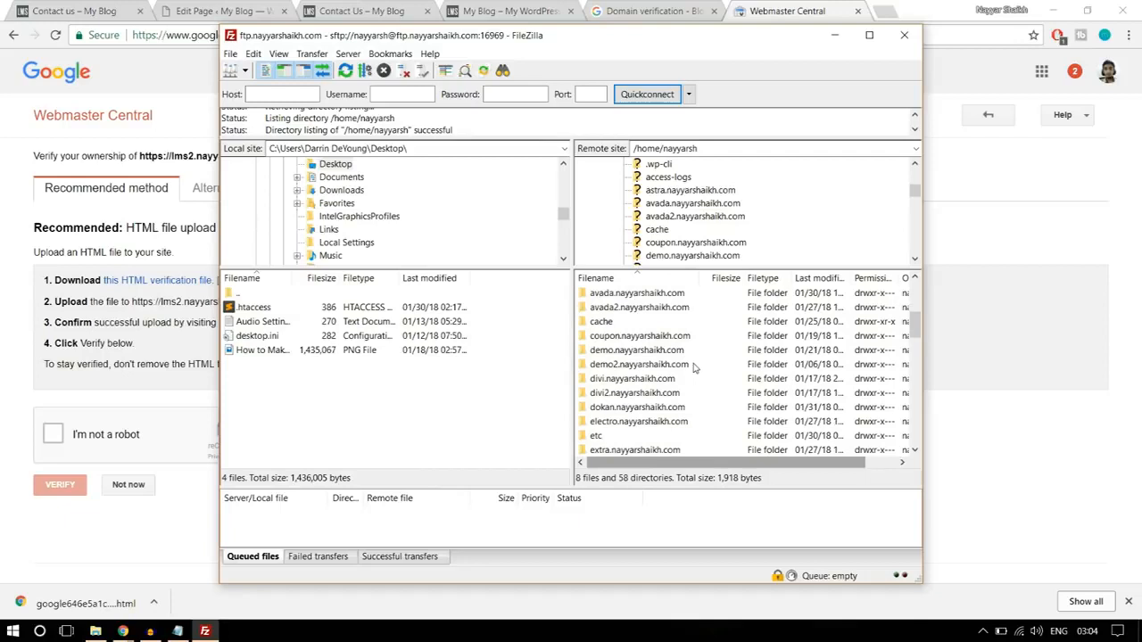
scroll(669, 379, "down", 1)
scroll(669, 378, "down", 4)
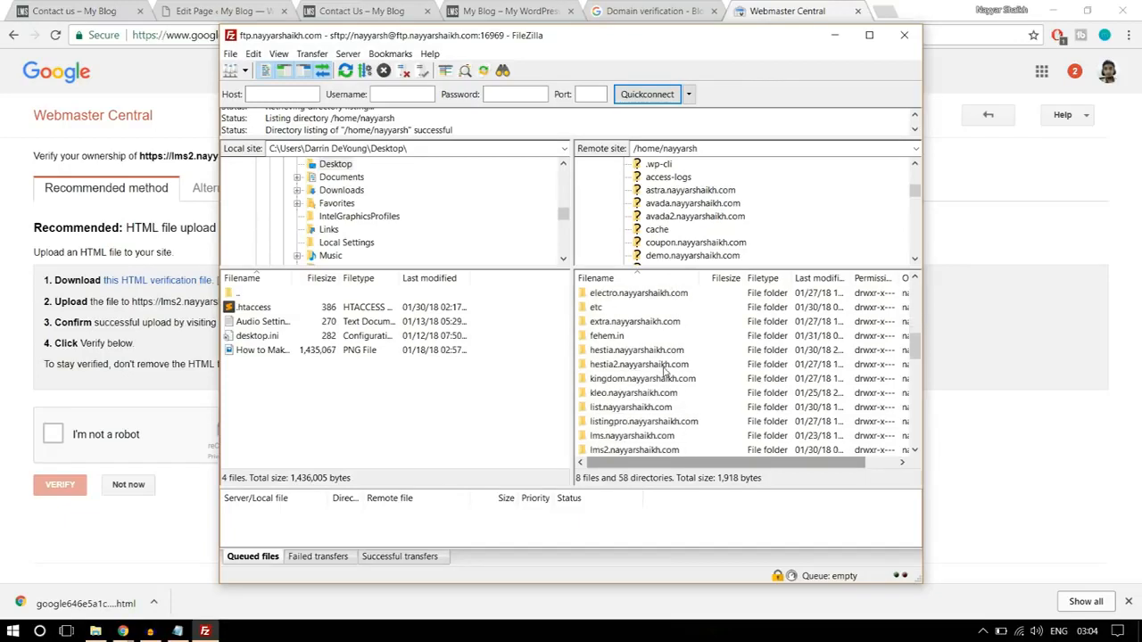
left_click(631, 367)
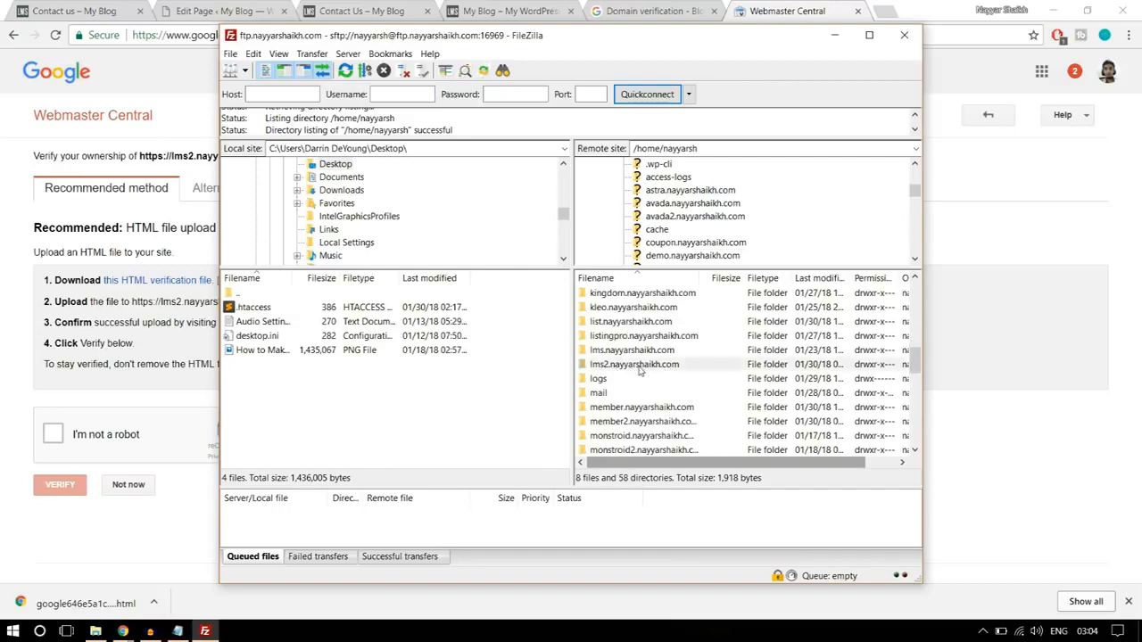
double_click(647, 366)
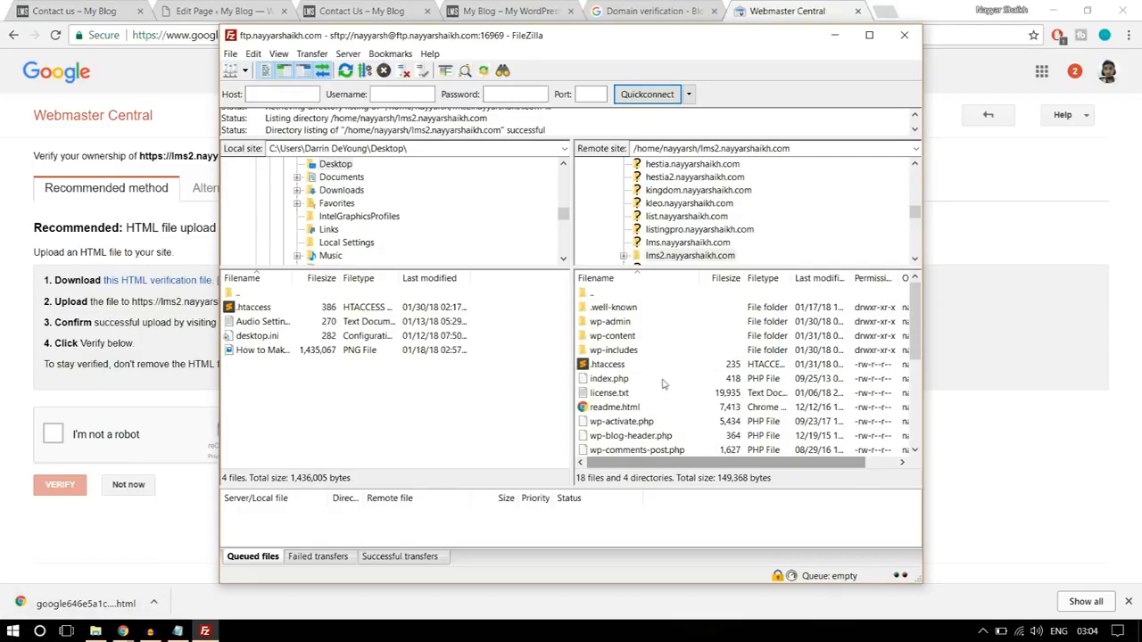
- Copy the Google verification HTML file without the (1) suffix from Downloads to the Desktop and close File Explorer
left_click(153, 603)
left_click(195, 553)
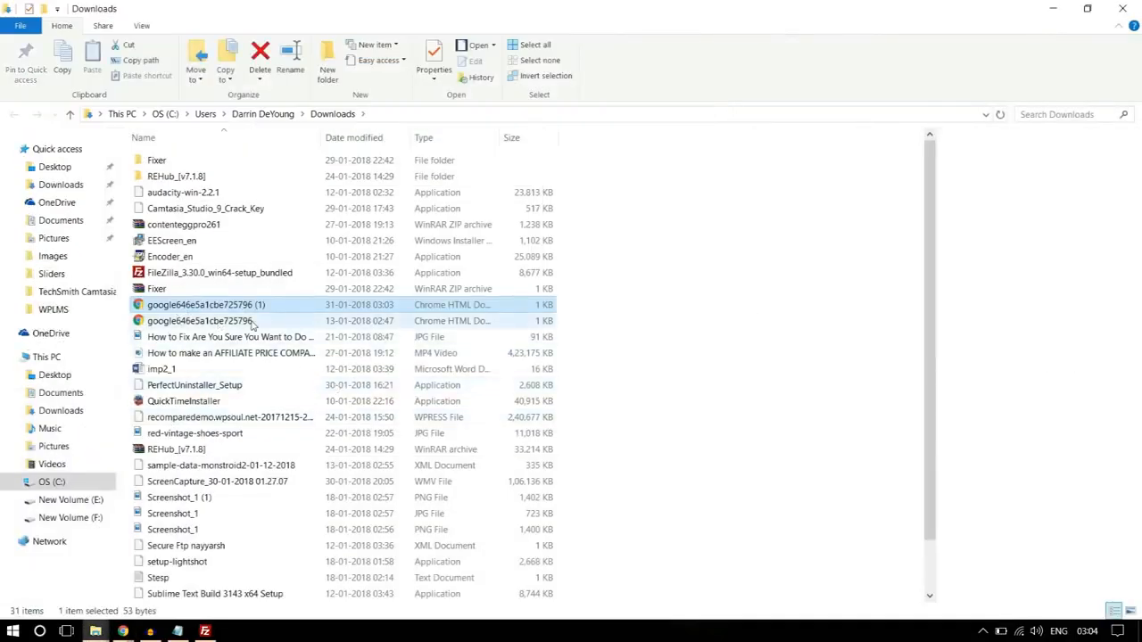
left_click(214, 321)
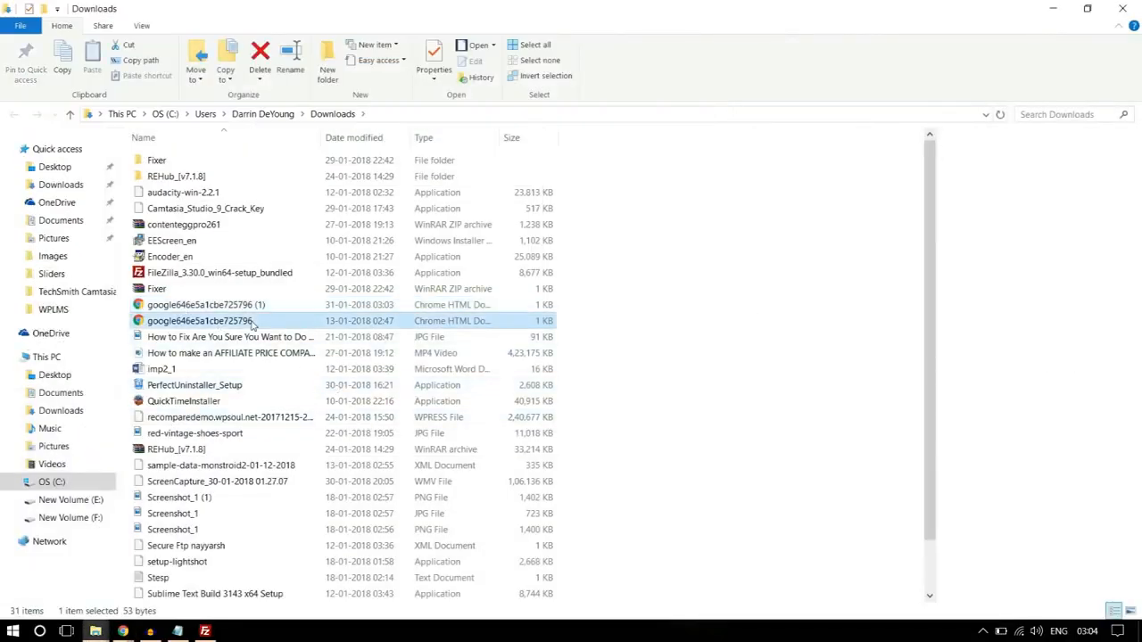
left_click(55, 168)
key("ctrl+v")
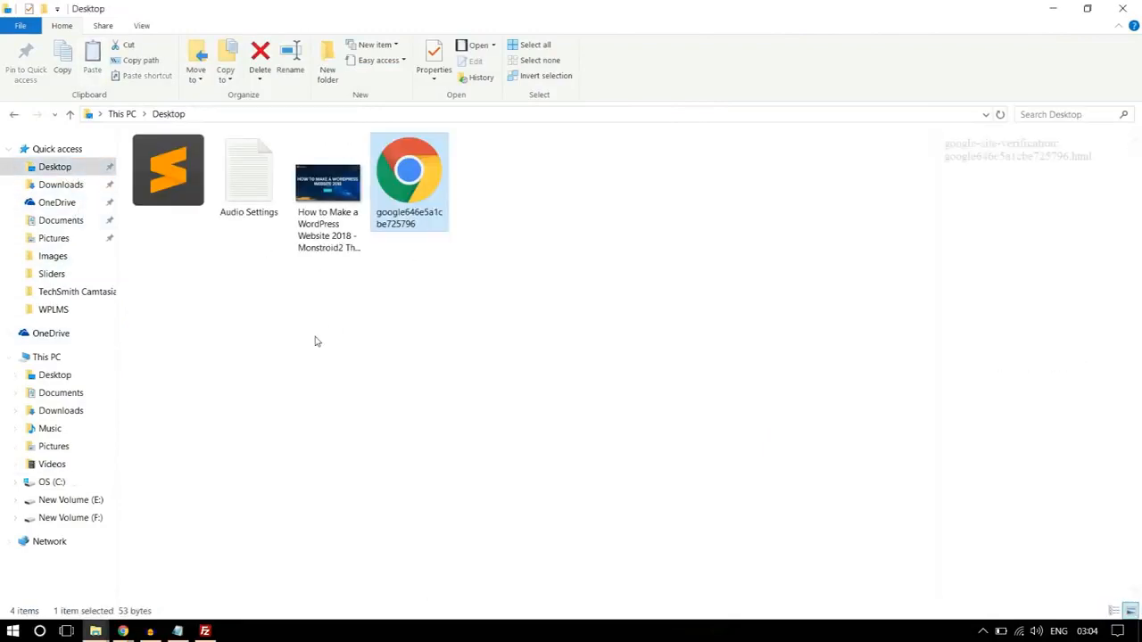
left_click(1125, 13)
- In FileZilla, refresh the local Desktop listing and upload the Google verification HTML file to the lms2 site's remote folder
left_click(204, 630)
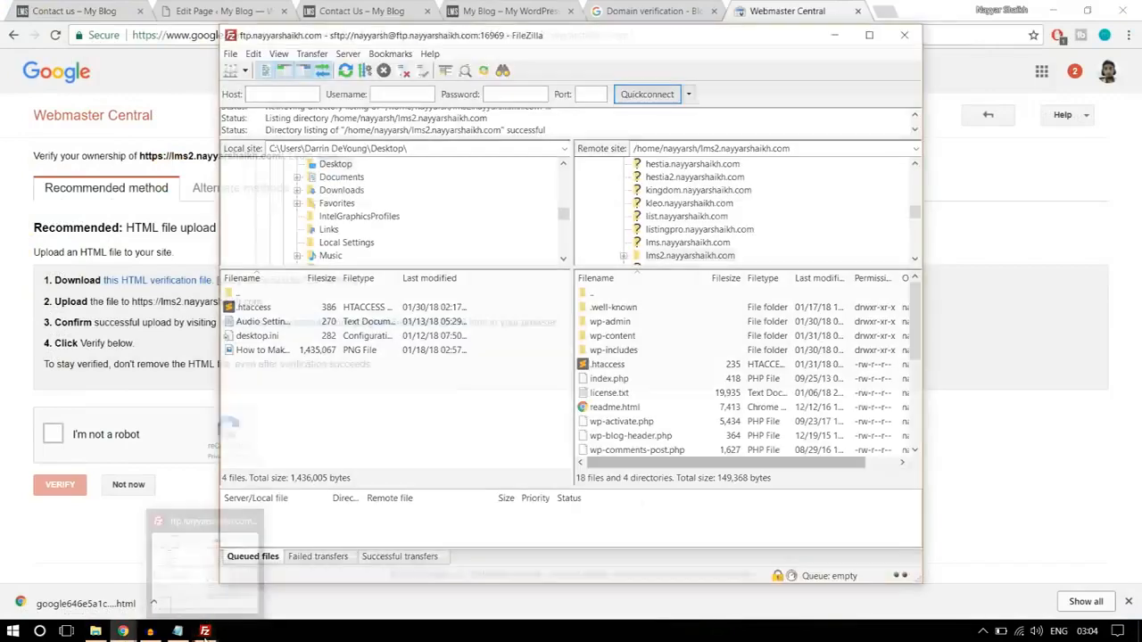
right_click(303, 410)
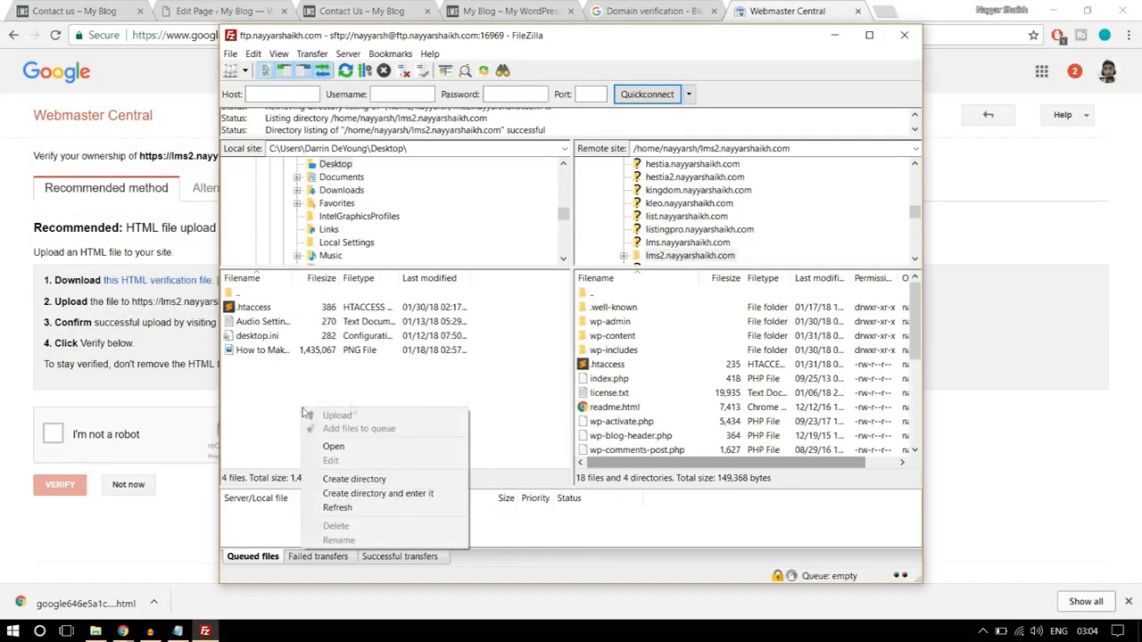
left_click(356, 505)
left_click(274, 352)
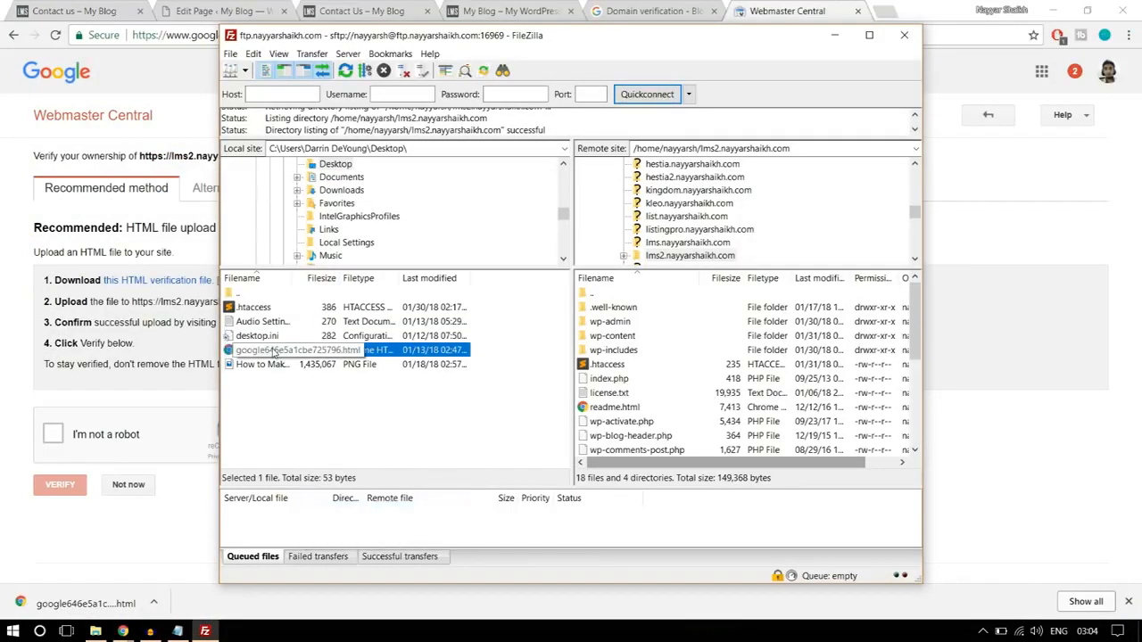
left_click_drag(251, 353, 684, 408)
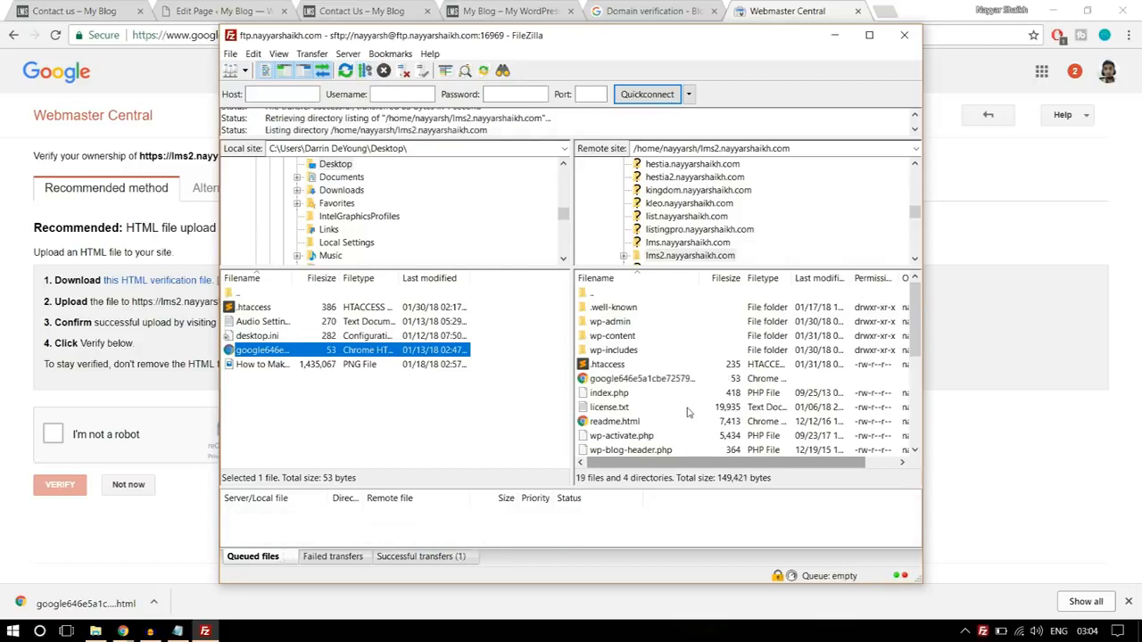
left_click(1127, 568)
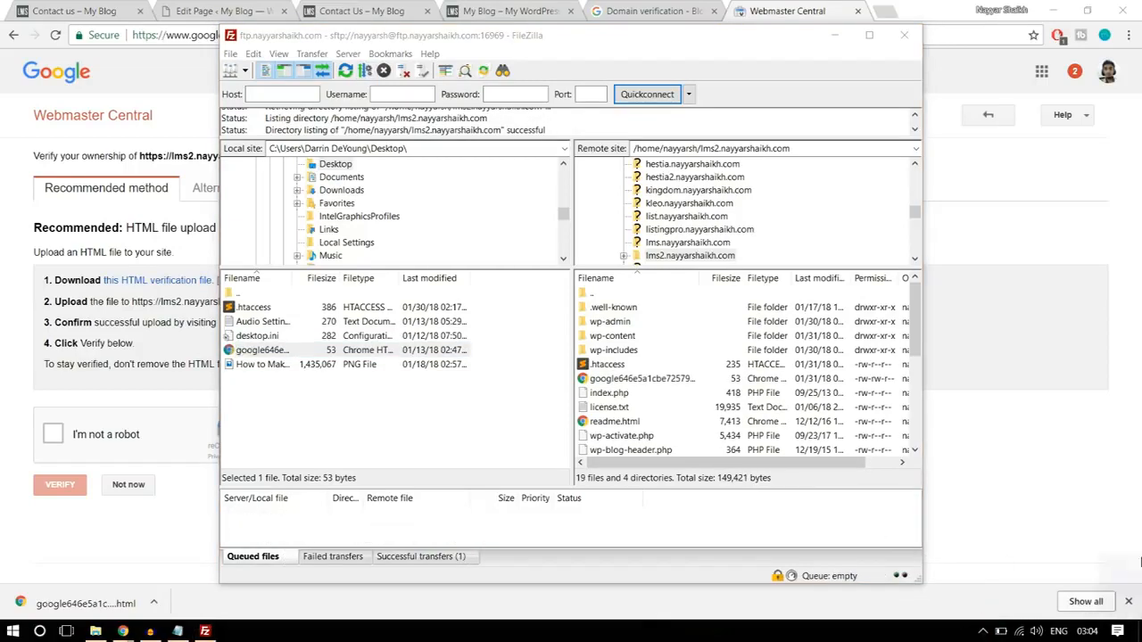
- Return to Webmaster Central in Chrome, complete the reCAPTCHA, and verify ownership of the lms2 site
mouse_move(122, 631)
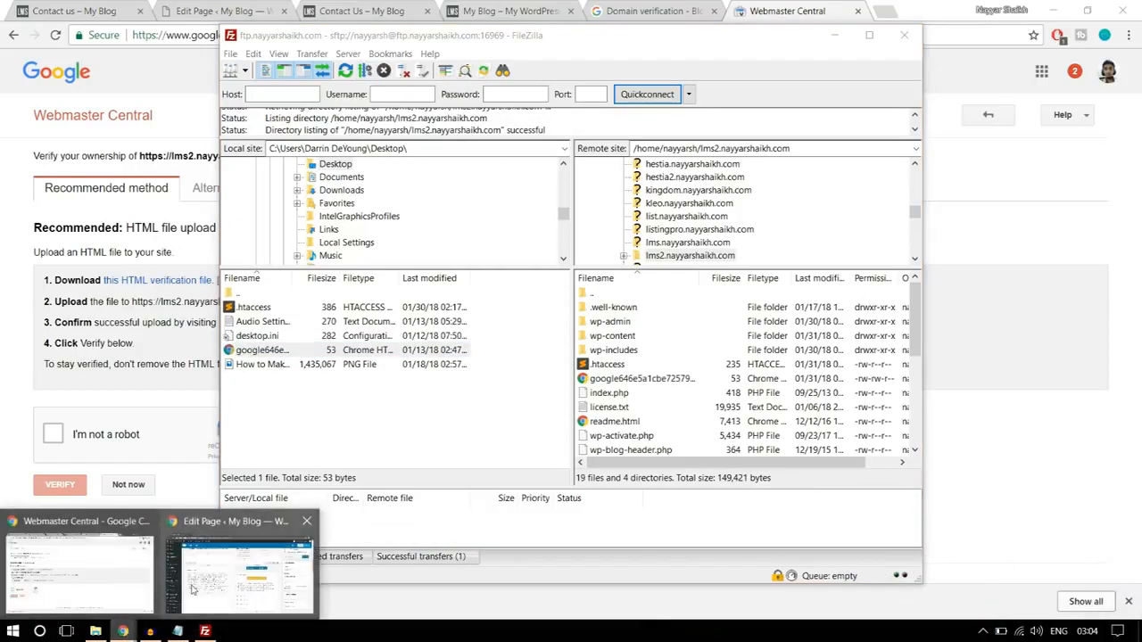
left_click(76, 593)
left_click(53, 435)
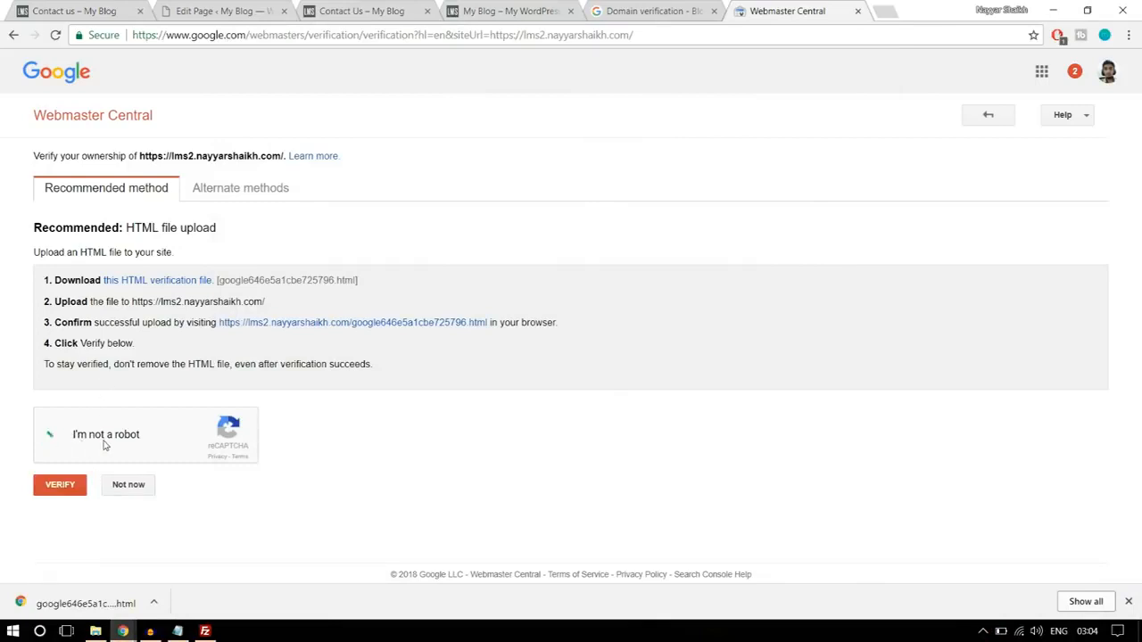
left_click(64, 496)
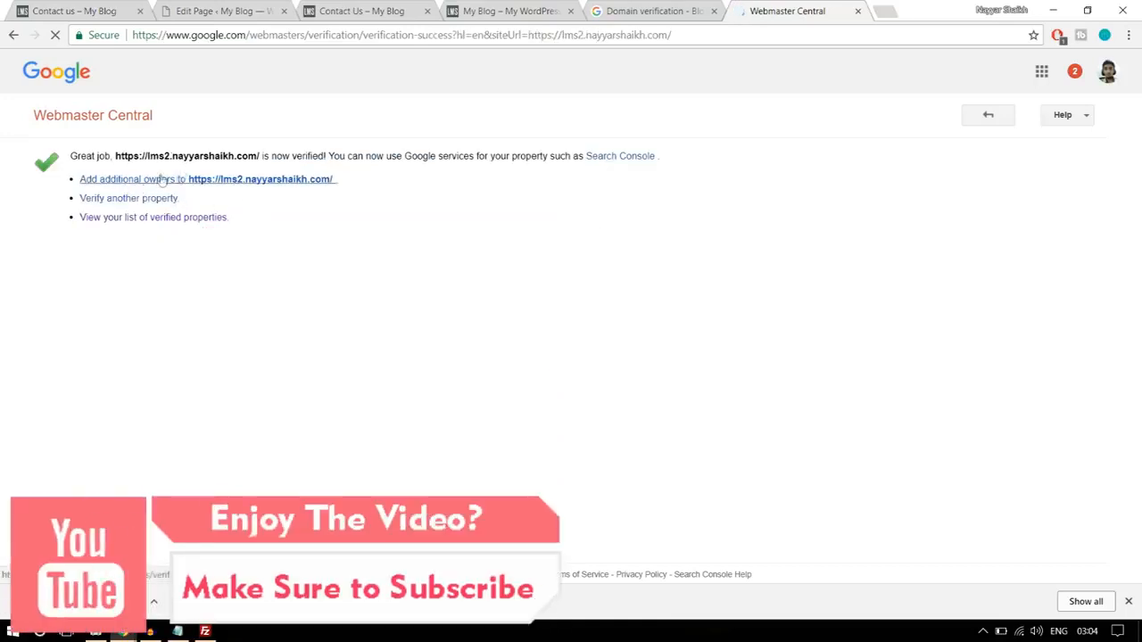
left_click(986, 117)
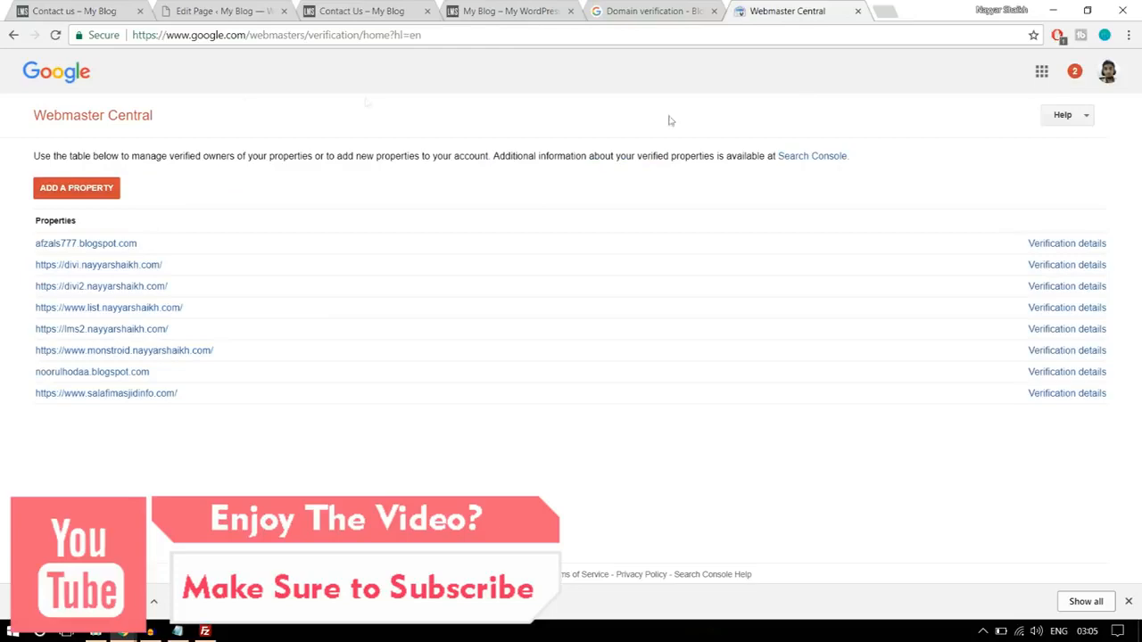
left_click(14, 34)
- Close Webmaster Central and add the lms2 site's base URL as an allowed domain under the Google API project's Domain verification
left_click(658, 7)
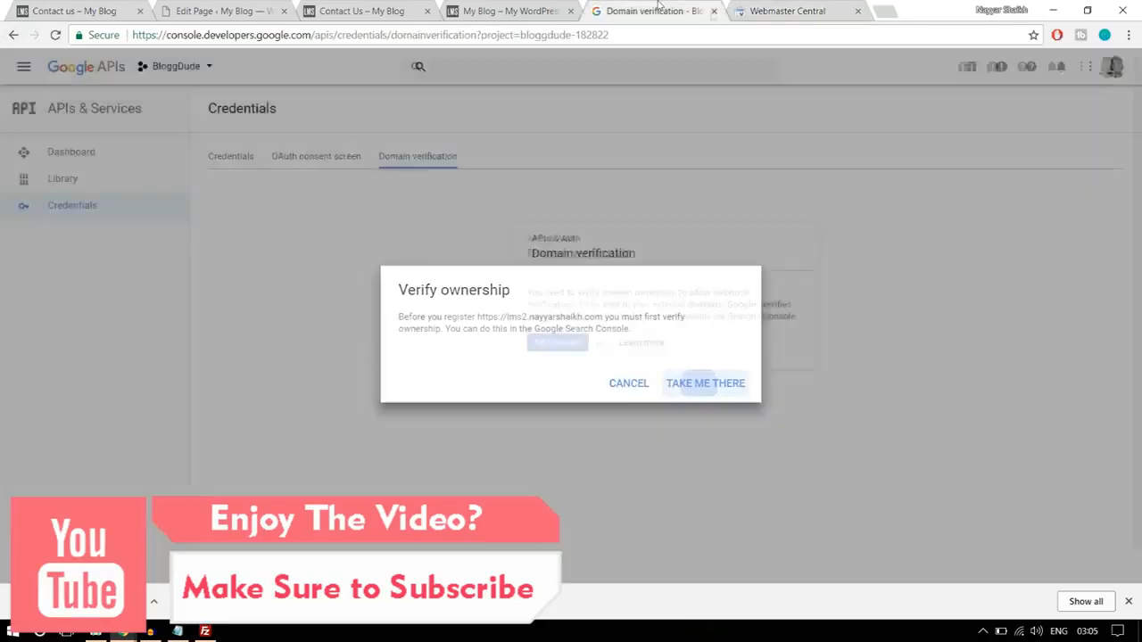
left_click(857, 11)
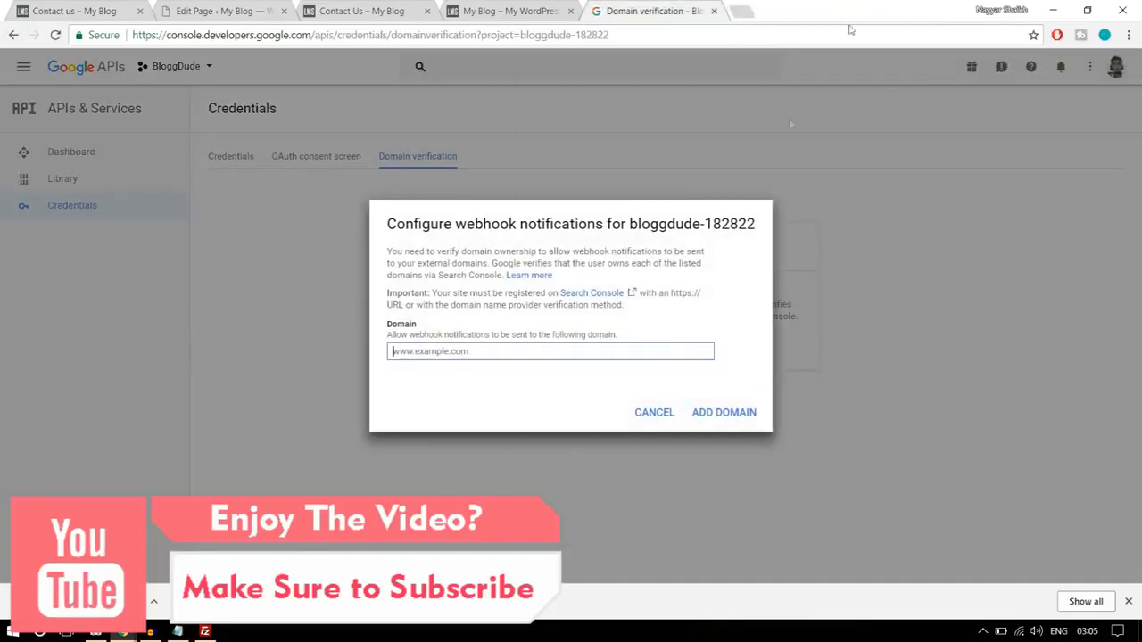
left_click(444, 350)
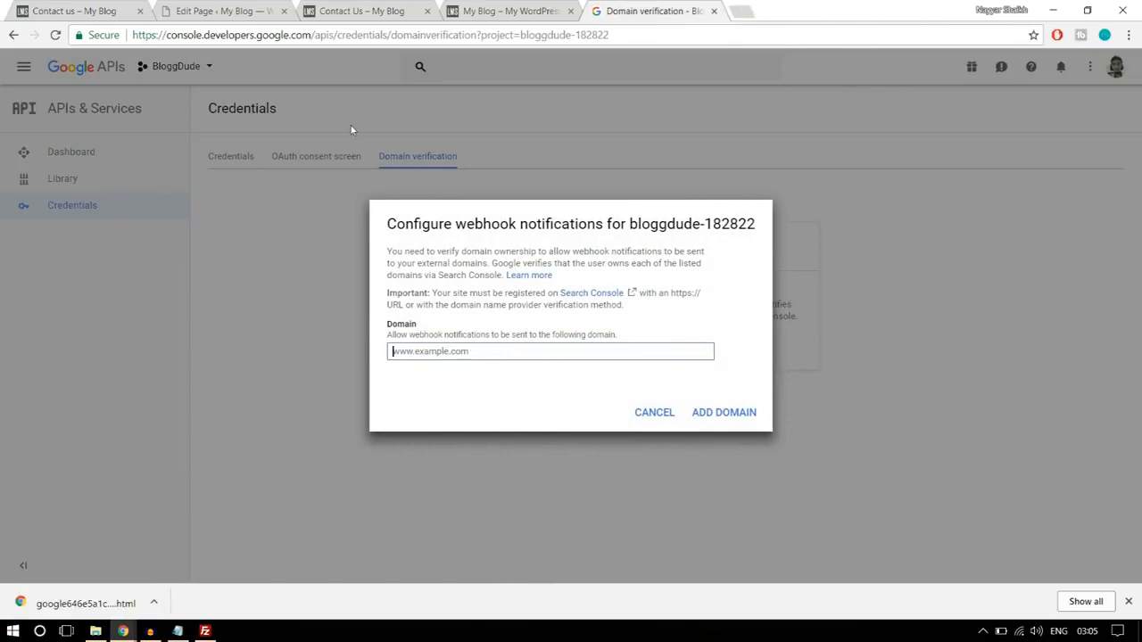
left_click(223, 11)
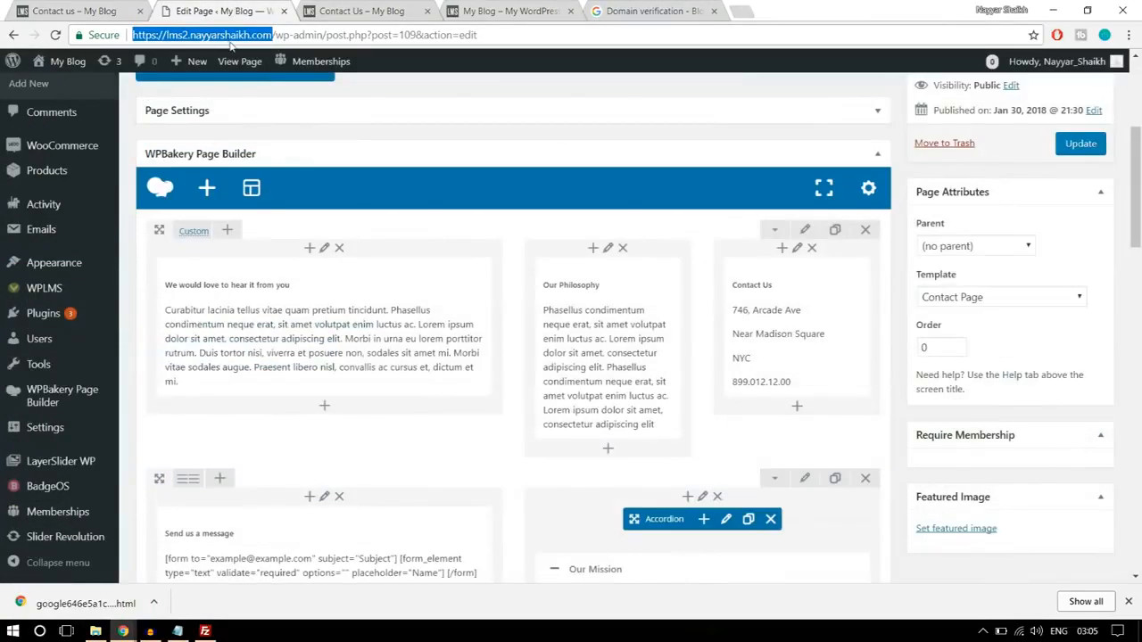
left_click(625, 11)
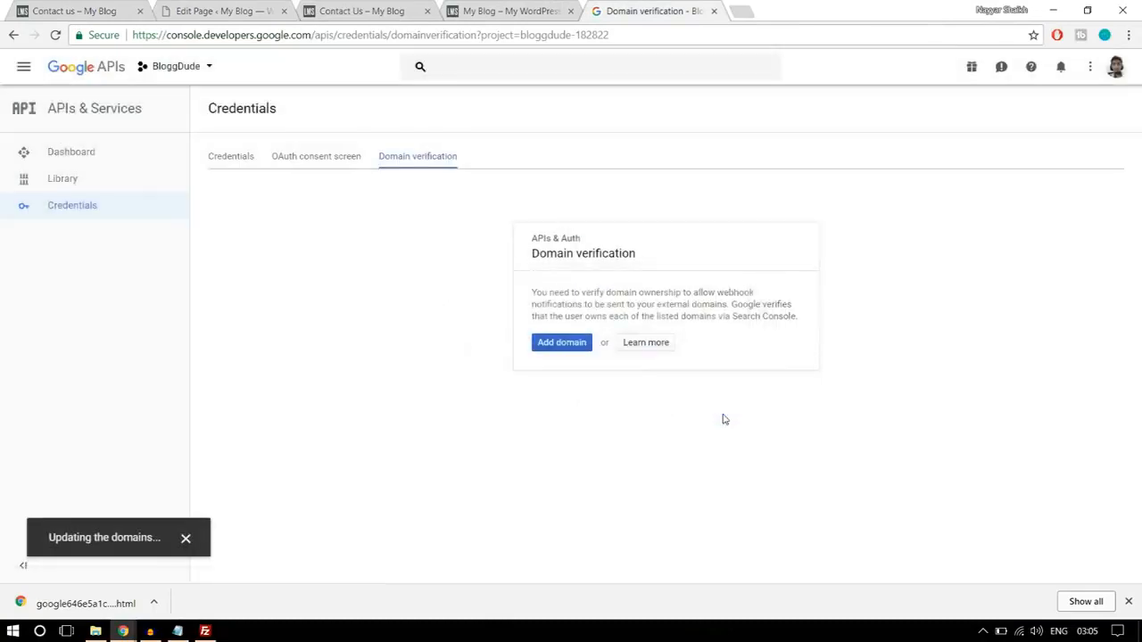
- Select the API key in the project's Credentials and open the WPLMS Miscellaneous settings in the WordPress admin
left_click(233, 157)
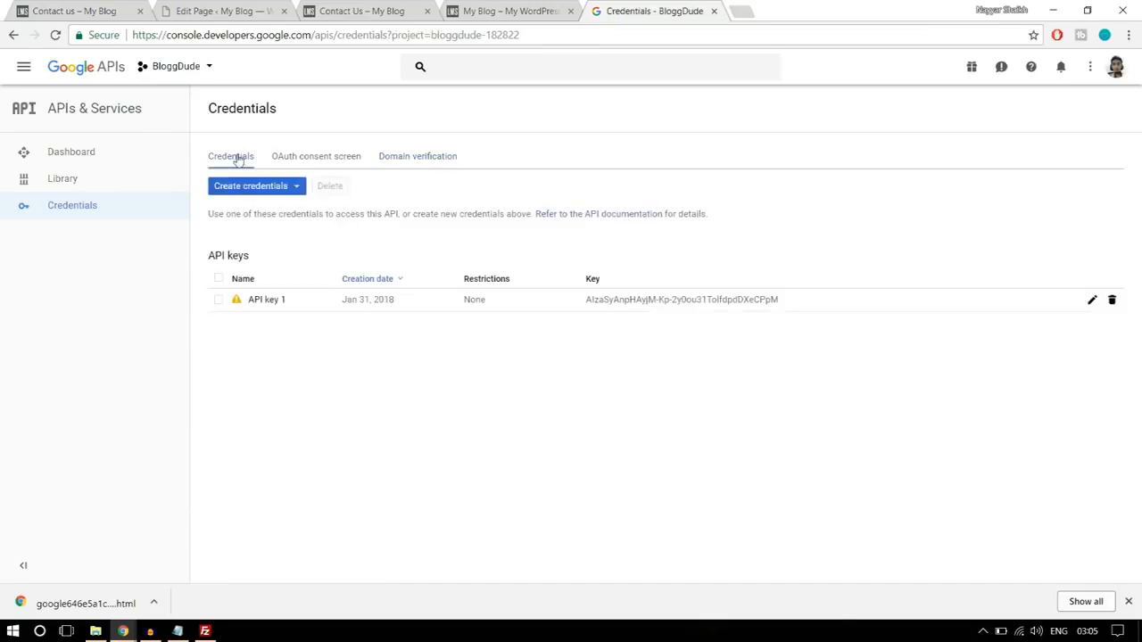
left_click_drag(802, 303, 630, 324)
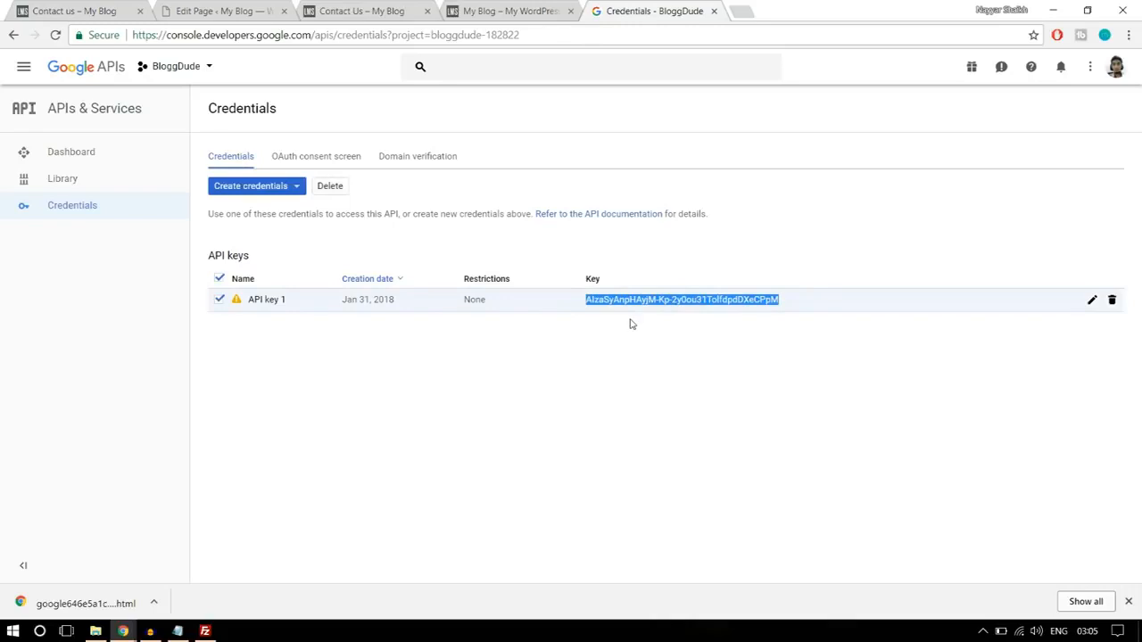
left_click(268, 11)
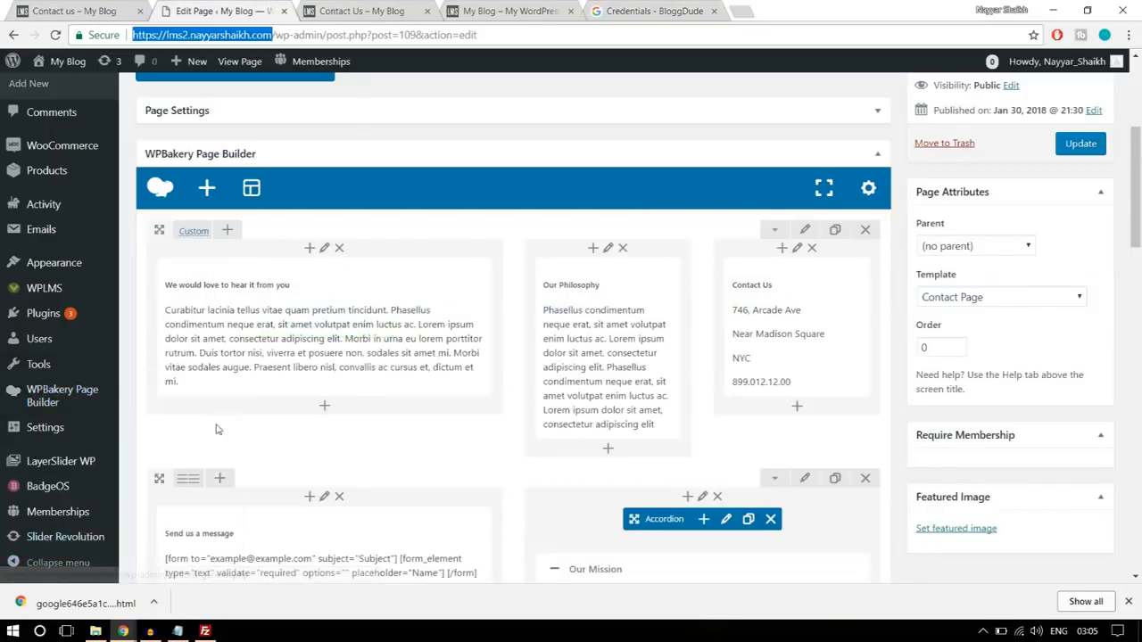
left_click(1129, 602)
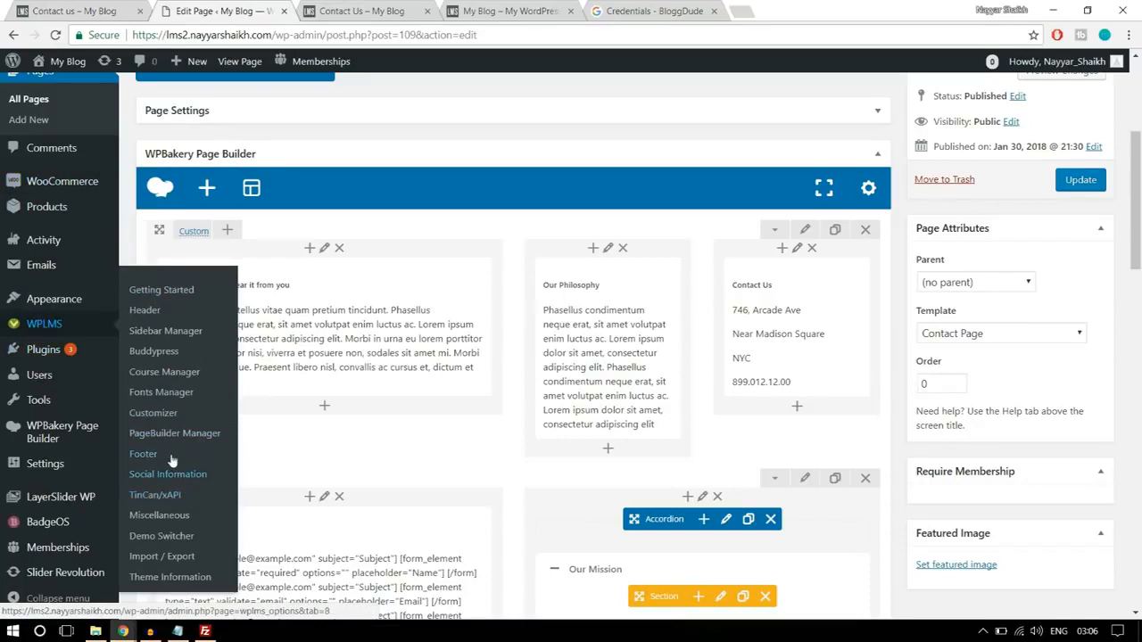
left_click(142, 517)
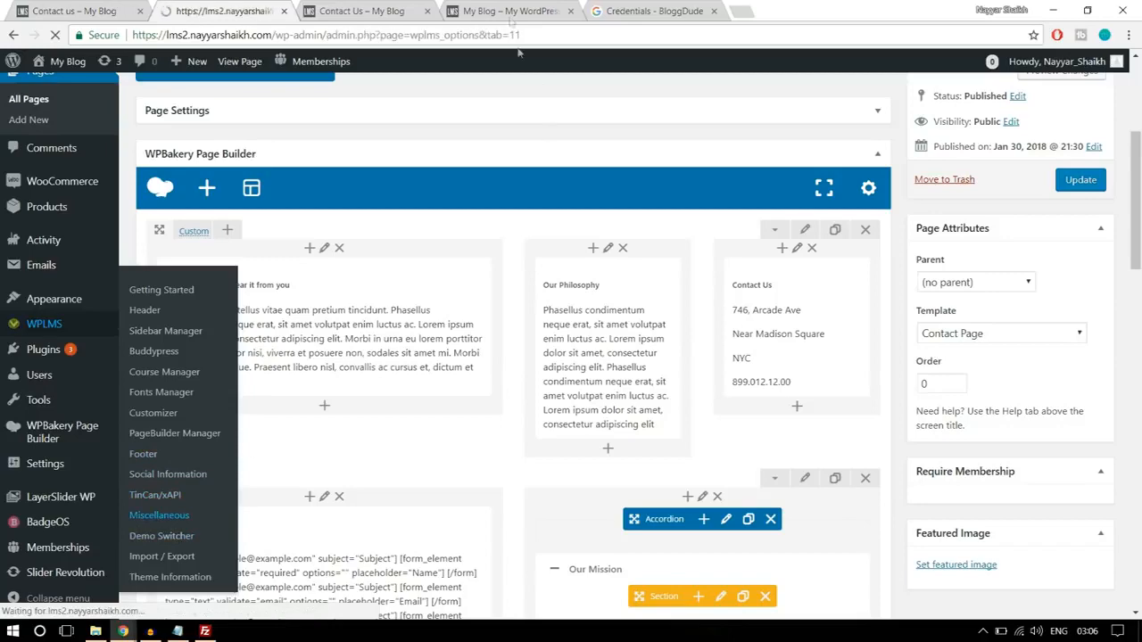
- Copy the API key from Google Credentials and paste it into the Google Maps API Key field of the WPLMS Miscellaneous settings
left_click(656, 11)
right_click(671, 302)
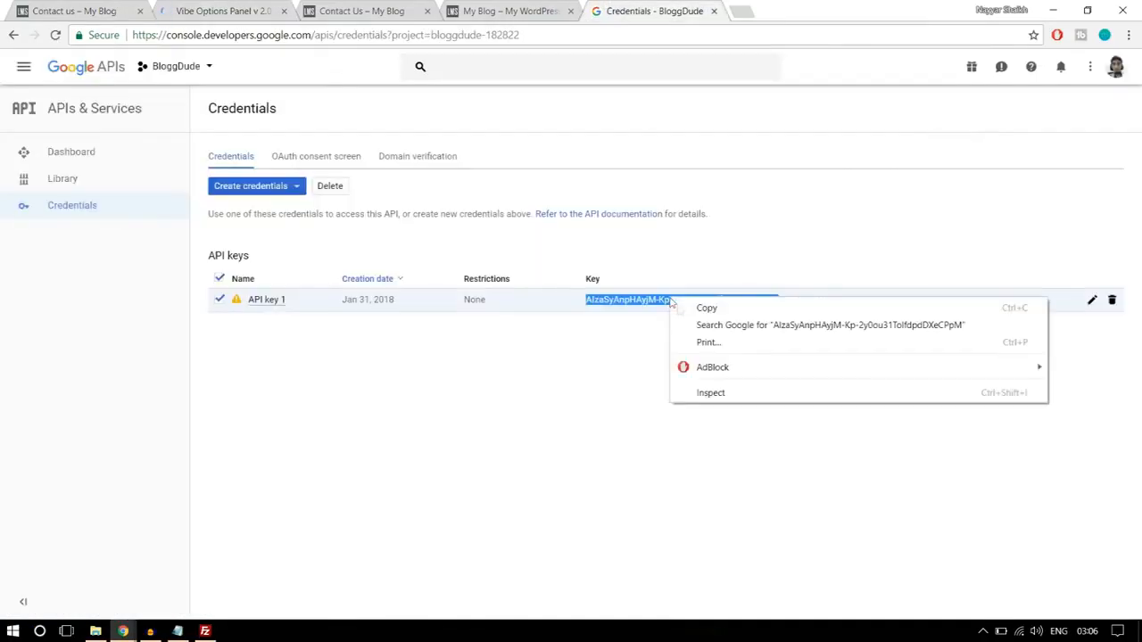
left_click(705, 308)
key("ctrl+2")
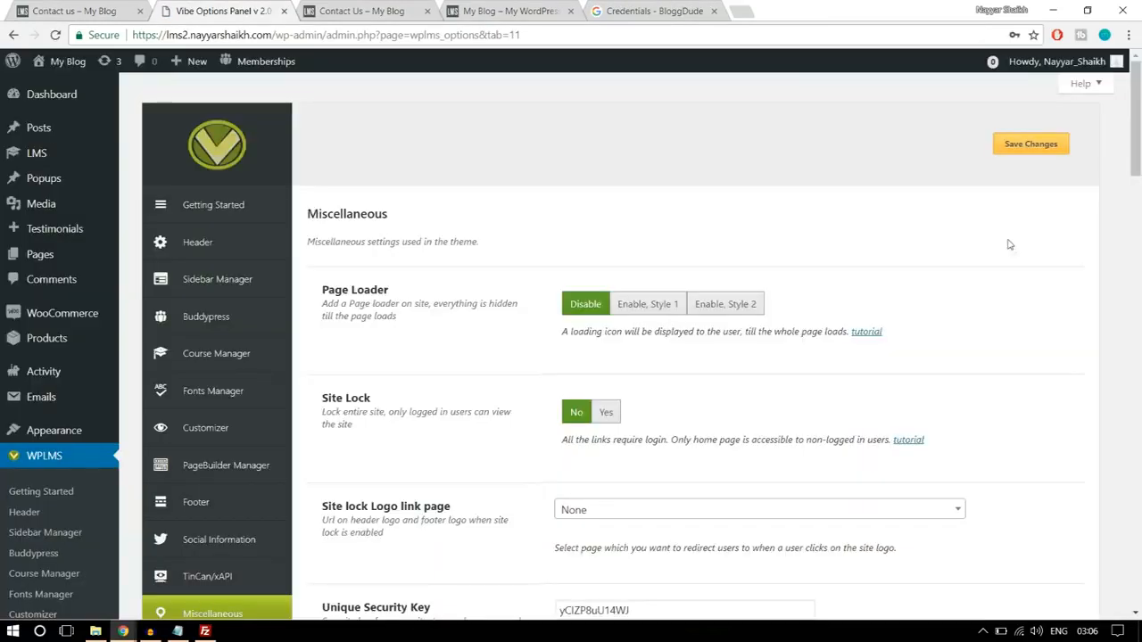
scroll(1023, 303, "down", 4)
scroll(1024, 311, "down", 9)
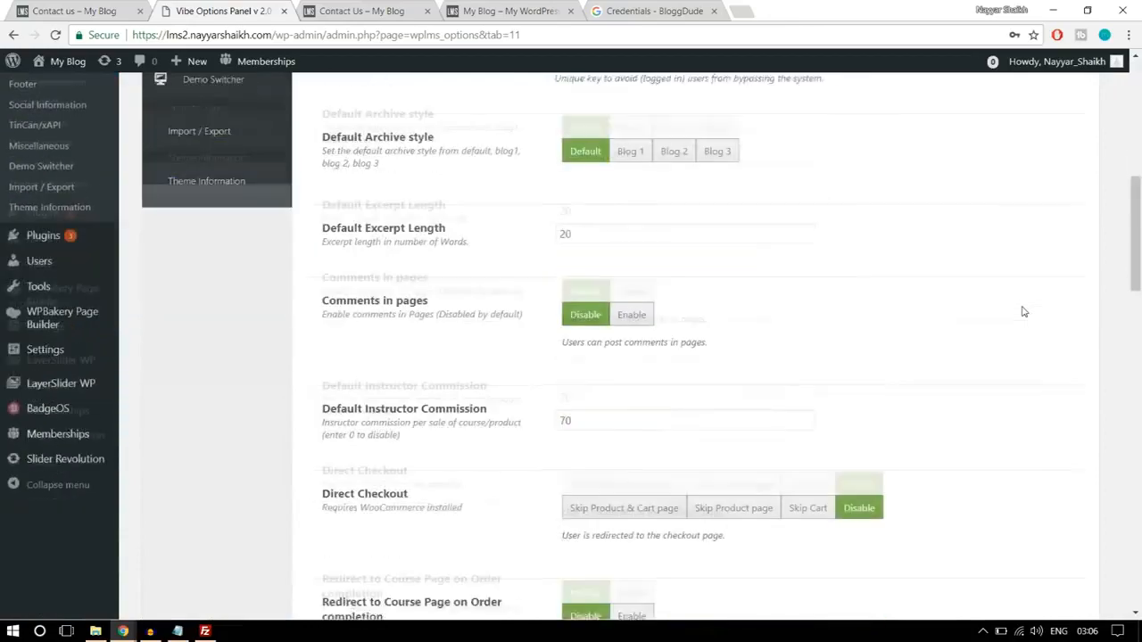
scroll(1024, 311, "down", 3)
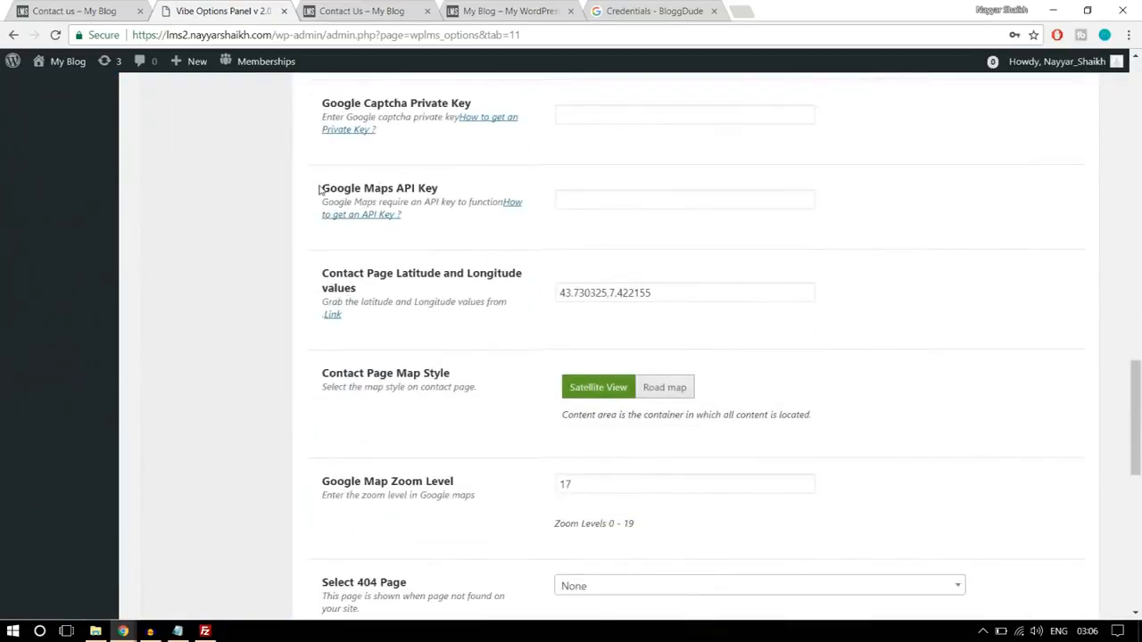
left_click_drag(318, 190, 461, 191)
left_click(588, 201)
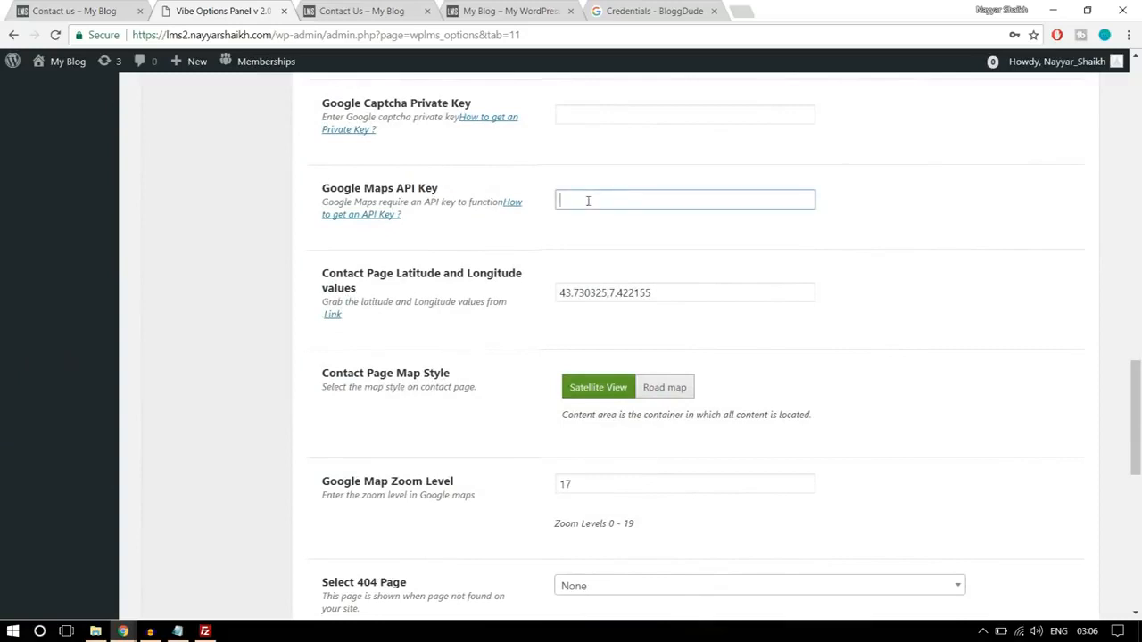
key("ctrl+v")
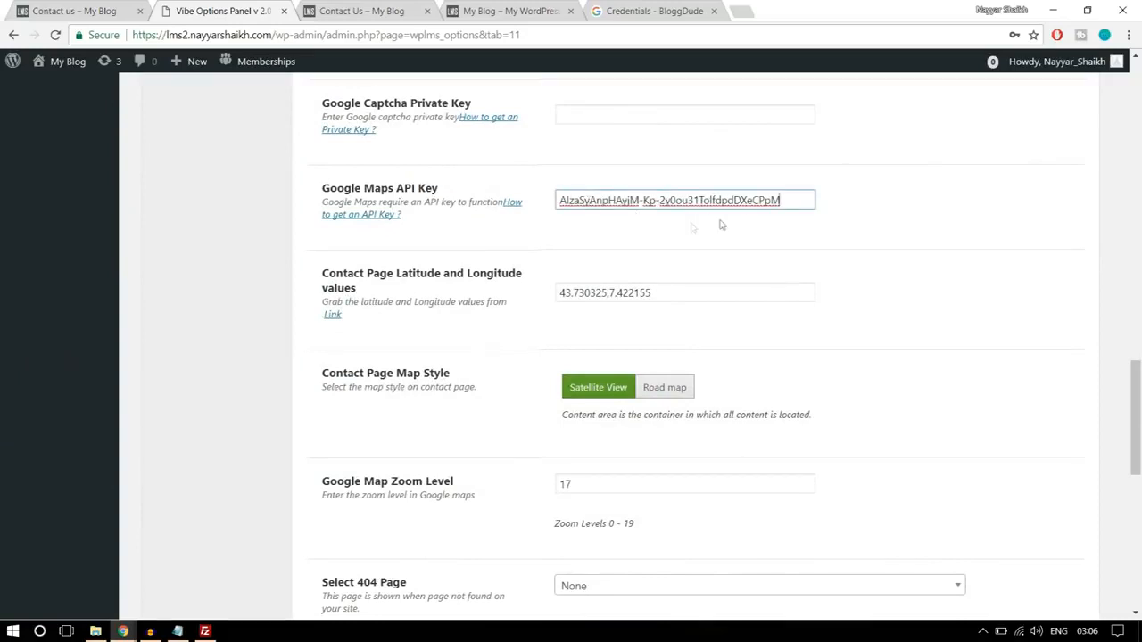
- Open latlong.net in a new browser tab and find the latitude and longitude of mumbai
left_click_drag(691, 289, 555, 293)
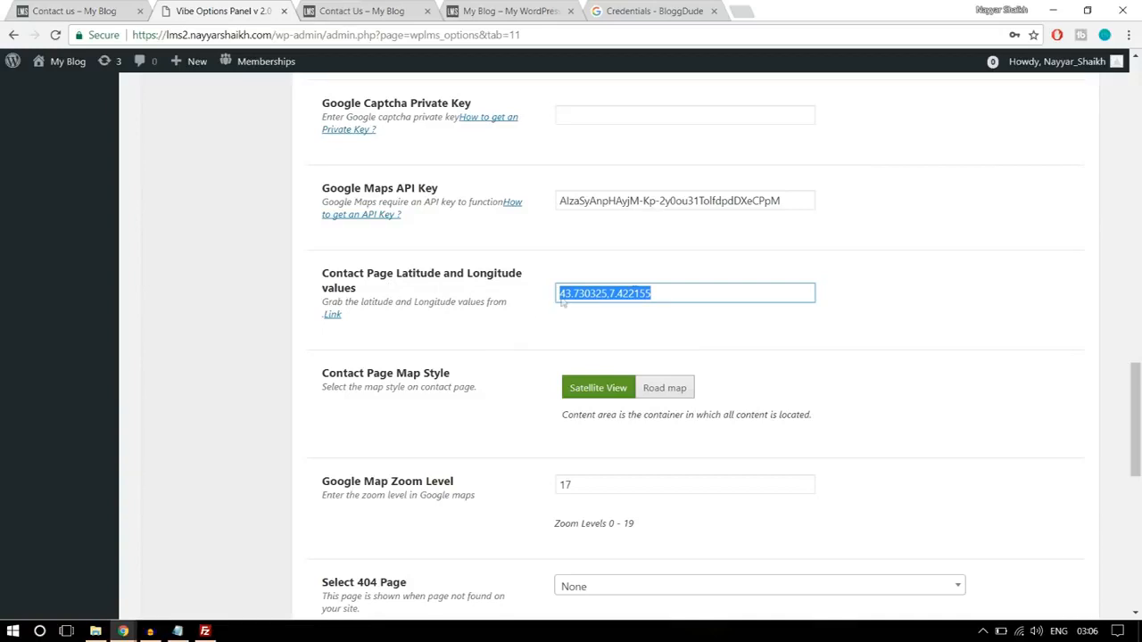
left_click(742, 11)
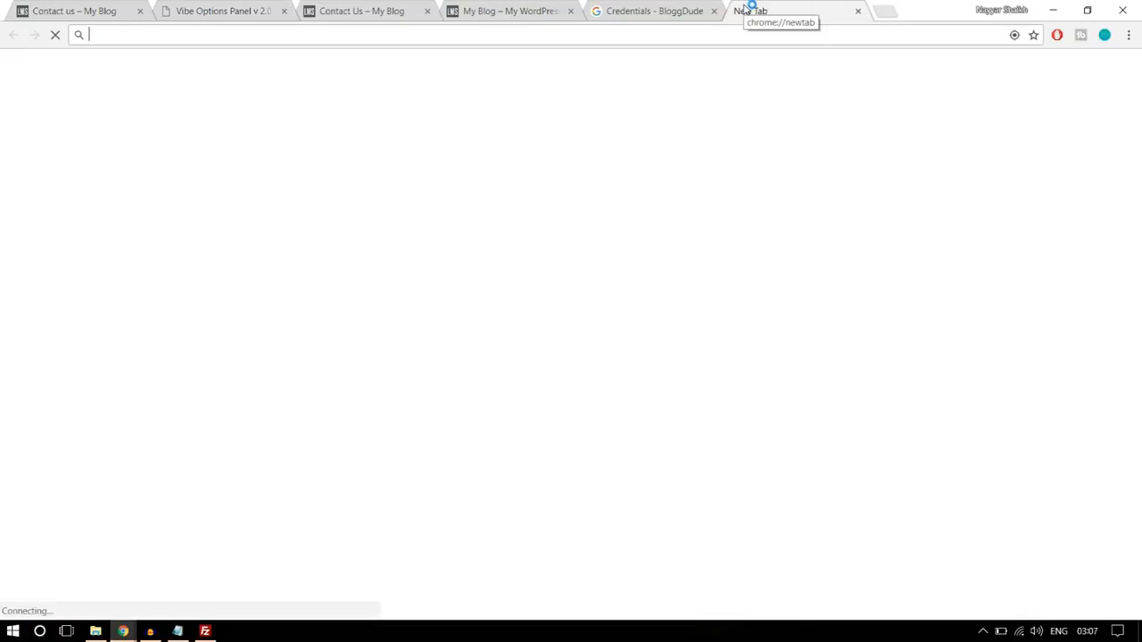
type("latl")
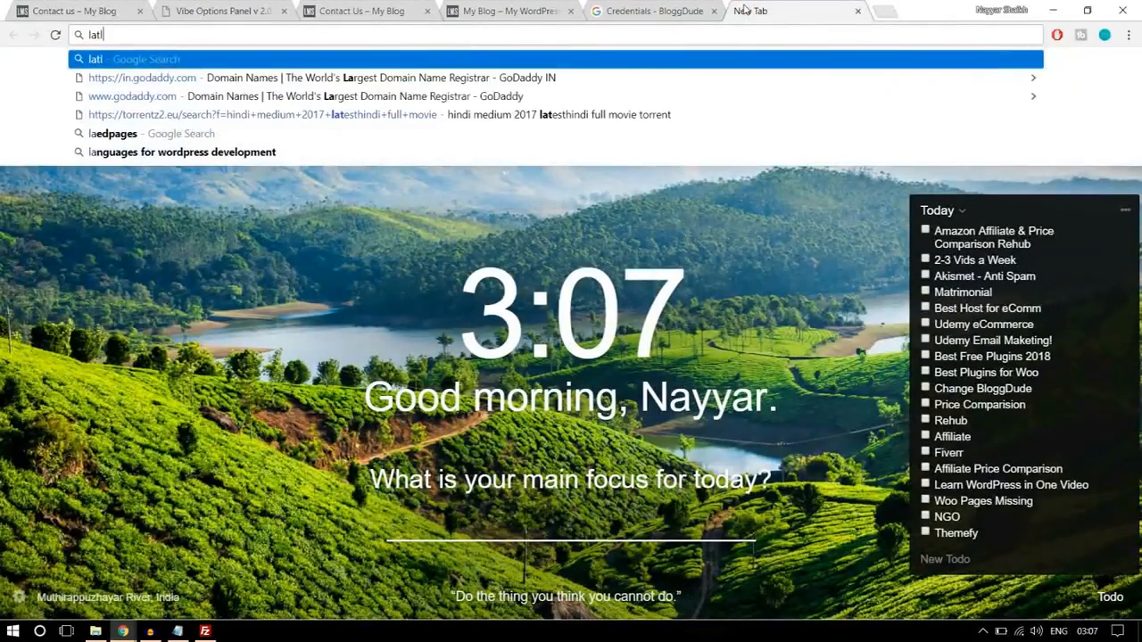
type("ong.net")
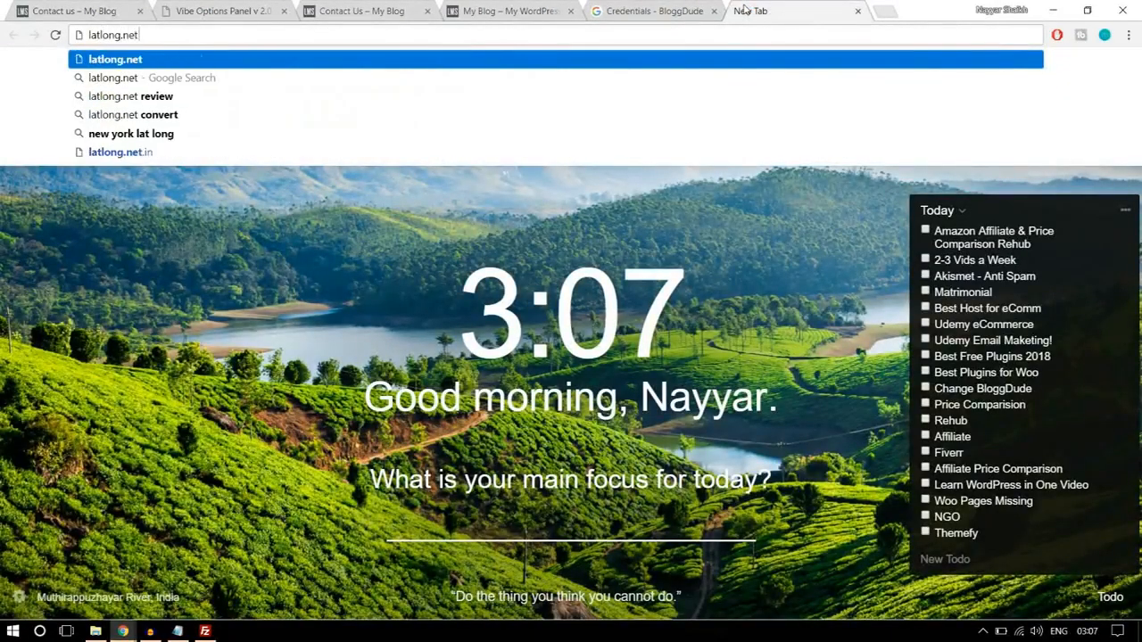
key("Return")
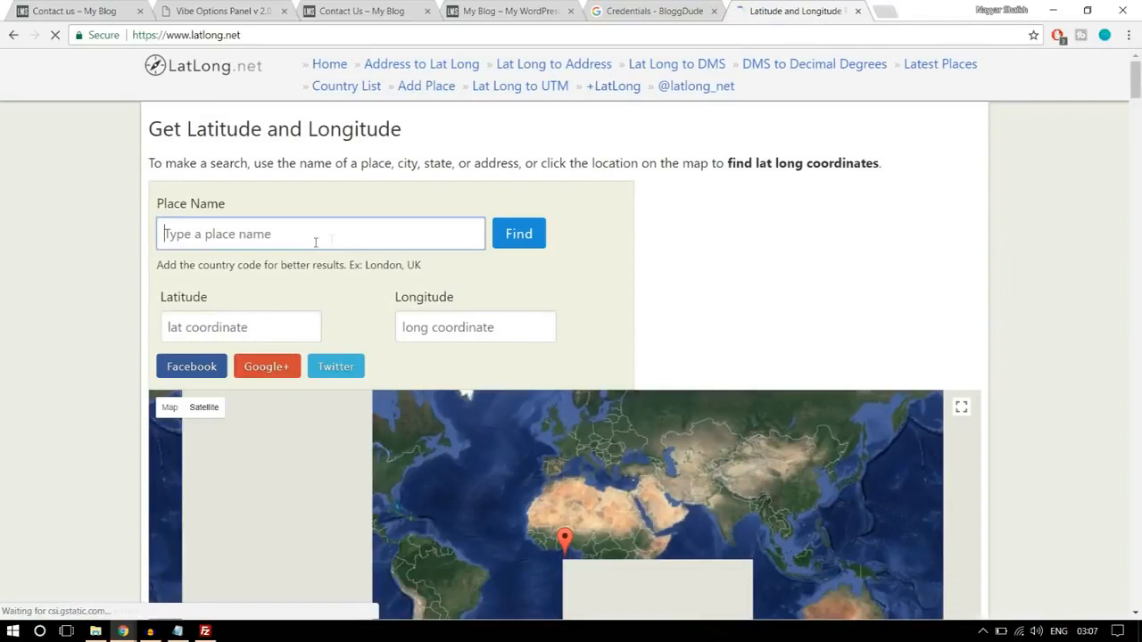
type("mumbai")
left_click(502, 246)
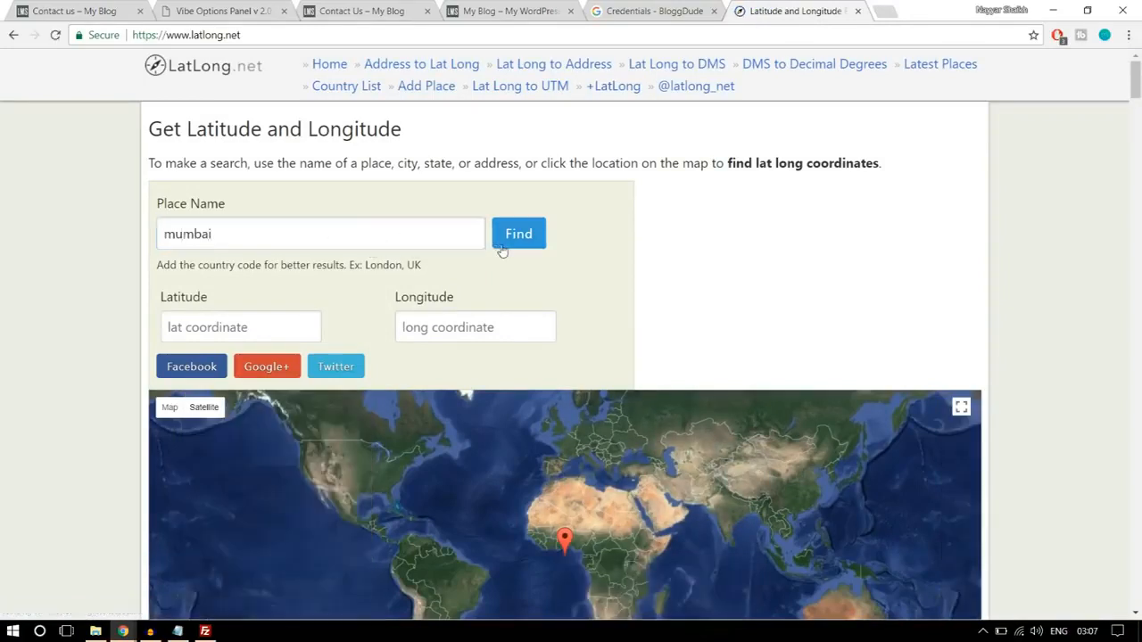
- Move the latlong.net marker to a spot beside the Mithi River in Mumbai, at 19.079823, 72.878052
scroll(502, 250, "down", 2)
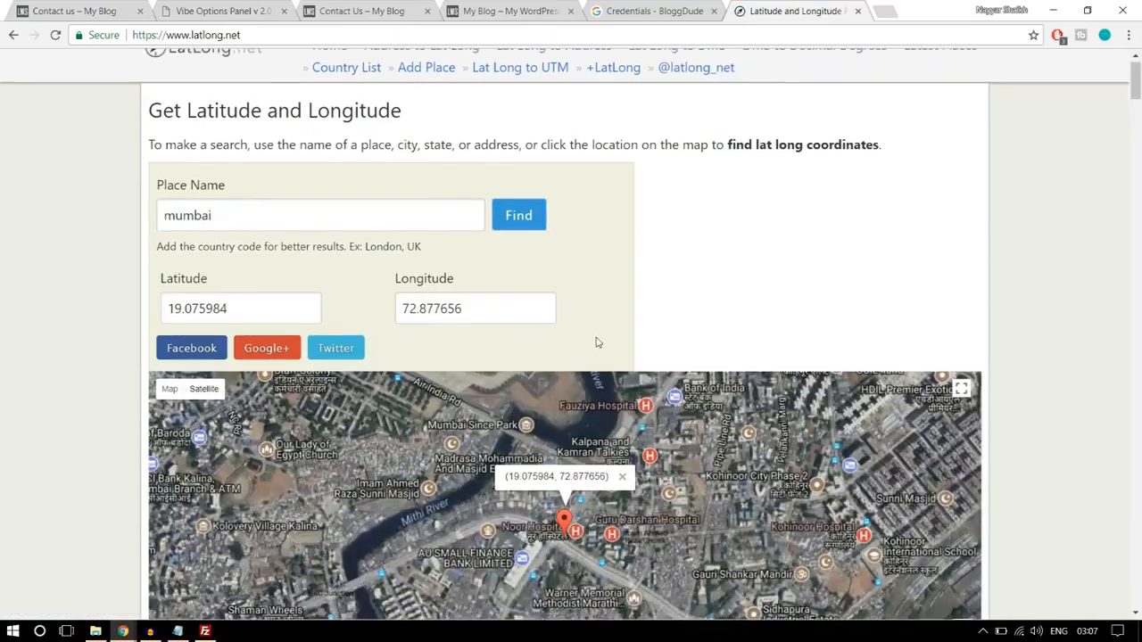
left_click_drag(696, 317, 541, 358)
left_click(540, 358)
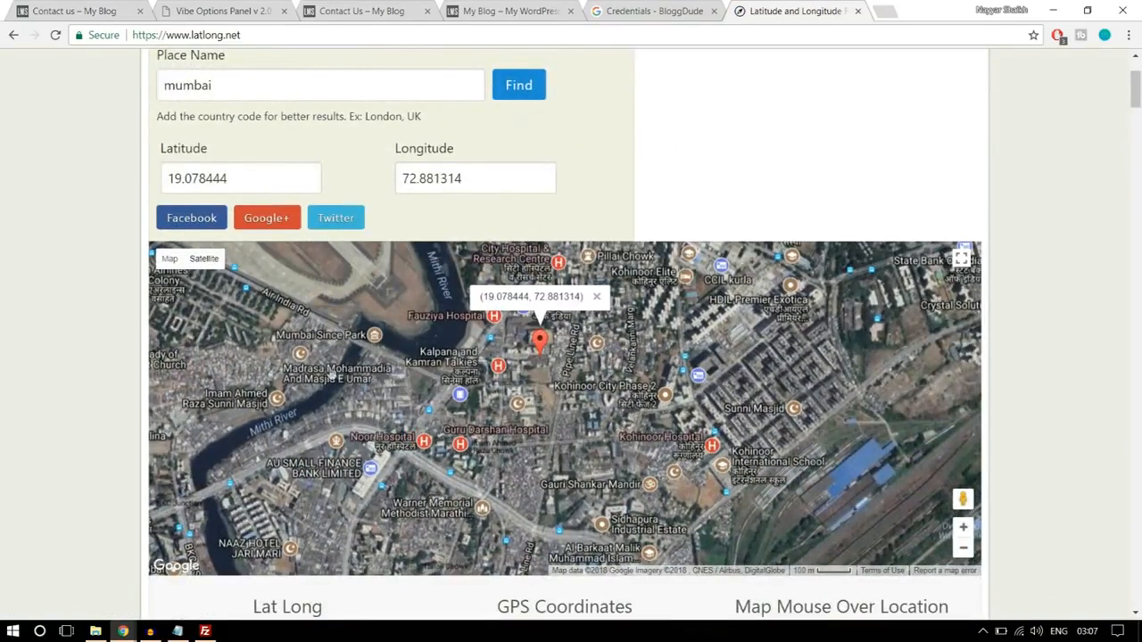
left_click(330, 374)
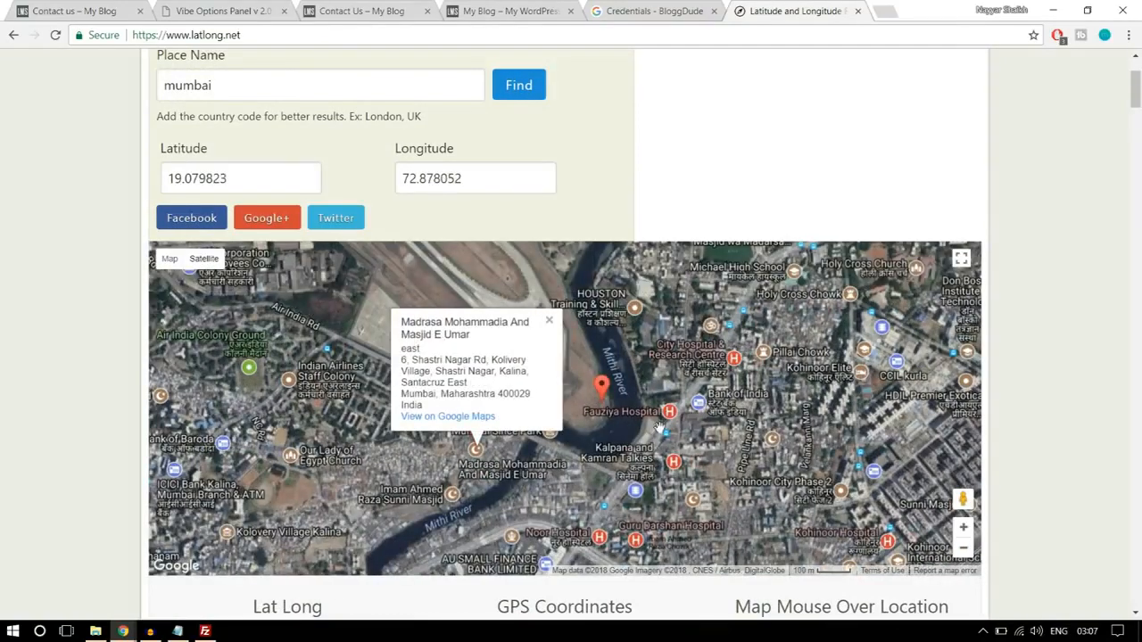
- Copy the latitude and longitude from latlong.net into the Contact Page Latitude and Longitude values setting as 19.079823,72.878052
left_click_drag(284, 173, 129, 180)
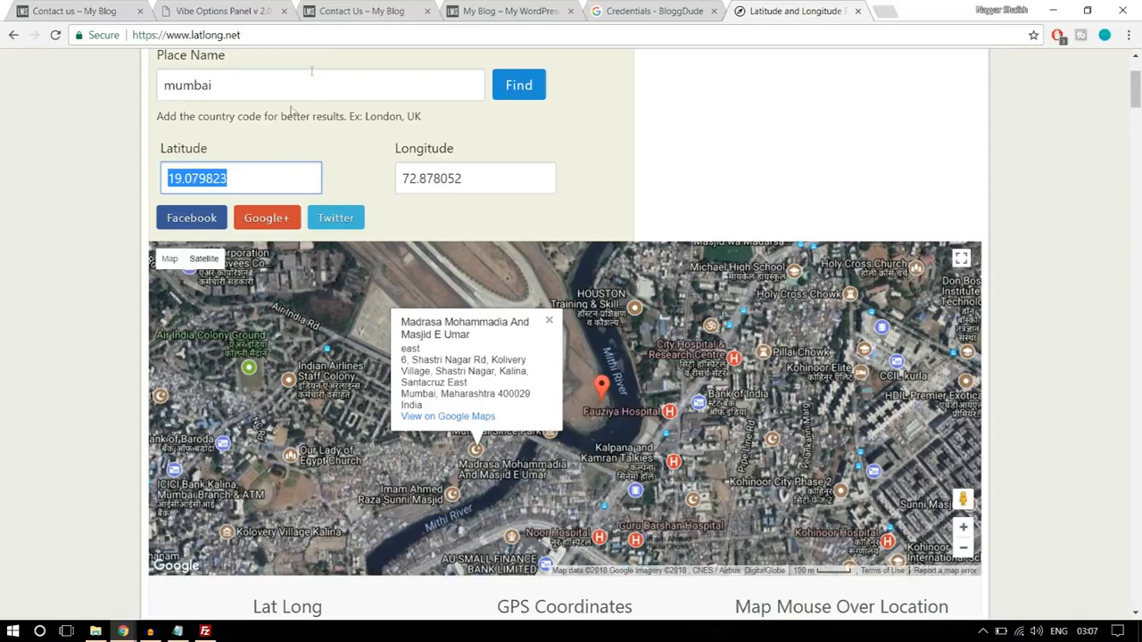
left_click(223, 11)
key("ctrl+v")
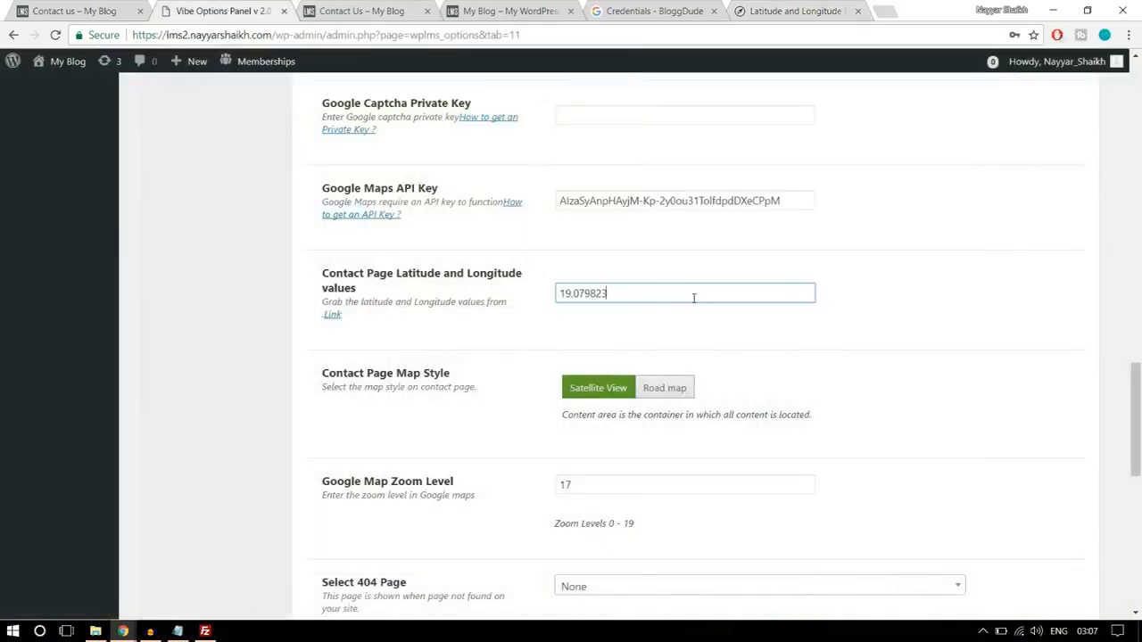
left_click(771, 9)
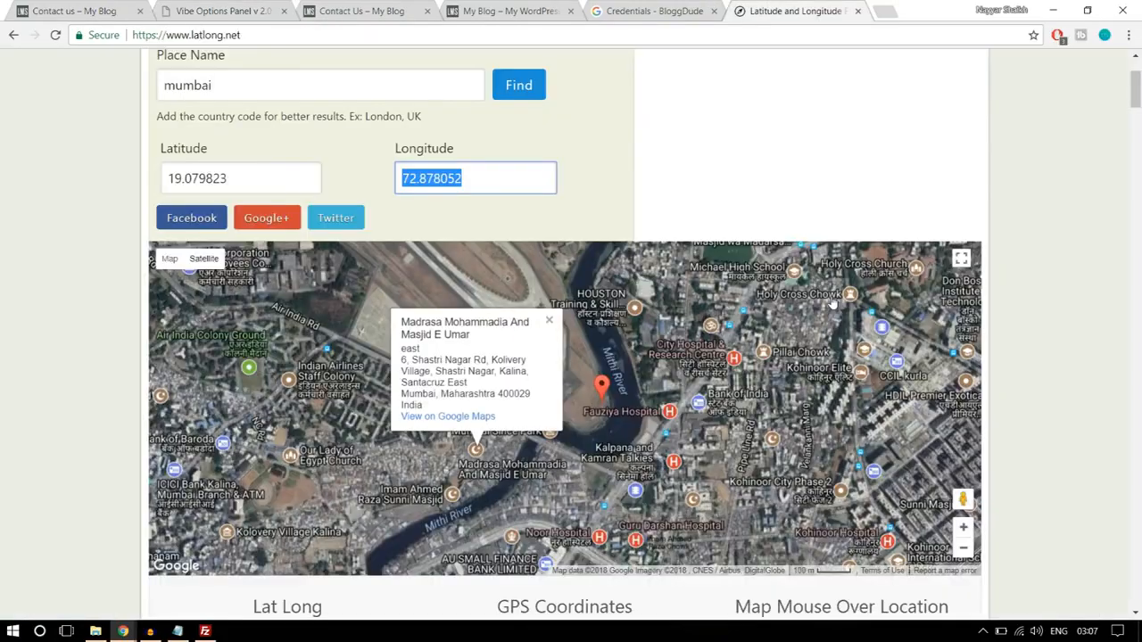
left_click(232, 9)
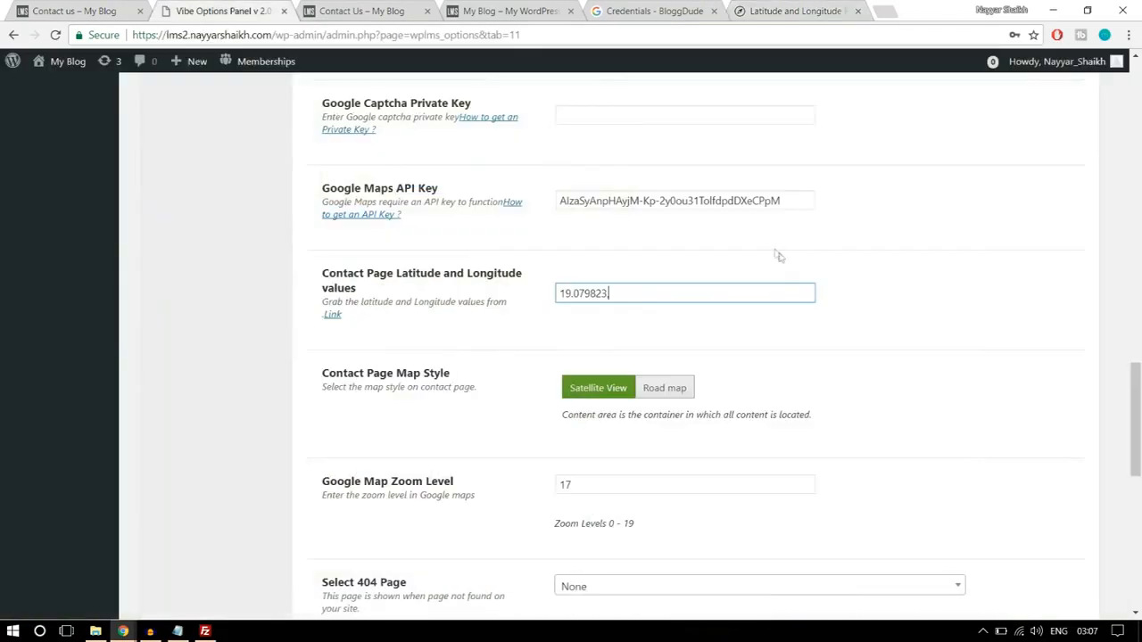
type(",")
key("ctrl+v")
- Set the Contact Page Map Style to Road map and save the Miscellaneous settings
scroll(575, 354, "down", 1)
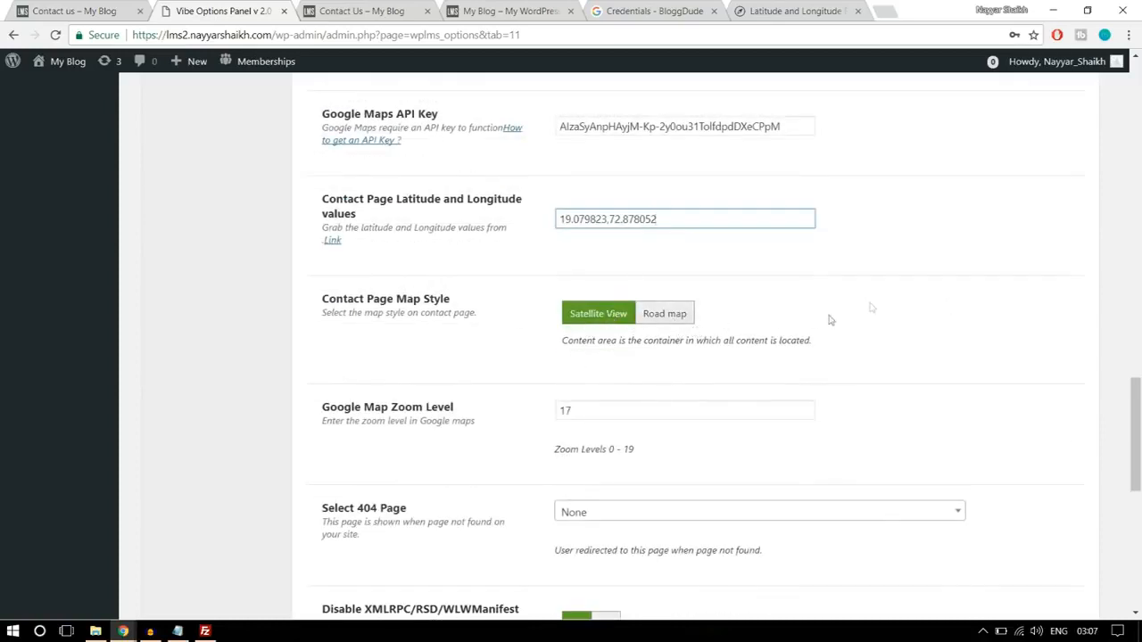
left_click(680, 317)
scroll(968, 380, "down", 7)
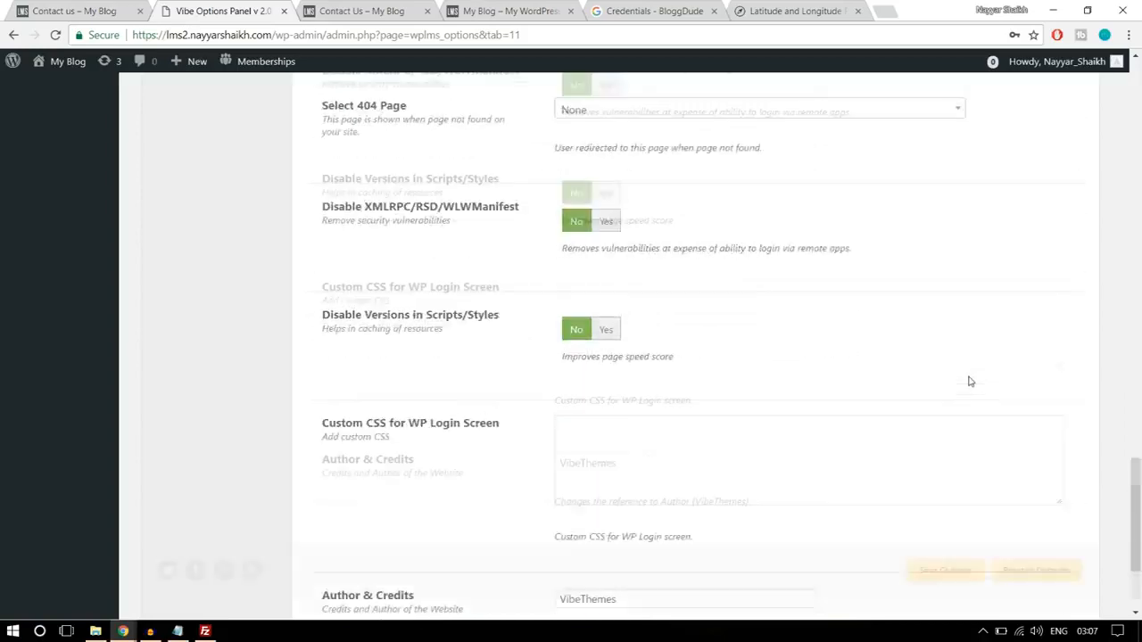
left_click(945, 536)
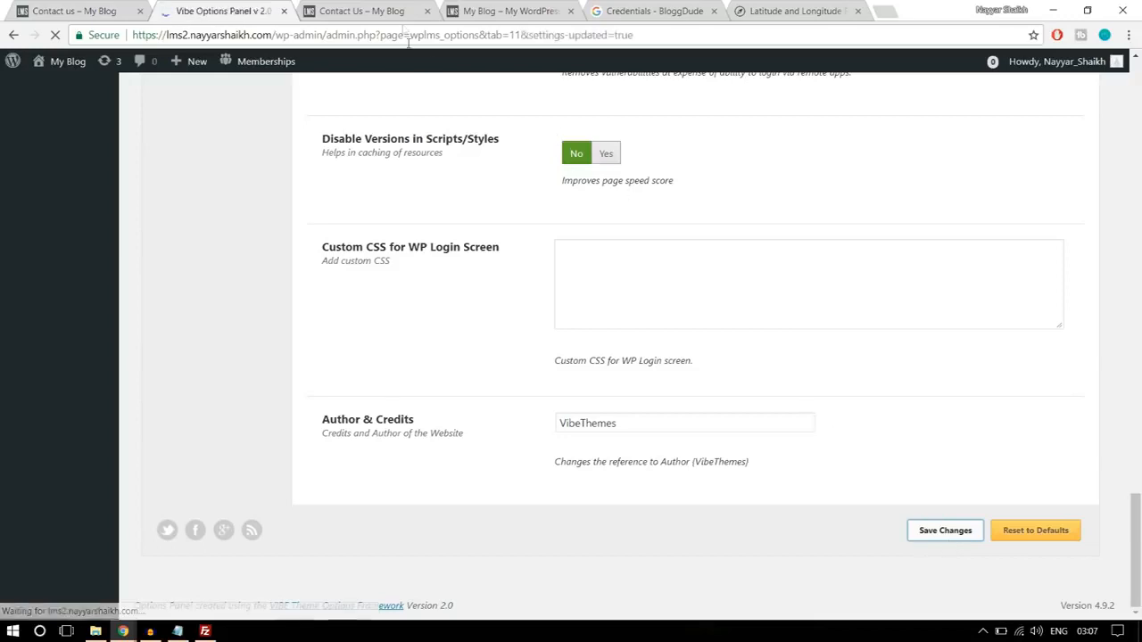
- Reload the lms2 Contact Us page and examine the map and the sections below it
left_click(389, 9)
left_click(386, 33)
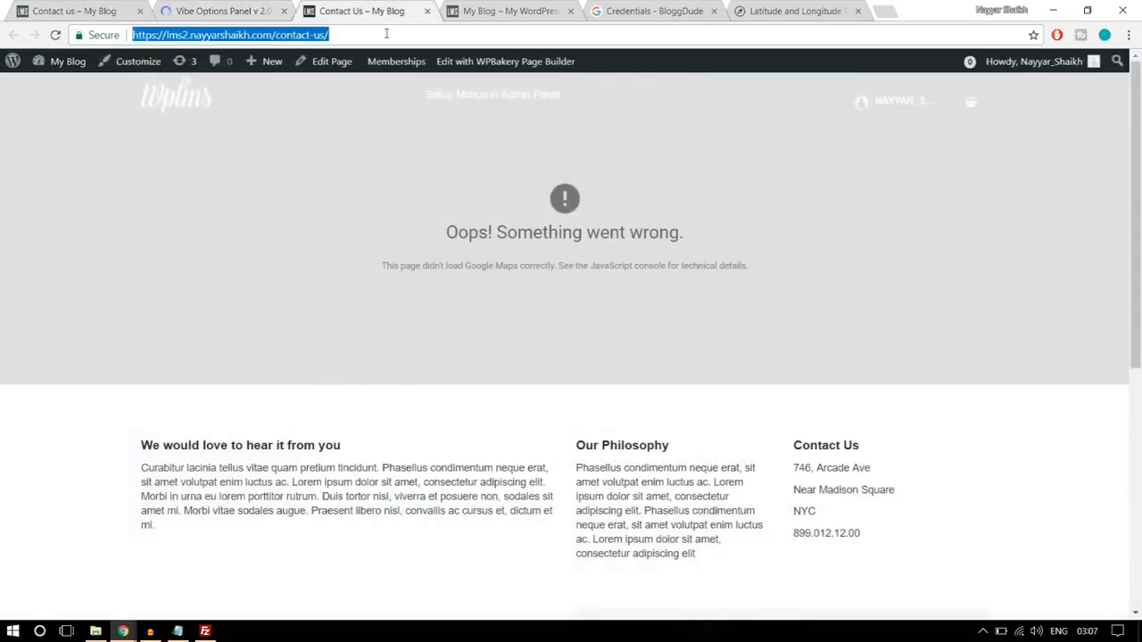
key("Return")
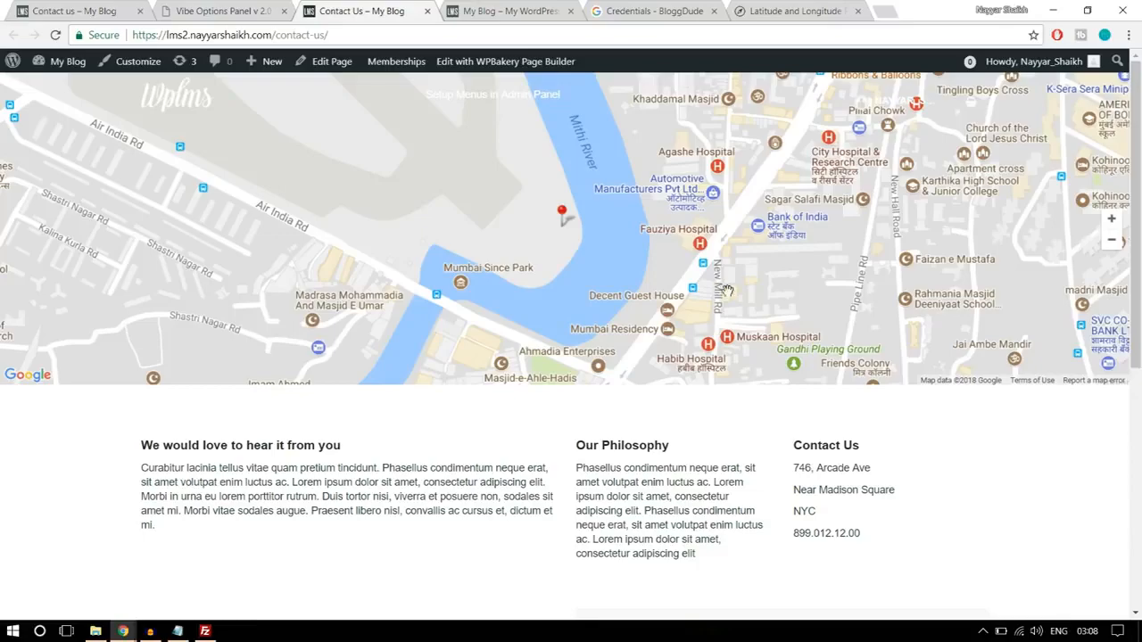
scroll(727, 293, "down", 2)
scroll(736, 339, "up", 2)
scroll(748, 379, "down", 2)
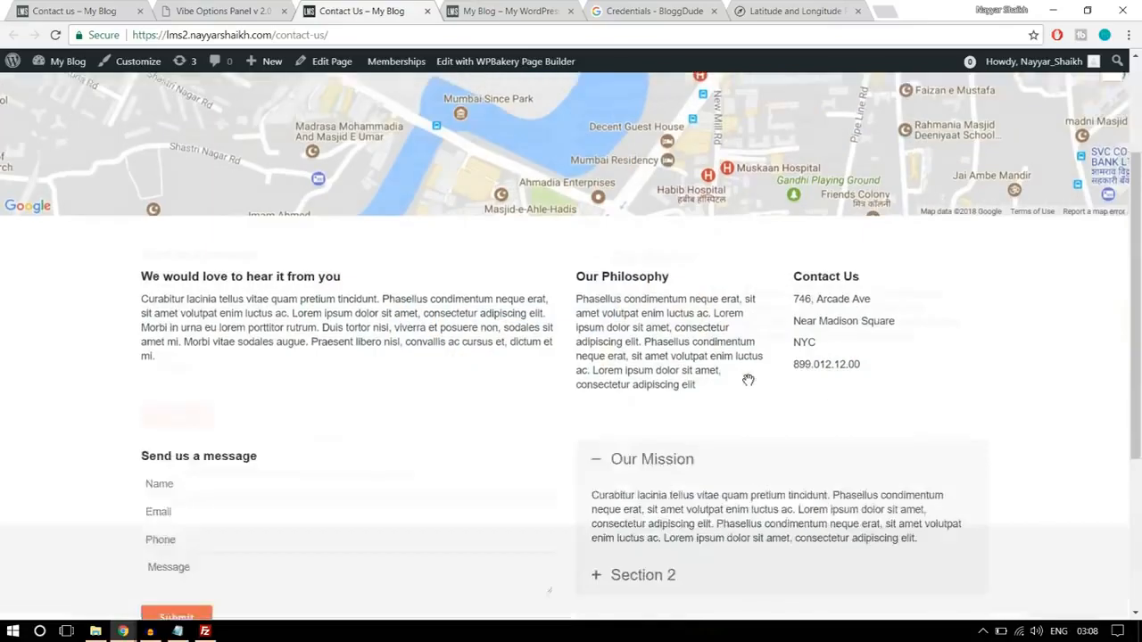
scroll(748, 382, "down", 5)
scroll(750, 386, "up", 7)
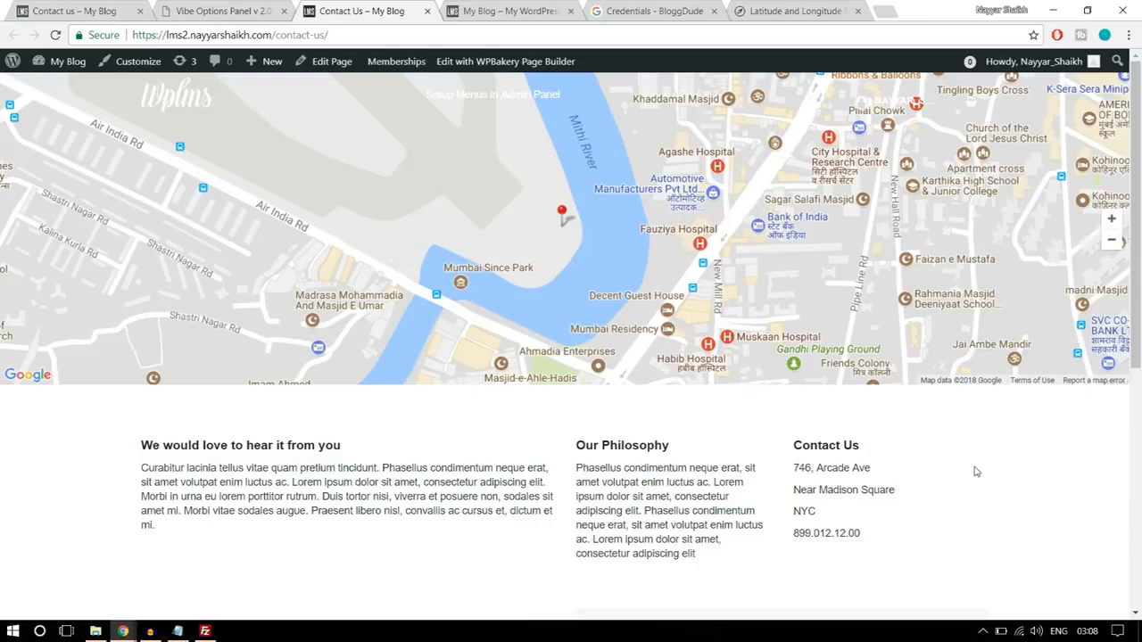
- Go to the lms2 home page and open the Software Training course from the renowned instructors section
left_click(192, 107)
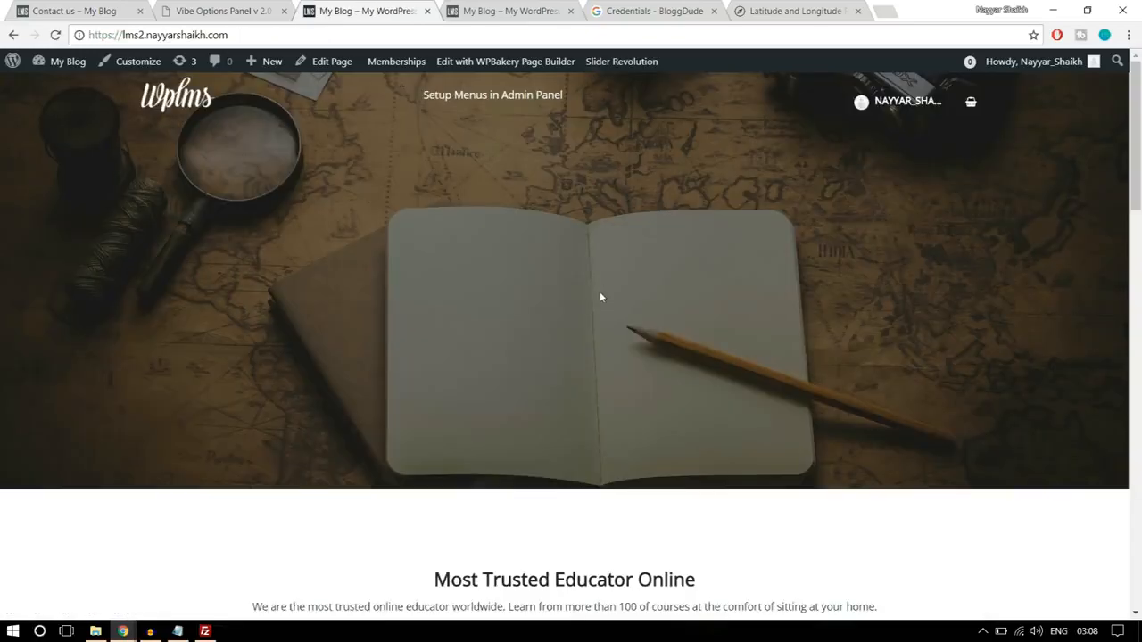
scroll(599, 294, "down", 5)
scroll(600, 298, "down", 10)
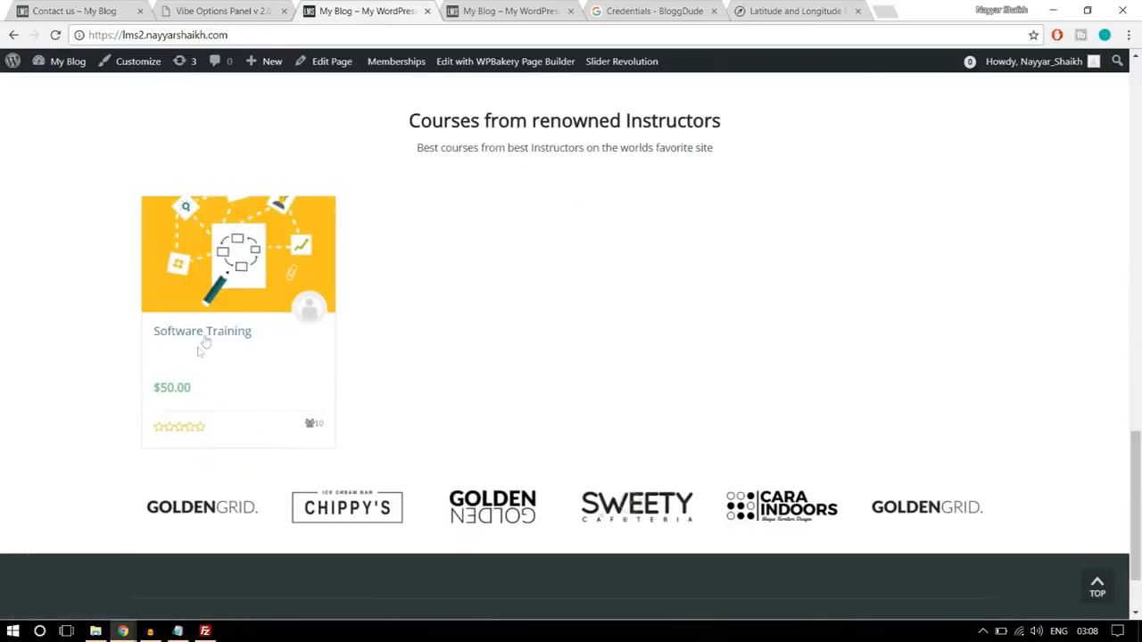
left_click(223, 336)
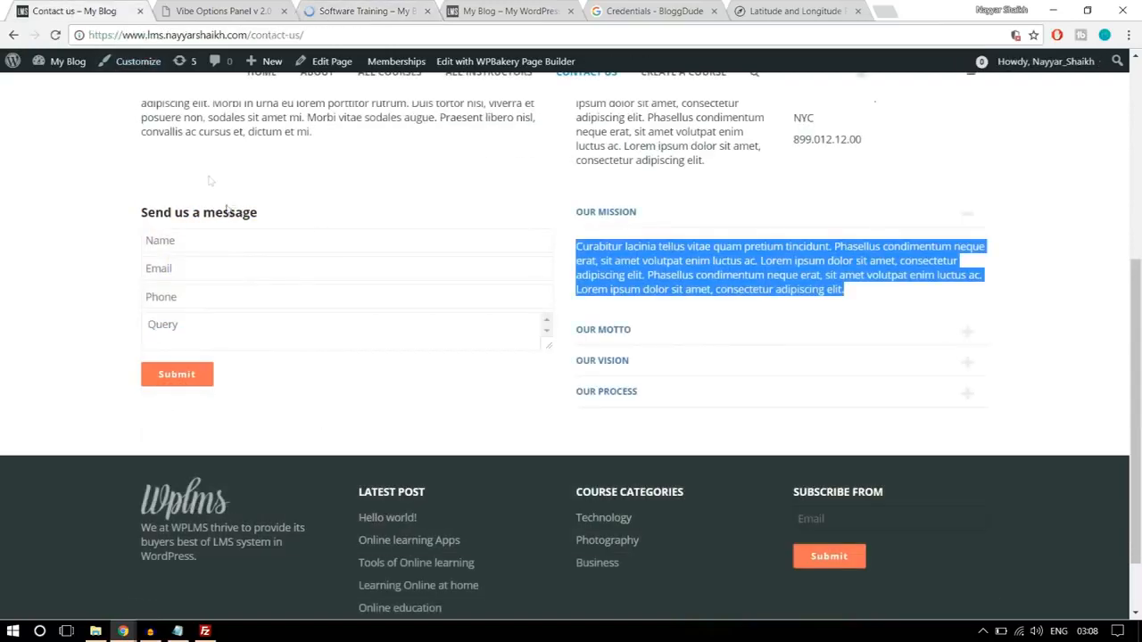
- Load the course/software-training page on the reference site in place of its Contact us page
left_click_drag(248, 34, 304, 35)
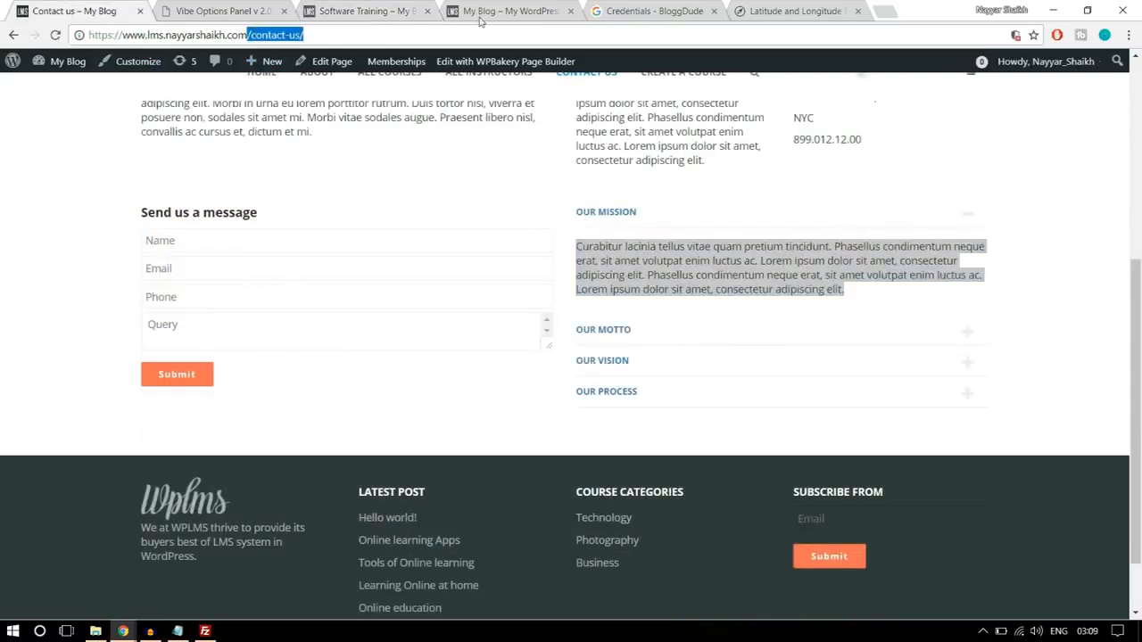
type("/")
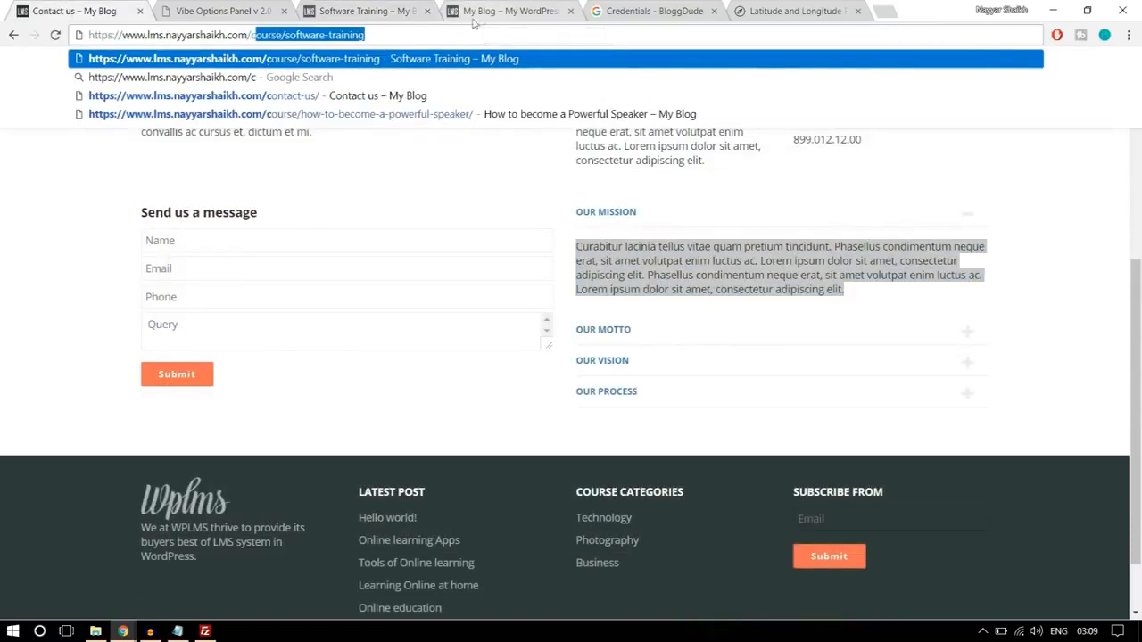
type("c")
key("Return")
- Look through the lms2 Software Training course page, including its sidebar and curriculum
left_click(401, 18)
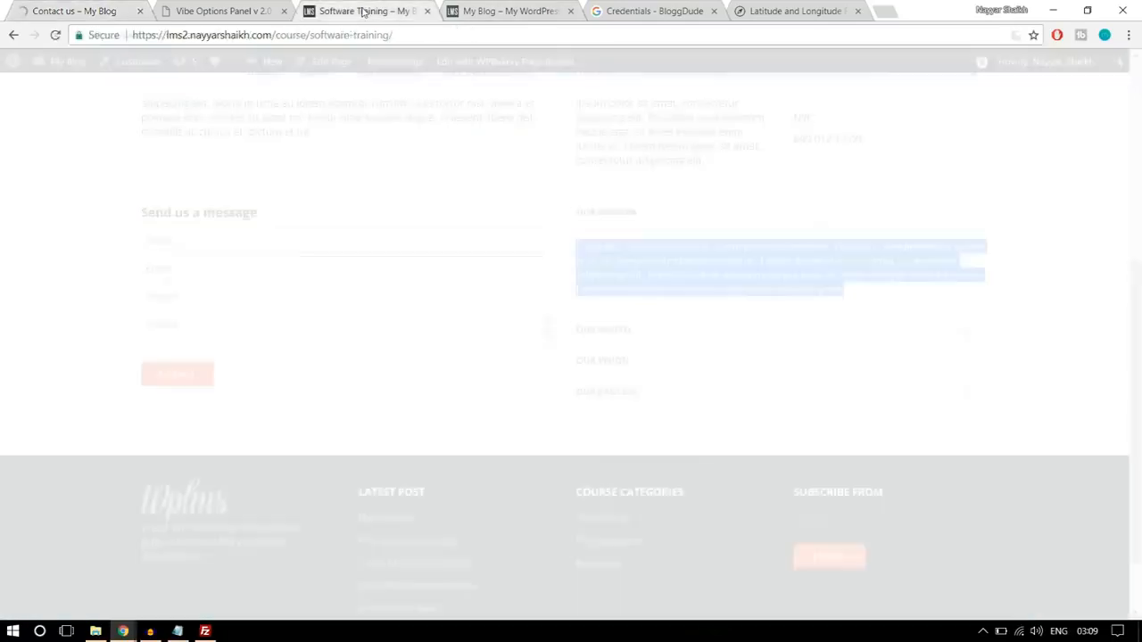
scroll(508, 301, "down", 3)
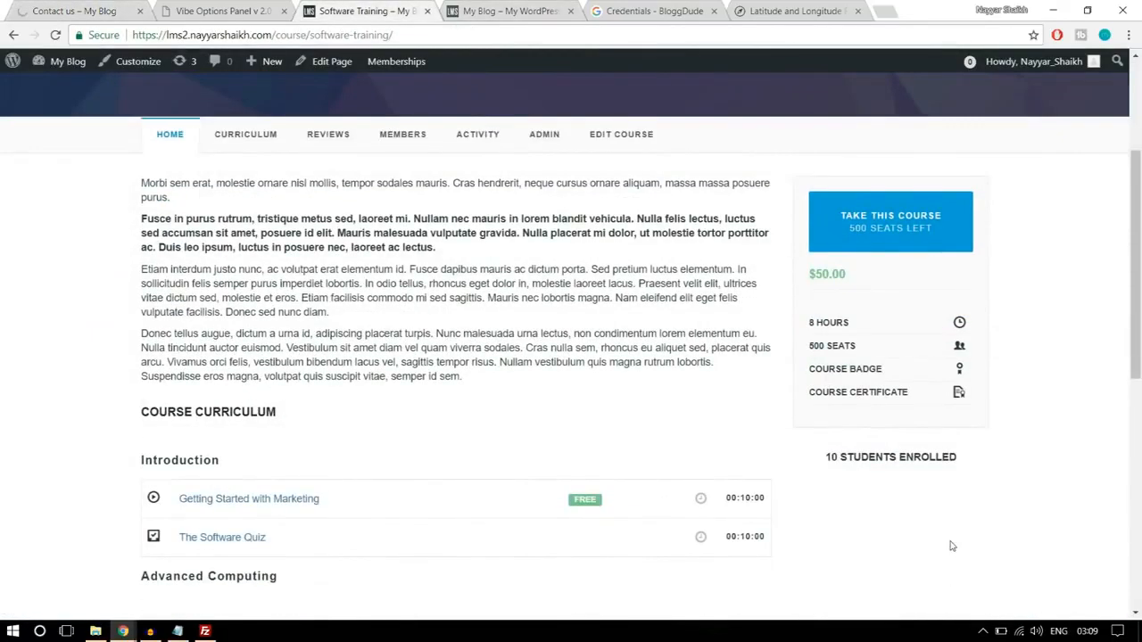
scroll(951, 544, "down", 8)
scroll(951, 540, "up", 11)
scroll(951, 540, "down", 3)
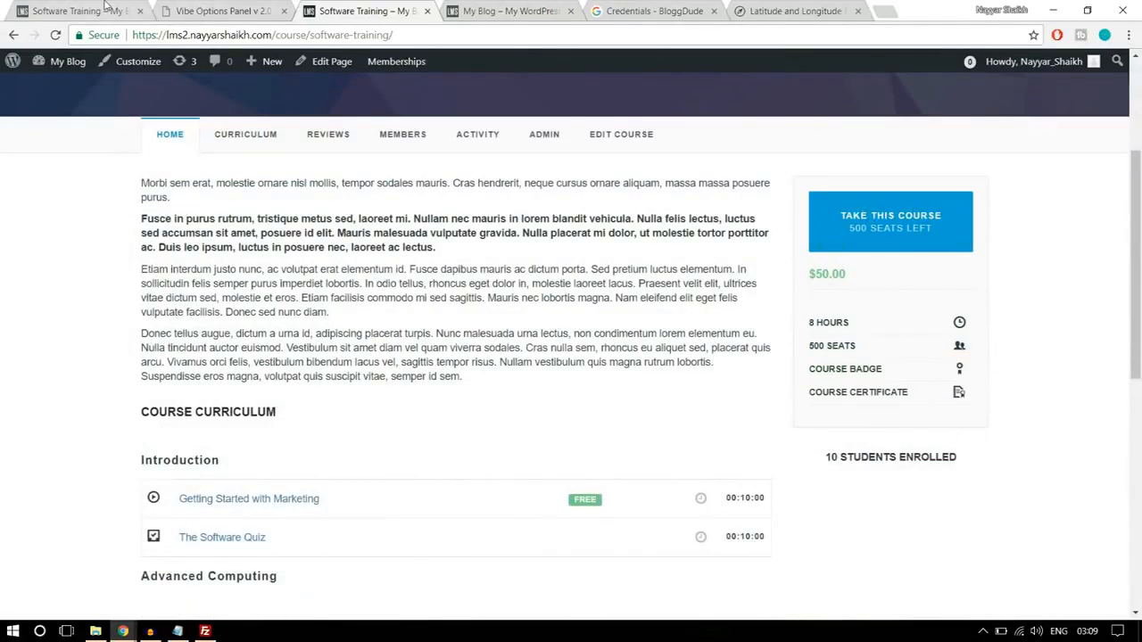
- Examine the sidebar widgets on the reference site's Software Training page, from the related courses widget down to Course Reviews
left_click(104, 9)
scroll(845, 347, "down", 4)
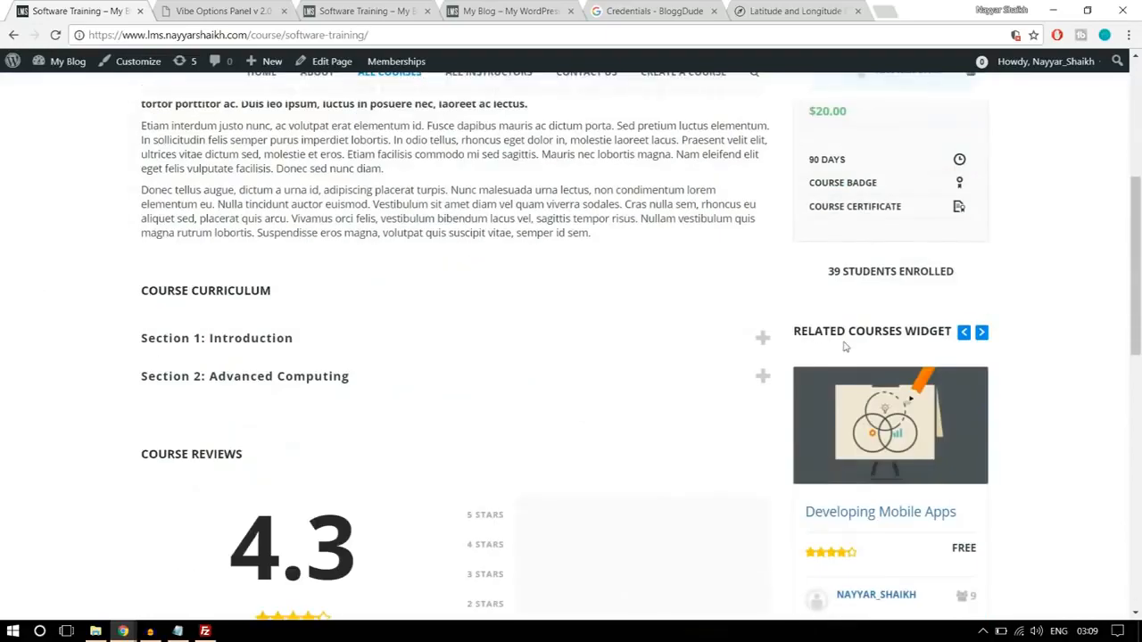
scroll(1039, 351, "down", 1)
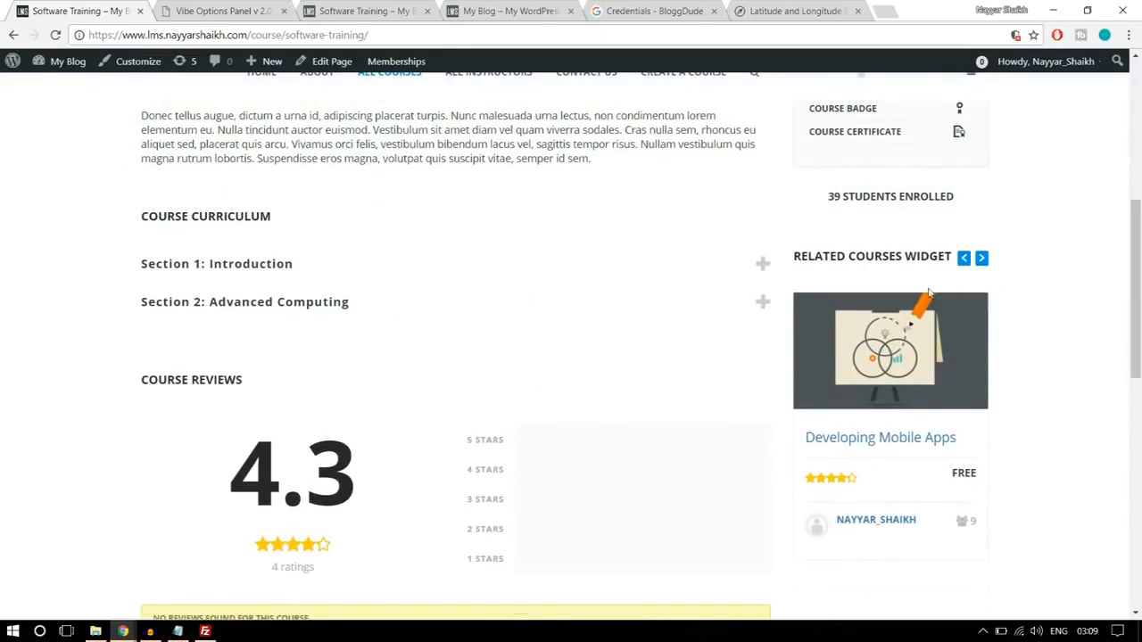
left_click_drag(797, 253, 933, 256)
scroll(1045, 276, "down", 2)
scroll(1025, 375, "down", 5)
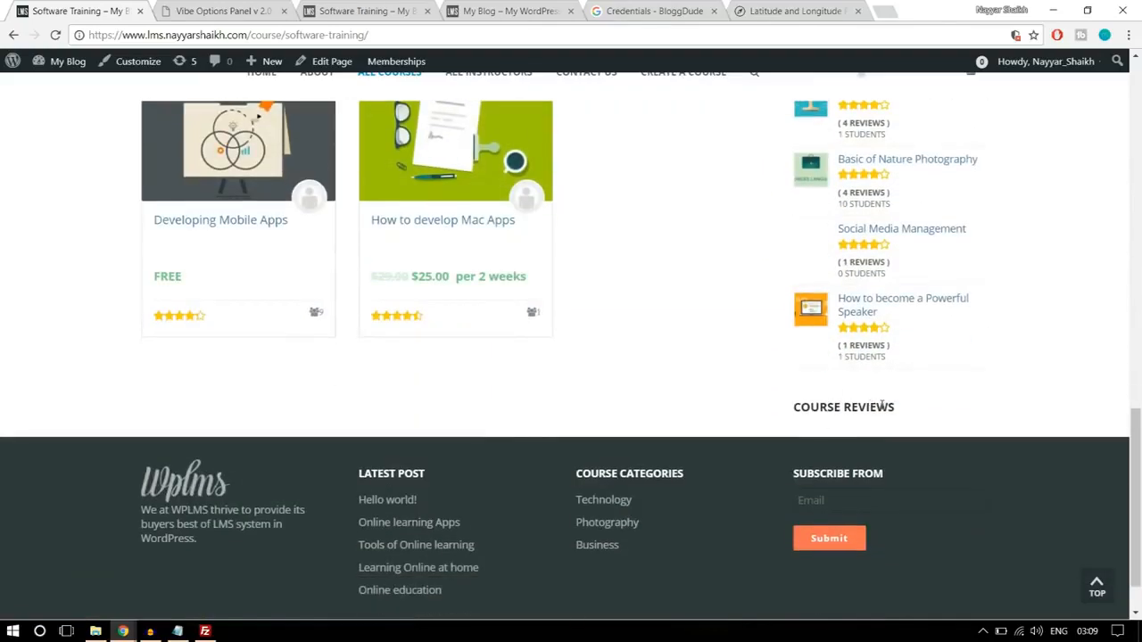
scroll(889, 412, "up", 7)
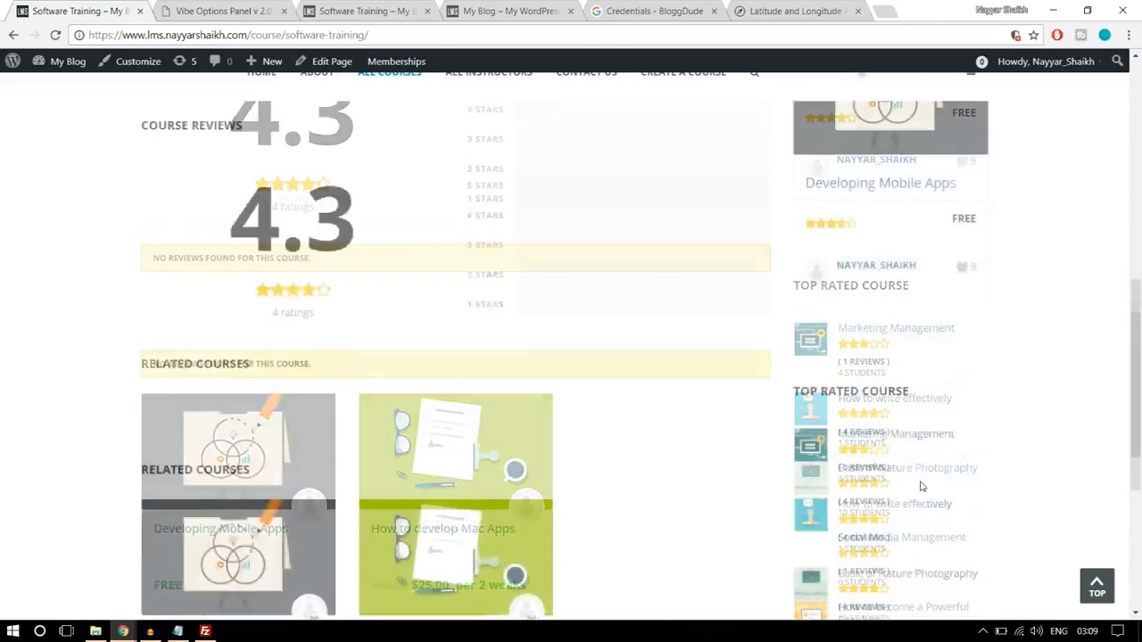
scroll(928, 412, "up", 3)
scroll(916, 361, "down", 5)
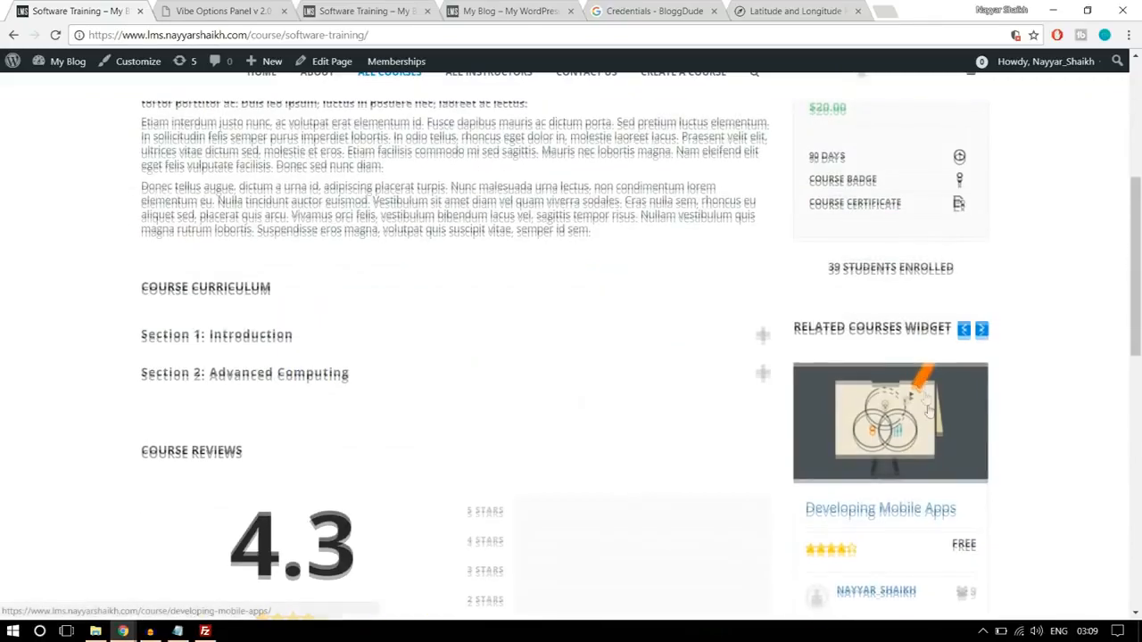
- Open the Widgets page in the lms2 WordPress admin, collapse Student Sidebar and expand Course Sidebar
left_click(375, 9)
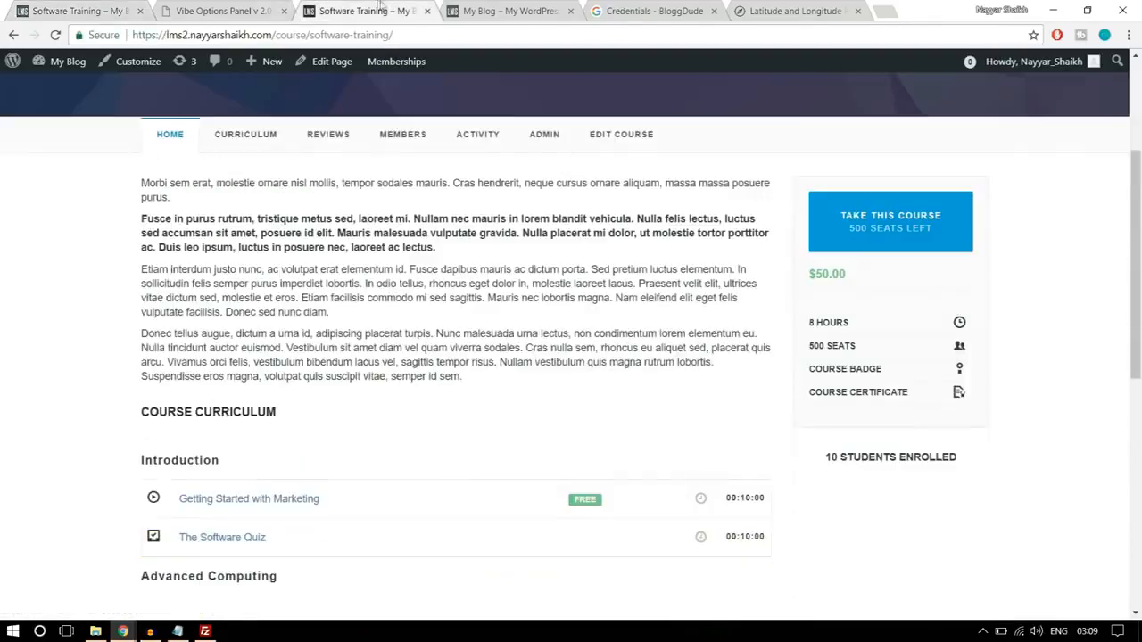
left_click(239, 4)
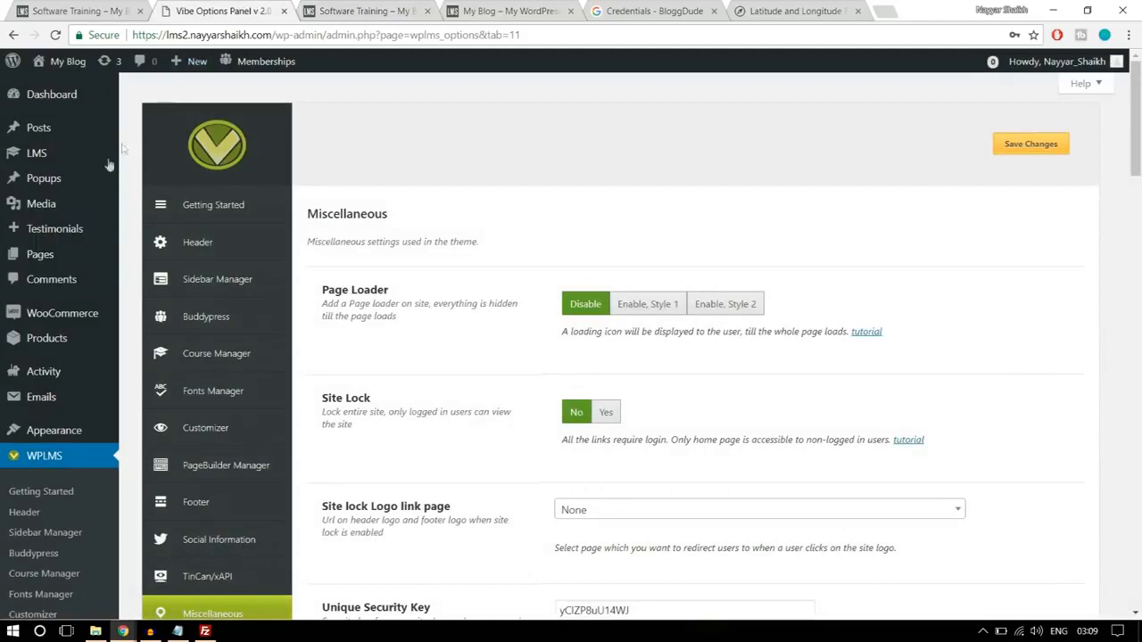
mouse_move(67, 437)
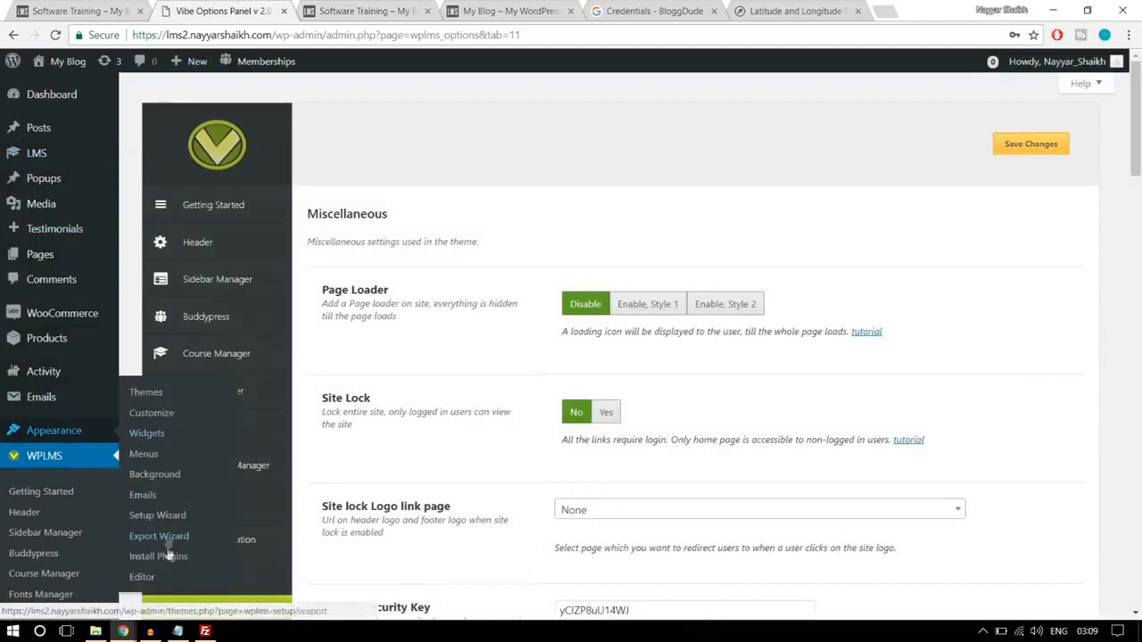
left_click(155, 434)
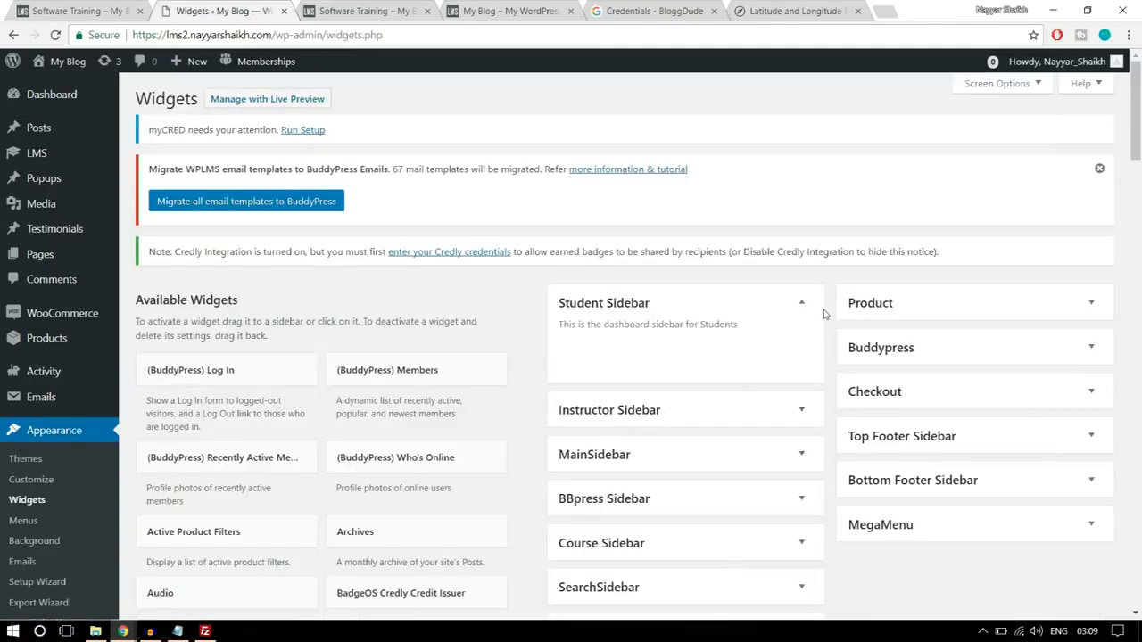
left_click(805, 304)
scroll(805, 305, "down", 1)
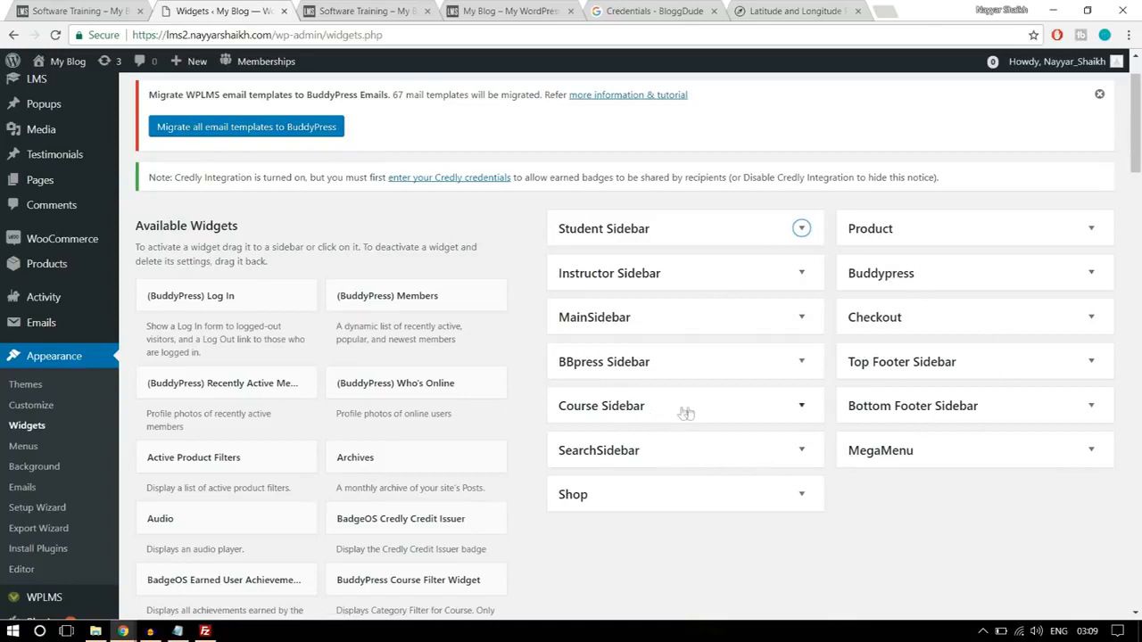
left_click(648, 409)
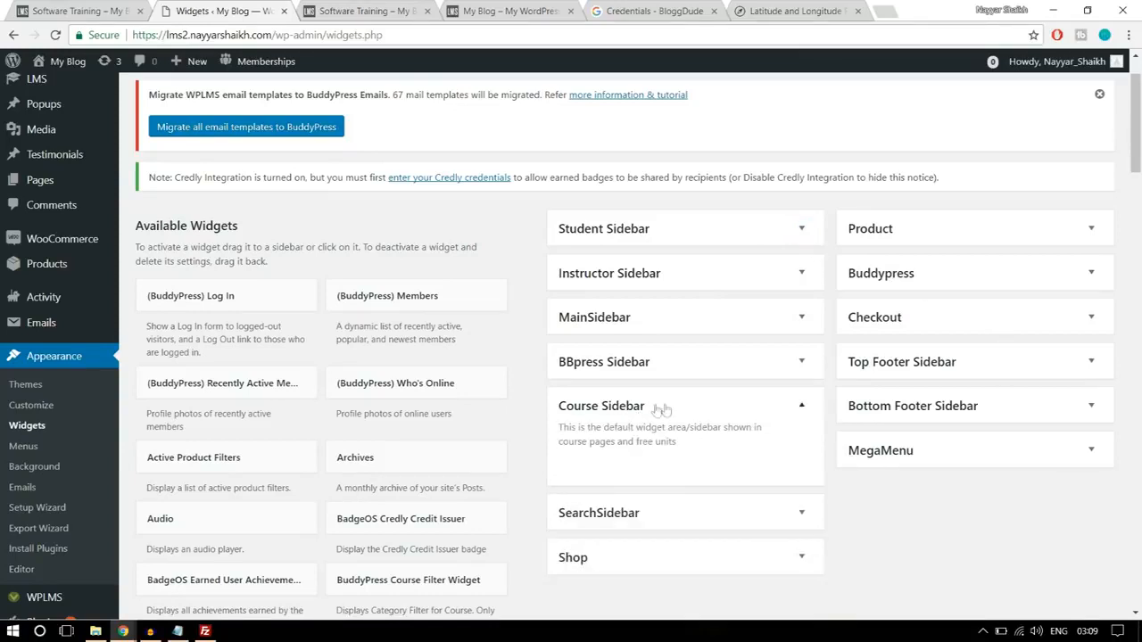
- Check the reference page's related courses carousel and add the BuddyPress Related Courses Widget to the Course Sidebar on lms2
left_click(65, 11)
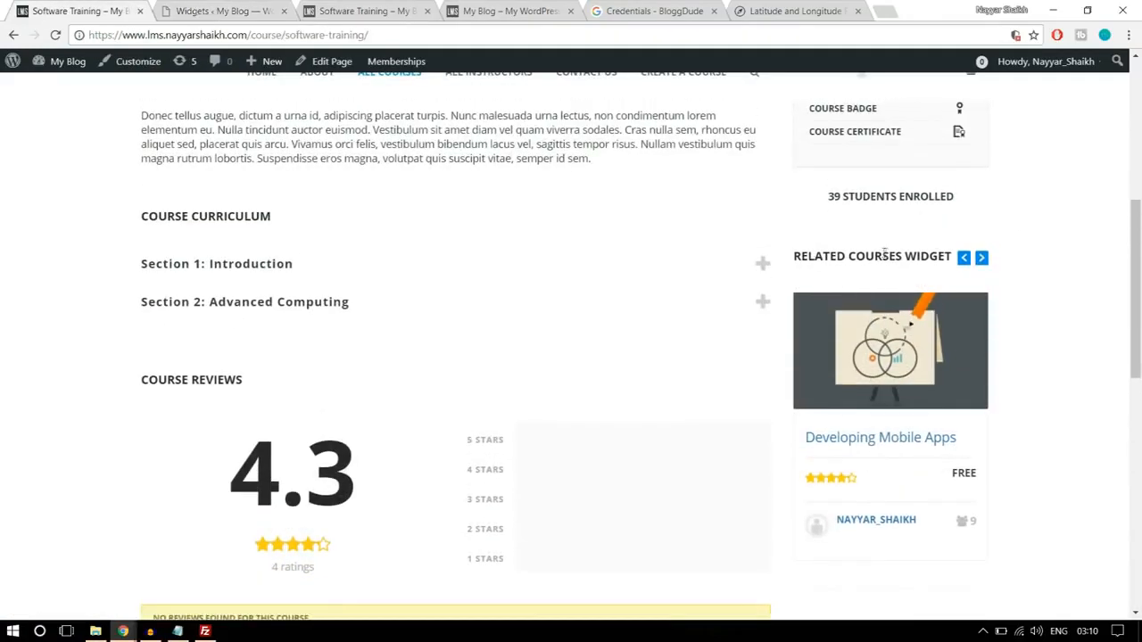
left_click(981, 259)
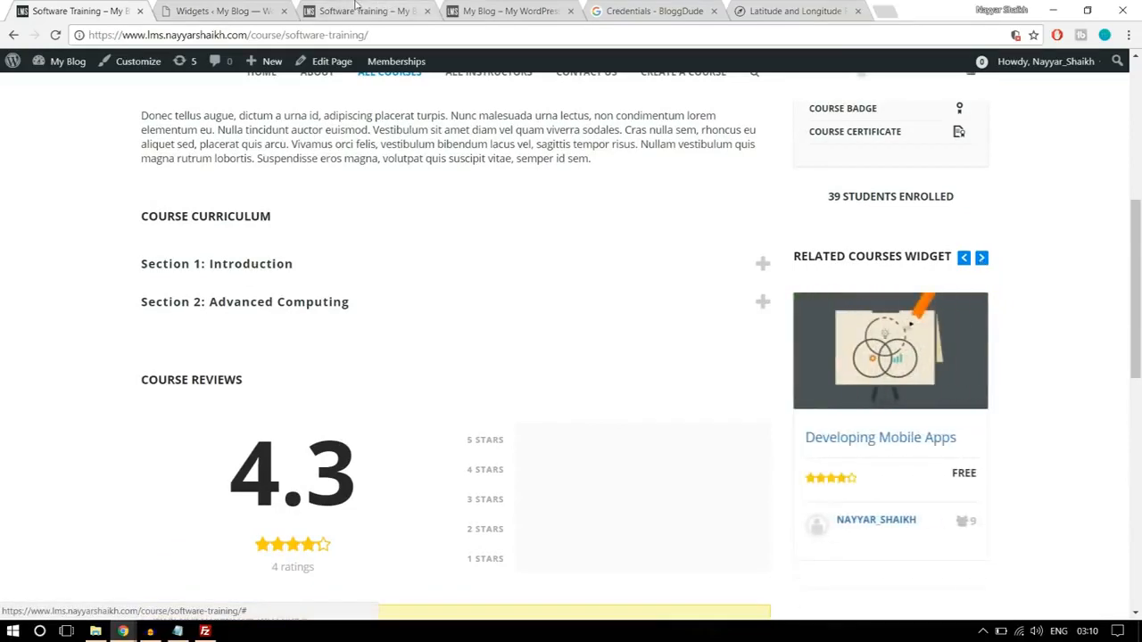
left_click(272, 5)
scroll(698, 355, "down", 4)
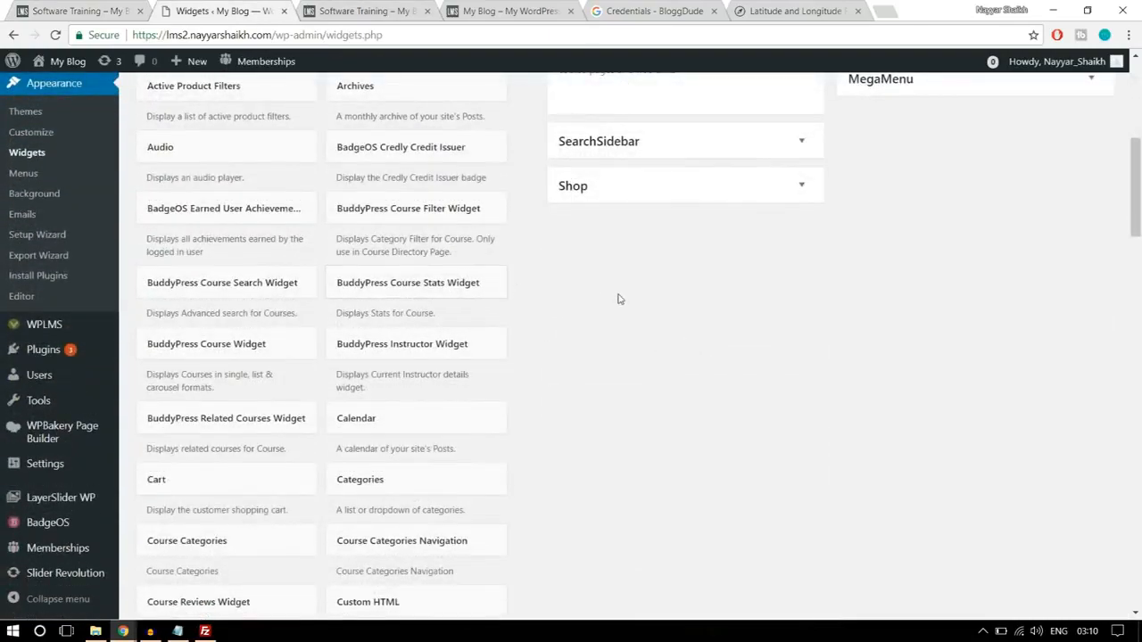
scroll(535, 281, "down", 1)
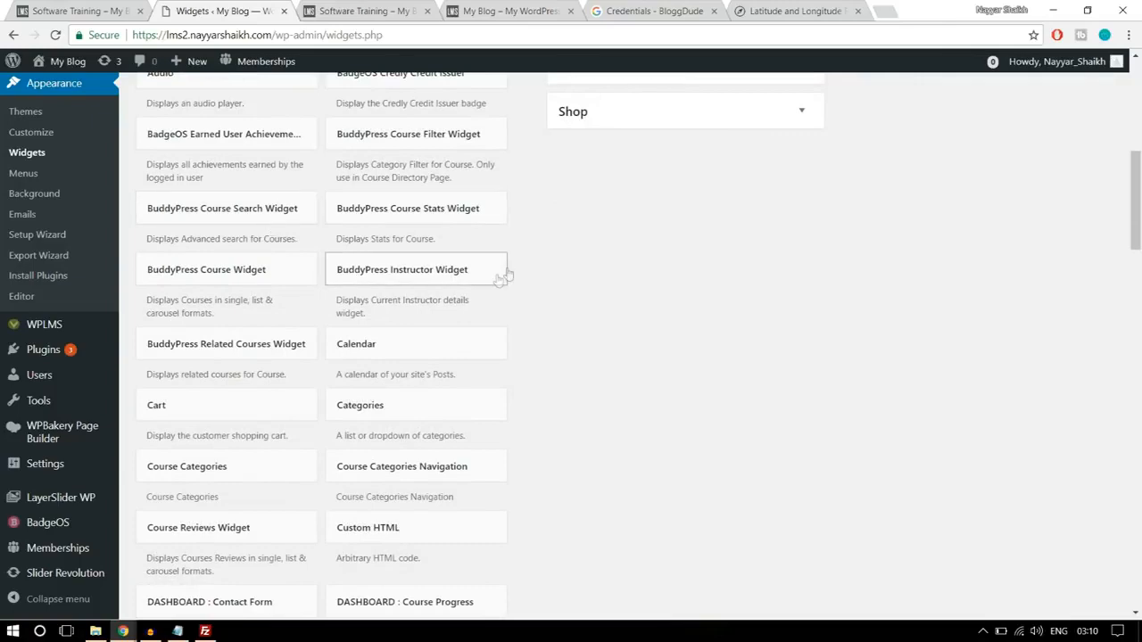
scroll(637, 276, "down", 1)
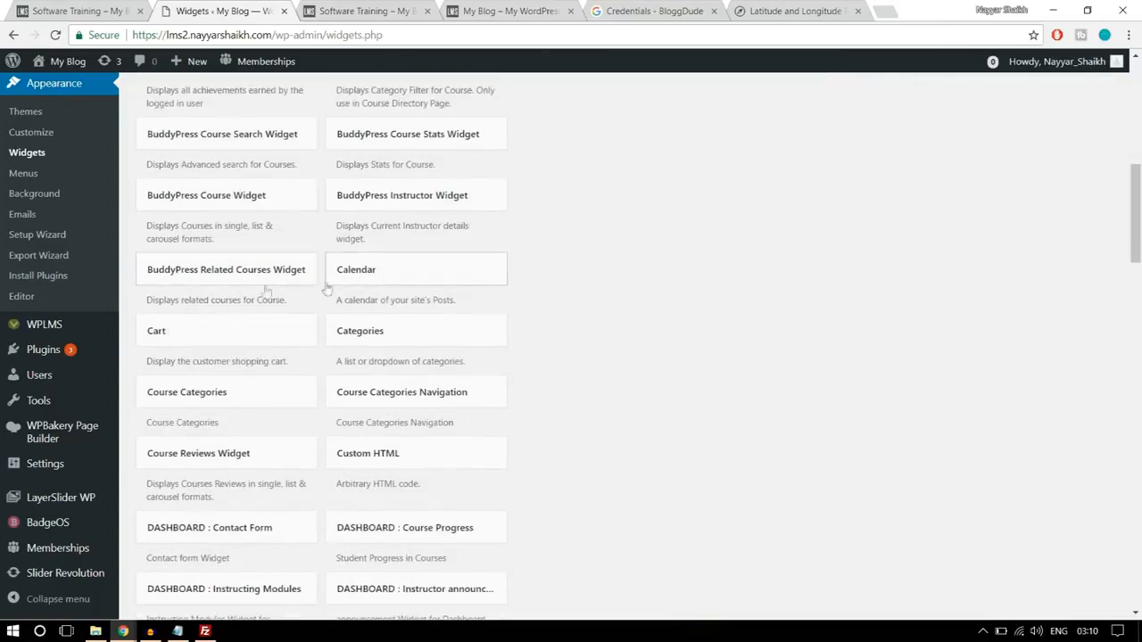
left_click(262, 282)
scroll(517, 295, "down", 1)
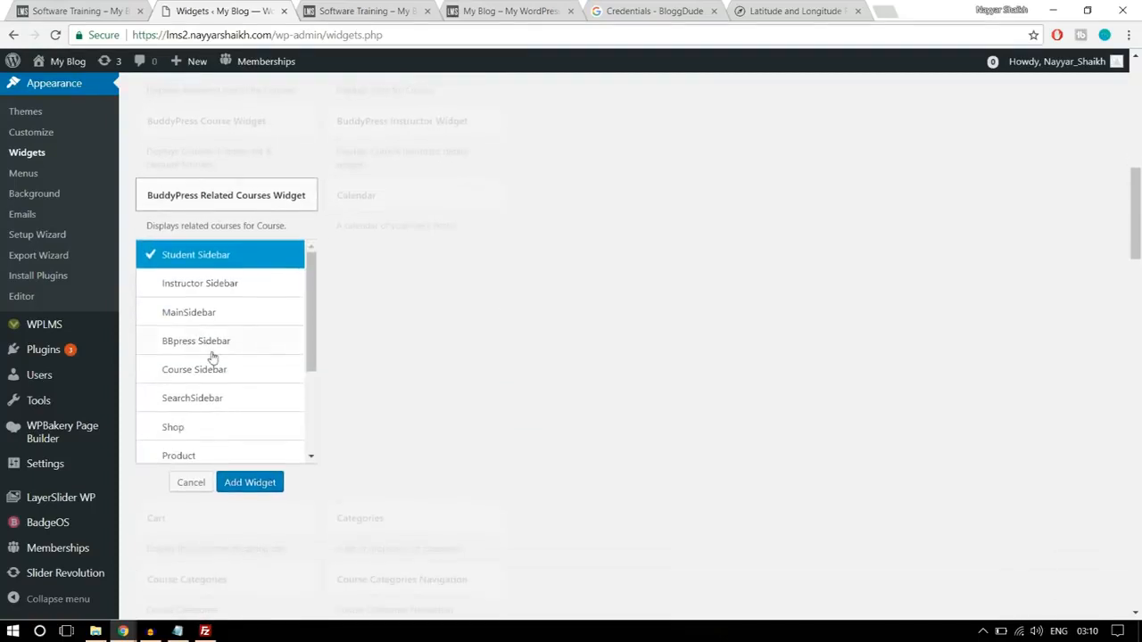
left_click(227, 373)
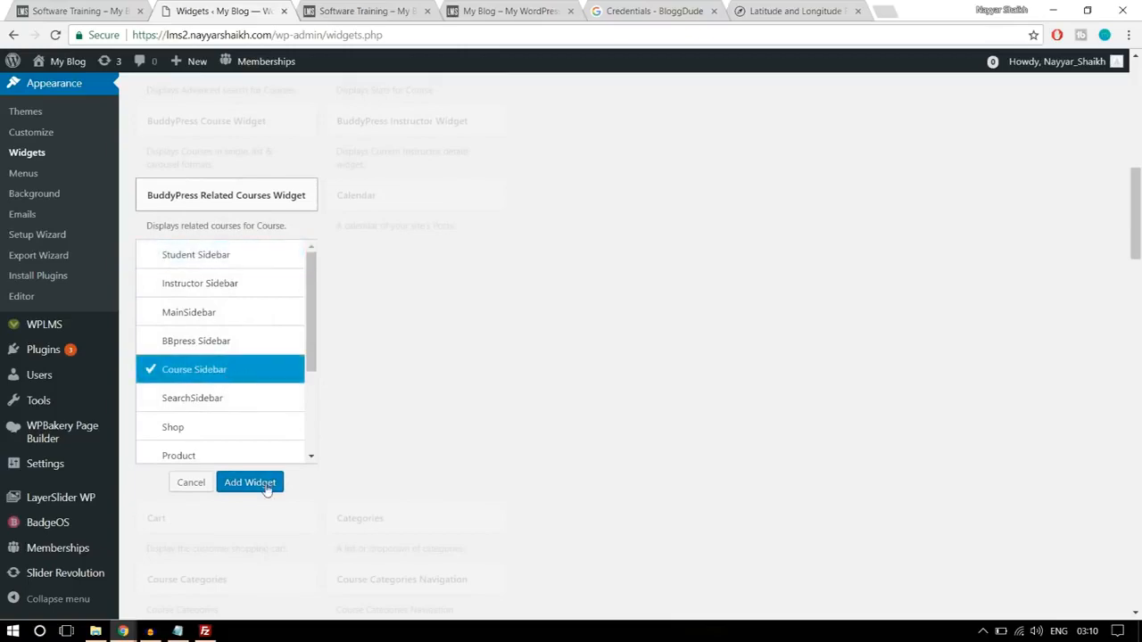
left_click(250, 483)
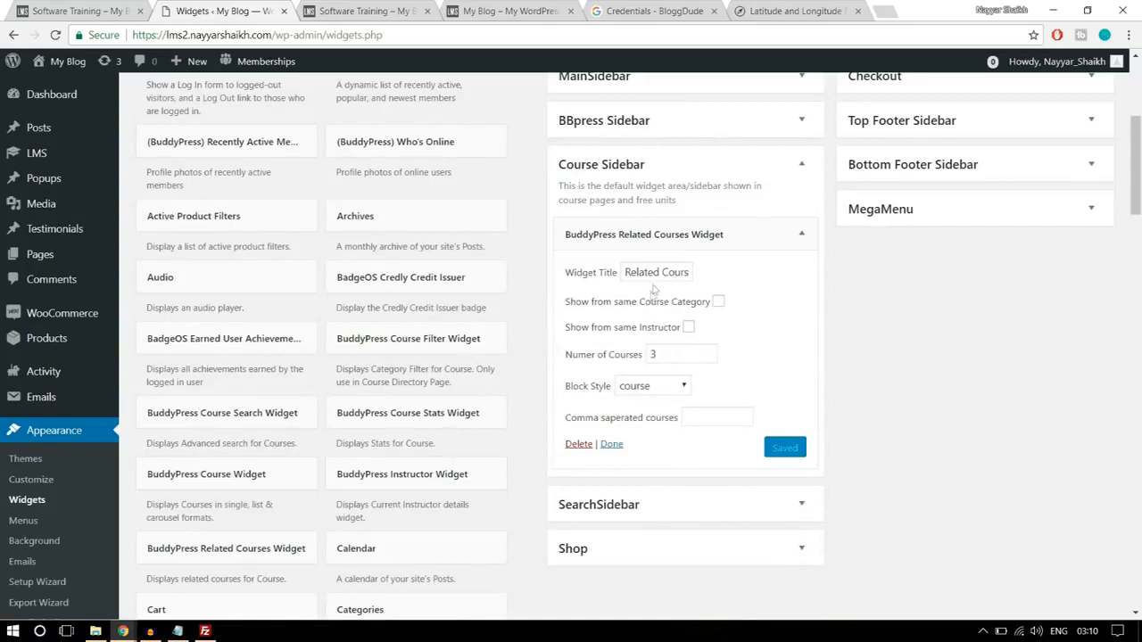
- Review the Related Courses widget's options and save it with 3 courses and the course block style
left_click(668, 272)
left_click(689, 329)
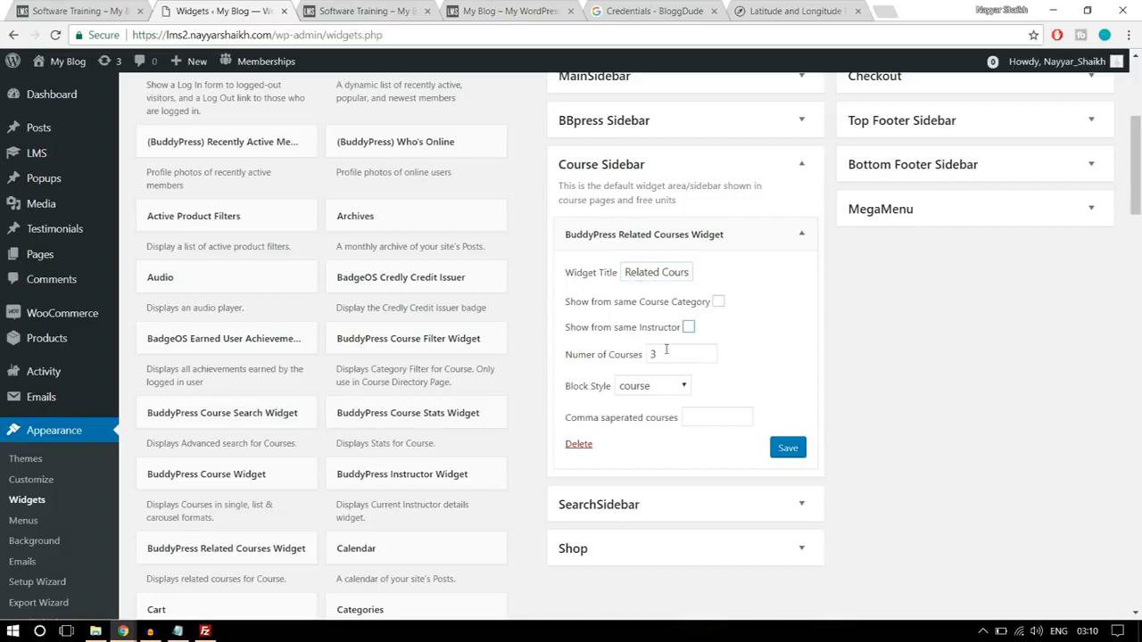
left_click(660, 387)
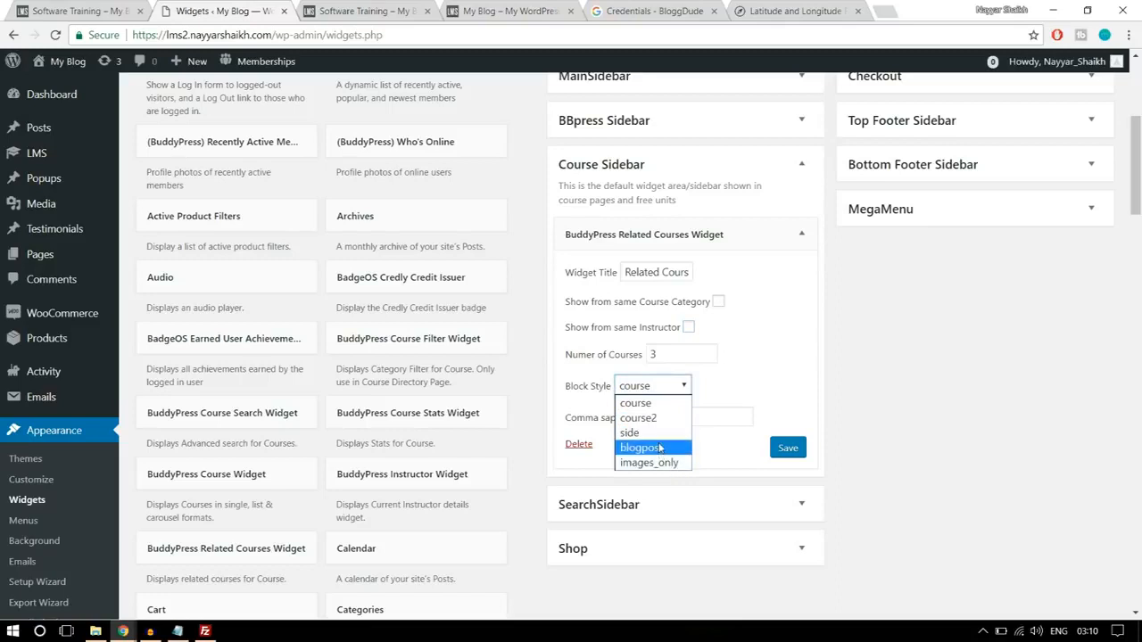
left_click(761, 370)
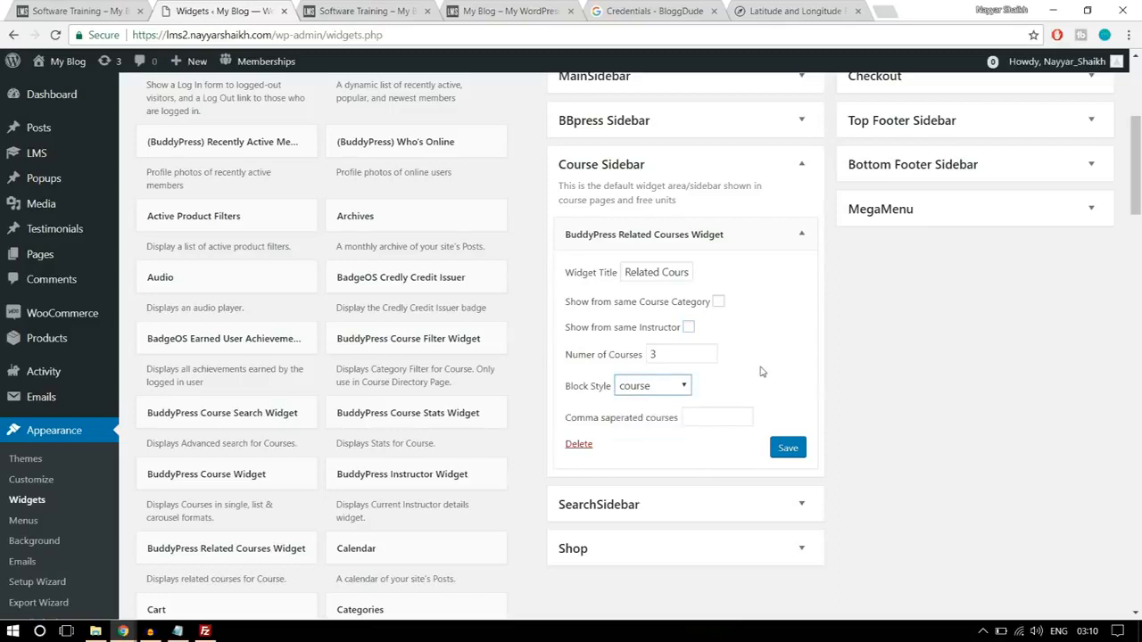
left_click(787, 449)
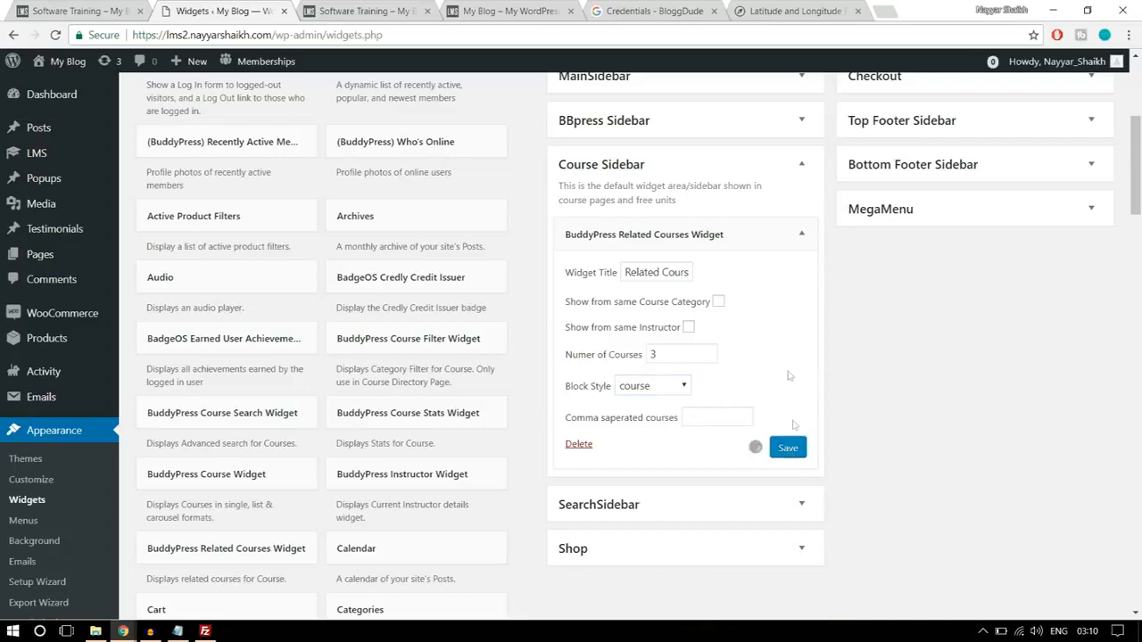
- Check the reference sidebar's next widget, collapse the Related Courses widget and add the BuddyPress Course Widget below it in Course Sidebar
left_click(111, 9)
scroll(1101, 319, "down", 4)
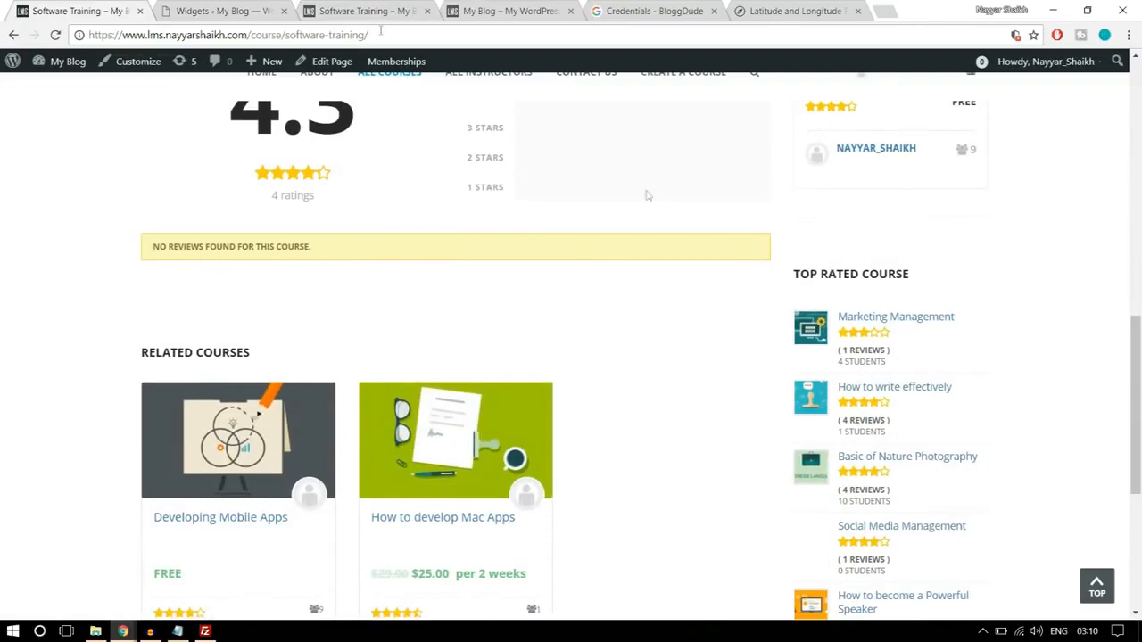
left_click(242, 7)
left_click(800, 234)
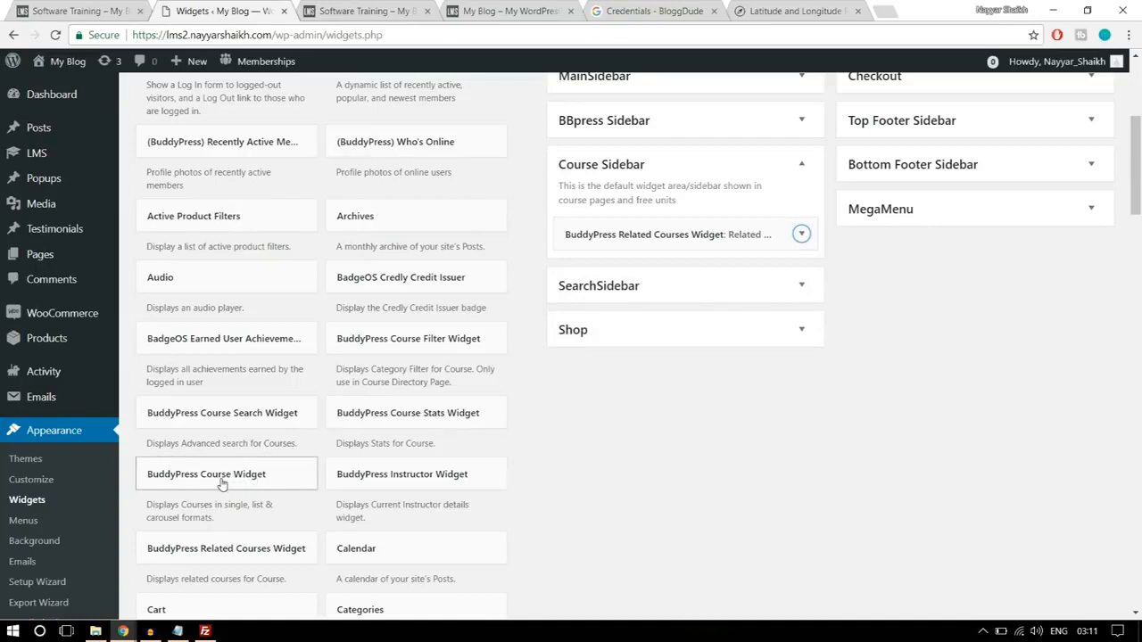
left_click_drag(215, 483, 693, 266)
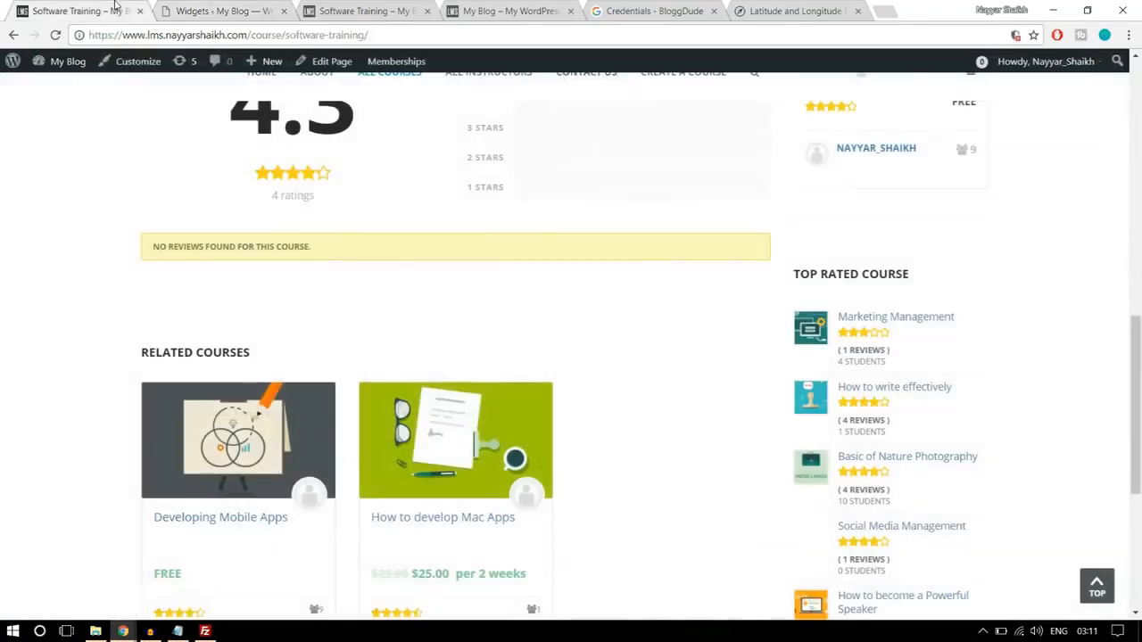
- Copy the heading TOP RATED COURSE from the reference page into the BuddyPress Course Widget's title
left_click(116, 9)
left_click_drag(927, 279, 795, 279)
key("ctrl+c")
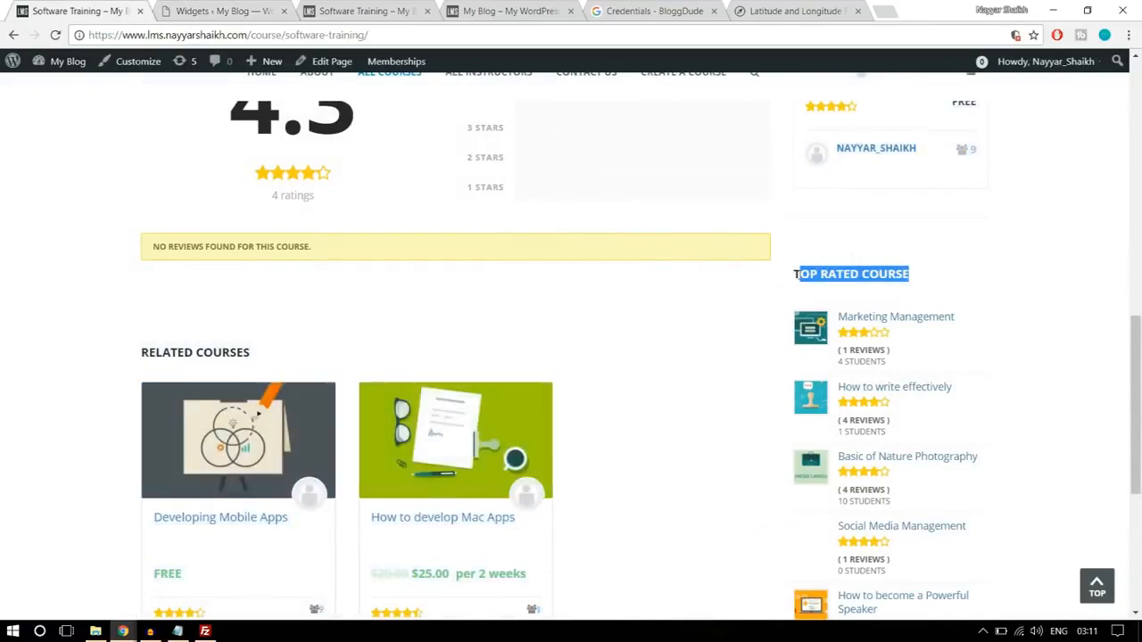
left_click(223, 10)
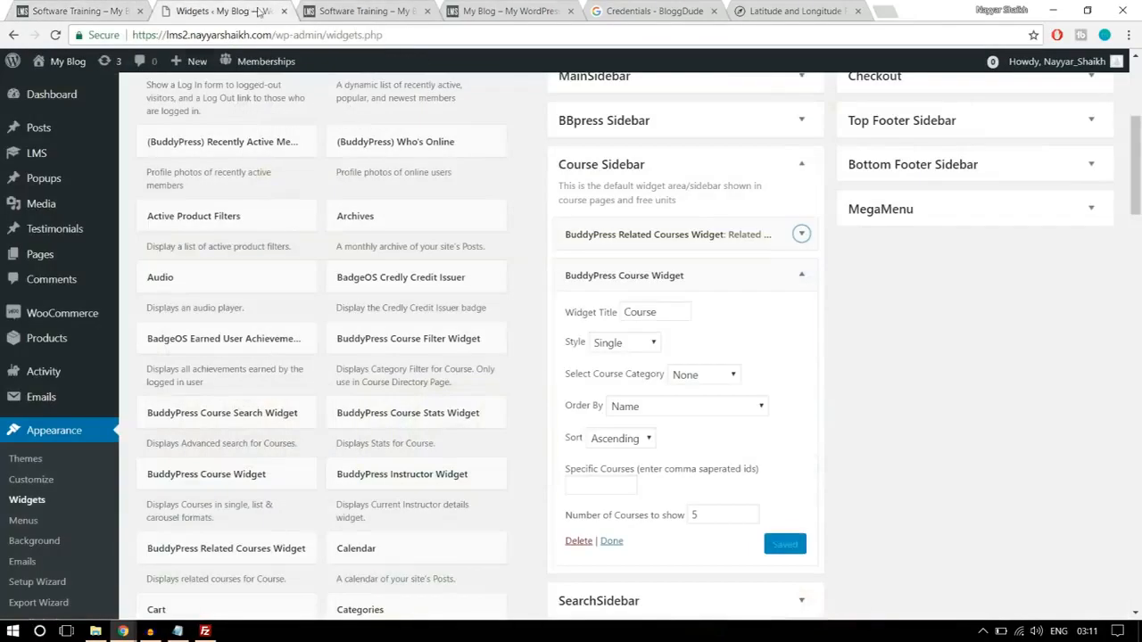
double_click(635, 306)
key("ctrl+v")
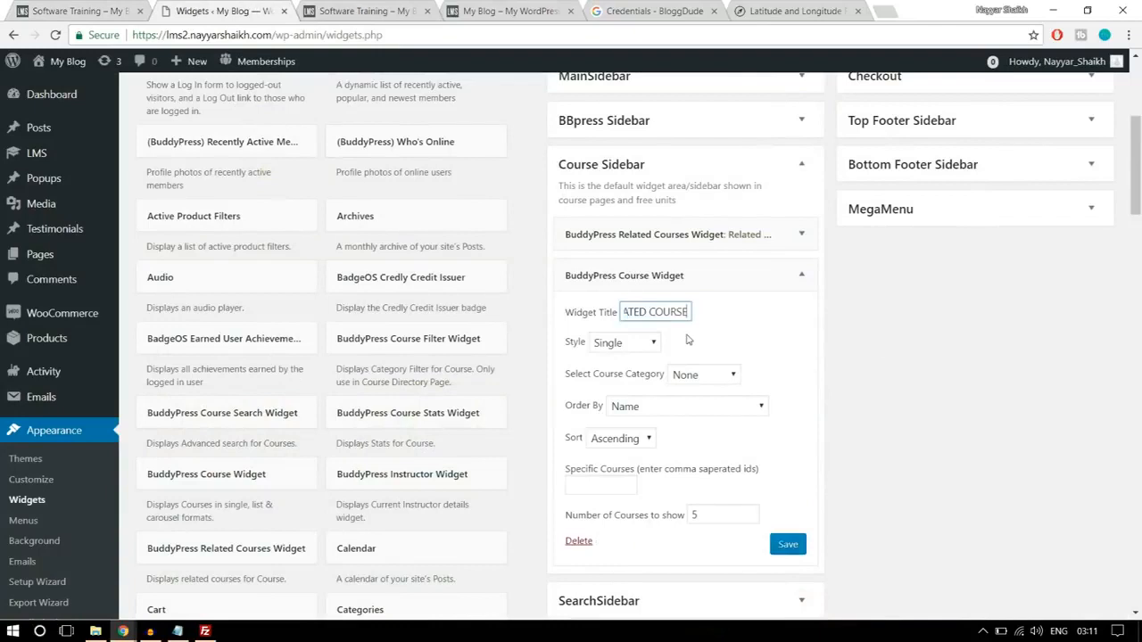
- Compare the list layout on the reference page and set the BuddyPress Course Widget's style to Ratings List
left_click(639, 344)
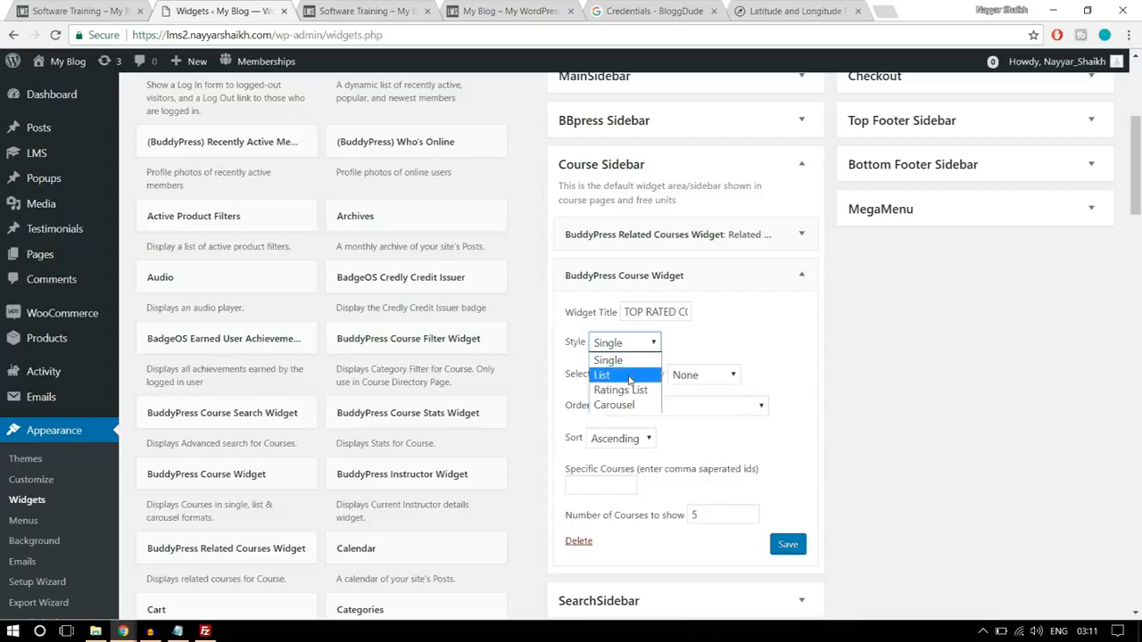
left_click(630, 375)
left_click(77, 12)
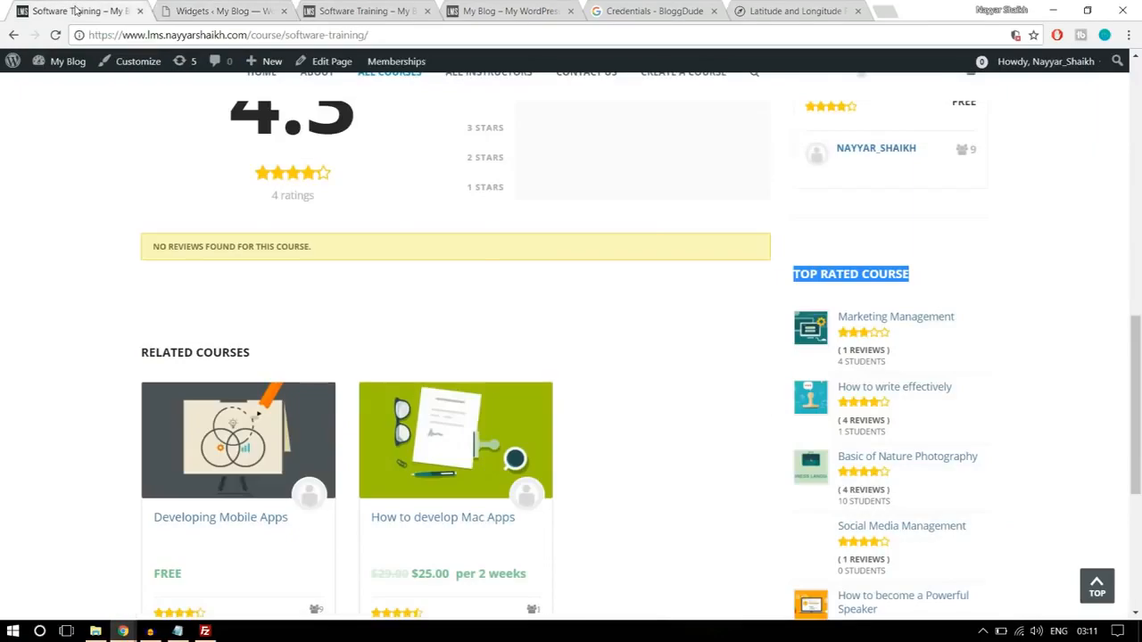
left_click(178, 7)
left_click(626, 352)
left_click(630, 393)
- Set the BuddyPress Course Widget's course category to Technology, save the widget and collapse it
left_click(733, 376)
left_click(705, 409)
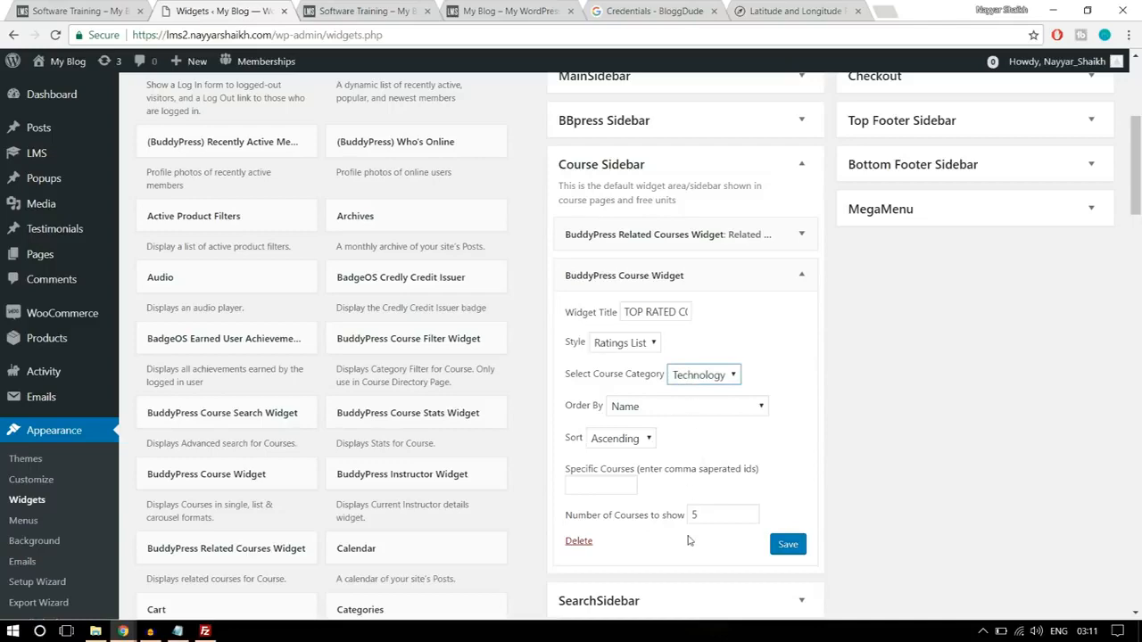
scroll(686, 524, "down", 1)
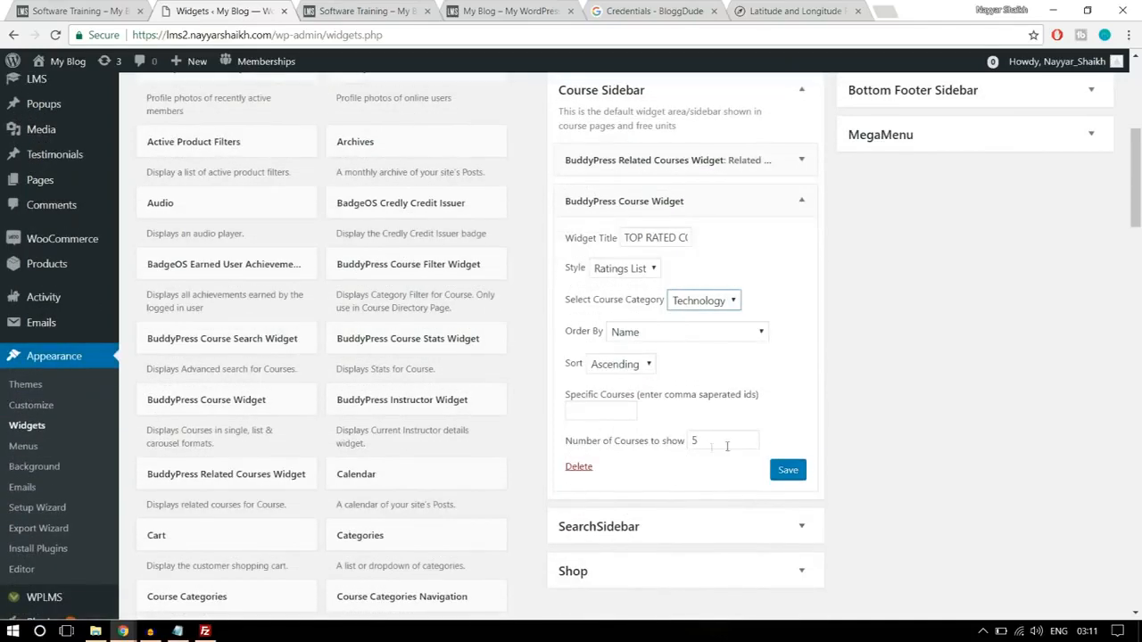
left_click(785, 471)
left_click(801, 200)
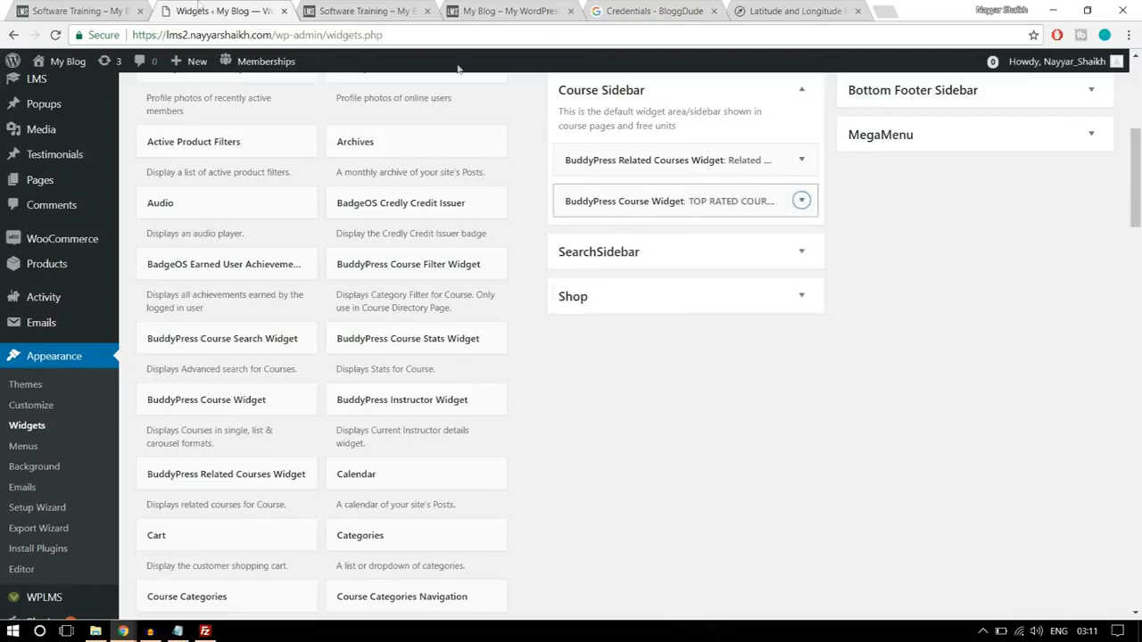
- Check the last widget in the reference sidebar and add the Course Reviews Widget below the Top Rated Course widget, keeping its default settings
left_click(107, 11)
scroll(1032, 423, "down", 4)
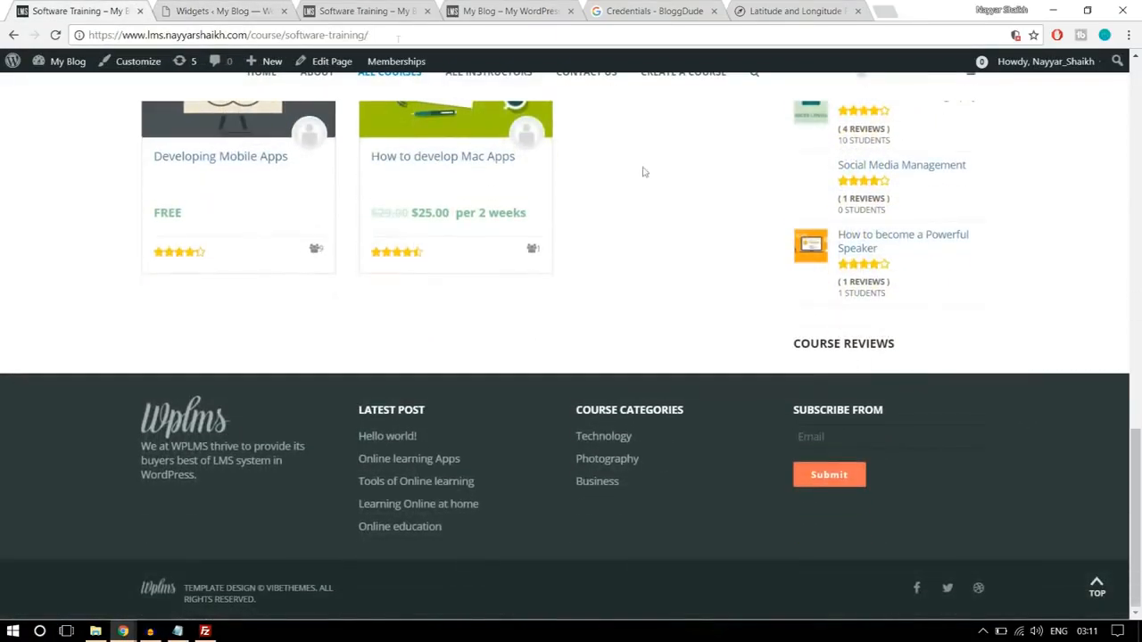
left_click(218, 9)
scroll(607, 429, "down", 5)
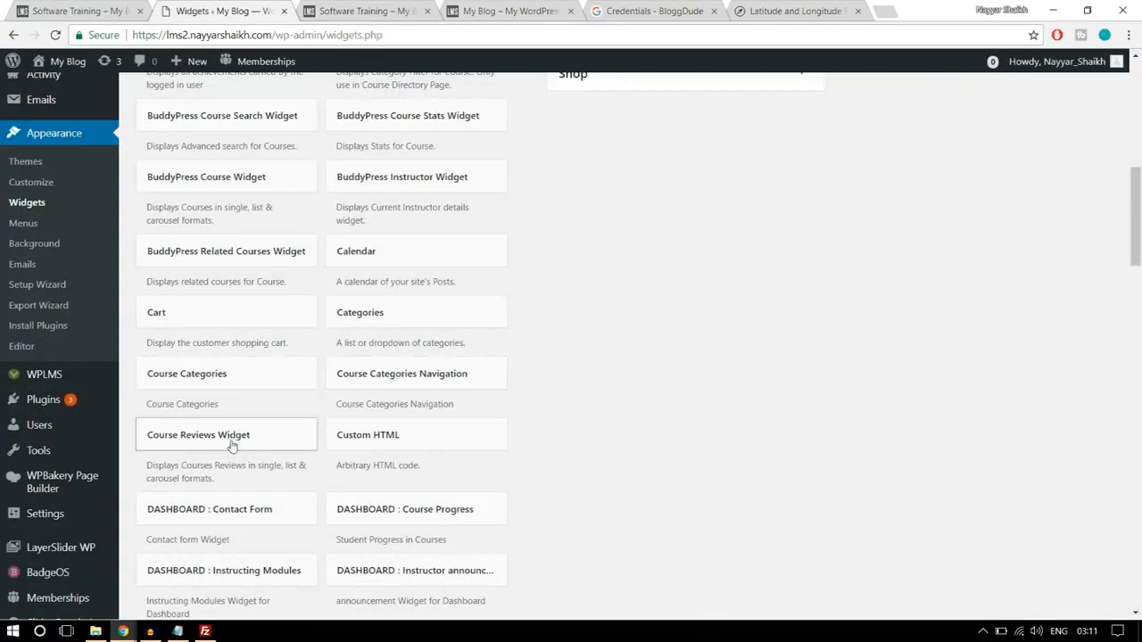
left_click_drag(212, 447, 687, 171)
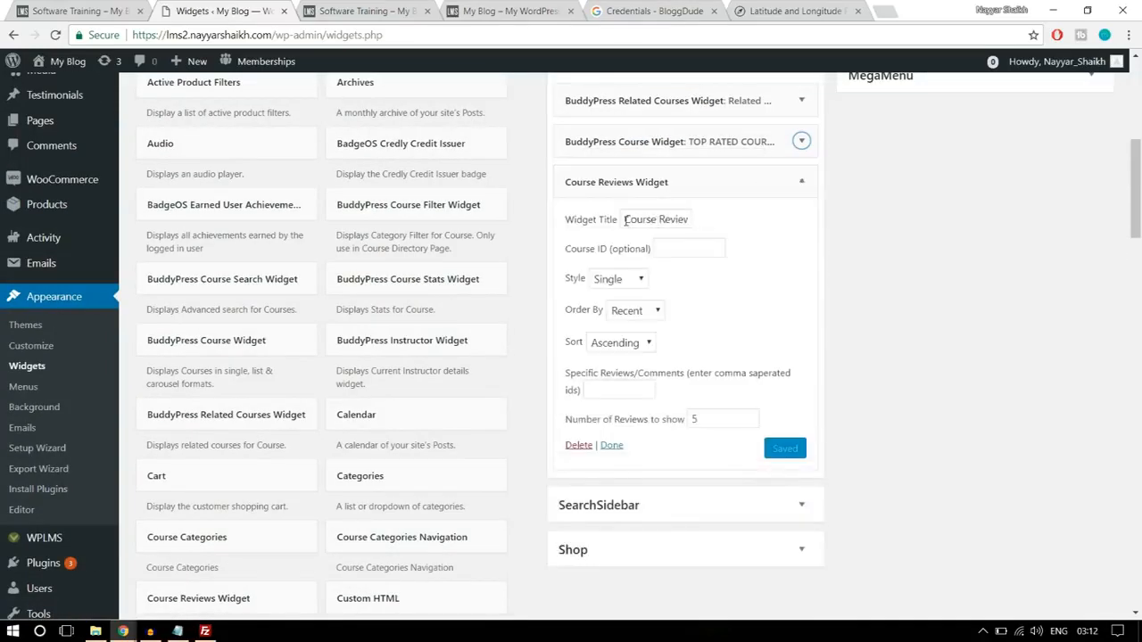
left_click_drag(625, 221, 711, 220)
left_click(887, 224)
left_click_drag(703, 420, 693, 419)
left_click(815, 413)
- Reload the lms2 Software Training page and examine the Related Courses, Top Rated Course and Course Reviews widgets in its sidebar
scroll(845, 397, "up", 6)
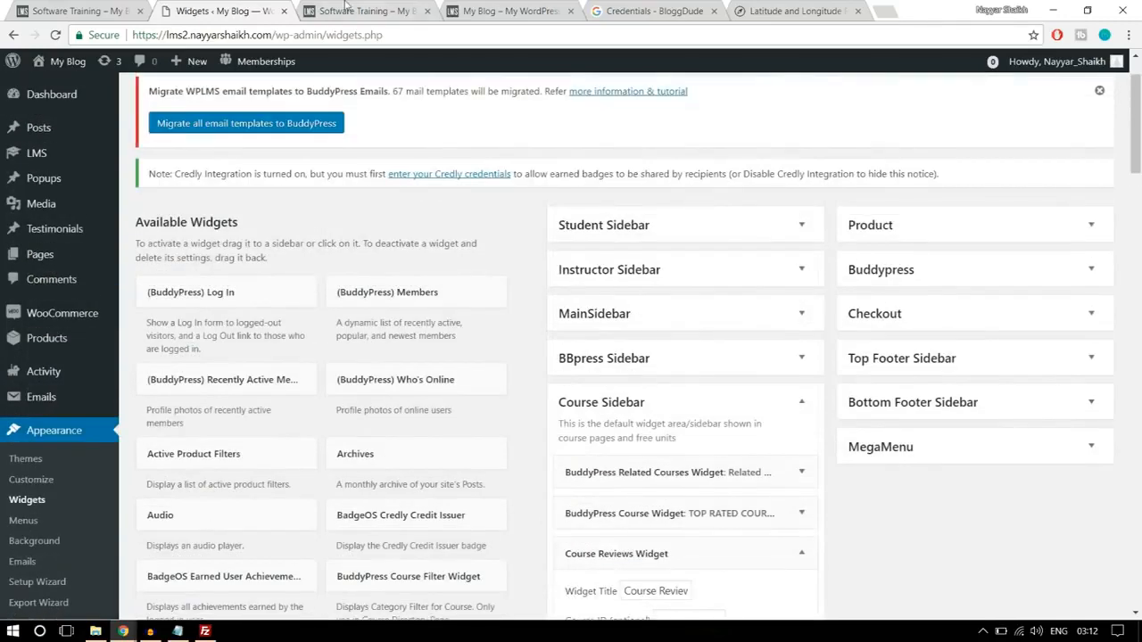
left_click(355, 8)
left_click(485, 36)
key("Return")
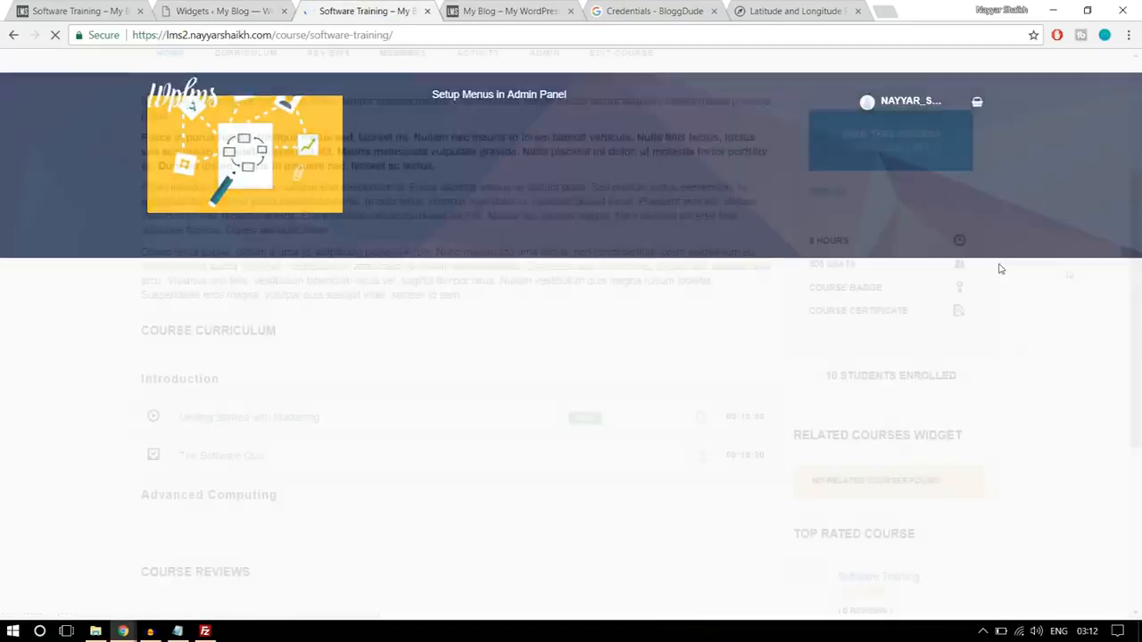
scroll(1075, 318, "down", 3)
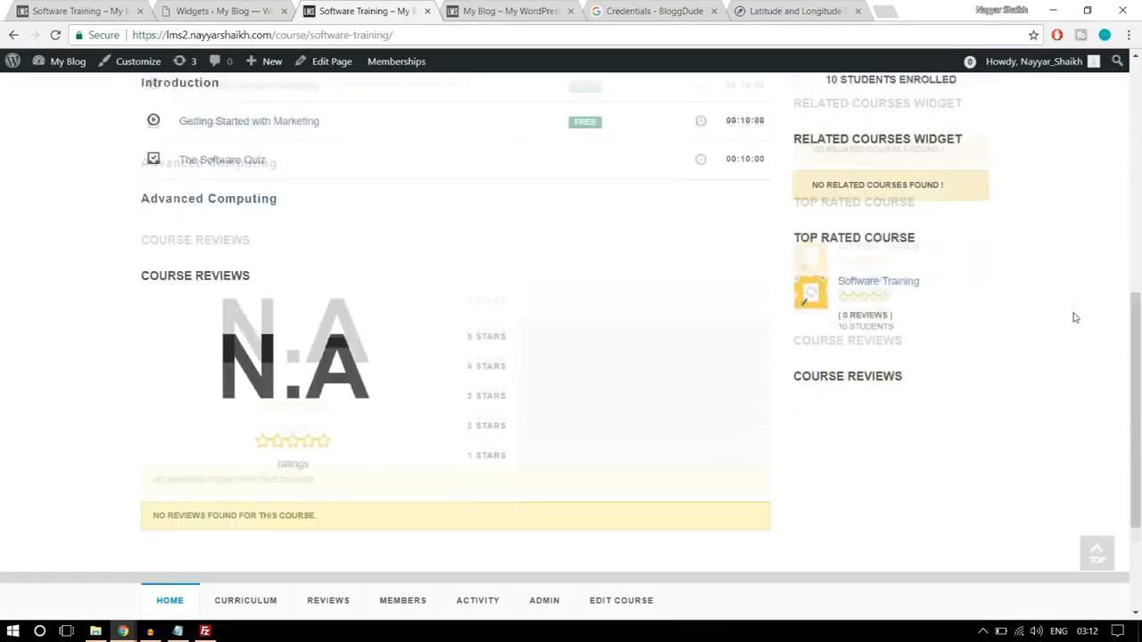
left_click_drag(812, 295, 946, 308)
left_click(948, 308)
scroll(1009, 331, "down", 1)
scroll(1009, 330, "down", 1)
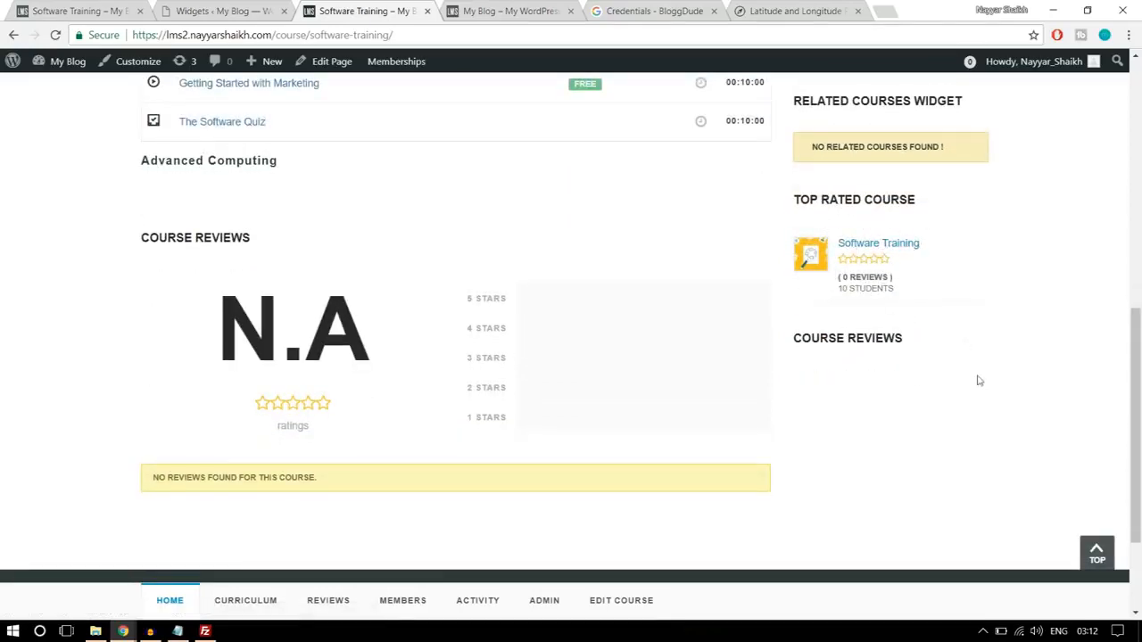
scroll(949, 410, "up", 10)
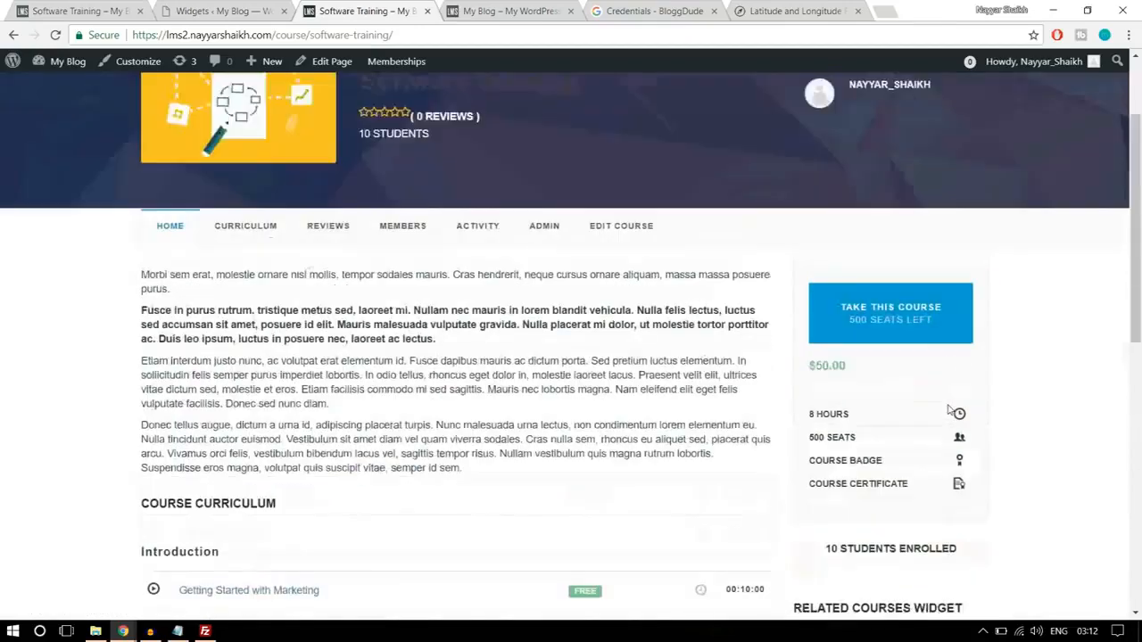
scroll(951, 415, "down", 5)
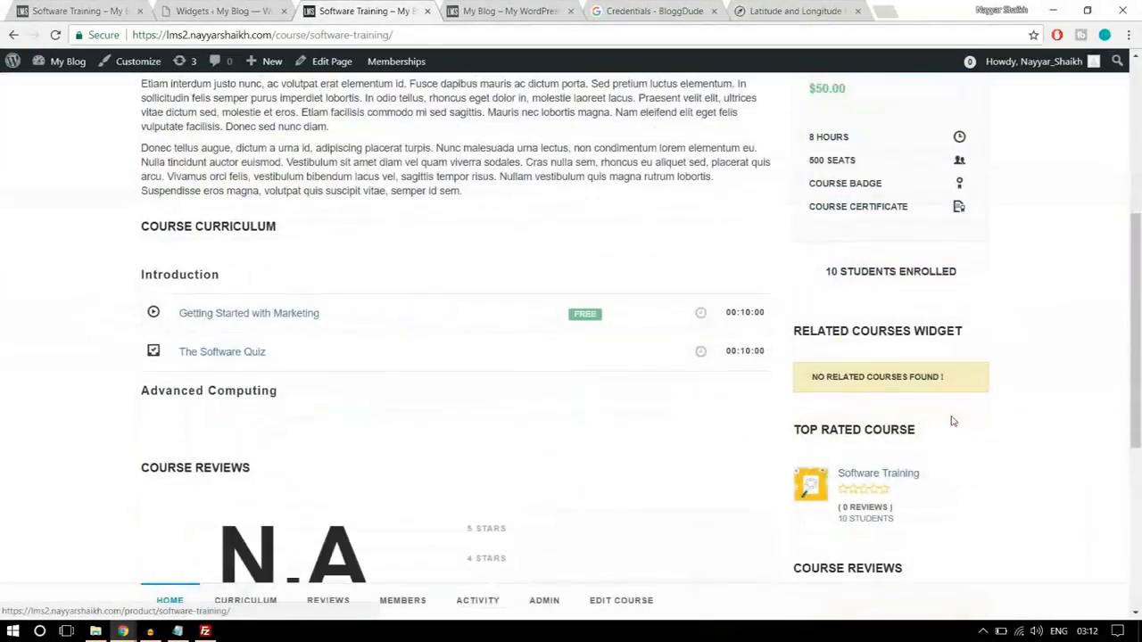
scroll(963, 411, "up", 5)
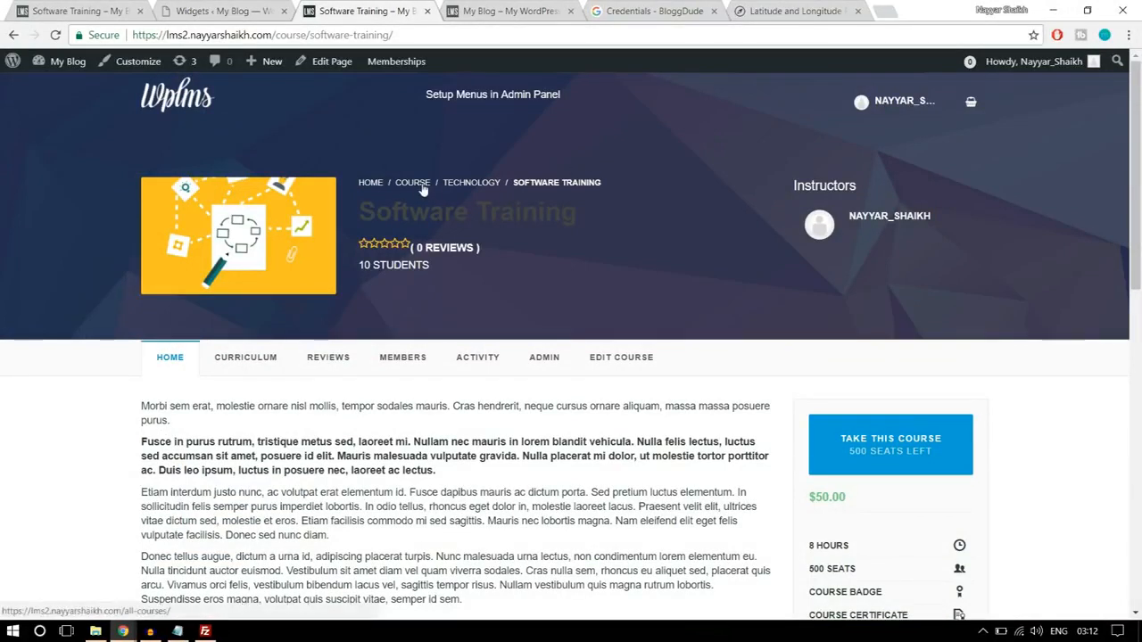
- View the Technology course category page on lms2 and return to the reference site's Software Training page
left_click(471, 183)
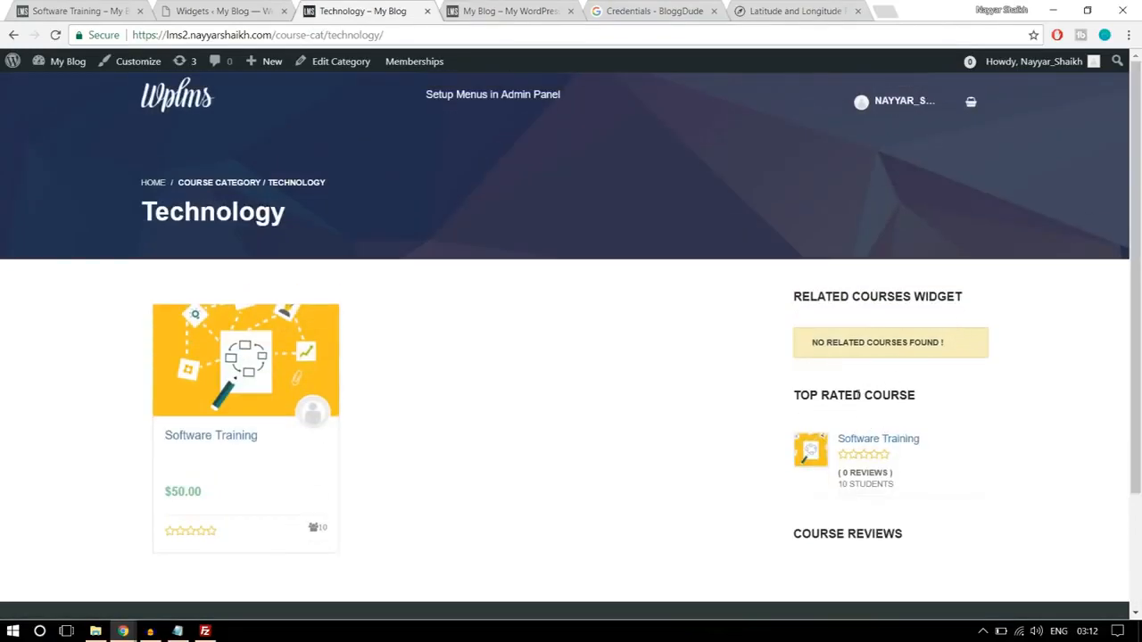
left_click(80, 9)
scroll(776, 384, "up", 15)
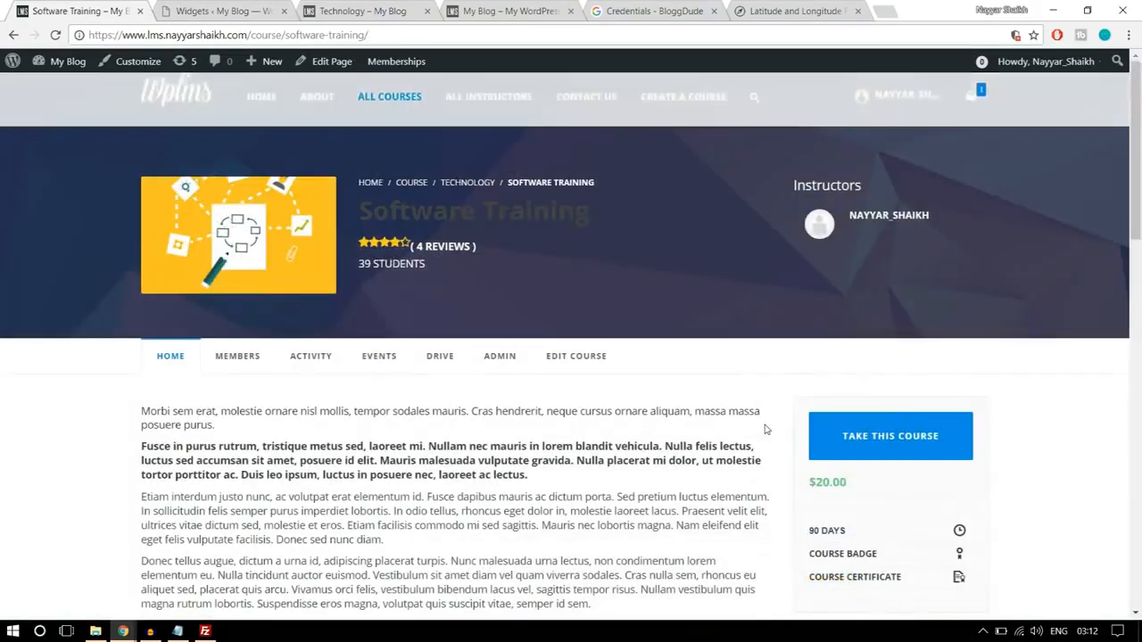
- Open the reference site's Technology course category page and examine its sidebar widgets, advancing the Related Courses carousel
left_click(471, 189)
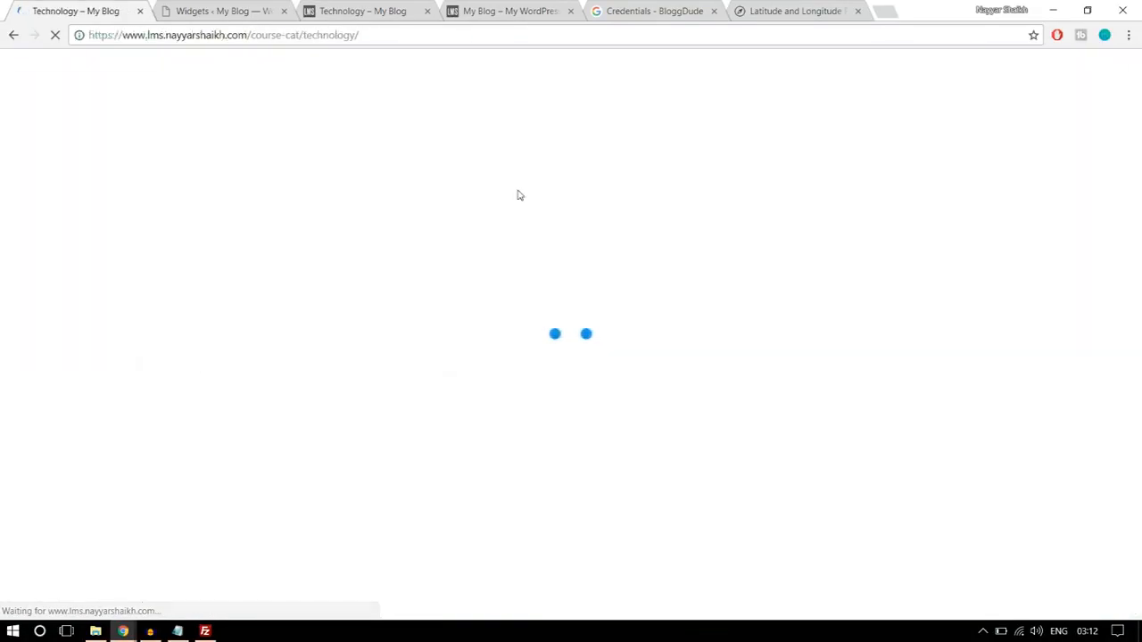
scroll(913, 329, "down", 3)
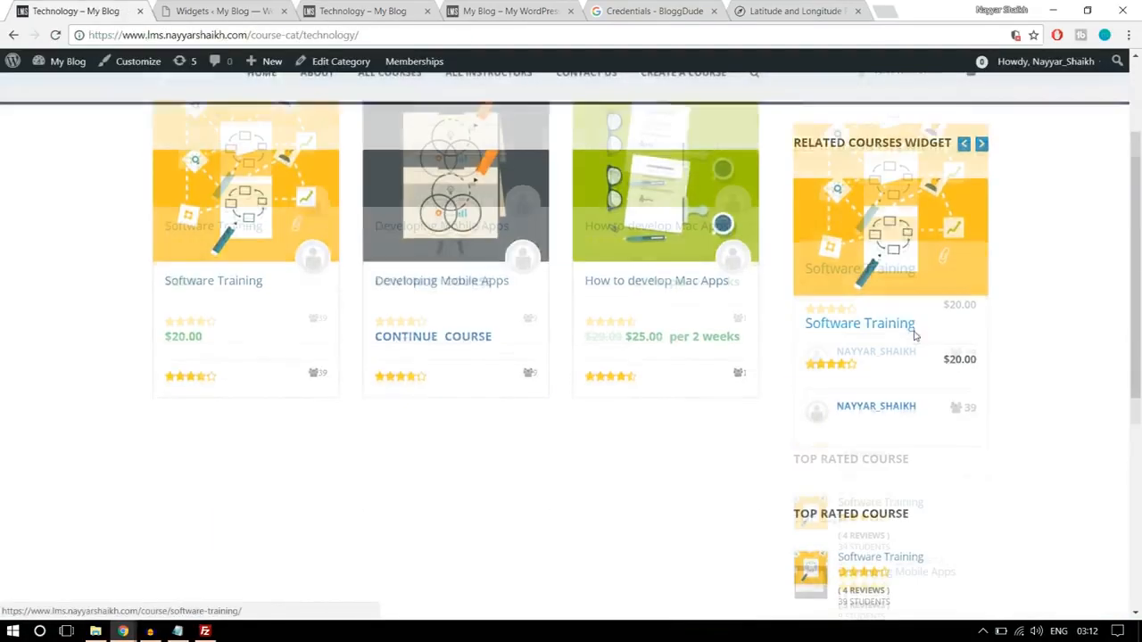
scroll(928, 351, "up", 2)
left_click(982, 221)
scroll(1026, 236, "down", 5)
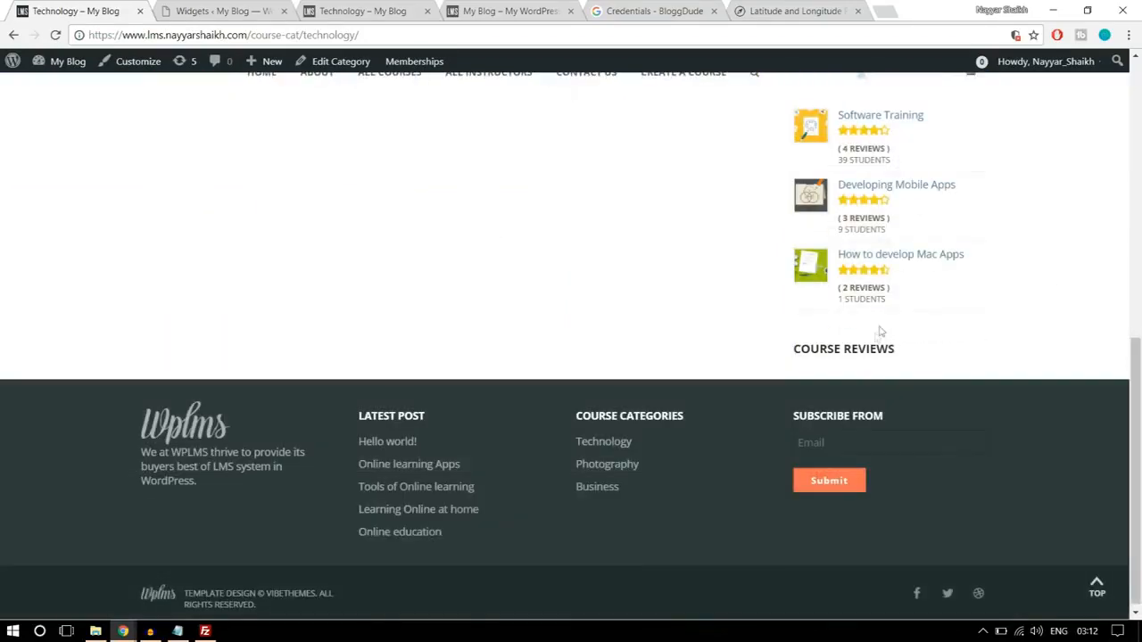
scroll(844, 371, "up", 8)
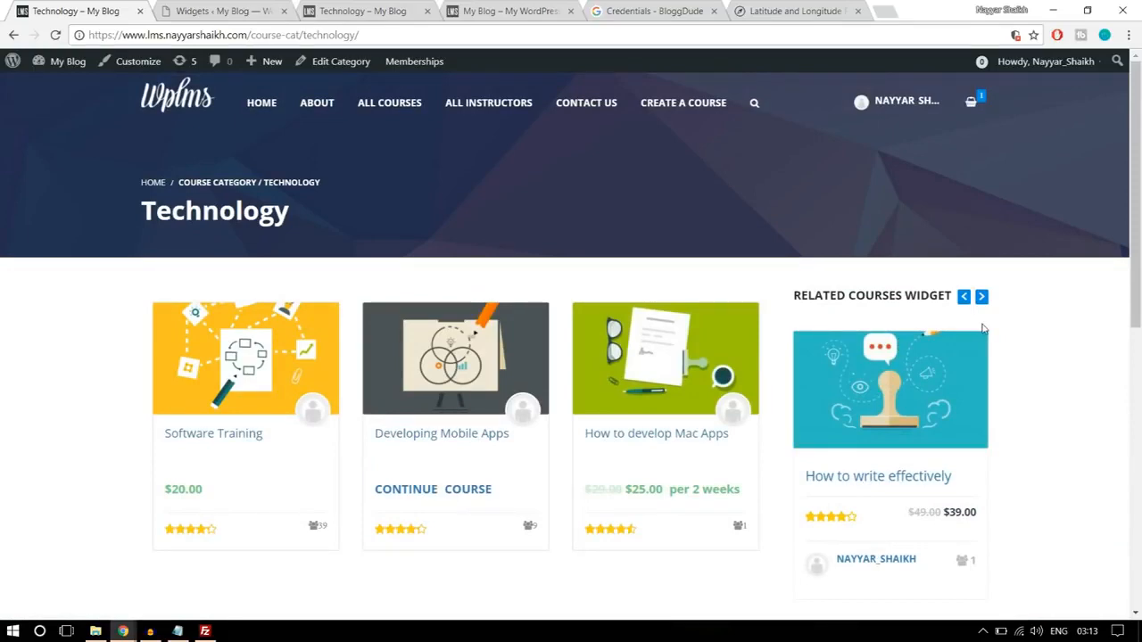
- Compare the lms2 Technology category page with the reference and check the Steps notes in Notepad for the next task
left_click(397, 11)
scroll(1055, 338, "down", 3)
scroll(1050, 358, "up", 3)
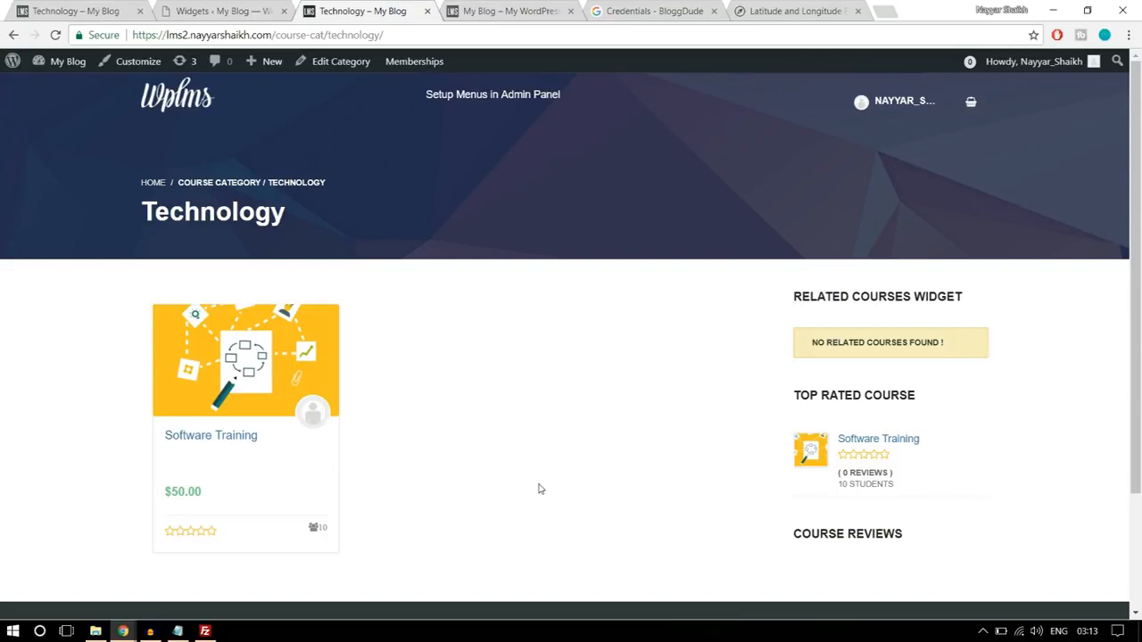
left_click(177, 630)
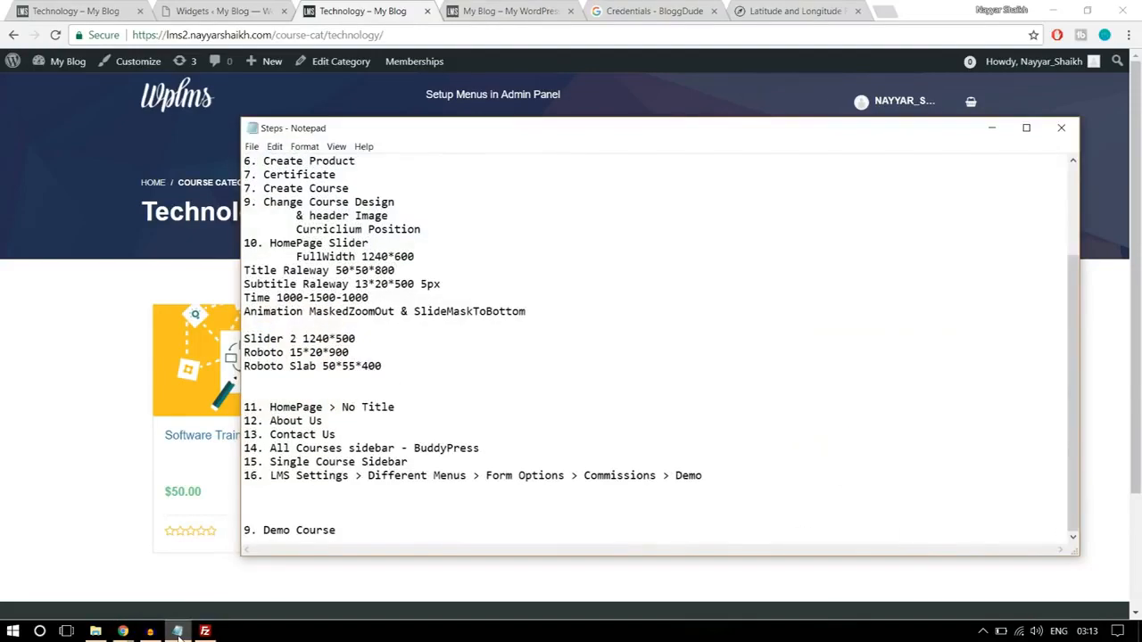
left_click(177, 631)
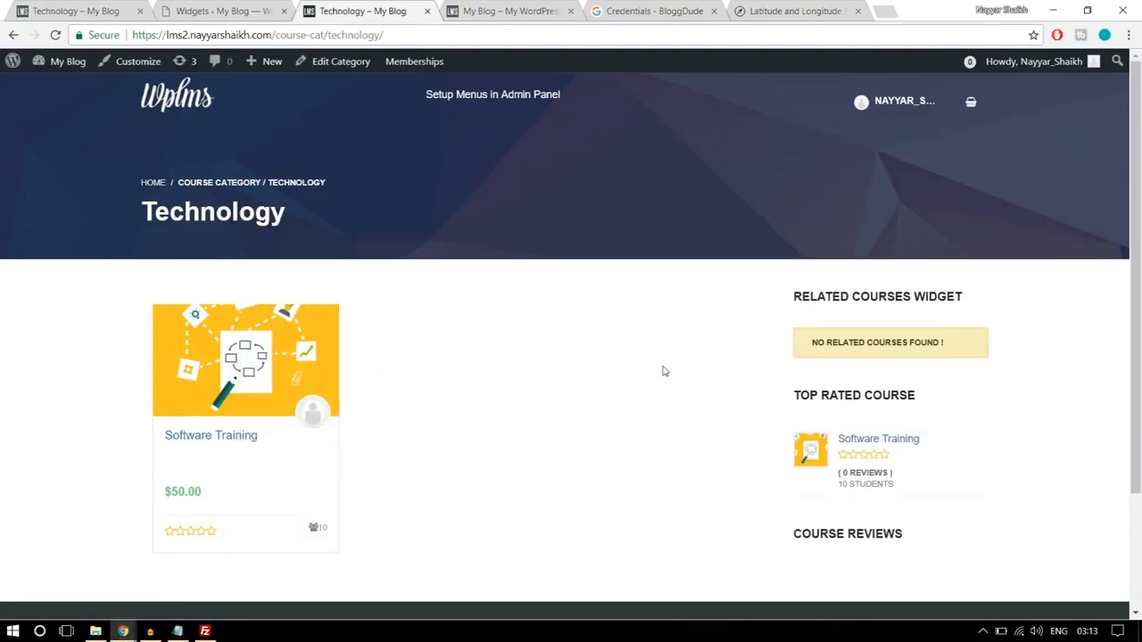
- Close the unneeded My Blog, Credentials and Latitude and Longitude browser tabs
left_click(571, 11)
left_click(571, 11)
left_click(571, 10)
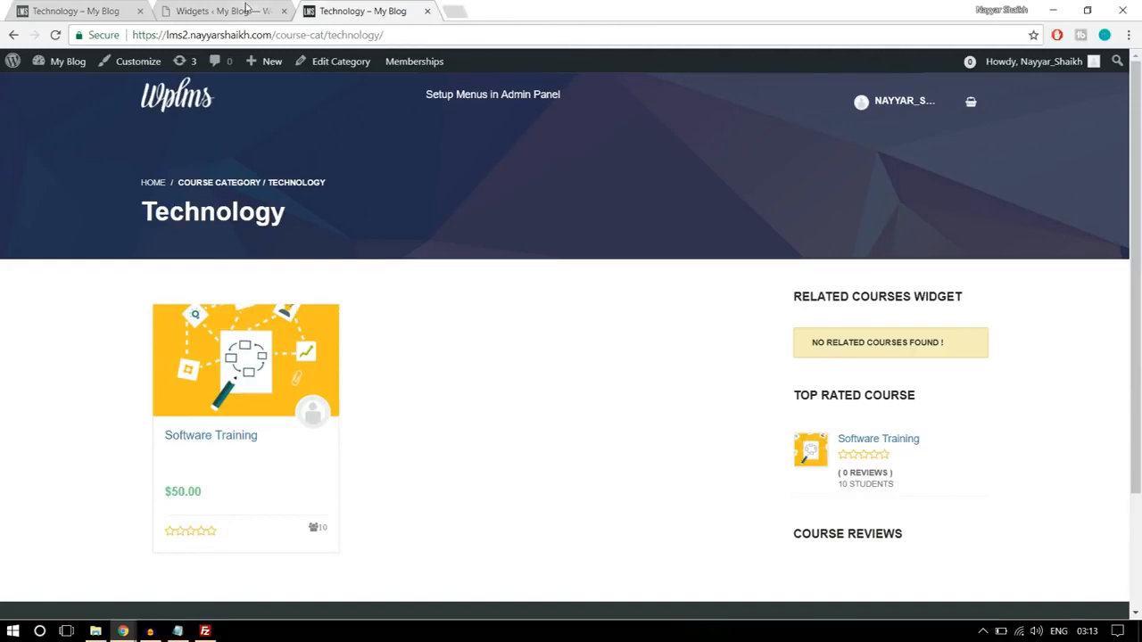
- Open the LMS settings in the lms2 admin and look through the user login and registration options
left_click(248, 8)
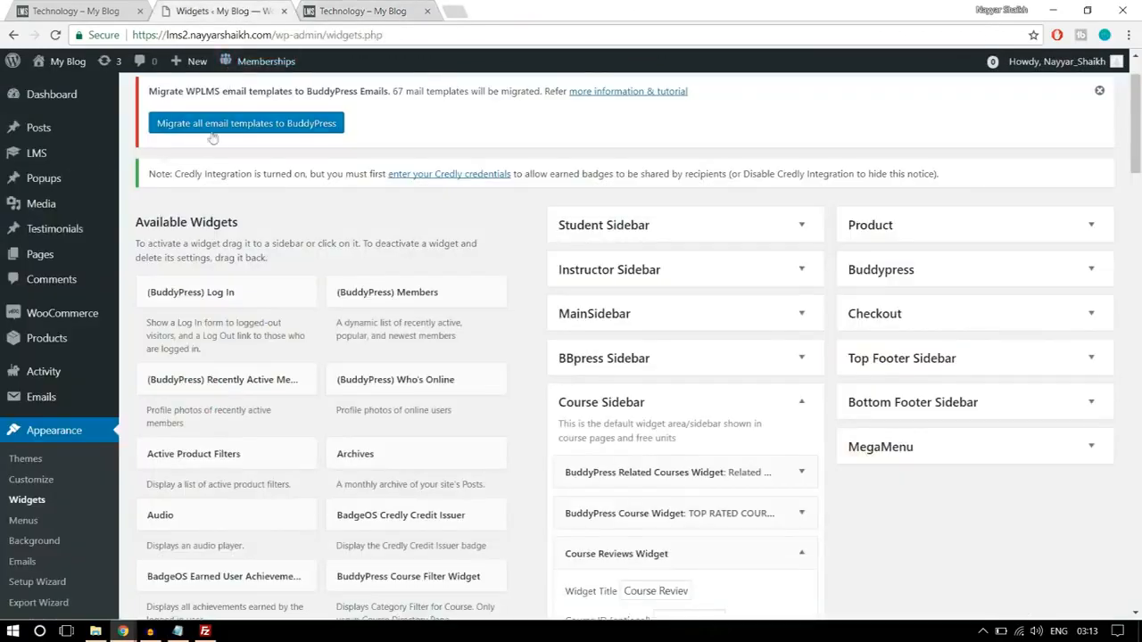
mouse_move(28, 155)
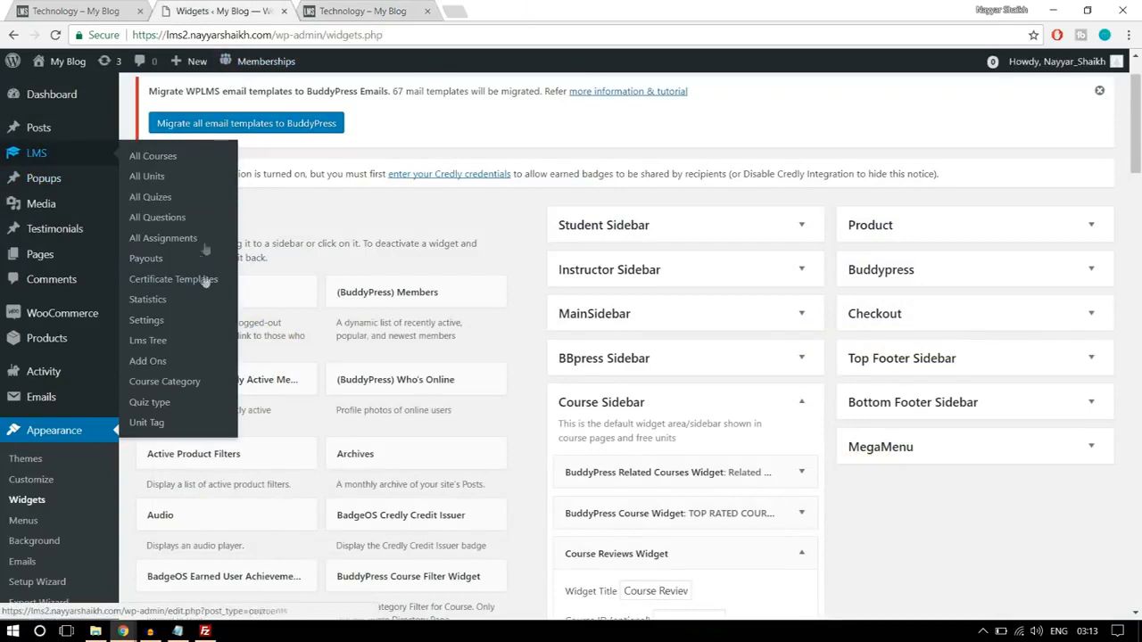
left_click(159, 321)
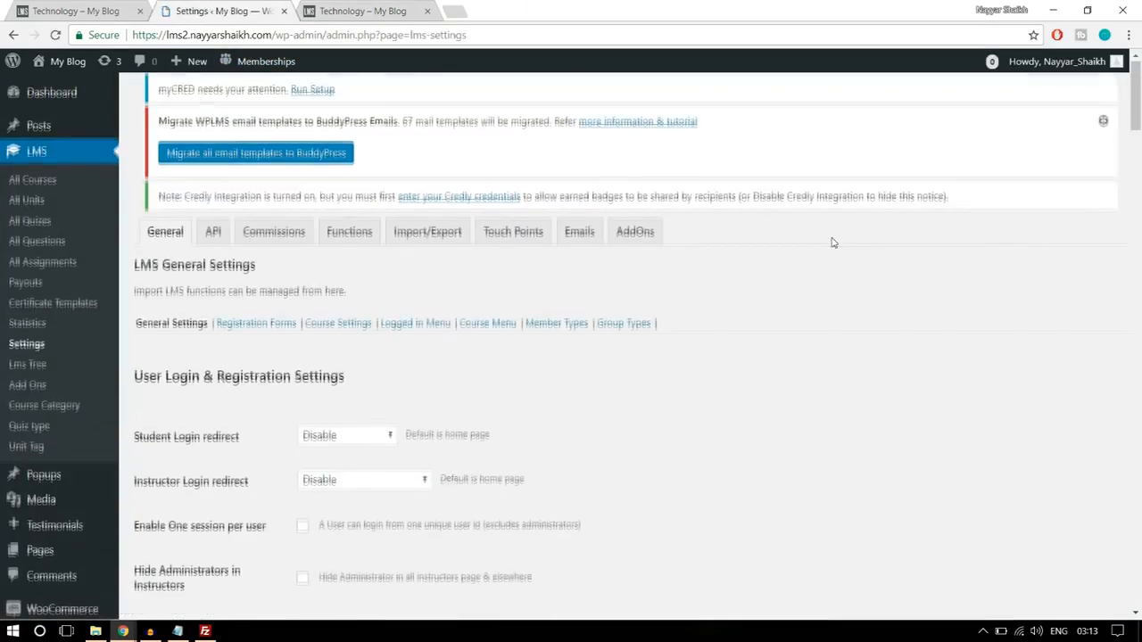
scroll(831, 242, "down", 2)
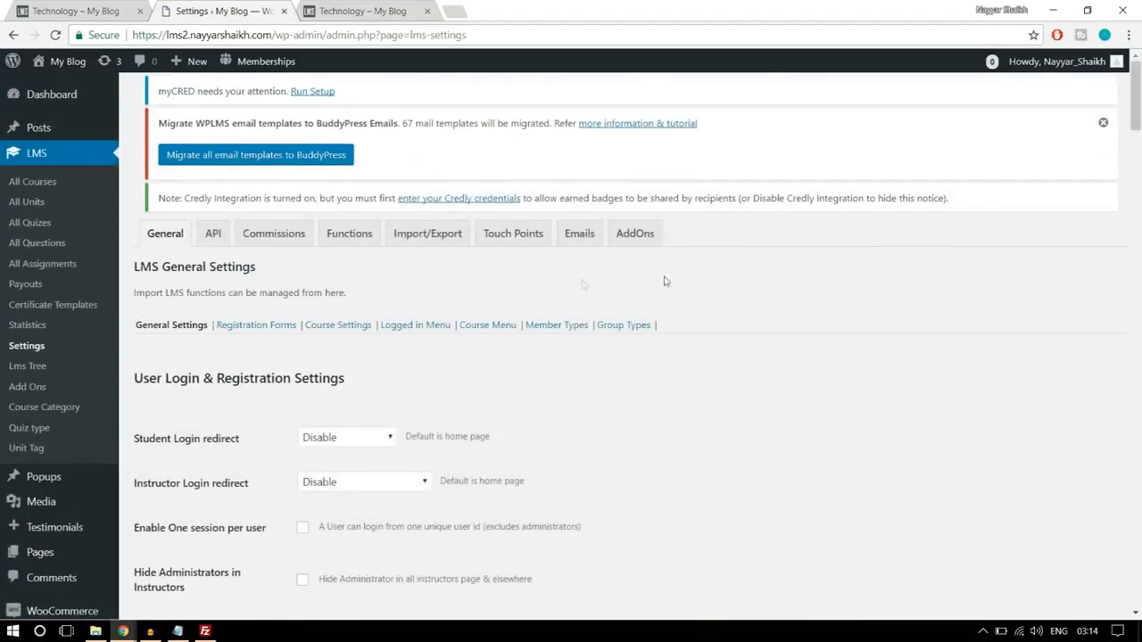
scroll(864, 323, "down", 4)
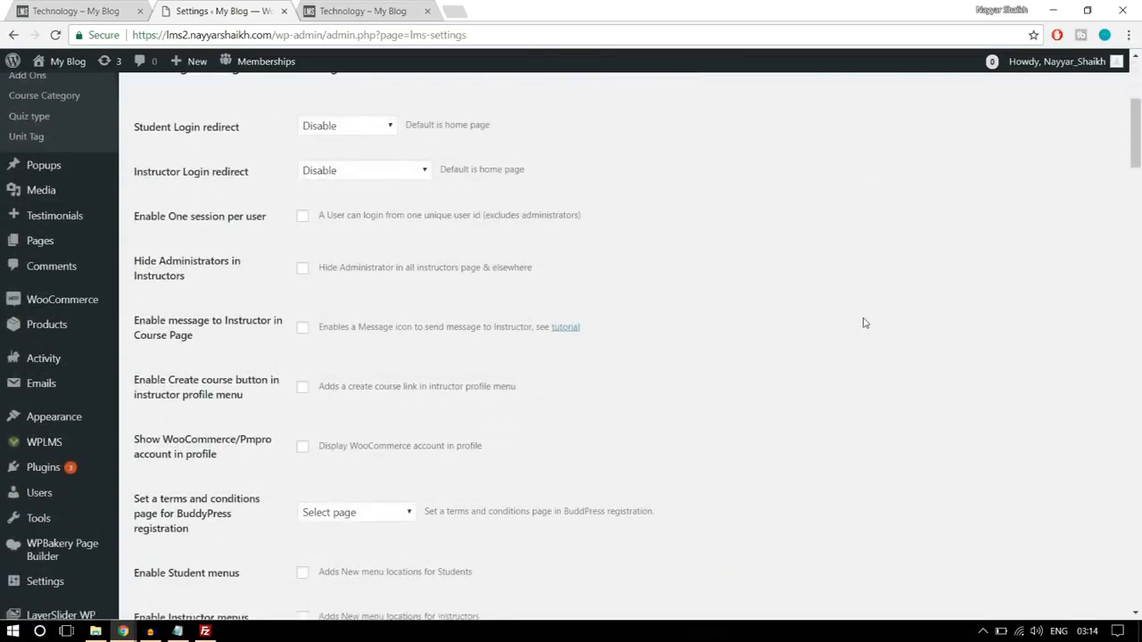
scroll(50, 480, "down", 1)
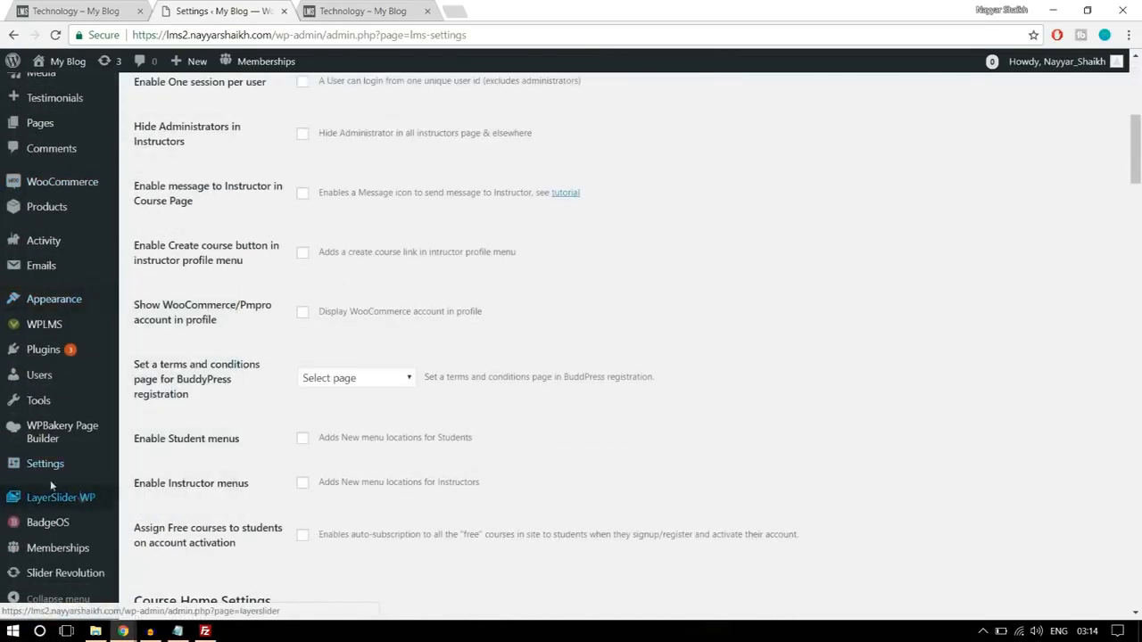
- Open the WordPress General Settings in a new tab, check the Membership option for open registration, and close that tab
mouse_move(45, 471)
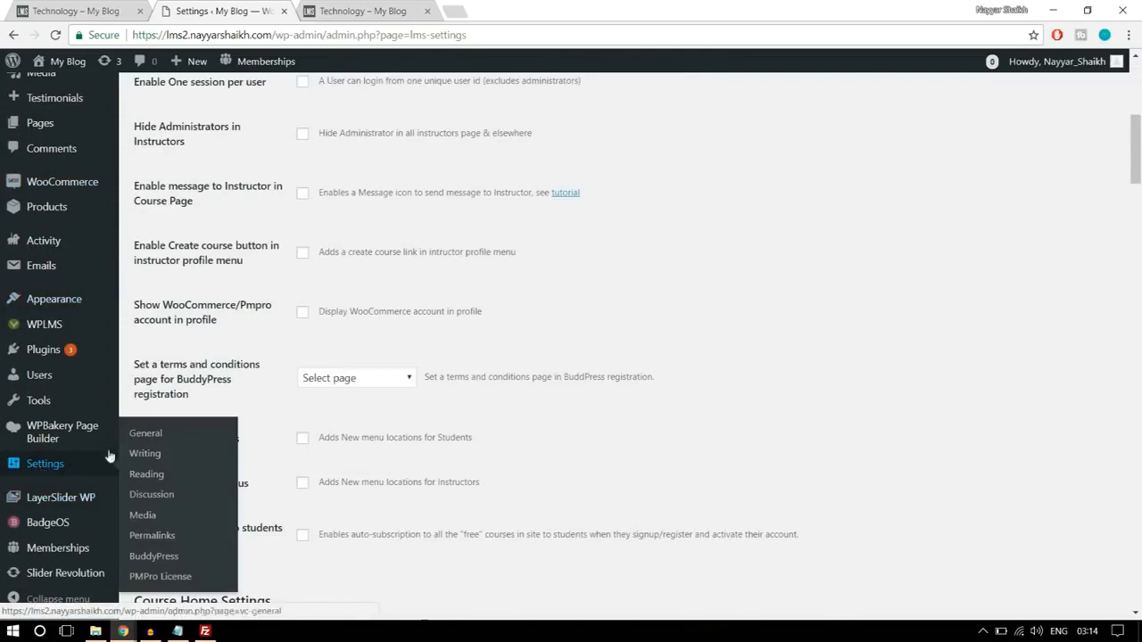
right_click(62, 466)
left_click(123, 476)
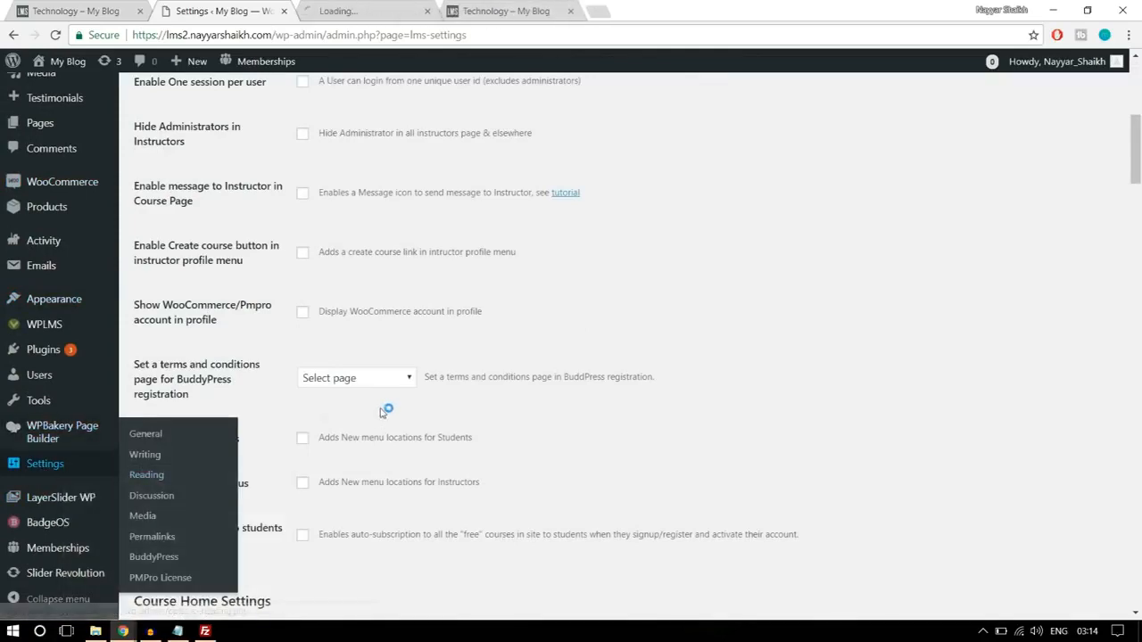
scroll(408, 390, "up", 5)
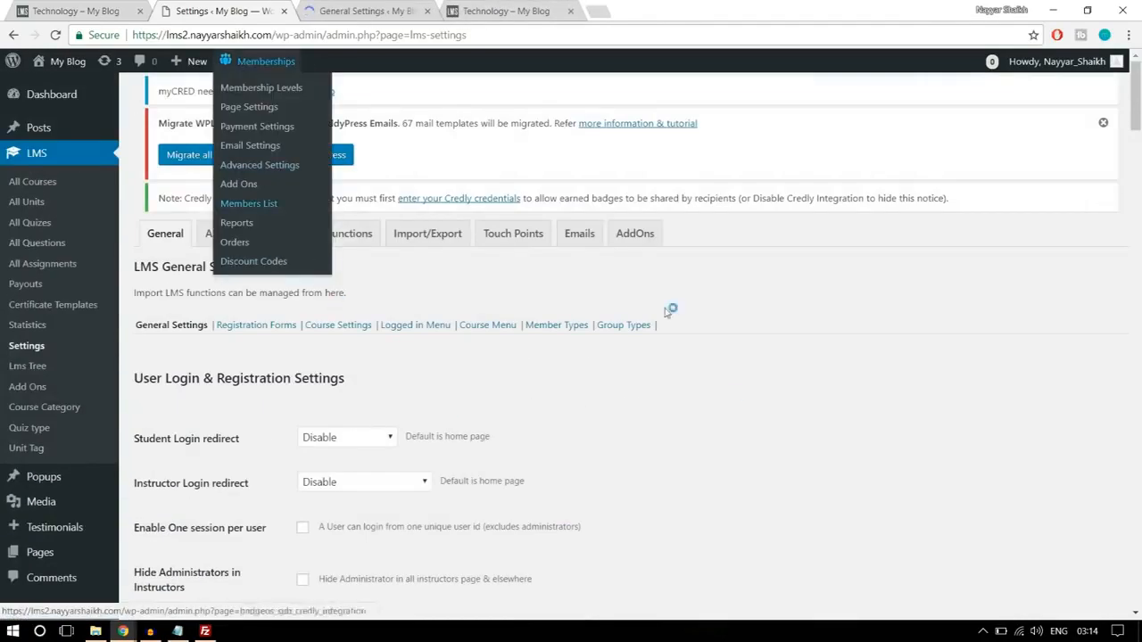
left_click(327, 7)
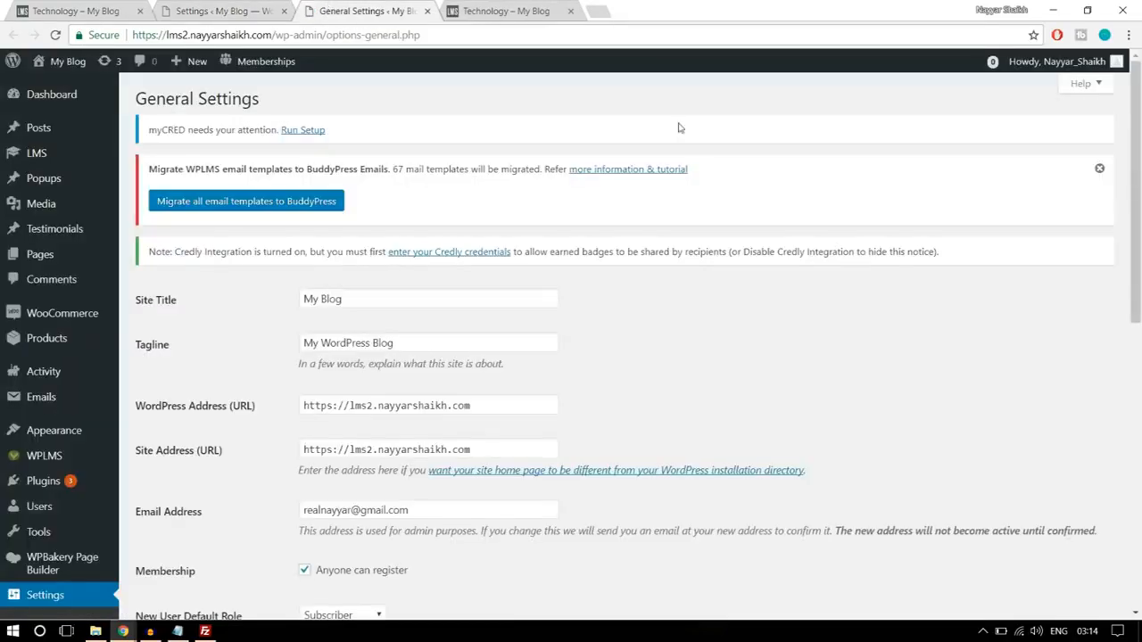
scroll(810, 252, "down", 3)
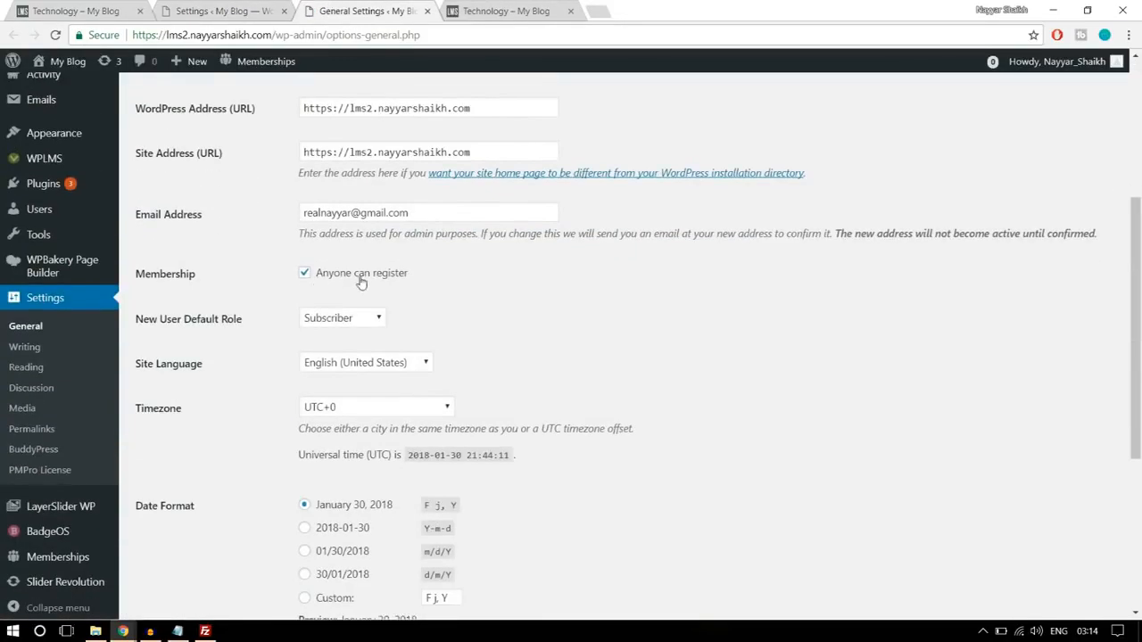
left_click_drag(135, 274, 323, 271)
left_click(393, 274)
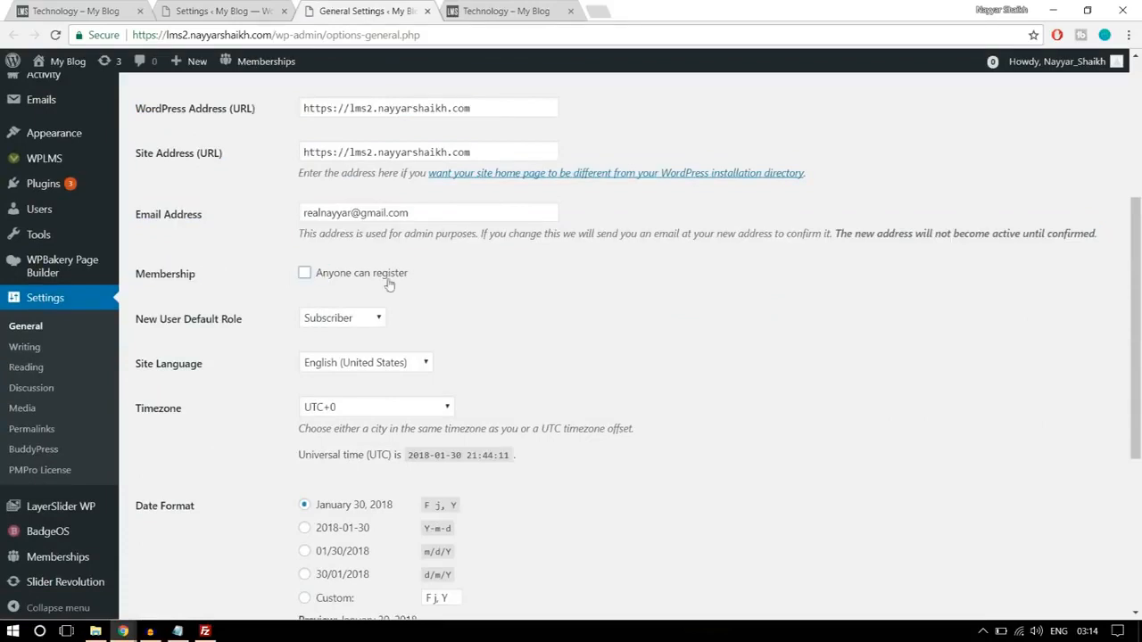
left_click(327, 279)
left_click(428, 11)
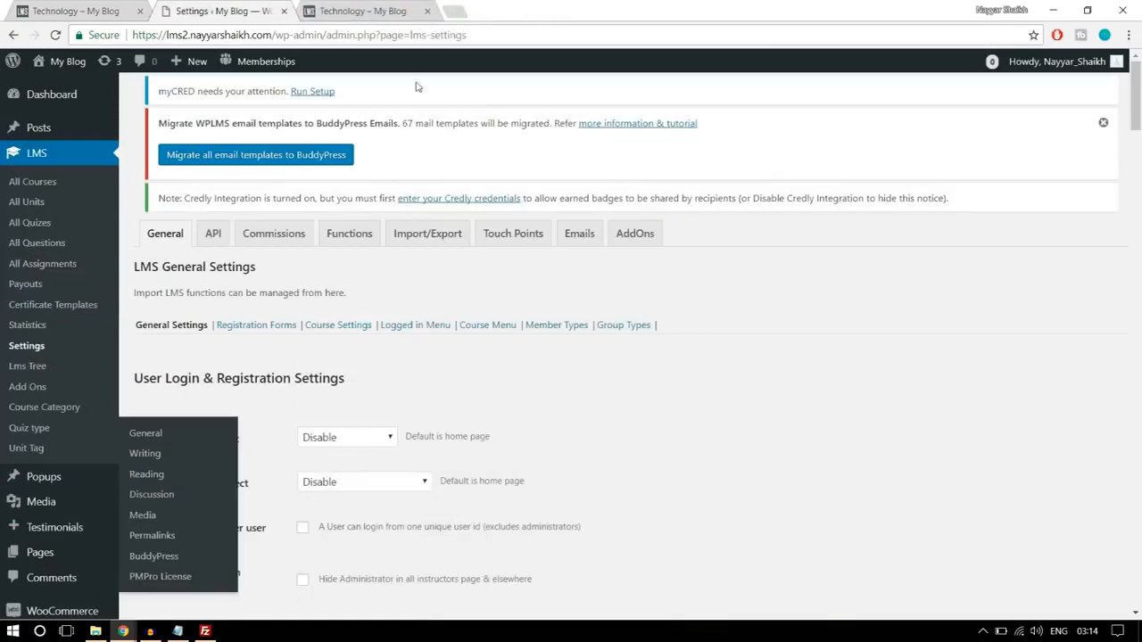
- Review the Student Login redirect choices, leaving it at Disable, and set the Instructor Login redirect to Instructing Courses page
scroll(825, 313, "down", 2)
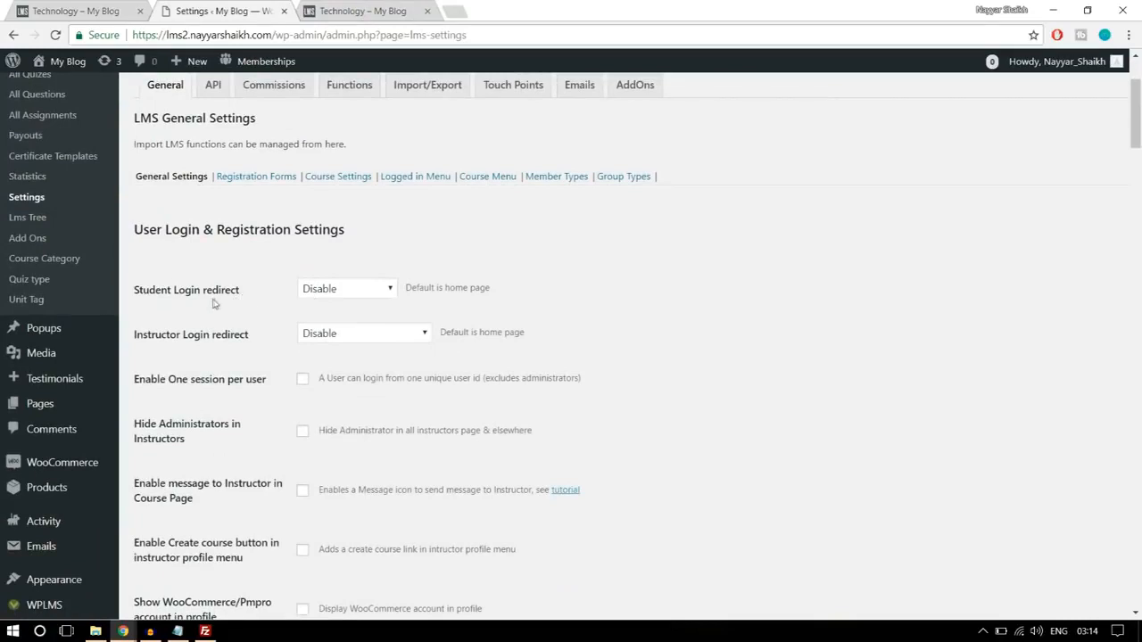
left_click(347, 290)
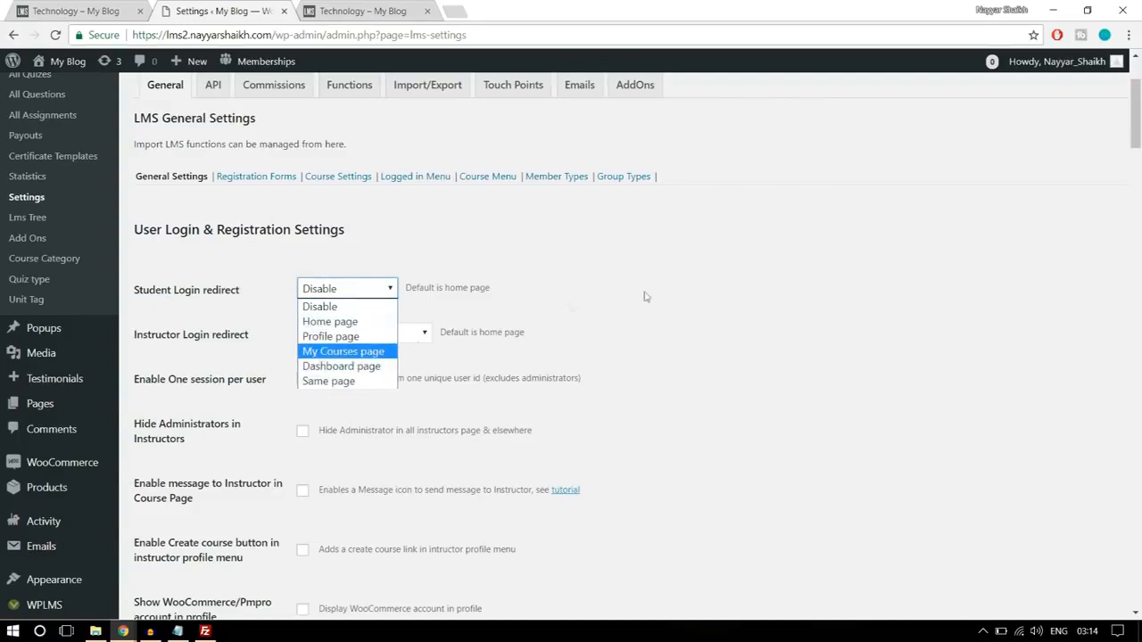
left_click(681, 291)
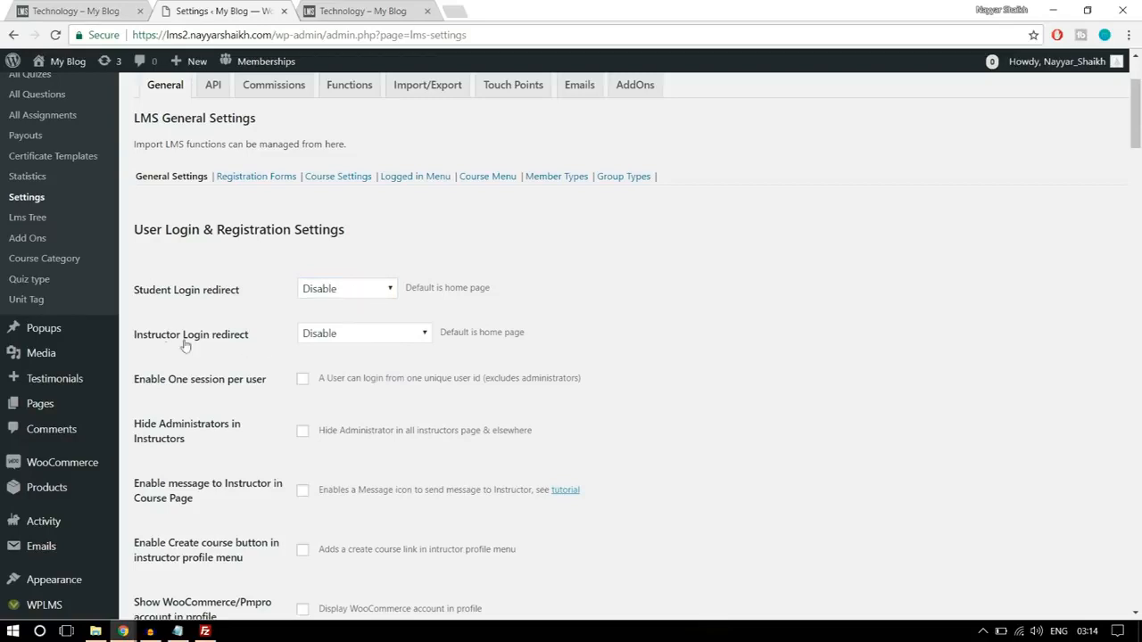
left_click(331, 337)
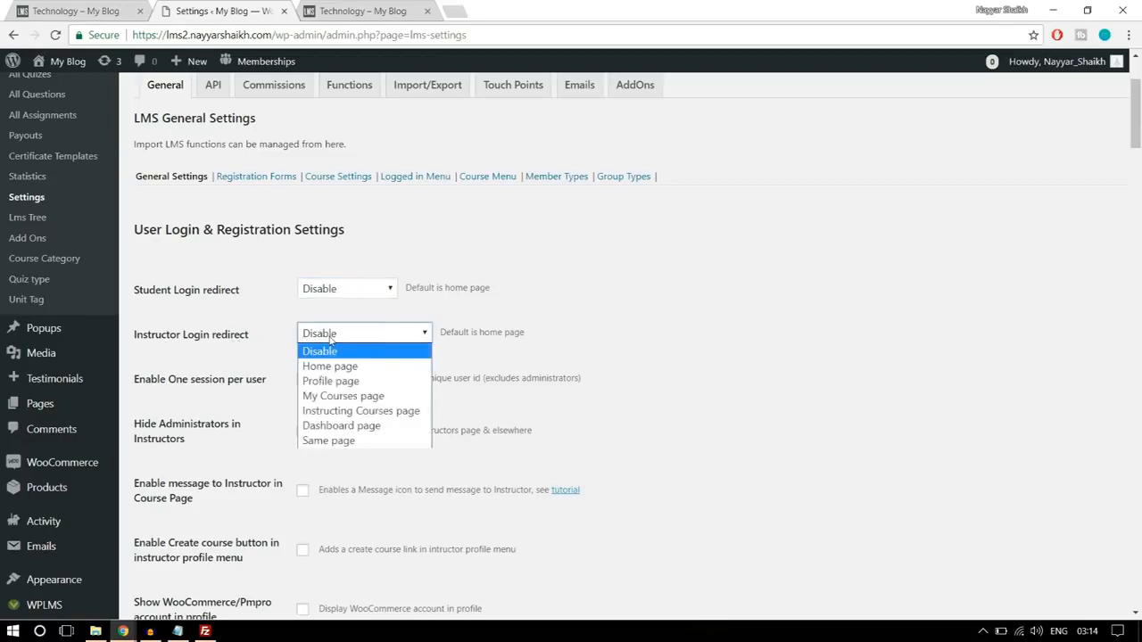
left_click(366, 412)
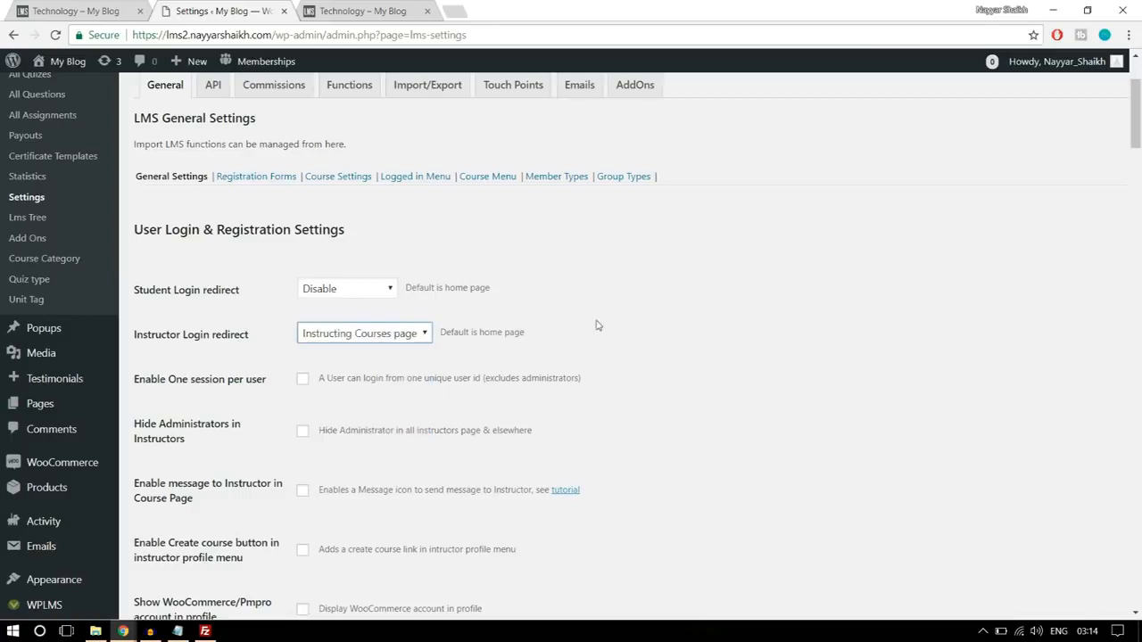
left_click(395, 337)
left_click(583, 347)
- Enable the Student menus and the Instructor menus in the User Login & Registration Settings
scroll(688, 335, "down", 1)
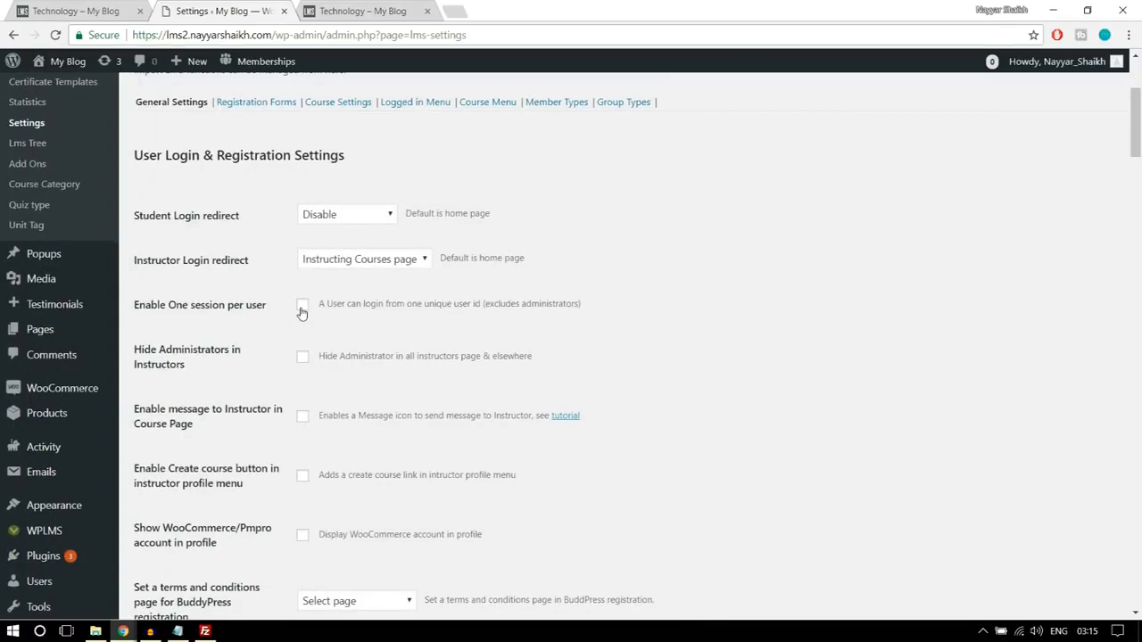
scroll(258, 347, "down", 2)
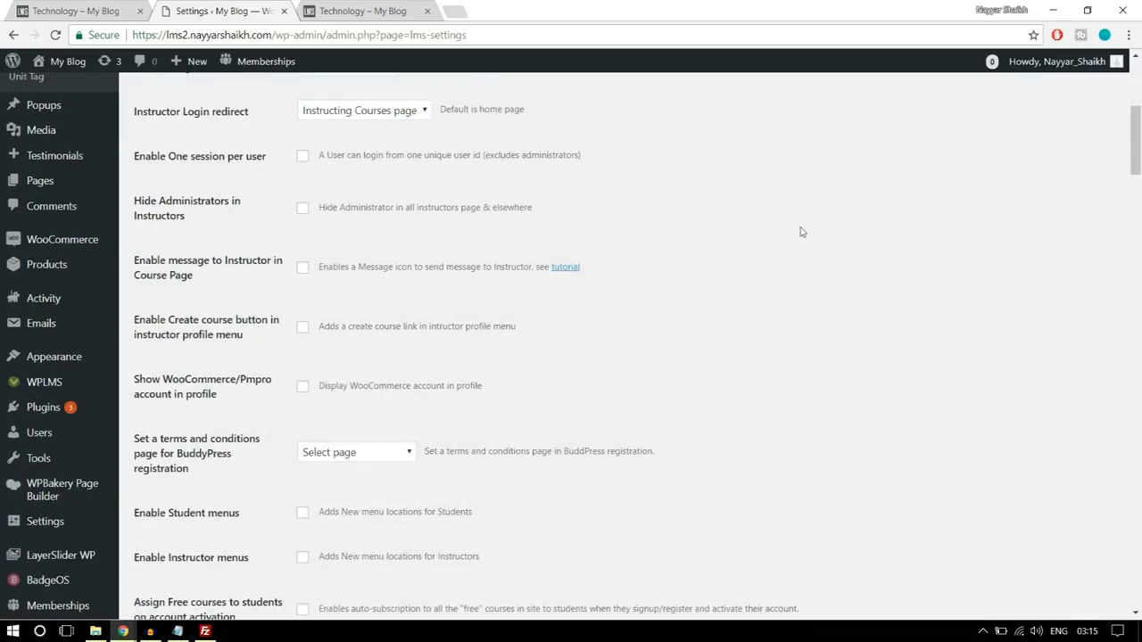
scroll(826, 263, "down", 2)
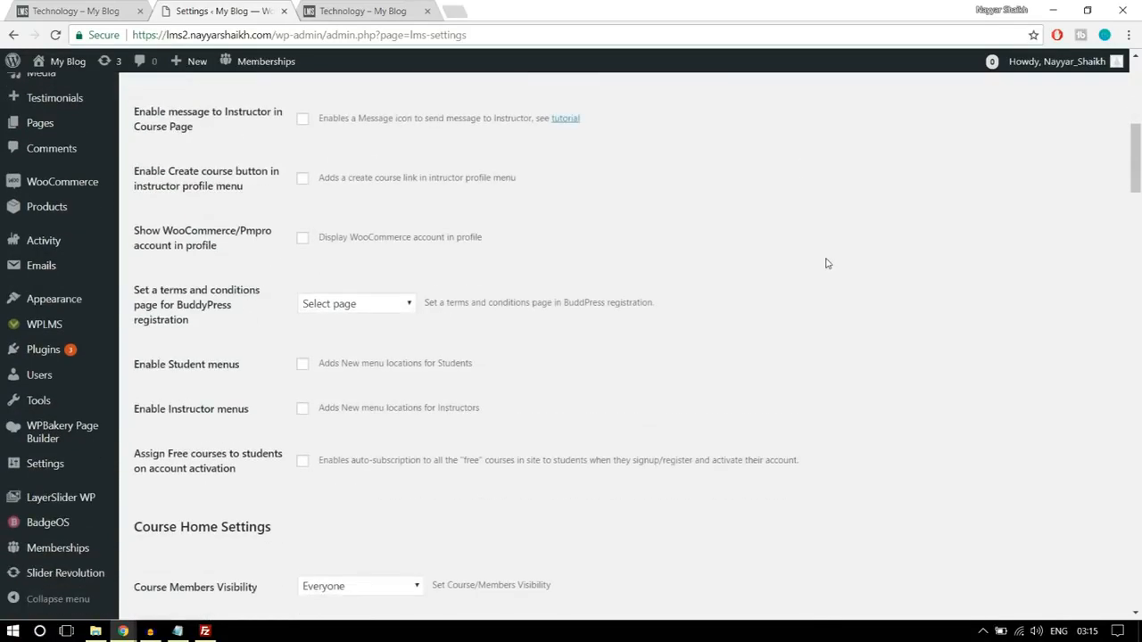
scroll(826, 263, "down", 1)
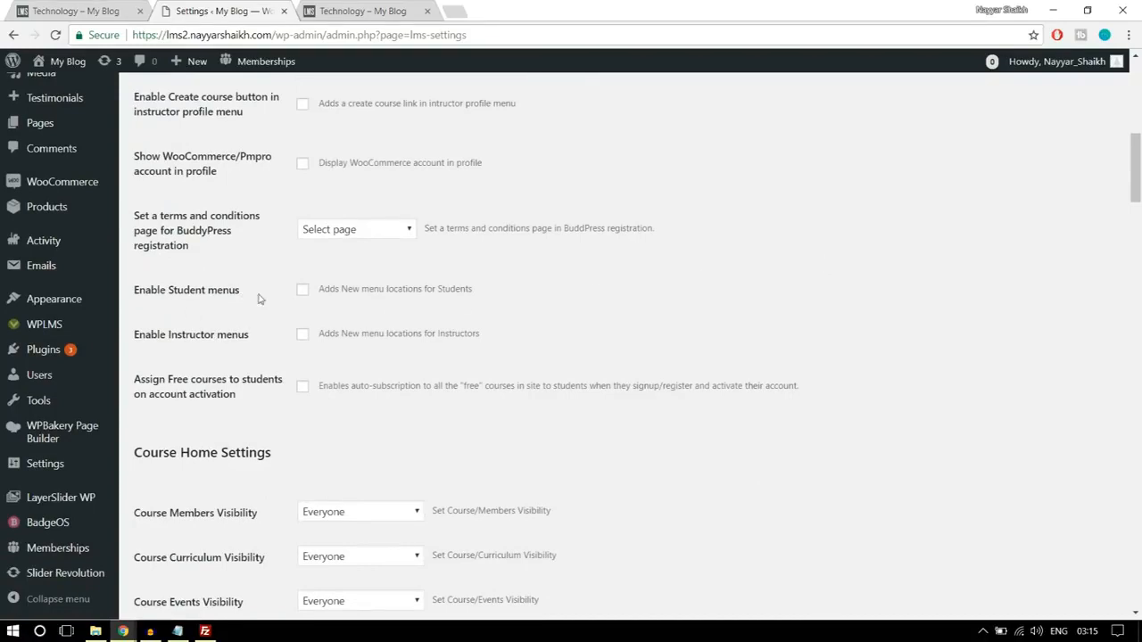
left_click(303, 289)
left_click(303, 334)
- Review the remaining general settings from Course Home through Tours, keep them as they are, and save the settings
scroll(846, 298, "down", 3)
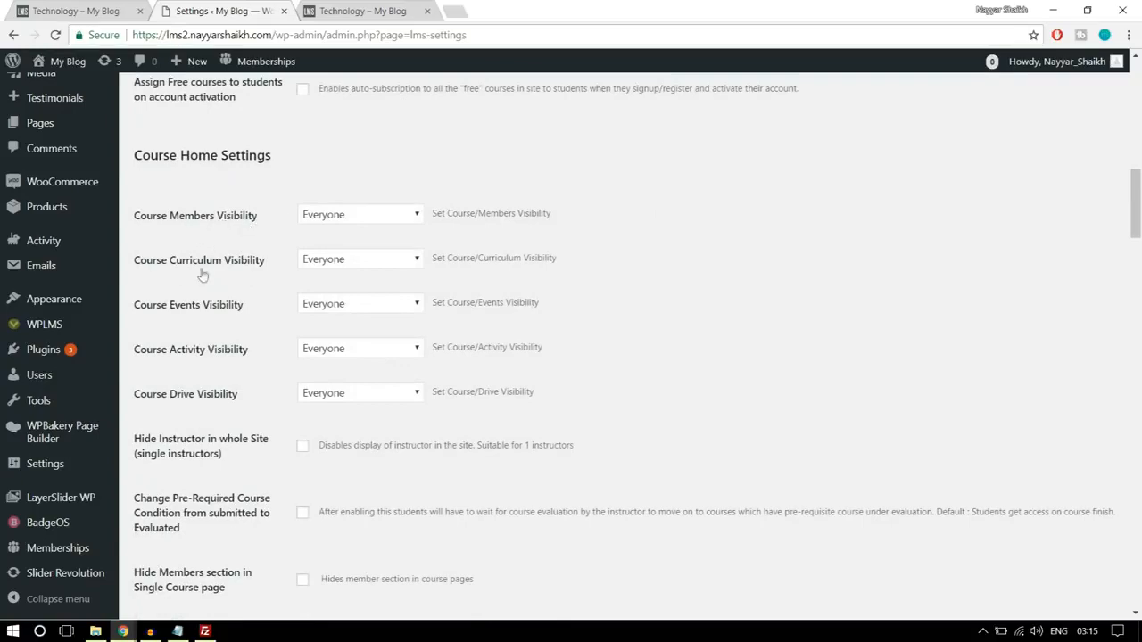
scroll(684, 322, "down", 5)
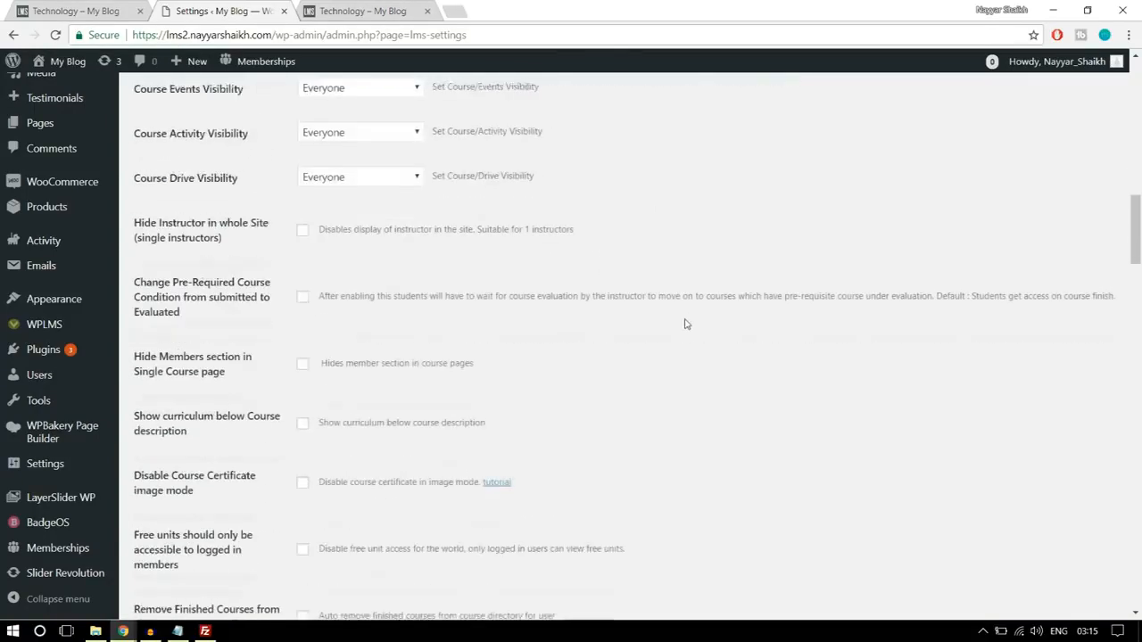
scroll(685, 327, "down", 8)
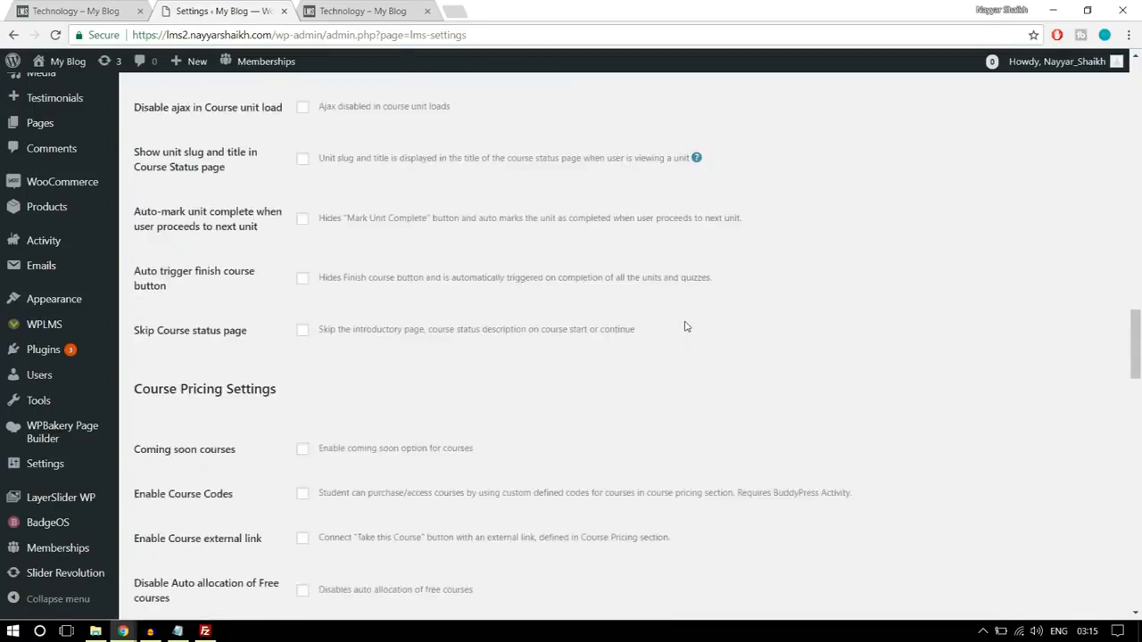
scroll(686, 326, "down", 7)
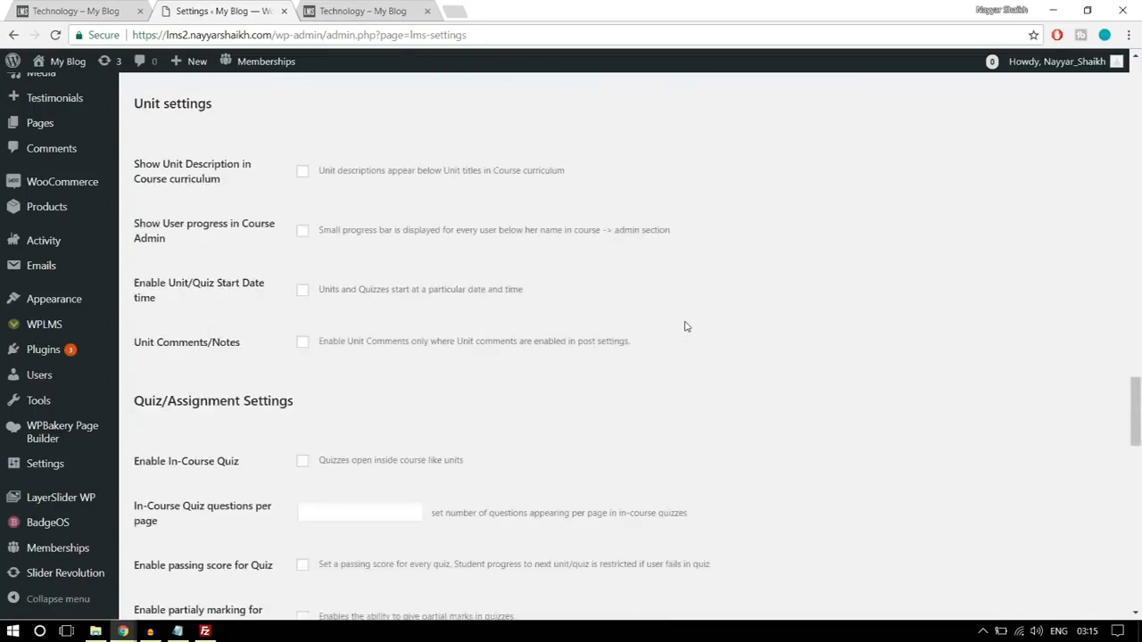
scroll(351, 398, "down", 14)
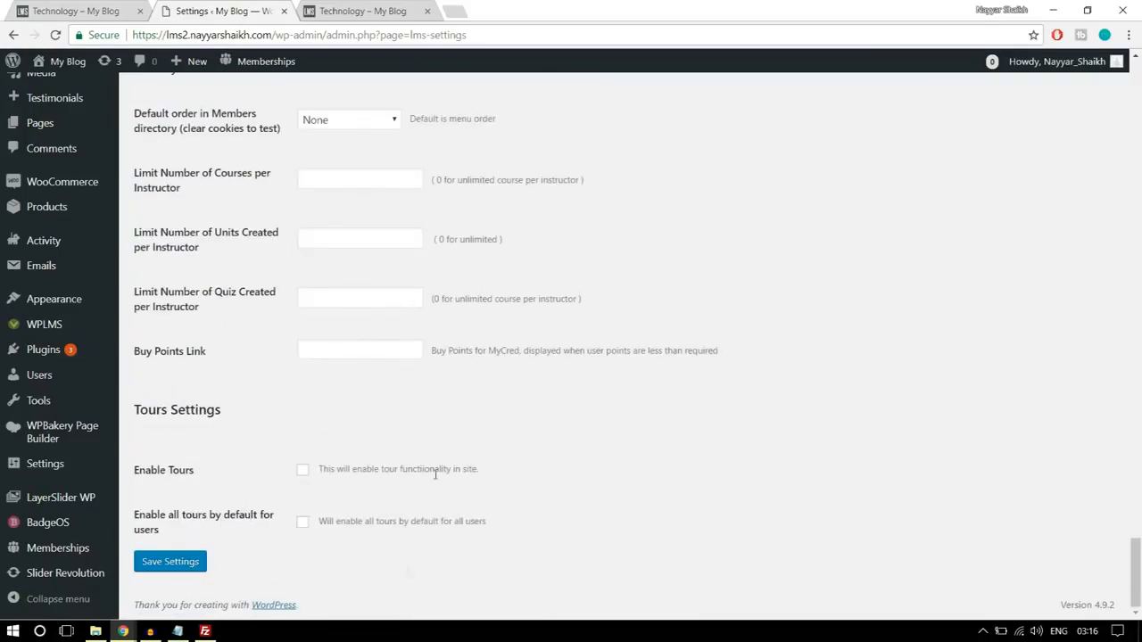
left_click(187, 569)
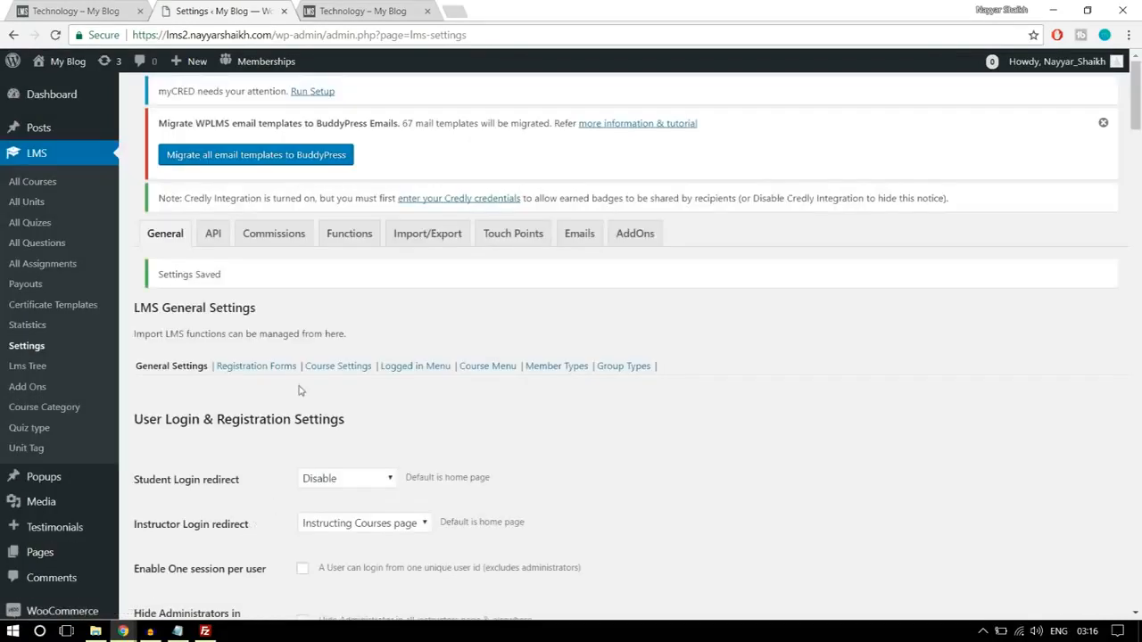
- Add a new registration form named Instructor Form in the LMS Registration Forms settings
left_click(260, 375)
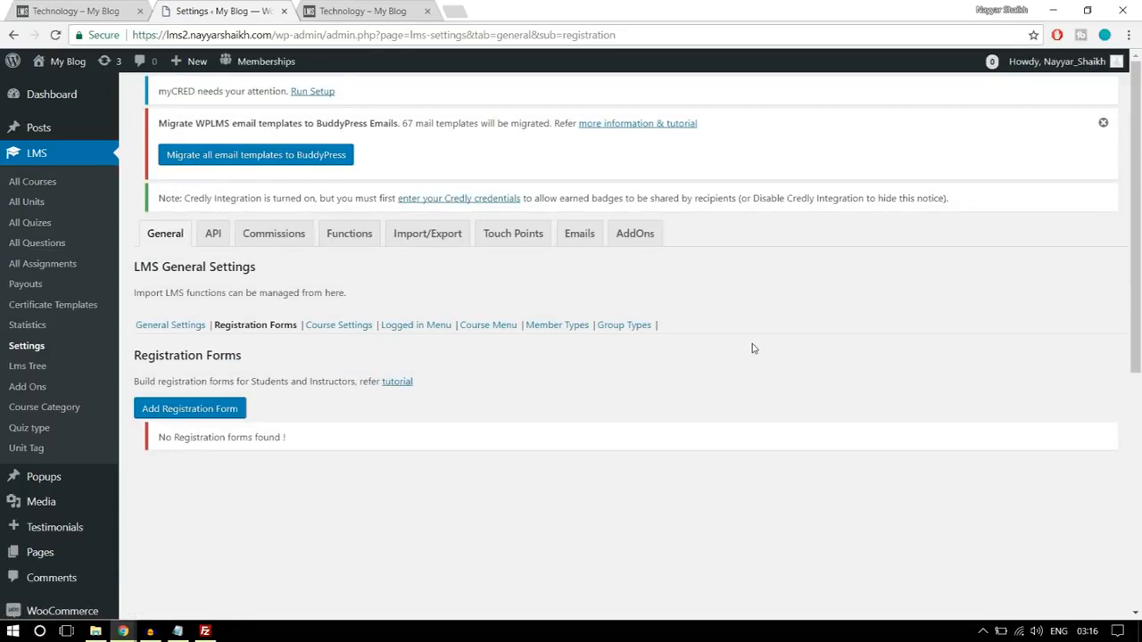
scroll(752, 348, "down", 1)
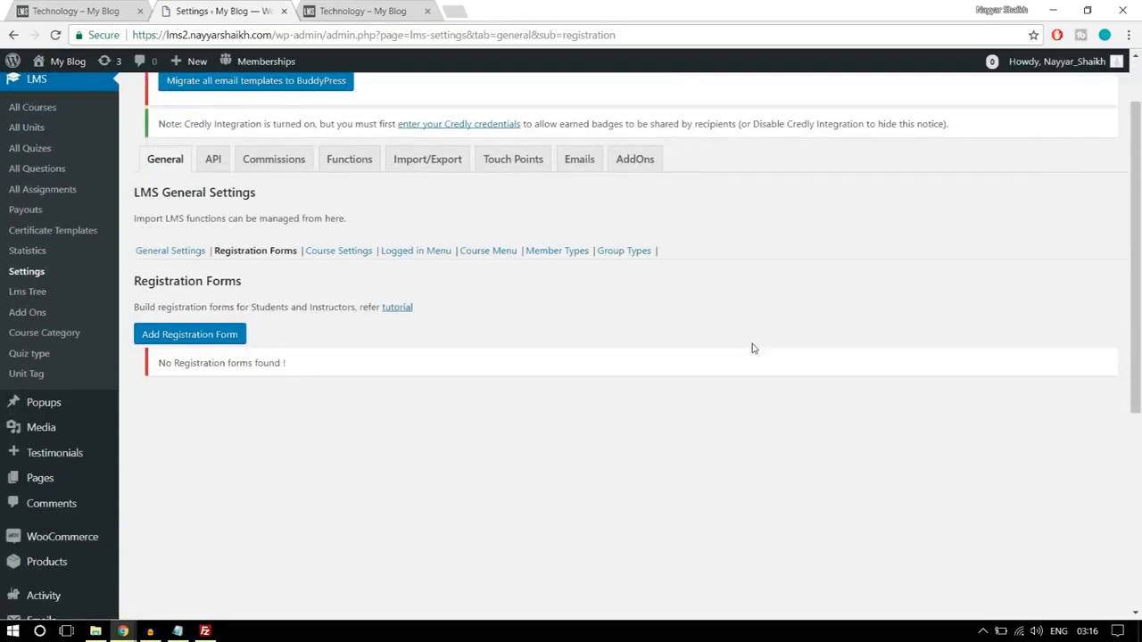
left_click(190, 341)
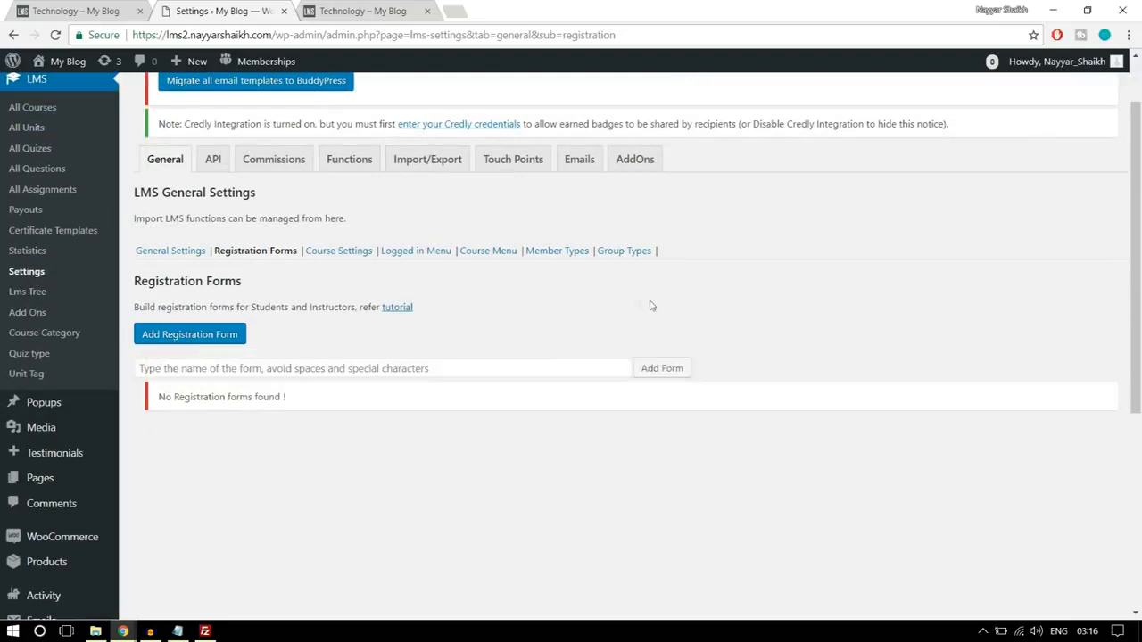
left_click(401, 361)
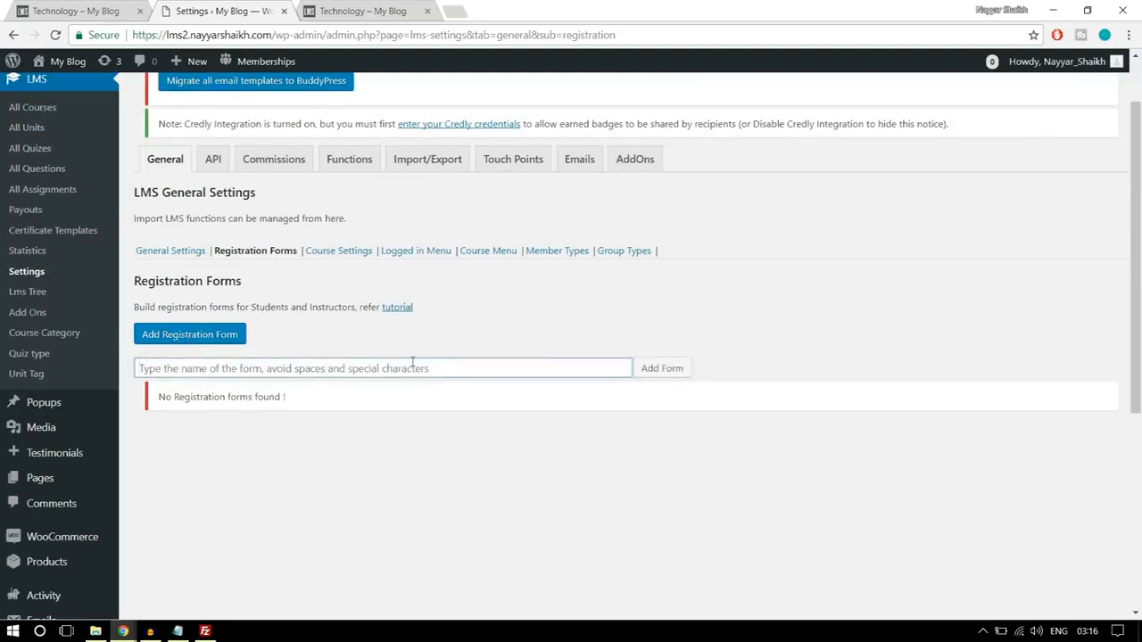
type("Instructor Form")
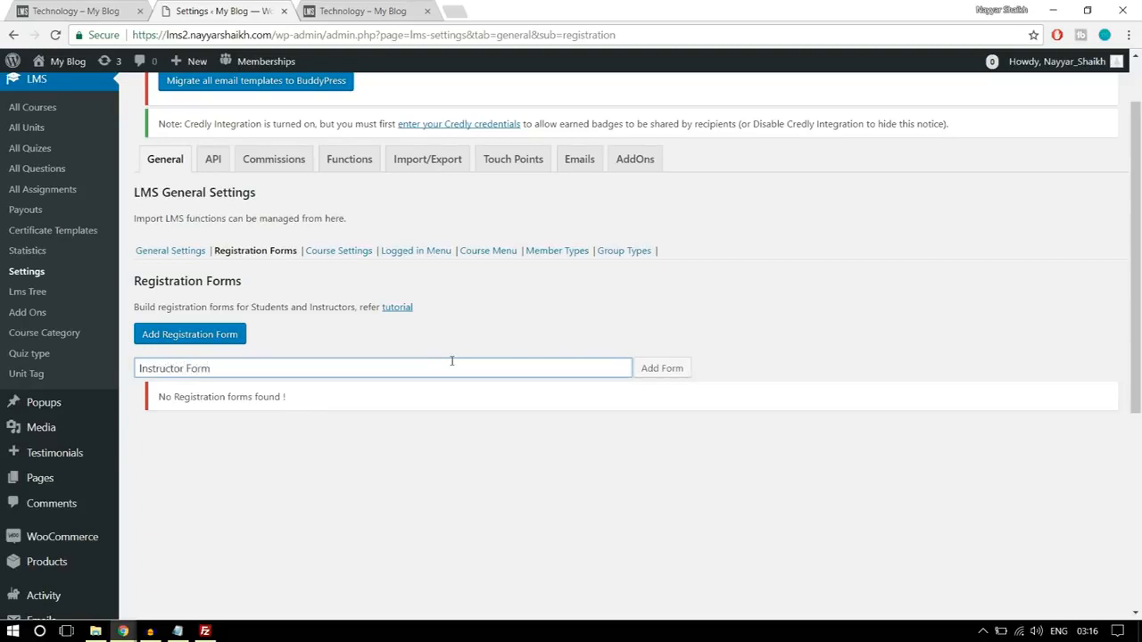
left_click(656, 368)
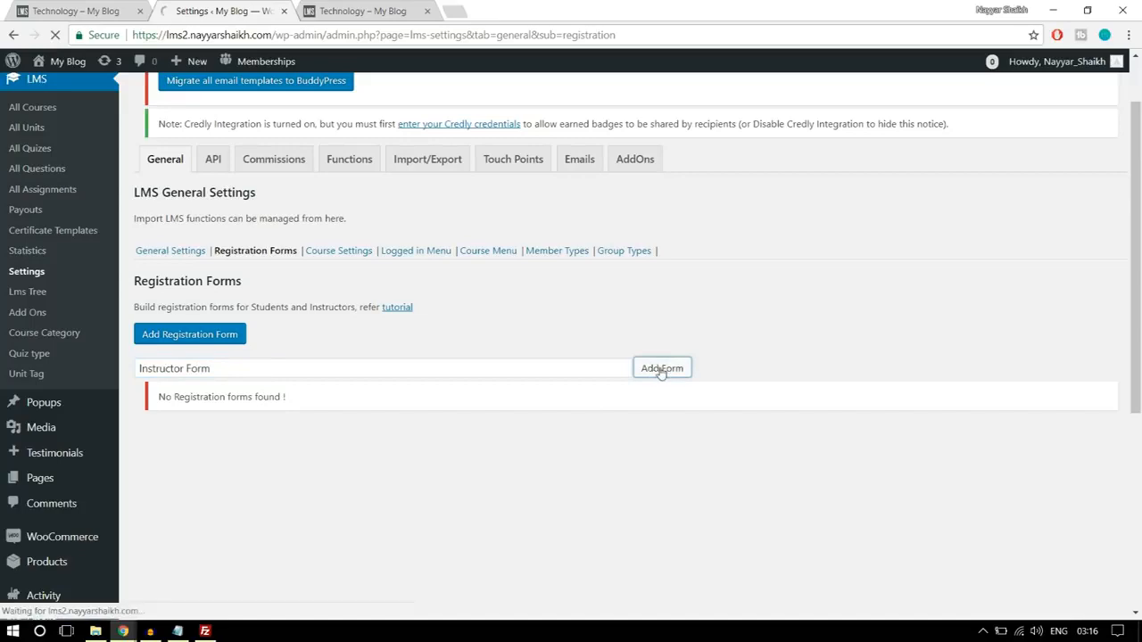
- Review the assignable user roles in the instructor form's settings, keep Default role, and save the form settings
scroll(684, 433, "down", 3)
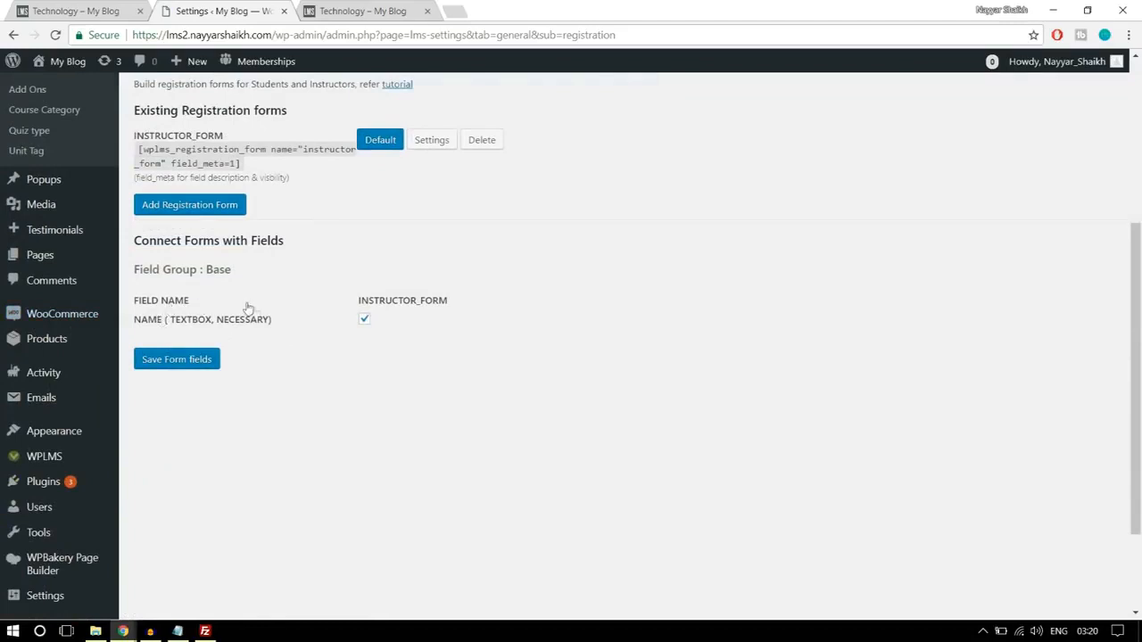
left_click(436, 140)
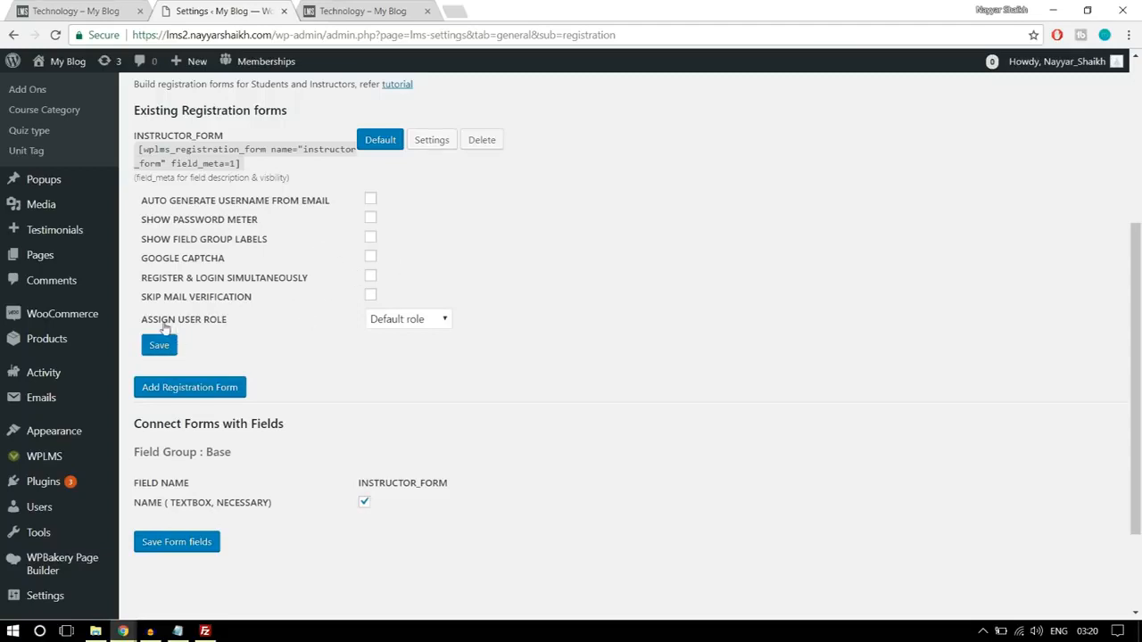
left_click(393, 323)
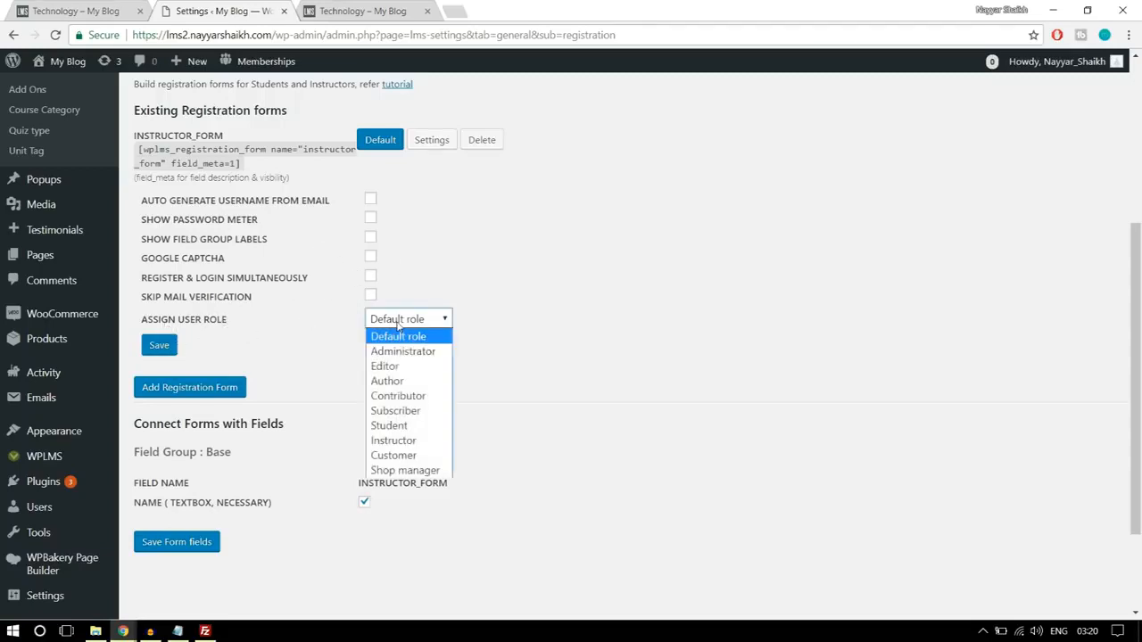
left_click(406, 427)
left_click(408, 321)
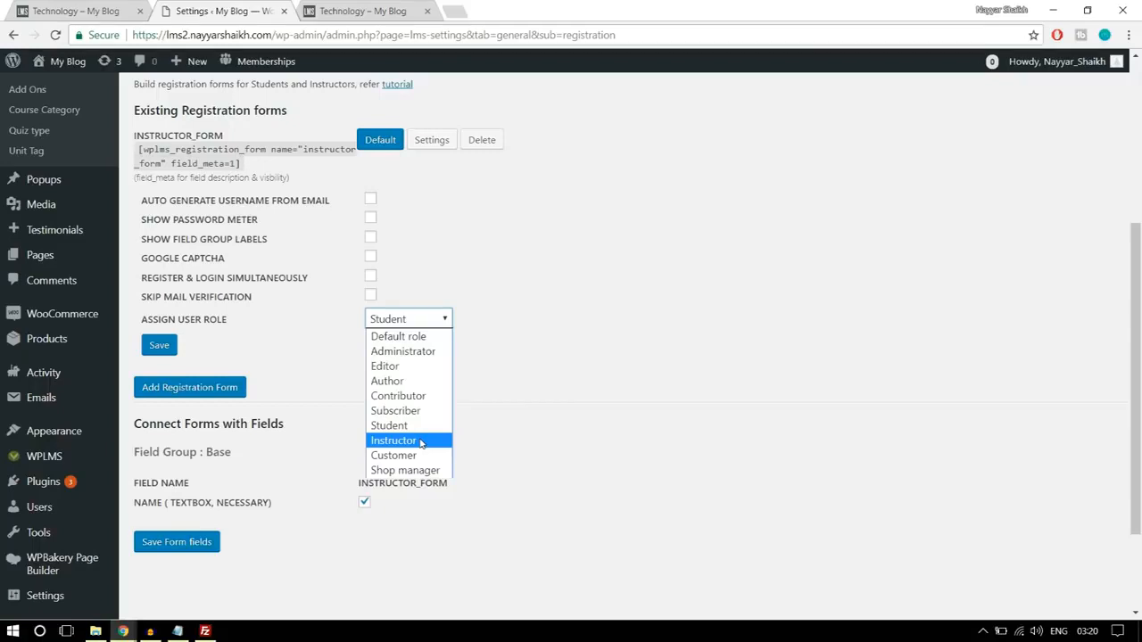
left_click(412, 336)
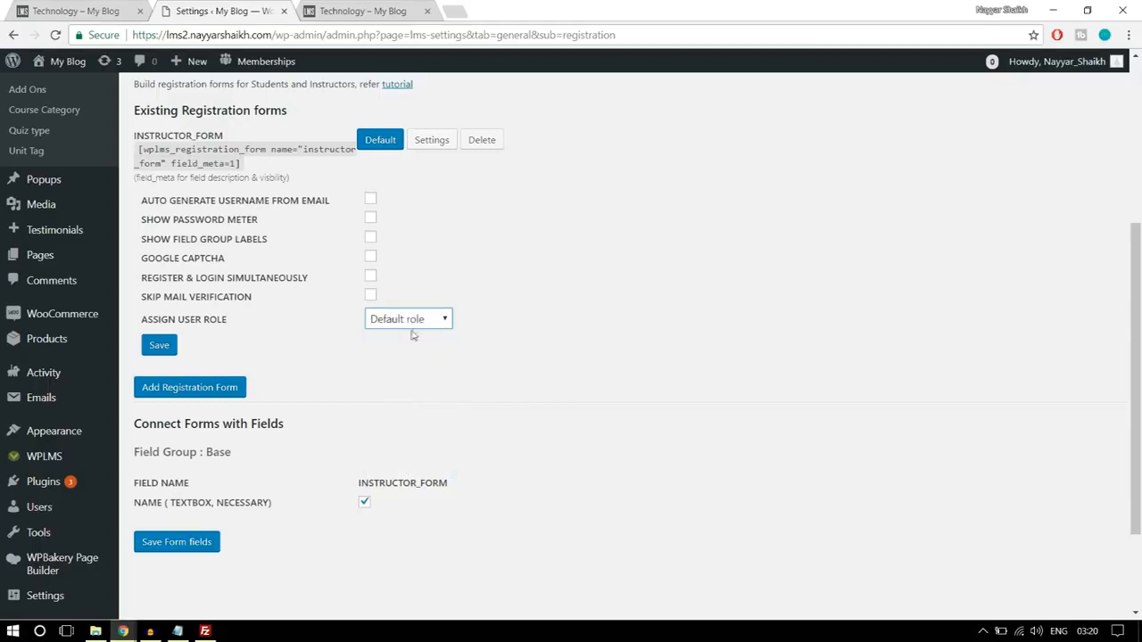
left_click(161, 352)
left_click(162, 351)
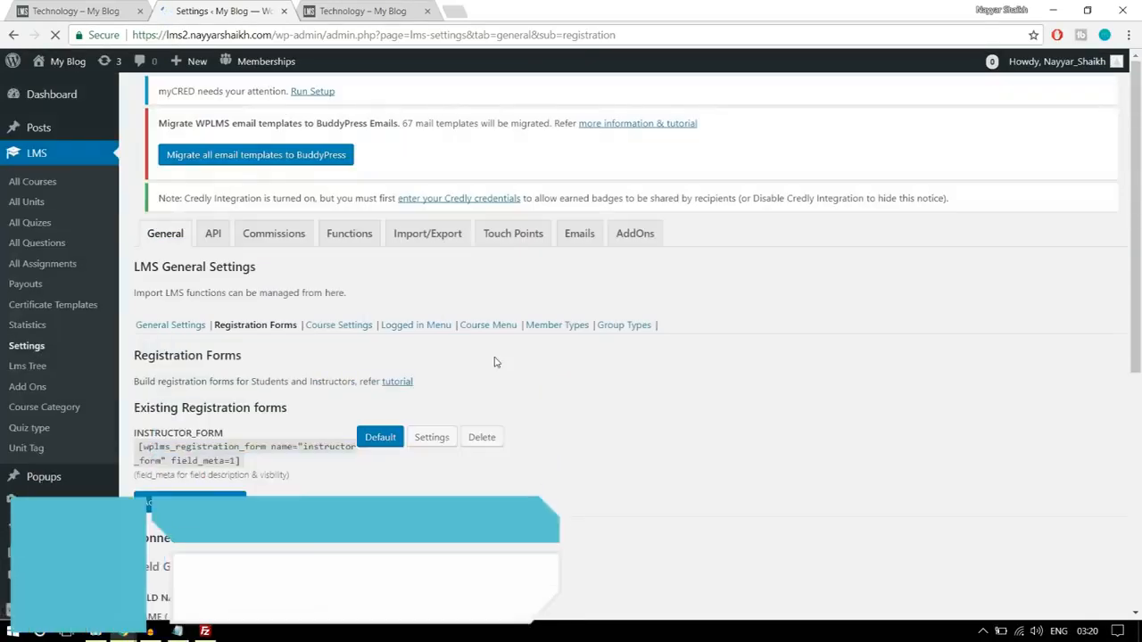
- Examine the Course Details list in the Course Settings, from Price through Course Certificate
scroll(525, 351, "down", 1)
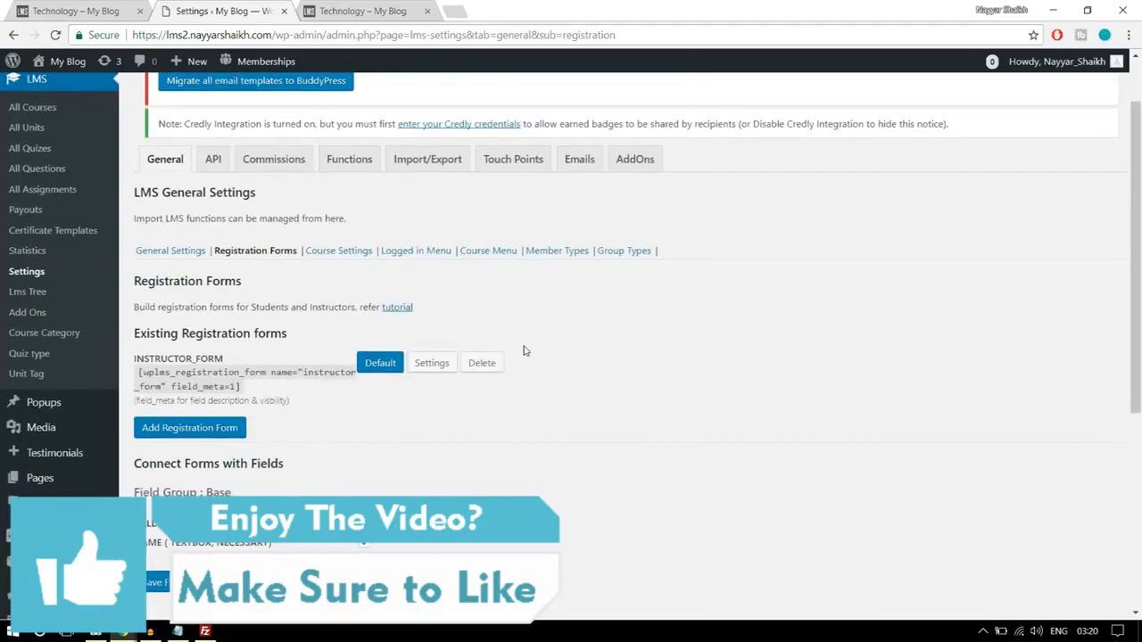
left_click(342, 258)
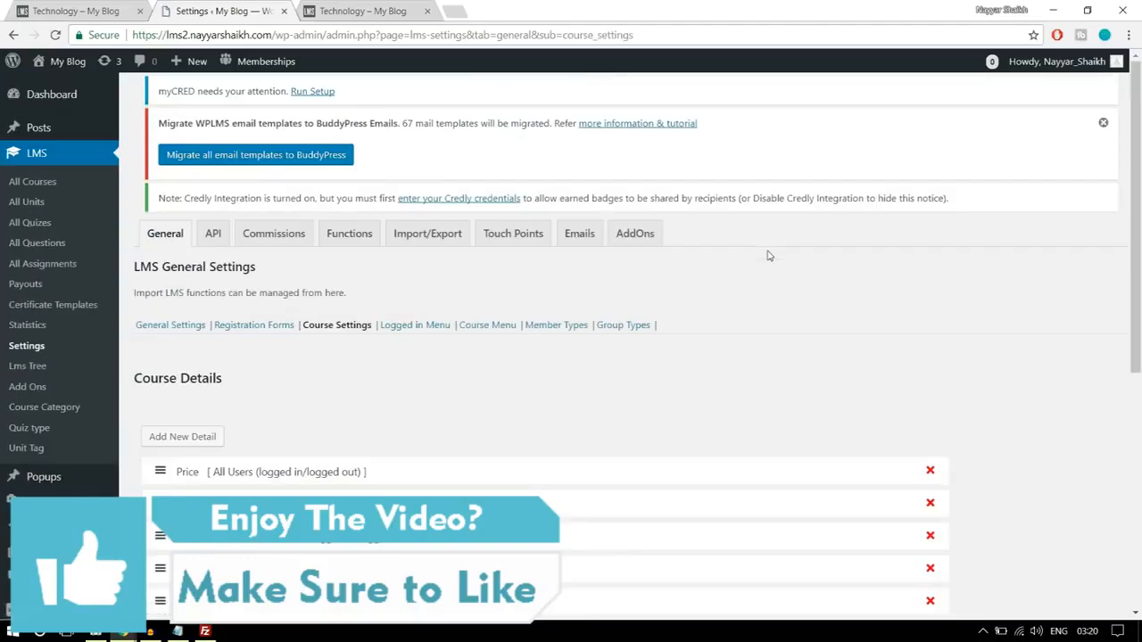
scroll(776, 283, "down", 3)
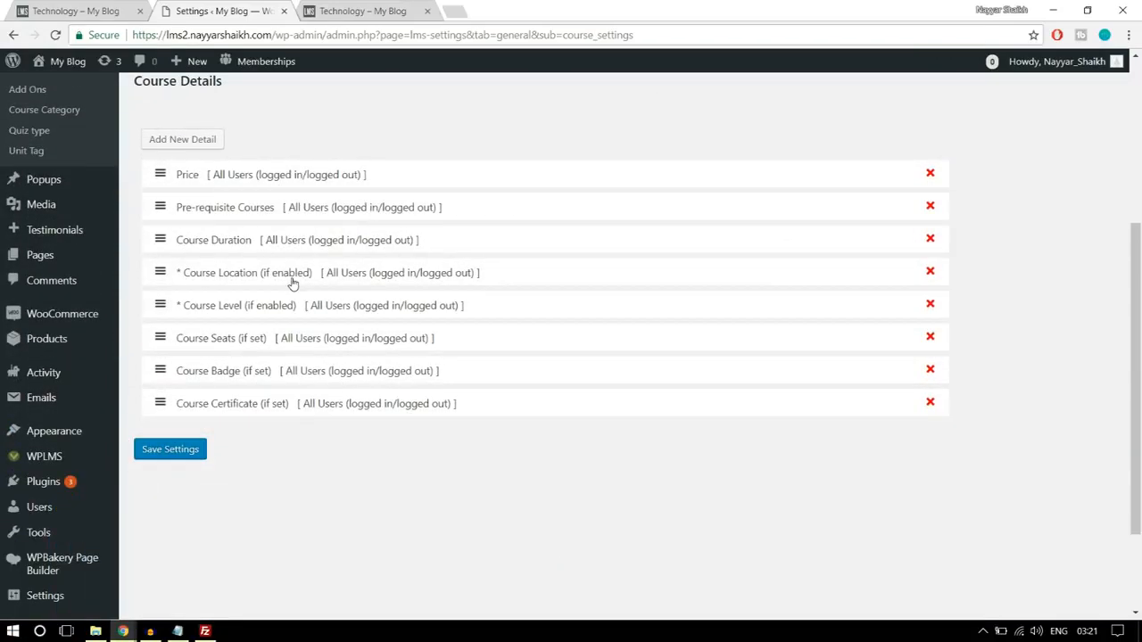
scroll(346, 416, "up", 1)
scroll(440, 426, "up", 5)
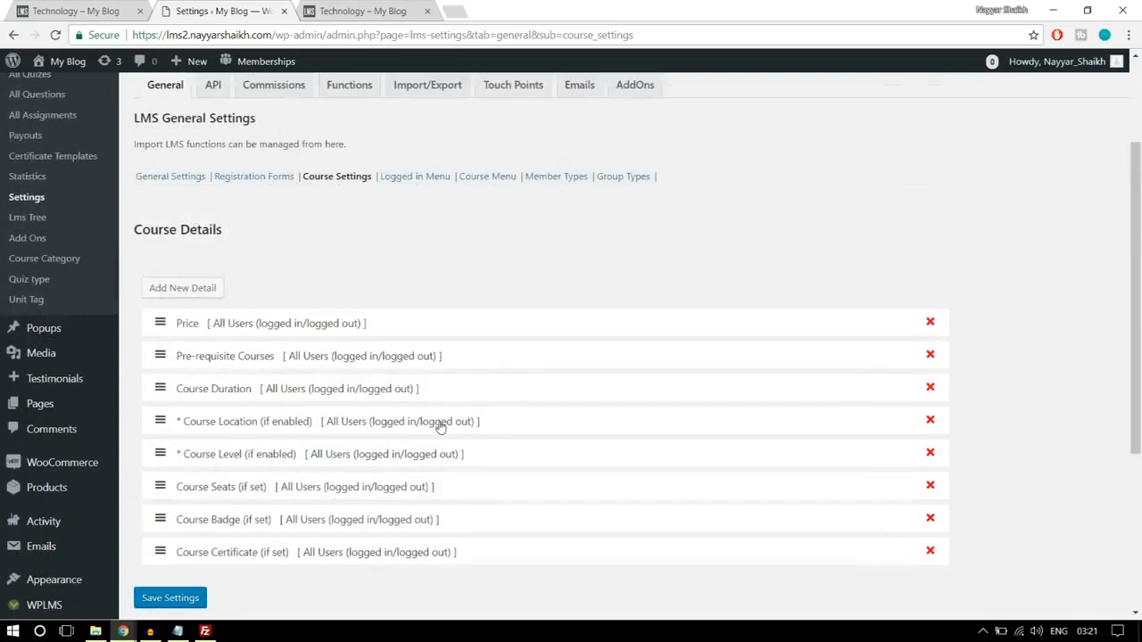
scroll(440, 425, "down", 4)
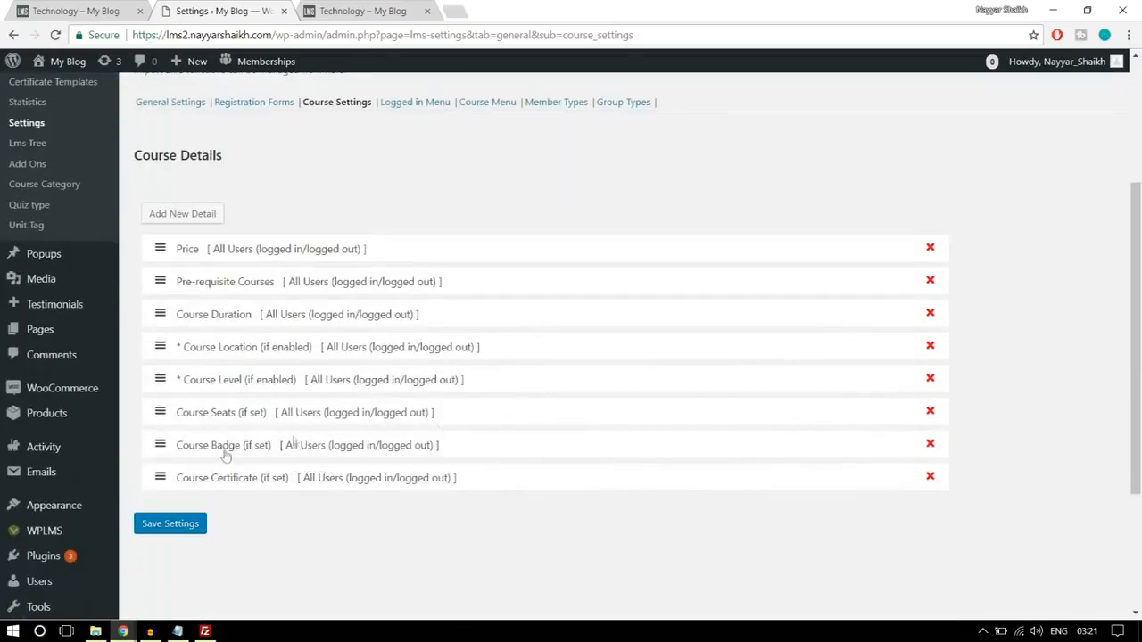
scroll(348, 417, "up", 3)
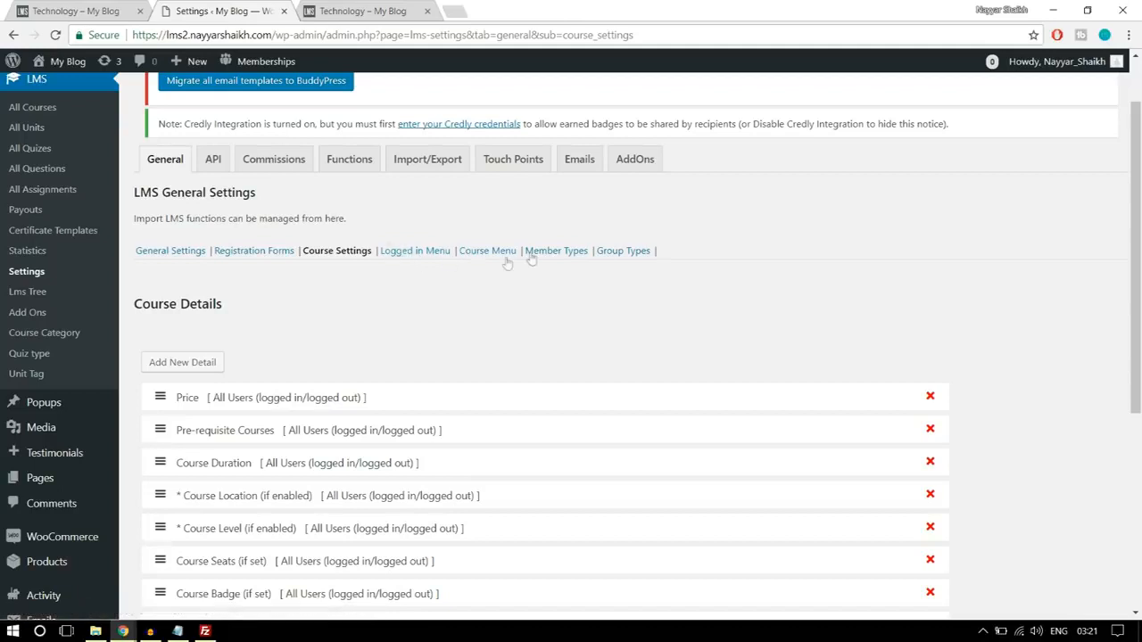
- Set the instructor commission for the Software Training course to 50 percent and save it
left_click(281, 168)
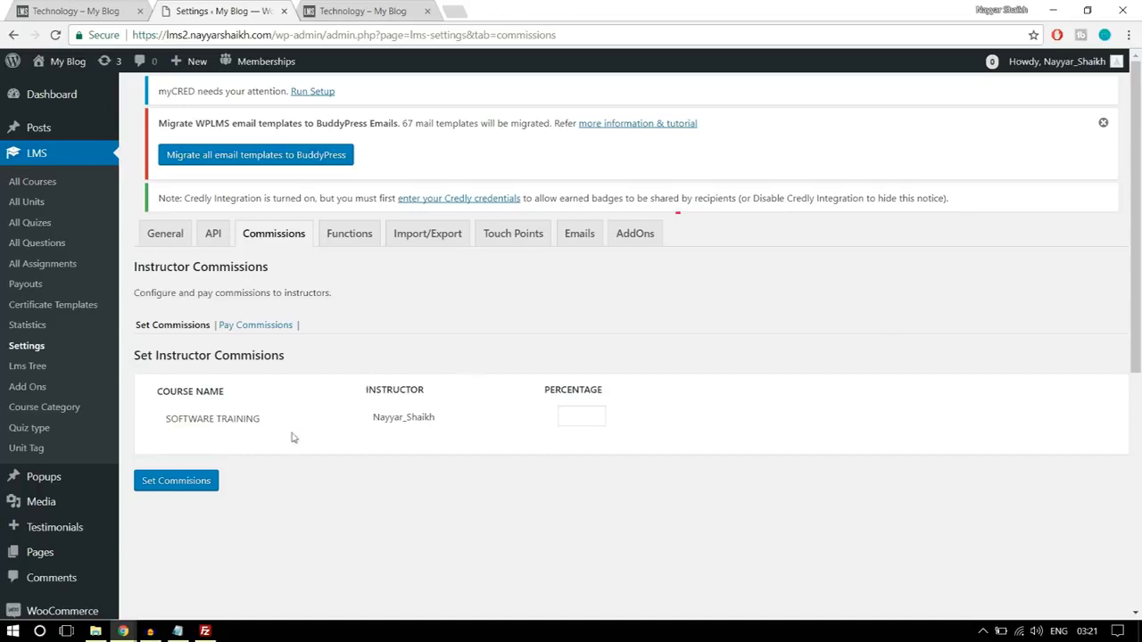
left_click(575, 416)
double_click(575, 417)
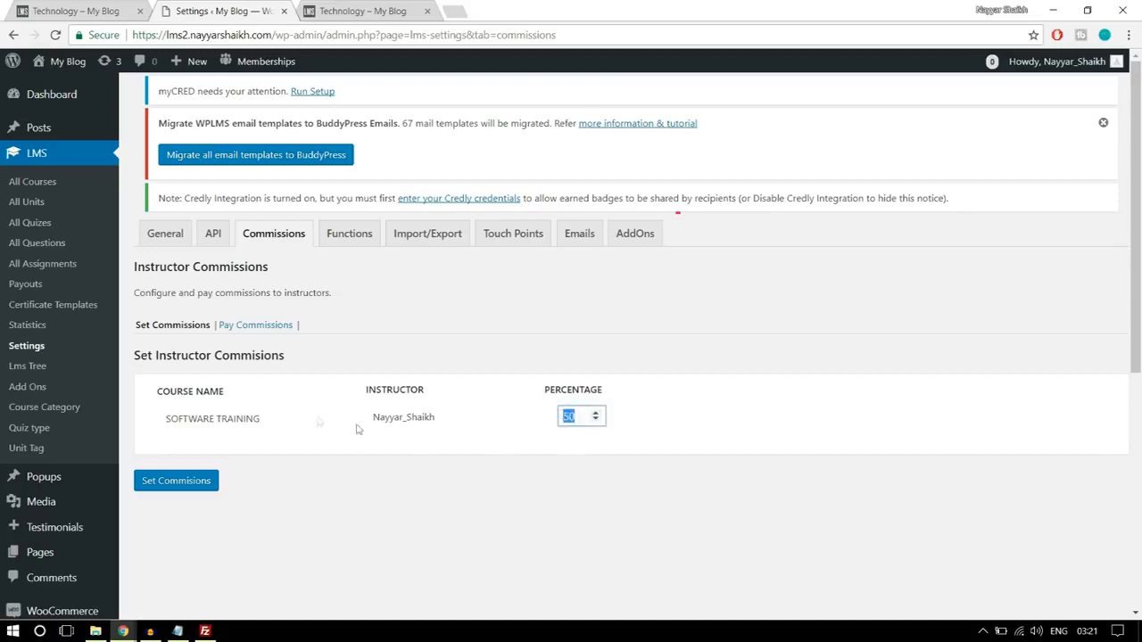
left_click(763, 337)
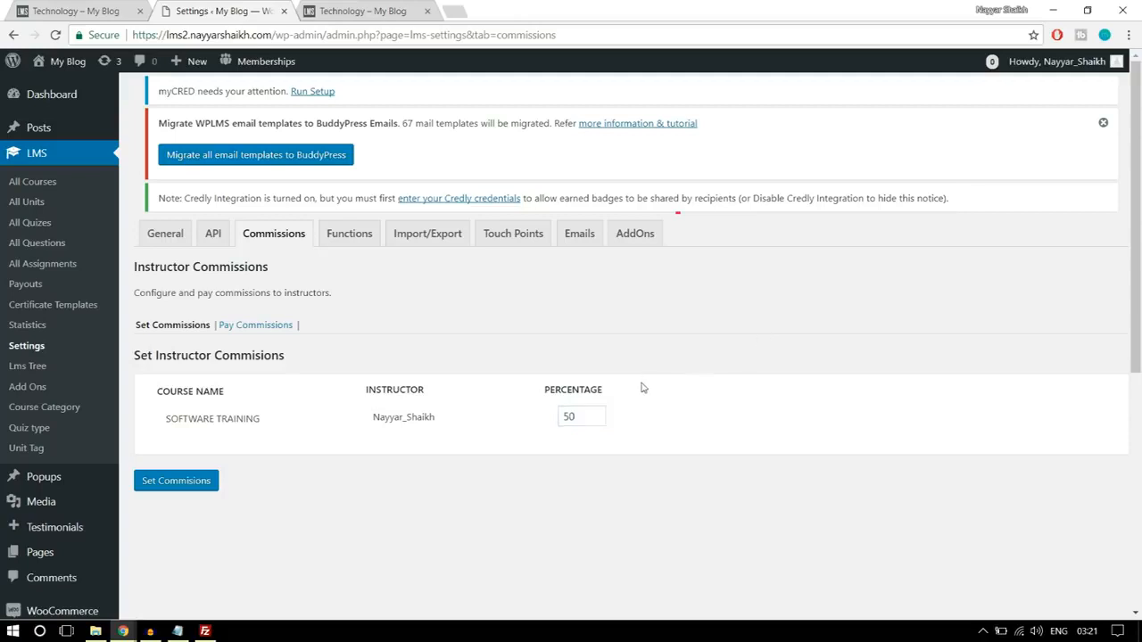
left_click_drag(575, 425, 526, 419)
left_click(188, 490)
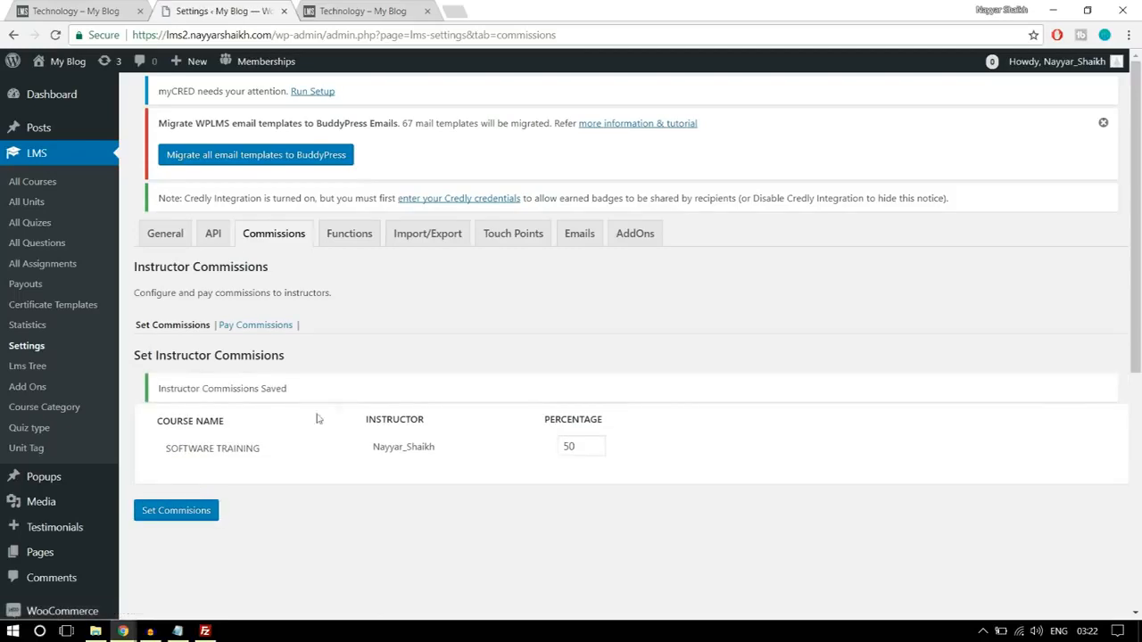
- Show the payable instructor commissions for the period 2018-01-01 to 2018-01-30
left_click(255, 328)
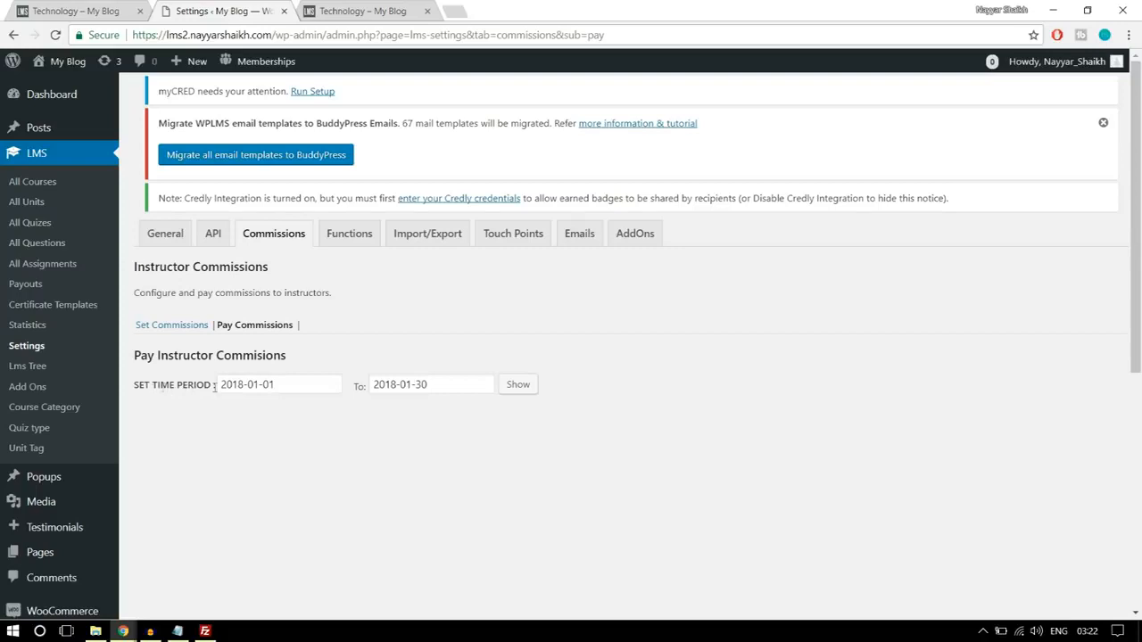
left_click(519, 388)
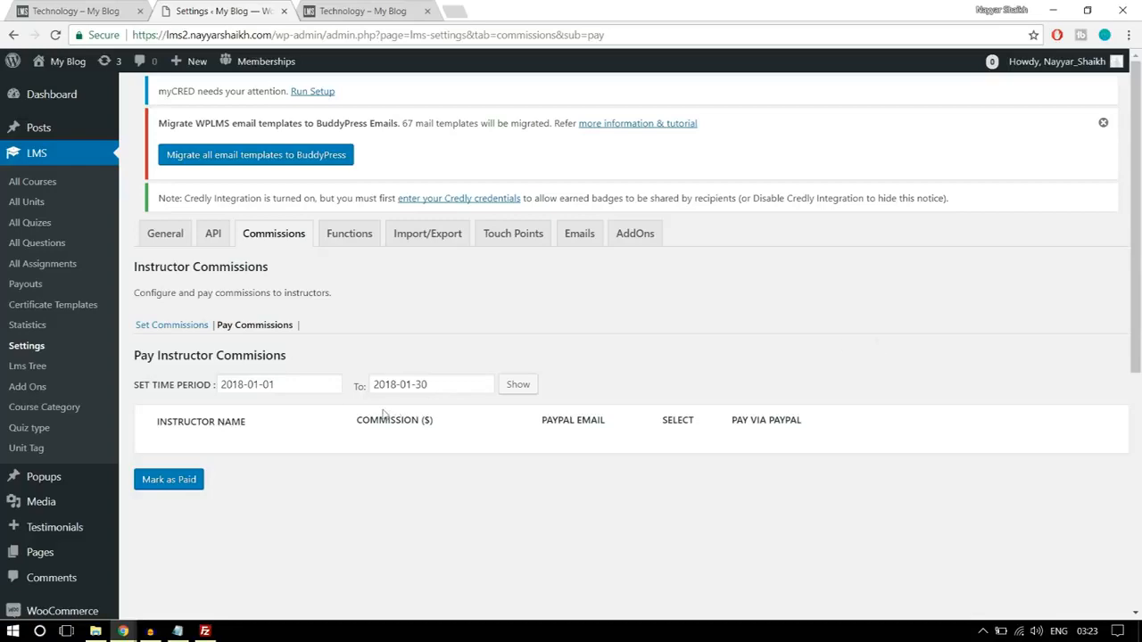
- Create a new WordPress navigation menu named Instructors Menu
scroll(388, 384, "down", 3)
mouse_move(67, 441)
left_click(165, 459)
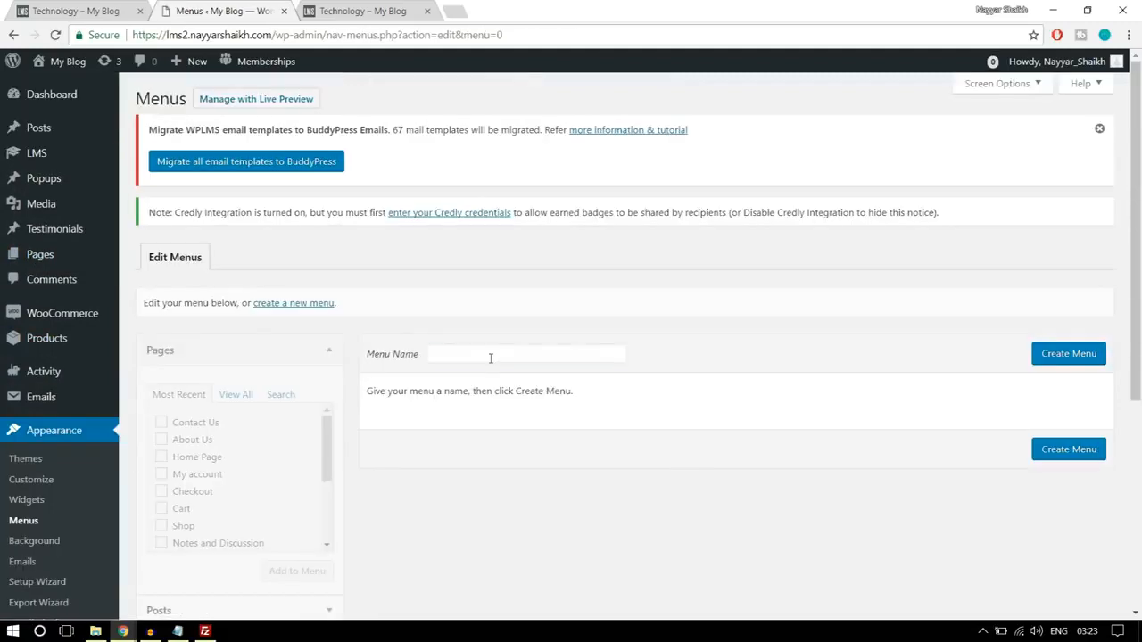
left_click(495, 354)
type("Instructors Menu")
left_click(543, 375)
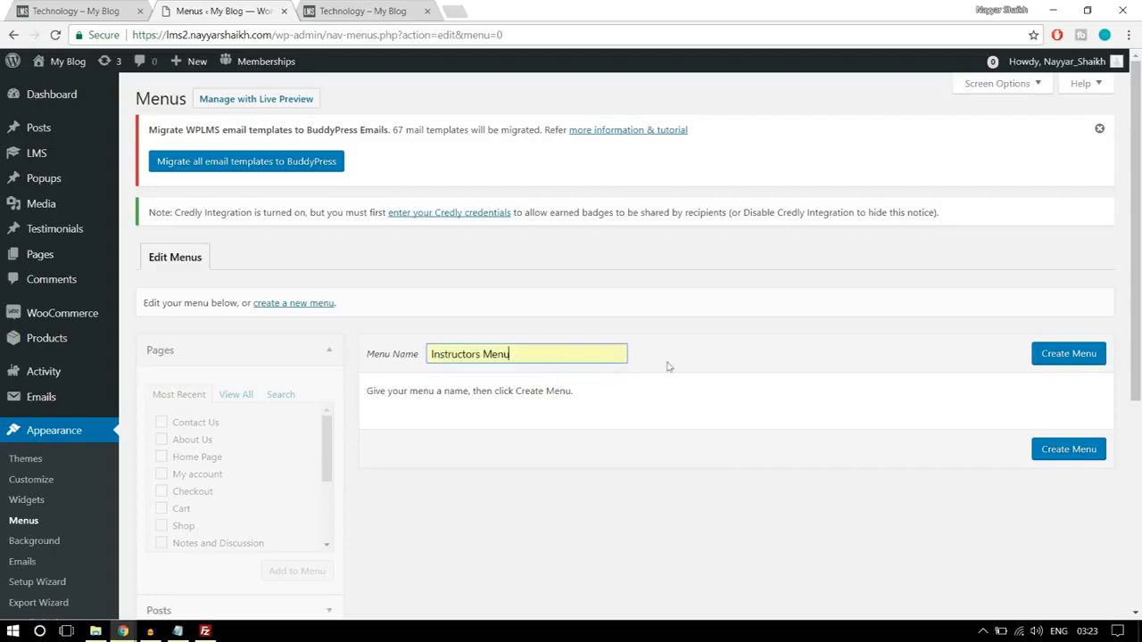
left_click(1065, 358)
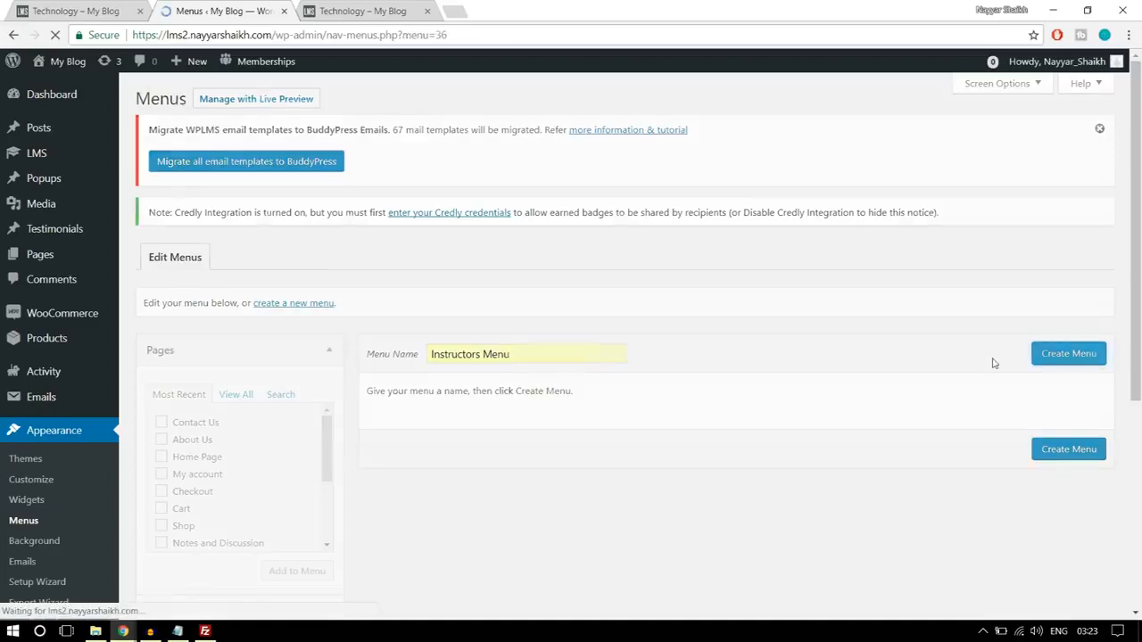
- Add the Home Page, About Us, All Courses, Contact Us, Course Status and My account pages to the Instructors Menu
scroll(961, 389, "down", 3)
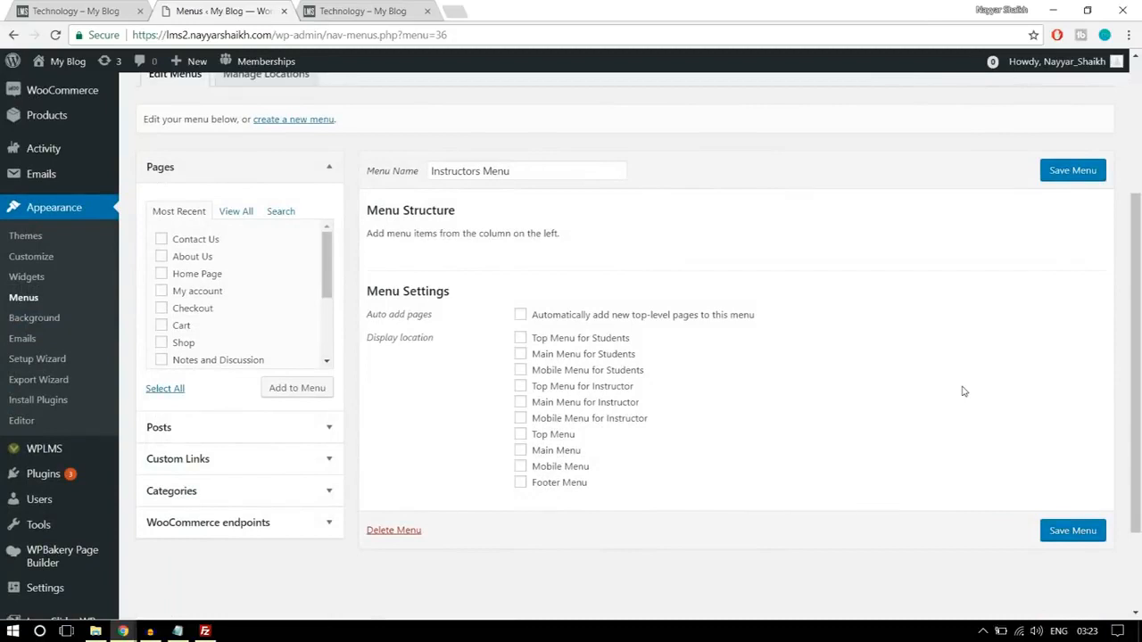
left_click(234, 214)
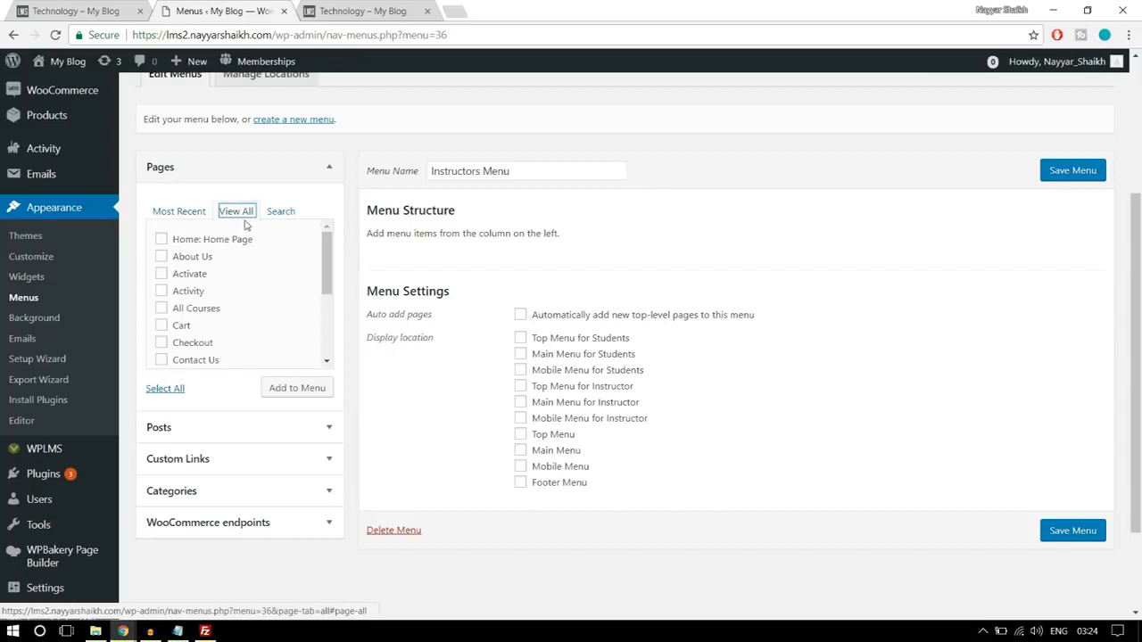
left_click(208, 257)
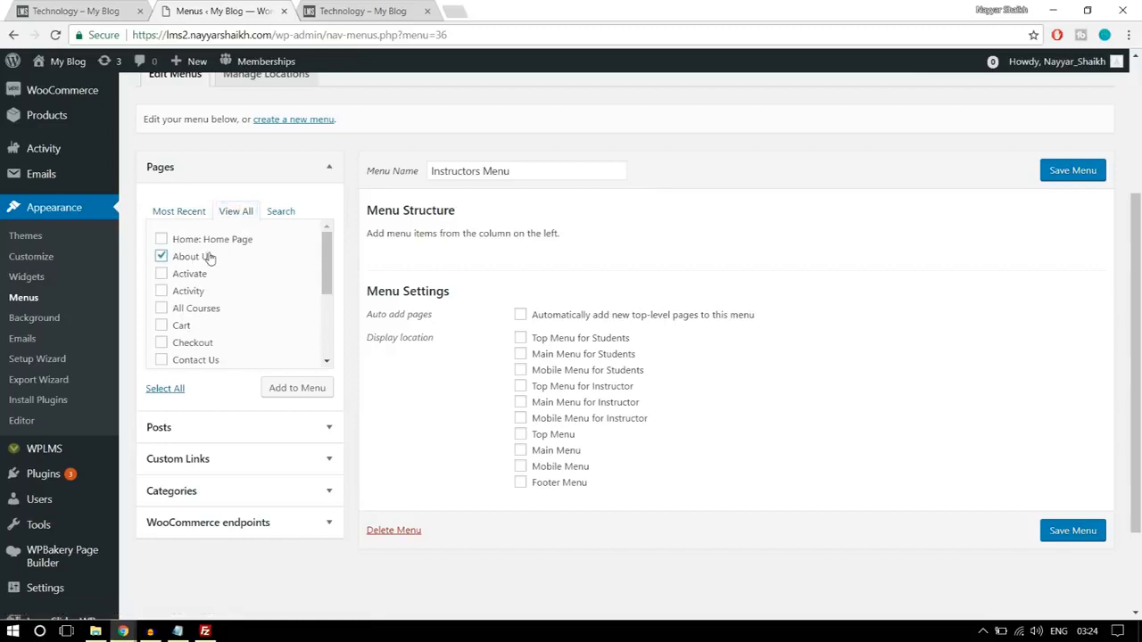
left_click(211, 242)
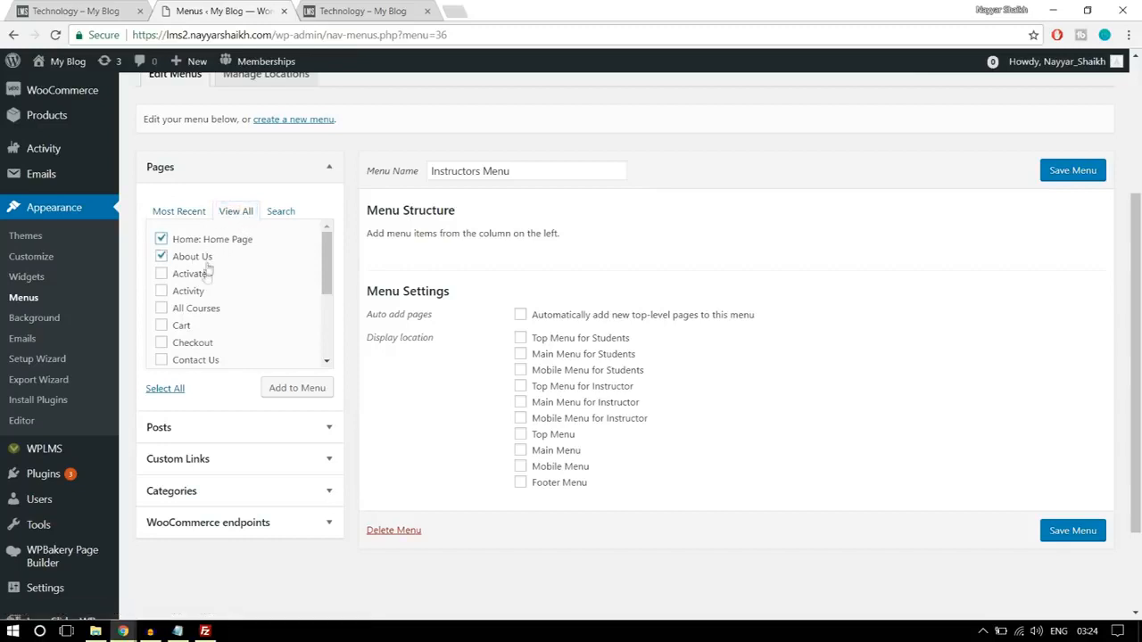
left_click(202, 313)
scroll(273, 304, "down", 1)
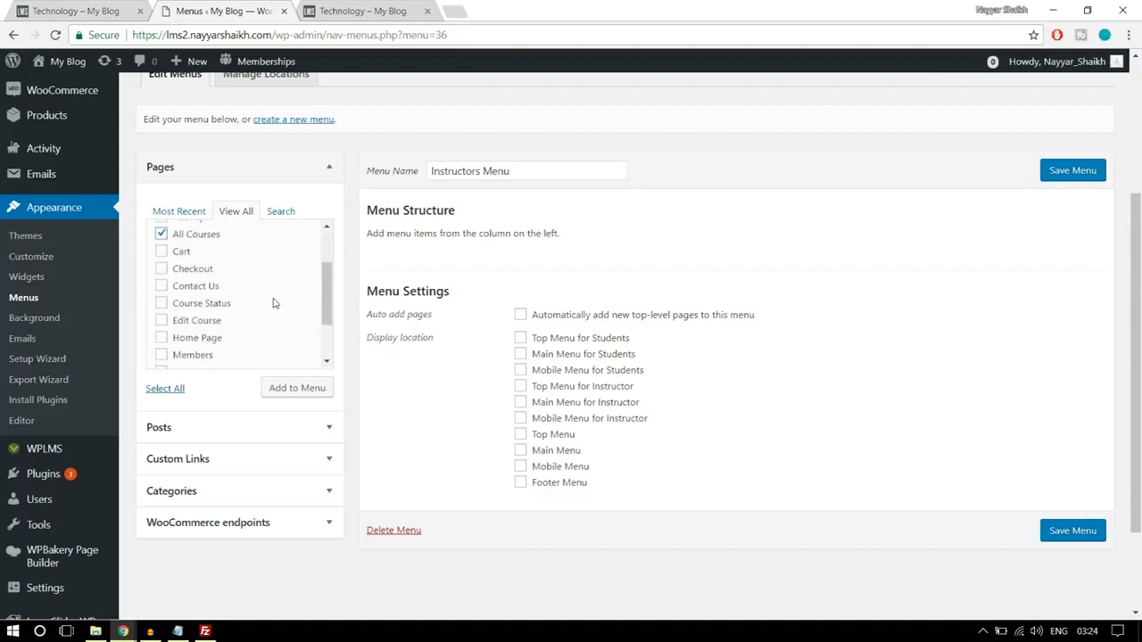
left_click(185, 289)
left_click(221, 305)
scroll(268, 312, "down", 1)
left_click(212, 303)
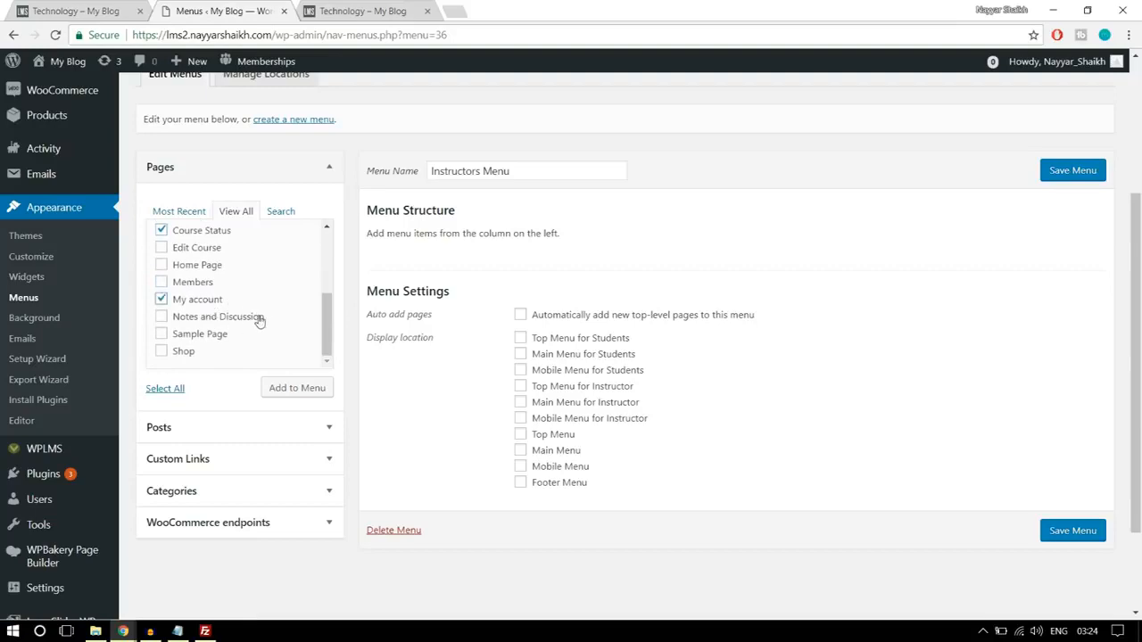
scroll(260, 324, "up", 4)
scroll(275, 373, "down", 2)
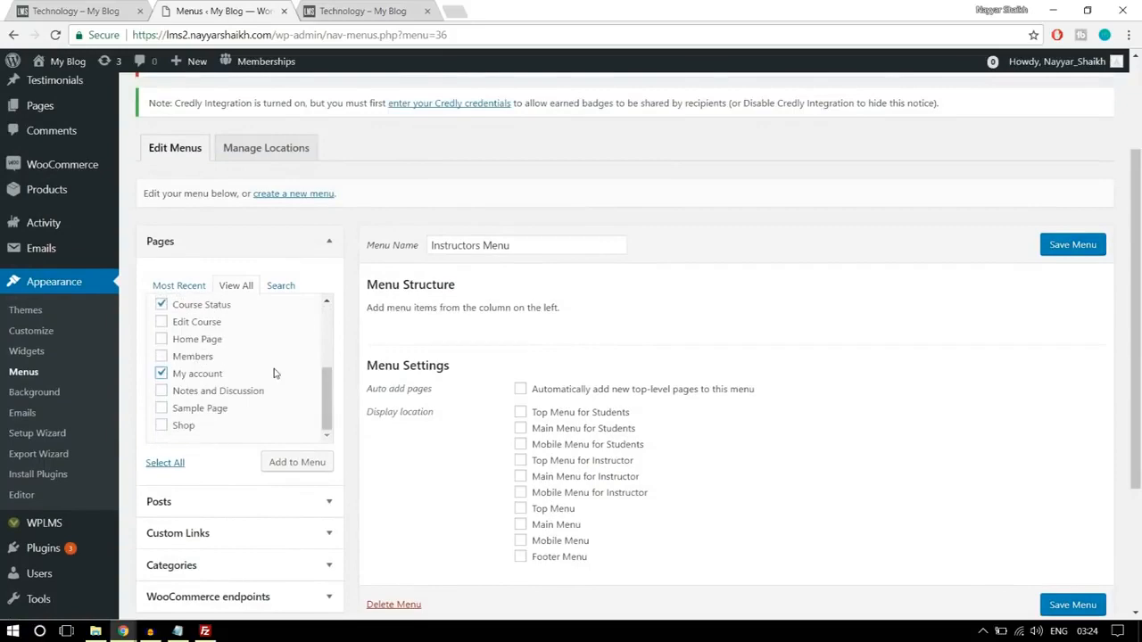
scroll(275, 373, "down", 2)
left_click(296, 390)
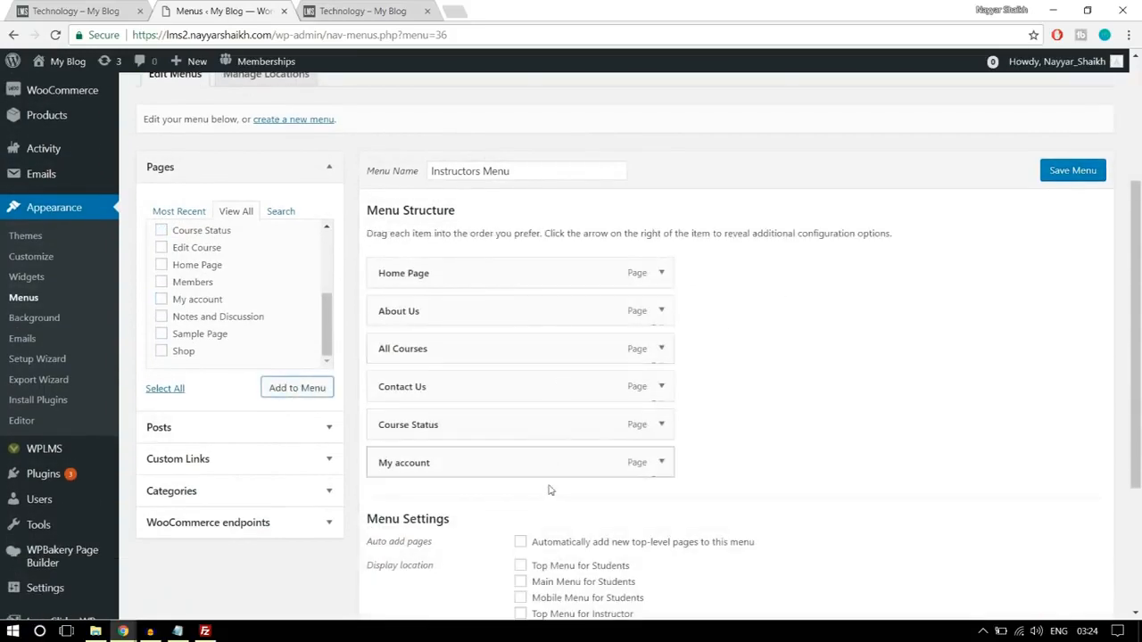
- Assign the Instructors Menu to the Main Menu for Instructor display location and save the menu
scroll(709, 474, "down", 2)
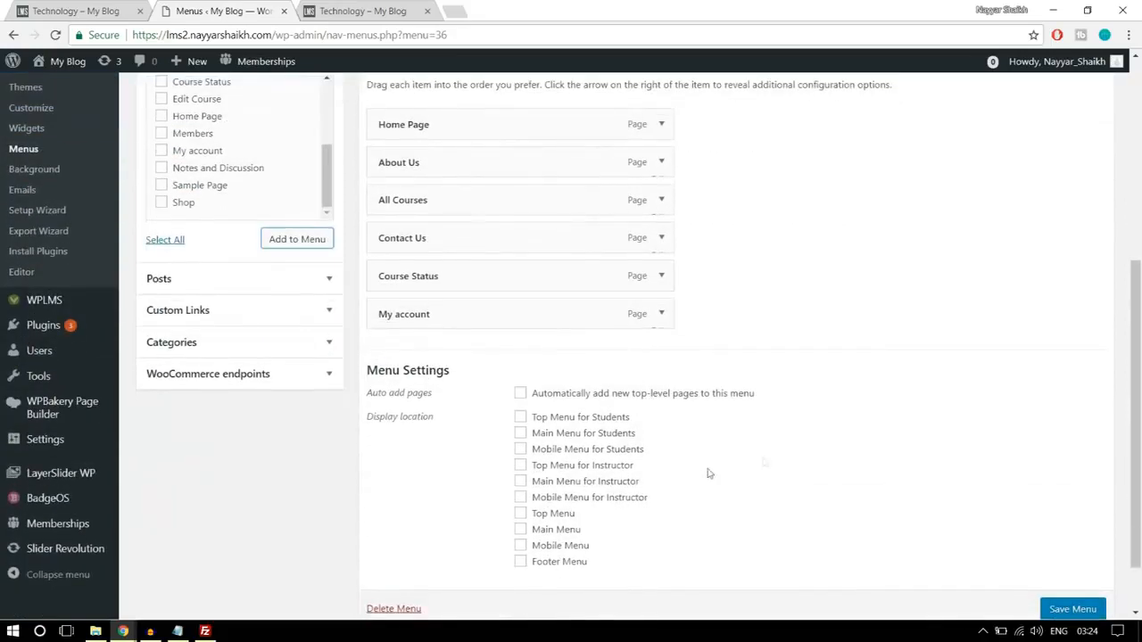
scroll(709, 474, "down", 1)
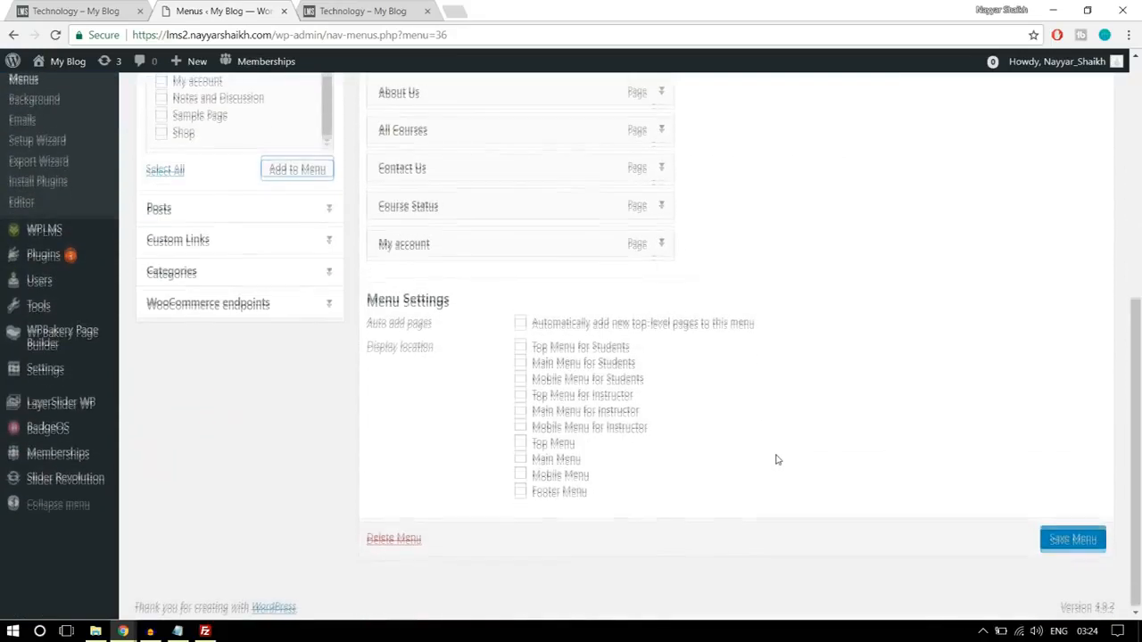
left_click(551, 412)
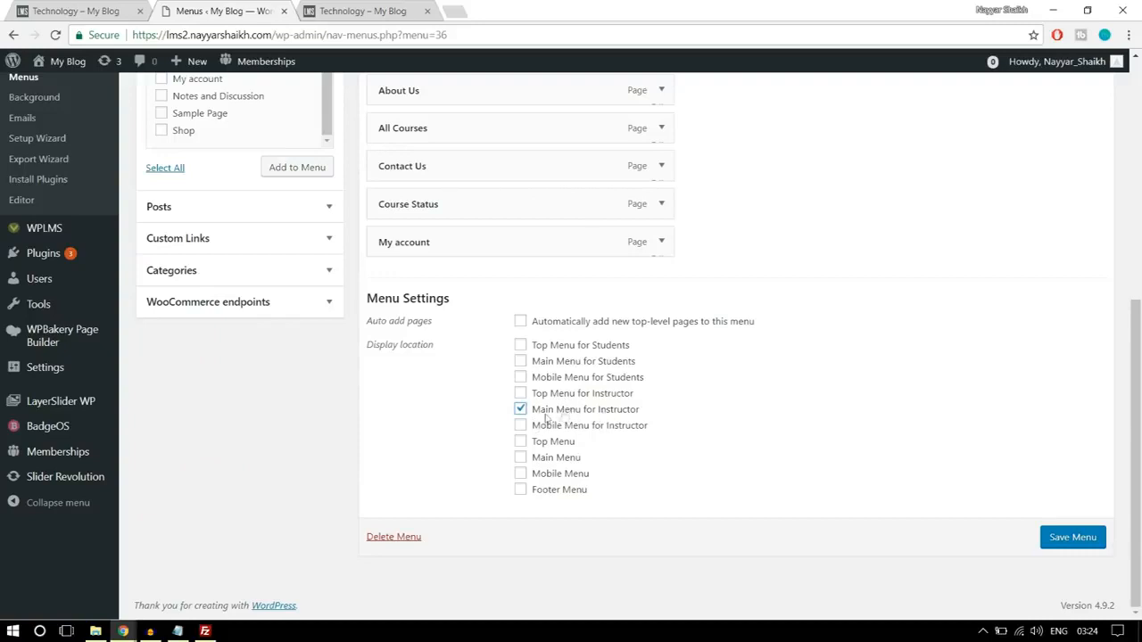
left_click(1071, 536)
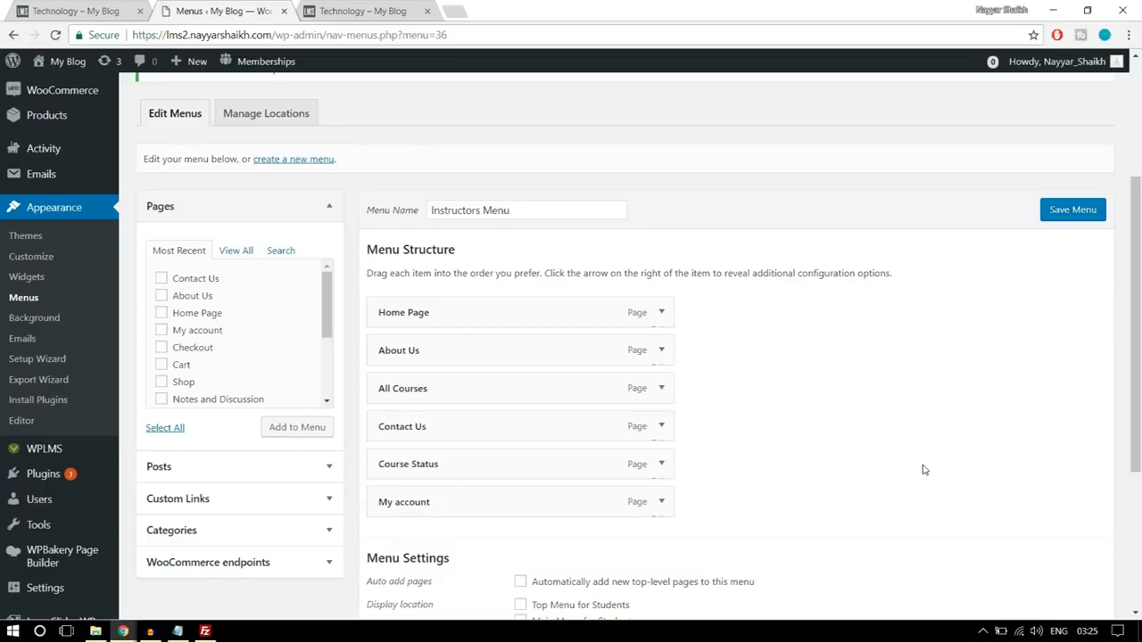
- Start a new page in a separate browser tab and title it Create a Course
scroll(905, 429, "up", 3)
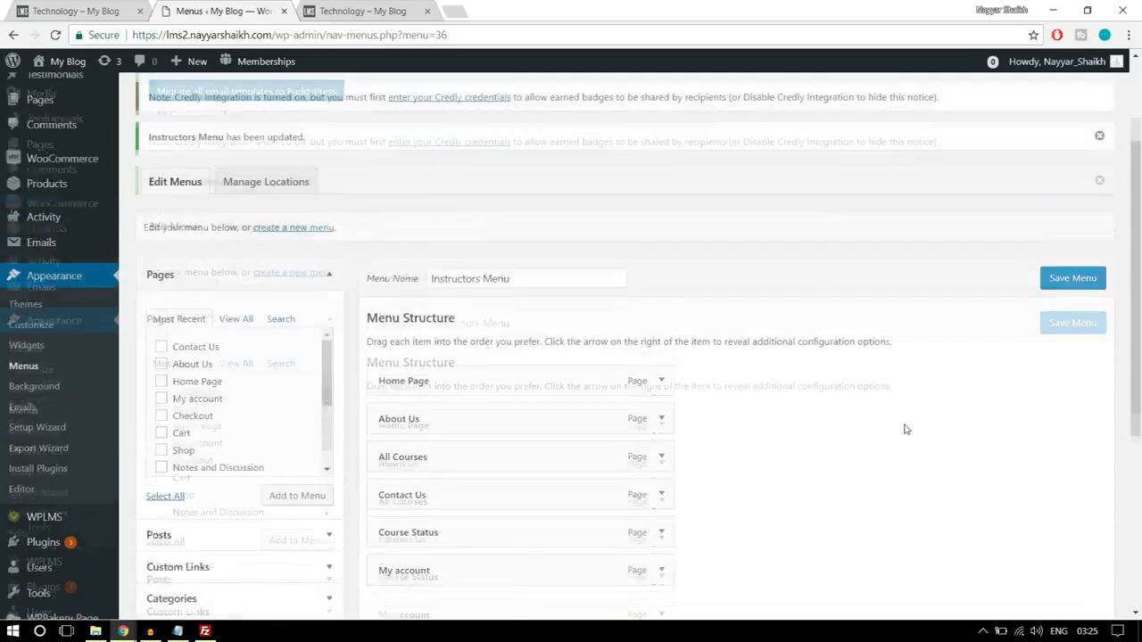
mouse_move(54, 254)
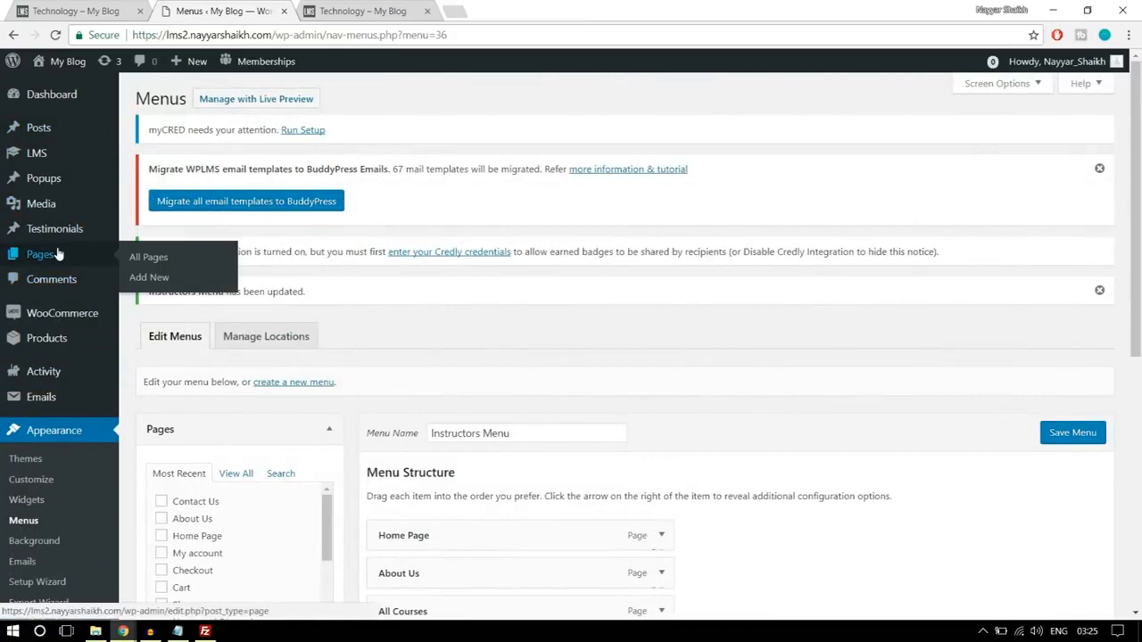
right_click(150, 282)
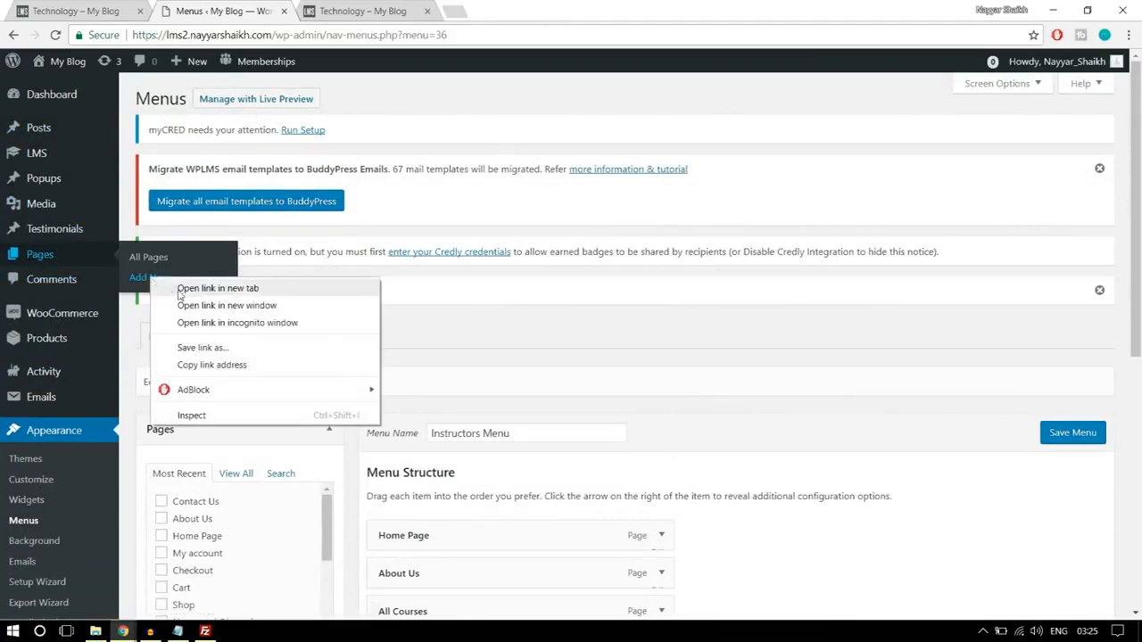
left_click(174, 287)
scroll(646, 370, "down", 3)
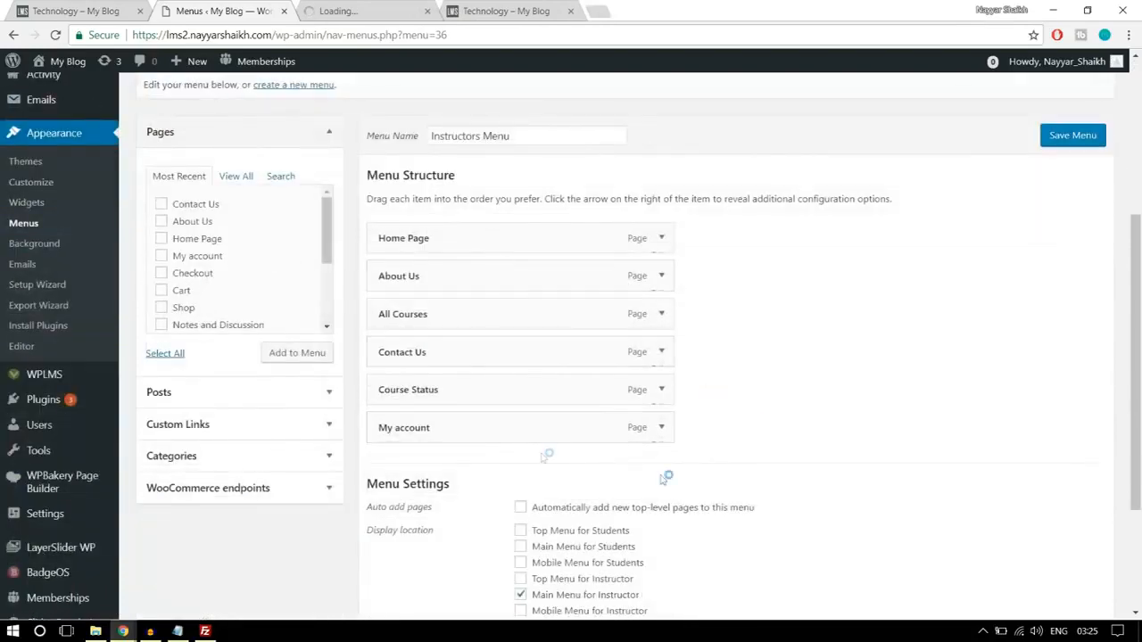
left_click(374, 11)
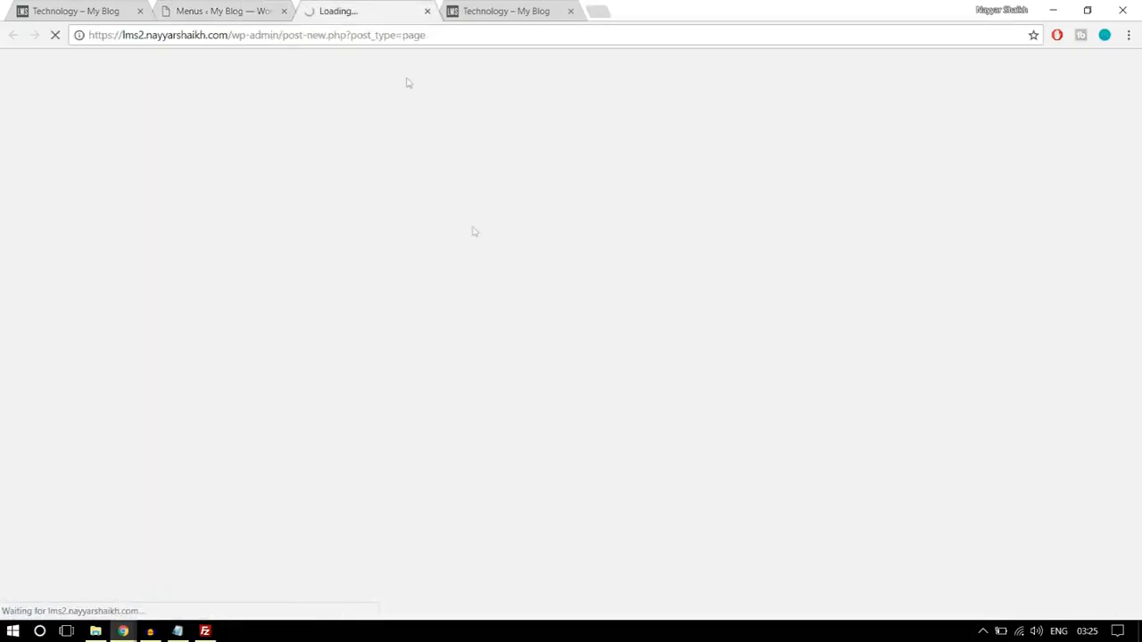
left_click(182, 8)
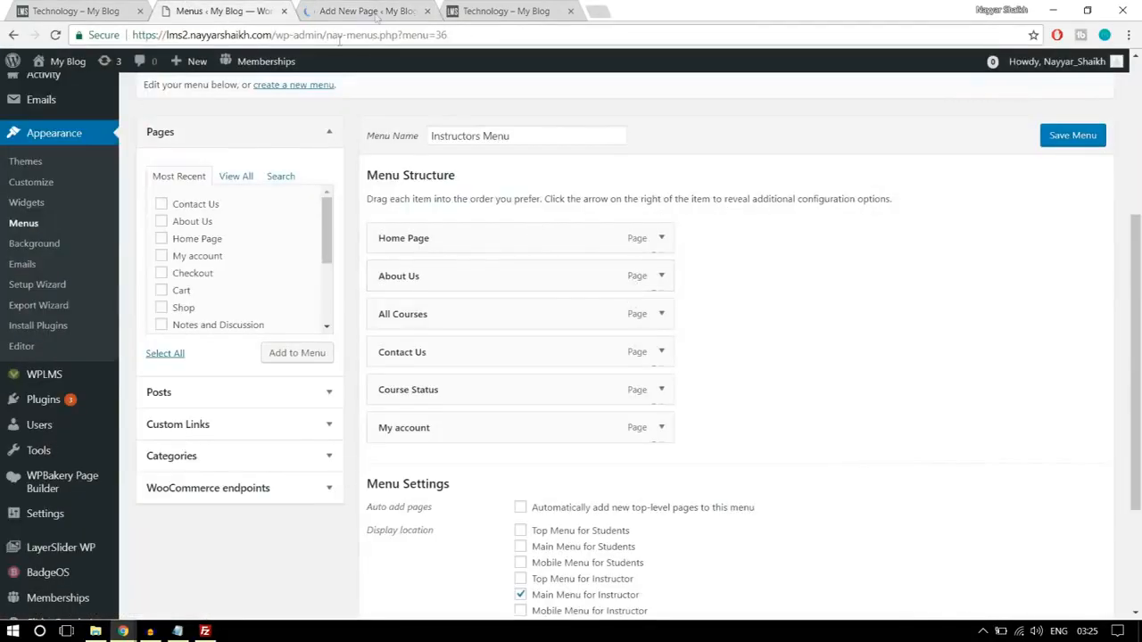
left_click(385, 9)
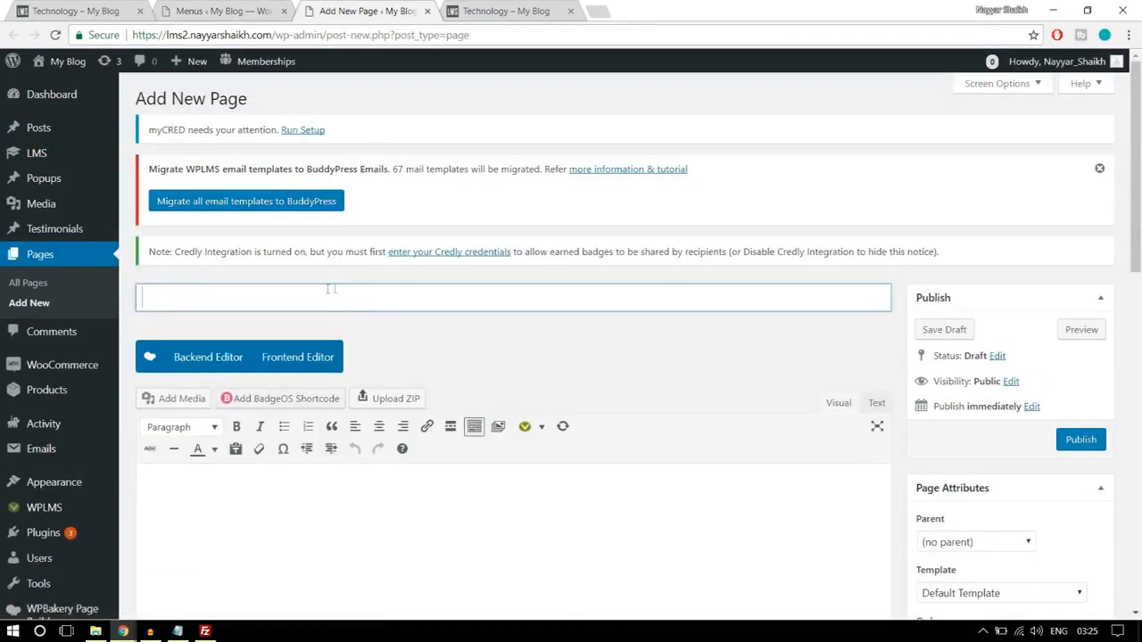
type("Craeet")
key("BackSpace")
key("BackSpace")
key("BackSpace")
key("BackSpace")
type("eate ")
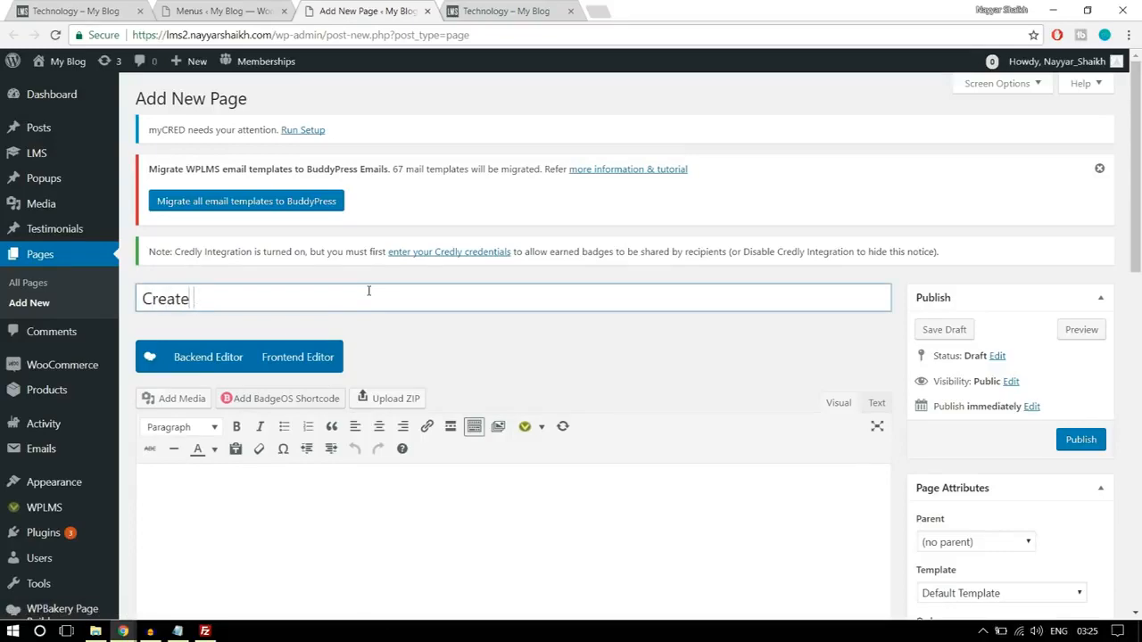
type("a Course")
- Apply the Create Content template to the Create a Course page and publish it
scroll(482, 281, "down", 3)
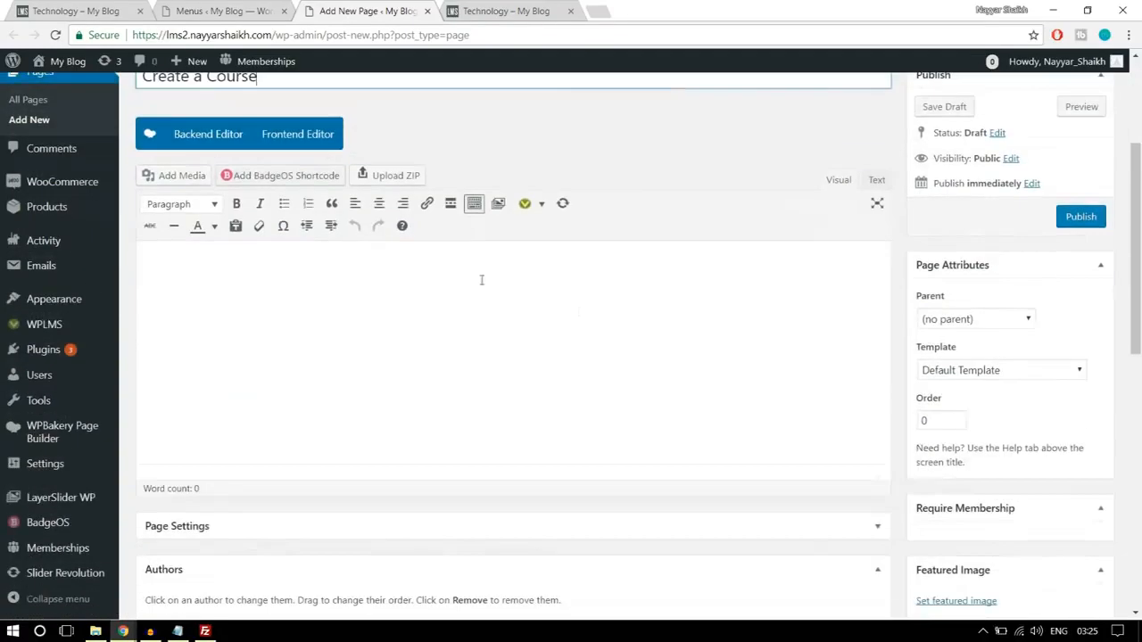
left_click(951, 375)
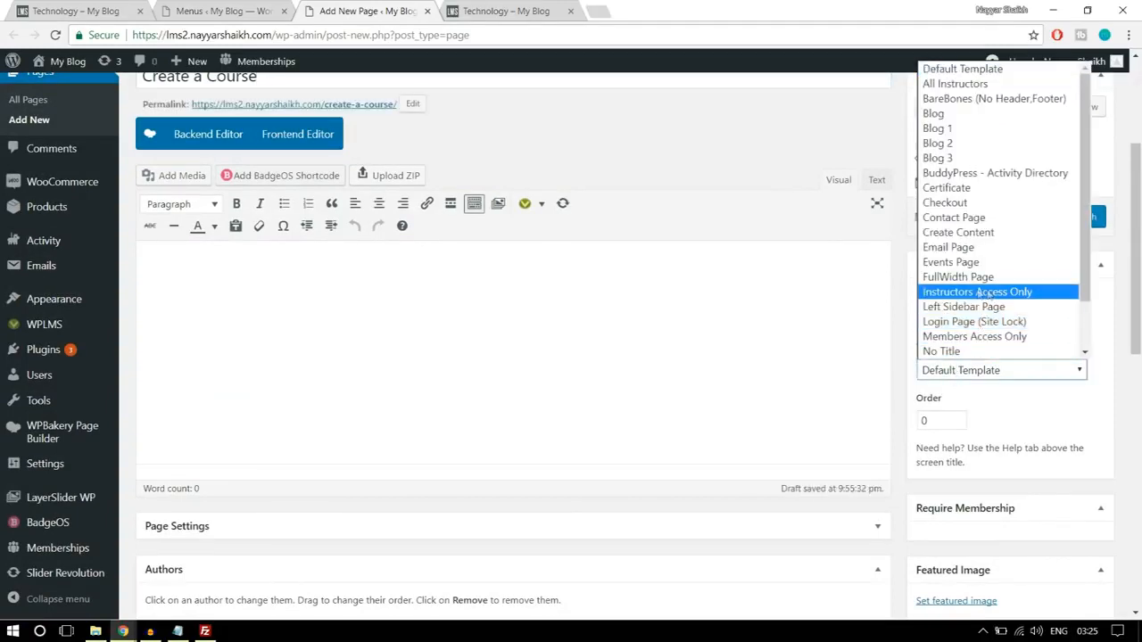
left_click(980, 234)
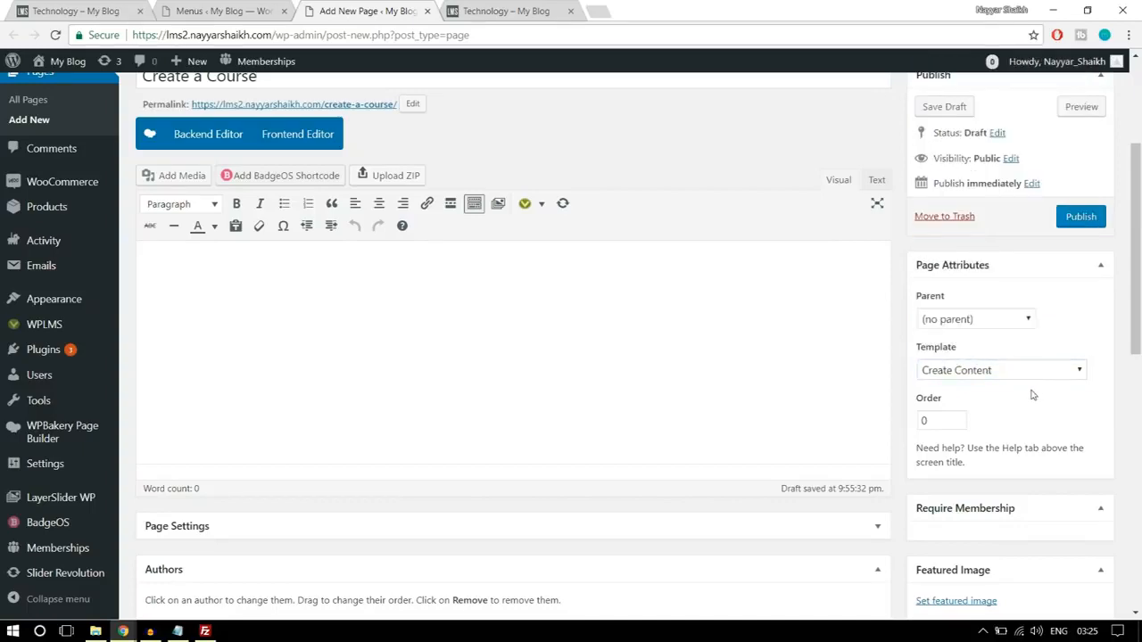
scroll(630, 342, "up", 1)
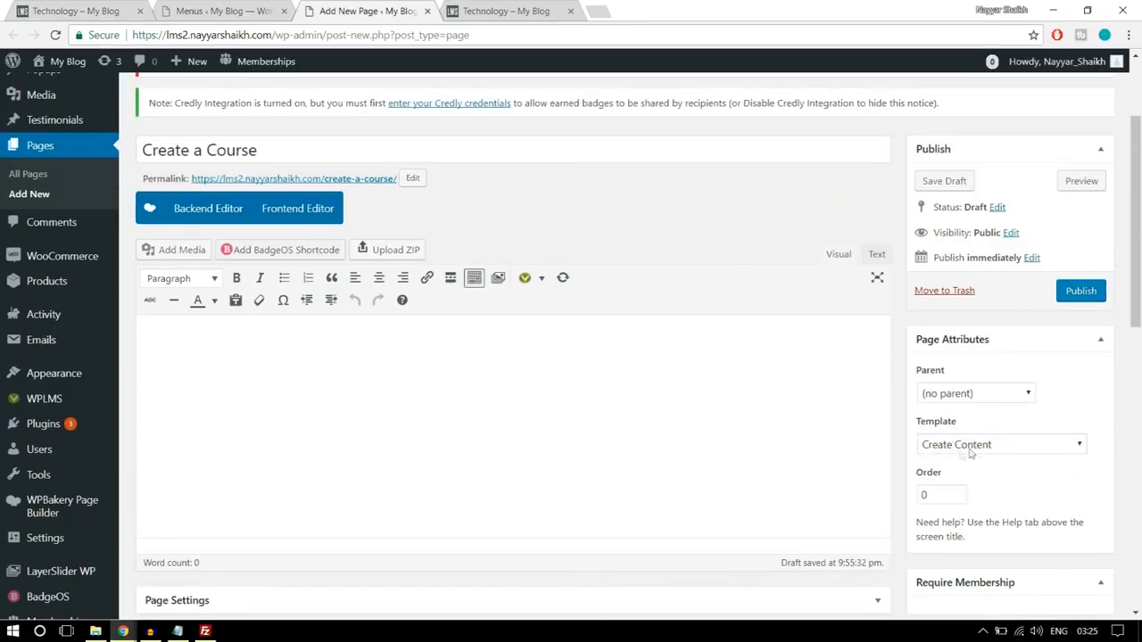
left_click(1082, 298)
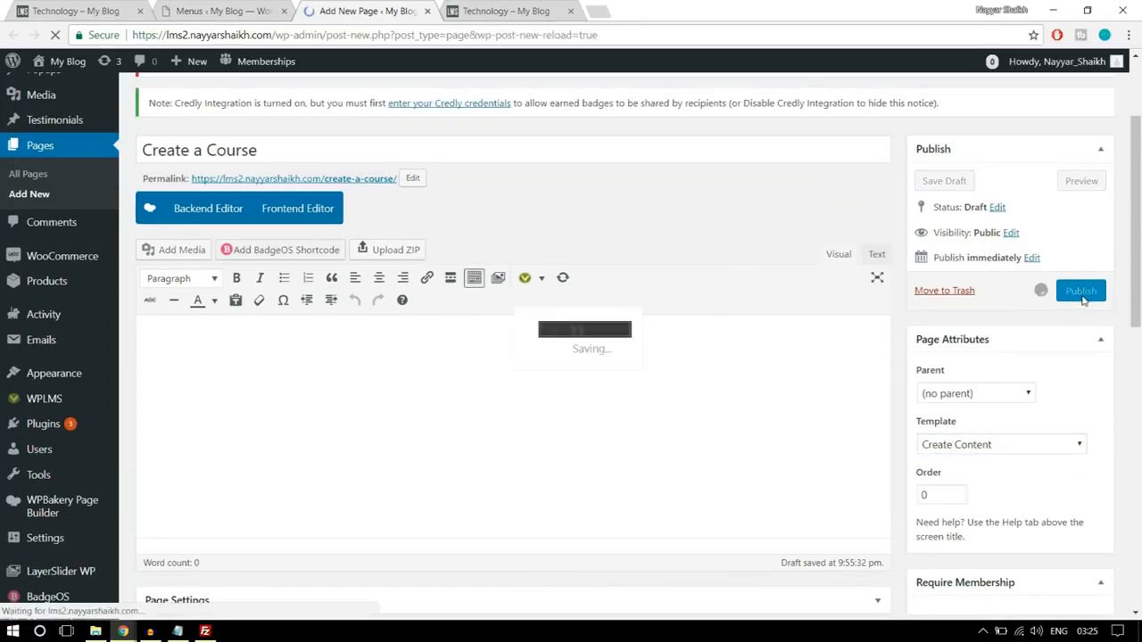
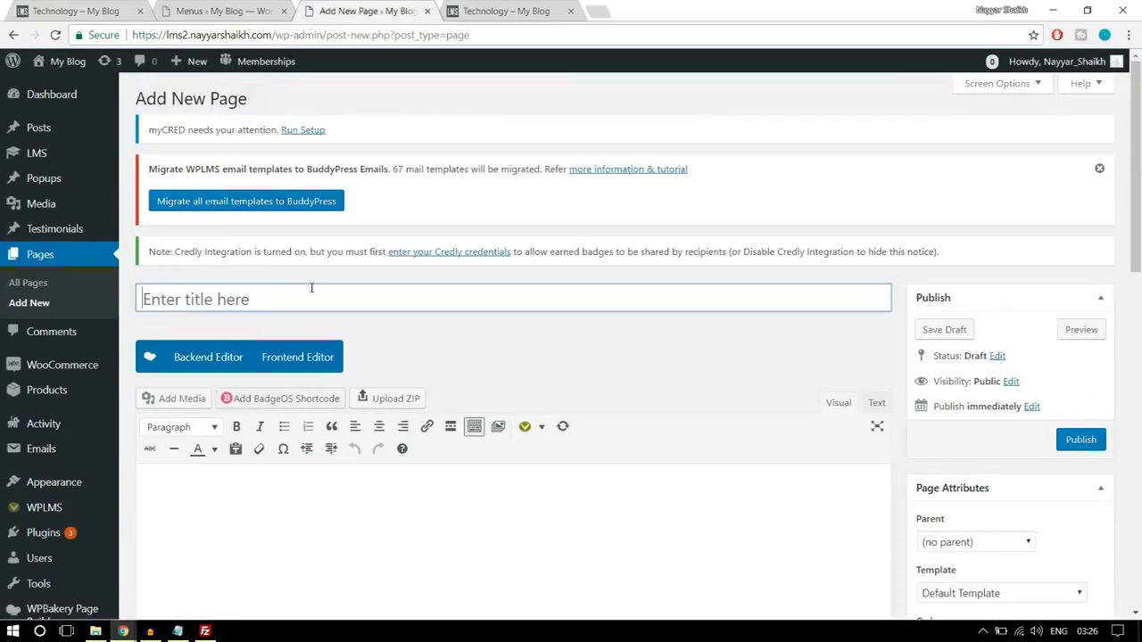
- Title the new page Become an Instructor
left_click(311, 287)
type("Bec")
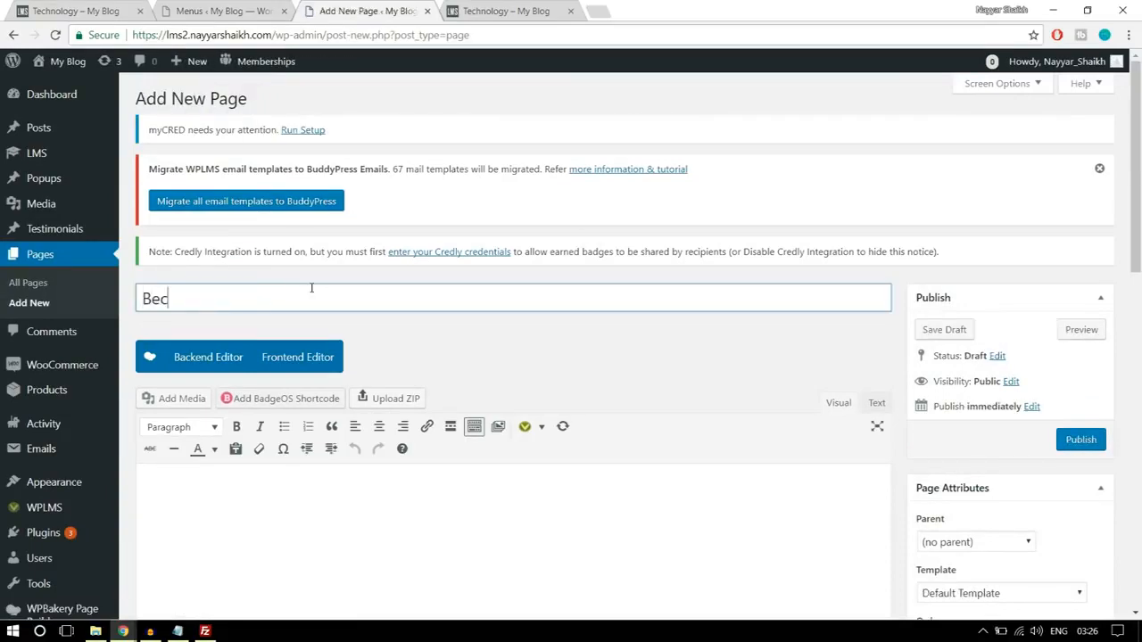
type("ome an Instructor")
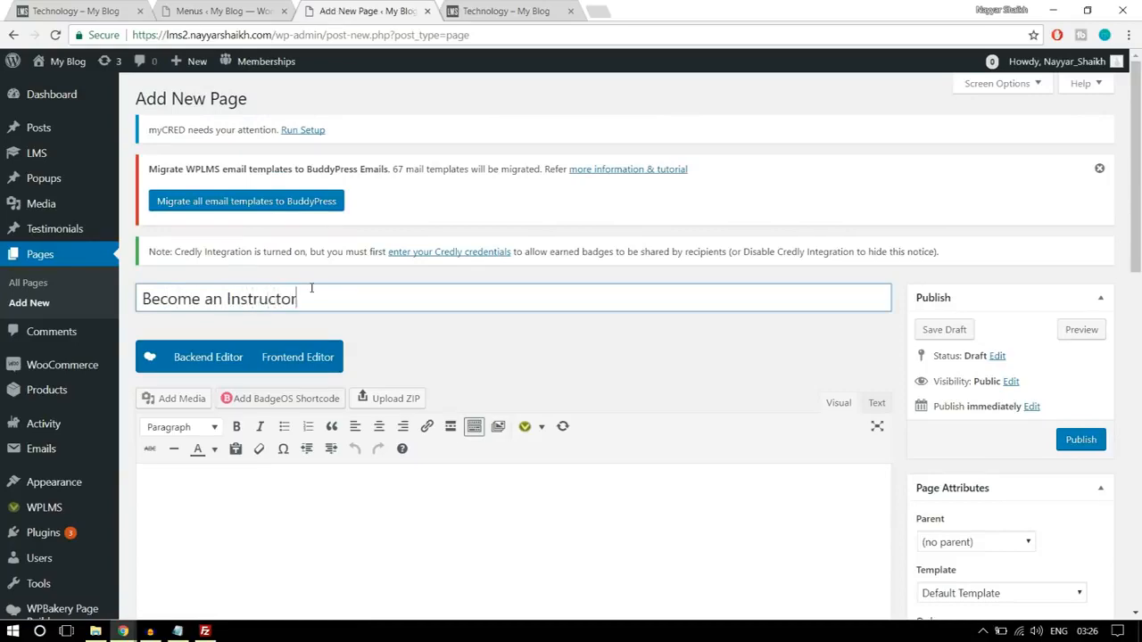
- Apply the Start Course Page template to the Become an Instructor page and publish it
scroll(465, 265, "down", 2)
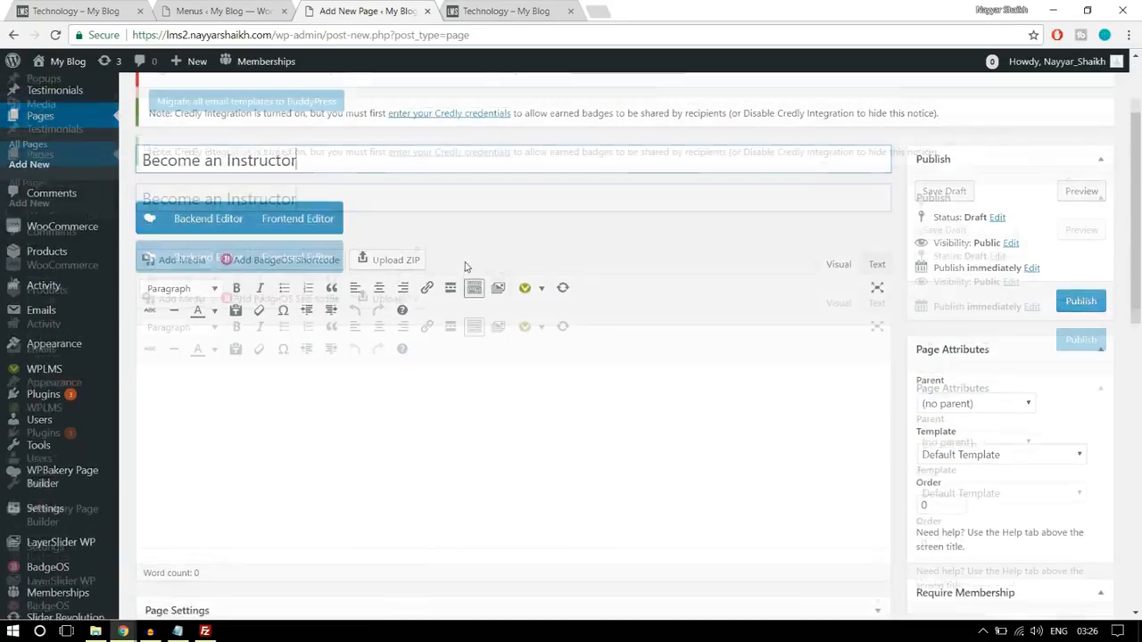
scroll(465, 267, "up", 1)
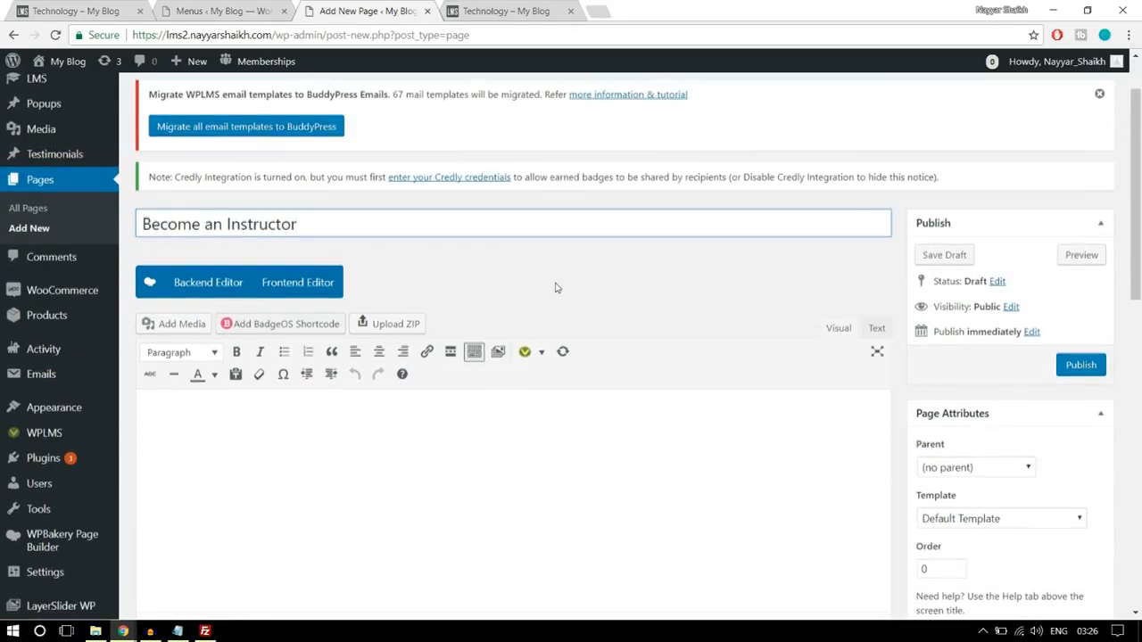
scroll(553, 286, "down", 2)
left_click(969, 370)
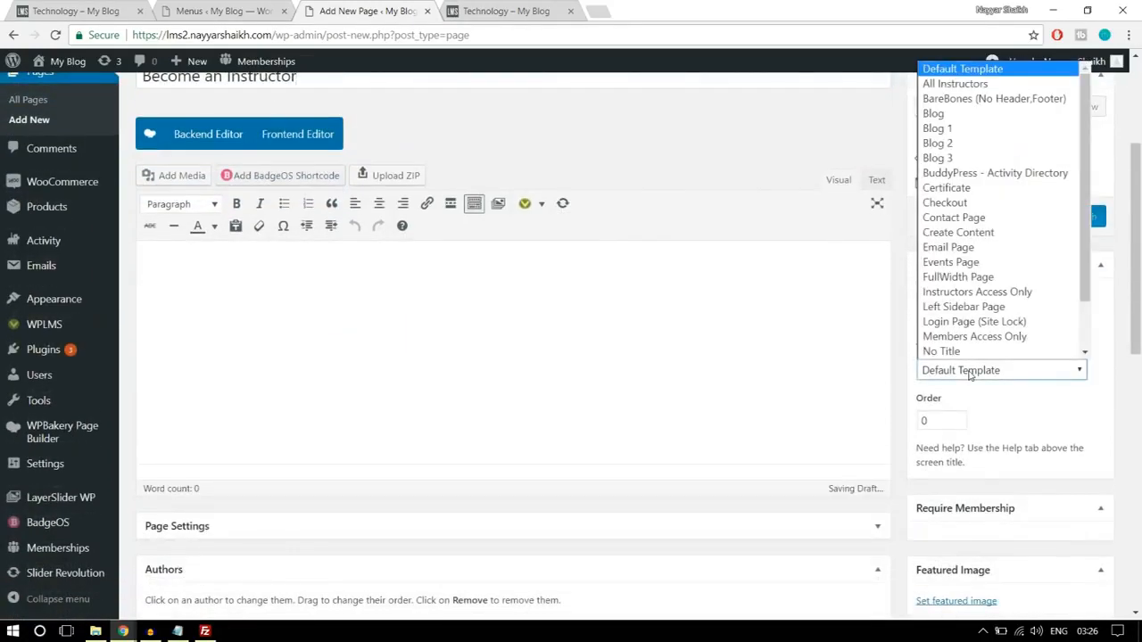
scroll(1014, 352, "down", 2)
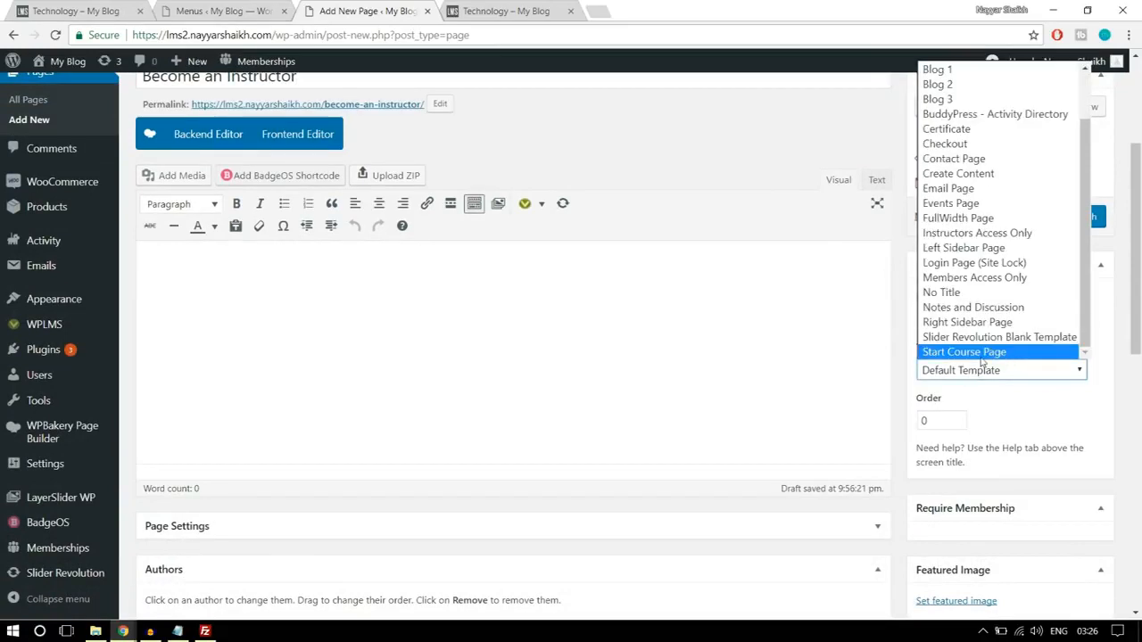
left_click(975, 353)
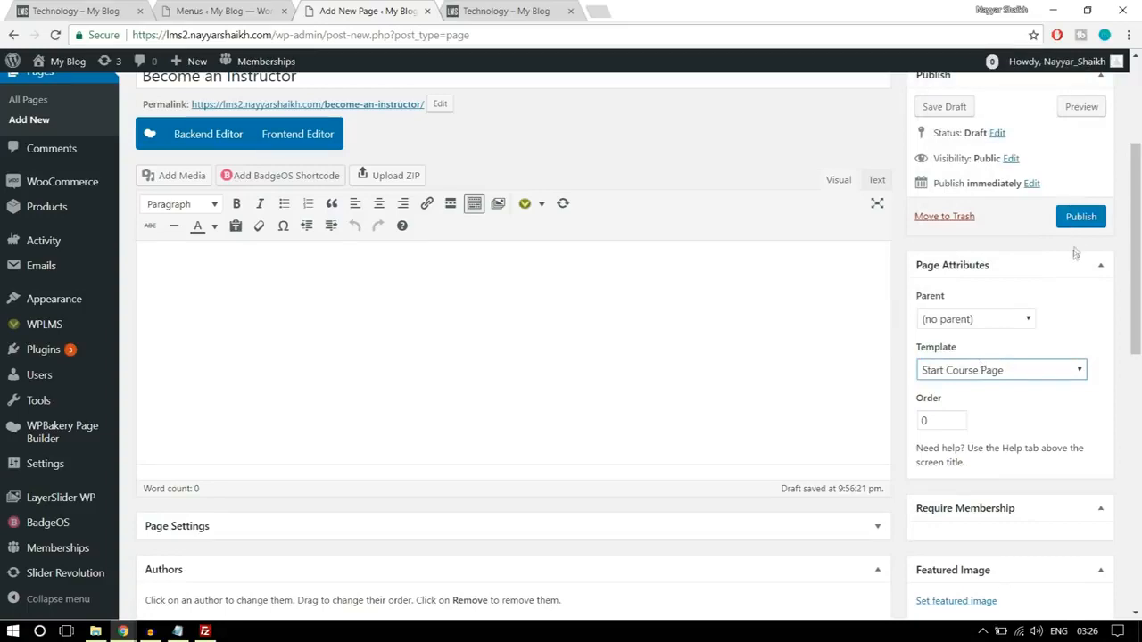
left_click(1080, 217)
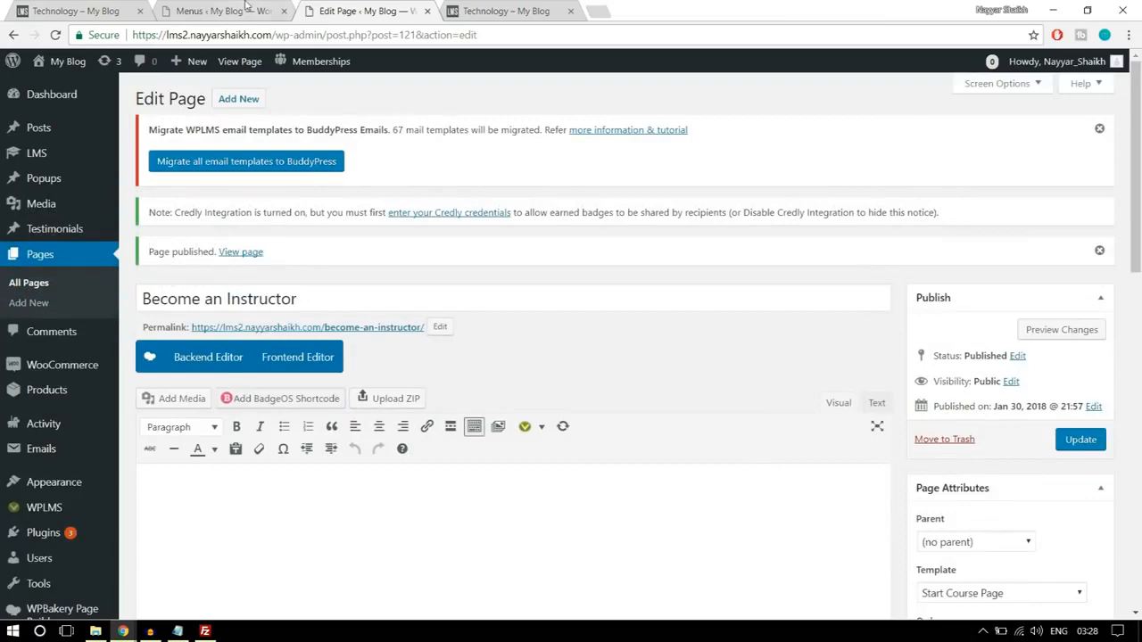
- Return to the Instructors Menu, reload its page list, and add the Create a Course page to the menu
left_click(214, 10)
scroll(628, 191, "up", 3)
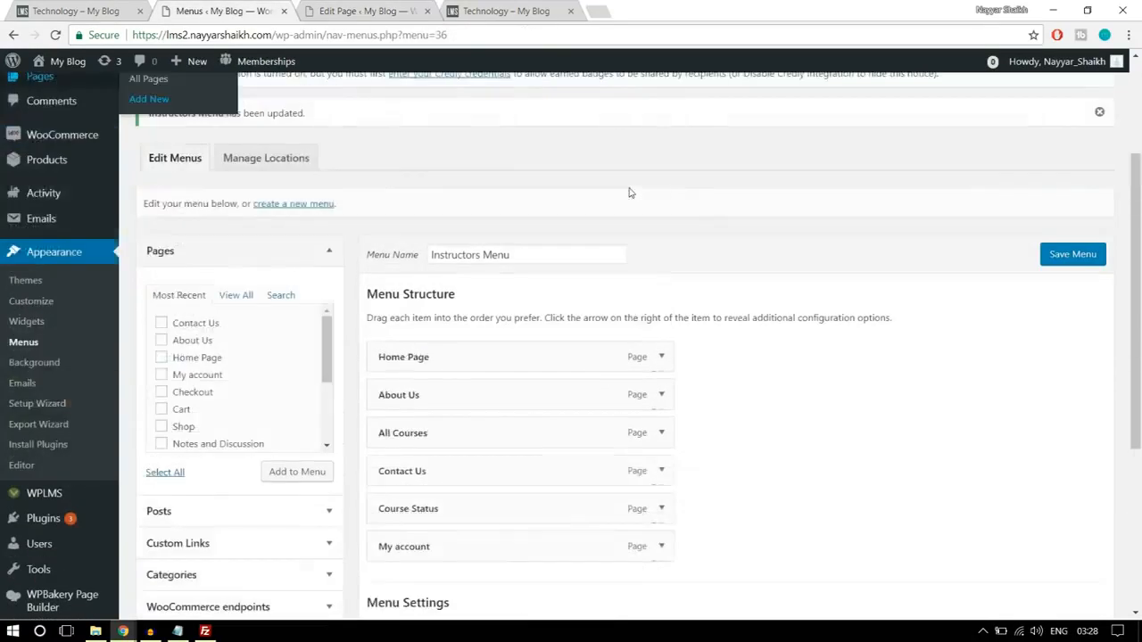
left_click(499, 35)
key("Return")
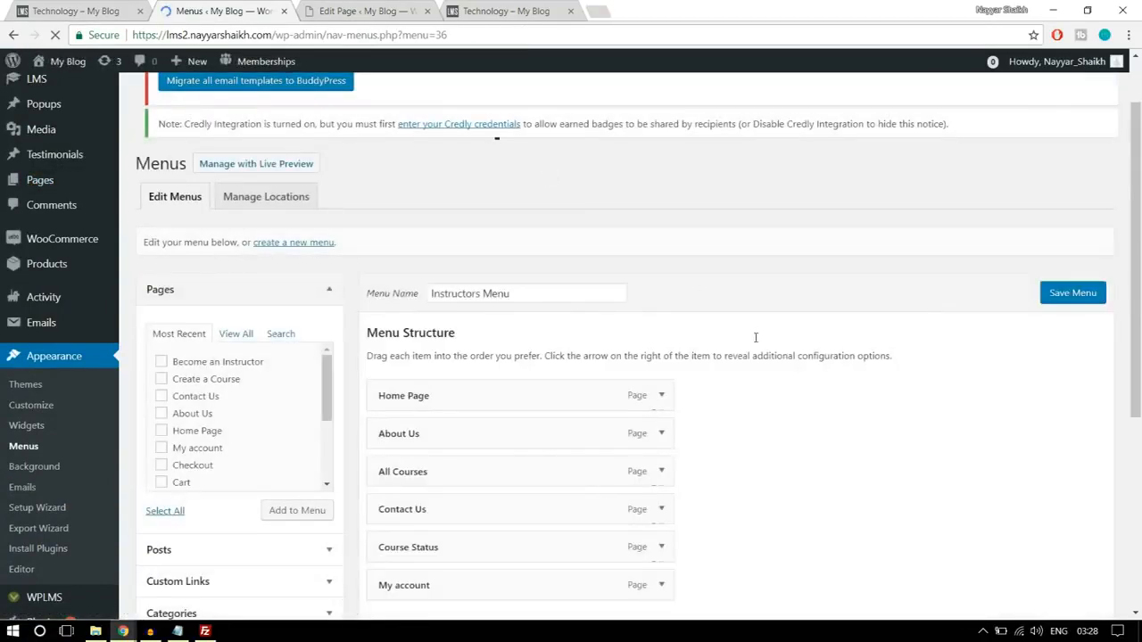
scroll(756, 337, "down", 2)
left_click(236, 211)
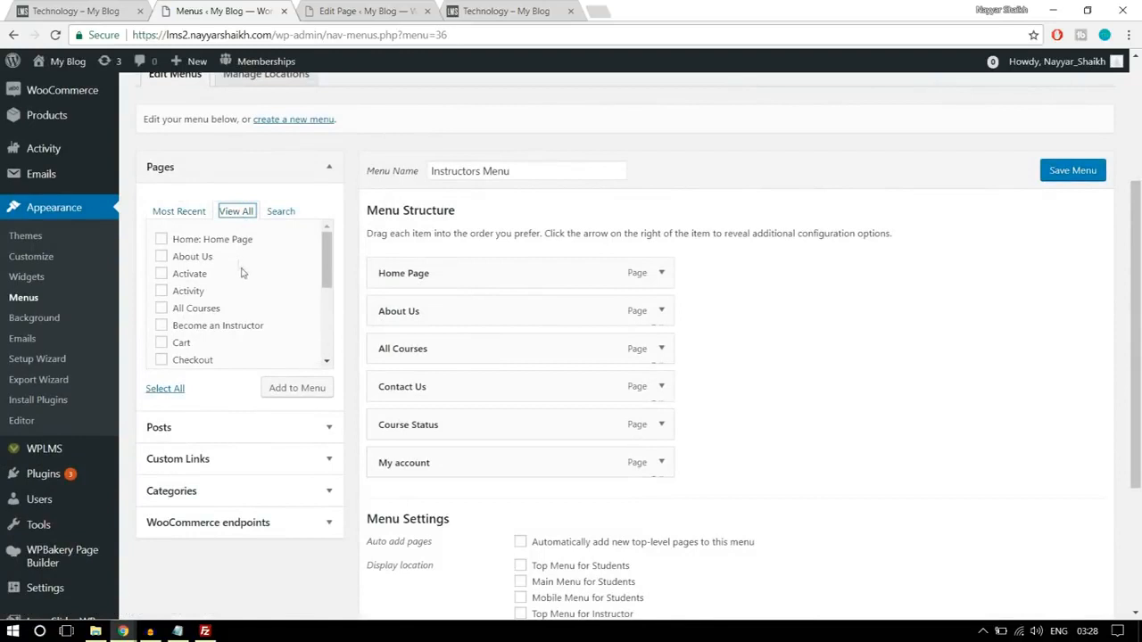
scroll(262, 320, "down", 1)
left_click(228, 339)
left_click(290, 394)
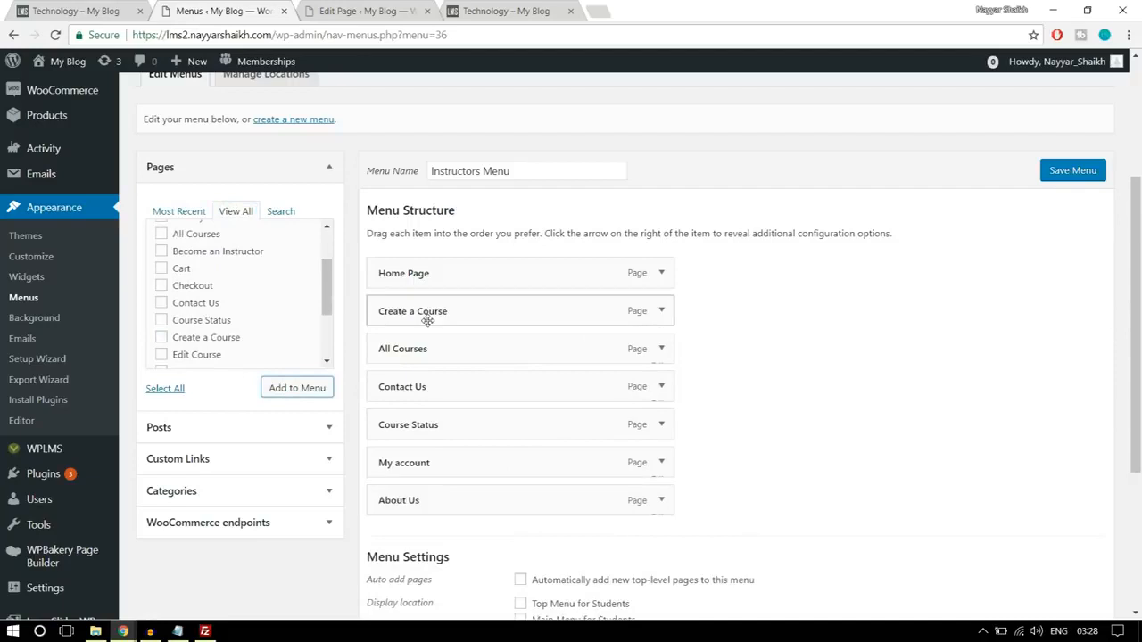
- Reorder the Instructors Menu with Create a Course directly after Home Page and About Us last, and save it
mouse_move(433, 314)
left_mouse_down()
mouse_move(436, 354)
mouse_move(438, 312)
left_mouse_up()
left_click(661, 312)
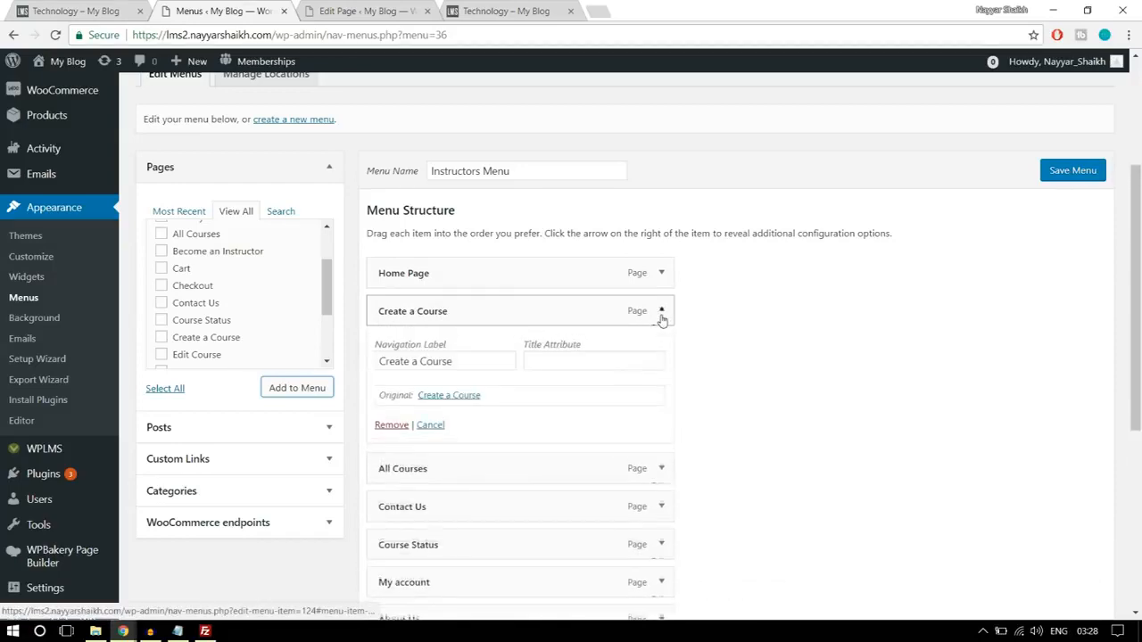
left_click(661, 312)
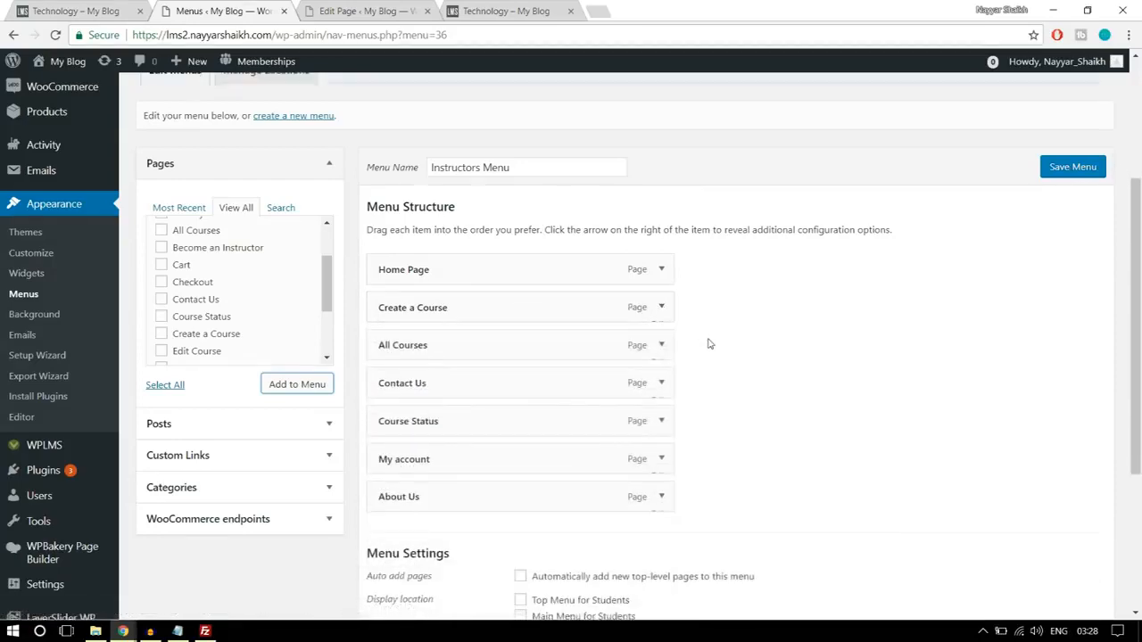
scroll(709, 342, "down", 2)
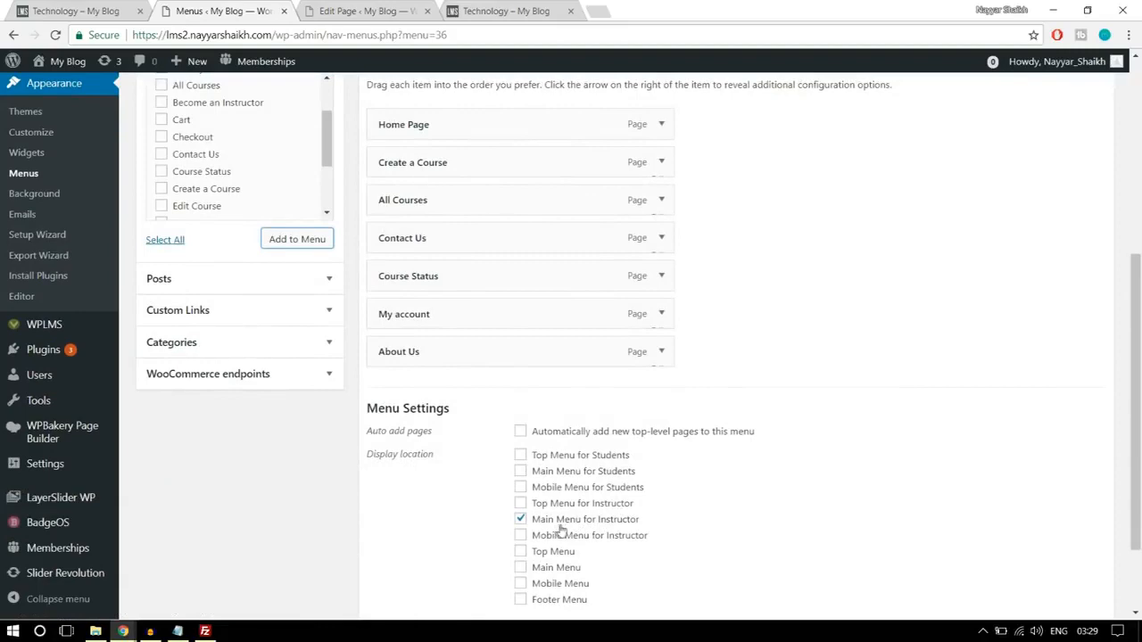
scroll(813, 517, "down", 2)
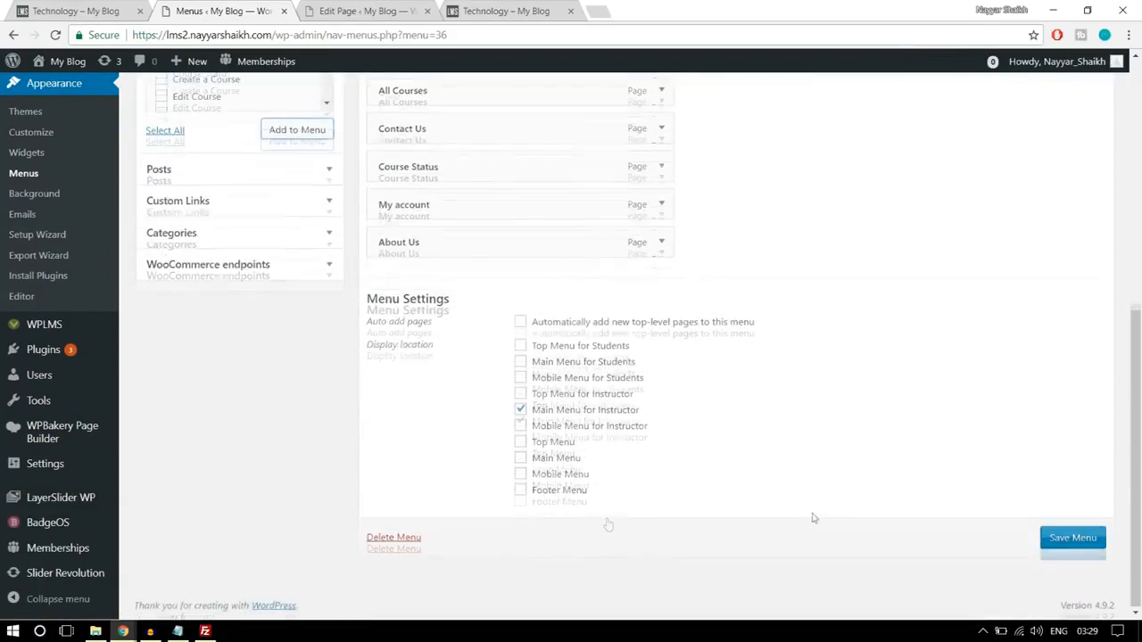
left_click(1079, 539)
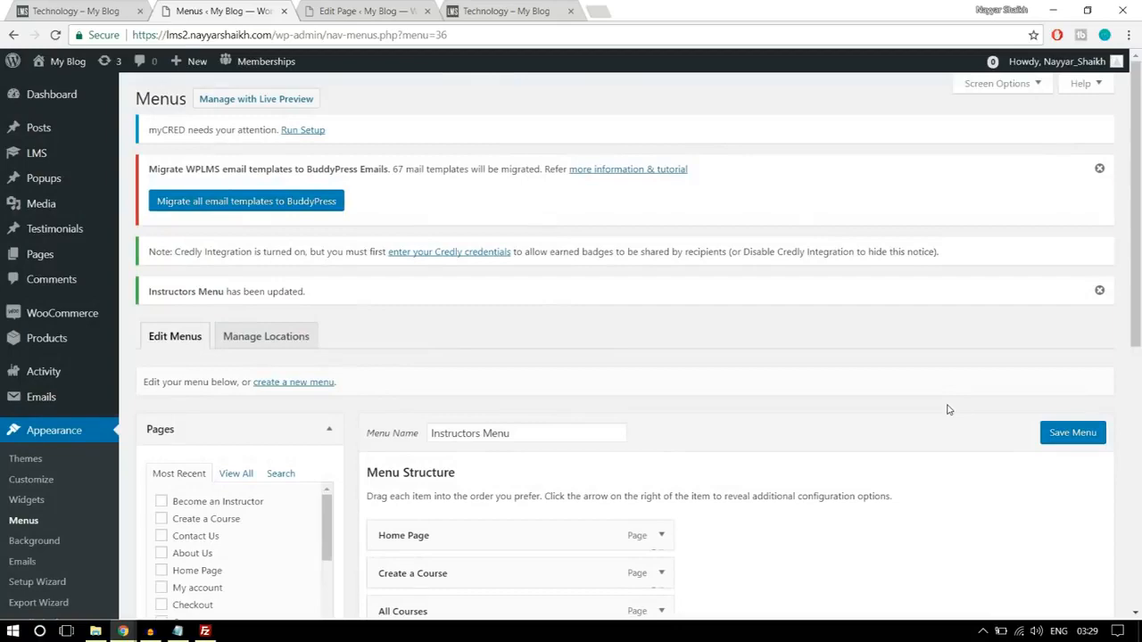
- Create a new menu named Student Menu
scroll(948, 410, "down", 2)
scroll(948, 409, "down", 1)
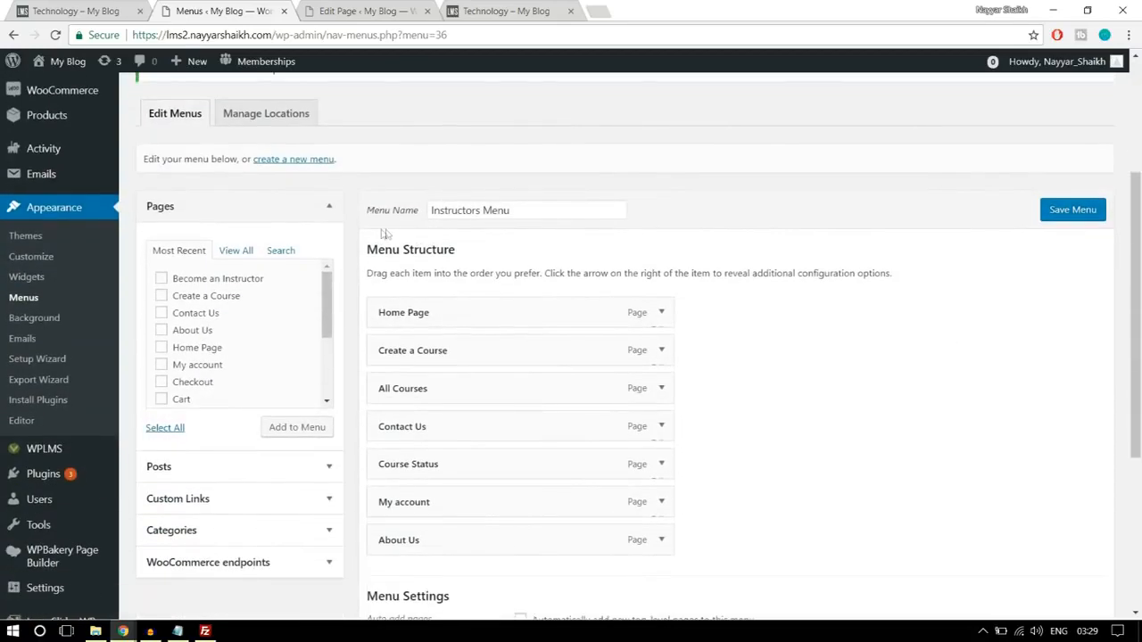
left_click(291, 161)
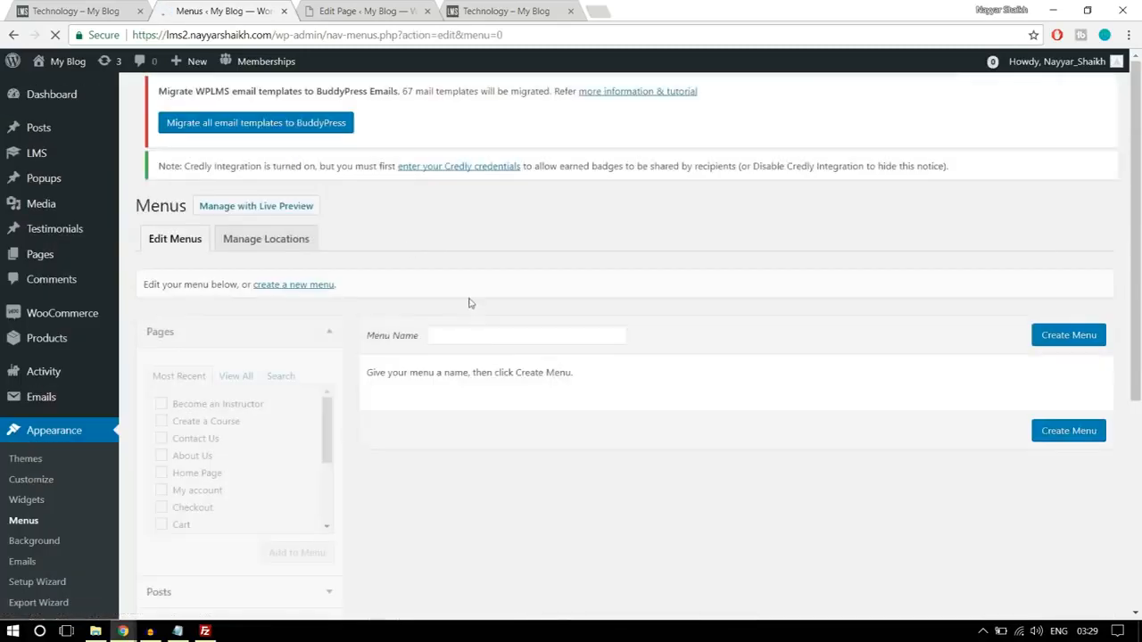
left_click(480, 352)
type("Student Menu")
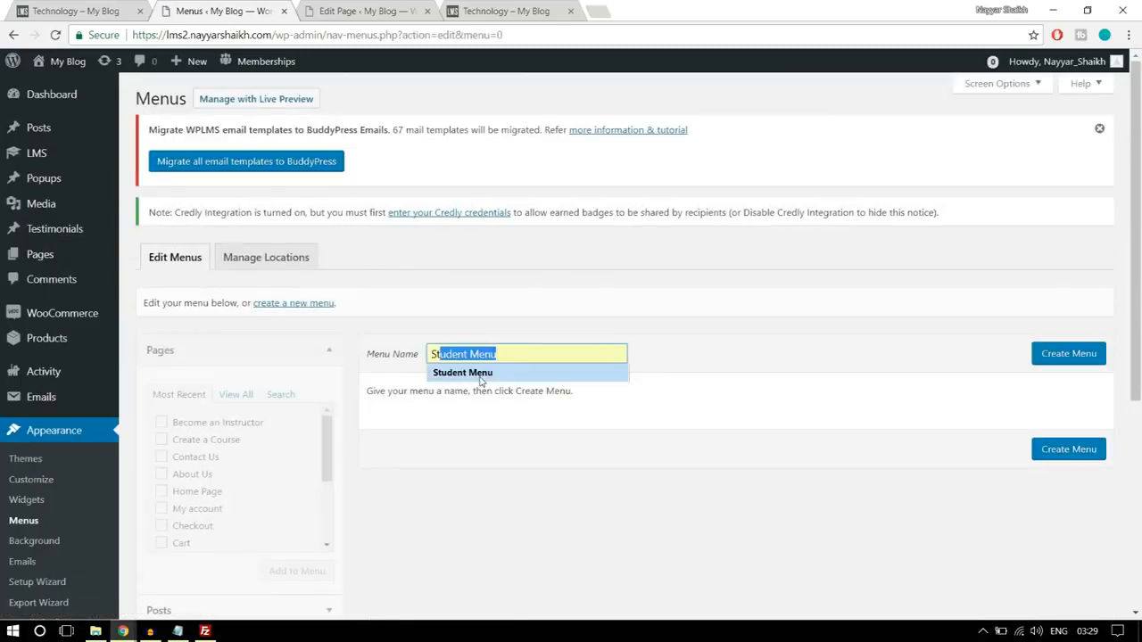
left_click(479, 373)
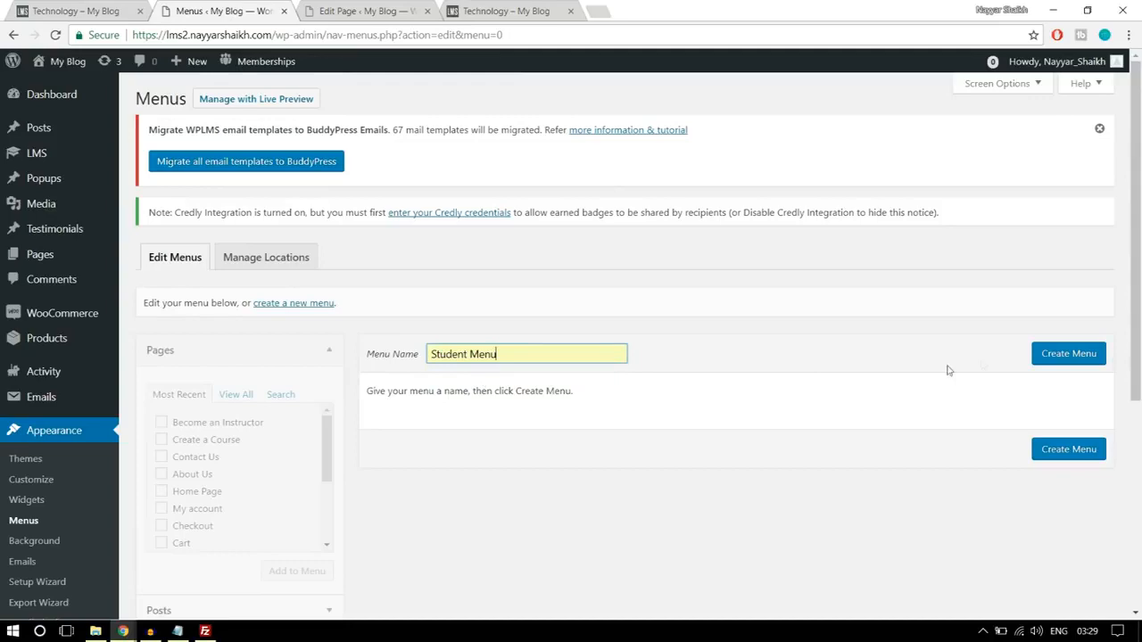
left_click(1051, 357)
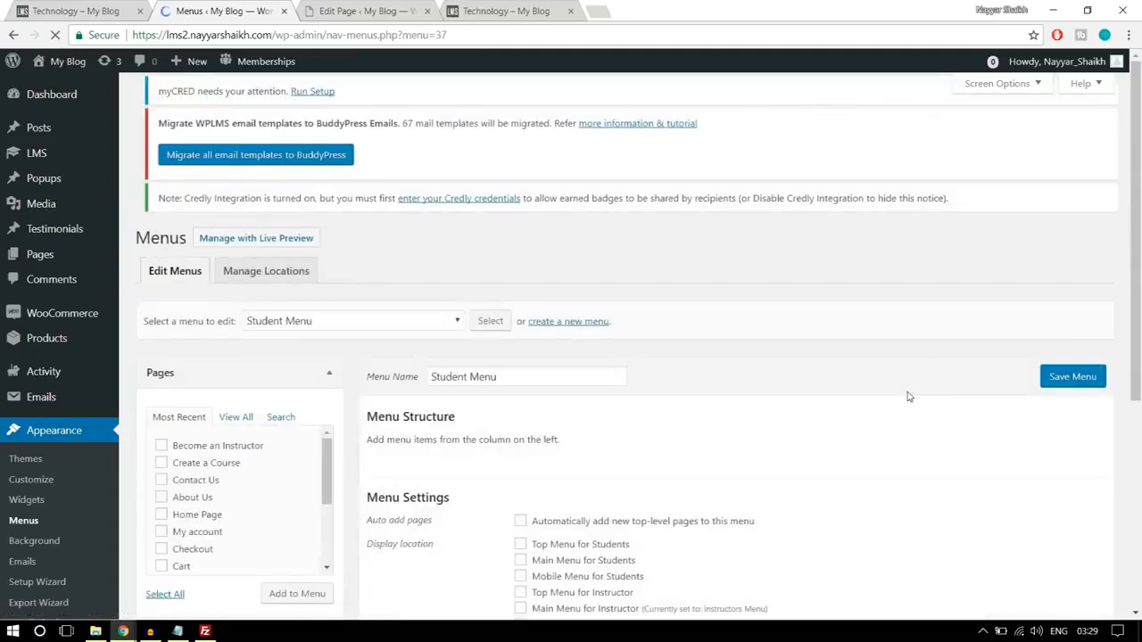
- Add the Home Page, About Us, All Courses, Become an Instructor, Contact Us and My account pages to the Student Menu
scroll(343, 344, "down", 1)
left_click(237, 370)
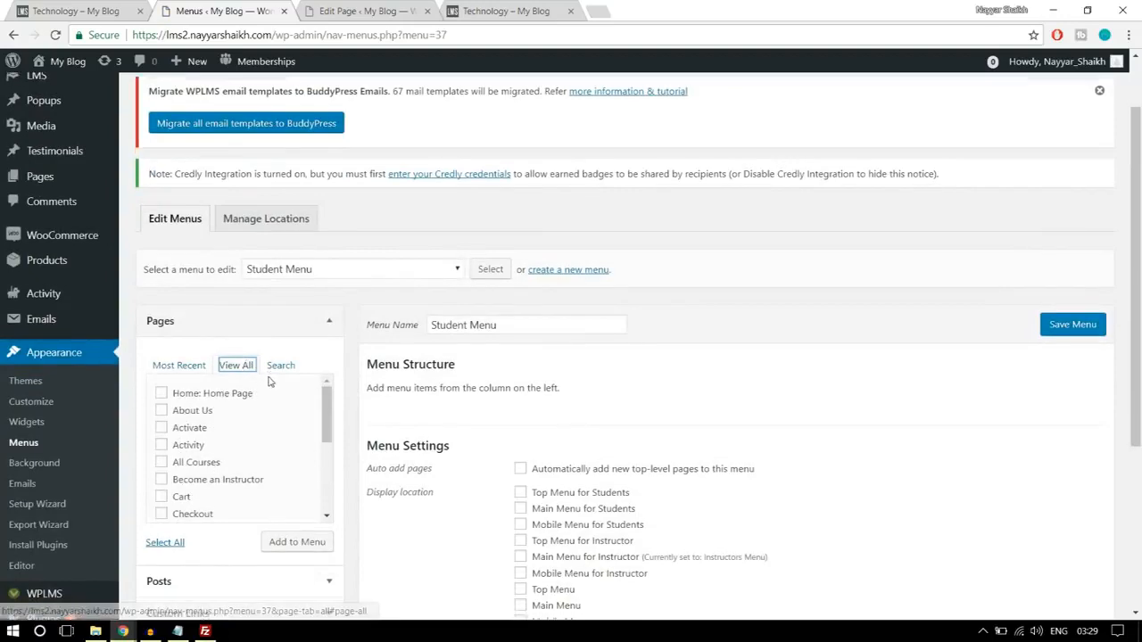
scroll(232, 375, "down", 1)
left_click(201, 325)
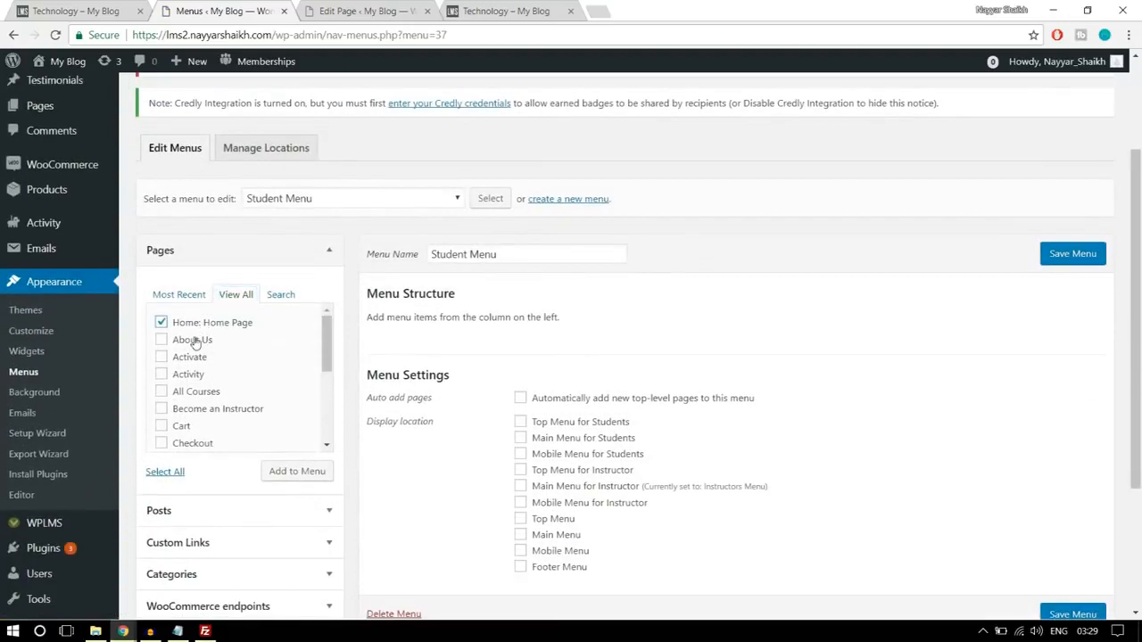
left_click(194, 343)
left_click(200, 396)
scroll(311, 372, "down", 1)
left_click(239, 342)
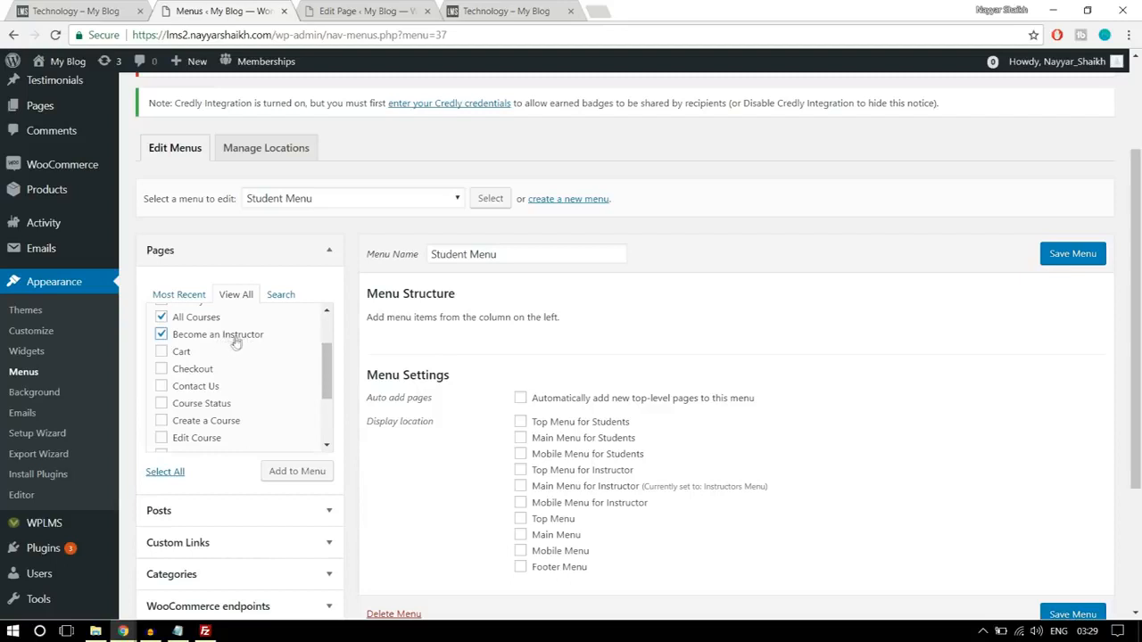
left_click(215, 385)
scroll(226, 401, "down", 2)
left_click(221, 350)
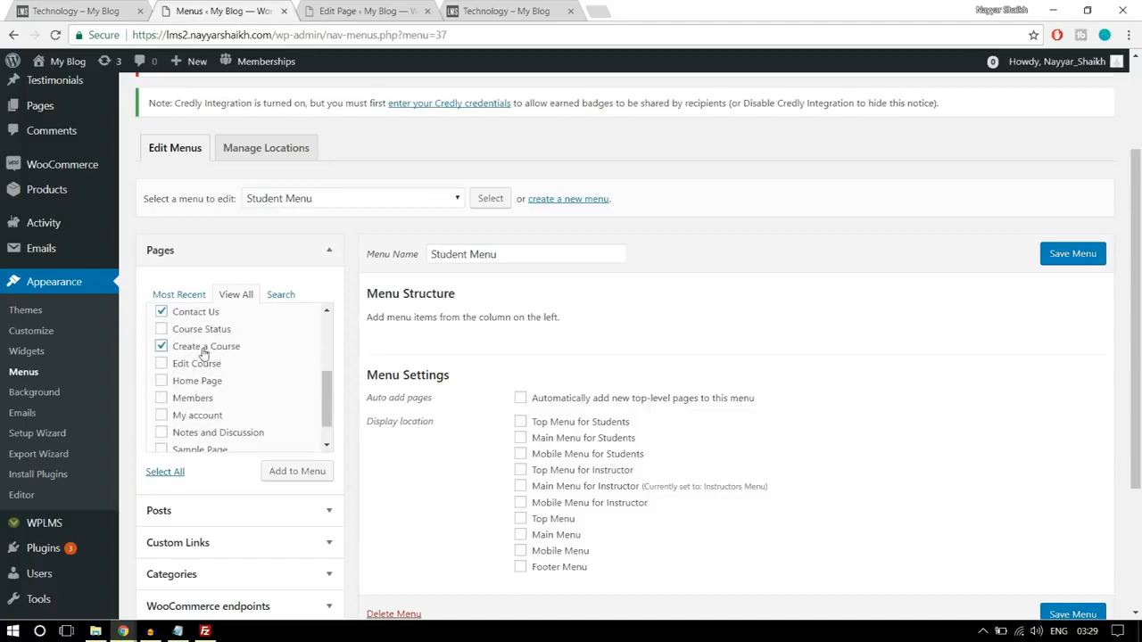
left_click(214, 350)
left_click(211, 416)
scroll(270, 404, "down", 1)
left_click(291, 472)
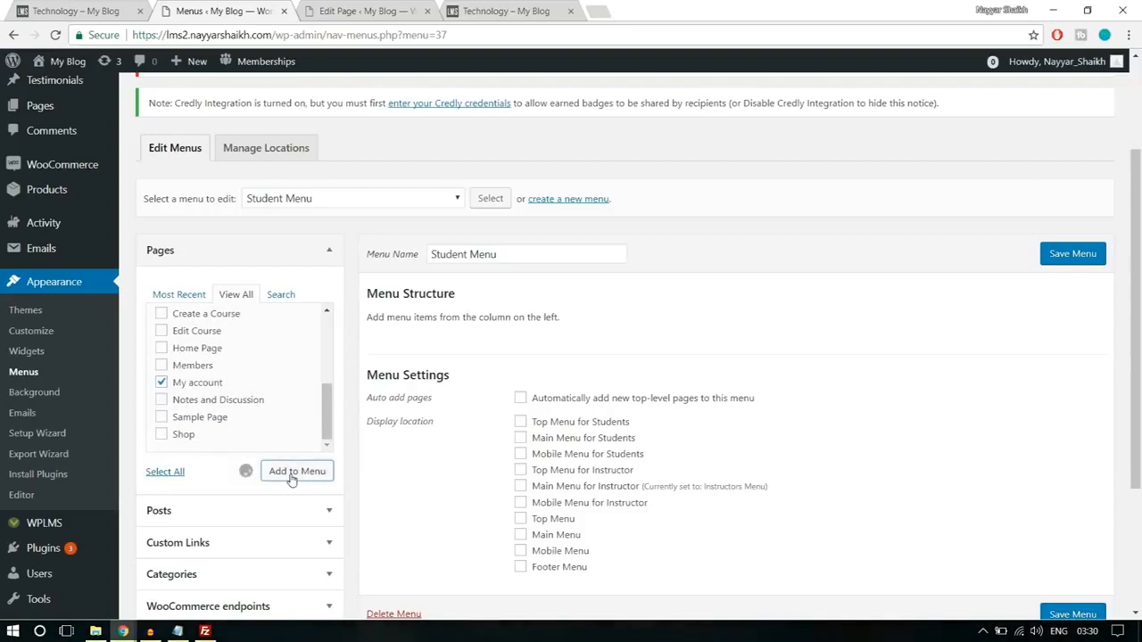
- Move All Courses above About Us, and save the Student Menu with the Main Menu for Students display location
scroll(696, 446, "down", 1)
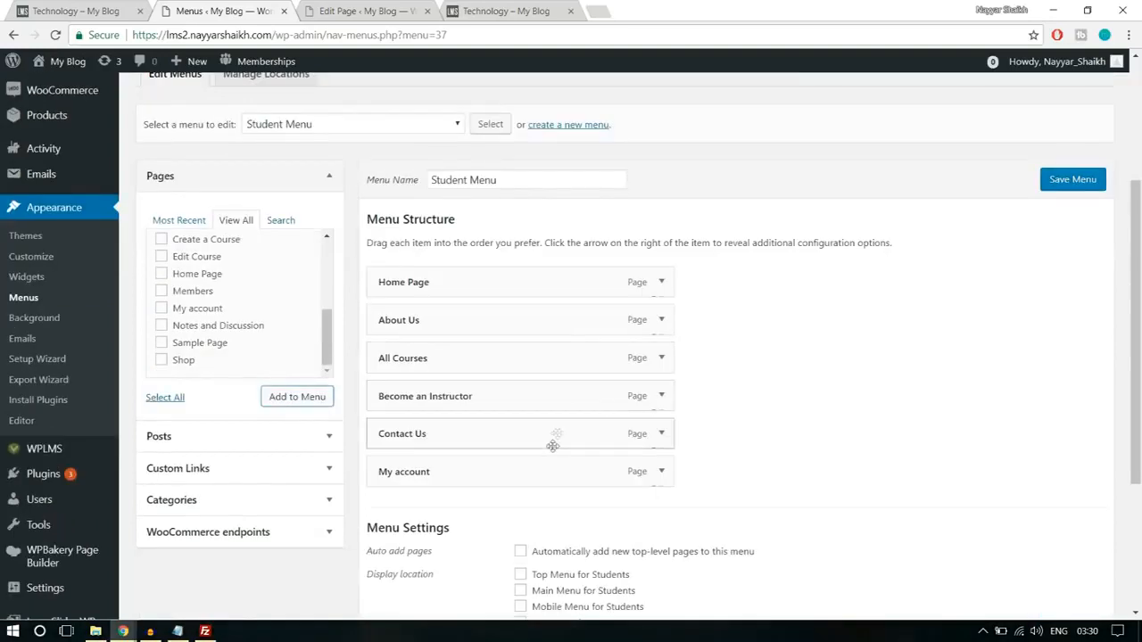
left_click_drag(467, 364, 482, 329)
scroll(869, 365, "down", 3)
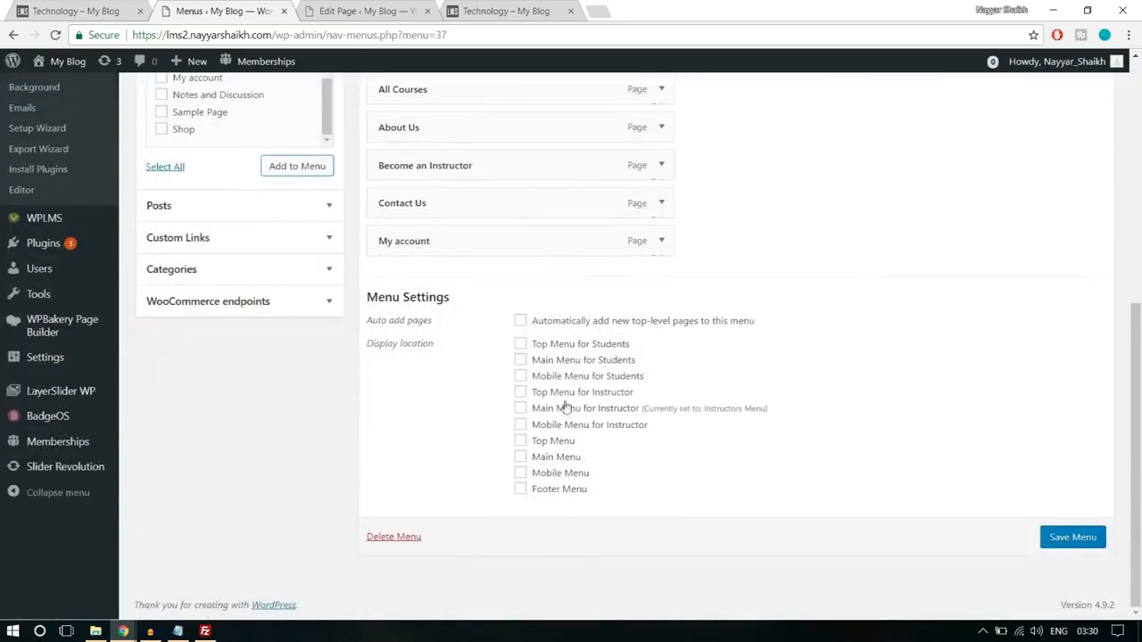
left_click(552, 365)
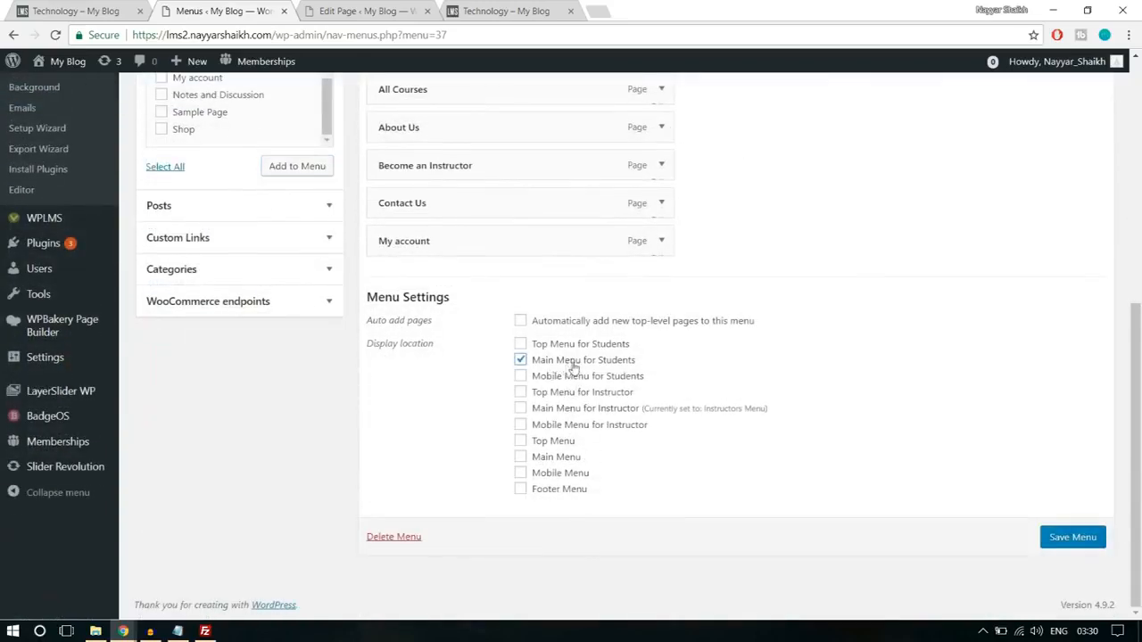
left_click(1075, 538)
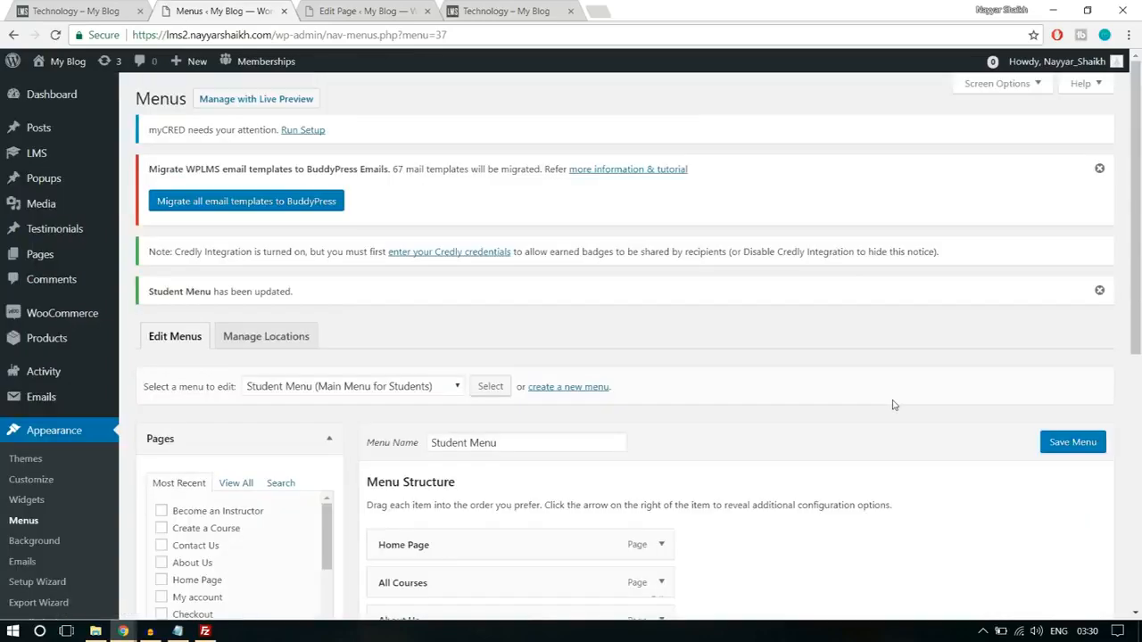
- Create a new menu named Primary Menu and assign it to the Main Menu display location
scroll(894, 407, "down", 1)
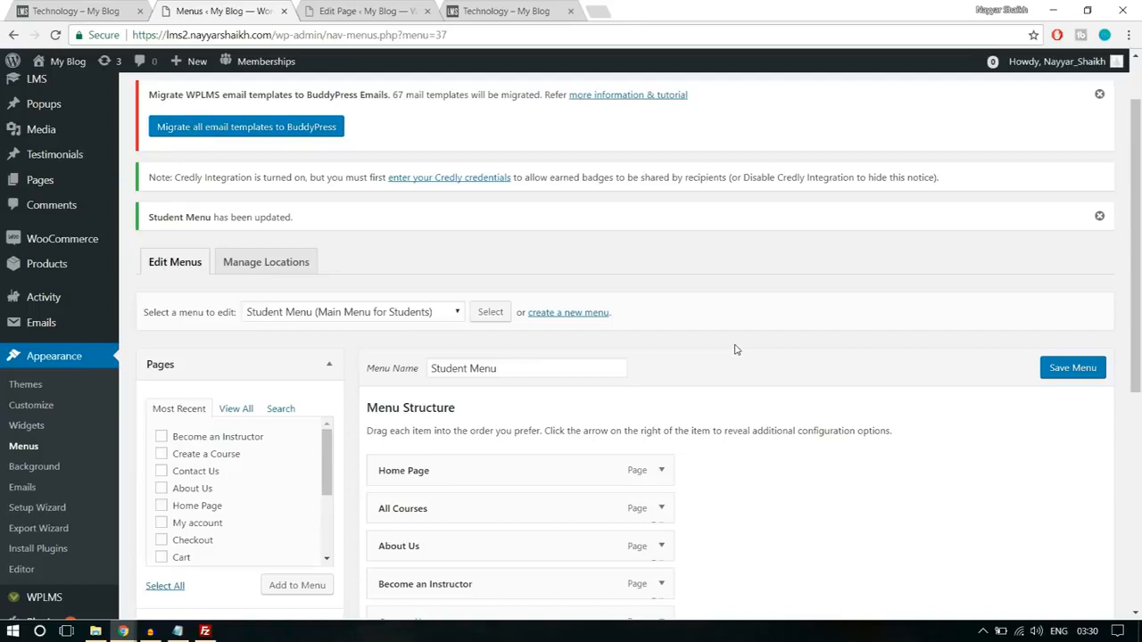
left_click(588, 313)
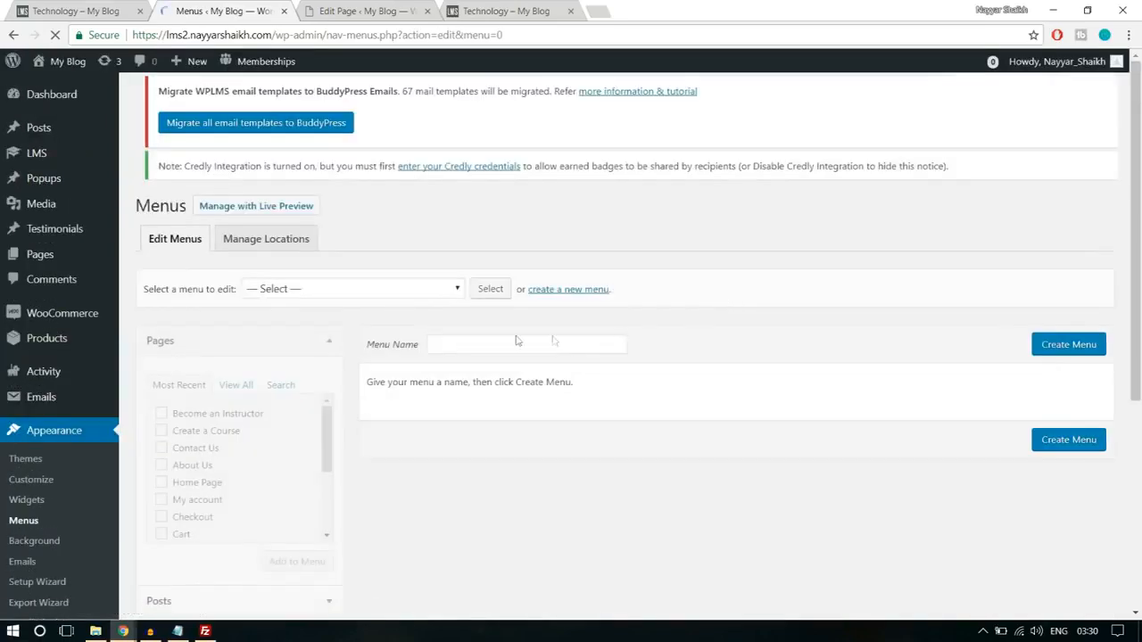
left_click(499, 356)
type("Pr")
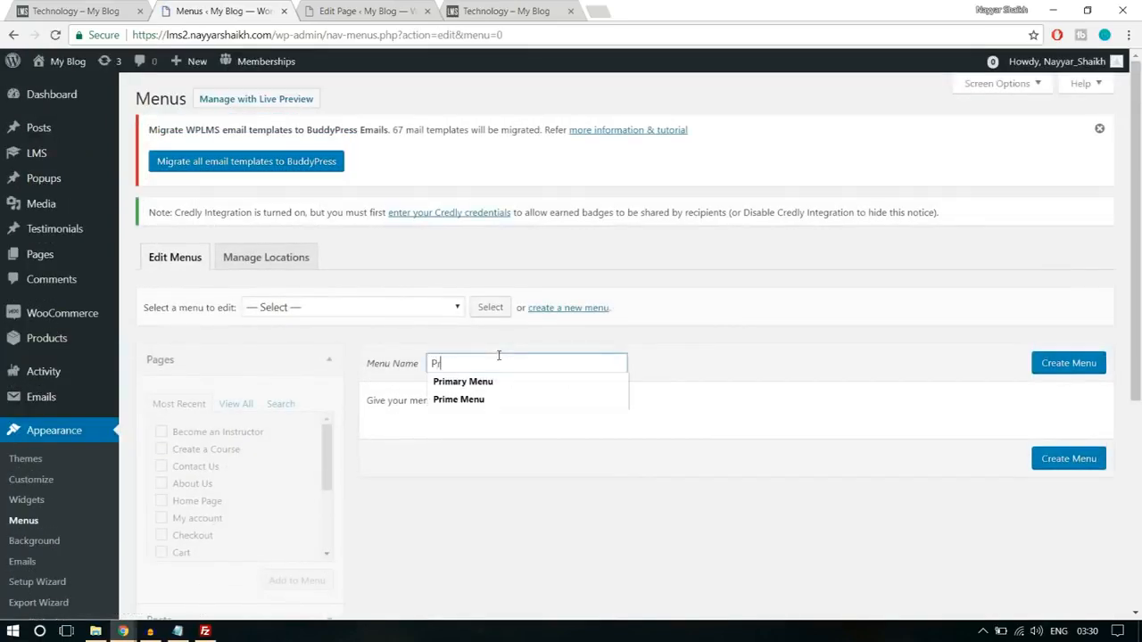
left_click(497, 382)
left_click(1070, 373)
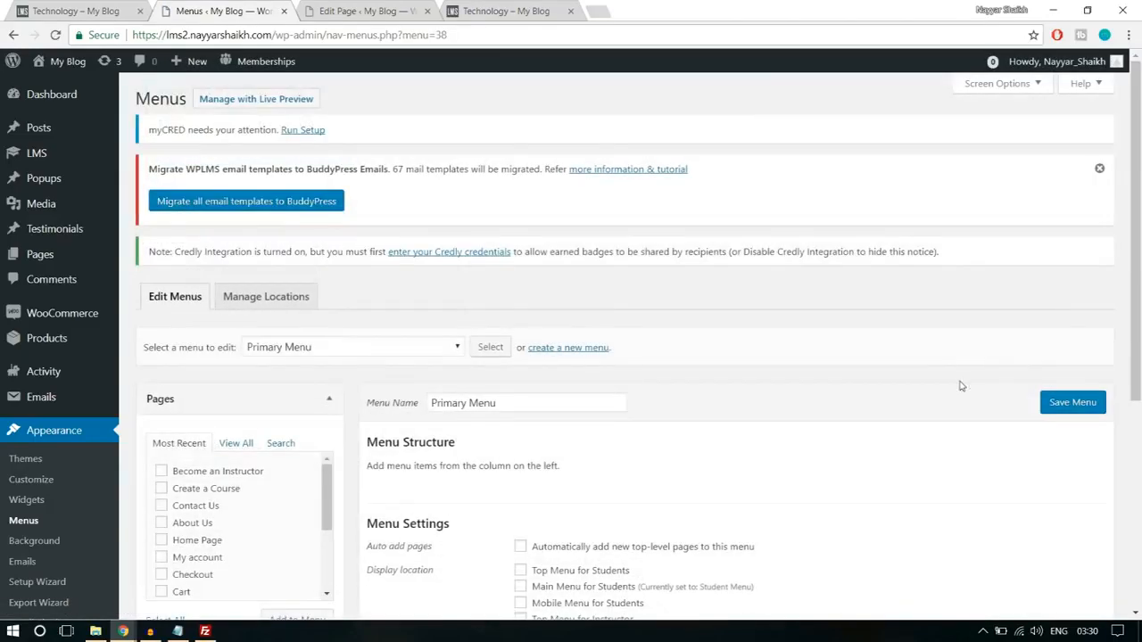
scroll(961, 385, "down", 3)
left_click(558, 463)
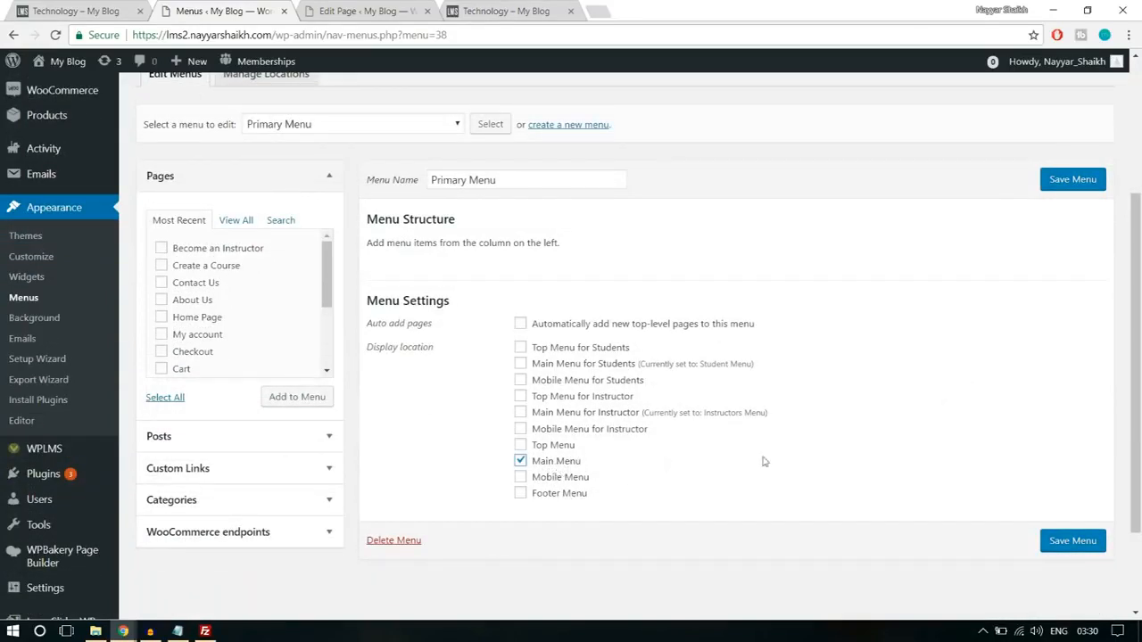
- Add the Home Page, About Us, All Courses, Become an Instructor, Contact Us and My account pages to the Primary Menu
scroll(776, 460, "up", 2)
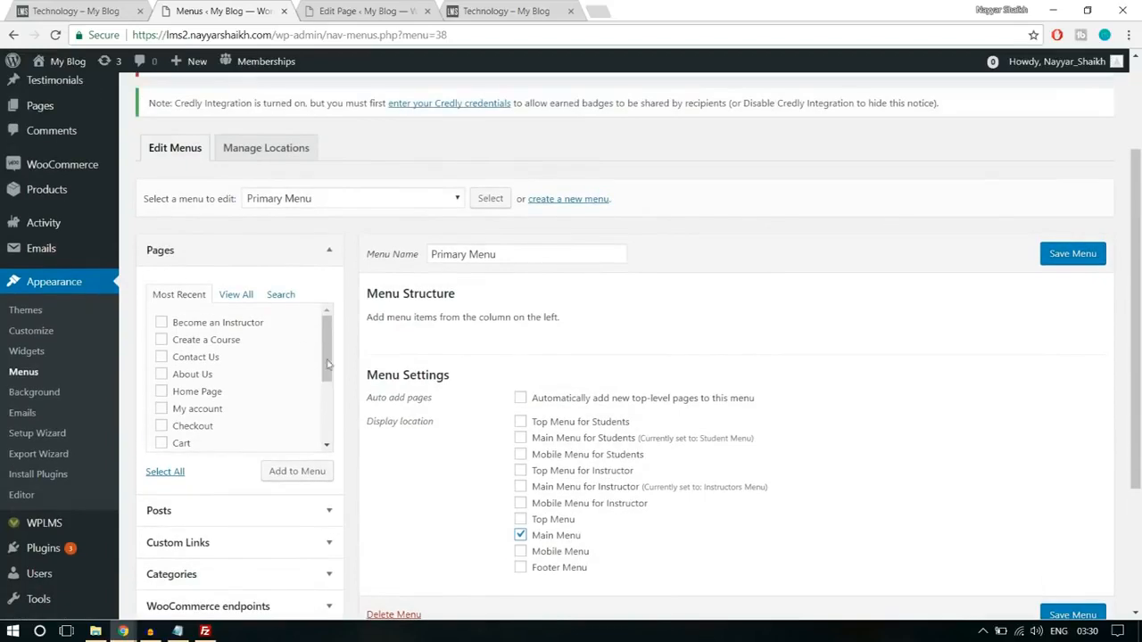
left_click(248, 305)
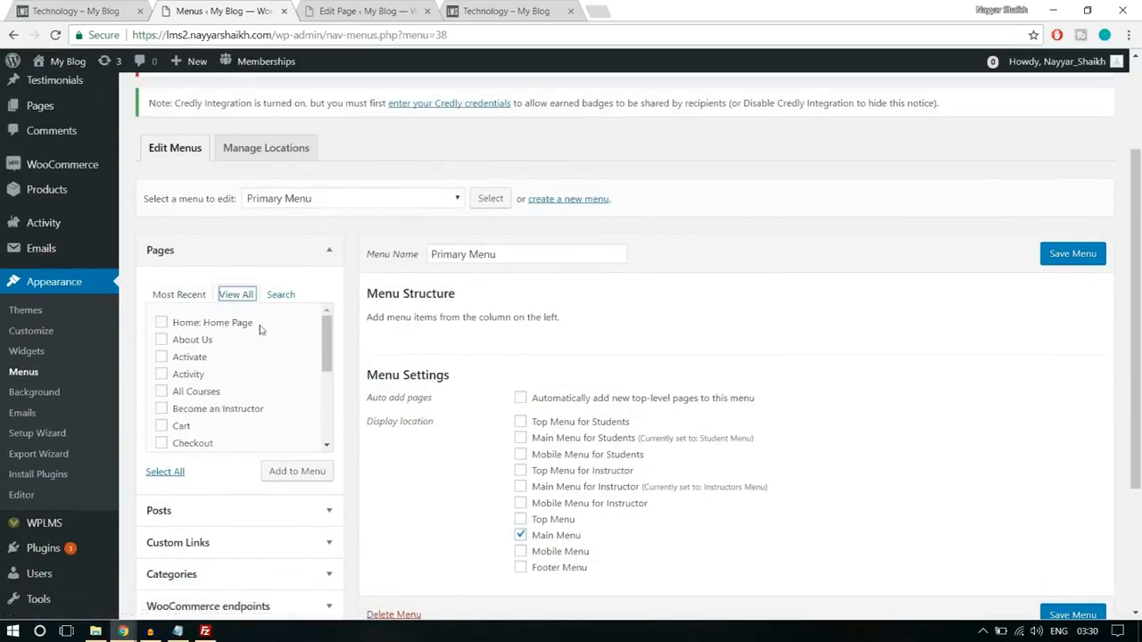
left_click(220, 328)
left_click(195, 392)
scroll(268, 402, "down", 1)
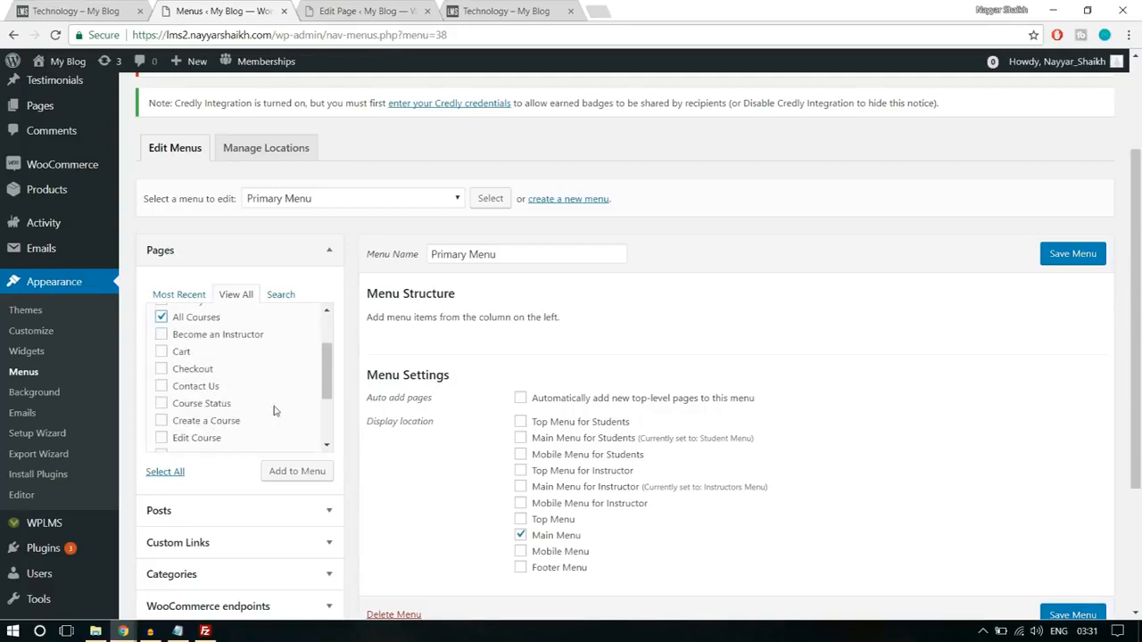
scroll(274, 410, "down", 1)
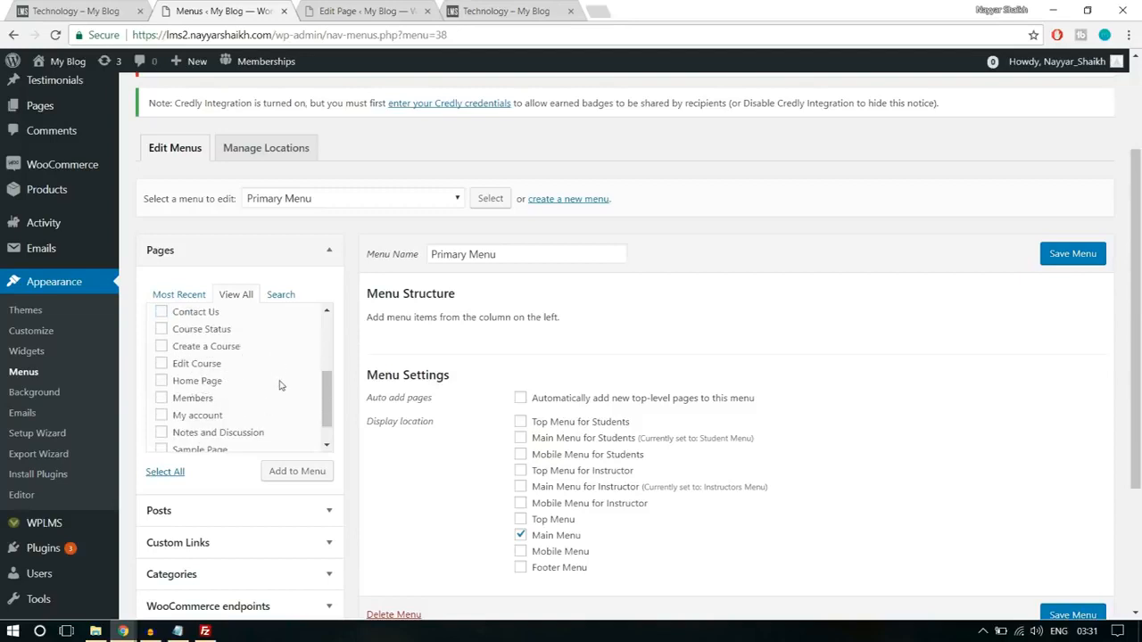
scroll(271, 396, "down", 1)
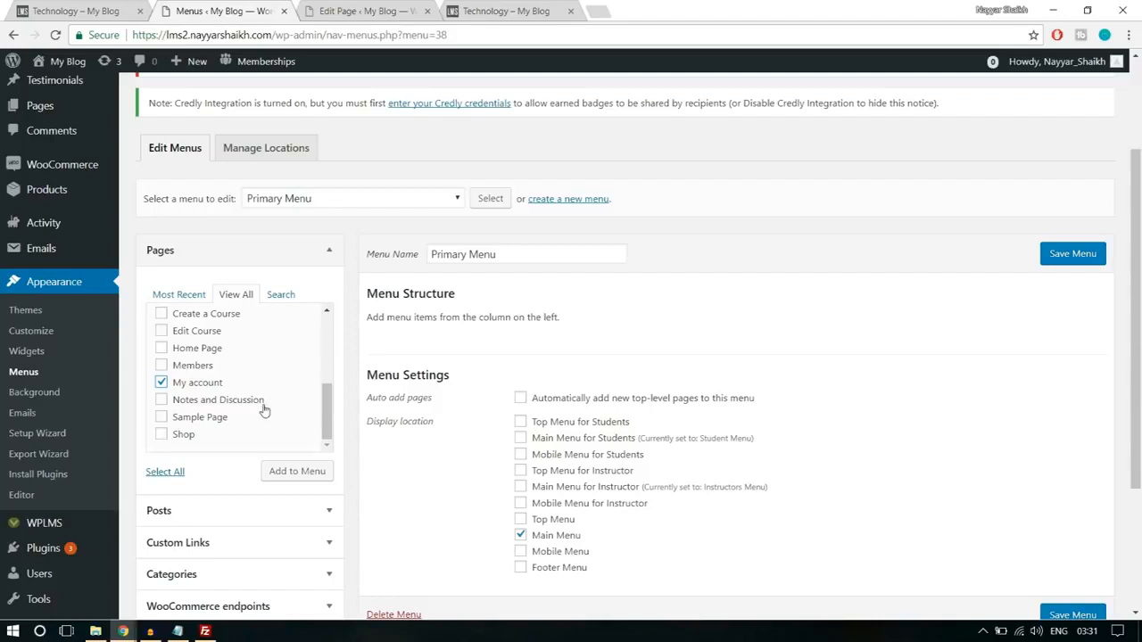
scroll(254, 416, "up", 2)
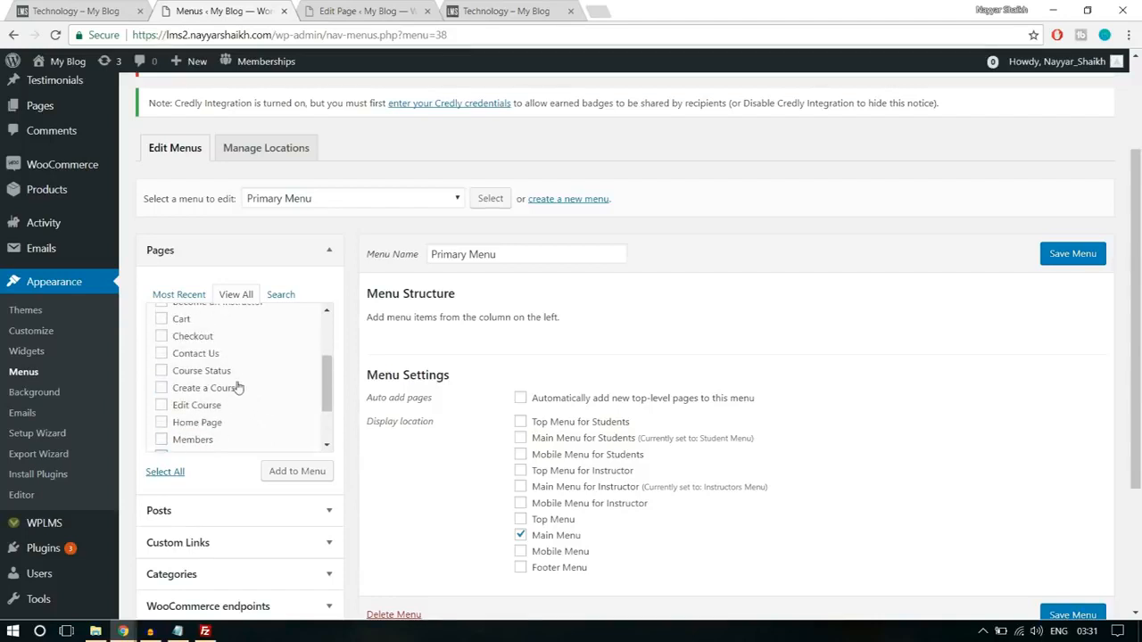
scroll(230, 401, "up", 2)
left_click(179, 429)
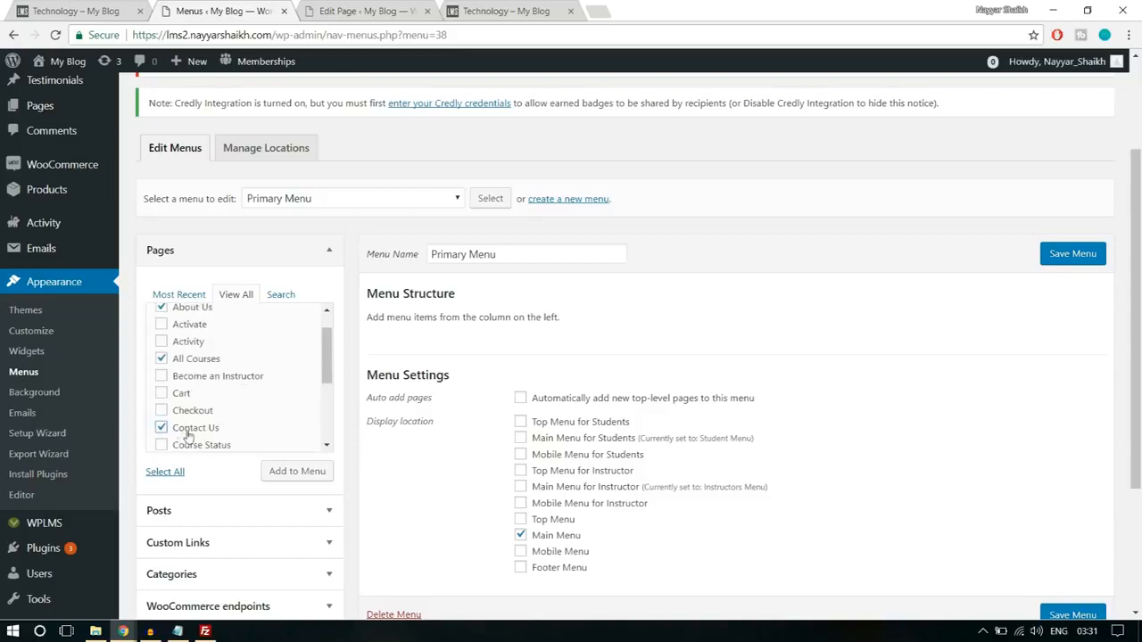
left_click(205, 387)
left_click(309, 475)
- Add a custom link labelled Register to the Primary Menu, pointing to the site's base address followed by register
scroll(931, 366, "down", 1)
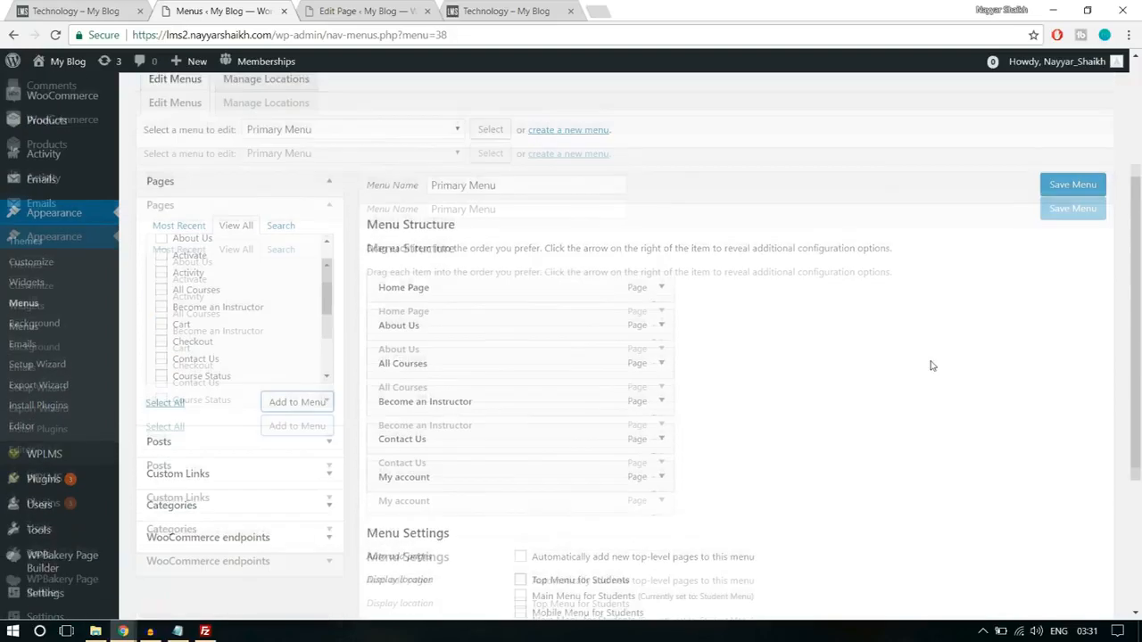
scroll(930, 366, "down", 1)
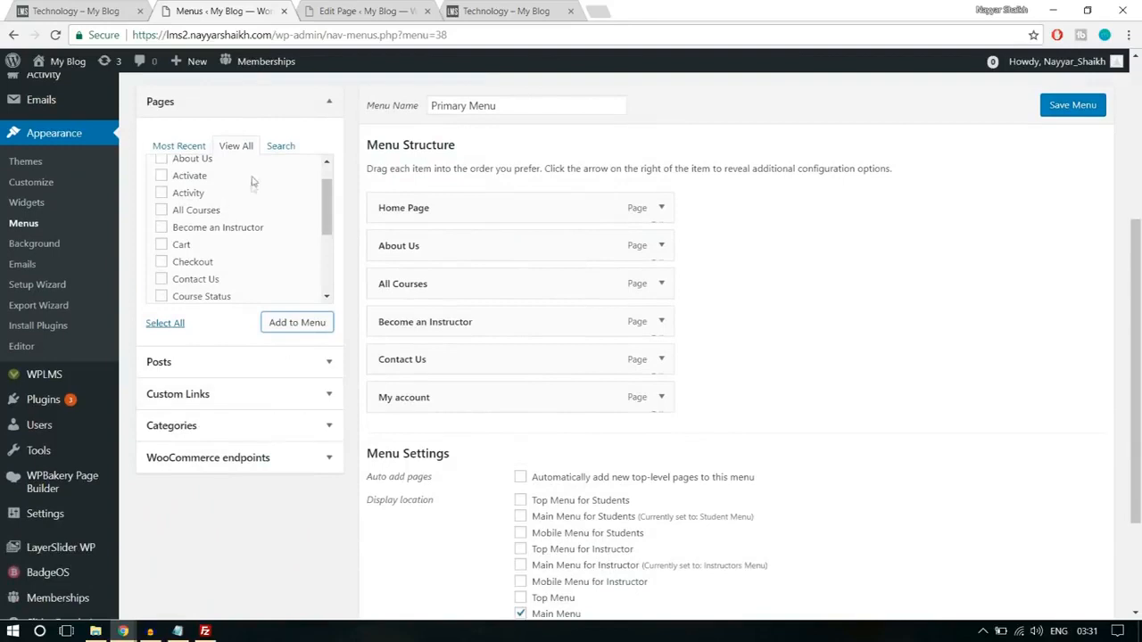
left_click(232, 398)
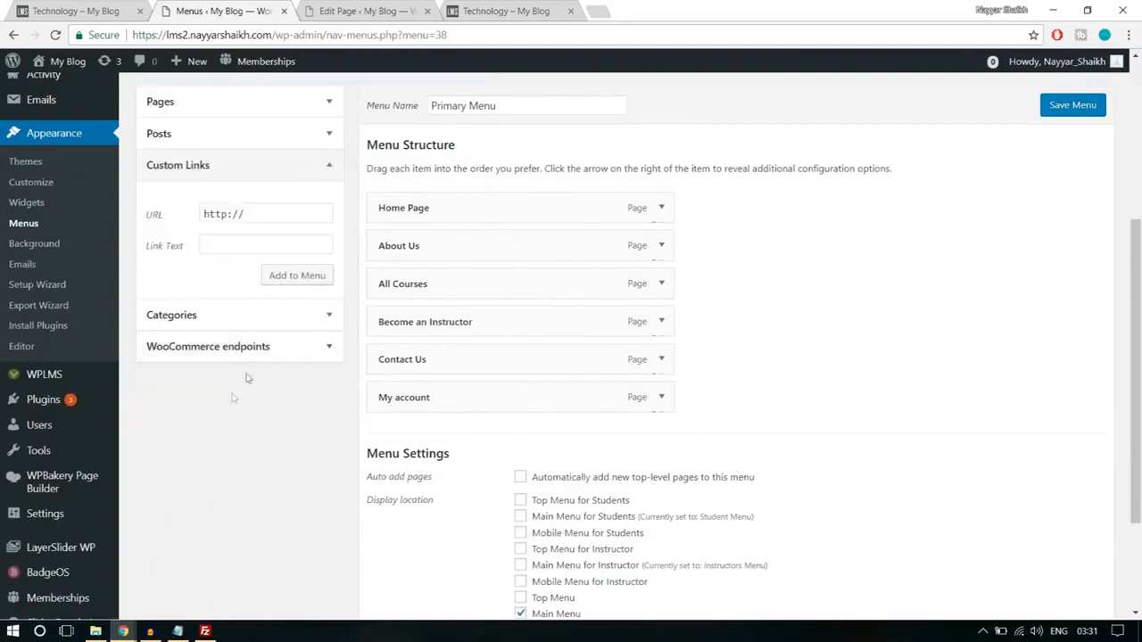
left_click_drag(276, 35, 132, 35)
key("ctrl+c")
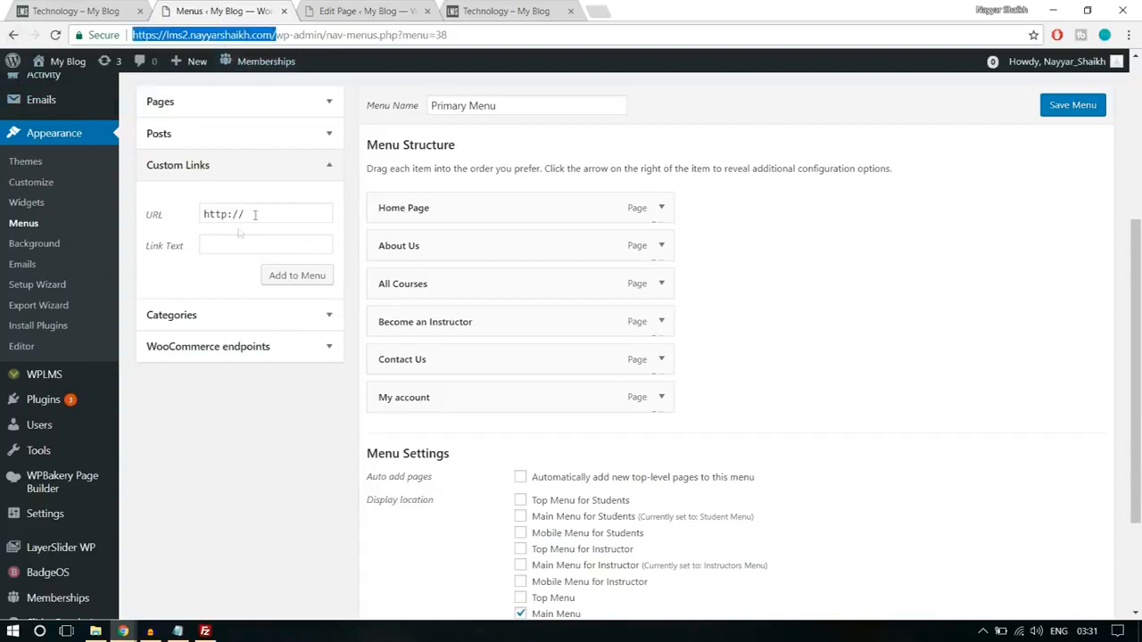
triple_click(264, 213)
key("ctrl+v")
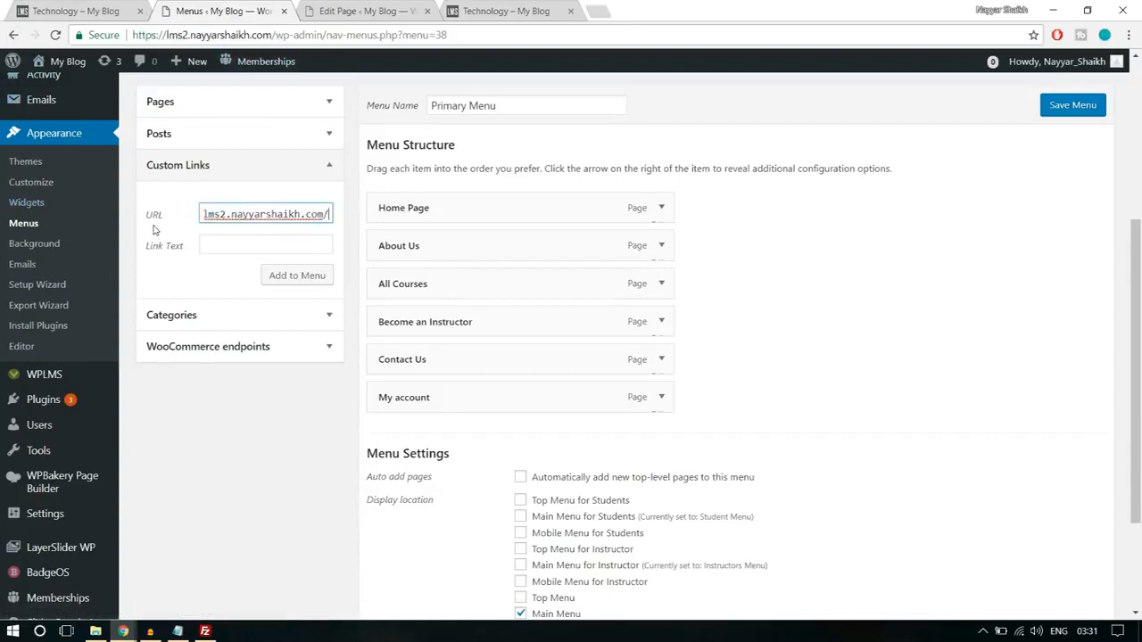
type("reister")
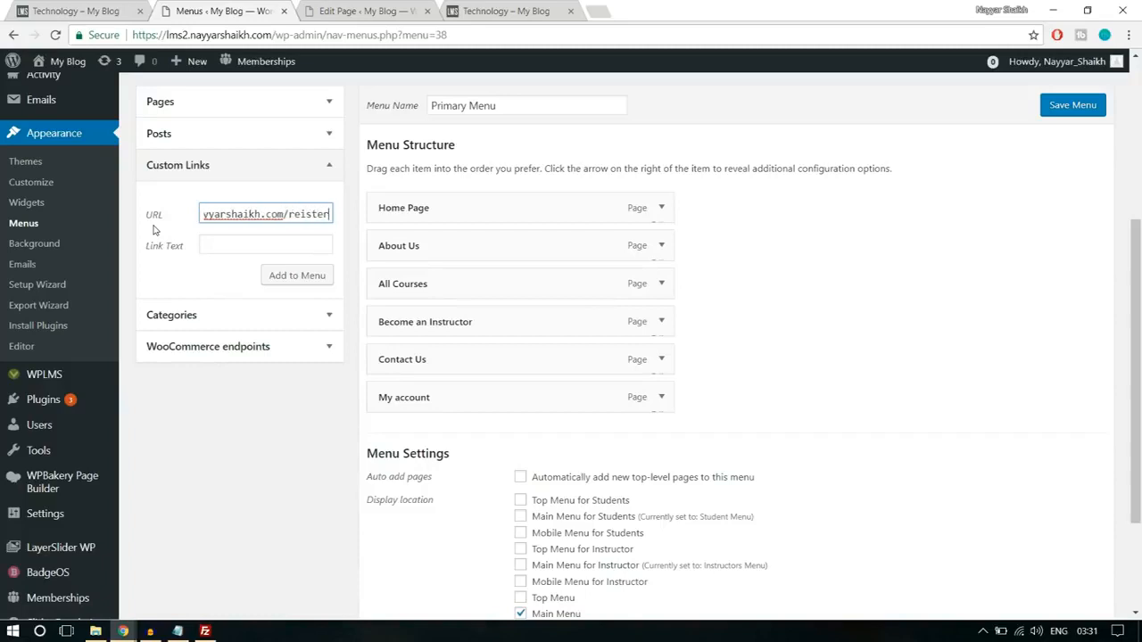
left_click(304, 214)
type("g")
type("g")
left_click(259, 244)
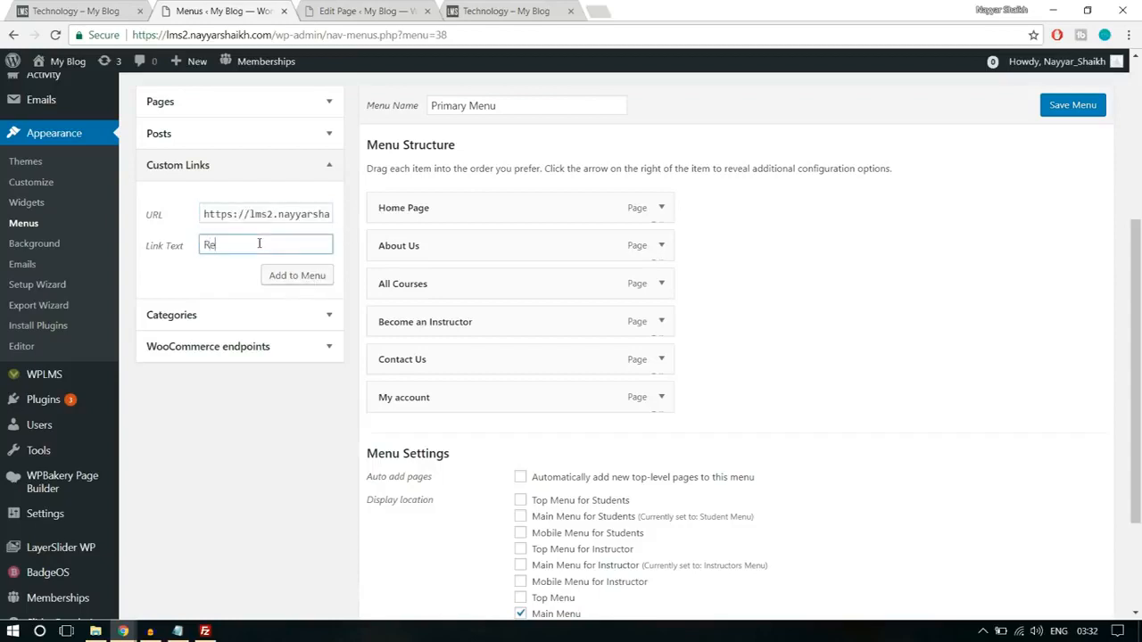
left_click(273, 277)
- Move the Register link directly below All Courses, check its URL, and save the Primary Menu
left_click_drag(515, 425, 484, 326)
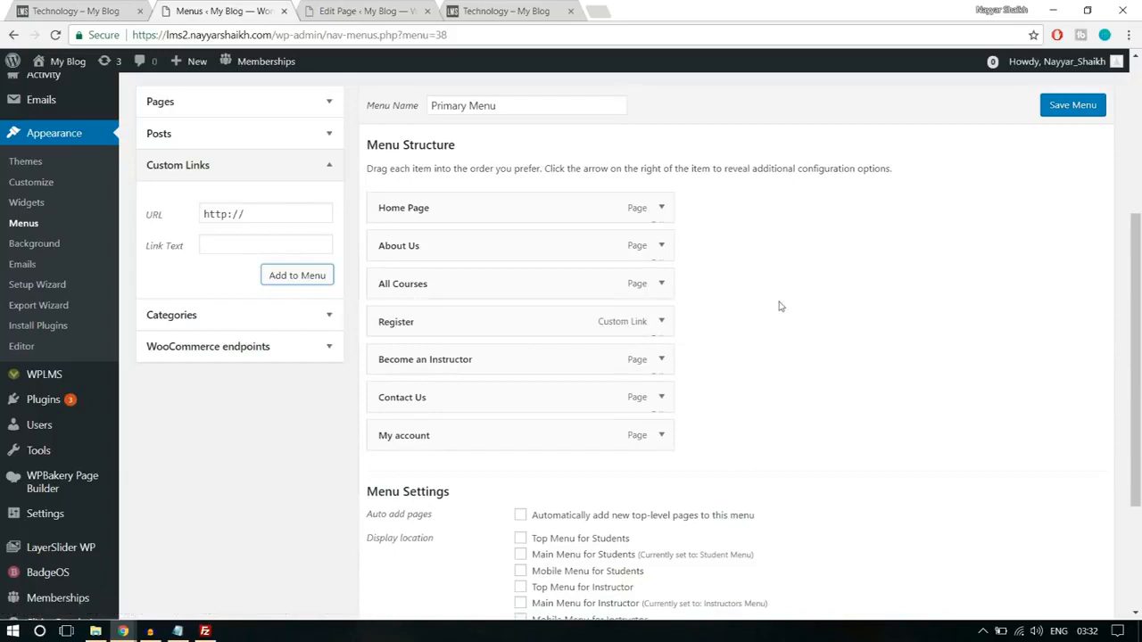
left_click(662, 323)
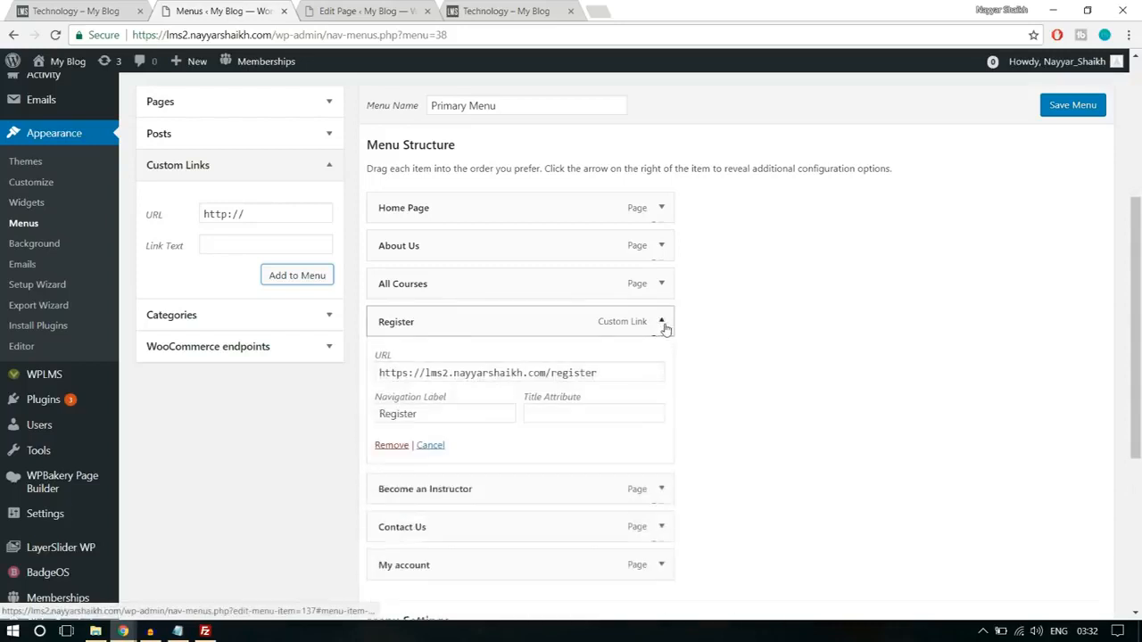
left_click_drag(615, 373, 547, 373)
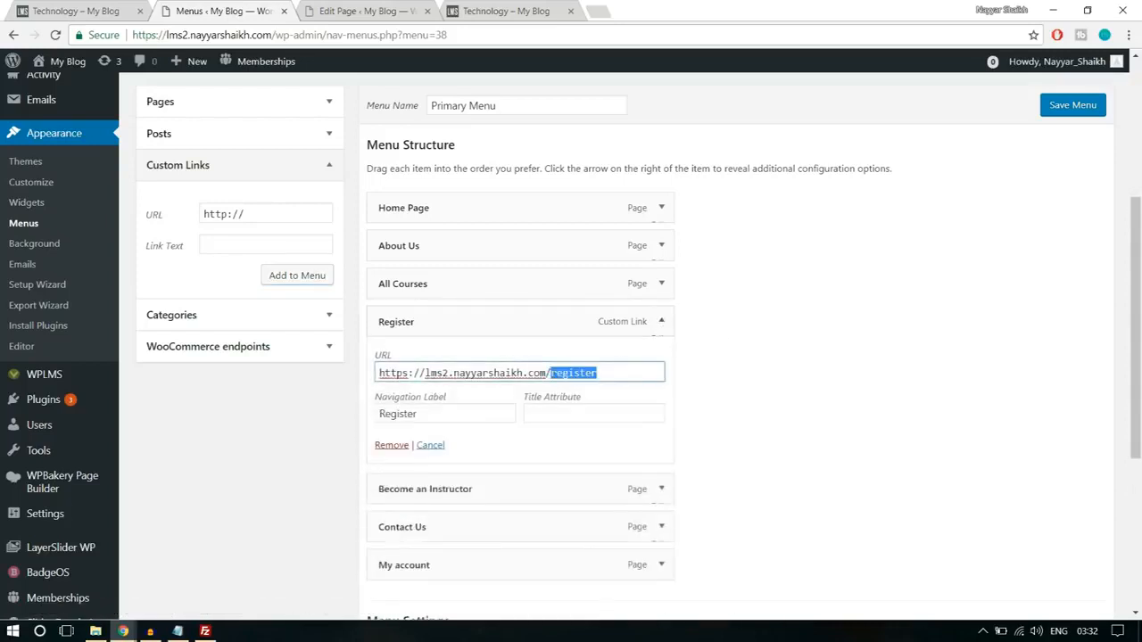
left_click(665, 323)
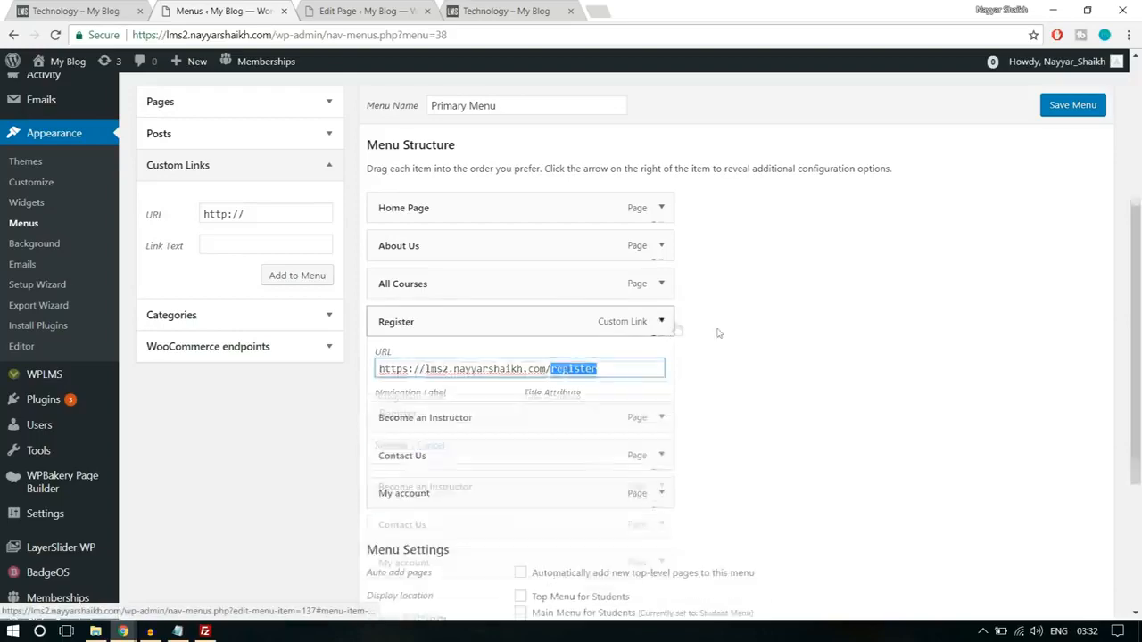
scroll(726, 331, "down", 3)
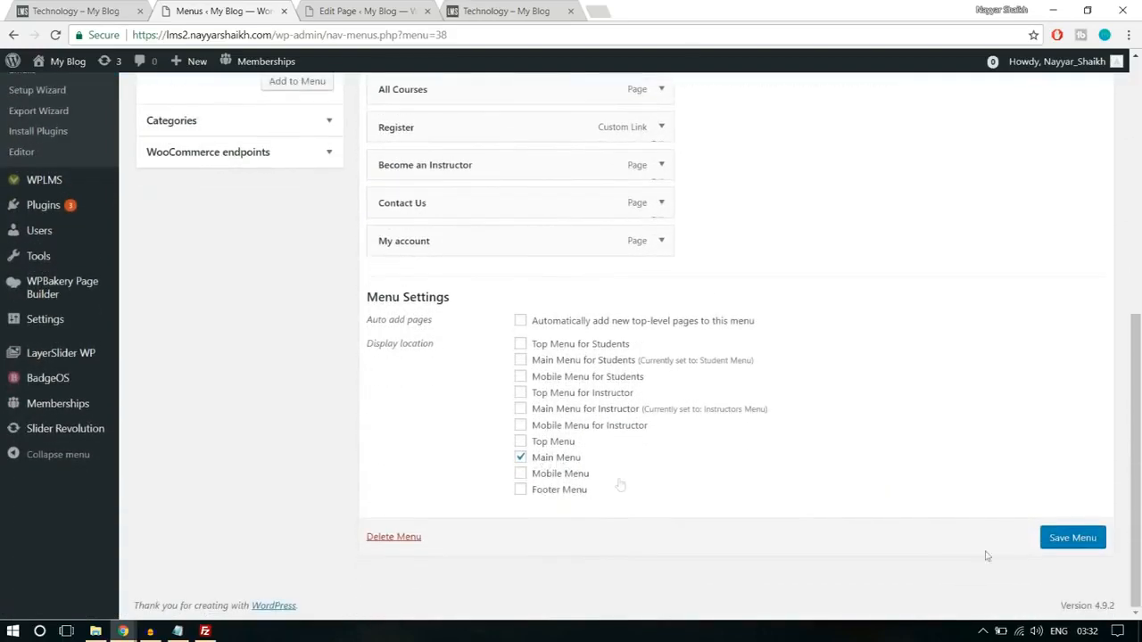
left_click(1052, 544)
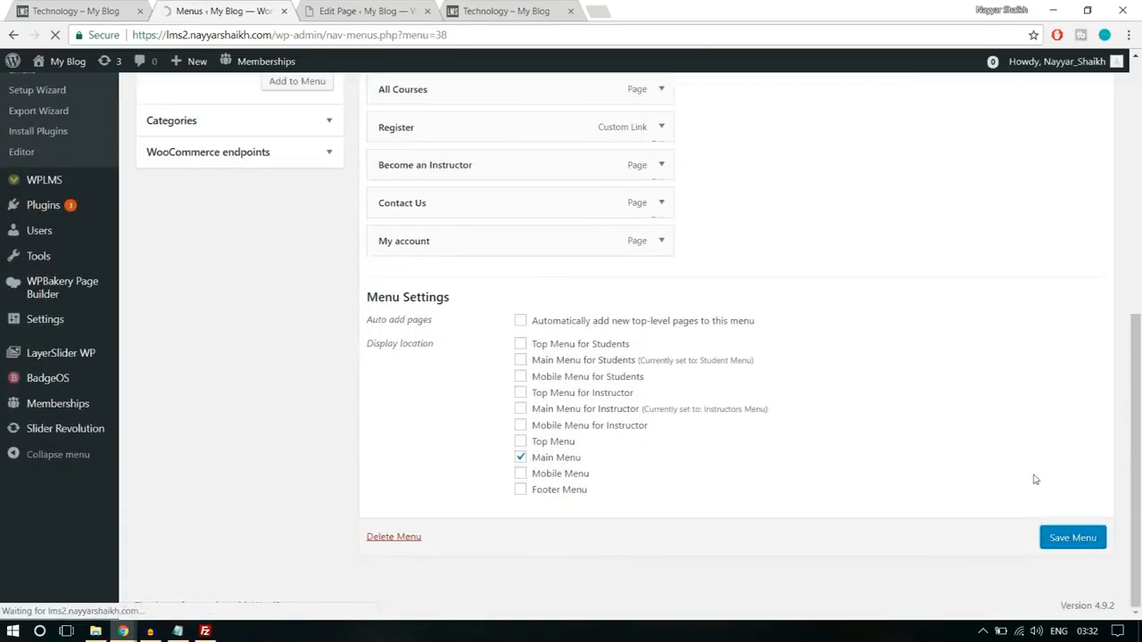
- Check the navigation menu shown to the logged-in account on the site's Technology course category page
left_click(506, 11)
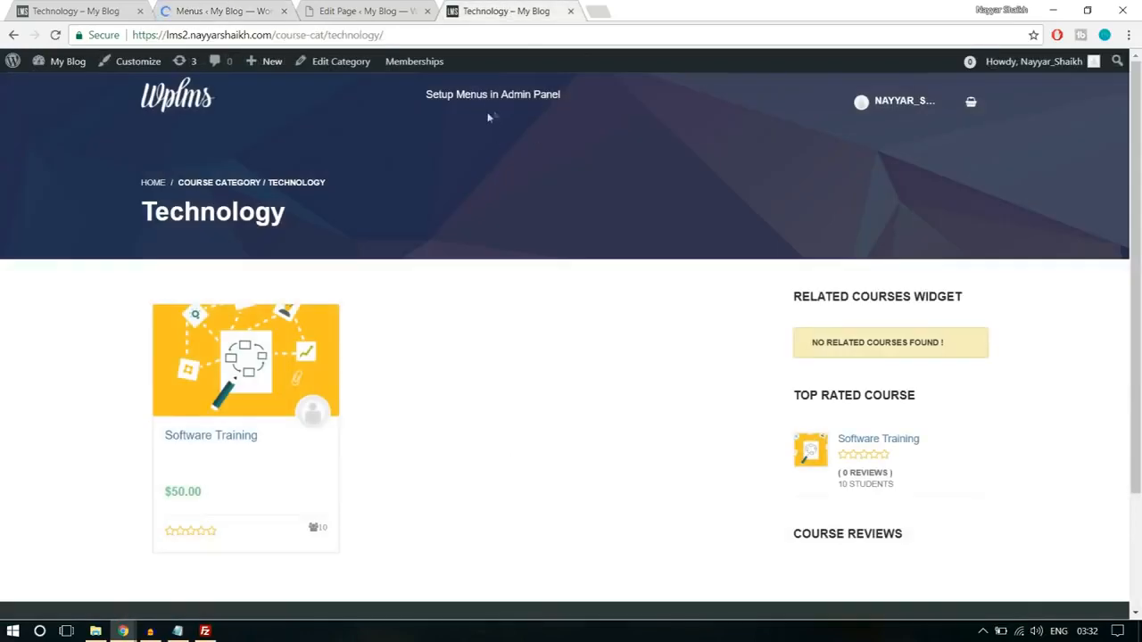
left_click(177, 106)
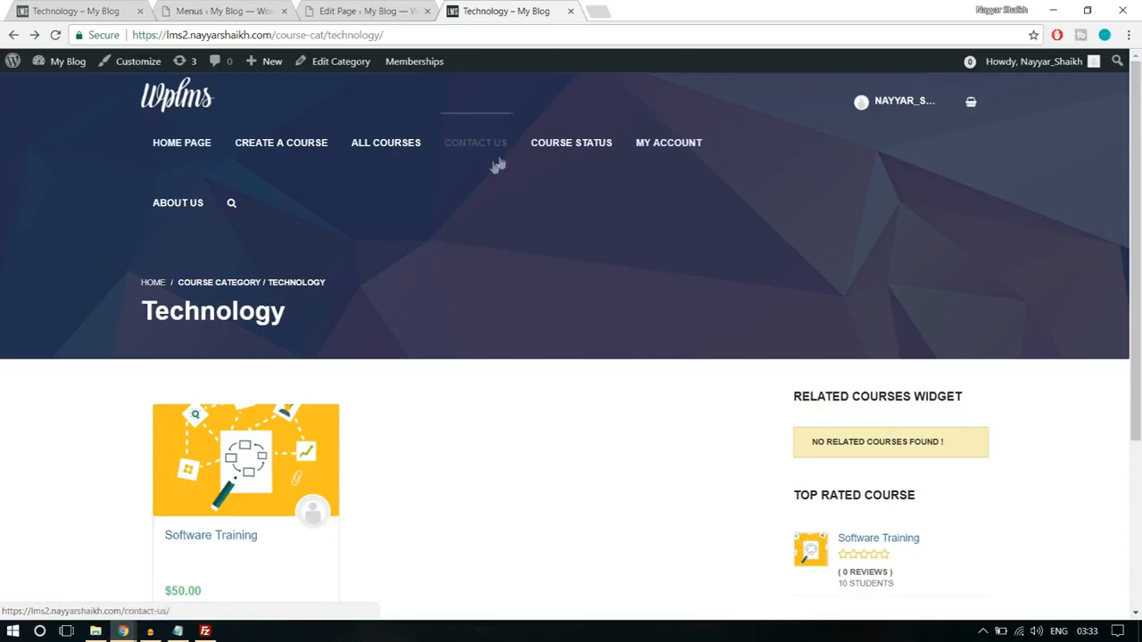
scroll(684, 411, "down", 3)
scroll(678, 415, "up", 3)
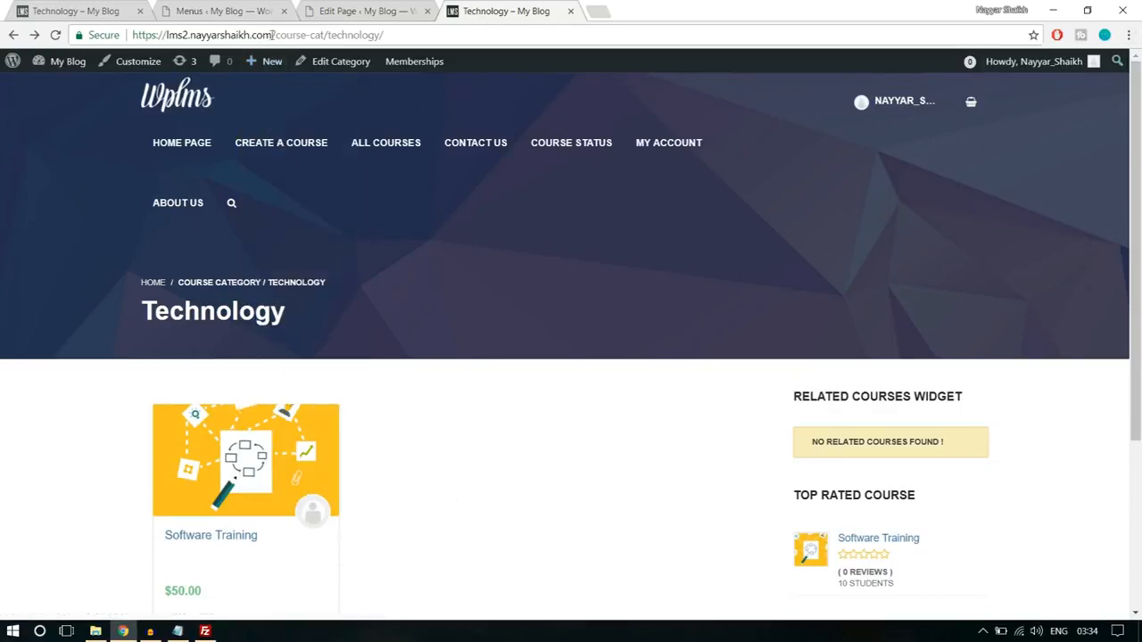
- Open the site's home page in an incognito window to check the logged-out menu, and return to the regular window
left_click_drag(276, 34, 132, 35)
key("ctrl+c")
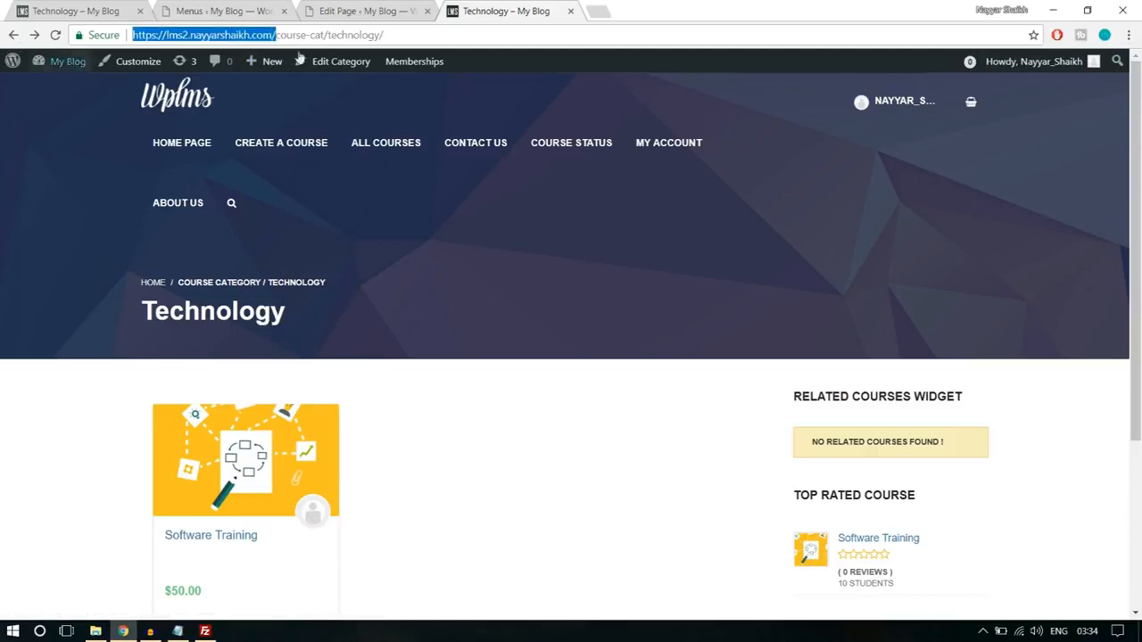
left_click(1127, 35)
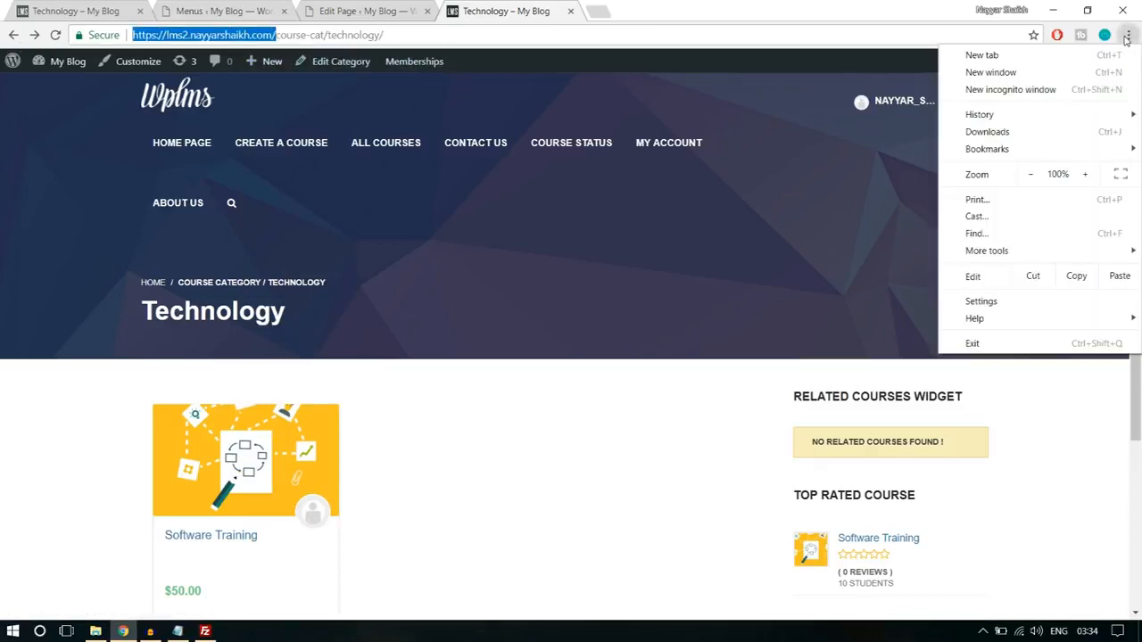
left_click(1063, 86)
key("ctrl+v")
key("Return")
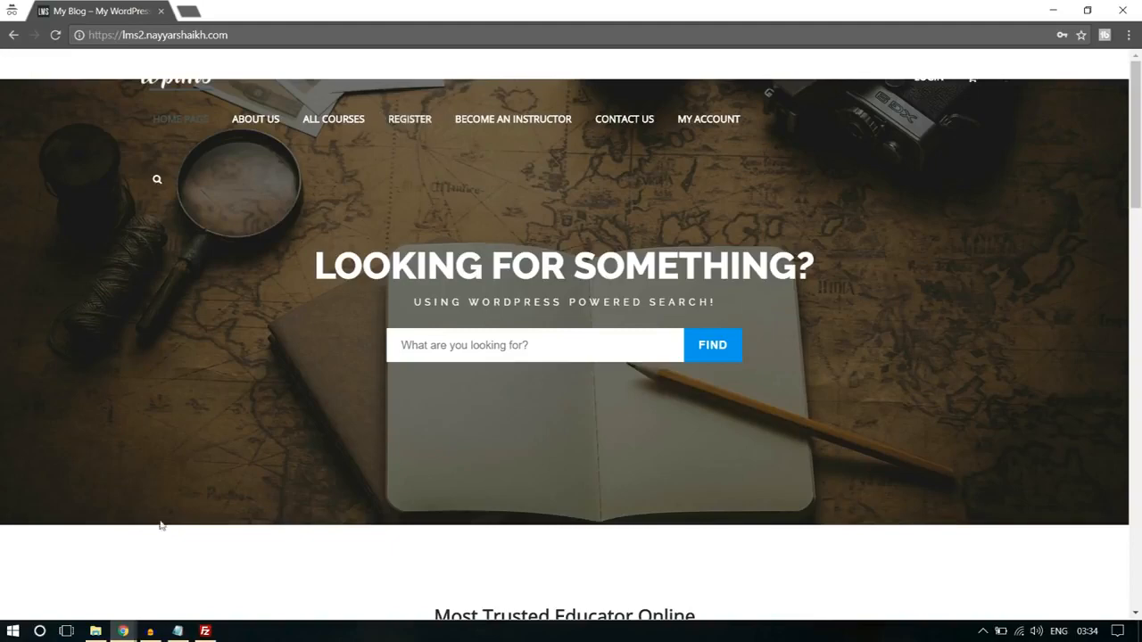
left_click(123, 630)
left_click(91, 591)
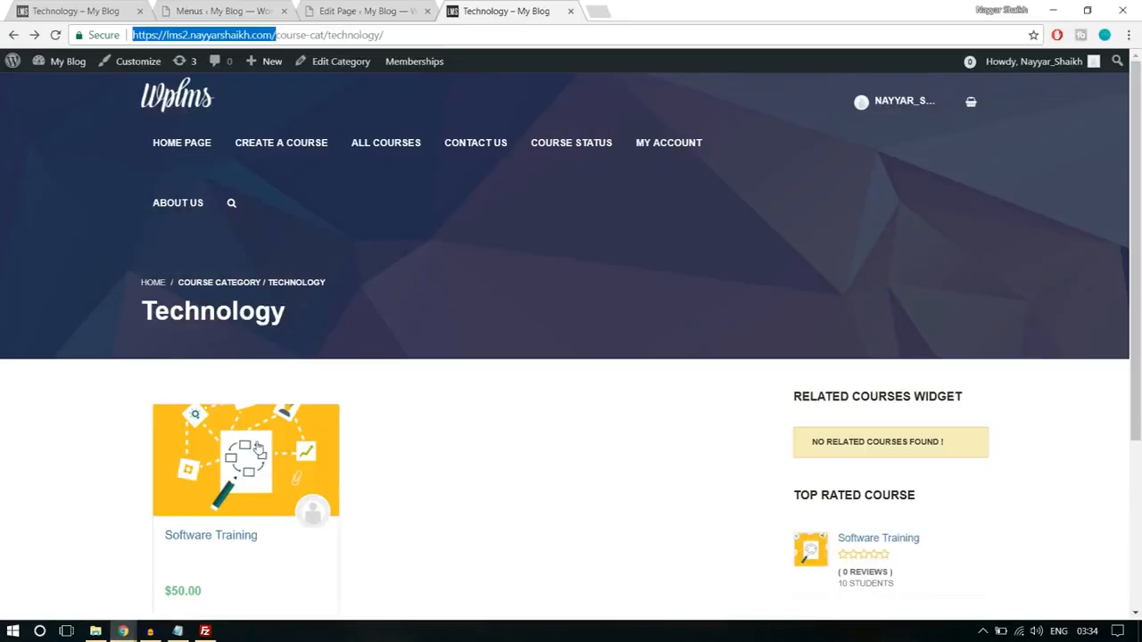
- Return to the site's admin area and open the Home Page from the list of pages for editing
left_click(232, 9)
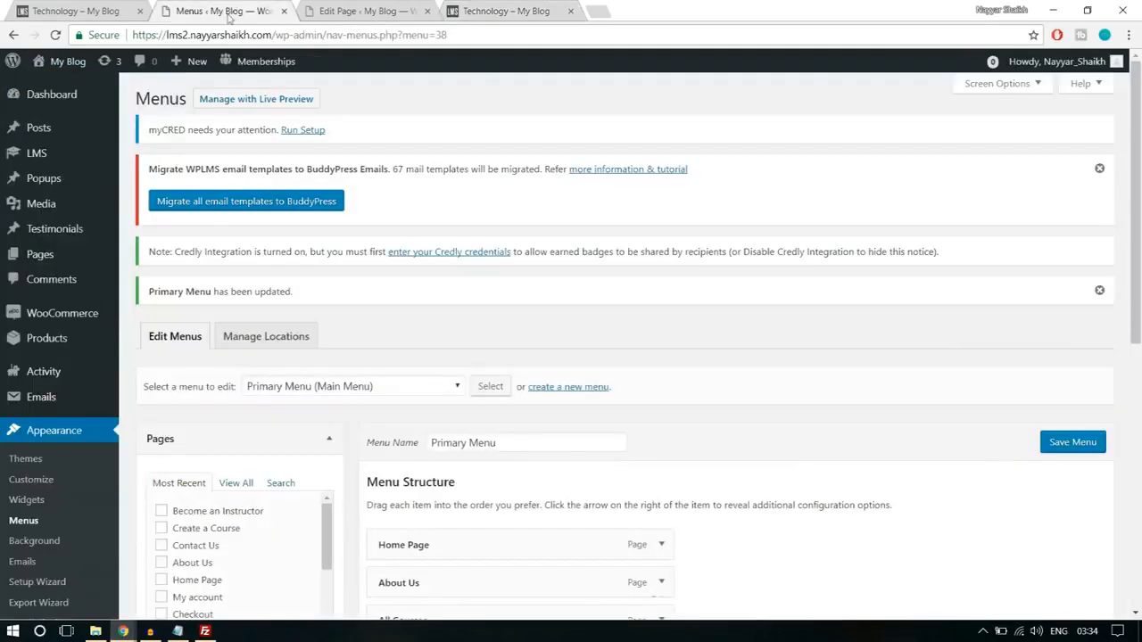
mouse_move(58, 323)
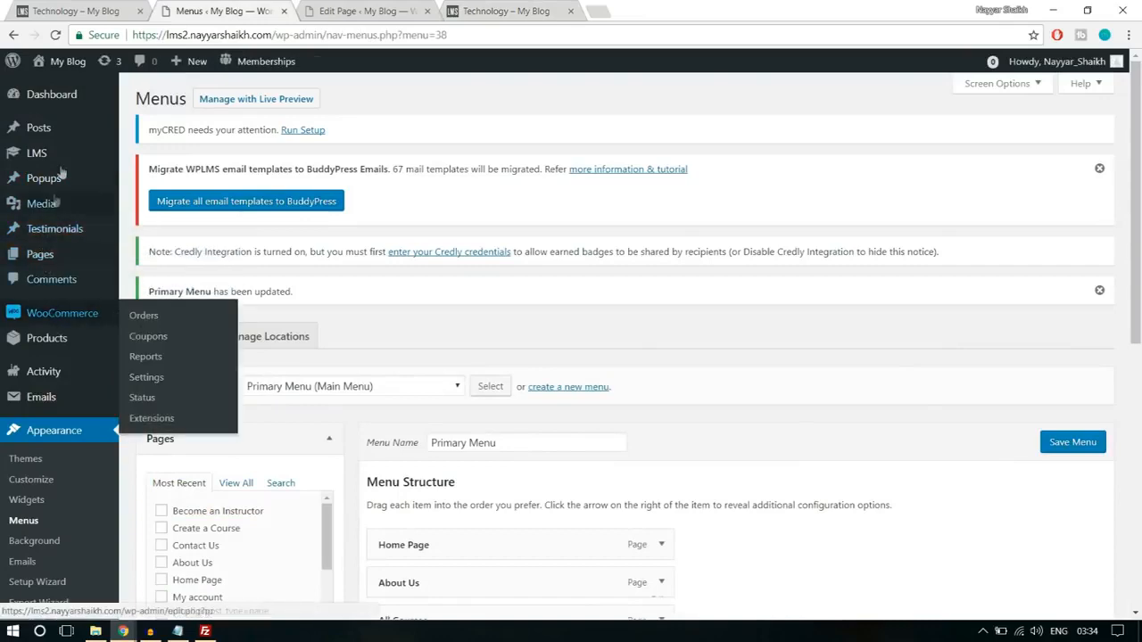
left_click(57, 254)
scroll(517, 323, "down", 2)
scroll(518, 324, "down", 5)
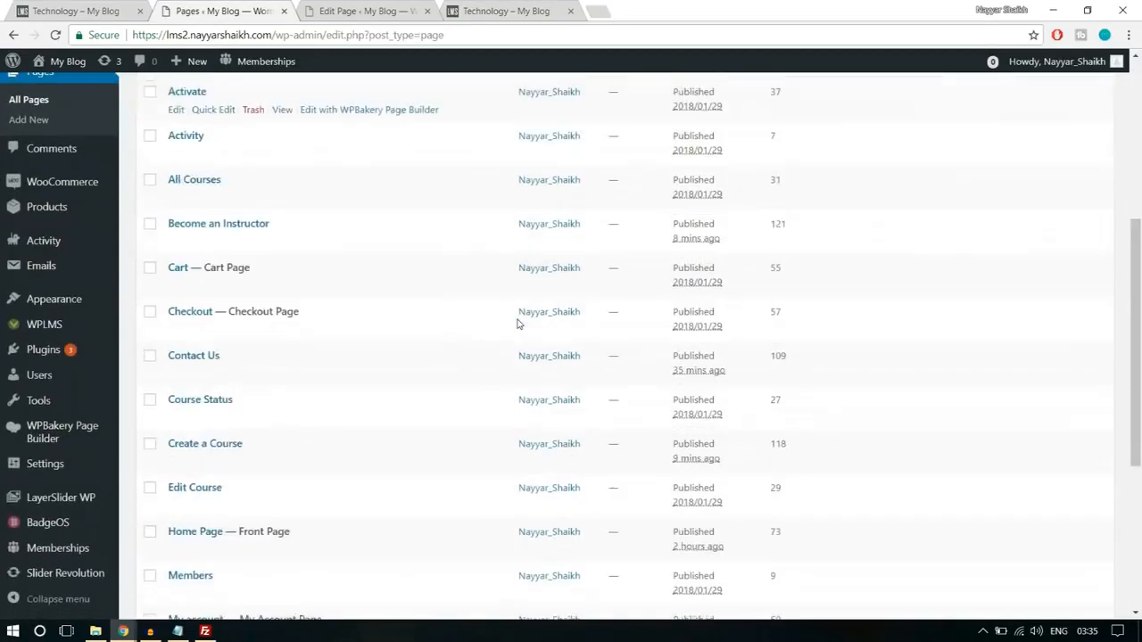
left_click(176, 395)
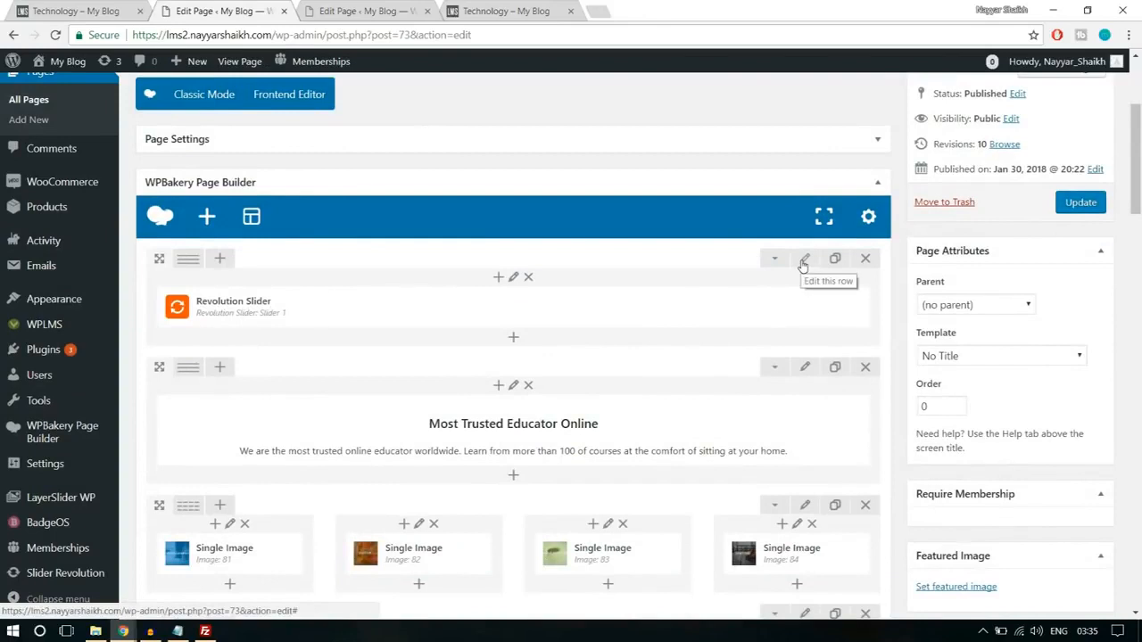
- Set the top margin of the Revolution Slider's row to -250px, save the row settings, and update the Home Page
left_click(804, 260)
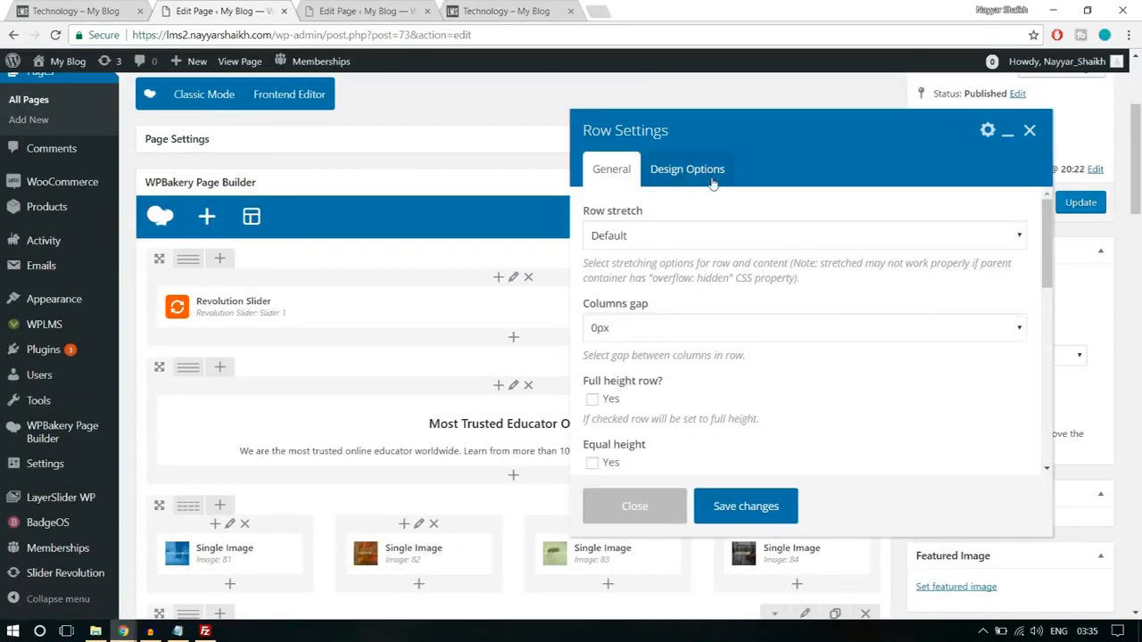
left_click(713, 183)
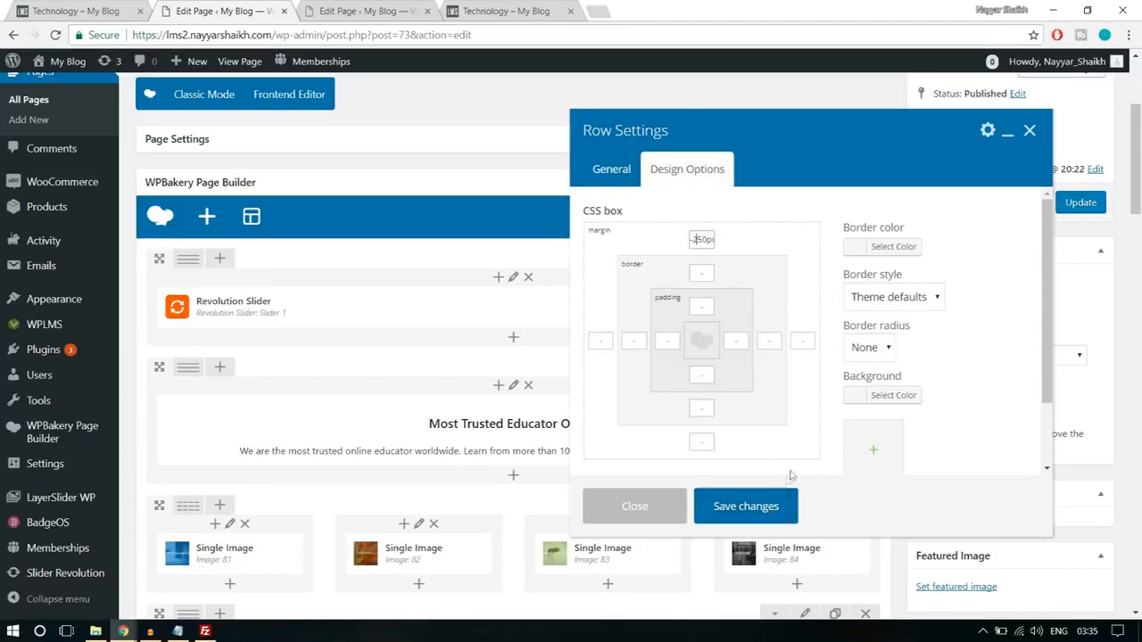
left_click(776, 507)
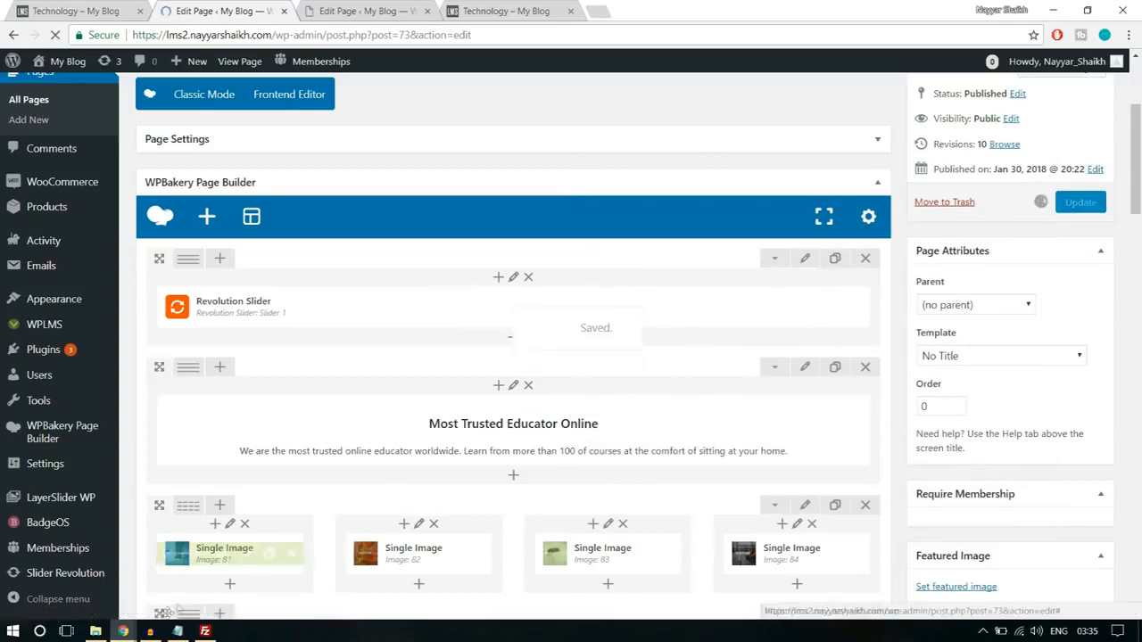
- Reload the home page in the incognito window and check the slider's position and the rest of the page
mouse_move(123, 630)
left_click(206, 582)
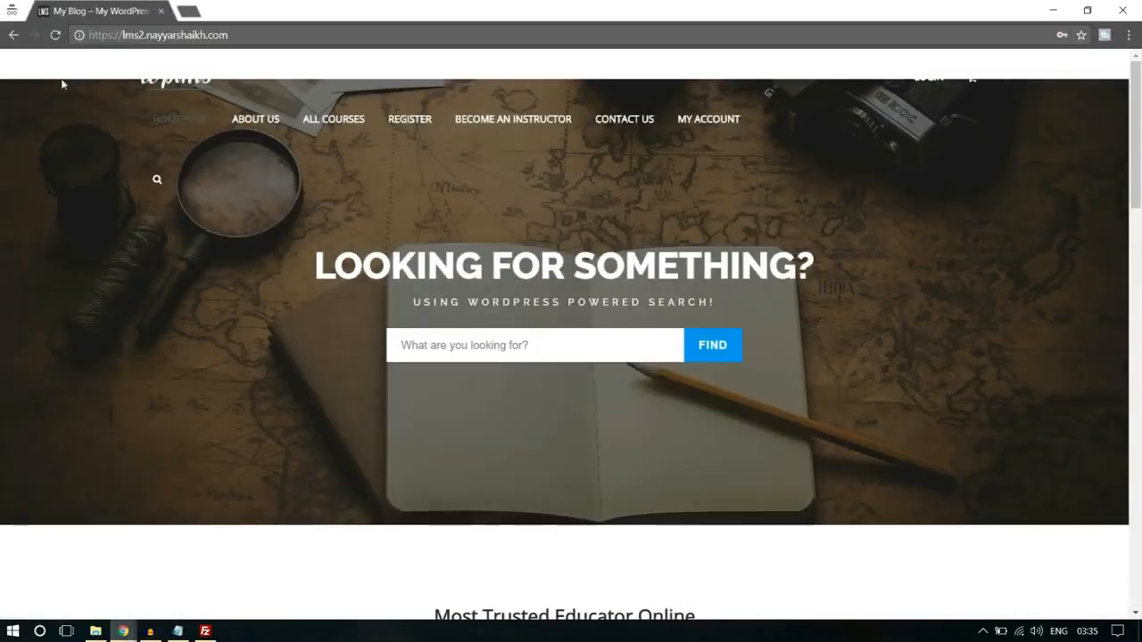
left_click(55, 35)
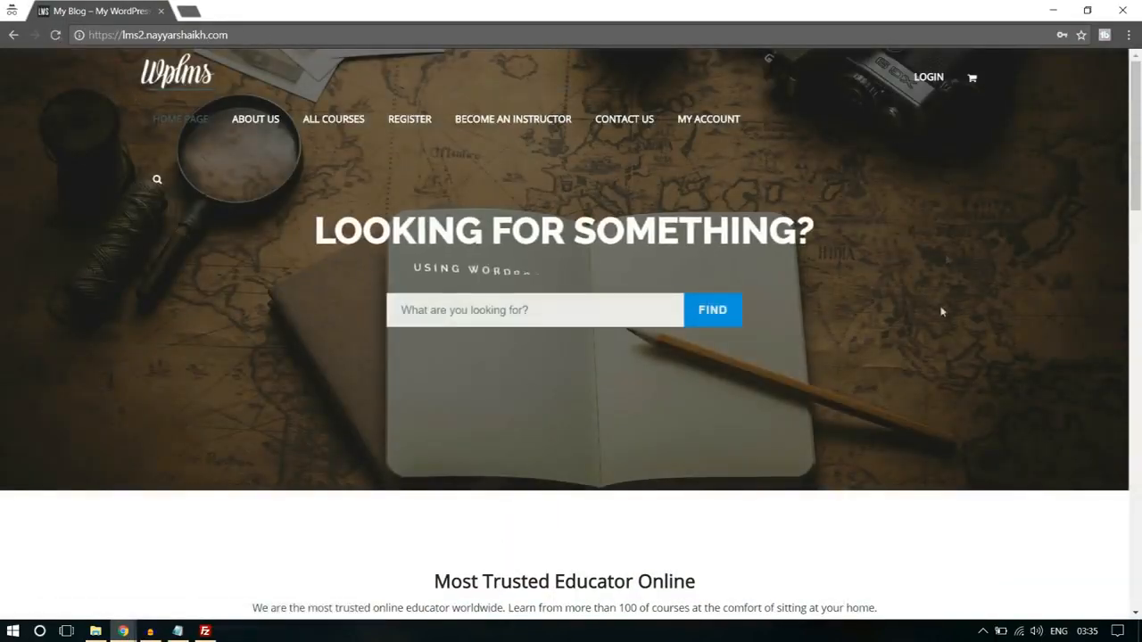
scroll(938, 331, "down", 20)
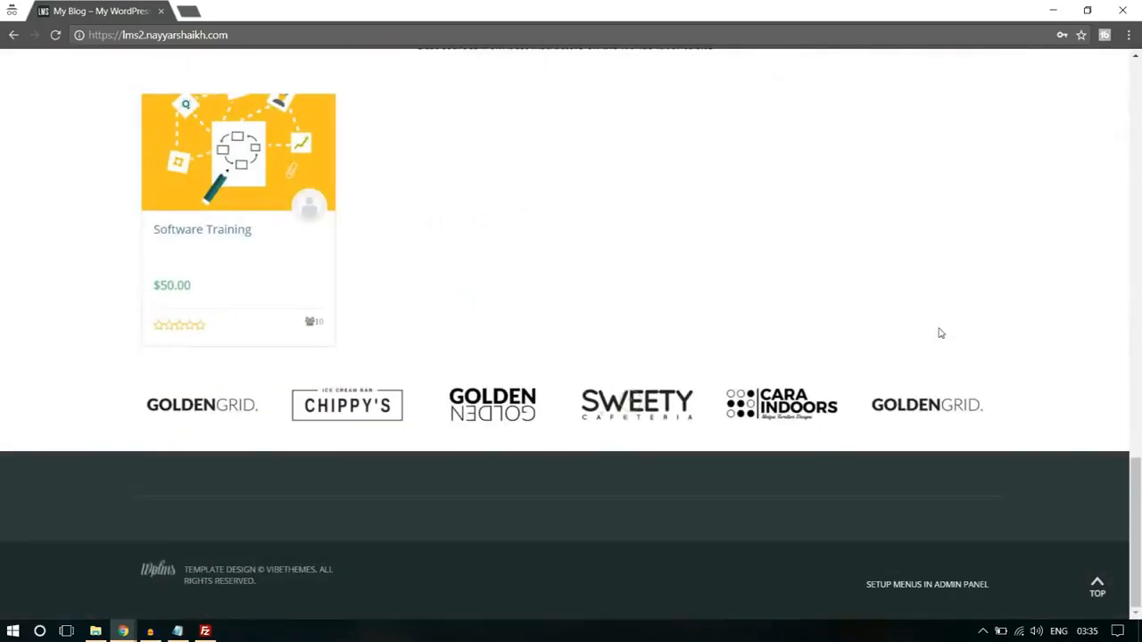
scroll(948, 362, "up", 20)
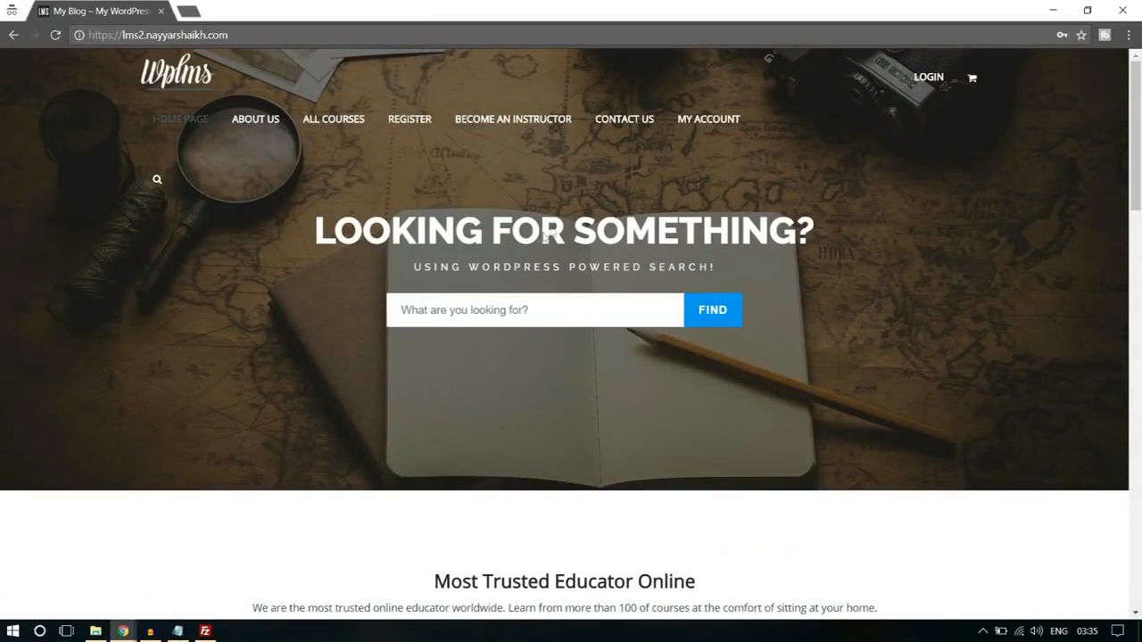
- Open the Register page from the logged-out menu and examine the account and profile fields of the sign-up form
left_click(404, 126)
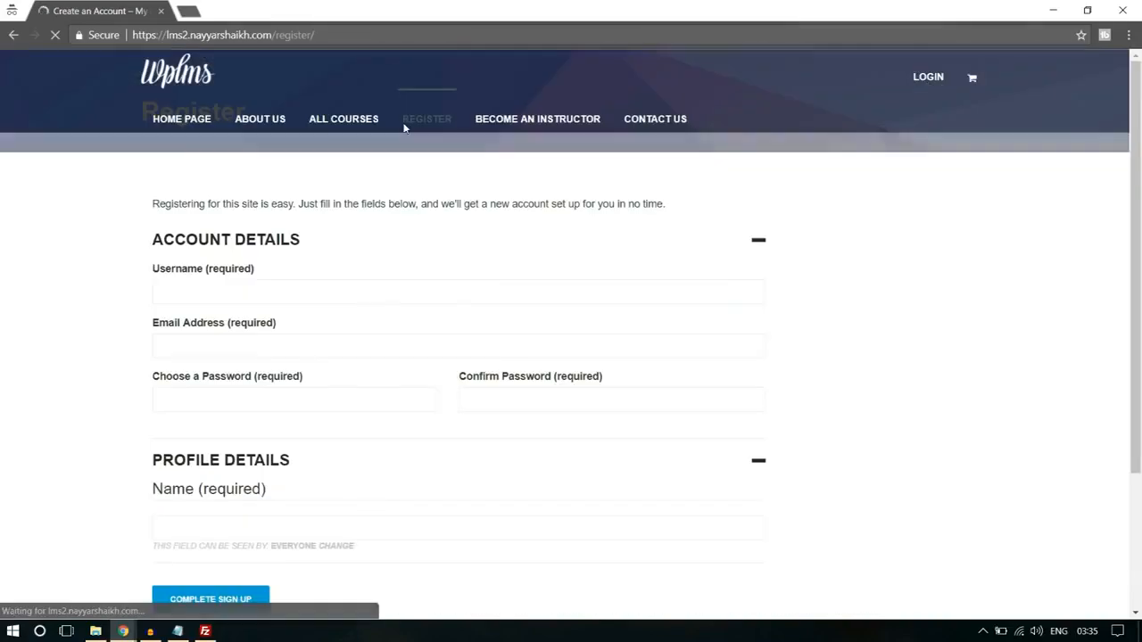
scroll(521, 288, "down", 4)
left_click(270, 344)
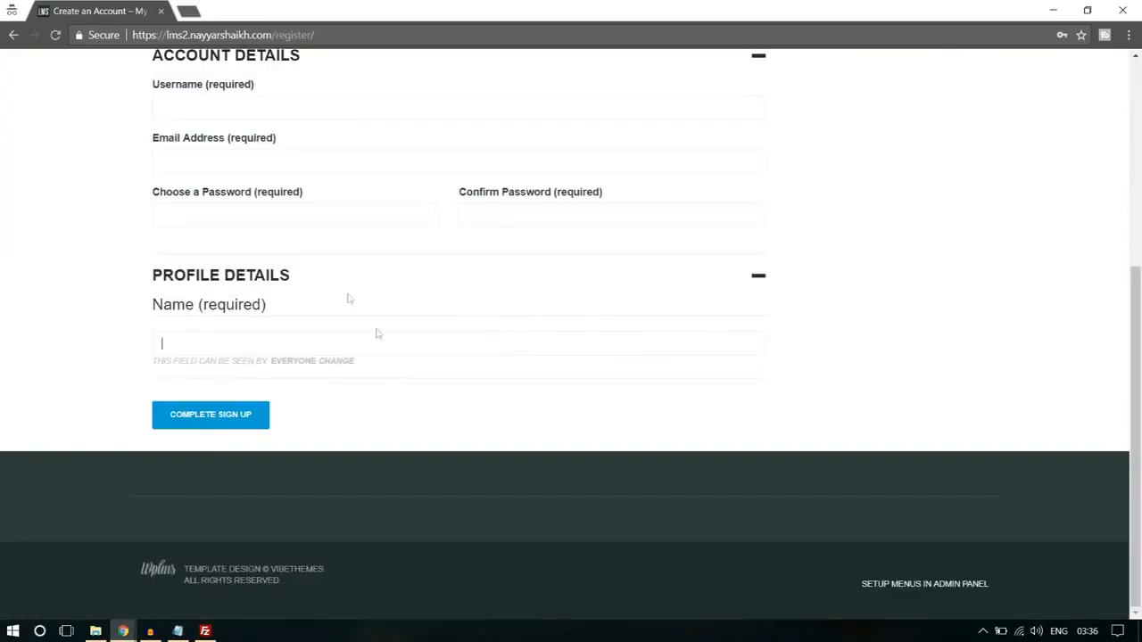
scroll(1000, 245, "up", 2)
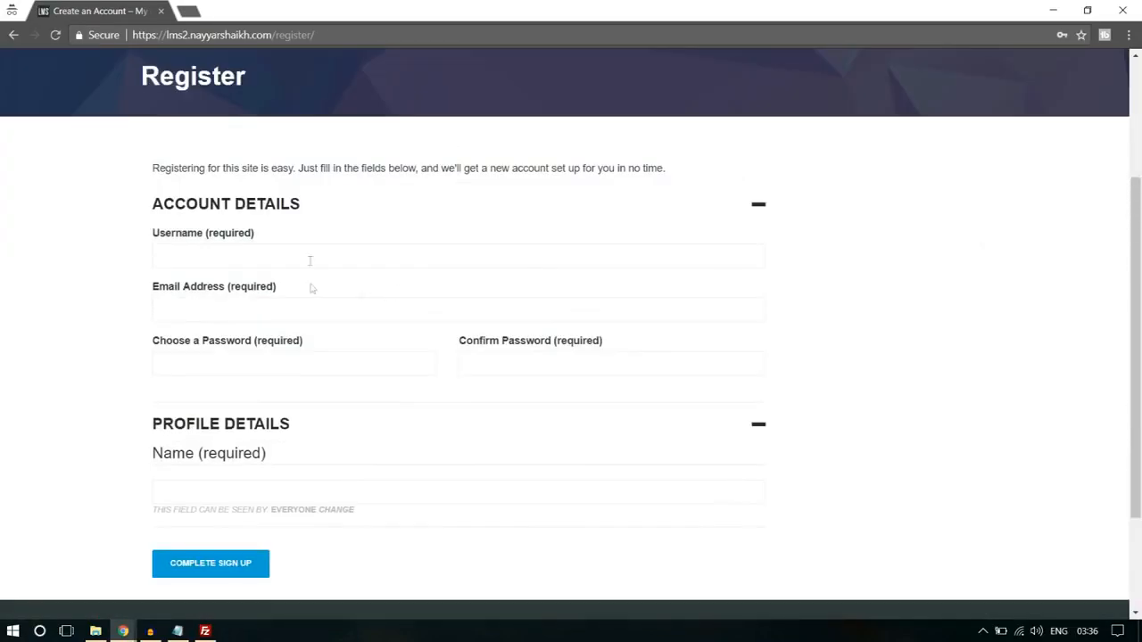
left_click(271, 316)
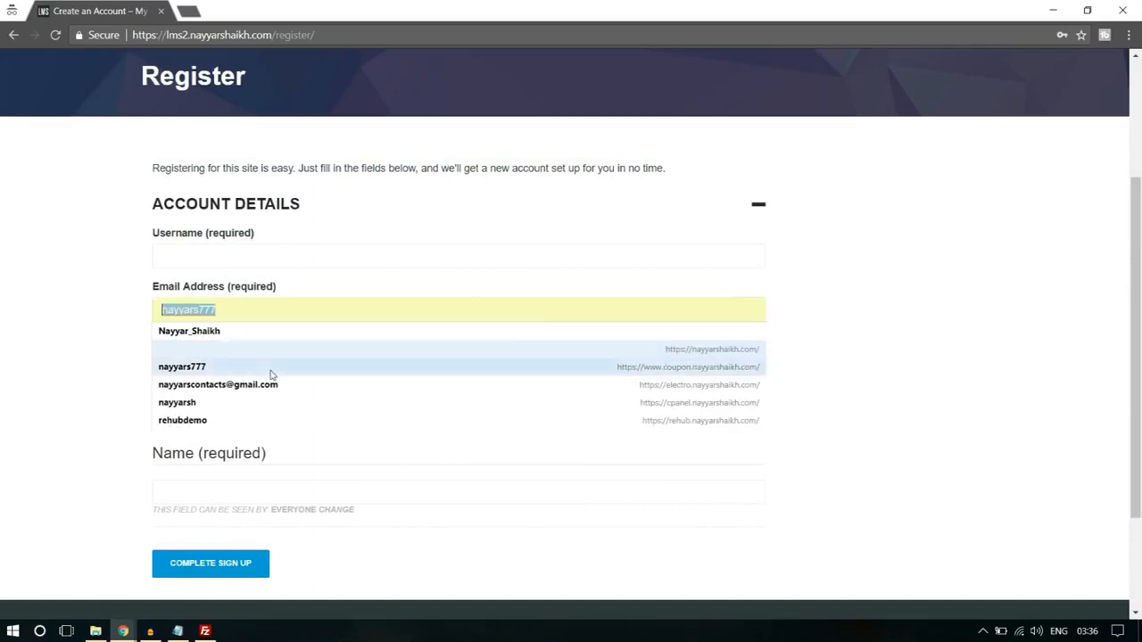
left_click(867, 274)
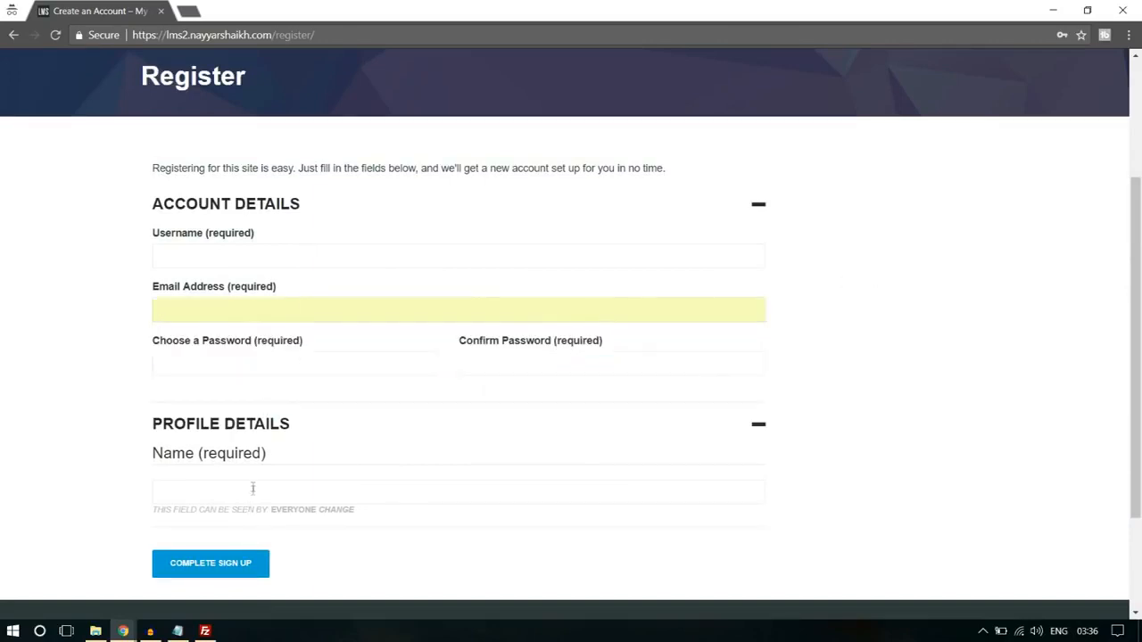
scroll(688, 344, "down", 2)
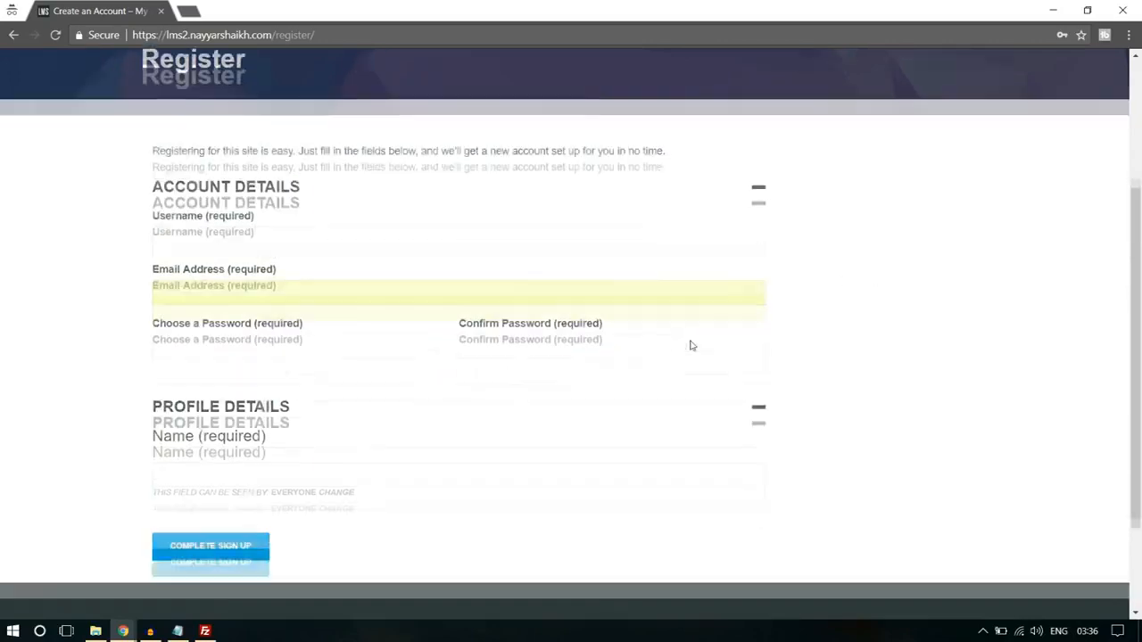
- Return to the admin window and start a new field in the Base (Primary) group of the users' profile fields
left_click(122, 632)
left_click(79, 571)
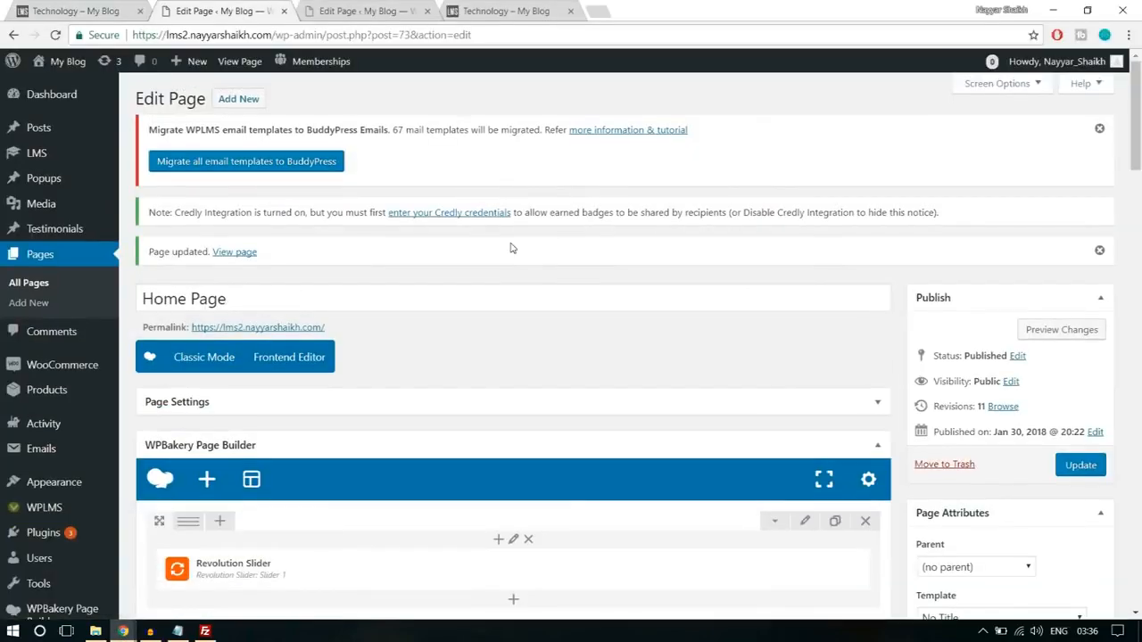
scroll(511, 248, "down", 3)
mouse_move(53, 379)
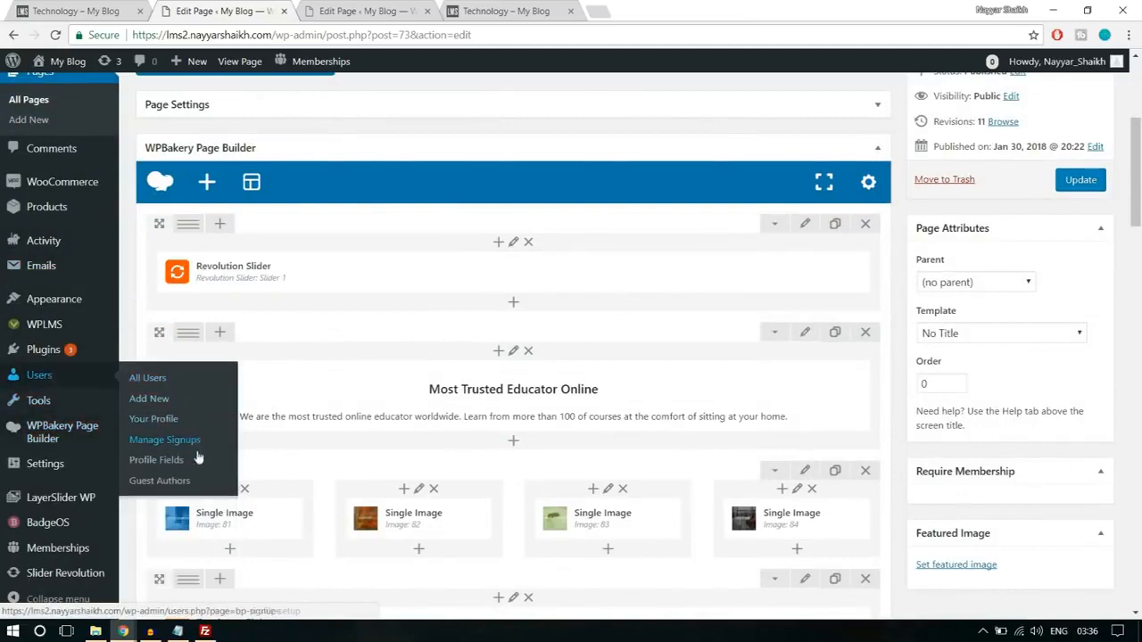
left_click(174, 470)
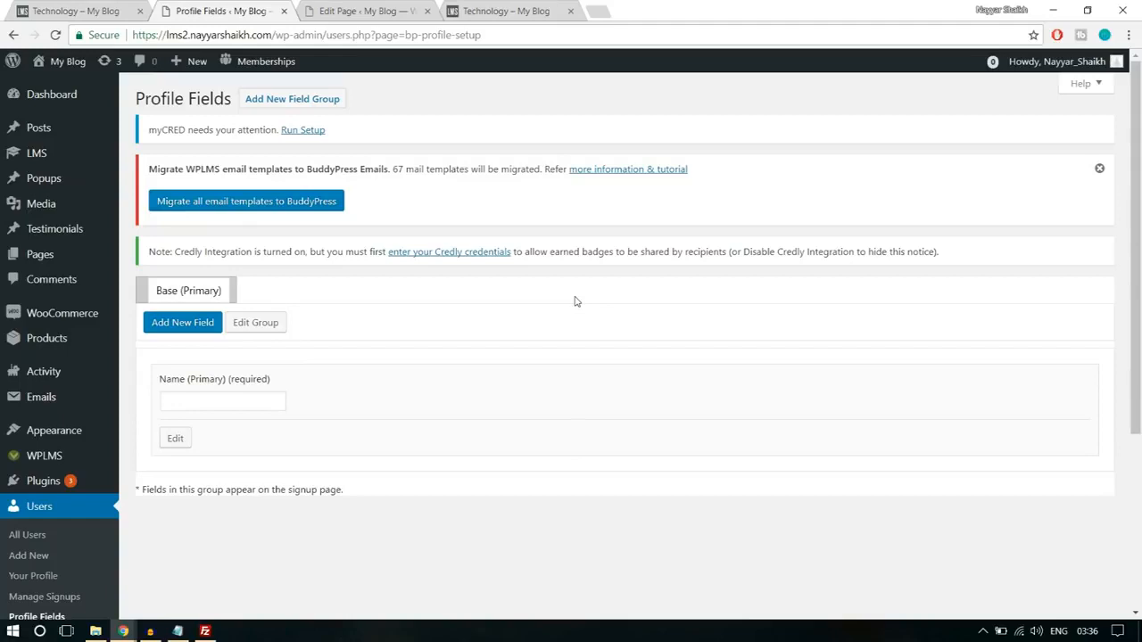
left_click(191, 333)
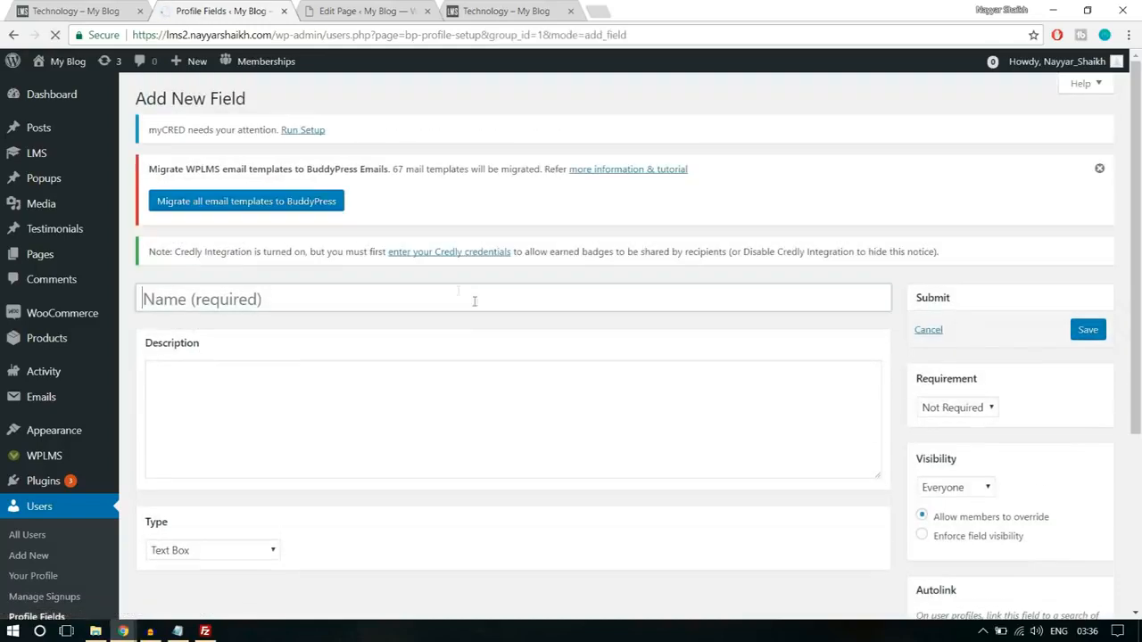
- Name the new profile field Bio and enter the description "Type something about yourself!"
left_click(366, 294)
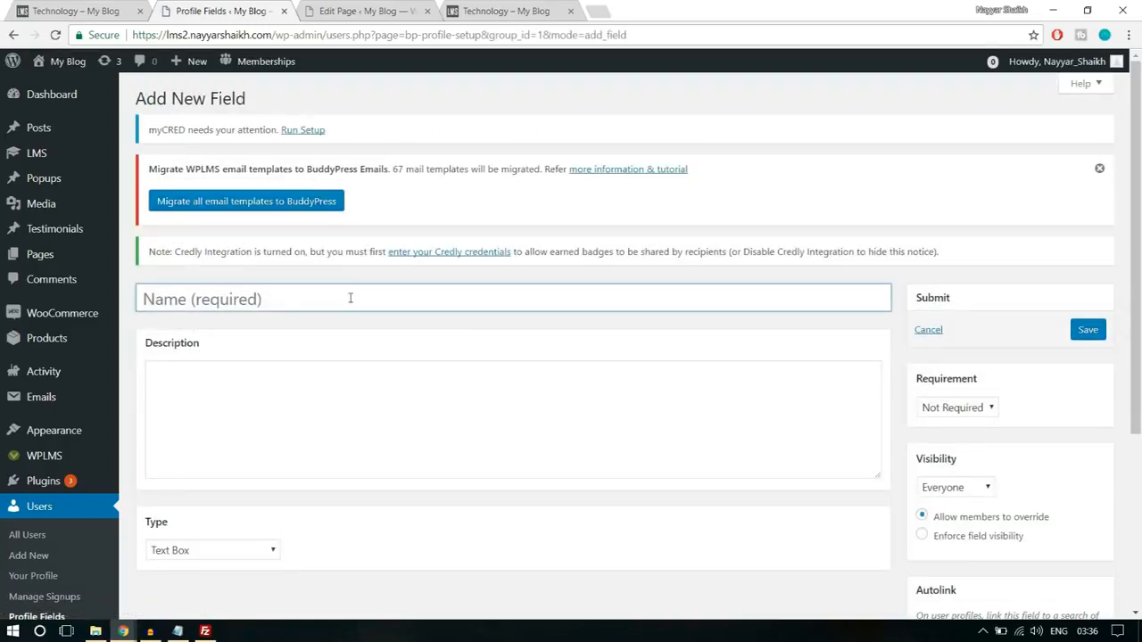
type("Bio")
scroll(384, 312, "down", 2)
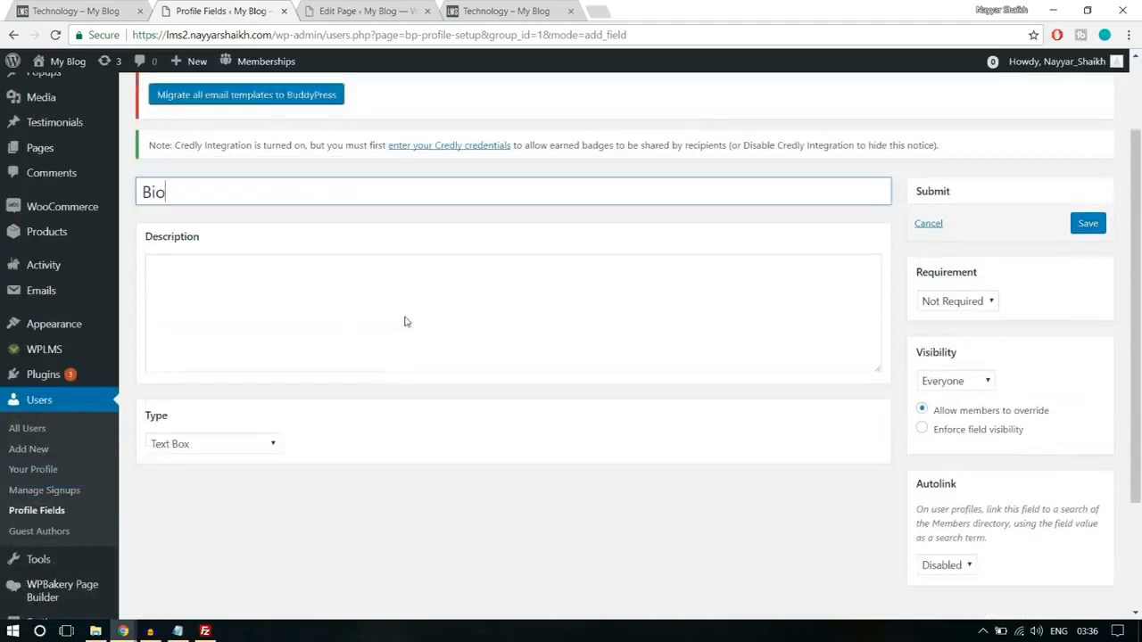
left_click(361, 298)
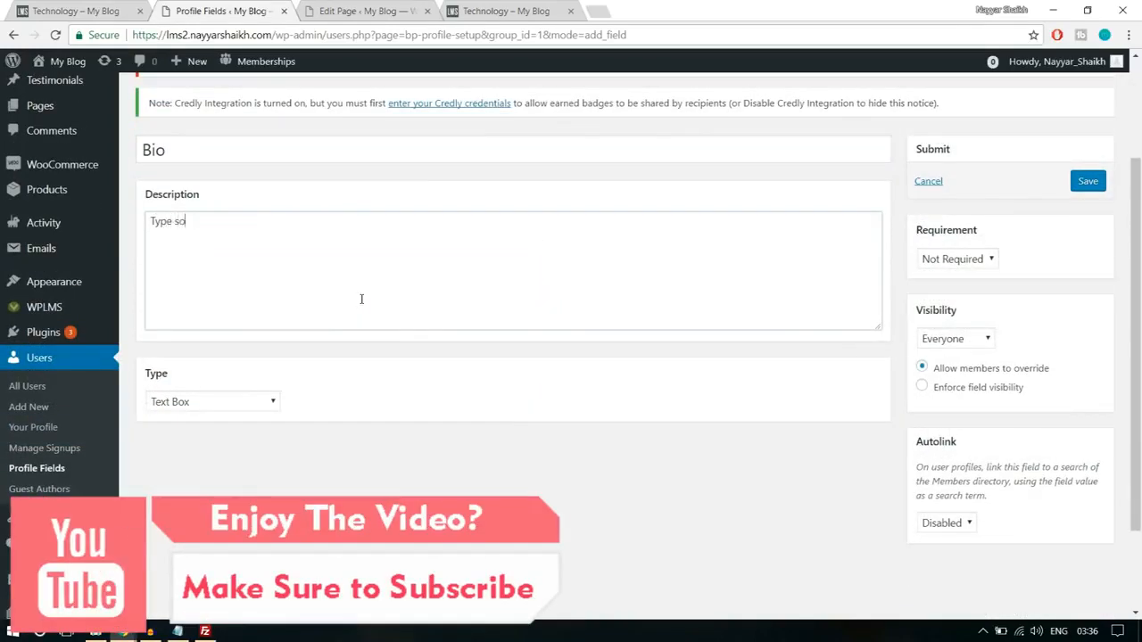
type("Type somethign")
key("BackSpace")
key("BackSpace")
type("ng about yourself!")
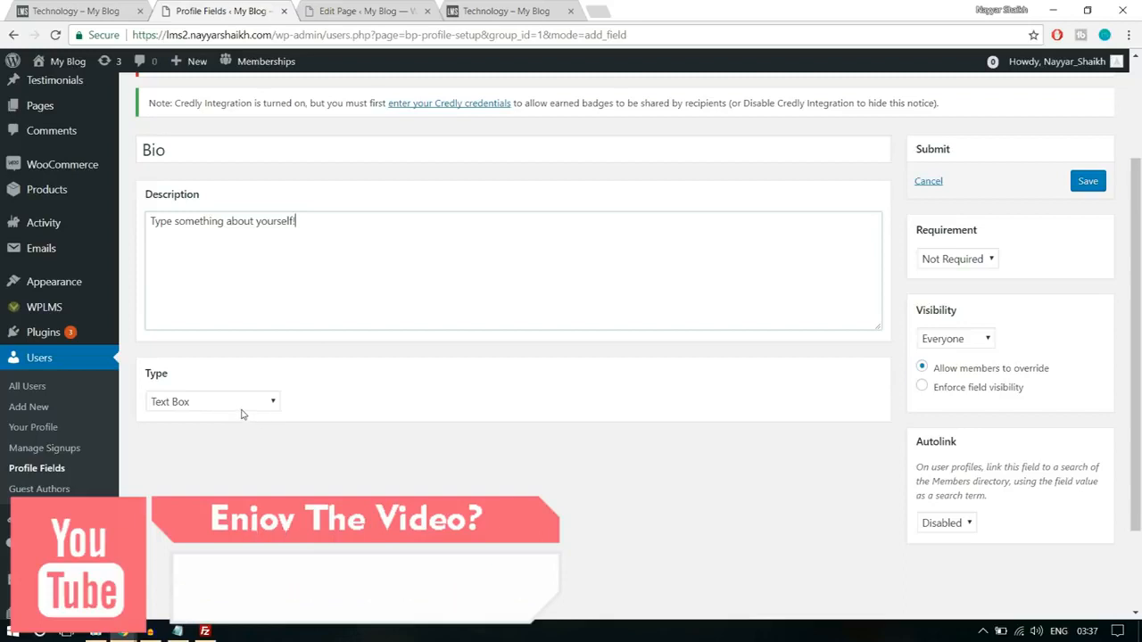
- Set the Bio field's type to Multi-line Text Area and its visibility to Everyone, and save the field
left_click(241, 408)
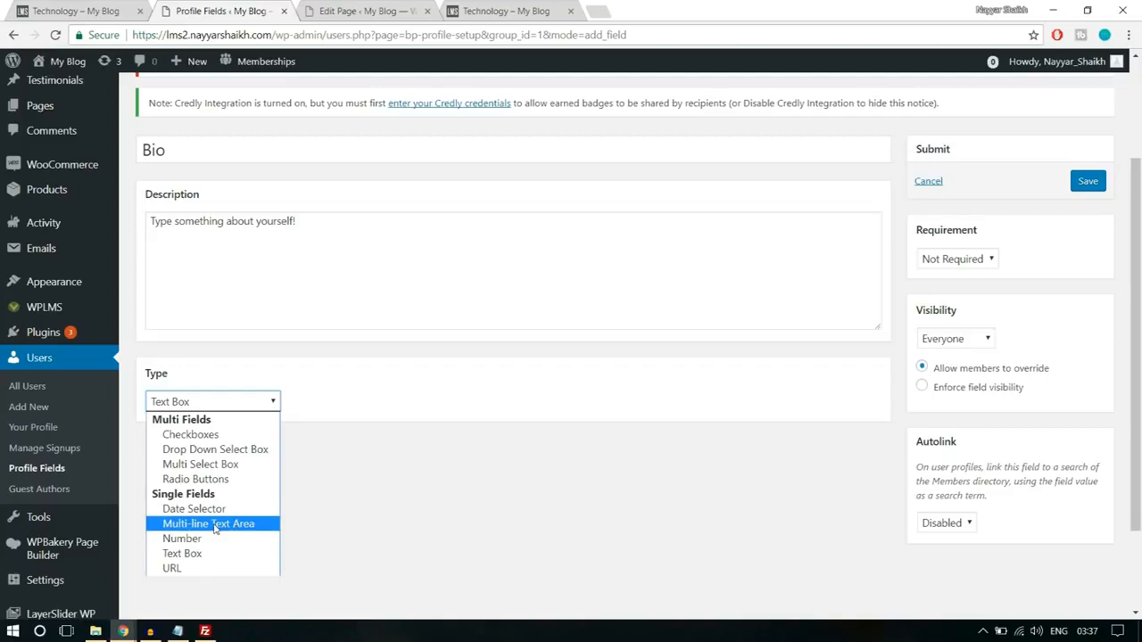
left_click(219, 525)
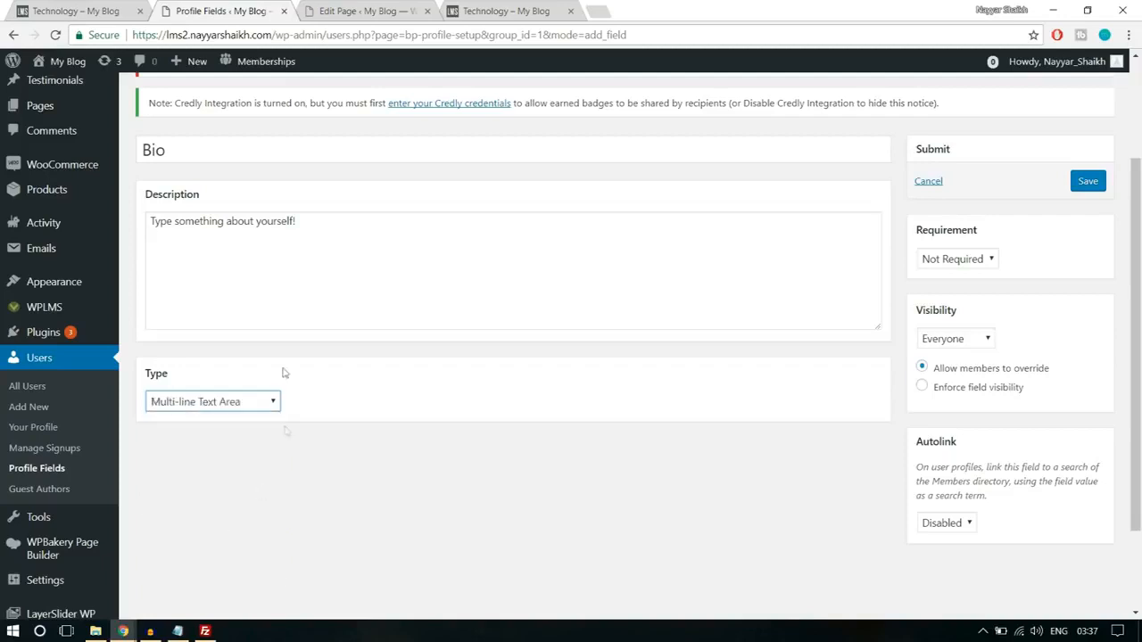
left_click(969, 261)
left_click(1056, 272)
left_click(971, 347)
left_click(972, 347)
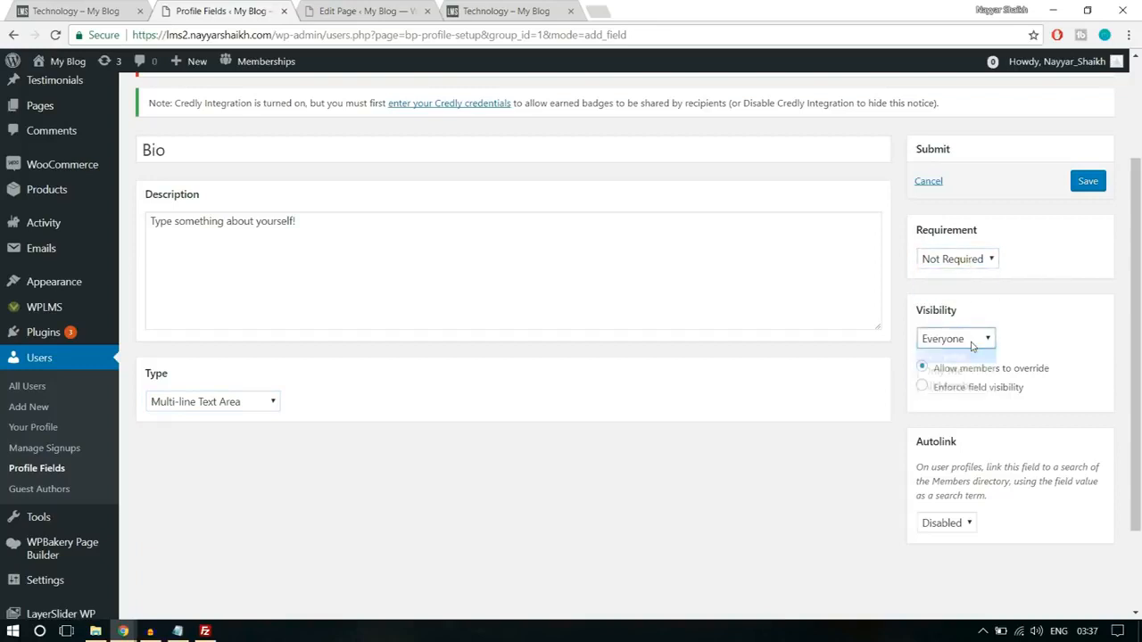
left_click(971, 347)
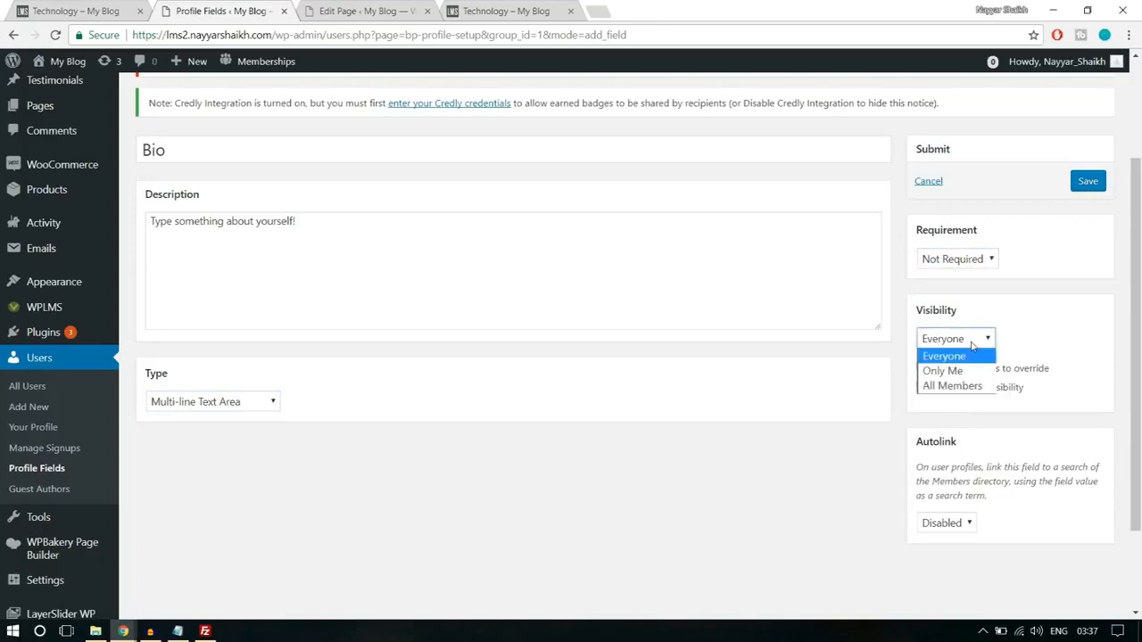
left_click(954, 359)
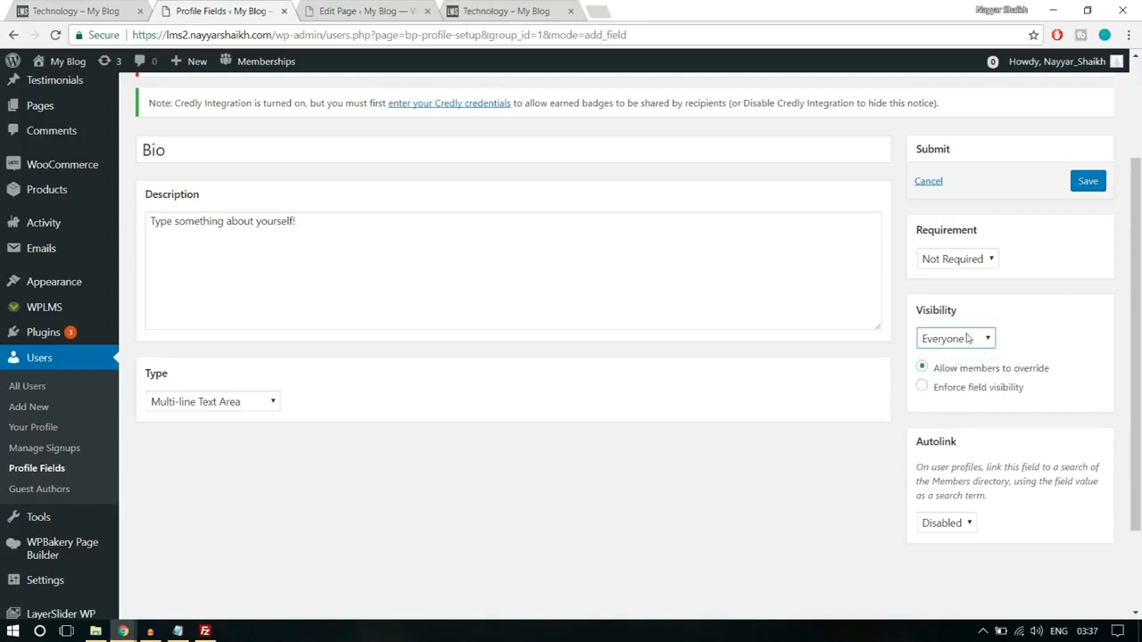
left_click(965, 347)
left_click(965, 349)
left_click(1093, 185)
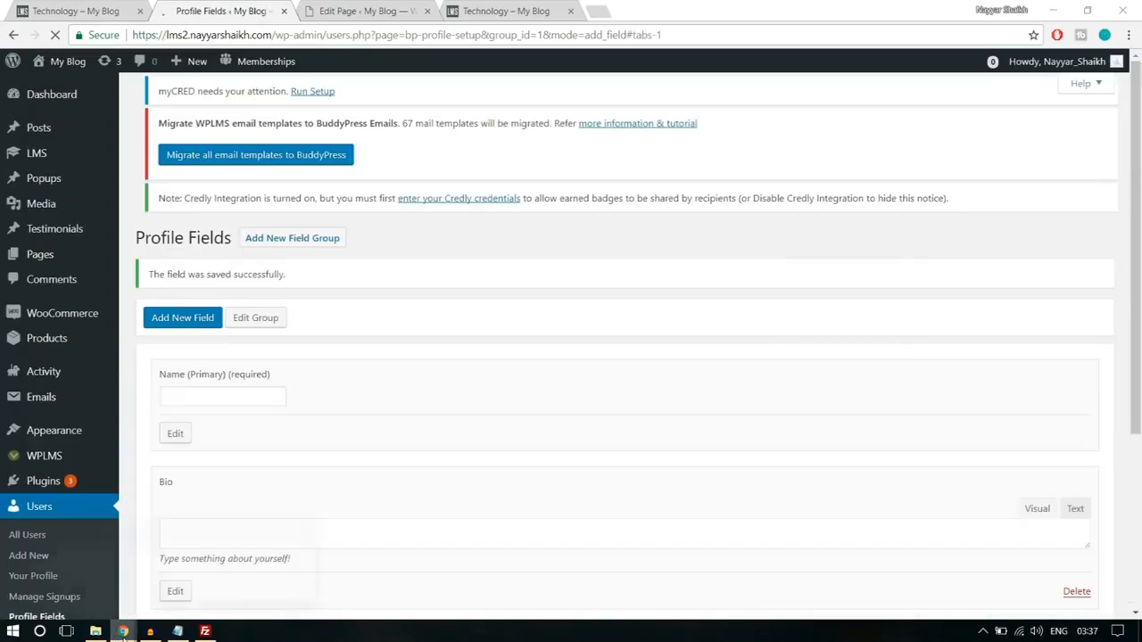
- Reload the Register page in the incognito window and check the Bio field in the sign-up form
left_click(217, 566)
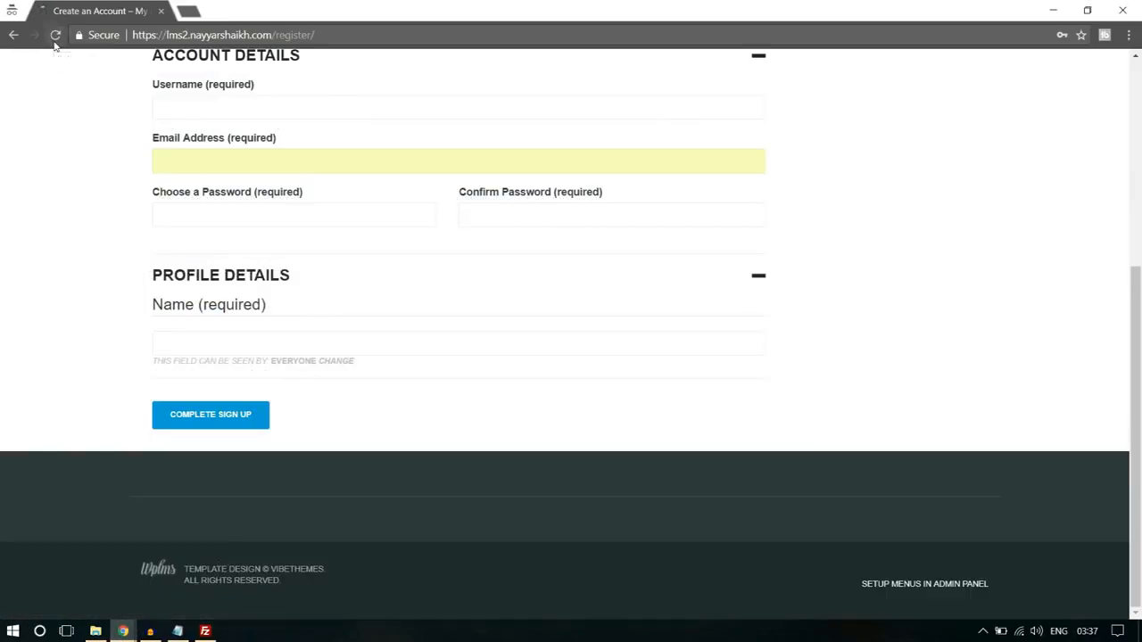
left_click(55, 35)
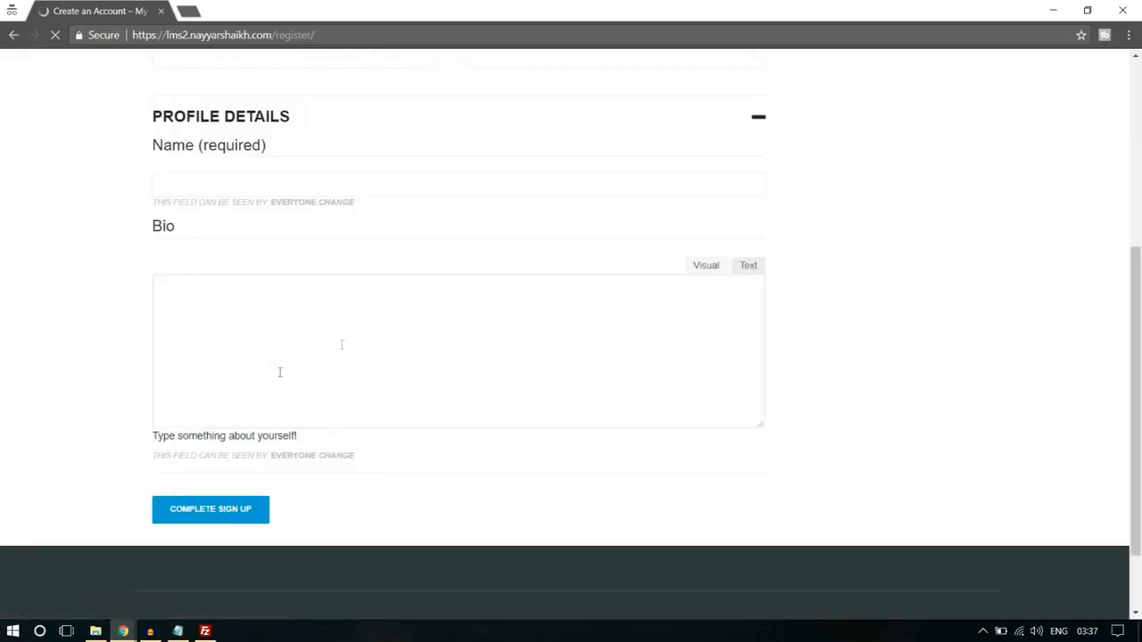
scroll(275, 375, "down", 3)
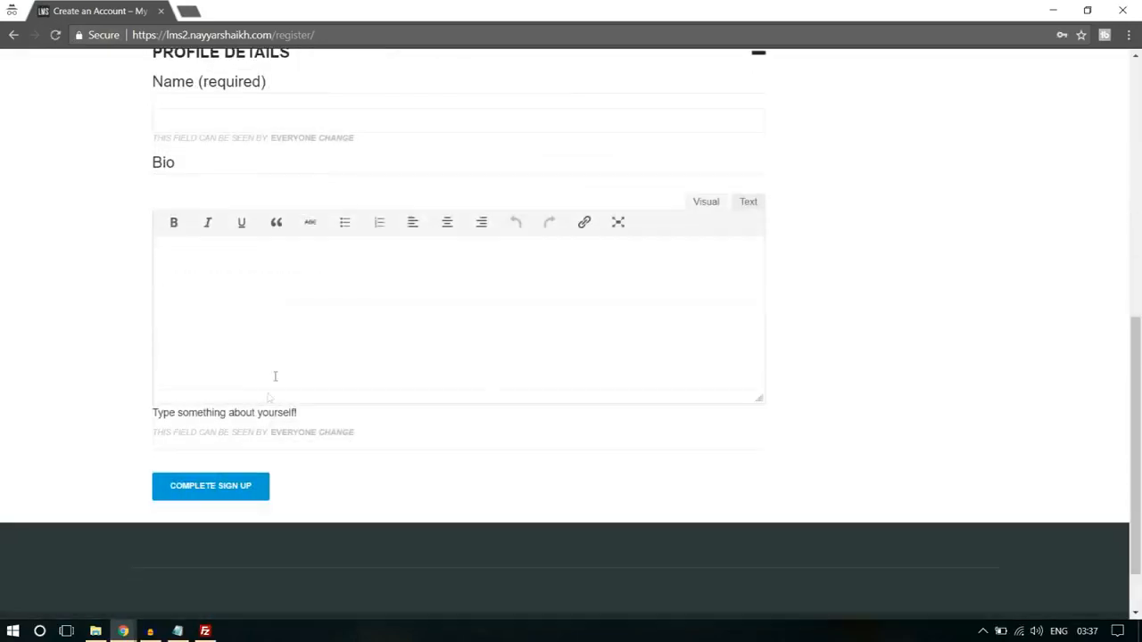
scroll(287, 334, "up", 6)
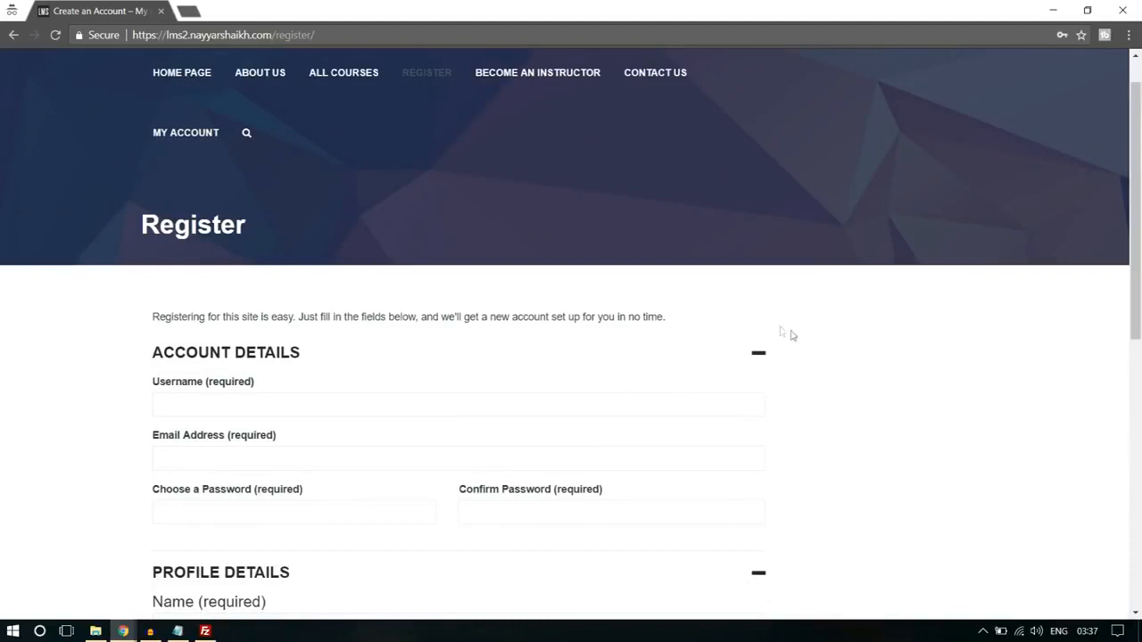
- Enter the new student's username and e-mail address in the account details of the Register form
scroll(979, 351, "down", 2)
scroll(856, 344, "up", 3)
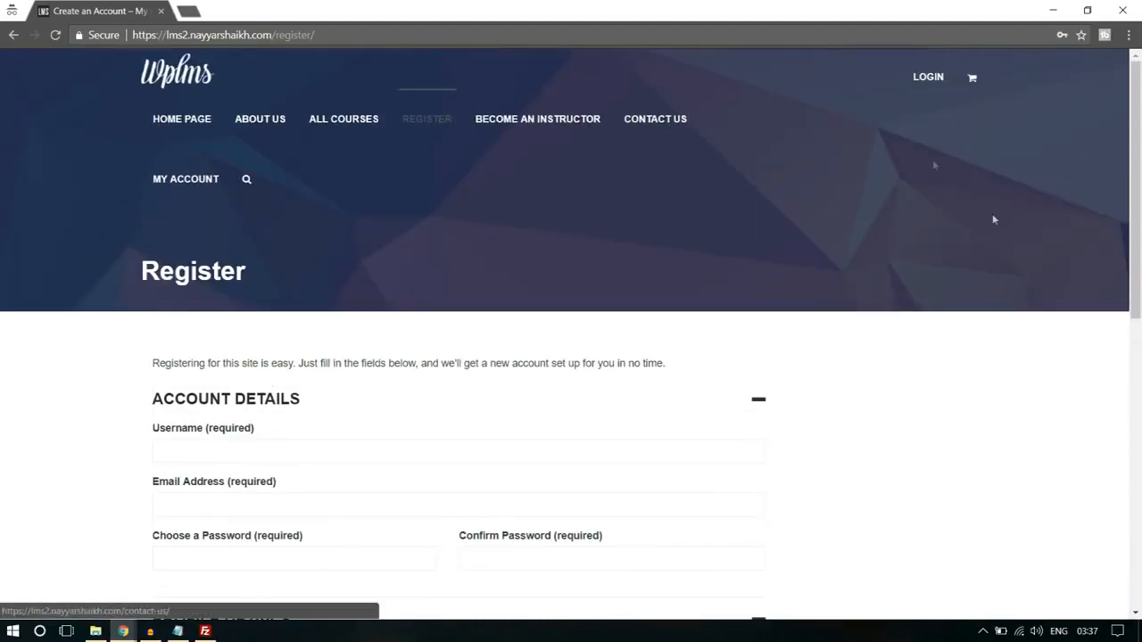
scroll(1057, 324, "down", 3)
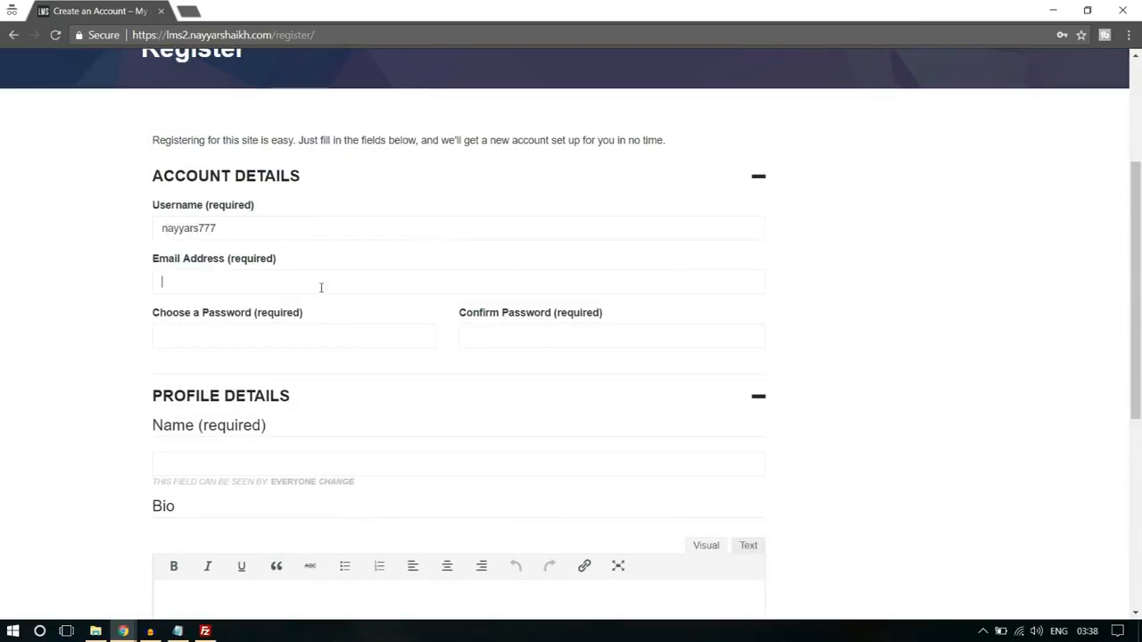
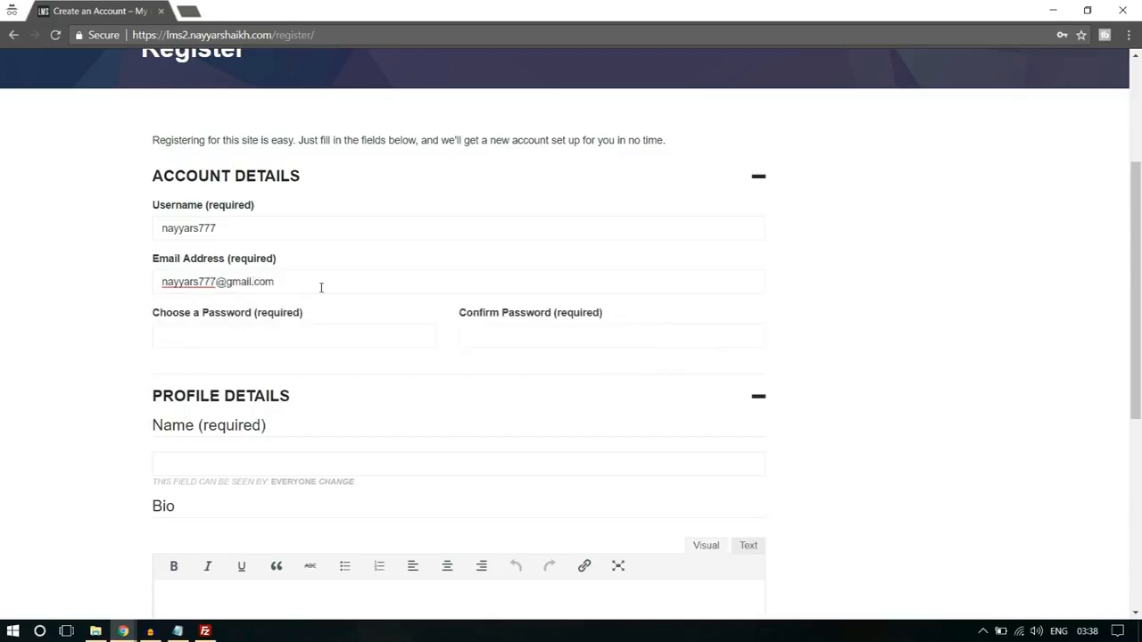
- Fill in and confirm the account password, enter the full name and the bio text "Bio", and complete the sign-up
scroll(321, 287, "down", 2)
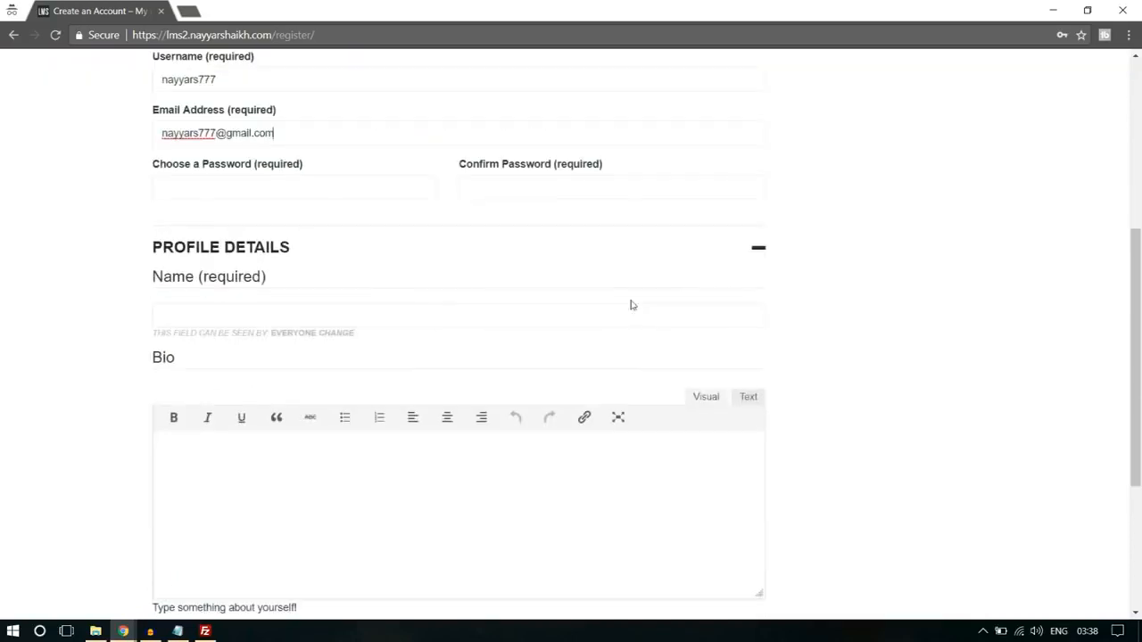
left_click(285, 194)
type("•••••••••")
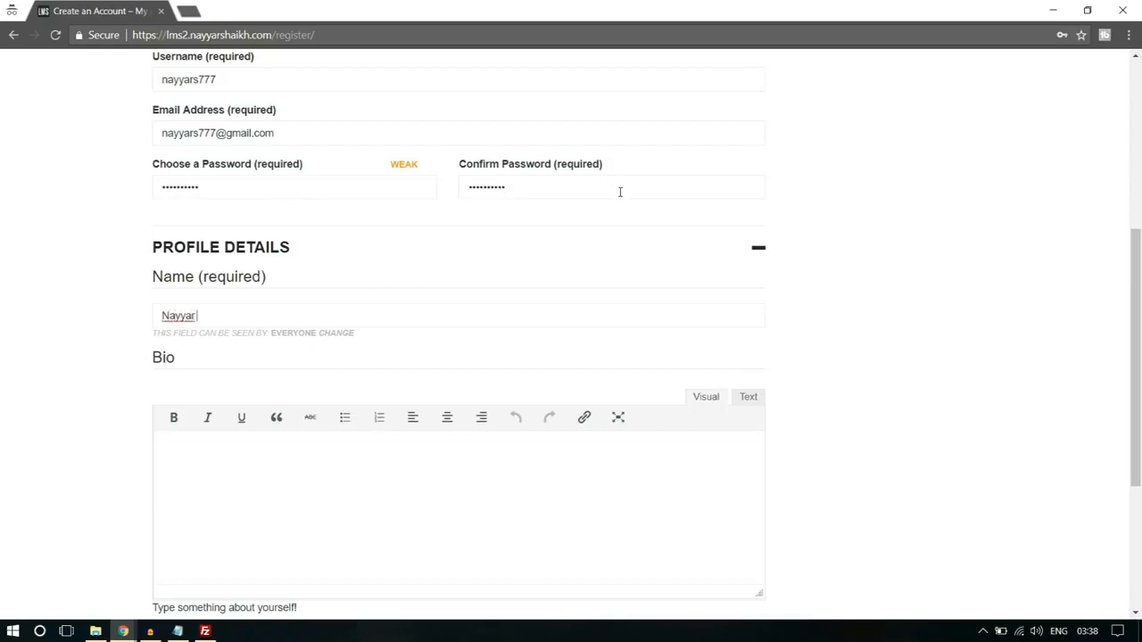
left_click(556, 474)
scroll(554, 475, "down", 2)
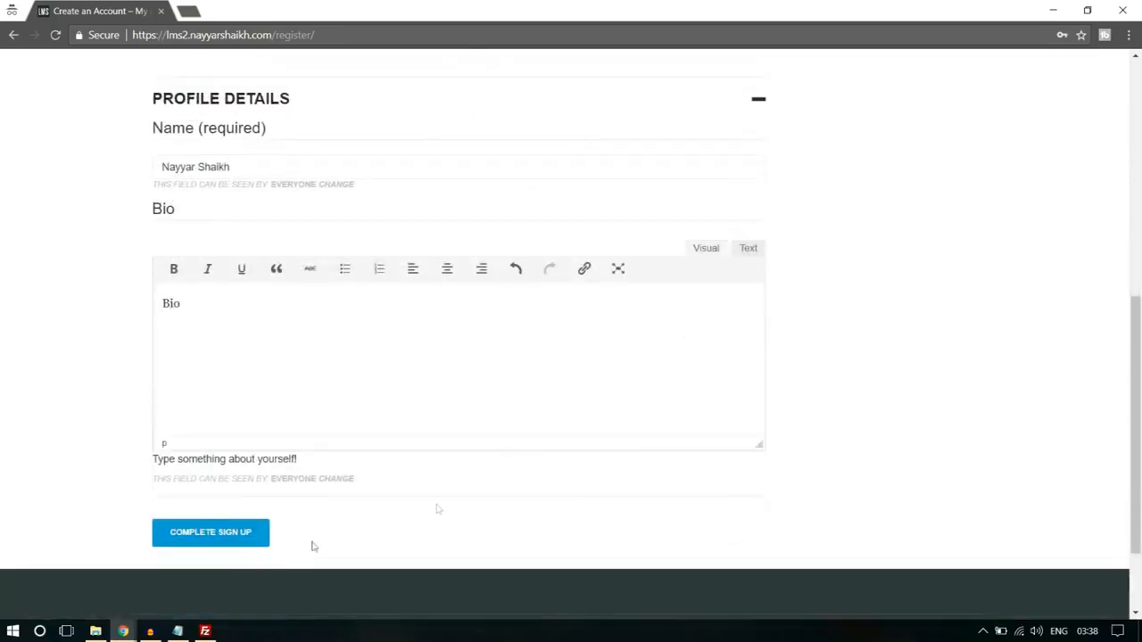
left_click(242, 537)
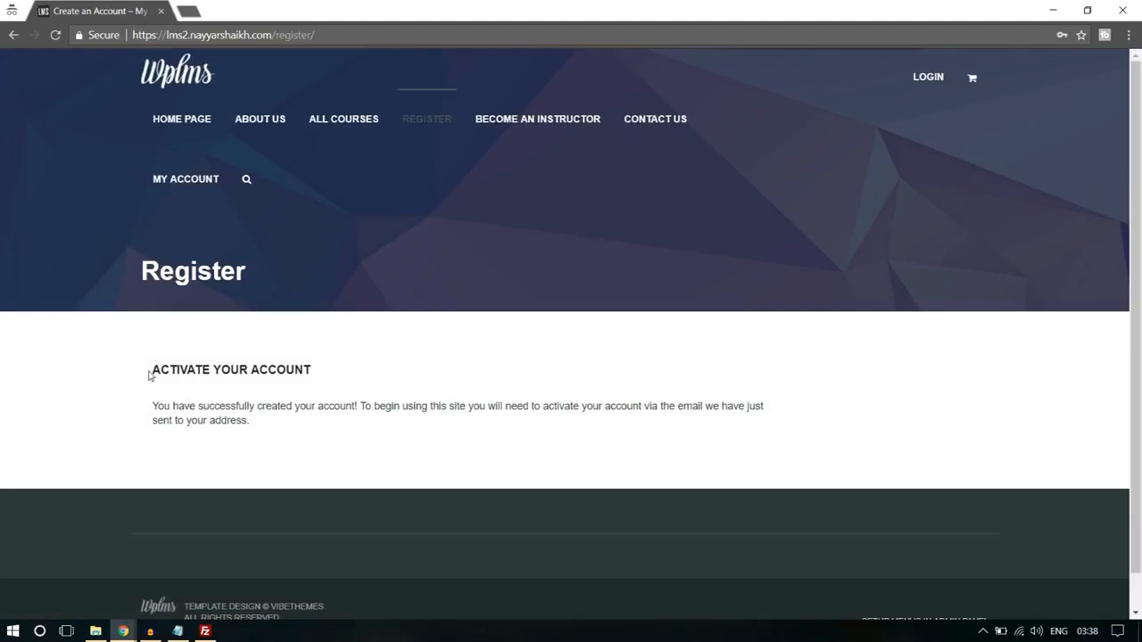
- Read the account activation notice and open gmail.com in a new tab
left_click_drag(149, 376, 349, 410)
left_click(331, 415)
left_click_drag(643, 406, 755, 419)
left_click(754, 418)
left_click(188, 11)
type("gmail.com")
key("Return")
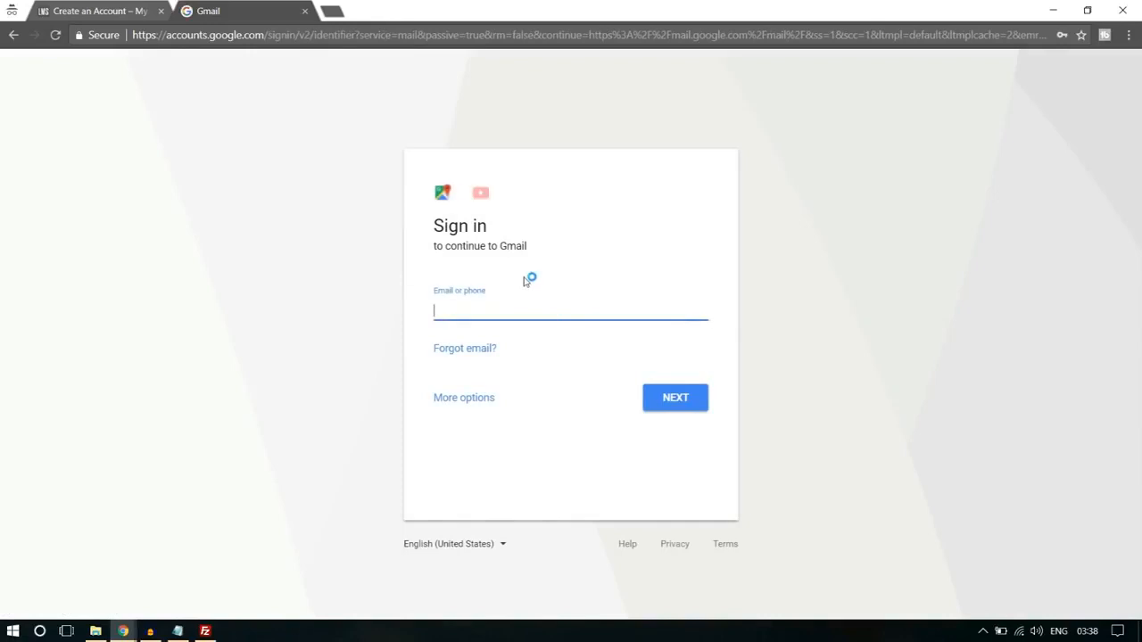
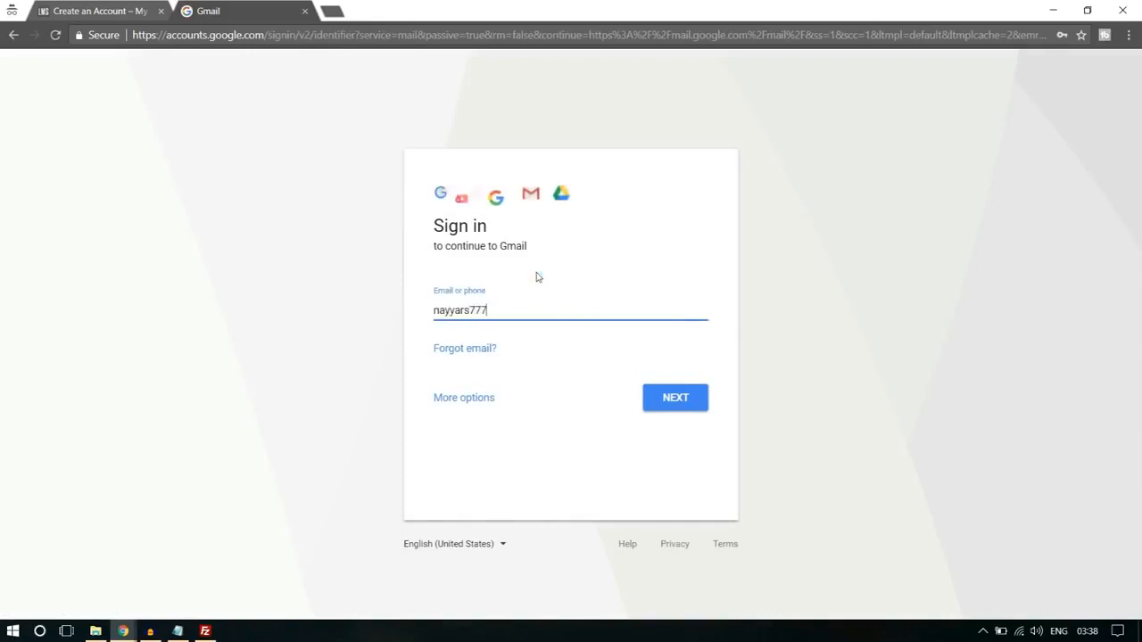
- Sign in to Gmail with the registered e-mail address and the account password
key("Return")
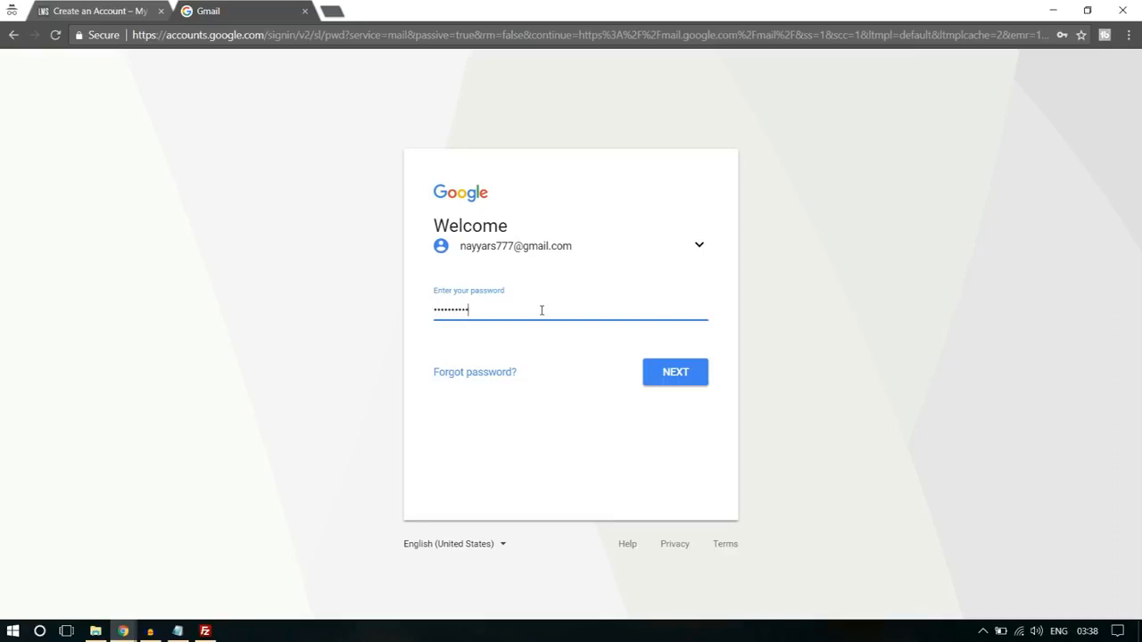
key("Return")
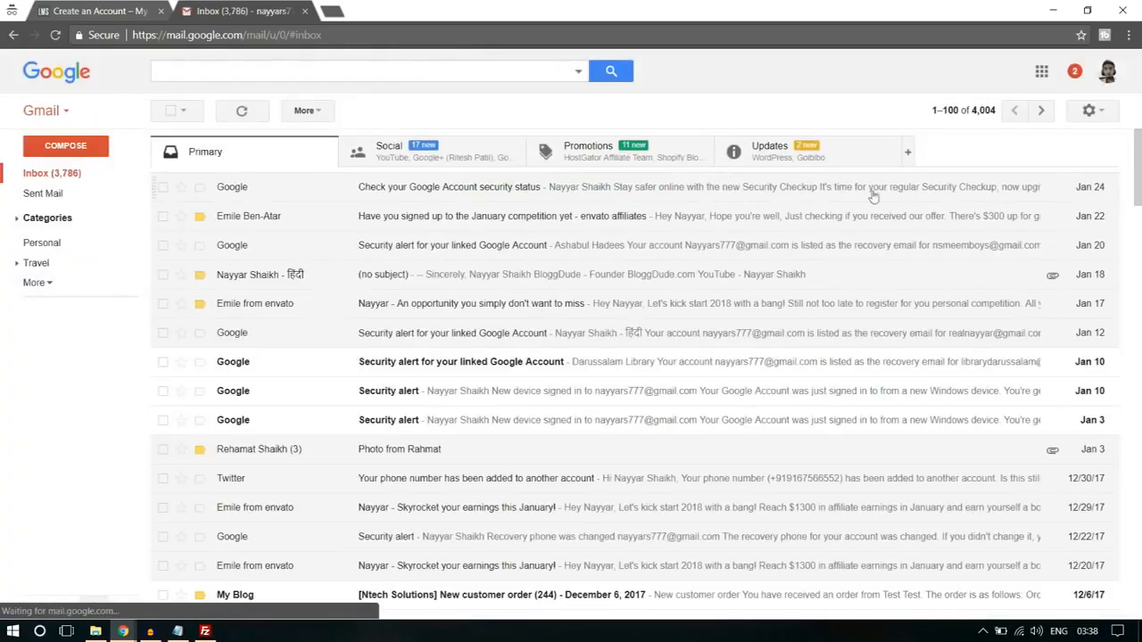
- Find the "[My Blog] Activate your account" e-mail among the updates, follow its activation link, and close the other tabs
left_click(829, 162)
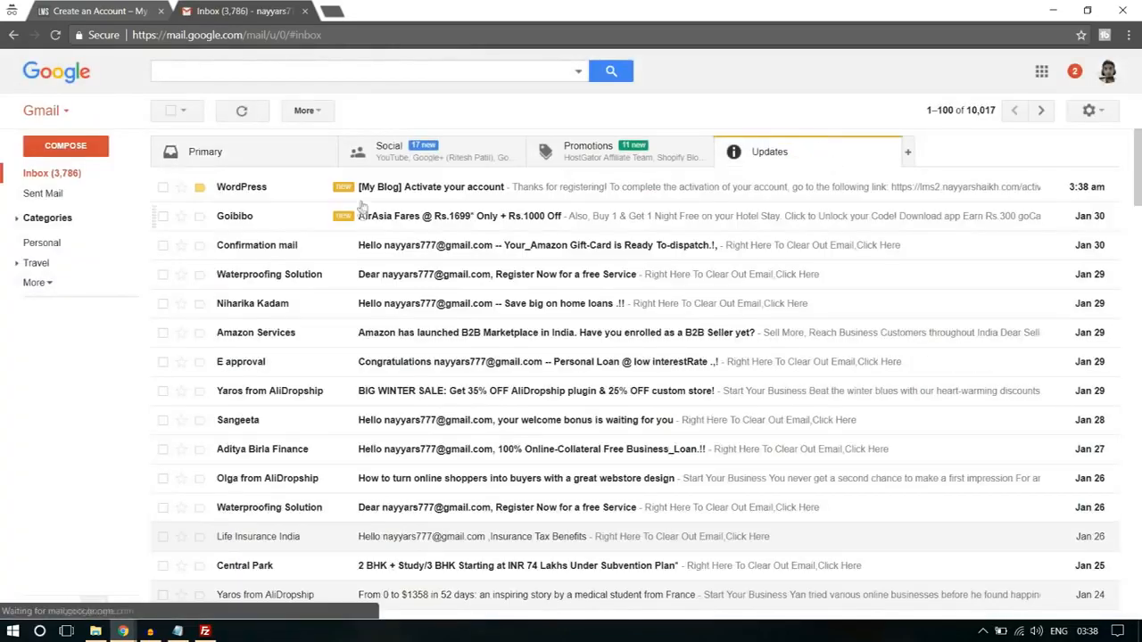
left_click(415, 194)
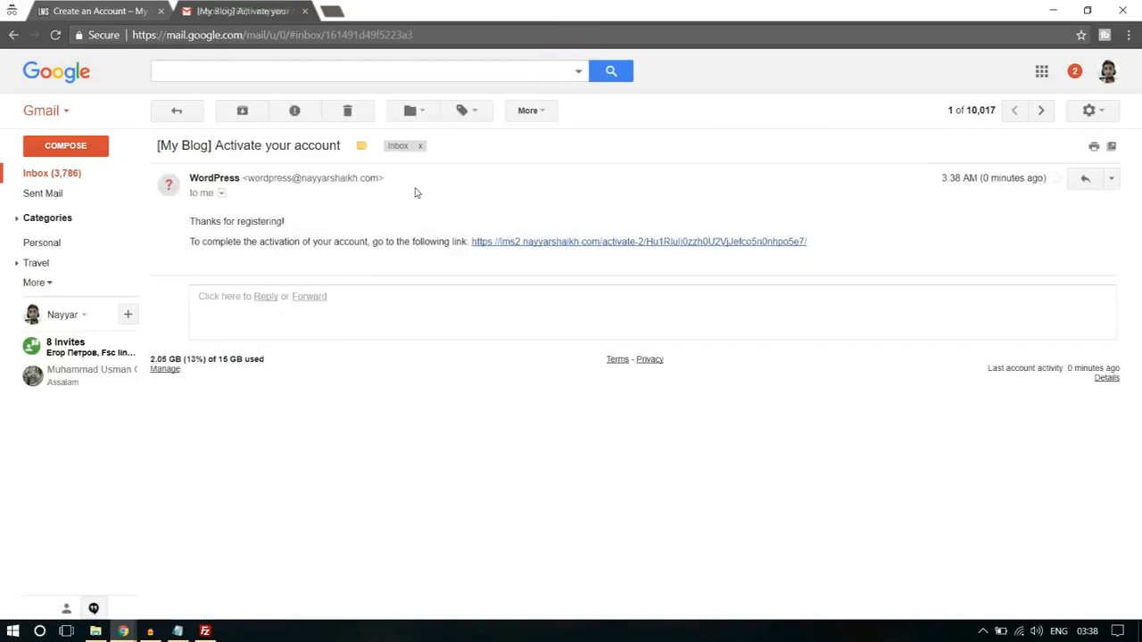
left_click(581, 242)
left_click(161, 11)
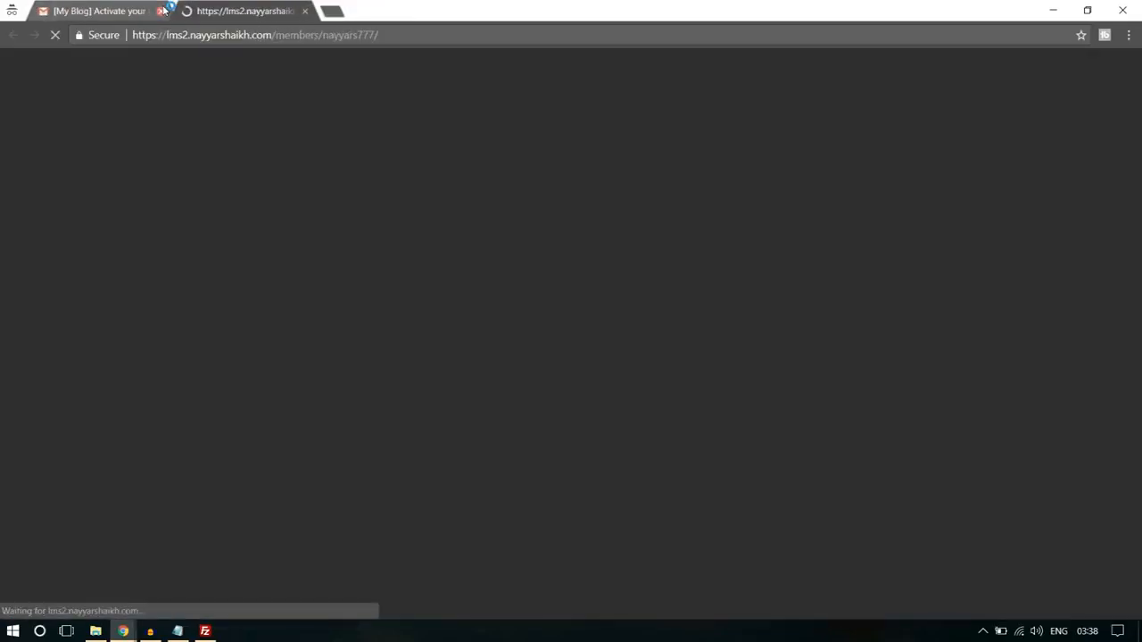
left_click(160, 10)
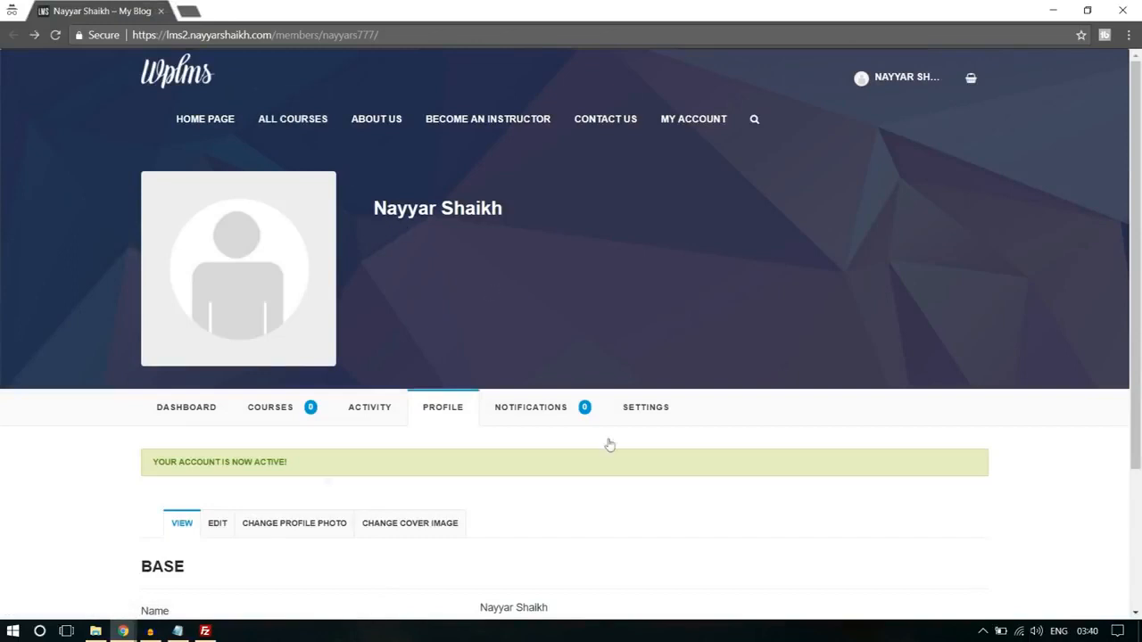
- Check the activation notice on the new profile and open the Software Training course from All Courses
triple_click(180, 463)
left_click(308, 467)
left_click(306, 125)
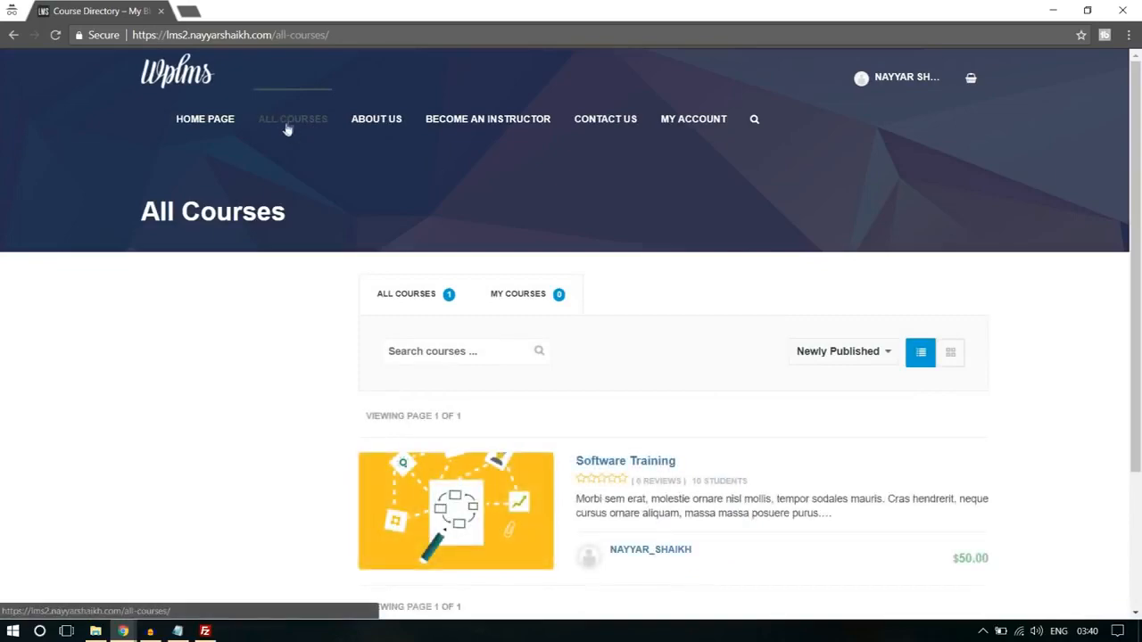
scroll(588, 232, "down", 2)
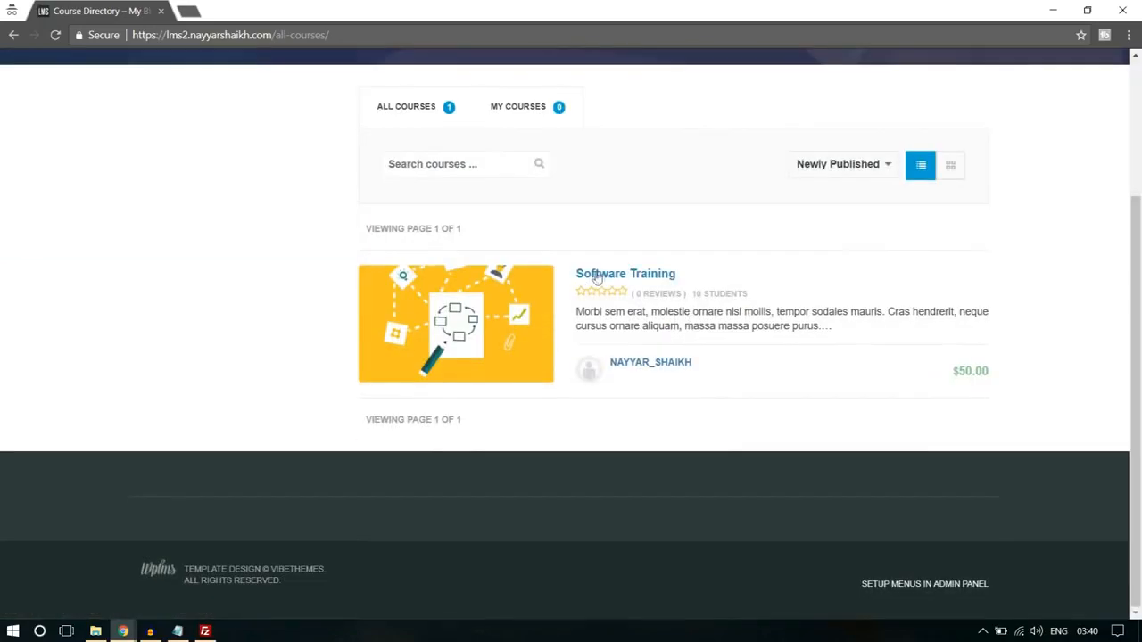
left_click(647, 276)
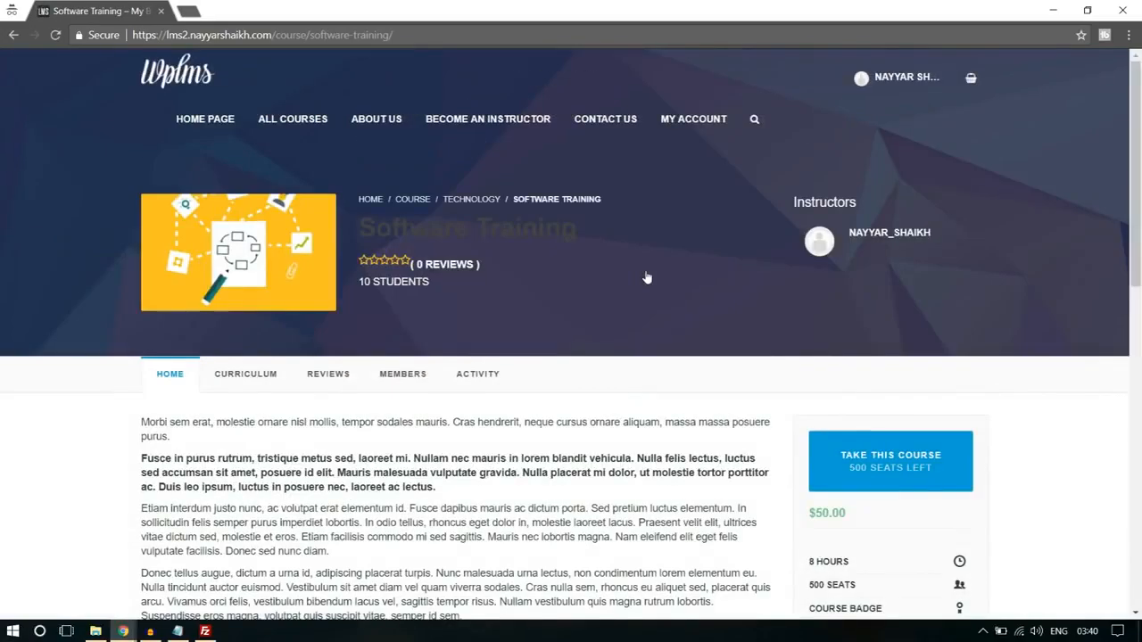
- Take the Software Training course by adding it to the cart, and proceed to checkout
scroll(527, 302, "down", 1)
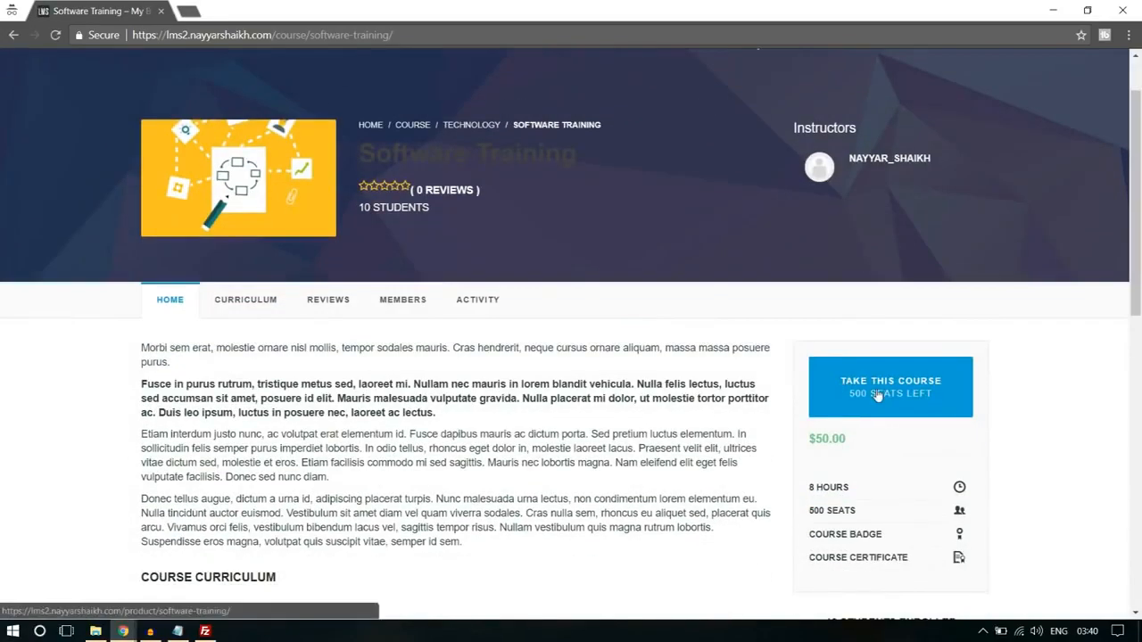
left_click(877, 396)
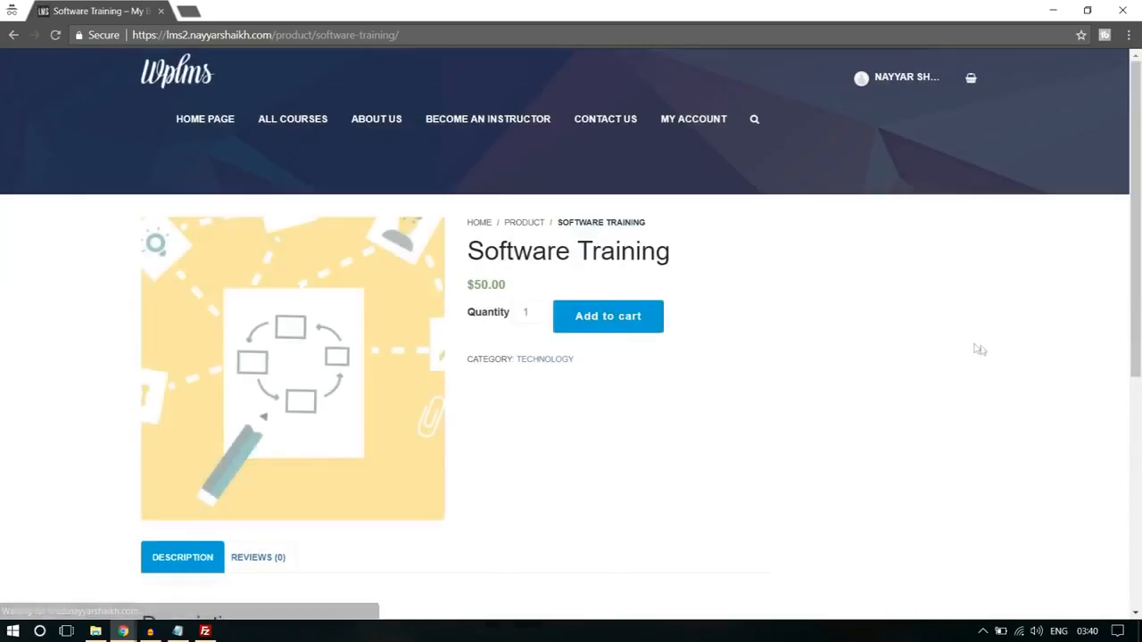
left_click(595, 317)
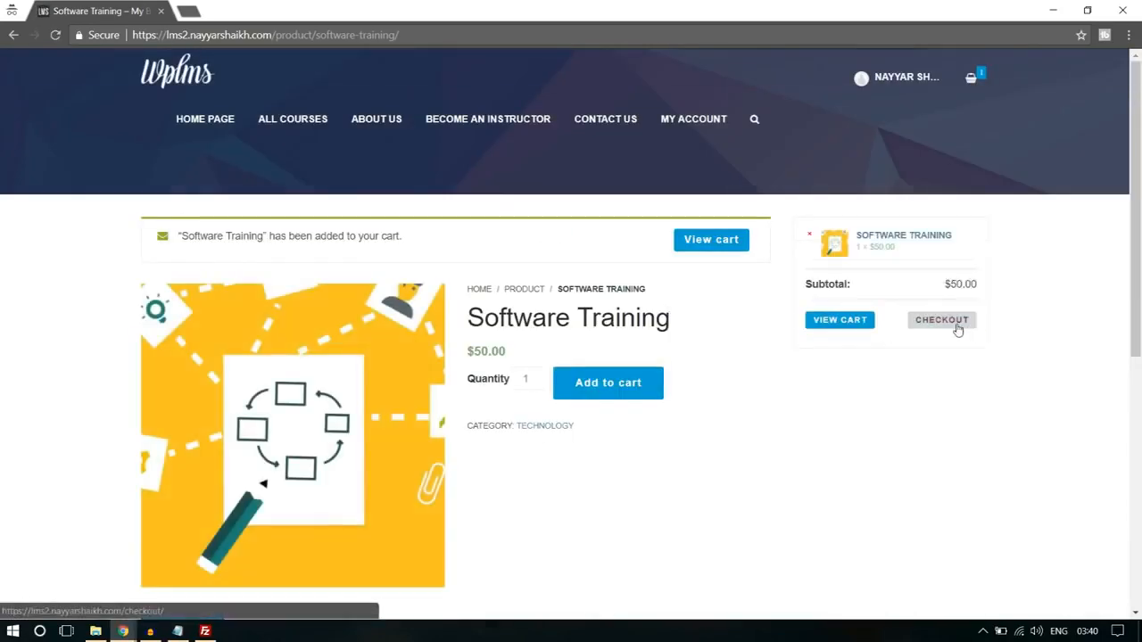
left_click(957, 328)
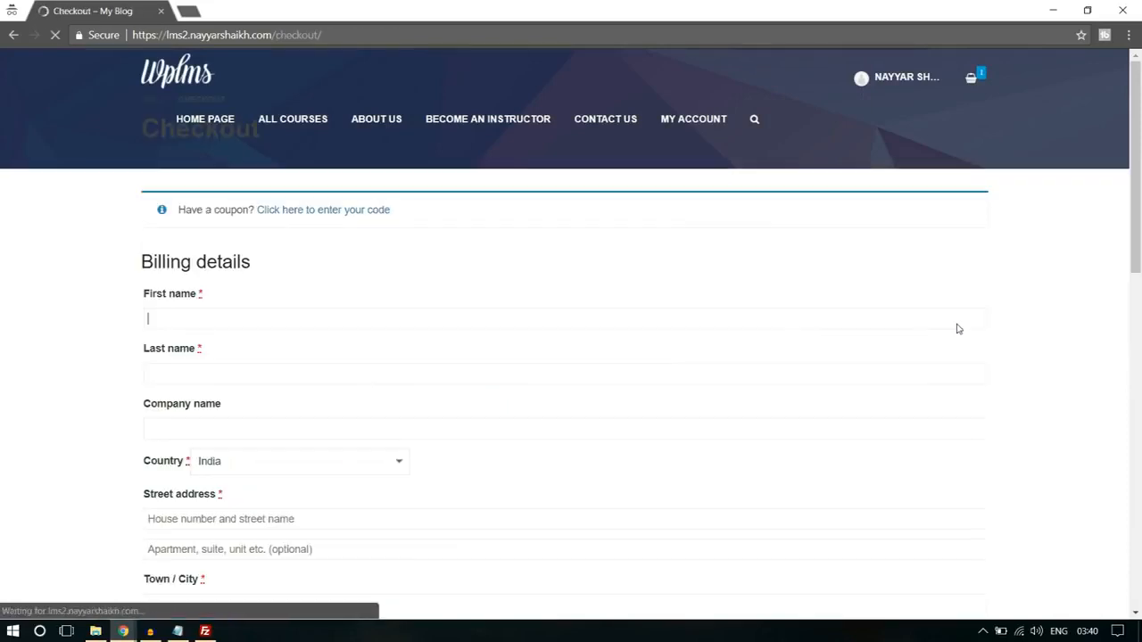
- Review the checkout with PayPal selected as the payment method, and go back to the Software Training product page
scroll(301, 415, "down", 15)
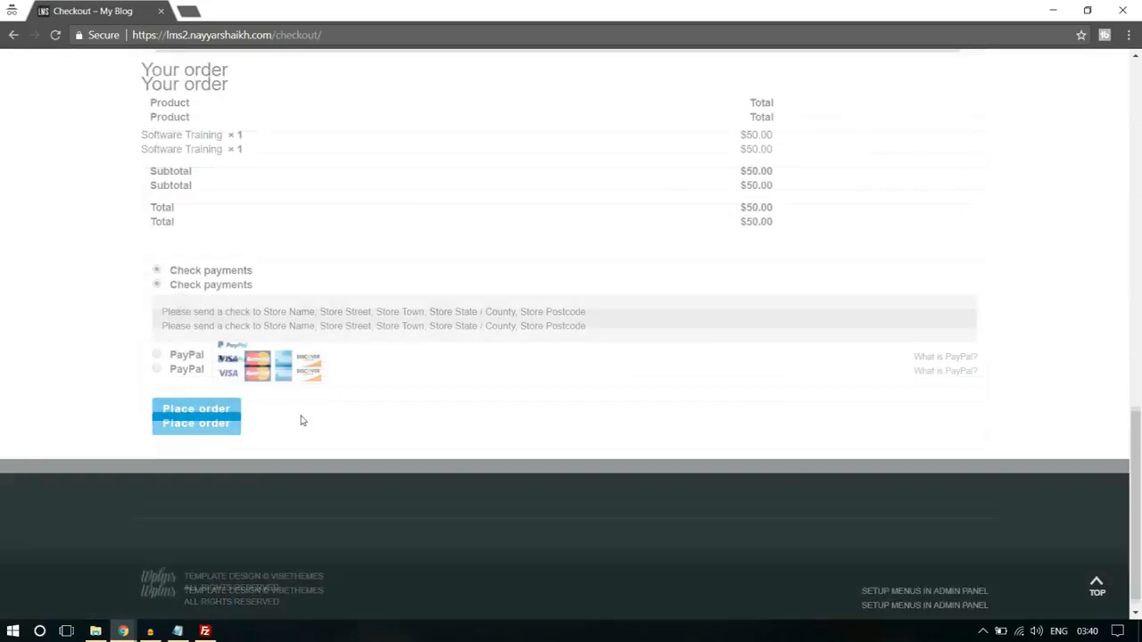
left_click(157, 356)
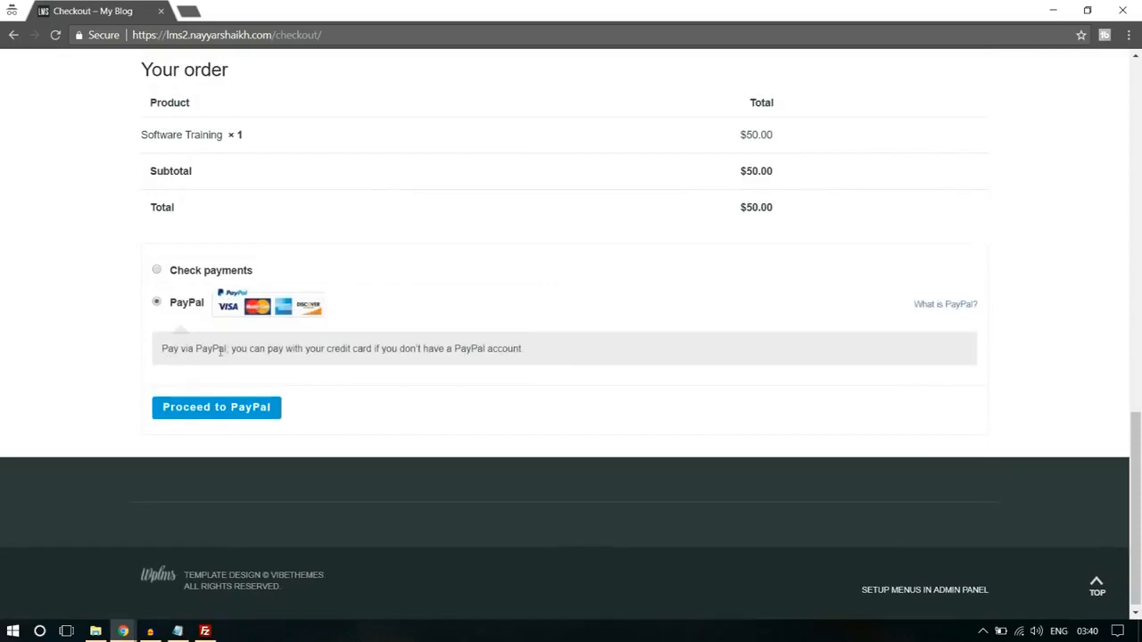
scroll(416, 416, "up", 15)
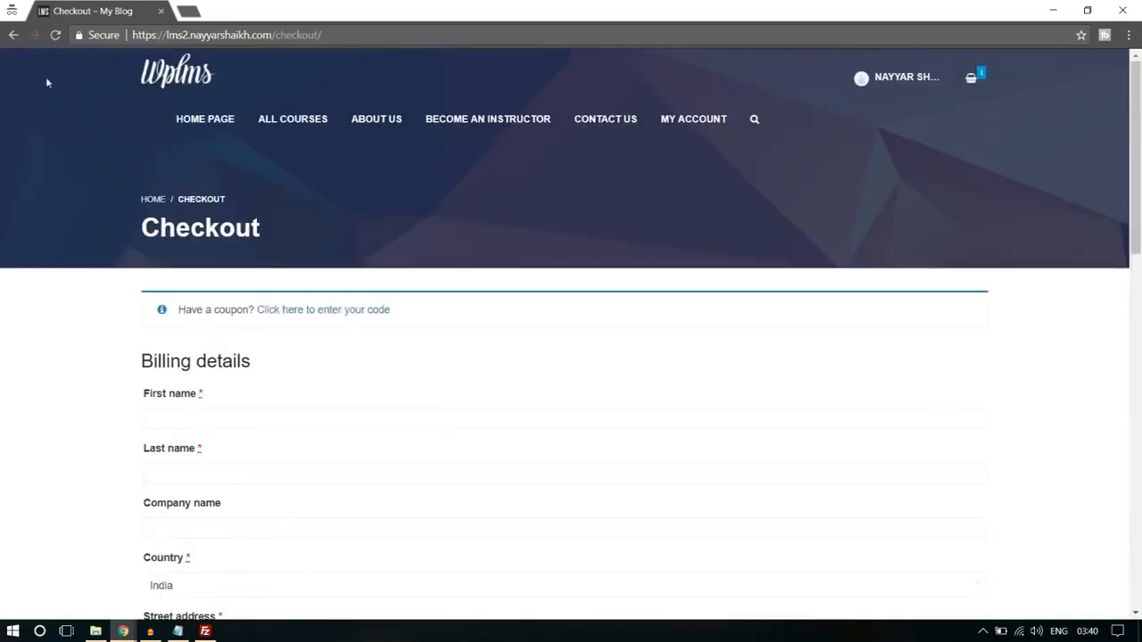
left_click(10, 34)
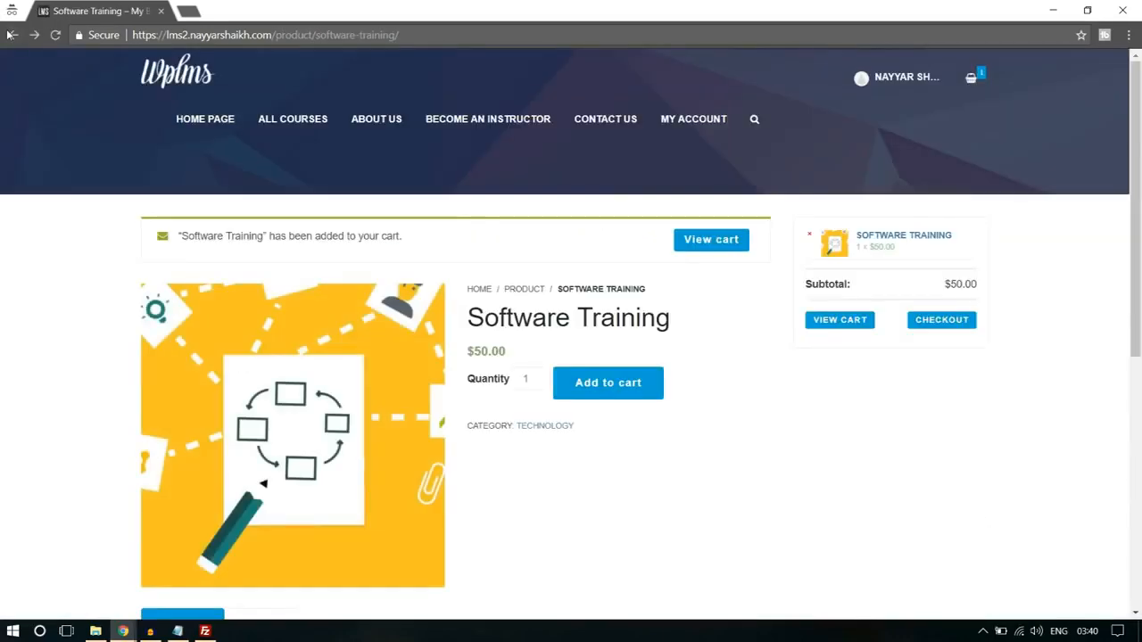
left_click(11, 34)
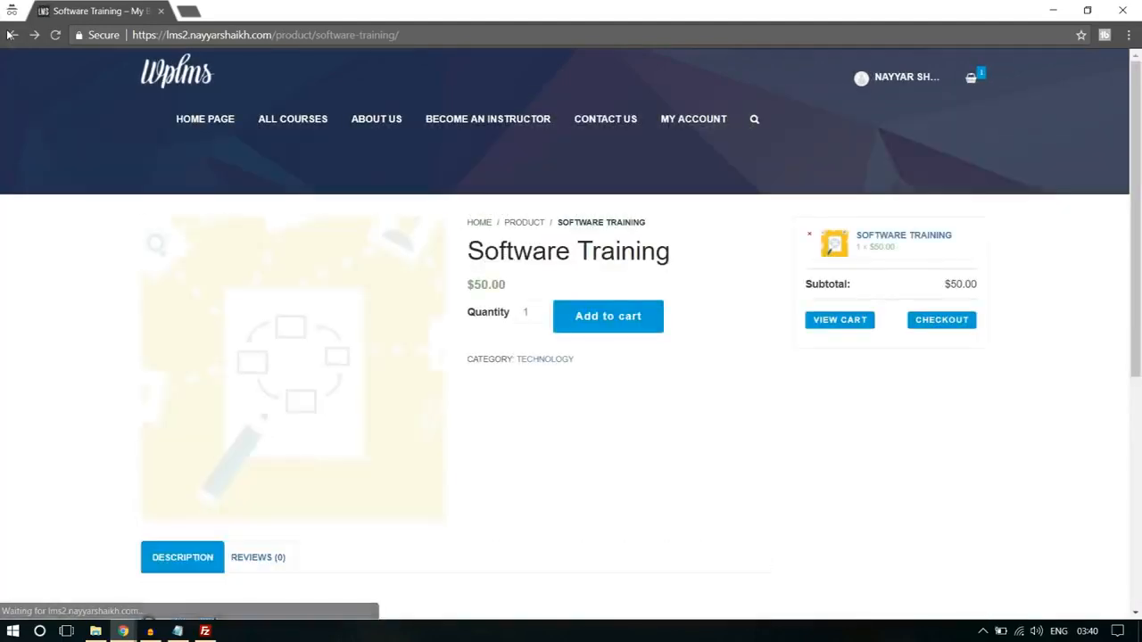
scroll(835, 416, "down", 5)
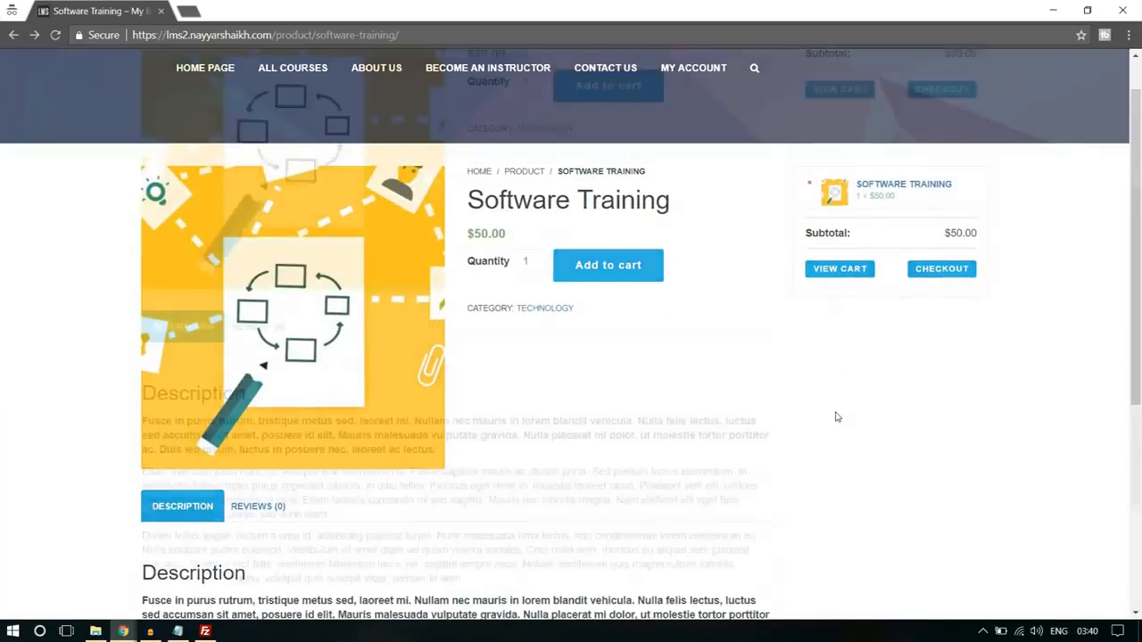
scroll(835, 417, "up", 5)
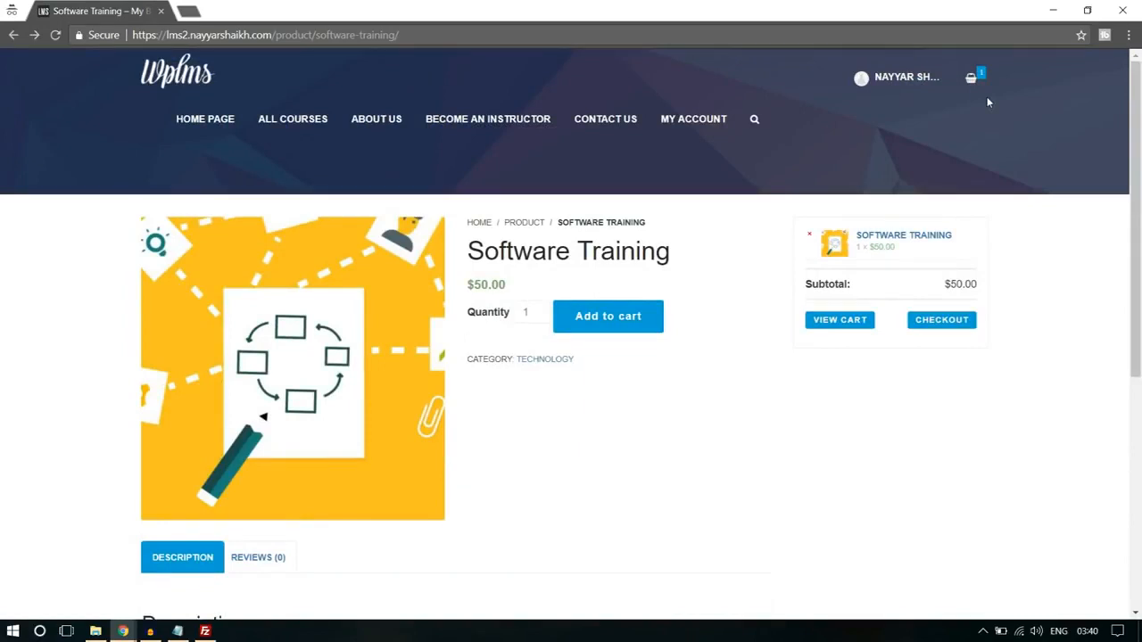
- Open the student's courses page from the account menu and log out of the site
left_click(893, 83)
left_click(893, 87)
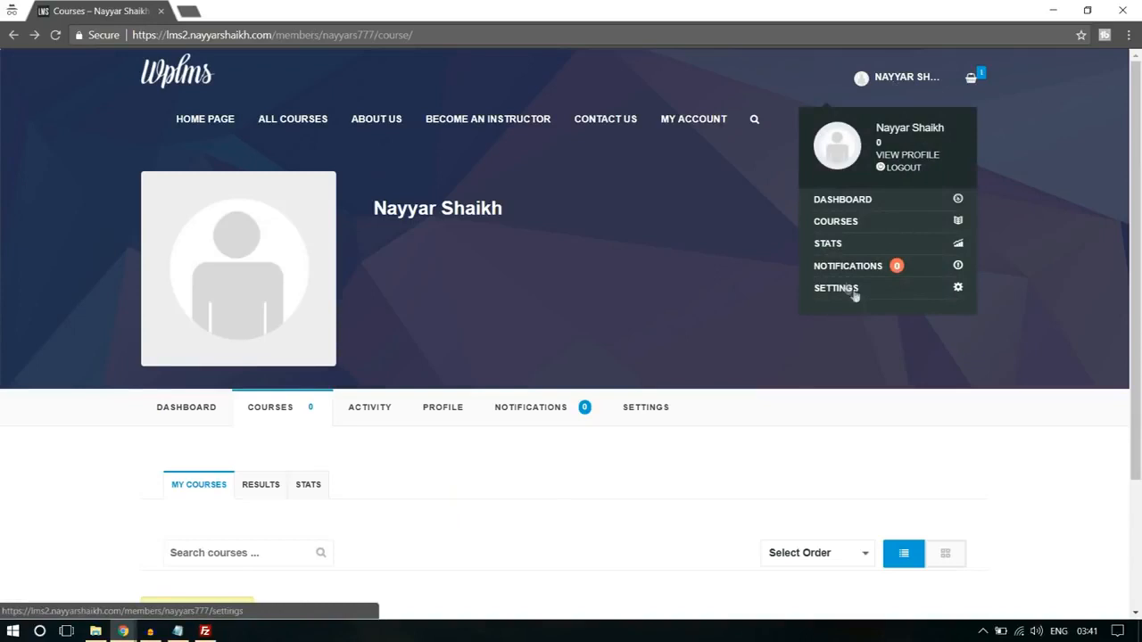
left_click(904, 168)
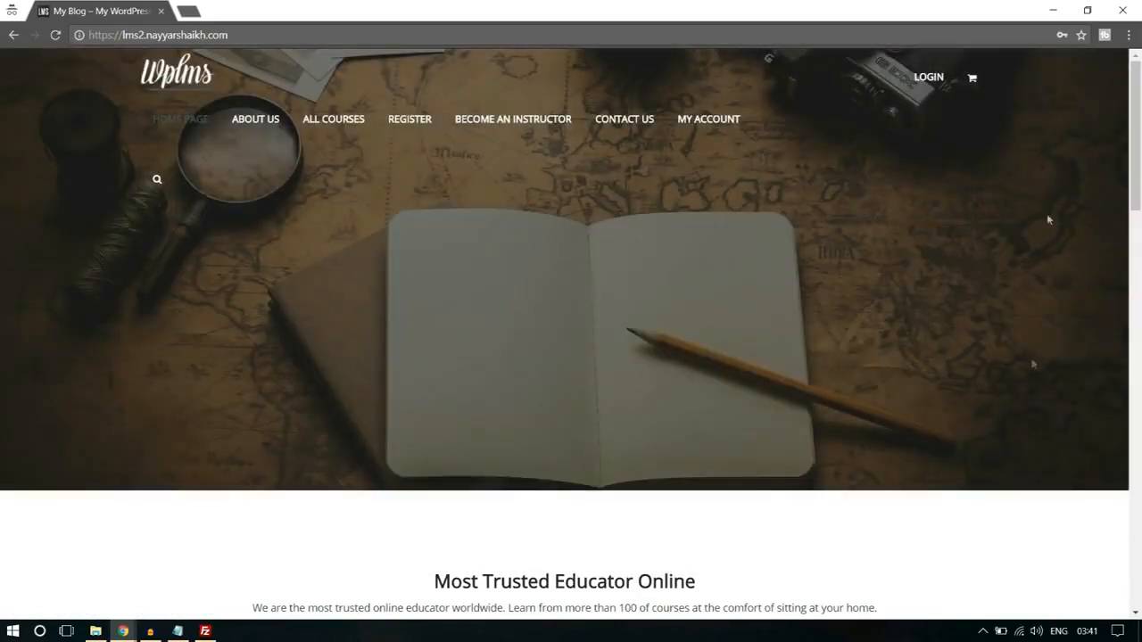
- Reopen the Register page and look over the account and profile fields of the sign-up form
left_click(408, 125)
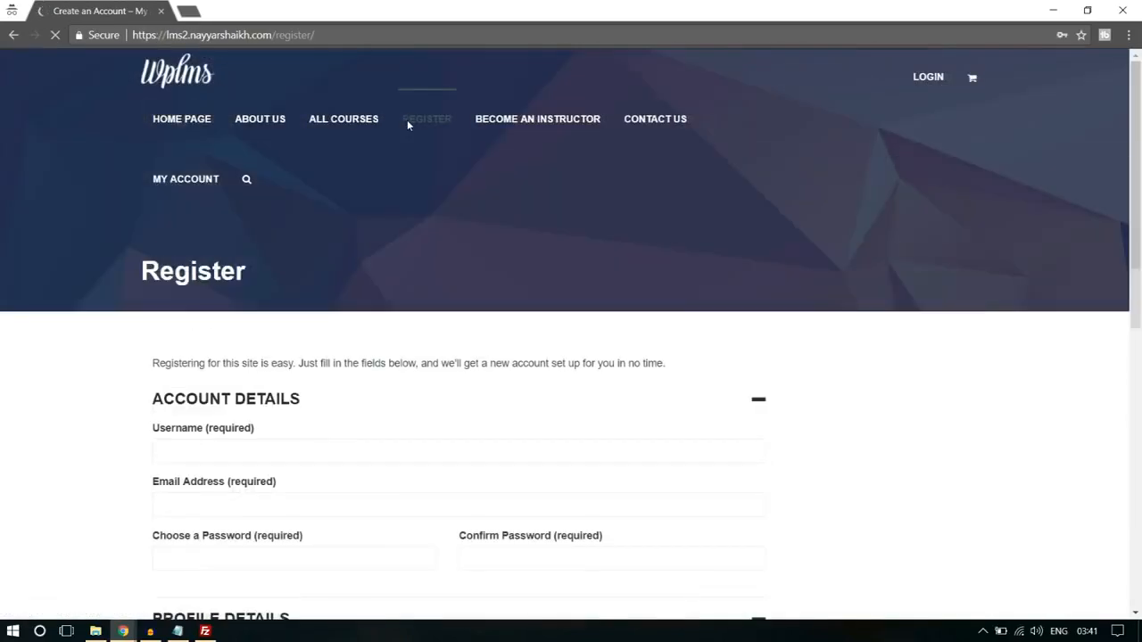
scroll(963, 301, "down", 3)
scroll(963, 300, "down", 3)
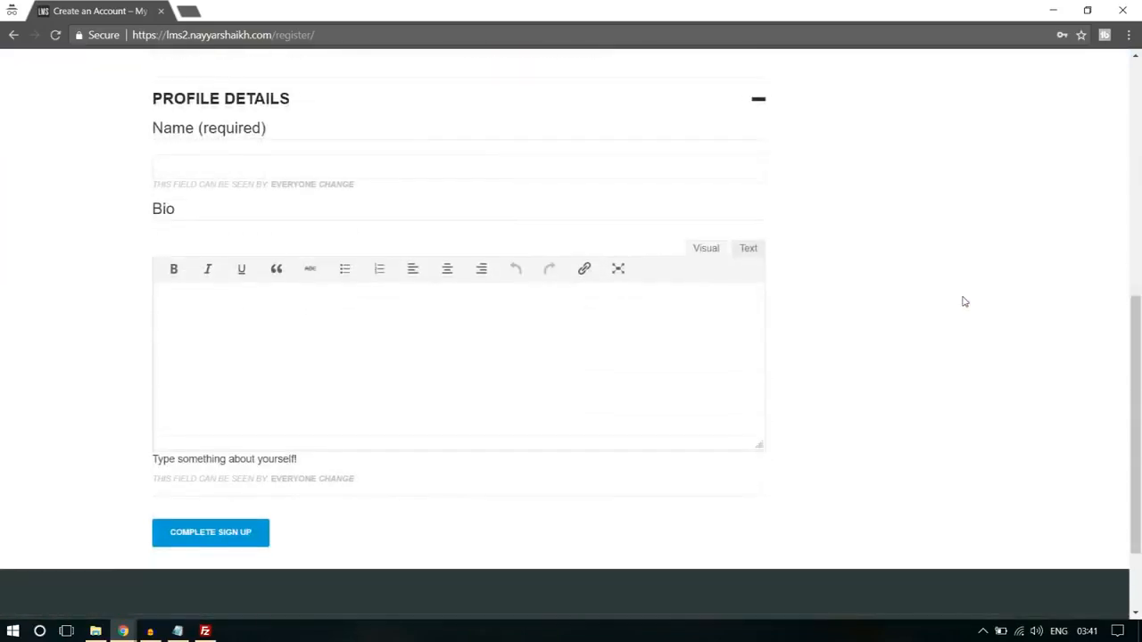
scroll(963, 301, "up", 6)
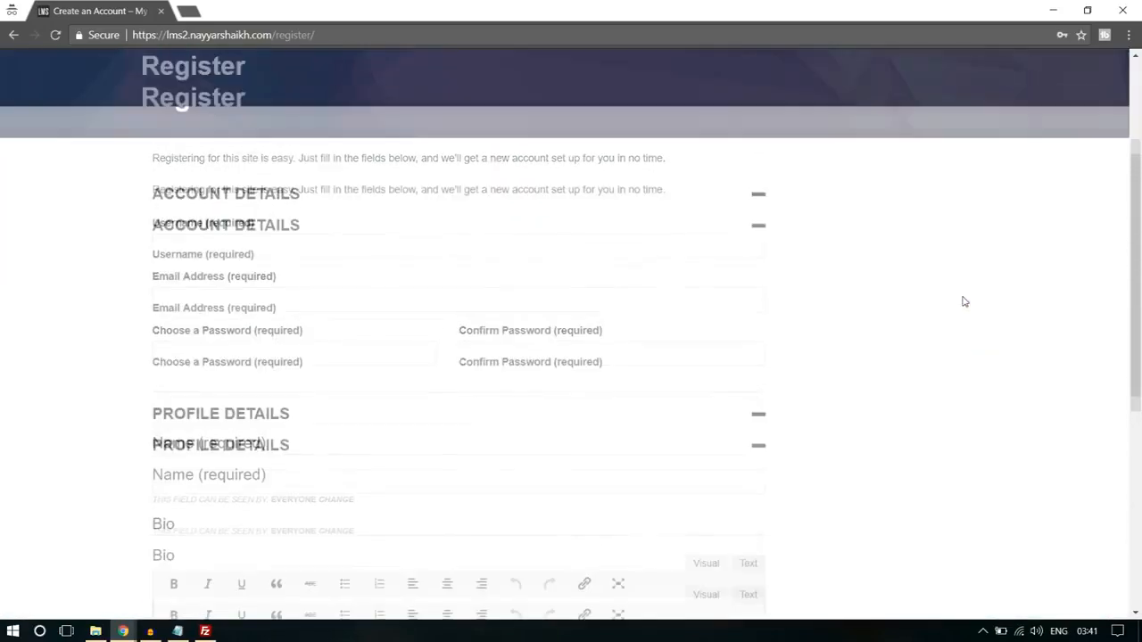
- Check the registration form from the account details down to the sign-up button for the available fields
scroll(963, 301, "down", 10)
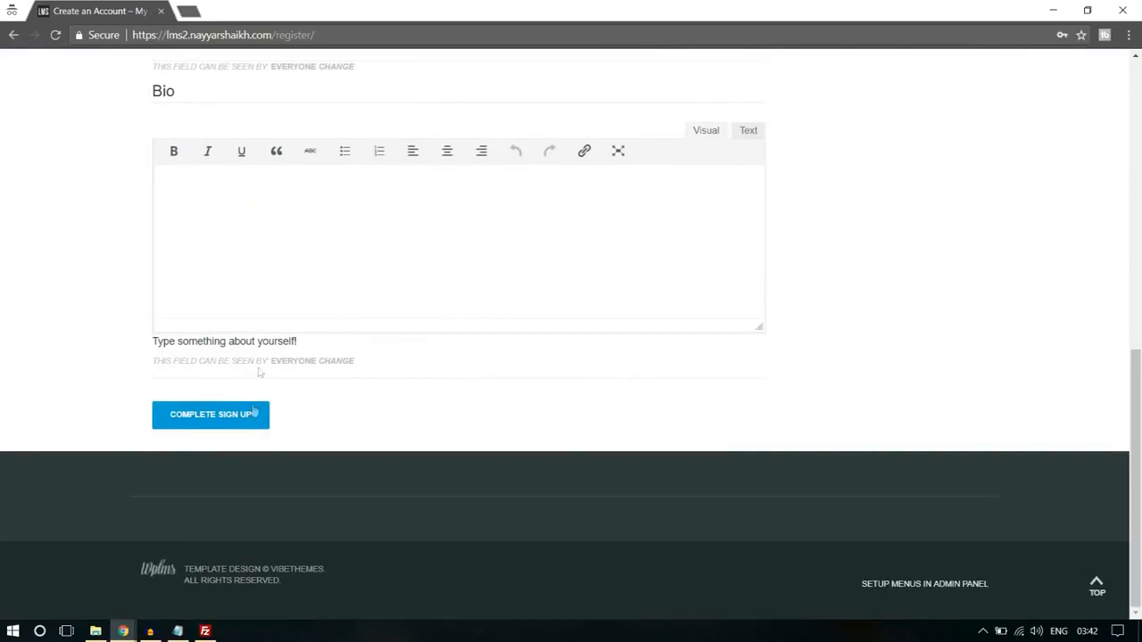
scroll(334, 398, "up", 10)
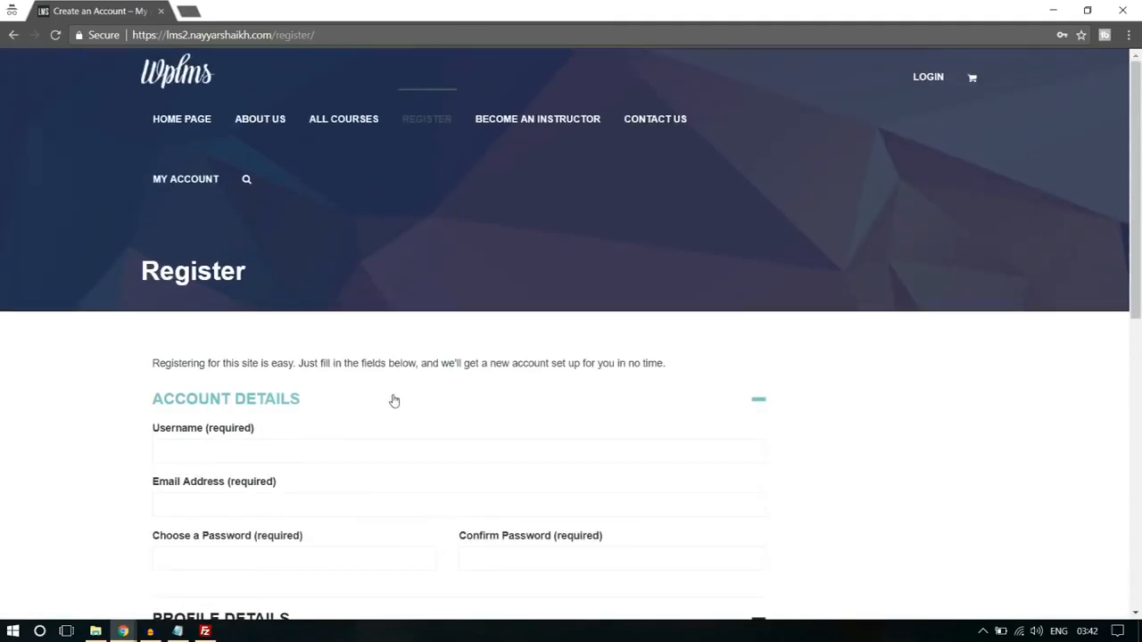
scroll(395, 400, "down", 3)
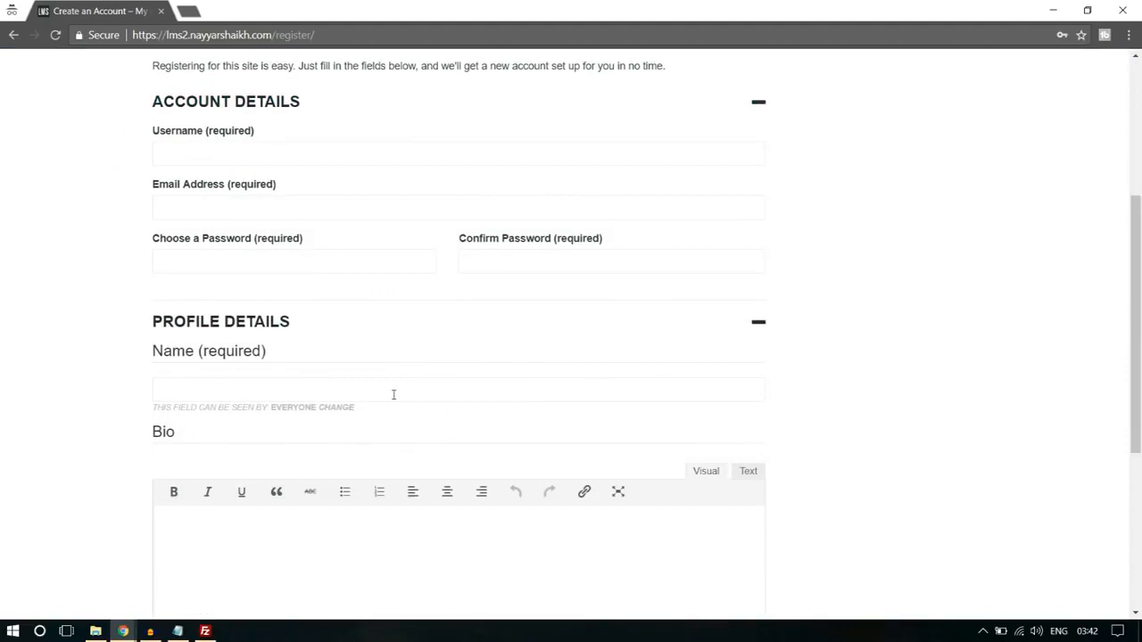
scroll(393, 394, "down", 3)
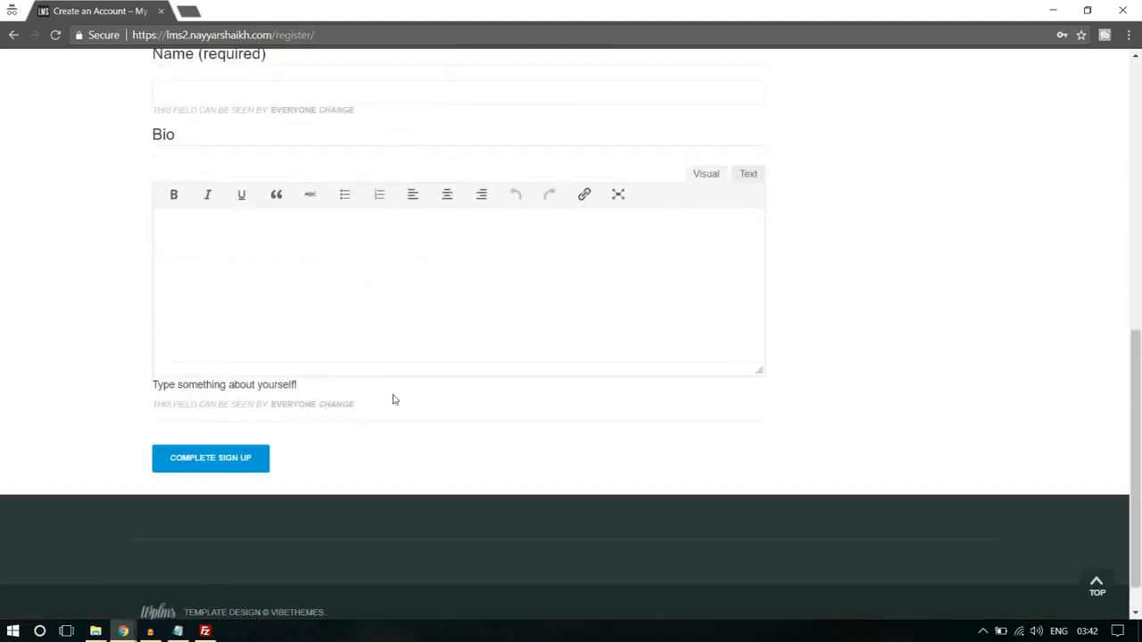
scroll(1006, 339, "up", 3)
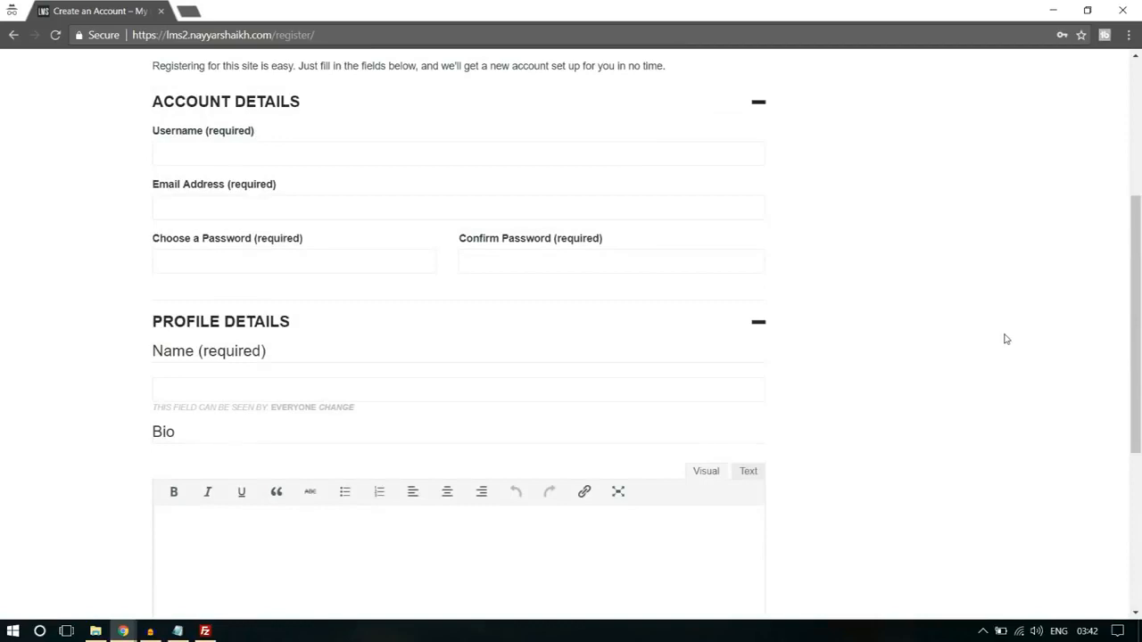
scroll(1006, 339, "down", 3)
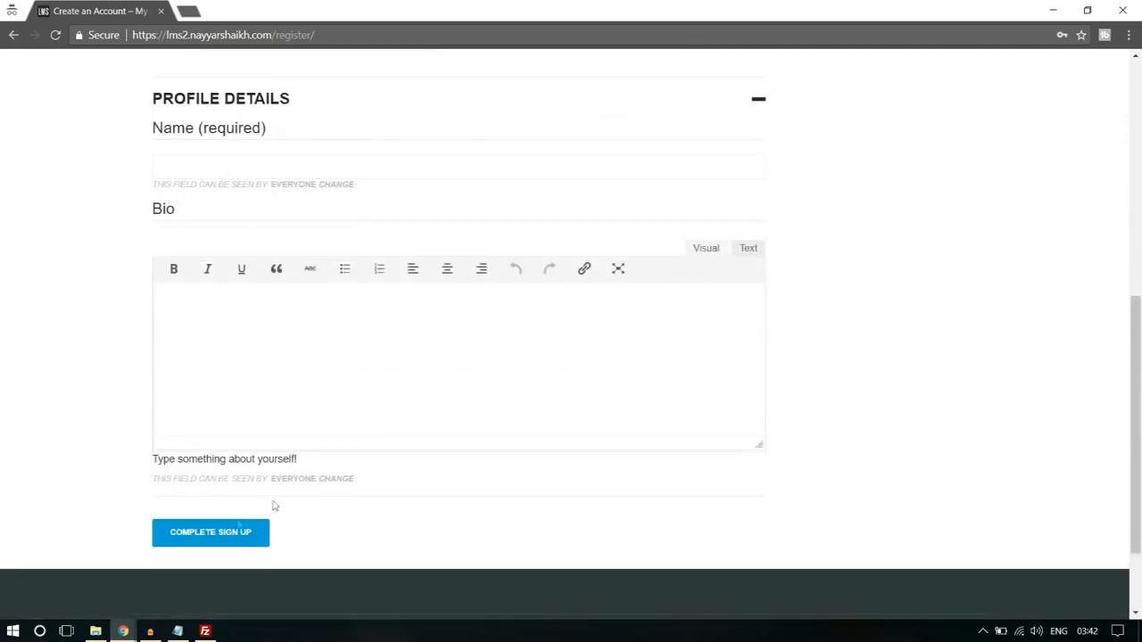
- Switch to the WordPress admin window and open the Profile Fields page for users
mouse_move(125, 630)
left_click(84, 600)
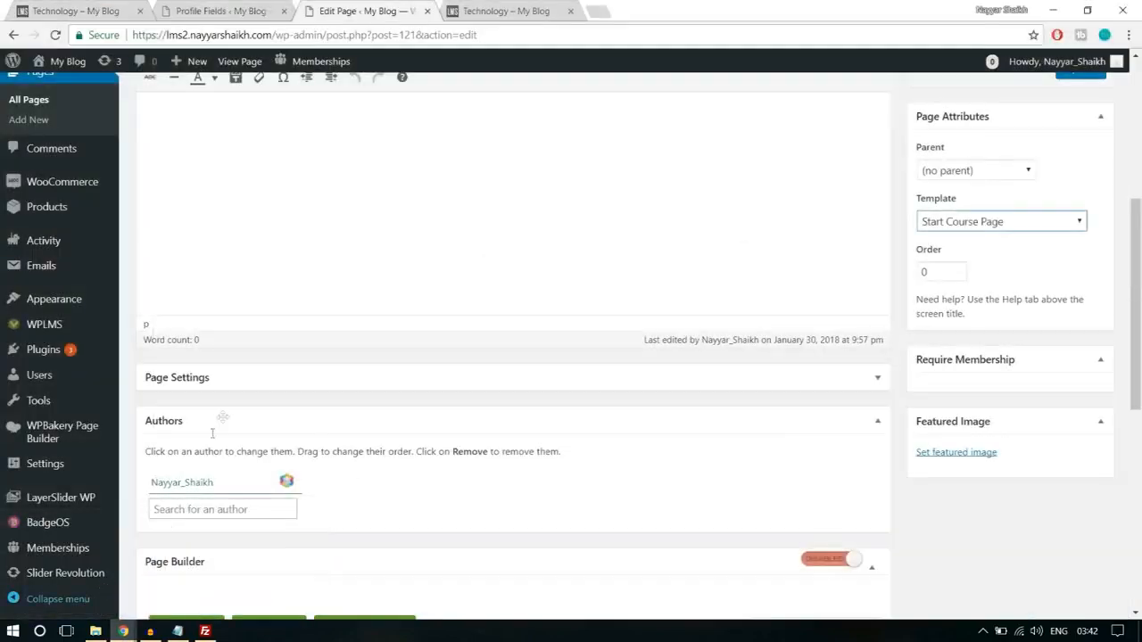
scroll(214, 448, "up", 3)
scroll(84, 431, "down", 4)
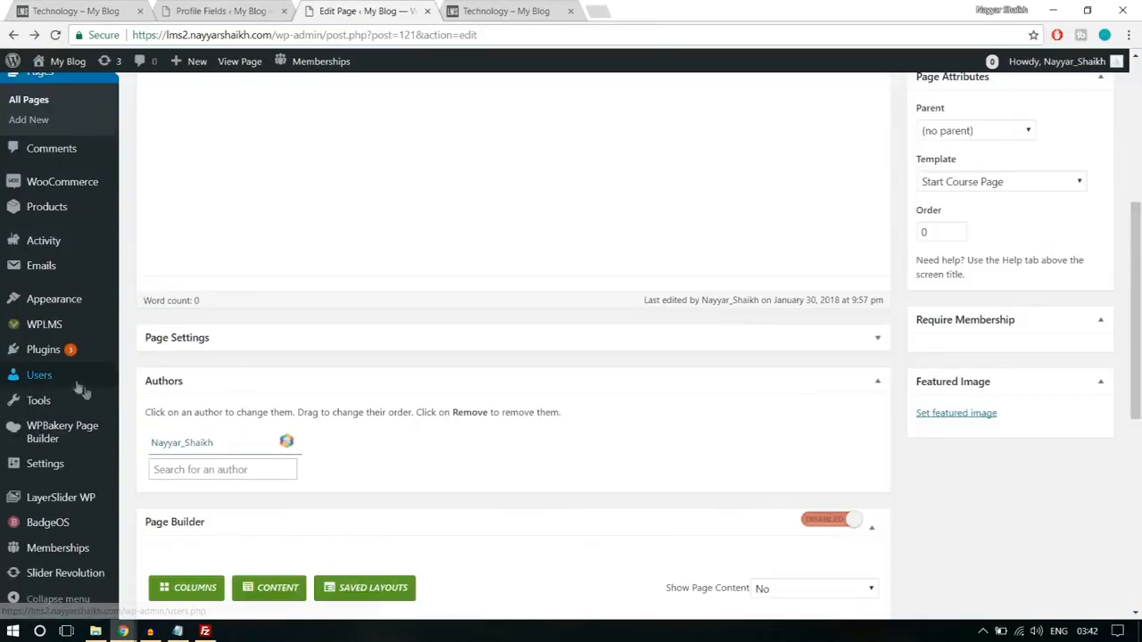
mouse_move(62, 379)
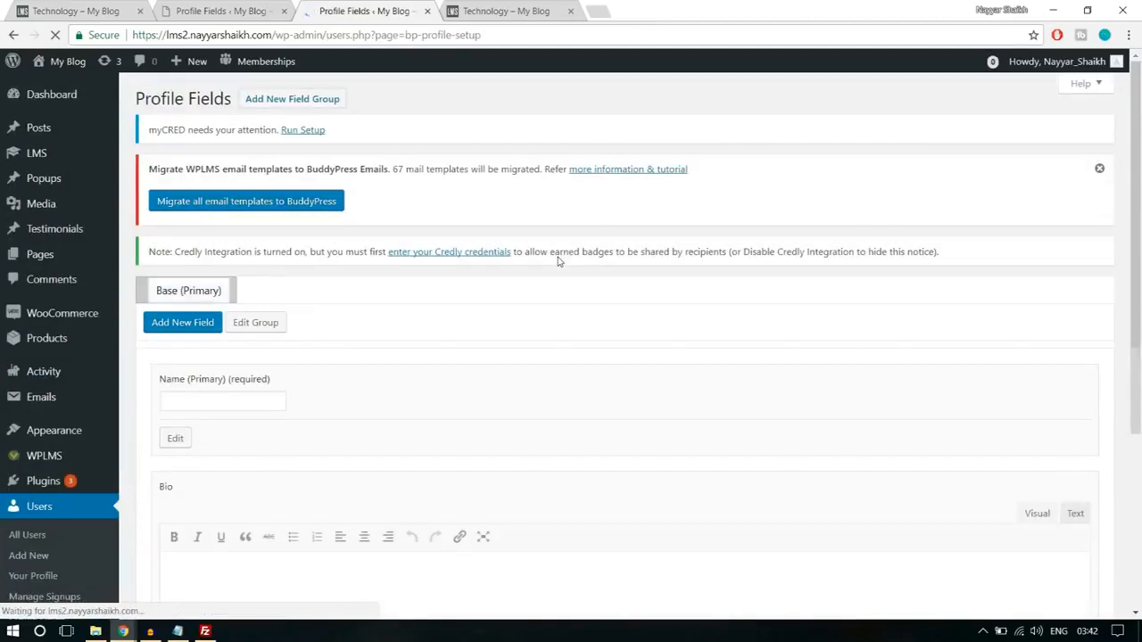
scroll(556, 255, "down", 2)
scroll(415, 383, "up", 1)
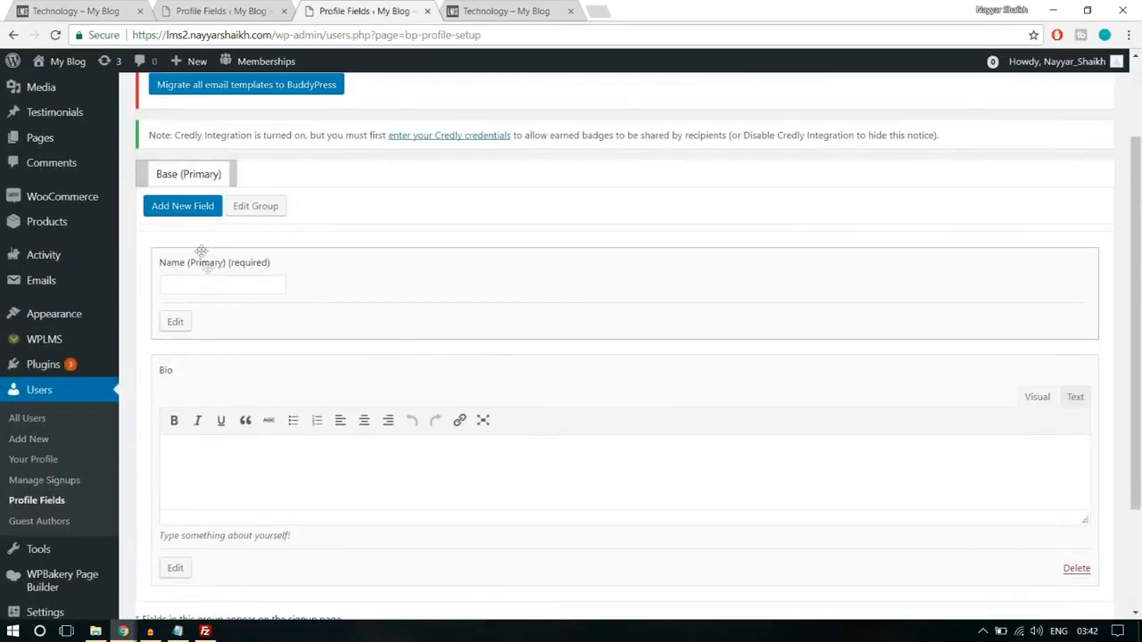
- Add a new field to the Base profile group and name it "Sign up as?"
left_click(193, 214)
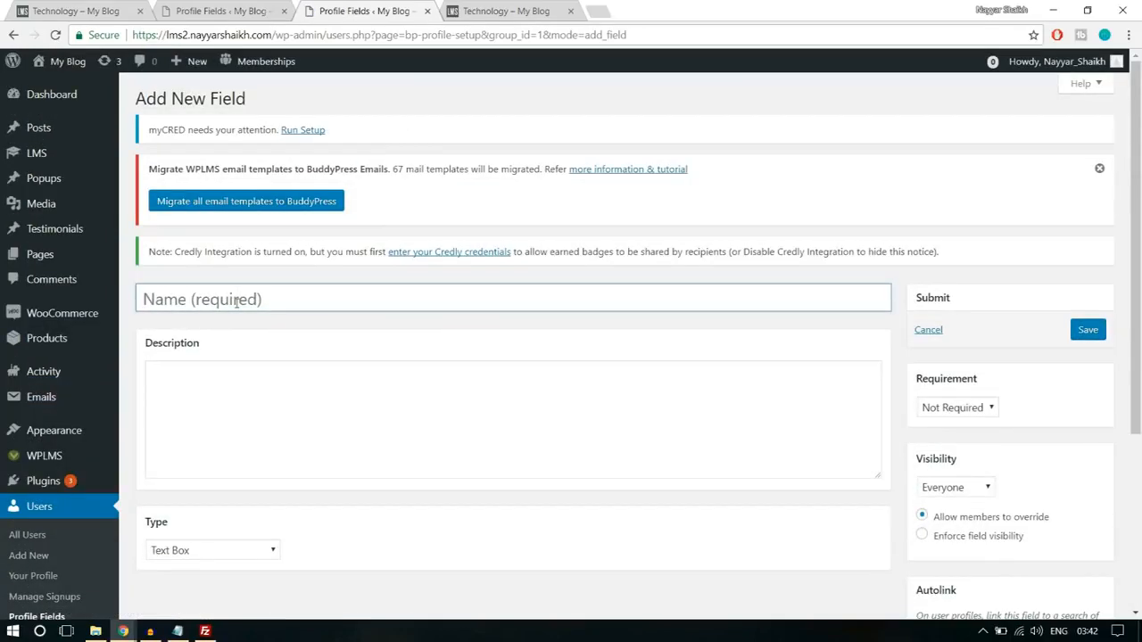
left_click(236, 302)
type("Role")
key("ctrl+a")
type("Sign")
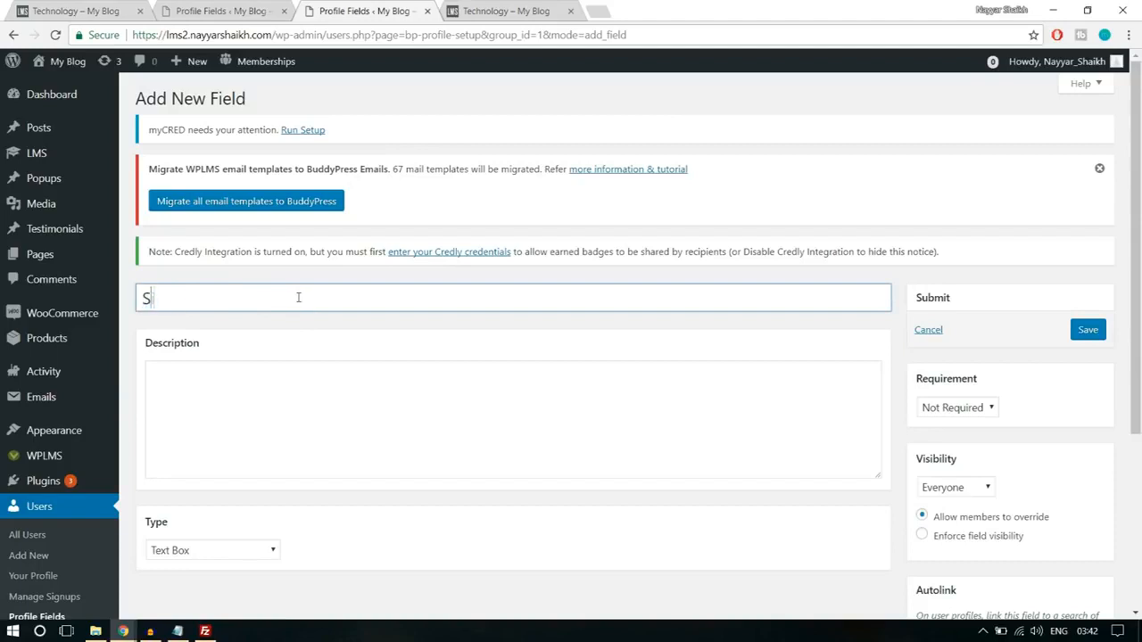
type("as?")
- Enter "Do You wanna become an Instructor or a Student?" as the description of the new field
left_click(363, 407)
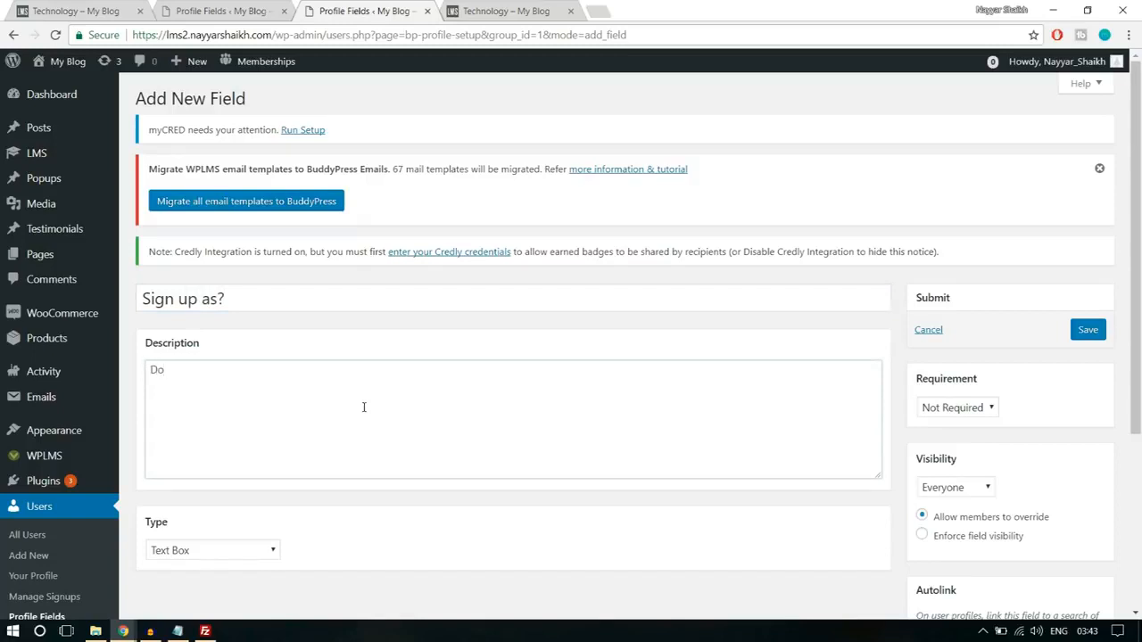
type("Do oy")
key("BackSpace")
key("BackSpace")
key("ctrl+a")
key("BackSpace")
type("Do You")
type(" waan")
type("nna")
type(" become a")
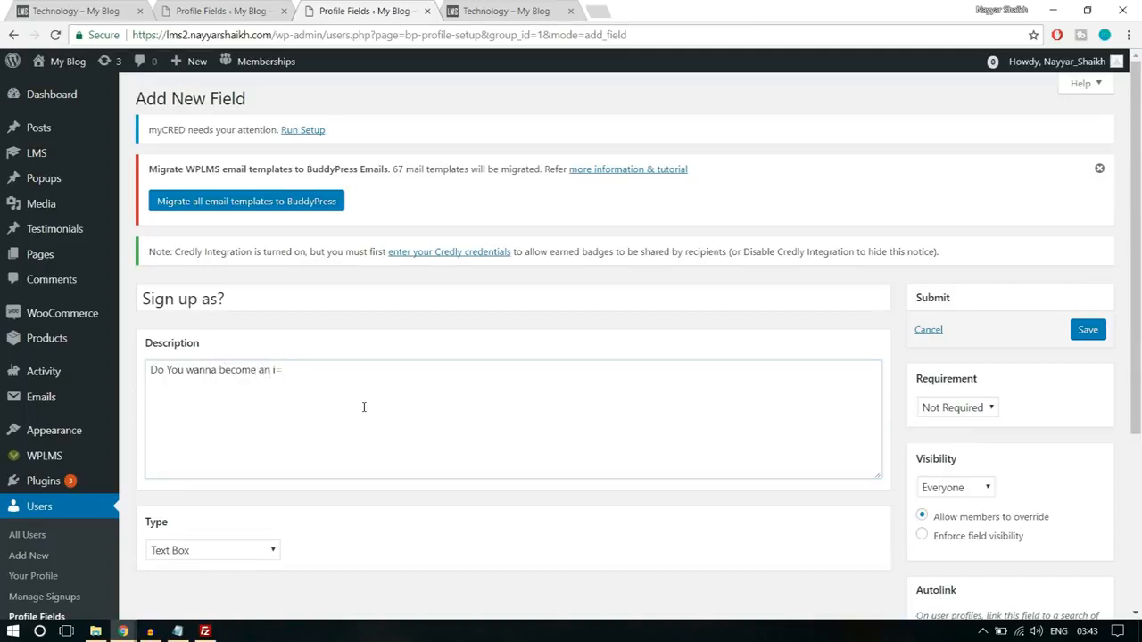
type("n Instructor or a Student?")
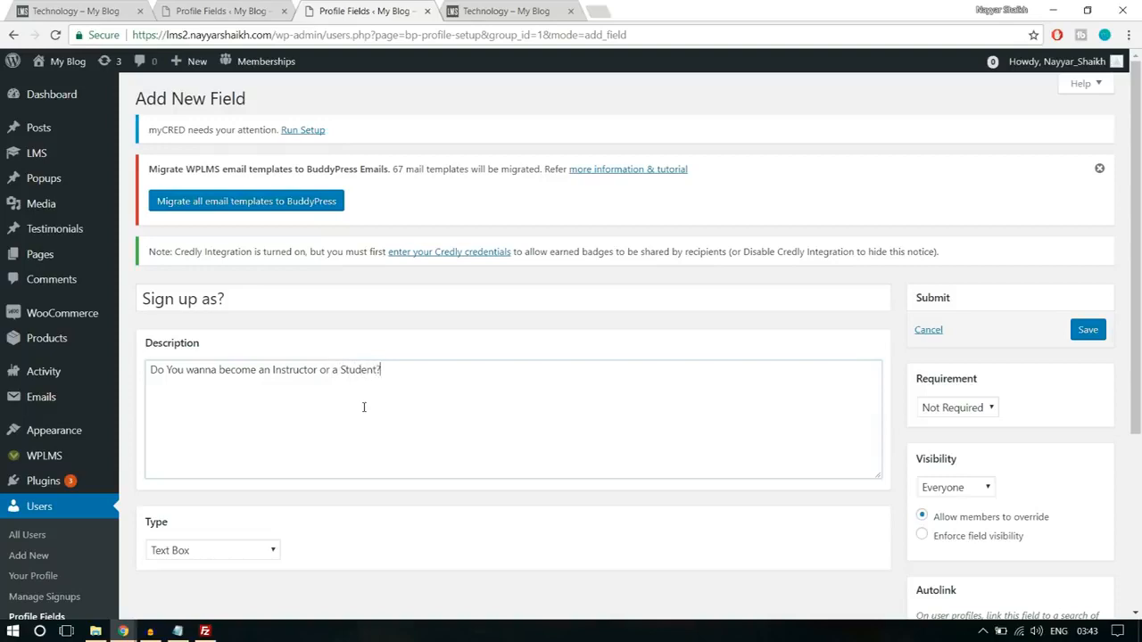
- Make the field a Drop Down Select Box with the options Student and Instructor, with Student as the default value
scroll(331, 428, "down", 3)
left_click(250, 286)
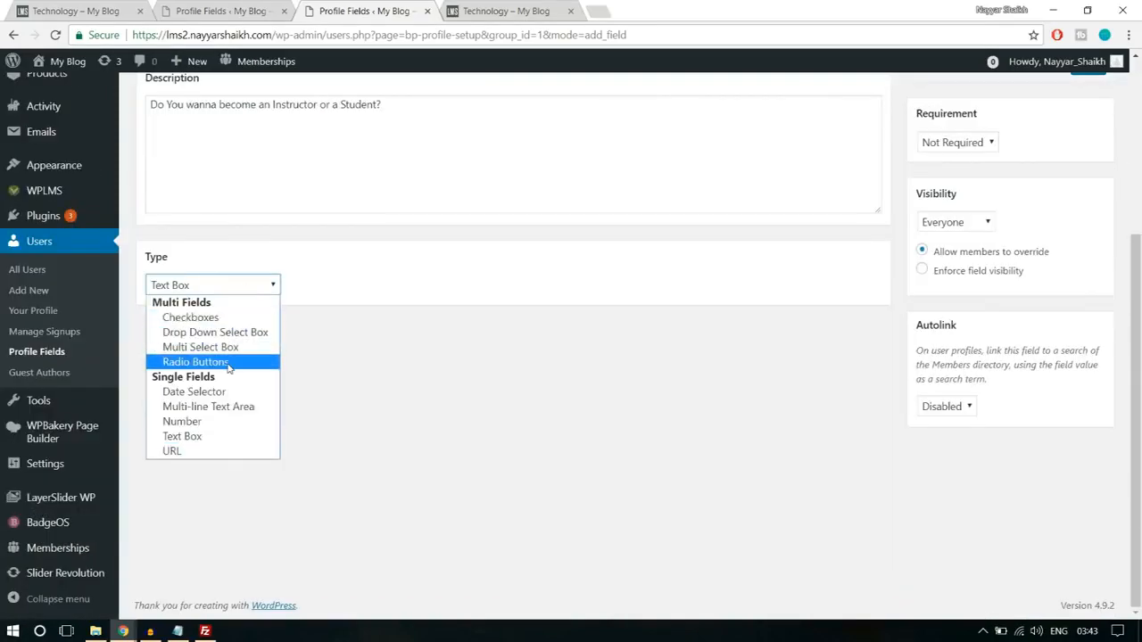
left_click(214, 332)
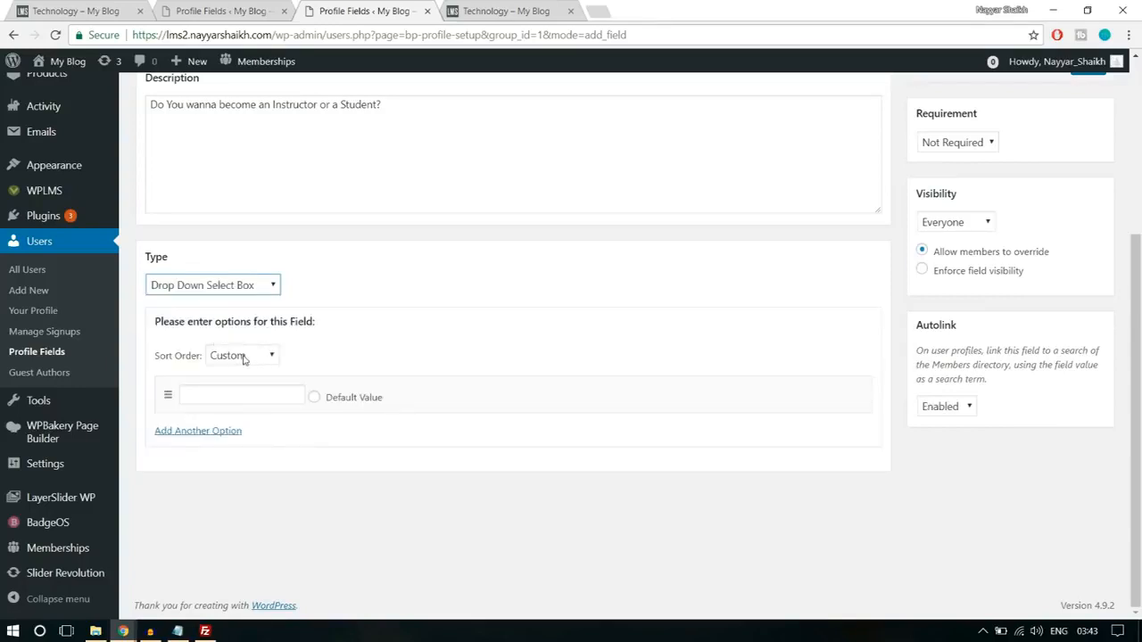
left_click(248, 397)
type("Student")
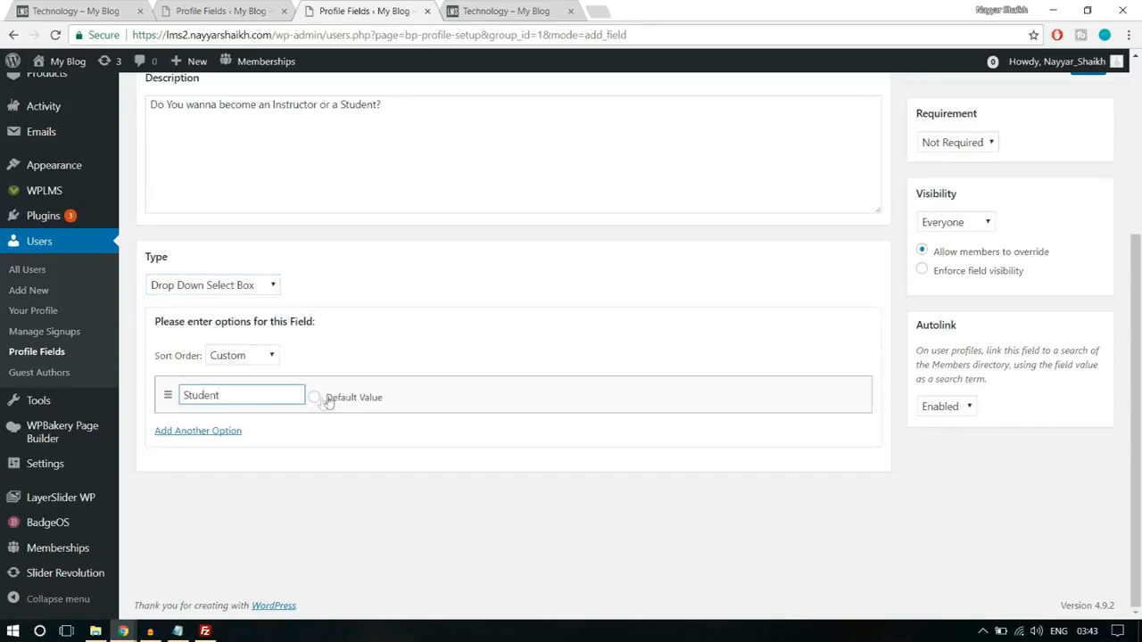
left_click(225, 431)
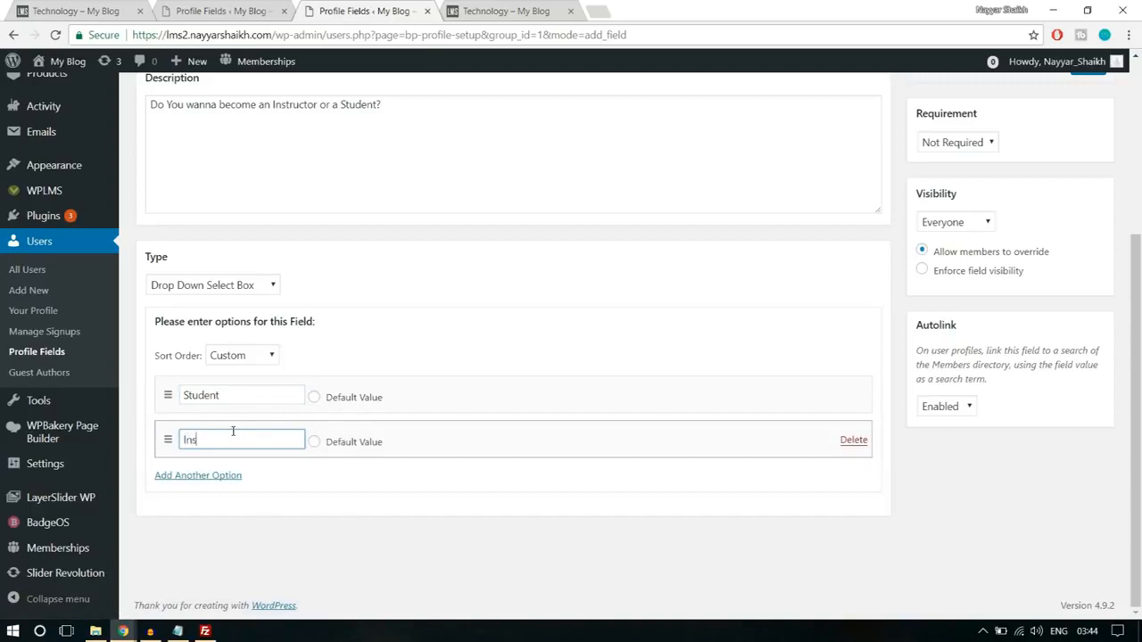
type("Instructor")
left_click(314, 397)
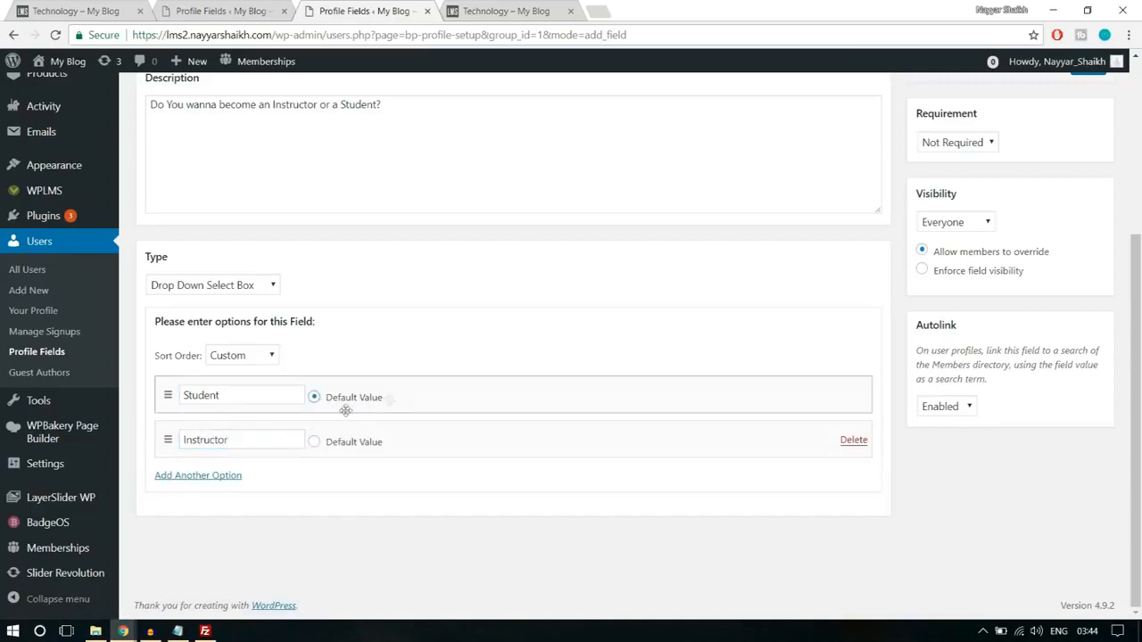
- Set the "Sign up as?" field to Required and save it
scroll(945, 461, "up", 2)
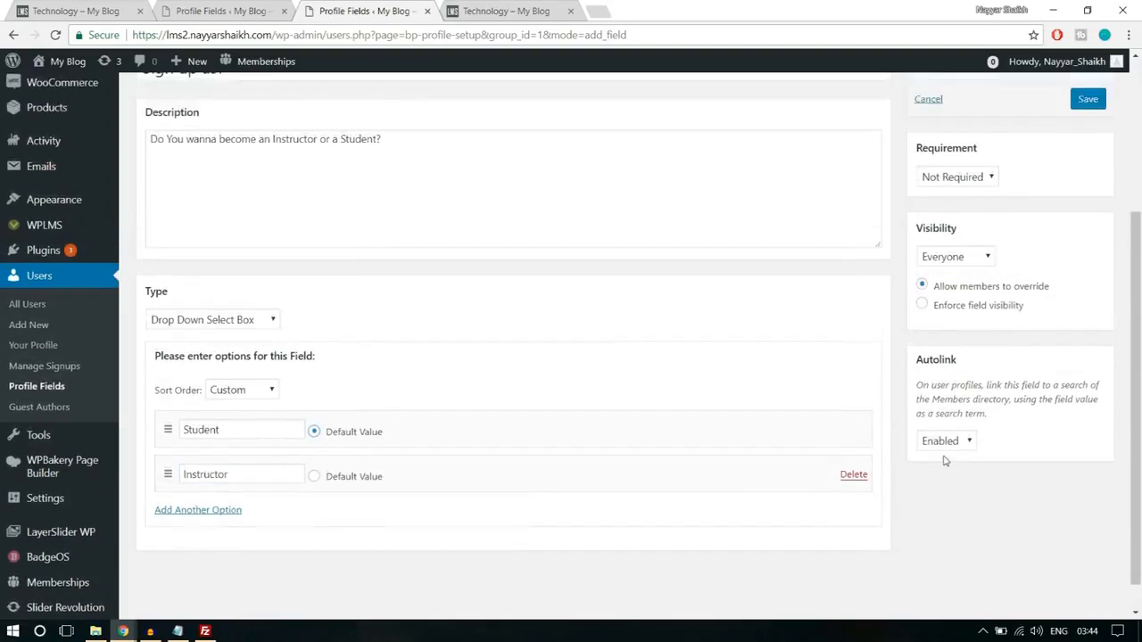
left_click(975, 290)
left_click(975, 315)
left_click(1087, 220)
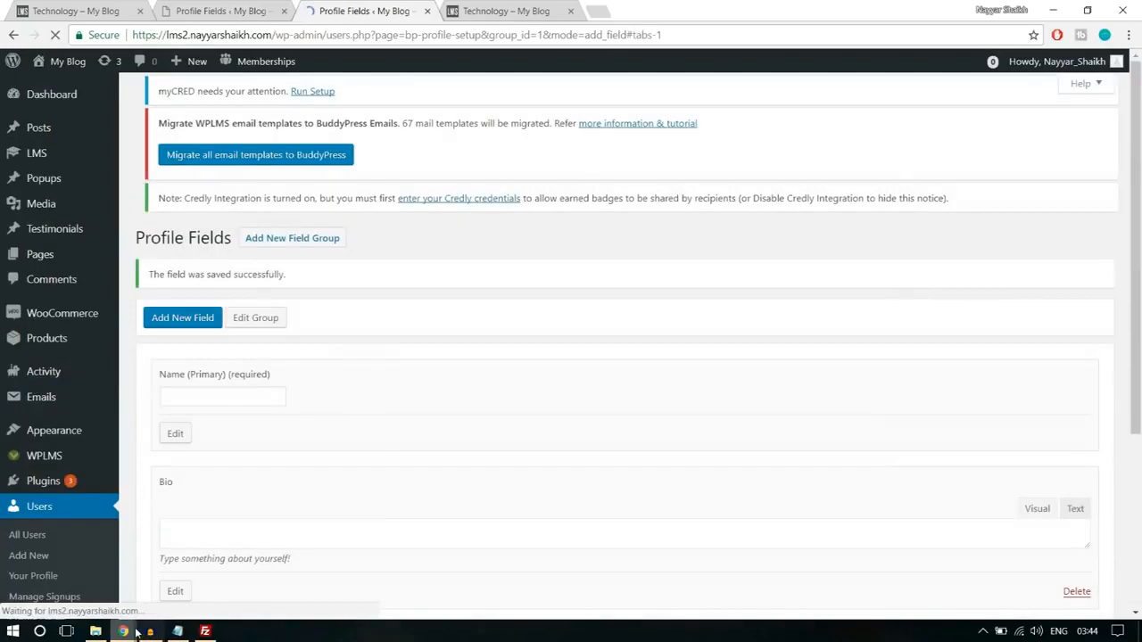
- Return to the Register page, reload it, try the "Sign up as?" choices and select Instructor
mouse_move(129, 631)
left_click(221, 569)
left_click(55, 35)
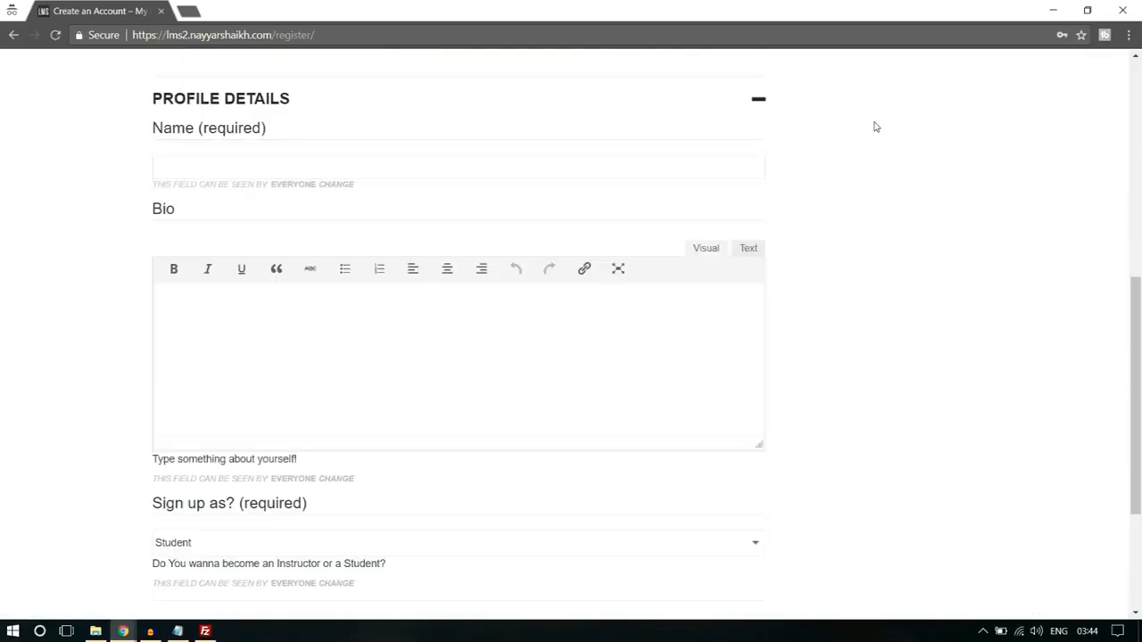
scroll(887, 188, "down", 2)
left_click(227, 397)
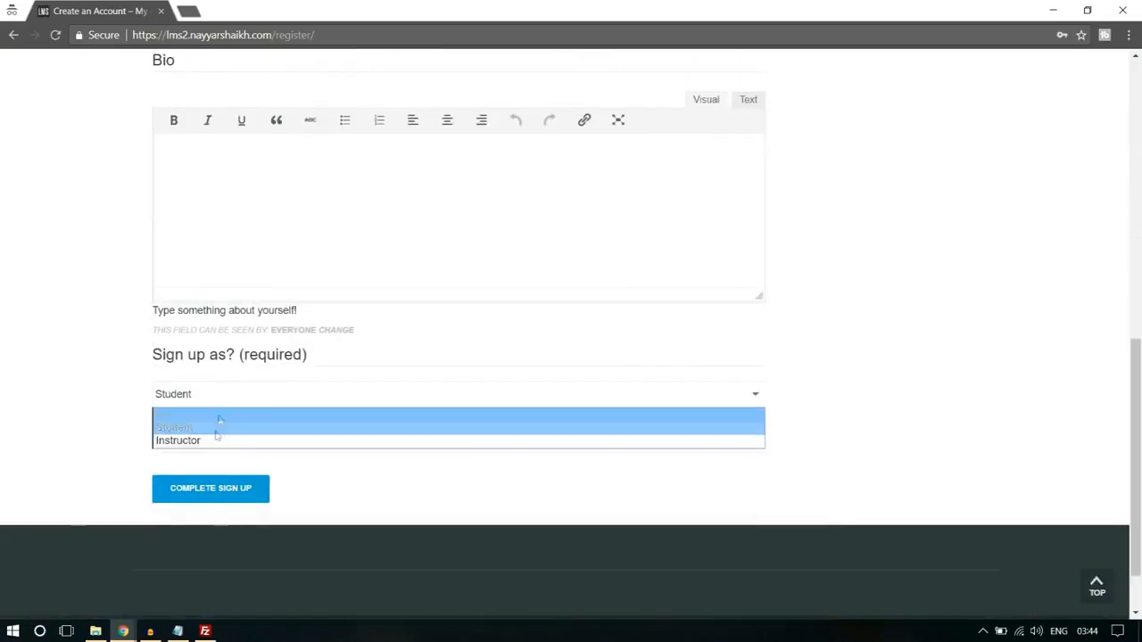
left_click(212, 438)
left_click(219, 396)
left_click(212, 427)
left_click(220, 398)
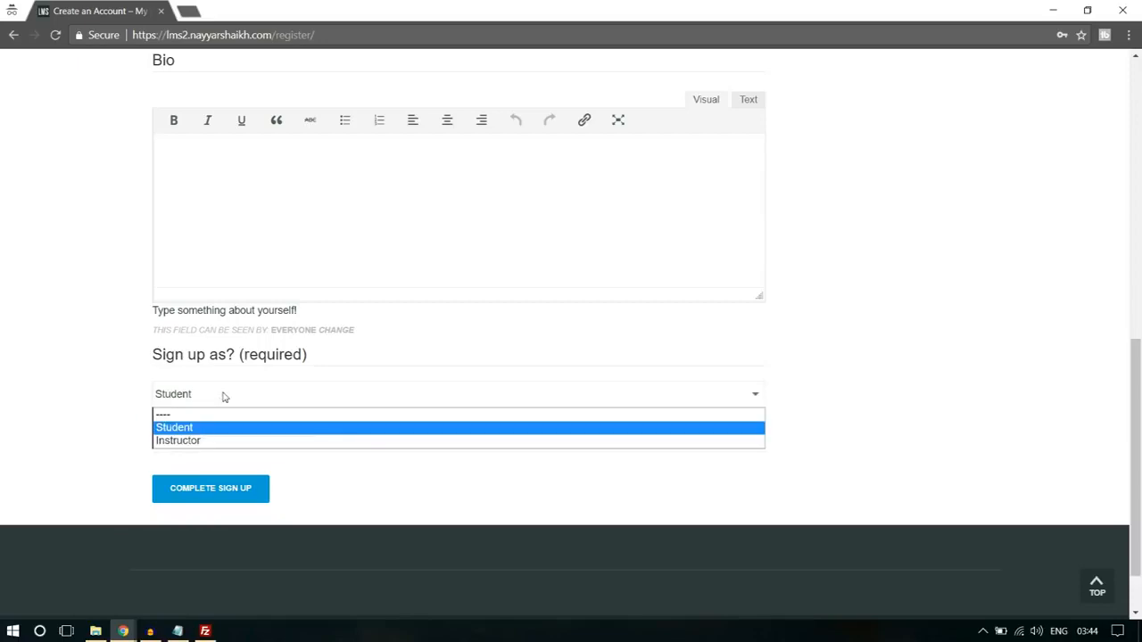
left_click(194, 441)
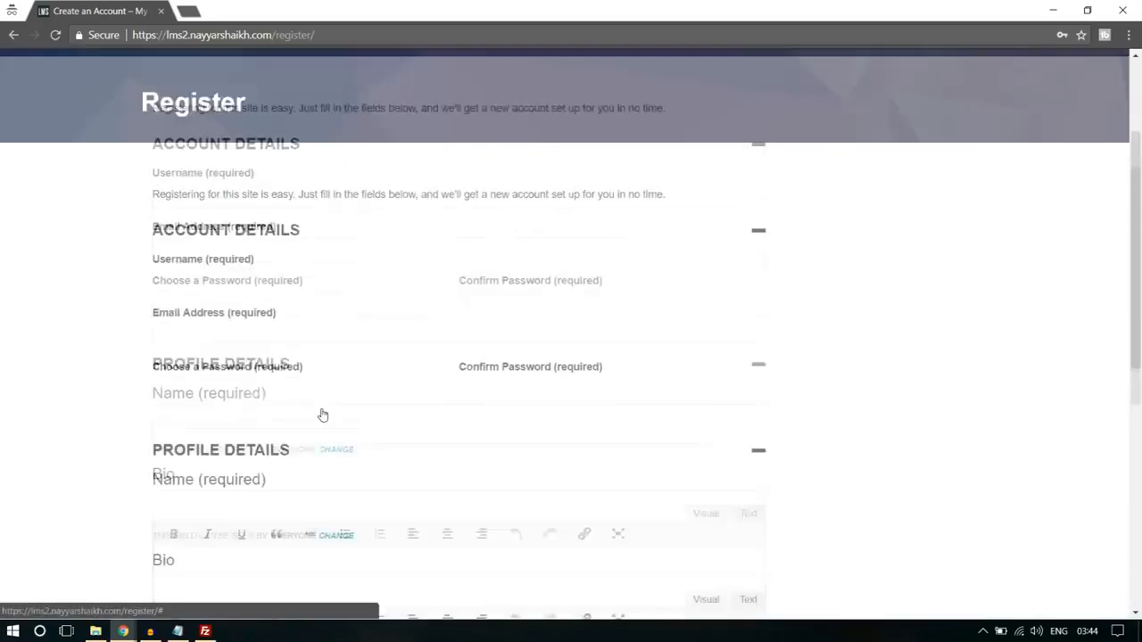
- Fill in the account details with a username, an email address, and the account password with its confirmation
left_click(244, 301)
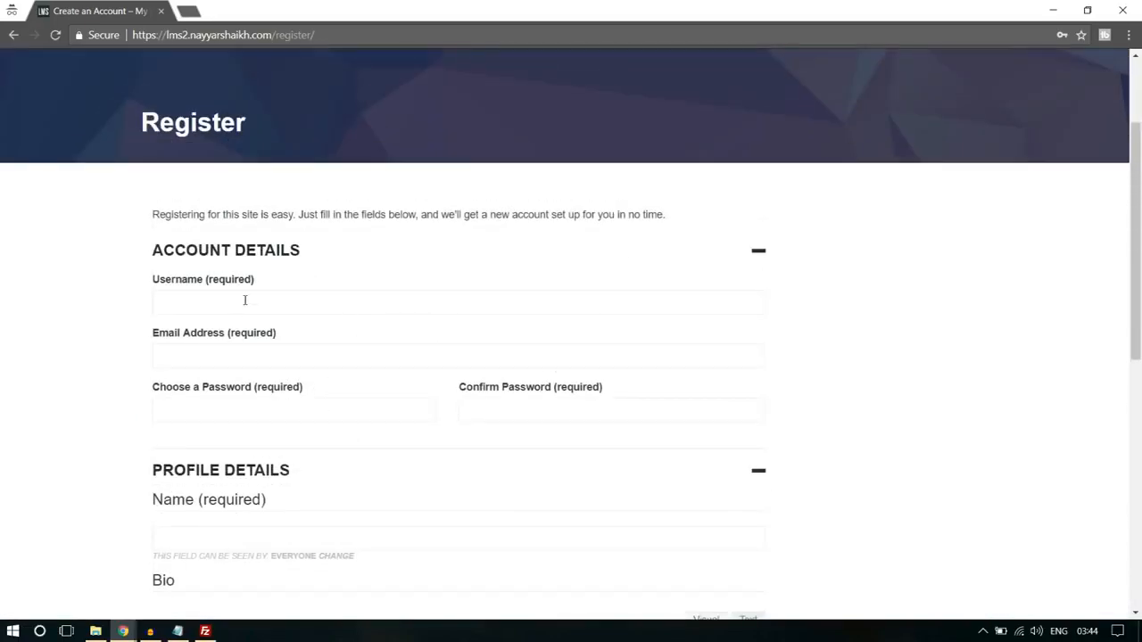
type("nayyars7777")
left_click_drag(223, 302, 217, 302)
left_click(227, 360)
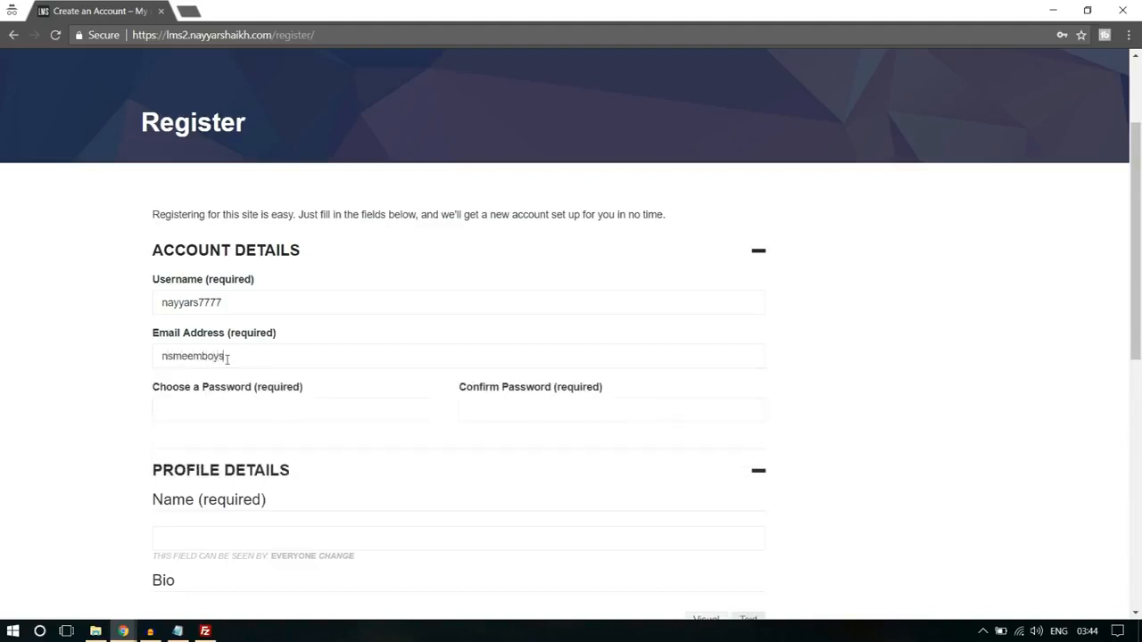
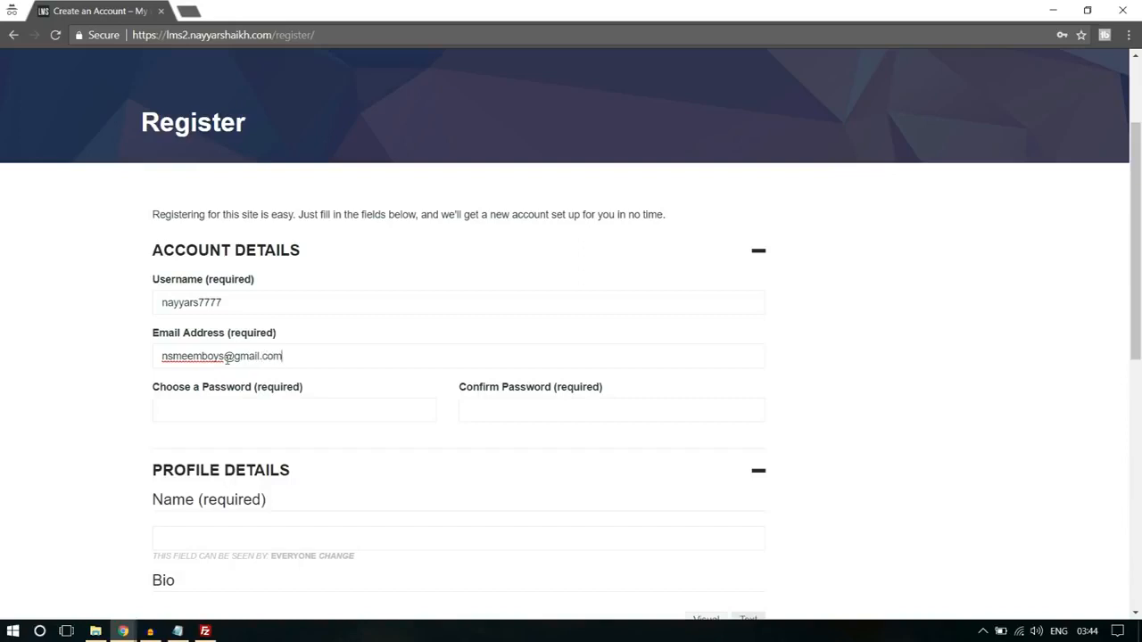
left_click(219, 406)
- Enter the full name and the bio text "Bio" in the profile details, and complete the sign-up
scroll(219, 406, "down", 3)
left_click(253, 309)
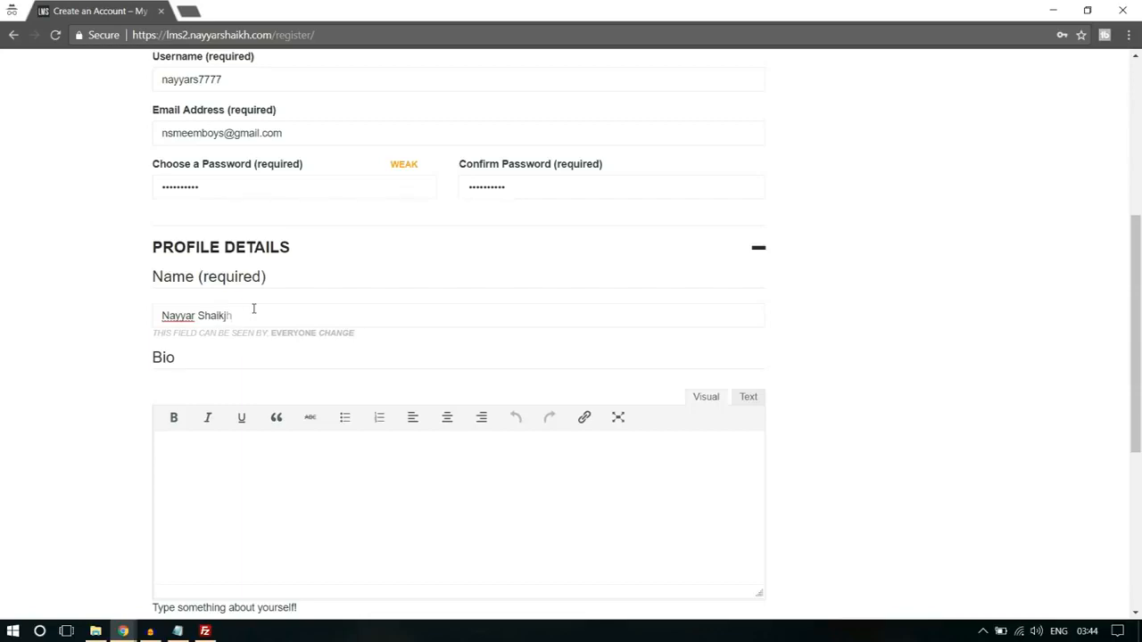
scroll(261, 399, "down", 2)
left_click(260, 399)
type("Bio")
scroll(265, 386, "down", 2)
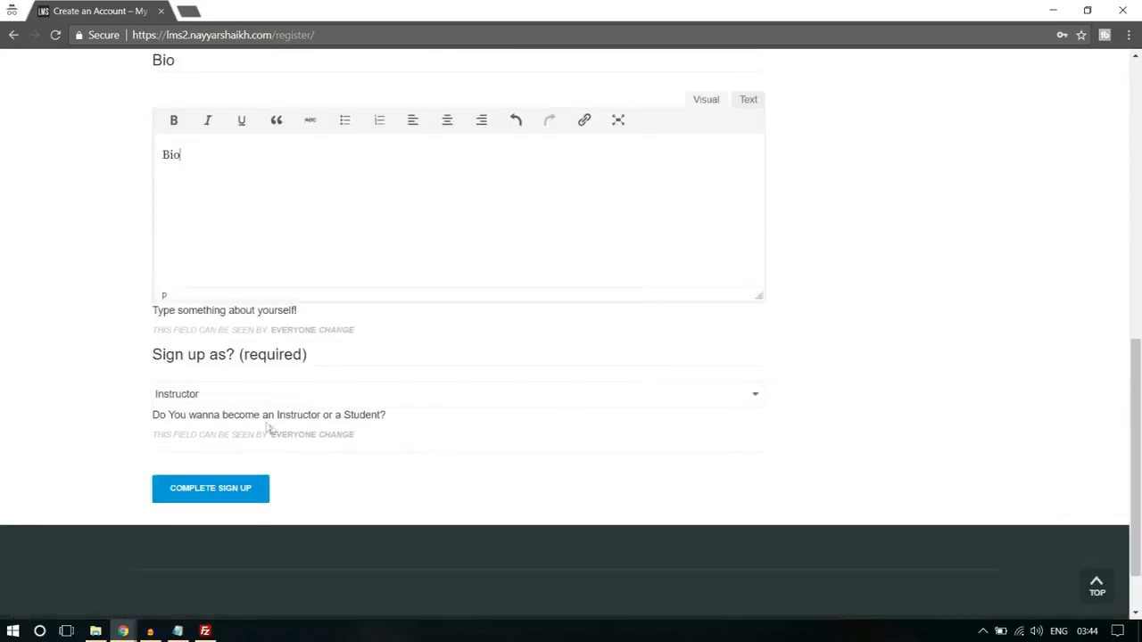
left_click(253, 491)
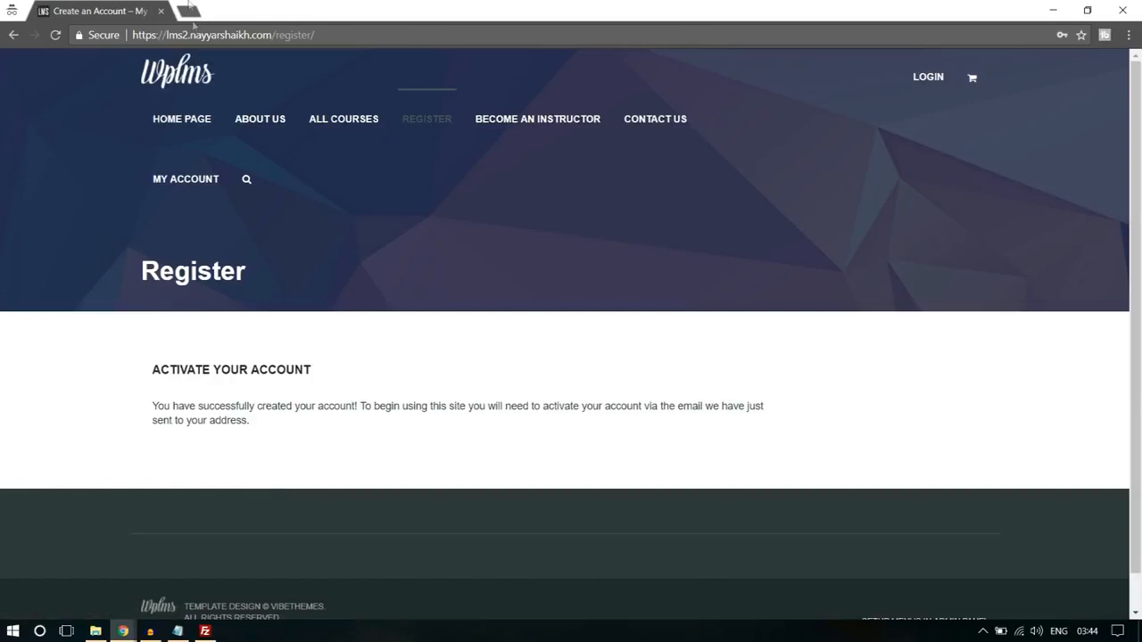
- Open Gmail in a new tab, switch to the registered email account and open the "[My Blog] Activate your account" message
left_click(189, 10)
type("gmail.com")
key("Return")
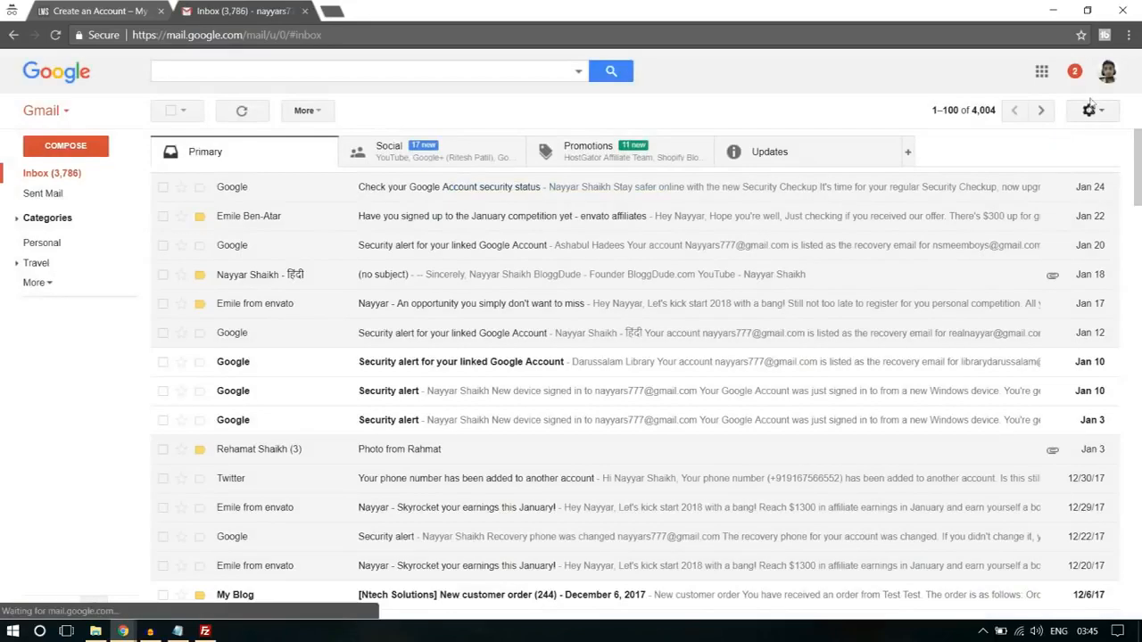
left_click(1106, 73)
left_click(938, 219)
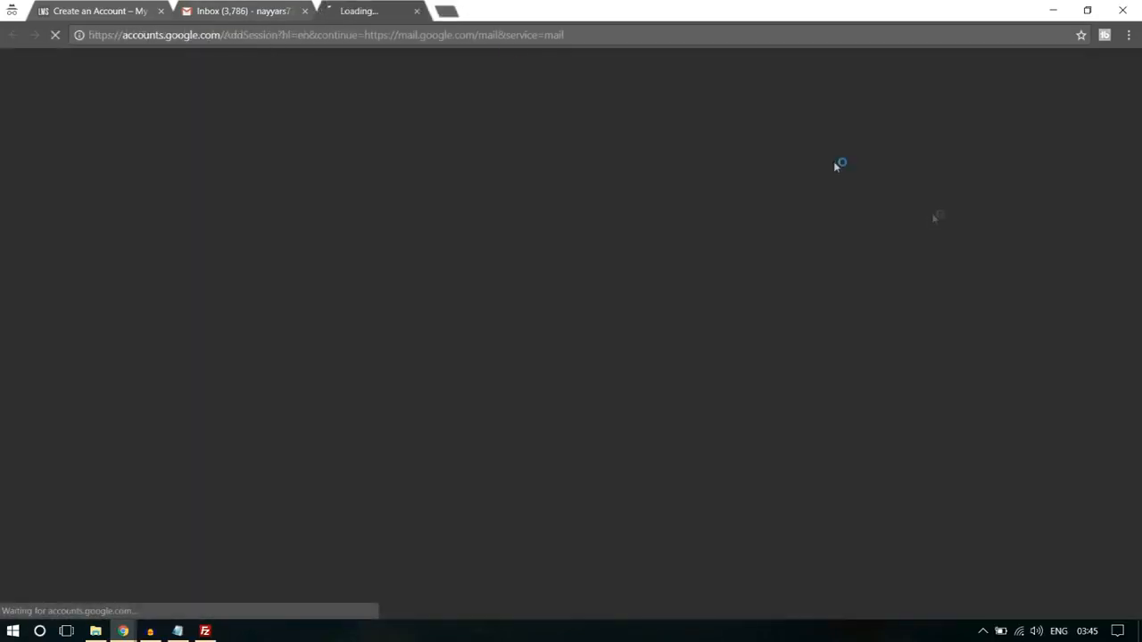
left_click(306, 13)
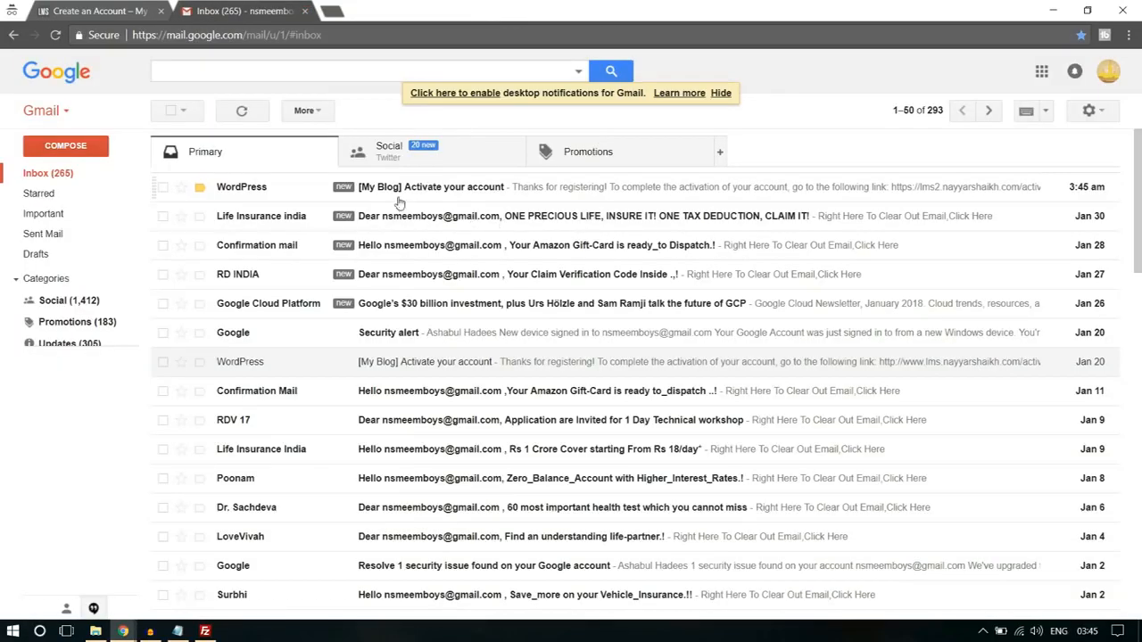
left_click(412, 193)
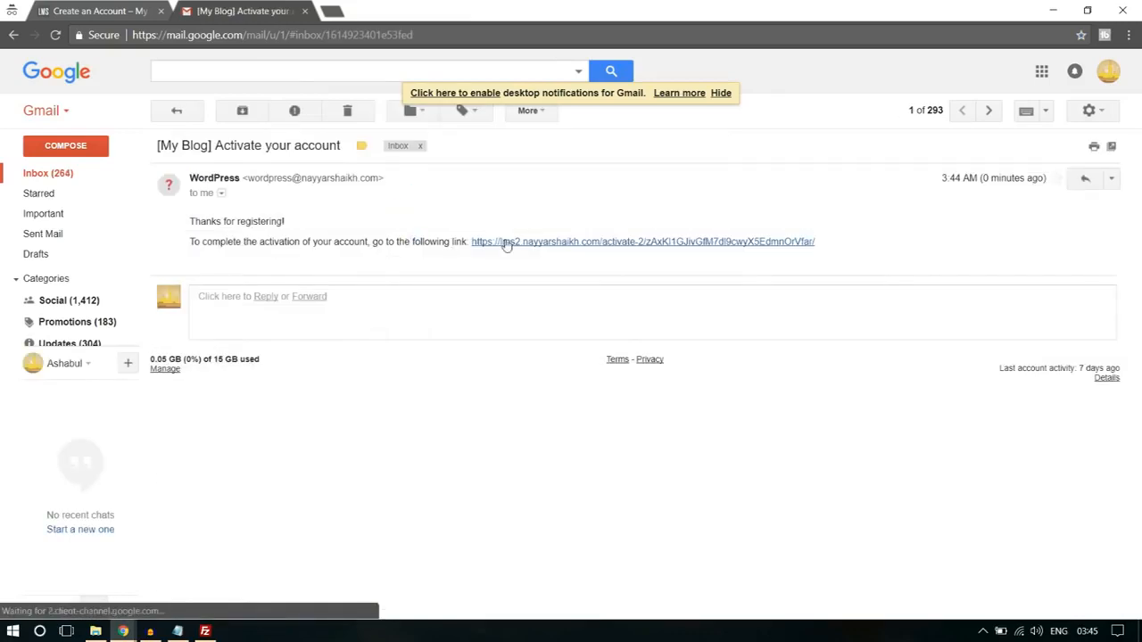
- Activate the new account through the link in the email, and close the sign-up and Gmail tabs
left_click(558, 241)
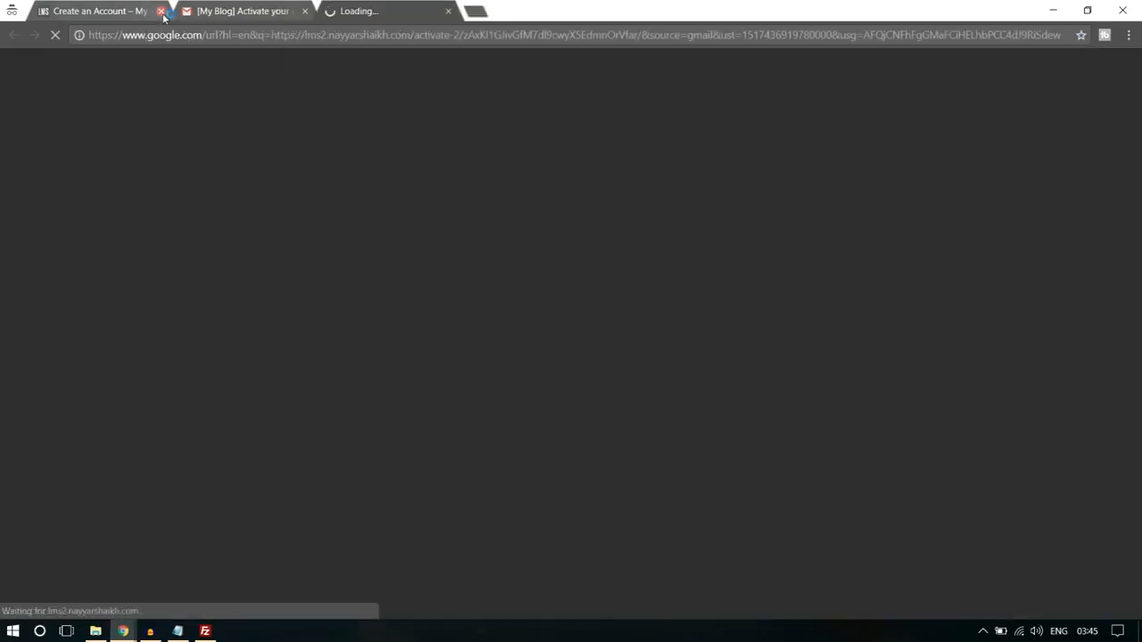
left_click(160, 11)
left_click(161, 10)
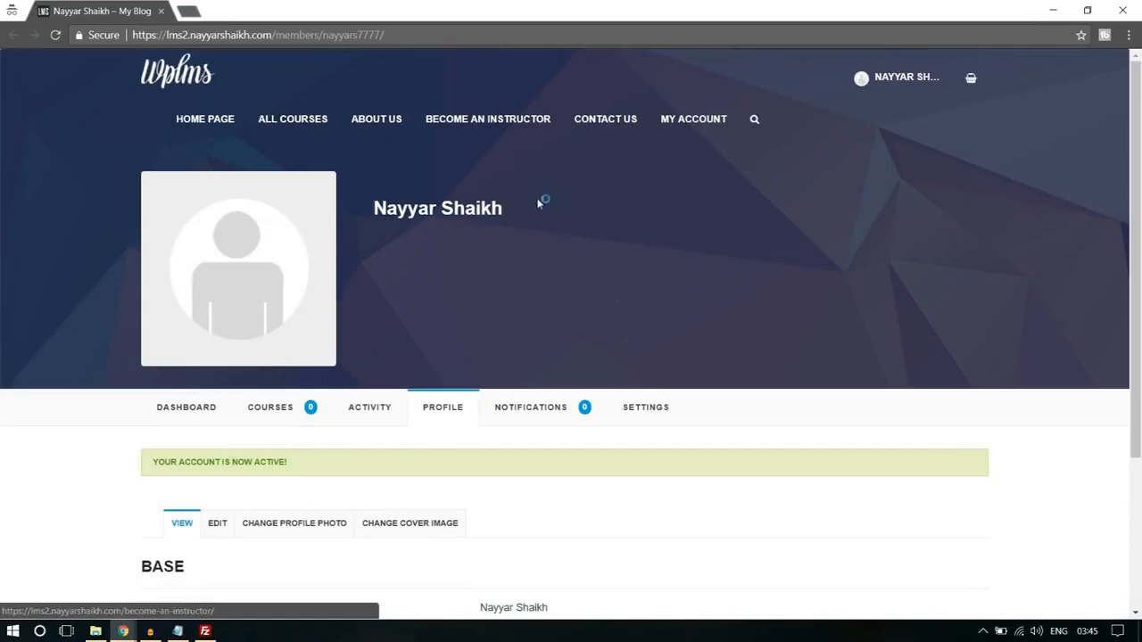
left_click_drag(164, 461, 280, 461)
left_click(280, 461)
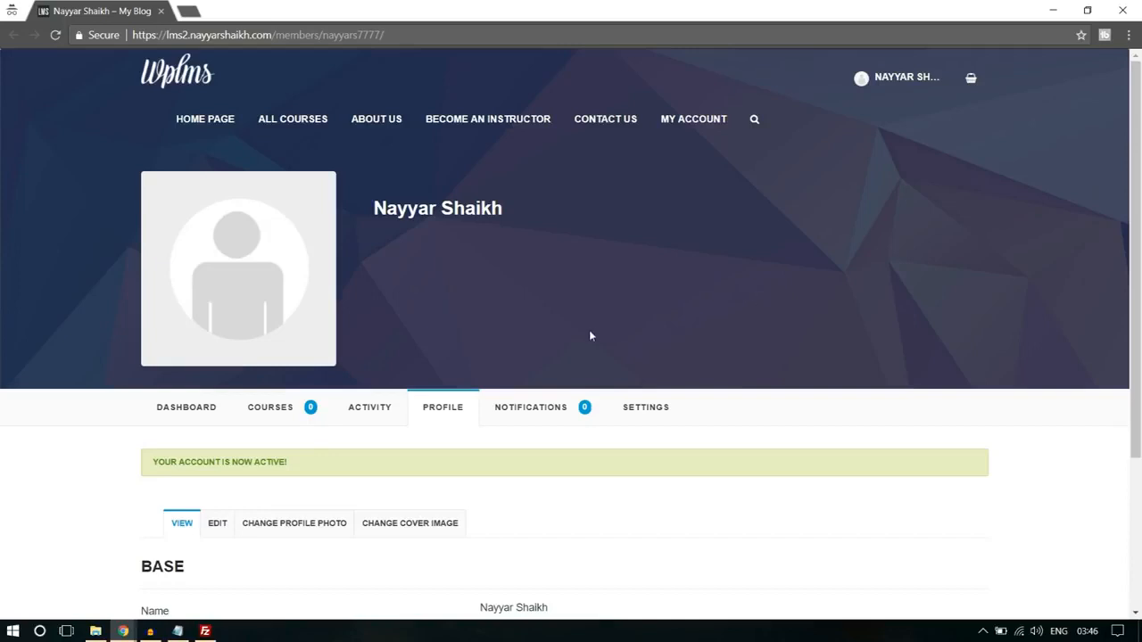
- Switch to the WordPress admin window, open the newest subscriber's extended profile from the user list, and check its "Sign up as?" field
mouse_move(124, 630)
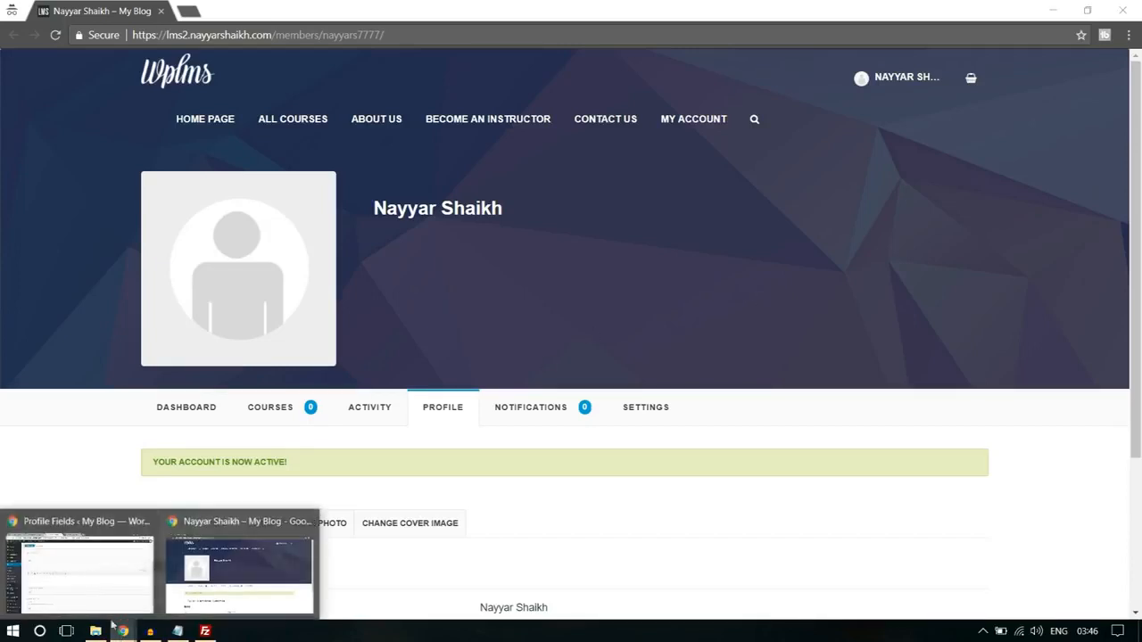
left_click(80, 567)
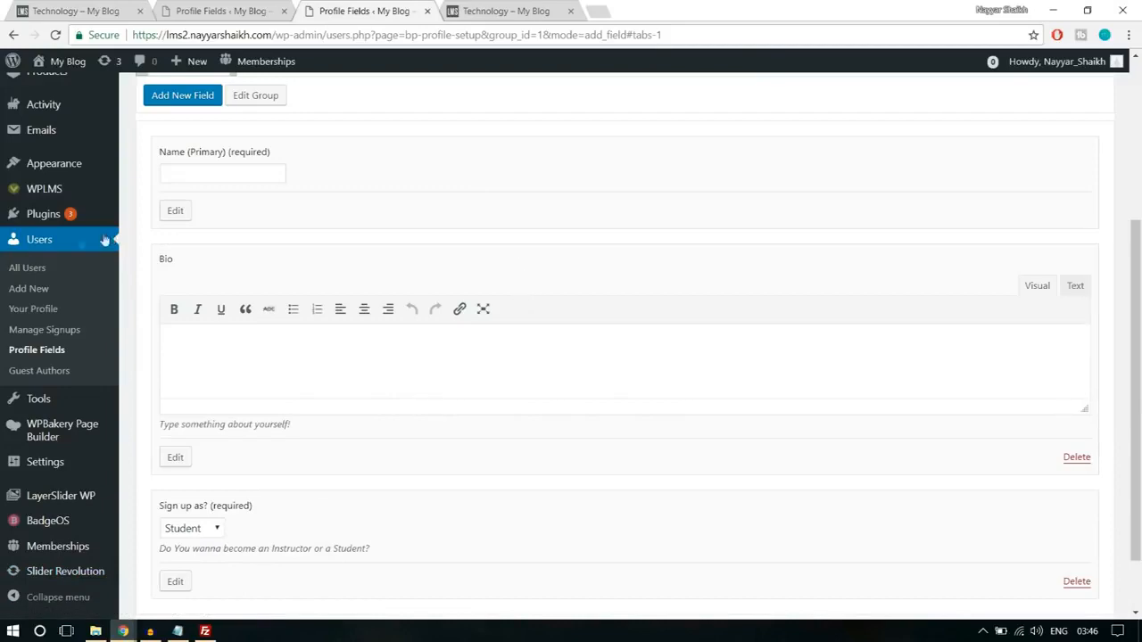
left_click(55, 246)
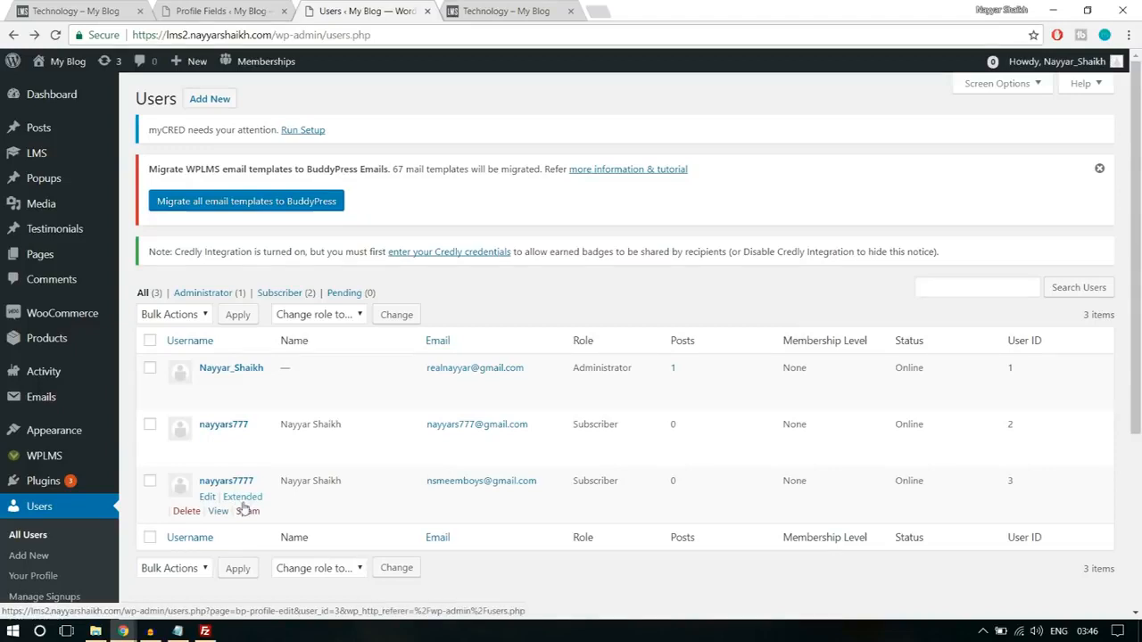
left_click(256, 501)
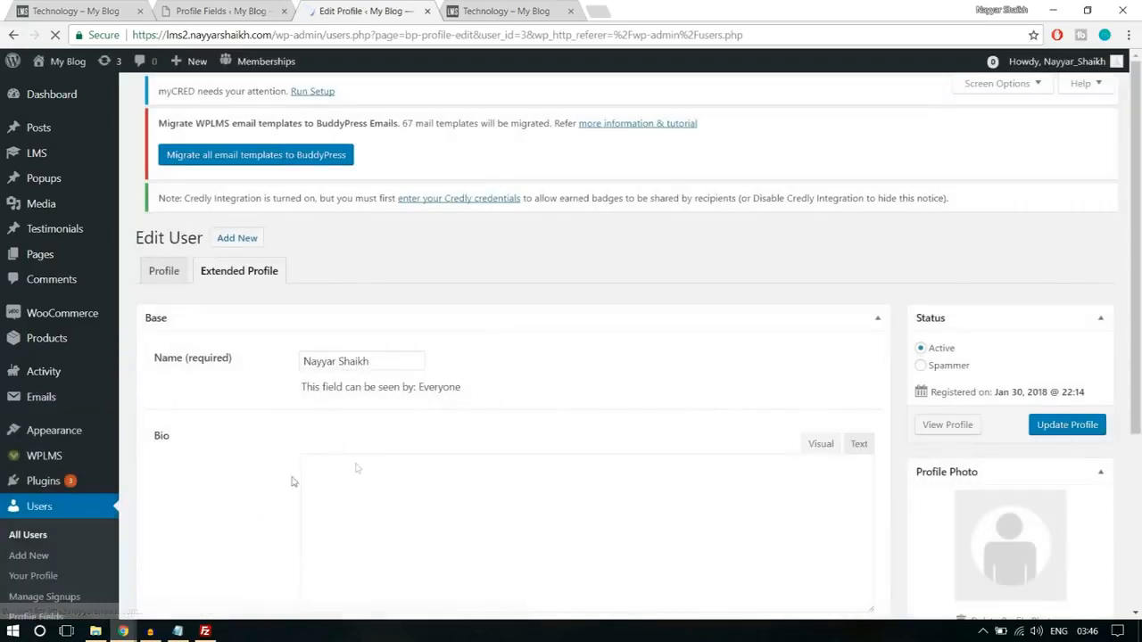
scroll(520, 429, "down", 3)
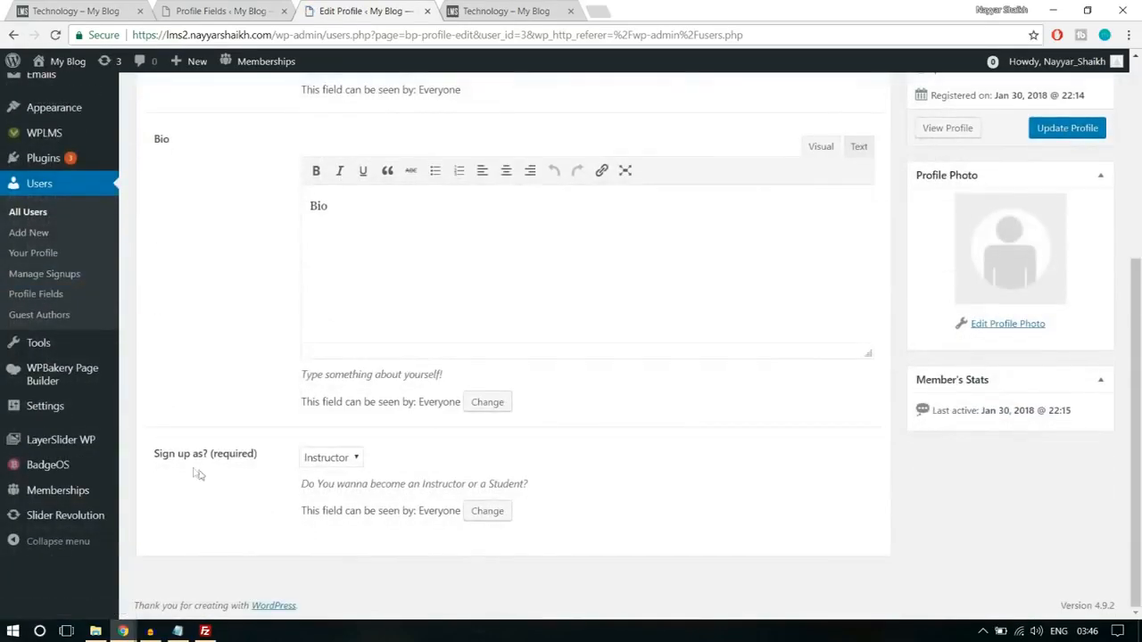
left_click_drag(155, 455, 255, 456)
left_click(284, 470)
scroll(675, 479, "up", 4)
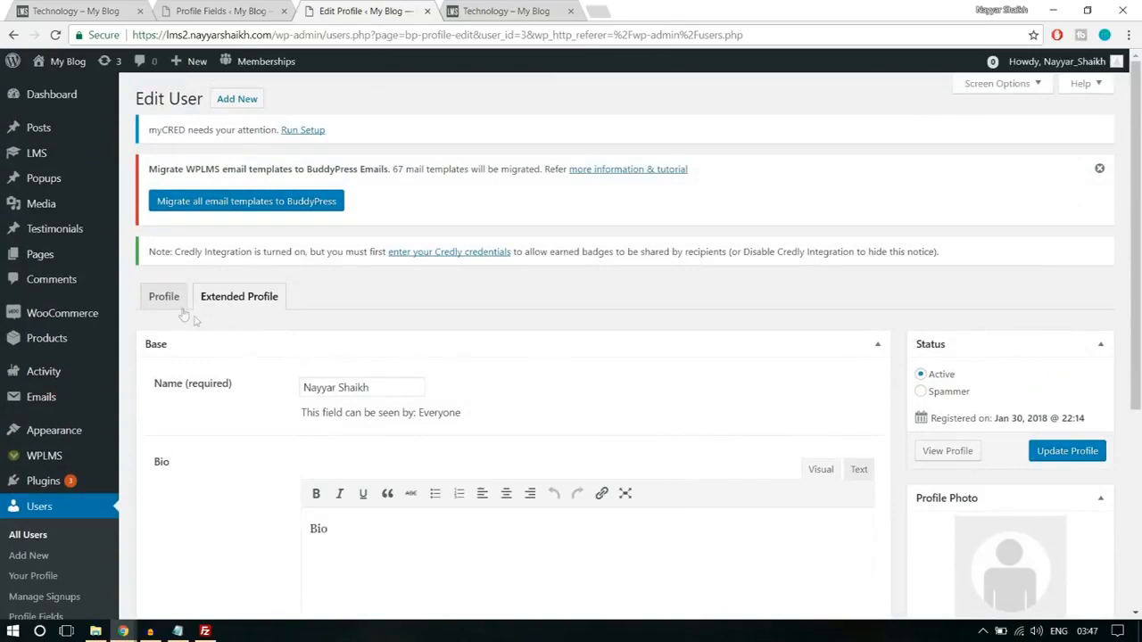
scroll(626, 394, "down", 4)
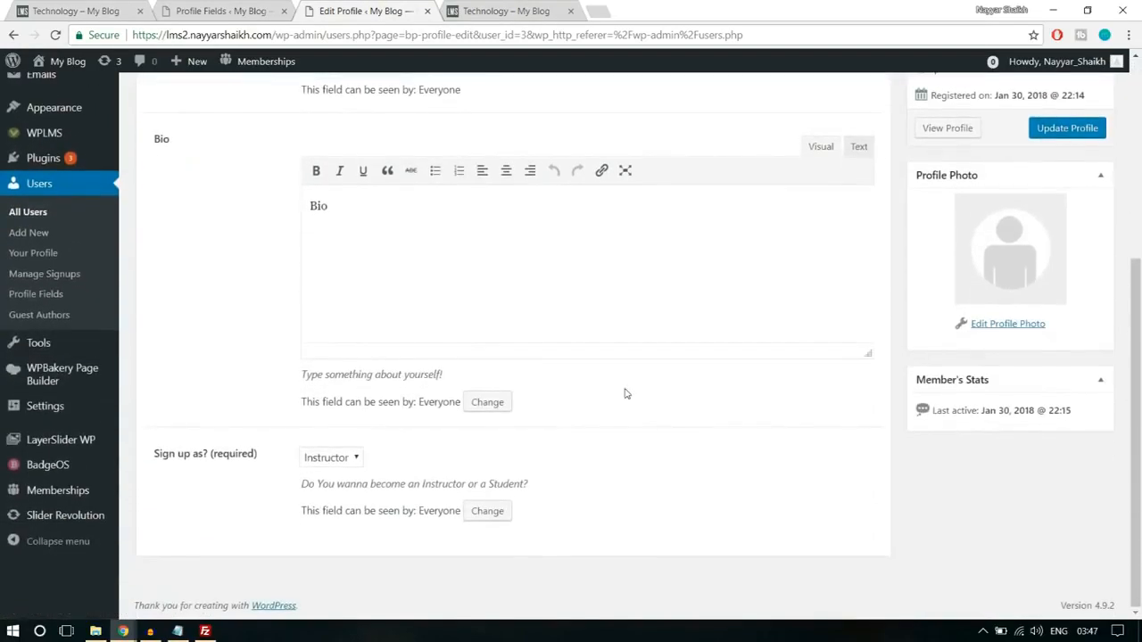
scroll(625, 393, "up", 5)
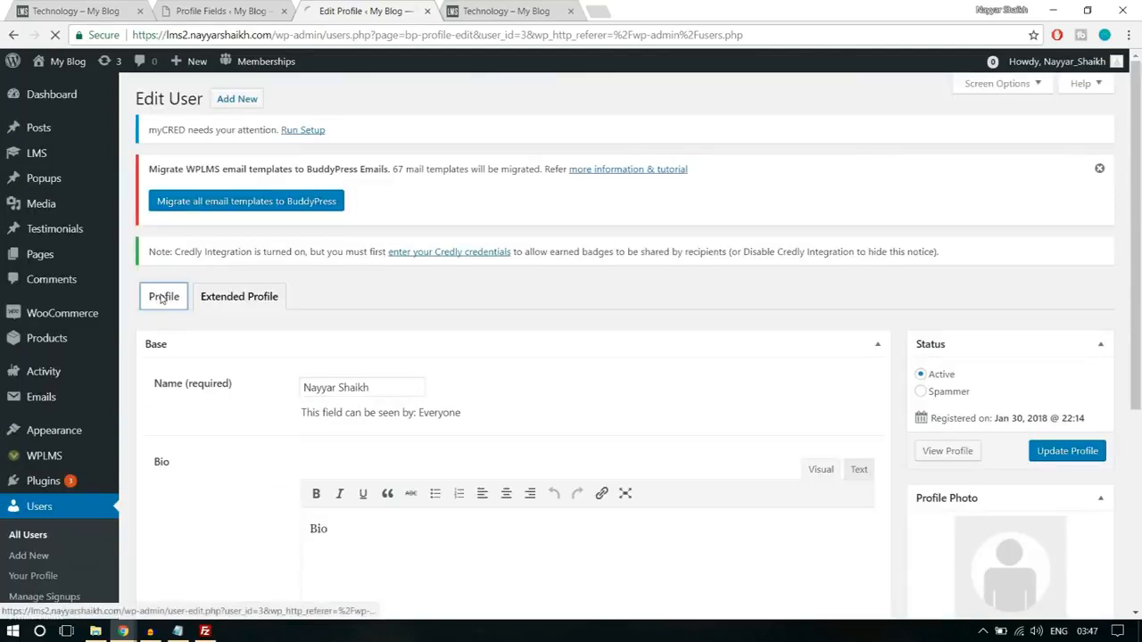
- Change the user's role to Instructor in the main profile and update the user
left_click(164, 297)
scroll(683, 369, "down", 5)
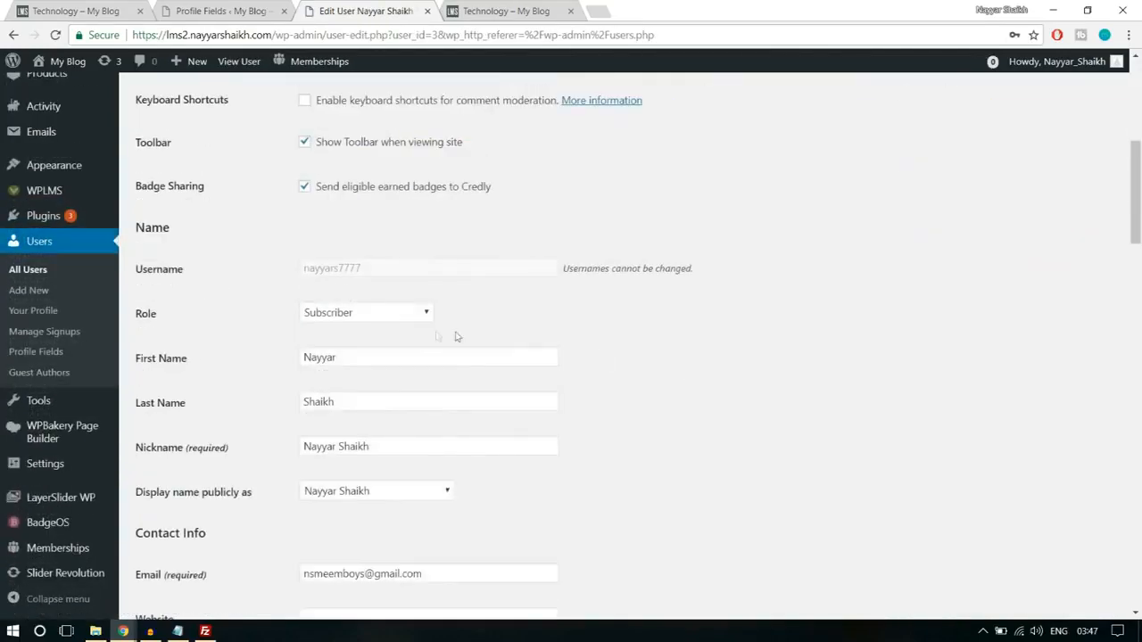
left_click(354, 313)
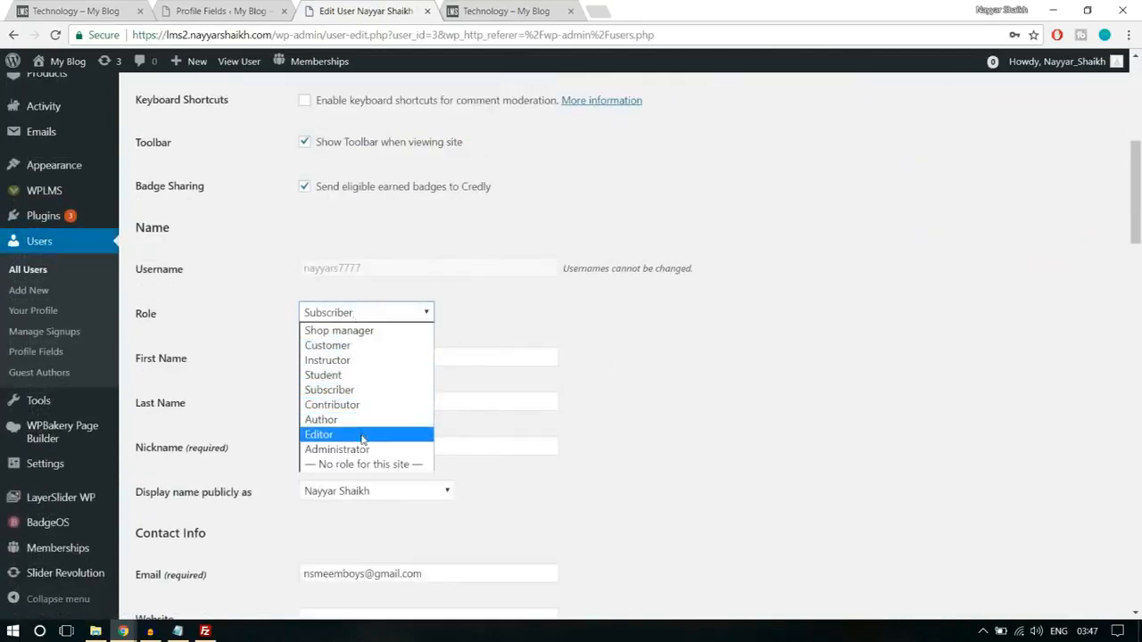
left_click(361, 360)
scroll(749, 357, "down", 2)
scroll(749, 357, "down", 14)
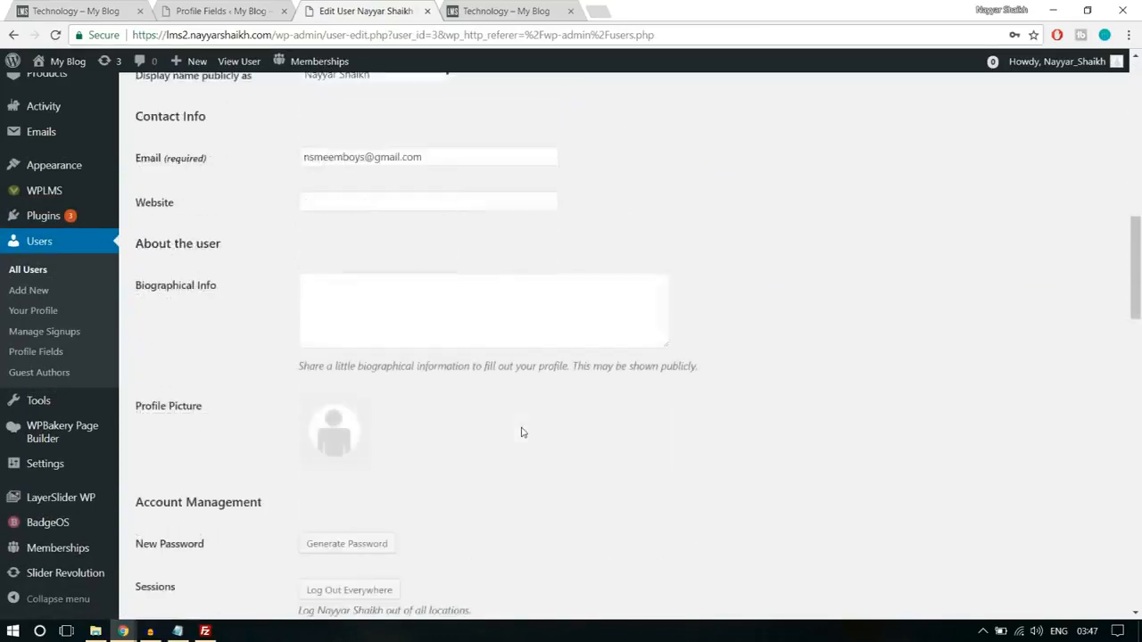
scroll(315, 466, "down", 6)
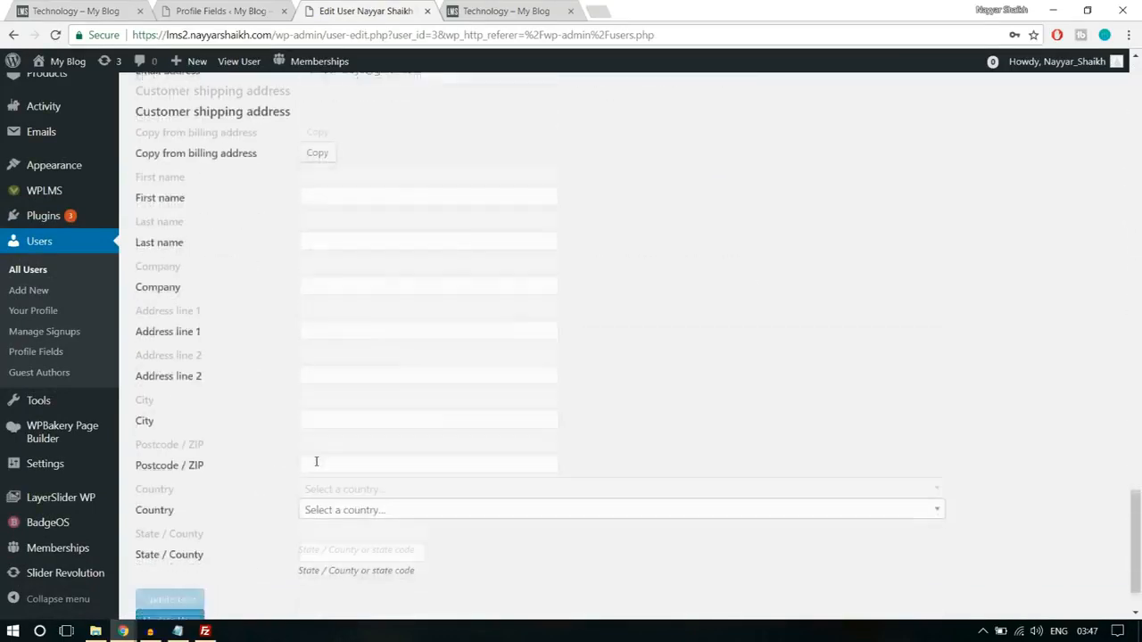
left_click(192, 542)
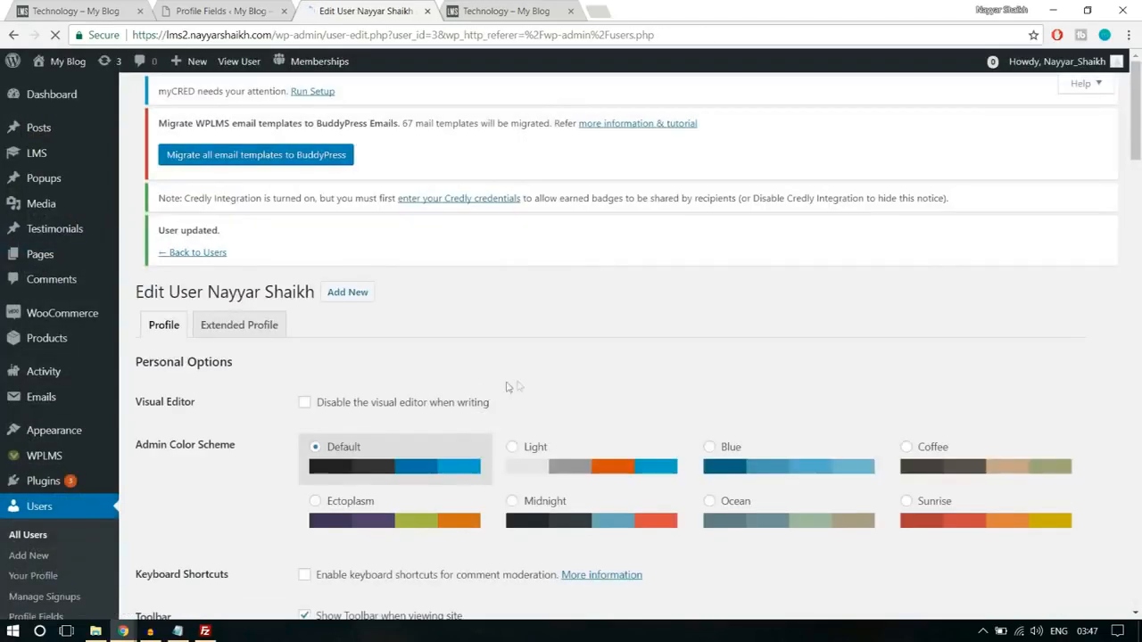
- Switch back to the new member's browser window, reload the site, and start an own course on the Create a Course page
mouse_move(124, 631)
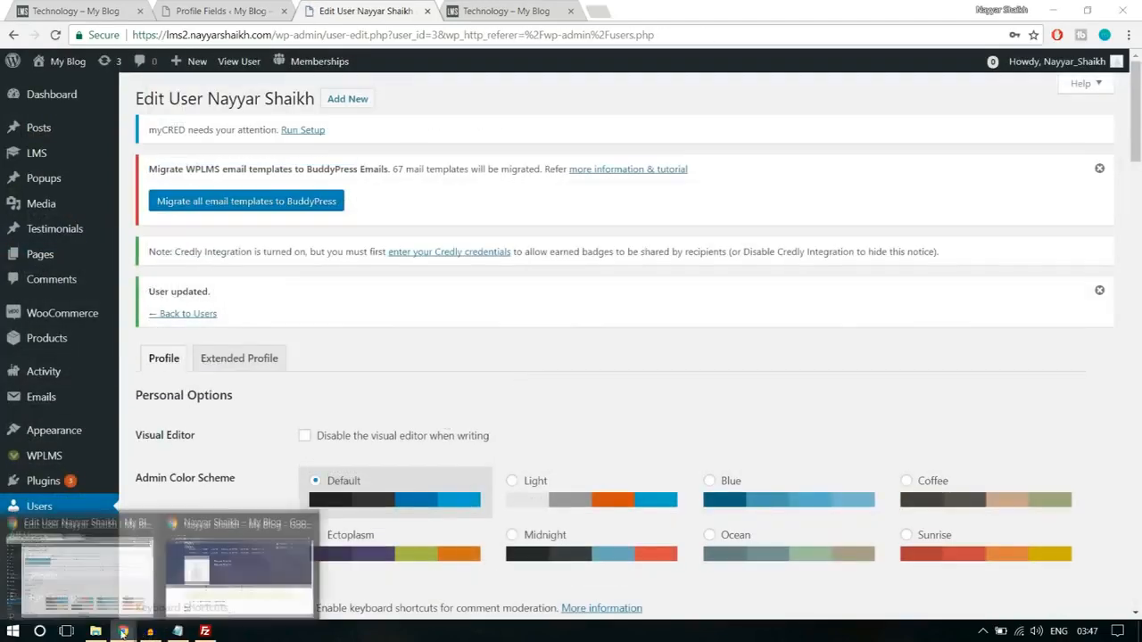
left_click(228, 576)
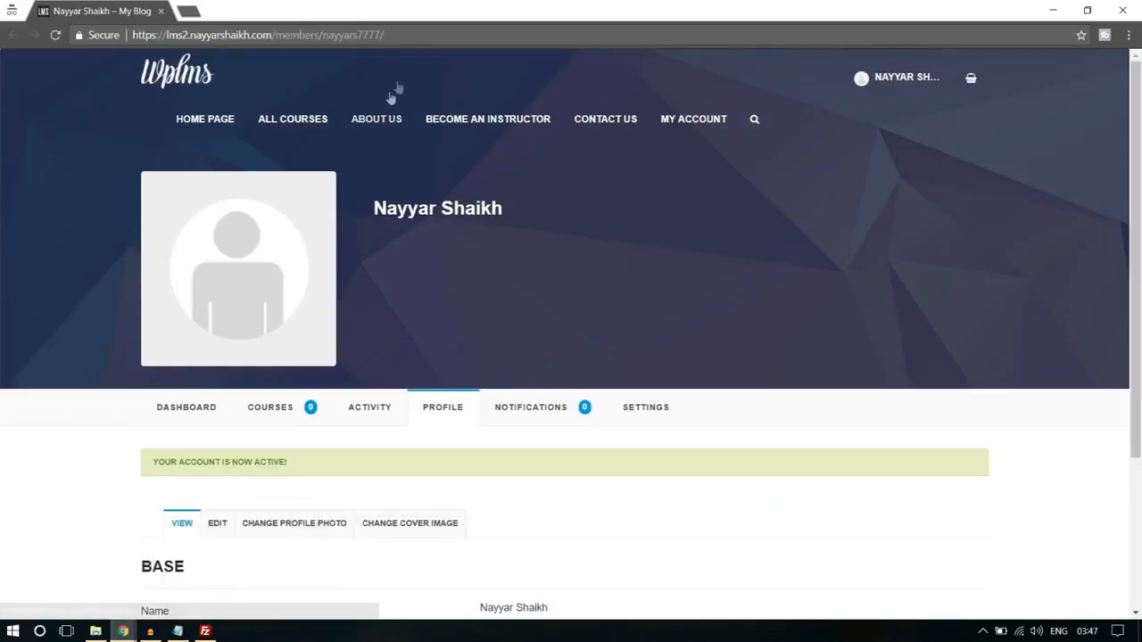
left_click(467, 31)
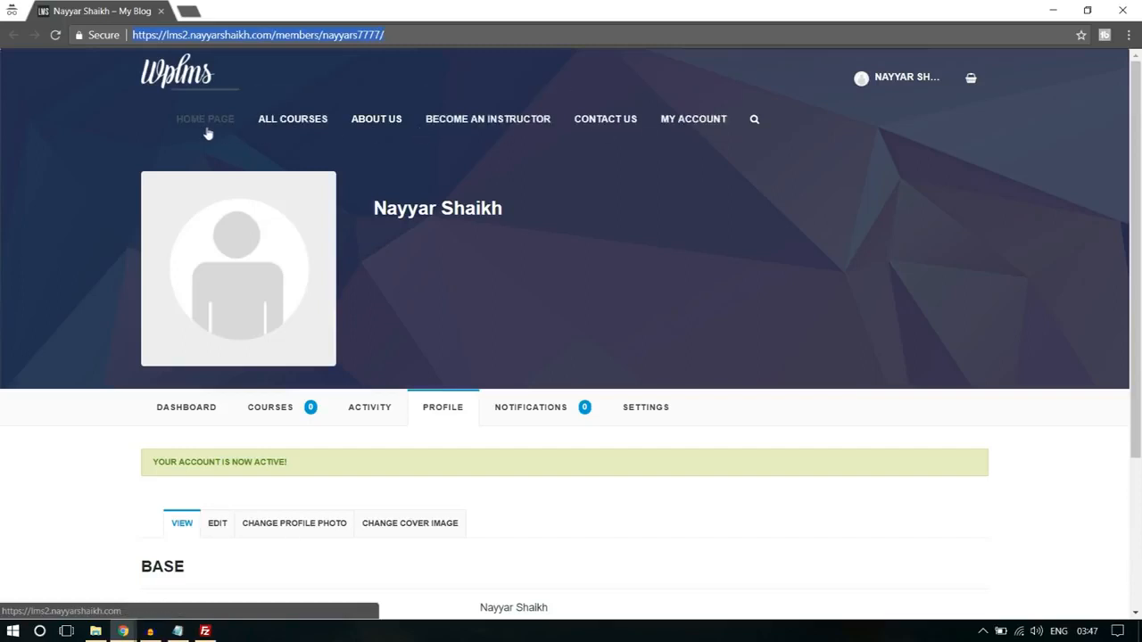
key("Return")
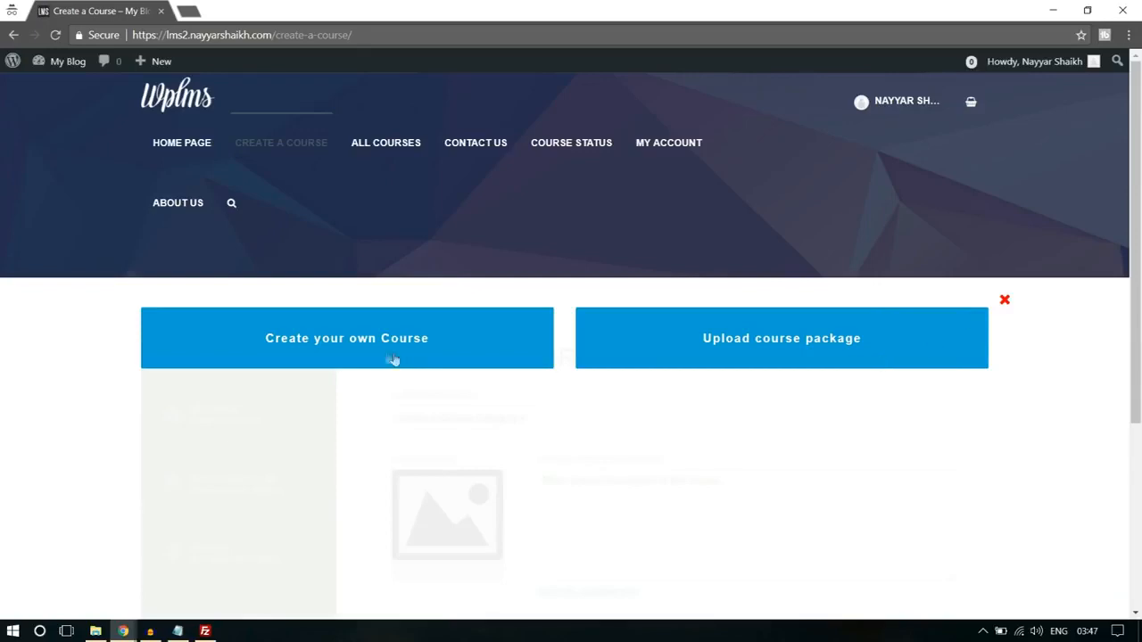
scroll(375, 353, "down", 1)
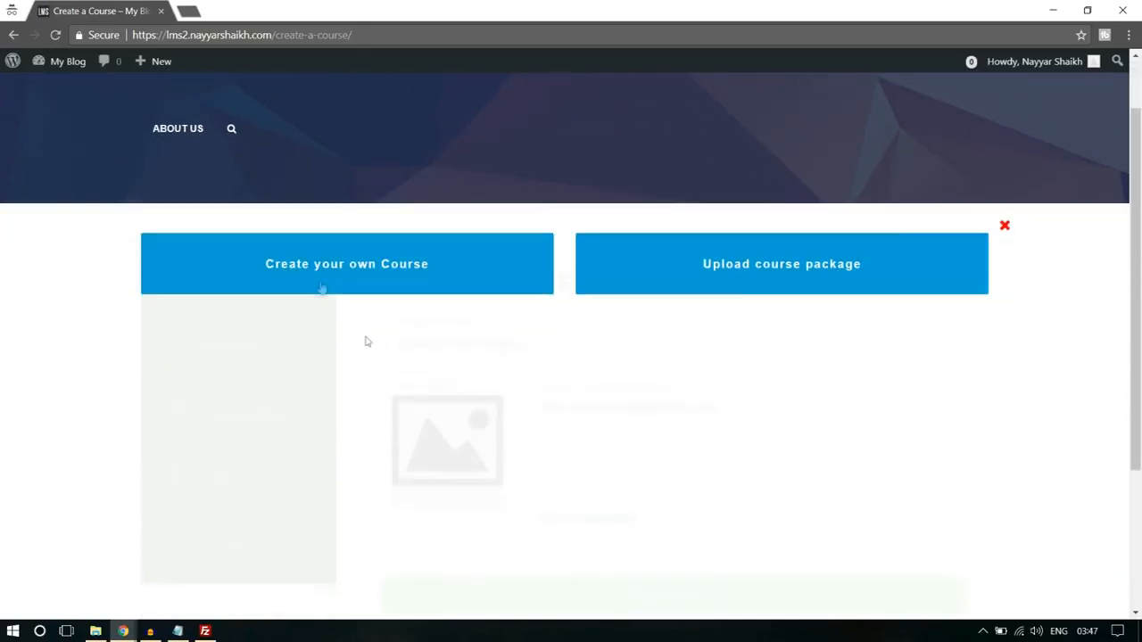
left_click(320, 282)
scroll(874, 222, "down", 2)
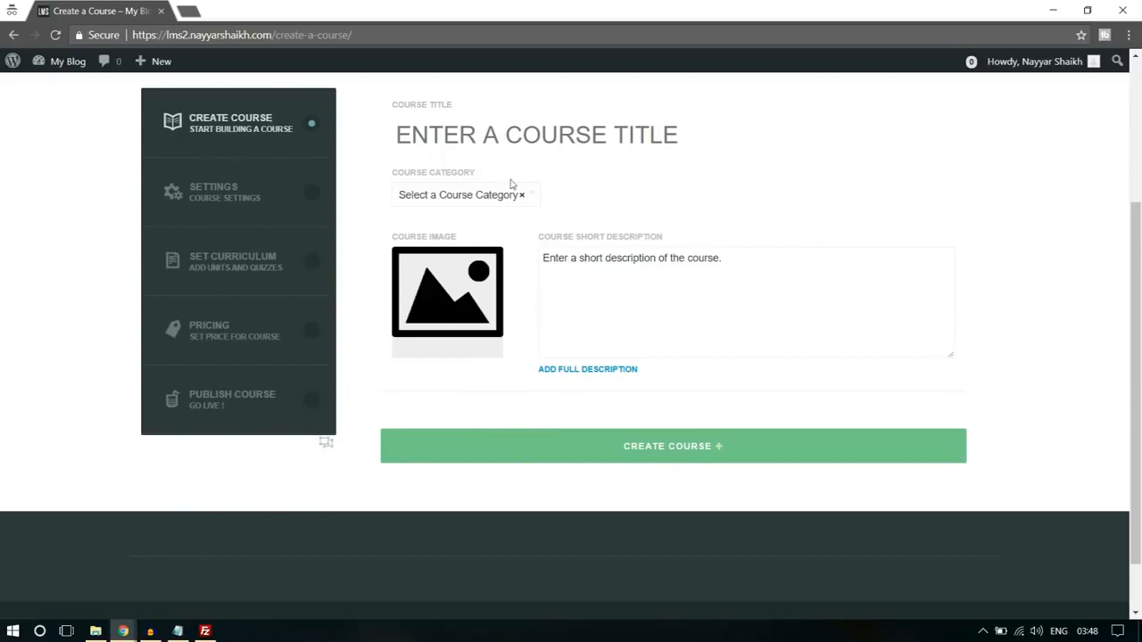
- Enter "Title" as the course title, choose the Technology category, and create the course, confirming the prompt
scroll(623, 195, "up", 1)
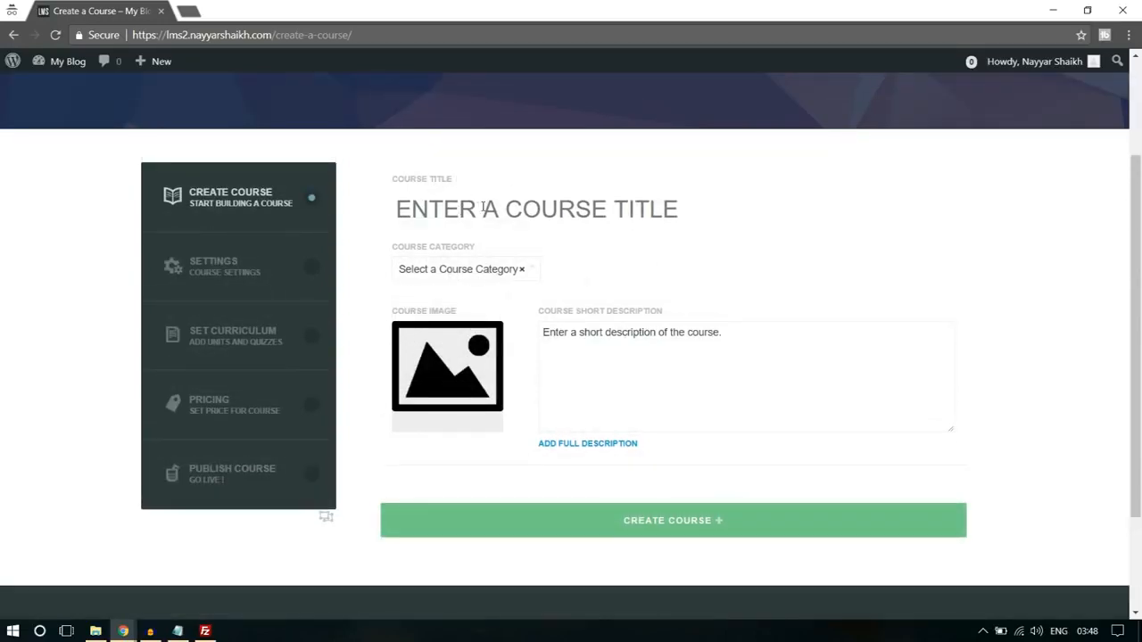
type("Tilt")
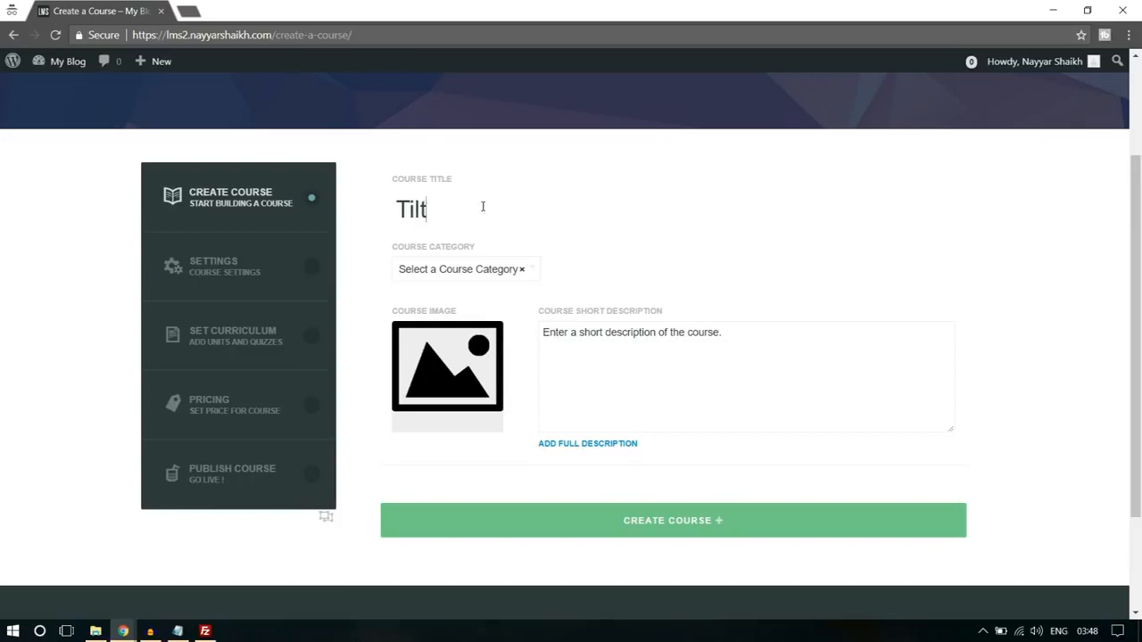
type("le")
left_click(493, 273)
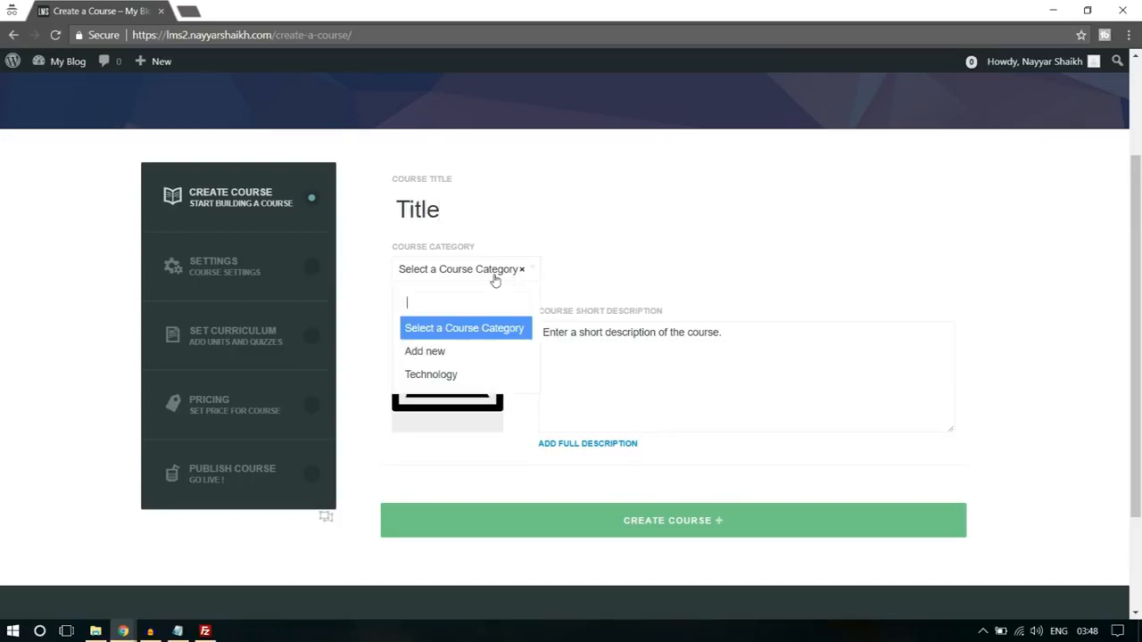
left_click(465, 375)
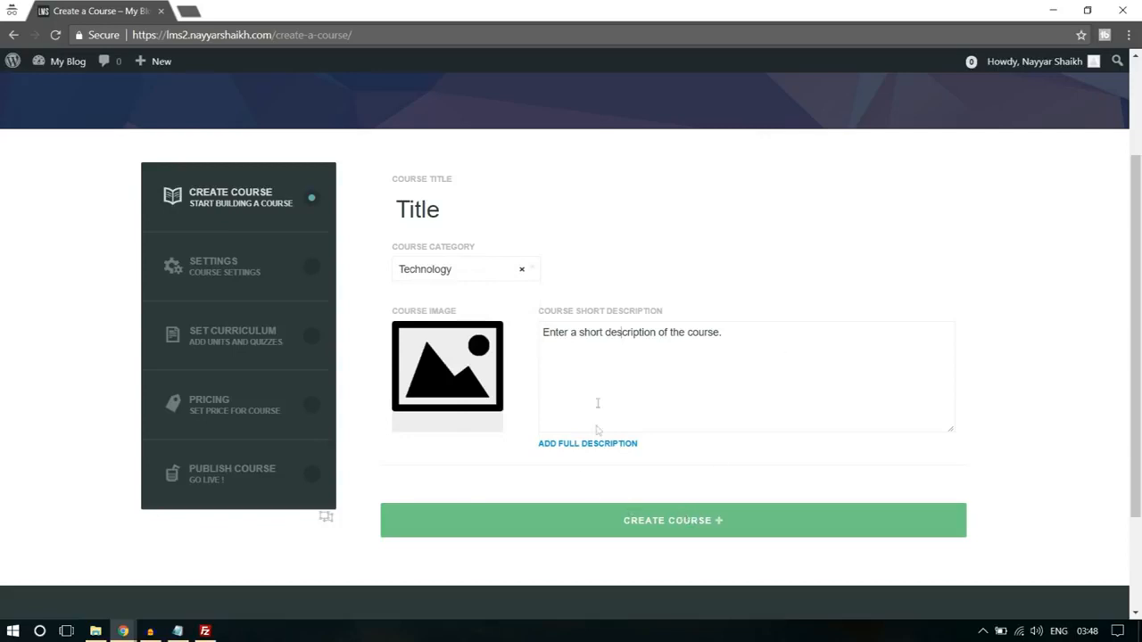
left_click(681, 532)
left_click(644, 134)
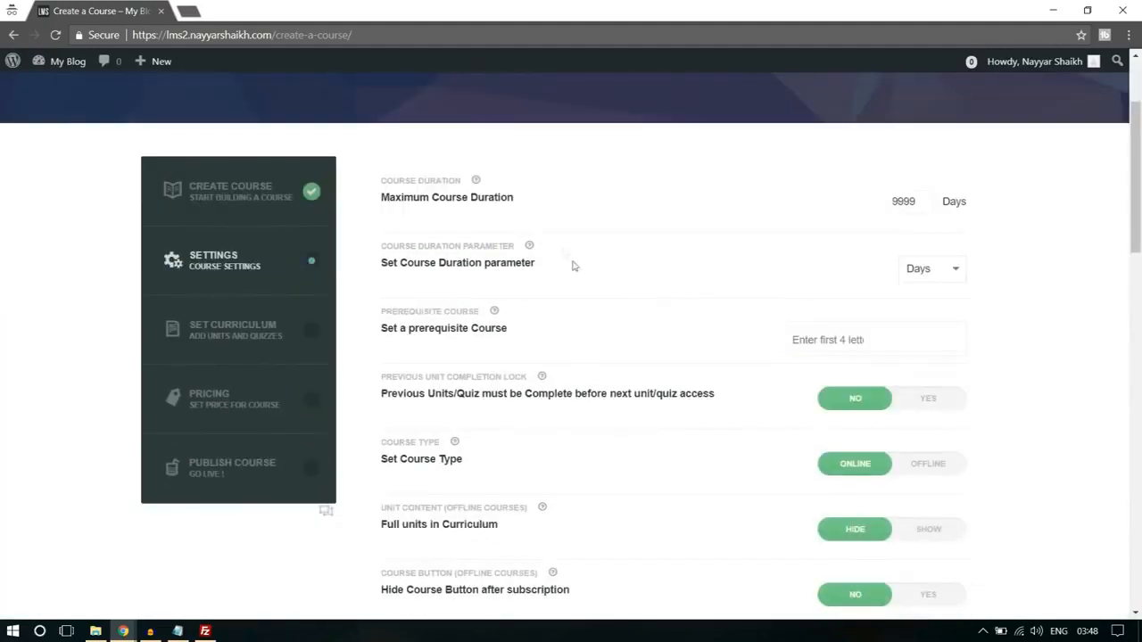
- Set the maximum course duration to 1 and the course duration parameter to Hours
left_click_drag(898, 200, 924, 201)
type("1")
left_click(937, 278)
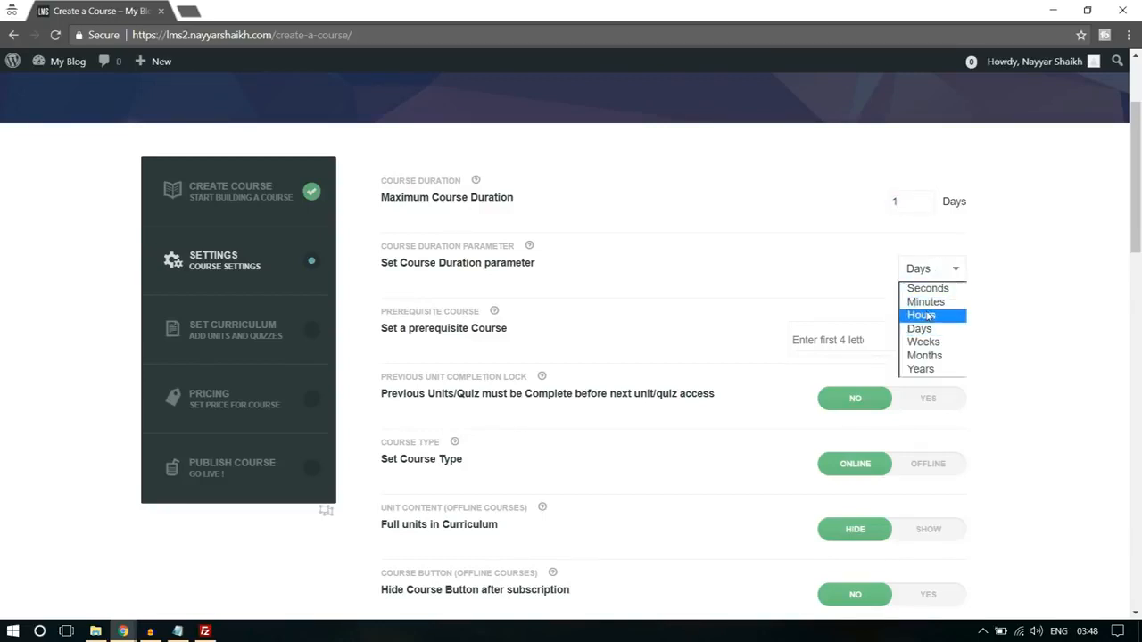
left_click(944, 312)
- Review the remaining course settings down to the instructions and completion message, and save the settings, confirming the overwrite
scroll(982, 299, "down", 1)
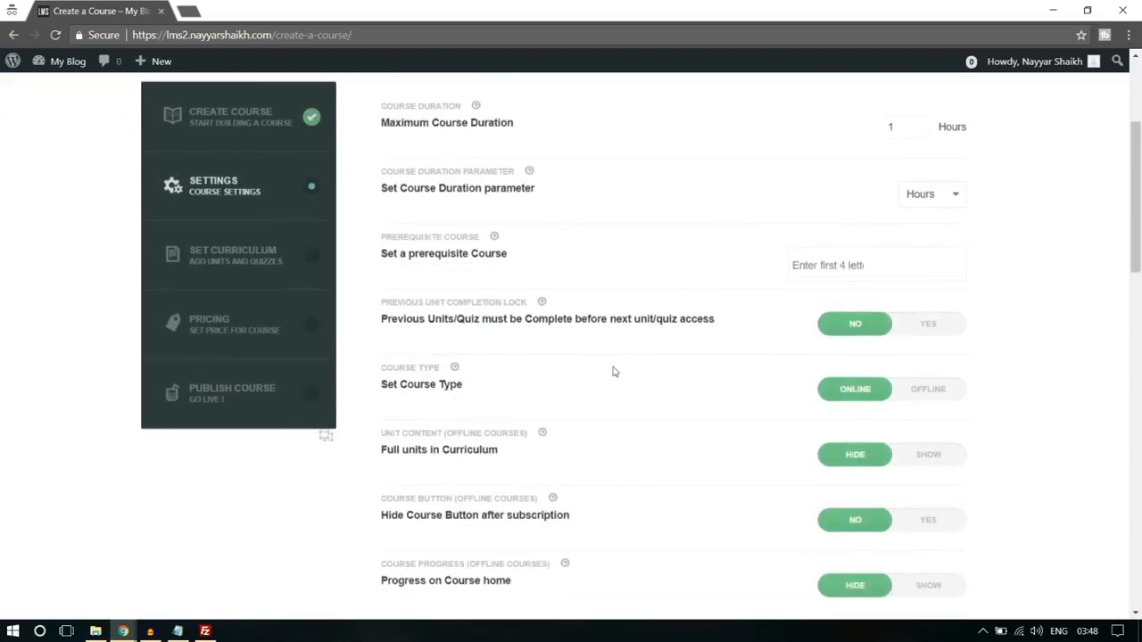
scroll(612, 370, "down", 1)
scroll(487, 342, "down", 12)
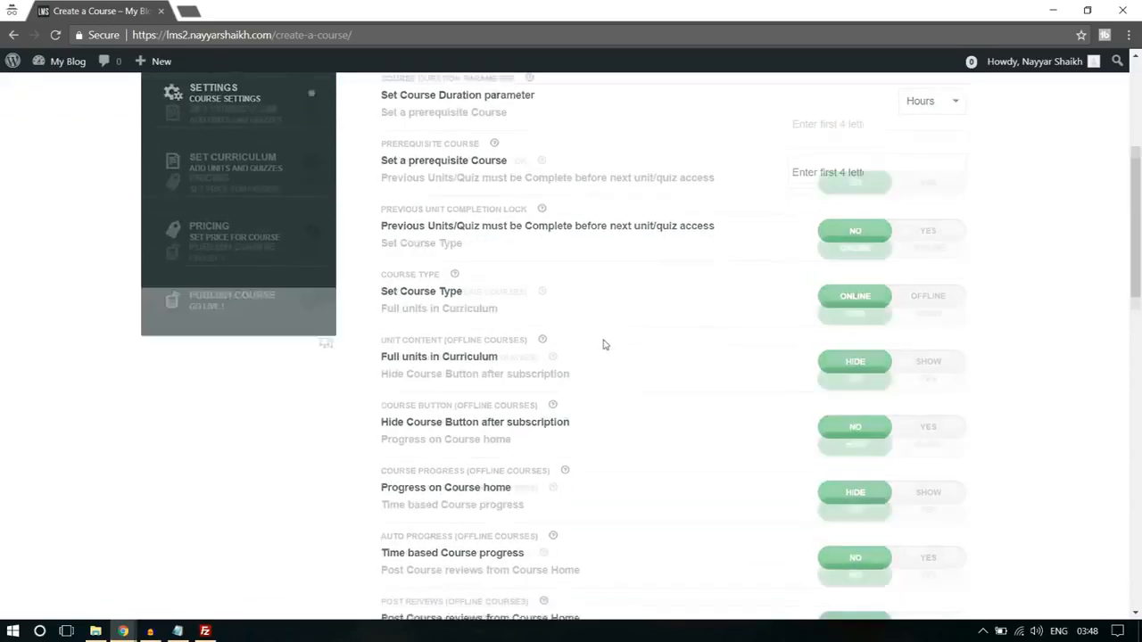
scroll(535, 330, "down", 1)
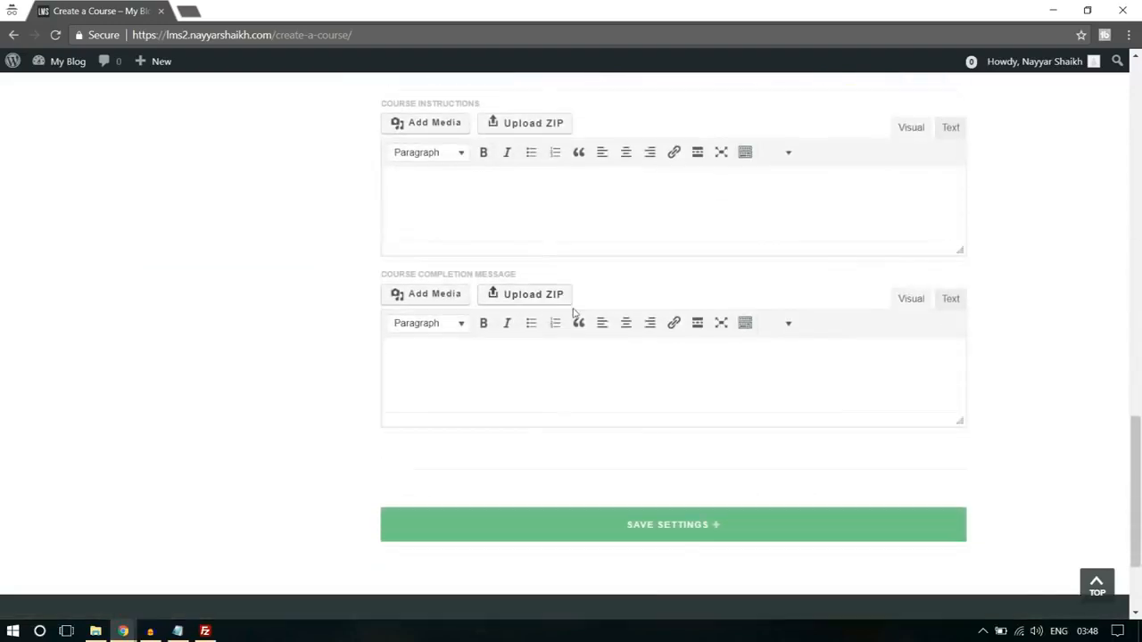
scroll(535, 321, "up", 2)
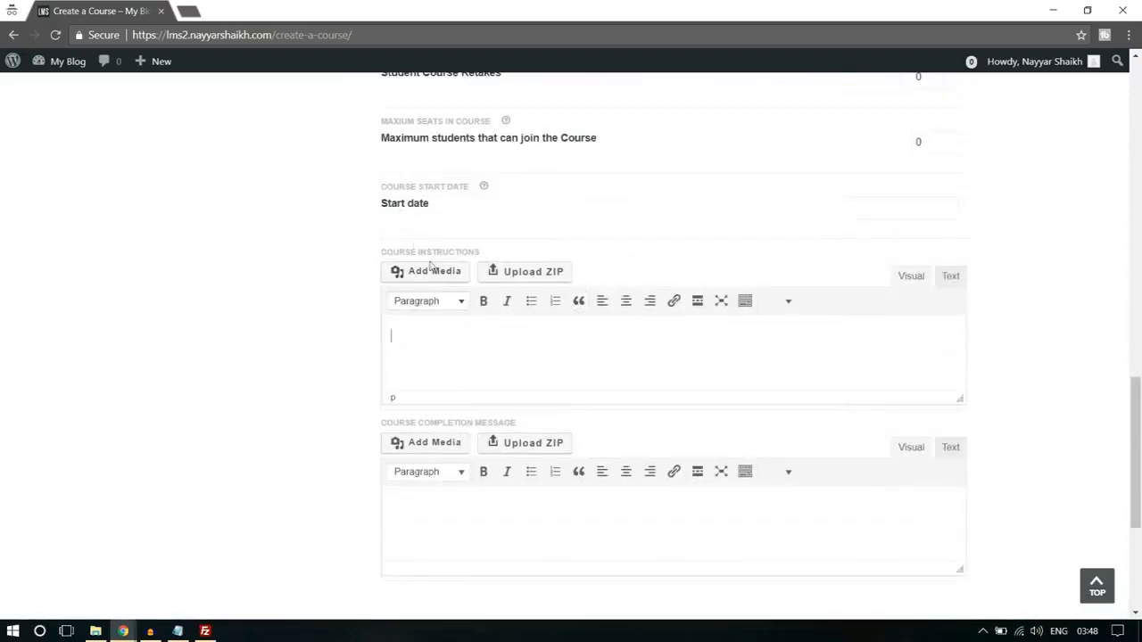
left_click(589, 321)
scroll(571, 308, "down", 1)
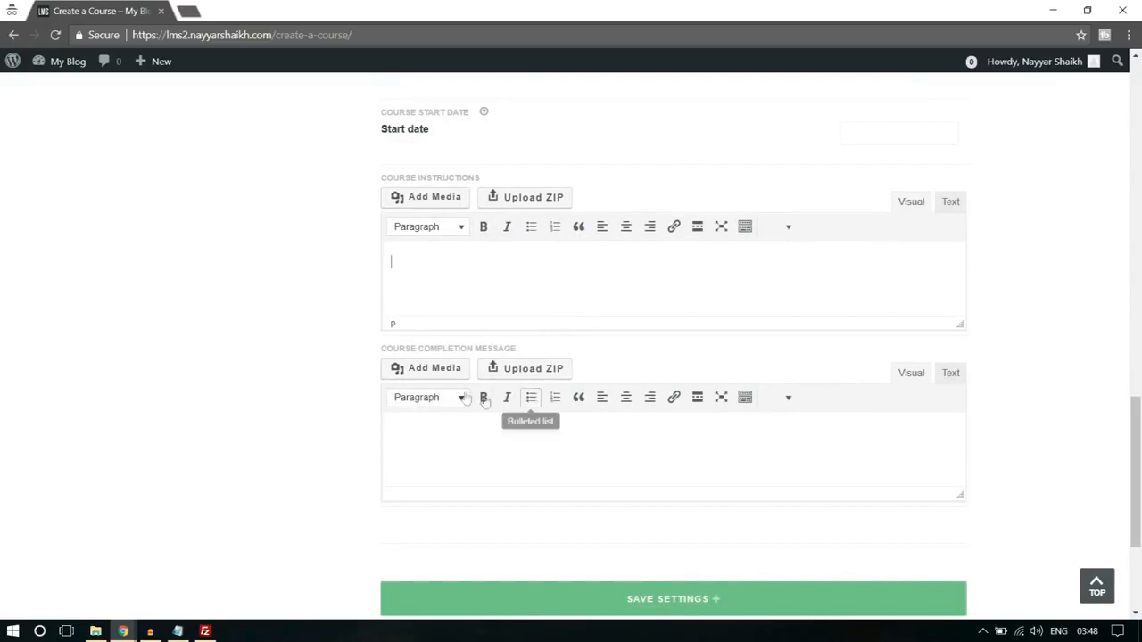
scroll(762, 537, "down", 1)
left_click(711, 532)
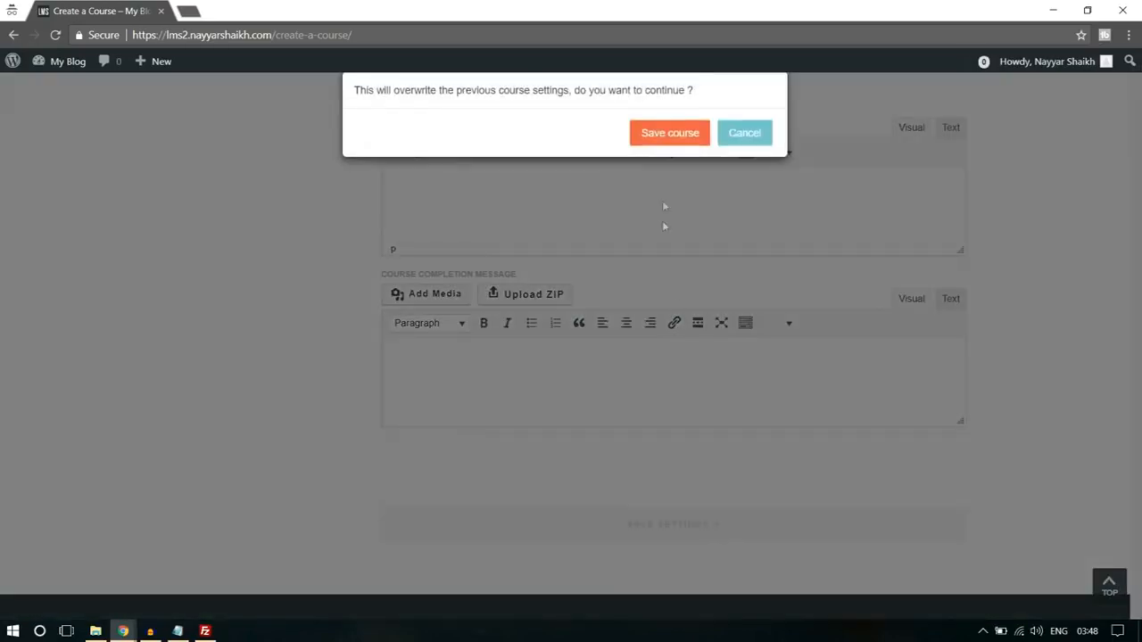
left_click(676, 135)
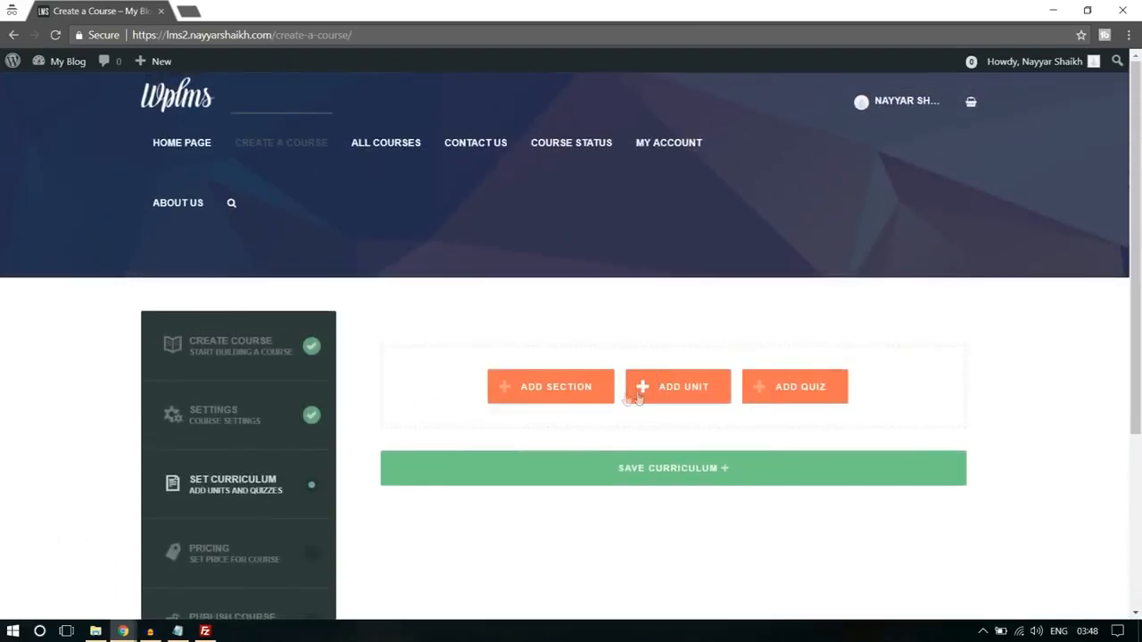
- Add a section titled "Section 1" to the course curriculum and create a new unit named "Unit 1" in it
left_click(551, 391)
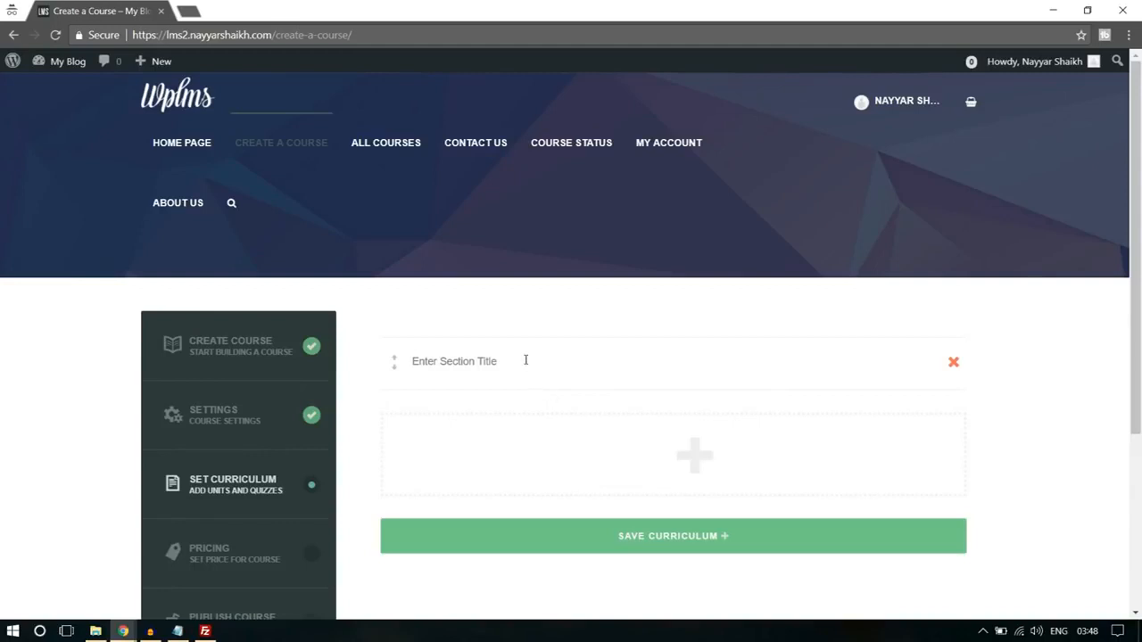
type("Section 1")
mouse_move(690, 470)
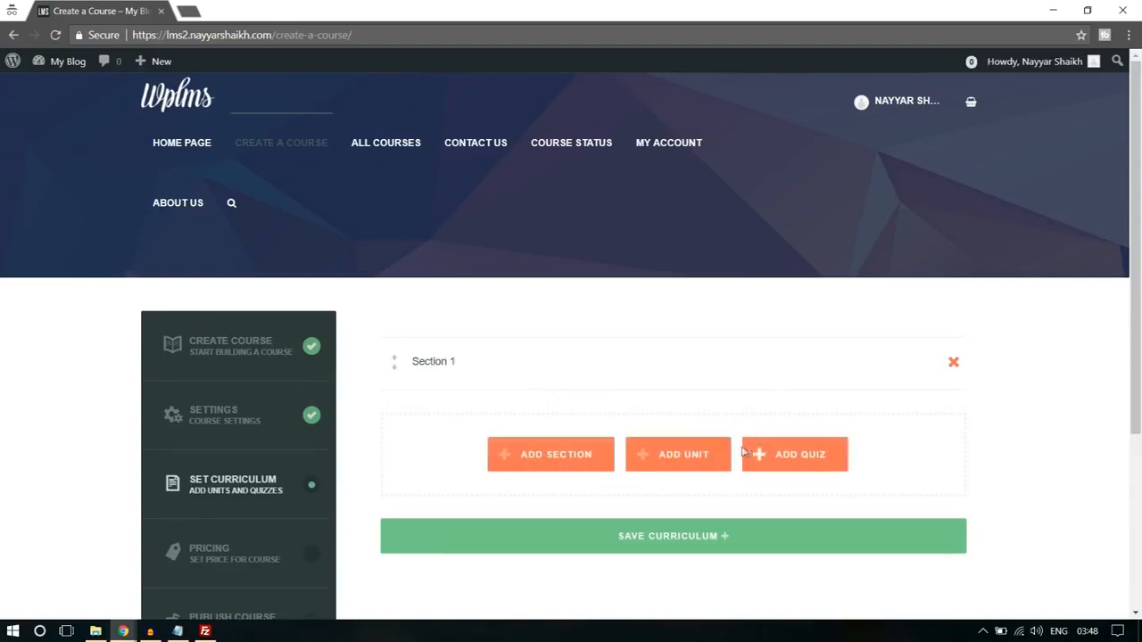
left_click(683, 456)
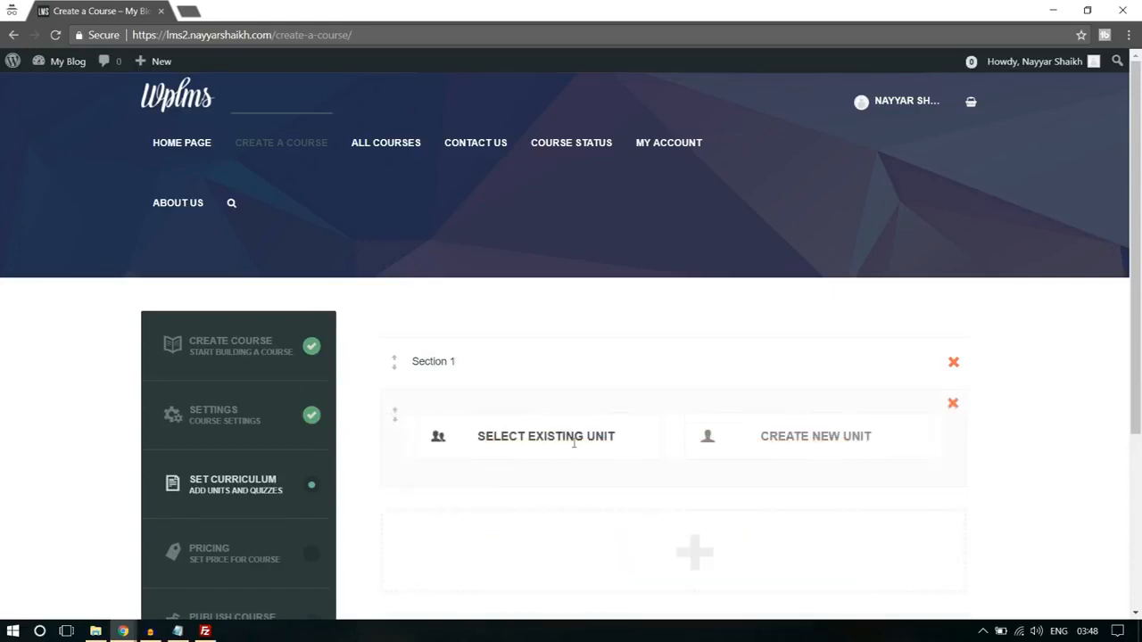
left_click(749, 436)
scroll(1065, 380, "down", 2)
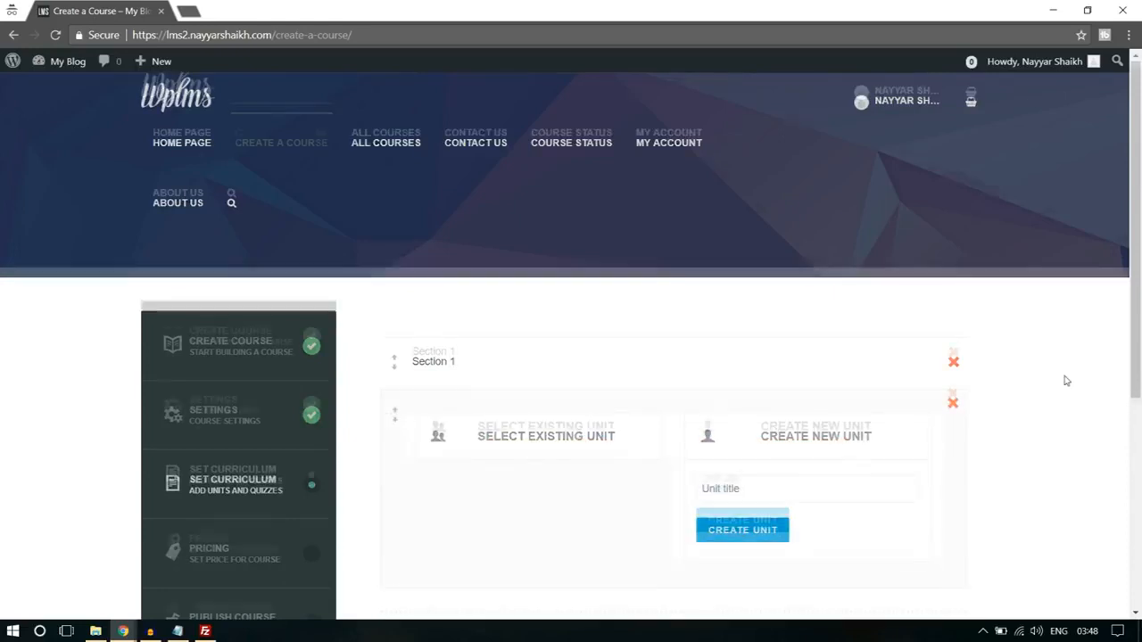
left_click(824, 340)
type("Unit 1")
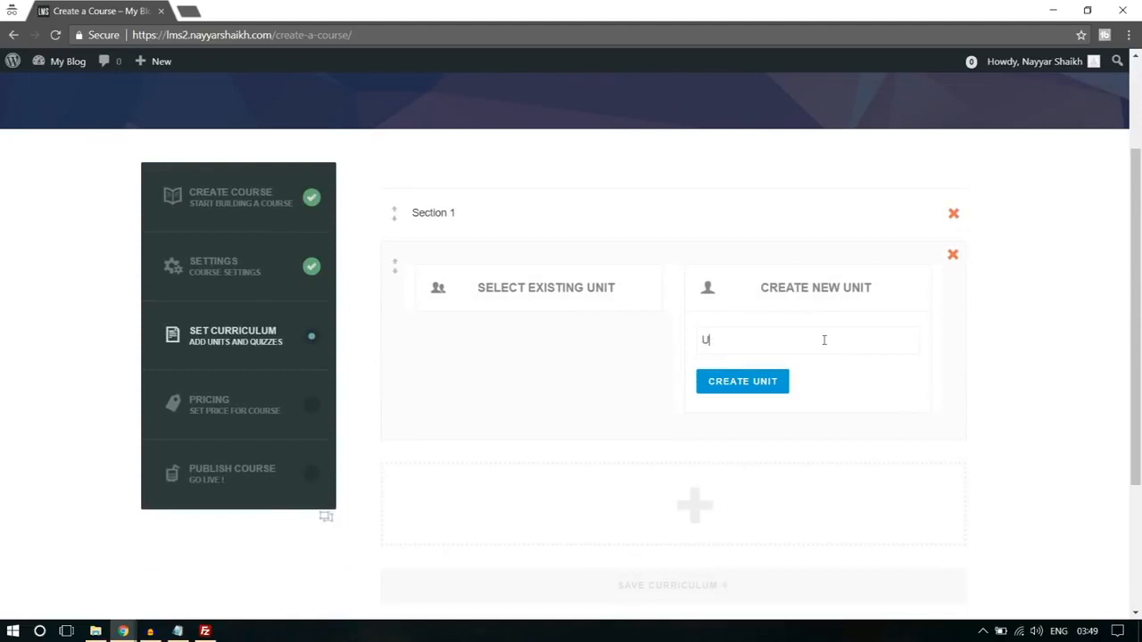
left_click(781, 383)
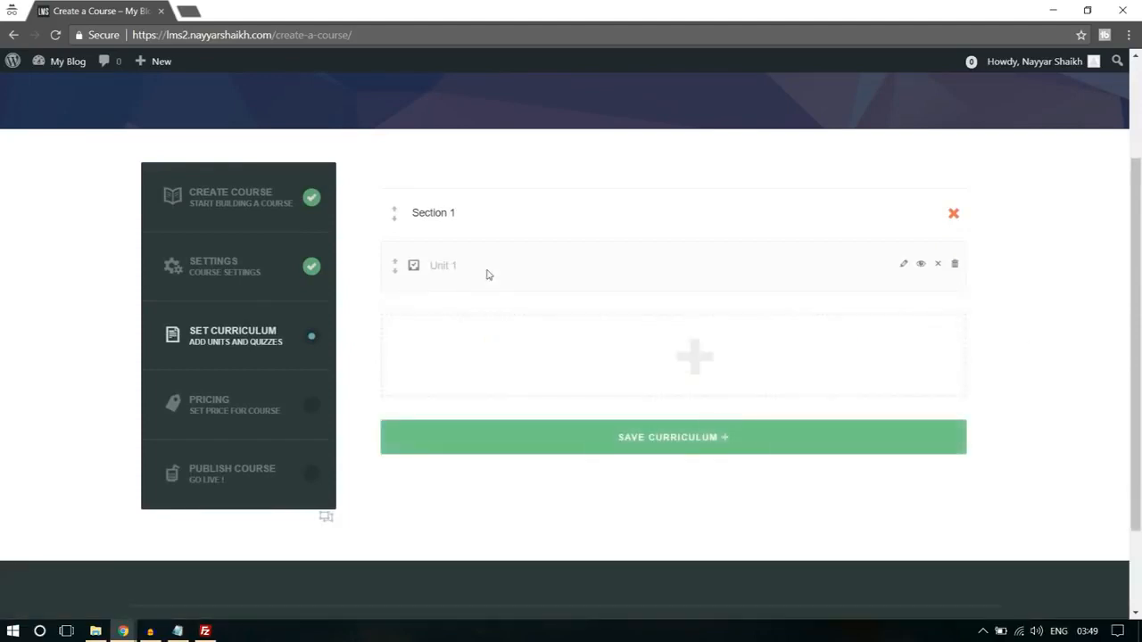
- Open Unit 1 for editing and go to its content editor
left_click(903, 266)
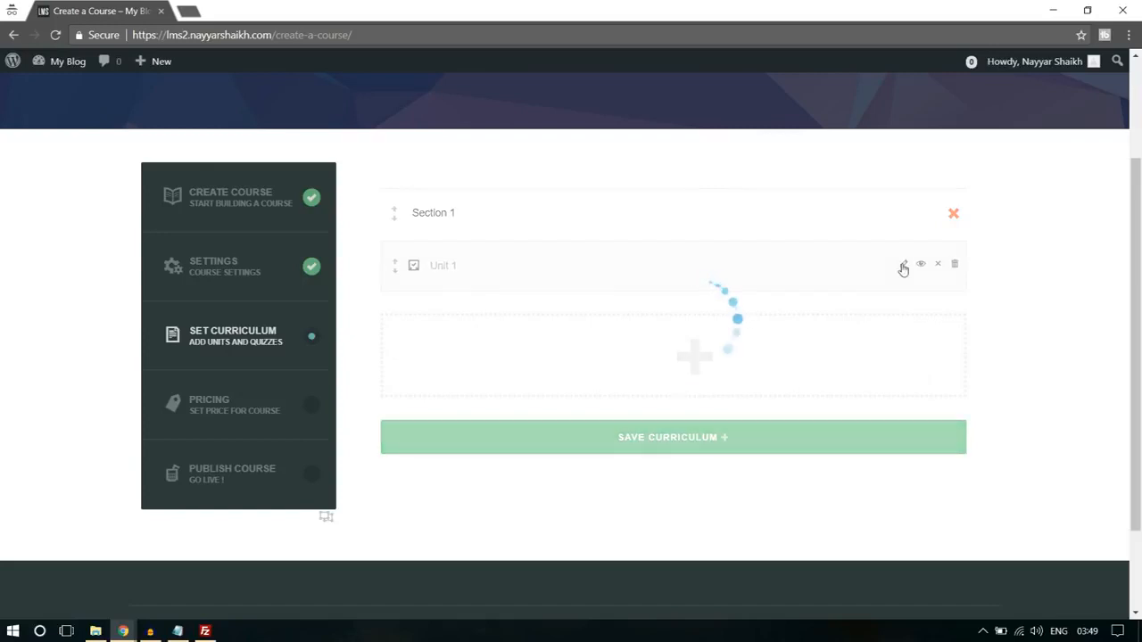
scroll(964, 268, "down", 2)
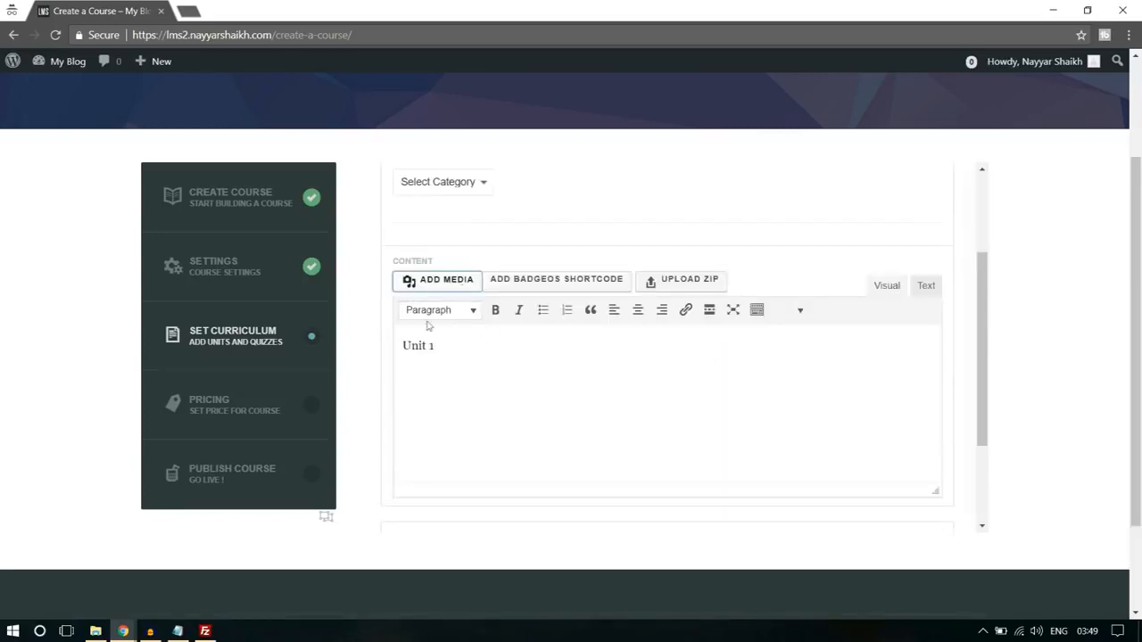
left_click(444, 284)
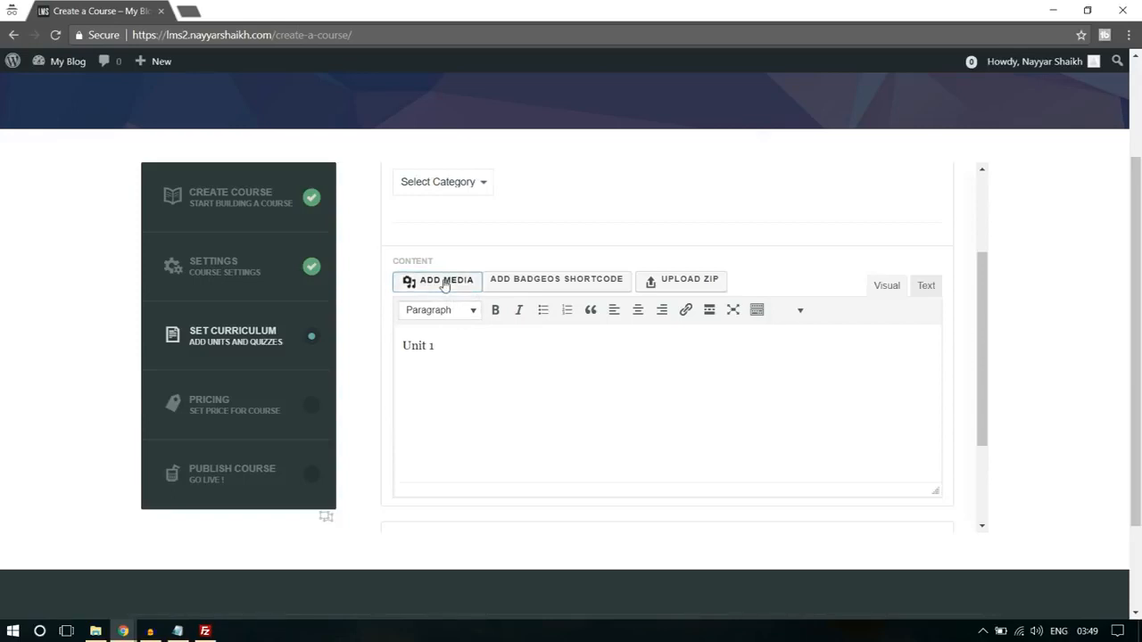
left_click(626, 340)
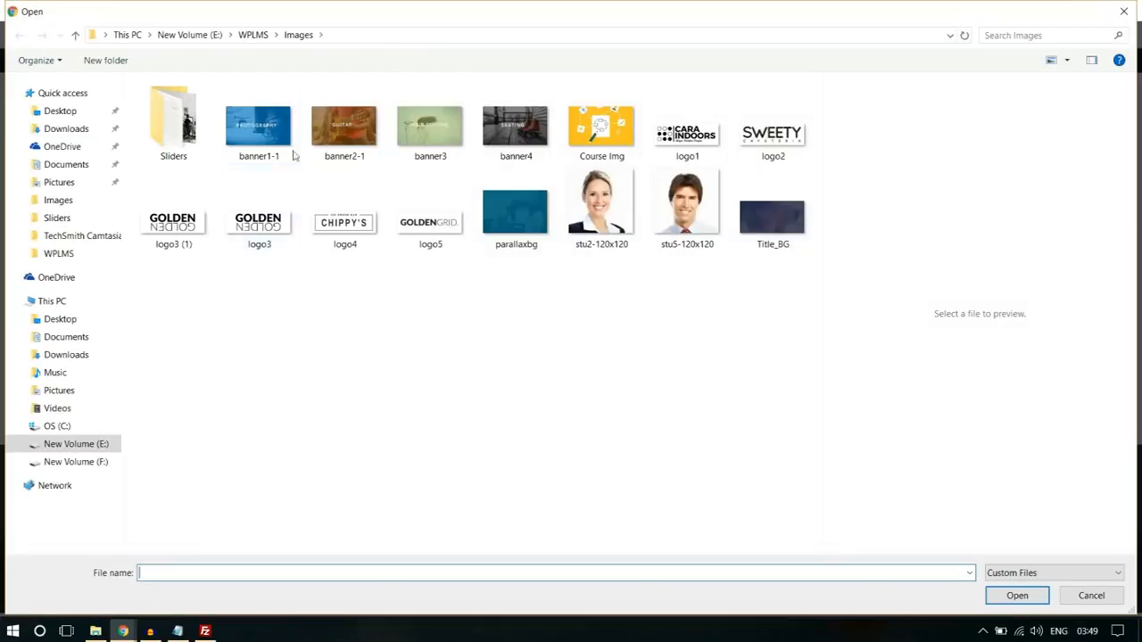
left_click(1123, 11)
left_click(1100, 90)
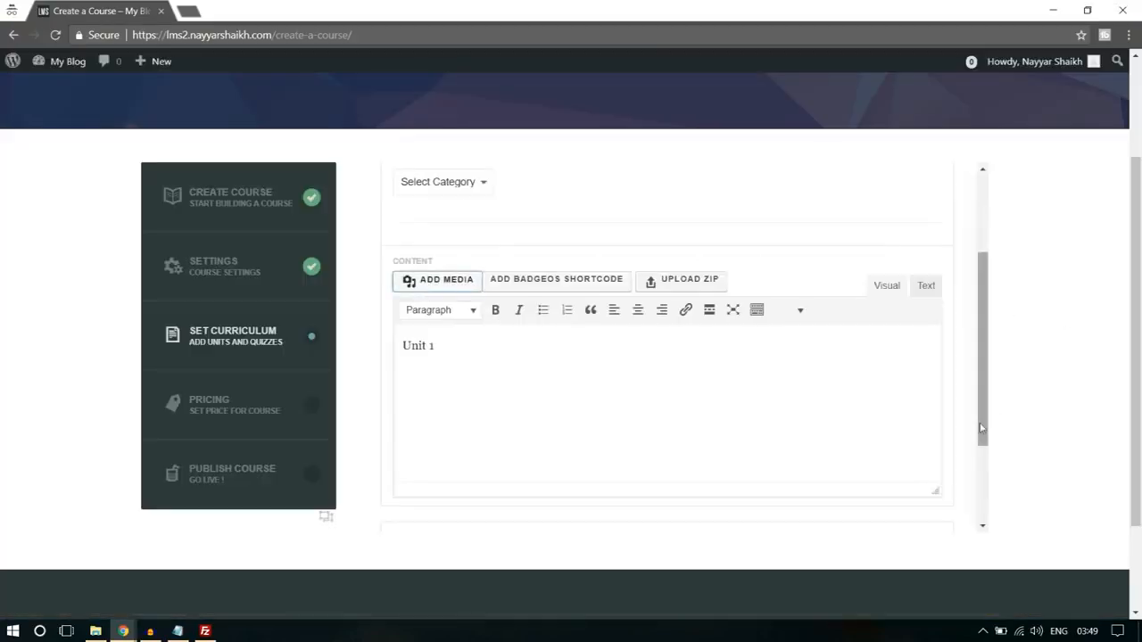
- Save and close Unit 1, and save the course curriculum, confirming the prompts
scroll(986, 411, "down", 5)
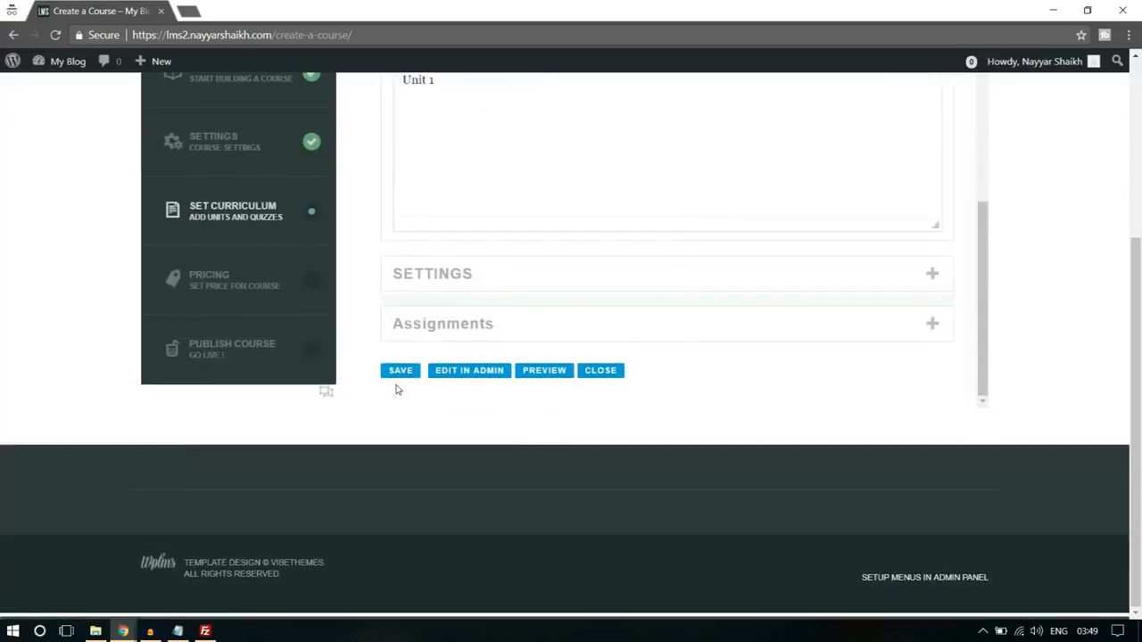
left_click(397, 371)
left_click(667, 134)
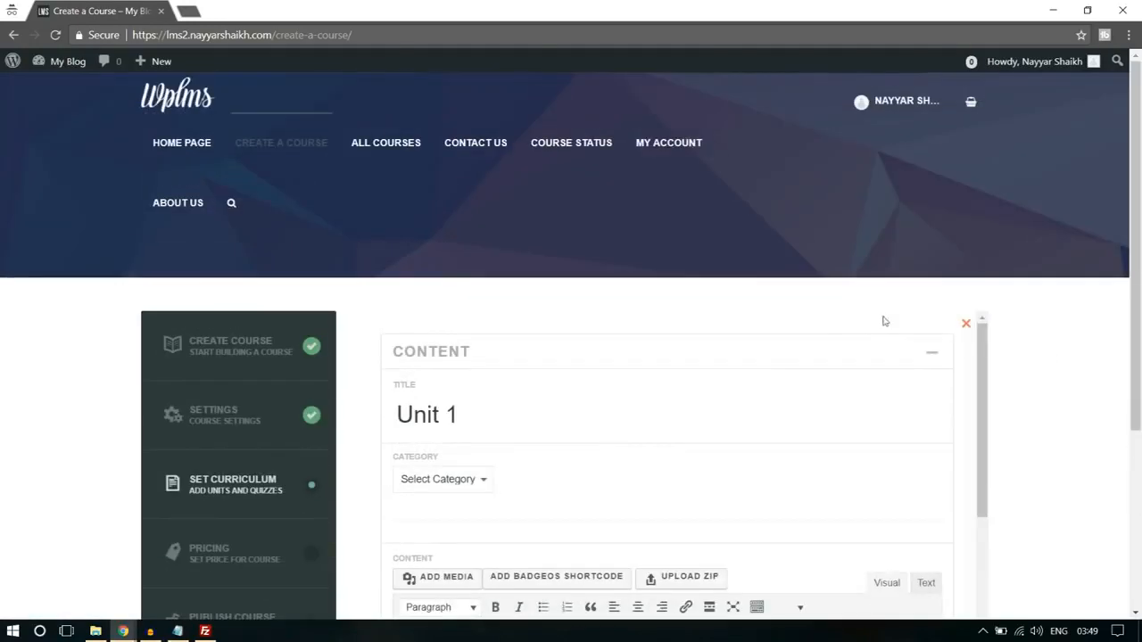
scroll(992, 347, "down", 2)
scroll(594, 372, "down", 4)
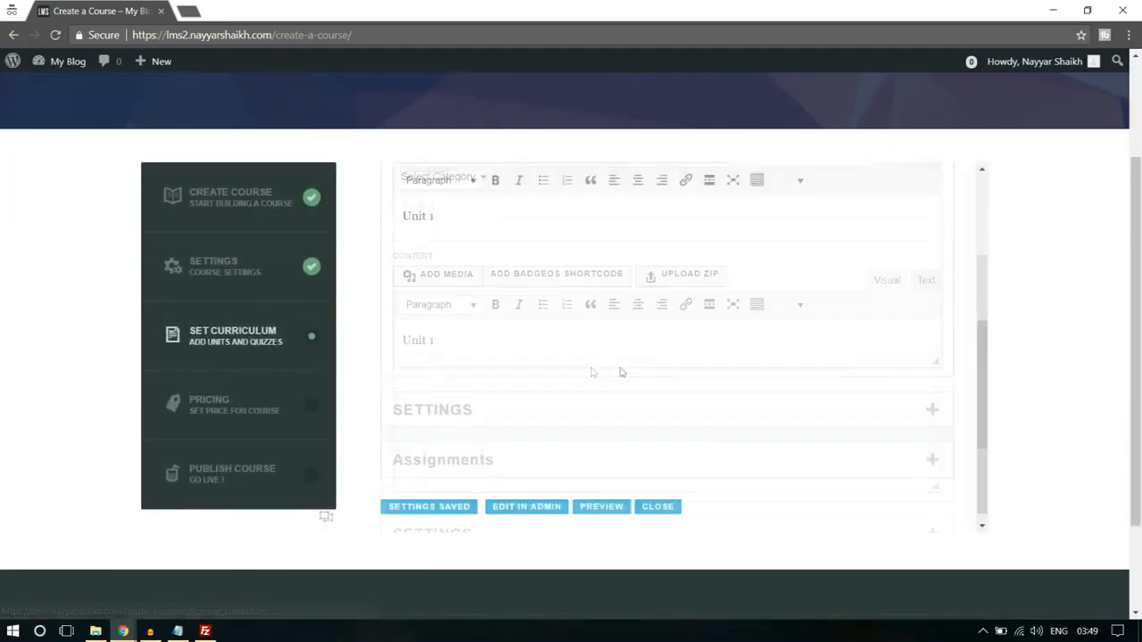
scroll(622, 372, "down", 2)
left_click(653, 371)
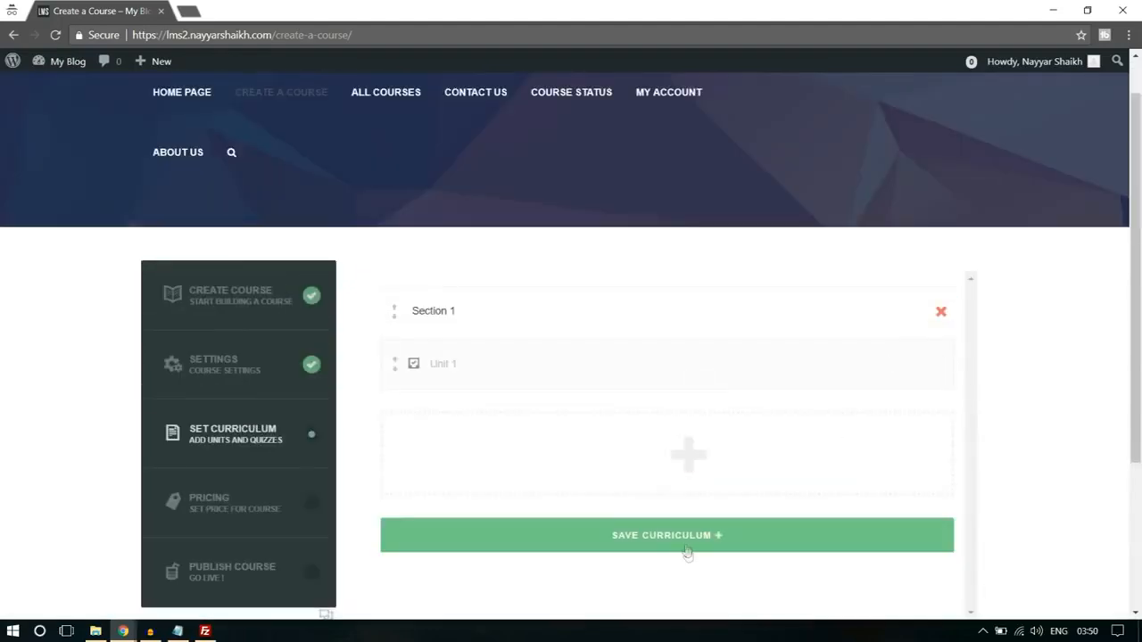
left_click(685, 541)
left_click(675, 136)
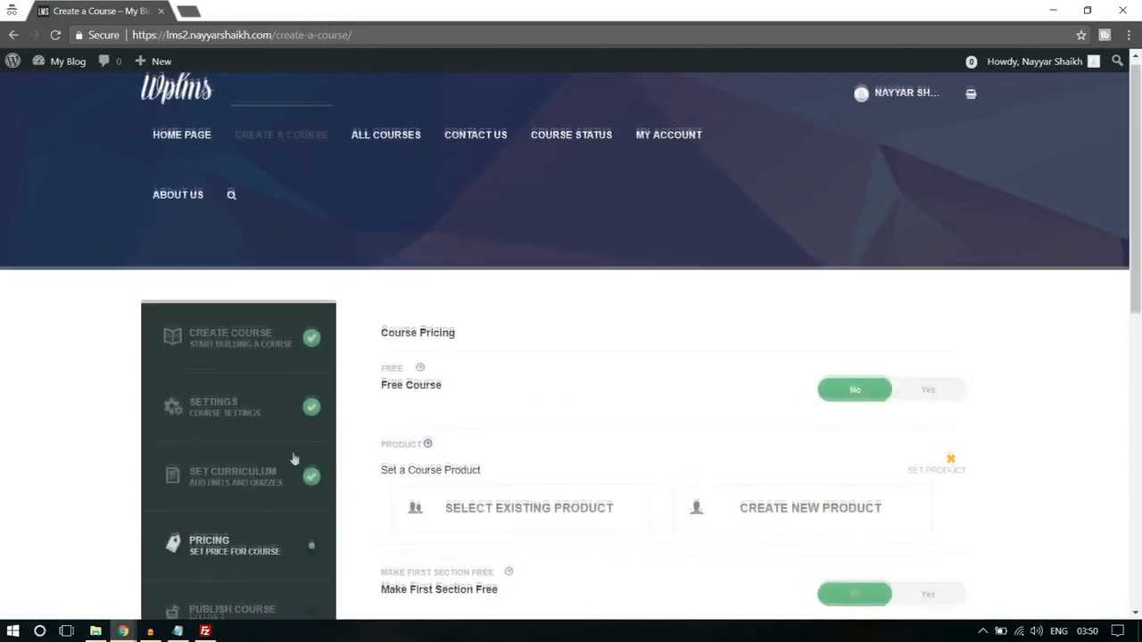
- Review the course pricing options down to MyCred Subscription and save the pricing, confirming the prompt
scroll(994, 326, "down", 1)
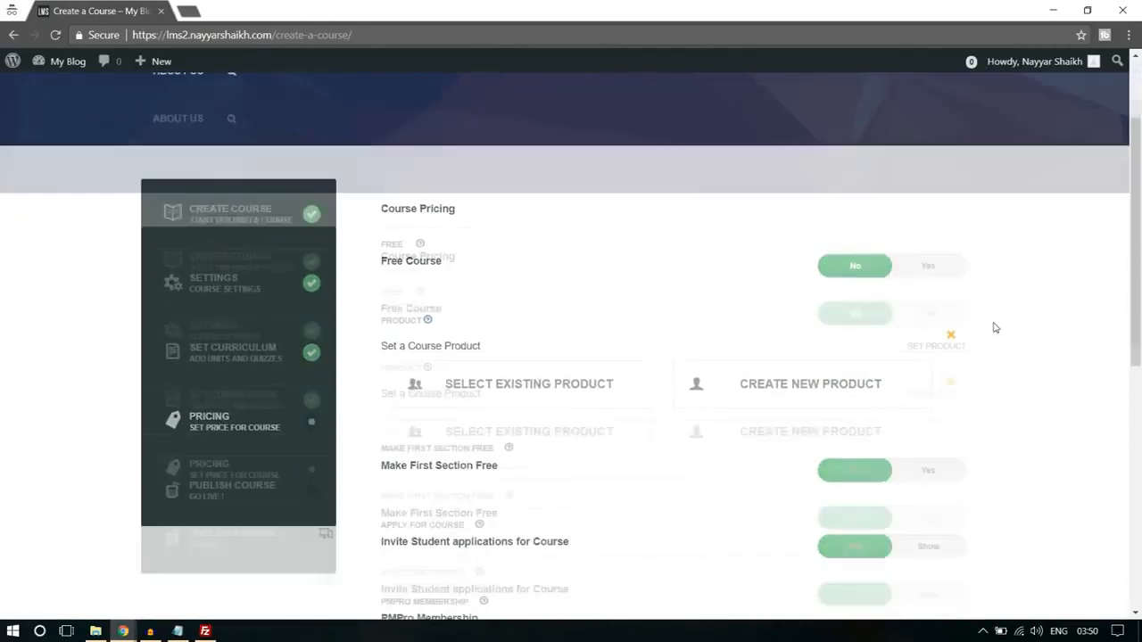
scroll(615, 302, "down", 1)
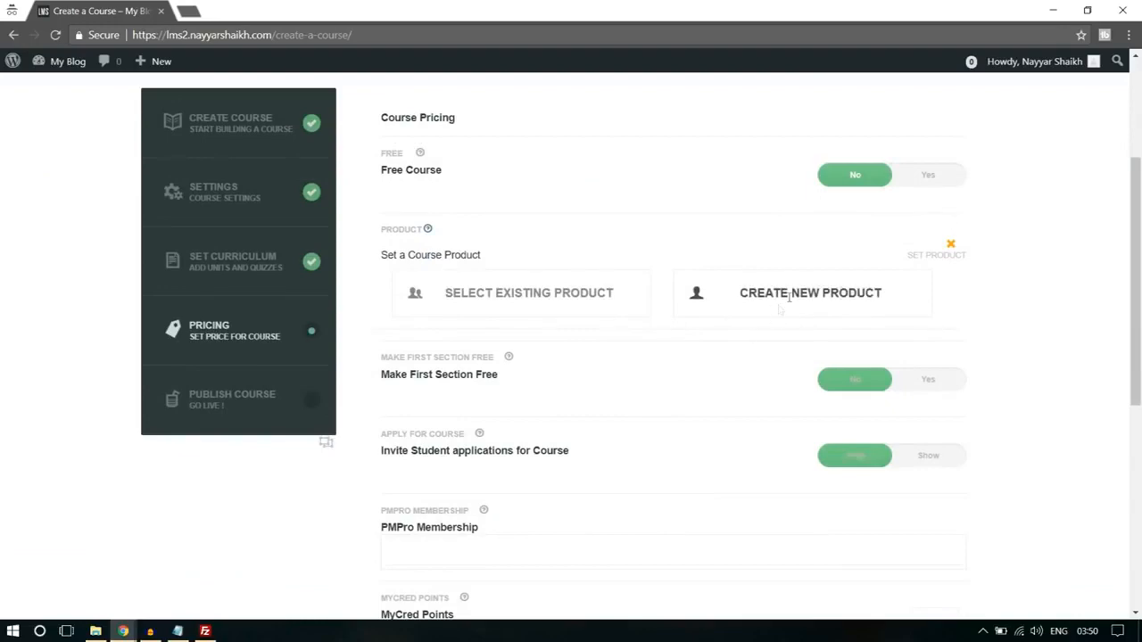
scroll(850, 305, "down", 1)
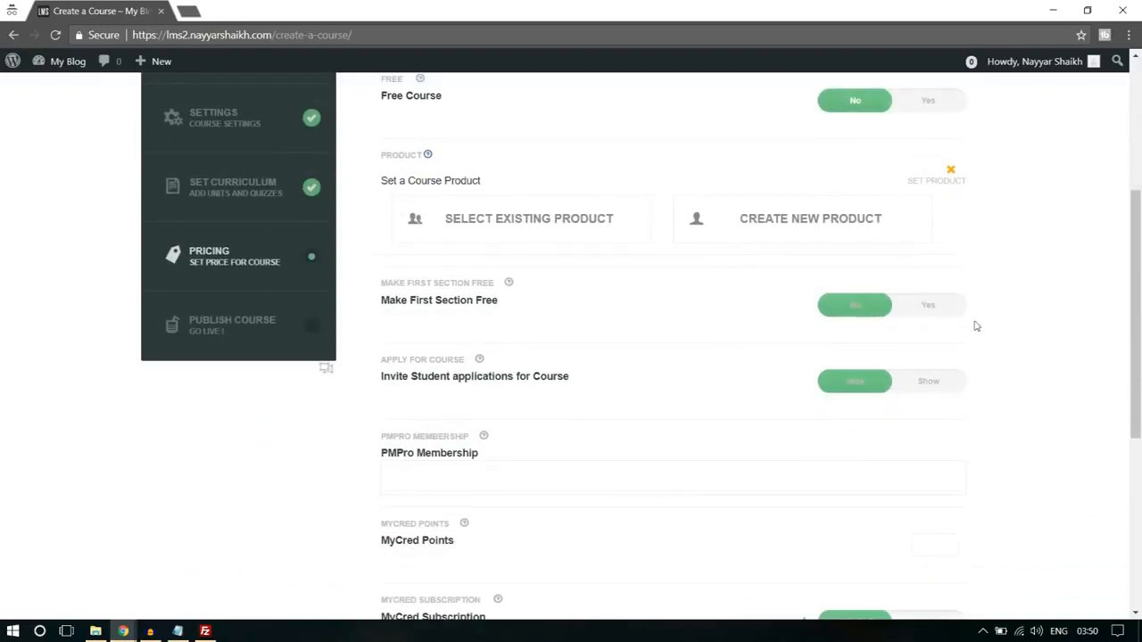
scroll(517, 330, "down", 3)
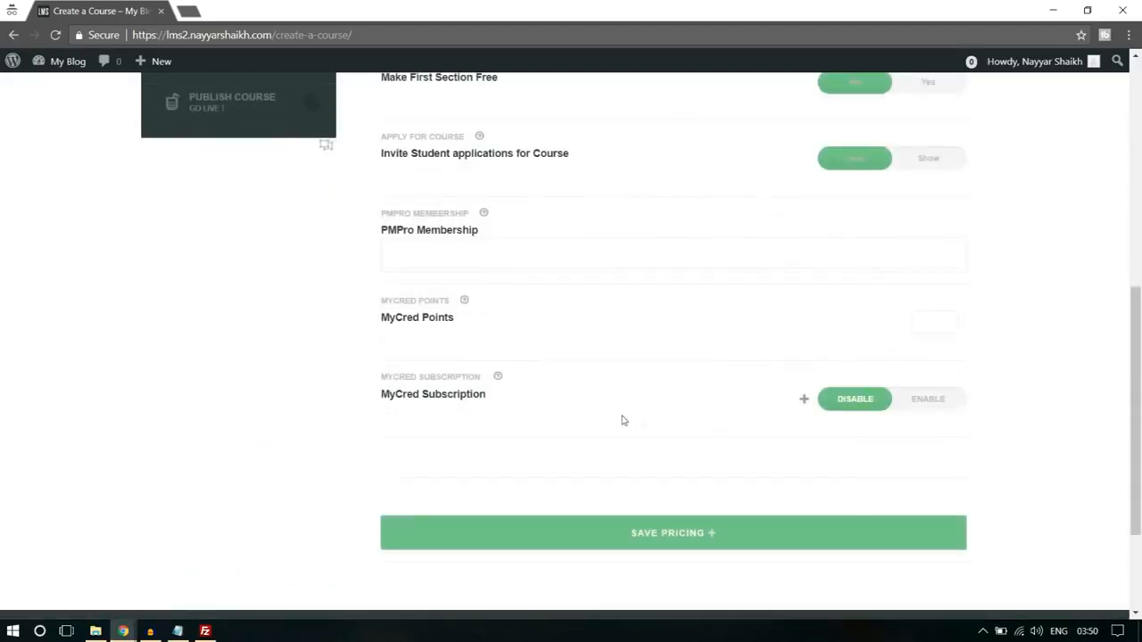
left_click(713, 542)
left_click(680, 135)
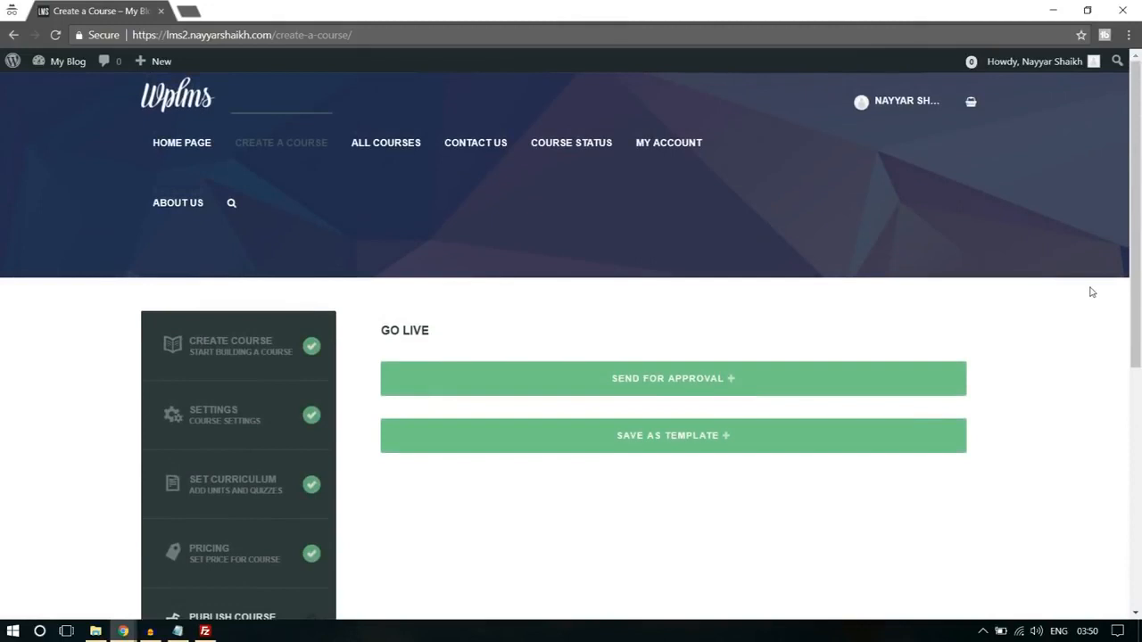
- Send the finished course for approval, confirming the prompt
scroll(1092, 293, "down", 1)
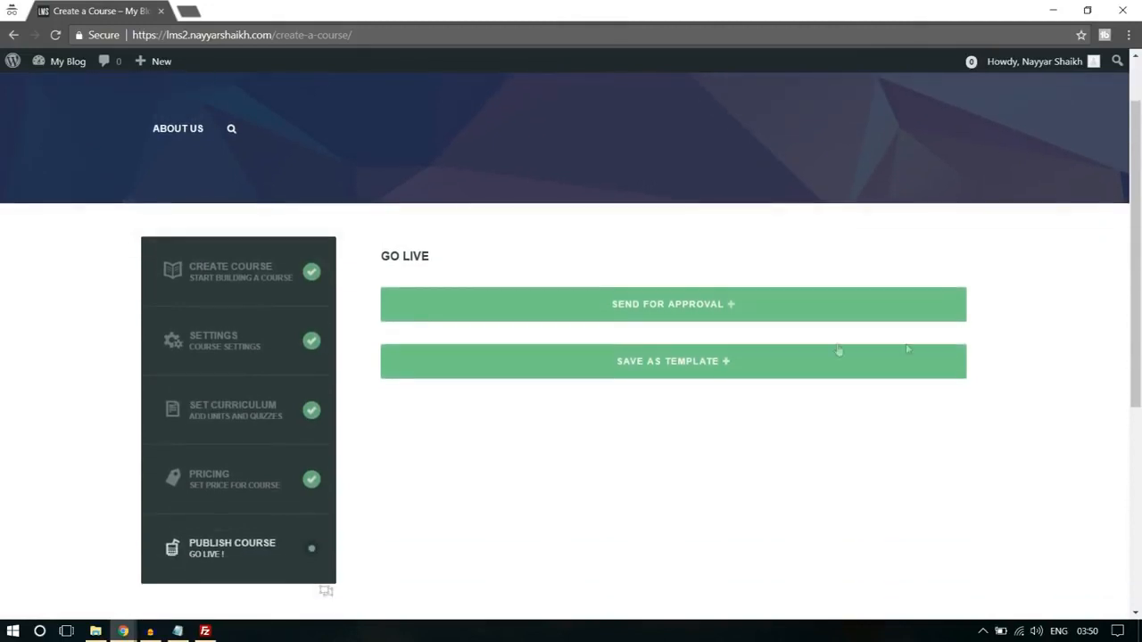
left_click(673, 307)
left_click(655, 140)
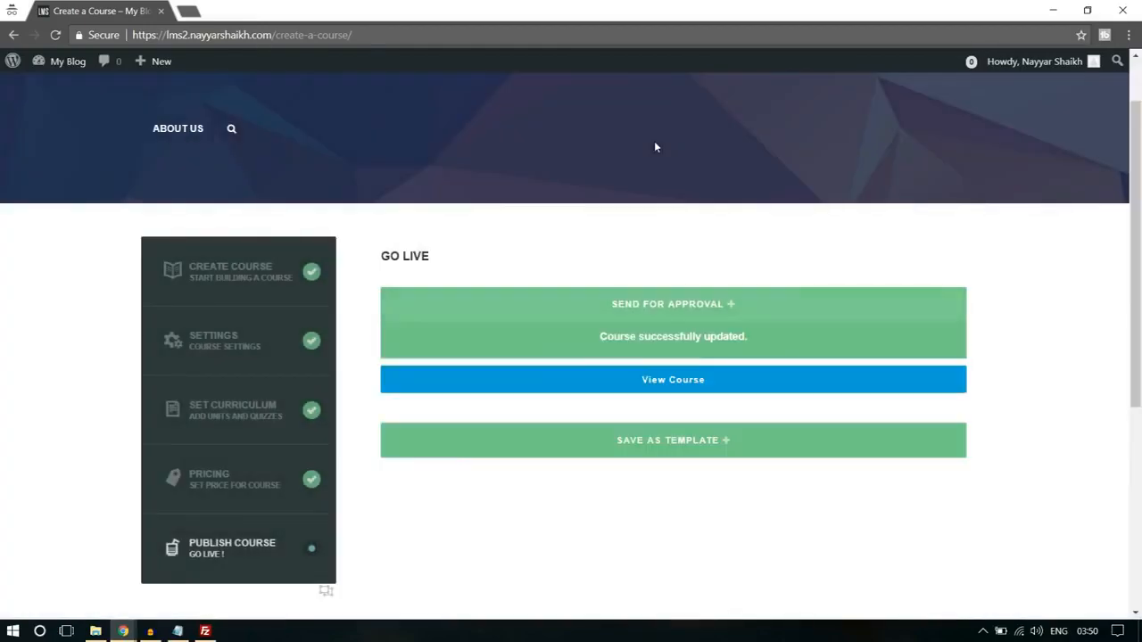
- View the submitted course's page and look over its description, curriculum, access type and reviews
left_click(712, 337)
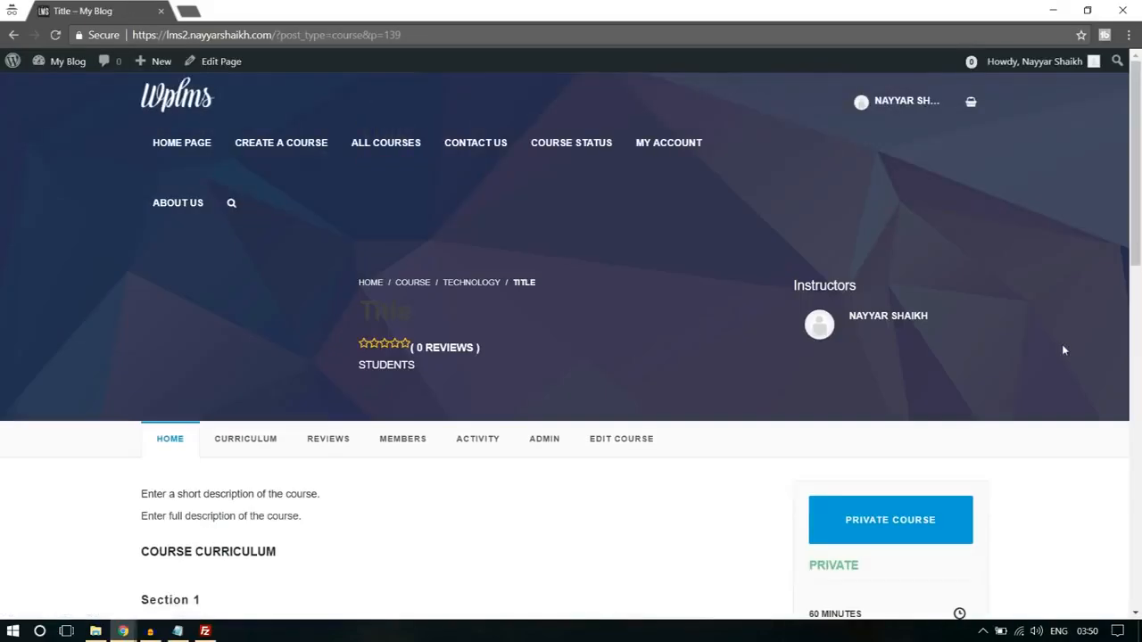
scroll(1063, 350, "down", 3)
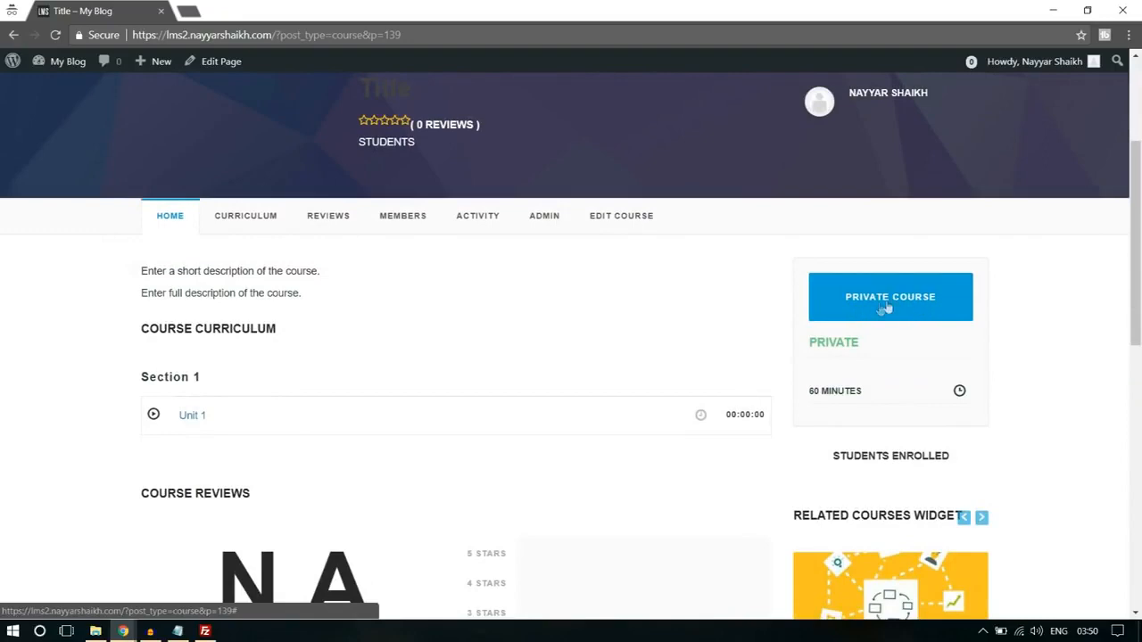
scroll(1090, 381, "down", 3)
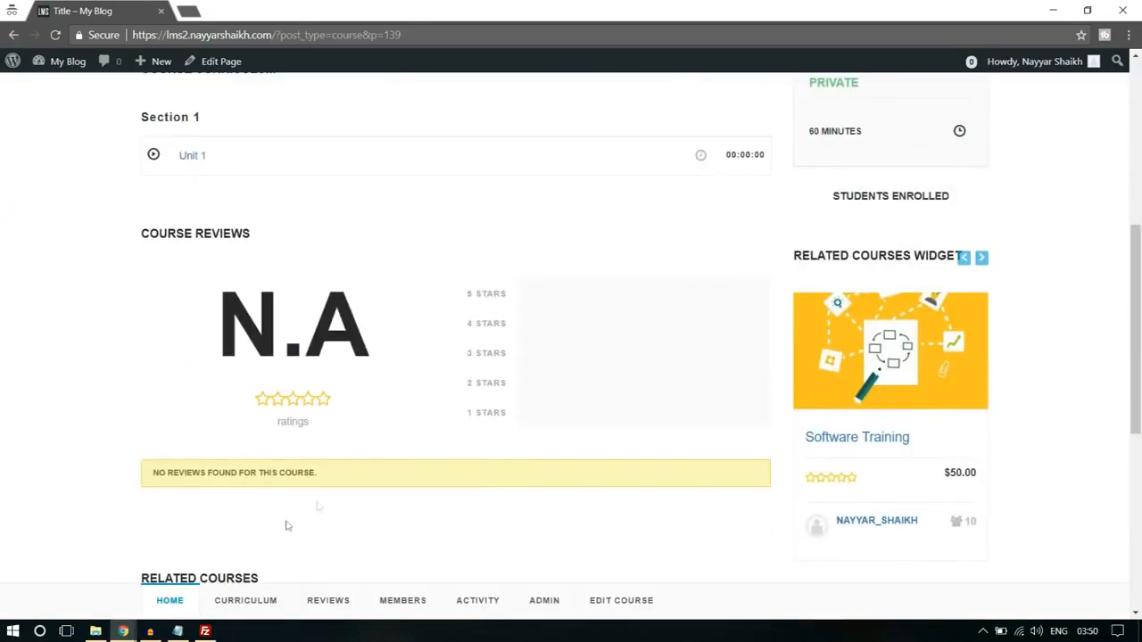
- Switch to the administrator's browser window and open the list of all LMS courses
mouse_move(125, 630)
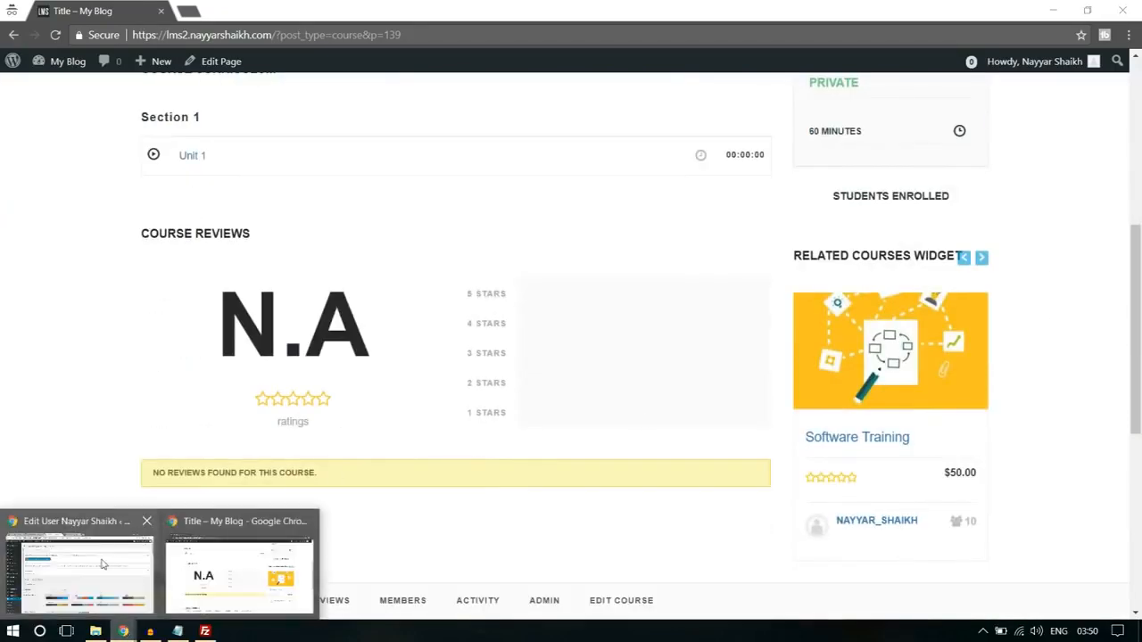
left_click(77, 562)
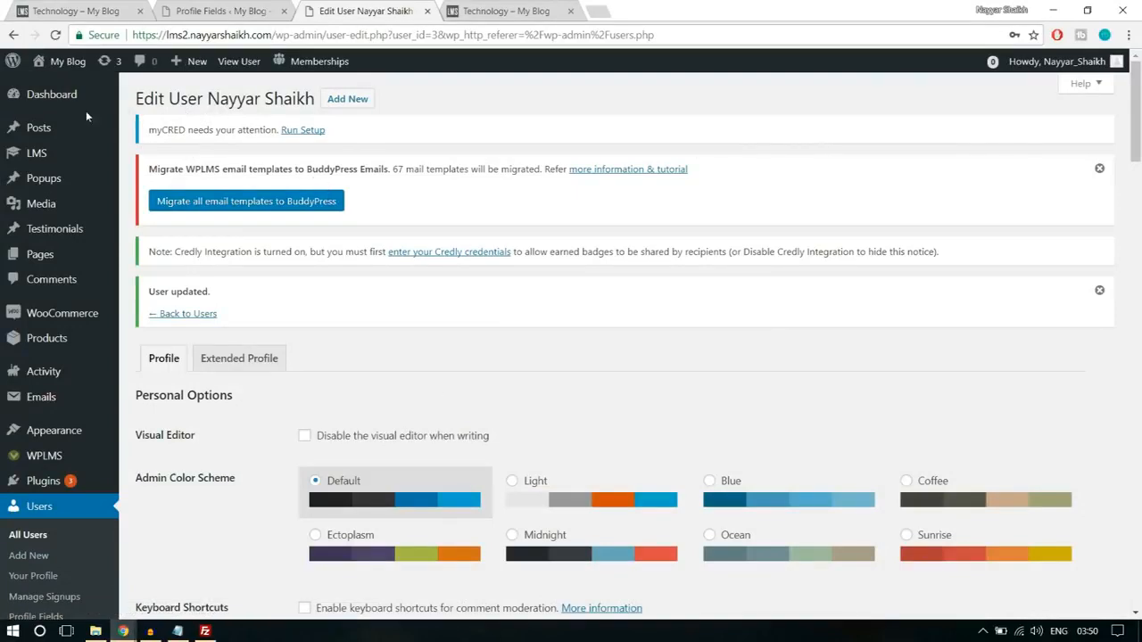
scroll(76, 317, "down", 2)
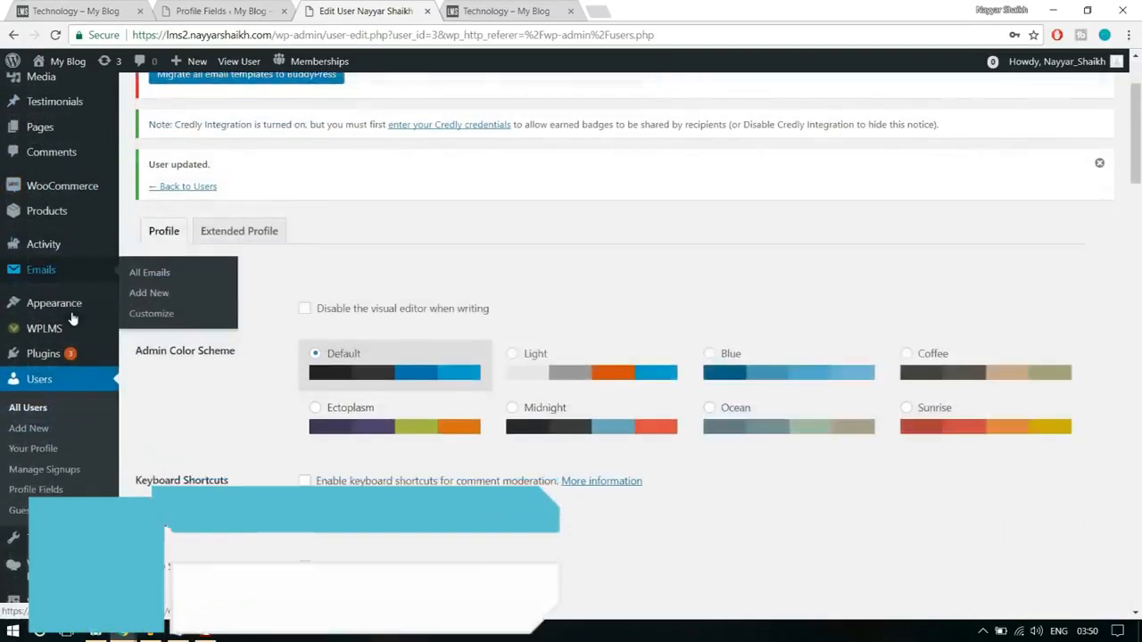
scroll(76, 308, "down", 2)
scroll(77, 267, "up", 4)
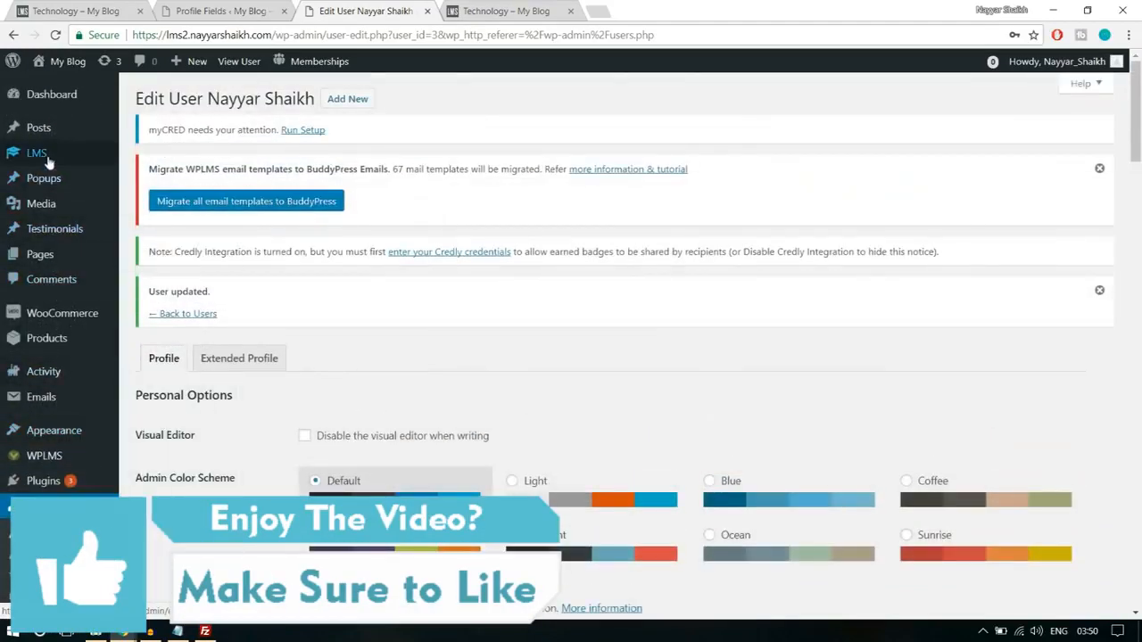
mouse_move(49, 160)
left_click(156, 163)
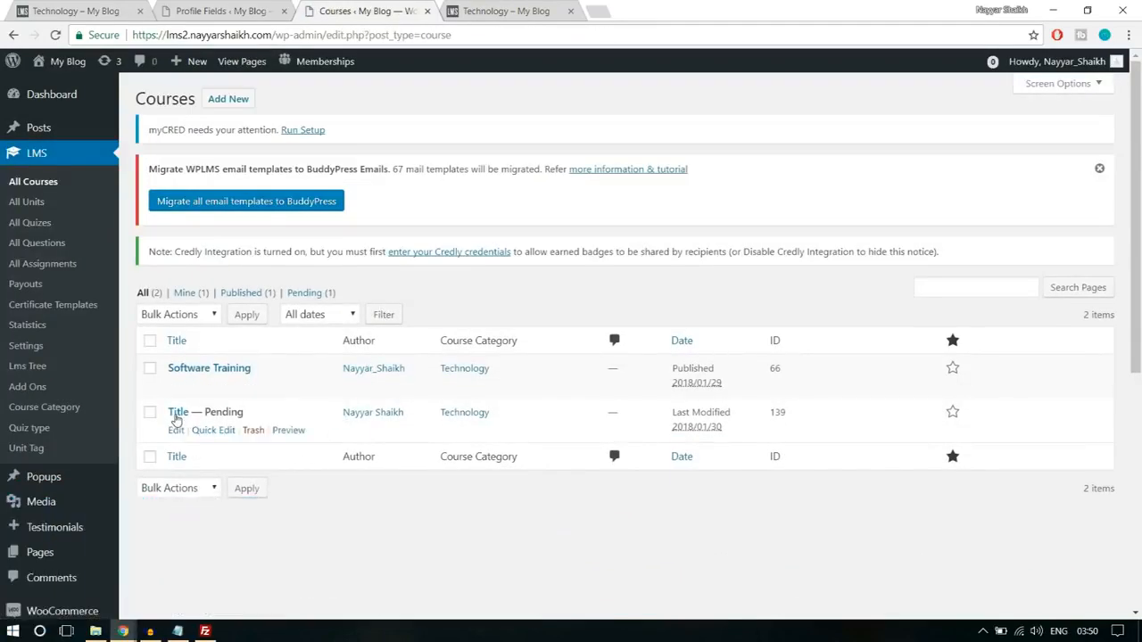
- Open the pending course "Title" for editing from the course list
left_click_drag(206, 412, 281, 416)
left_click(281, 415)
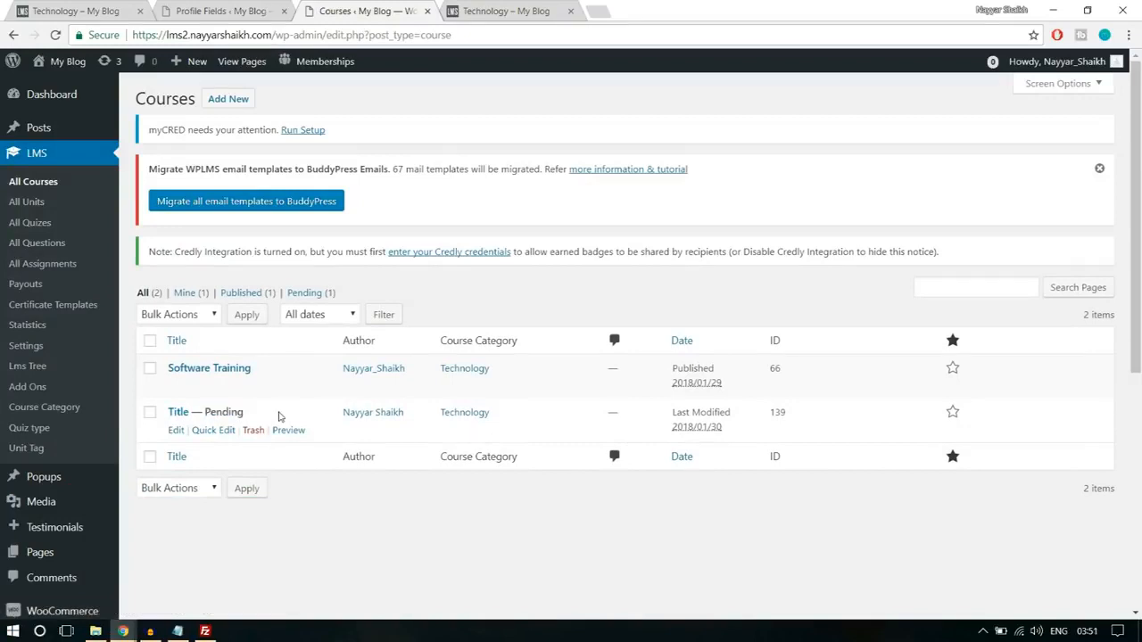
left_click(177, 431)
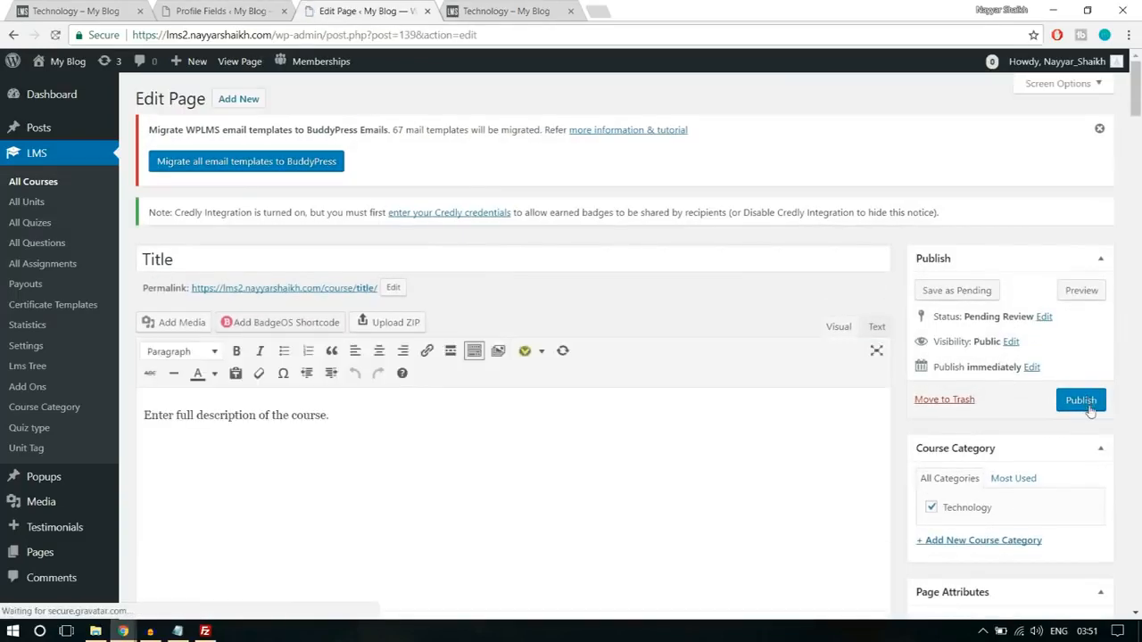
- Look over the pending course's description, course settings and publishing options on its edit page
scroll(557, 450, "down", 5)
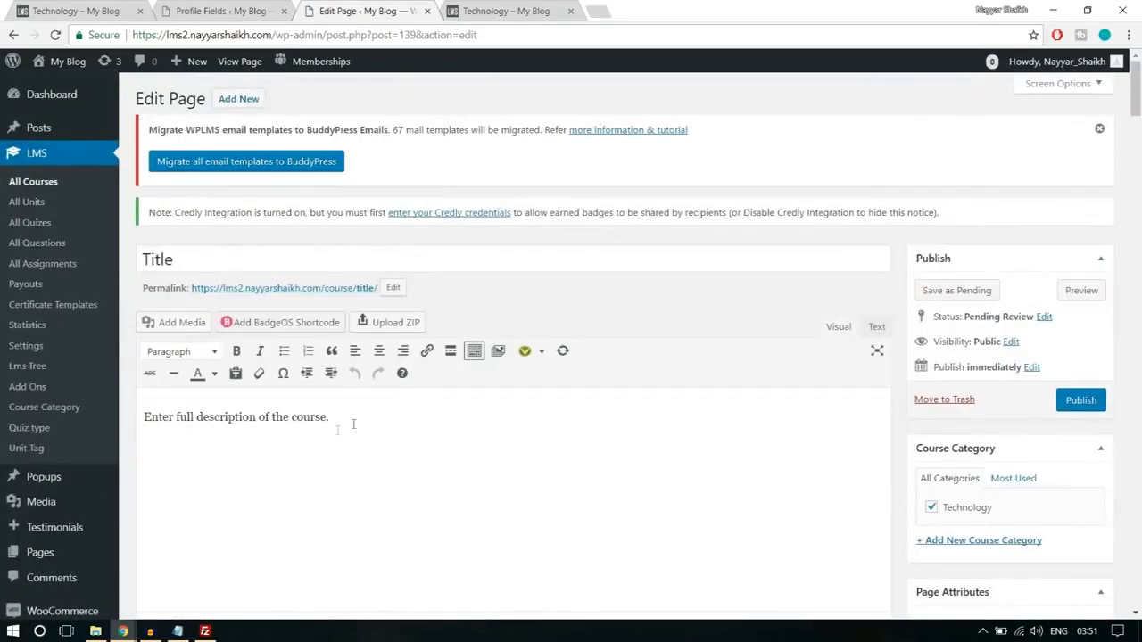
triple_click(329, 440)
left_click(350, 446)
scroll(367, 482, "down", 3)
scroll(366, 484, "up", 2)
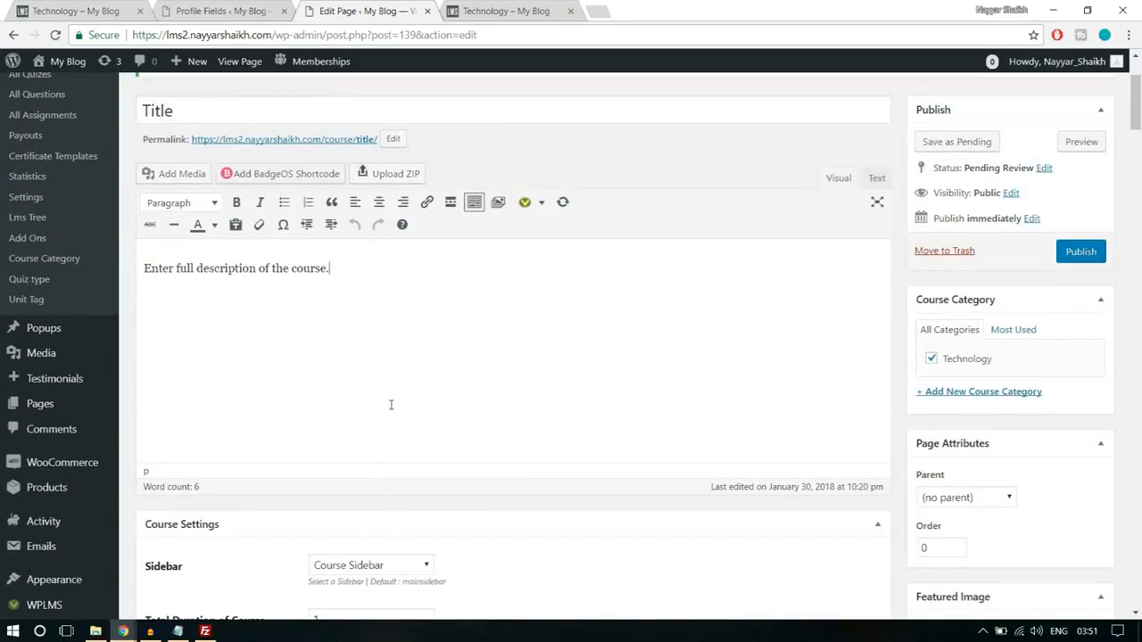
scroll(402, 433, "up", 2)
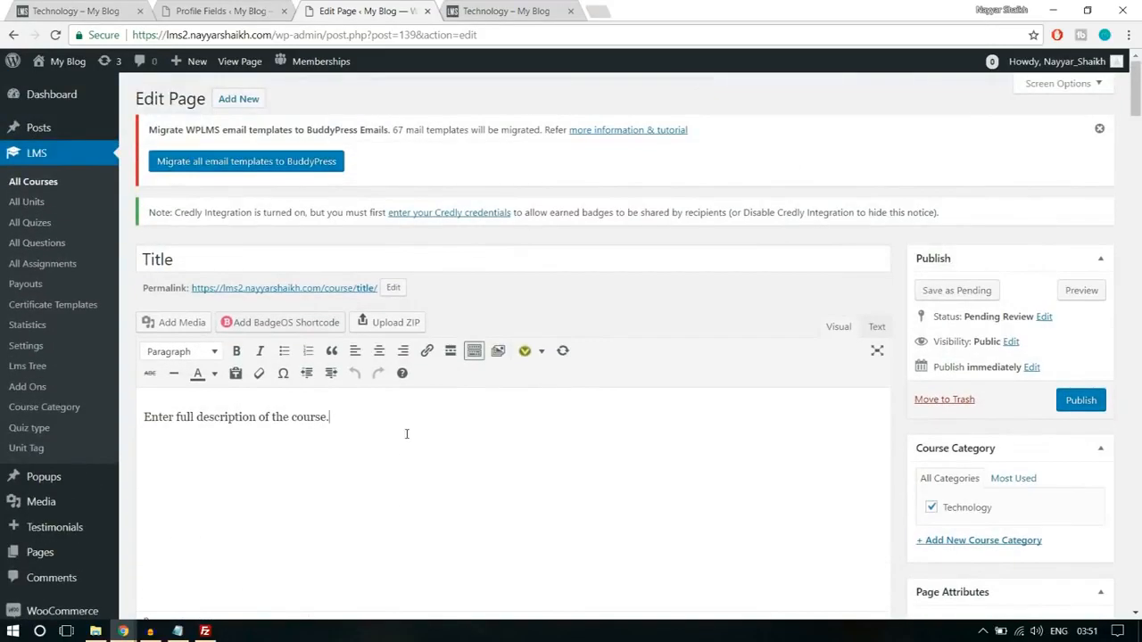